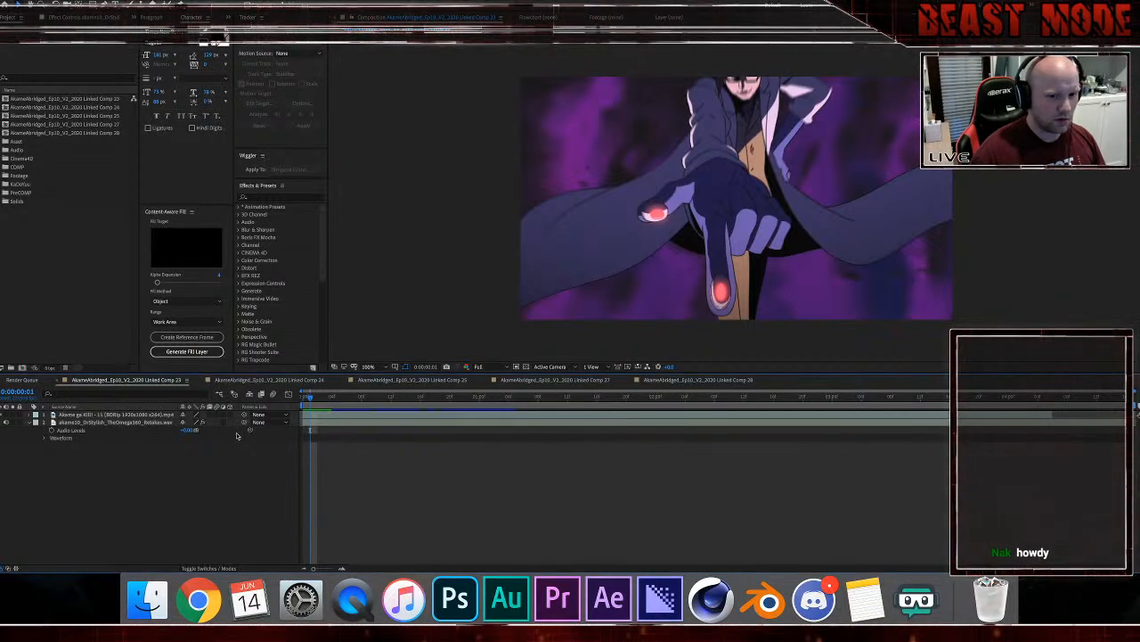
Step: Preview the opening of Linked Comp 23 from the first frame
key(space)
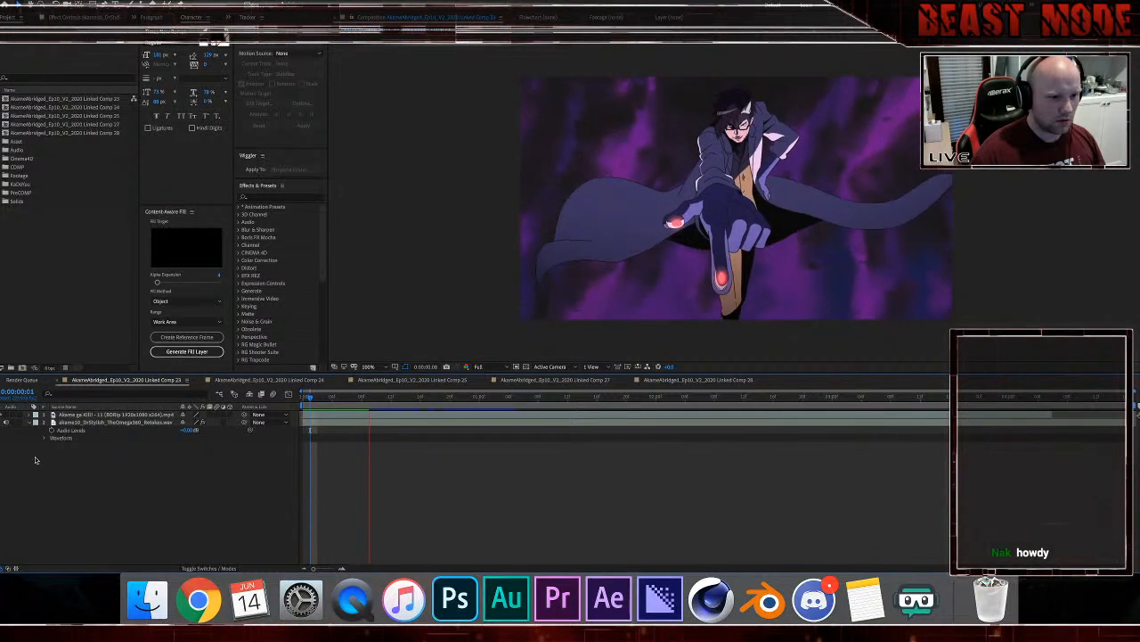
click(312, 397)
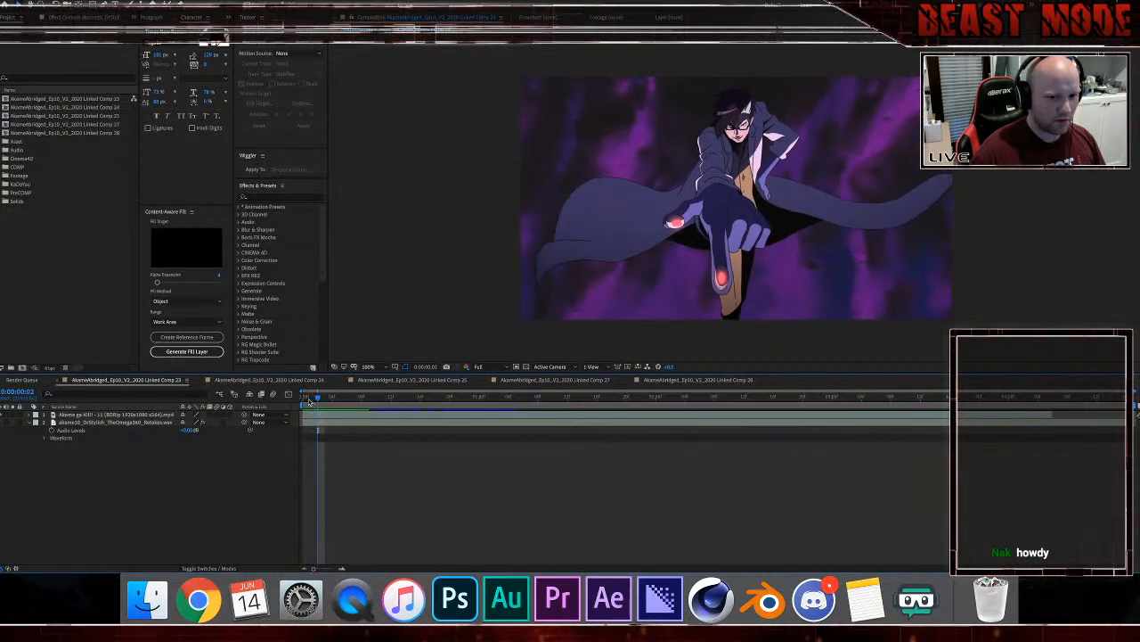
click(310, 399)
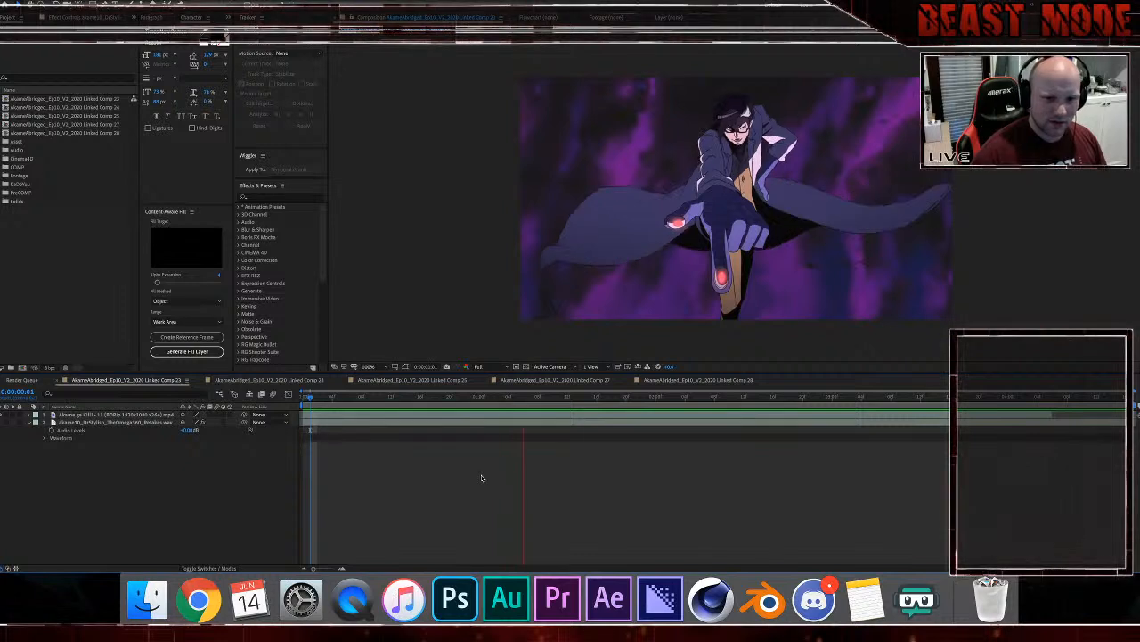
key(space)
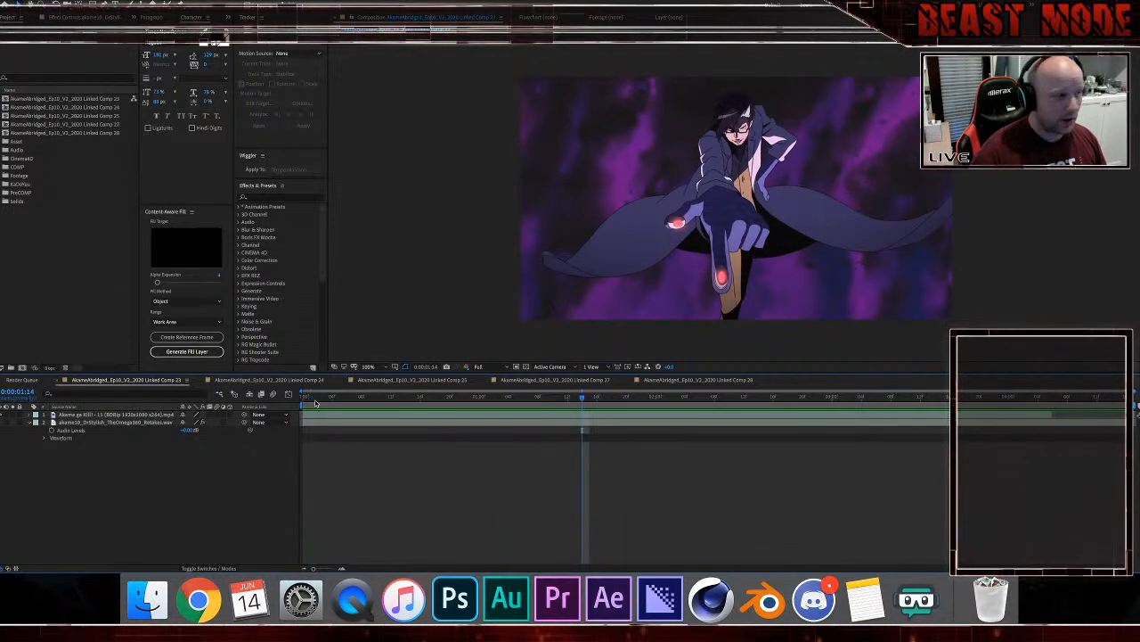
click(312, 401)
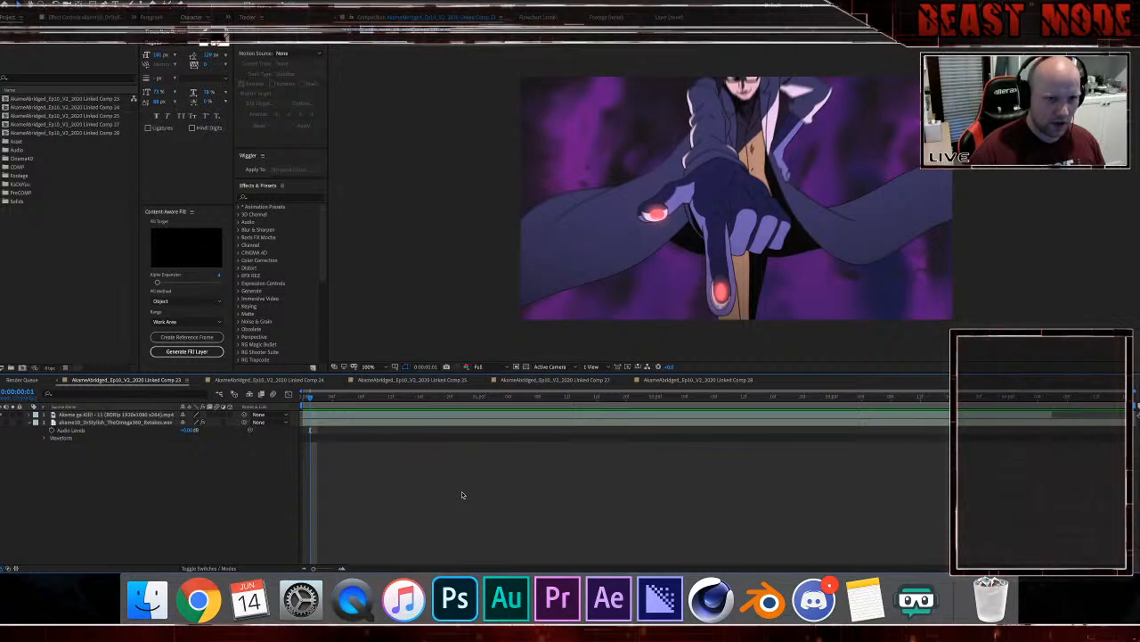
click(301, 398)
key(space)
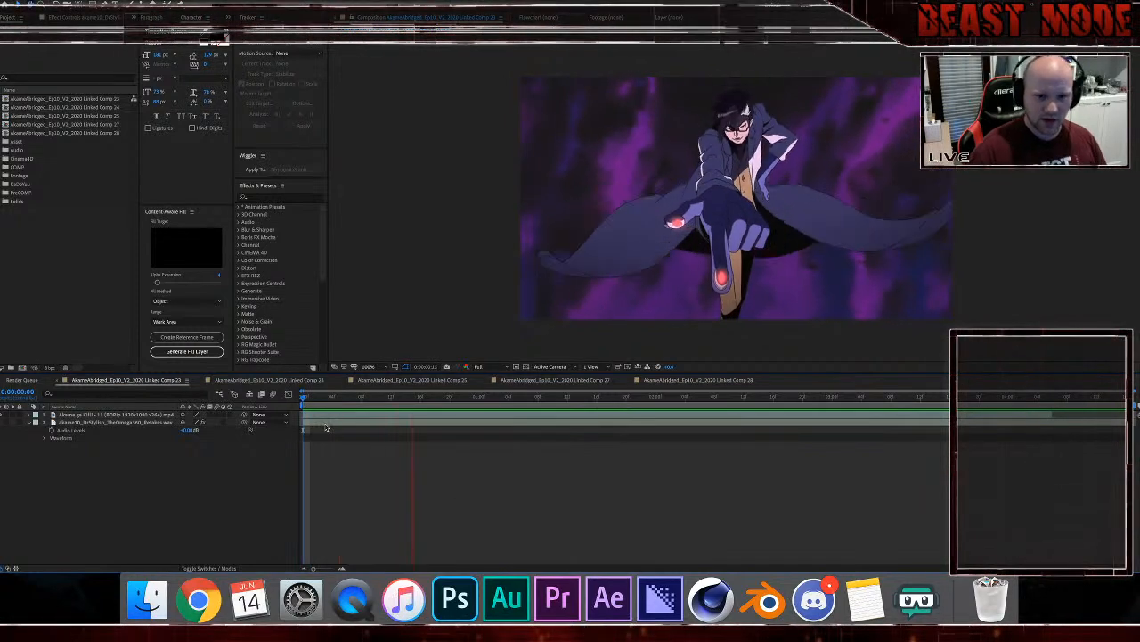
key(space)
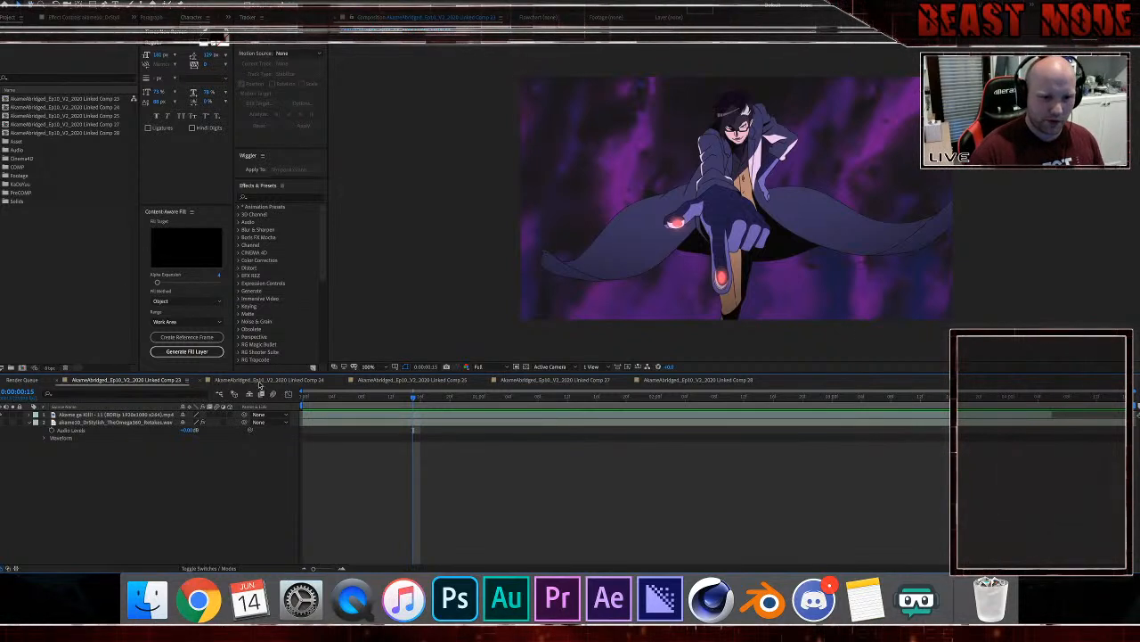
Step: Look through the shots in the other open linked compositions, 24, 25, 27 and 28, scrubbing the start of Linked Comp 27
click(263, 380)
click(410, 380)
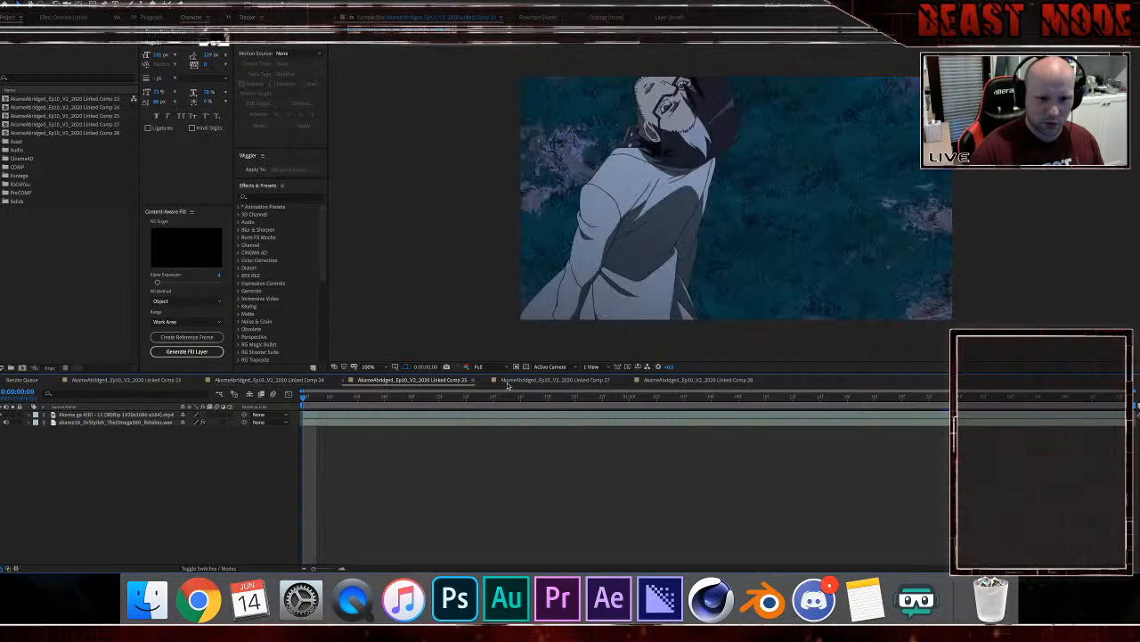
click(507, 381)
click(640, 380)
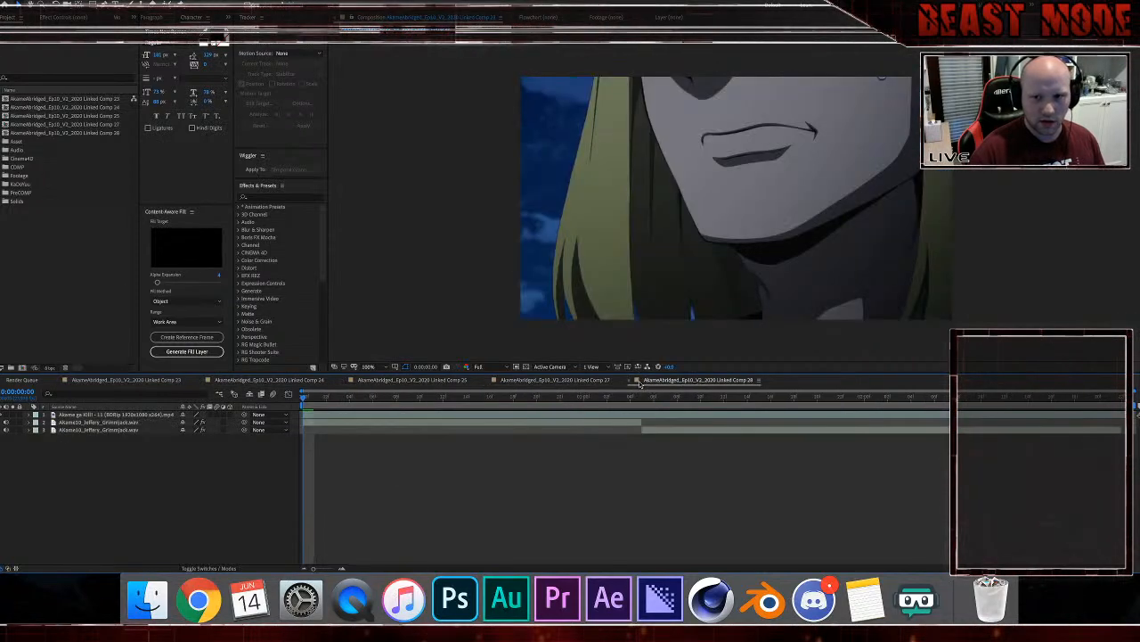
click(554, 381)
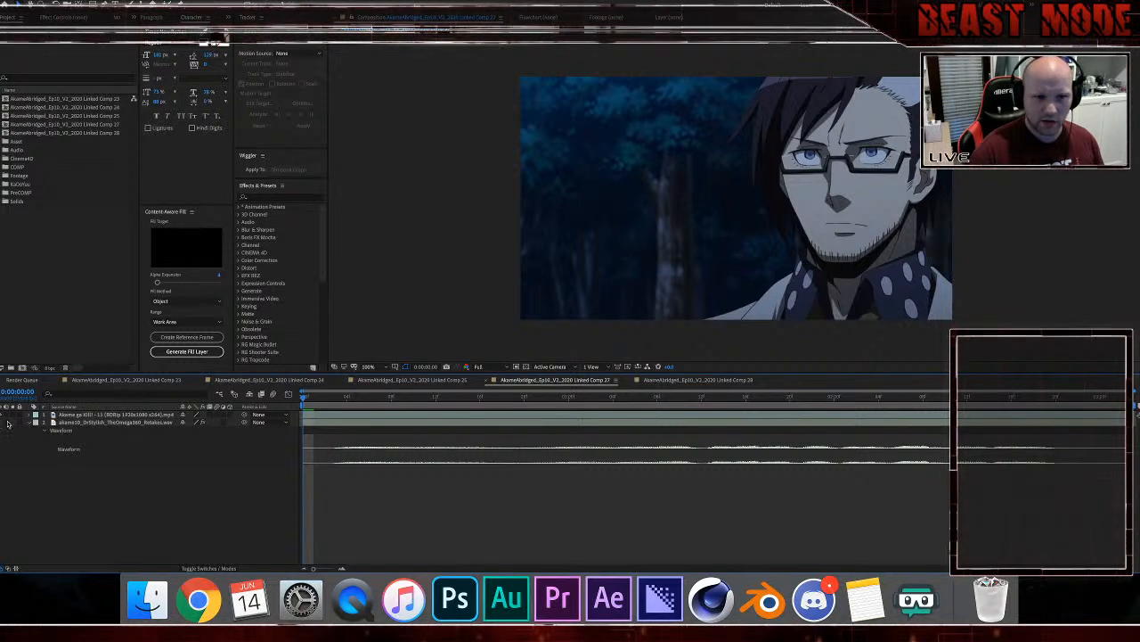
drag(438, 407, 348, 406)
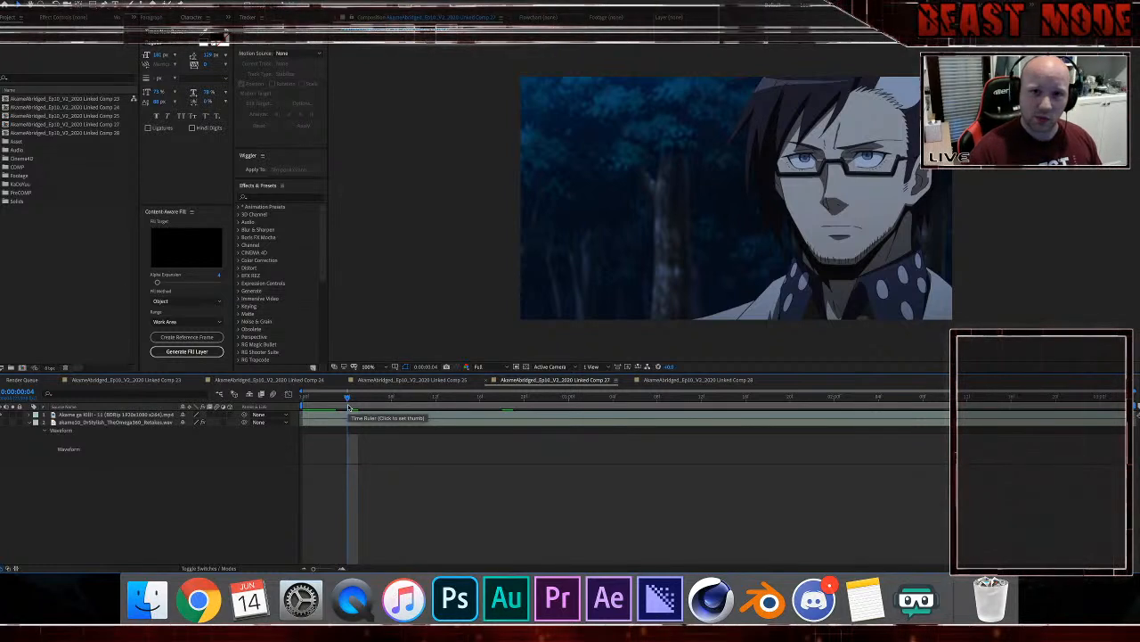
click(178, 380)
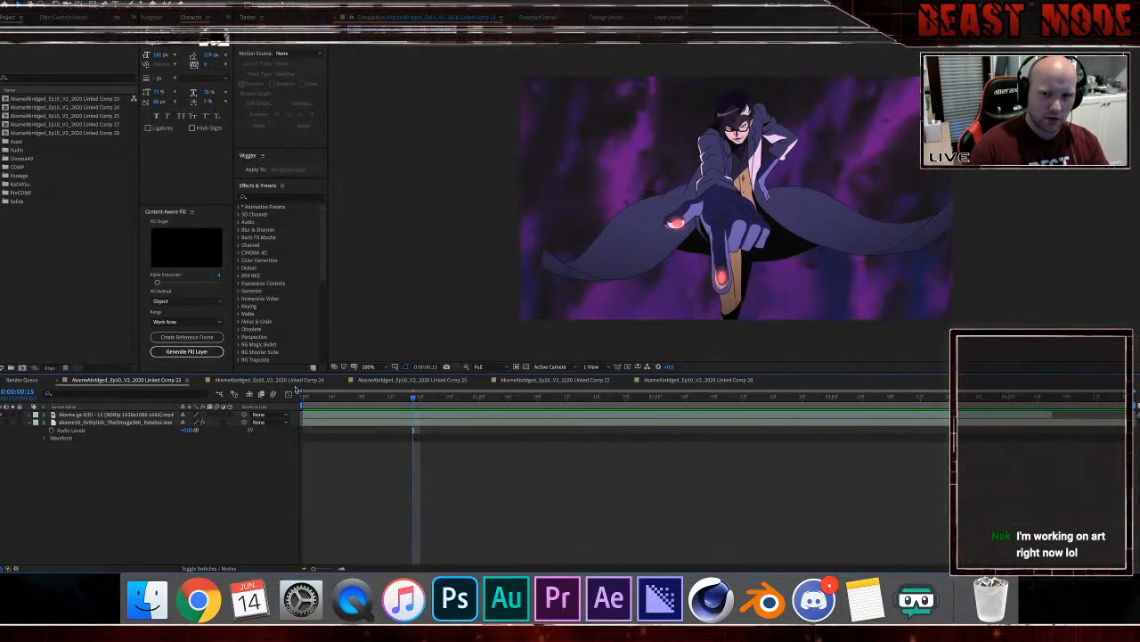
click(294, 381)
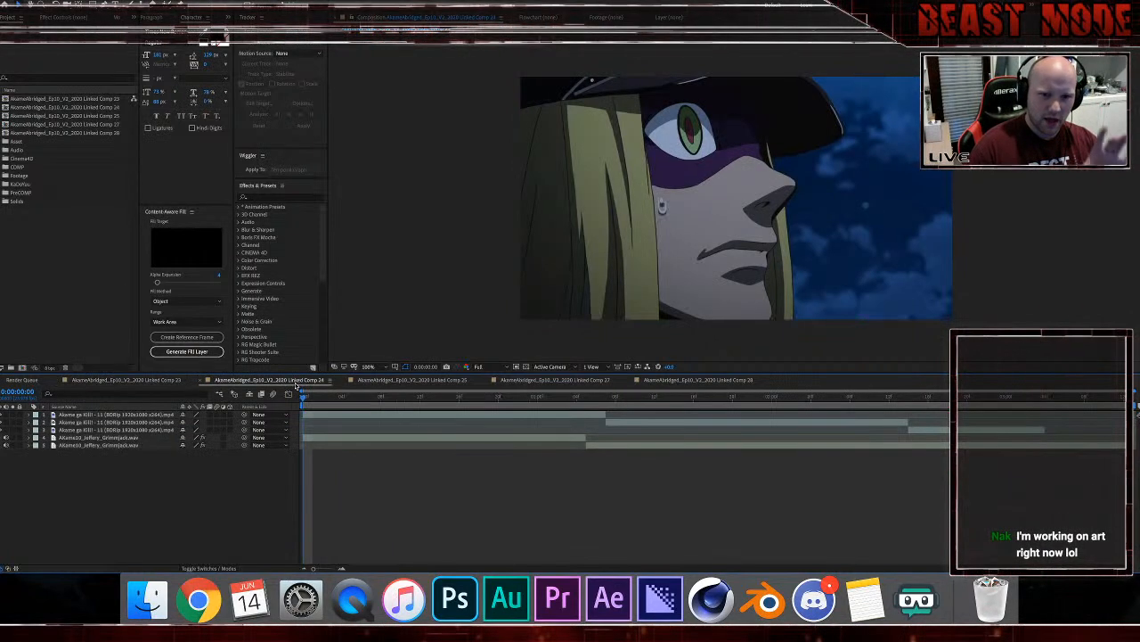
click(660, 381)
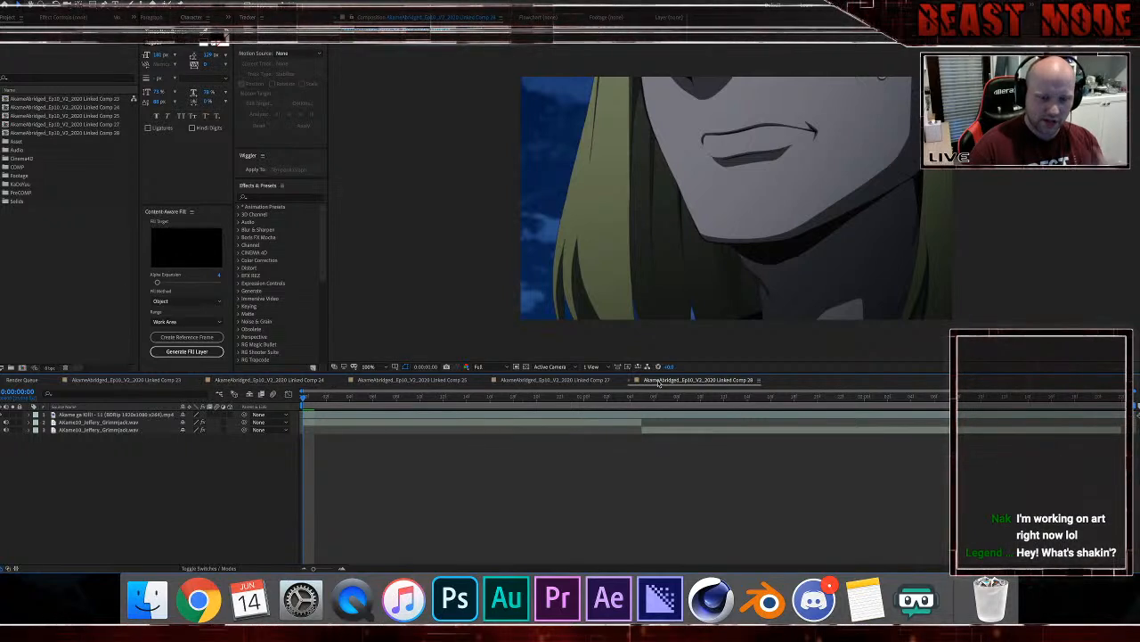
click(314, 380)
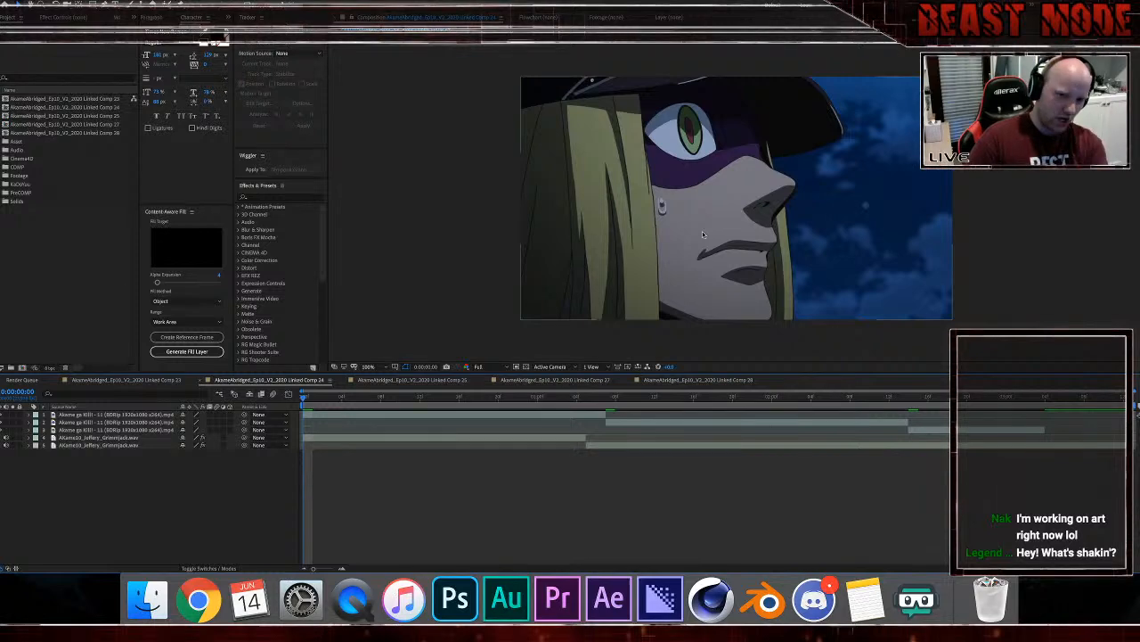
Step: Scrub through the shot in Linked Comp 25 and return to its first frame
click(443, 381)
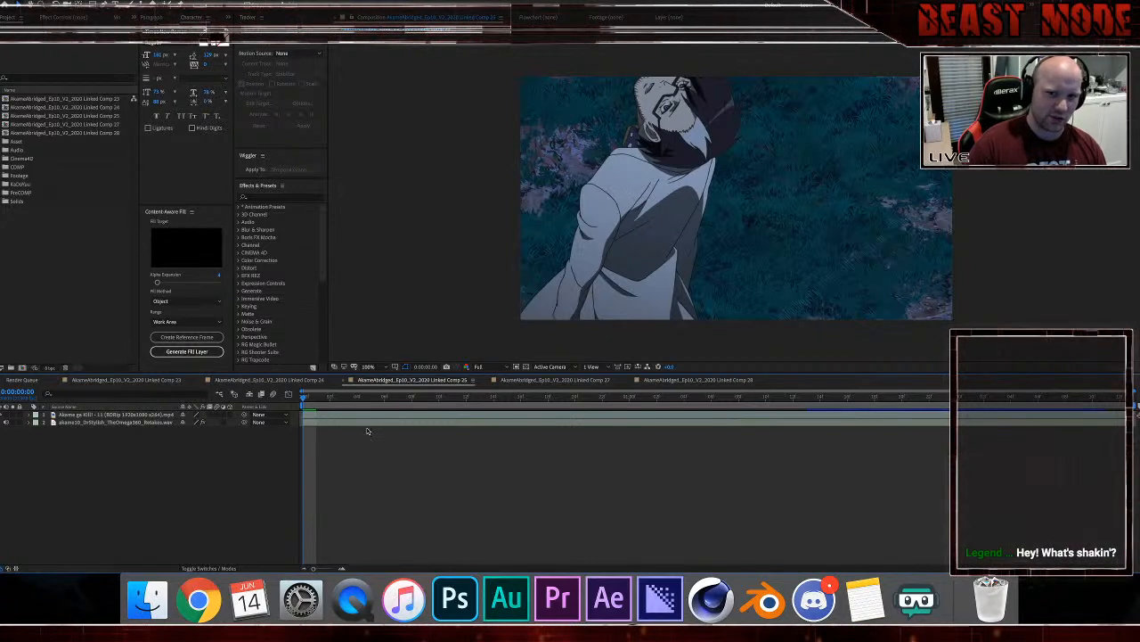
drag(359, 407, 573, 416)
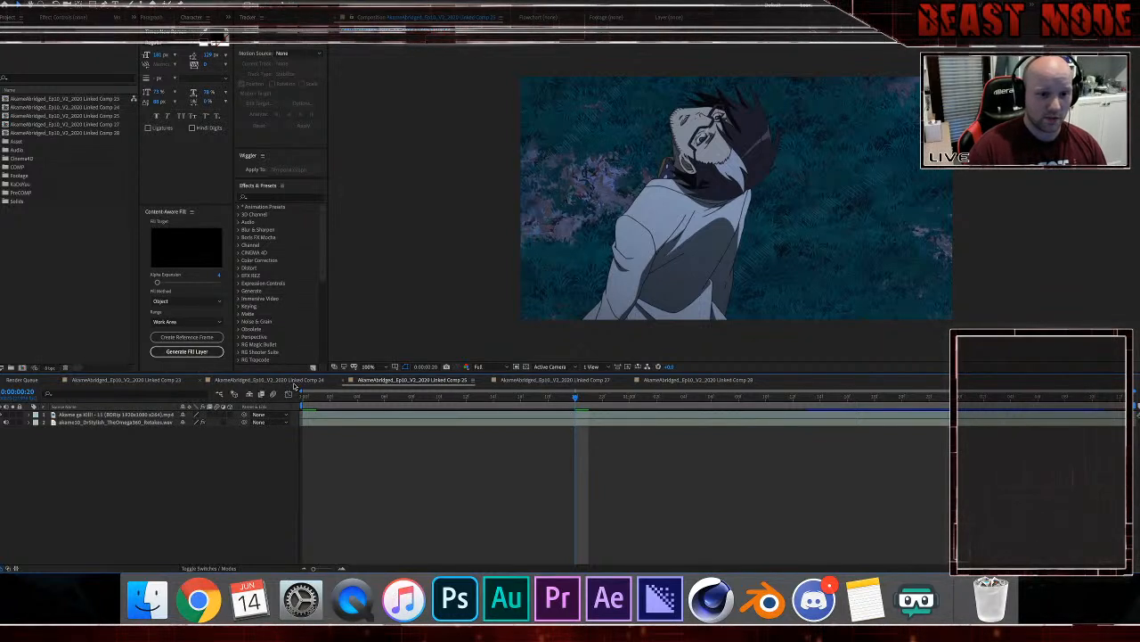
drag(317, 399, 272, 406)
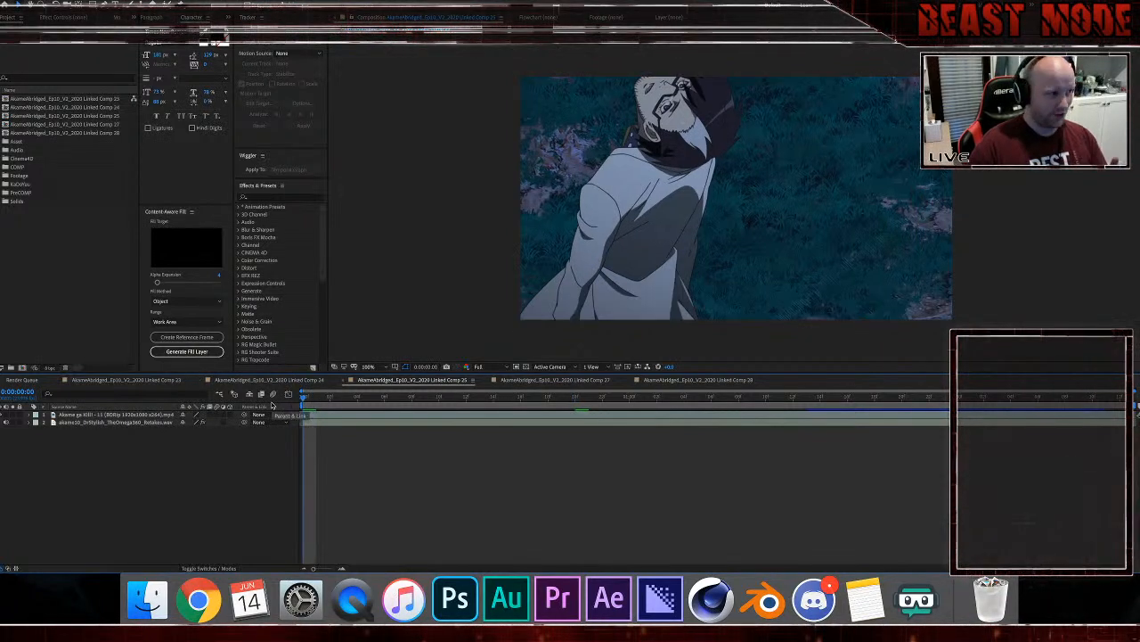
Step: Add a null object to Linked Comp 25 and start a motion track on the video footage layer
key(super+alt+shift+y)
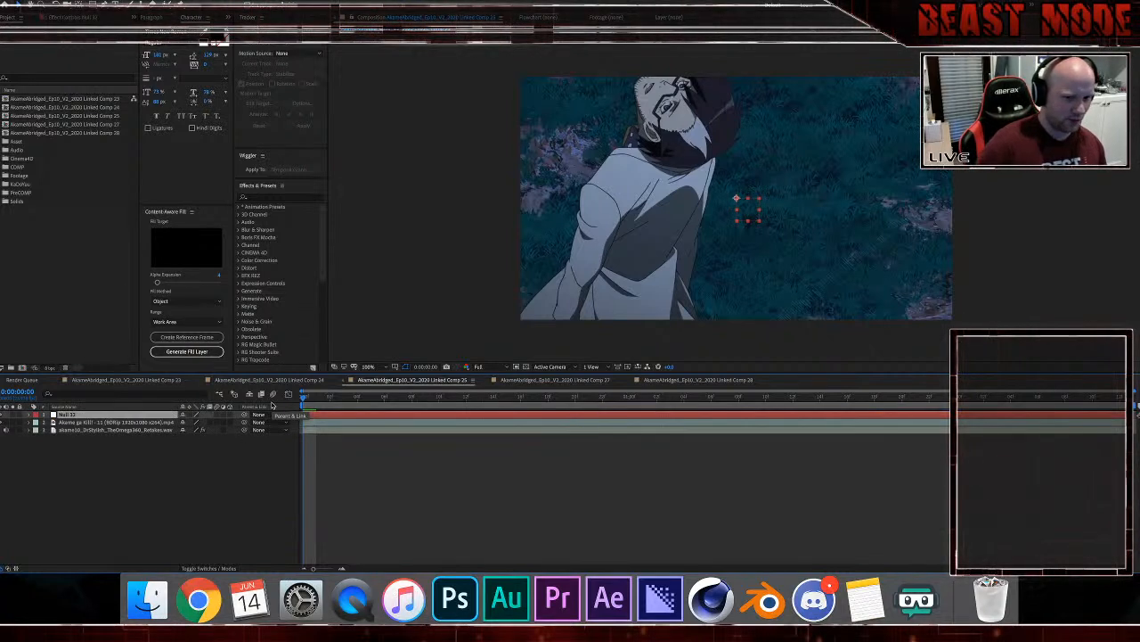
click(337, 424)
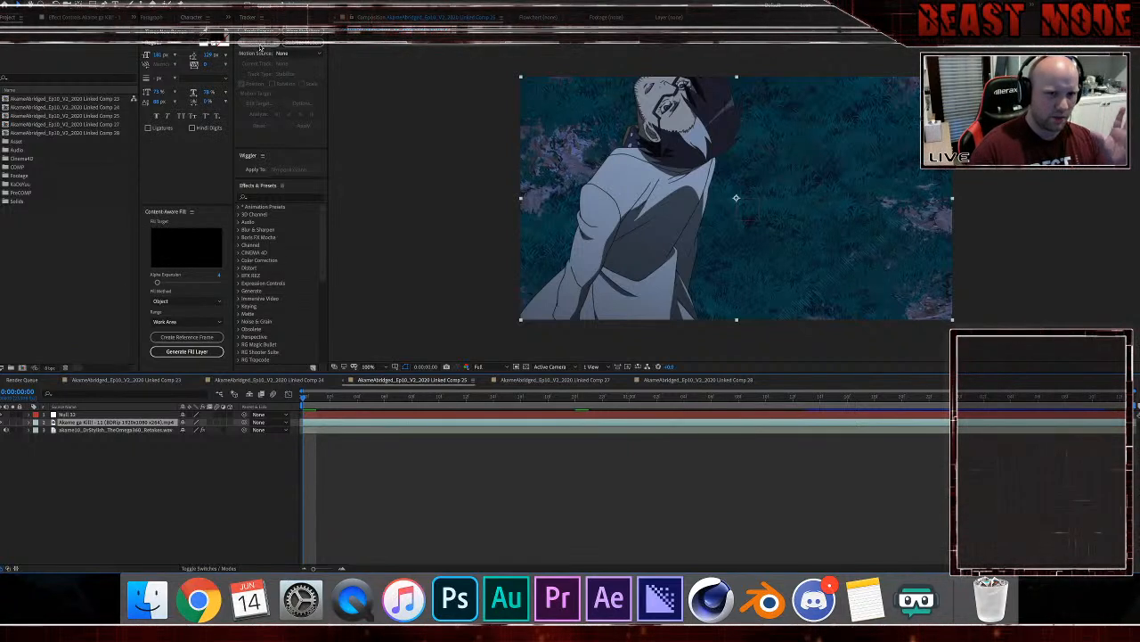
click(261, 44)
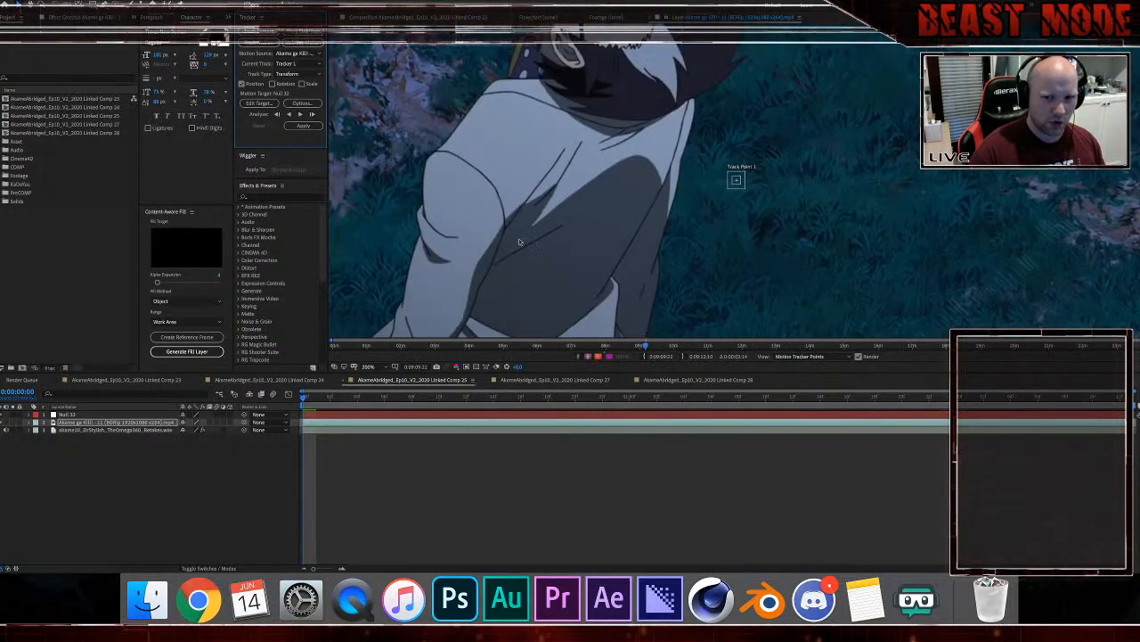
Step: Enlarge Track Point 1's feature and search regions and place it over the eye of the man in glasses
key(space)
drag(547, 161, 570, 307)
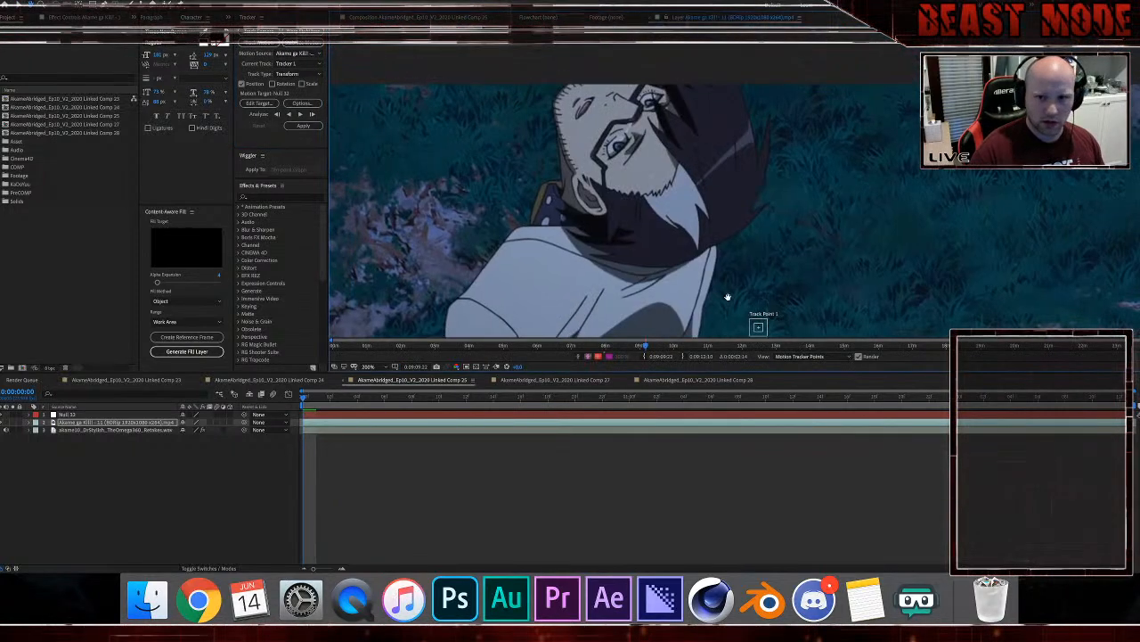
click(758, 327)
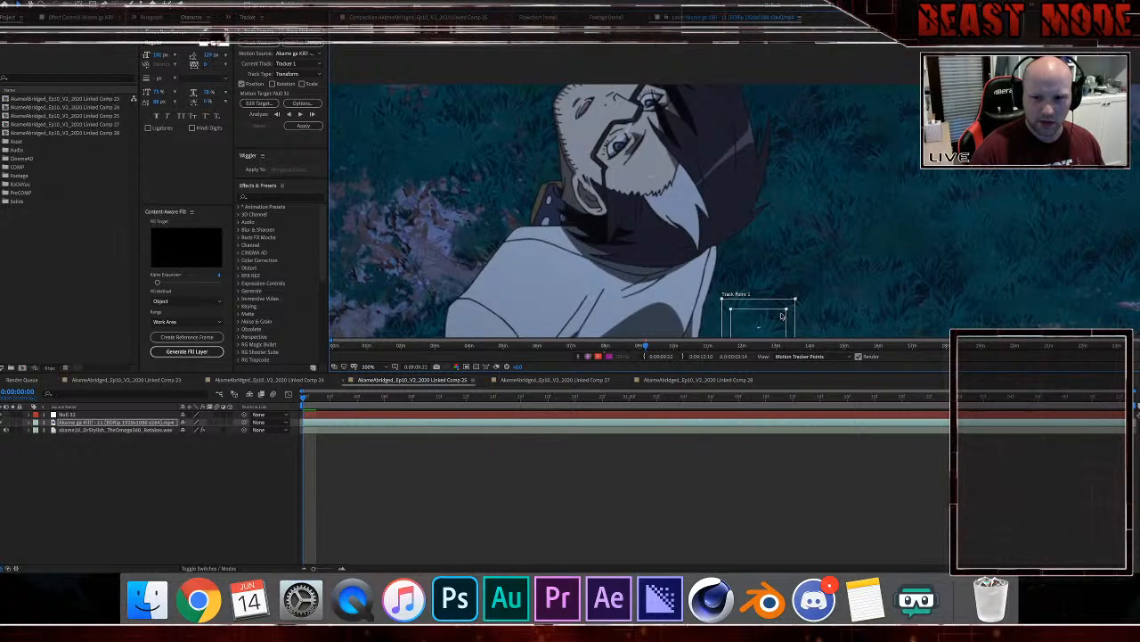
drag(758, 327, 626, 154)
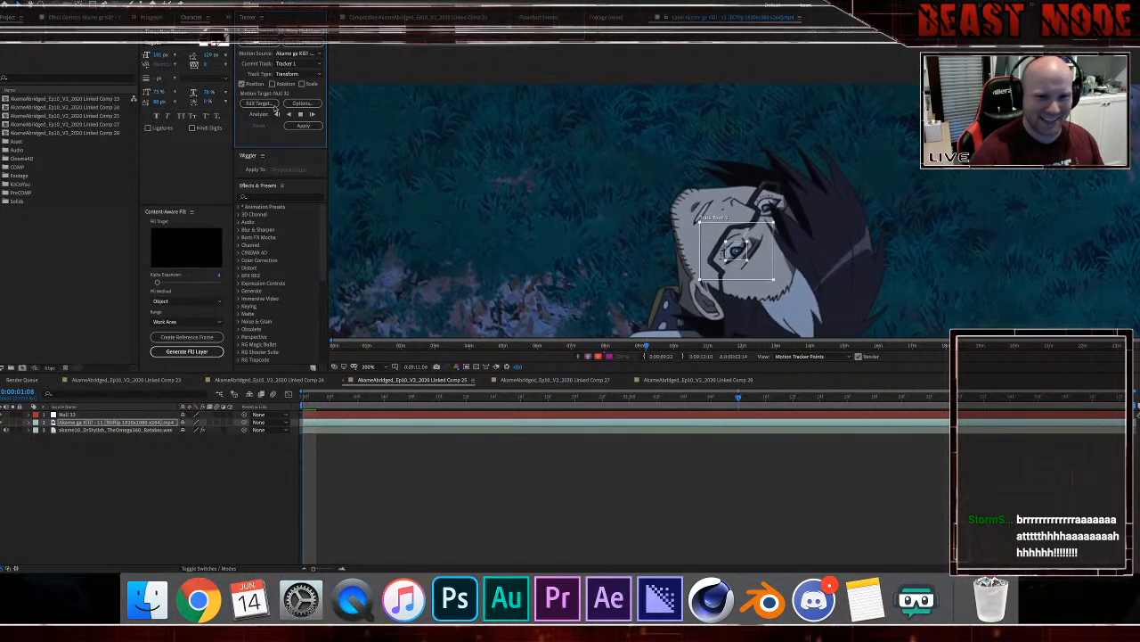
Step: Analyze the eye track forward to the end of the clip, pausing to check the tracking partway
click(300, 115)
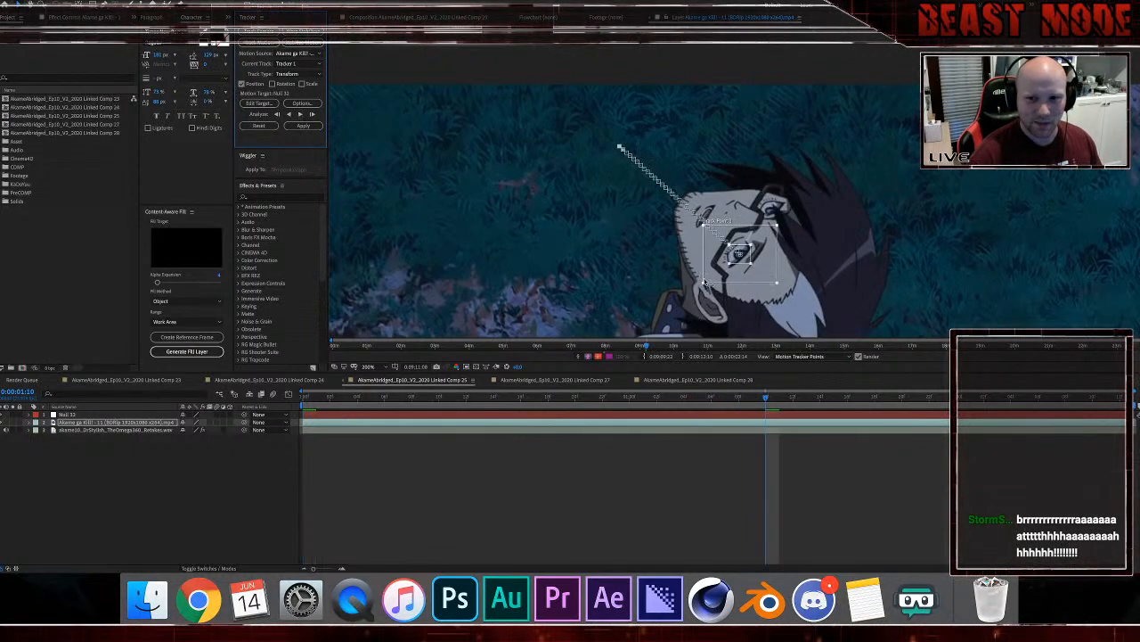
scroll(682, 278, down, 1)
drag(682, 285, 536, 156)
scroll(635, 227, up, 1)
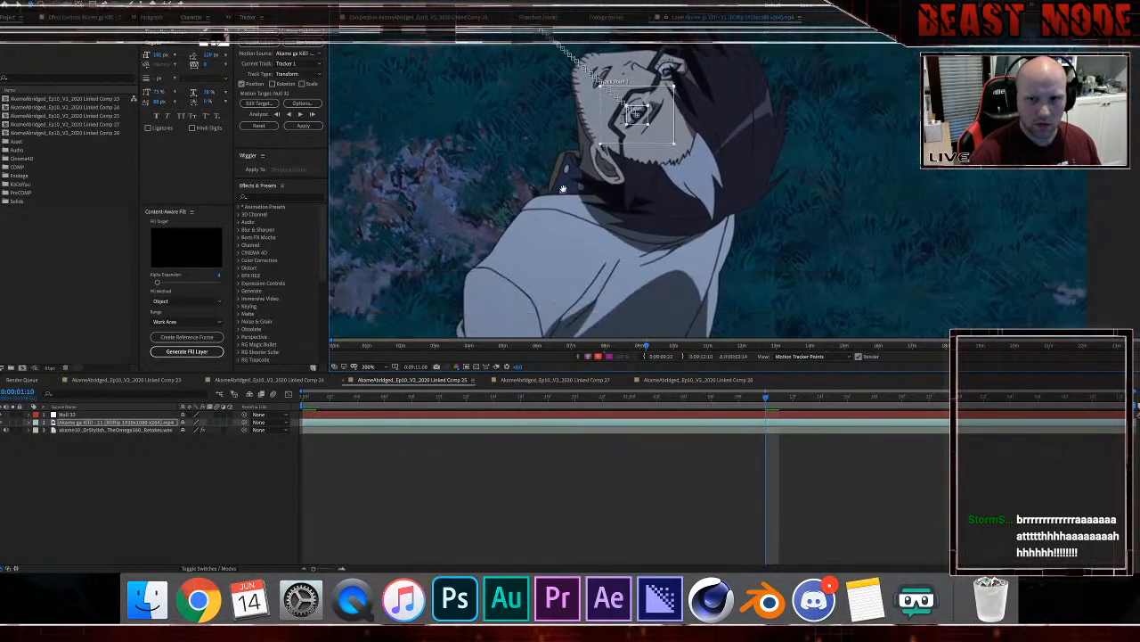
click(300, 115)
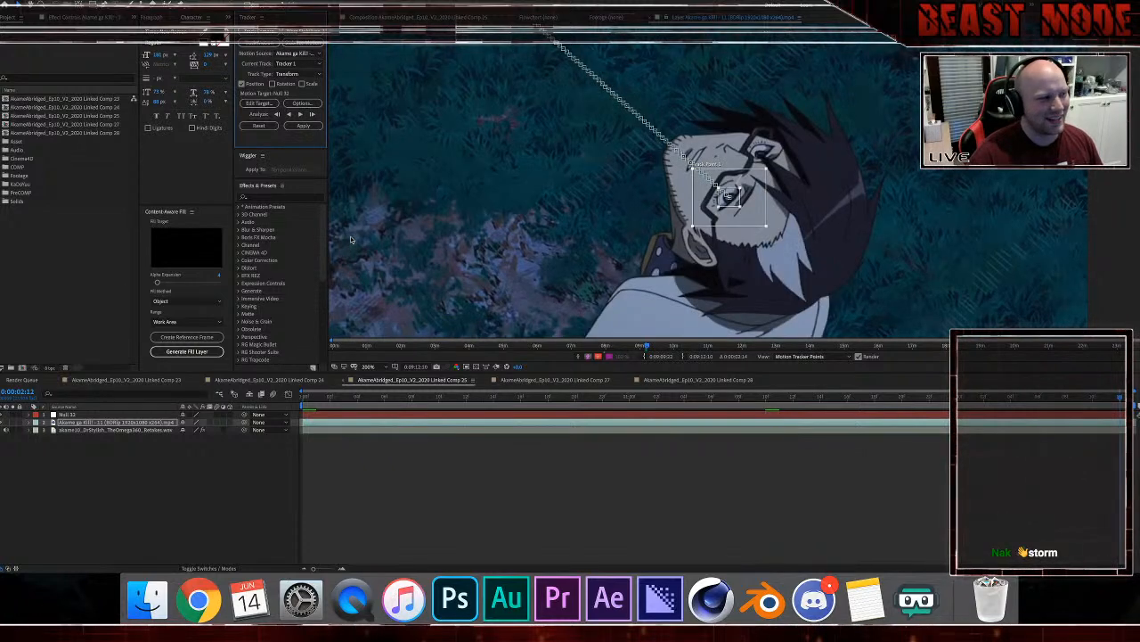
Step: Apply the tracked motion to the null in both X and Y, and collapse the footage layer's properties
click(312, 127)
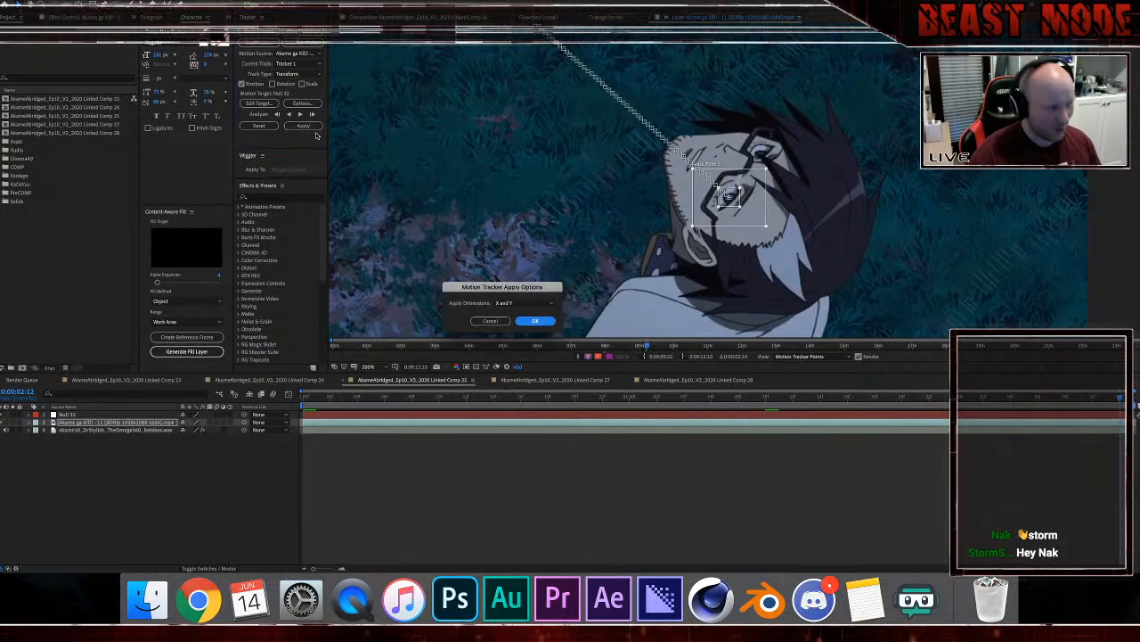
click(537, 321)
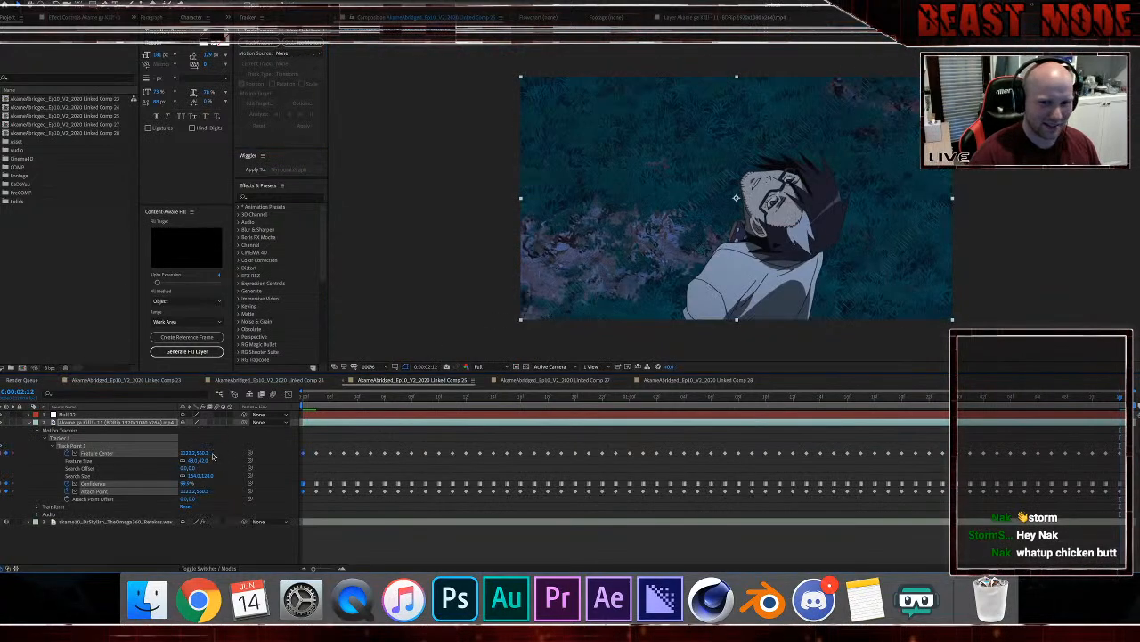
click(28, 424)
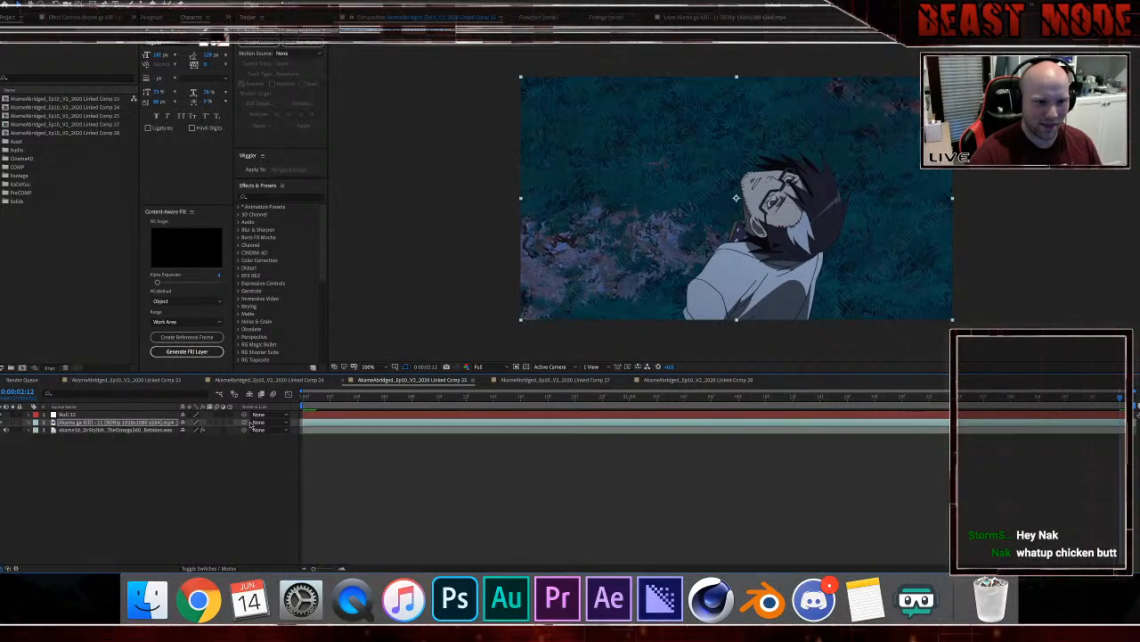
Step: Play the shot from the first frame and check the null's motion against the head around frames 9 and 10
click(301, 397)
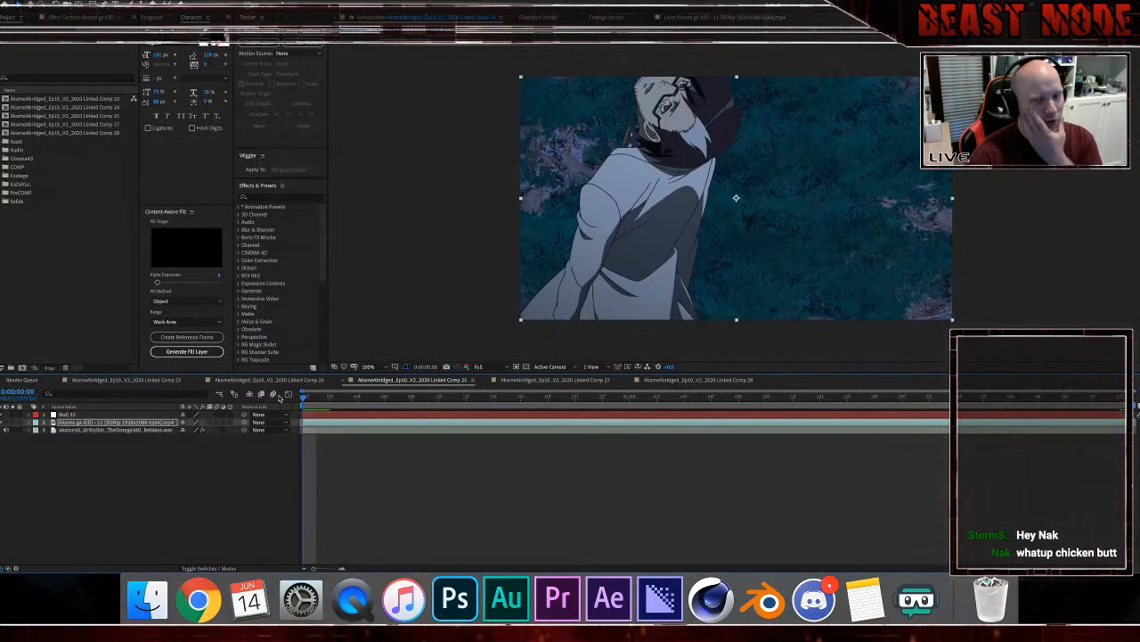
key(space)
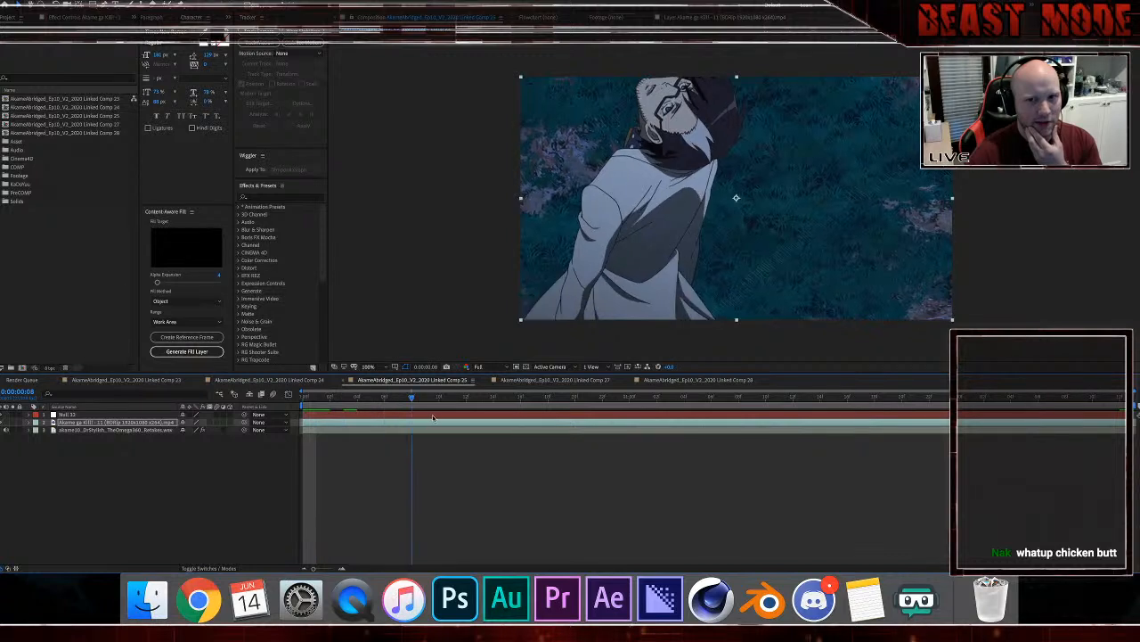
click(435, 414)
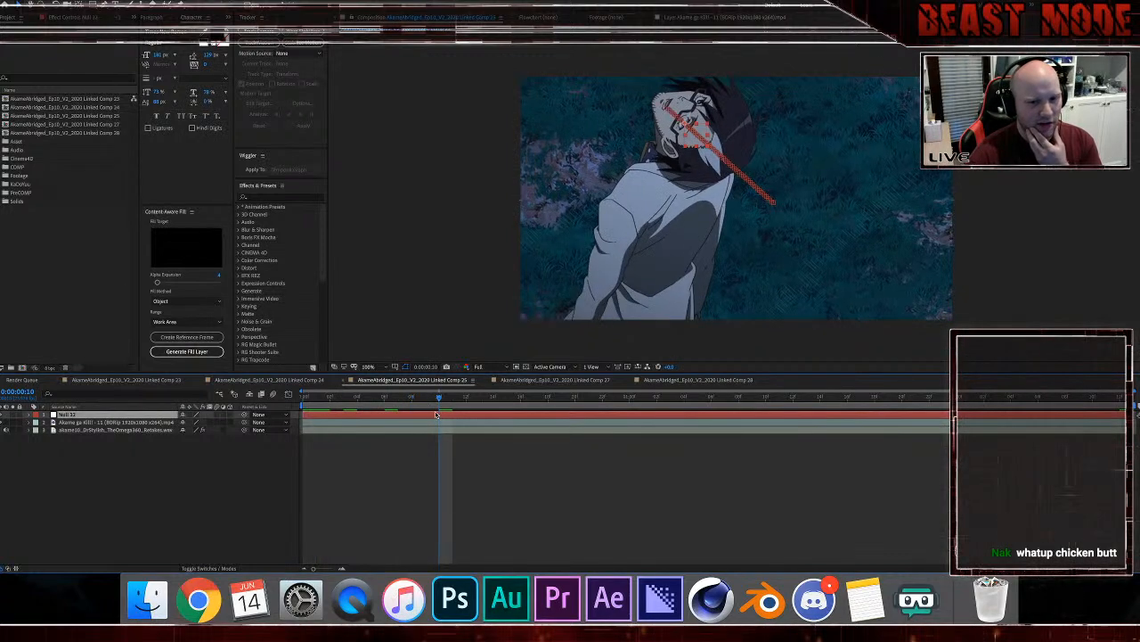
click(425, 405)
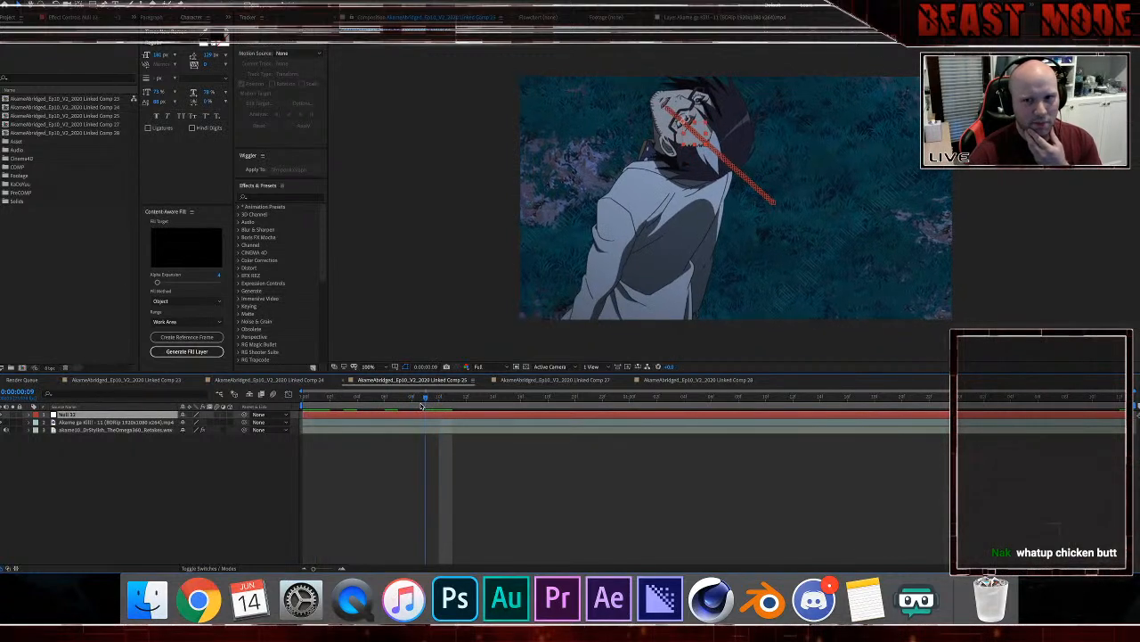
click(436, 405)
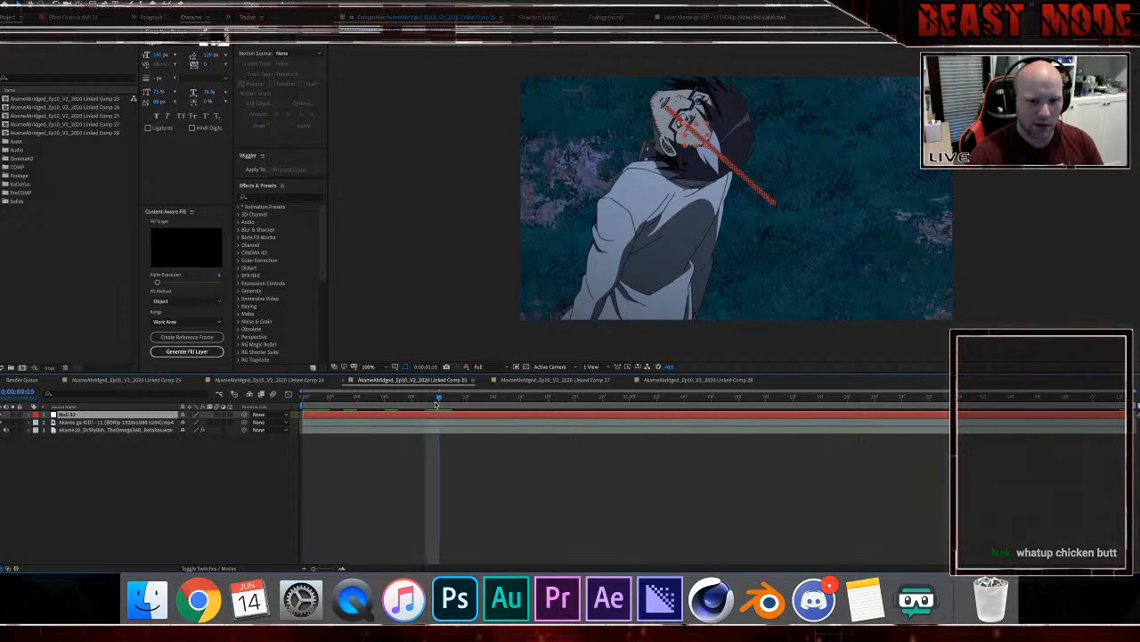
Step: Duplicate the anime footage layer frozen on frame 13, where the mouth is closed, and give the copy a yellow label
key(Page_Down)
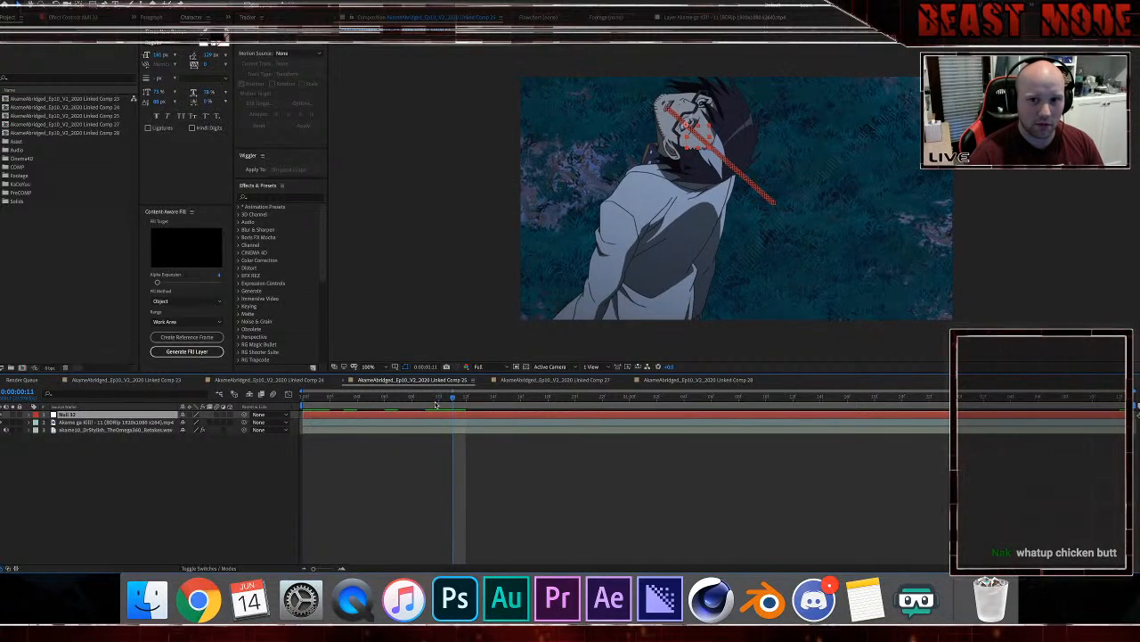
key(Page_Down)
key(Page_Down)
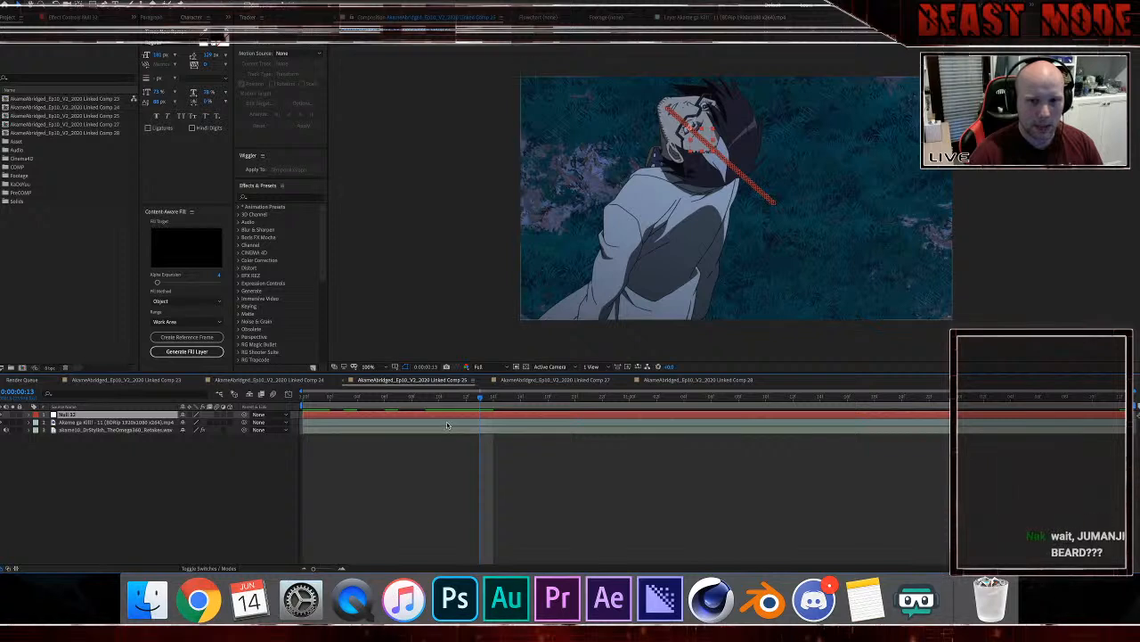
click(447, 424)
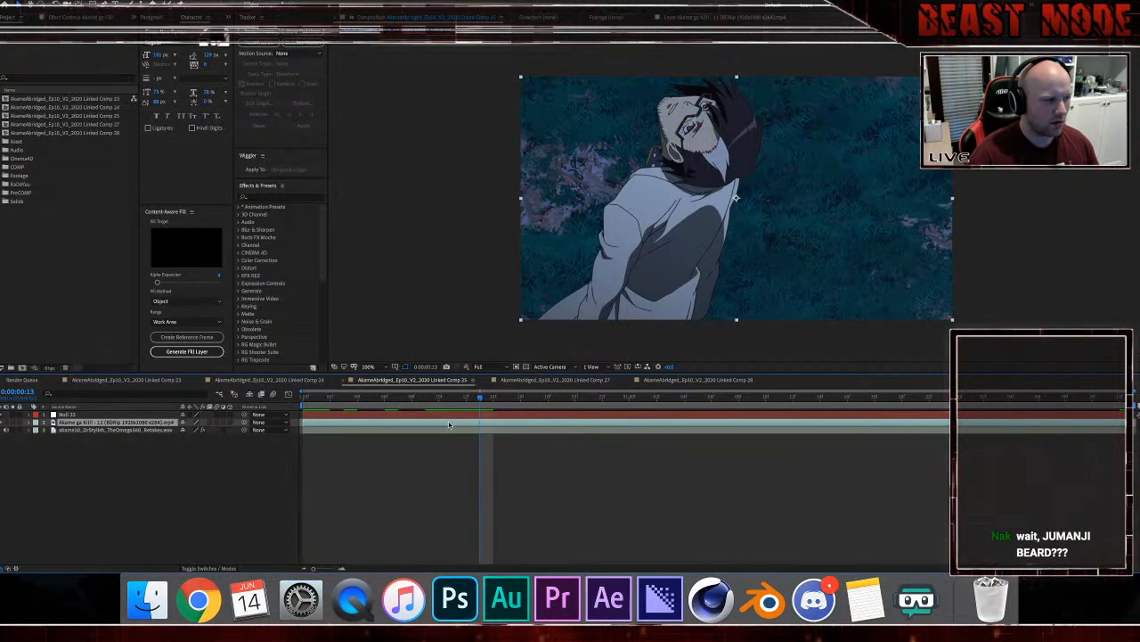
key(ctrl+d)
right_click(450, 424)
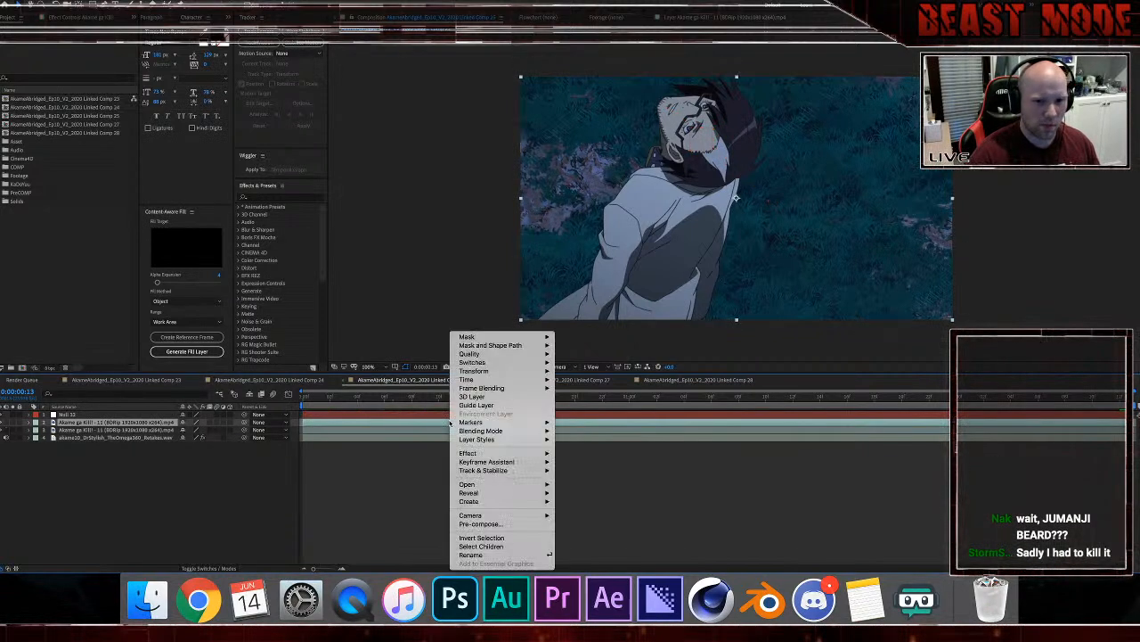
mouse_move(499, 380)
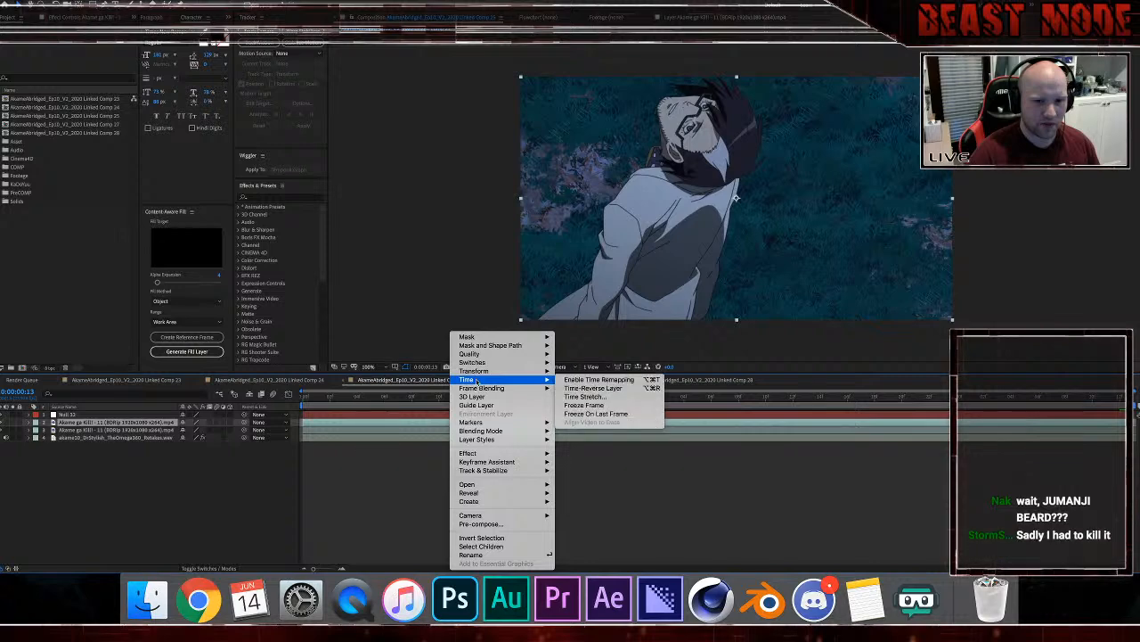
click(594, 407)
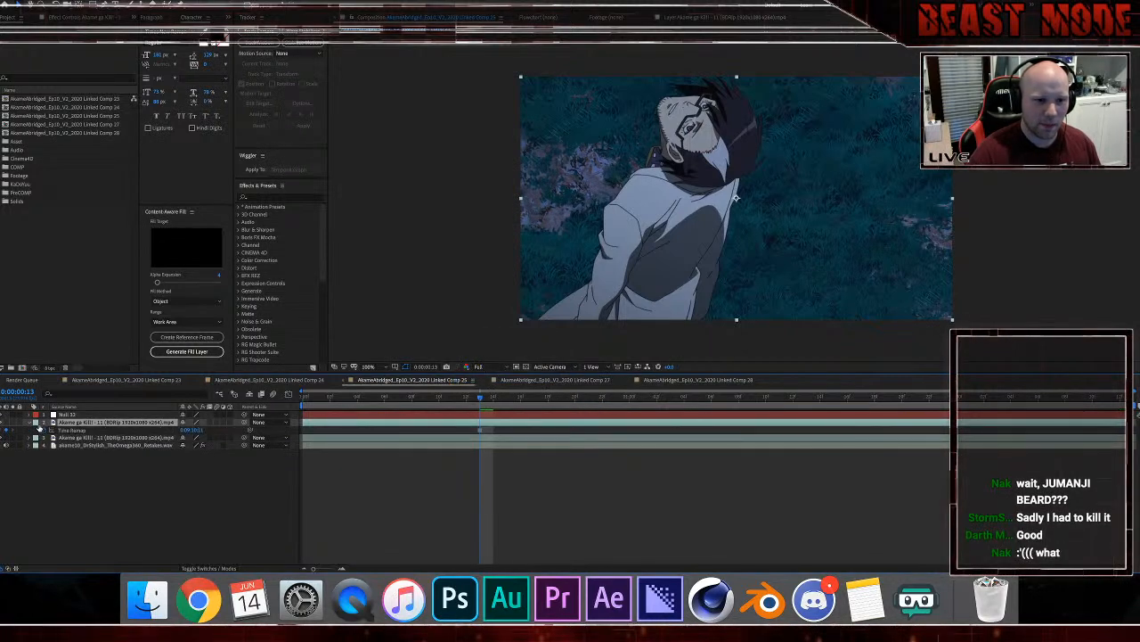
click(35, 422)
click(102, 444)
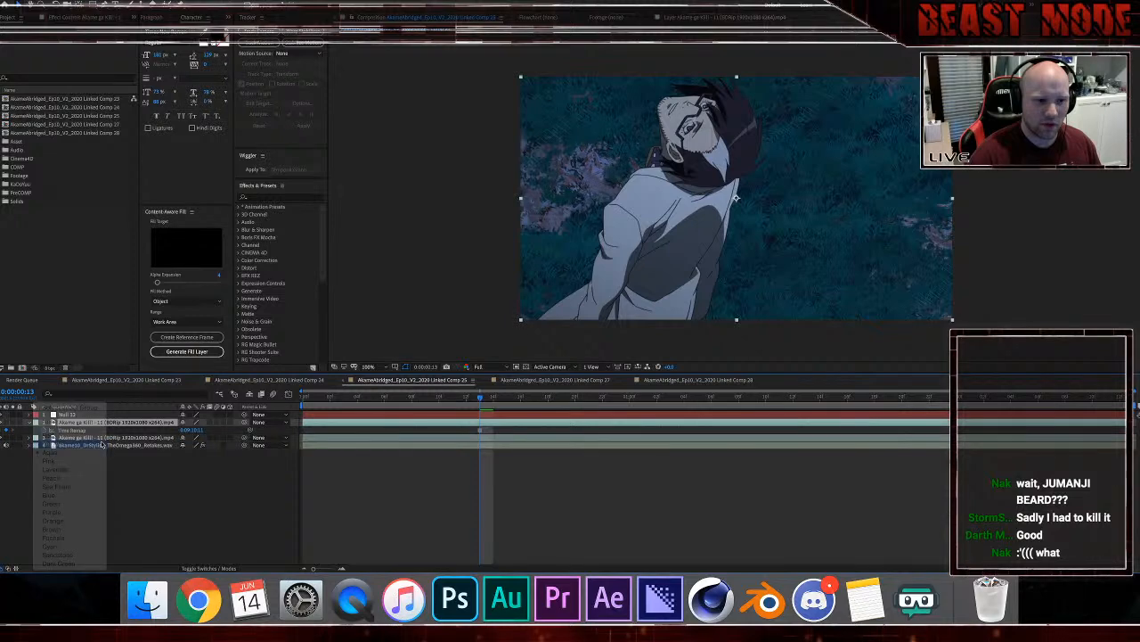
Step: Draw a closed mask around the man's closed mouth on the yellow frozen layer and feather it 5 pixels
drag(594, 236, 600, 262)
scroll(600, 262, up, 1)
drag(608, 148, 602, 240)
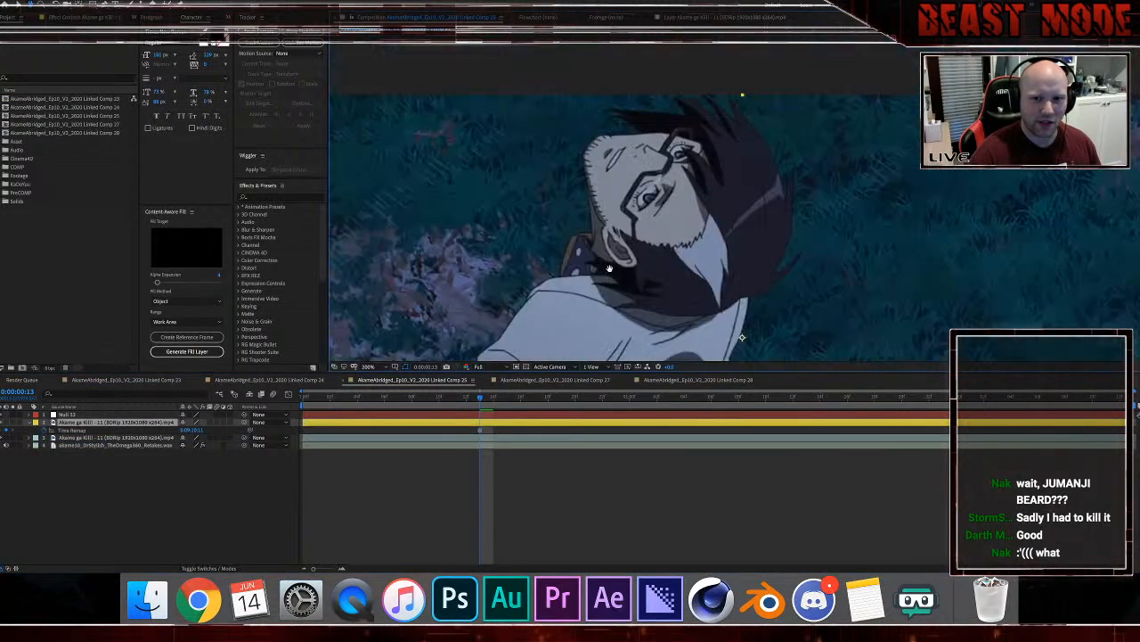
scroll(602, 239, up, 1)
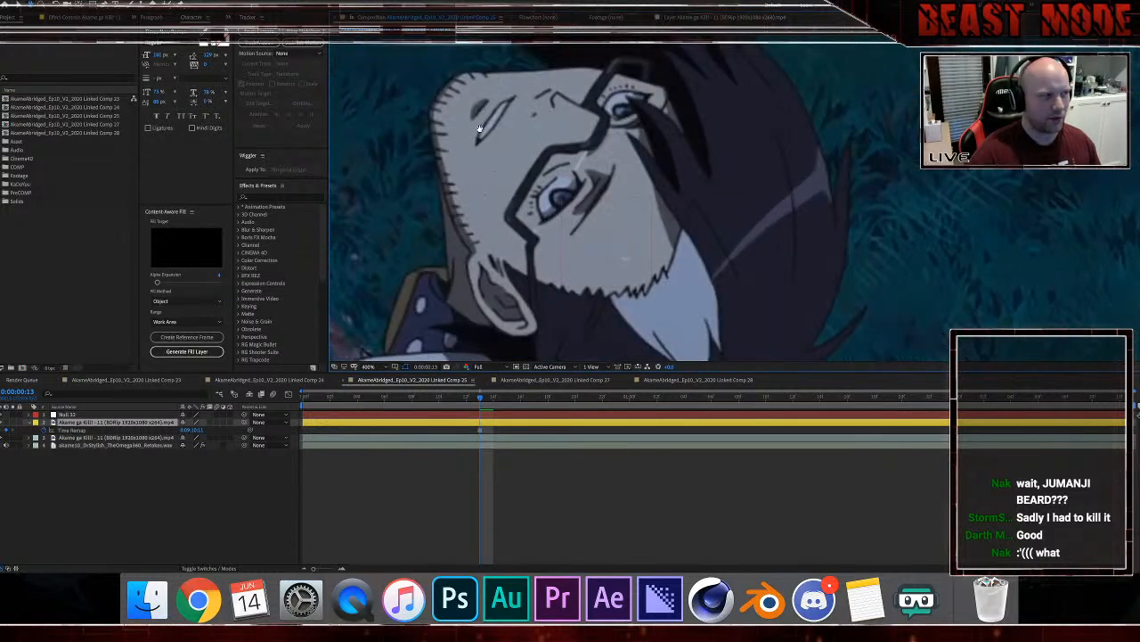
click(470, 79)
click(509, 81)
click(535, 86)
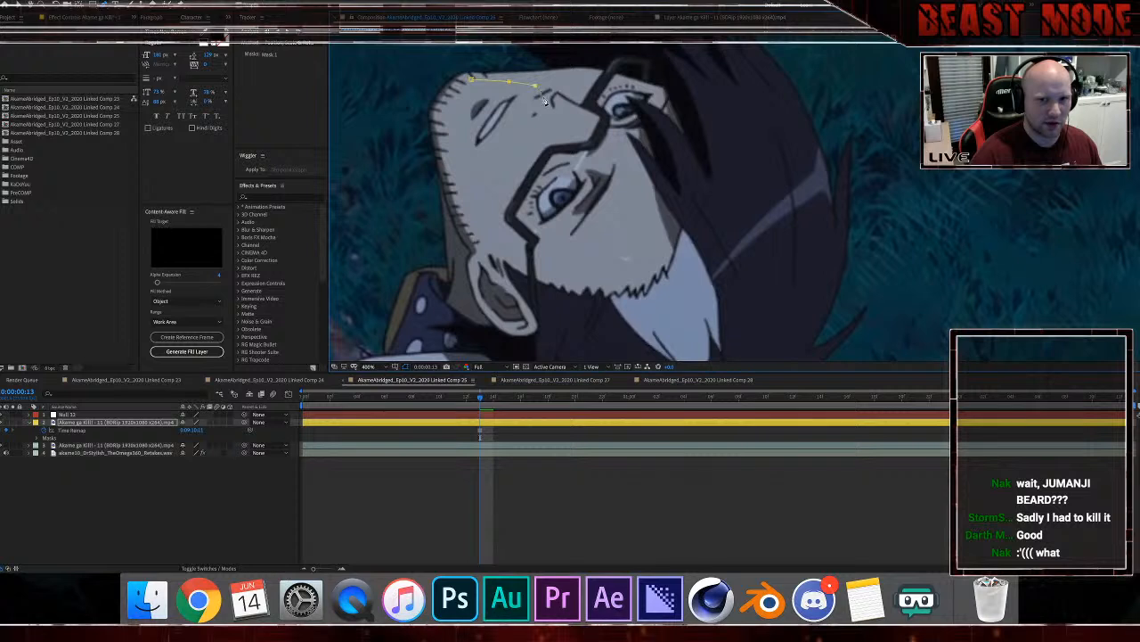
click(508, 162)
click(481, 166)
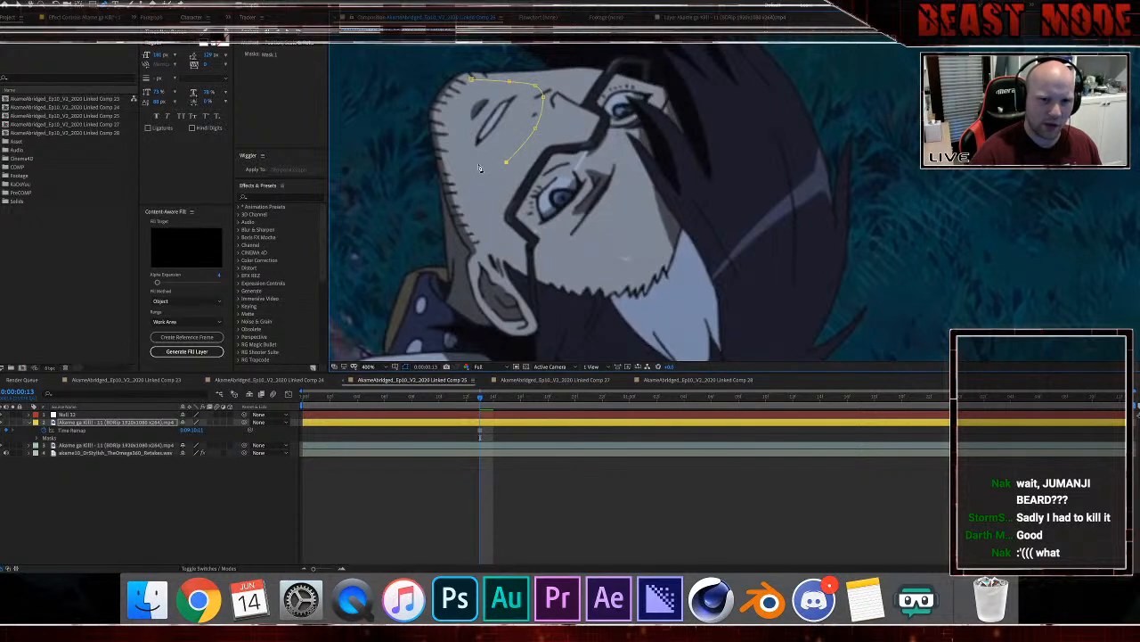
click(453, 159)
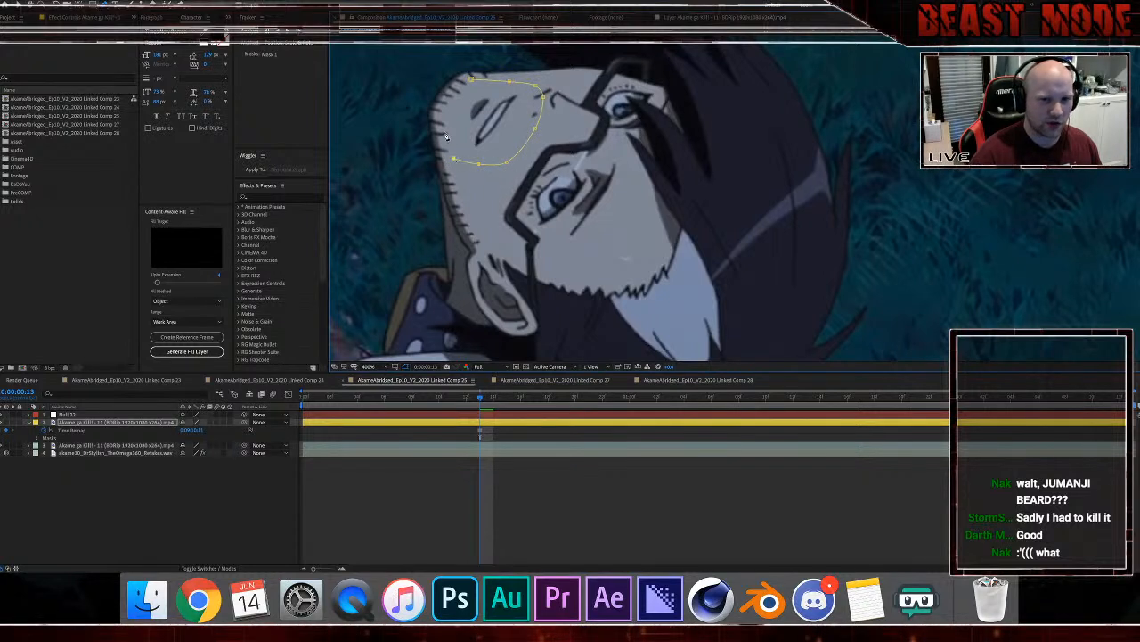
click(470, 79)
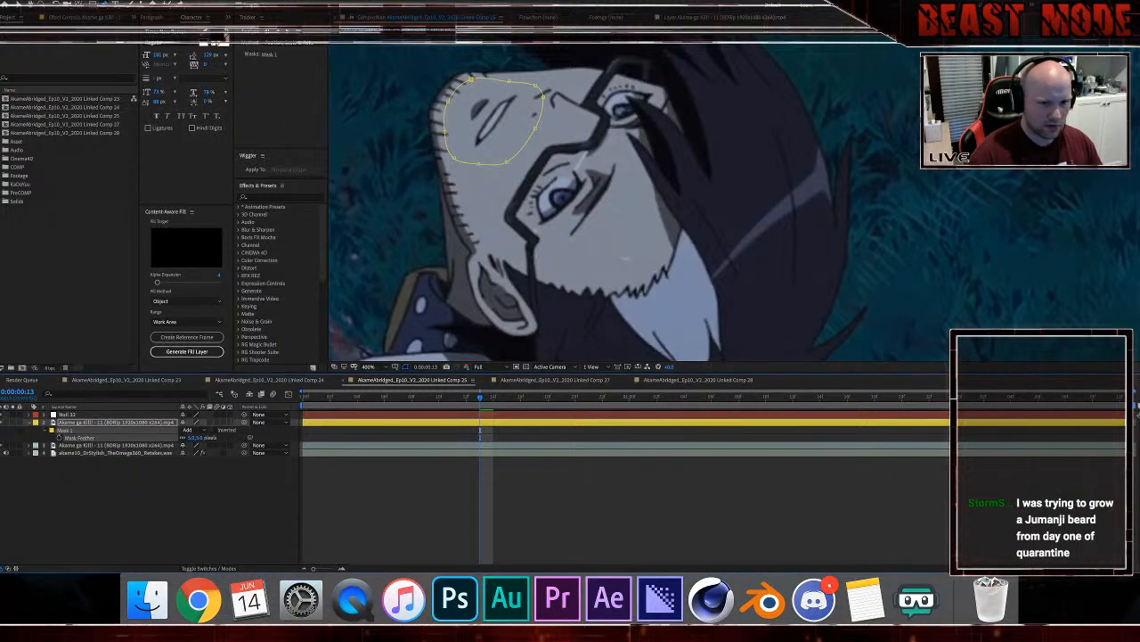
Step: Parent the masked closed-mouth layer to the tracked null and play the shot from the first frame
drag(244, 422, 245, 416)
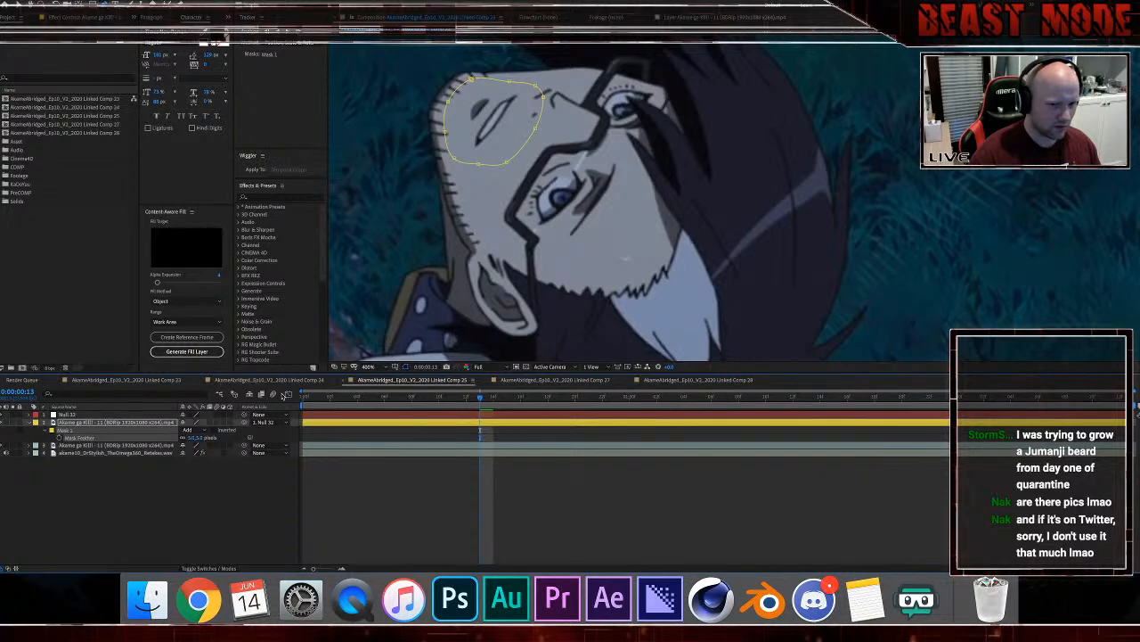
click(305, 403)
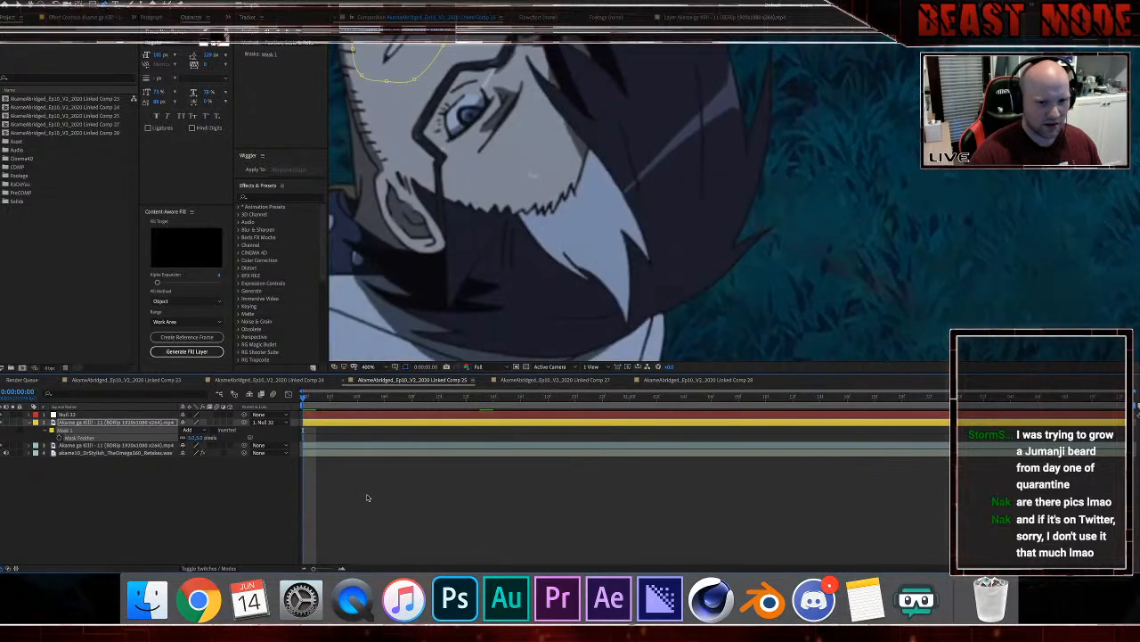
click(366, 499)
scroll(426, 267, down, 3)
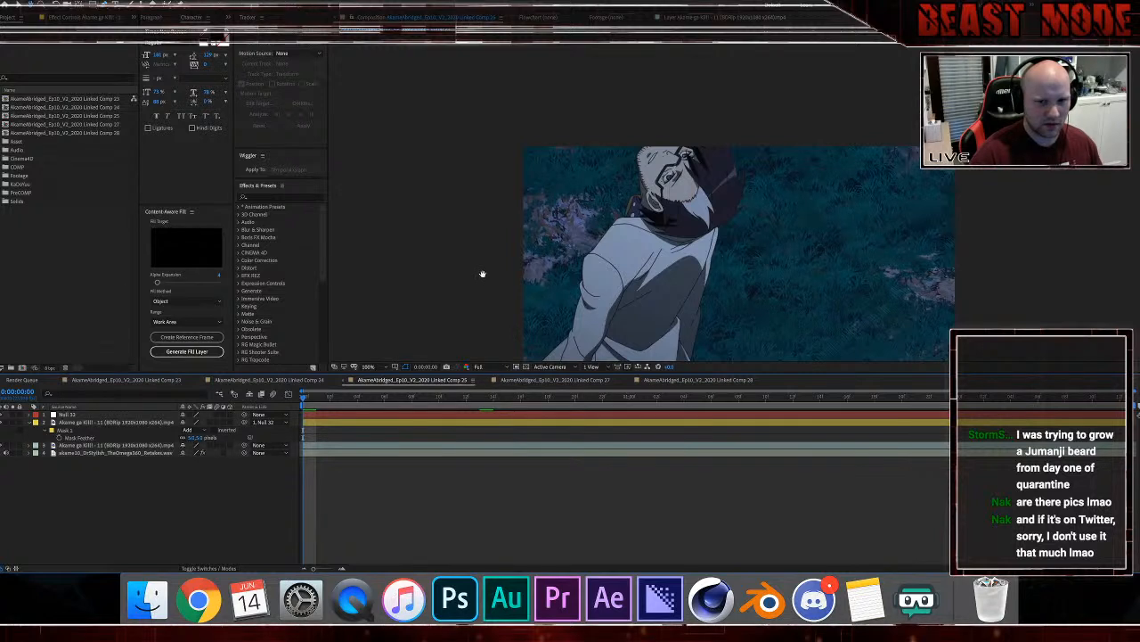
drag(483, 273, 437, 204)
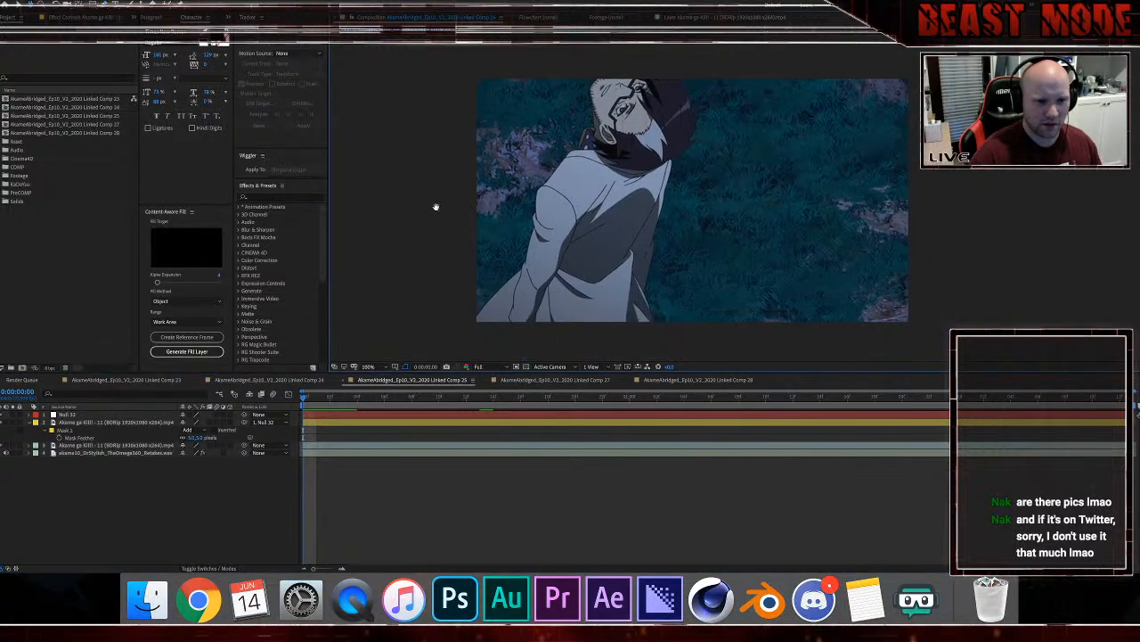
key(space)
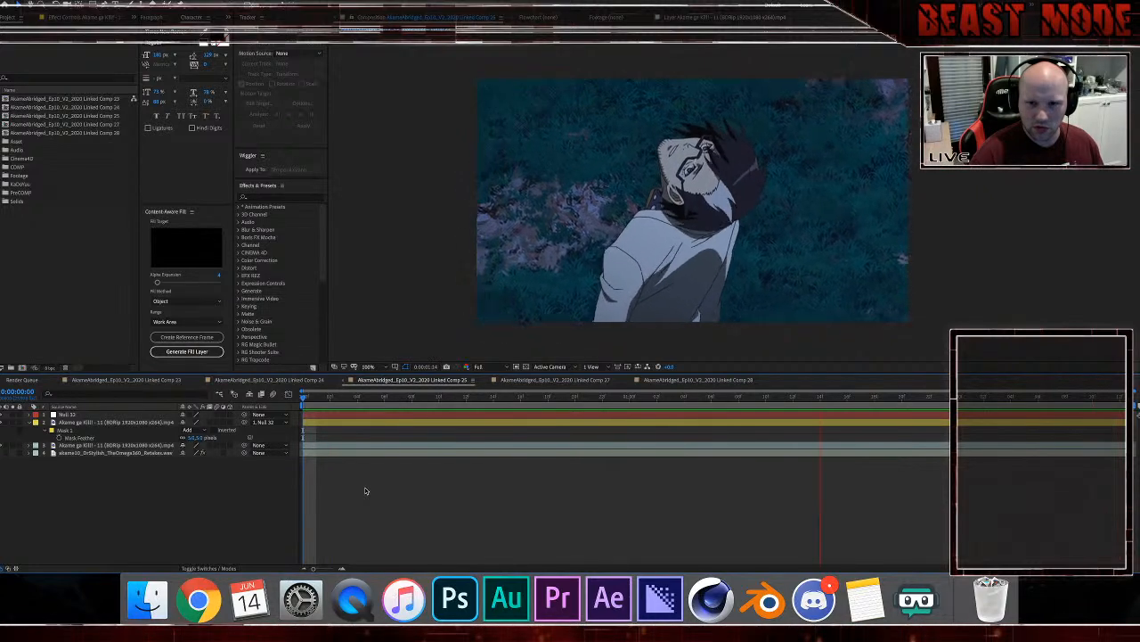
click(300, 400)
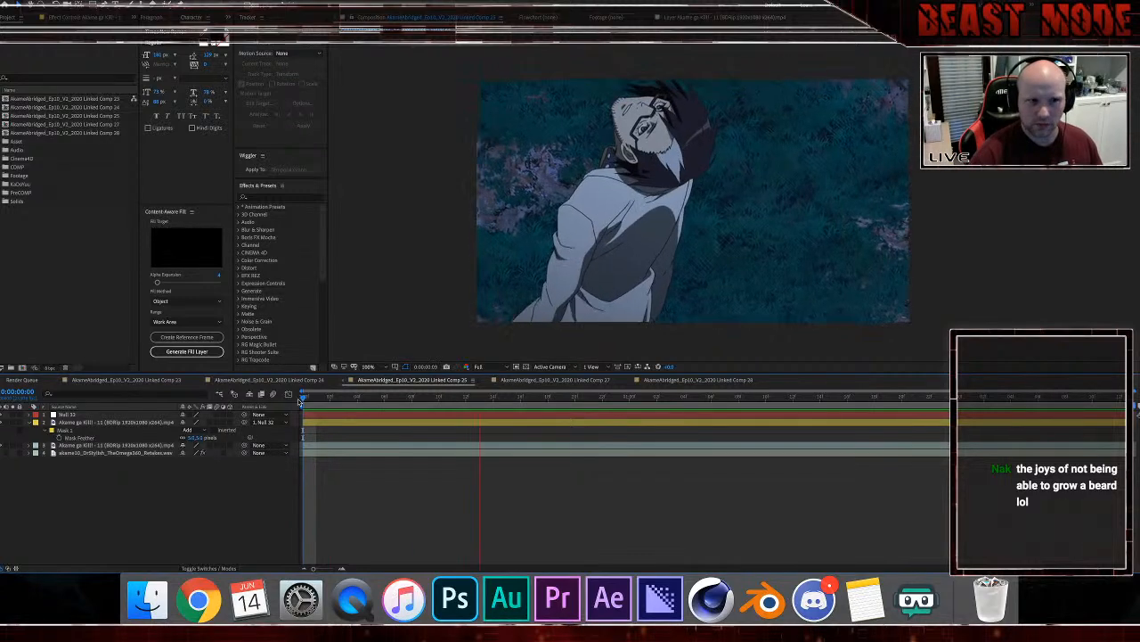
Step: Collapse the yellow layer's properties and place a new duplicate of the original footage layer directly above it
click(35, 429)
click(325, 432)
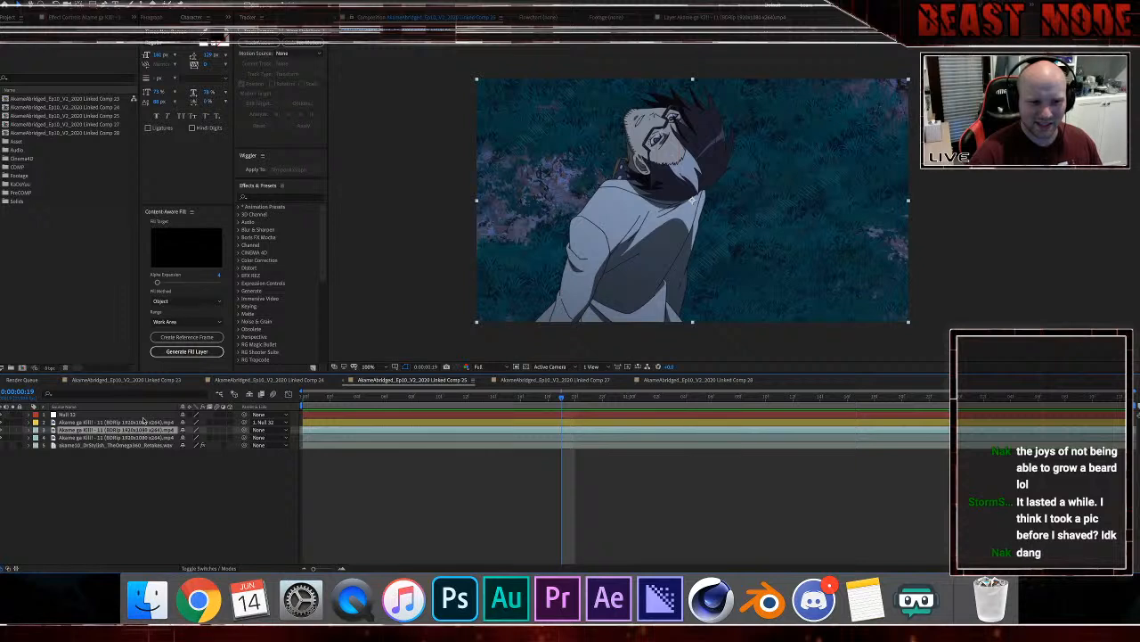
drag(144, 419, 147, 418)
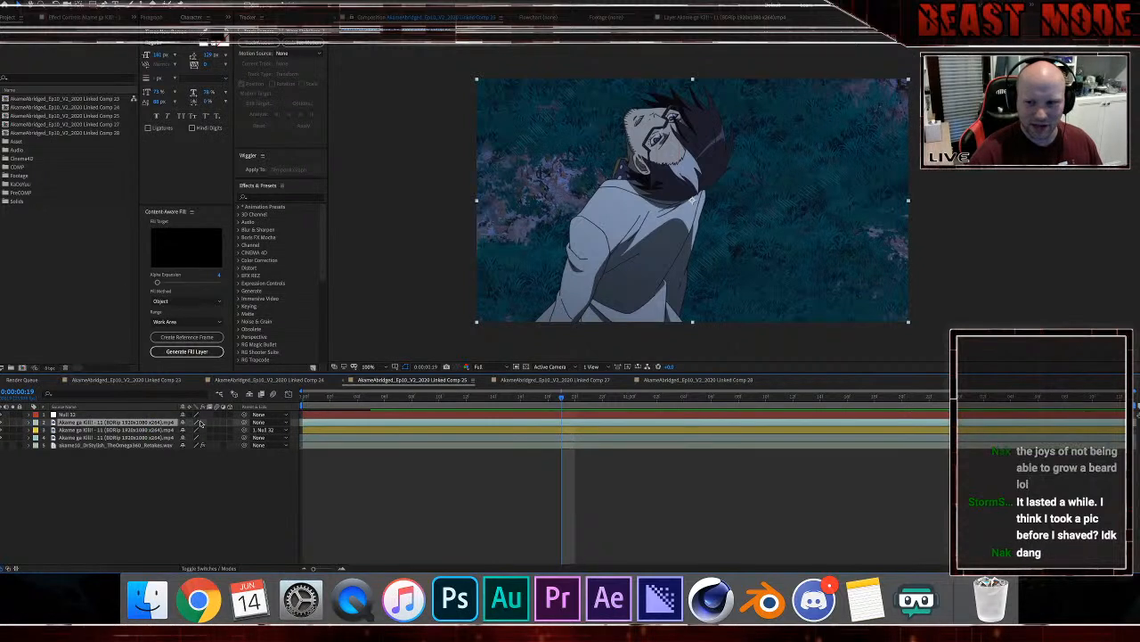
Step: Split the new footage copy at frame 10, where the mouth is open, and freeze its second part on that frame
key(Page_Up)
key(Page_Up)
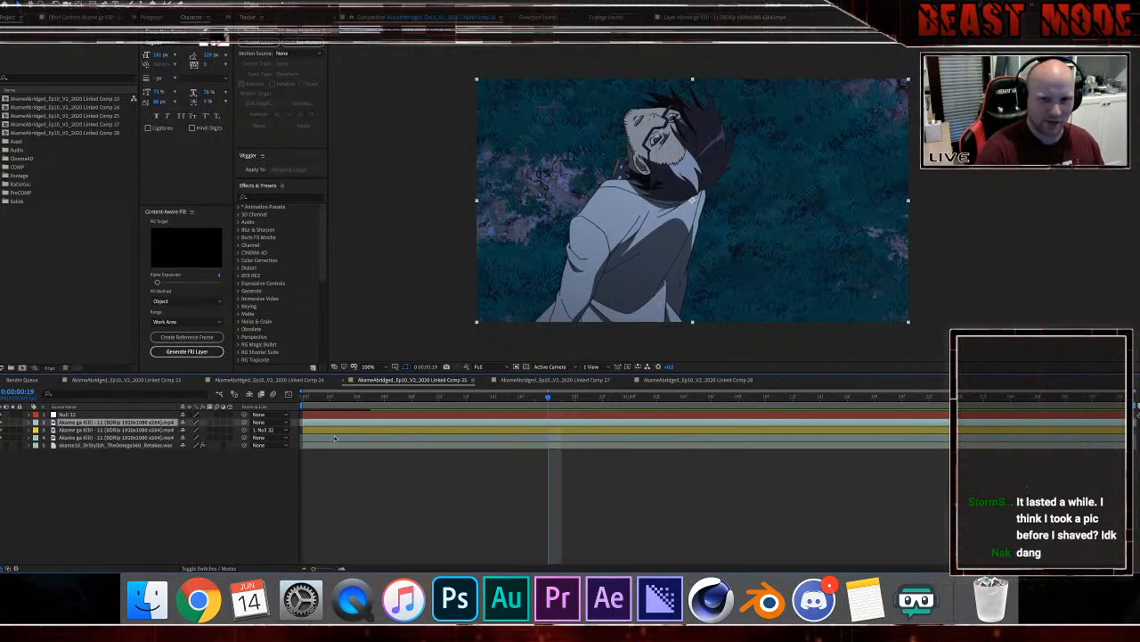
key(Page_Up)
key(Page_Up)
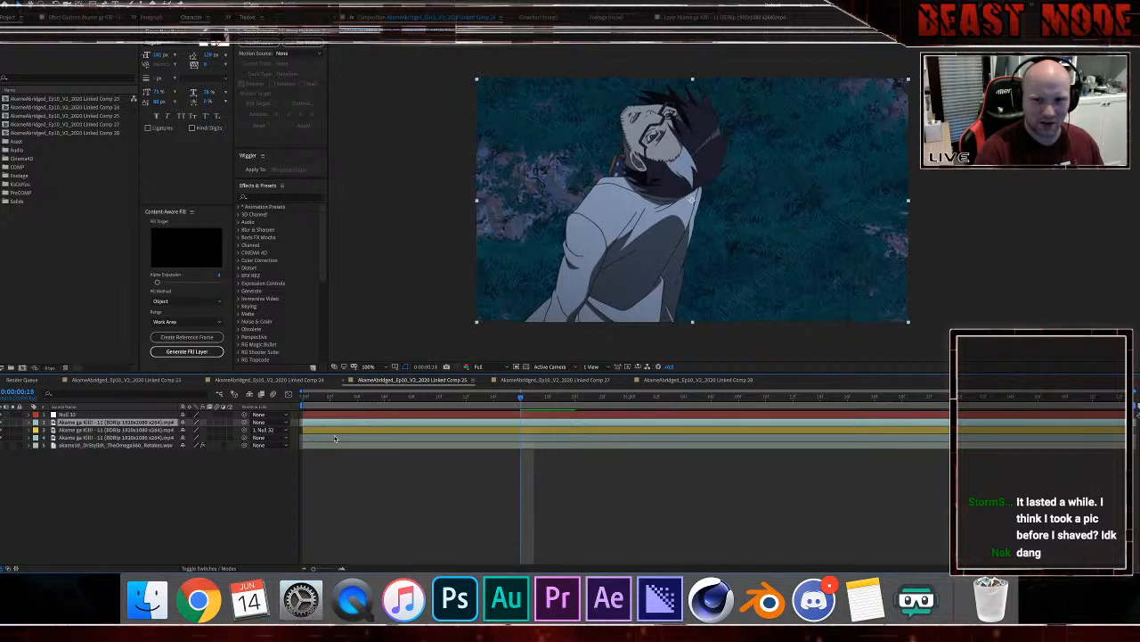
key(Page_Up)
key(Page_Up)
key(Page_Up)
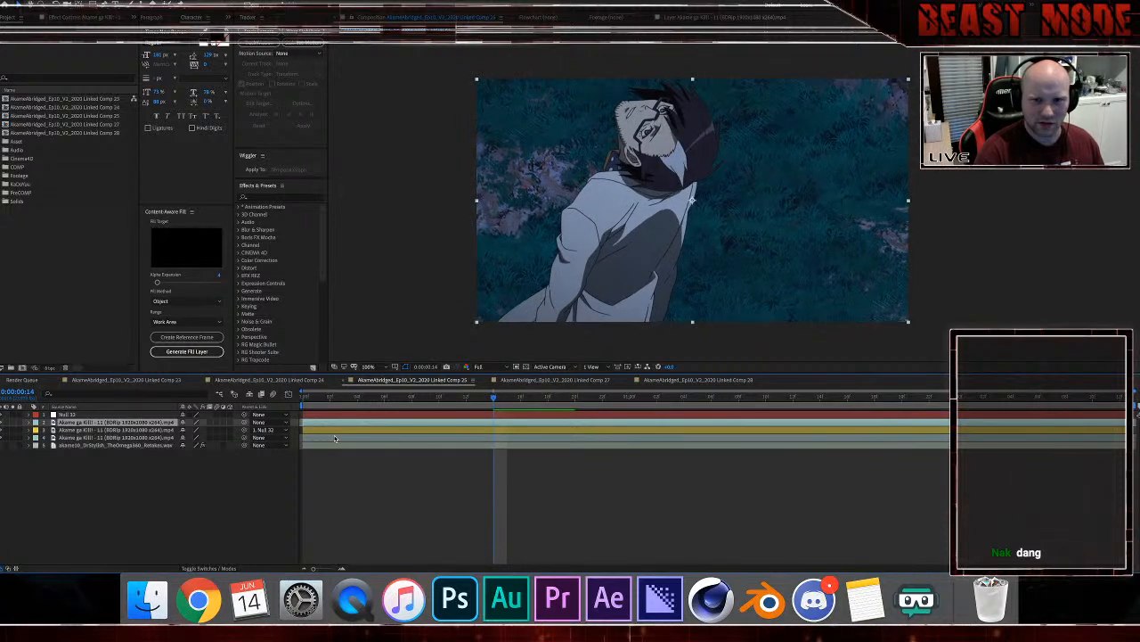
key(Page_Up)
key(Page_Up)
key(Page_Up)
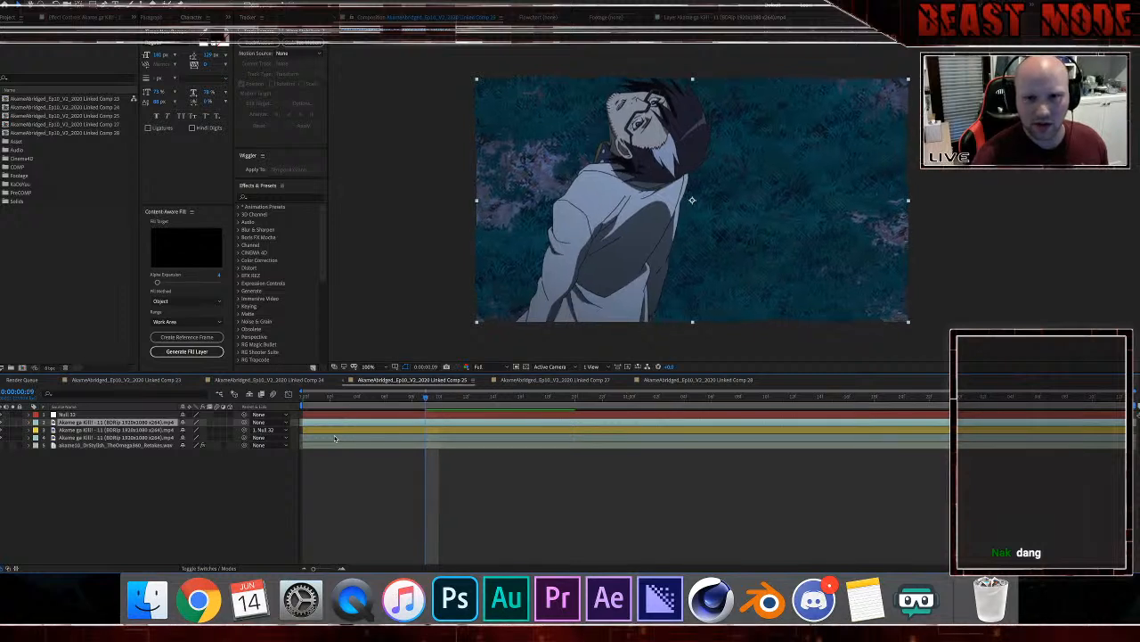
key(Page_Down)
key(ctrl+shift+d)
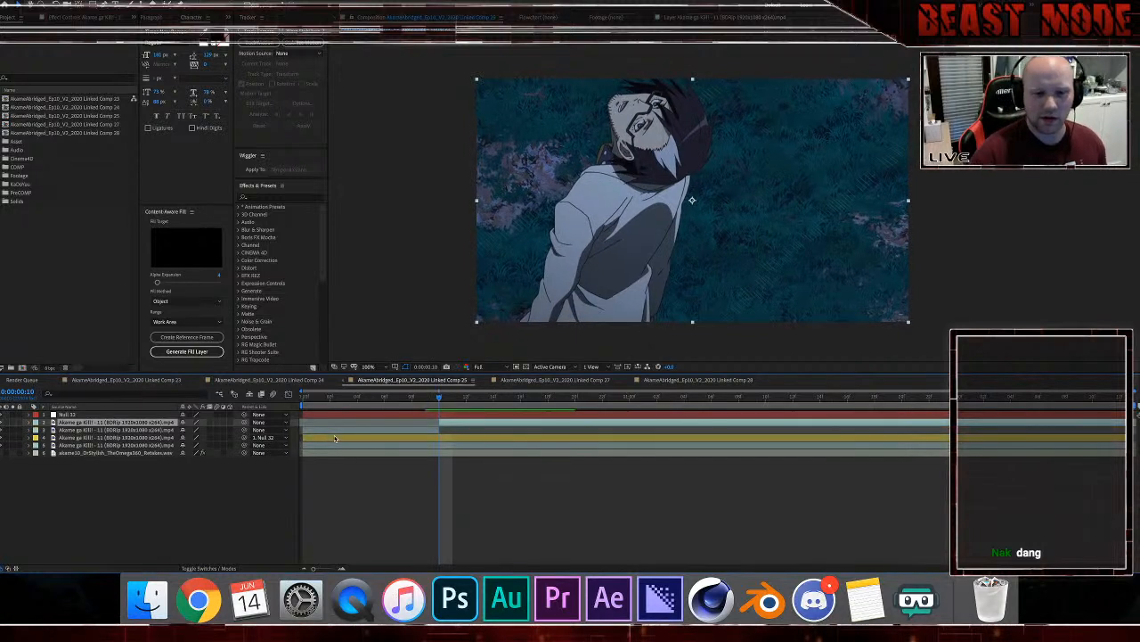
right_click(452, 428)
mouse_move(471, 381)
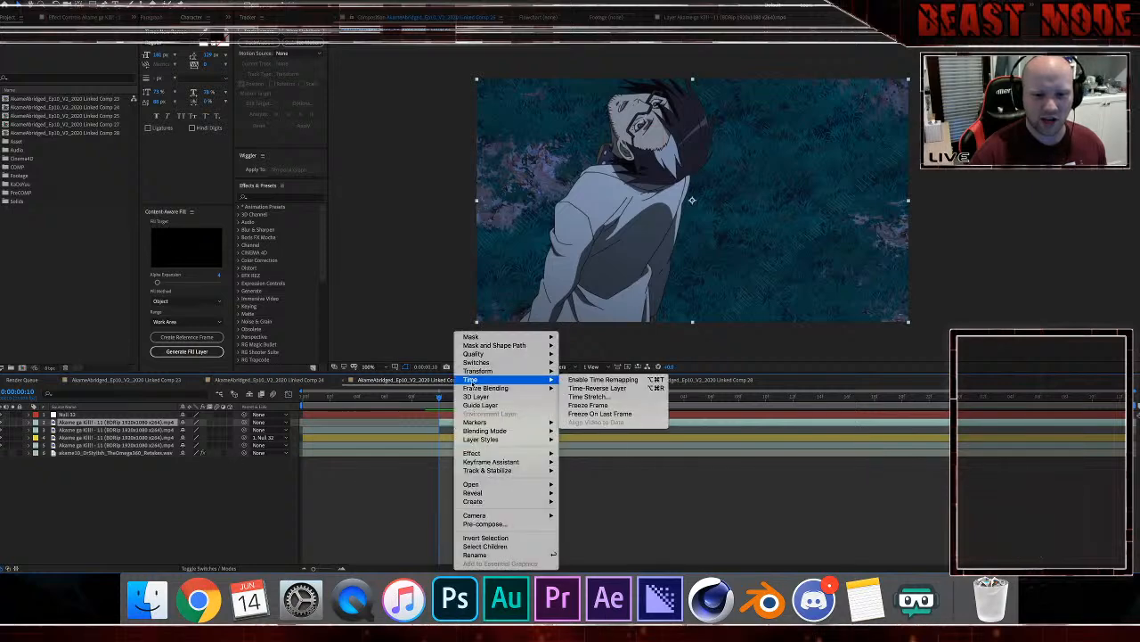
click(599, 380)
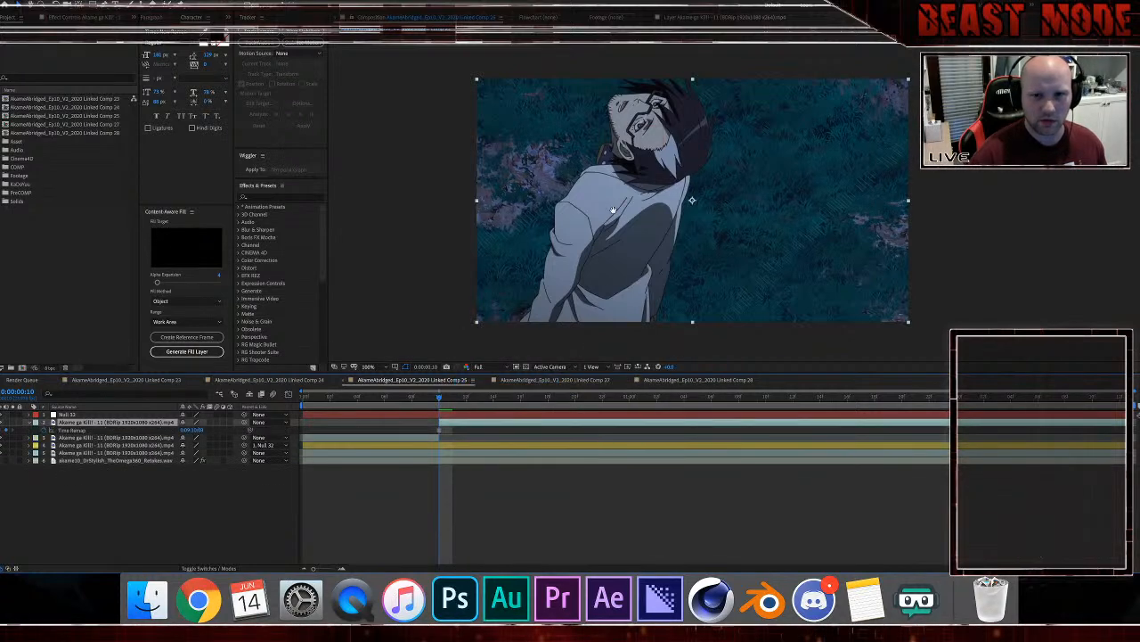
Step: Draw a closed mask around the man's open mouth on the segment frozen at frame 10
scroll(615, 232, up, 4)
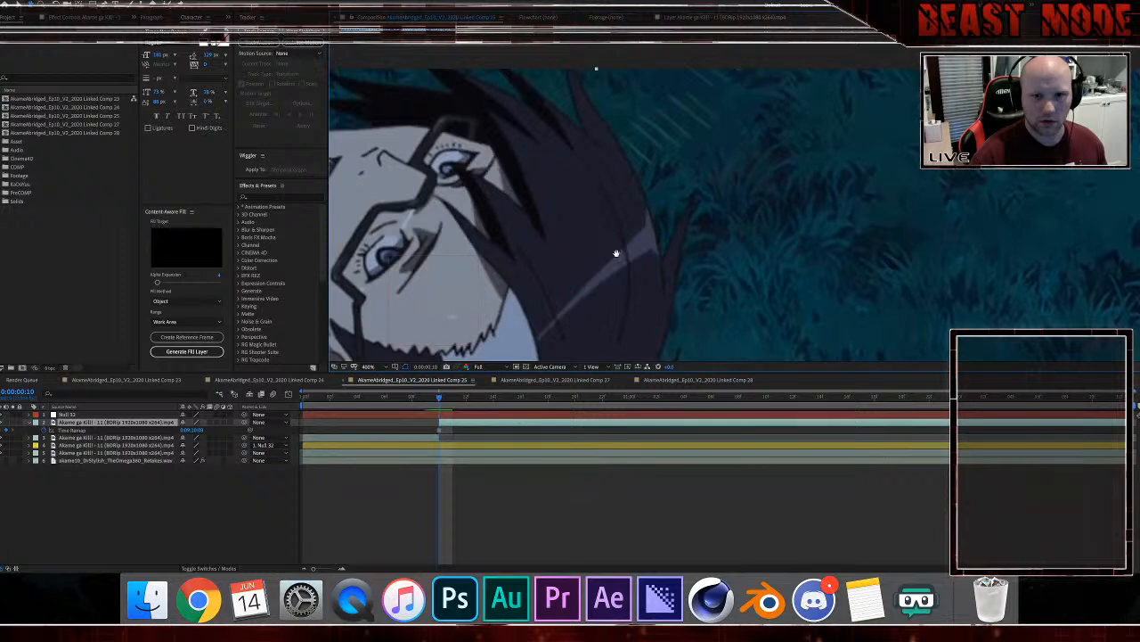
drag(509, 238, 749, 250)
key(g)
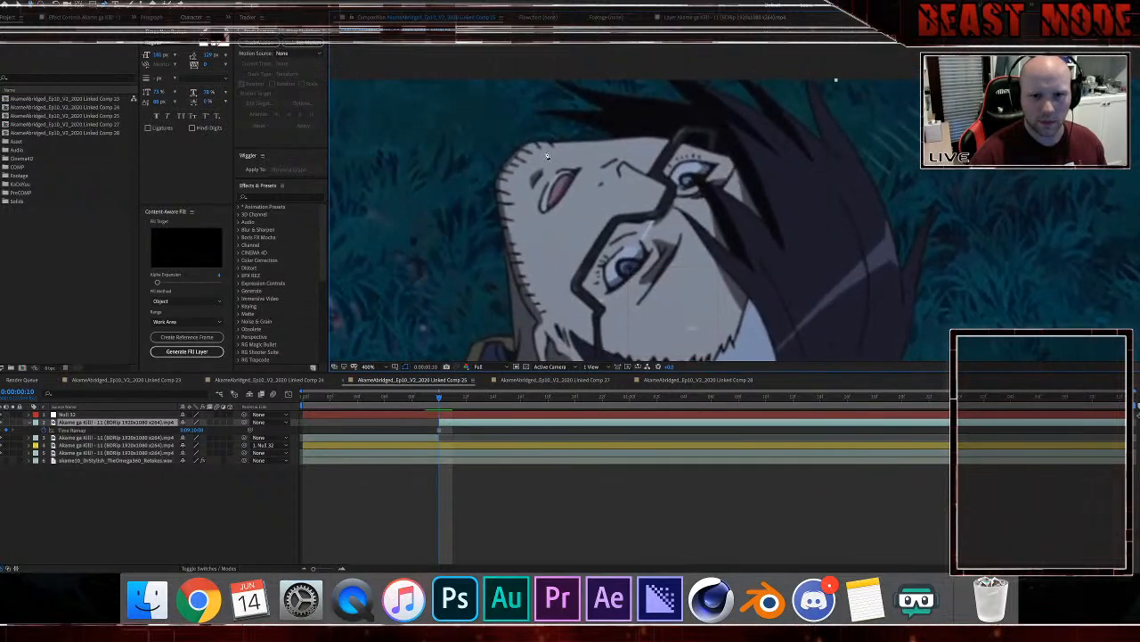
click(545, 150)
click(526, 160)
click(518, 173)
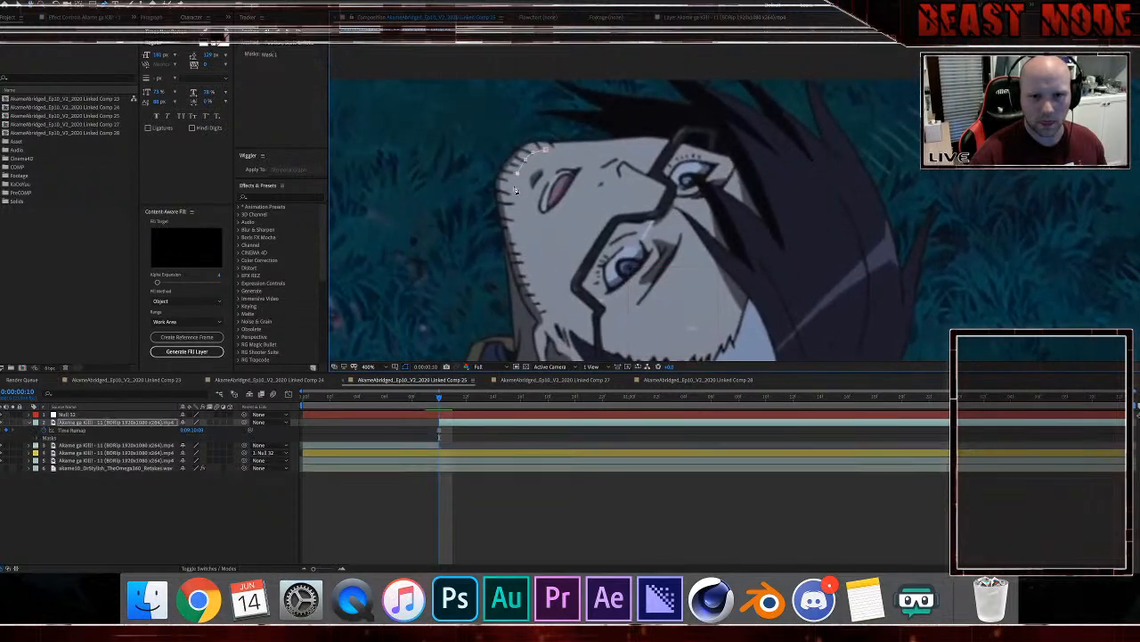
click(515, 190)
click(533, 225)
click(546, 232)
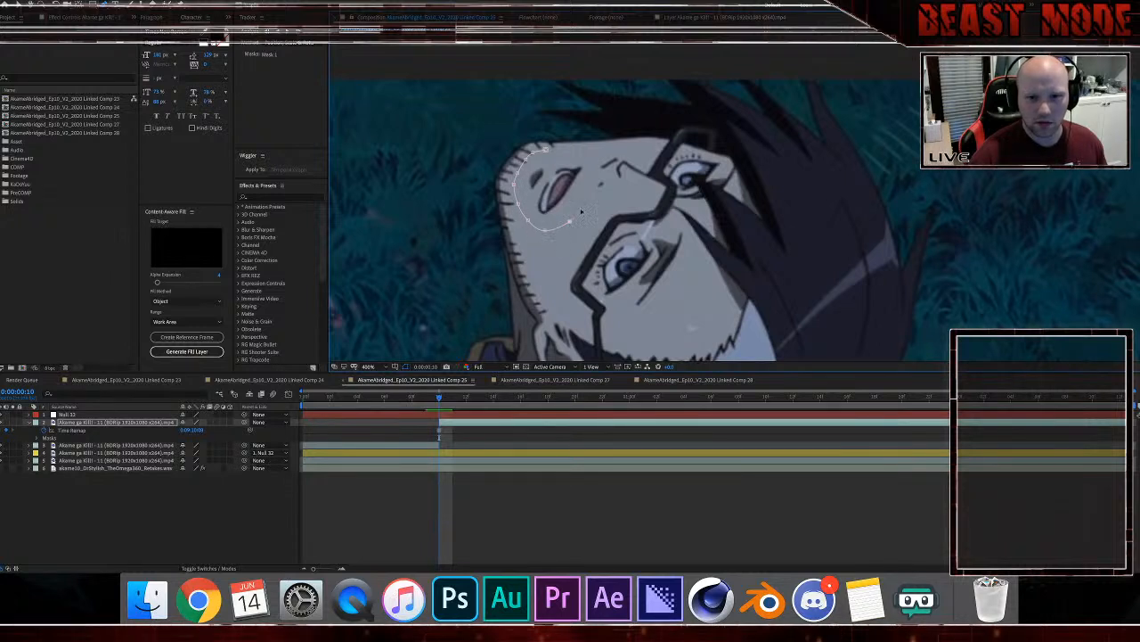
click(598, 166)
click(587, 154)
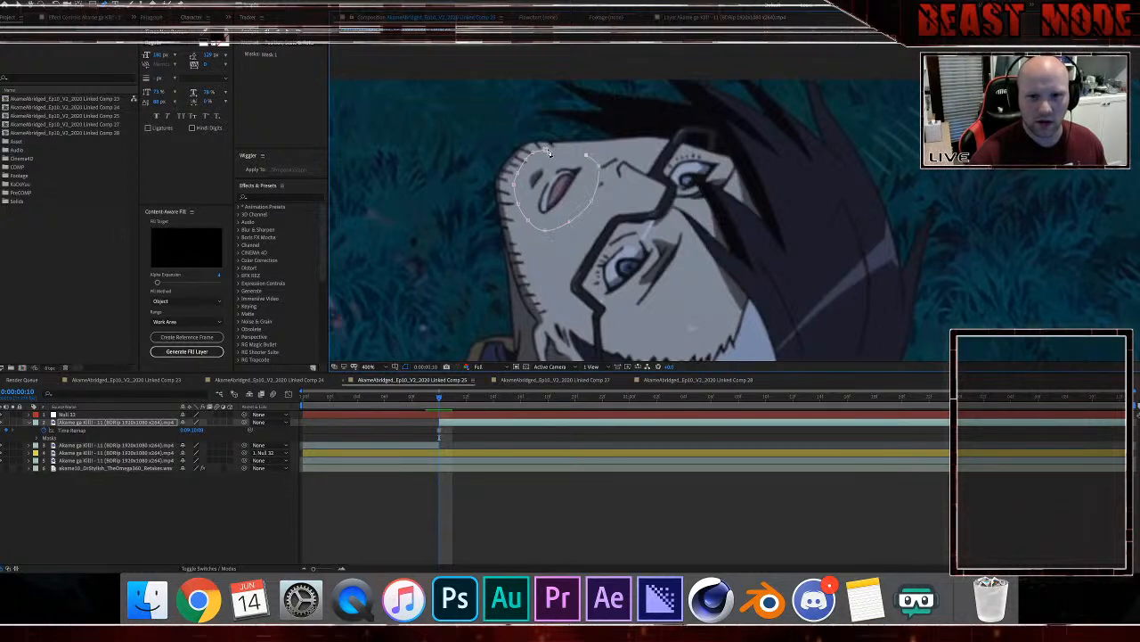
click(547, 152)
Step: Feather the open-mouth mask by 5 pixels and parent its layer to the tracked null
key(f)
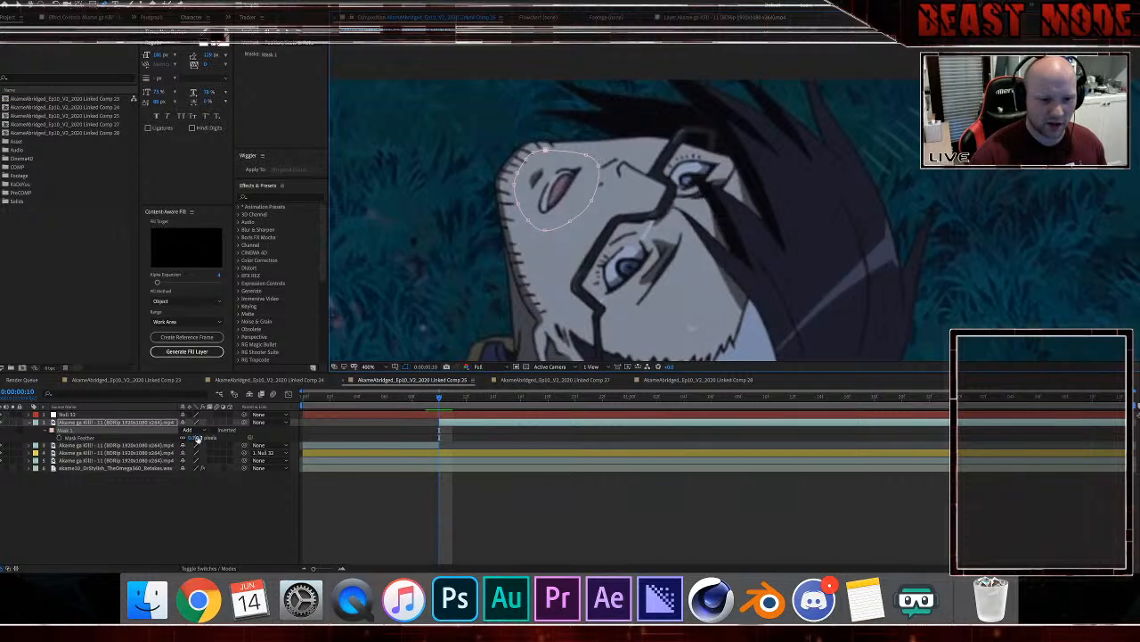
key(Return)
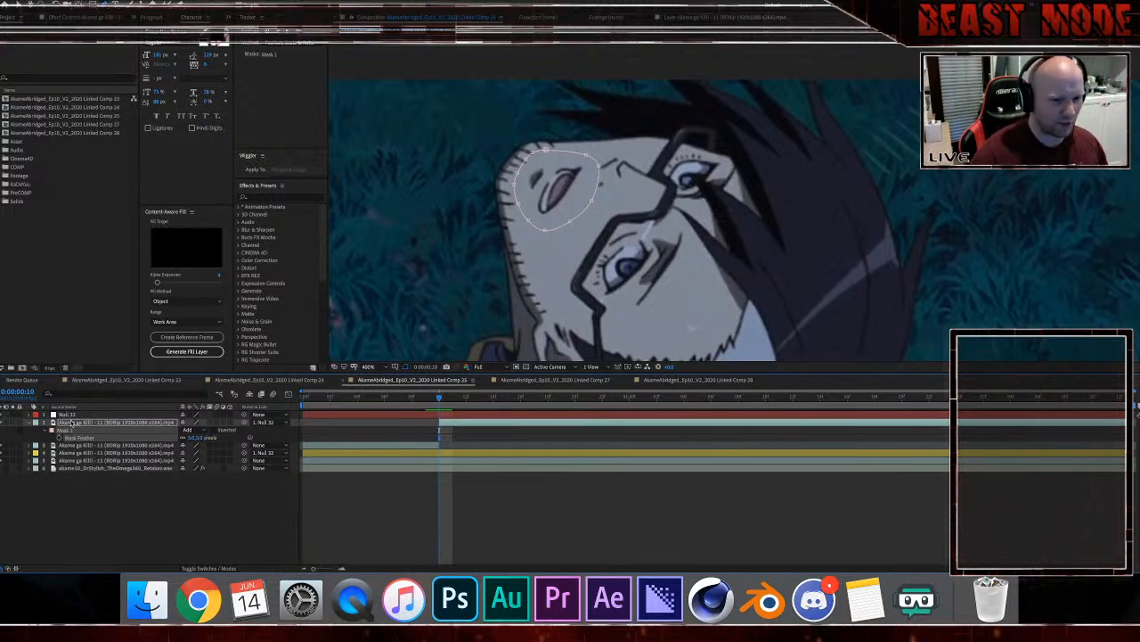
Step: Label the open-mouth layer frozen at frame 10 blue and clear the layer selection
click(36, 423)
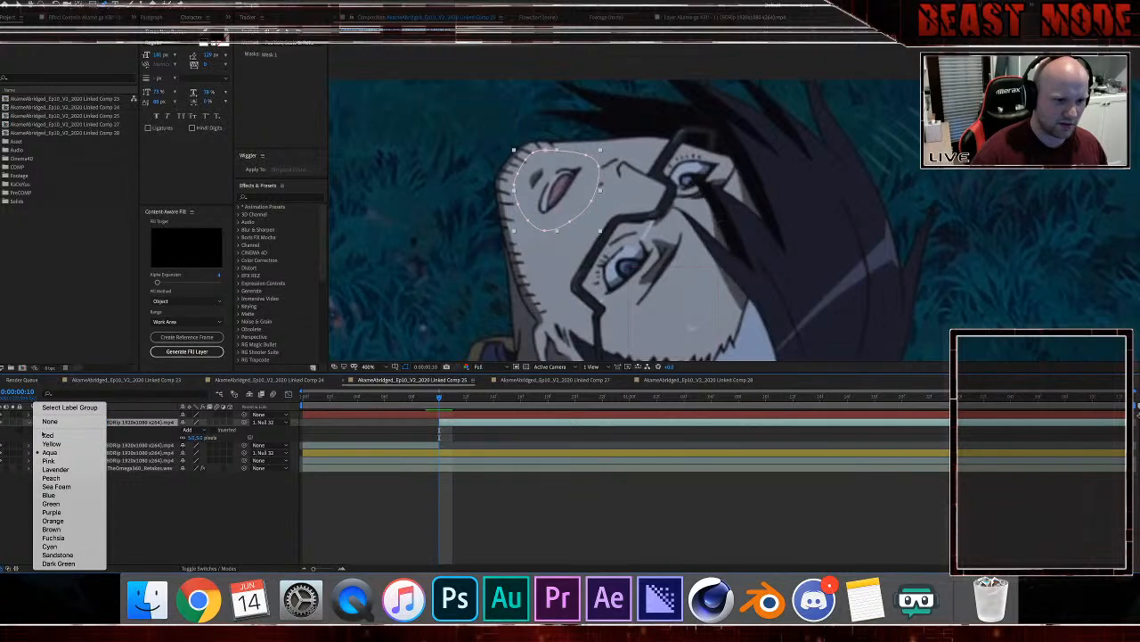
click(62, 494)
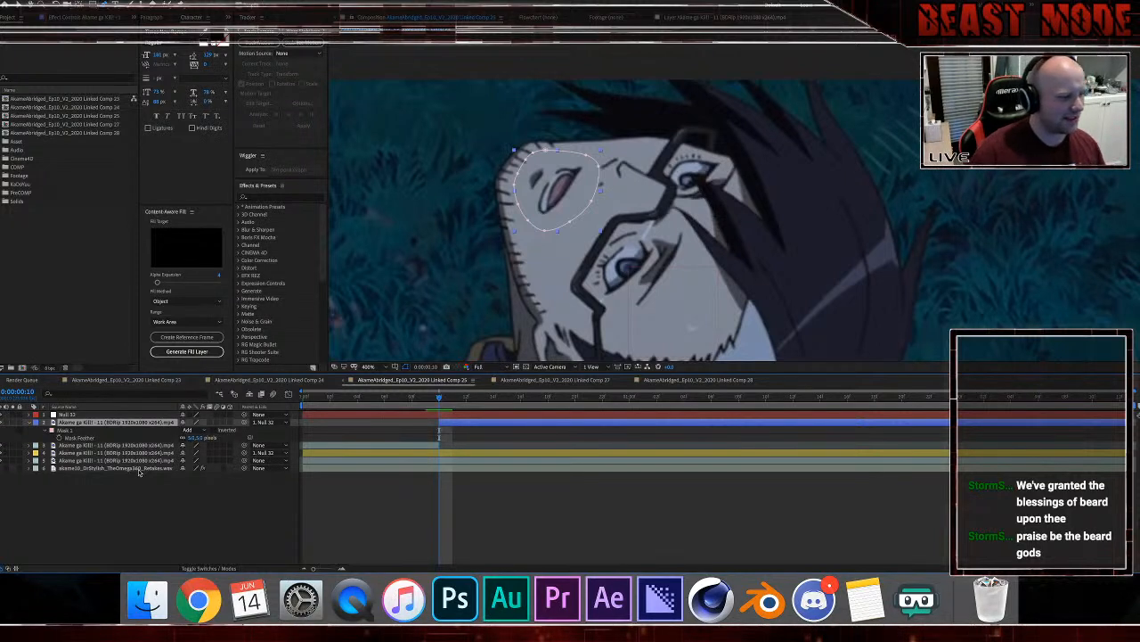
click(560, 533)
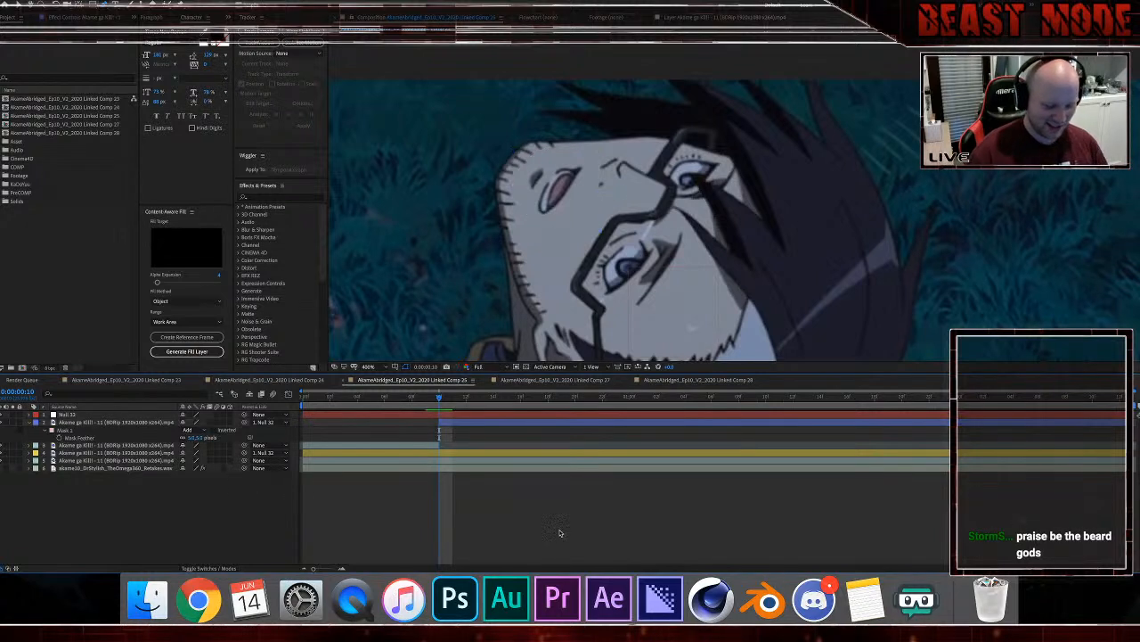
Step: Freeze the first segment of the newest footage copy on frame 9
key(Page_Up)
right_click(428, 446)
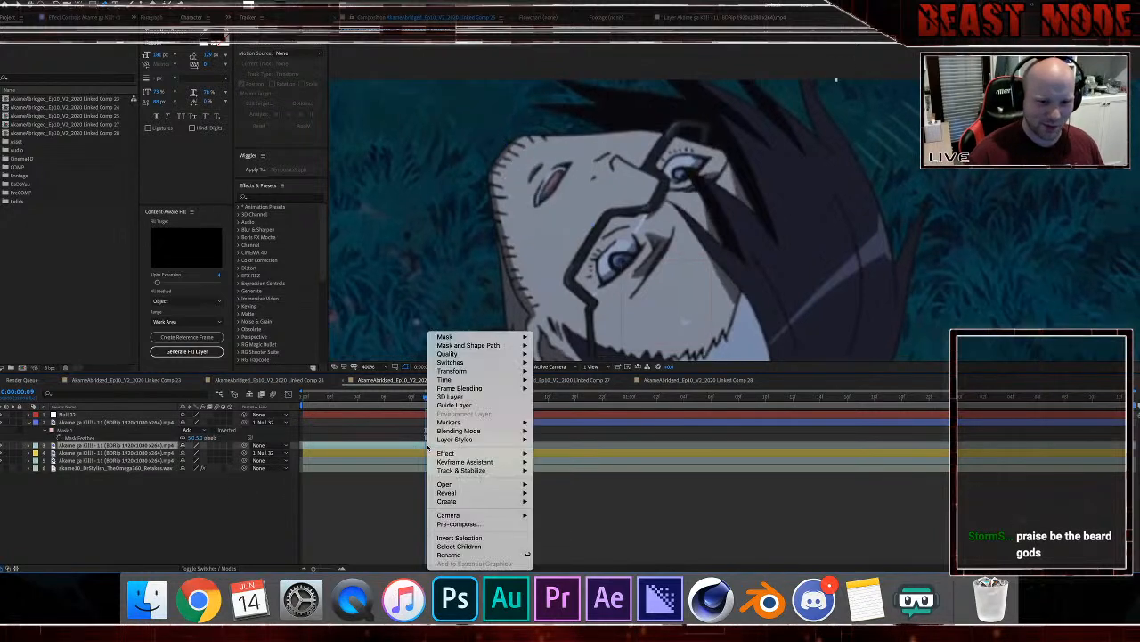
mouse_move(450, 380)
click(583, 406)
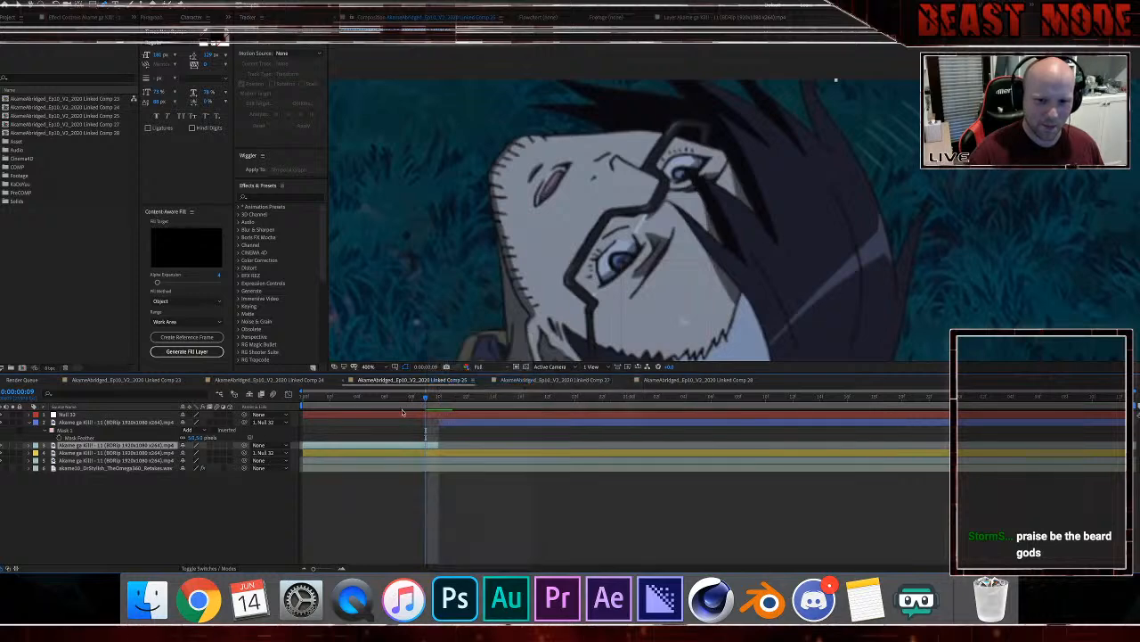
Step: Label the segment frozen at frame 9 green and parent it to the tracked null
click(35, 445)
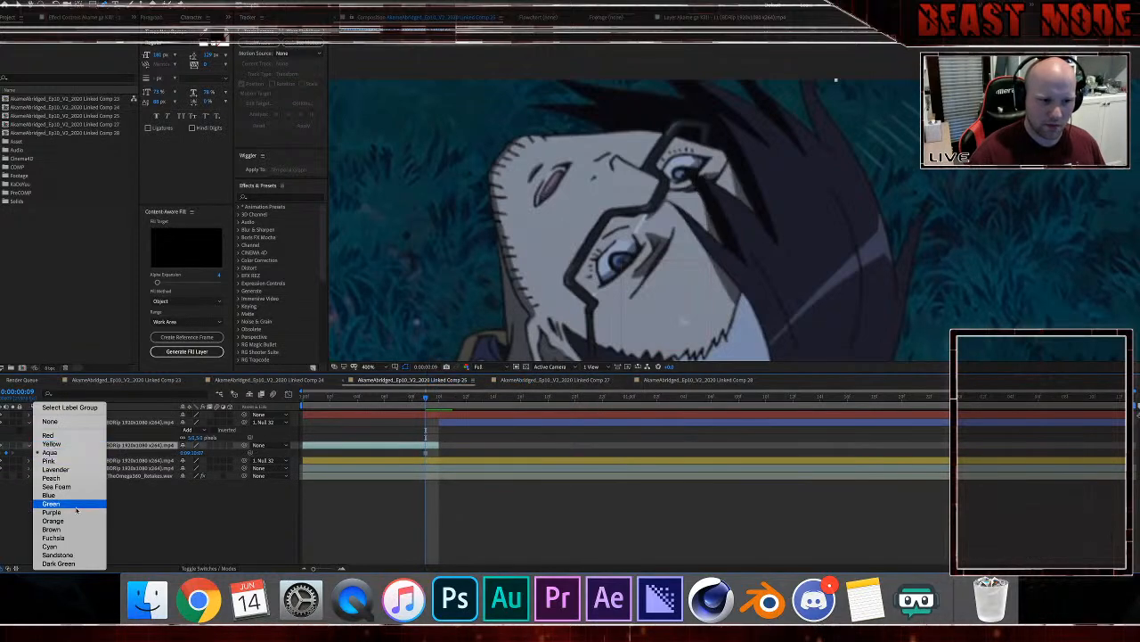
click(74, 504)
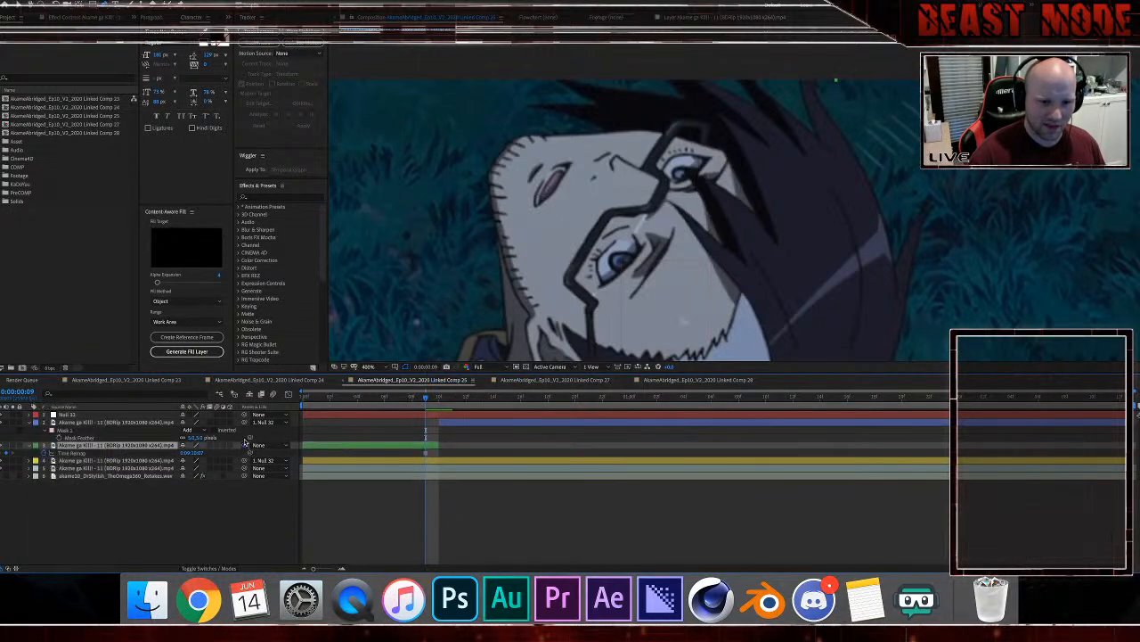
drag(246, 443, 245, 416)
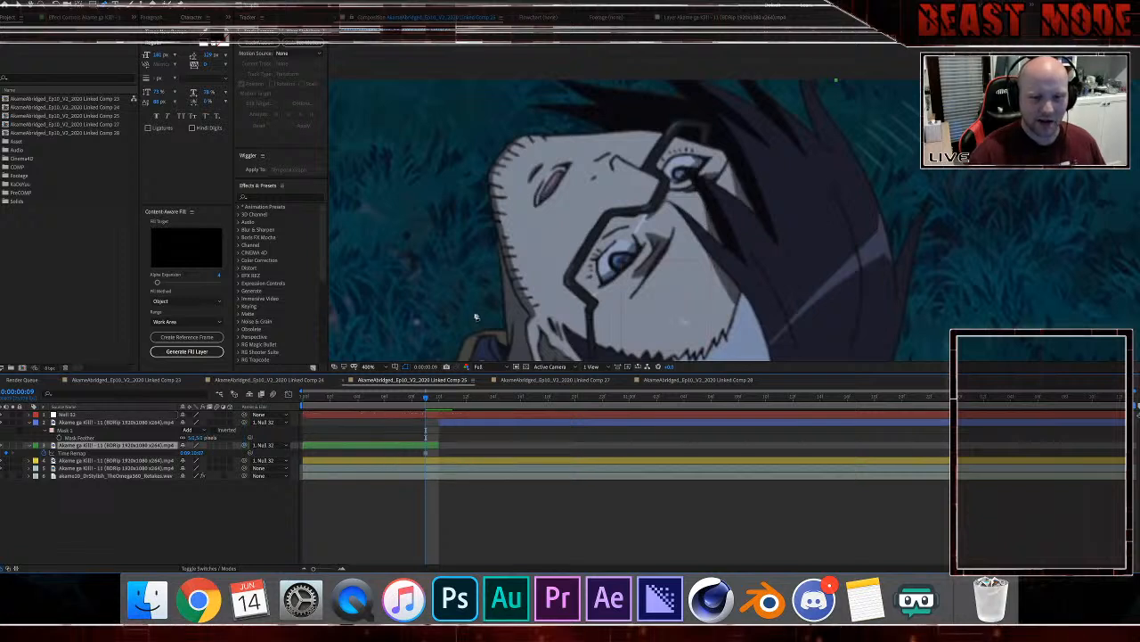
Step: Draw a closed mask around the man's mouth on the green layer at frame 9
click(528, 150)
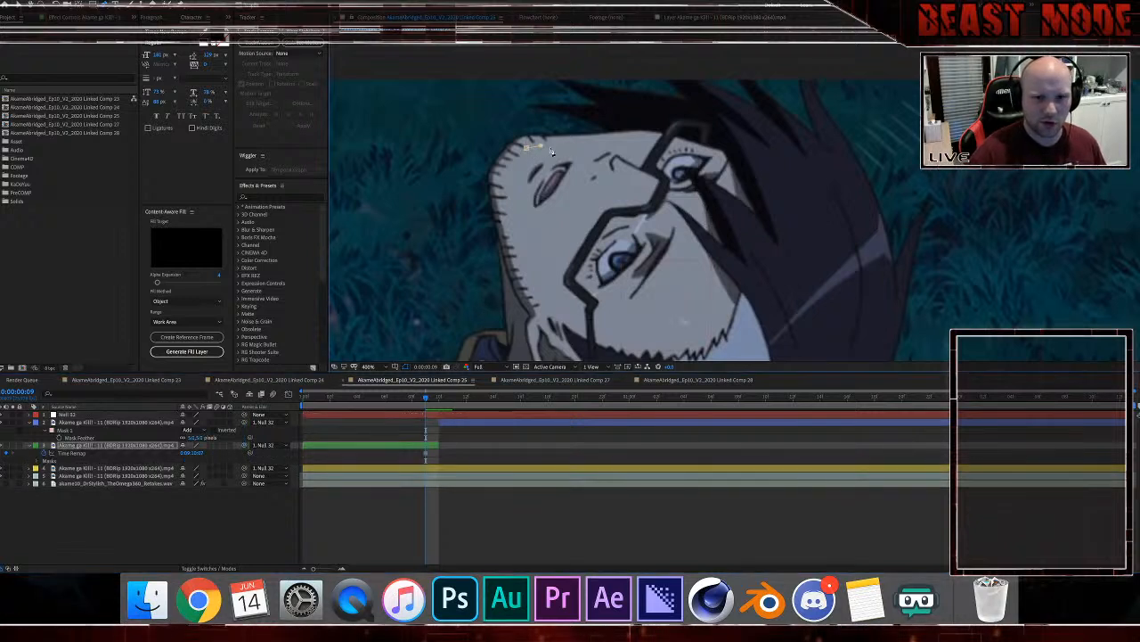
click(570, 152)
click(592, 160)
click(594, 181)
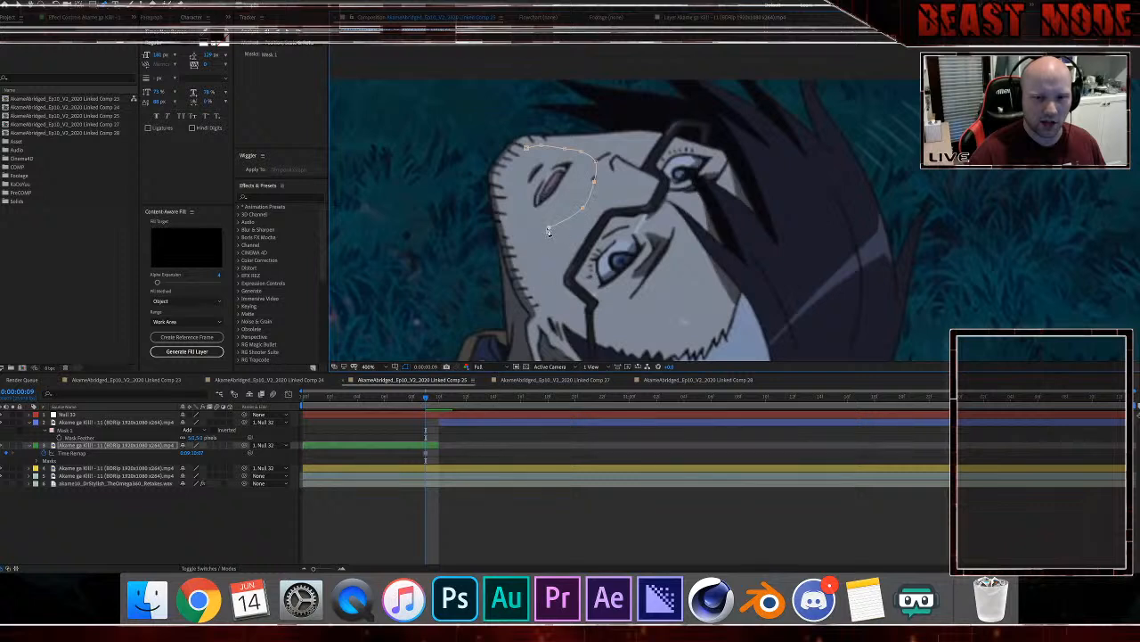
click(515, 212)
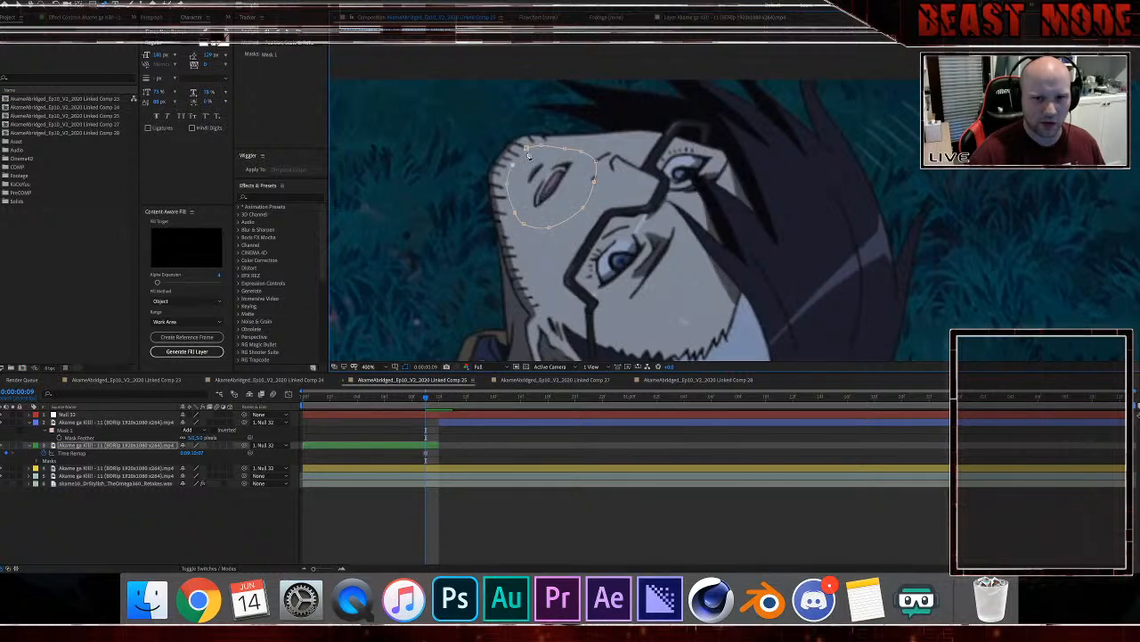
Step: Feather the green layer's mouth mask by 5 pixels and deselect the layer
key(f)
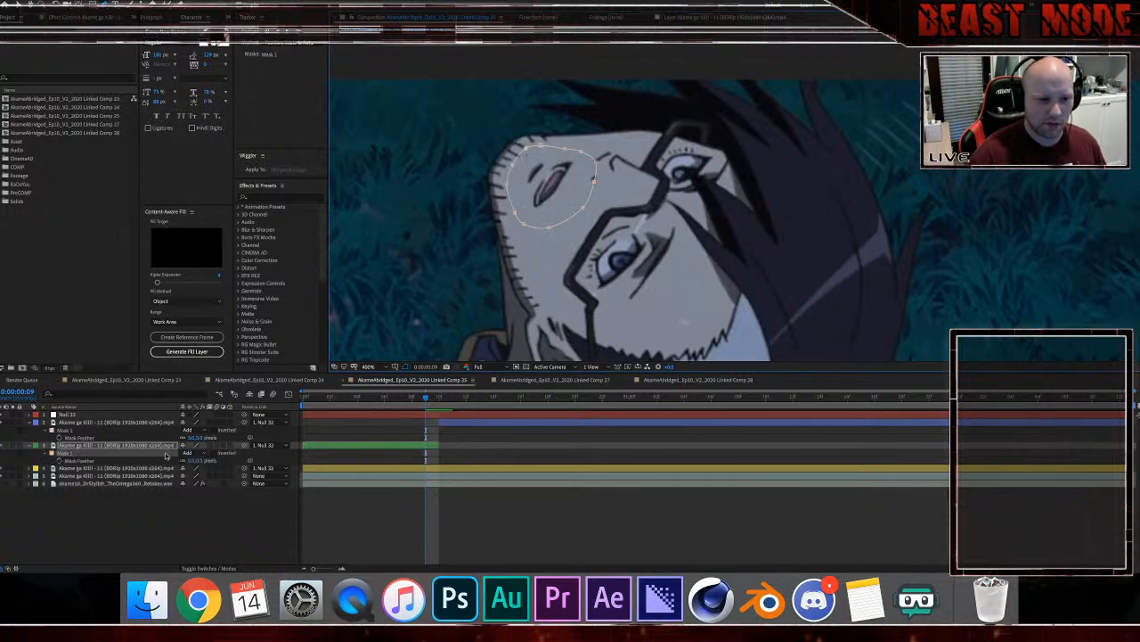
key(Return)
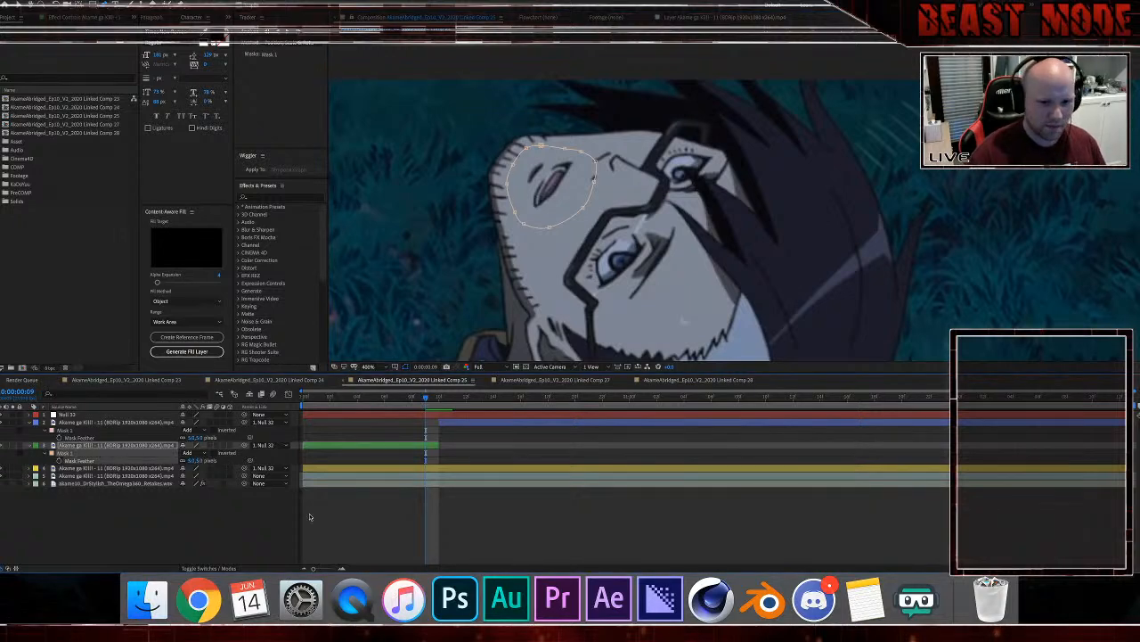
click(308, 517)
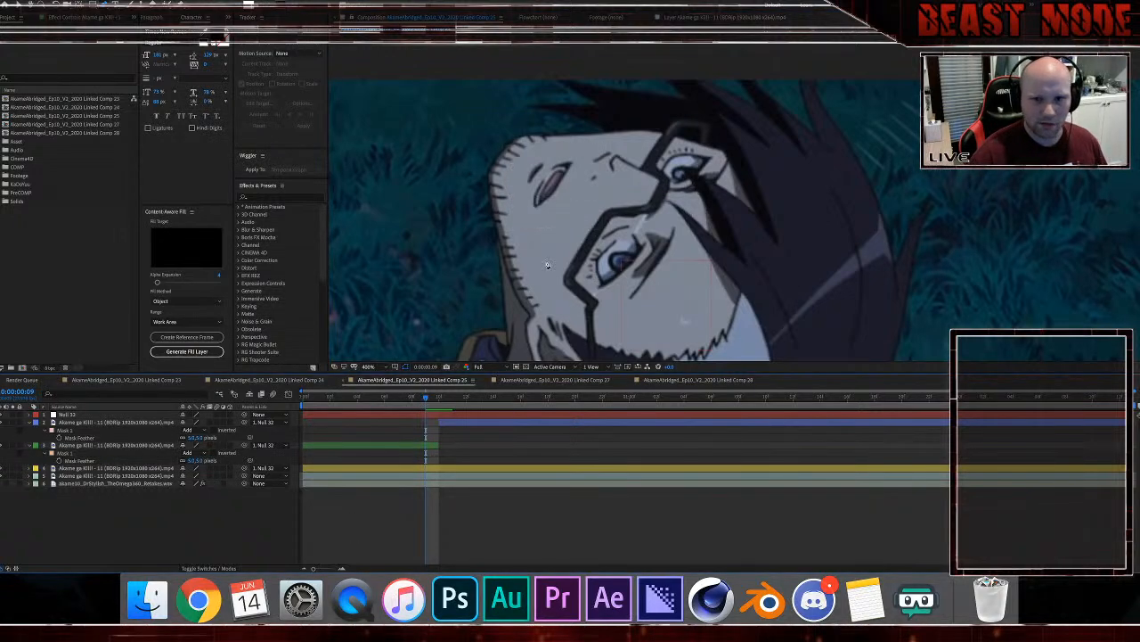
Step: Play and scrub the opening frames with the null selected to examine how the mouth patches follow the head
scroll(548, 264, down, 2)
click(451, 415)
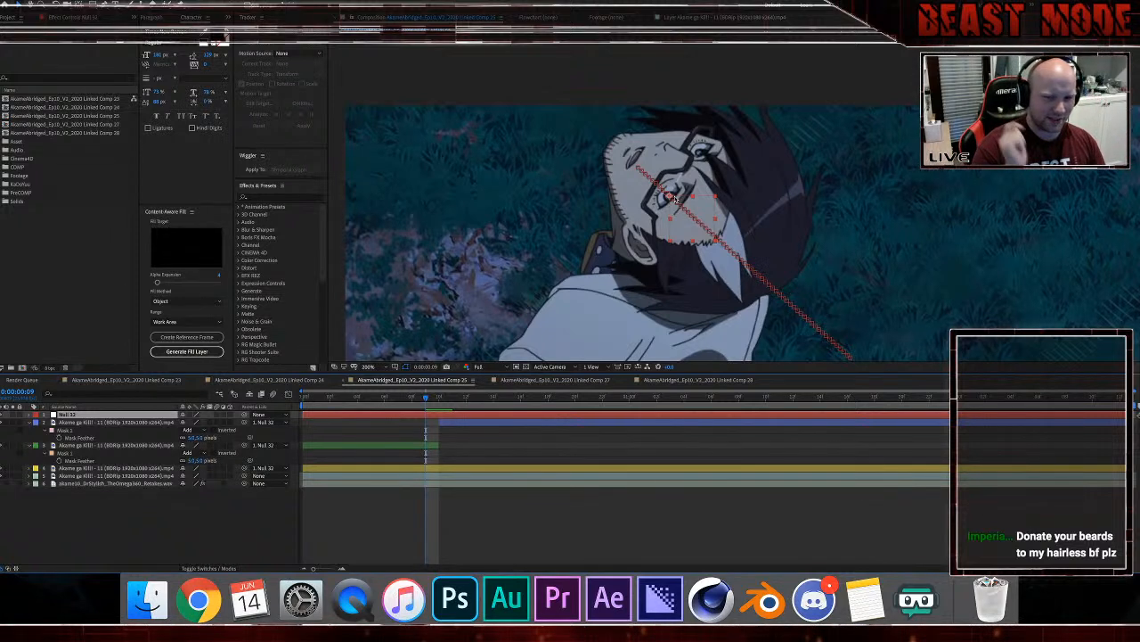
key(space)
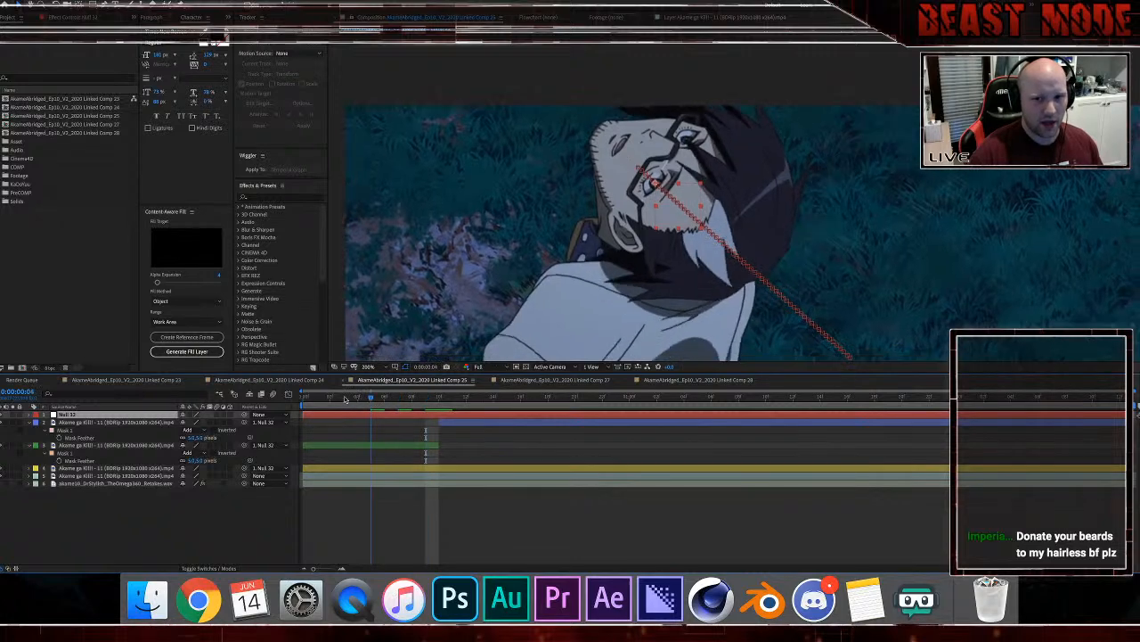
click(423, 398)
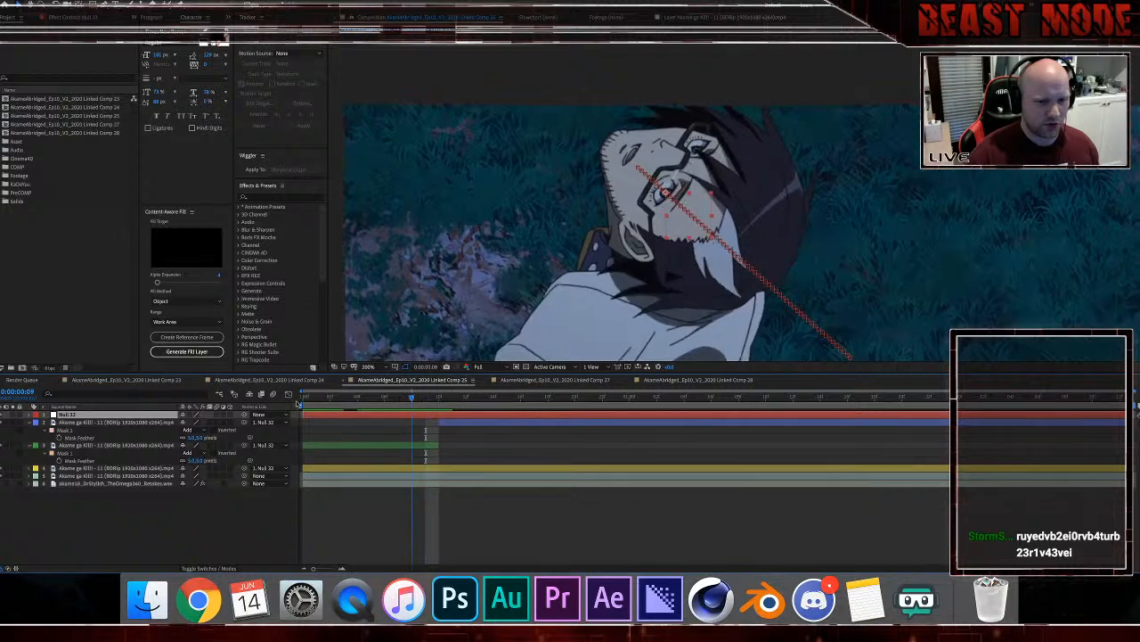
key(Home)
drag(625, 289, 586, 246)
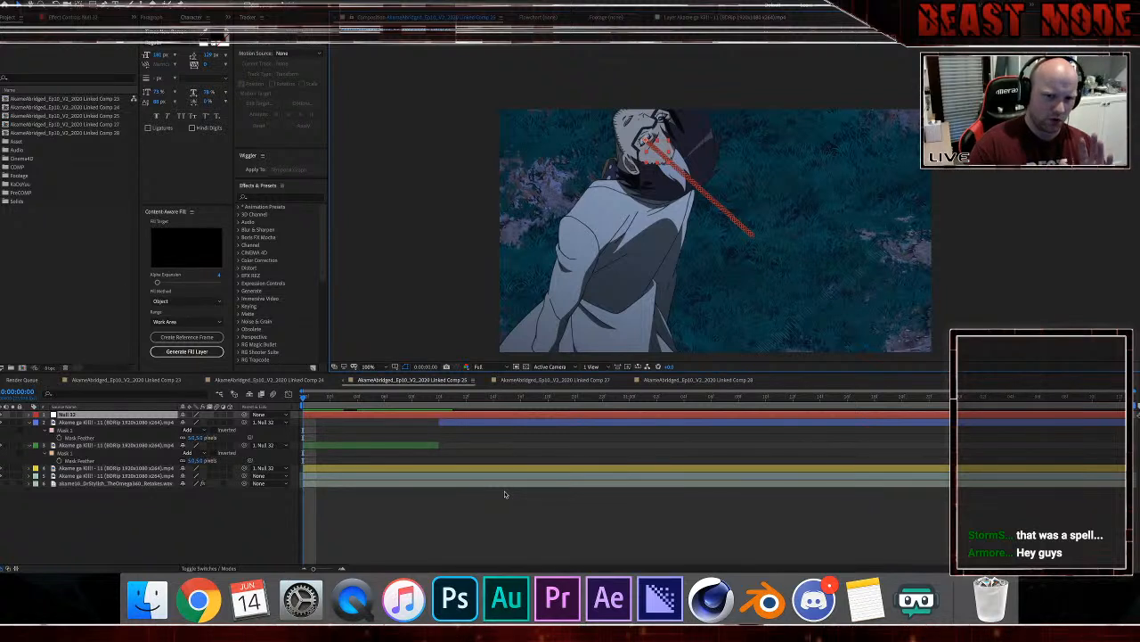
click(343, 399)
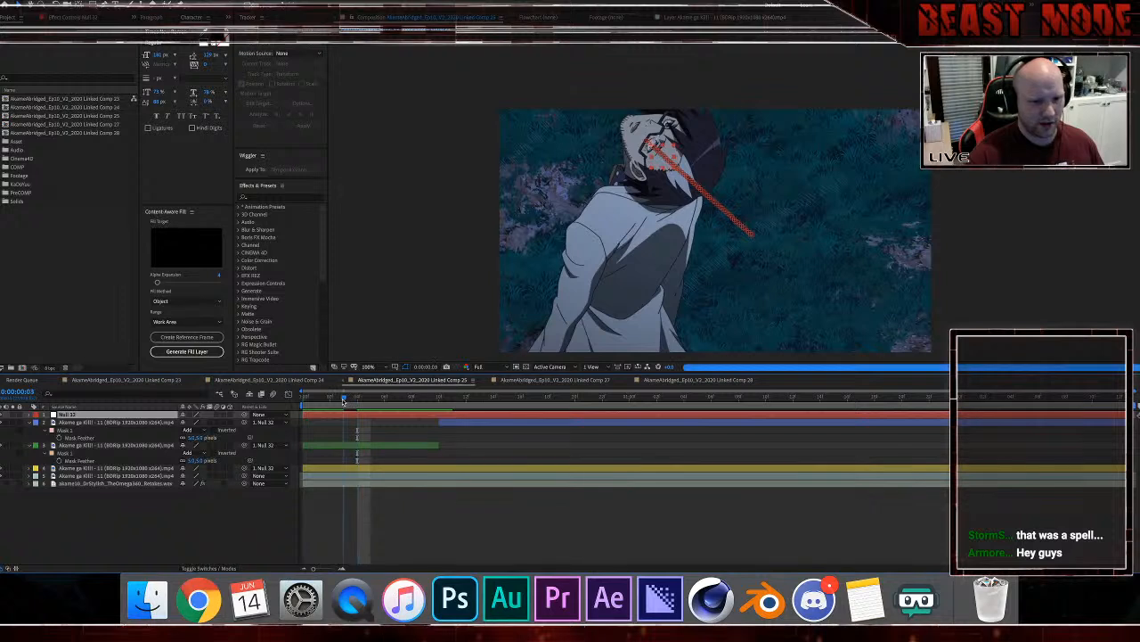
drag(343, 401, 413, 410)
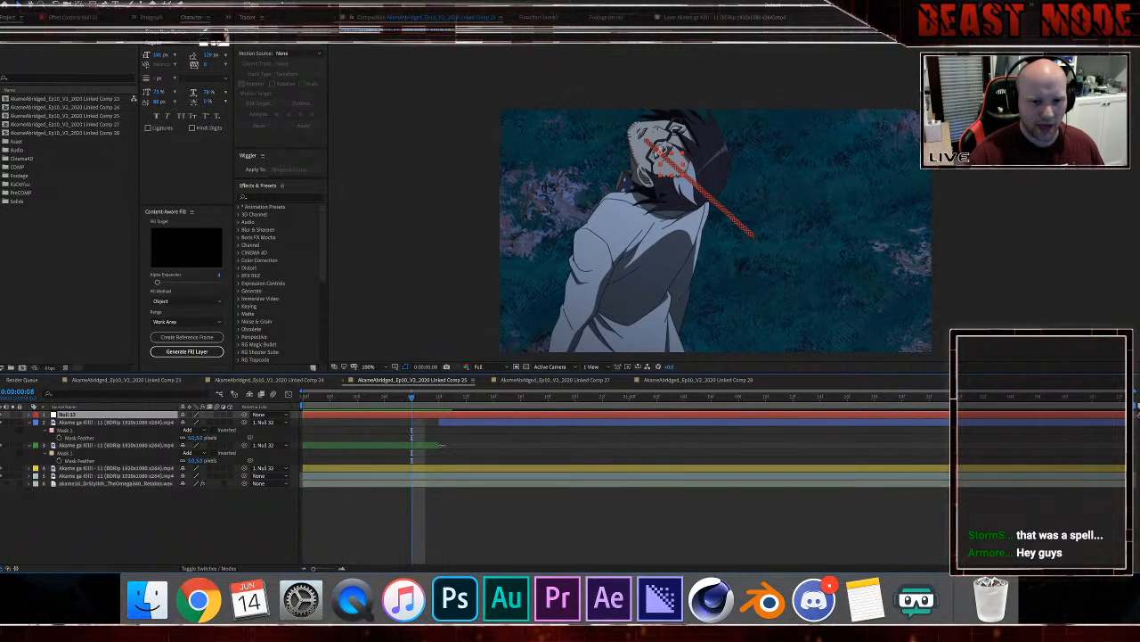
Step: Extend the green layer to the end of the composition and the blue layer back to its start
click(446, 446)
drag(440, 422, 303, 421)
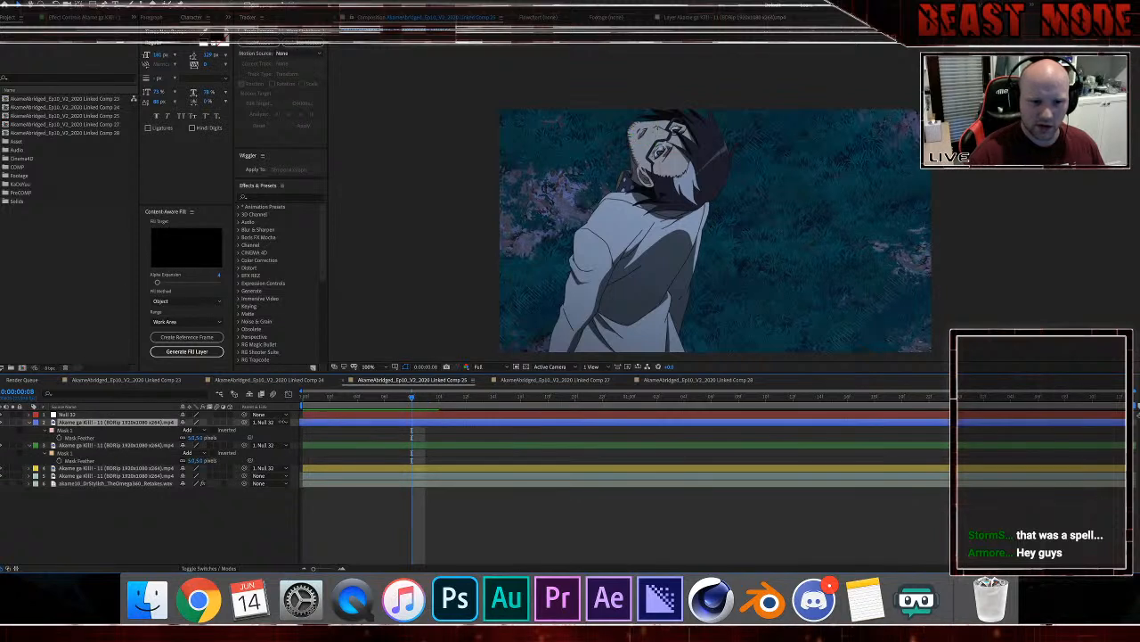
key(Home)
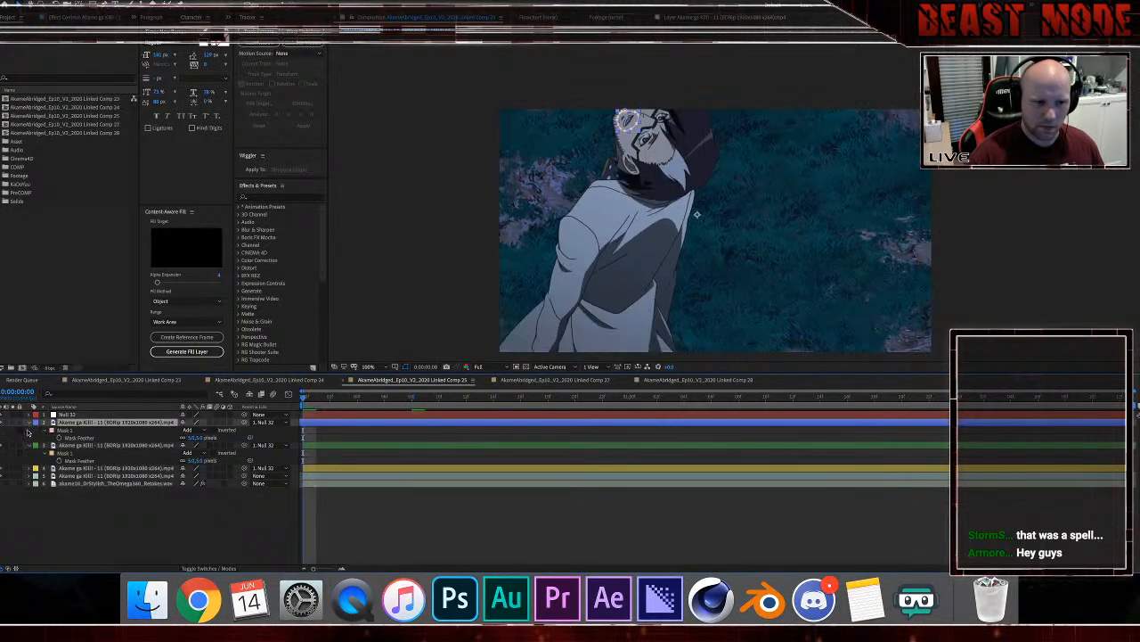
Step: Collapse the mask properties of the blue and green mouth layers
click(29, 422)
click(29, 429)
click(337, 483)
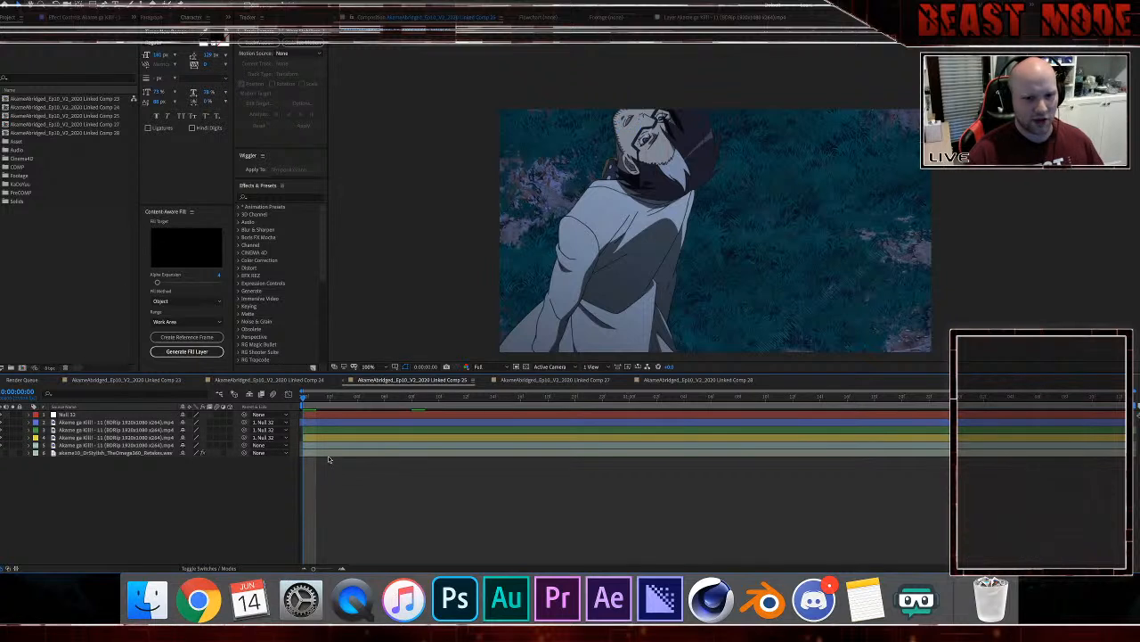
Step: Reveal the audio layer's waveform and save the project
click(328, 453)
key(l)
key(l)
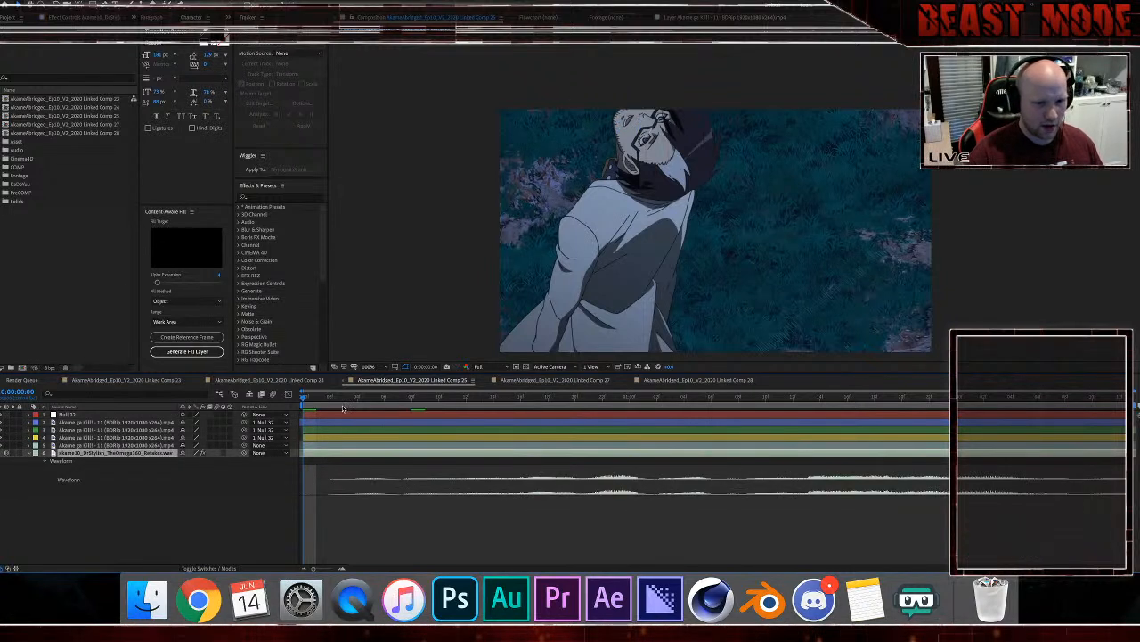
click(383, 524)
key(super+s)
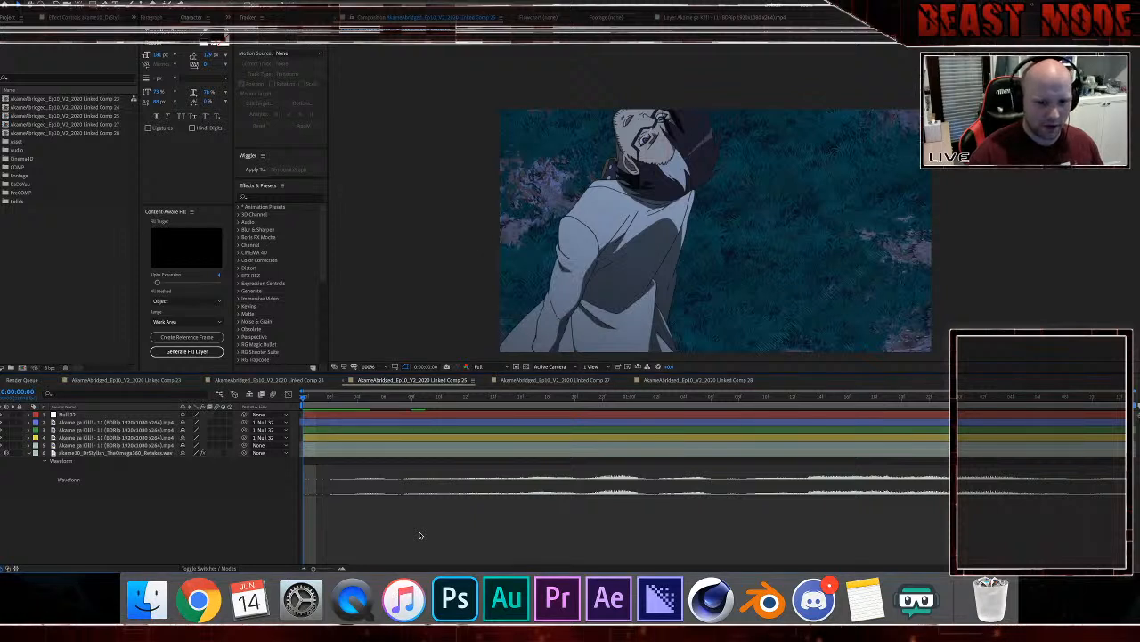
Step: Preview the dialogue and trim the blue open-mouth layer to start at frame 3
key(space)
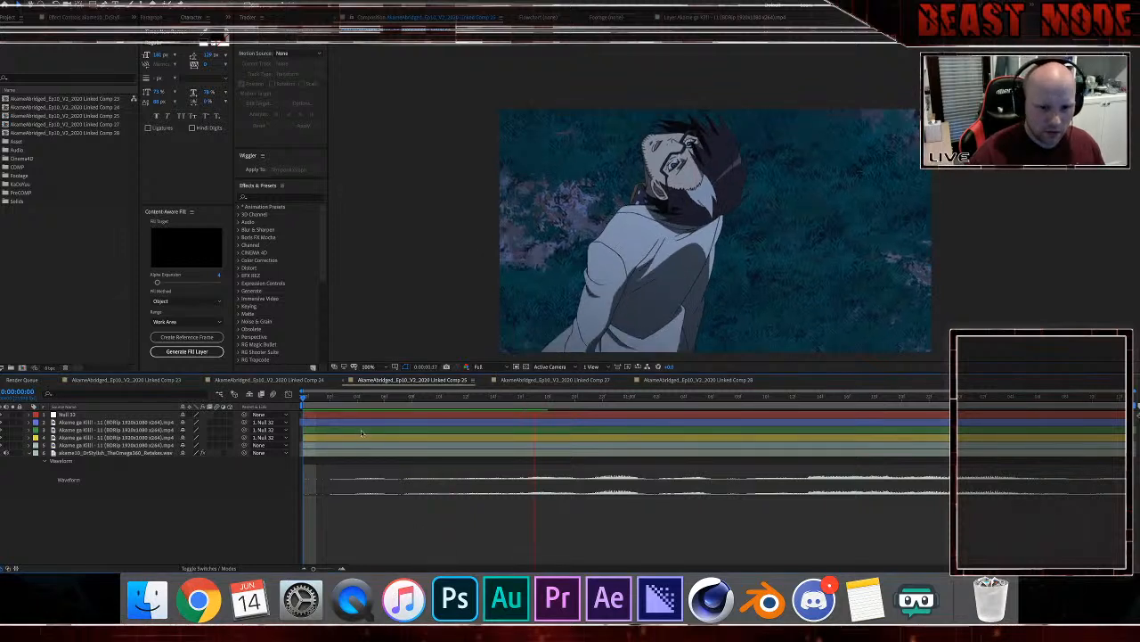
click(330, 399)
key(space)
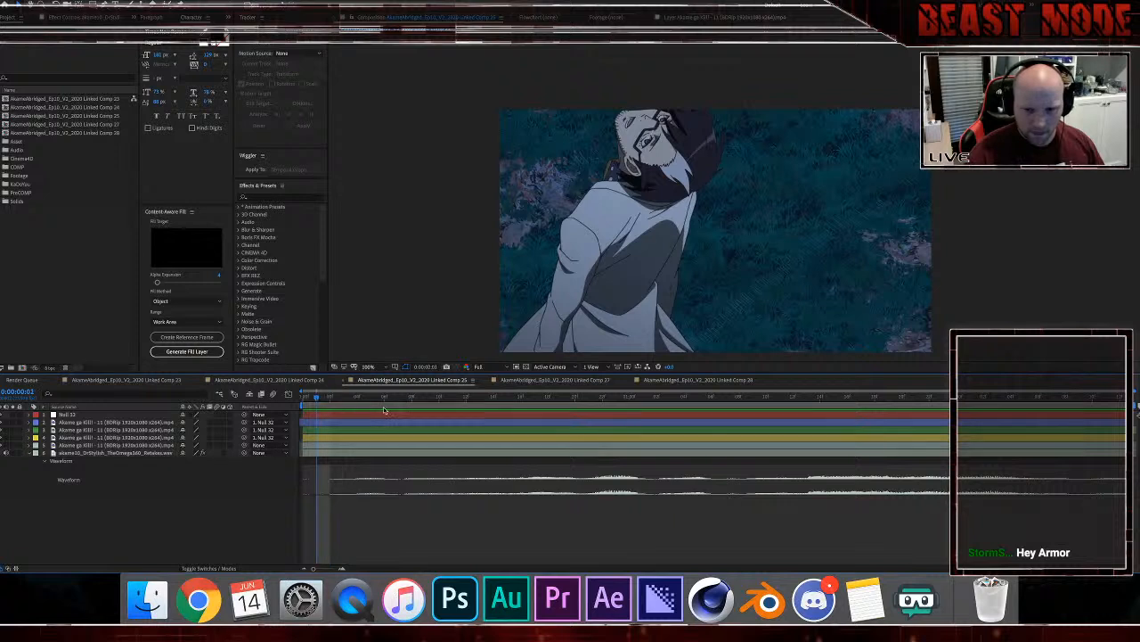
click(348, 424)
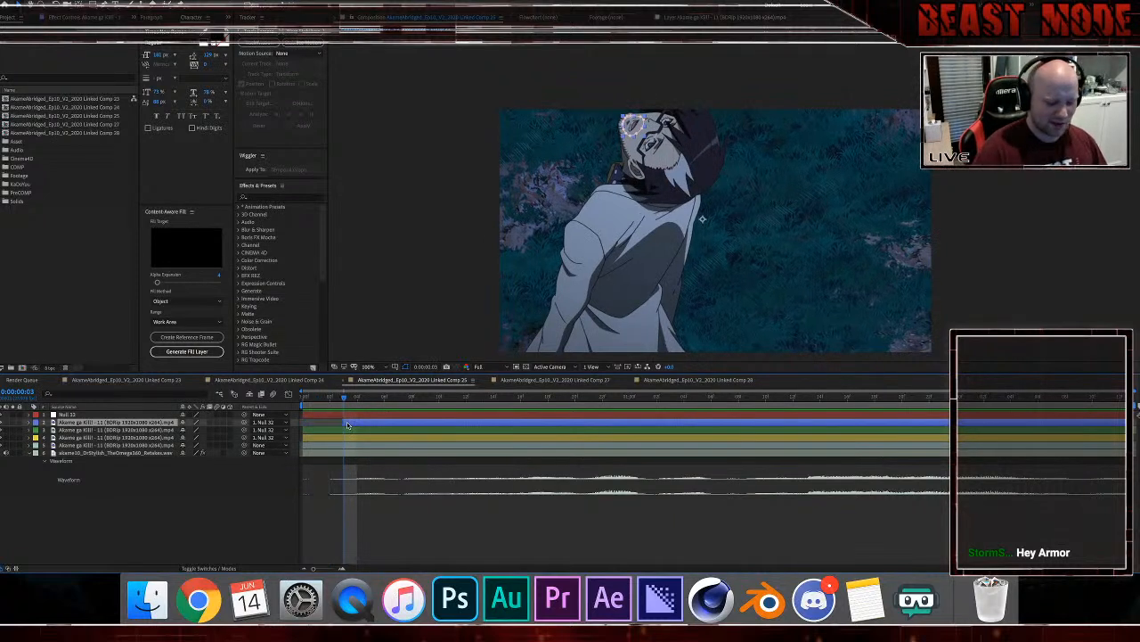
Step: Split the blue open-mouth layer at frame 6
key(shift+Page_Down)
click(370, 398)
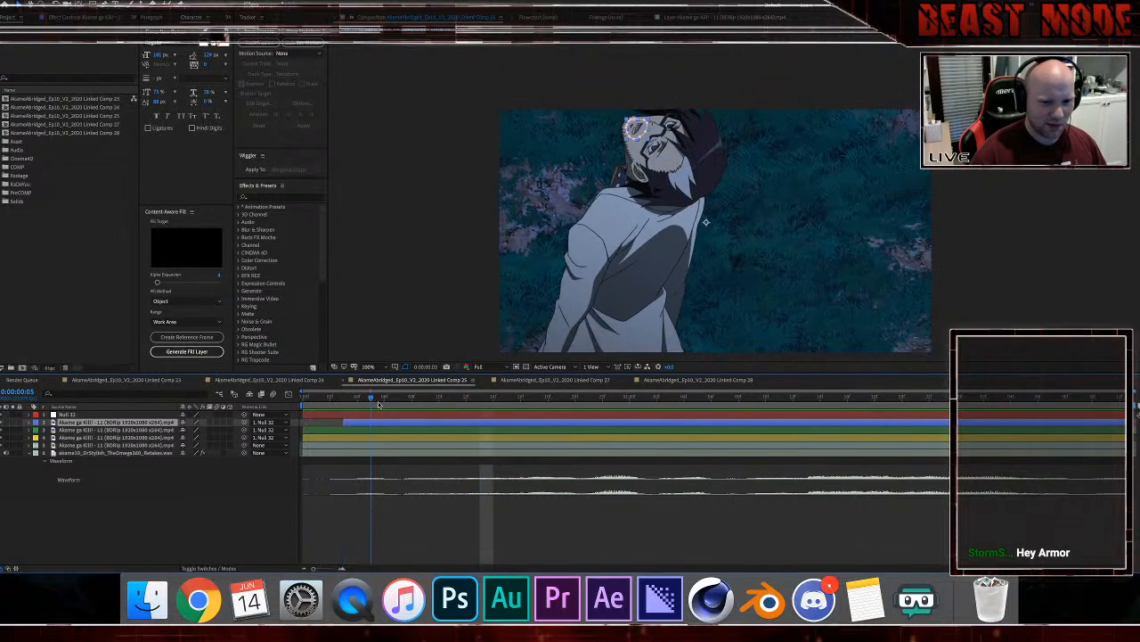
key(Page_Down)
key(super+shift+d)
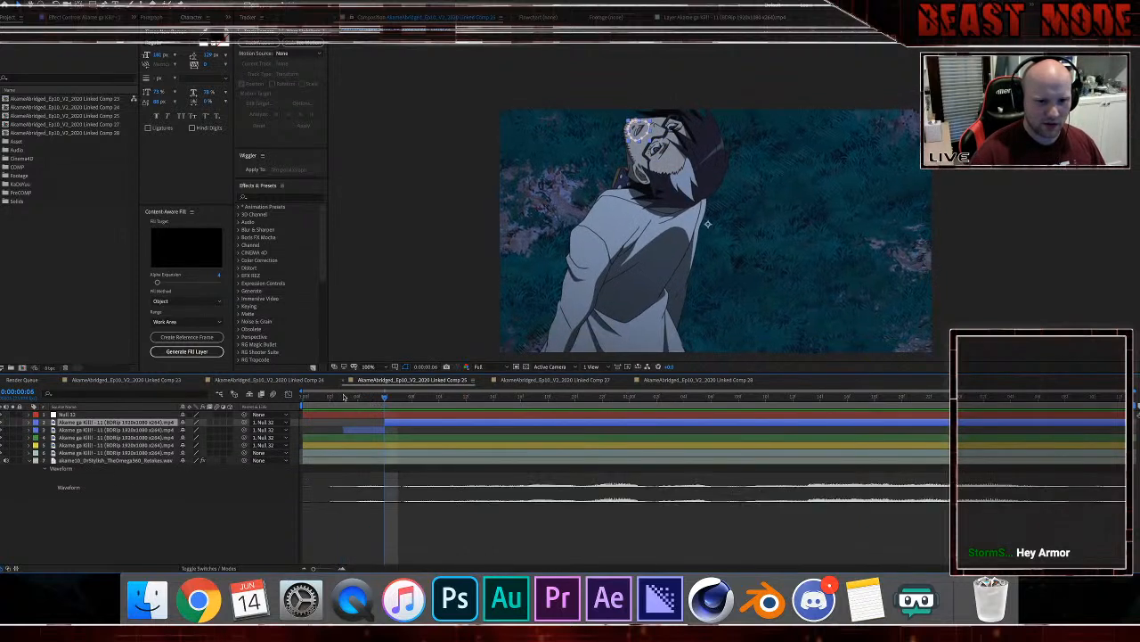
Step: Play the dialogue from frame 3 and trim the second blue segment to start at frame 15
click(342, 397)
key(space)
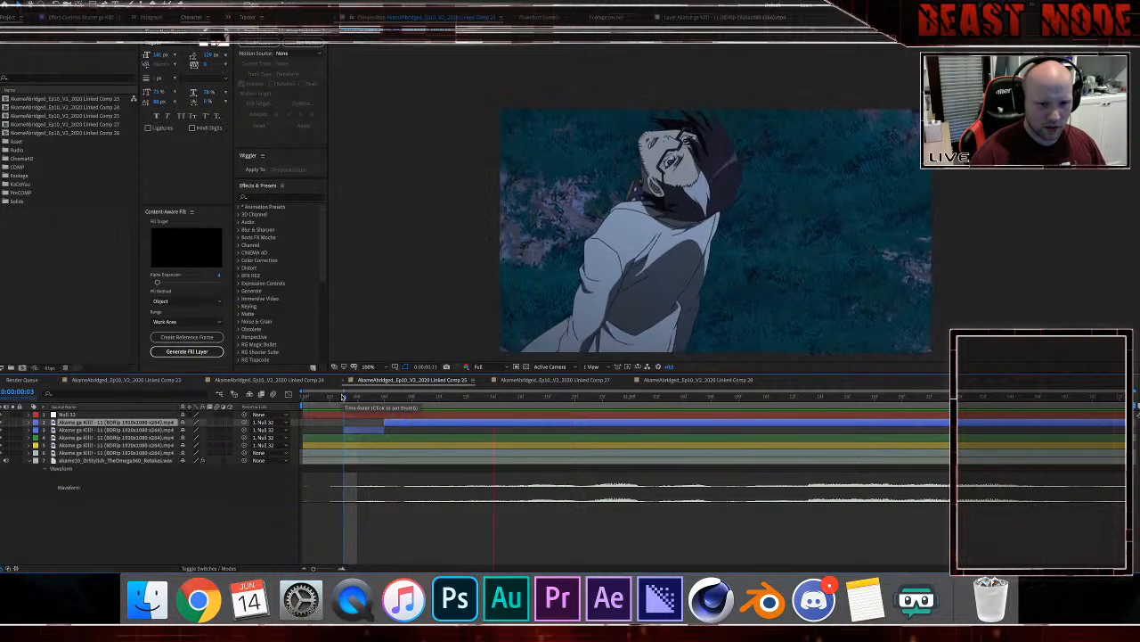
key(space)
click(443, 399)
drag(451, 409, 506, 416)
key(alt+[)
Step: Split the blue segment at frame 20 and trim its remaining part to start at frame 21
key(space)
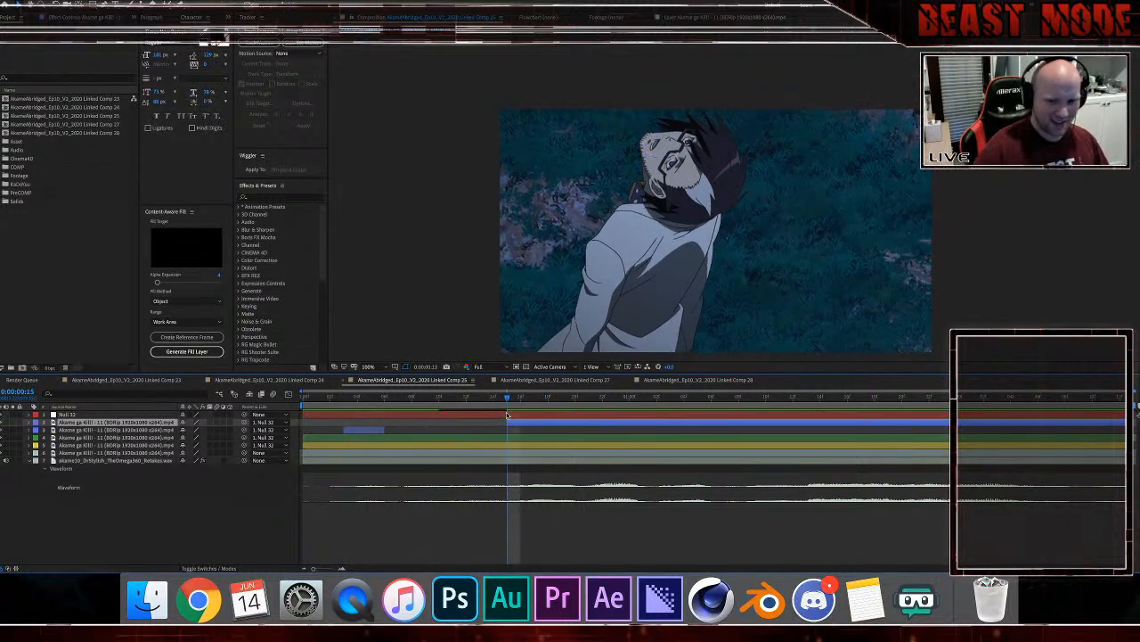
click(575, 405)
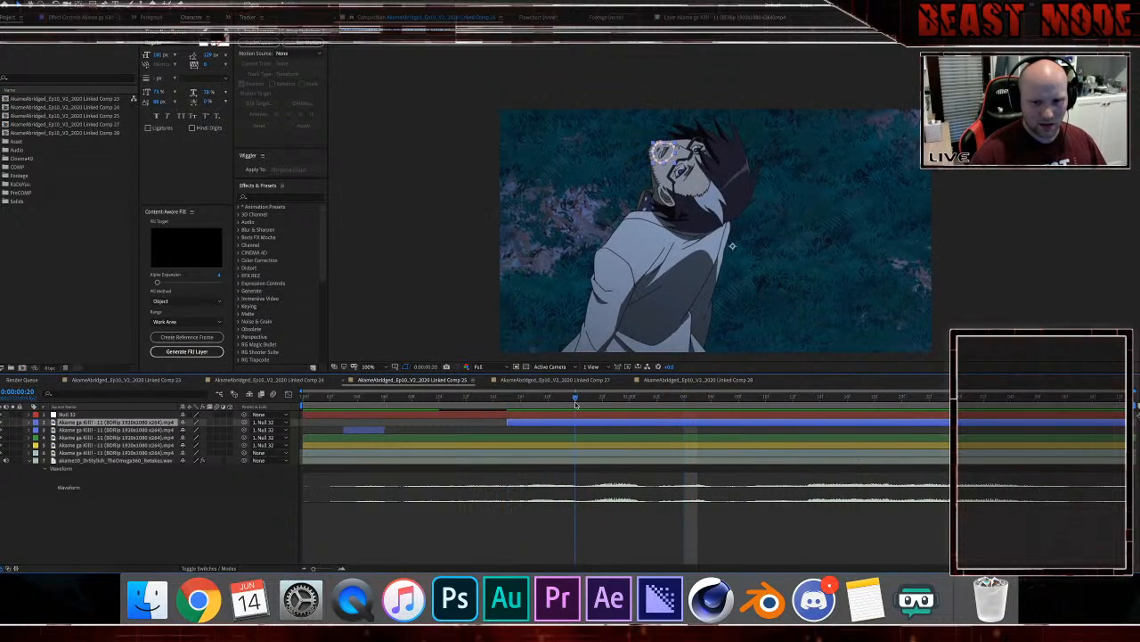
key(ctrl+shift+d)
key(space)
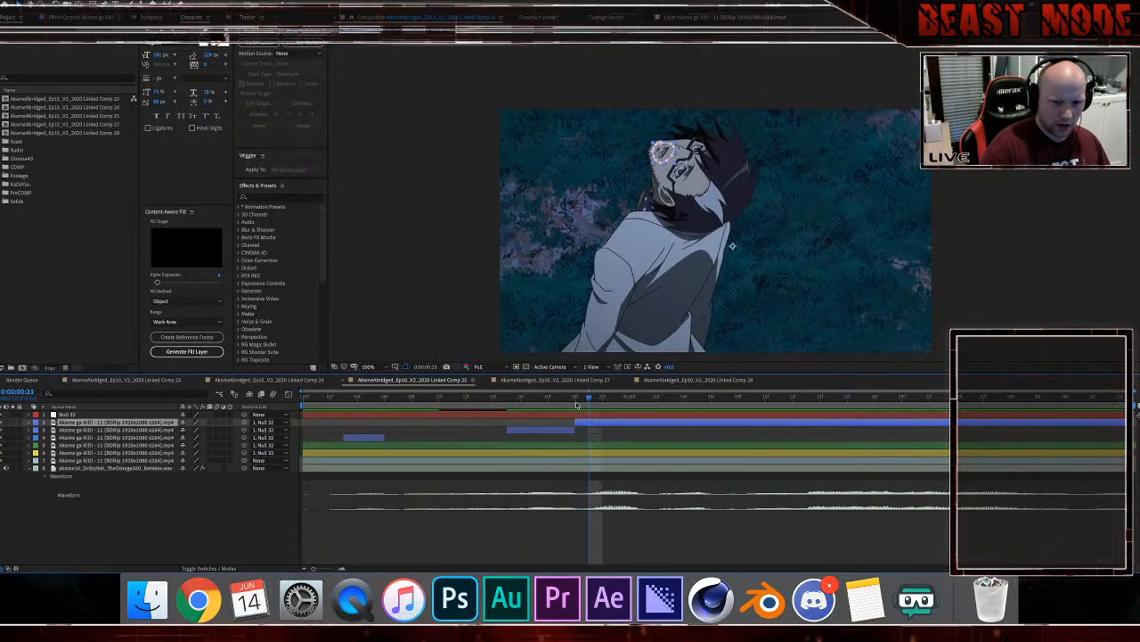
key(space)
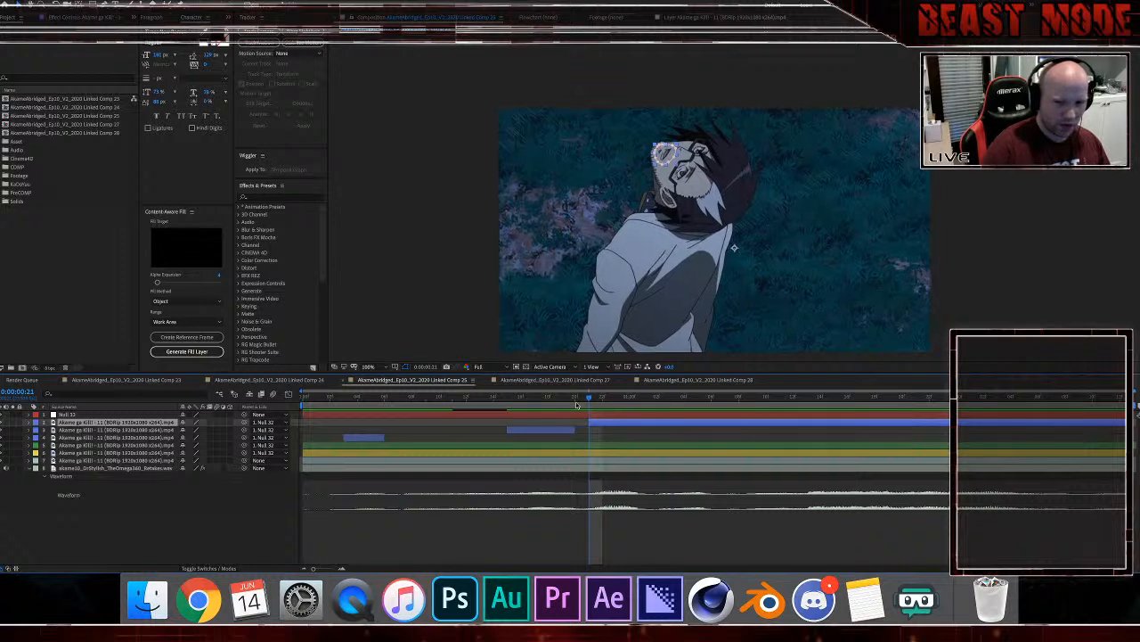
Step: Split the last blue open-mouth segment at 0:00:01:01 and trim the remaining part to start at 0:00:01:03
click(638, 406)
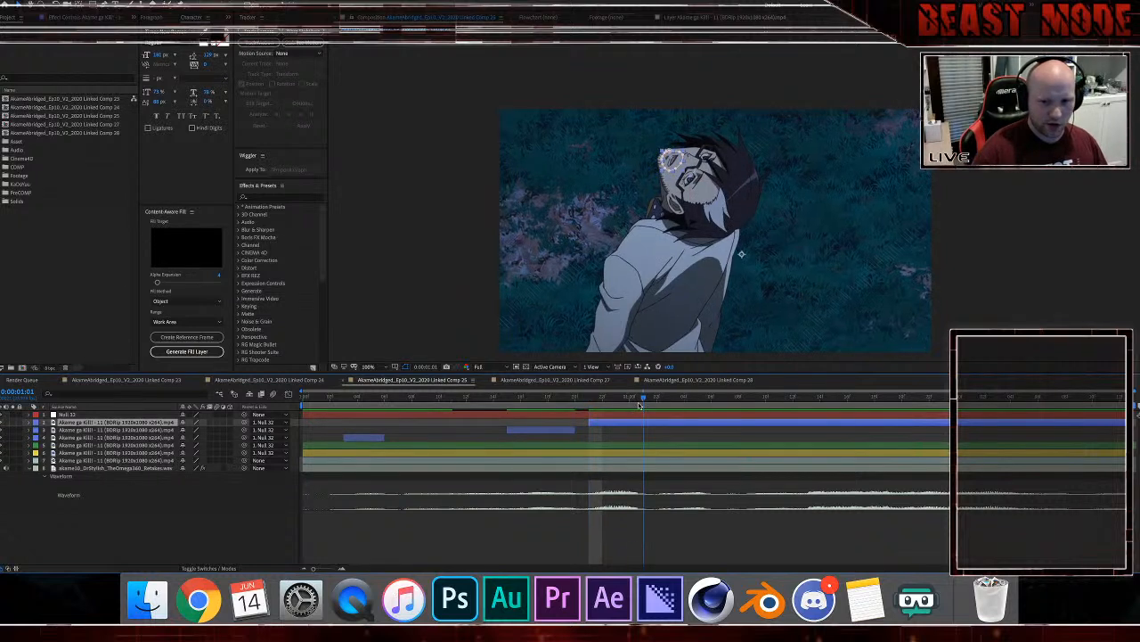
key(ctrl+shift+d)
key(Page_Down)
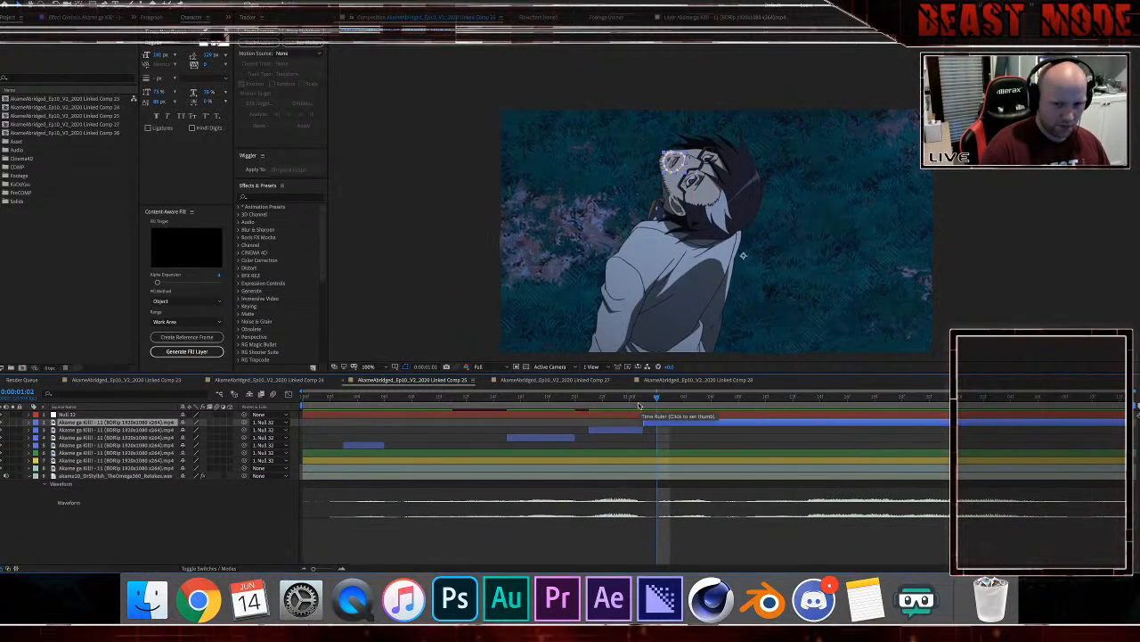
key(Page_Down)
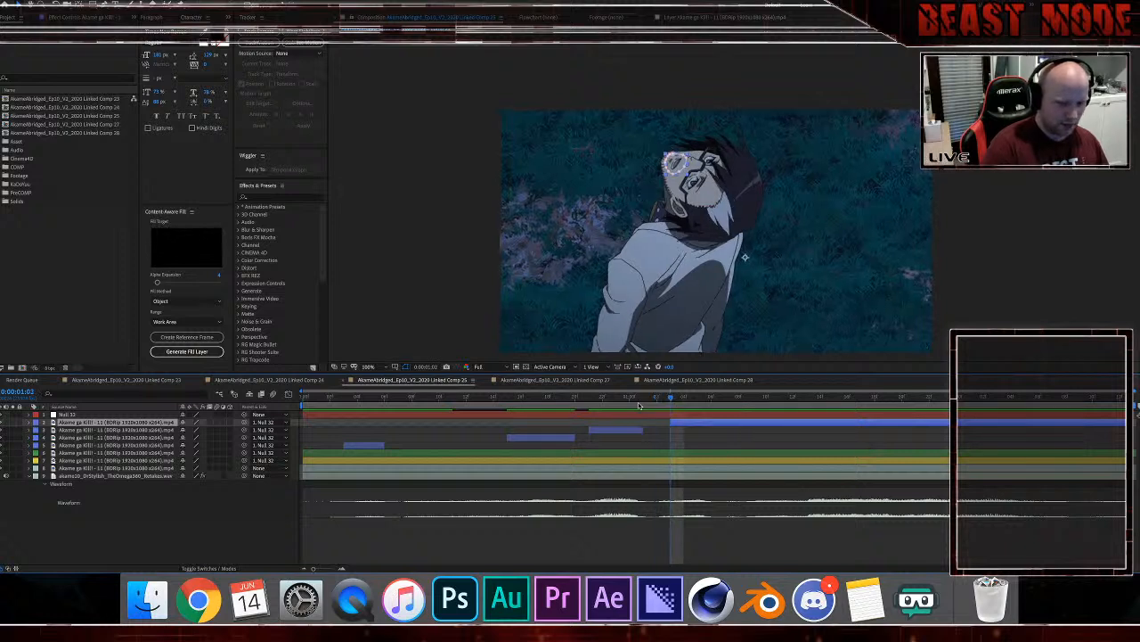
Step: Split the blue segment at 0:00:01:06, play the dialogue, and trim the remaining part to start at 0:00:01:13
click(710, 401)
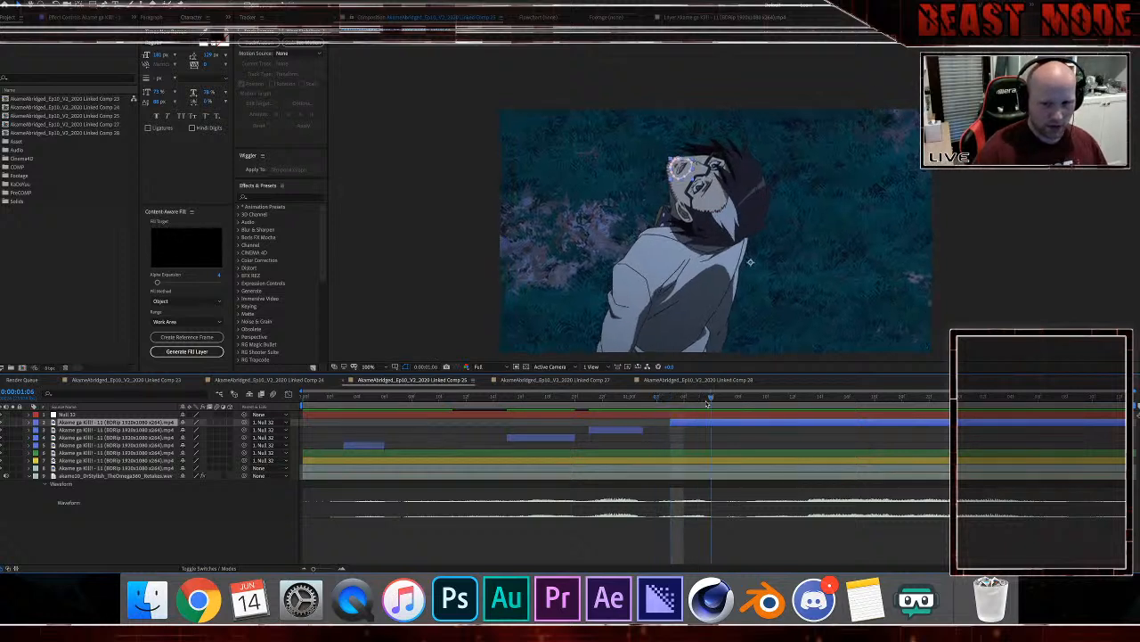
key(ctrl+shift+d)
key(space)
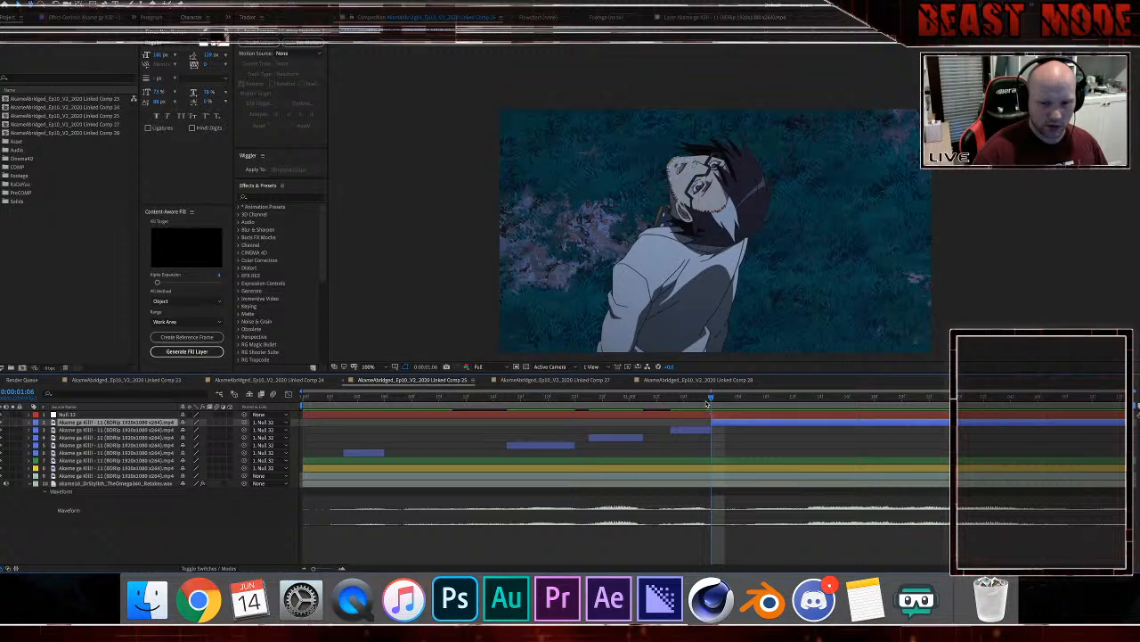
key(space)
click(809, 406)
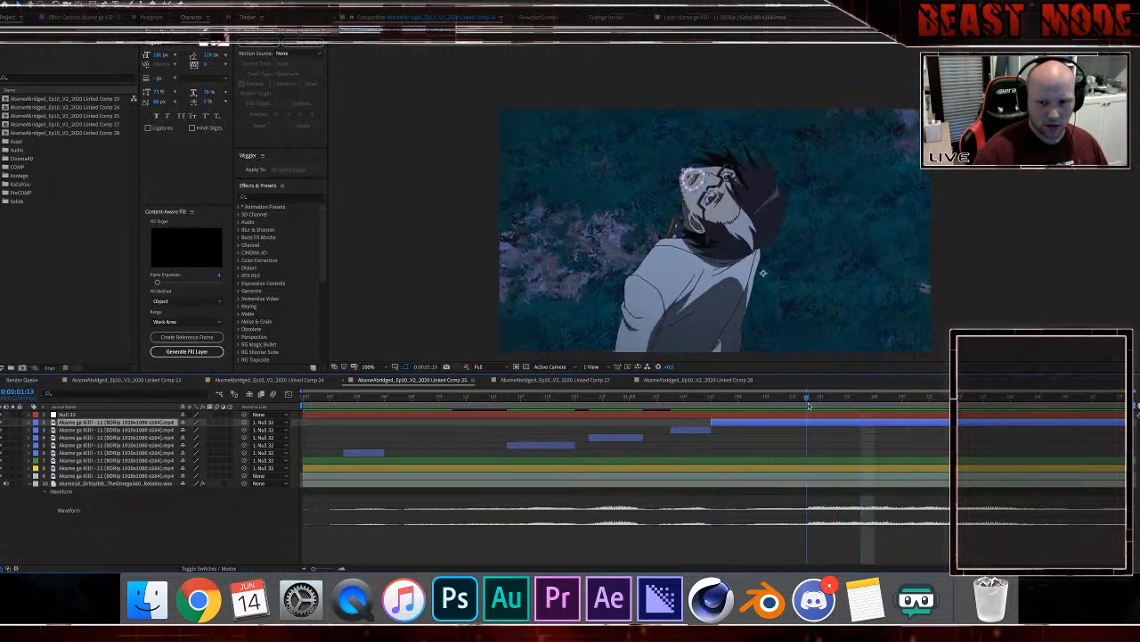
key(bracketleft)
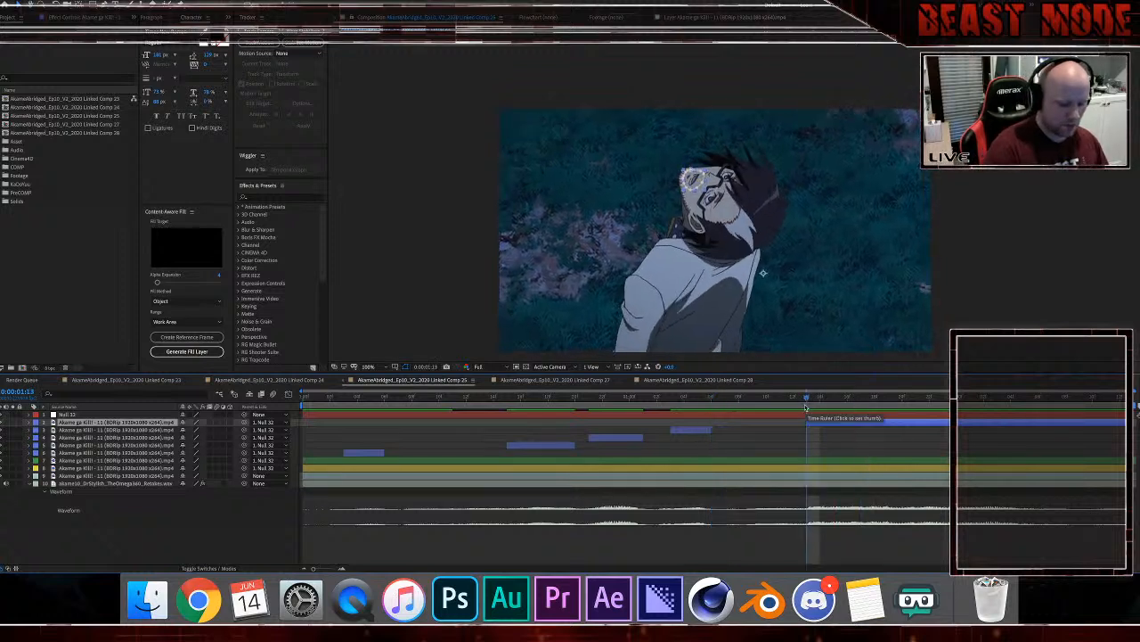
Step: Split the blue segment at 0:00:01:20 and trim its remaining part to start at 0:00:01:21
drag(807, 407, 904, 402)
key(super+shift+d)
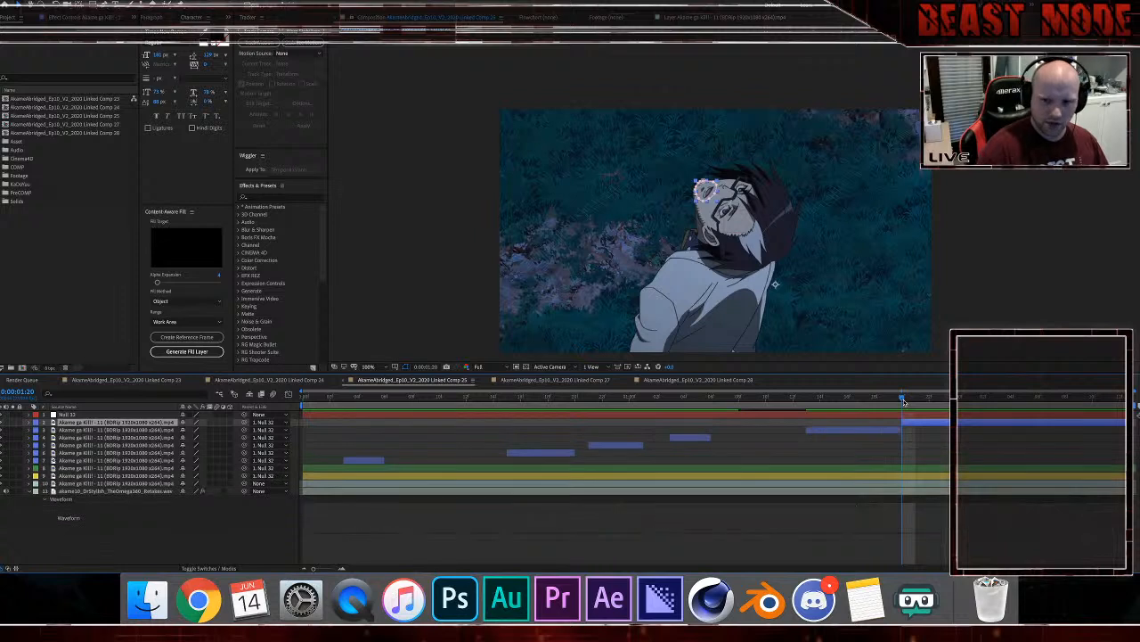
key(Page_Down)
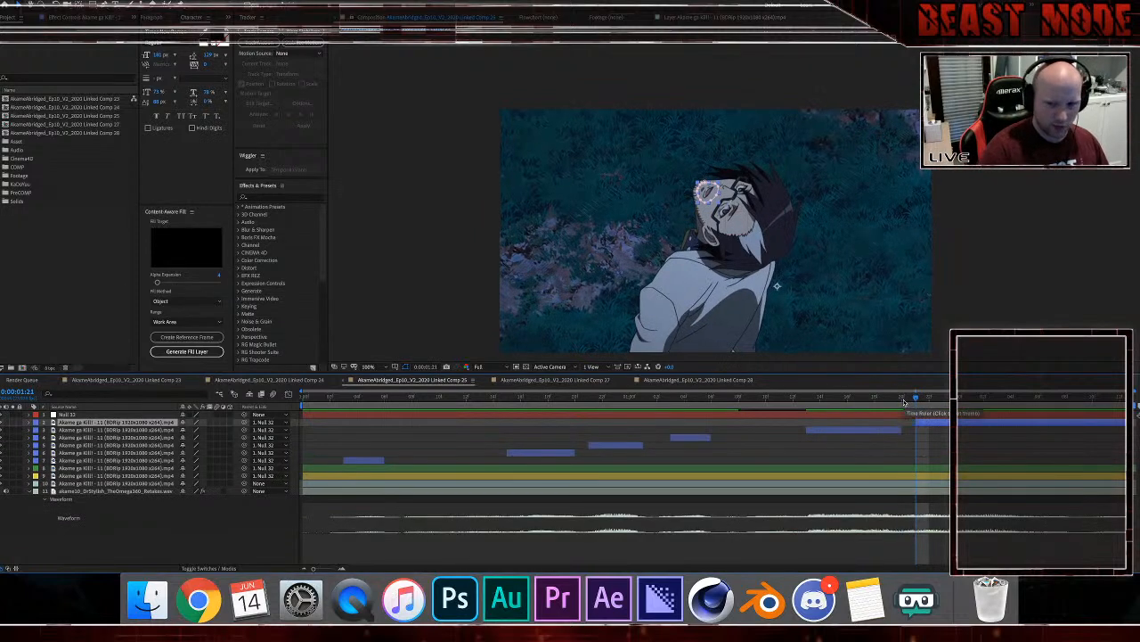
Step: Split the blue segment at 0:00:02:05 and delete the part after the cut
drag(996, 405, 1024, 410)
key(super+shift+d)
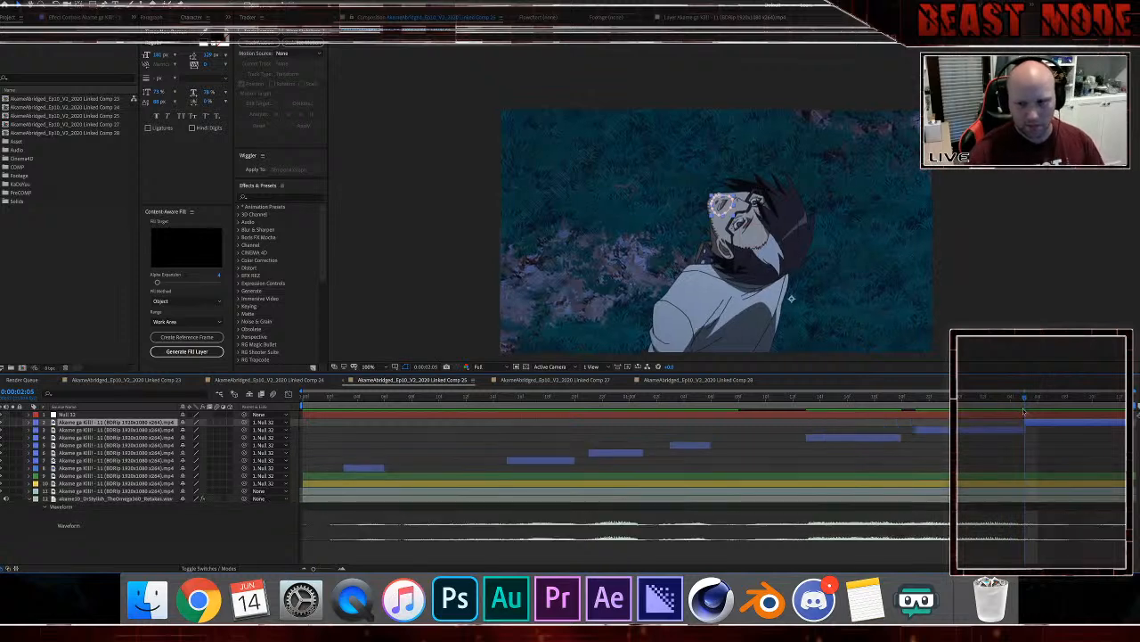
key(Delete)
Step: Trim the green mouth layer to start at frame 2 and split it at frame 7
drag(441, 410, 331, 412)
click(335, 468)
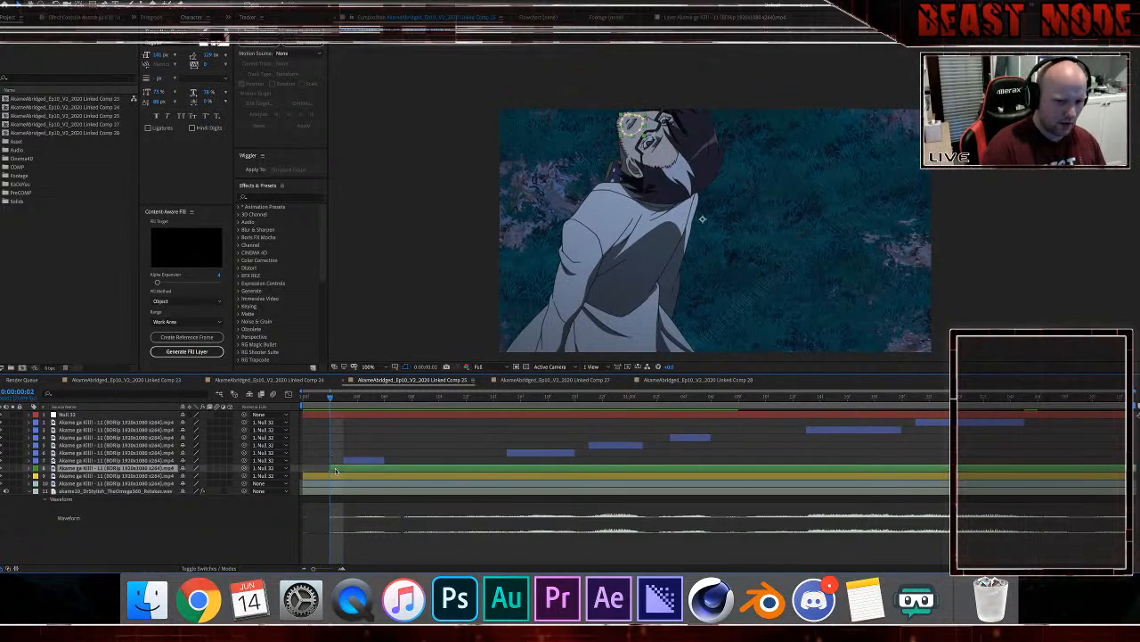
drag(386, 398, 398, 398)
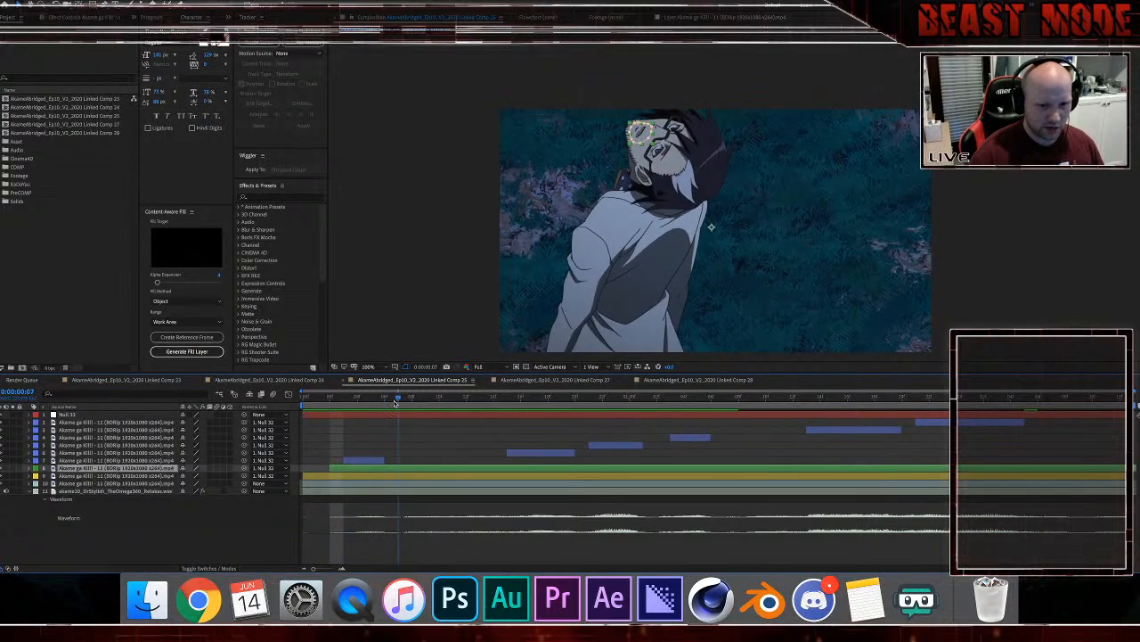
key(super+shift+d)
Step: Trim the remaining green mouth segment to start at frame 14
click(497, 401)
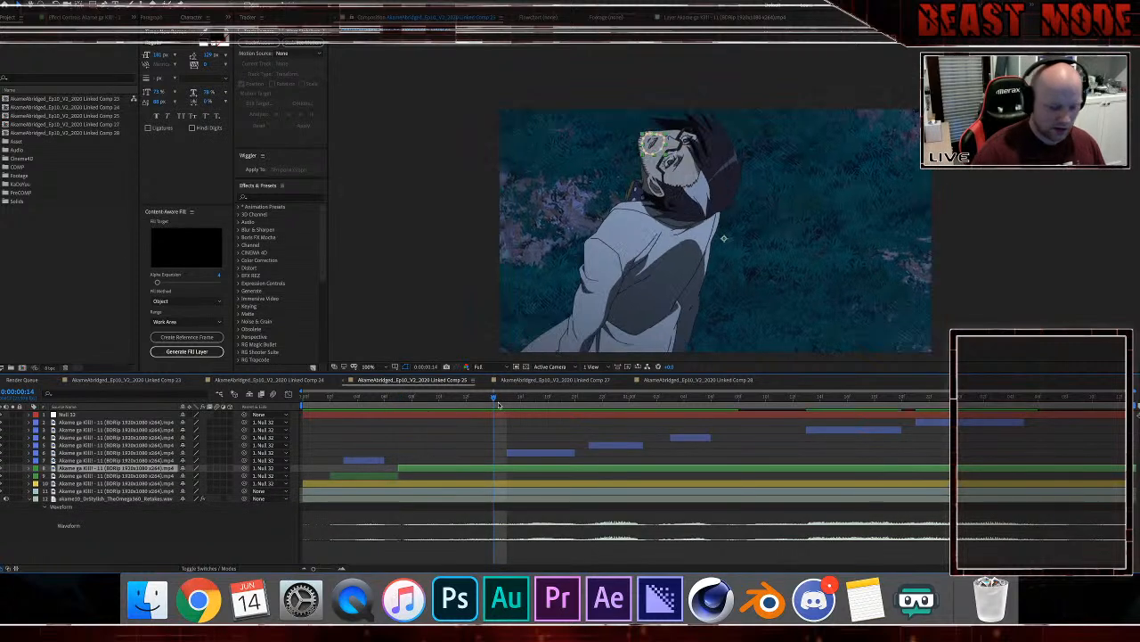
key(p)
key(alt+shift+p)
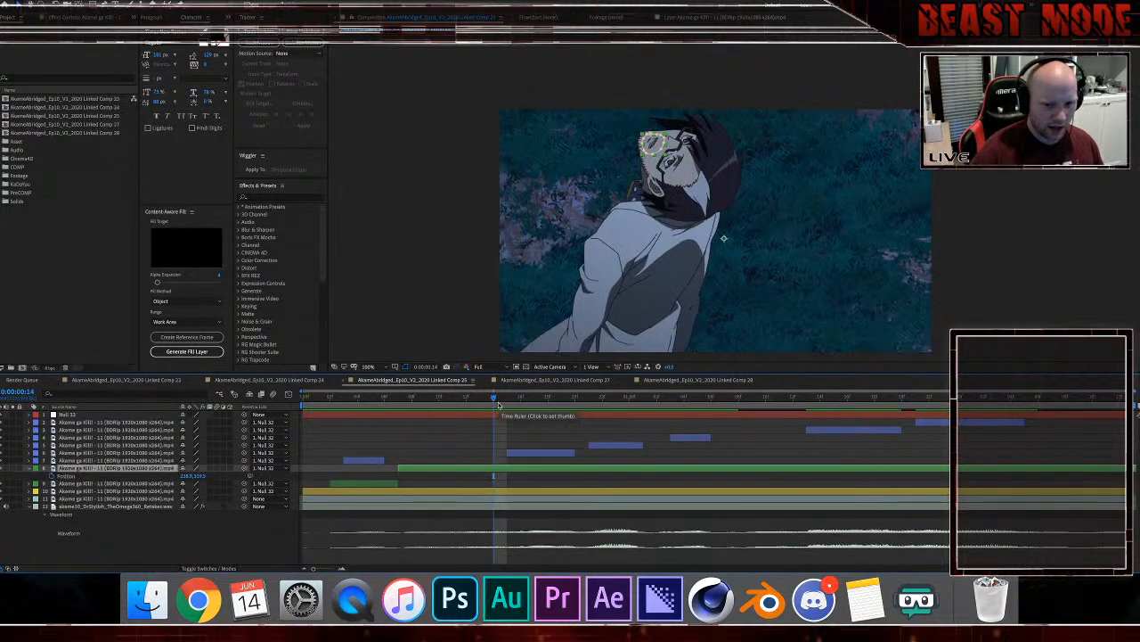
key(alt+bracketleft)
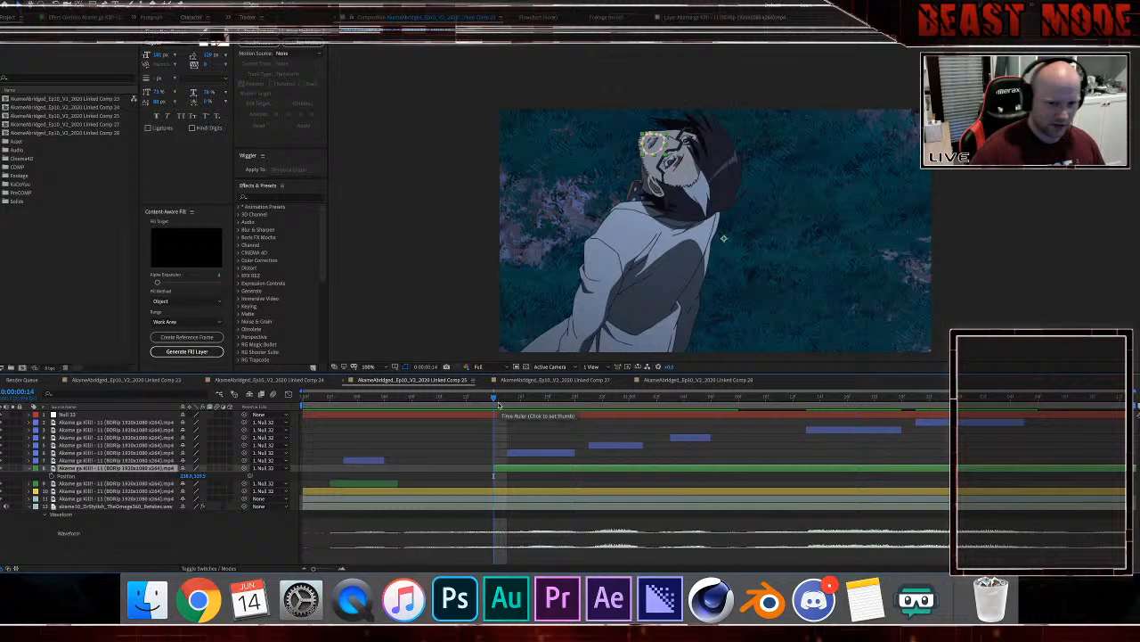
Step: Split the green segment at 0:00:01:07 and trim the remaining part to run from 0:00:01:12 to 0:00:02:06
click(720, 402)
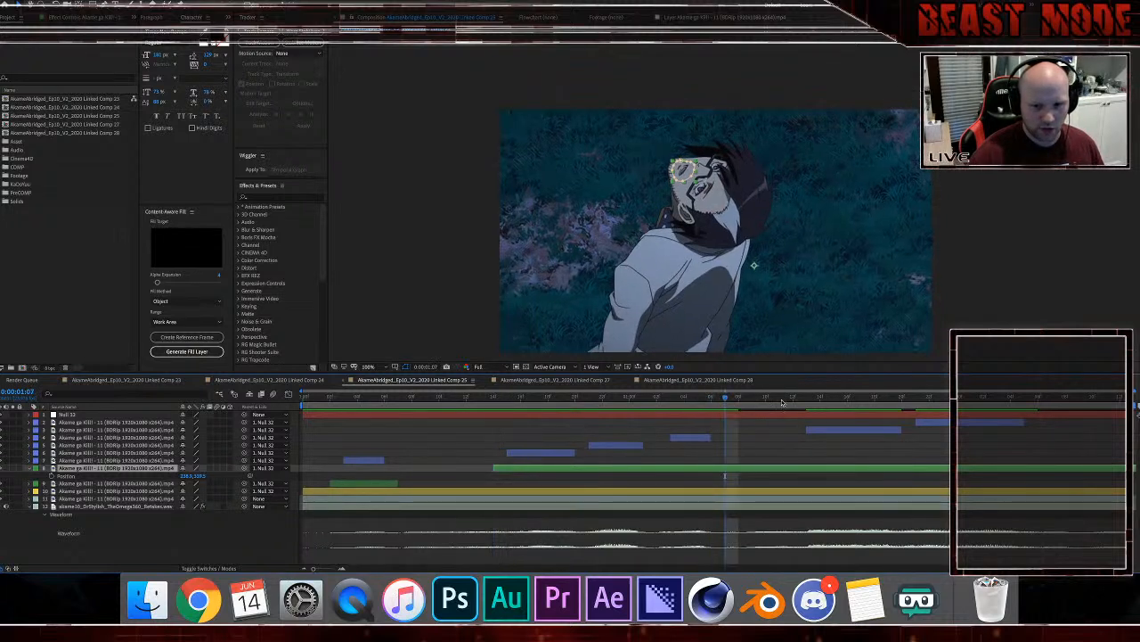
key(super+shift+d)
click(793, 399)
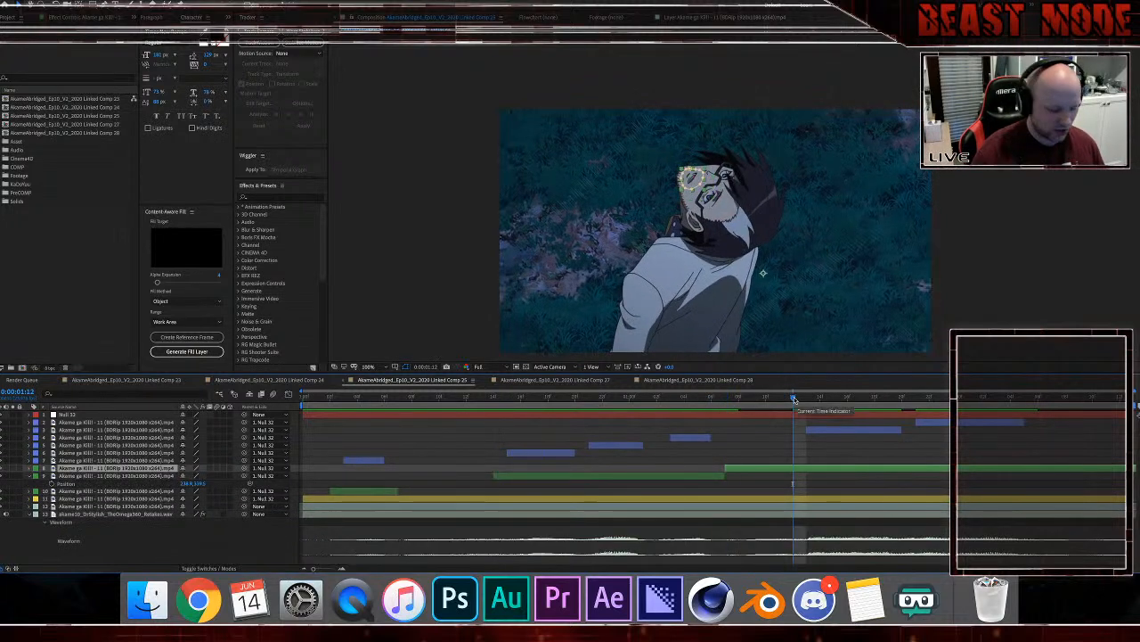
key(alt+bracketleft)
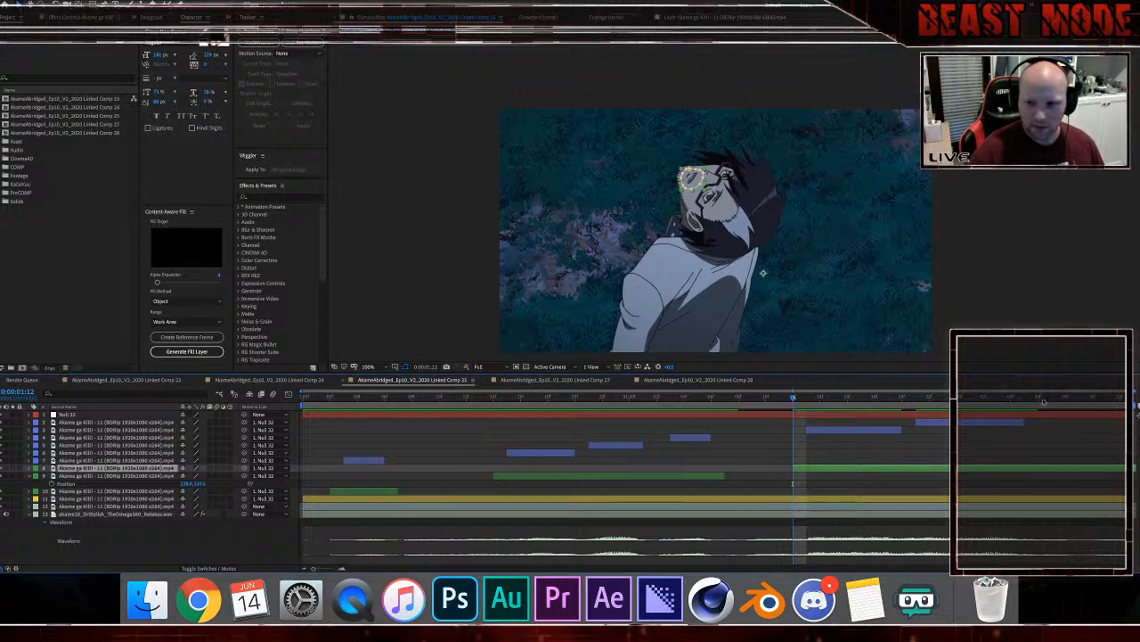
click(1039, 398)
key(alt+bracketright)
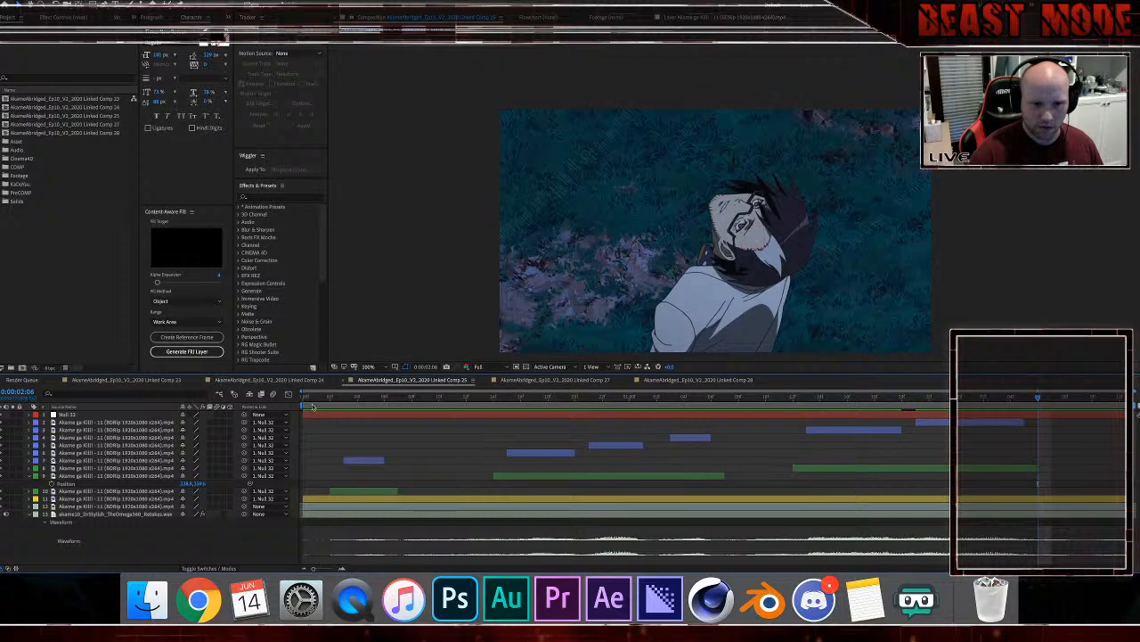
Step: Collapse the green layer's Position property and preview the lip animation from the first frame
key(Home)
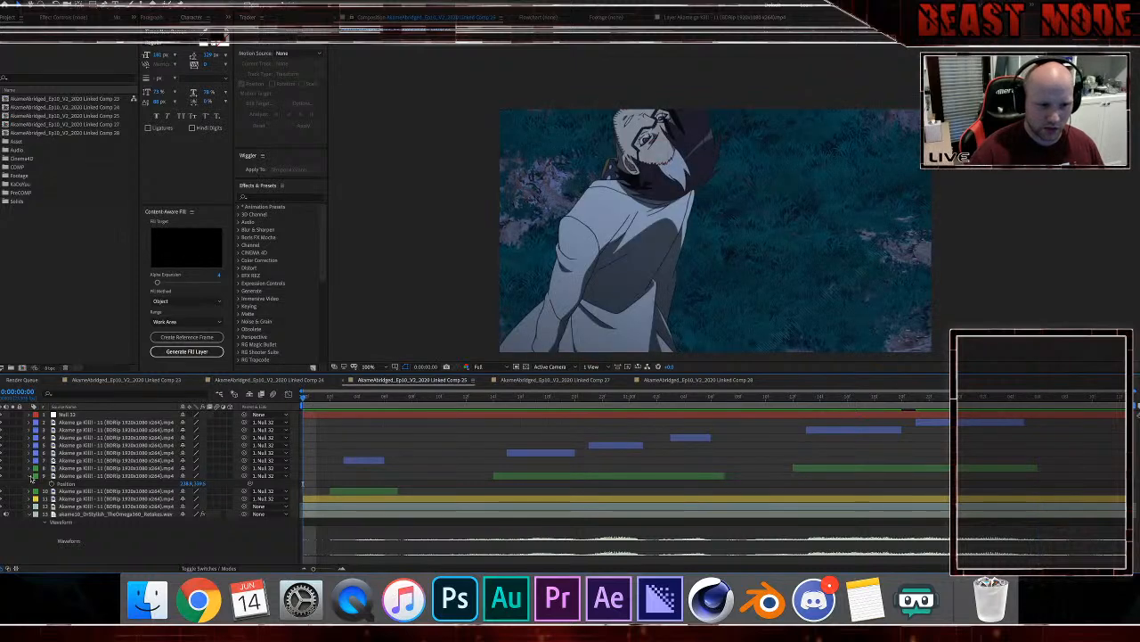
click(31, 475)
key(space)
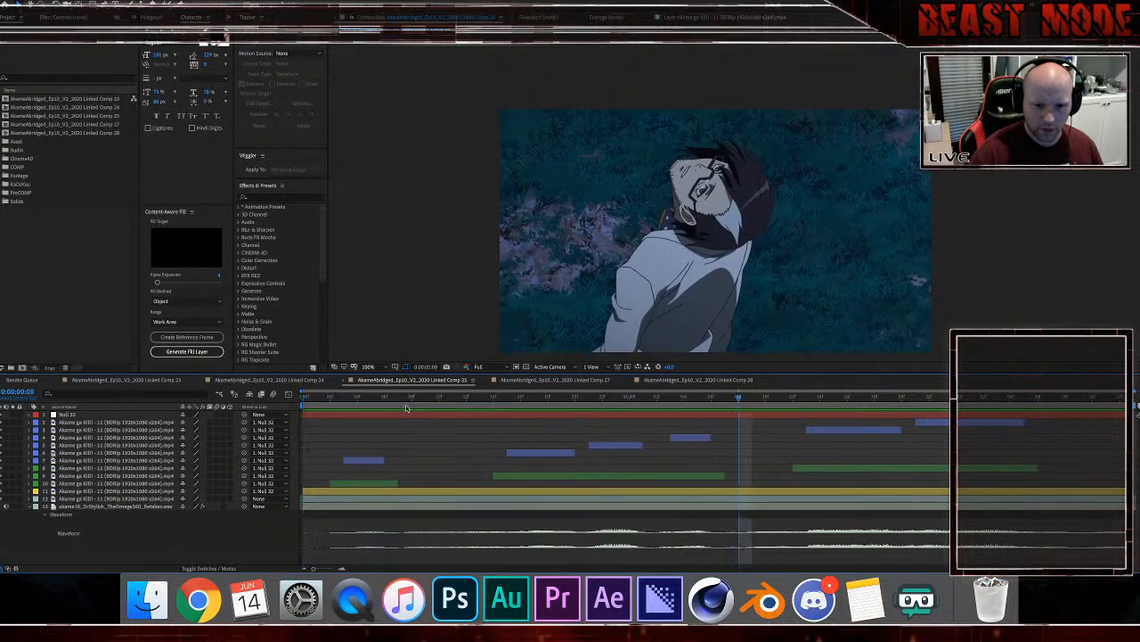
Step: Duplicate the first green segment and place the copy so that it spans frames 9 to 12
click(365, 483)
key(ctrl+d)
drag(365, 483, 433, 486)
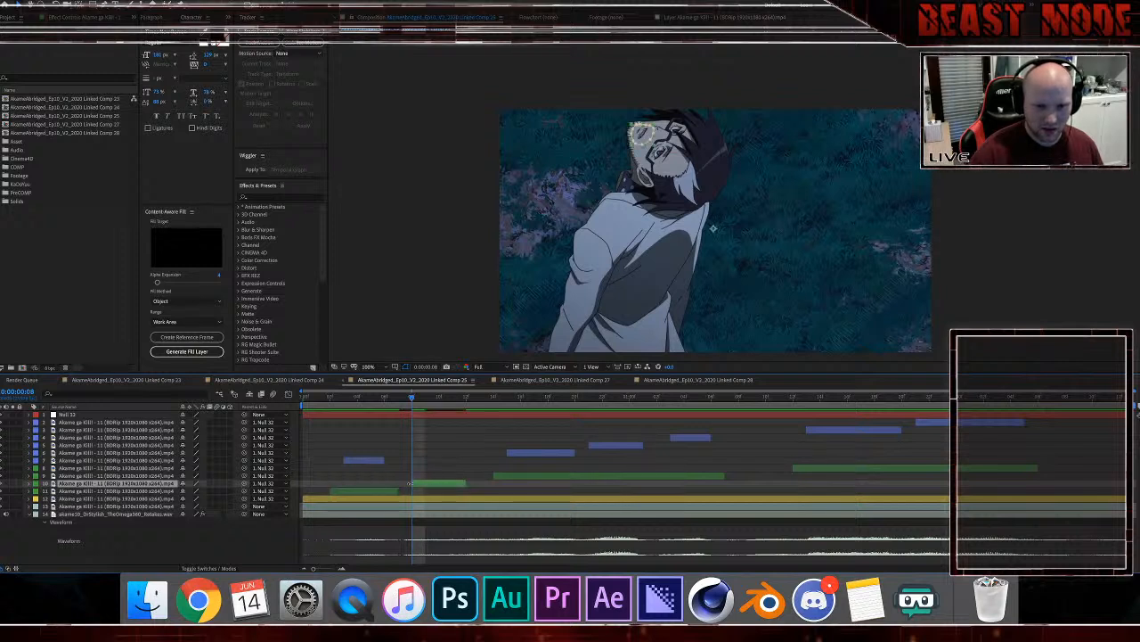
drag(416, 483, 425, 483)
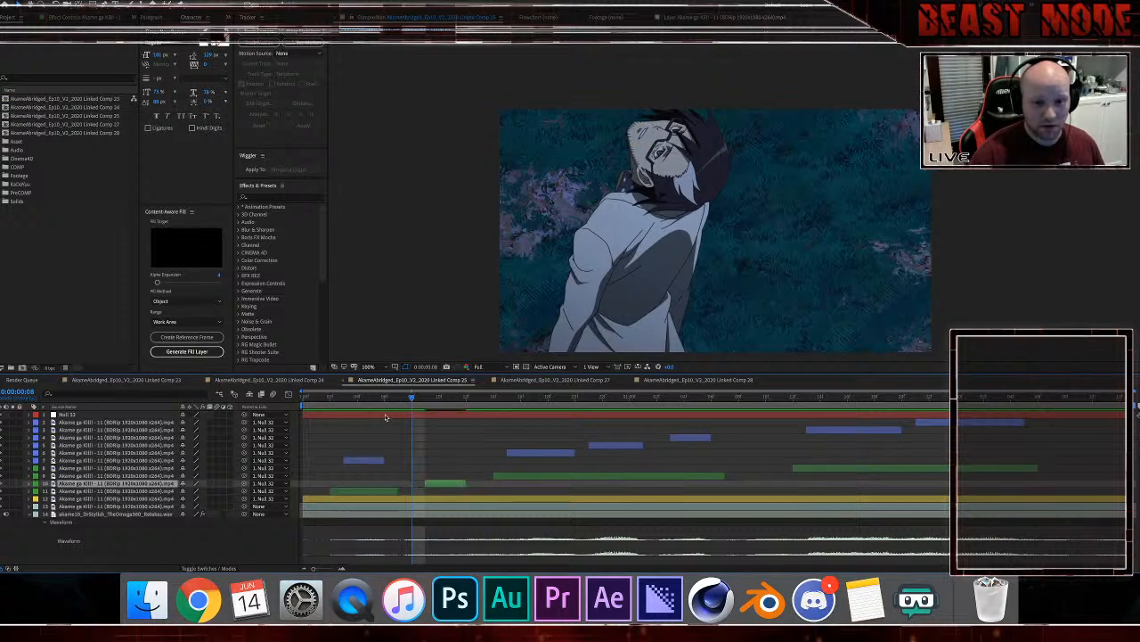
Step: Split the first green segment at frames 6 and 3 and delete the piece between the cuts
click(385, 397)
click(387, 493)
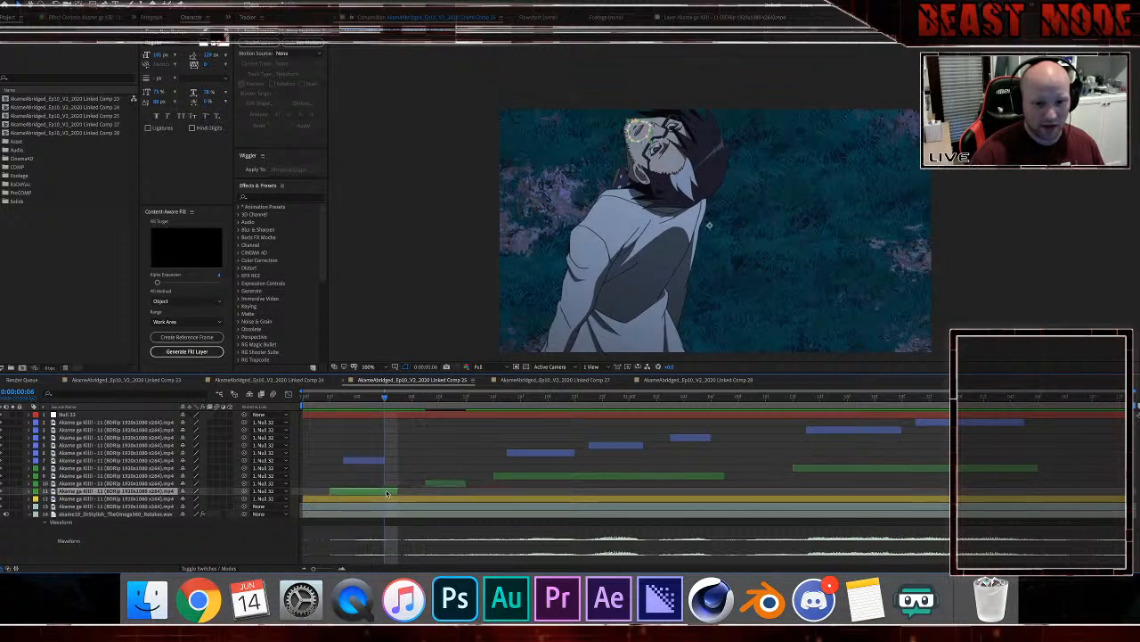
key(super+shift+d)
click(344, 398)
click(356, 499)
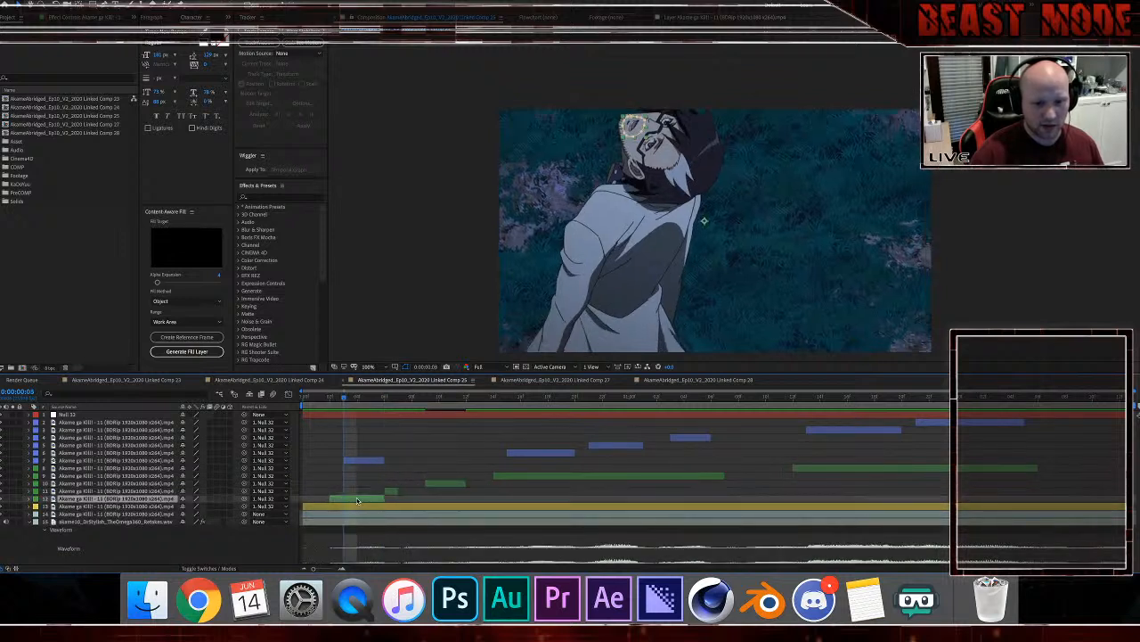
key(super+shift+d)
key(Delete)
Step: Duplicate the first blue segment and place the copy so that it spans frames 10 to 12
click(385, 399)
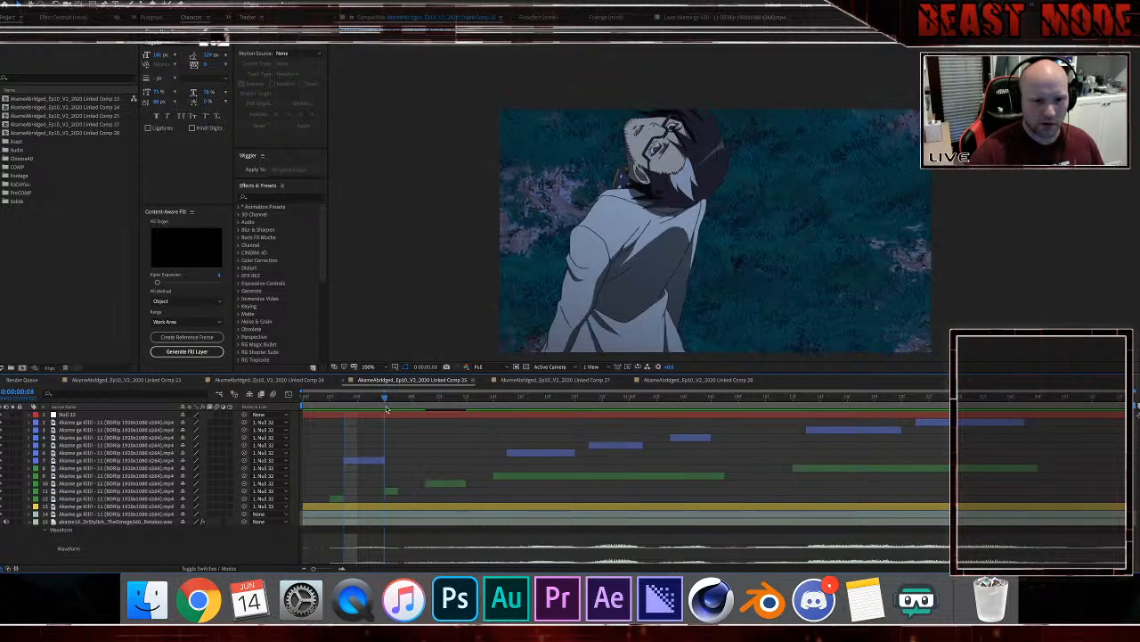
key(Page_Down)
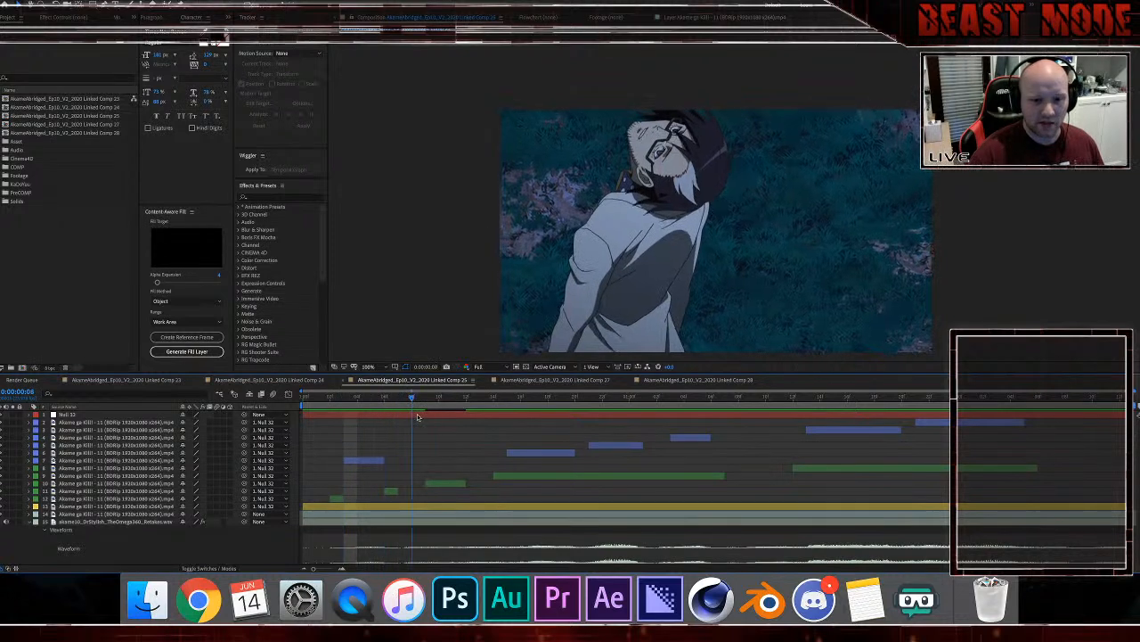
key(Page_Down)
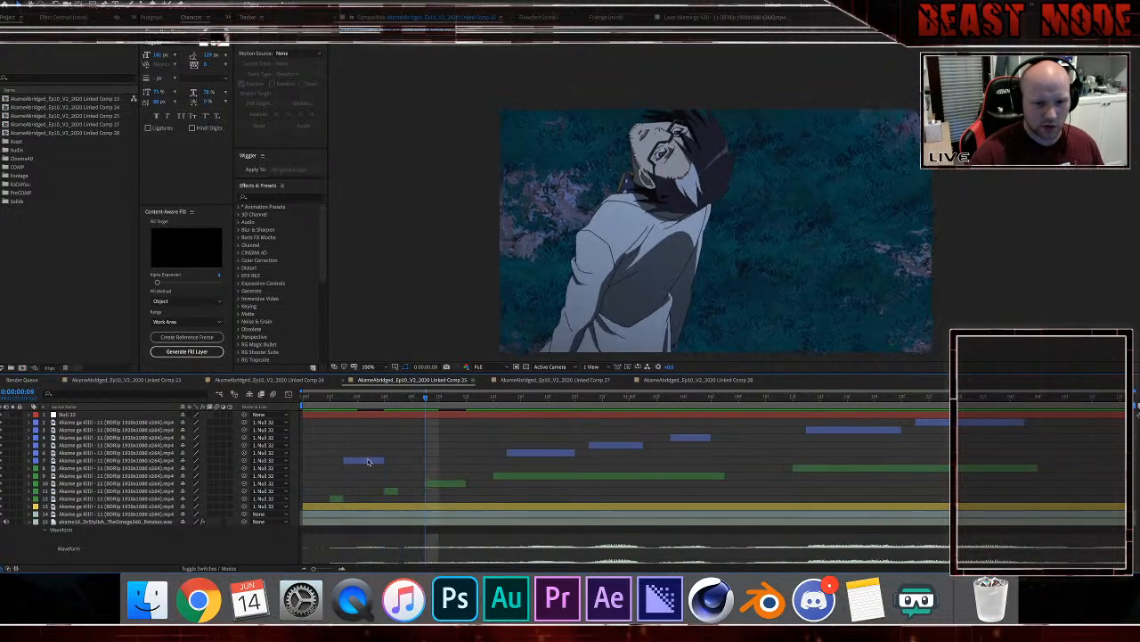
click(368, 460)
key(super+d)
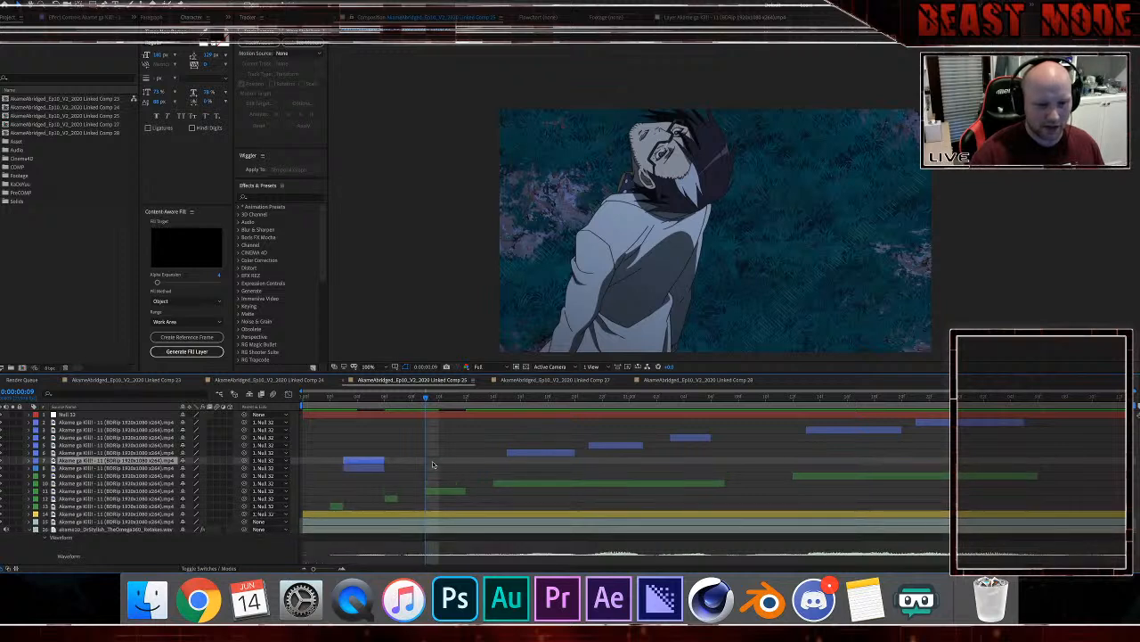
key(bracketleft)
drag(425, 461, 434, 463)
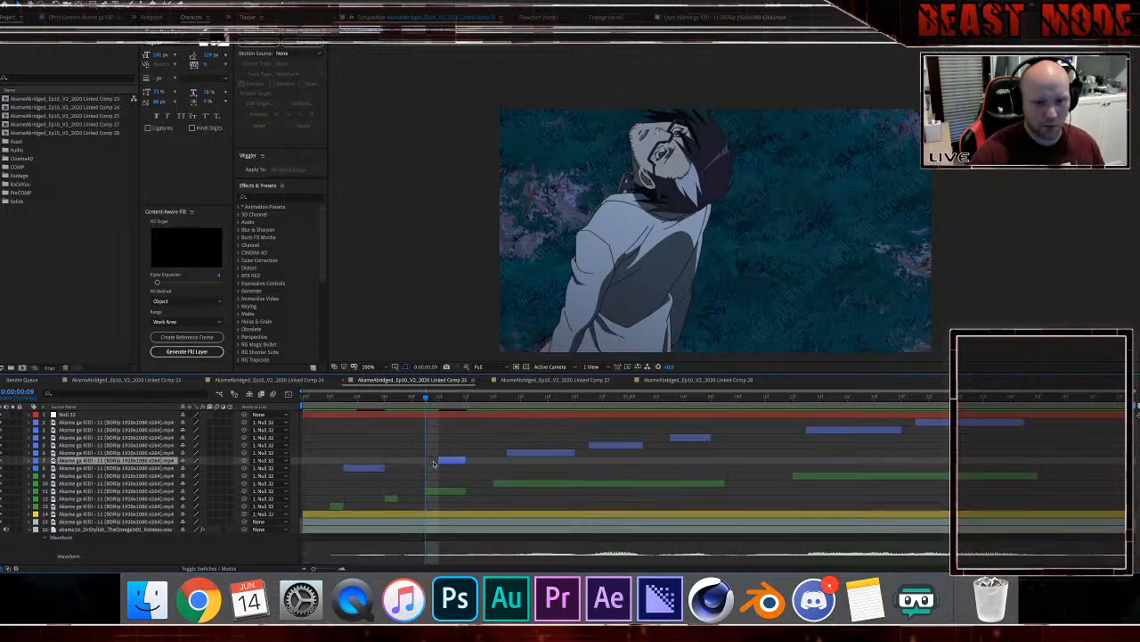
Step: Split the short green segment at frame 10 and set the remaining part to cover only frame 12
click(451, 492)
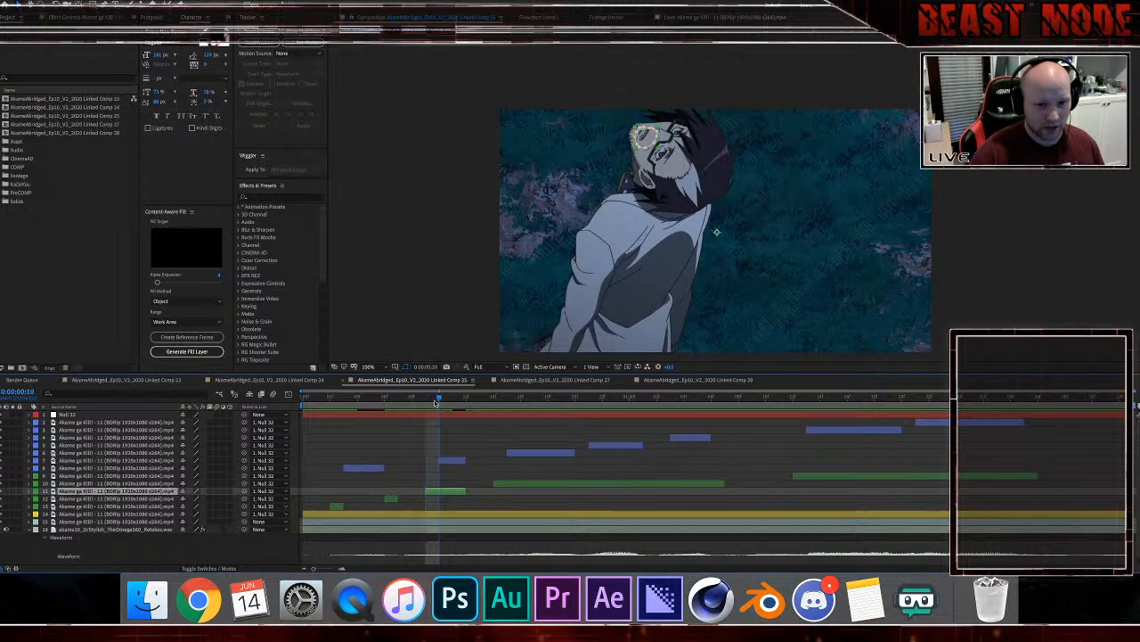
click(436, 397)
key(ctrl+shift+d)
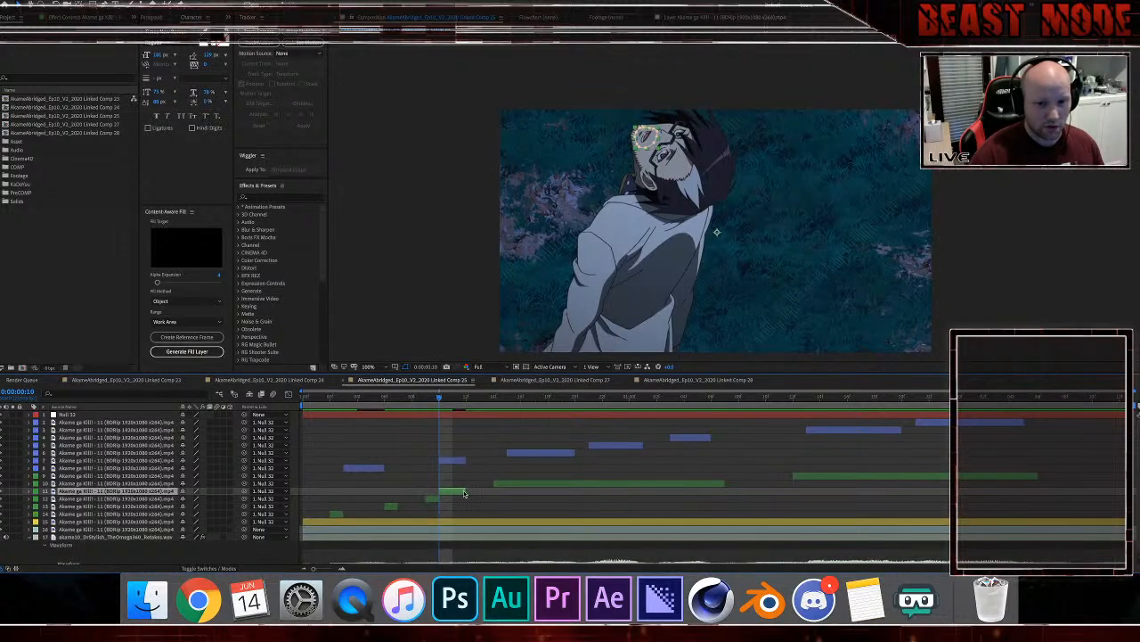
drag(464, 492, 467, 492)
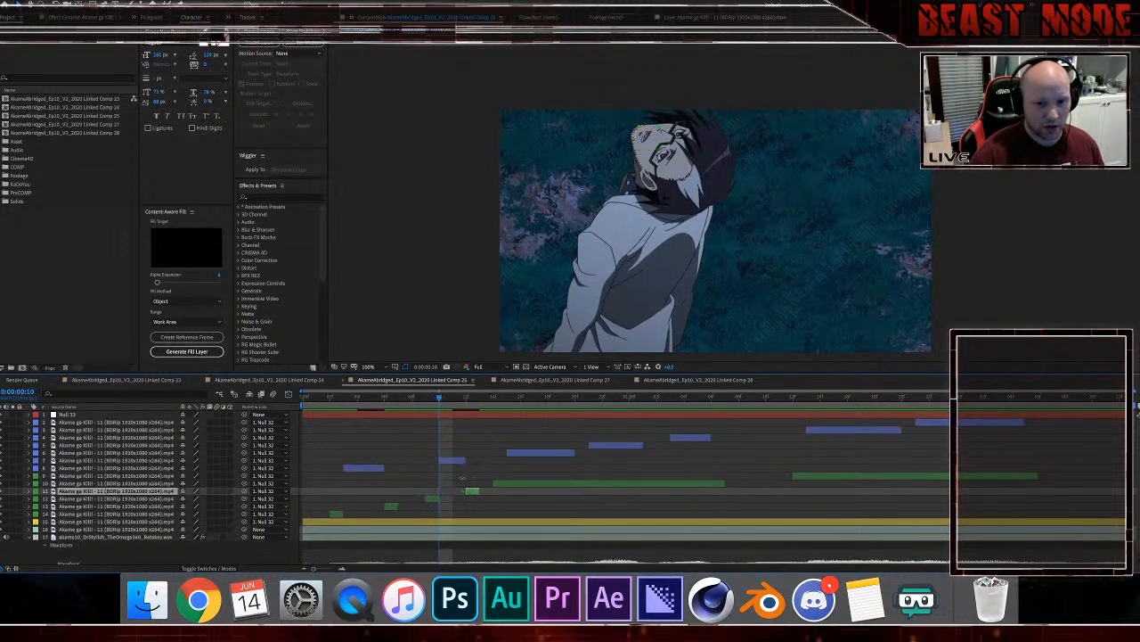
Step: Trim the long green segment to start at frame 15, level with the blue segment
key(Page_Down)
key(Page_Down)
key(Page_Down)
key(Page_Down)
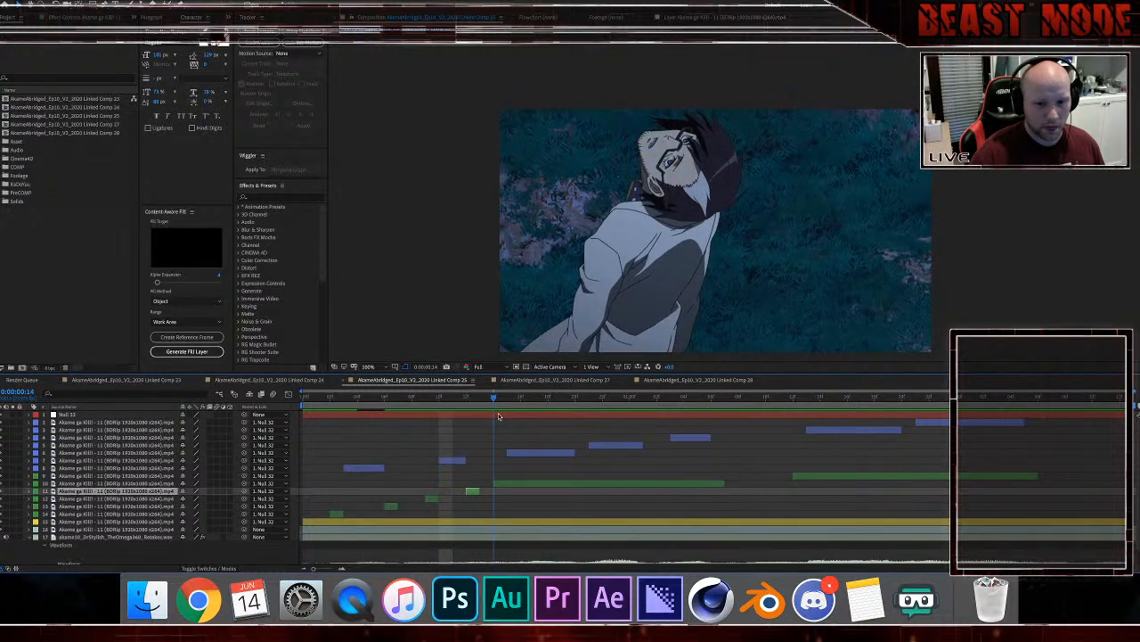
key(Page_Down)
click(495, 483)
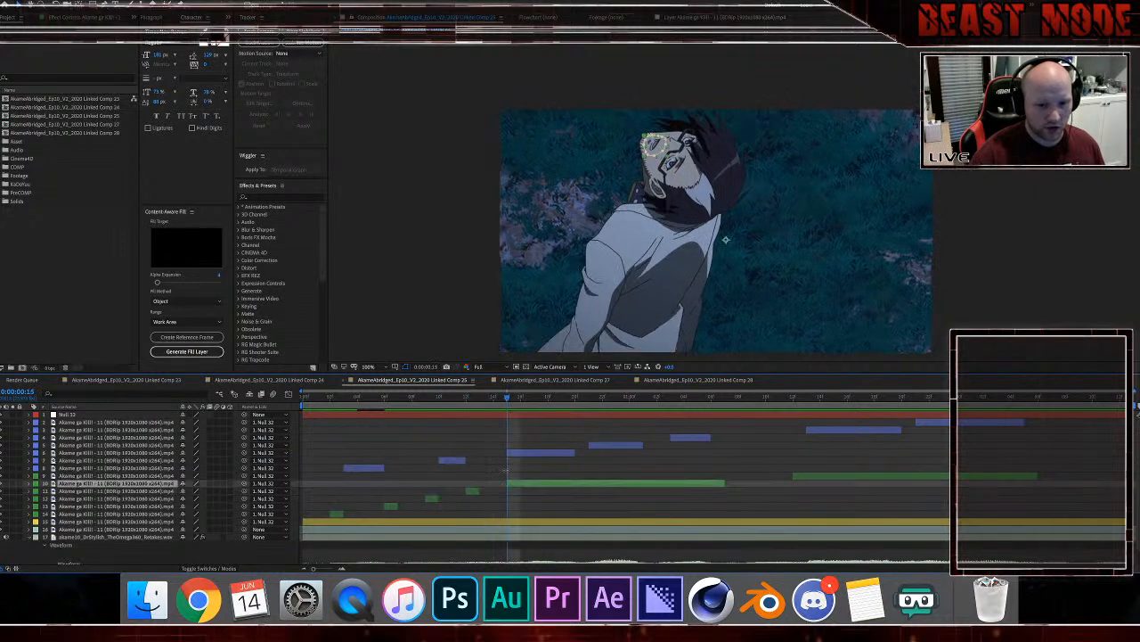
Step: Trim the blue segment at frame 15 to start at frame 16, and split the long green segment at frame 16
drag(509, 453, 521, 453)
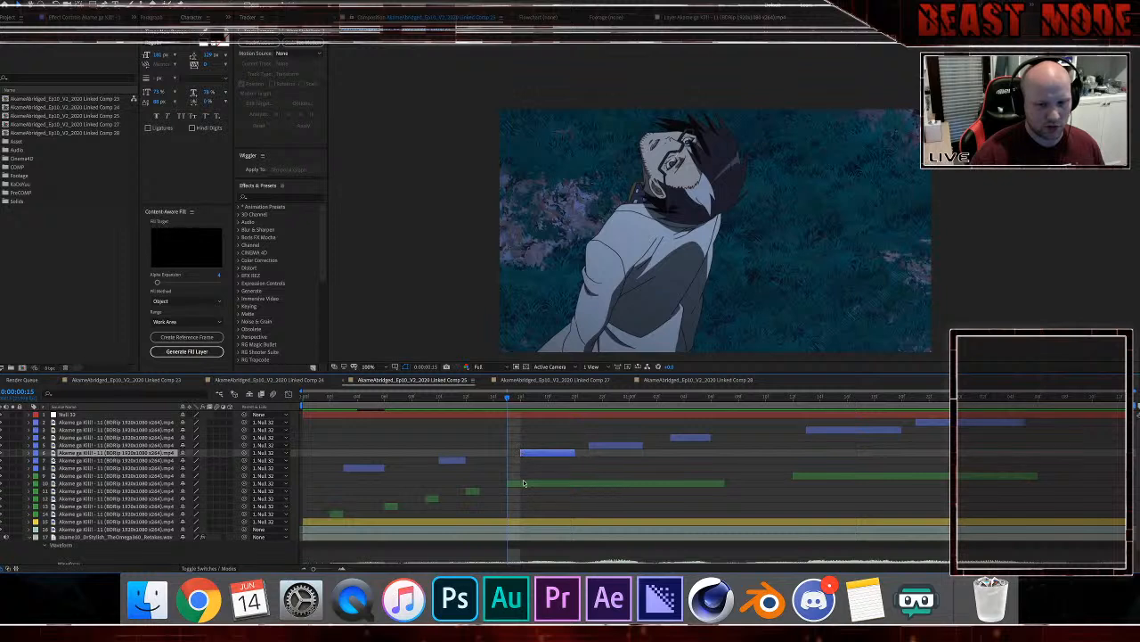
click(524, 483)
key(Page_Down)
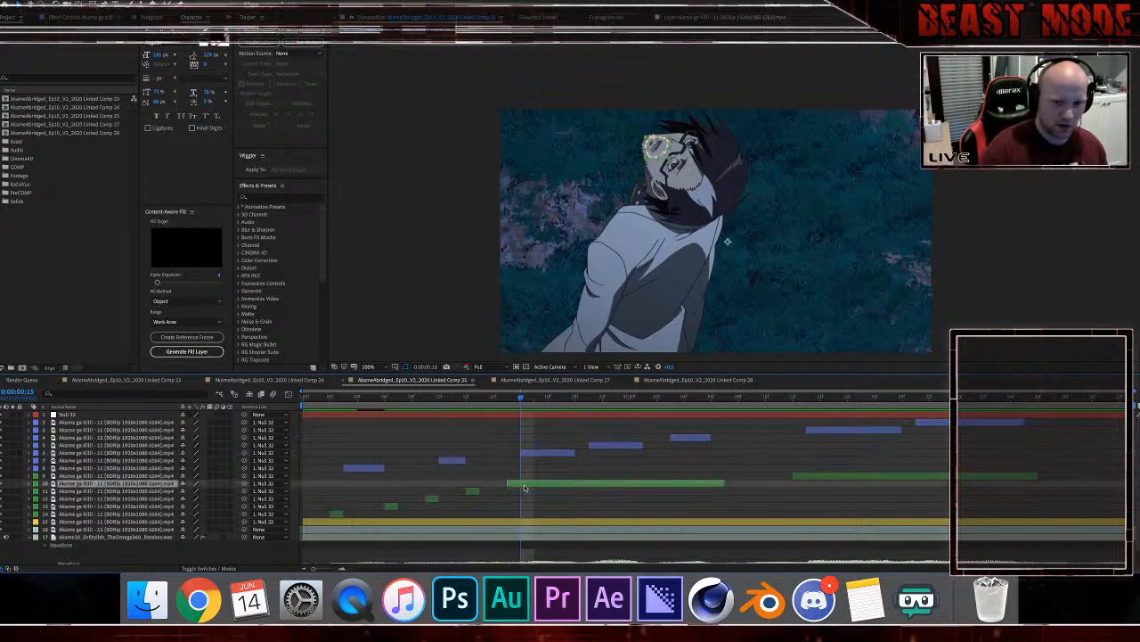
key(super+shift+d)
Step: Trim the remaining long green segment to start at frame 20 and split it at frame 21
click(575, 400)
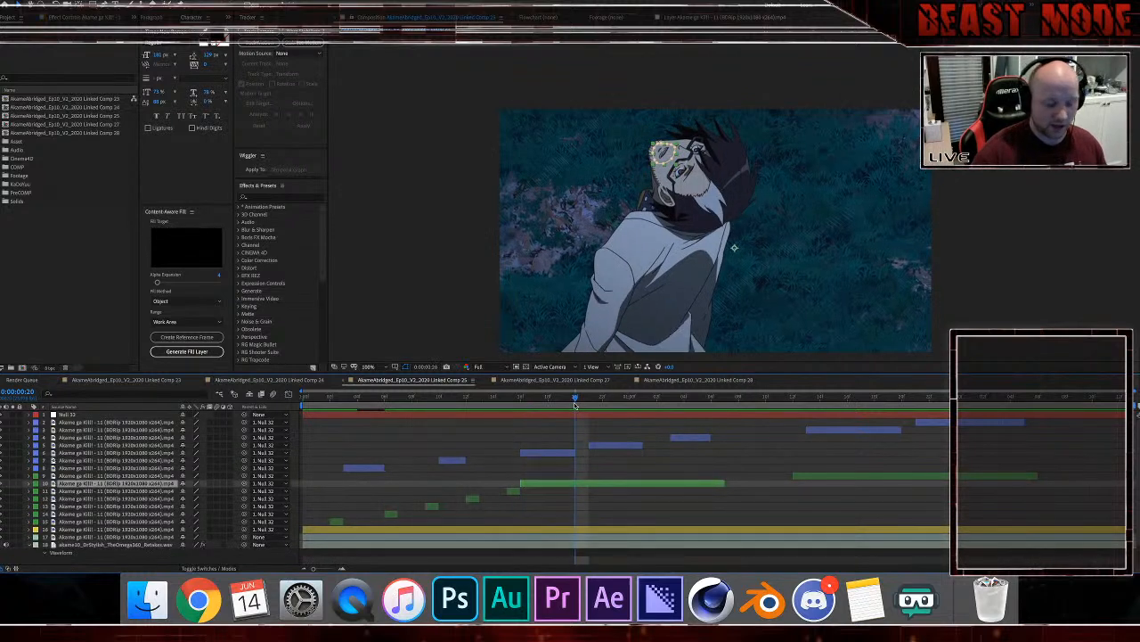
key(alt+bracketleft)
key(Page_Down)
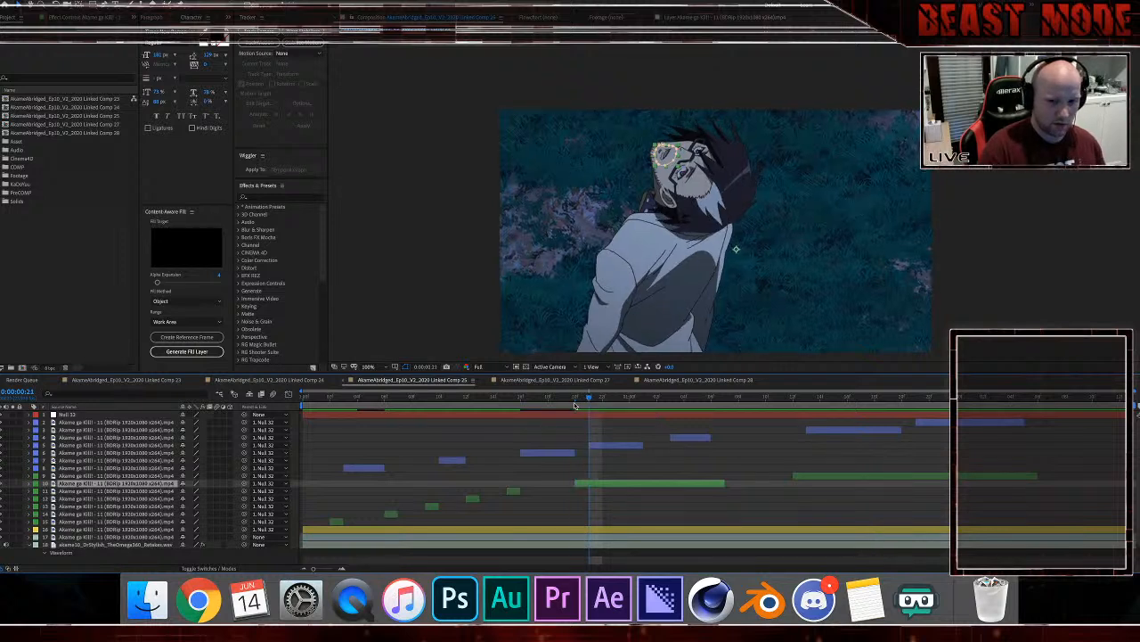
key(super+shift+d)
key(Page_Down)
key(Page_Down)
key(Page_Down)
key(Page_Down)
key(Page_Down)
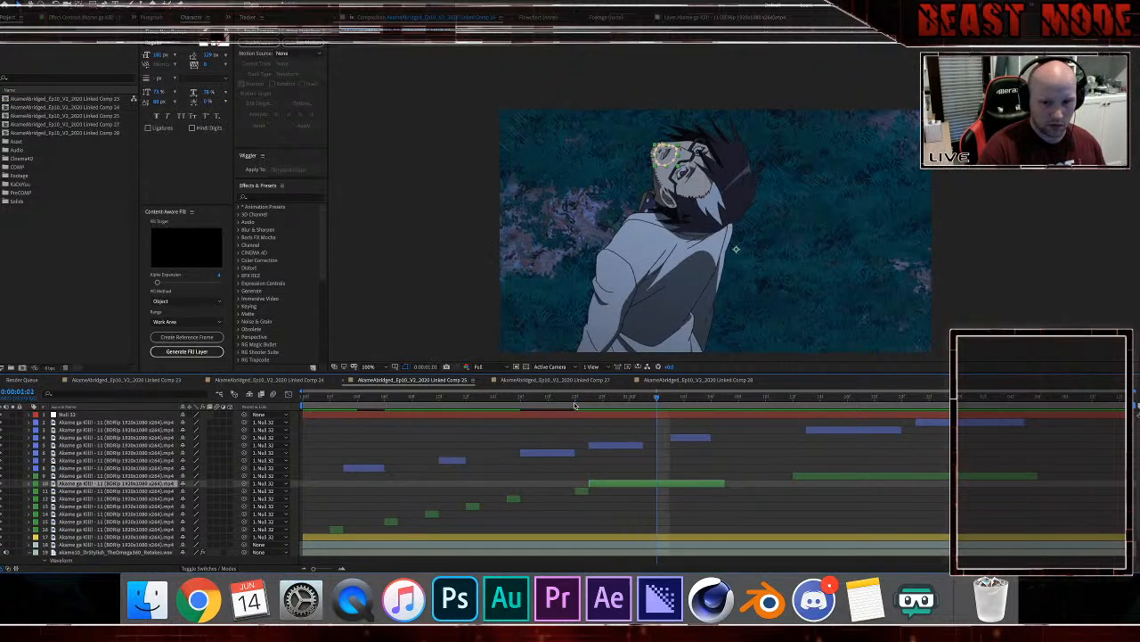
key(Page_Down)
key(alt+bracketleft)
key(super+z)
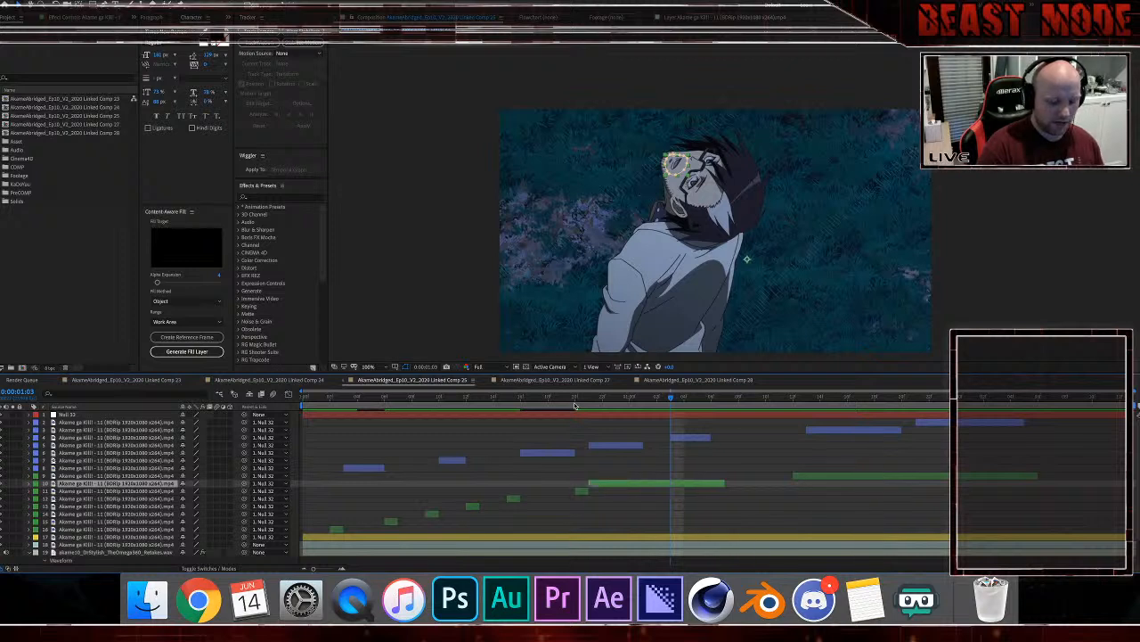
Step: Trim the remaining green segment to start at 0:00:01:01 and split it at 0:00:01:03
key(Page_Up)
key(Page_Up)
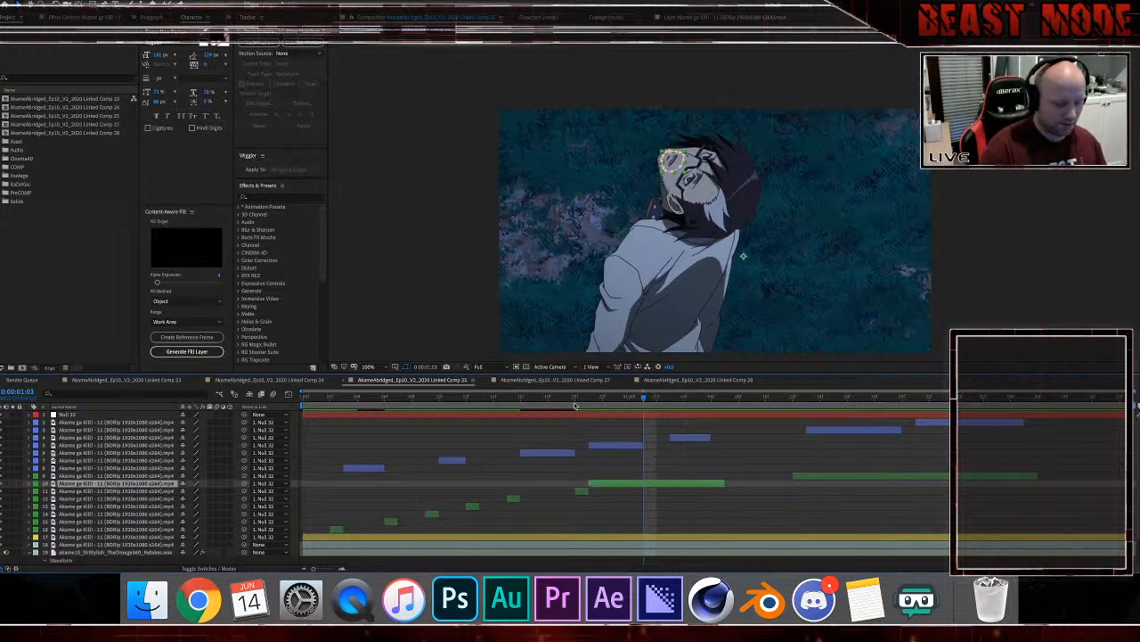
key(alt+bracketleft)
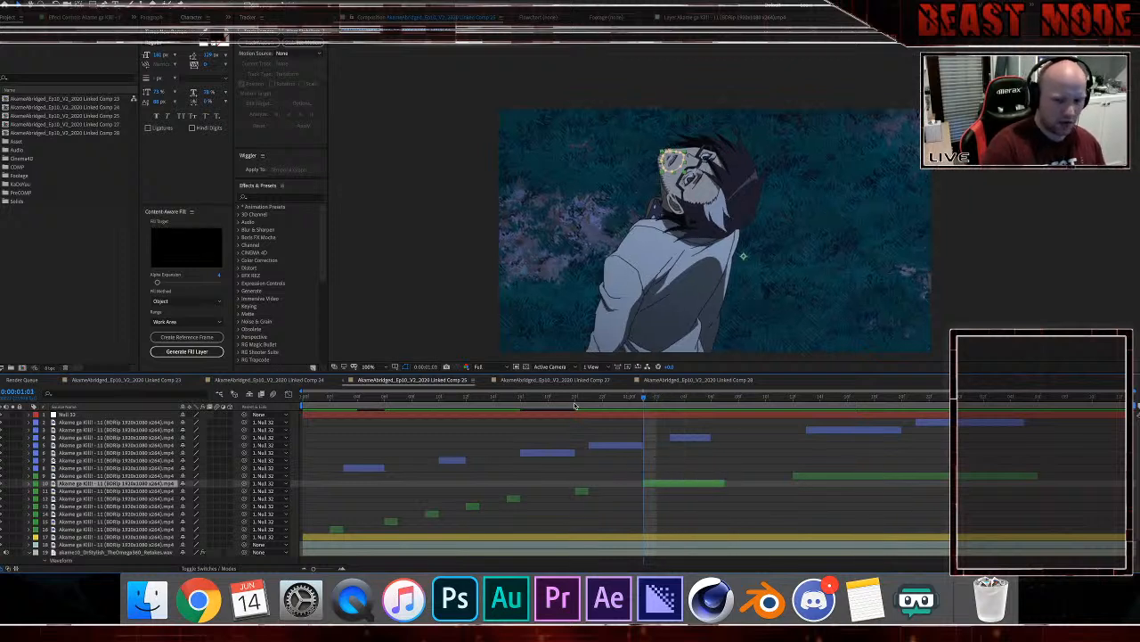
key(Page_Down)
key(Page_Down)
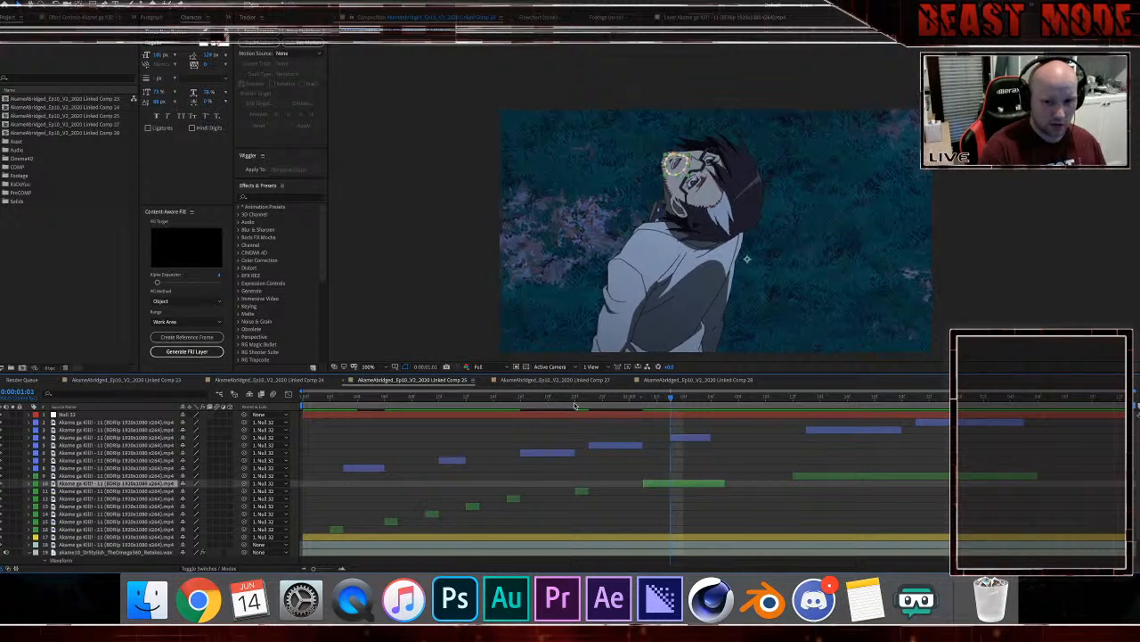
key(super+shift+d)
Step: Trim the remaining green segment to start at 0:00:01:06, level with the end of the blue segment
key(Page_Down)
key(Page_Down)
key(Page_Down)
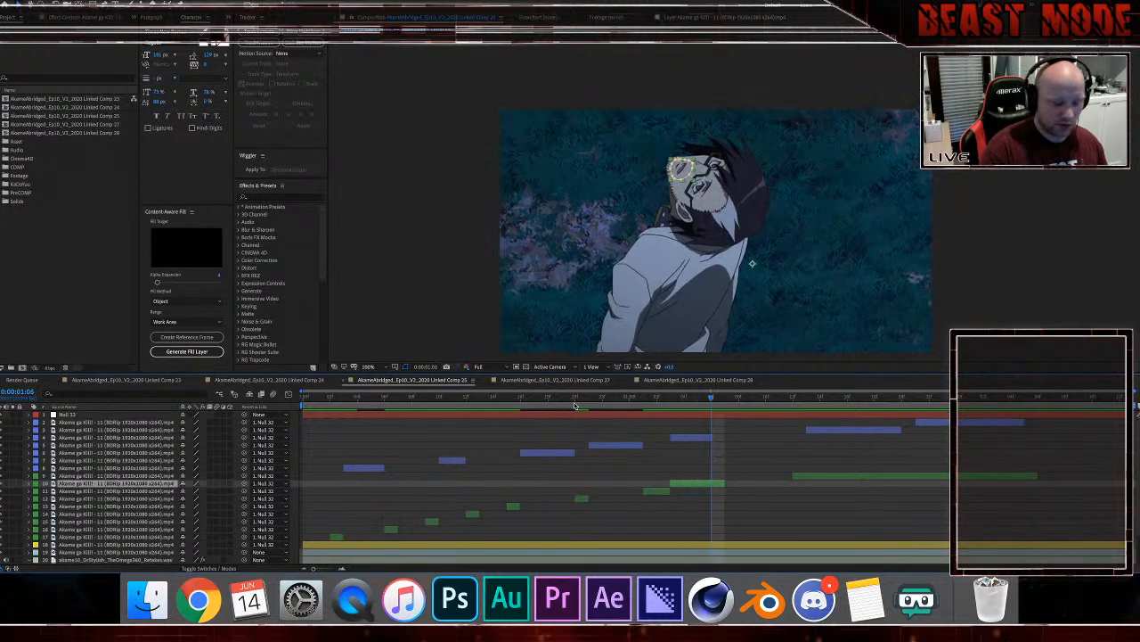
key(alt+bracketleft)
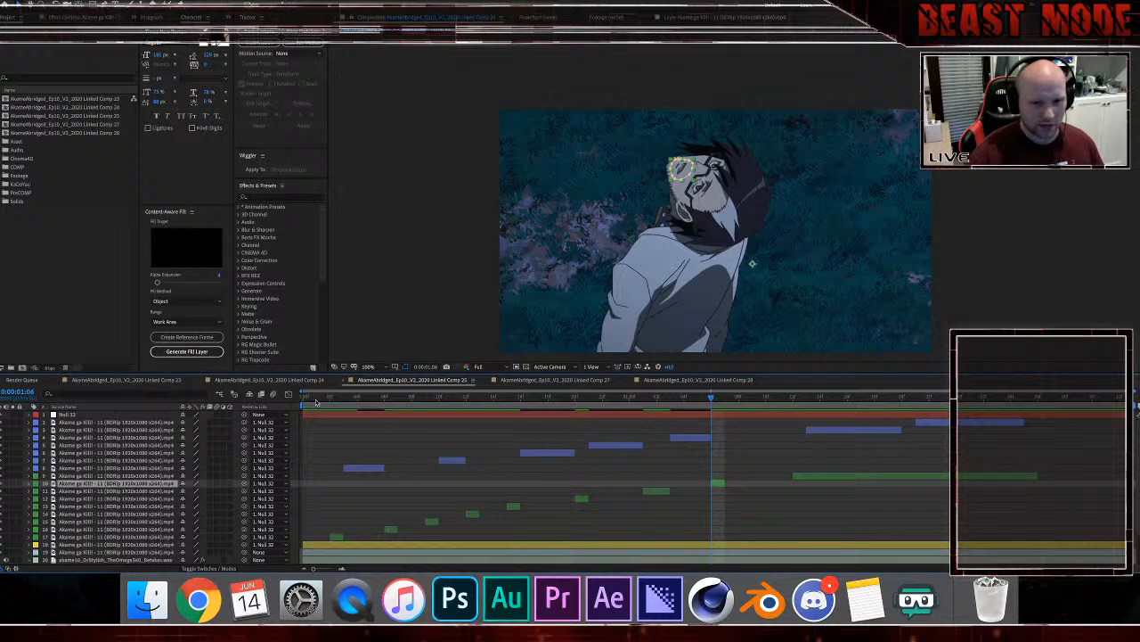
Step: Play the composition from the start to check the mouth movements against the dialogue
key(Home)
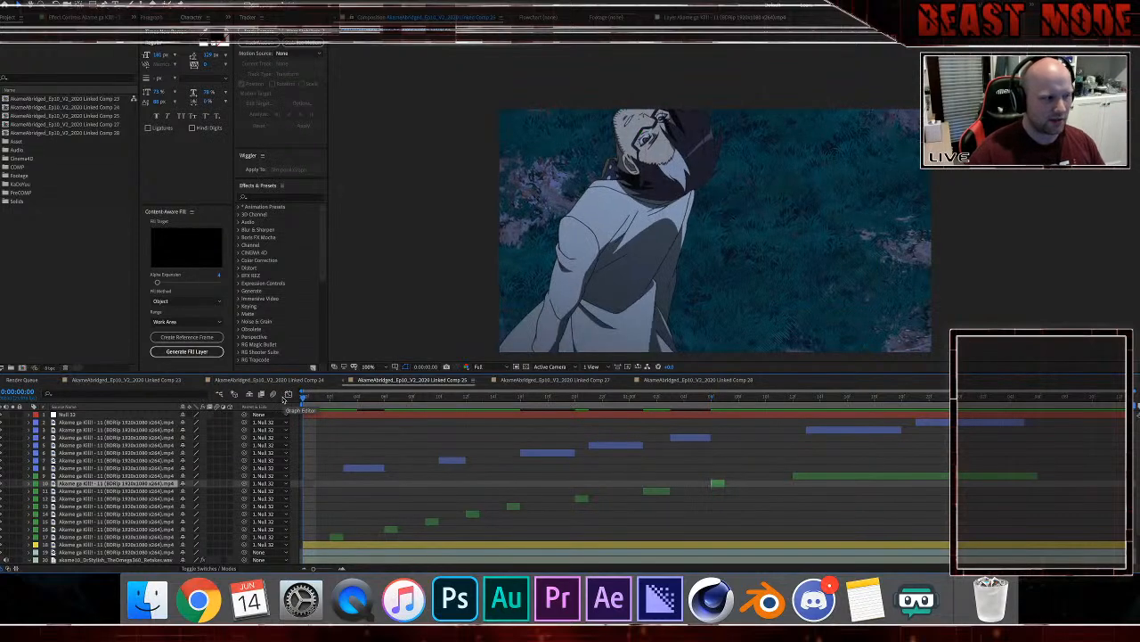
key(space)
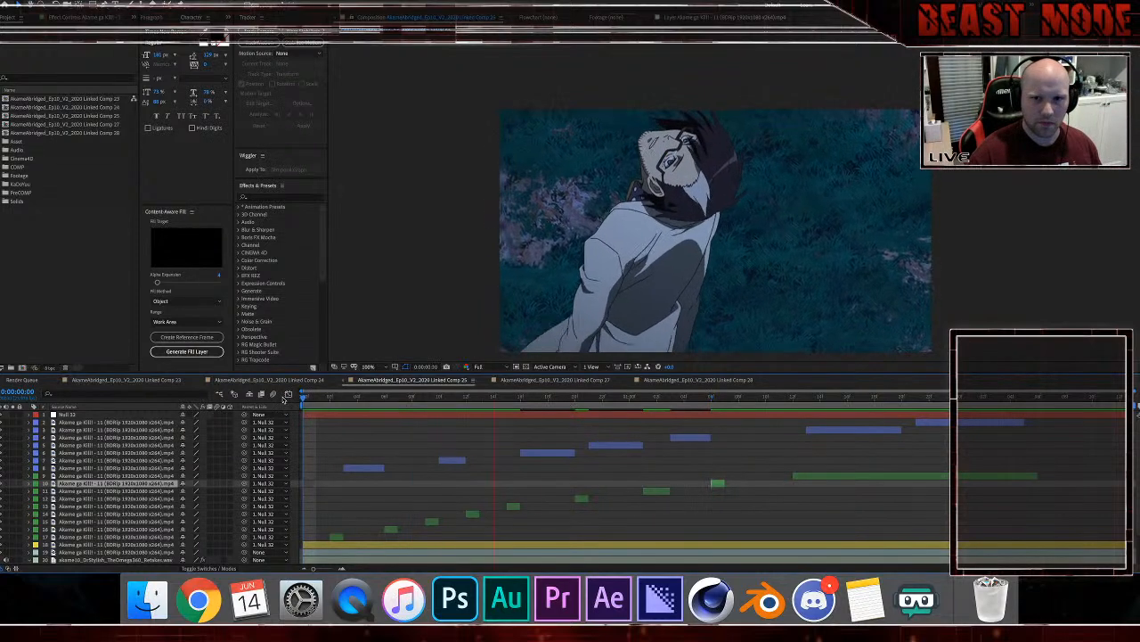
key(space)
key(Home)
key(space)
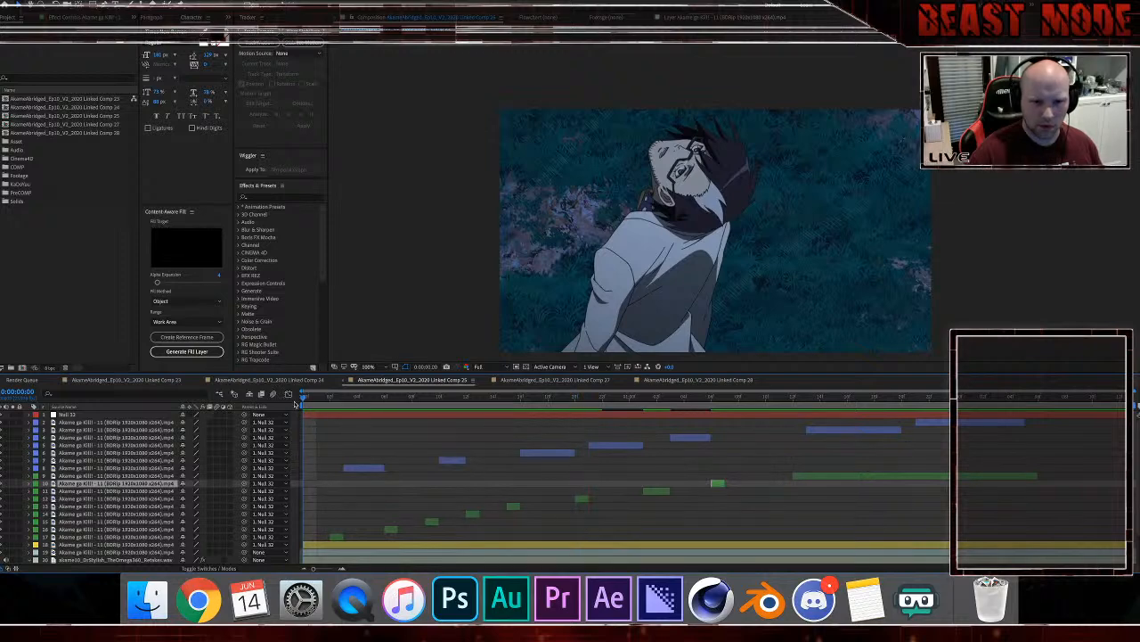
Step: Set the composition's preview resolution to Half
click(346, 403)
click(579, 372)
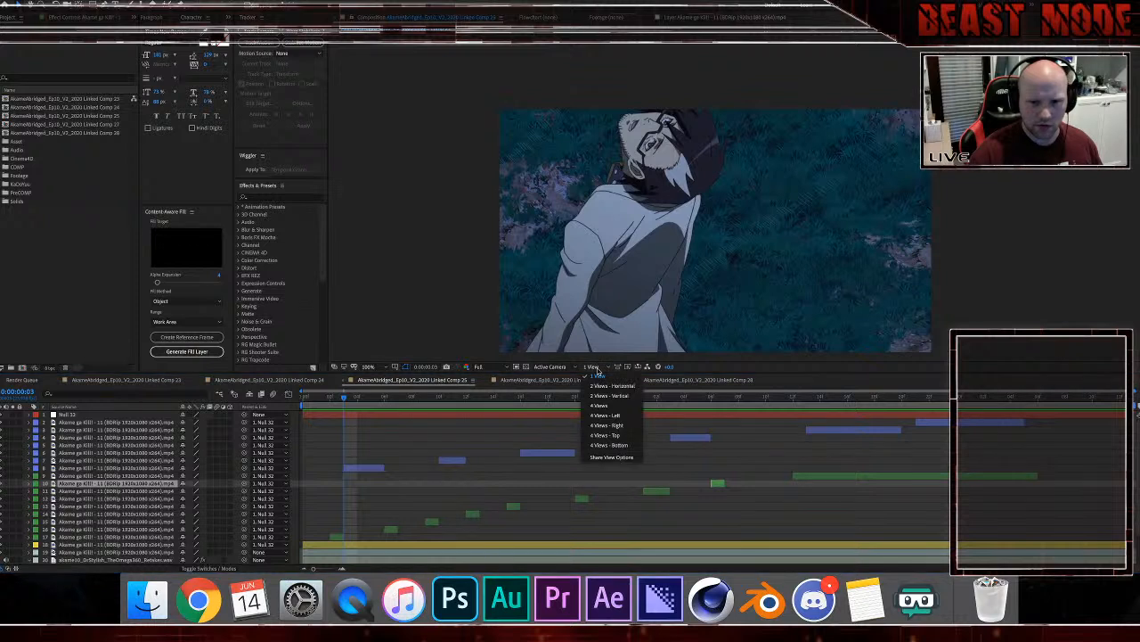
click(481, 366)
click(501, 400)
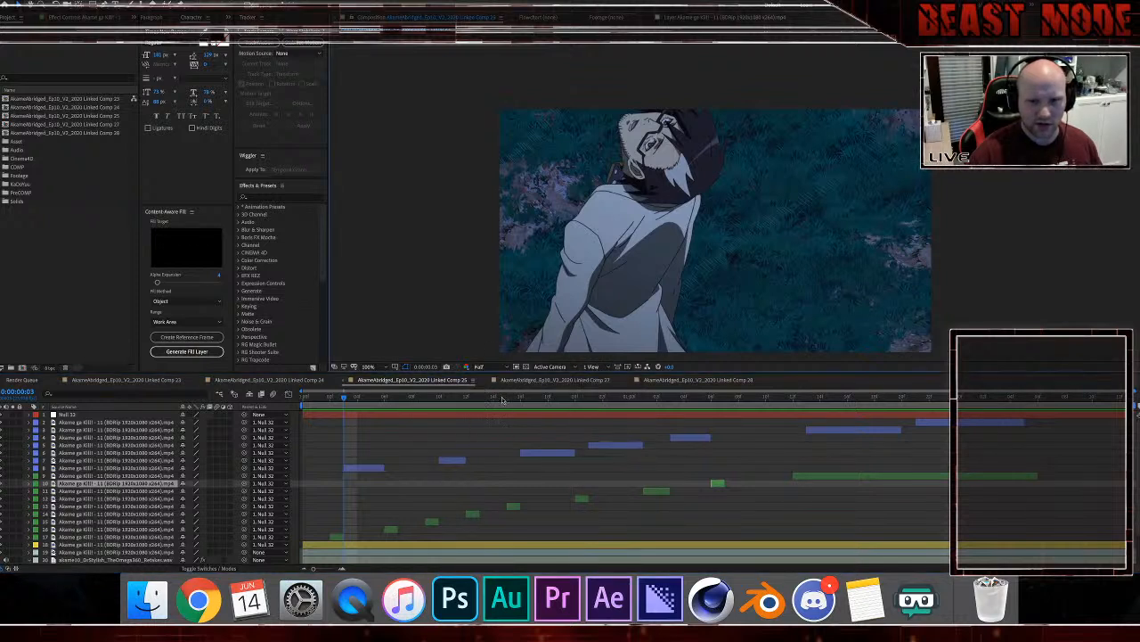
Step: Preview the lip sync from frame 2 and again from the start of the composition
click(327, 401)
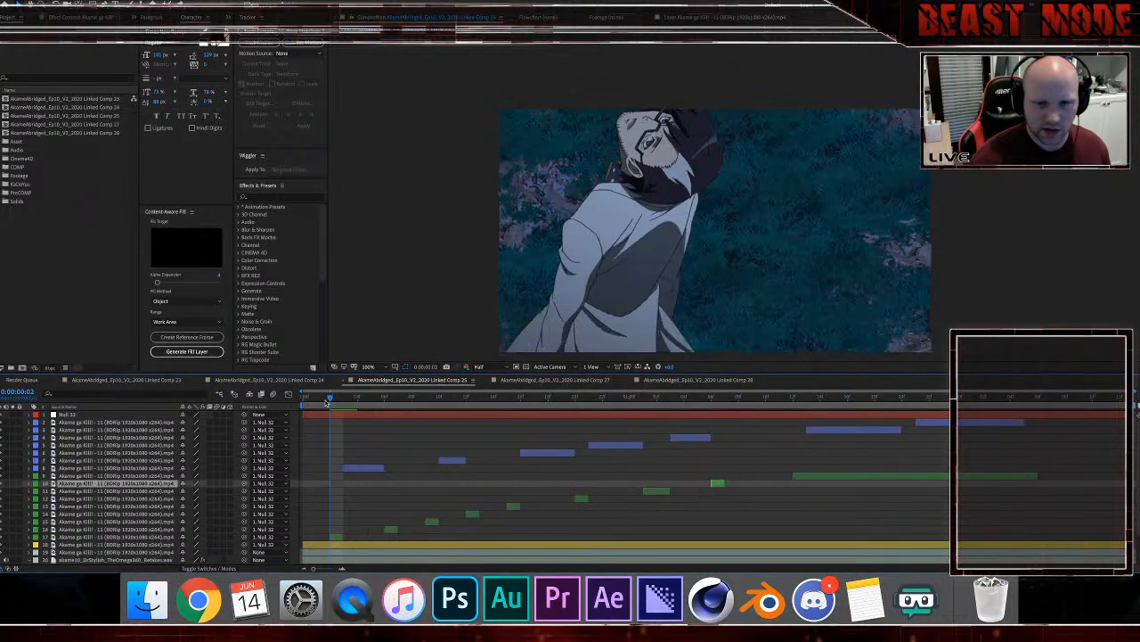
key(space)
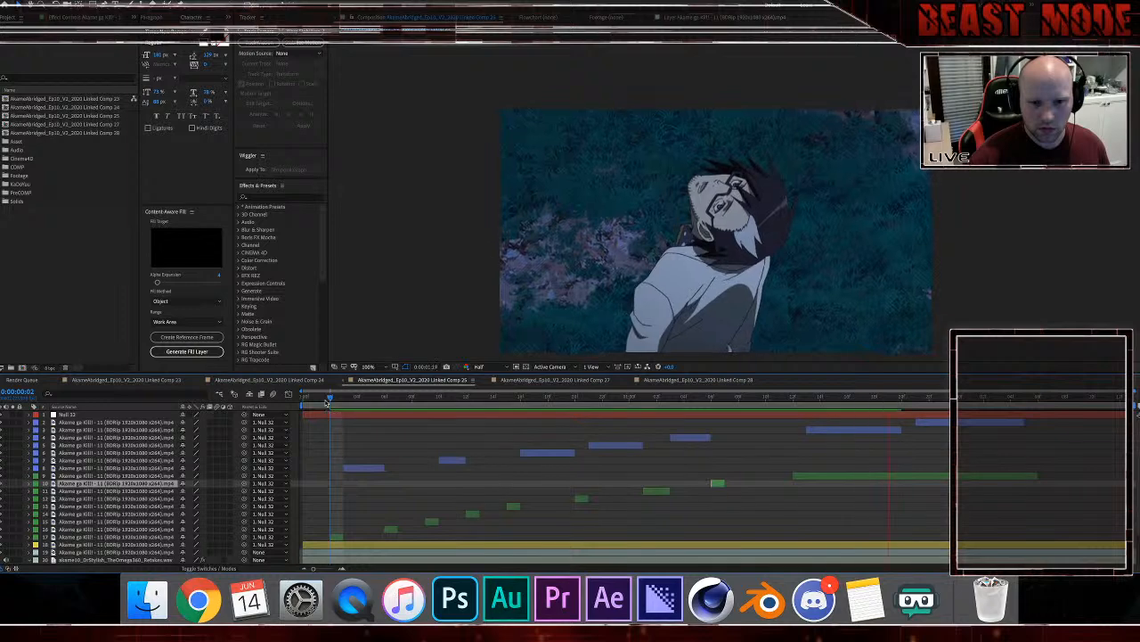
key(space)
click(331, 405)
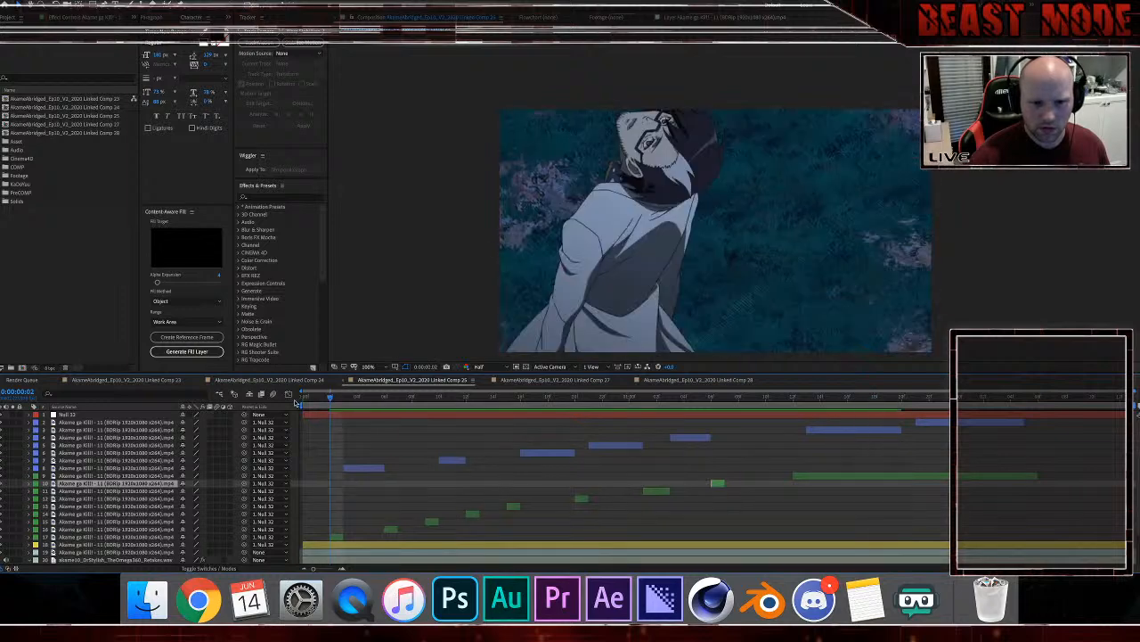
key(Home)
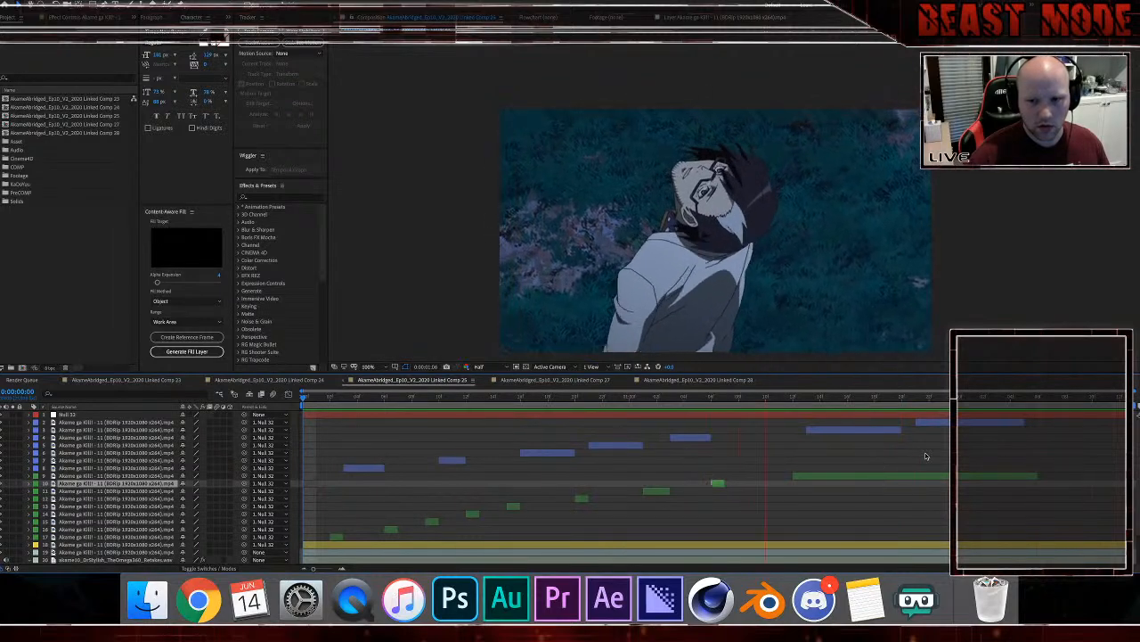
Step: Trim the last blue segment to start at 0:00:01:22 and replay the composition from frame 2
click(927, 422)
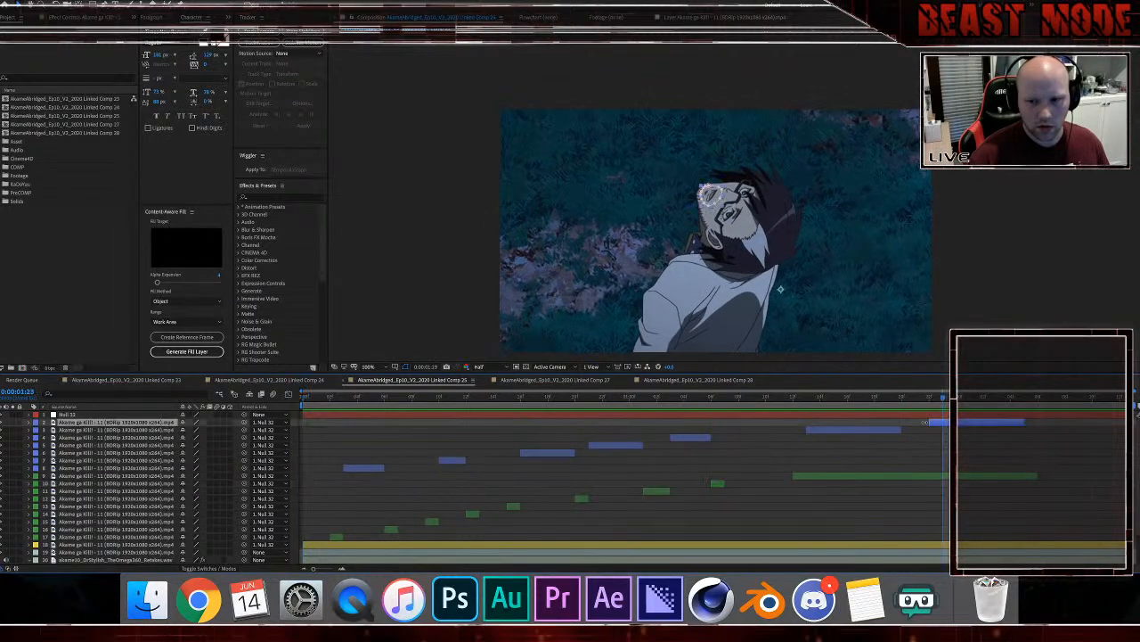
click(829, 408)
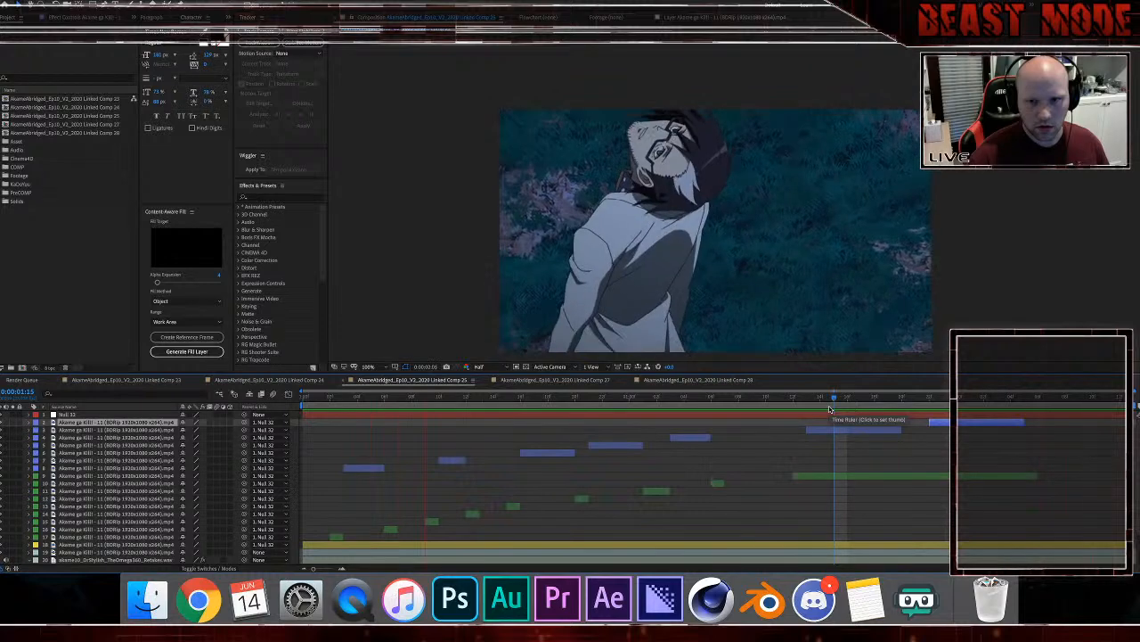
click(331, 402)
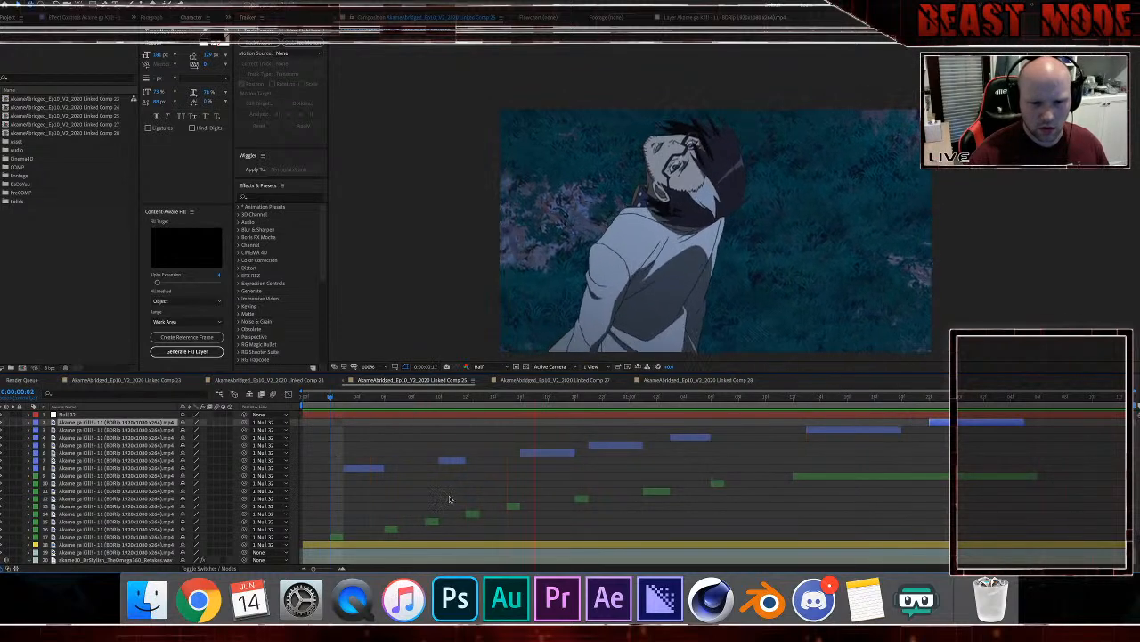
key(space)
Step: Duplicate the short blue segment at frame 10, preview the timing, and place the copy so that it starts at frame 8
click(442, 460)
key(ctrl+d)
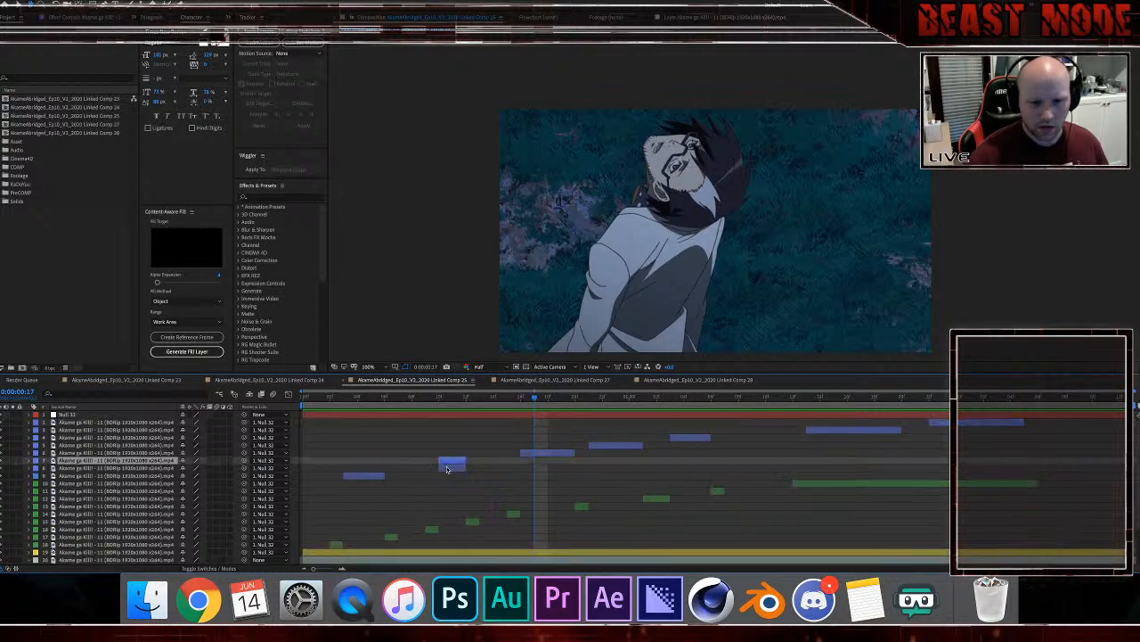
drag(447, 468, 407, 470)
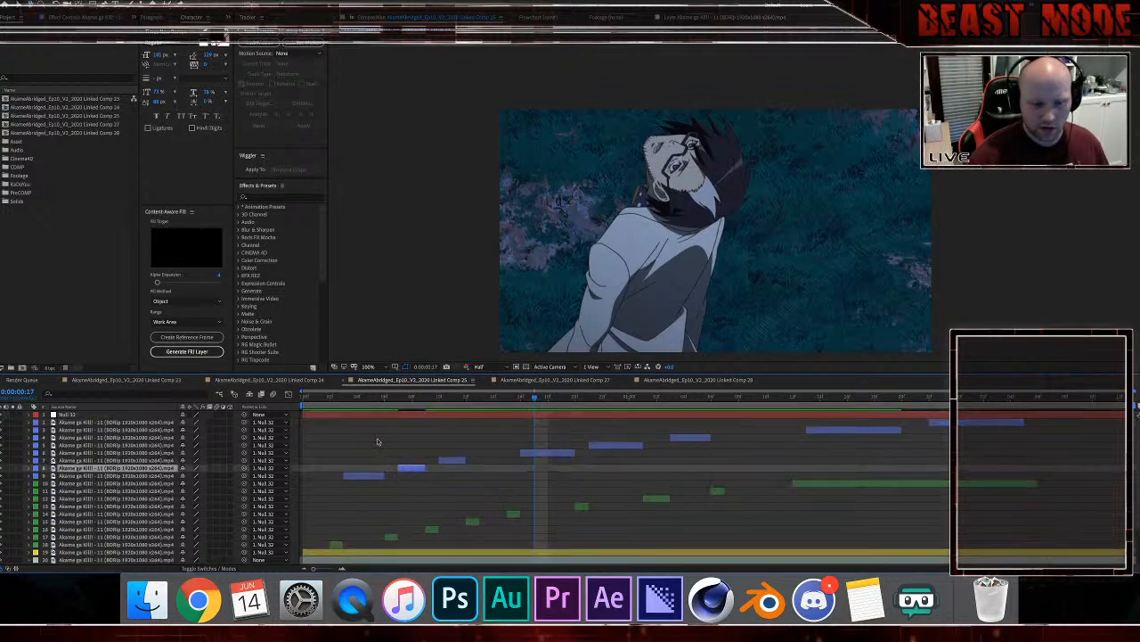
click(309, 403)
key(space)
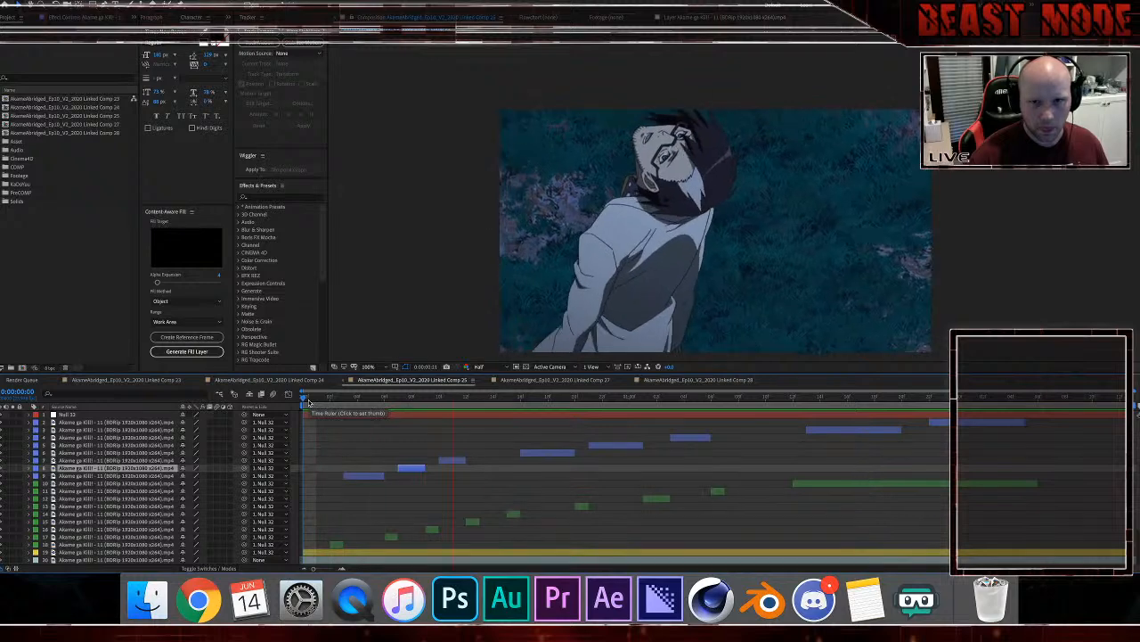
key(space)
drag(391, 401, 371, 401)
drag(415, 471, 428, 471)
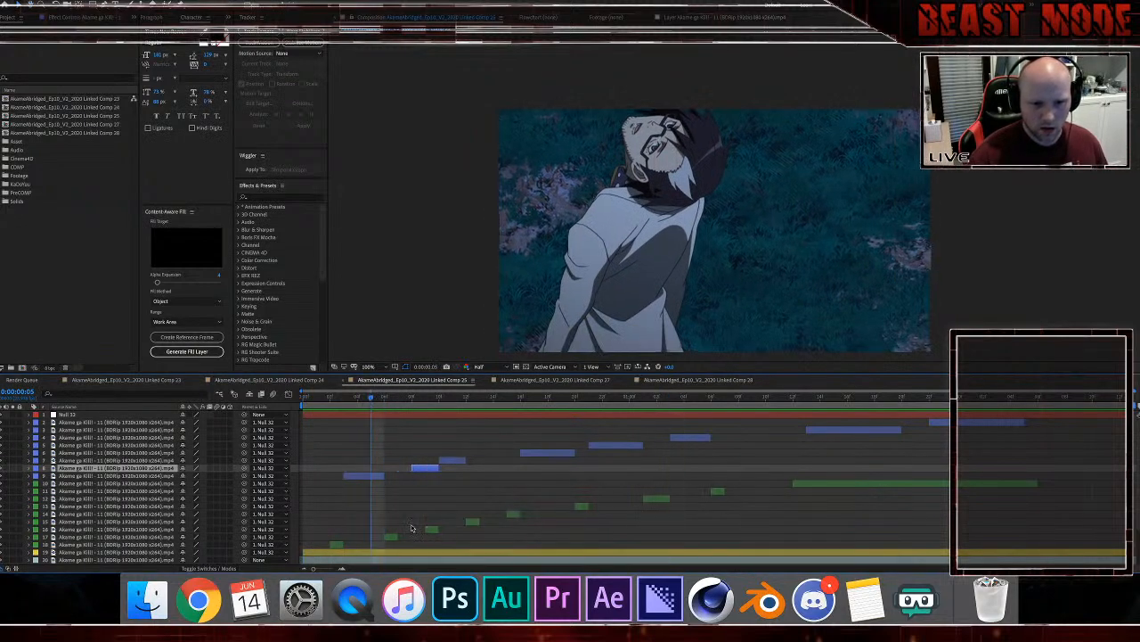
Step: Extend the green segment at frame 6 to cover frame 7 and move the next green segment to frame 10
click(399, 537)
drag(431, 530, 443, 531)
Step: Delete the green segment at frame 12 and the short blue segment that starts at frame 10
click(450, 462)
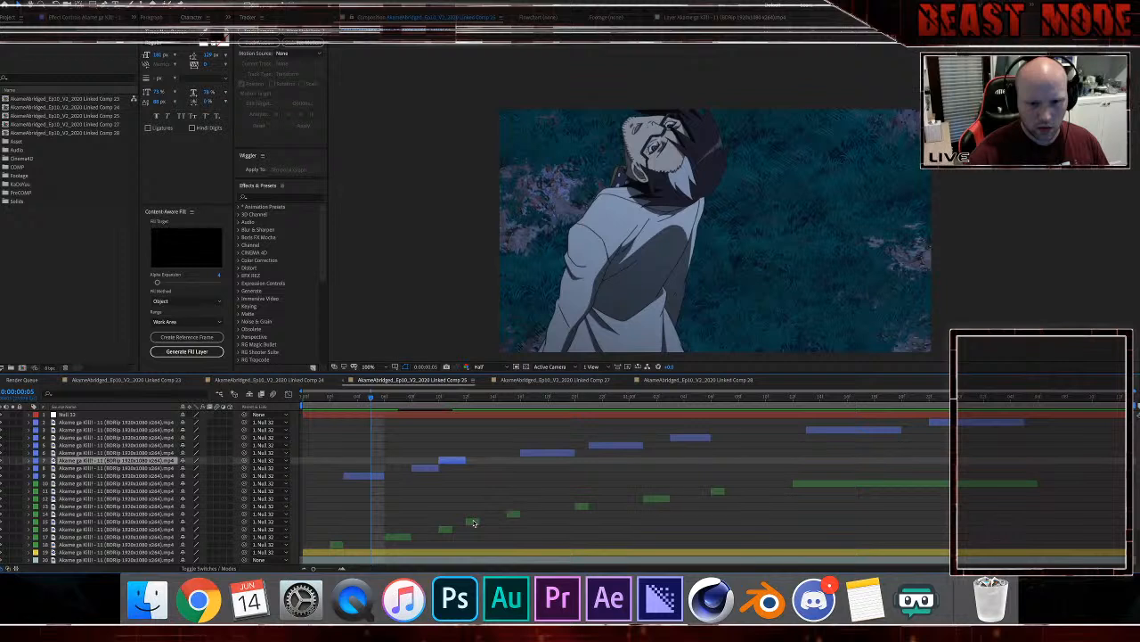
click(471, 522)
key(Delete)
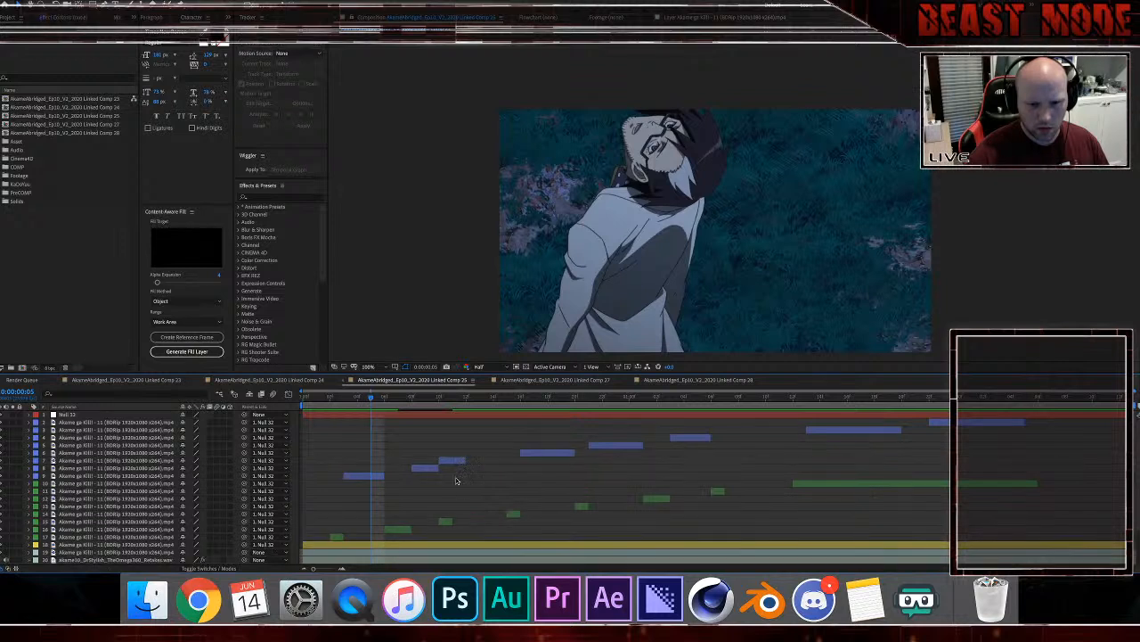
click(451, 463)
key(Delete)
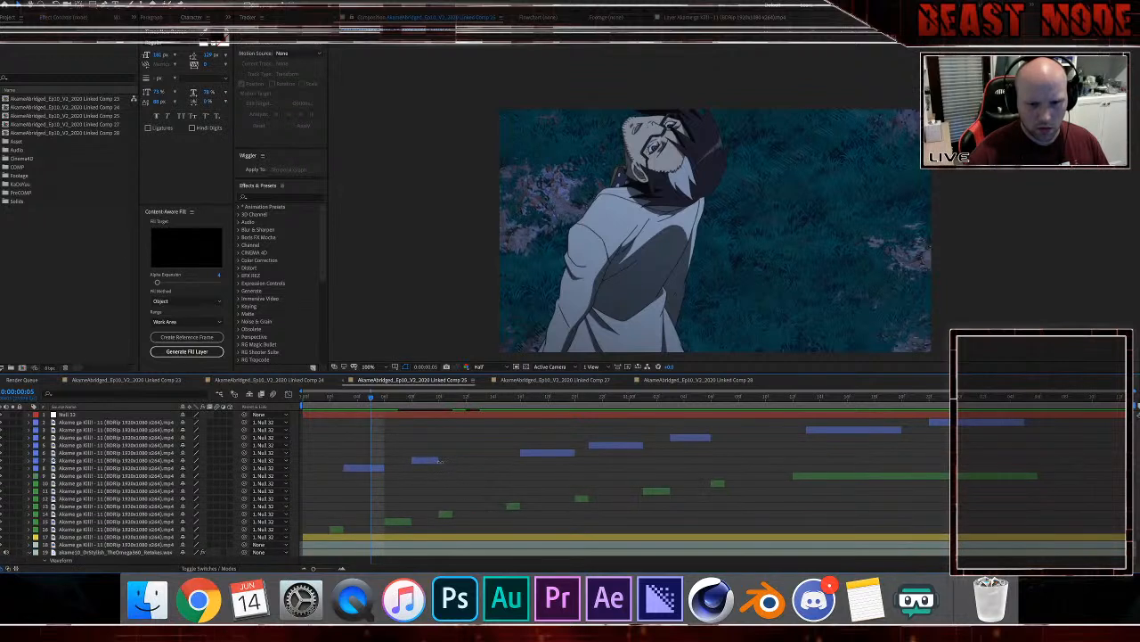
Step: Extend the blue segment at frame 8 through frame 10, move the green segment after it to frame 11, and preview the timing
click(450, 463)
click(451, 515)
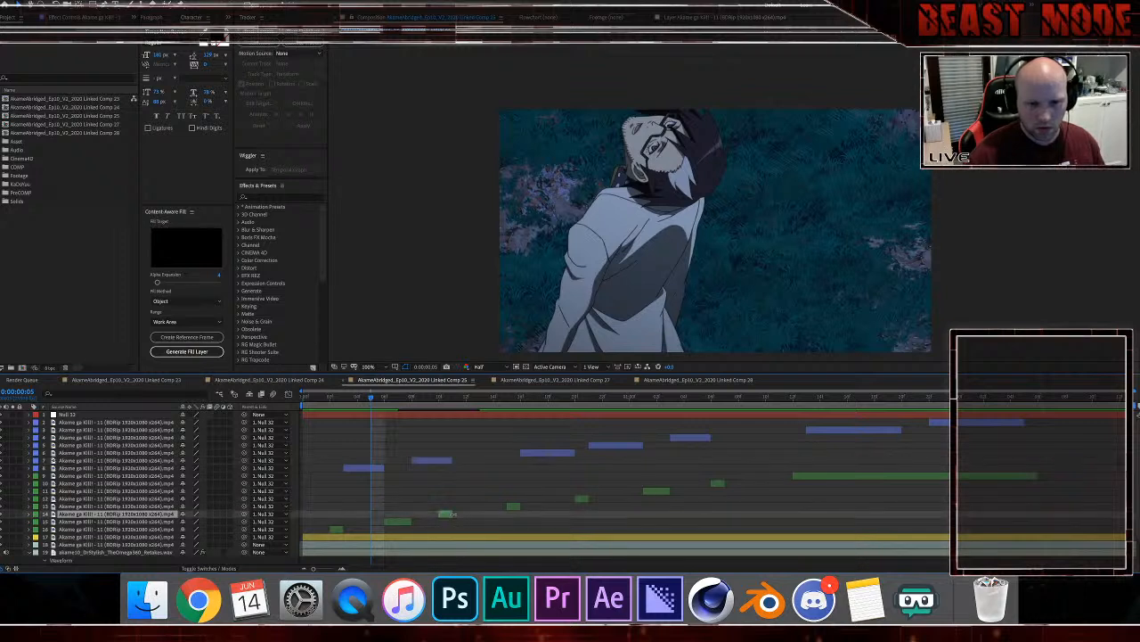
drag(447, 516, 454, 517)
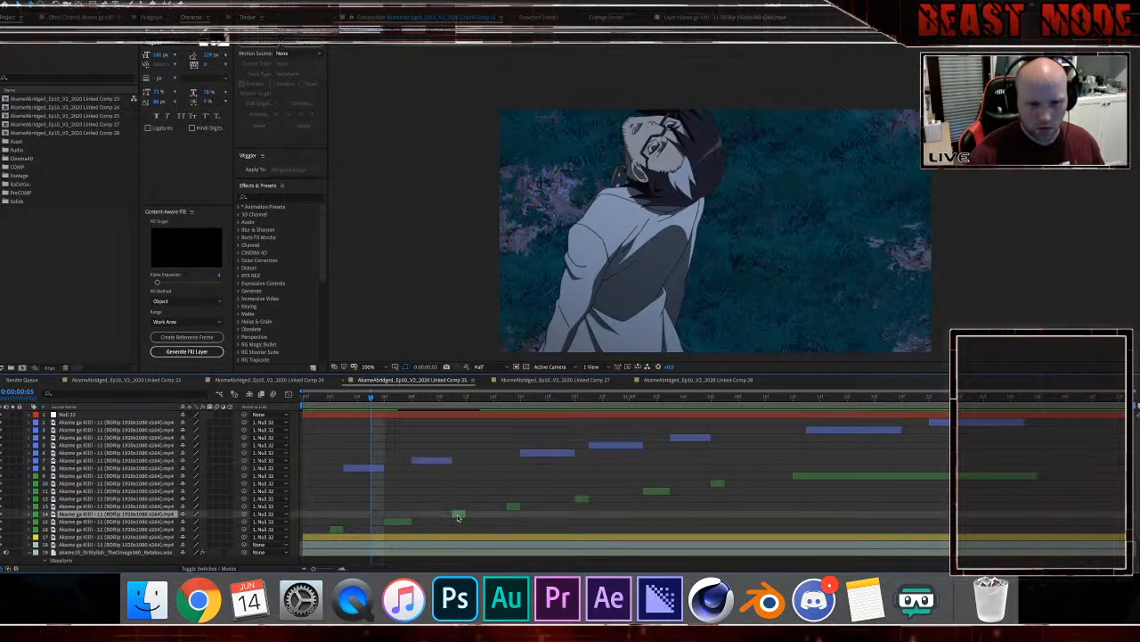
key(space)
key(space)
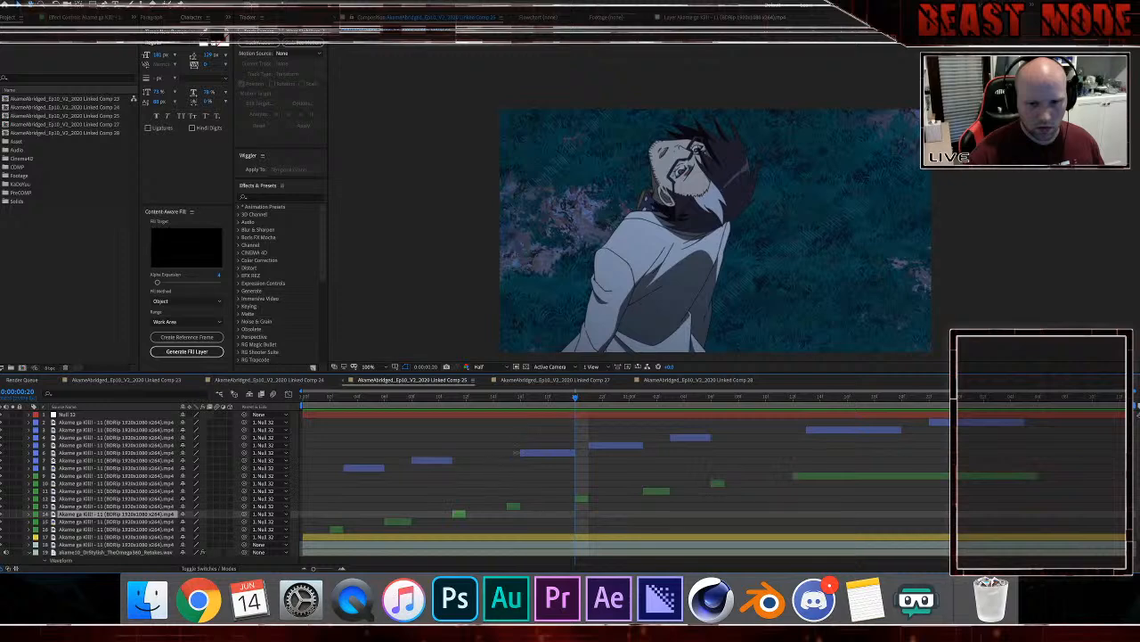
Step: Extend the blue segment at frame 16 to start at frame 15, move the green segment before it to frame 14, and replay from the start
drag(518, 451, 507, 453)
drag(506, 509, 500, 506)
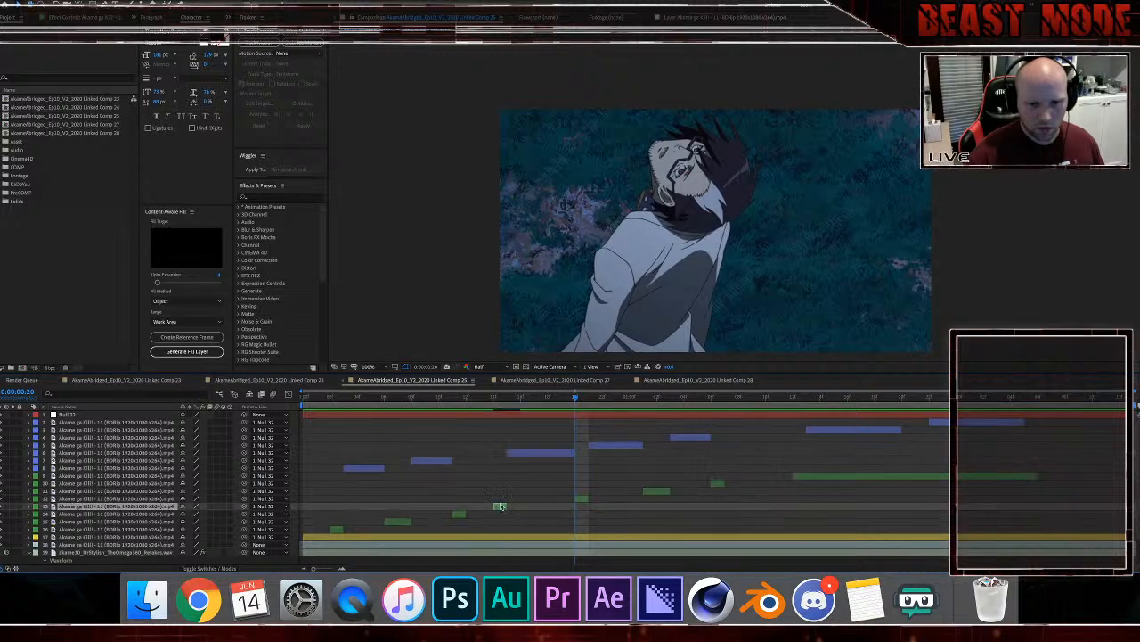
key(Home)
key(space)
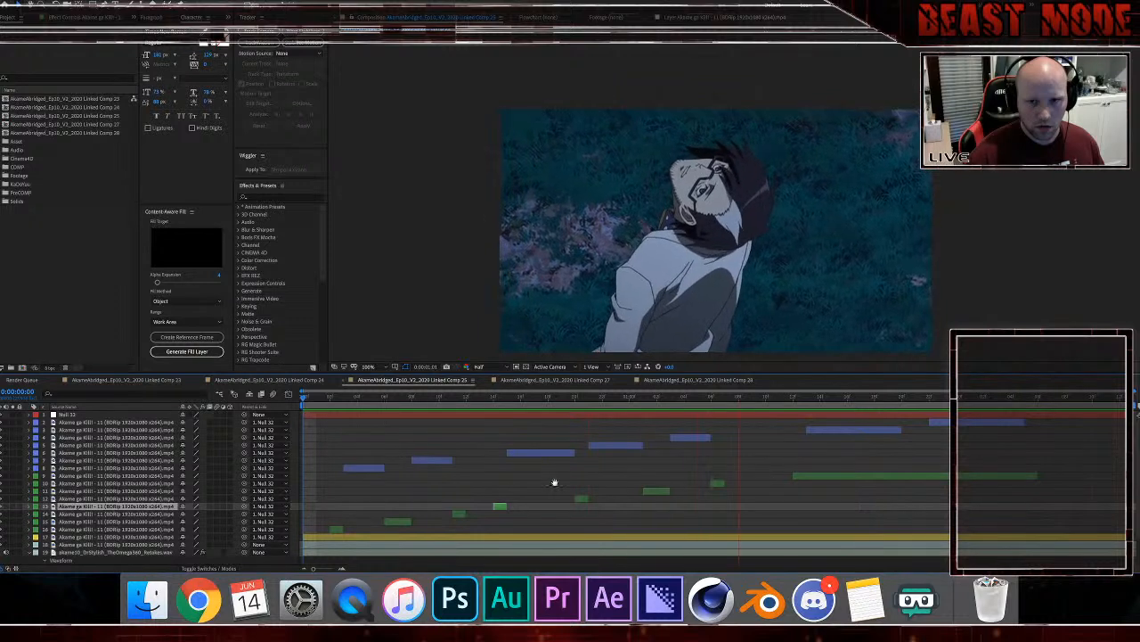
Step: Shorten the blue segment at frame 15 to end at frame 18, make the next green segment cover frames 19 and 20, and replay
click(565, 453)
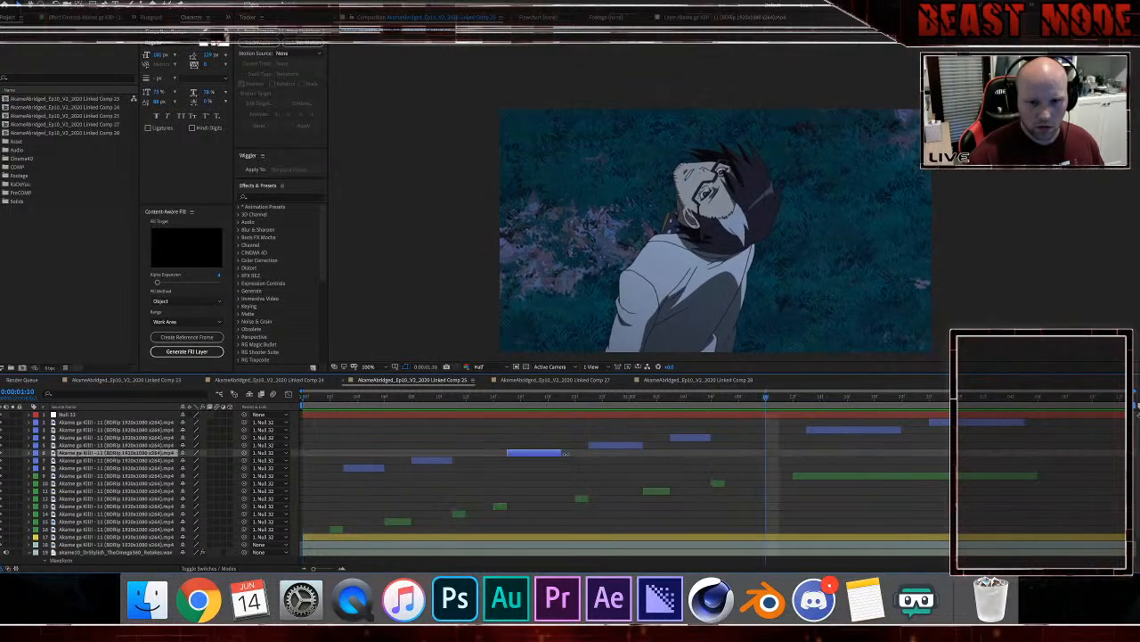
click(571, 500)
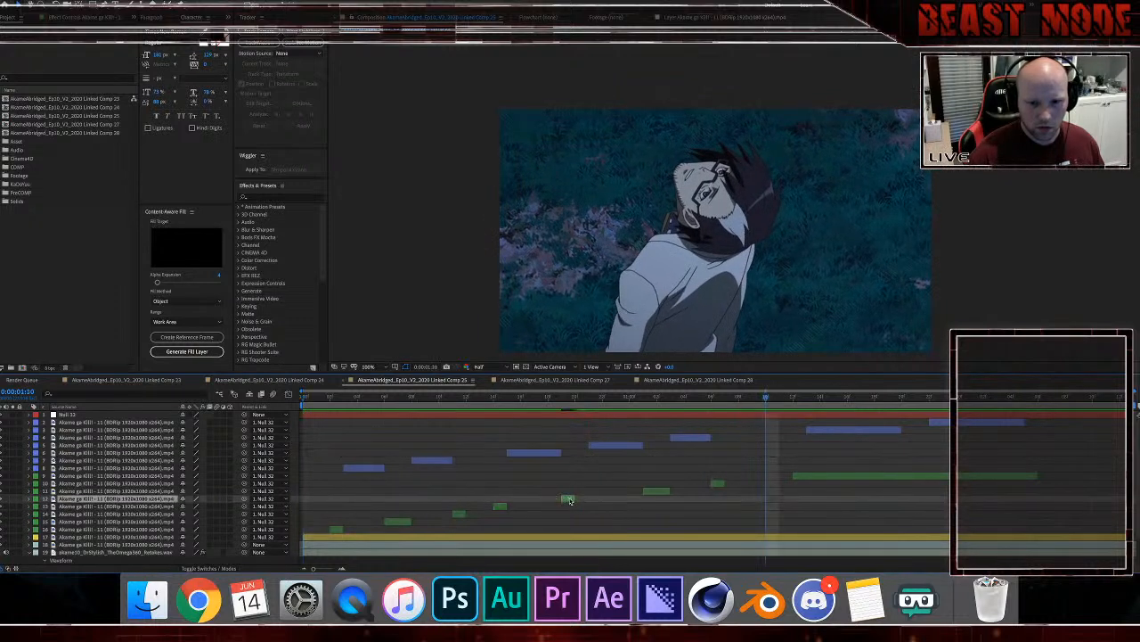
click(592, 446)
click(562, 398)
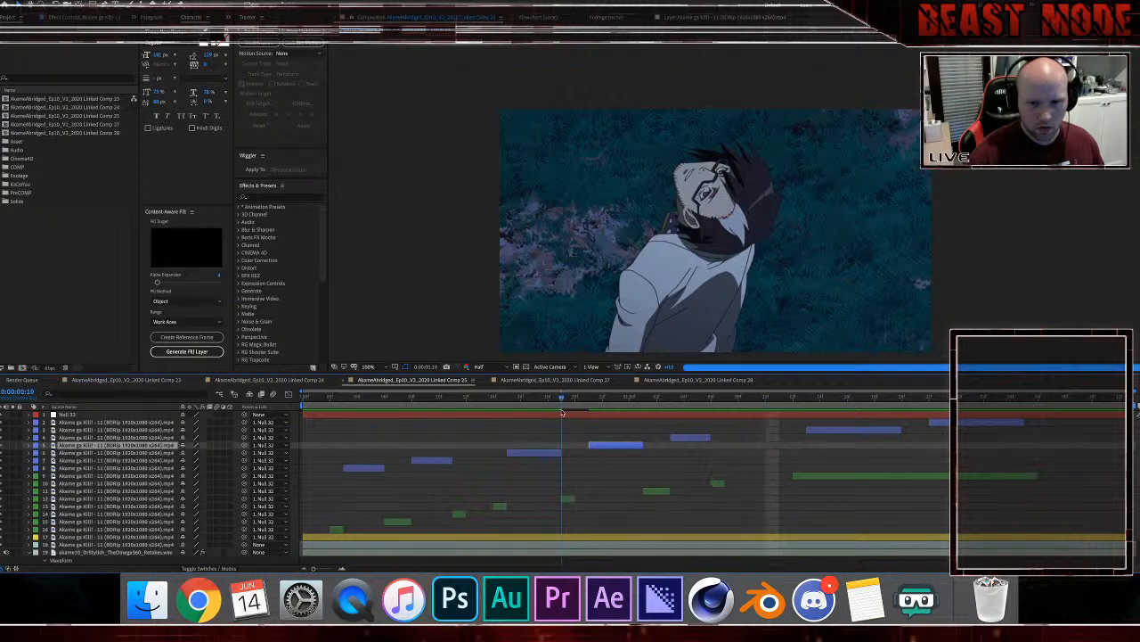
click(581, 498)
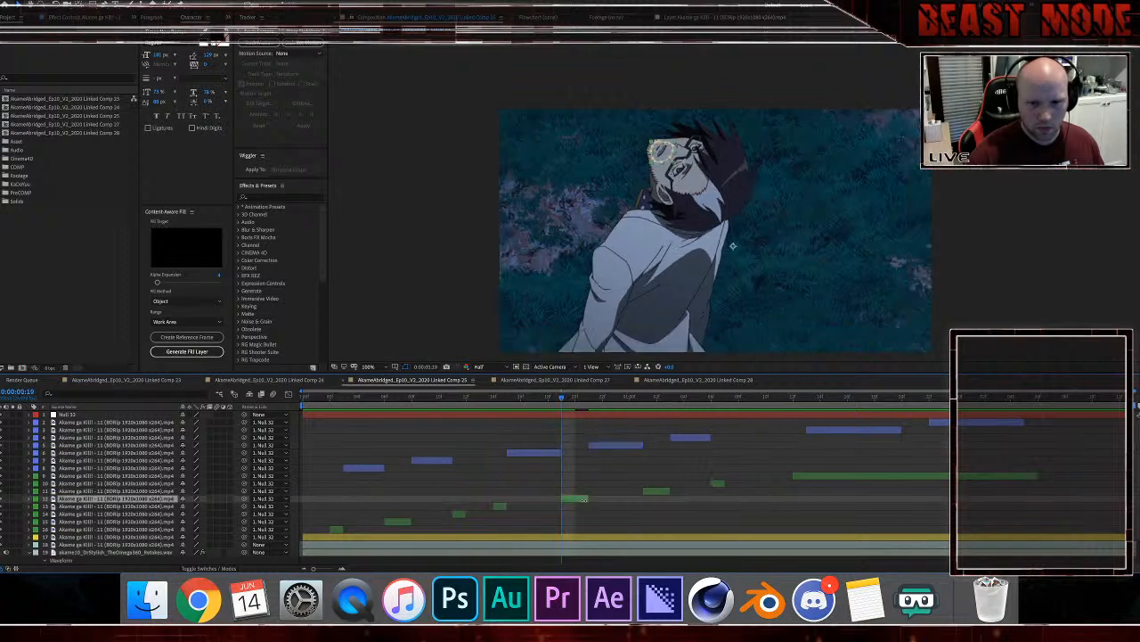
click(325, 407)
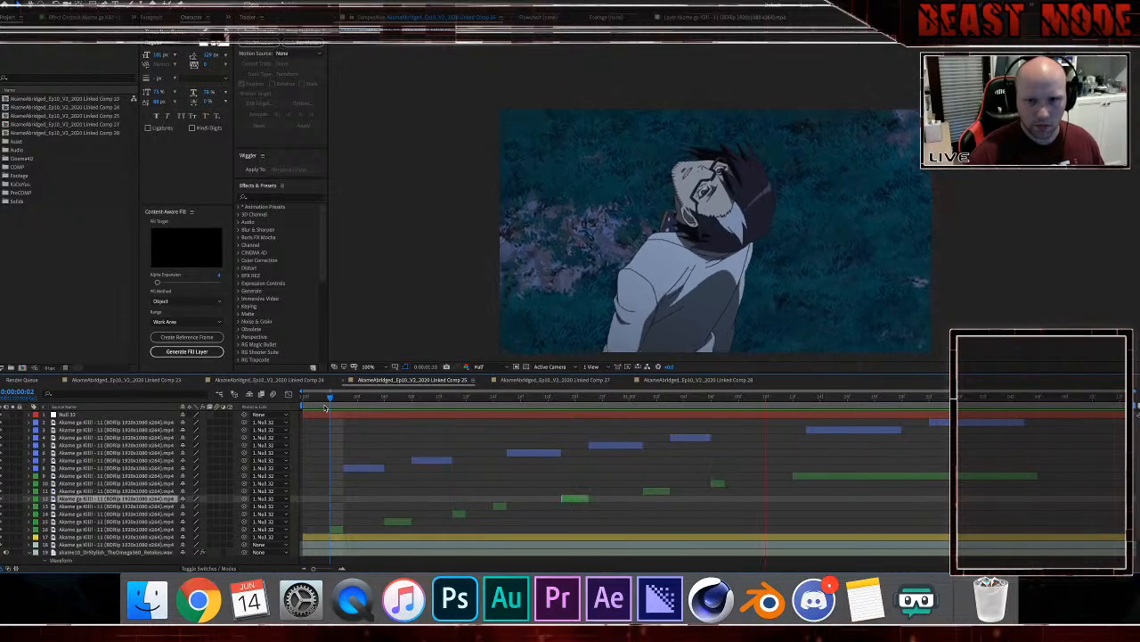
Step: Preview the lip timing, then split the long green segment at 0:00:01:13 and trim its remainder to start at 0:00:01:20
click(481, 397)
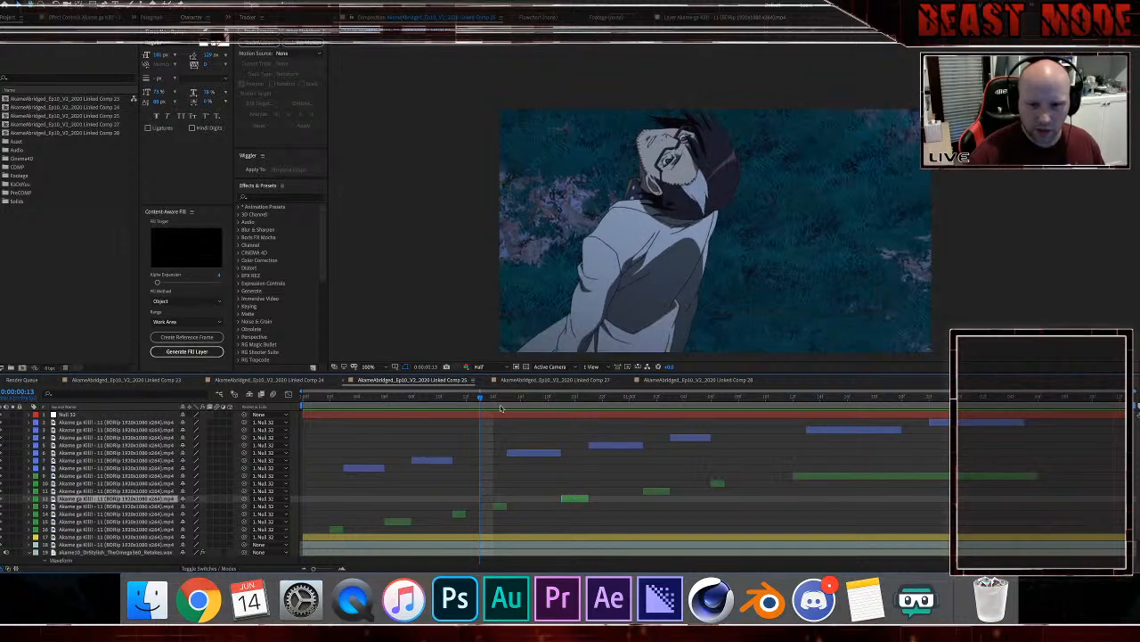
scroll(548, 293, up, 2)
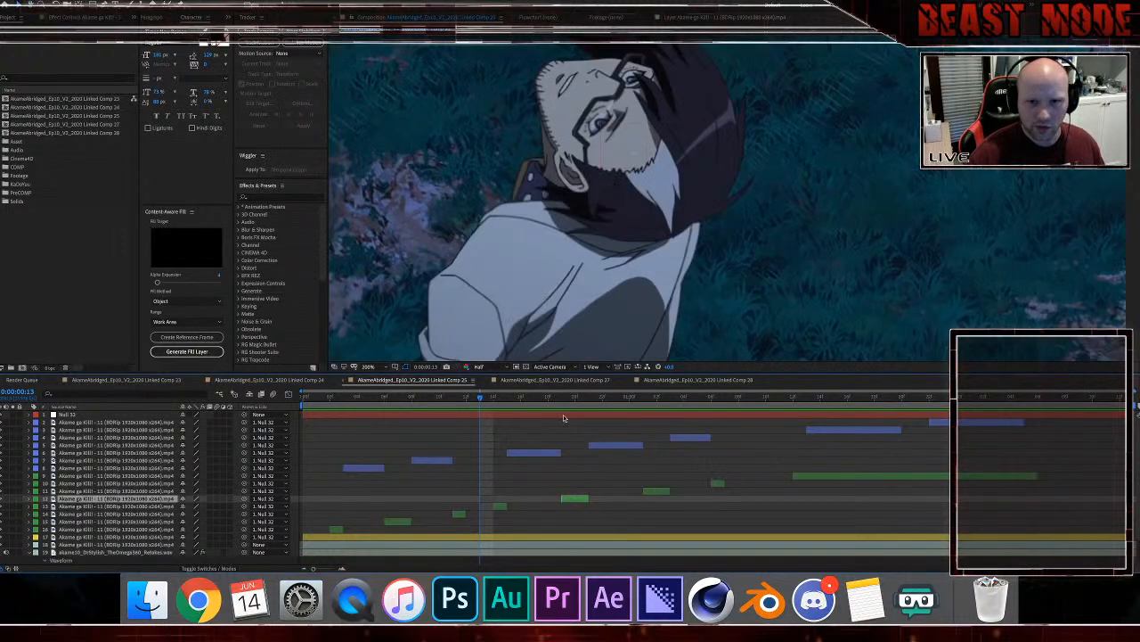
key(space)
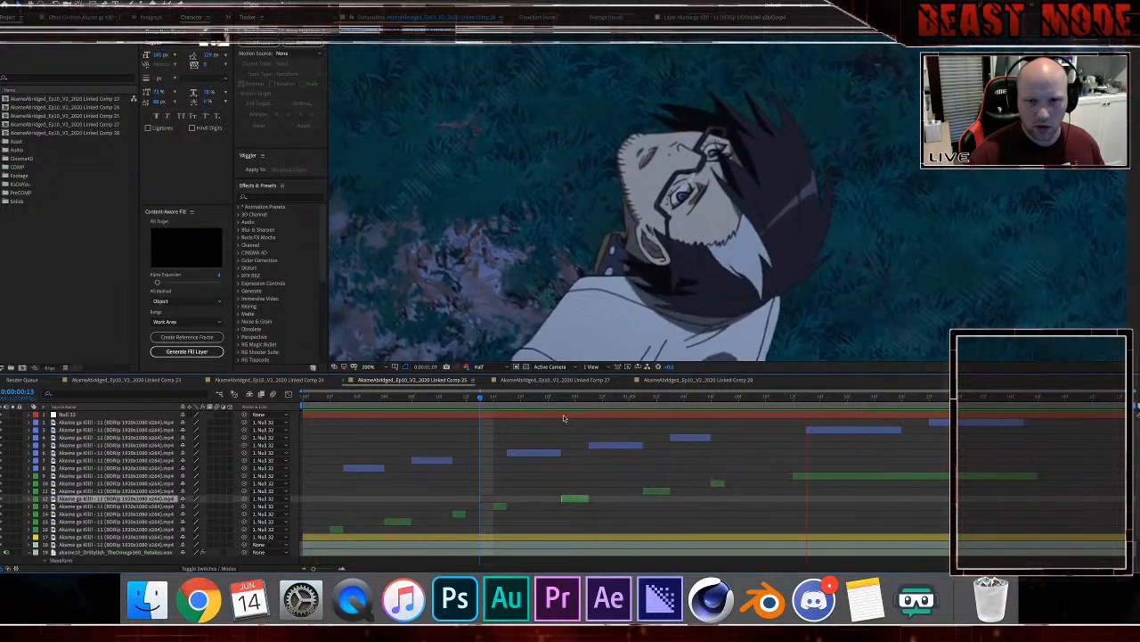
key(space)
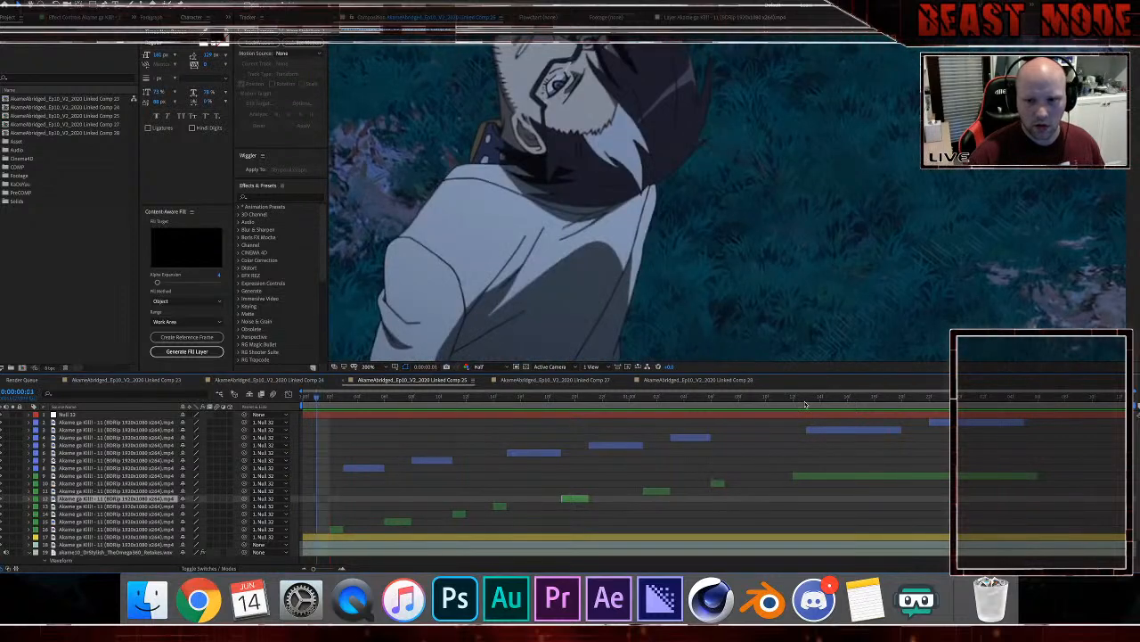
click(804, 404)
key(shift+super+d)
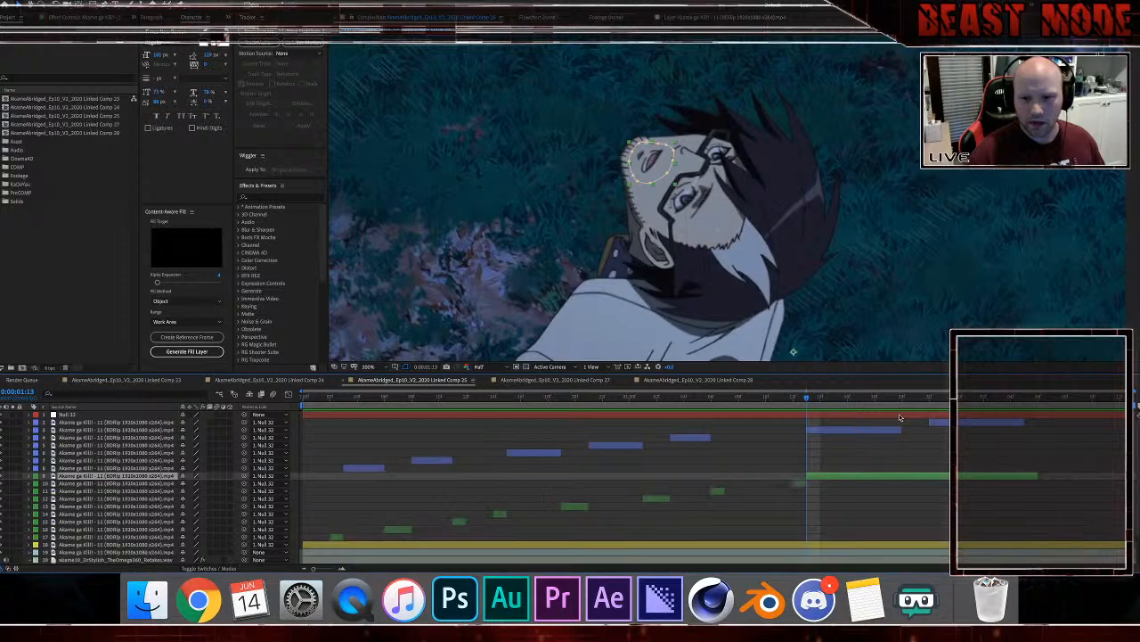
click(903, 409)
key(alt+bracketleft)
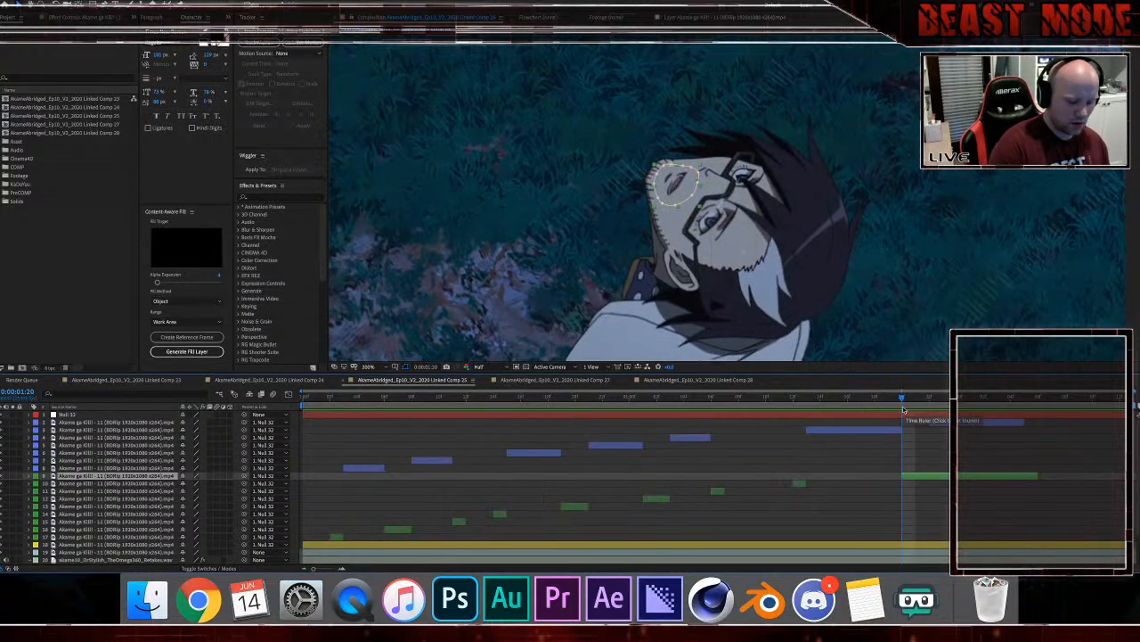
Step: Split the remaining green segment at 0:00:01:22 and trim the rest to start at 0:00:02:05
key(Page_Down)
key(Page_Down)
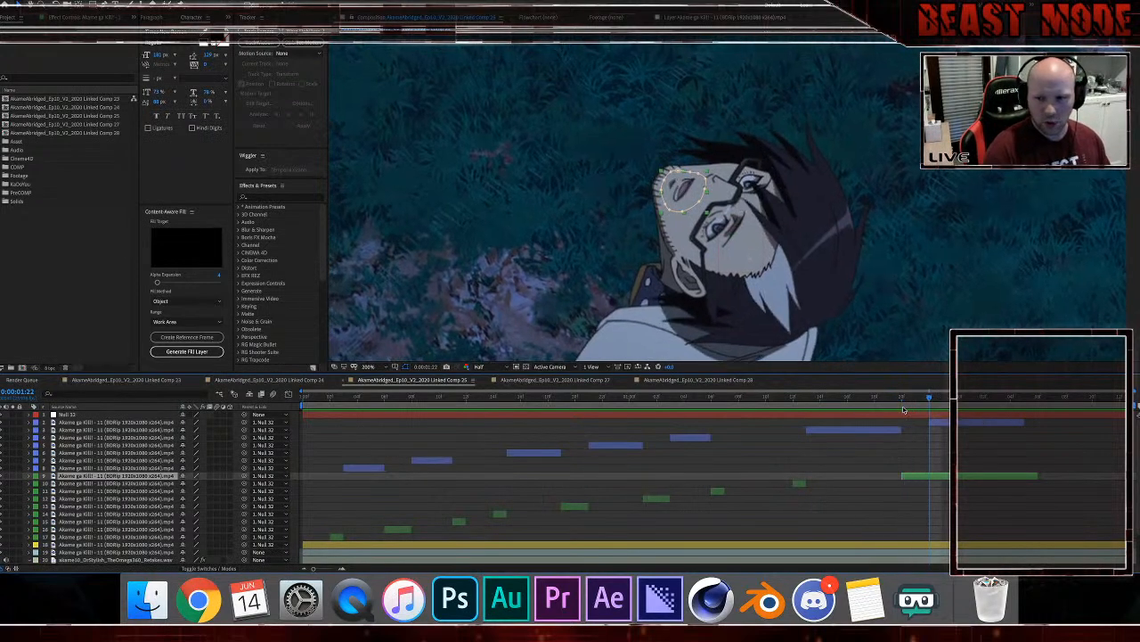
key(shift+super+d)
click(1024, 399)
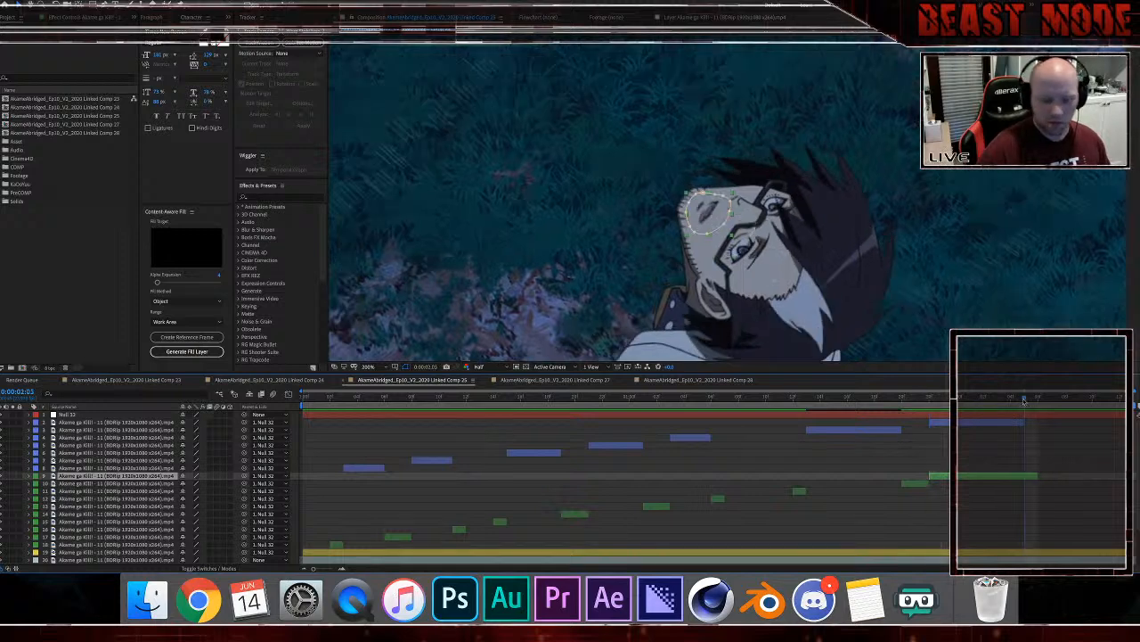
key(alt+bracketleft)
scroll(922, 252, down, 3)
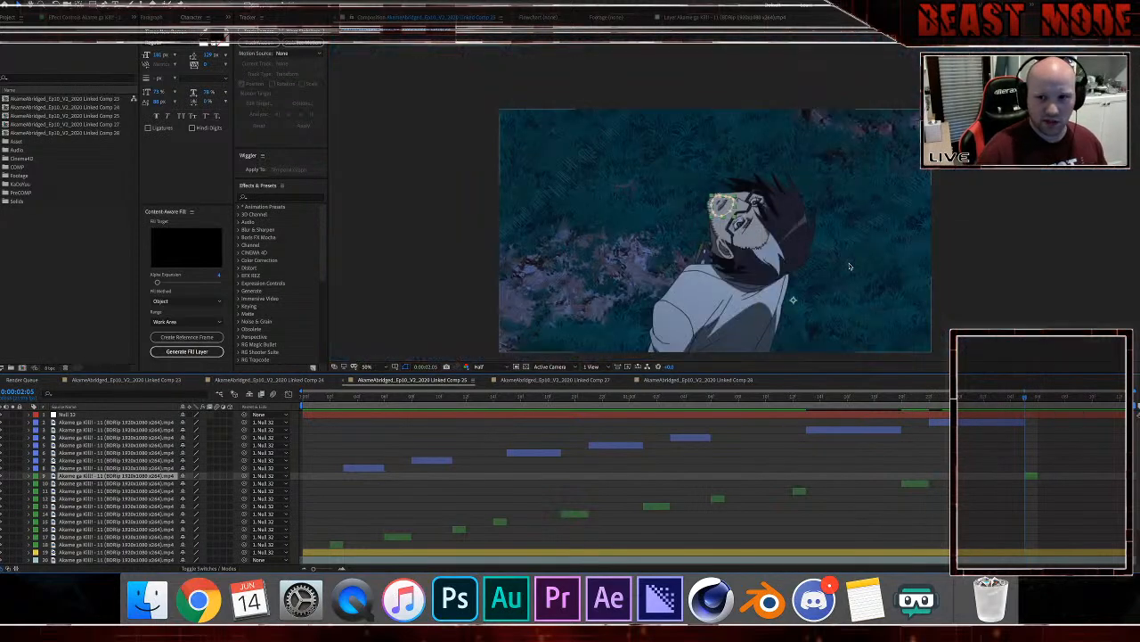
Step: Collapse the audio layer's waveform in the timeline and save the project
scroll(923, 253, up, 2)
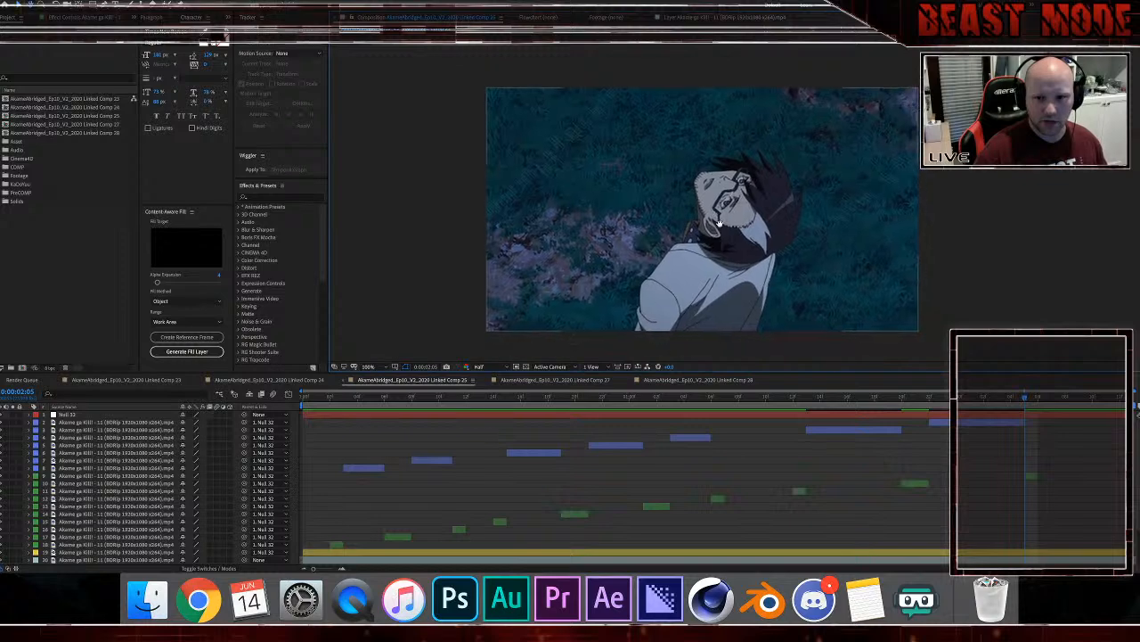
scroll(18, 464, down, 3)
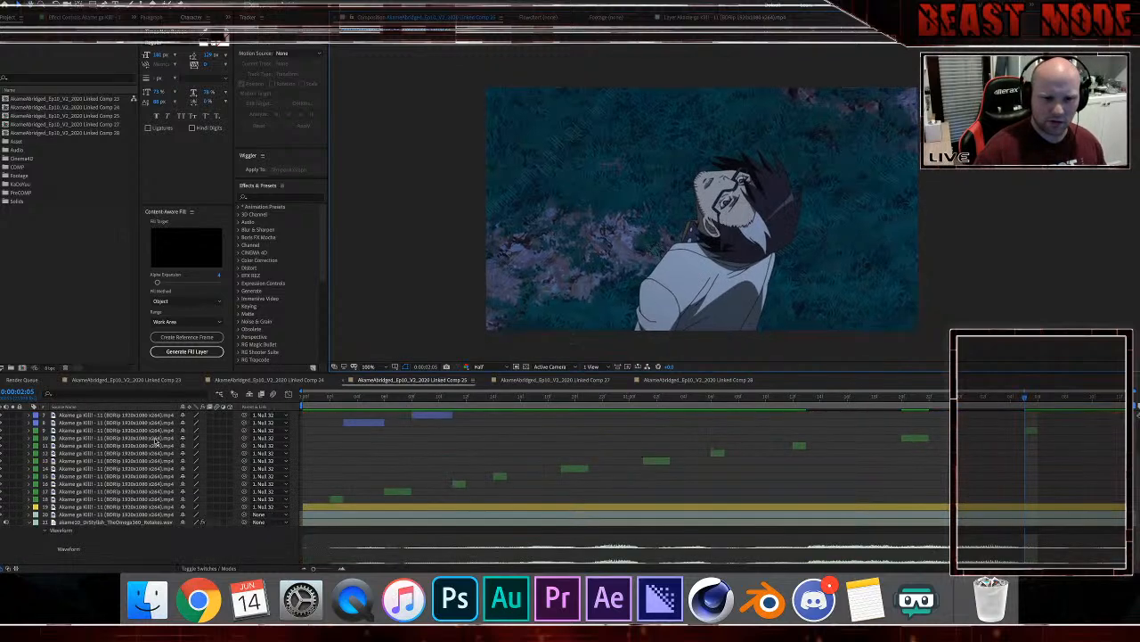
click(31, 524)
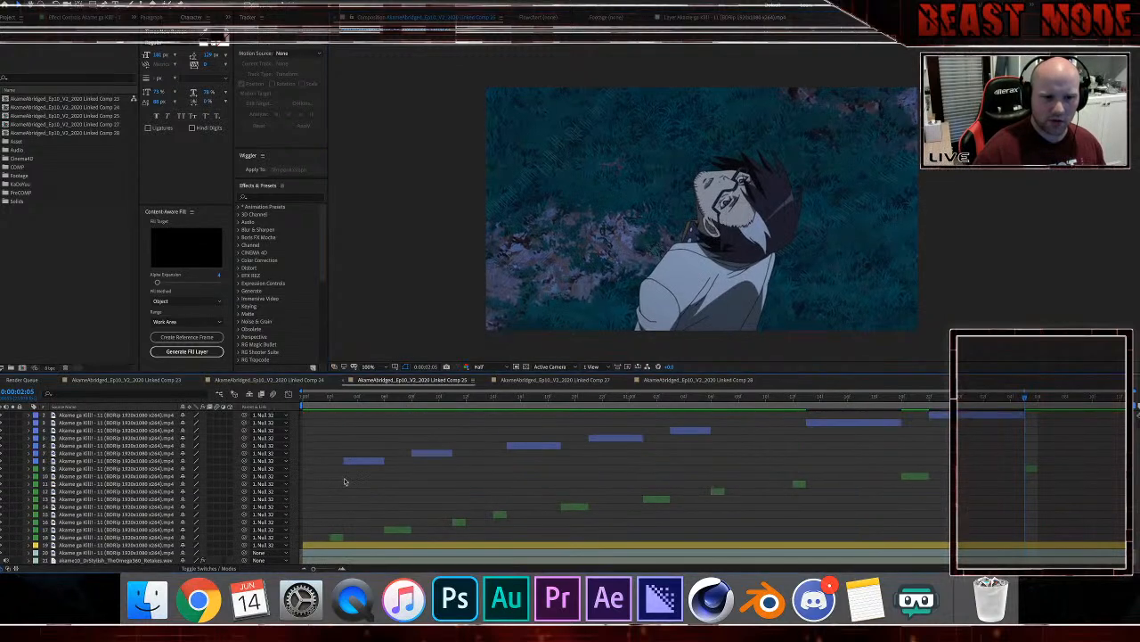
key(super+s)
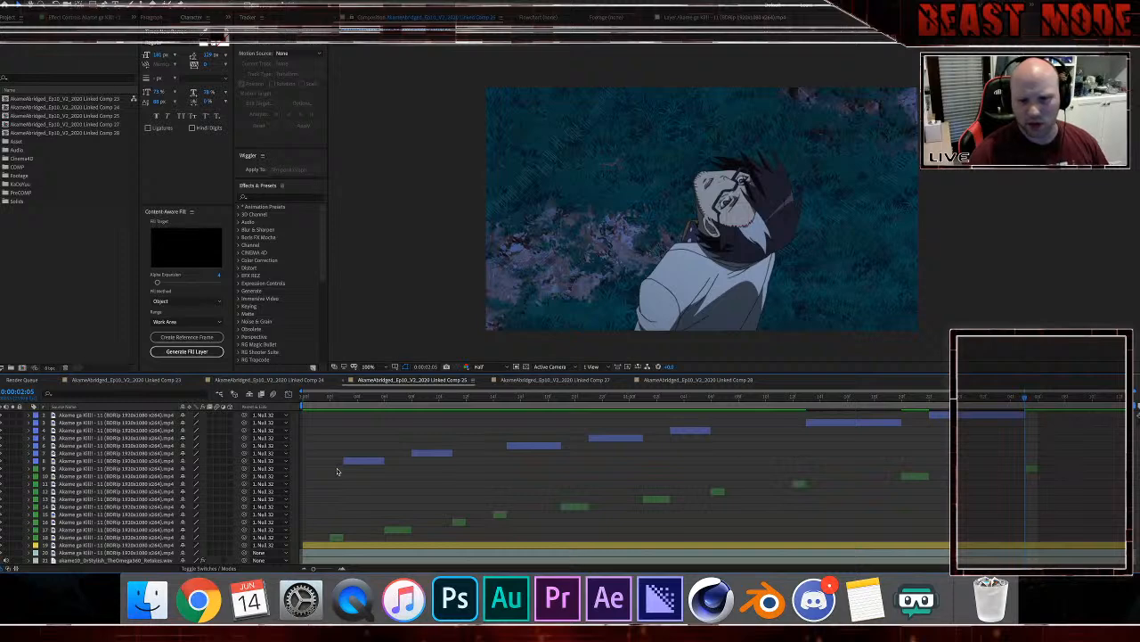
Step: Extend the last green segment at 0:00:02:05 by one frame, replay the comp from the start, and save the project
click(329, 398)
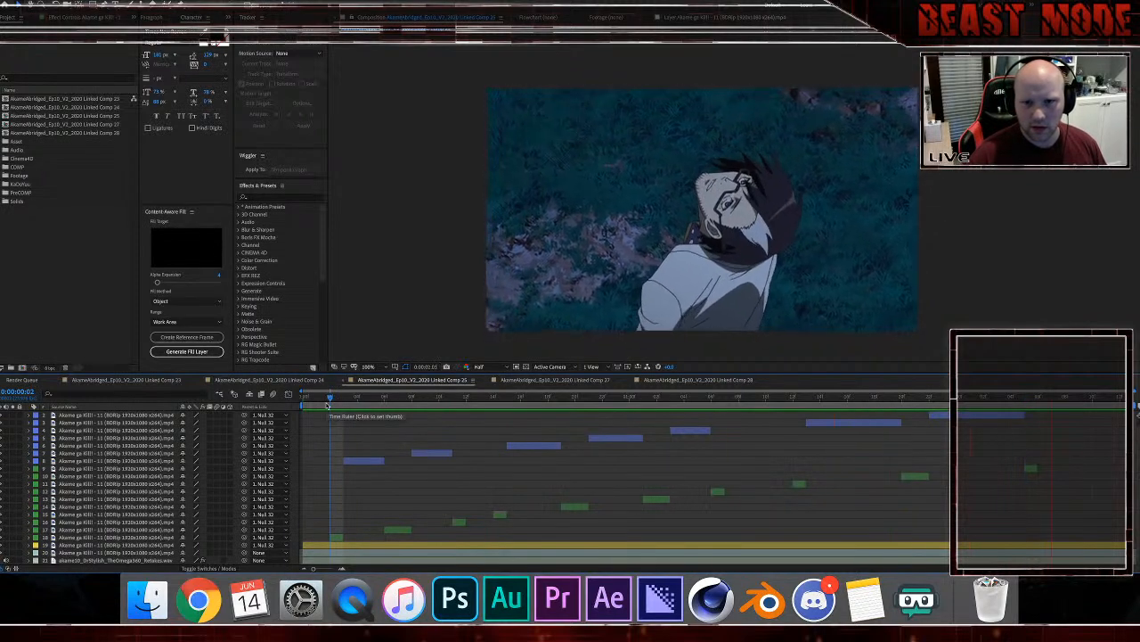
key(space)
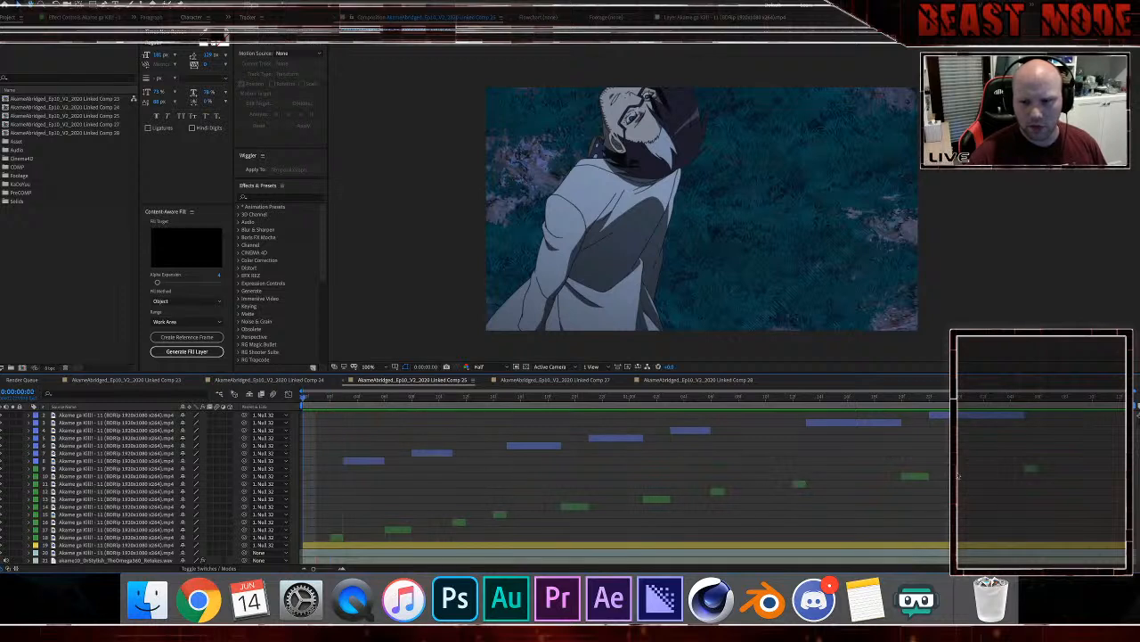
click(1040, 469)
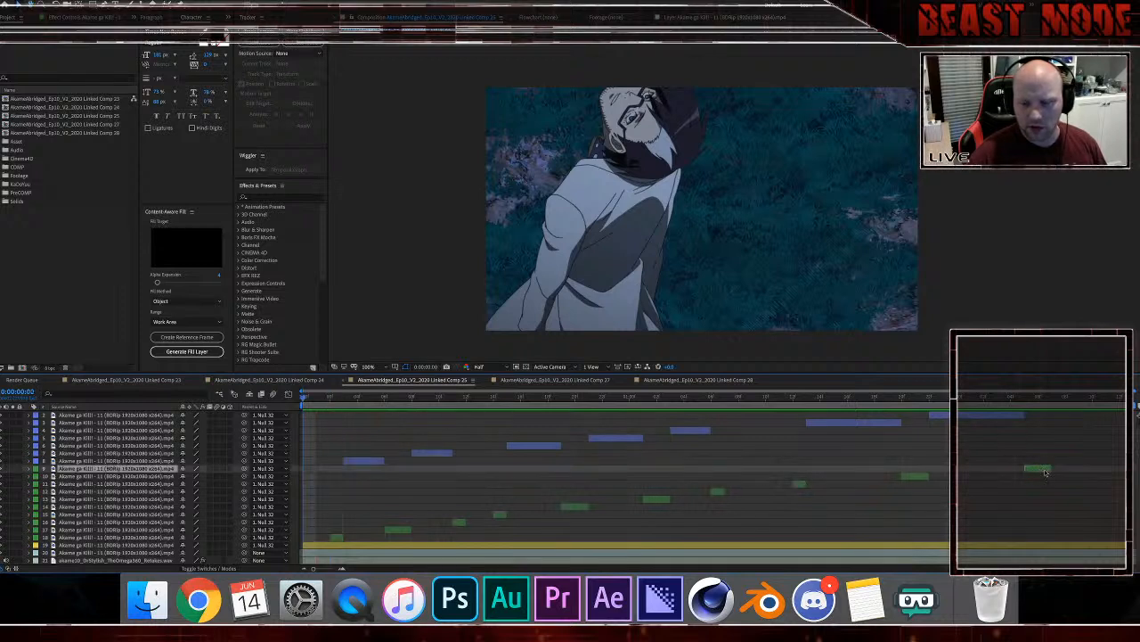
key(space)
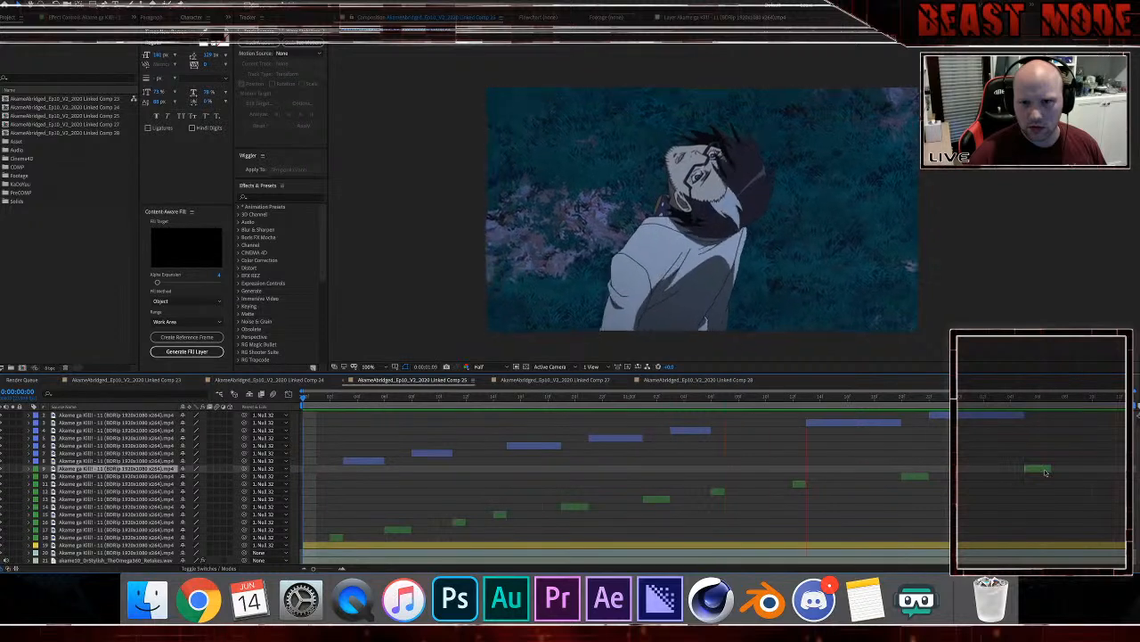
key(space)
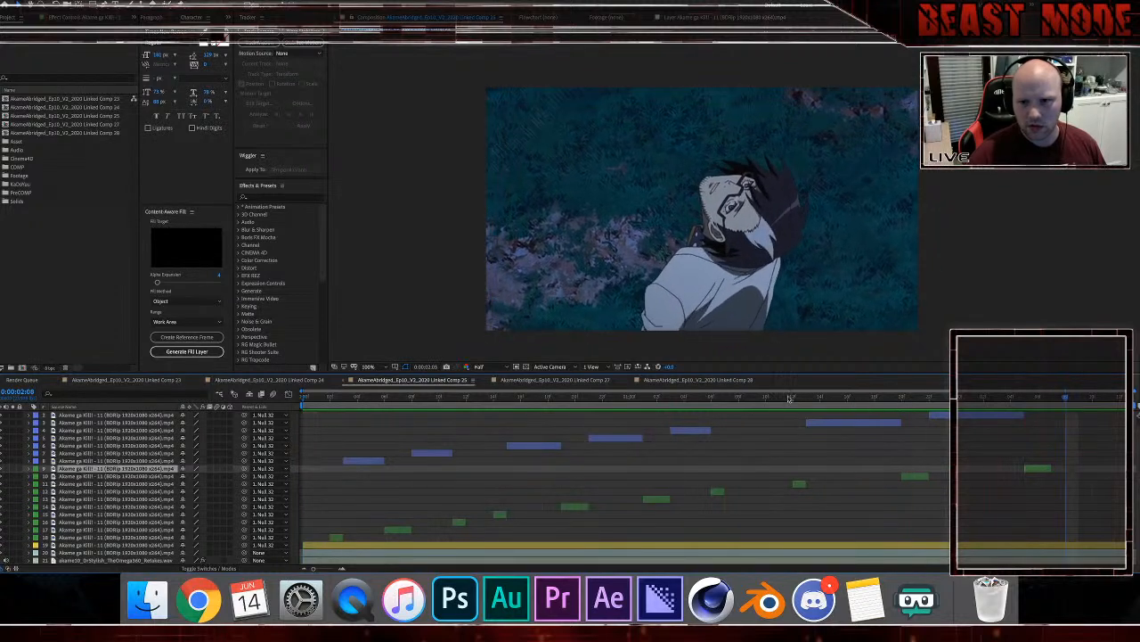
click(789, 398)
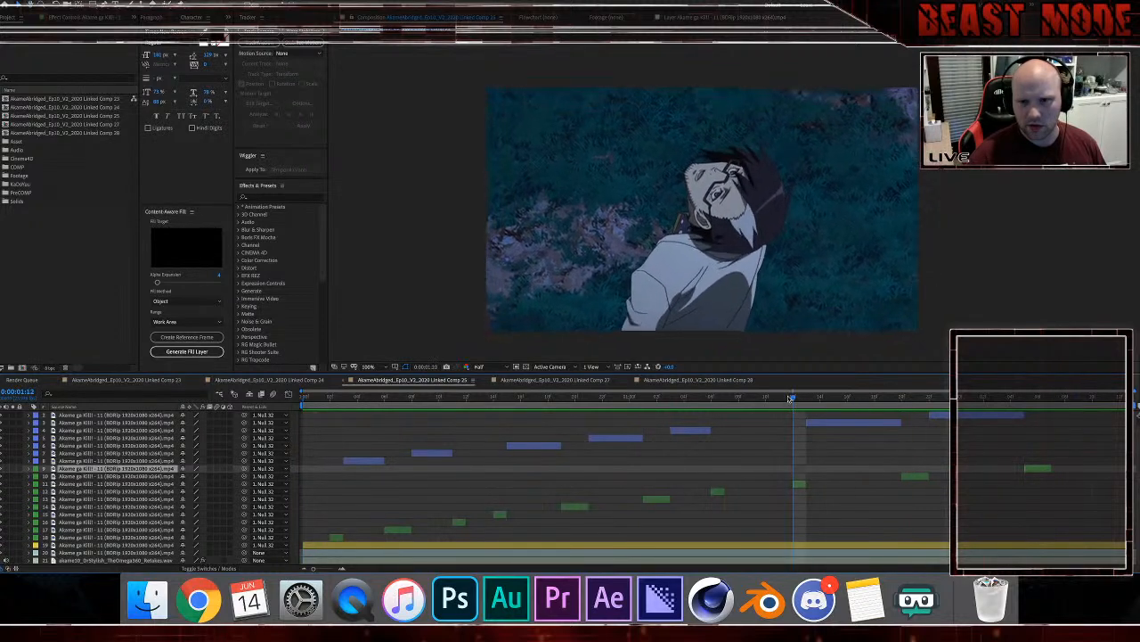
key(ctrl+s)
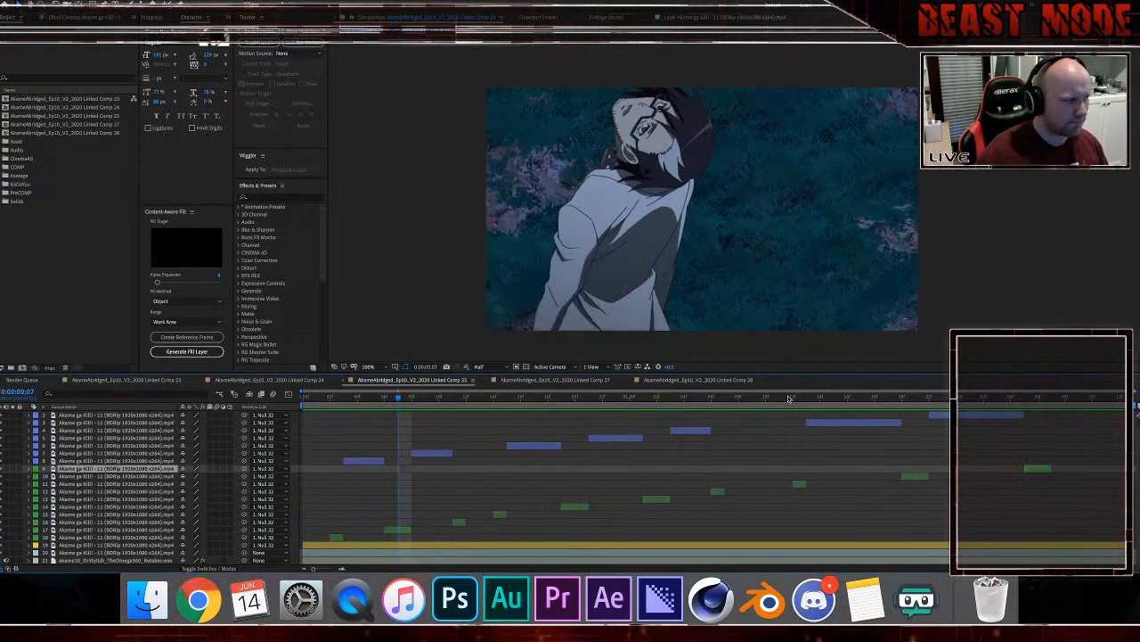
Step: Open Linked Comp 23, end its work area at 0:00:04:06 where the footage stops, and trim the comp to the work area
click(175, 382)
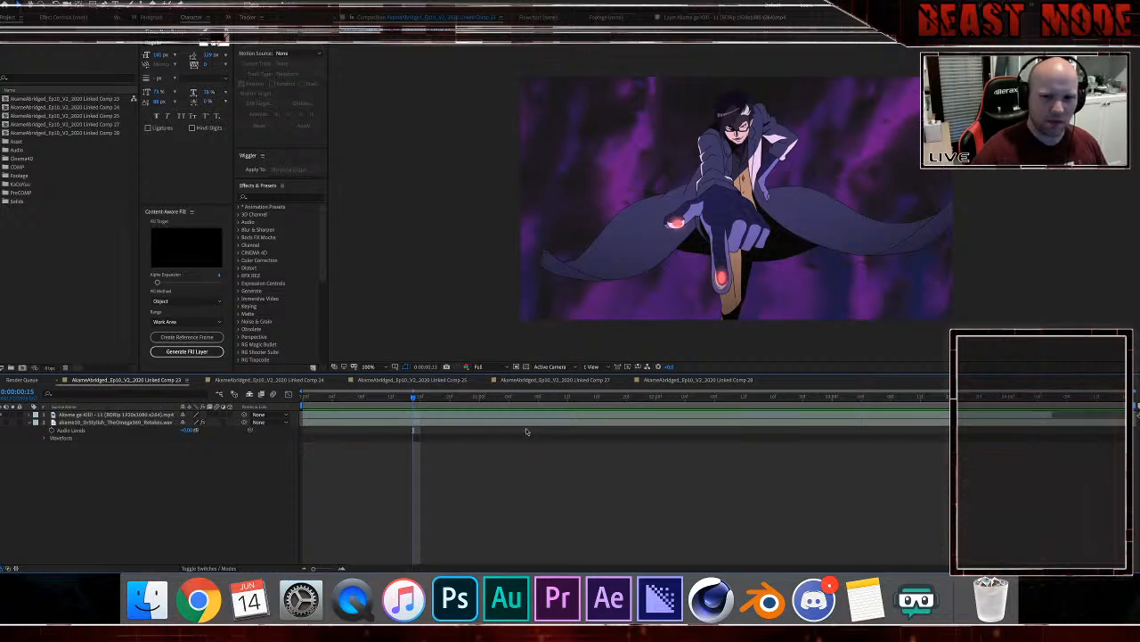
click(502, 399)
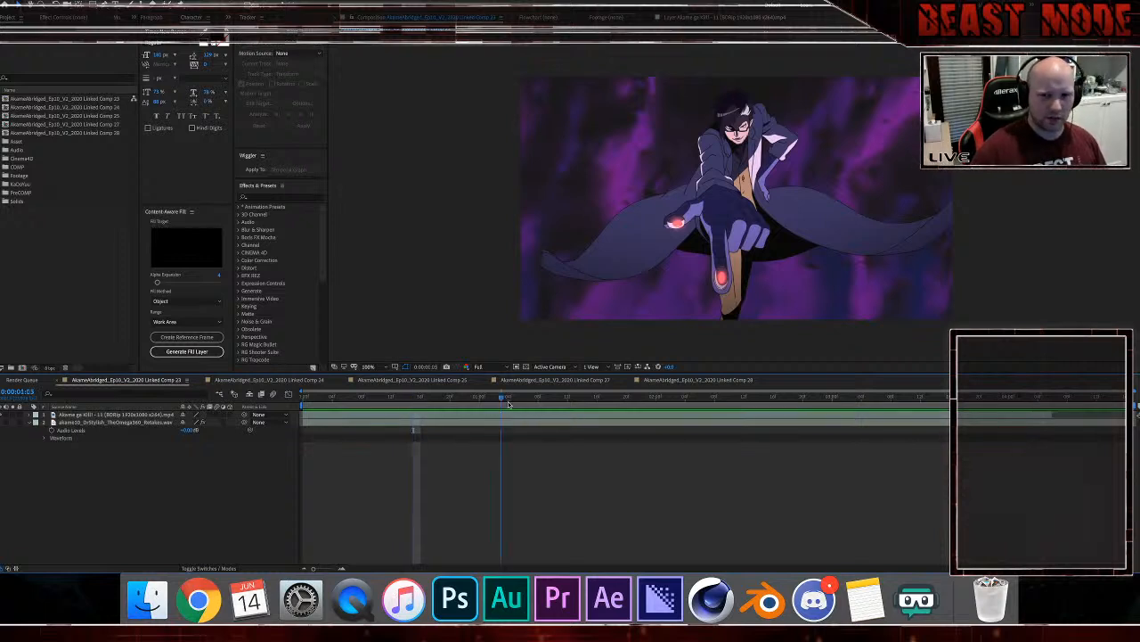
click(1112, 397)
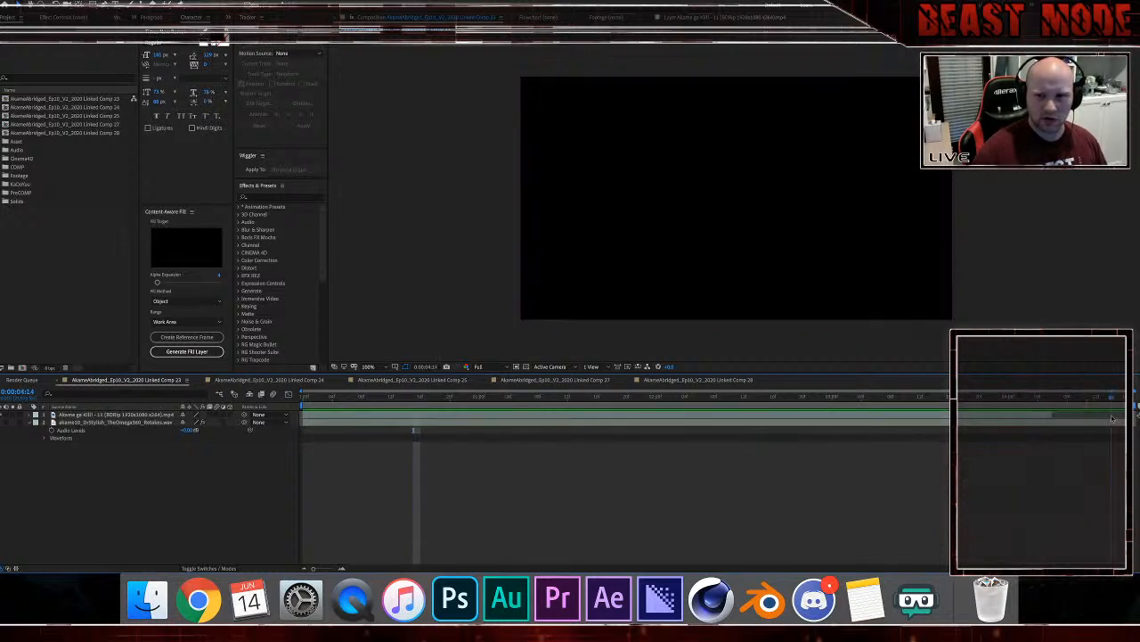
drag(1112, 418, 1053, 404)
key(n)
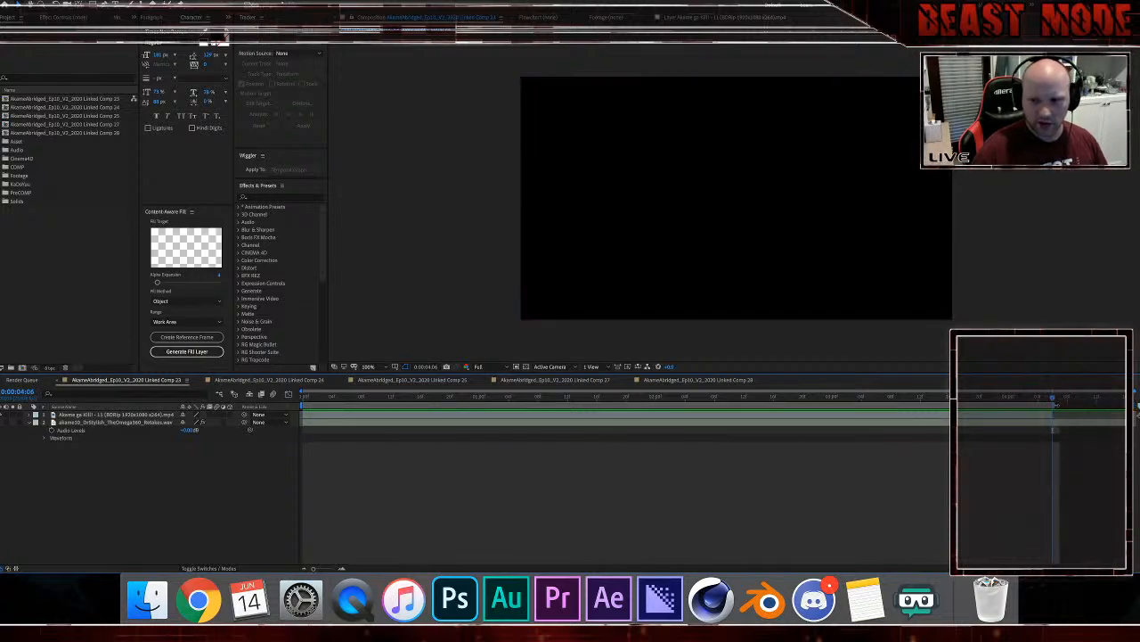
click(1039, 397)
right_click(1017, 406)
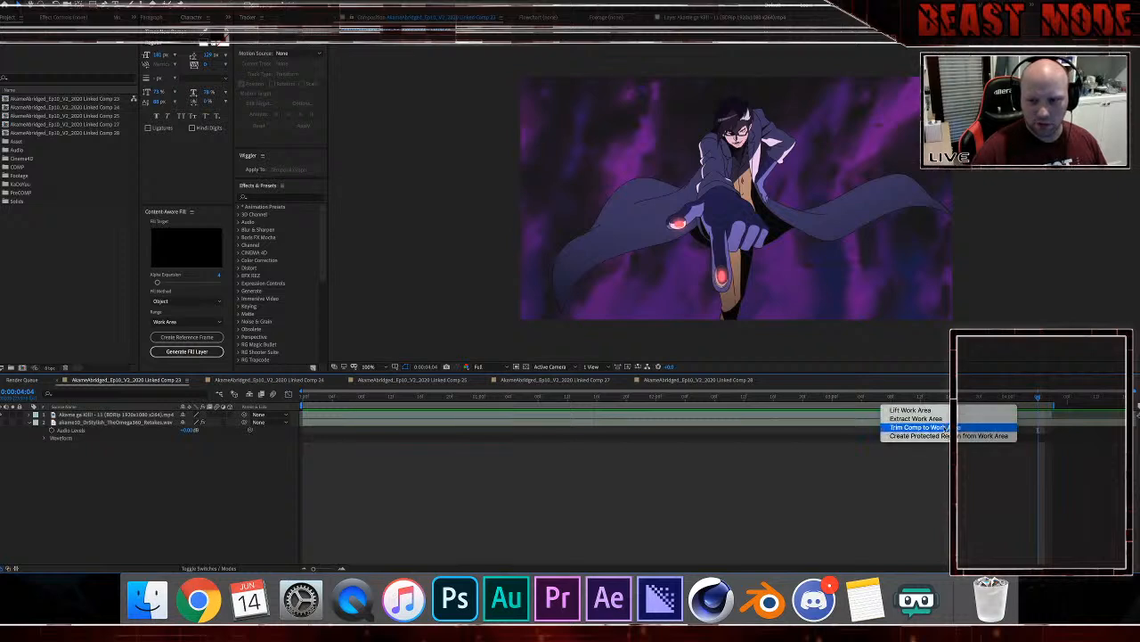
click(946, 428)
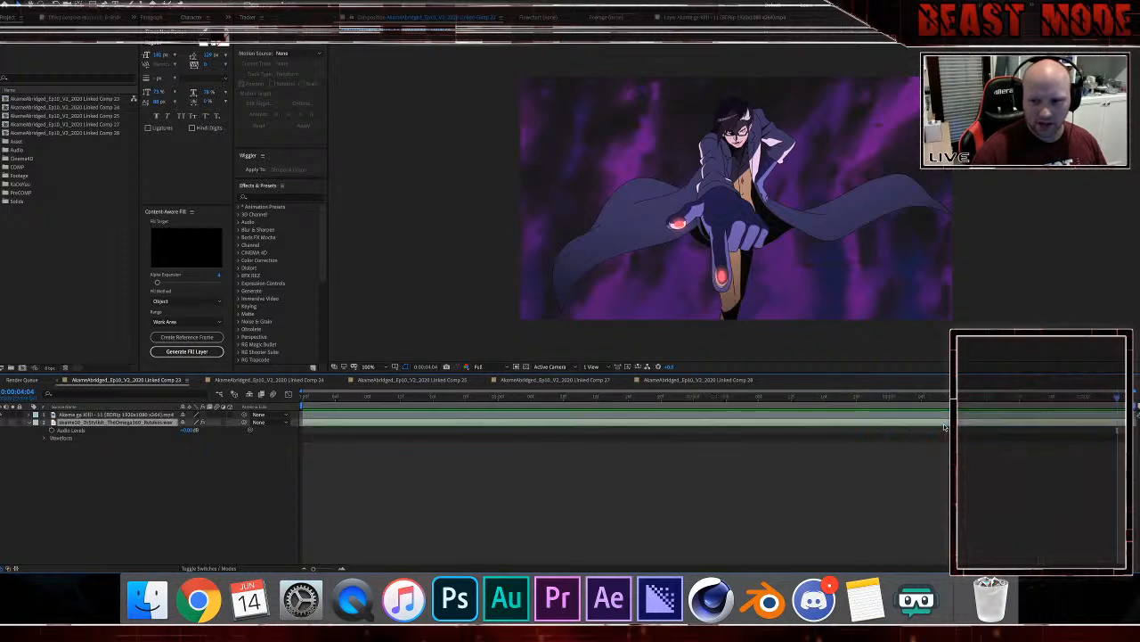
Step: Reveal the waveform of the dialogue audio layer and turn on the layer's audio
key(l)
key(l)
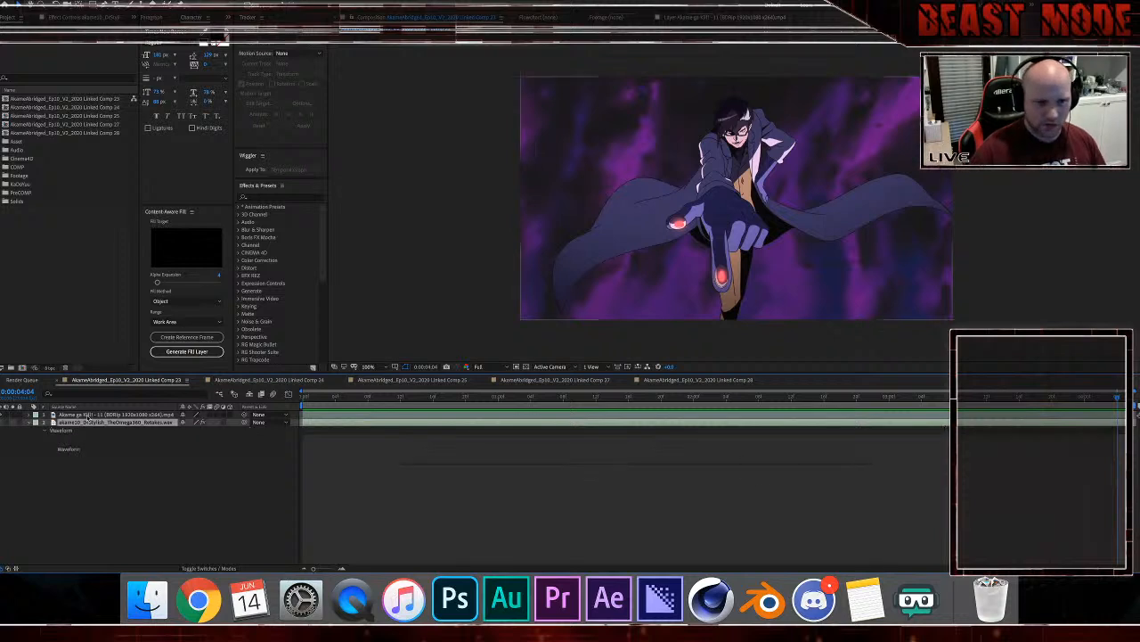
click(8, 427)
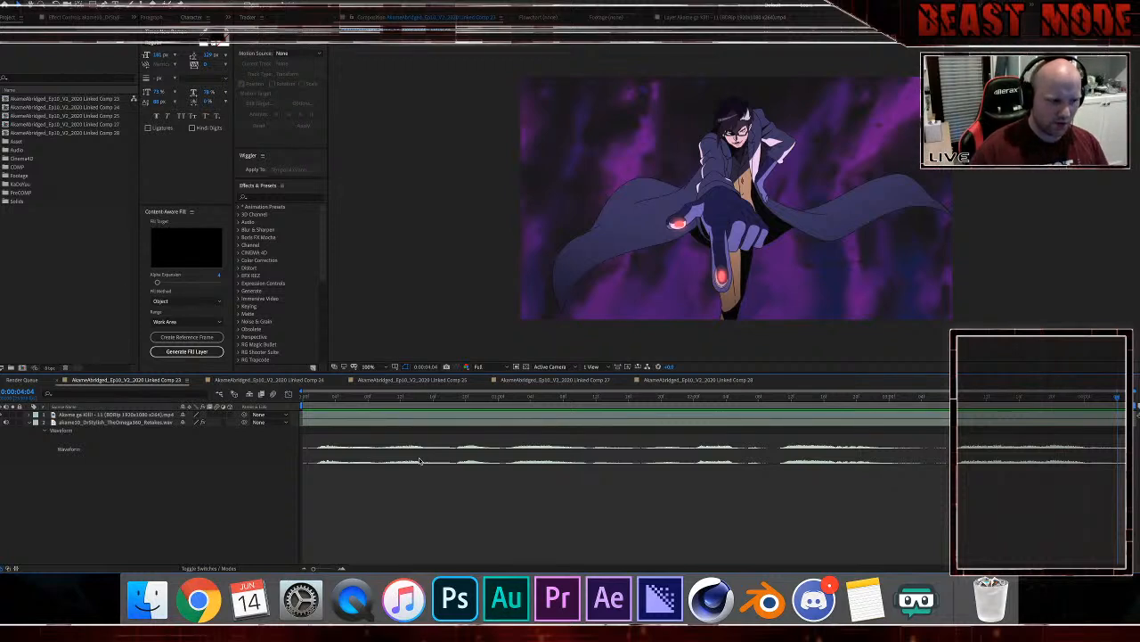
Step: Add a null object above the footage layer at the start of Linked Comp 23
click(303, 397)
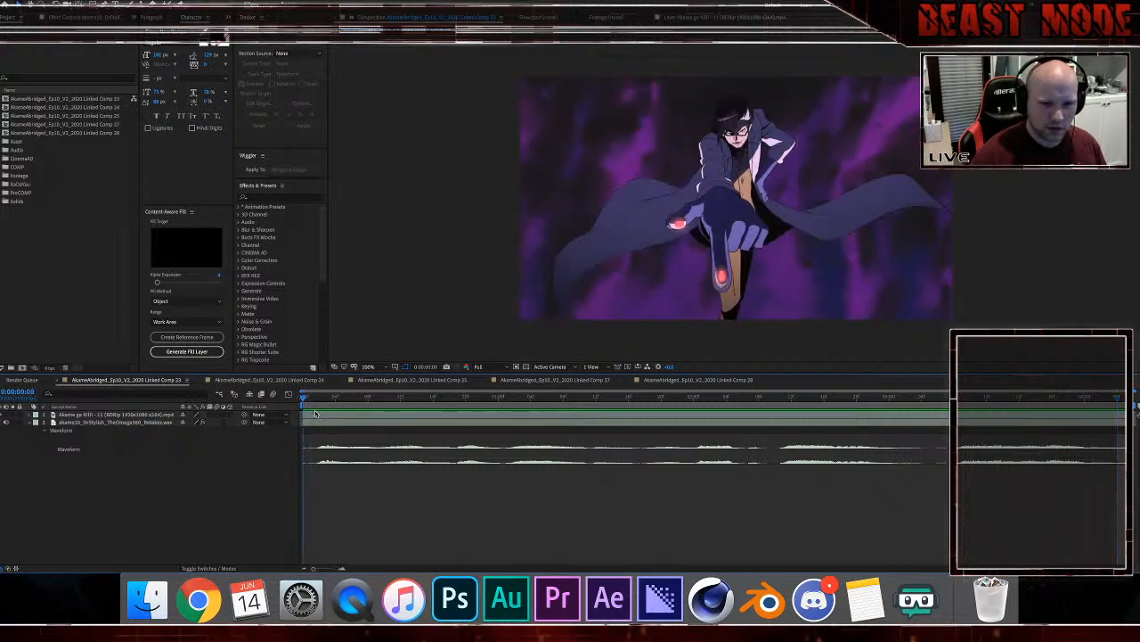
click(321, 415)
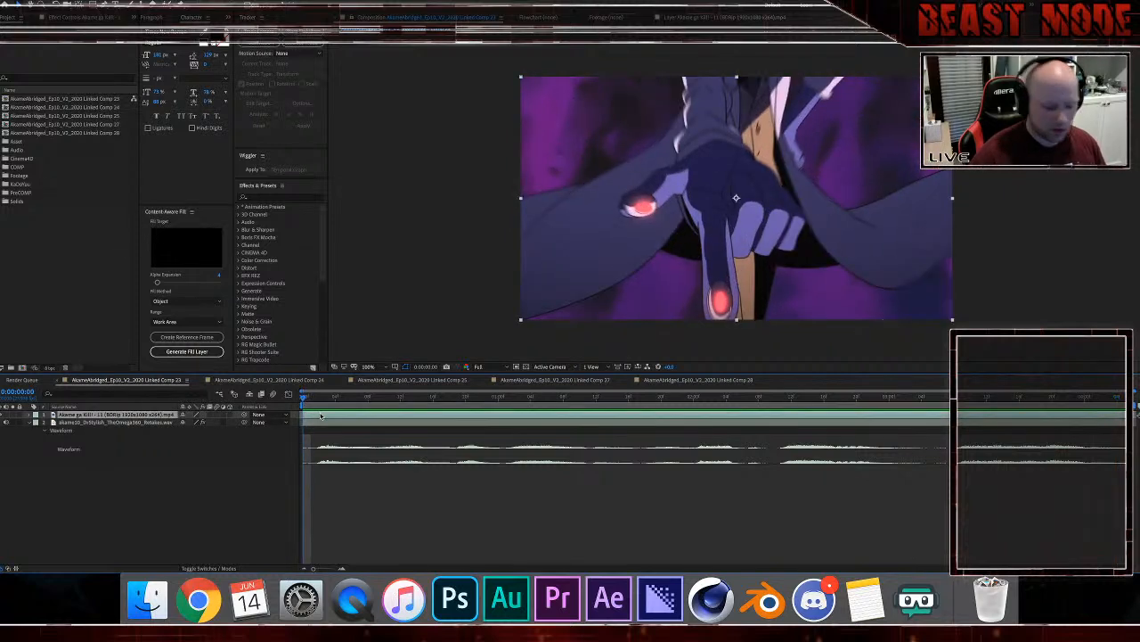
key(super+alt+shift+y)
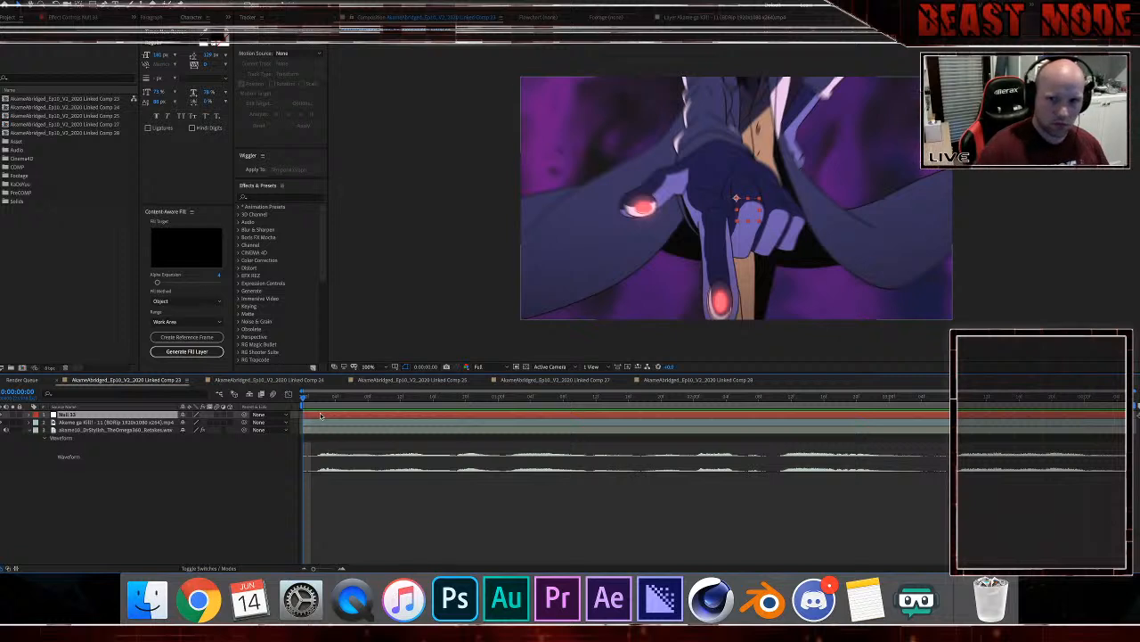
Step: Create a Transform motion tracker on the footage layer with both Position and Scale tracking enabled
click(326, 423)
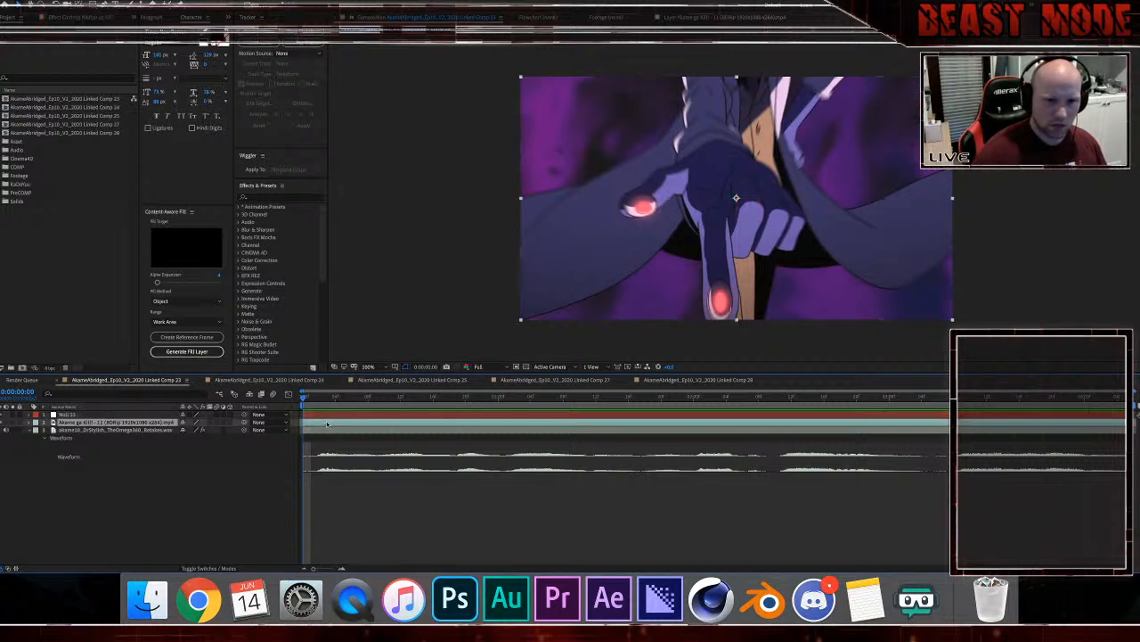
click(253, 53)
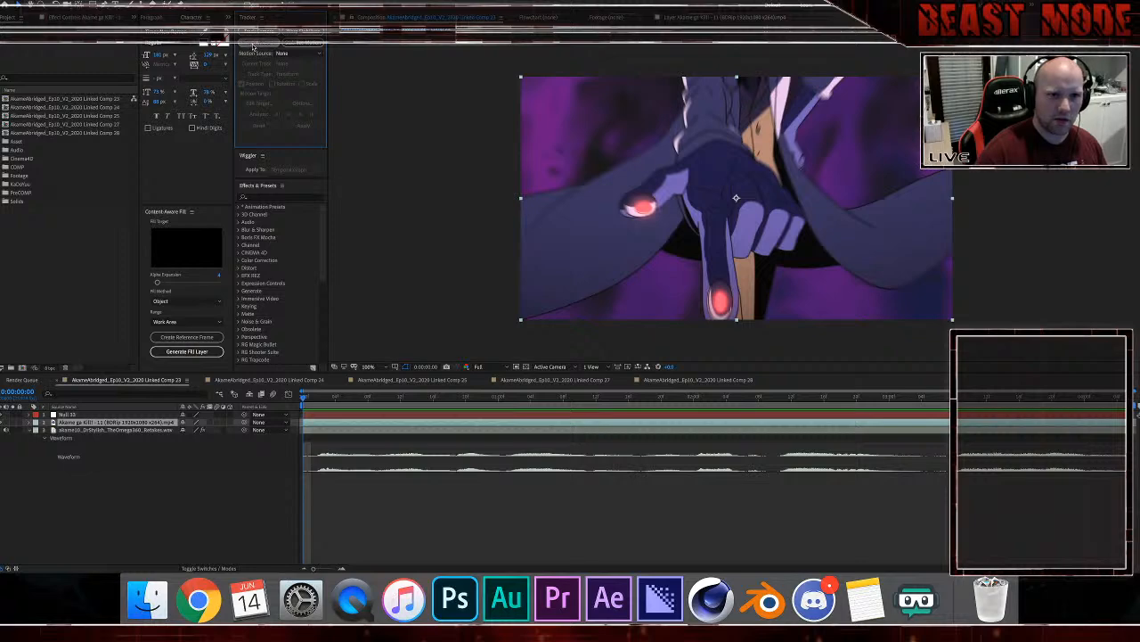
click(253, 43)
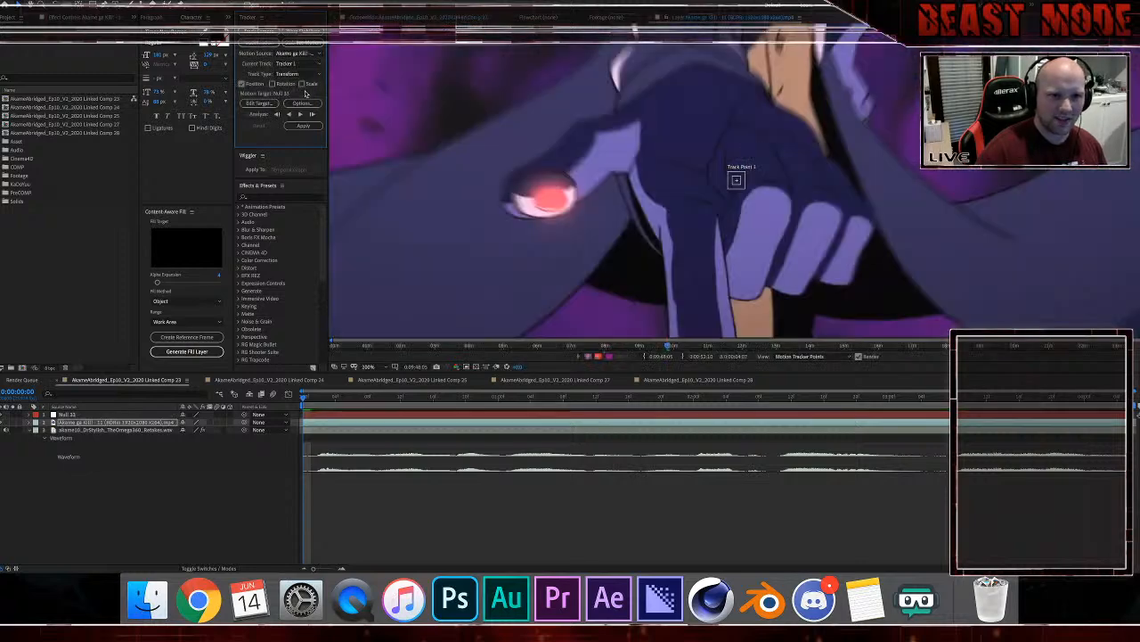
click(302, 83)
scroll(687, 212, down, 2)
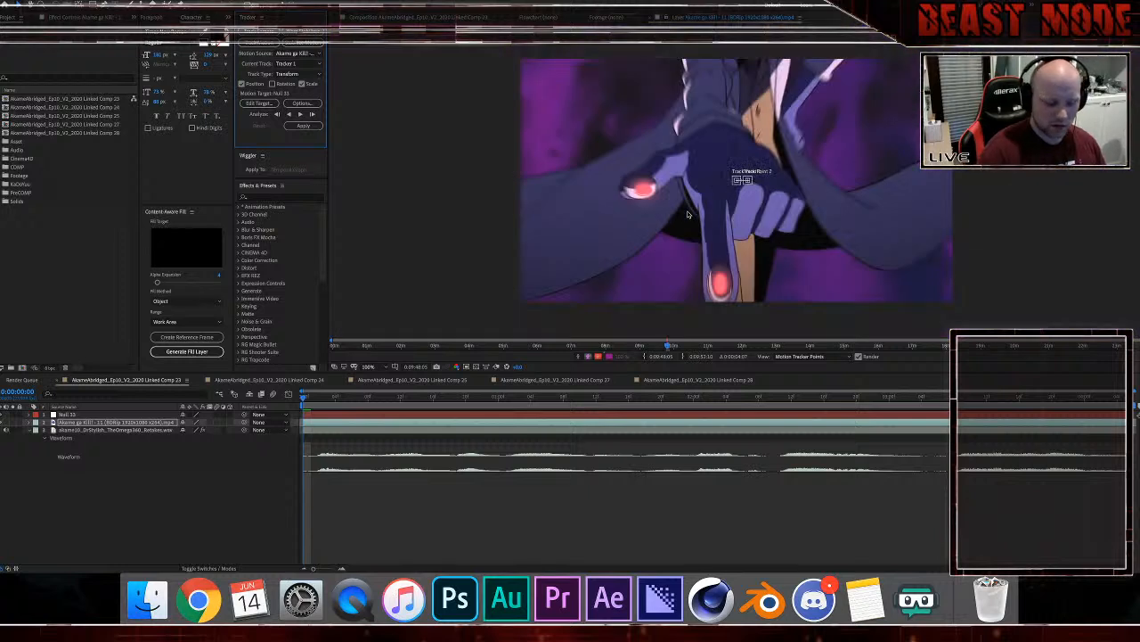
Step: Leave the tracker's layer view for the composition view and return the playhead to the comp's first frame
key(End)
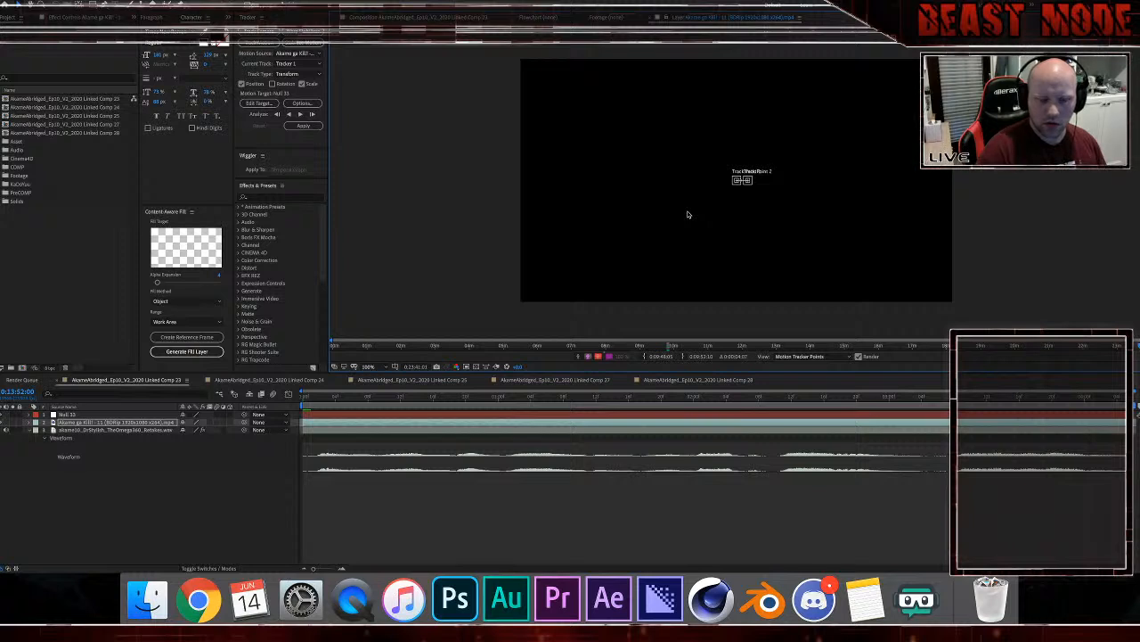
click(310, 398)
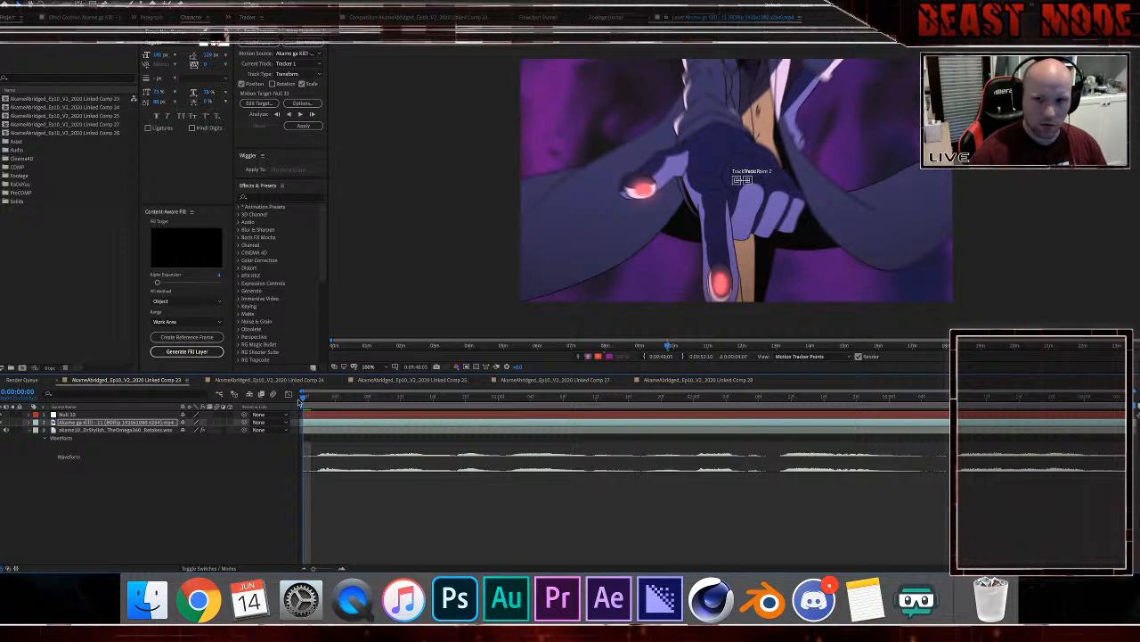
click(638, 515)
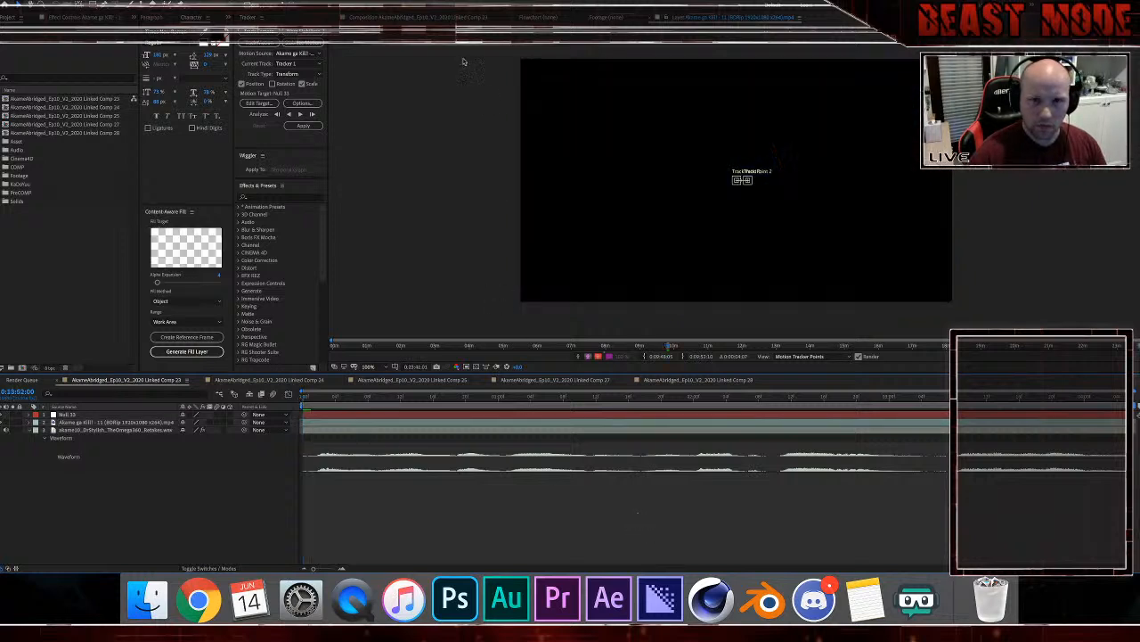
click(445, 19)
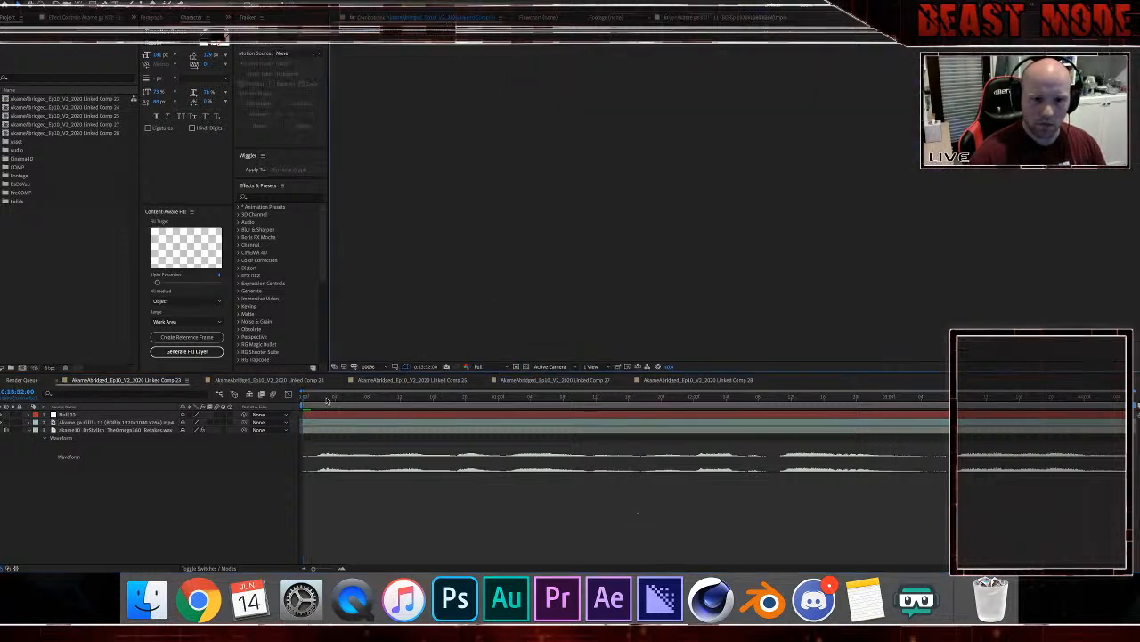
drag(327, 396, 302, 396)
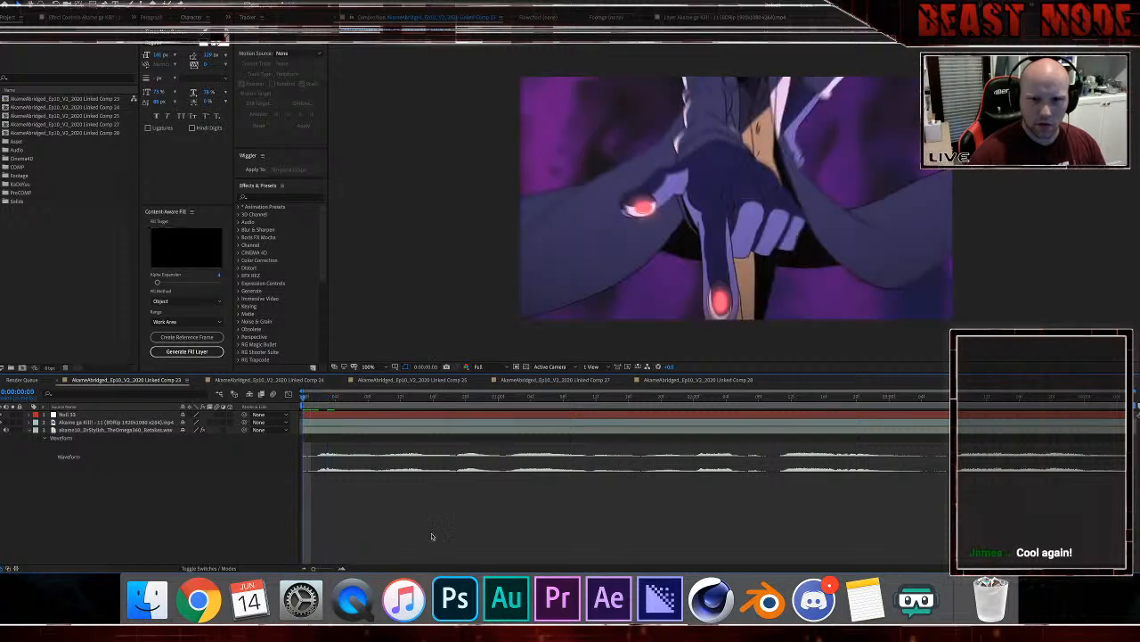
Step: Play Linked Comp 23 from its first frame to examine how the shot moves against the dialogue
key(space)
key(space)
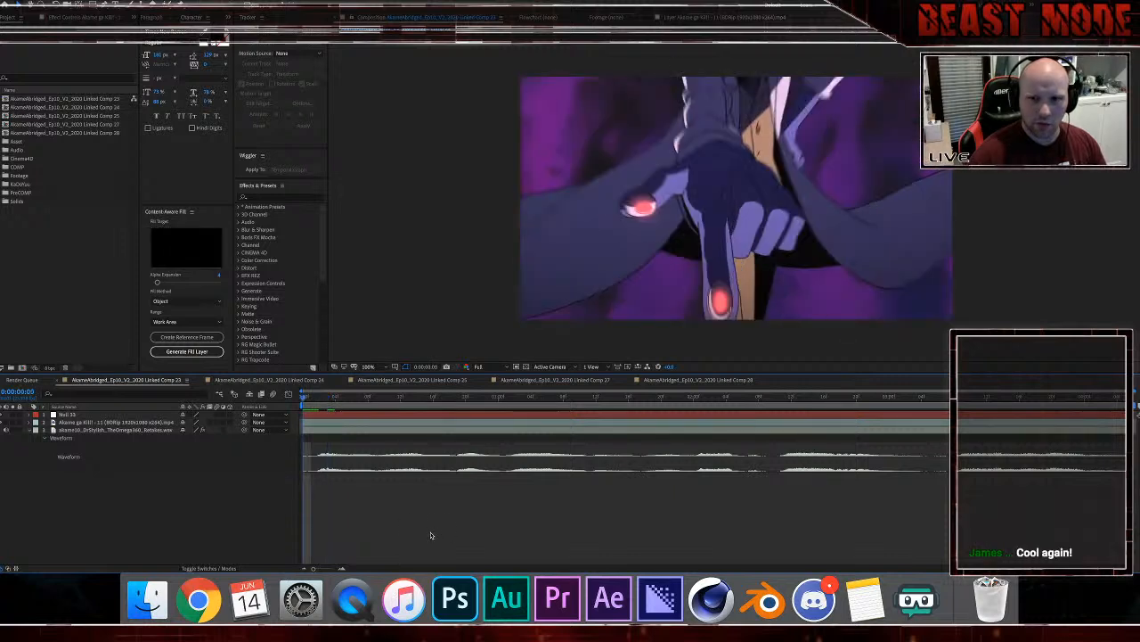
key(space)
key(space)
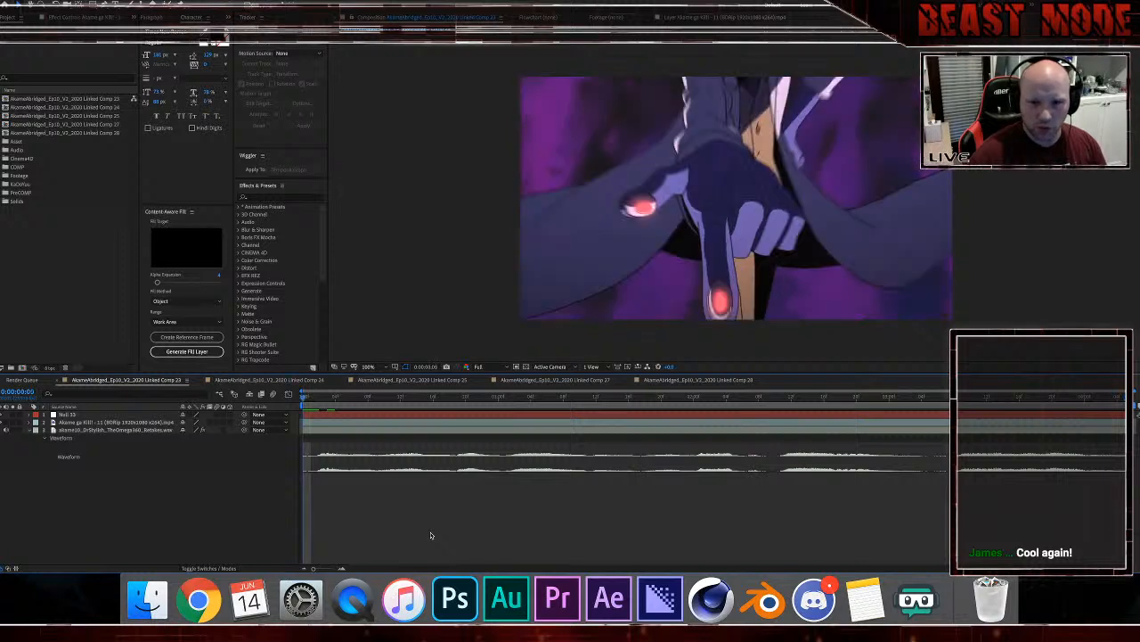
key(space)
key(space)
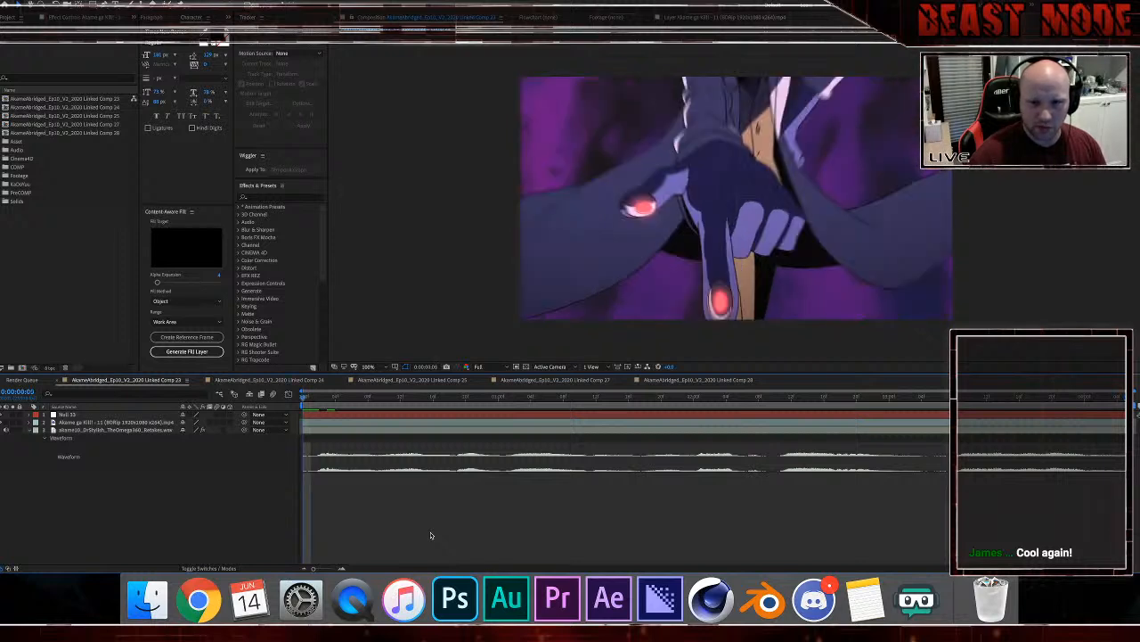
key(space)
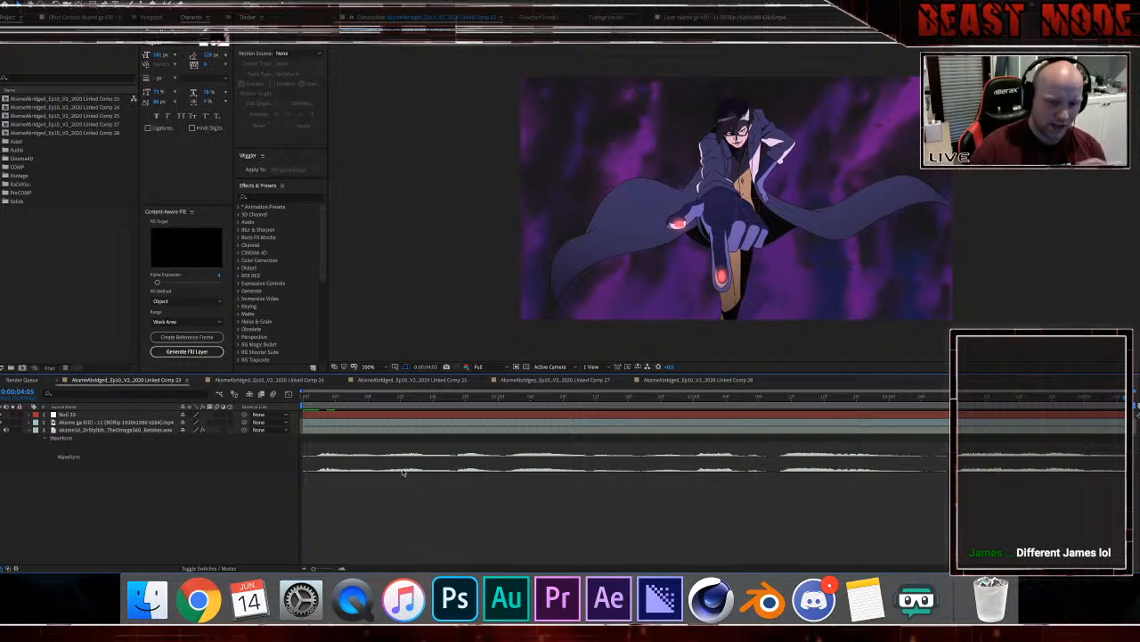
key(space)
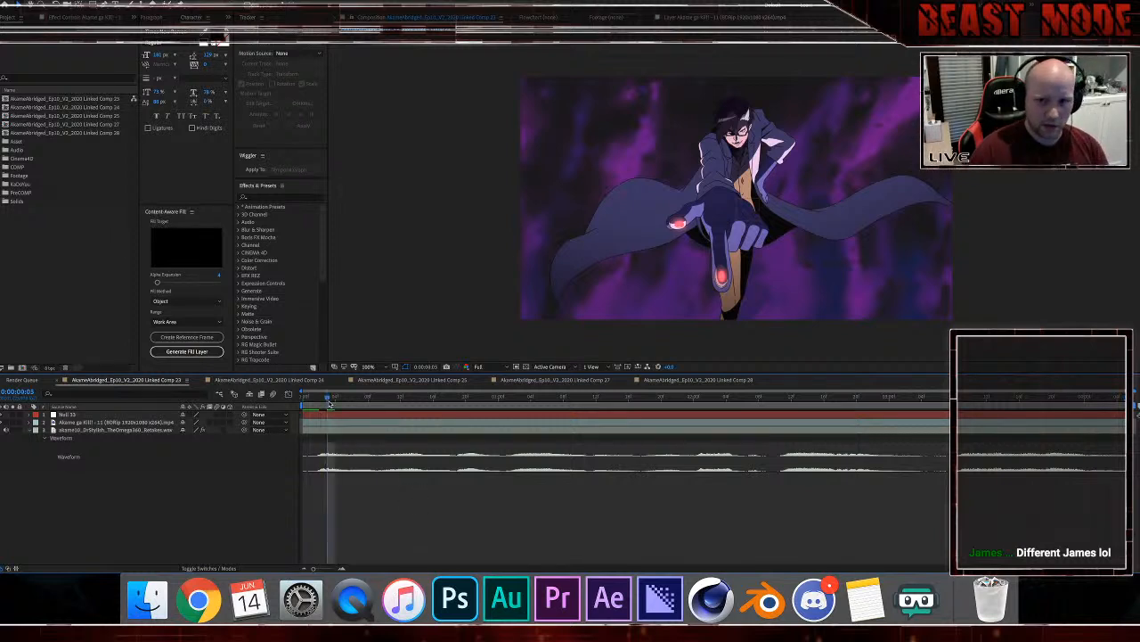
drag(301, 400, 262, 400)
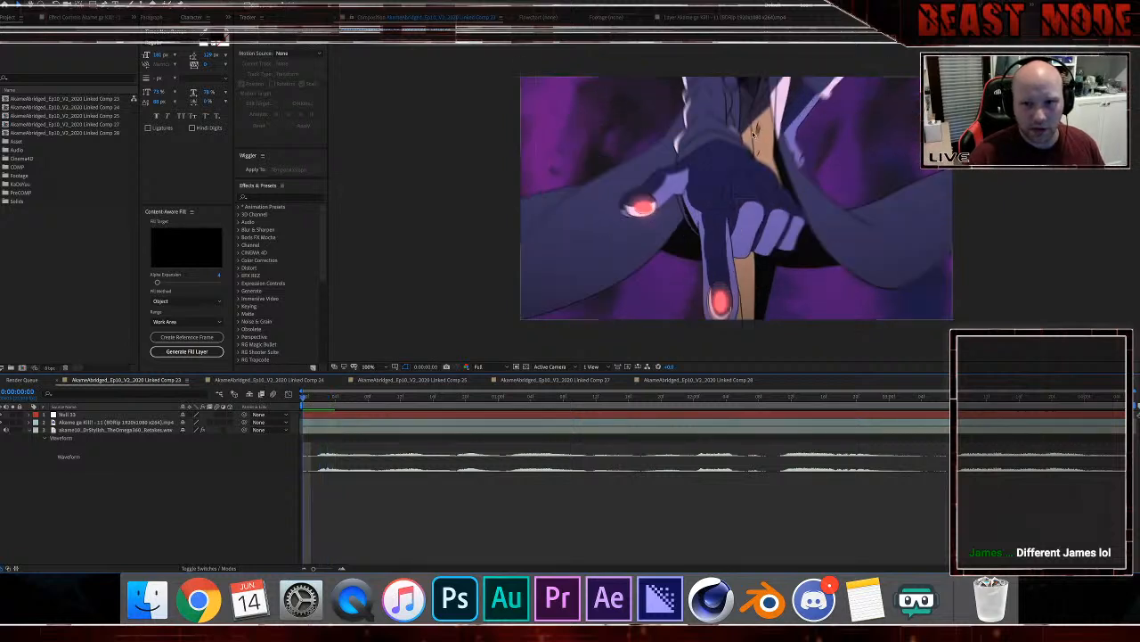
key(space)
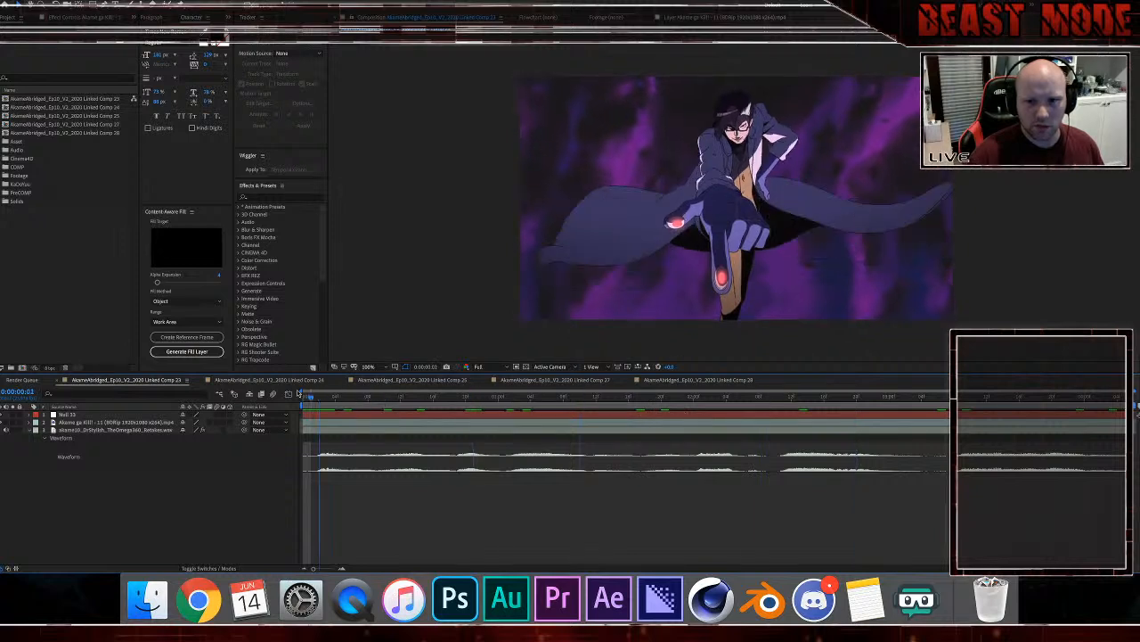
key(space)
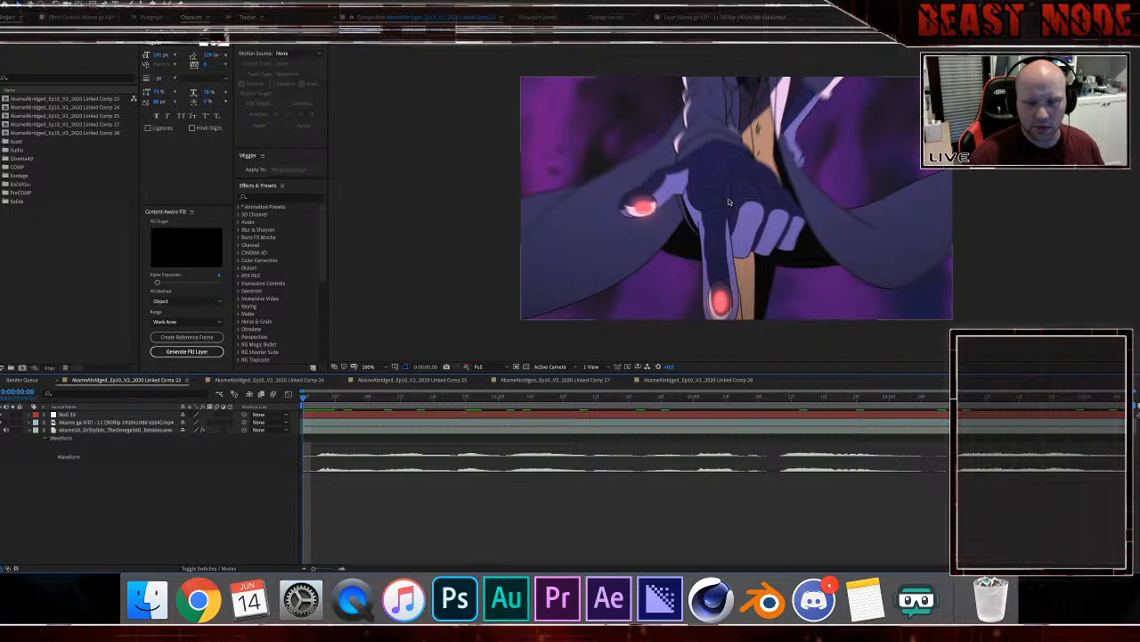
Step: Pre-compose the footage layer as Stylish_Scale, moving all attributes into the new composition
click(337, 424)
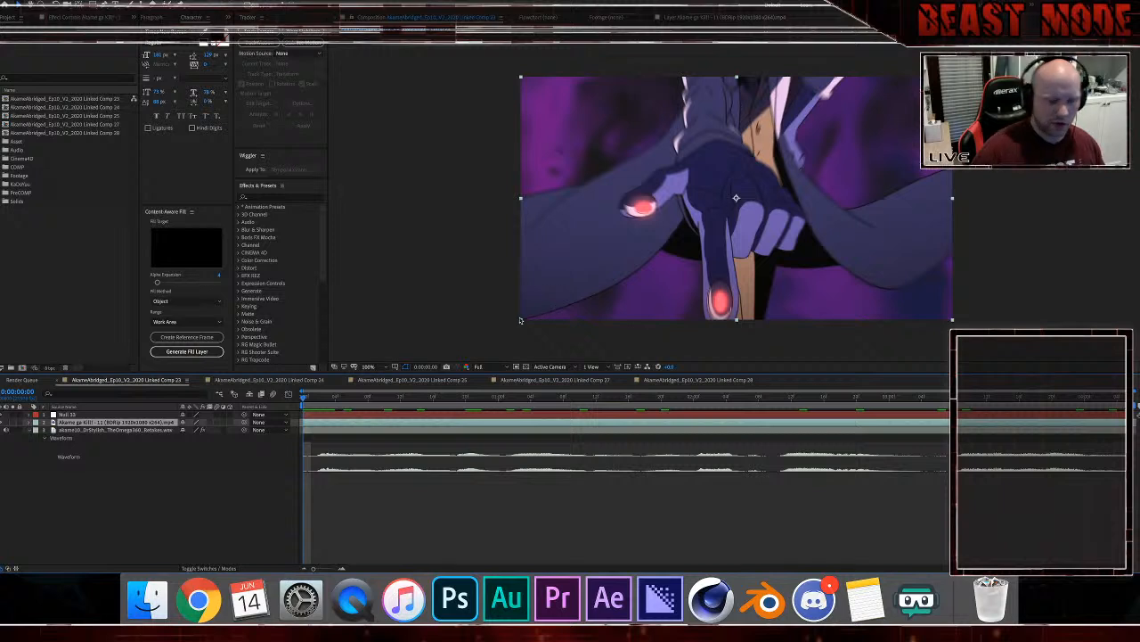
key(super+shift+c)
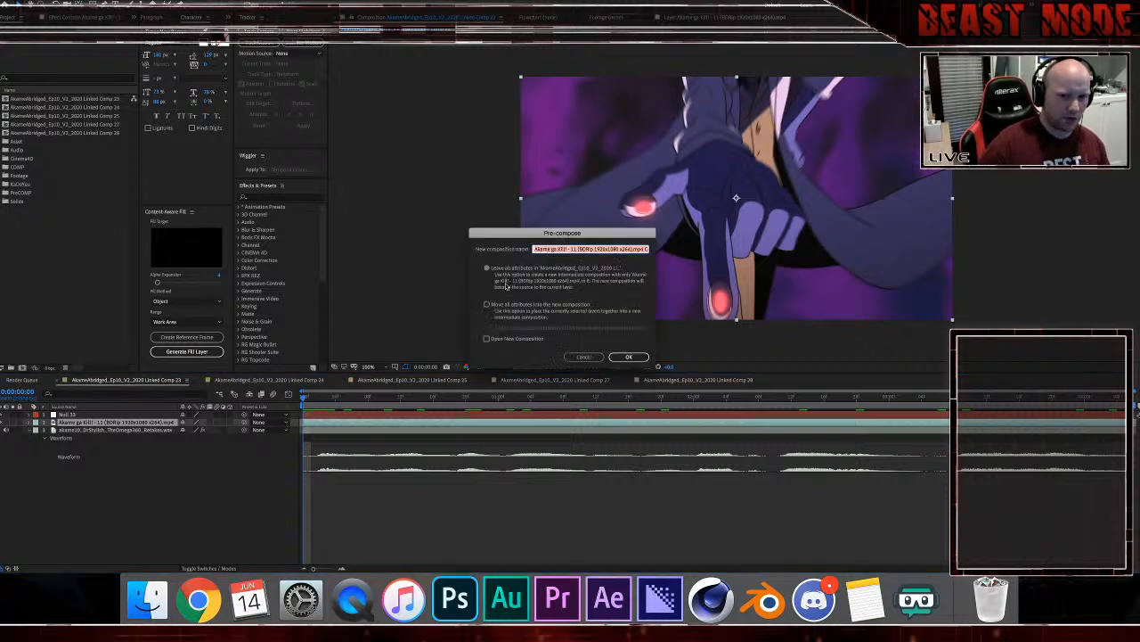
click(488, 304)
click(584, 249)
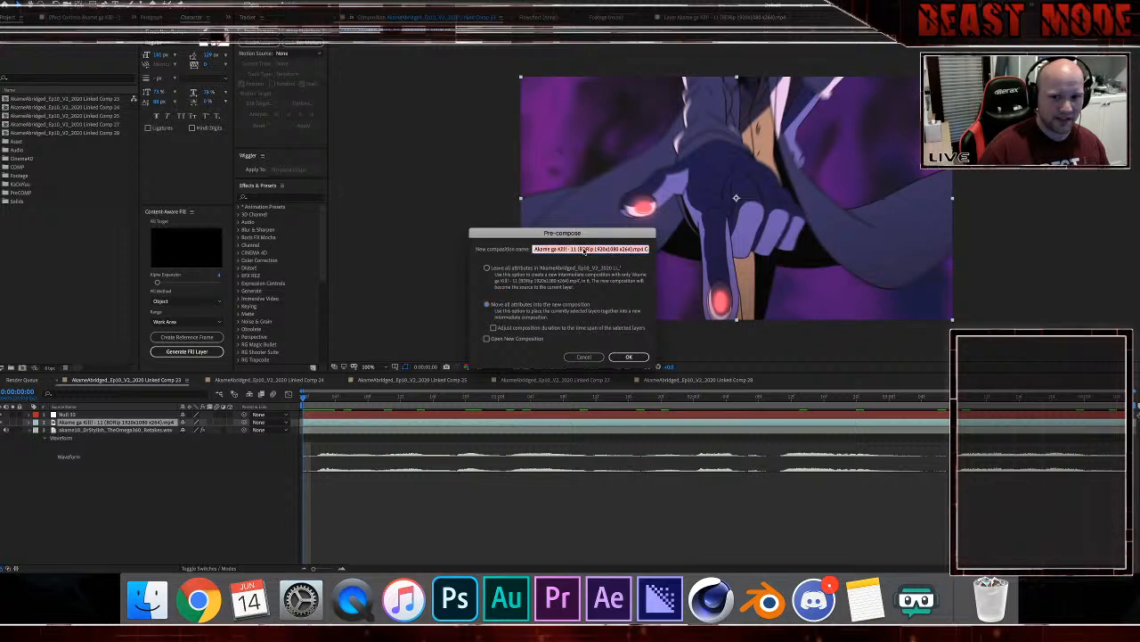
text(Stylish_)
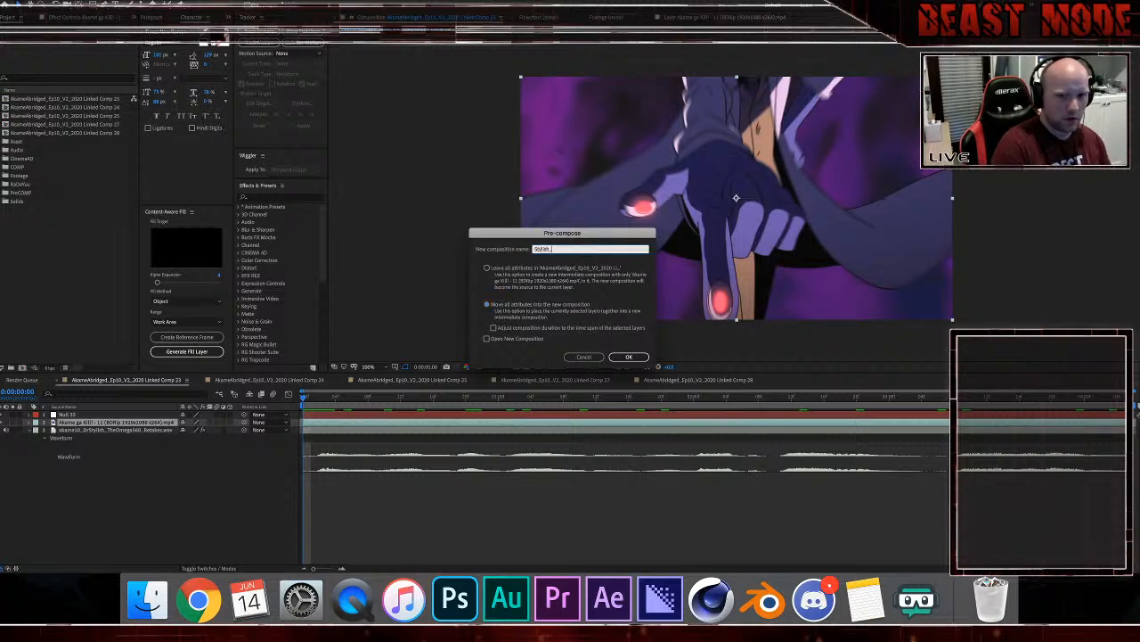
text(Scale)
key(Tab)
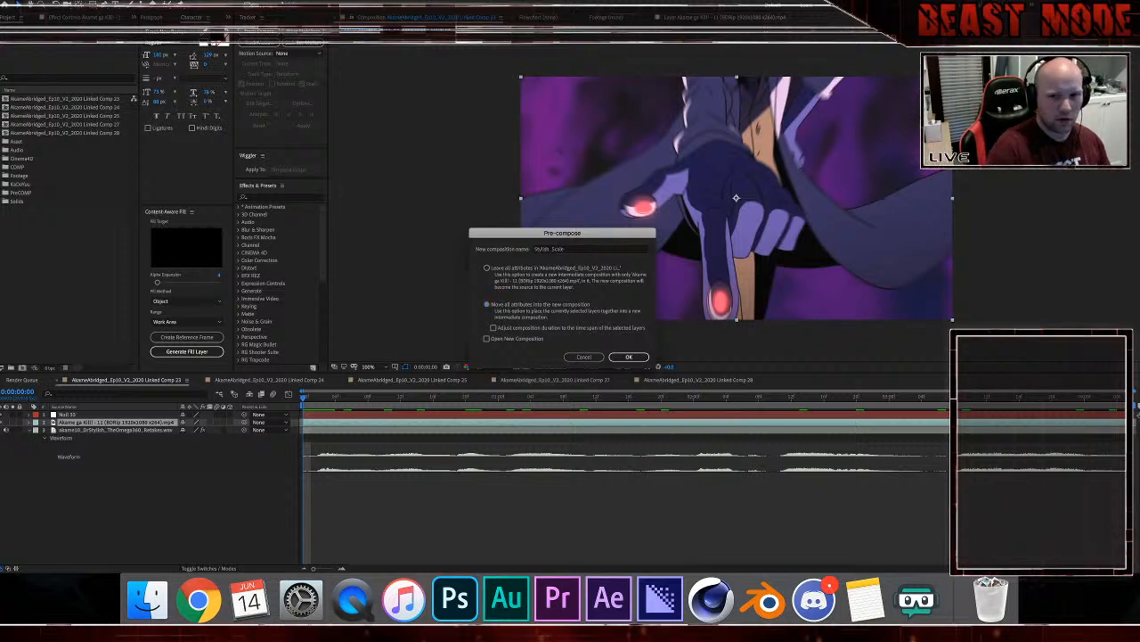
key(Return)
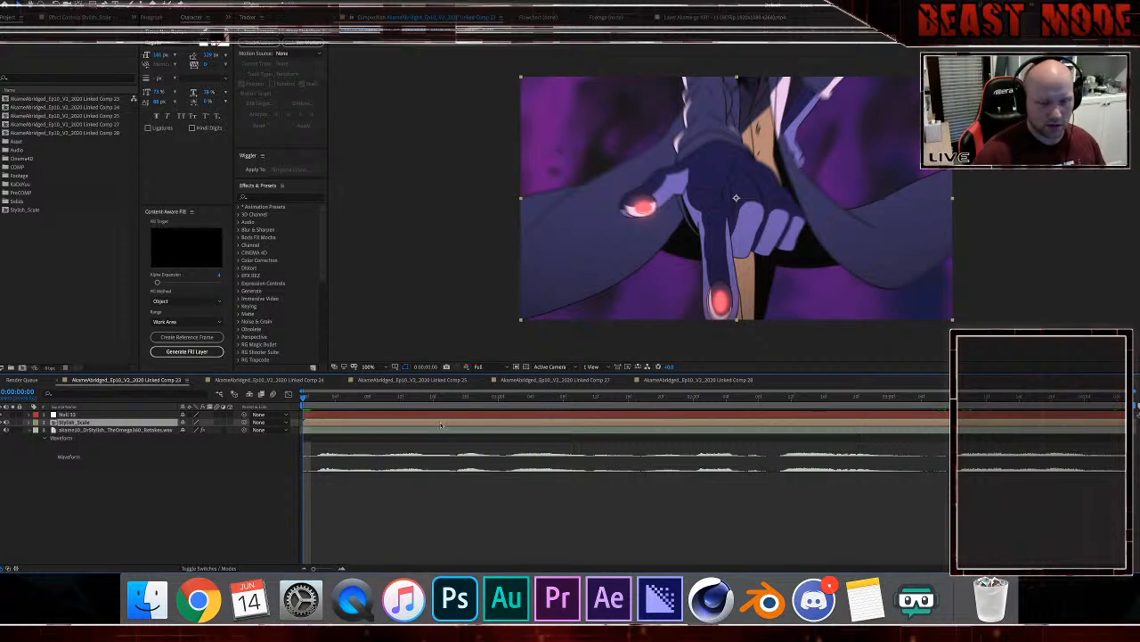
Step: Inside the Stylish_Scale comp, add an adjustment layer above the footage and apply Unsharp Mask with a radius of 15
double_click(441, 422)
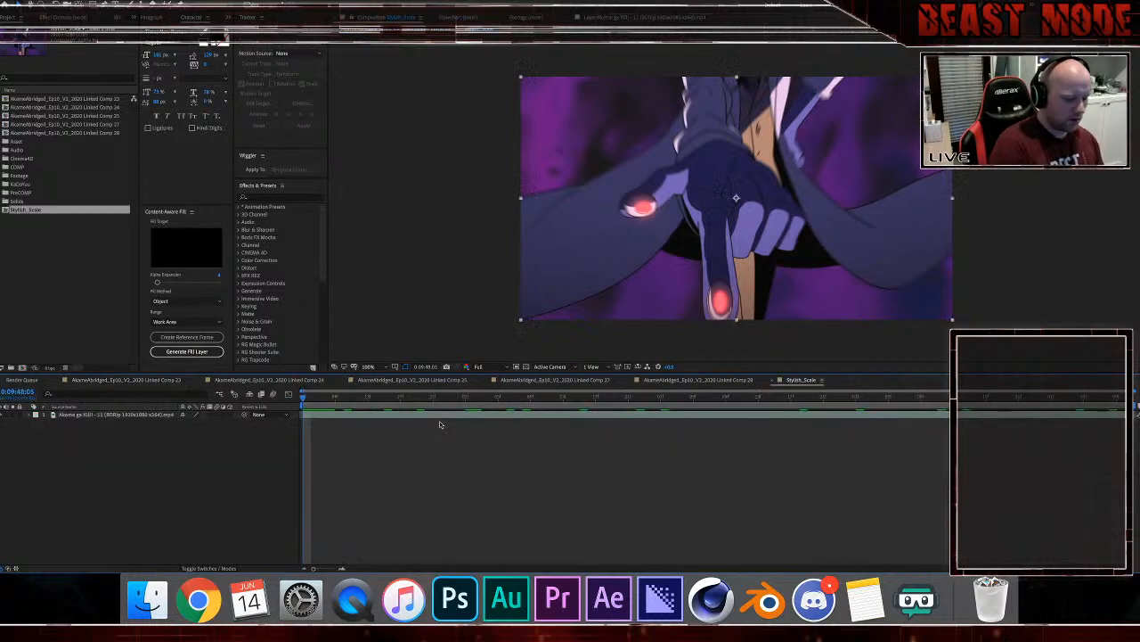
key(ctrl+space)
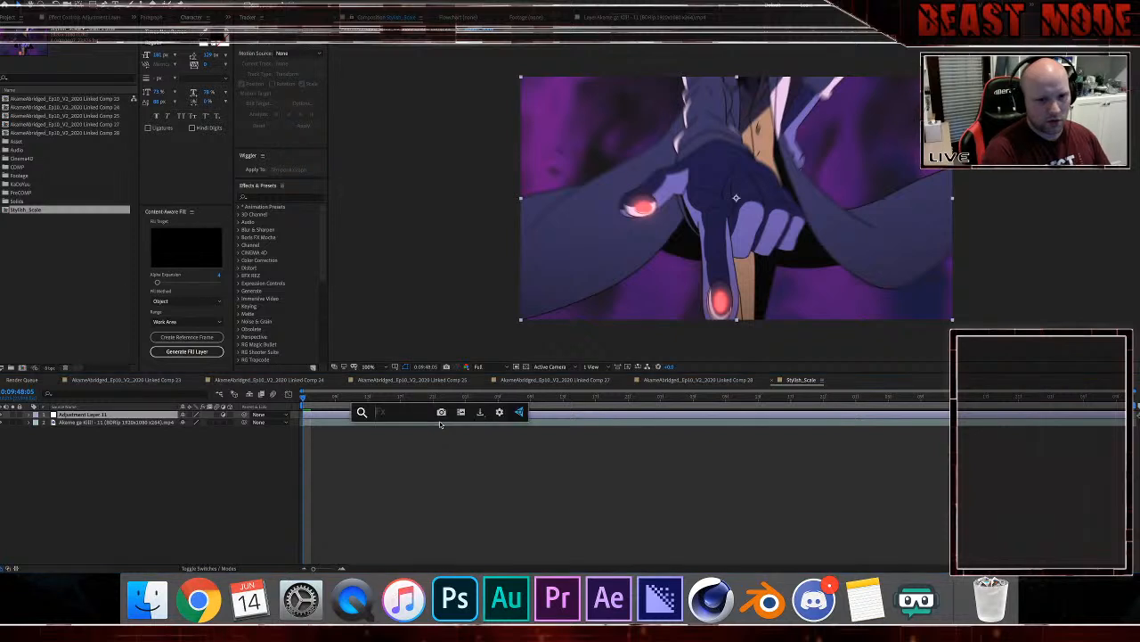
text(unshar)
key(Return)
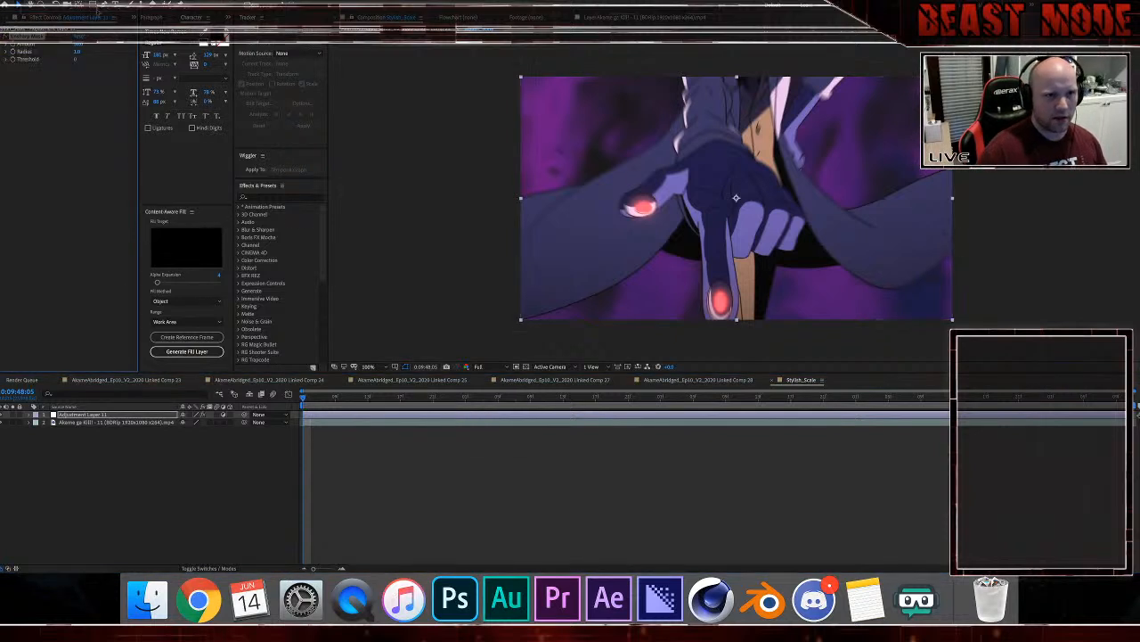
click(78, 54)
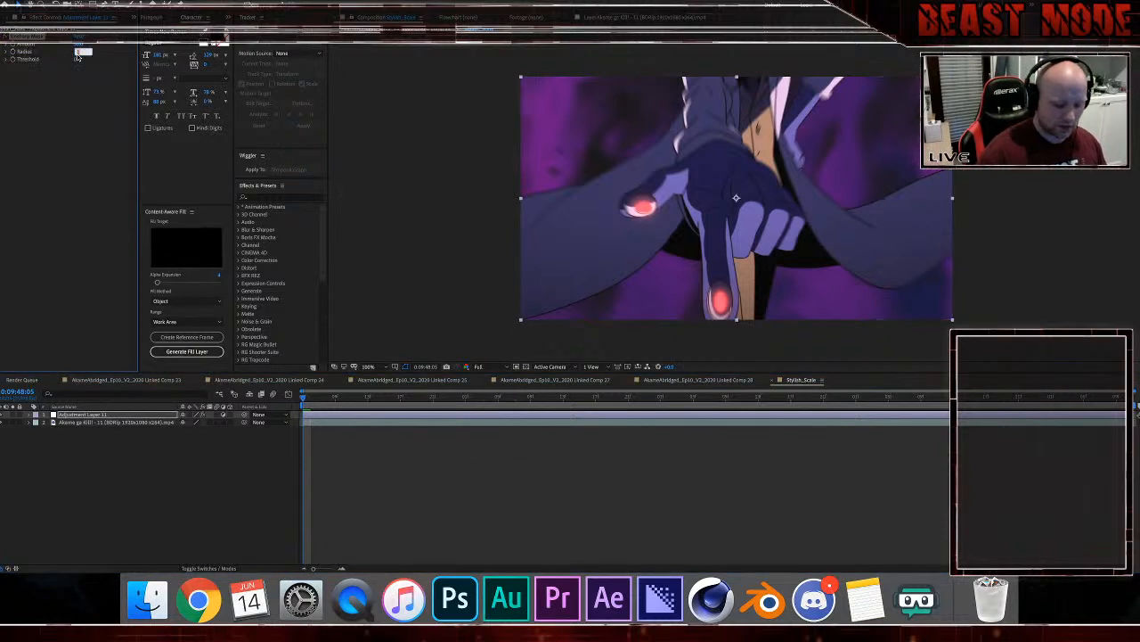
text(15)
key(Return)
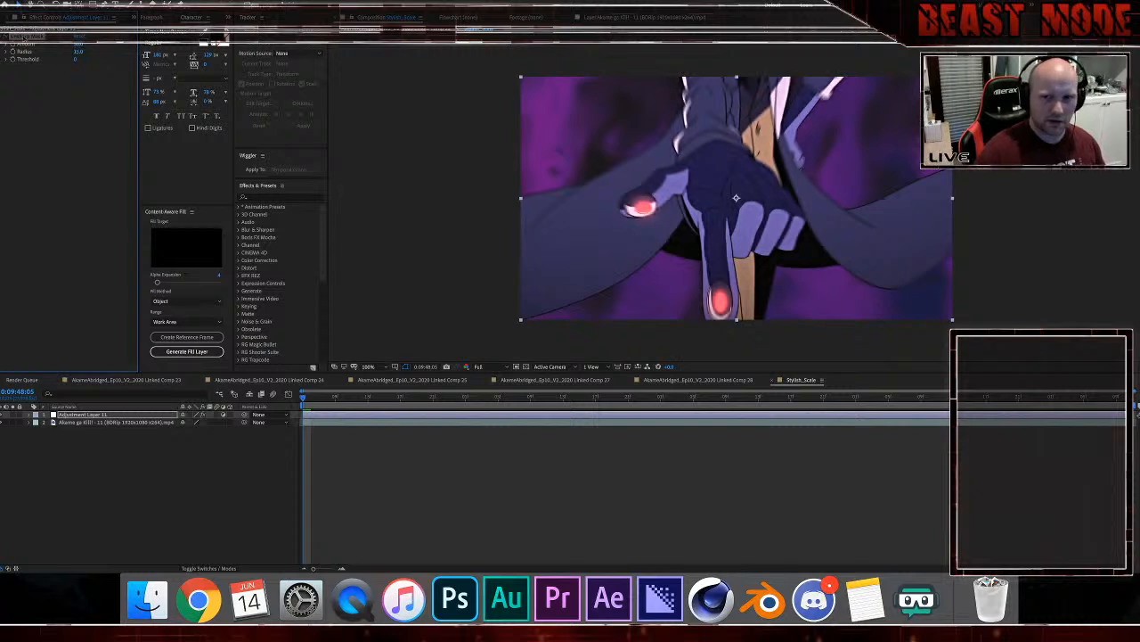
Step: Duplicate the adjustment layer's Unsharp Mask effect and set the copy's radius to 25
key(super+d)
click(78, 82)
text(25)
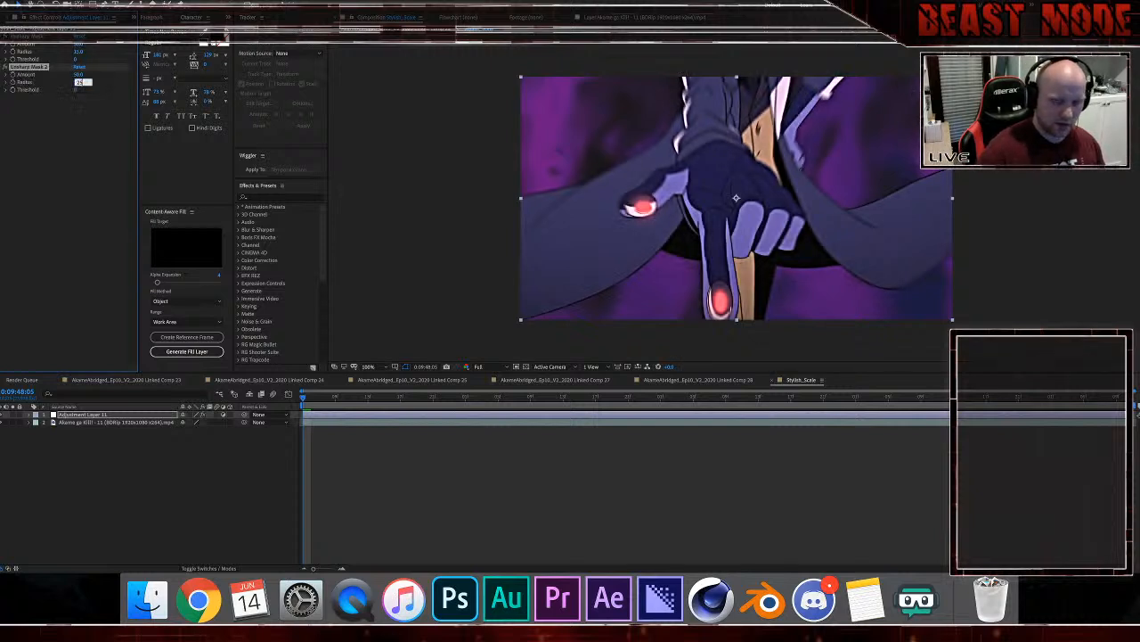
key(Return)
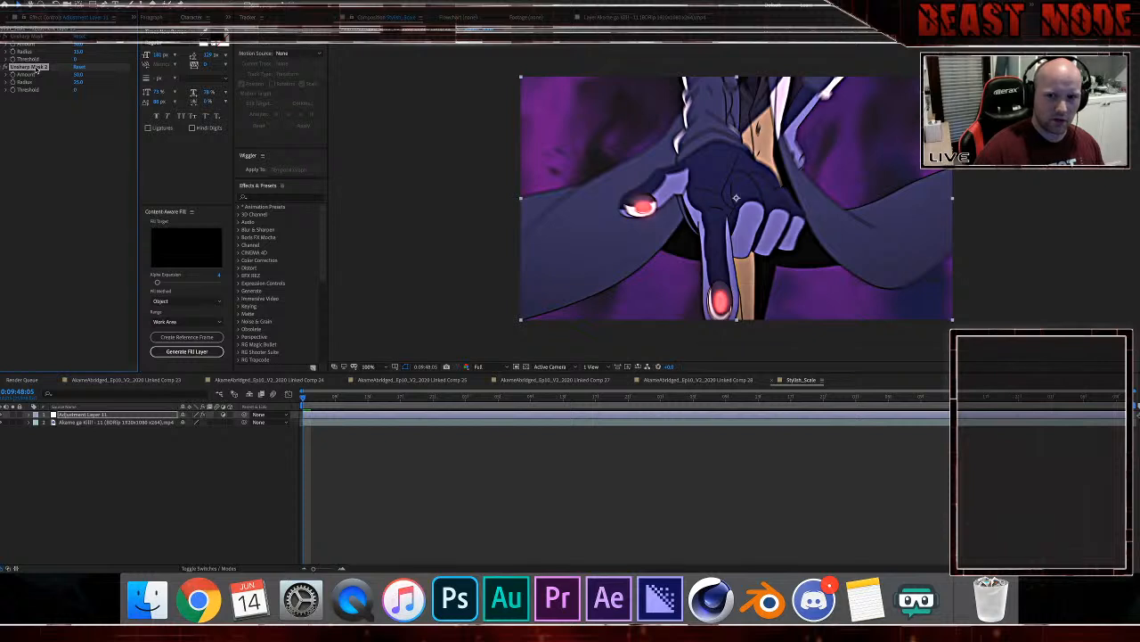
Step: Add a third Unsharp Mask by duplicating the second one and set its radius to 50
key(super+d)
click(78, 113)
text(50)
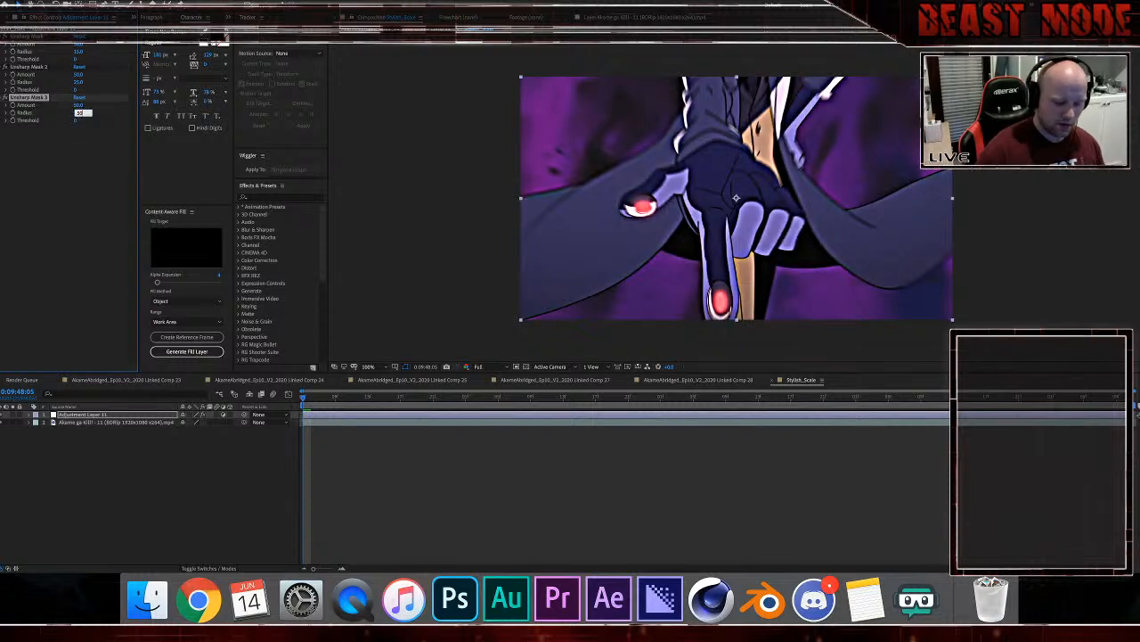
key(Return)
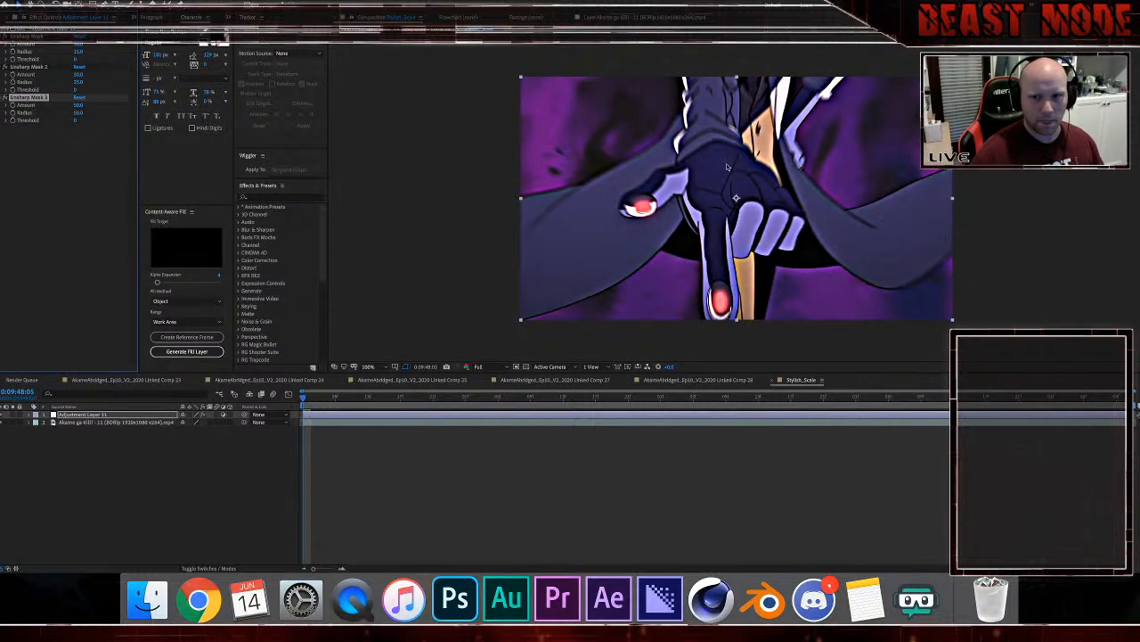
Step: Delete the third Unsharp Mask effect from the adjustment layer
click(49, 104)
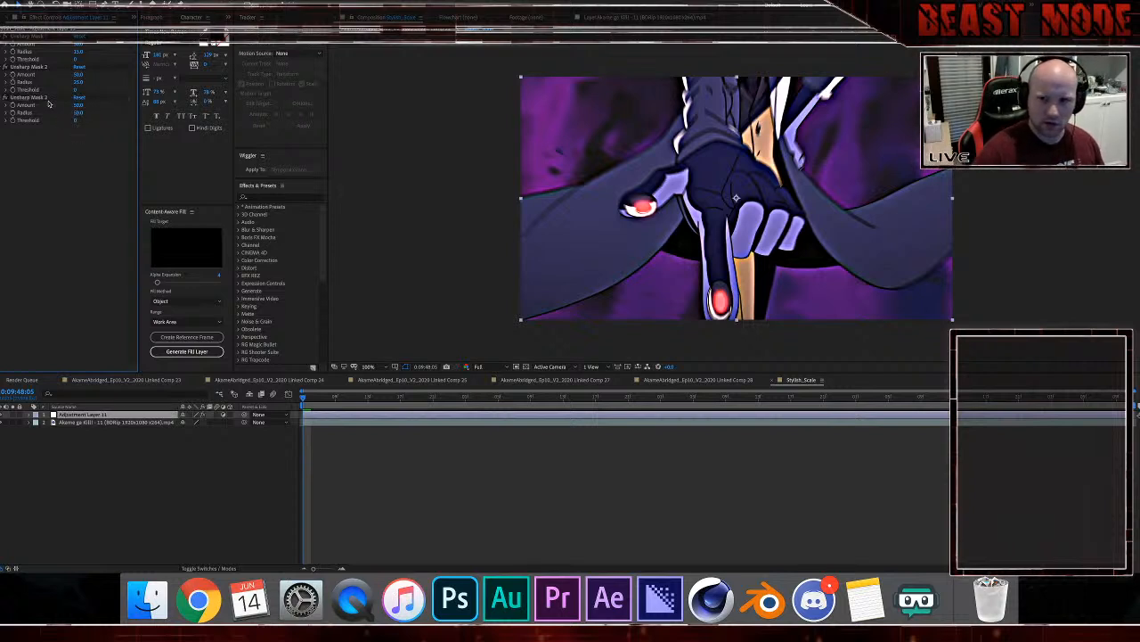
click(43, 97)
key(Delete)
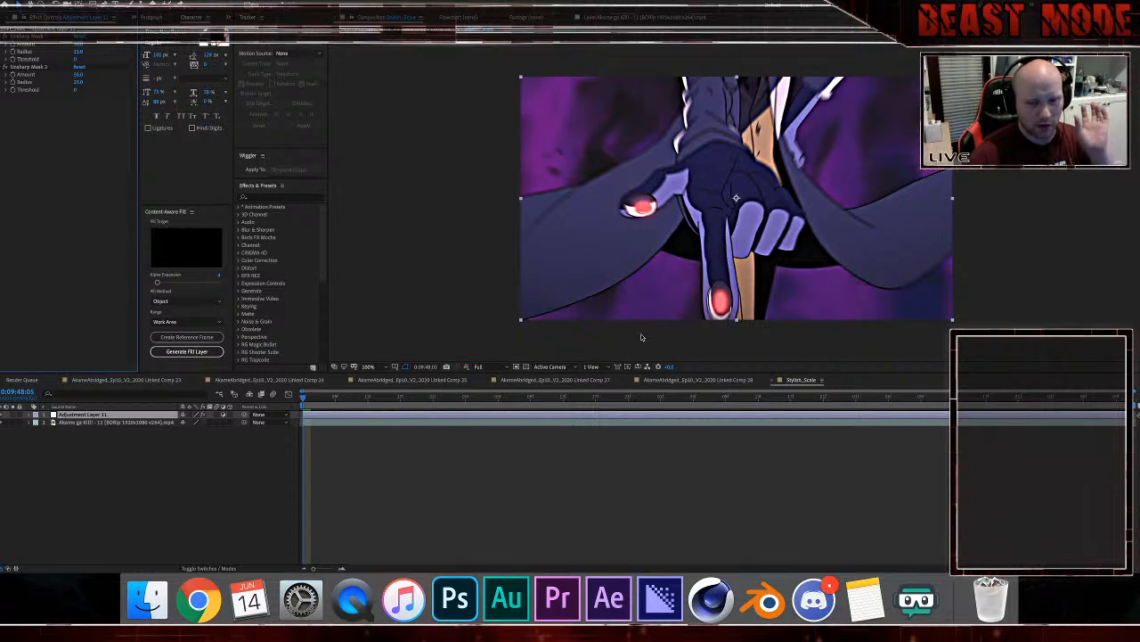
Step: Return to Linked Comp 23 and start a motion track on the Stylish_Scale layer with position and scale enabled
click(127, 381)
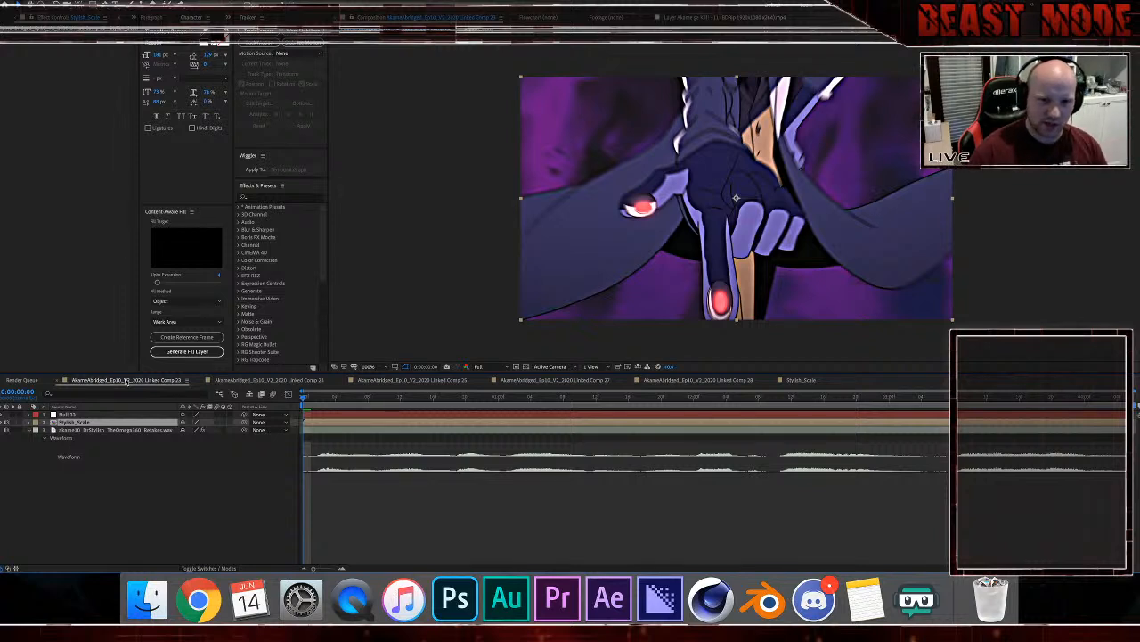
click(271, 46)
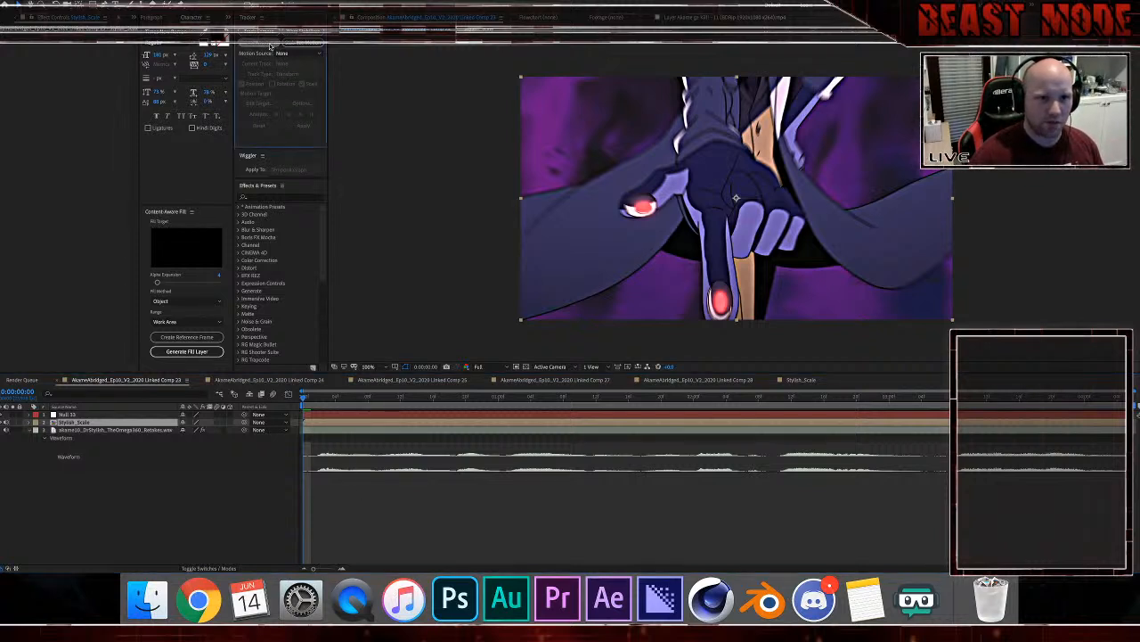
click(271, 45)
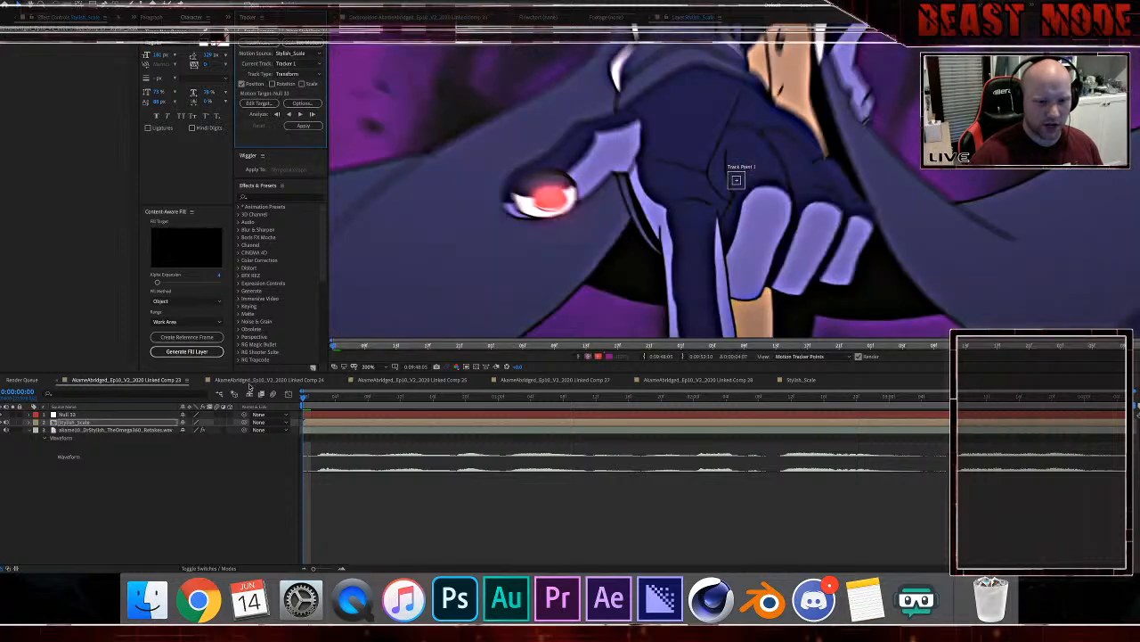
key(comma)
key(comma)
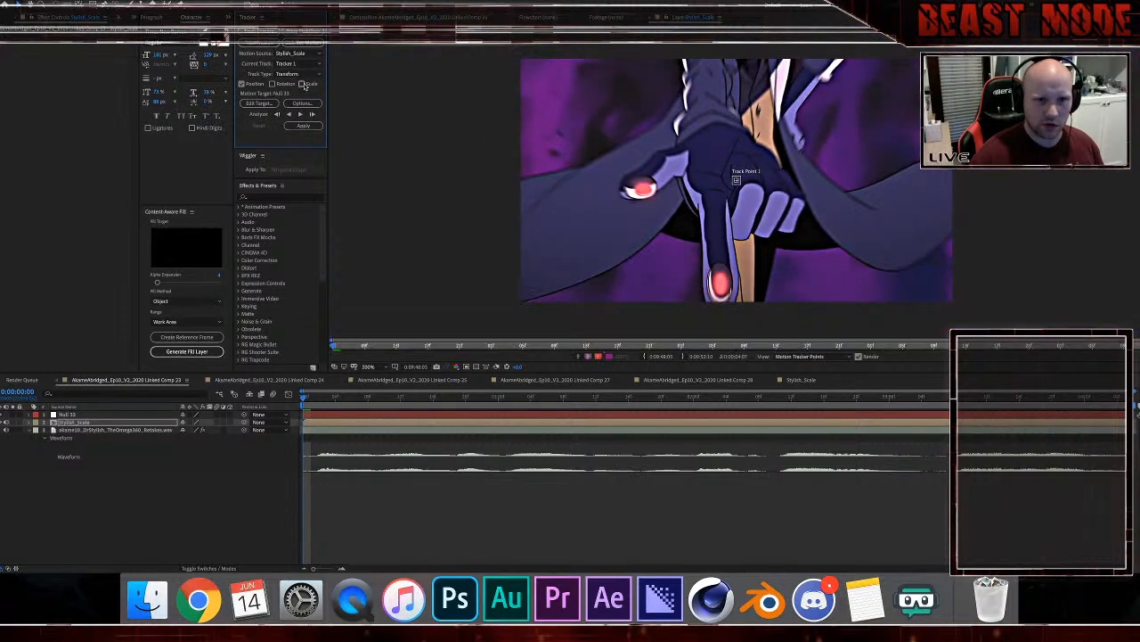
click(303, 84)
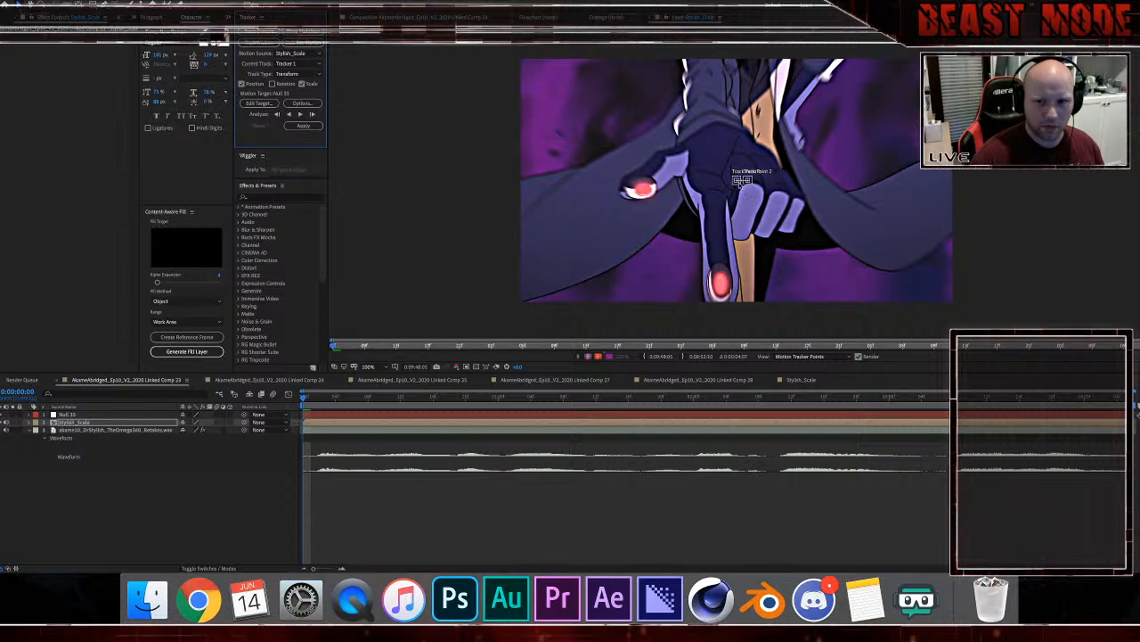
Step: Place Track Point 1 on the character's bare chest and enlarge its feature and search regions around the chest detail
drag(740, 183, 757, 116)
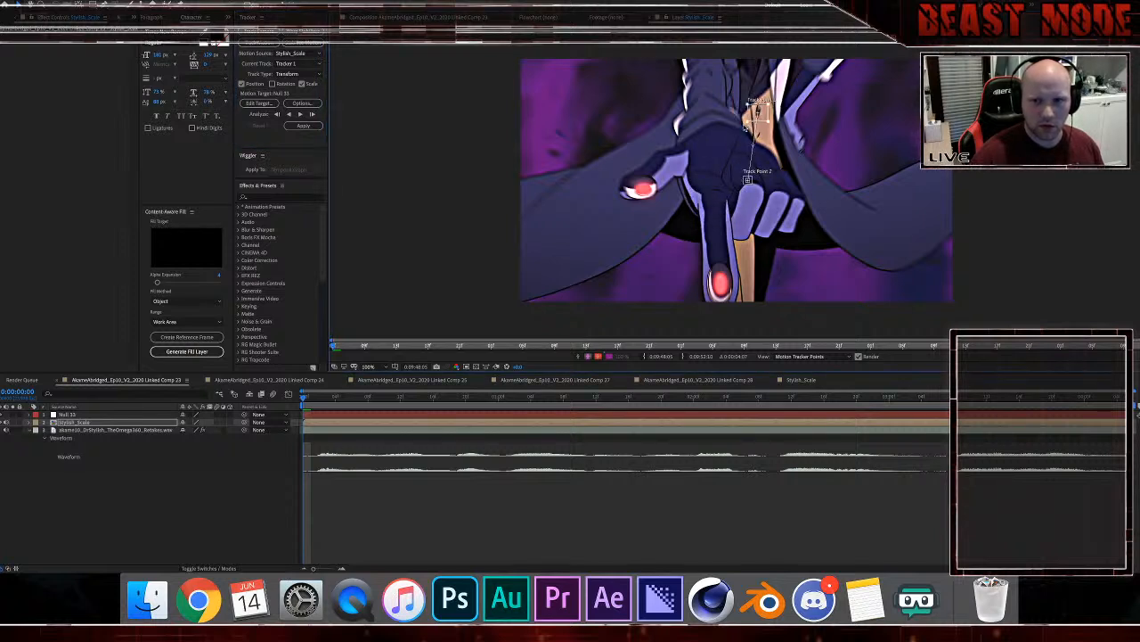
click(749, 127)
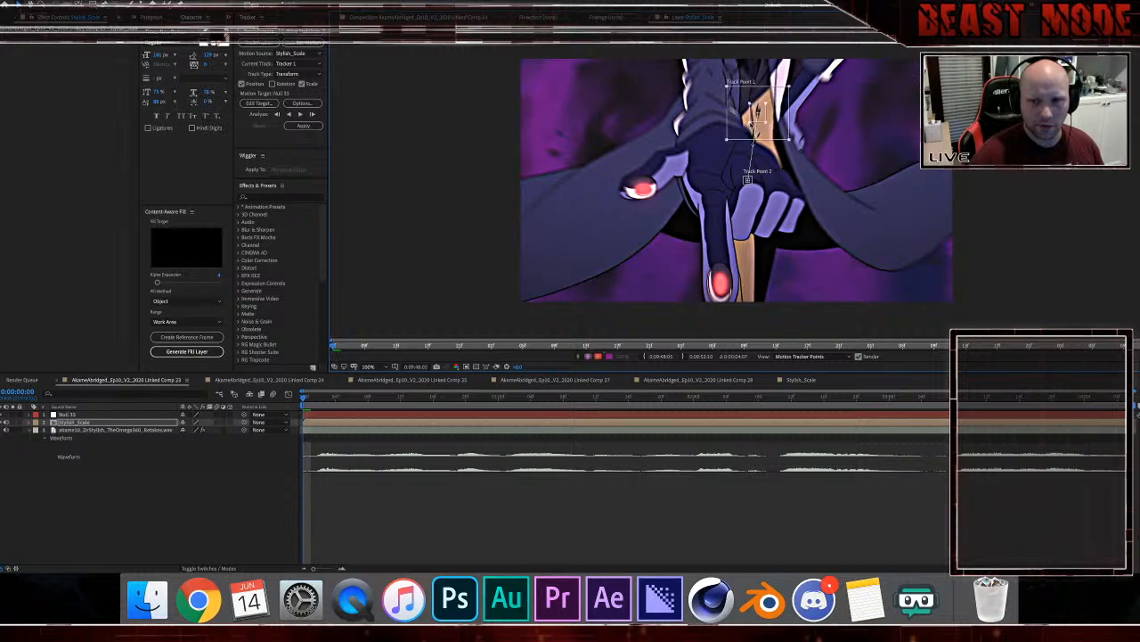
drag(765, 121, 755, 107)
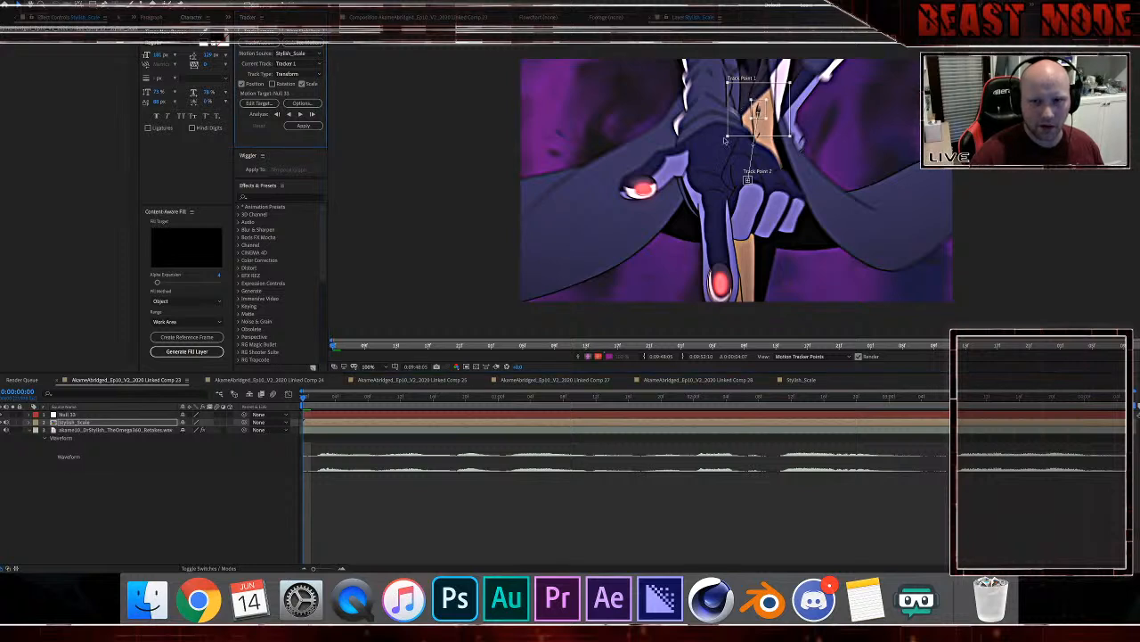
drag(729, 140, 732, 138)
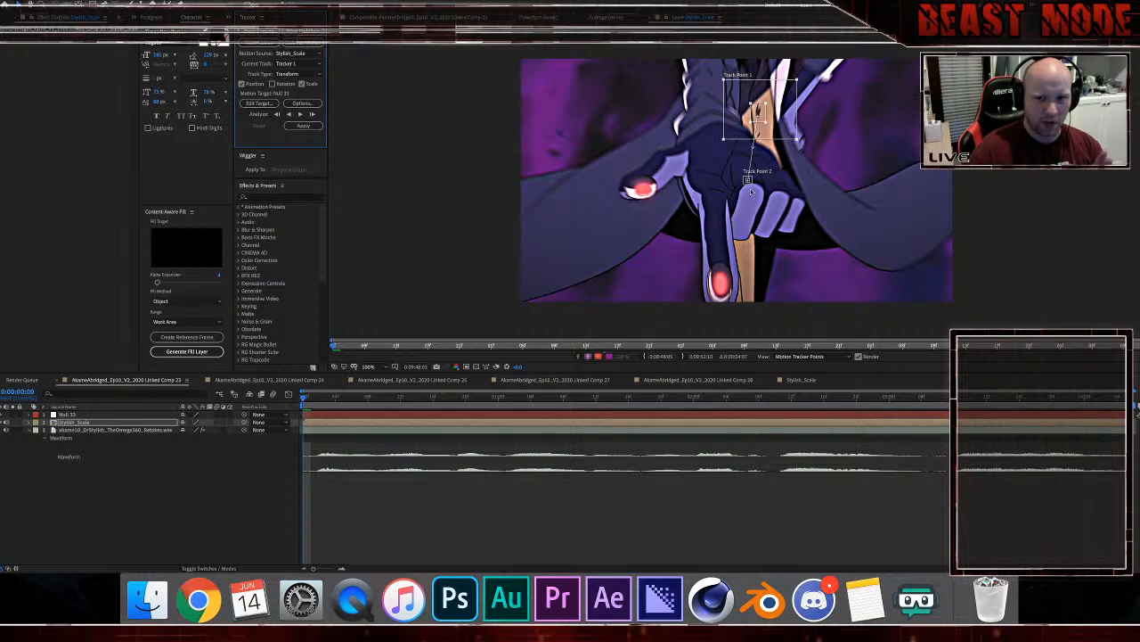
Step: Place Track Point 2 on the back of the pointing hand with enlarged regions, and check the motion over the first frames
mouse_move(745, 183)
mouse_down()
mouse_move(712, 210)
mouse_move(734, 190)
mouse_move(745, 198)
mouse_move(731, 200)
mouse_up()
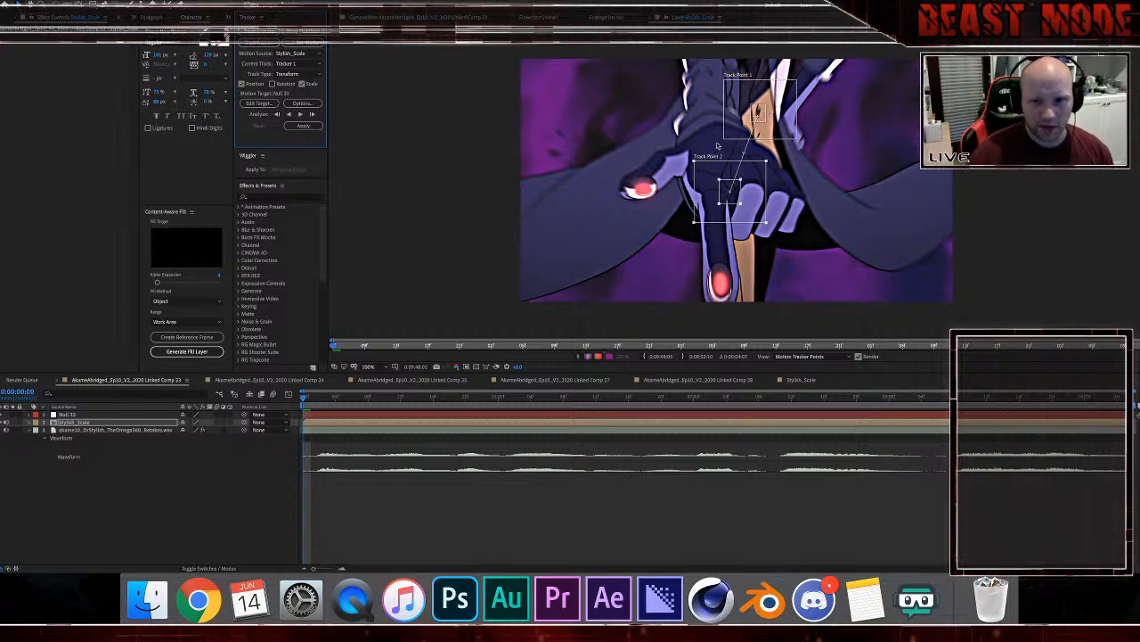
click(476, 267)
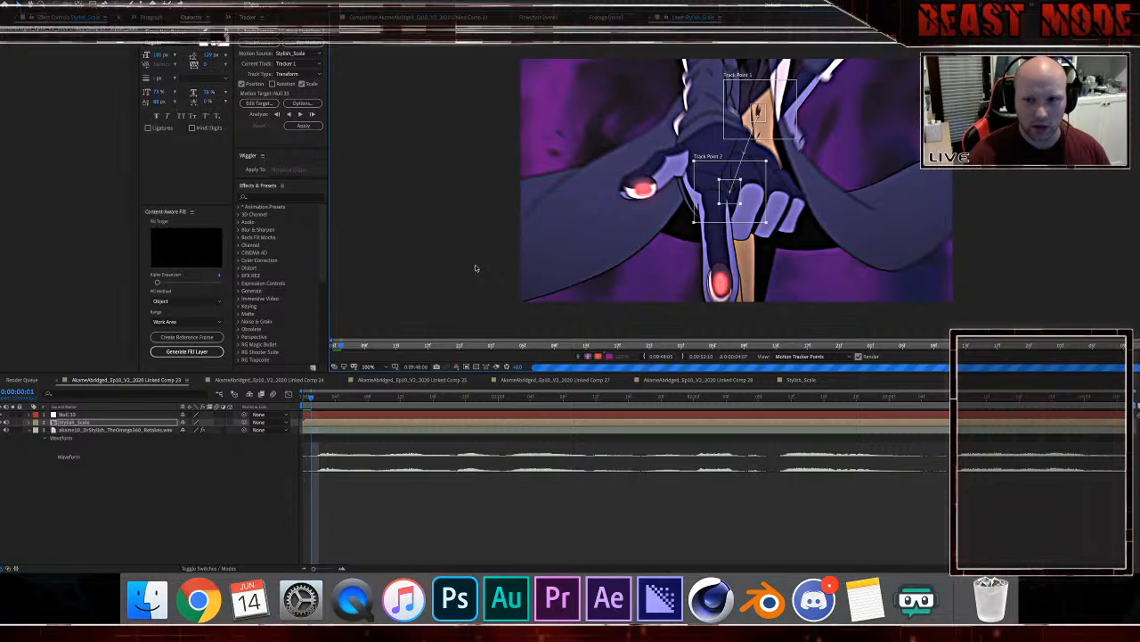
key(Page_Down)
key(Page_Up)
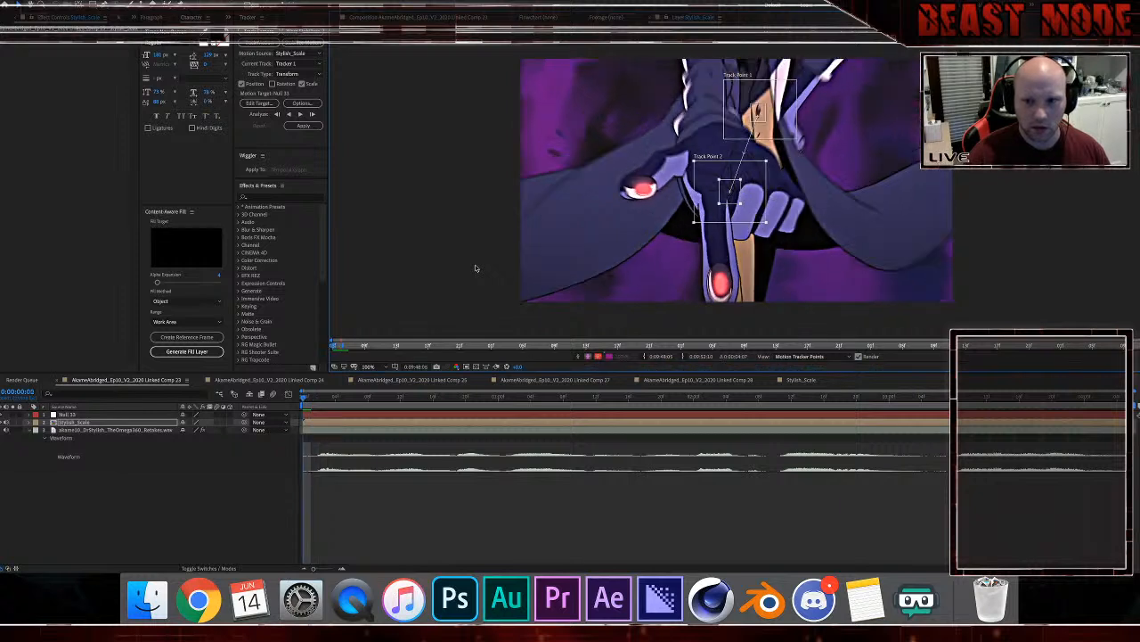
Step: Enlarge the search regions of Track Point 1 on the chest and Track Point 2 on the hand slightly
click(754, 115)
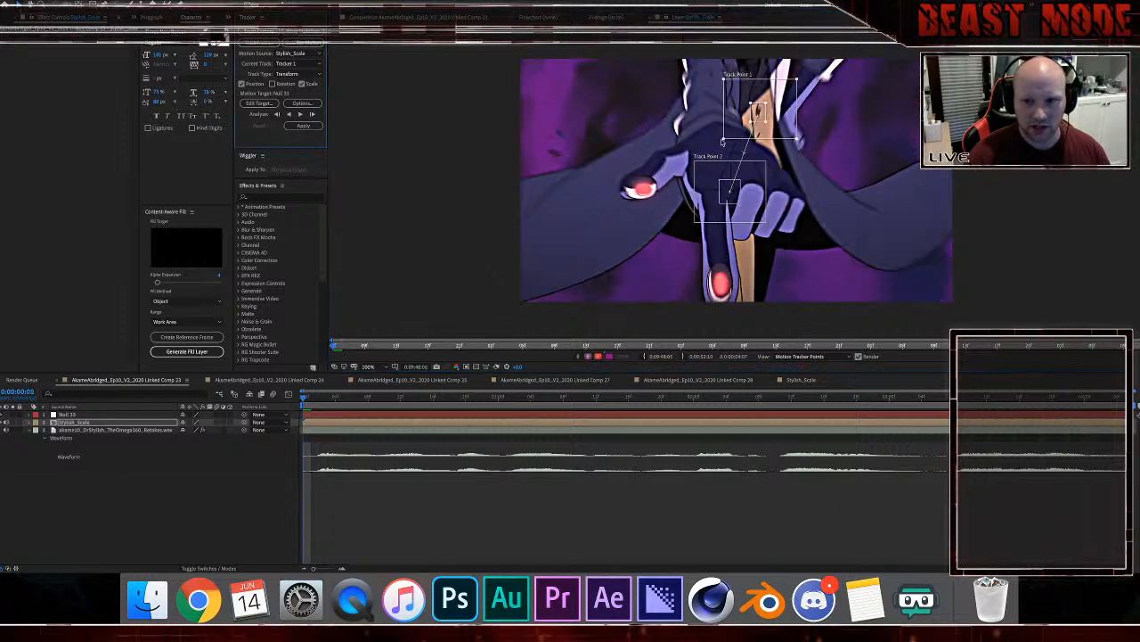
drag(724, 139, 722, 144)
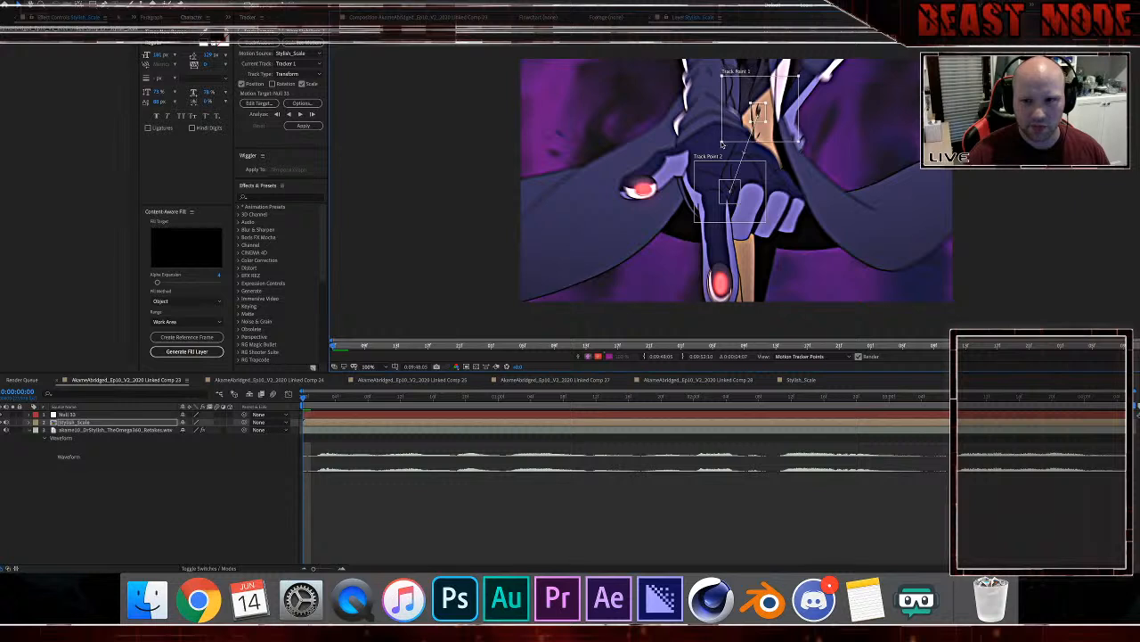
click(723, 213)
drag(695, 222, 690, 227)
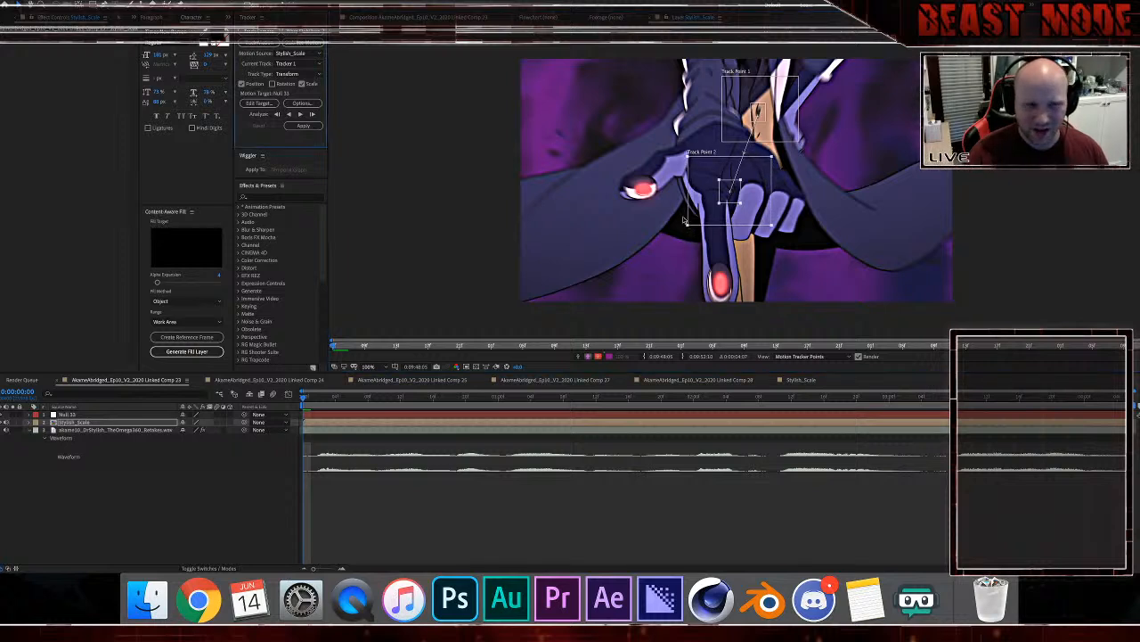
Step: Analyze both track points forward from the first frame through the zoom-out, and stop the analysis once the character's scale settles
click(301, 115)
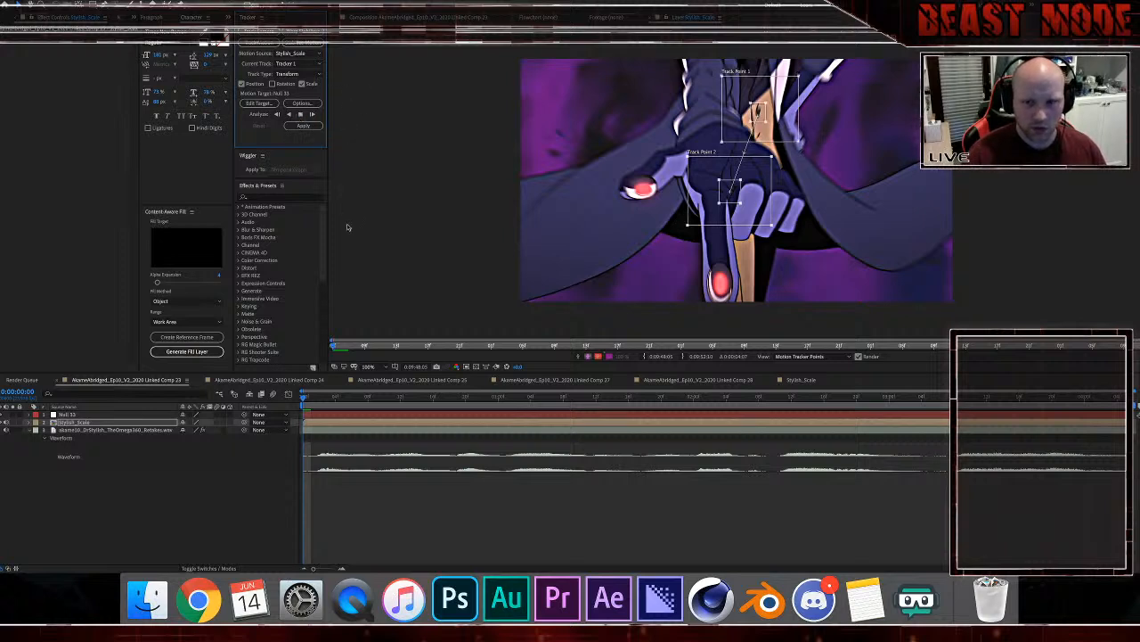
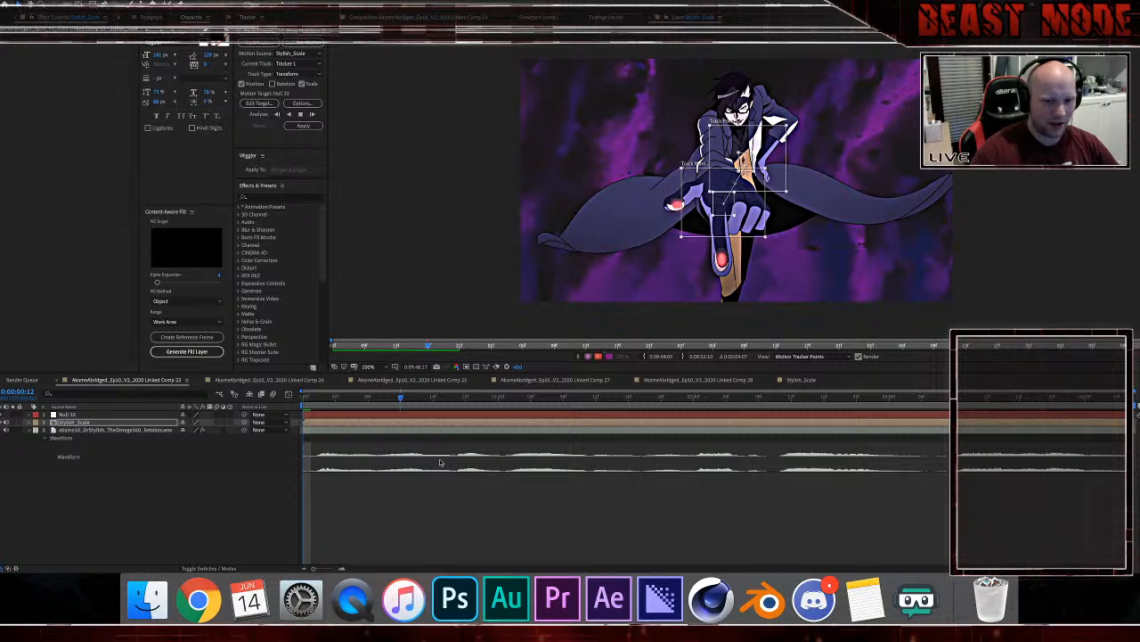
key(Page_Down)
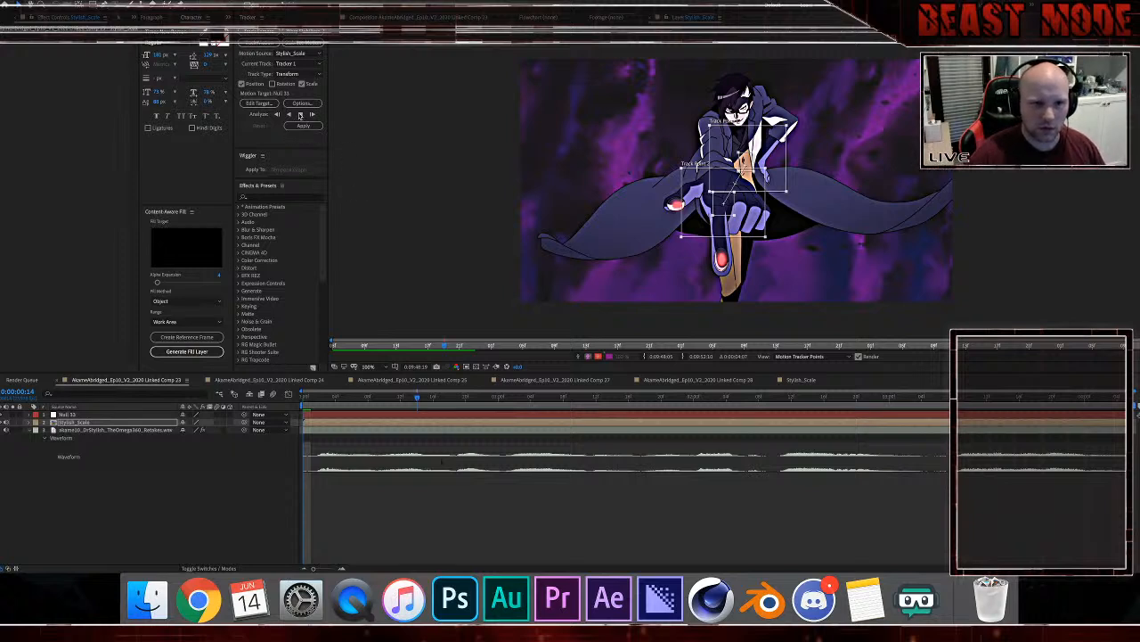
click(300, 116)
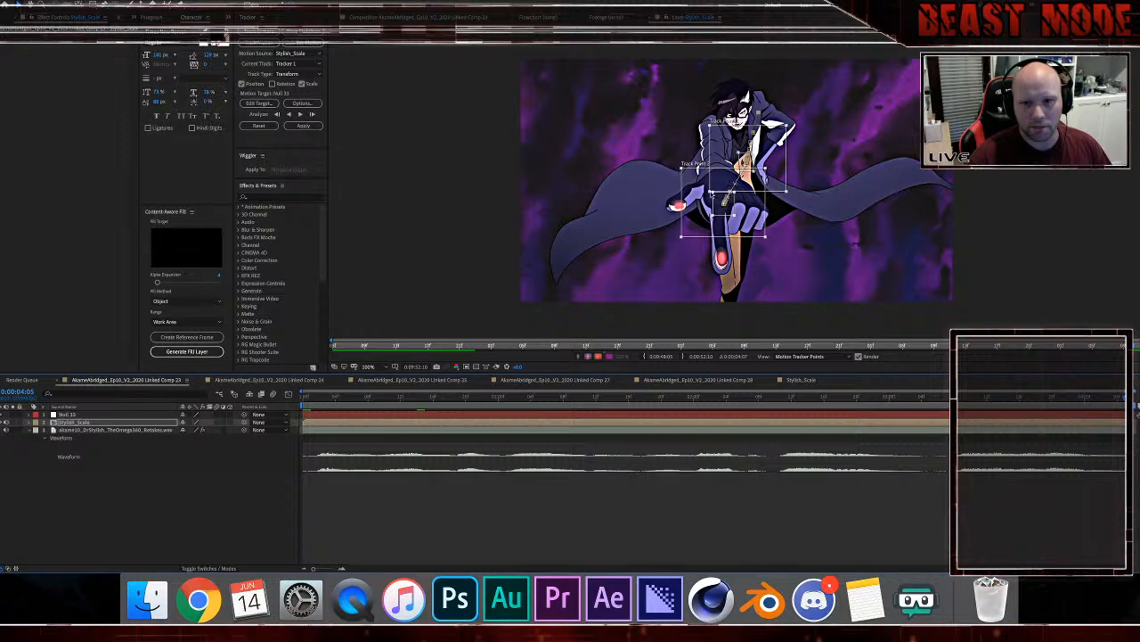
Step: At 0:00:04:05, shrink Track Point 1's search region and fit the point to the character's chest
drag(710, 192, 724, 183)
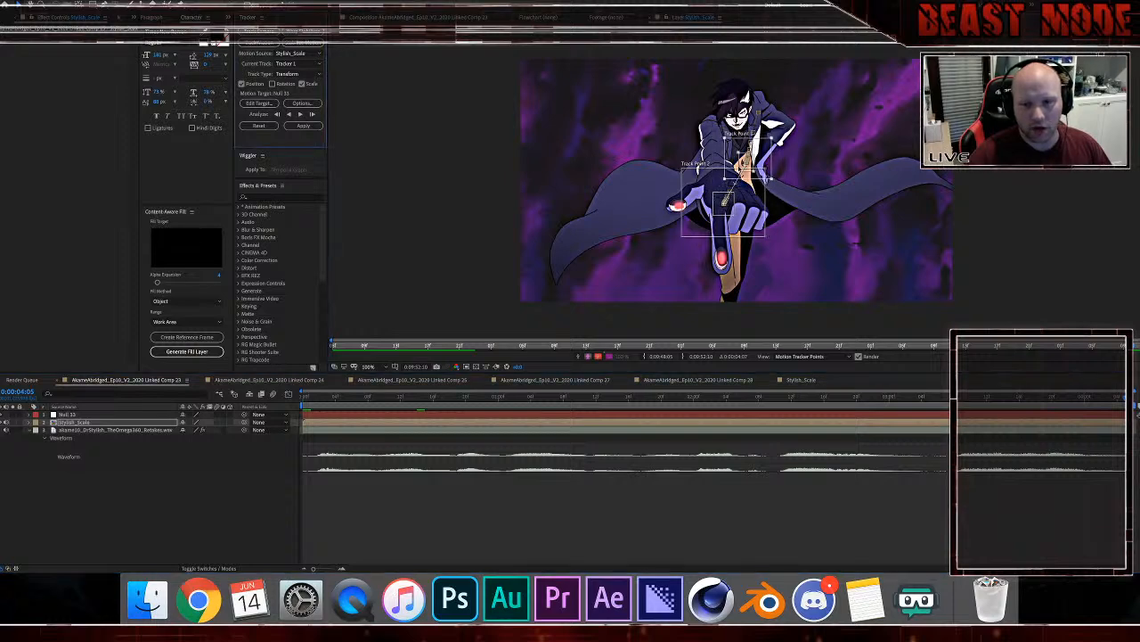
scroll(755, 138, up, 2)
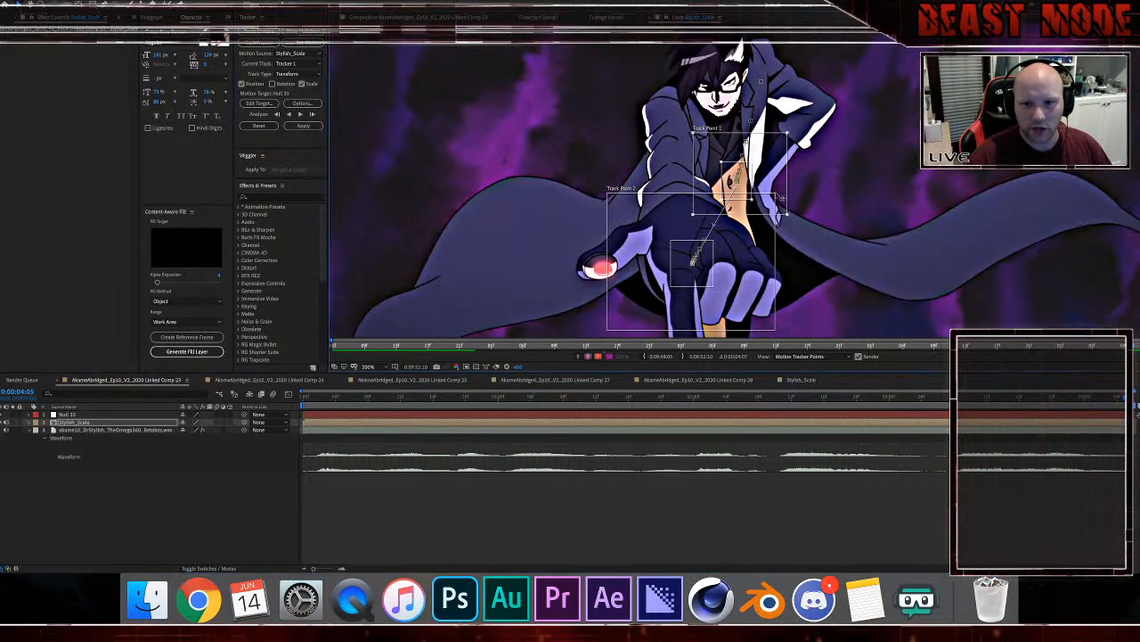
drag(780, 200, 771, 197)
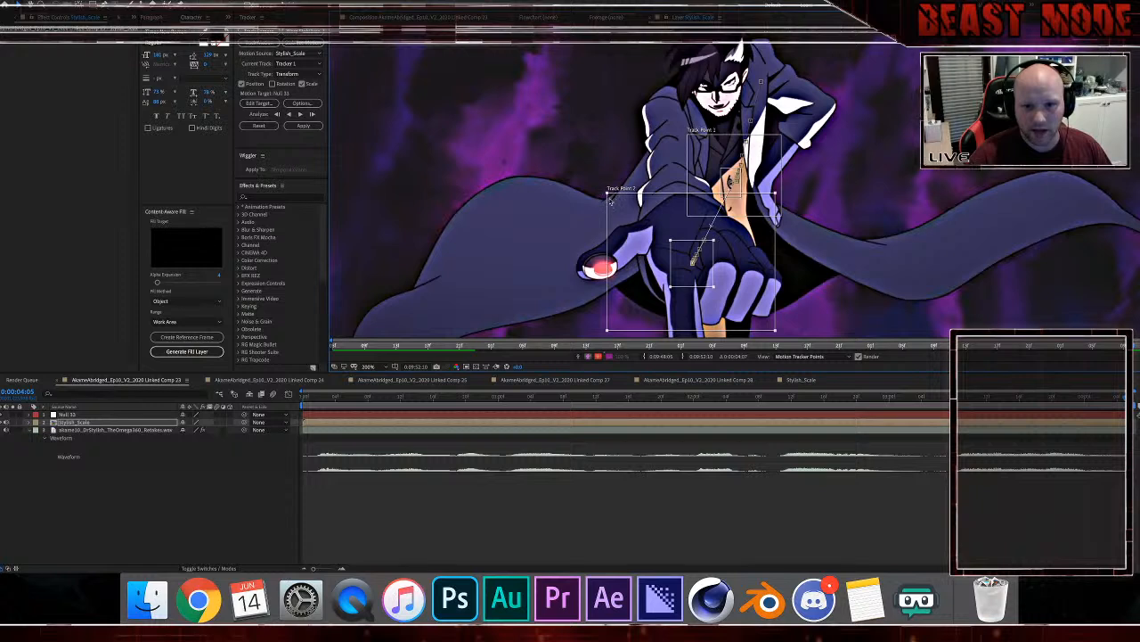
Step: Shrink Track Point 2's feature and search regions and fit them tightly to the back of the hand
drag(607, 197, 641, 214)
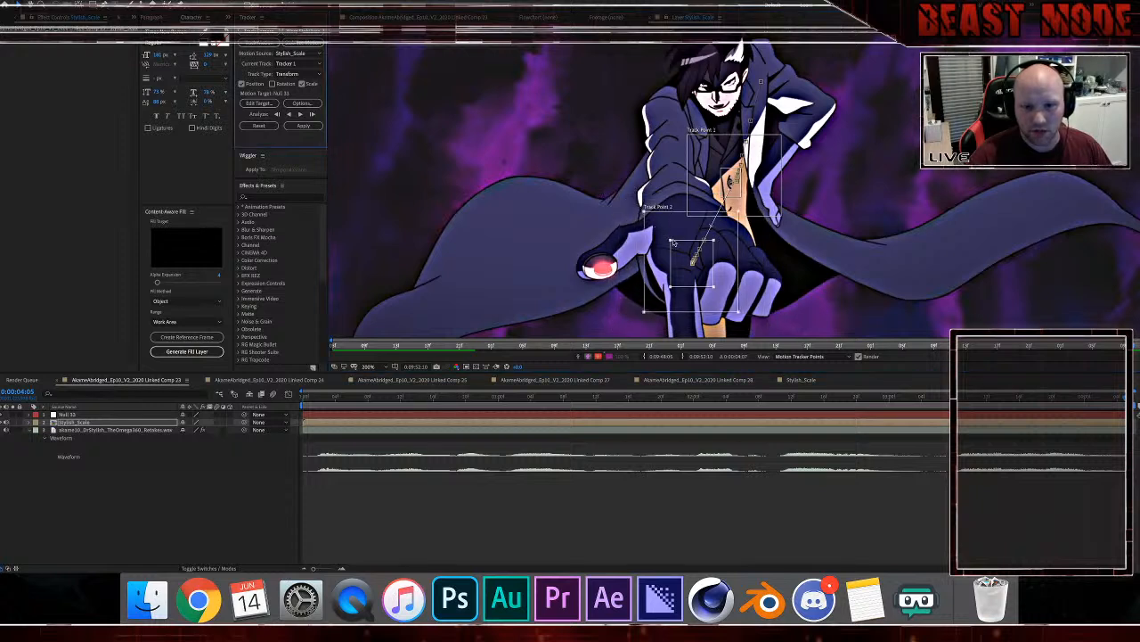
drag(682, 250, 686, 254)
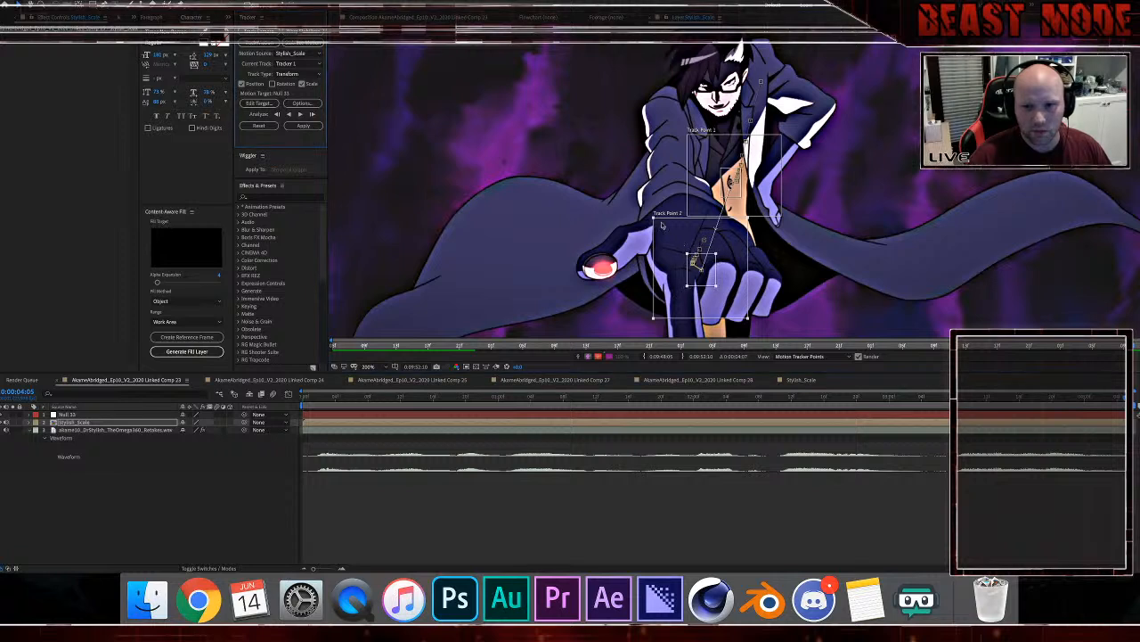
drag(656, 219, 662, 236)
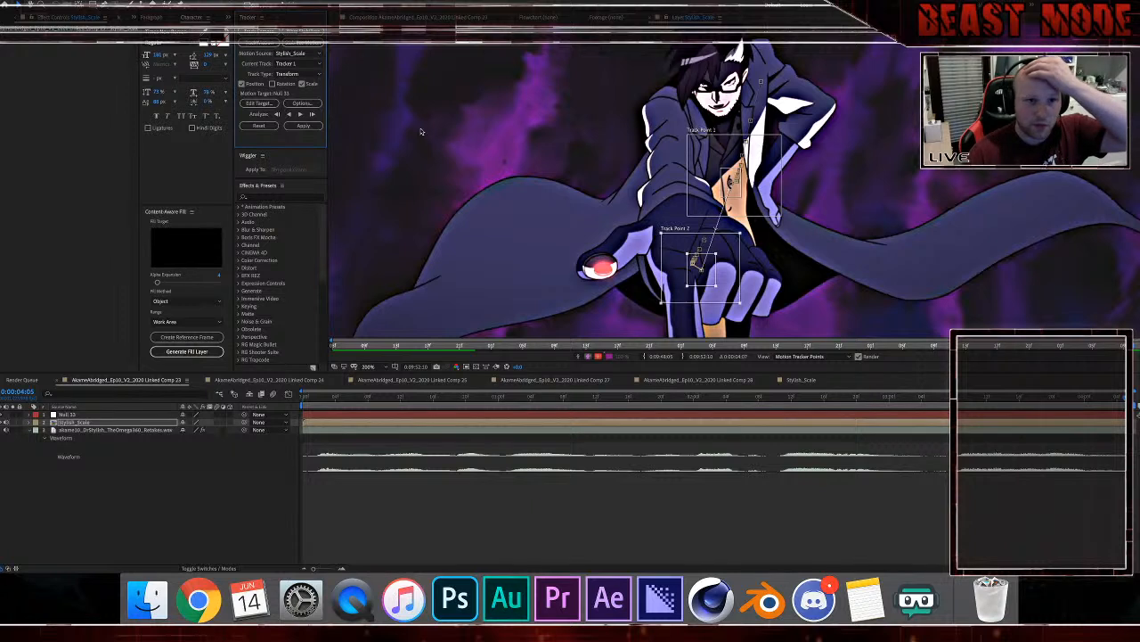
Step: Analyze Track Point 1 on the chest and Track Point 2 on the hand backward from 0:00:04:05 to the first frame
click(289, 116)
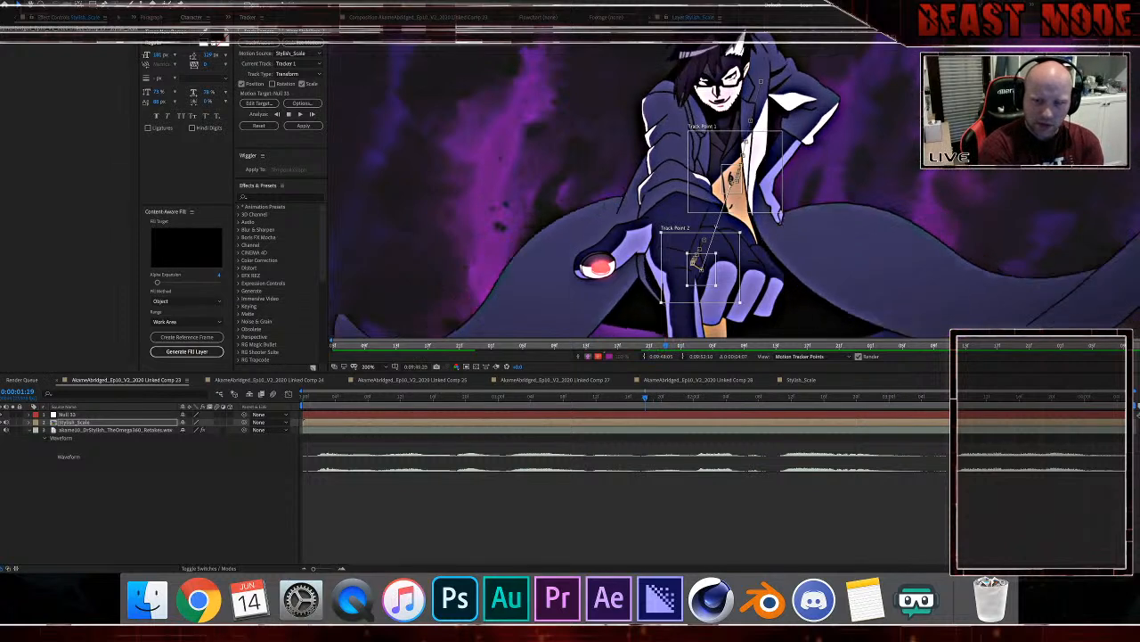
key(Page_Up)
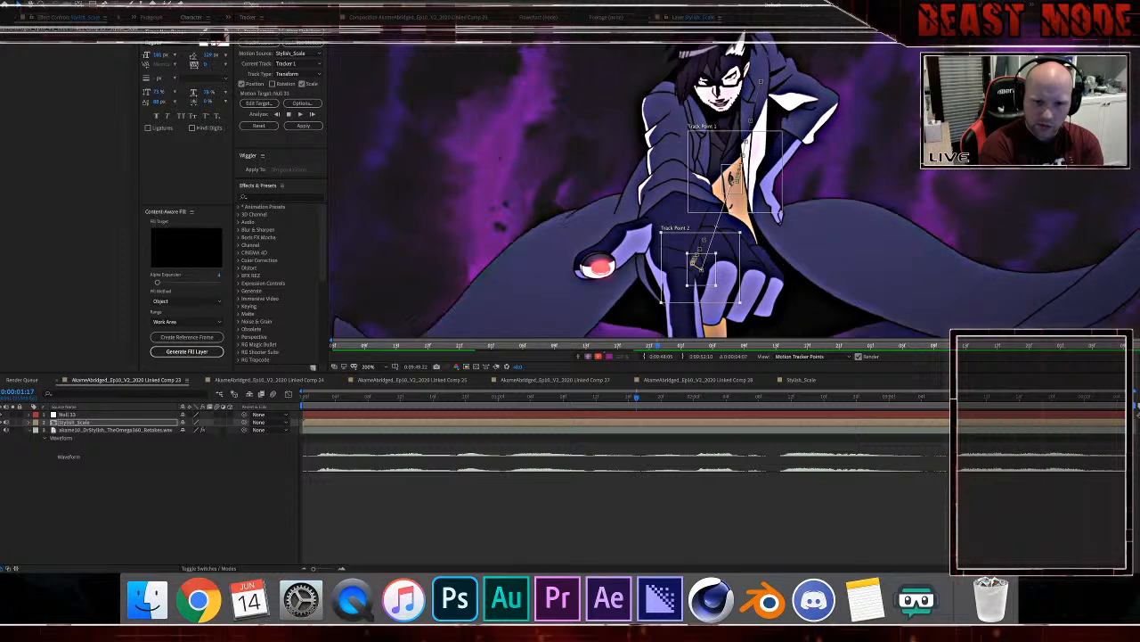
key(Page_Up)
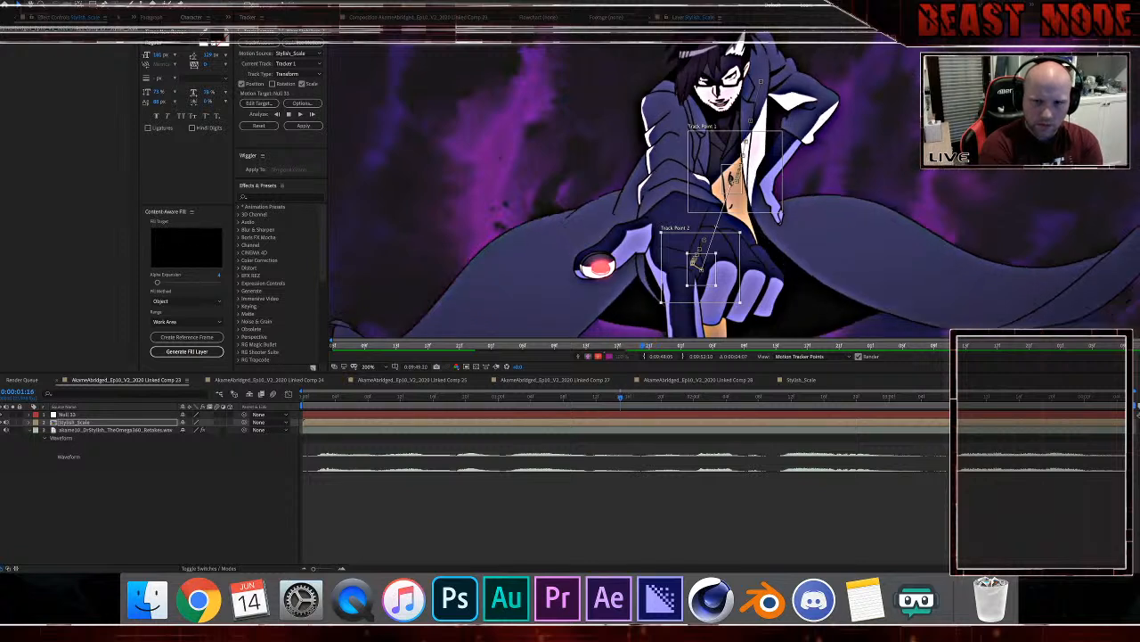
key(Page_Up)
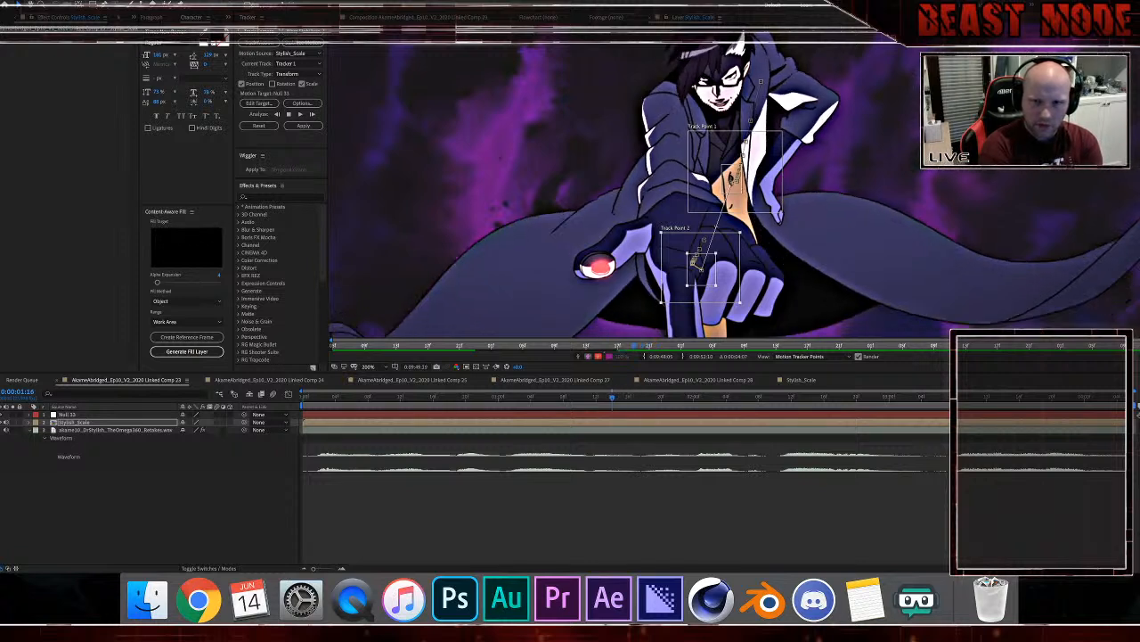
key(Page_Up)
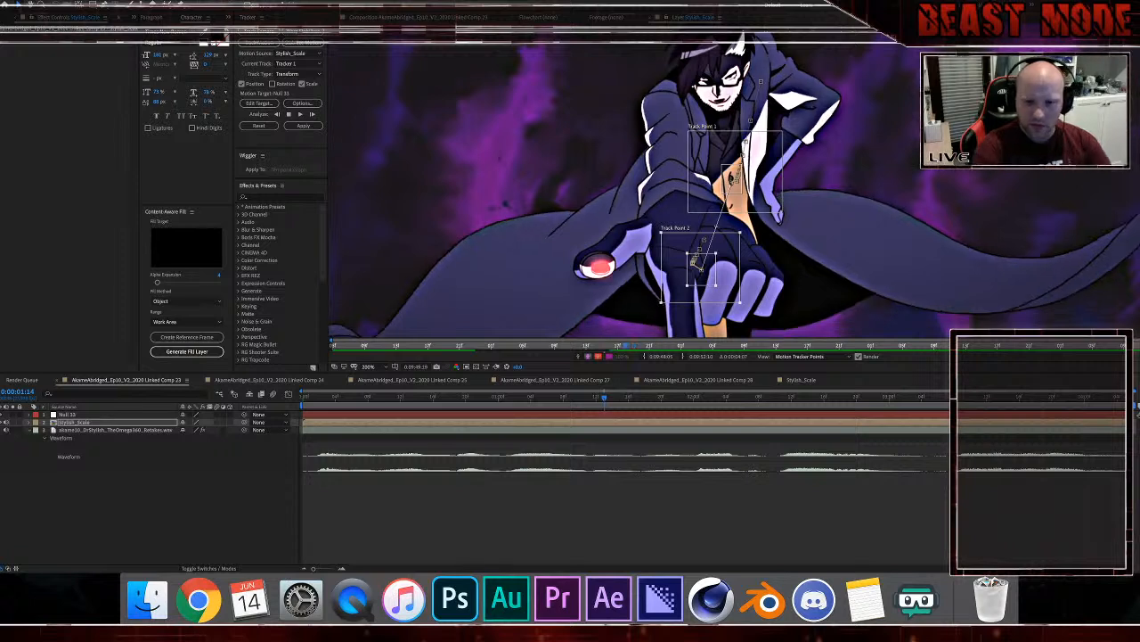
key(Page_Up)
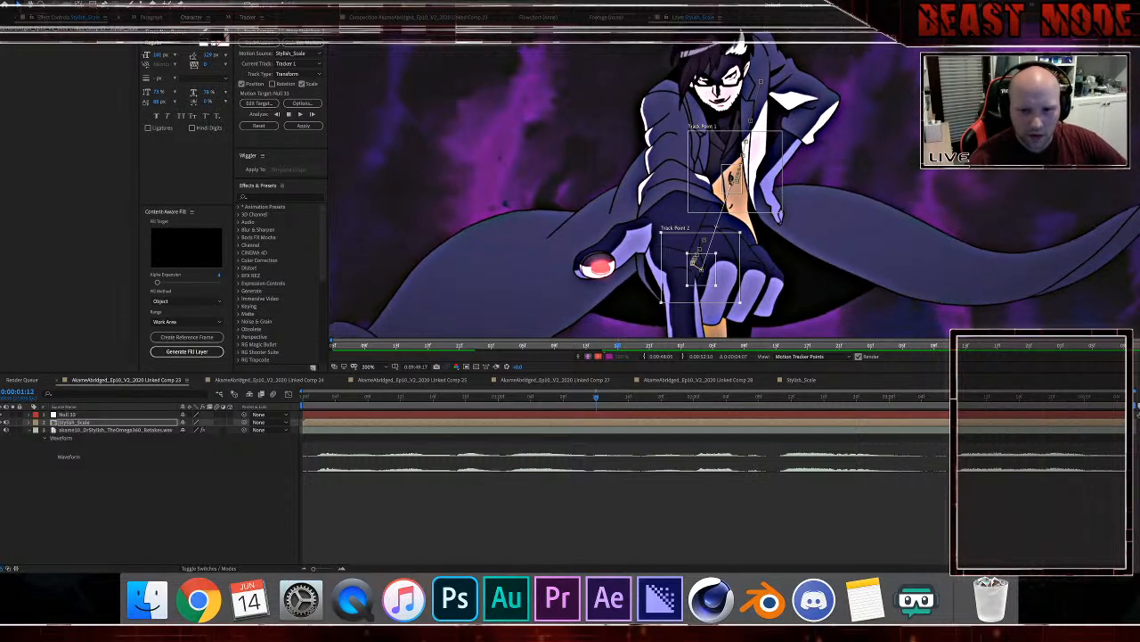
key(Page_Up)
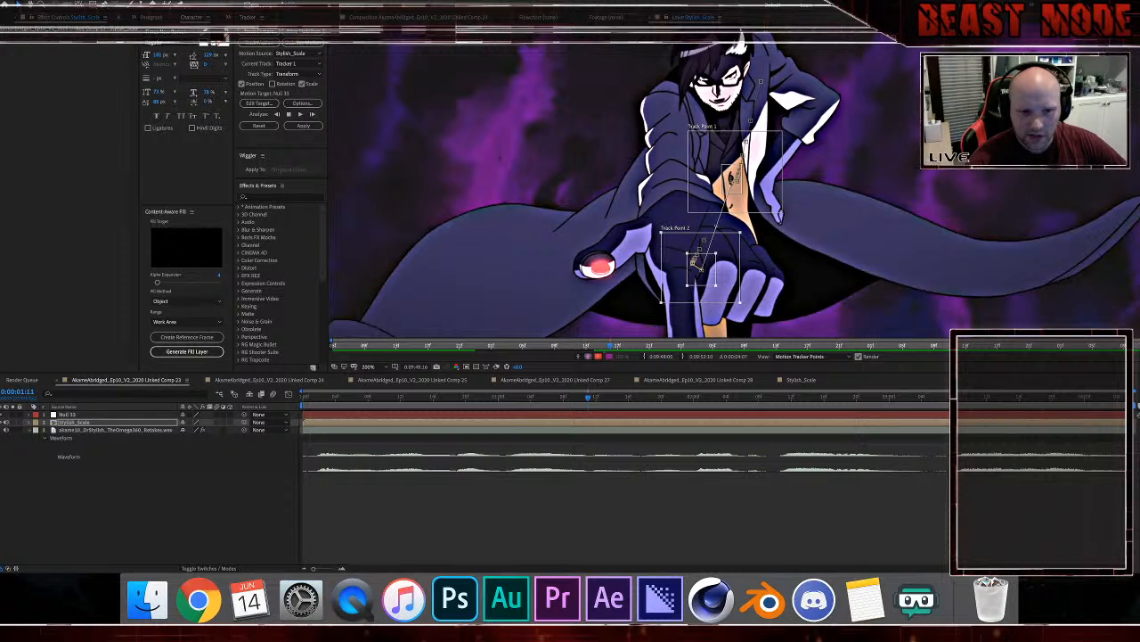
key(Page_Up)
key(Page_Up)
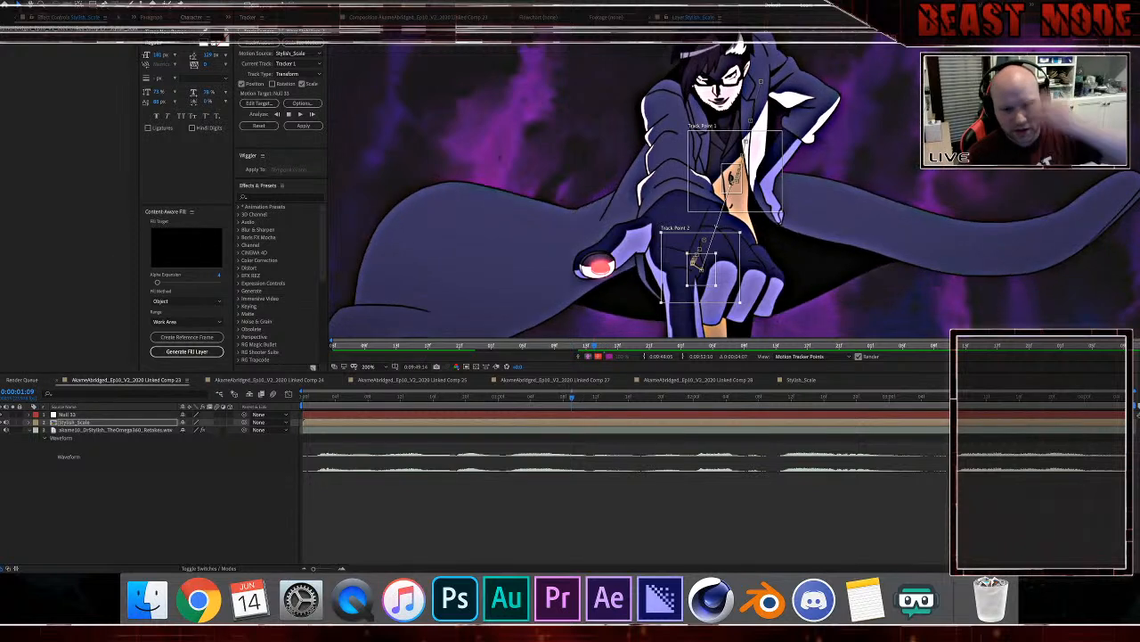
key(Page_Up)
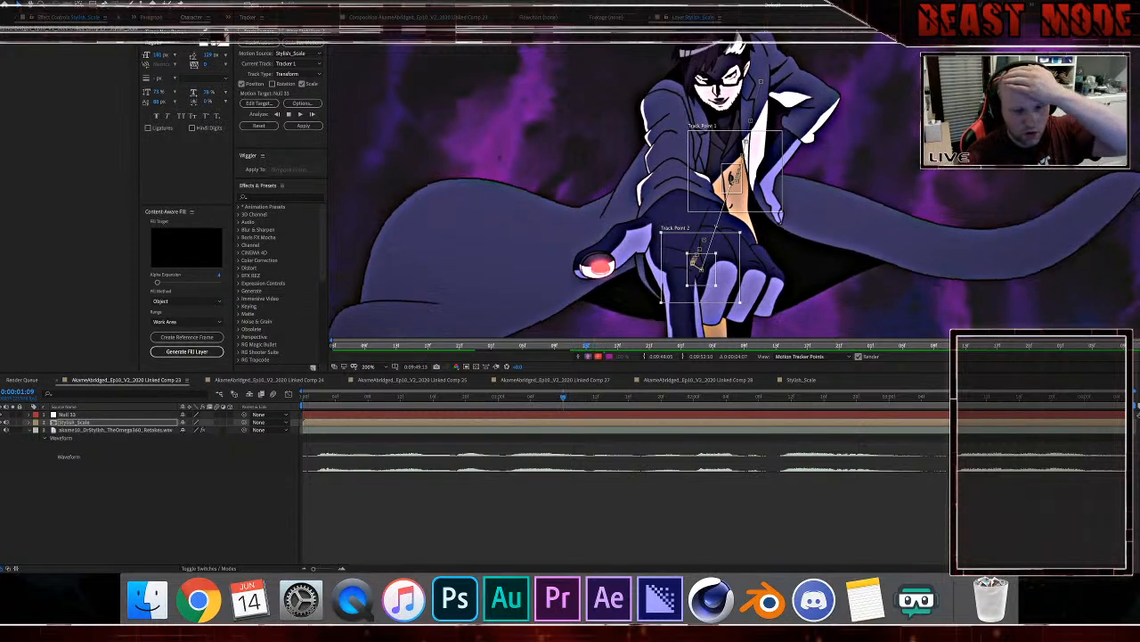
key(Page_Up)
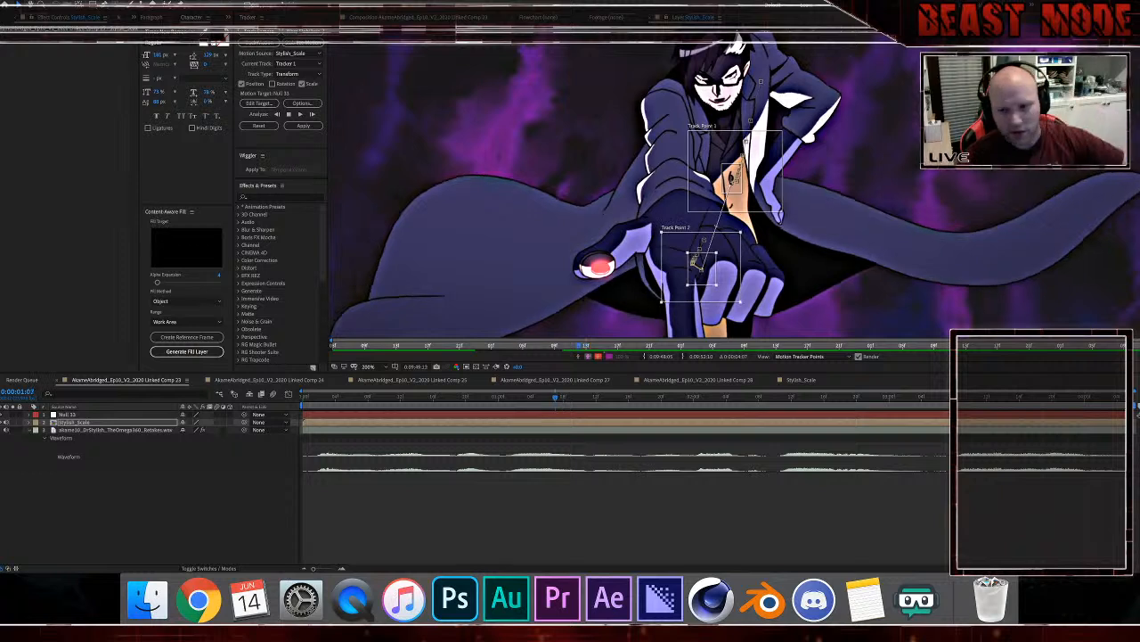
key(Page_Up)
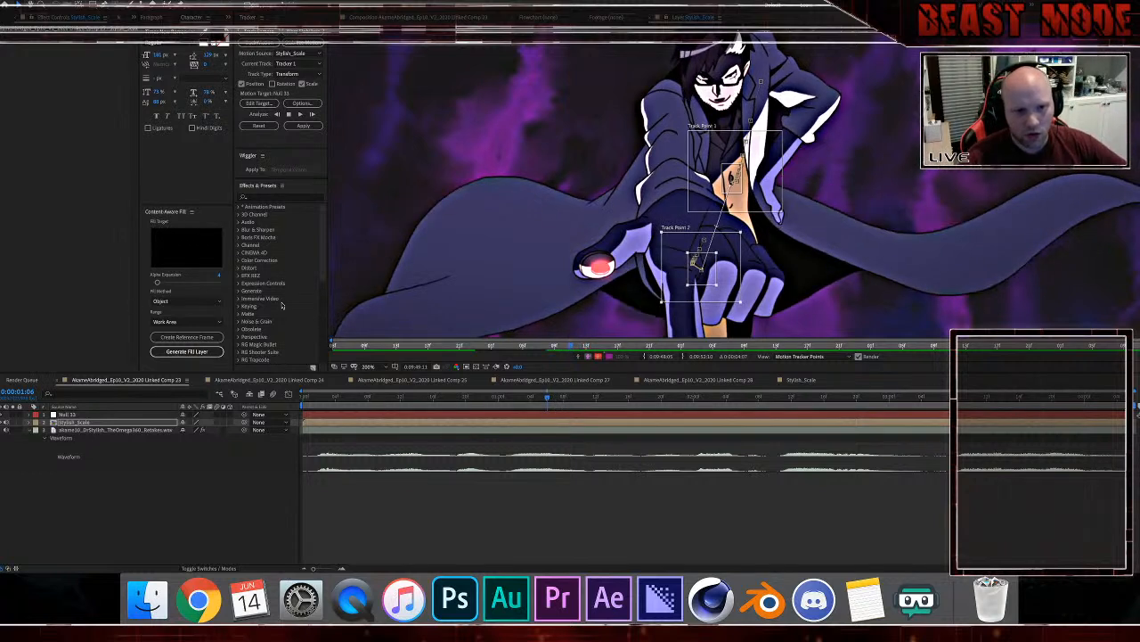
key(Page_Up)
key(Page_Up)
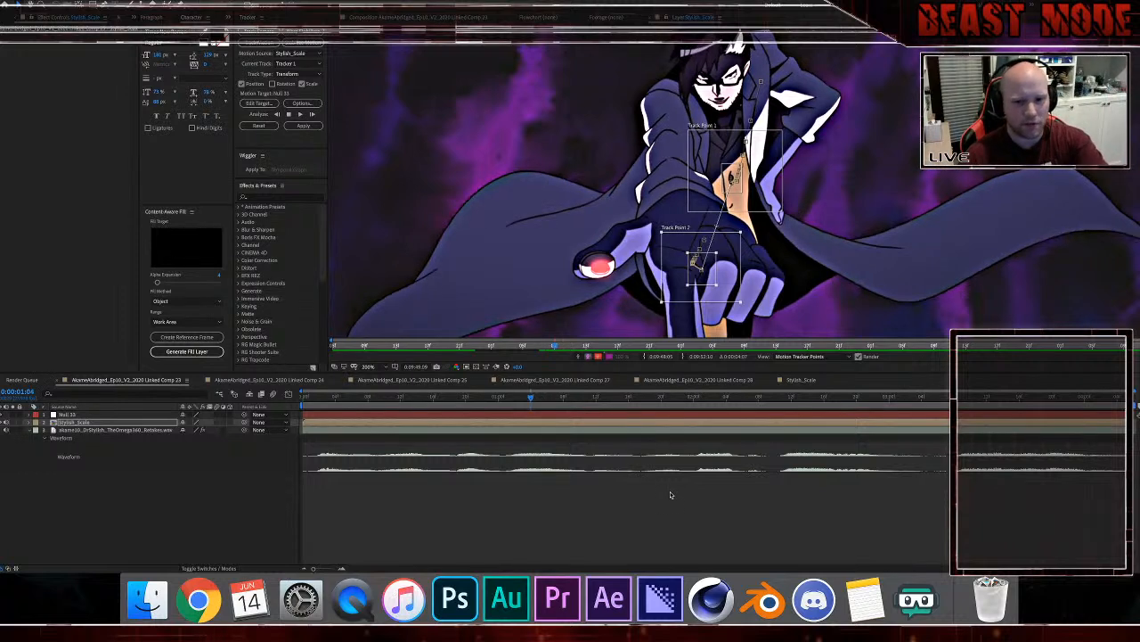
key(Page_Up)
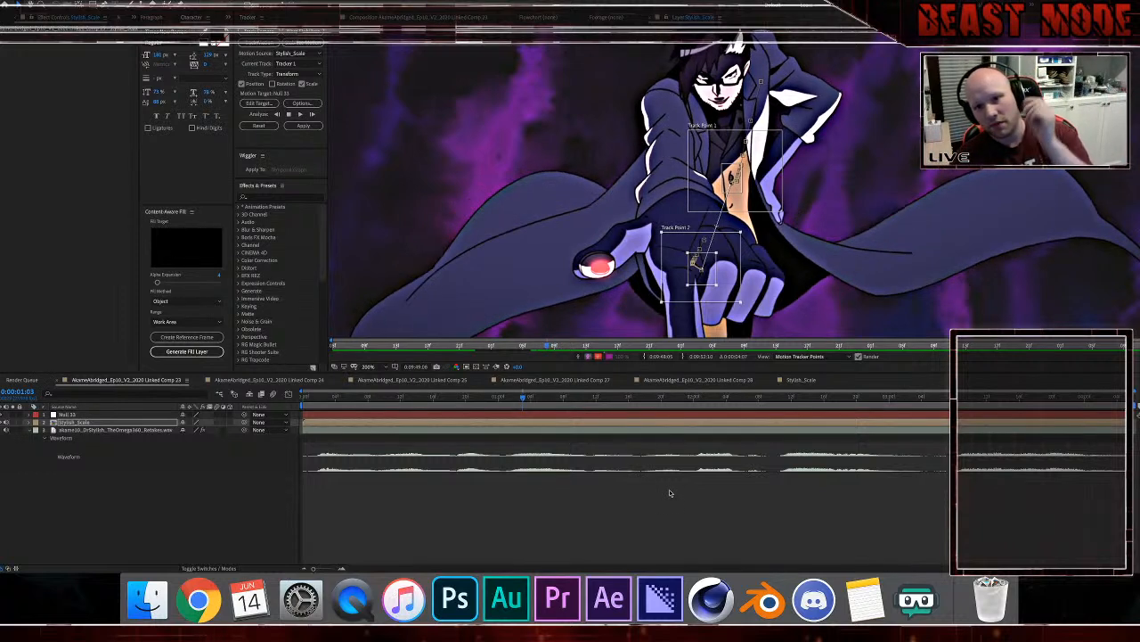
key(Page_Up)
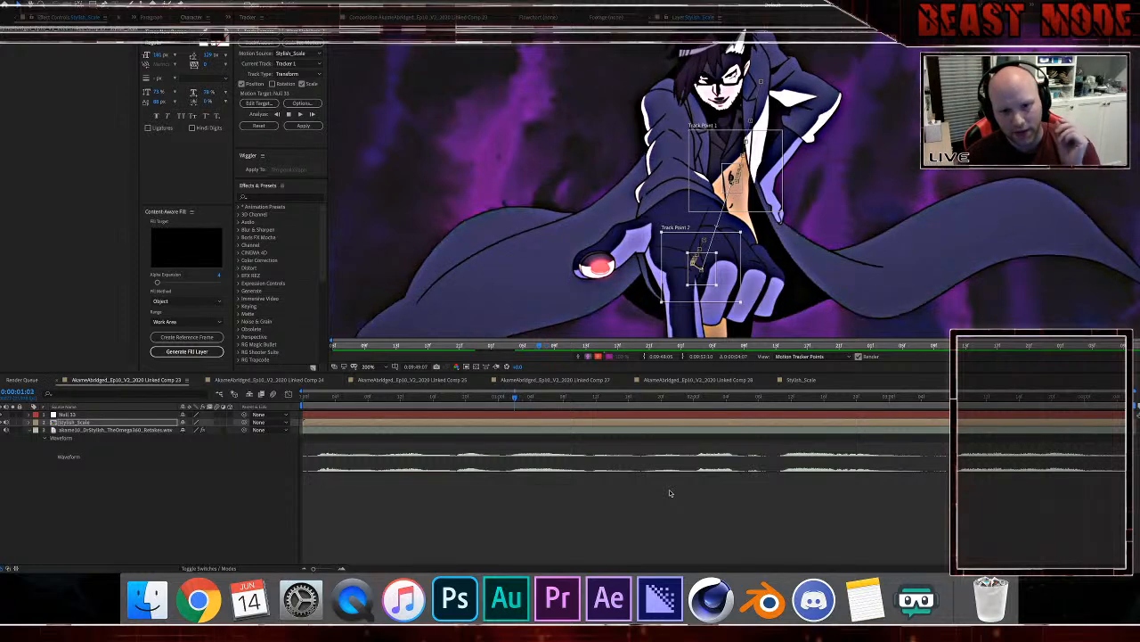
key(Page_Up)
key(Page_Up)
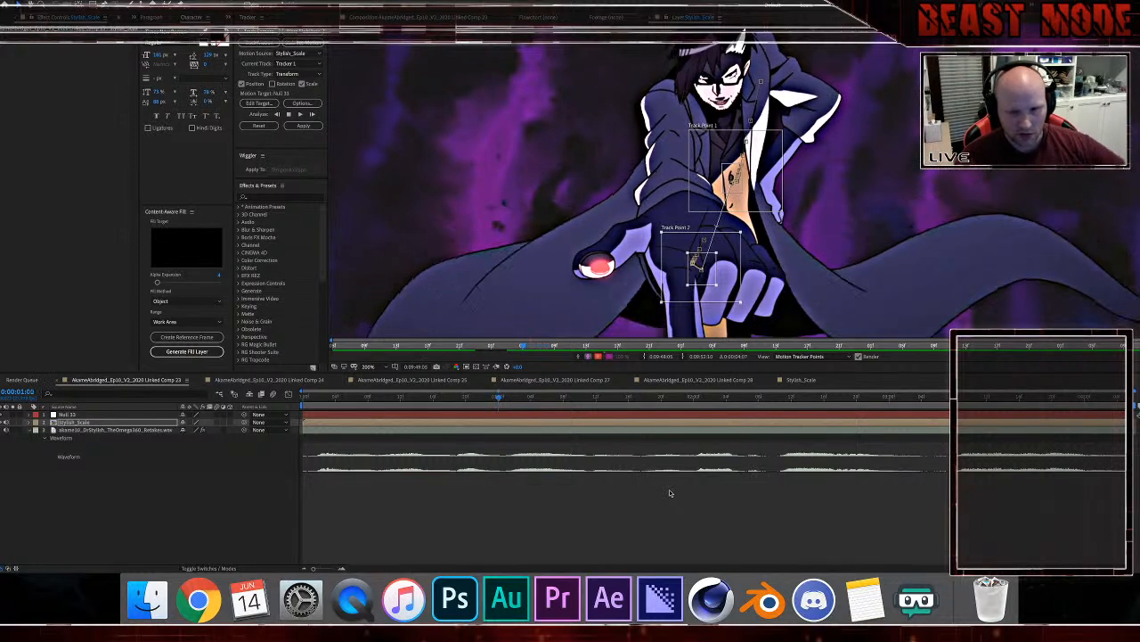
key(Page_Up)
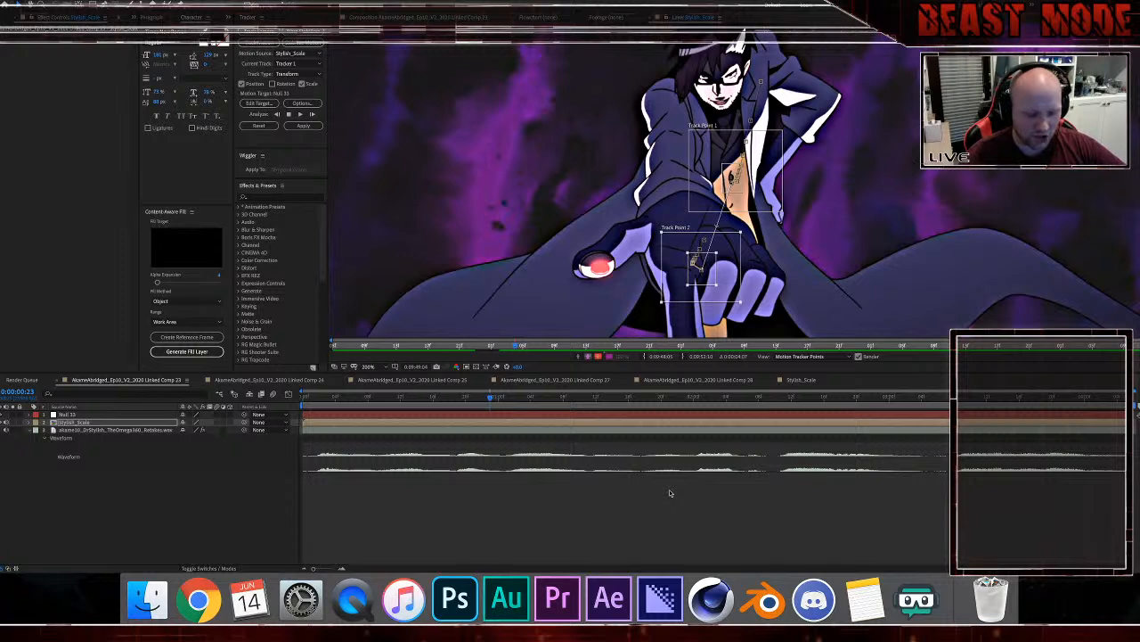
key(Page_Up)
key(Page_Up)
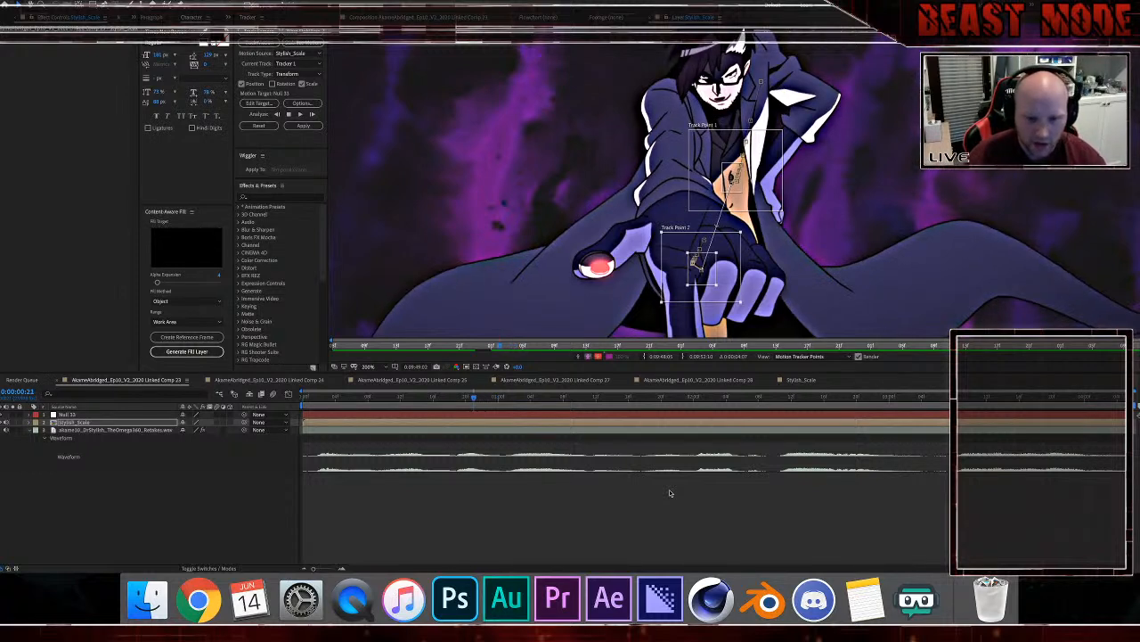
key(Page_Up)
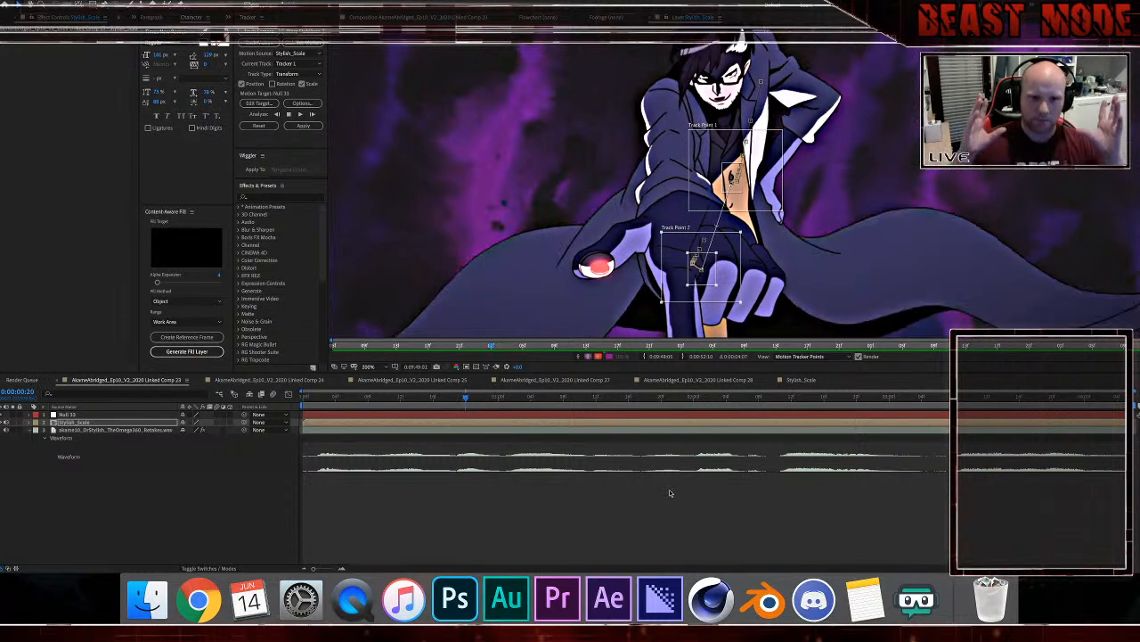
key(Page_Up)
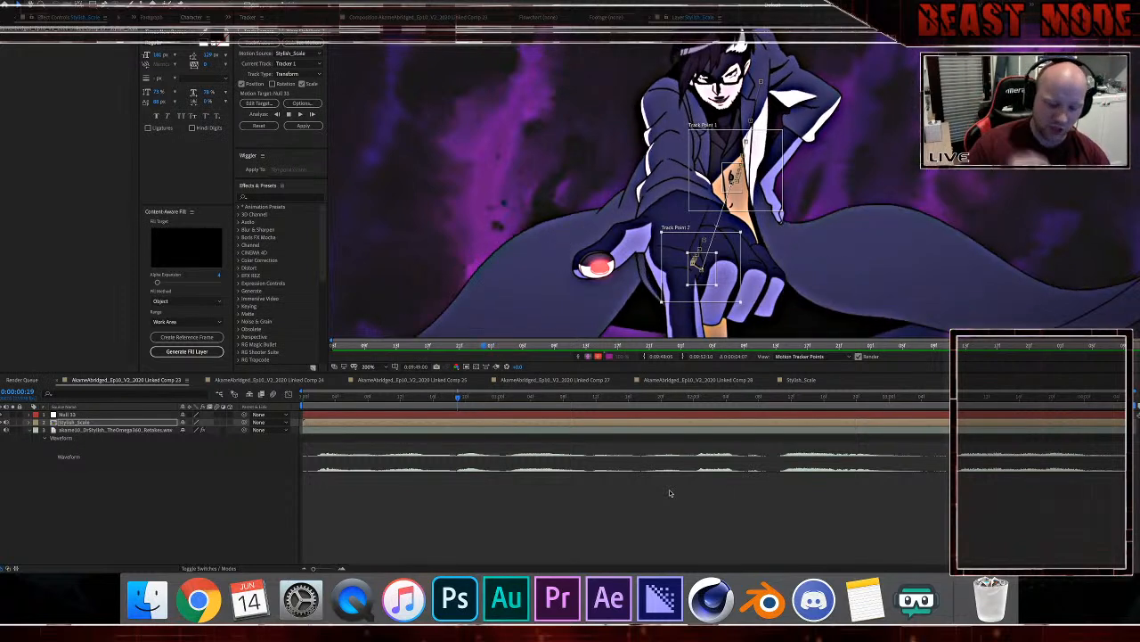
key(Page_Up)
key(Page_Up)
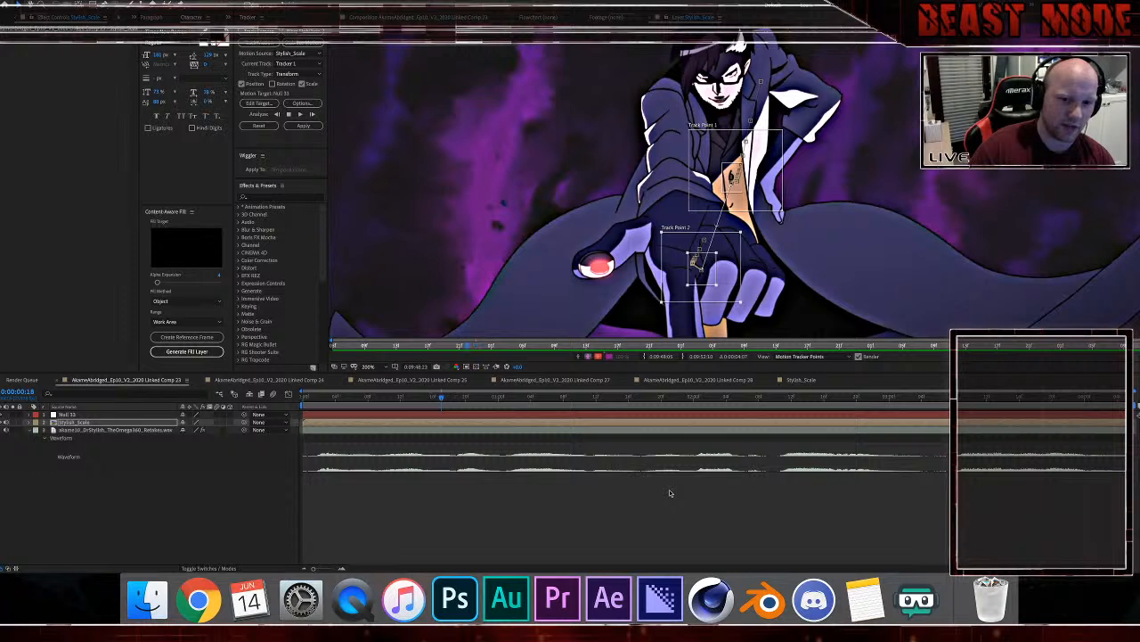
key(Page_Up)
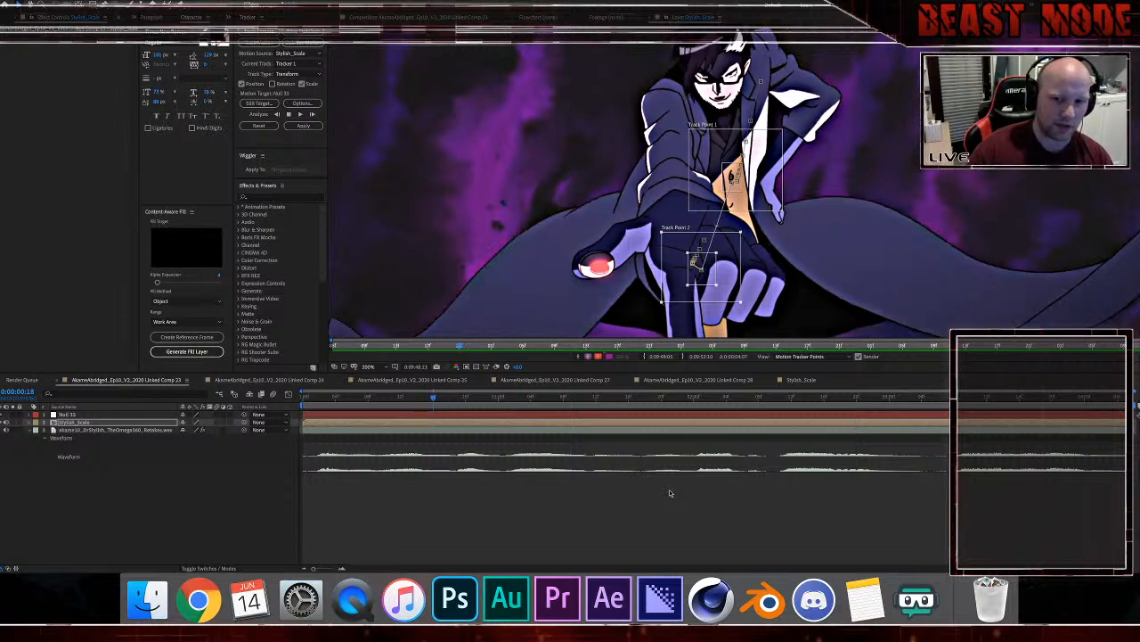
key(Page_Up)
key(Page_Up)
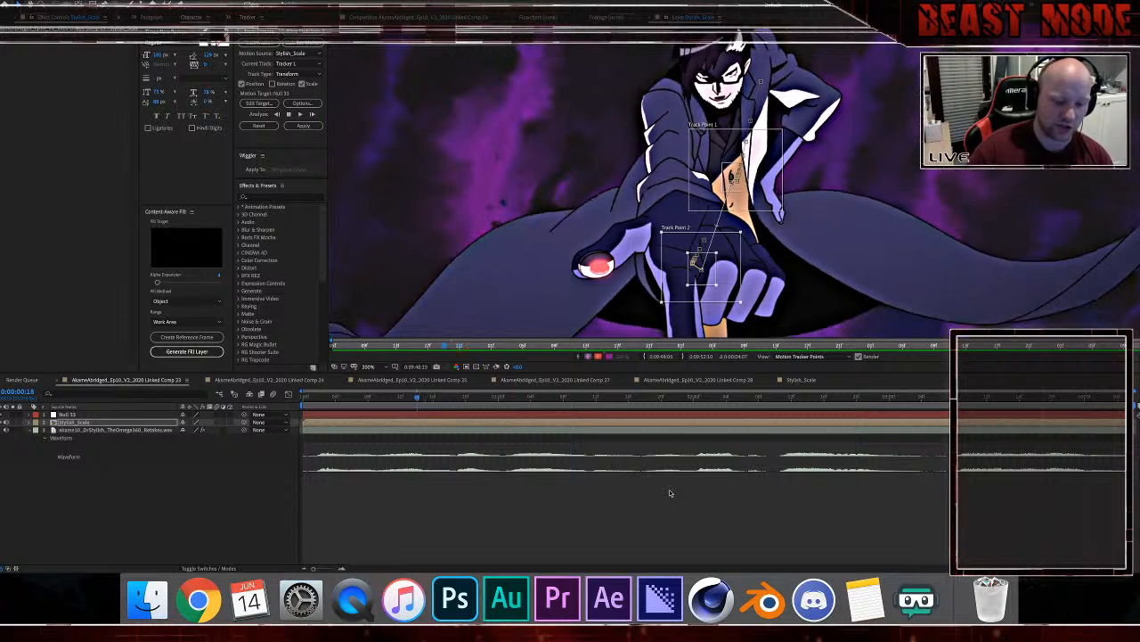
key(Page_Up)
key(Page_Up)
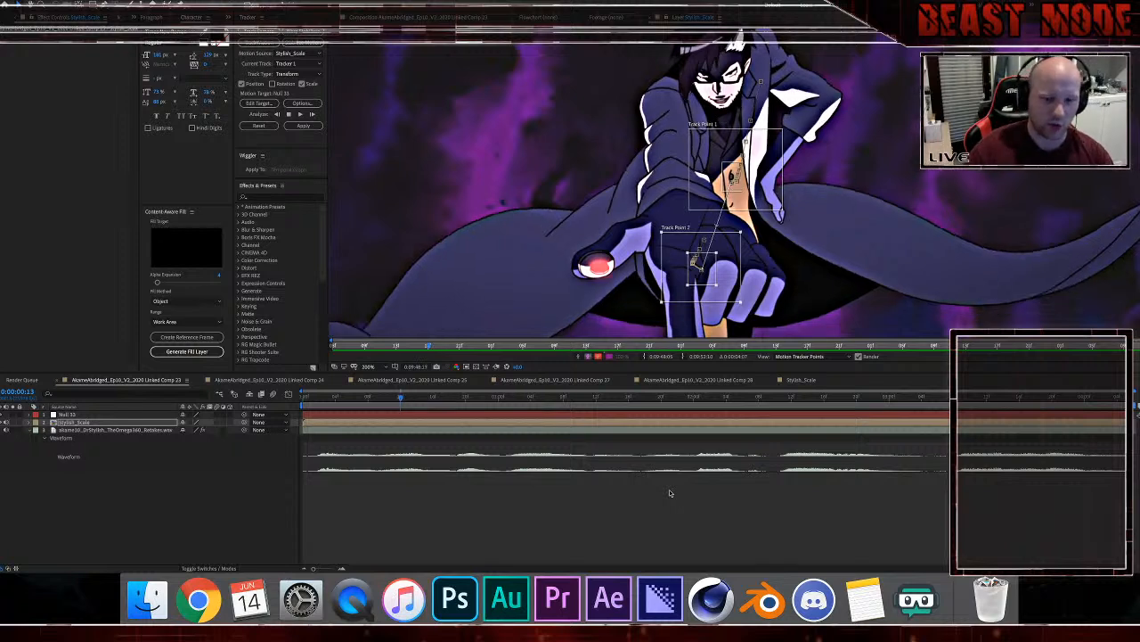
key(Page_Up)
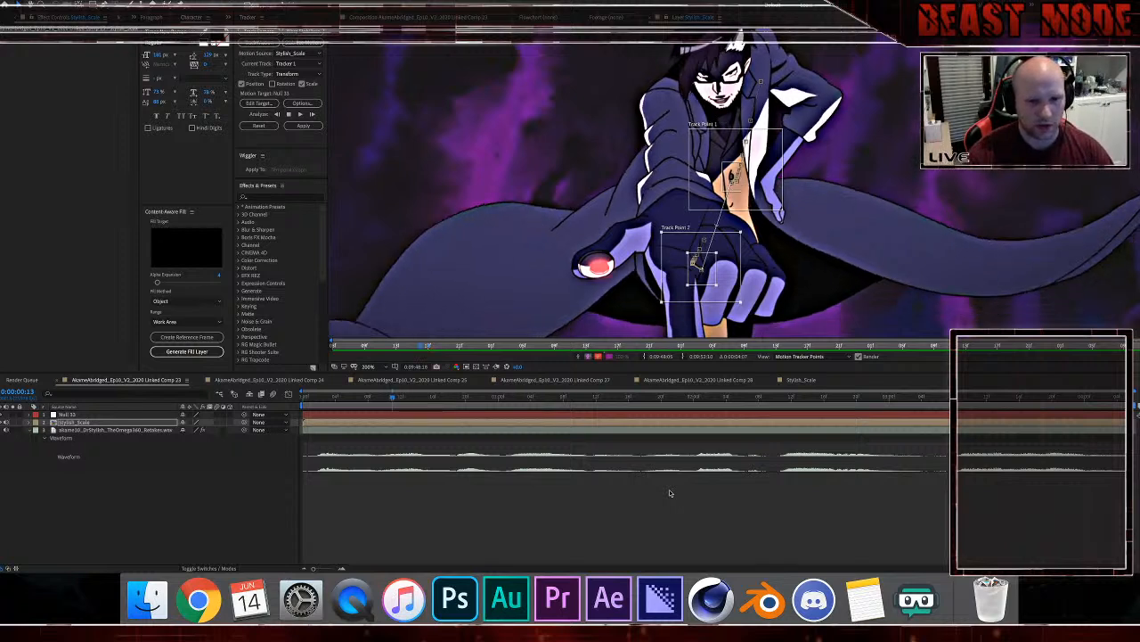
key(Page_Up)
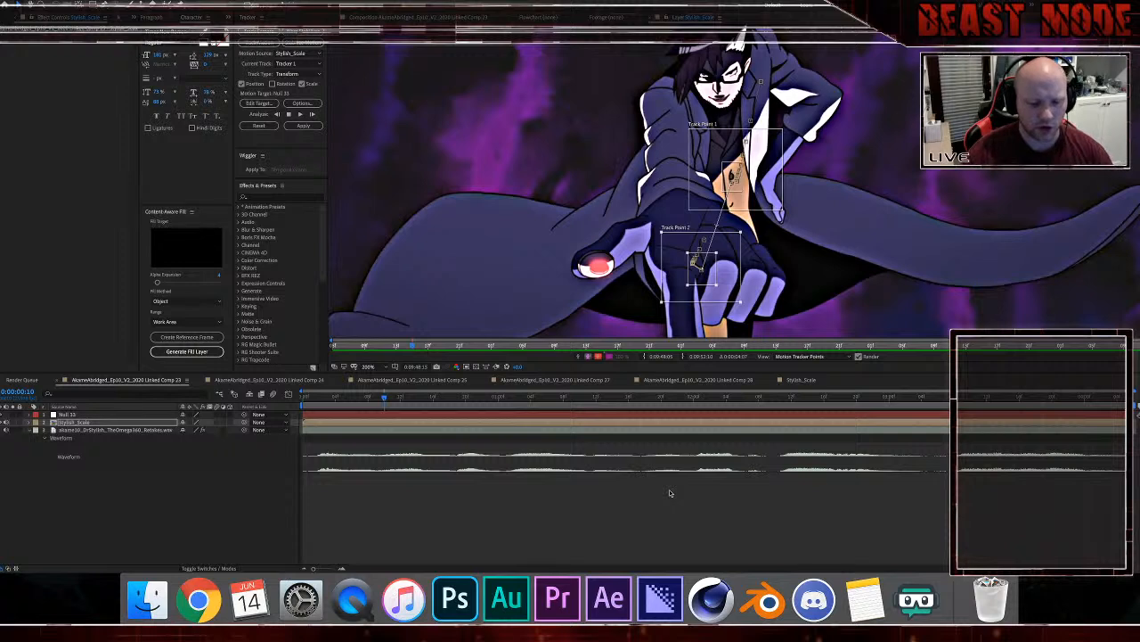
key(Page_Up)
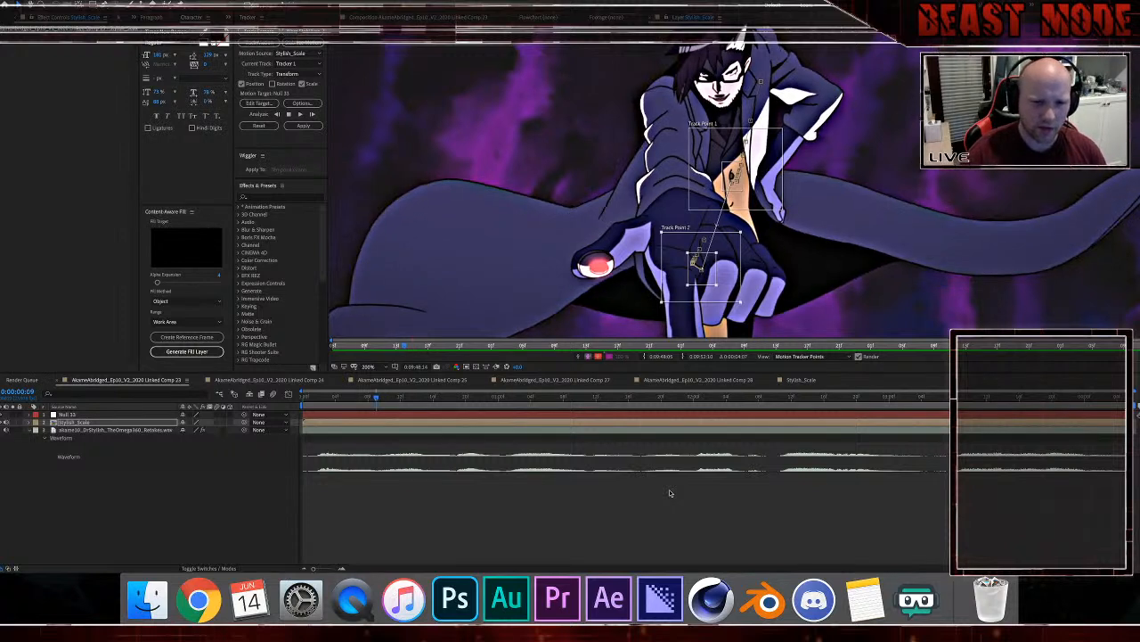
key(Page_Up)
key(Page_Up)
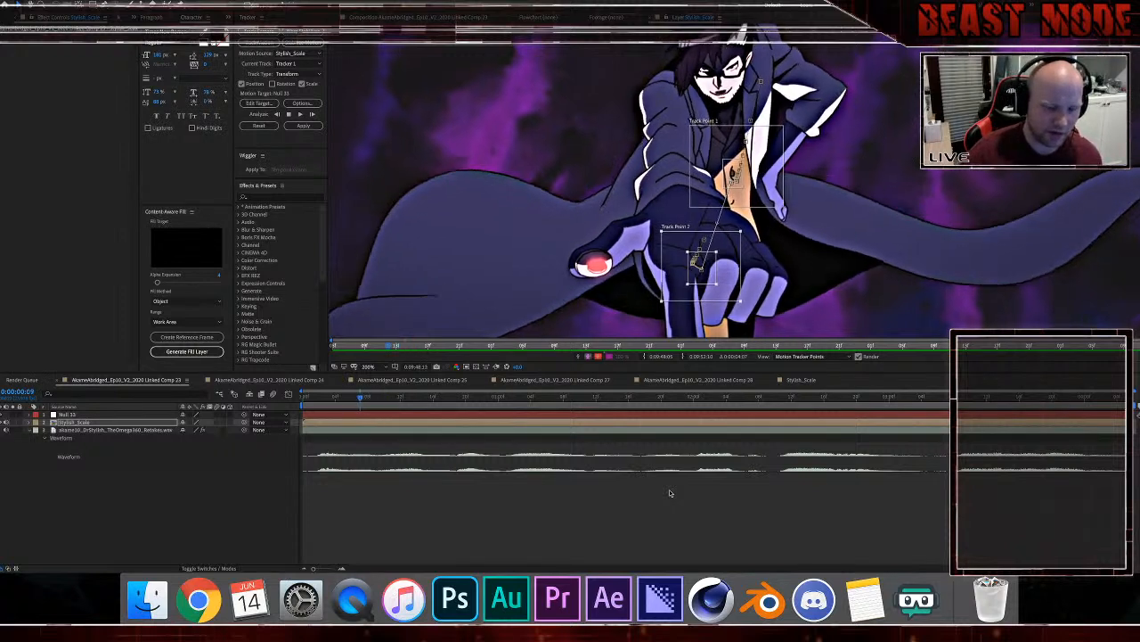
key(Page_Up)
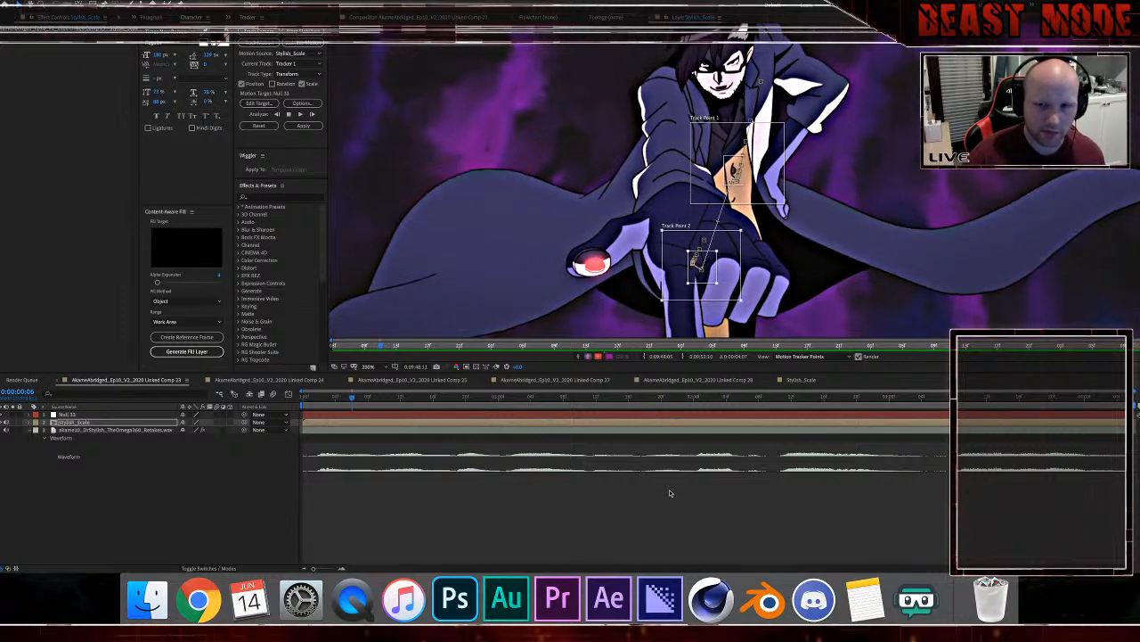
key(Page_Up)
key(Page_Up)
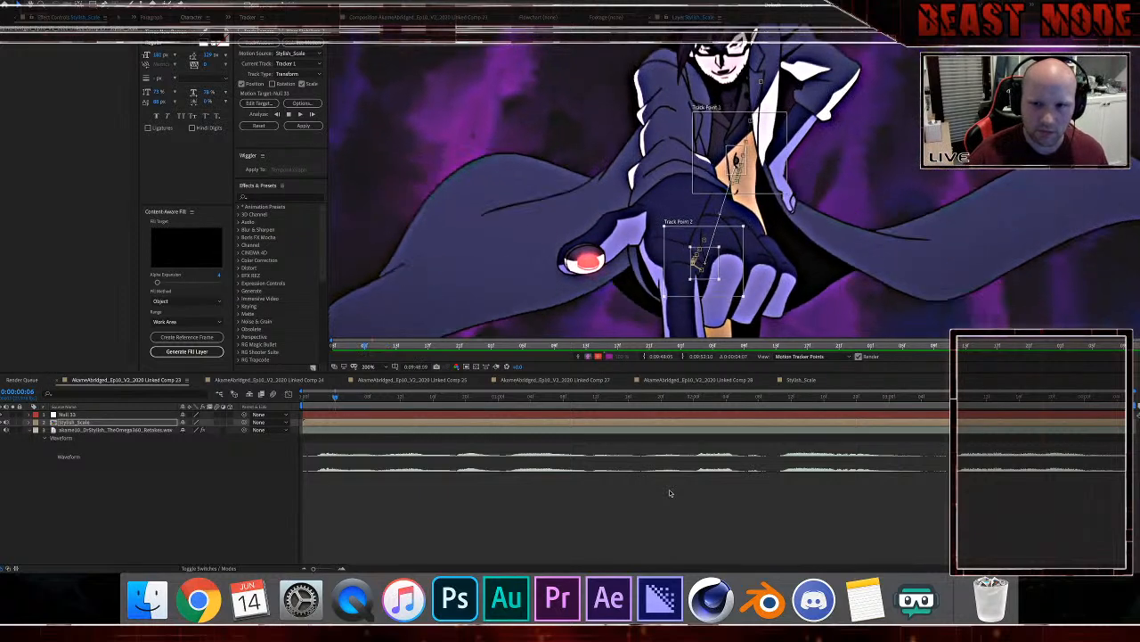
key(Page_Up)
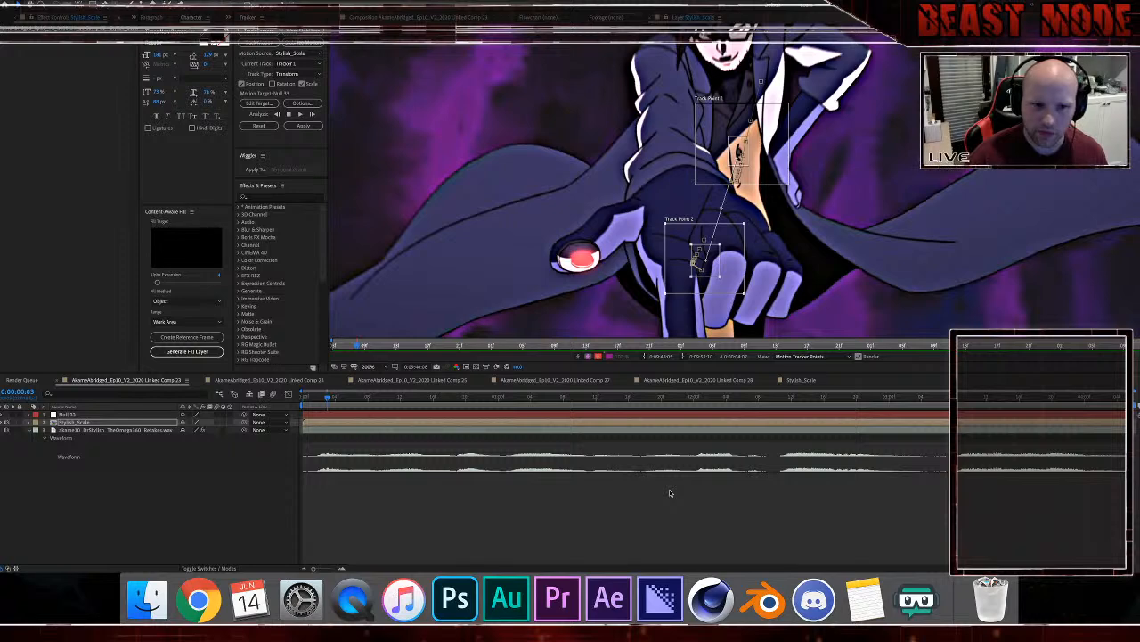
key(Page_Up)
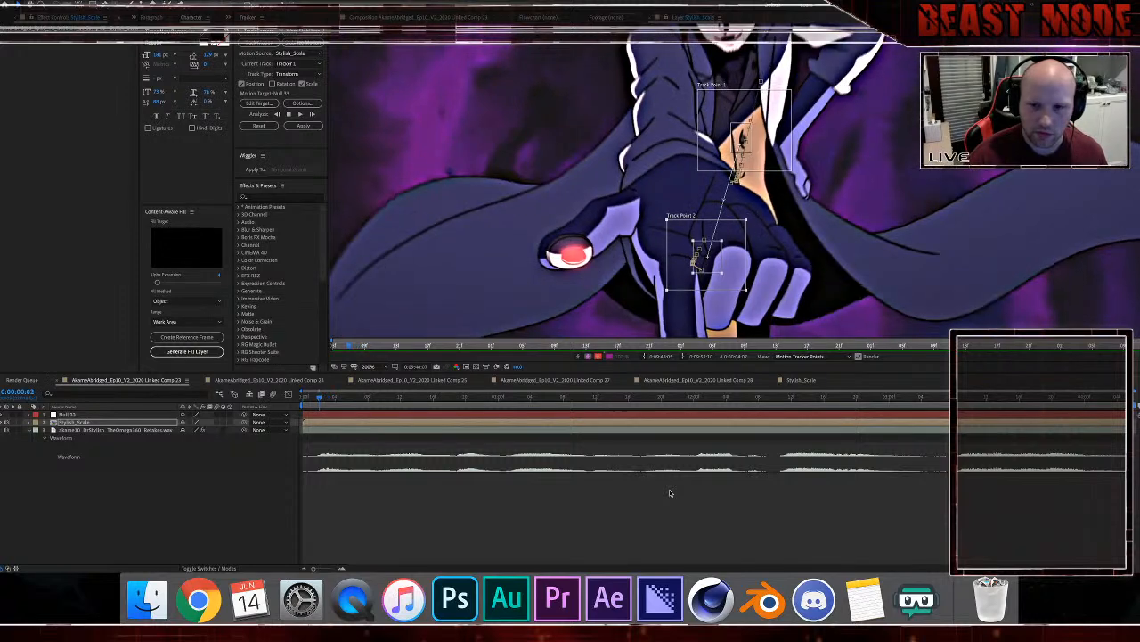
key(Page_Up)
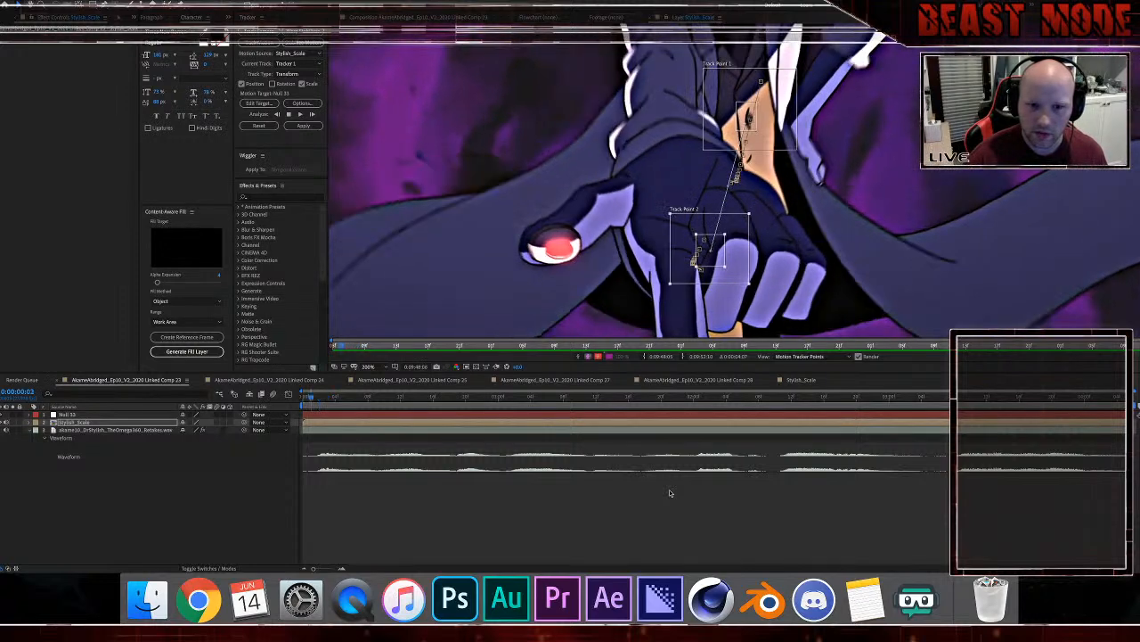
key(Page_Up)
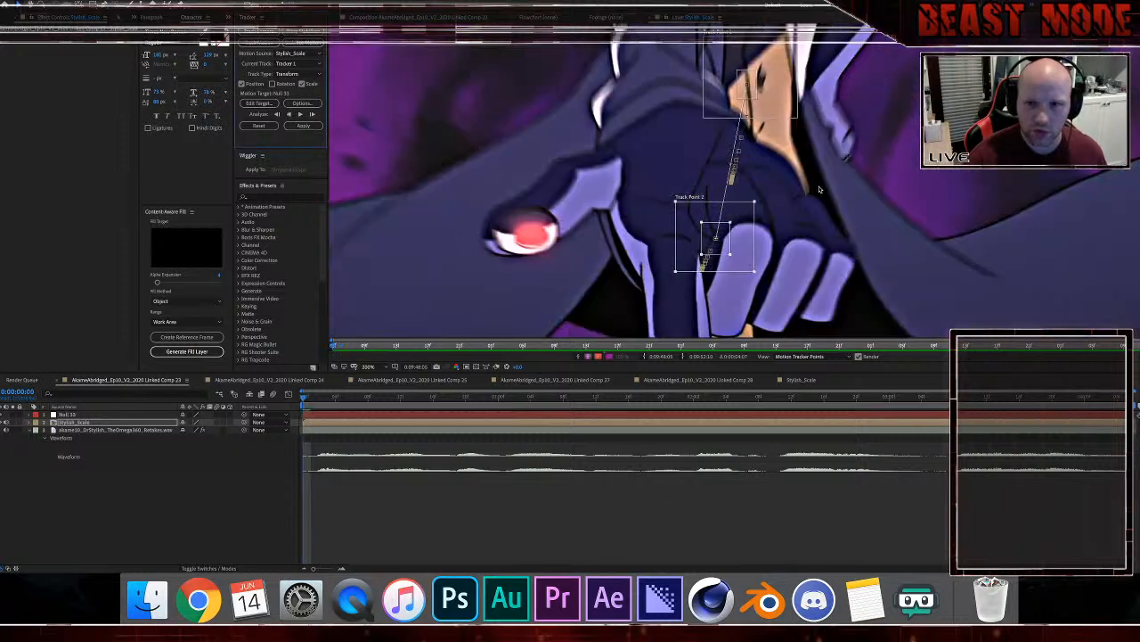
key(Page_Up)
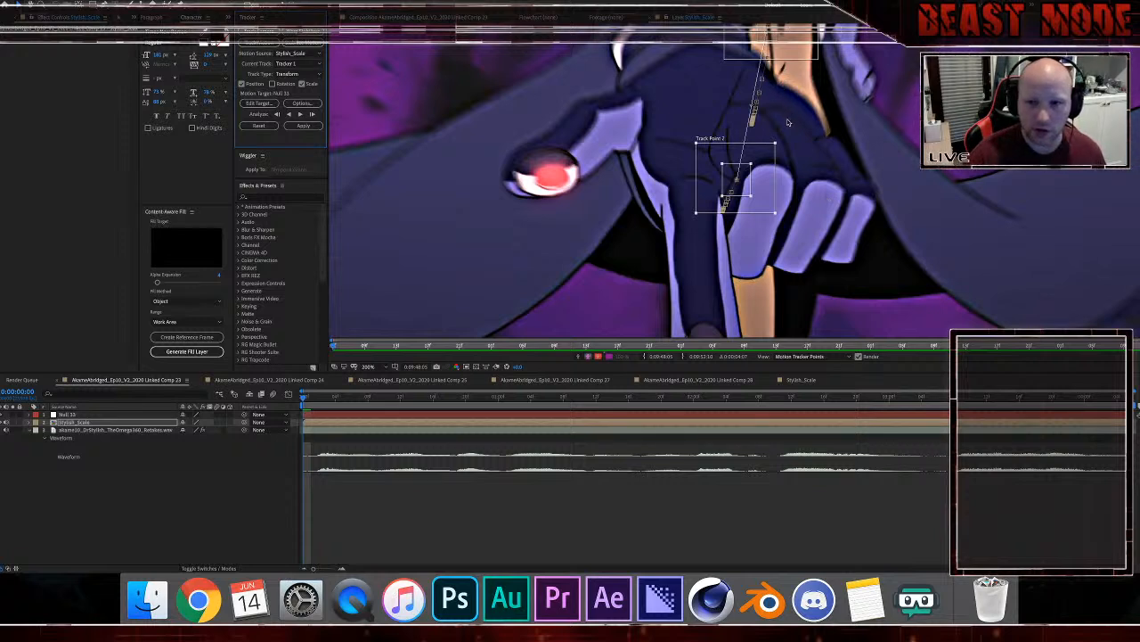
key(comma)
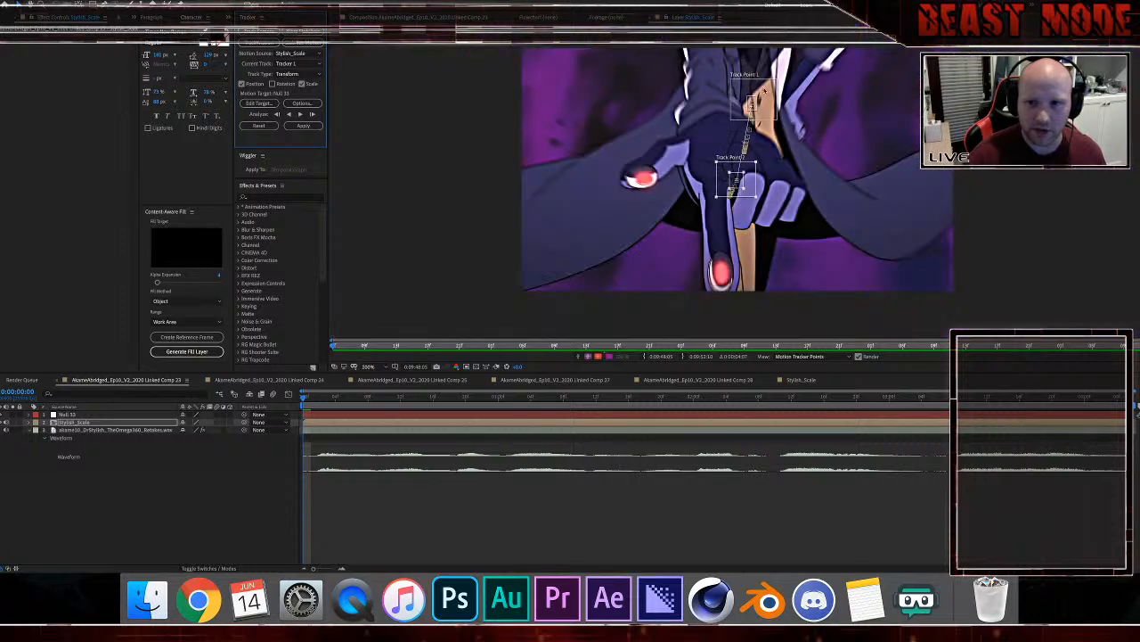
Step: Nudge Track Point 1 on the chest and apply the position and scale tracking data to Null 33
drag(772, 108, 775, 104)
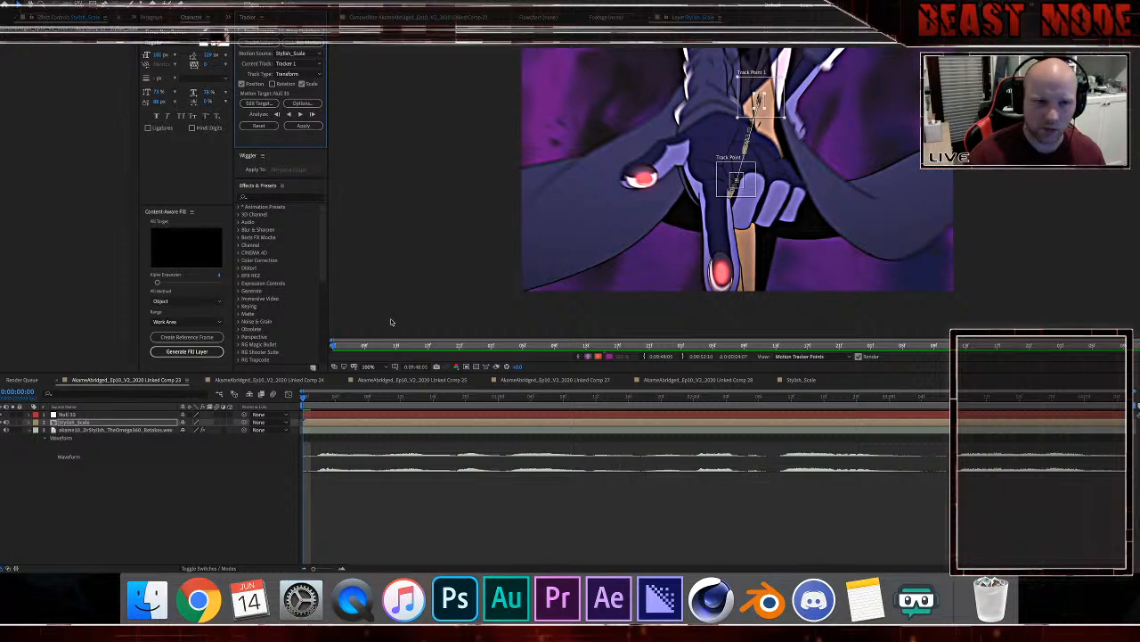
click(304, 126)
click(534, 320)
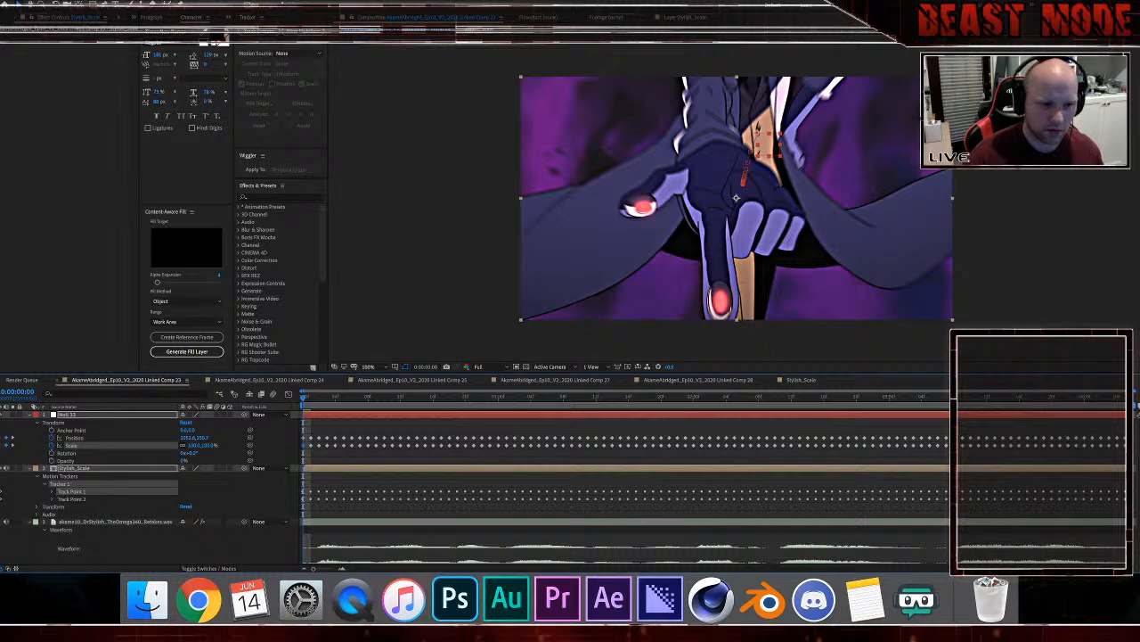
click(31, 416)
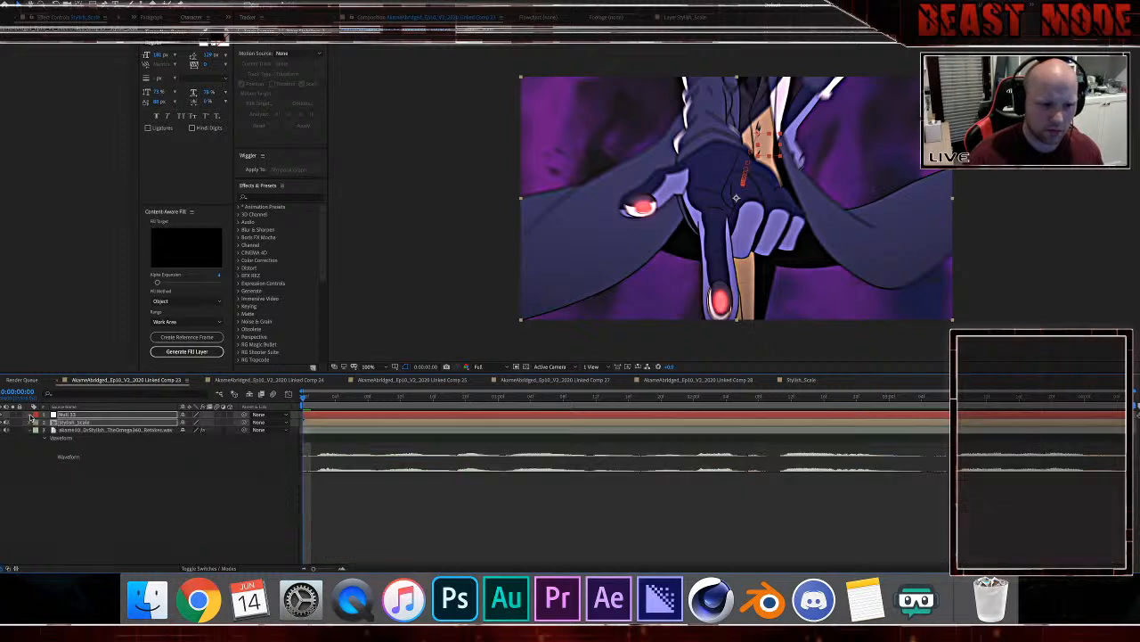
Step: Delete Adjustment Layer 11 from the Stylish_Scale composition and return to Linked Comp 23 with the Stylish_Scale composition closed
double_click(338, 430)
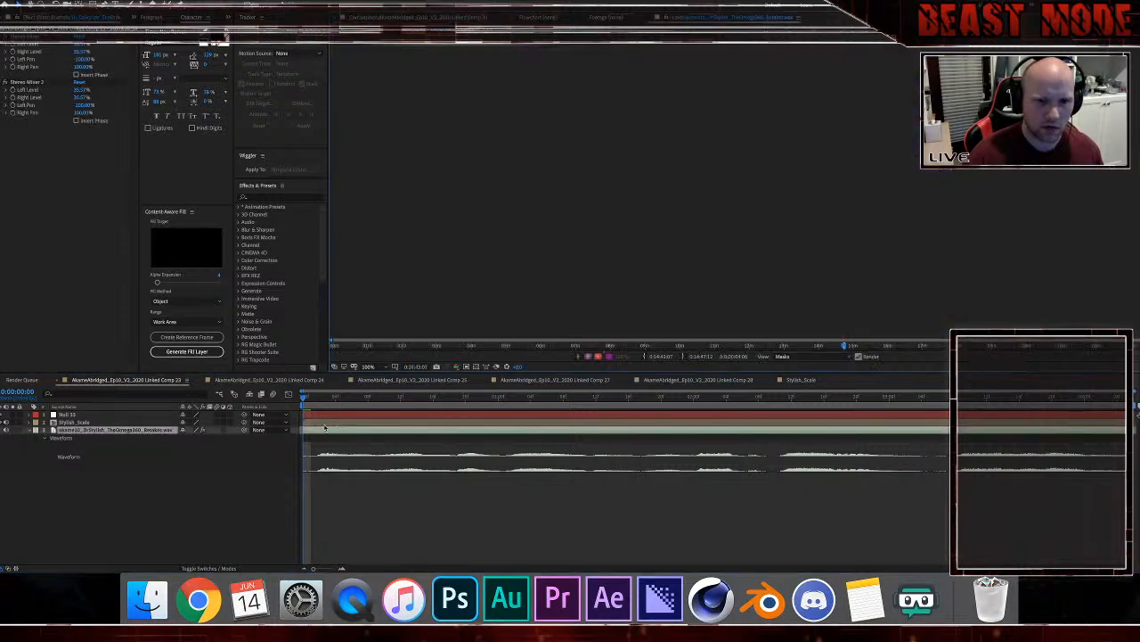
double_click(356, 422)
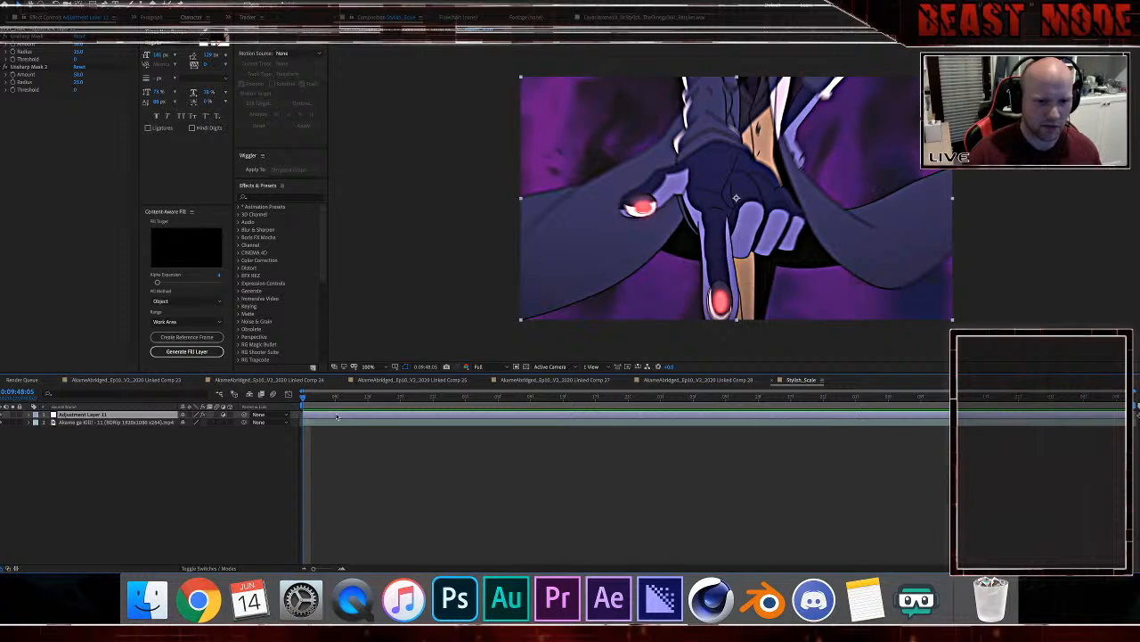
key(Delete)
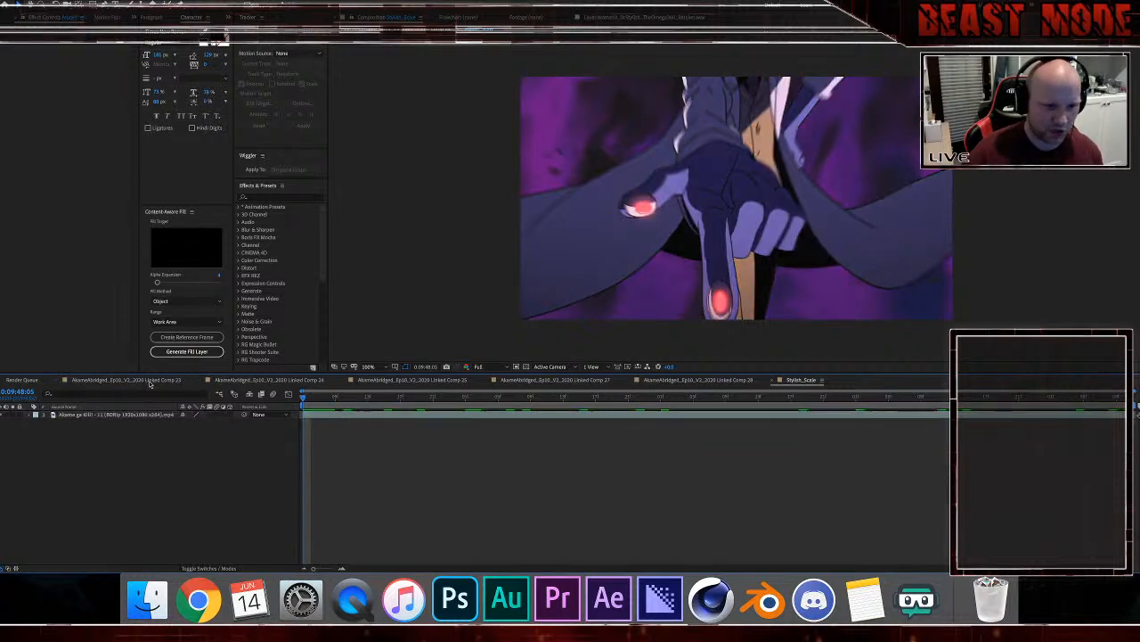
click(153, 382)
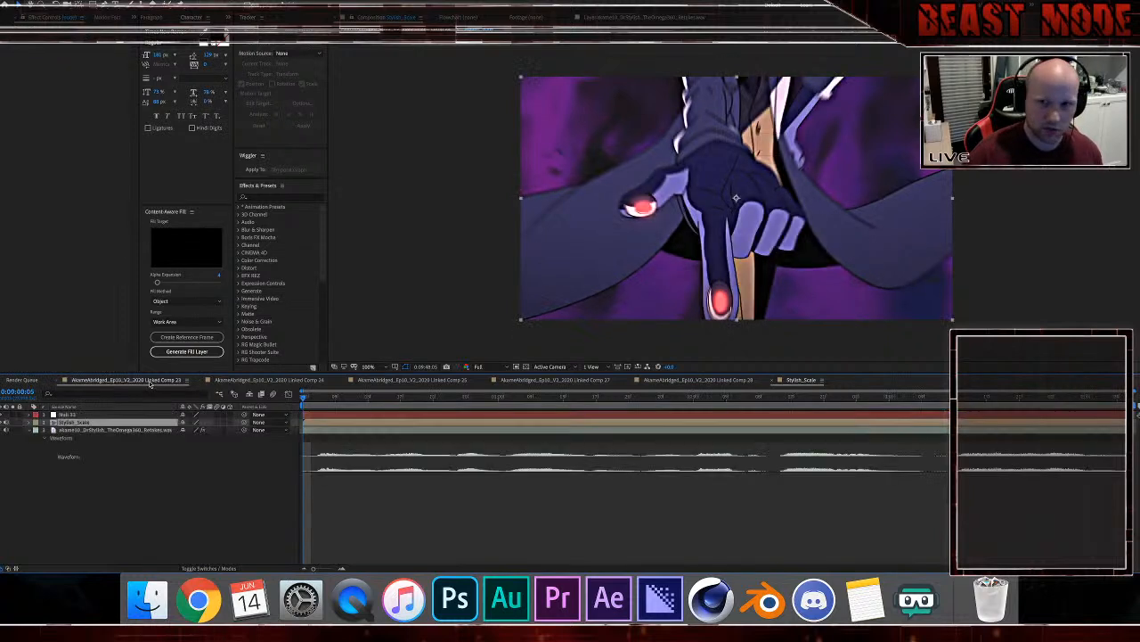
click(777, 380)
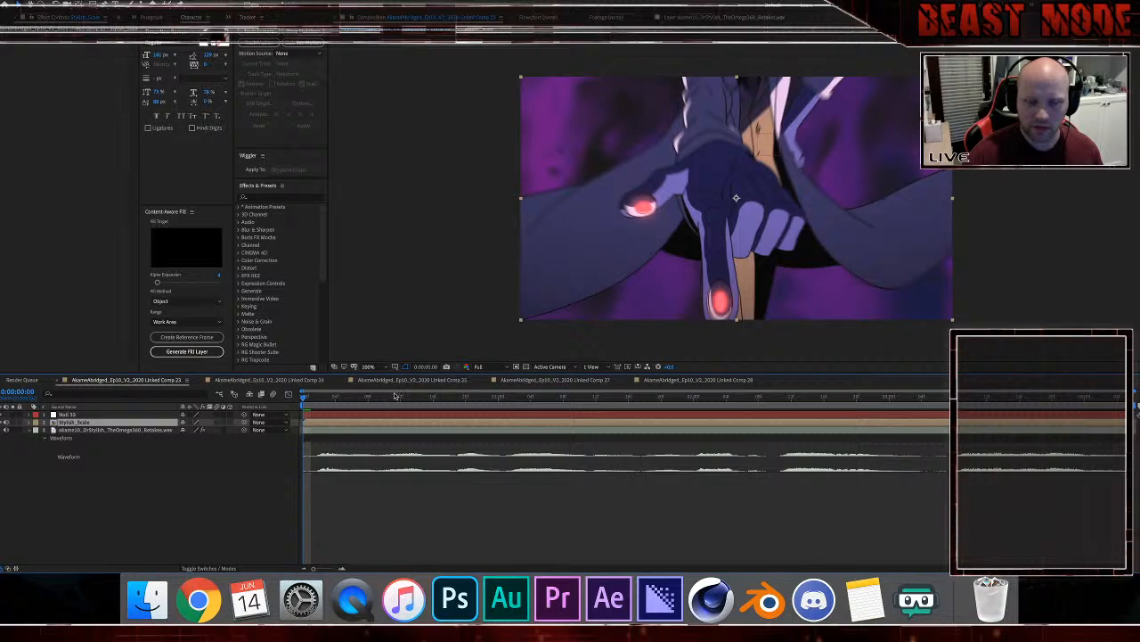
Step: Duplicate the Stylish_Scale layer and turn the upper copy into a yellow-labelled freeze frame at 0:00:00:14
key(ctrl+d)
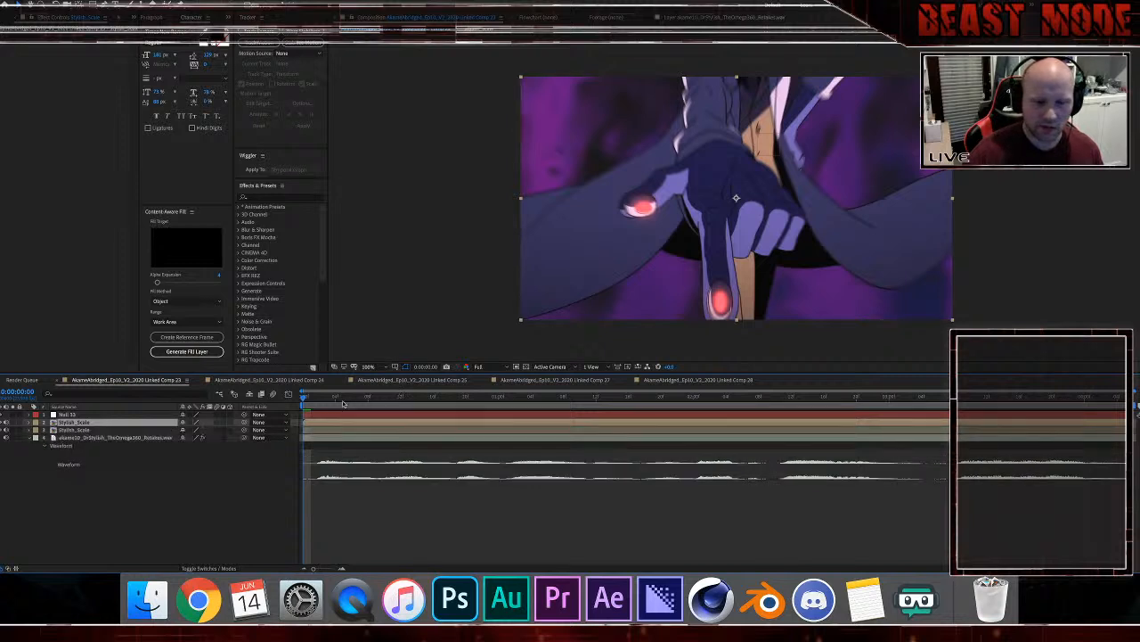
drag(344, 397, 419, 406)
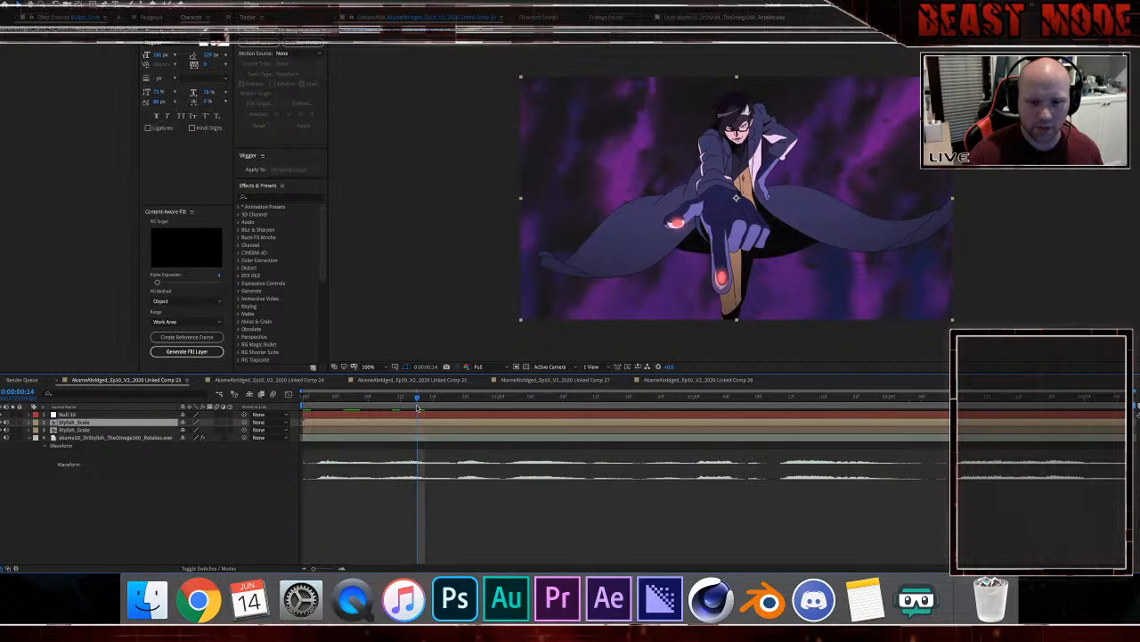
right_click(427, 423)
mouse_move(472, 379)
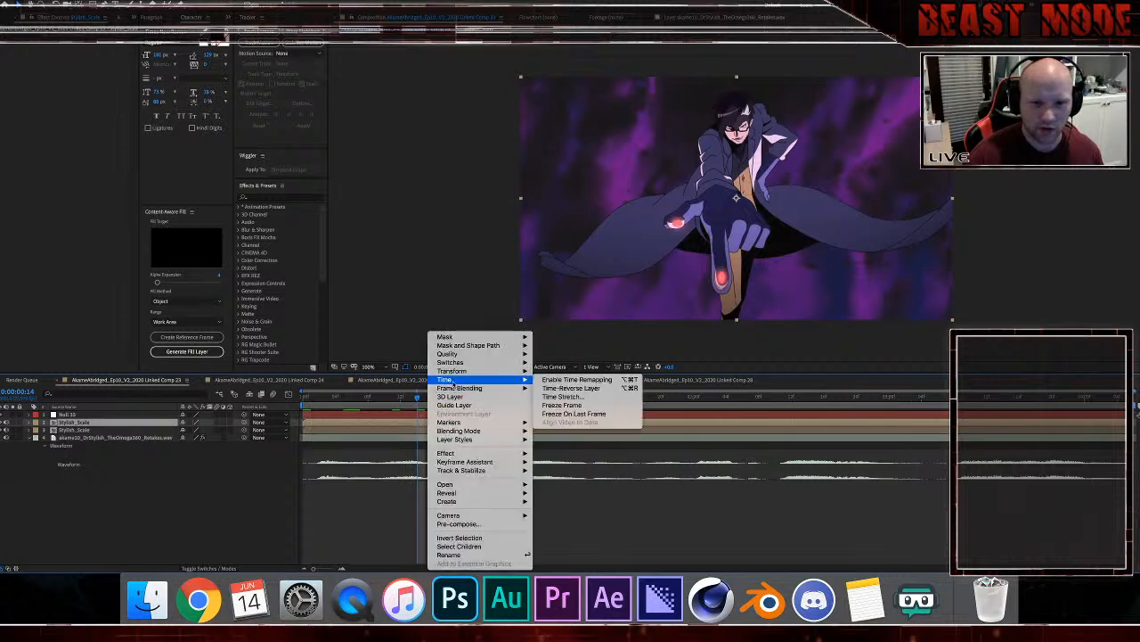
click(571, 406)
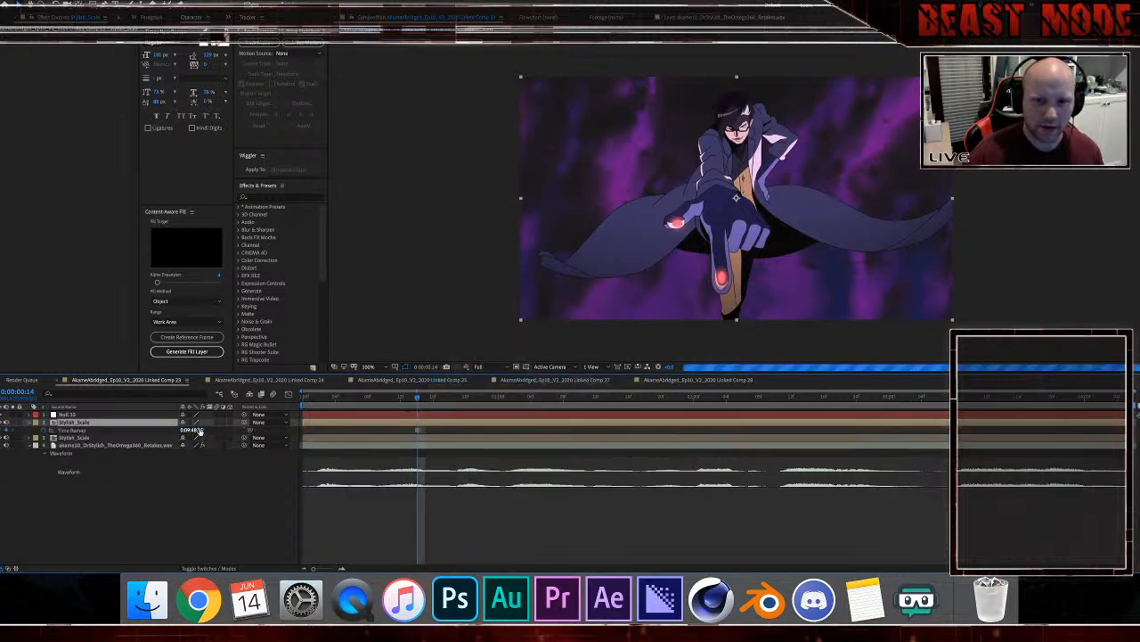
click(40, 423)
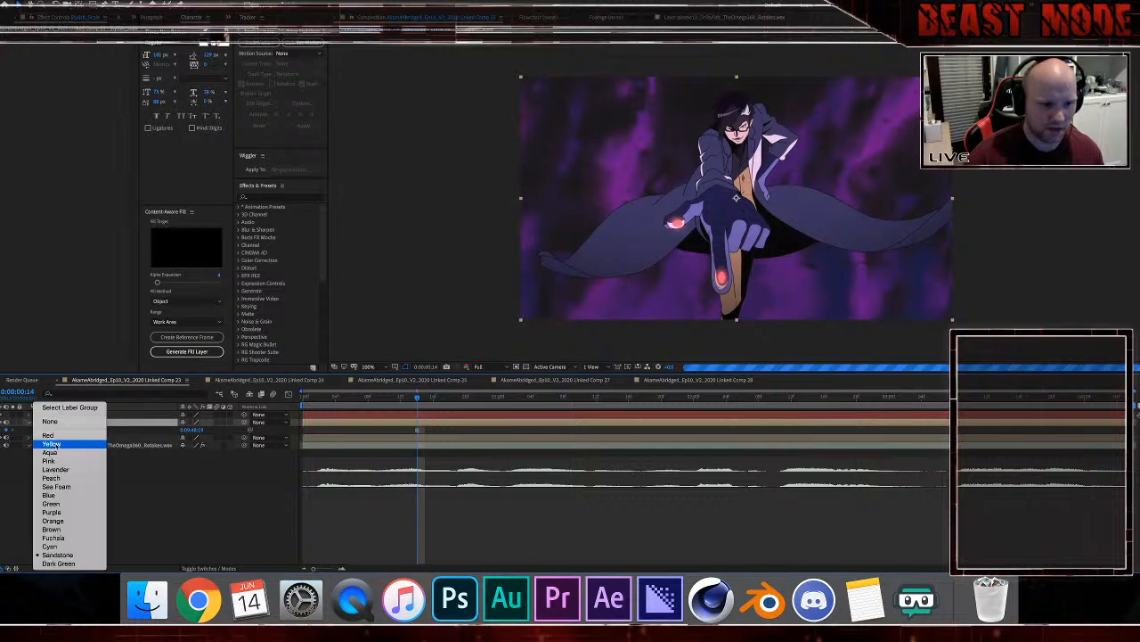
click(53, 430)
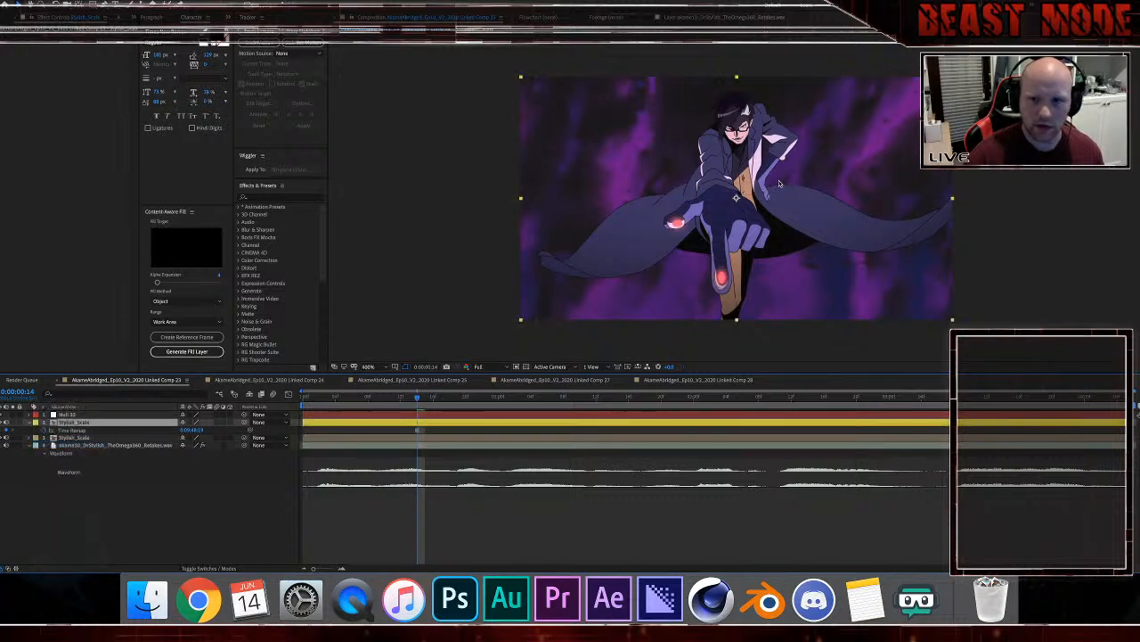
Step: At 0:00:00:14, draw a closed mask around the character's mouth, cheeks and chin on the frozen Stylish_Scale copy, fitting it to the jawline
scroll(737, 195, up, 3)
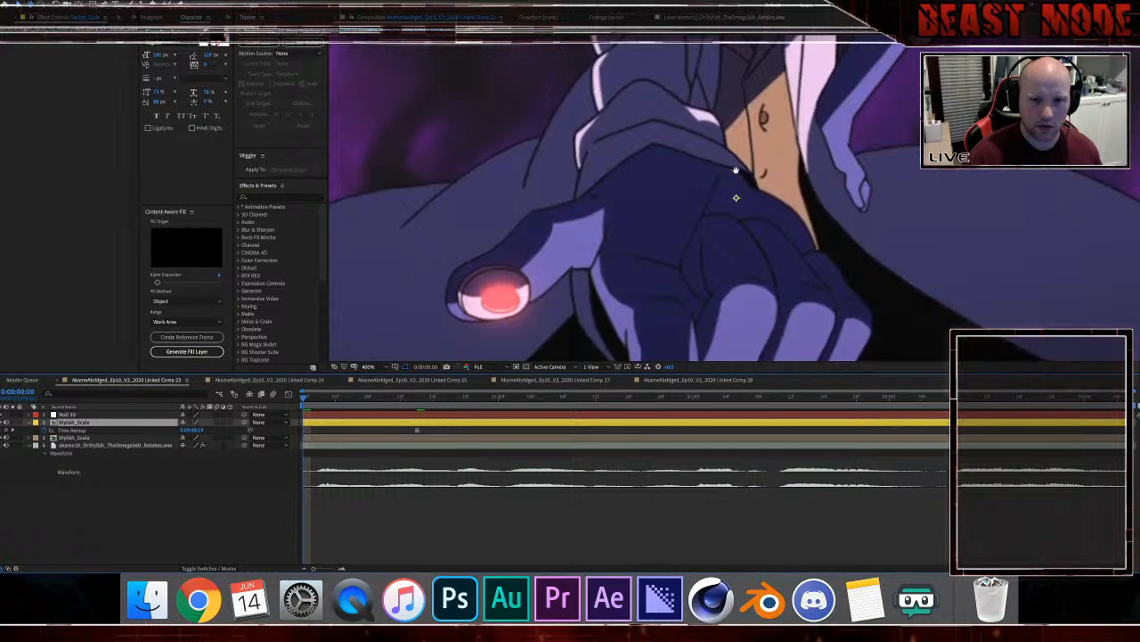
drag(735, 145, 651, 239)
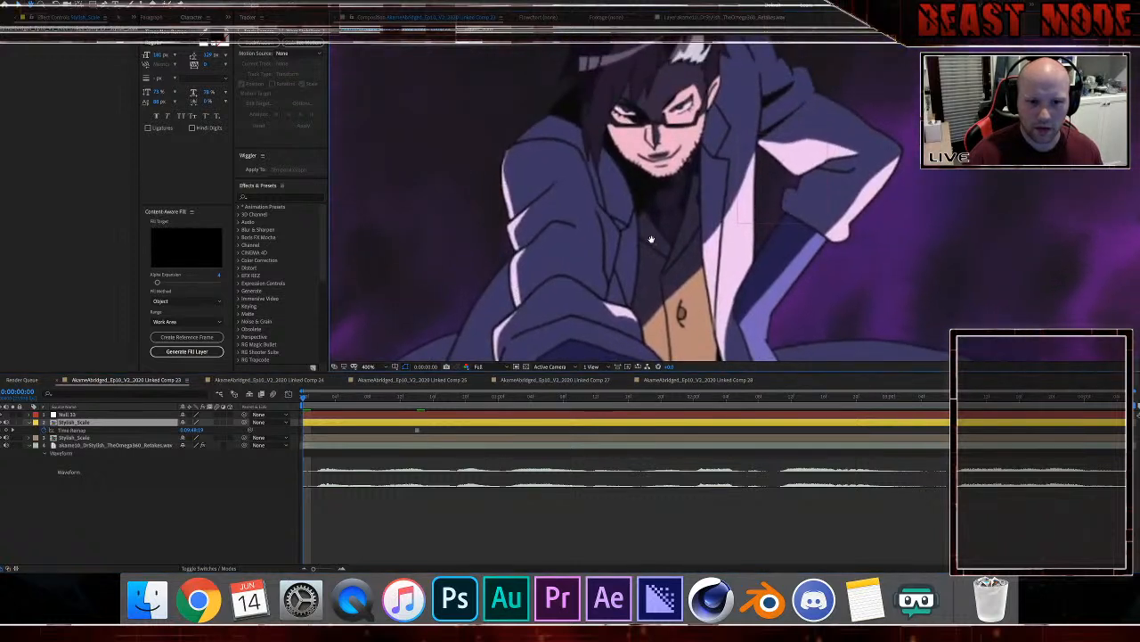
click(417, 398)
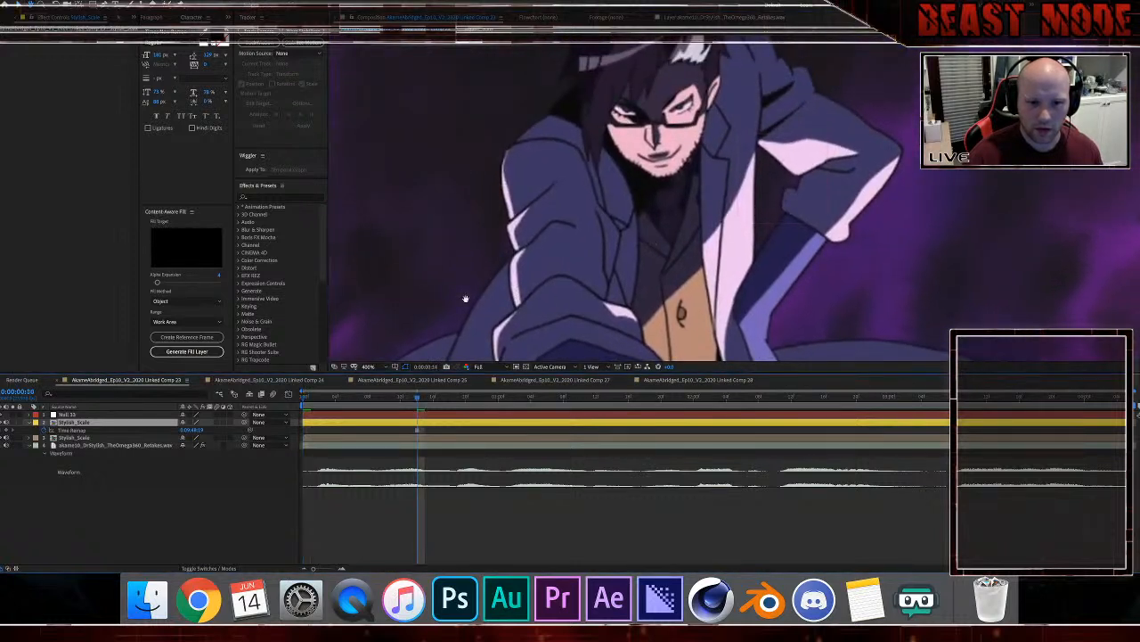
key(g)
click(655, 147)
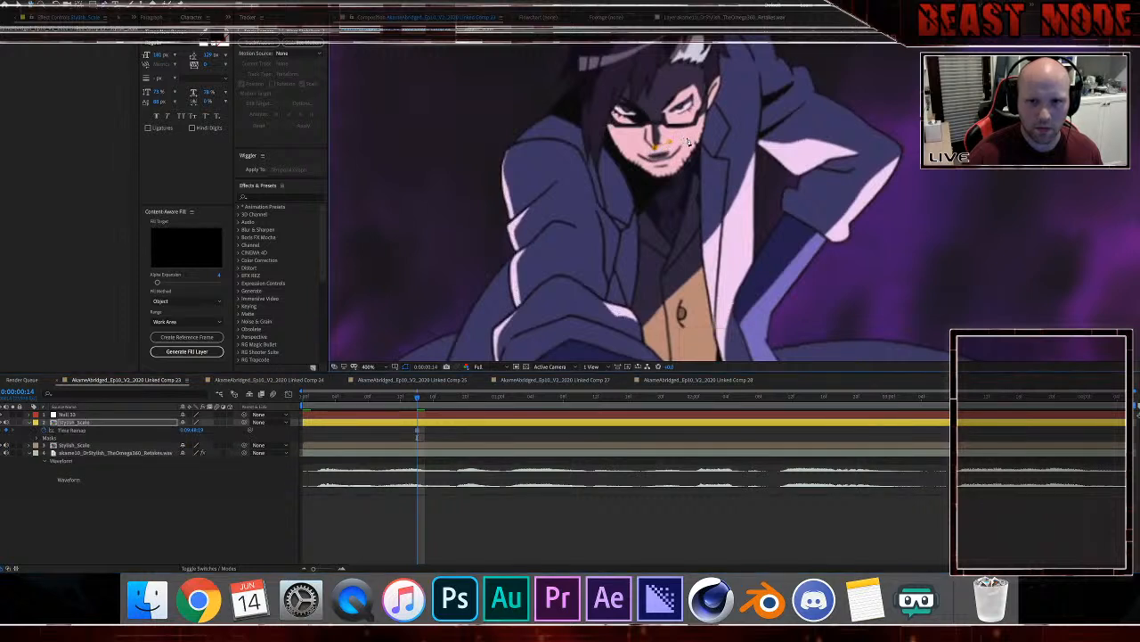
click(688, 137)
click(704, 133)
click(704, 159)
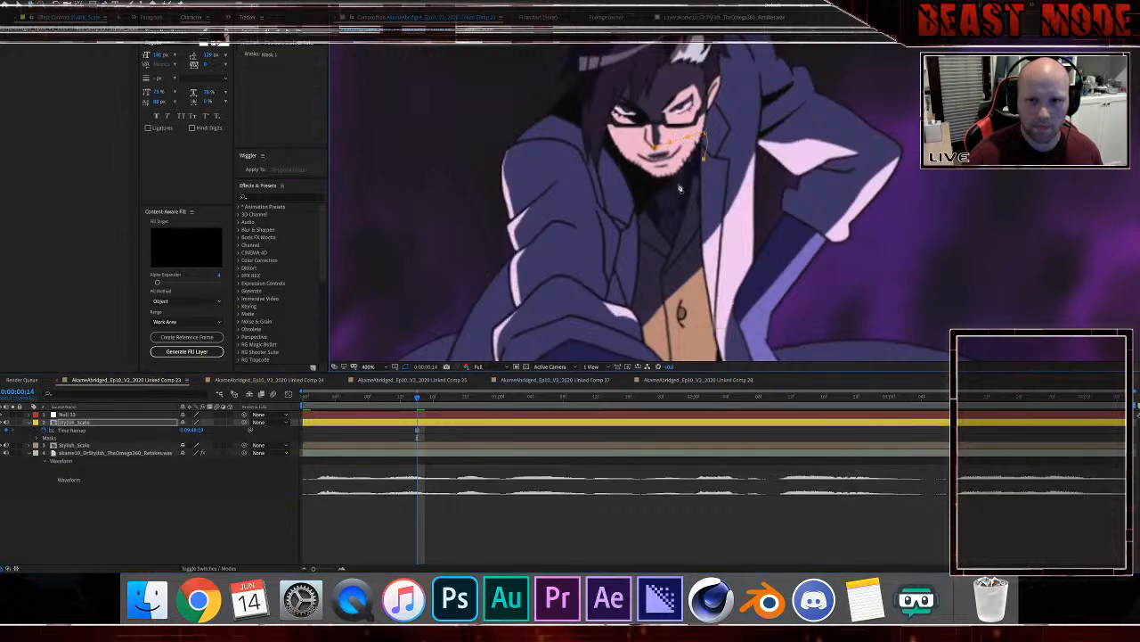
click(685, 177)
click(669, 186)
click(650, 186)
click(632, 174)
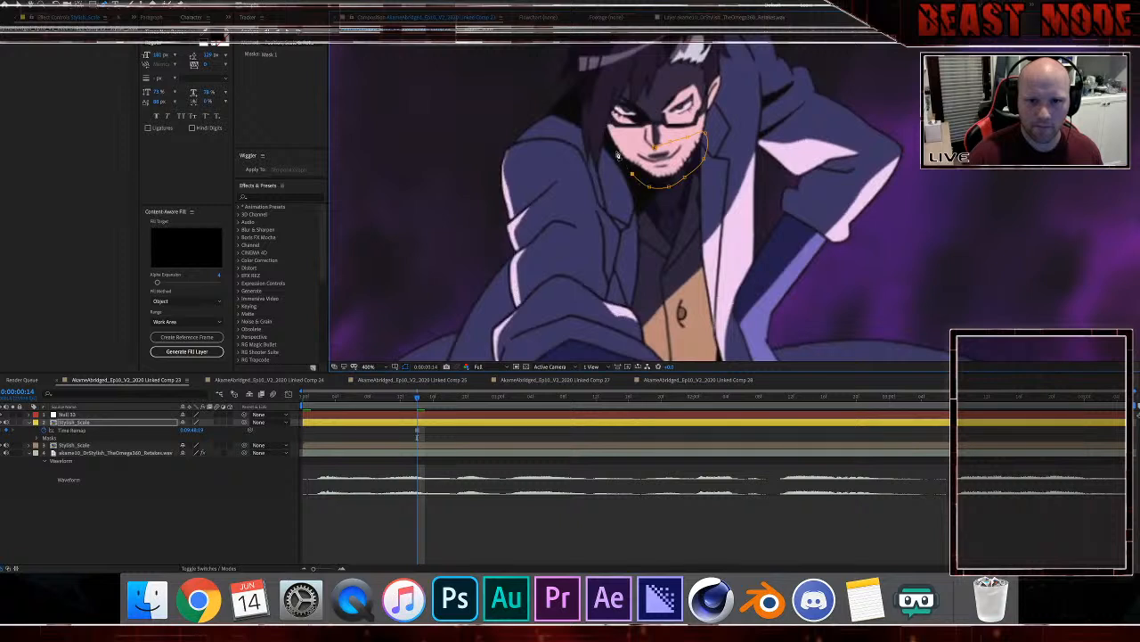
click(617, 153)
click(624, 145)
click(634, 141)
click(655, 147)
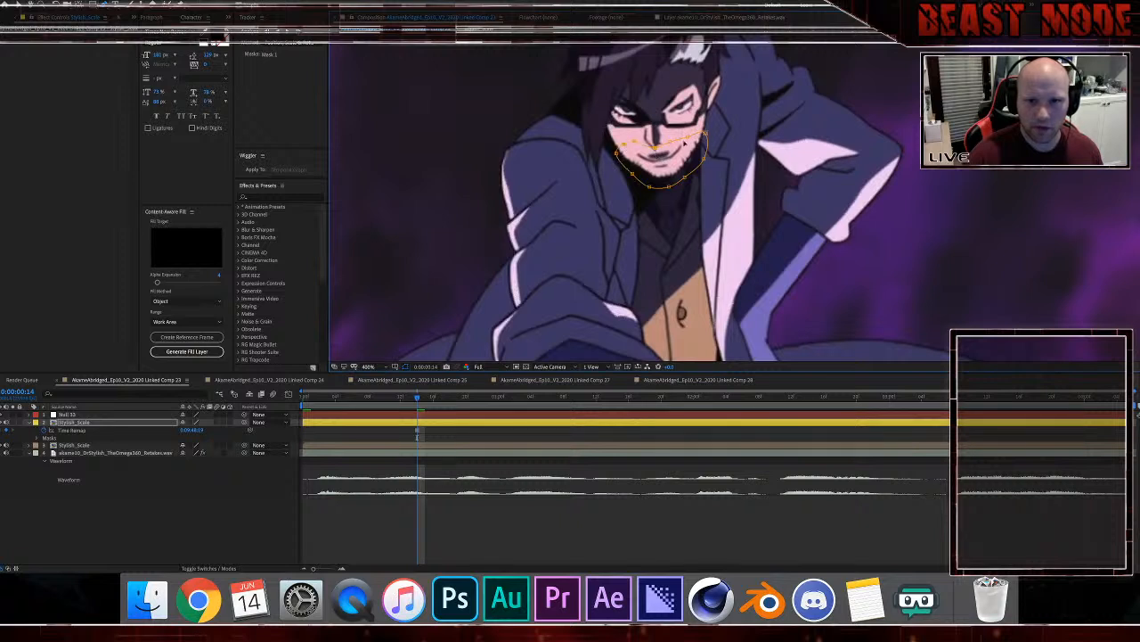
drag(704, 134, 696, 158)
Step: Set the mouth mask's feather to 5 pixels and parent the frozen Stylish_Scale layer to Null 33
key(f)
click(197, 439)
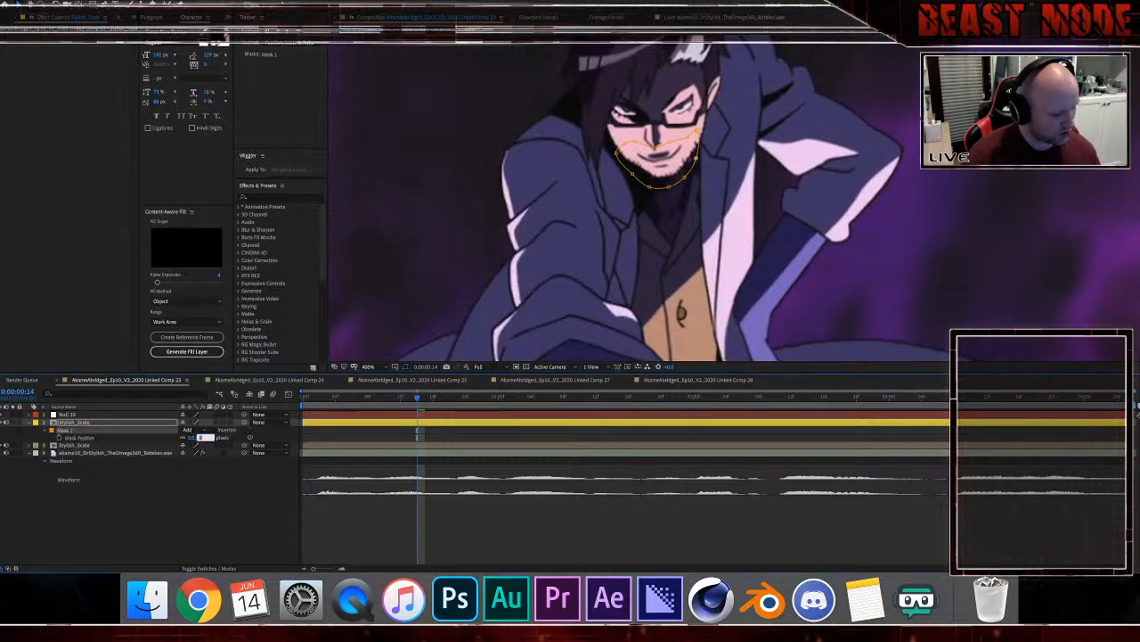
text(5)
key(Return)
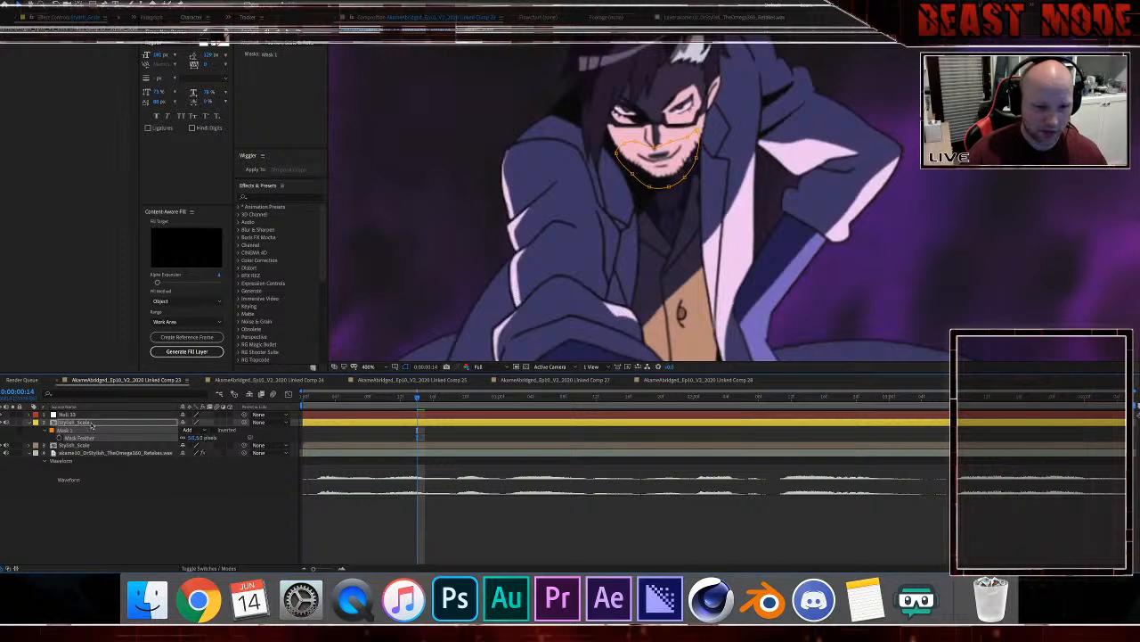
drag(244, 423, 245, 416)
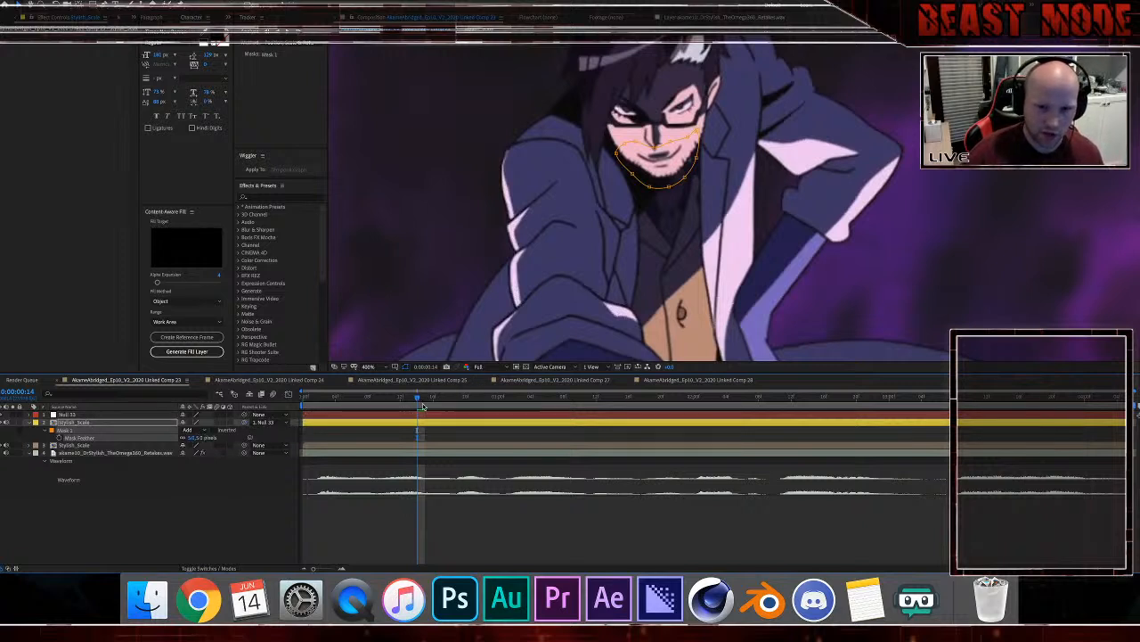
Step: Play the composition from the first frame to check how the masked mouth follows the character through the zoom-out
drag(409, 398, 194, 398)
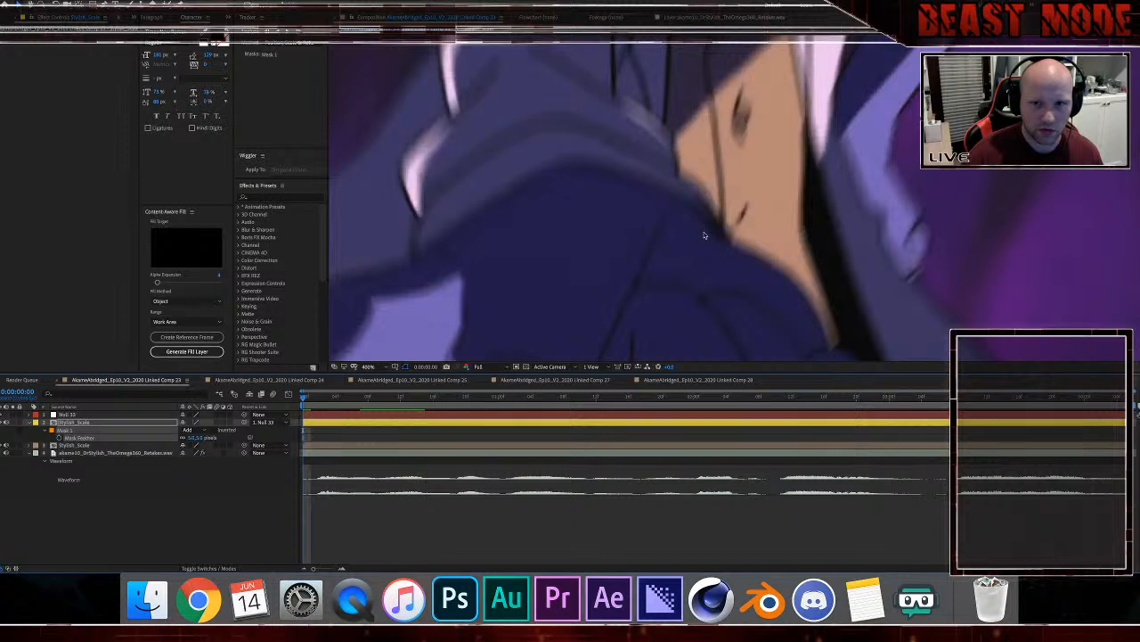
scroll(704, 236, down, 2)
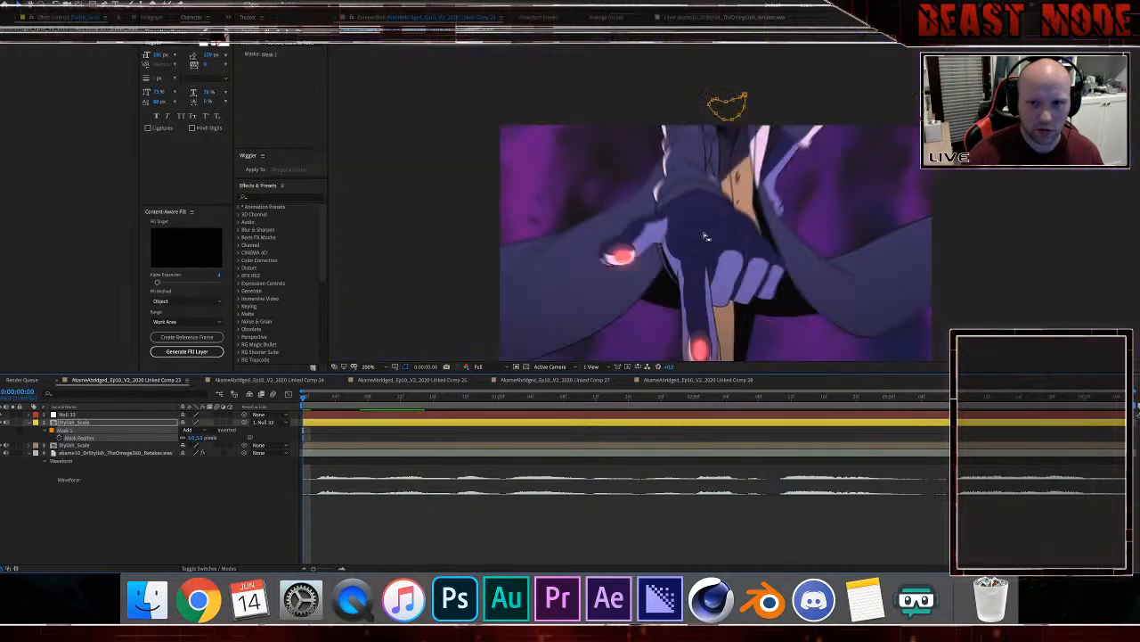
click(100, 520)
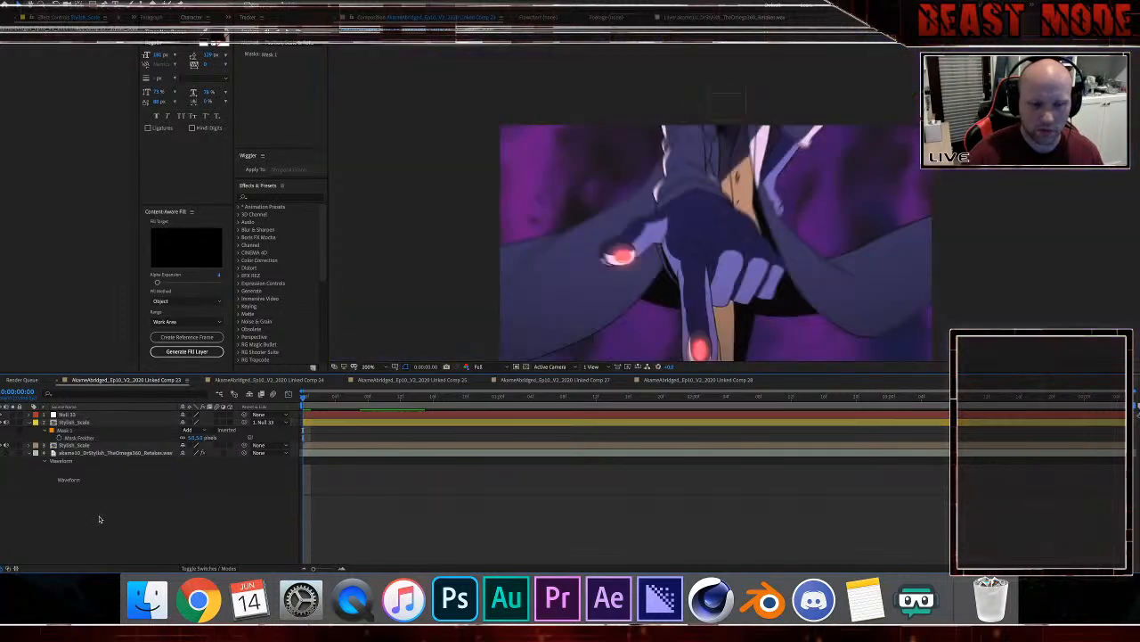
key(space)
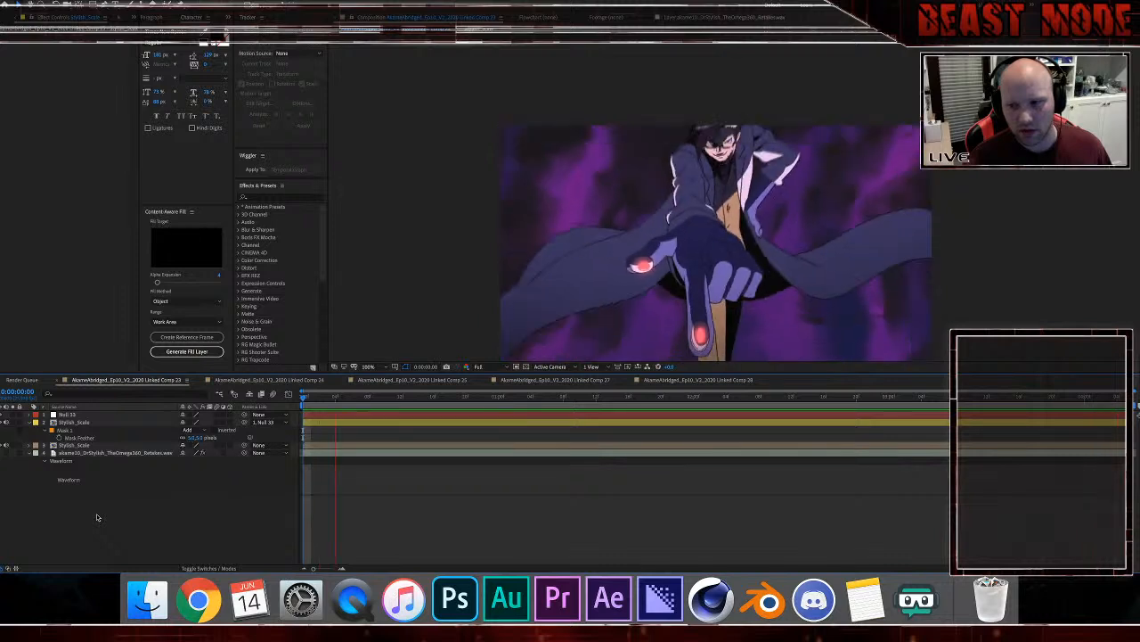
key(space)
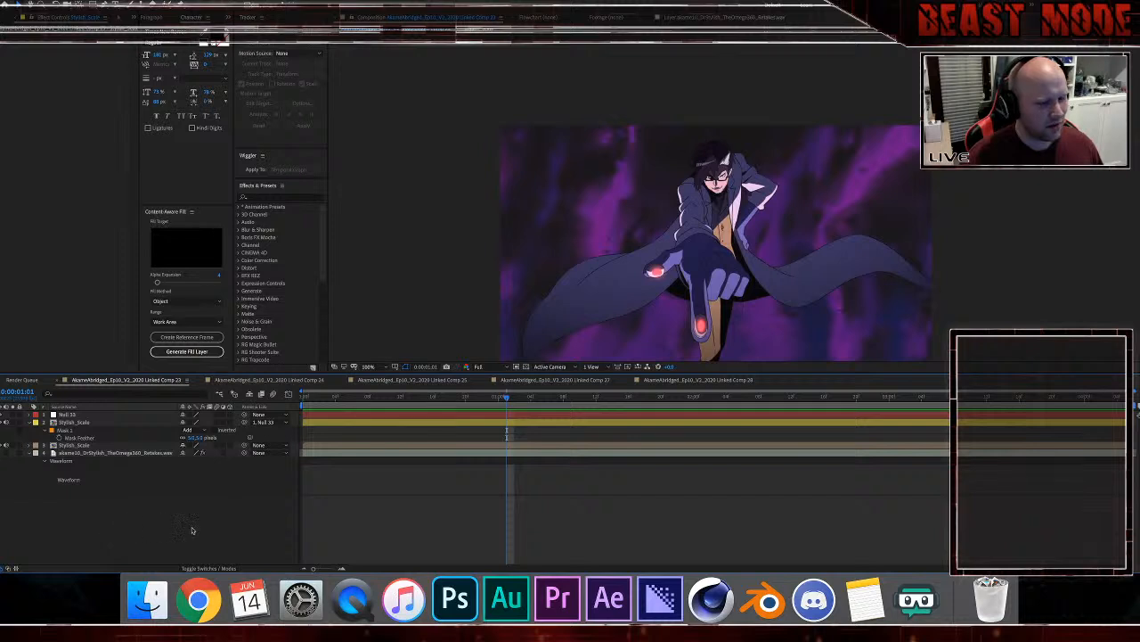
click(307, 397)
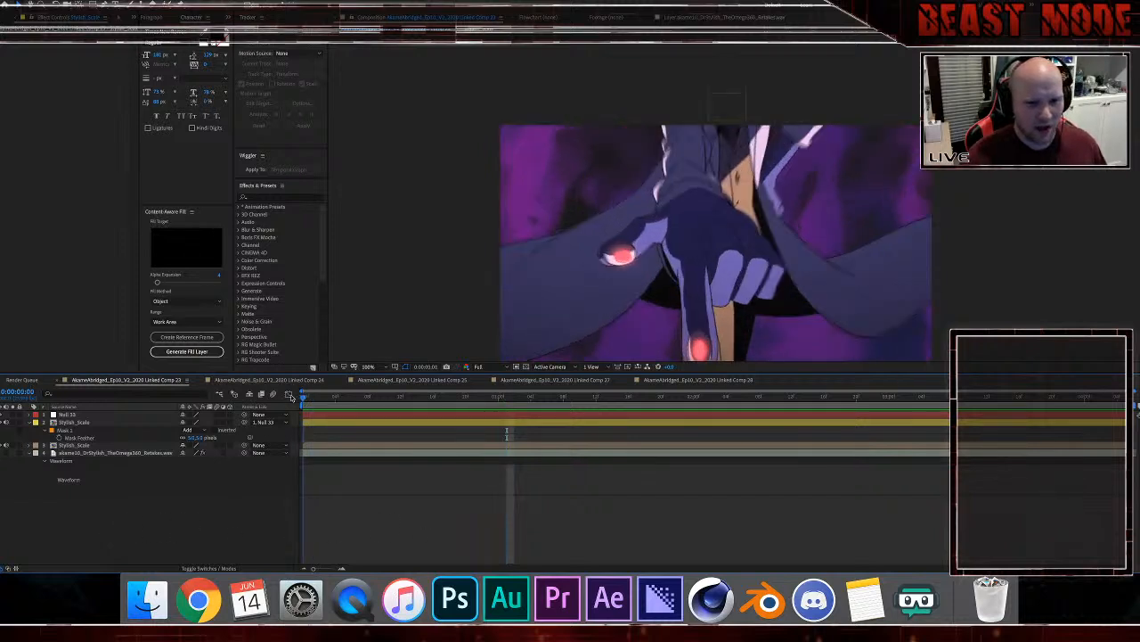
key(space)
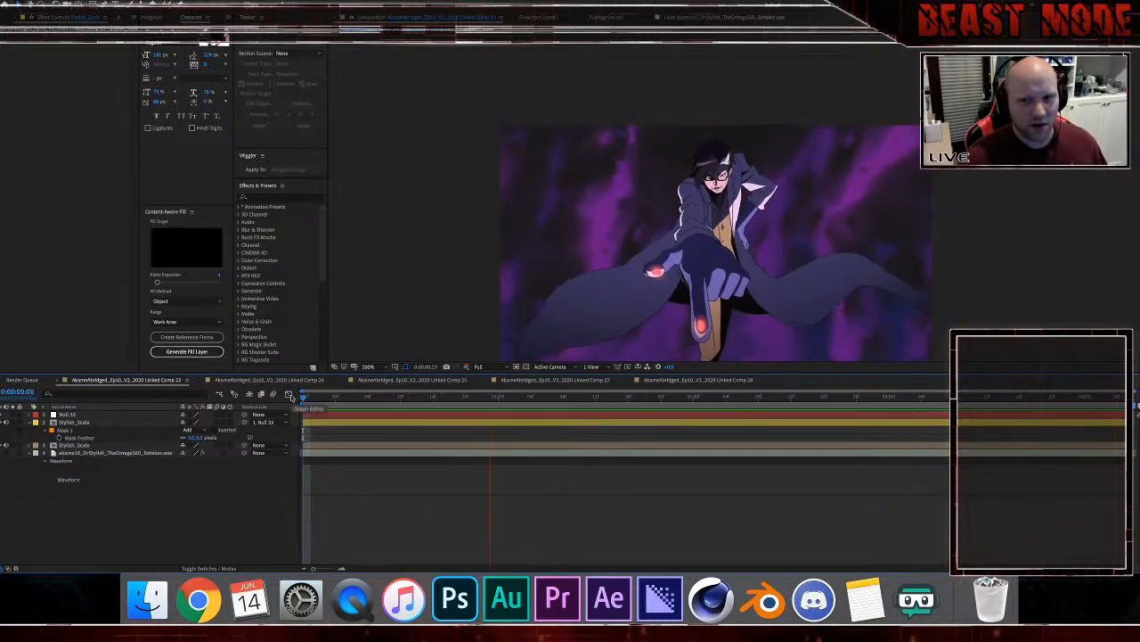
key(space)
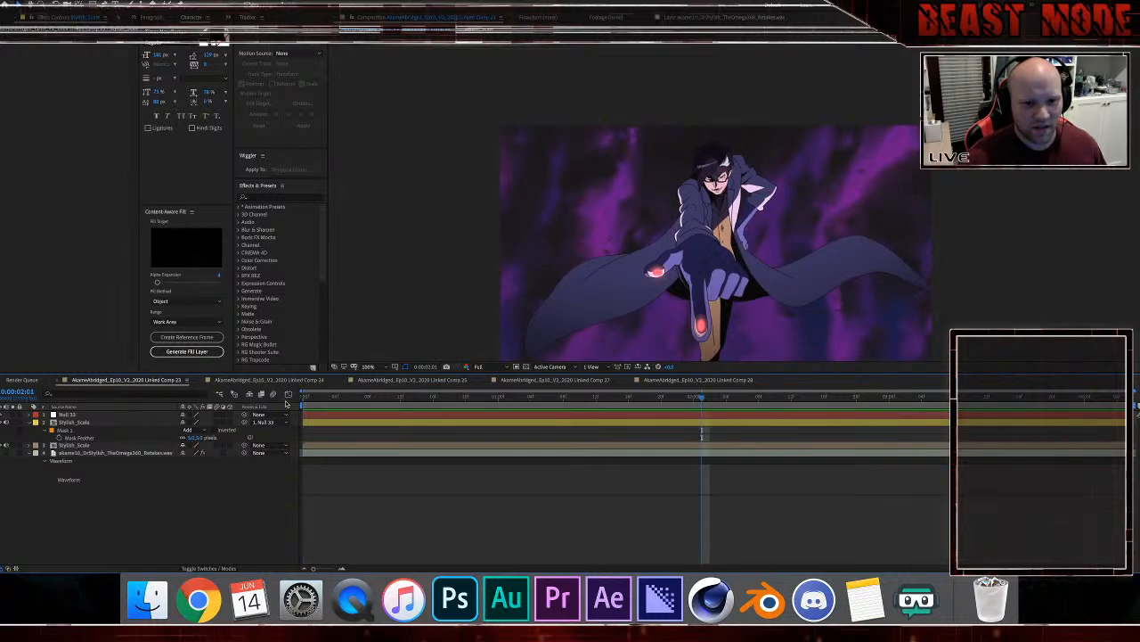
Step: Preview the face up close from the first frame, enable motion blur for the yellow Stylish_Scale layer, and return to the start
click(304, 398)
scroll(578, 223, up, 1)
key(space)
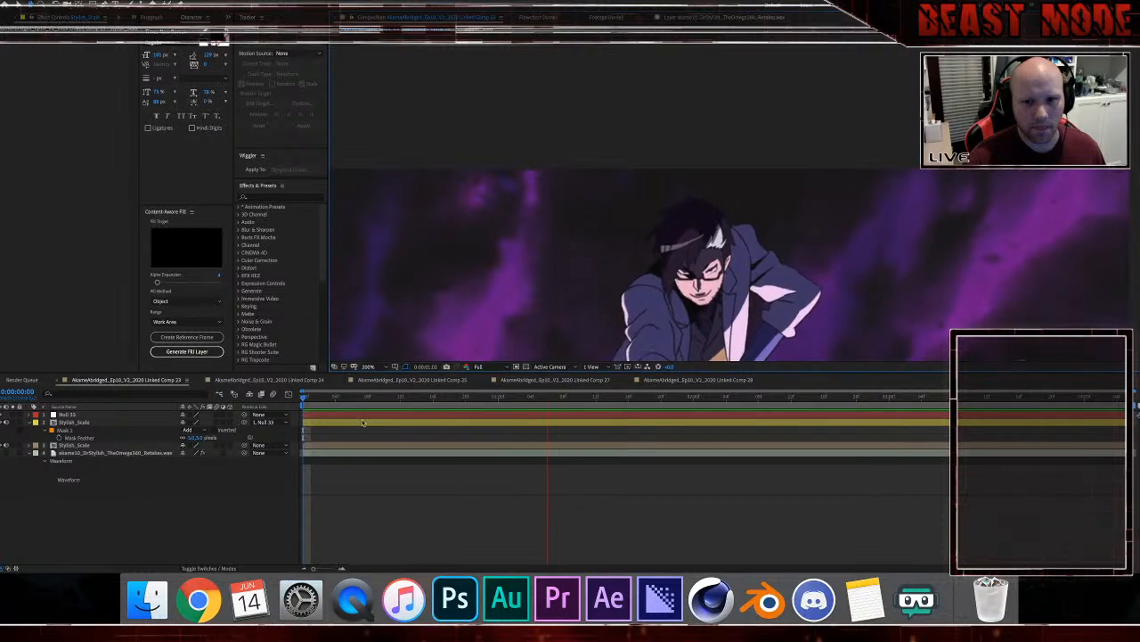
key(space)
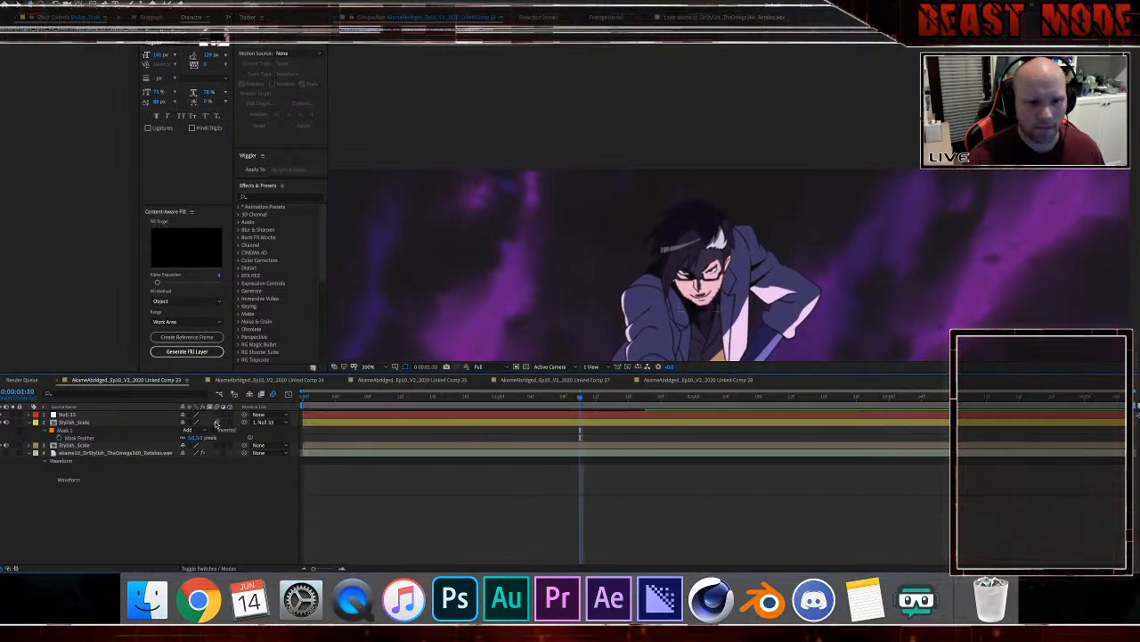
click(306, 400)
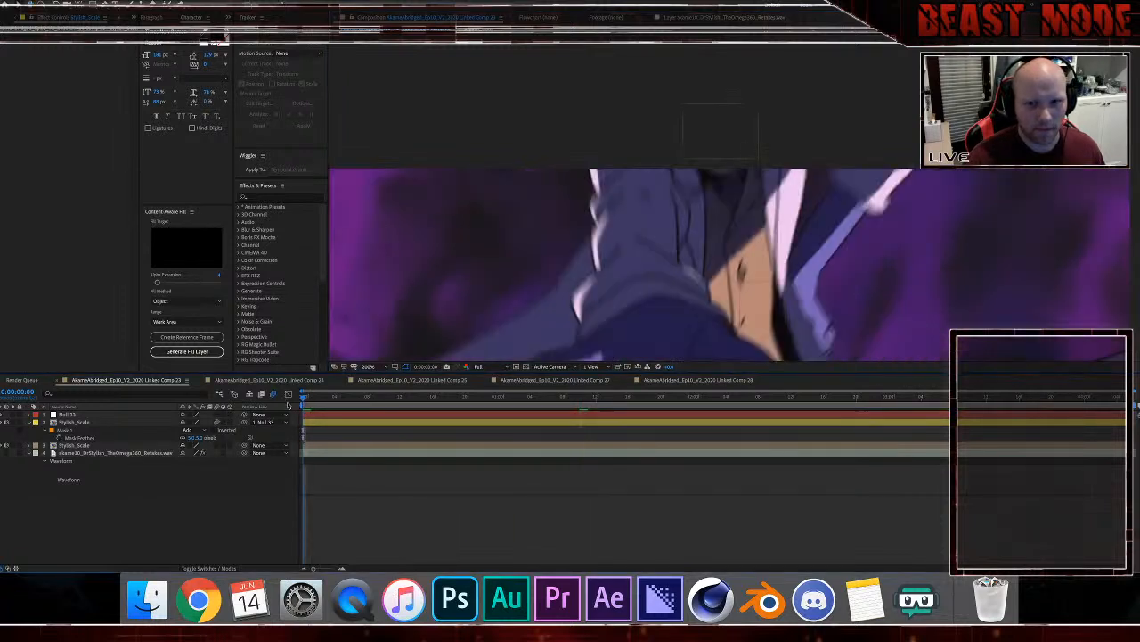
Step: Turn off motion blur for the yellow Stylish_Scale layer and check the zoom-out's first few frames one by one
key(space)
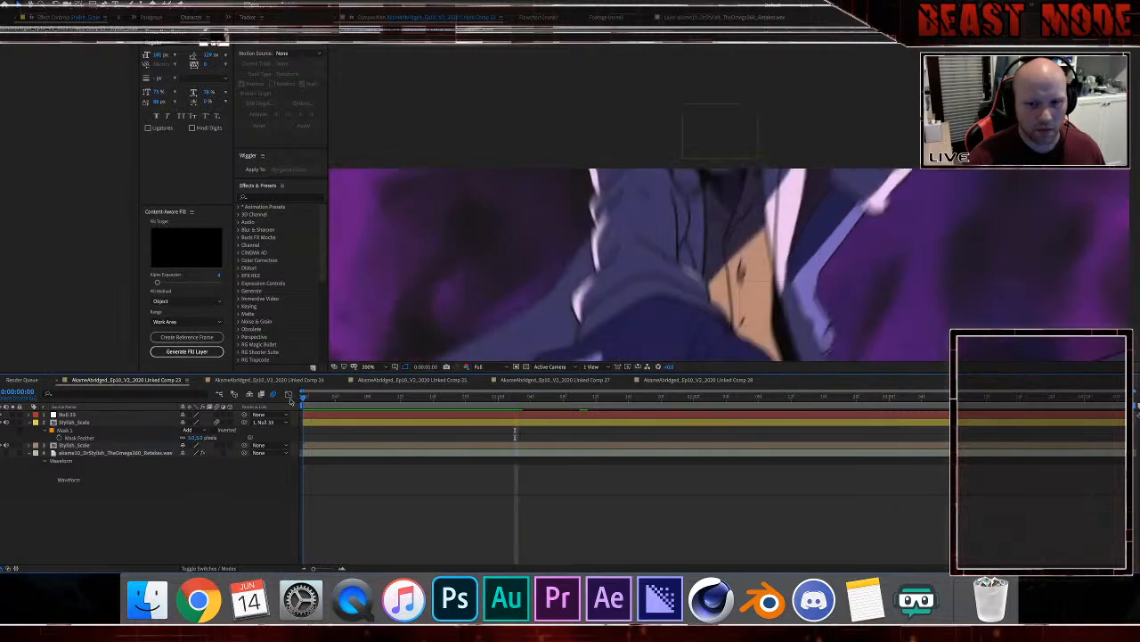
mouse_move(304, 403)
mouse_down()
mouse_move(314, 405)
mouse_move(301, 403)
mouse_up()
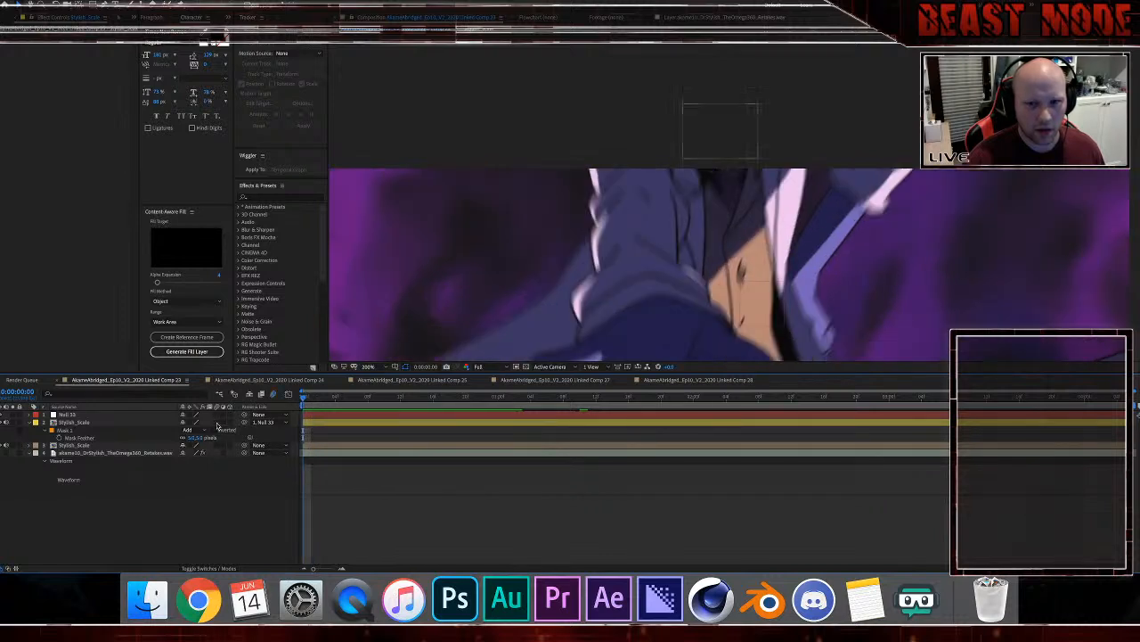
key(Page_Down)
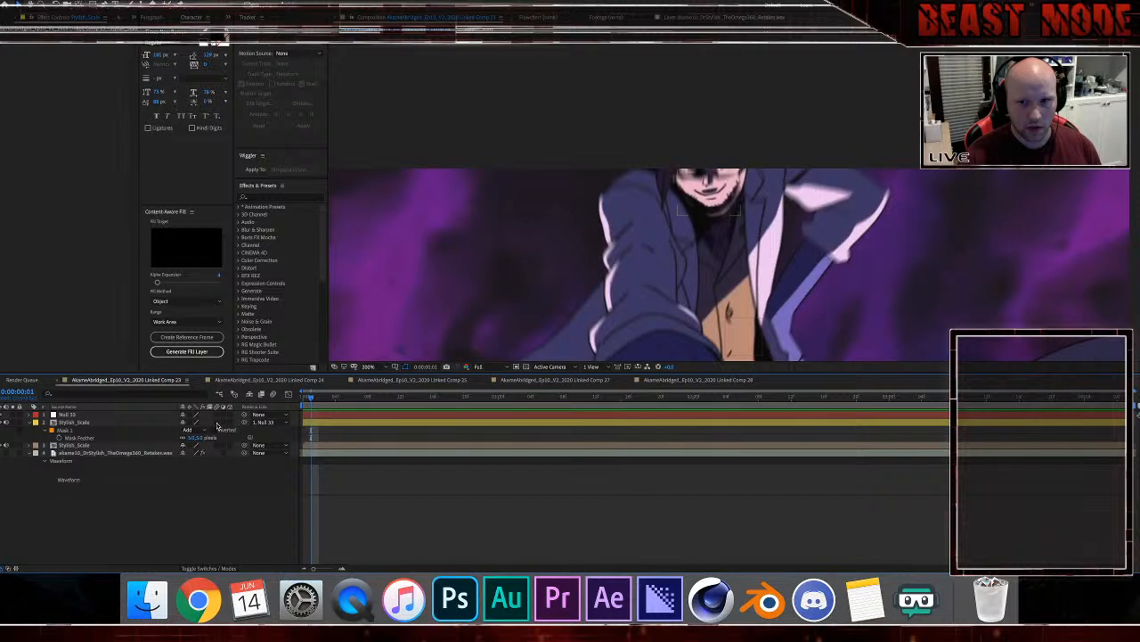
key(Page_Down)
key(Page_Down)
key(Page_Down)
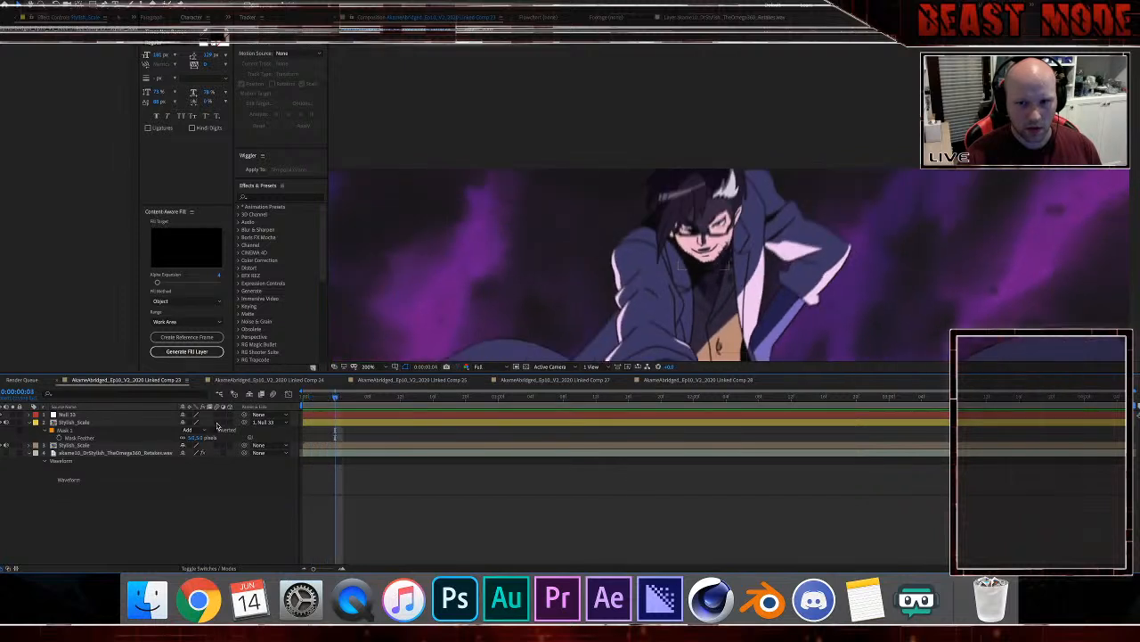
key(Home)
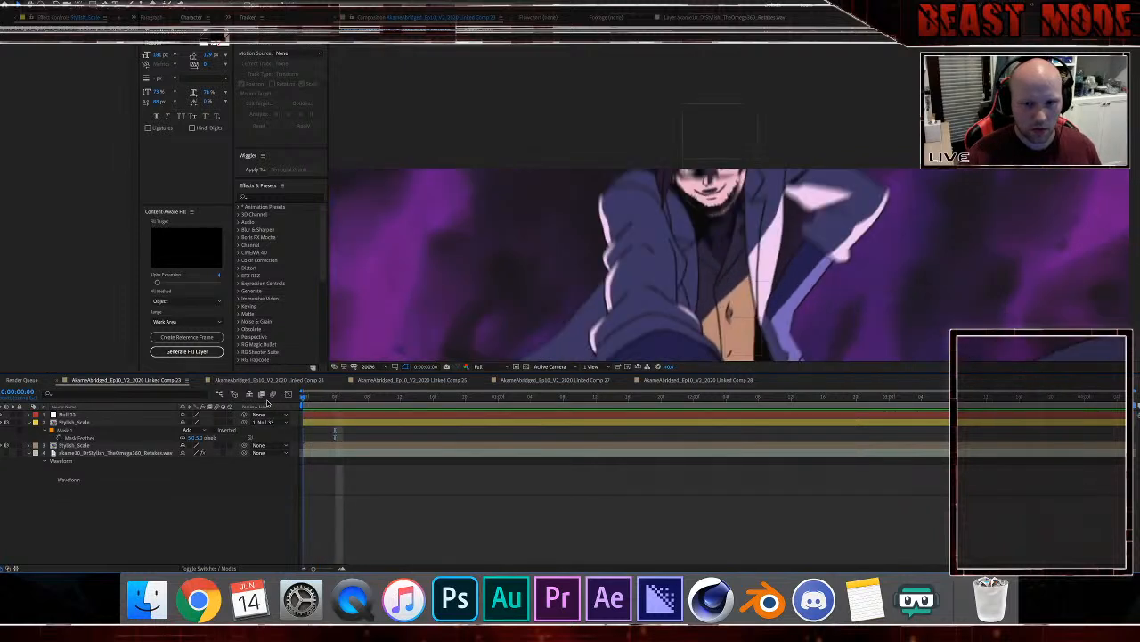
Step: Replay the composition from the first frame and examine how the mouth mask lines up with the face in the opening frames
key(space)
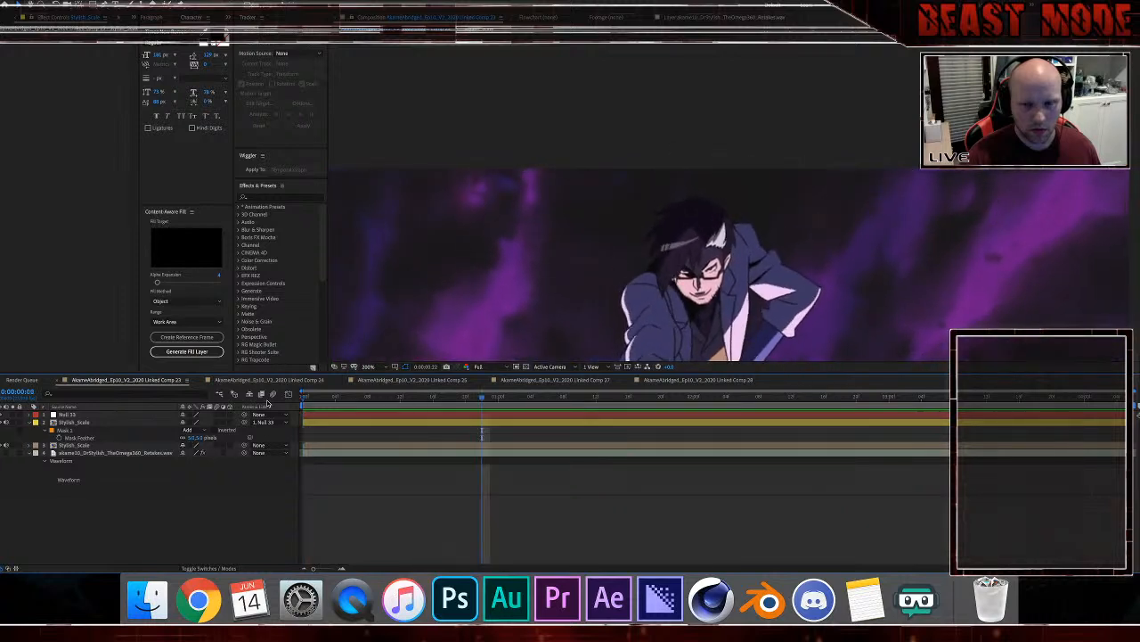
key(Home)
key(space)
key(Home)
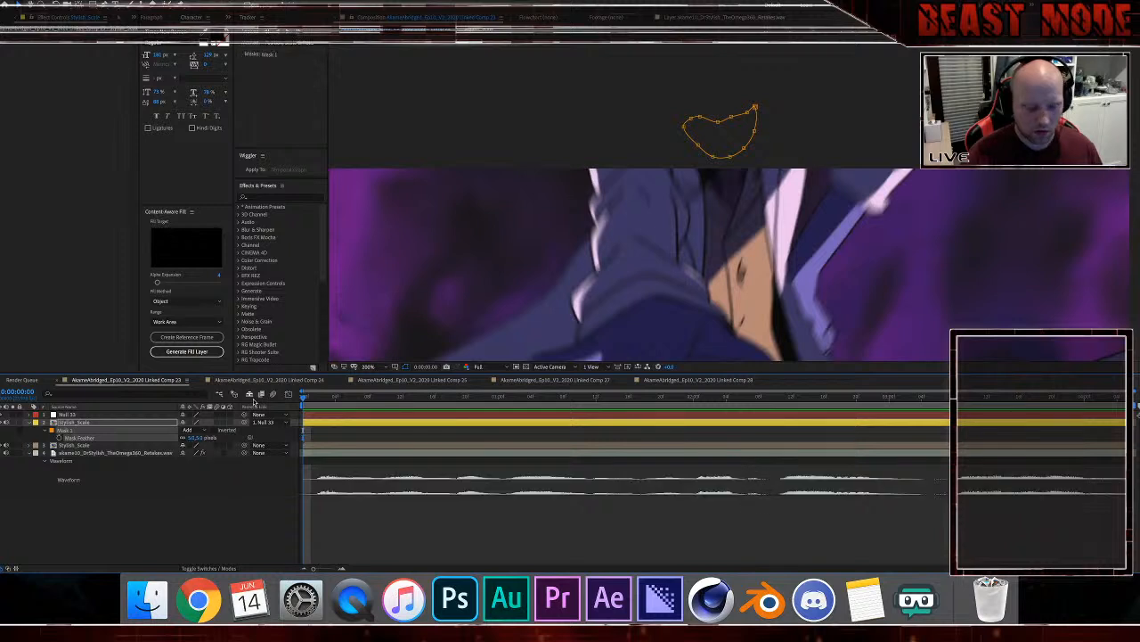
key(Page_Down)
key(Page_Down)
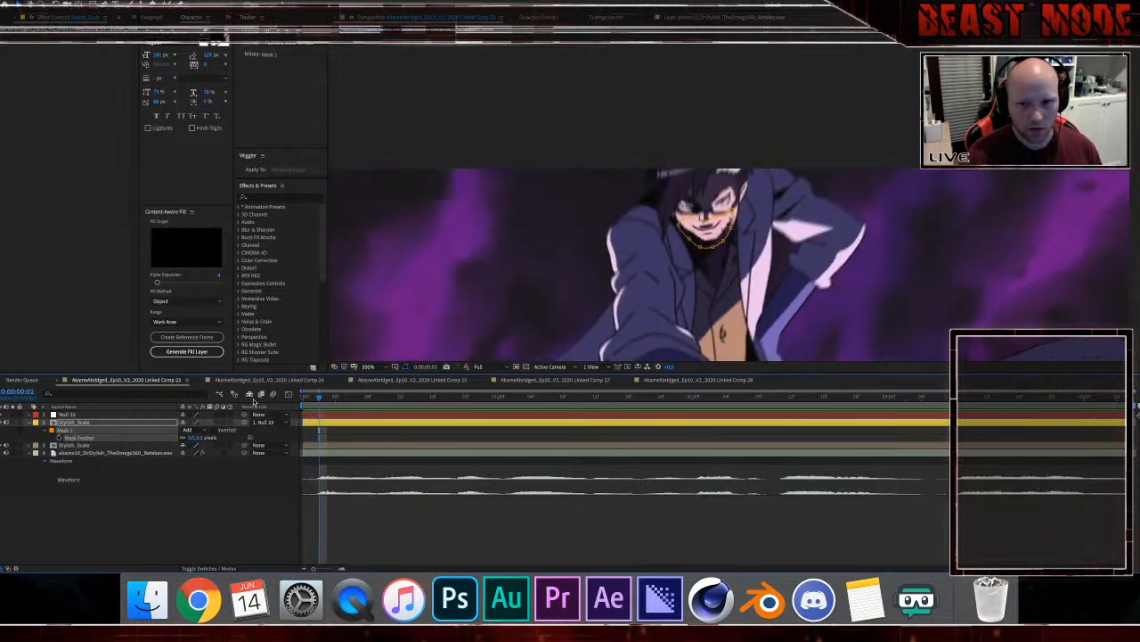
Step: Collapse the masked Stylish_Scale layer's feather setting and play the animation from the first frame
key(Page_Up)
key(Page_Up)
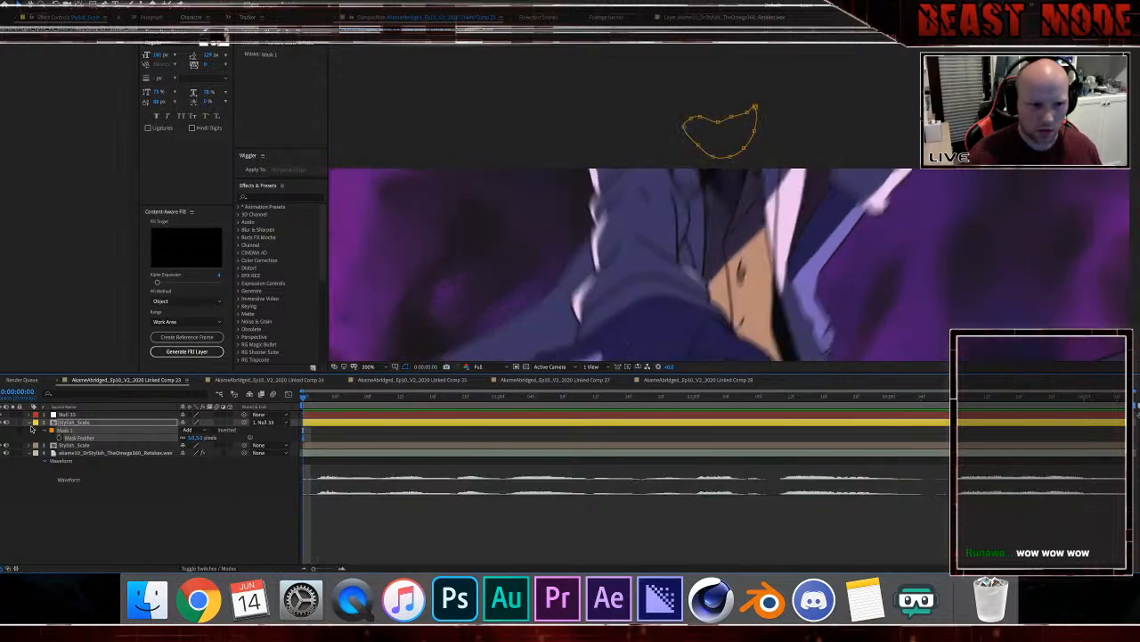
key(f)
scroll(570, 244, down, 1)
key(space)
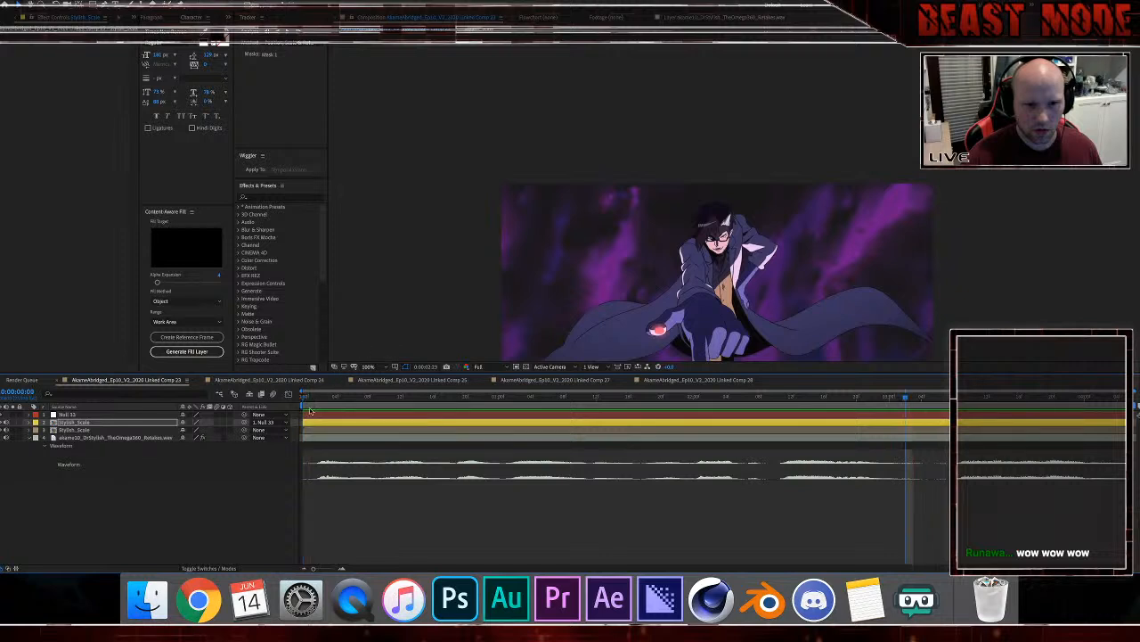
key(space)
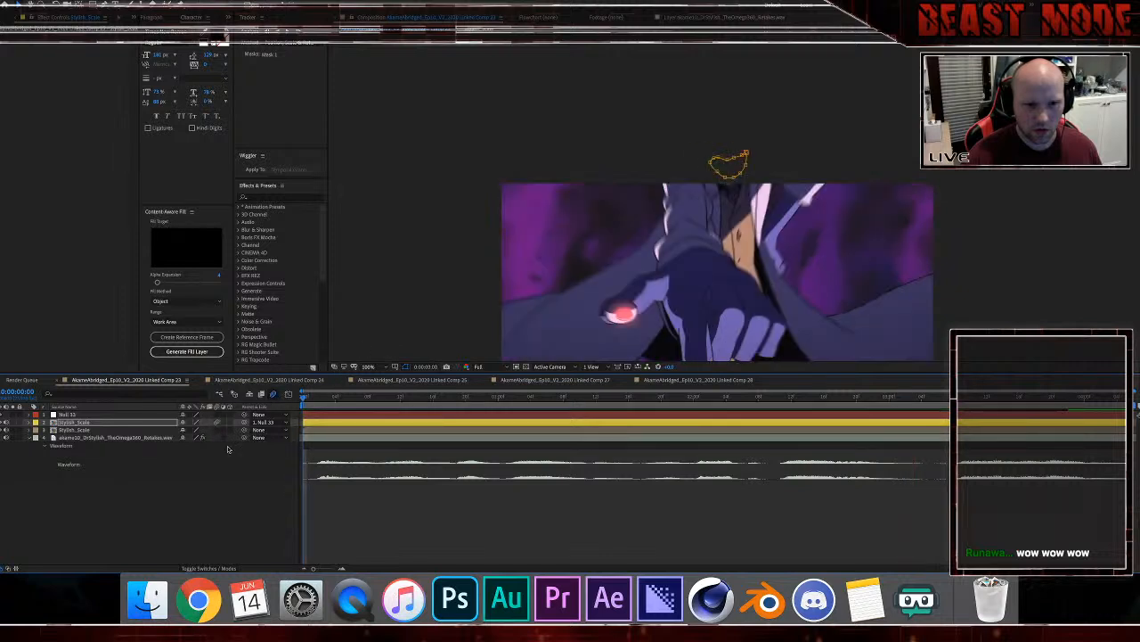
Step: Preview and scrub the opening frames with motion blur enabled on the masked Stylish_Scale layer to check the chin against the face
click(371, 494)
key(space)
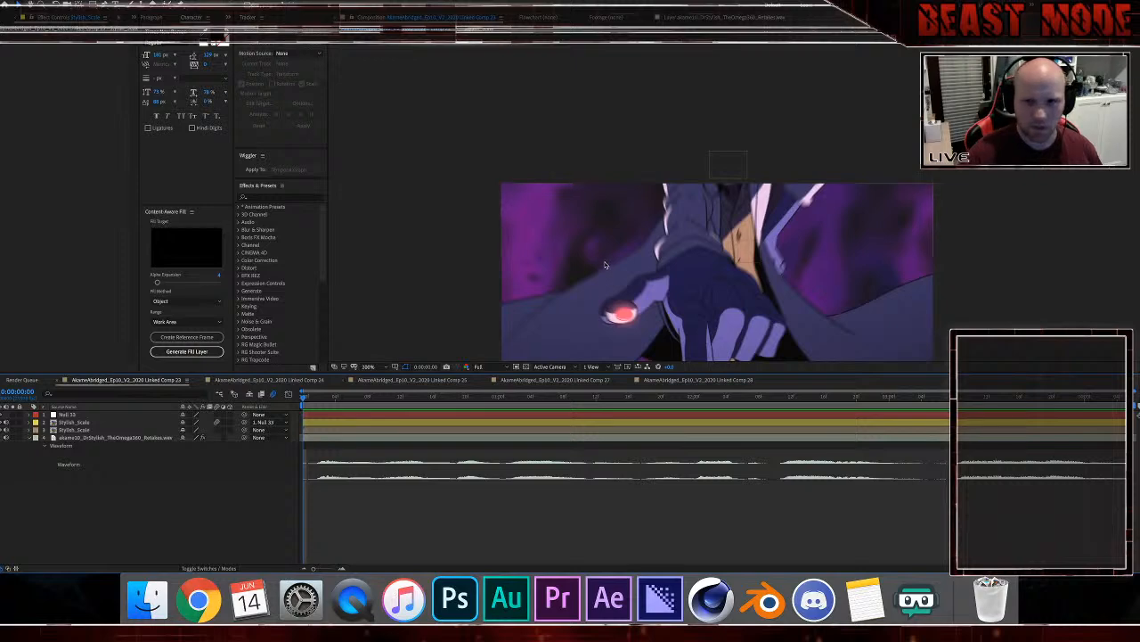
scroll(601, 269, up, 1)
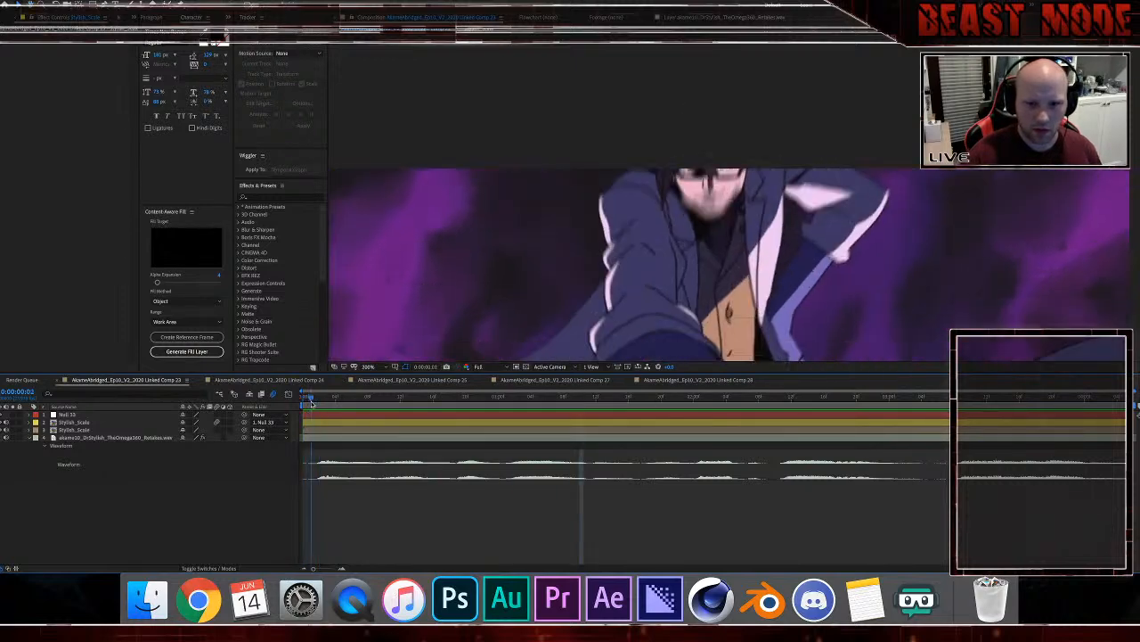
drag(296, 405, 312, 410)
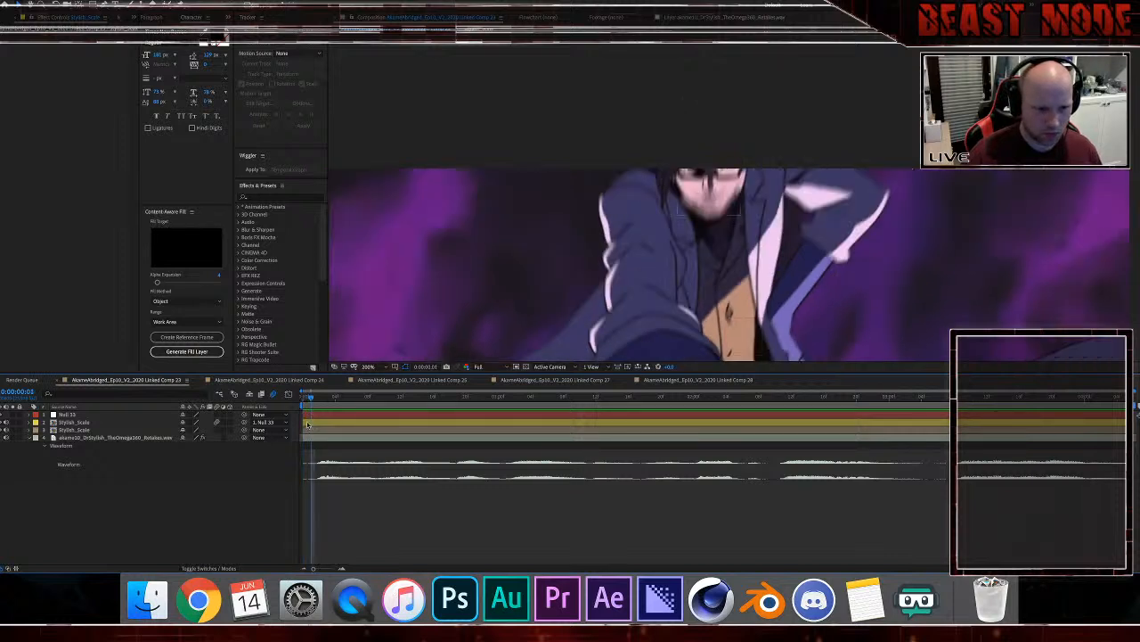
drag(312, 401, 377, 419)
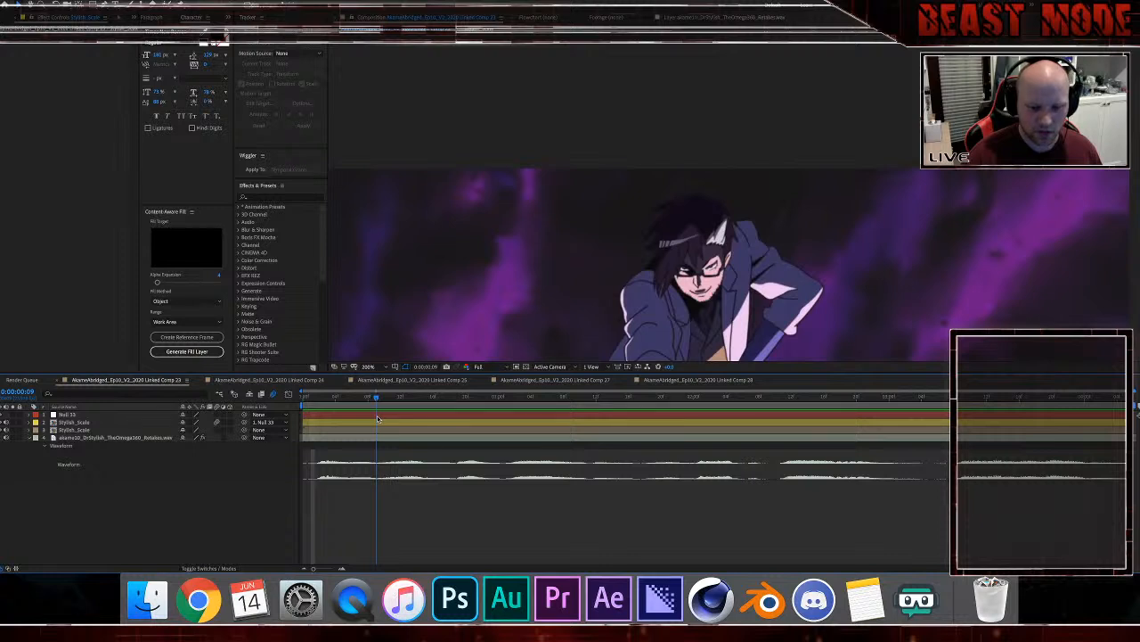
drag(377, 419, 287, 412)
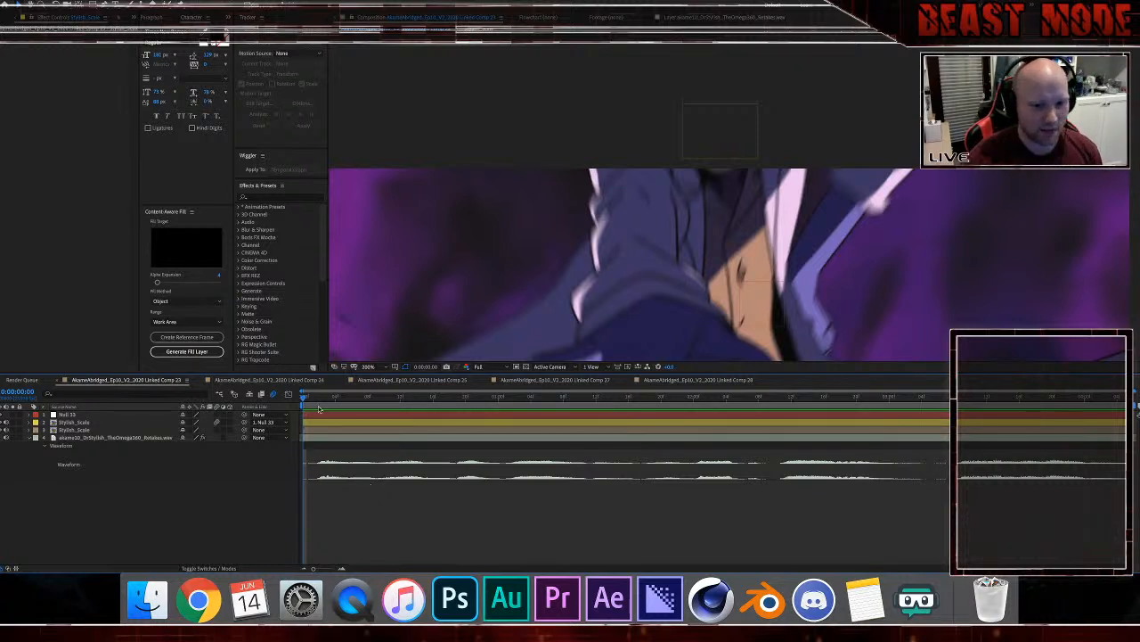
drag(312, 402, 421, 422)
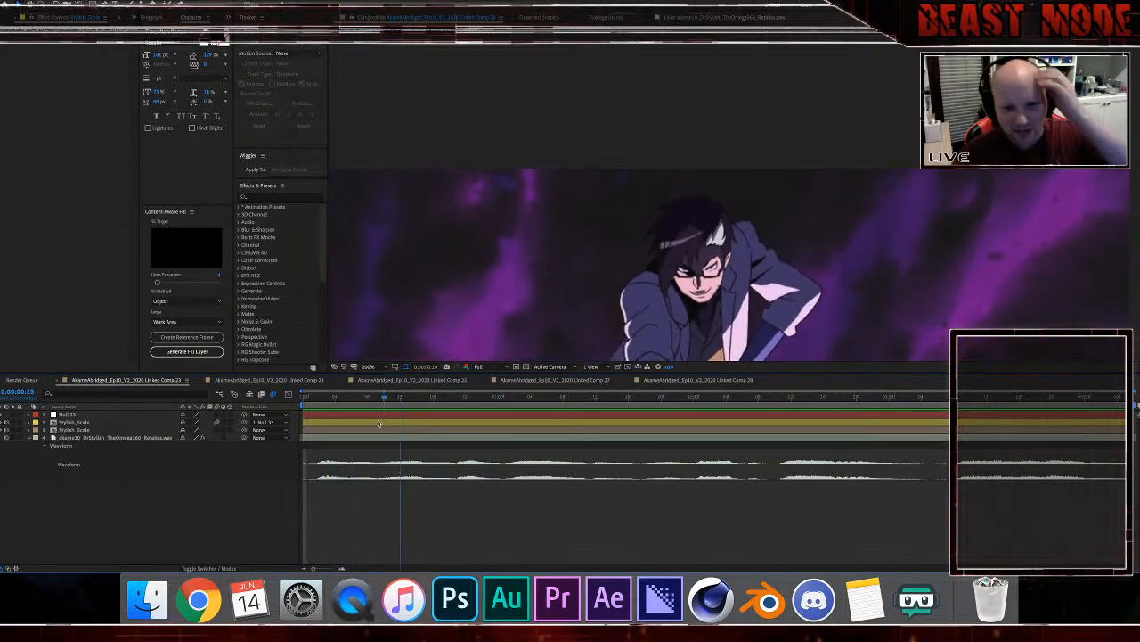
Step: Replay the opening from the first frame and inspect the chin up close at frames 1 and 2 to compare motion blur off and on
key(Home)
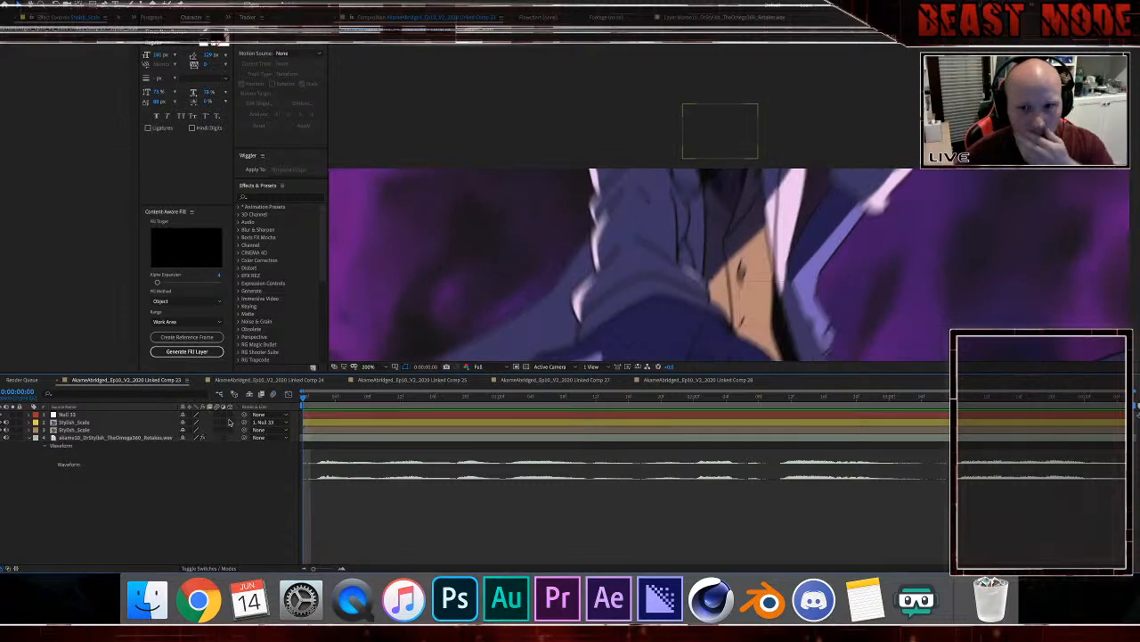
key(space)
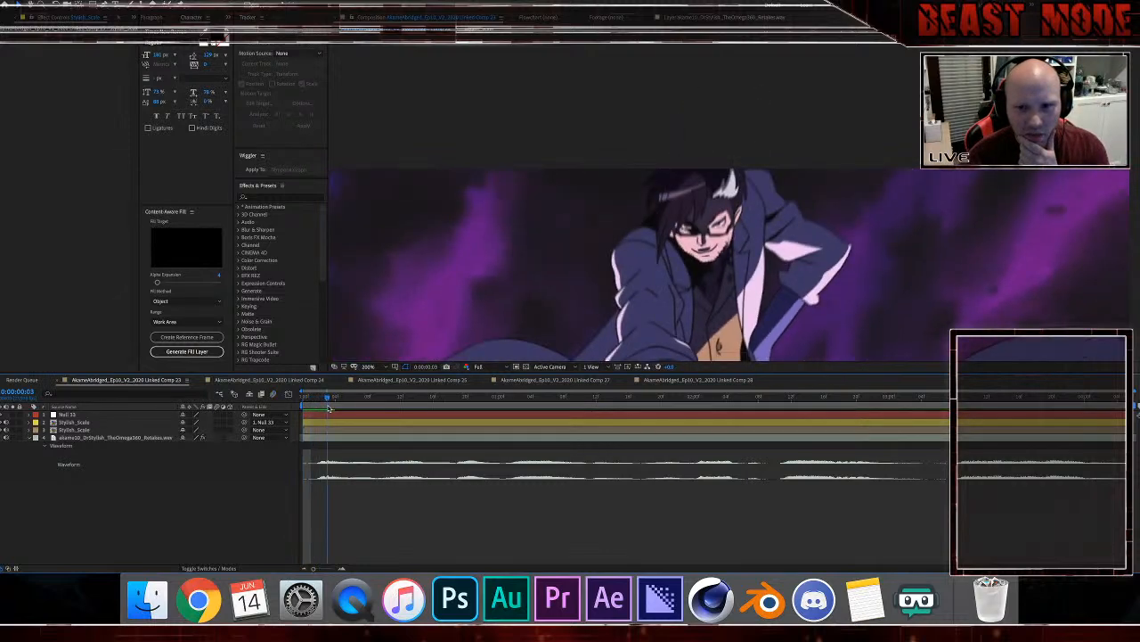
key(space)
drag(303, 401, 311, 406)
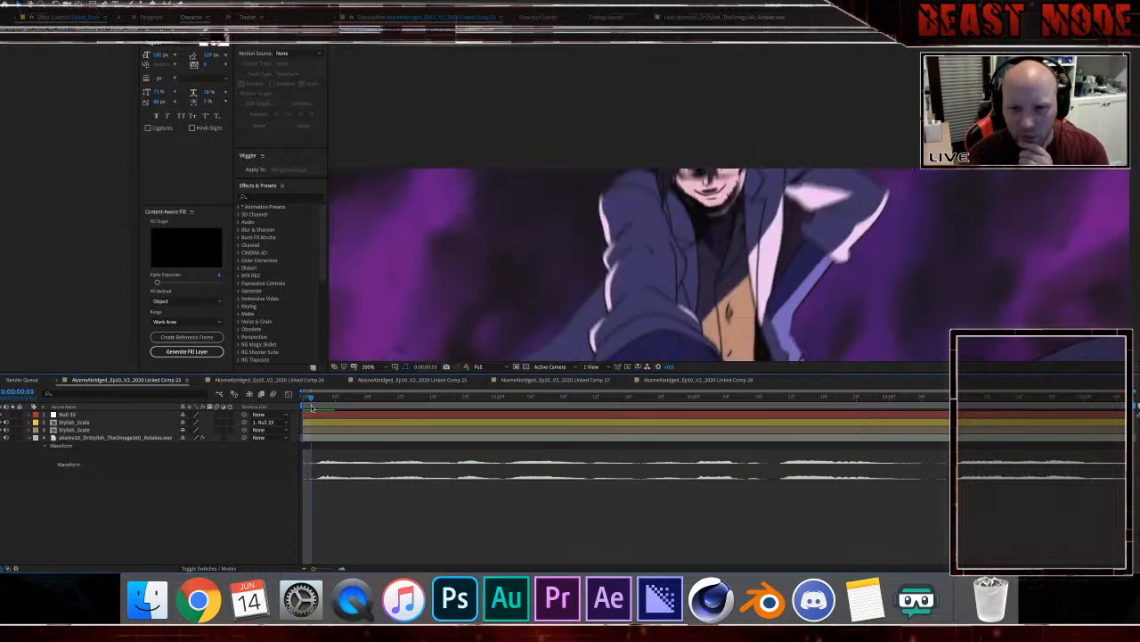
key(period)
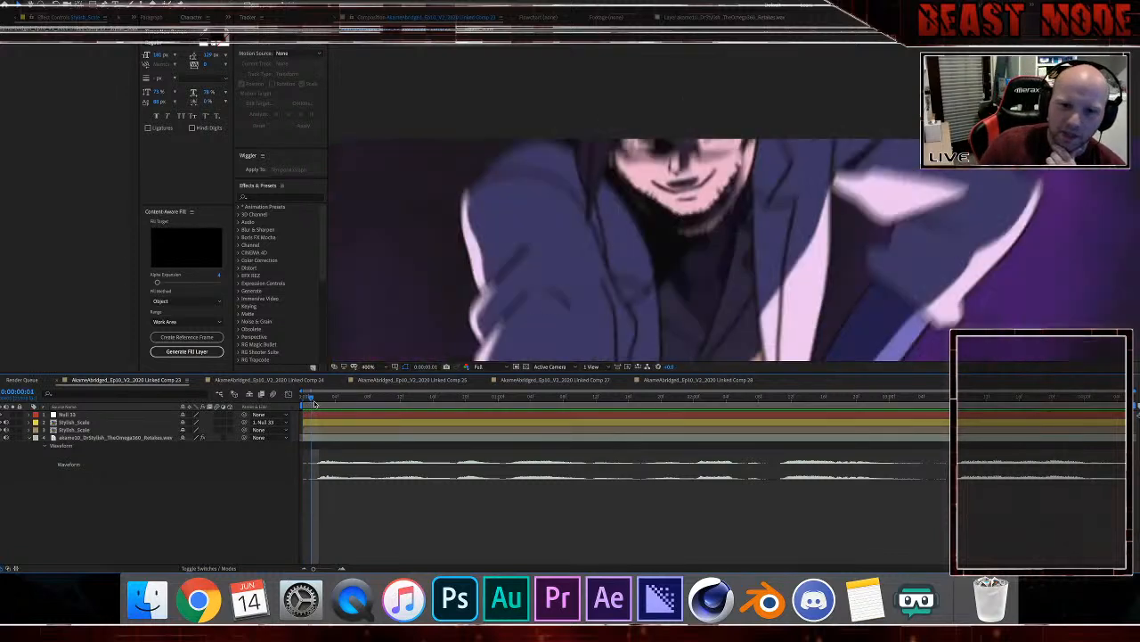
mouse_move(314, 402)
mouse_down()
mouse_move(343, 406)
mouse_move(313, 415)
mouse_up()
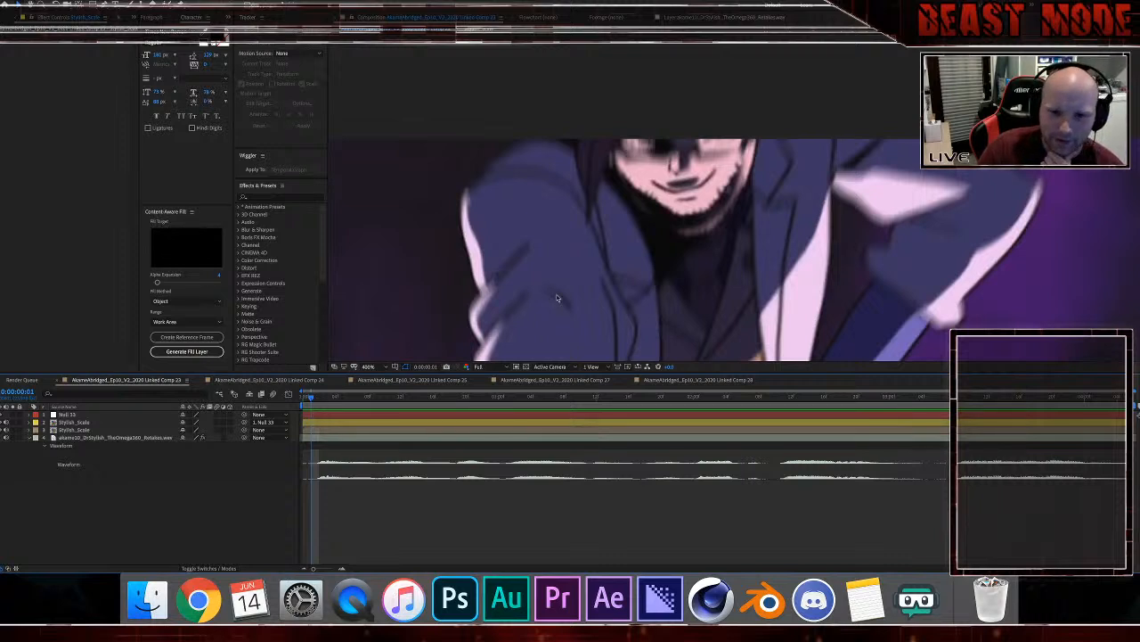
scroll(557, 298, down, 2)
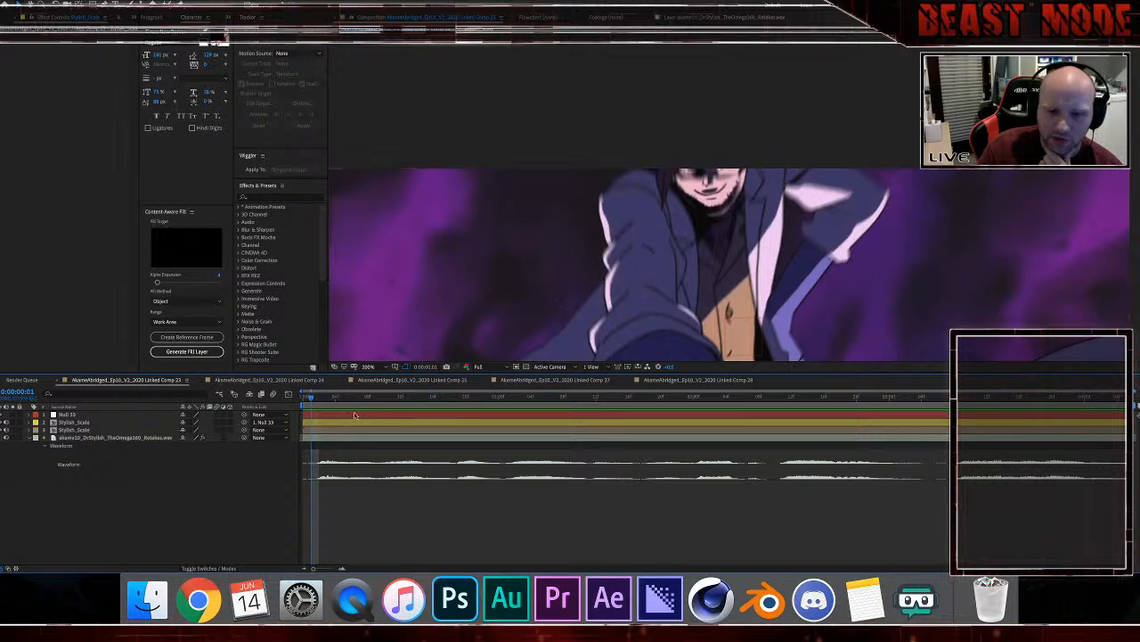
drag(313, 403, 322, 440)
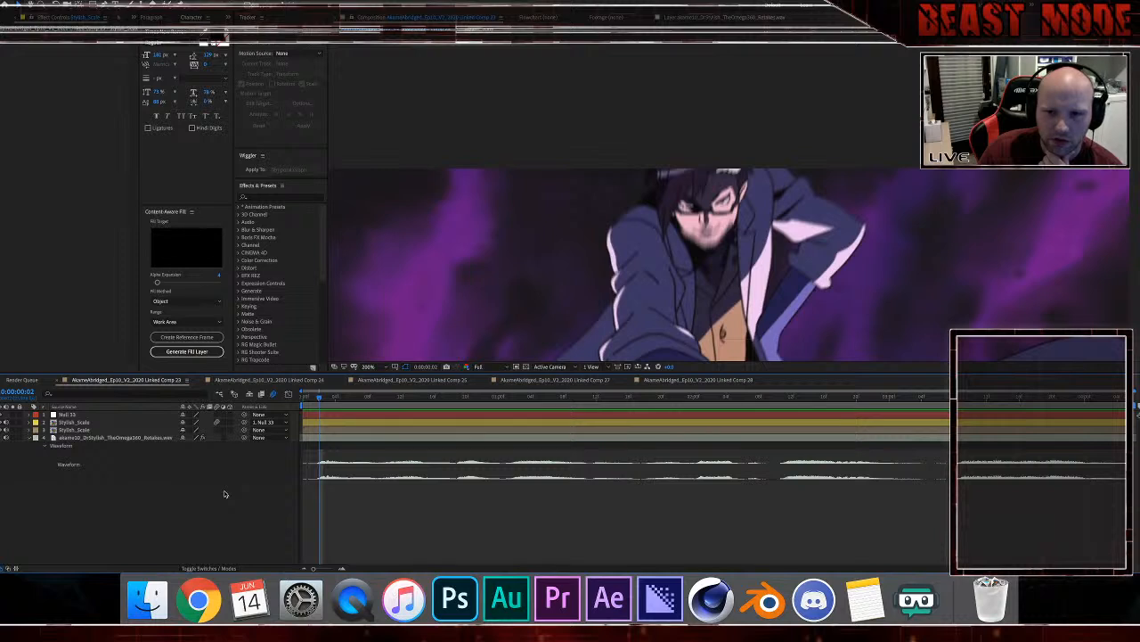
Step: Examine the masked chin's alignment with the moving face frame by frame, from frame 2 to frame 7
click(335, 422)
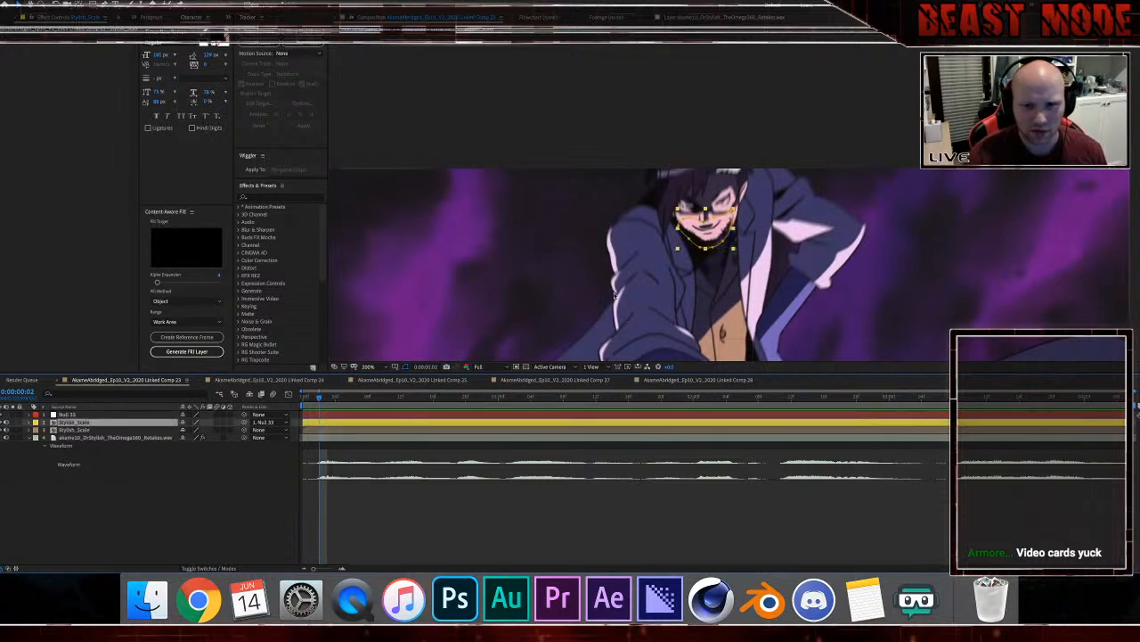
key(.)
drag(326, 399, 344, 399)
drag(589, 294, 584, 178)
click(402, 533)
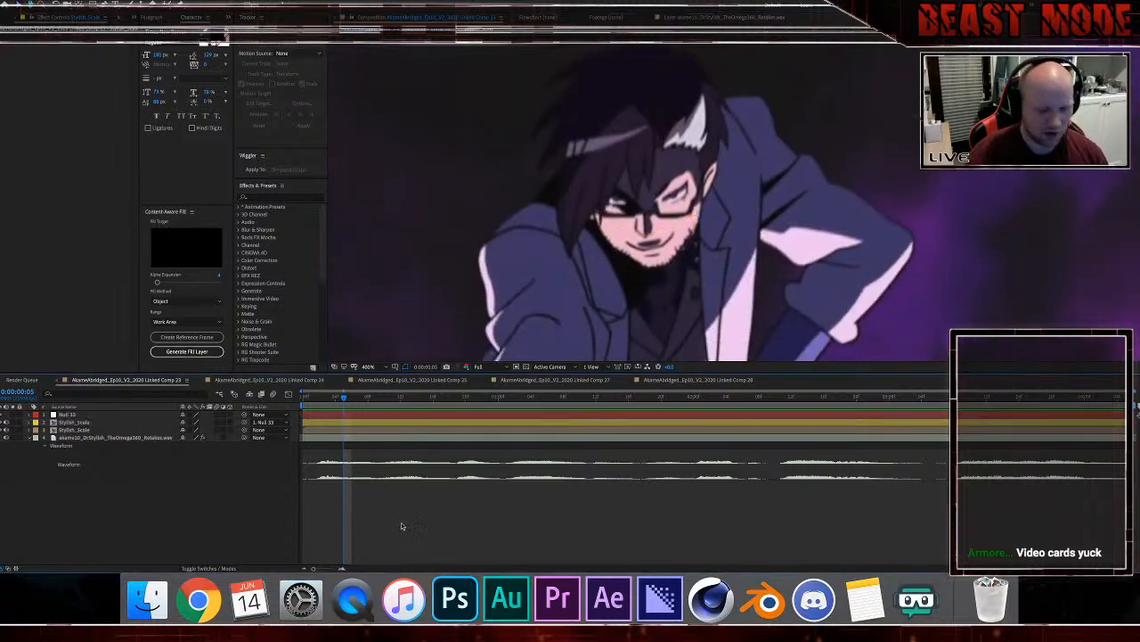
key(Page_Down)
key(Page_Down)
key(Page_Down)
key(Page_Down)
key(Page_Down)
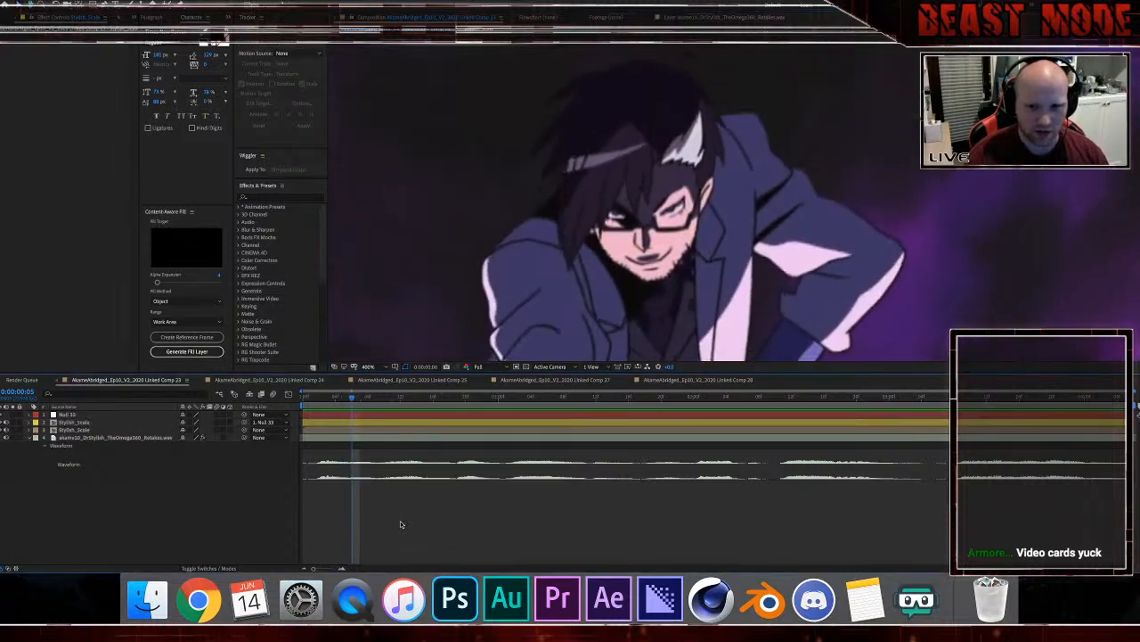
Step: Add a Position keyframe to the masked Stylish_Scale layer at frame 7 and hide the mask outline at frame 6
click(367, 424)
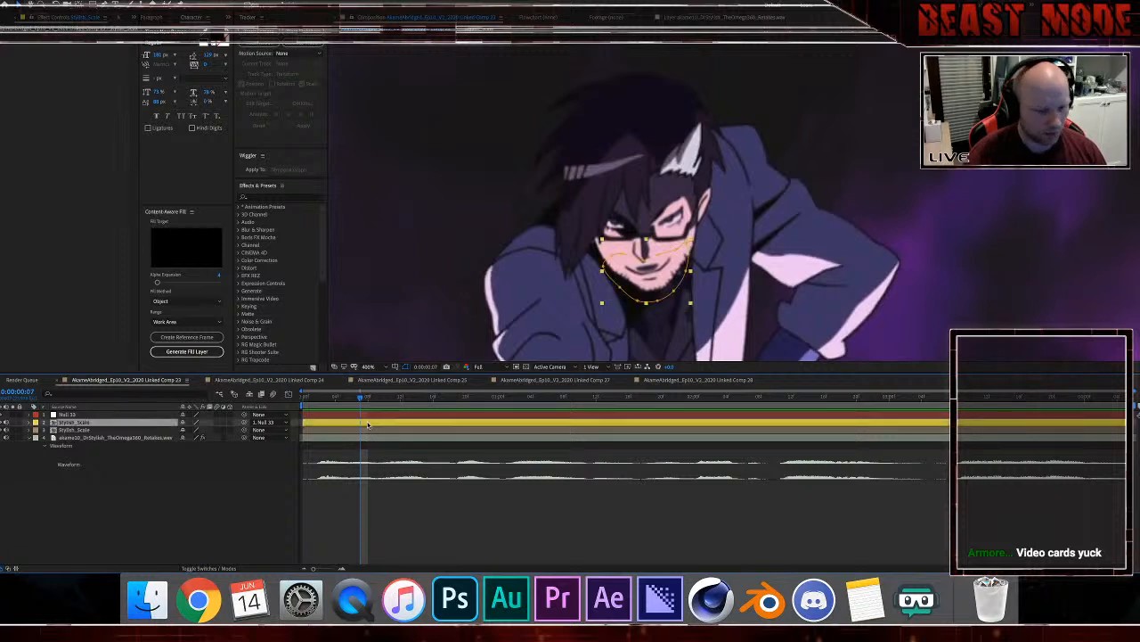
key(p)
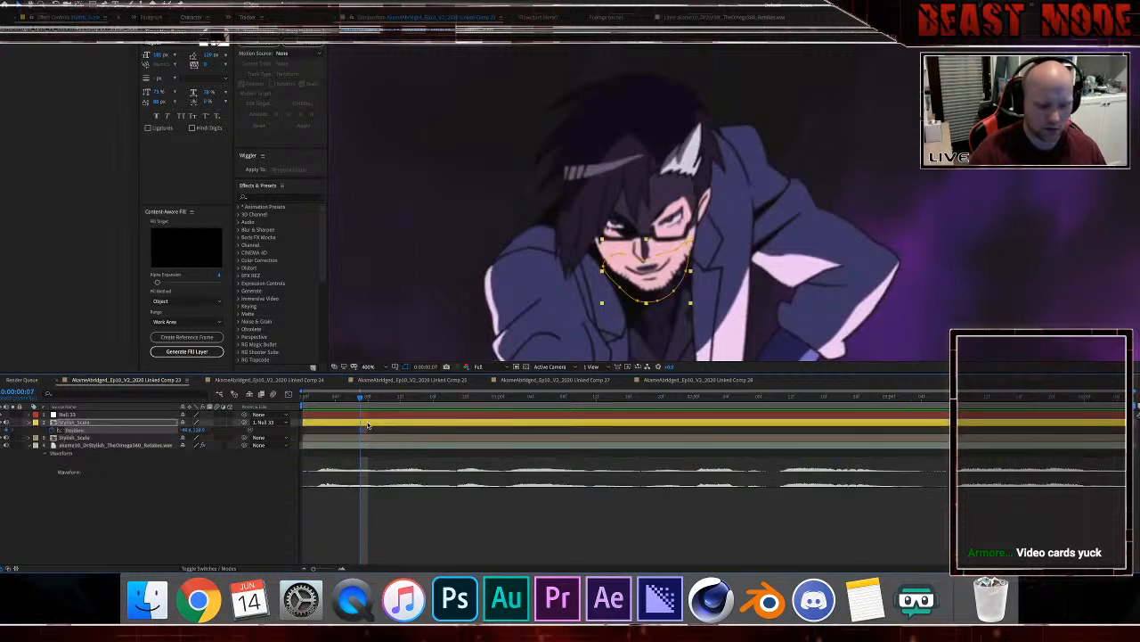
key(Page_Up)
scroll(589, 303, up, 1)
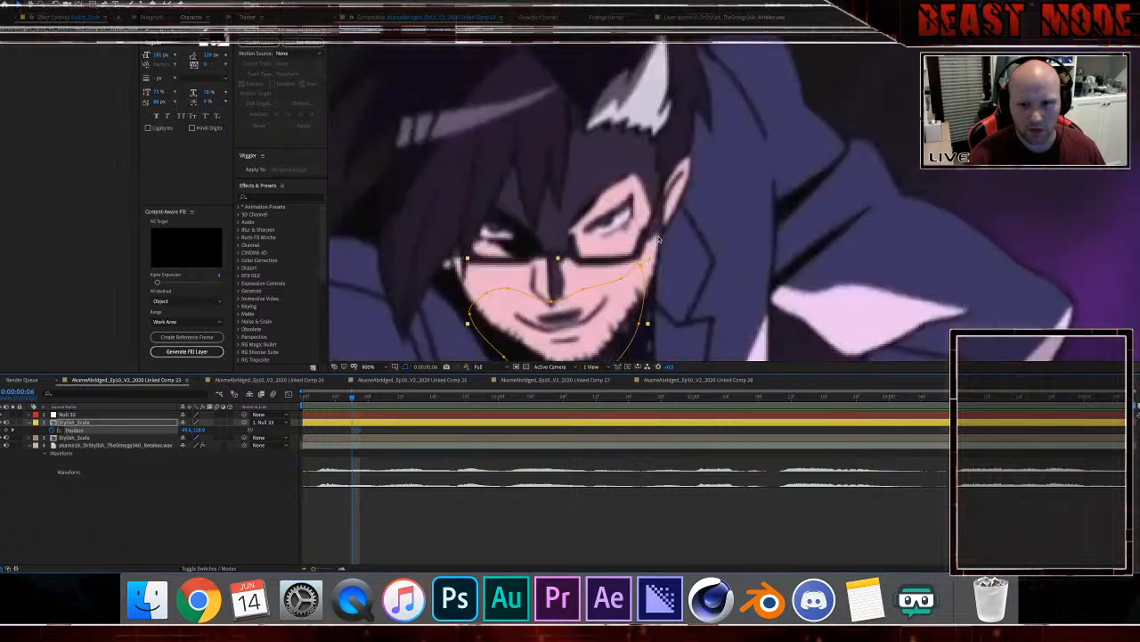
drag(589, 310, 598, 257)
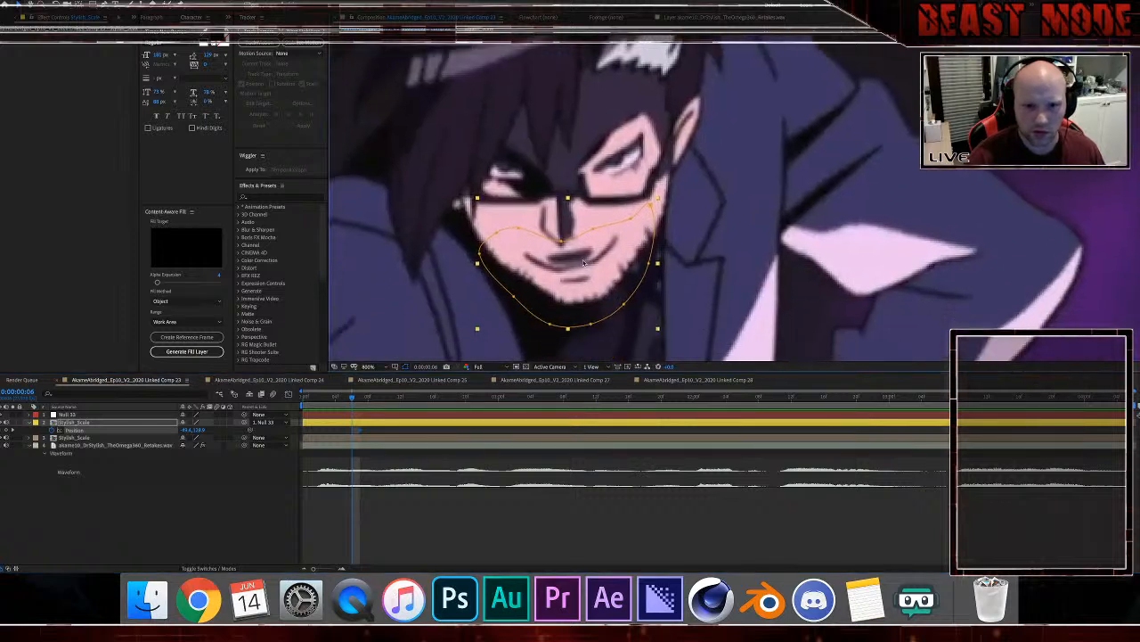
click(405, 368)
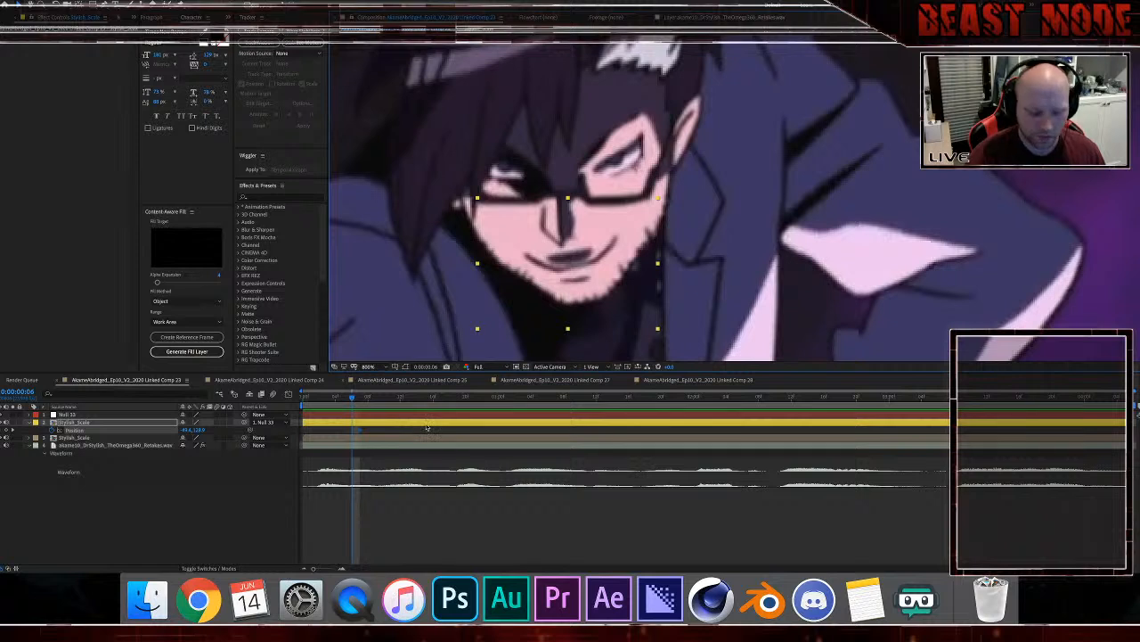
Step: Compare the neighbouring frames and nudge the masked Stylish_Scale layer slightly down at frame 5 to fit the face
key(Page_Up)
key(Page_Up)
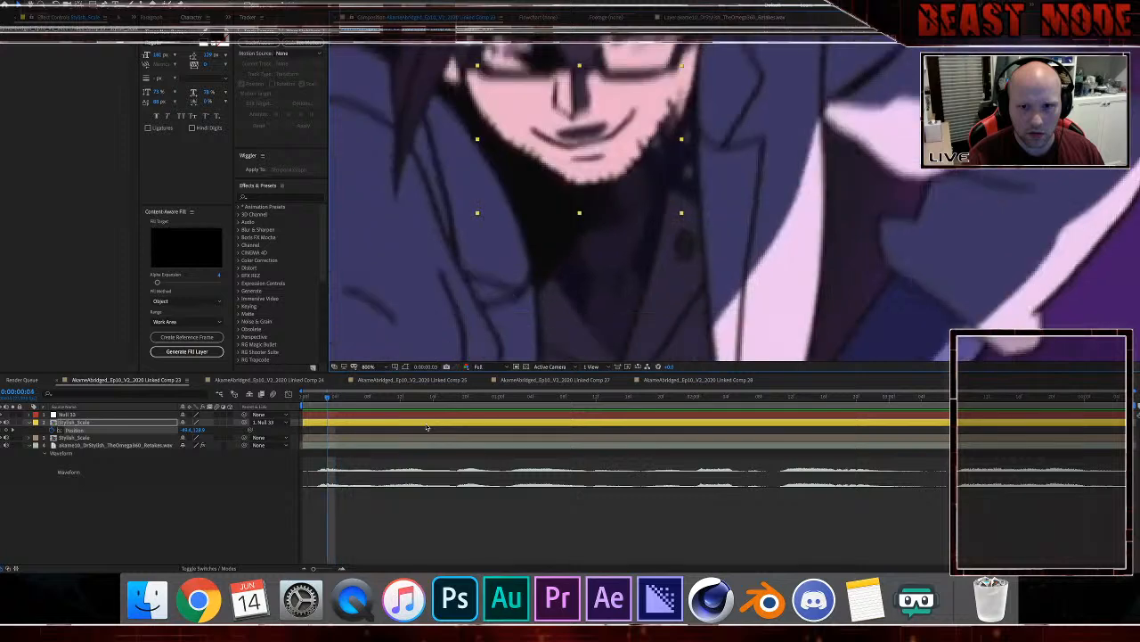
key(Page_Down)
key(Page_Down)
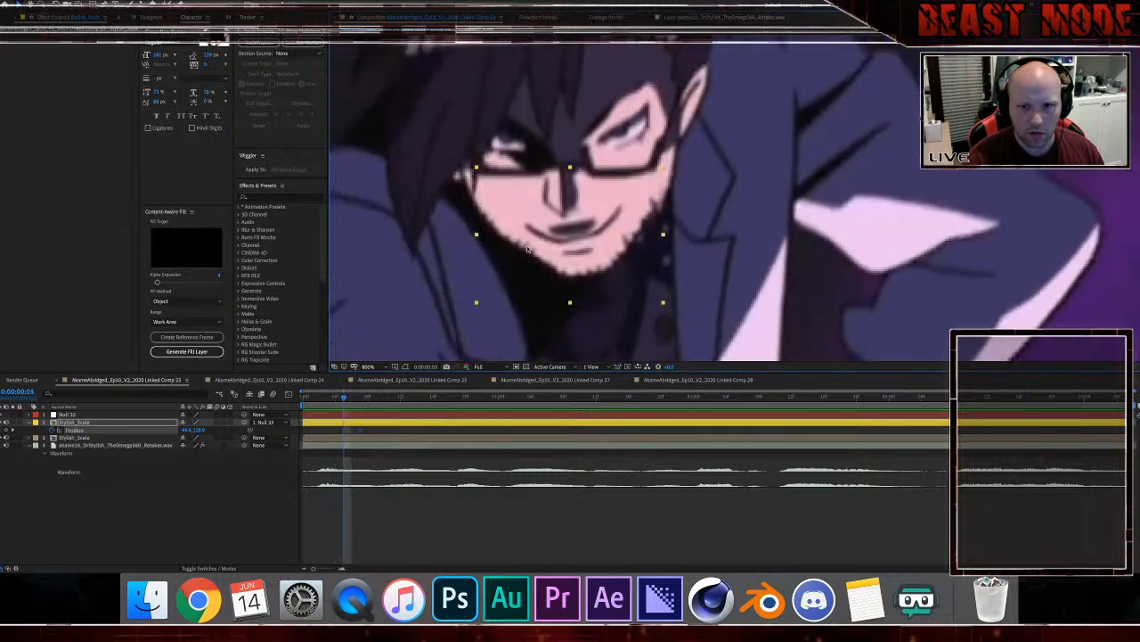
key(Down)
key(Down)
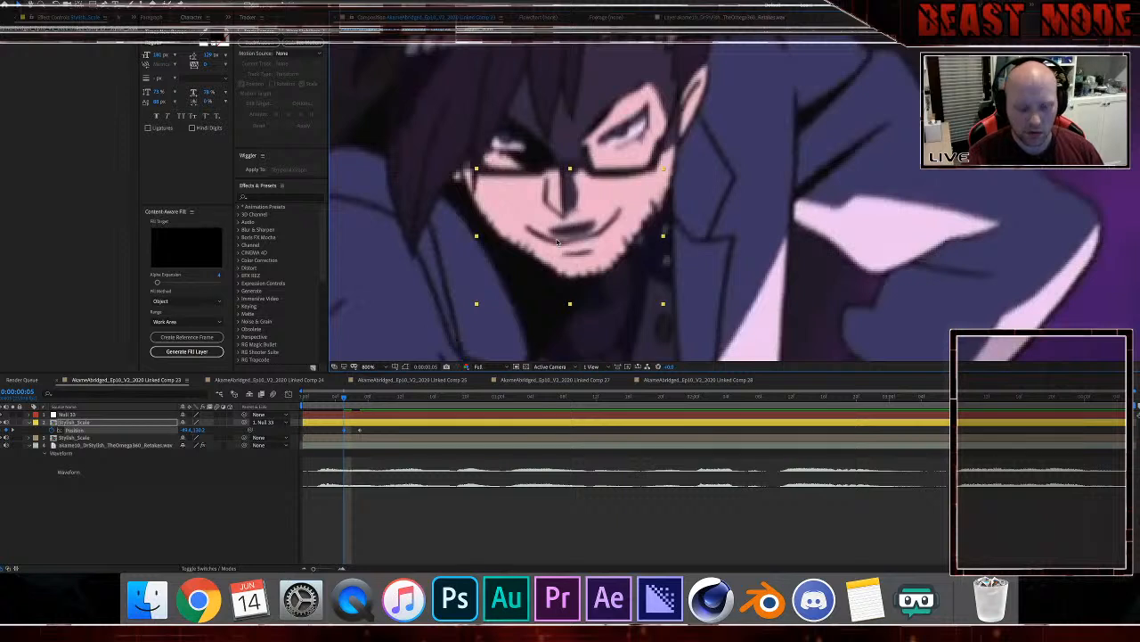
Step: Shift the masked Stylish_Scale layer to match the face at frames 4 and 3, keyframing its position on each
key(Page_Up)
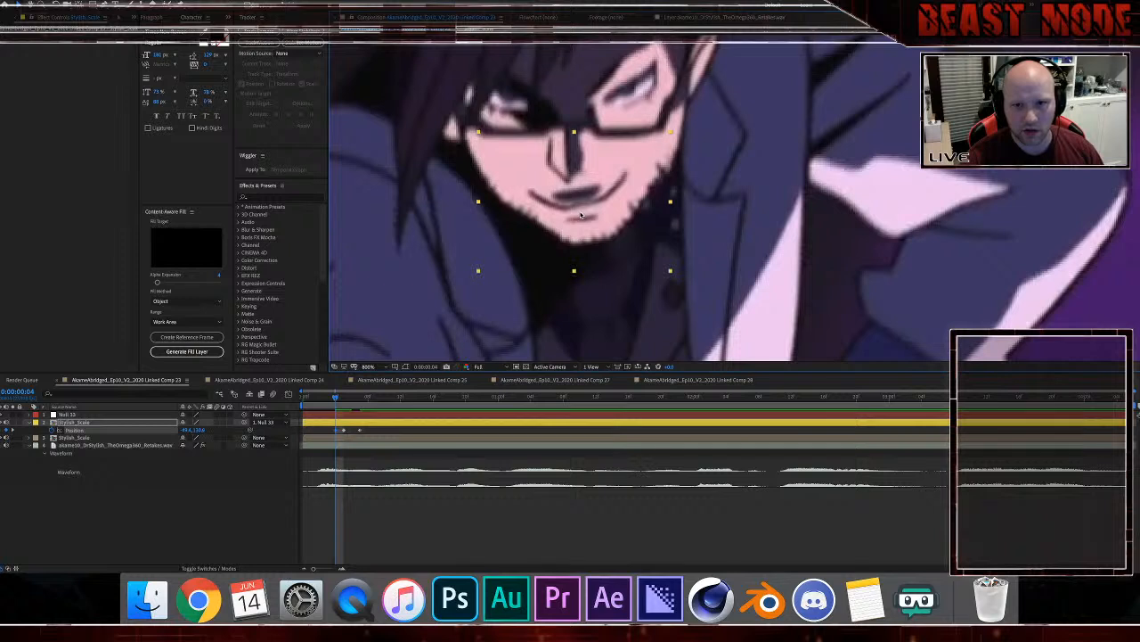
key(Page_Up)
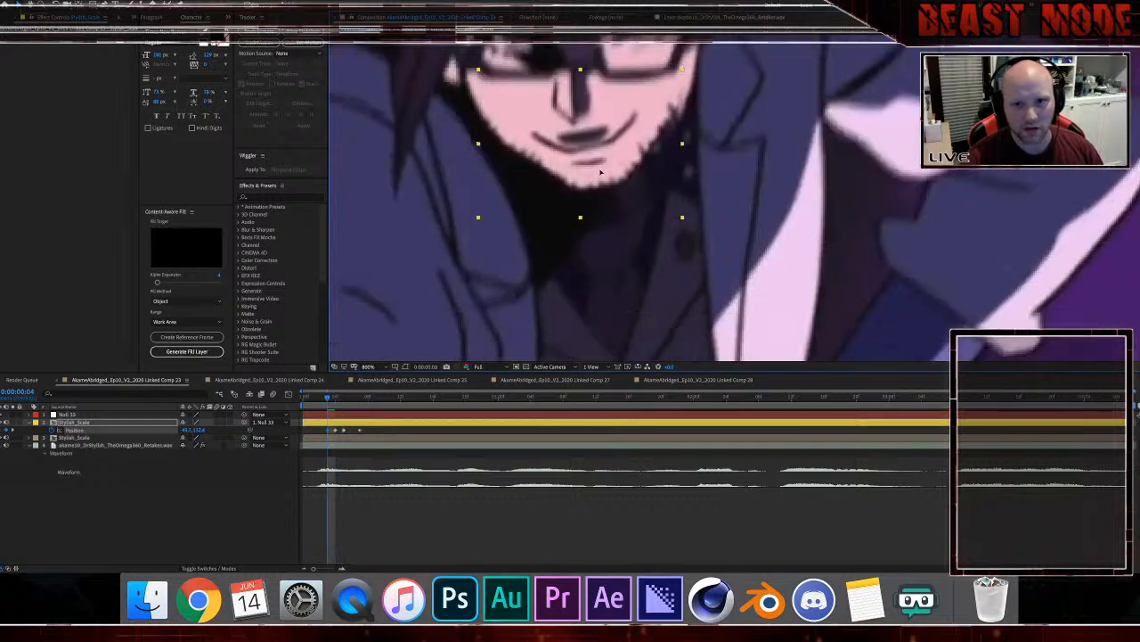
key(Page_Up)
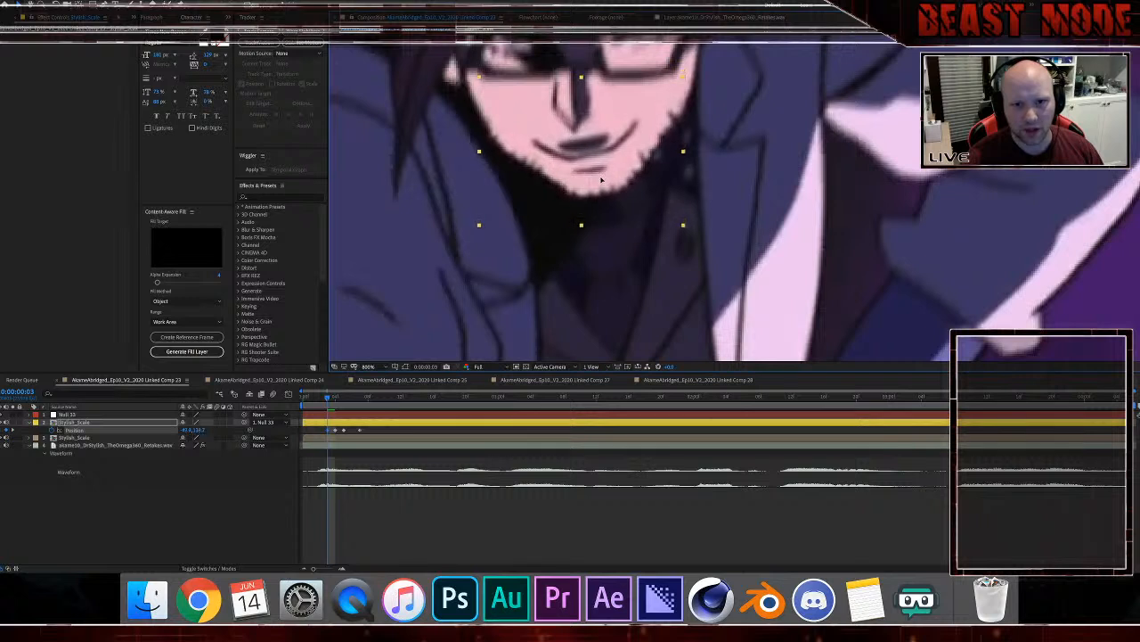
key(comma)
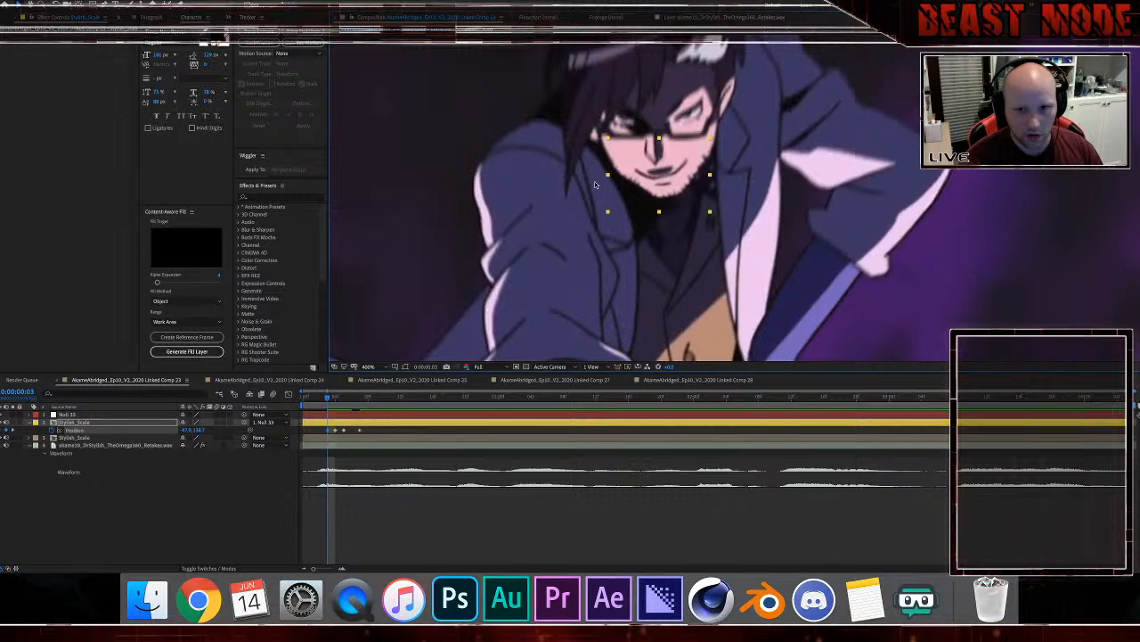
Step: Move the masked Stylish_Scale layer slightly down and right over the chin at frame 2, and go back to frame 1
key(Page_Up)
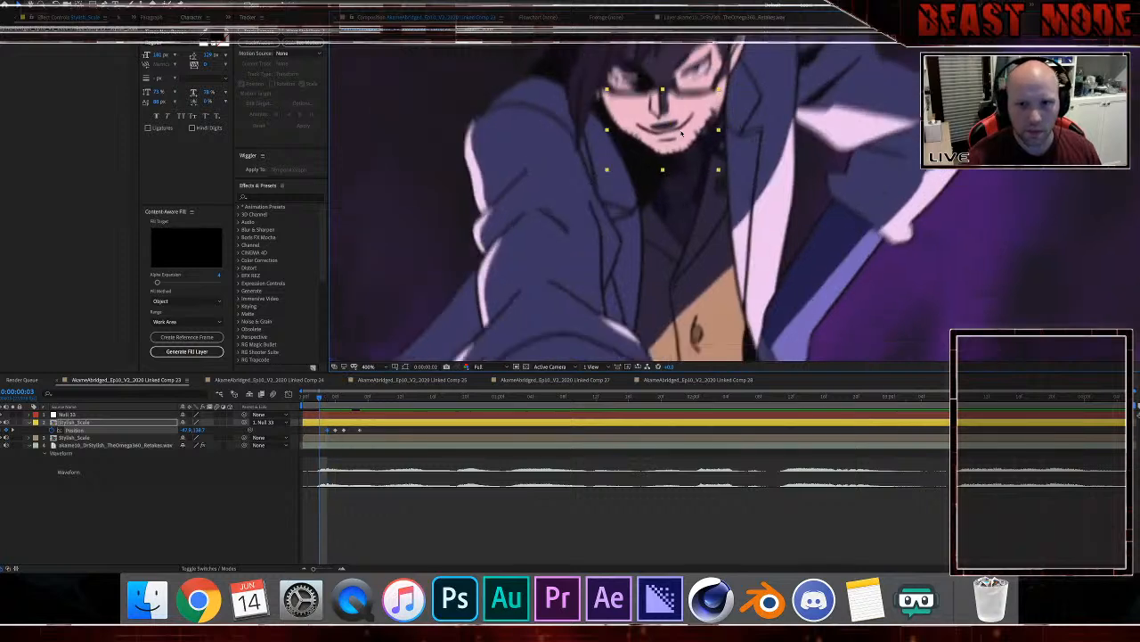
key(Page_Up)
scroll(659, 143, up, 1)
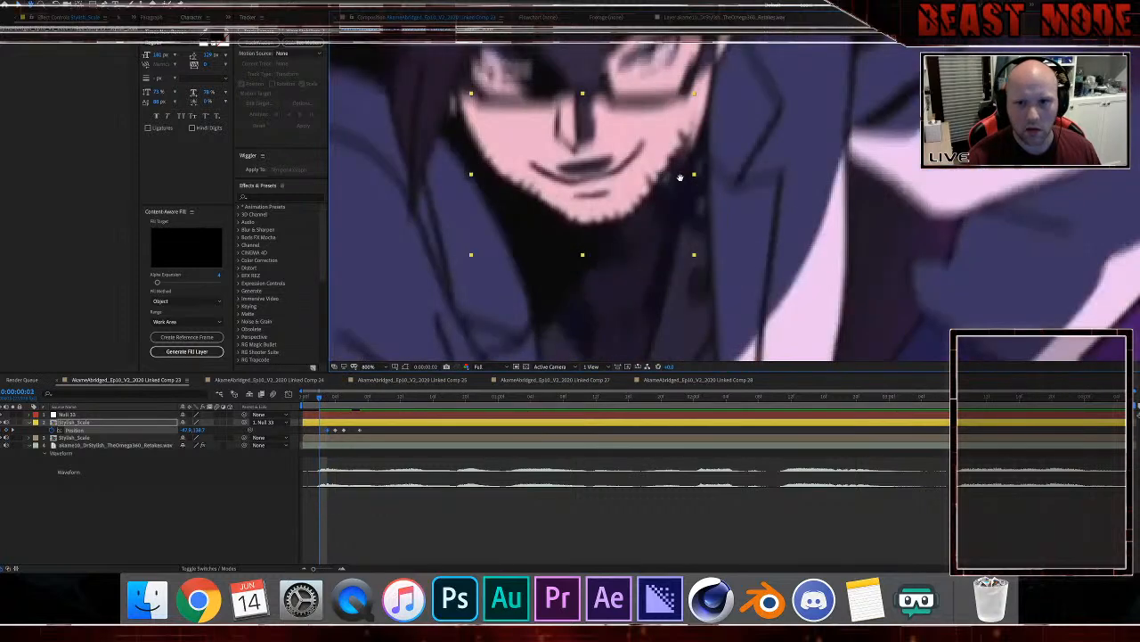
drag(628, 162, 632, 165)
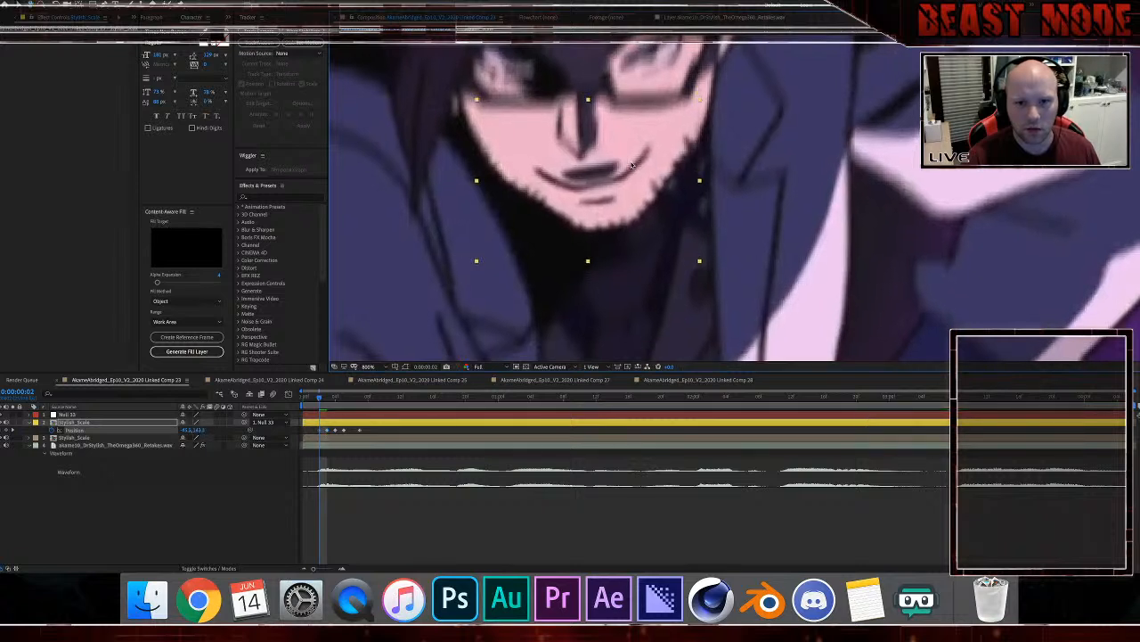
key(Page_Up)
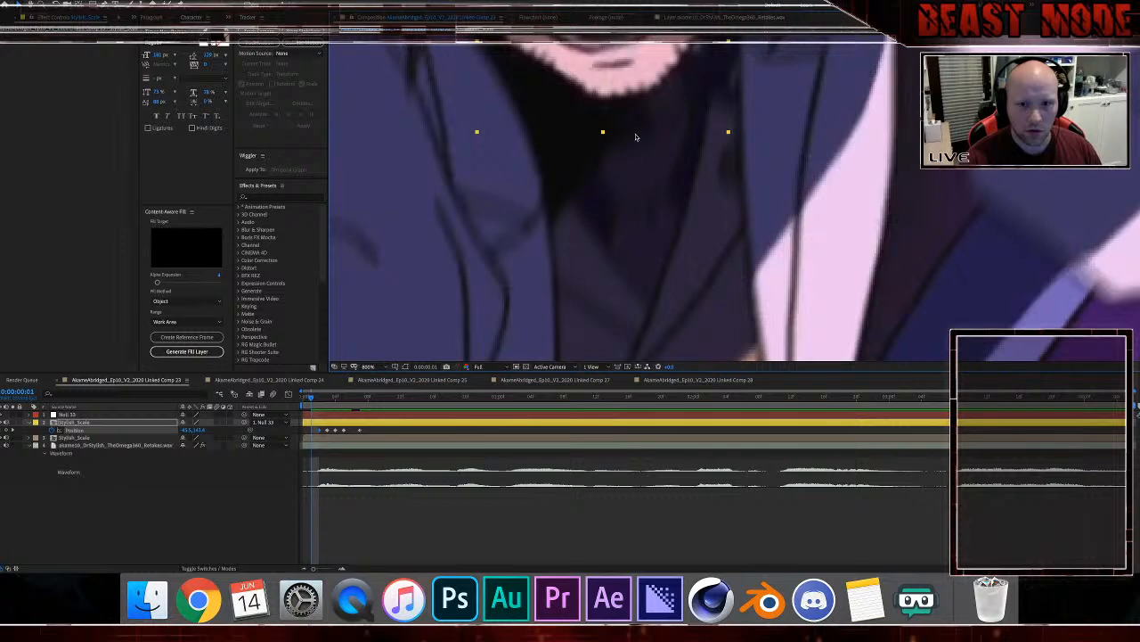
Step: Move the masked Stylish_Scale layer down over the chin at frame 1, comparing neighbouring frames and fine-tuning its vertical position
drag(636, 138, 618, 271)
drag(643, 181, 643, 190)
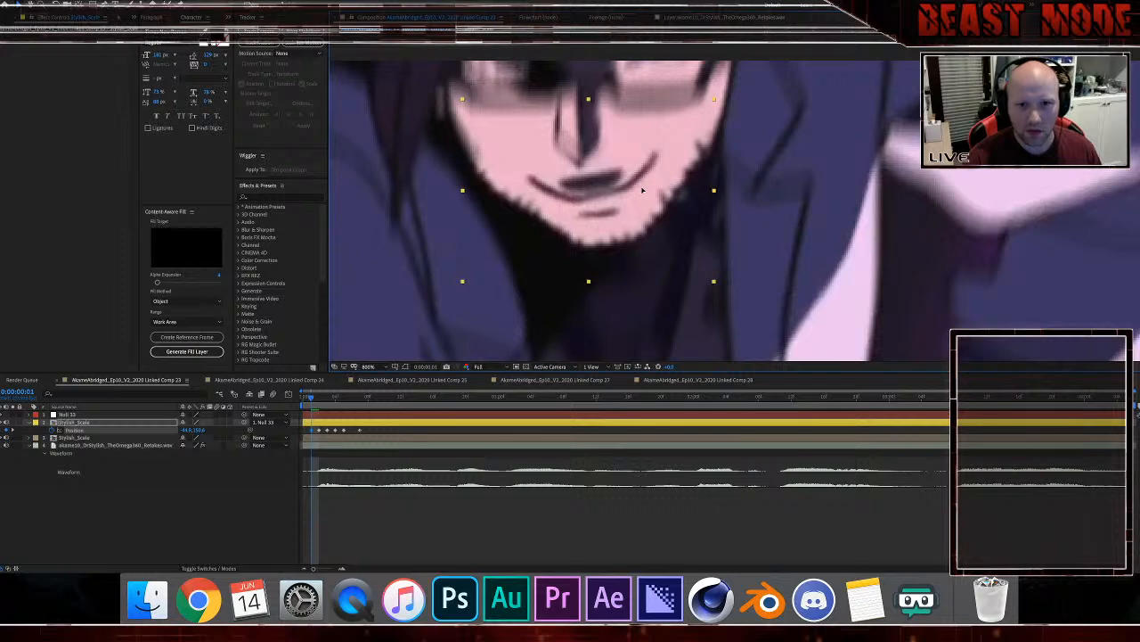
key(Page_Up)
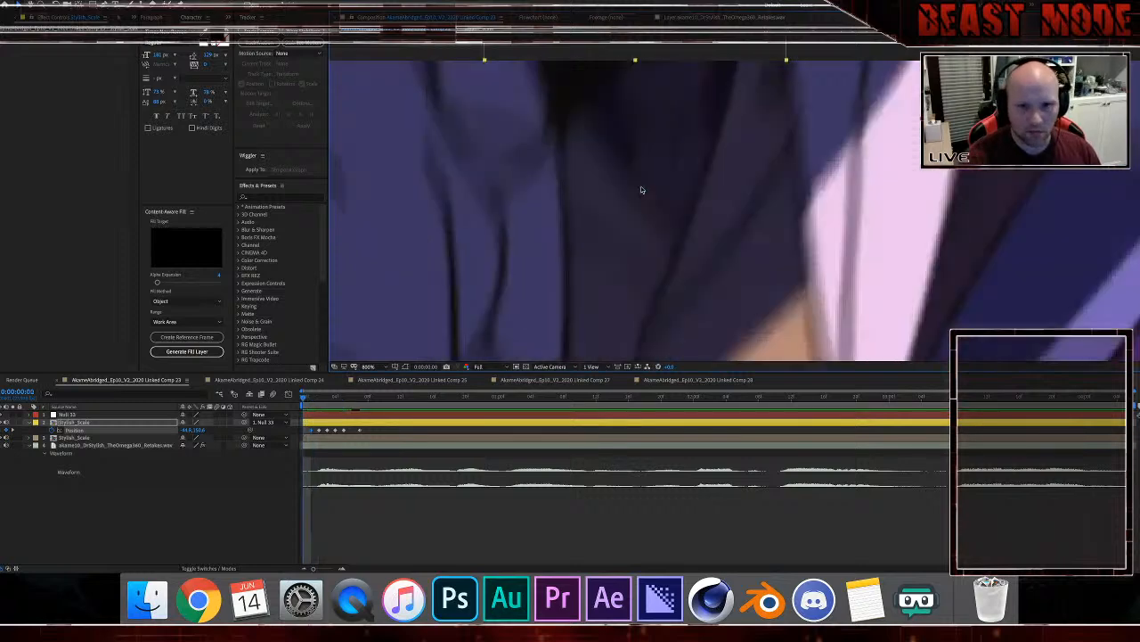
key(comma)
key(Page_Down)
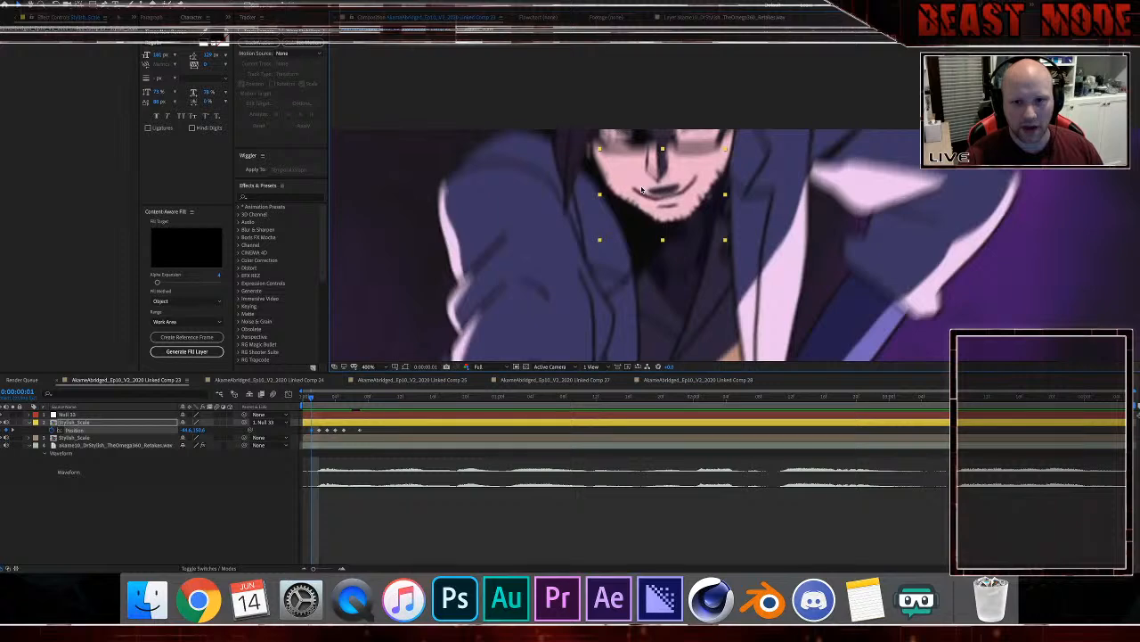
key(Page_Down)
key(Page_Up)
key(period)
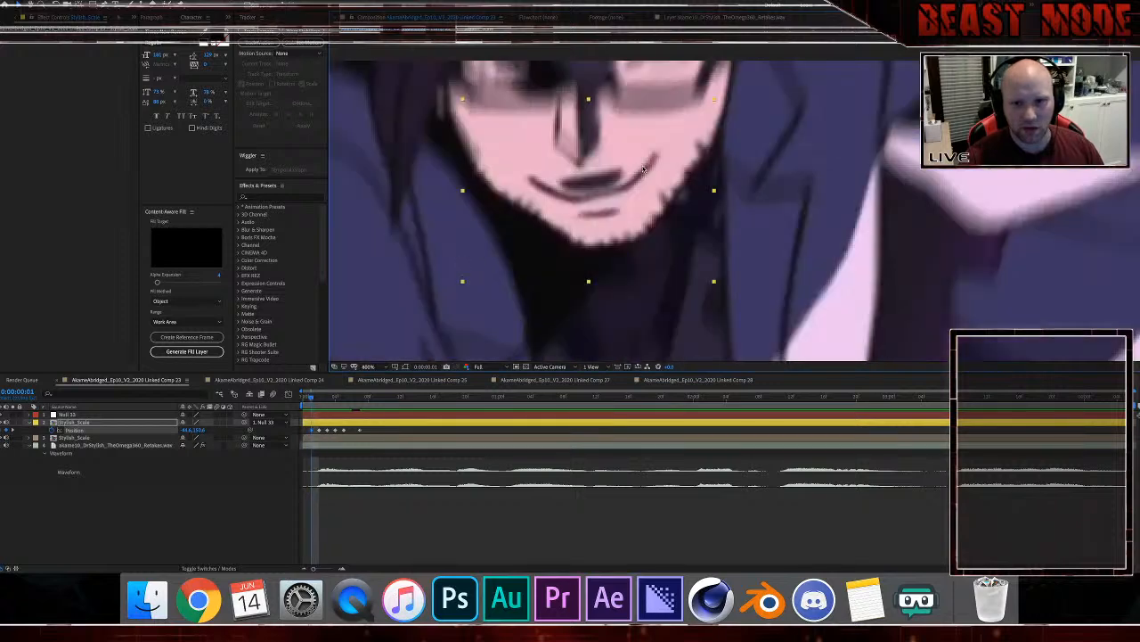
drag(633, 180, 632, 178)
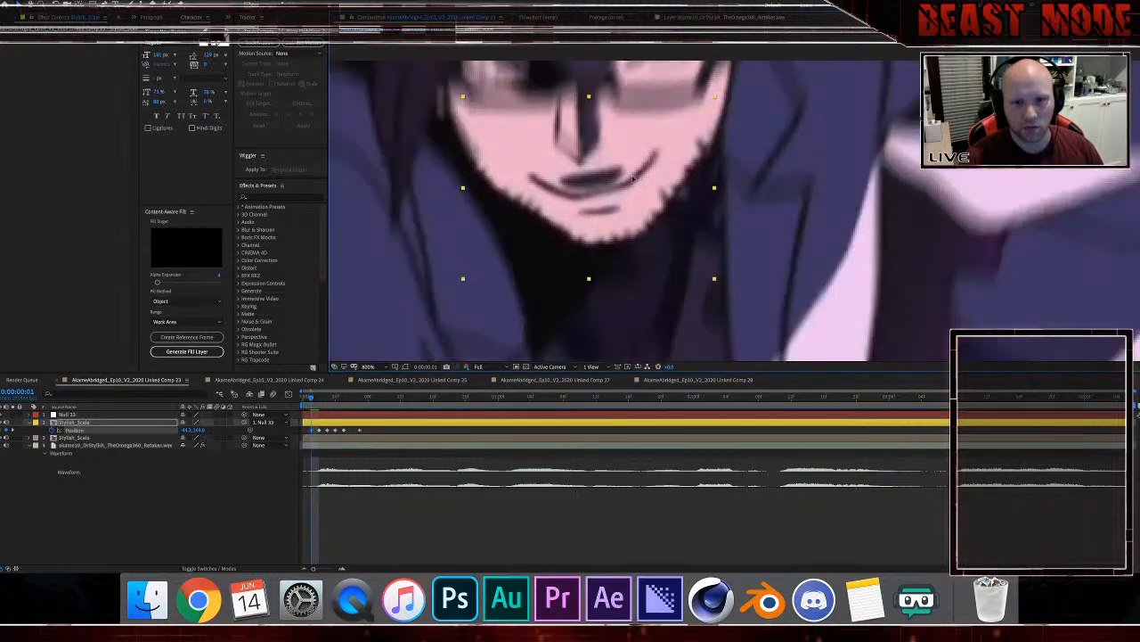
key(Page_Down)
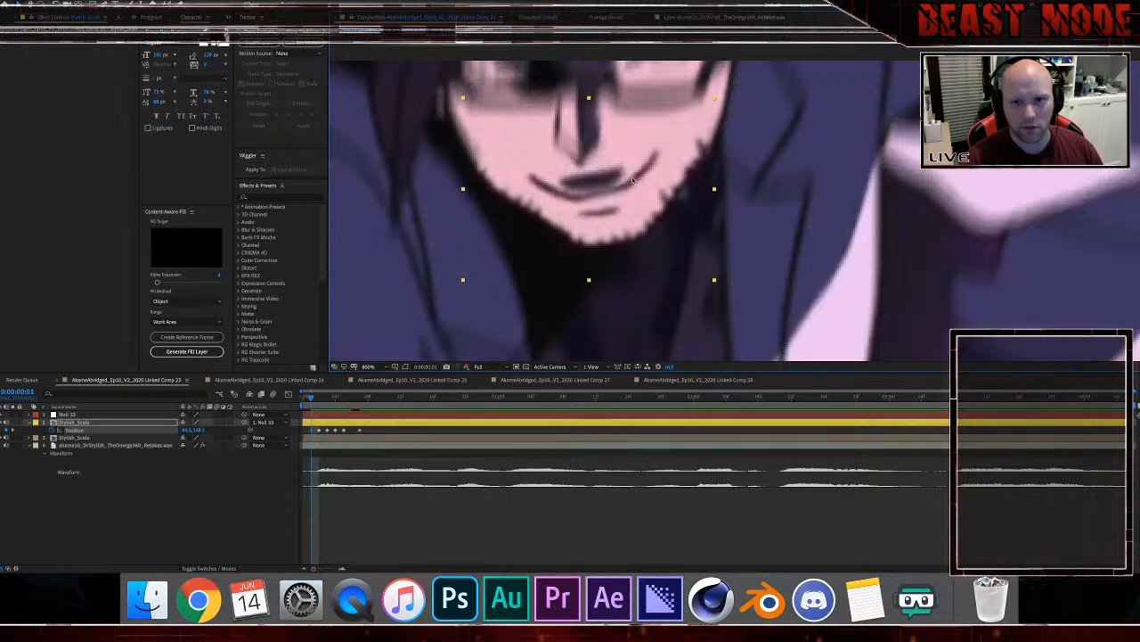
Step: Examine the overlay's fit on the face from frame 1 through frame 5, up close and in the full composition view
key(comma)
key(Page_Down)
key(Page_Down)
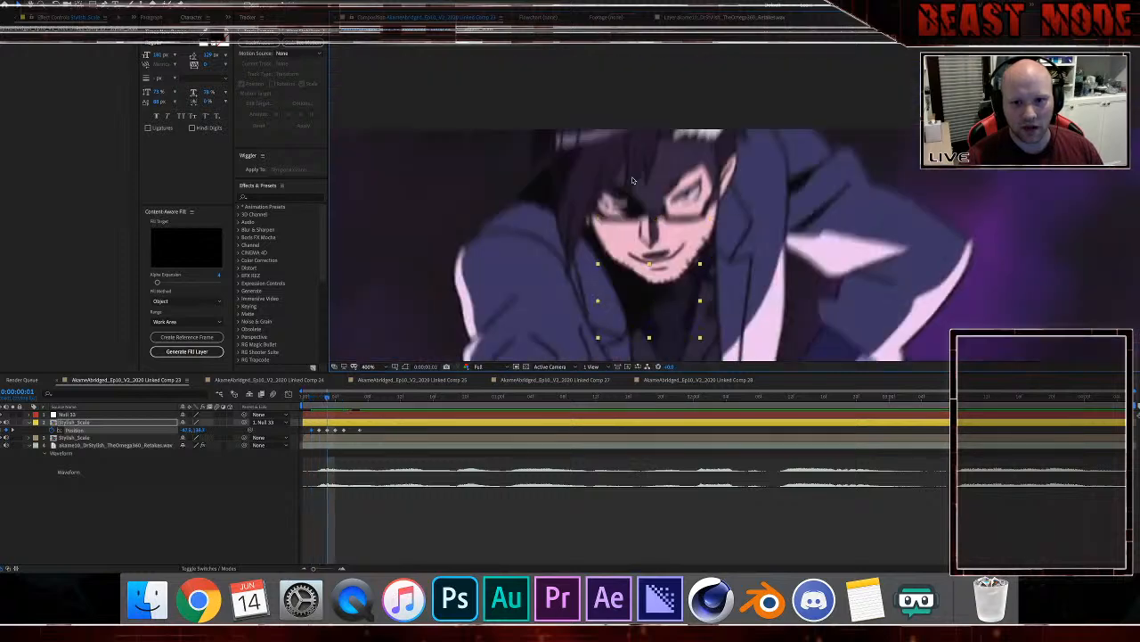
key(Page_Down)
key(Page_Down)
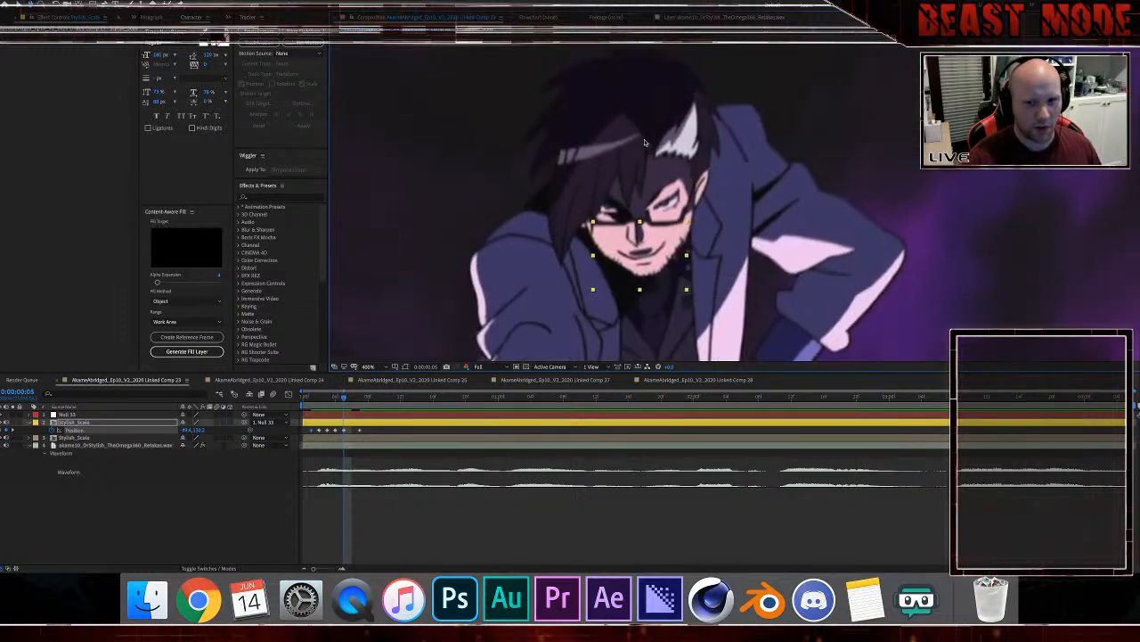
key(comma)
click(547, 107)
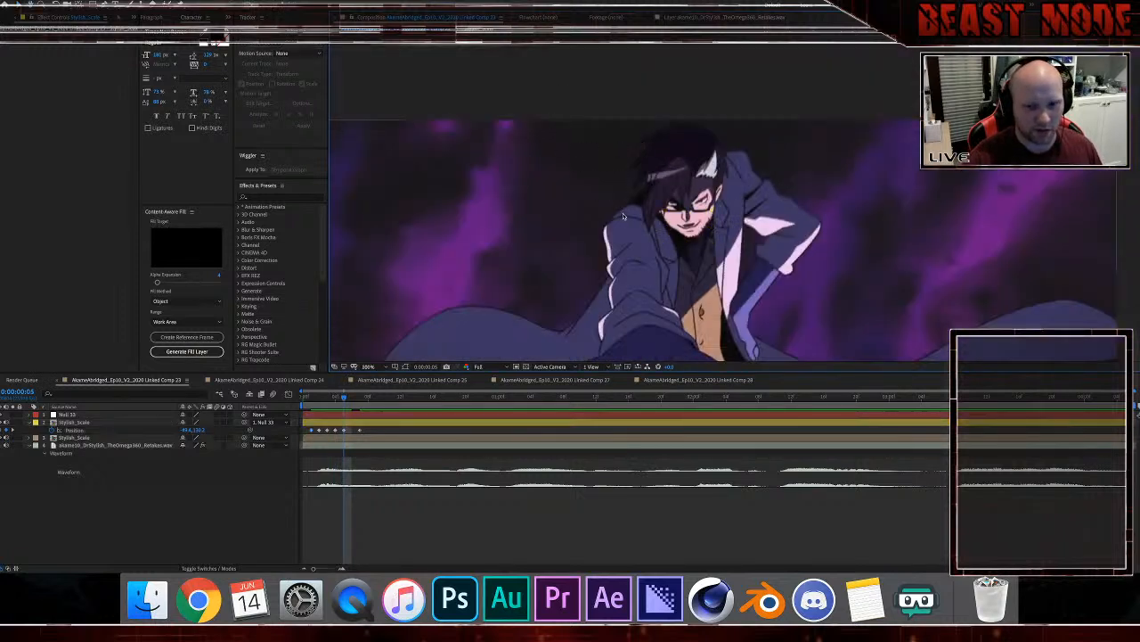
key(comma)
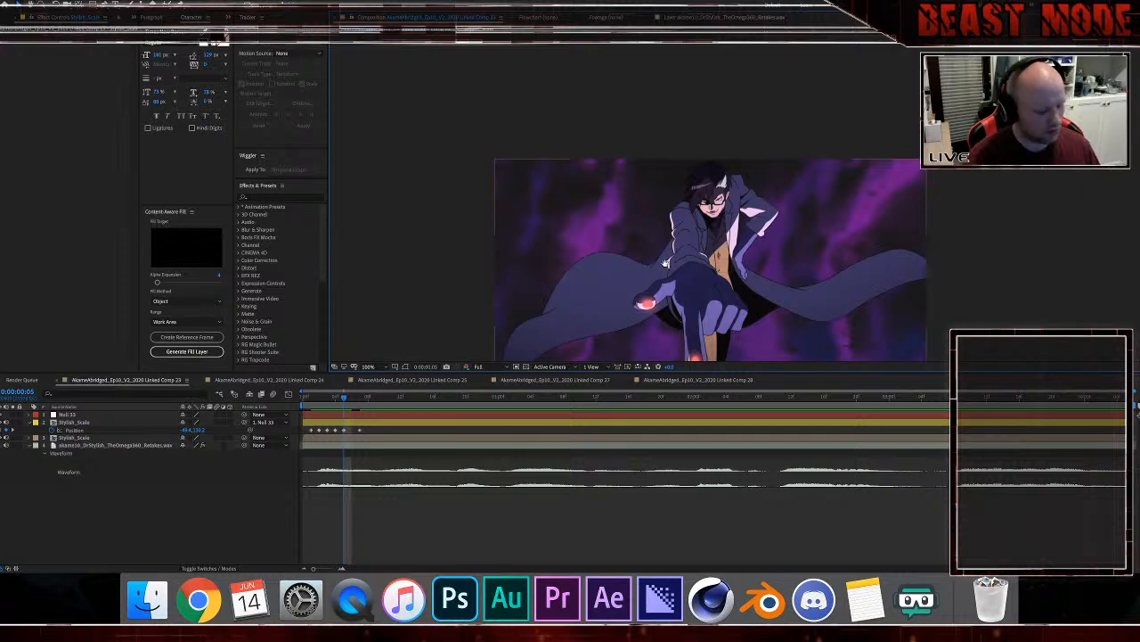
scroll(579, 285, down, 4)
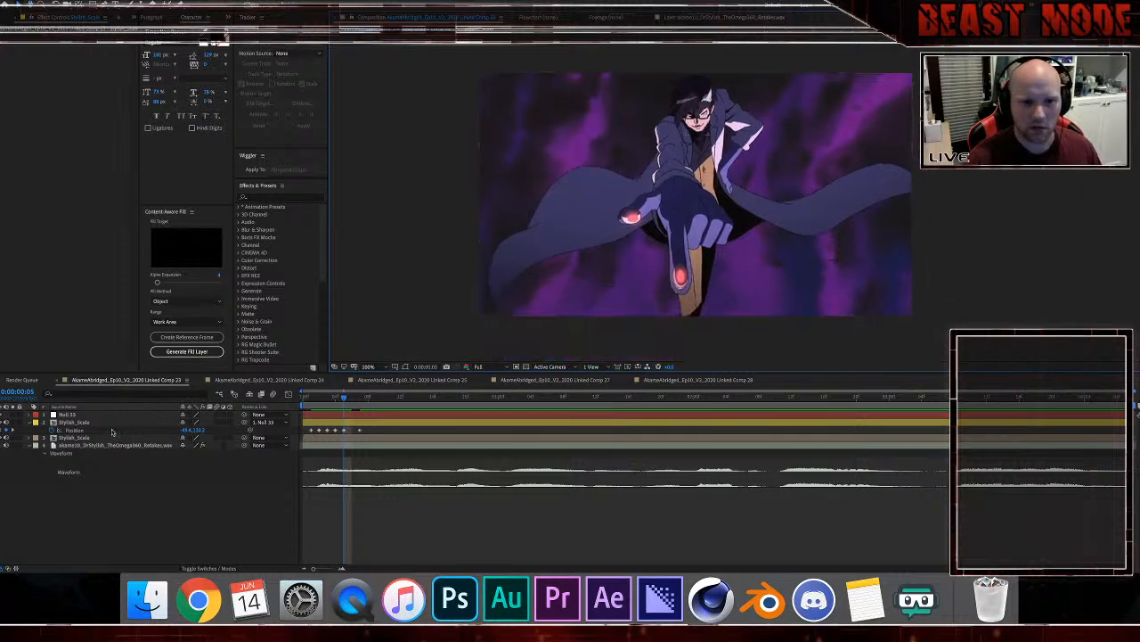
Step: Duplicate the unmasked Stylish_Scale layer and place the copy directly below Null 33, above the masked layer
click(29, 422)
click(64, 430)
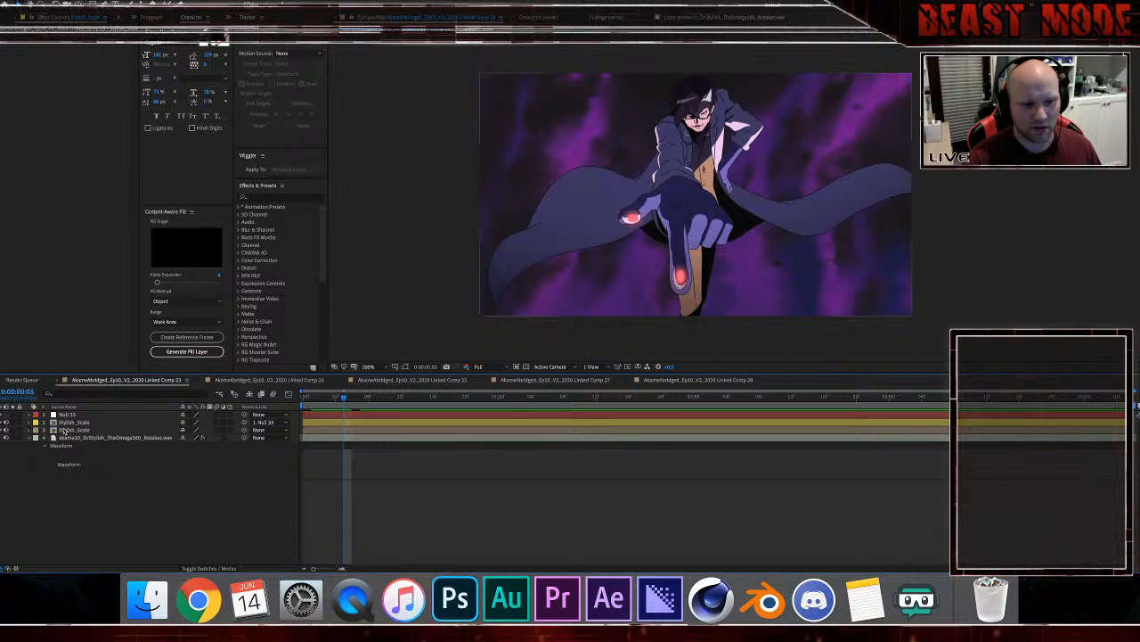
key(super+d)
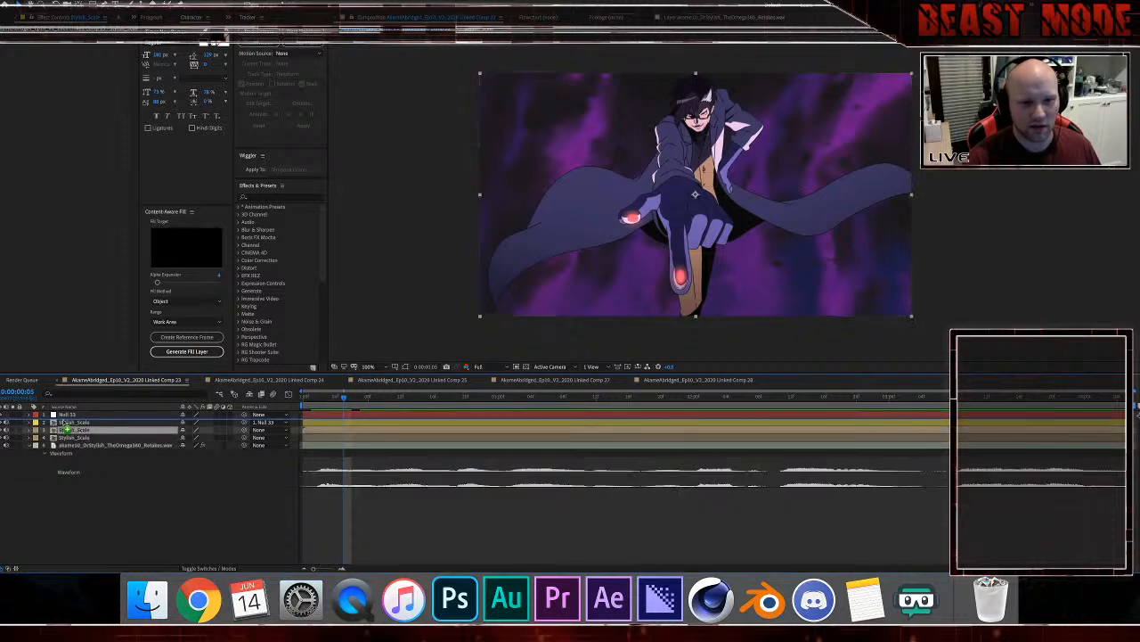
drag(64, 430, 64, 422)
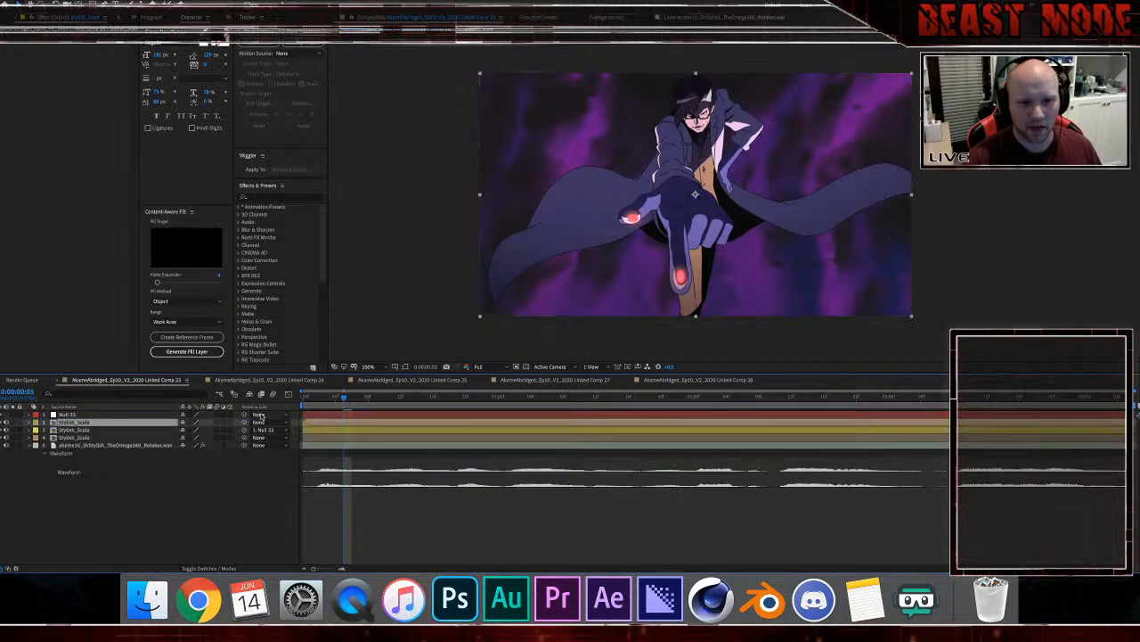
Step: Freeze the duplicated Stylish_Scale layer on frame 10, where the character's closed-mouth face is clear
click(352, 397)
drag(362, 403, 384, 409)
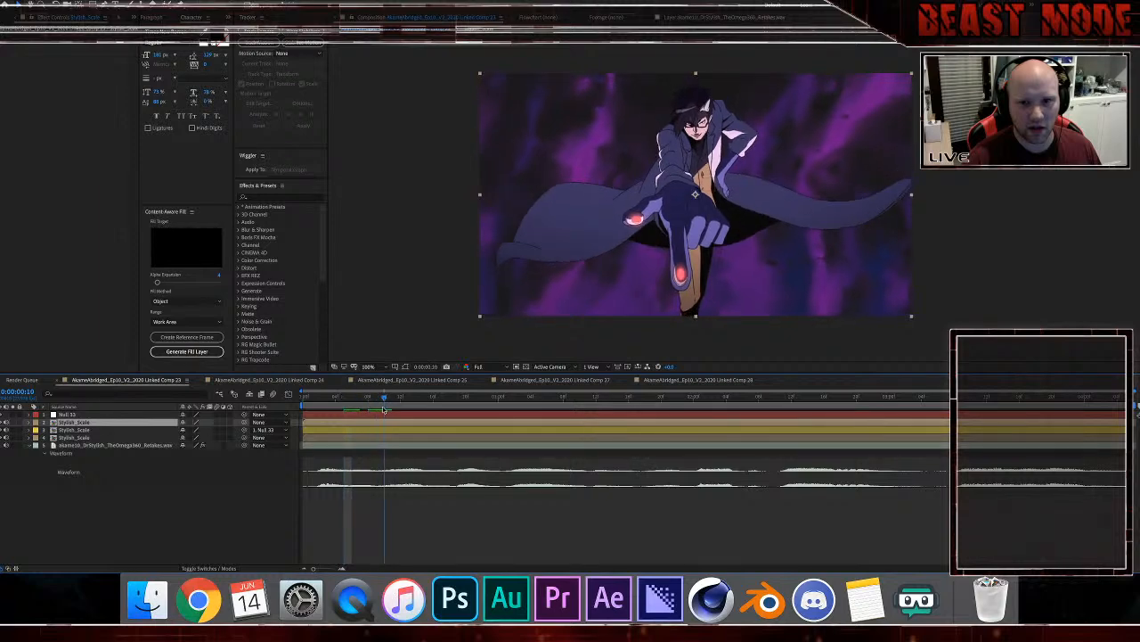
scroll(730, 260, up, 1)
drag(713, 223, 720, 320)
scroll(720, 321, up, 1)
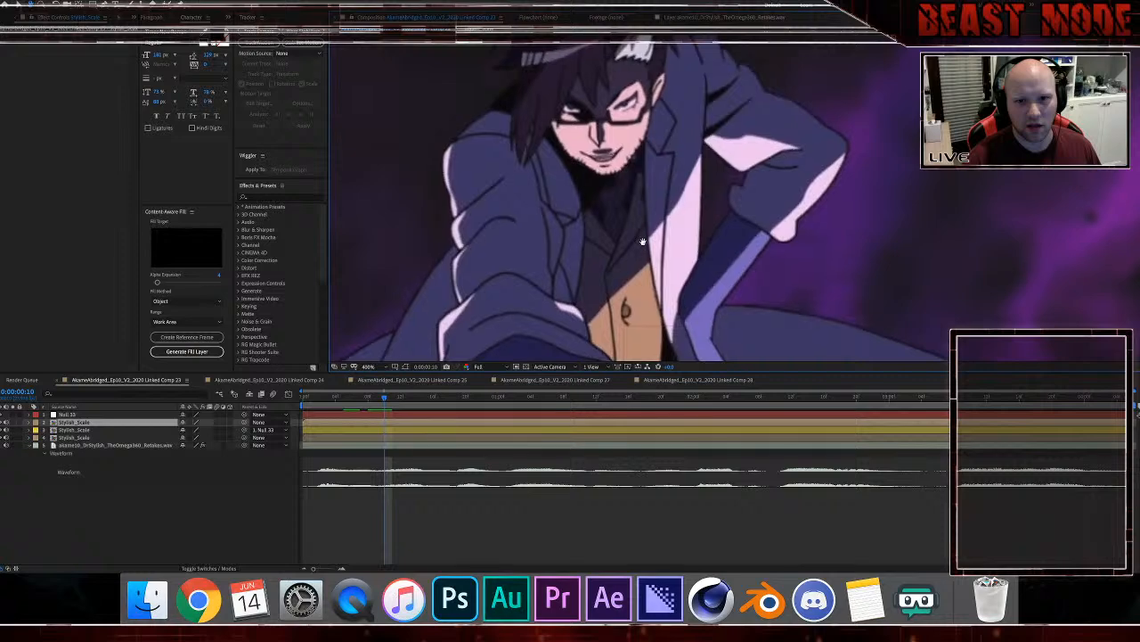
scroll(642, 242, up, 1)
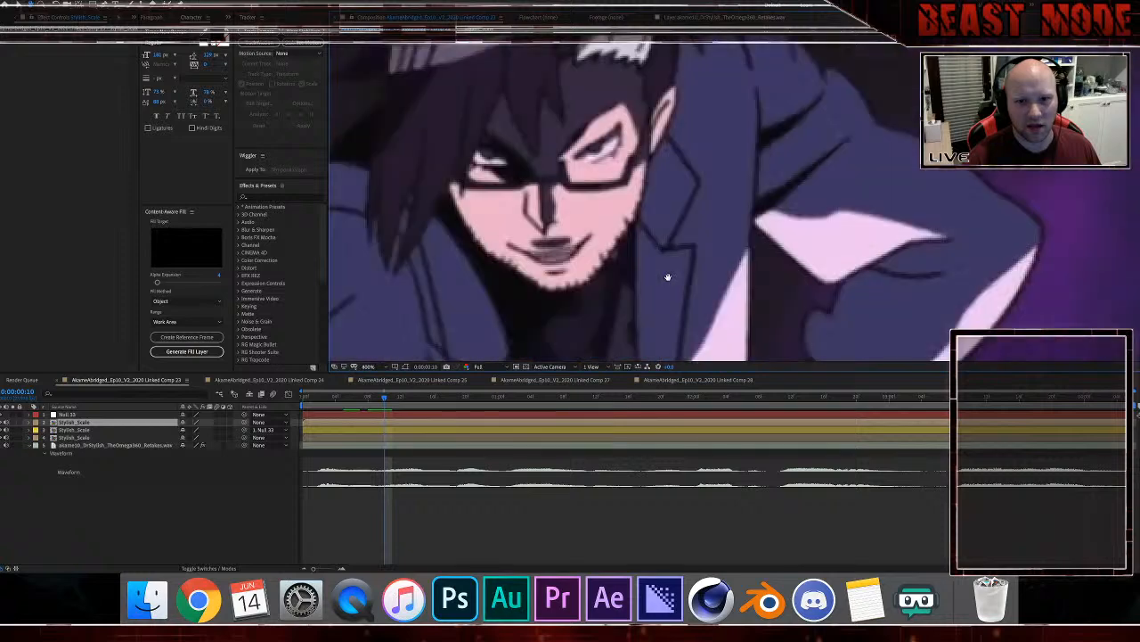
mouse_move(378, 401)
mouse_down()
mouse_move(361, 401)
mouse_move(403, 405)
mouse_move(384, 409)
mouse_up()
right_click(389, 424)
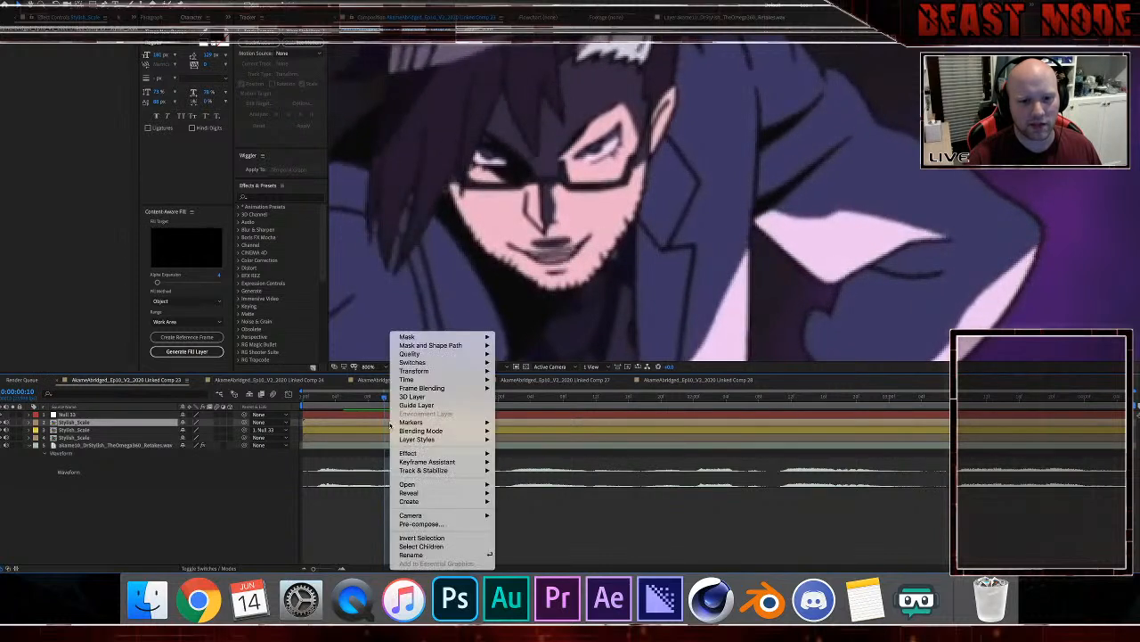
mouse_move(421, 382)
click(524, 405)
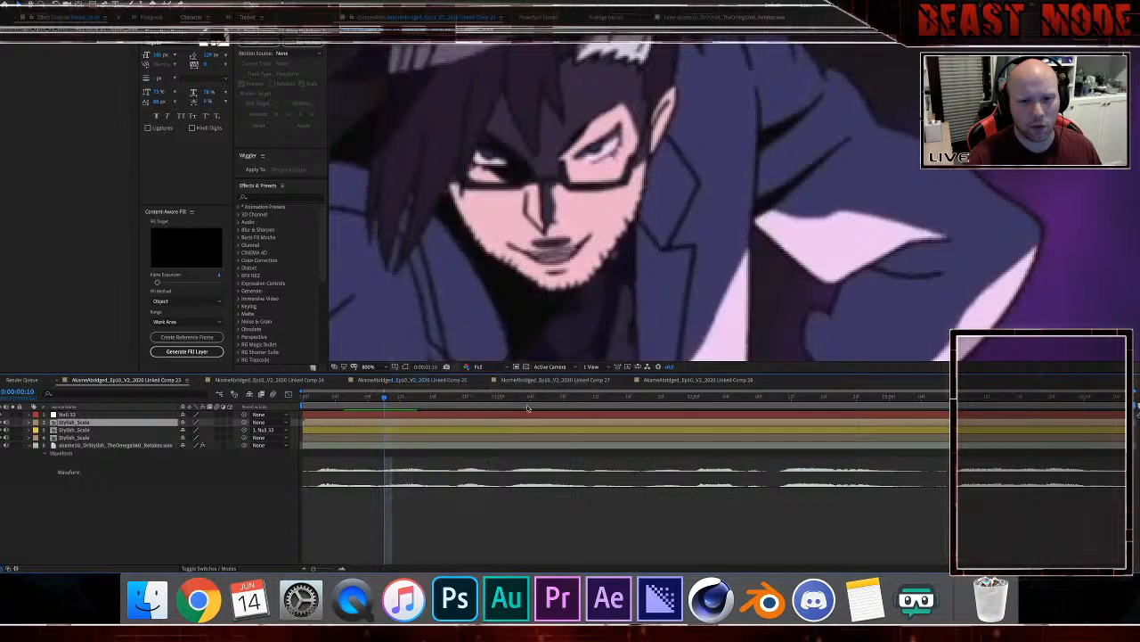
Step: Draw a closed mask around the mouth and chin on the frozen Stylish_Scale layer and feather it by 5 pixels
click(573, 282)
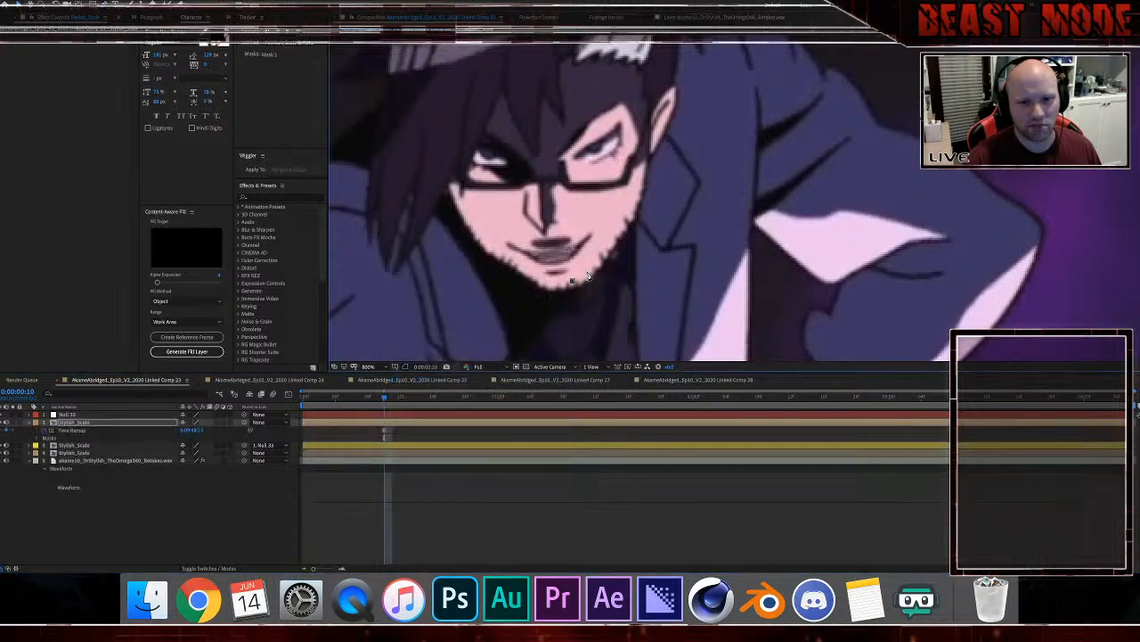
click(603, 256)
click(596, 224)
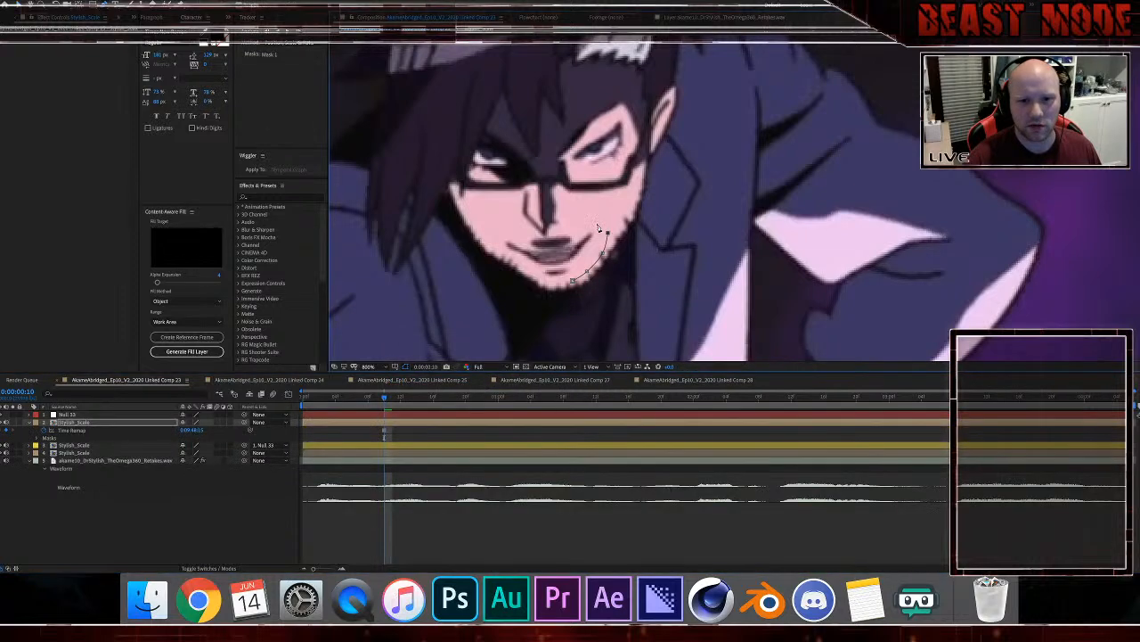
click(575, 225)
click(545, 231)
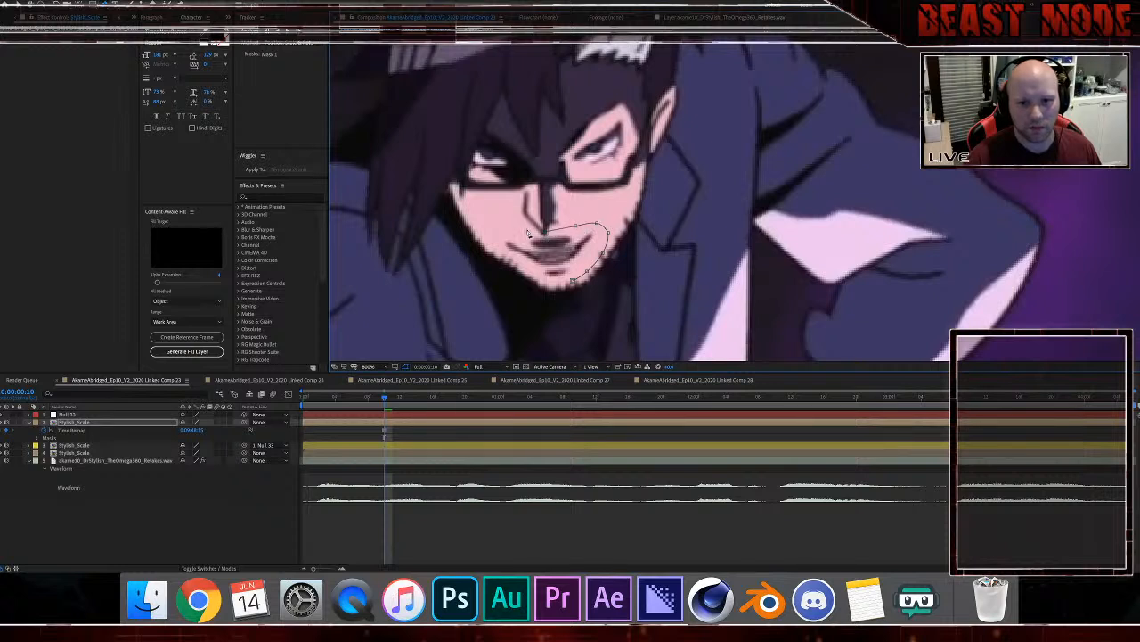
click(525, 230)
click(508, 228)
click(495, 233)
click(493, 241)
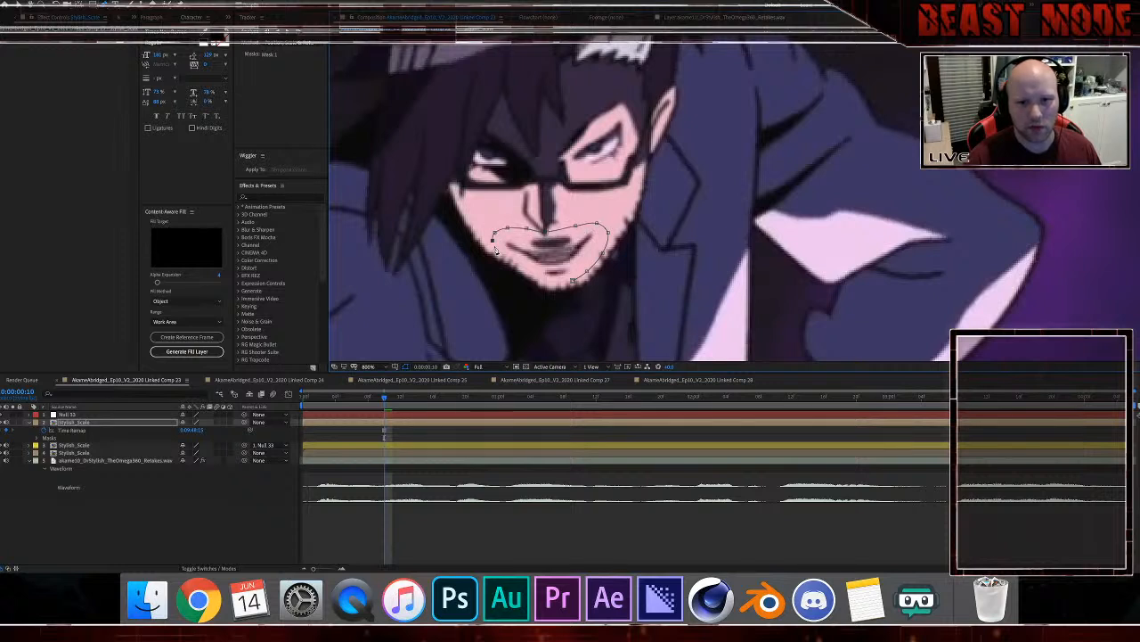
click(495, 249)
click(507, 263)
click(525, 270)
click(541, 279)
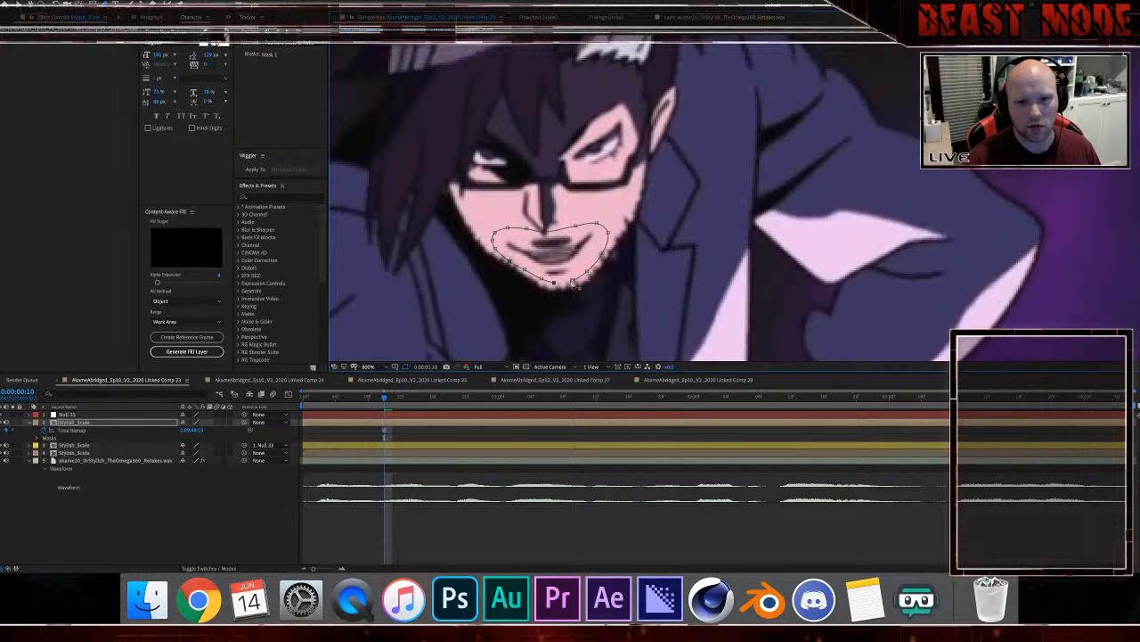
click(578, 282)
key(f)
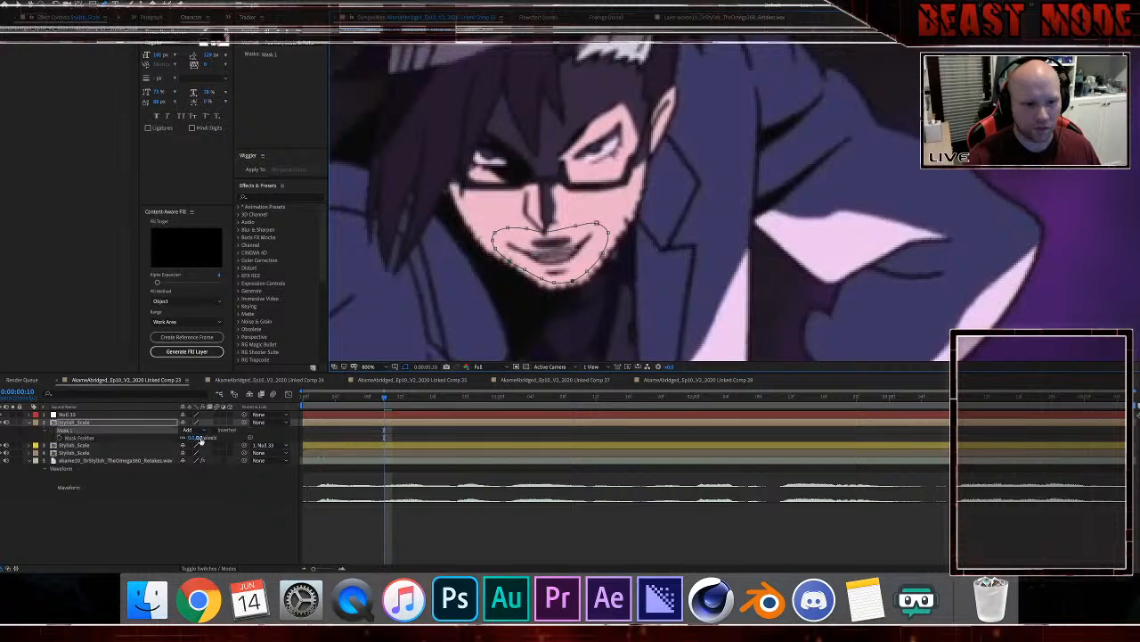
Step: Label the frozen Stylish_Scale layer green and parent it to Null 33
click(36, 424)
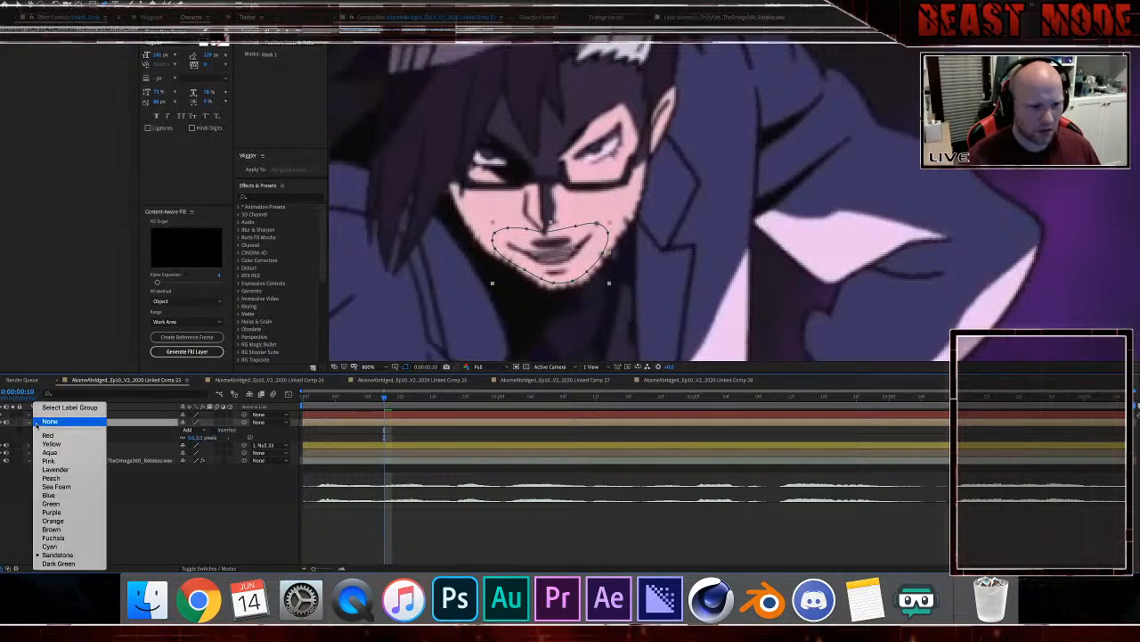
click(52, 504)
drag(245, 425, 245, 416)
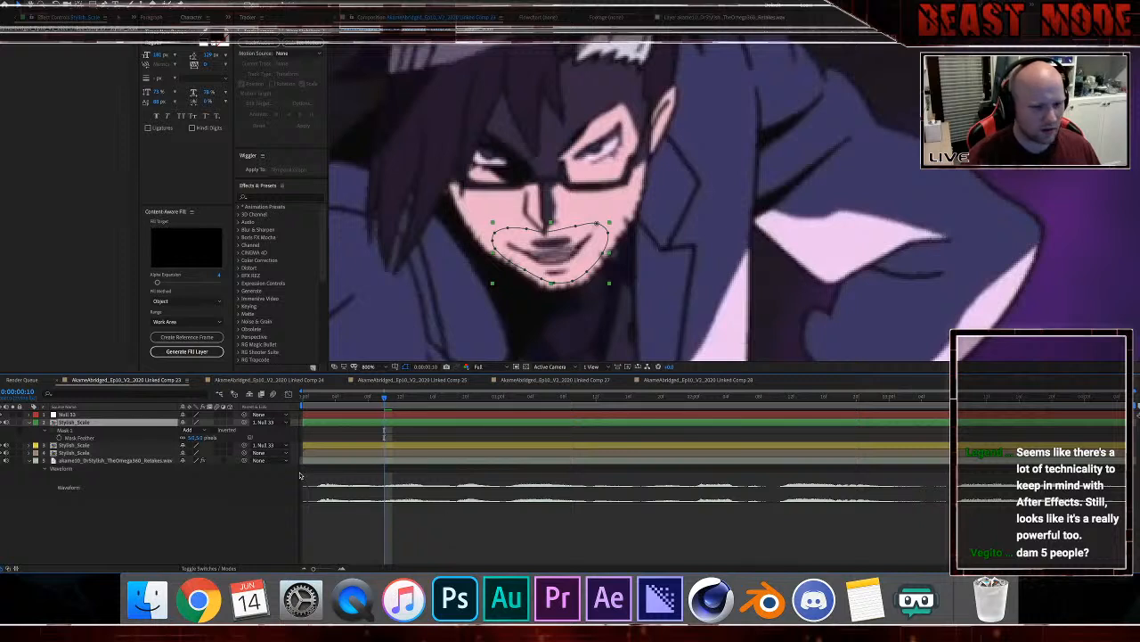
Step: Add a Position keyframe to the green Stylish_Scale layer at frame 7, matching the yellow layer's last Position keyframe
click(376, 397)
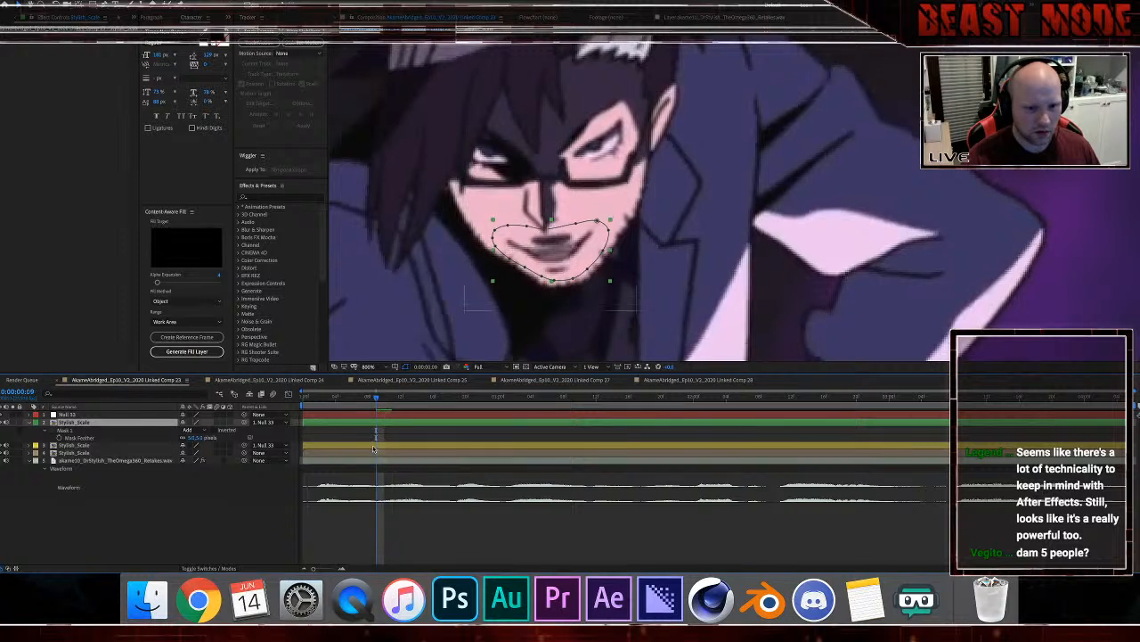
click(373, 446)
key(p)
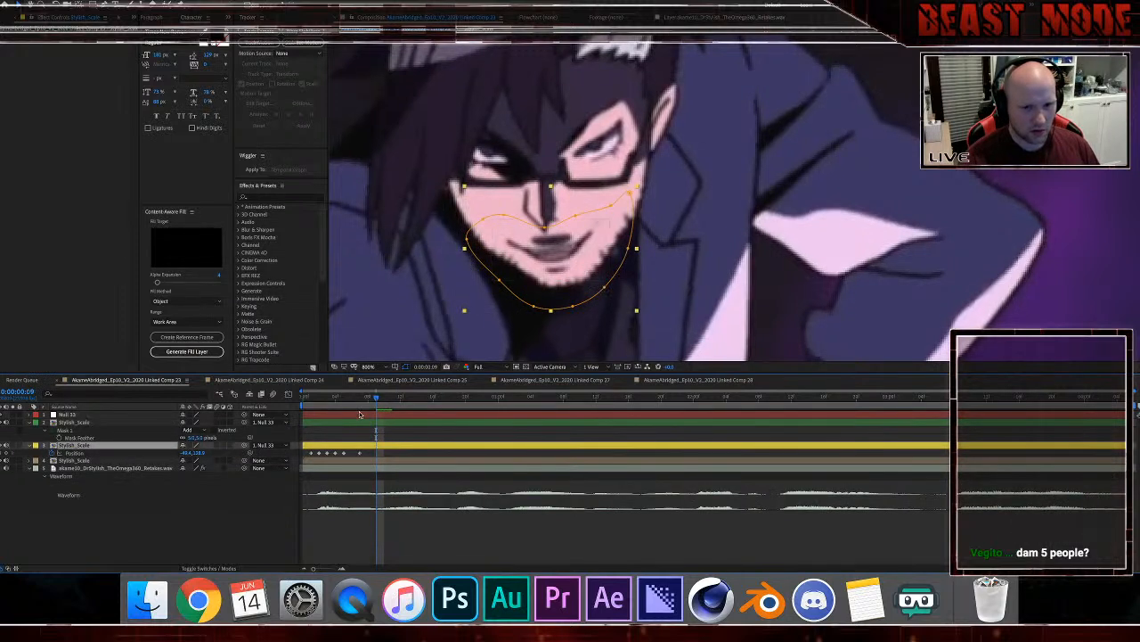
click(361, 396)
click(365, 422)
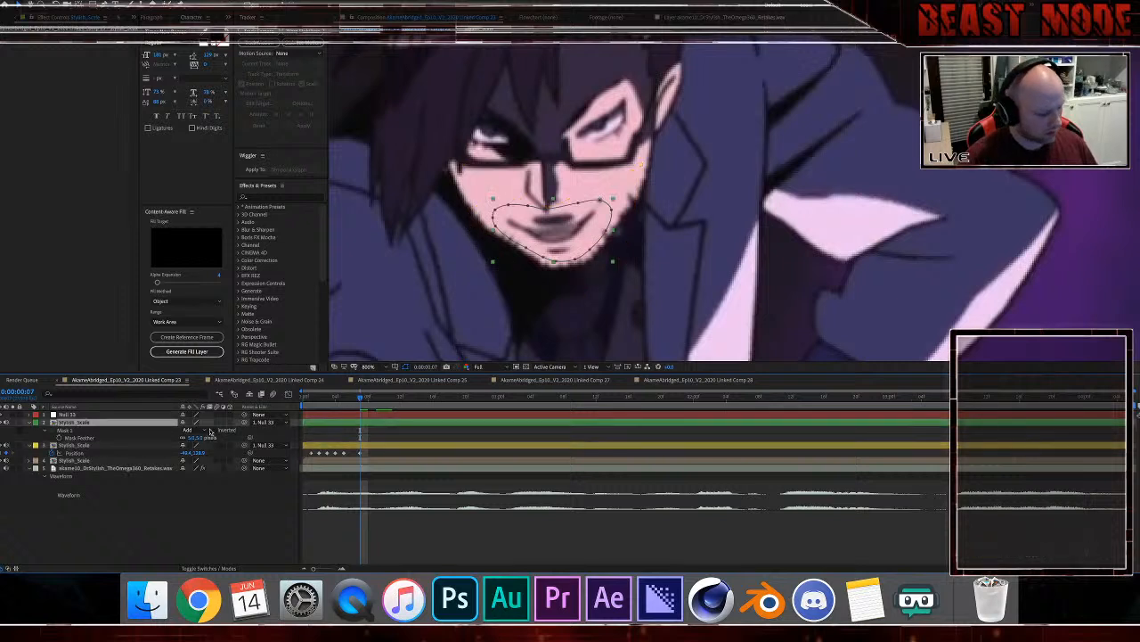
key(shift+p)
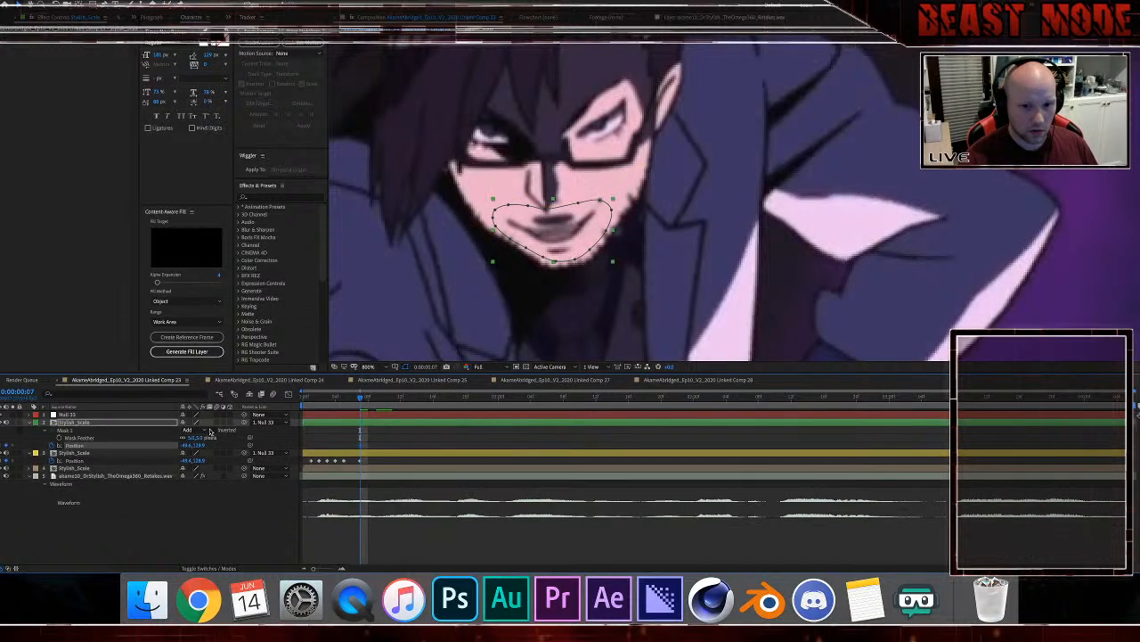
key(p)
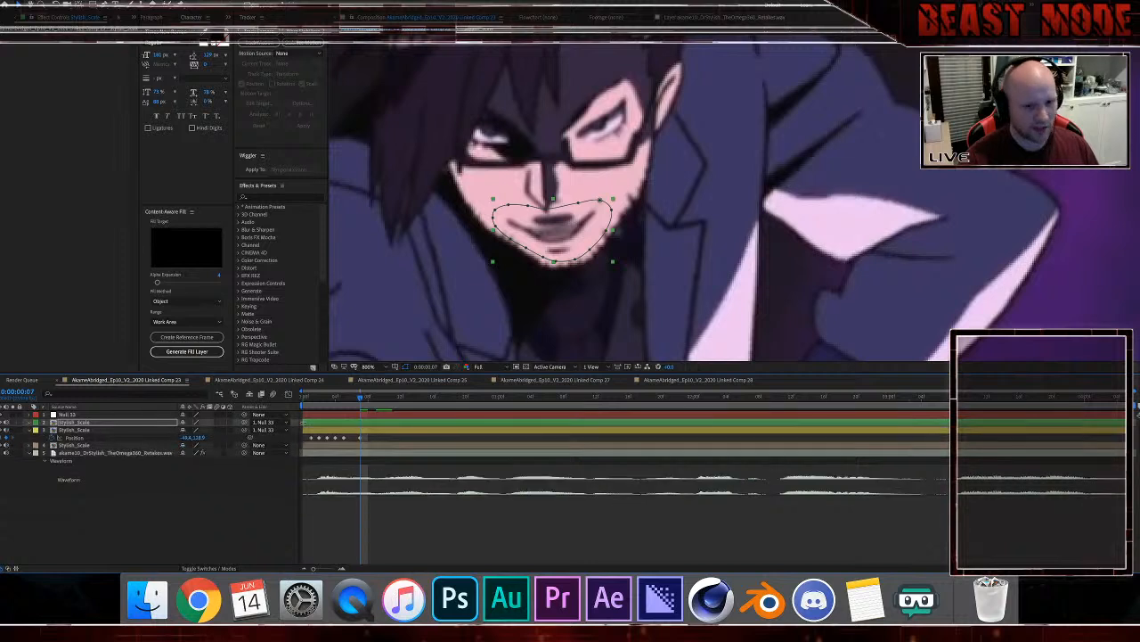
Step: Step back from frame 7 to frame 2 and forward again to examine how the green Stylish_Scale overlay sits on the face
key(Page_Up)
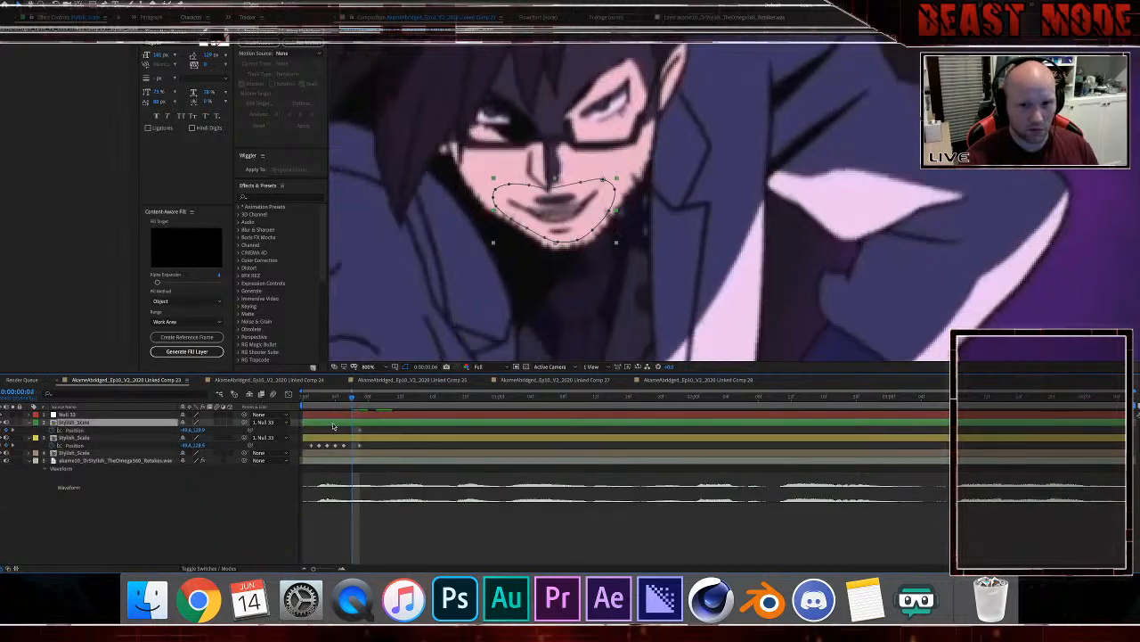
key(Page_Up)
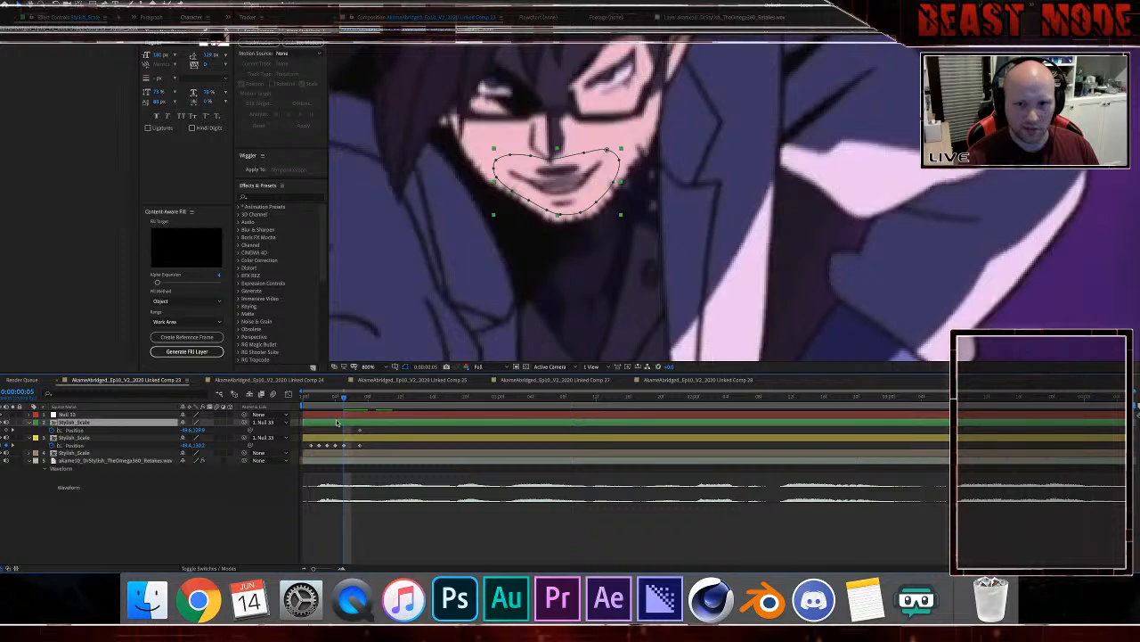
key(Page_Up)
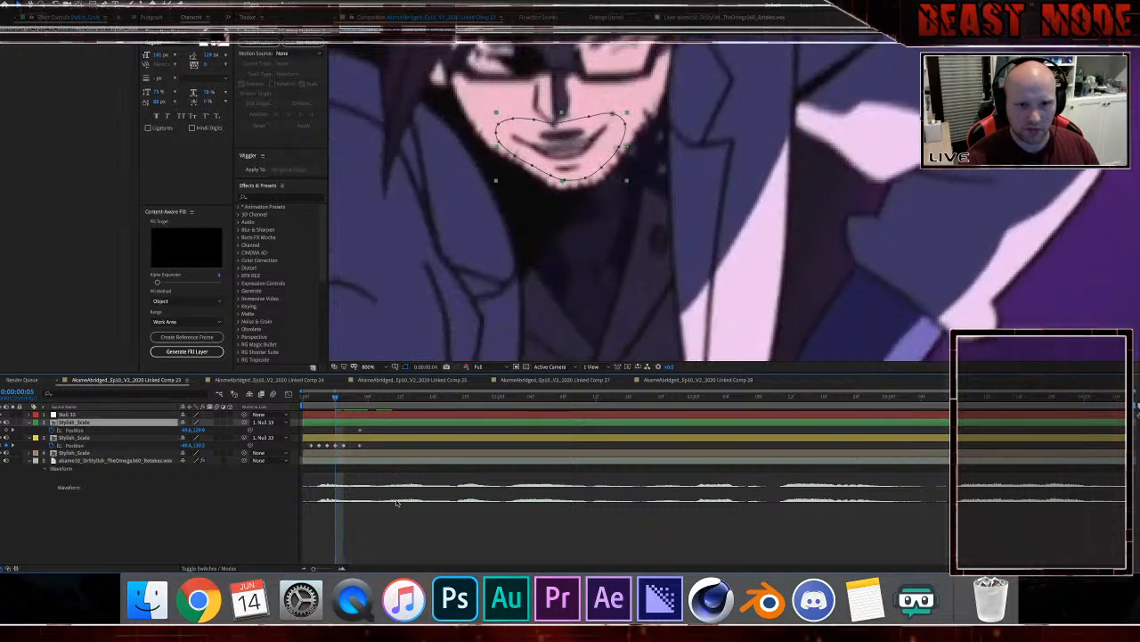
key(comma)
key(Page_Up)
key(Page_Up)
key(Page_Up)
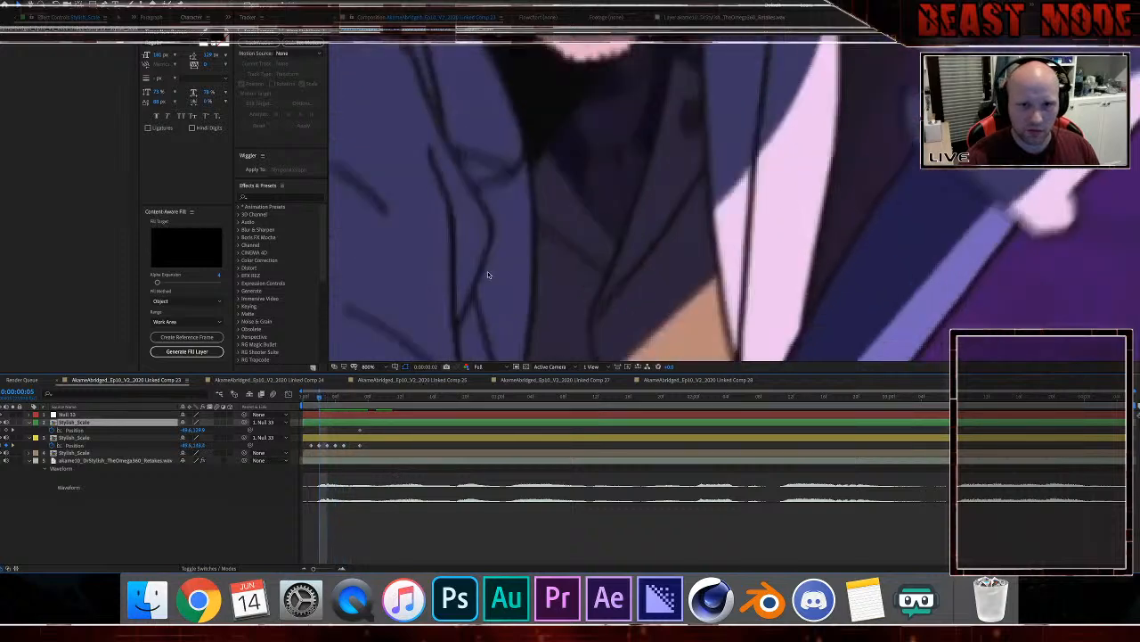
key(Page_Down)
key(Page_Down)
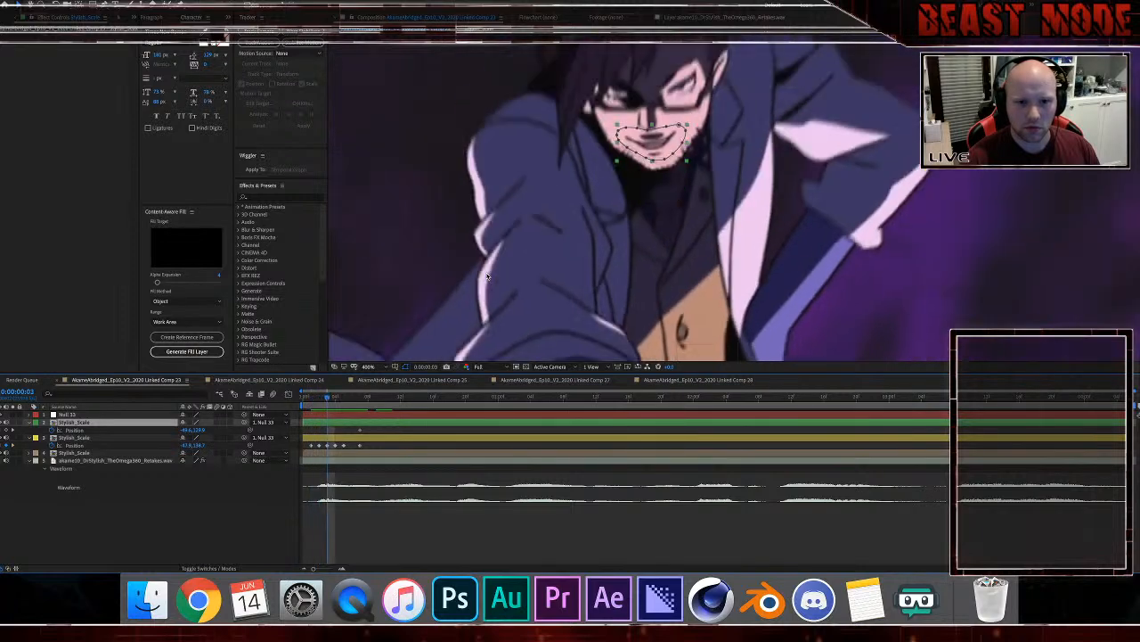
key(Page_Down)
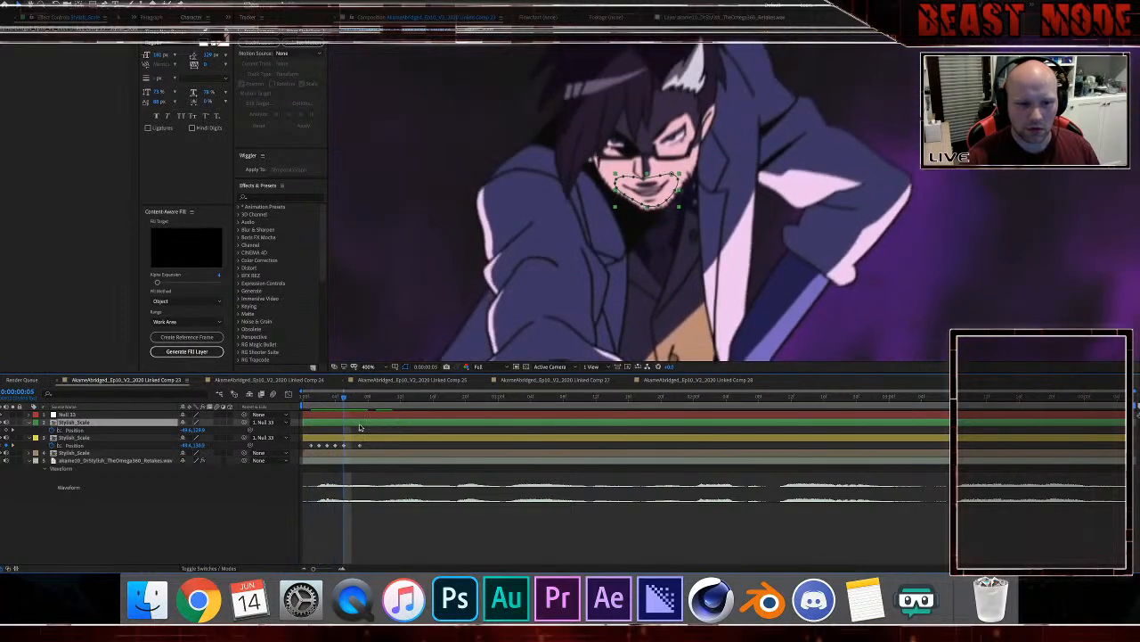
Step: Nudge the green Stylish_Scale layer down at frame 5 so its mouth patch lines up with the face, adding a Position keyframe
key(period)
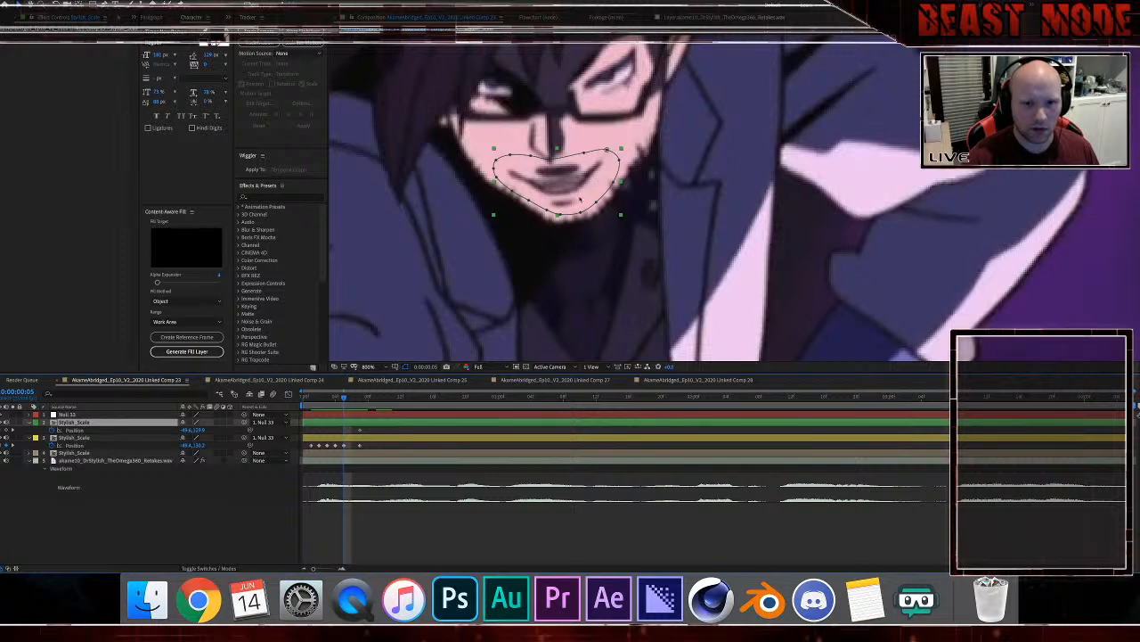
key(Down)
key(Down)
key(Down)
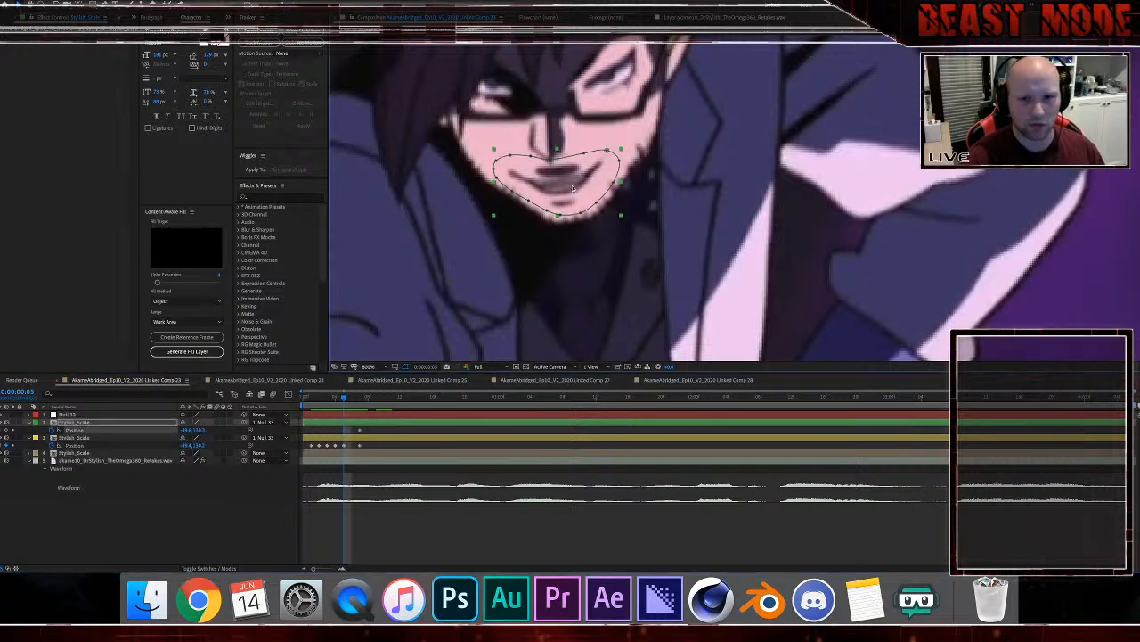
key(Down)
key(Down)
key(Down)
key(Down)
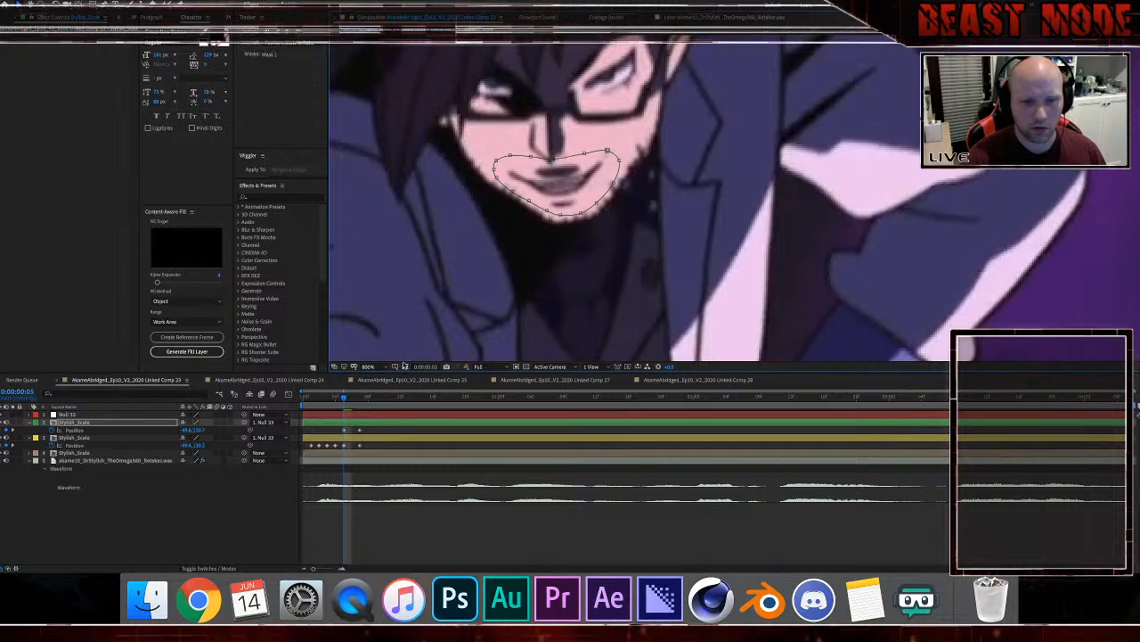
Step: Hide the mask outlines and keyframe the green Stylish_Scale layer slightly lower at frame 4 to match the face
click(404, 367)
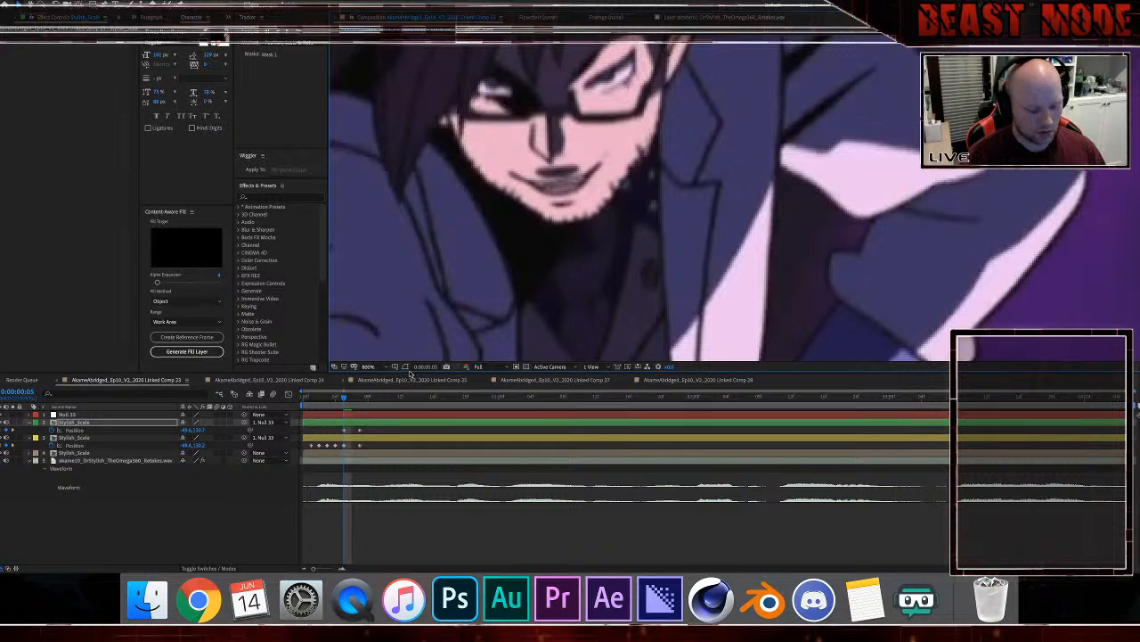
key(Page_Up)
click(576, 138)
key(Down)
key(Down)
key(Down)
key(Down)
key(Down)
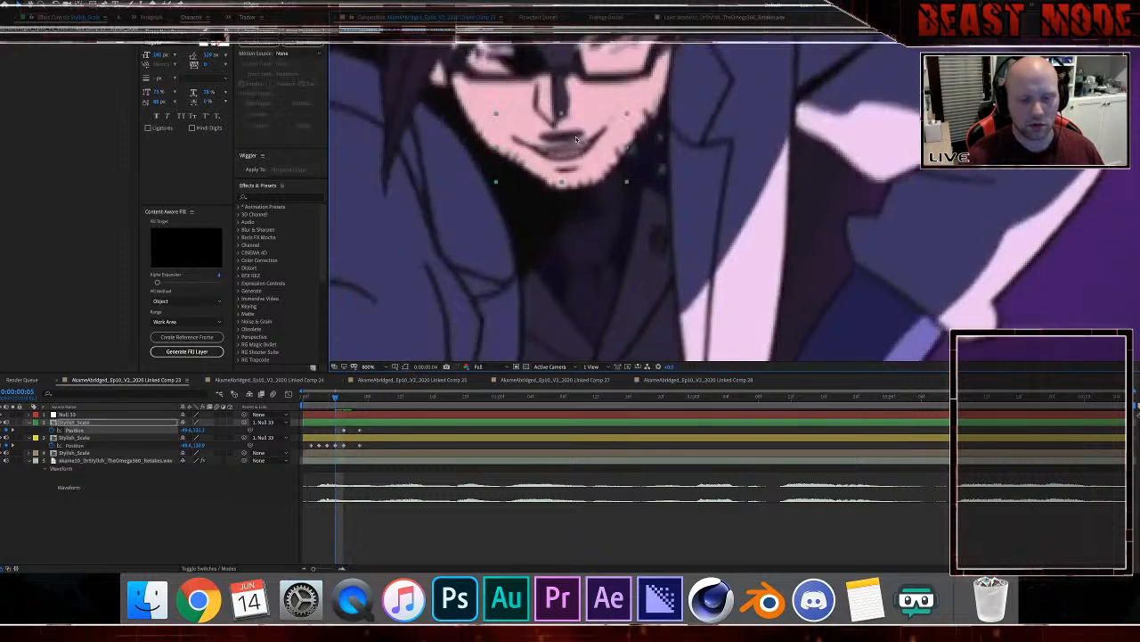
Step: Extend the green layer's mask down past the chin and keyframe its Position lower at frame 3
key(Page_Down)
key(Page_Up)
key(Page_Up)
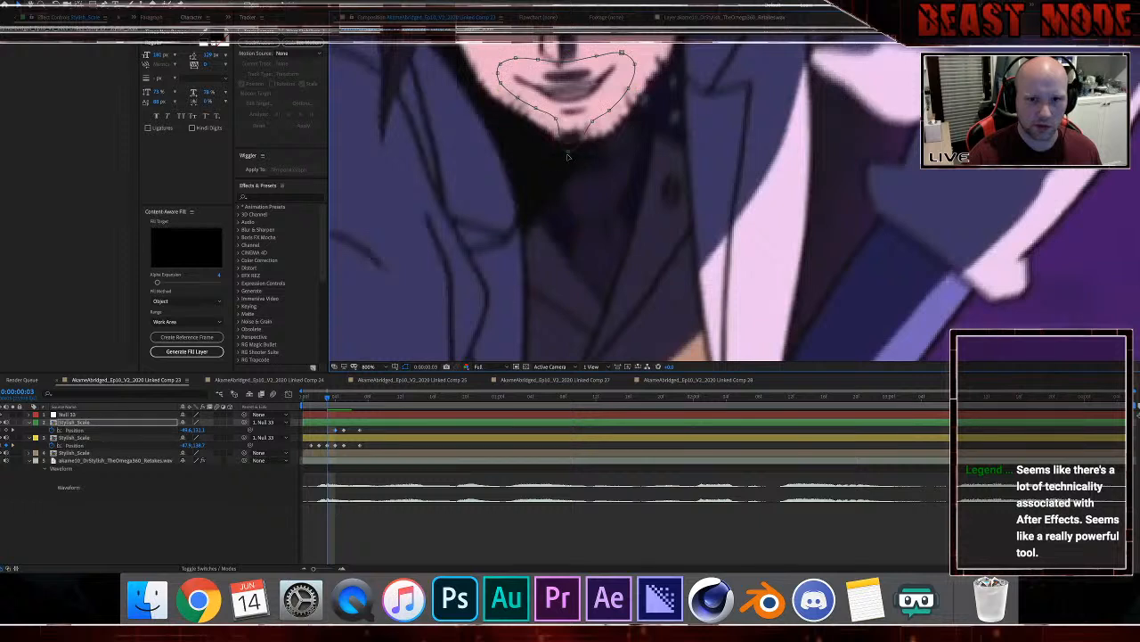
click(356, 426)
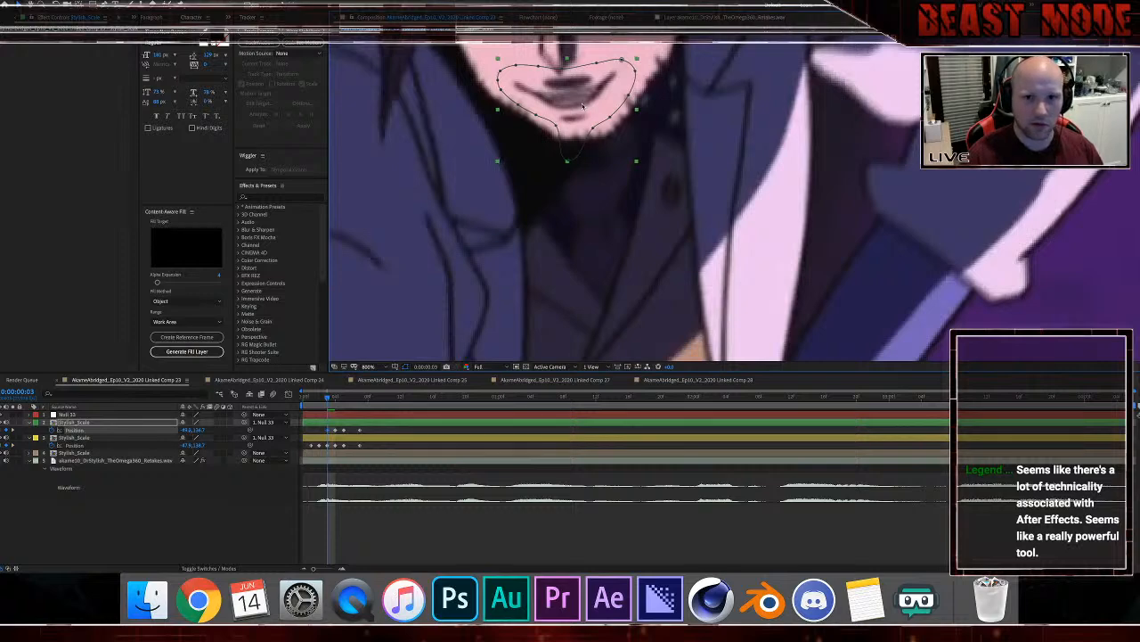
Step: Keyframe the green Stylish_Scale layer's Position at frame 2, moving it down to cover the mouth and chin
key(Page_Down)
key(Page_Up)
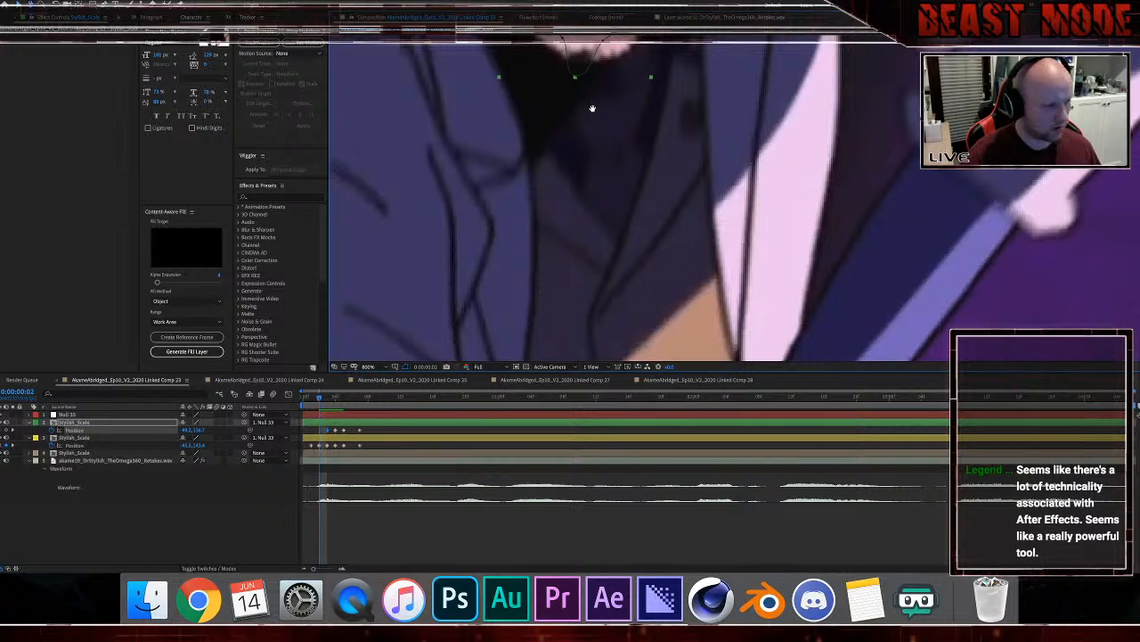
key(Page_Up)
key(Down)
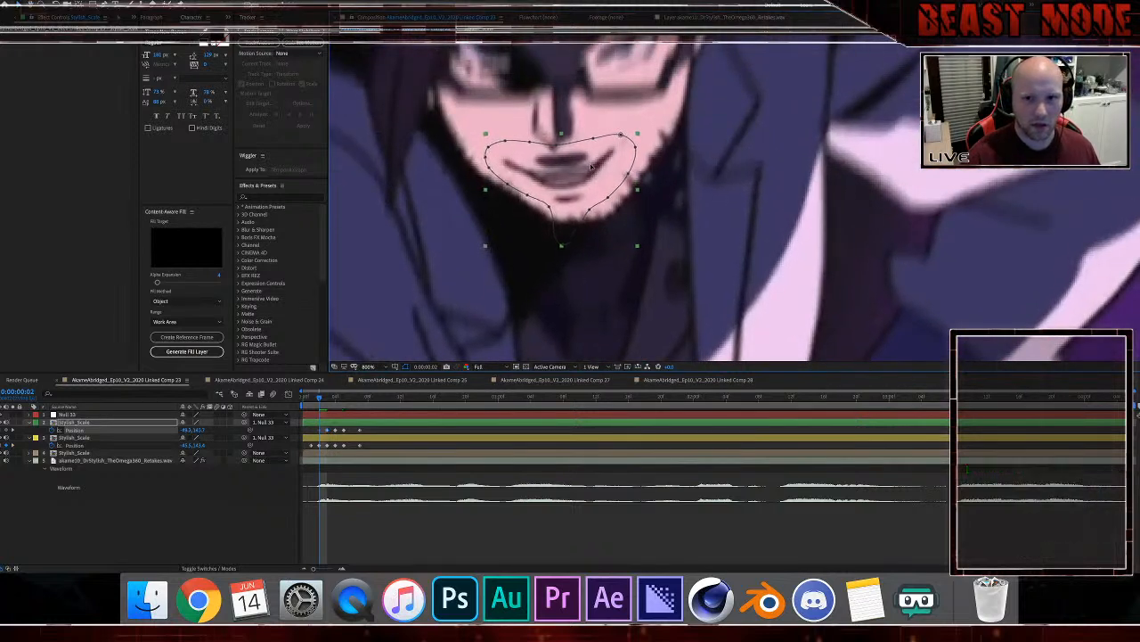
Step: Move the green Stylish_Scale layer down over the mouth at frame 1 and fine-tune its keyframed position with small nudges
key(Page_Up)
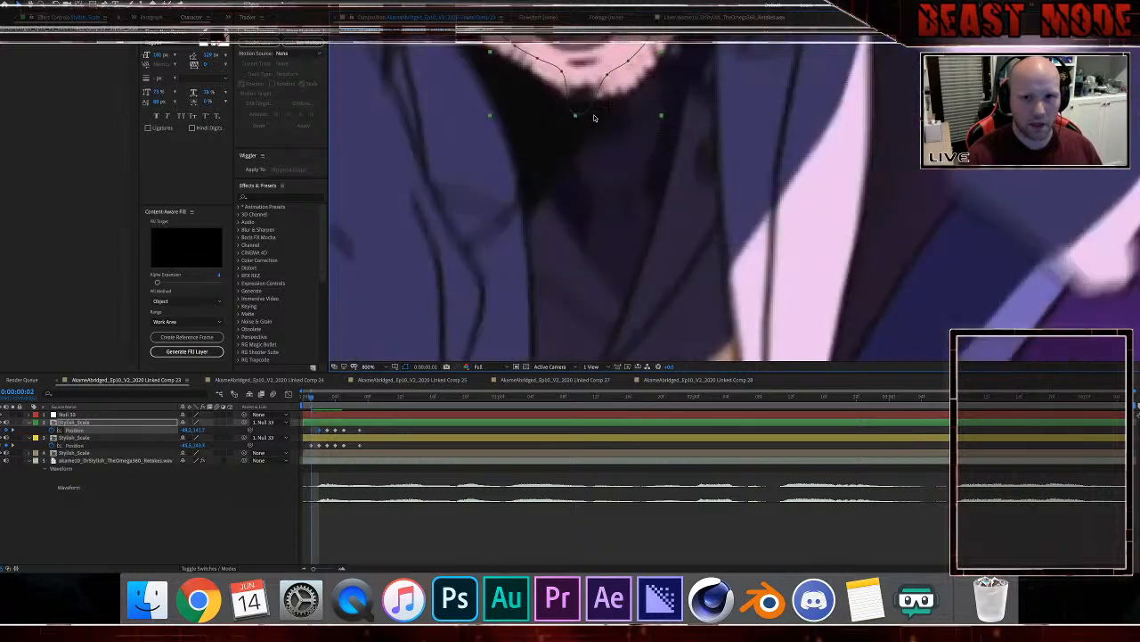
scroll(609, 210, up, 5)
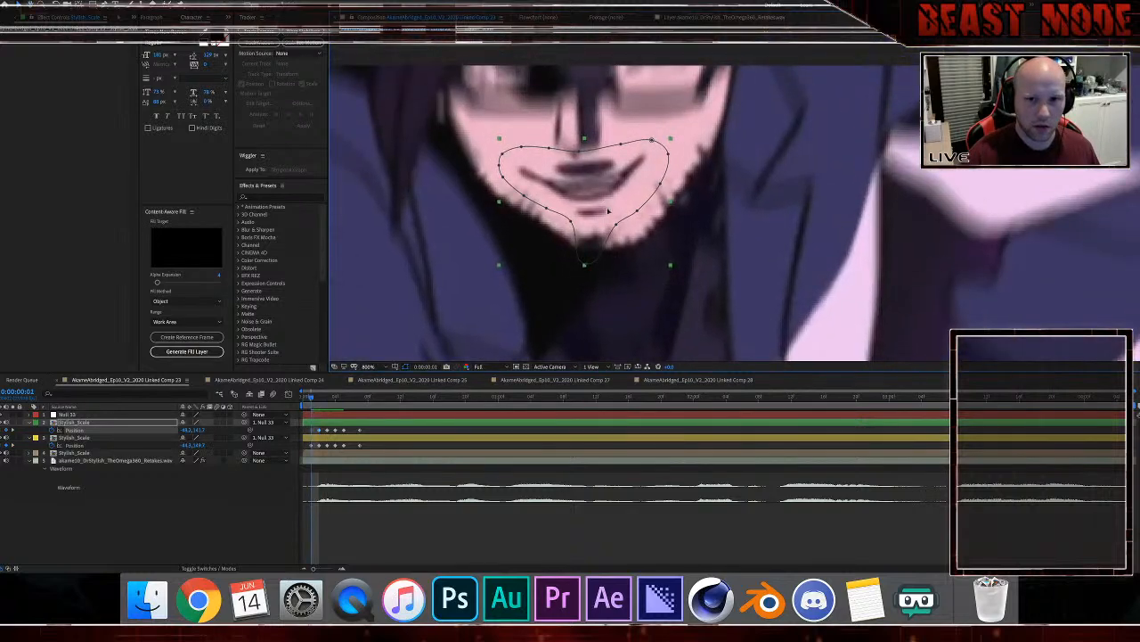
drag(609, 210, 612, 223)
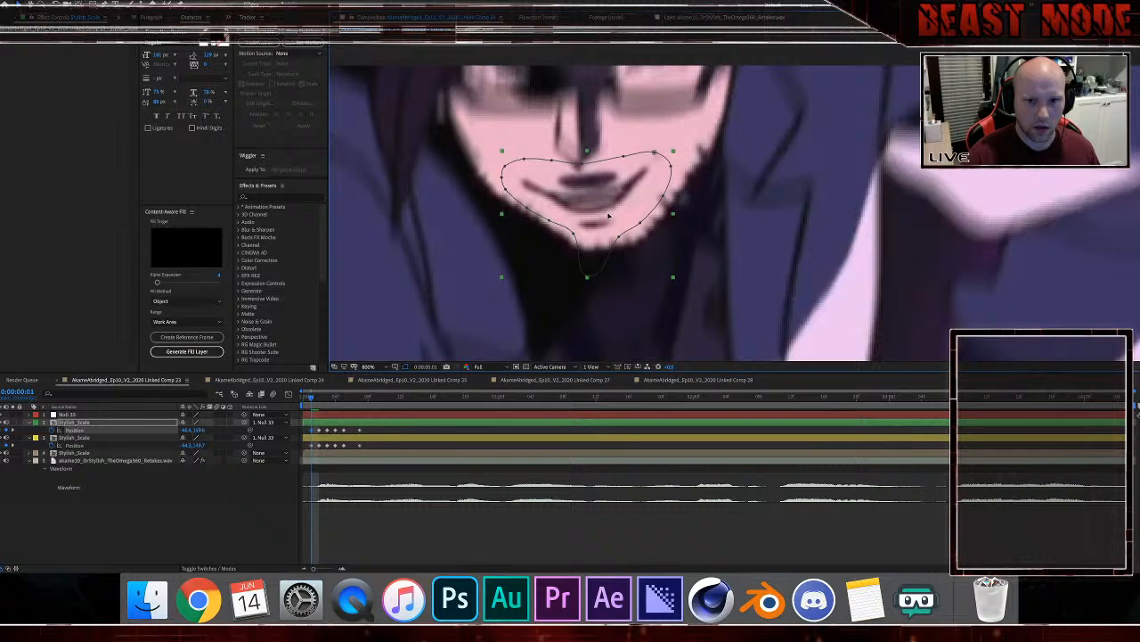
key(Right)
key(Up)
key(Up)
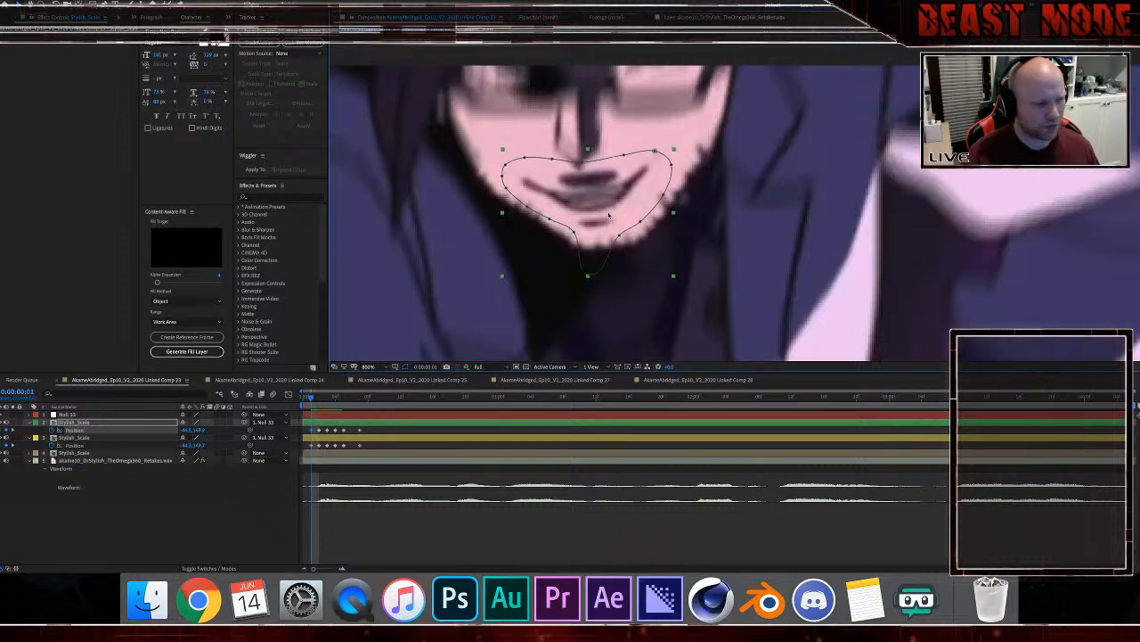
Step: Check the overlay from frame 0 to frame 4 and collapse the green and yellow layers' Position properties
key(Page_Up)
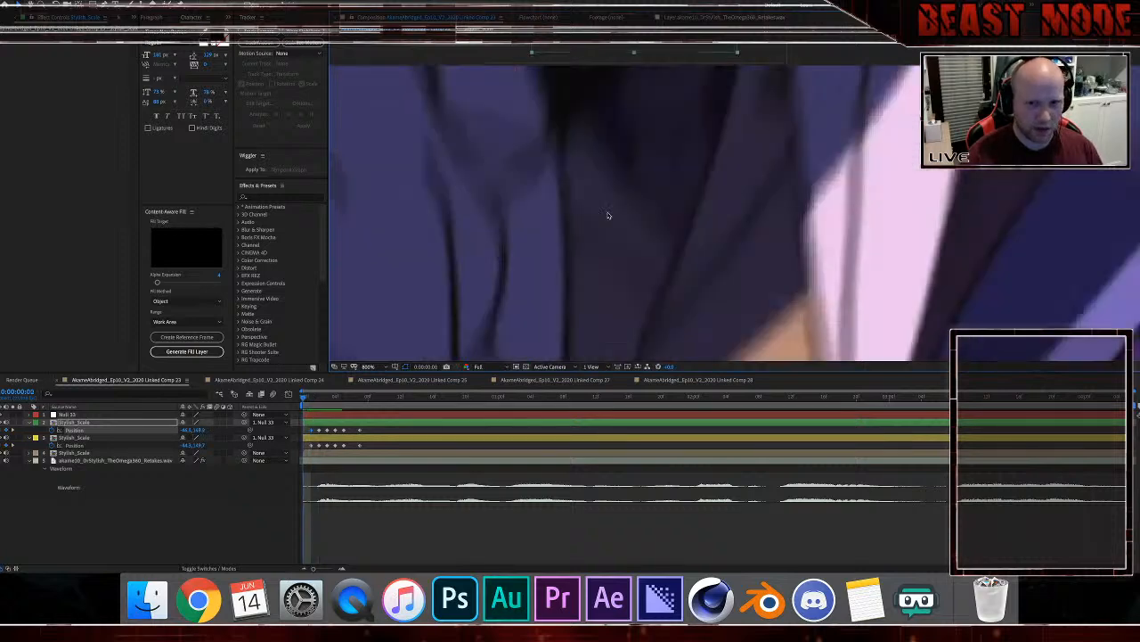
key(Page_Down)
key(Page_Down)
key(Page_Down)
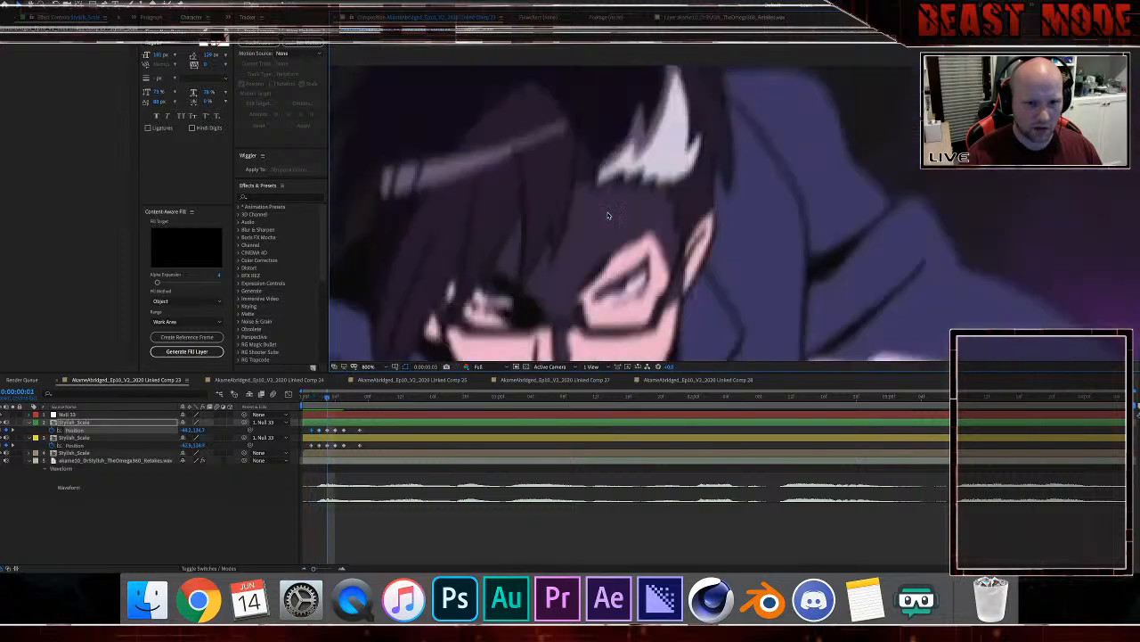
key(Page_Down)
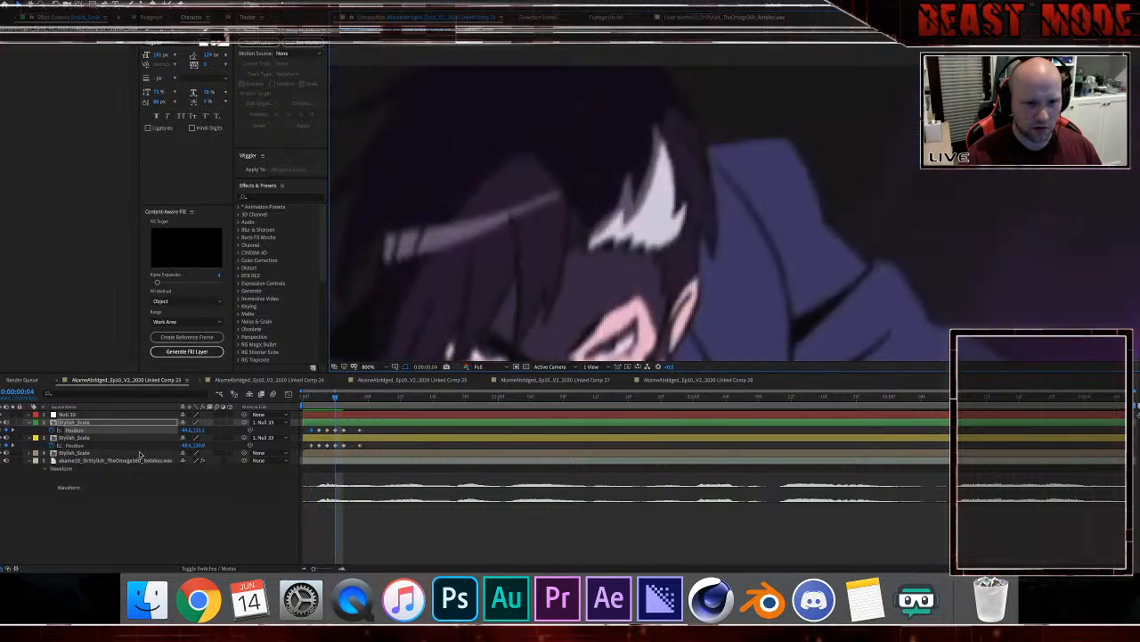
click(30, 424)
click(30, 429)
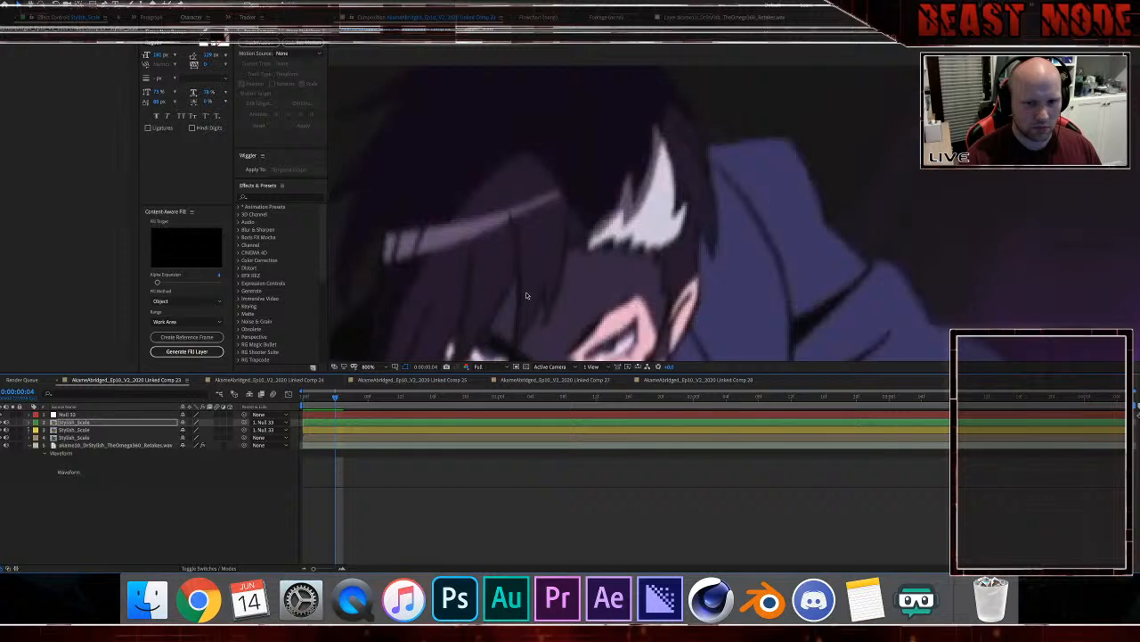
scroll(527, 294, down, 1)
drag(580, 311, 576, 232)
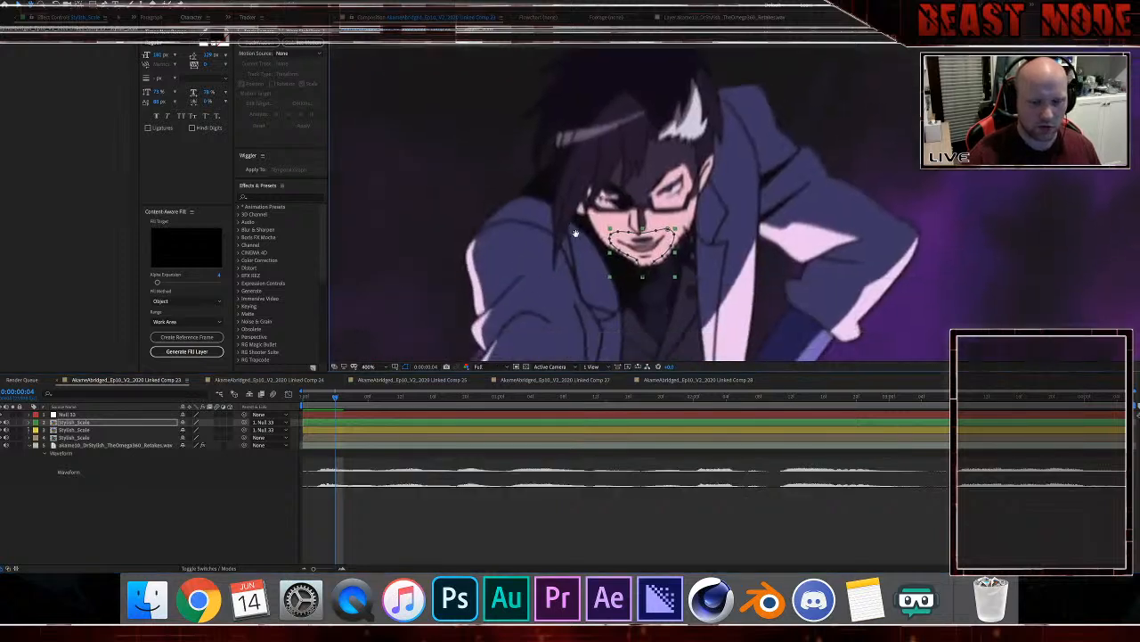
Step: Duplicate the original unmasked Stylish_Scale layer and place the copy directly below Null 33 in the layer stack
click(311, 438)
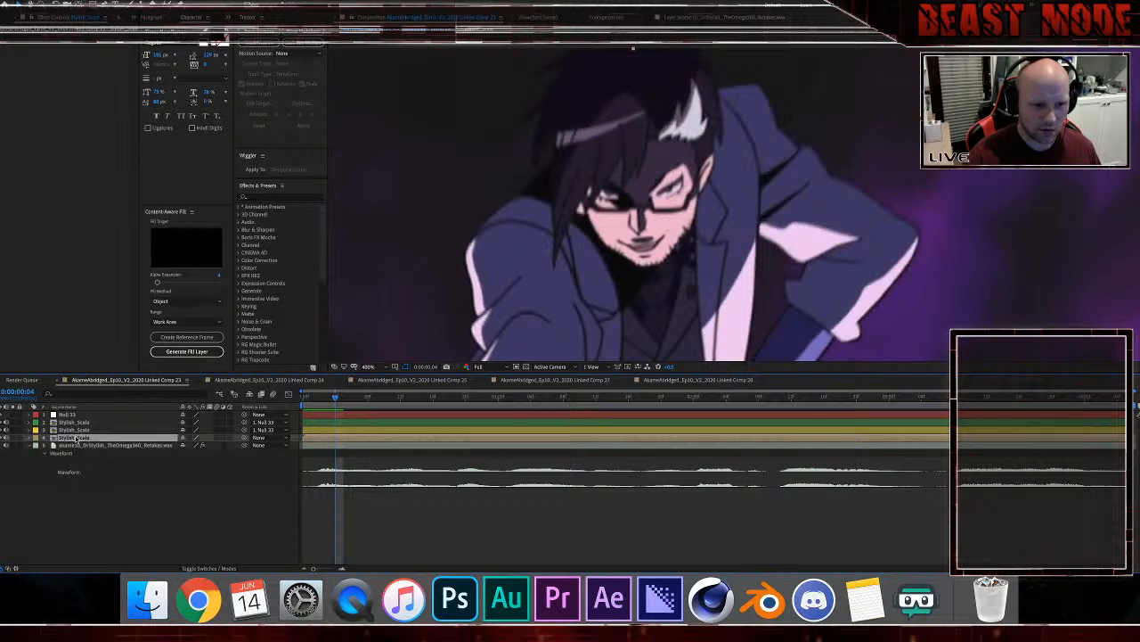
key(super+d)
drag(76, 439, 76, 421)
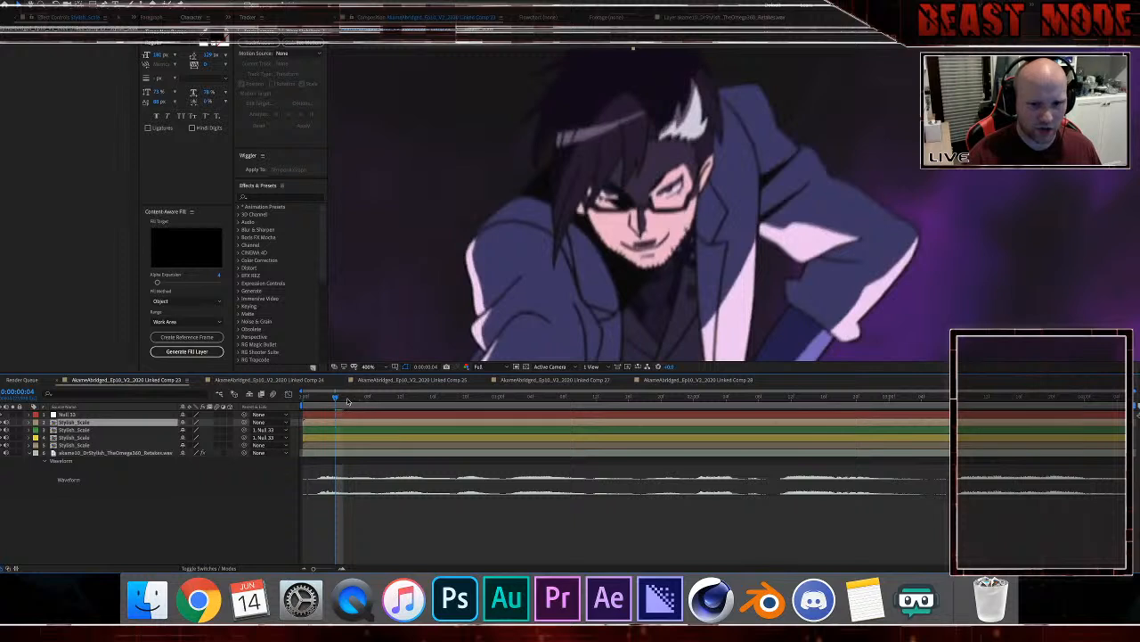
Step: Freeze the new Stylish_Scale copy on frame 12, where the character's mouth is slightly open
key(space)
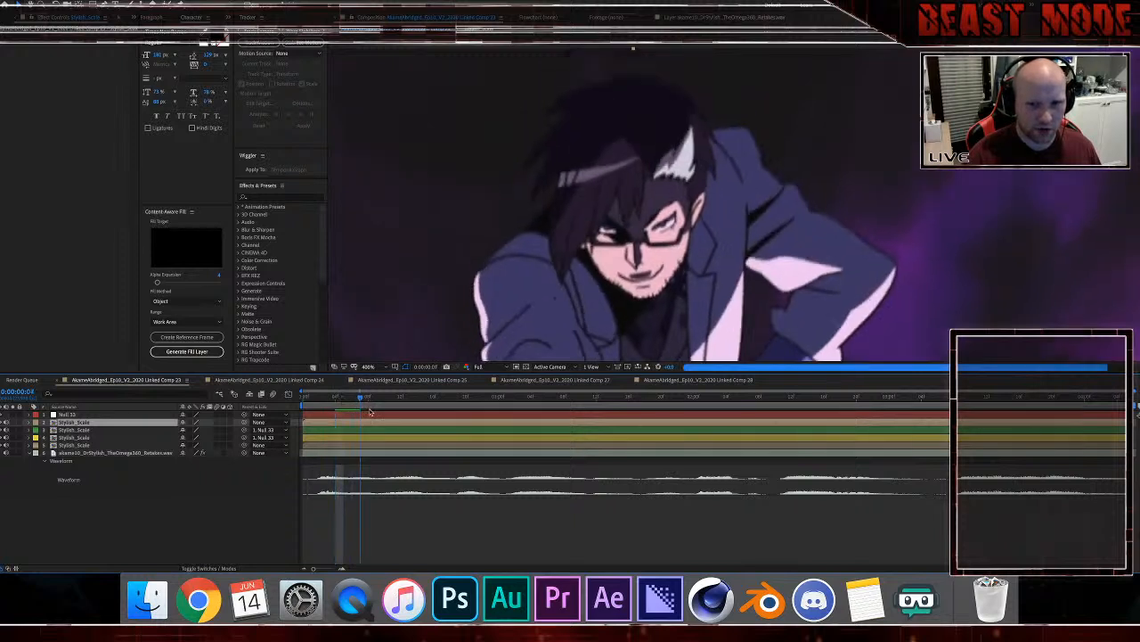
key(space)
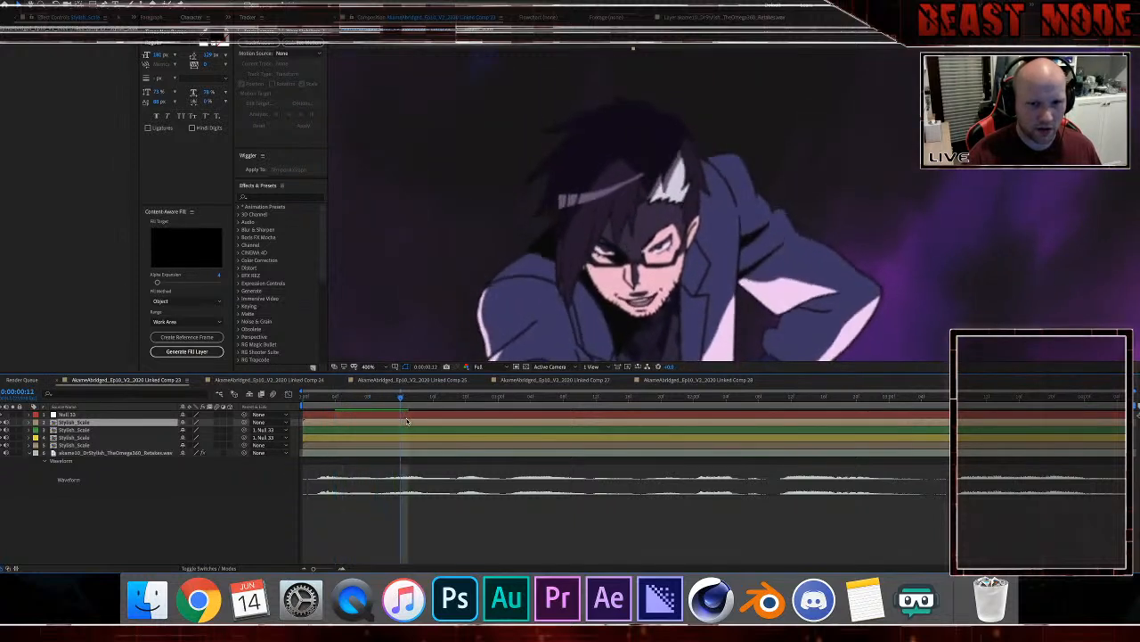
right_click(411, 425)
mouse_move(472, 380)
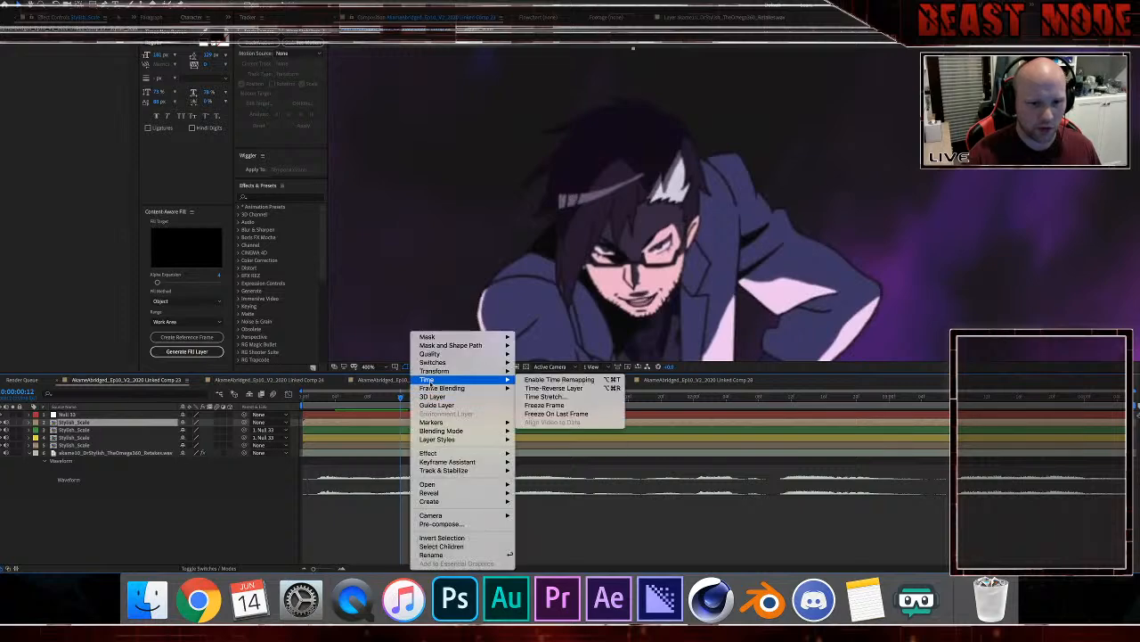
click(579, 407)
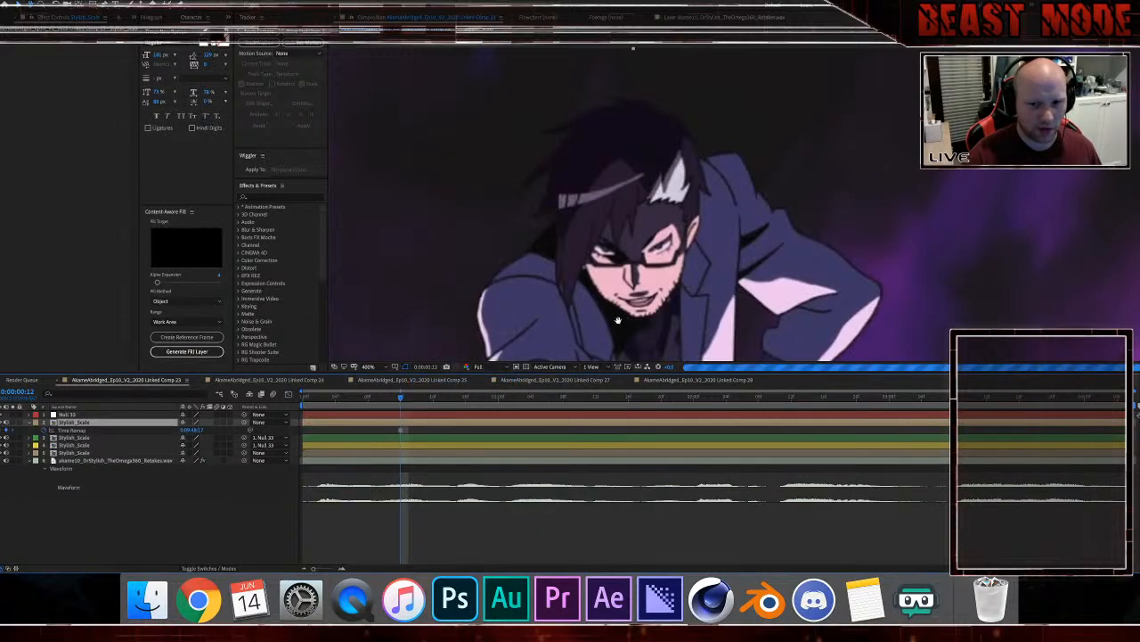
Step: Draw a closed pen mask on the new frozen Stylish_Scale copy, tracing the mouth and jawline from just under the nose
scroll(615, 286, up, 3)
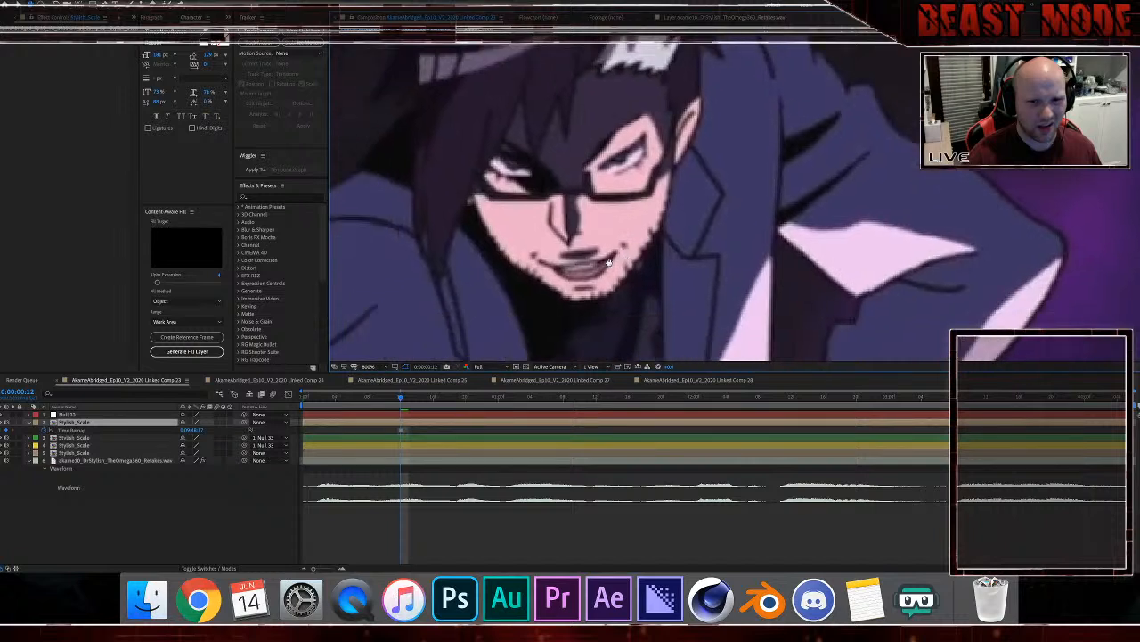
click(581, 245)
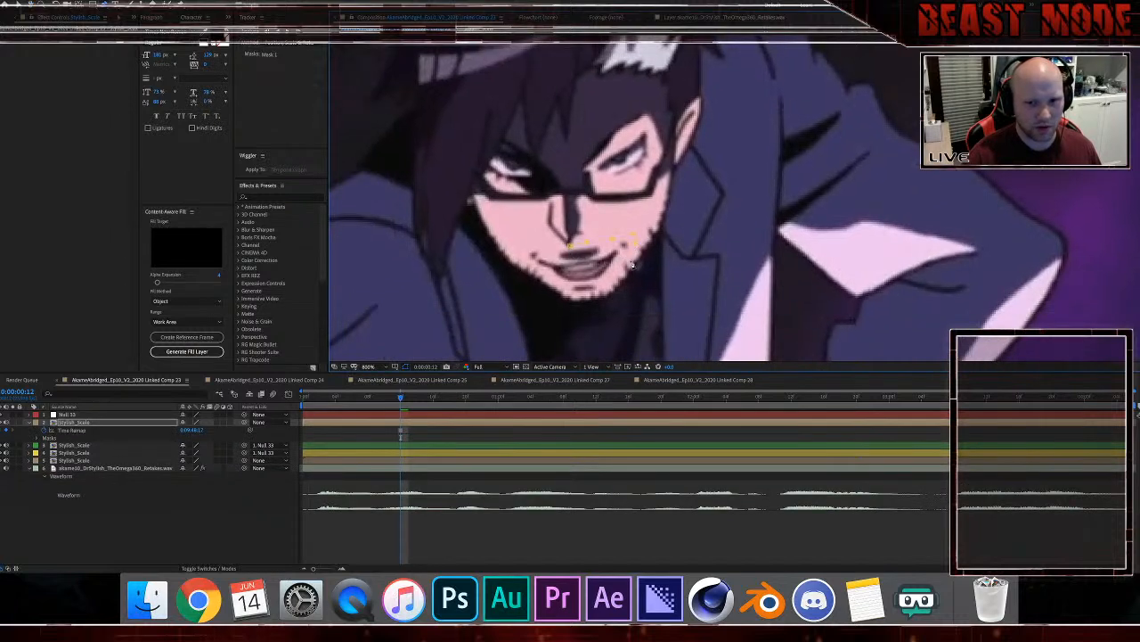
click(618, 281)
click(601, 293)
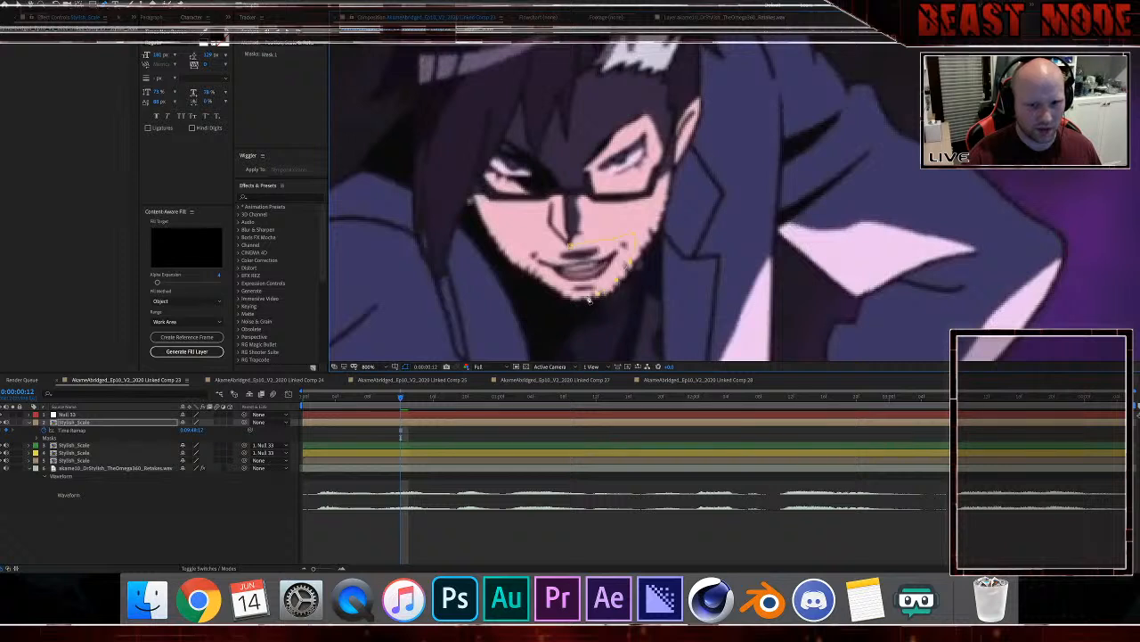
click(580, 299)
click(564, 291)
click(548, 282)
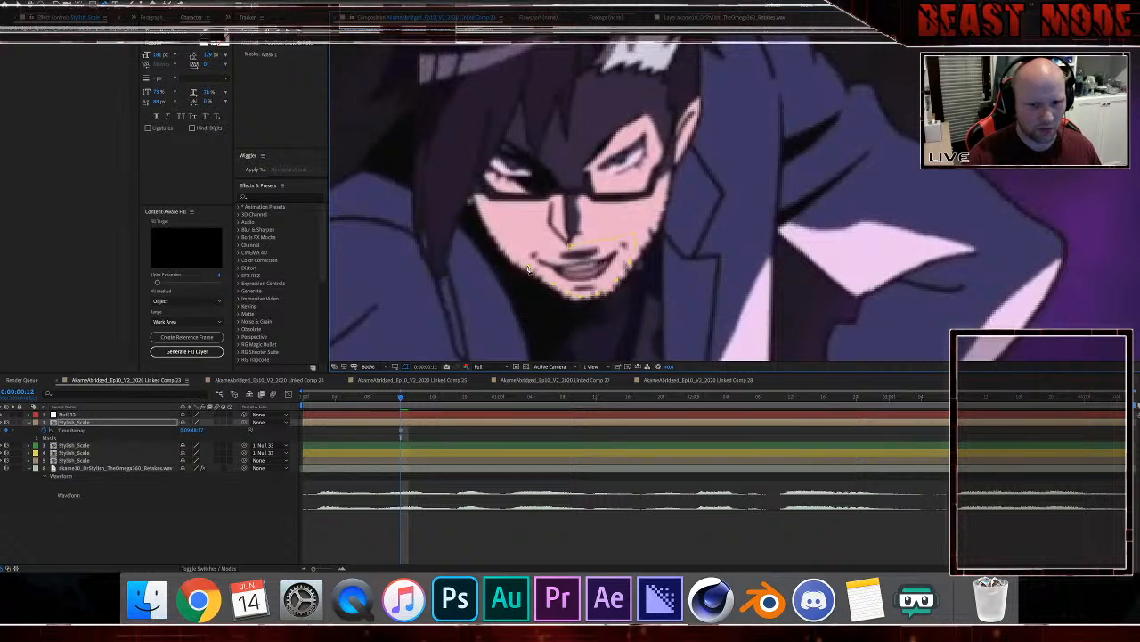
click(529, 267)
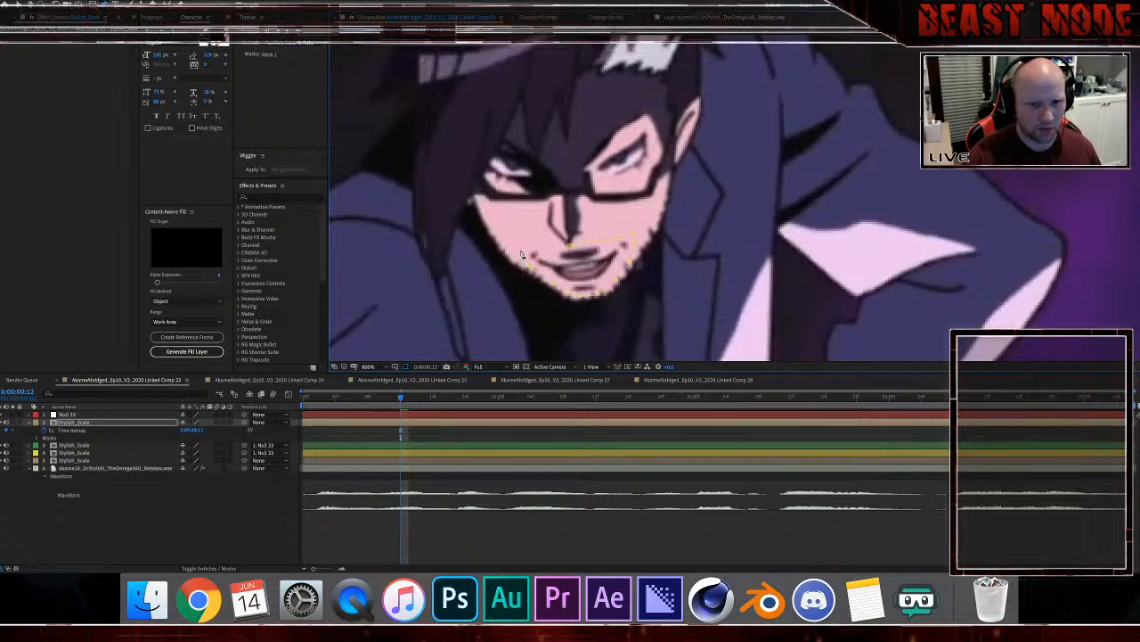
click(569, 247)
click(570, 247)
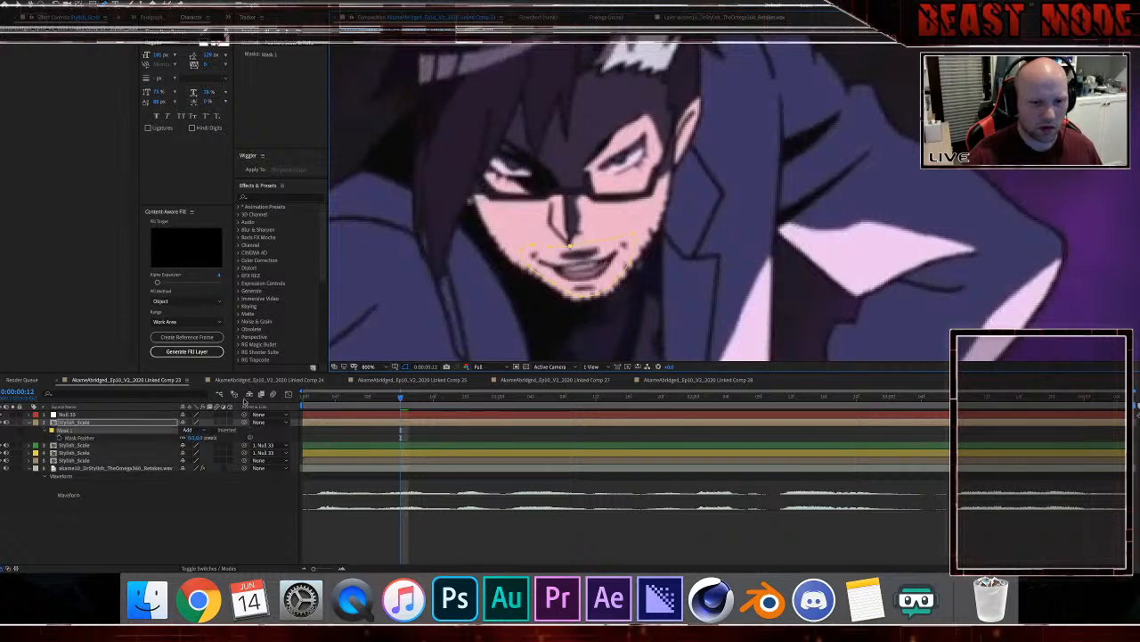
Step: Feather the new mouth mask by 5 pixels and parent its layer to Null 33
text(5)
key(Return)
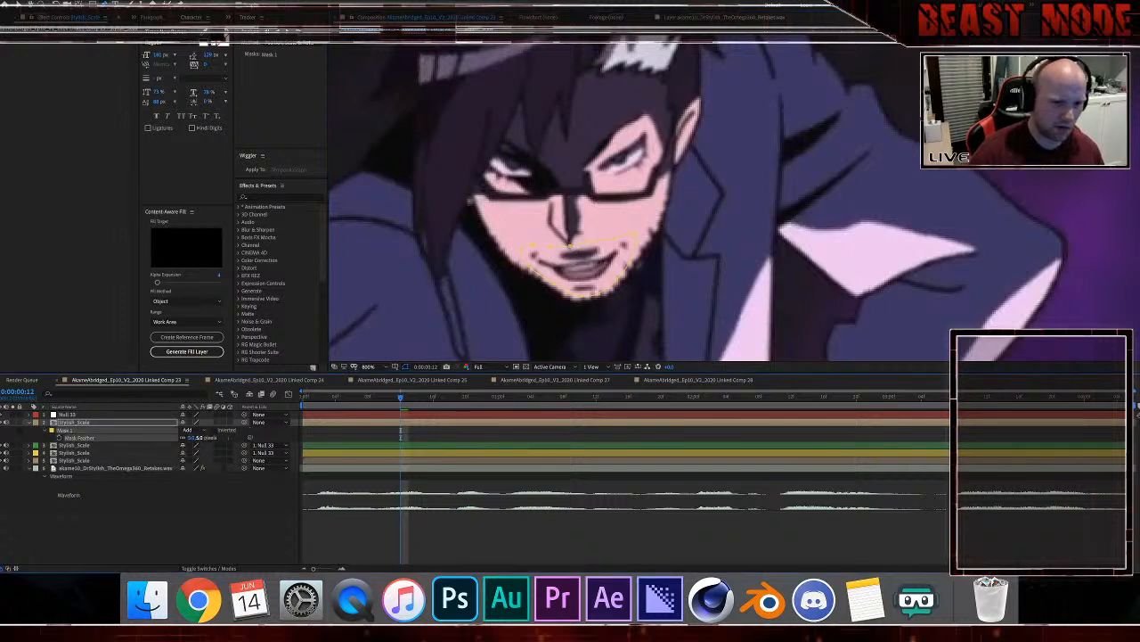
drag(244, 421, 246, 415)
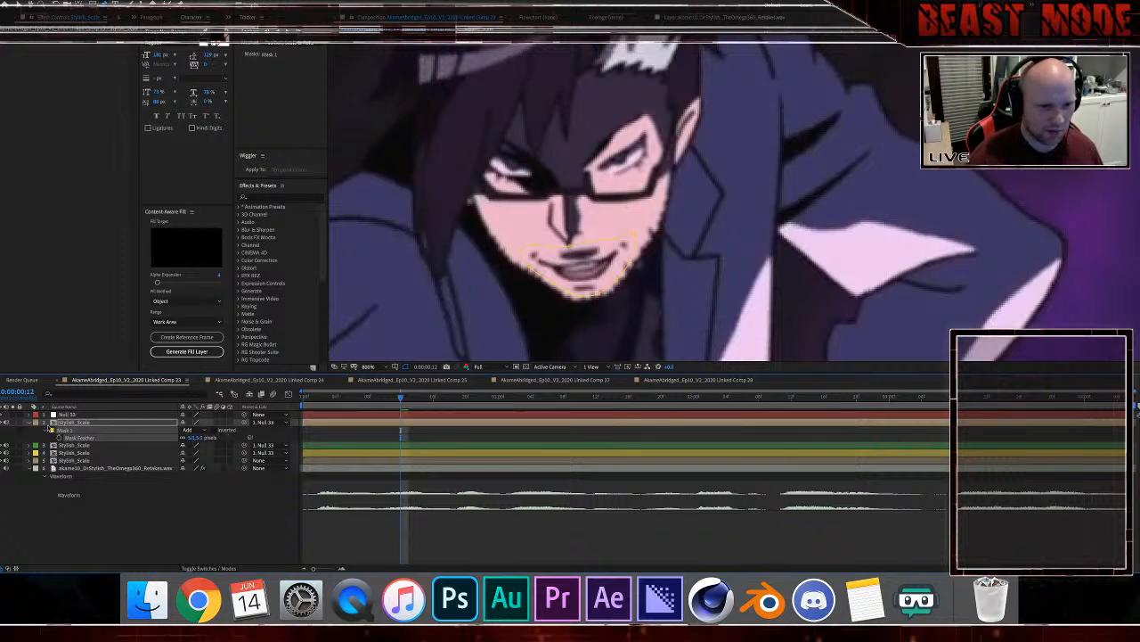
Step: Give the new mouth layer a blue label and extend its mask's lowest point down below the chin
click(36, 421)
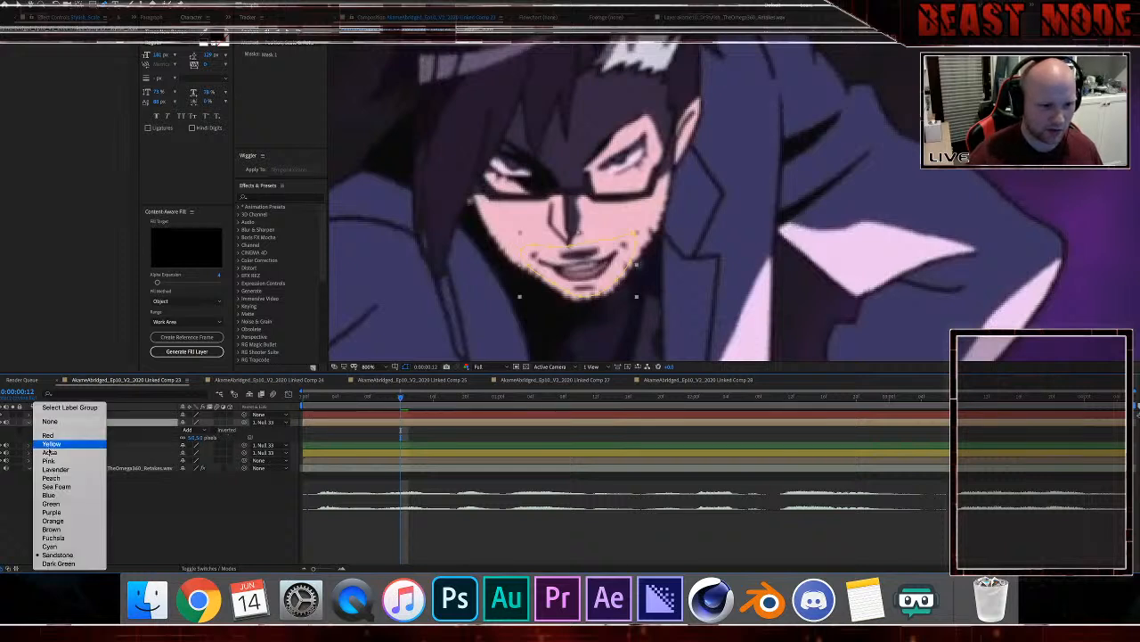
click(55, 496)
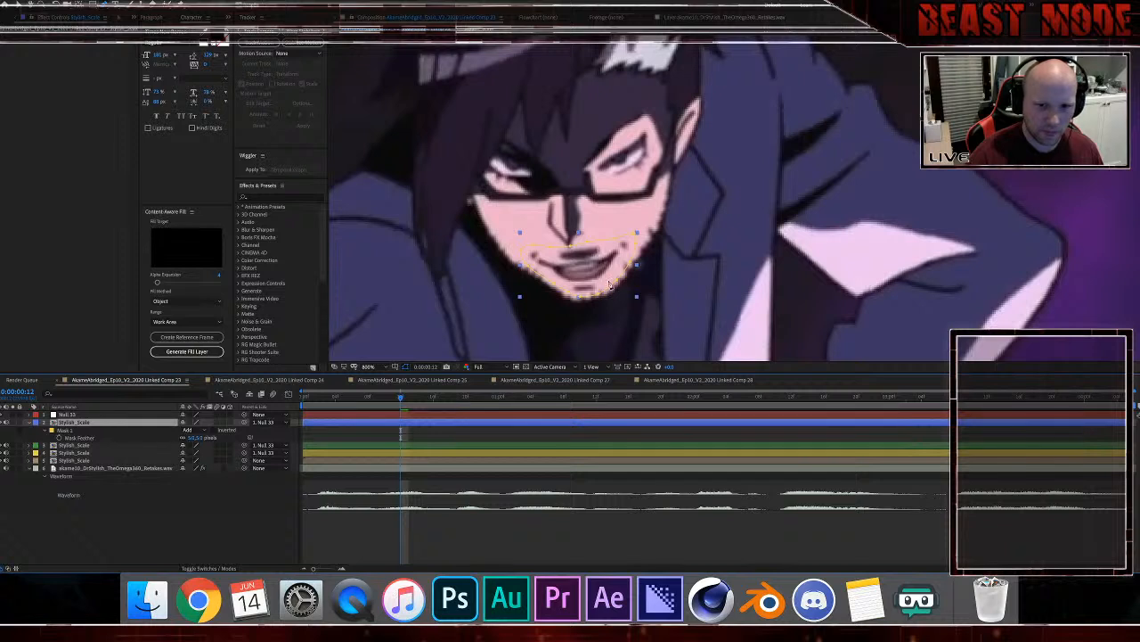
drag(578, 299, 578, 315)
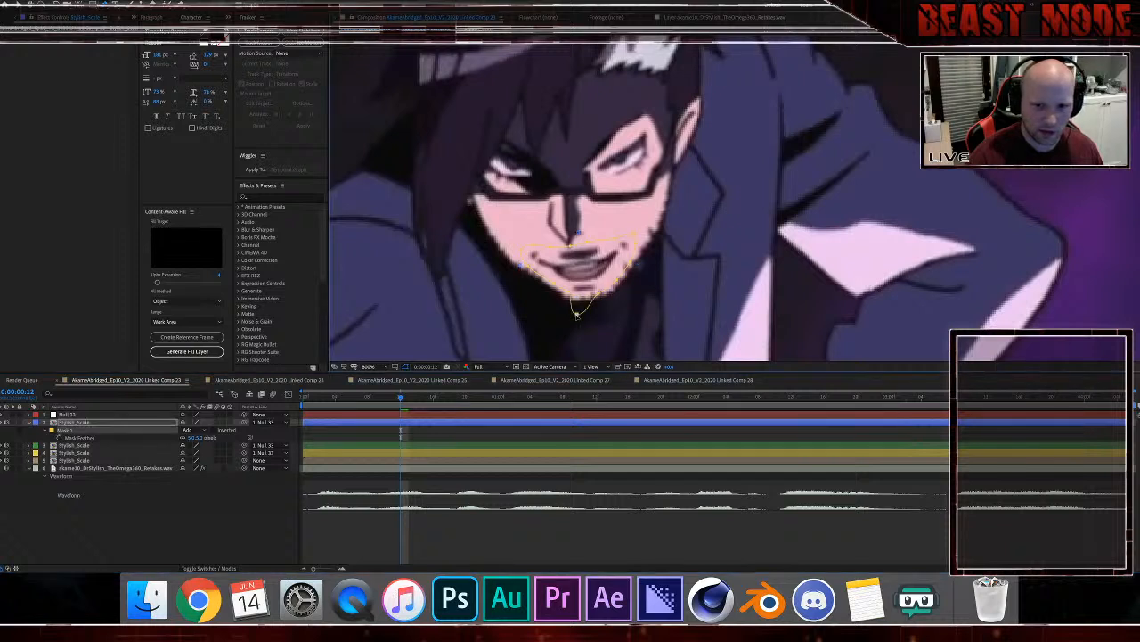
Step: Show Position on the blue and green Stylish_Scale layers and add a Position keyframe to the blue one at frame 7
click(332, 424)
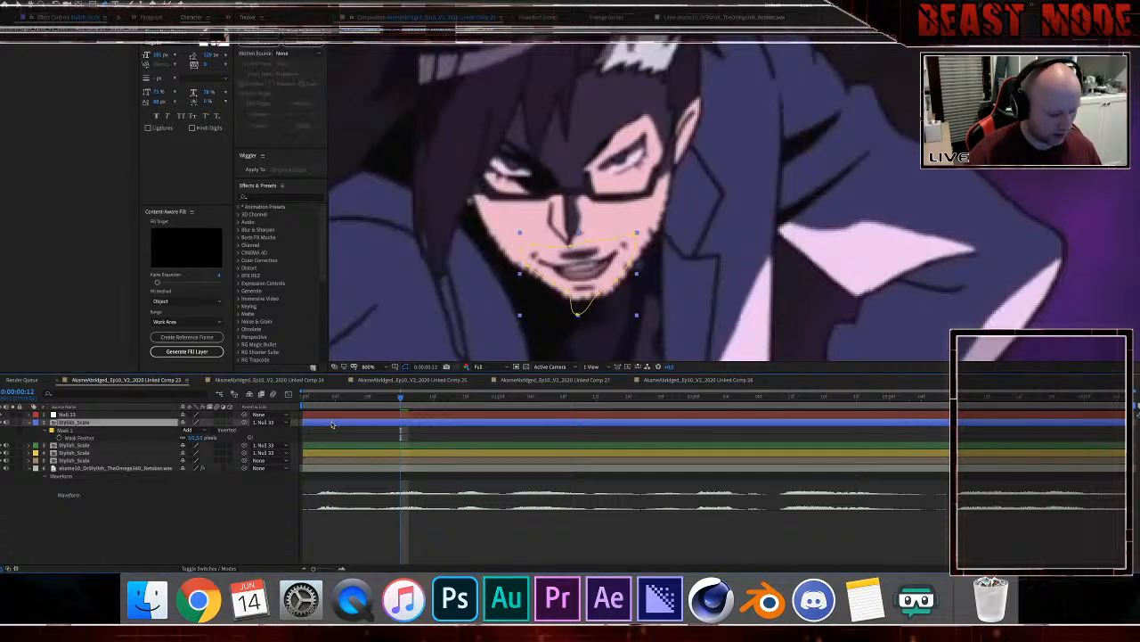
key(p)
click(370, 438)
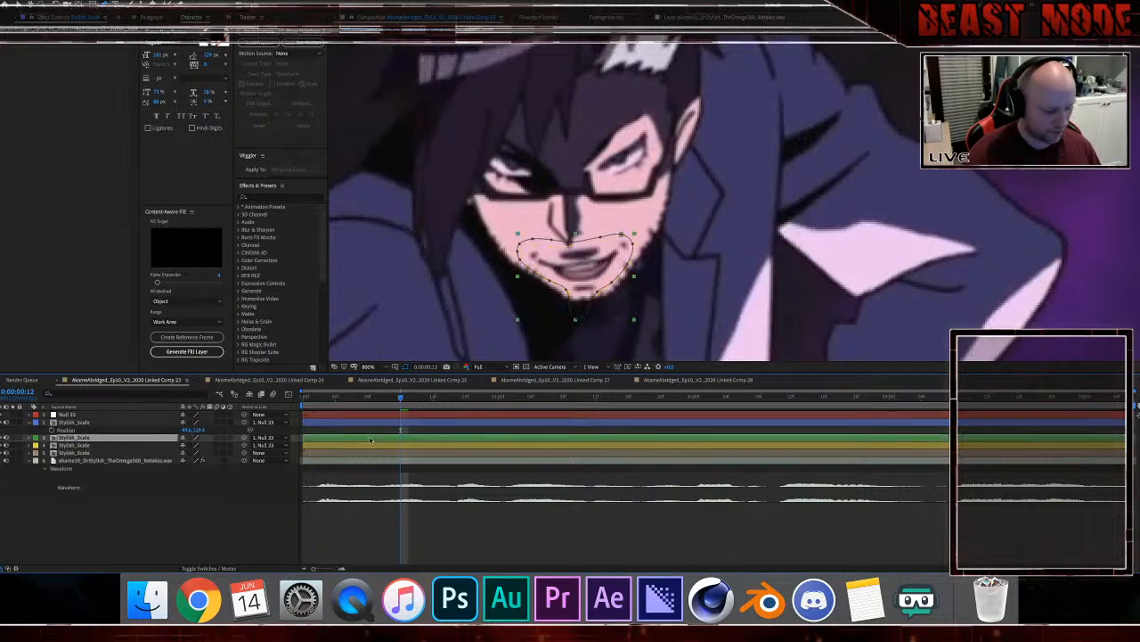
key(u)
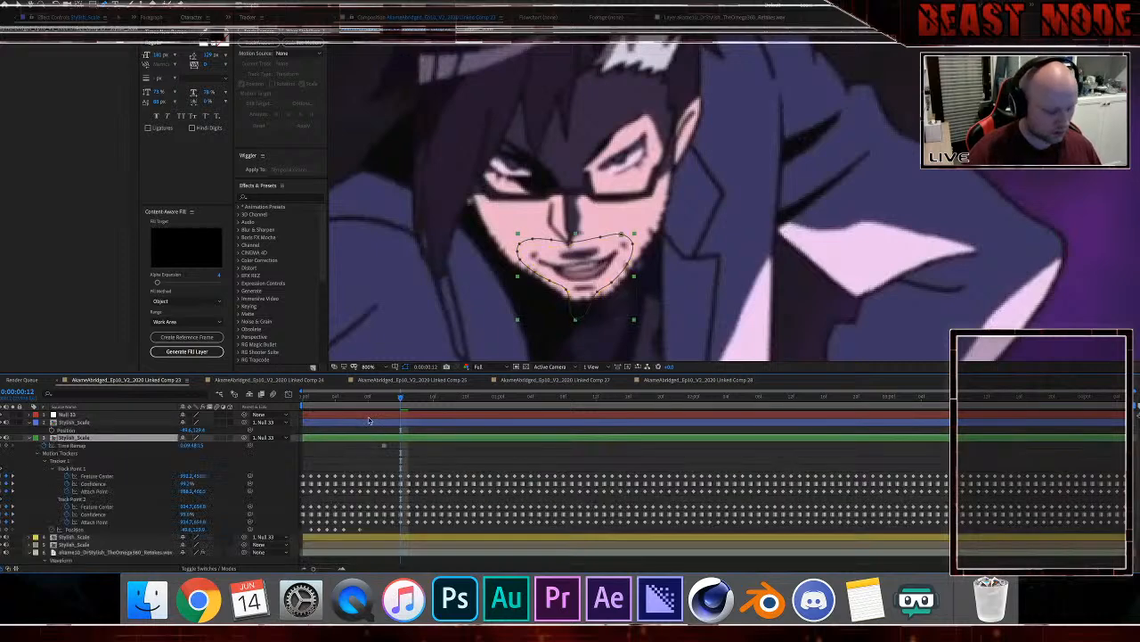
key(p)
click(361, 406)
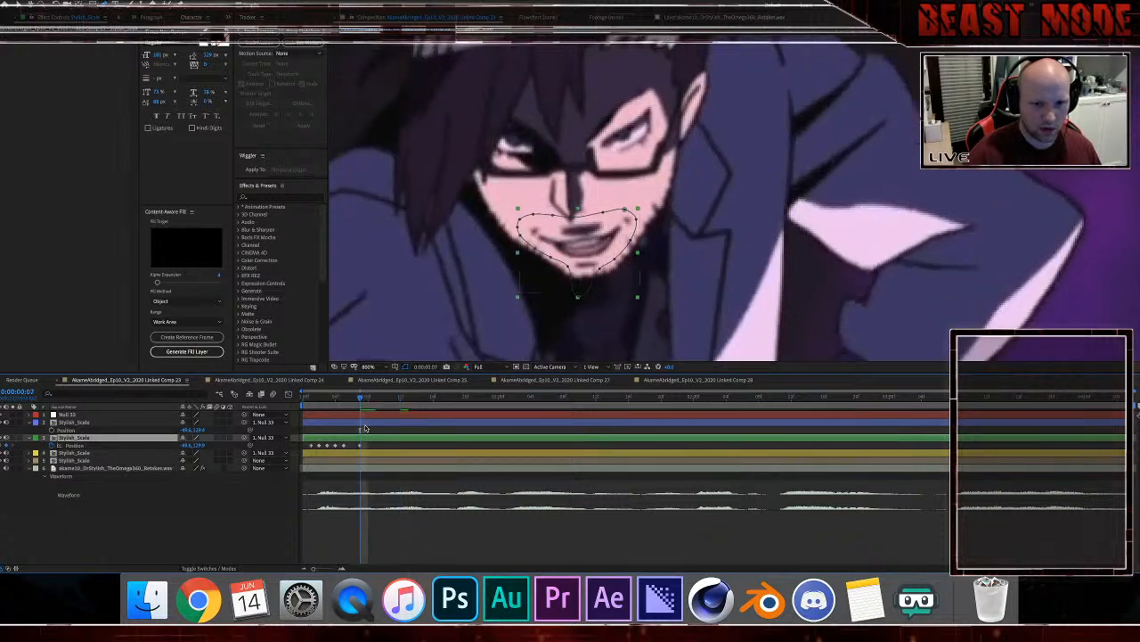
click(364, 427)
key(alt+p)
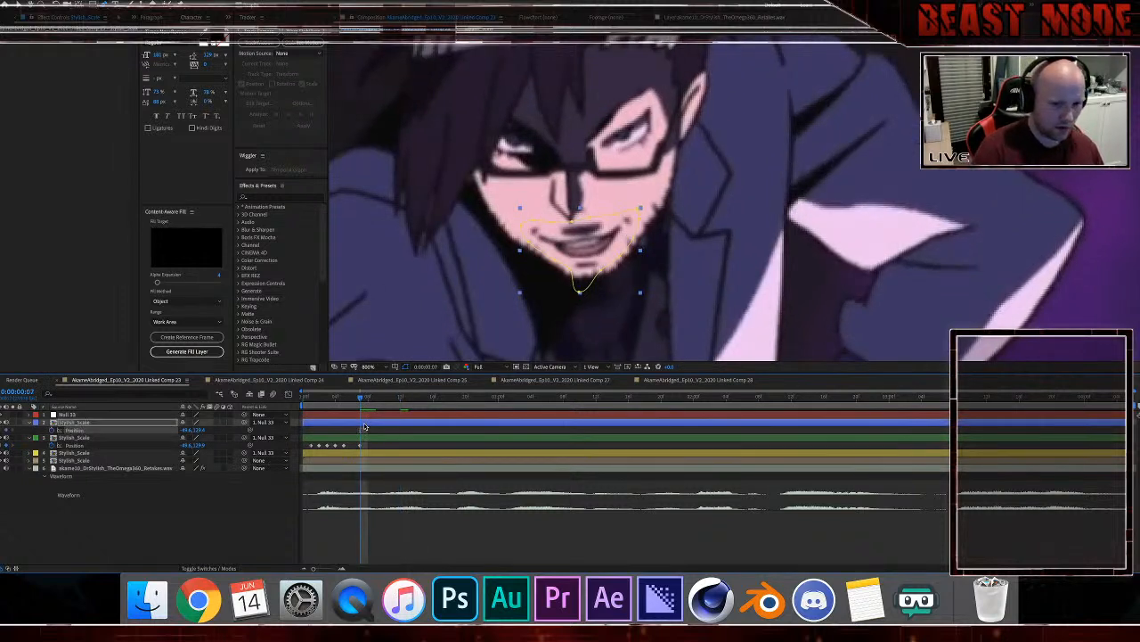
Step: Hide the mask outline and nudge the blue mouth layer down slightly at frame 5 to keyframe its position
key(Page_Up)
key(Page_Up)
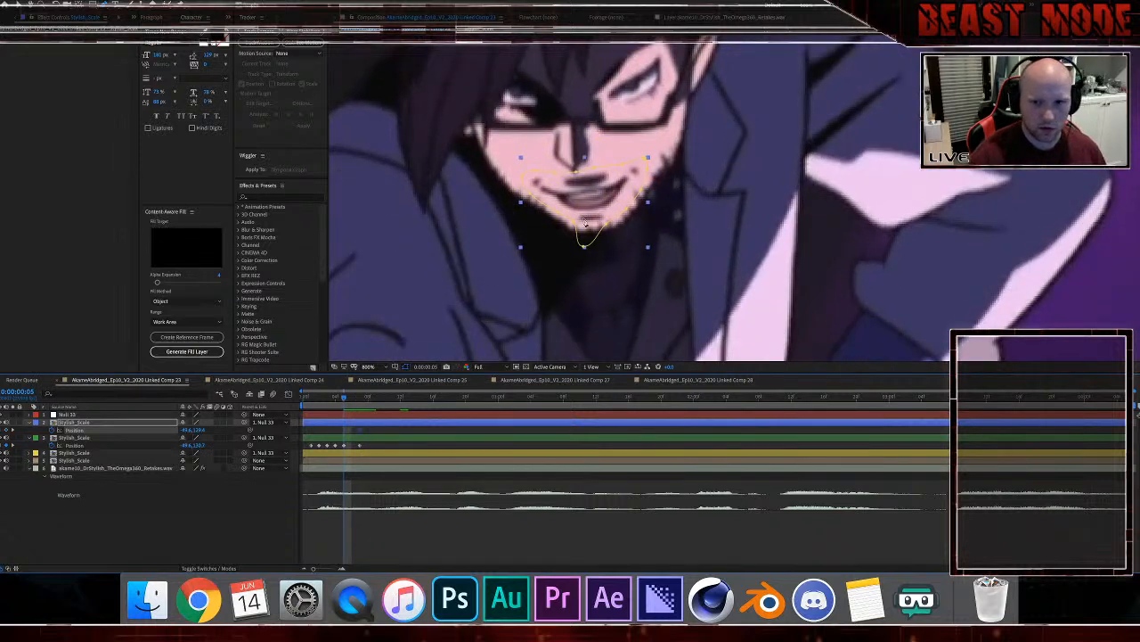
click(404, 367)
key(Down)
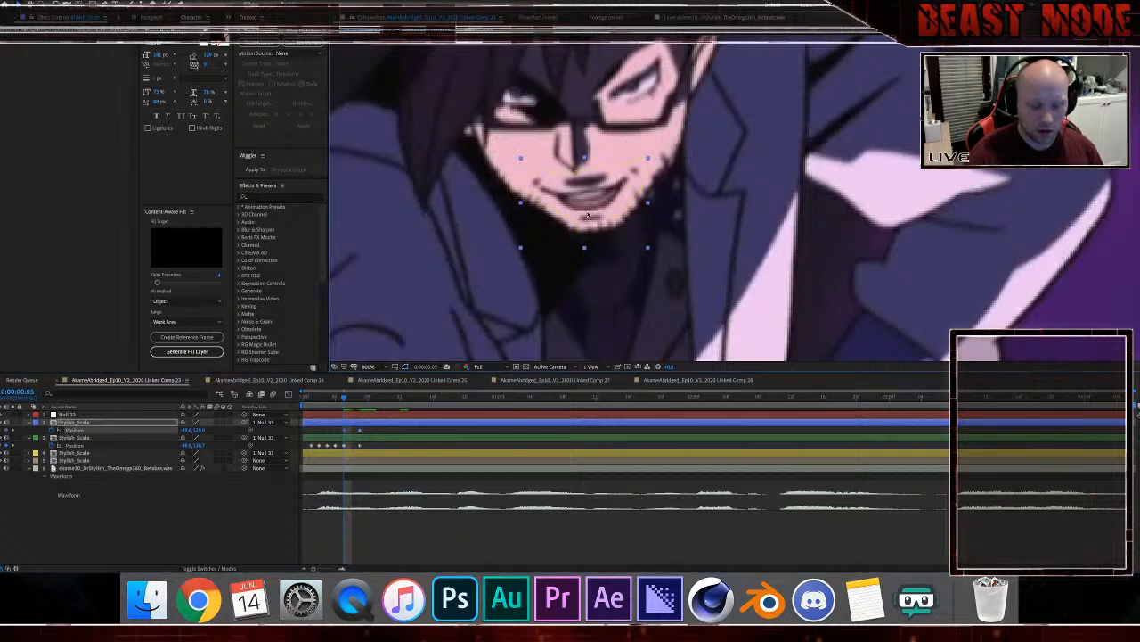
Step: Keyframe the blue mouth layer lower at frames 4 and 3 so it keeps covering the original mouth
key(Page_Up)
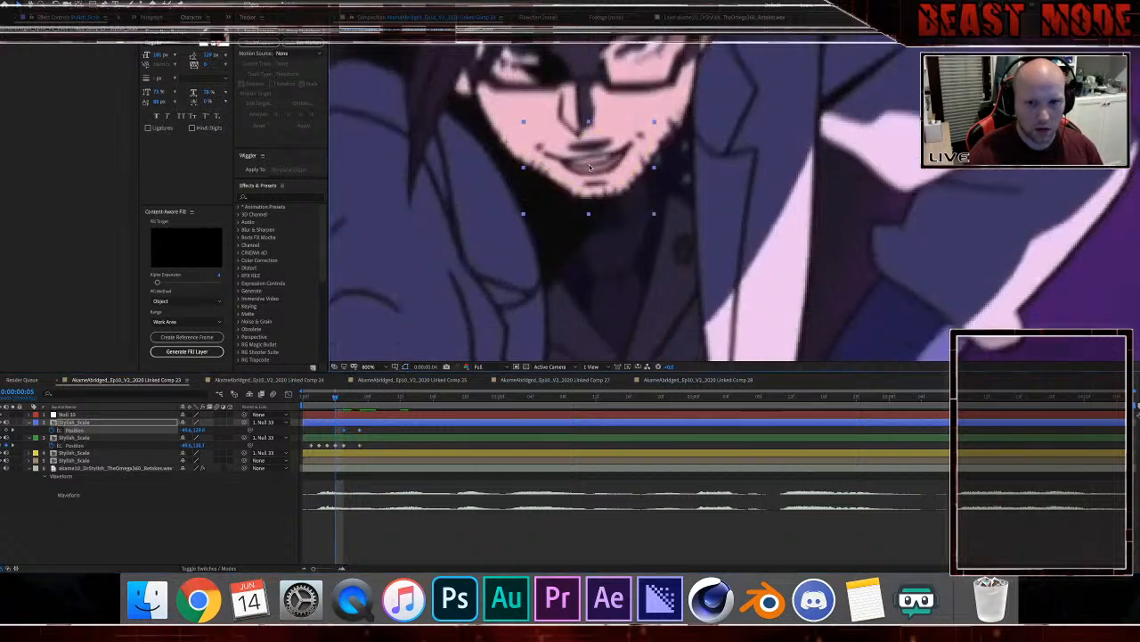
key(Page_Down)
key(Page_Up)
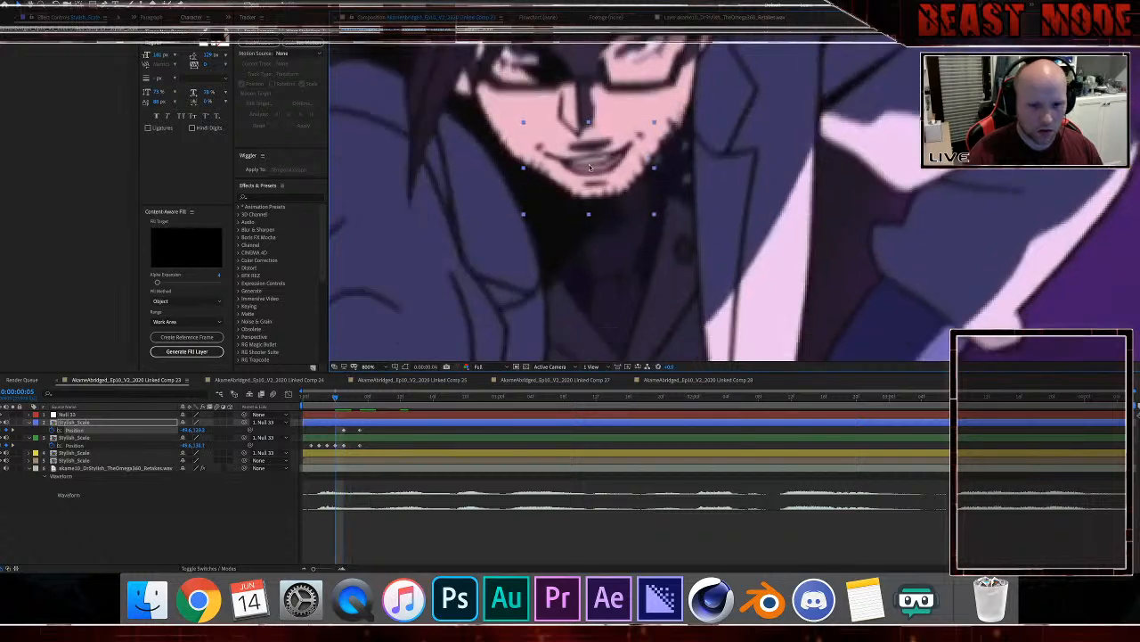
key(Page_Up)
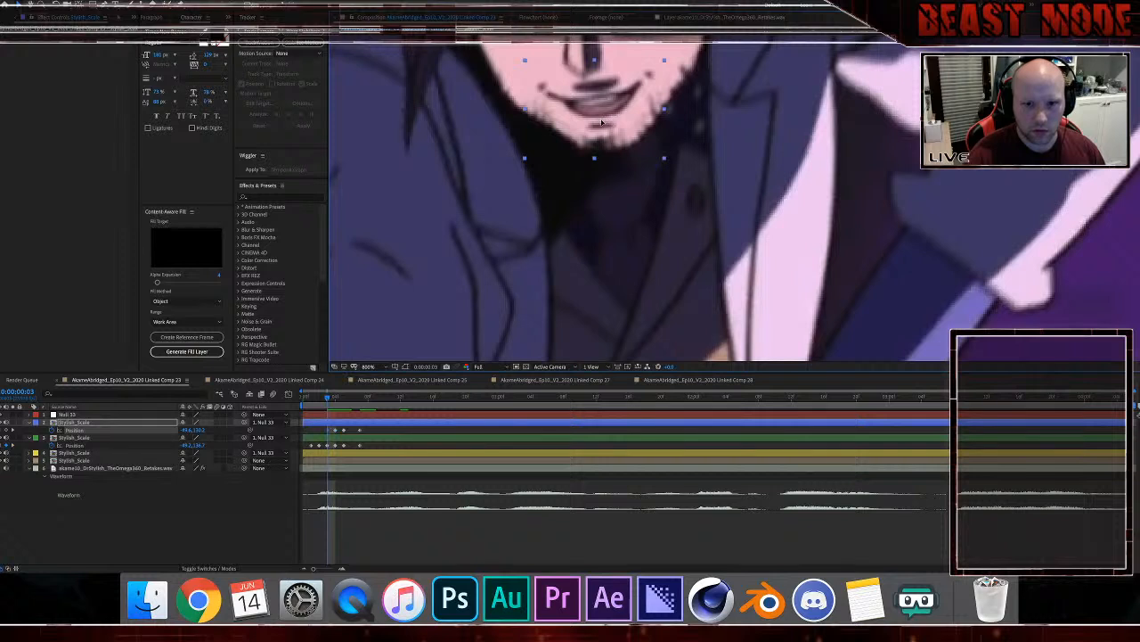
drag(602, 122, 602, 131)
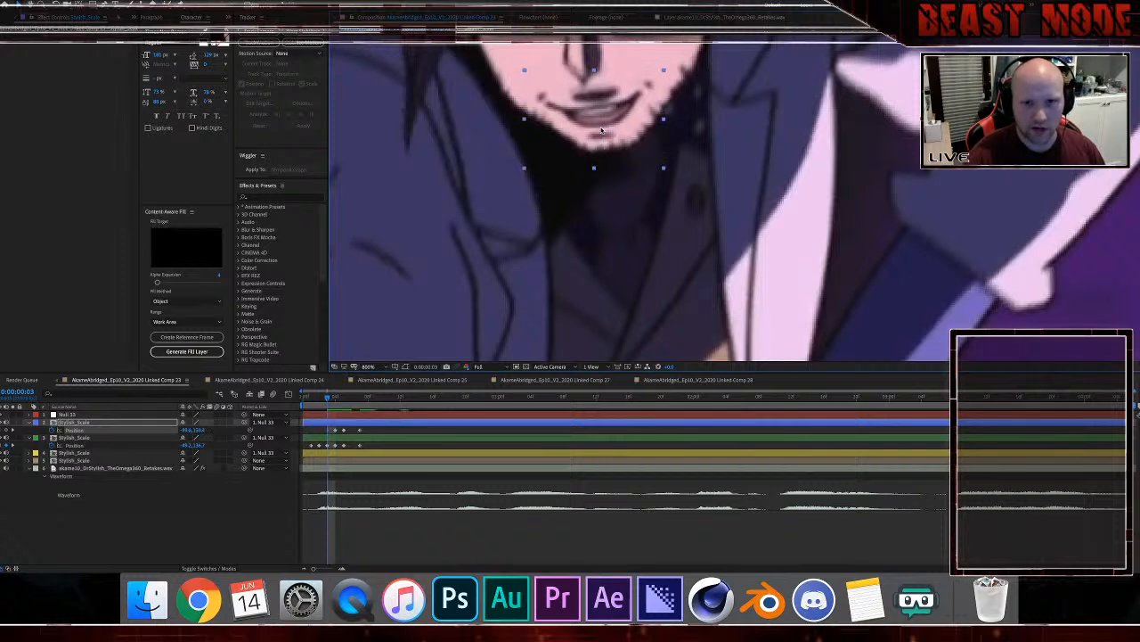
Step: Keyframe the blue mouth layer's position at frames 2 and 1, moving it down over the character's mouth and chin
key(Page_Up)
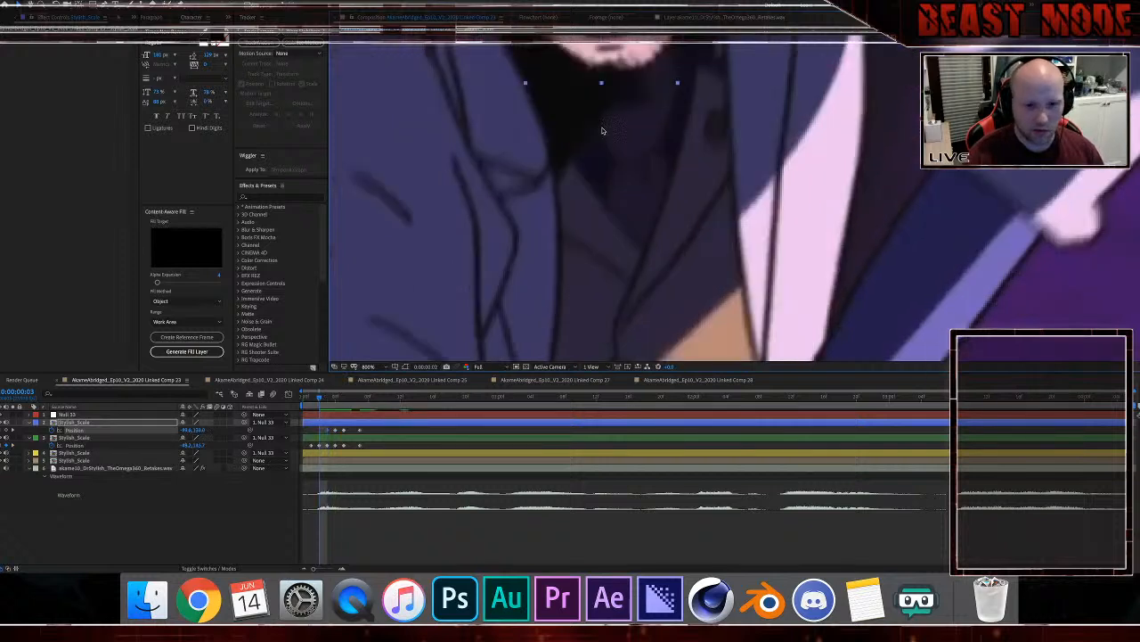
drag(606, 140, 597, 271)
drag(611, 201, 611, 203)
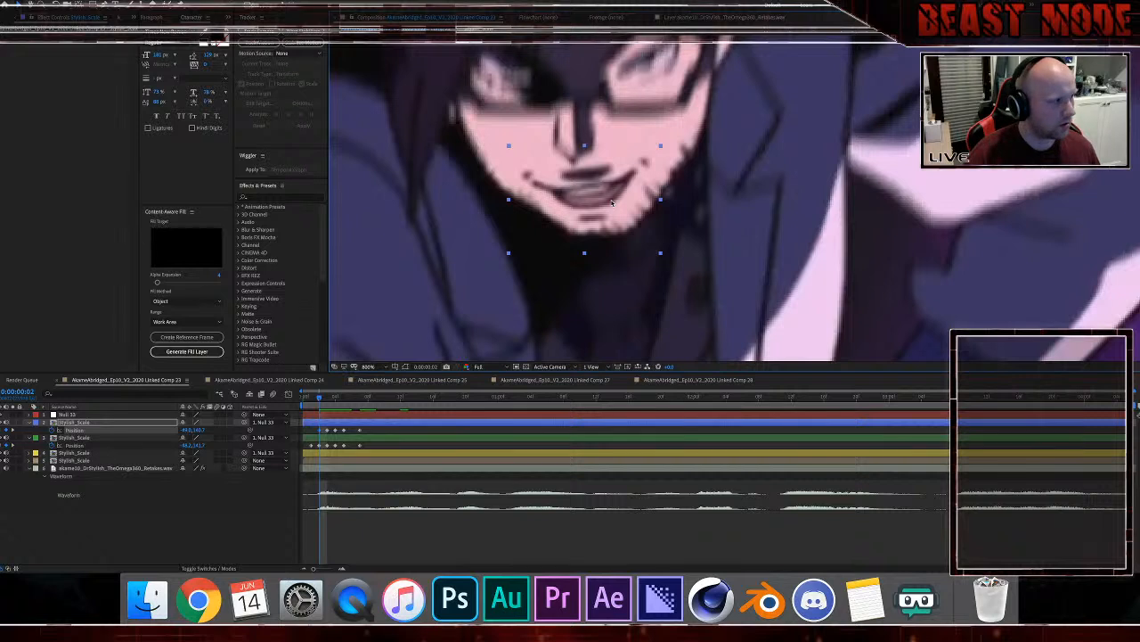
key(Page_Up)
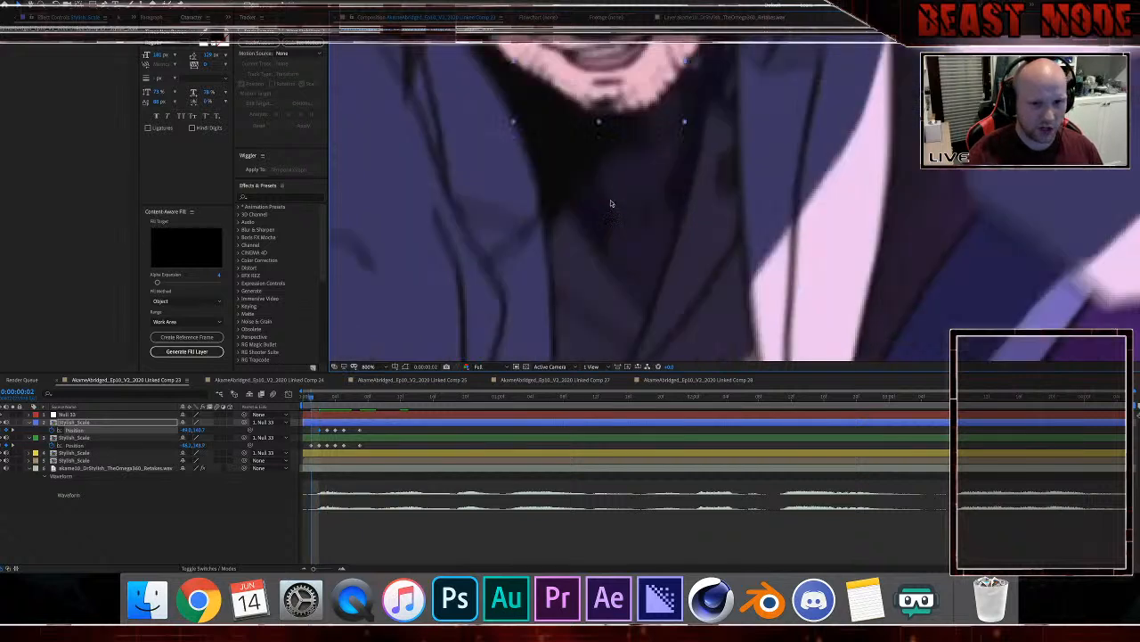
drag(616, 72, 619, 82)
scroll(627, 138, down, 4)
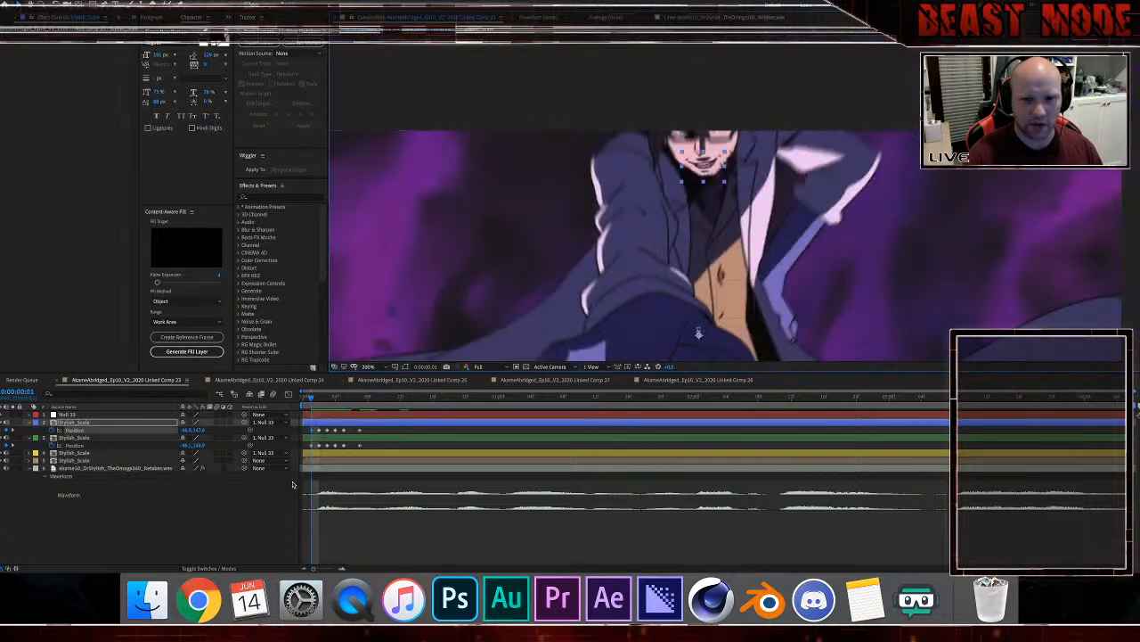
Step: Collapse the blue and green layers' Position properties and deselect all layers
click(29, 422)
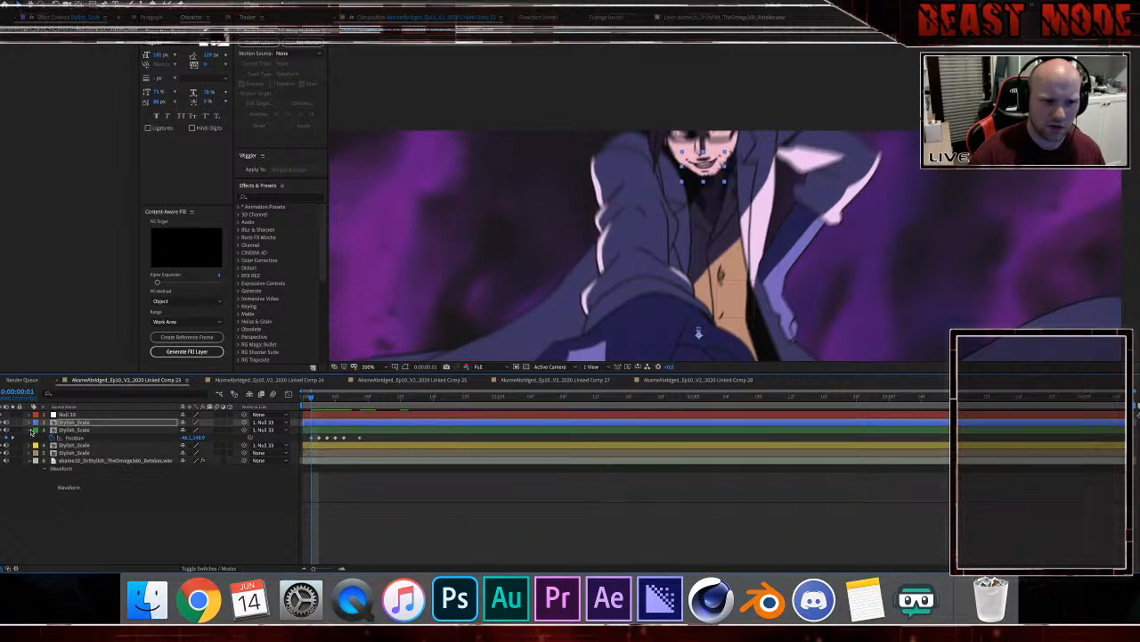
click(29, 429)
click(462, 519)
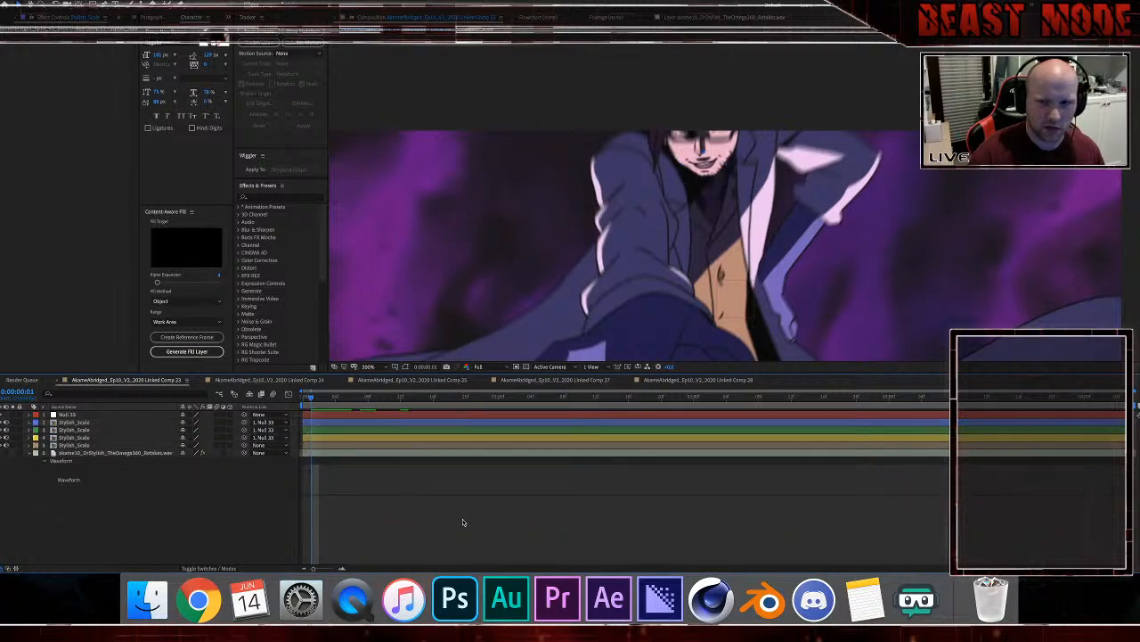
Step: Play back the composition to check the mouth overlays in motion, and return to frame 0
scroll(561, 271, down, 2)
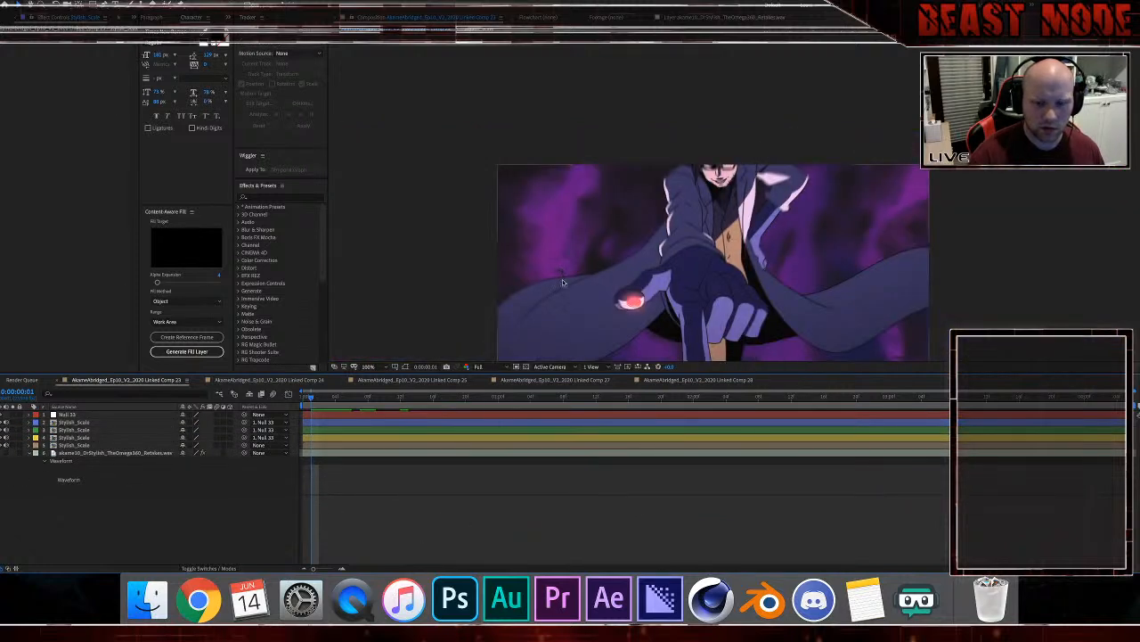
key(space)
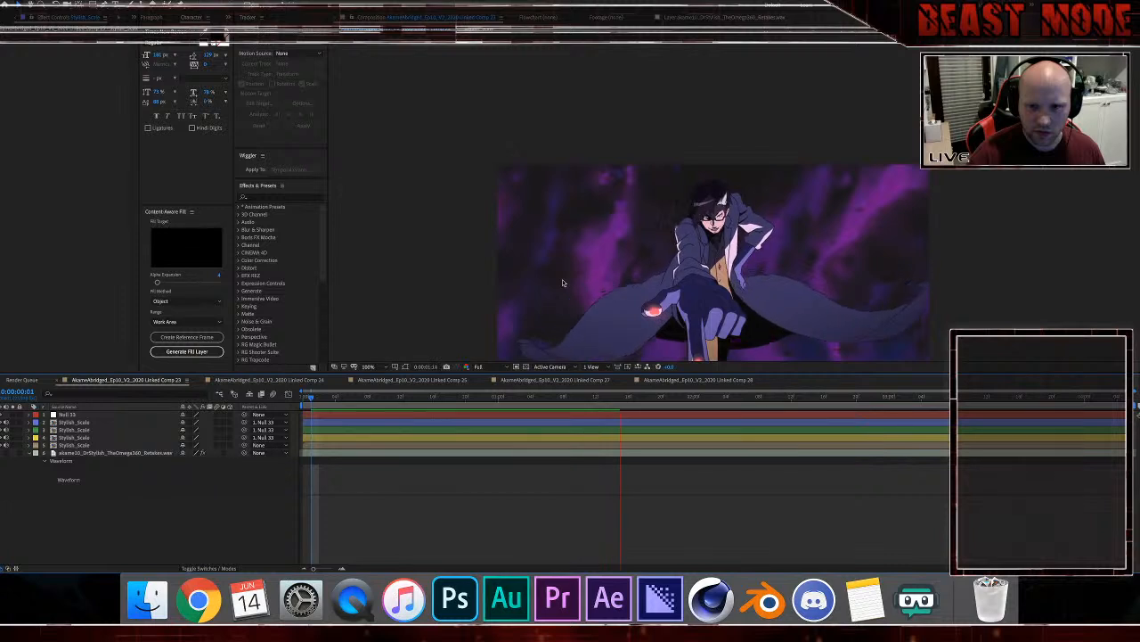
key(space)
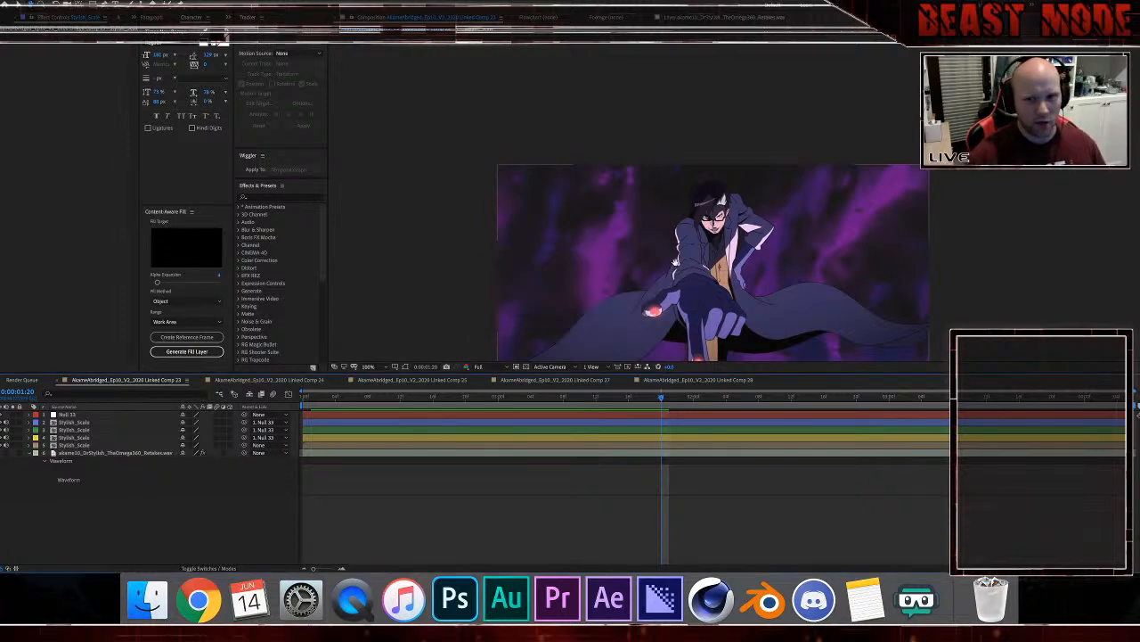
drag(676, 261, 671, 246)
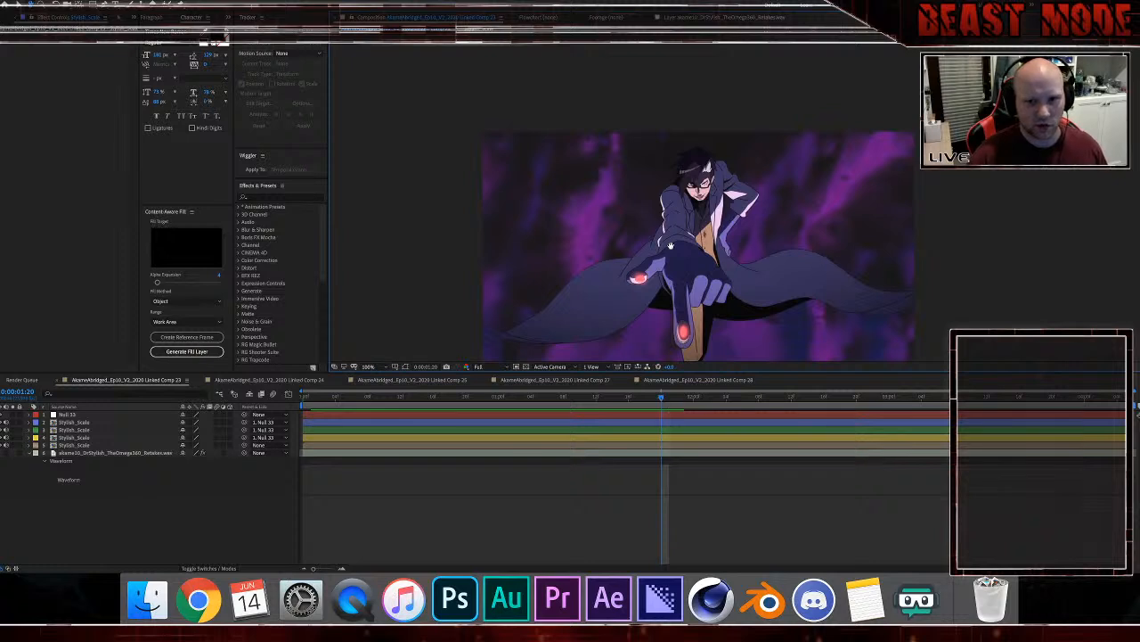
key(space)
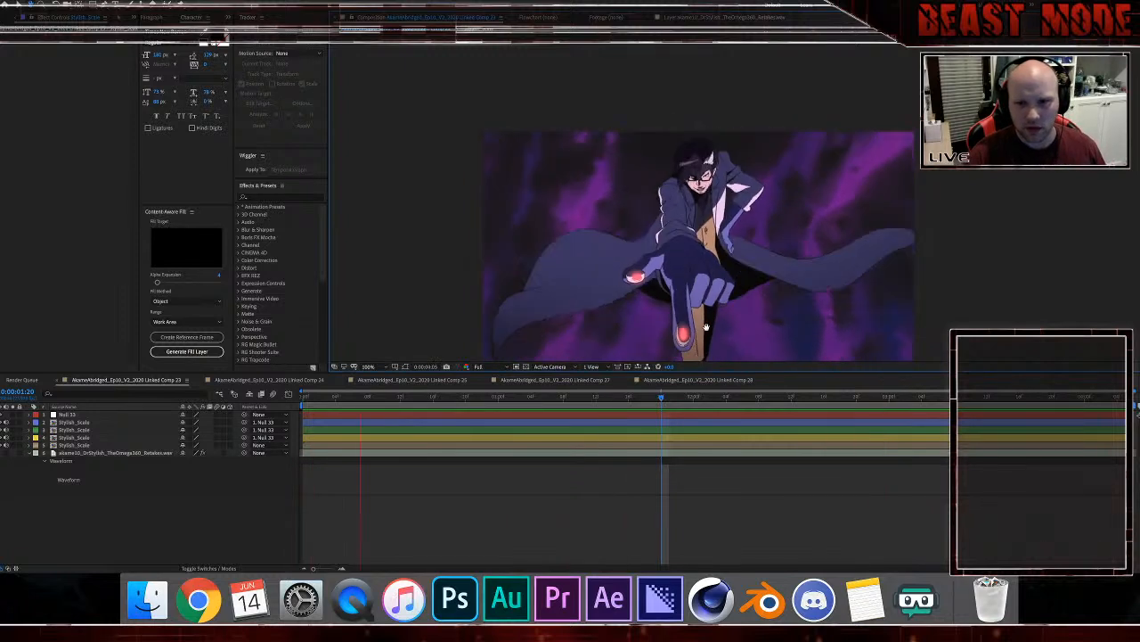
key(space)
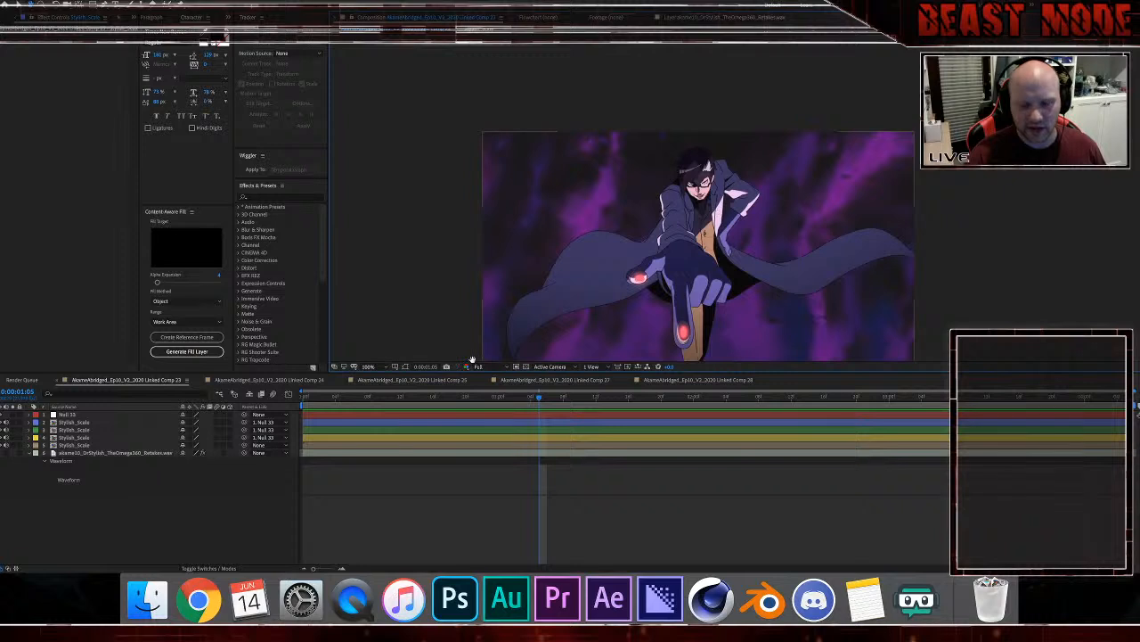
click(304, 403)
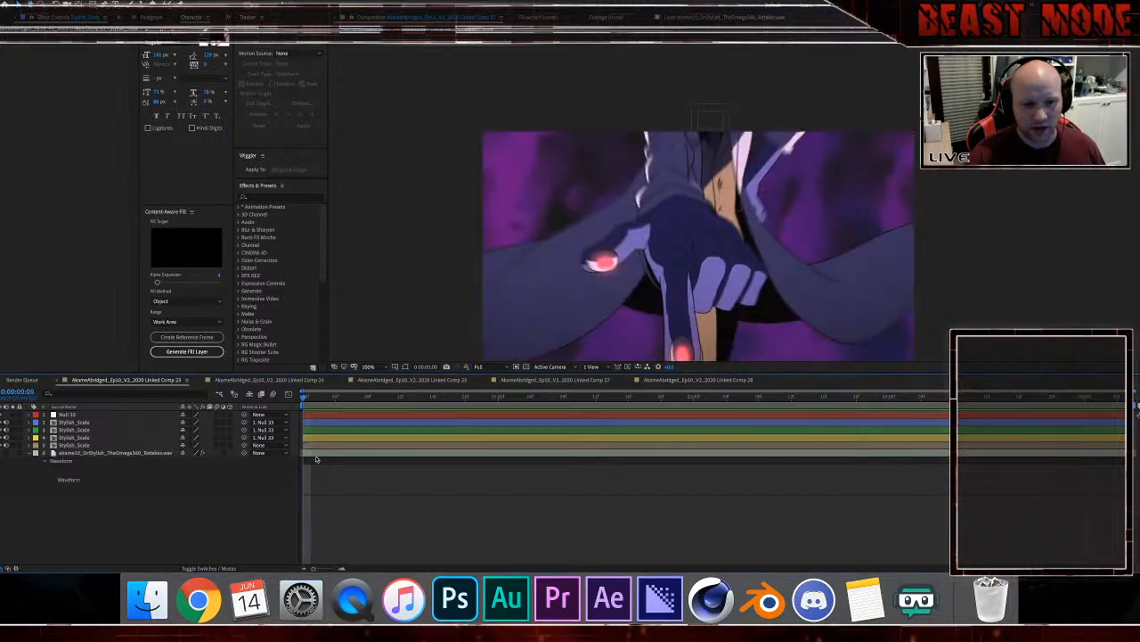
Step: Reveal the audio waveform of the voice-recording WAV layer beneath the mouth layers
click(315, 453)
key(l)
key(l)
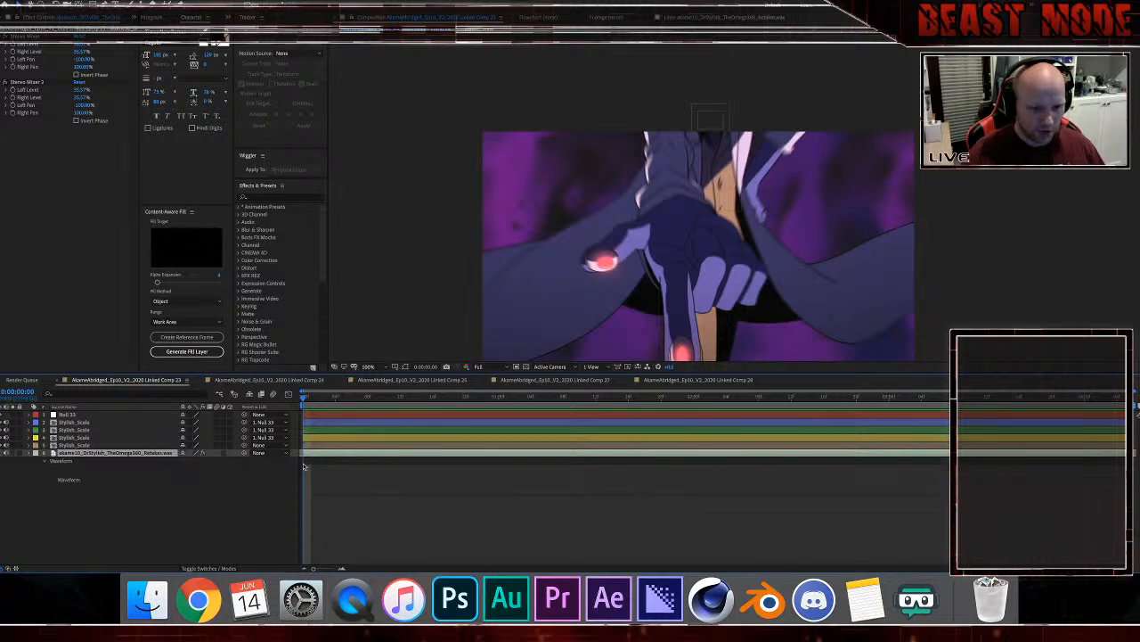
key(l)
key(l)
Step: Trim the start of the green mouth layer to frame 1 and the blue mouth layer to frame 2
click(312, 432)
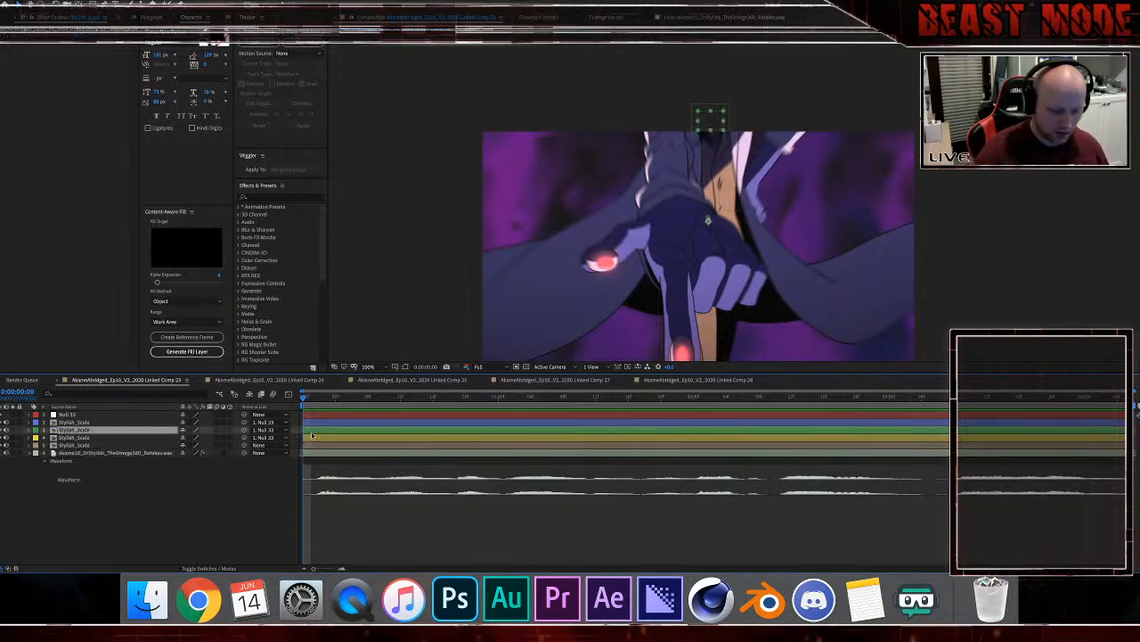
key(space)
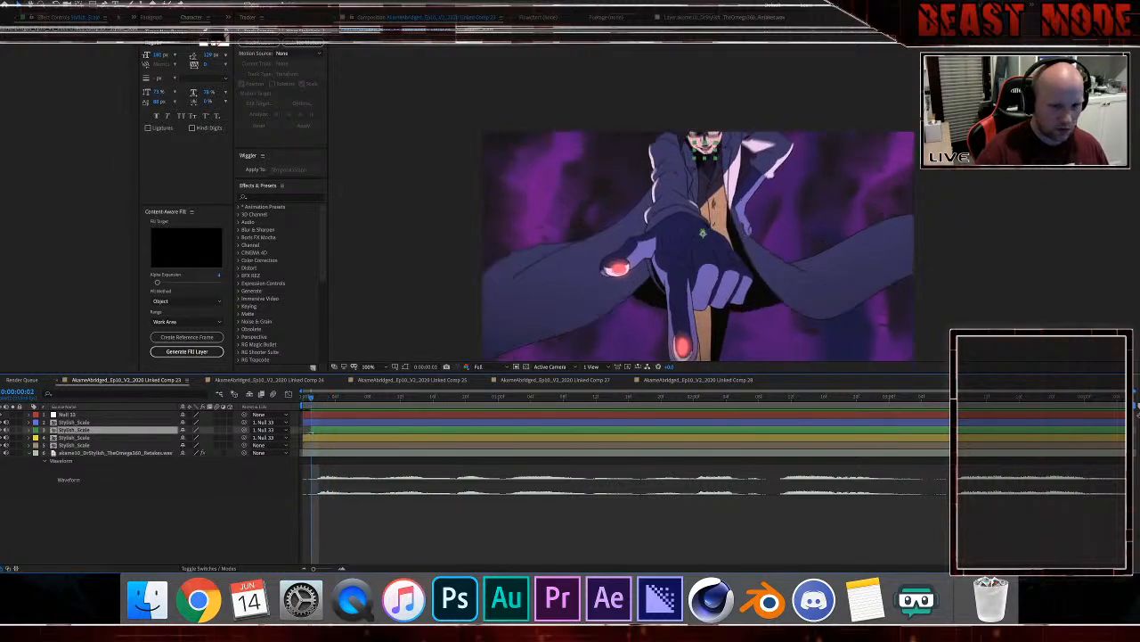
click(317, 422)
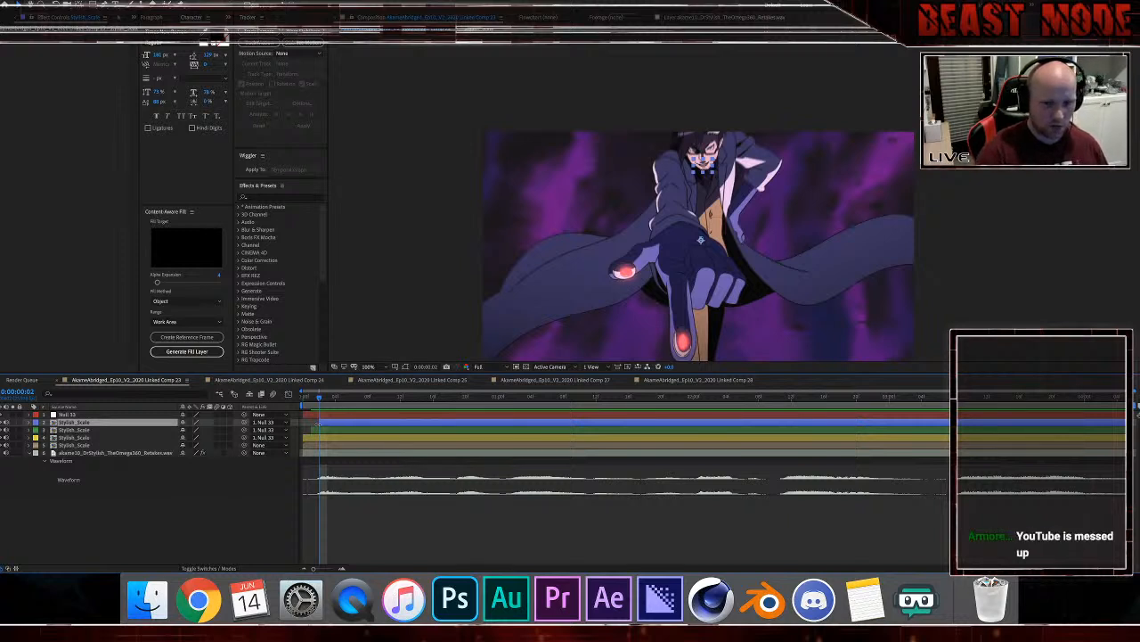
click(406, 366)
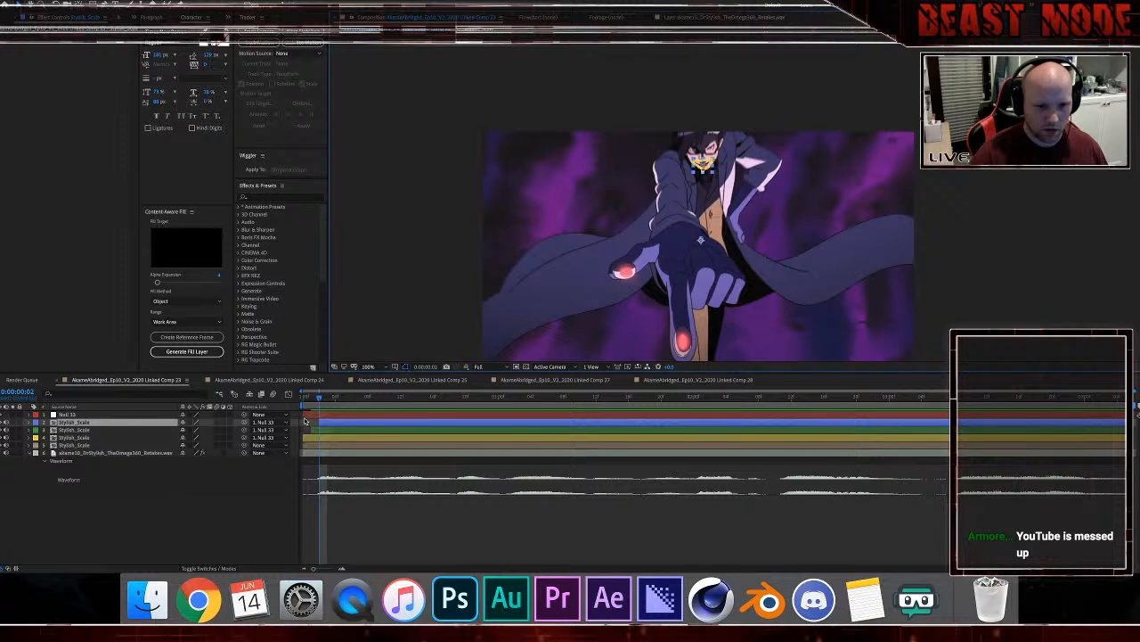
Step: Play back the composition from frame 0 to check the opening mouth shapes against the dialogue
key(Home)
click(395, 535)
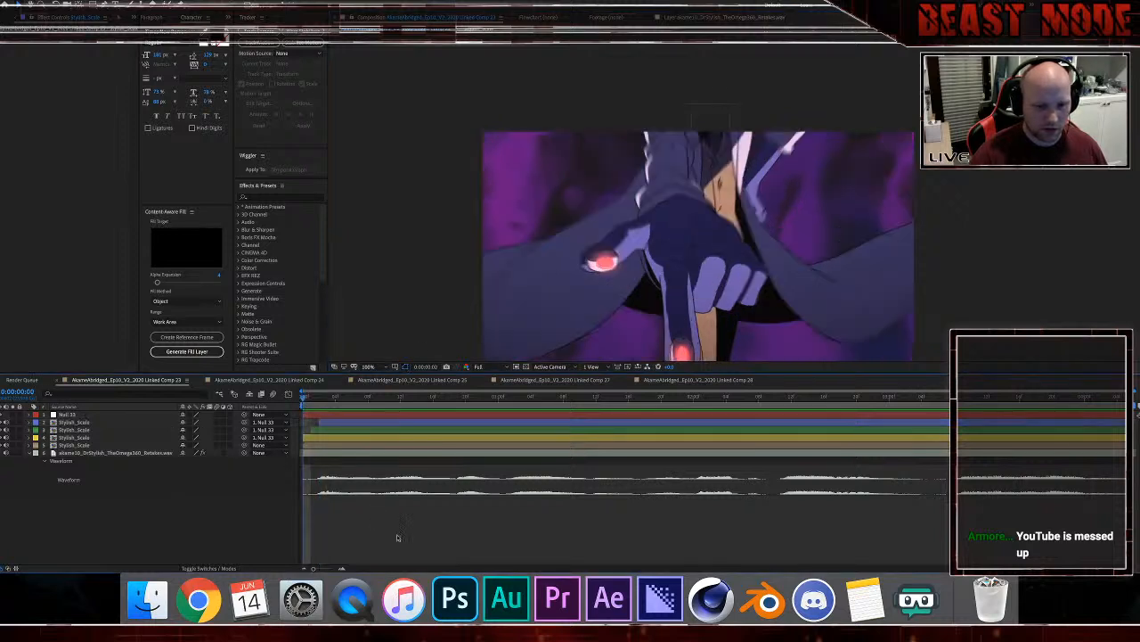
key(space)
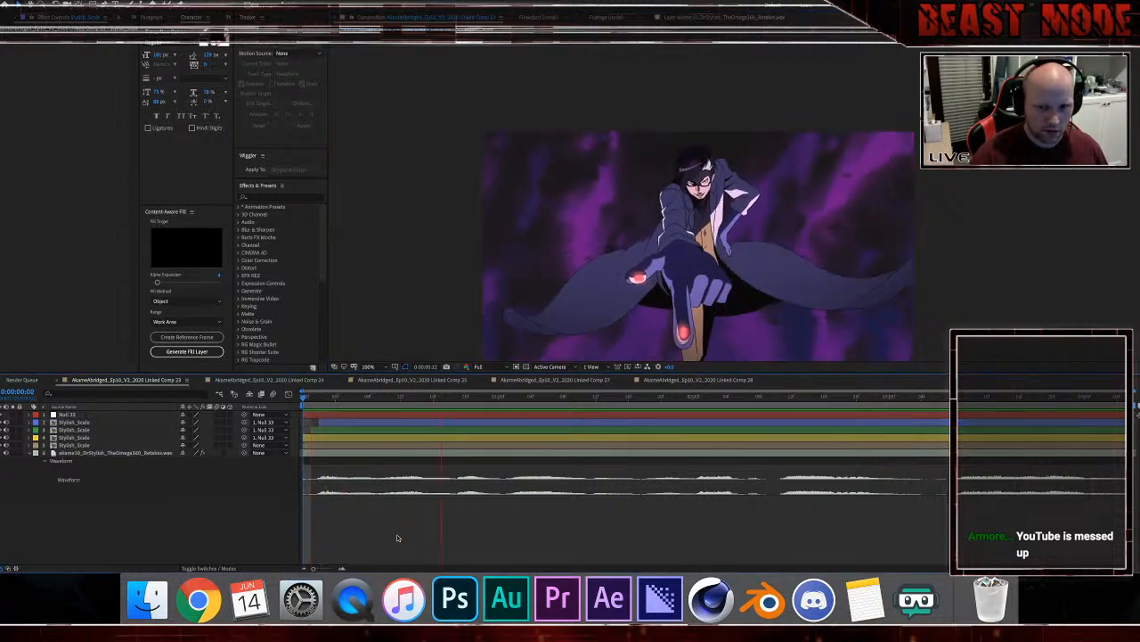
key(space)
Step: Split the blue mouth layer at frame 4 and trim the second piece to start at frame 11
drag(317, 398, 336, 404)
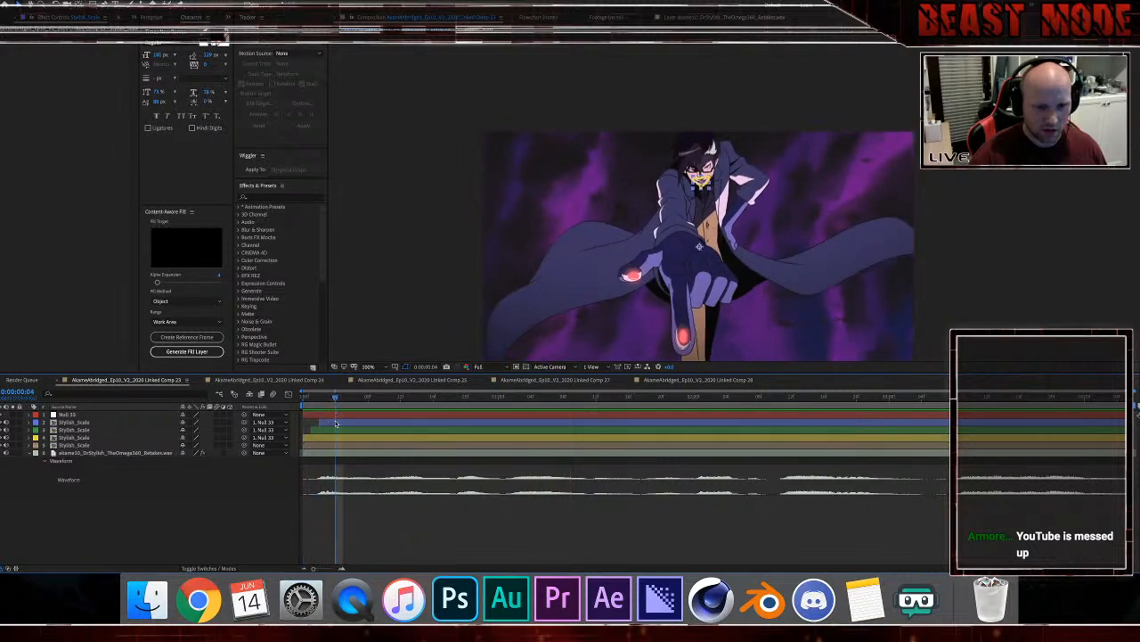
click(336, 423)
key(ctrl+d)
key(space)
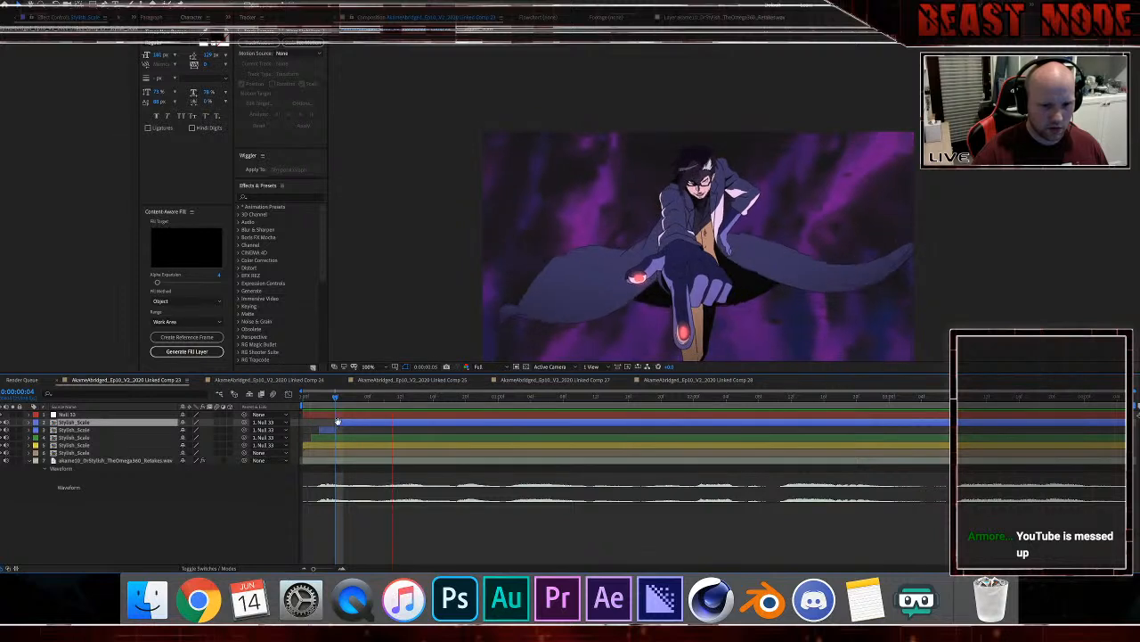
key(space)
click(392, 406)
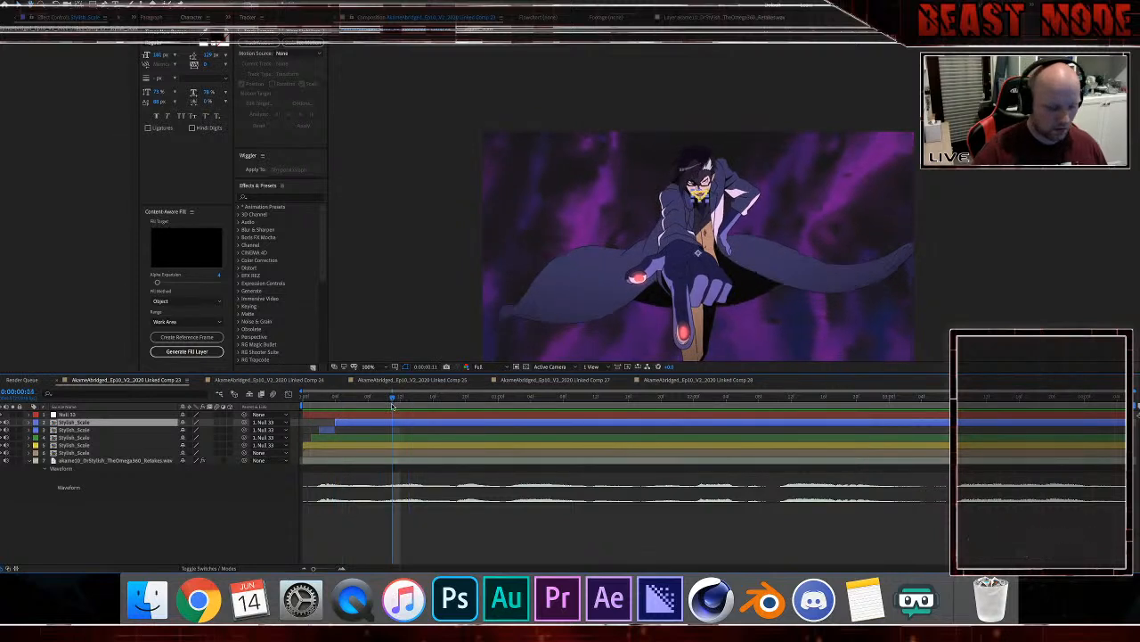
key(alt+[)
Step: Split the blue mouth layer at frame 15 and trim the new piece to start at frame 19
key(space)
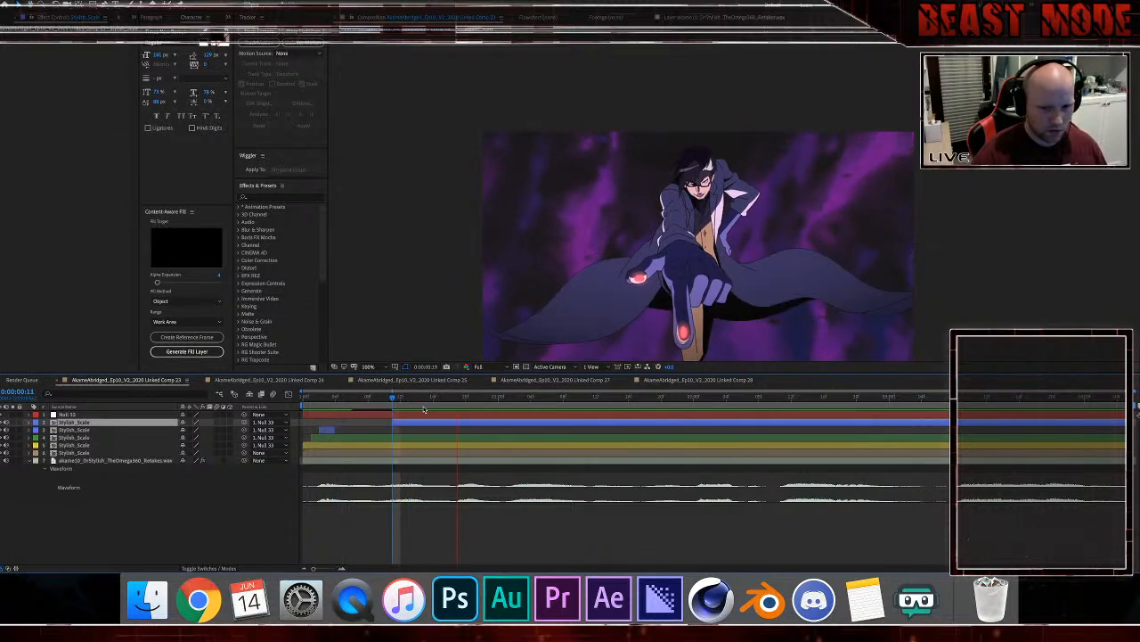
key(space)
click(426, 406)
key(ctrl+shift+d)
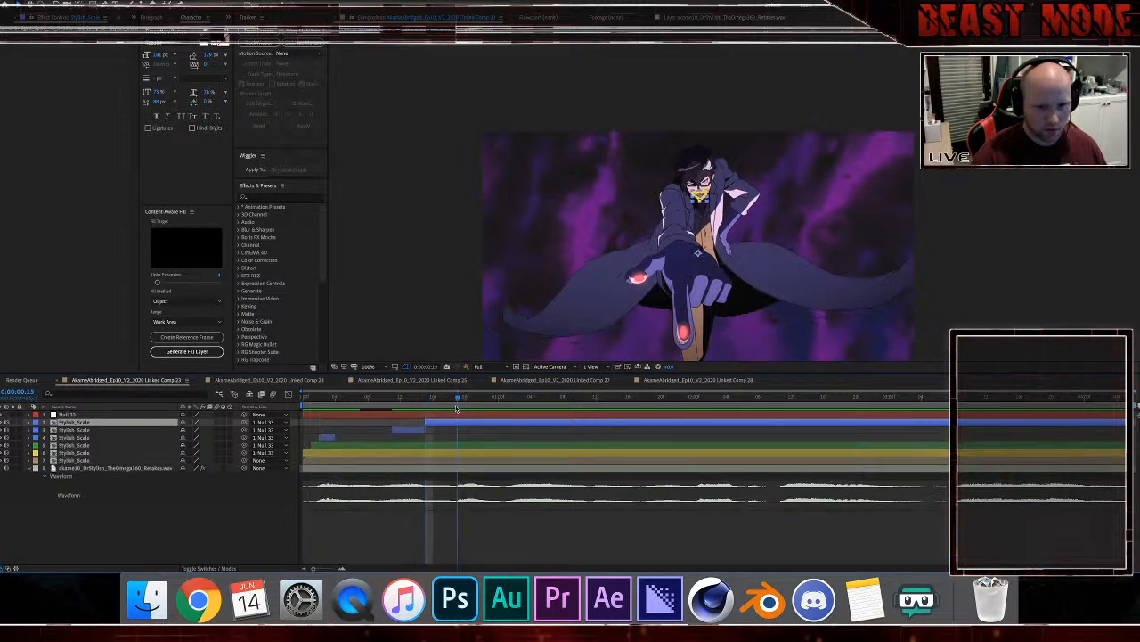
click(456, 407)
key(alt+[)
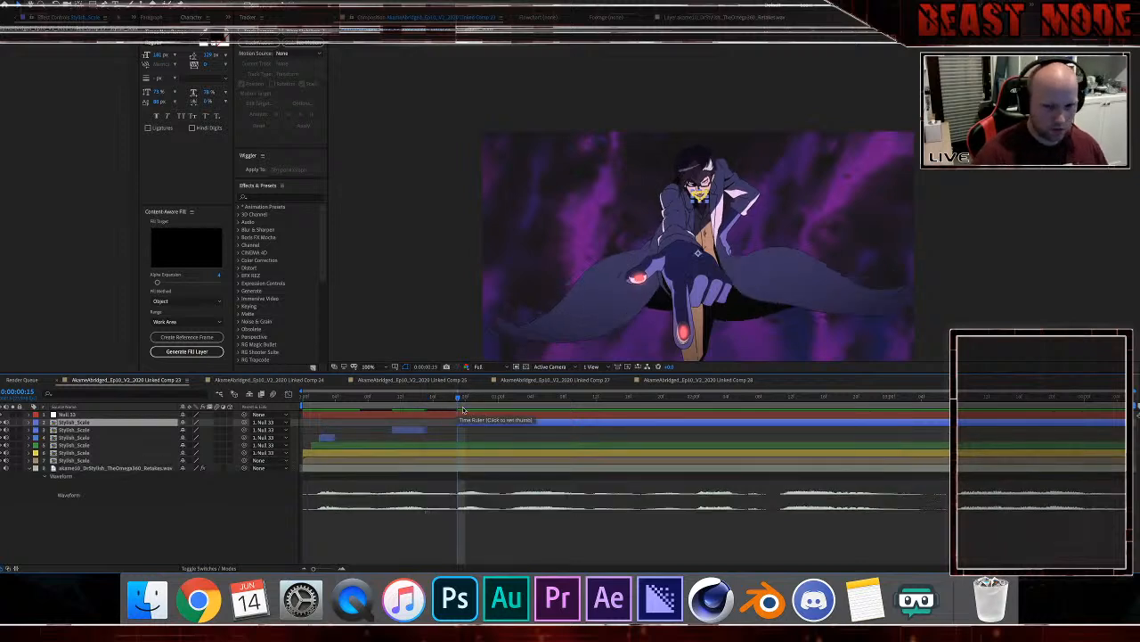
Step: Split the blue mouth layer at frame 23 and trim the new piece to start at 0:00:01:01
click(483, 406)
click(490, 407)
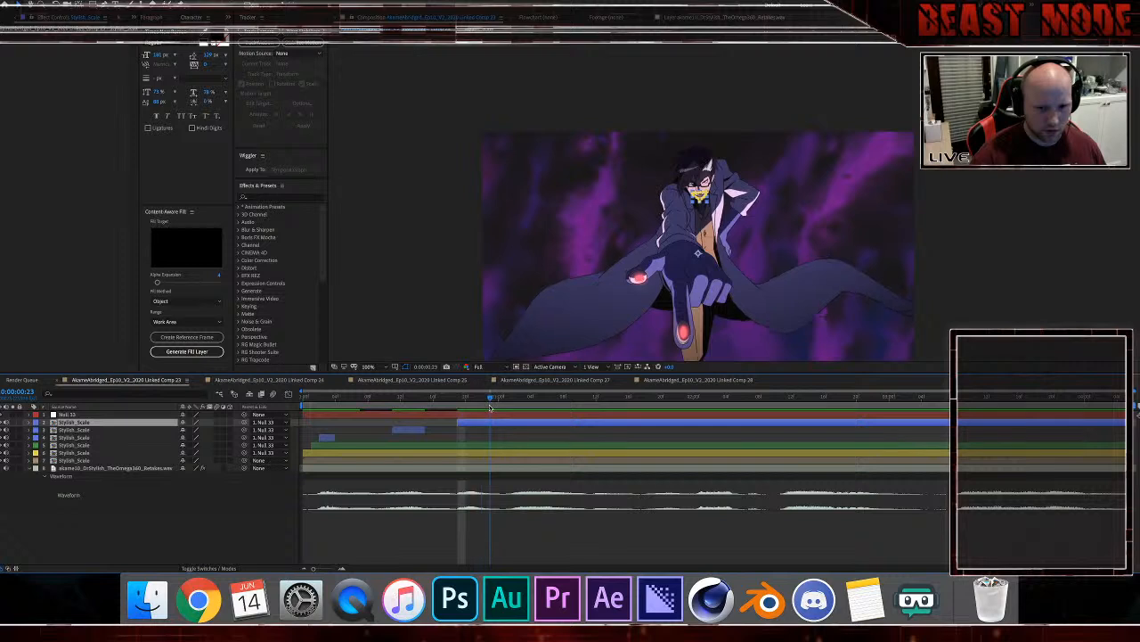
key(ctrl+shift+d)
click(504, 403)
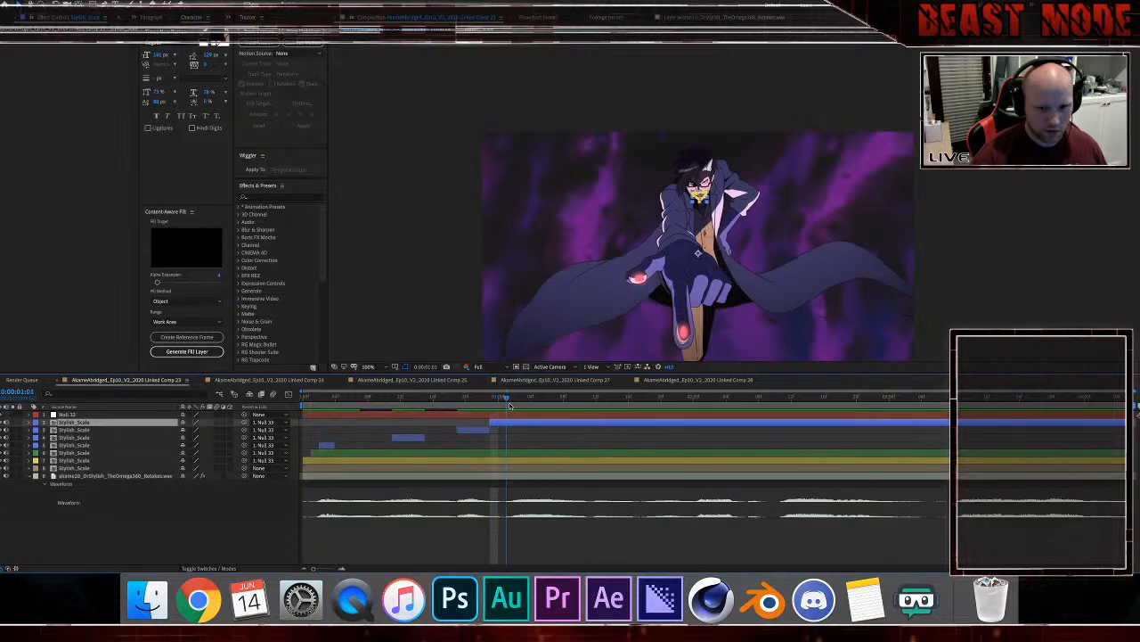
click(508, 406)
key(alt+[)
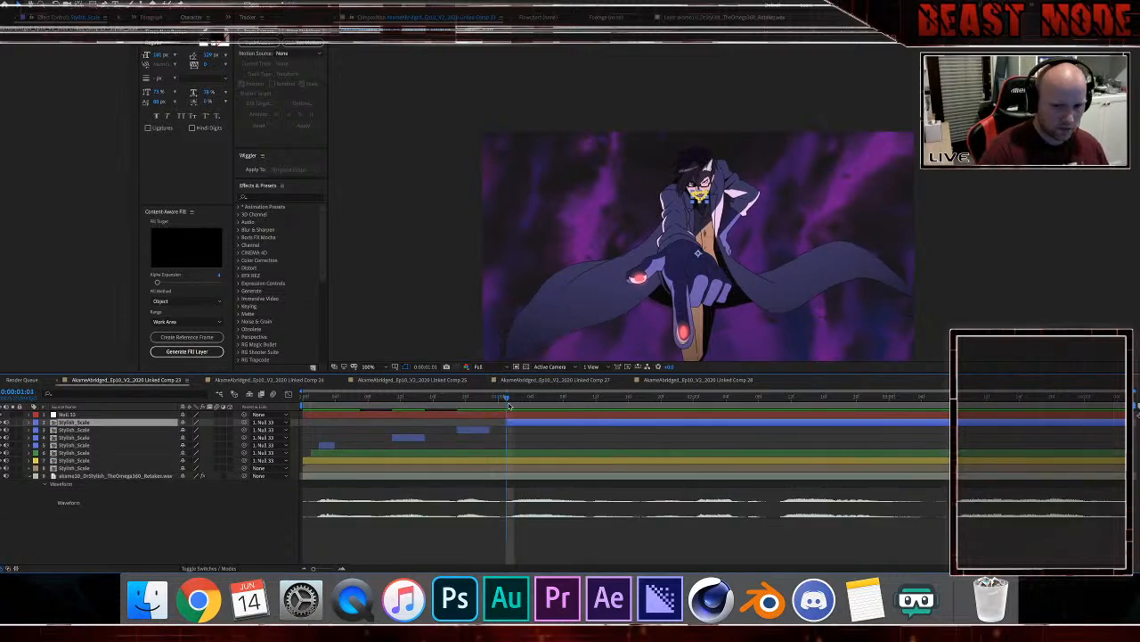
Step: Split the blue mouth layer at 0:00:01:09 and trim the new piece to start at 0:00:02:00
click(564, 406)
click(573, 407)
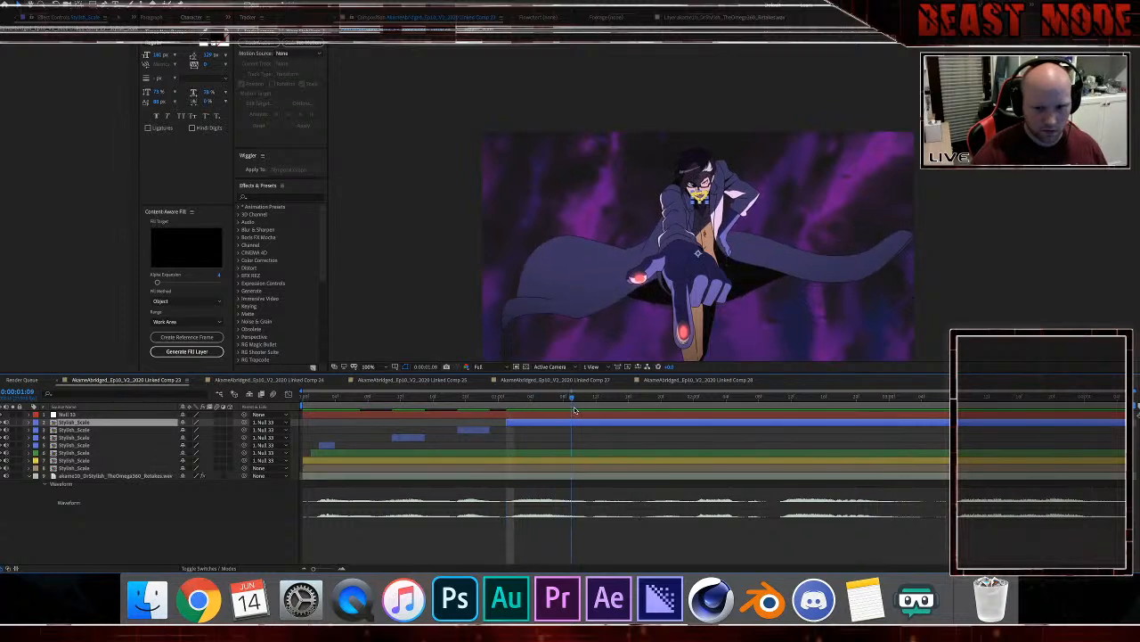
key(super+shift+d)
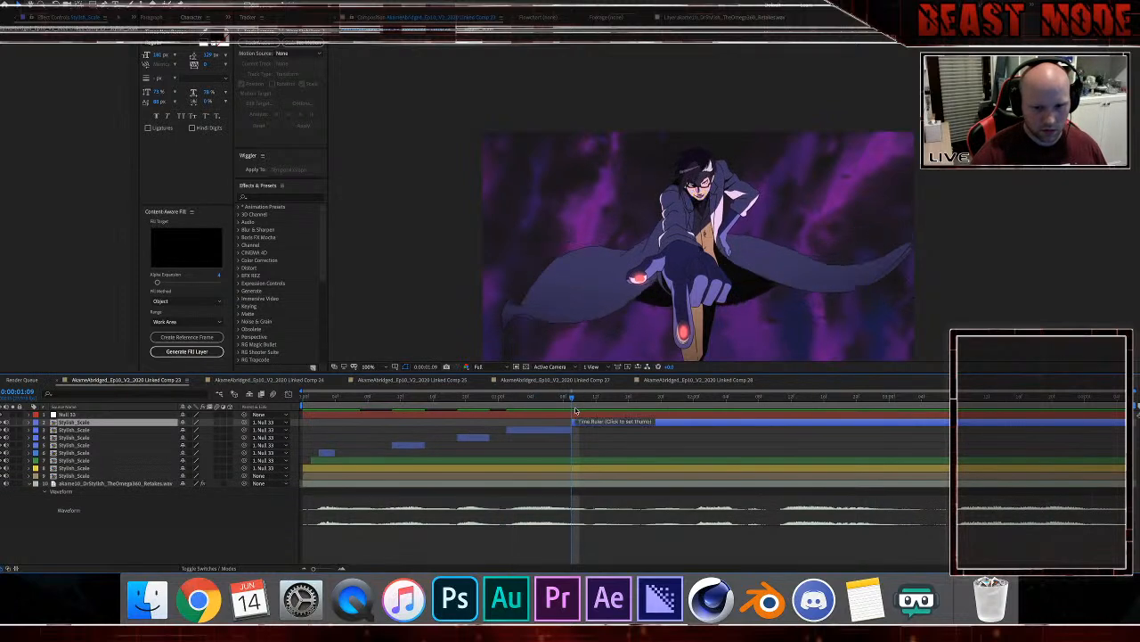
click(693, 407)
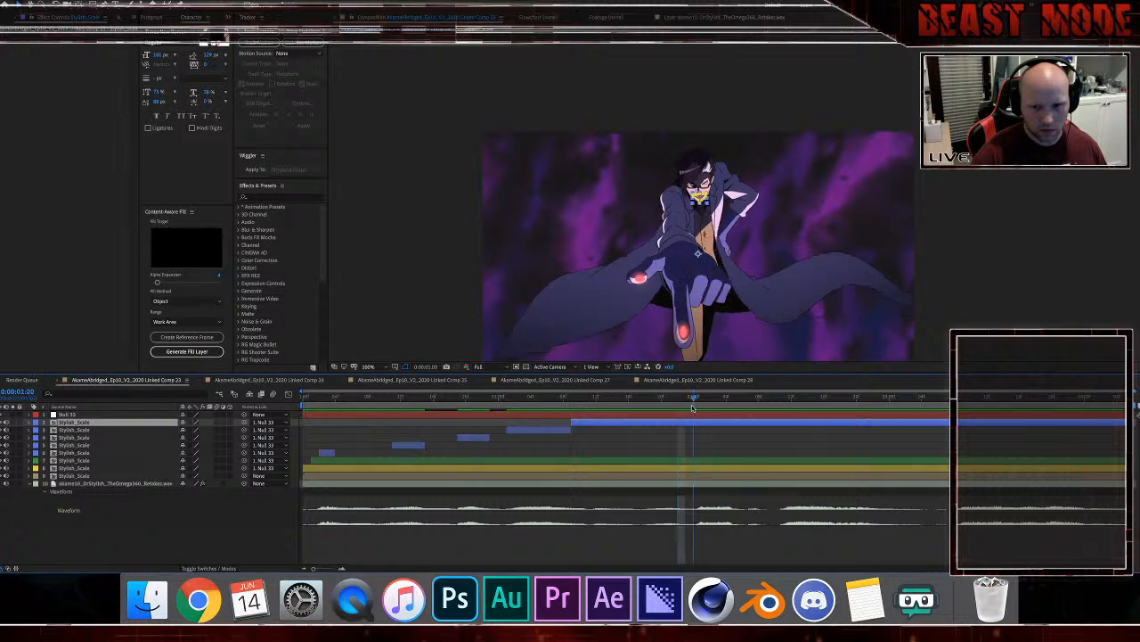
key(alt+bracketleft)
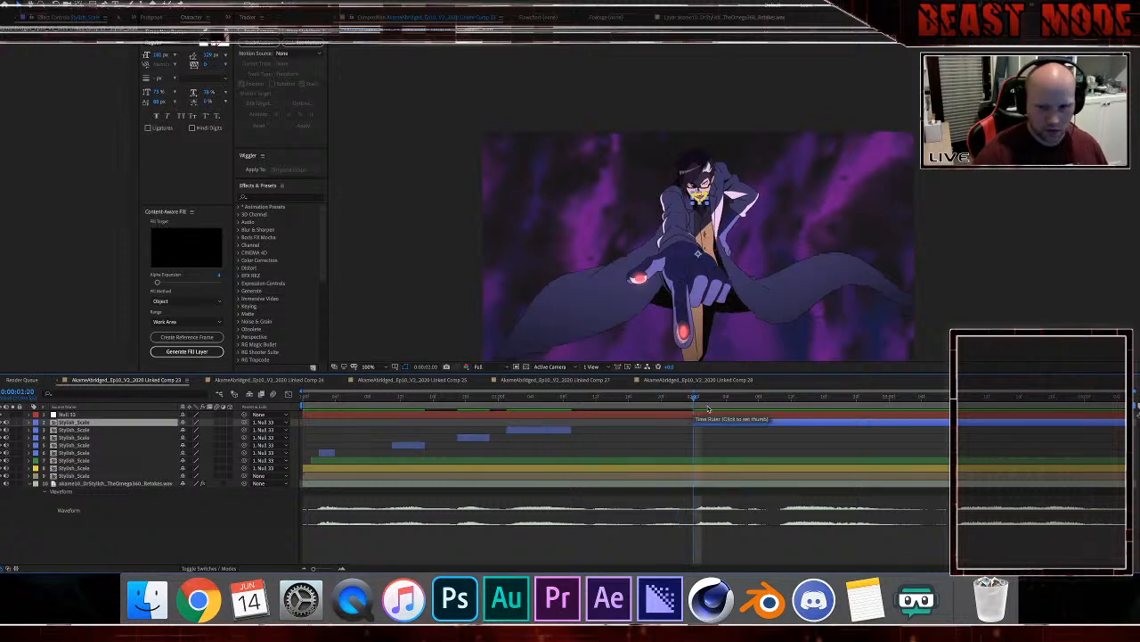
Step: Split the blue mouth layer at 0:00:02:05 and trim the new piece to start at 0:00:02:11
drag(709, 408, 738, 409)
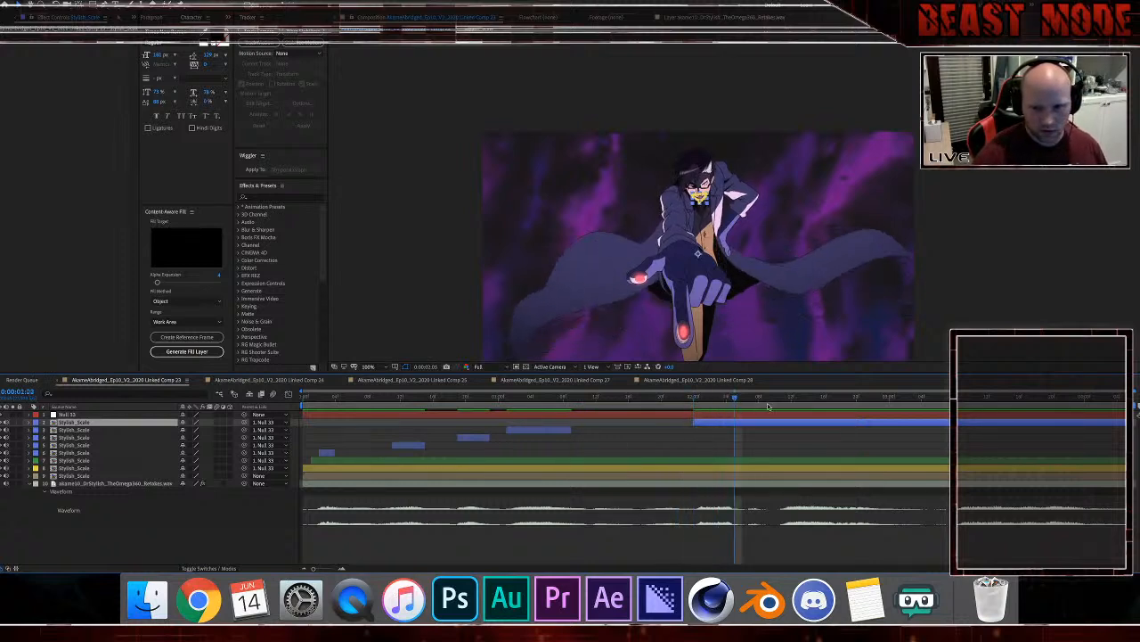
key(ctrl+shift+d)
click(776, 406)
drag(777, 406, 782, 407)
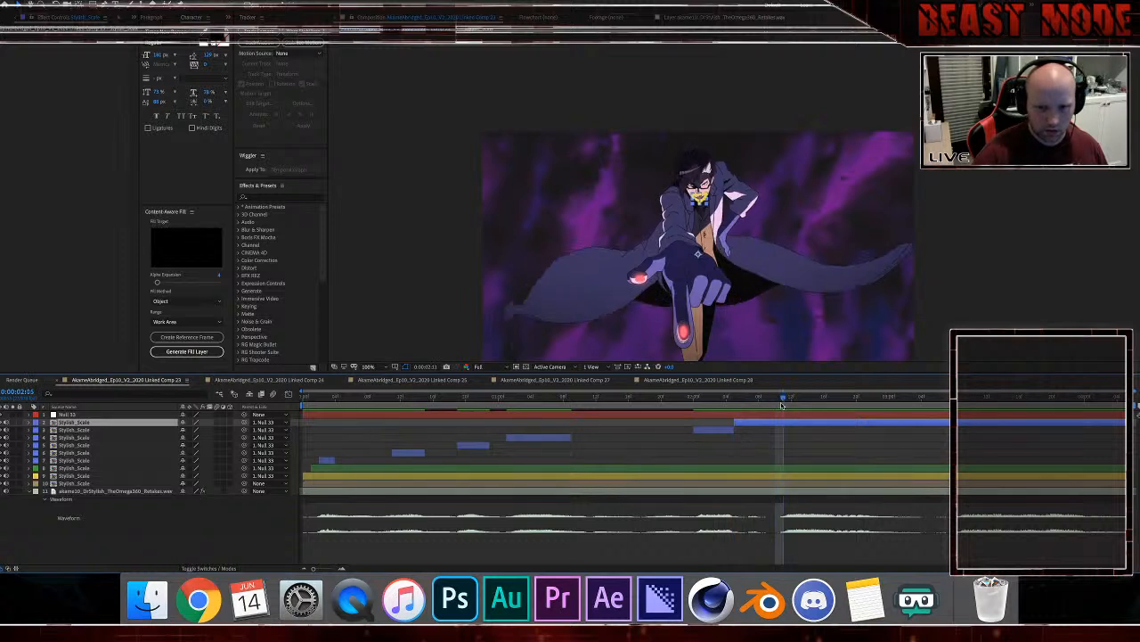
key(alt+bracketleft)
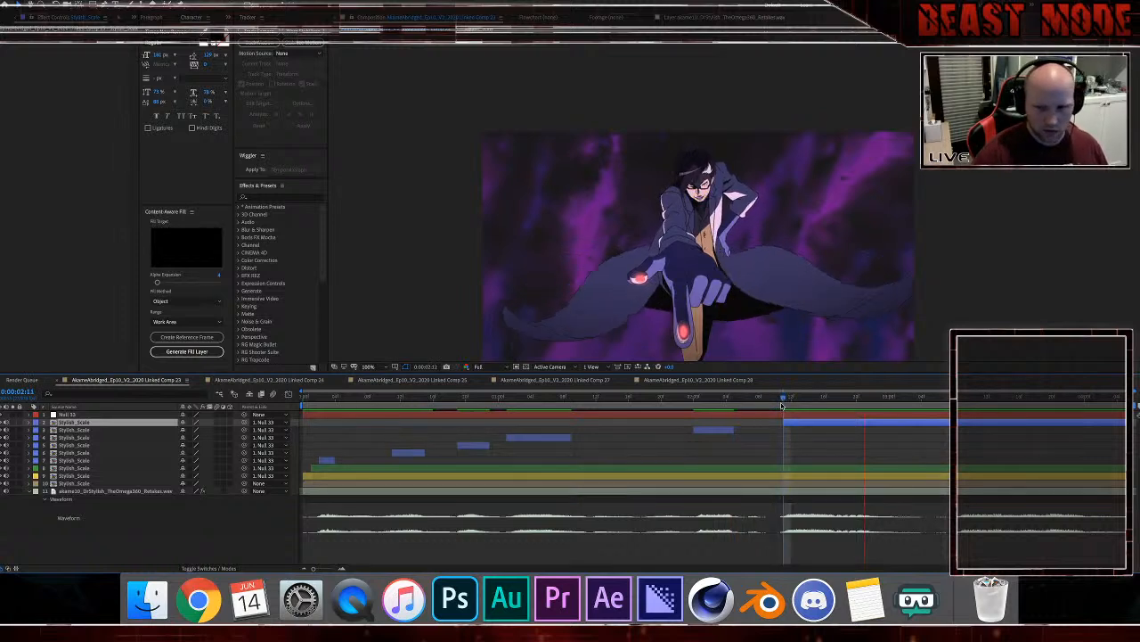
Step: Split the blue mouth layer at 0:00:03:00 and trim the new piece to start at 0:00:03:08
key(space)
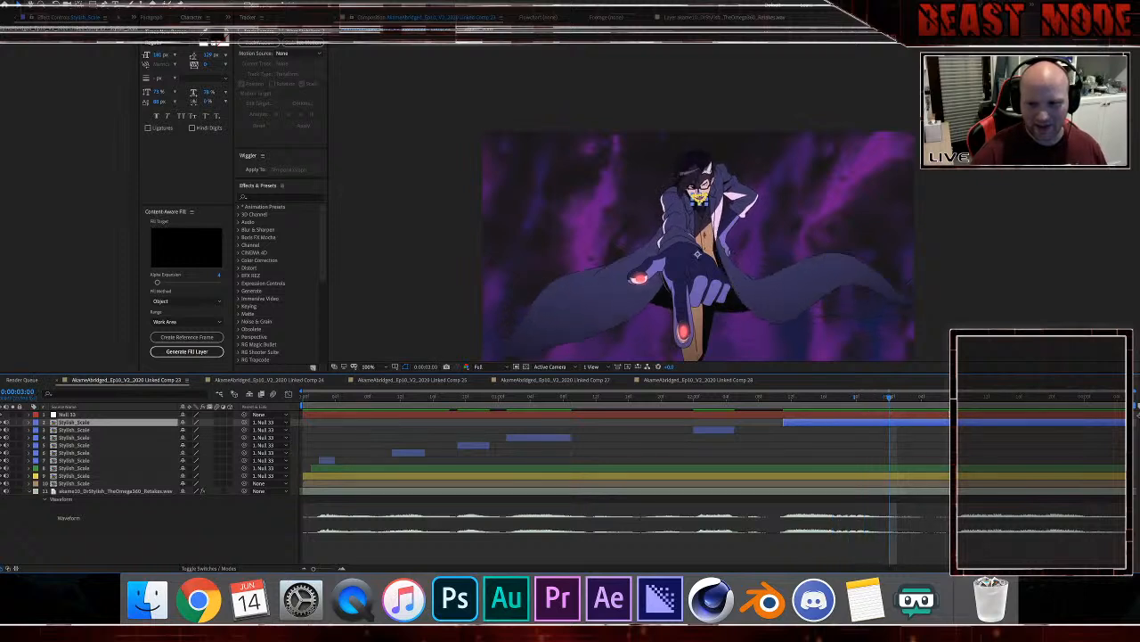
key(super+shift+d)
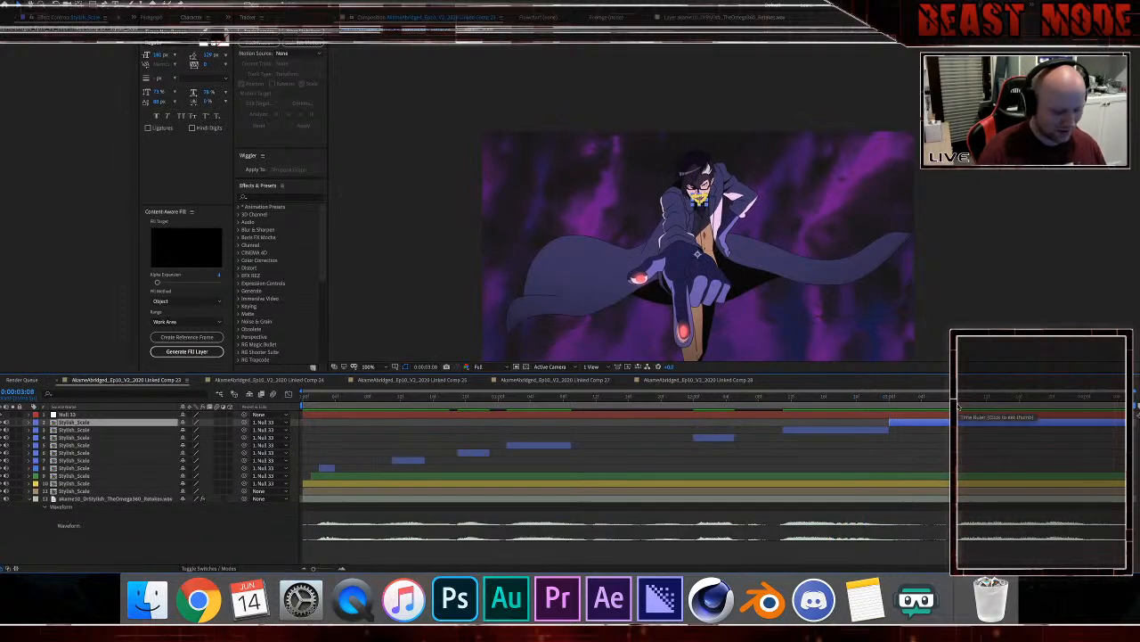
key(alt+[)
Step: Split the blue mouth layer at 0:00:03:13 and 0:00:03:19, leaving one-frame gaps, and end its last piece at 0:00:04:00
key(space)
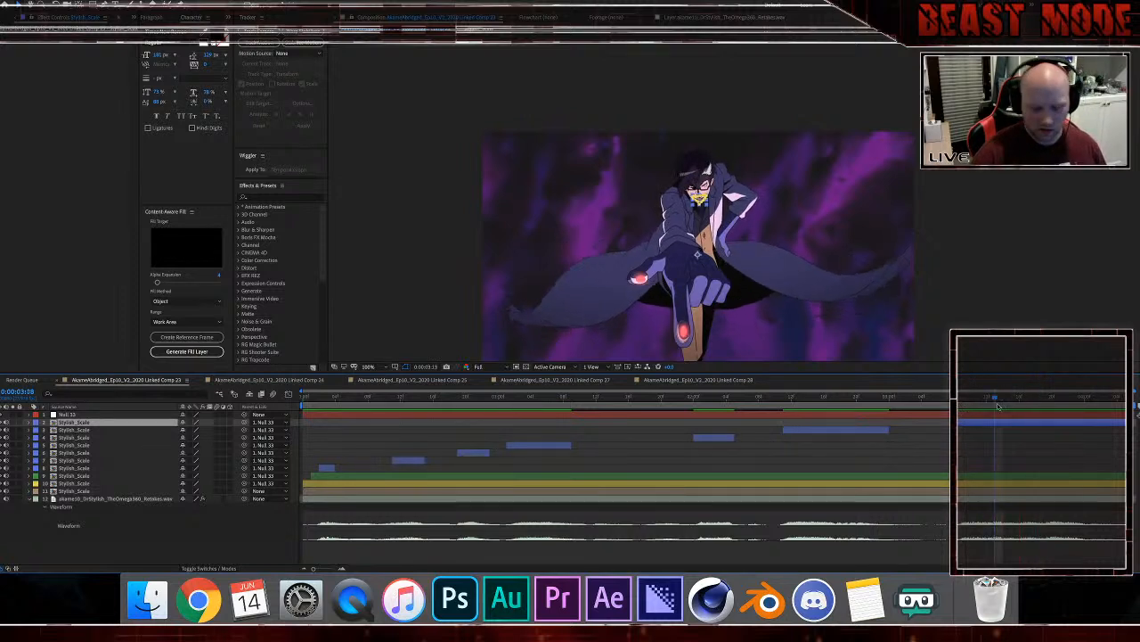
key(super+shift+d)
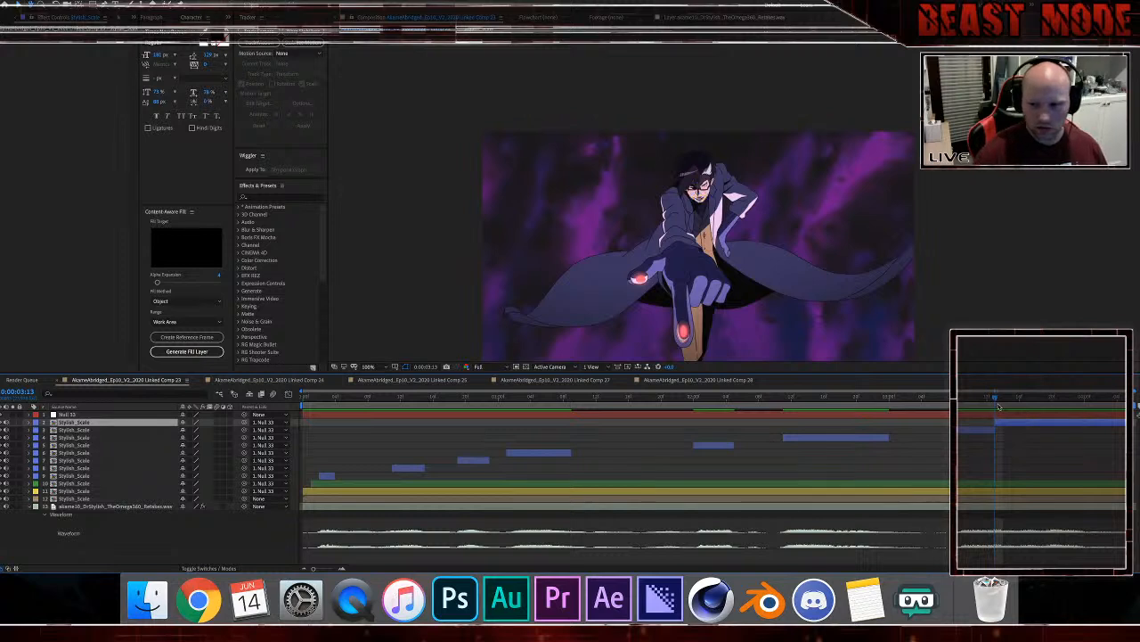
drag(998, 406, 1043, 409)
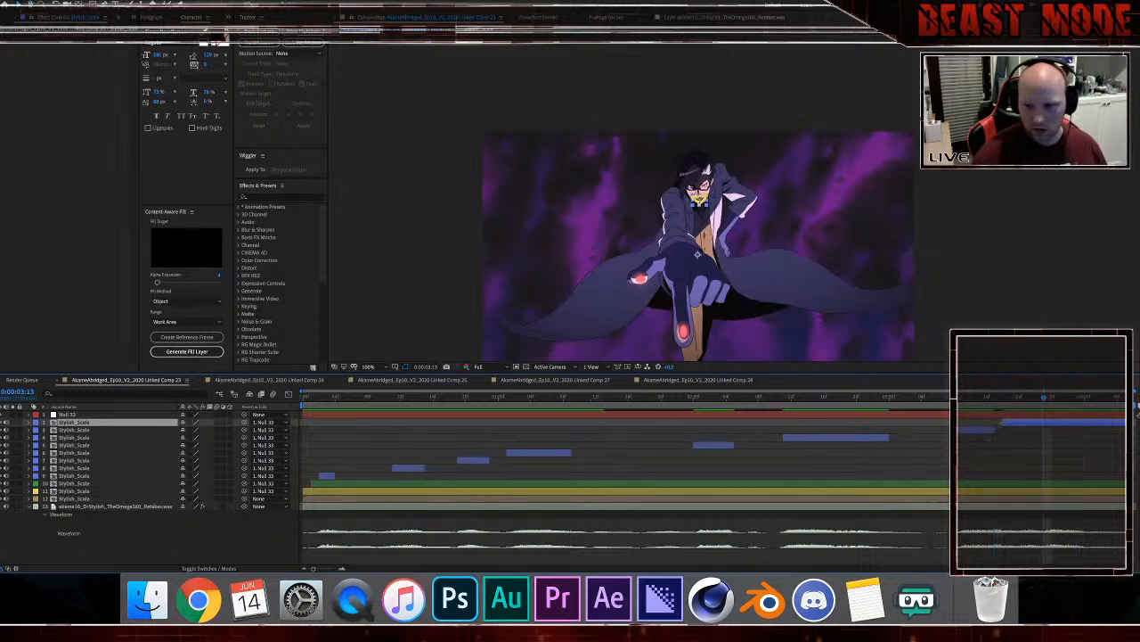
key(super+shift+d)
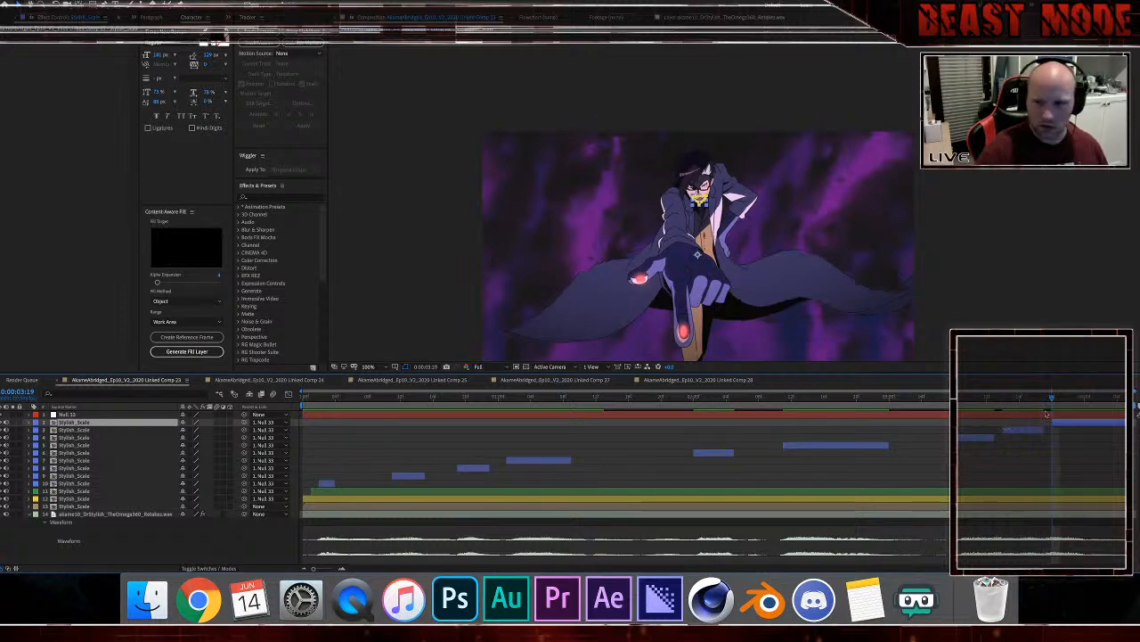
drag(1065, 405, 1087, 405)
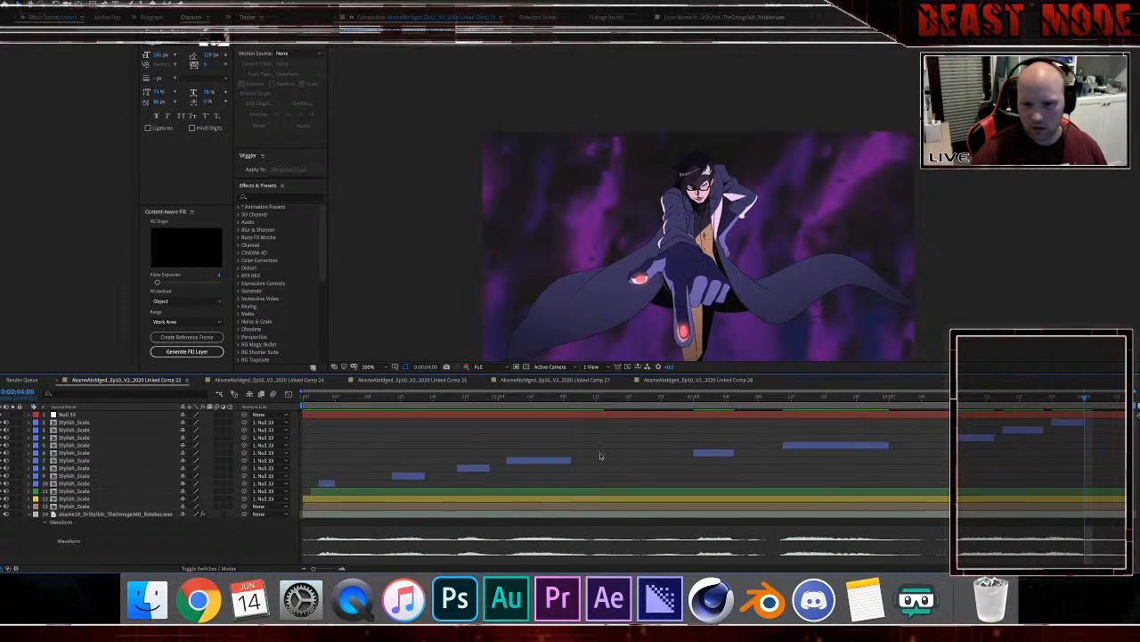
Step: Split the green mouth layer at 0:00:01:11
click(579, 401)
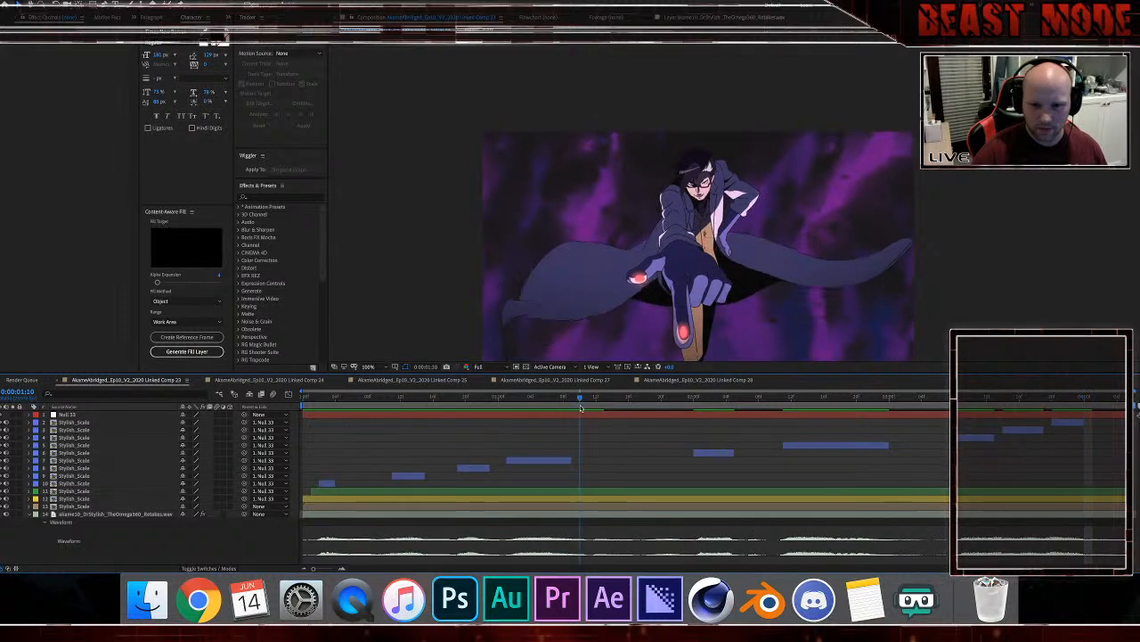
click(590, 490)
key(Page_Down)
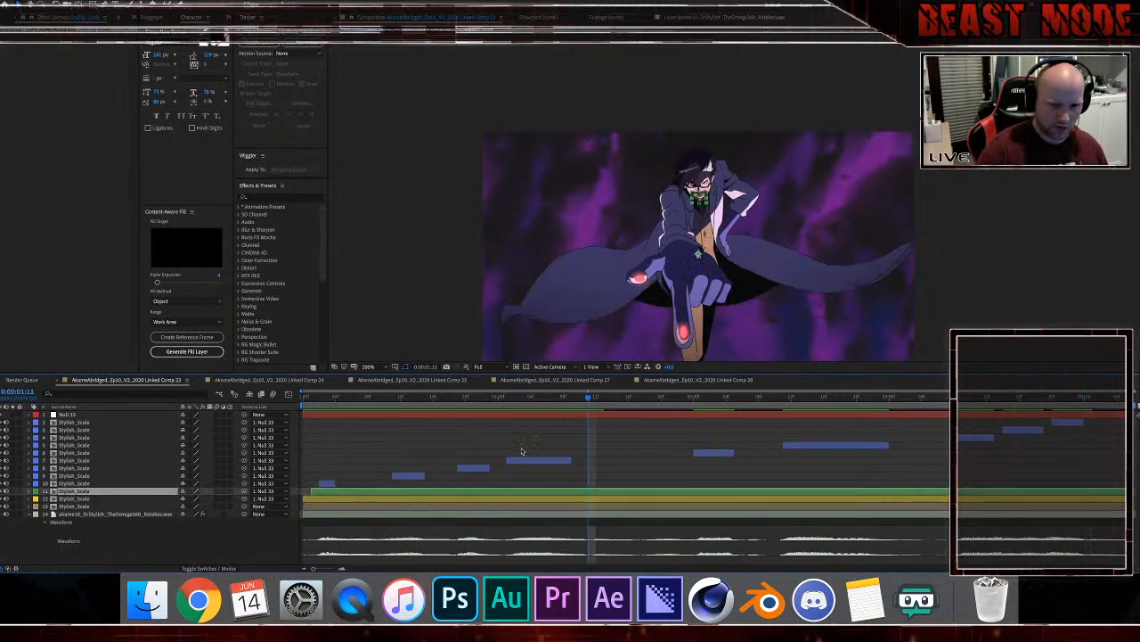
key(ctrl+shift+d)
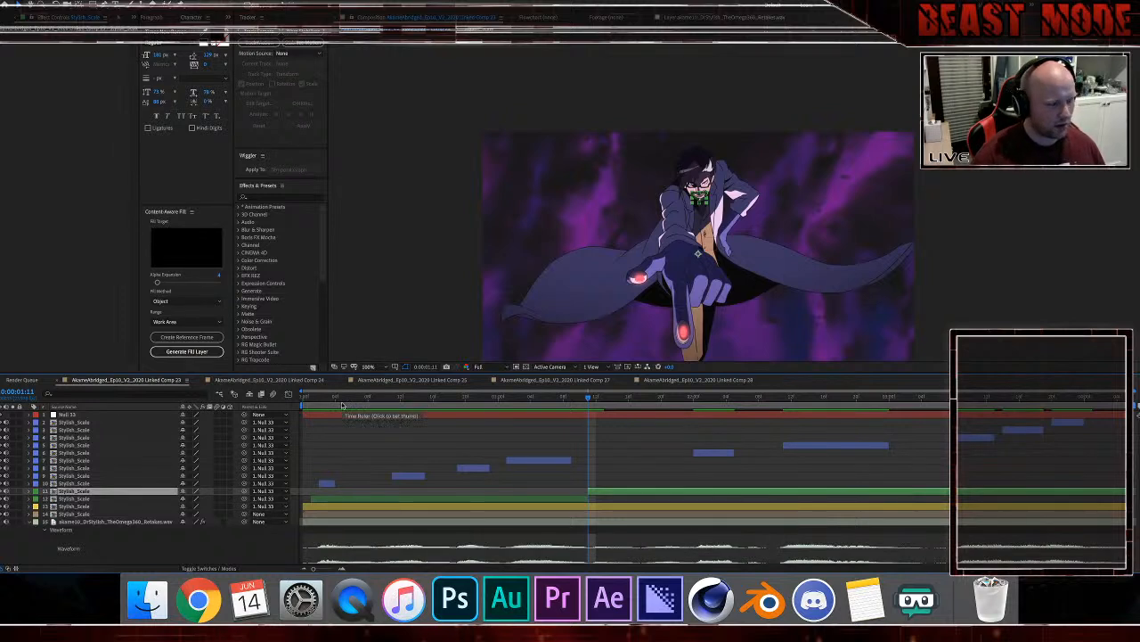
Step: Split the first piece of the green mouth layer at frame 5
click(342, 402)
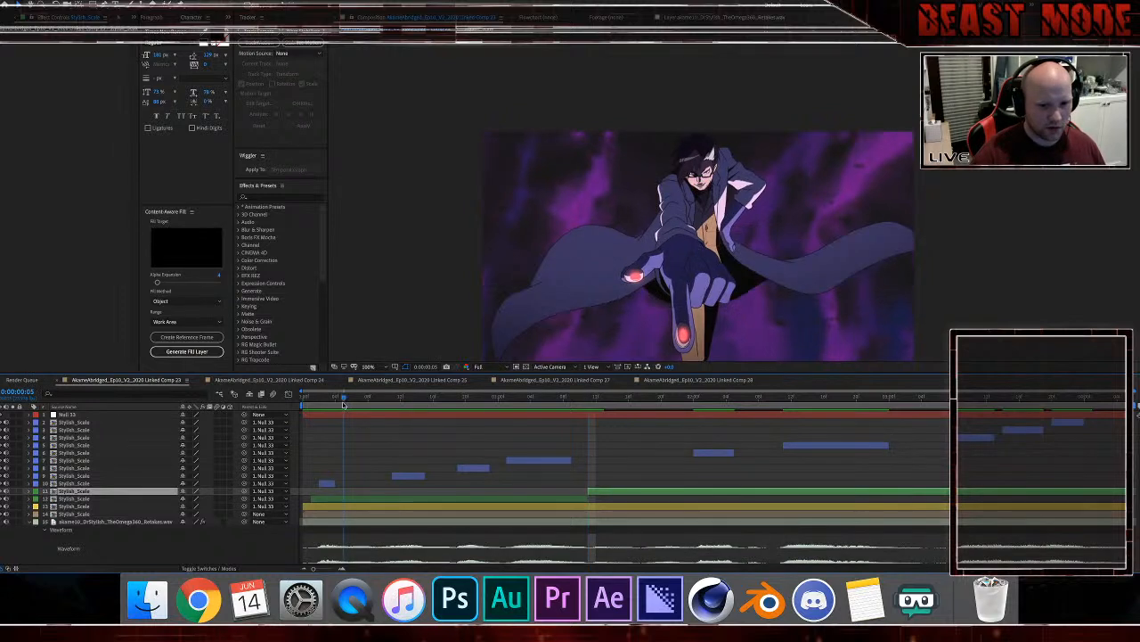
click(361, 499)
key(ctrl+shift+d)
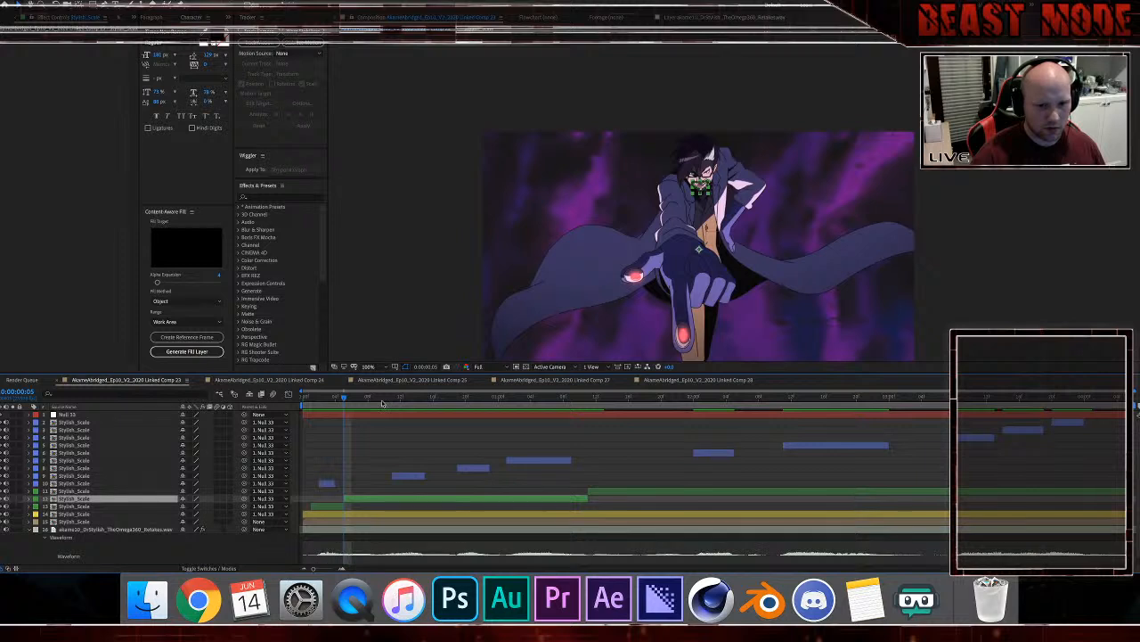
Step: Trim the second green mouth piece to start at 0:00:00:10, split it at 0:00:00:16, and start the new piece at 0:00:00:18
click(384, 403)
key(alt+bracketleft)
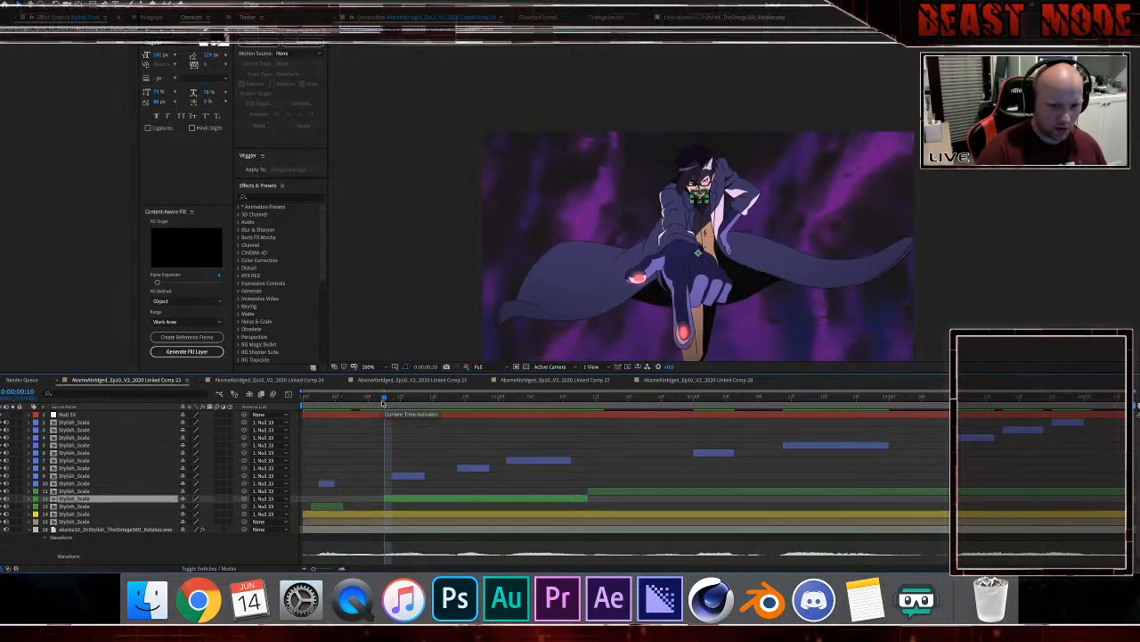
click(433, 404)
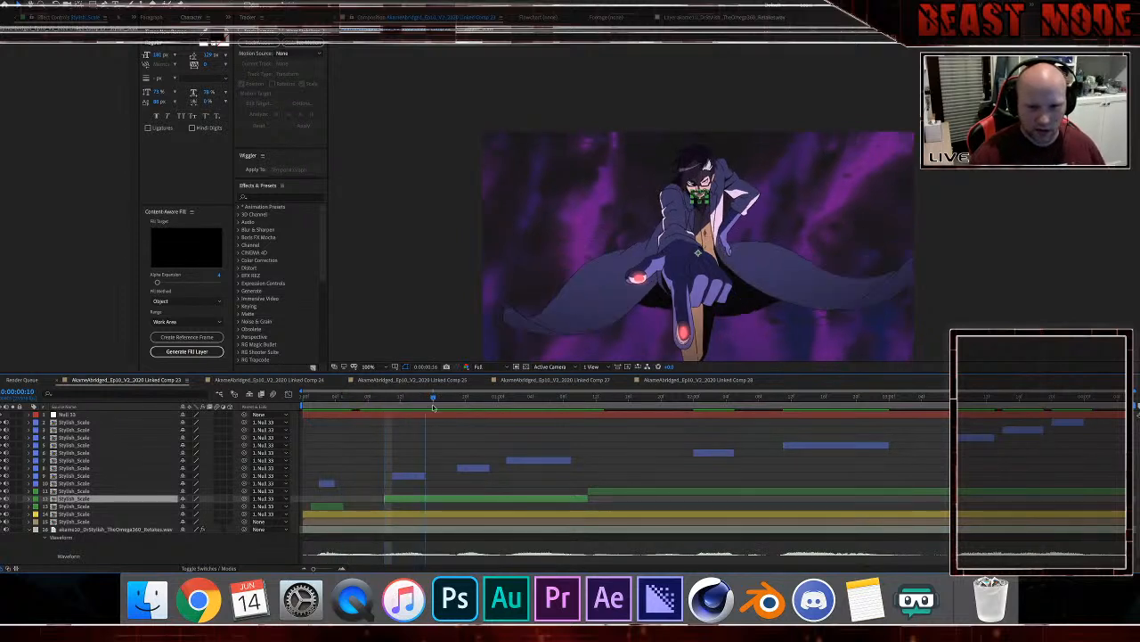
key(super+shift+d)
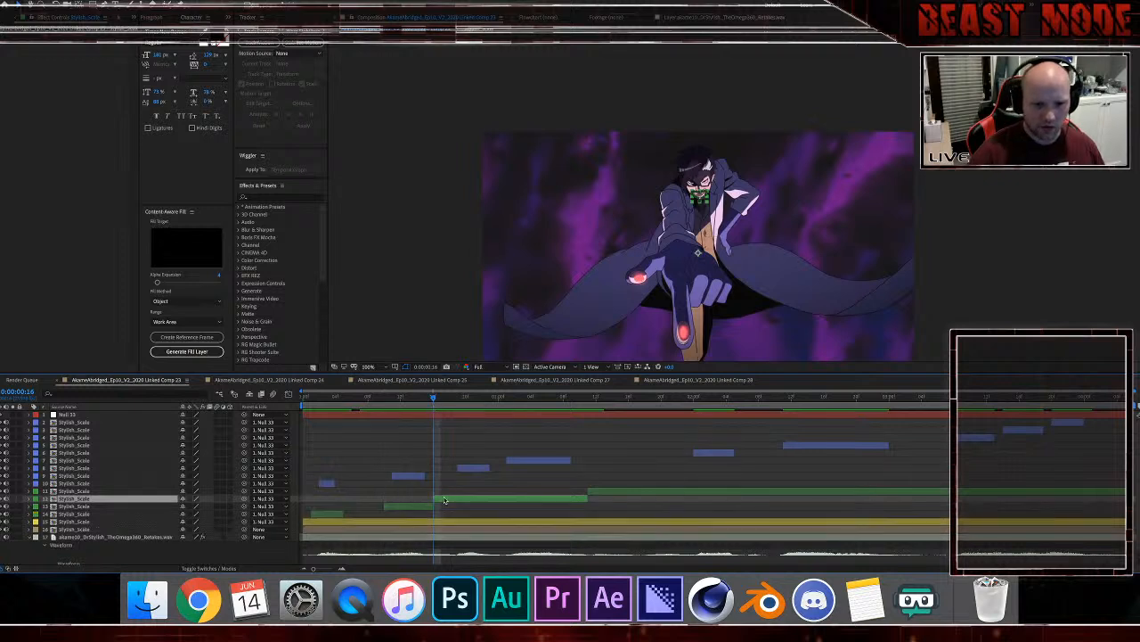
key(Page_Down)
key(Page_Down)
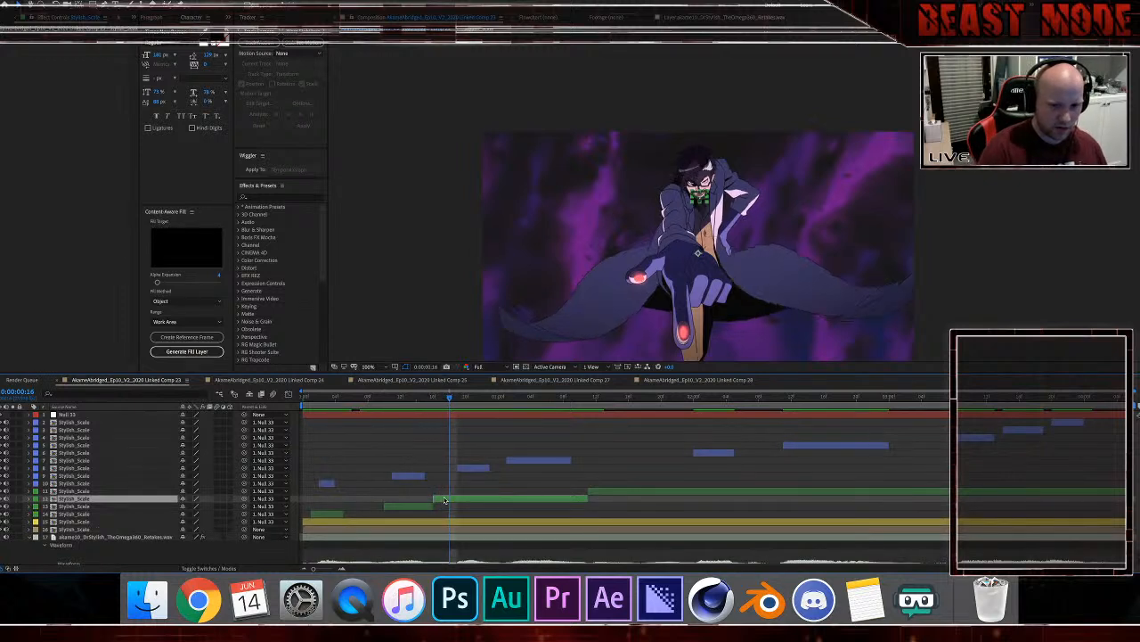
key(alt+bracketleft)
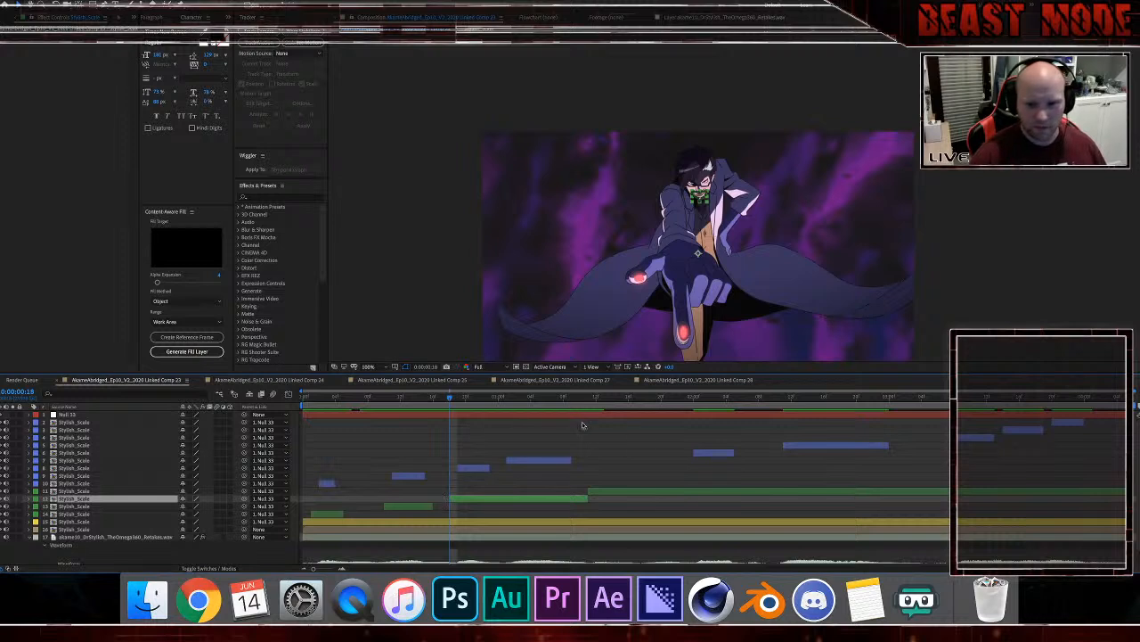
Step: Trim the last green mouth piece to start at 0:00:01:23, split it at 0:00:02:06, and start the new piece at 0:00:02:10
click(687, 399)
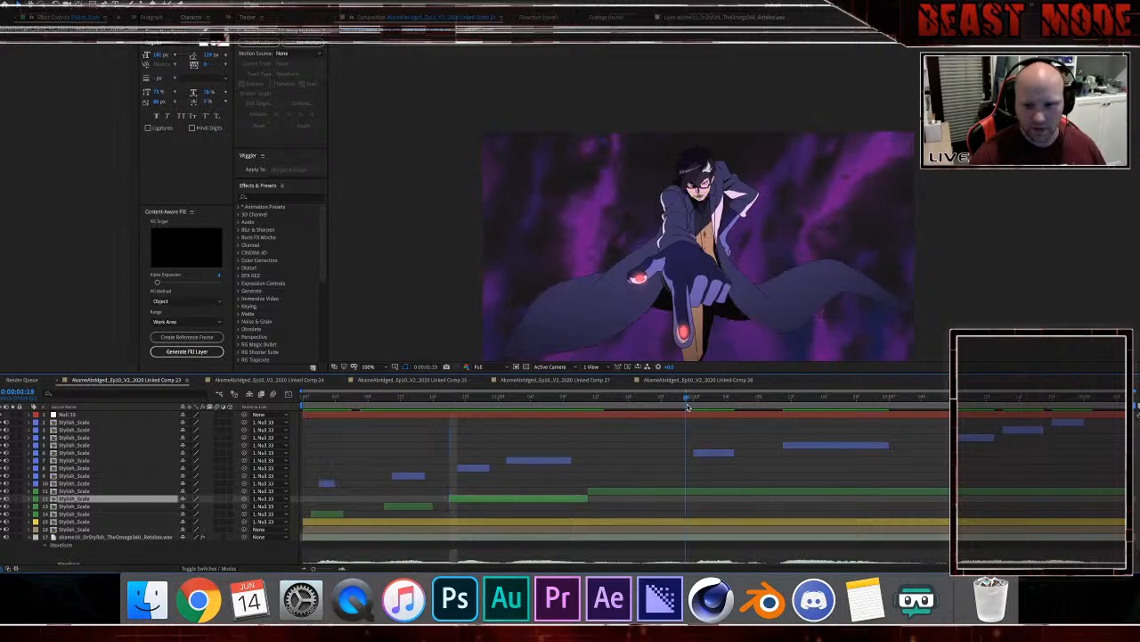
click(684, 491)
key(alt+bracketleft)
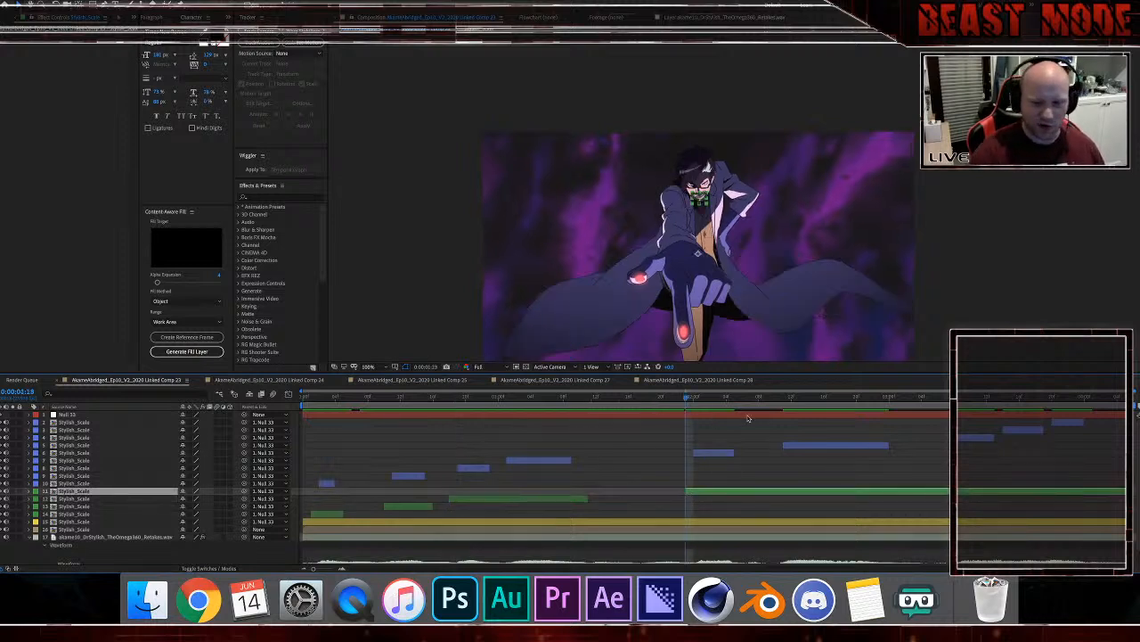
click(740, 407)
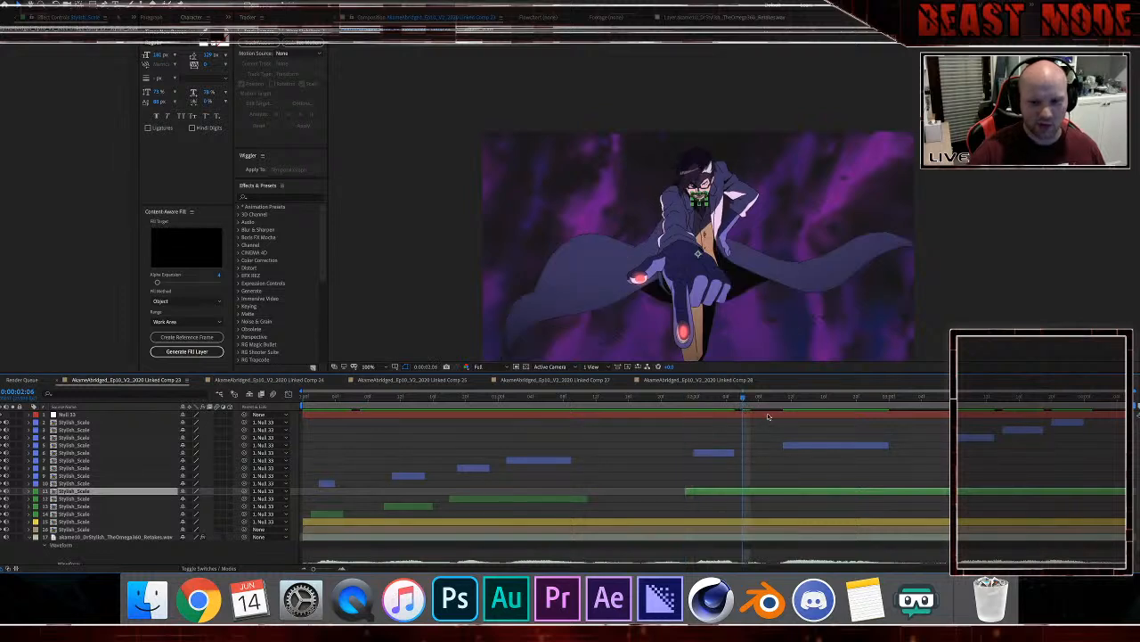
key(super+shift+d)
click(774, 409)
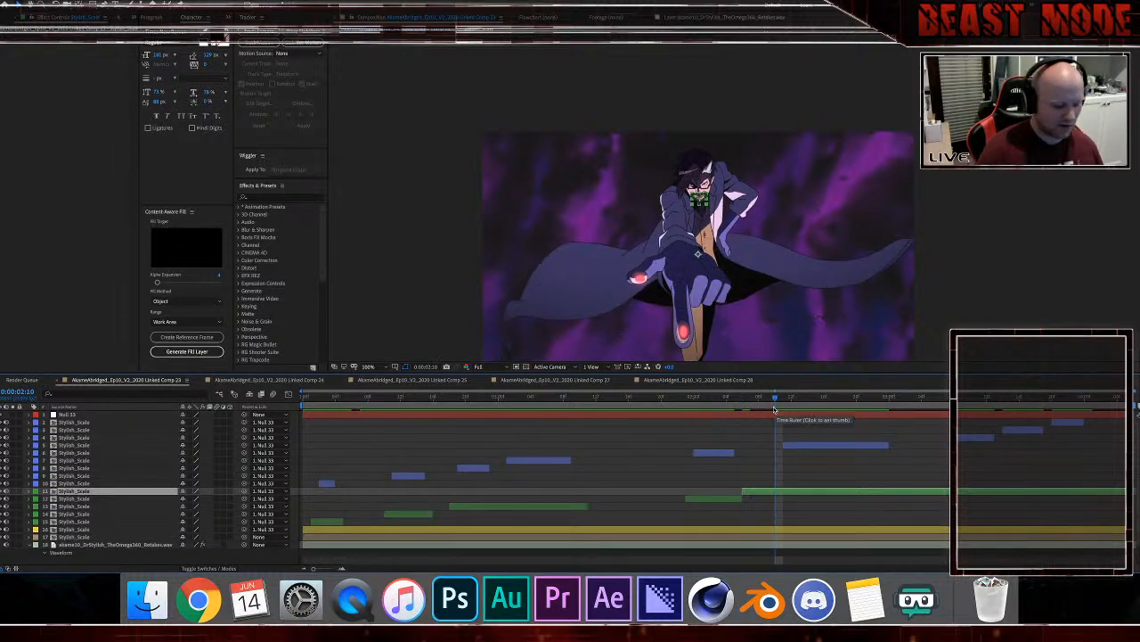
key(alt+bracketleft)
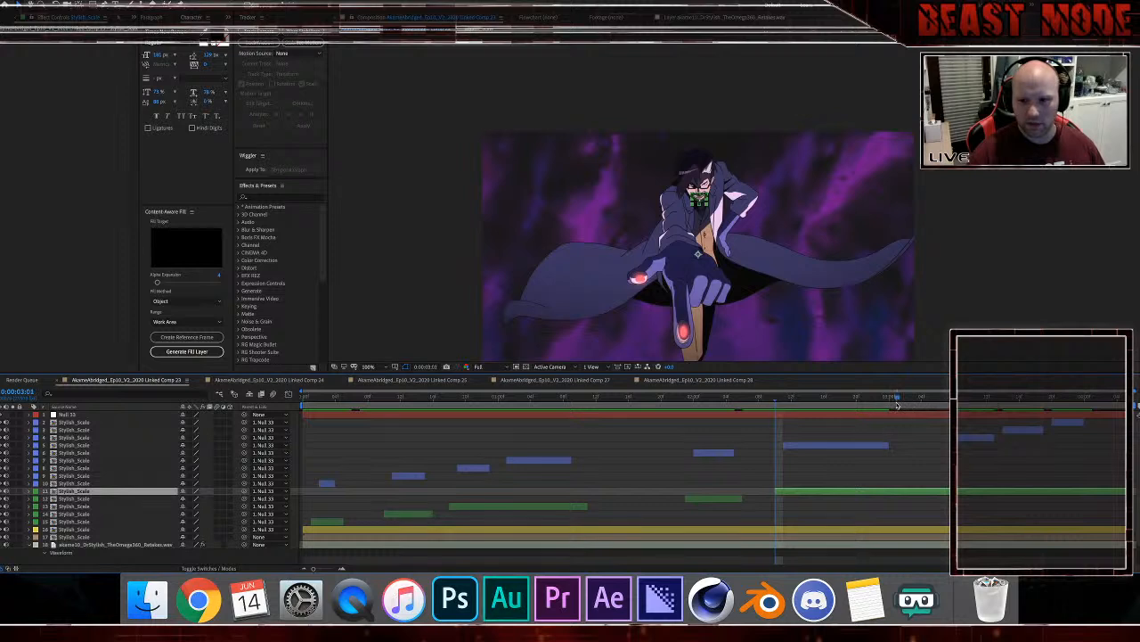
Step: Split the last green mouth piece at 0:00:03:01, then trim the new piece to run from 0:00:03:07 to 0:00:04:01
click(900, 400)
key(ctrl+shift+d)
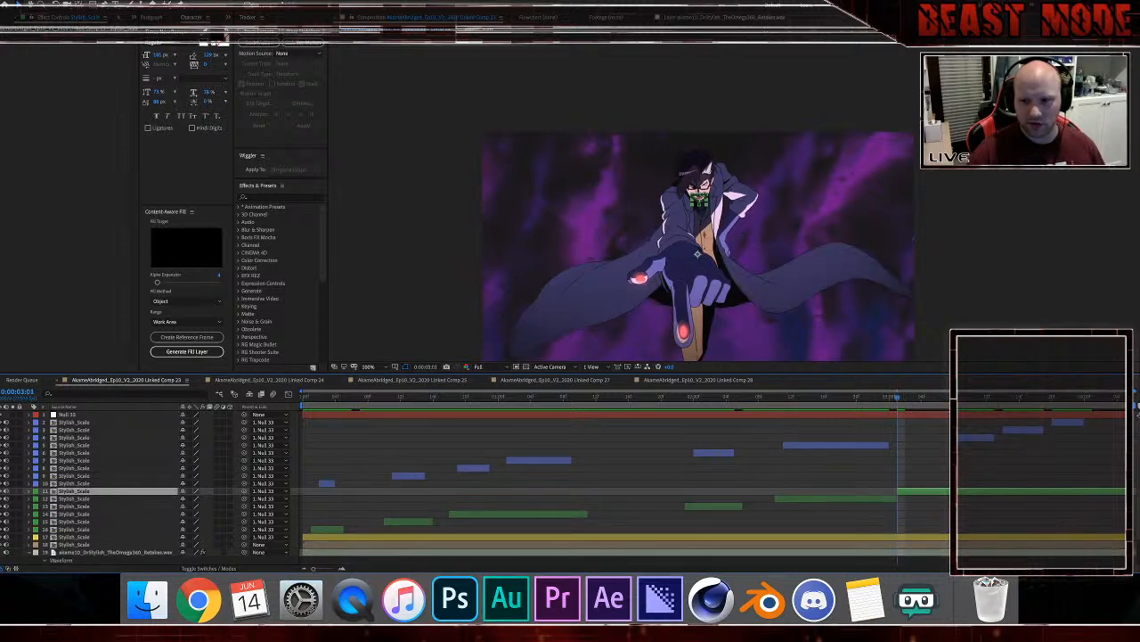
click(945, 400)
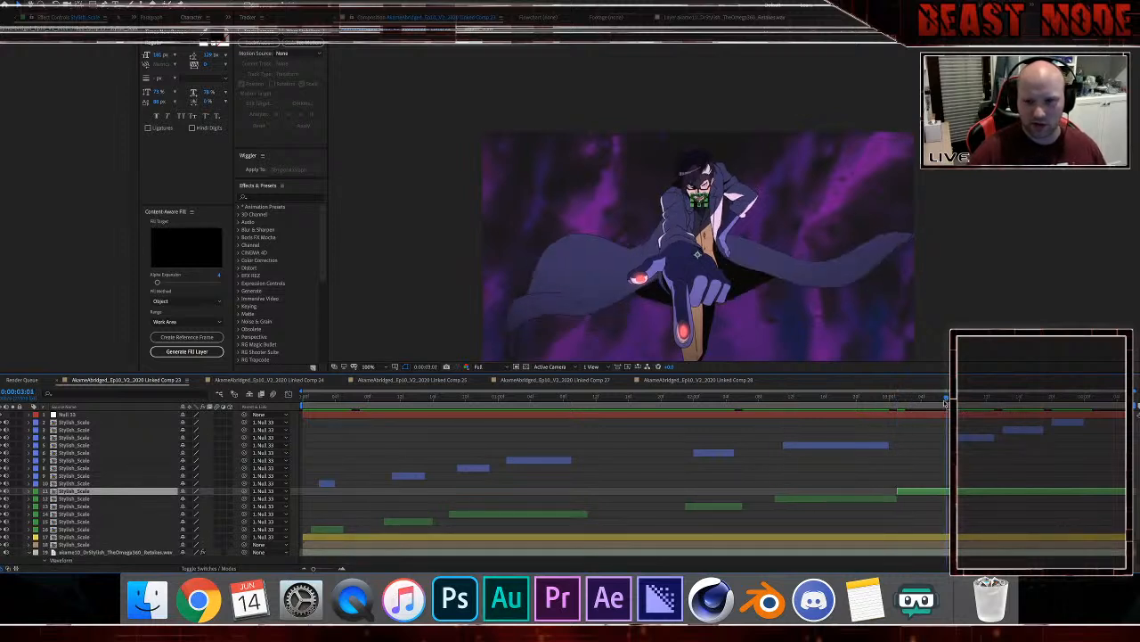
key(alt+[)
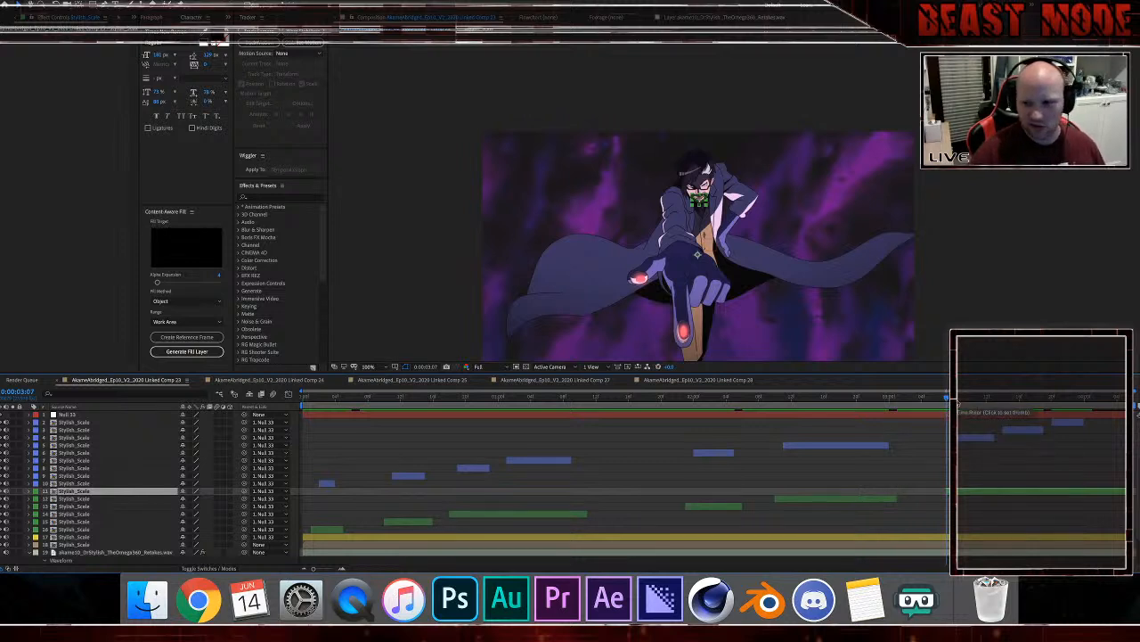
click(1096, 402)
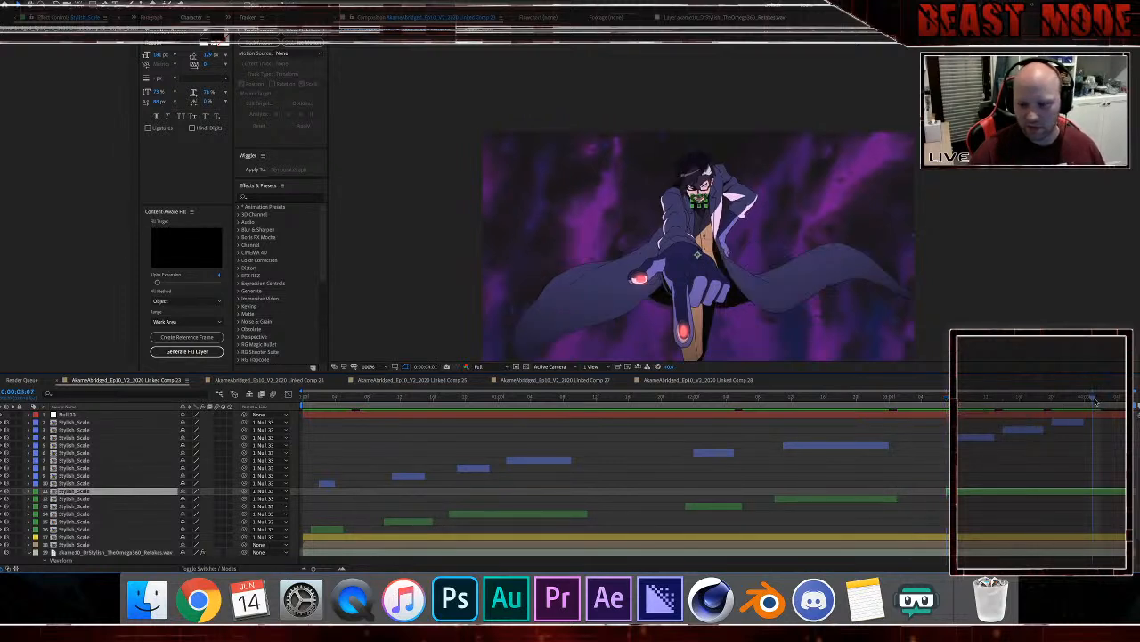
key(ctrl+shift+d)
key(ctrl+z)
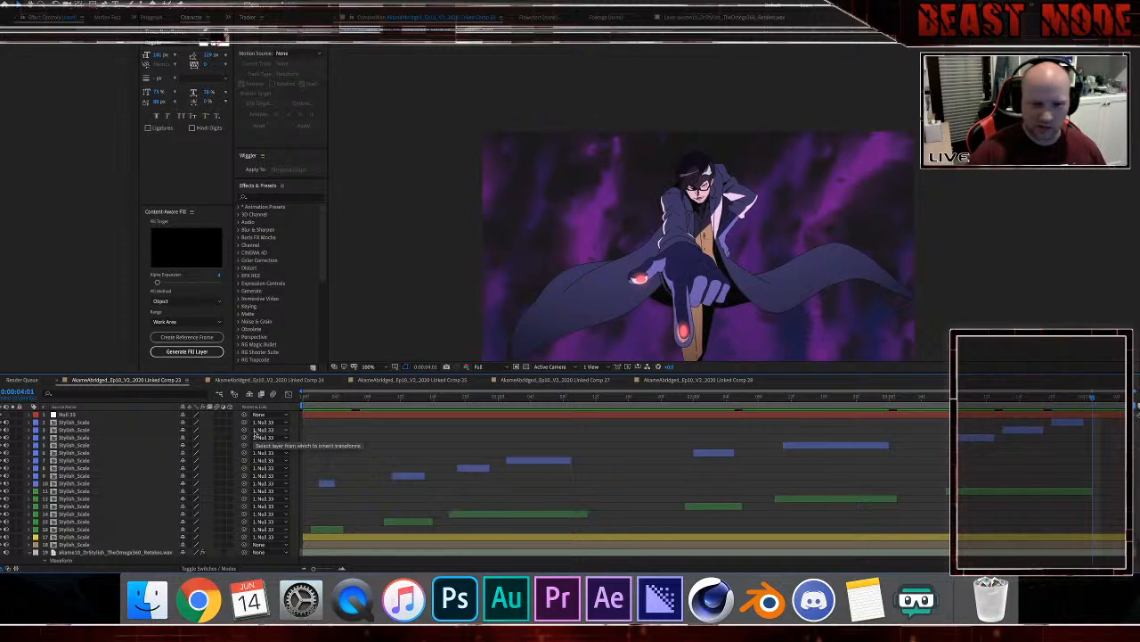
Step: Play the composition repeatedly from the beginning to check the mouth-shape timing against the dialogue waveform
click(308, 402)
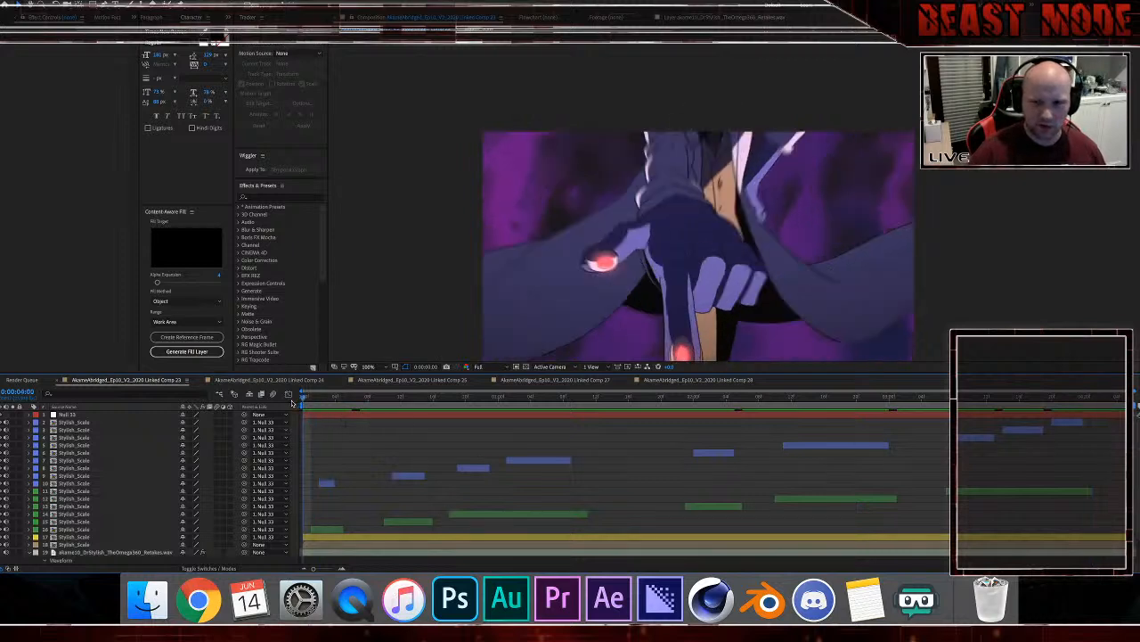
key(space)
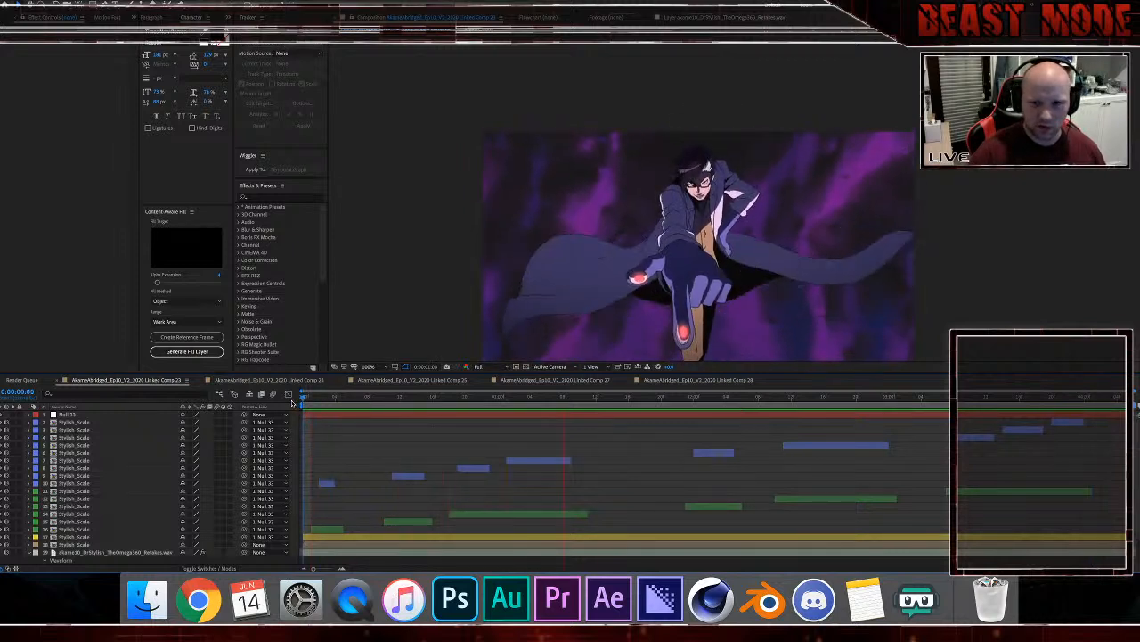
click(303, 401)
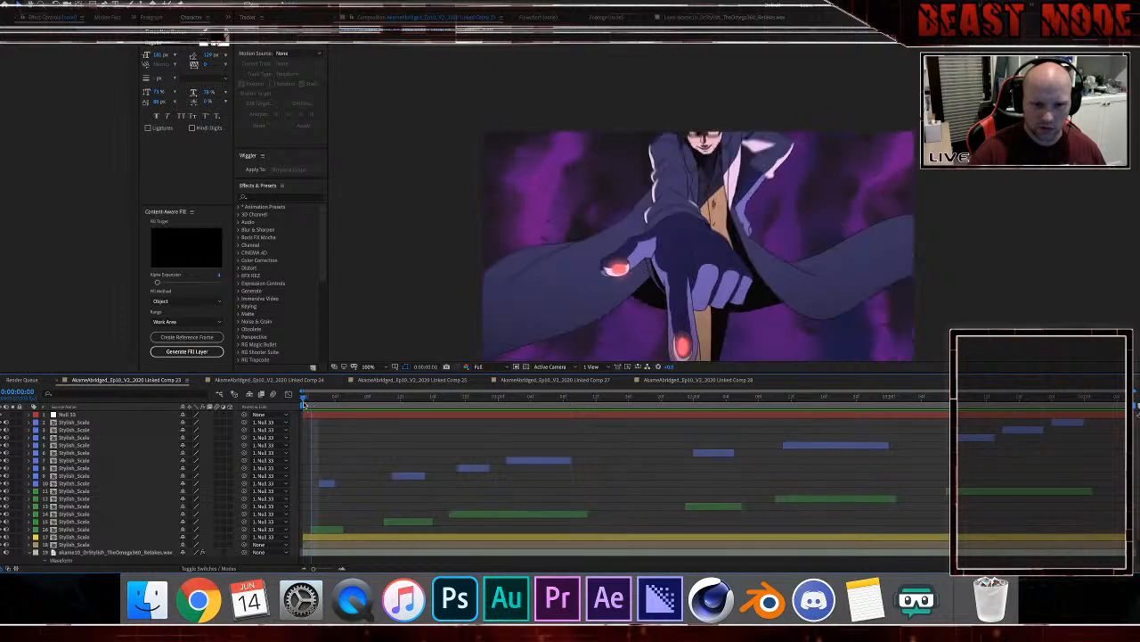
key(space)
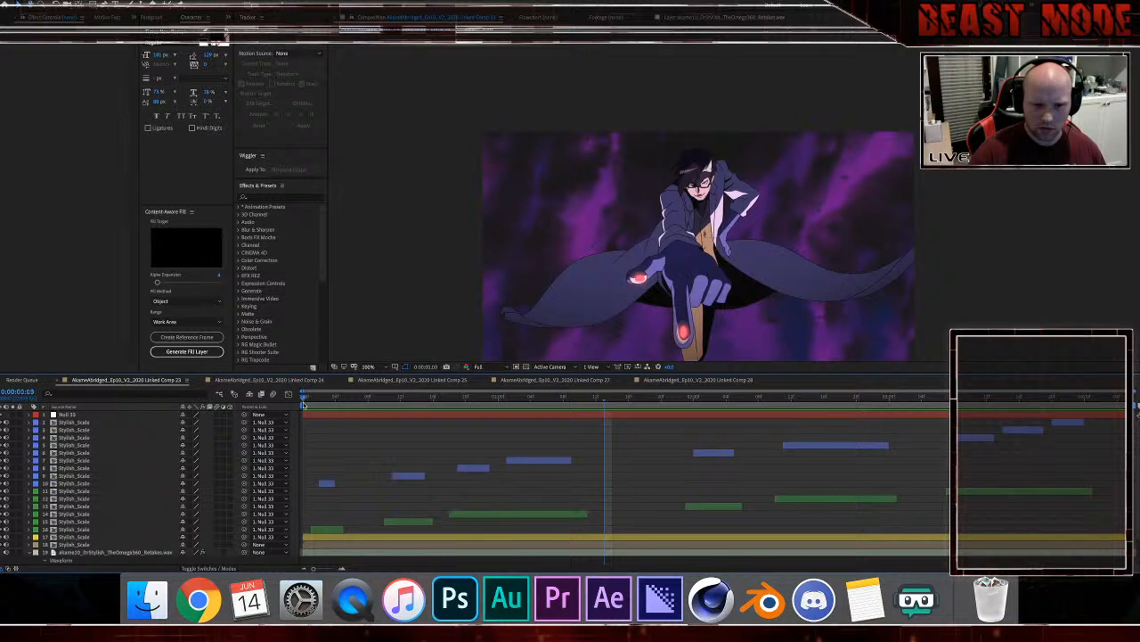
click(303, 403)
key(space)
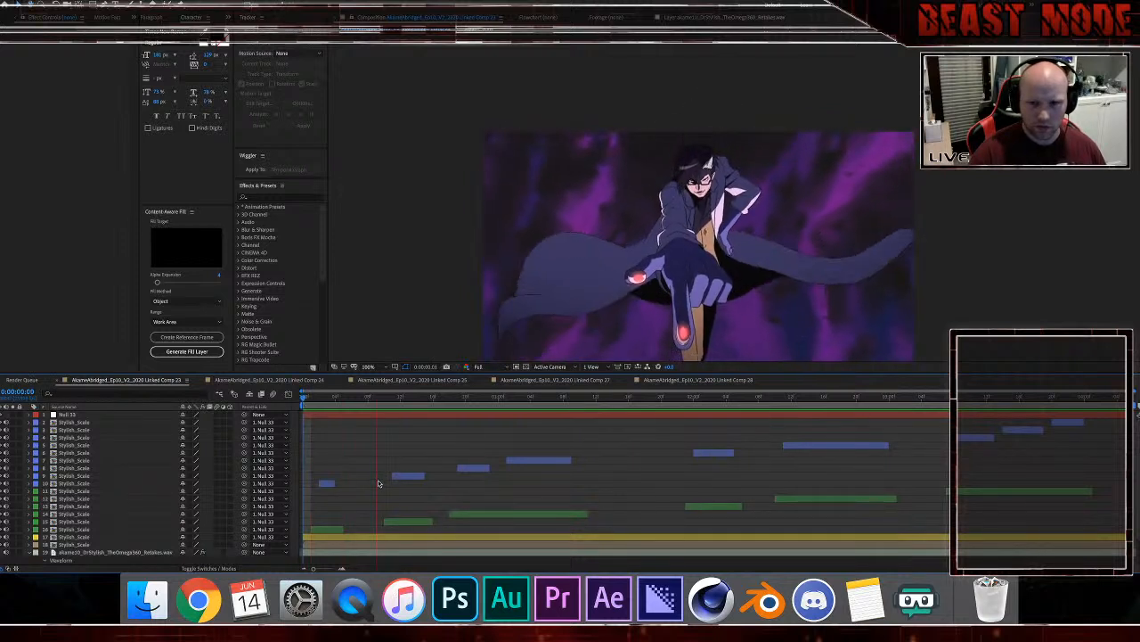
scroll(378, 482, down, 2)
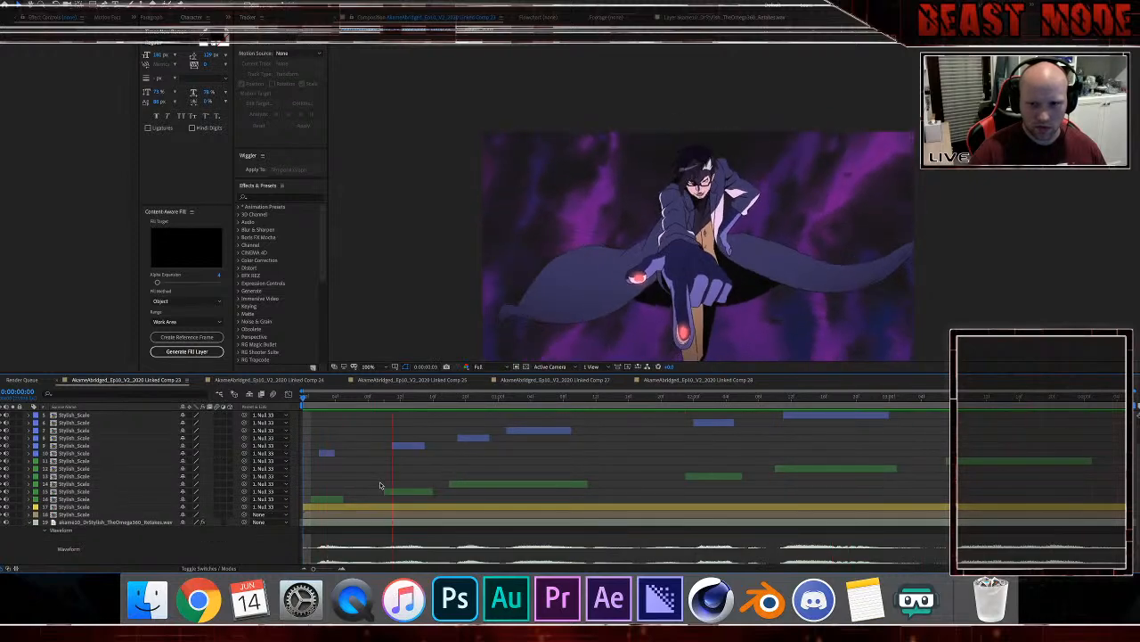
key(space)
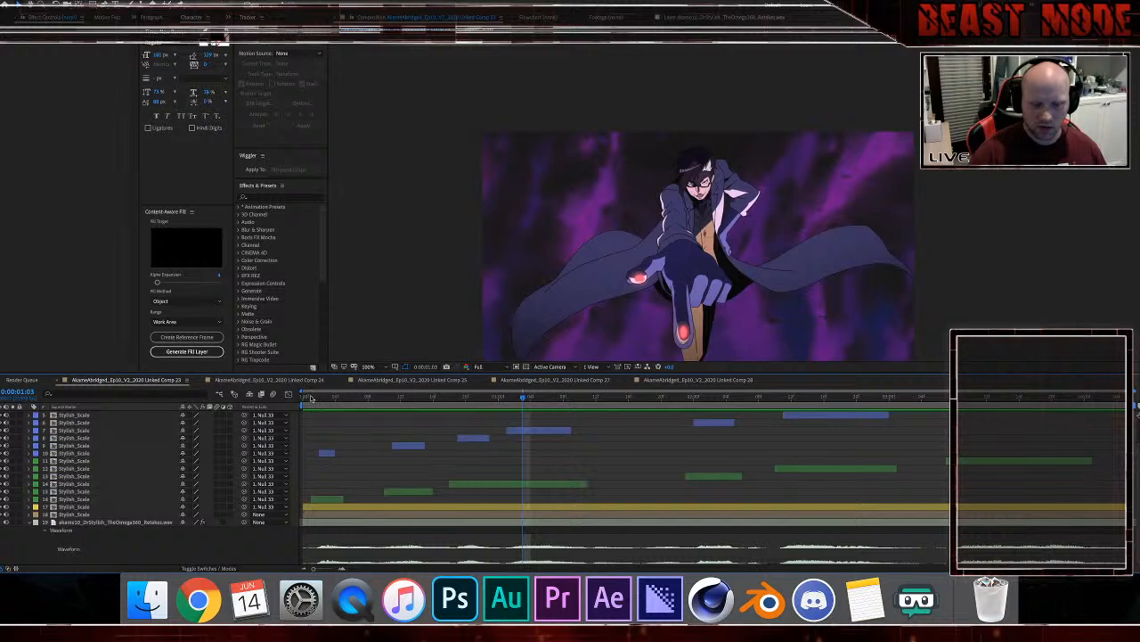
click(300, 398)
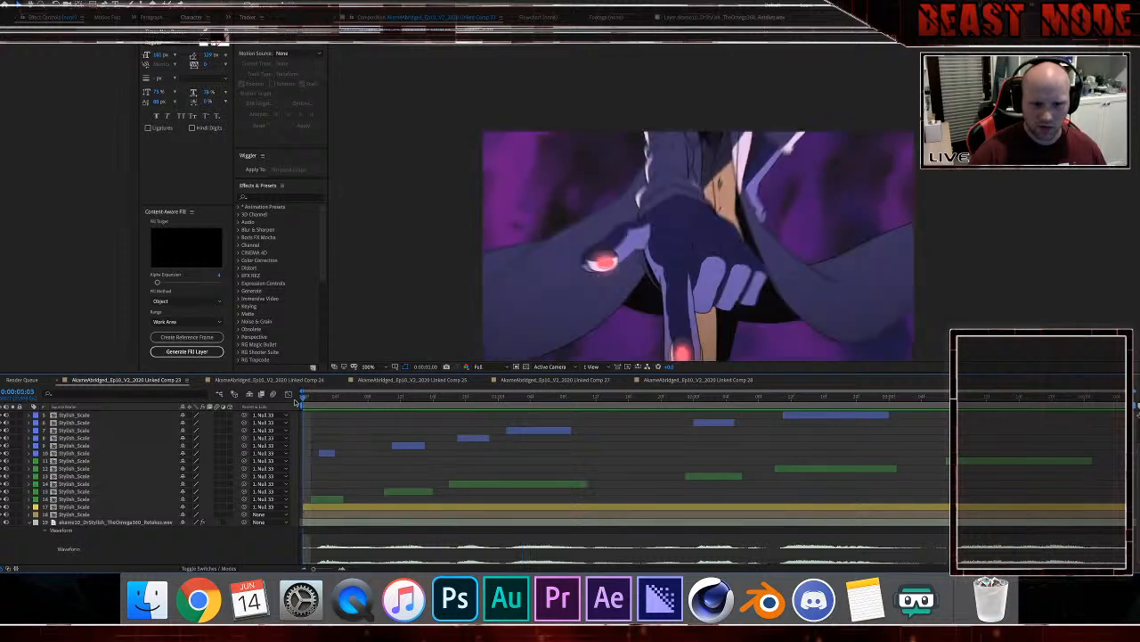
key(space)
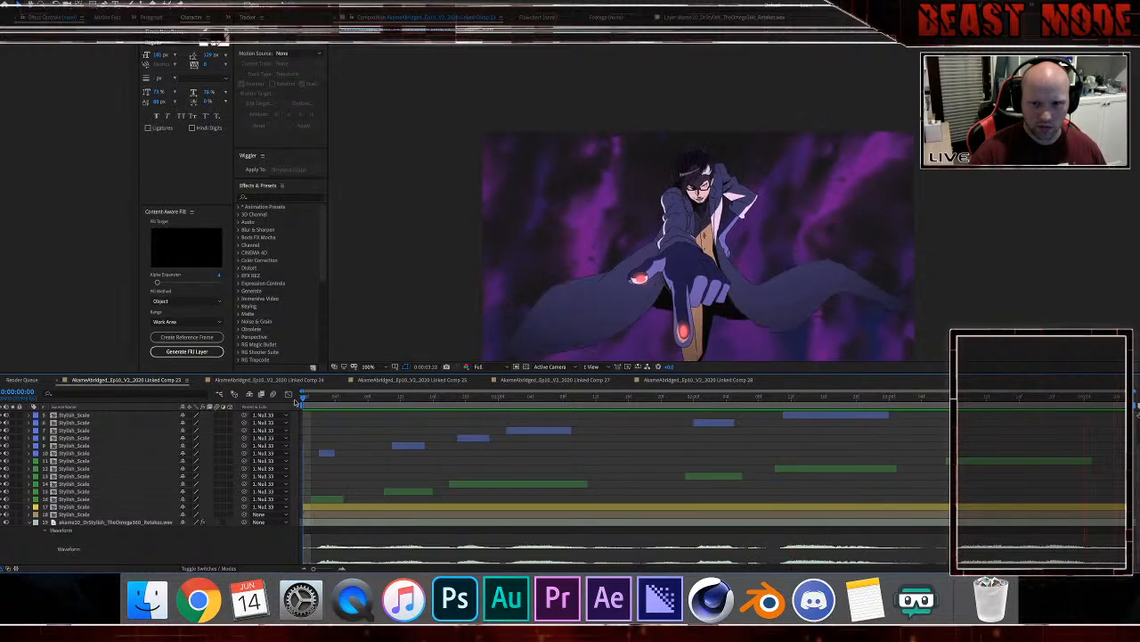
key(space)
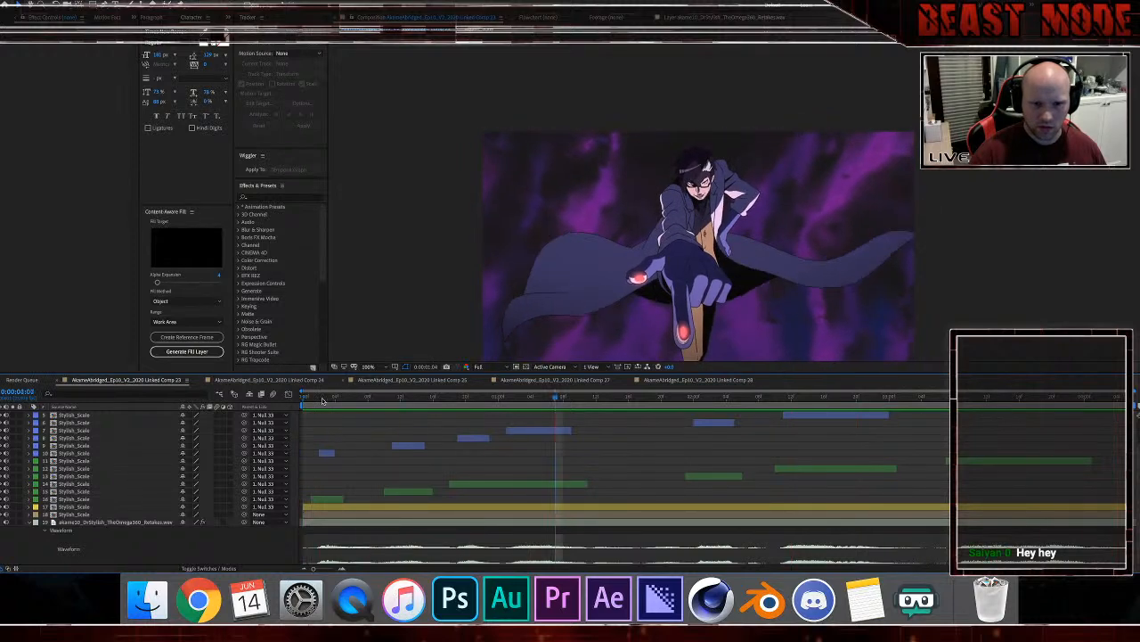
Step: Extend the ends of the first blue and first green mouth pieces by one frame each and replay the opening
click(311, 398)
click(329, 452)
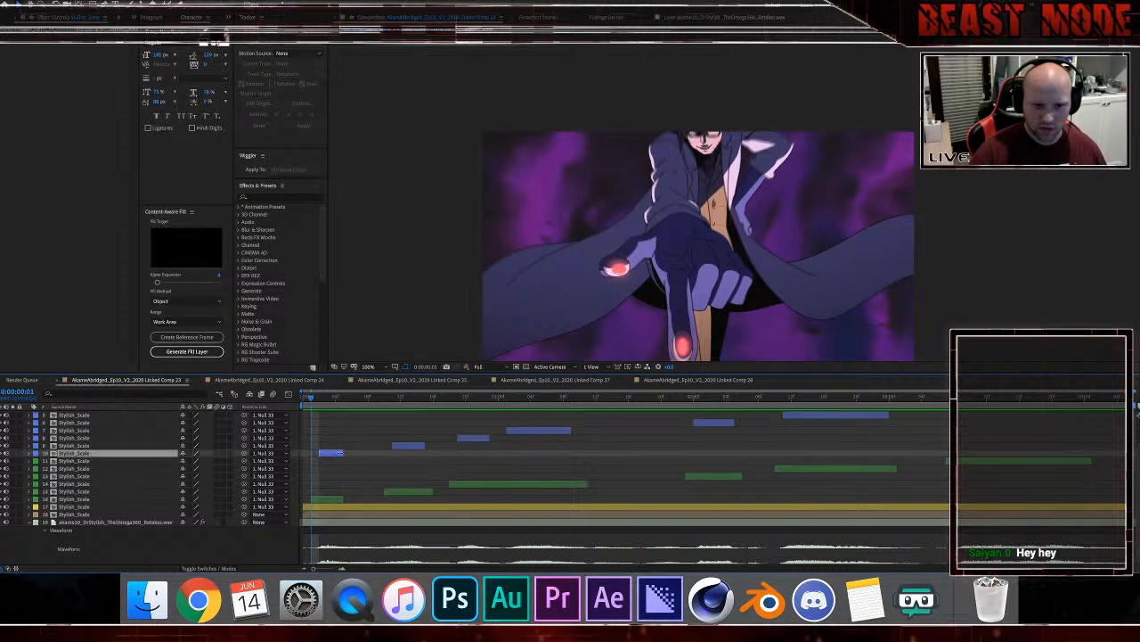
click(348, 498)
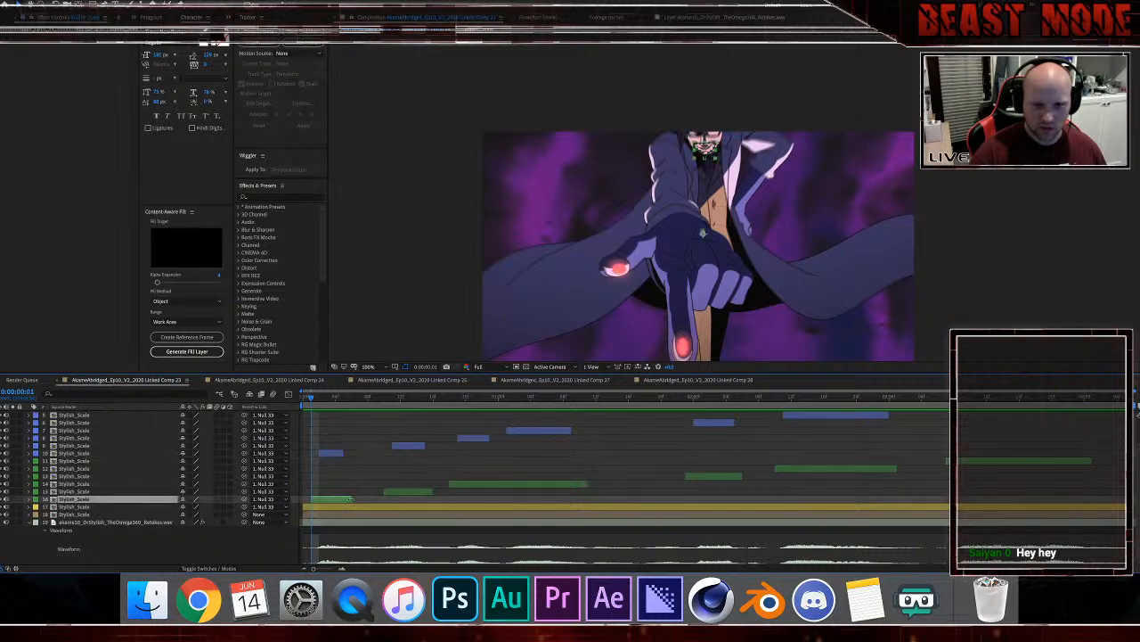
key(space)
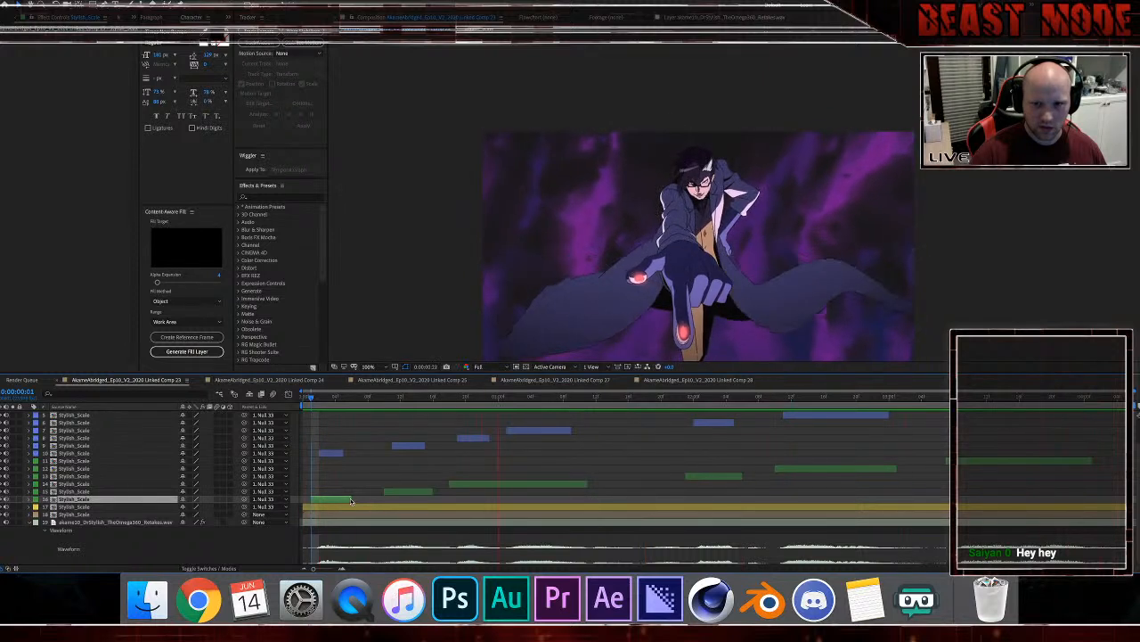
key(space)
click(299, 399)
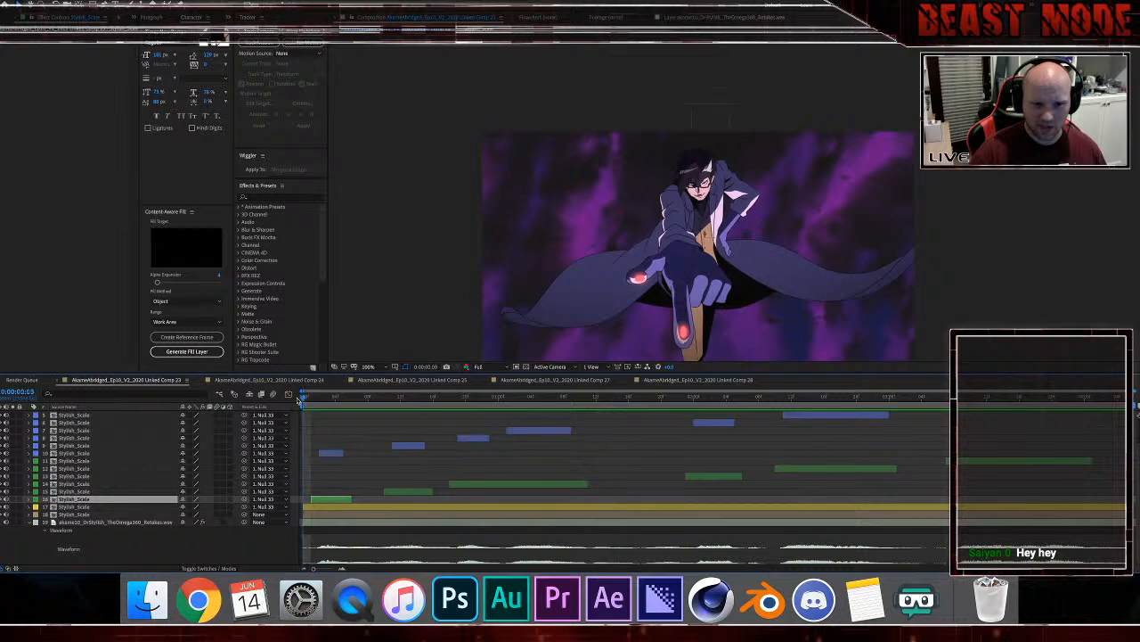
key(space)
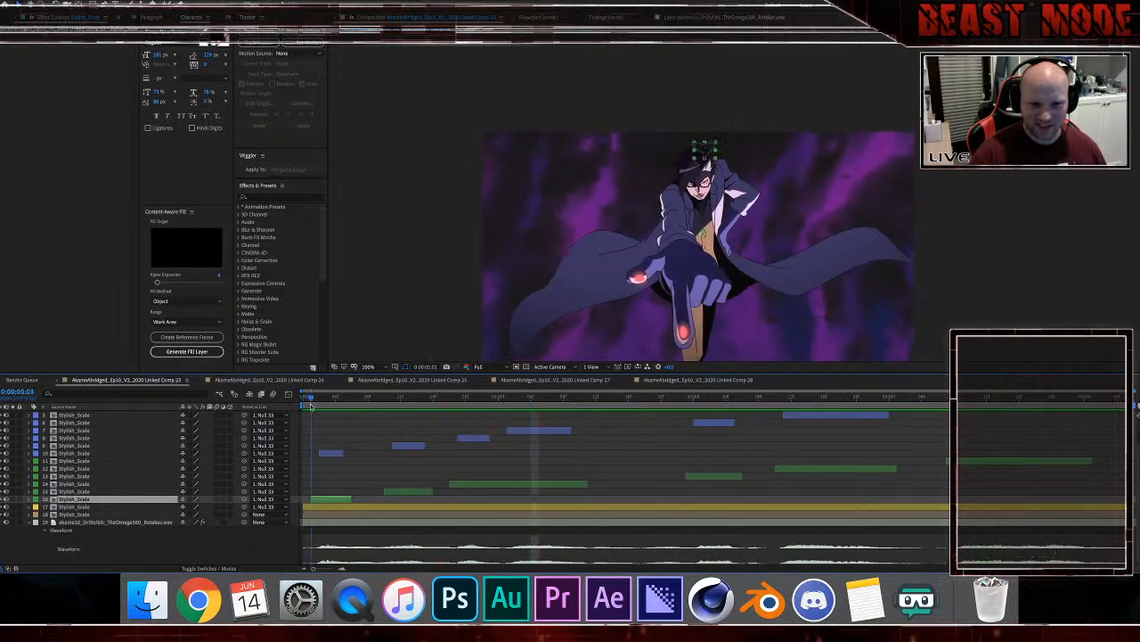
click(311, 405)
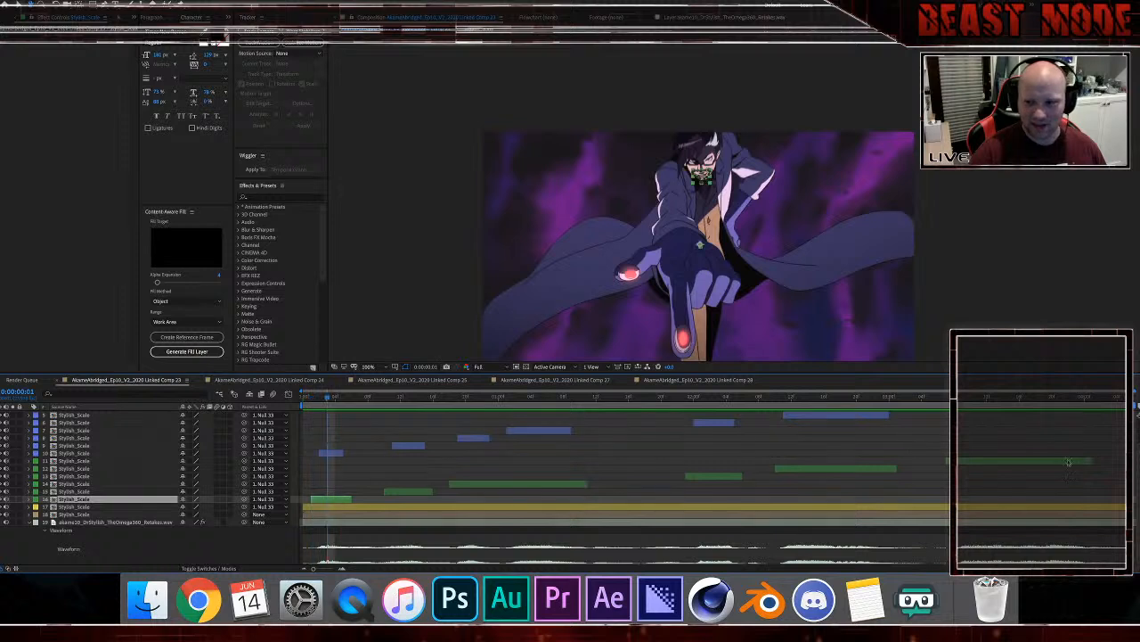
Step: Extend the ends of the last blue and last green mouth pieces by about three frames each and play back the result
click(1086, 400)
scroll(1093, 428, up, 2)
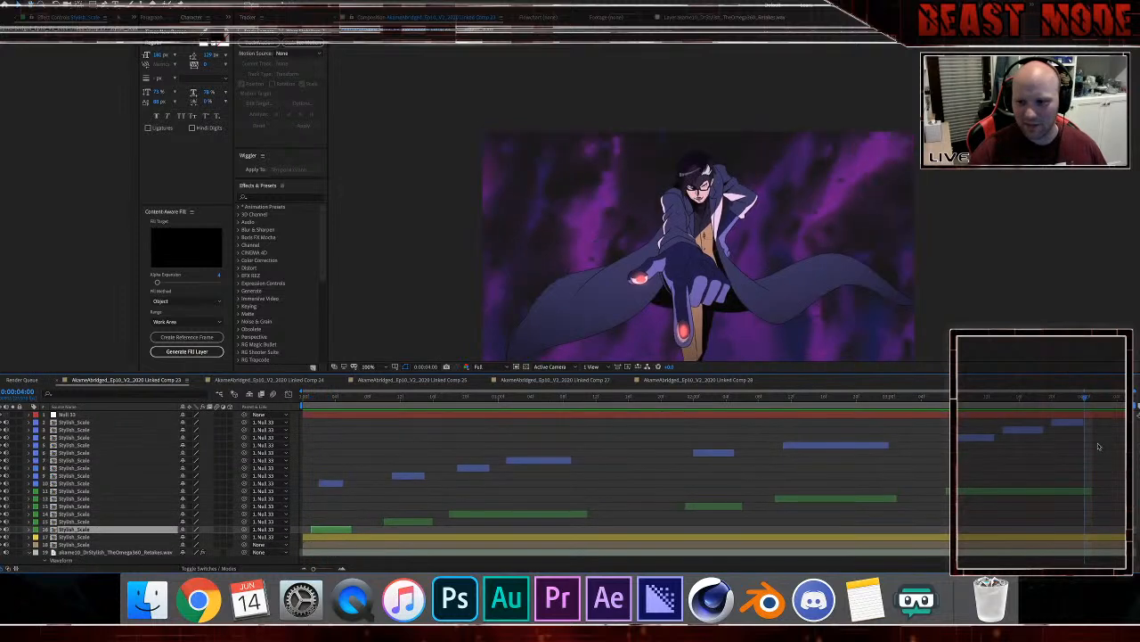
click(1085, 423)
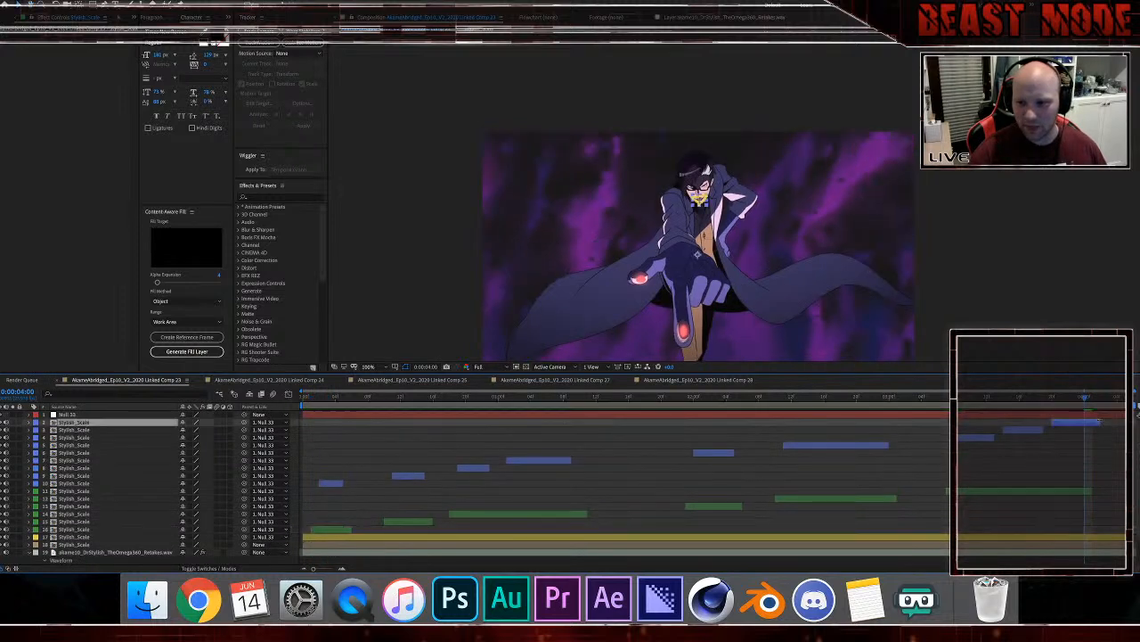
click(1104, 490)
drag(1105, 489, 1117, 489)
key(space)
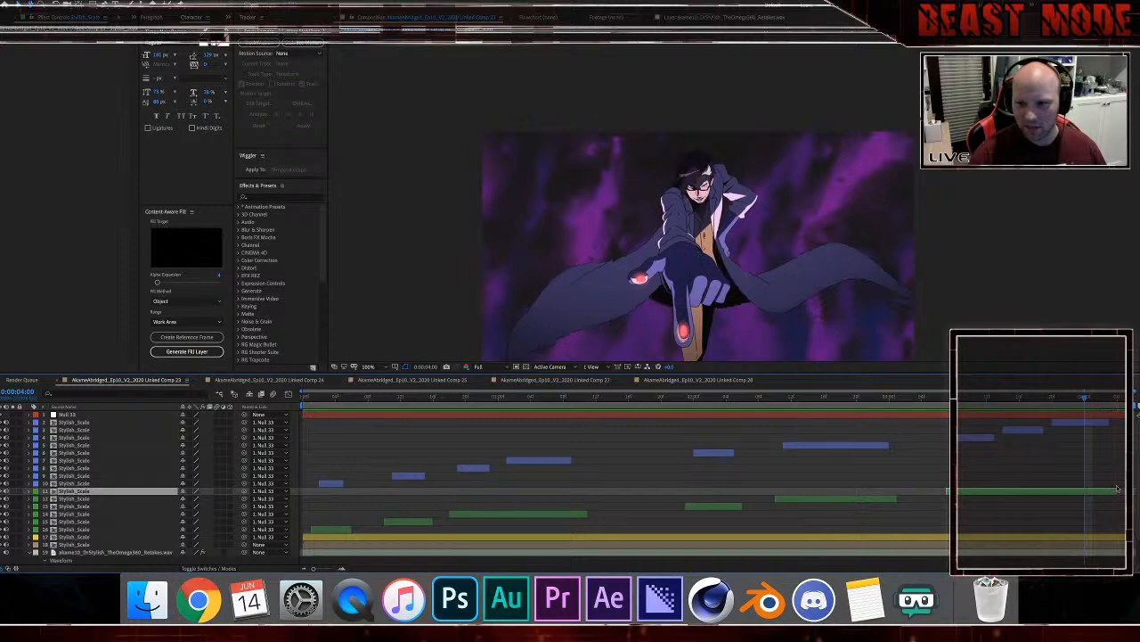
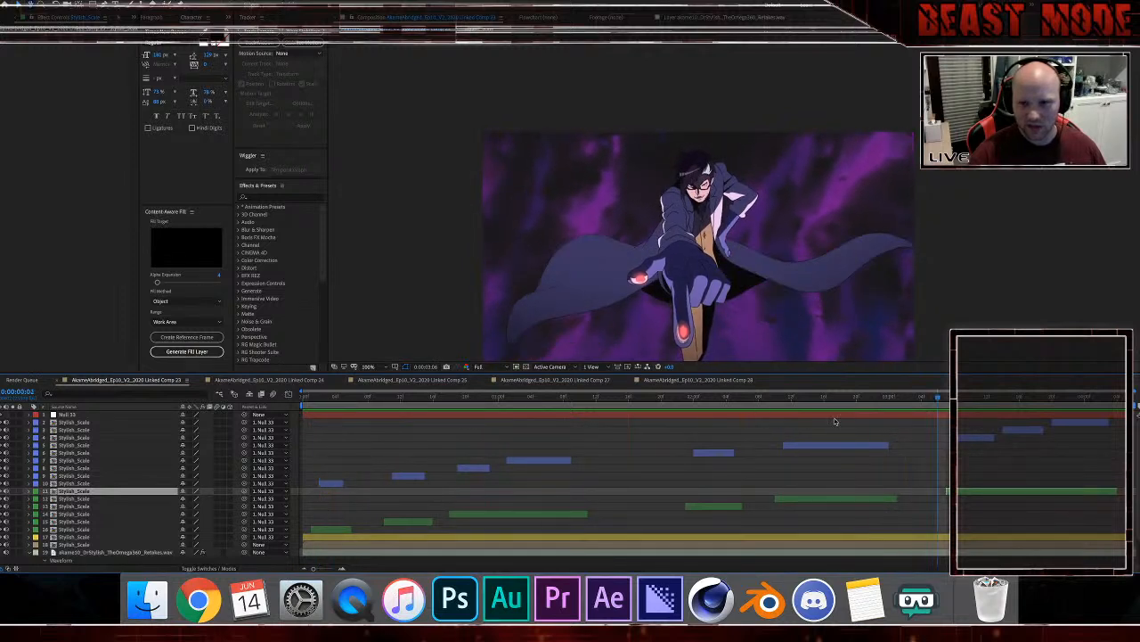
Step: Start the last two blue mouth pieces one frame later, extend the last green piece's end by one frame, and replay from the beginning
click(1001, 429)
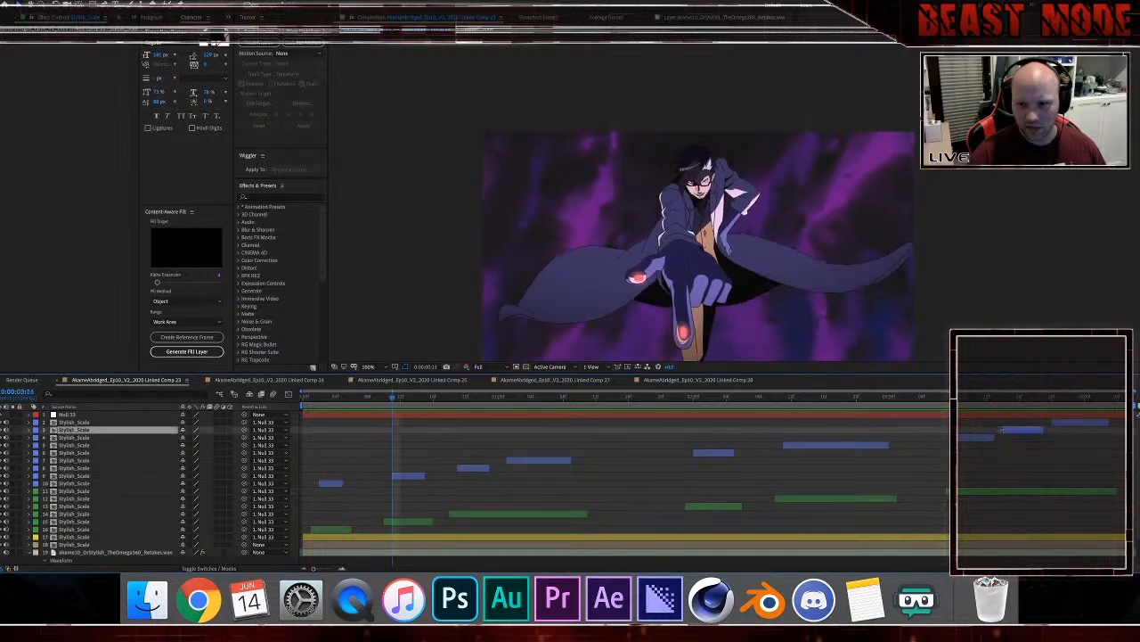
click(1060, 422)
click(908, 407)
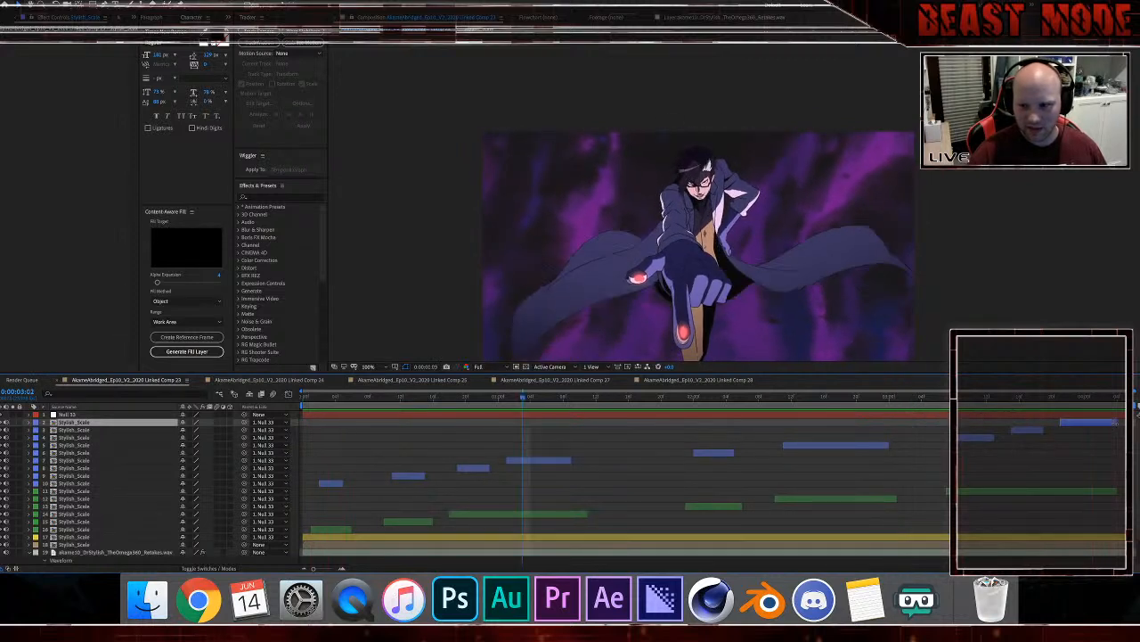
click(948, 490)
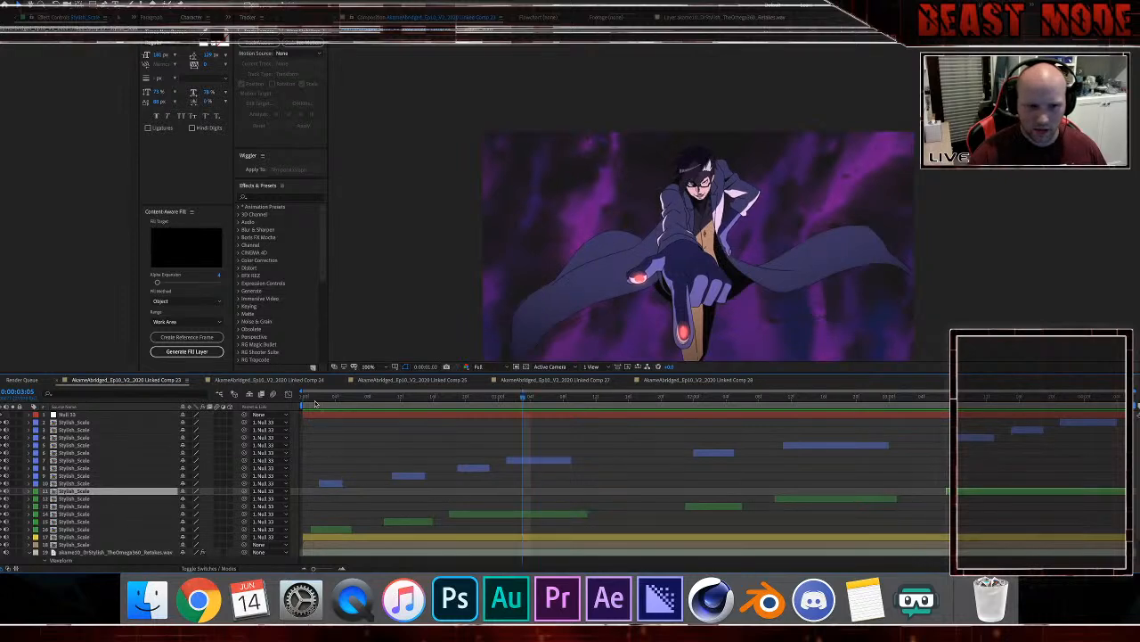
click(303, 397)
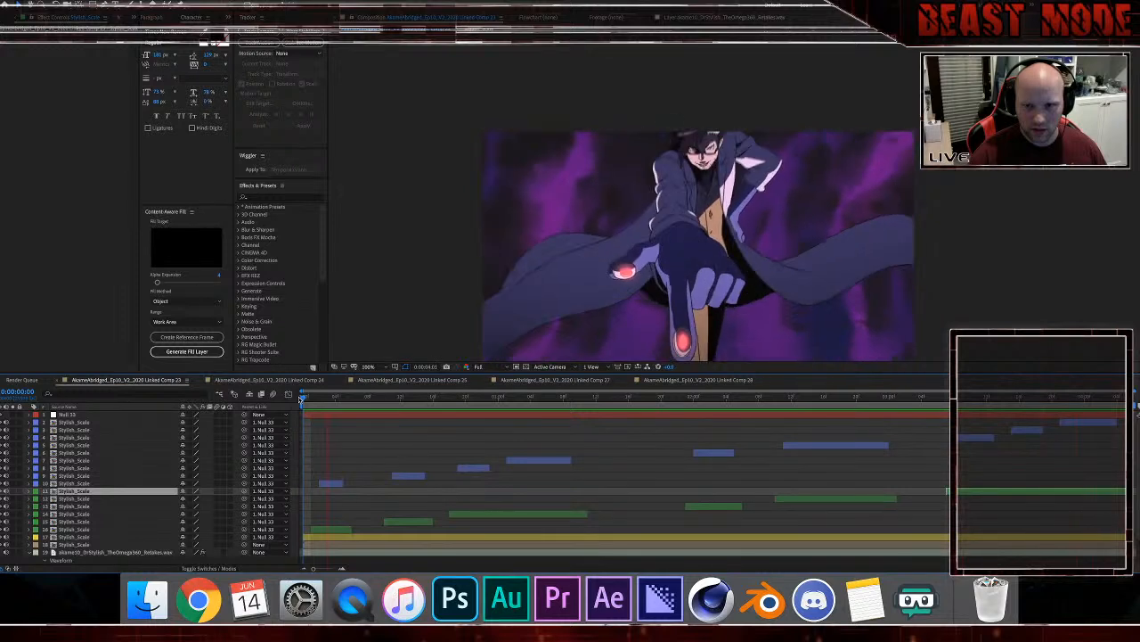
key(space)
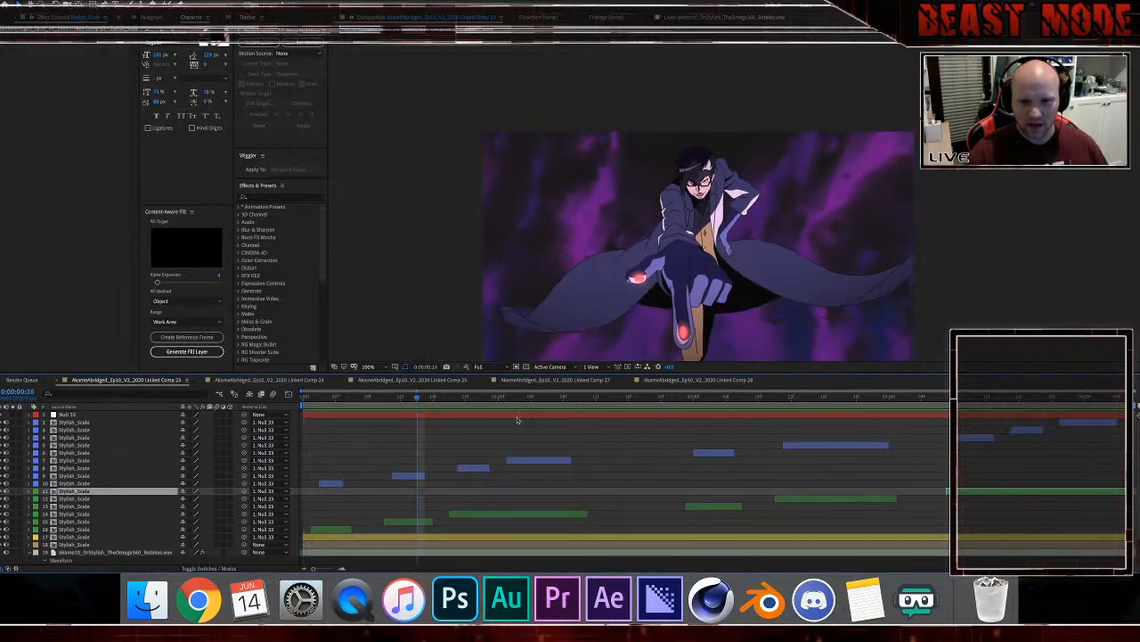
Step: Split the first green mouth piece at 0:00:00:02 and trim the new piece to start at 0:00:00:05
click(319, 403)
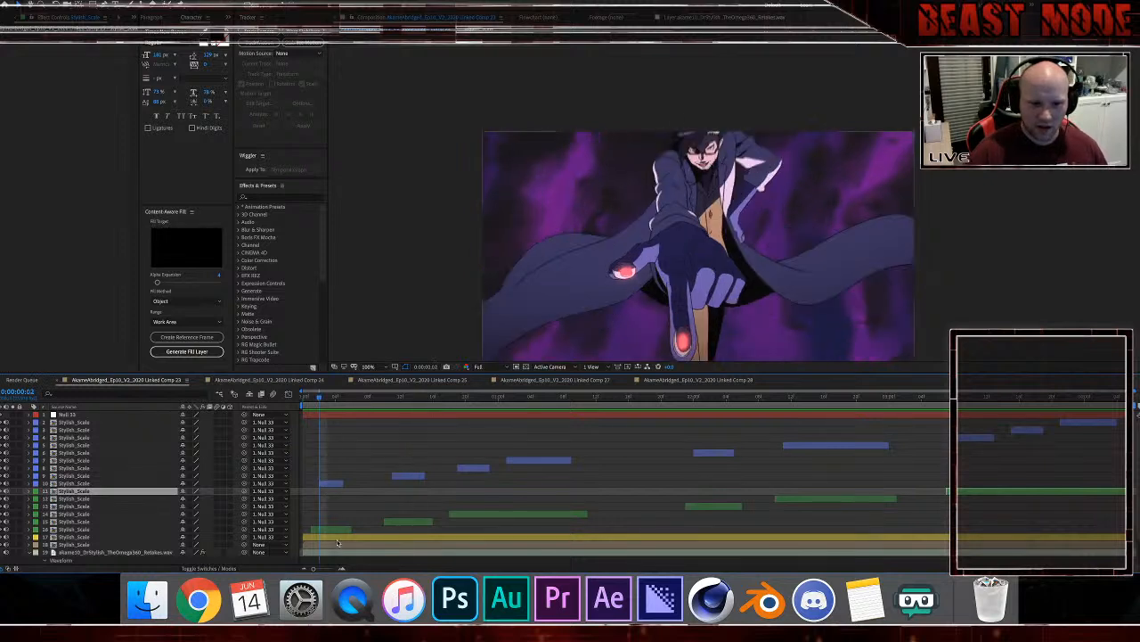
click(334, 532)
key(ctrl+shift+d)
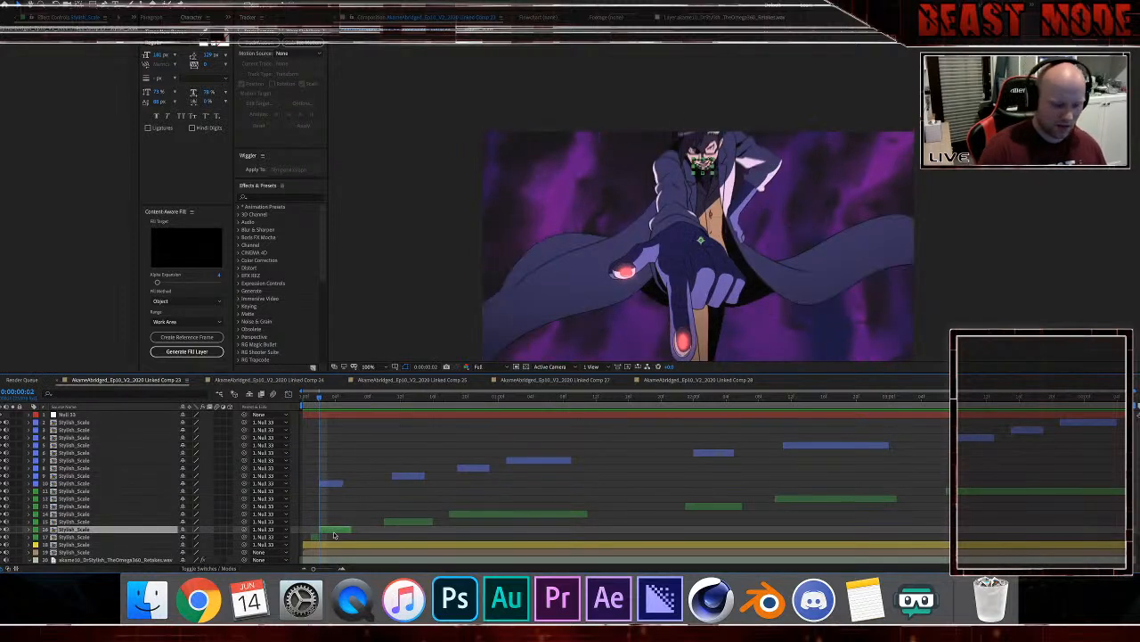
key(space)
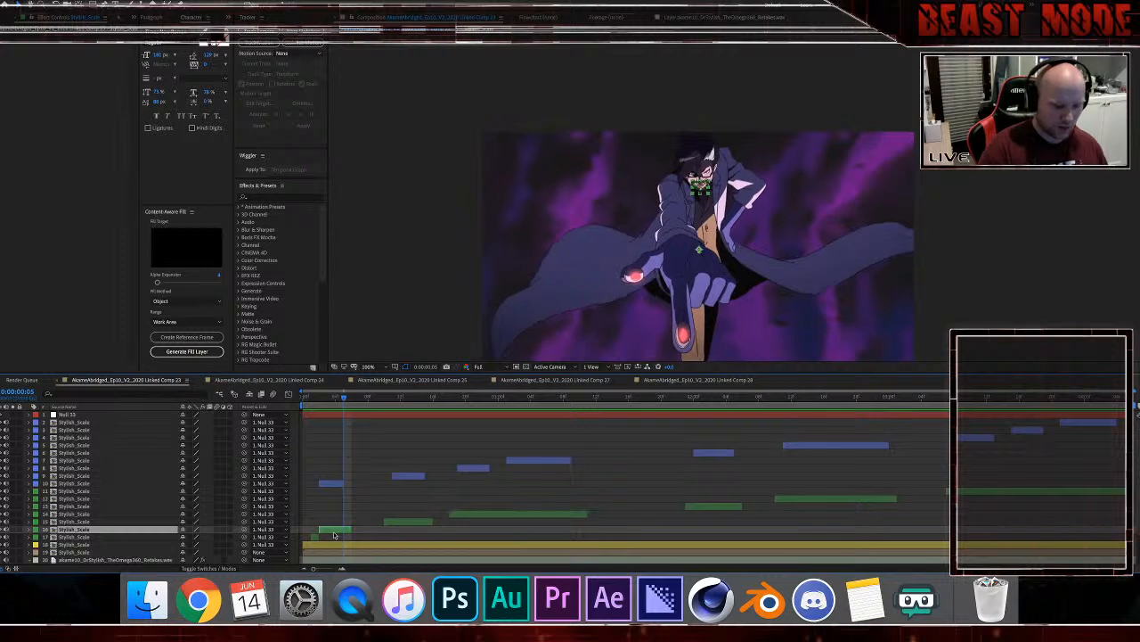
key(alt+bracketleft)
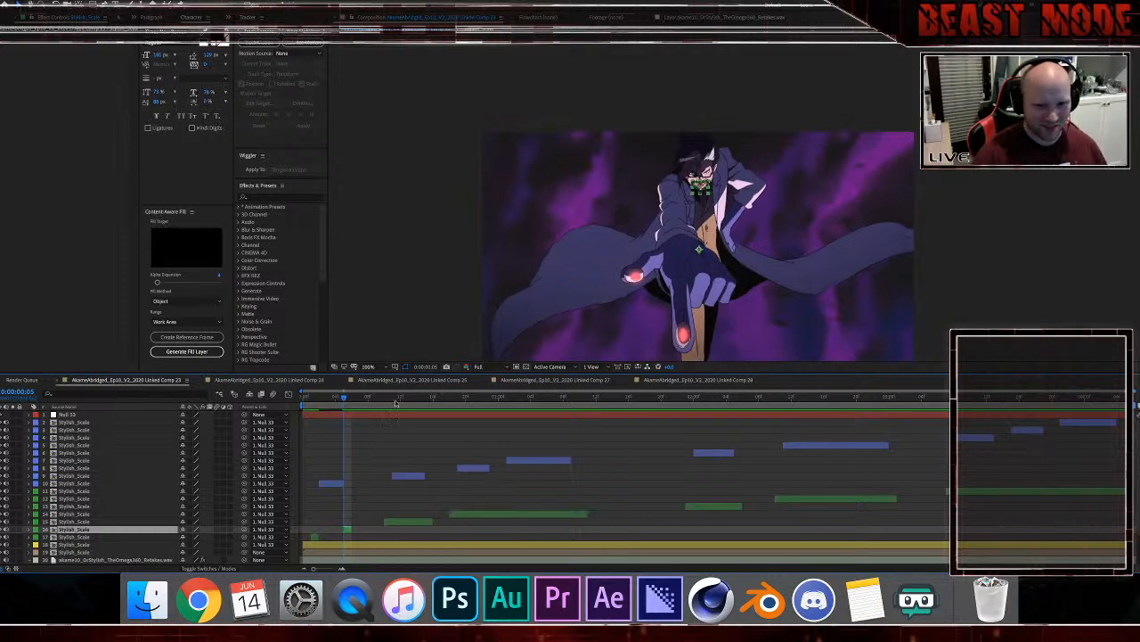
Step: Split the second green mouth piece at 0:00:00:11 and trim the new piece to start where the second blue piece ends
click(396, 401)
click(416, 522)
key(ctrl+shift+d)
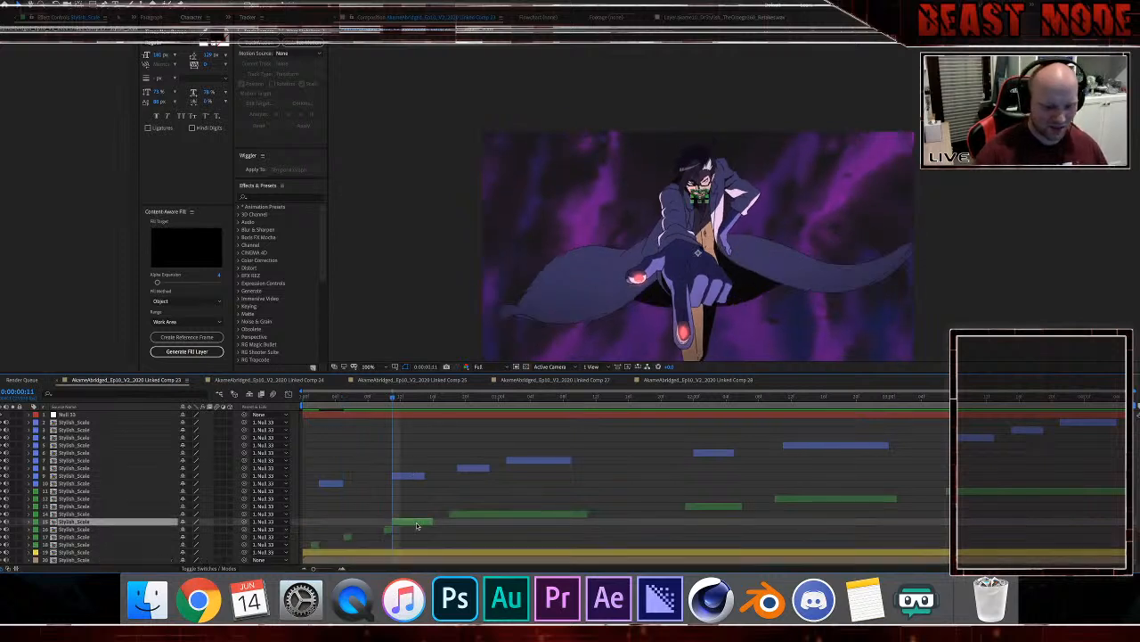
key(space)
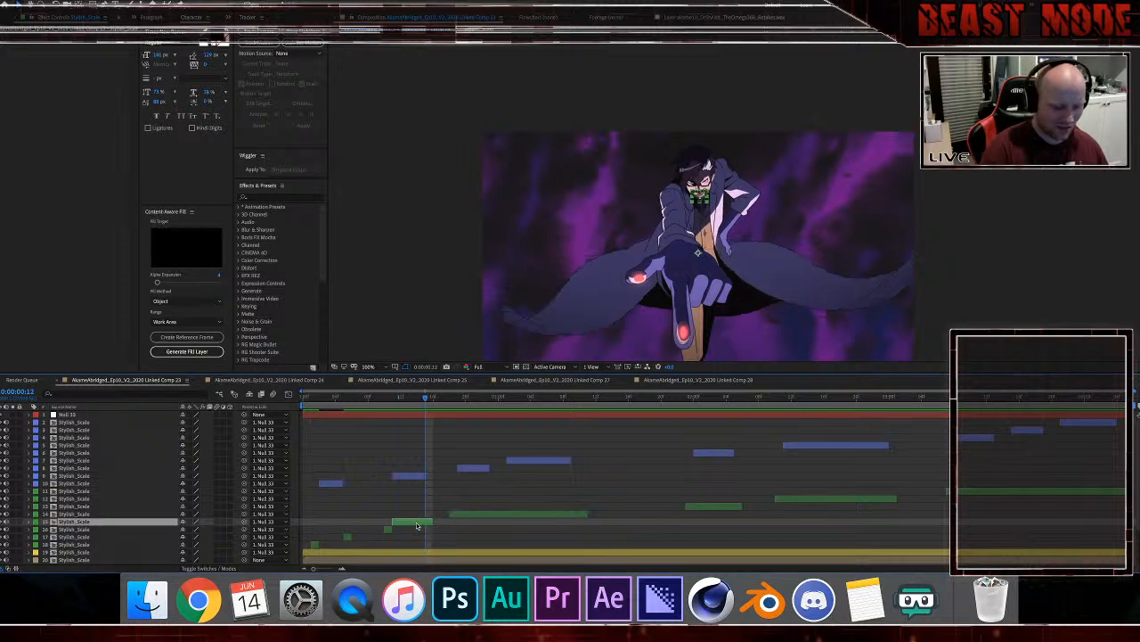
key(alt+bracketleft)
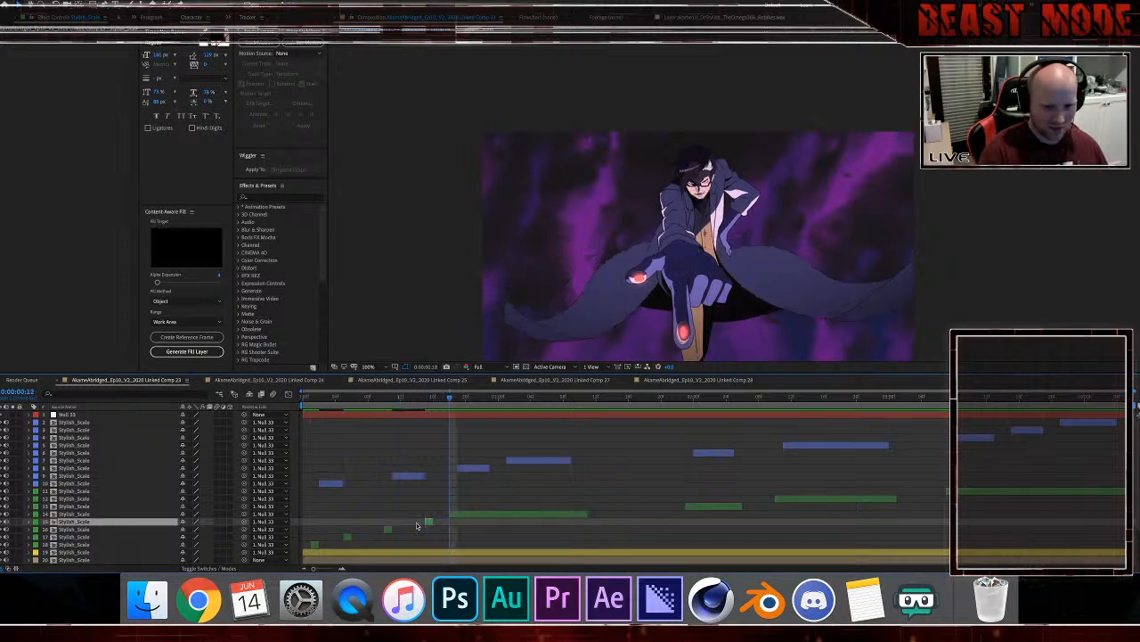
Step: Cut the long third green mouth piece into three, clearing it beneath the third blue piece and beneath the fourth blue piece up to 0:00:01:09
key(ctrl+shift+d)
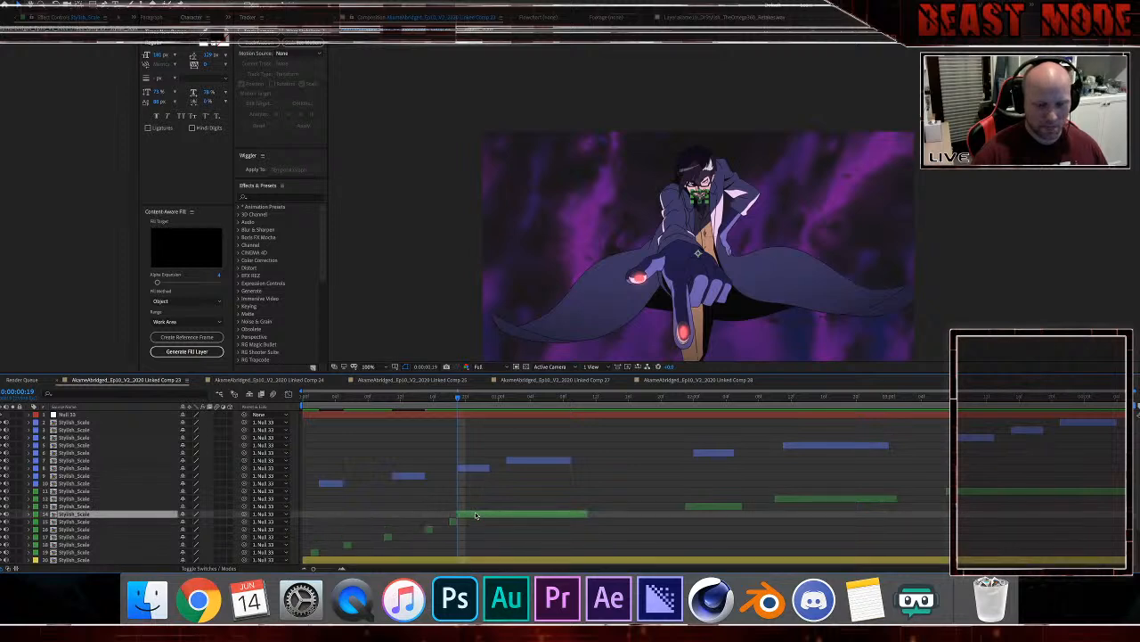
key(space)
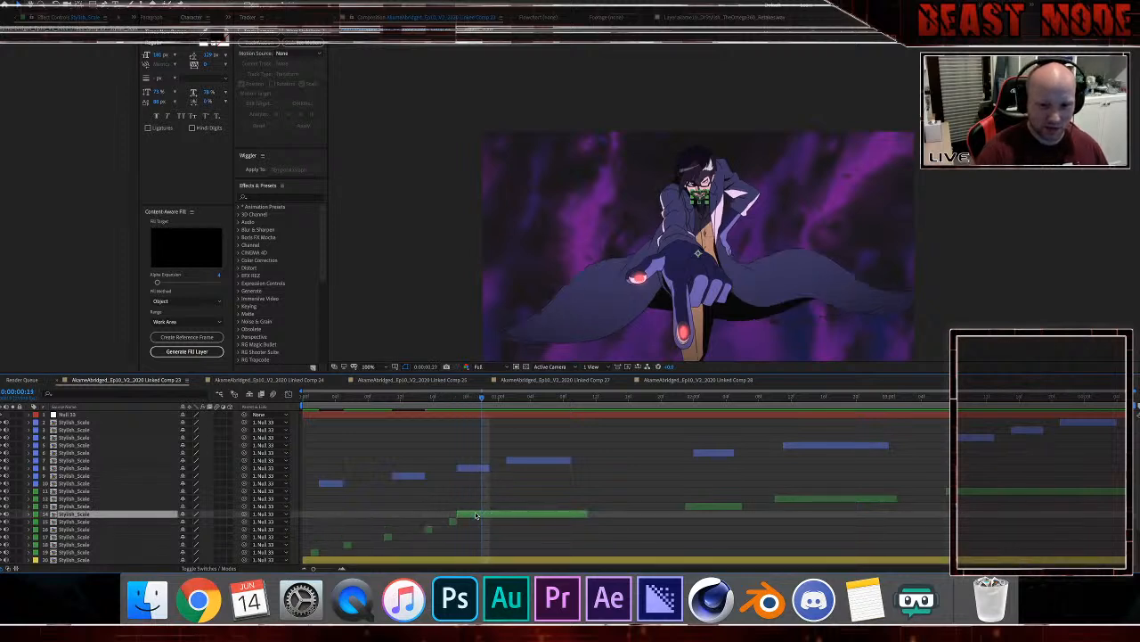
key(alt+bracketleft)
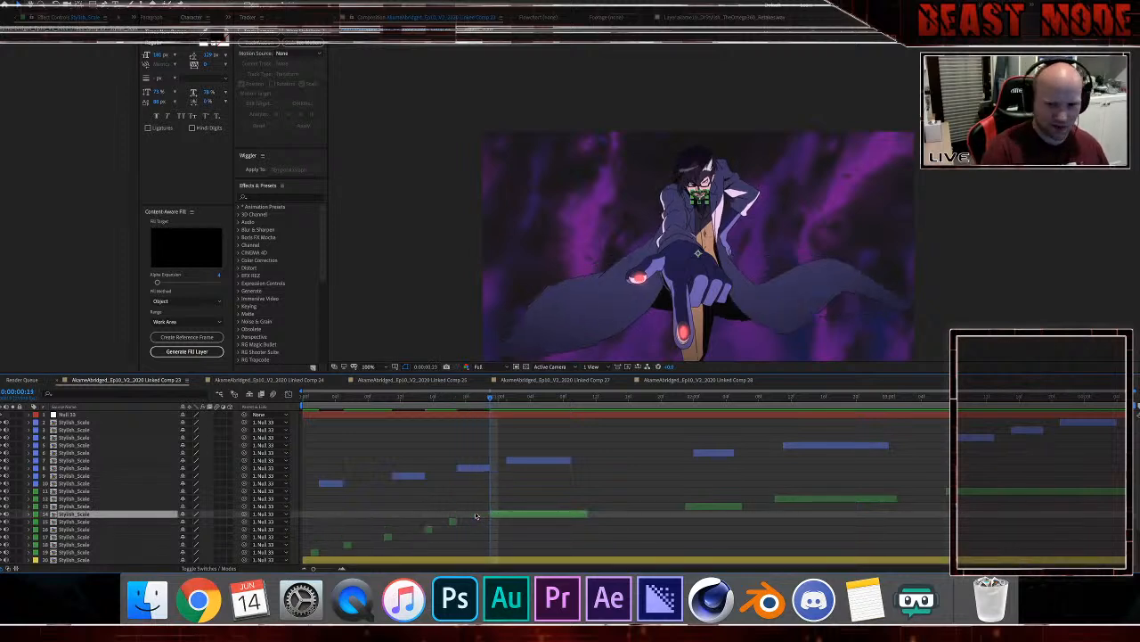
key(ctrl+shift+d)
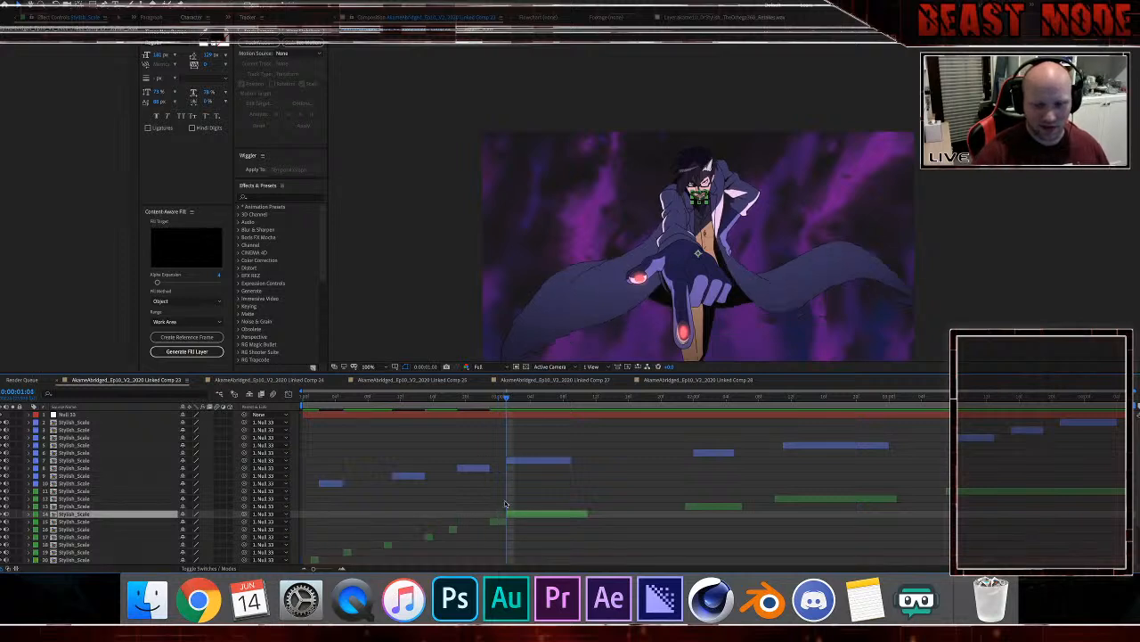
click(571, 399)
key(alt+bracketleft)
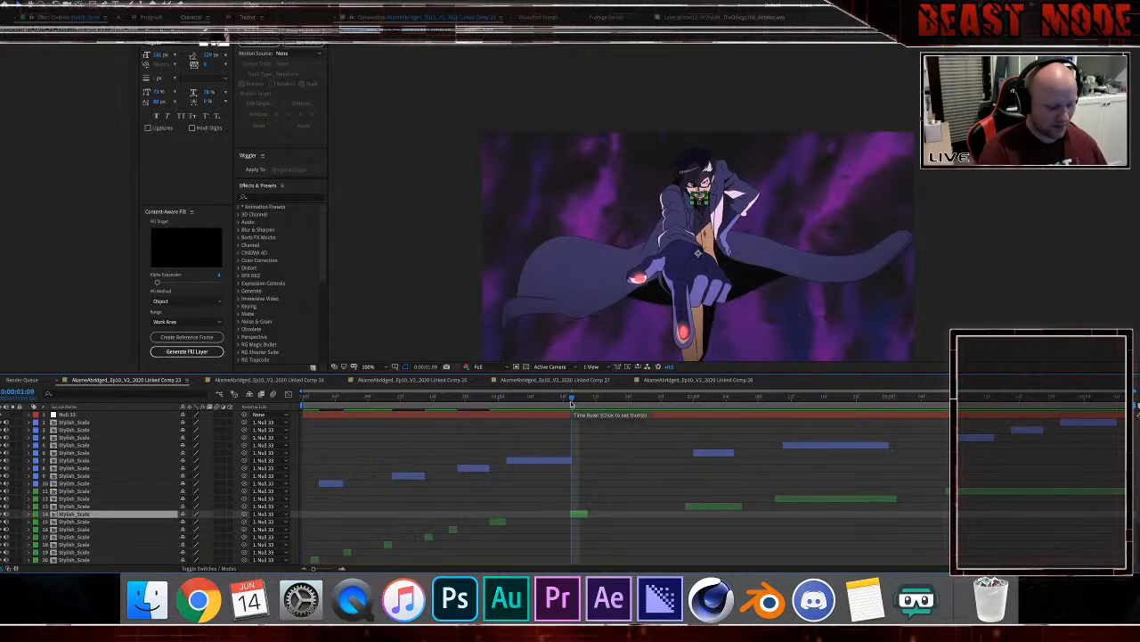
Step: Split the next green mouth piece at 0:00:02:00 and trim the new piece to start where the fifth blue piece ends
click(694, 399)
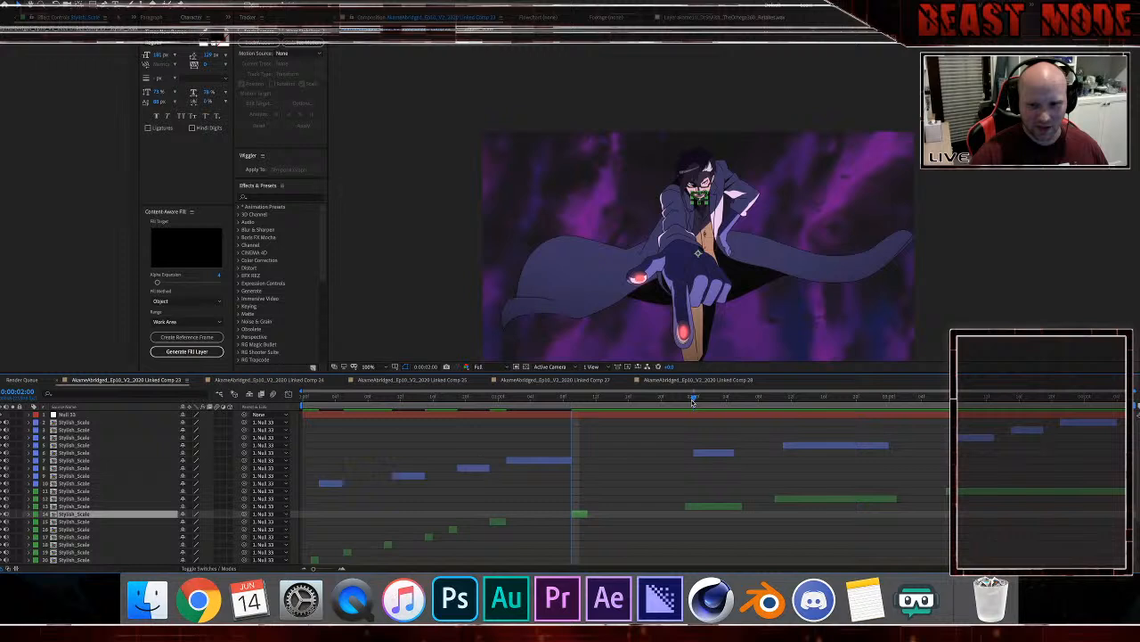
click(704, 508)
key(ctrl+shift+d)
key(space)
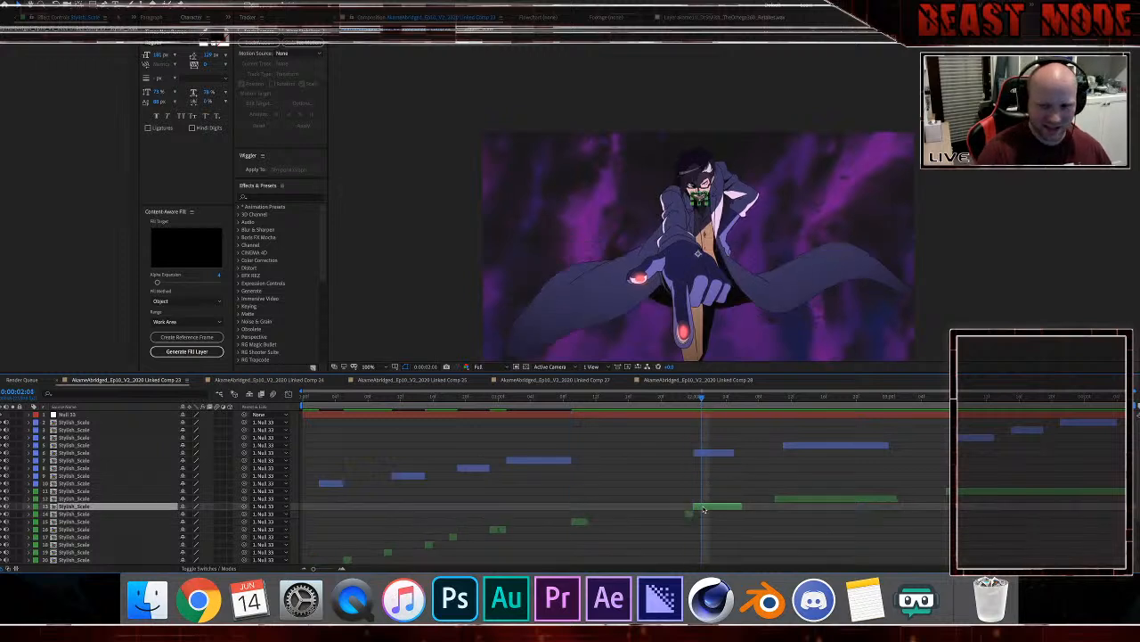
key(alt+bracketleft)
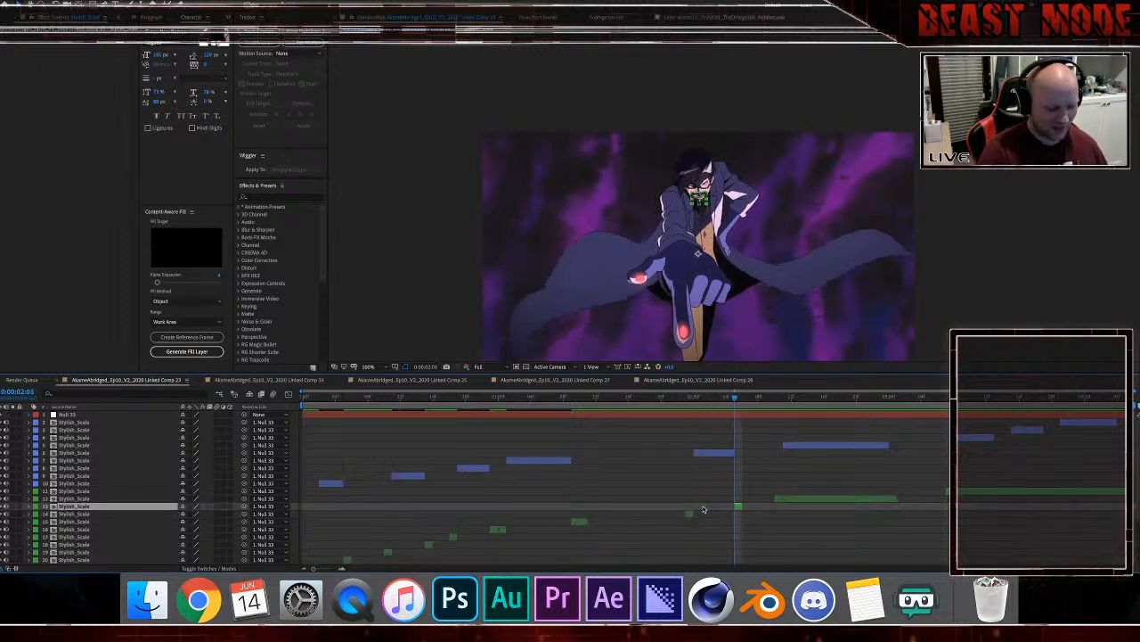
click(783, 401)
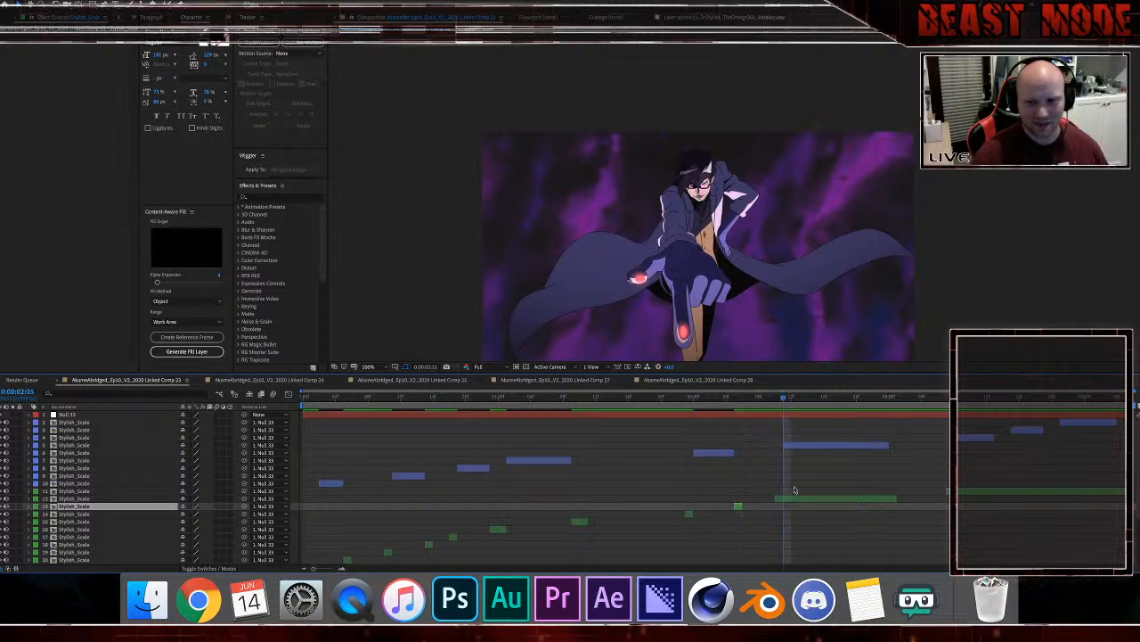
click(796, 498)
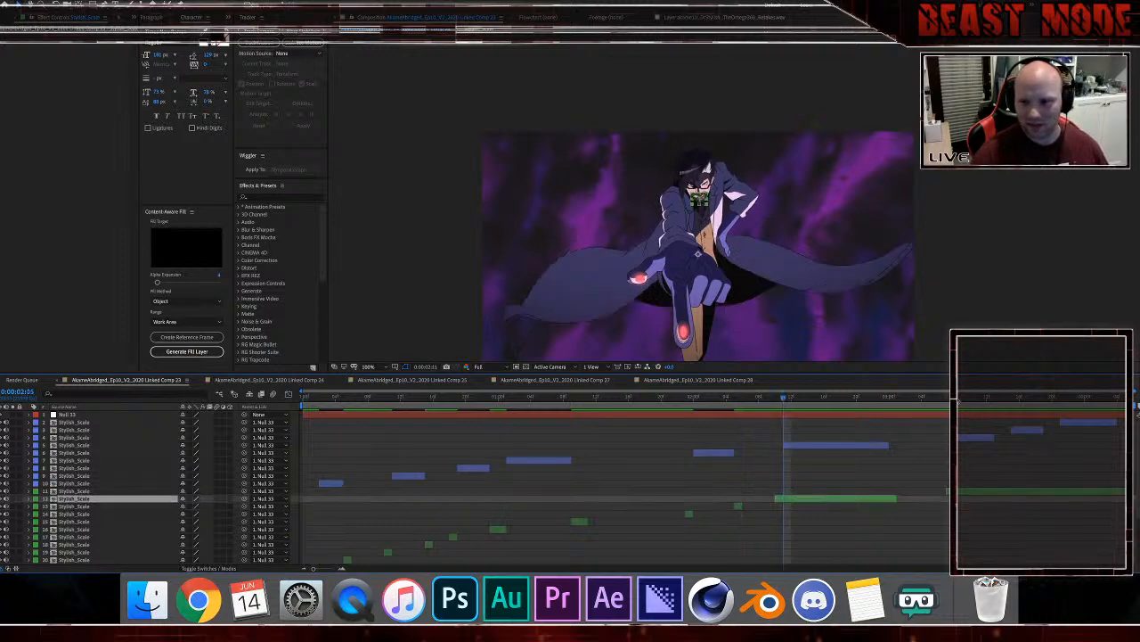
Step: Split the last green mouth piece at 0:00:03:08 and trim the new piece to start at 0:00:03:13
click(957, 401)
click(970, 490)
key(super+shift+d)
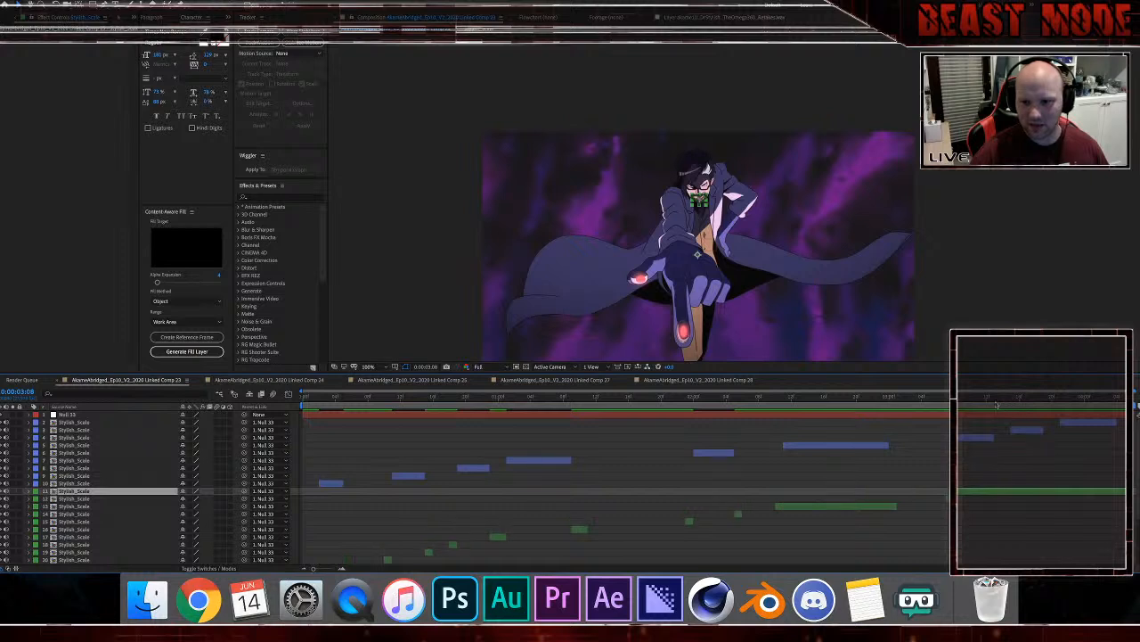
click(996, 400)
key(alt+bracketleft)
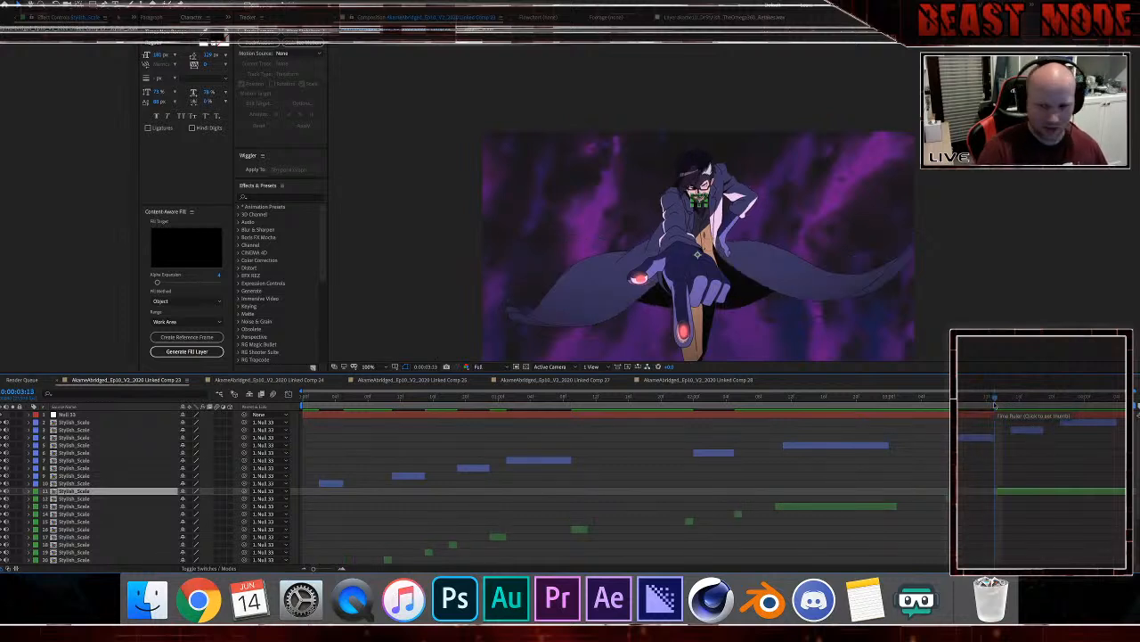
Step: Split the last green piece where the second-to-last blue piece starts, then trim the new piece to start at 0:00:03:19
key(Page_Down)
key(Page_Down)
key(super+shift+d)
key(Page_Down)
key(Page_Down)
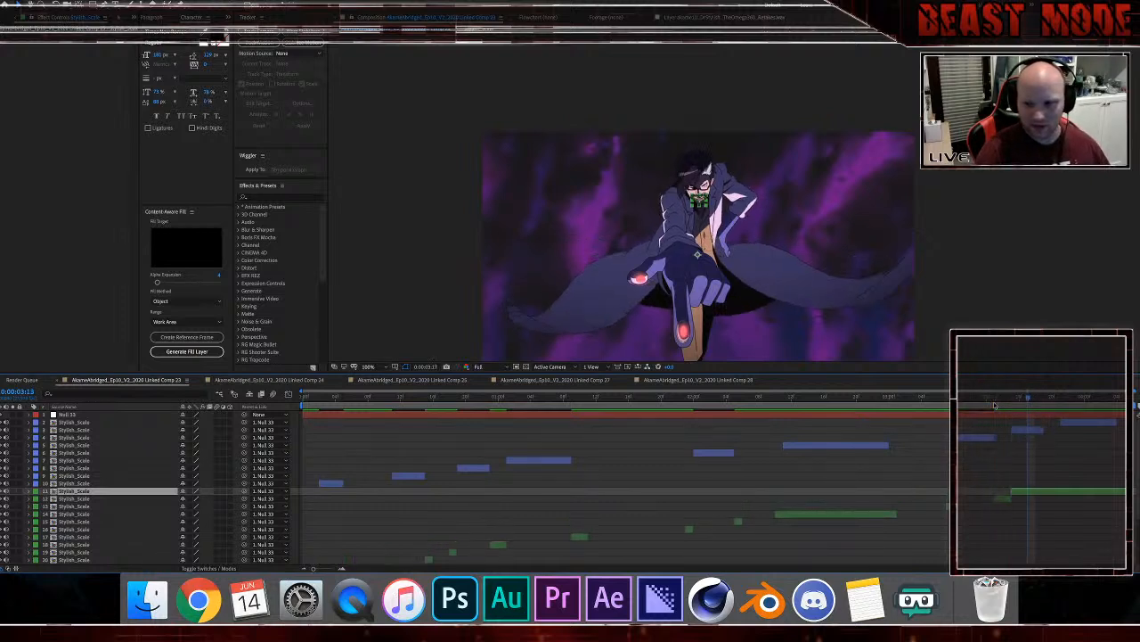
key(Page_Down)
key(Page_Down)
key(alt+bracketleft)
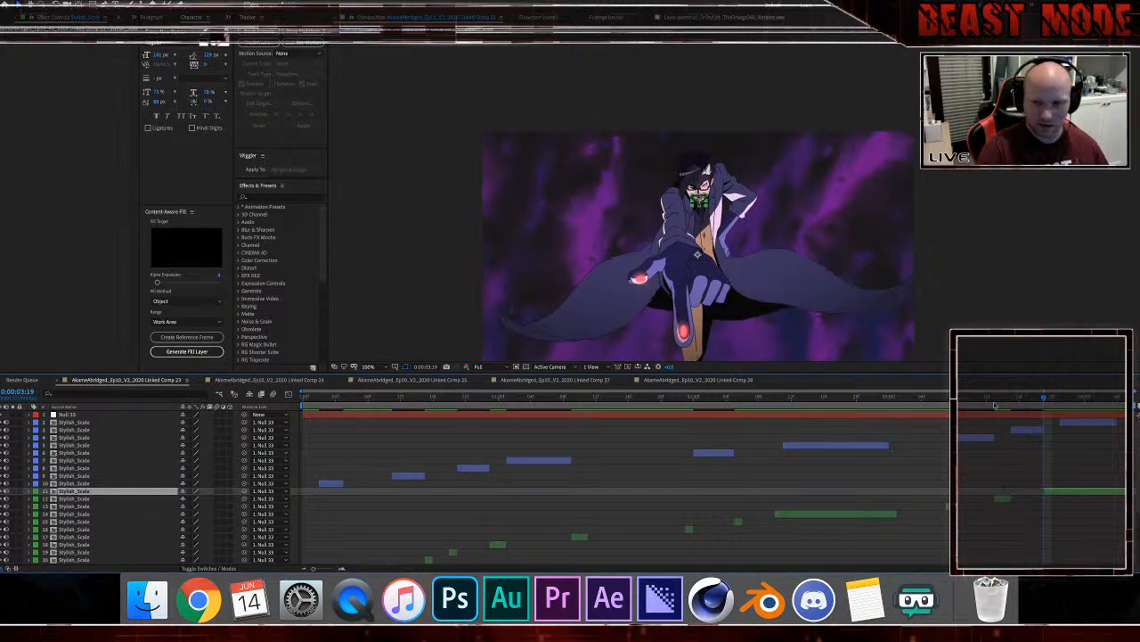
Step: Split the last green piece where the final blue piece starts, then trim the new piece to start at 0:00:04:04
key(Page_Down)
key(Page_Down)
key(super+shift+d)
key(Page_Down)
key(Page_Down)
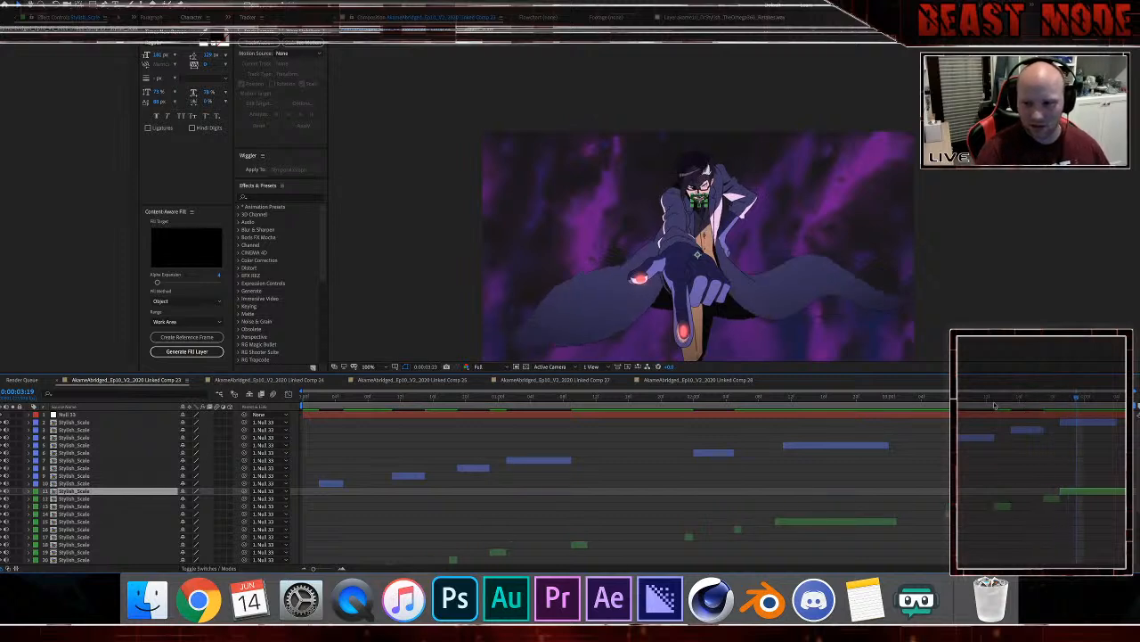
key(Page_Down)
key(Page_Down)
key(Page_Down)
key(Page_Down)
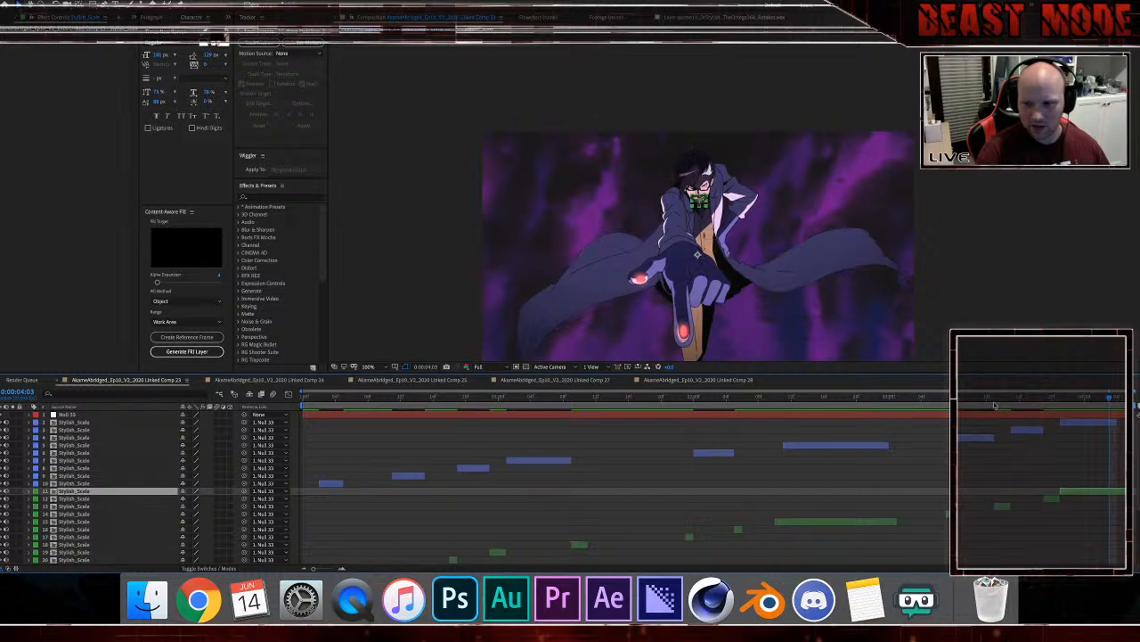
key(Page_Down)
key(Page_Down)
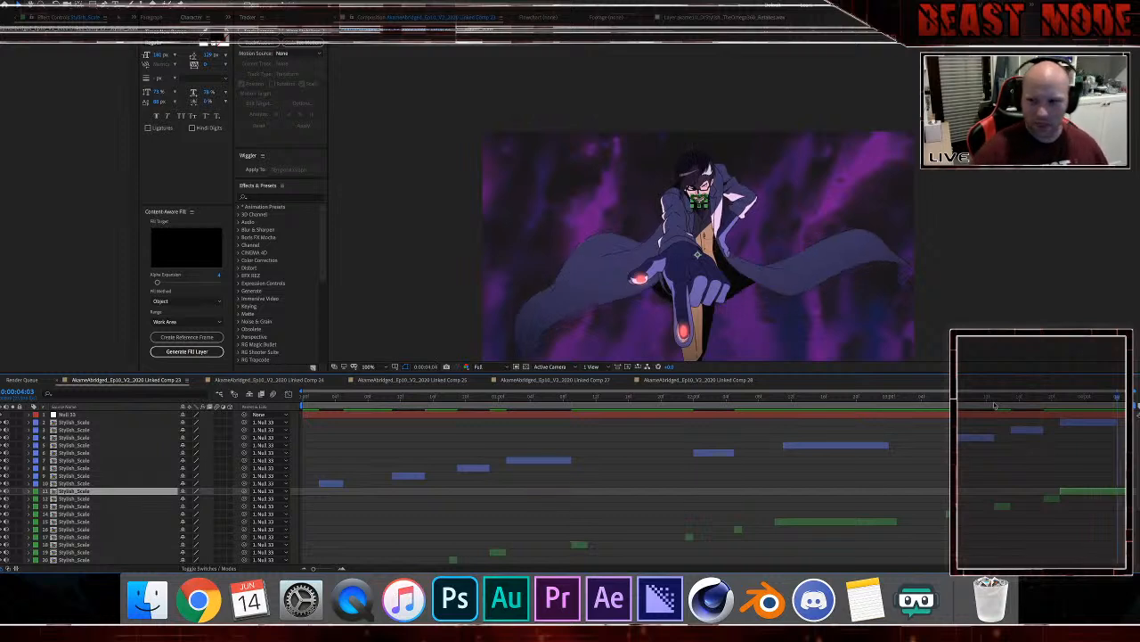
key(alt+[)
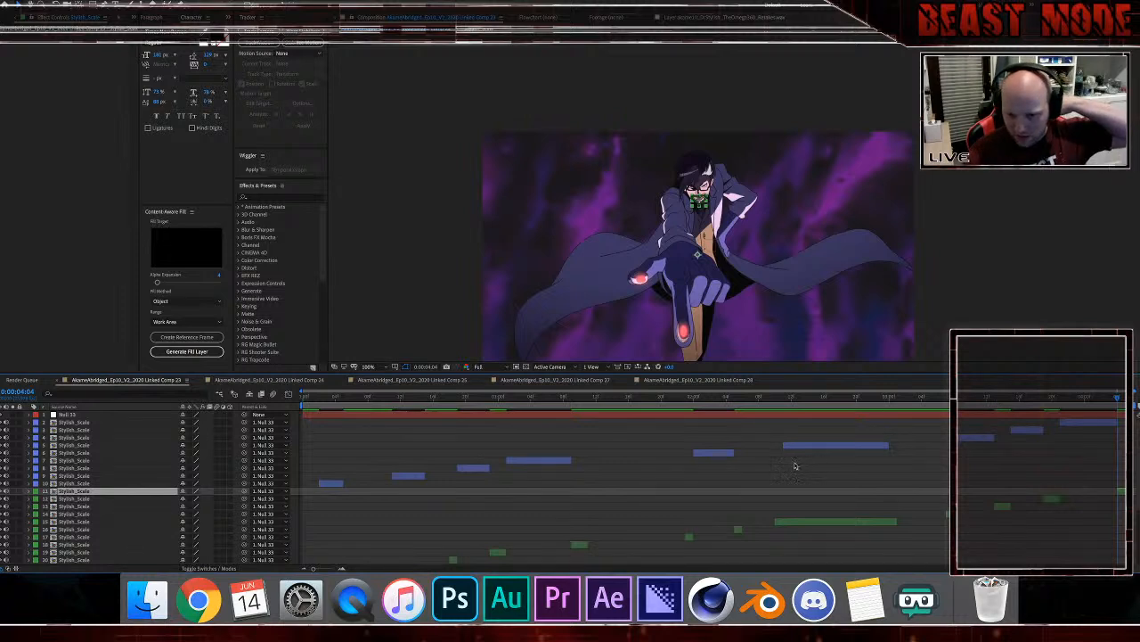
Step: Move the first and second blue mouth layers down the stack, each directly above the pair of short green pieces that flanks it
scroll(574, 458, down, 2)
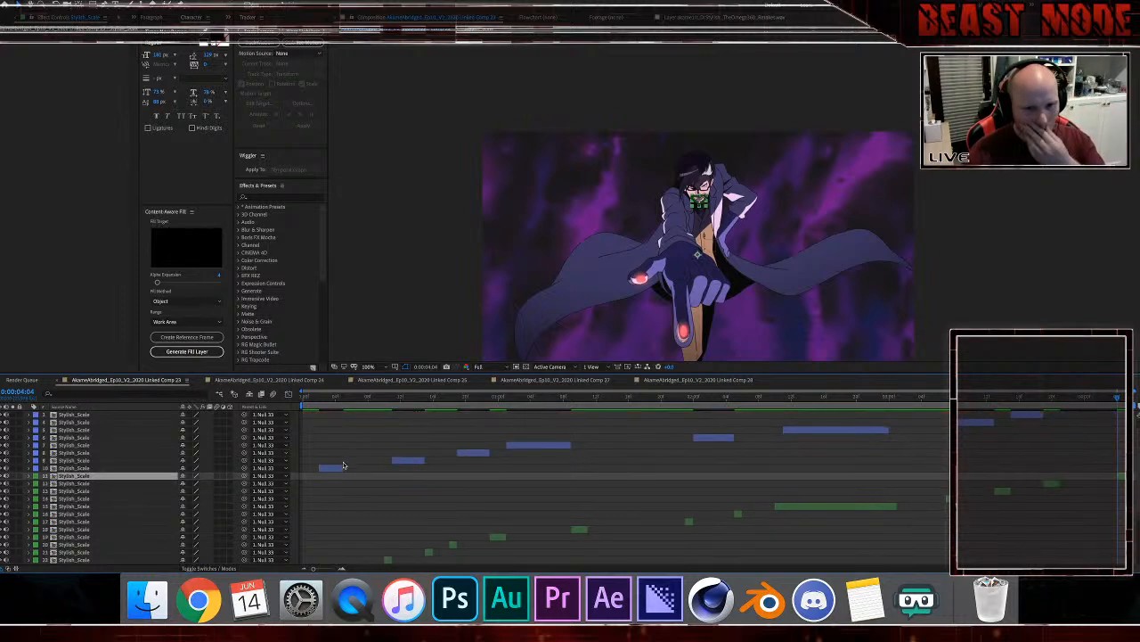
click(343, 464)
scroll(343, 464, down, 4)
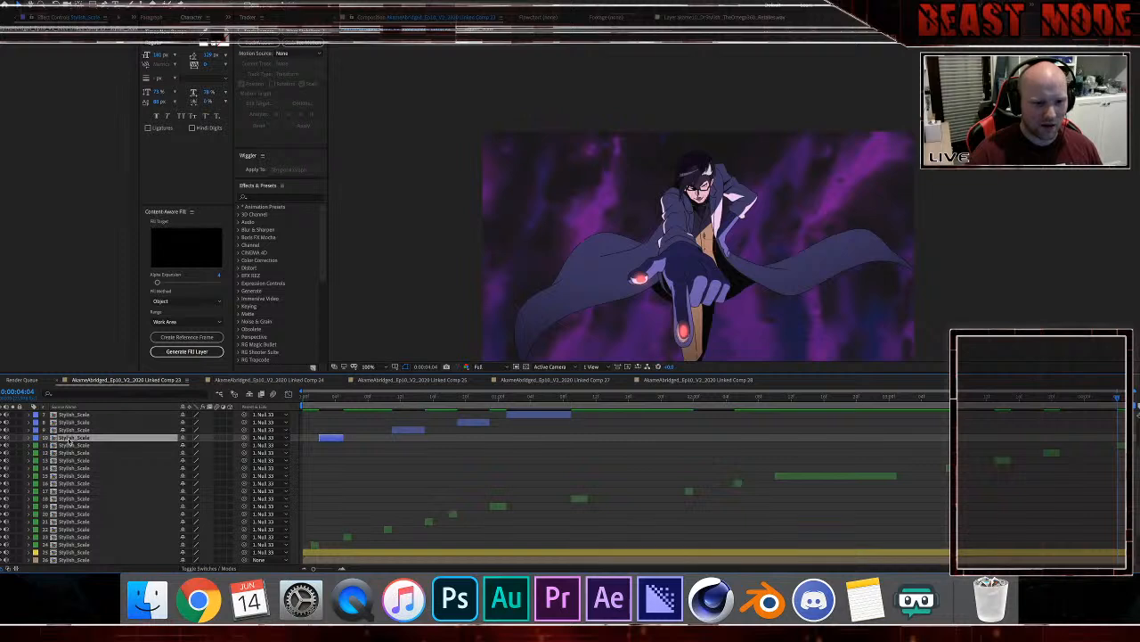
drag(69, 440, 71, 531)
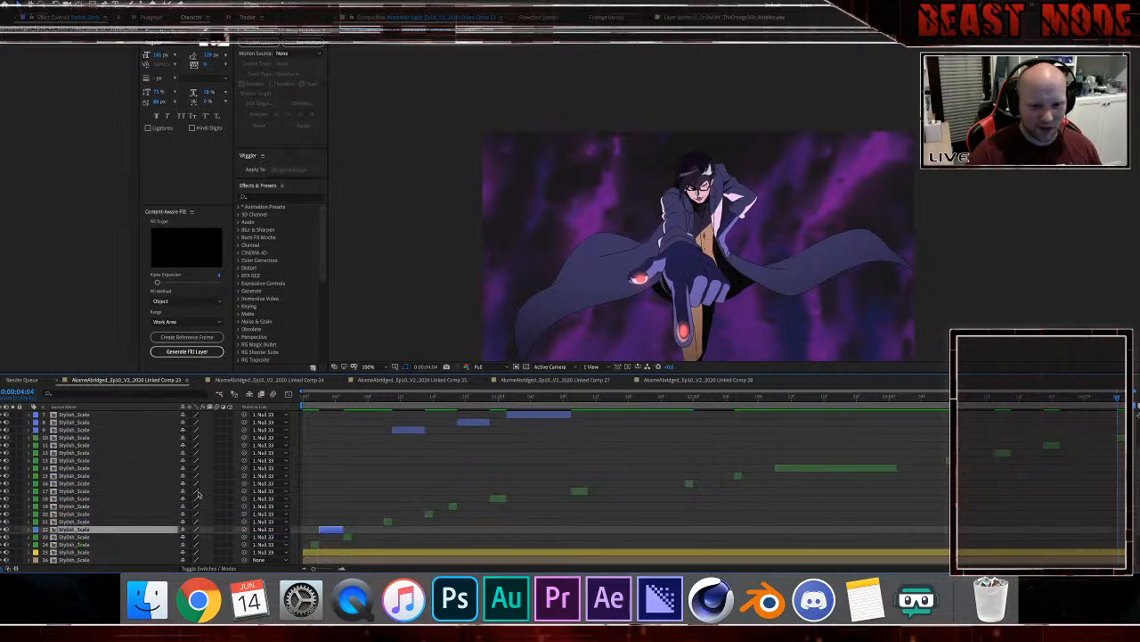
click(419, 430)
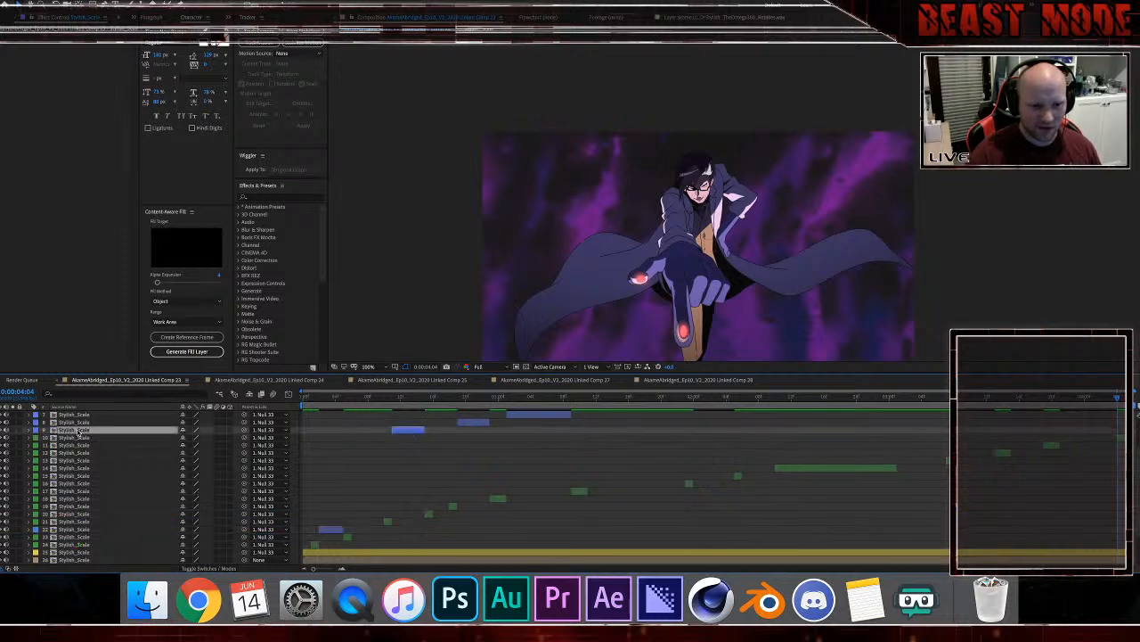
drag(78, 433, 104, 501)
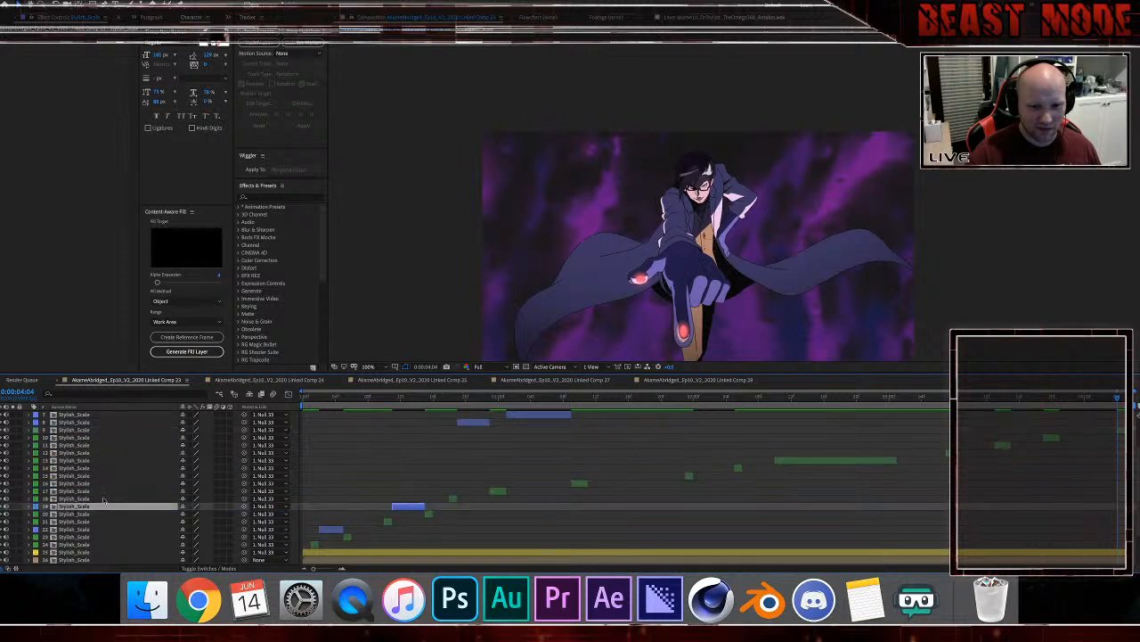
Step: Move the third and fourth blue mouth layers down the stack, each directly above the short green pieces that flank it
click(471, 421)
drag(68, 440, 86, 482)
drag(68, 417, 73, 472)
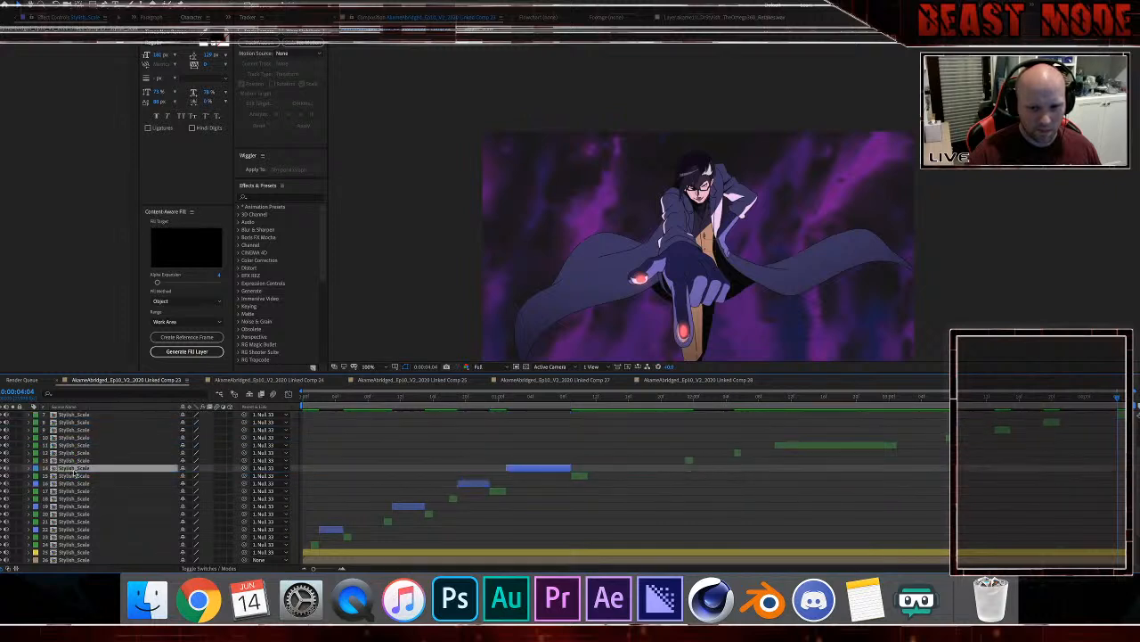
scroll(491, 486, up, 3)
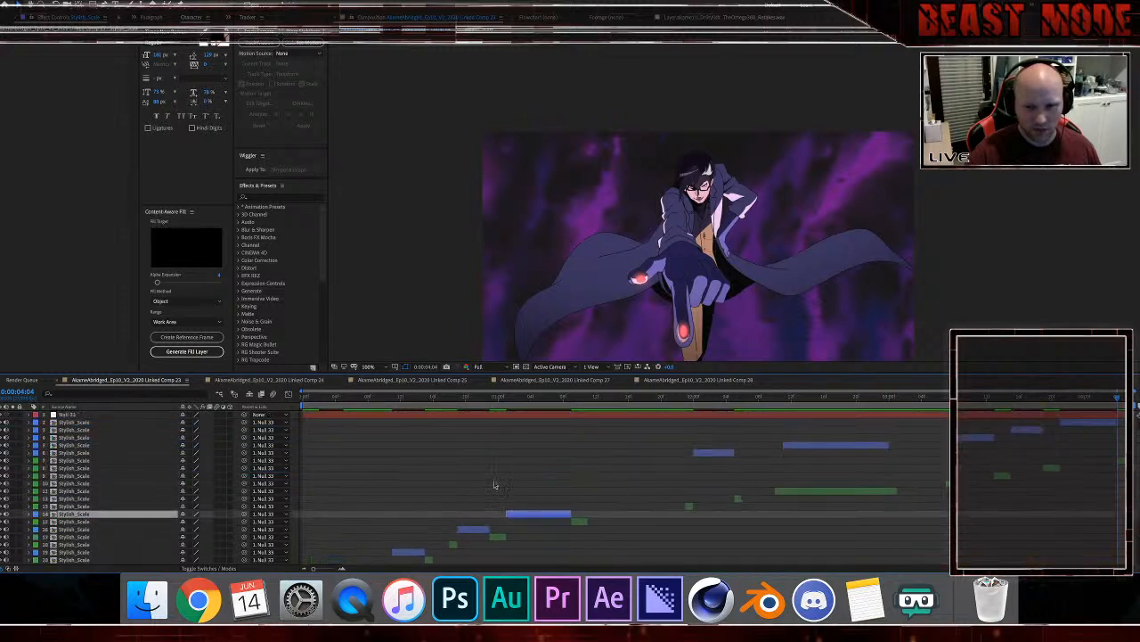
Step: Move the fifth blue layer above its flanking green pieces and the sixth directly above the long green piece, then preview the sequence
drag(80, 453, 82, 491)
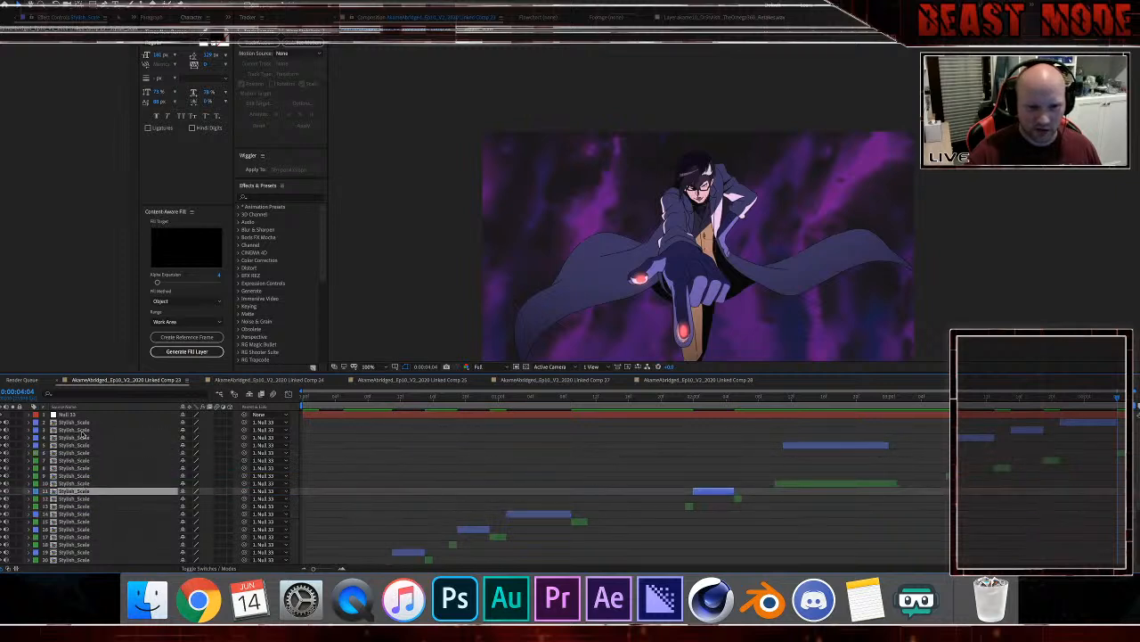
mouse_move(82, 445)
mouse_down()
mouse_move(83, 465)
mouse_move(80, 441)
mouse_move(79, 455)
mouse_up()
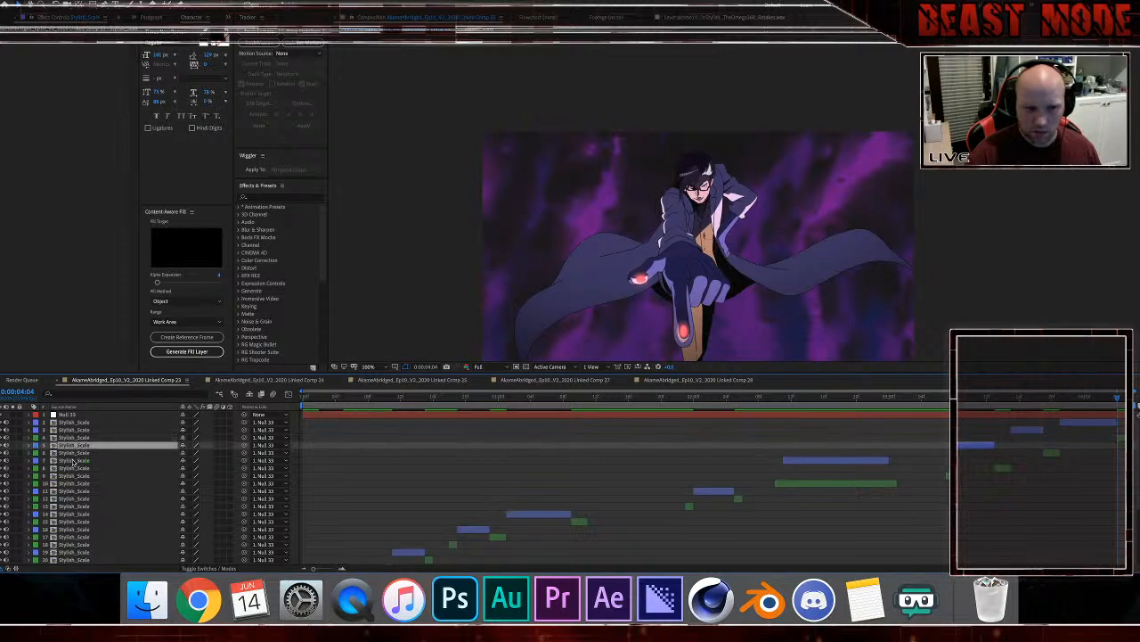
drag(74, 460, 75, 486)
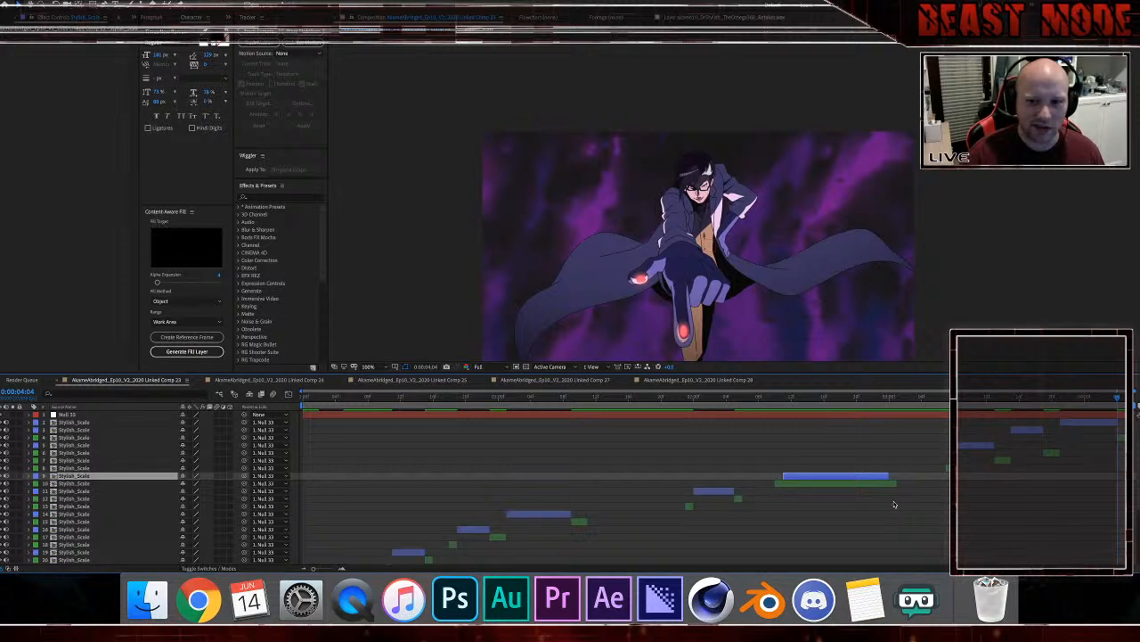
key(space)
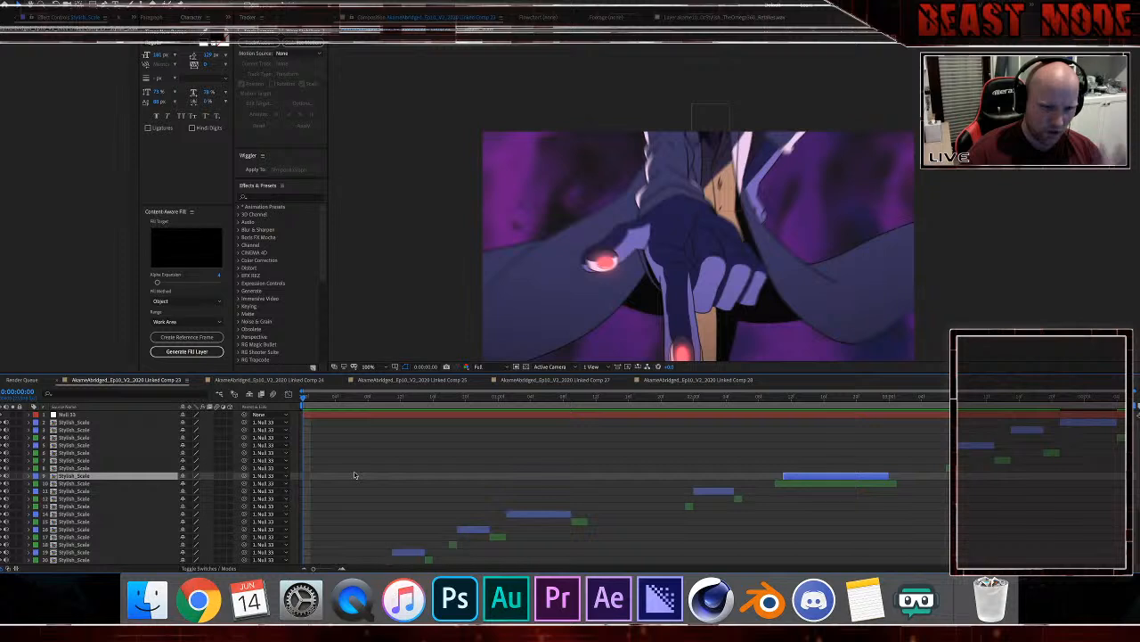
Step: Split the long green mouth piece at 0:00:02:11, where the long blue piece above it starts
click(784, 403)
click(787, 486)
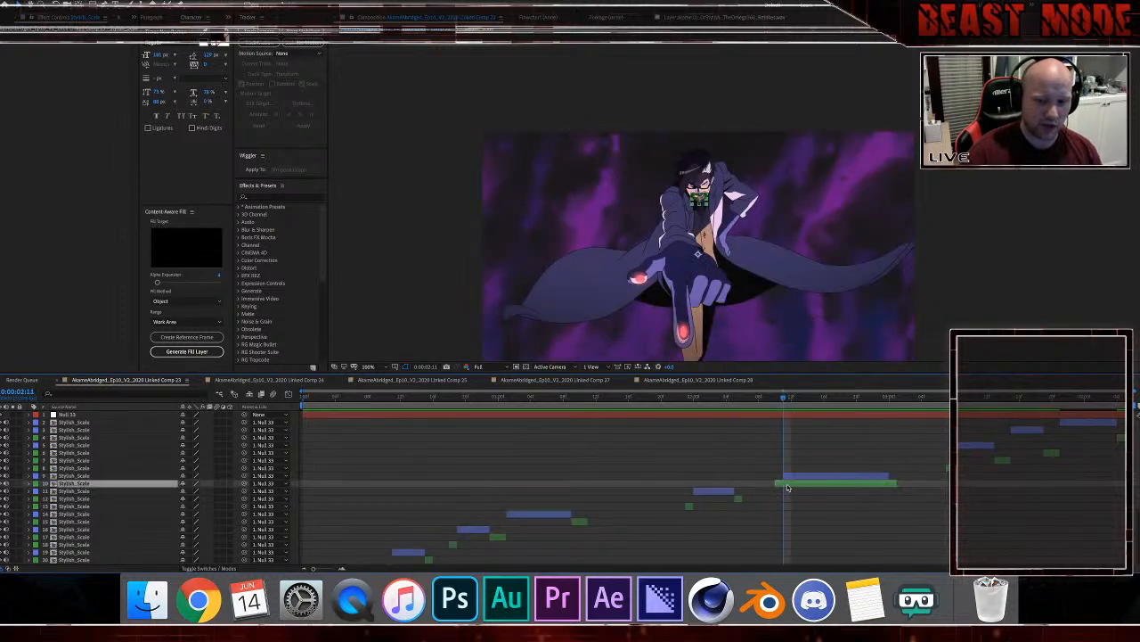
key(super+shift+d)
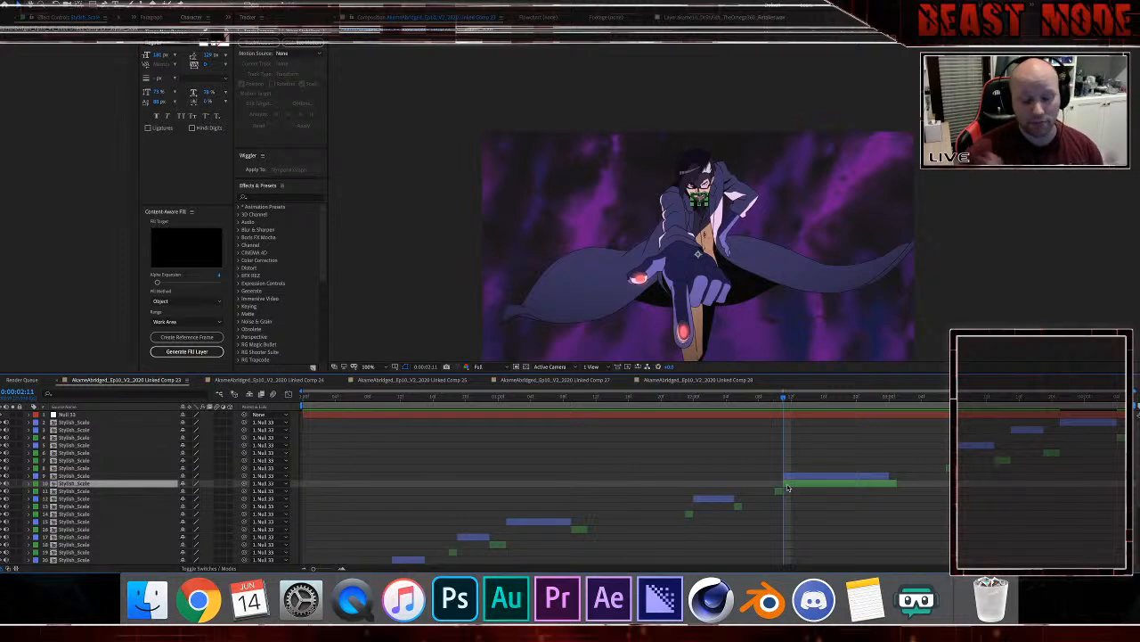
click(861, 463)
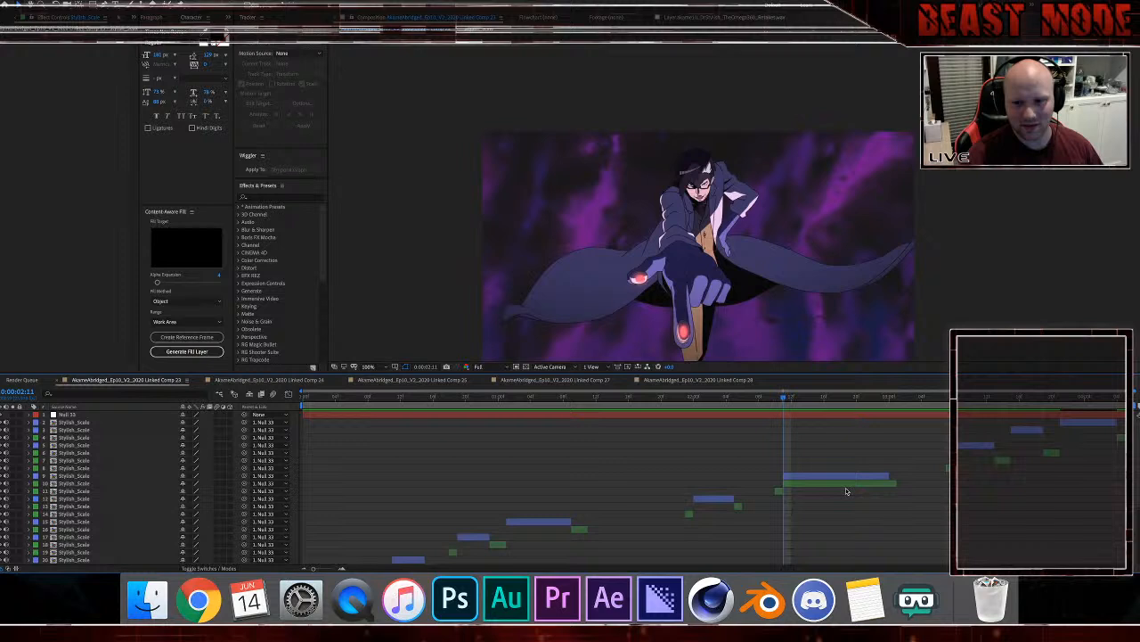
Step: Move the dialogue audio layer with its waveform up the stack, directly beneath the short green piece that precedes the long blue one
scroll(846, 490, down, 4)
click(829, 401)
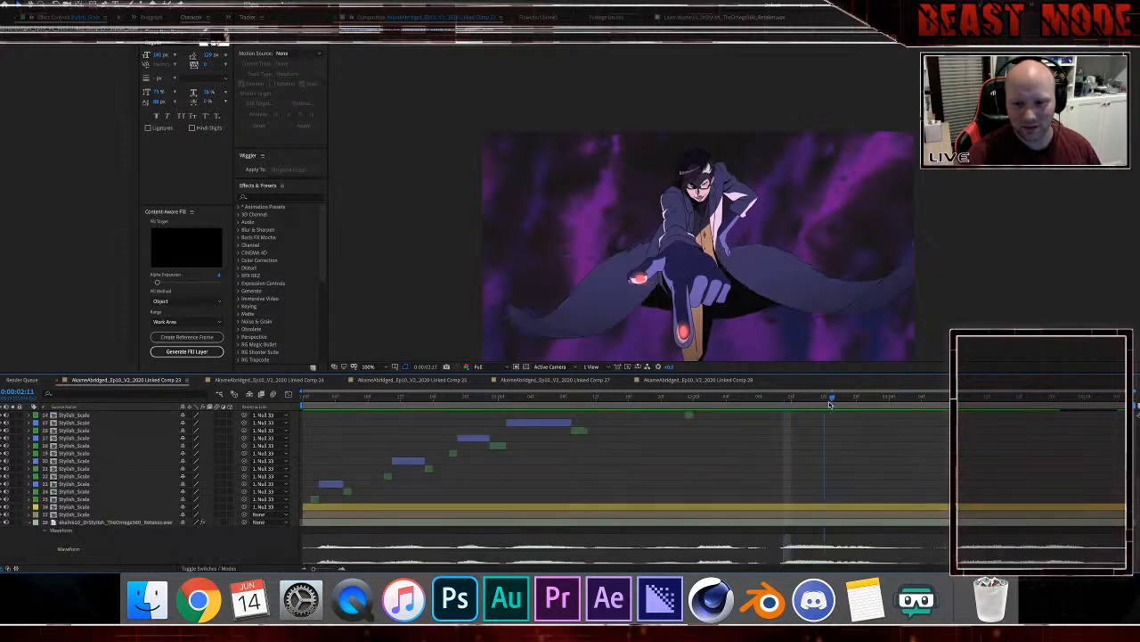
scroll(843, 433, up, 4)
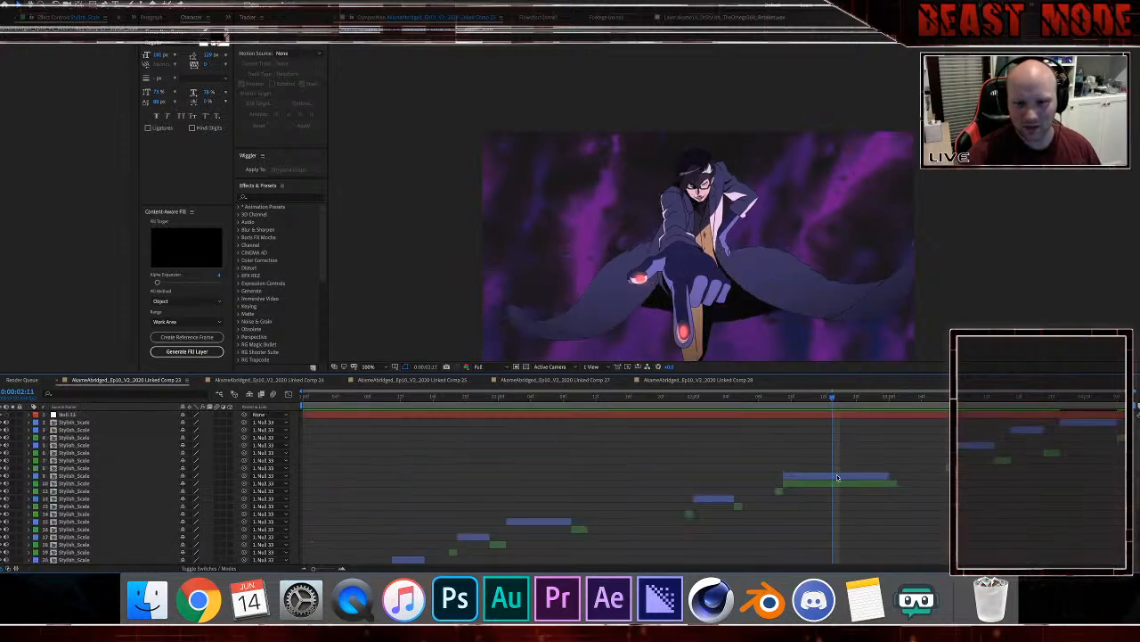
scroll(836, 486, down, 4)
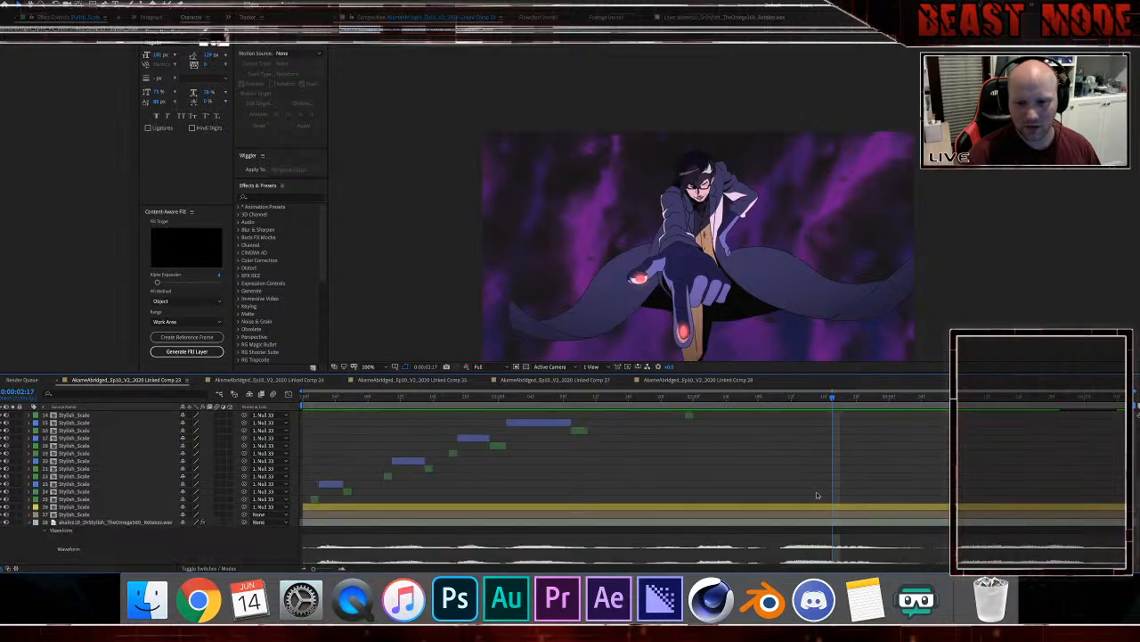
click(806, 523)
drag(123, 522, 136, 459)
Step: Split the long blue mouth piece at 0:00:02:17, trim the new piece to start at 0:00:02:18, and split it again at 0:00:02:19
click(821, 437)
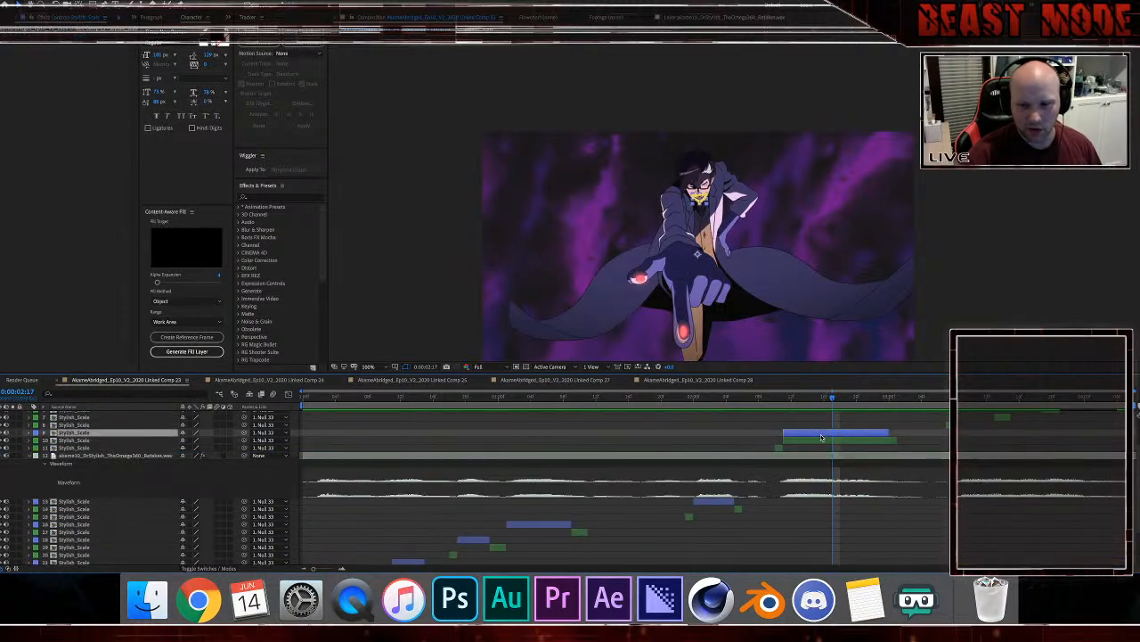
key(ctrl+shift+d)
key(Page_Down)
key(alt+bracketleft)
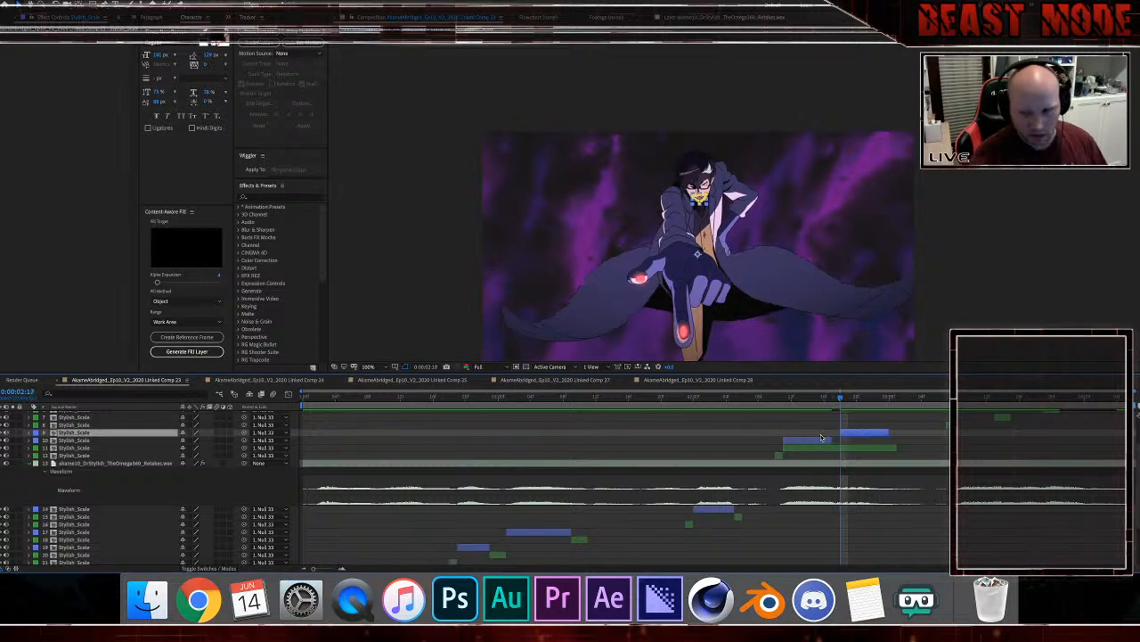
key(Page_Down)
key(ctrl+shift+d)
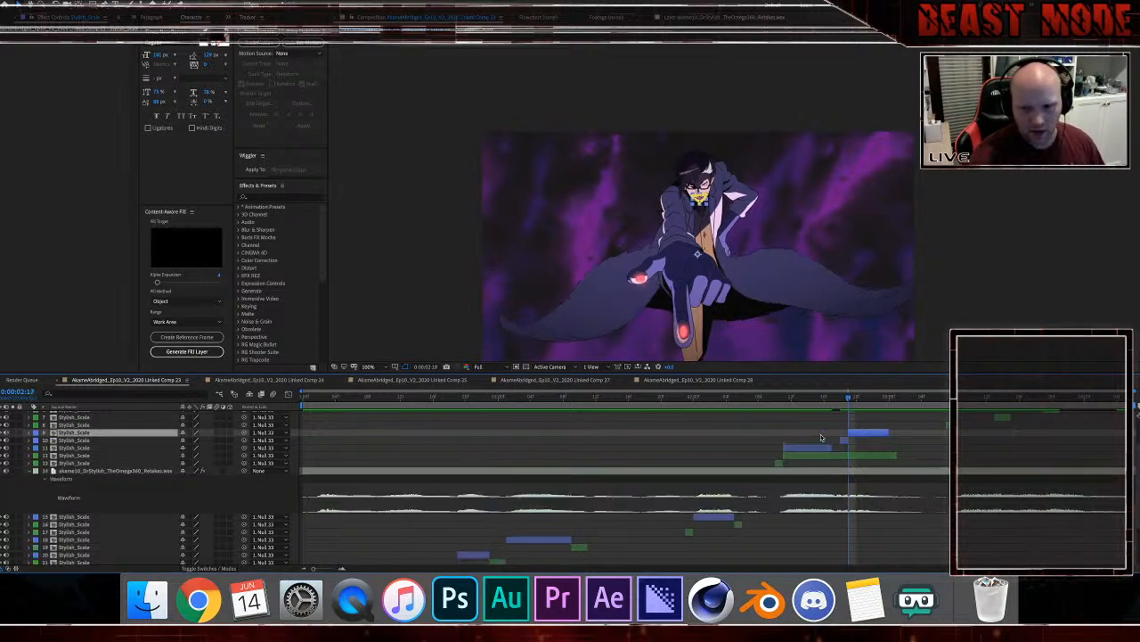
Step: Trim the remaining blue piece to start at 0:00:02:20, split it at 0:00:02:21, and trim the new remainder to start at 0:00:02:22
key(Page_Down)
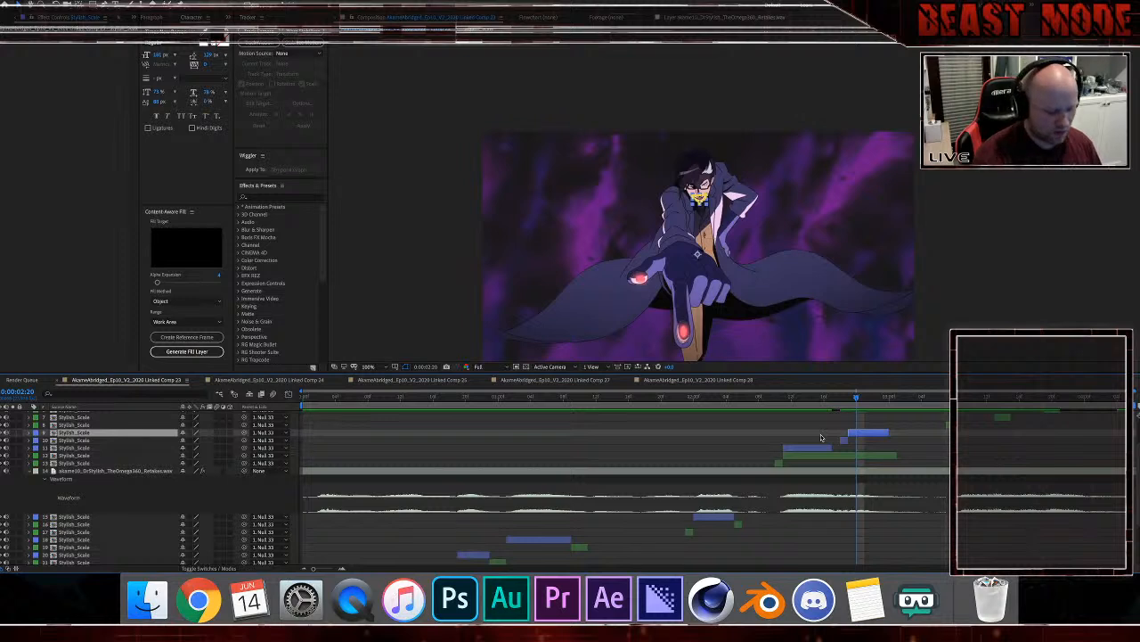
key(Page_Down)
key(Page_Down)
key(Page_Down)
key(ctrl+shift+d)
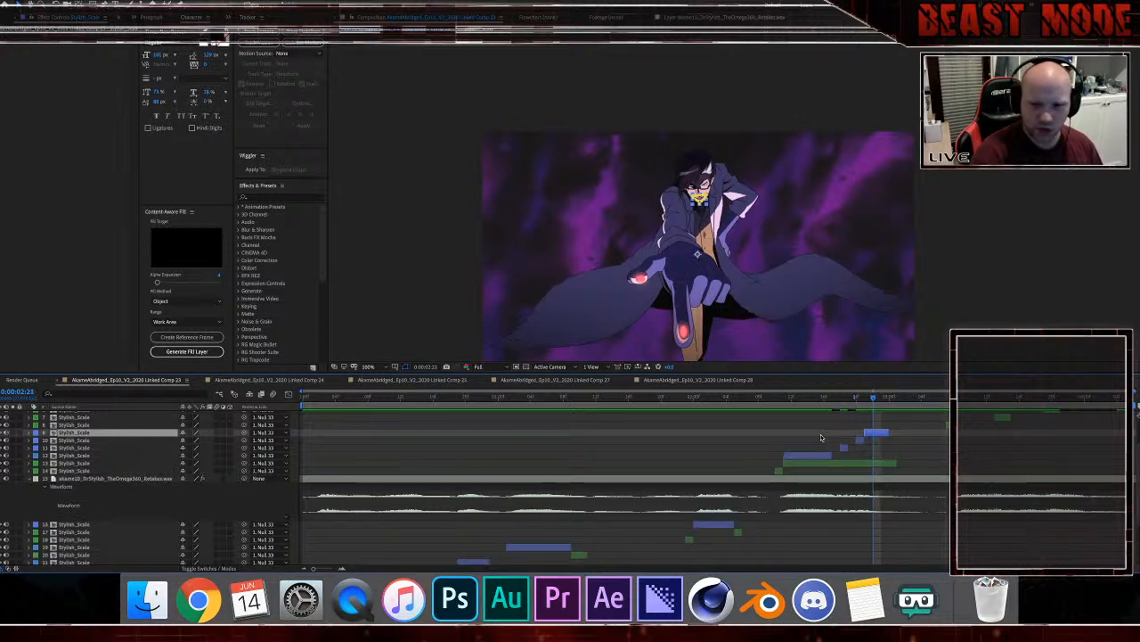
key(alt+])
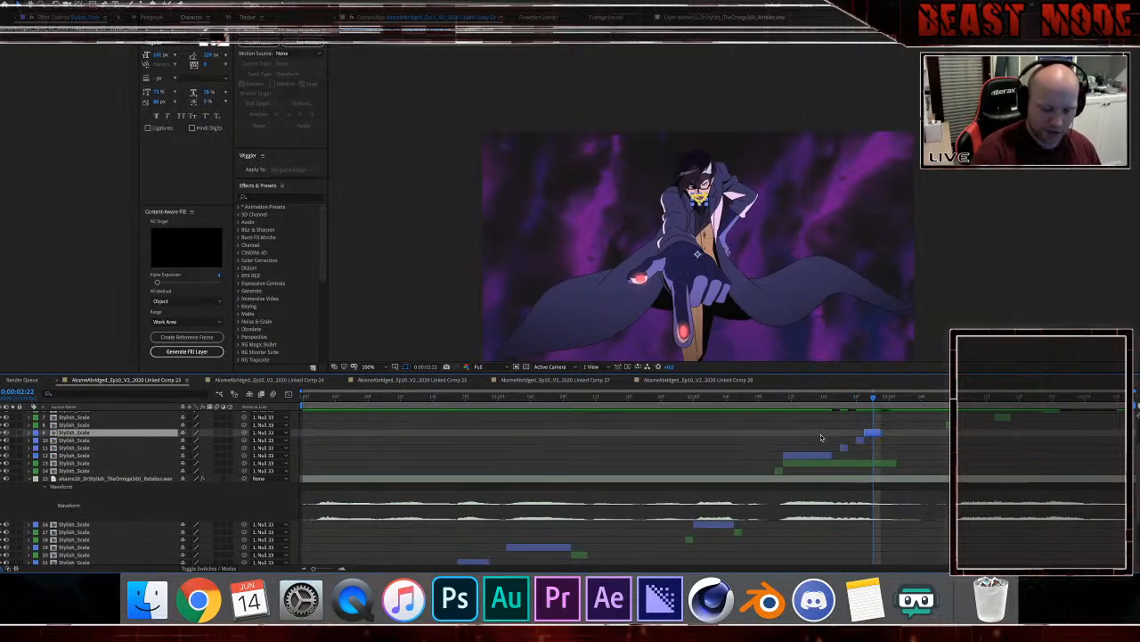
key(ctrl+z)
key(alt+bracketleft)
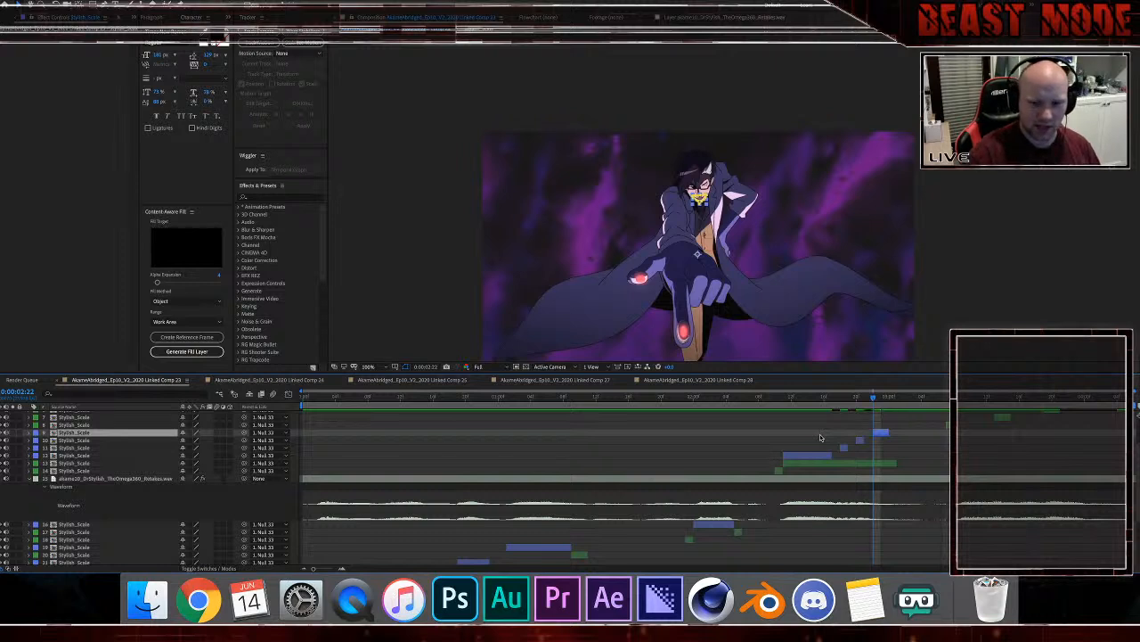
Step: Trim the long green piece to start at 0:00:02:17, split it at 0:00:02:18, and trim the new piece to start at 0:00:02:19
click(784, 398)
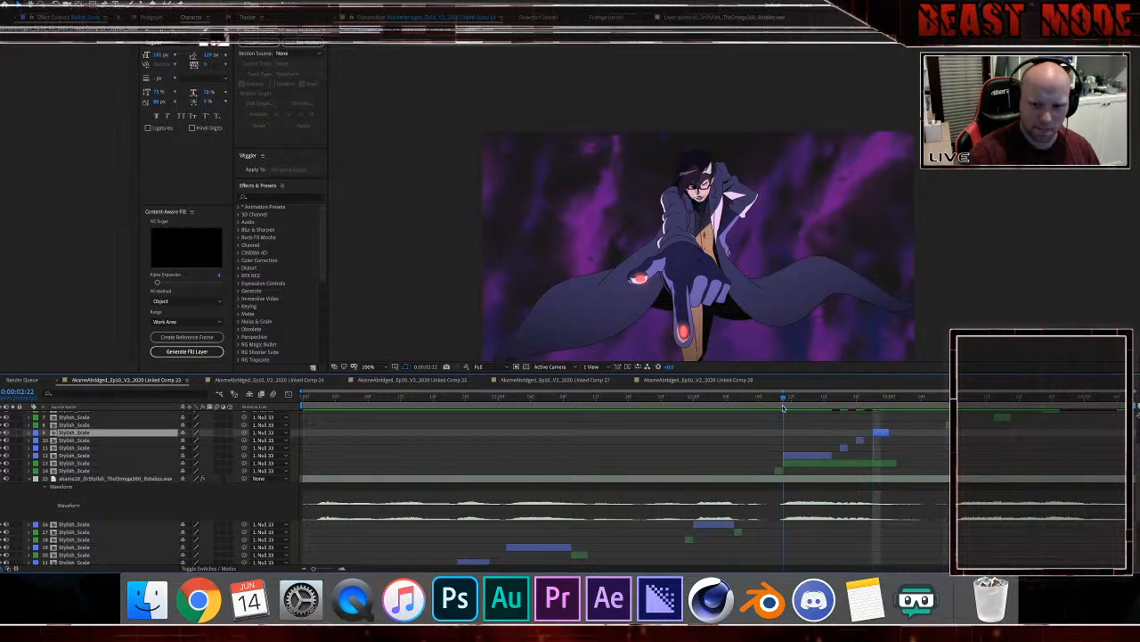
click(783, 468)
click(784, 463)
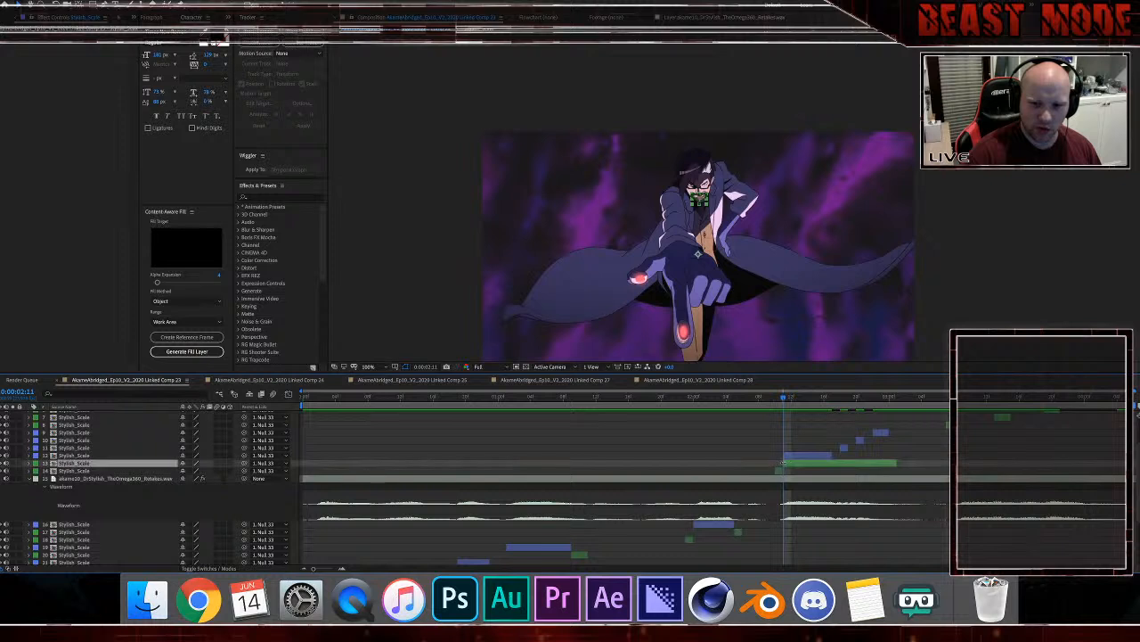
drag(784, 462, 833, 463)
click(842, 399)
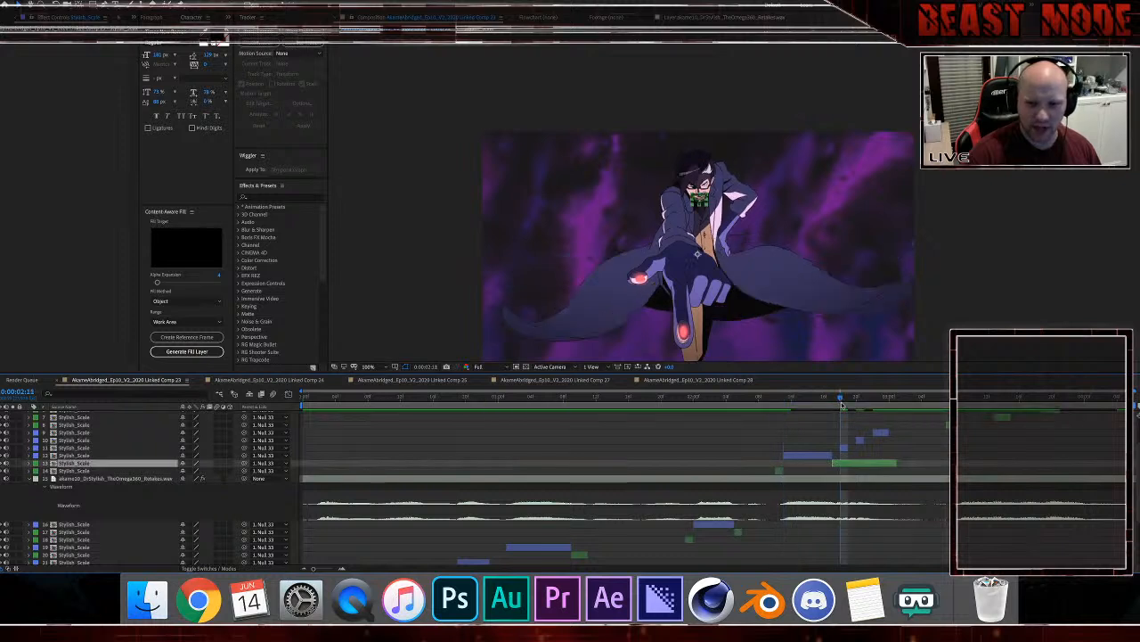
key(ctrl+shift+d)
key(Page_Down)
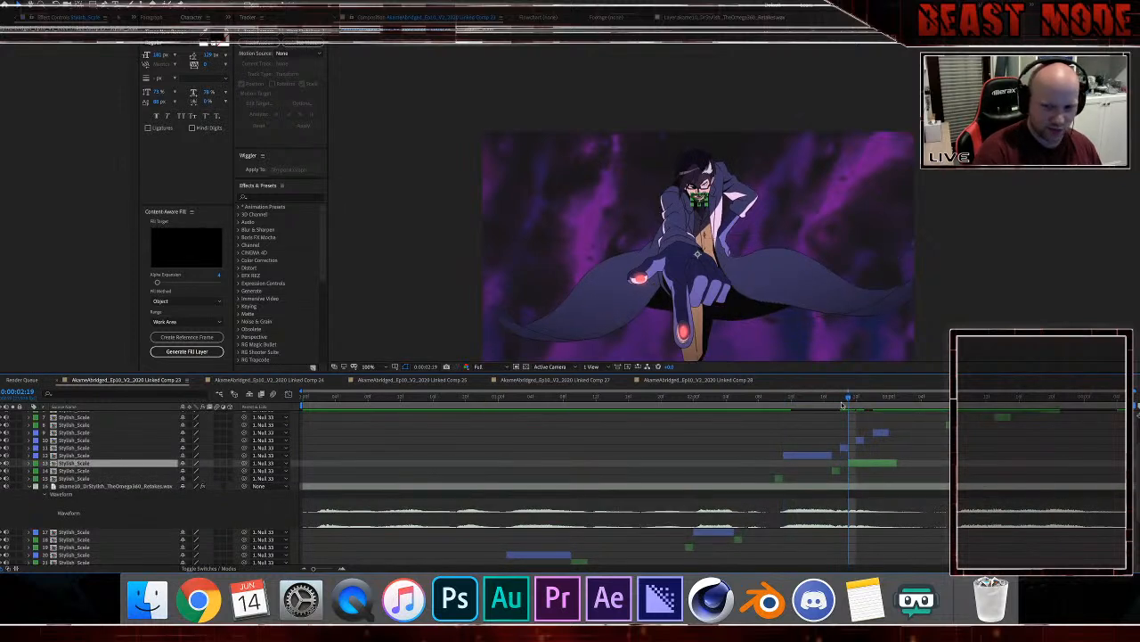
Step: Split the remaining green piece at 0:00:02:20 and trim the new piece to start at 0:00:02:21
key(Page_Down)
key(ctrl+shift+d)
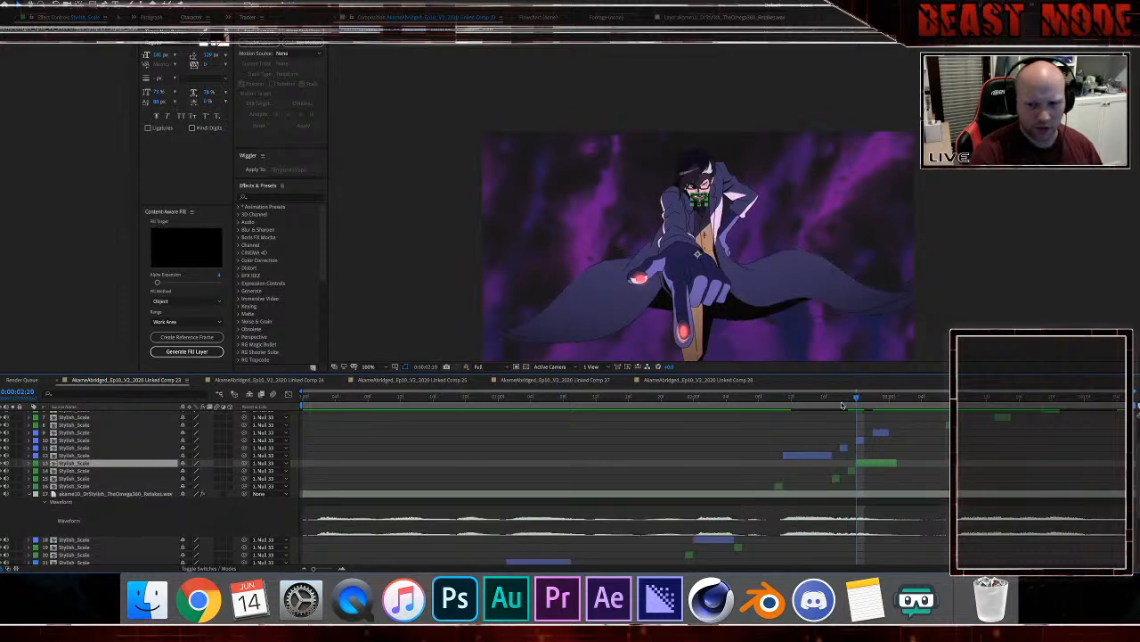
key(Page_Down)
key(ctrl+shift+d)
Step: Split the remaining green piece at 0:00:02:22 and trim the new piece to start at 0:00:03:00
key(Page_Down)
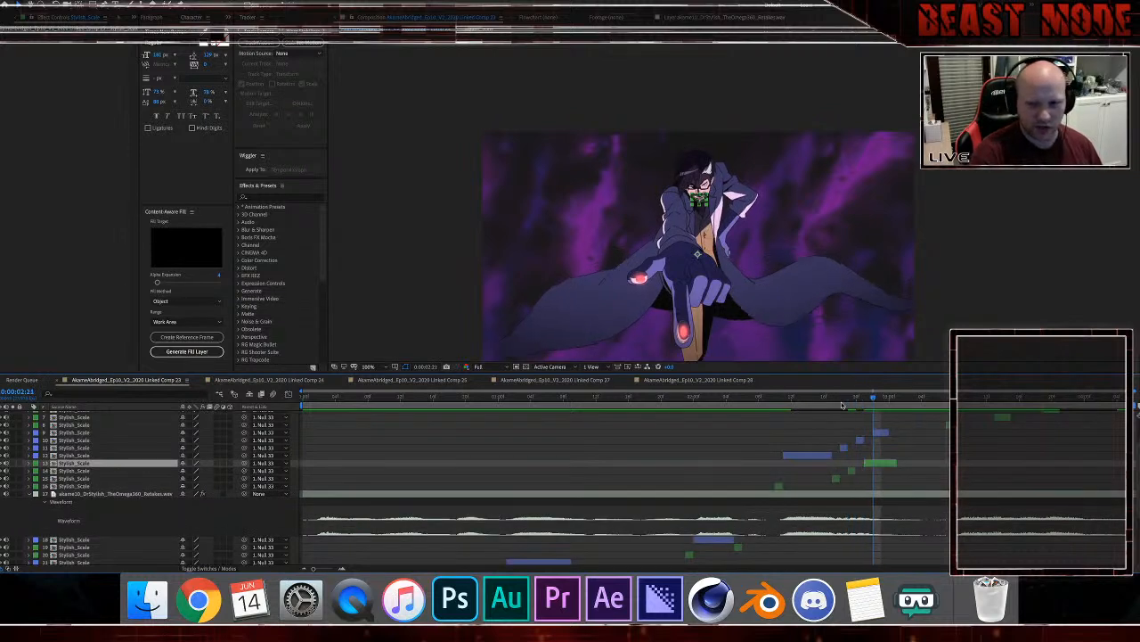
key(ctrl+shift+d)
key(Page_Down)
key(Page_Down)
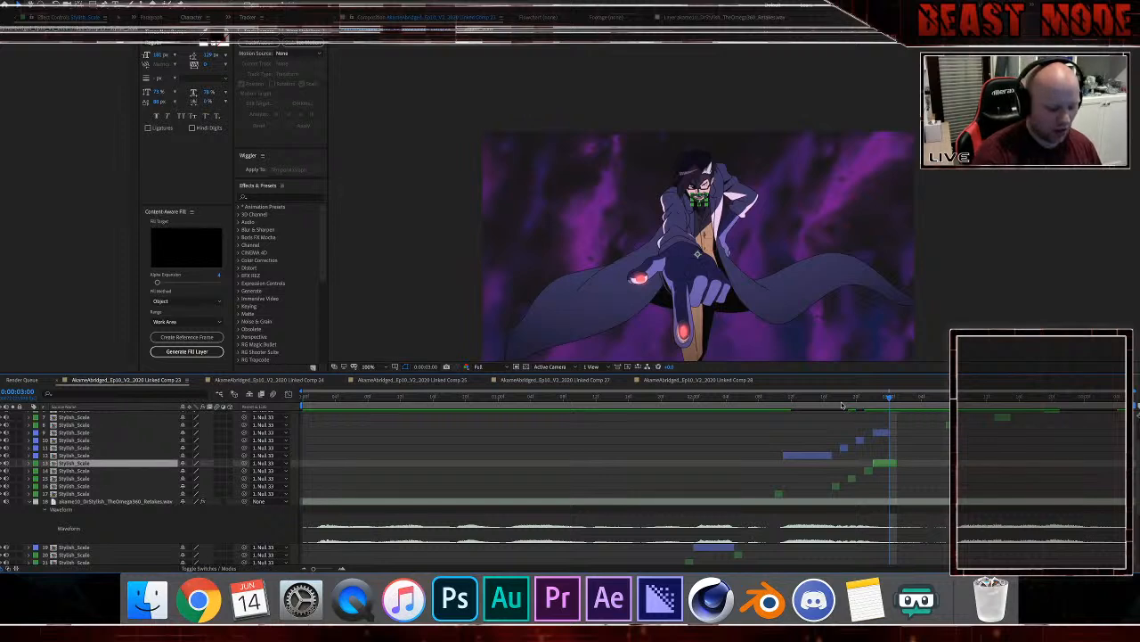
key(alt+bracketleft)
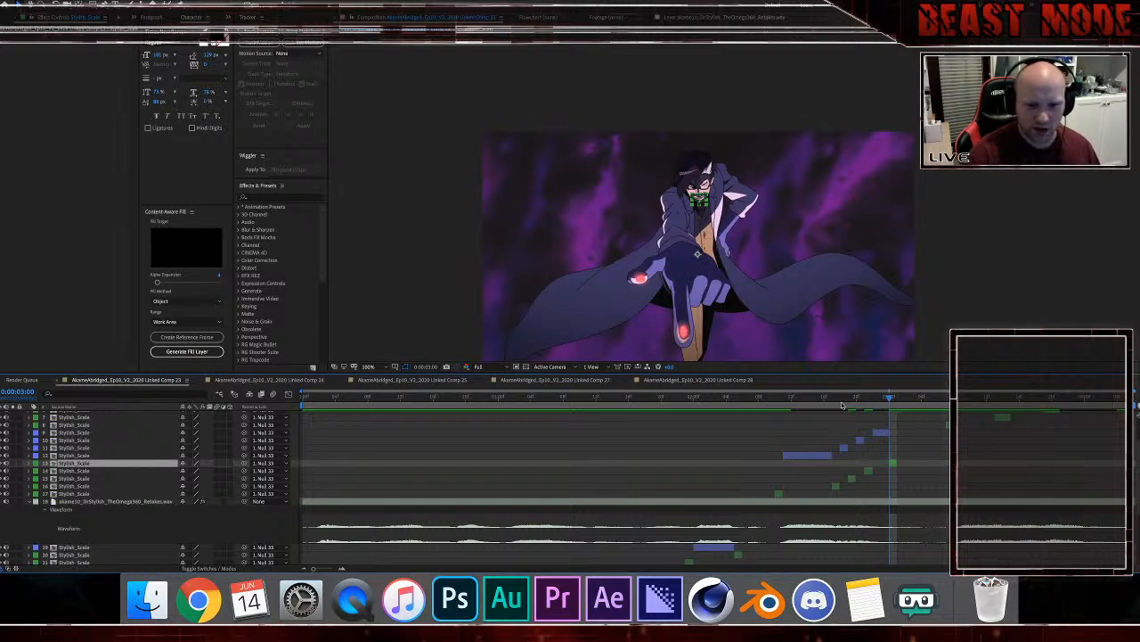
Step: Play back the newly cut mouth pieces from around 0:00:02:08 with the composition view enlarged to 200%, checking the lip sync against the dialogue
click(778, 403)
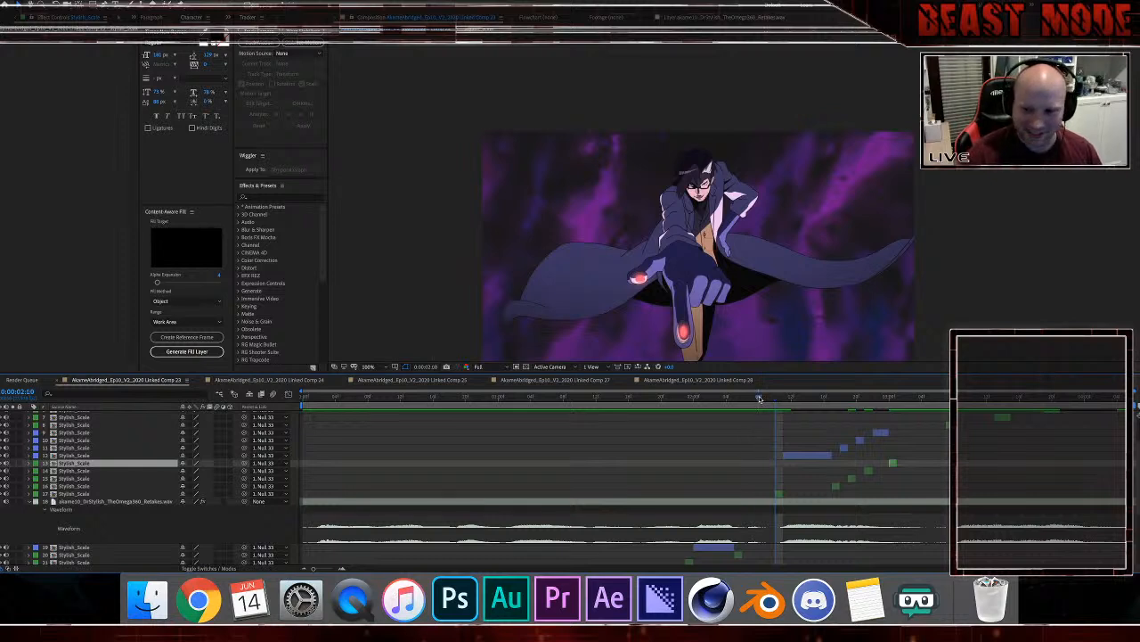
click(760, 398)
key(space)
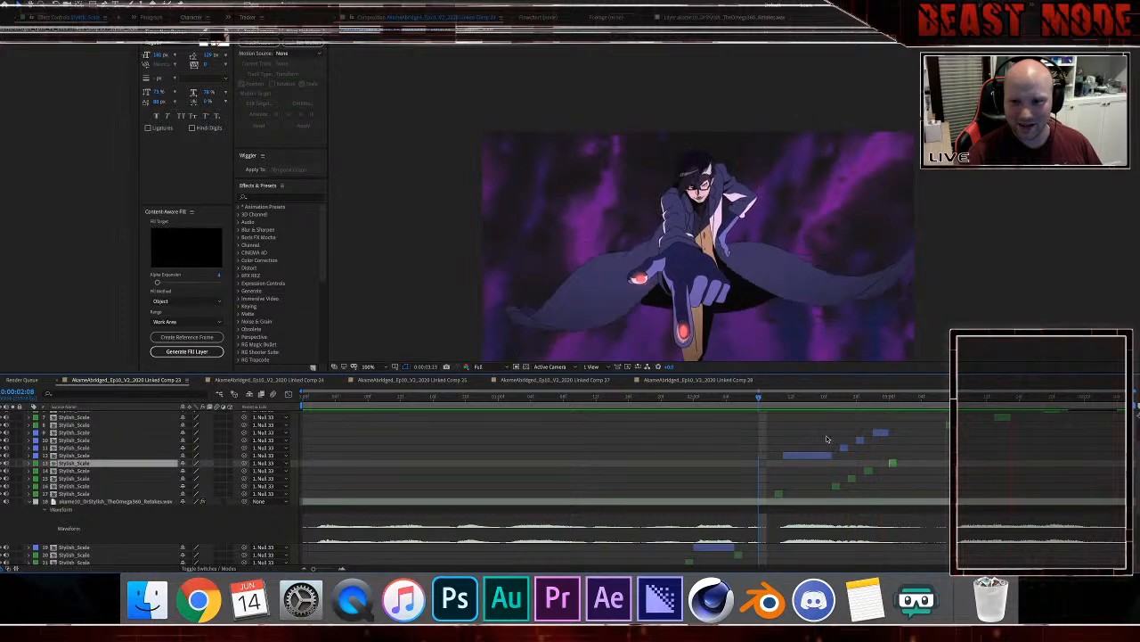
click(800, 398)
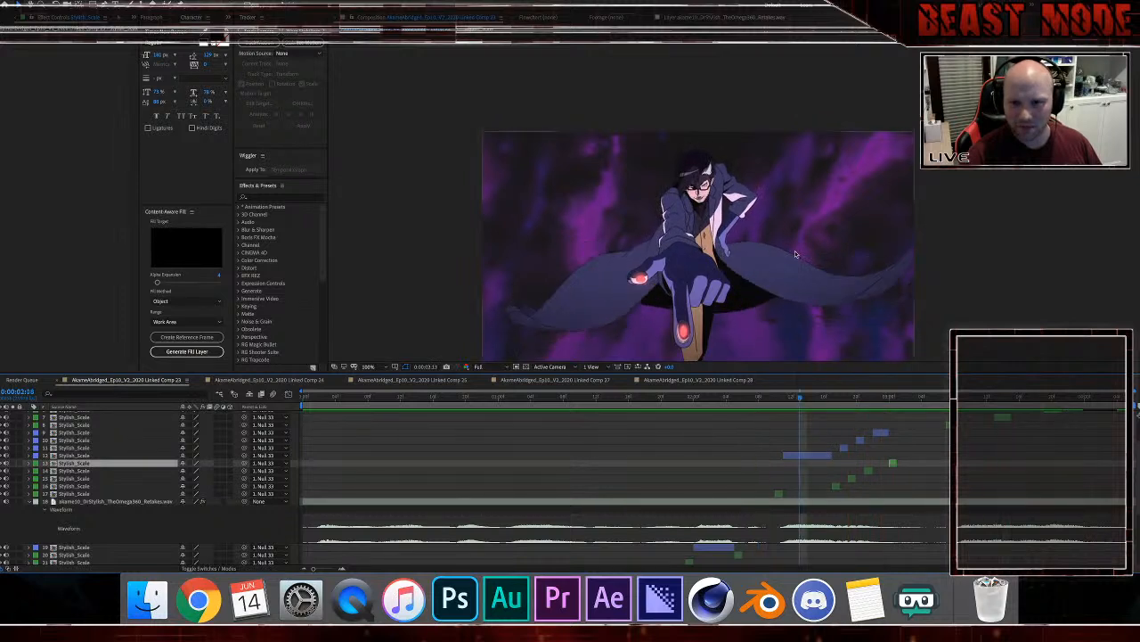
scroll(796, 254, up, 1)
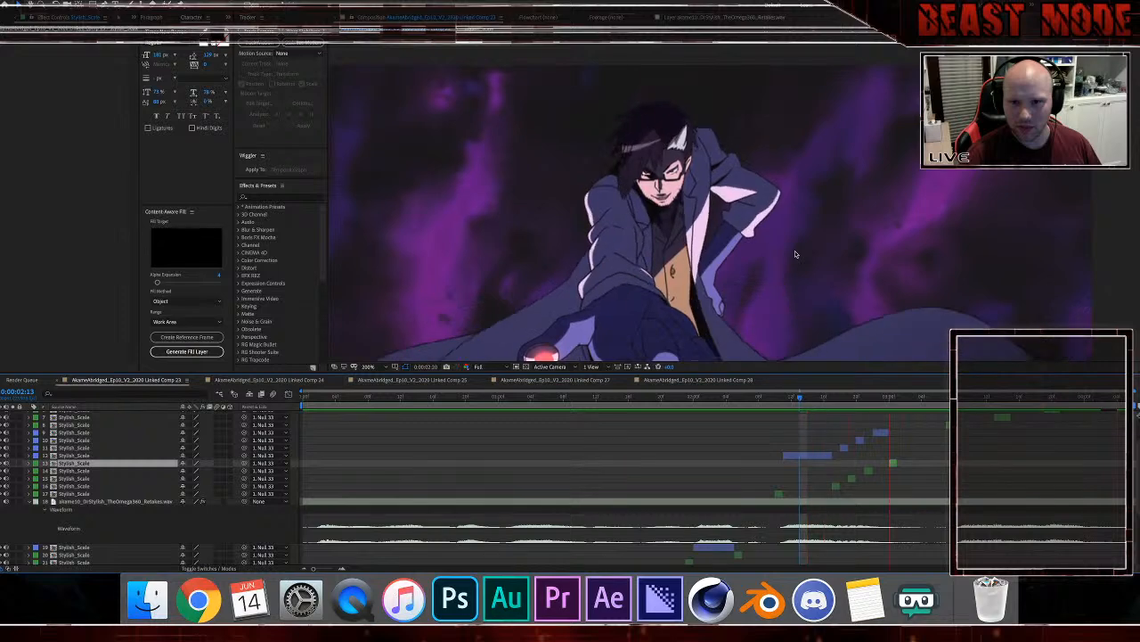
click(768, 398)
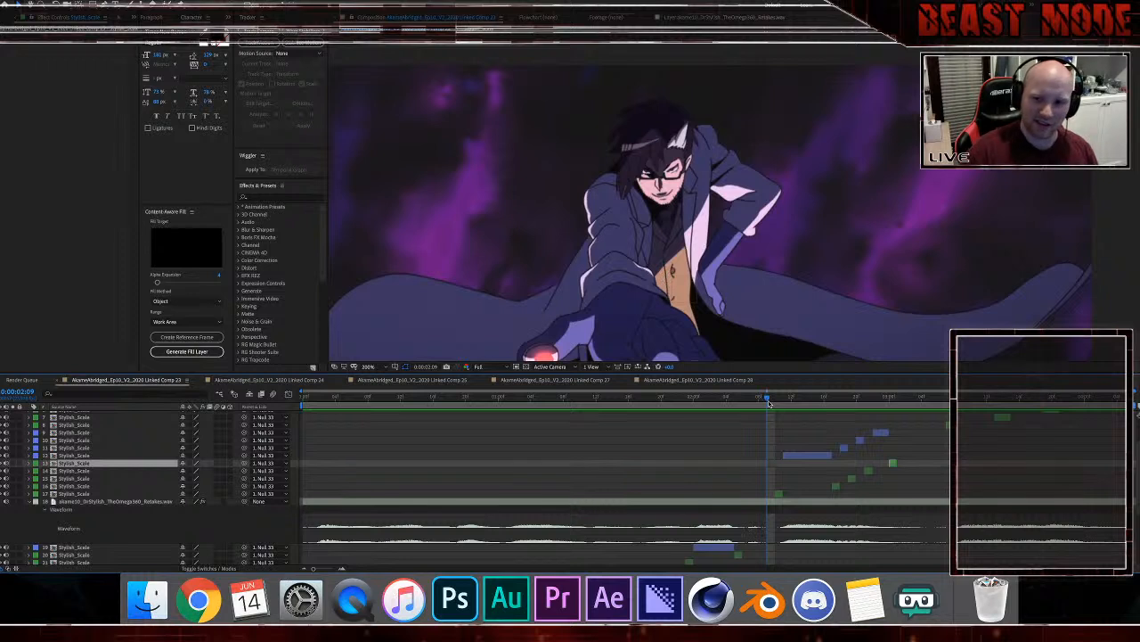
drag(769, 403, 777, 403)
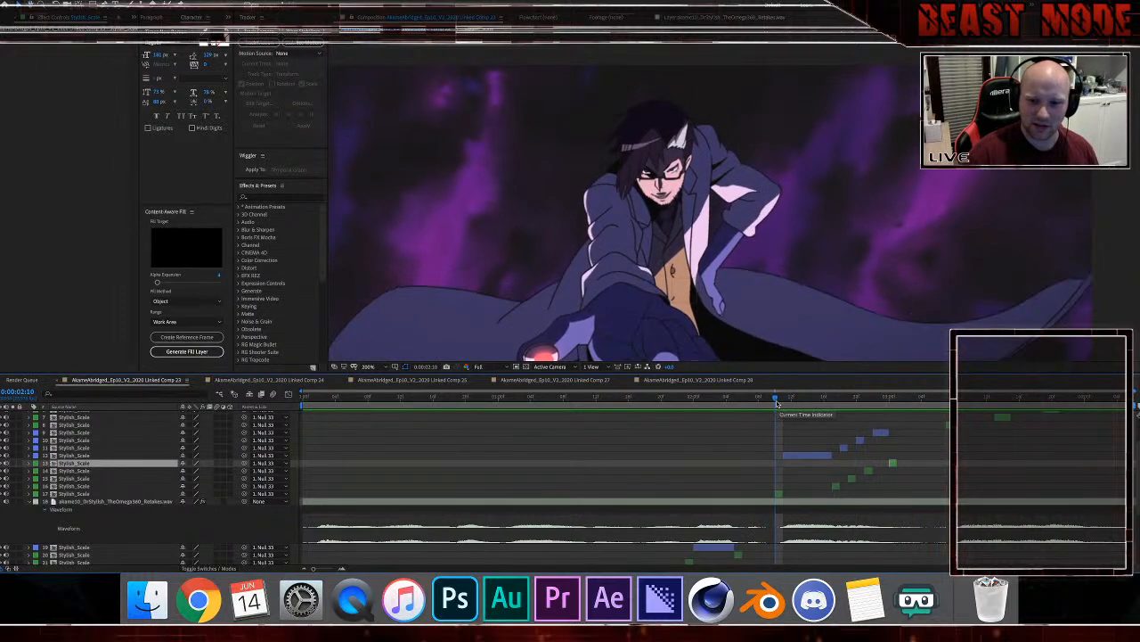
key(space)
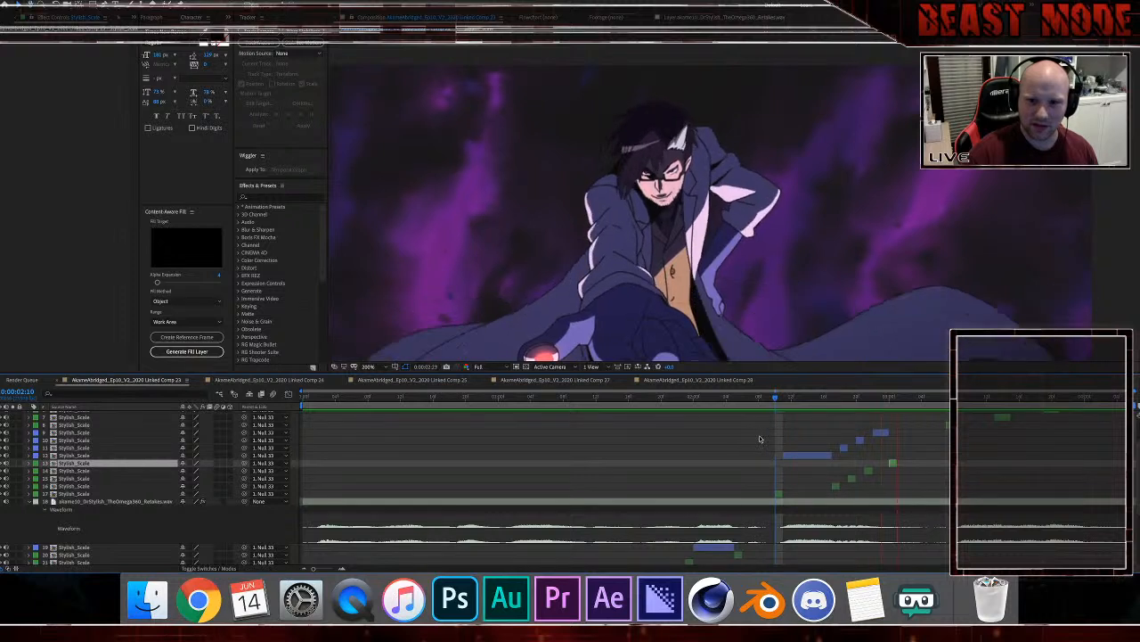
key(space)
click(763, 398)
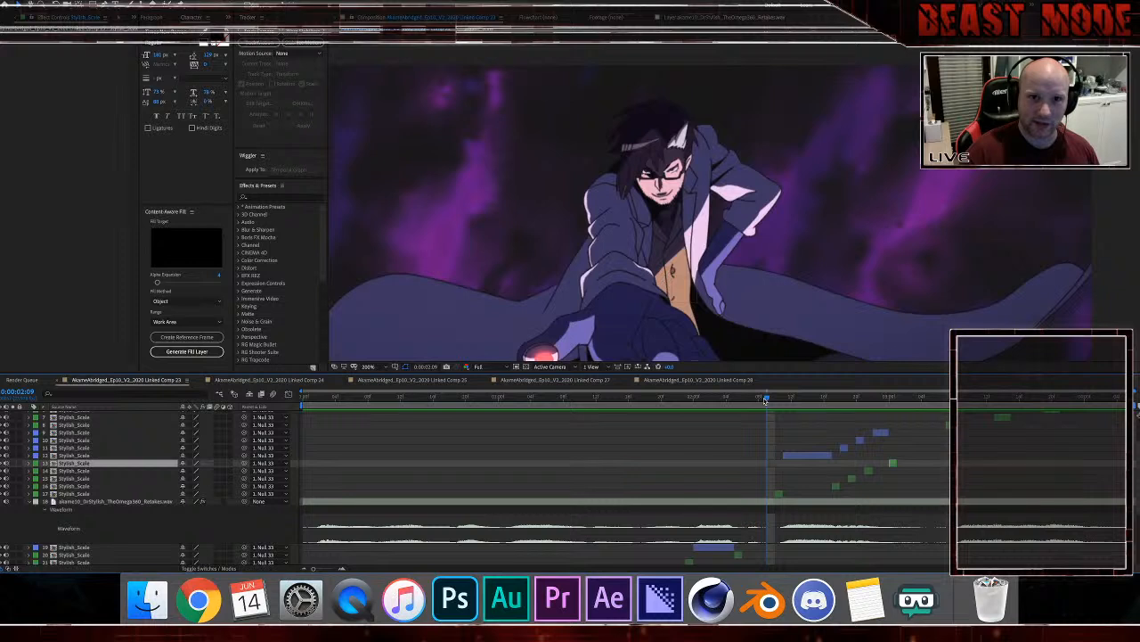
Step: Replay the dialogue from 0:00:02:09 and 0:00:02:08 to check the mouth movement, and save the project
key(space)
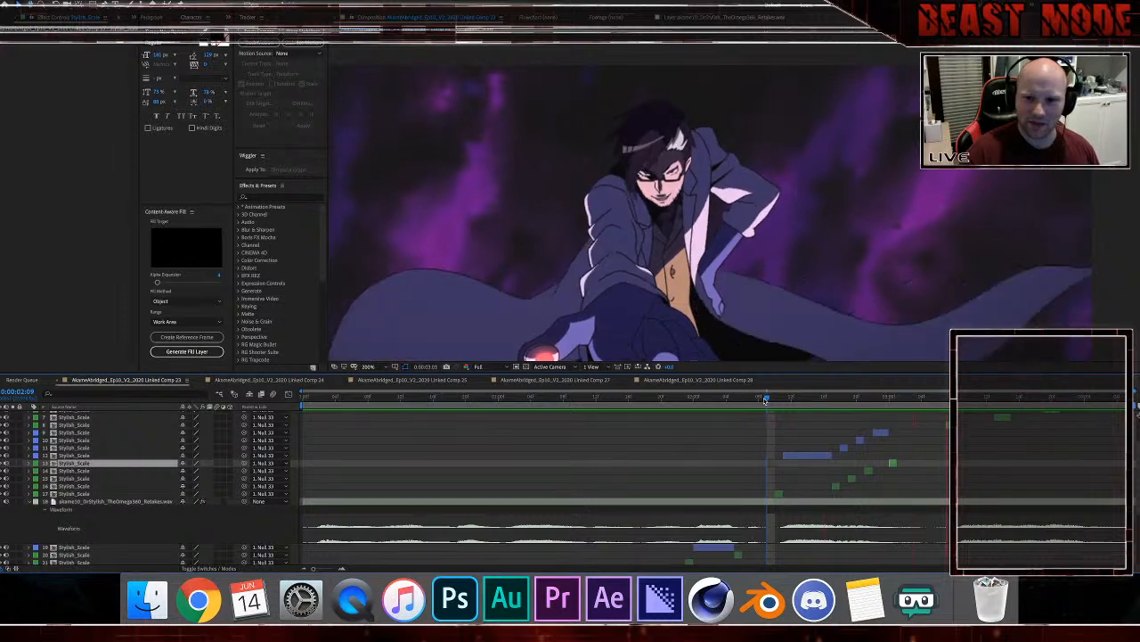
click(784, 400)
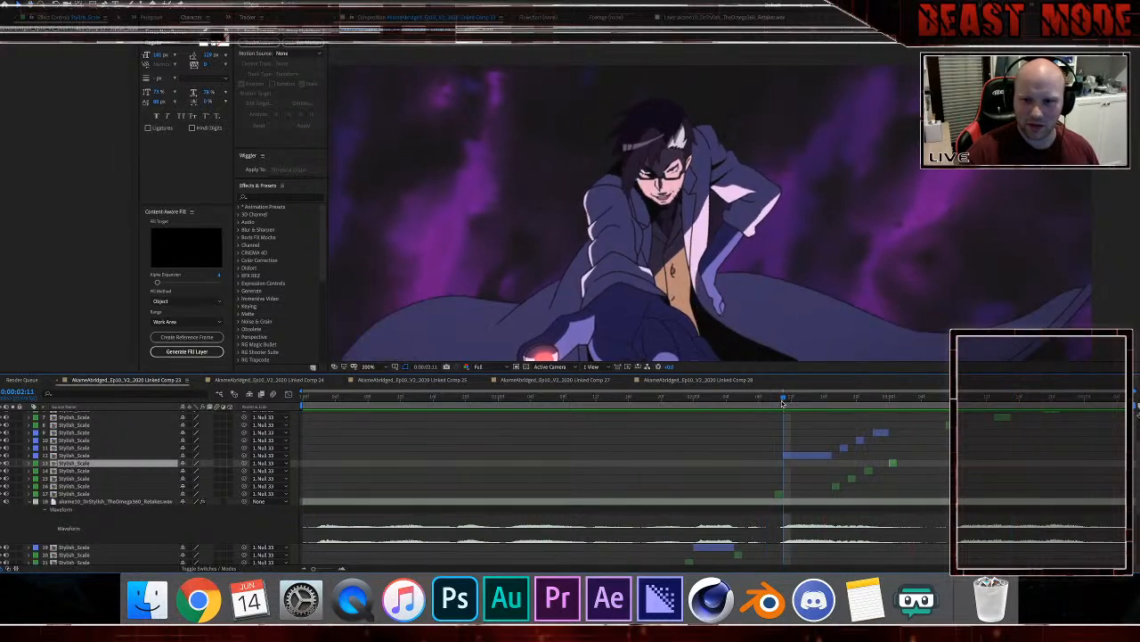
click(758, 403)
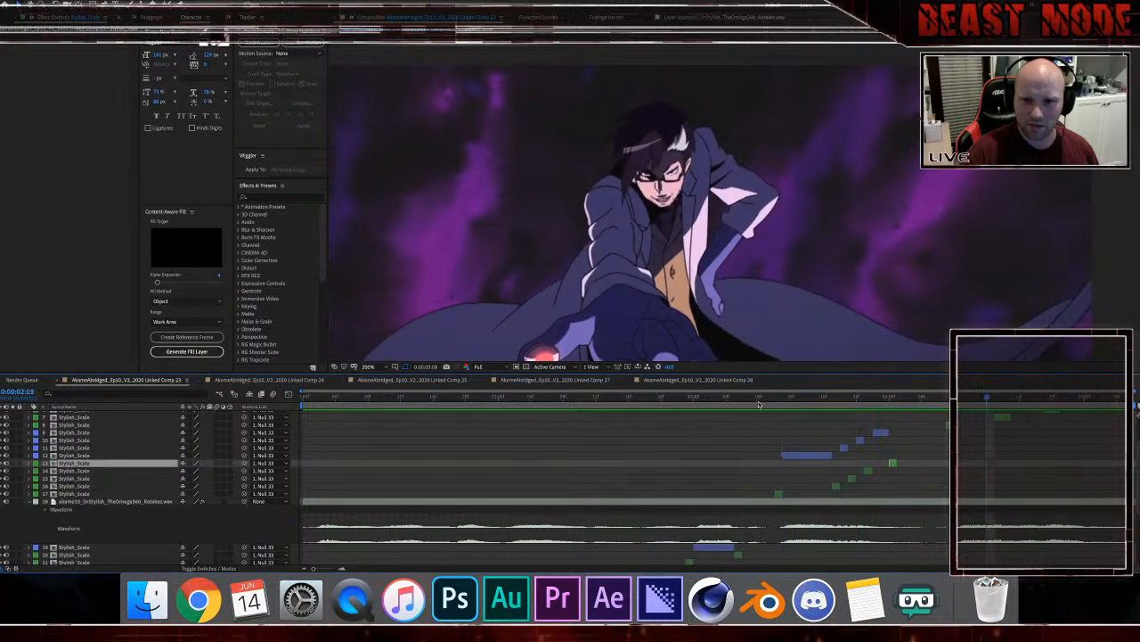
key(space)
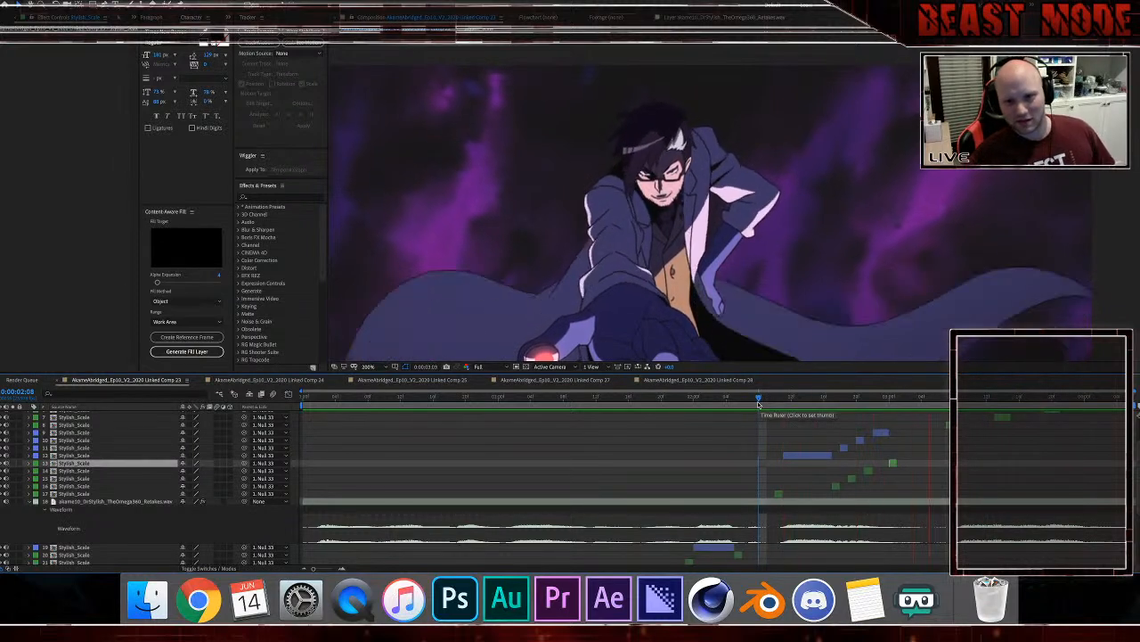
key(super+s)
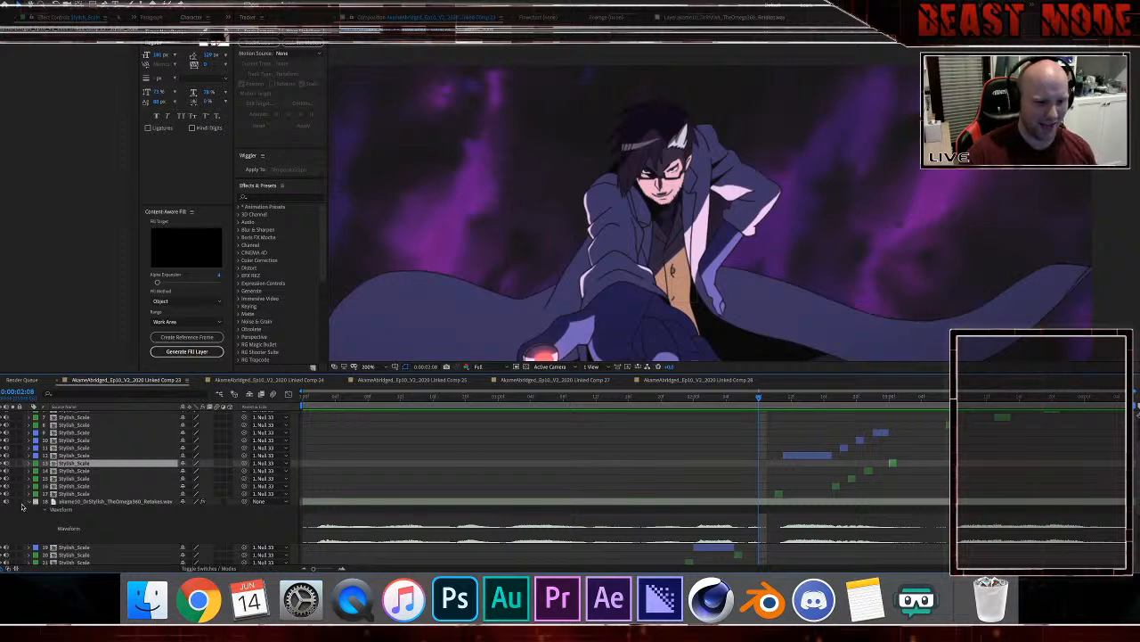
Step: Collapse the dialogue audio layer's waveform and move that layer to the end of the layer stack, below the Stylish_Scale layers
click(29, 503)
click(89, 502)
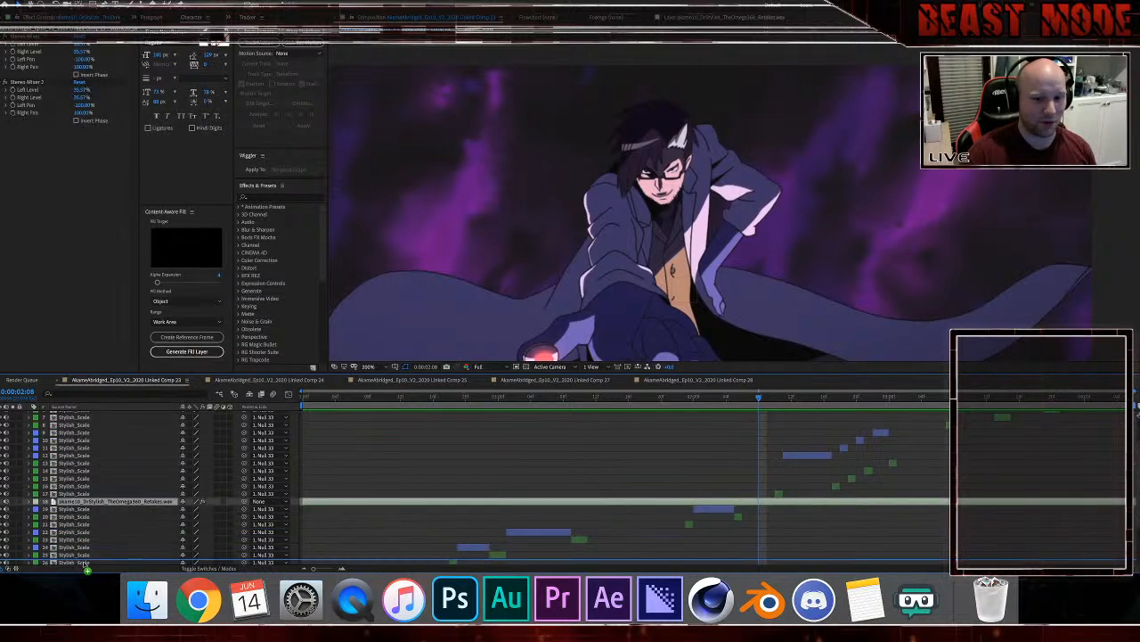
scroll(88, 567, down, 4)
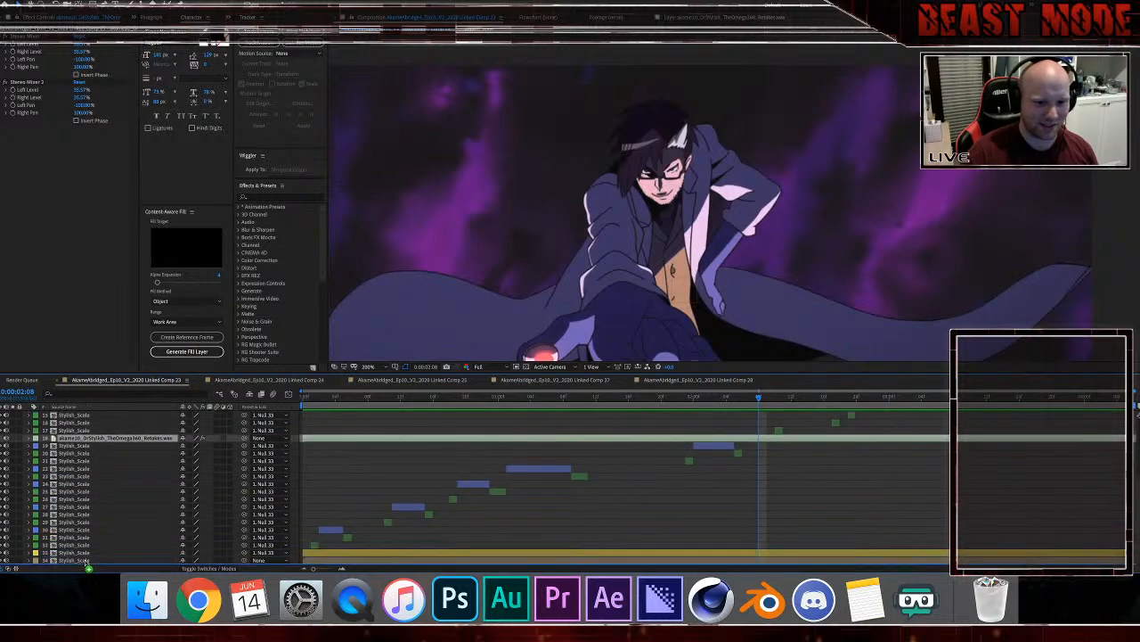
drag(85, 562, 86, 561)
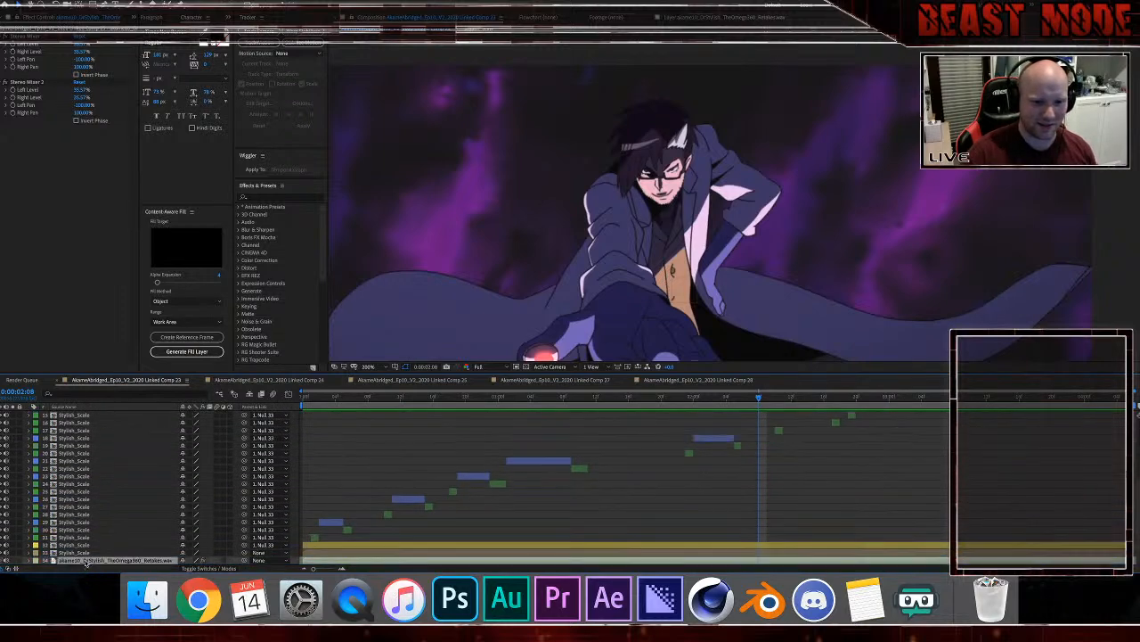
Step: Play back the middle section of mouth shapes, return the current time to 0:00:02:08, and save the project
click(677, 397)
scroll(687, 434, up, 4)
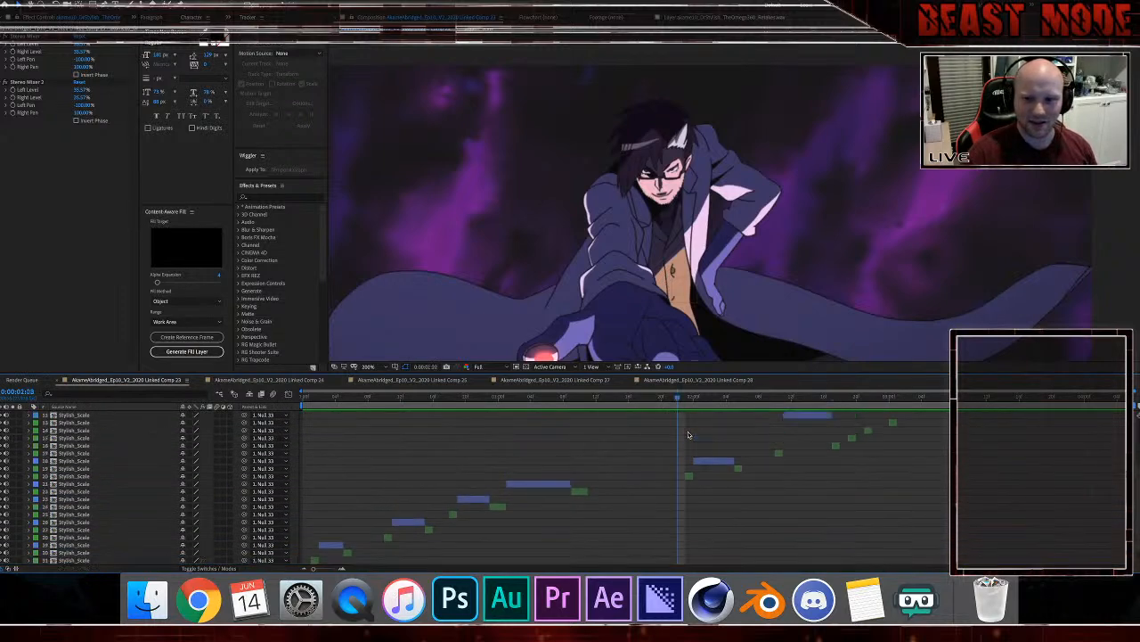
key(space)
click(778, 398)
click(759, 397)
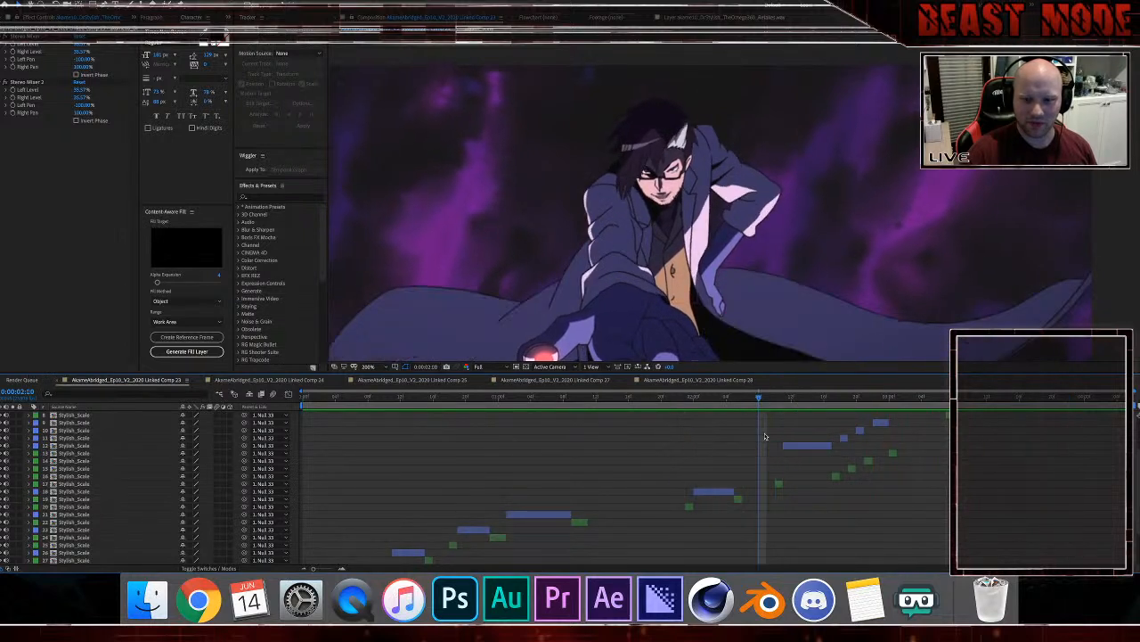
scroll(764, 438, up, 1)
scroll(763, 438, up, 1)
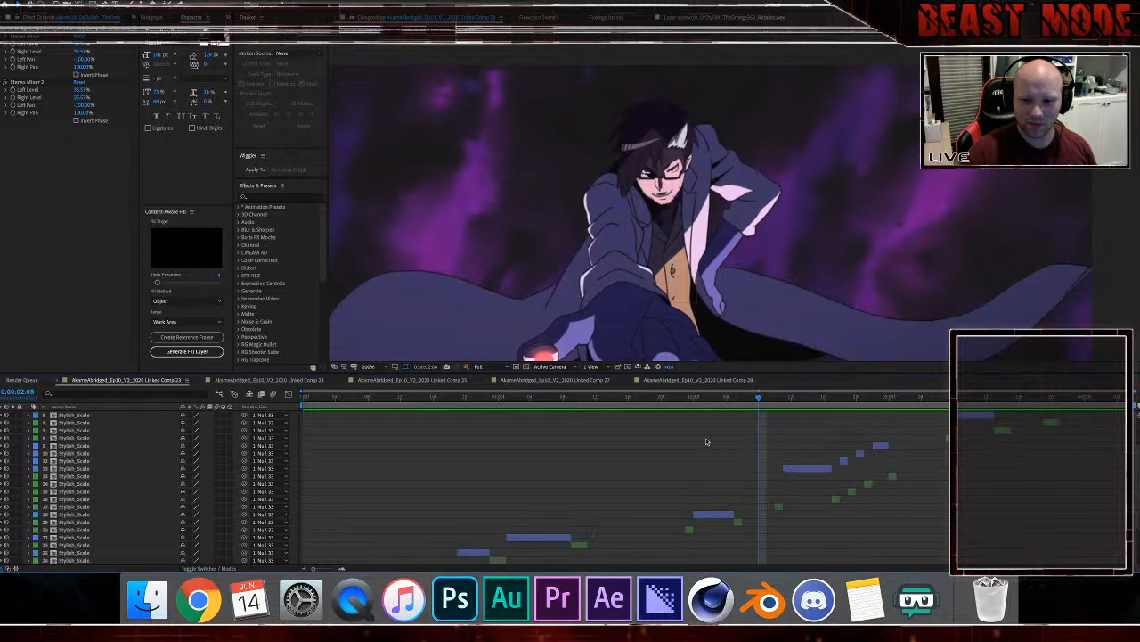
scroll(706, 441, up, 2)
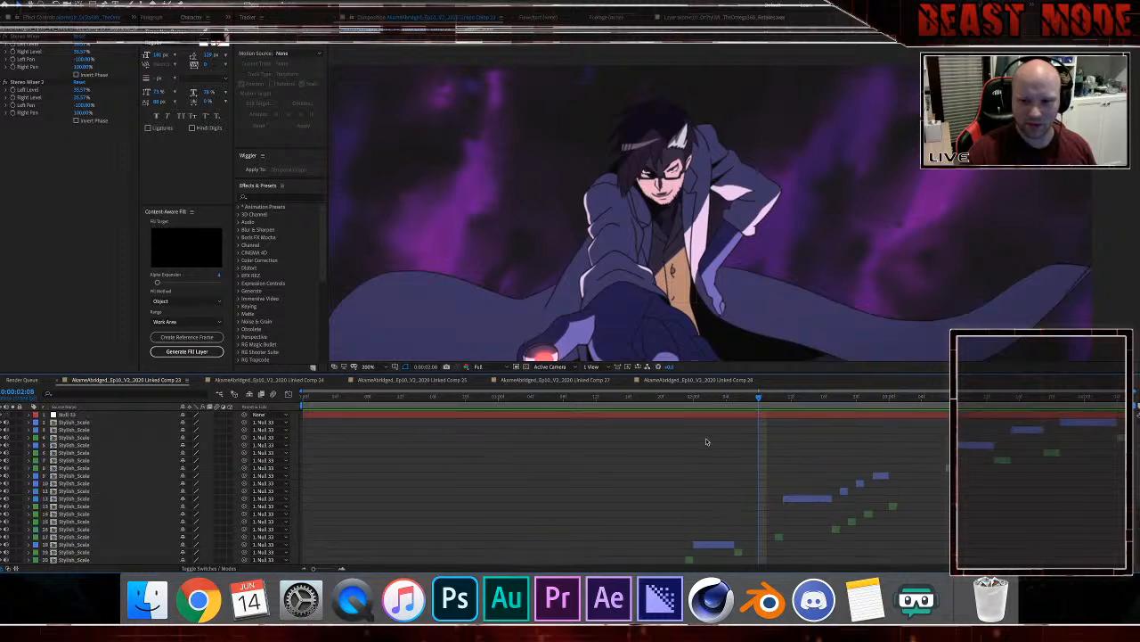
key(super+s)
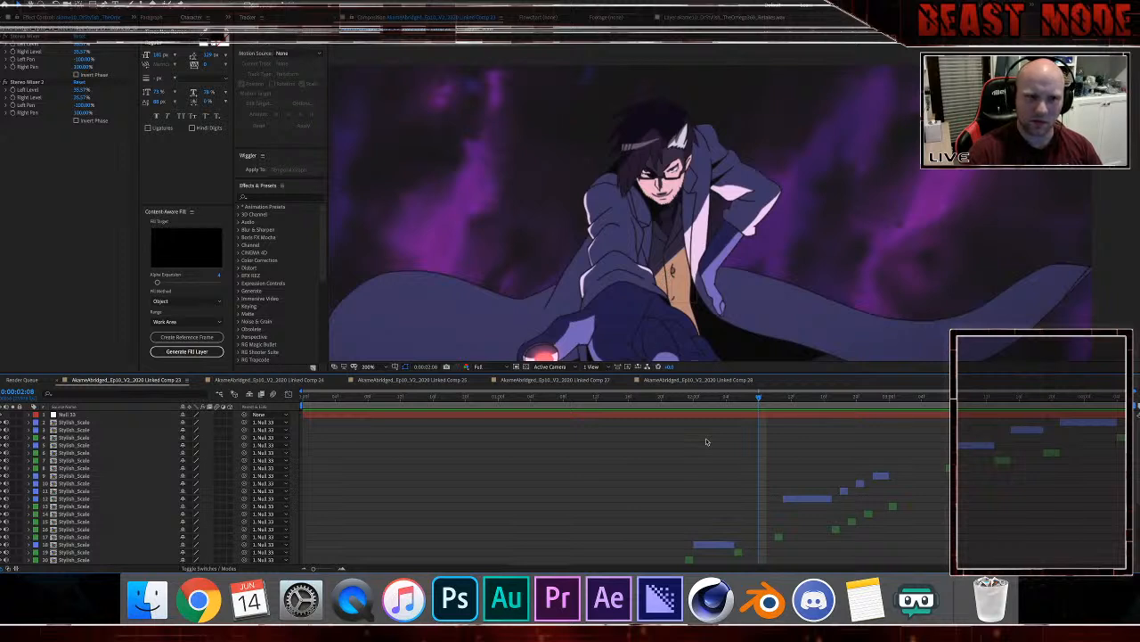
Step: Play back the lip sync from 0:00:02:08, stop, and return the current time to 0:00:02:07
key(space)
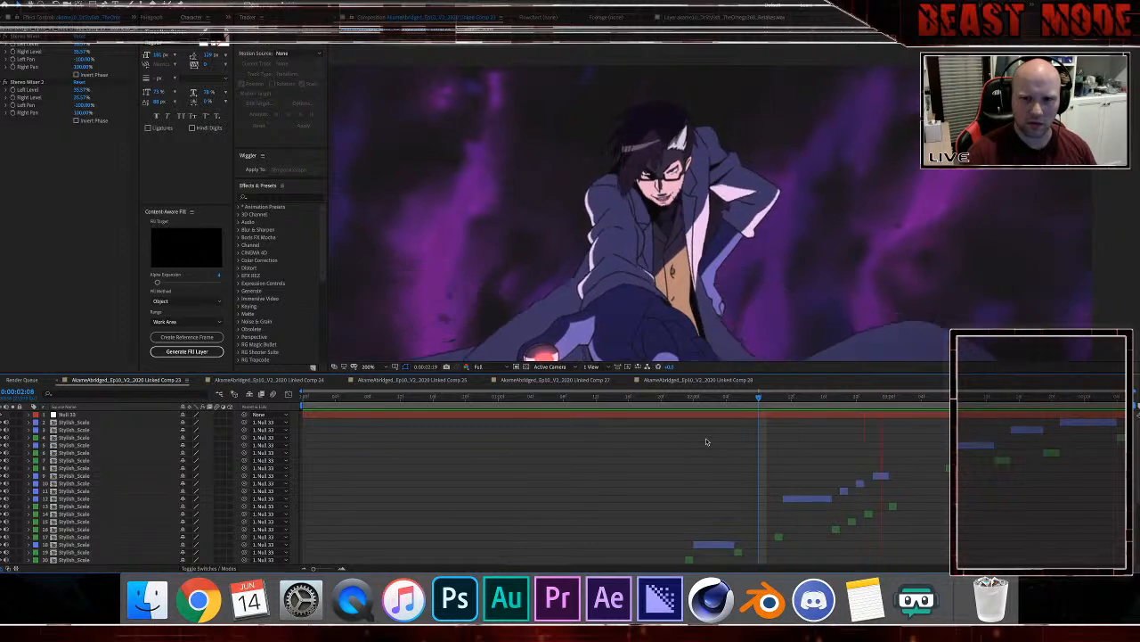
key(space)
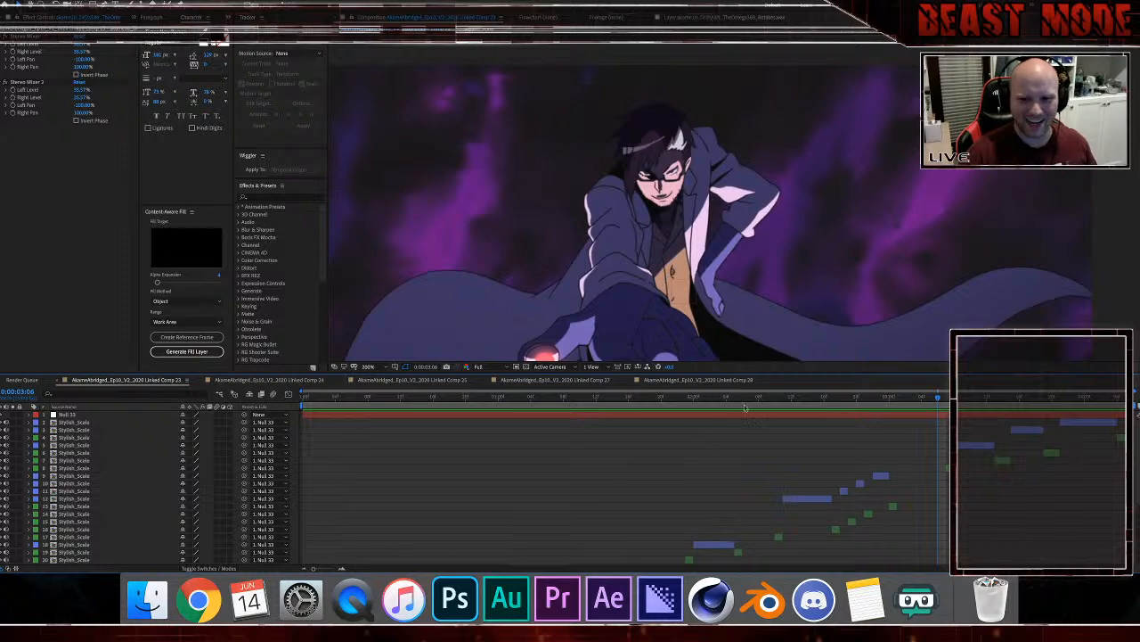
click(752, 399)
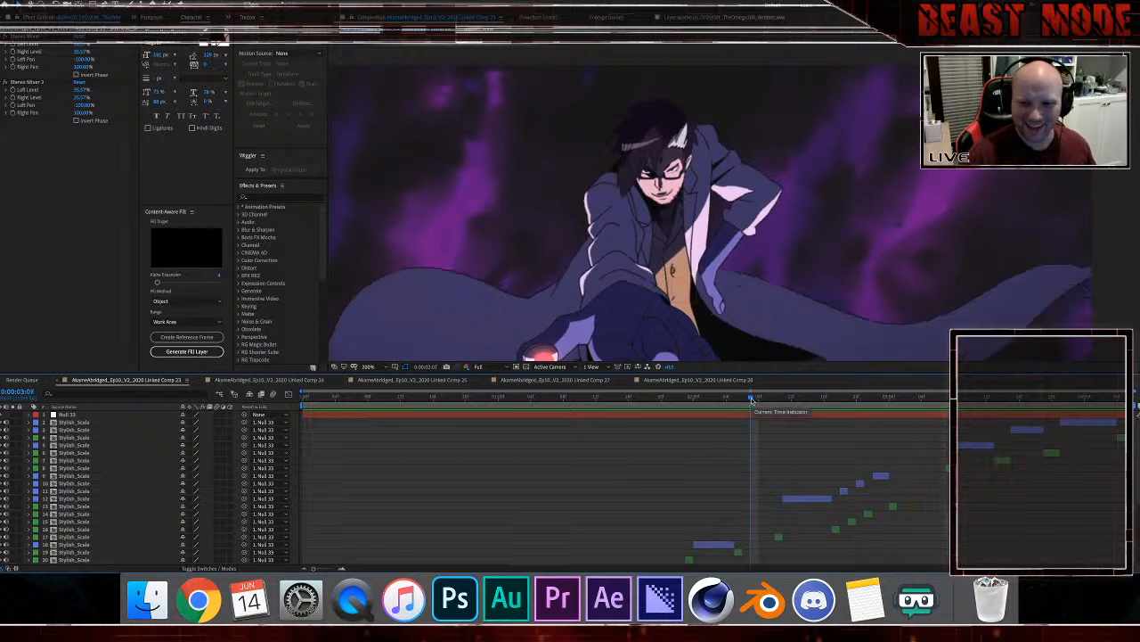
drag(752, 399, 753, 402)
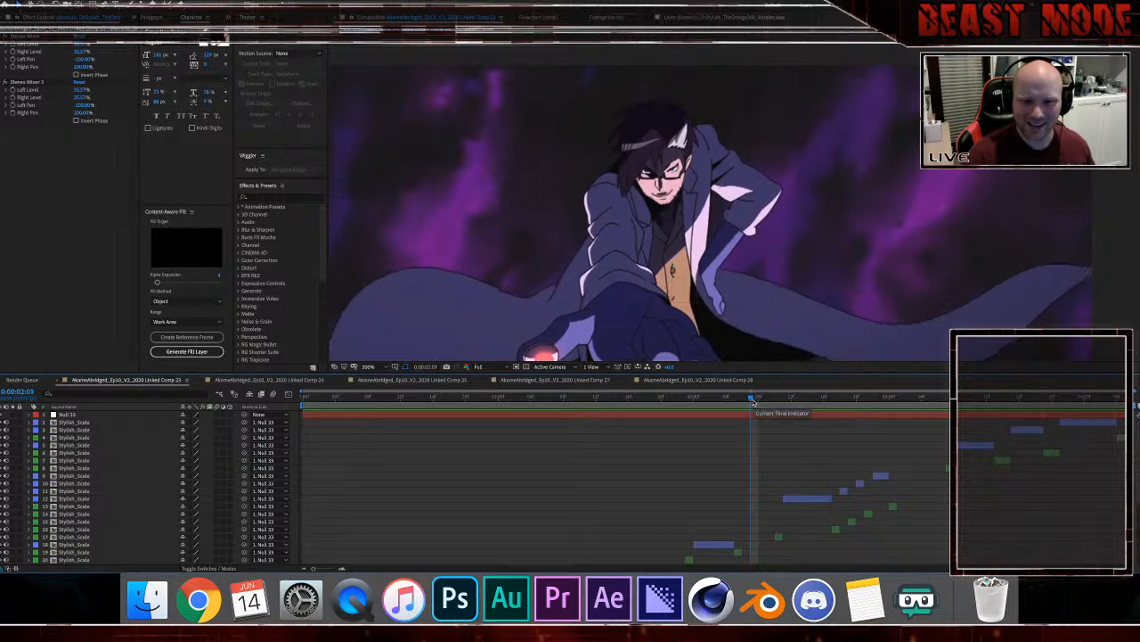
click(751, 400)
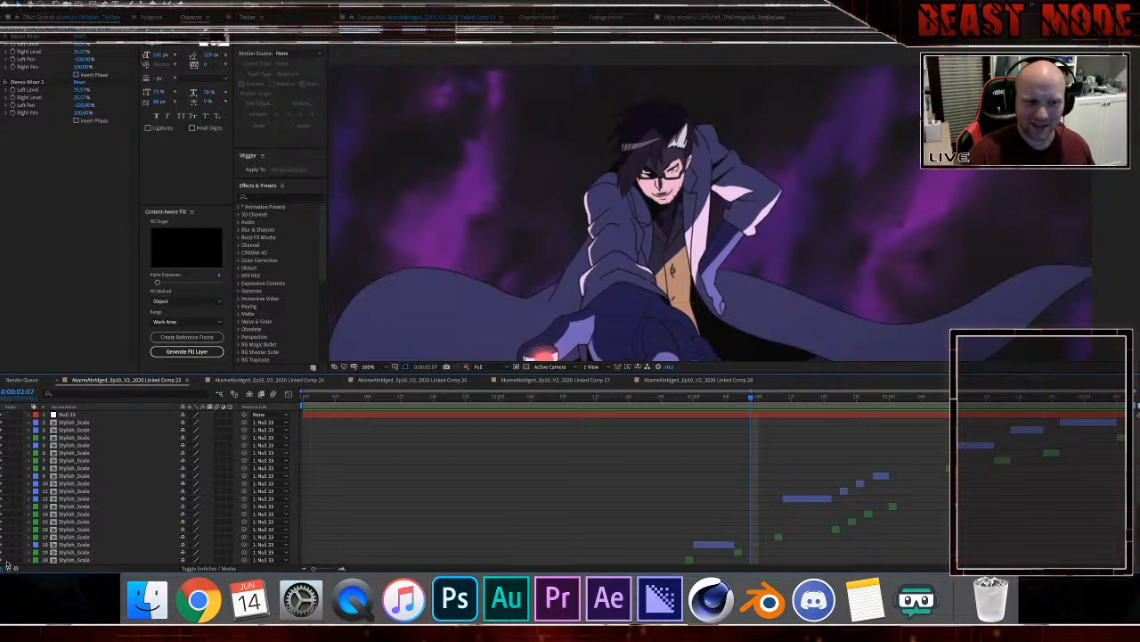
Step: Examine the stacked blue and green mouth-shape layers from the null layer down to the dialogue audio layer
scroll(6, 515, down, 6)
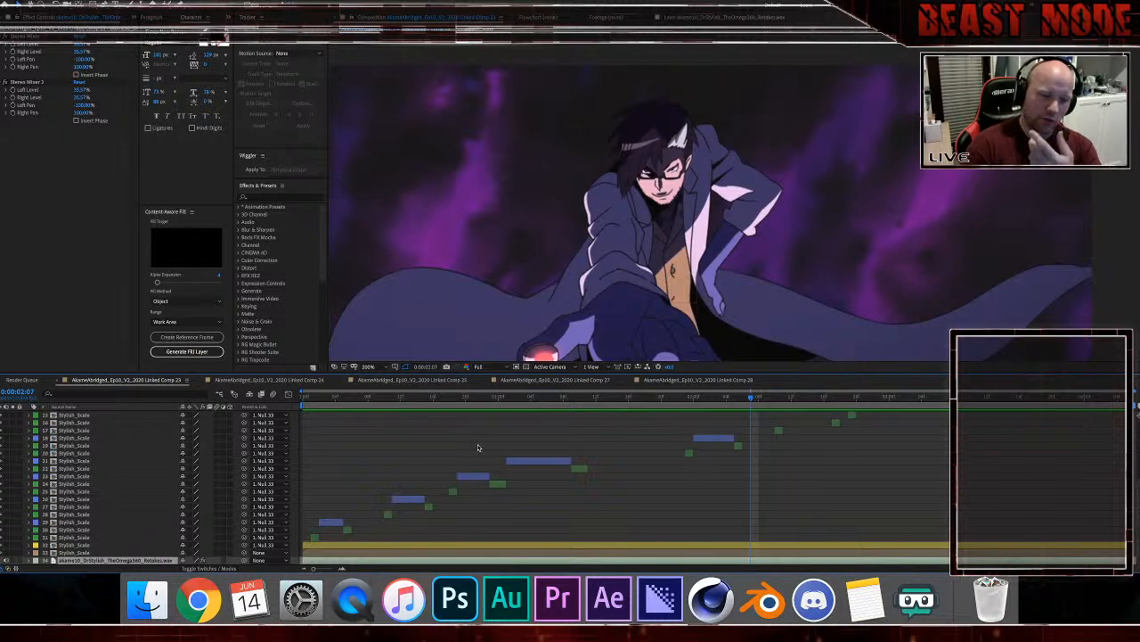
scroll(660, 494, up, 5)
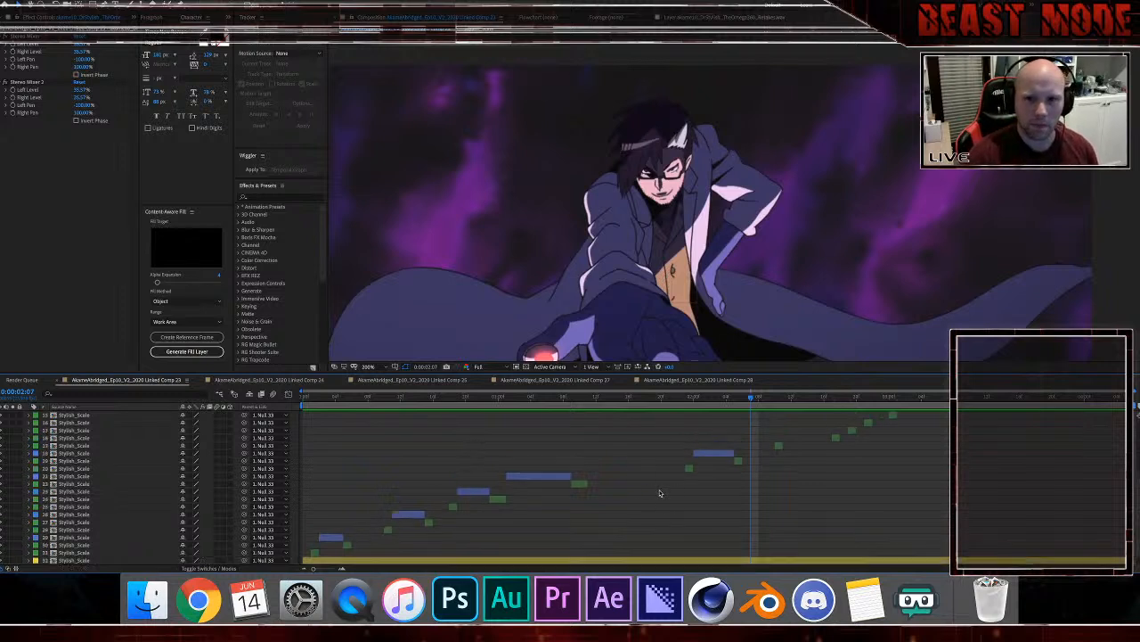
scroll(661, 494, down, 3)
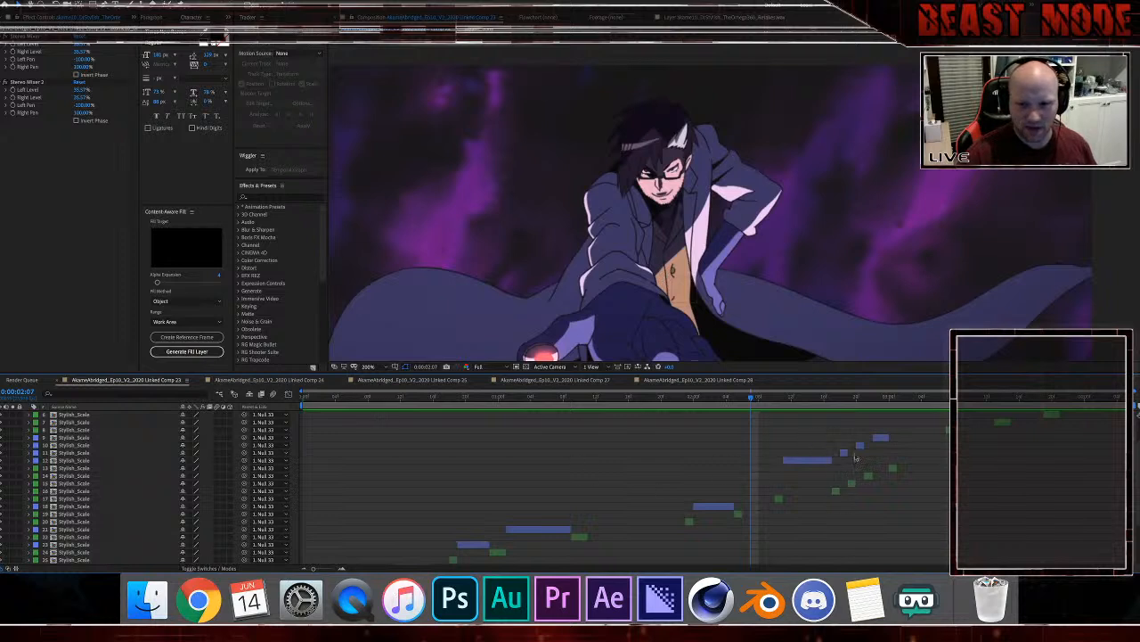
scroll(854, 480, down, 3)
scroll(854, 481, down, 3)
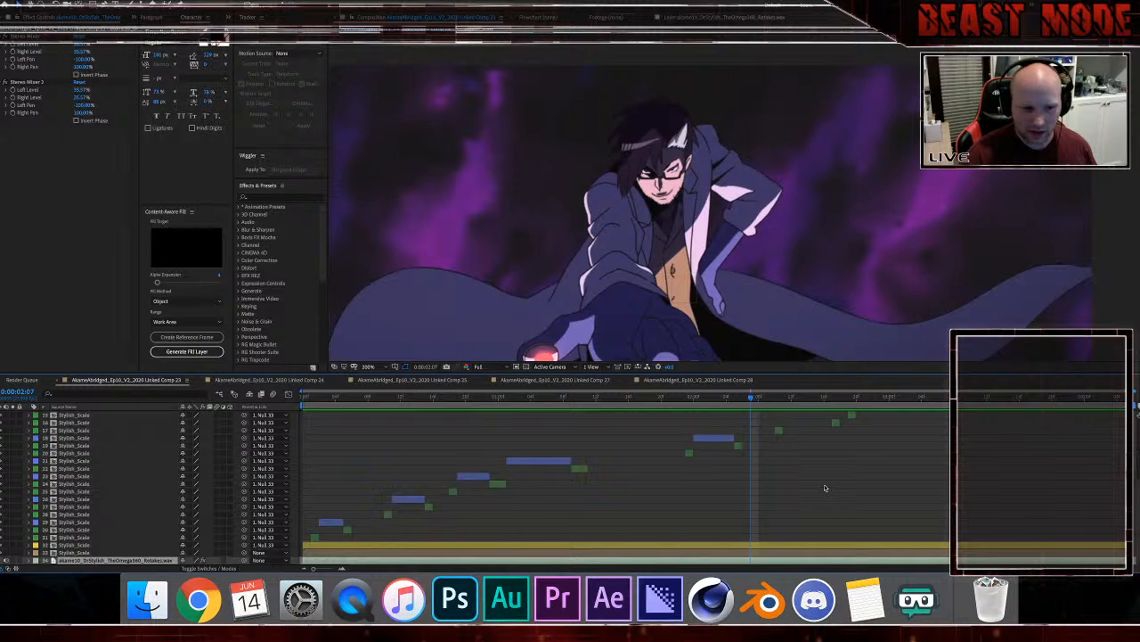
scroll(835, 486, up, 8)
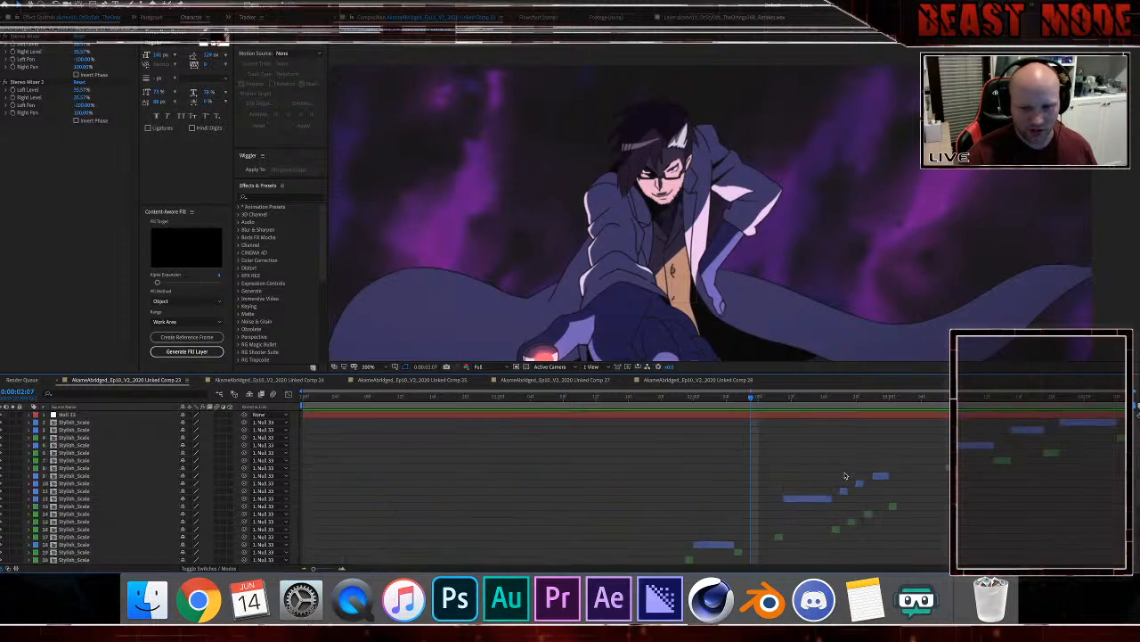
Step: Review the finished lip sync by playing the shot from 0:00:02:07, 0:00:02:08 and 0:00:01:18
key(space)
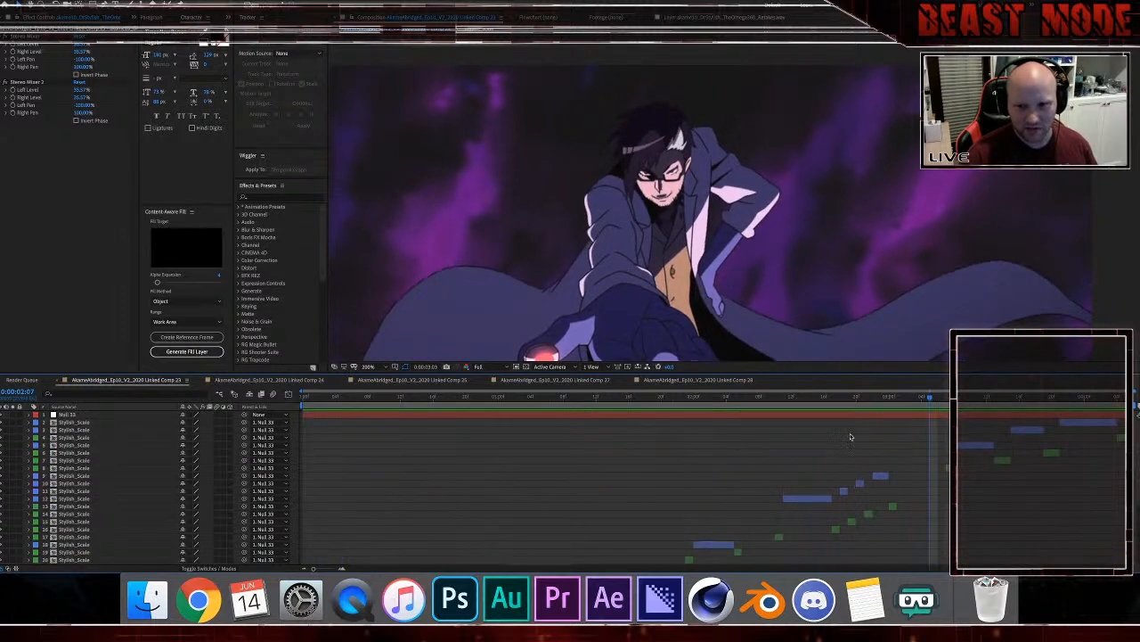
drag(834, 411, 759, 429)
key(space)
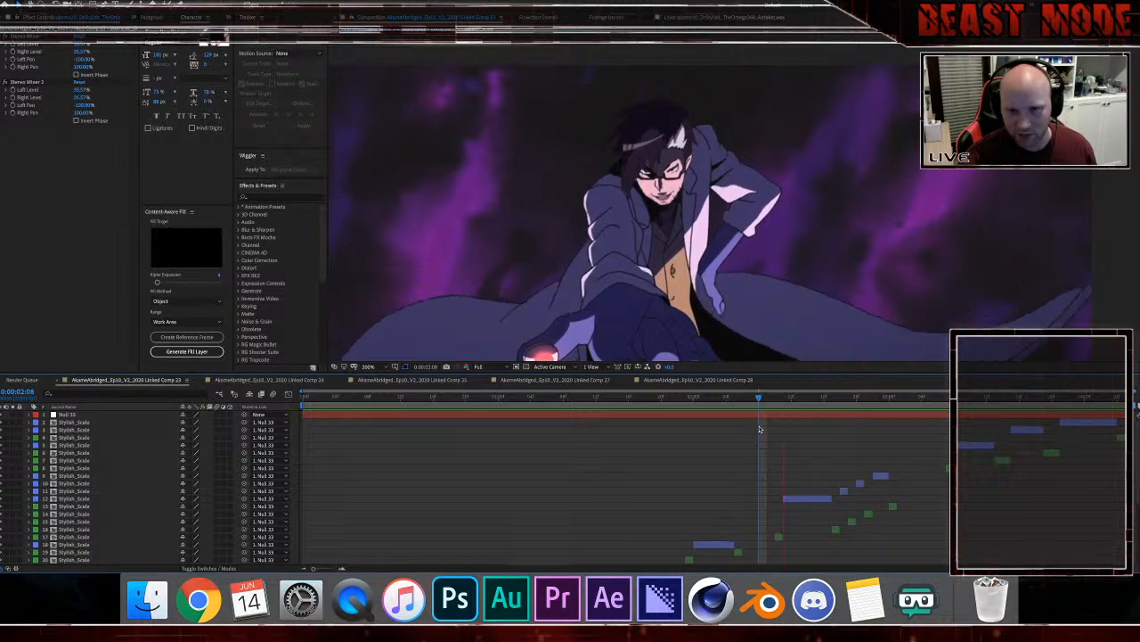
key(space)
click(760, 403)
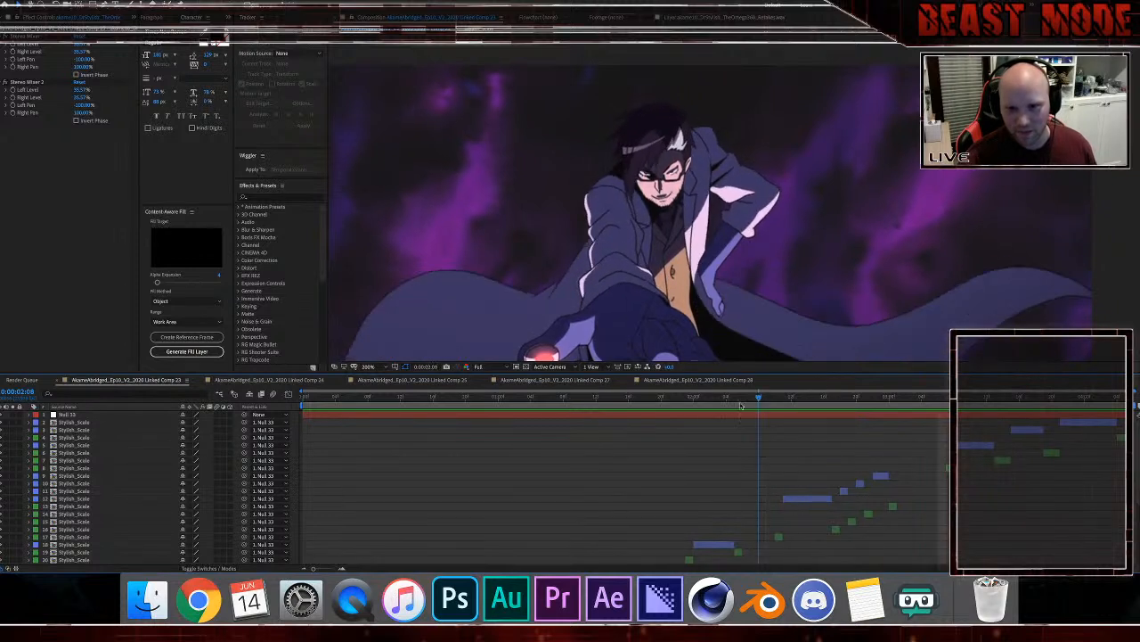
click(647, 407)
key(space)
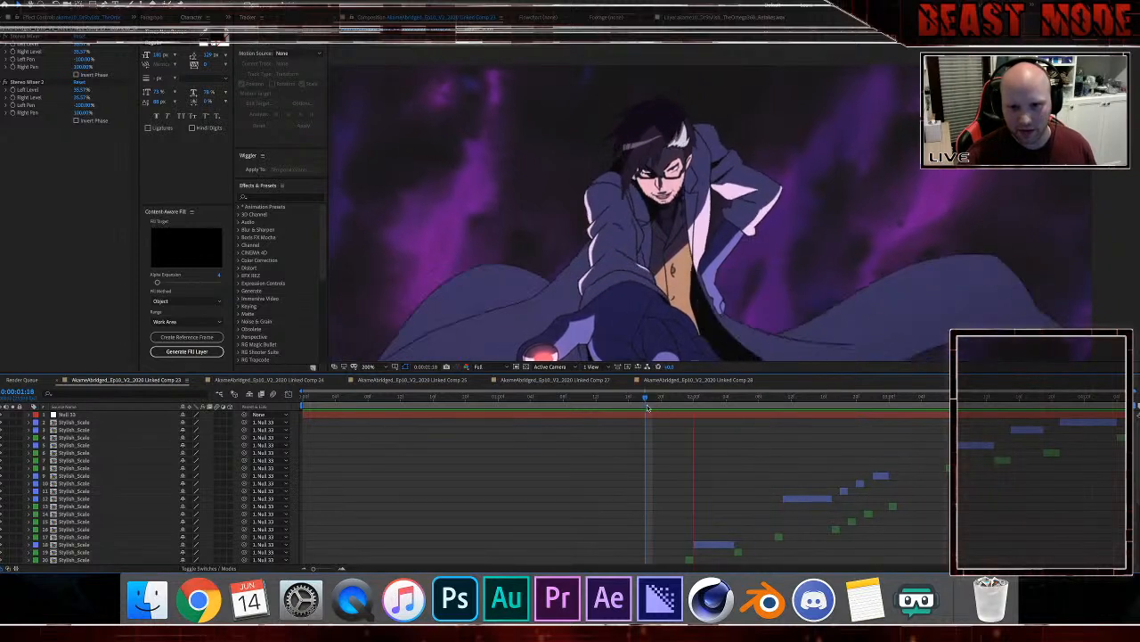
key(space)
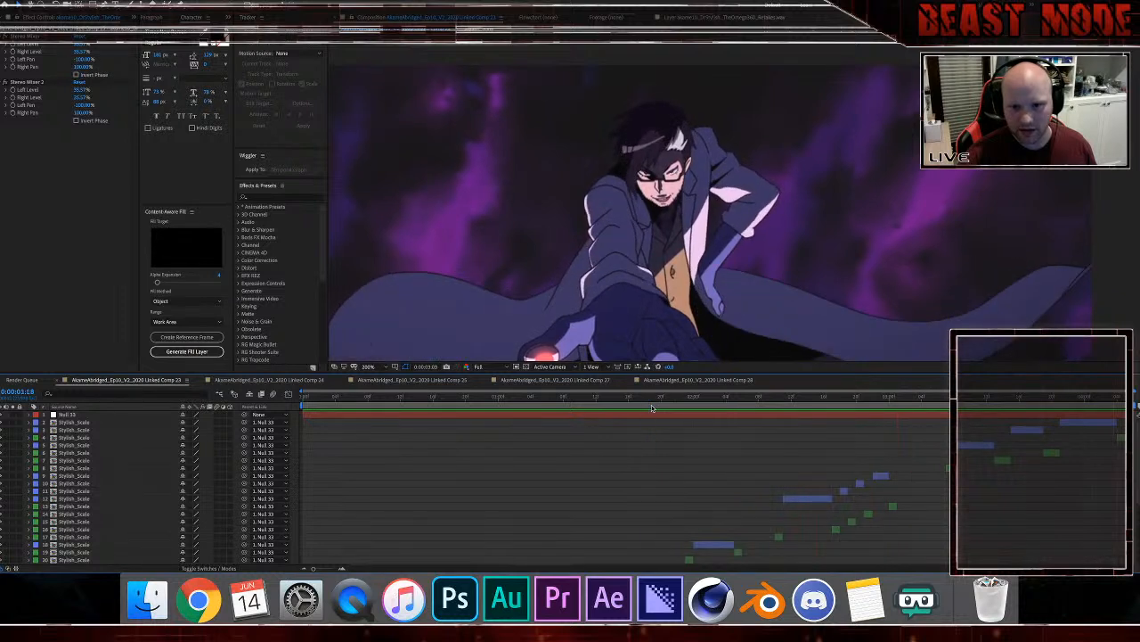
click(653, 404)
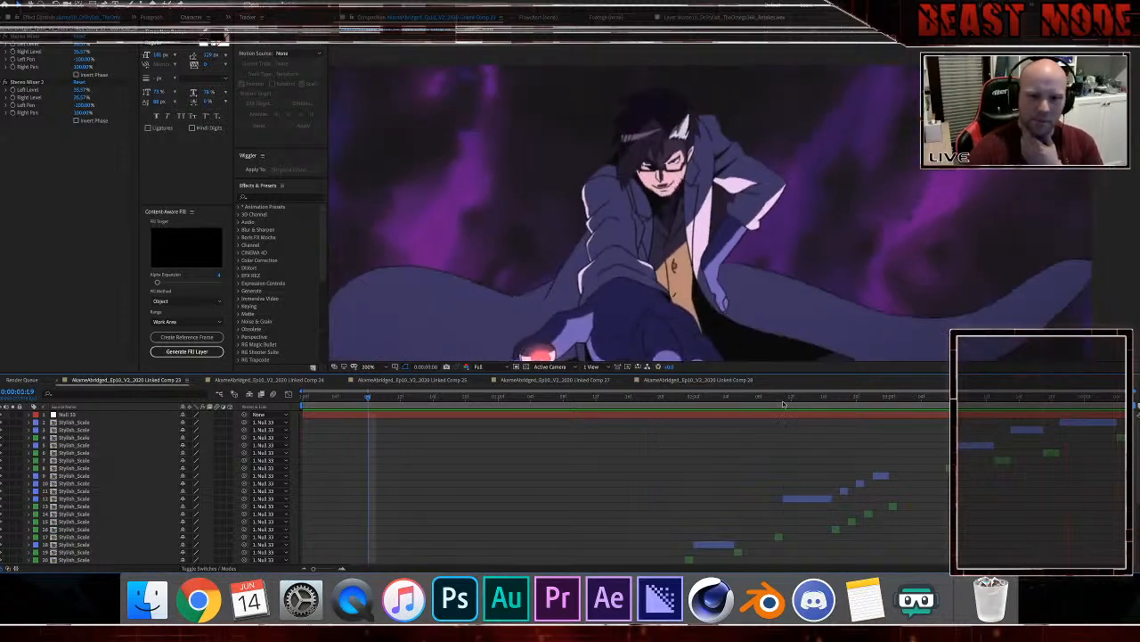
click(752, 403)
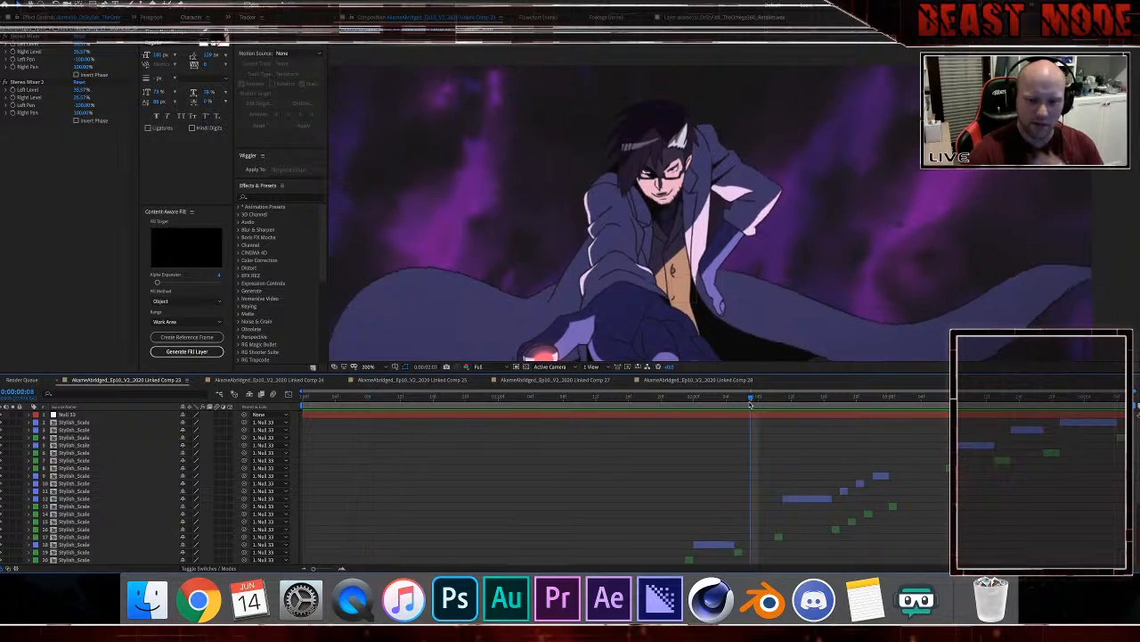
Step: View Linked Comps 27 and 25, switch to Linked Comp 24, and select its first dialogue audio layer
click(552, 381)
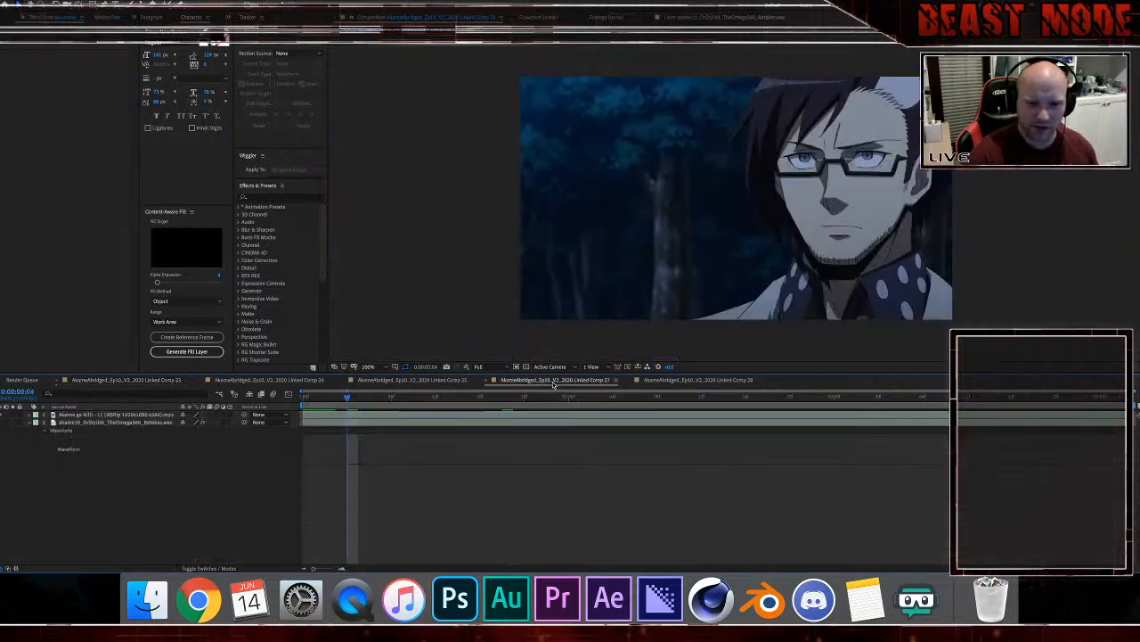
click(251, 381)
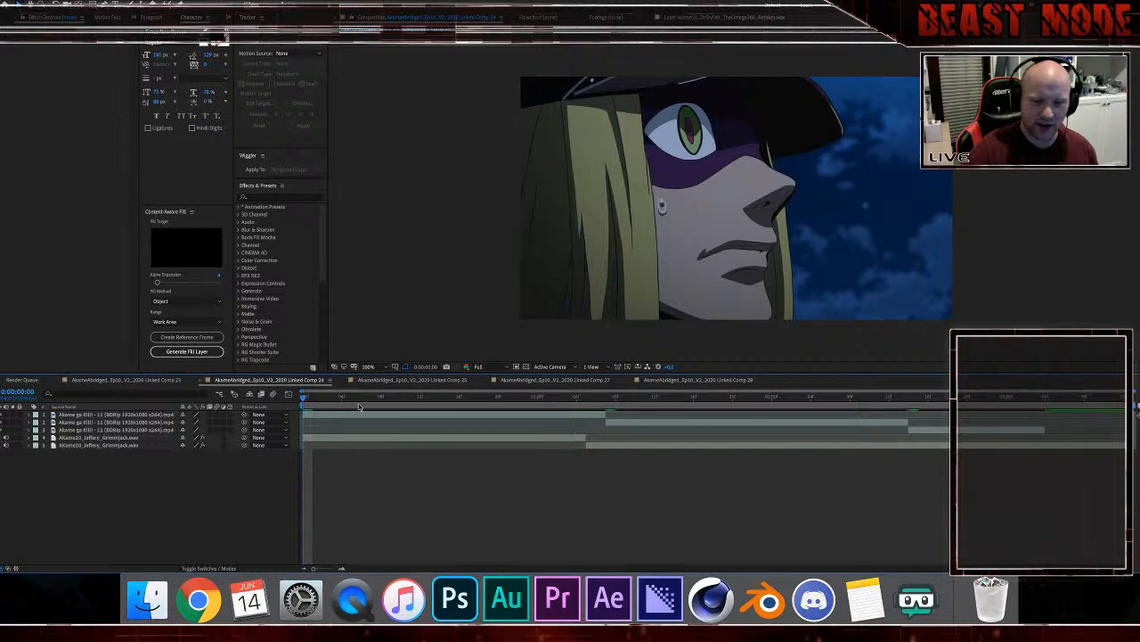
click(390, 381)
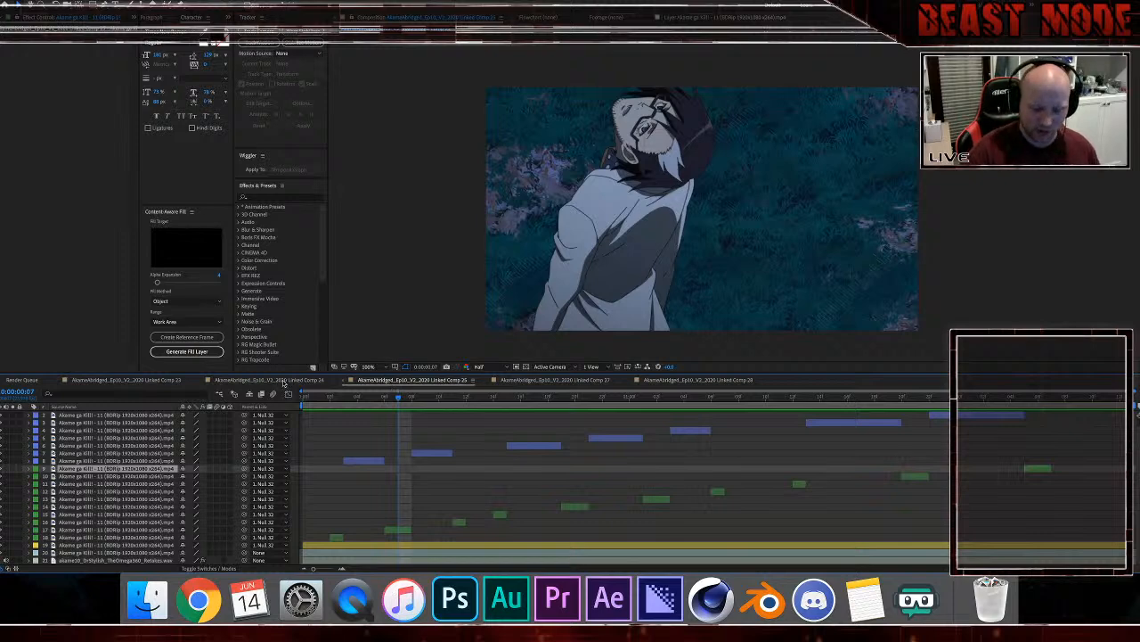
click(269, 381)
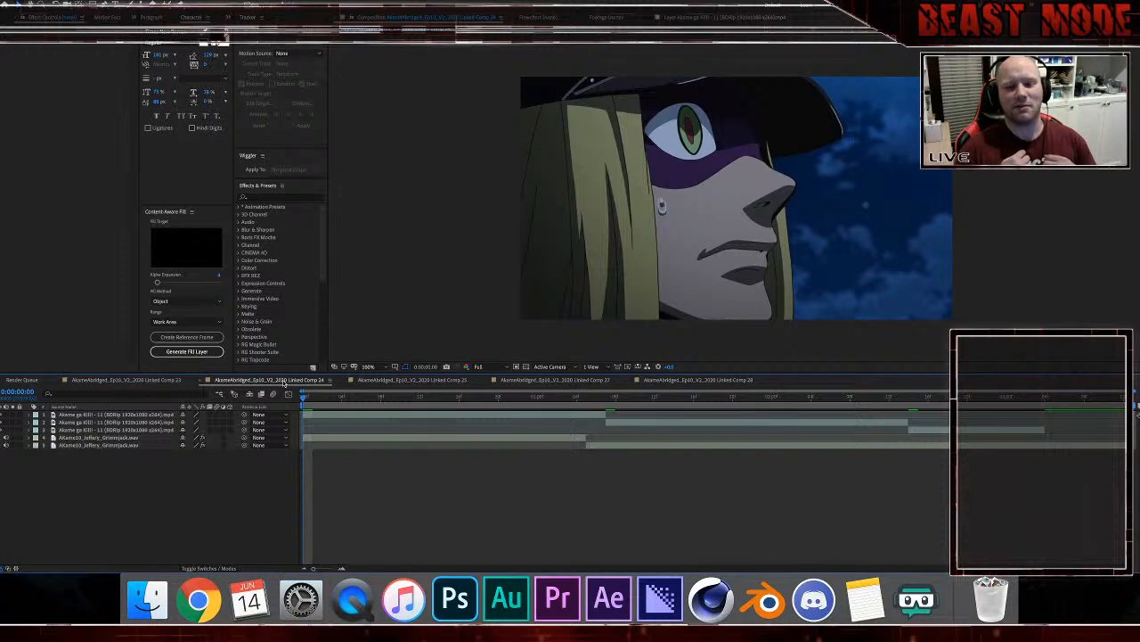
click(358, 439)
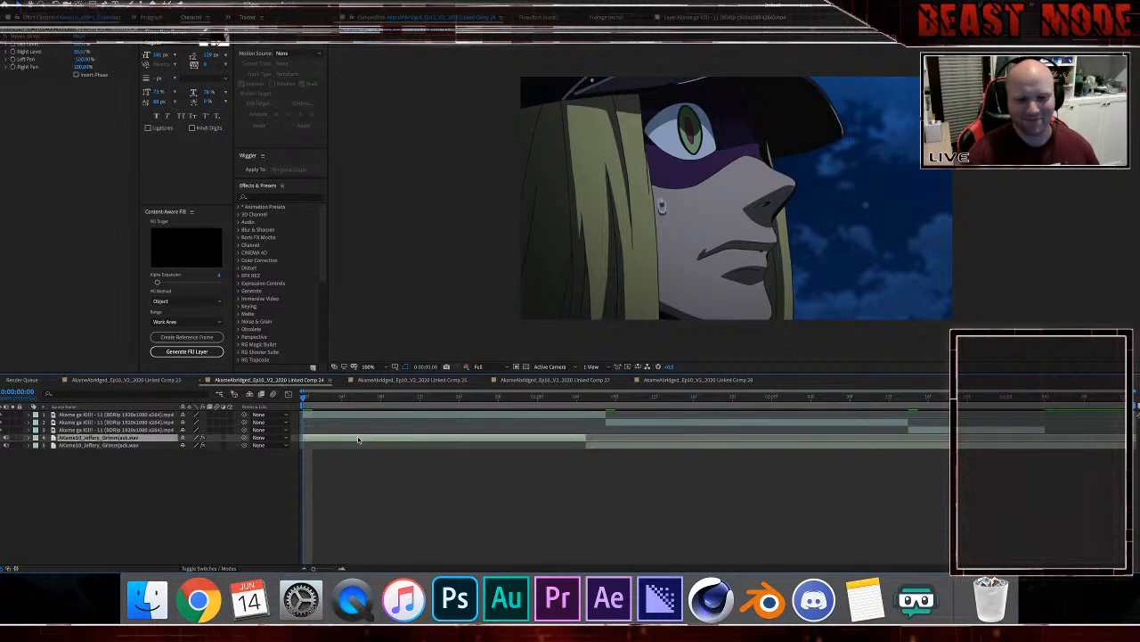
Step: Check the first dialogue layer's audio properties and the cut between the first two video layers
key(l)
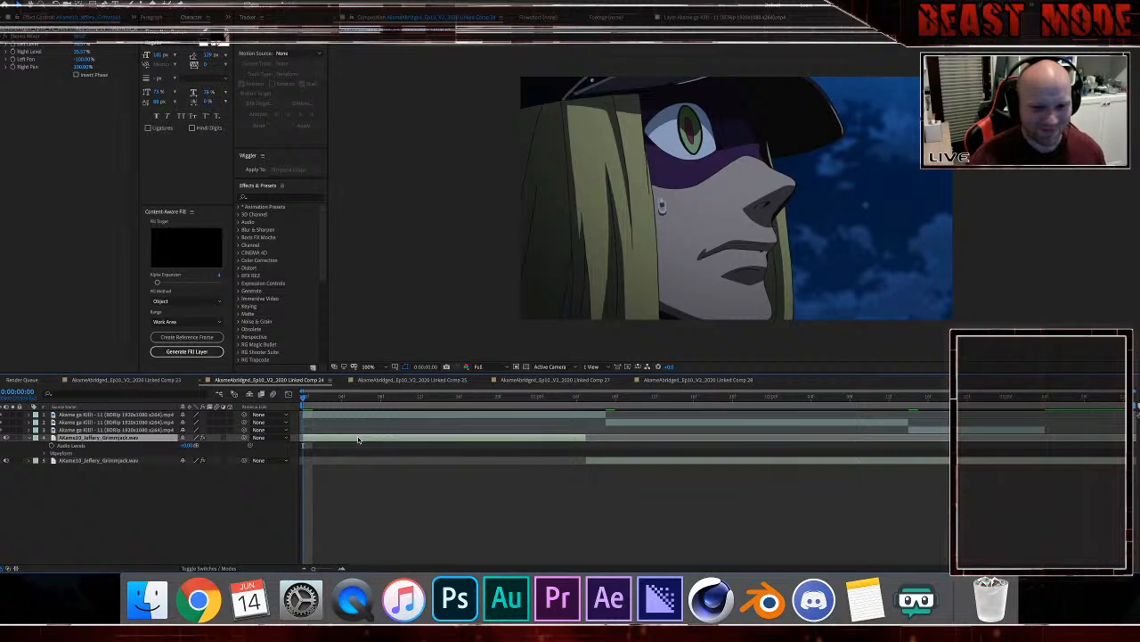
key(l)
click(352, 416)
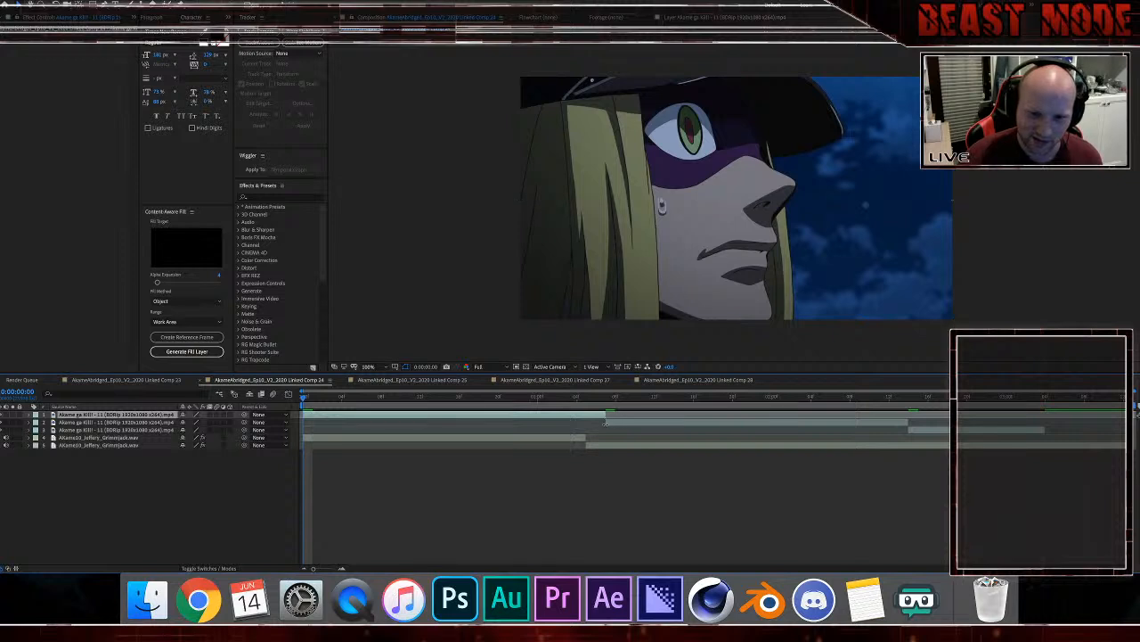
click(607, 422)
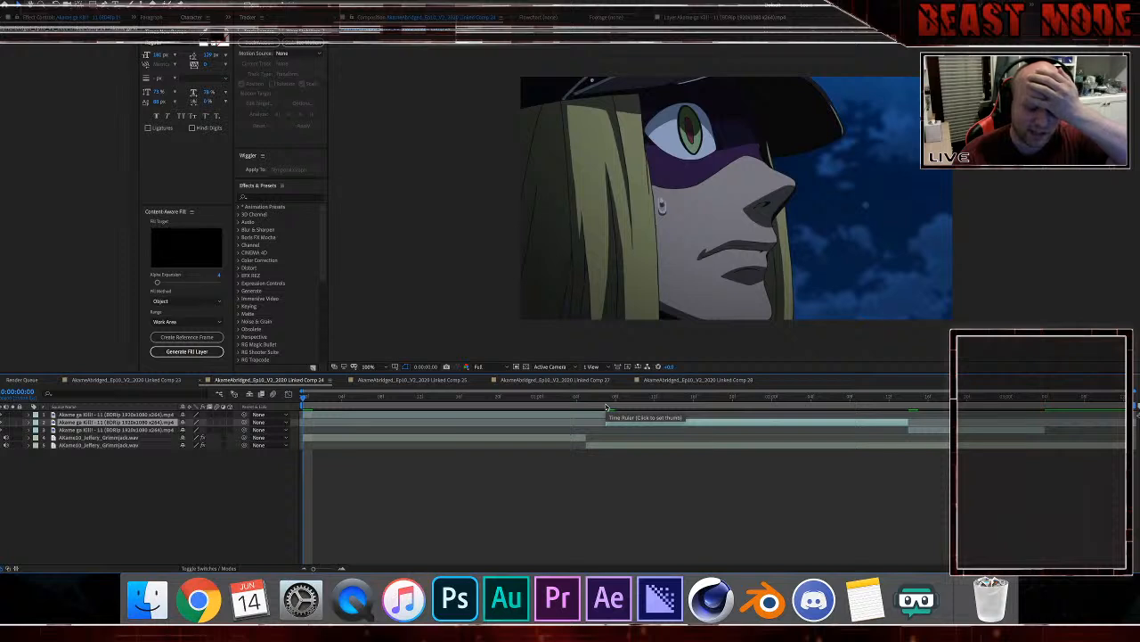
mouse_move(606, 414)
mouse_down()
mouse_move(622, 415)
mouse_move(585, 414)
mouse_move(606, 414)
mouse_up()
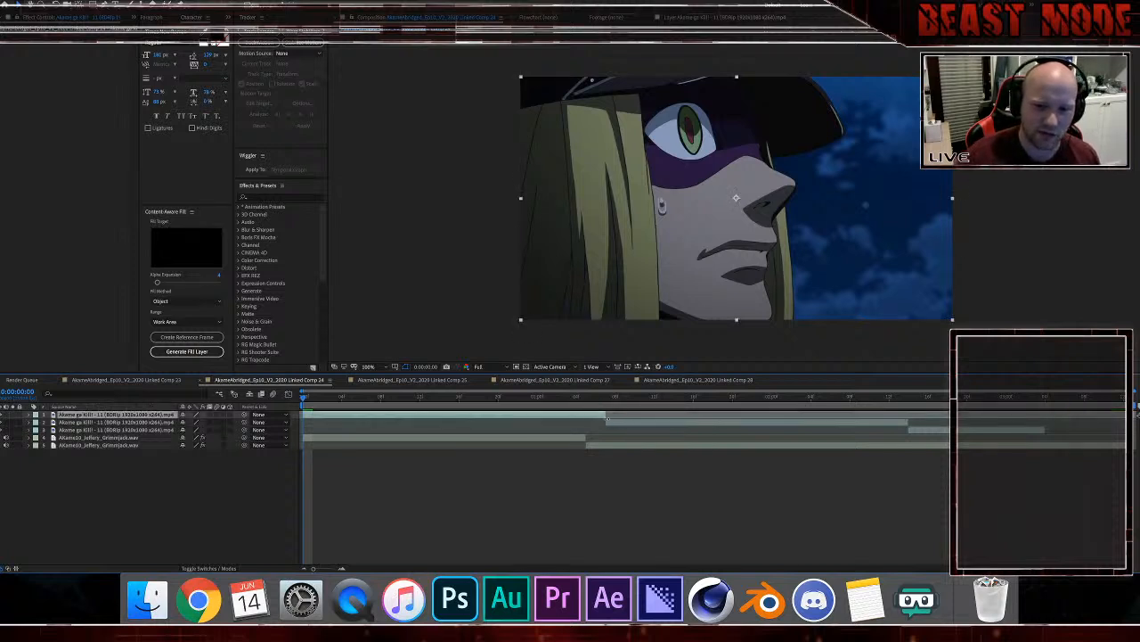
click(608, 424)
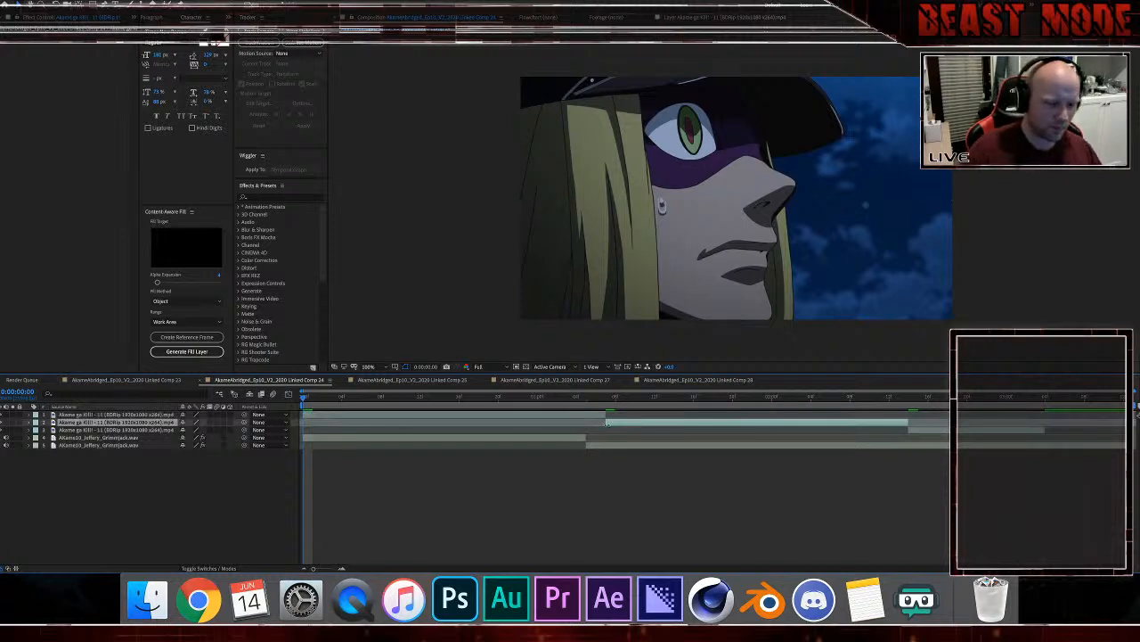
Step: Duplicate the first video layer and freeze the top copy on the open-mouth frame at 0:00:00:05
click(449, 416)
drag(304, 397, 359, 414)
key(super+d)
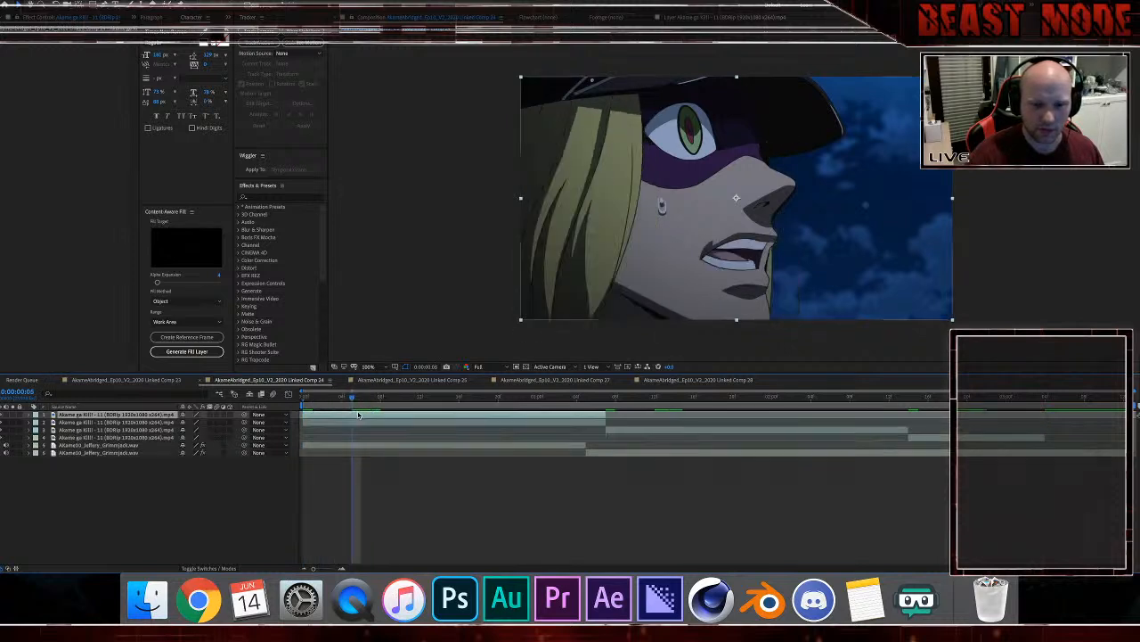
right_click(360, 415)
mouse_move(450, 379)
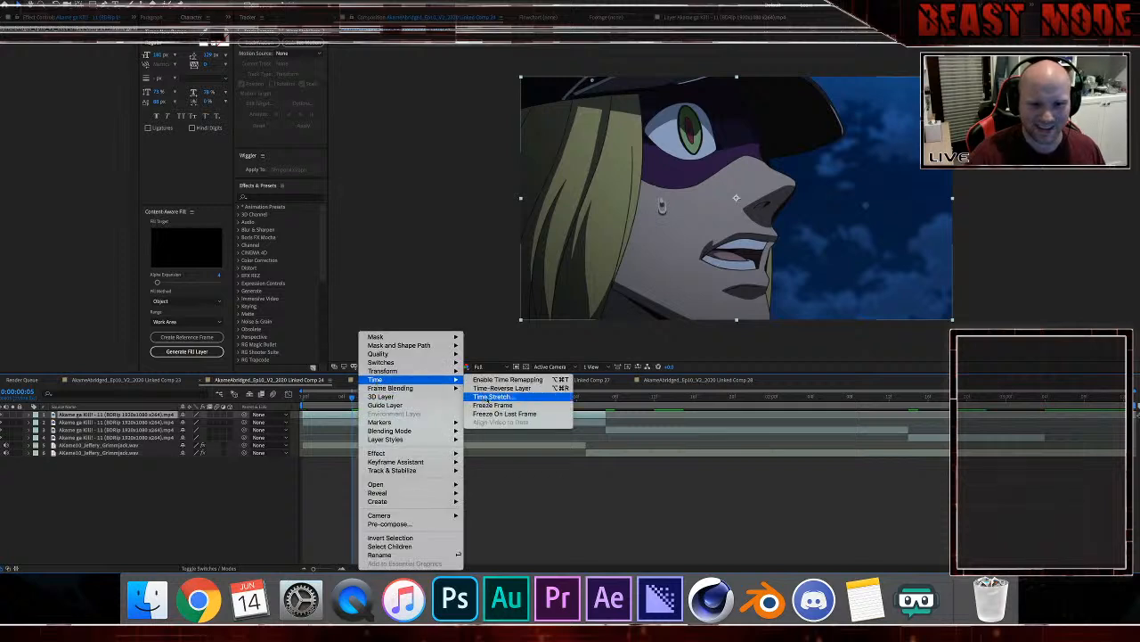
click(491, 406)
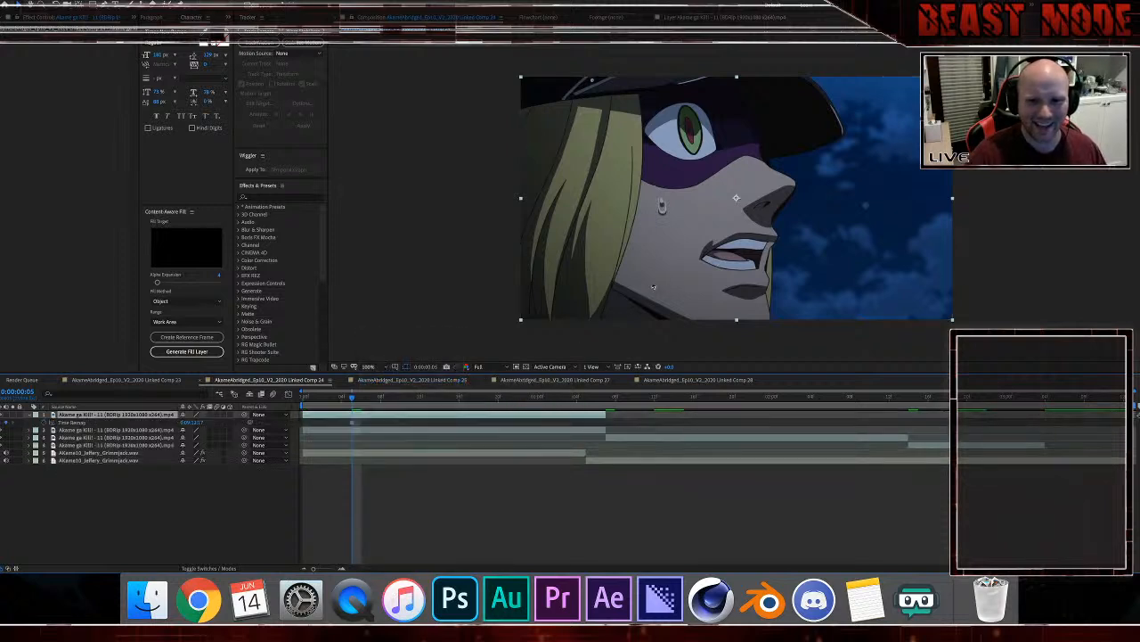
Step: Draw a closed curved mask around the dark jawline and neck shadow on the frozen layer, extending below the frame
scroll(643, 298, up, 2)
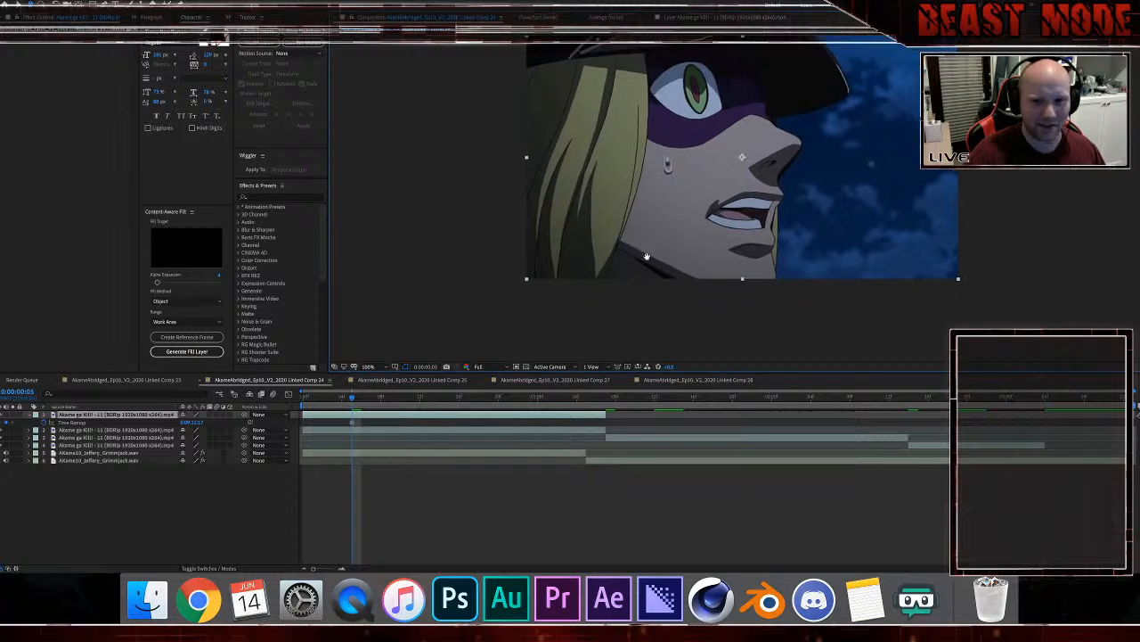
click(509, 282)
click(501, 300)
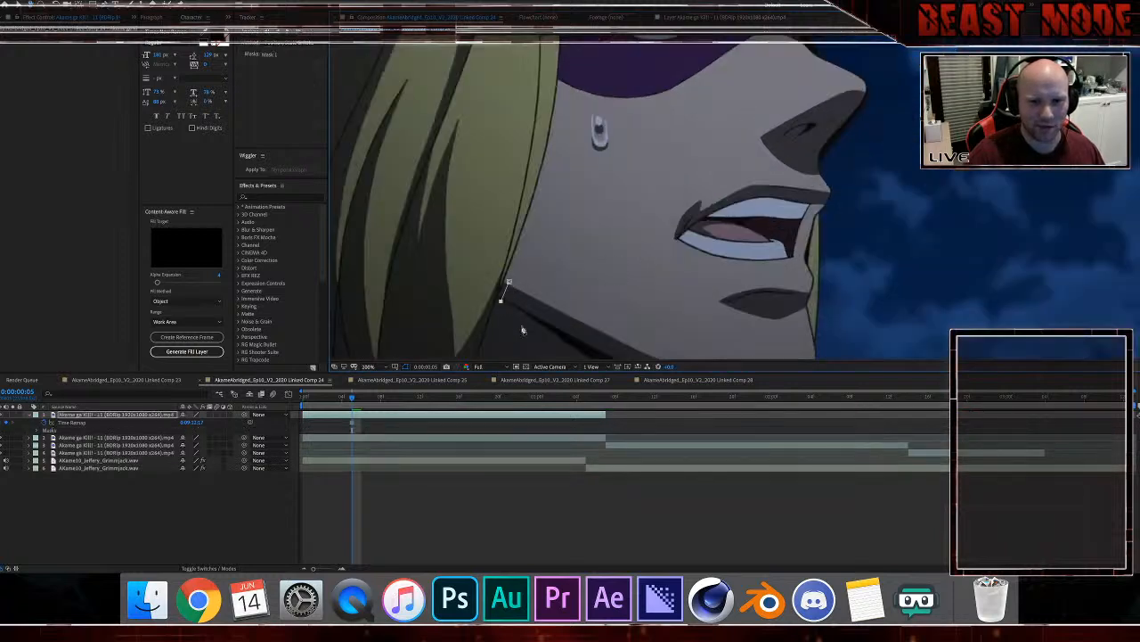
drag(533, 317, 535, 269)
click(549, 303)
click(606, 325)
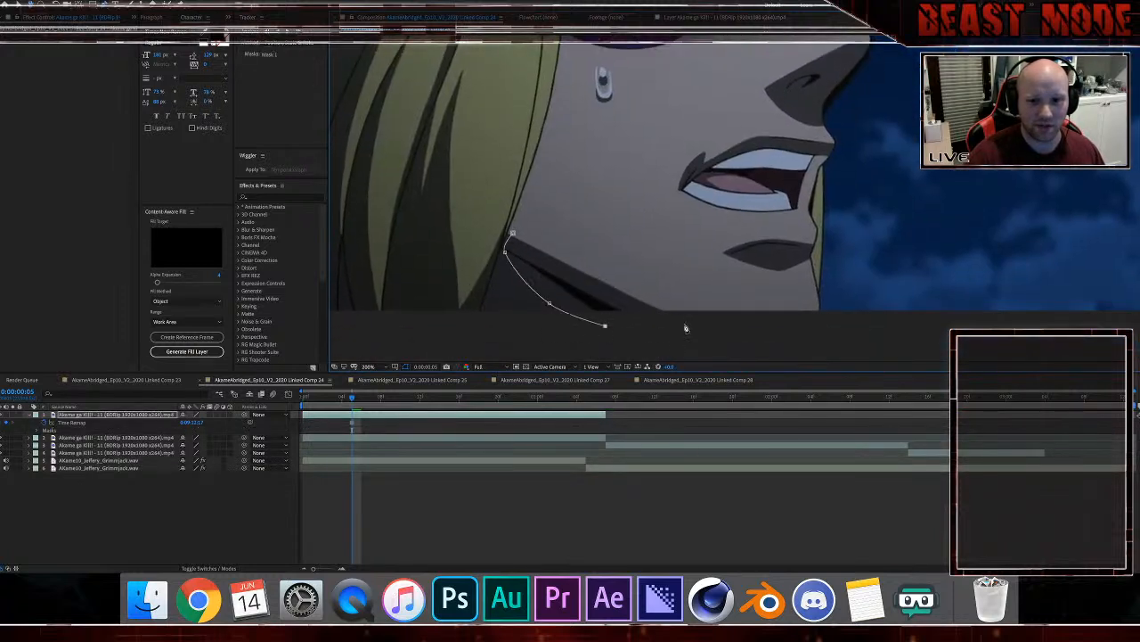
click(666, 337)
click(684, 317)
click(659, 288)
click(527, 228)
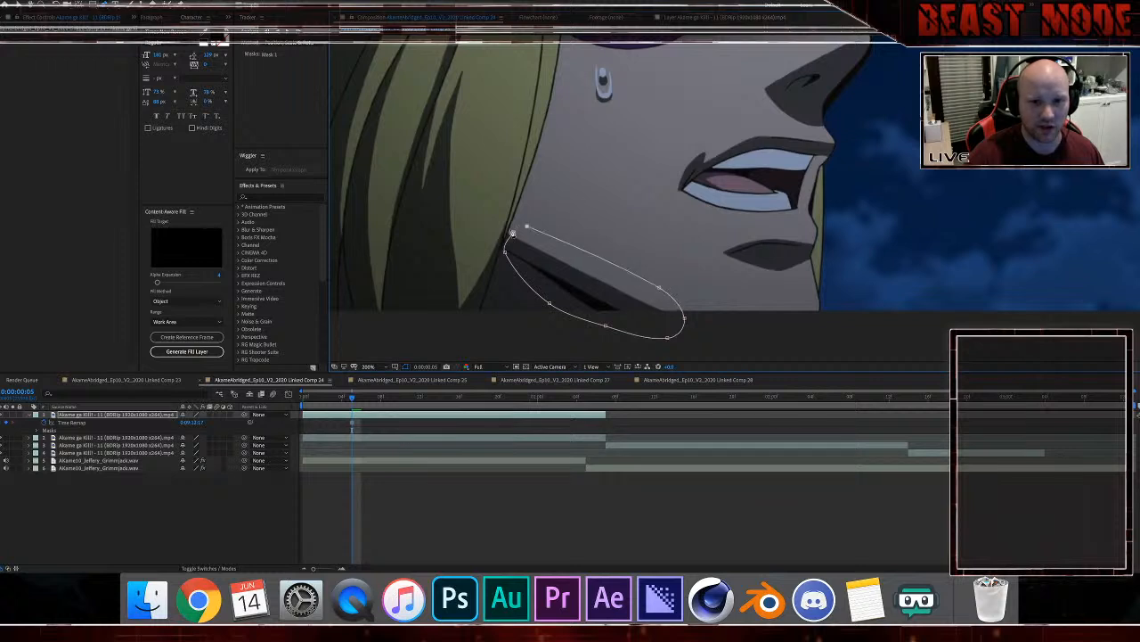
click(513, 235)
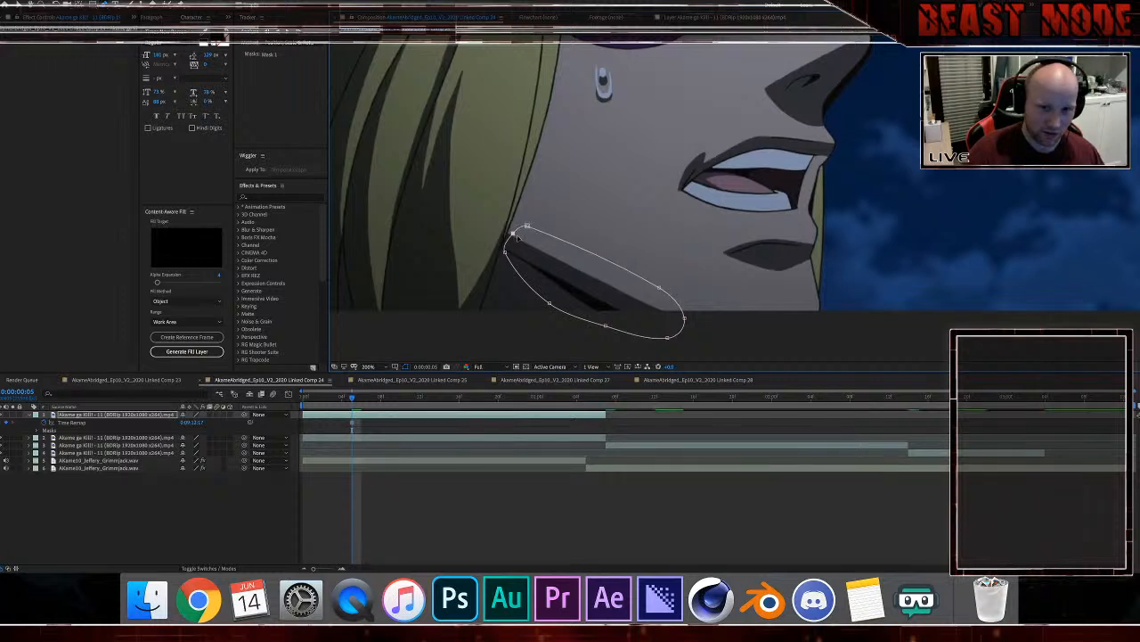
key(comma)
drag(571, 193, 532, 259)
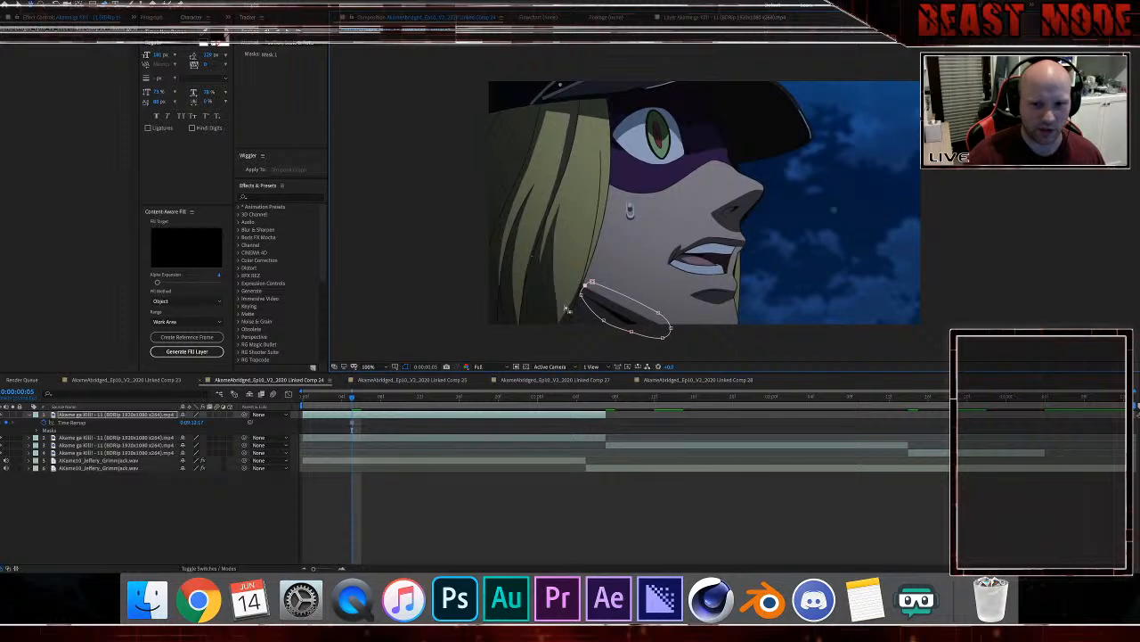
Step: Move the frozen layer's anchor point onto the masked jawline, return to 0:00:00:00, and deselect the layer
click(495, 414)
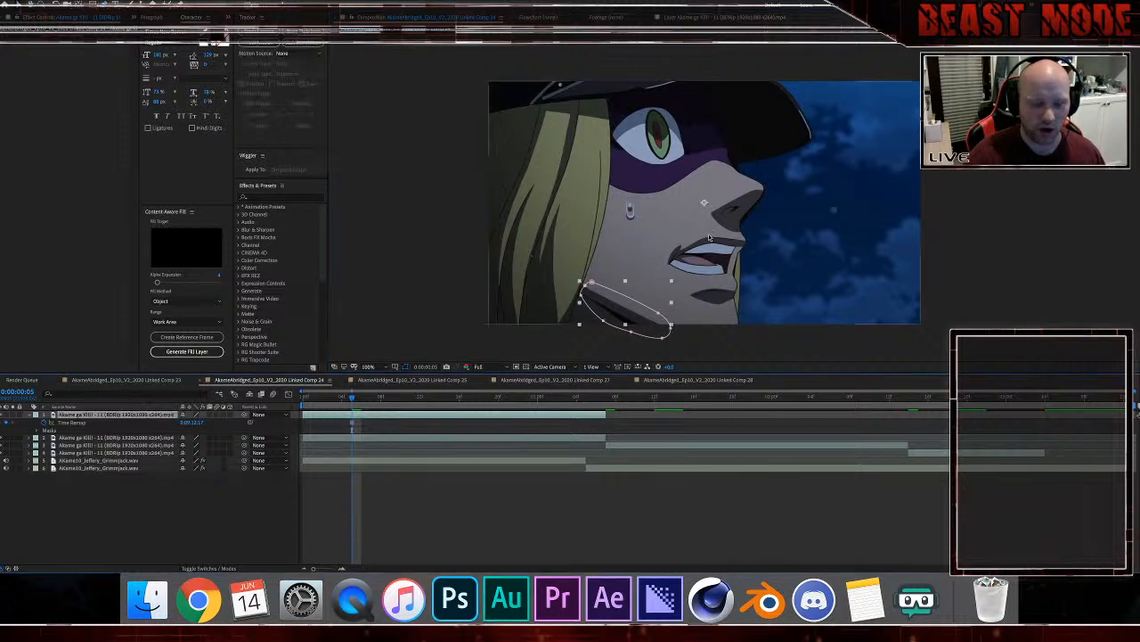
key(y)
drag(706, 204, 622, 314)
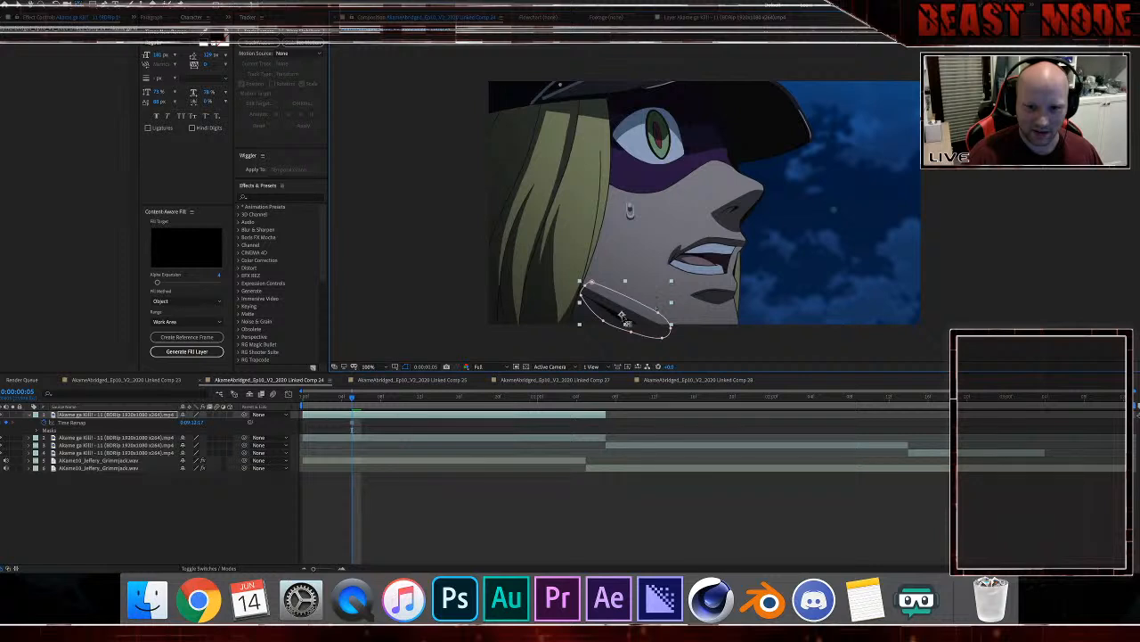
click(304, 401)
click(304, 397)
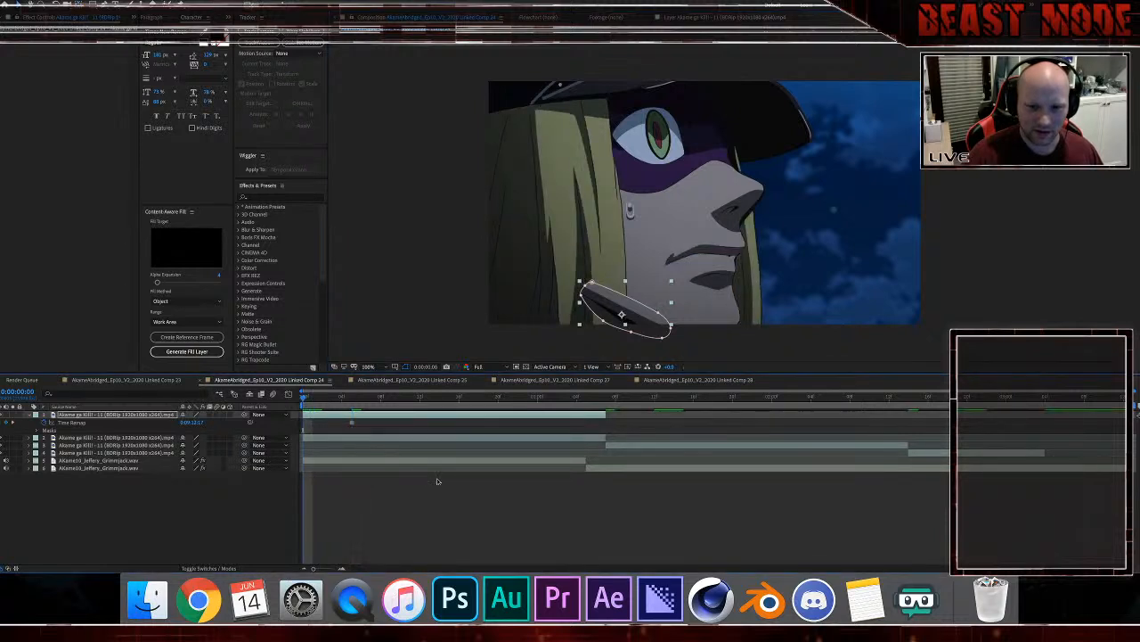
click(446, 499)
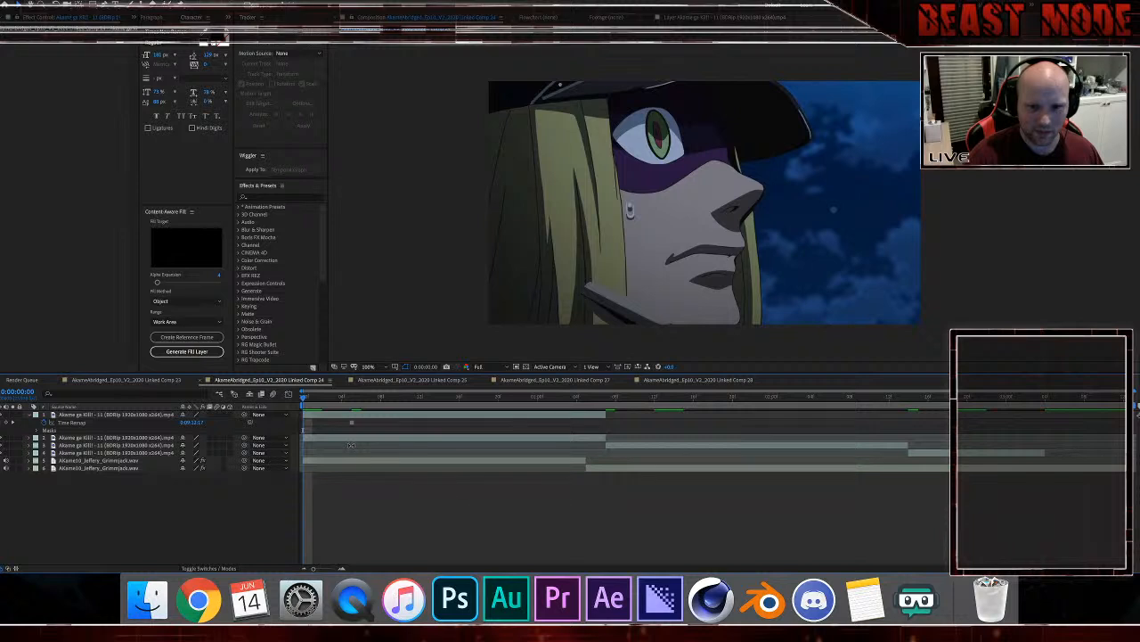
Step: Duplicate the original first video layer, place the copy at the top of the stack, and label it Yellow
click(116, 438)
key(ctrl+d)
drag(120, 441, 118, 418)
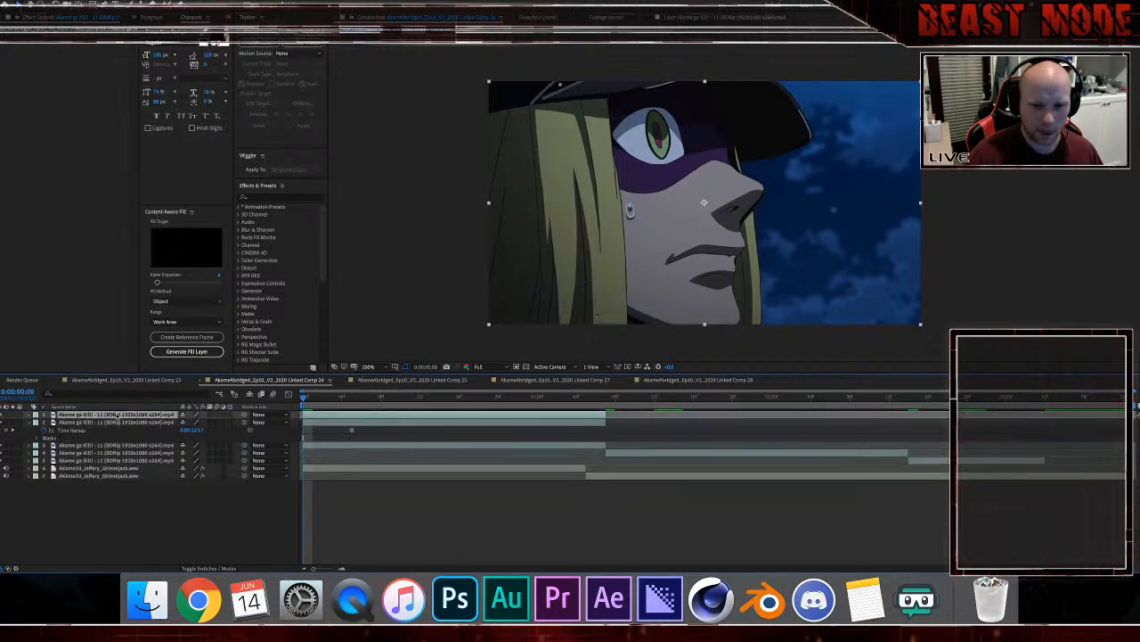
click(41, 416)
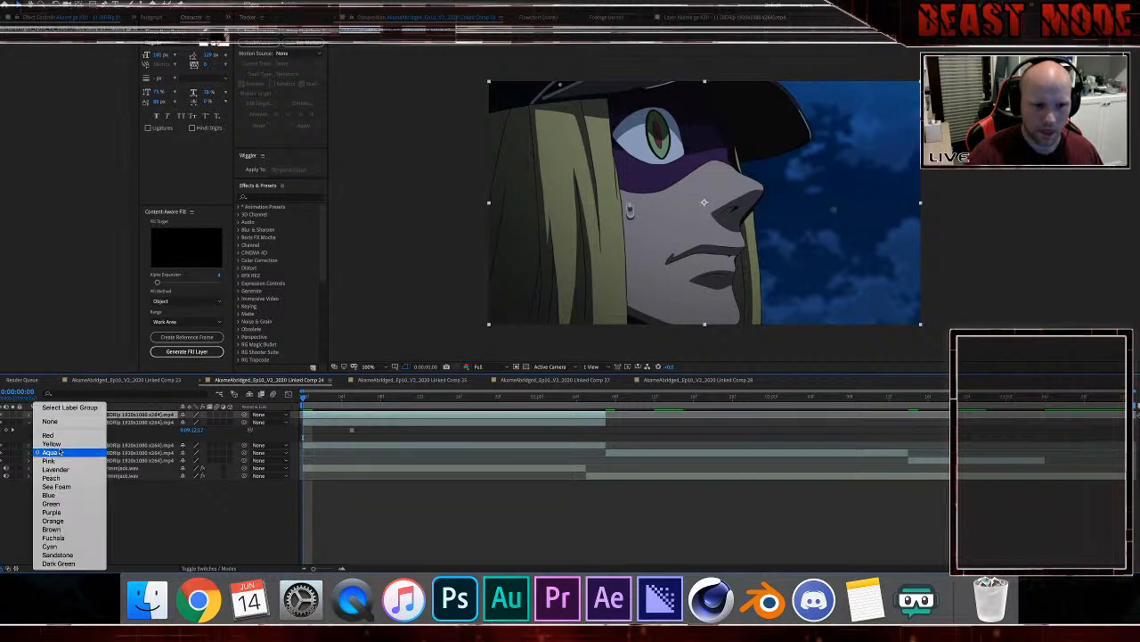
click(51, 443)
Step: Draw a closed mask on the yellow layer around the front hair strands, following the hair's edge against the cheek
scroll(571, 257, up, 2)
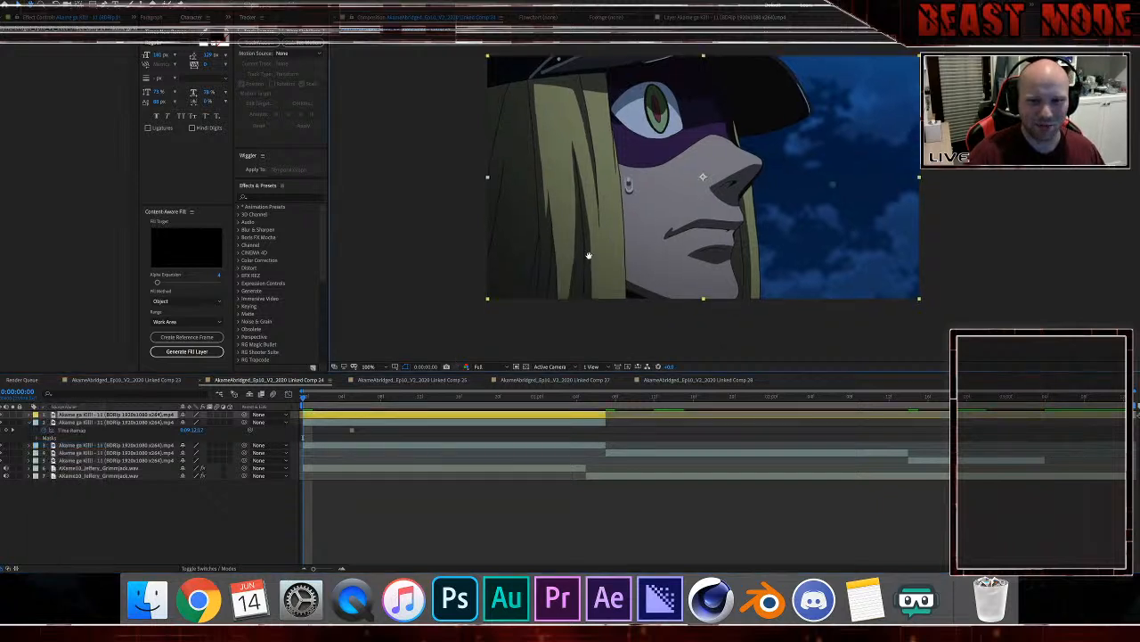
click(510, 160)
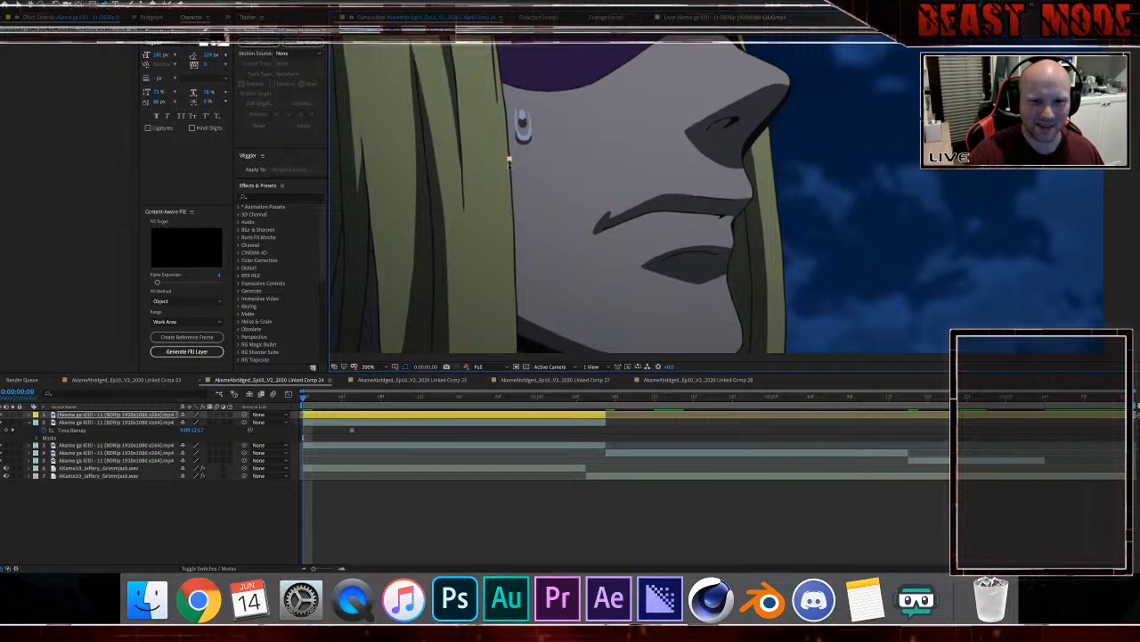
click(511, 176)
click(514, 214)
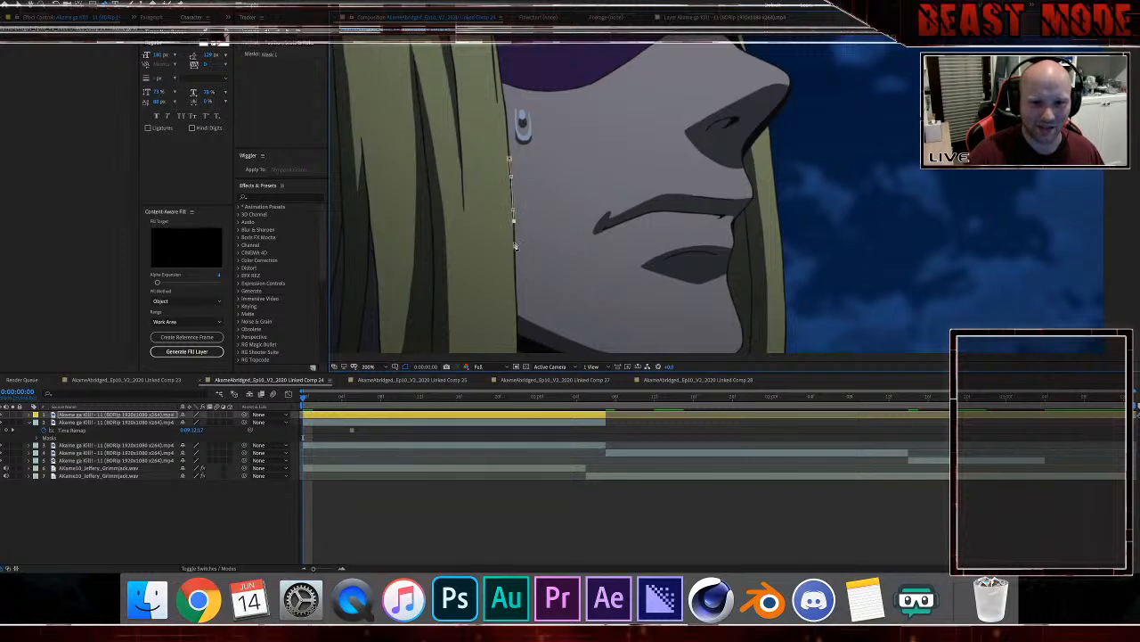
click(514, 243)
click(515, 263)
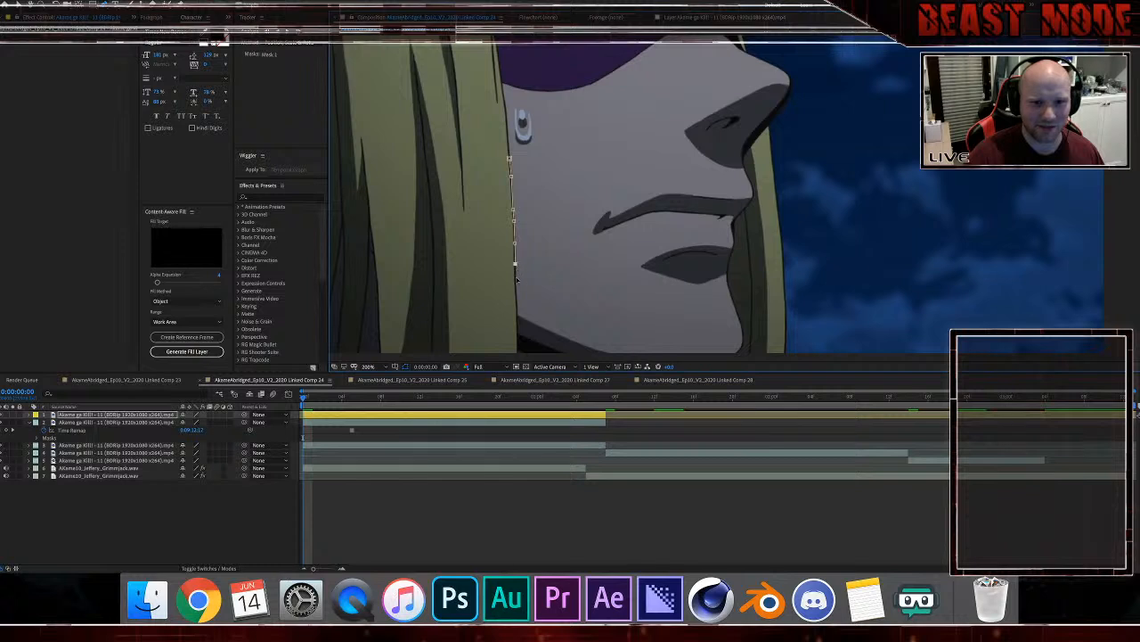
click(515, 283)
click(516, 301)
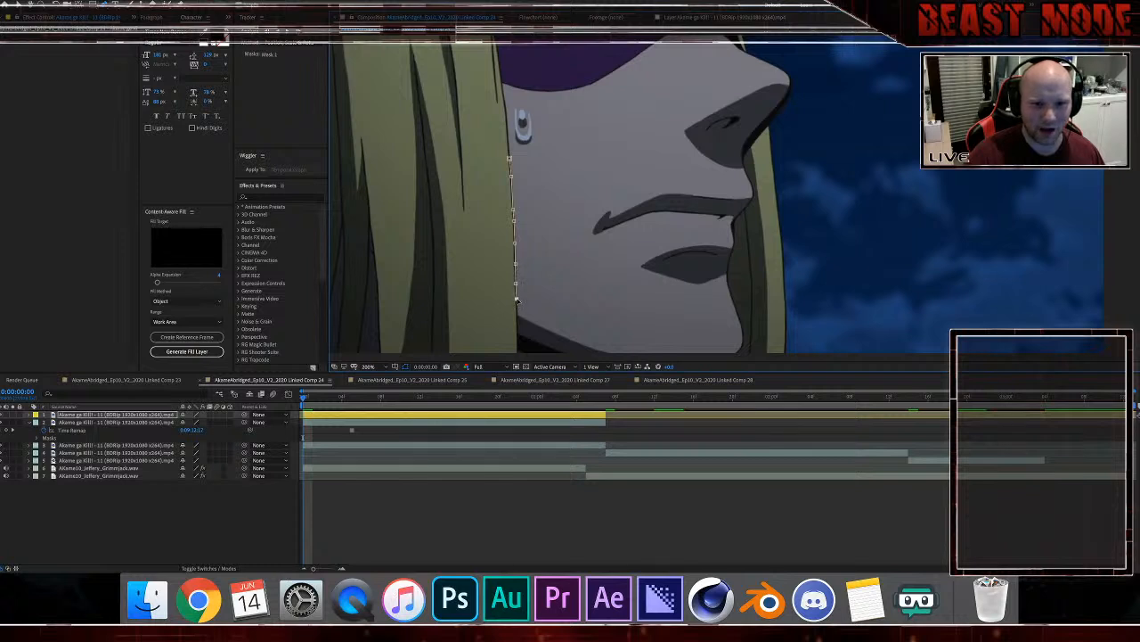
click(518, 318)
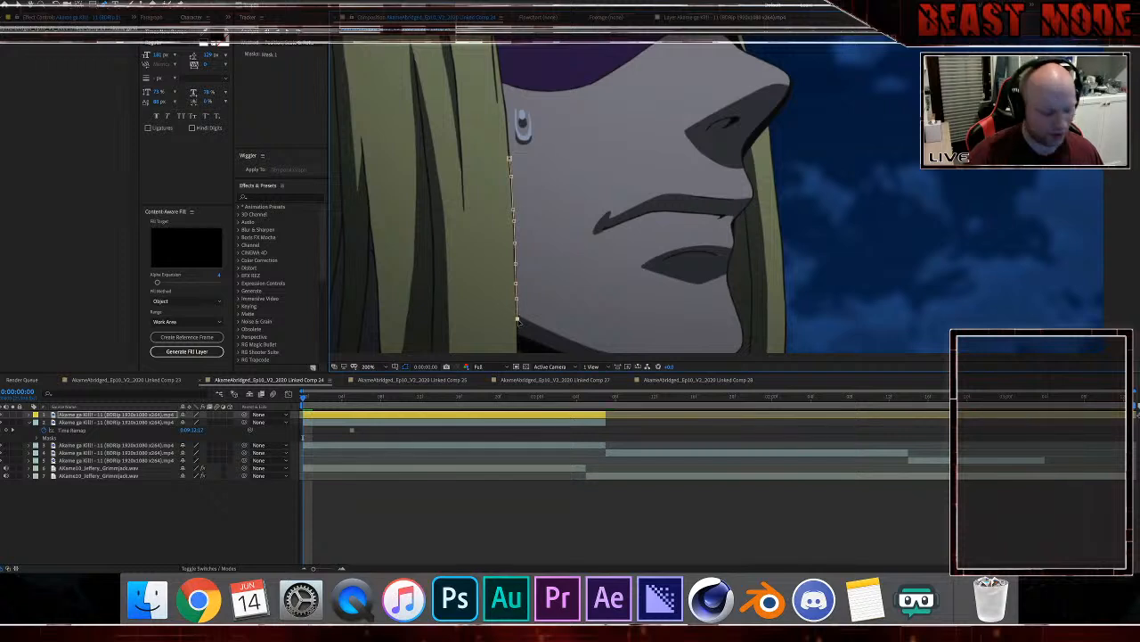
drag(521, 319, 521, 315)
scroll(521, 315, down, 3)
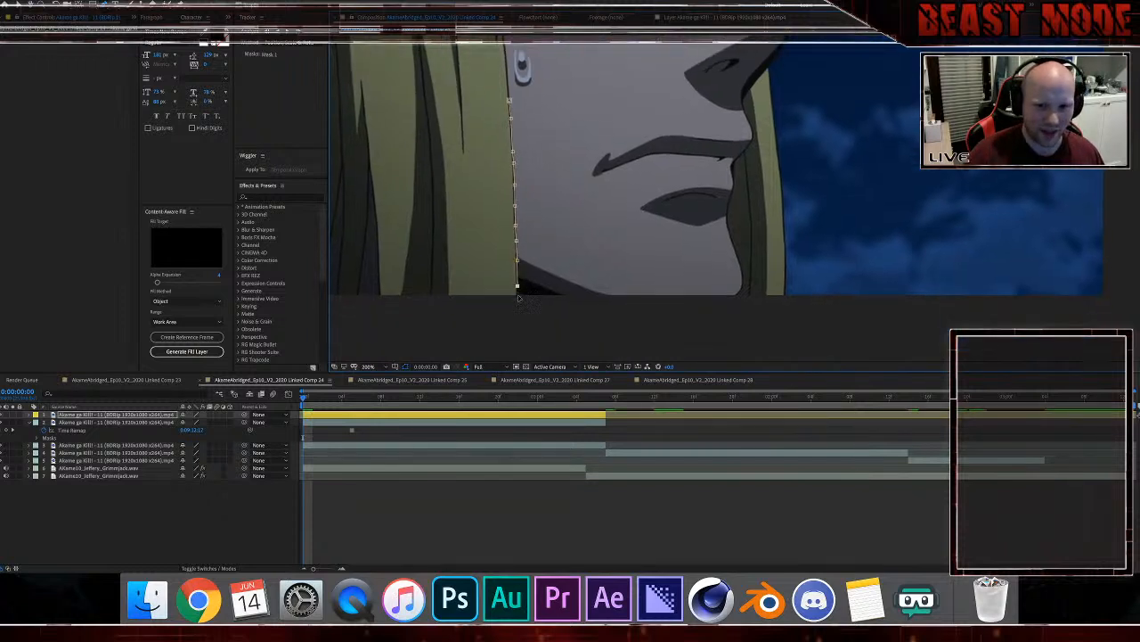
click(519, 307)
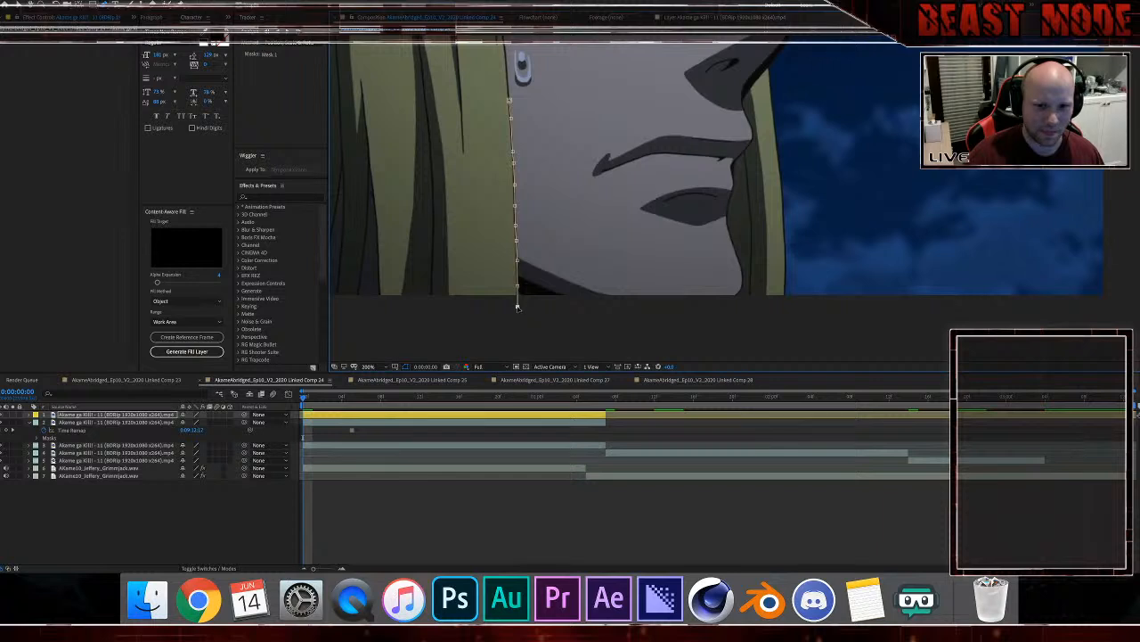
click(383, 305)
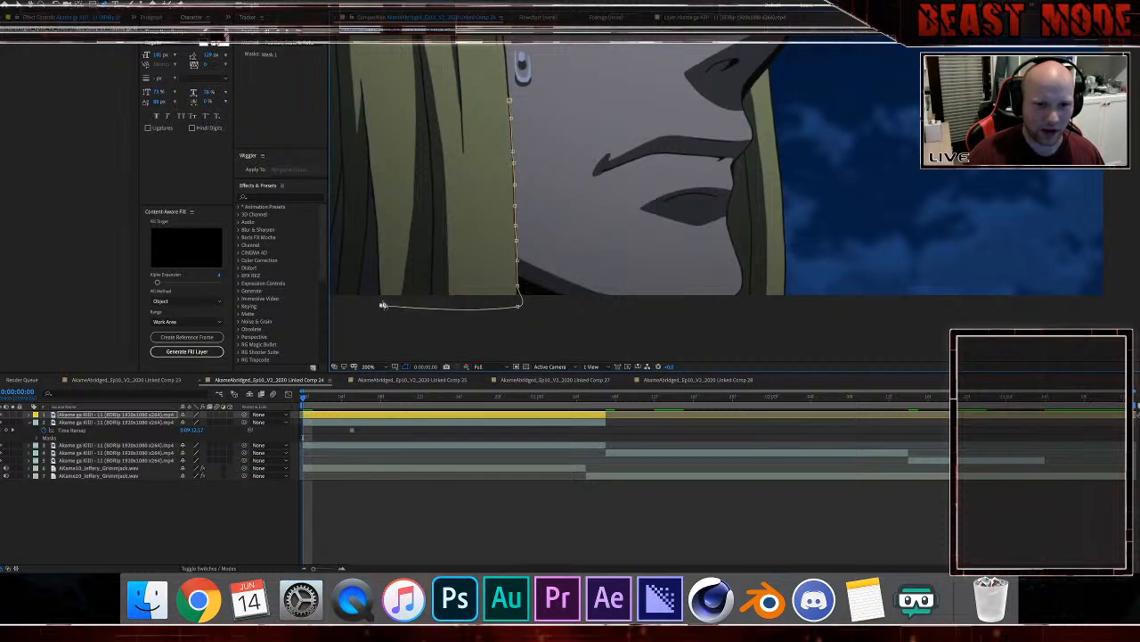
click(372, 171)
click(365, 137)
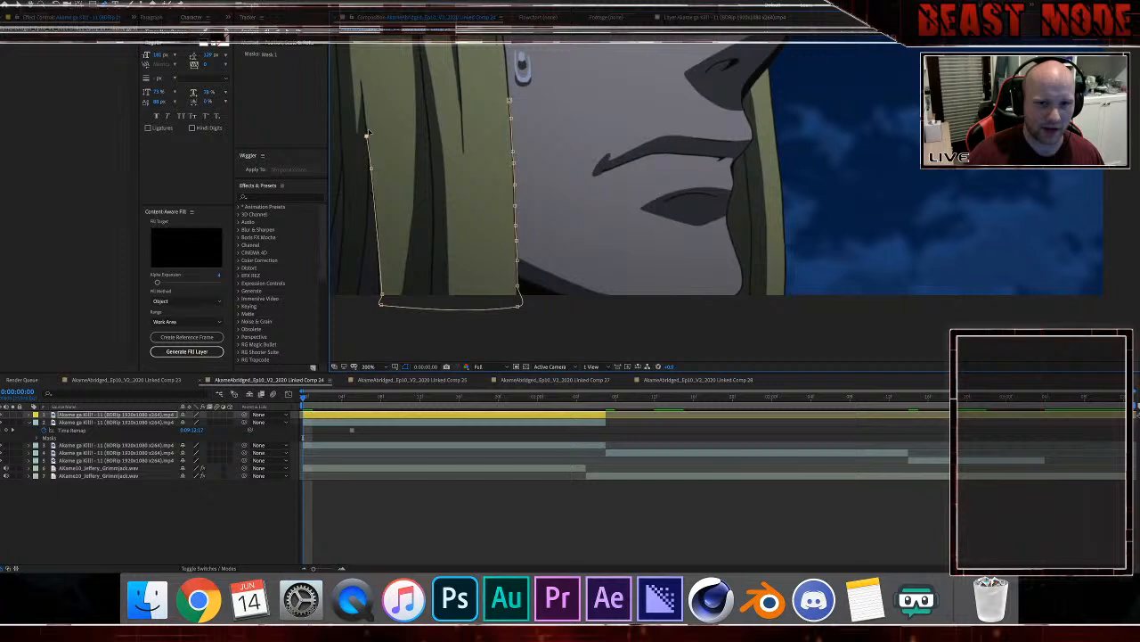
click(508, 75)
click(508, 101)
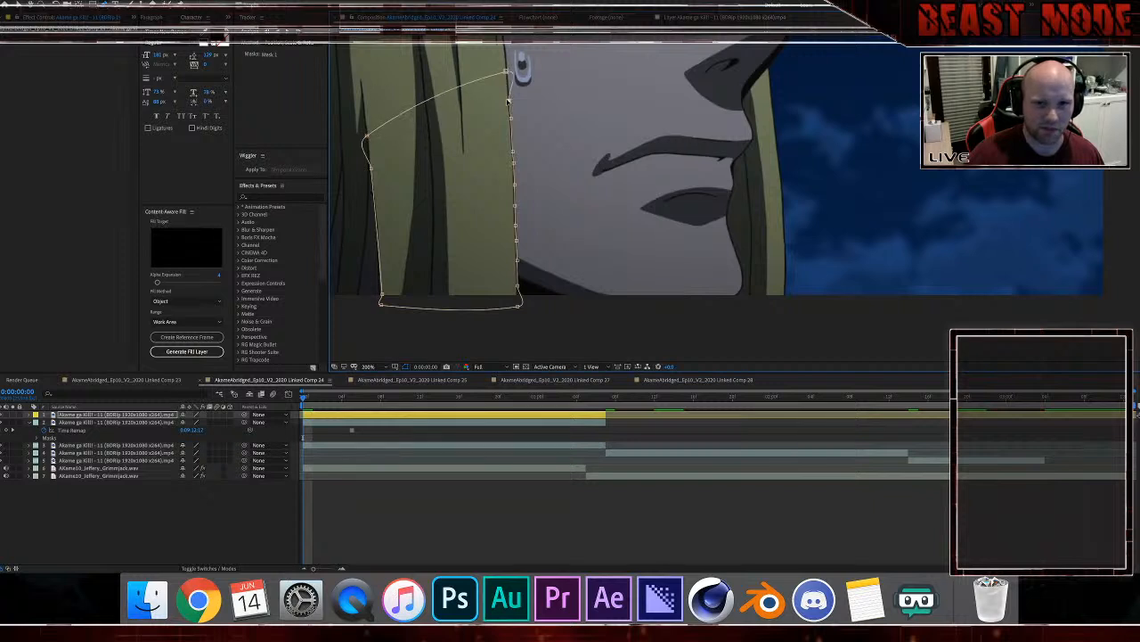
Step: Reshape the hair mask, refining its corners beside the cheek and extending it over the back hair past the frame's edge
drag(506, 71, 495, 67)
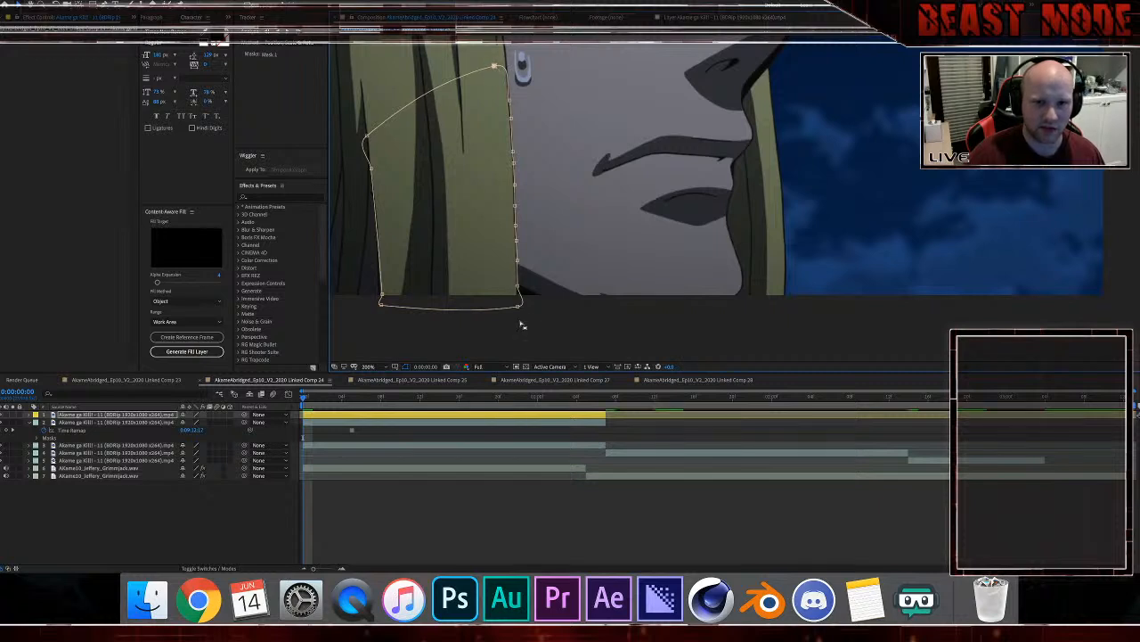
mouse_move(520, 306)
mouse_down()
mouse_move(510, 308)
mouse_move(519, 300)
mouse_up()
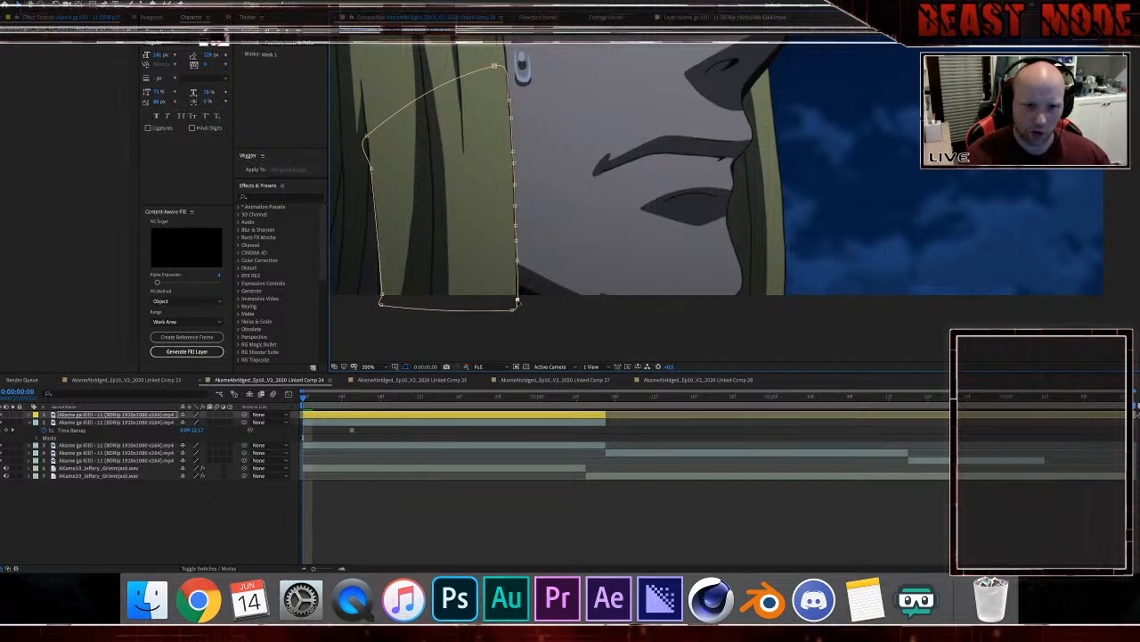
key(comma)
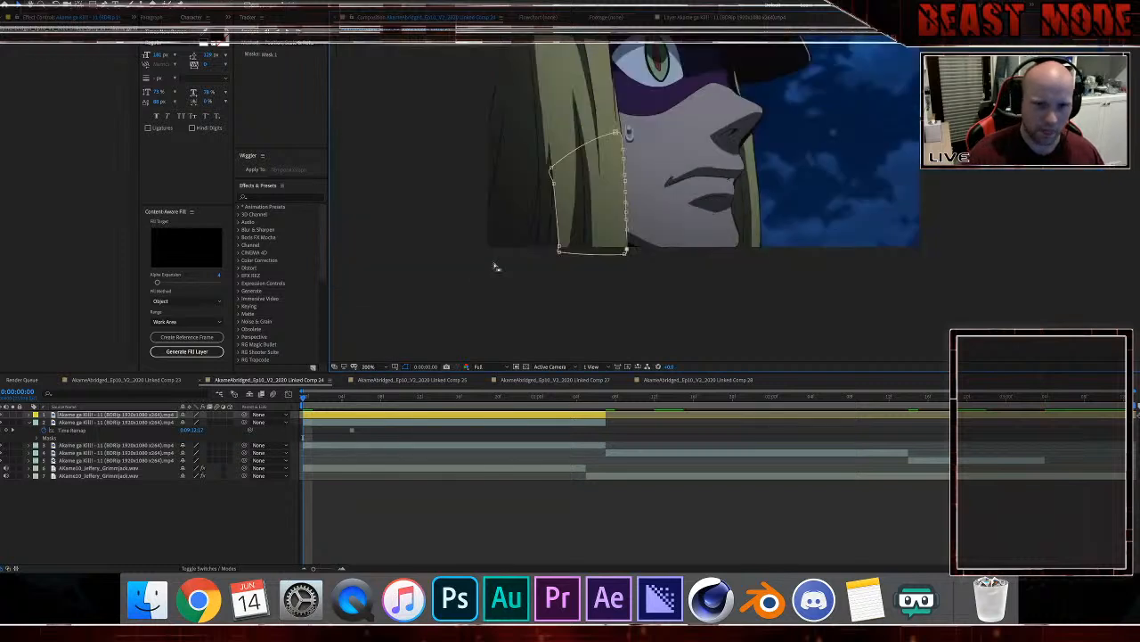
drag(553, 170, 540, 134)
drag(553, 183, 458, 192)
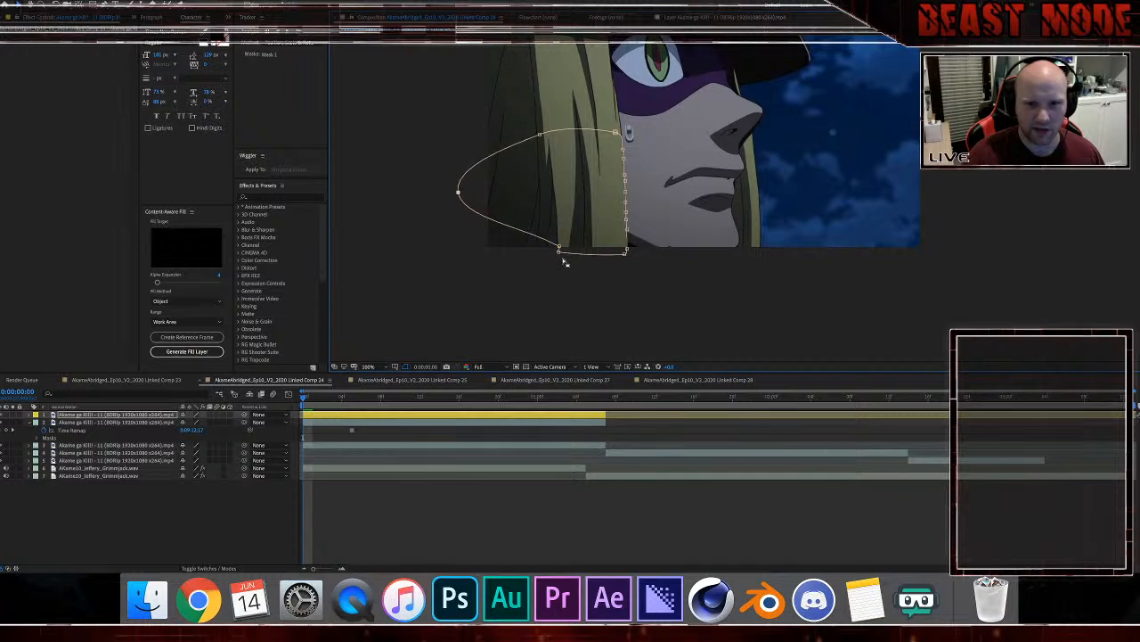
drag(540, 248, 466, 253)
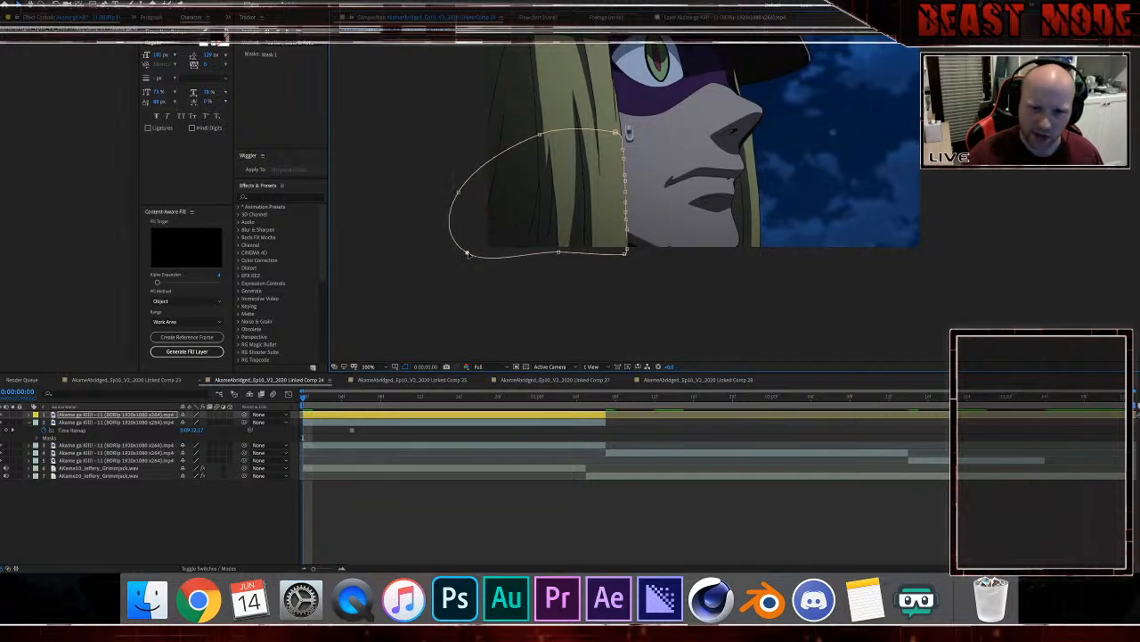
Step: Split the yellow hair layer at 0:00:00:01 and delete the mask from the part starting at that frame
click(338, 416)
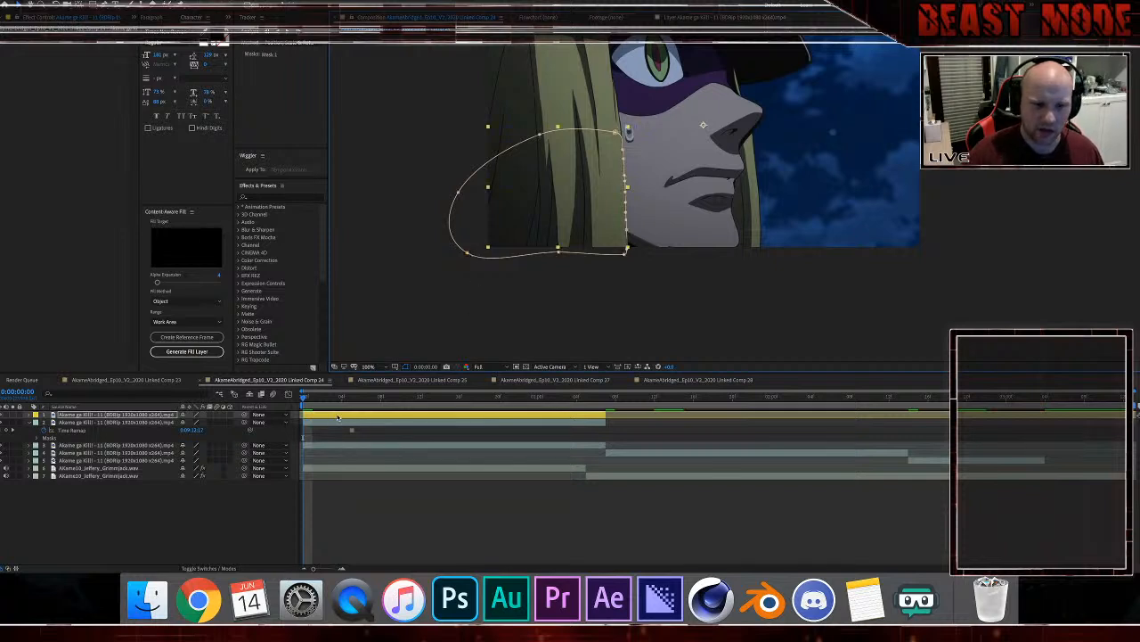
key(Page_Down)
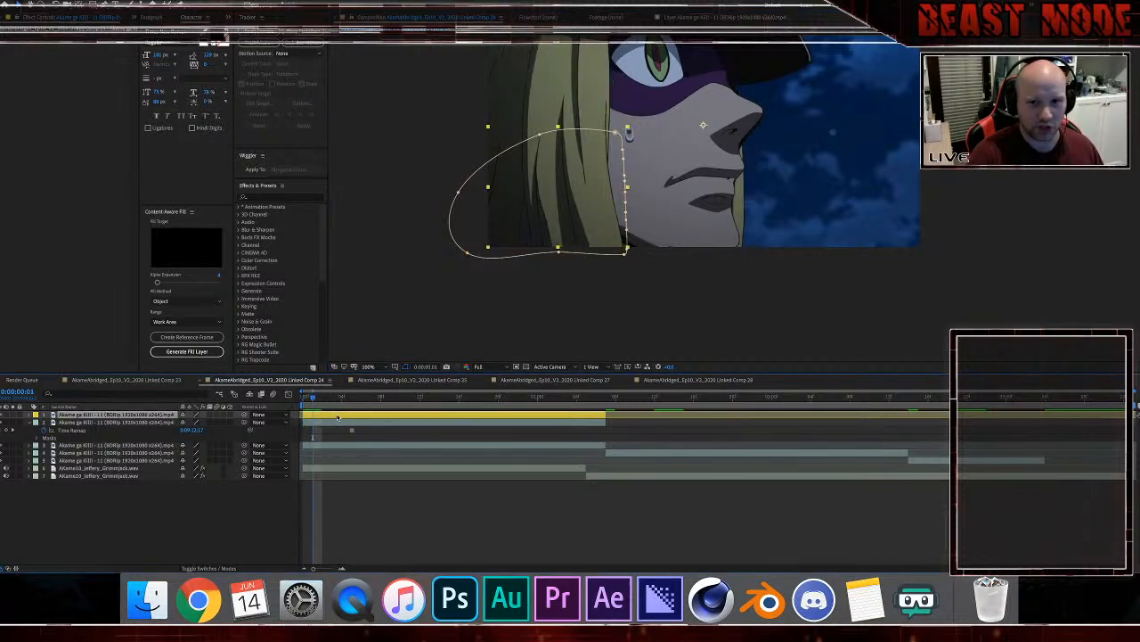
key(ctrl+d)
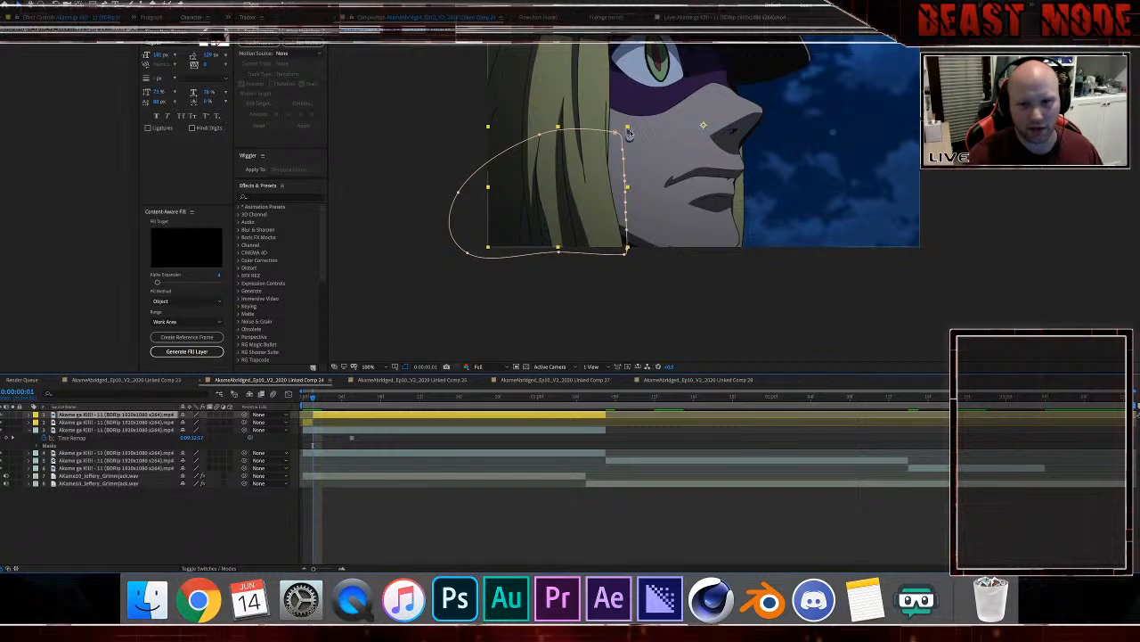
double_click(625, 134)
key(Delete)
Step: Trace a new mask path on the second yellow layer segment, following the hair's edge down along the cheek towards the jaw
key(period)
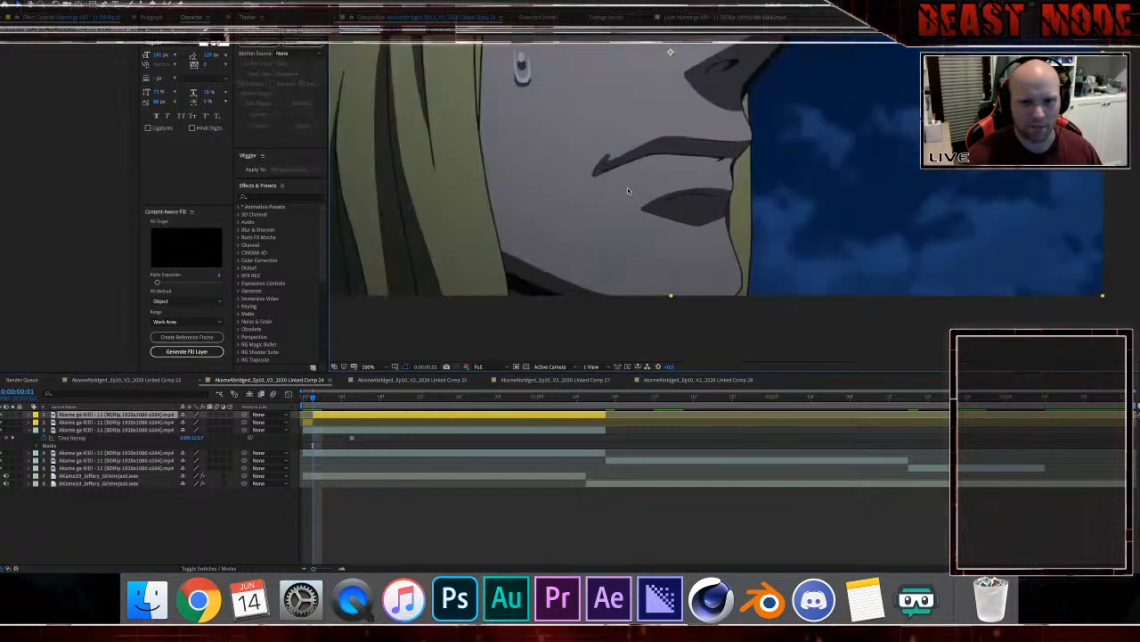
click(479, 136)
click(483, 165)
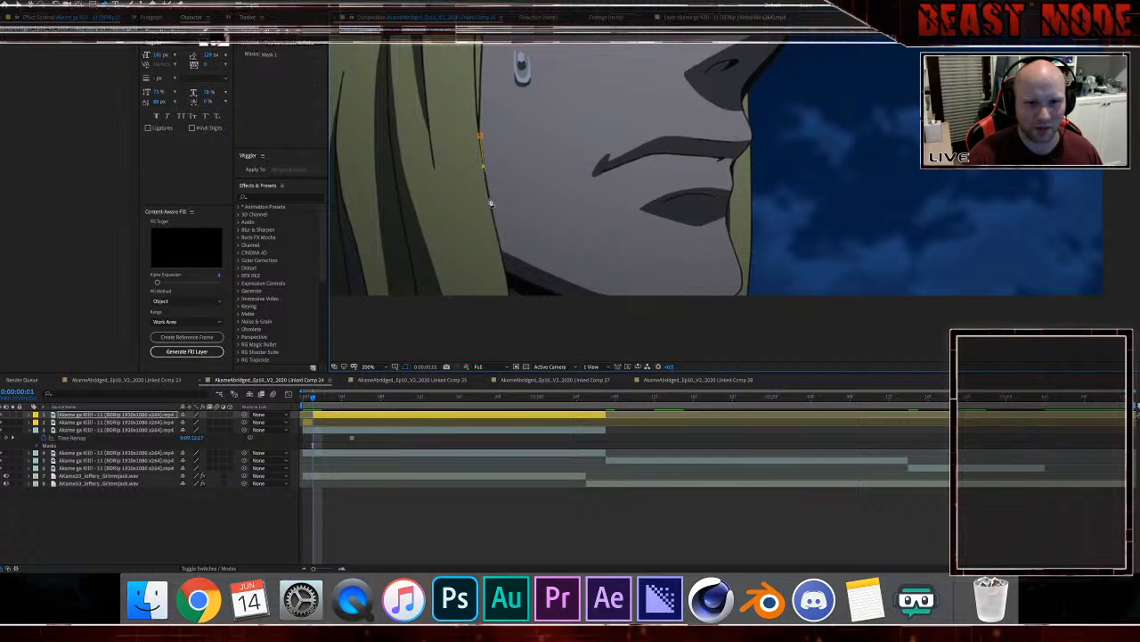
click(489, 198)
click(497, 230)
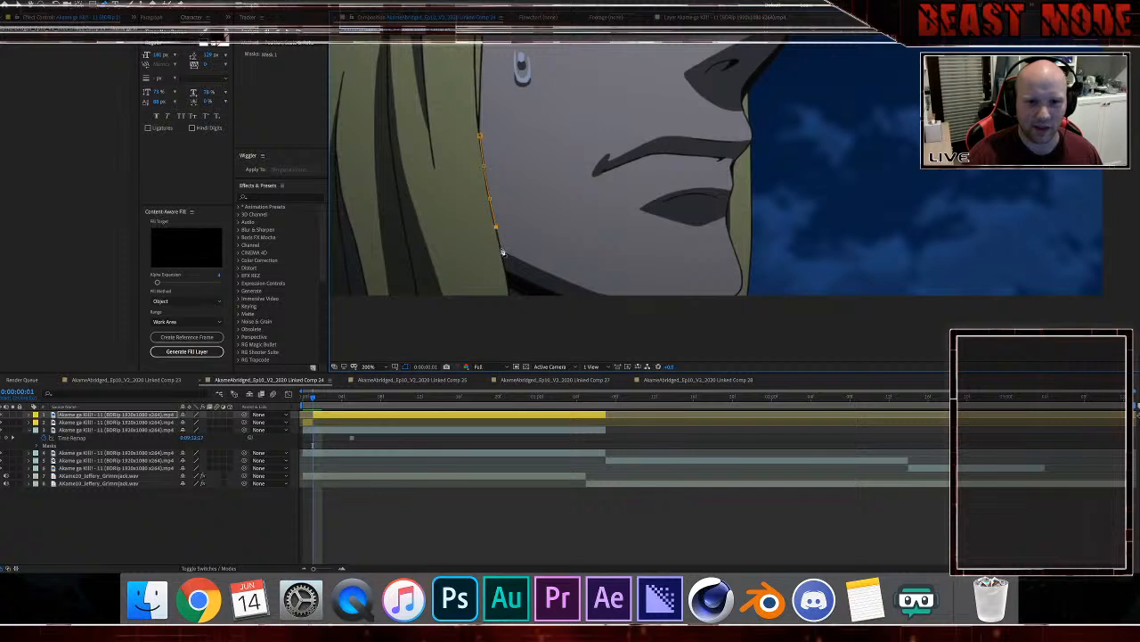
Step: Finish the hair mask on the top layer, tracing the hair edge beside the jaw and closing the path outside the frame
click(502, 250)
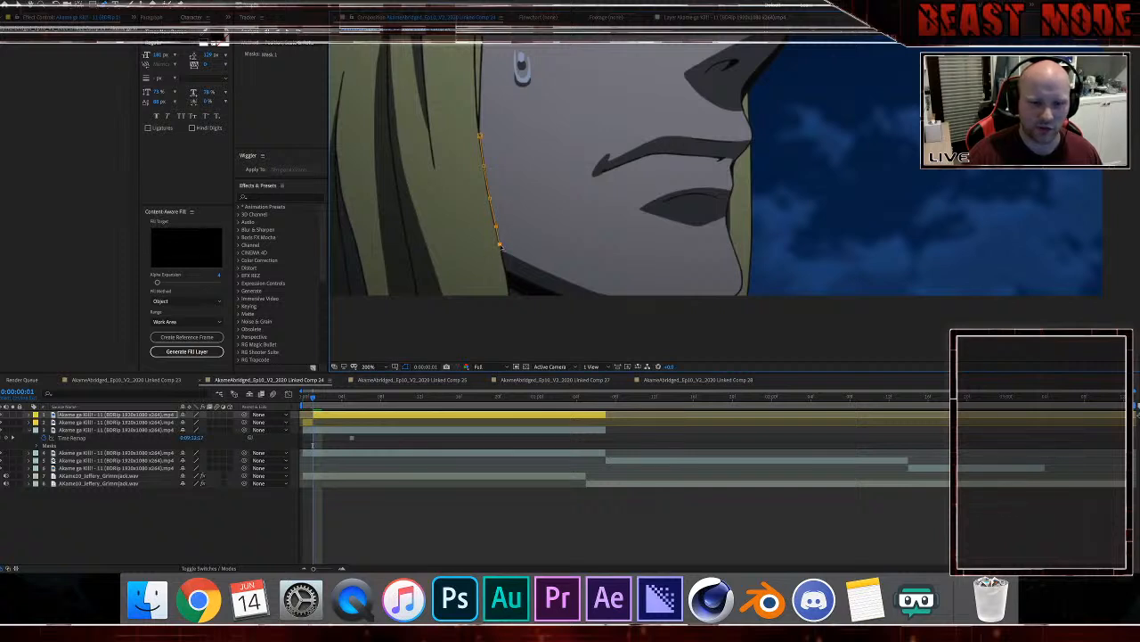
click(505, 272)
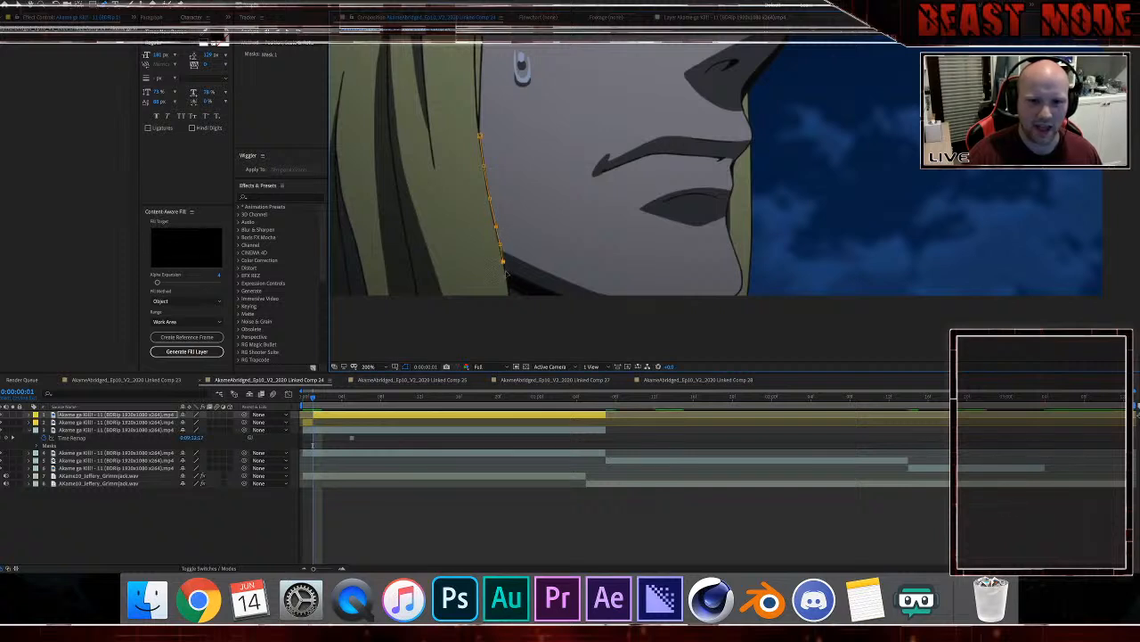
click(510, 299)
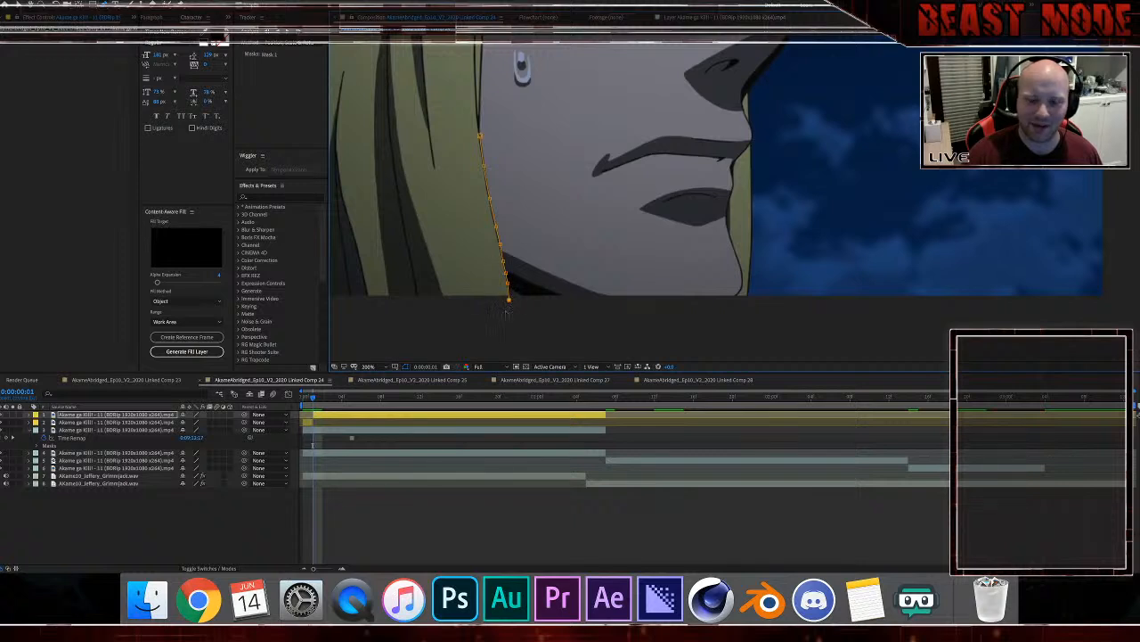
click(492, 316)
drag(490, 313, 509, 326)
click(442, 336)
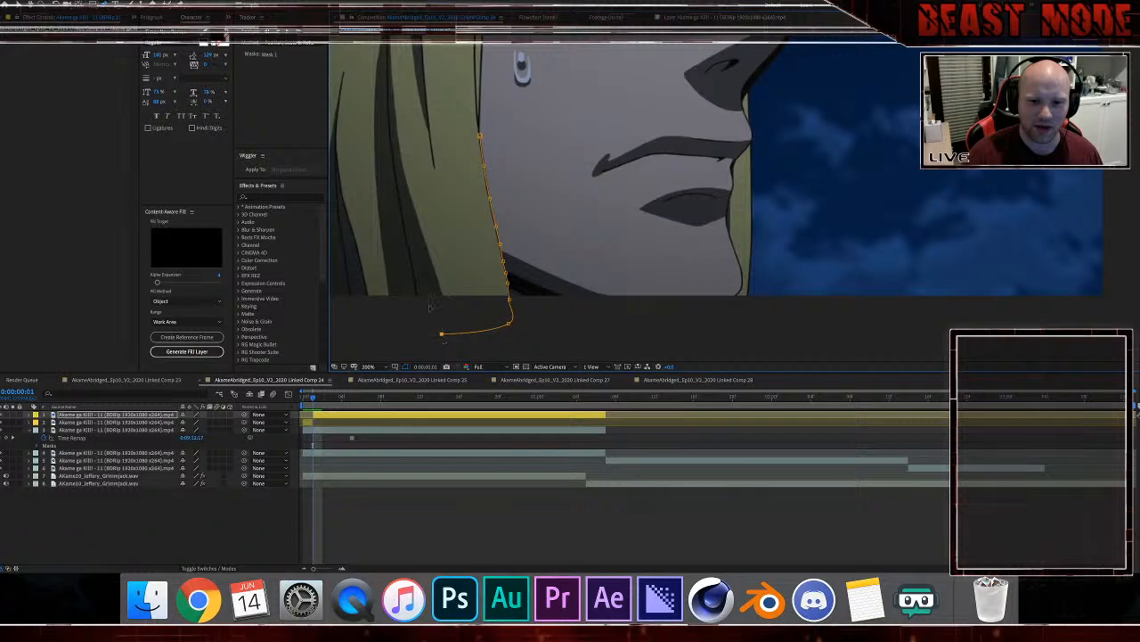
drag(430, 307, 619, 328)
drag(380, 188, 386, 159)
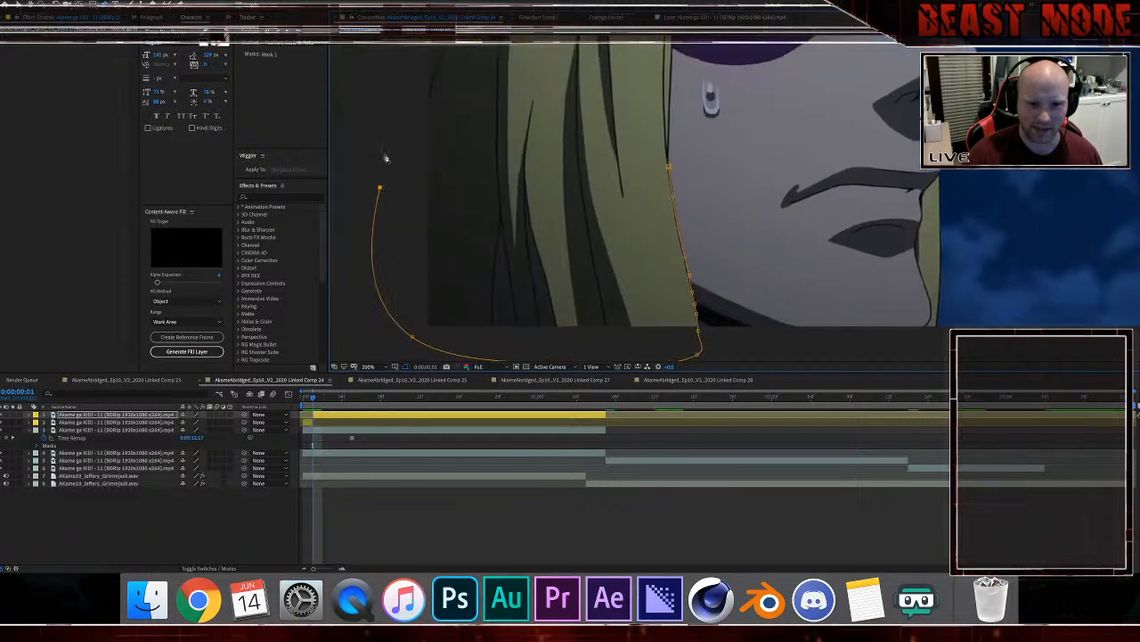
click(386, 123)
click(670, 116)
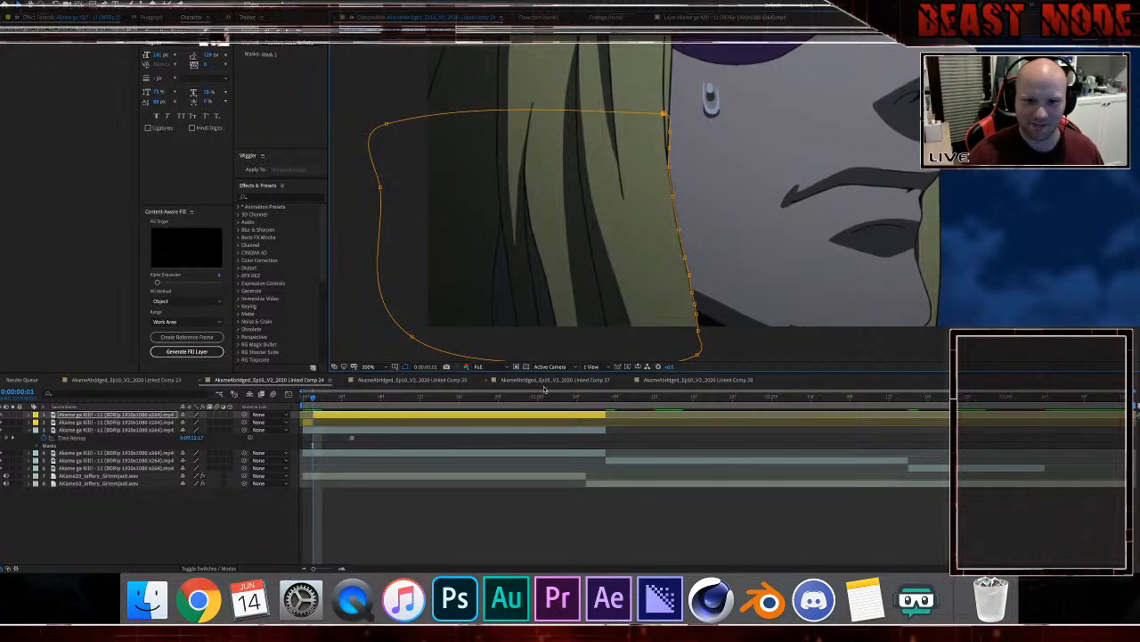
Step: Split the top footage layer at 0:00:00:03 and delete the inherited mask from the new segment
click(337, 417)
key(Page_Down)
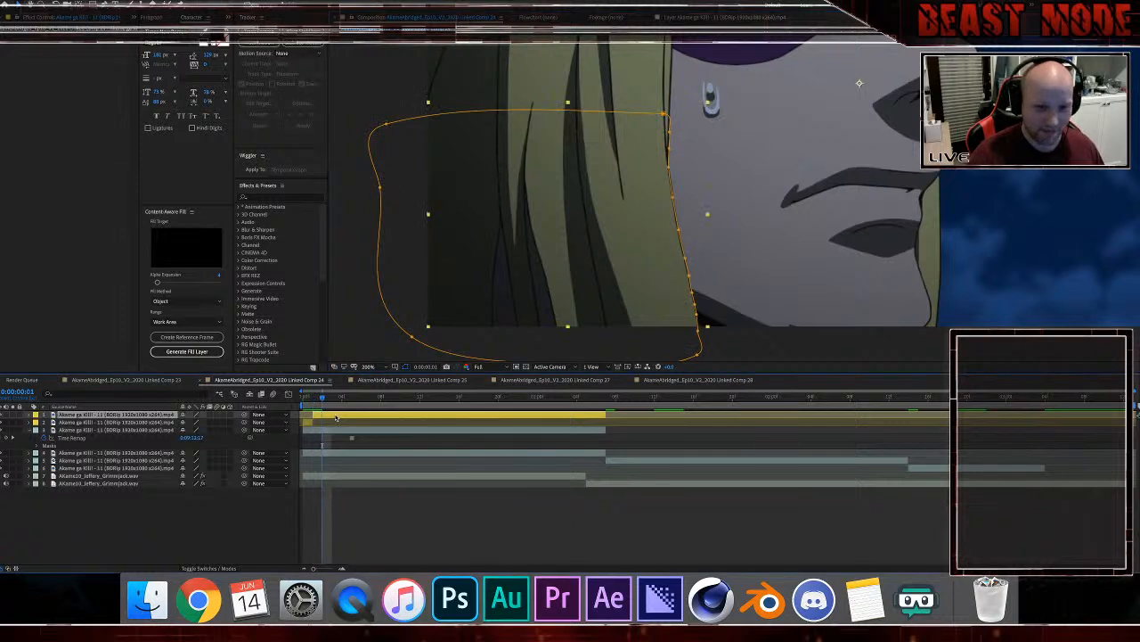
key(Page_Down)
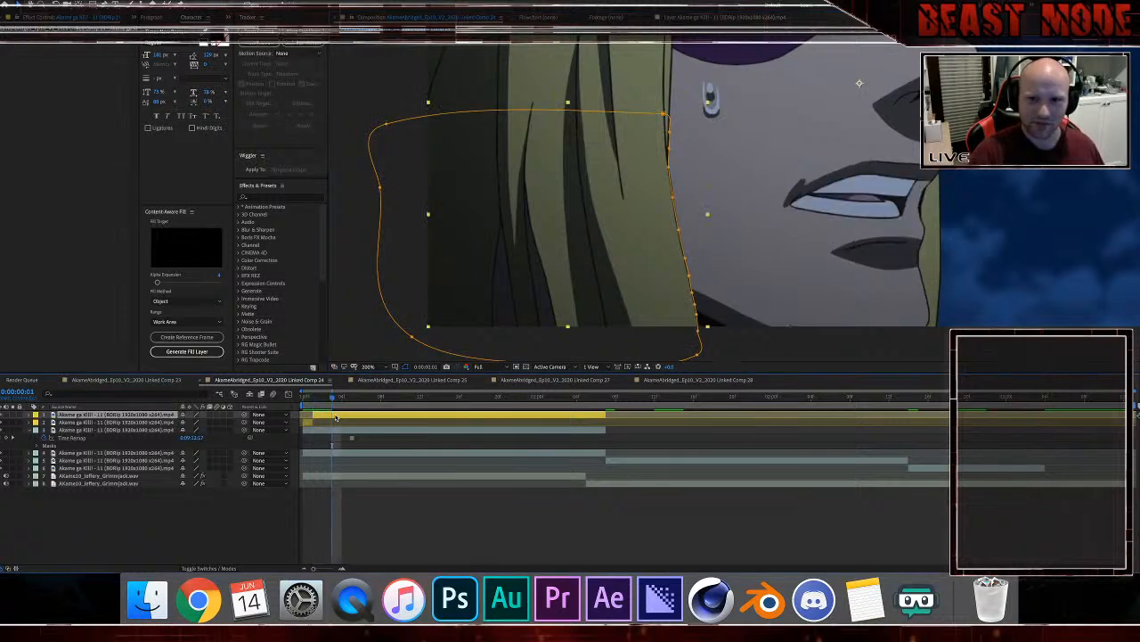
key(Page_Down)
key(super+shift+d)
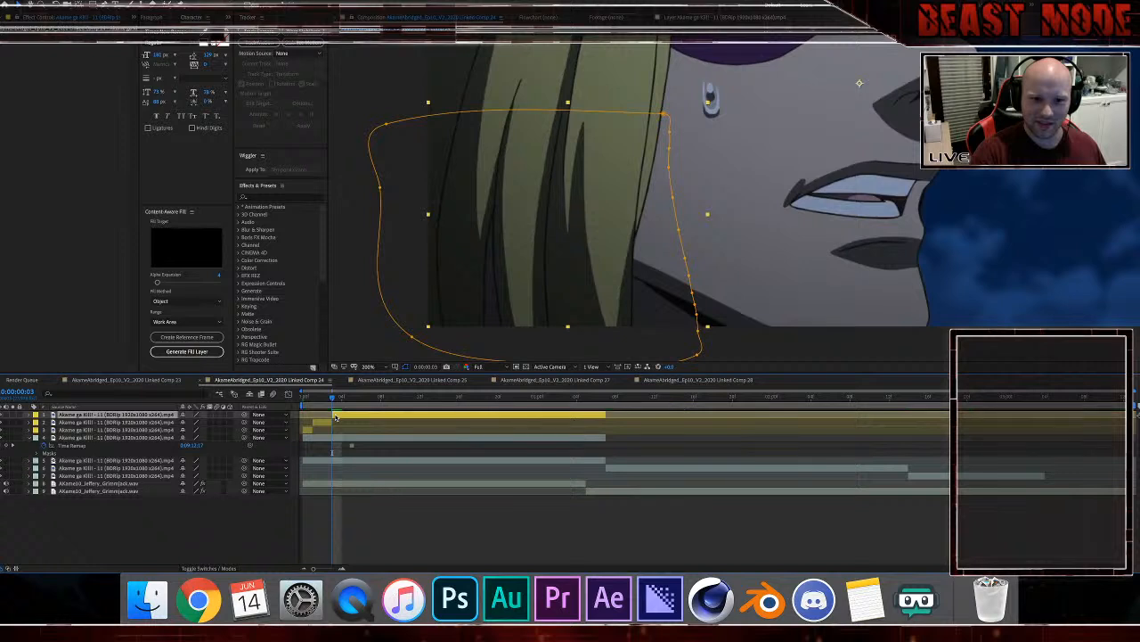
double_click(664, 115)
key(Delete)
Step: Start a new Pen mask on the segment at 0:00:00:03, tracing the lower hair edge down past the bottom of the frame
key(g)
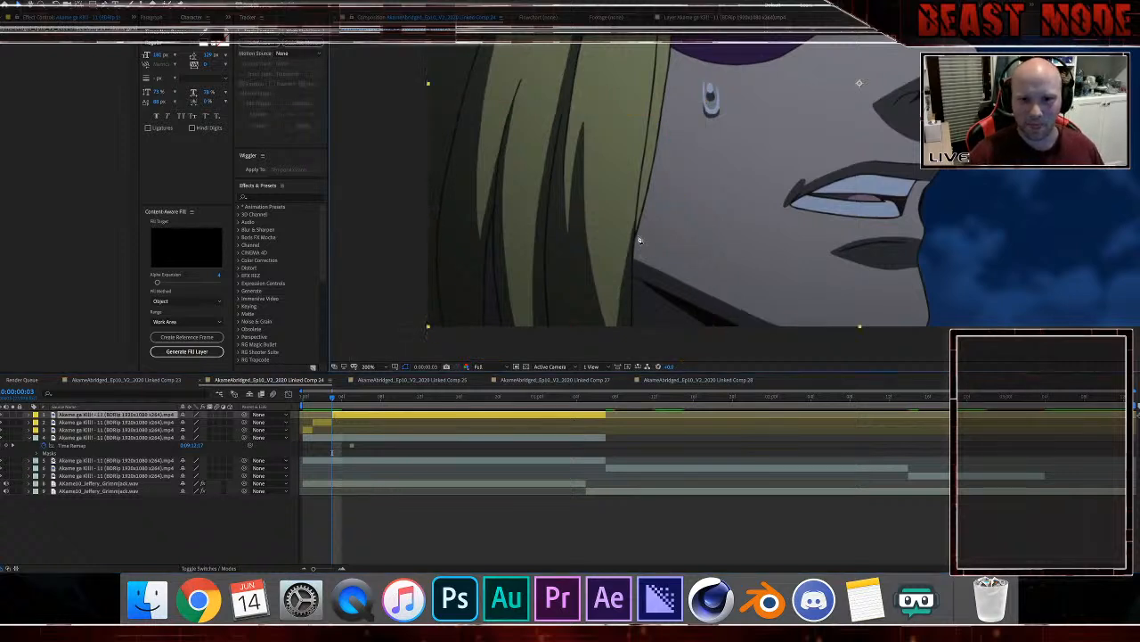
click(636, 232)
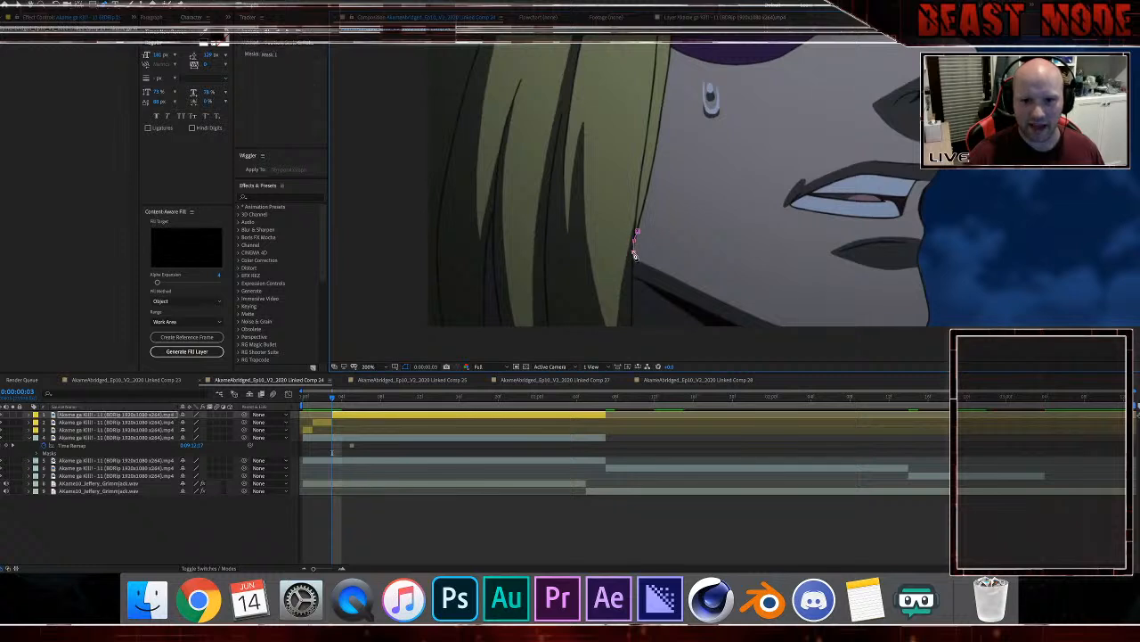
click(633, 277)
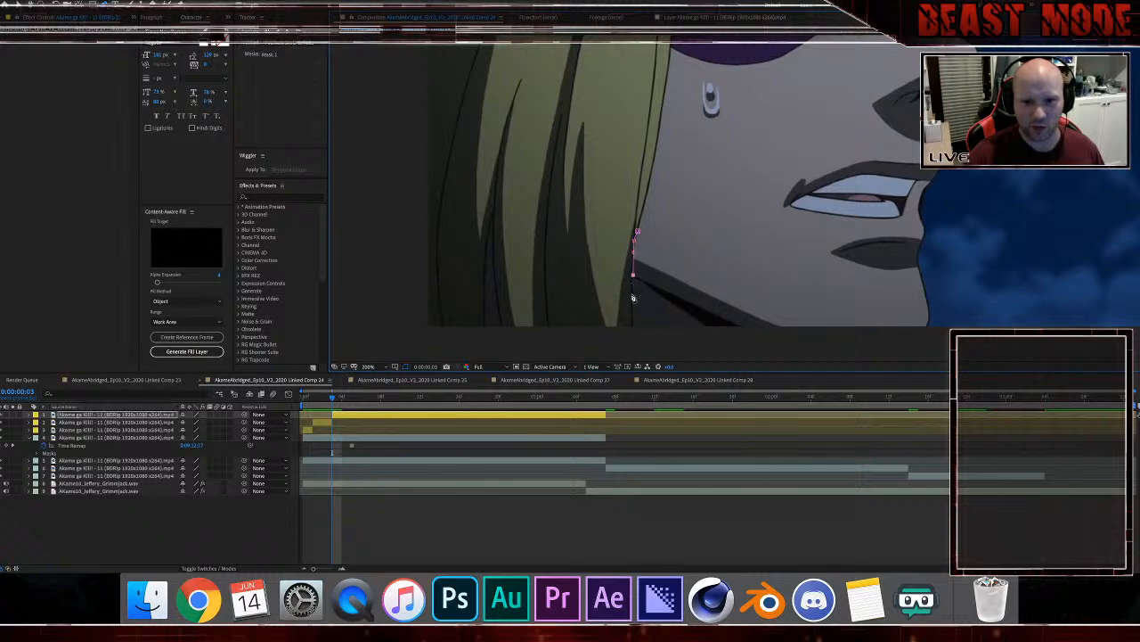
scroll(632, 299, down, 2)
click(628, 283)
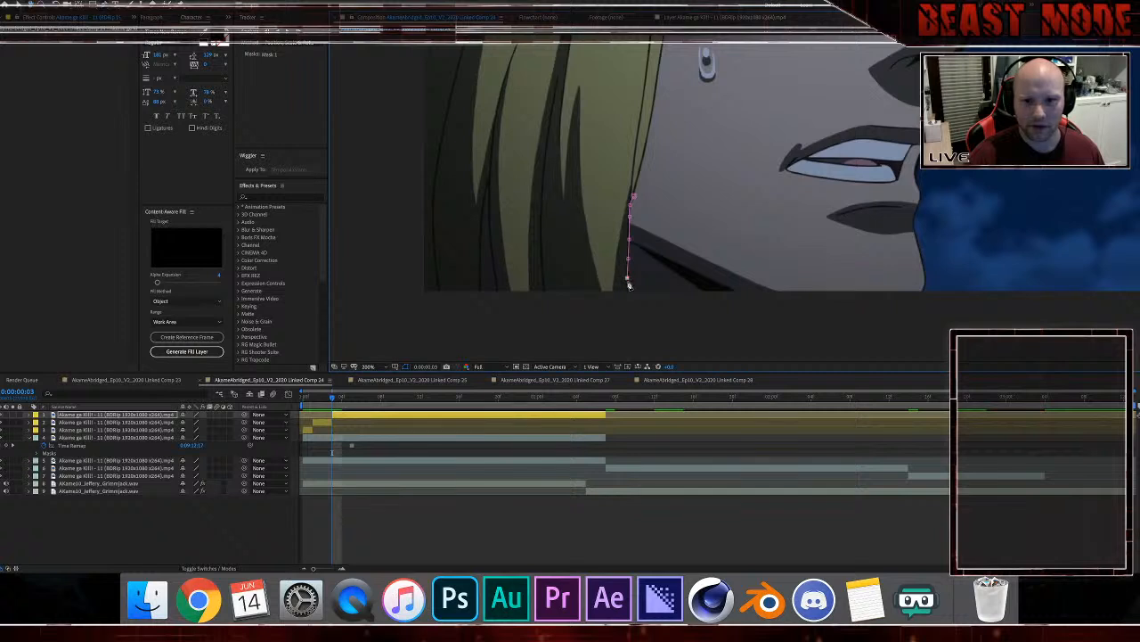
click(627, 328)
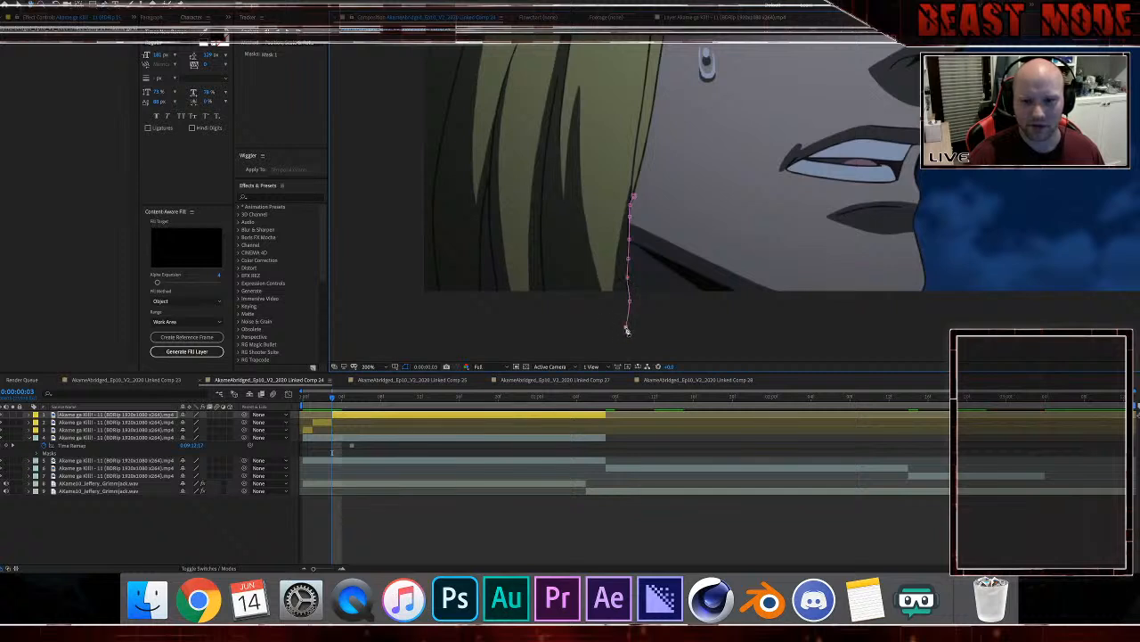
Step: Close the mask by routing it outside the frame, across the hair, and down the cheek-side hair edge to its starting point
click(592, 329)
click(392, 320)
click(381, 219)
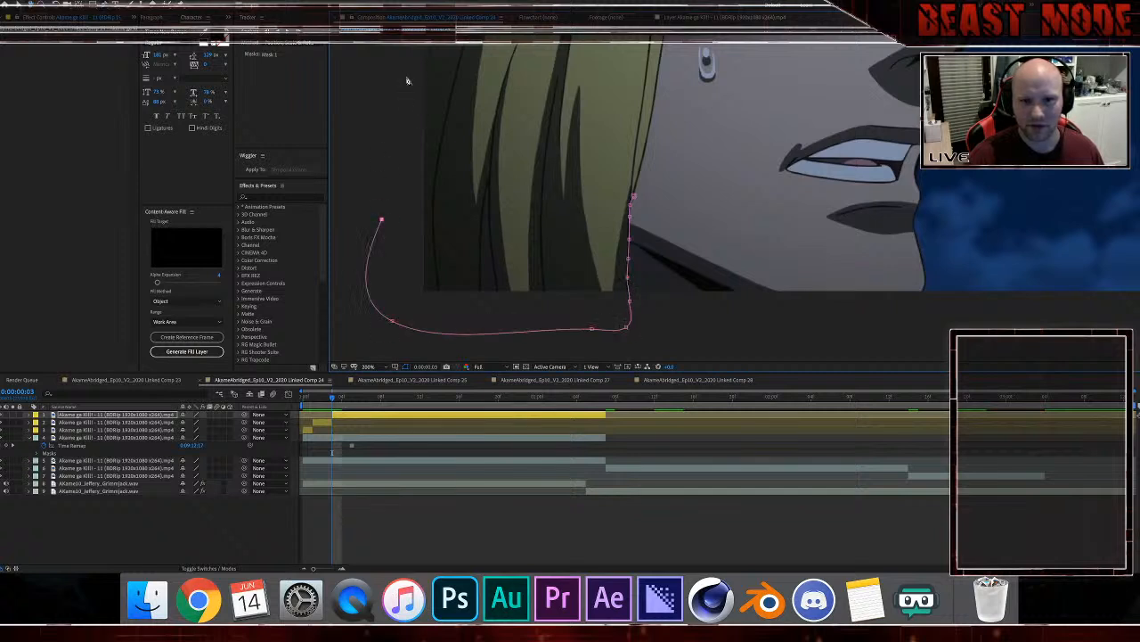
click(401, 80)
click(438, 65)
click(656, 93)
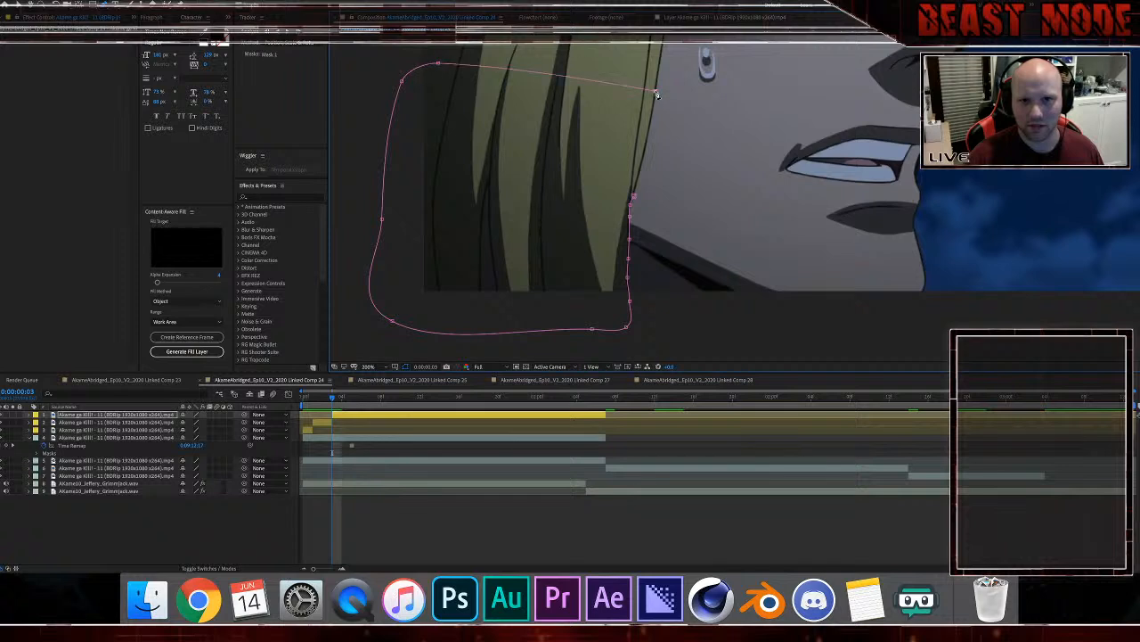
drag(654, 112, 652, 111)
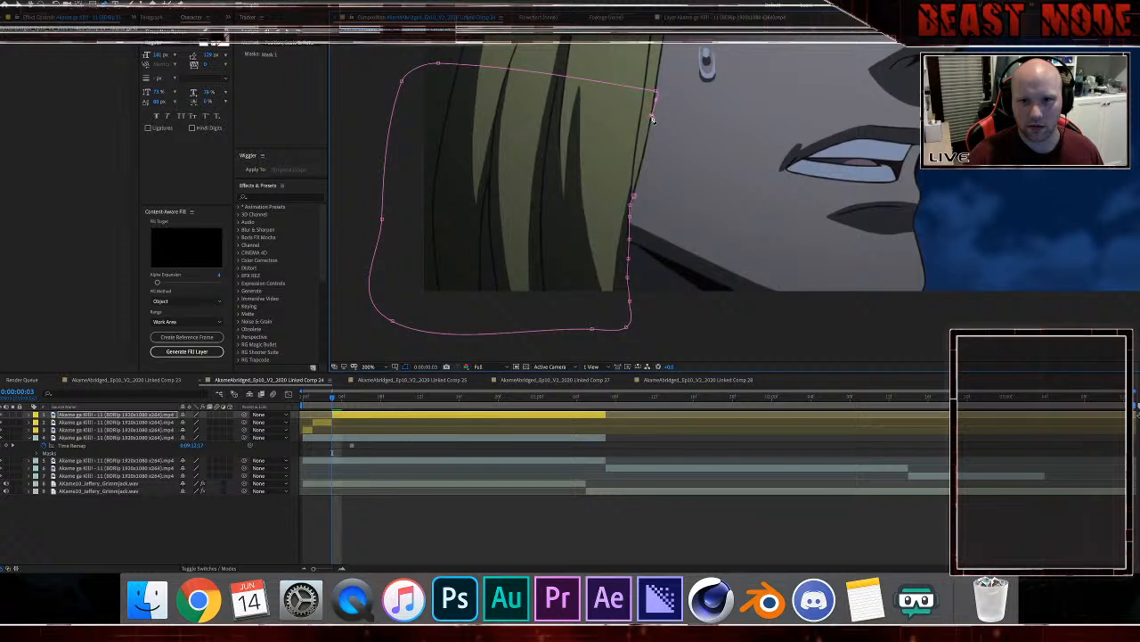
click(648, 136)
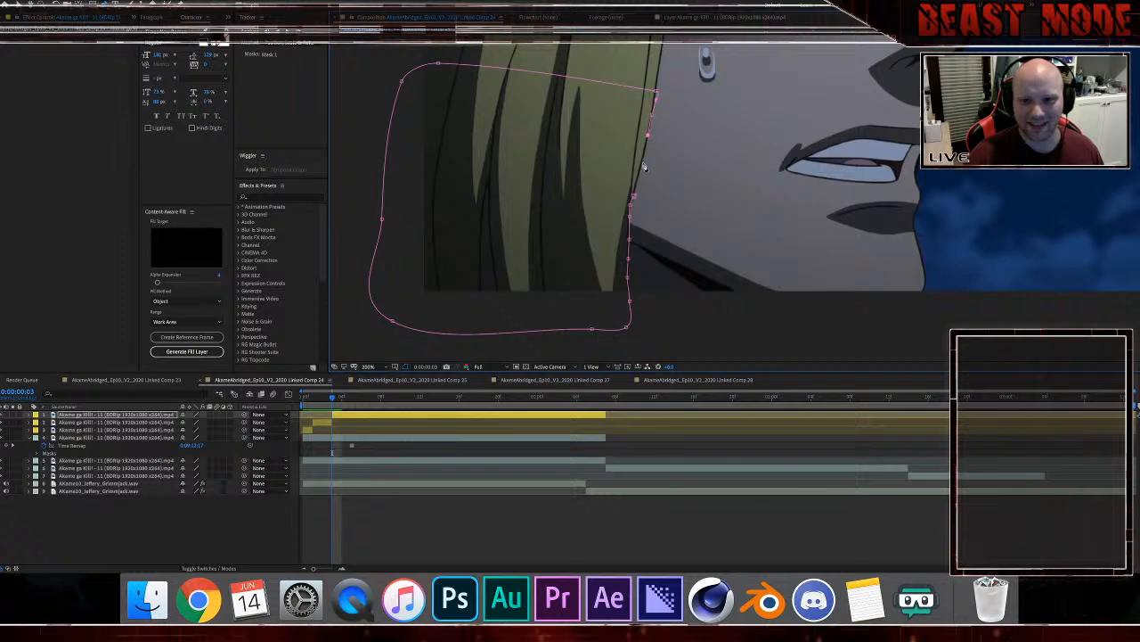
click(643, 164)
click(636, 181)
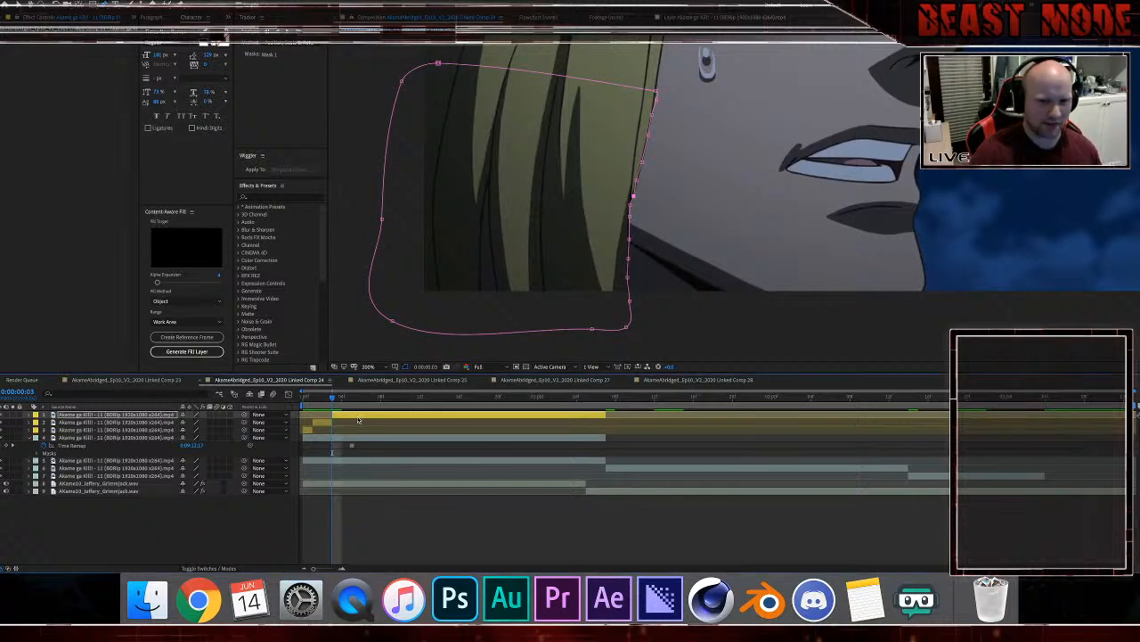
Step: Split the top footage layer at 0:00:00:05 and delete the inherited mask from the new segment
key(Page_Down)
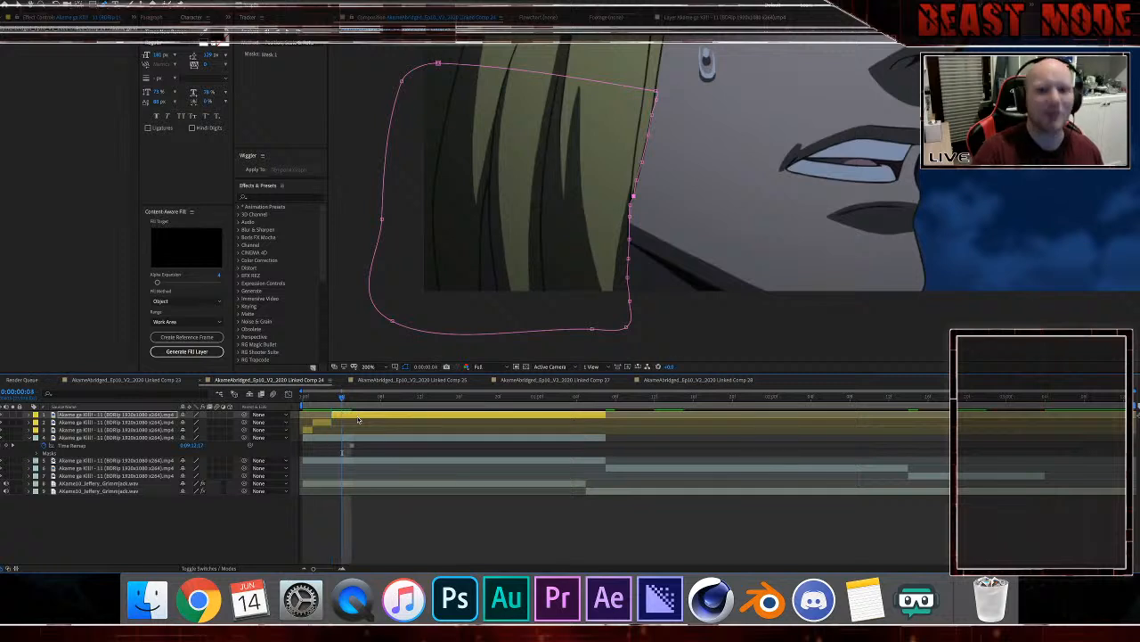
key(Page_Down)
key(ctrl+shift+d)
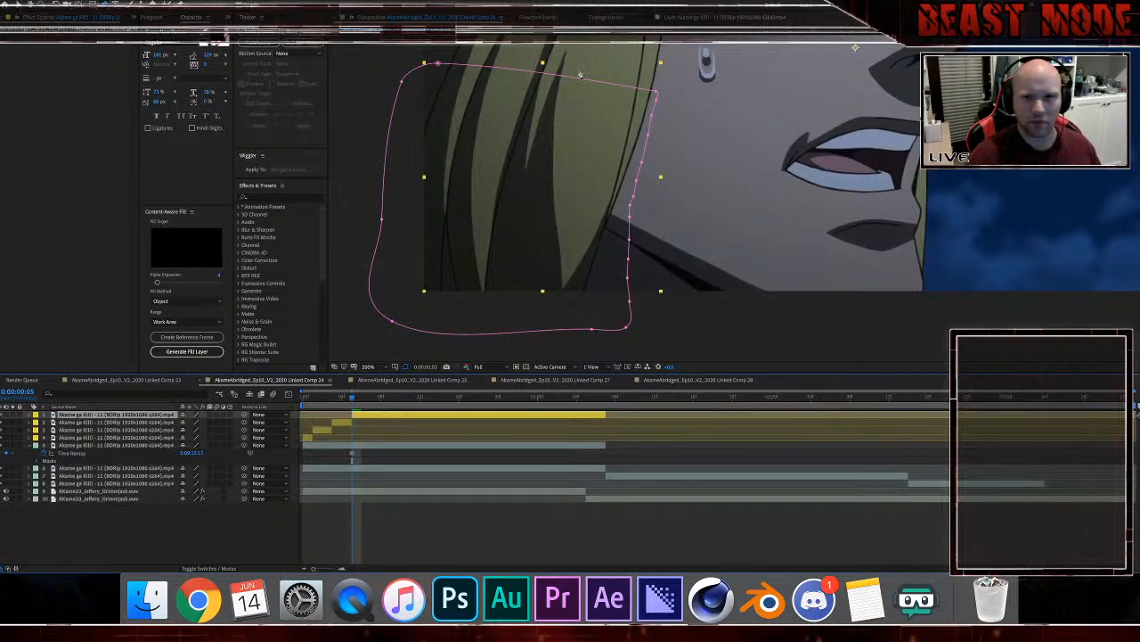
drag(660, 95, 651, 91)
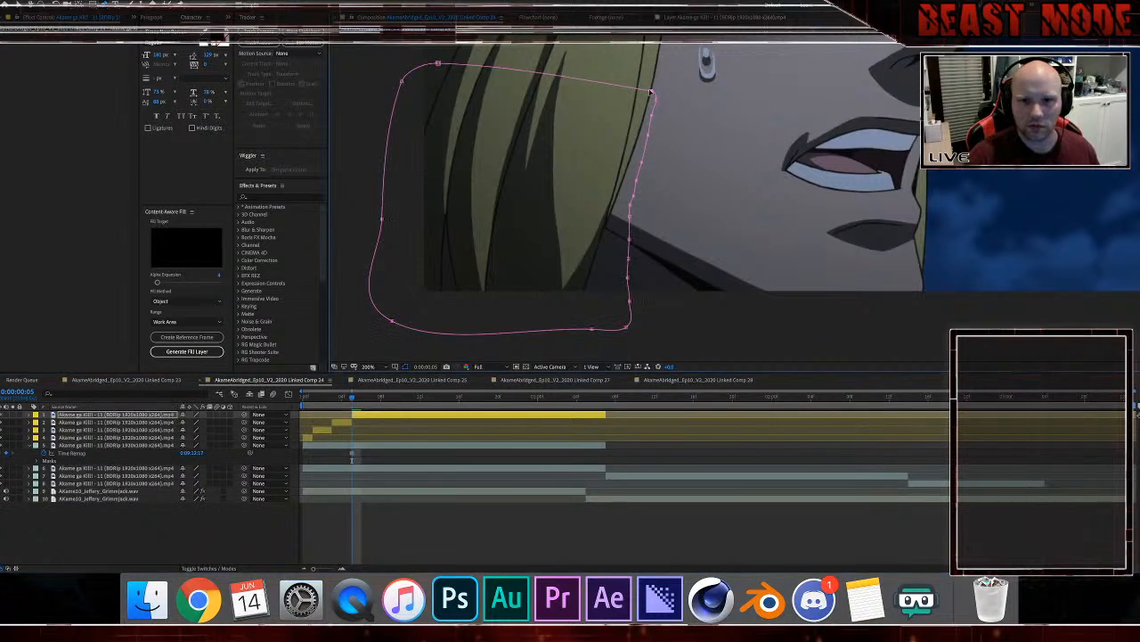
click(656, 103)
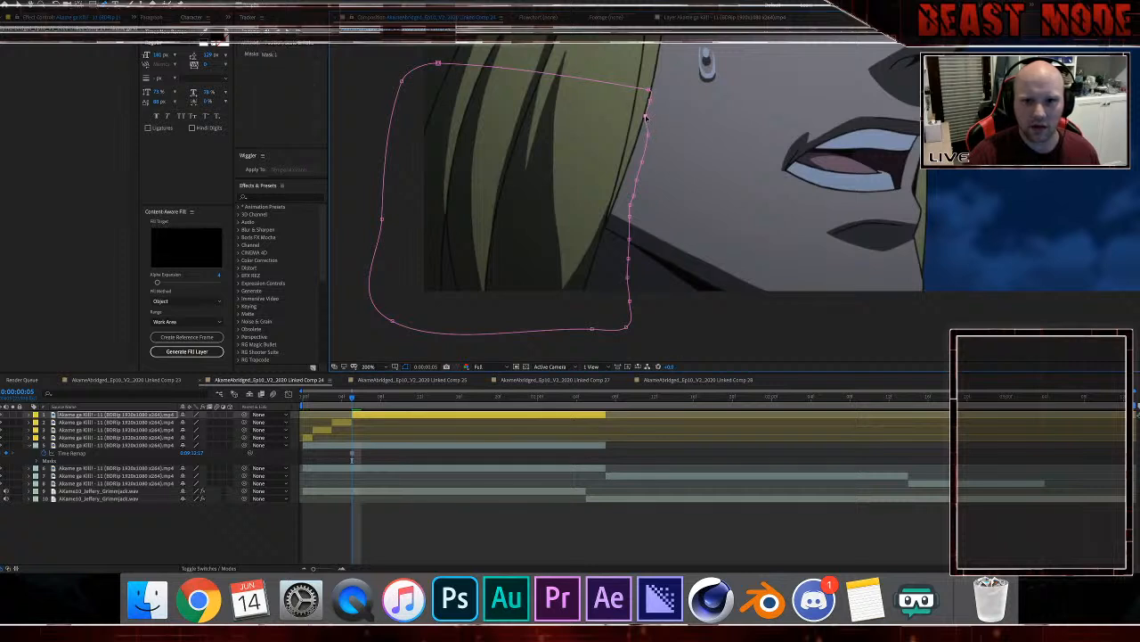
double_click(648, 105)
key(Delete)
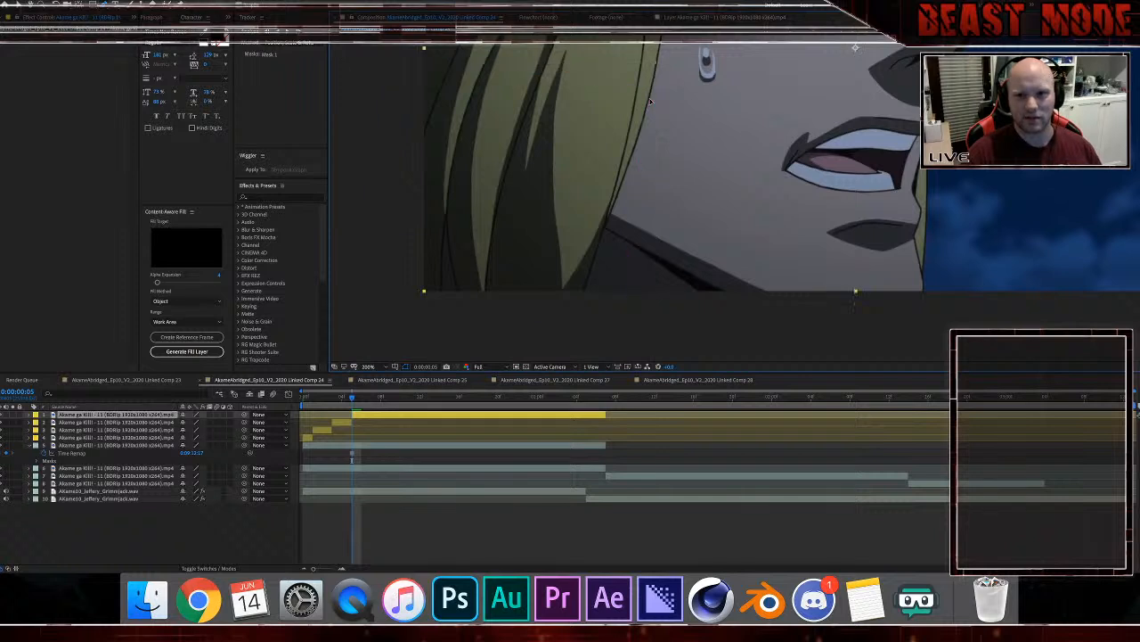
Step: Start a new mask on the segment at 0:00:00:05, running across the hair and down its cheek-side edge to the collar
click(412, 61)
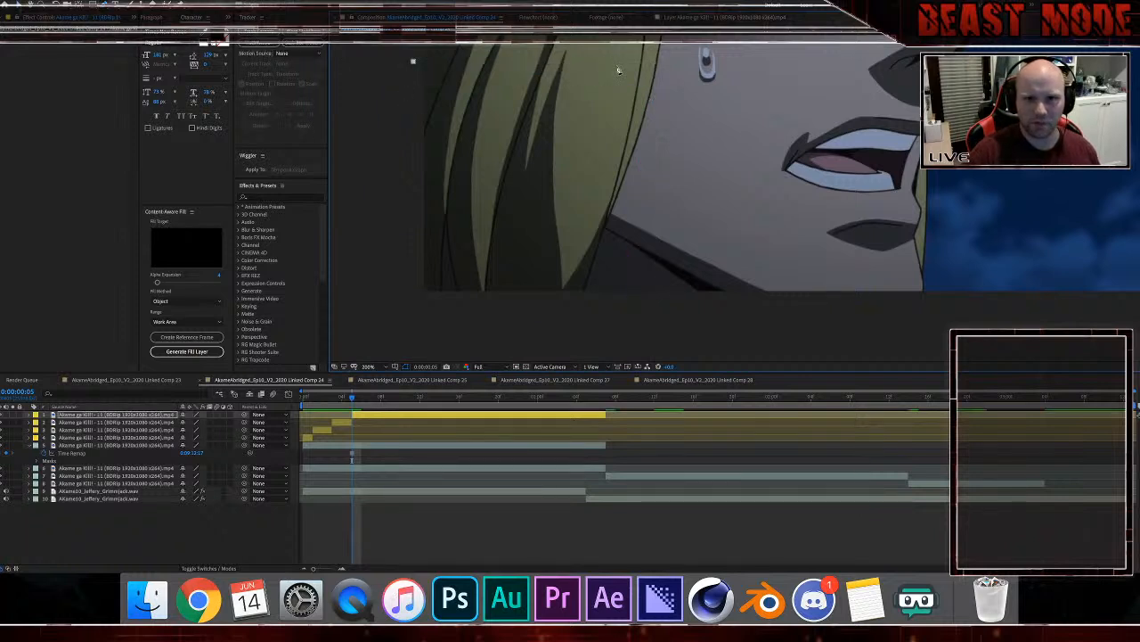
click(616, 65)
mouse_move(658, 74)
mouse_down()
mouse_move(650, 107)
mouse_move(653, 88)
mouse_up()
click(650, 100)
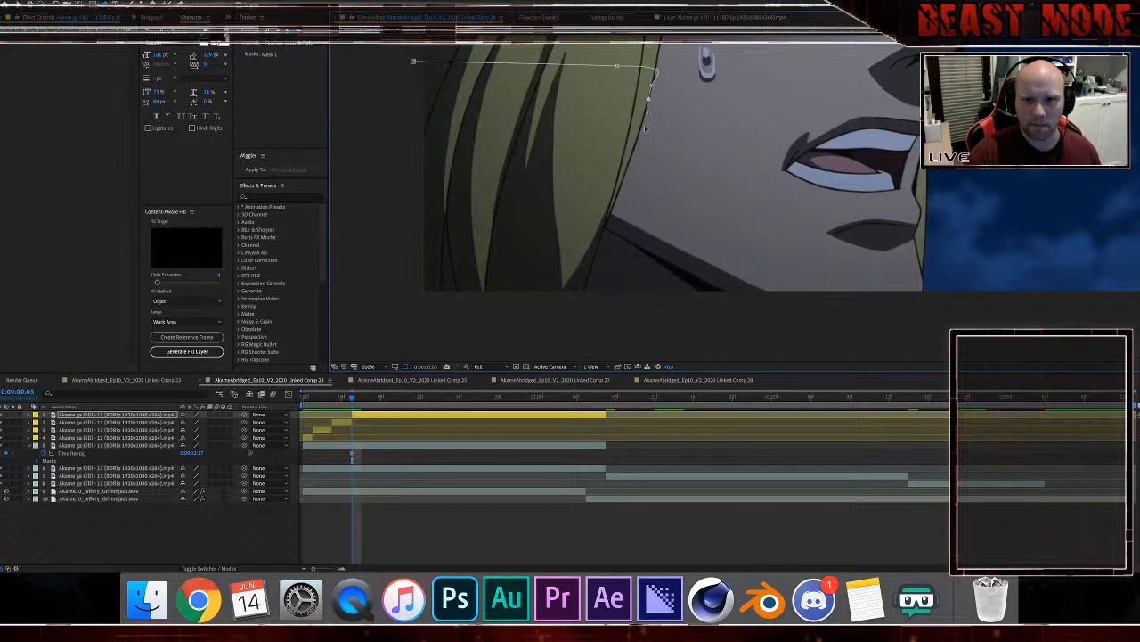
click(642, 126)
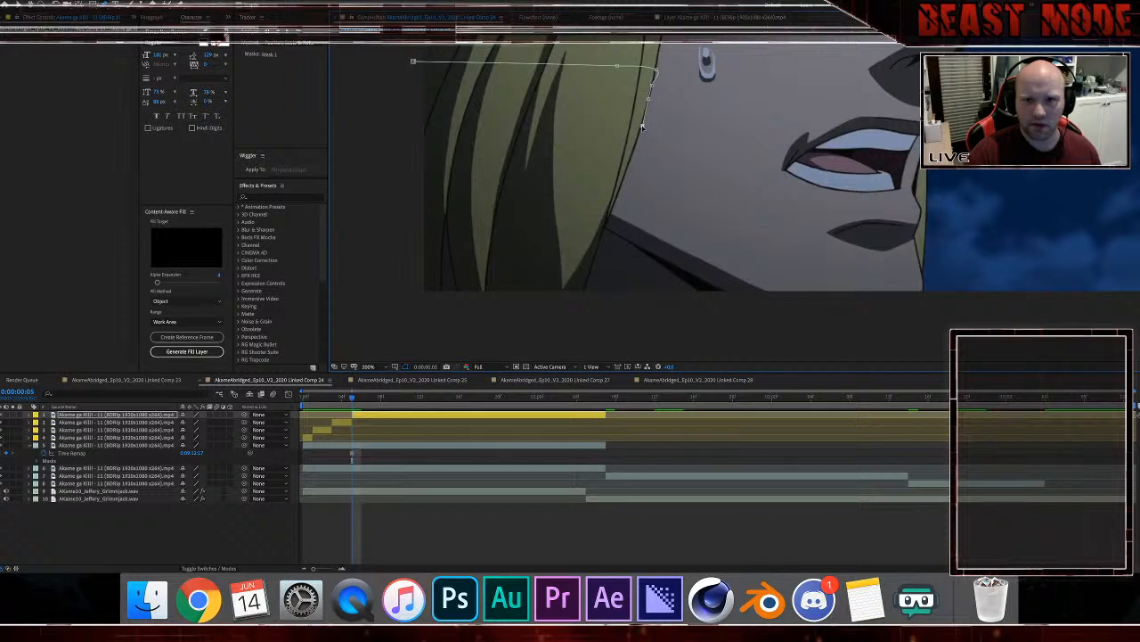
click(629, 168)
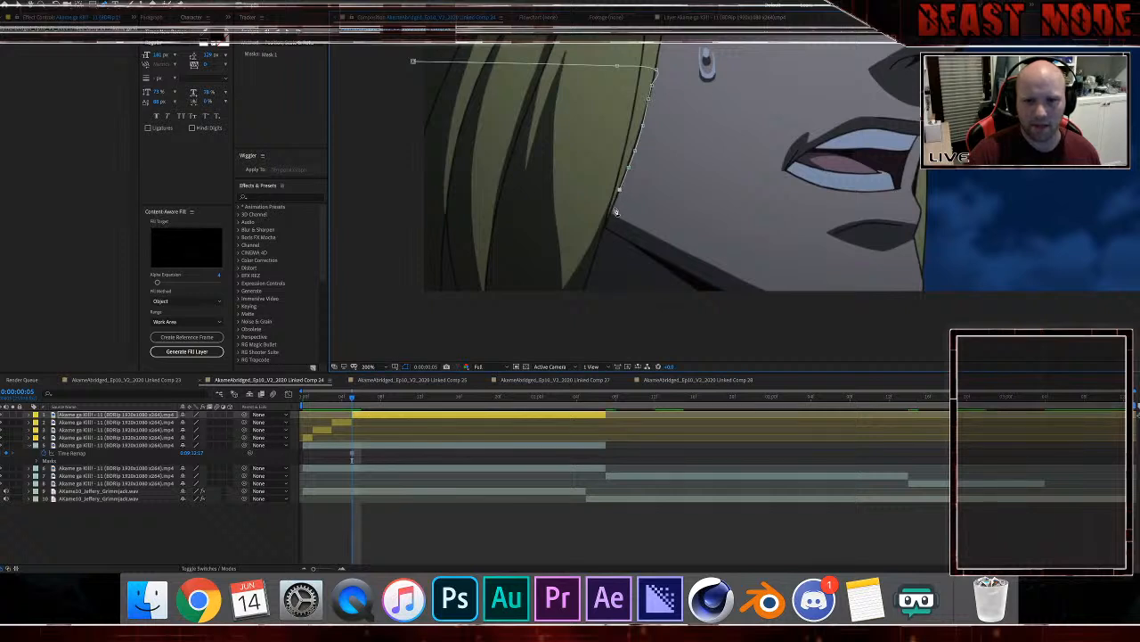
click(614, 207)
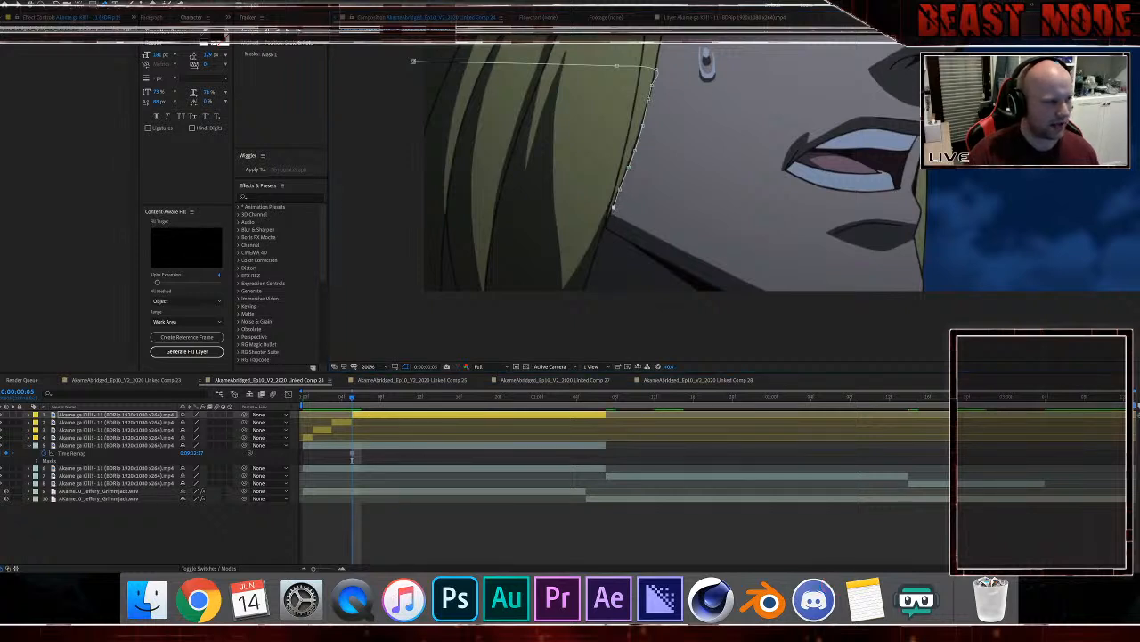
click(606, 222)
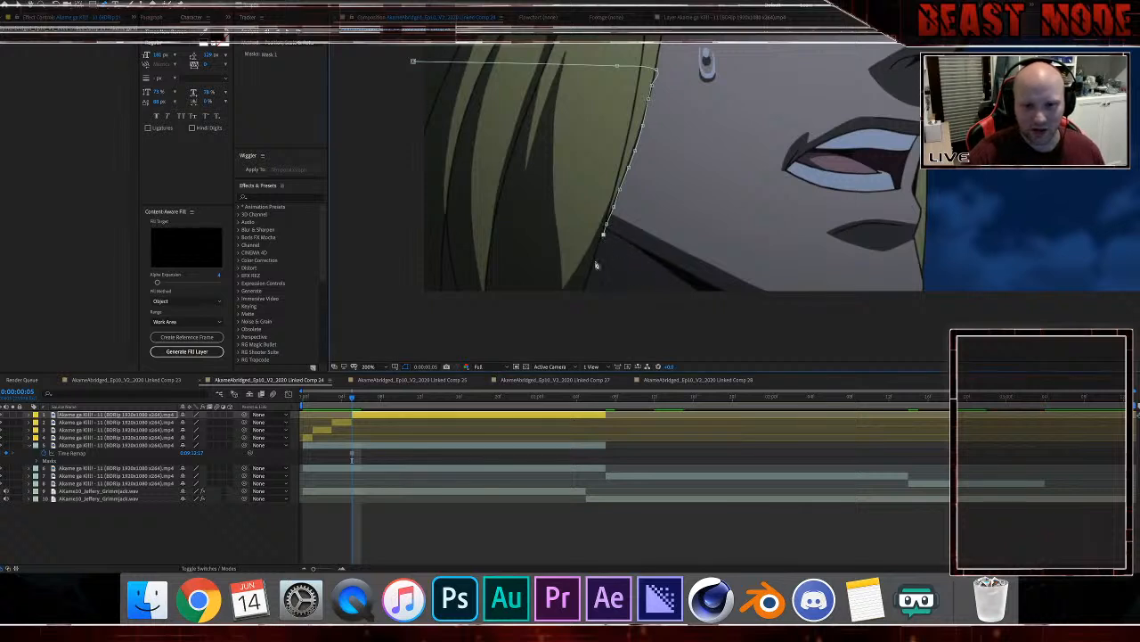
Step: Extend the mask along the collar and below the frame, then close it around the outer side of the hair
click(642, 260)
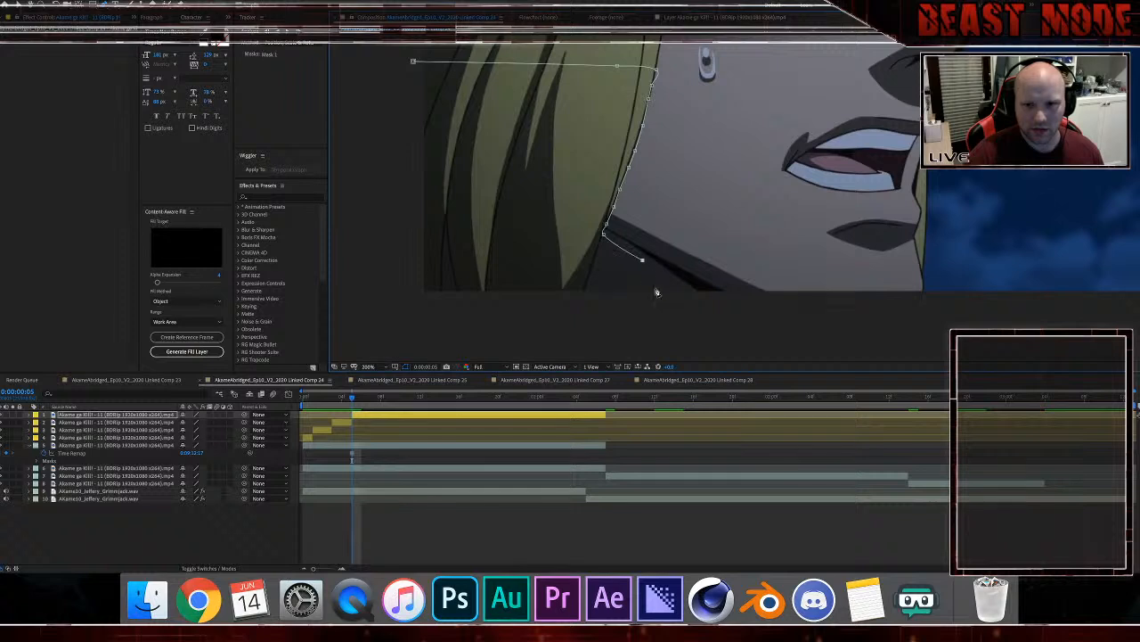
click(668, 302)
drag(562, 319, 483, 306)
click(414, 299)
click(404, 289)
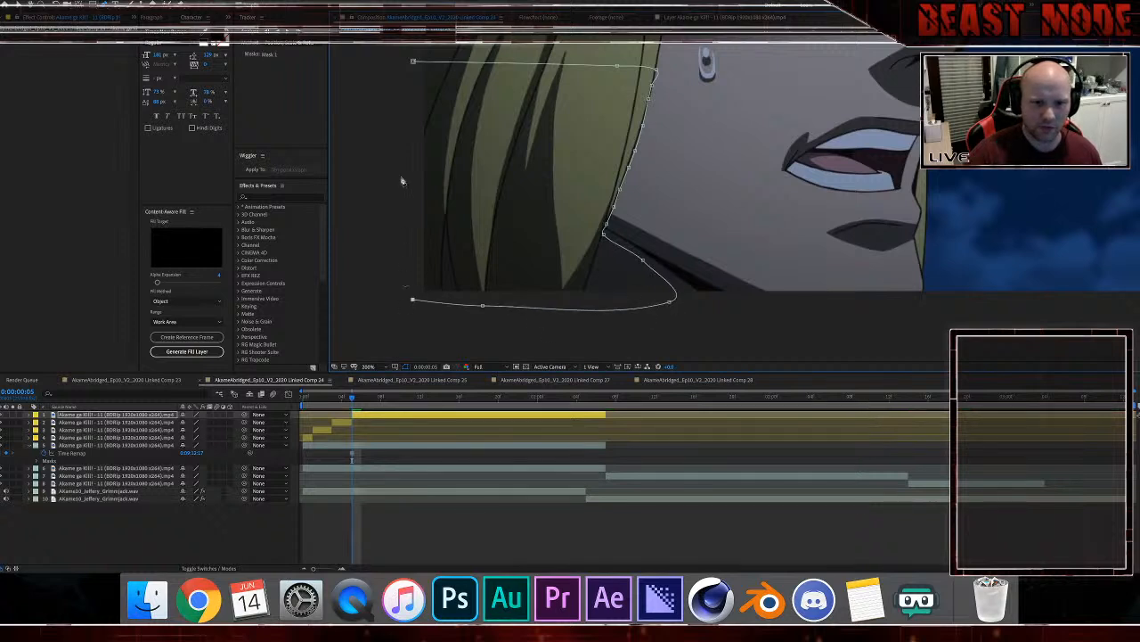
click(401, 177)
click(412, 61)
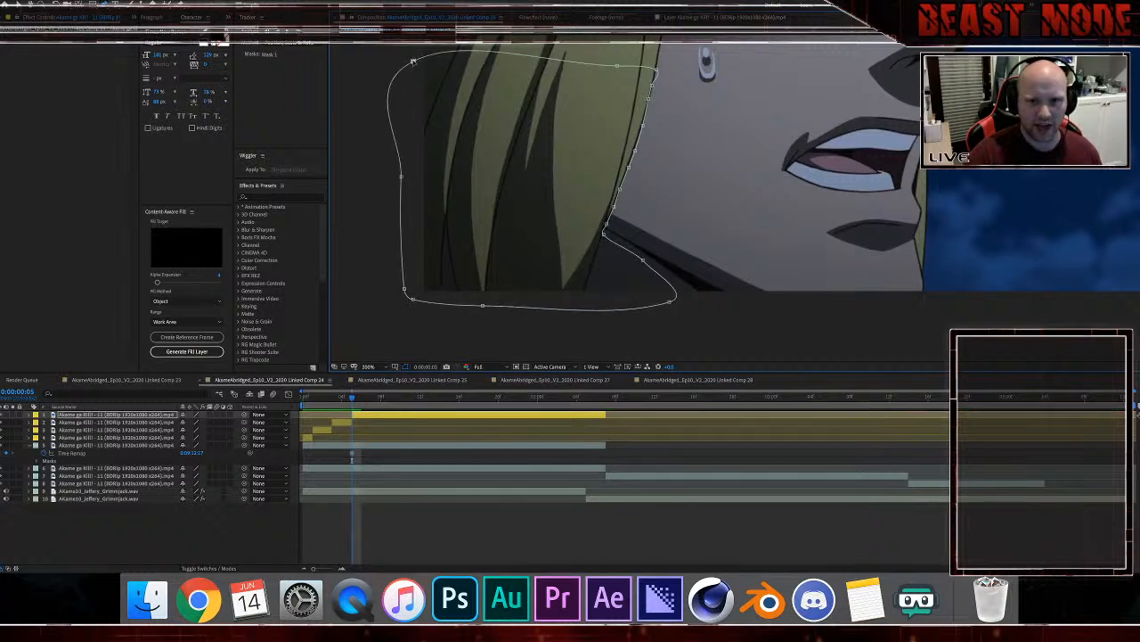
Step: Split the top footage layer at 0:00:00:07
click(375, 418)
key(Page_Down)
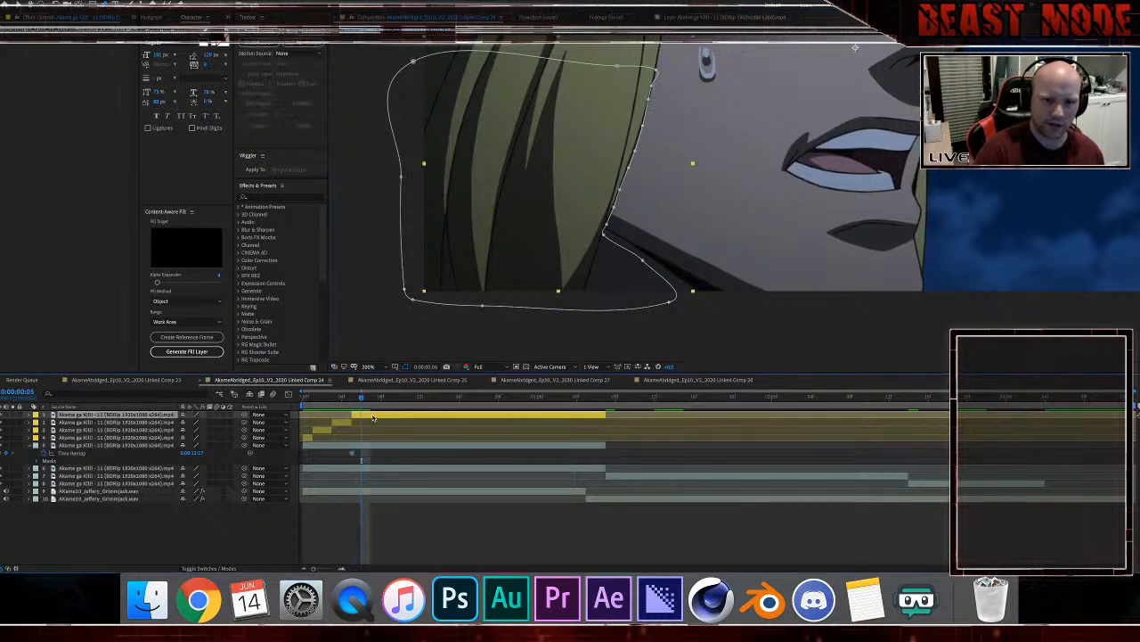
key(Page_Down)
key(super+shift+d)
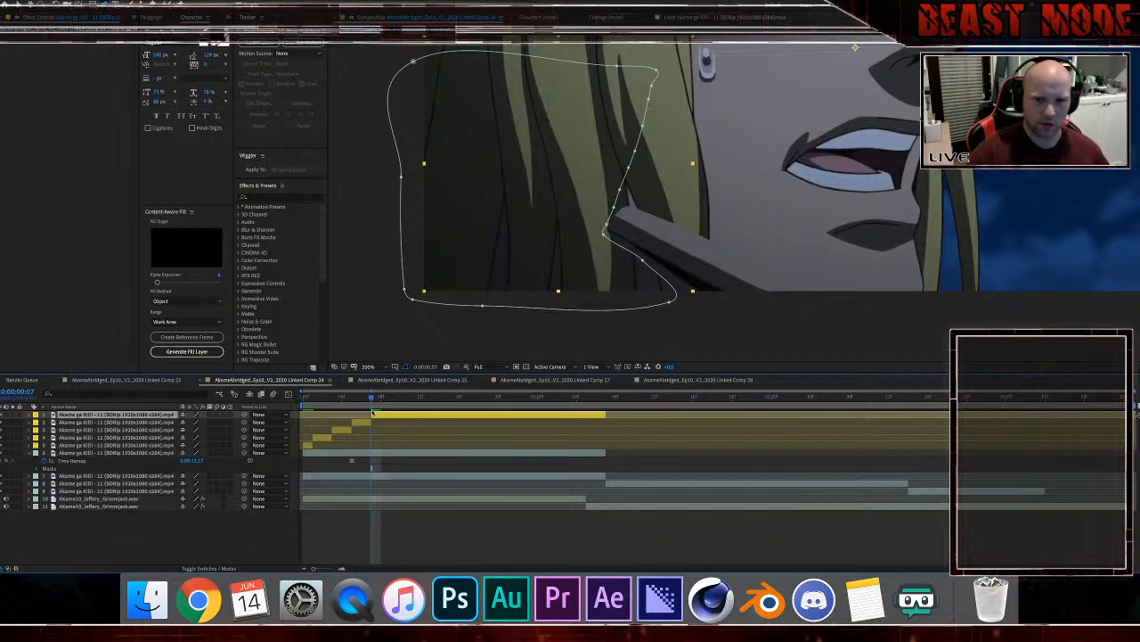
Step: Replace the inherited mask on the segment at 0:00:00:07 with a new one running down the hair's cheek-side edge to below the frame
click(401, 176)
key(Delete)
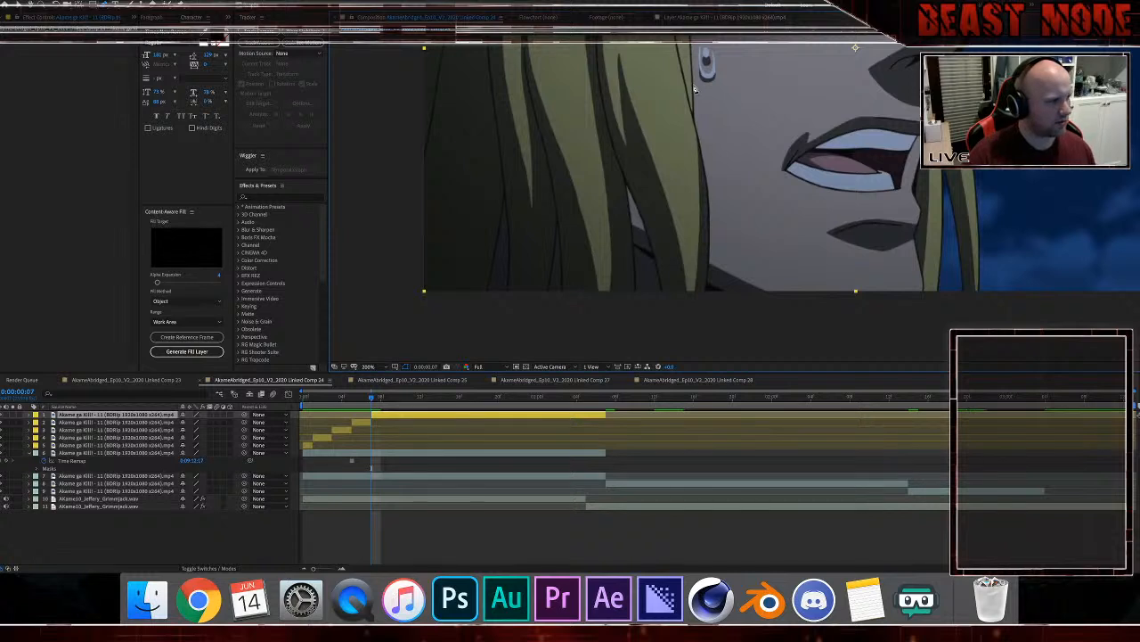
click(692, 83)
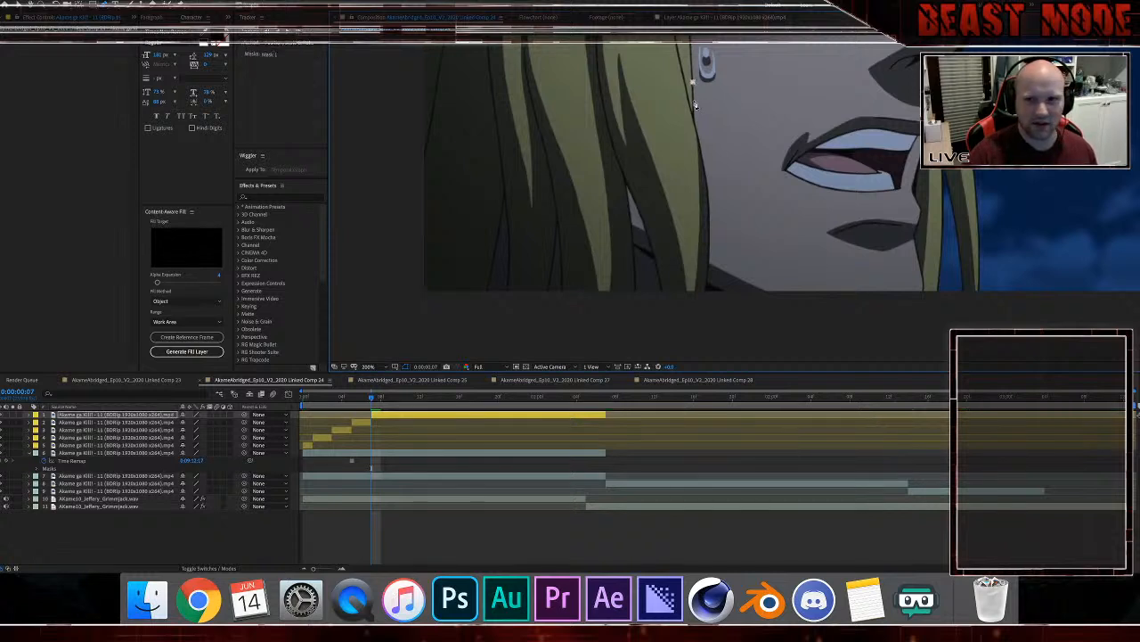
click(694, 104)
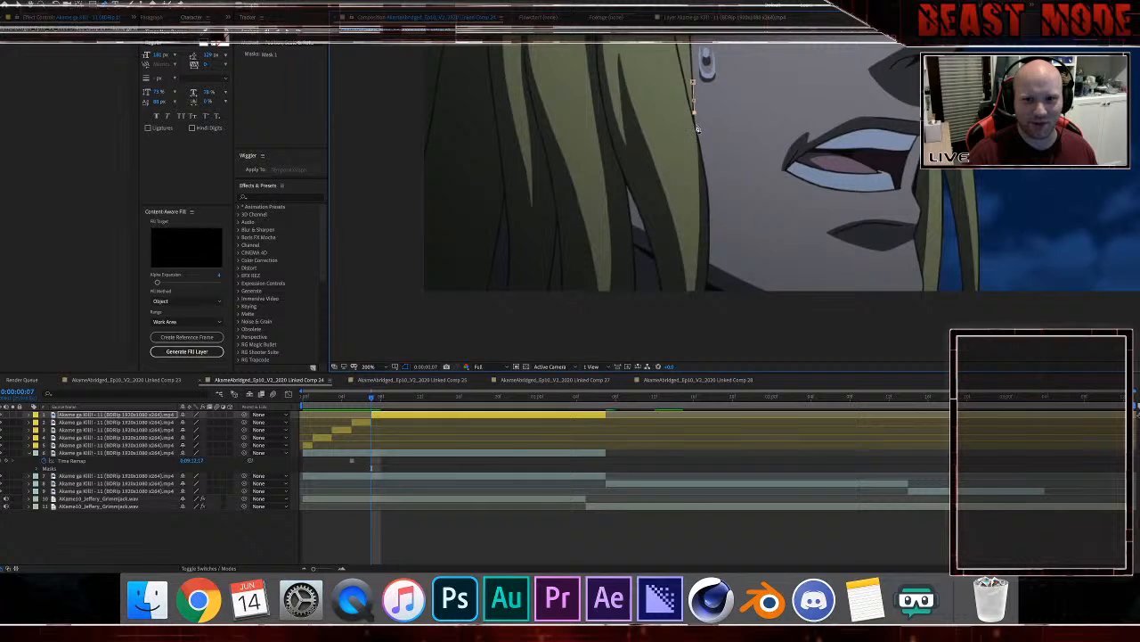
click(699, 134)
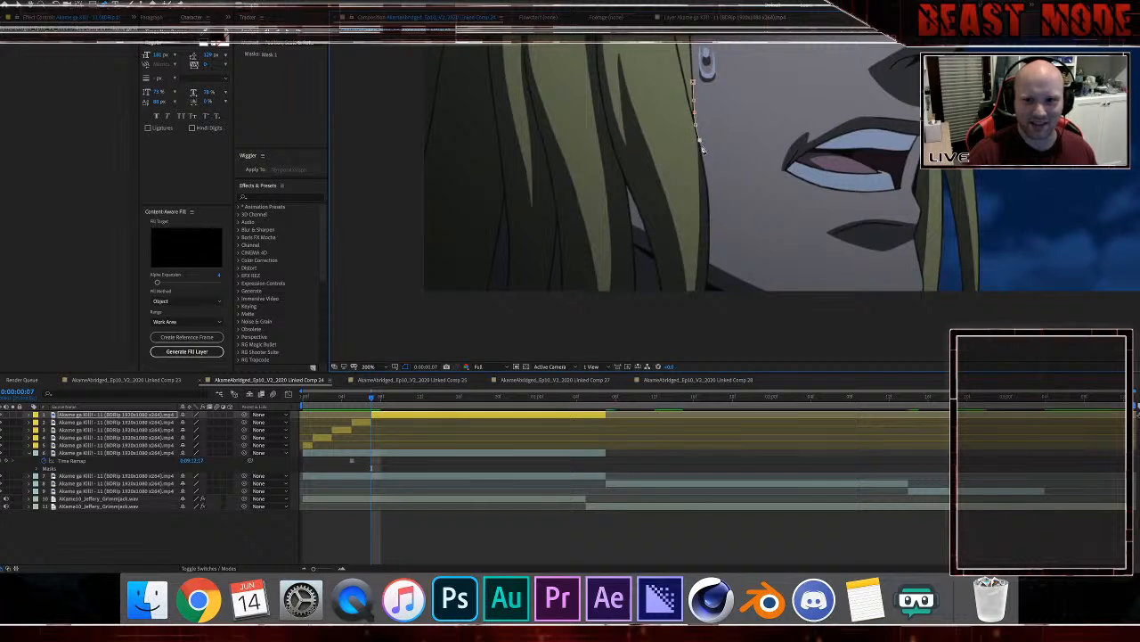
click(706, 167)
click(708, 179)
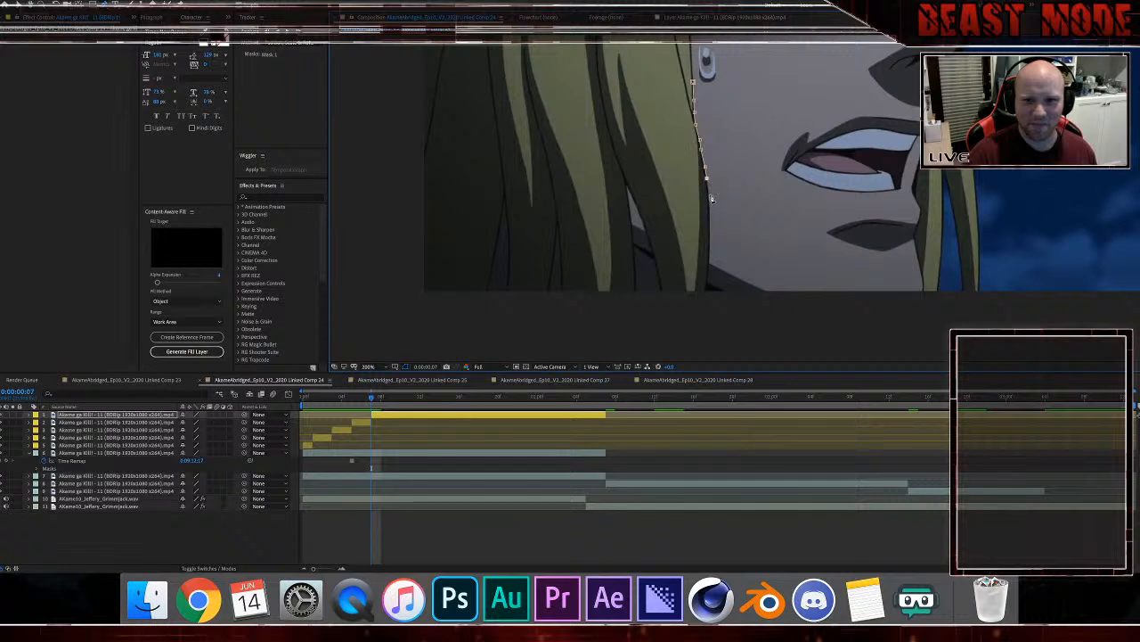
click(710, 197)
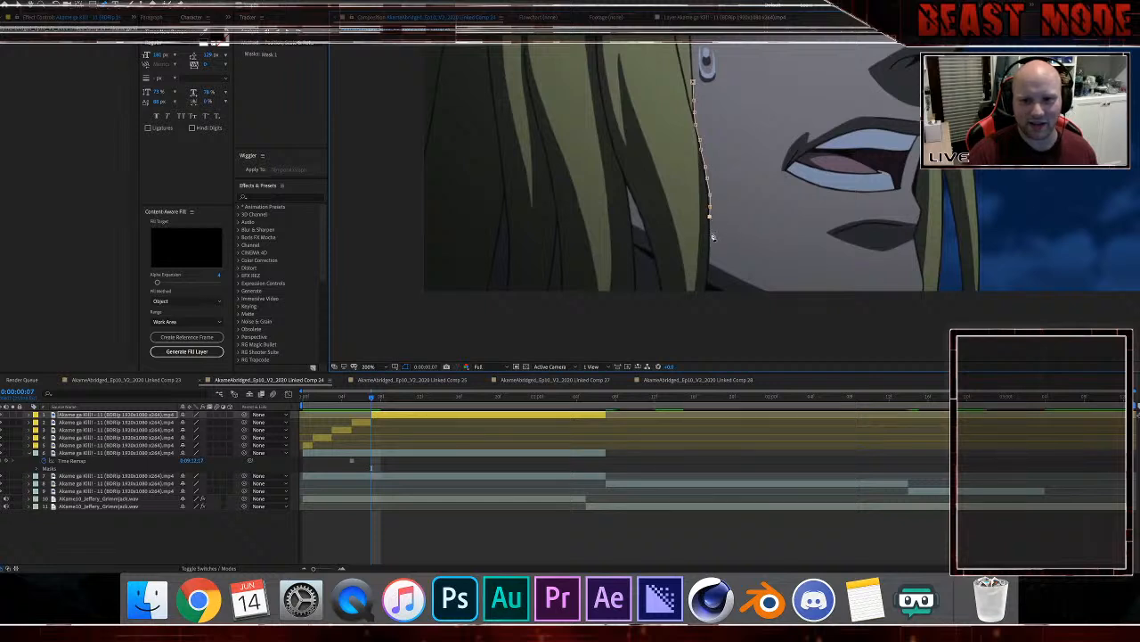
click(710, 231)
click(710, 250)
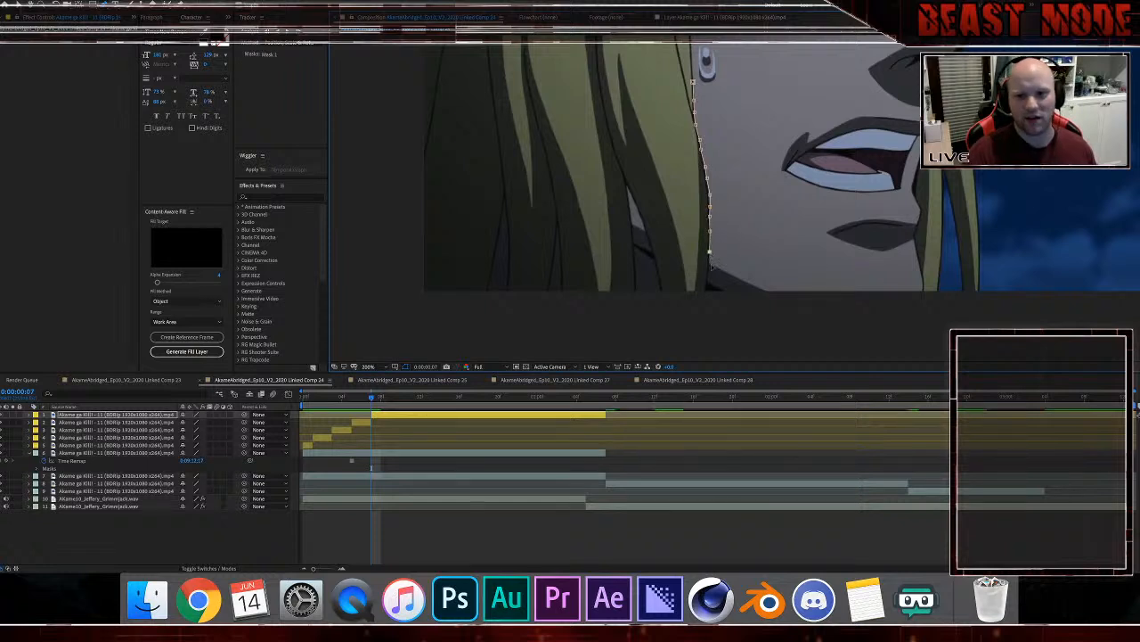
click(709, 274)
click(706, 297)
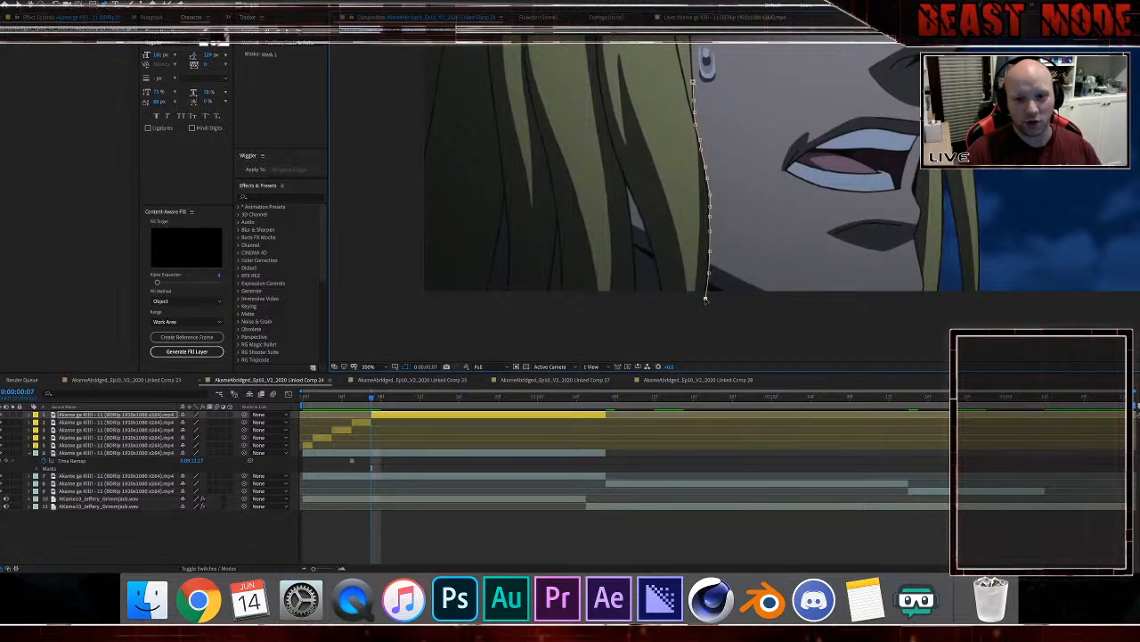
Step: Extend the mask around the front strand's lower end and up its inner edge to the top of the gap in the hair
click(664, 324)
drag(664, 324, 668, 297)
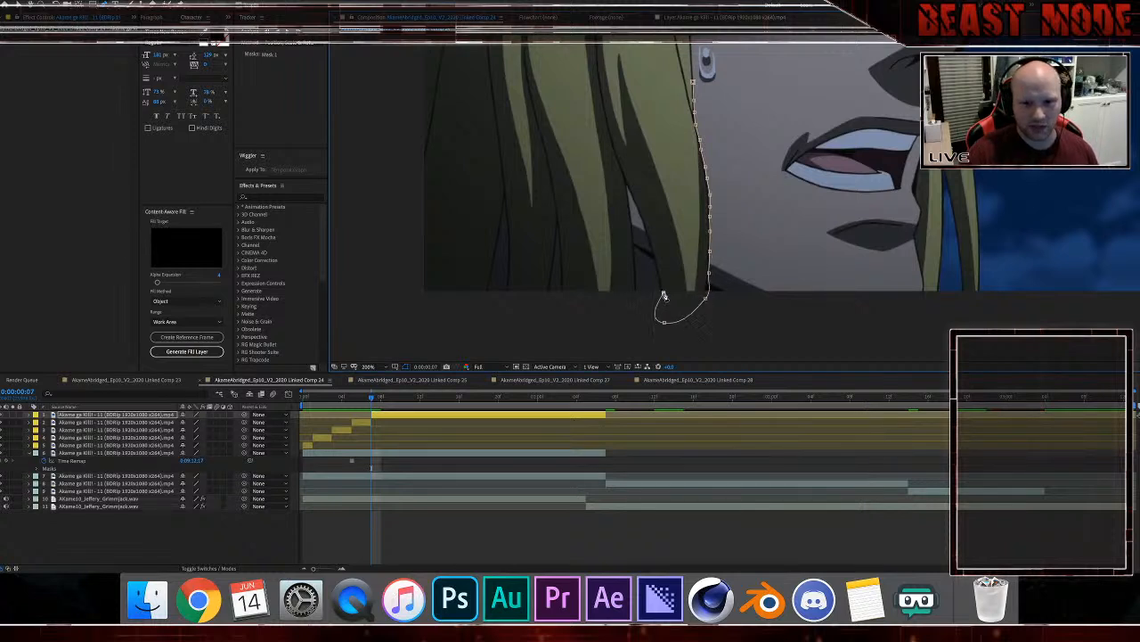
click(659, 273)
click(653, 248)
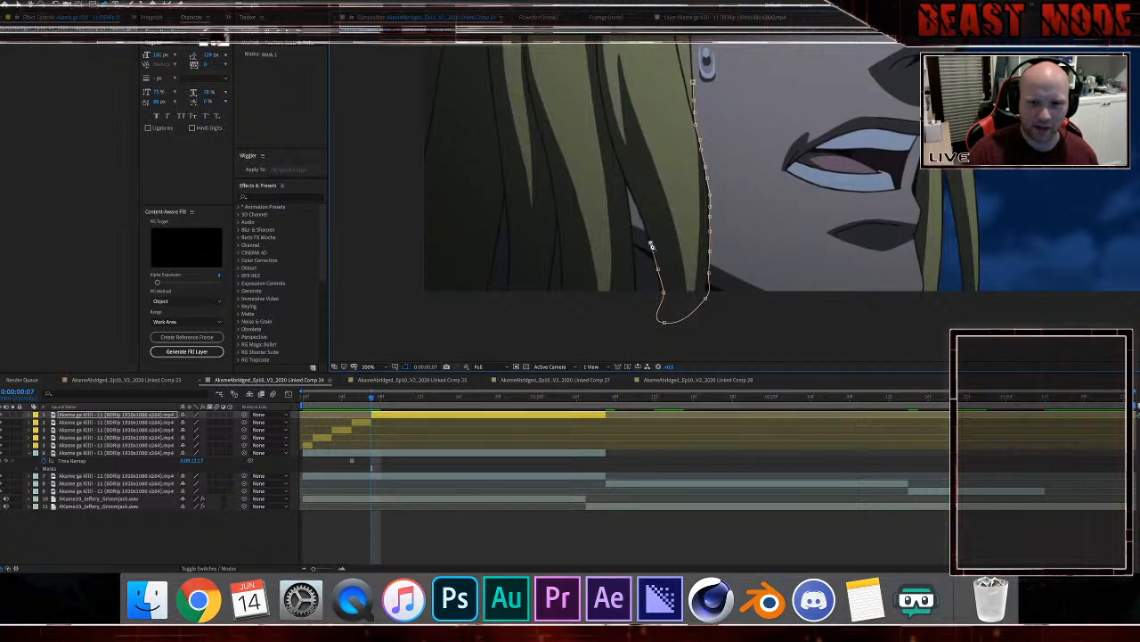
click(644, 224)
click(637, 208)
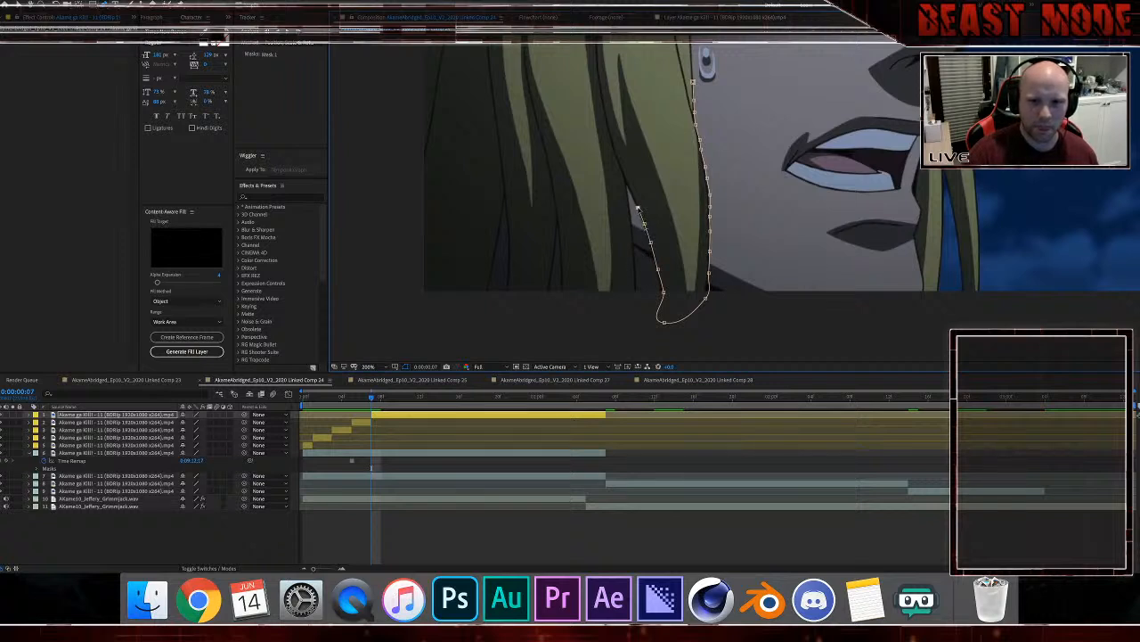
click(628, 189)
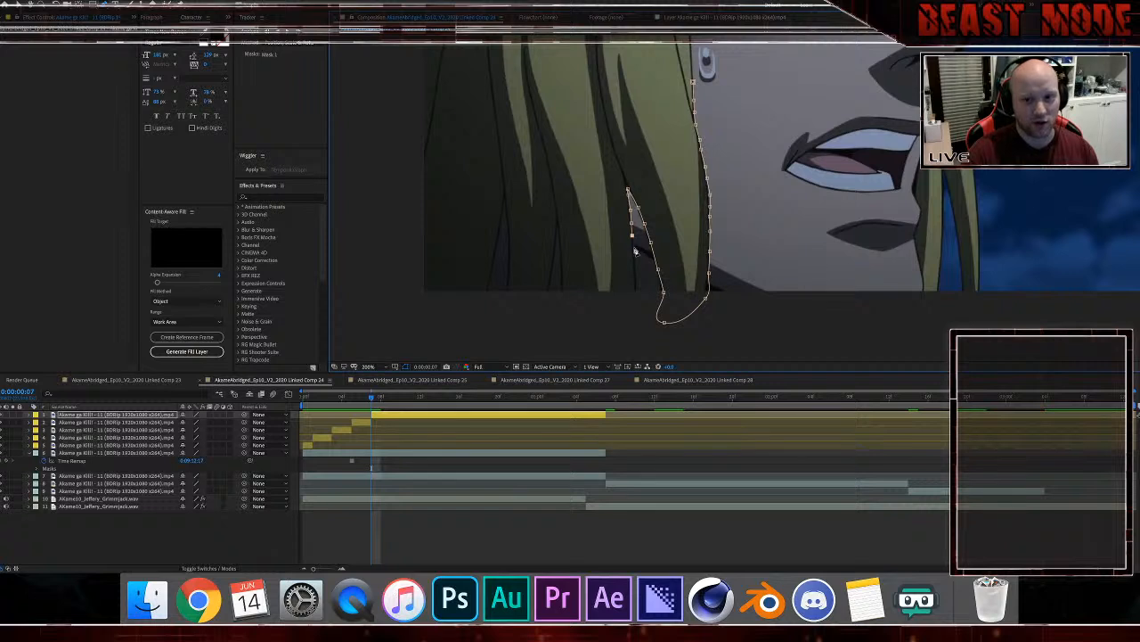
Step: Continue the mask down the opposite side of the gap between the strands to just below the frame
click(635, 261)
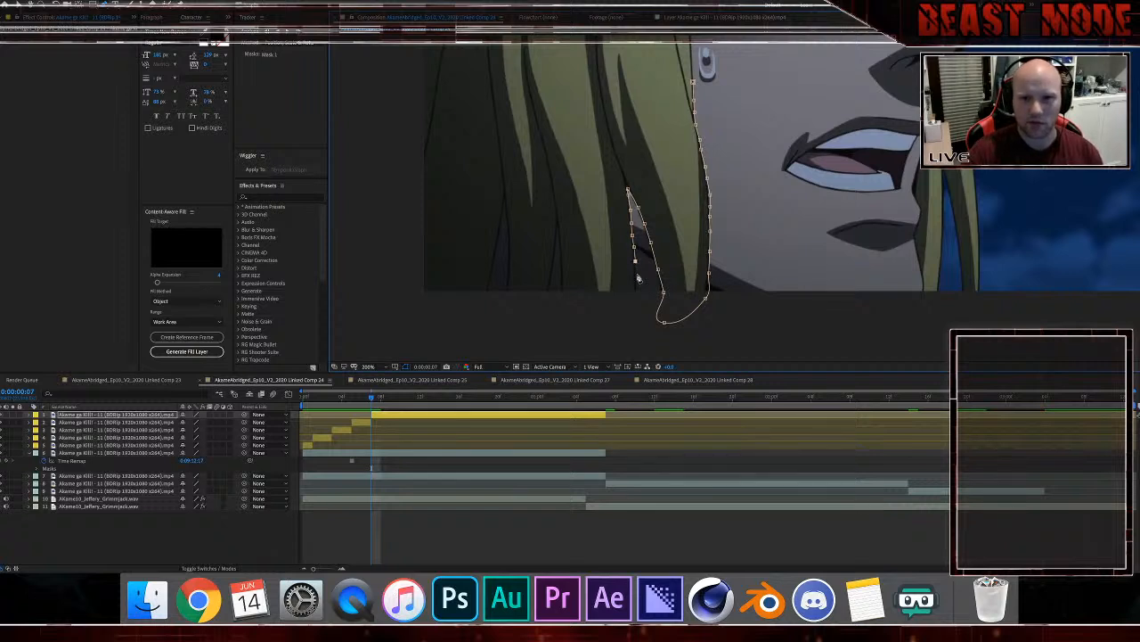
click(637, 275)
click(638, 287)
click(638, 299)
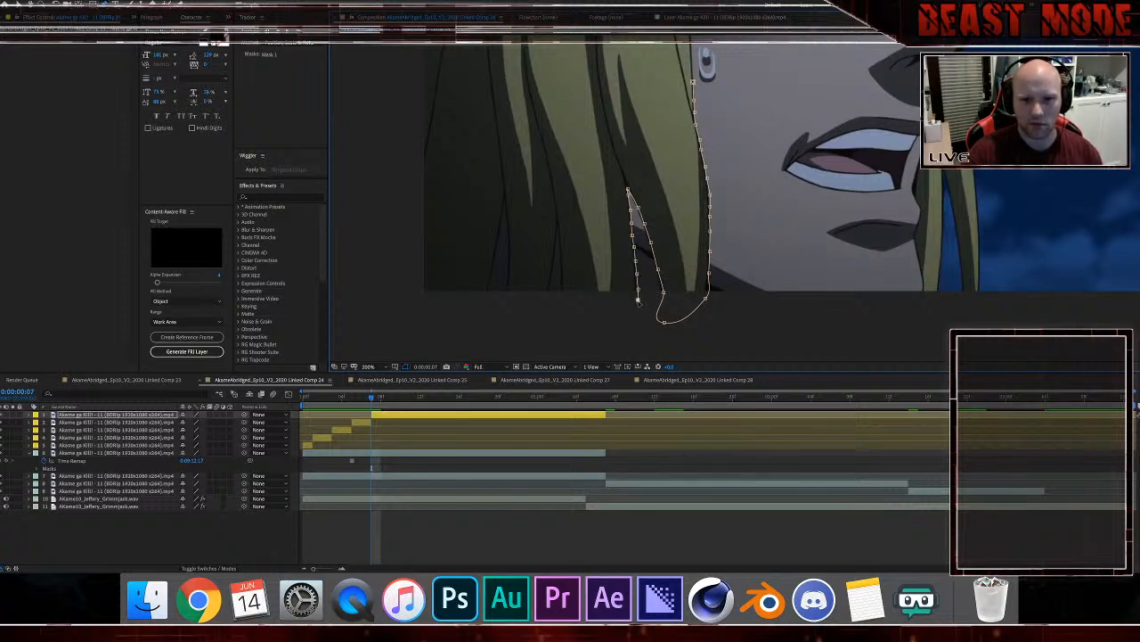
click(639, 308)
Step: Close the mask below the frame and around the hair's outer side, placing its upper cheek-side corner on the hair edge beside the earring
click(589, 330)
click(428, 315)
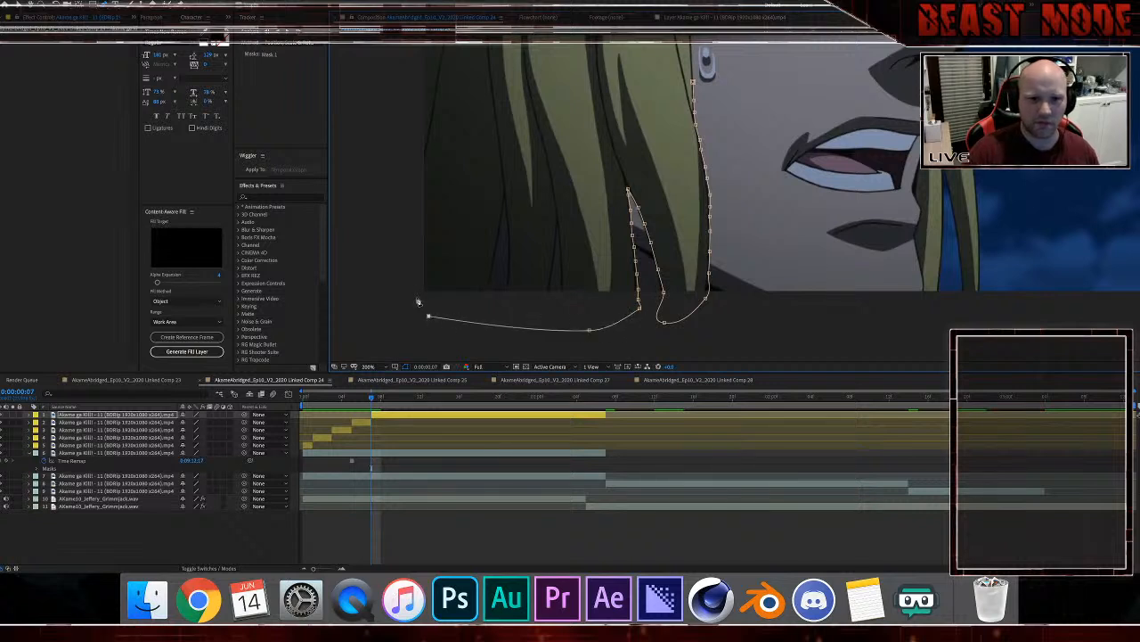
click(410, 285)
click(393, 200)
click(415, 76)
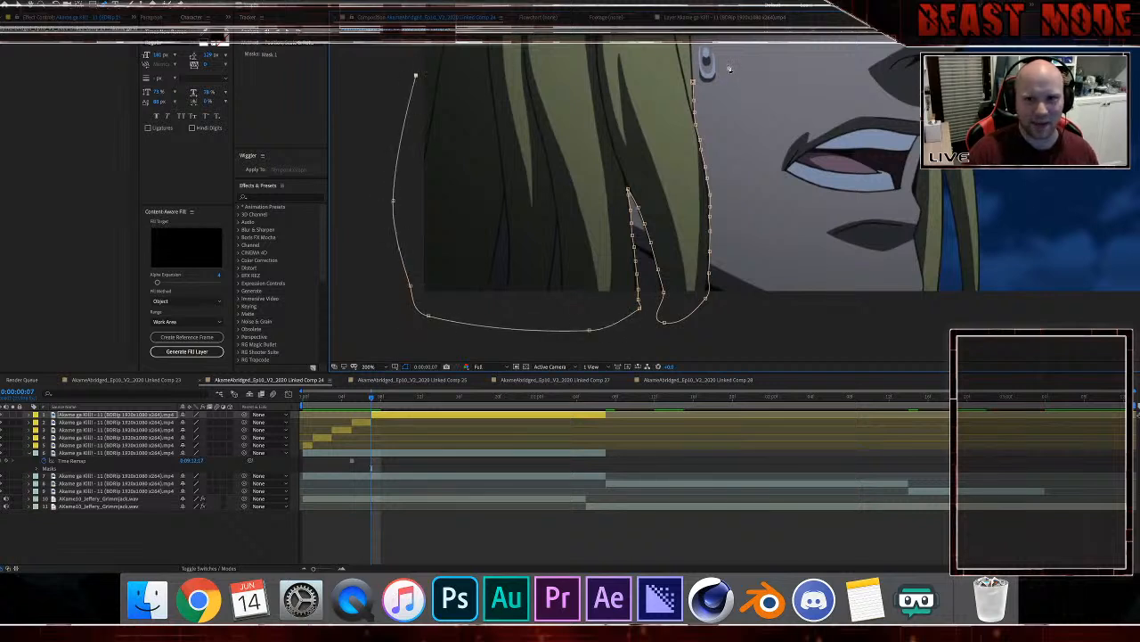
click(692, 82)
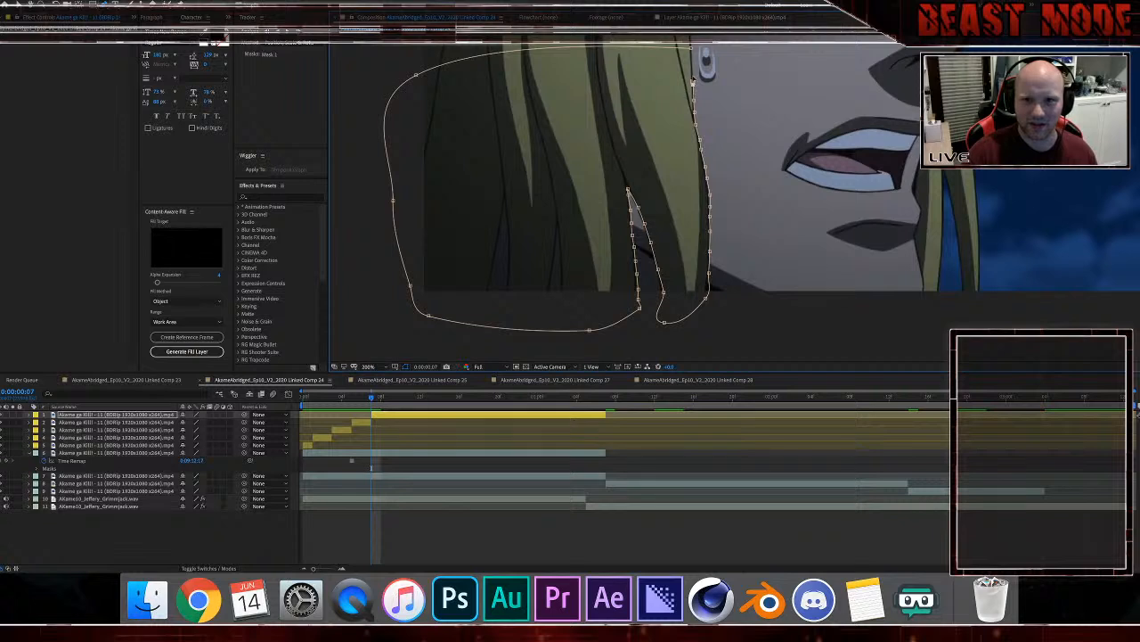
drag(694, 83, 678, 46)
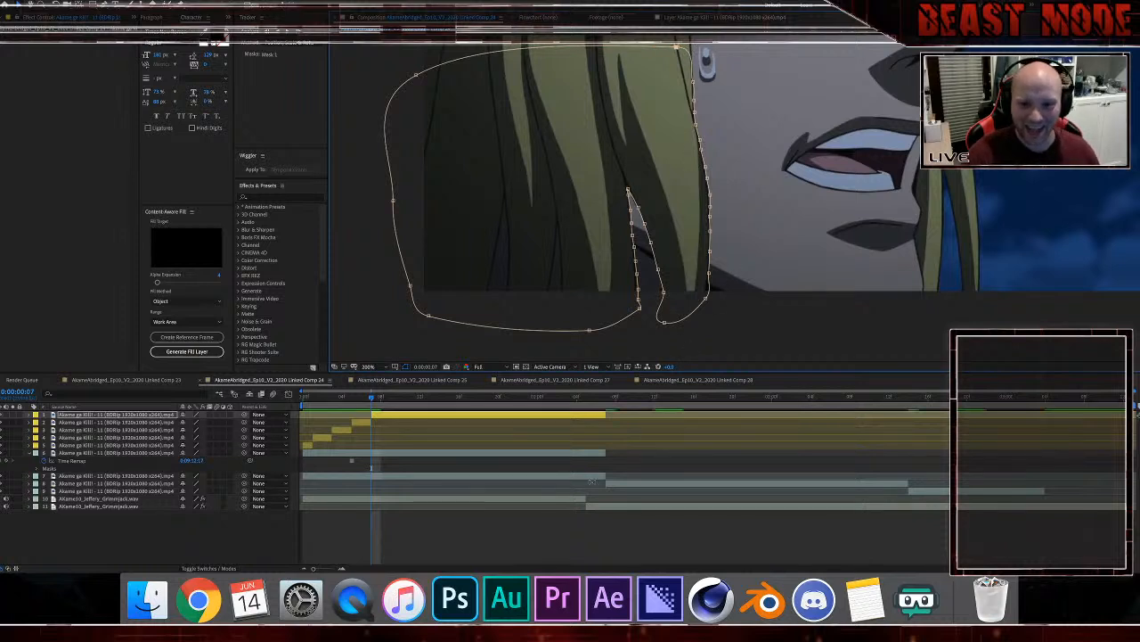
Step: Split the top footage layer at 0:00:00:09 and delete the inherited mask from the new segment
click(409, 417)
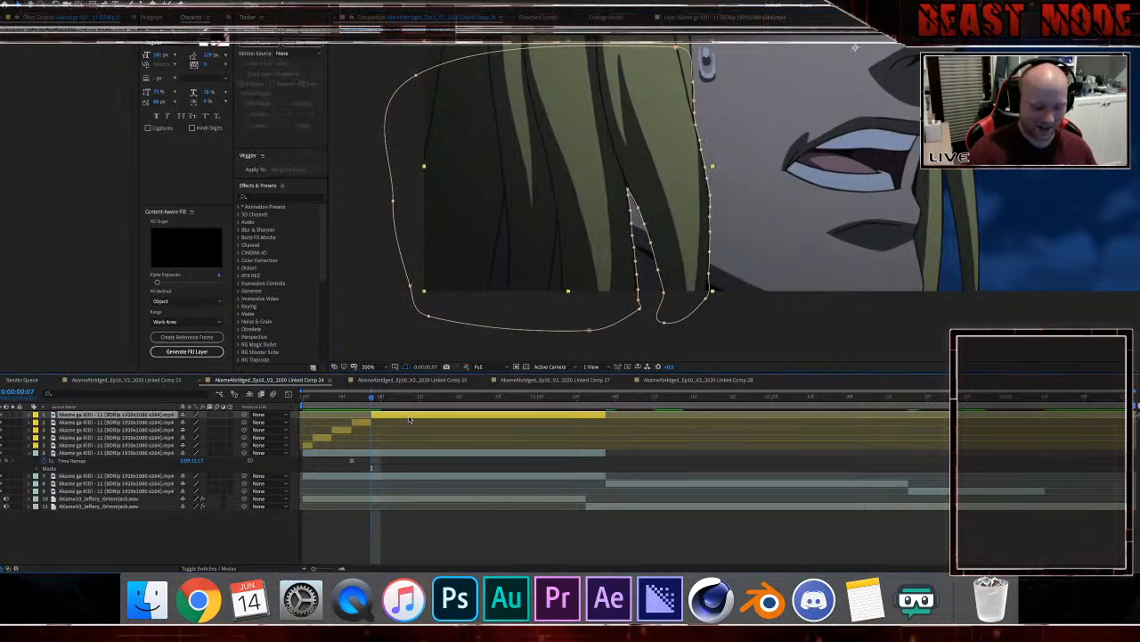
key(Page_Down)
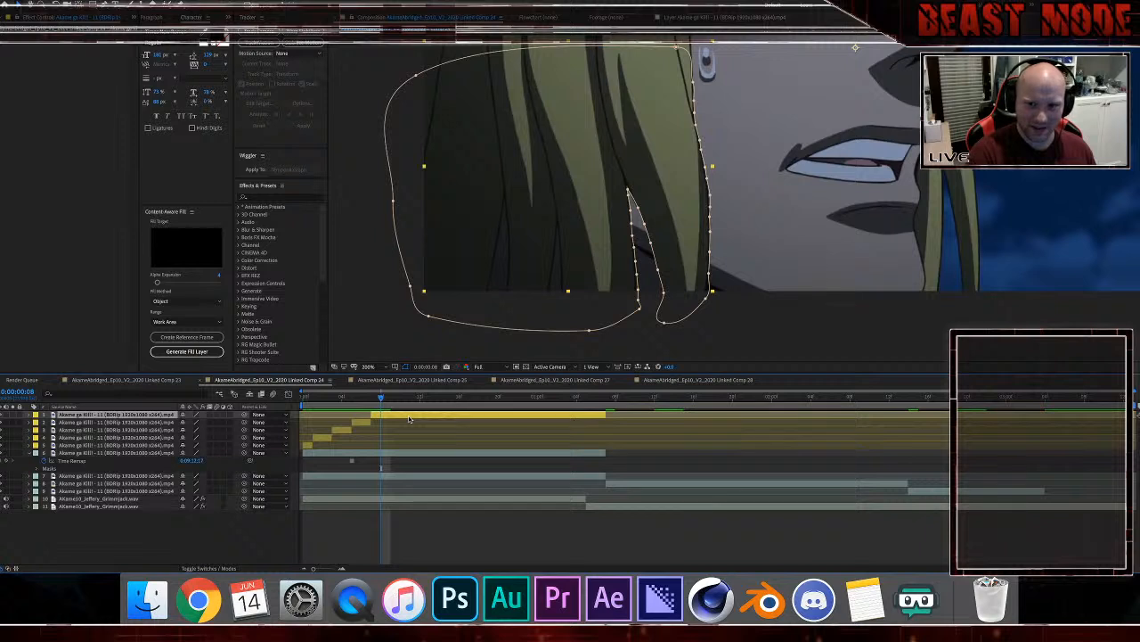
key(Page_Down)
key(Page_Down)
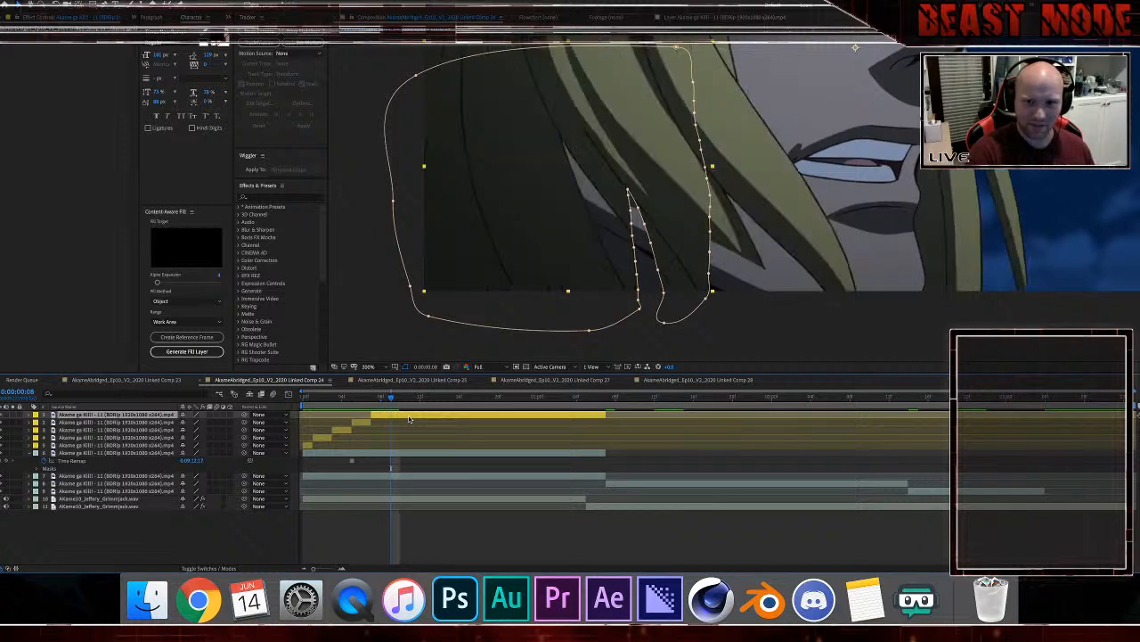
key(ctrl+shift+d)
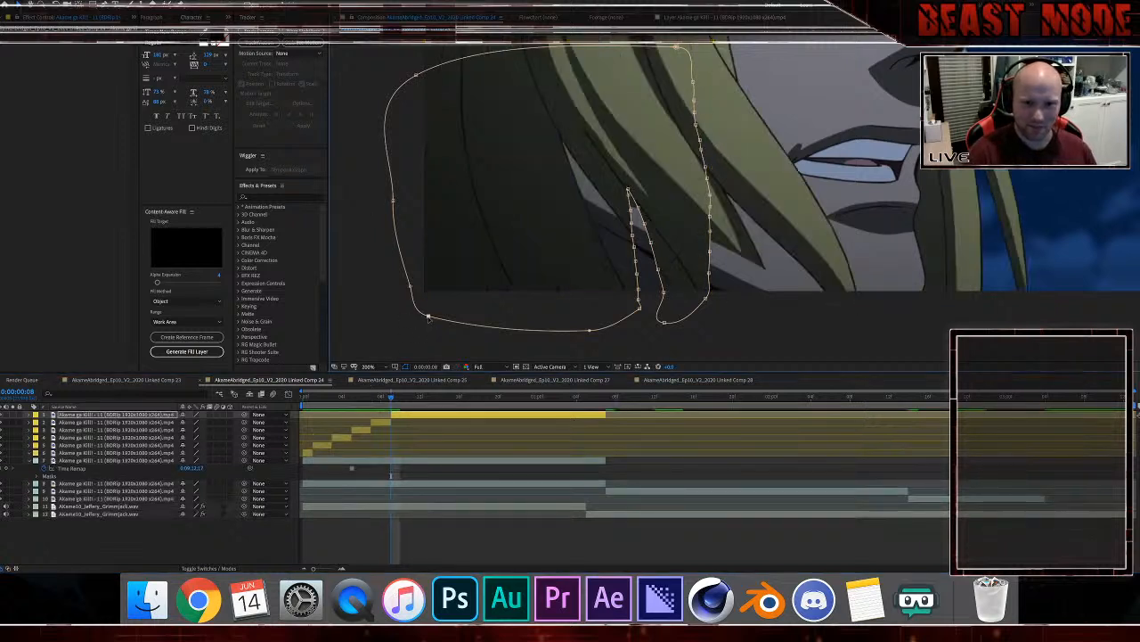
double_click(428, 318)
key(Delete)
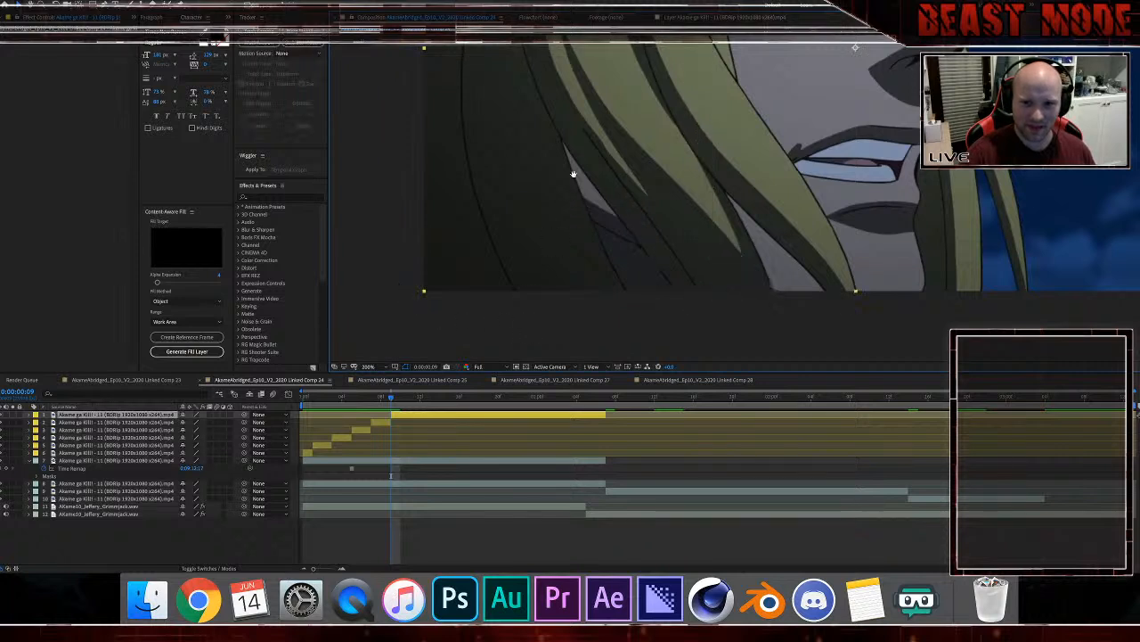
Step: Start a new mask on the segment at 0:00:00:09, running across the hair and down its cheek-side edge past the mouth
drag(567, 174, 514, 221)
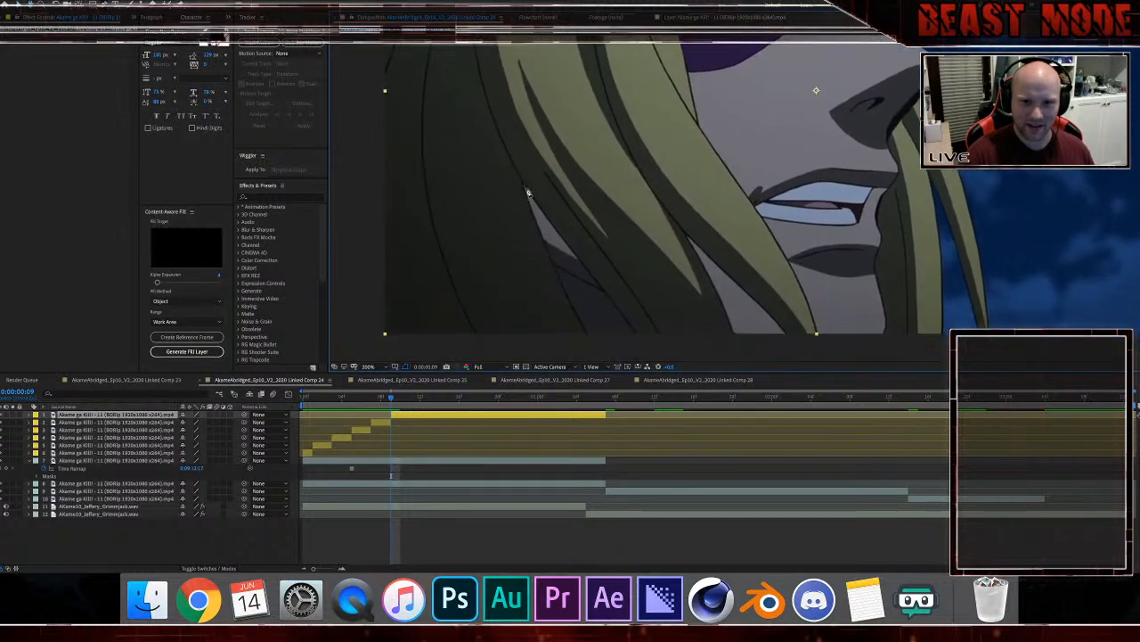
click(371, 133)
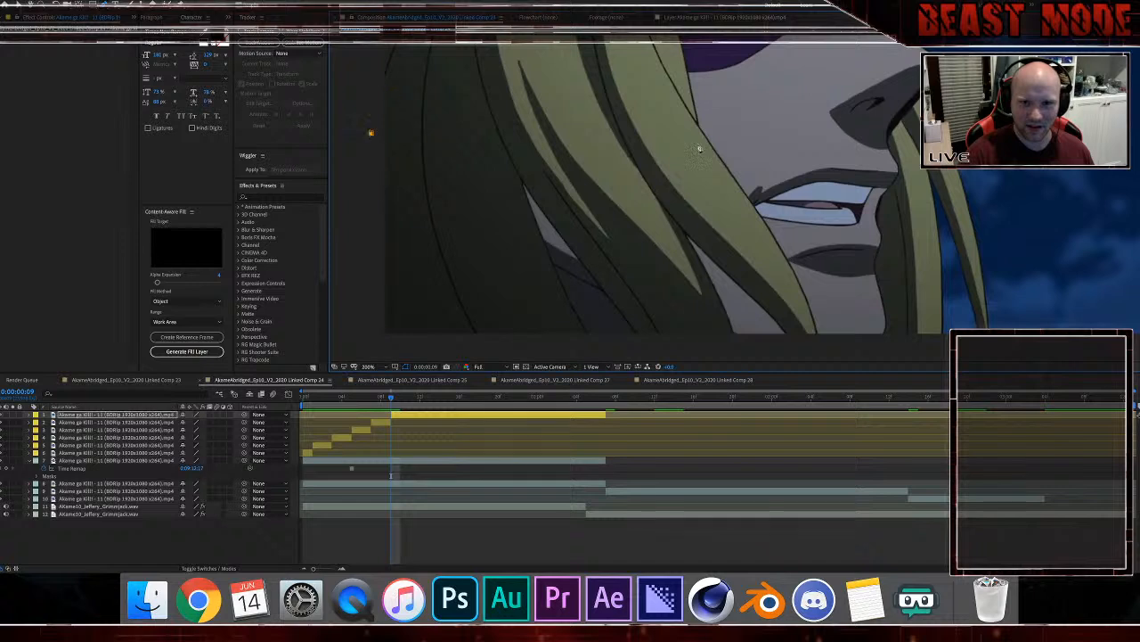
mouse_move(699, 126)
mouse_down()
mouse_move(706, 139)
mouse_move(701, 125)
mouse_up()
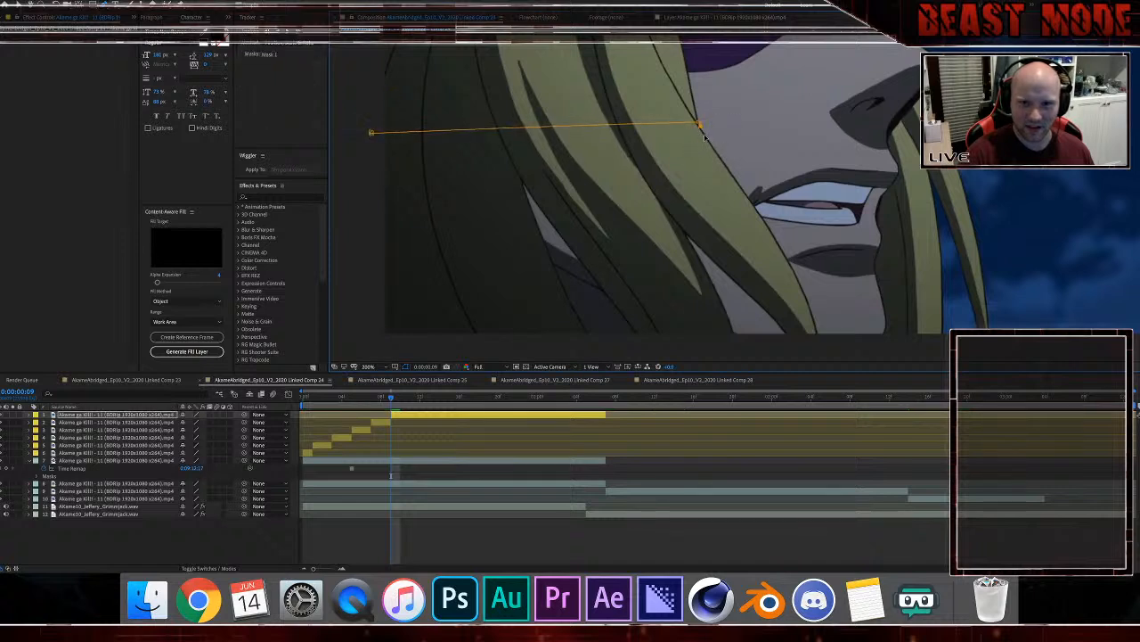
drag(716, 153, 729, 169)
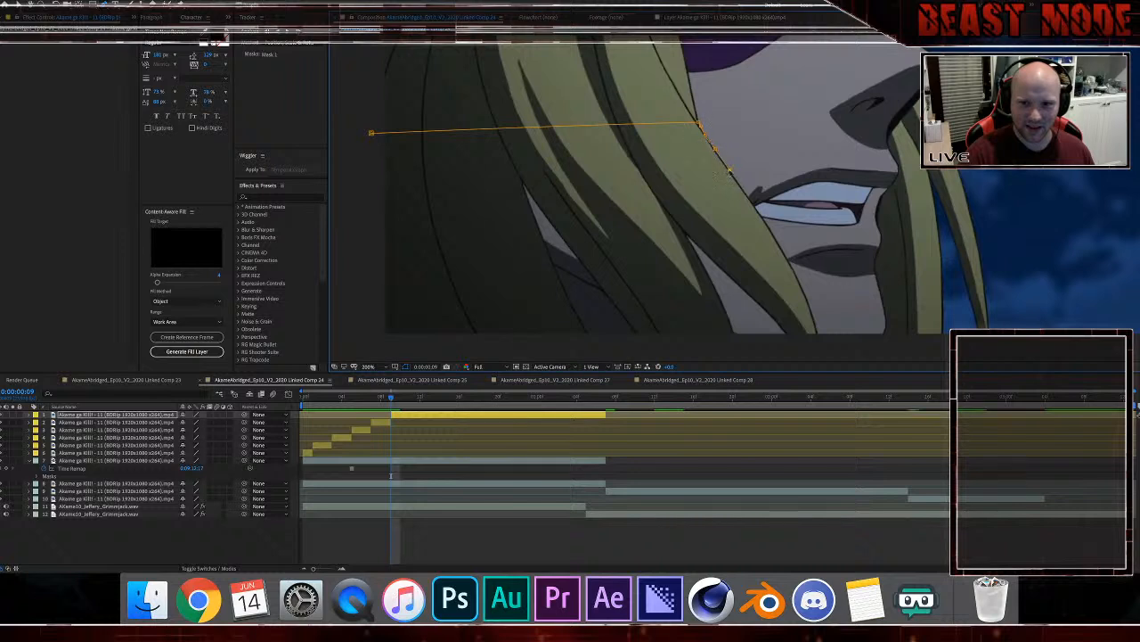
click(750, 201)
click(759, 214)
click(769, 230)
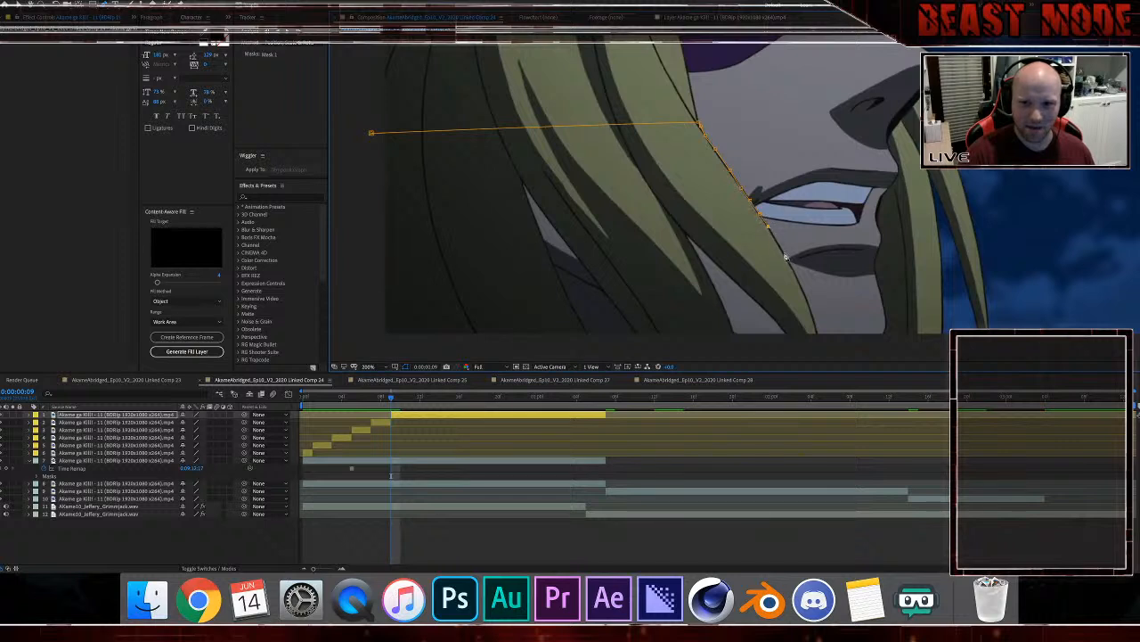
click(782, 251)
drag(780, 248, 776, 238)
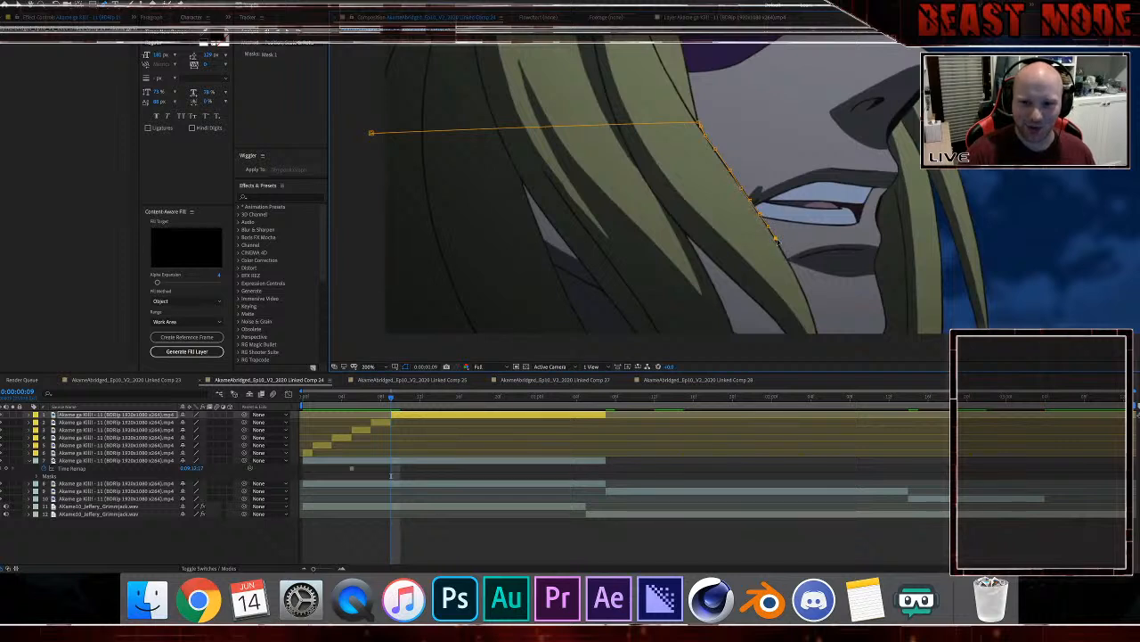
click(784, 253)
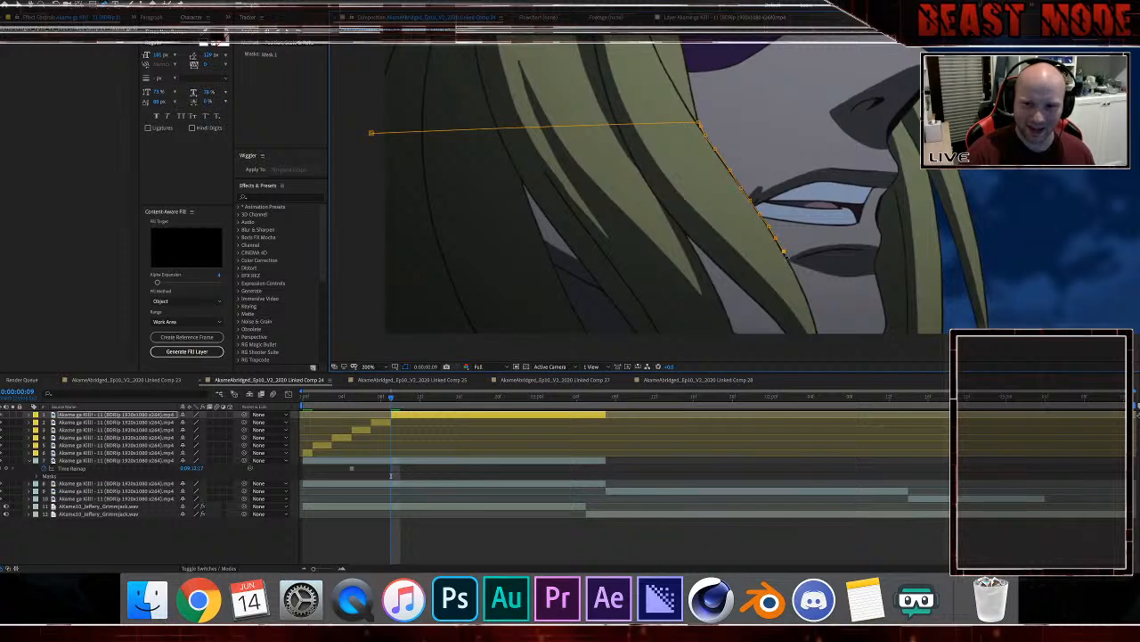
click(788, 262)
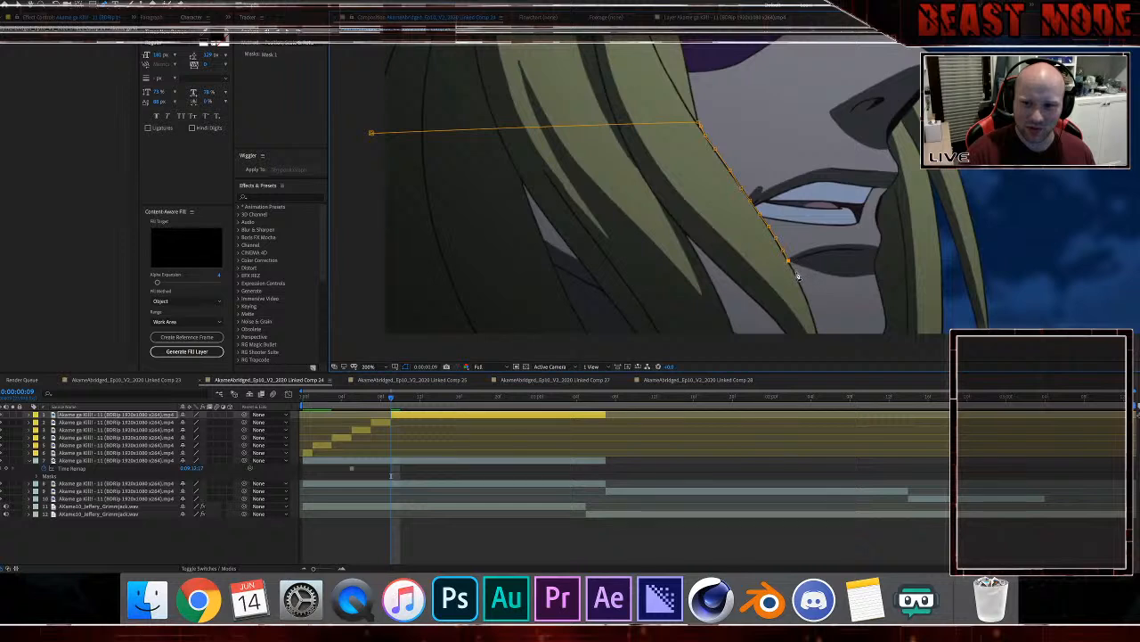
Step: Continue the mask down the cheek-side hair edge past the chin to just below the frame
drag(815, 290, 768, 208)
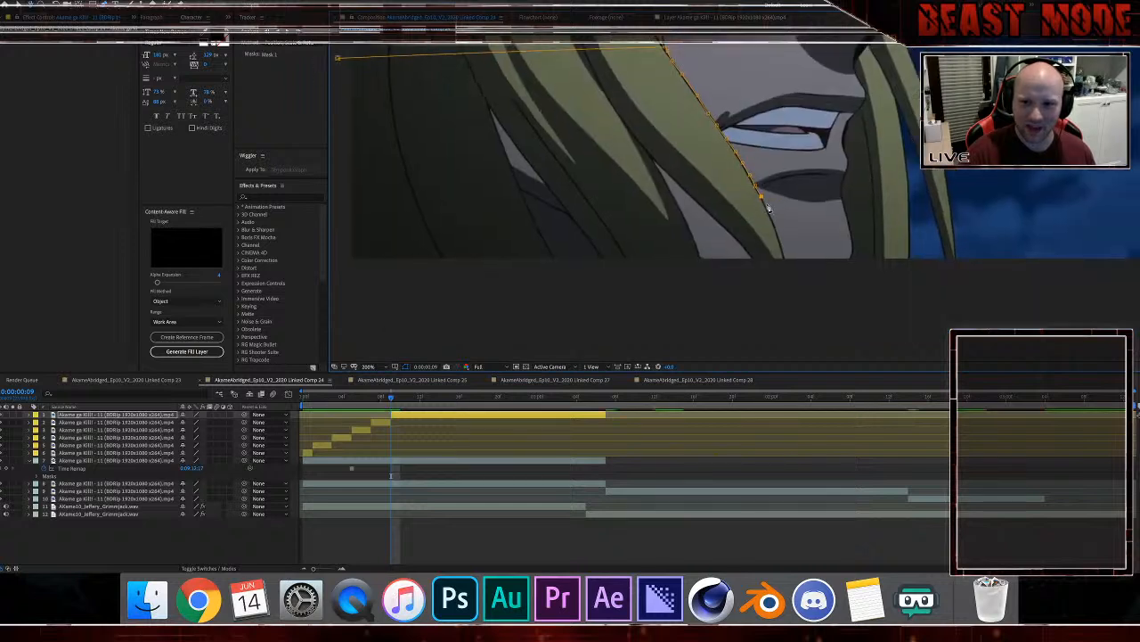
click(775, 225)
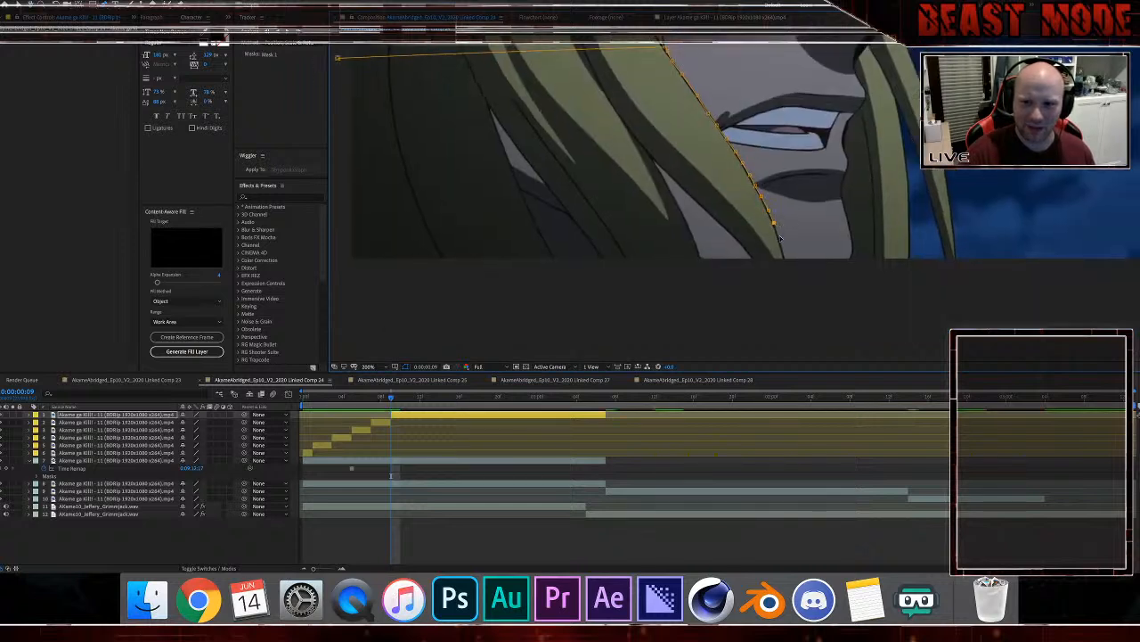
click(779, 237)
click(786, 266)
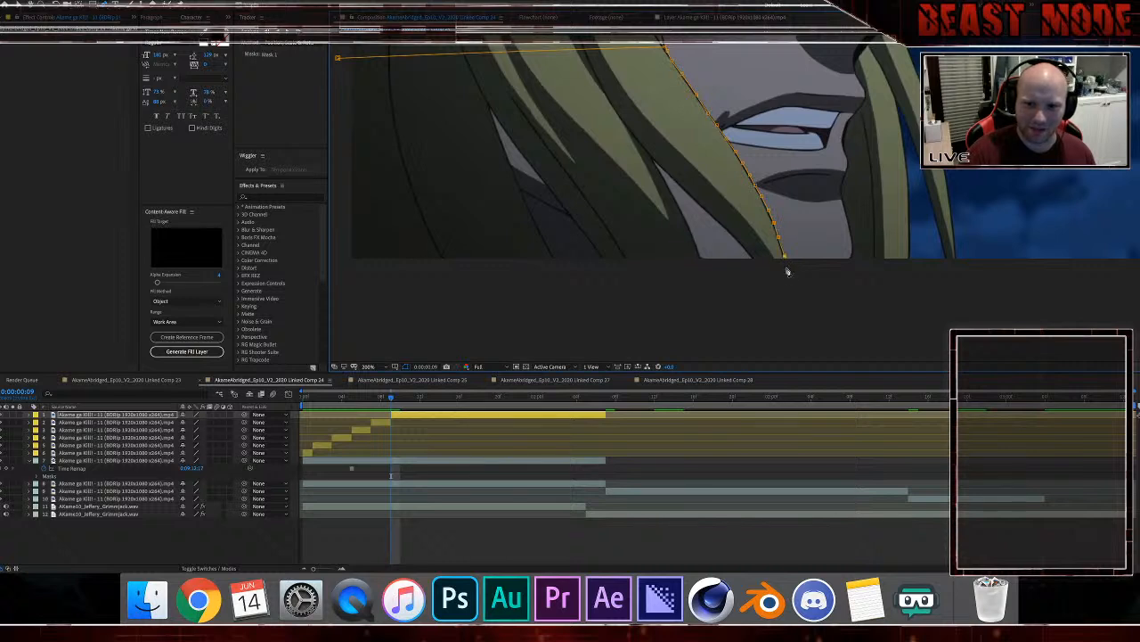
Step: Trace the mask up and back down the gap behind the front strand, ending below the frame under the next strand
drag(788, 288, 720, 229)
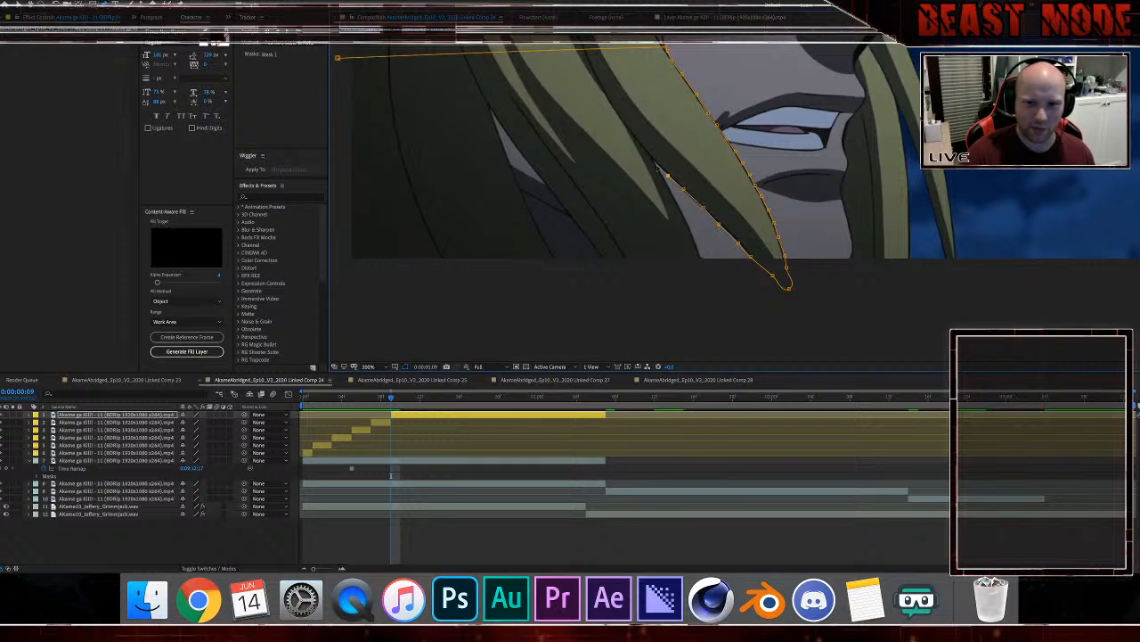
click(657, 165)
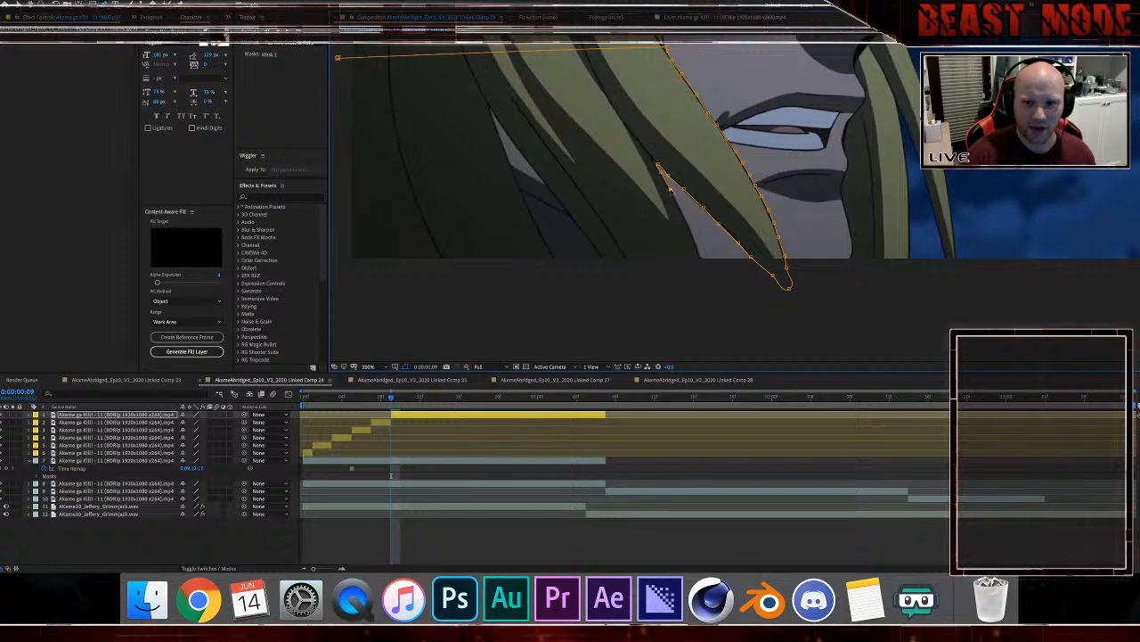
click(679, 204)
click(686, 218)
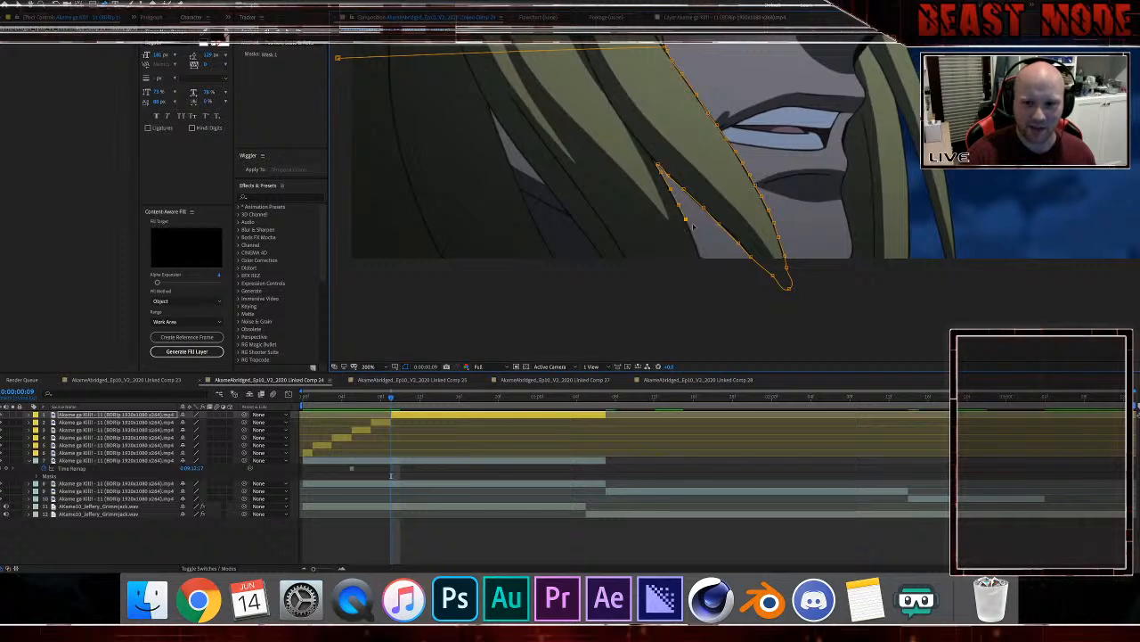
click(702, 259)
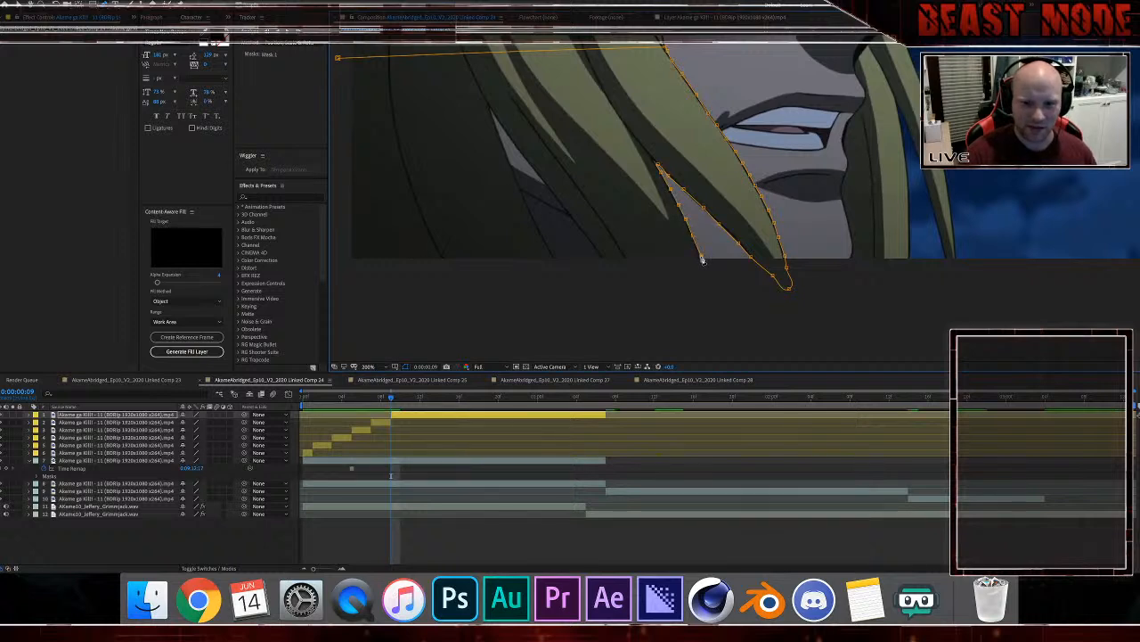
click(714, 288)
click(655, 287)
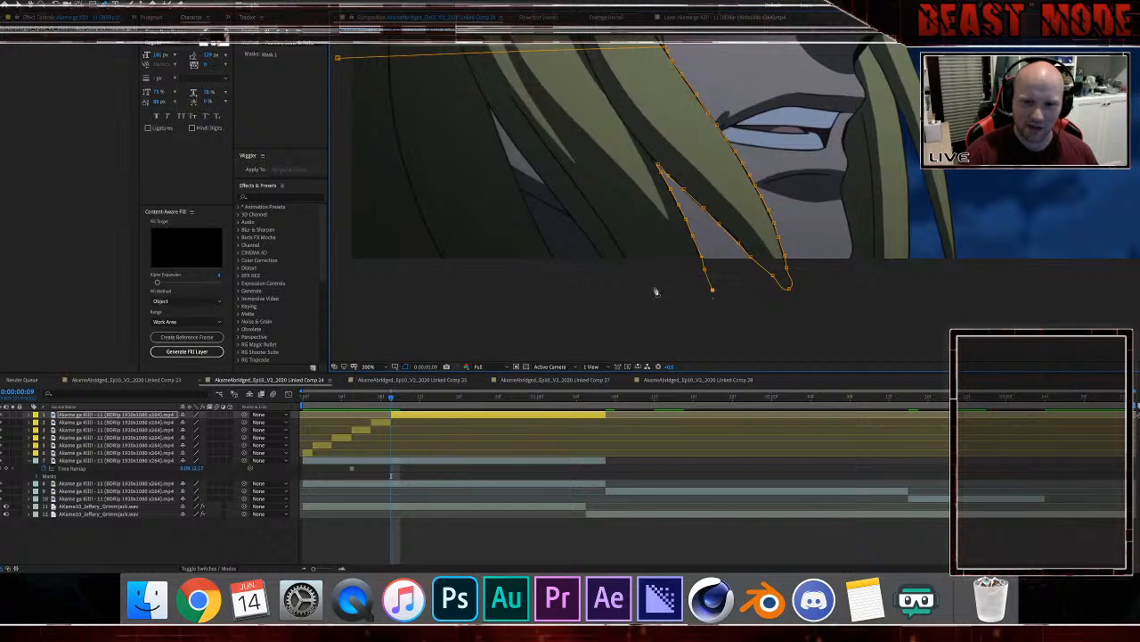
Step: Trace the mask up the near side of the neck gap to its pointed top between the rear strands
click(612, 269)
click(605, 262)
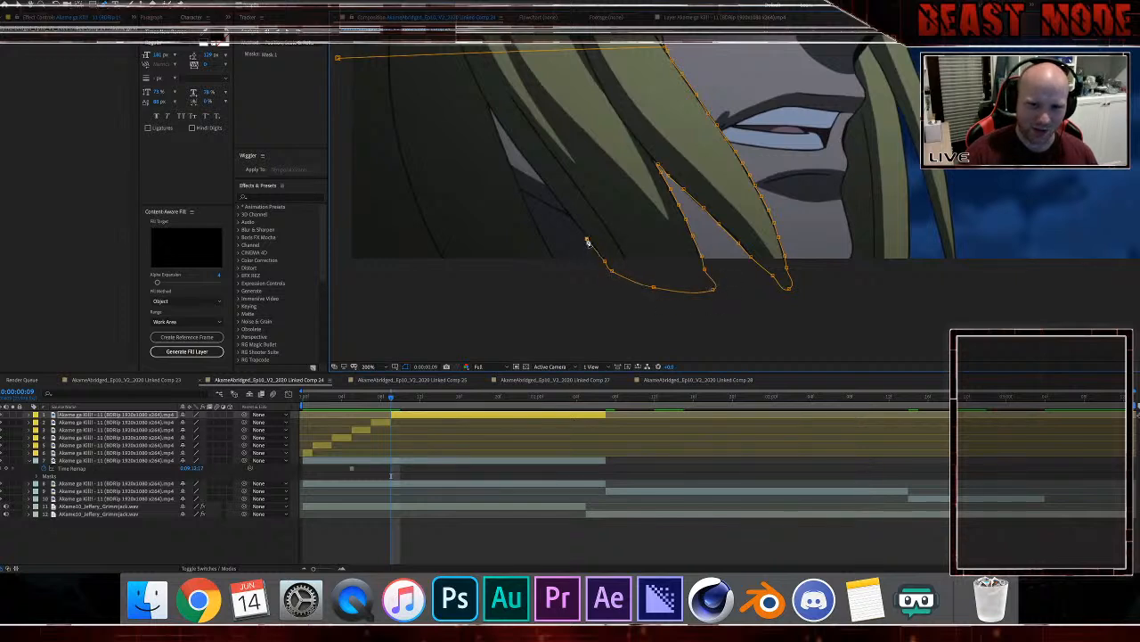
click(577, 224)
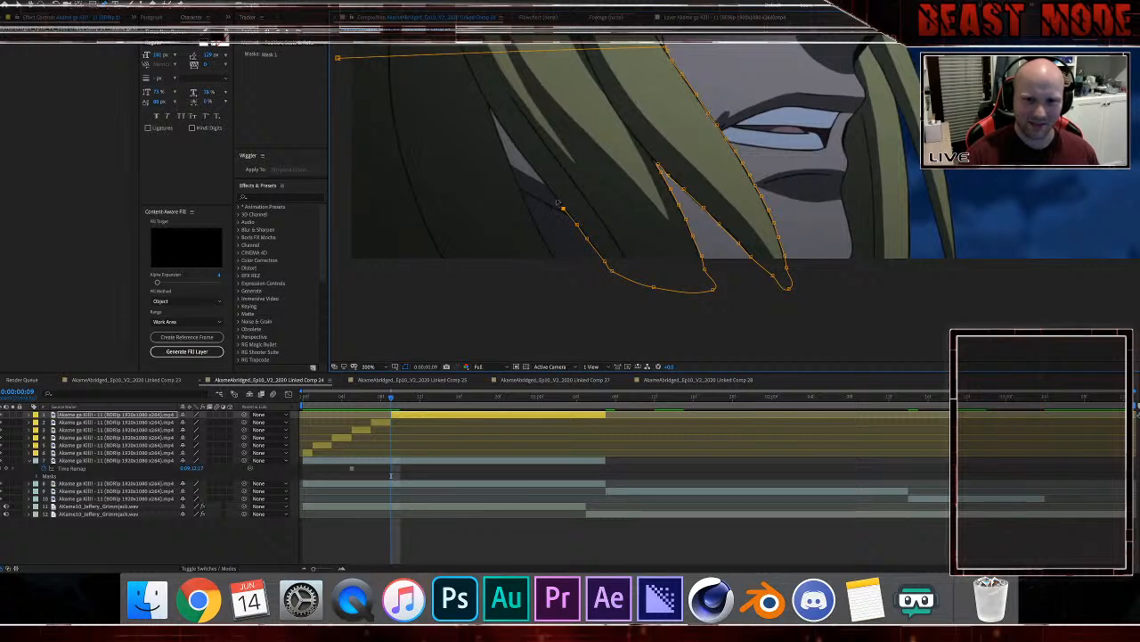
click(542, 183)
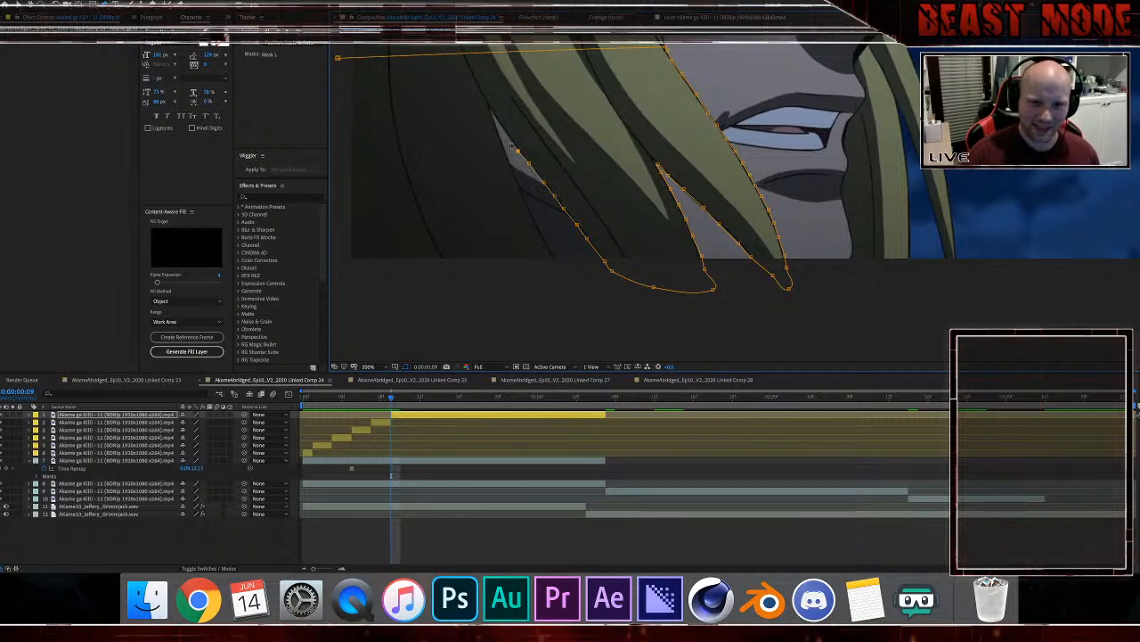
click(504, 140)
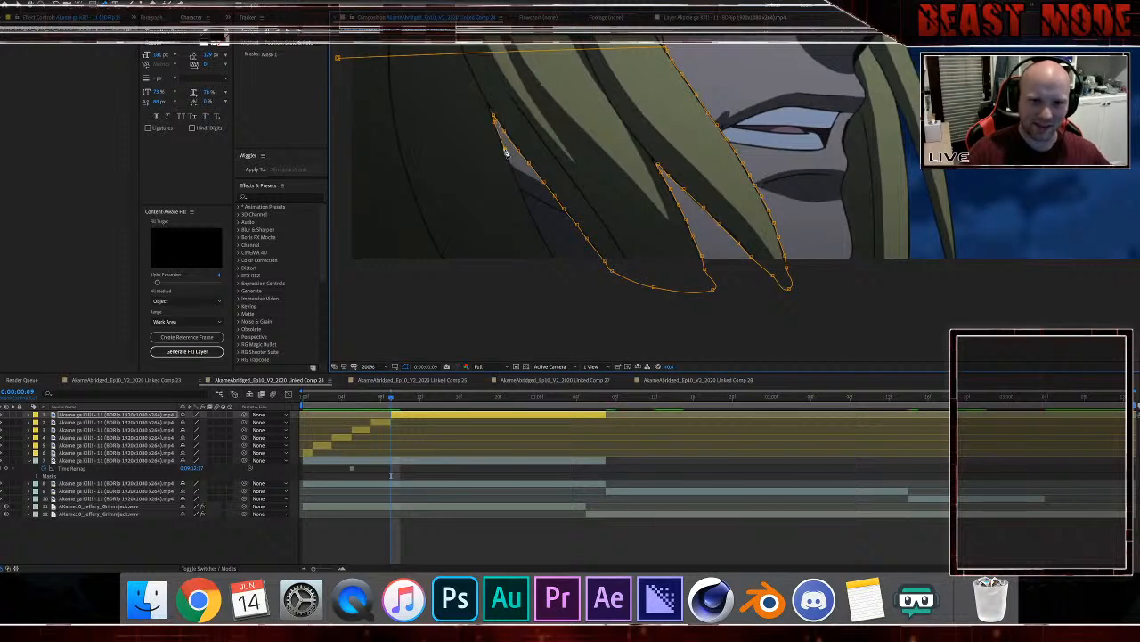
Step: Continue the mask down the far side of the neck gap to below the frame
click(518, 187)
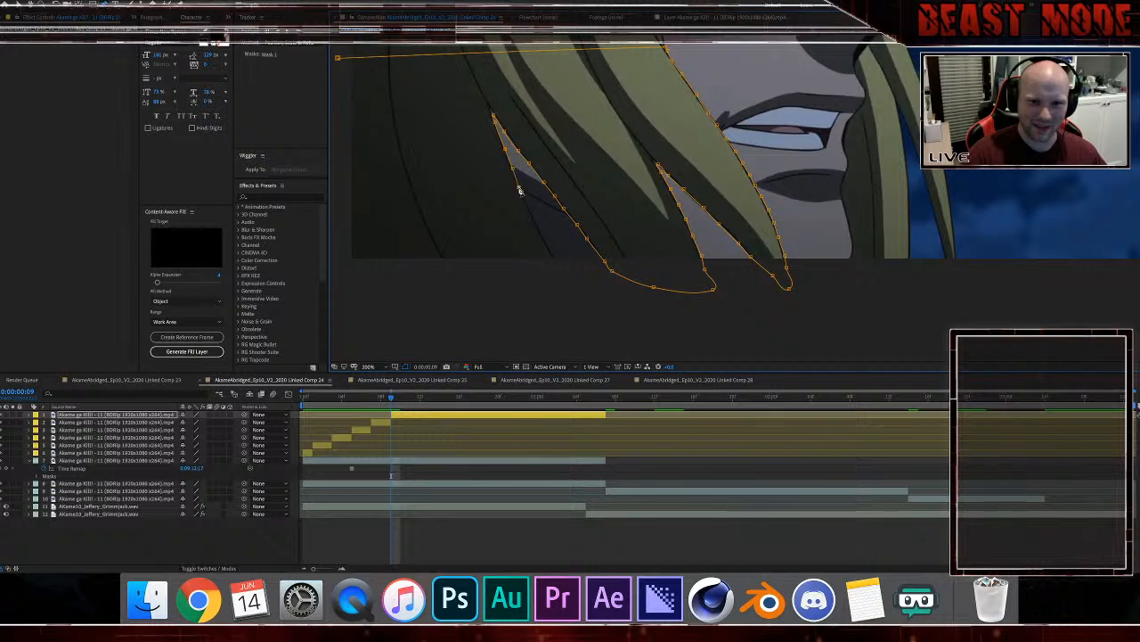
click(531, 213)
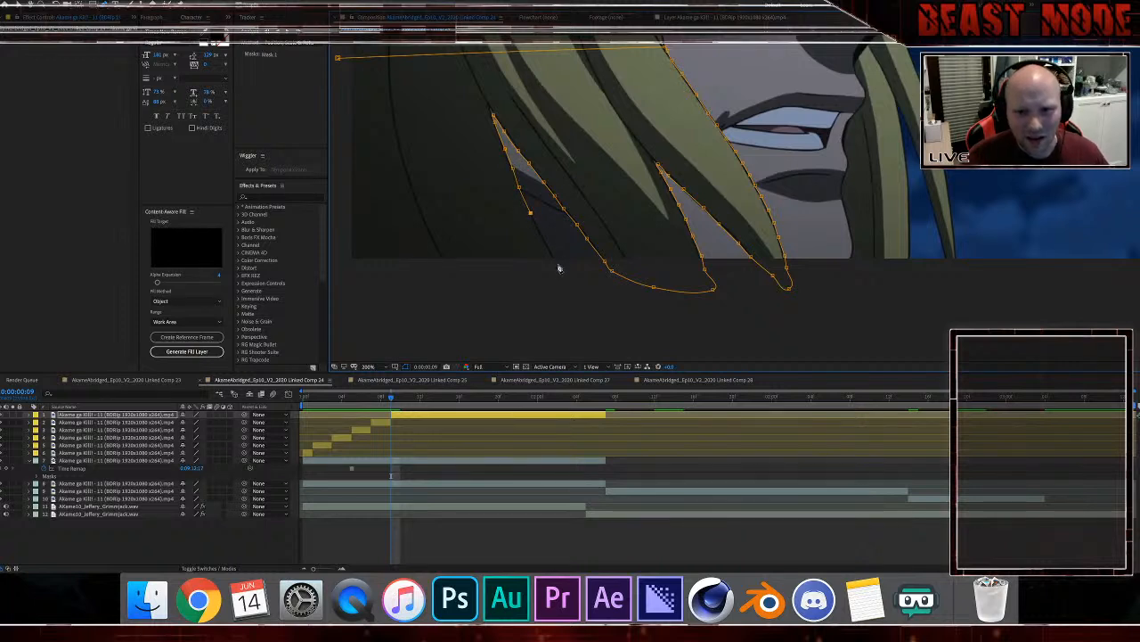
click(541, 233)
click(553, 259)
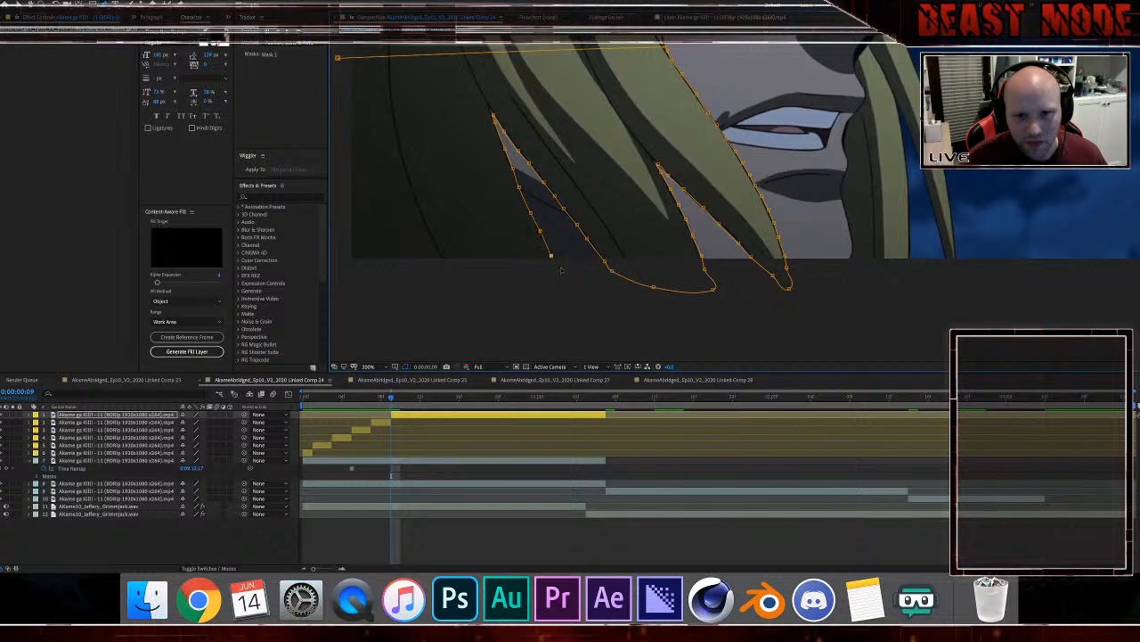
click(566, 279)
click(584, 300)
Step: Close the mask by running it below the frame and around the hair's outer side to its starting corner
click(358, 294)
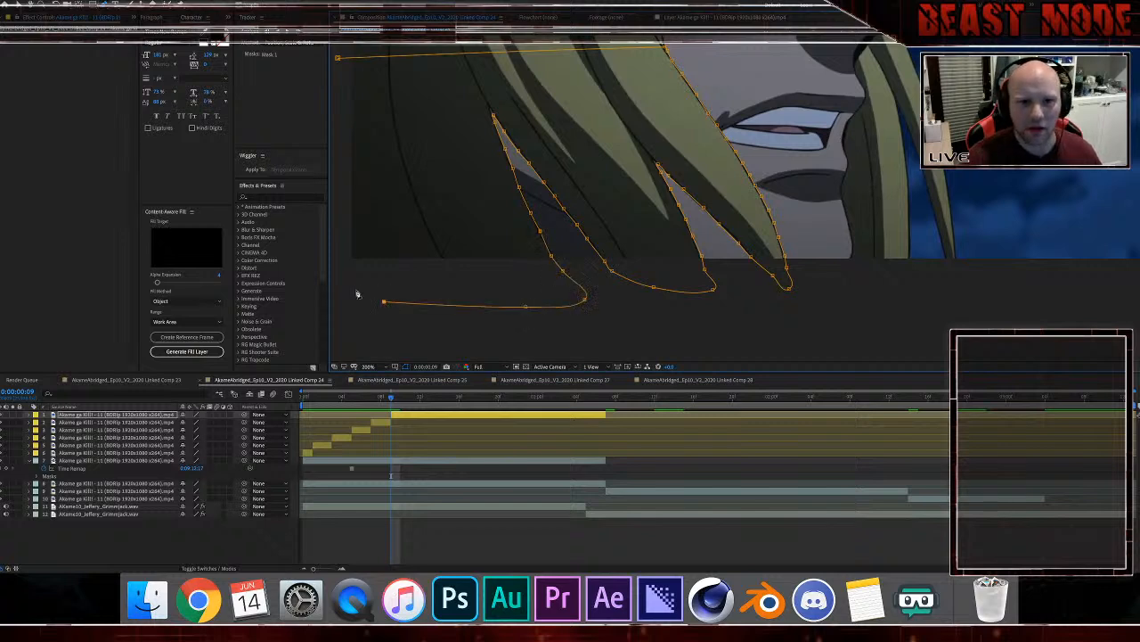
drag(387, 233, 515, 242)
click(466, 255)
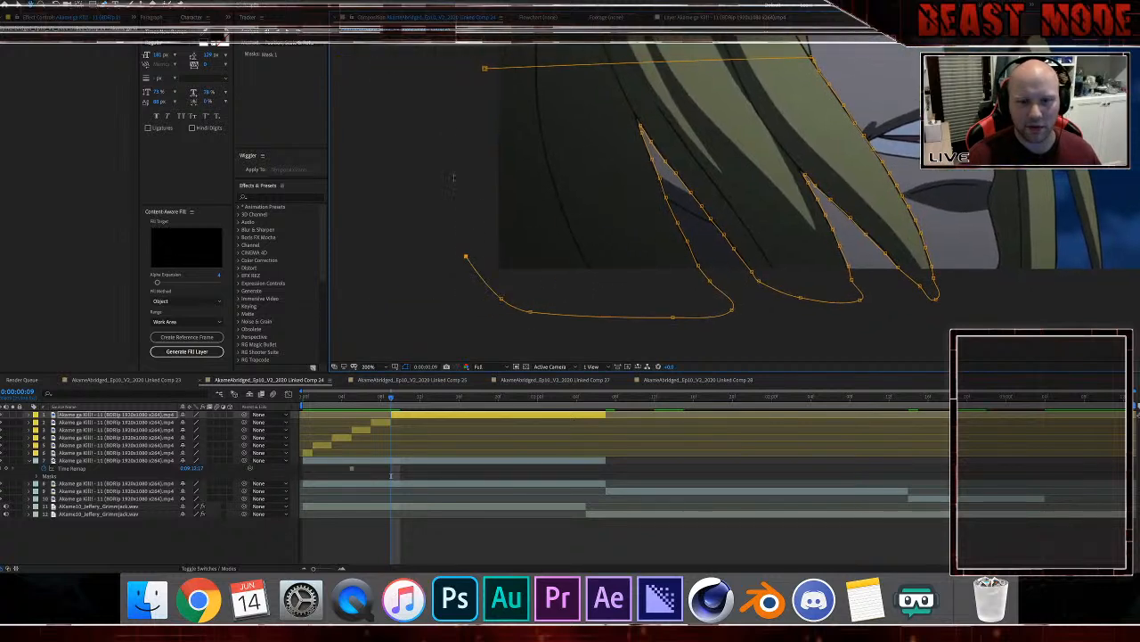
click(451, 134)
click(485, 71)
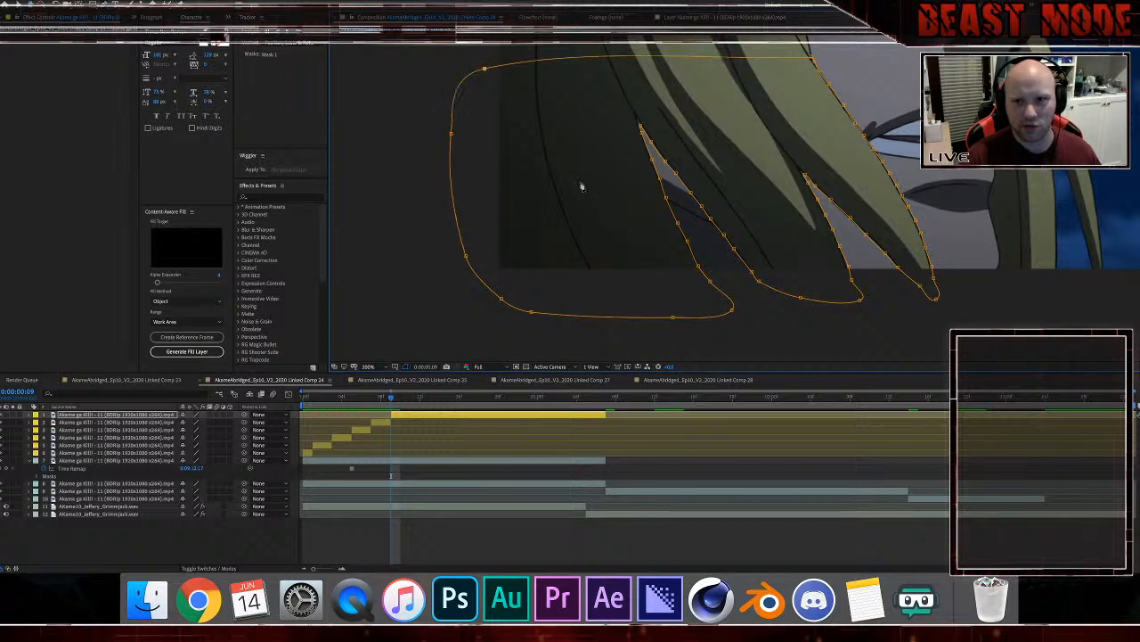
key(comma)
scroll(657, 196, right, 3)
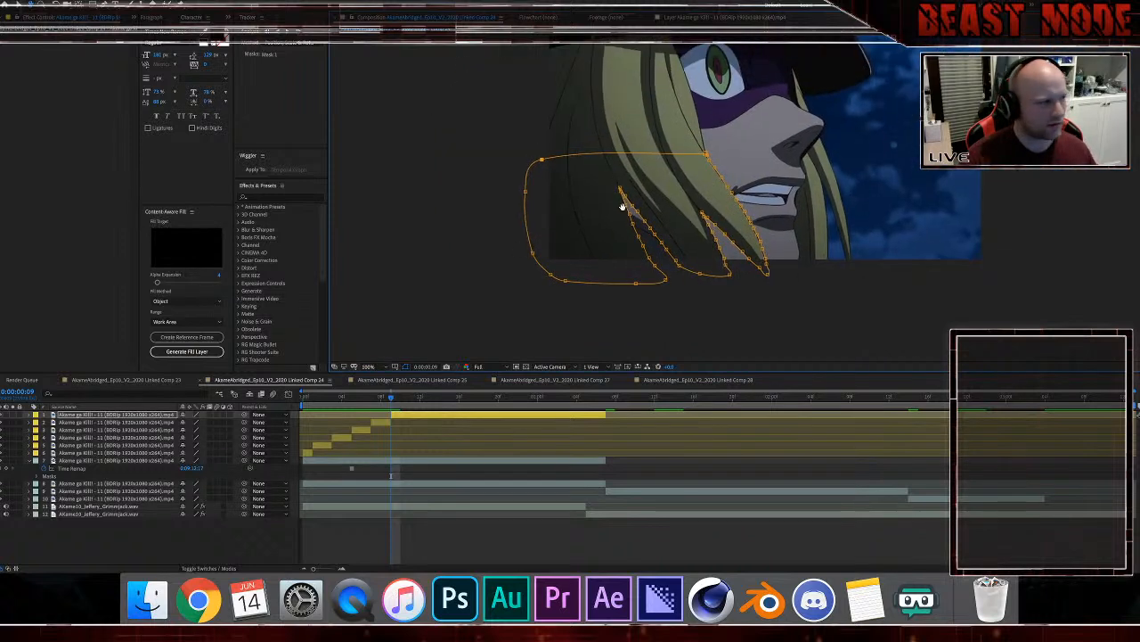
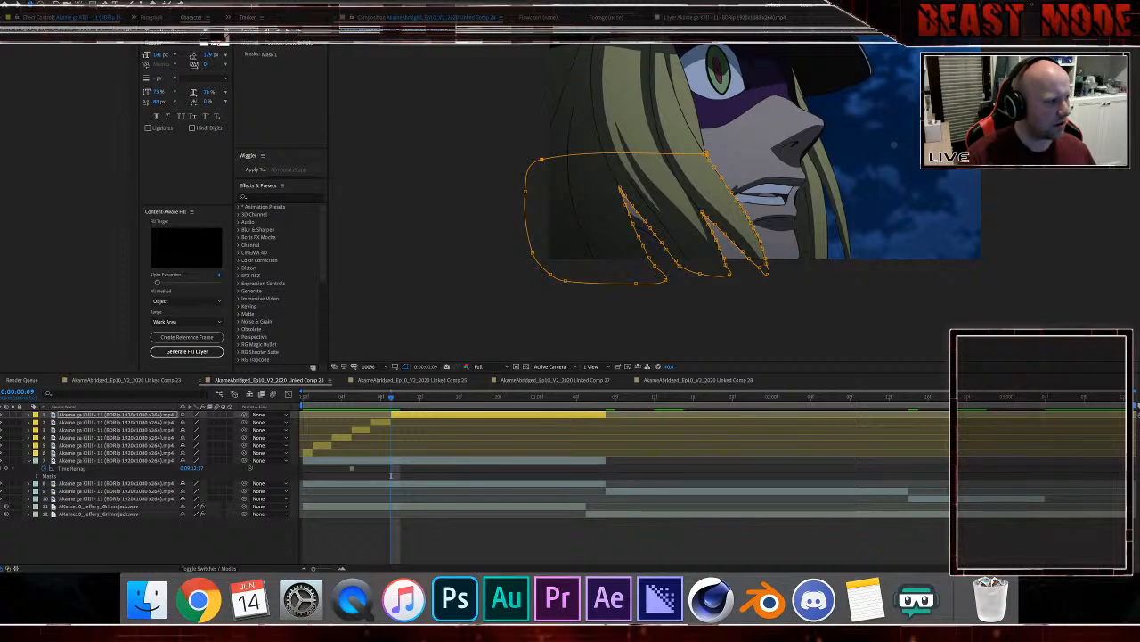
Step: Split the top footage layer at 0:00:00:12 and delete the inherited mask from the new segment
click(417, 415)
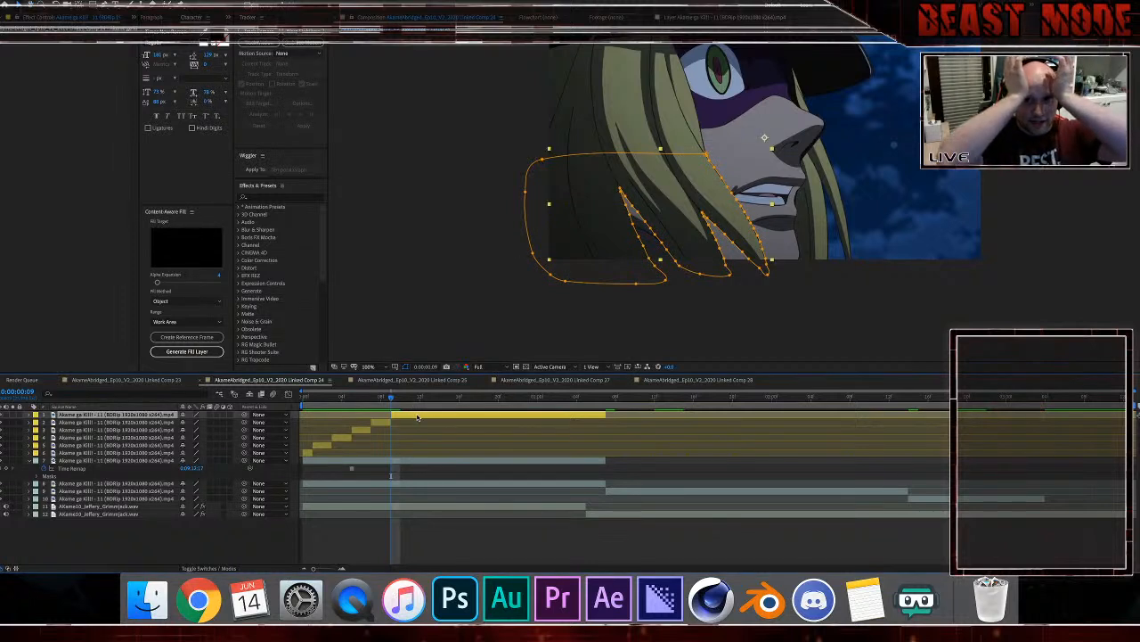
key(Page_Down)
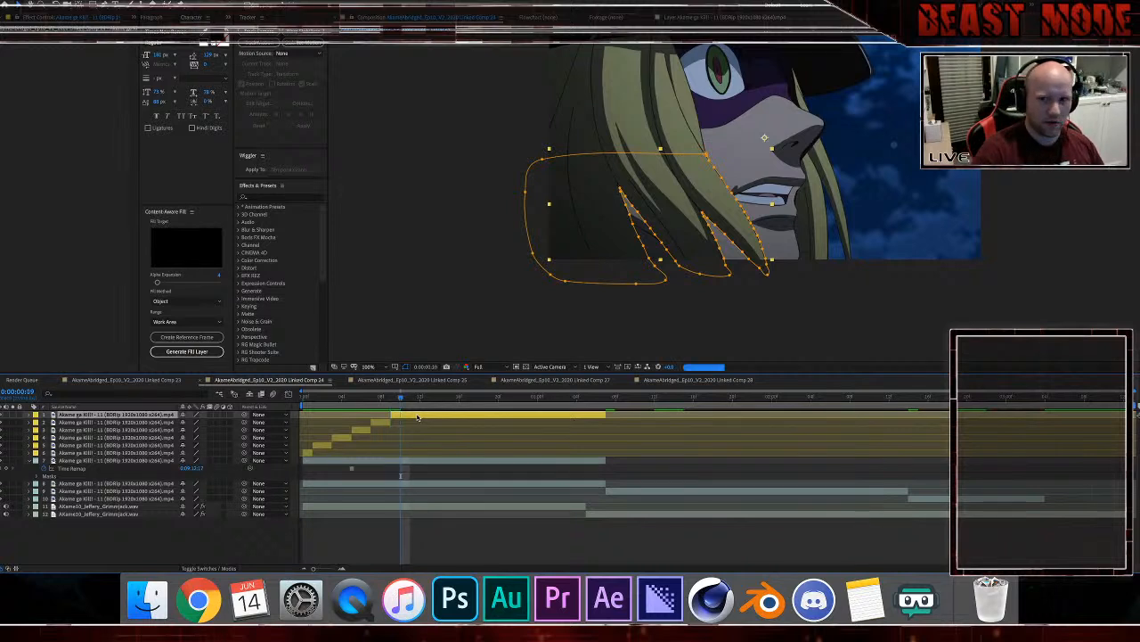
key(Page_Down)
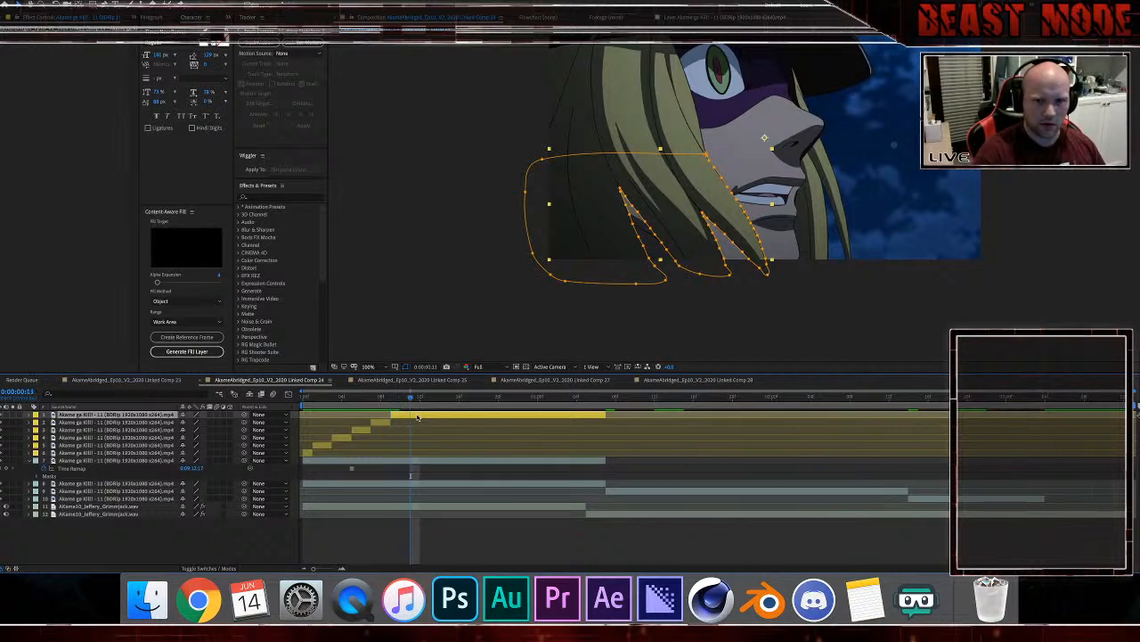
key(Page_Down)
key(super+shift+d)
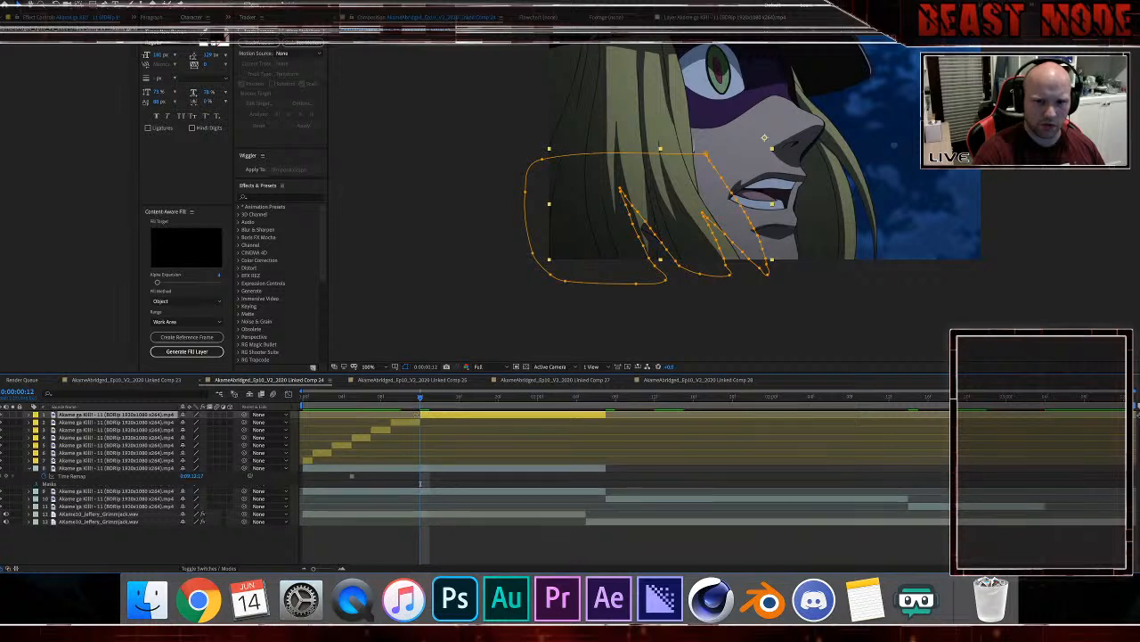
double_click(565, 281)
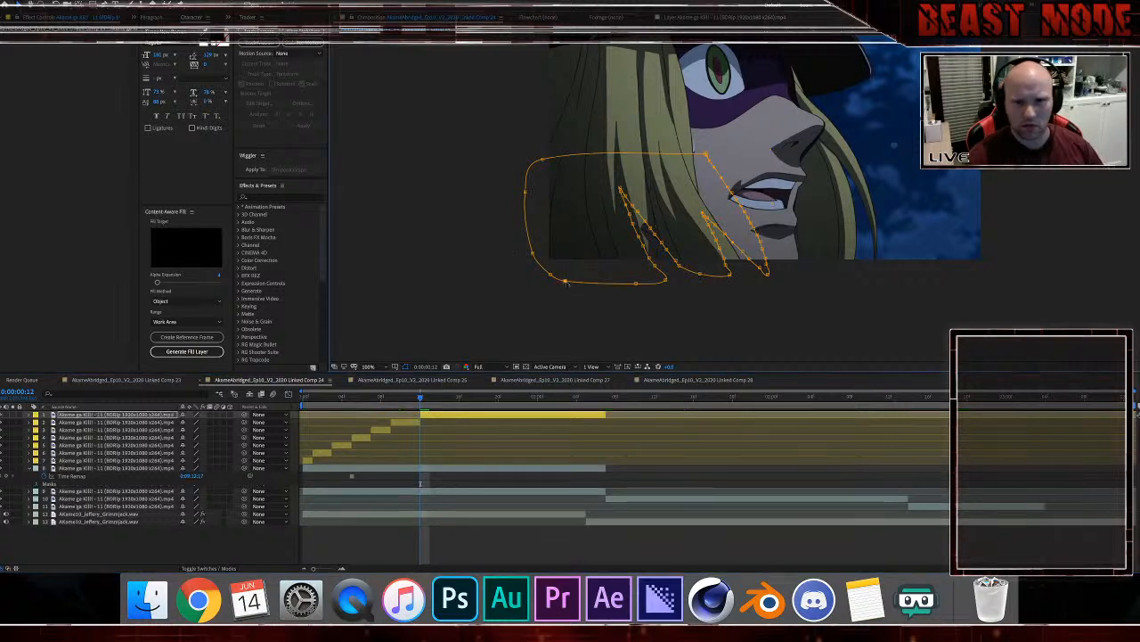
key(Delete)
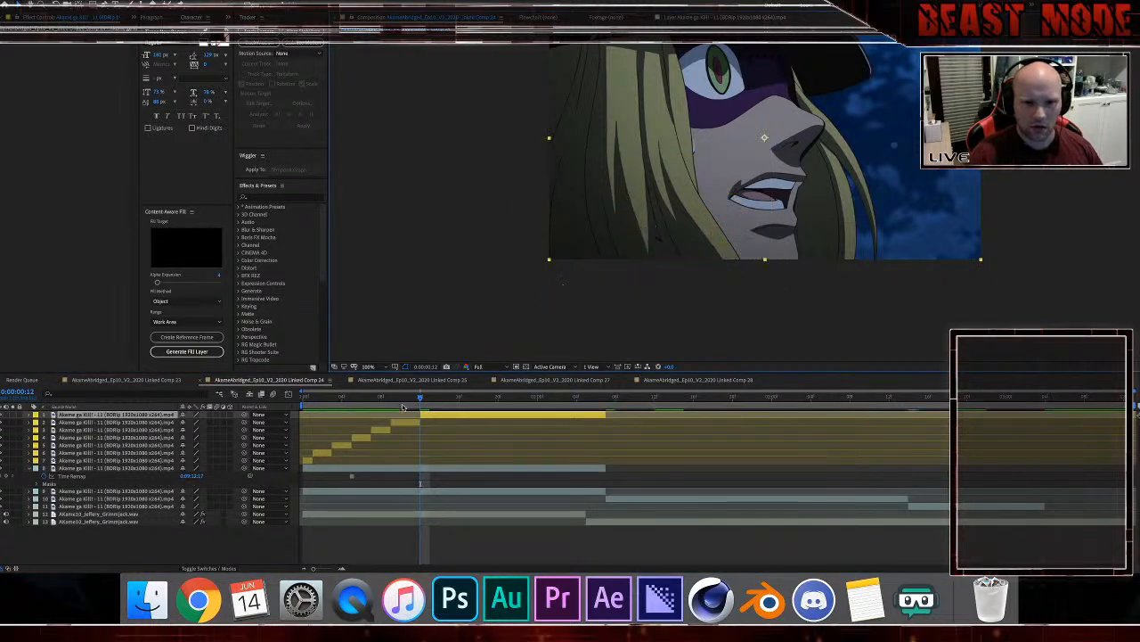
Step: Check the frames around the pose change and move the cut between the top two segments to 0:00:00:11
click(402, 404)
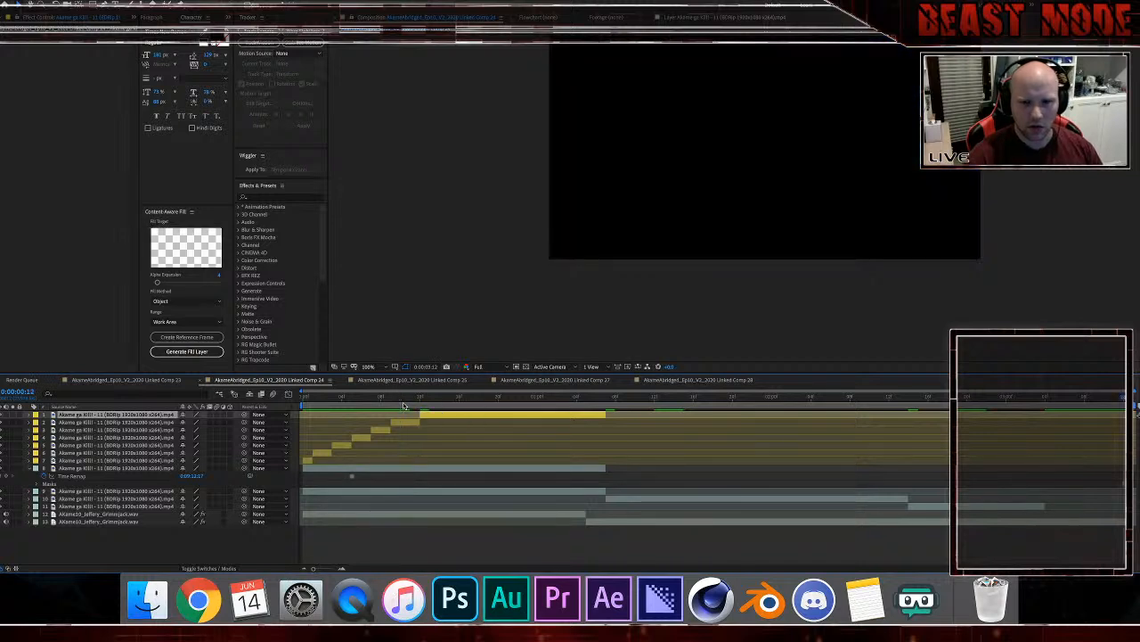
key(Page_Up)
key(Page_Down)
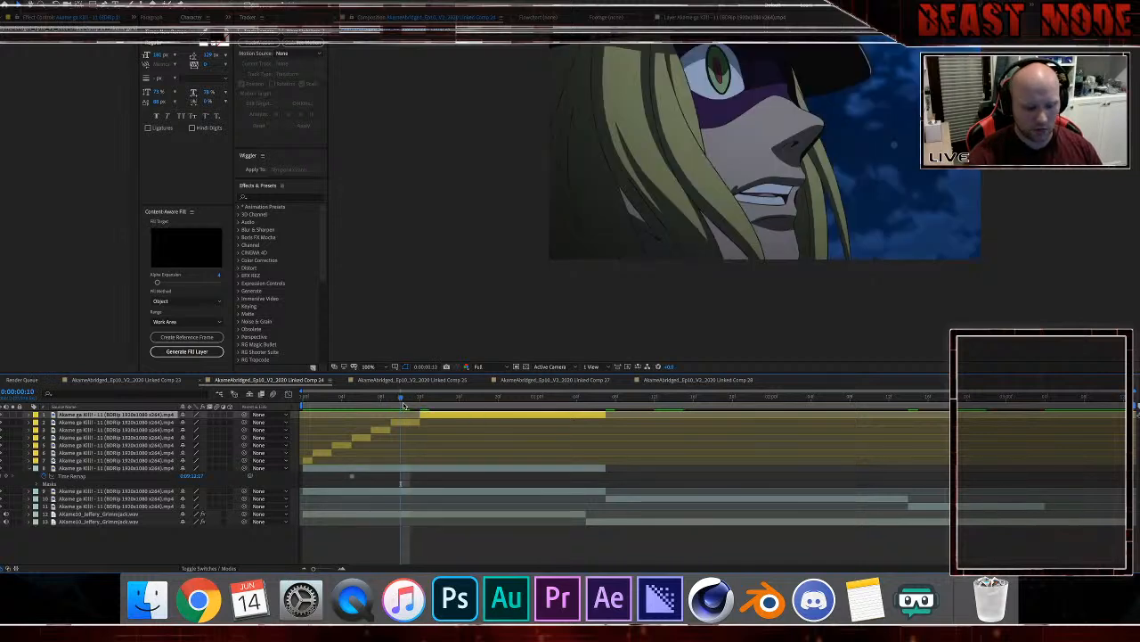
key(Page_Down)
key(Page_Down)
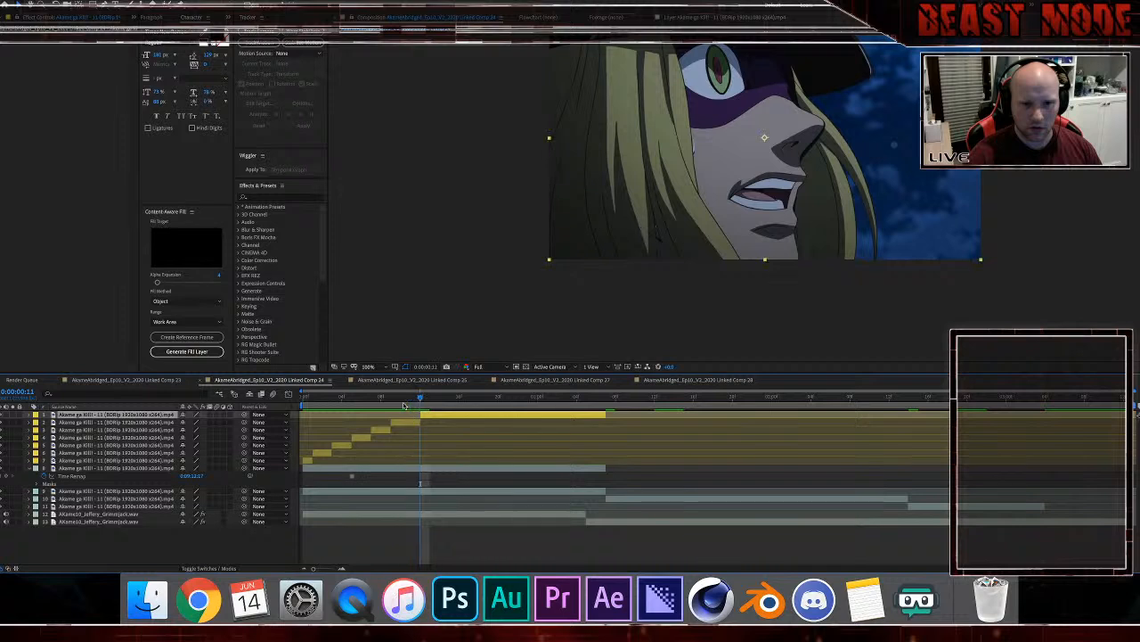
key(Page_Up)
drag(419, 422, 411, 414)
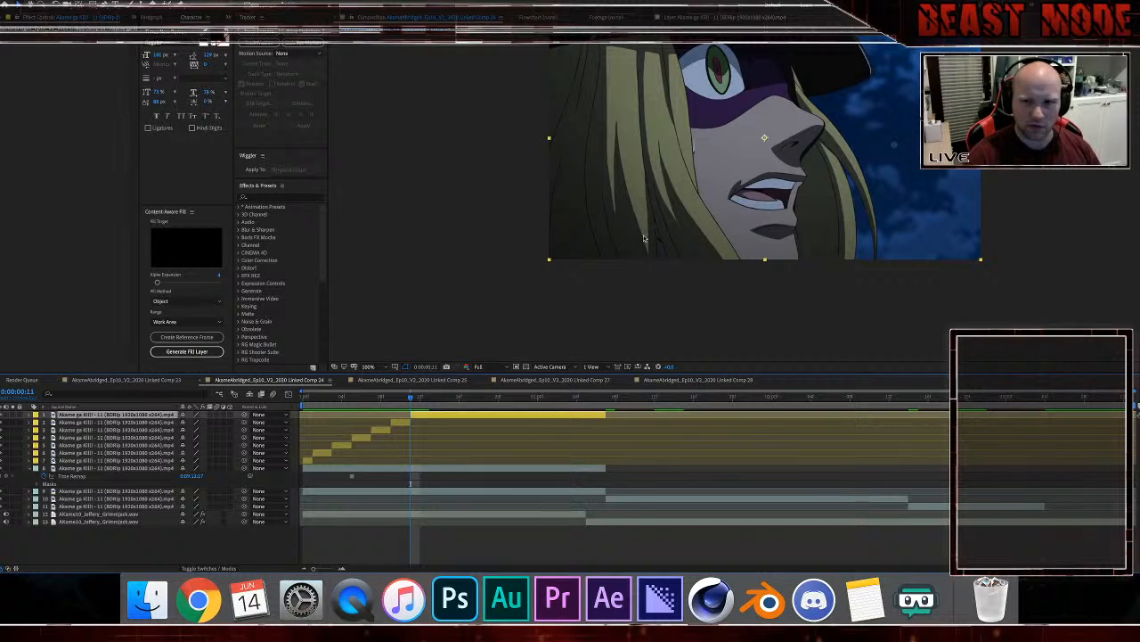
Step: Start a new mask on the segment at 0:00:00:11, tracing the cheek-side hair edge down past the mouth
key(period)
key(g)
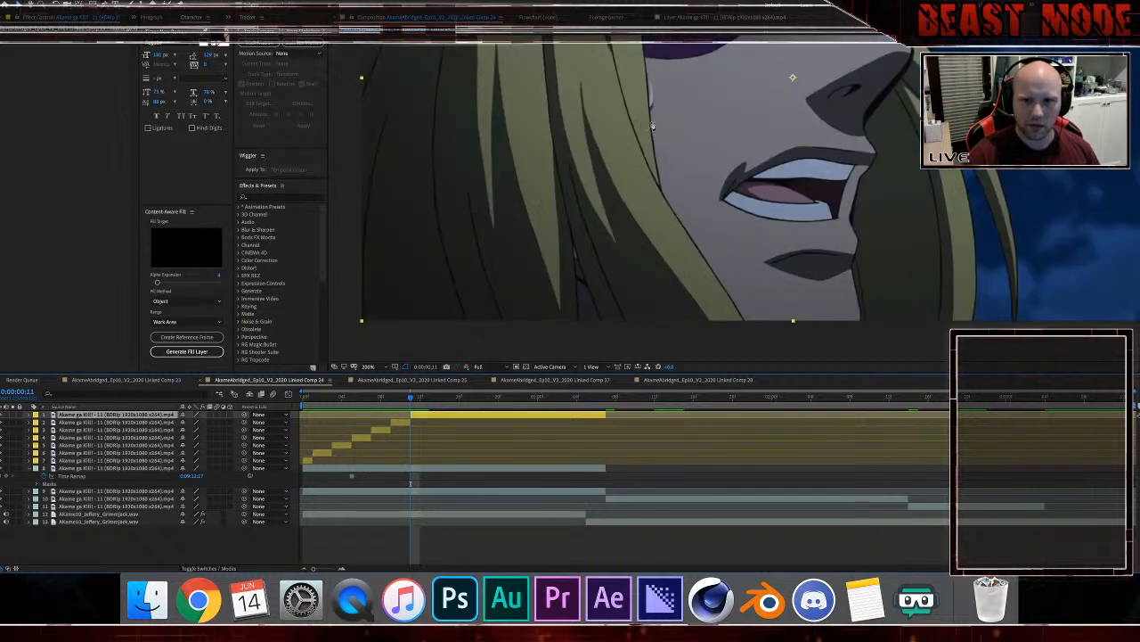
click(651, 121)
click(655, 152)
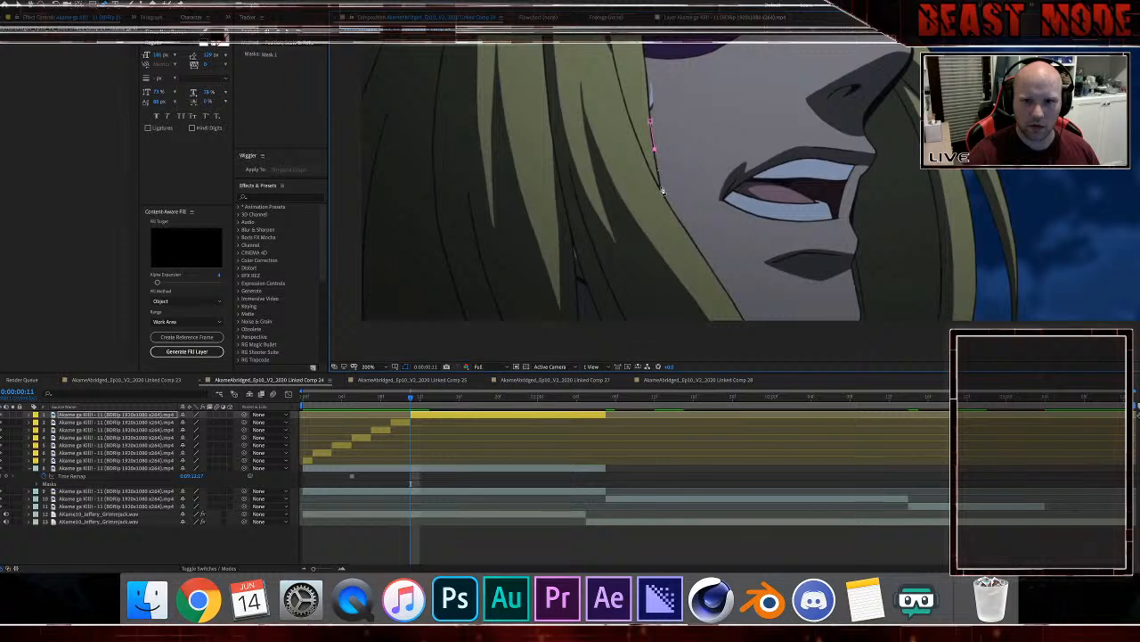
click(662, 188)
click(681, 222)
click(700, 252)
Step: Continue the mask down the cheek-side edge to below the frame and across beneath the hair to the neck gap
scroll(711, 261, down, 3)
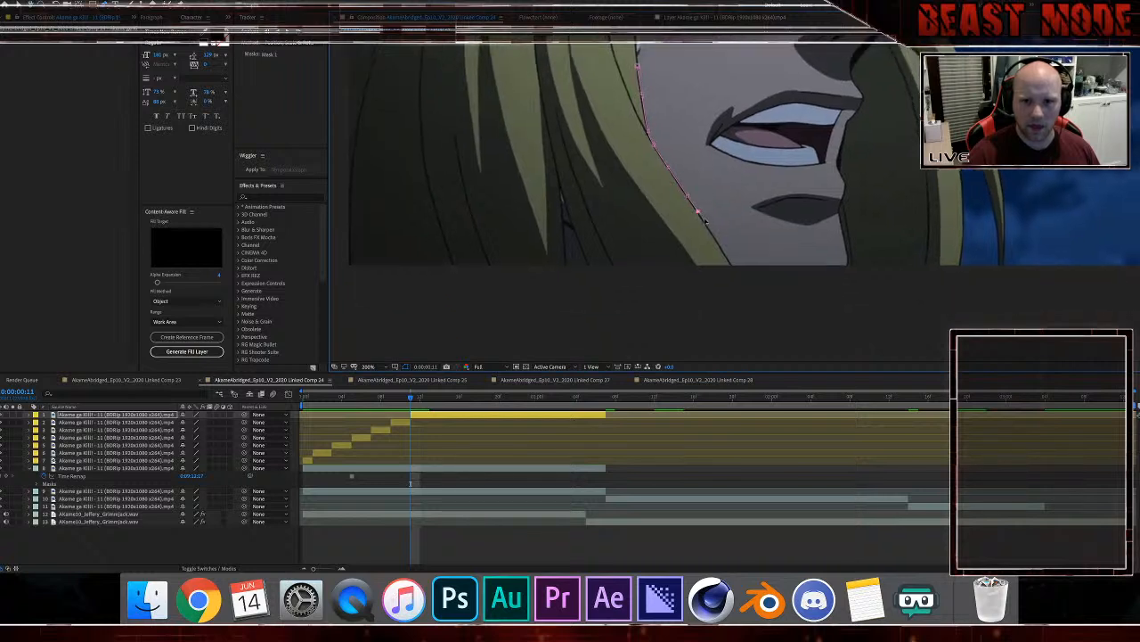
click(715, 237)
click(733, 268)
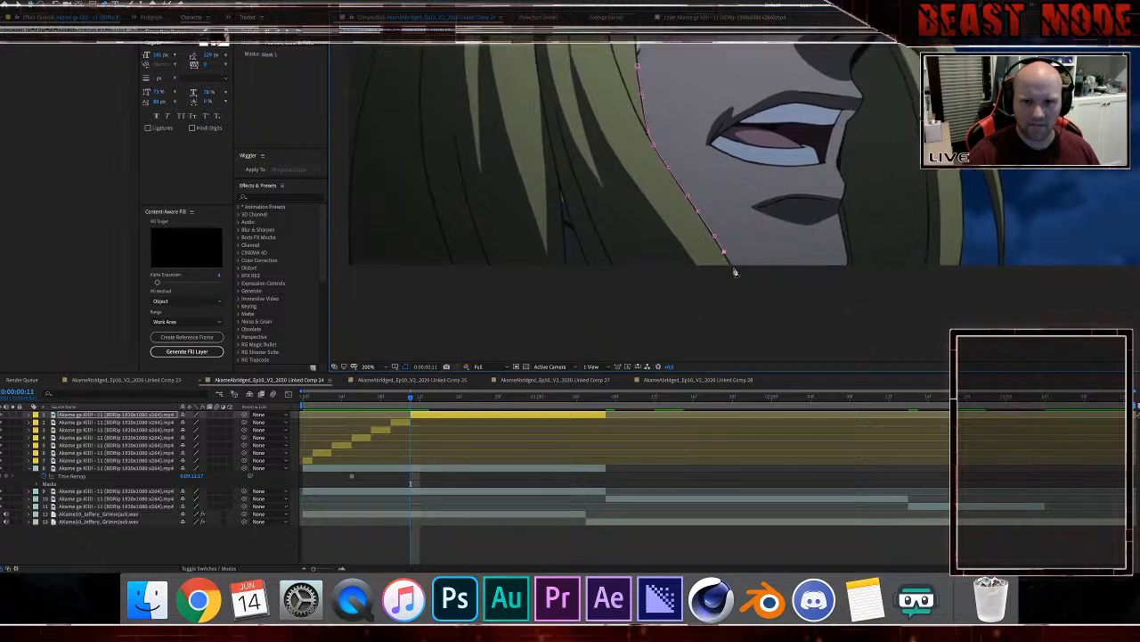
click(746, 285)
click(648, 305)
click(601, 289)
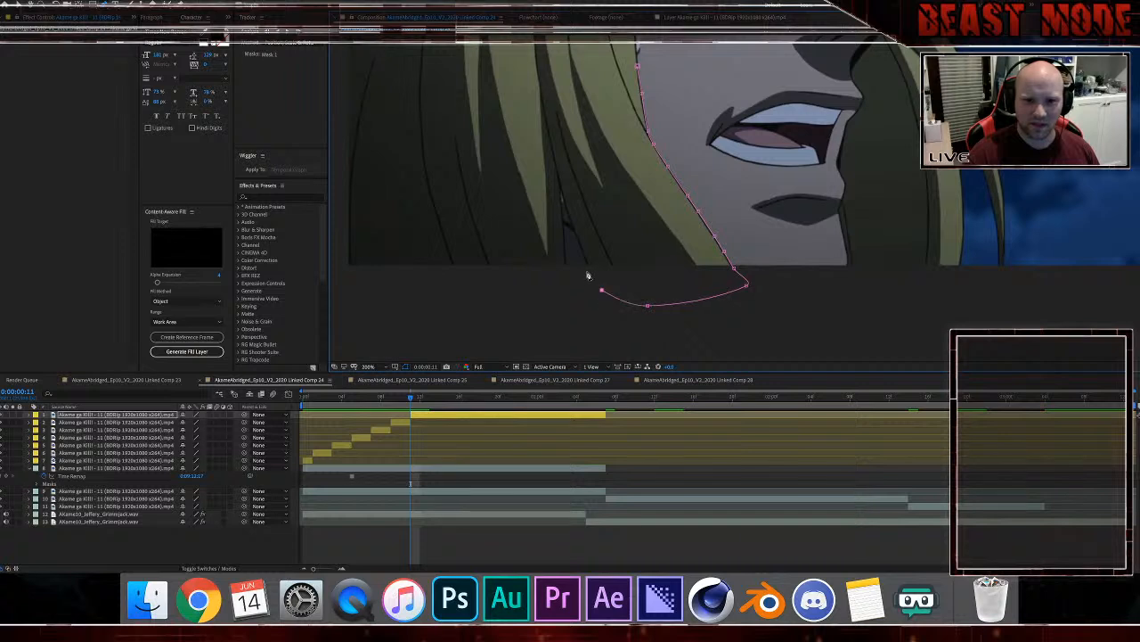
Step: Trace the mask up one side of the neck gap to its tip and back down the other side to below the frame
click(590, 268)
click(577, 237)
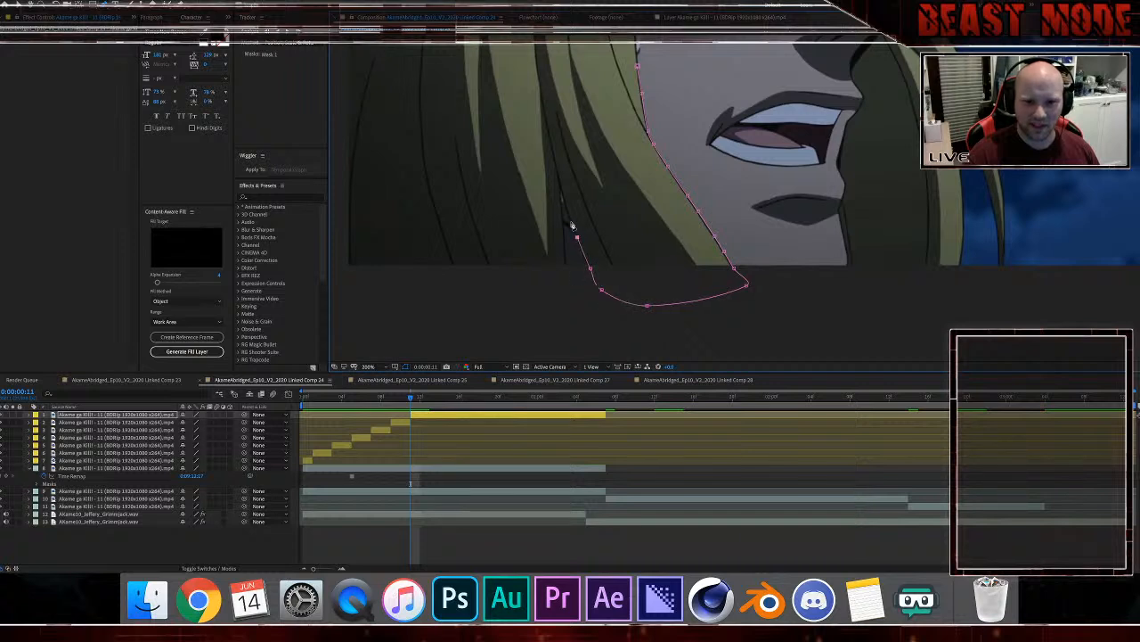
click(562, 199)
click(564, 218)
click(566, 235)
click(567, 261)
click(573, 298)
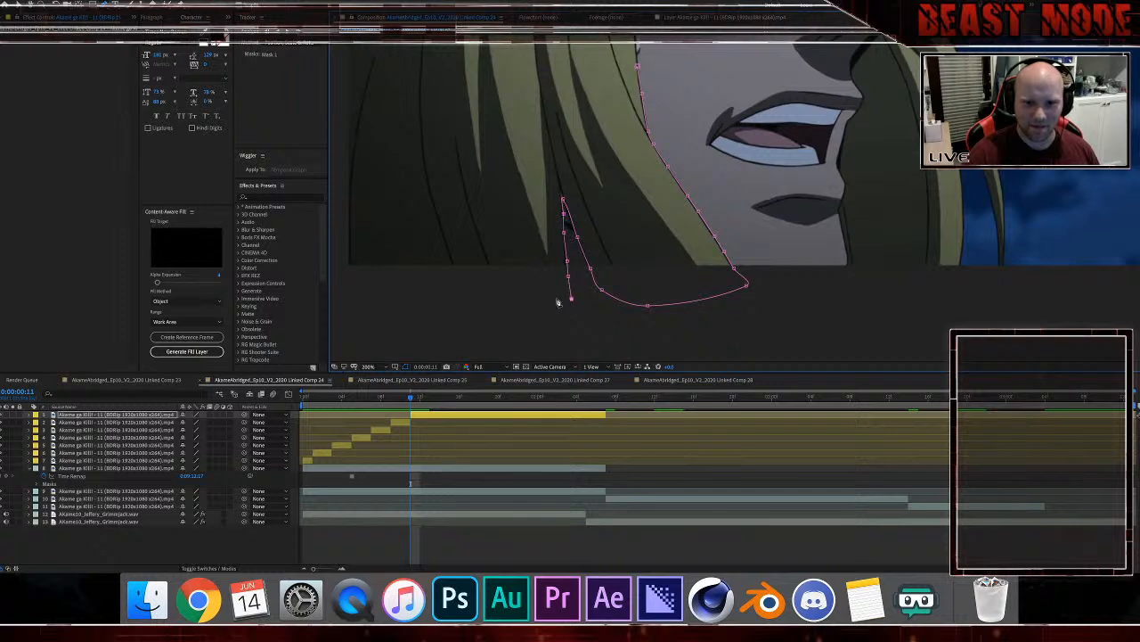
Step: Run the mask beneath the remaining hair, around the frame's outer edge and across the upper hair, closing it at its first point
click(495, 298)
click(355, 283)
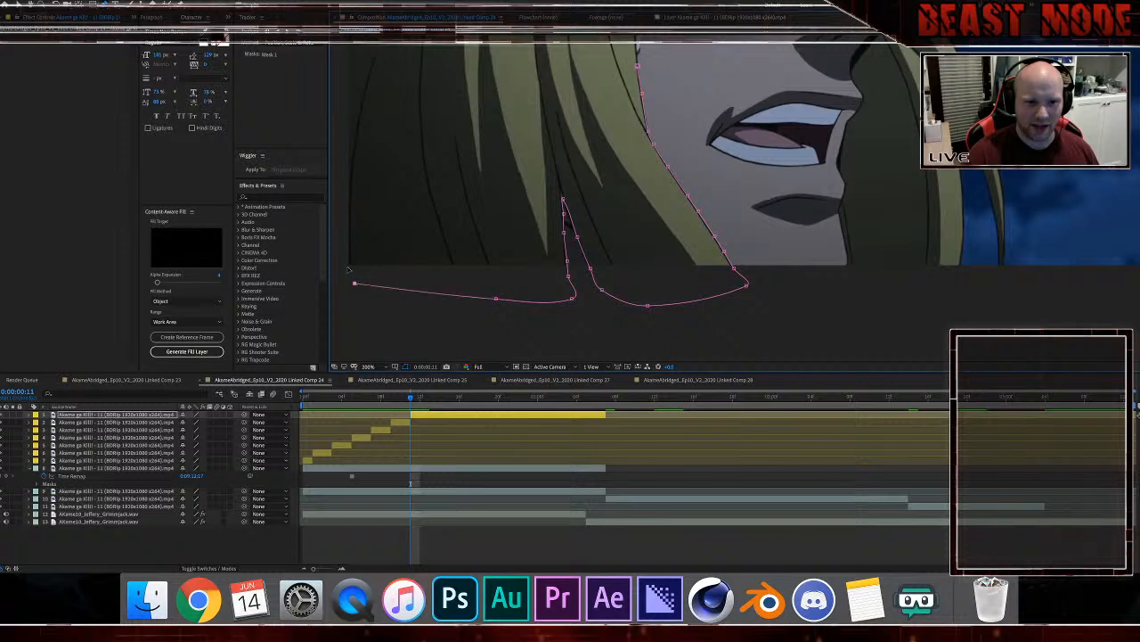
click(340, 258)
click(339, 54)
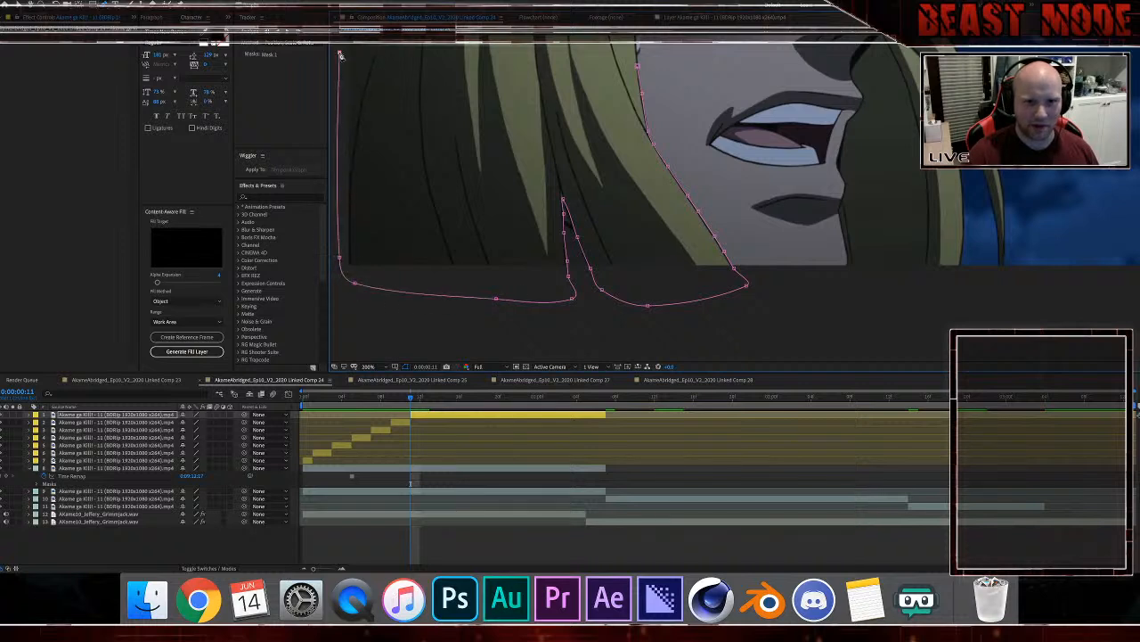
click(576, 58)
click(635, 67)
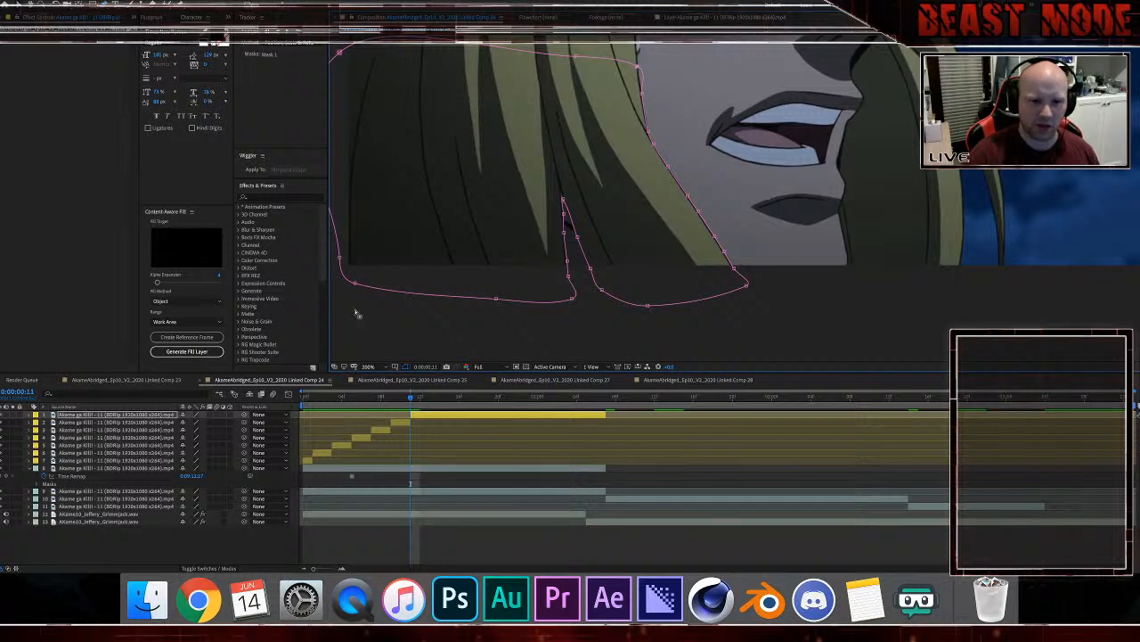
Step: Split the top footage layer at 0:00:00:13 and delete the inherited mask from the new segment
click(423, 415)
key(Page_Down)
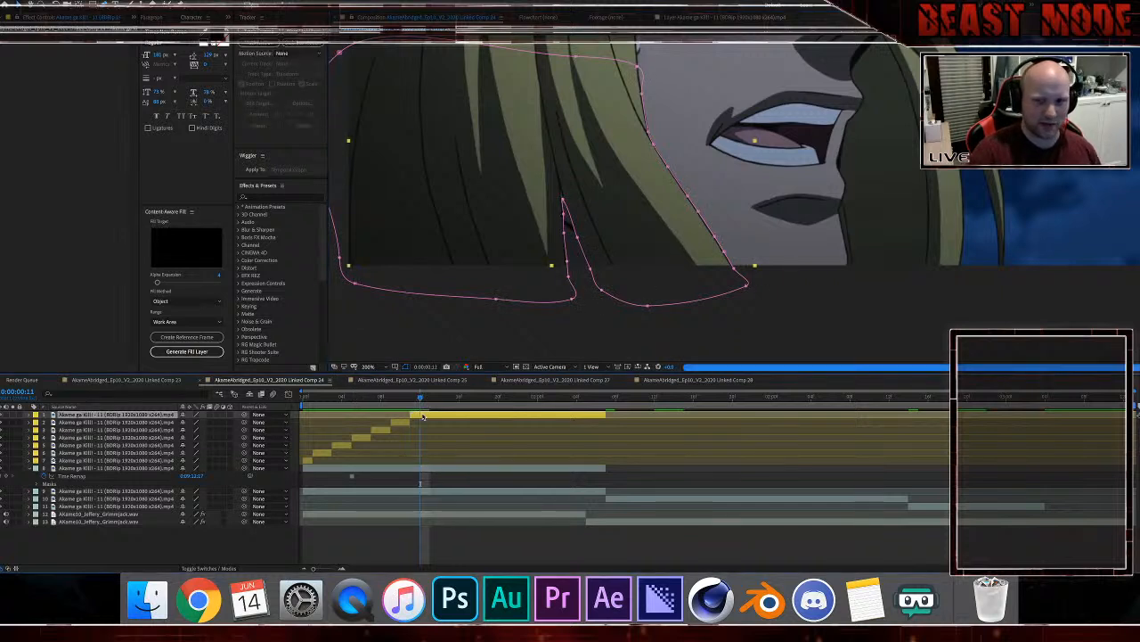
key(Page_Down)
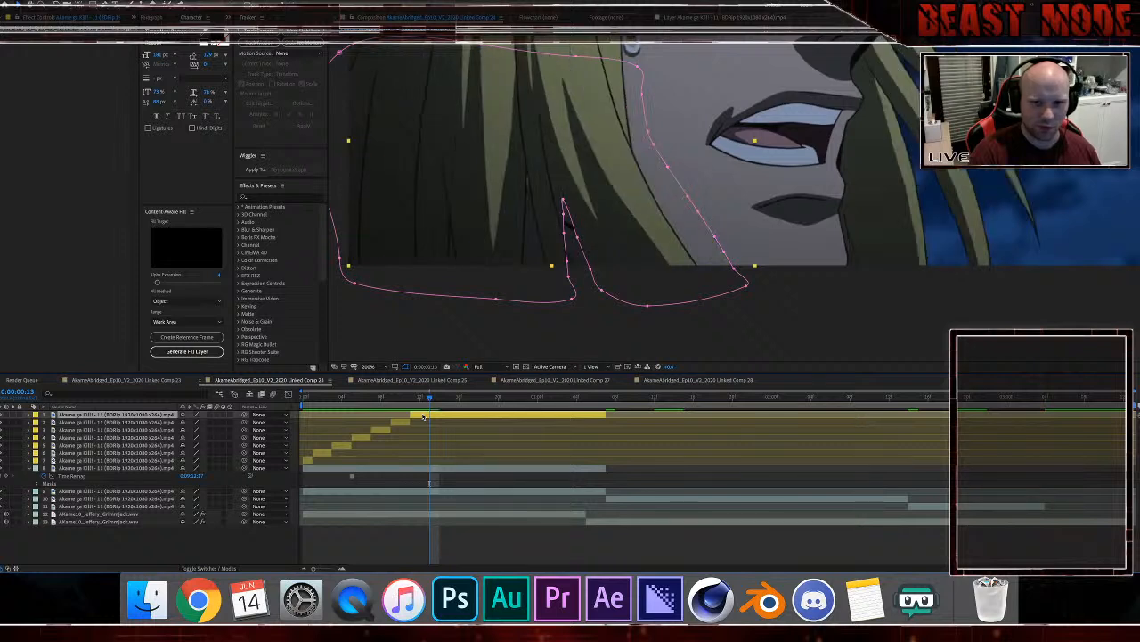
key(ctrl+shift+d)
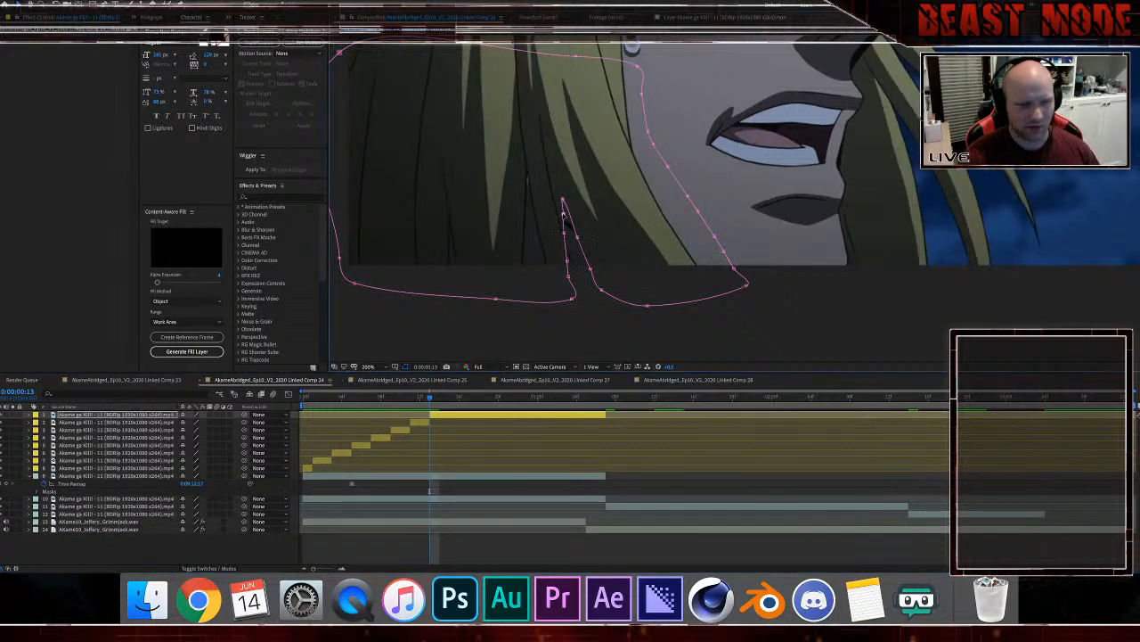
click(563, 215)
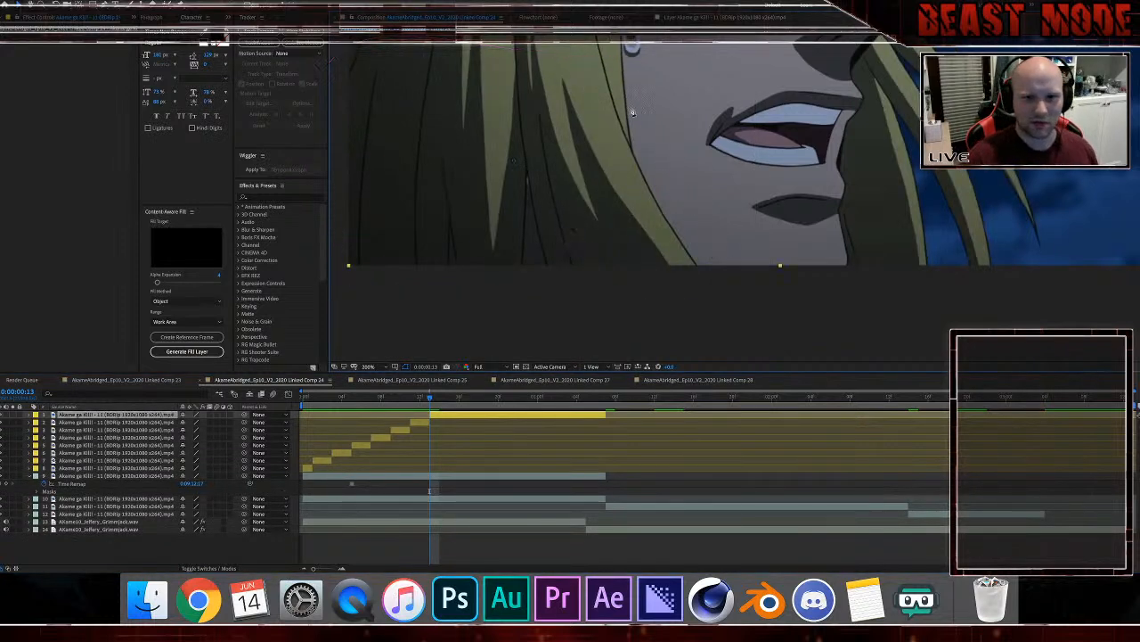
Step: Start a new mask on the segment at 0:00:00:13, tracing the cheek-side hair edge from beside the earring to the frame's lower edge
key(g)
key(ctrl+shift+a)
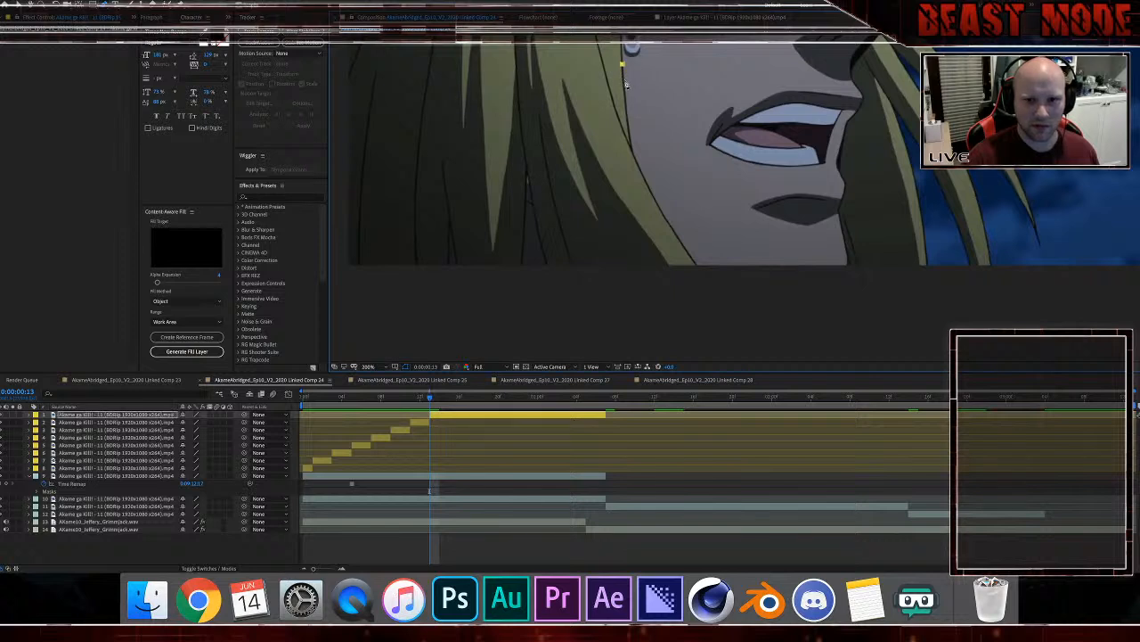
click(626, 84)
click(628, 111)
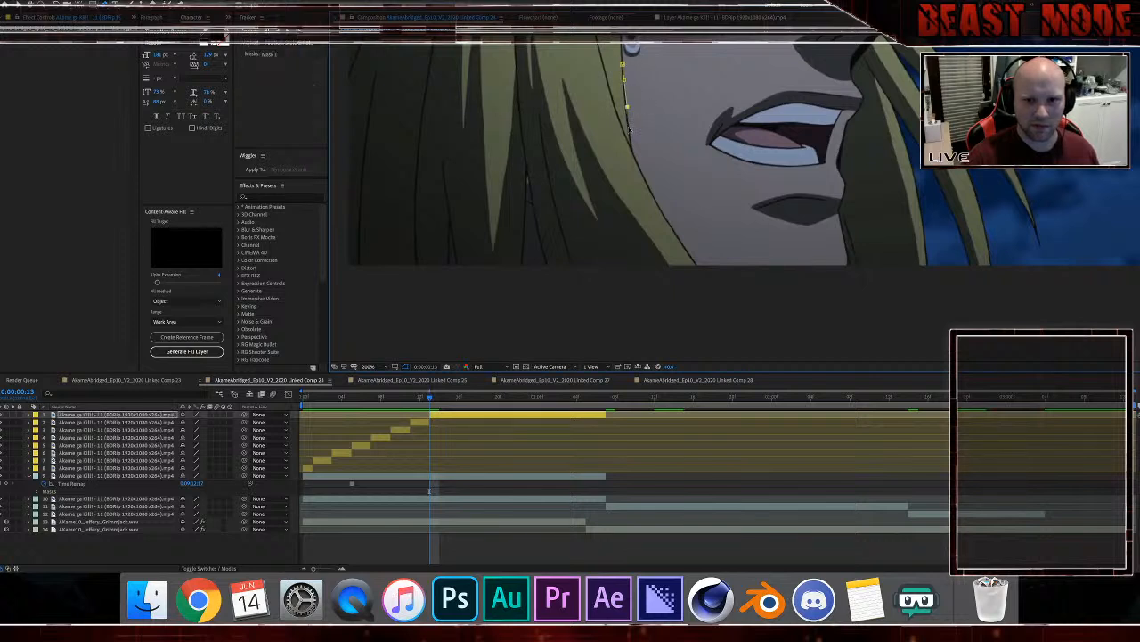
click(630, 130)
click(633, 156)
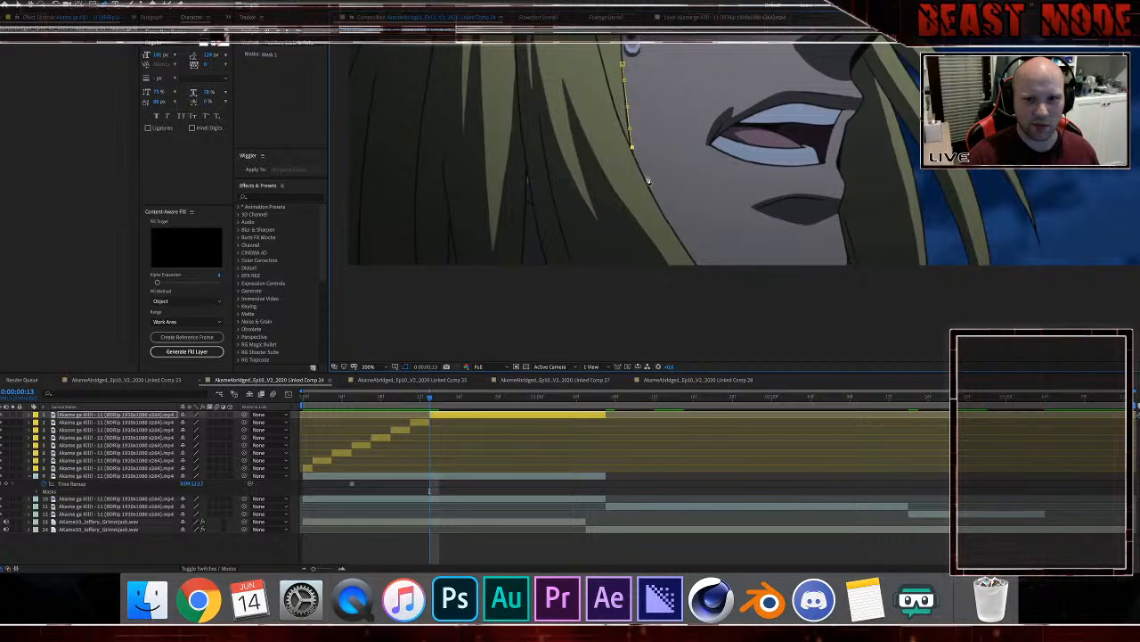
click(640, 171)
click(653, 197)
click(667, 217)
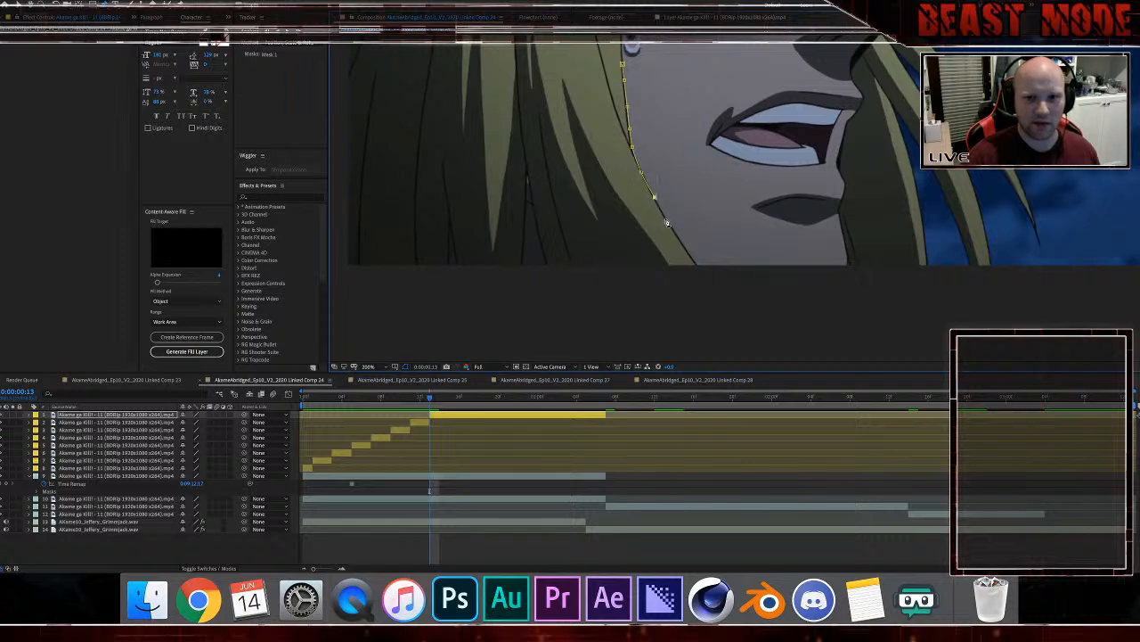
click(677, 237)
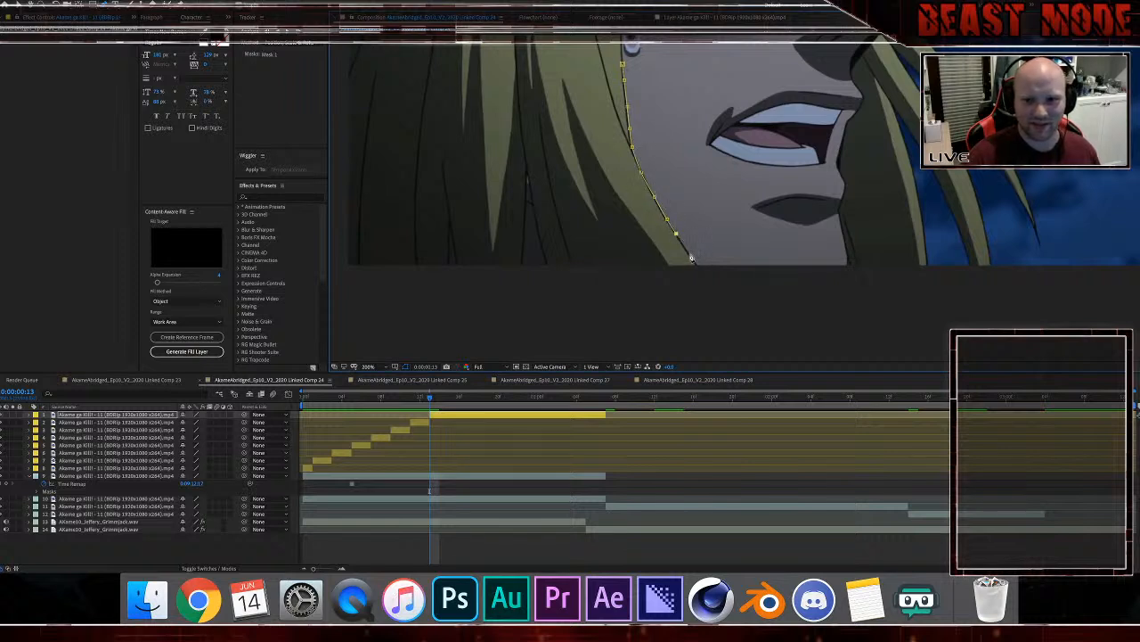
click(690, 254)
Step: Carry the mask below the frame, across beneath the front hair and up the near side of the neck gap to its tip
click(704, 272)
click(723, 291)
drag(586, 301, 561, 294)
click(558, 290)
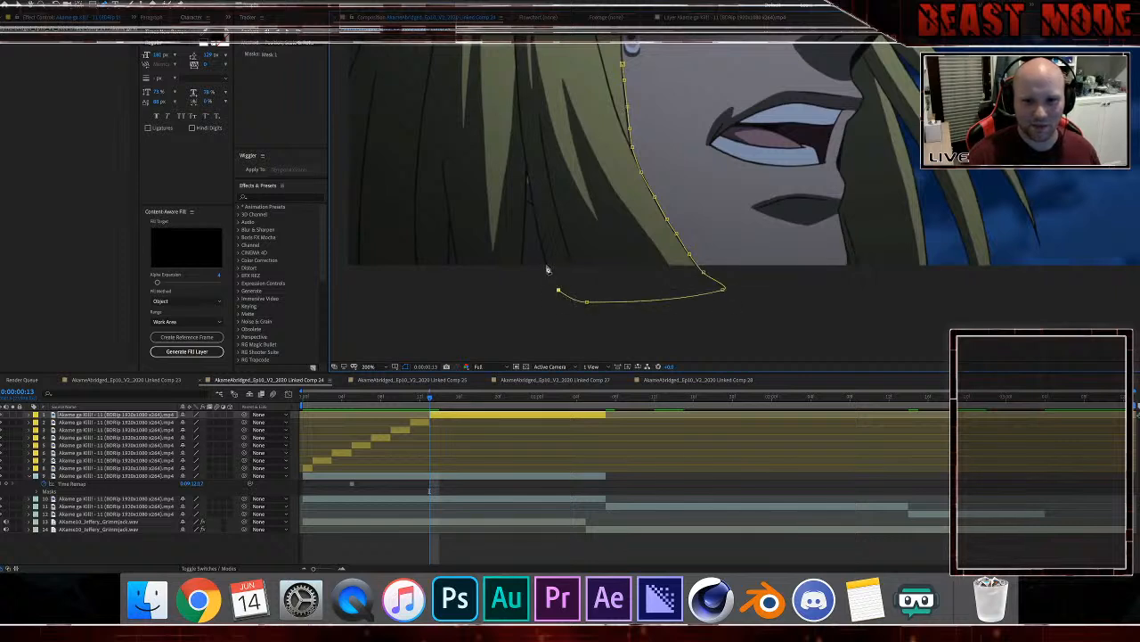
click(546, 266)
click(534, 211)
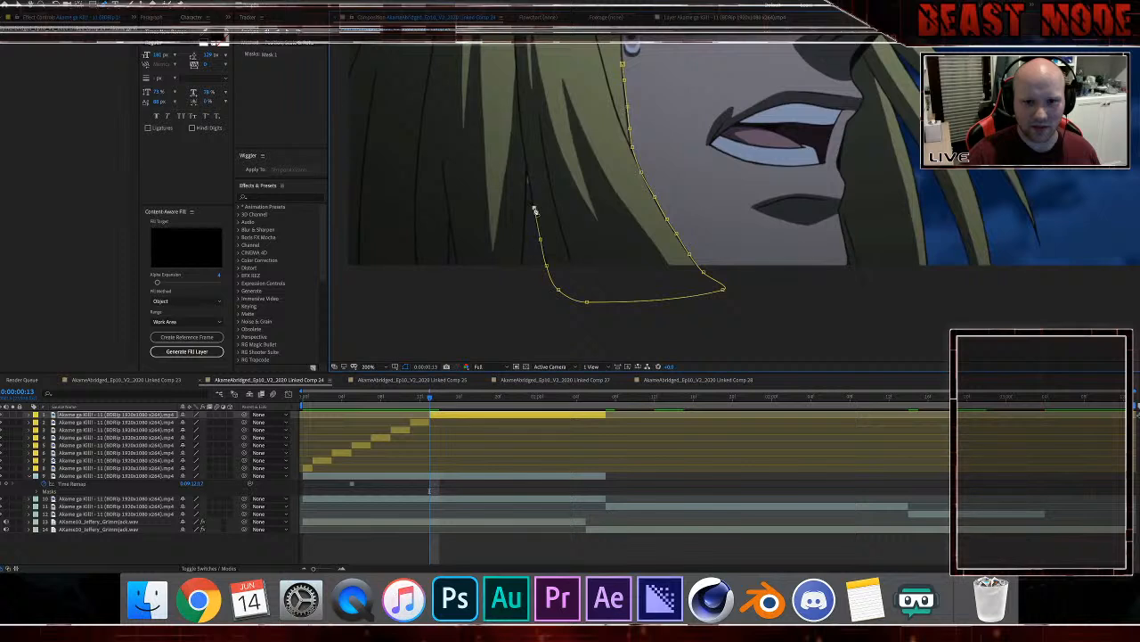
click(530, 184)
Step: Turn the mask tightly at the gap's tip and trace the gap's far side down to below the frame
click(527, 201)
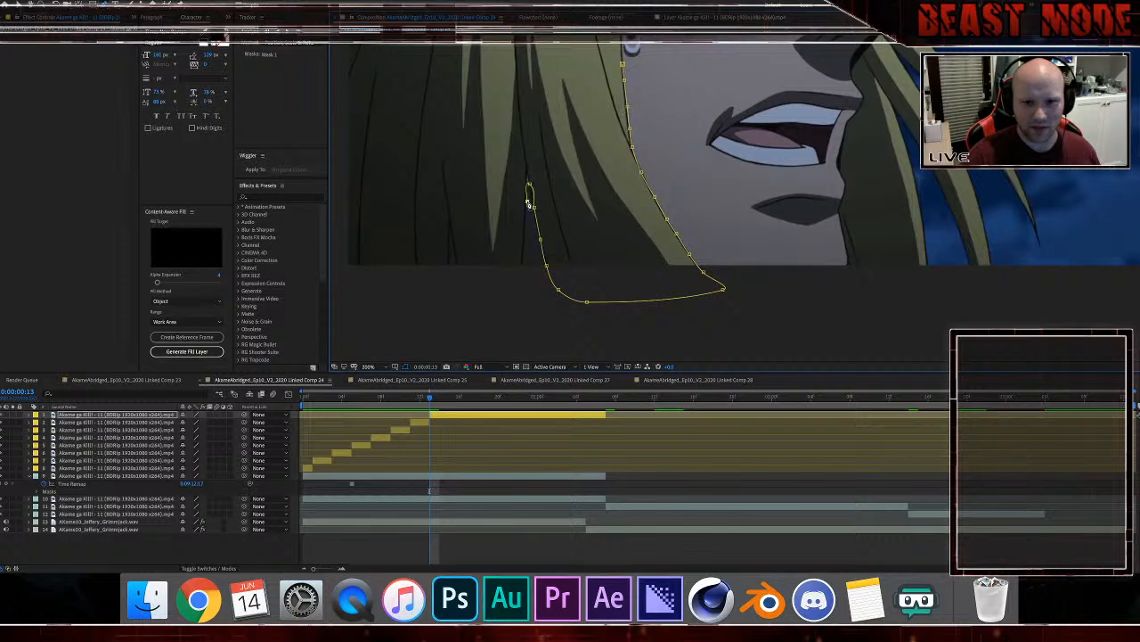
drag(528, 201, 528, 188)
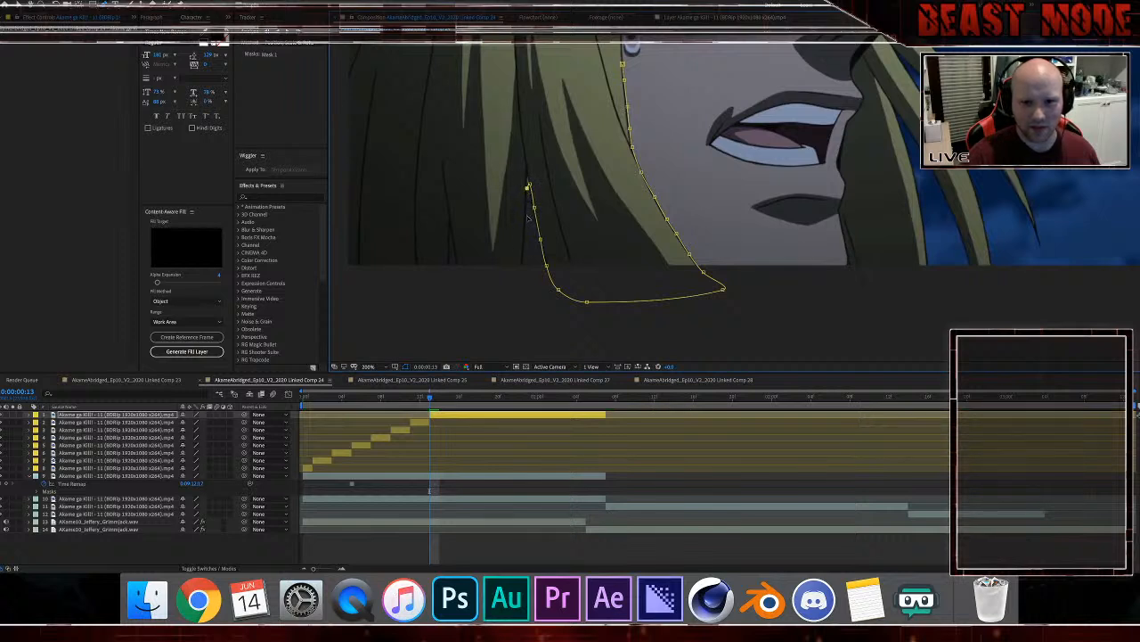
click(526, 210)
click(525, 240)
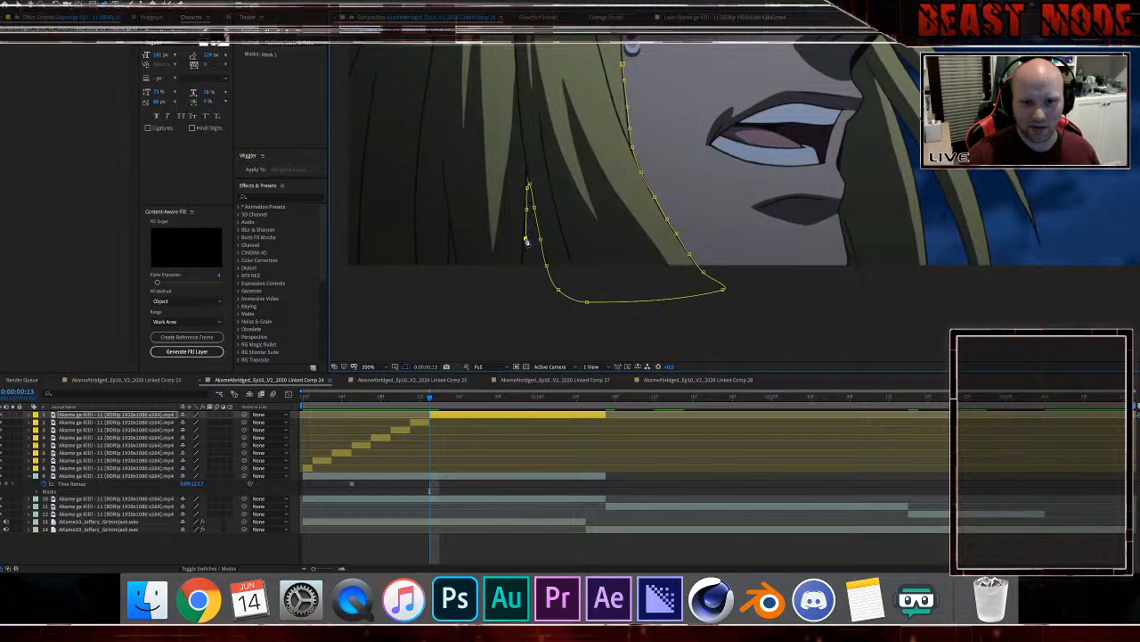
click(523, 265)
click(521, 284)
click(508, 312)
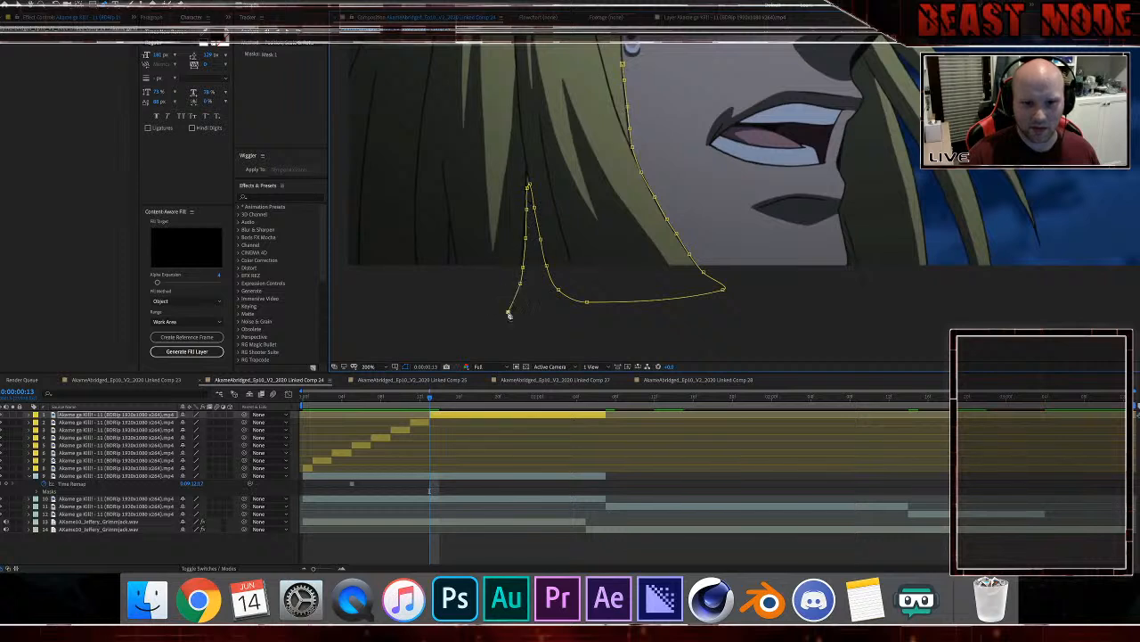
Step: Extend the mask beneath the back hair, around the frame's outer edge and over the upper hair, closing the outline
click(475, 295)
click(392, 292)
click(343, 271)
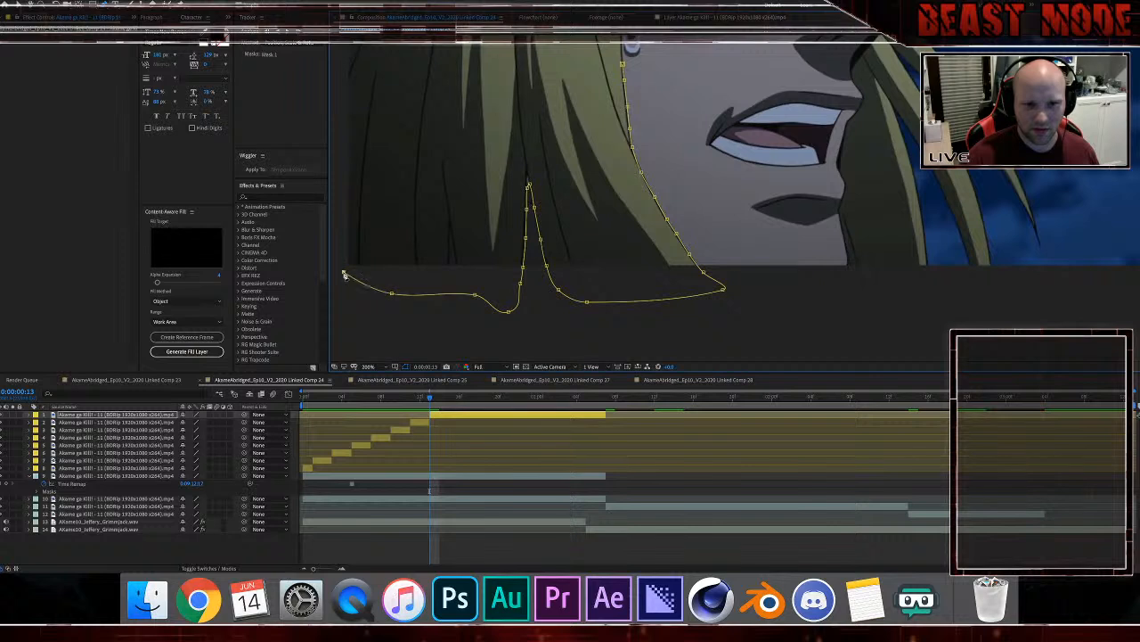
click(334, 246)
click(340, 93)
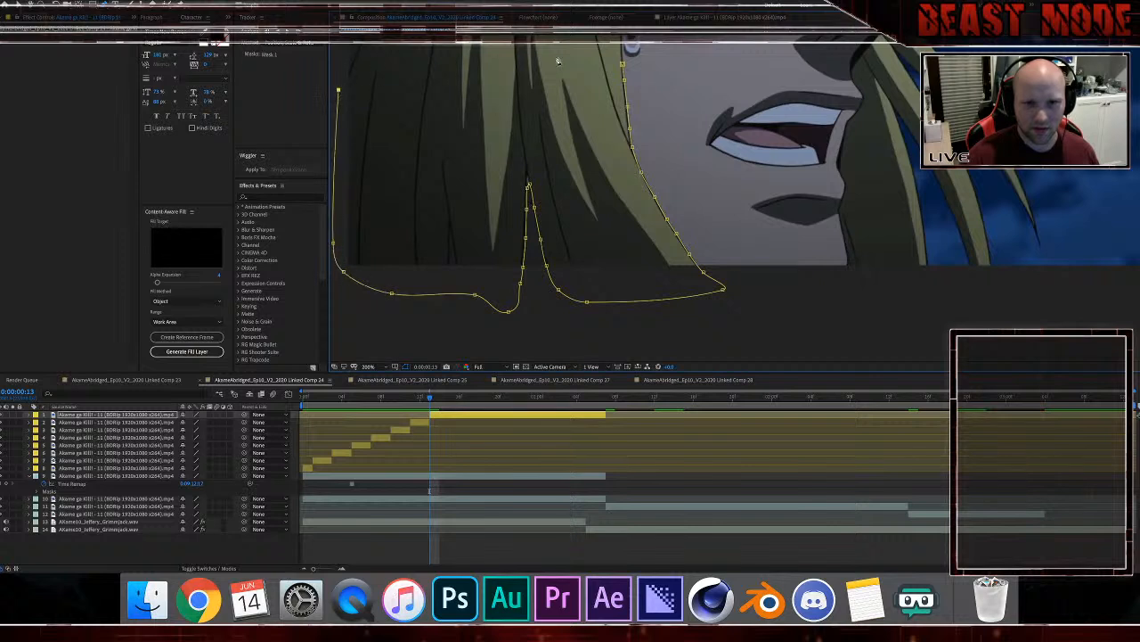
click(560, 56)
click(623, 65)
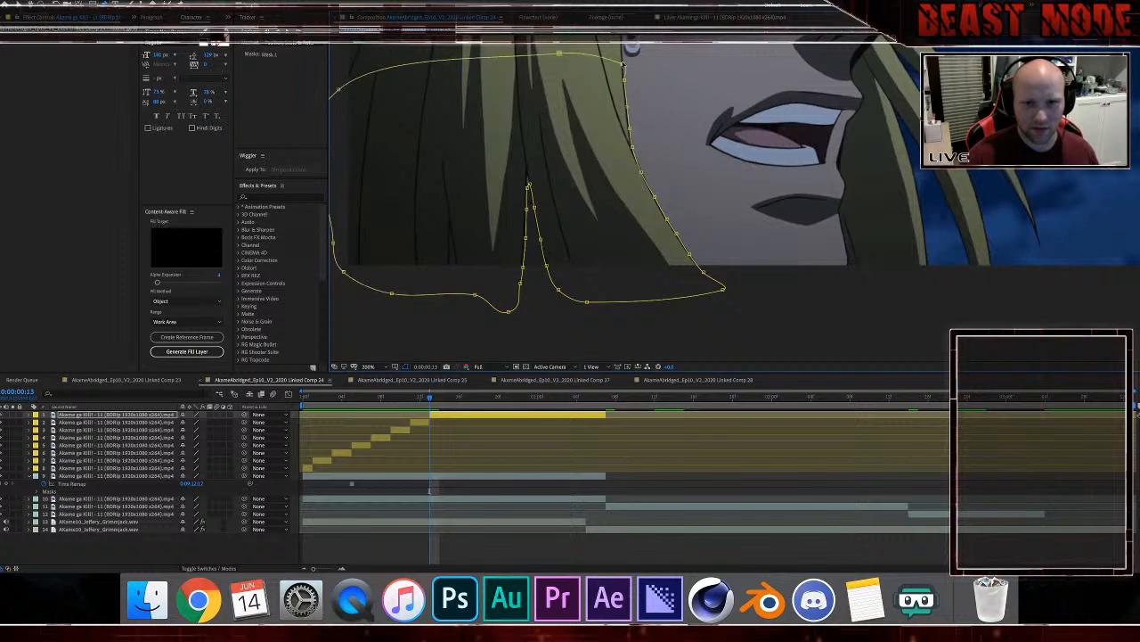
Step: Split the top footage layer at 0:00:00:15 and delete the inherited mask from the new segment
click(466, 417)
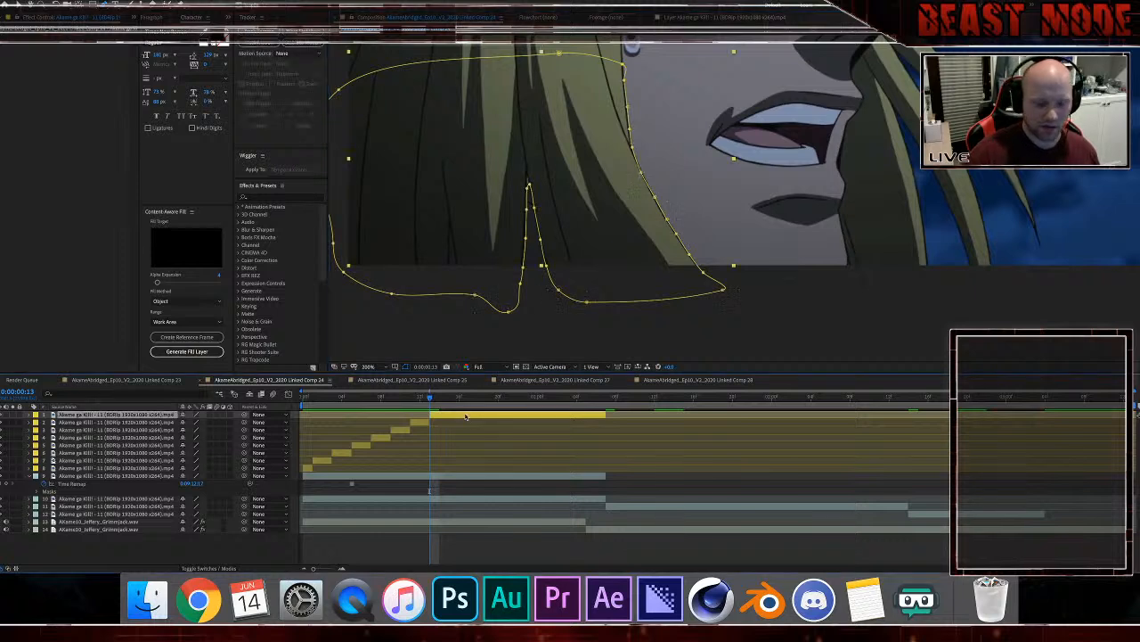
key(Page_Down)
key(Page_Down)
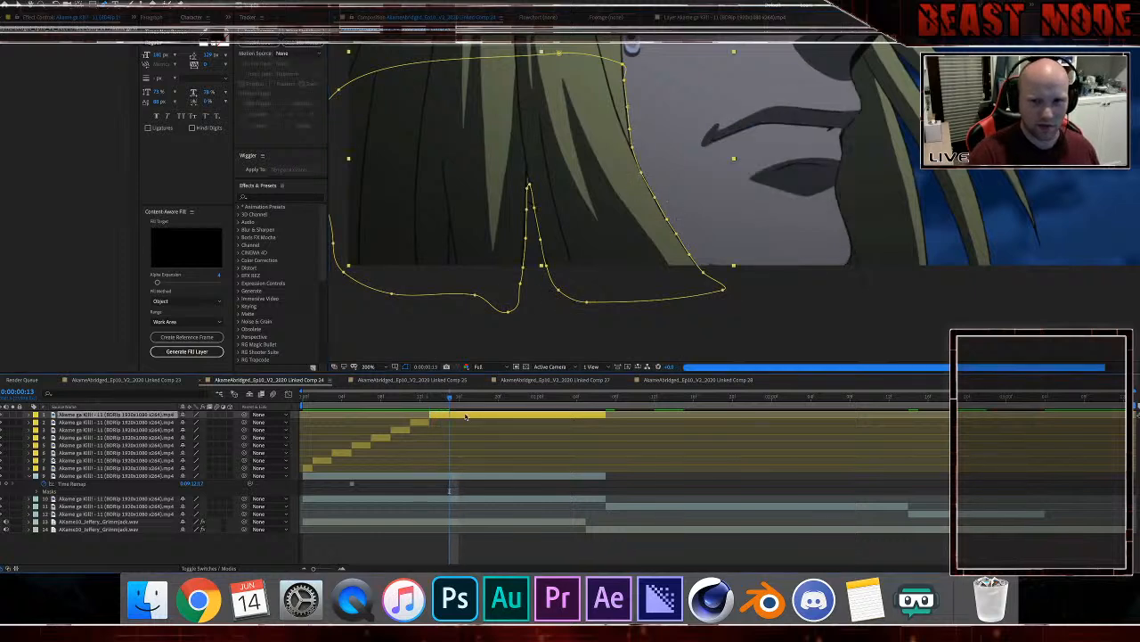
key(ctrl+shift+d)
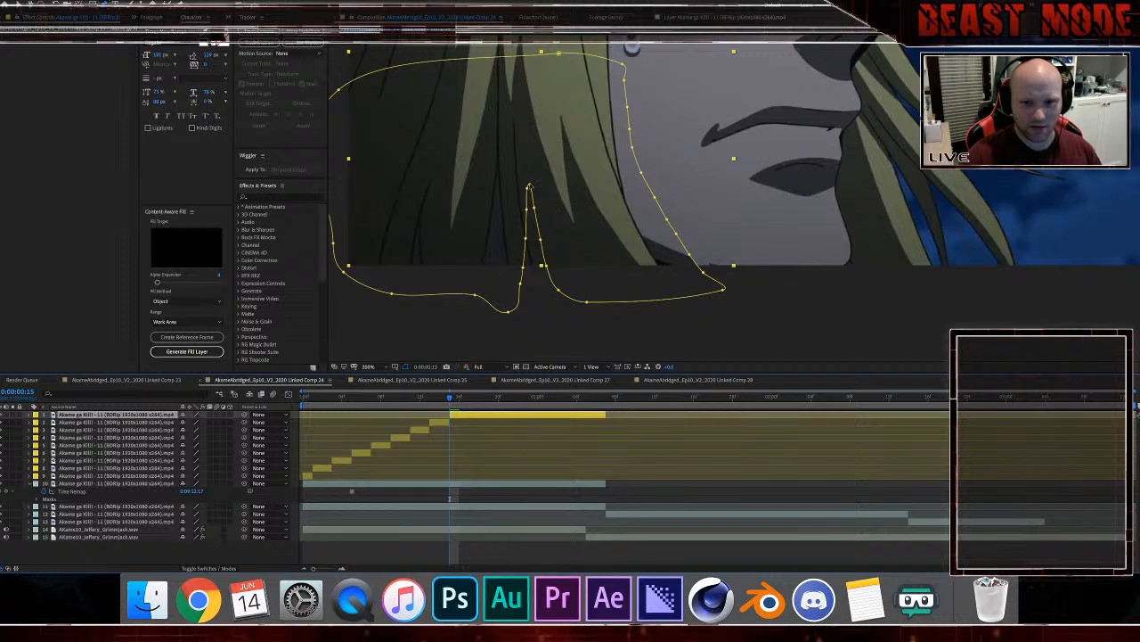
double_click(530, 185)
key(Delete)
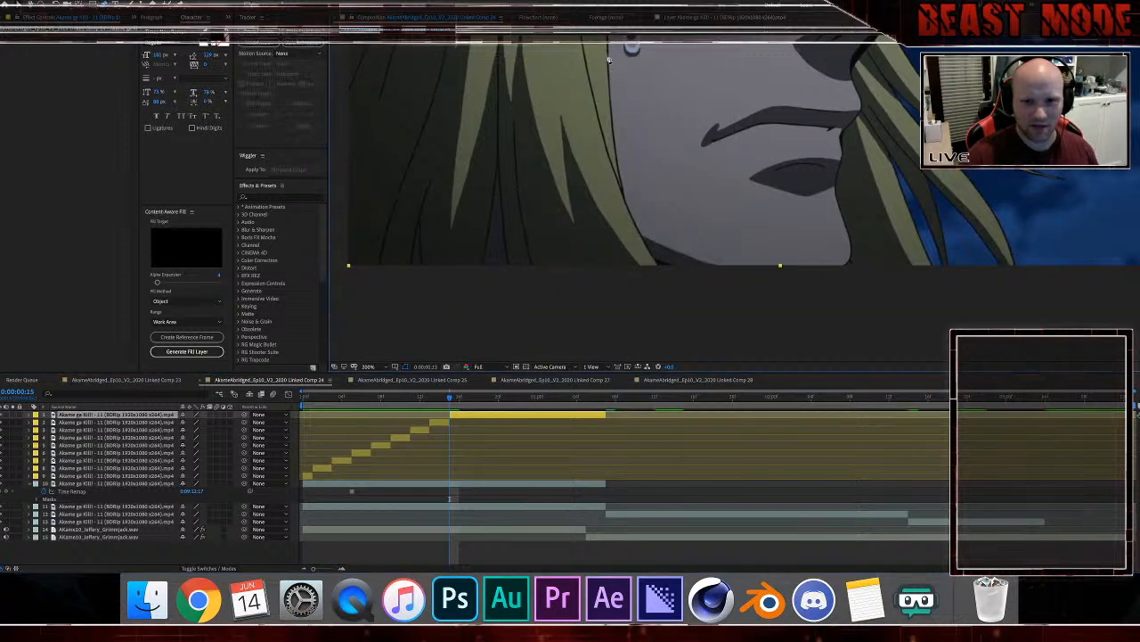
Step: Start a new mask on the segment at 0:00:00:15, tracing the cheek-side hair edge from beside the earring down to the jaw
click(608, 51)
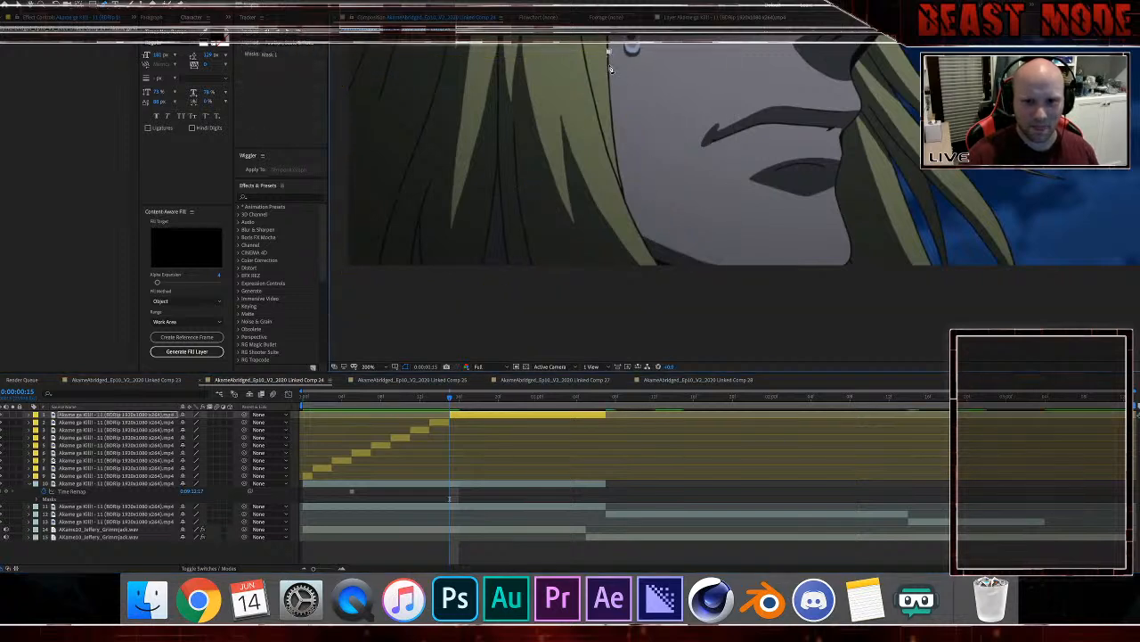
click(612, 101)
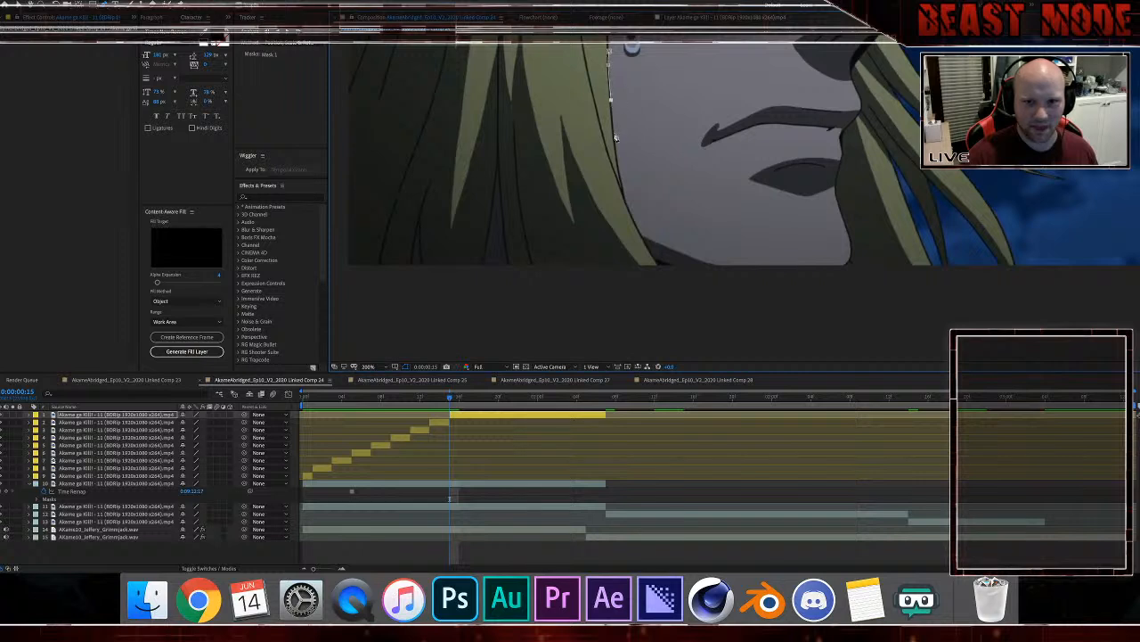
click(612, 135)
click(618, 164)
click(623, 181)
click(626, 196)
click(630, 206)
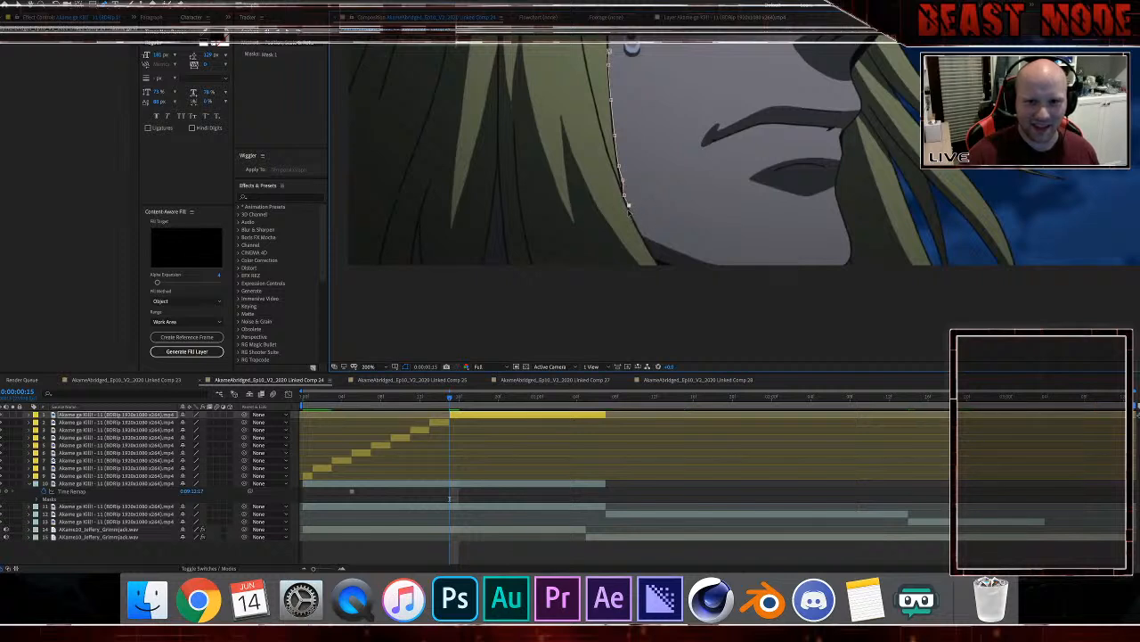
click(640, 235)
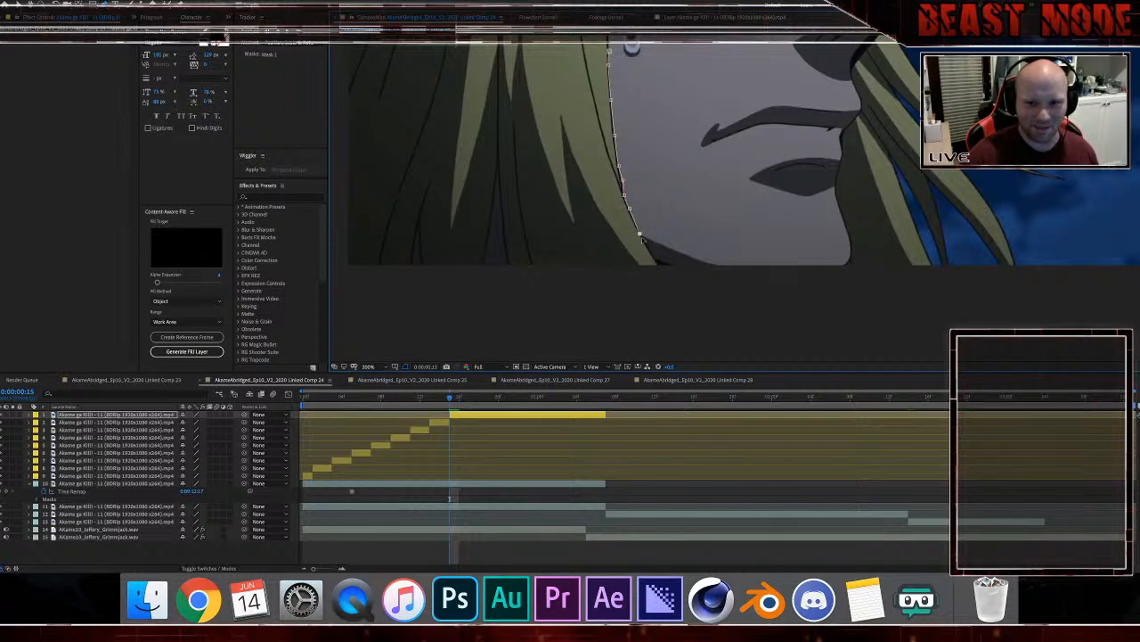
Step: Continue the mask past the jaw to below the frame and across beneath the front hair to the neck gap
click(657, 263)
click(665, 275)
click(681, 290)
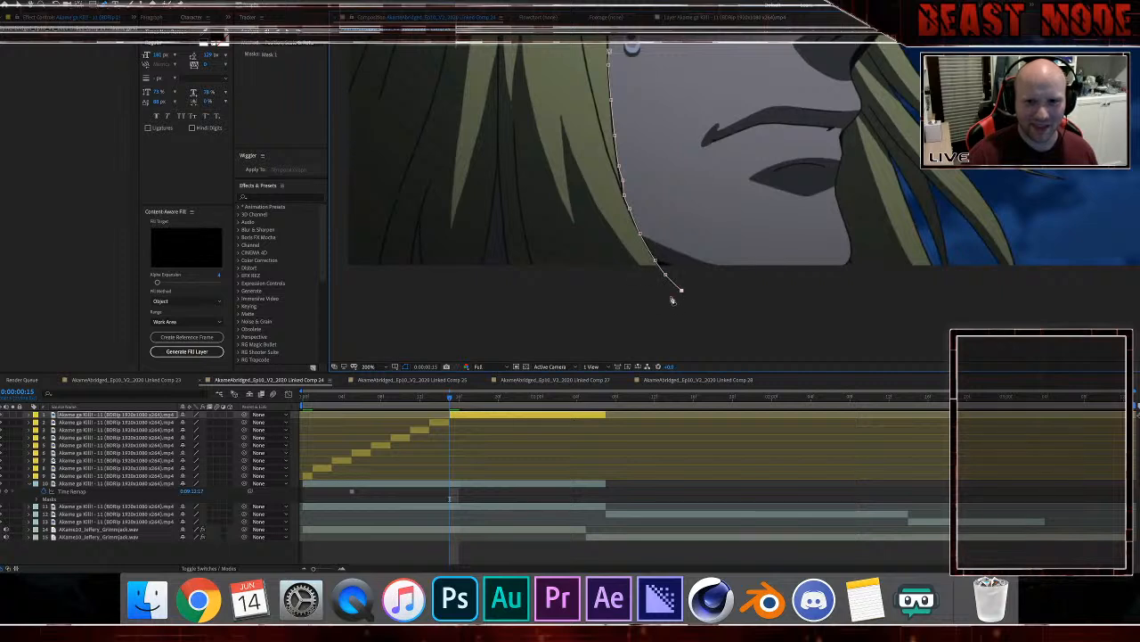
click(543, 297)
click(517, 287)
click(513, 272)
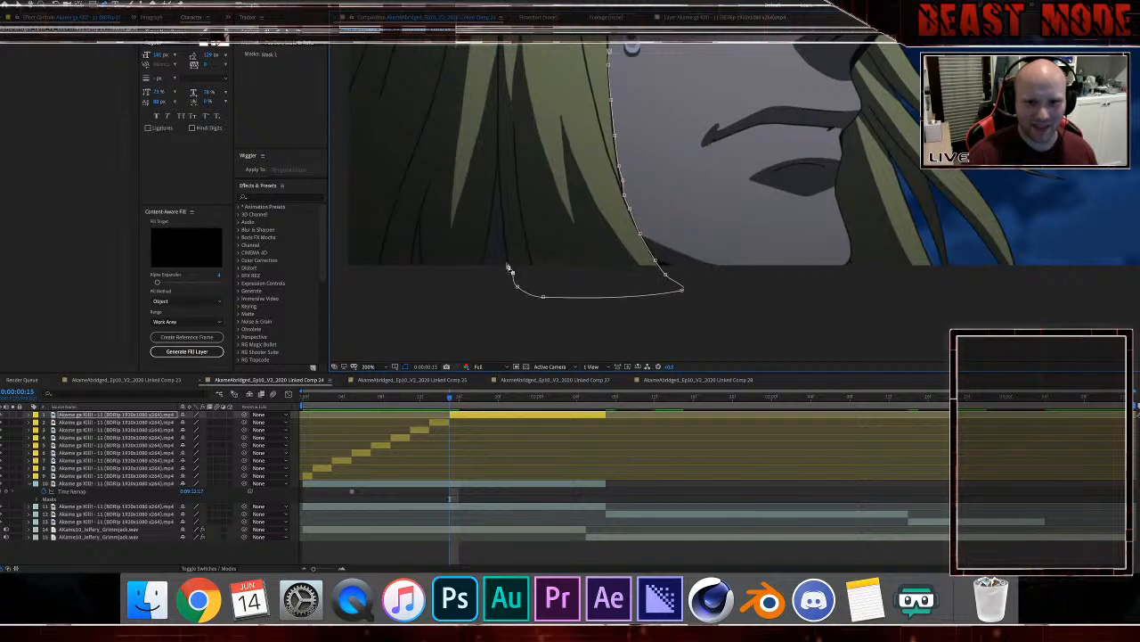
Step: Trace the mask up one side of the neck gap to its tip and back down the other side
click(508, 261)
click(506, 244)
click(500, 191)
click(497, 176)
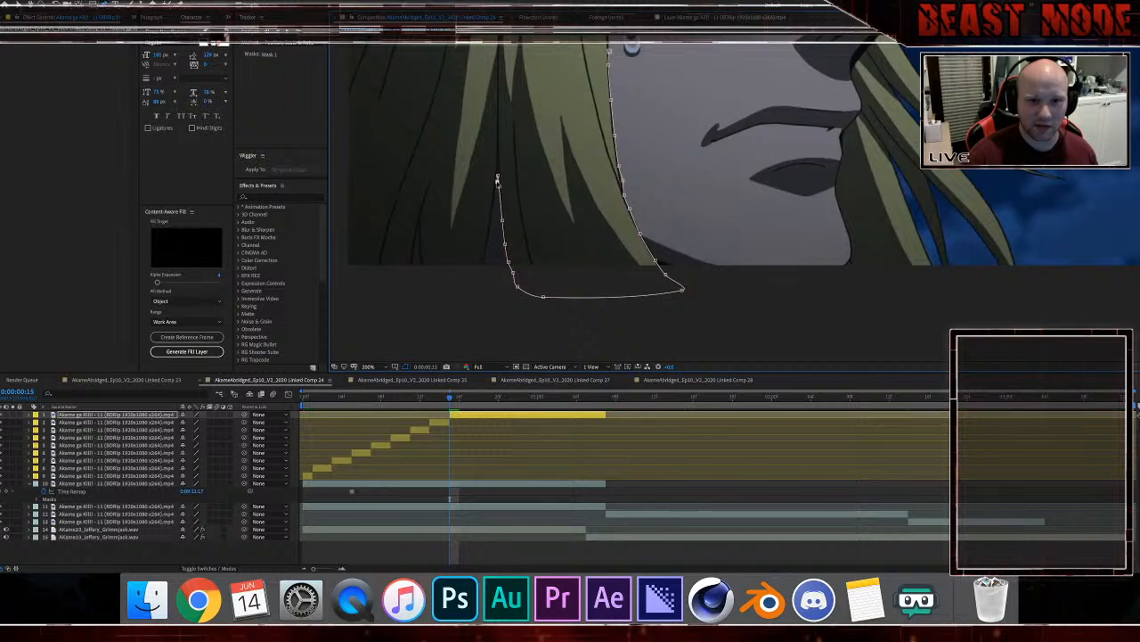
click(485, 252)
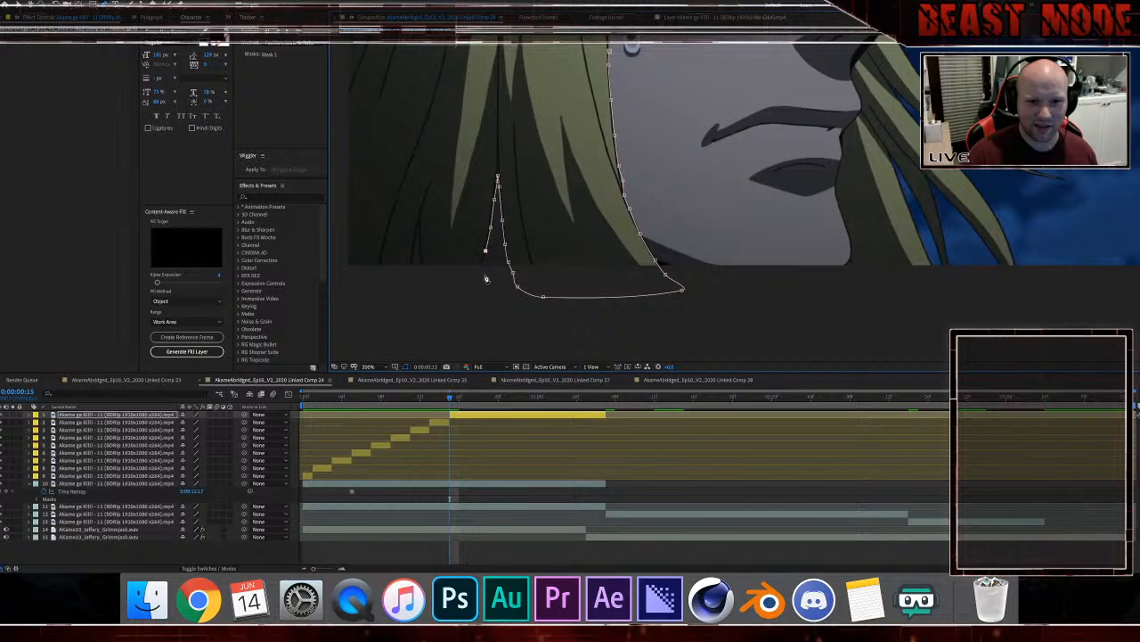
click(486, 273)
Step: Carry the mask beneath the back hair, up past the frame's outer edge and across the upper hair, closing the outline
click(479, 294)
click(383, 287)
click(340, 257)
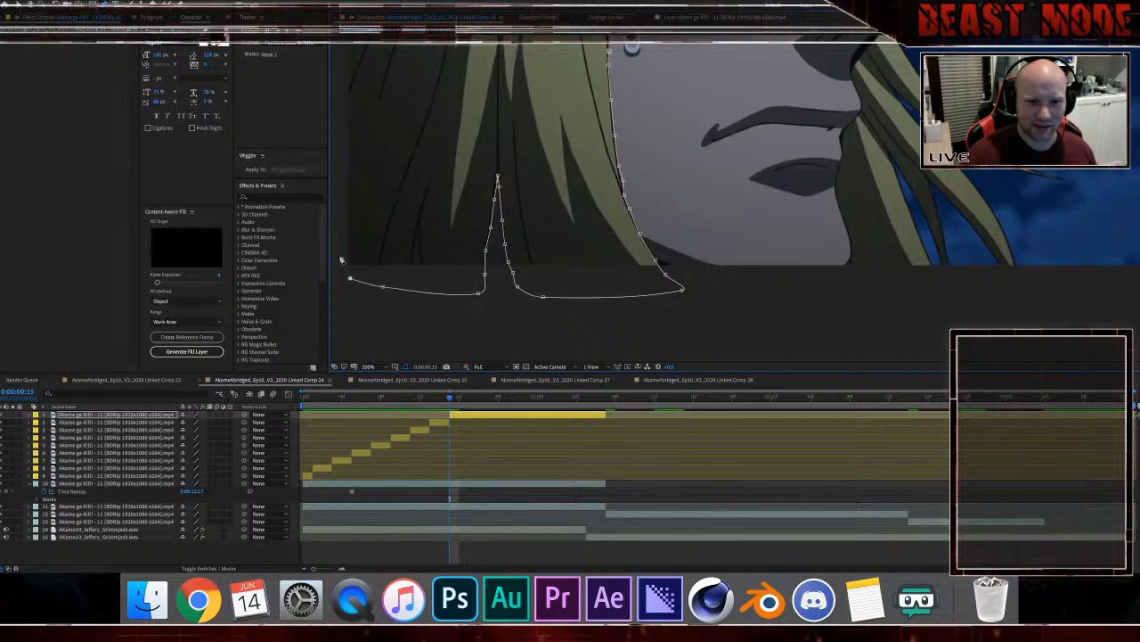
click(340, 77)
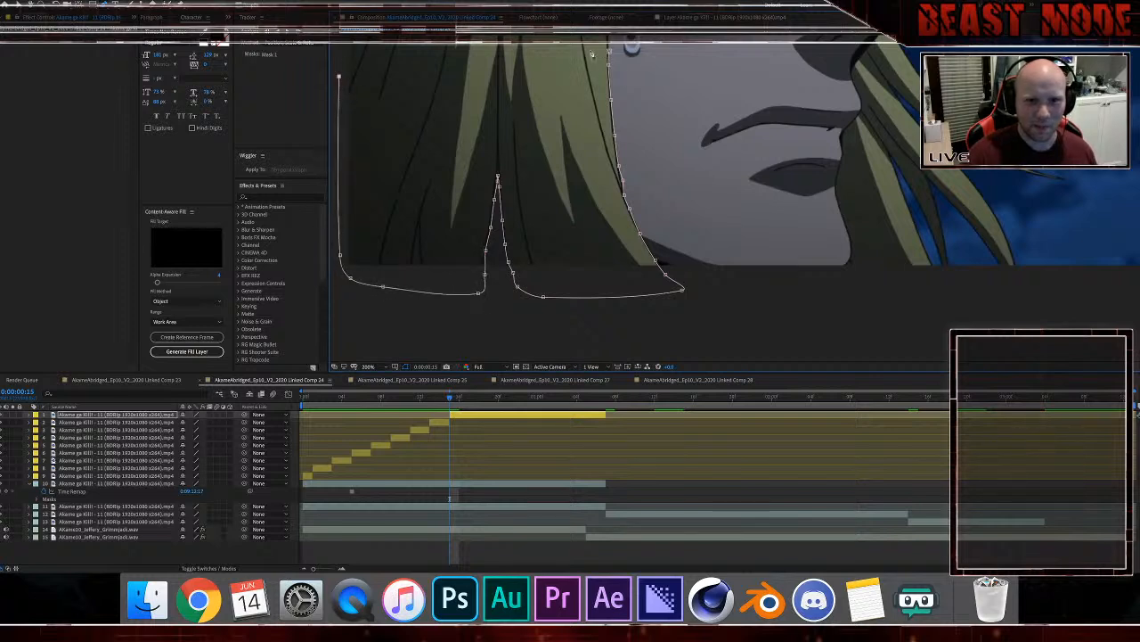
click(564, 46)
click(609, 52)
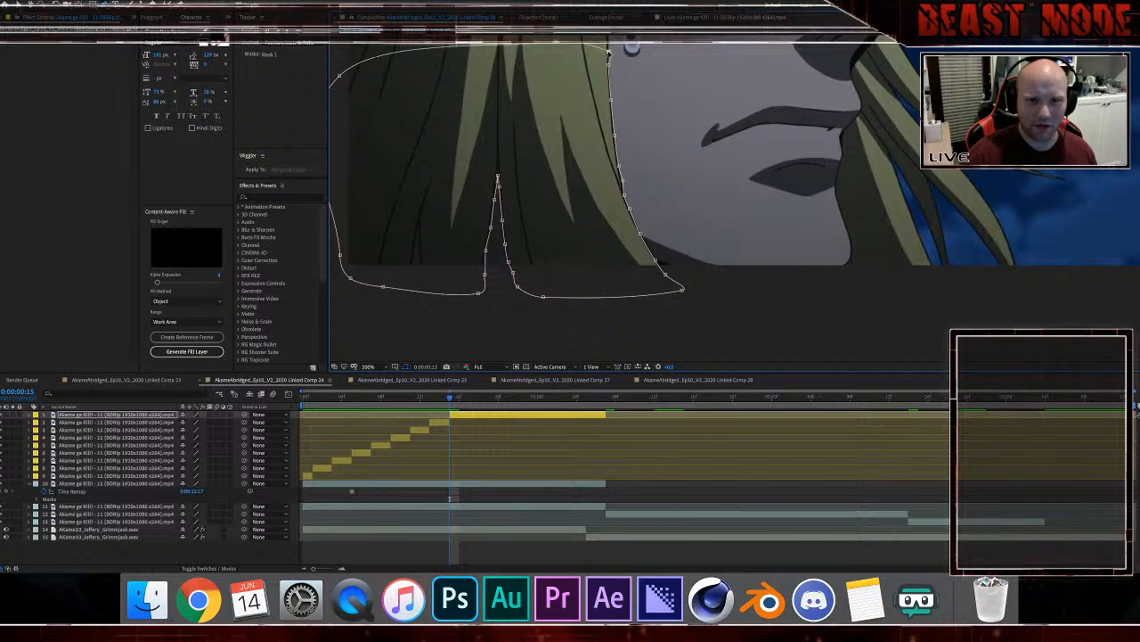
Step: Split the top footage layer at 0:00:00:17 and delete the inherited mask from the new segment
click(472, 415)
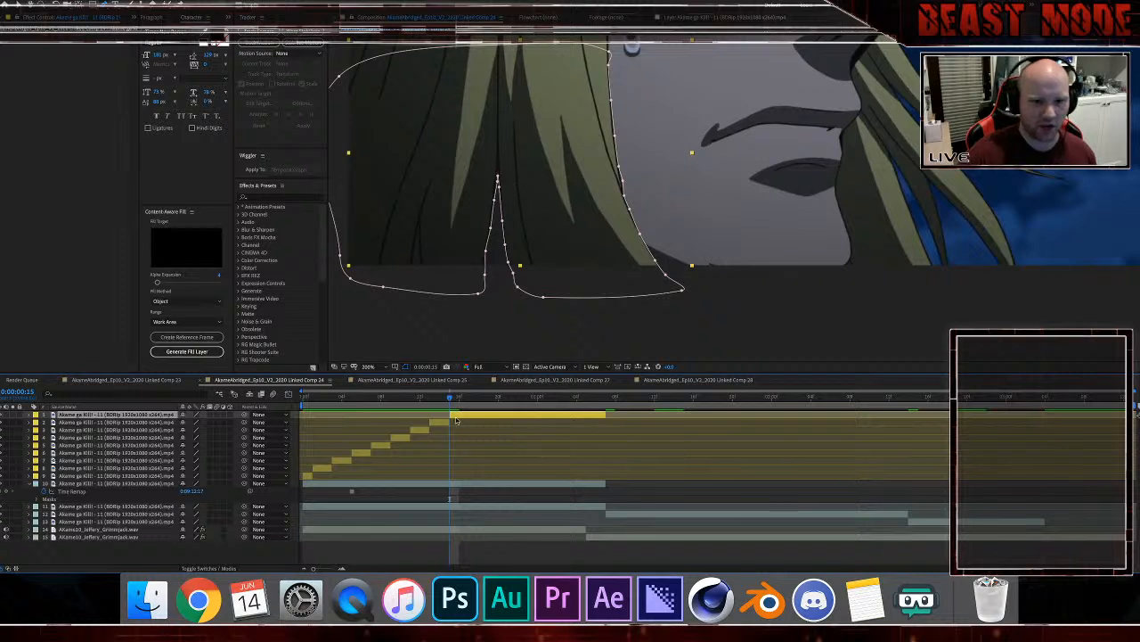
key(Page_Down)
key(Page_Down)
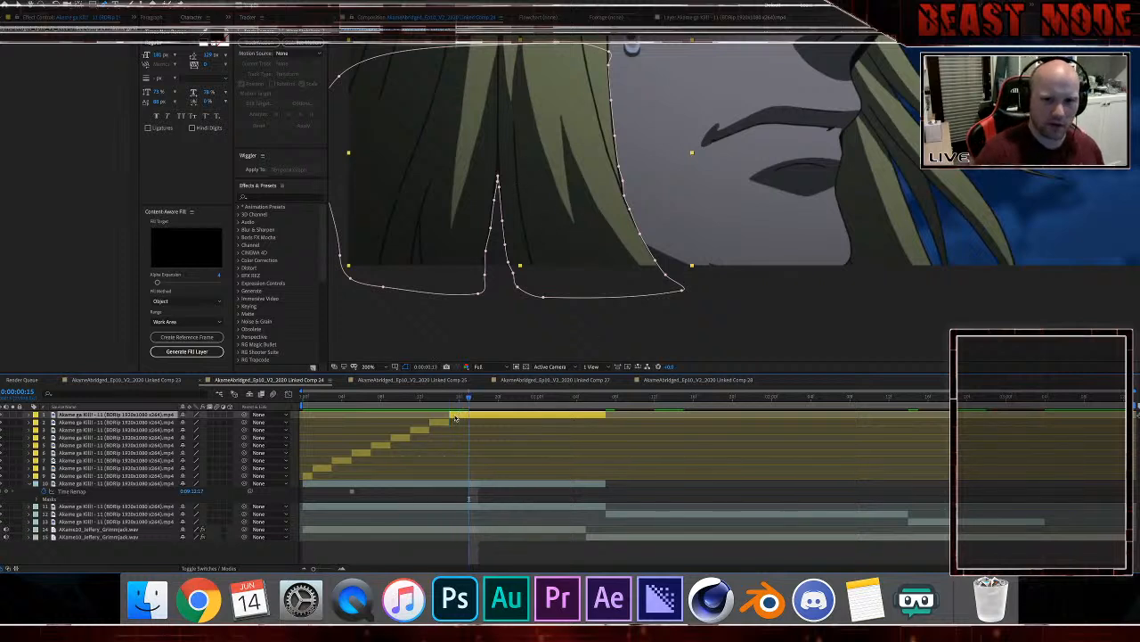
key(ctrl+shift+d)
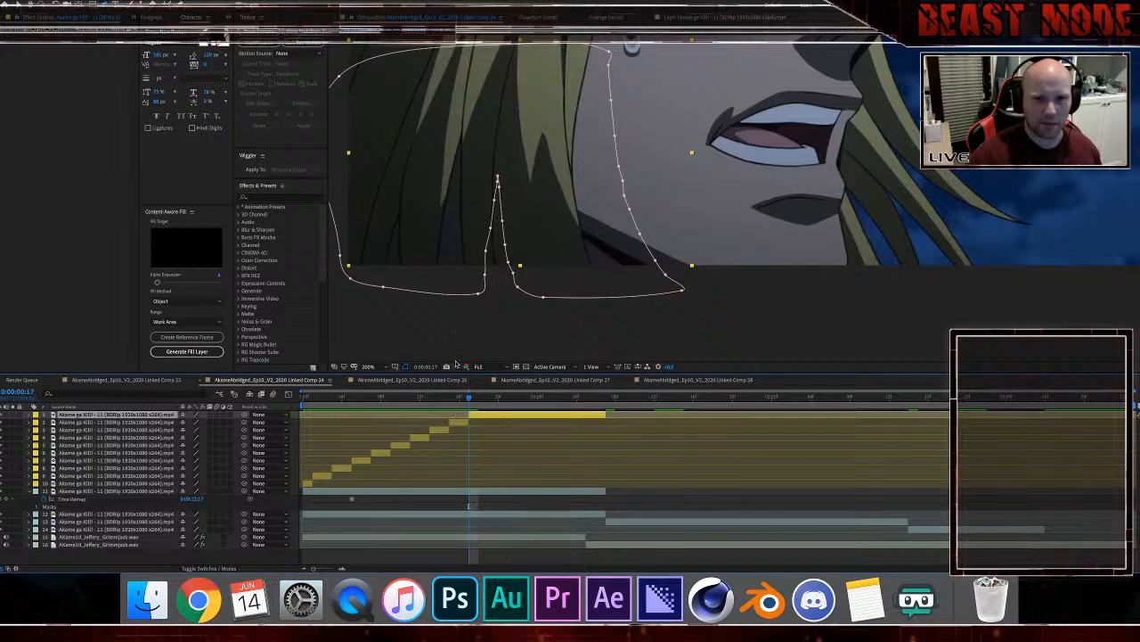
double_click(497, 178)
key(Delete)
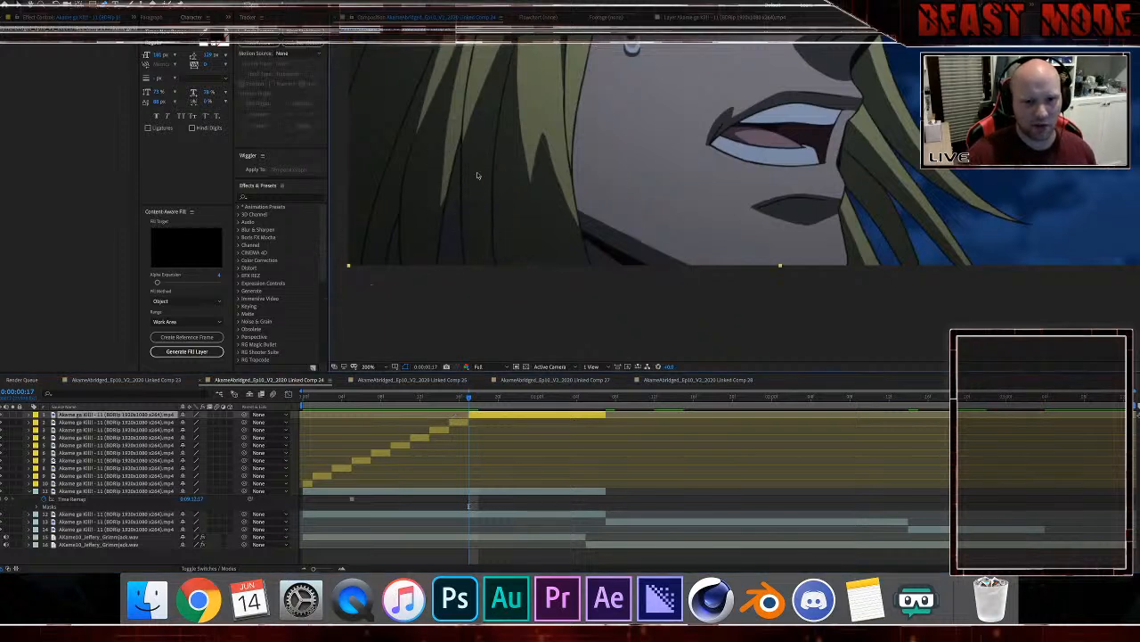
Step: Start a new mask on the segment at 0:00:00:17, tracing the cheek-side hair edge from beside the earring to below the frame
drag(537, 184, 553, 258)
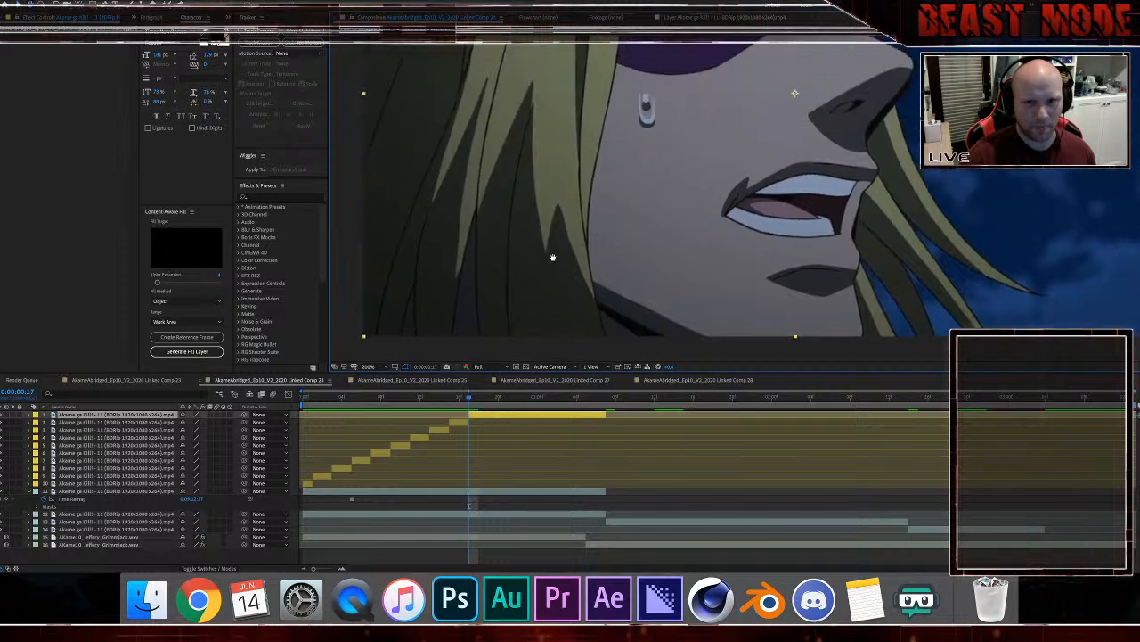
click(602, 132)
click(596, 169)
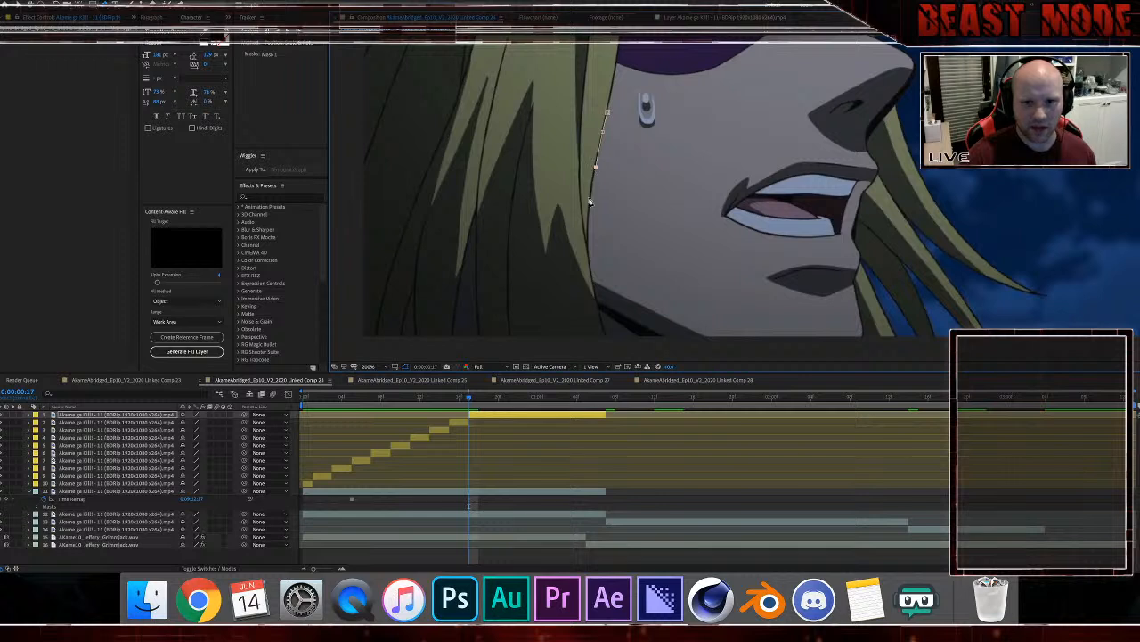
click(589, 202)
click(590, 245)
click(591, 272)
click(599, 309)
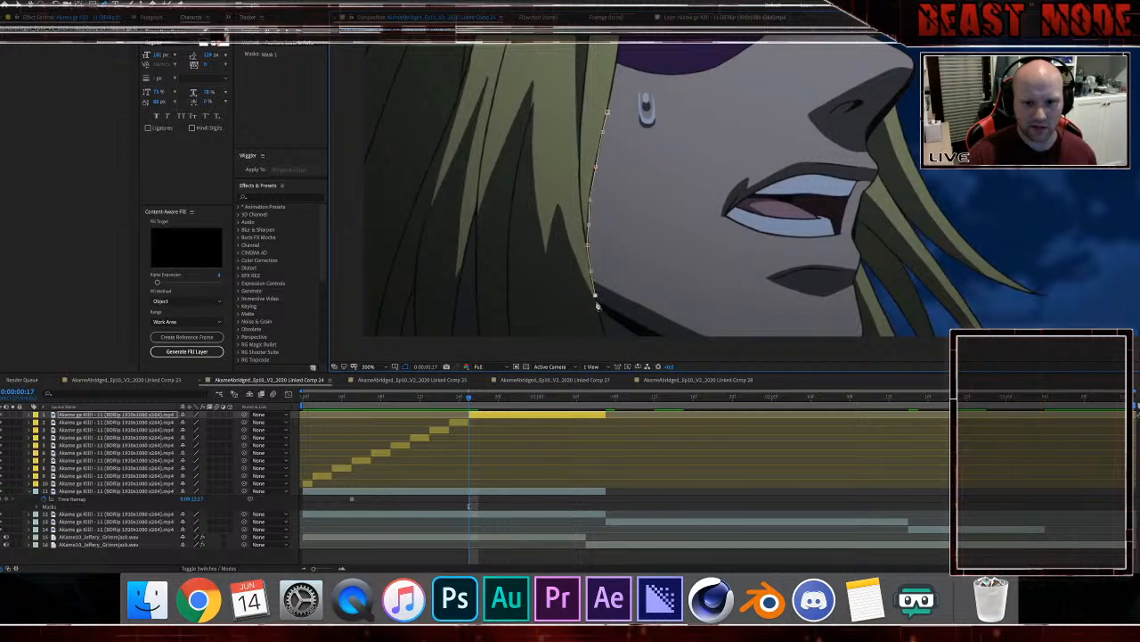
click(610, 342)
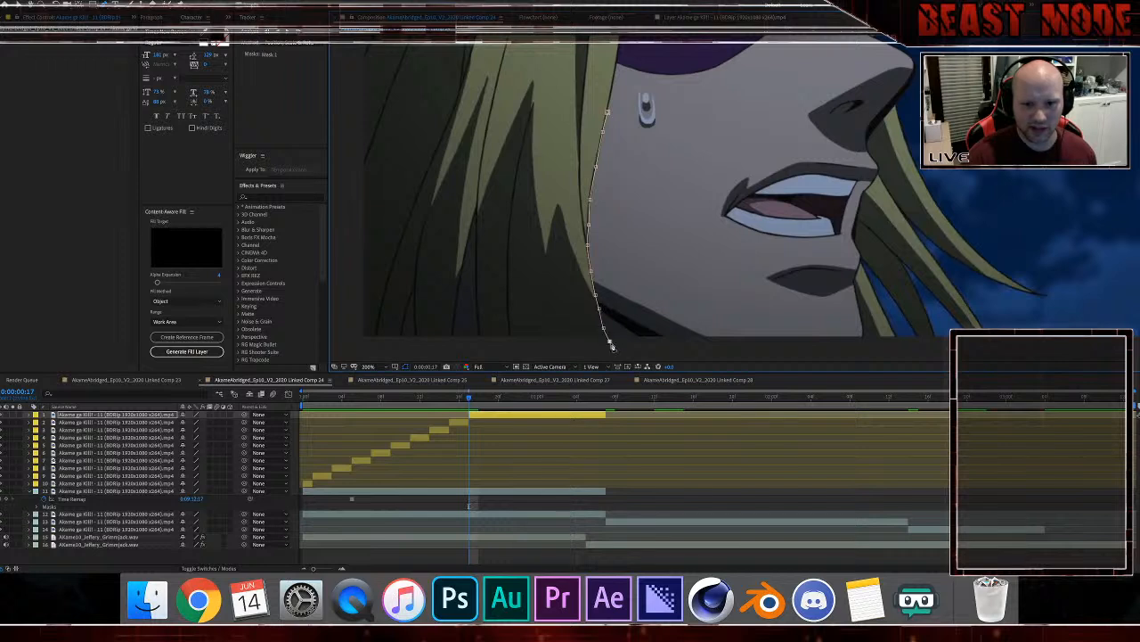
Step: Extend the mask beneath the hair, around the frame's outer edge and over the upper hair back to its starting point
drag(354, 342, 350, 285)
click(349, 278)
click(353, 63)
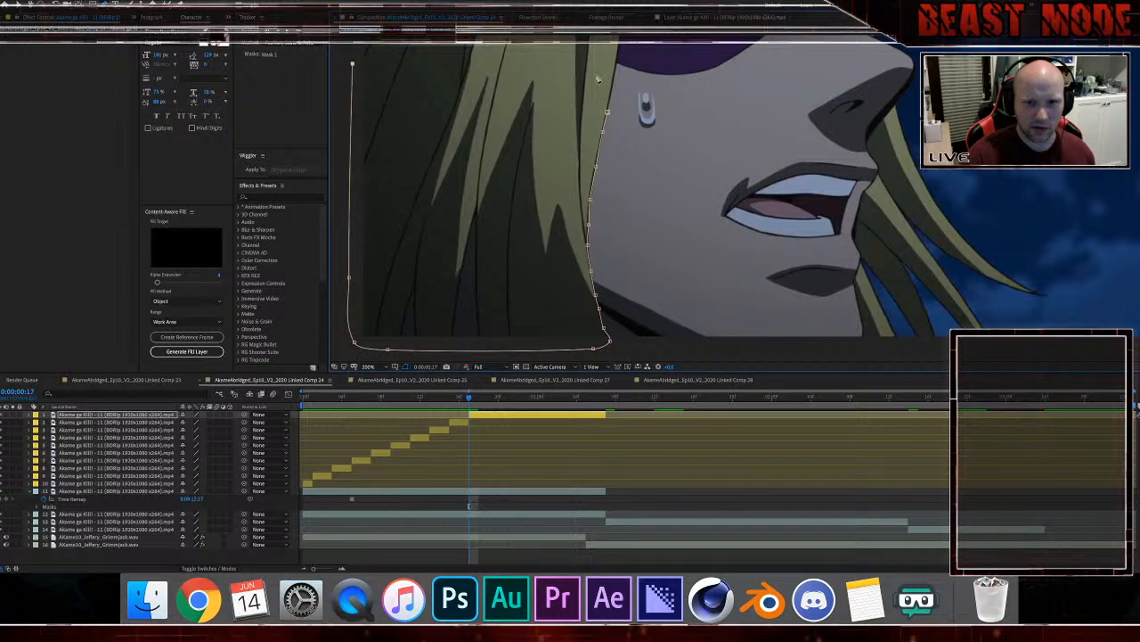
drag(602, 75, 613, 91)
click(607, 112)
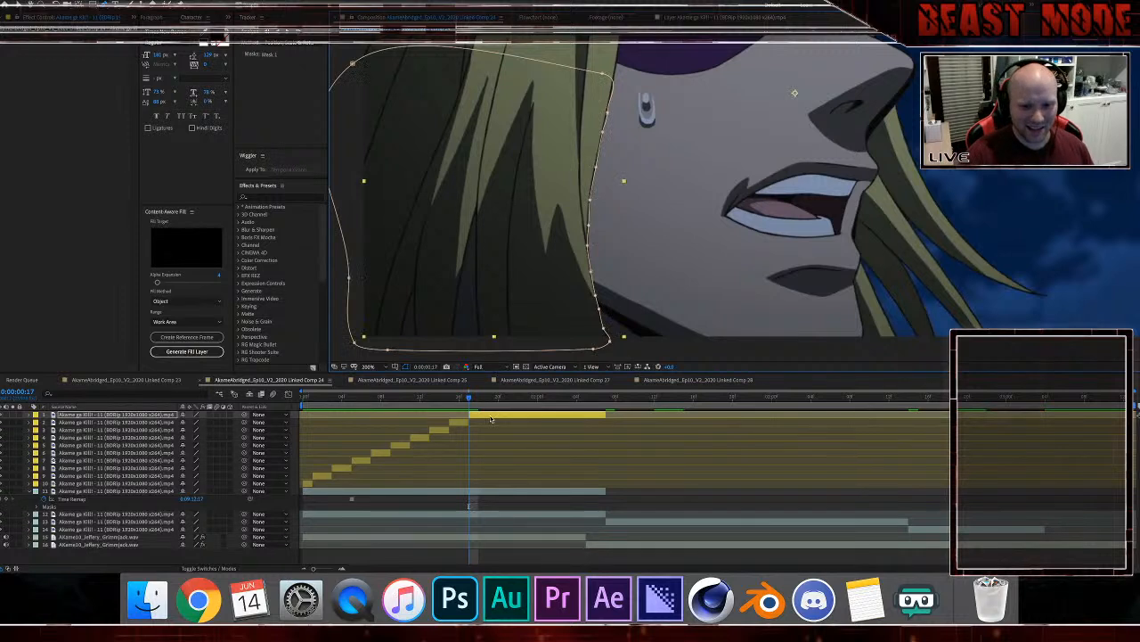
Step: Split the top footage layer at 0:00:00:19 and delete the inherited mask from the new segment
key(Page_Down)
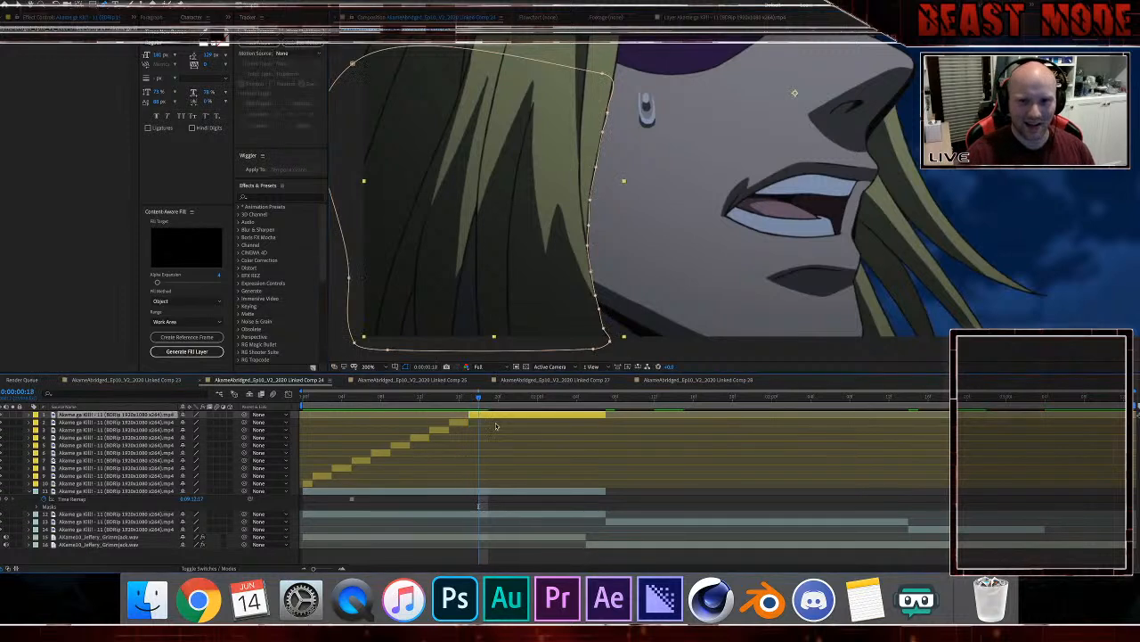
key(Page_Down)
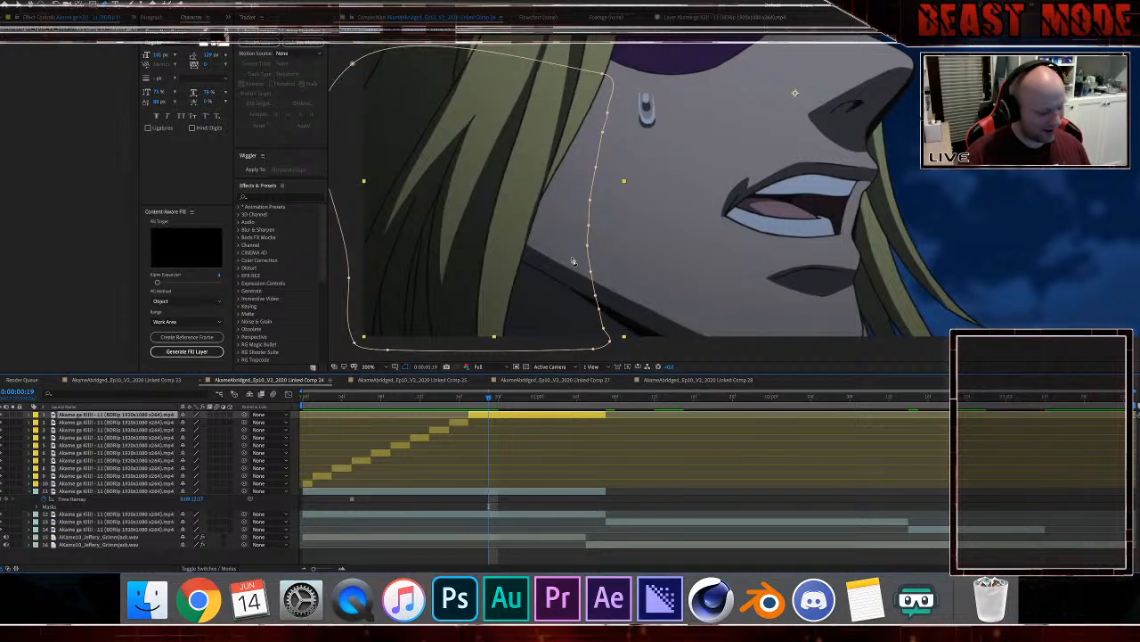
key(ctrl+shift+d)
double_click(588, 227)
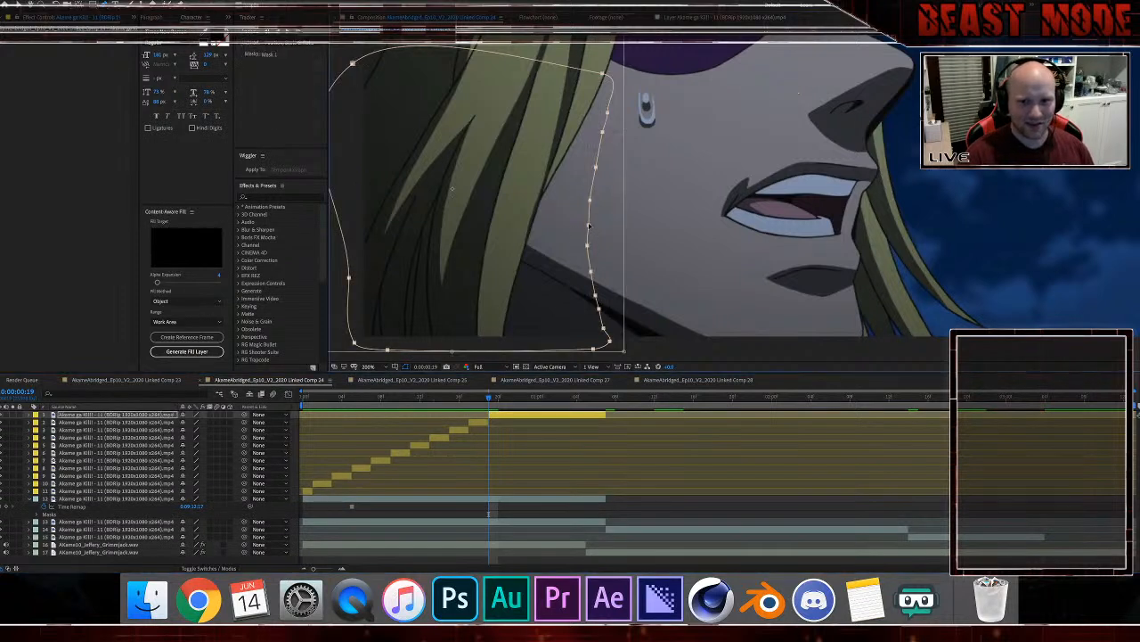
key(Delete)
Step: Check the old frozen, masked layer beneath the hair segments by toggling its visibility, and delete it
key(comma)
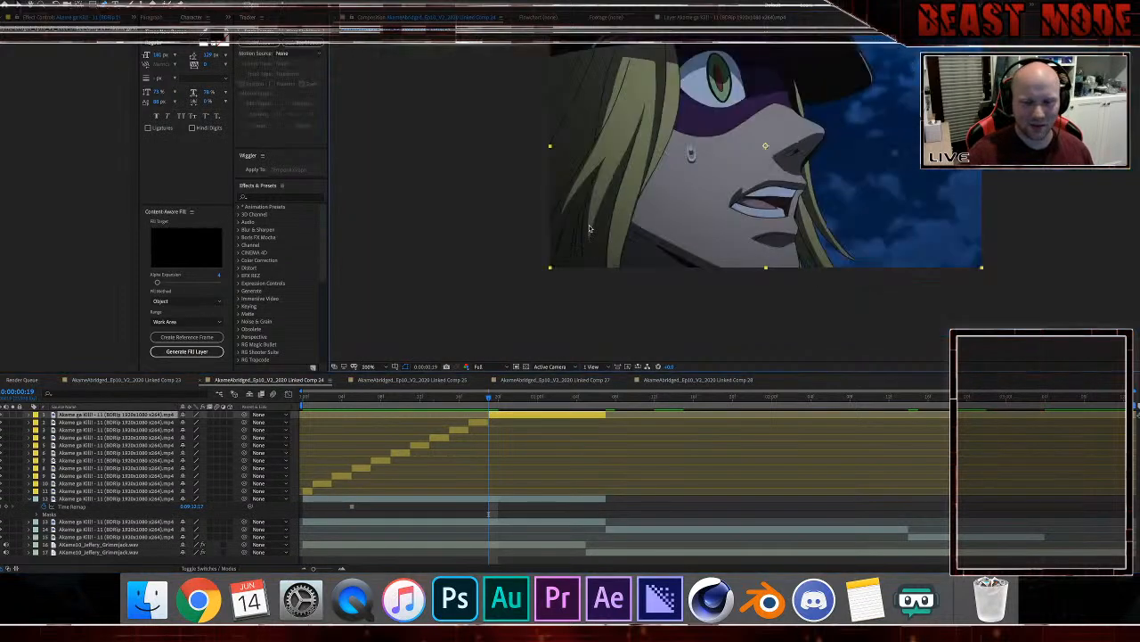
click(11, 499)
click(12, 498)
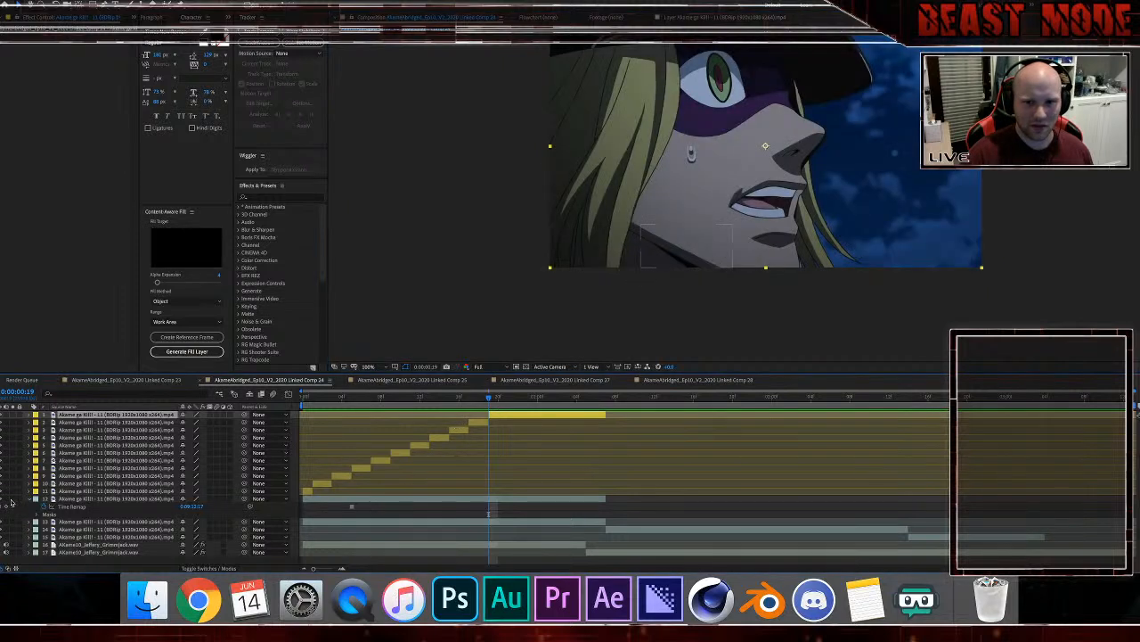
click(309, 500)
key(Delete)
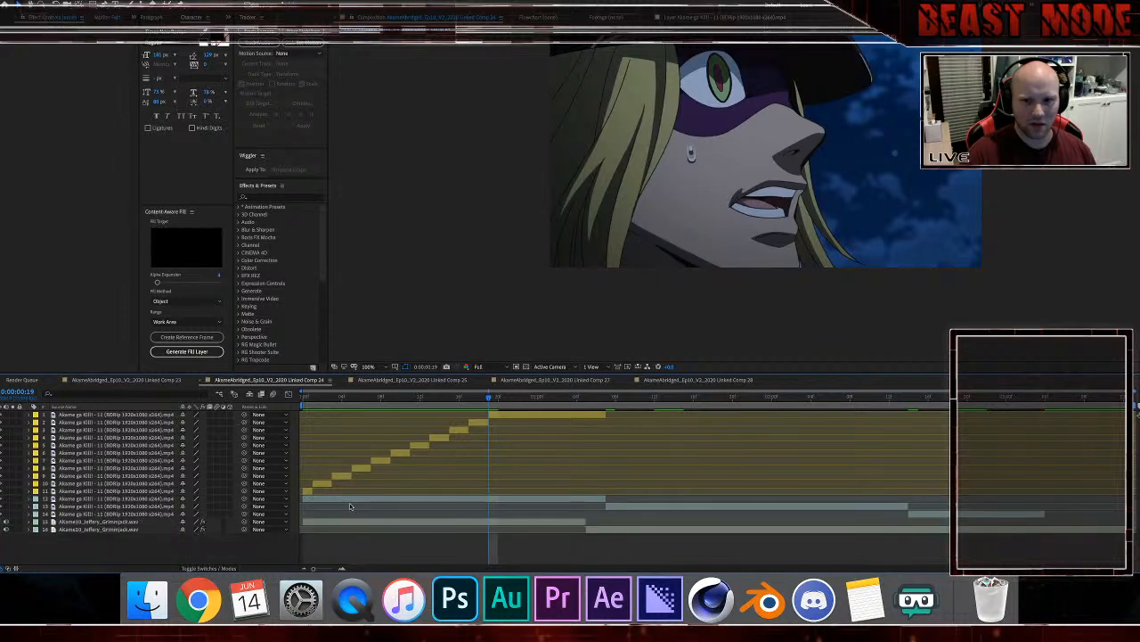
Step: Duplicate the full footage layer beneath the hair segments and apply Freeze Frame to the copy at 0:00:00:19
click(431, 500)
key(super+z)
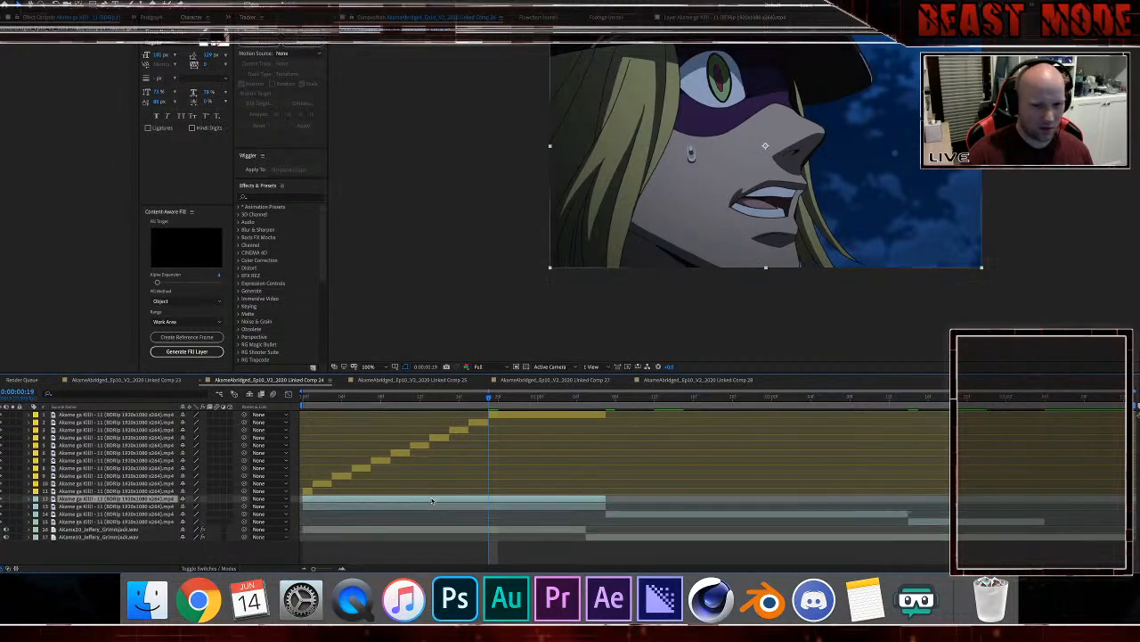
right_click(431, 499)
mouse_move(463, 381)
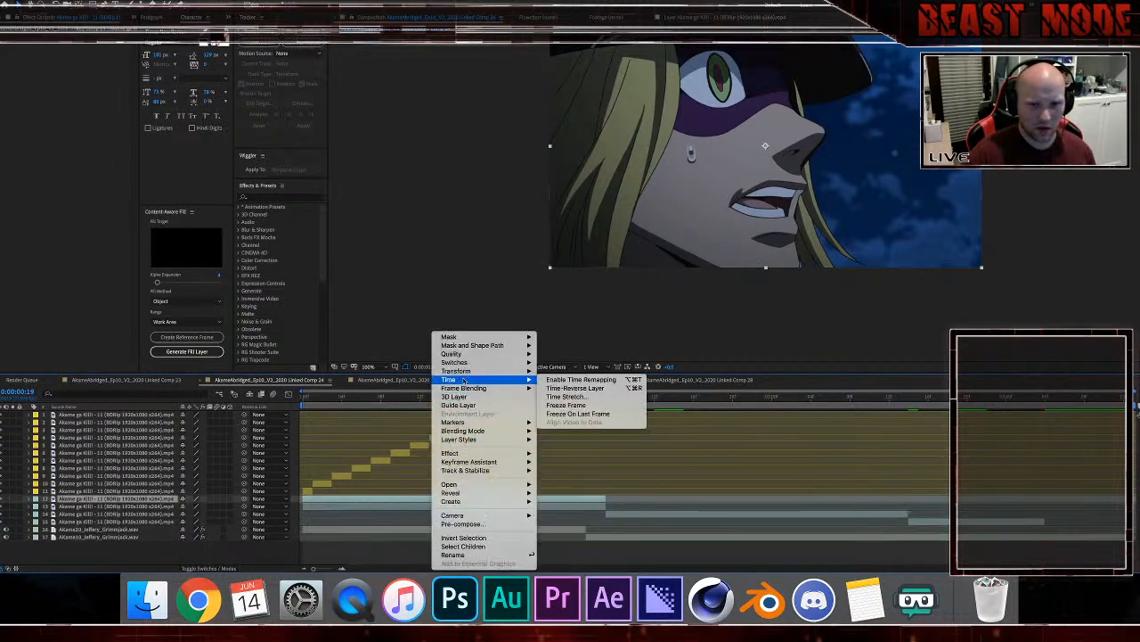
click(570, 406)
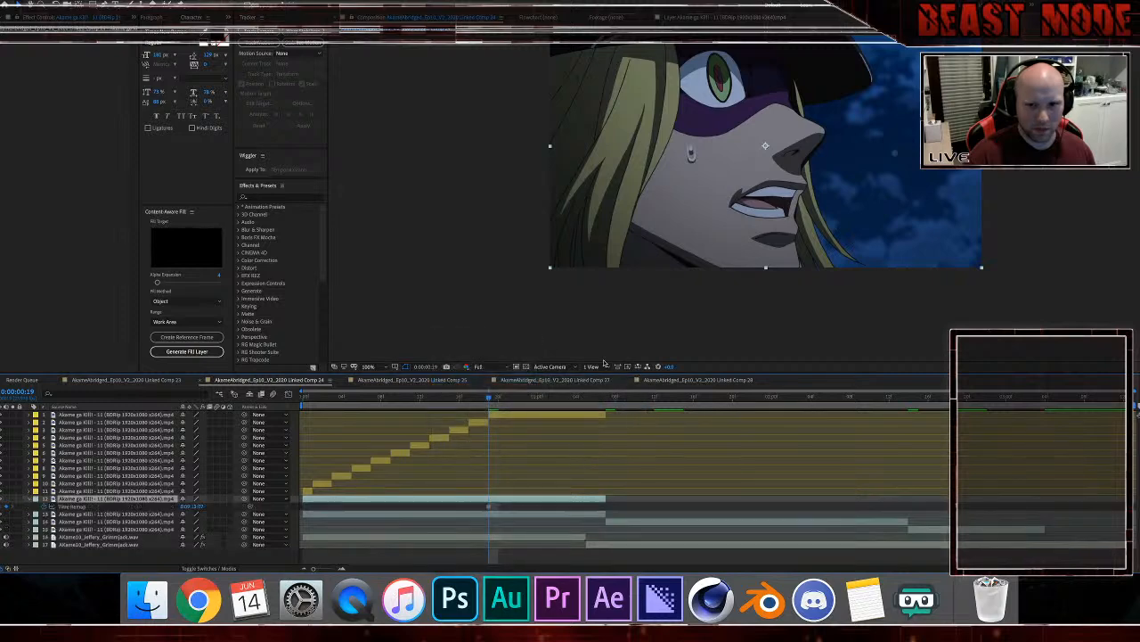
Step: Draw a closed mask around the neck shadow under the jaw on the frozen layer and set its label color to green
click(636, 219)
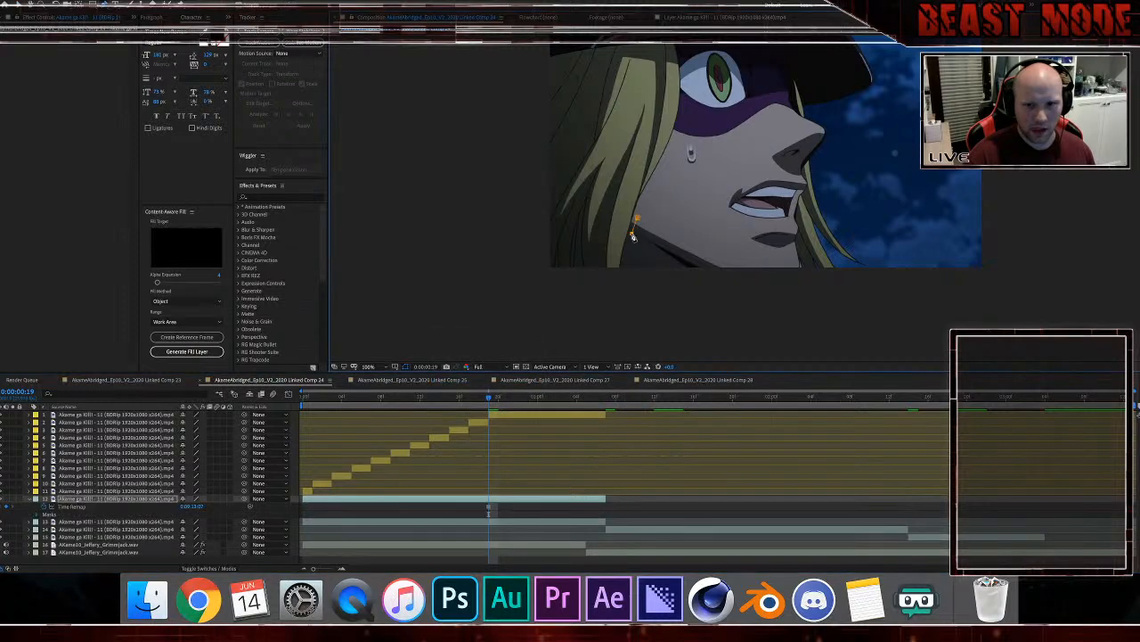
click(690, 285)
click(739, 263)
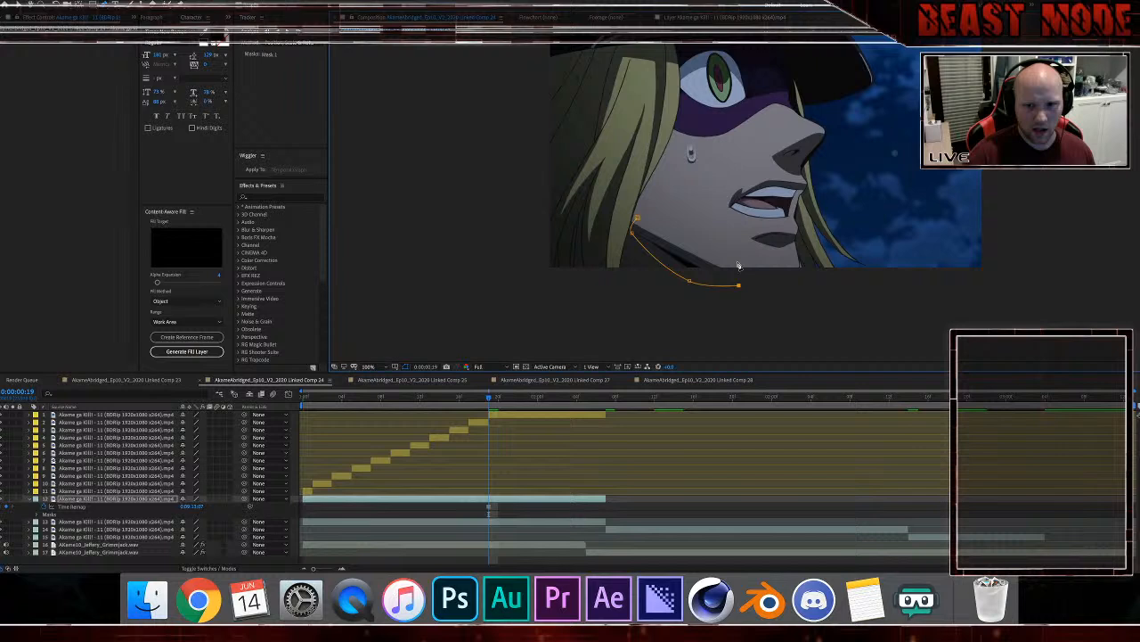
click(638, 220)
click(638, 219)
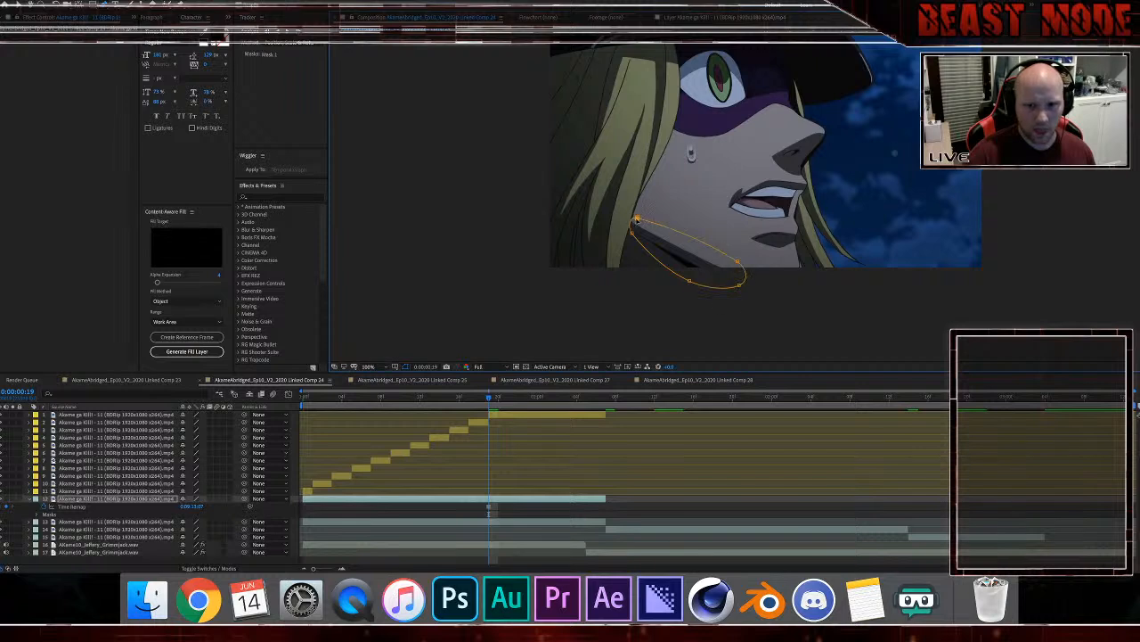
scroll(638, 220, up, 1)
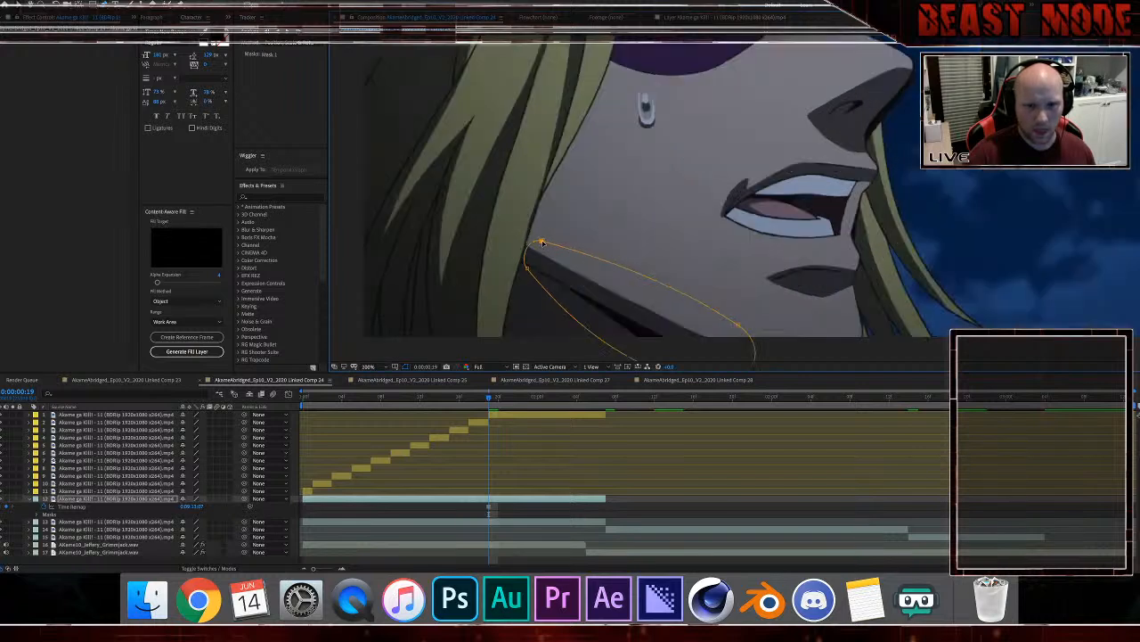
click(35, 500)
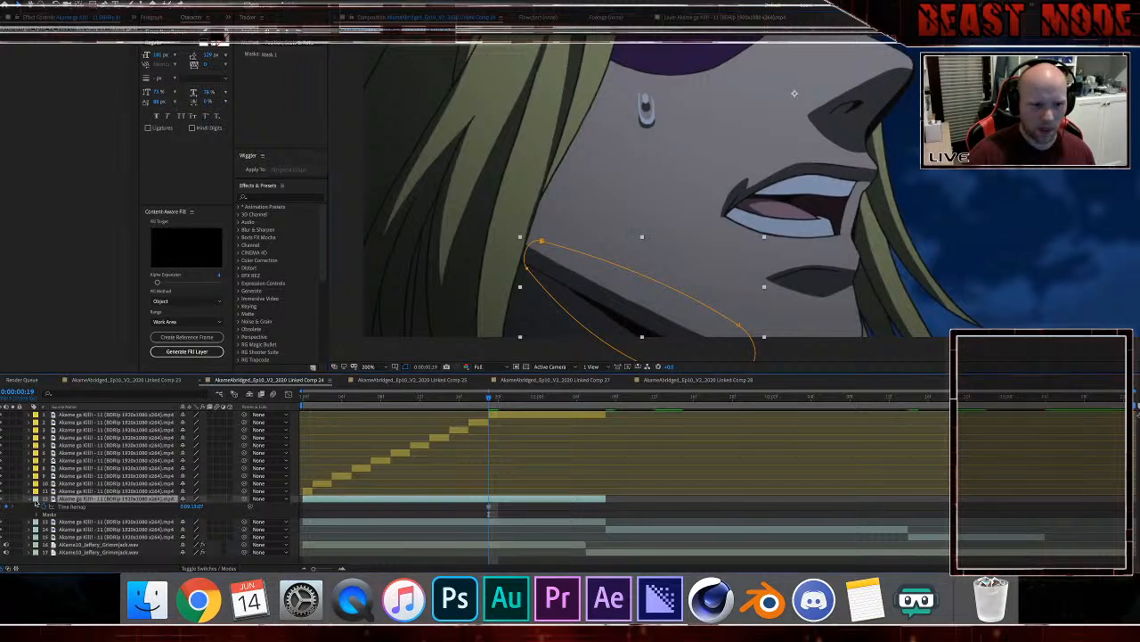
click(51, 504)
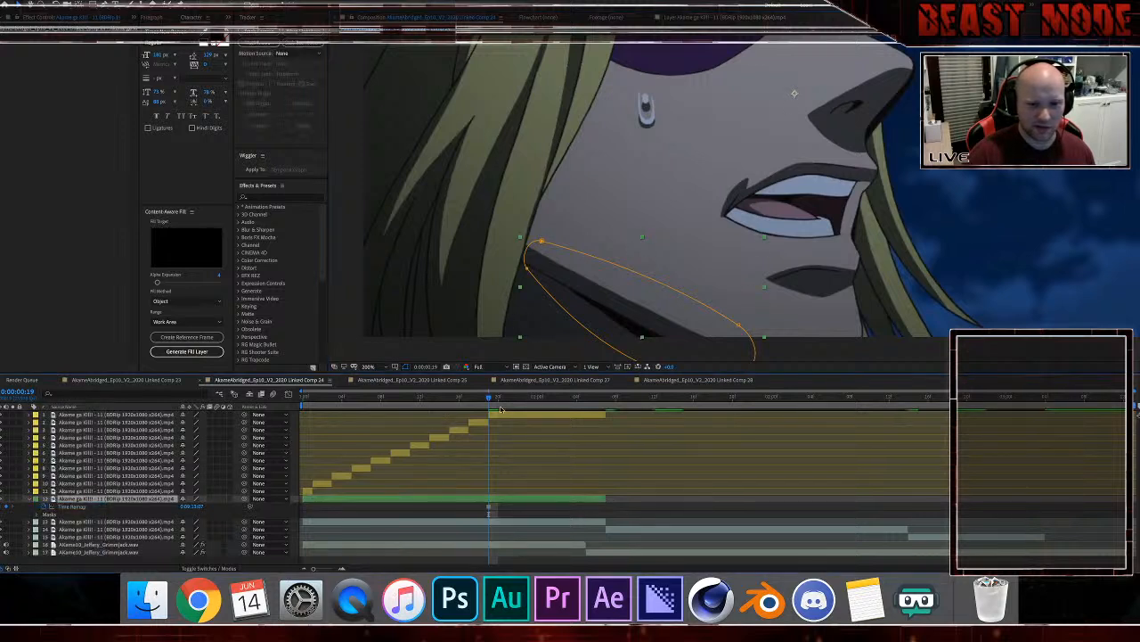
Step: Draw a closed mask around the hair on the top footage segment at 0:00:00:19, tracing its edge along the cheek and neck
click(509, 415)
key(comma)
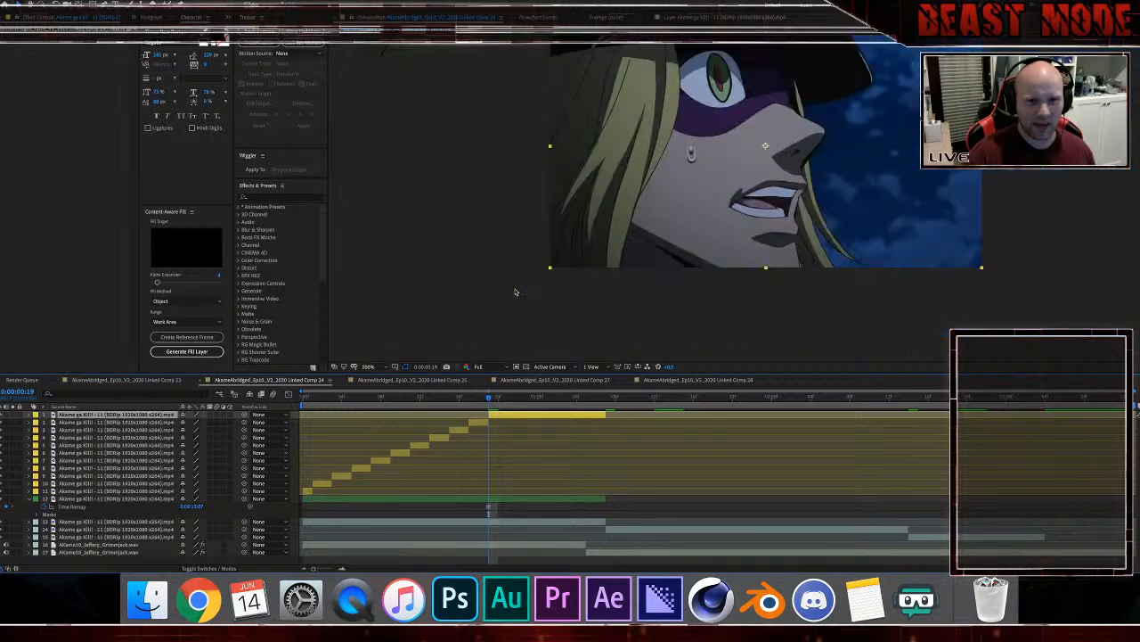
key(period)
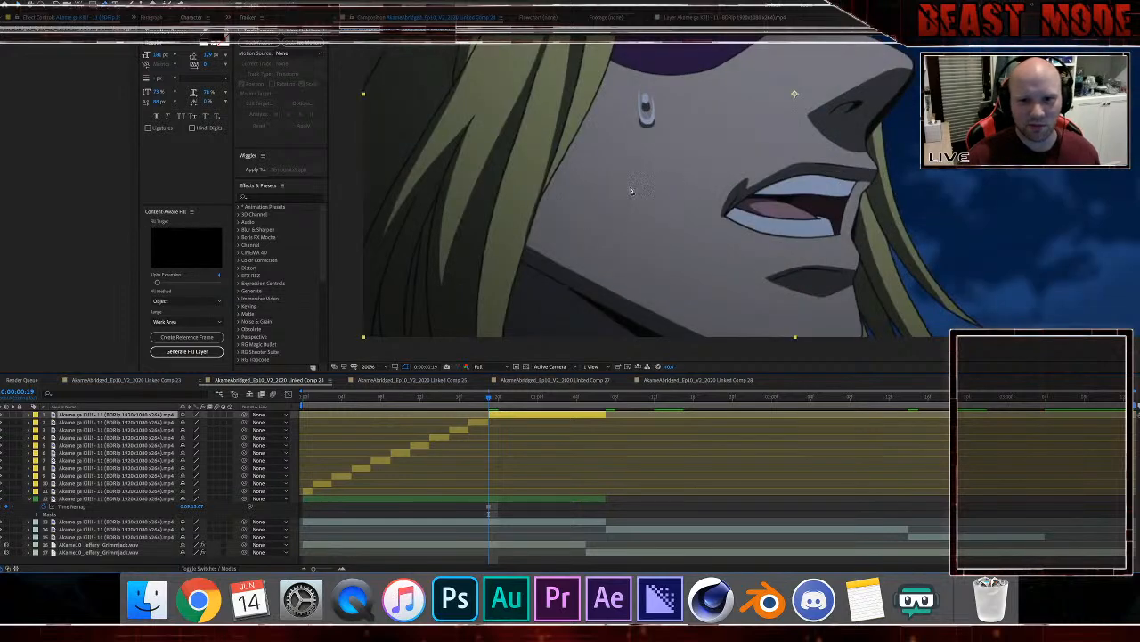
drag(570, 231, 621, 197)
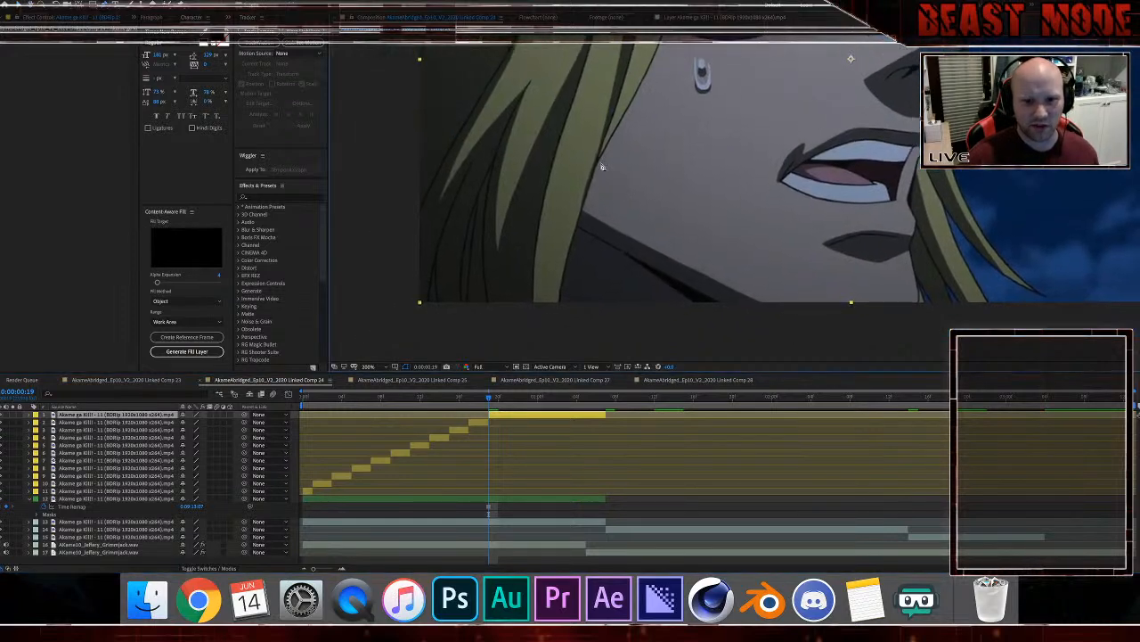
click(601, 159)
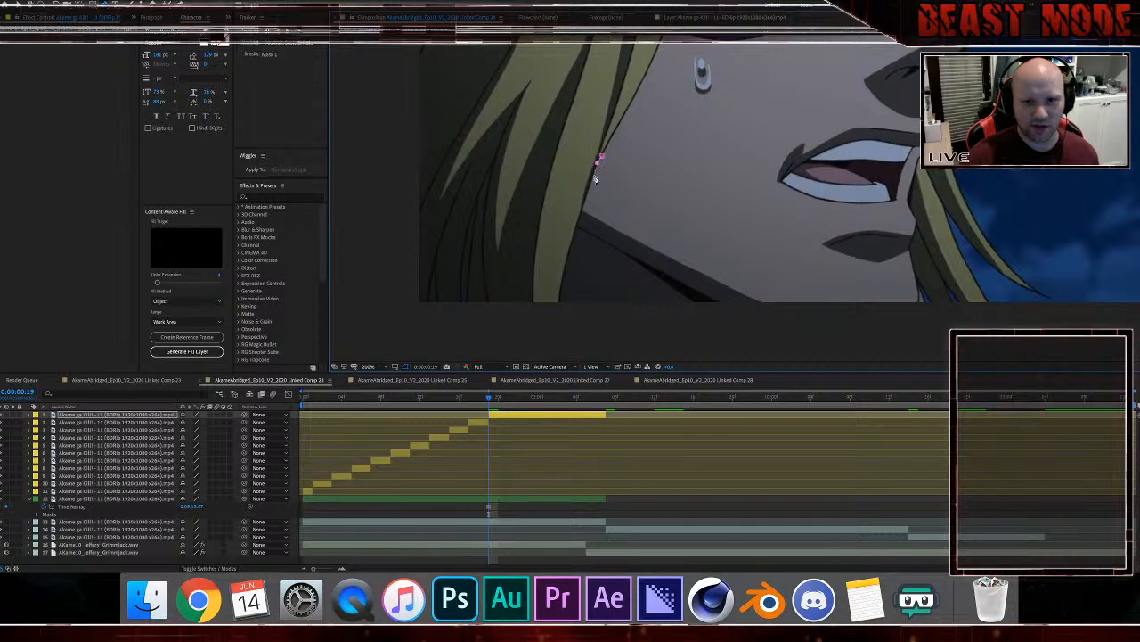
click(589, 192)
click(585, 207)
click(579, 221)
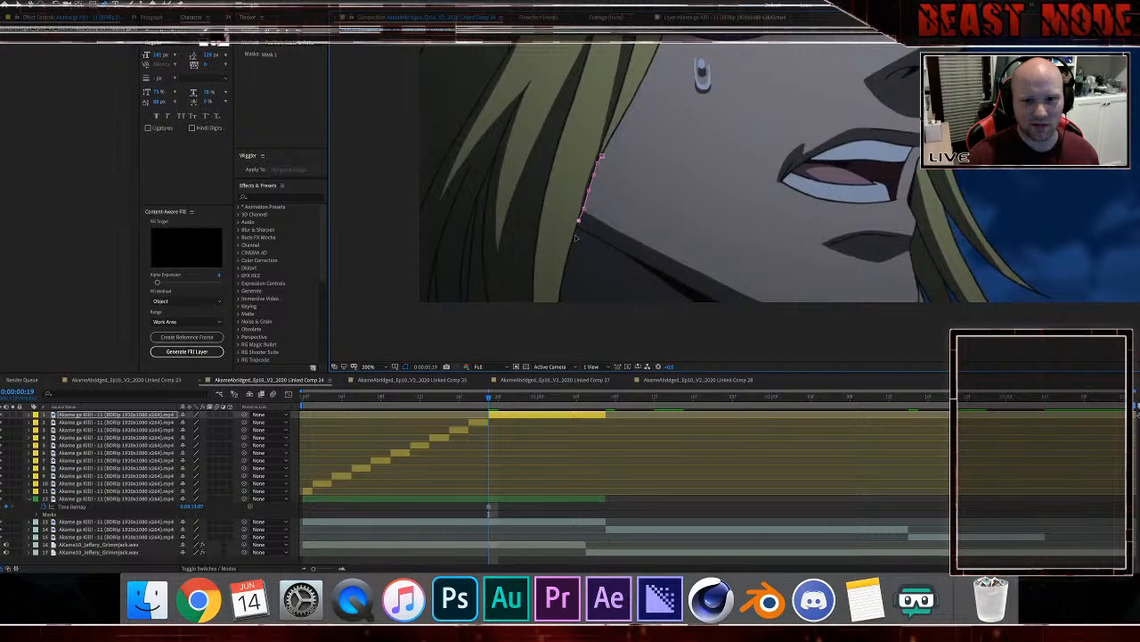
click(577, 234)
click(571, 248)
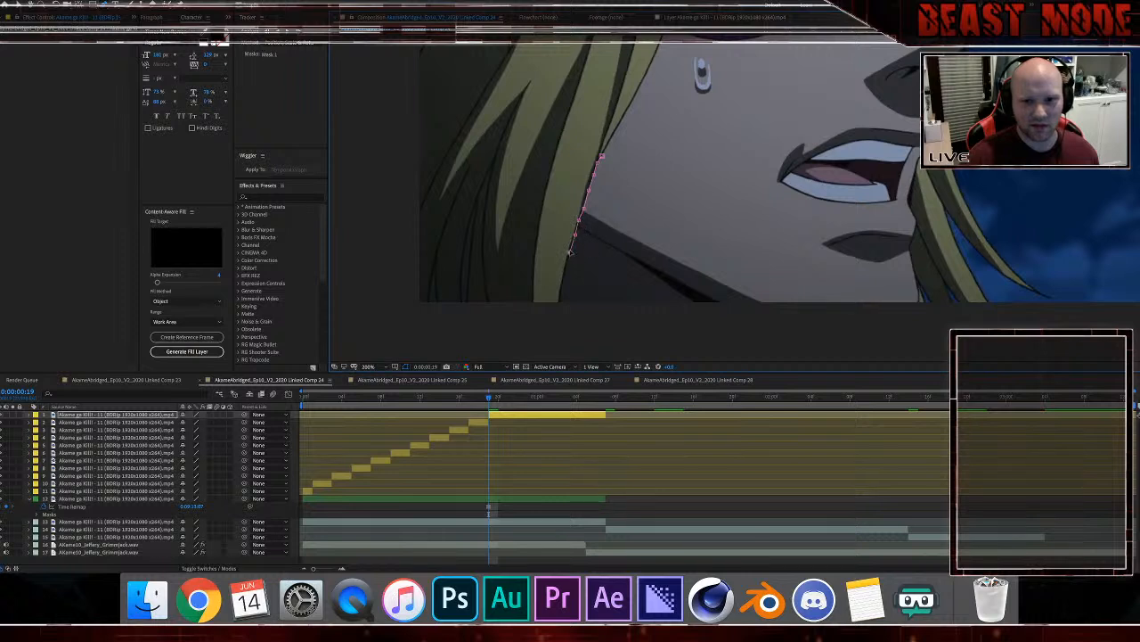
click(566, 270)
click(561, 290)
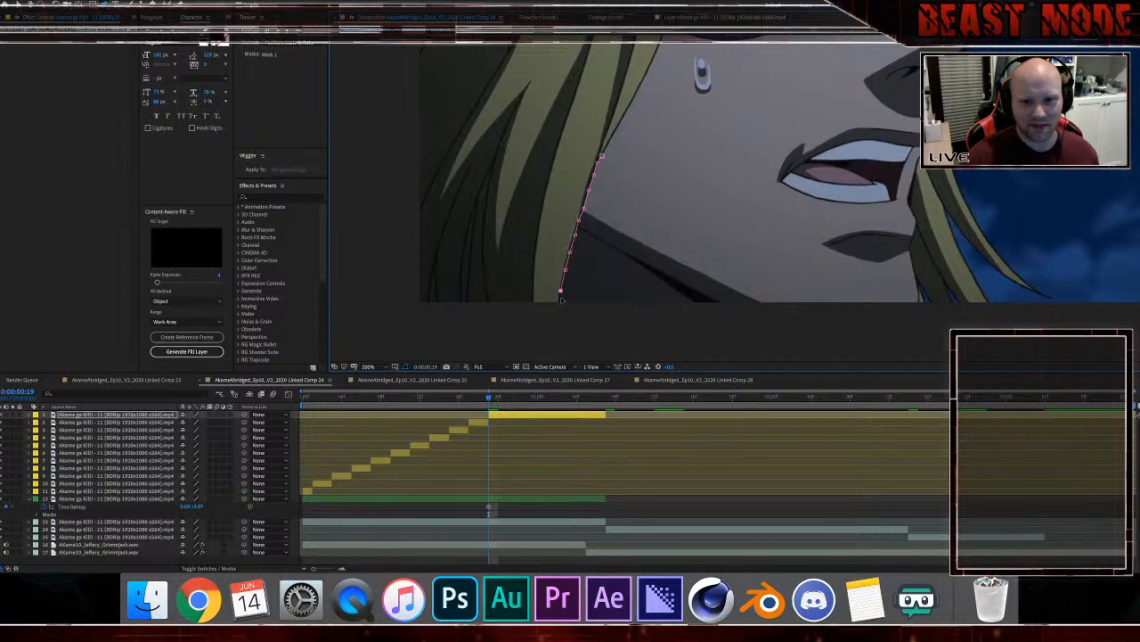
click(561, 301)
click(559, 330)
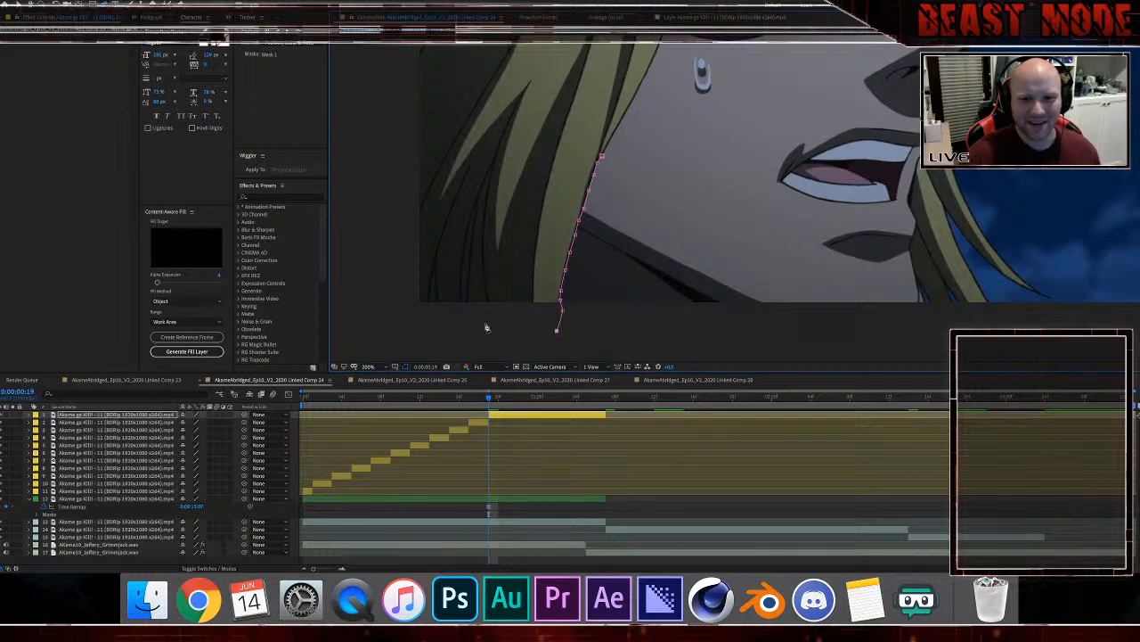
click(405, 328)
click(379, 280)
click(373, 82)
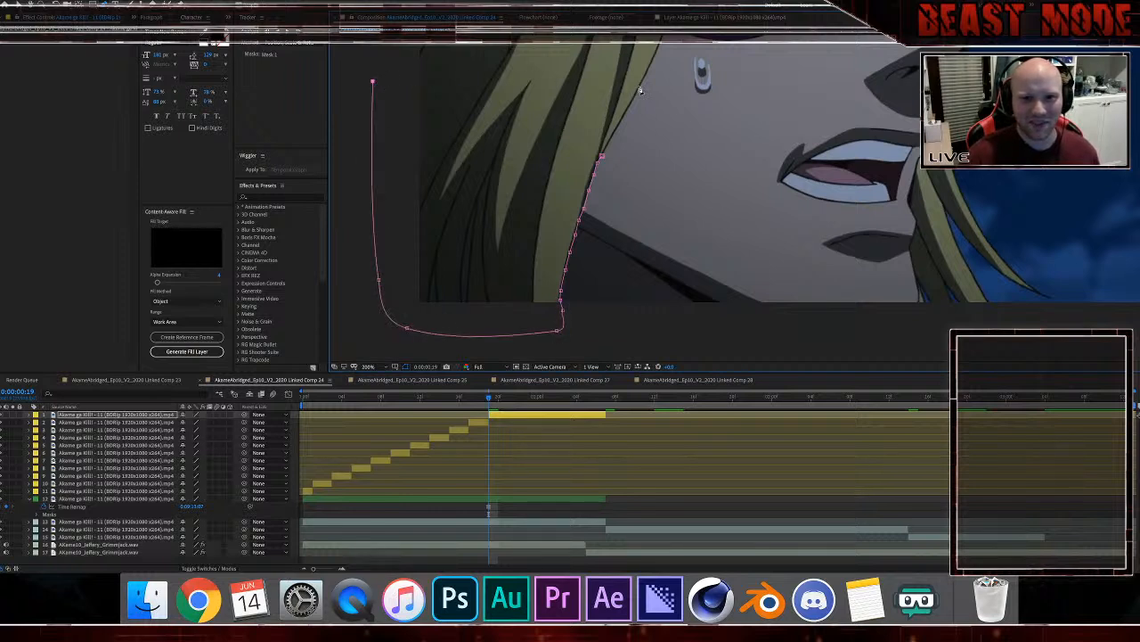
click(641, 84)
click(628, 110)
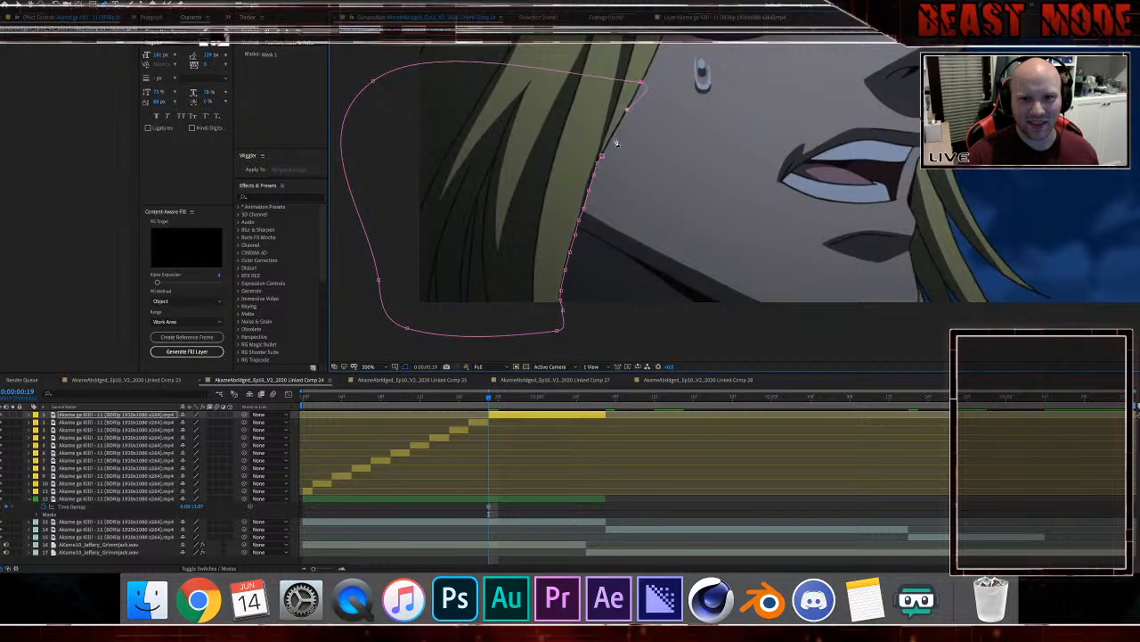
click(609, 144)
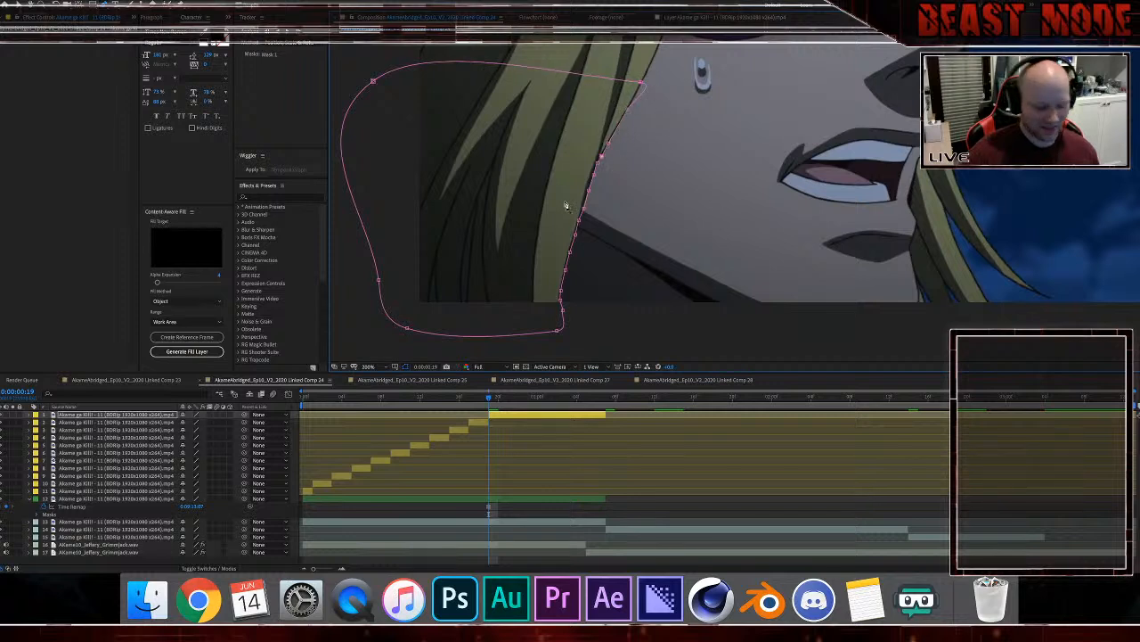
Step: Split the top footage layer at 0:00:00:21 and delete the inherited mask from the new segment
key(Page_Down)
key(Page_Down)
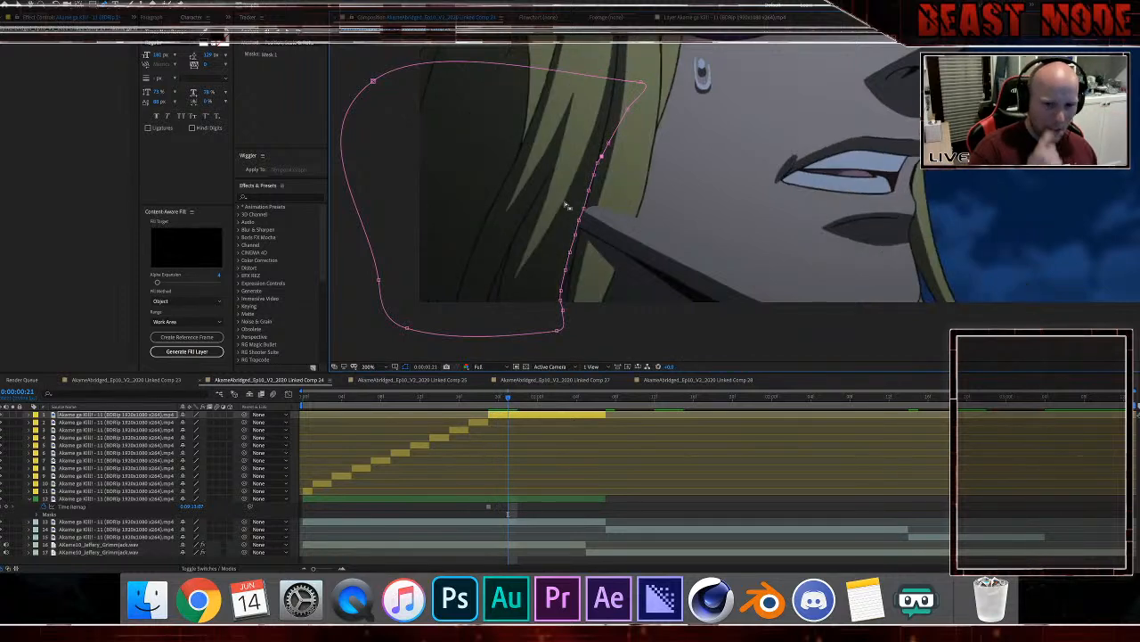
key(ctrl+shift+d)
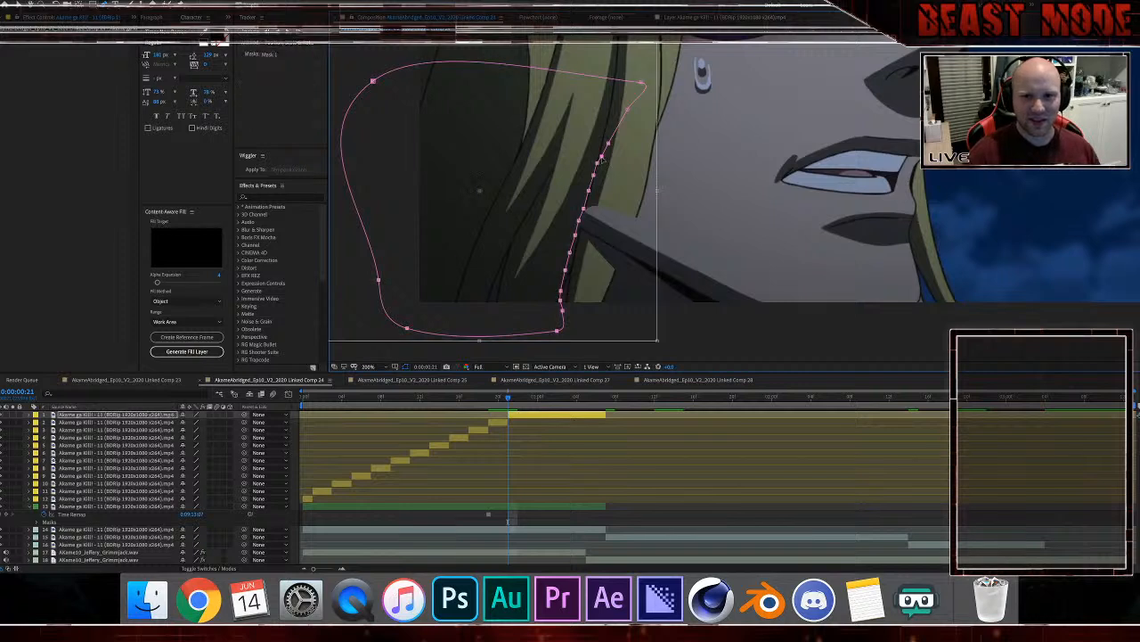
key(Delete)
Step: Draw a closed mask around the hair on the 0:00:00:21 segment, following the strand edge from cheek past the jaw and around outside the frame
click(657, 127)
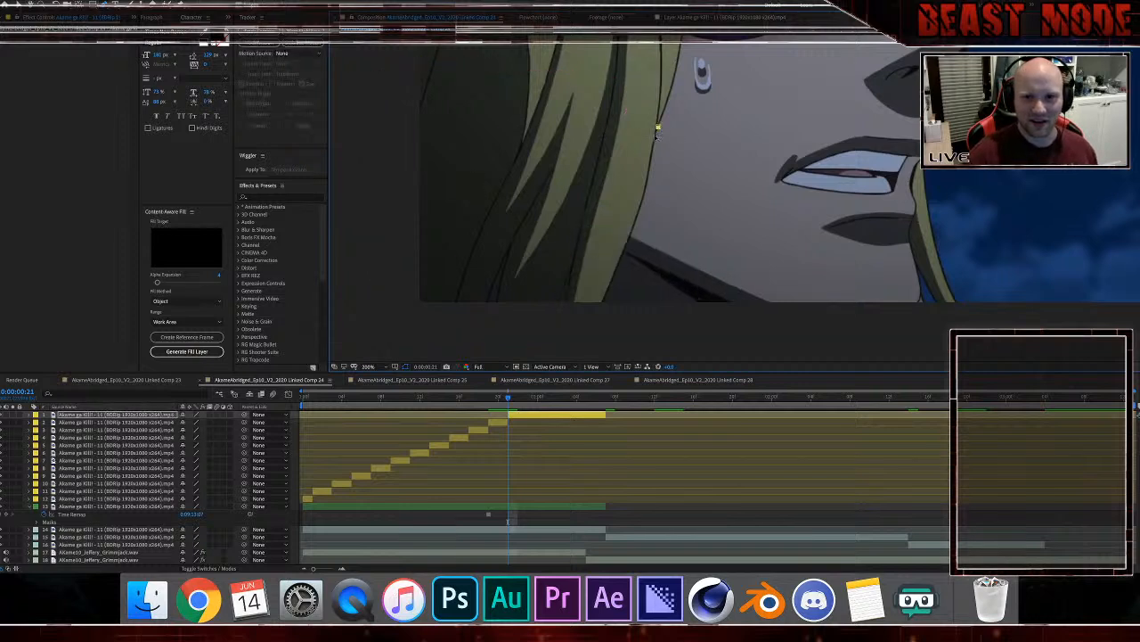
click(653, 153)
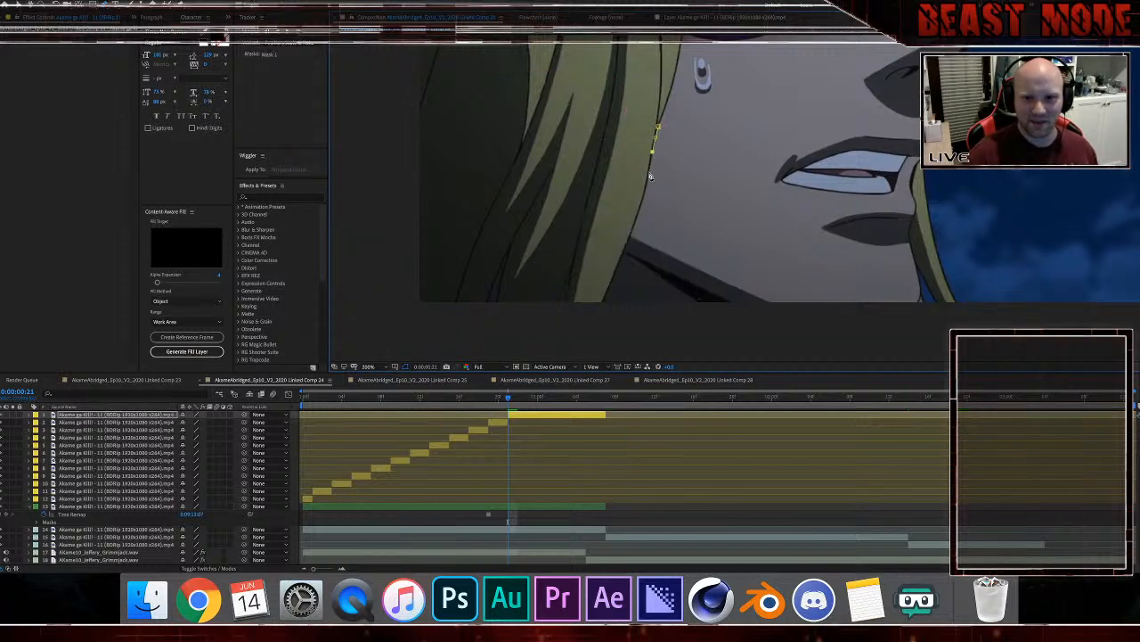
click(651, 175)
click(648, 187)
click(645, 201)
click(637, 217)
click(632, 230)
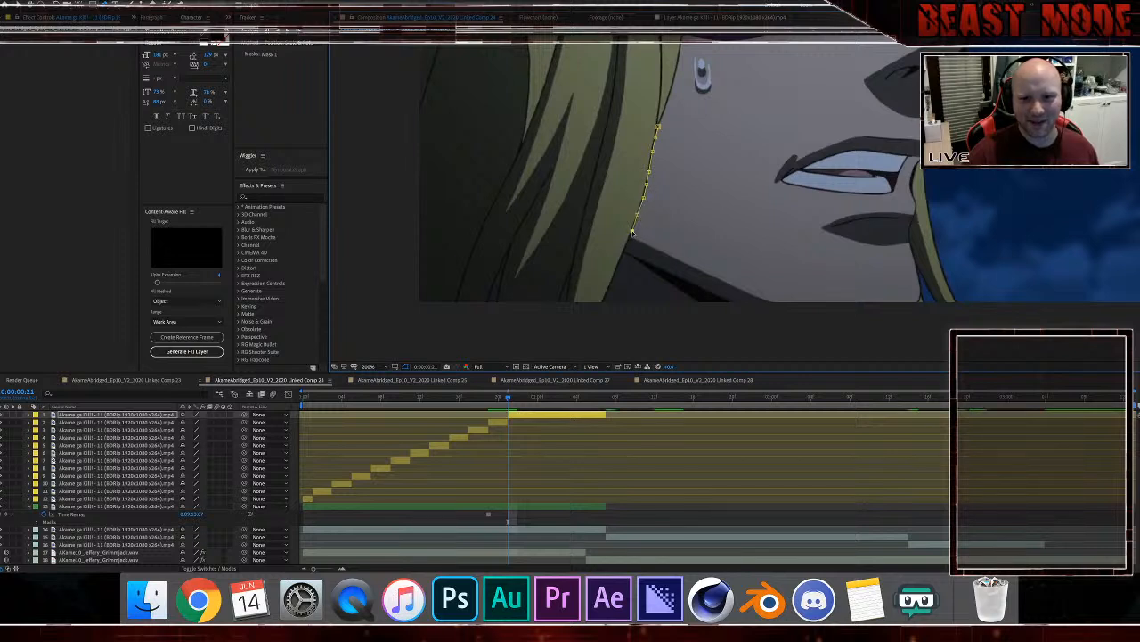
click(626, 251)
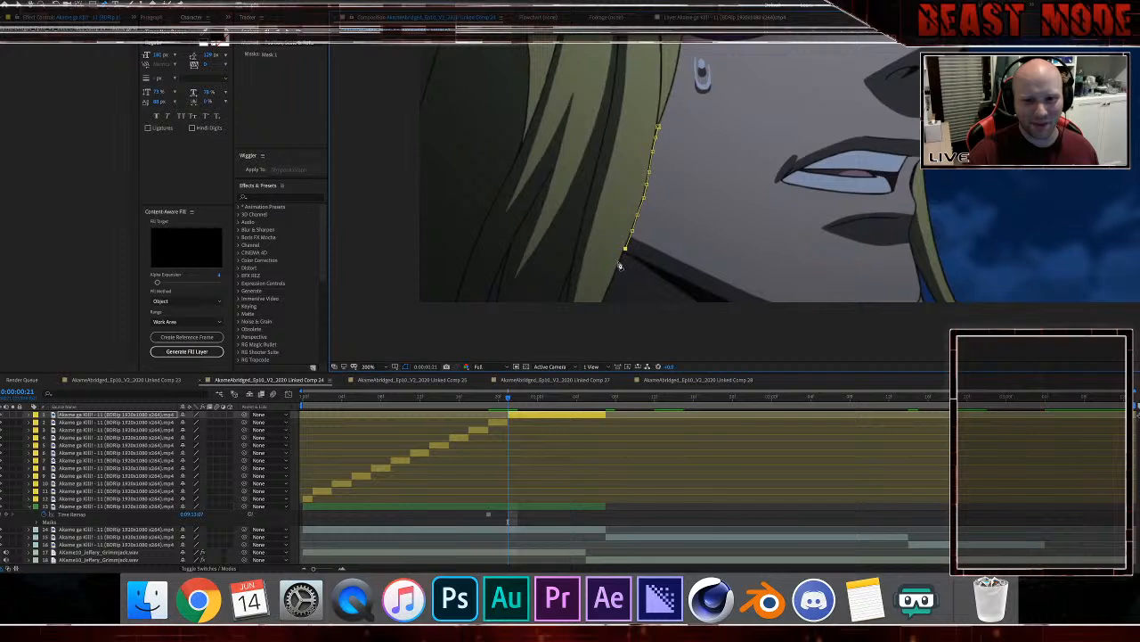
click(617, 265)
click(608, 292)
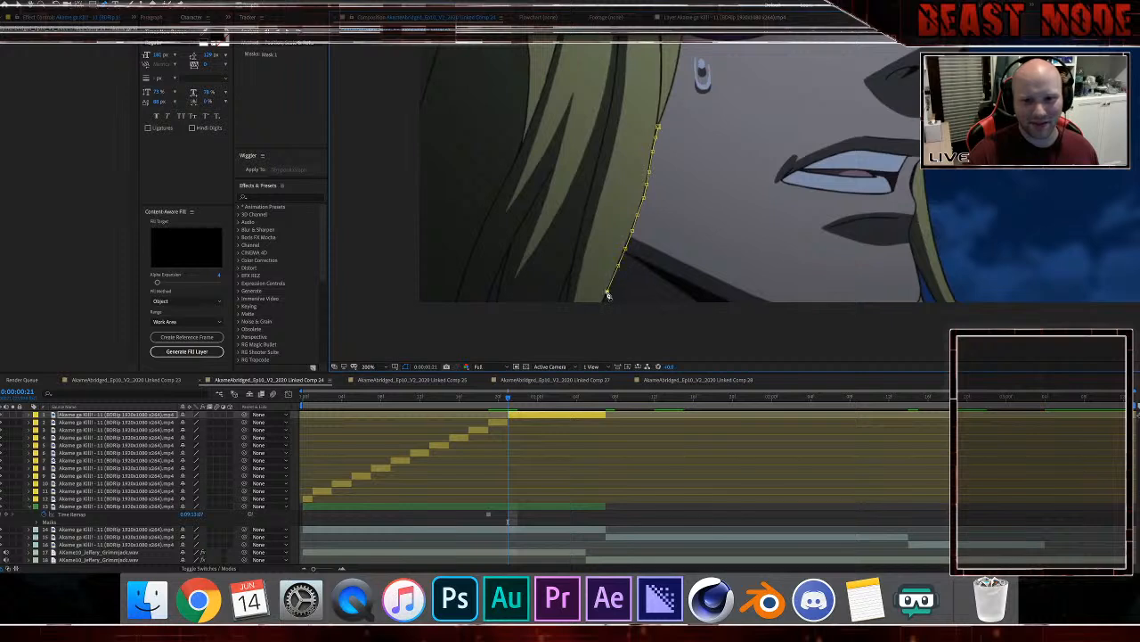
click(598, 309)
click(586, 332)
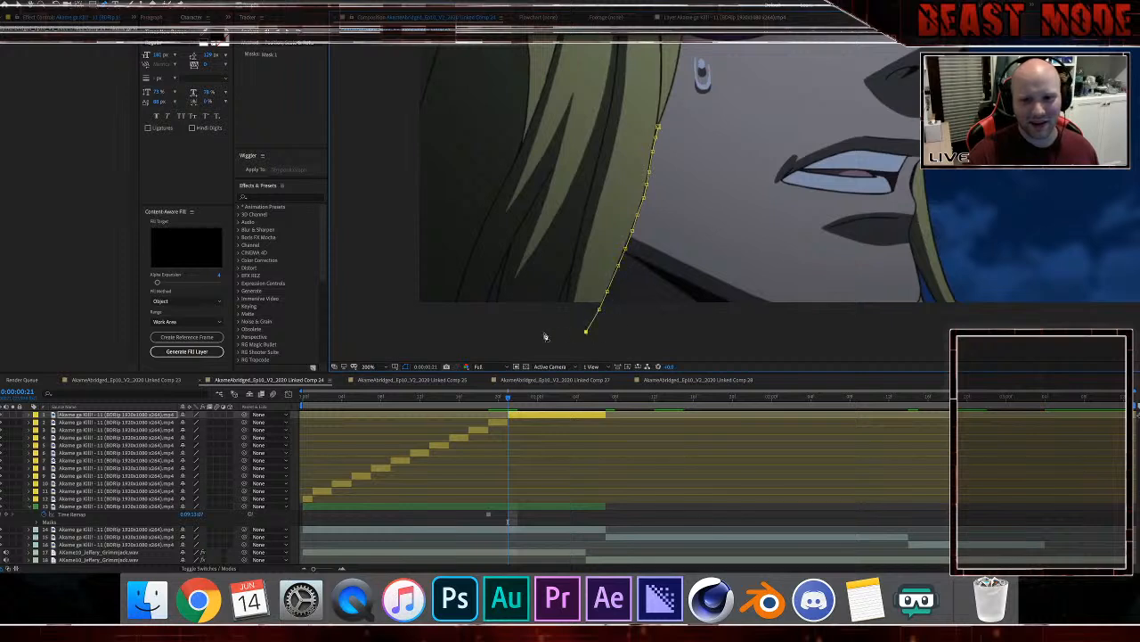
click(517, 339)
click(383, 333)
click(376, 204)
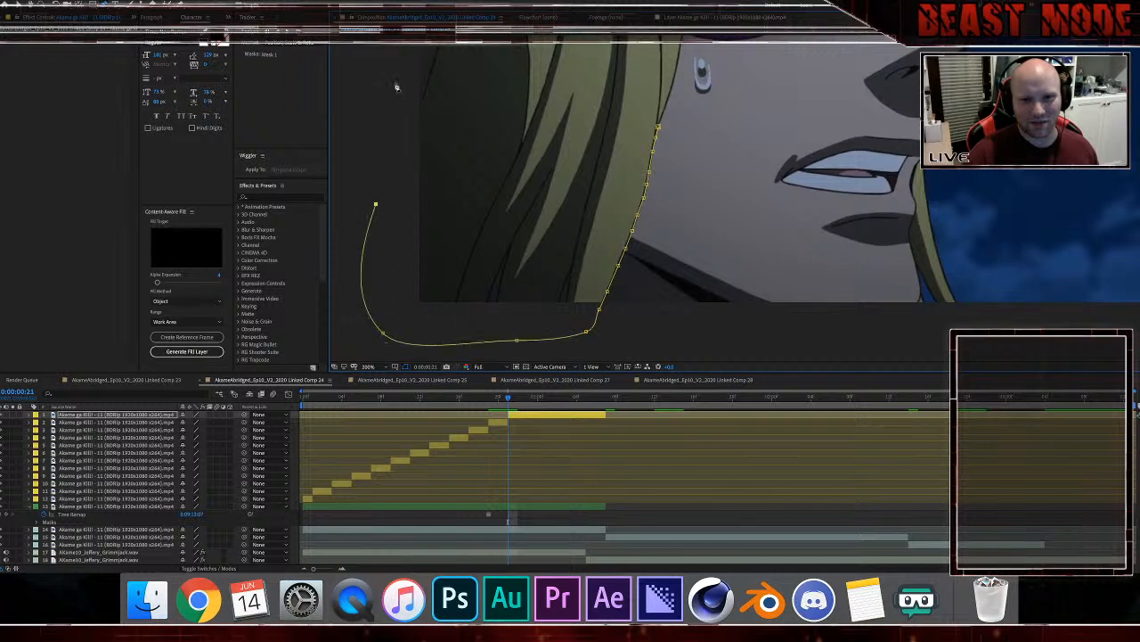
click(401, 64)
click(674, 88)
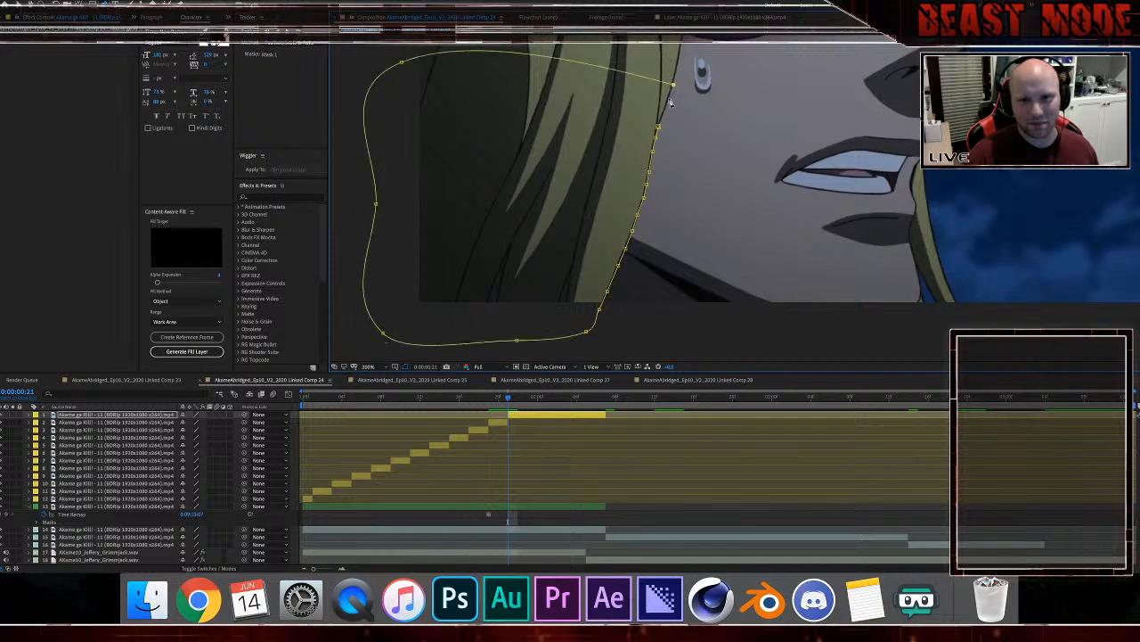
click(669, 99)
click(659, 128)
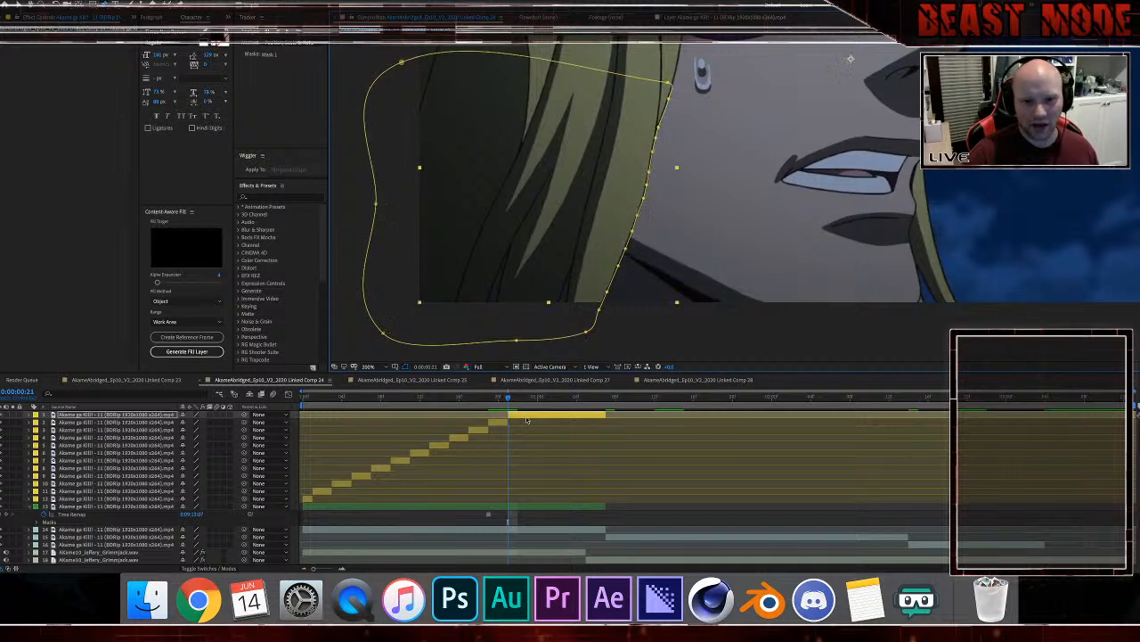
Step: Split the top footage layer at 0:00:00:23 and delete the inherited mask from the new segment
key(Page_Down)
key(Page_Down)
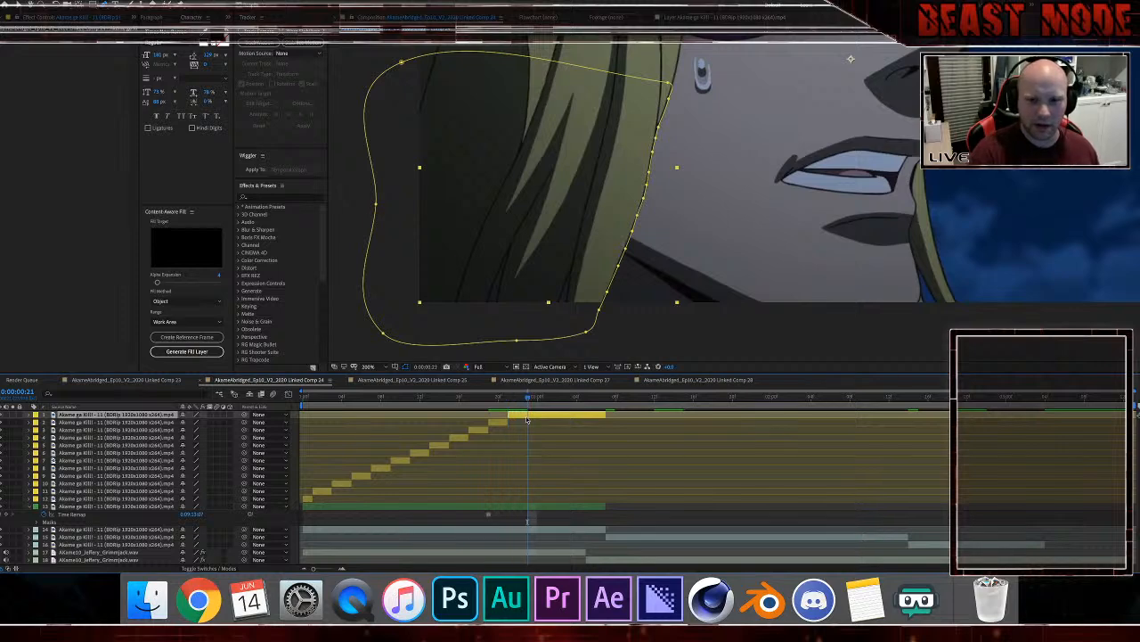
key(ctrl+shift+d)
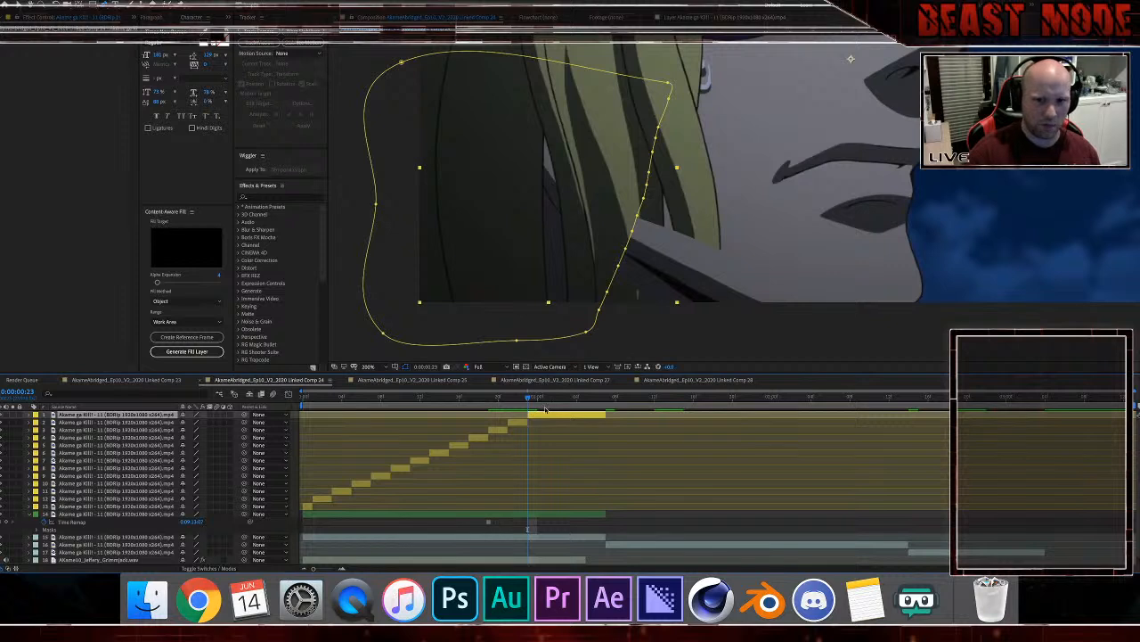
double_click(597, 311)
key(Delete)
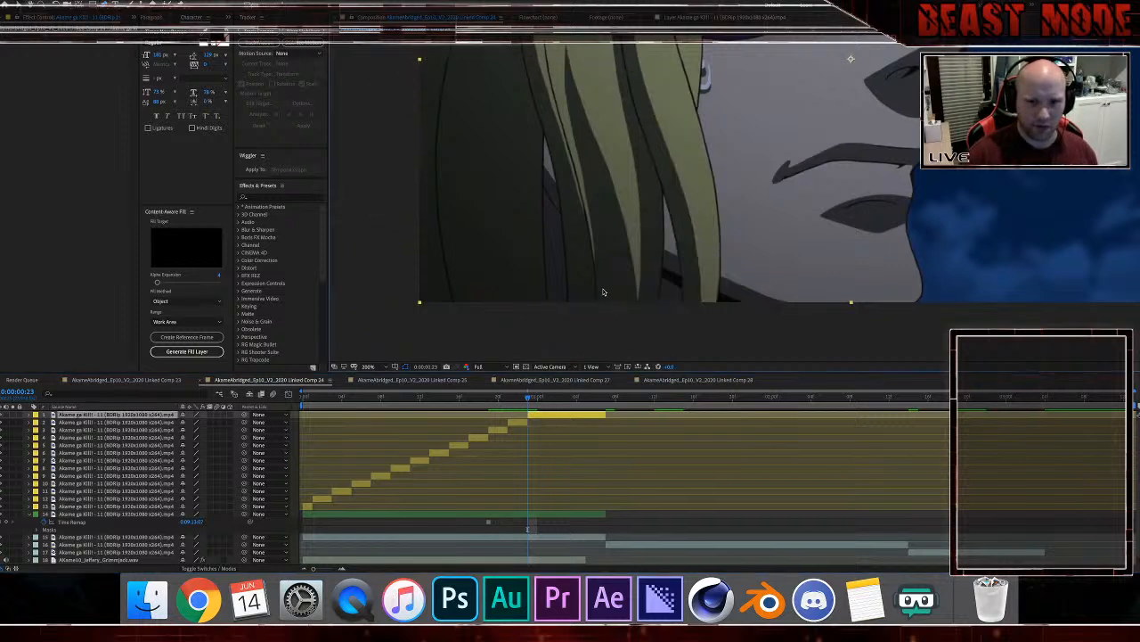
Step: Draw a closed mask around the hair on the 0:00:00:23 segment, following both strand gaps and the cheek-side edge and looping outside the frame
click(544, 138)
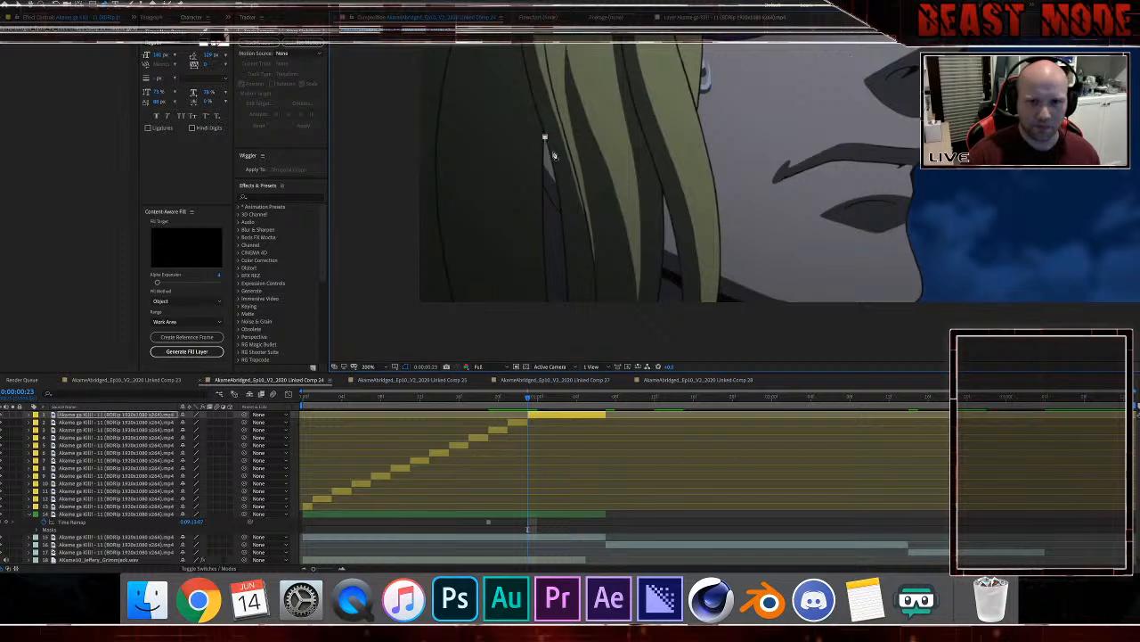
click(556, 178)
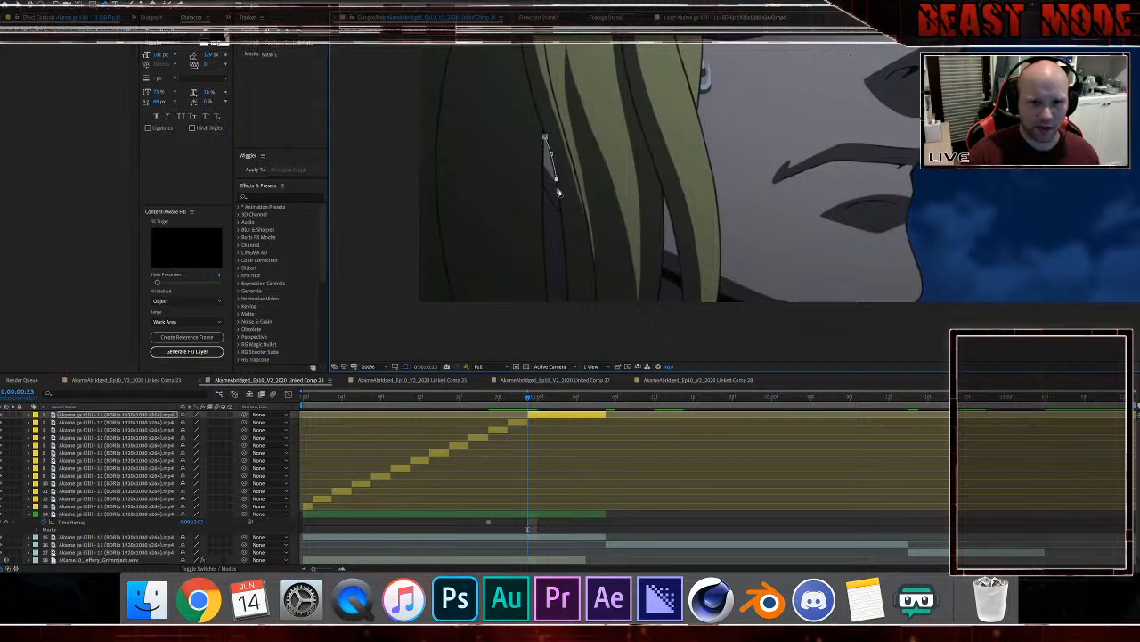
click(561, 219)
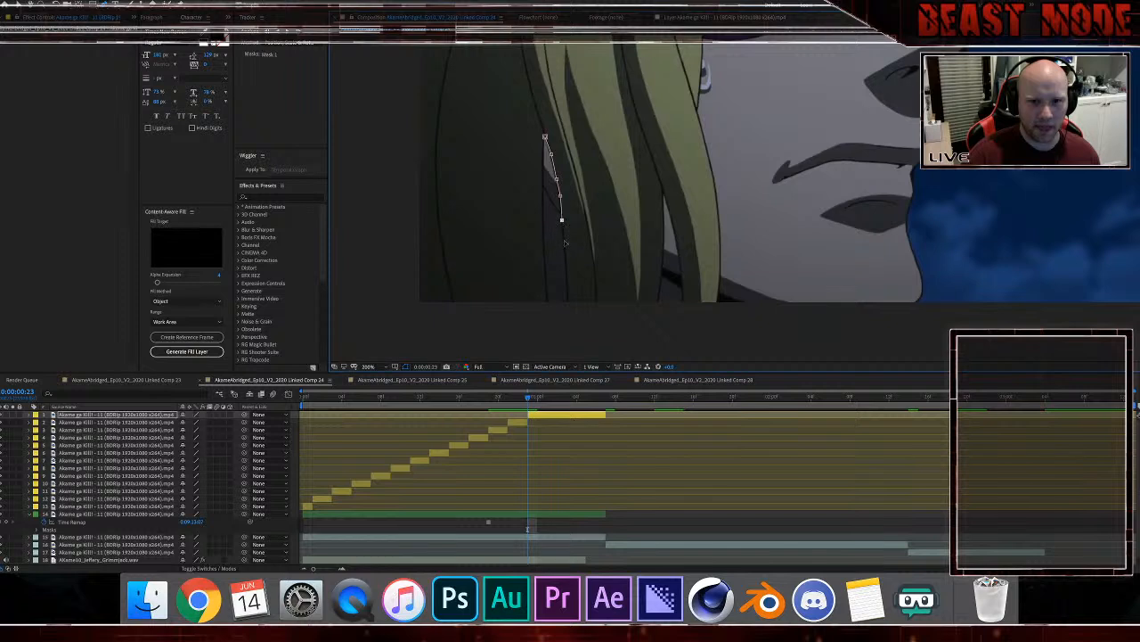
click(565, 245)
click(566, 268)
click(567, 294)
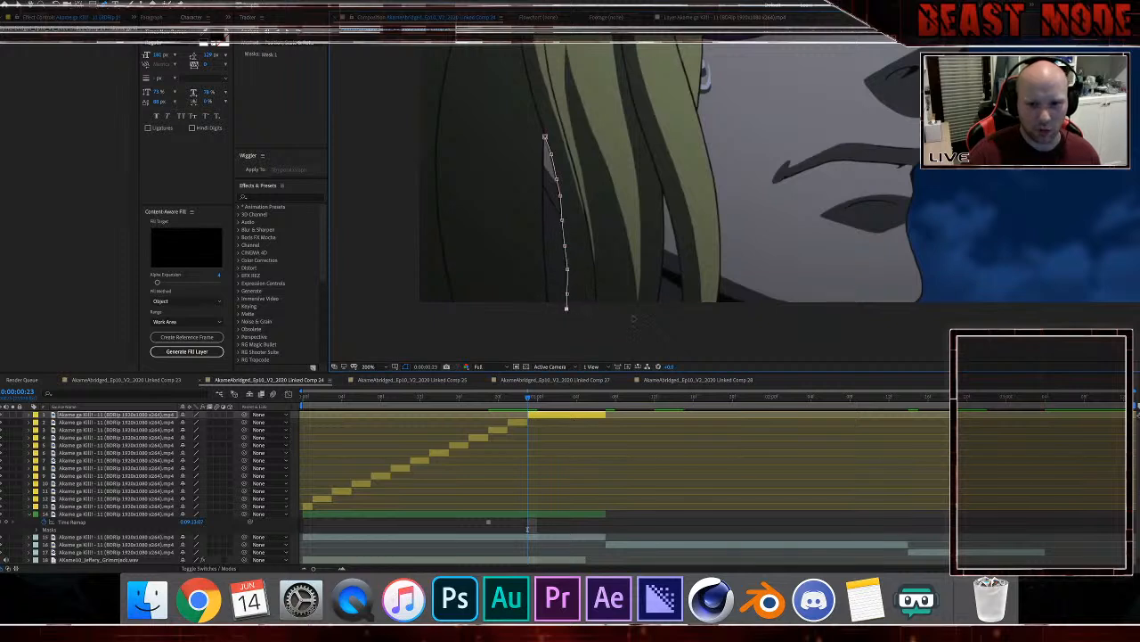
click(634, 314)
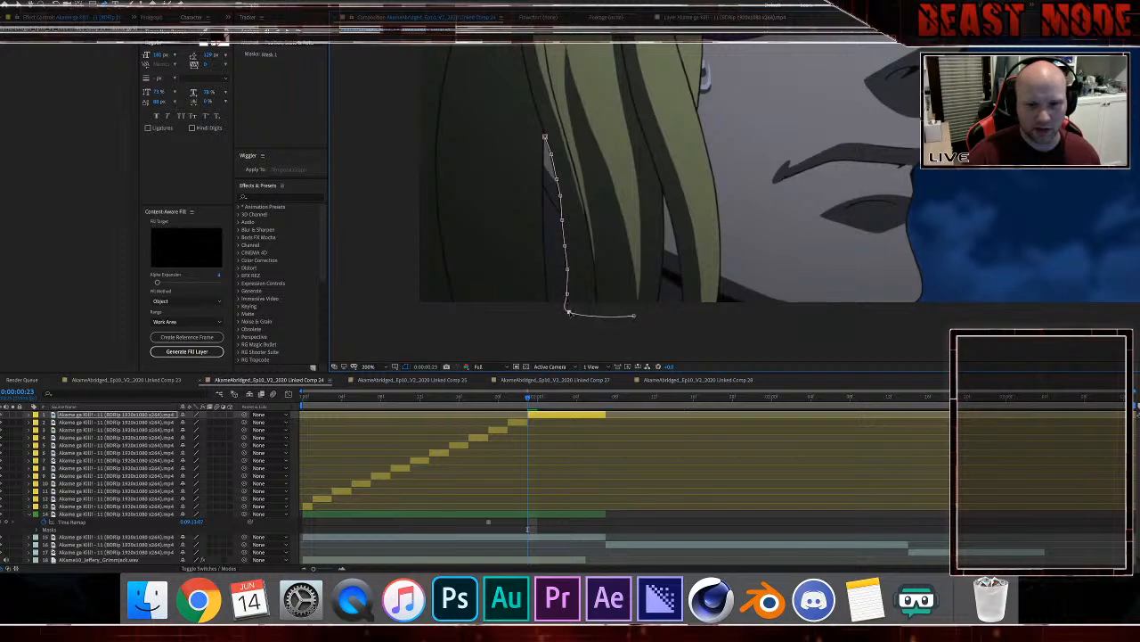
click(648, 337)
click(658, 320)
click(659, 304)
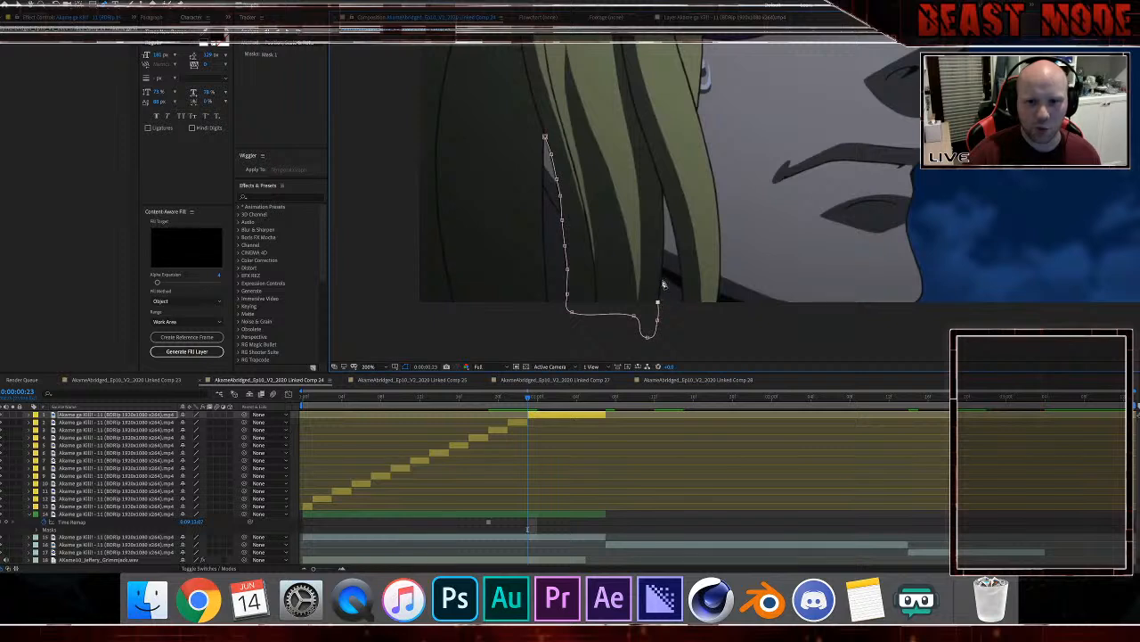
click(663, 259)
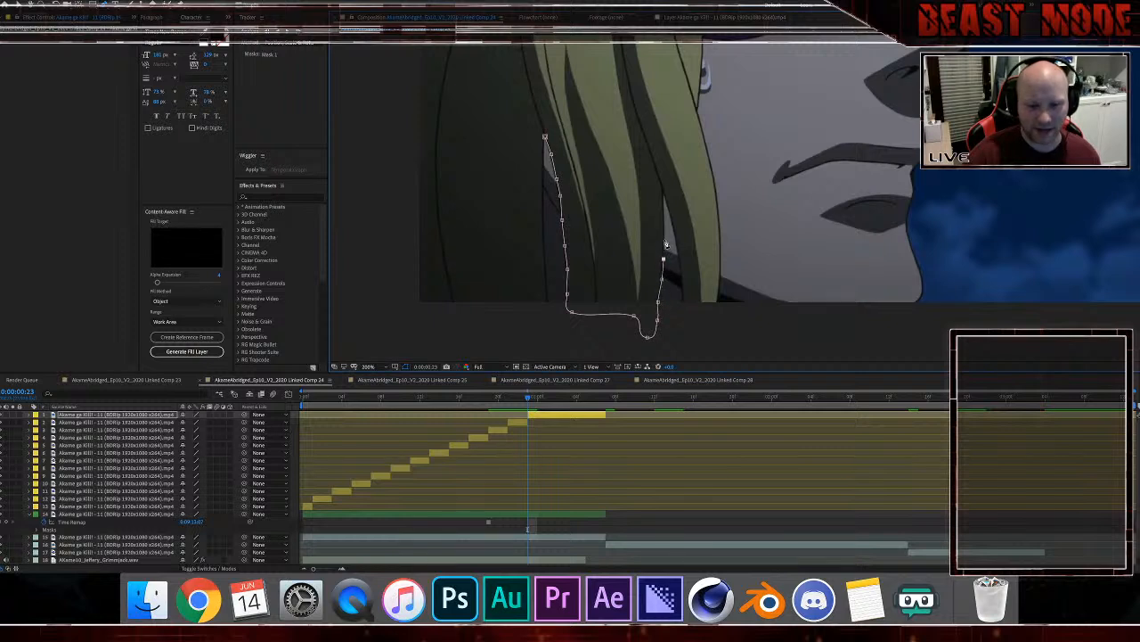
click(663, 237)
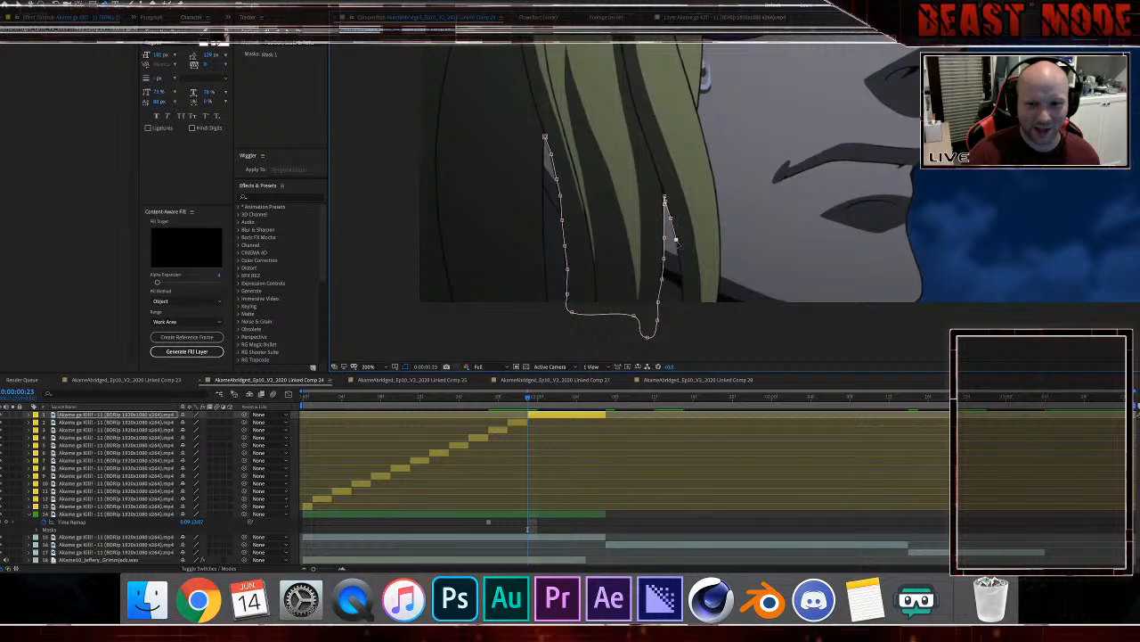
click(682, 277)
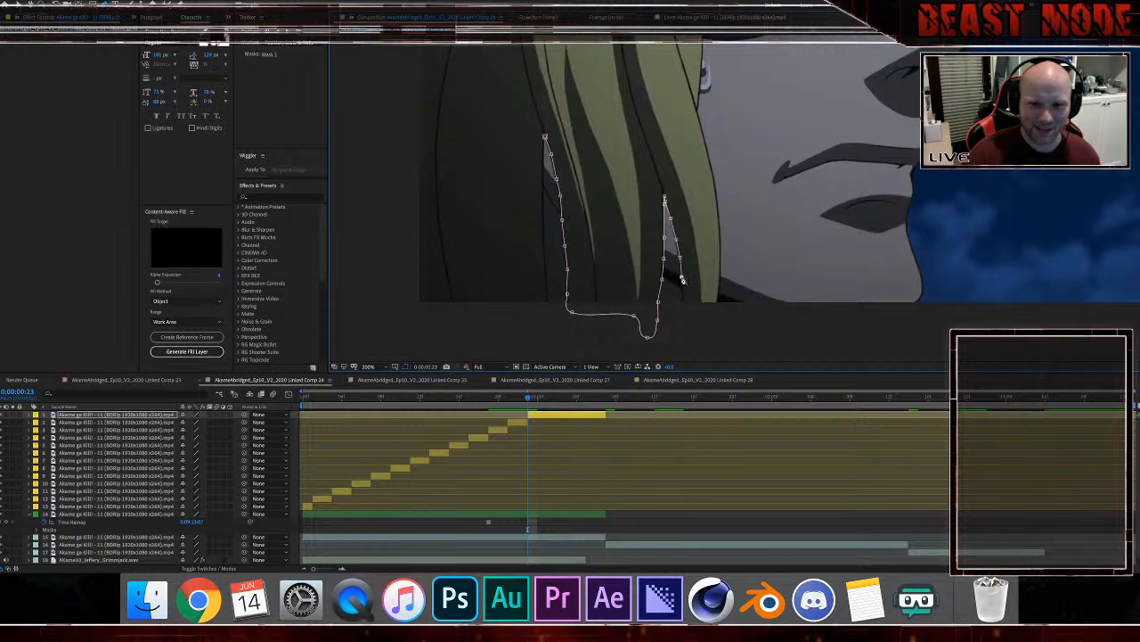
click(685, 302)
click(682, 318)
click(686, 339)
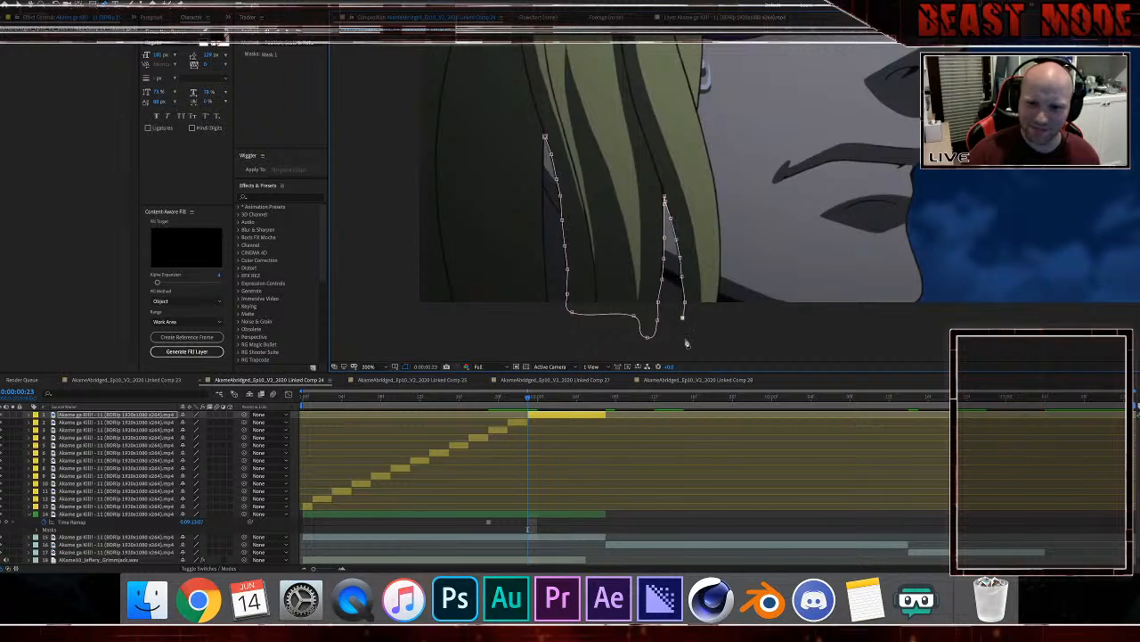
click(700, 338)
click(713, 317)
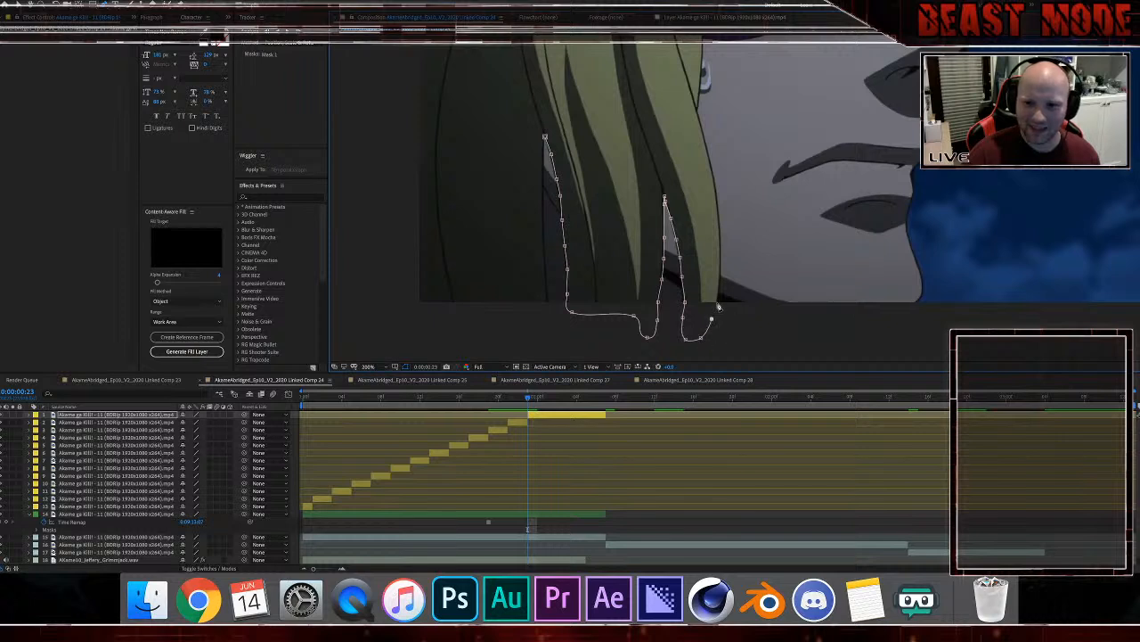
click(720, 278)
click(721, 239)
click(712, 170)
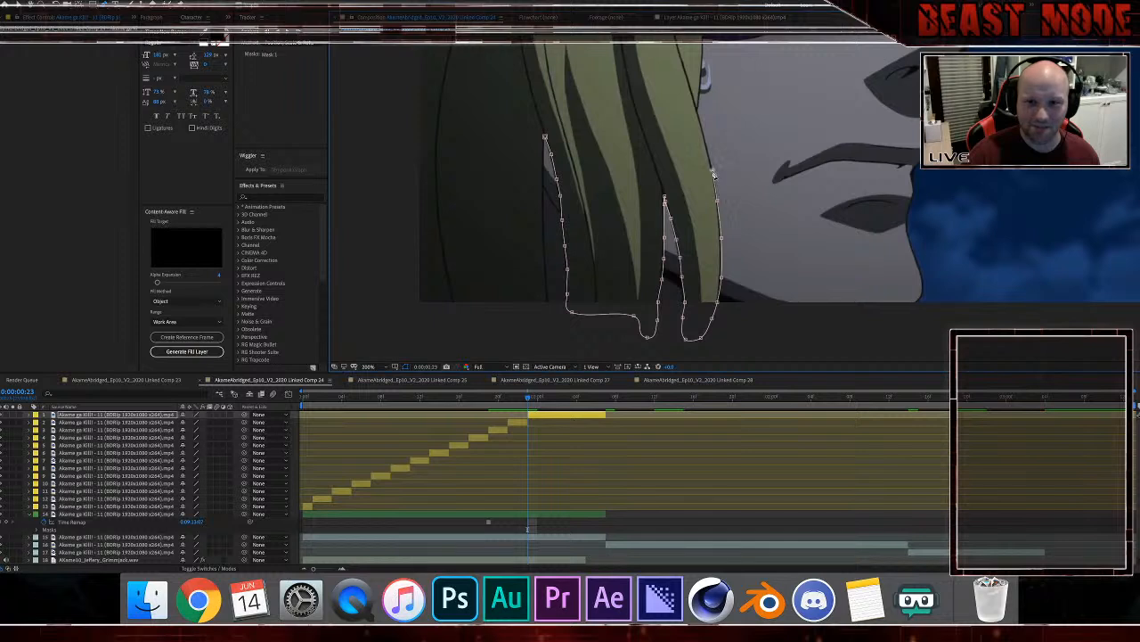
click(698, 115)
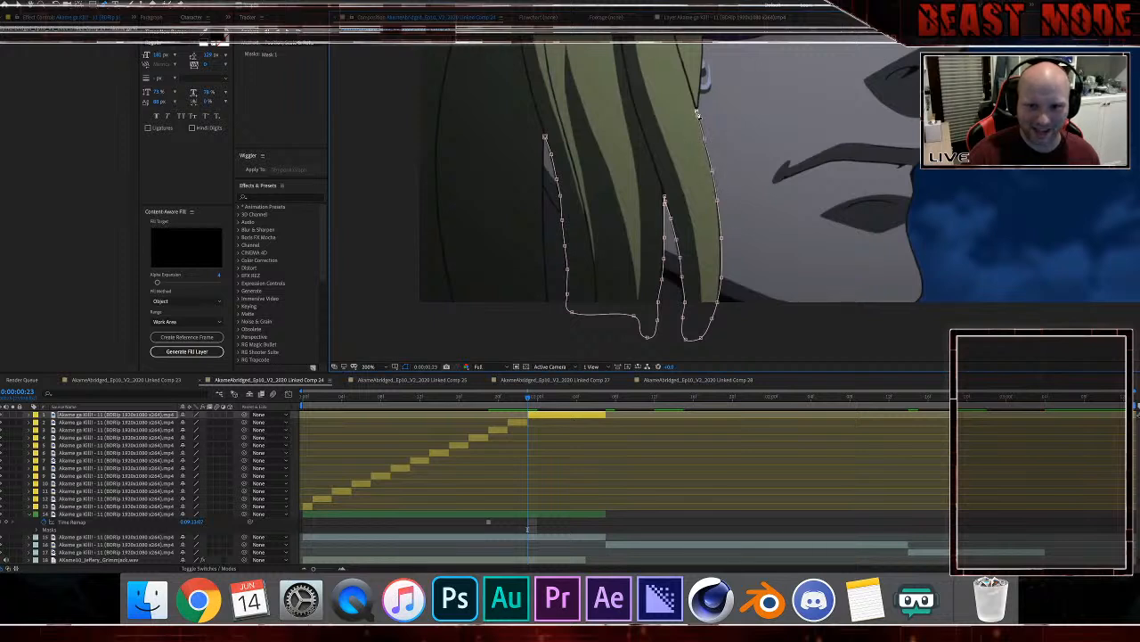
click(684, 98)
click(397, 91)
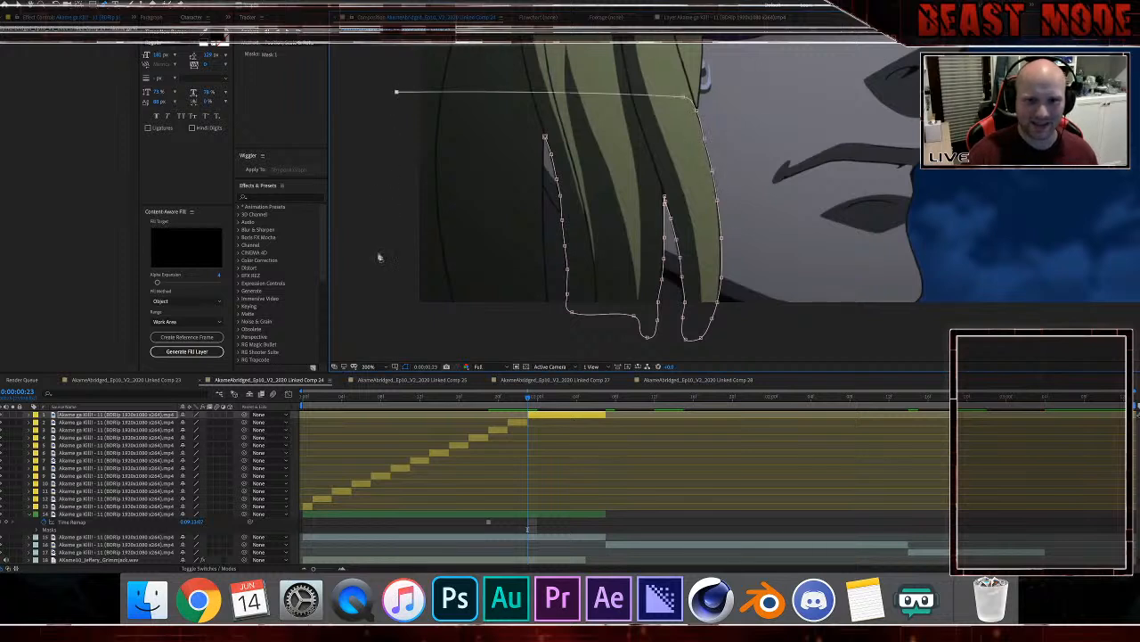
click(378, 252)
click(391, 314)
click(457, 326)
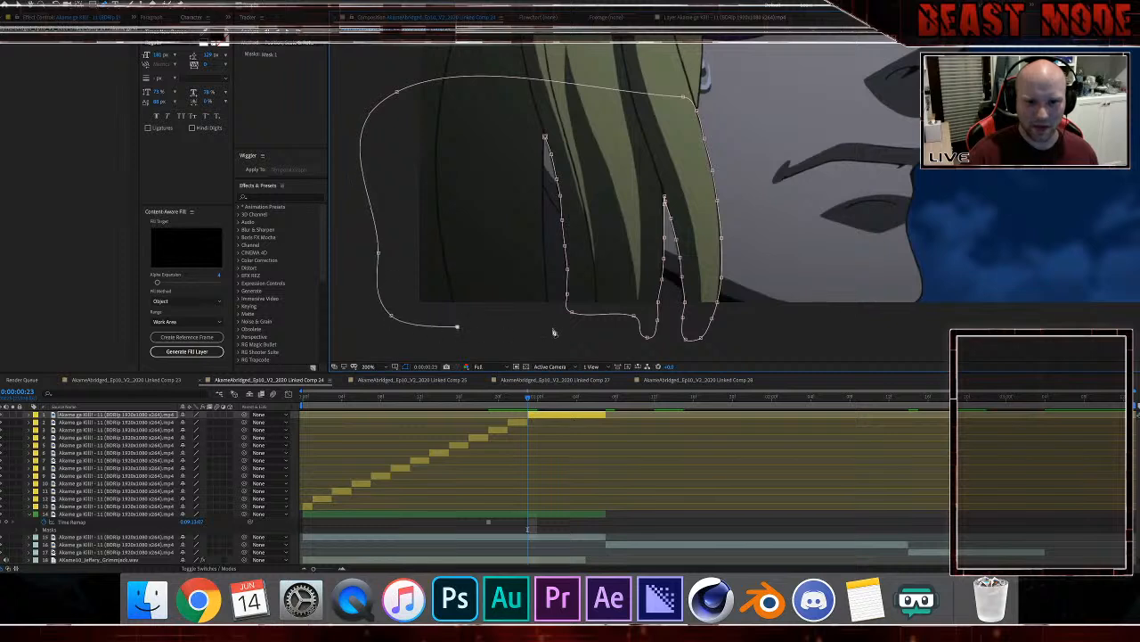
click(553, 332)
click(546, 279)
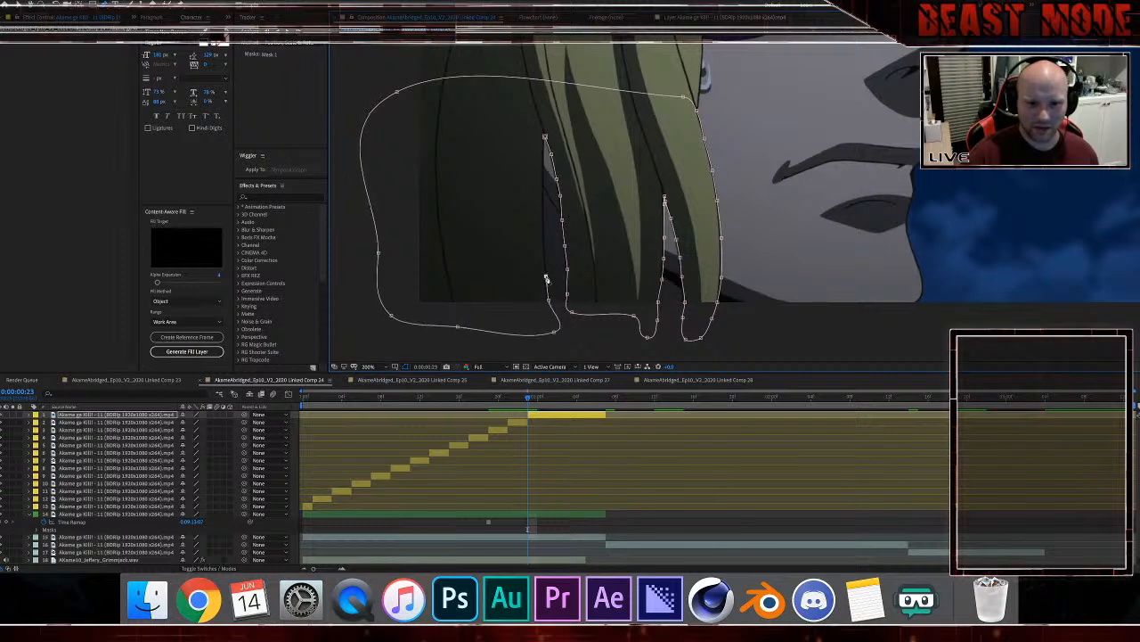
click(541, 210)
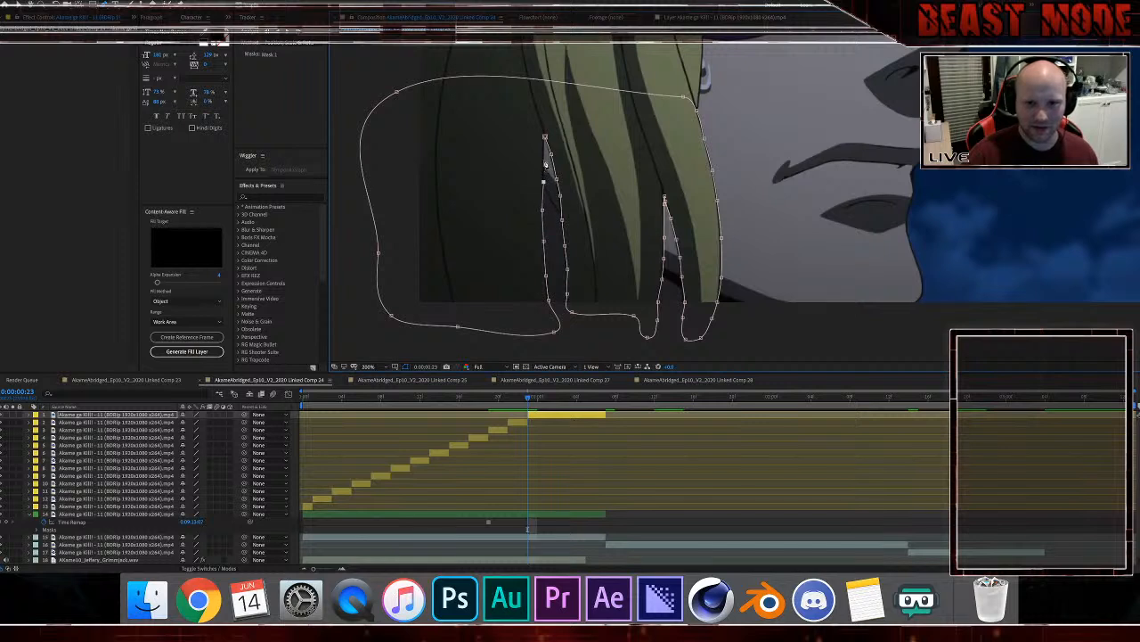
click(544, 137)
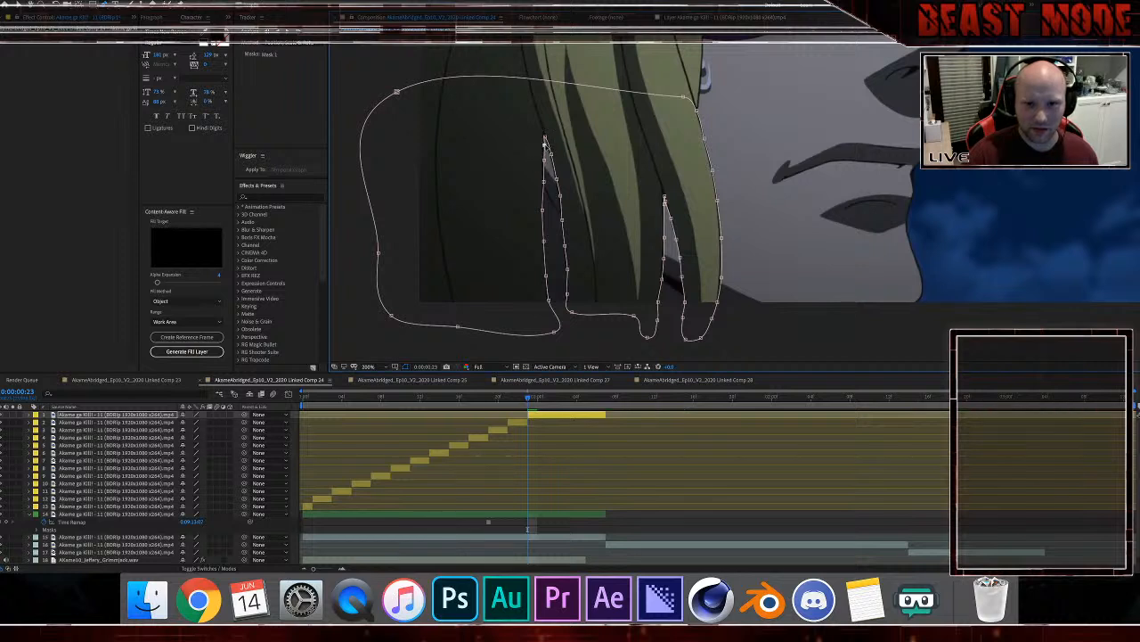
Step: Split the top footage layer at 0:00:01:01 and delete the inherited mask from the new segment
click(543, 418)
key(Page_Down)
key(Page_Down)
key(Page_Down)
key(Page_Down)
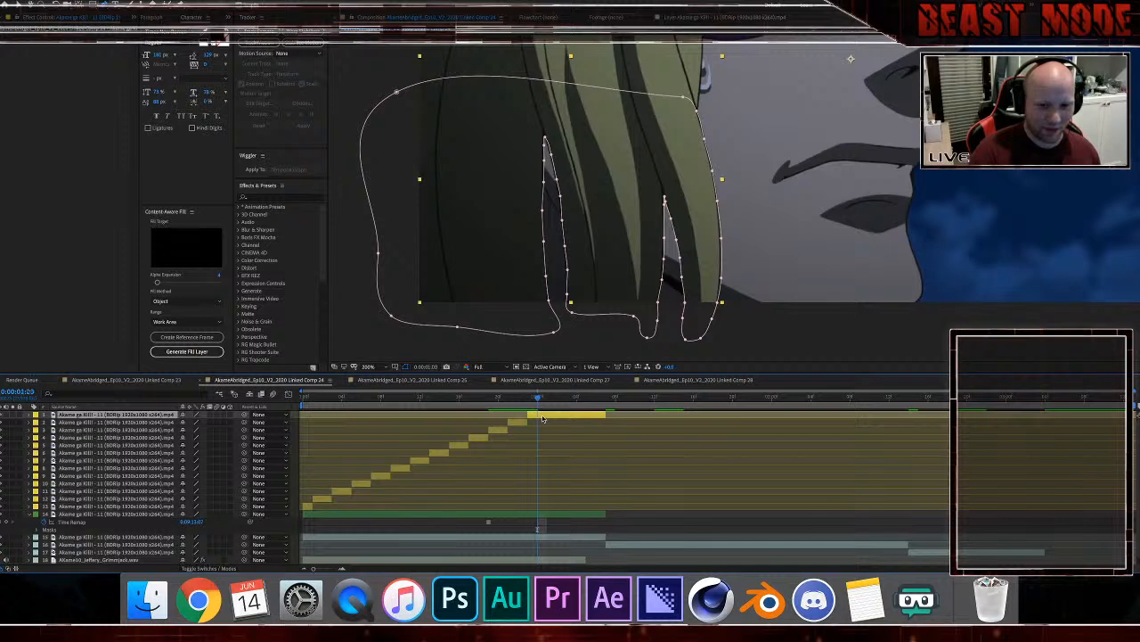
key(Page_Down)
key(Page_Down)
key(Page_Down)
key(Page_Down)
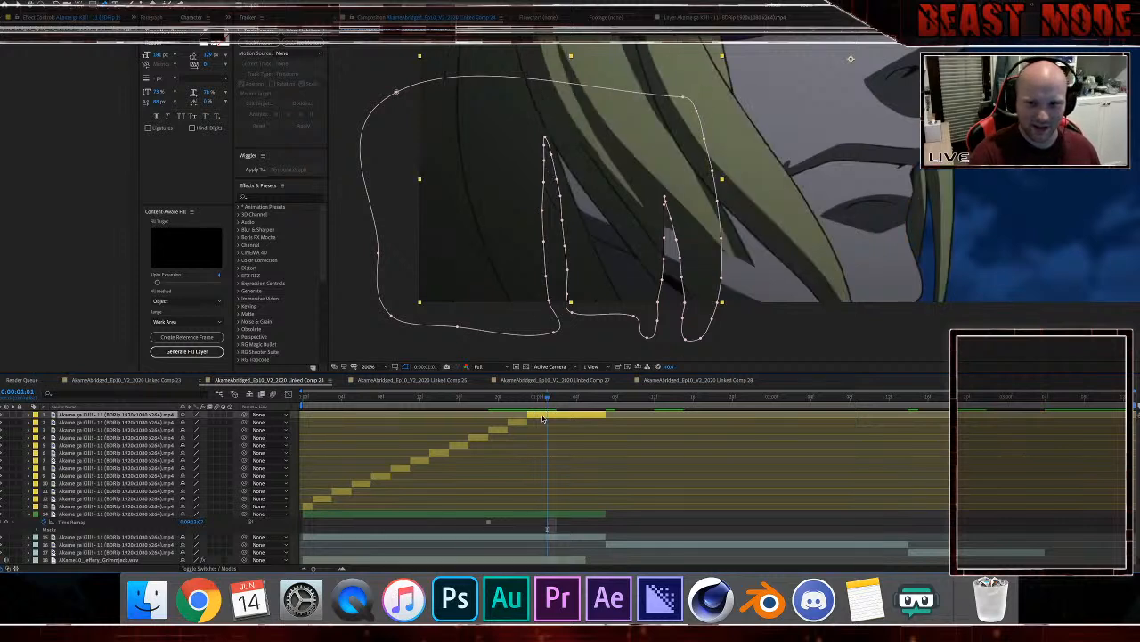
key(super+shift+d)
click(456, 328)
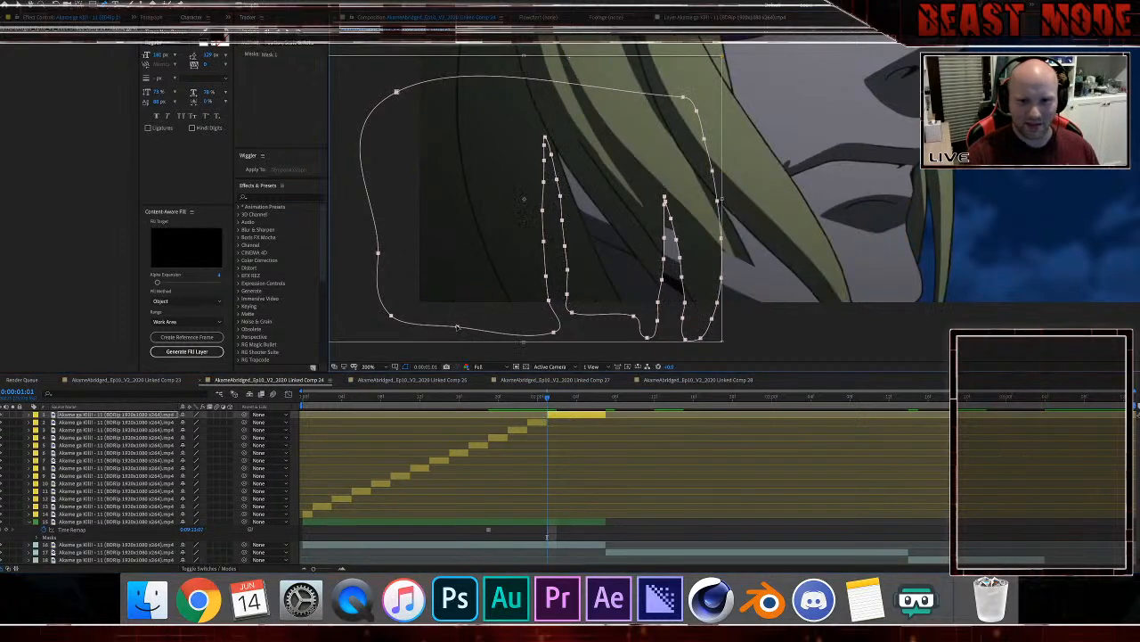
key(Delete)
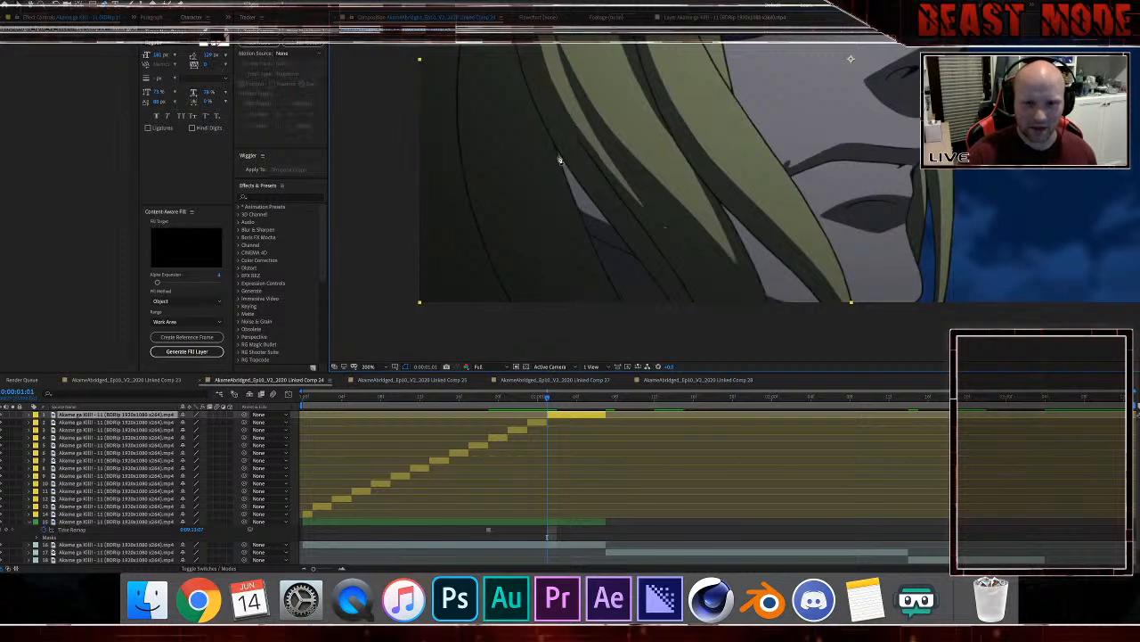
Step: Draw a closed mask around the hair on the 0:00:01:01 segment, following both strand gaps and the cheek-side edge and looping outside the frame
click(558, 153)
click(568, 171)
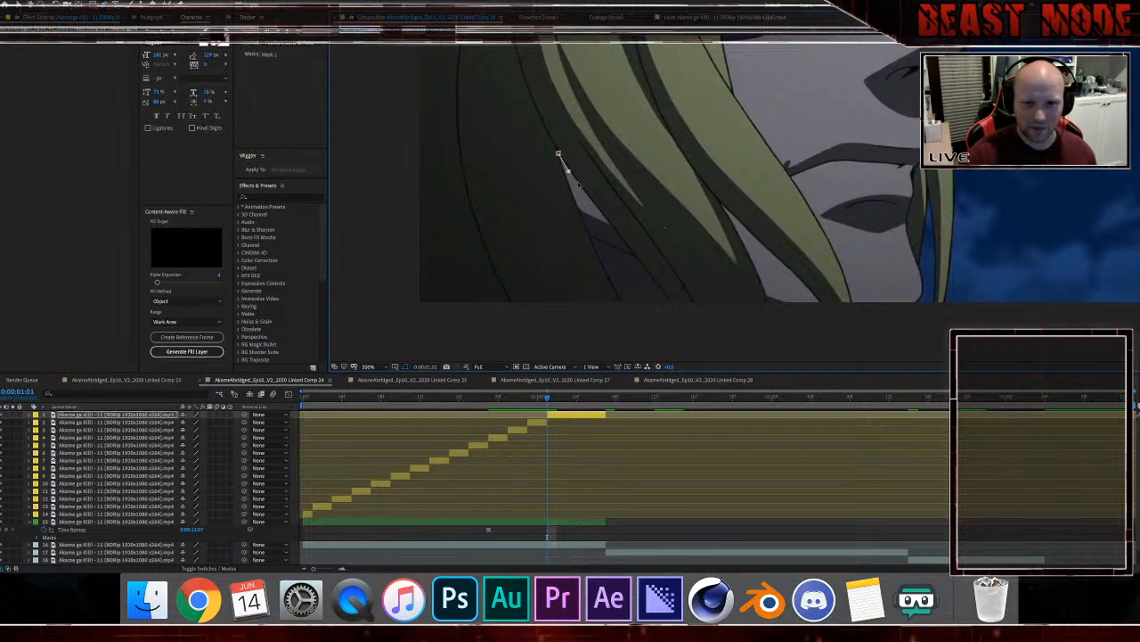
click(578, 183)
click(591, 201)
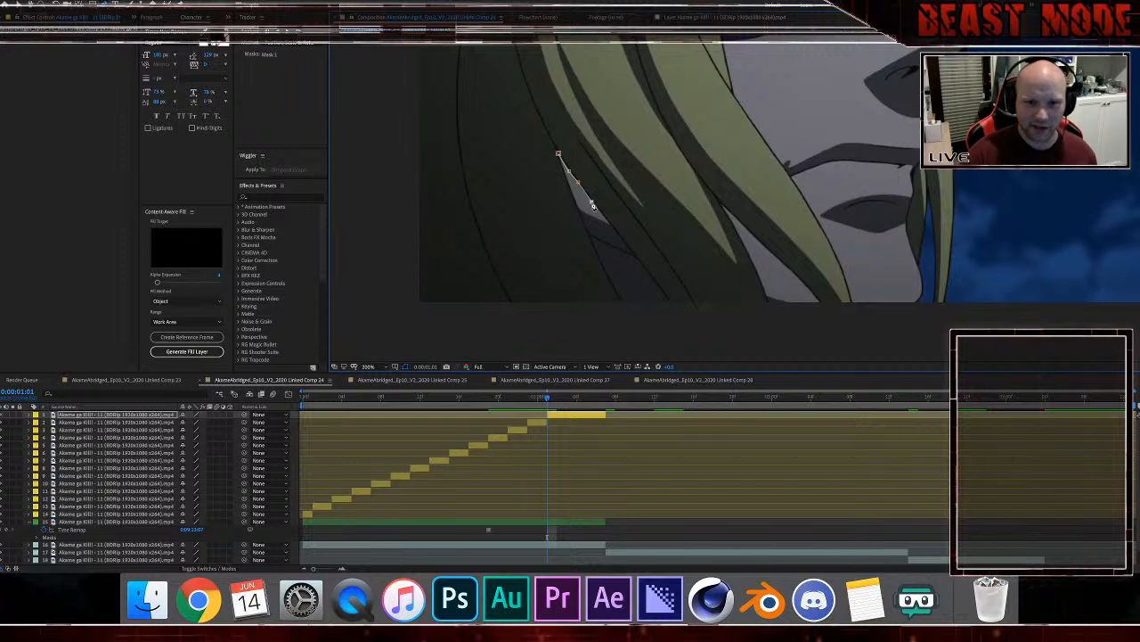
click(606, 218)
click(619, 233)
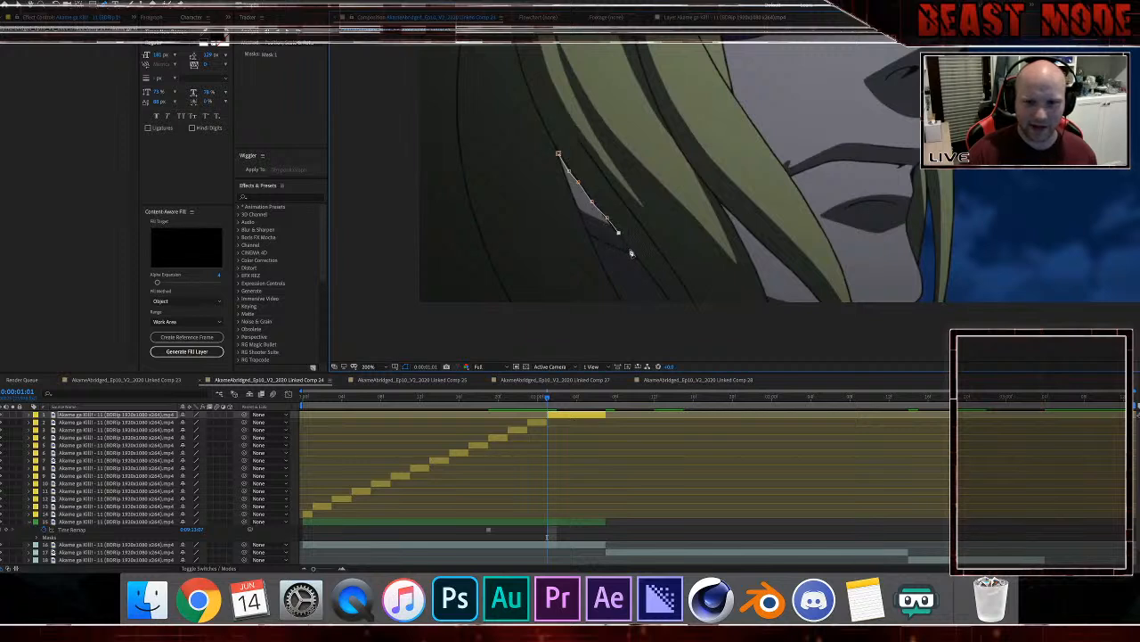
click(632, 251)
click(643, 265)
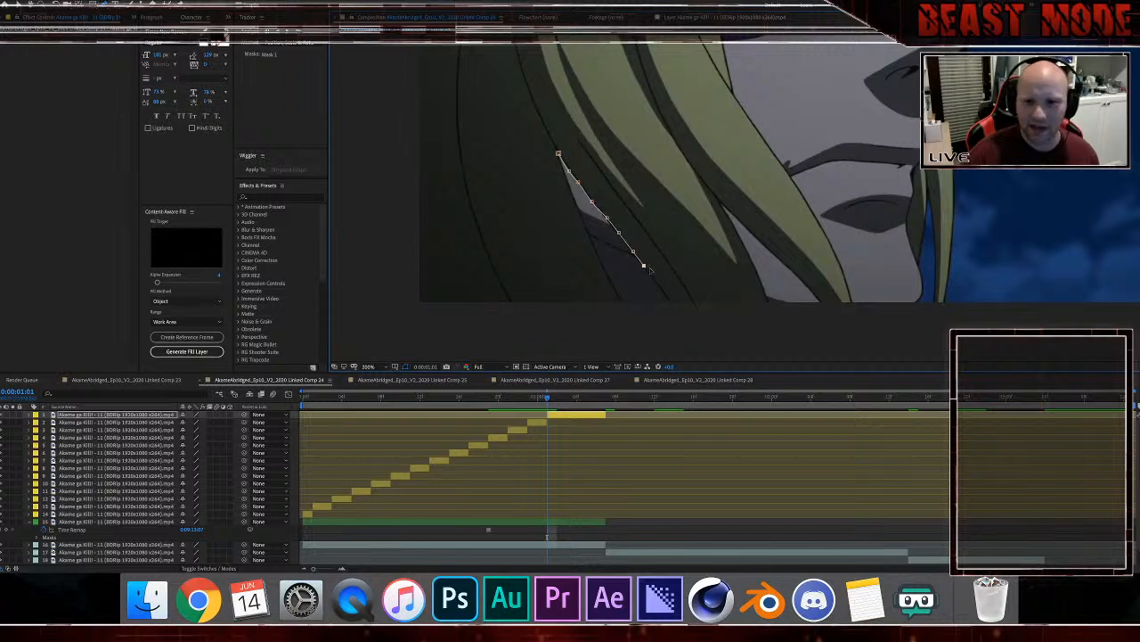
click(659, 287)
click(670, 300)
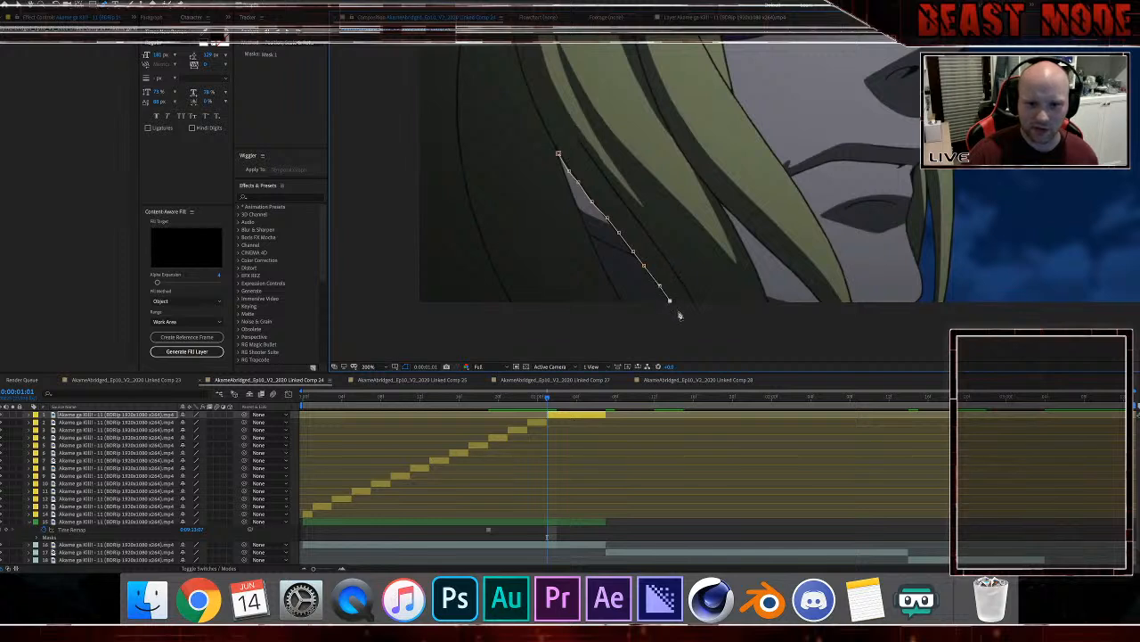
click(682, 315)
click(761, 321)
click(766, 314)
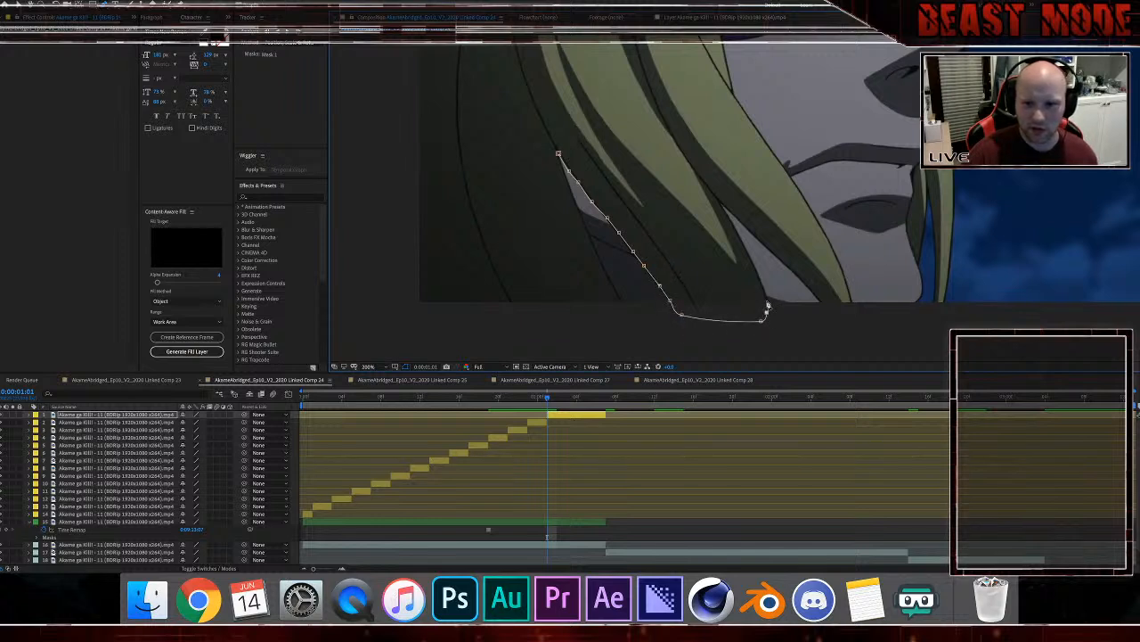
click(766, 301)
click(763, 284)
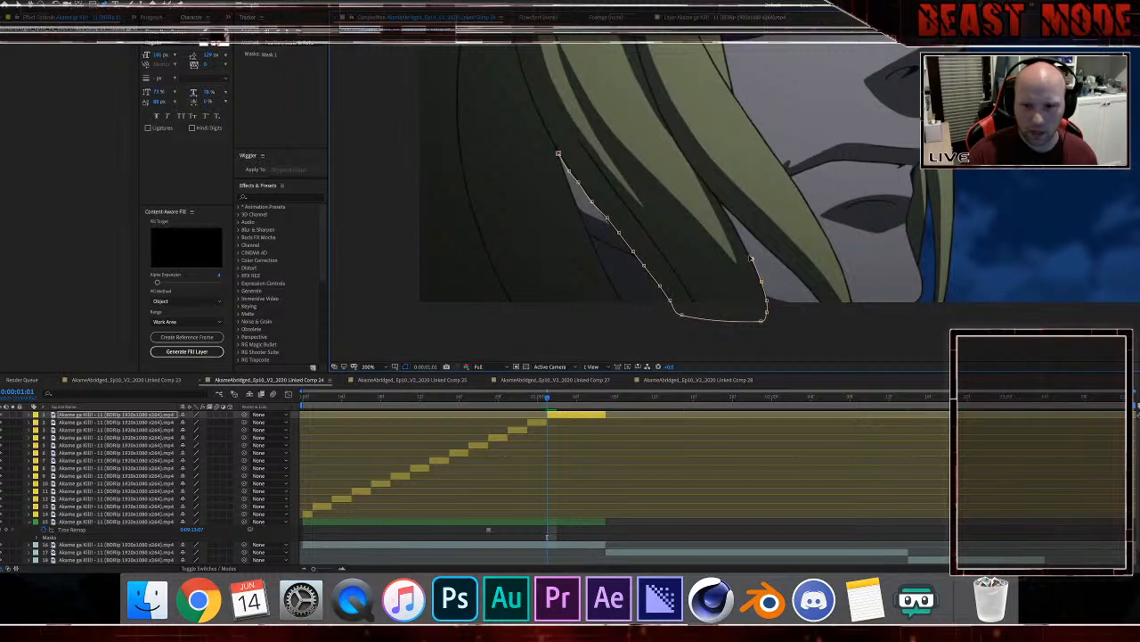
click(741, 241)
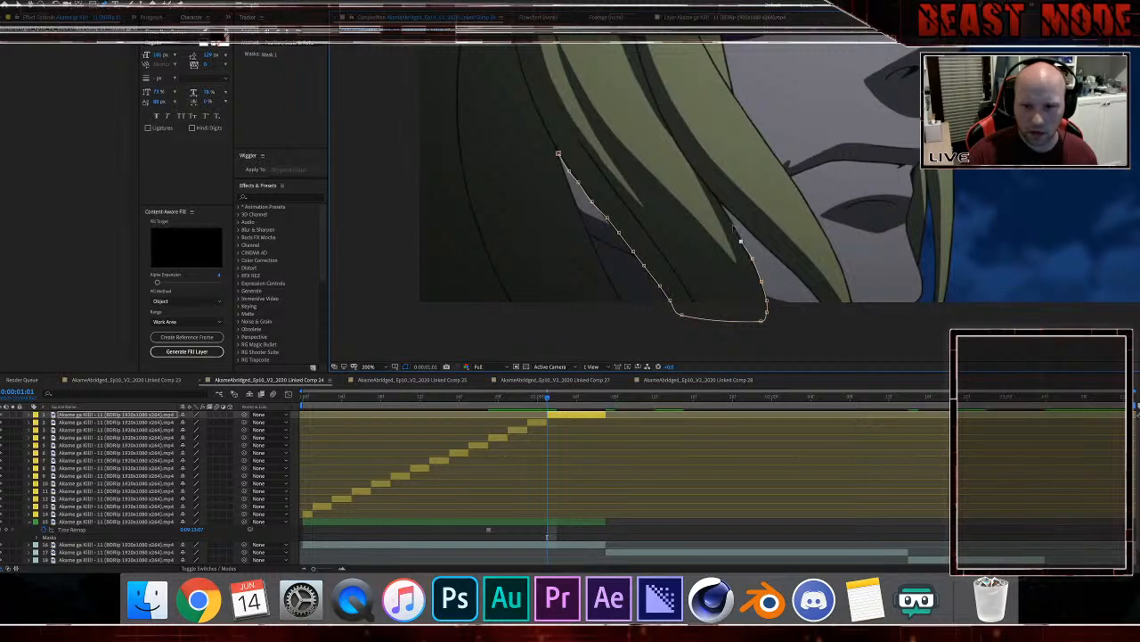
click(724, 206)
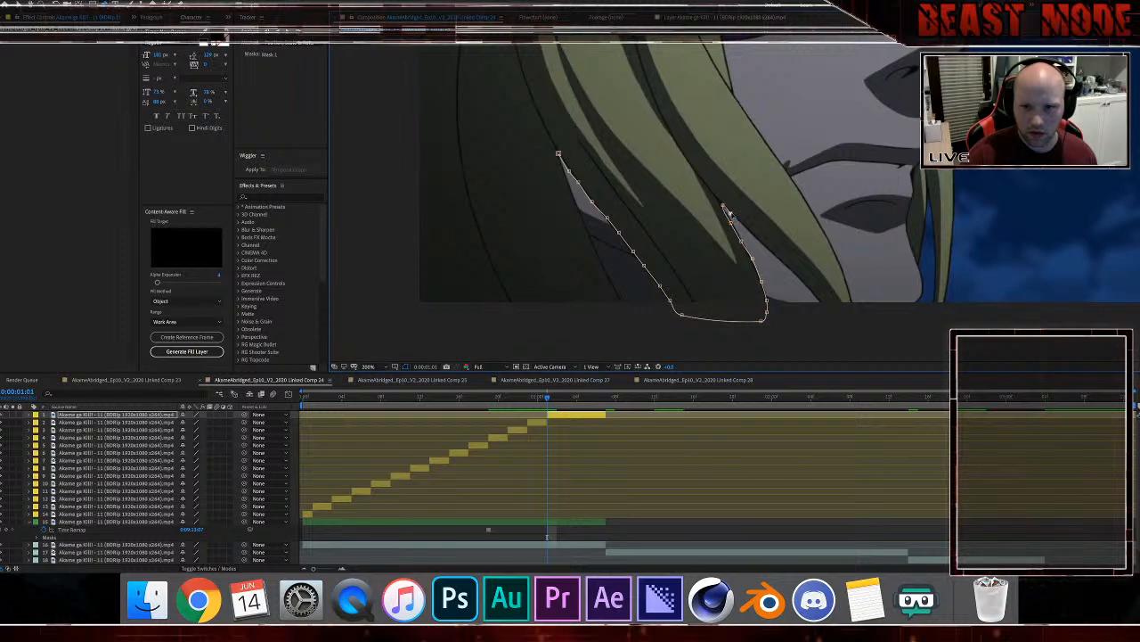
click(743, 224)
click(759, 241)
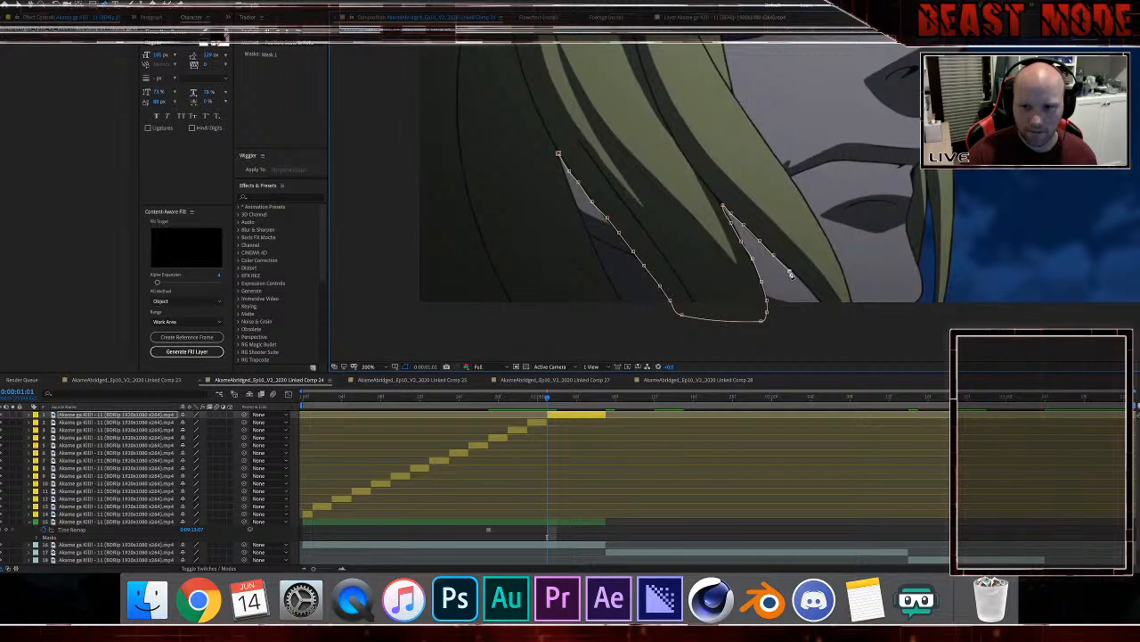
click(785, 267)
click(798, 279)
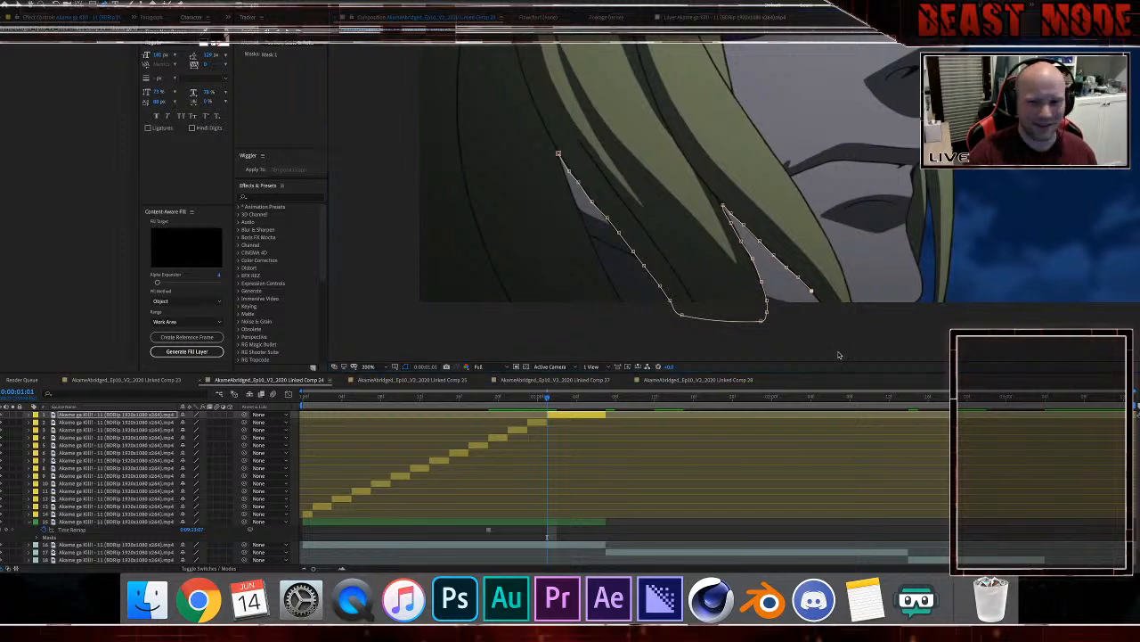
click(827, 314)
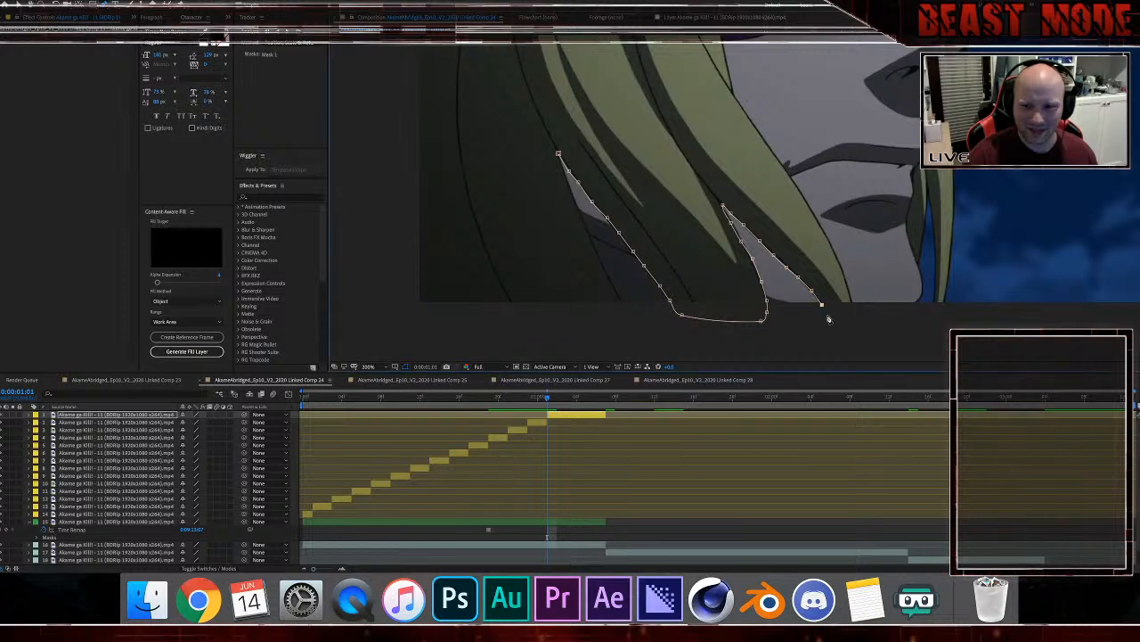
click(841, 330)
click(850, 313)
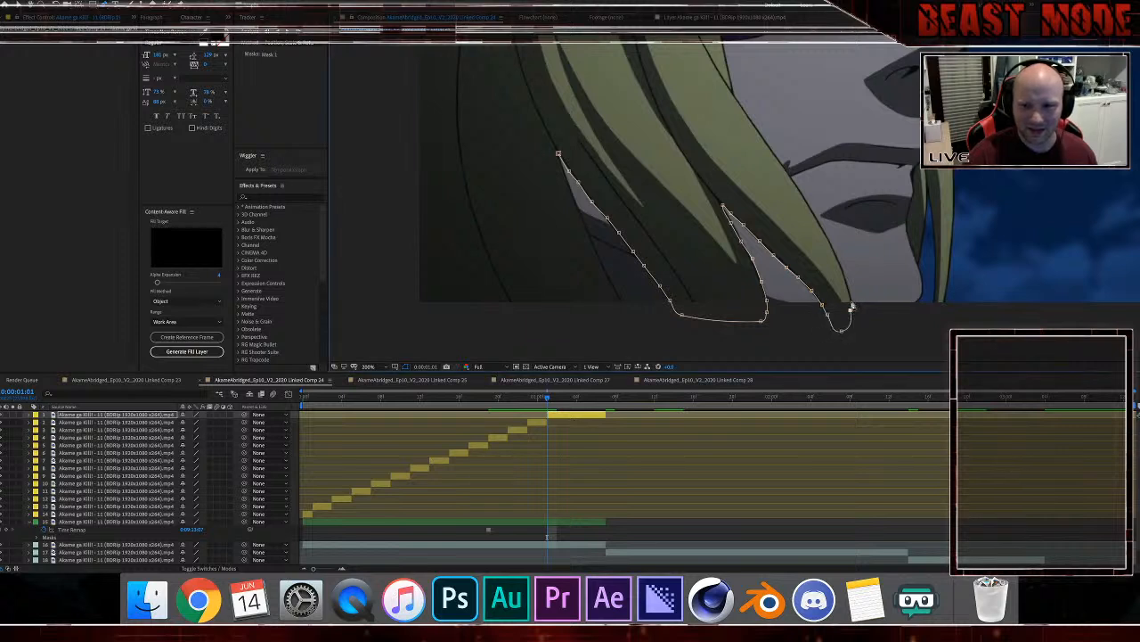
click(851, 299)
click(818, 219)
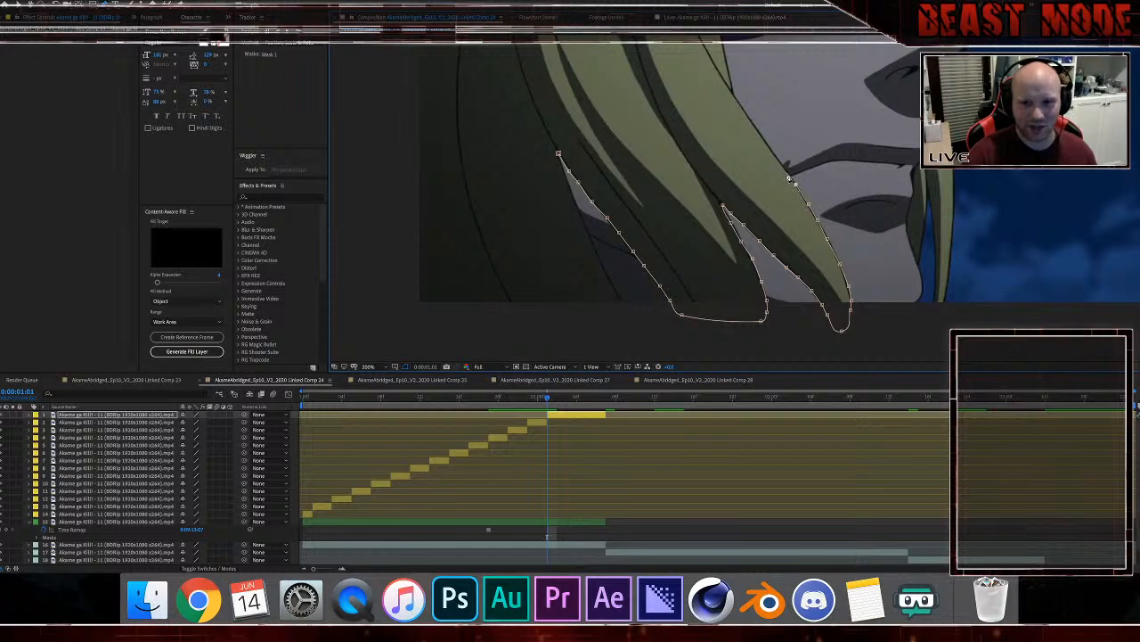
click(754, 124)
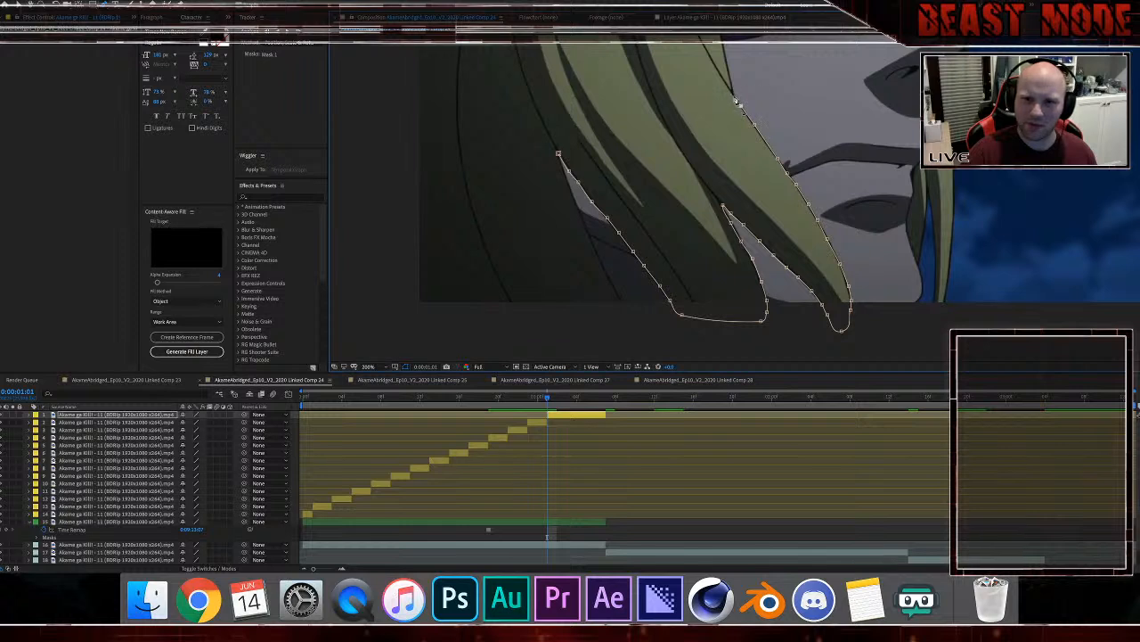
click(404, 69)
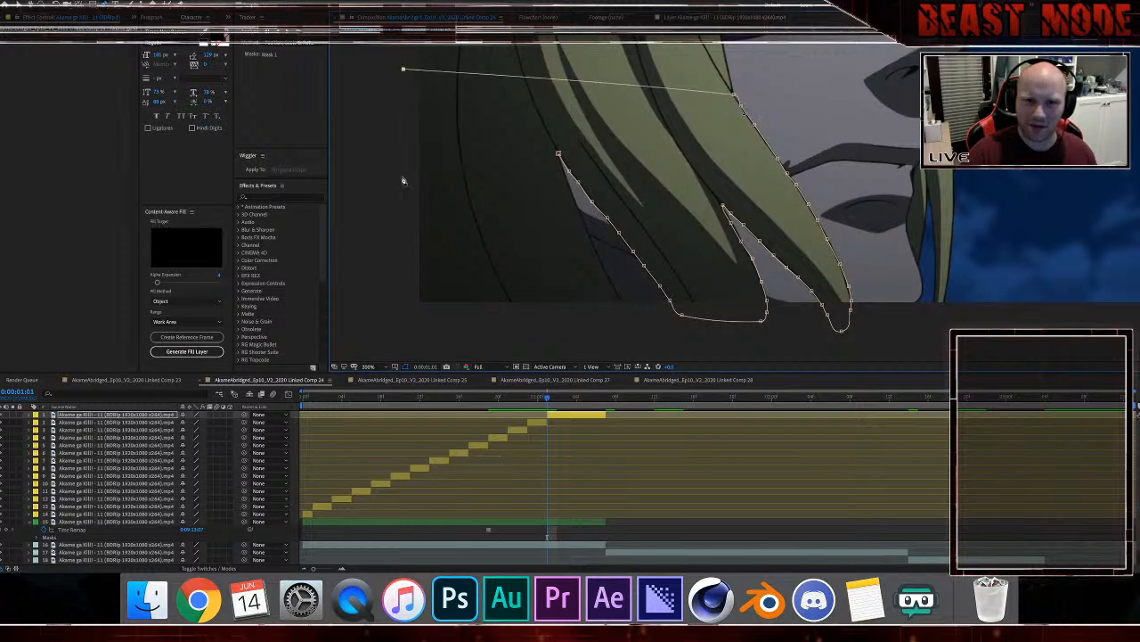
click(403, 325)
click(512, 337)
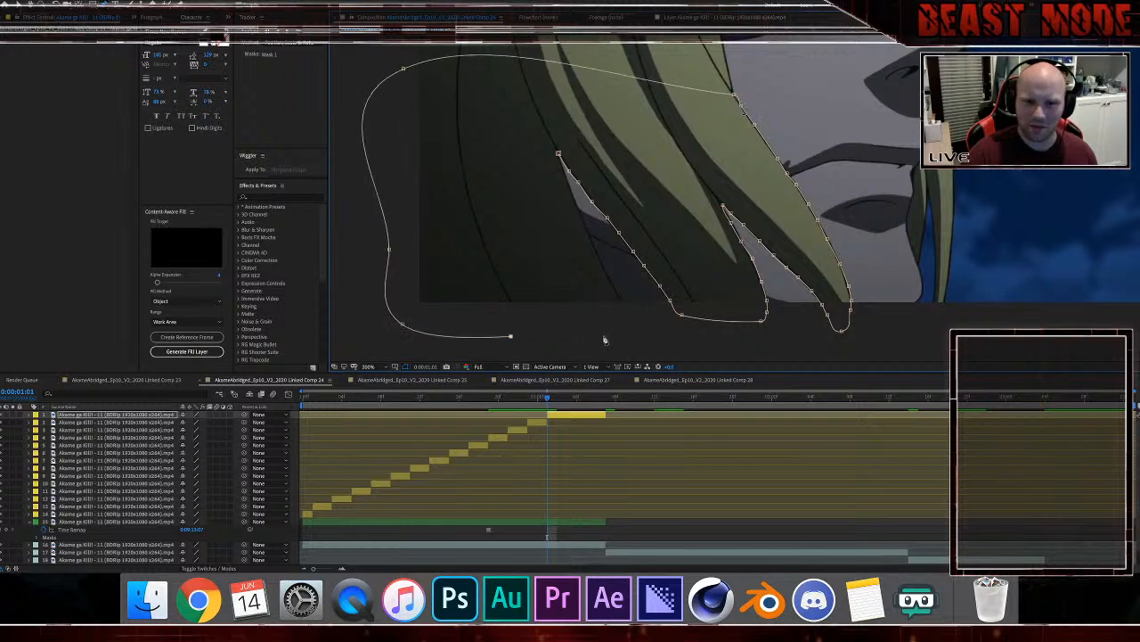
click(619, 329)
drag(623, 301, 609, 279)
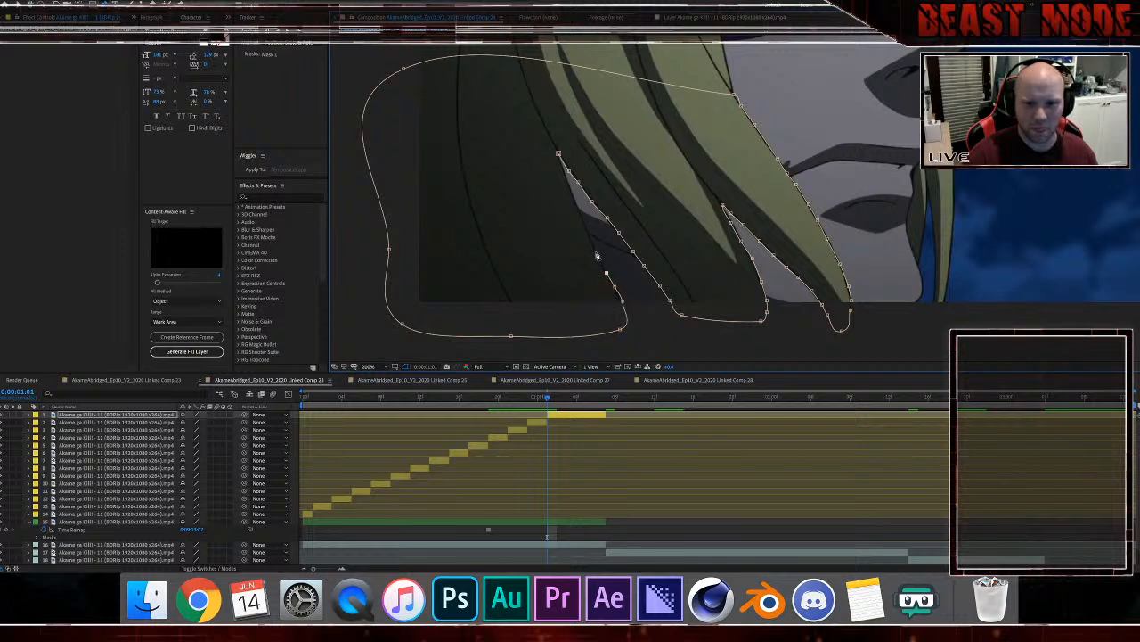
click(595, 250)
click(589, 235)
click(576, 202)
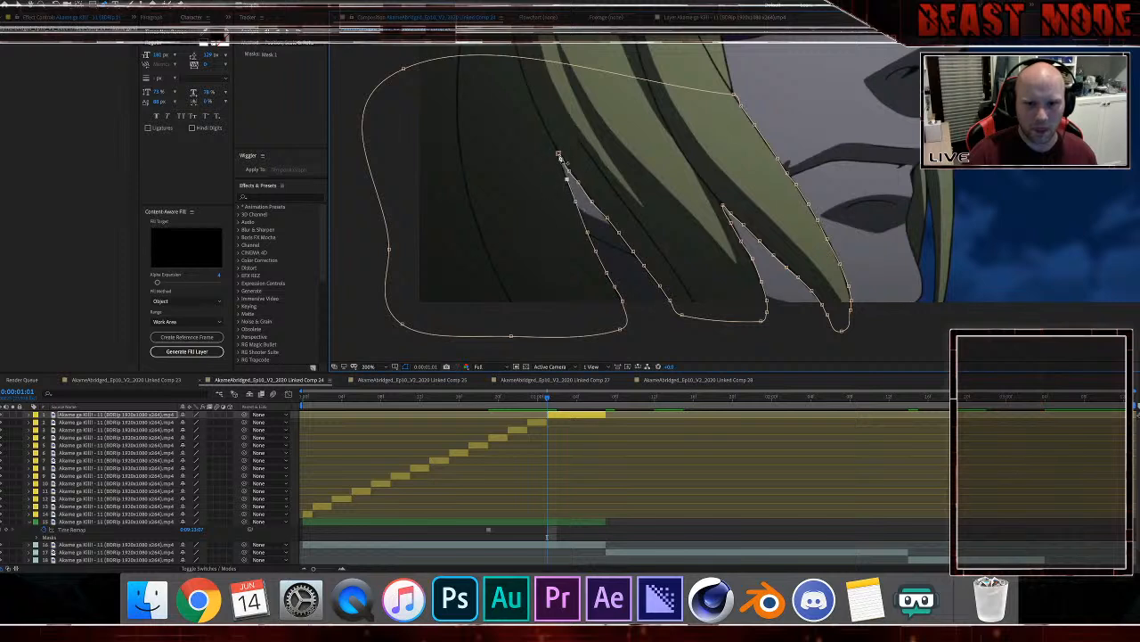
click(558, 154)
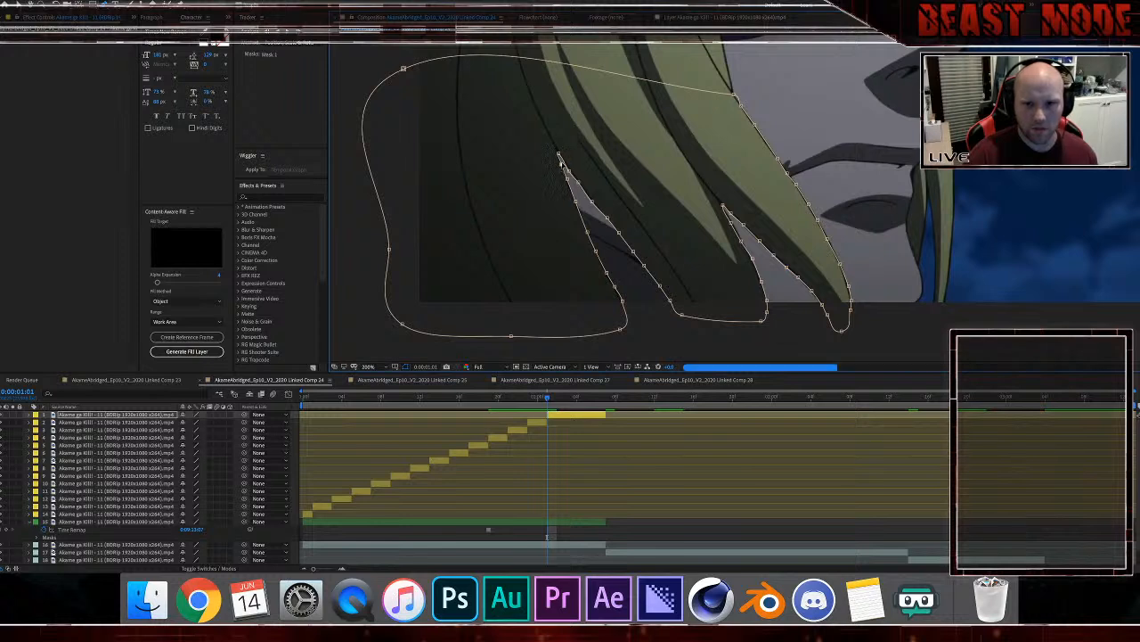
Step: Split the top footage layer at 0:00:01:03 and delete the inherited mask from the new segment
click(561, 415)
key(Page_Down)
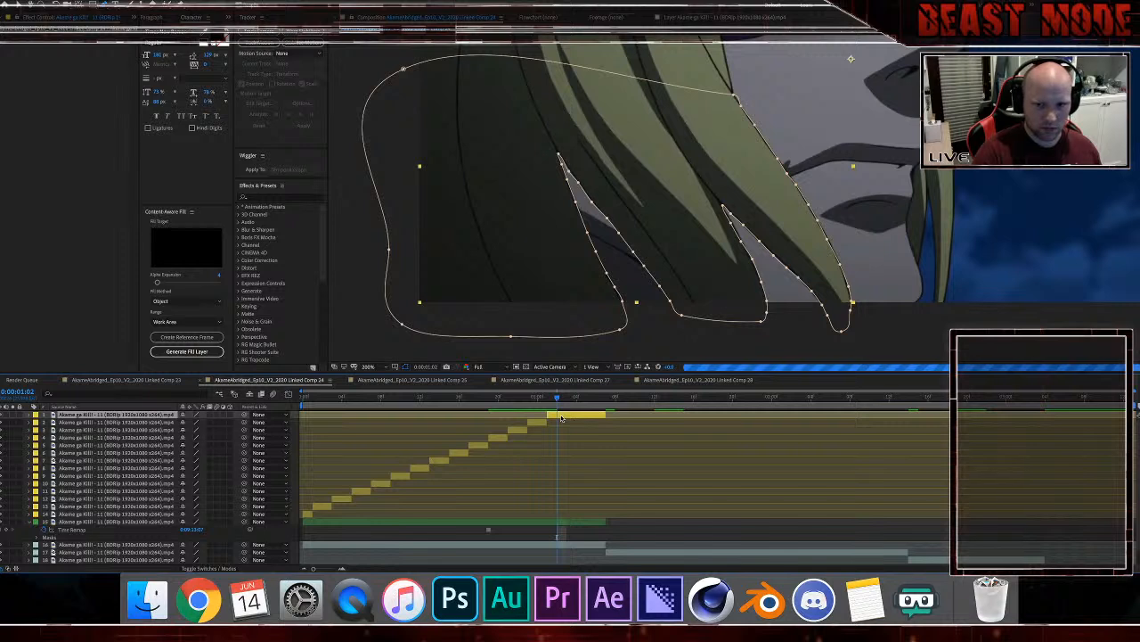
key(Page_Down)
key(ctrl+shift+d)
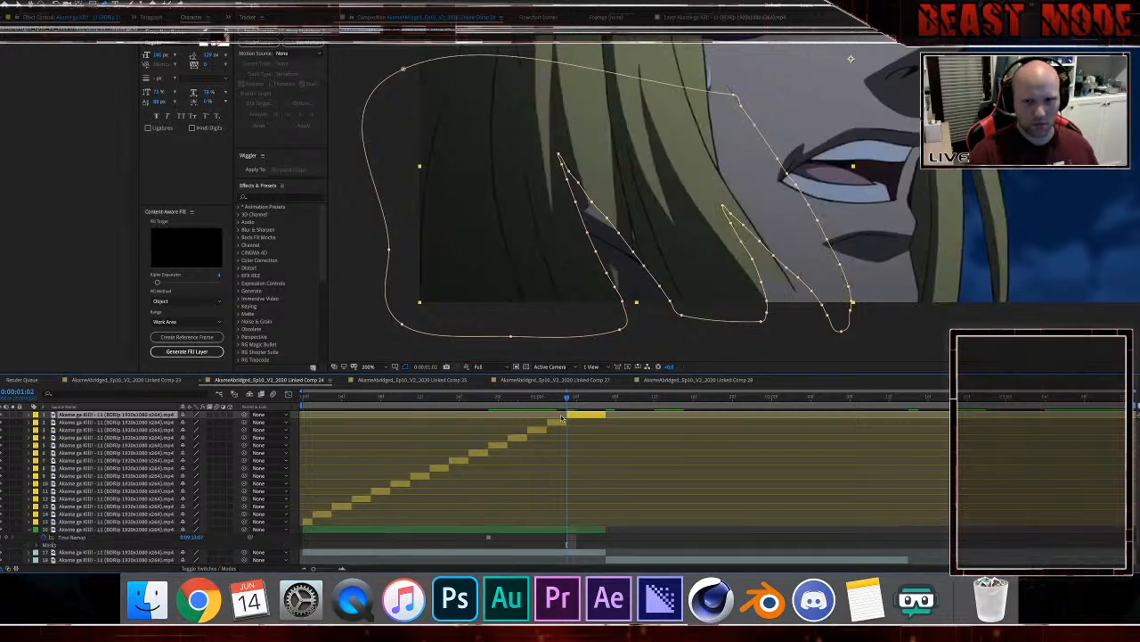
key(Page_Down)
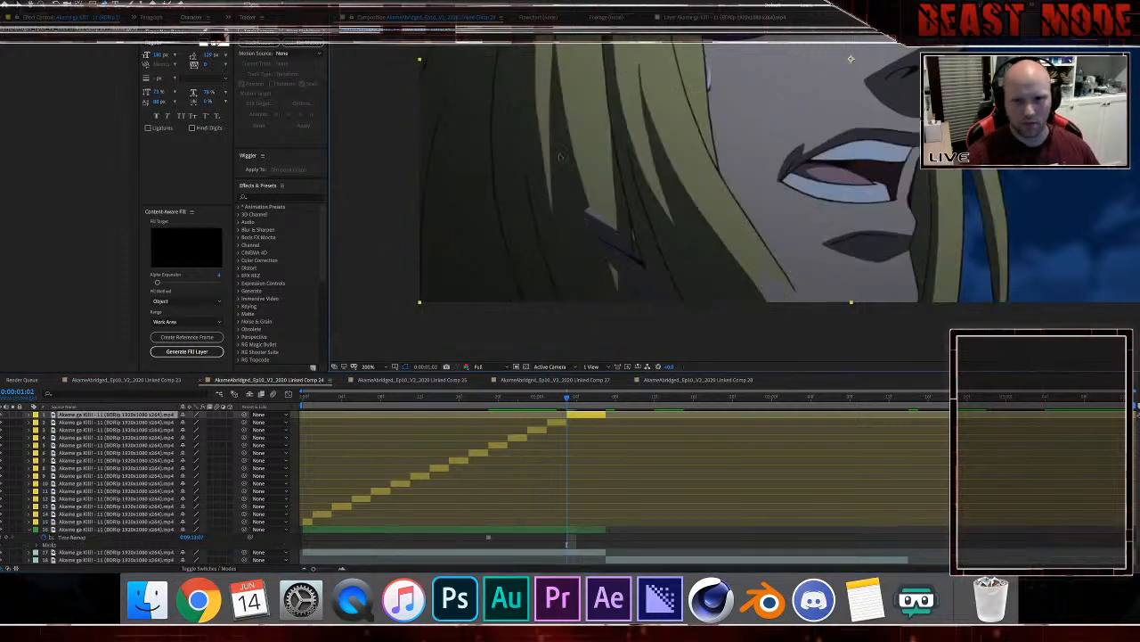
Step: Draw a closed mask around the hair on the 0:00:01:03 segment, following the cheek-side edge and the single strand gap and looping outside the frame
click(710, 118)
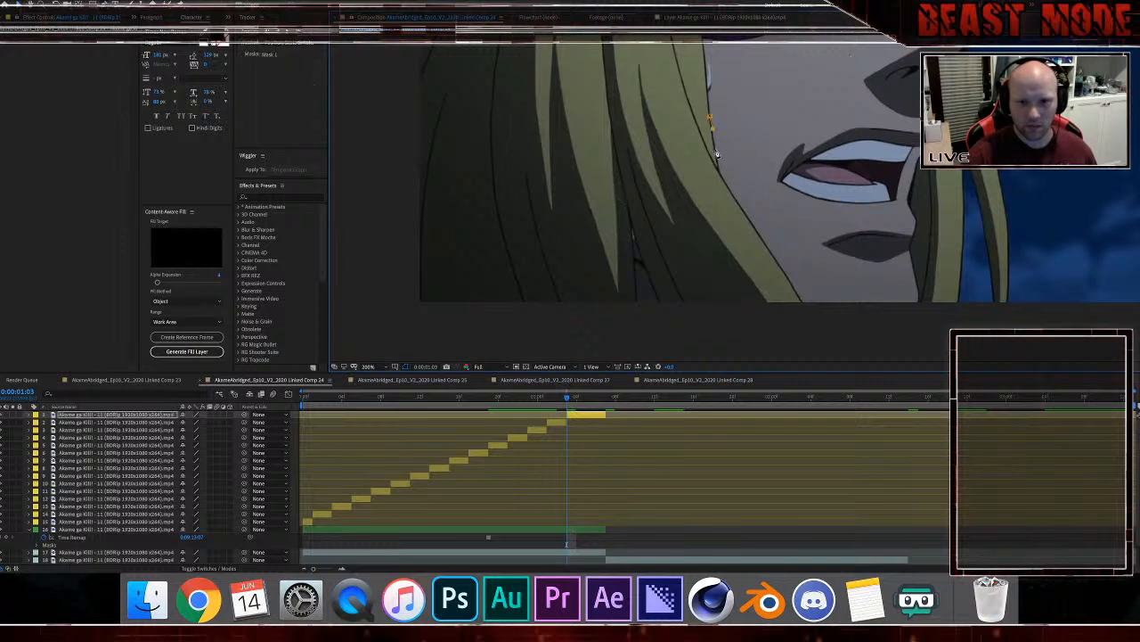
click(718, 166)
click(727, 186)
click(740, 207)
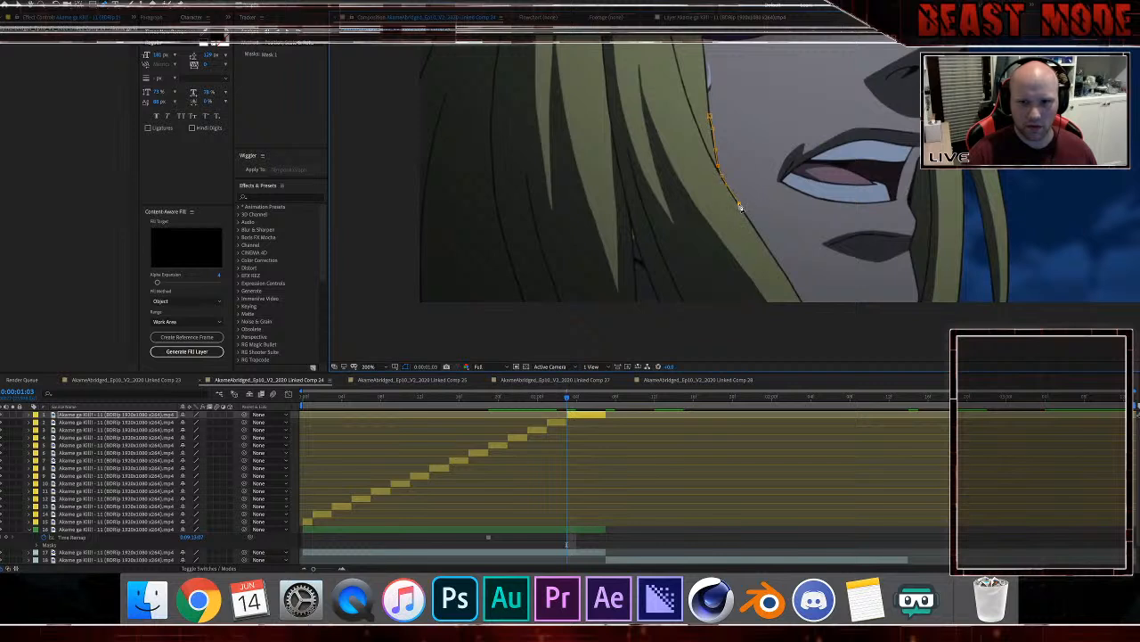
click(751, 220)
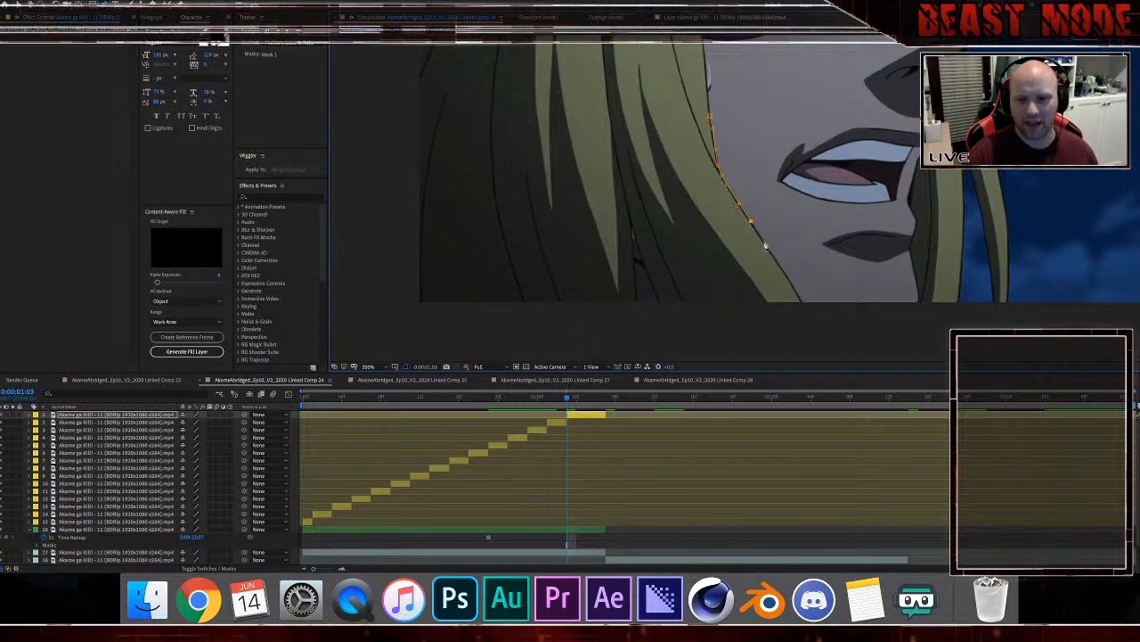
click(764, 241)
click(779, 263)
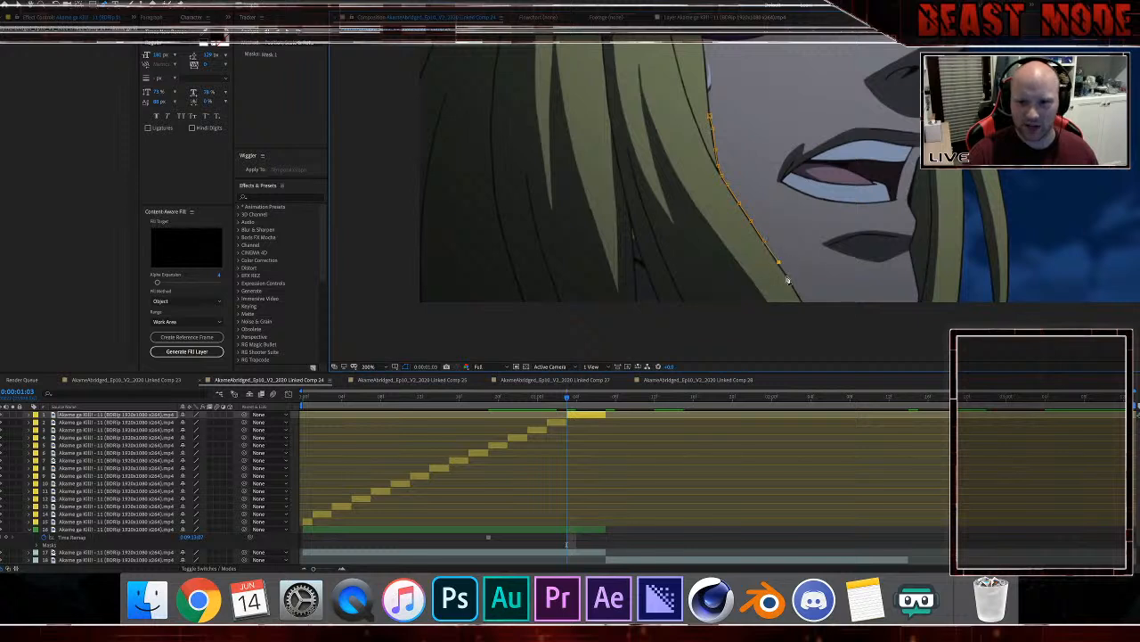
click(789, 281)
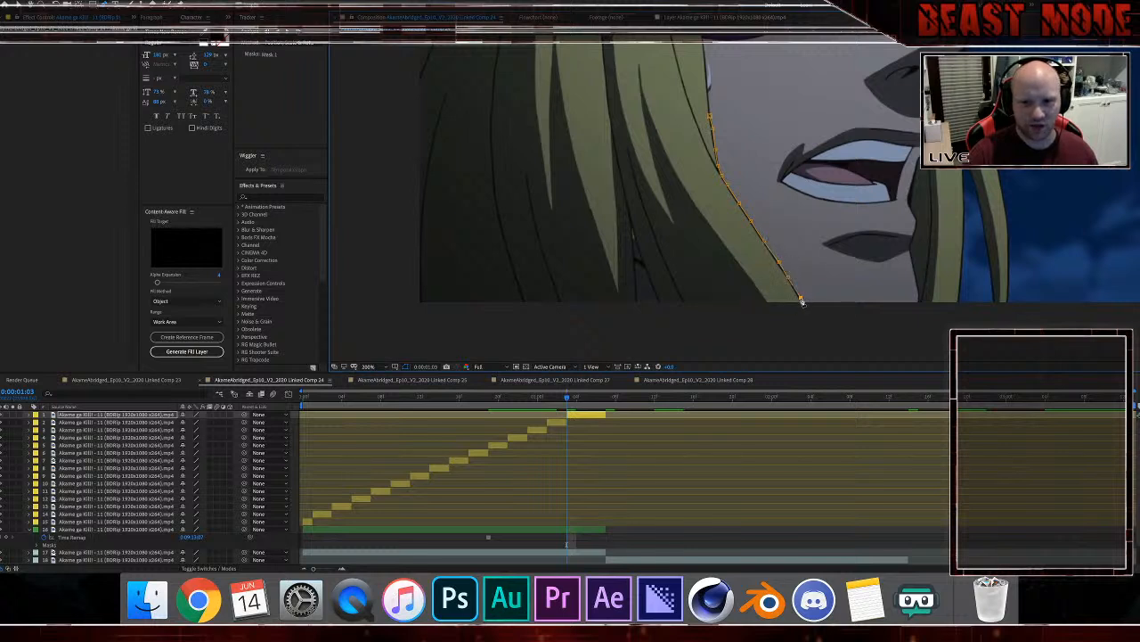
click(810, 311)
click(804, 332)
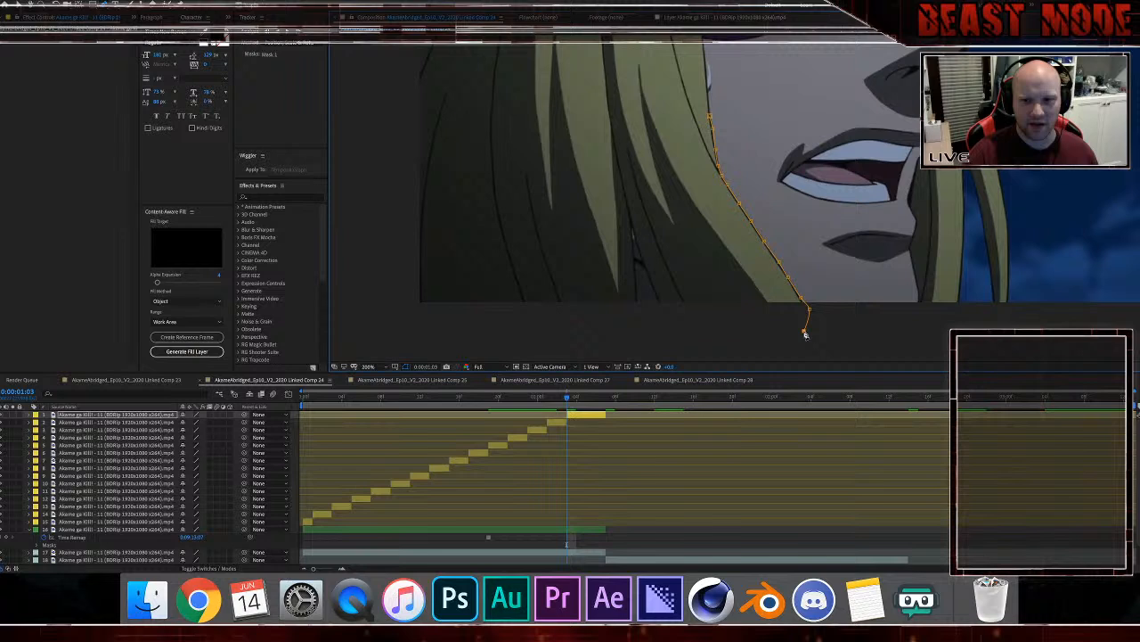
click(709, 337)
click(659, 304)
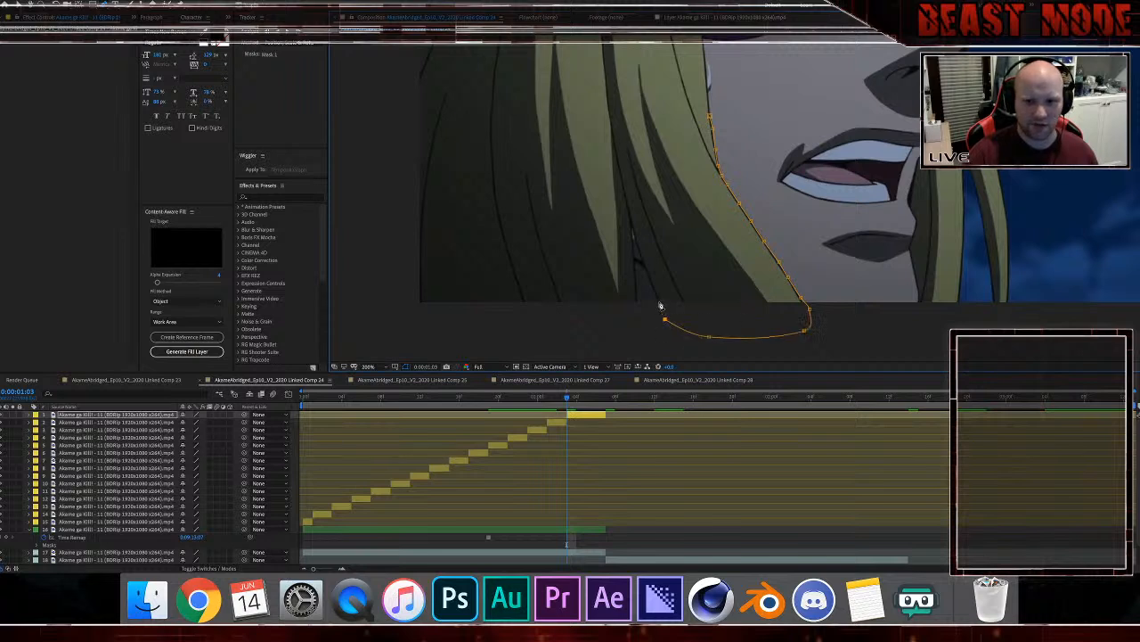
click(637, 241)
click(634, 231)
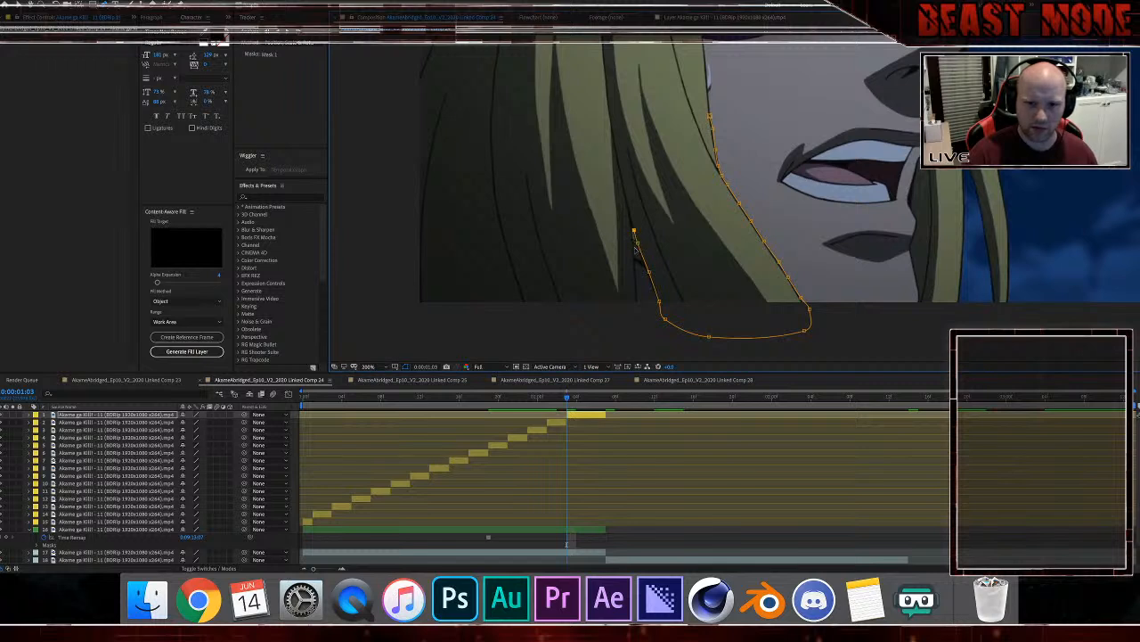
click(634, 232)
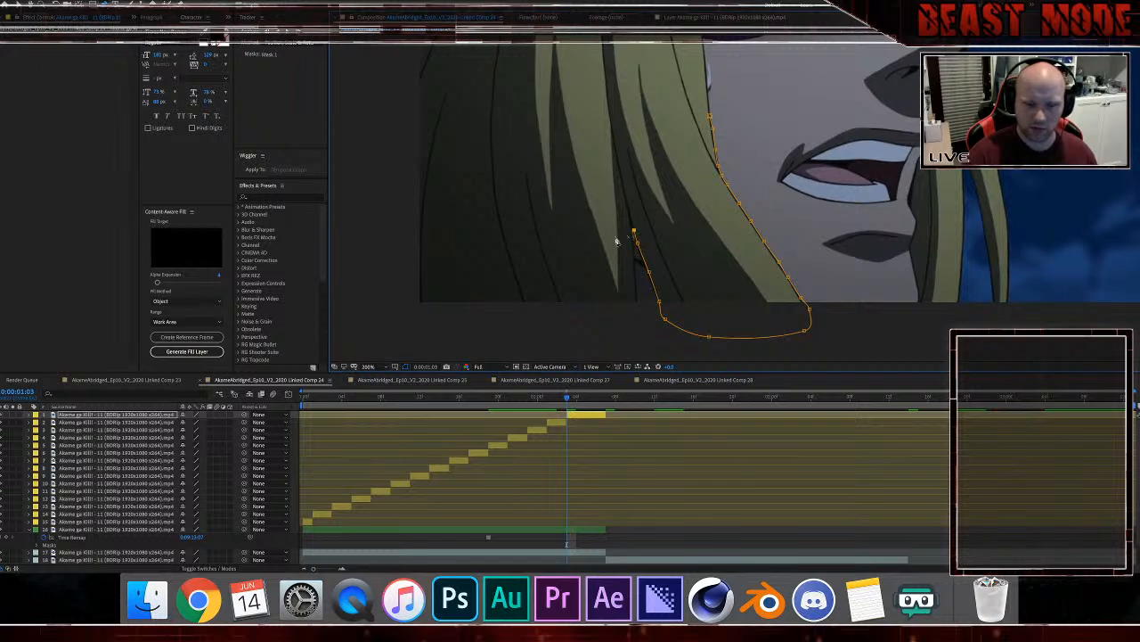
click(614, 237)
key(super+z)
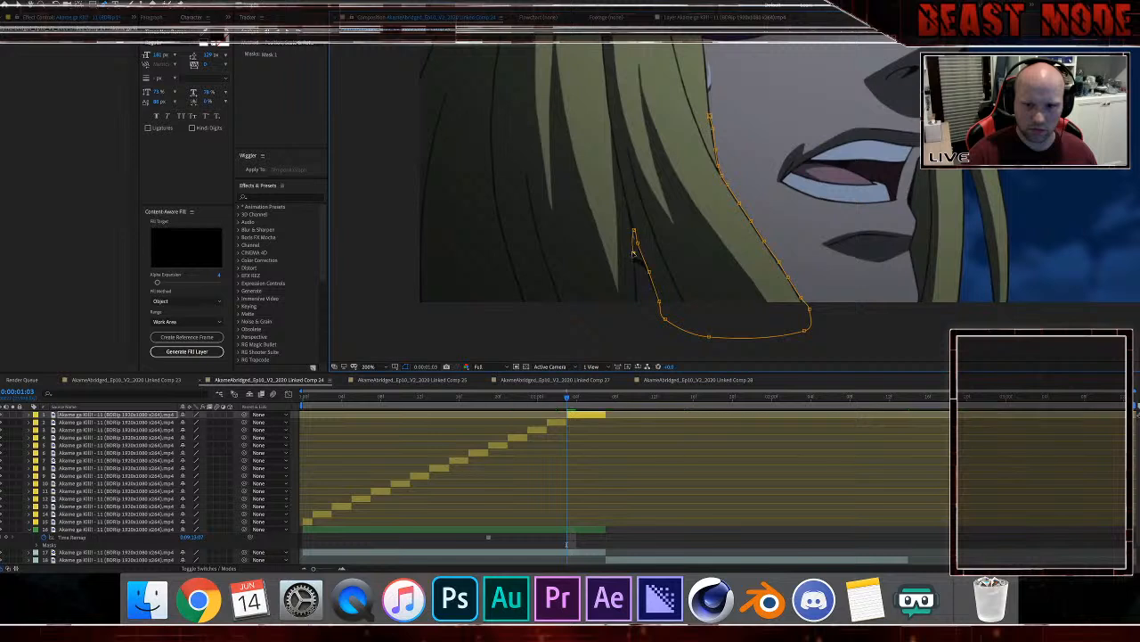
click(633, 254)
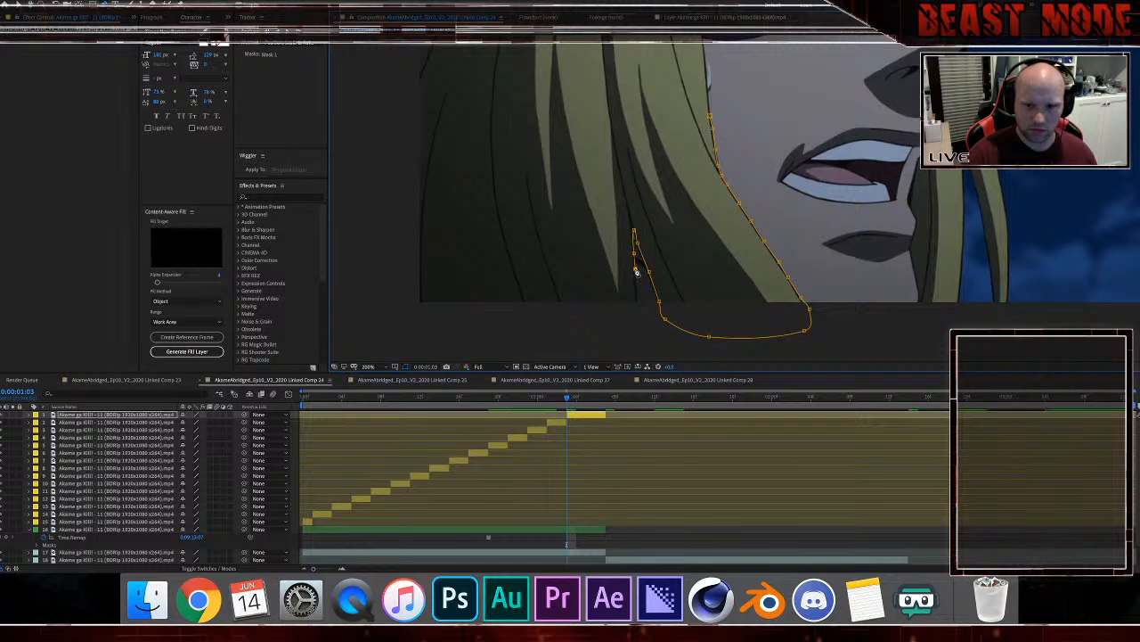
click(638, 303)
click(638, 337)
click(393, 317)
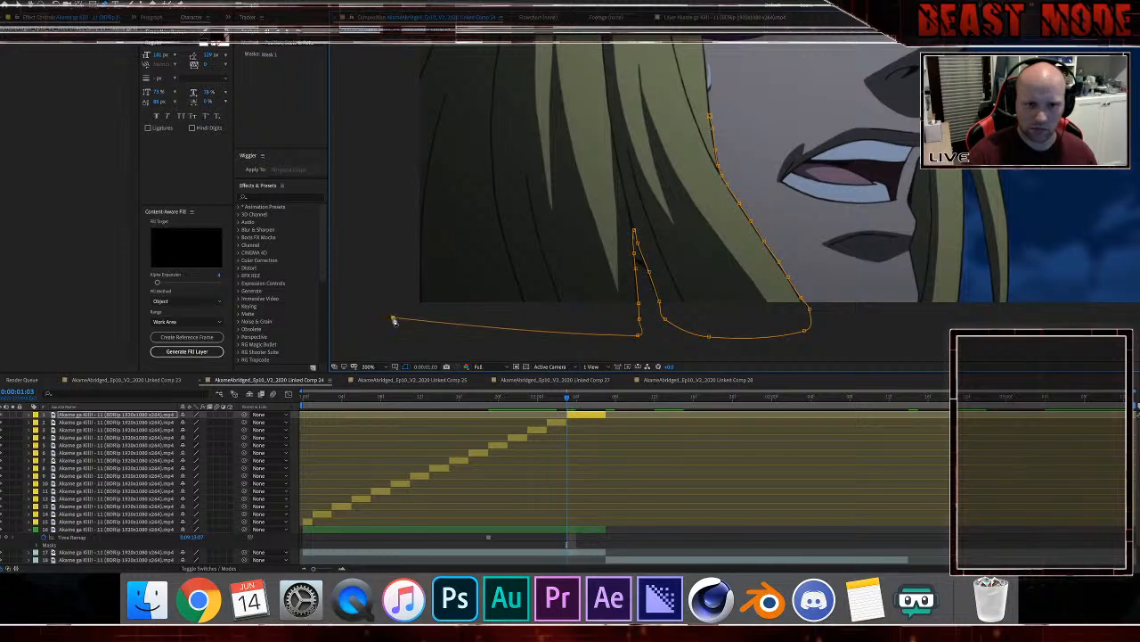
drag(390, 107, 472, 111)
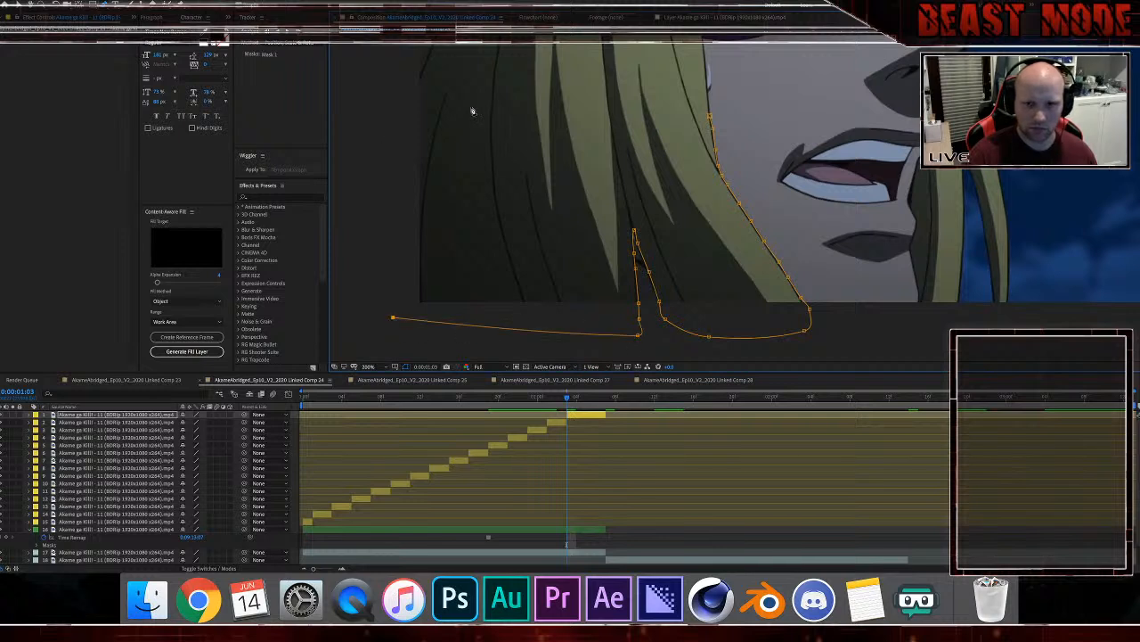
click(708, 115)
key(super+z)
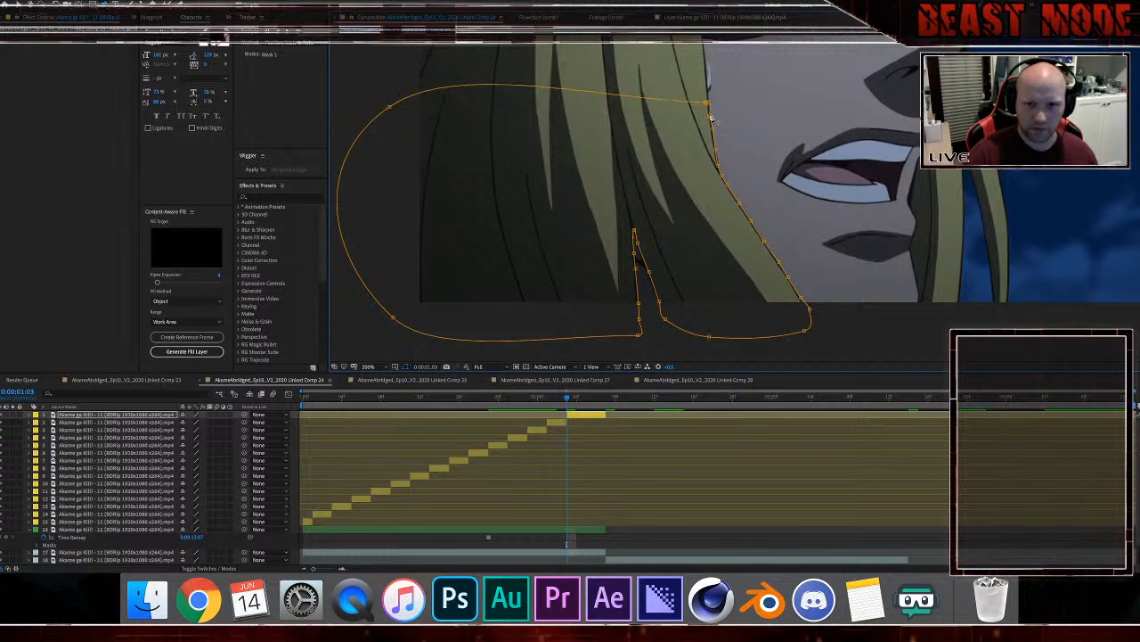
Step: Split the top footage layer at 0:00:01:05 and delete the inherited mask from the new segment
click(573, 416)
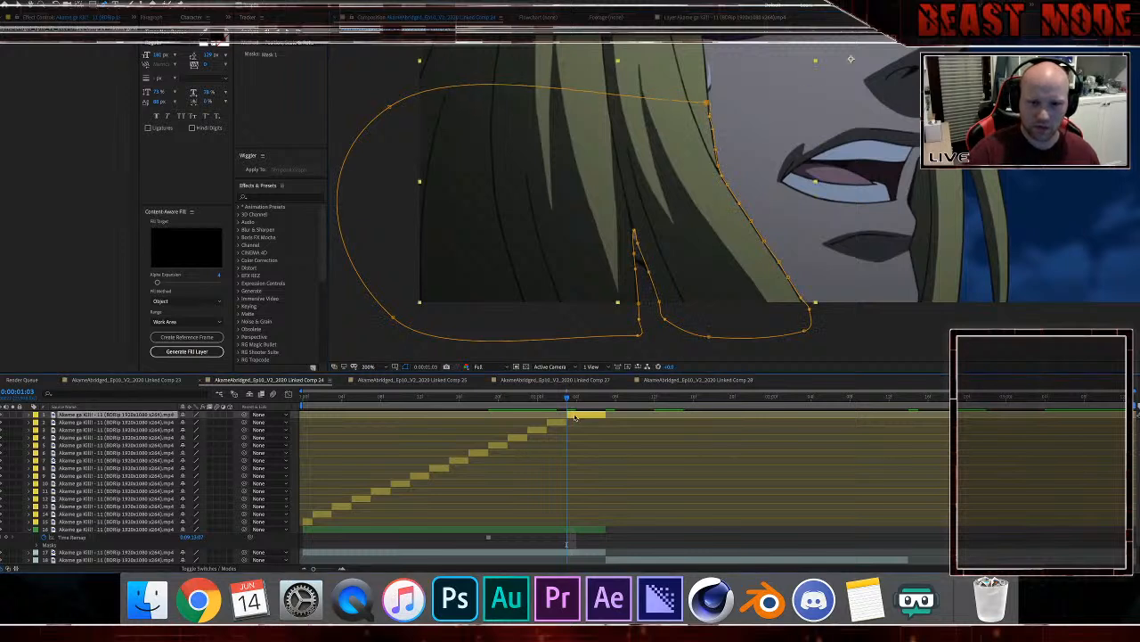
key(Page_Down)
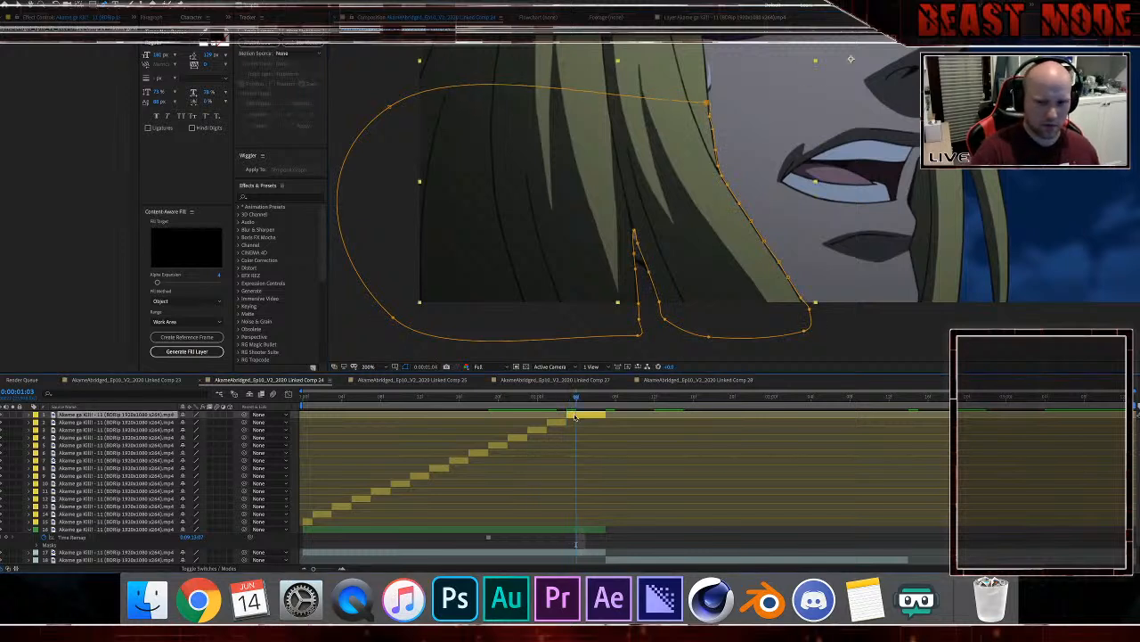
key(Page_Down)
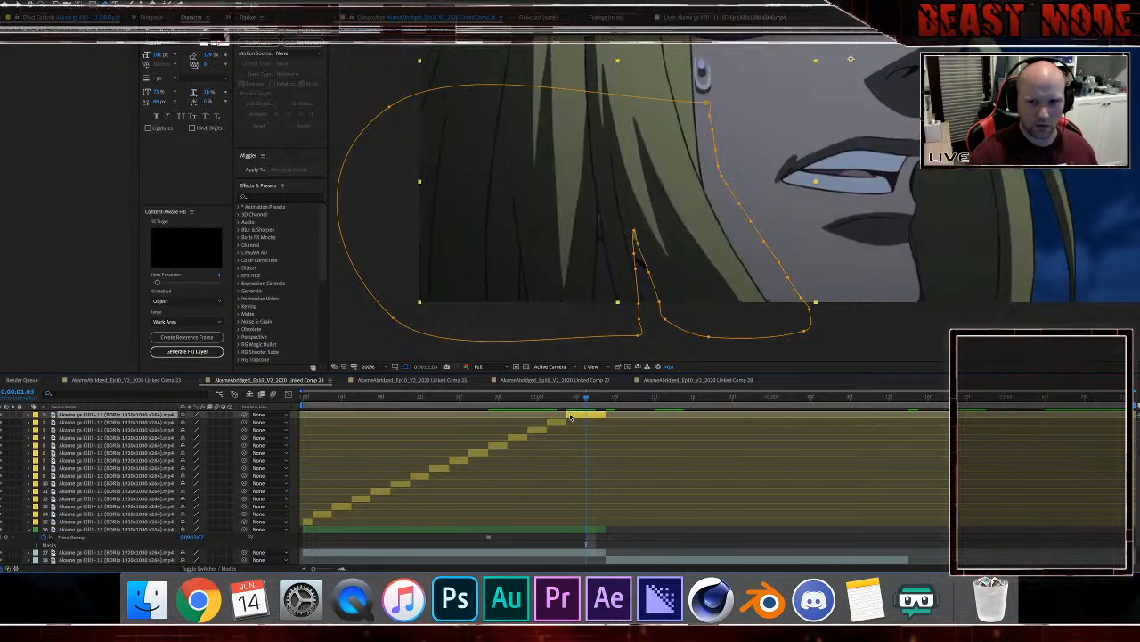
key(super+shift+d)
double_click(634, 231)
key(Delete)
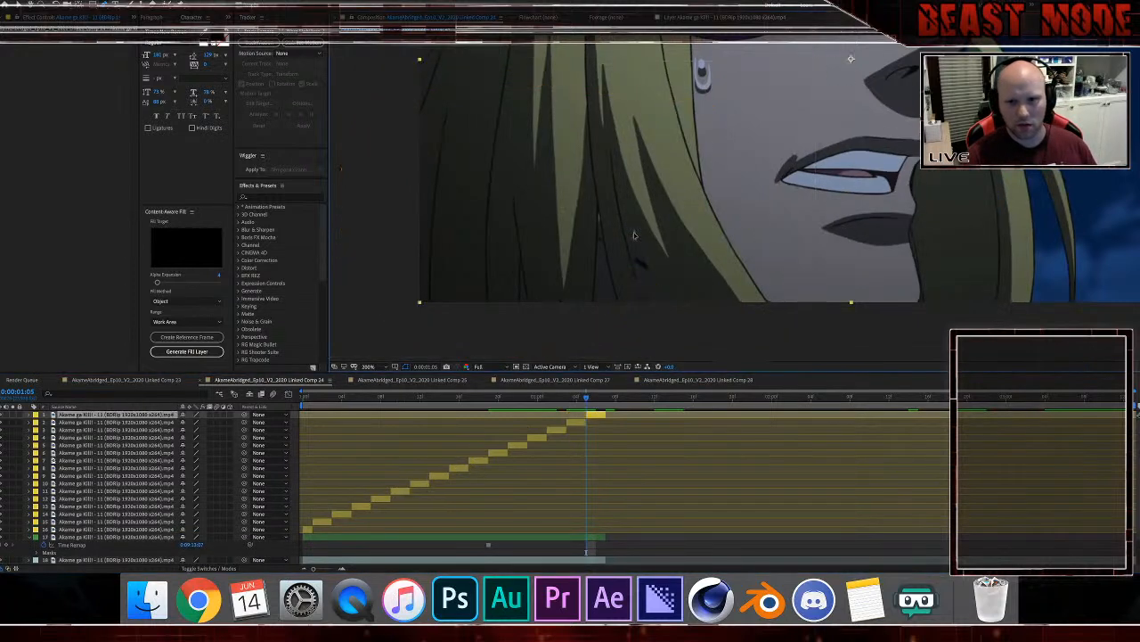
Step: Draw a closed mask around the hair on the 0:00:01:05 segment, following the cheek-side edge and the single strand gap and looping outside the frame
click(695, 109)
click(696, 130)
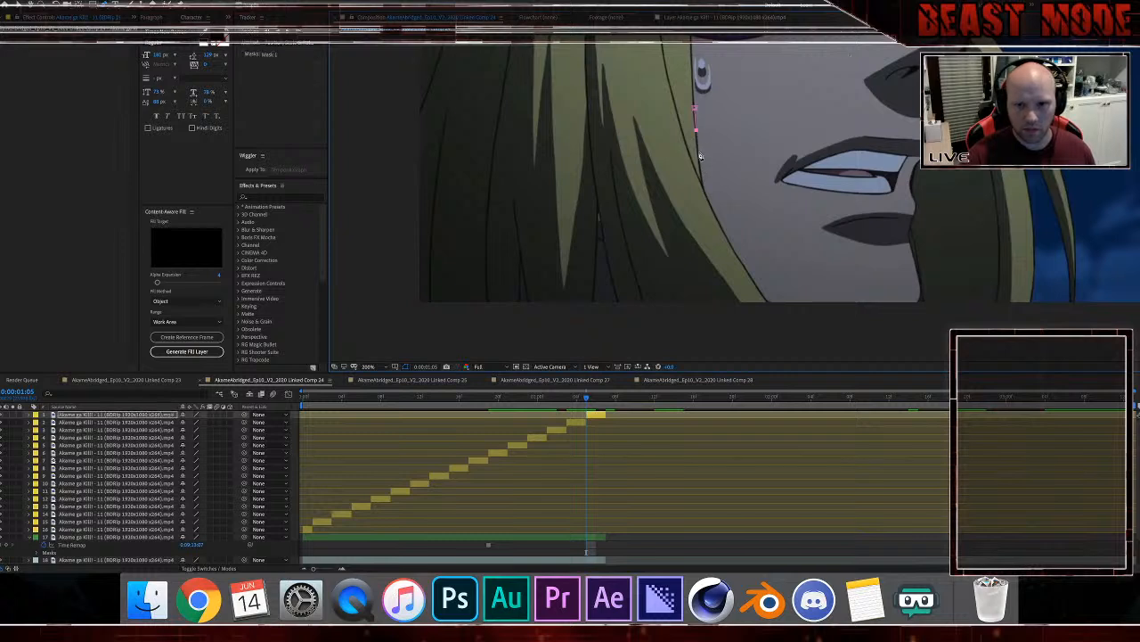
click(700, 165)
click(704, 186)
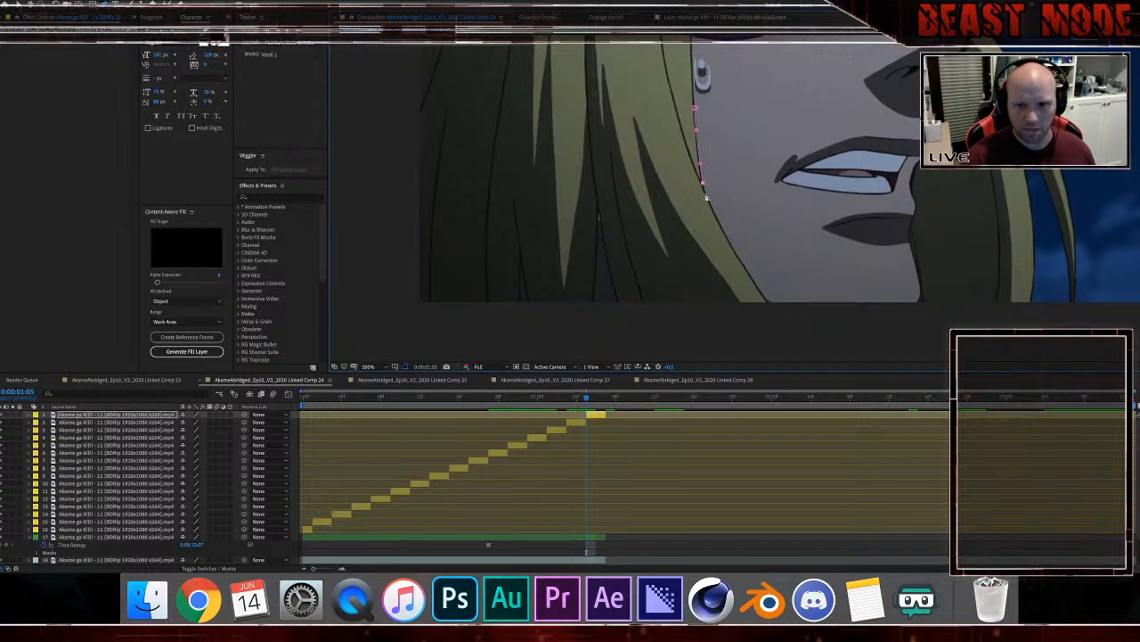
click(714, 212)
click(723, 231)
click(735, 251)
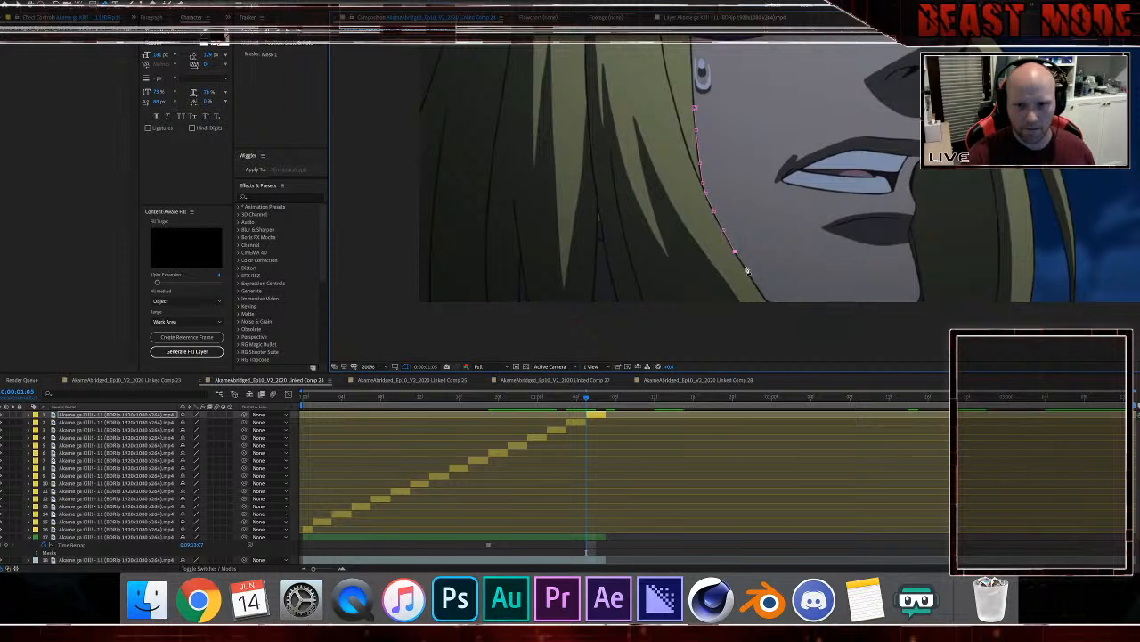
click(745, 265)
click(759, 287)
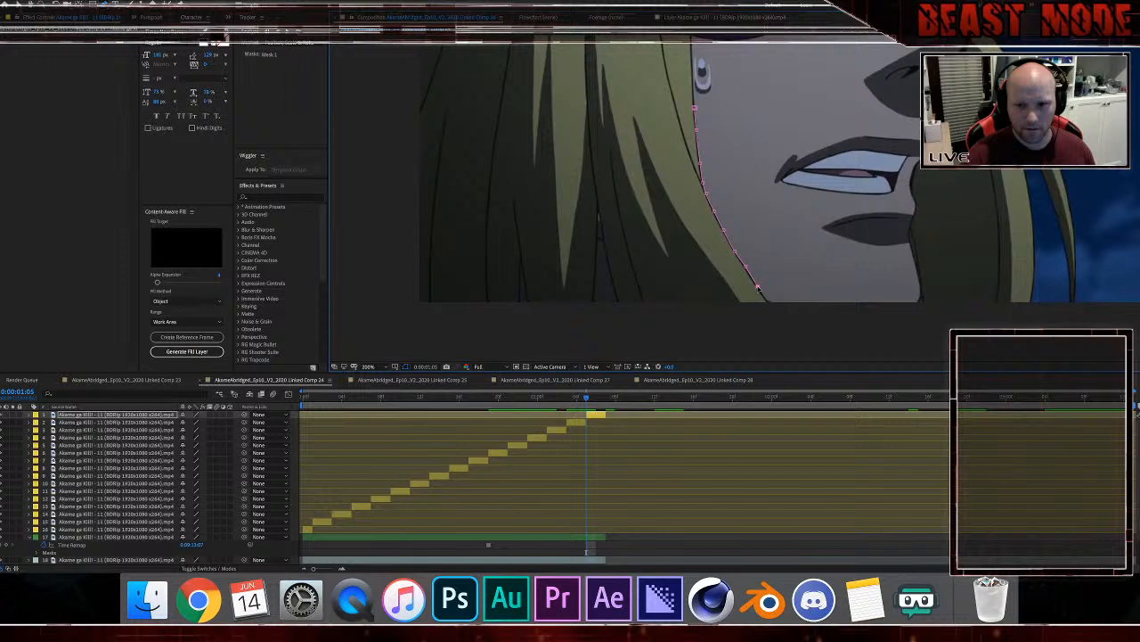
click(772, 307)
click(769, 325)
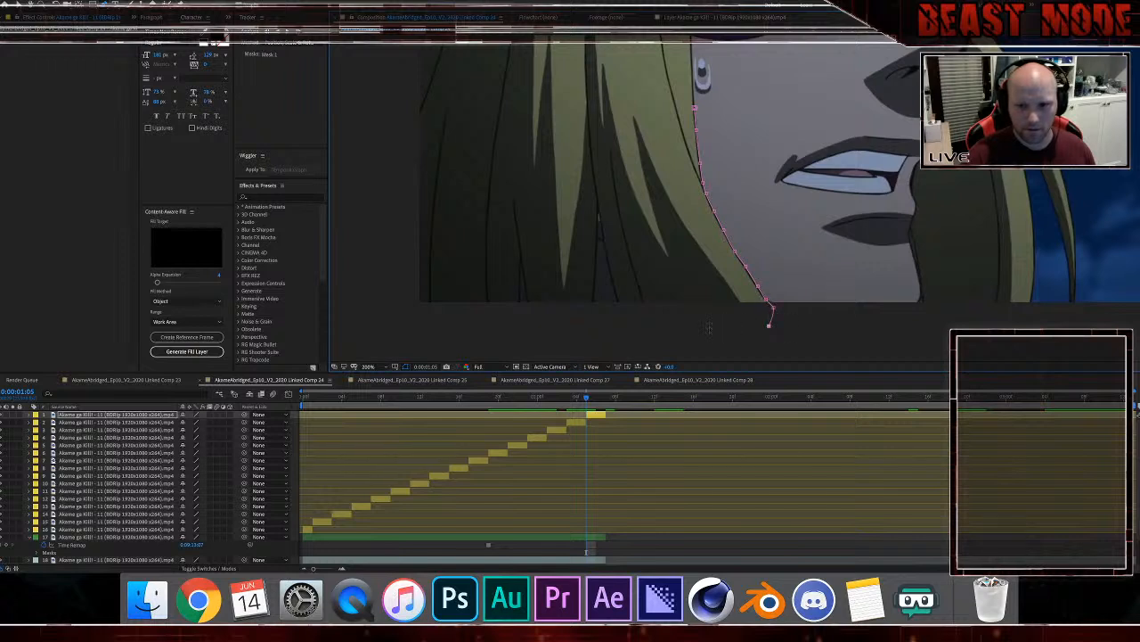
click(642, 332)
click(627, 318)
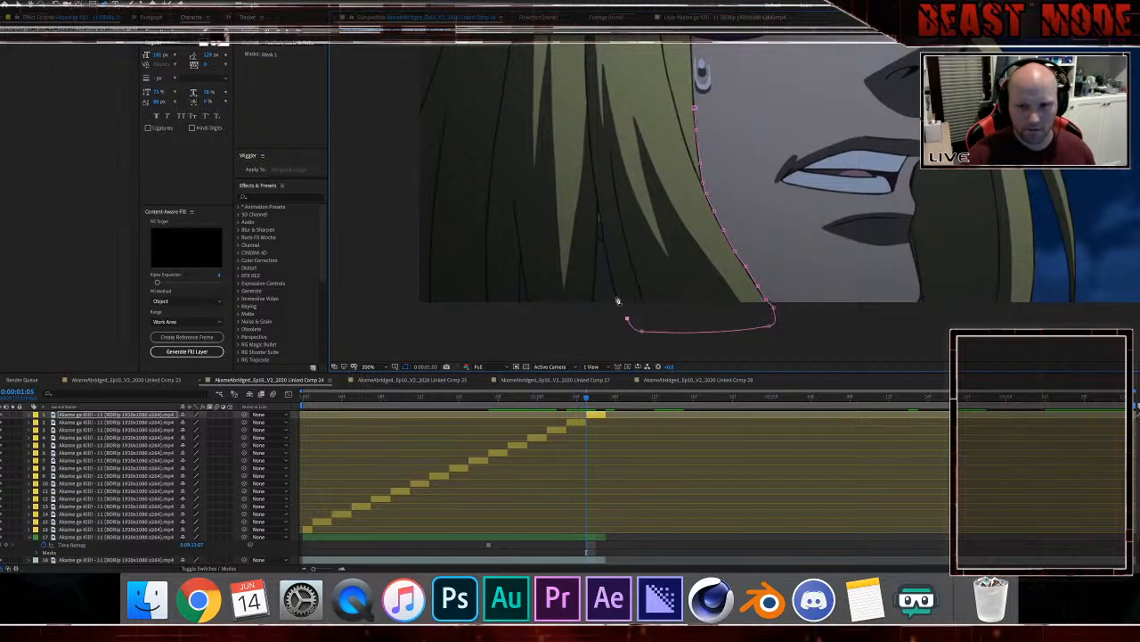
click(617, 302)
click(609, 264)
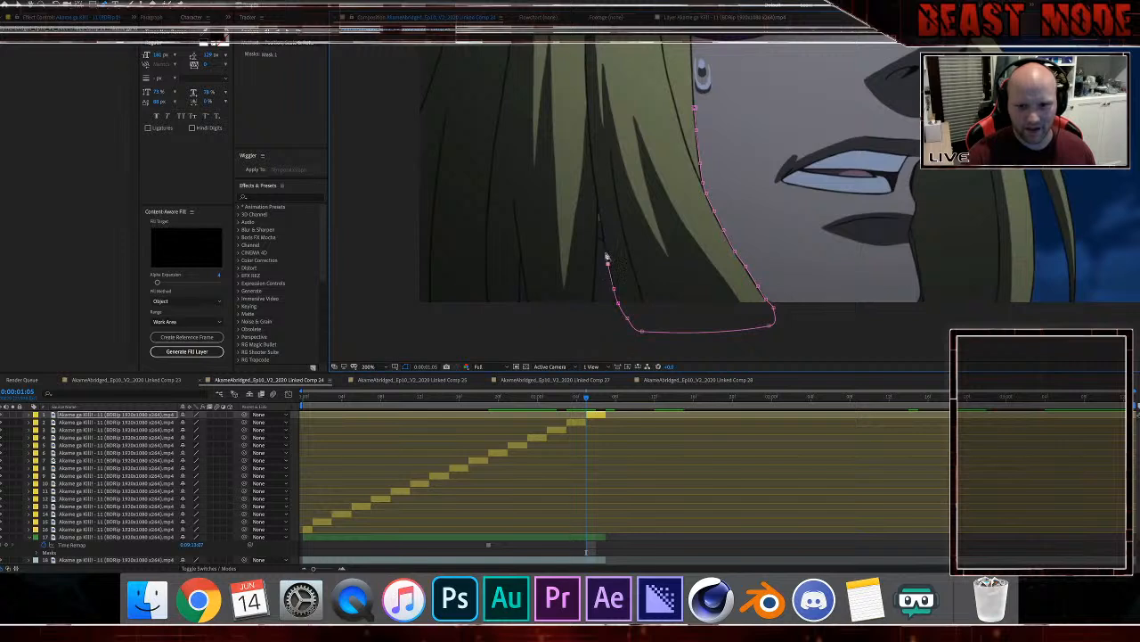
click(605, 249)
click(598, 215)
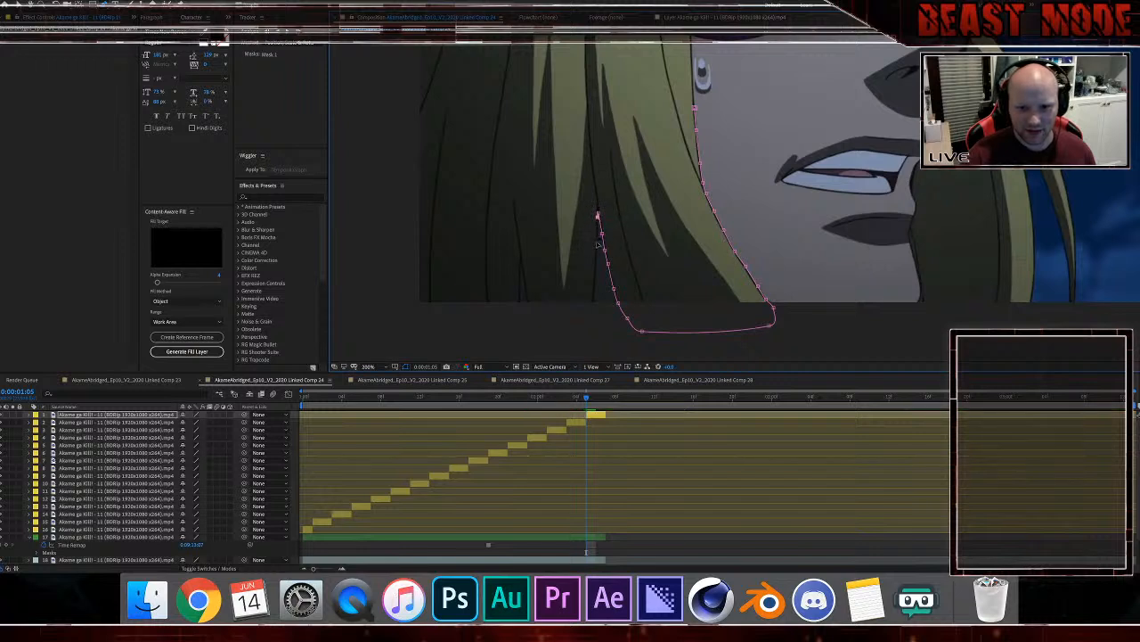
click(598, 241)
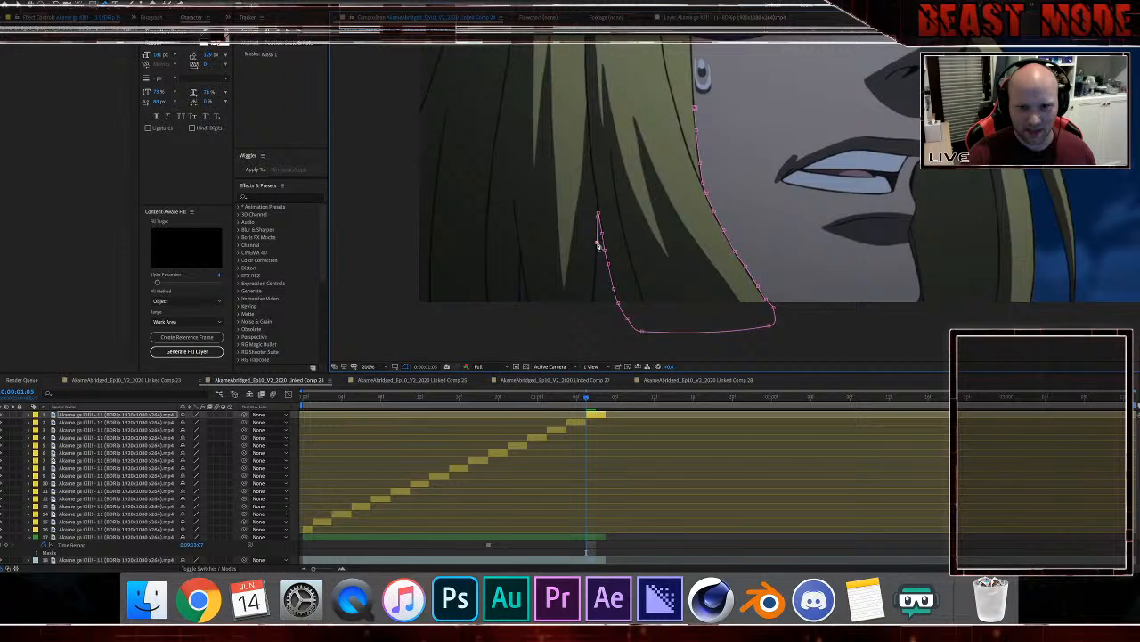
click(596, 292)
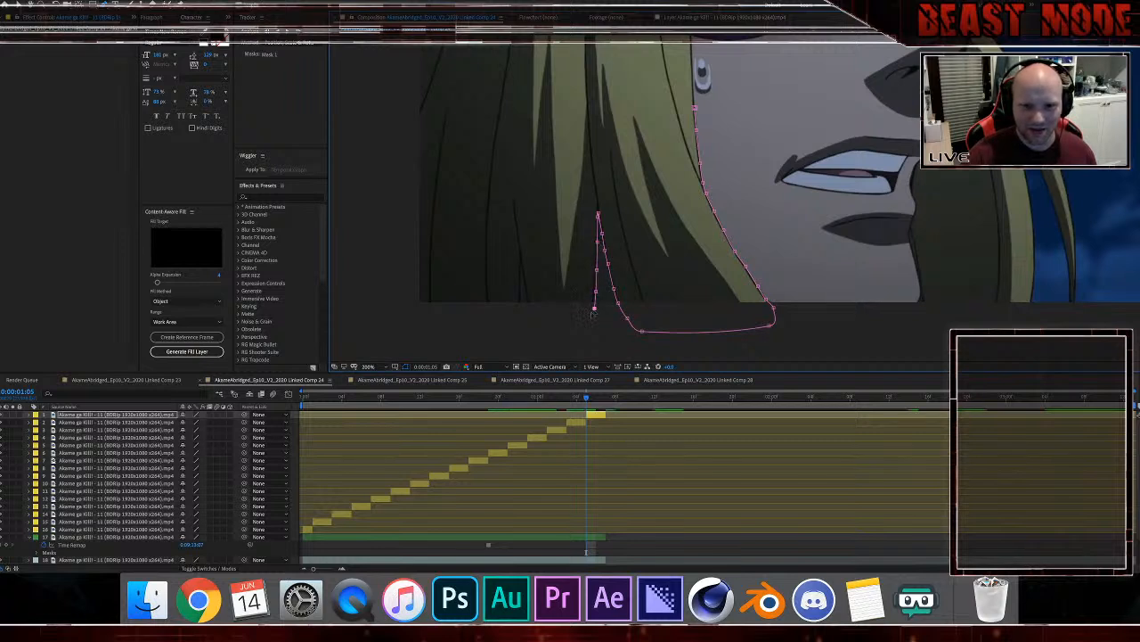
click(577, 327)
click(520, 330)
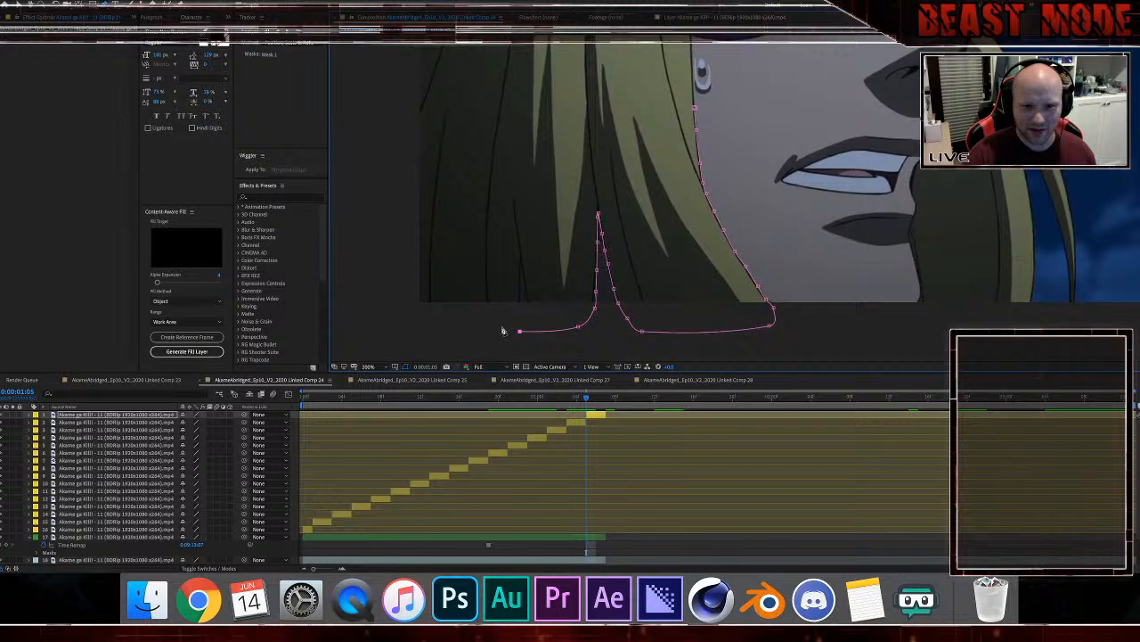
click(392, 316)
click(390, 203)
click(405, 78)
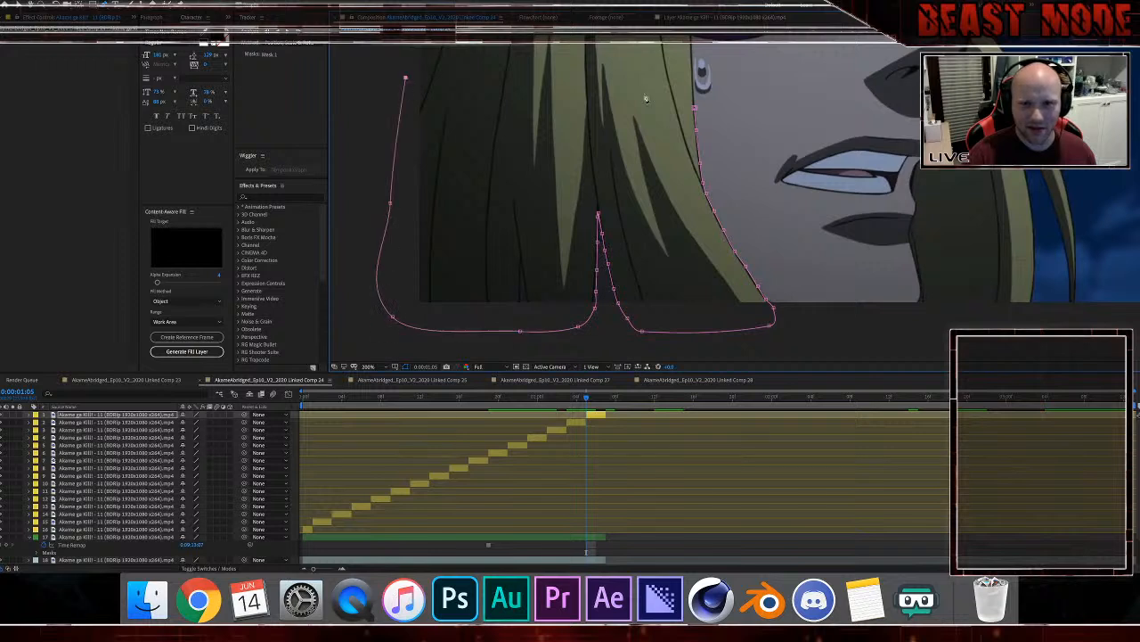
click(694, 108)
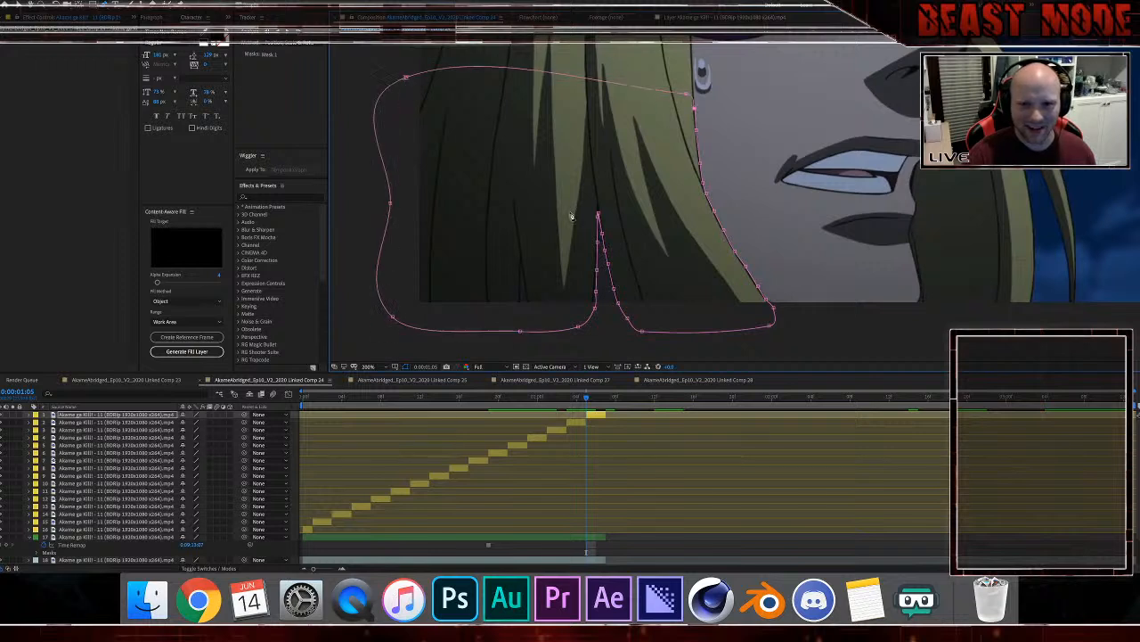
Step: Select the frozen neck and jaw patch layer and scrub back to 0:00:00:10 to check the patch against the masked hair
click(519, 537)
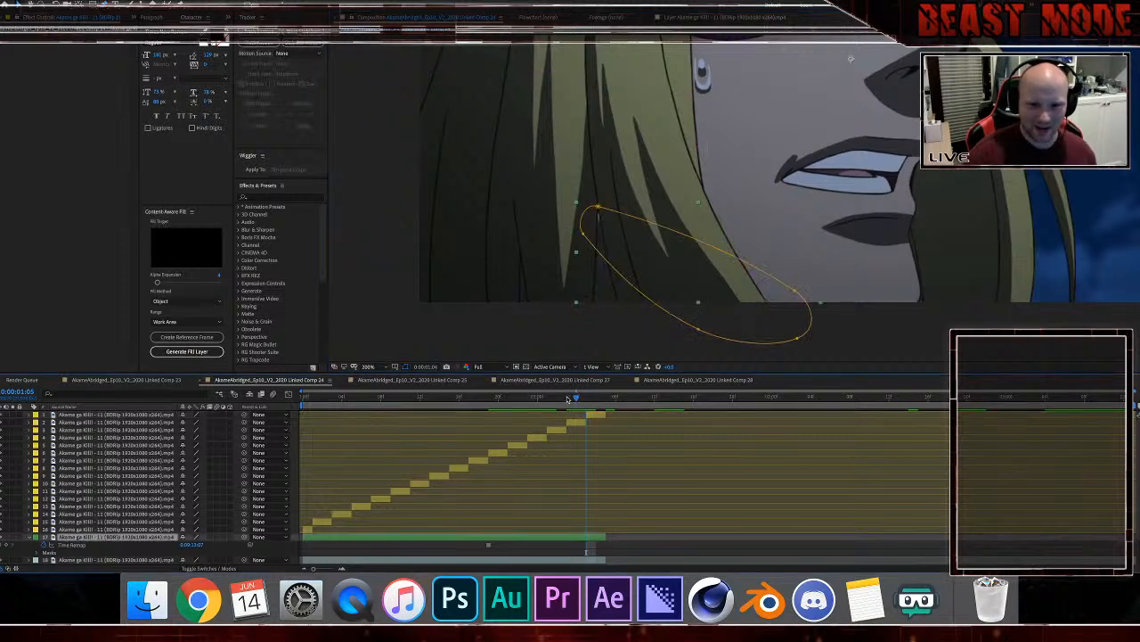
drag(586, 398, 516, 401)
drag(546, 406, 539, 406)
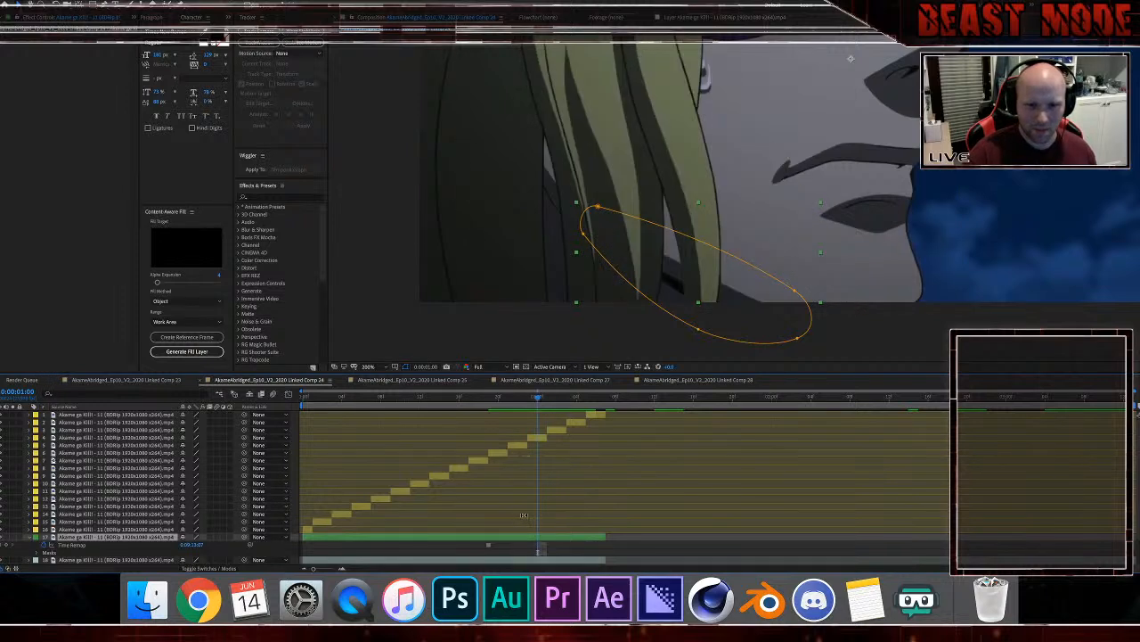
scroll(534, 535, down, 2)
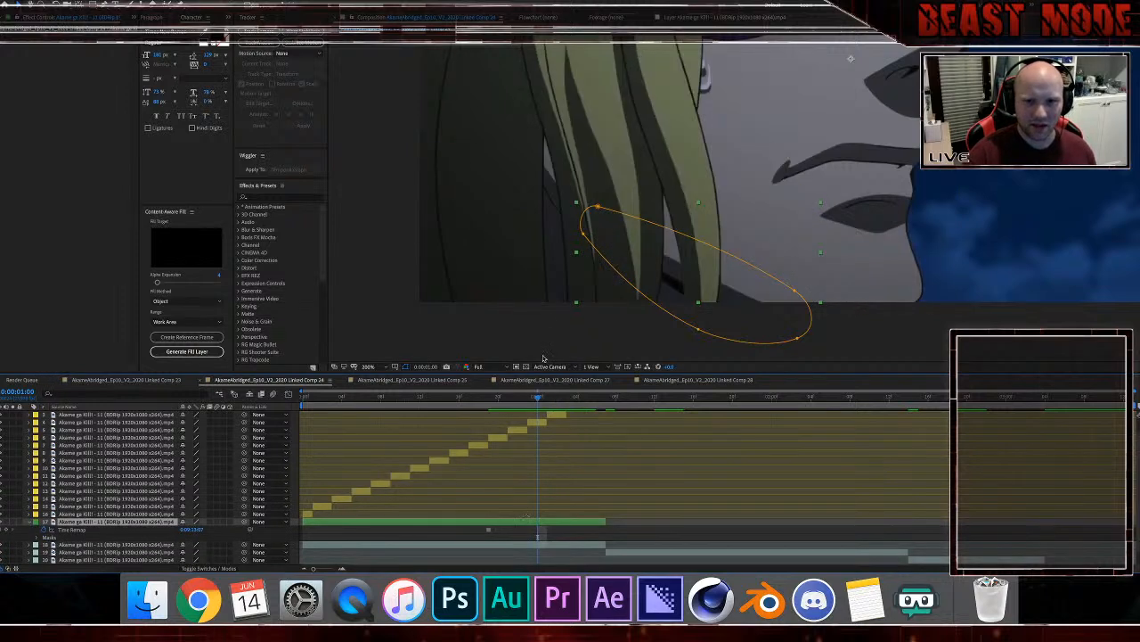
drag(536, 397, 398, 407)
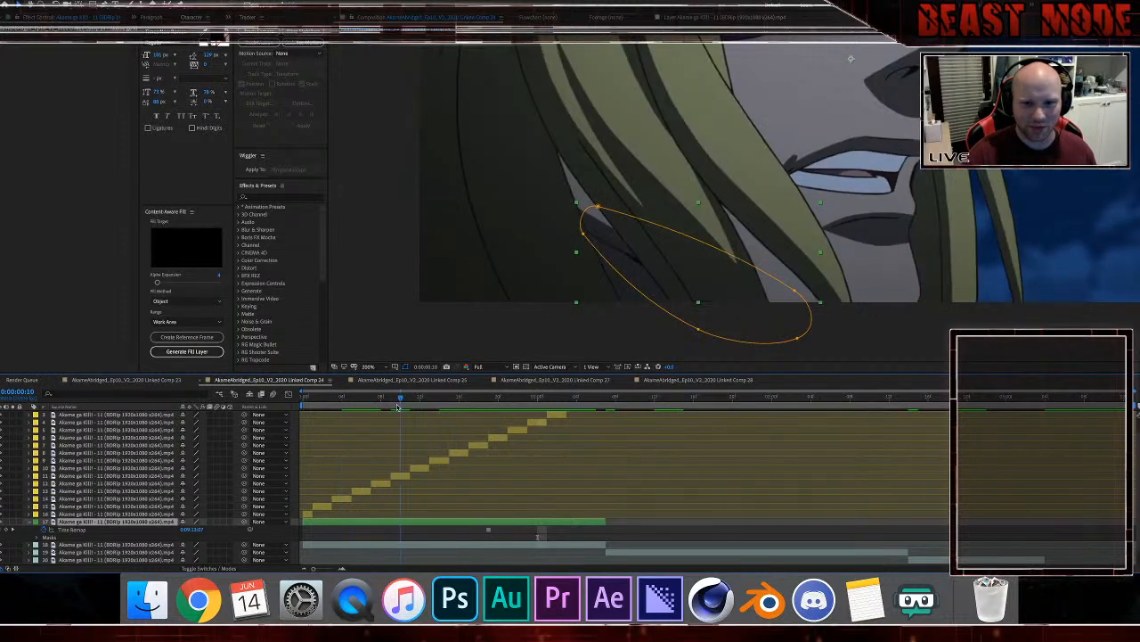
Step: Try to pull the upper vertex of the frozen neck patch's mask outward, and undo the move
drag(597, 206, 575, 196)
key(super+z)
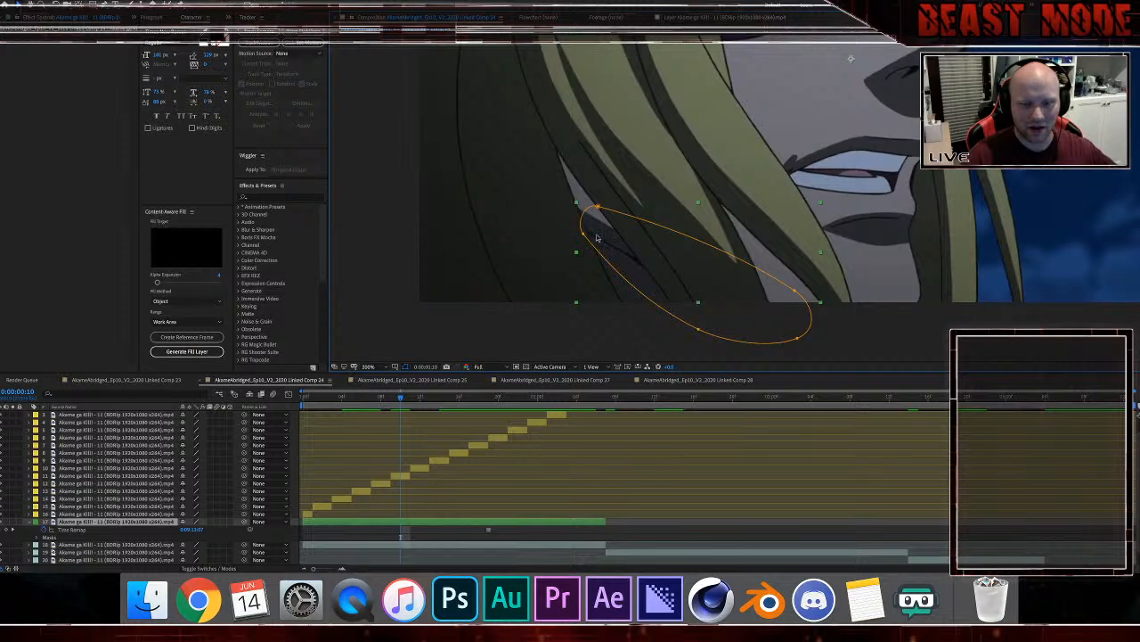
key(period)
key(comma)
Step: Check the masked hair against the neck patch frame by frame from 0:00:00:00 to 0:00:00:10
click(298, 398)
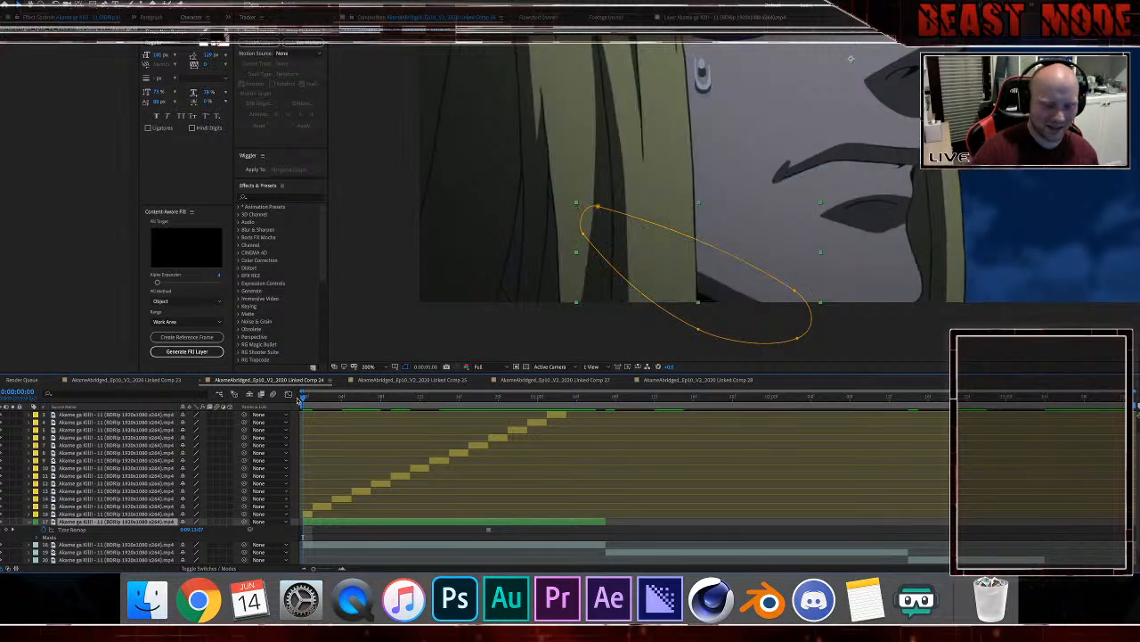
key(Page_Down)
key(Page_Down)
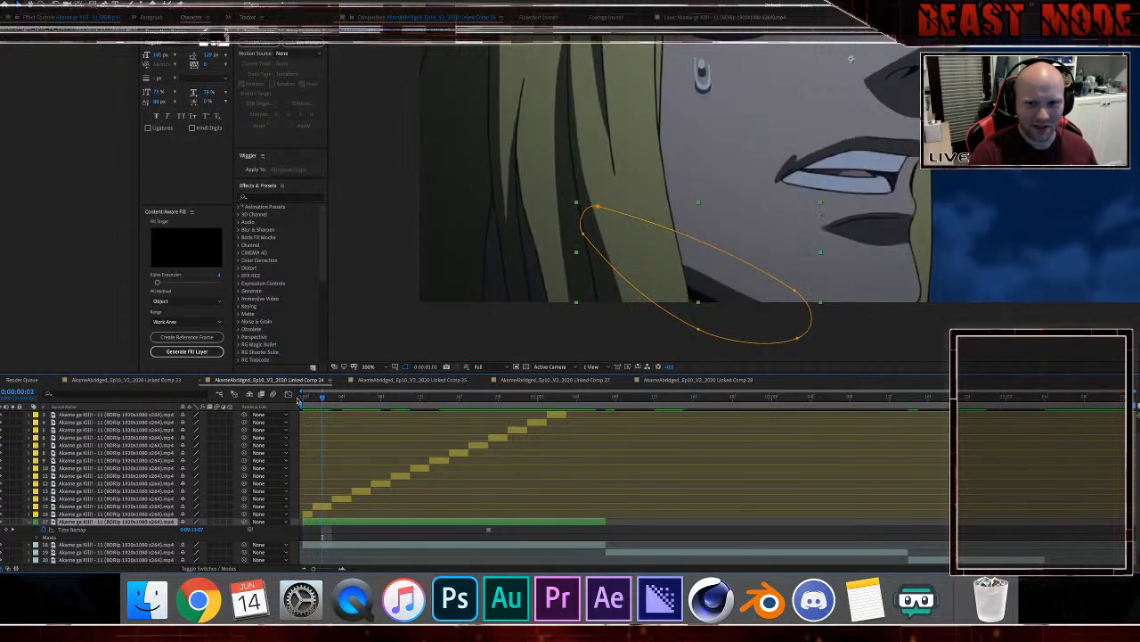
key(Page_Down)
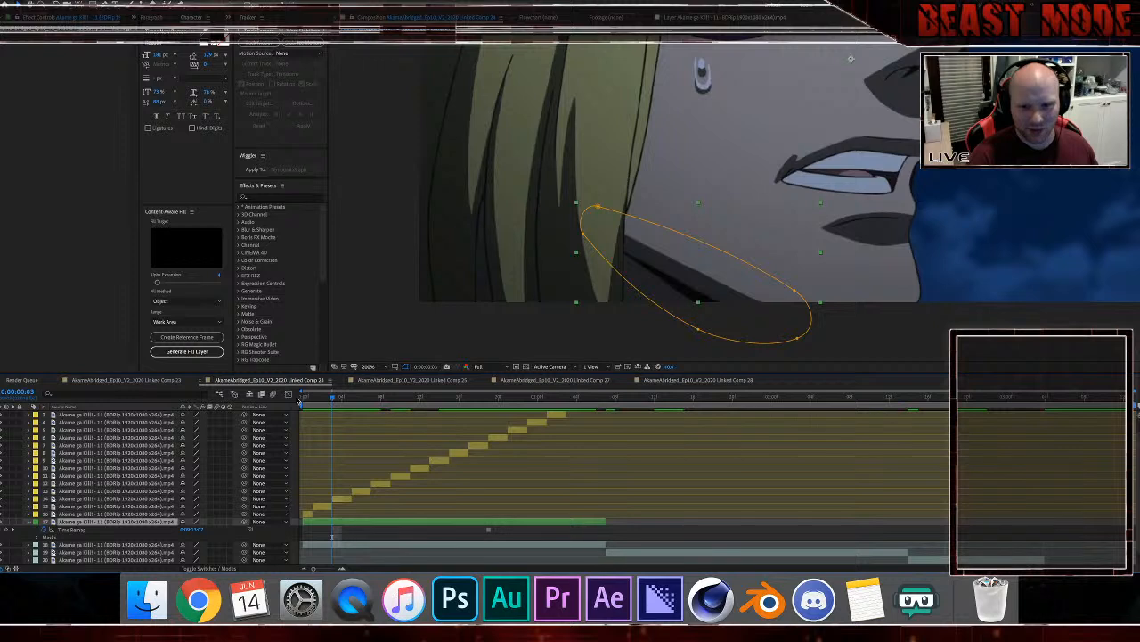
key(Page_Down)
key(Page_Down)
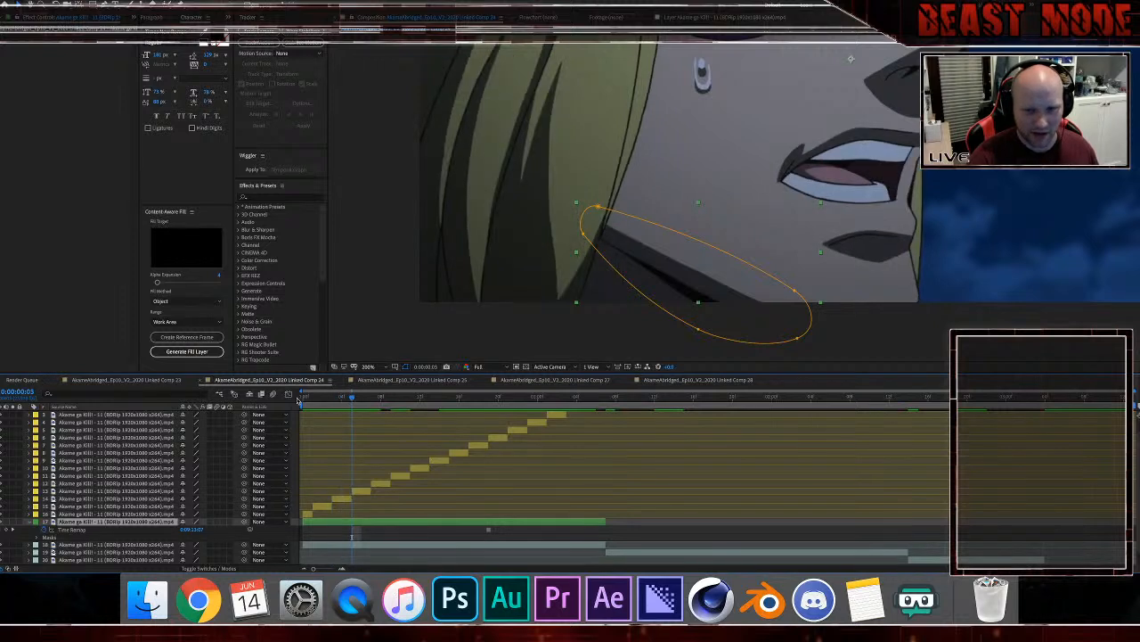
key(Page_Down)
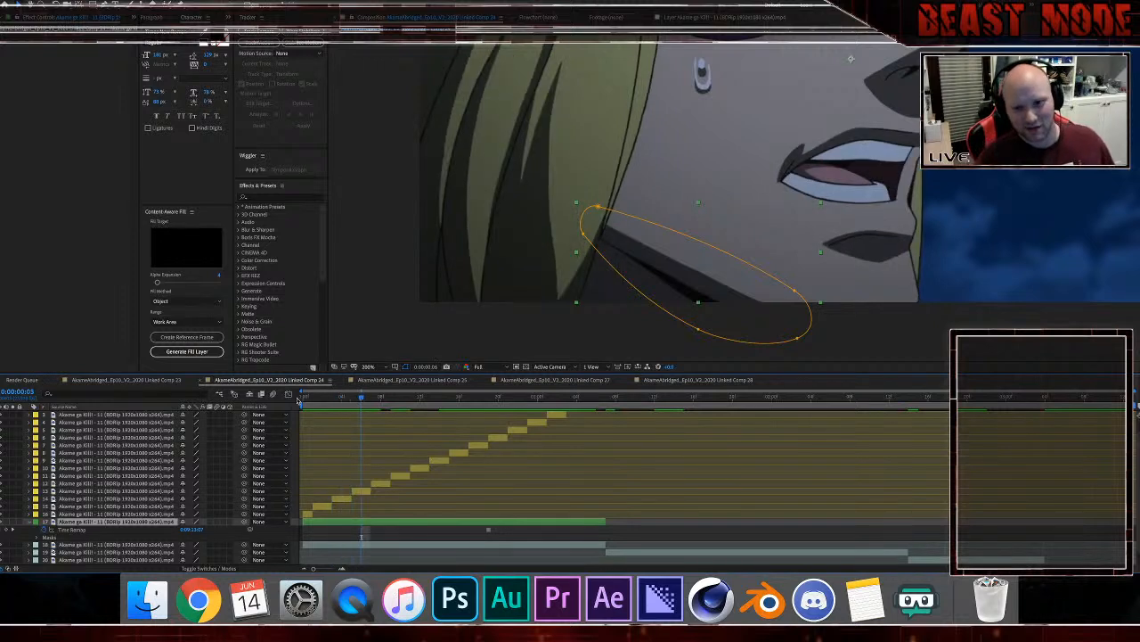
key(Page_Down)
key(Page_Down)
key(Page_Down)
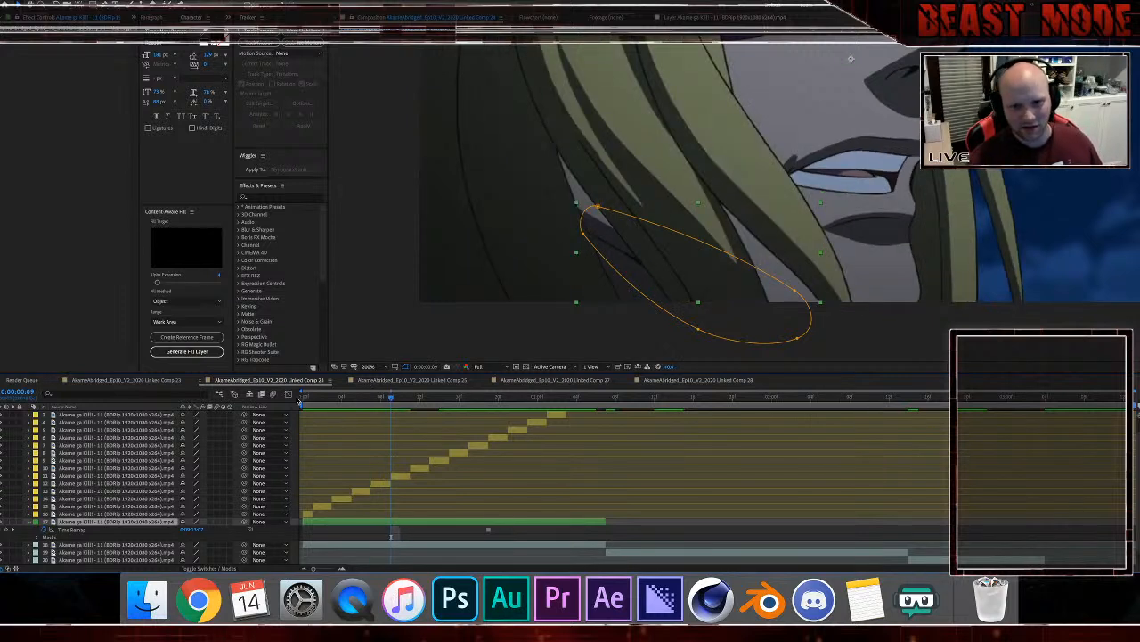
key(Page_Down)
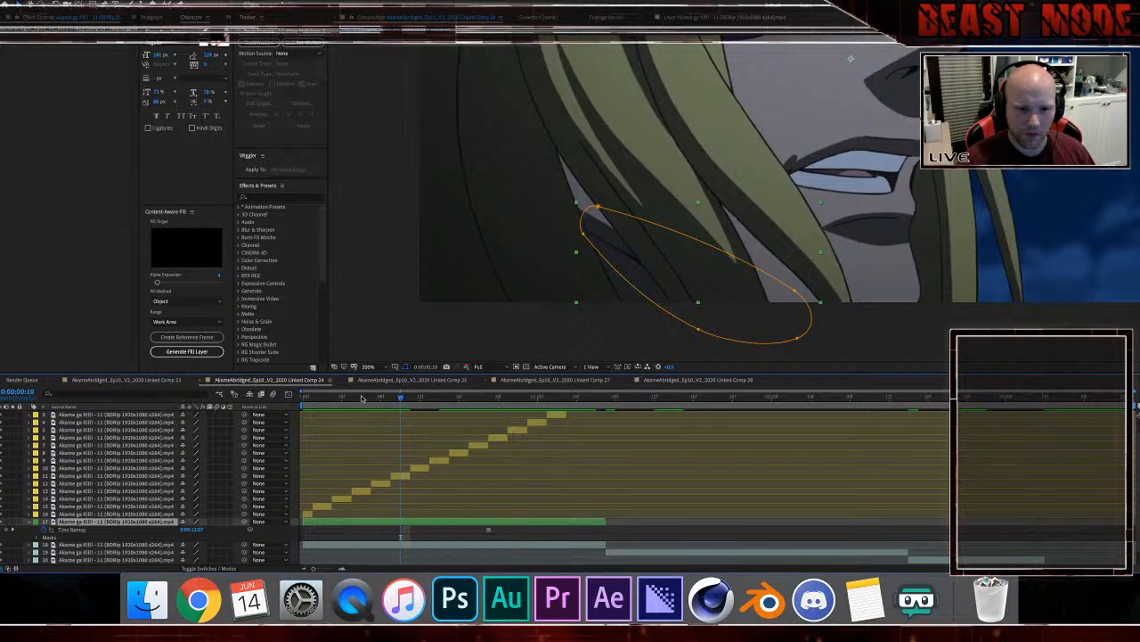
Step: Scrub from the composition's start to 0:00:00:19 with the whole face in view, examining the hair, jaw and mouth poses
drag(351, 398, 282, 402)
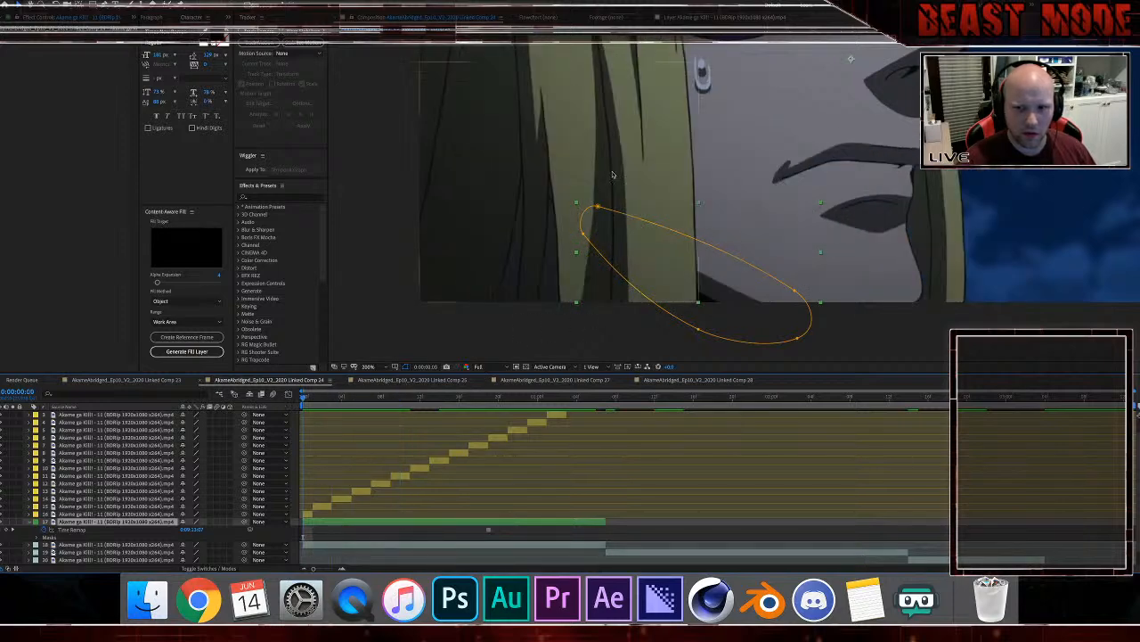
scroll(691, 180, down, 1)
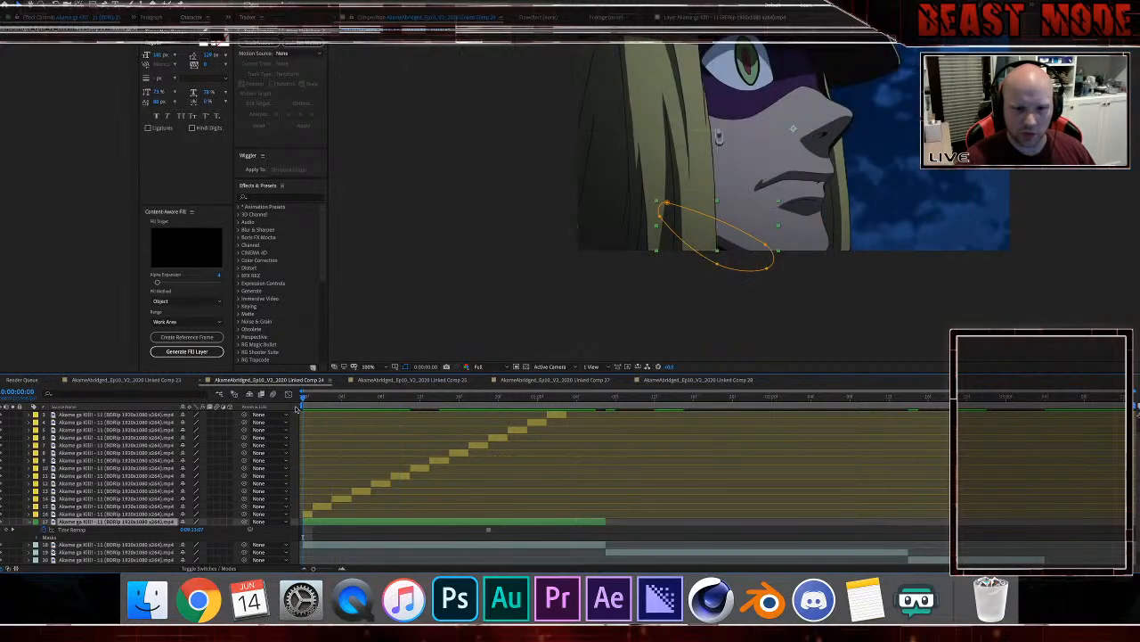
click(322, 399)
drag(361, 407, 284, 410)
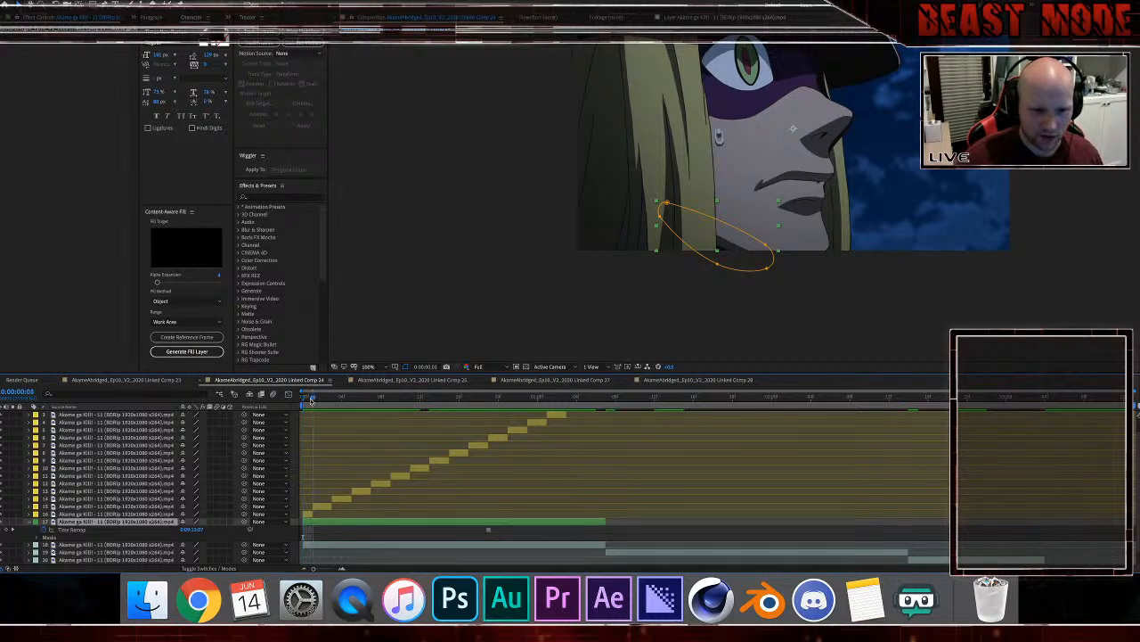
drag(304, 397, 330, 407)
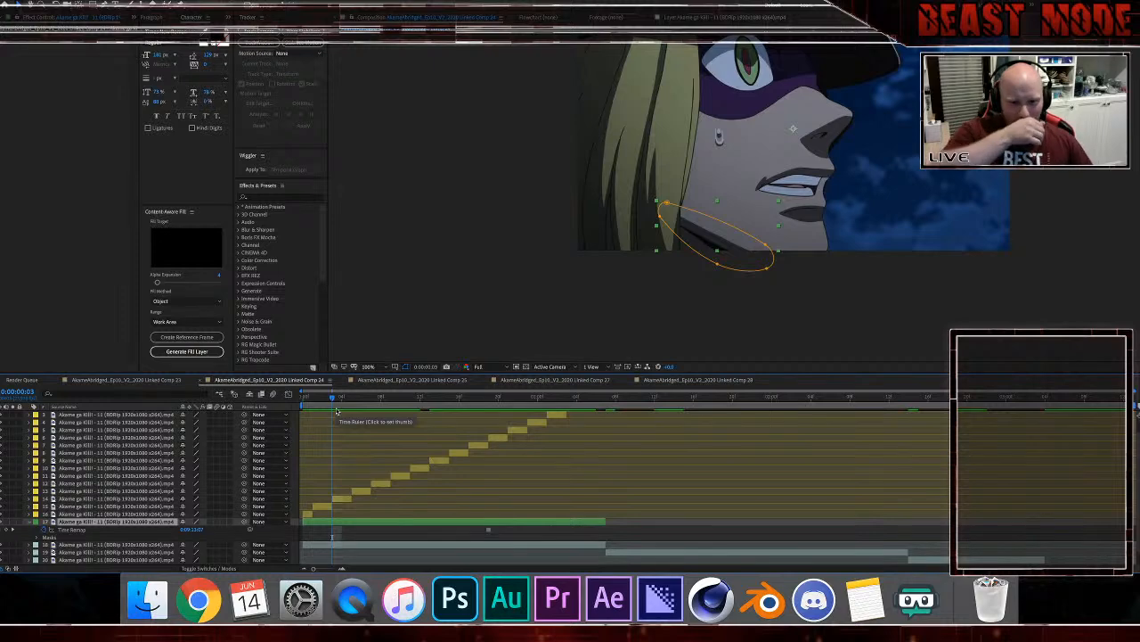
scroll(392, 446, up, 1)
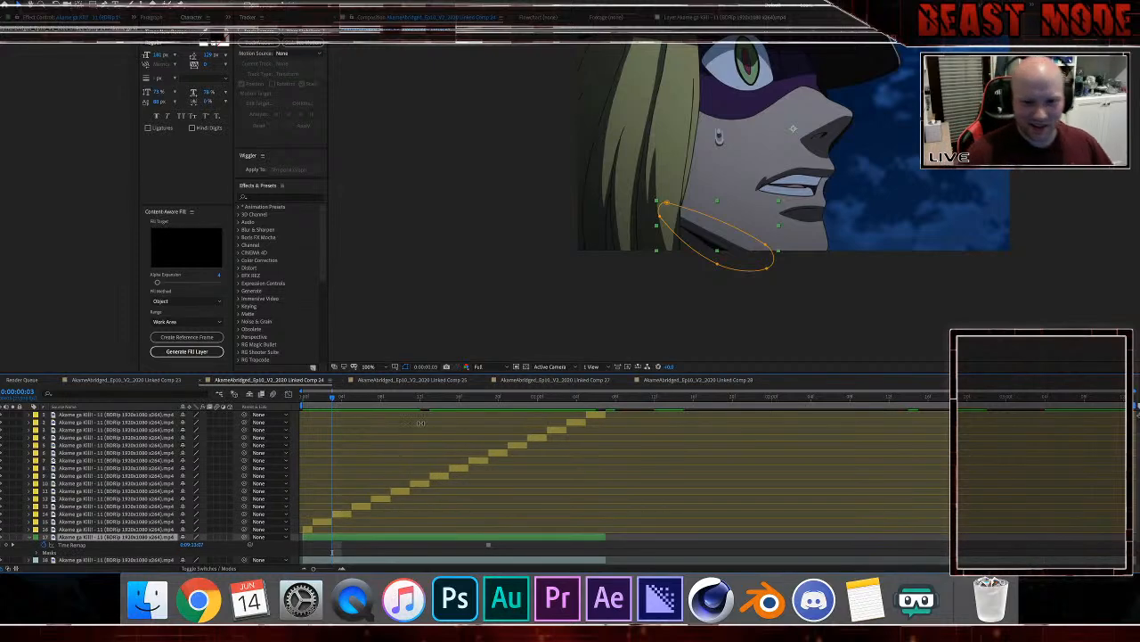
click(420, 406)
mouse_move(424, 407)
mouse_down()
mouse_move(527, 420)
mouse_move(478, 417)
mouse_move(489, 416)
mouse_up()
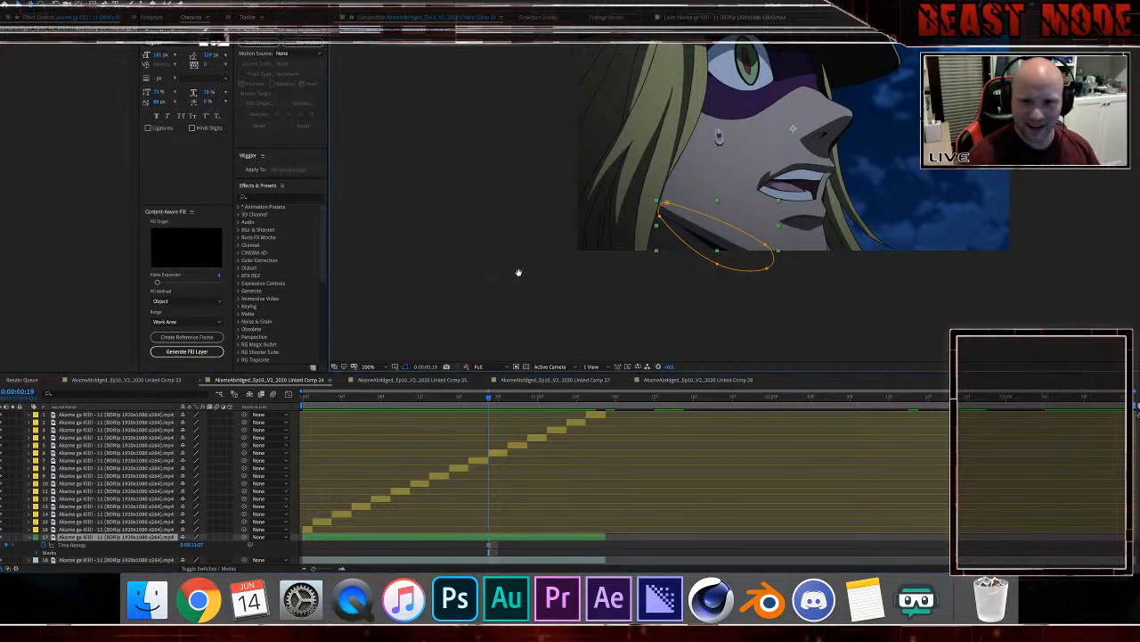
scroll(516, 273, up, 3)
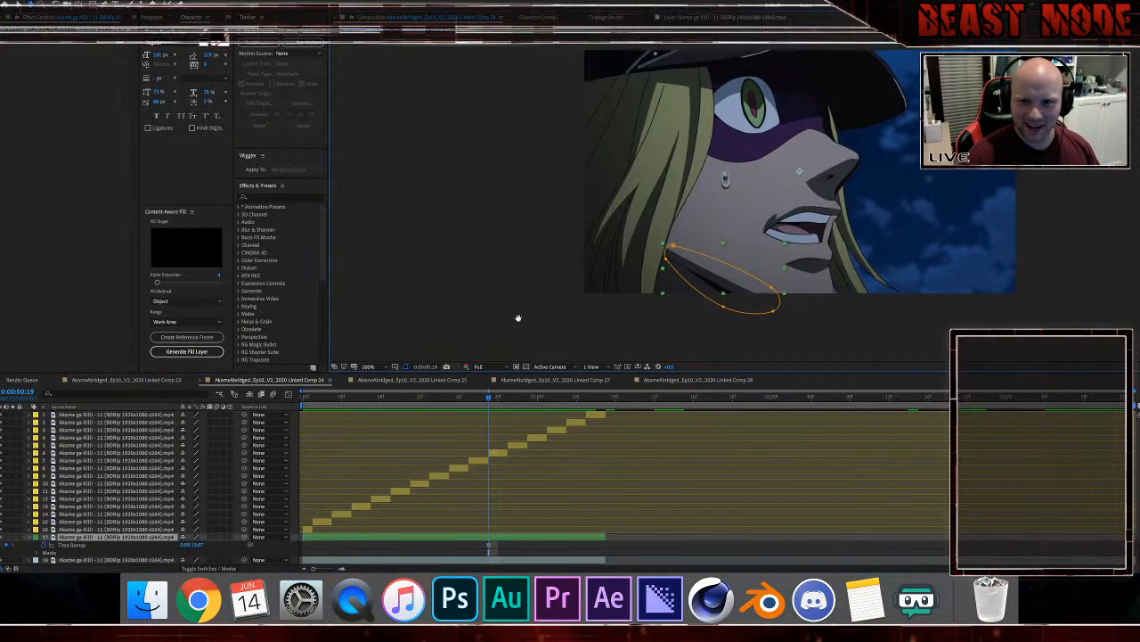
Step: Collapse the frozen neck and jaw patch layer's properties and set its label color to Orange
click(462, 561)
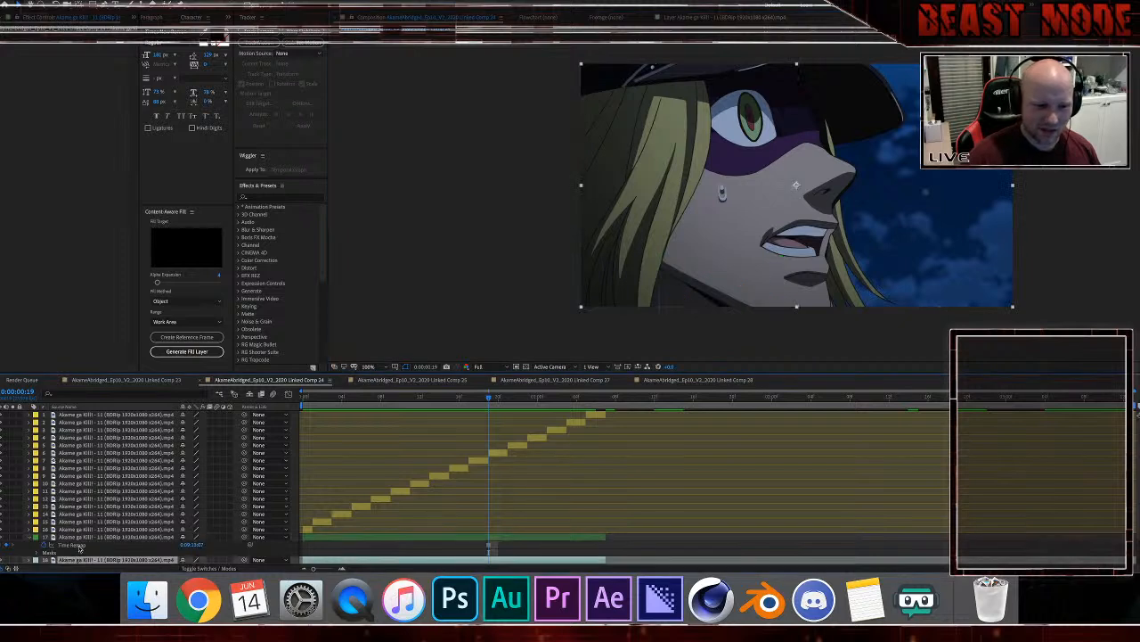
click(27, 538)
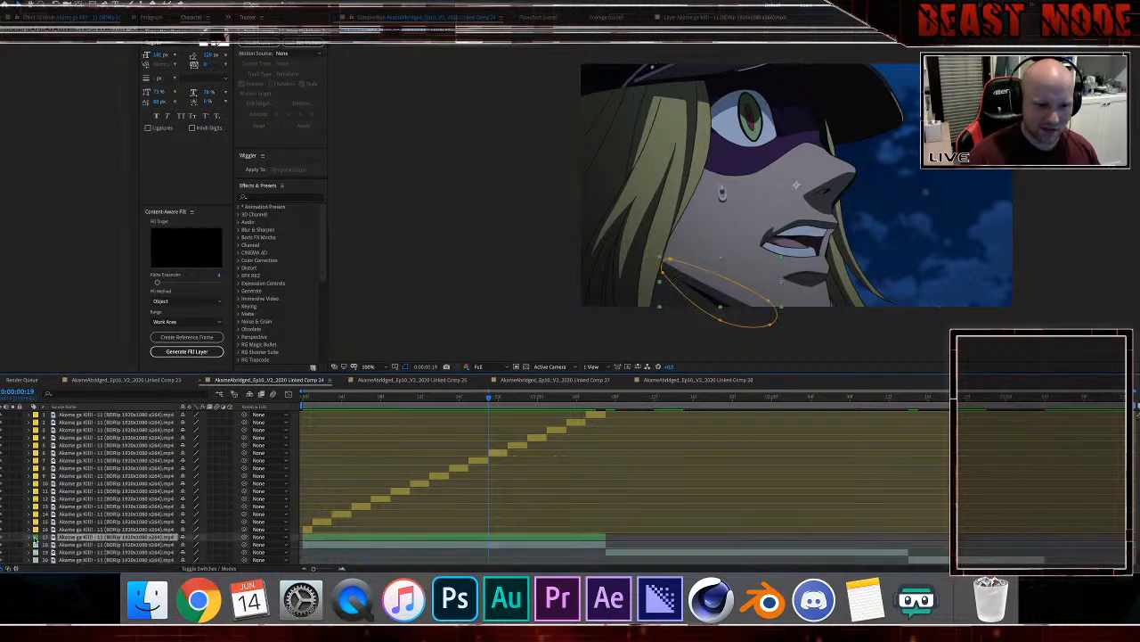
click(35, 537)
click(52, 520)
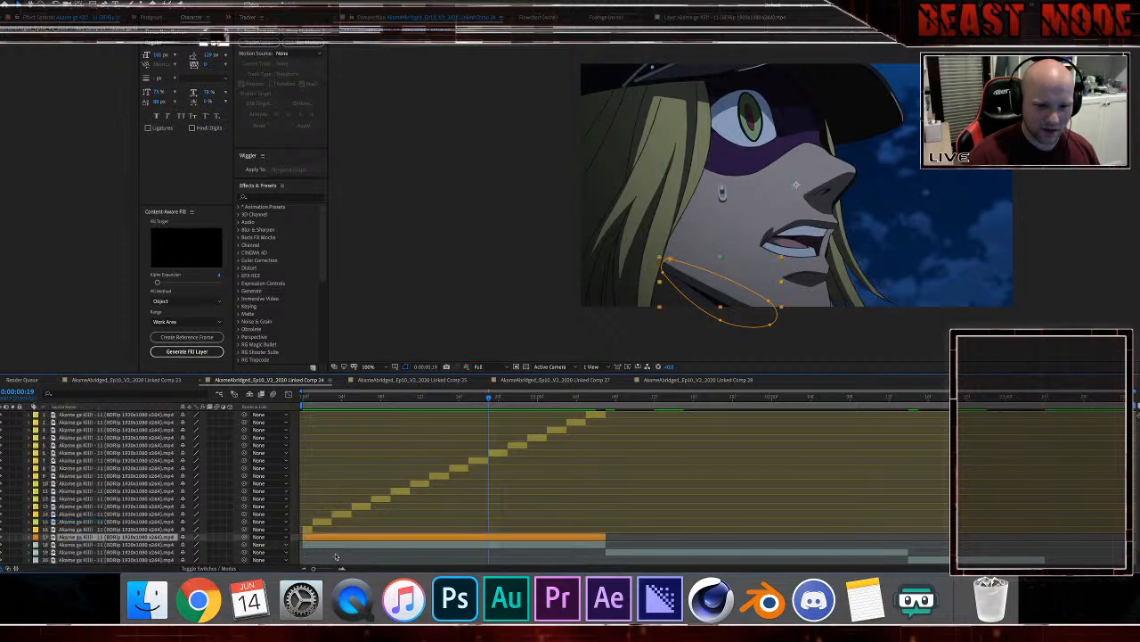
Step: Duplicate the full-frame footage layer directly below the orange patch layer and move the copy to the top of the layer stack
click(334, 544)
key(super+d)
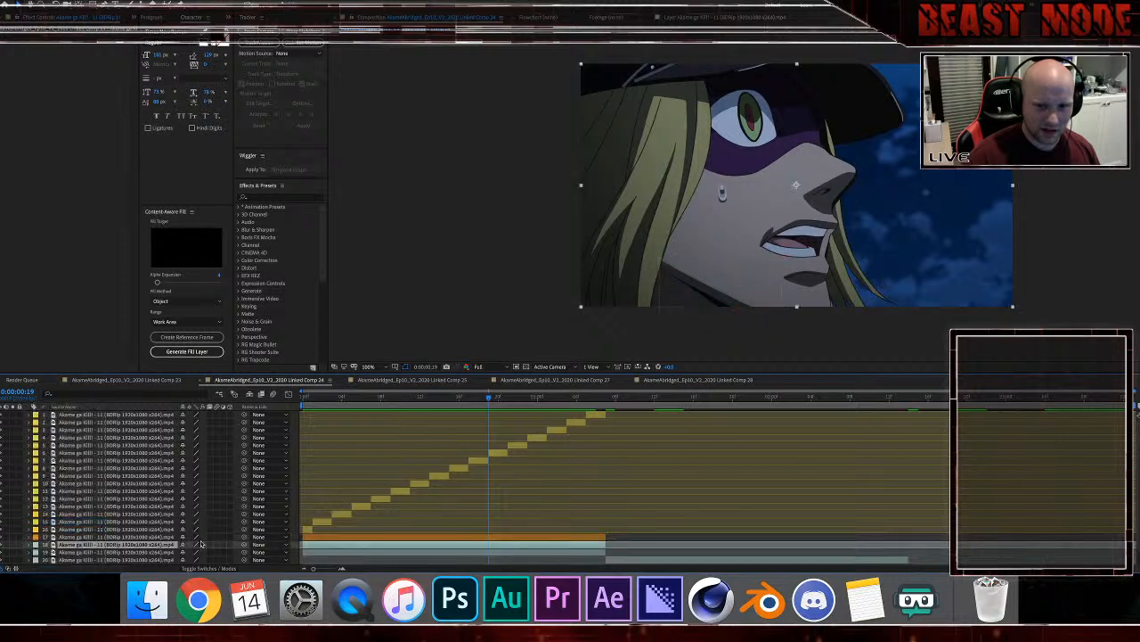
drag(89, 543, 85, 415)
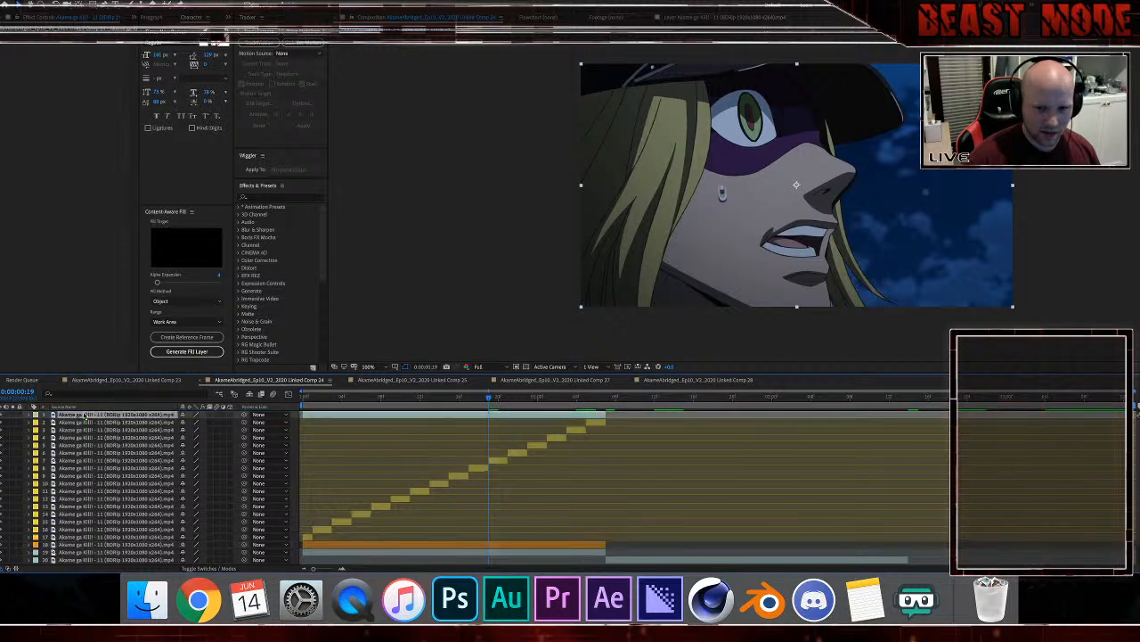
Step: Split the top footage copy at 0:00:00:19 and apply Freeze Frame to the segment starting there
click(492, 414)
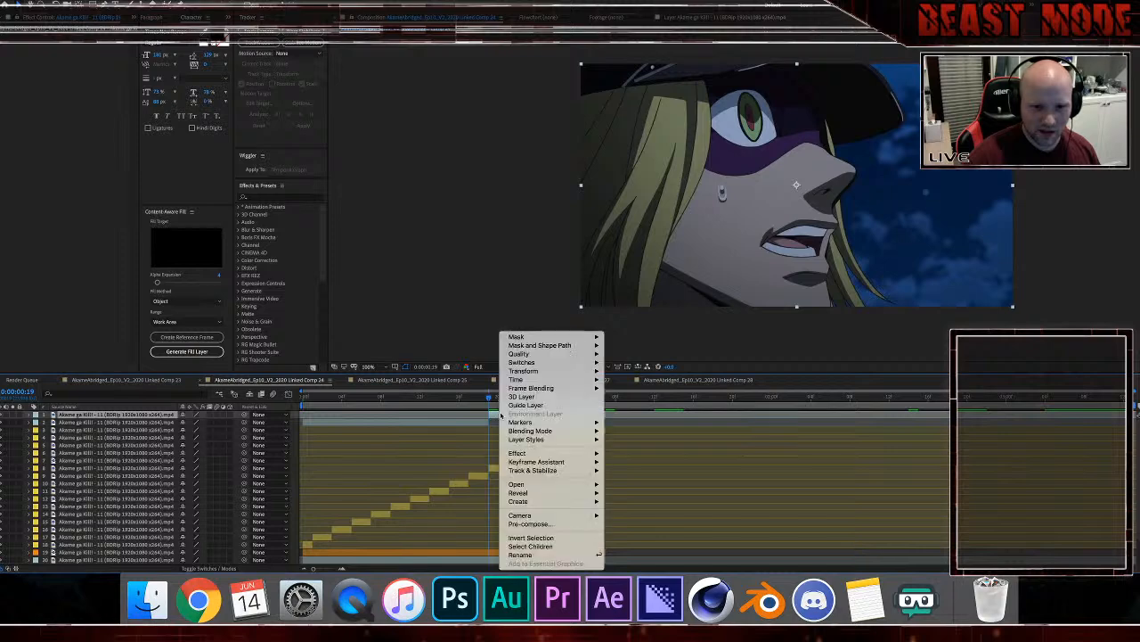
right_click(494, 414)
click(635, 407)
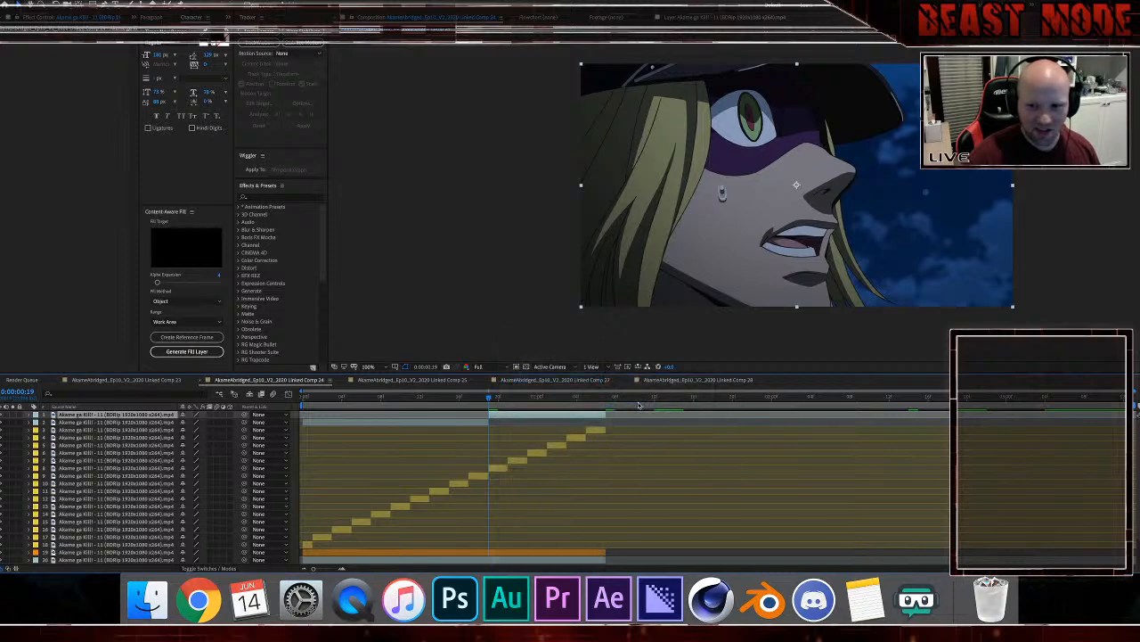
Step: Draw a closed mask around the open mouth on the frozen segment, following the lip and chin profile and looping below the frame and across the cheek
scroll(798, 256, up, 1)
drag(797, 260, 722, 219)
click(749, 194)
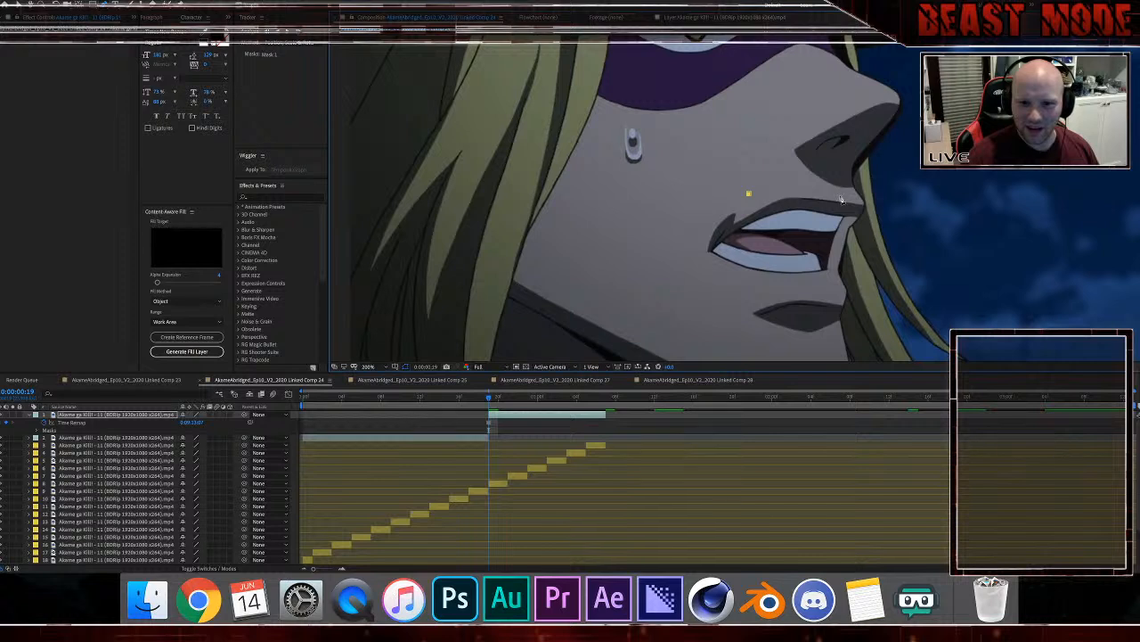
click(810, 190)
click(856, 190)
click(862, 197)
click(867, 206)
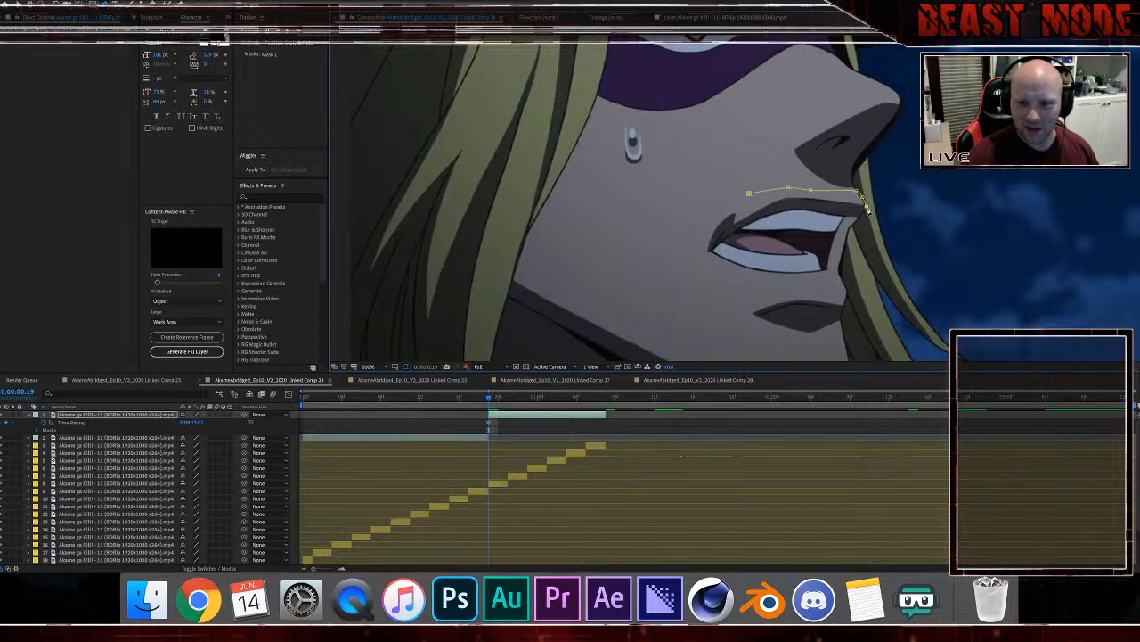
click(863, 215)
click(857, 228)
click(850, 243)
click(845, 278)
click(851, 299)
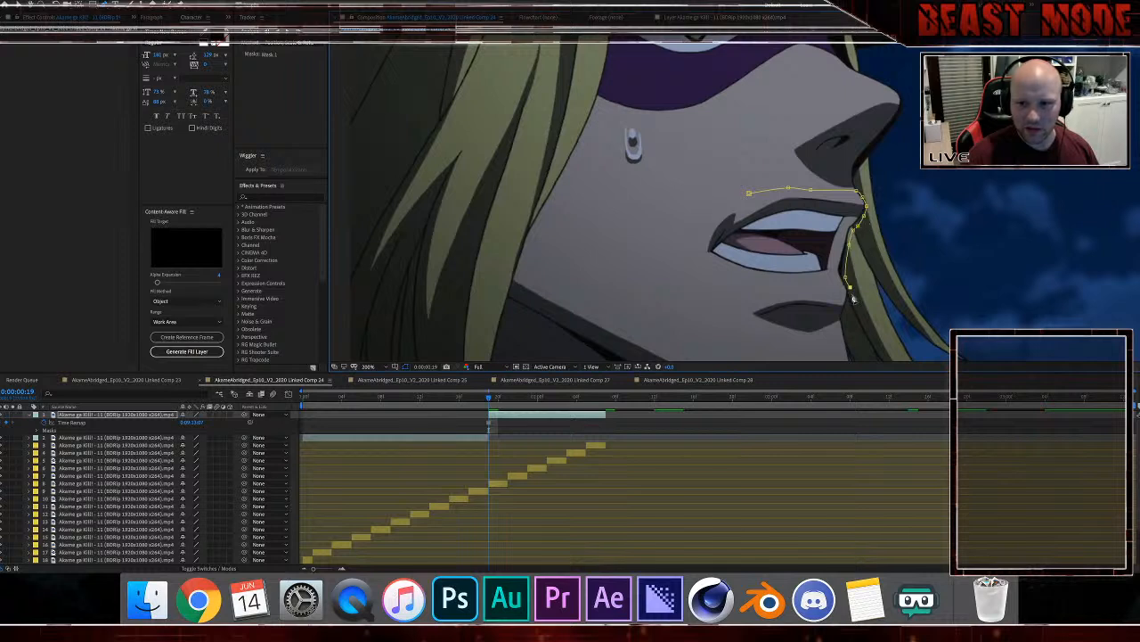
click(848, 324)
key(comma)
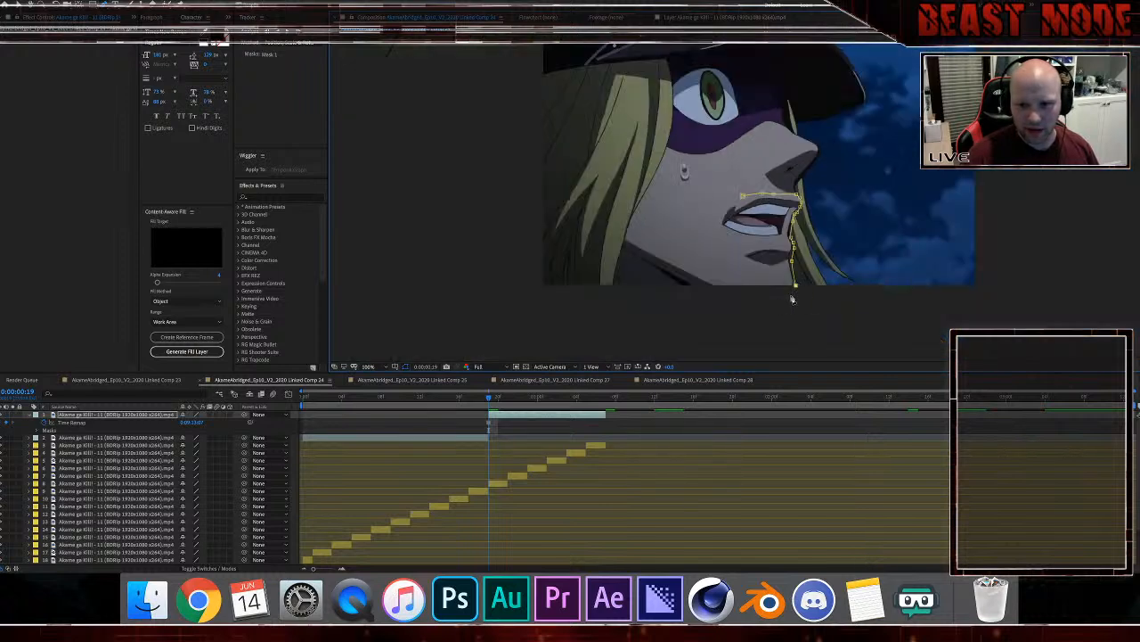
click(716, 285)
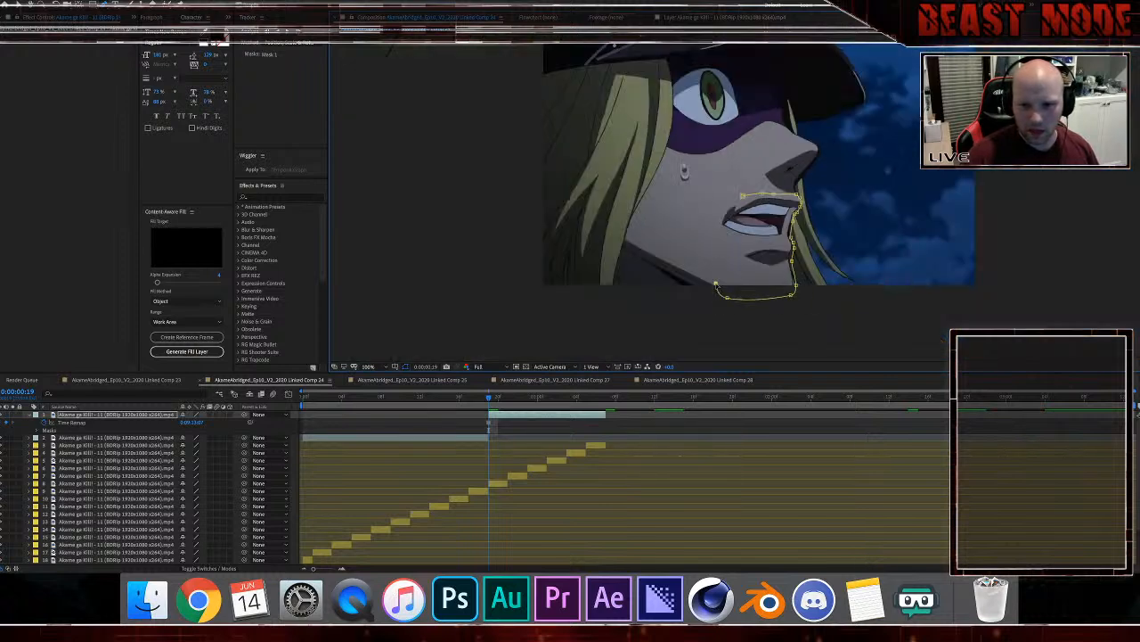
click(703, 209)
click(742, 195)
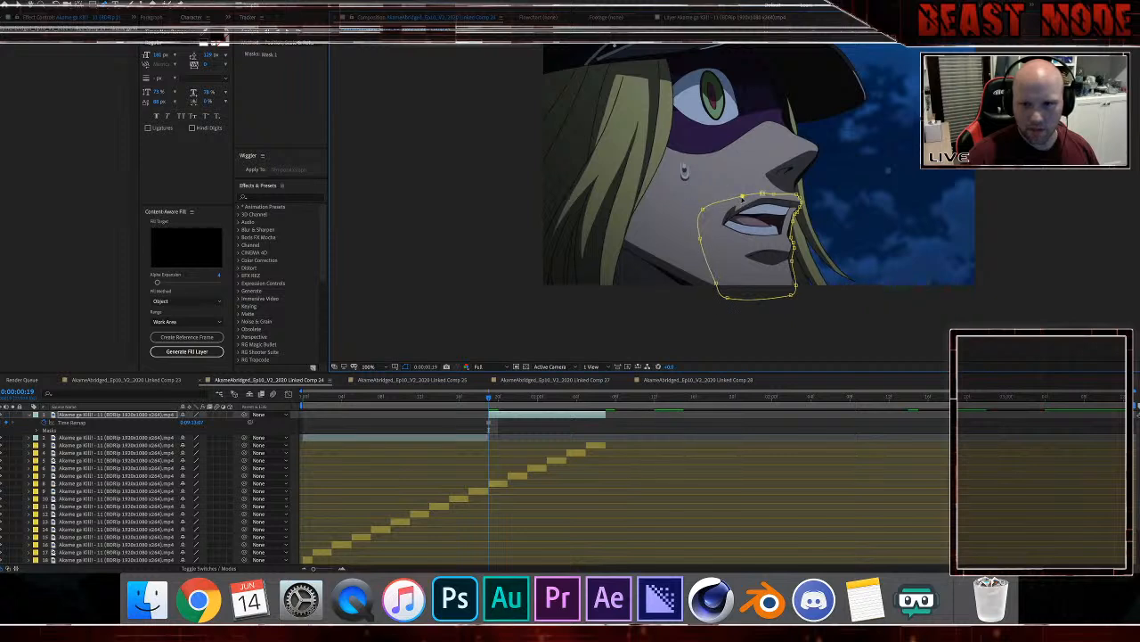
Step: Split the frozen mouth segment at 0:00:00:21 and delete the part after it
click(526, 417)
key(Page_Down)
key(Page_Down)
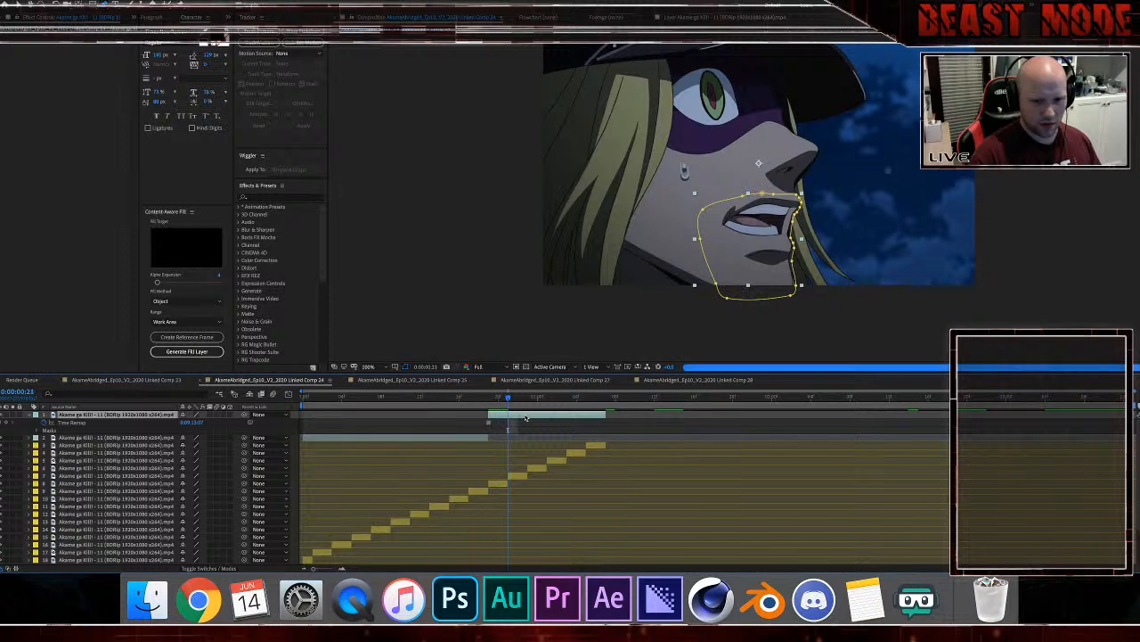
key(super+shift+d)
key(Delete)
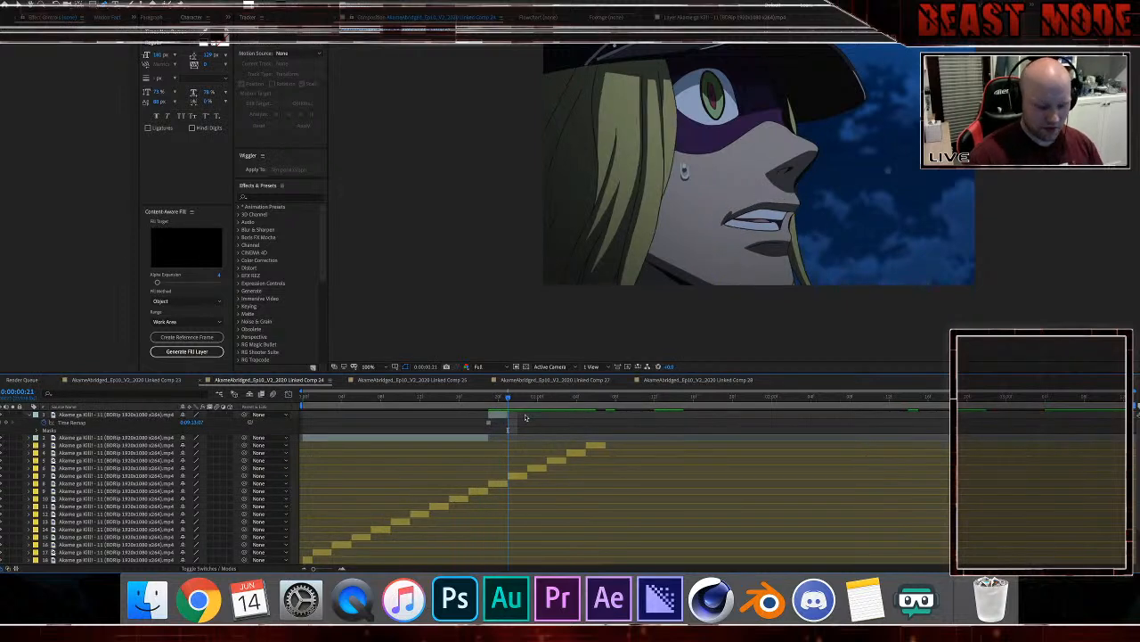
Step: Return to 0:00:00:19 and set the short frozen mouth layer's label color to Blue
key(Page_Up)
key(Page_Up)
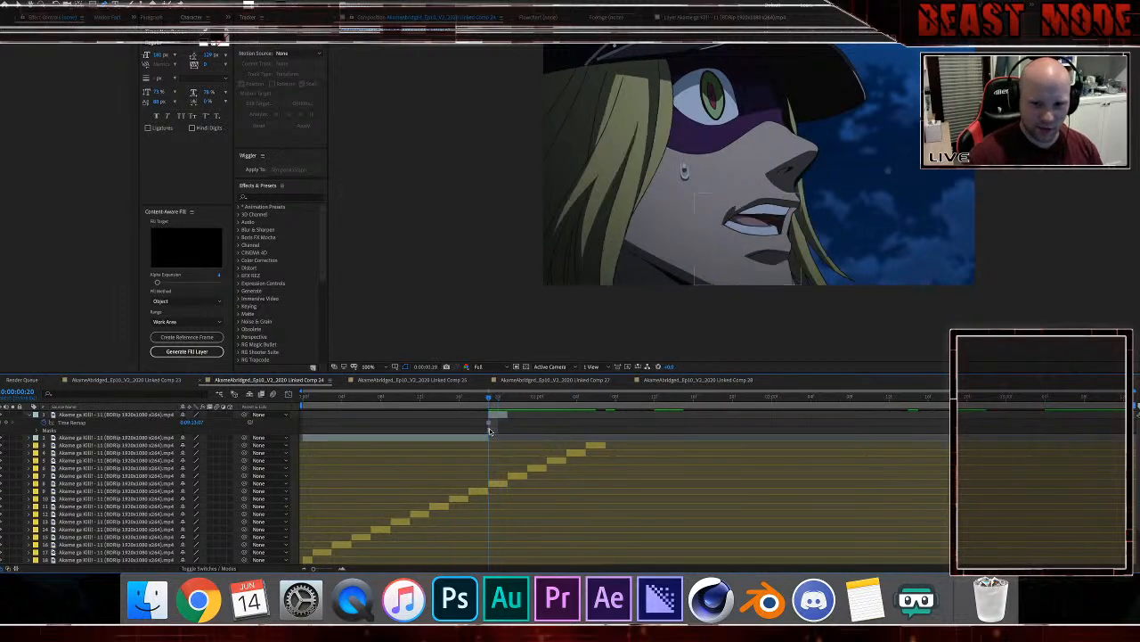
click(36, 416)
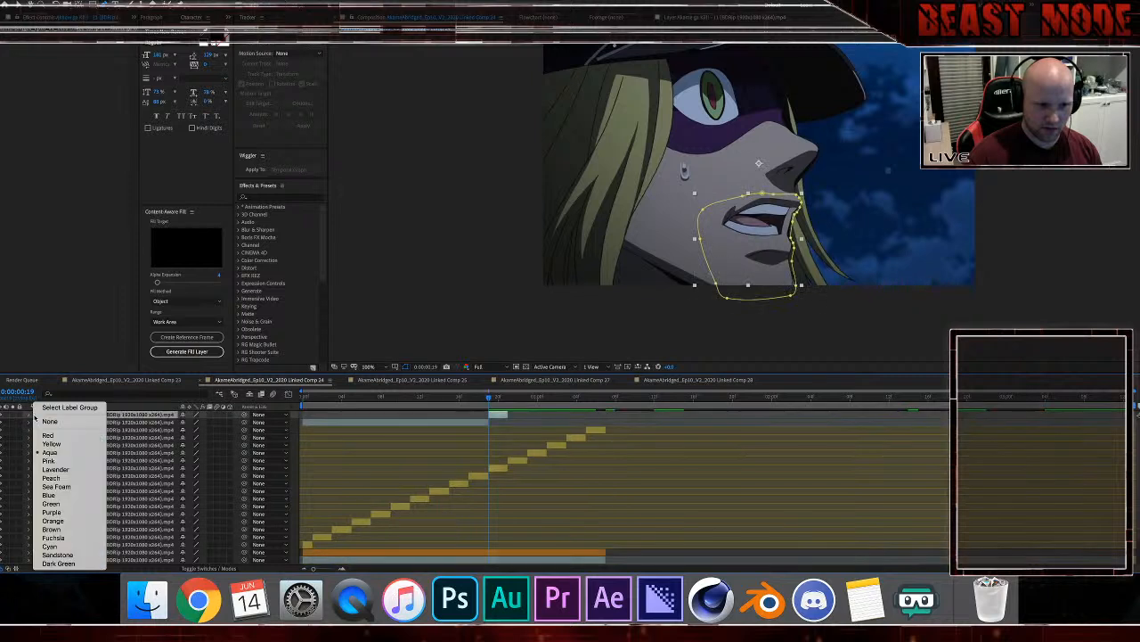
click(51, 494)
Step: Split the remaining top footage copy at 0:00:00:10 and apply Freeze Frame to the segment starting there
click(468, 425)
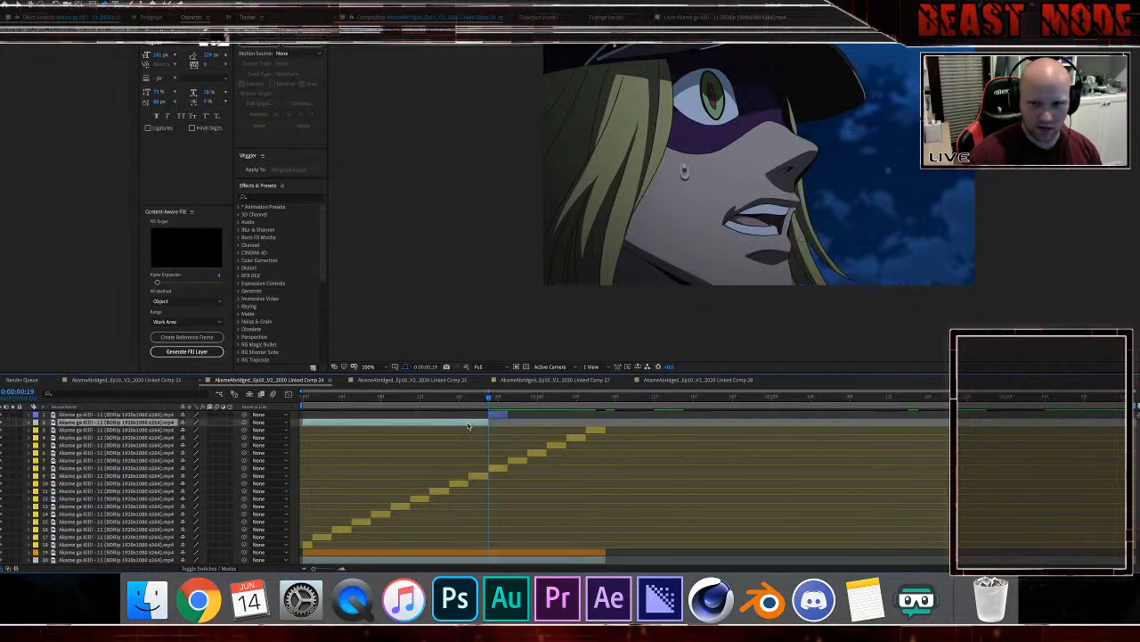
key(Page_Up)
key(Page_Up)
key(Page_Up)
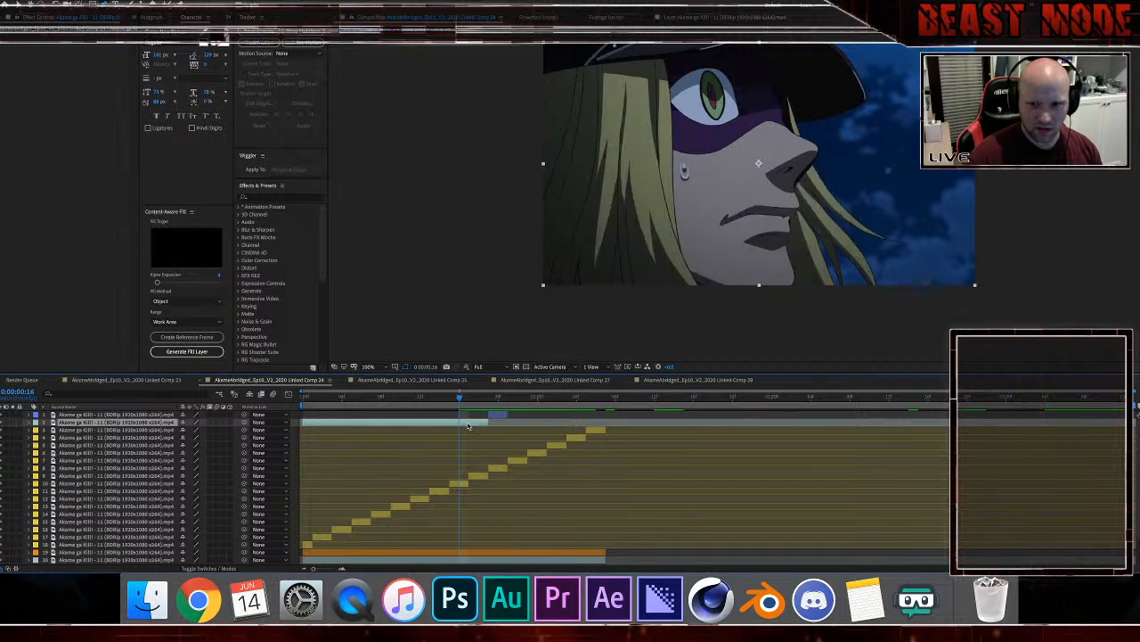
key(Page_Up)
key(Page_Up)
key(Page_Up)
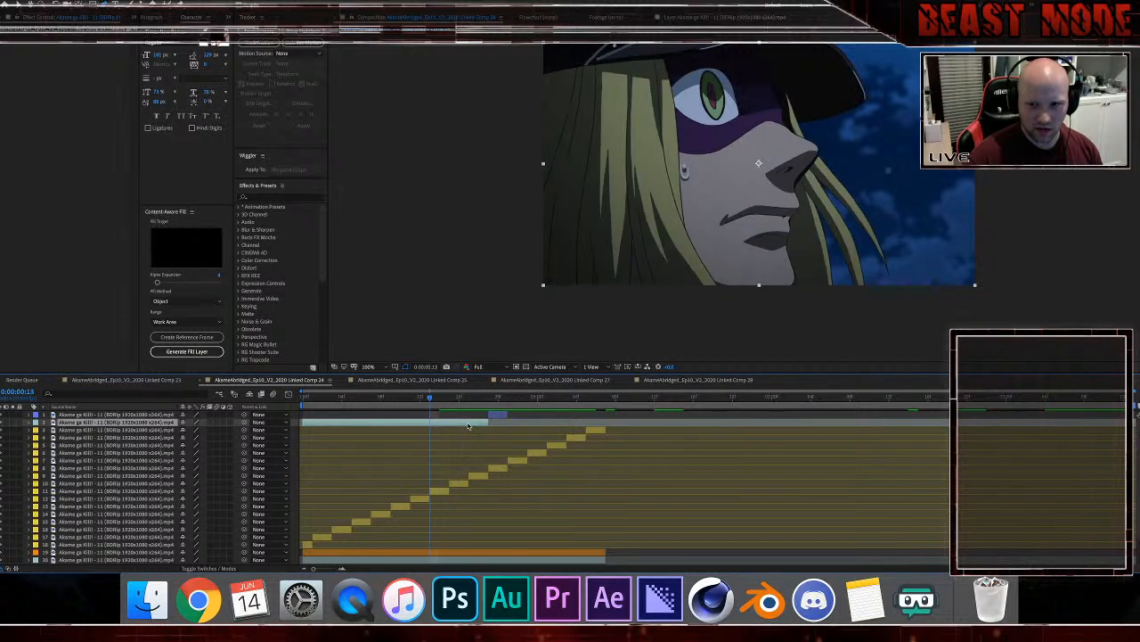
key(Page_Up)
key(Page_Up)
key(Page_Up)
key(Page_Up)
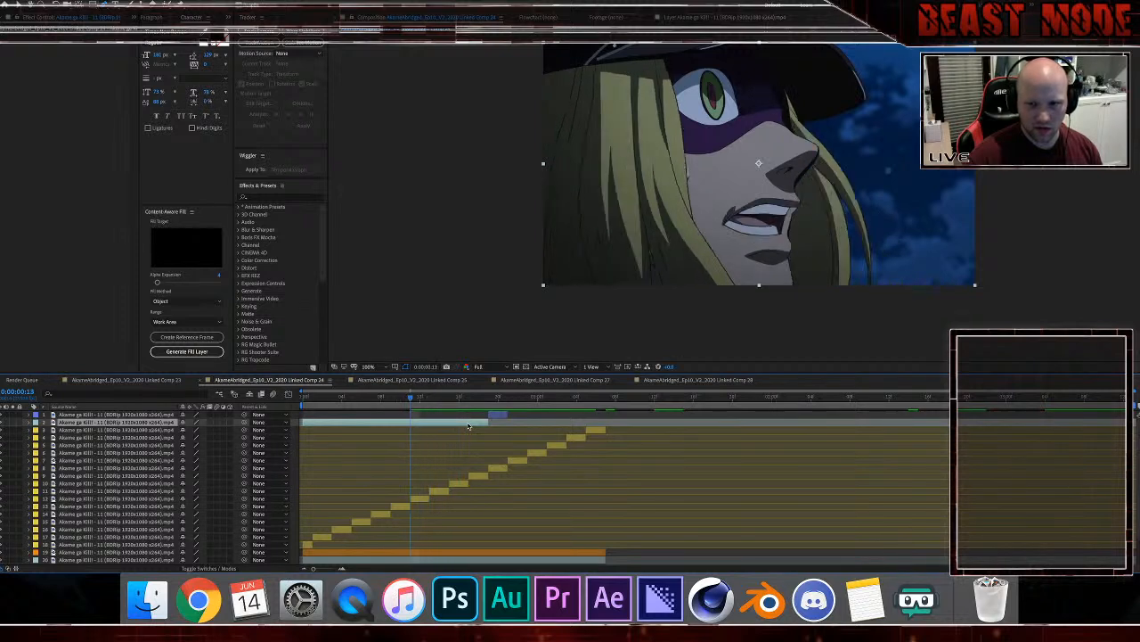
key(Page_Down)
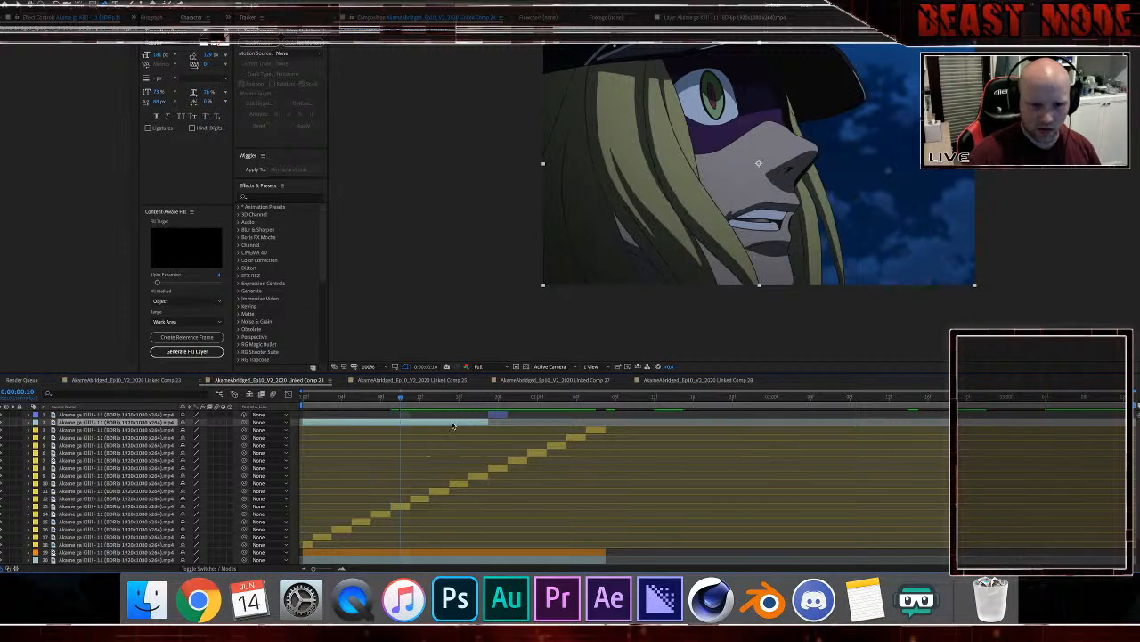
right_click(453, 425)
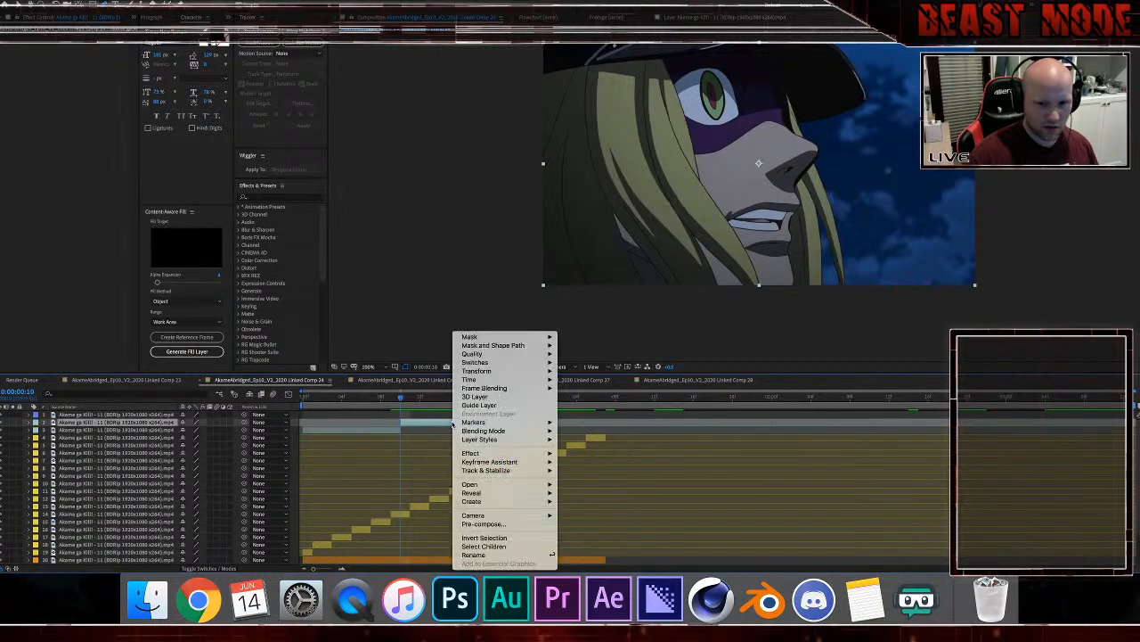
mouse_move(499, 380)
click(593, 406)
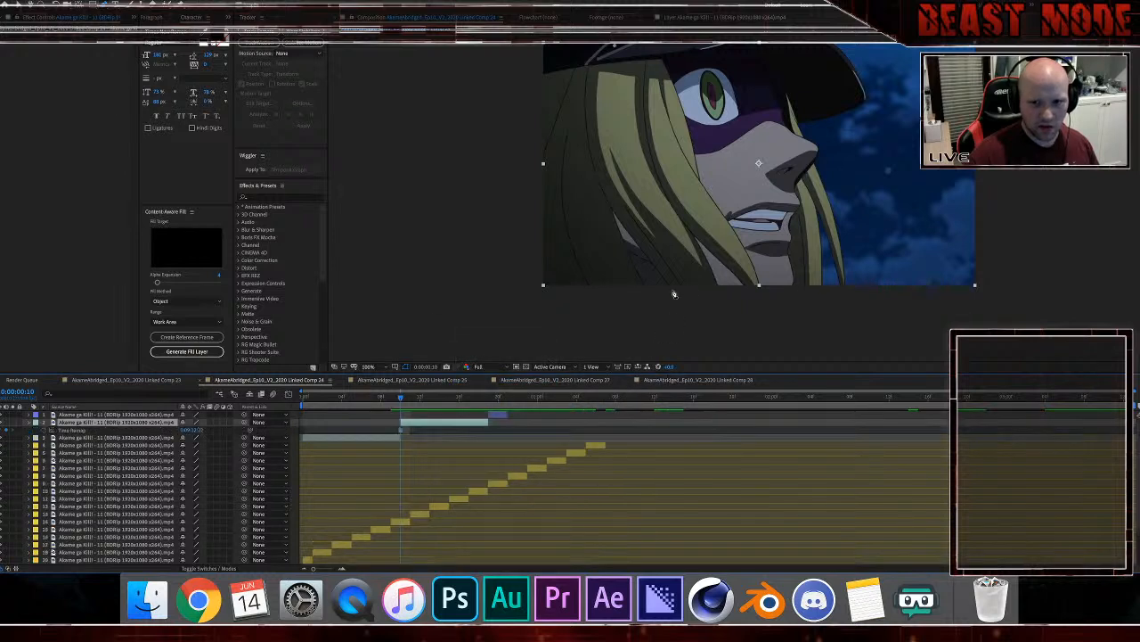
Step: Delete the frozen segment starting at 0:00:00:10 and extend the remaining top footage copy back to 0:00:00:19
key(Delete)
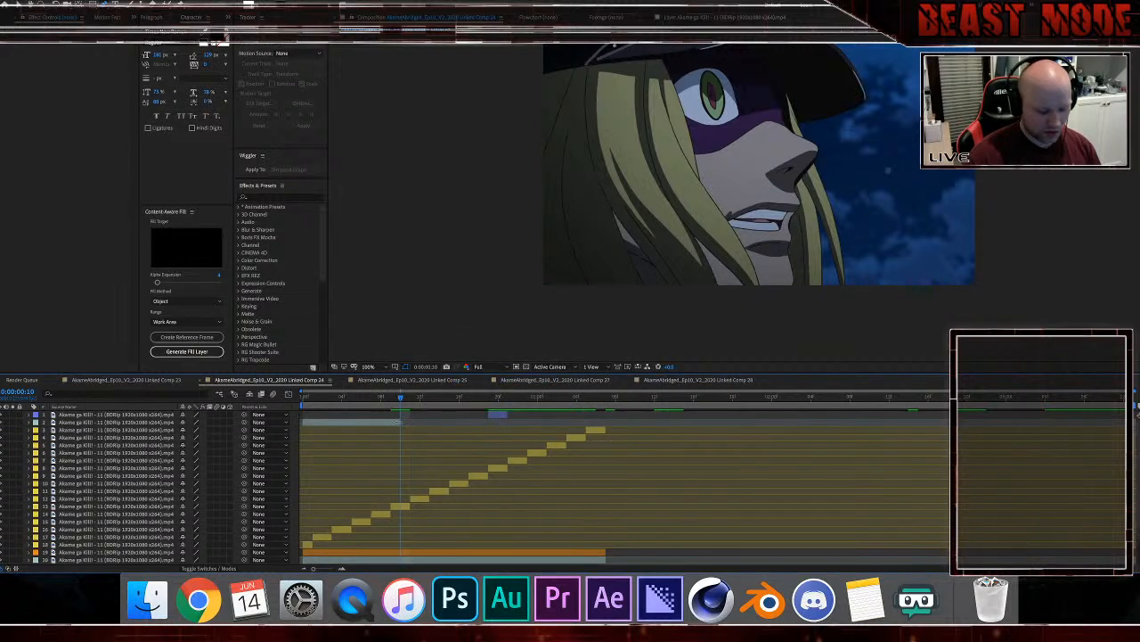
click(372, 424)
drag(400, 423, 489, 423)
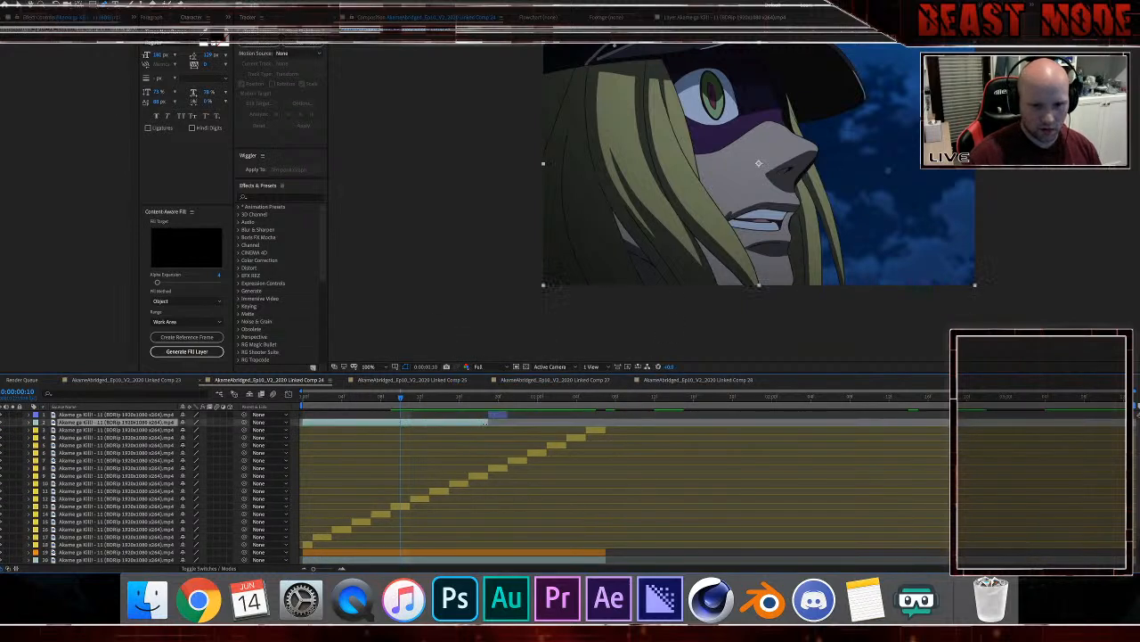
Step: Split the top footage copy at 0:00:00:08 and apply Freeze Frame to the segment starting there
key(Page_Up)
key(Page_Up)
key(Page_Up)
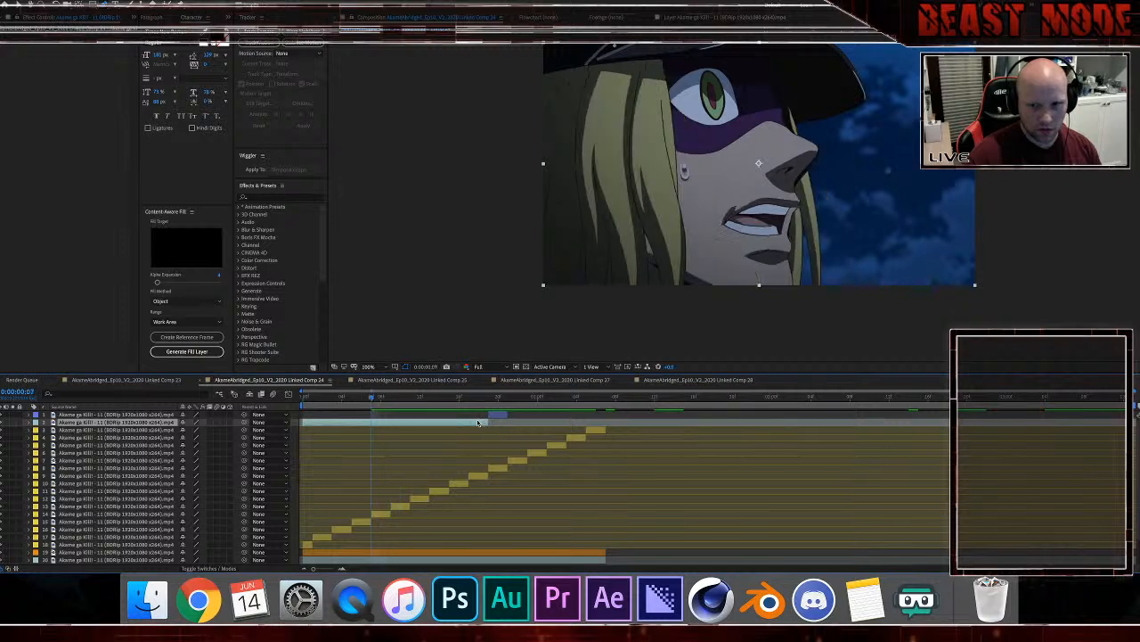
key(Page_Down)
key(ctrl+shift+d)
right_click(416, 423)
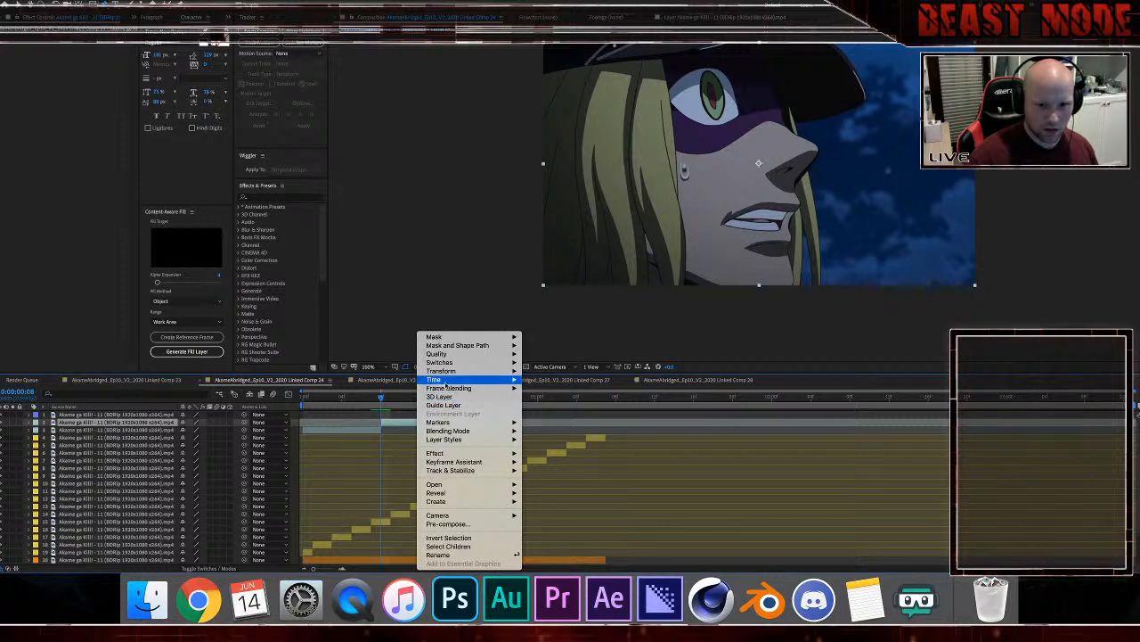
mouse_move(472, 379)
click(551, 404)
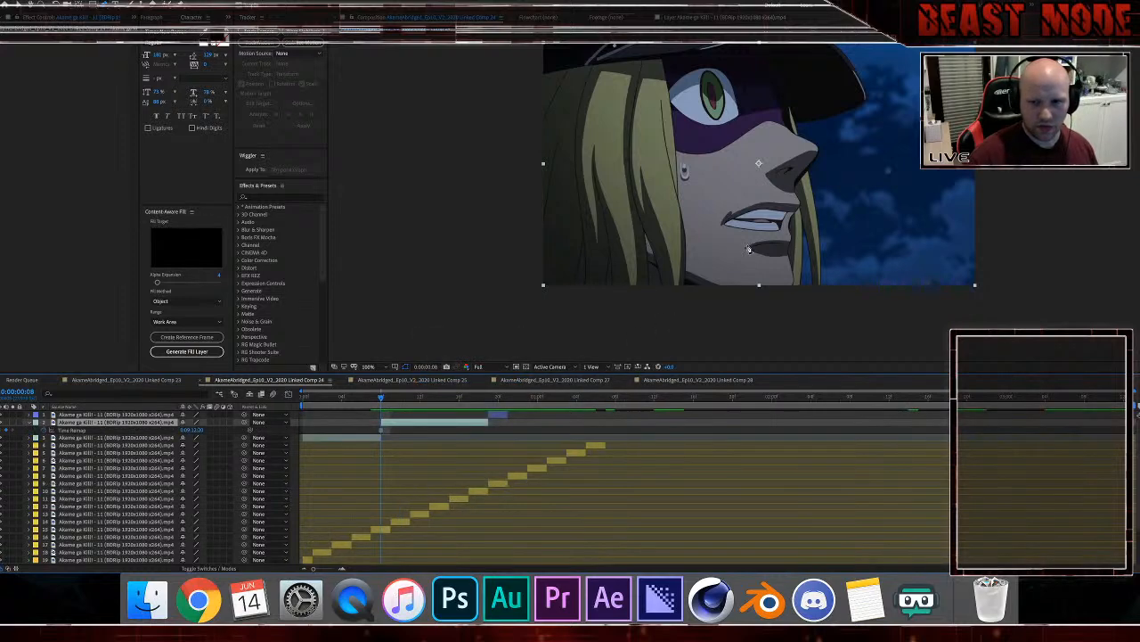
Step: Draw a closed mask around the parted mouth on the frozen segment, following the lip and chin profile, and set the layer's label color to Green
scroll(774, 238, up, 1)
click(856, 189)
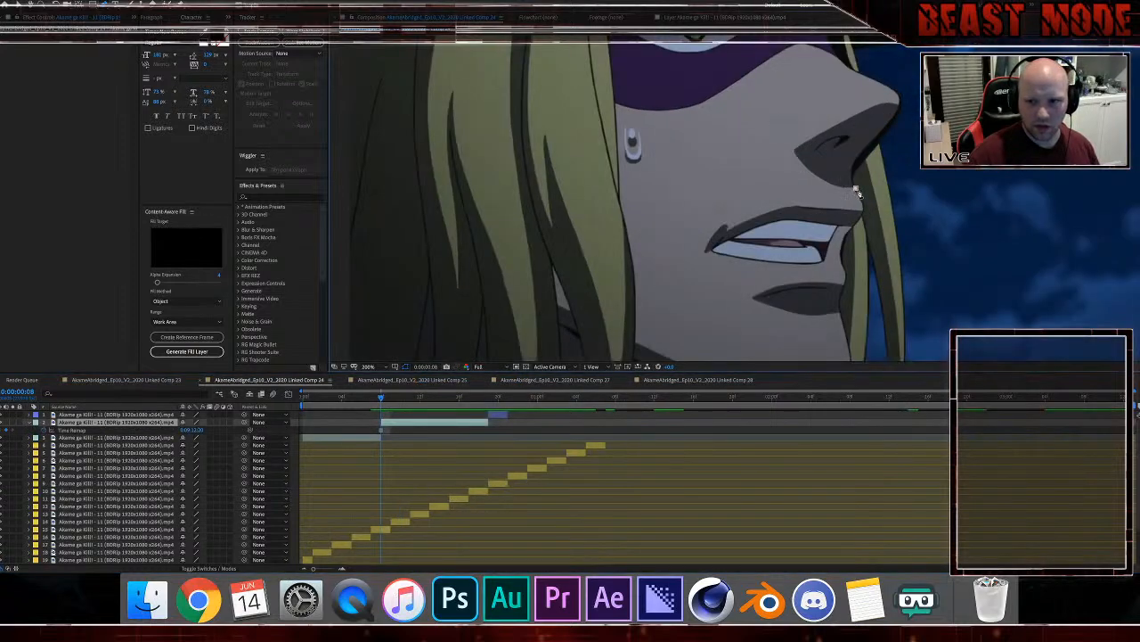
click(862, 226)
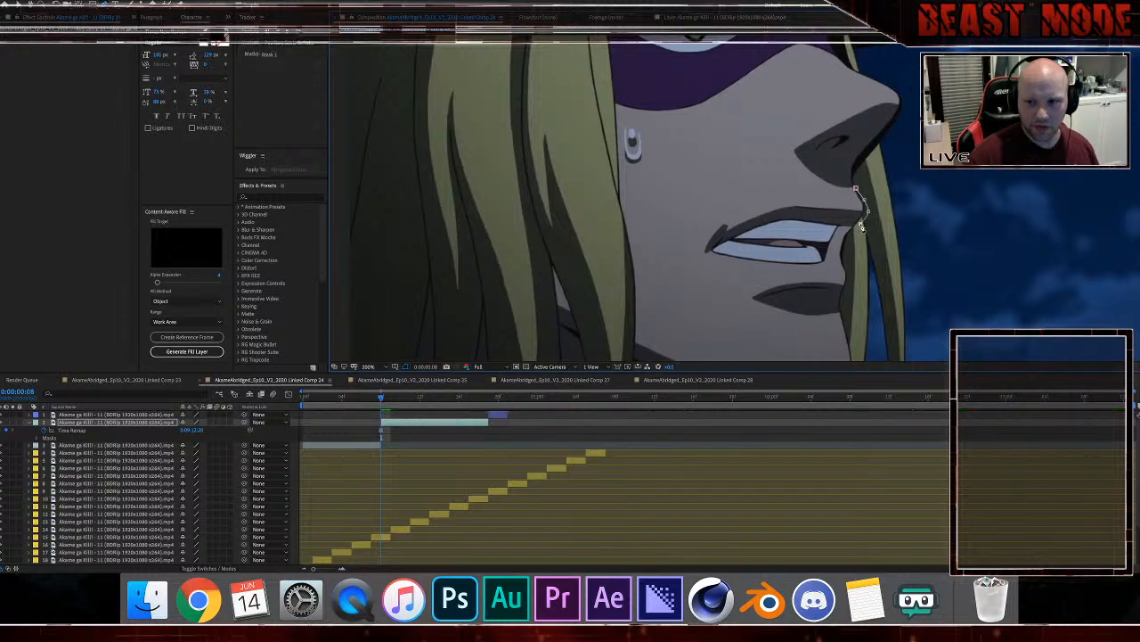
click(850, 239)
click(847, 261)
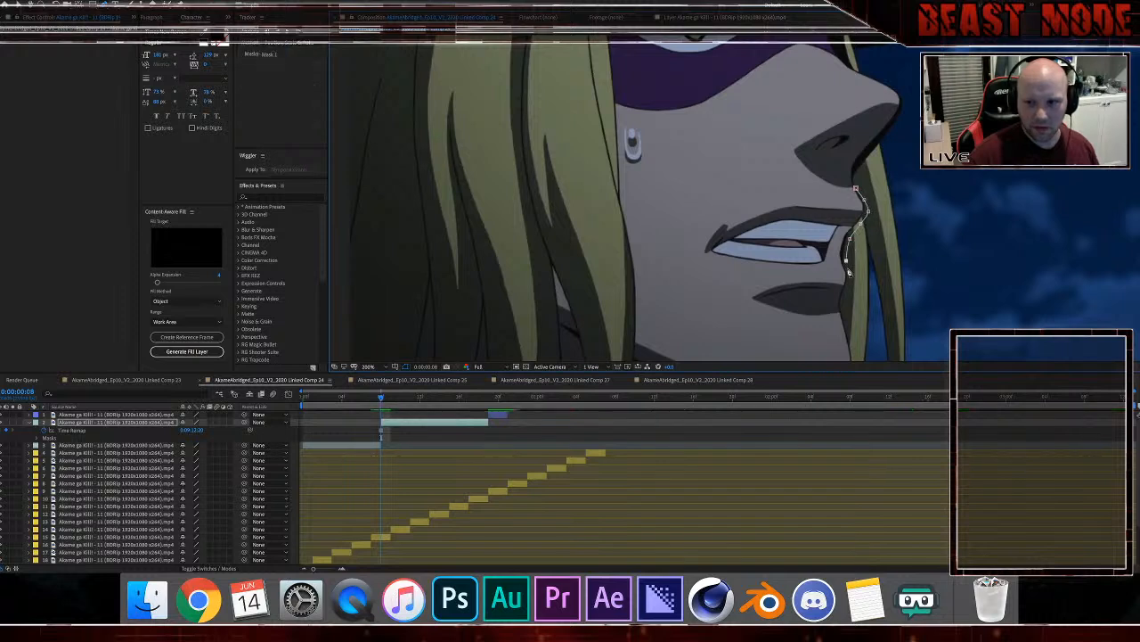
click(848, 281)
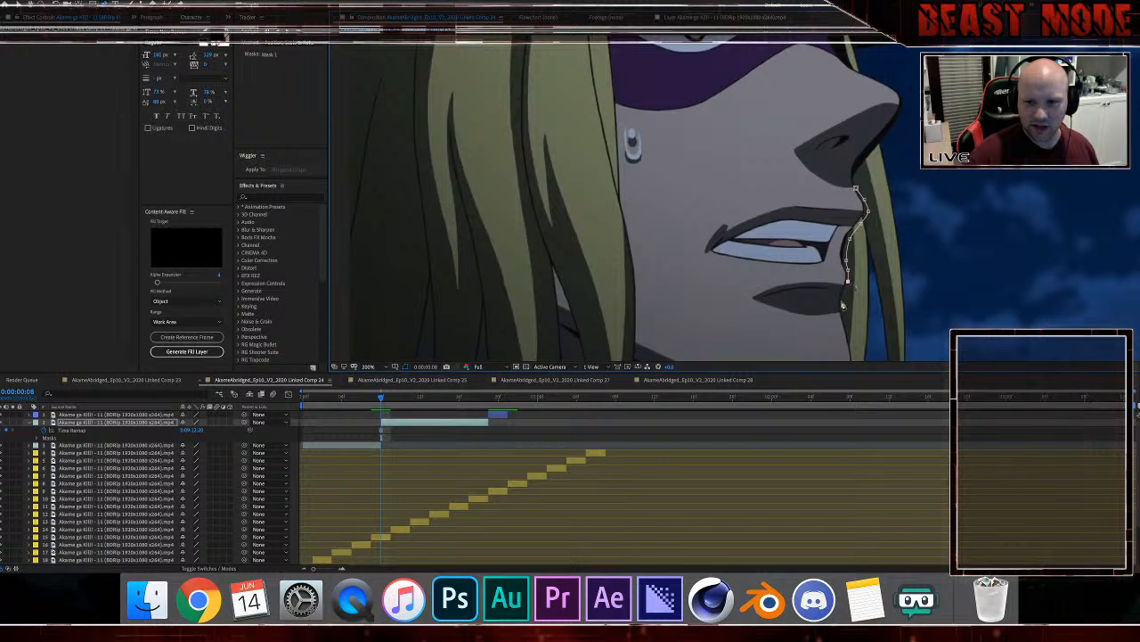
click(842, 301)
click(845, 315)
drag(845, 317, 822, 232)
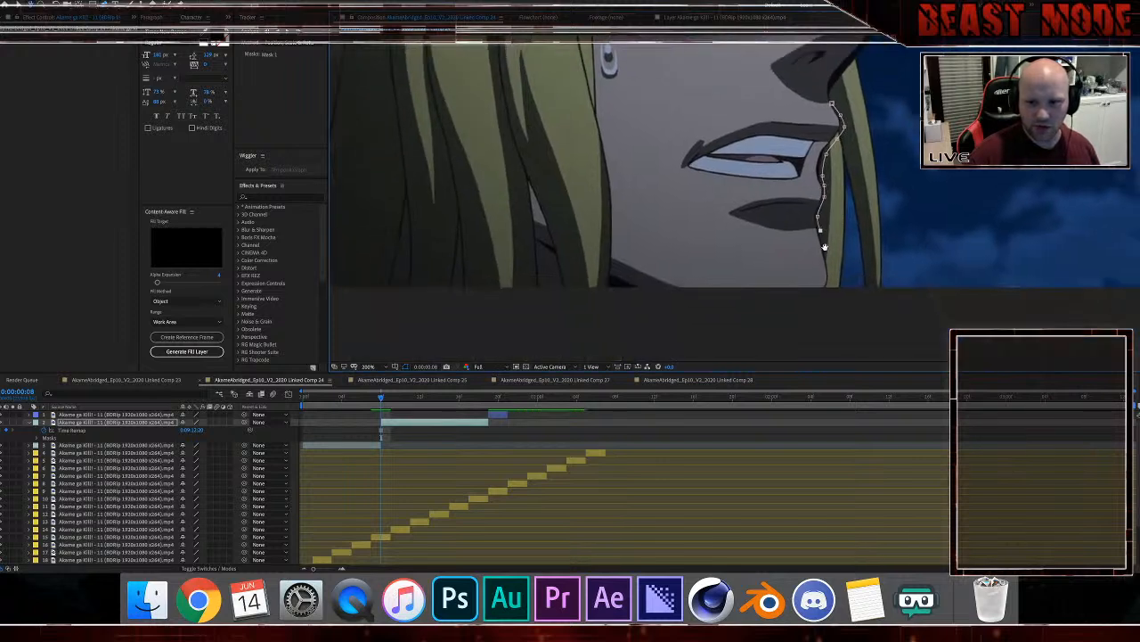
click(828, 251)
click(824, 298)
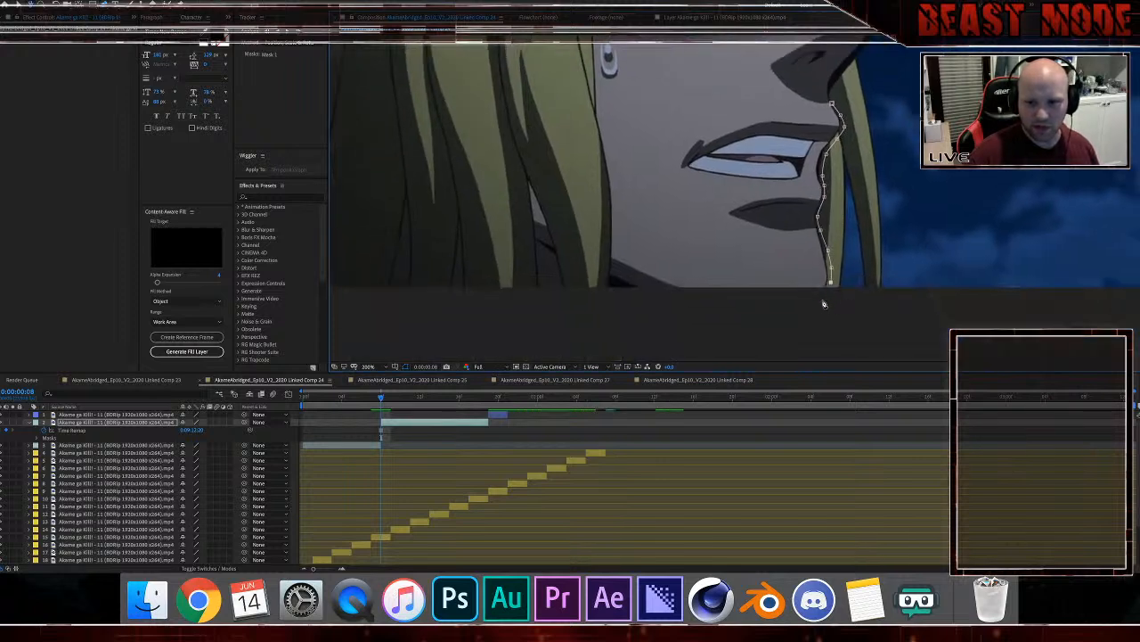
click(751, 299)
click(716, 270)
click(670, 218)
click(649, 135)
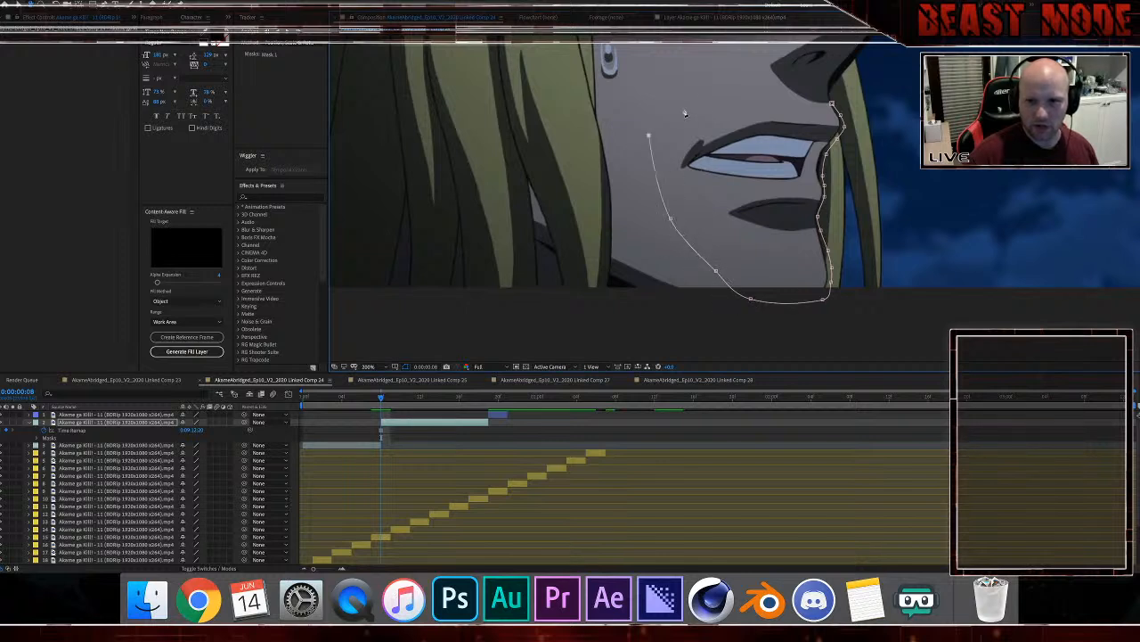
click(768, 110)
click(812, 110)
click(833, 105)
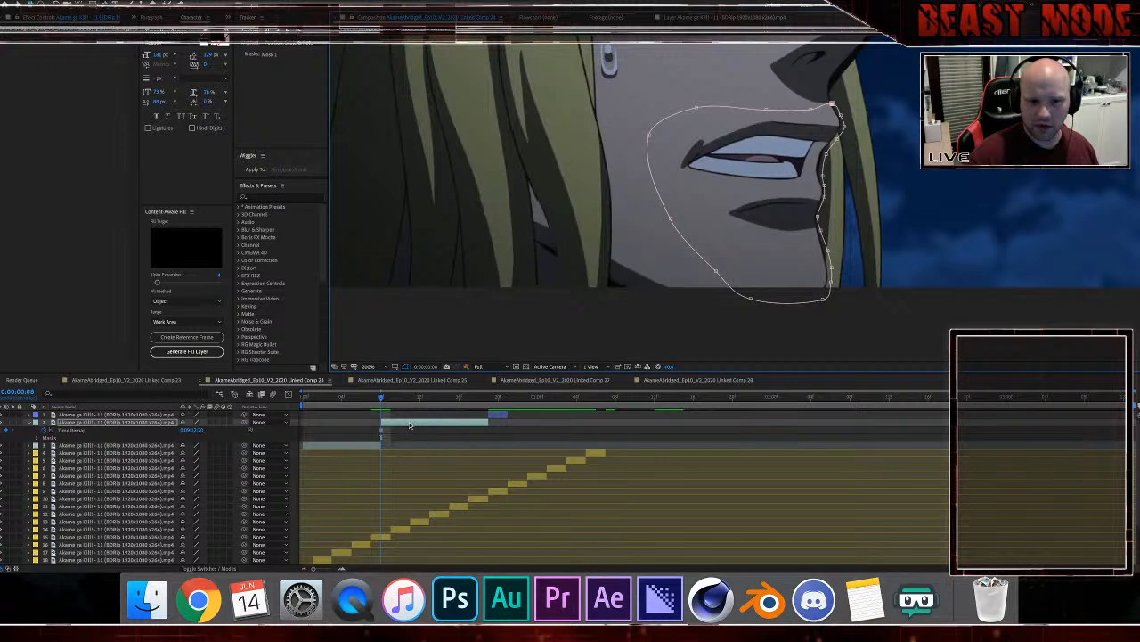
click(36, 421)
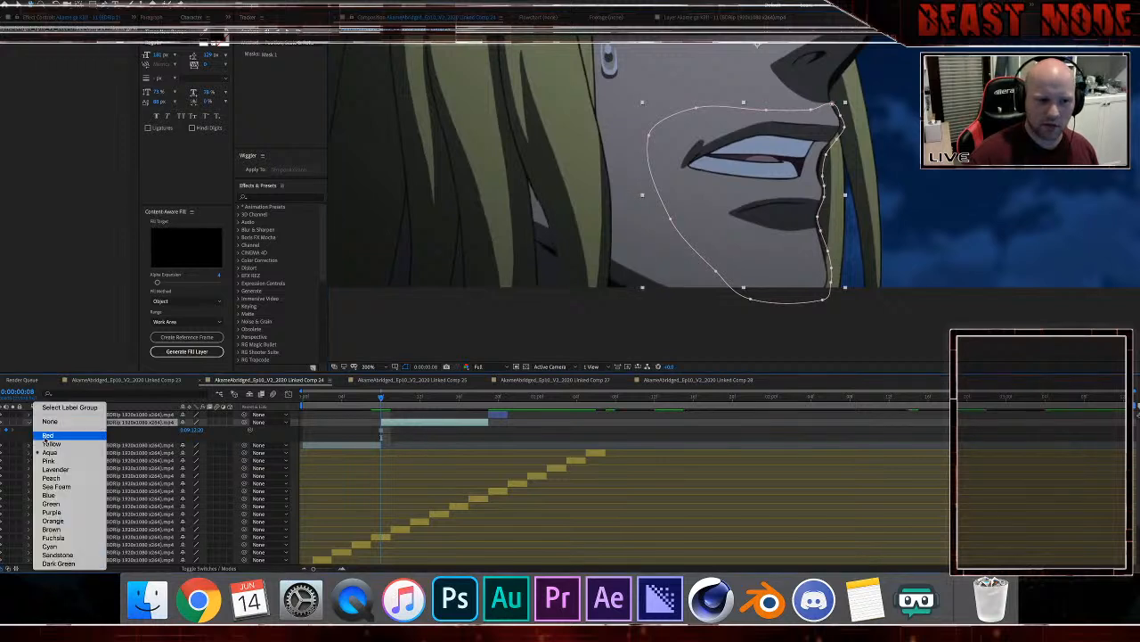
click(69, 504)
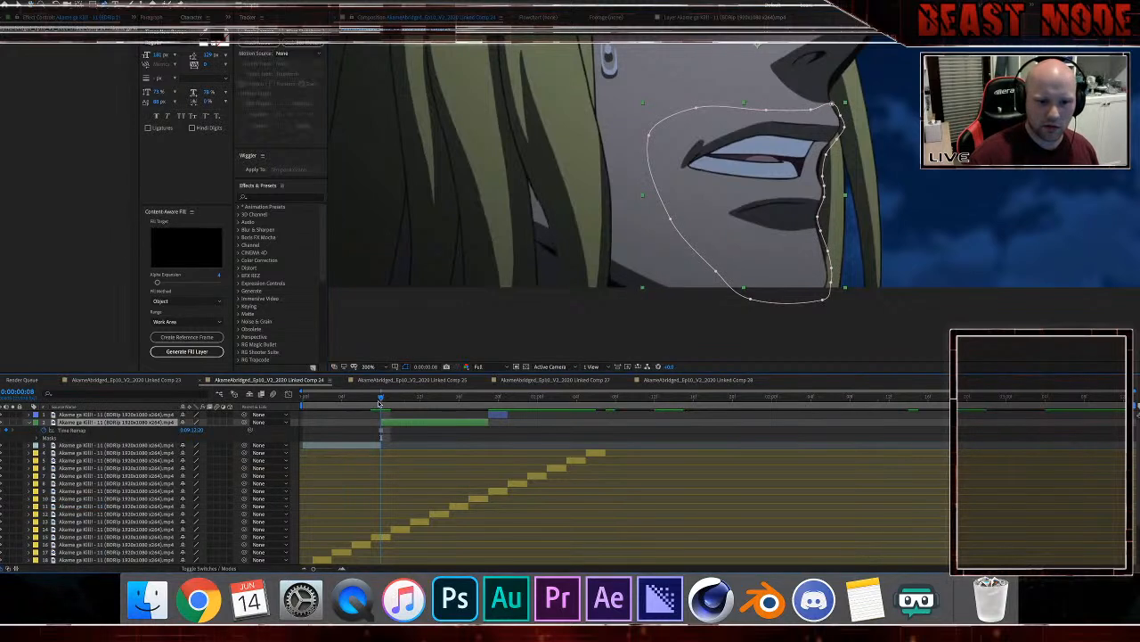
Step: Examine the first frames of the composition for a closed-mouth pose
drag(380, 400, 331, 406)
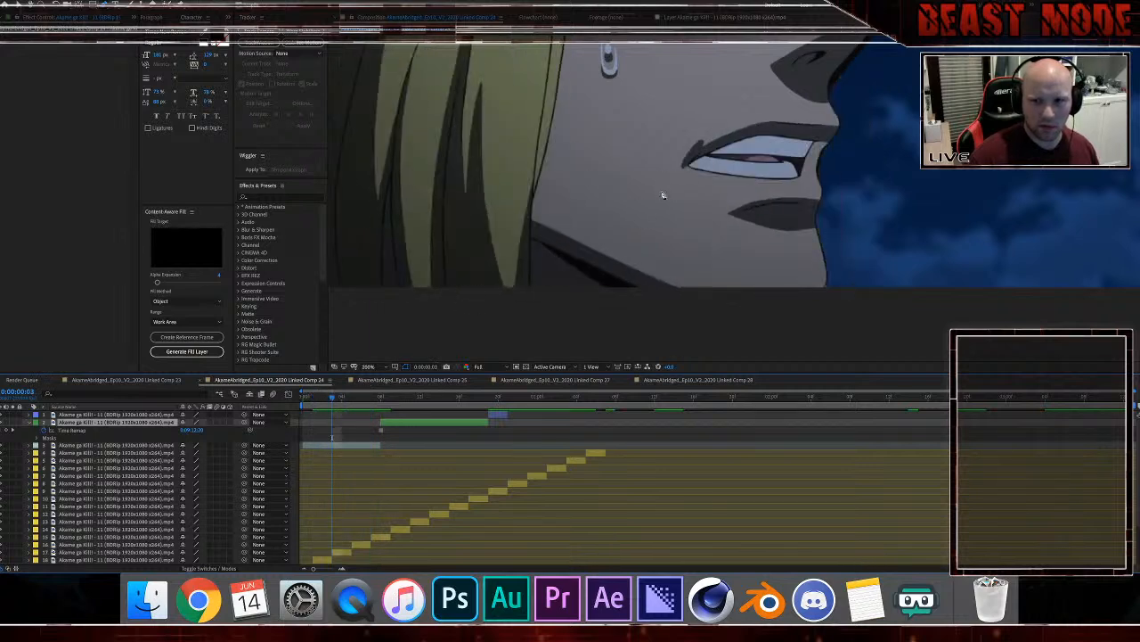
scroll(664, 191, down, 2)
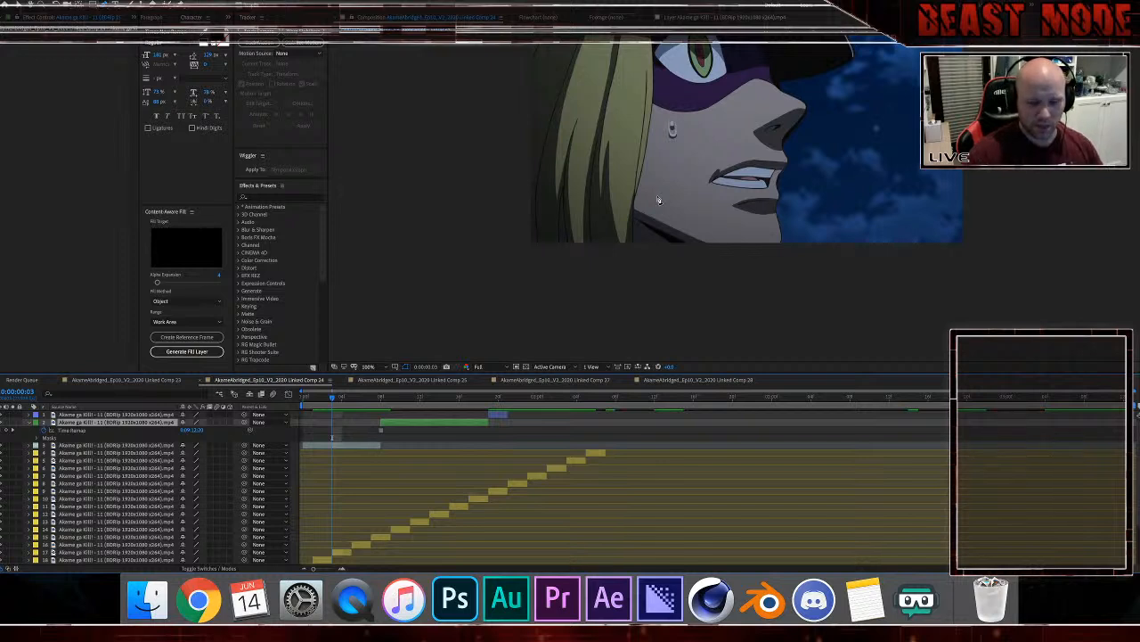
key(super+Right)
key(super+Right)
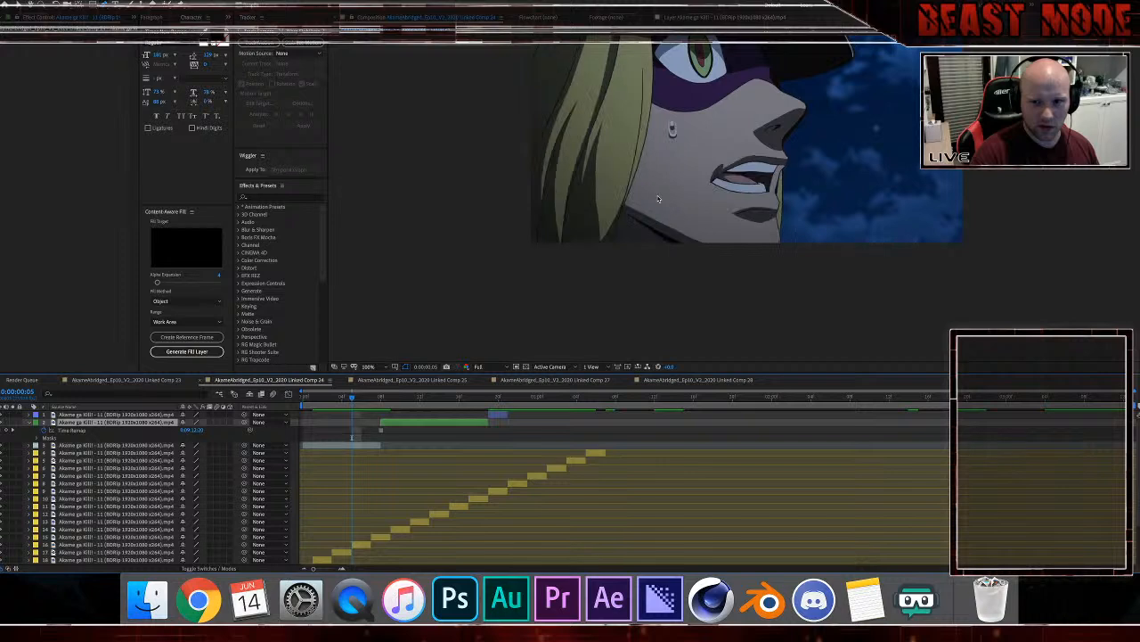
key(super+Left)
key(super+Left)
key(super+Left)
key(super+Left)
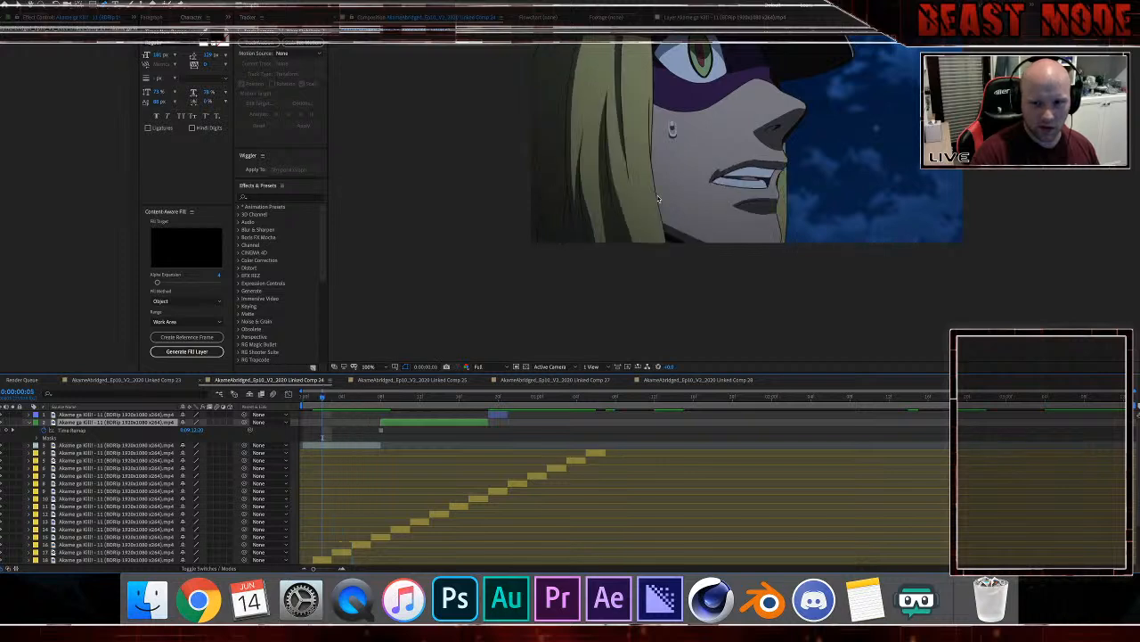
key(super+Left)
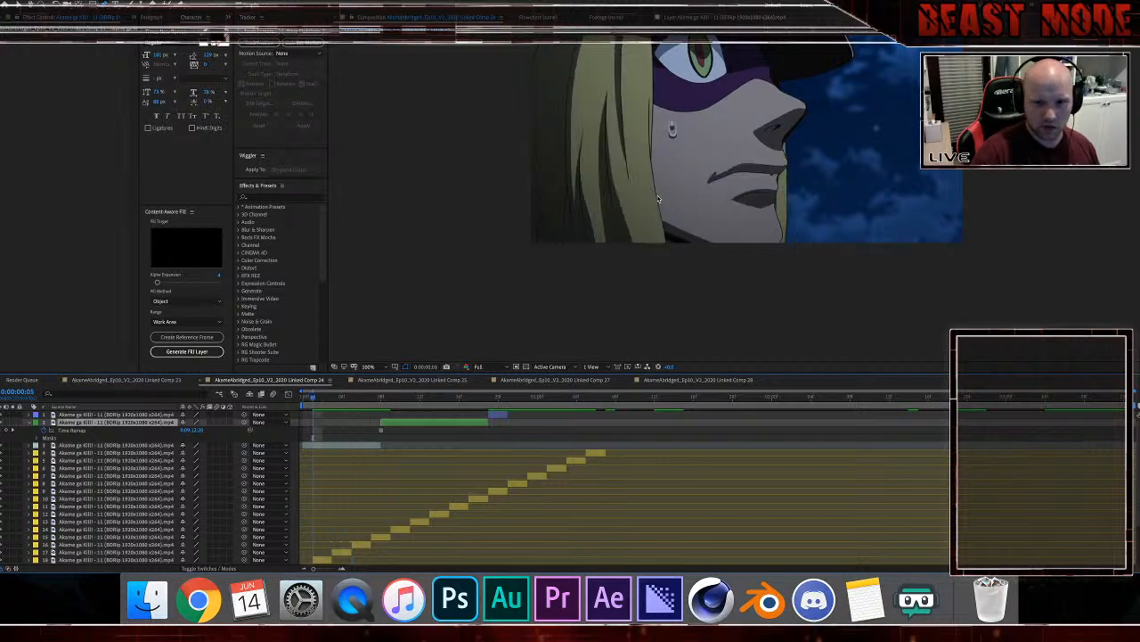
key(super+Right)
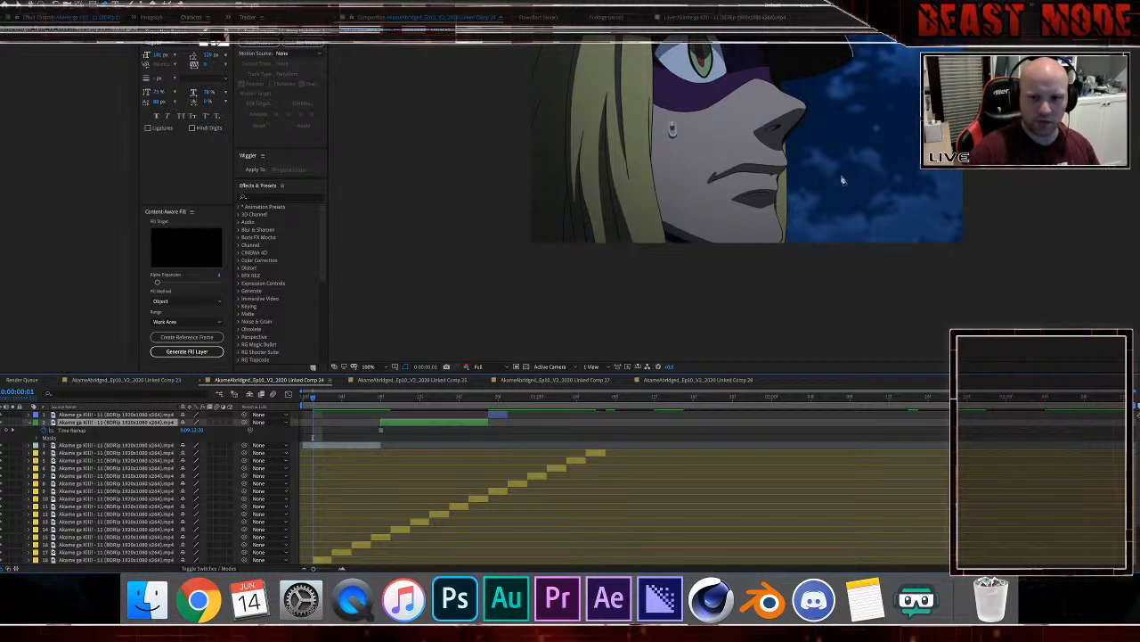
scroll(838, 181, down, 1)
key(space)
drag(771, 153, 759, 183)
scroll(758, 183, up, 1)
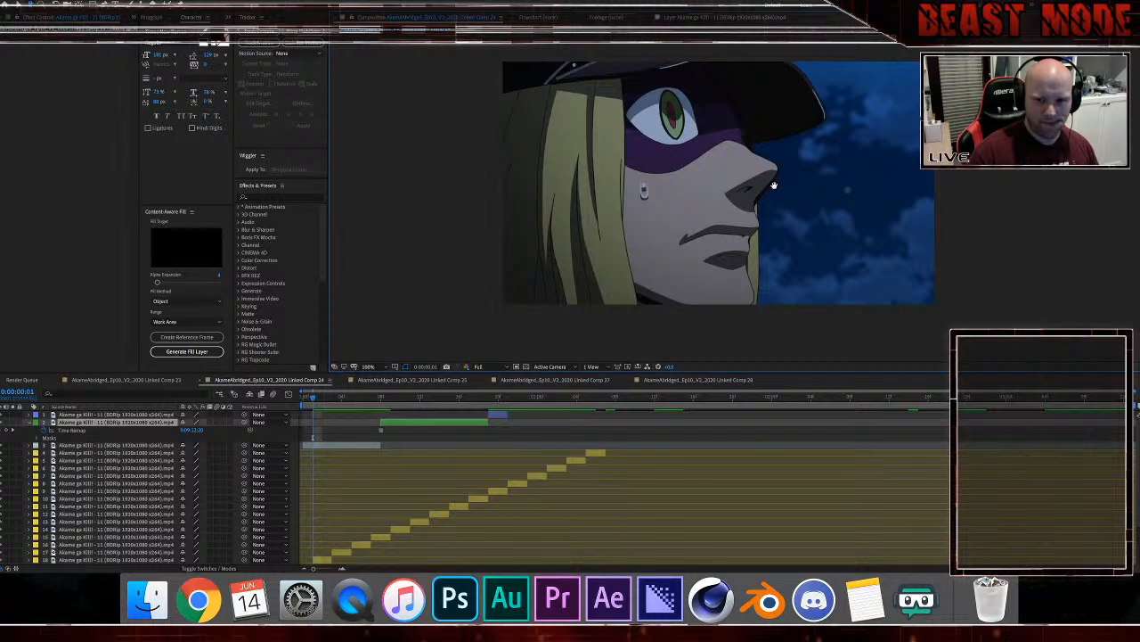
Step: Apply Freeze Frame to the first footage segment at the closed-mouth frame, 0:00:00:01
click(350, 446)
key(Page_Up)
key(Page_Down)
key(Page_Down)
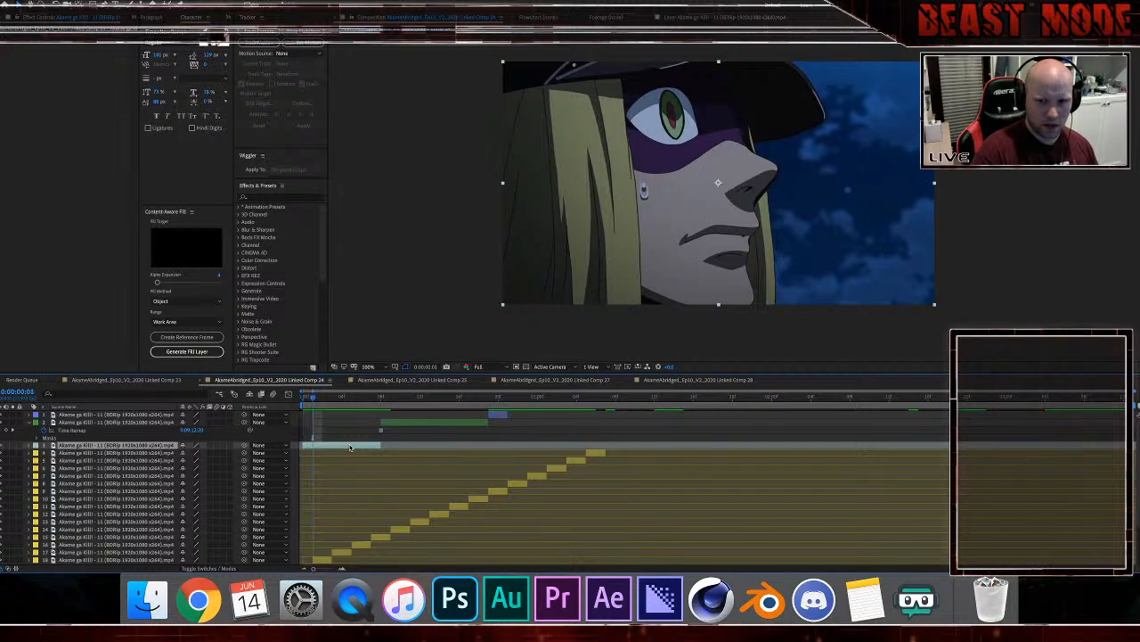
key(Page_Up)
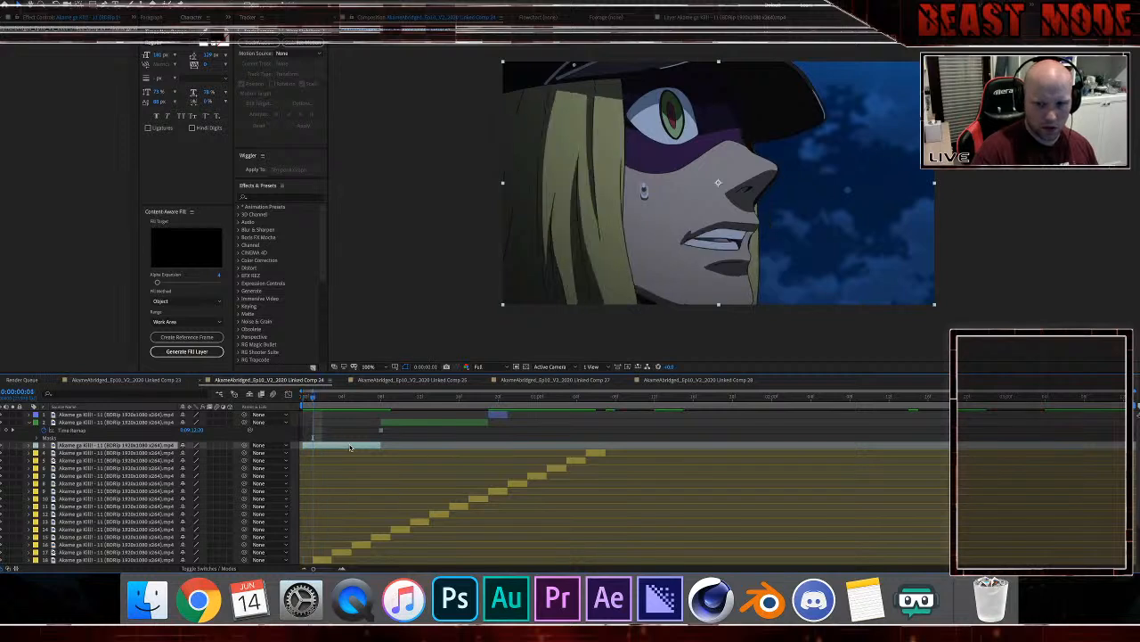
right_click(351, 446)
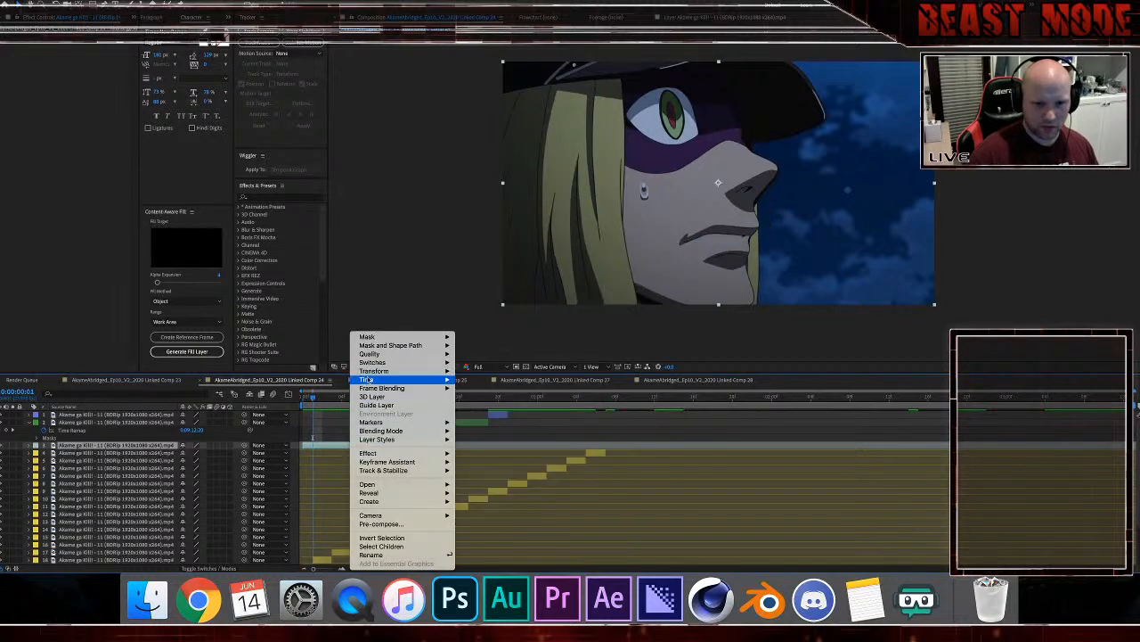
mouse_move(414, 380)
click(485, 405)
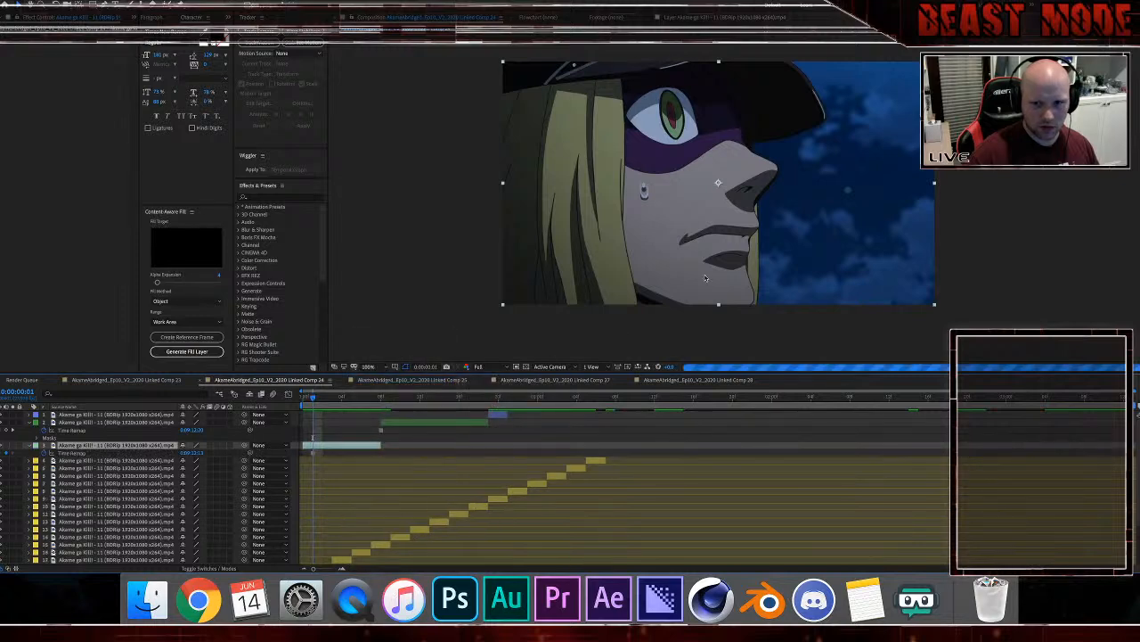
Step: Draw a closed mask around the closed mouth on the frozen first segment, following the profile from under the nose to the chin
scroll(705, 271, up, 2)
key(g)
click(780, 202)
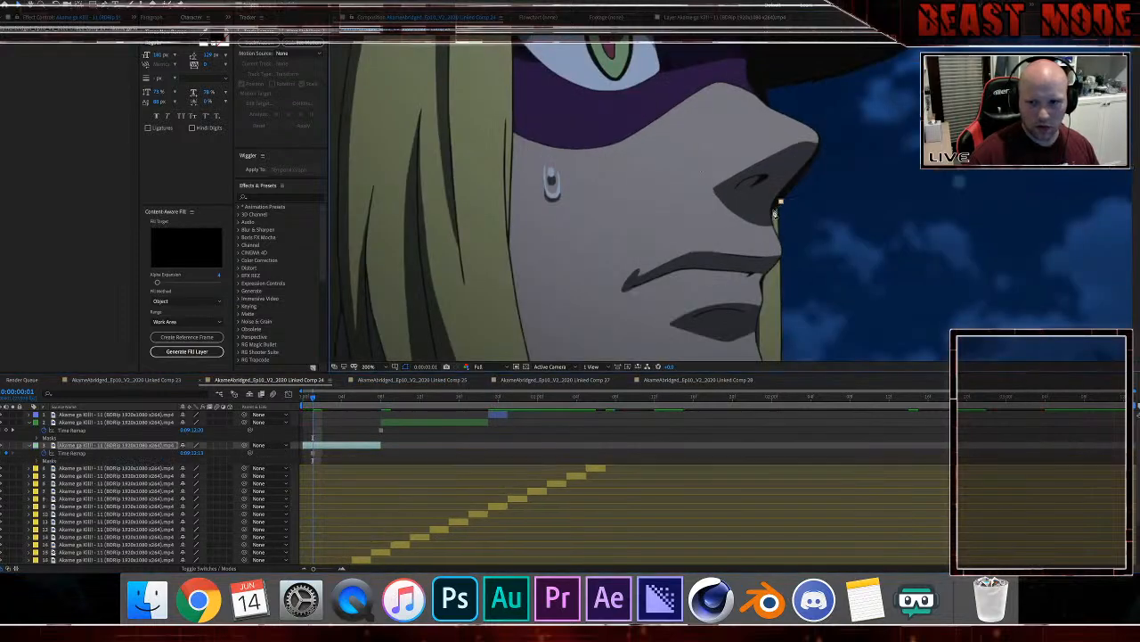
click(771, 211)
click(773, 223)
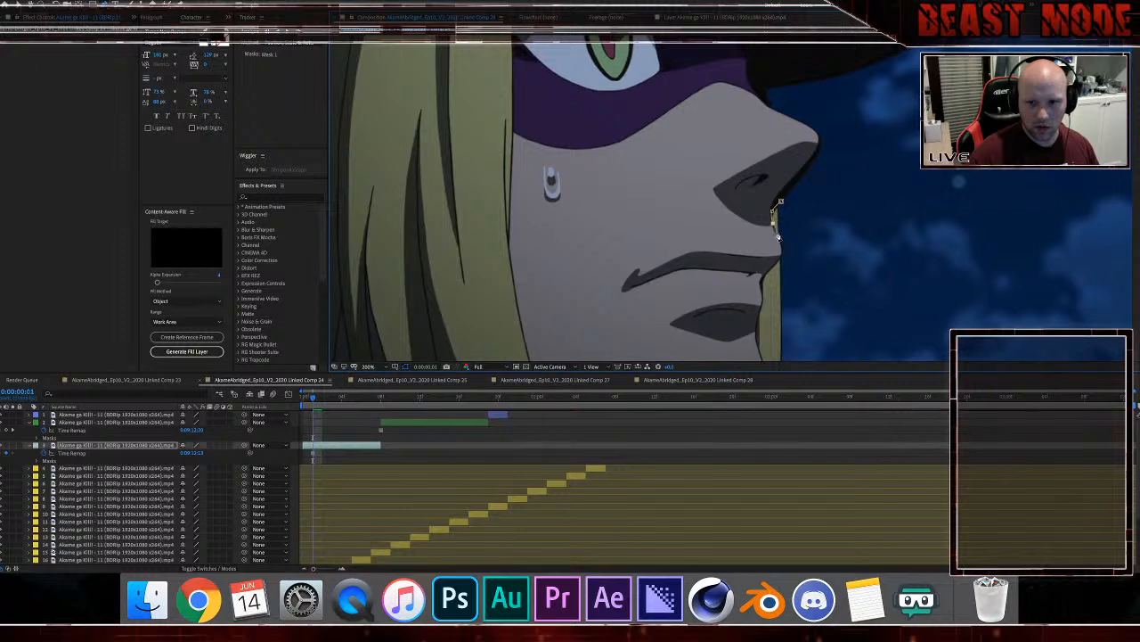
click(781, 242)
click(781, 258)
click(768, 275)
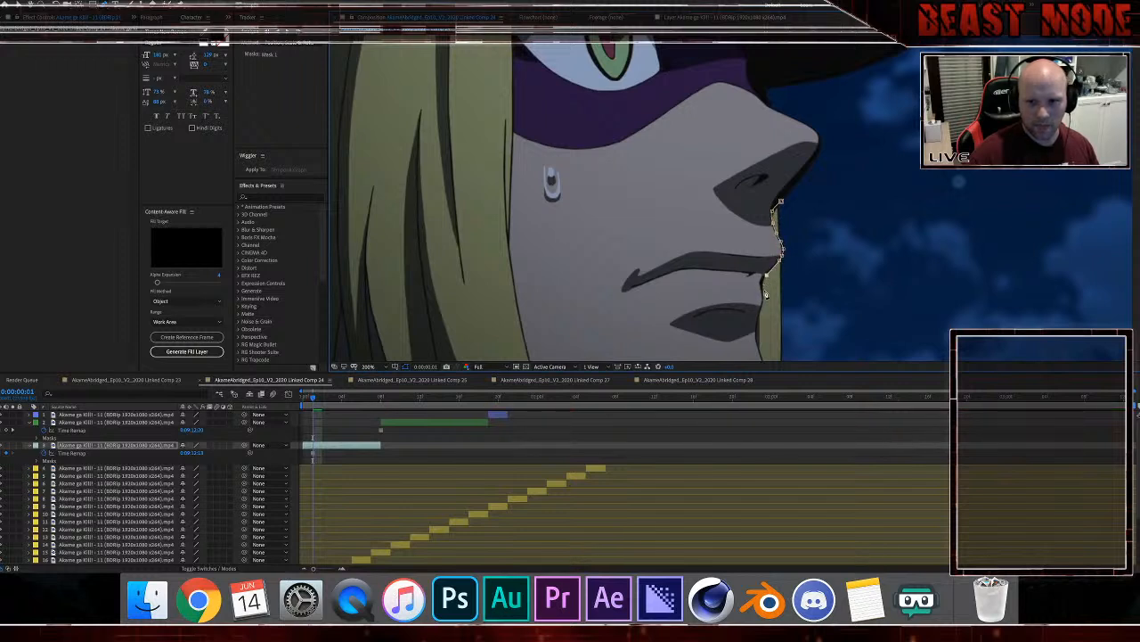
click(763, 283)
click(765, 293)
click(767, 304)
click(761, 314)
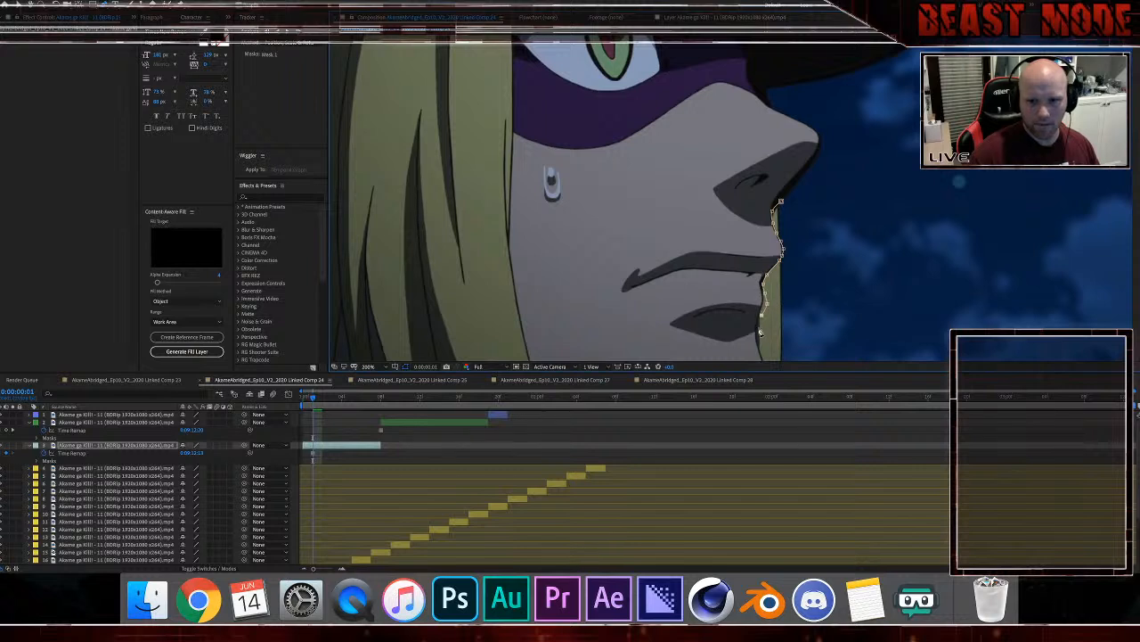
drag(761, 332, 745, 253)
click(744, 259)
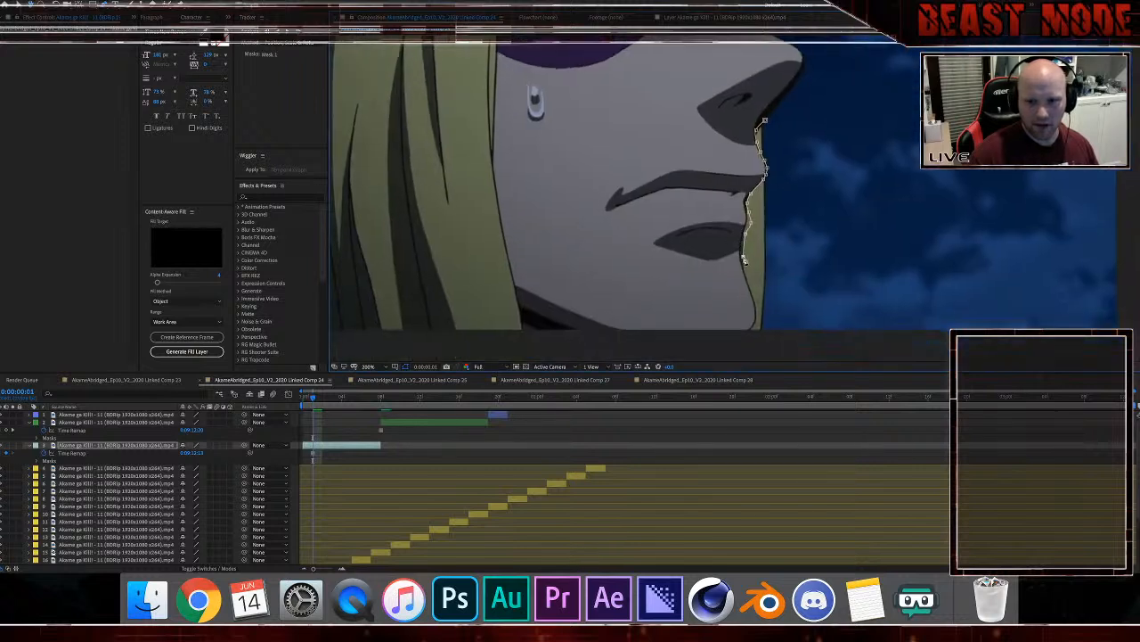
click(750, 272)
click(759, 289)
click(759, 305)
click(760, 329)
click(743, 341)
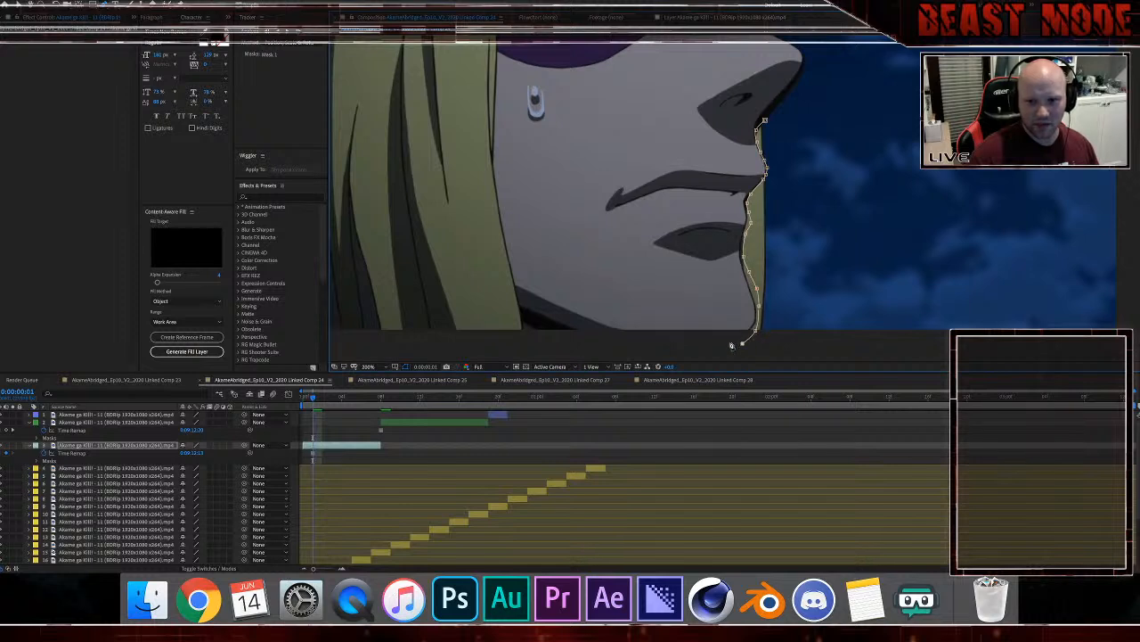
click(662, 333)
click(603, 289)
click(568, 229)
drag(595, 146, 709, 142)
click(764, 119)
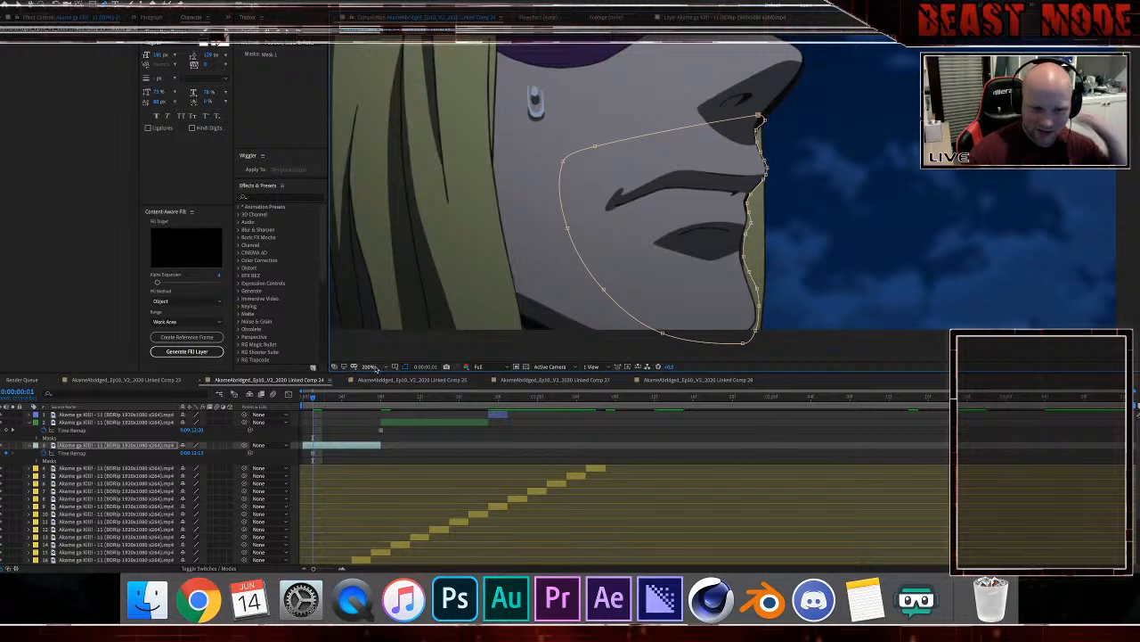
Step: Set the label color of the masked closed-mouth layer to Yellow
click(39, 445)
click(36, 445)
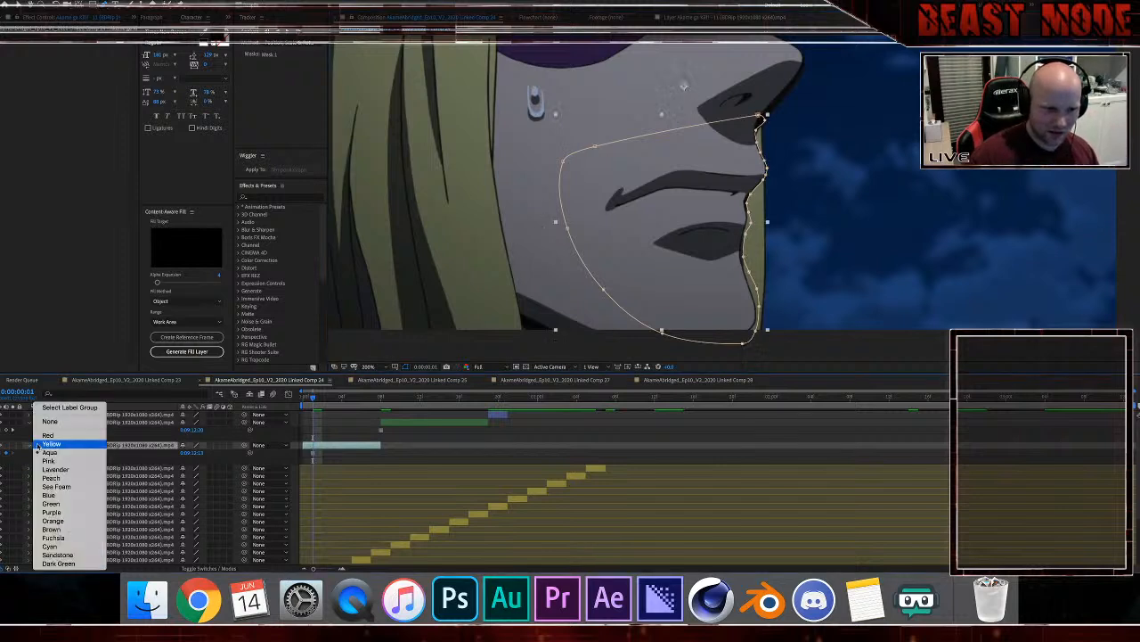
click(47, 443)
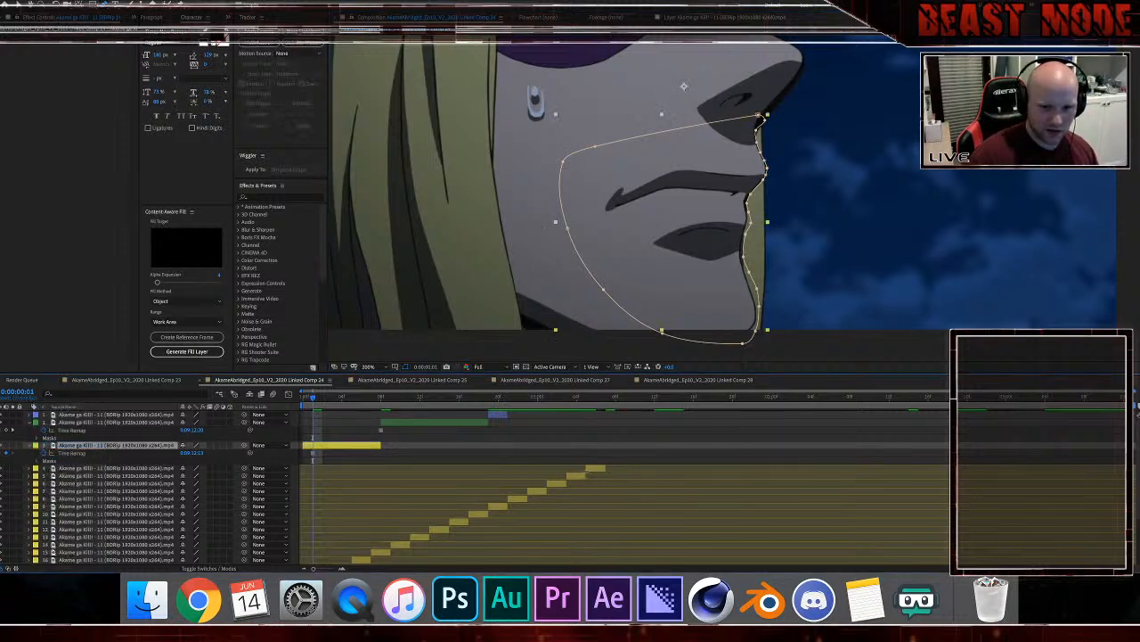
Step: Select all the short staggered hair layers below the mouth poses and set their label color to Fuchsia
click(583, 468)
scroll(540, 463, down, 3)
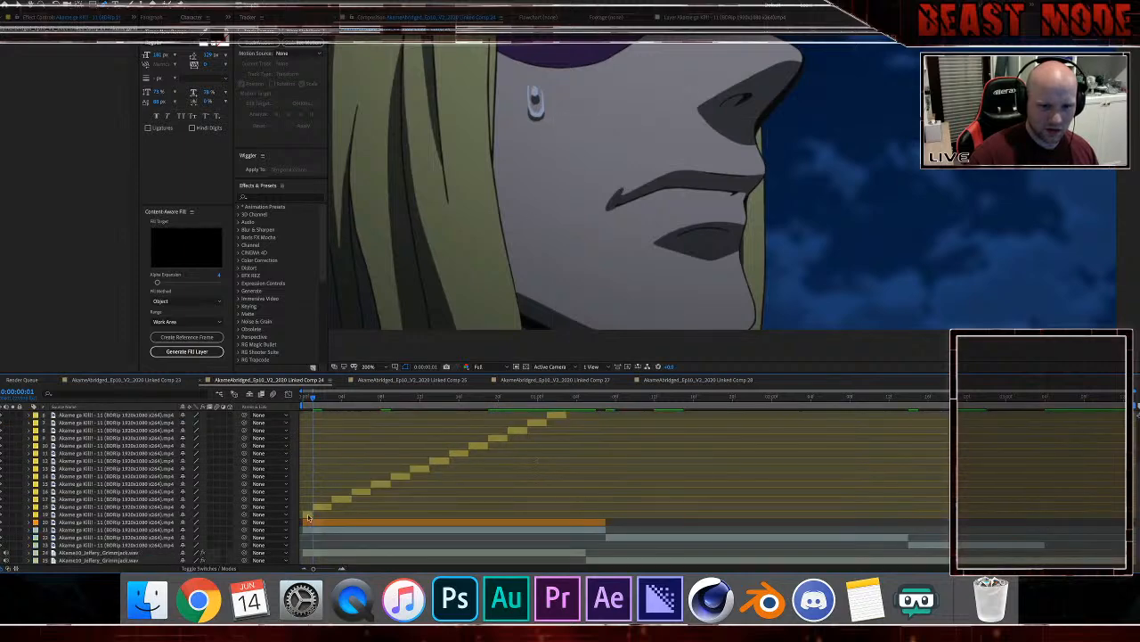
click(308, 517)
click(36, 514)
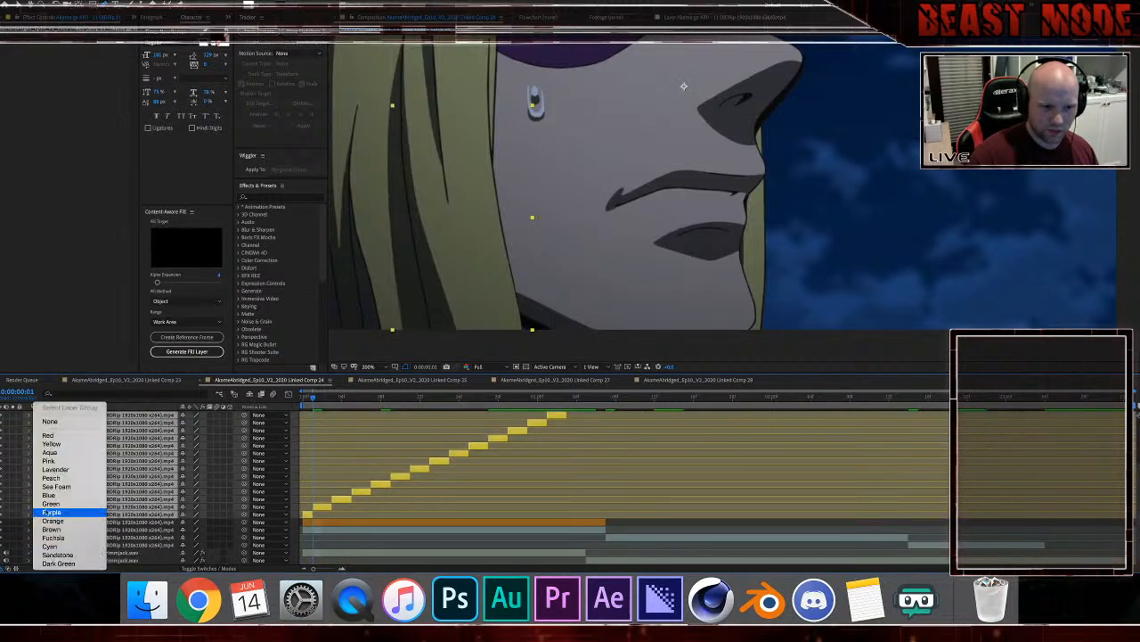
click(65, 537)
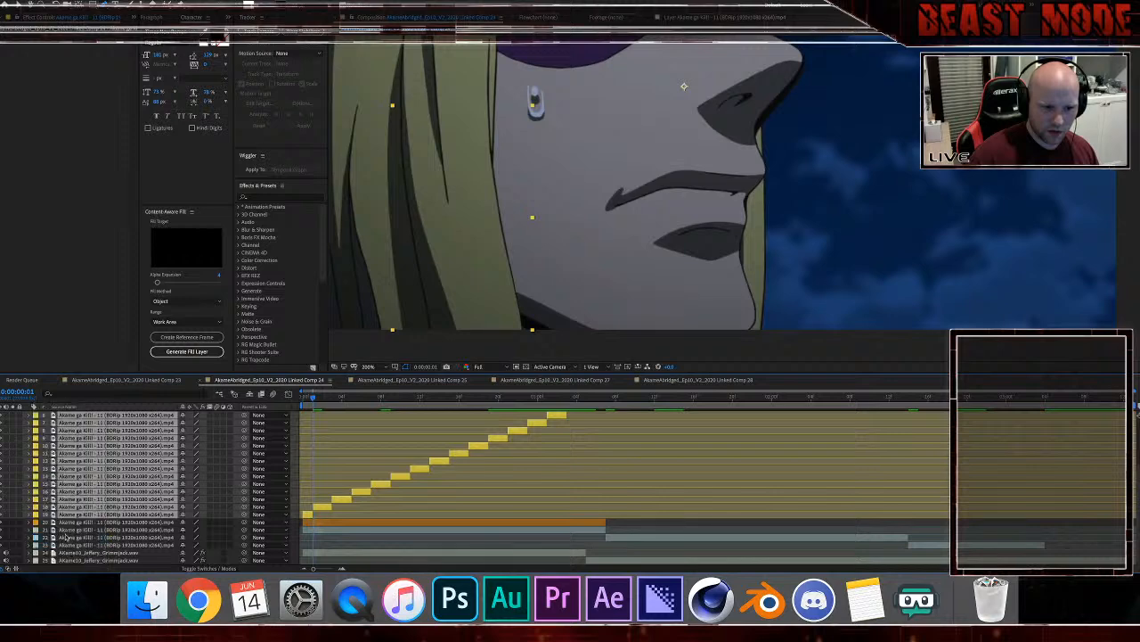
scroll(443, 463, up, 3)
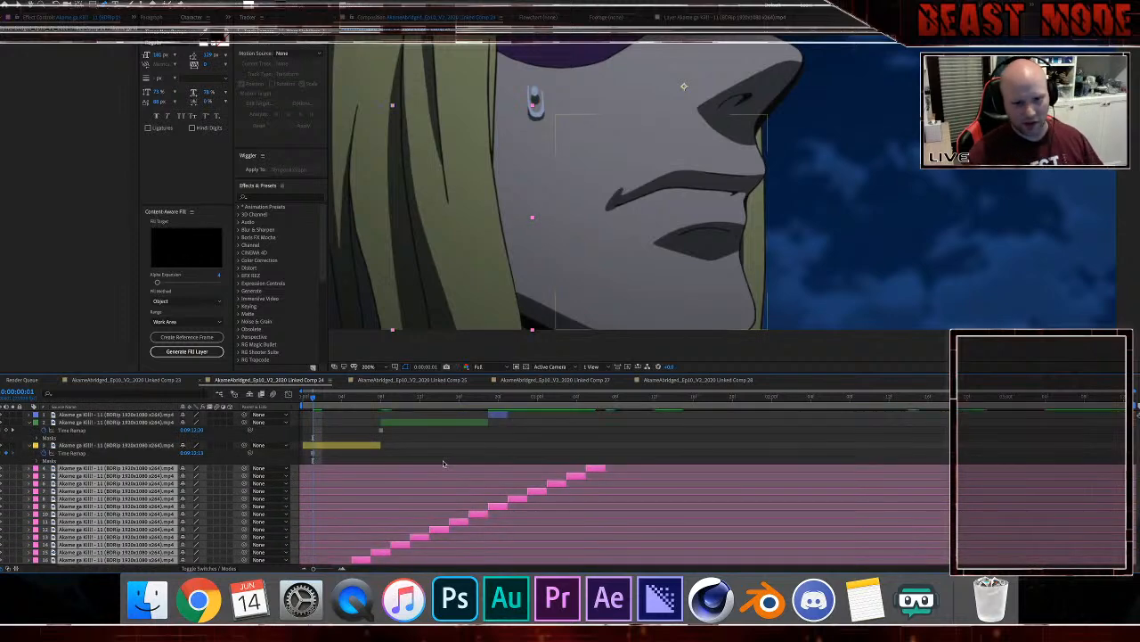
scroll(436, 460, down, 3)
scroll(411, 458, down, 2)
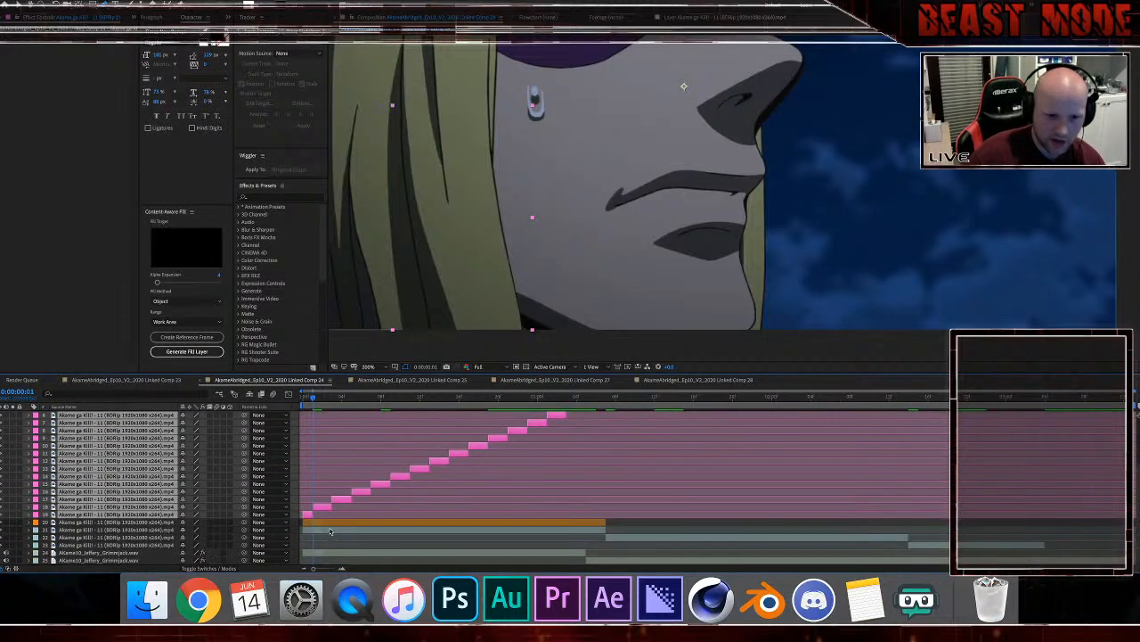
Step: Apply Freeze Frame to the teal footage layer directly beneath the orange layer at 0:00:00:04
click(331, 522)
click(331, 531)
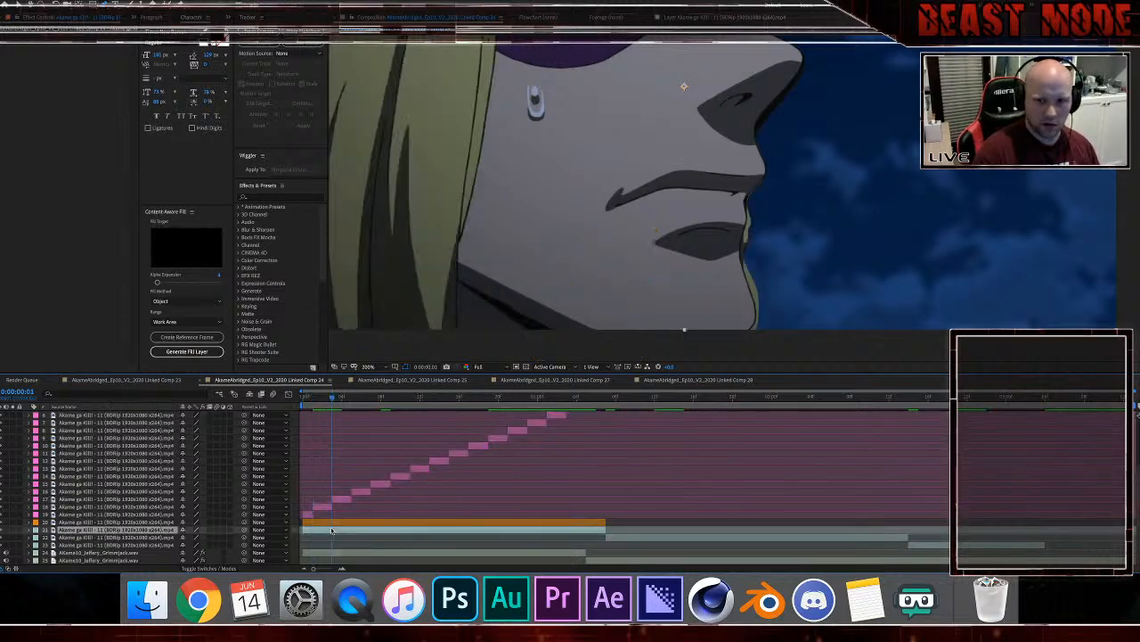
key(Page_Down)
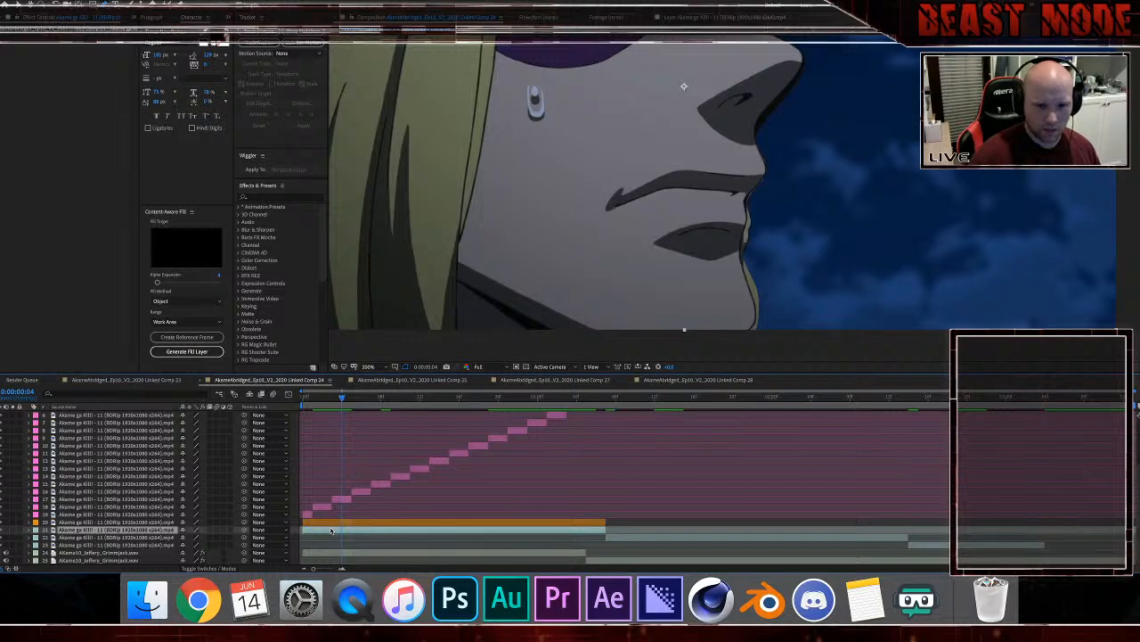
right_click(331, 531)
mouse_move(392, 379)
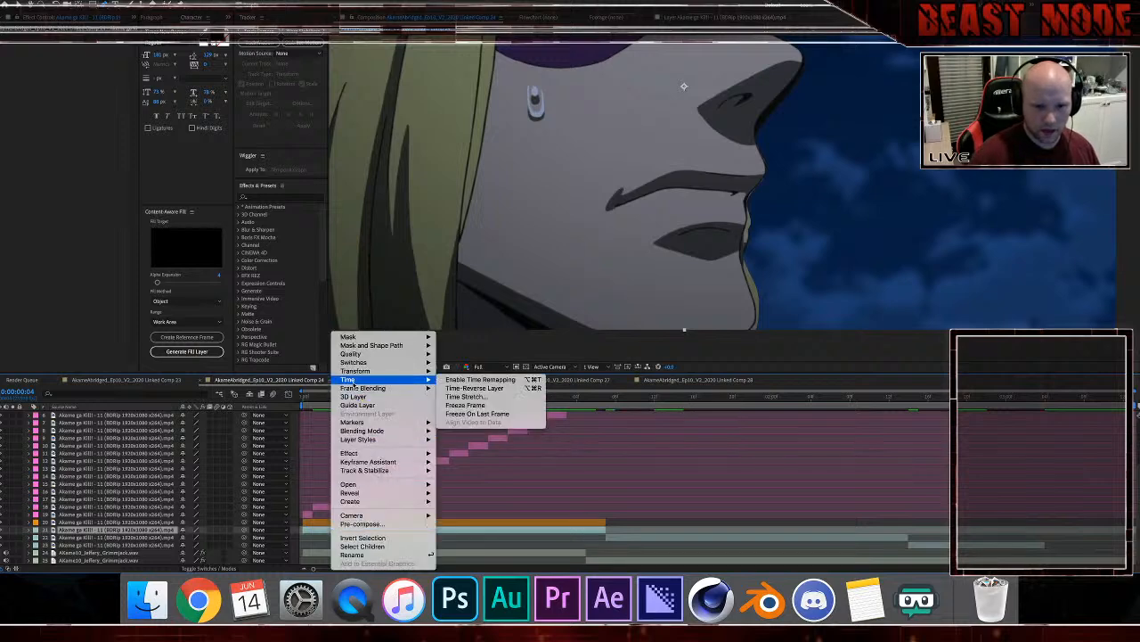
click(449, 405)
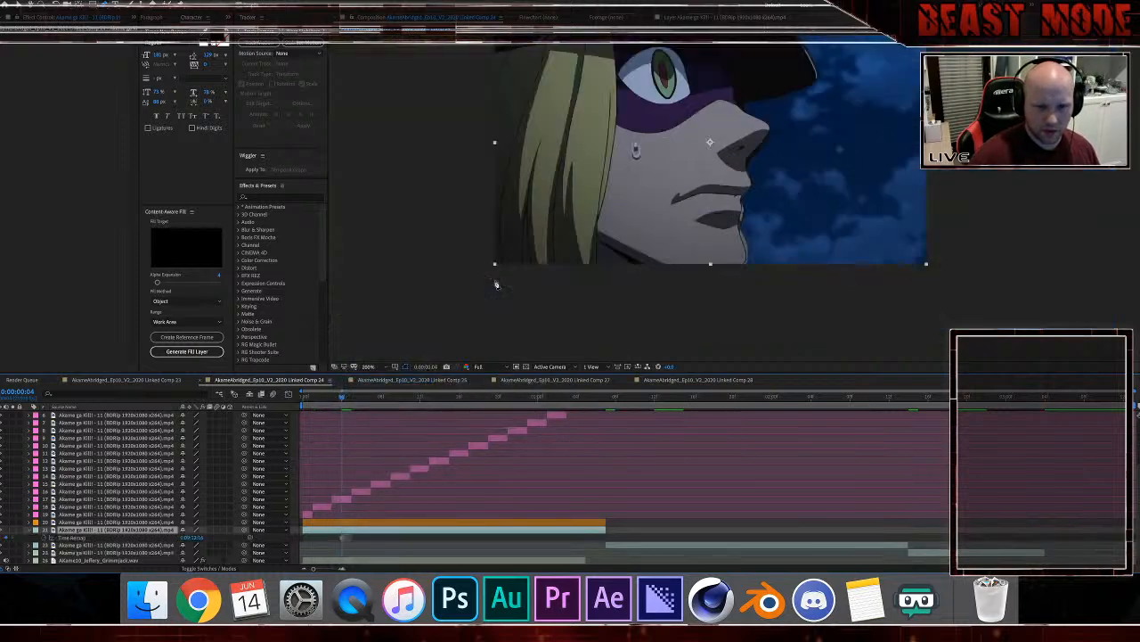
Step: Play back the composition with the whole frame in view to check the frozen face layer
scroll(496, 284, down, 1)
scroll(496, 284, up, 1)
key(space)
drag(533, 254, 523, 304)
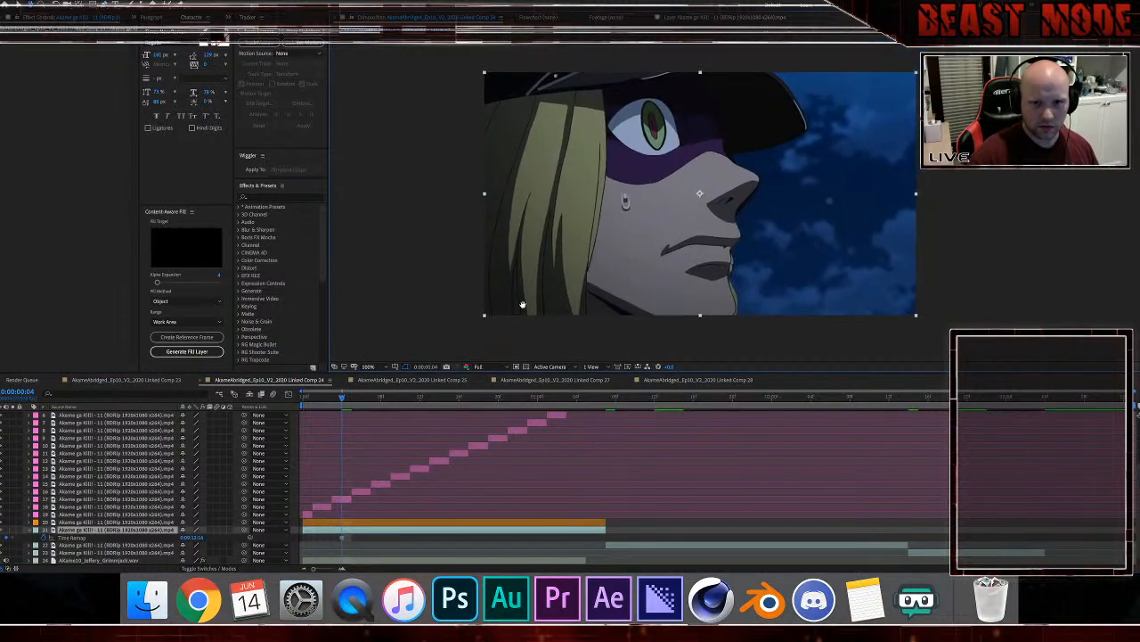
key(space)
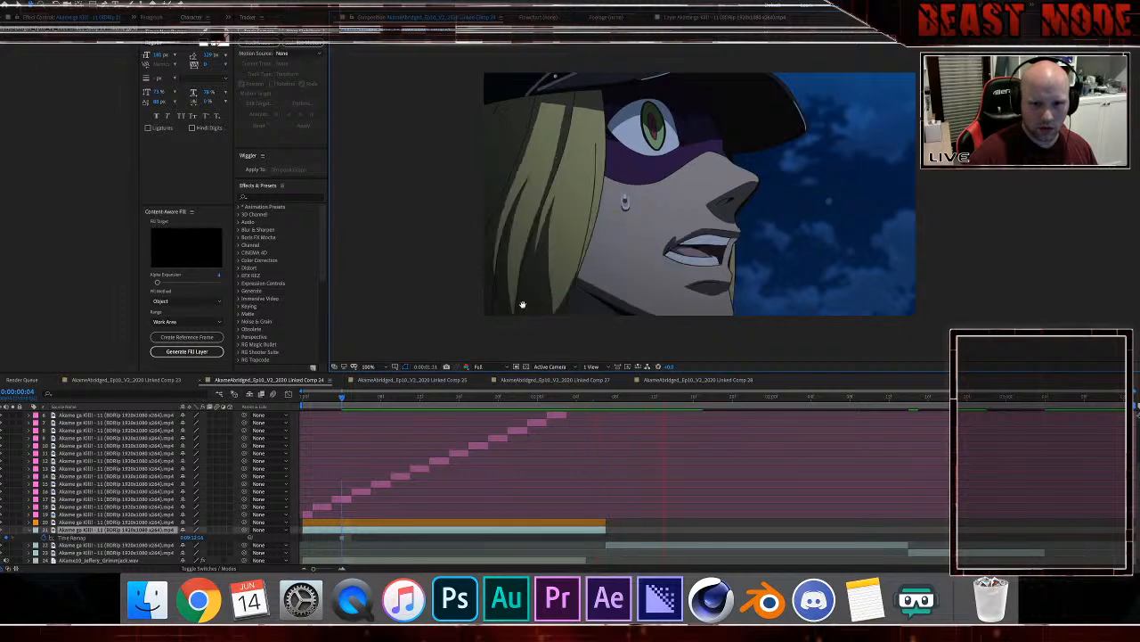
key(space)
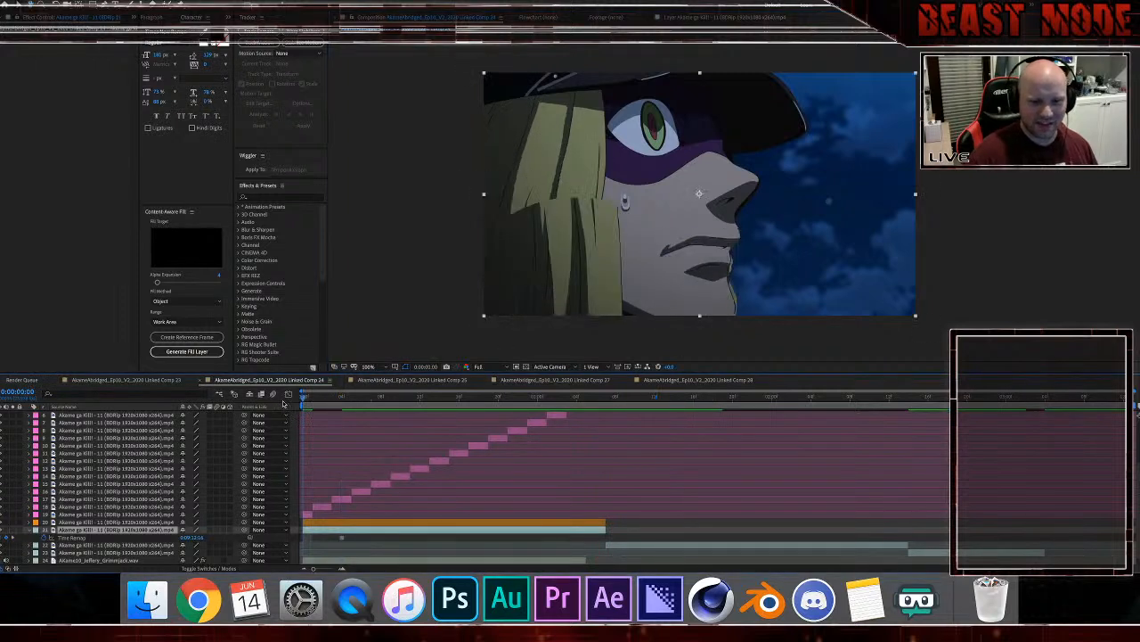
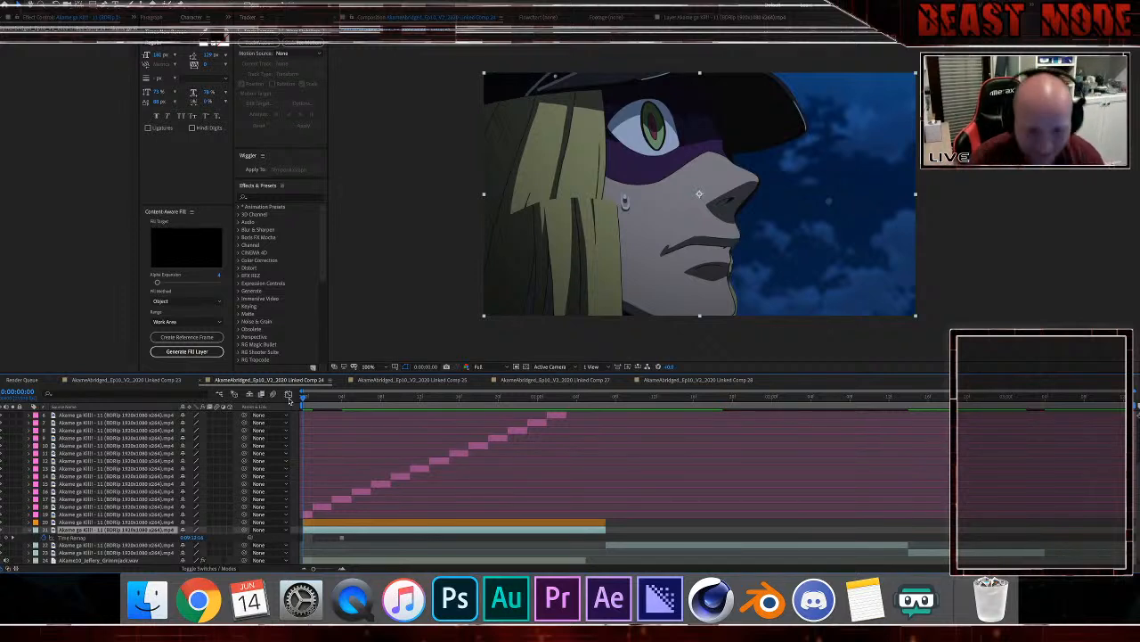
Step: Try moving all the pink layers to the top of the layer stack, and undo the move
scroll(416, 464, up, 5)
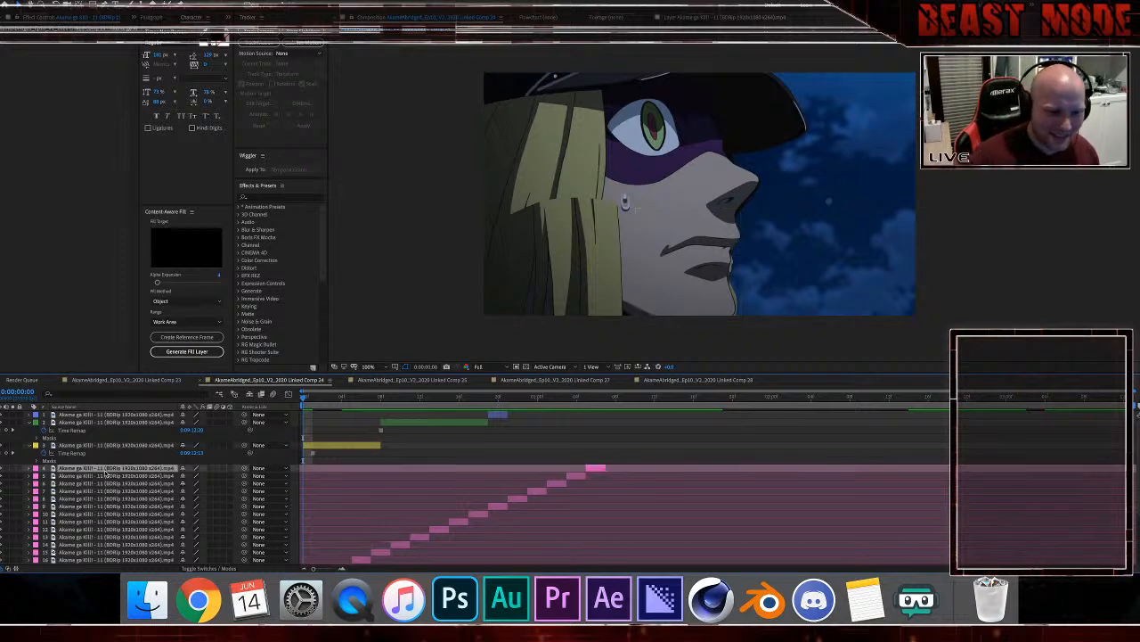
scroll(105, 475, down, 2)
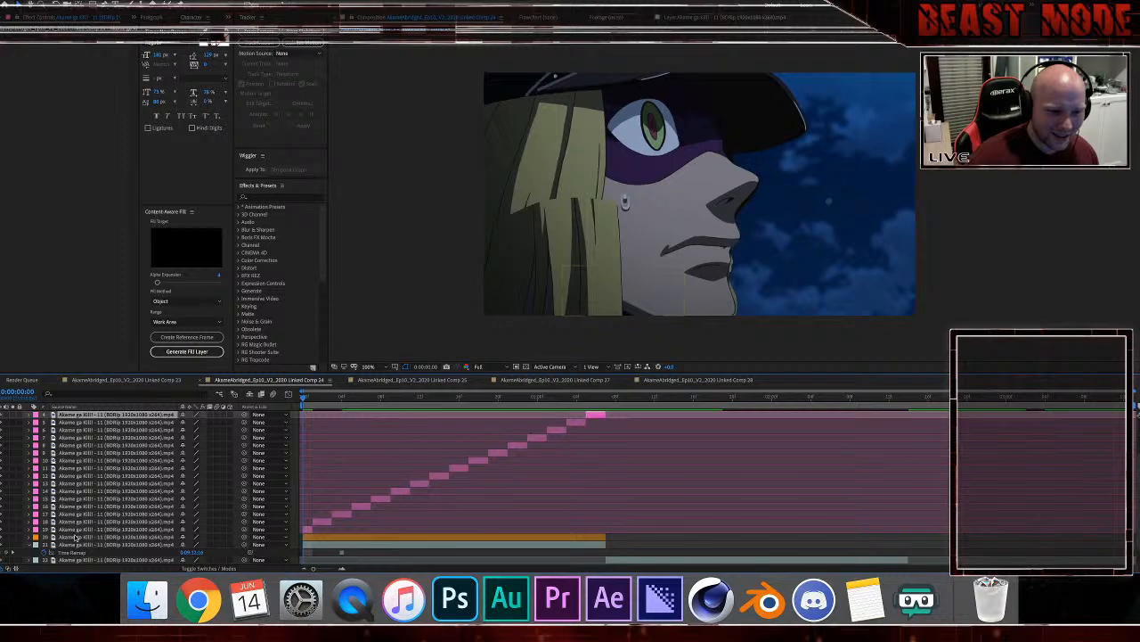
shift+click(76, 536)
shift+click(72, 529)
scroll(70, 527, up, 3)
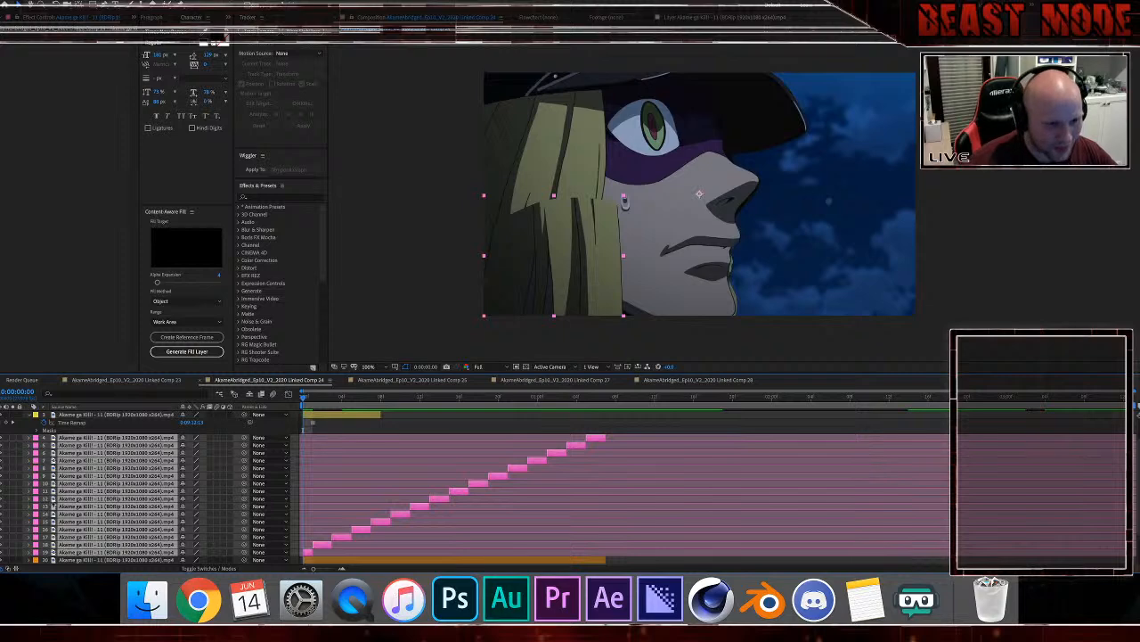
scroll(52, 505, up, 2)
drag(64, 475, 72, 412)
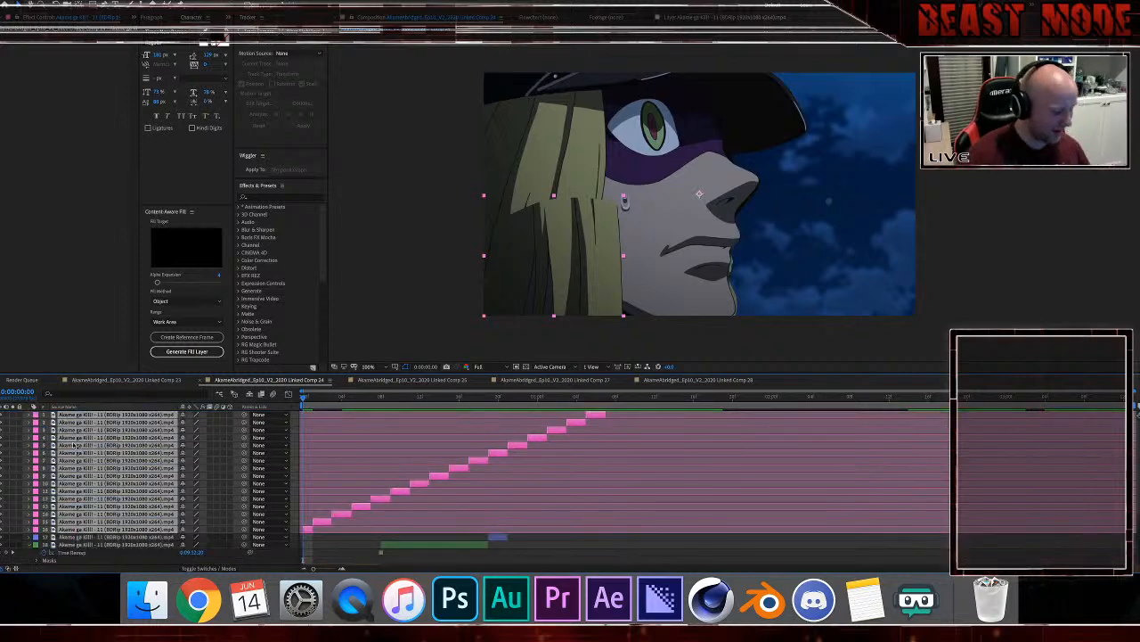
key(super+z)
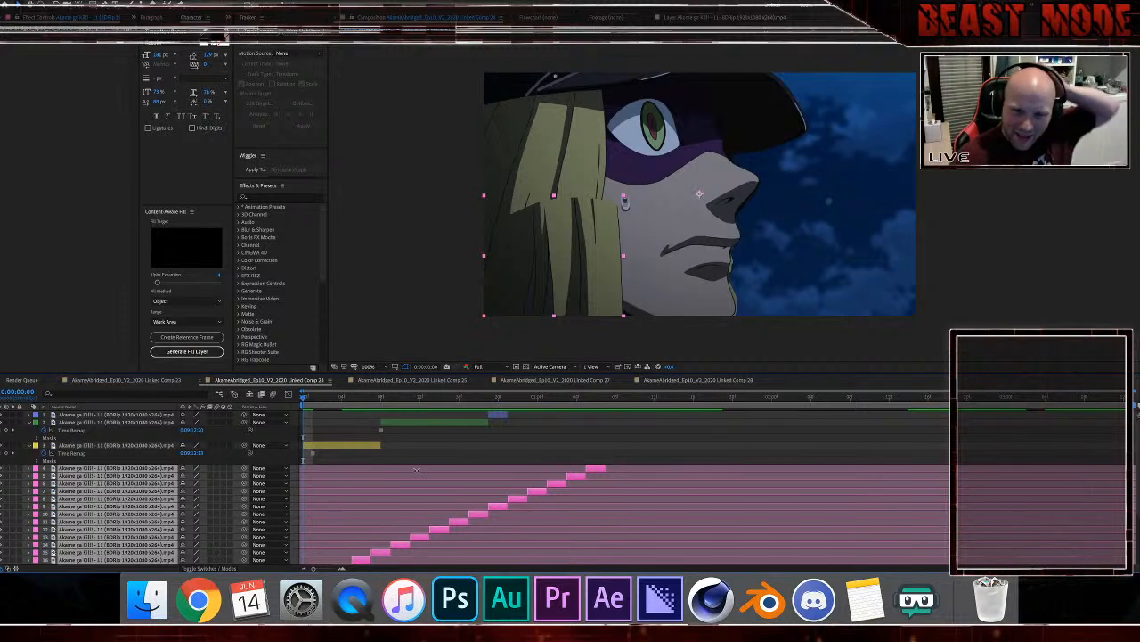
Step: Reposition the yellow layer's mask points along the face outline between the nose and the upper lip
click(417, 454)
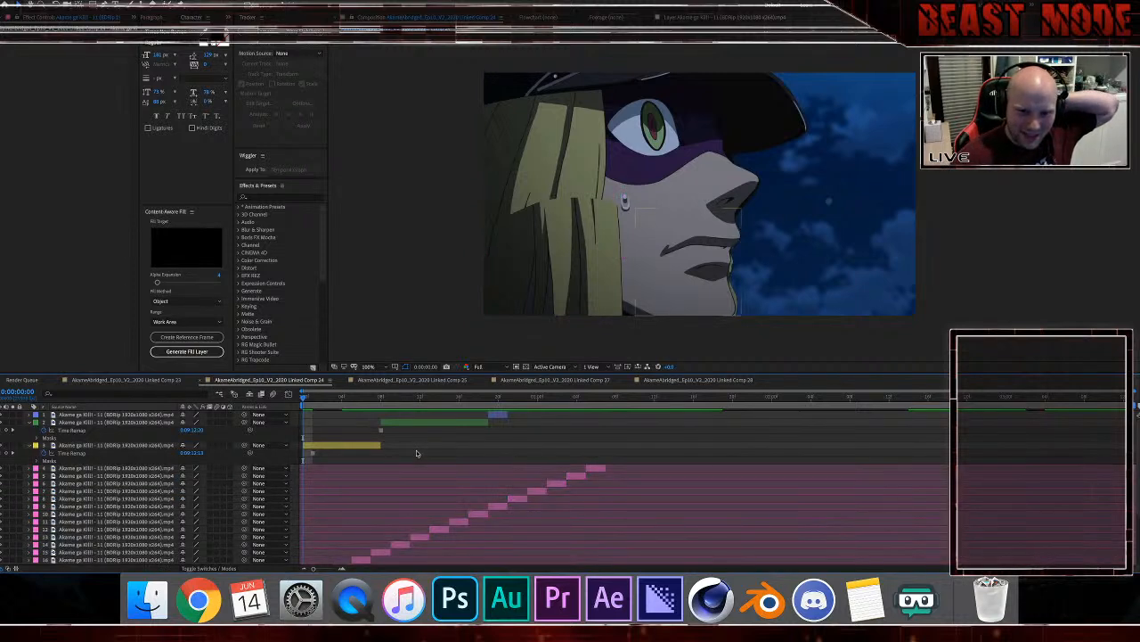
click(362, 448)
scroll(737, 197, up, 1)
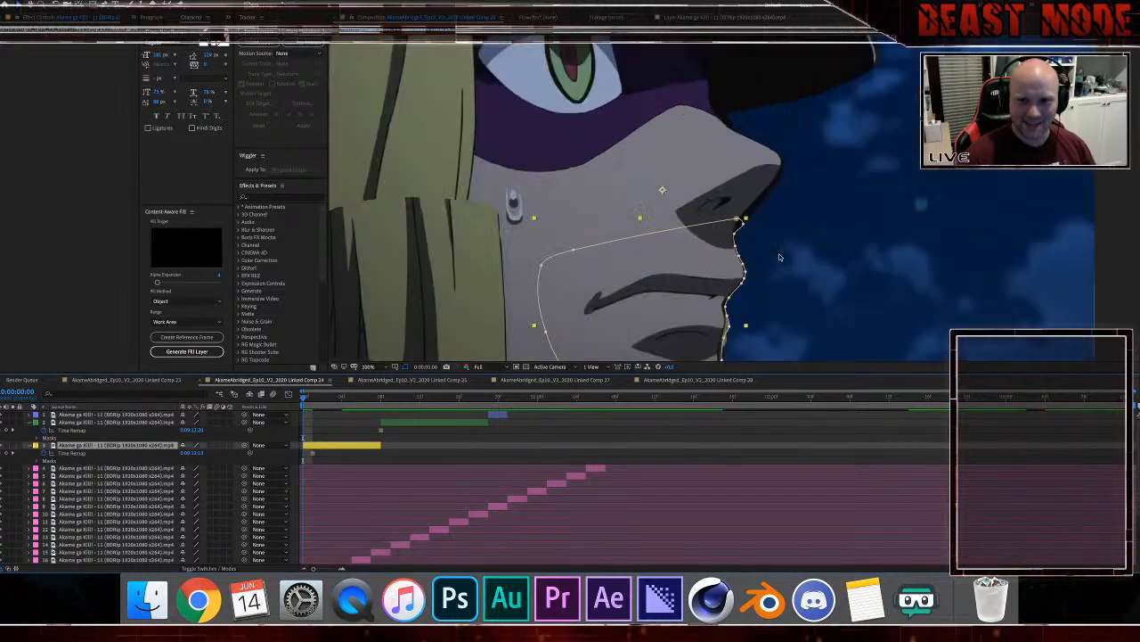
scroll(777, 260, up, 2)
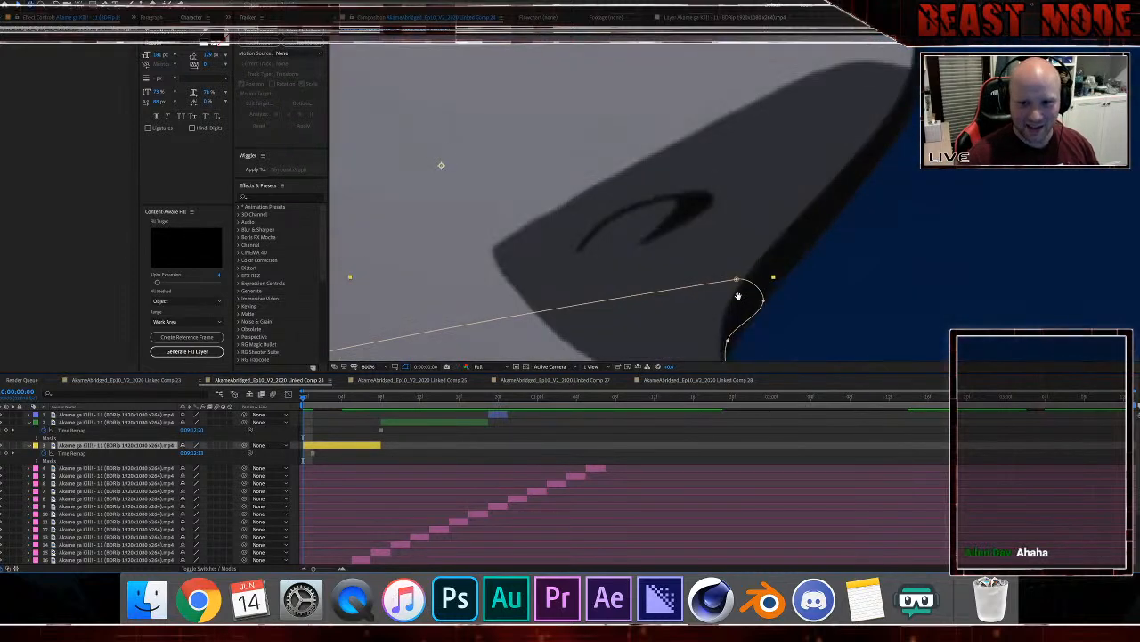
drag(740, 304, 690, 184)
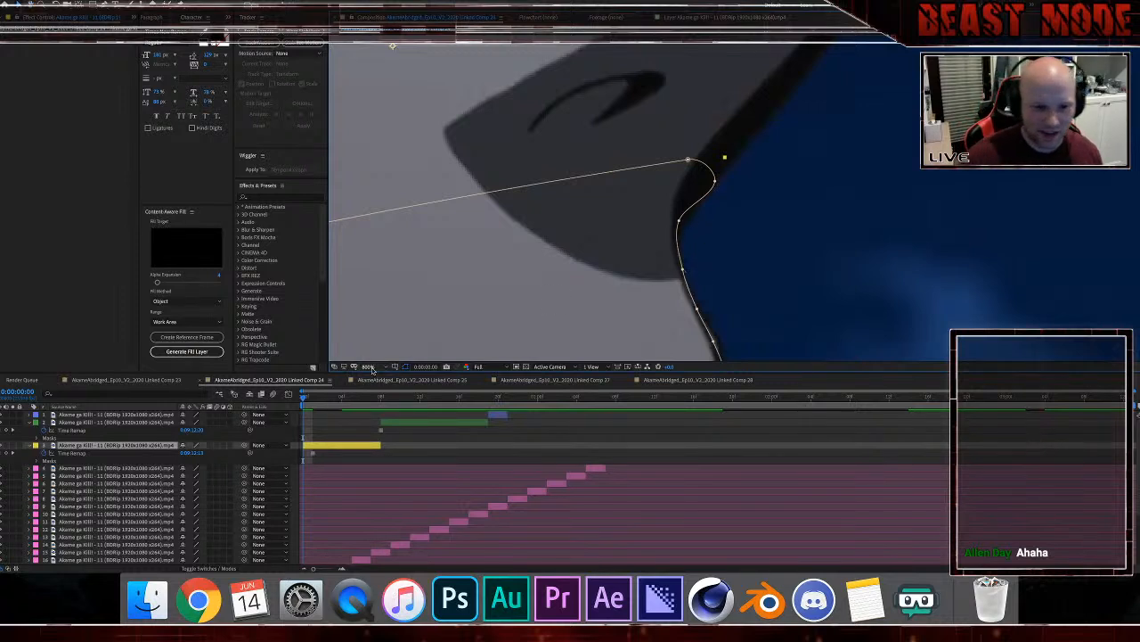
drag(683, 271, 606, 169)
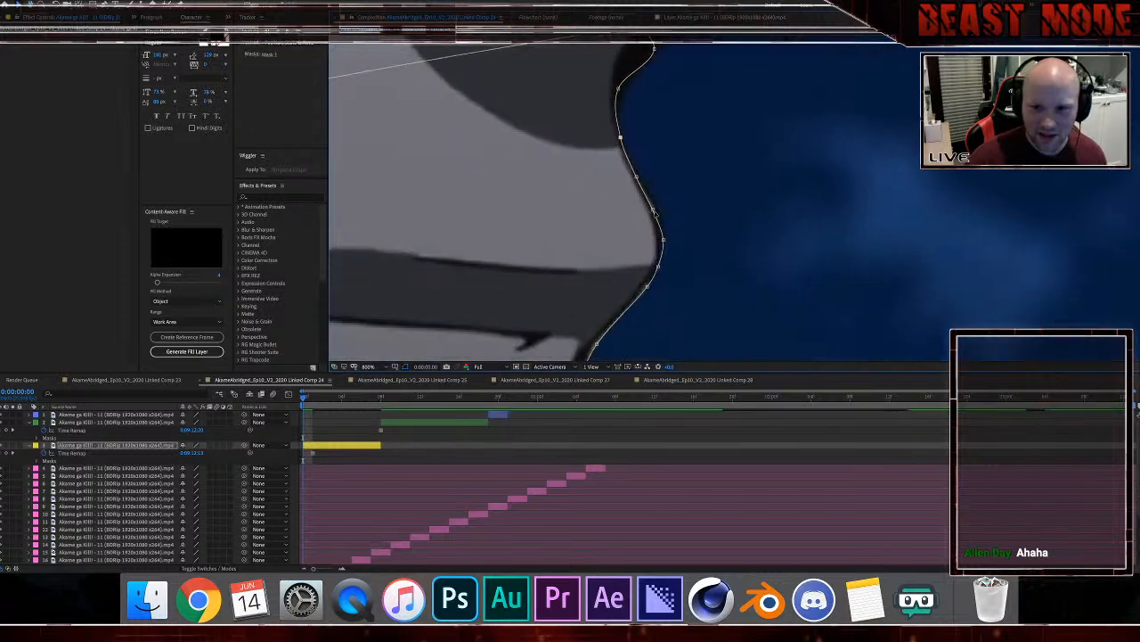
mouse_move(653, 209)
mouse_down()
mouse_move(665, 204)
mouse_move(651, 209)
mouse_up()
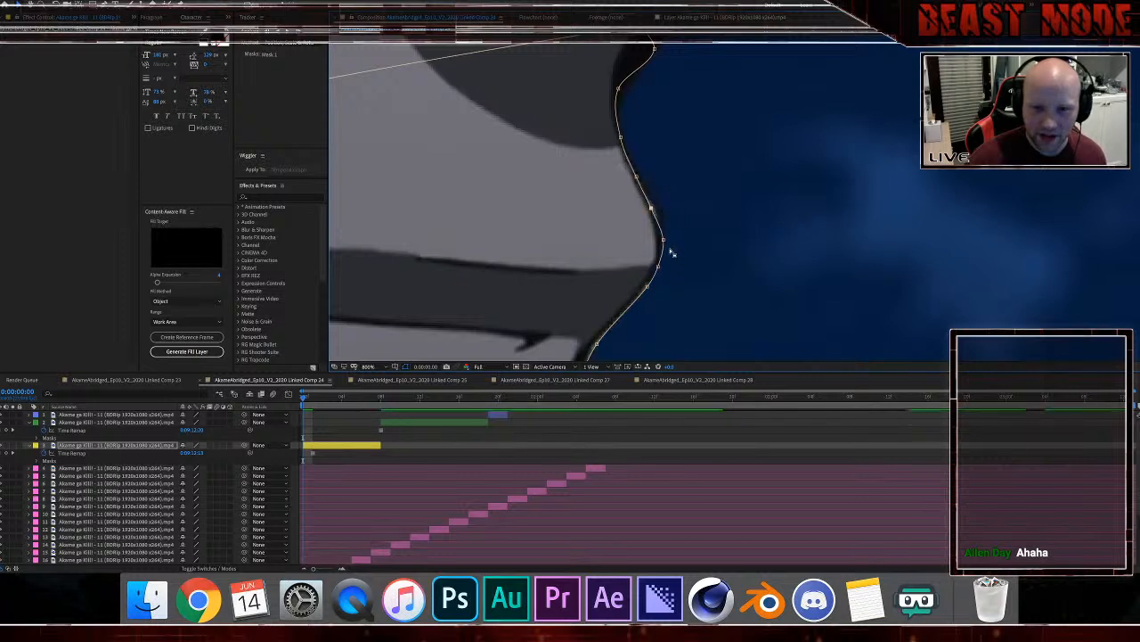
drag(663, 240, 646, 197)
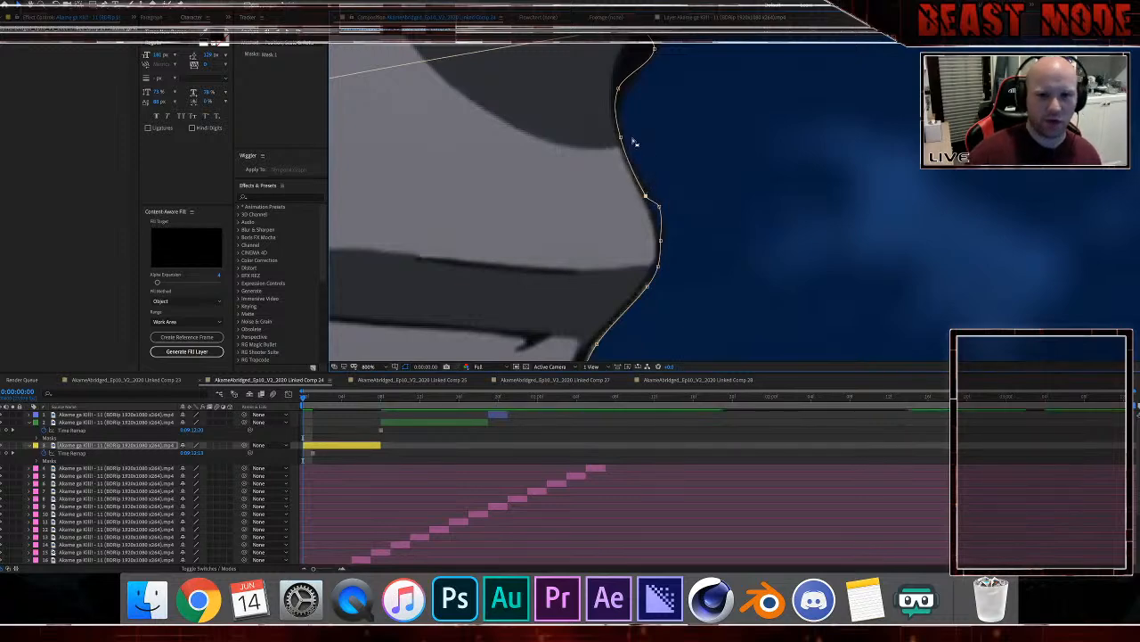
Step: Refine the yellow layer's mask points along the edge of the mouth, just below the upper lip
scroll(635, 143, down, 8)
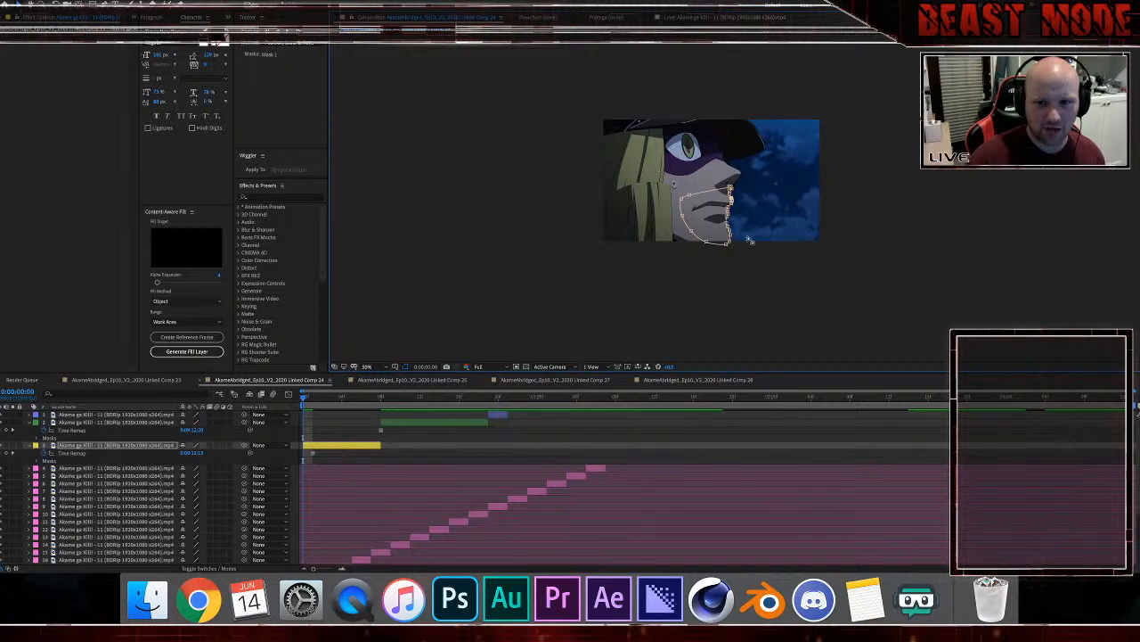
drag(714, 251, 668, 198)
scroll(665, 198, up, 2)
drag(581, 179, 715, 252)
scroll(660, 183, up, 2)
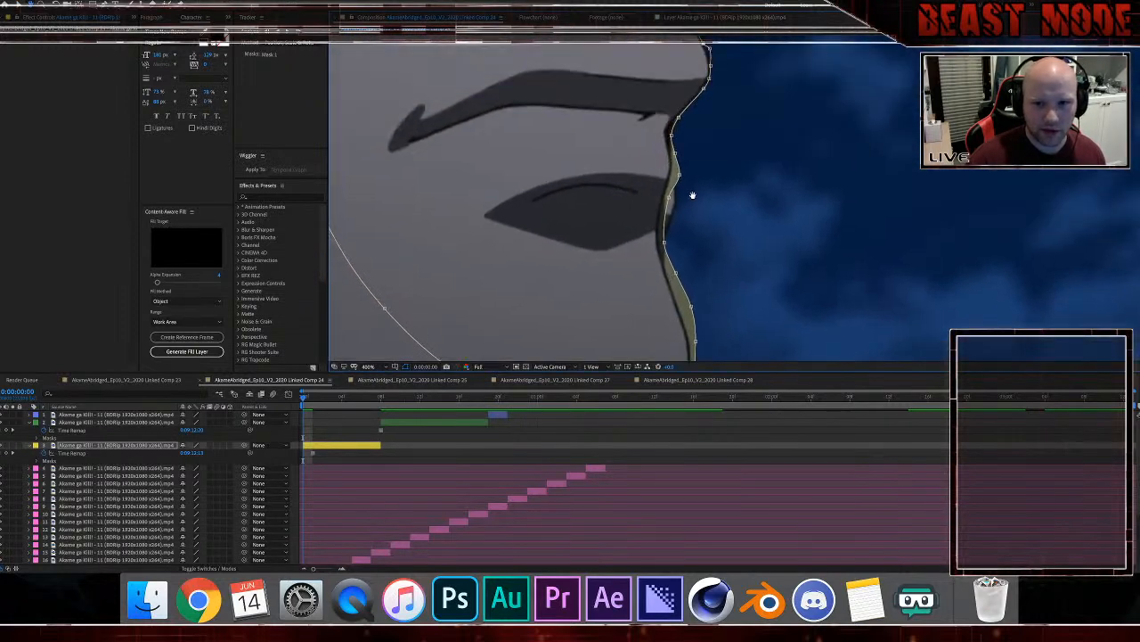
scroll(692, 194, up, 1)
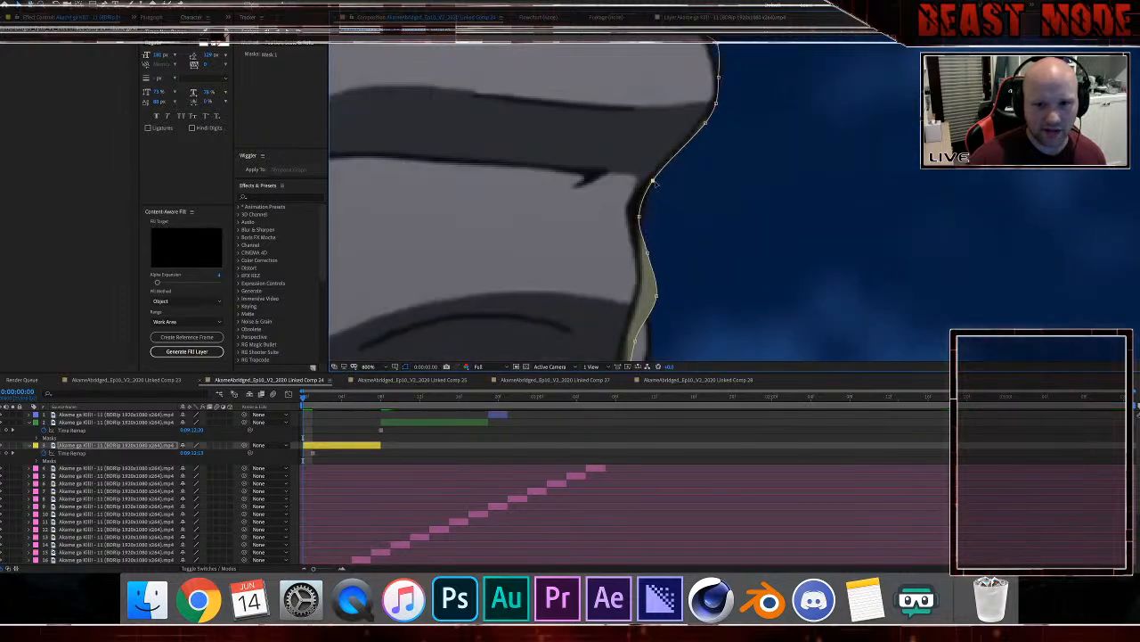
click(702, 126)
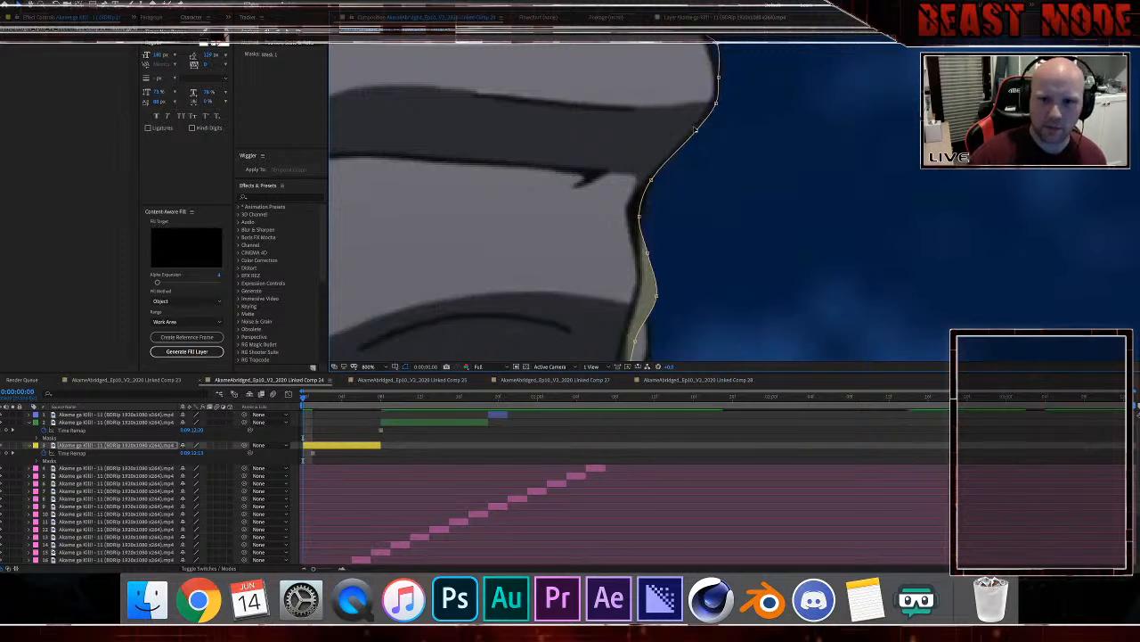
scroll(696, 129, down, 4)
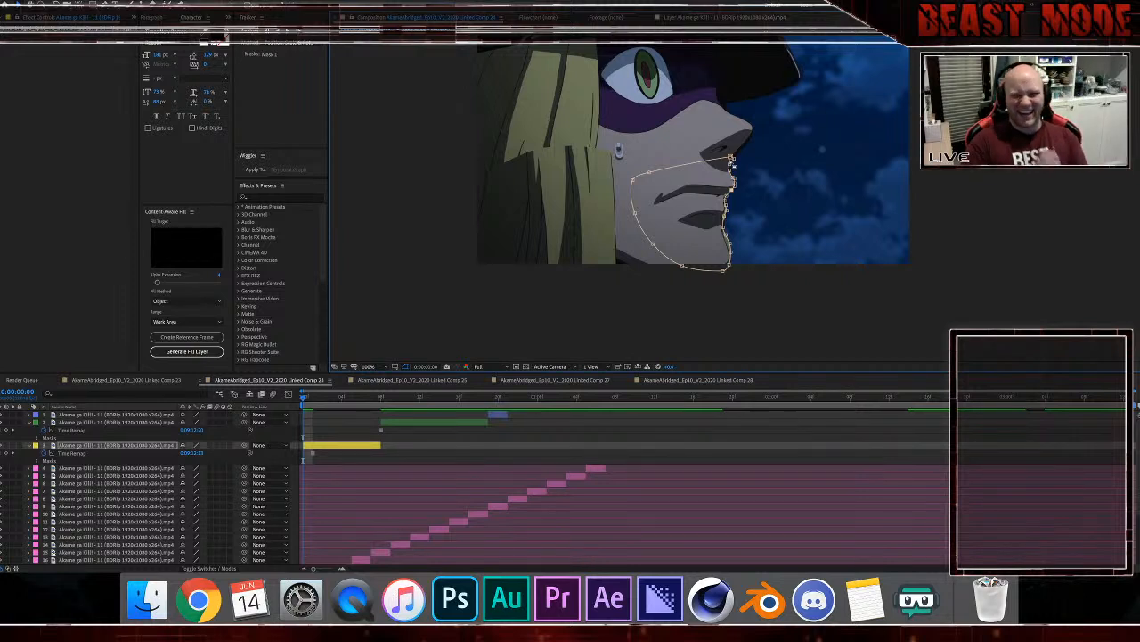
Step: Delete the existing mouth and chin mask from the yellow layer
double_click(730, 159)
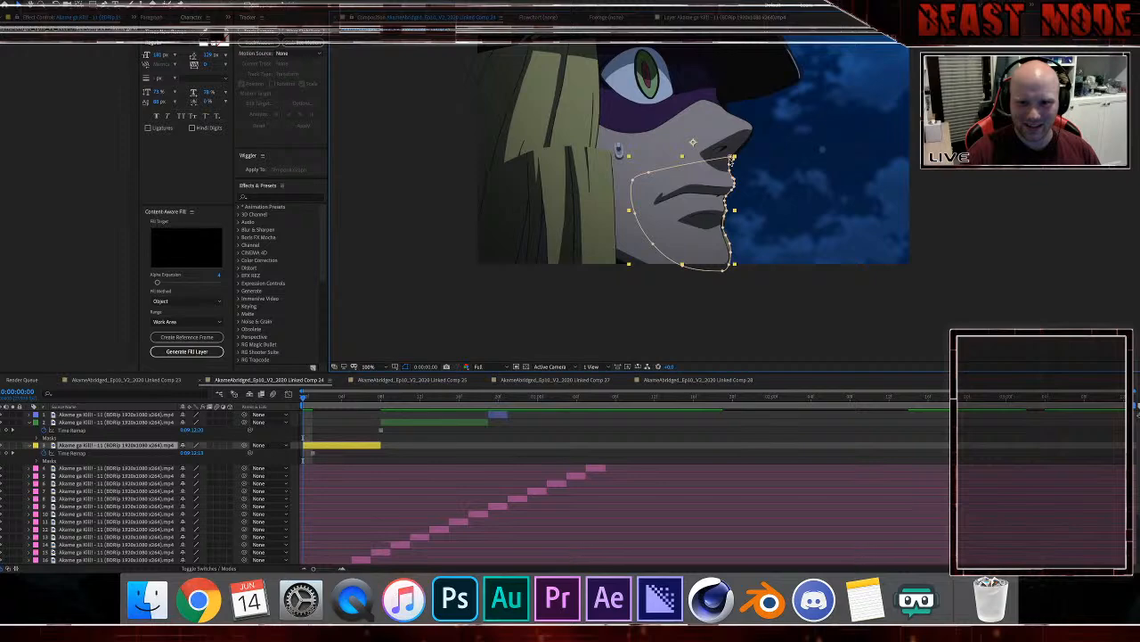
double_click(730, 159)
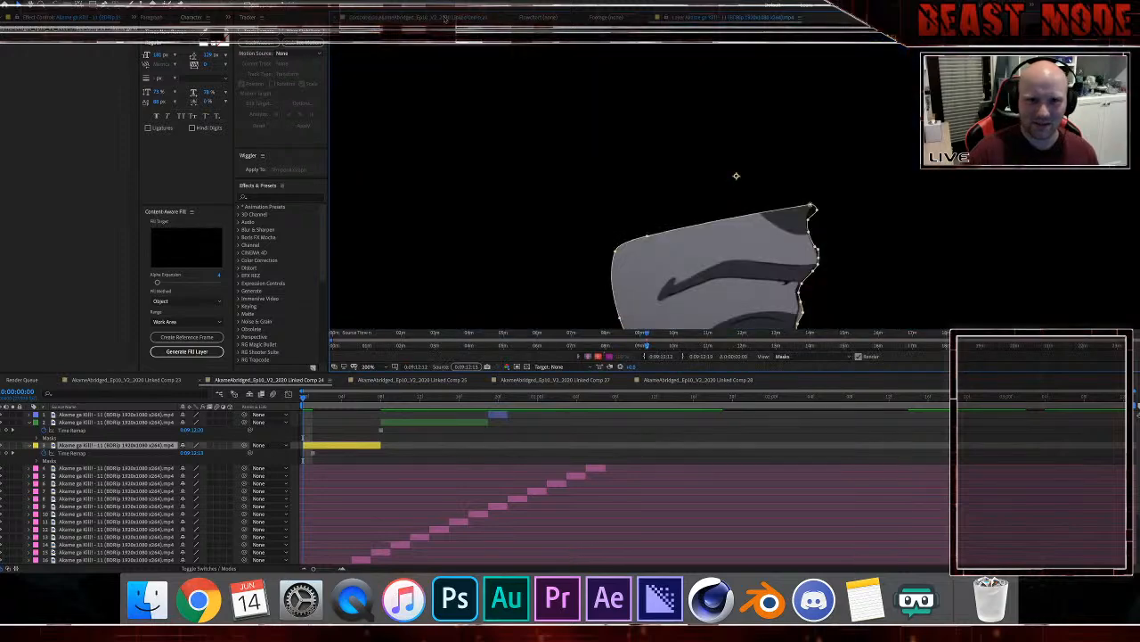
click(443, 17)
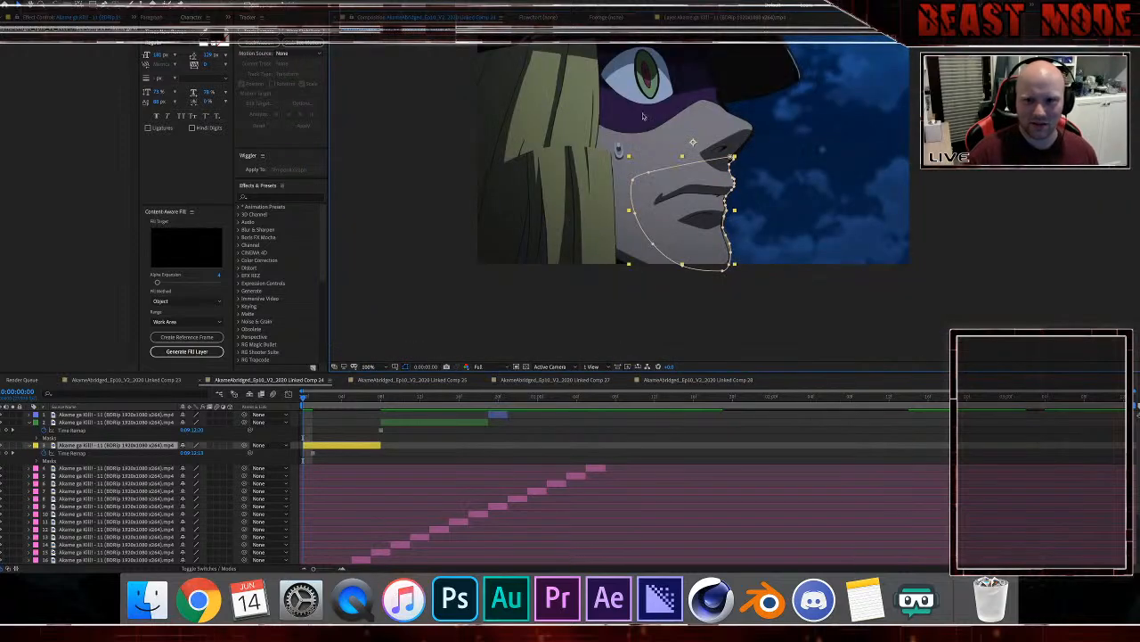
key(Delete)
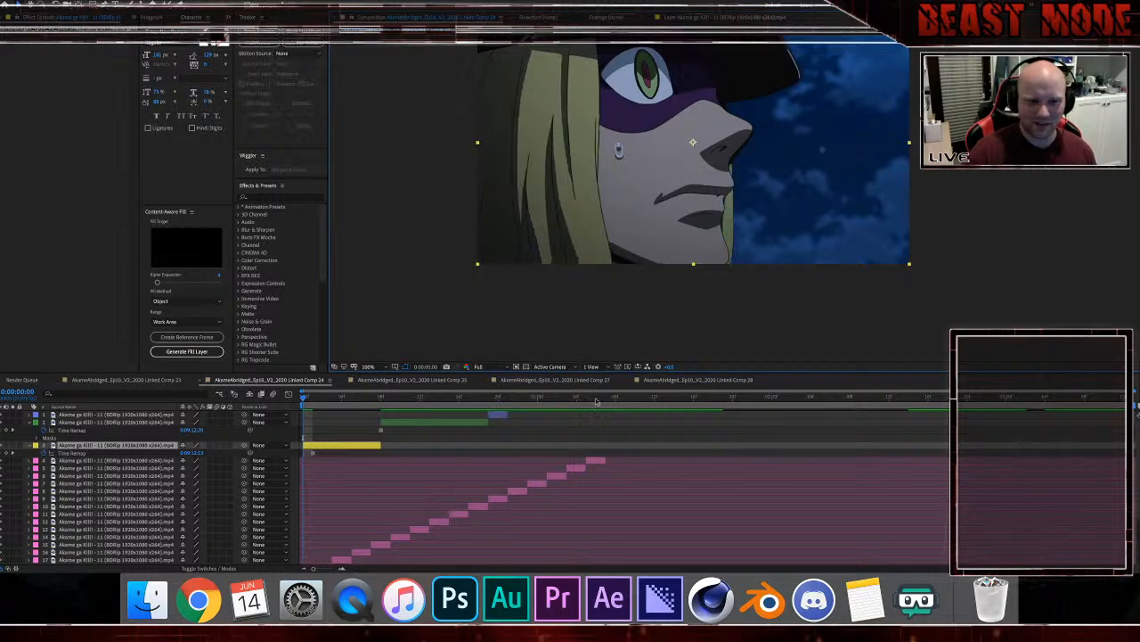
Step: Start a new Pen mask on the yellow layer at the notch beneath the nose and trace down the face outline past the nose shadow
scroll(739, 185, up, 1)
scroll(739, 182, up, 3)
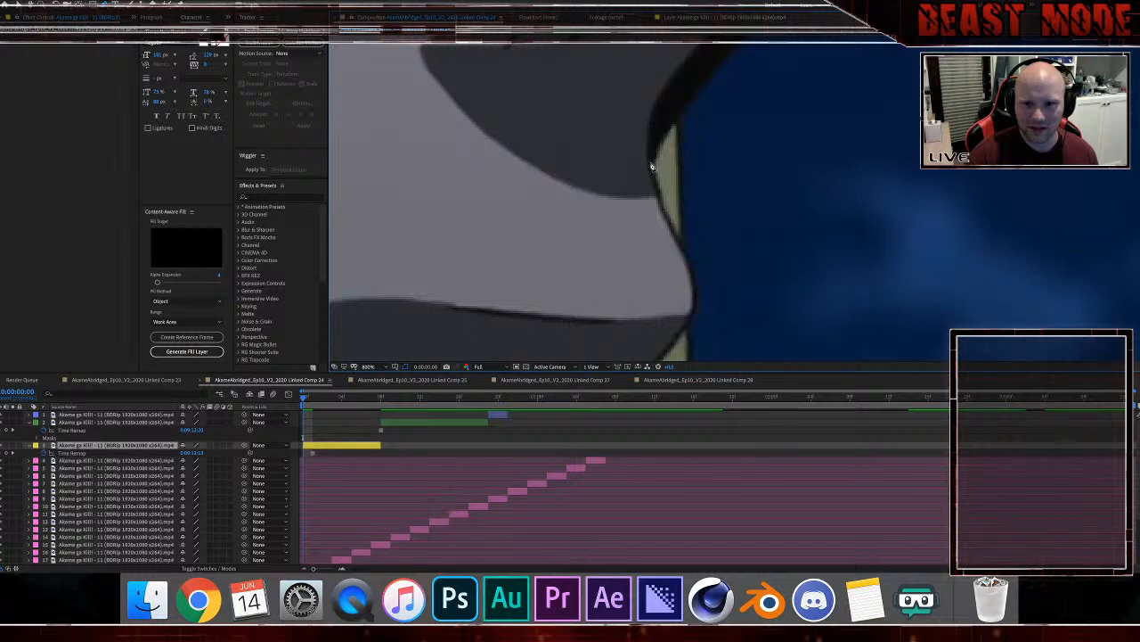
click(655, 168)
scroll(734, 232, up, 1)
click(745, 243)
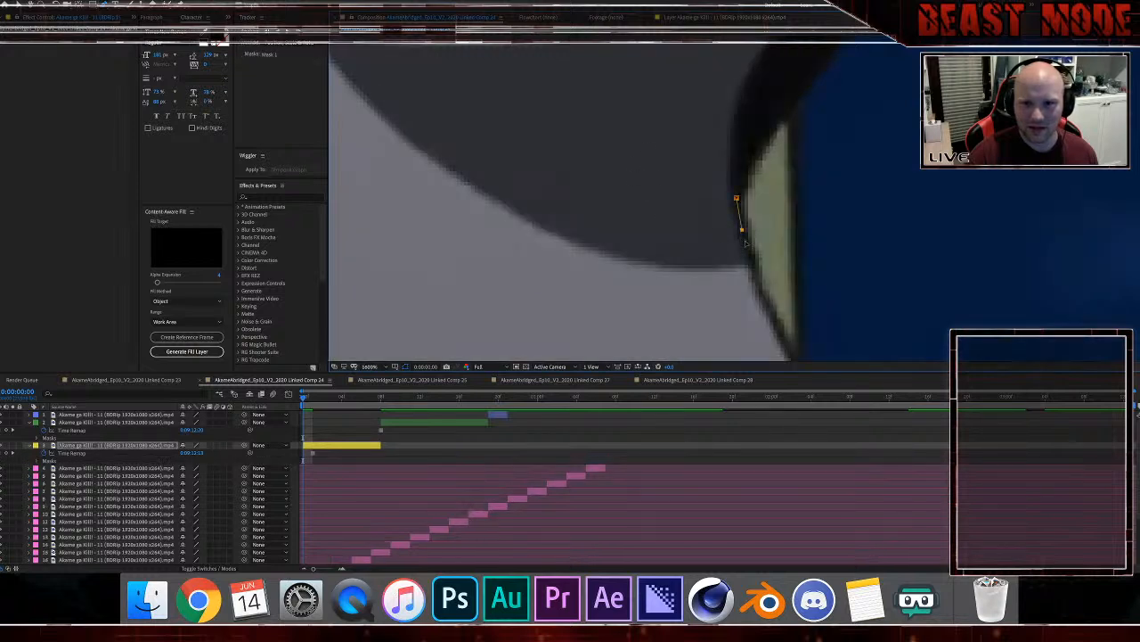
click(757, 282)
click(770, 310)
click(777, 323)
Step: Extend the mask path with closely spaced points along the skin edge between the nose shadow and the upper lip
drag(709, 211, 579, 74)
click(657, 206)
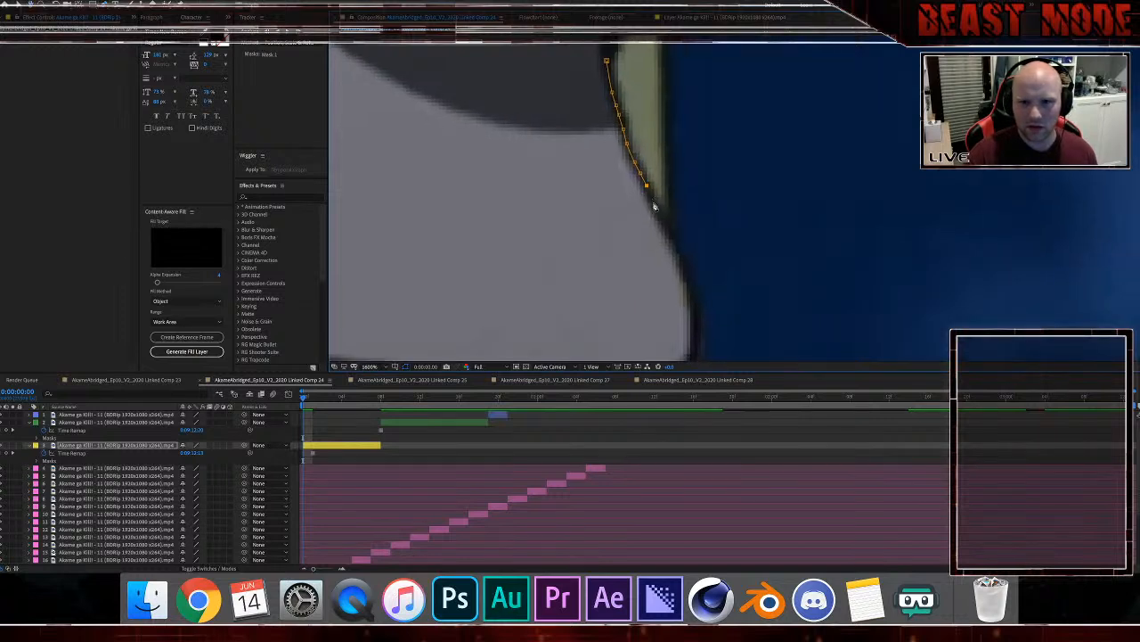
click(663, 221)
click(675, 239)
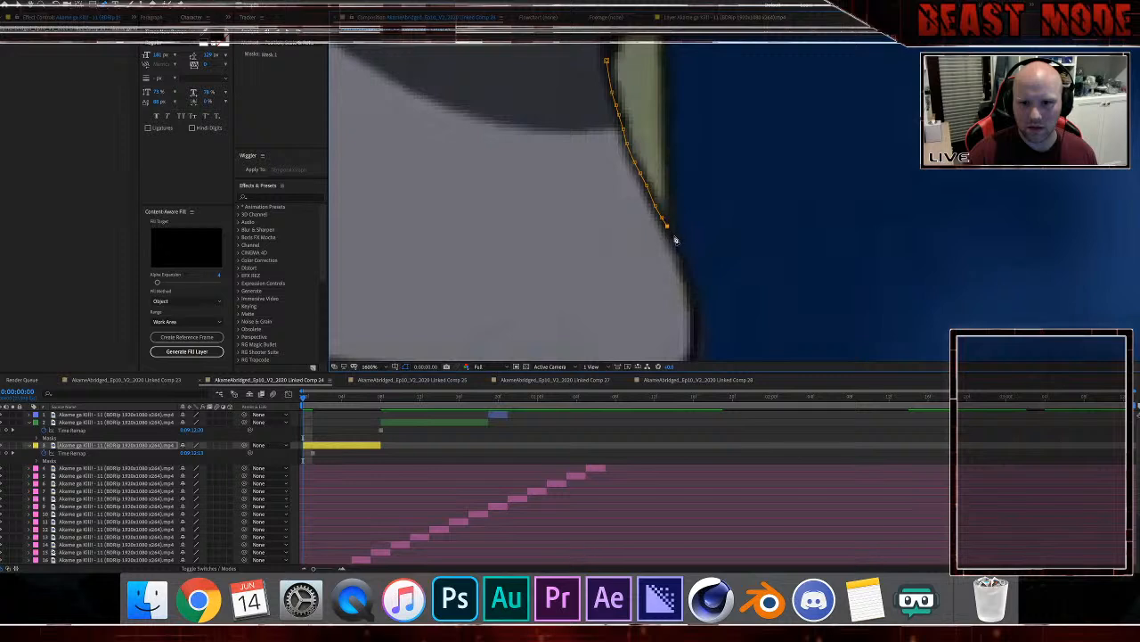
click(683, 258)
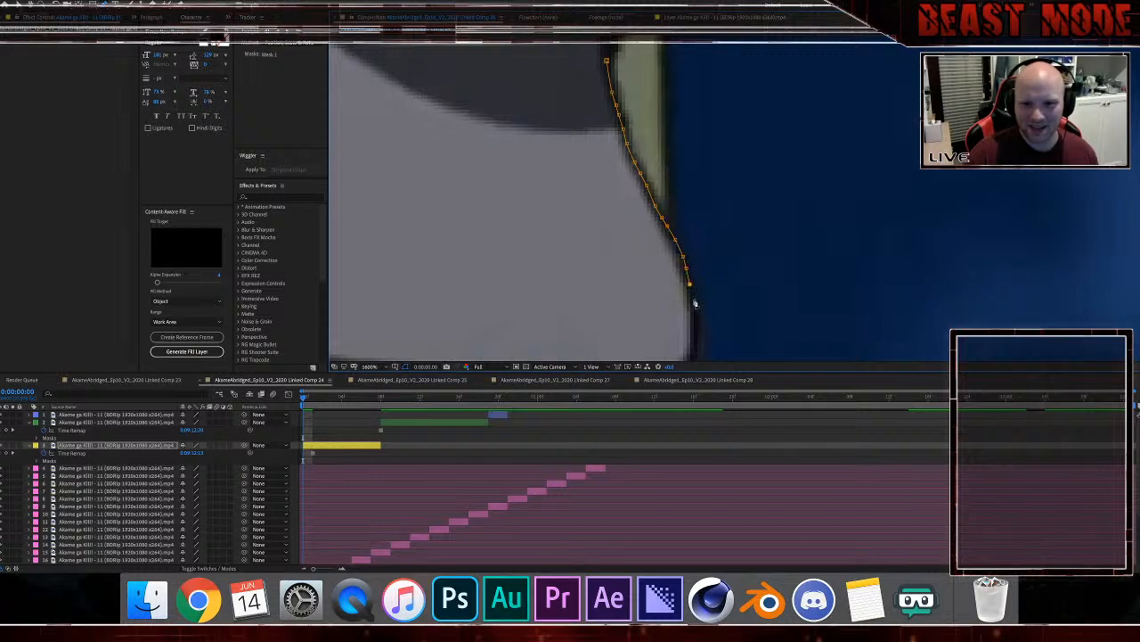
click(693, 300)
Step: Carry the mask path around the foremost bulge of the upper lip and onto the edge of the dark lip area
drag(695, 311, 680, 214)
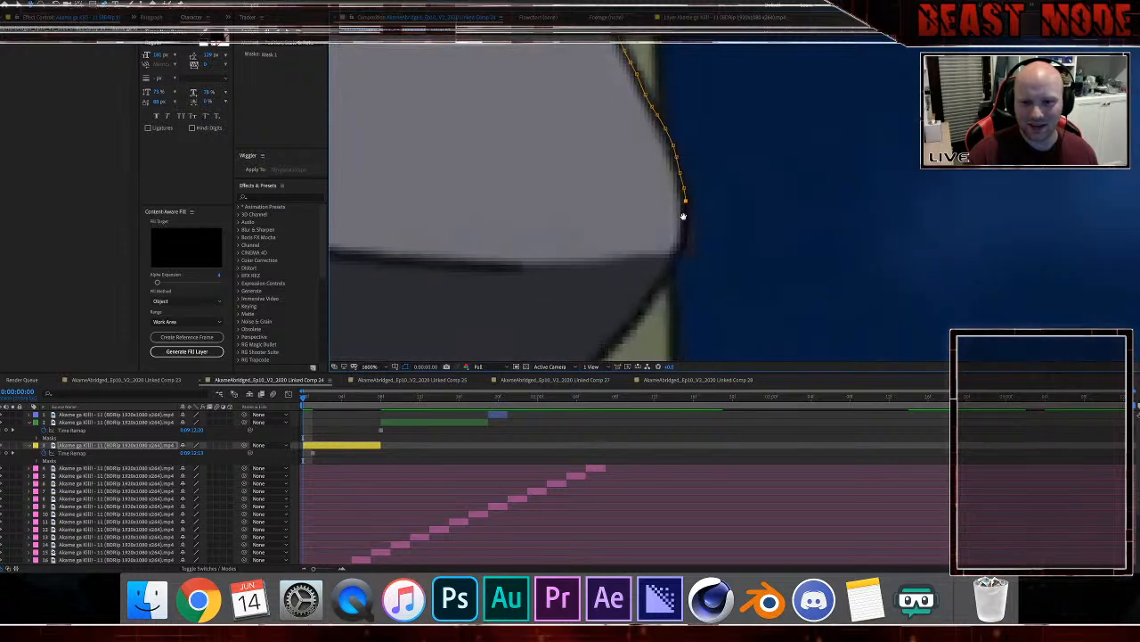
click(687, 223)
click(686, 246)
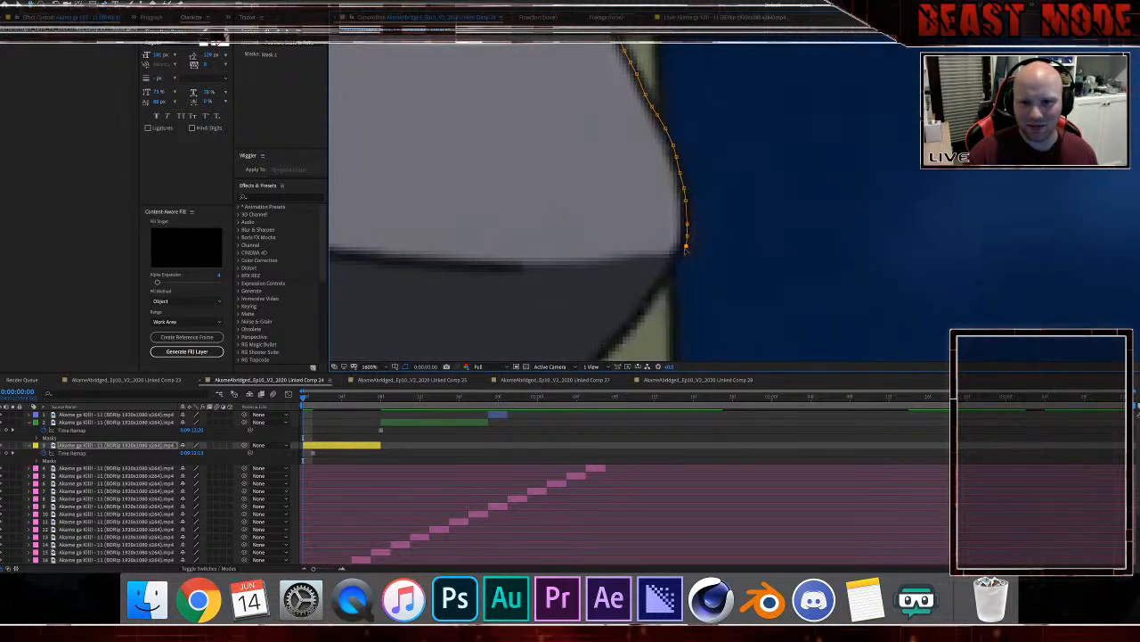
click(671, 272)
click(648, 308)
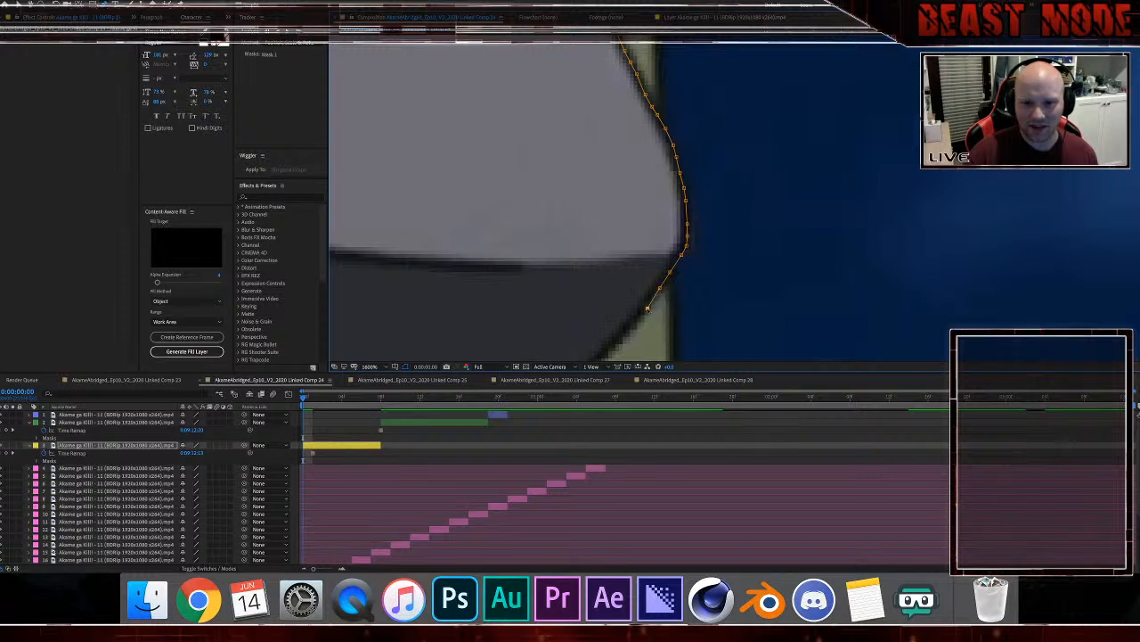
click(637, 320)
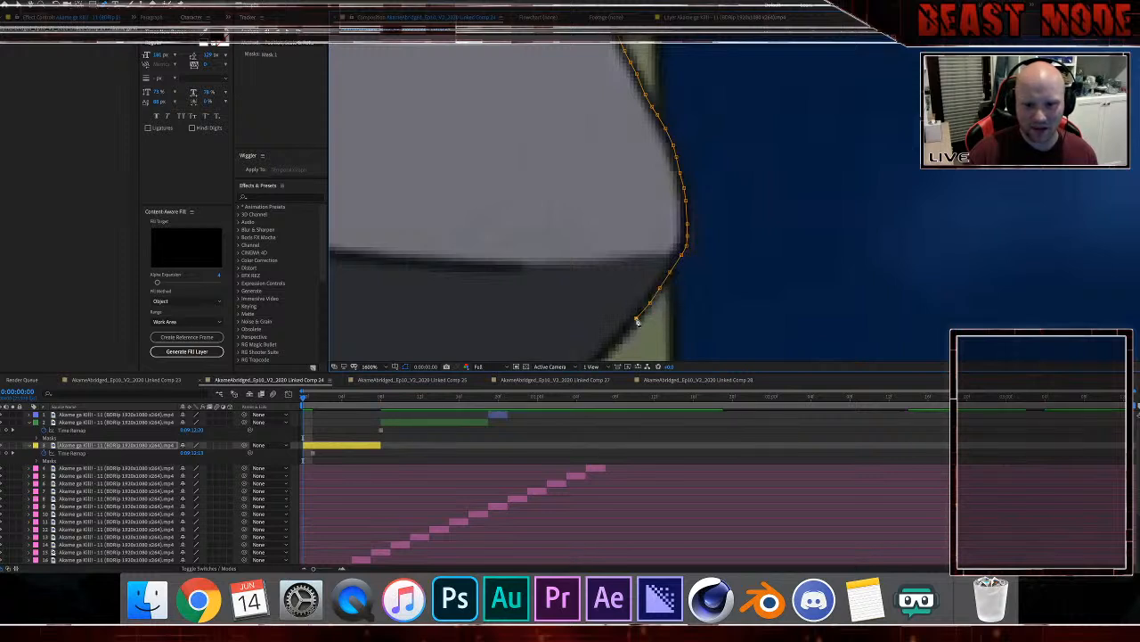
Step: Trace the mask path down the slanted edge of the dark upper lip to the inward notch at the mouth opening
drag(618, 333, 686, 233)
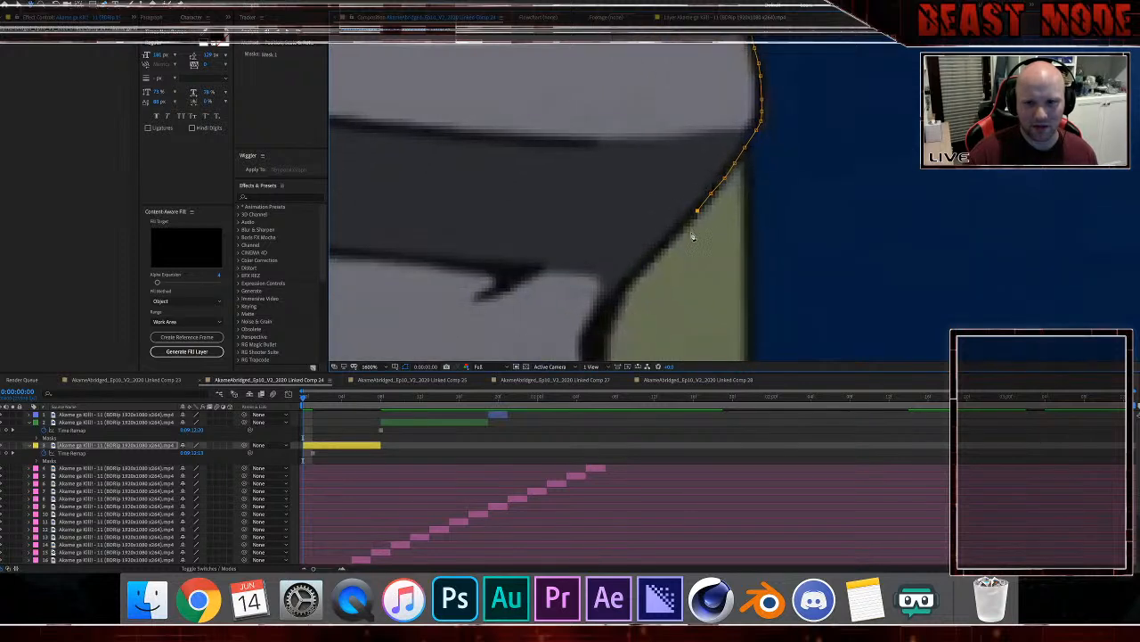
click(682, 227)
click(669, 240)
click(657, 254)
click(644, 267)
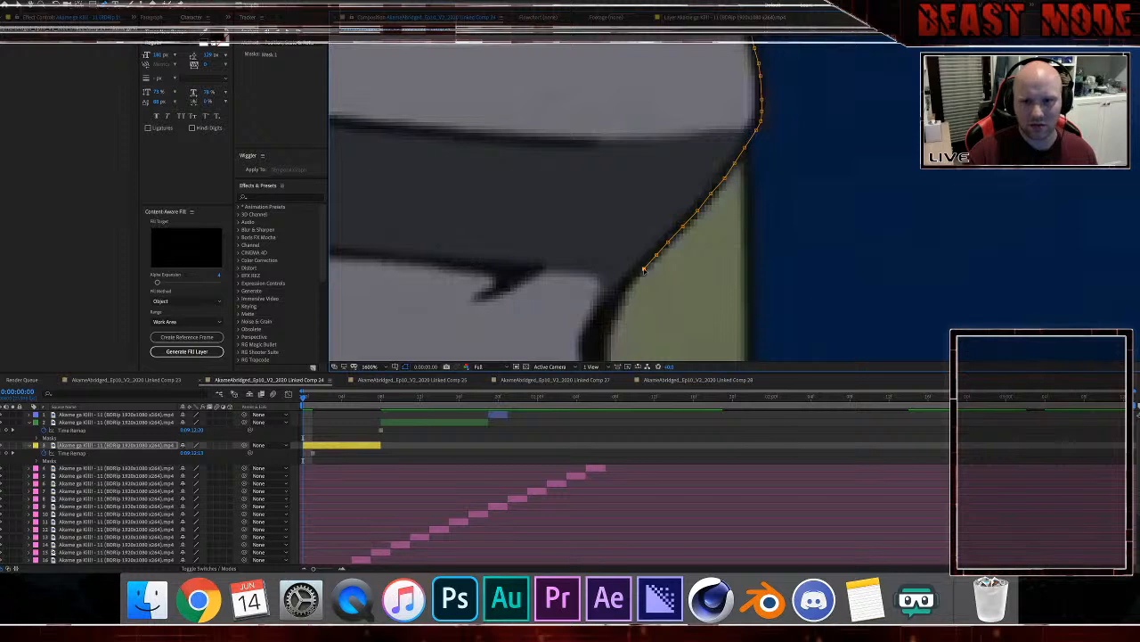
click(632, 280)
click(623, 293)
click(618, 307)
click(611, 321)
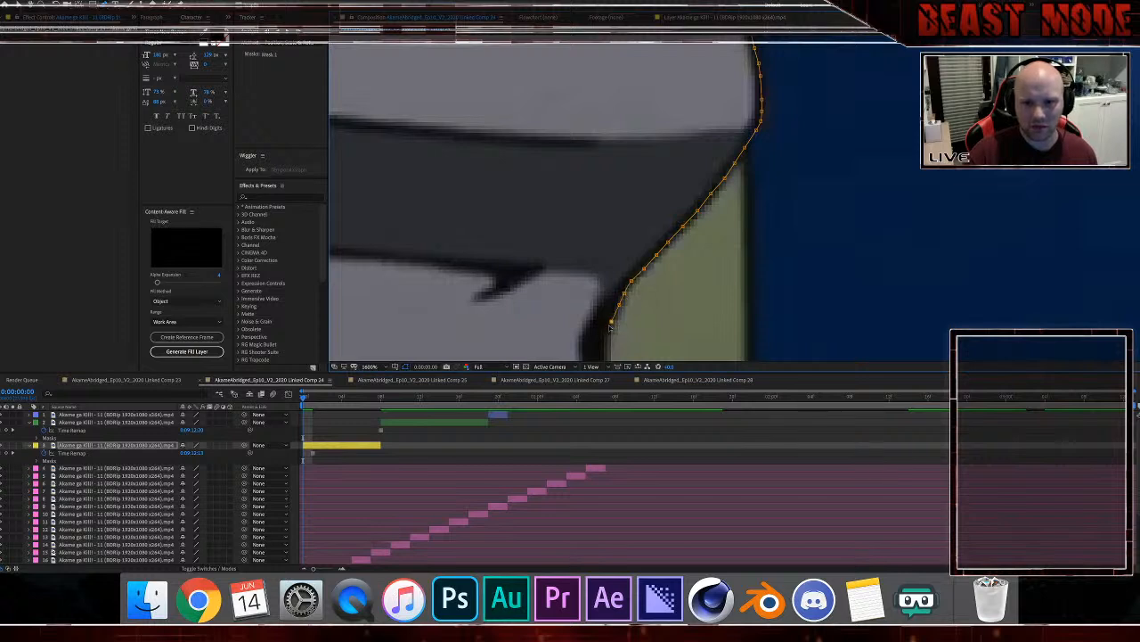
click(607, 333)
Step: Continue the mask path along the thick outline from the mouth opening down the front of the lower lip
drag(636, 305, 632, 159)
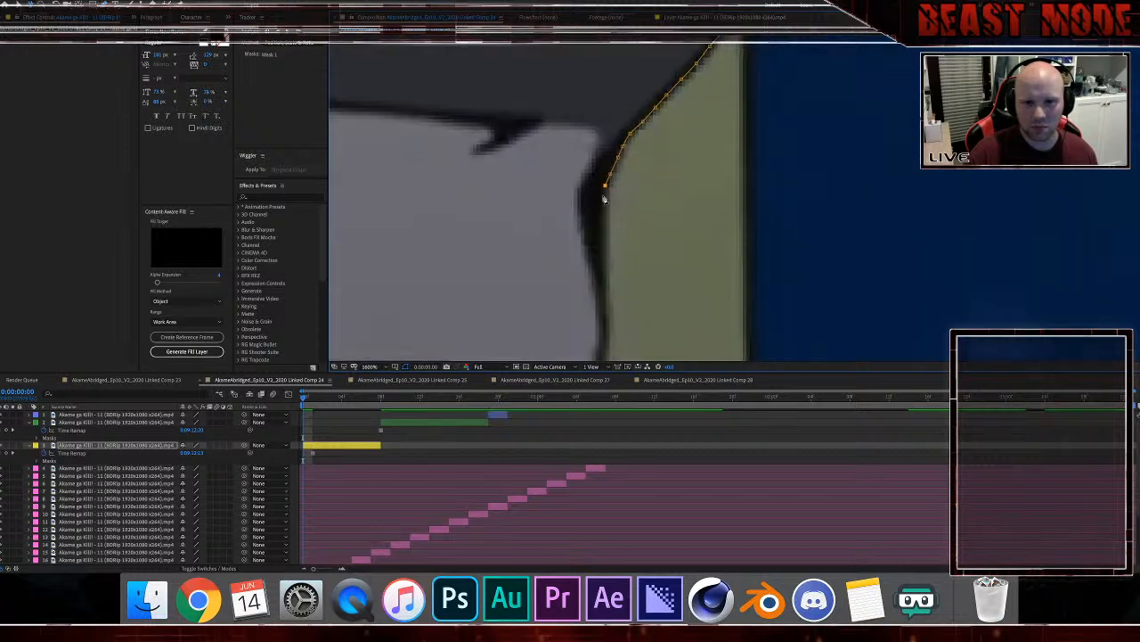
click(604, 222)
click(601, 242)
click(604, 271)
click(604, 285)
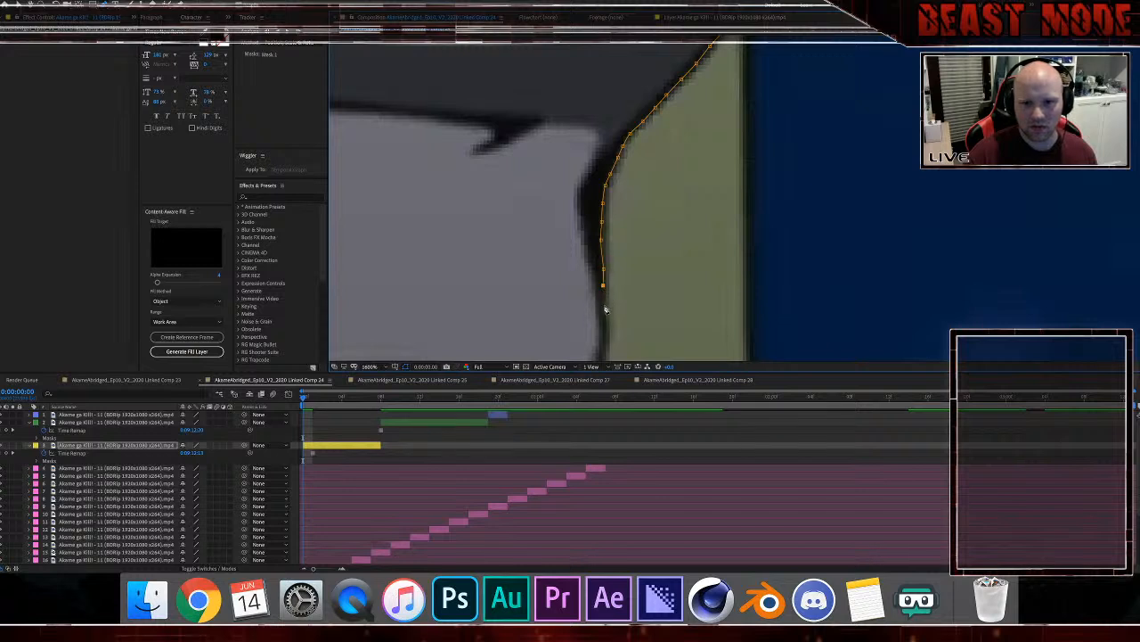
click(604, 307)
click(608, 334)
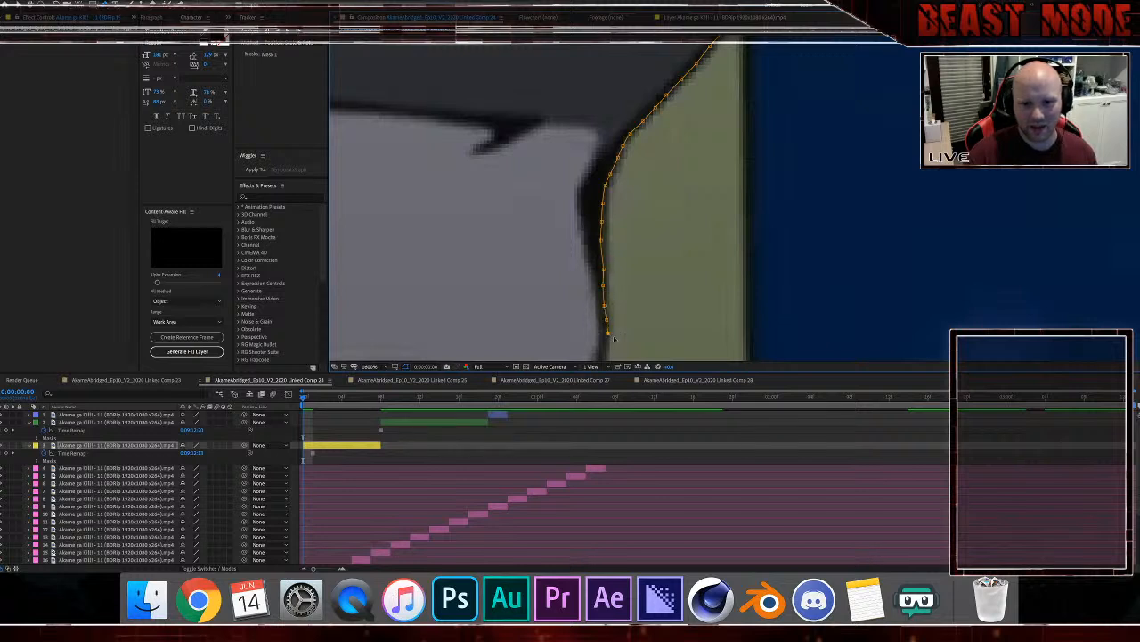
Step: Bend the mask path around the lower lip's edge and inward to the top of the shadow beneath it
drag(621, 336, 632, 226)
click(618, 238)
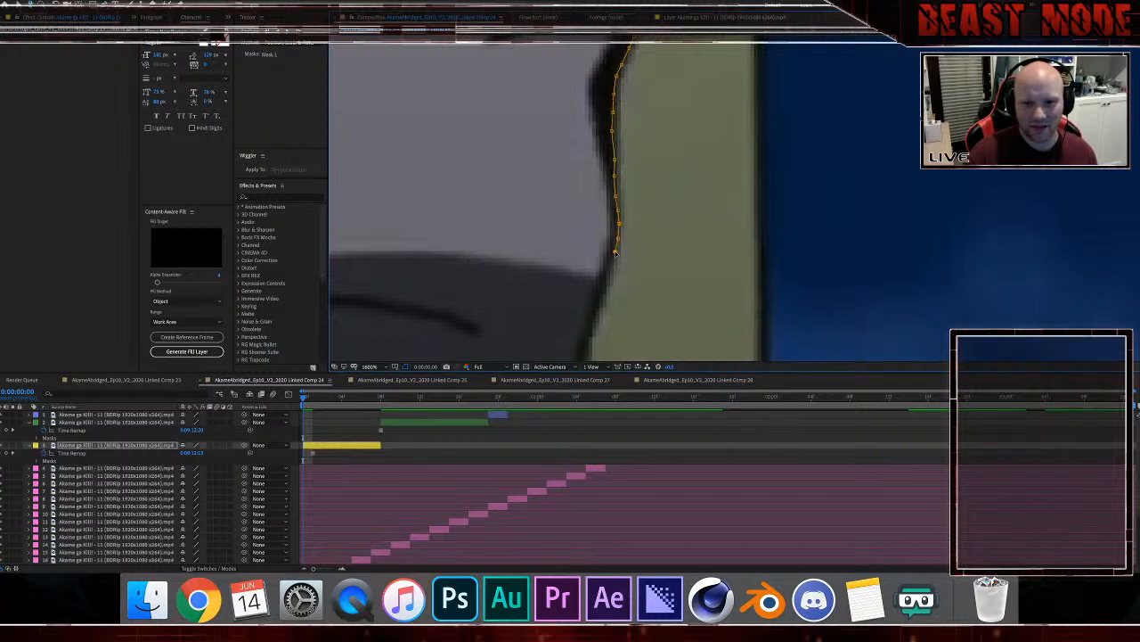
click(611, 266)
click(607, 283)
click(602, 297)
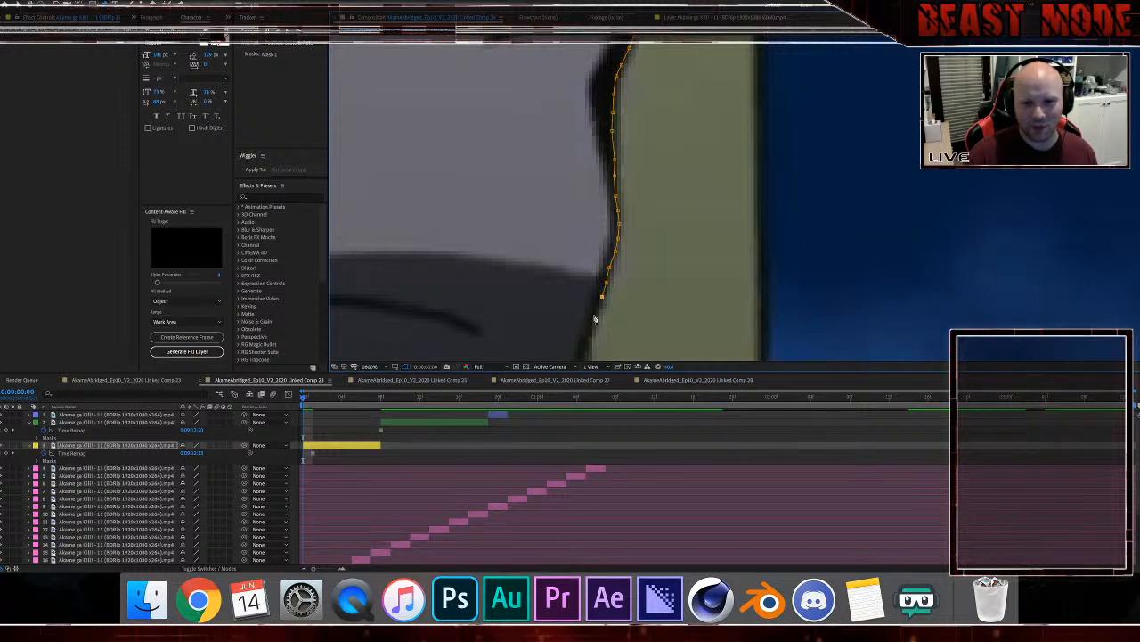
click(593, 317)
Step: Trace the mask path along the inward curve of the shadow under the lower lip, down to the start of the chin
drag(594, 320, 614, 208)
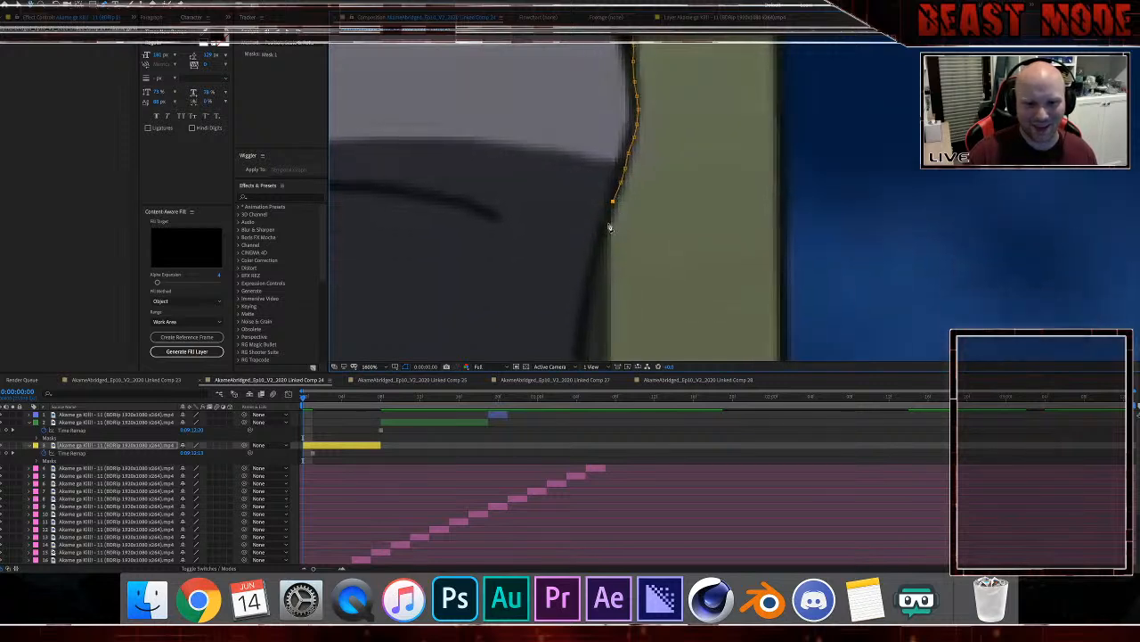
click(608, 224)
click(598, 264)
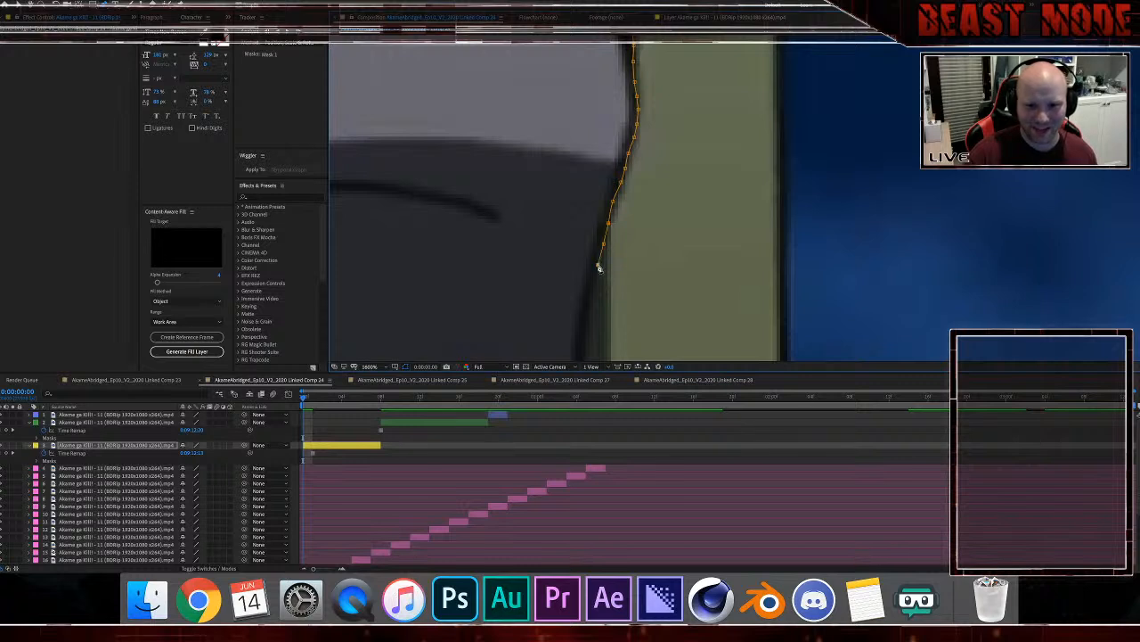
click(594, 294)
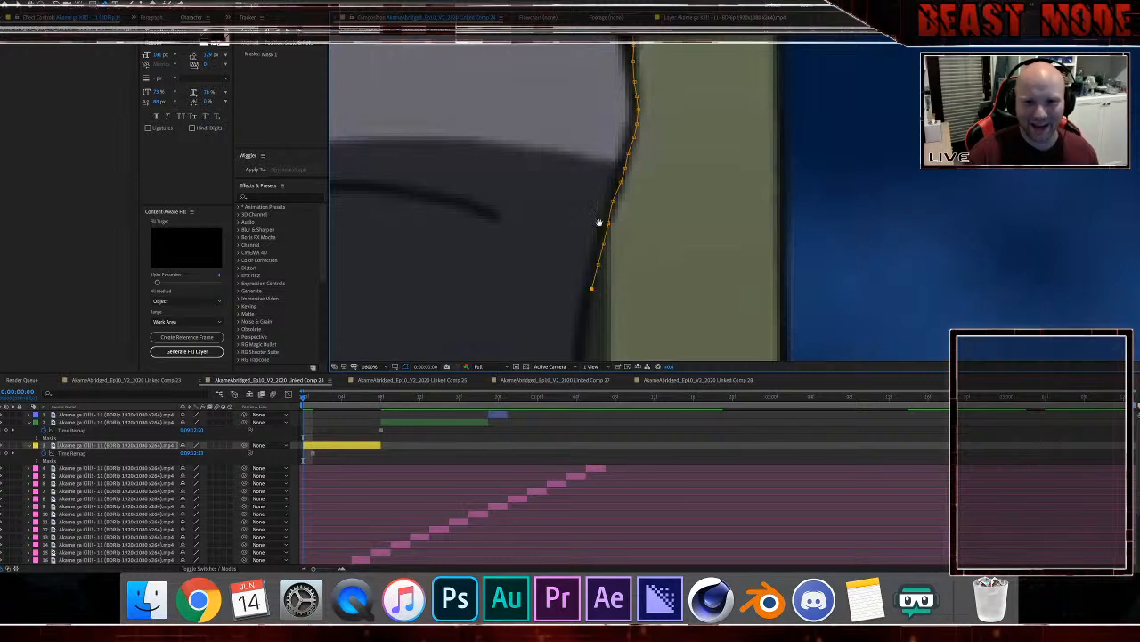
drag(593, 294, 592, 189)
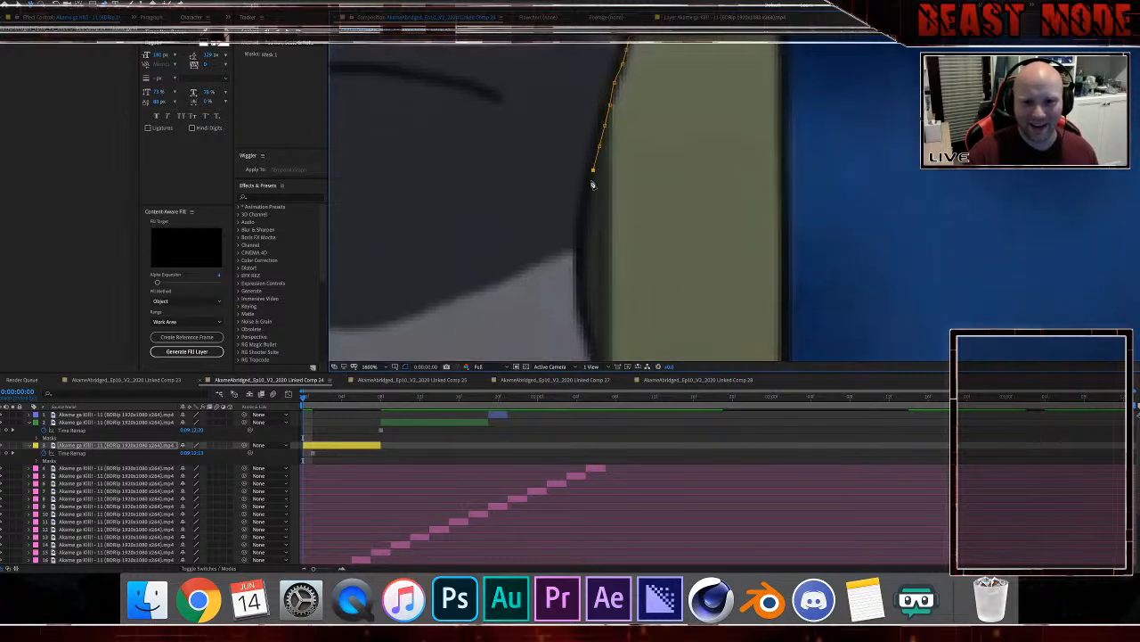
click(587, 236)
click(585, 260)
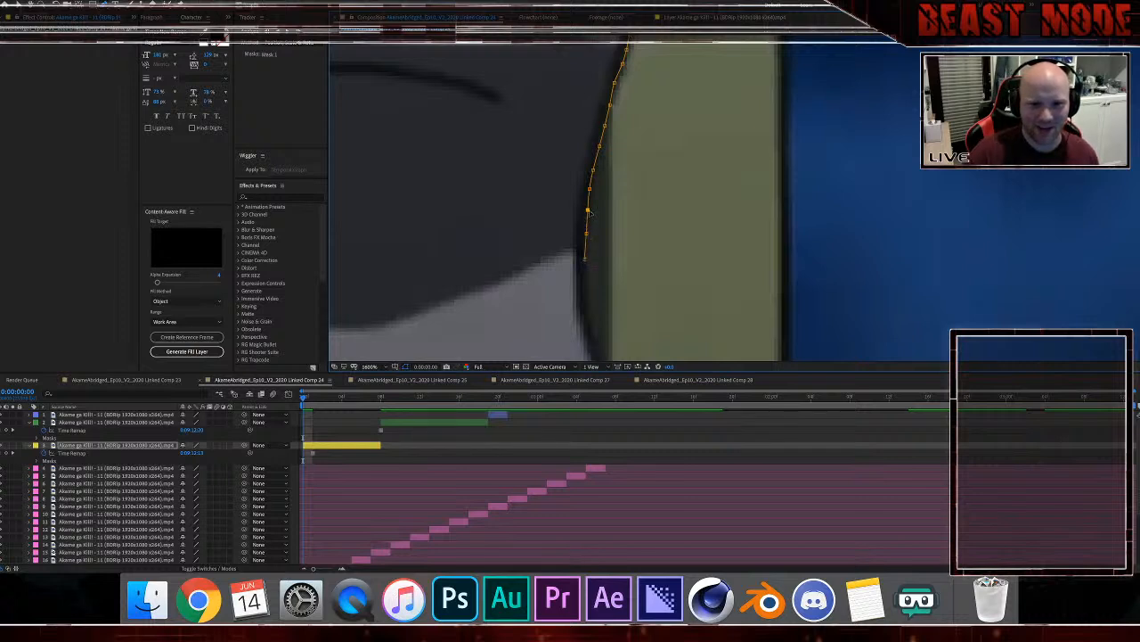
click(584, 268)
click(584, 286)
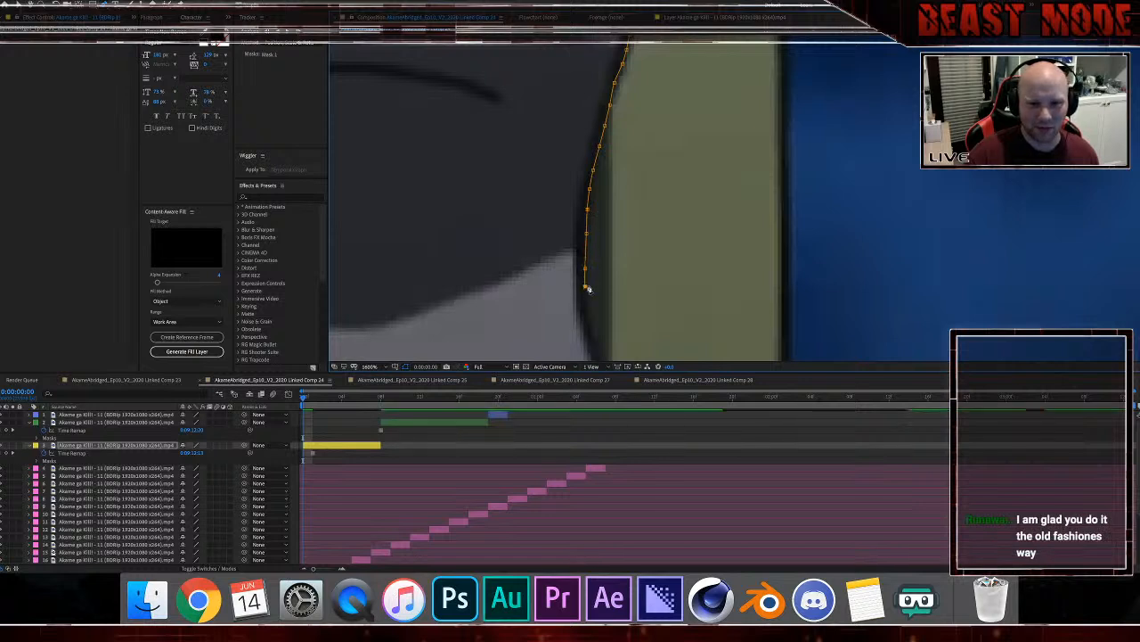
click(586, 315)
click(590, 337)
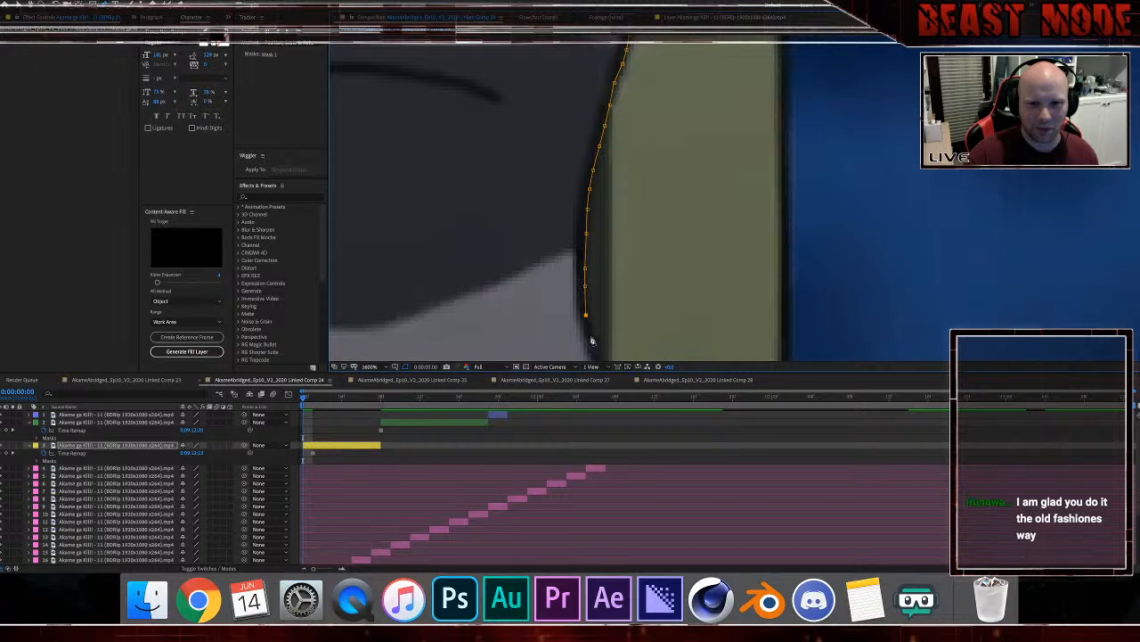
Step: Extend the mask path down the outward-sloping upper edge of the chin, following the dark outline against the hair
drag(604, 310, 599, 223)
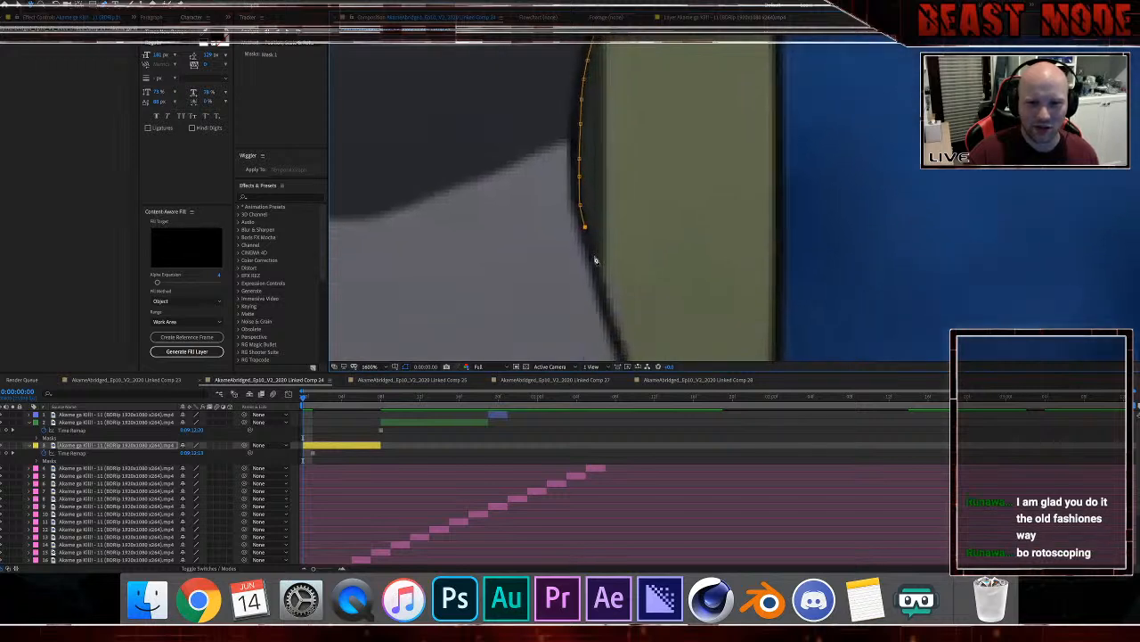
click(594, 262)
click(601, 286)
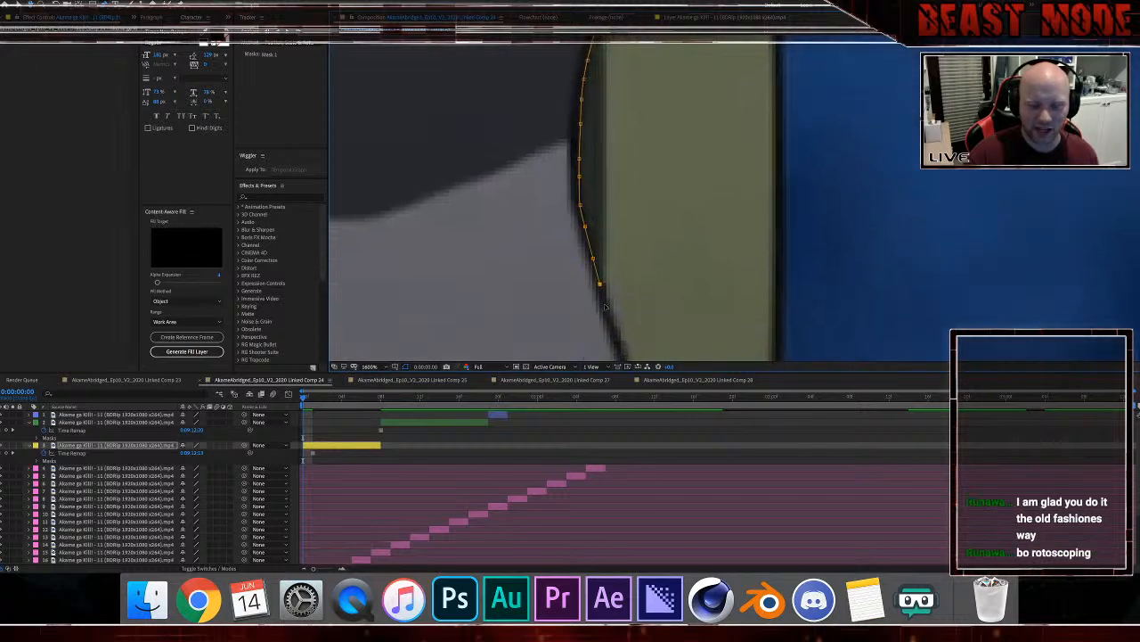
click(608, 313)
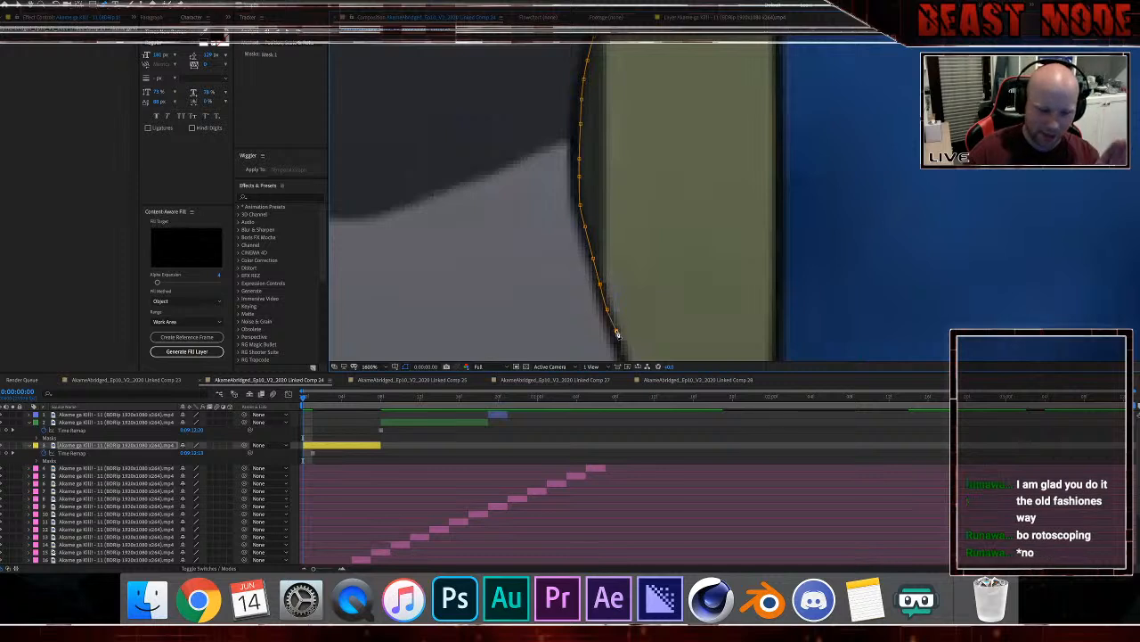
drag(611, 312, 601, 214)
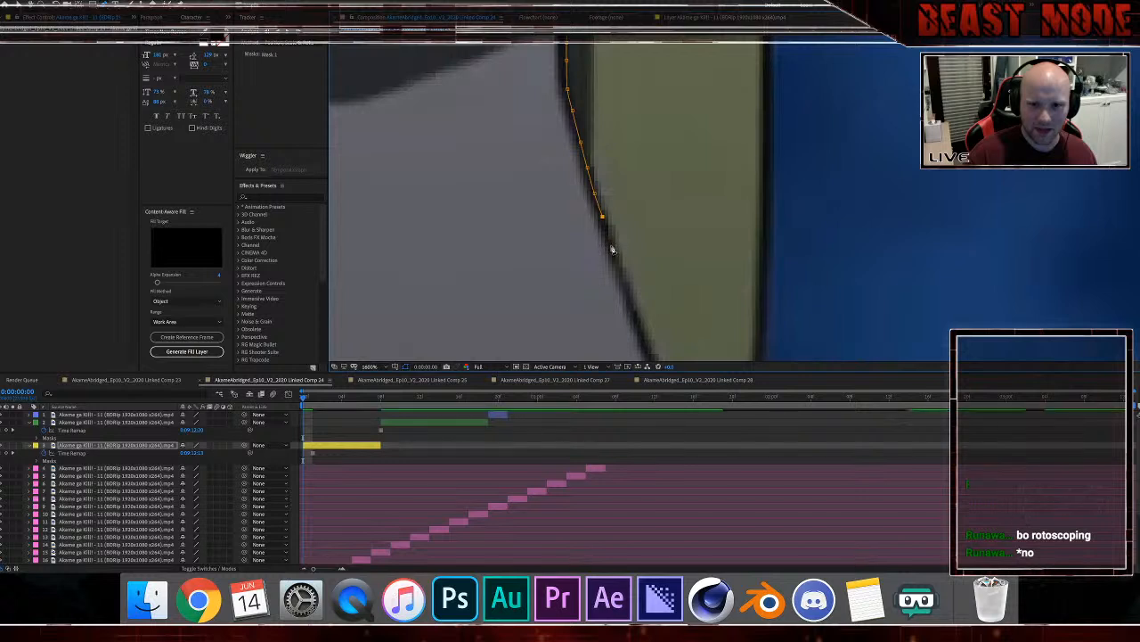
click(611, 246)
click(621, 270)
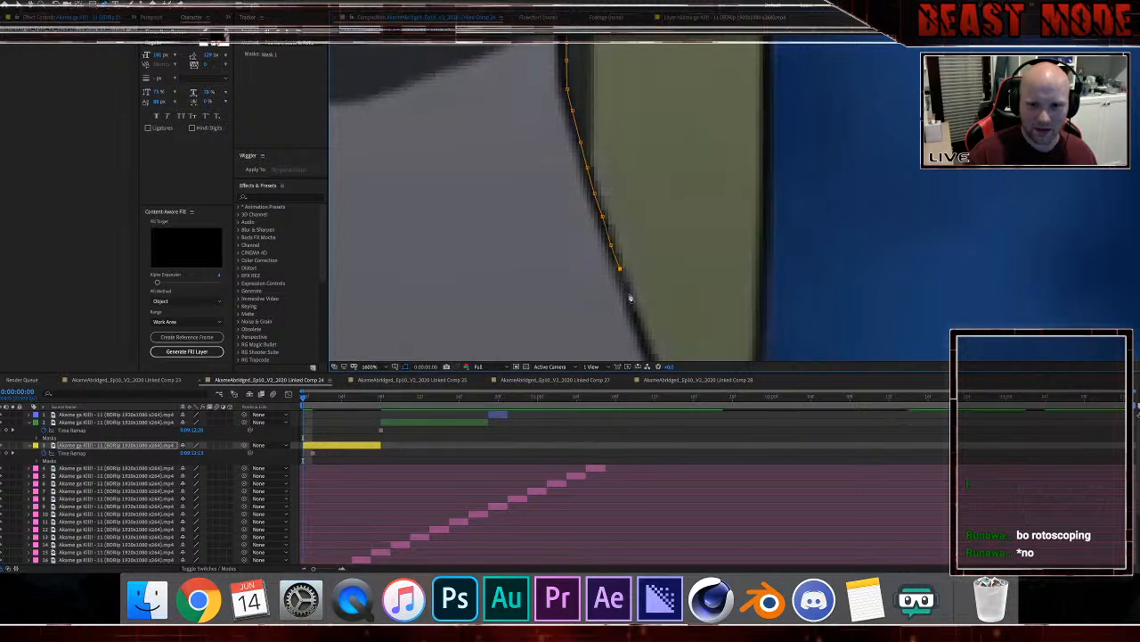
click(628, 294)
click(639, 323)
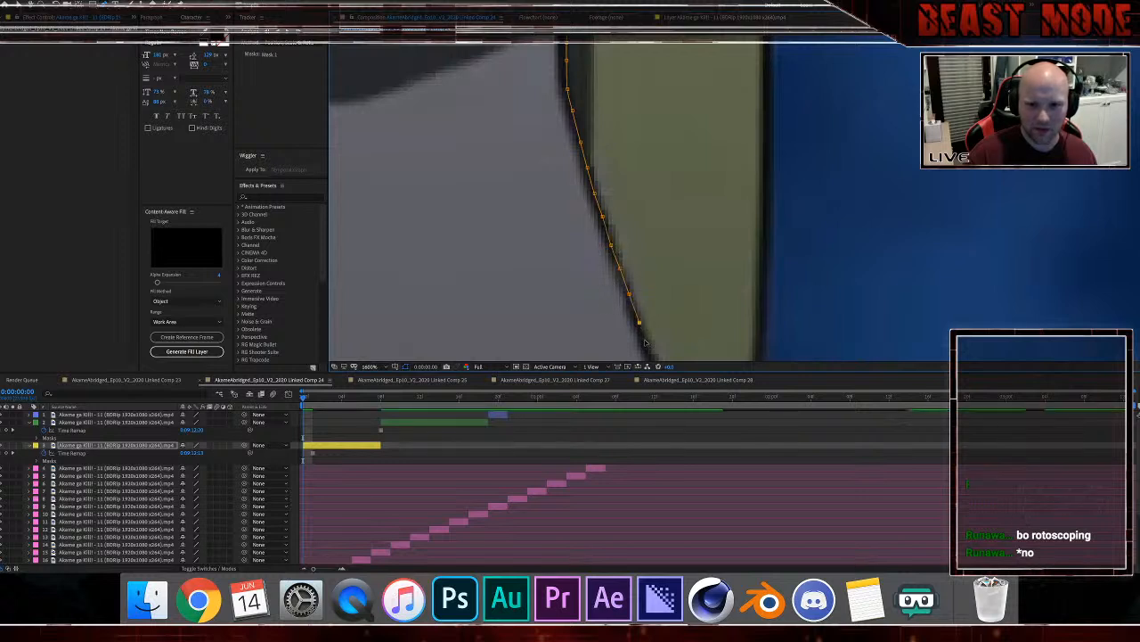
Step: Continue the mask points along the chin outline to where it curves toward vertical
drag(647, 344, 643, 214)
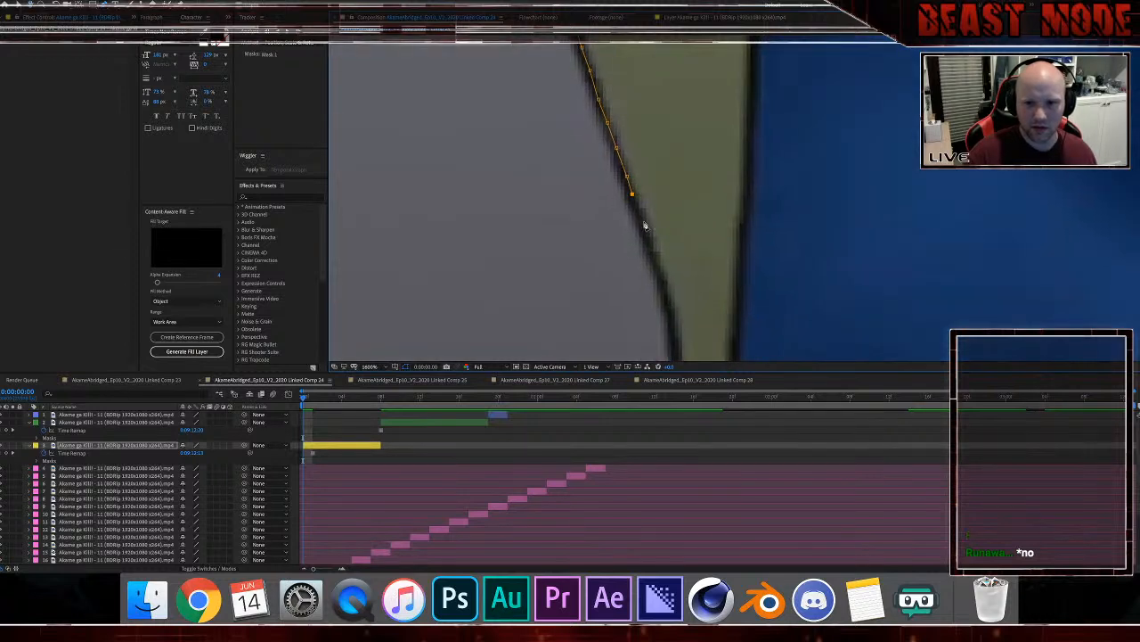
click(644, 227)
click(652, 253)
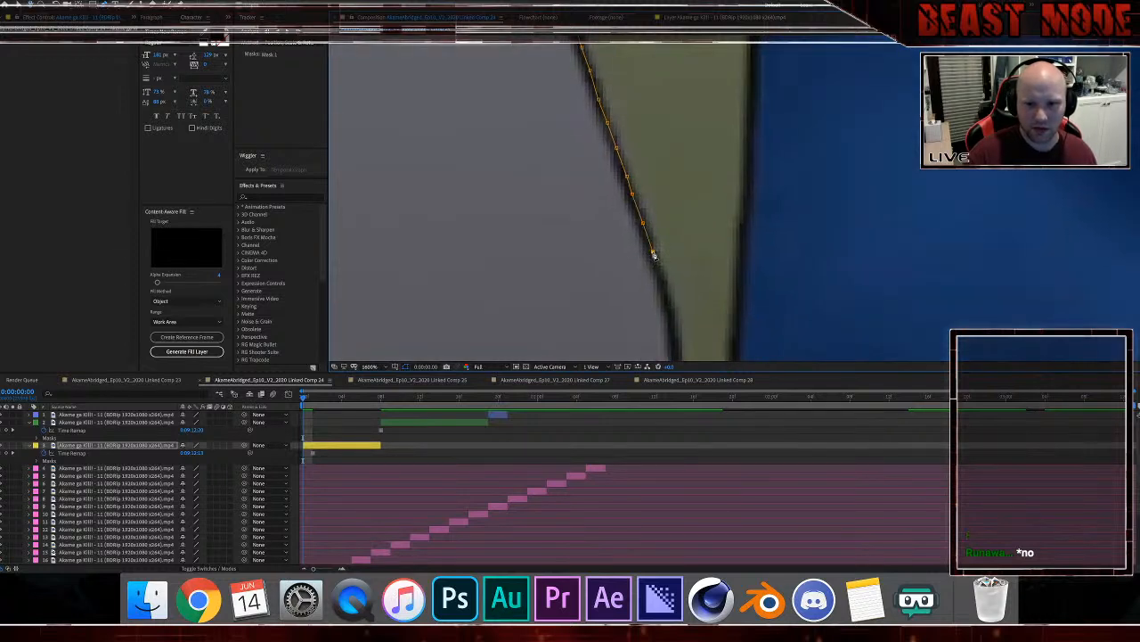
click(663, 276)
click(667, 296)
click(673, 321)
Step: Trace the mask path down the vertical front of the chin and around its underside to just below the frame's lower edge
drag(680, 284, 660, 116)
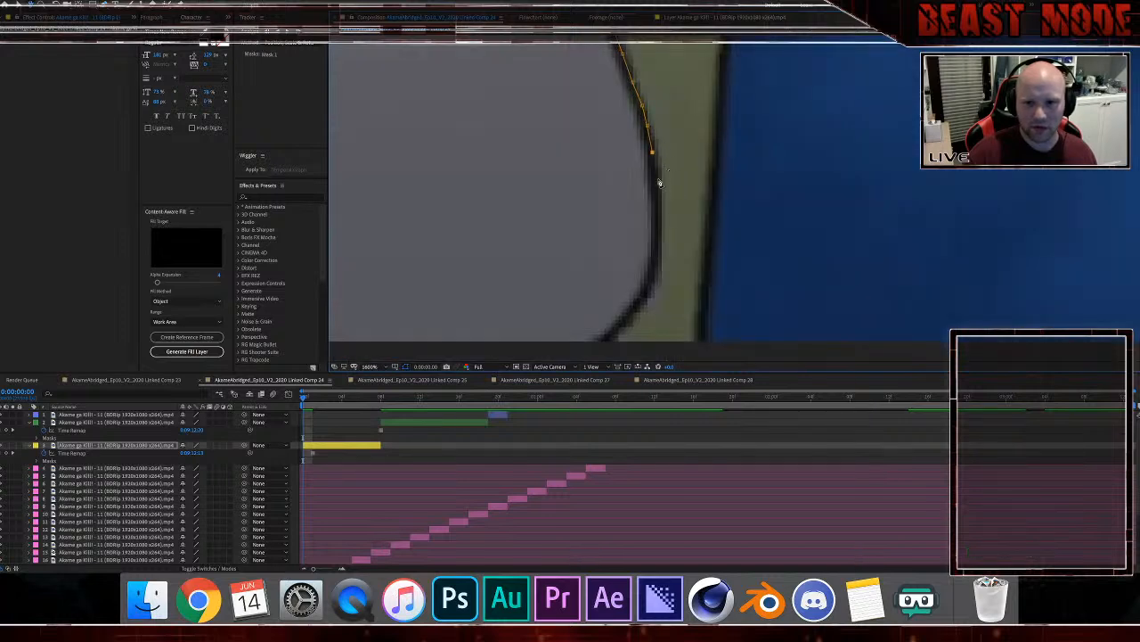
click(655, 175)
click(659, 193)
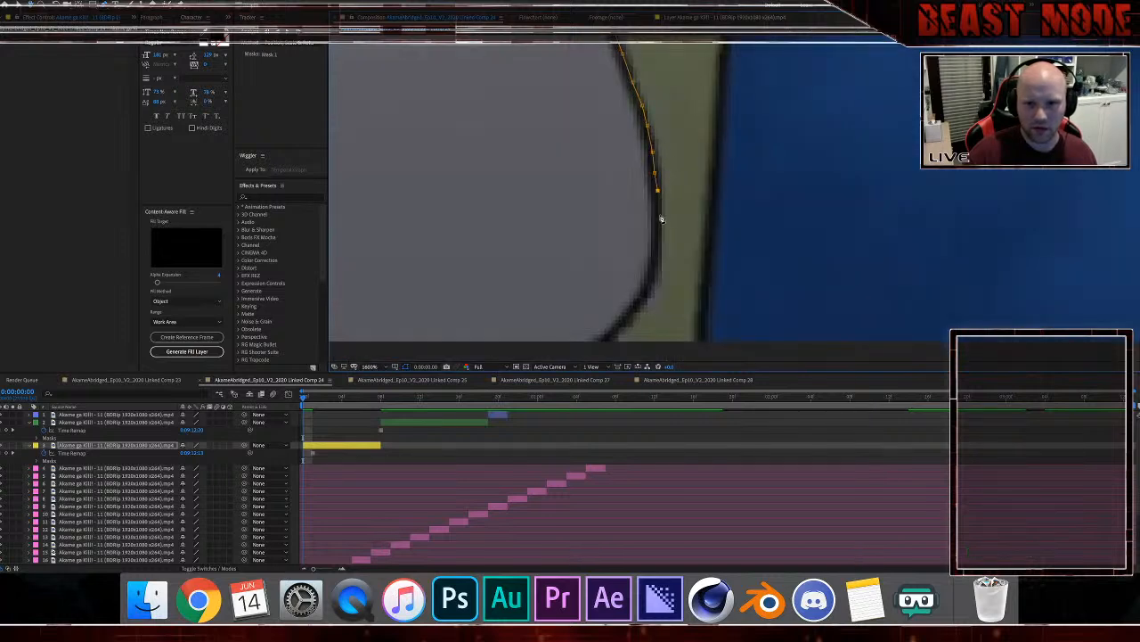
click(659, 224)
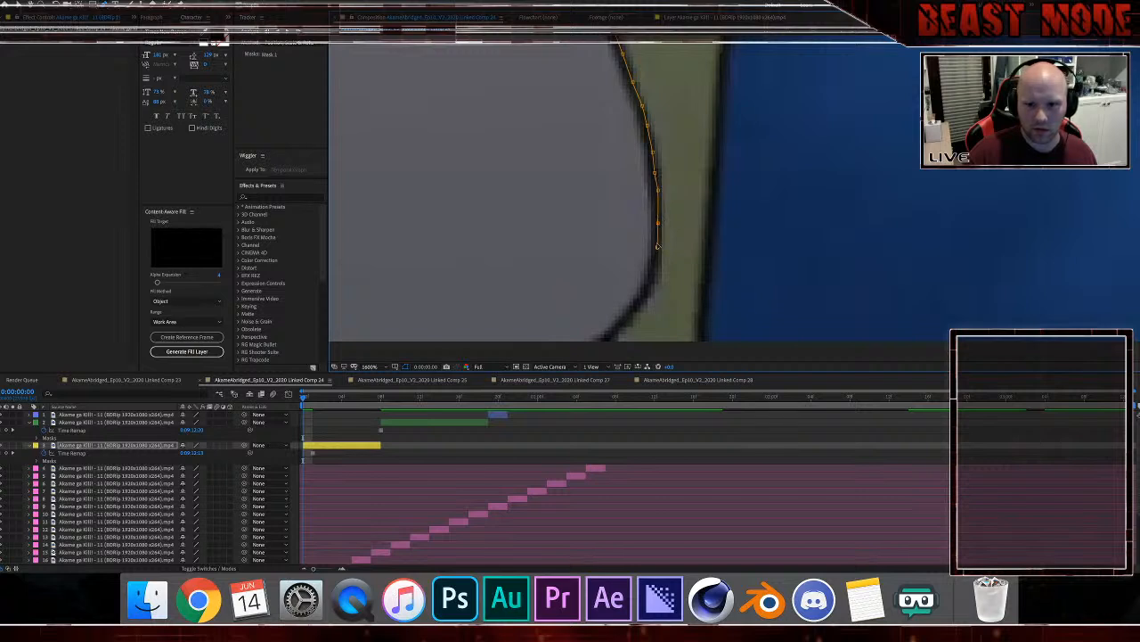
click(657, 275)
click(647, 297)
click(615, 331)
click(601, 345)
click(576, 355)
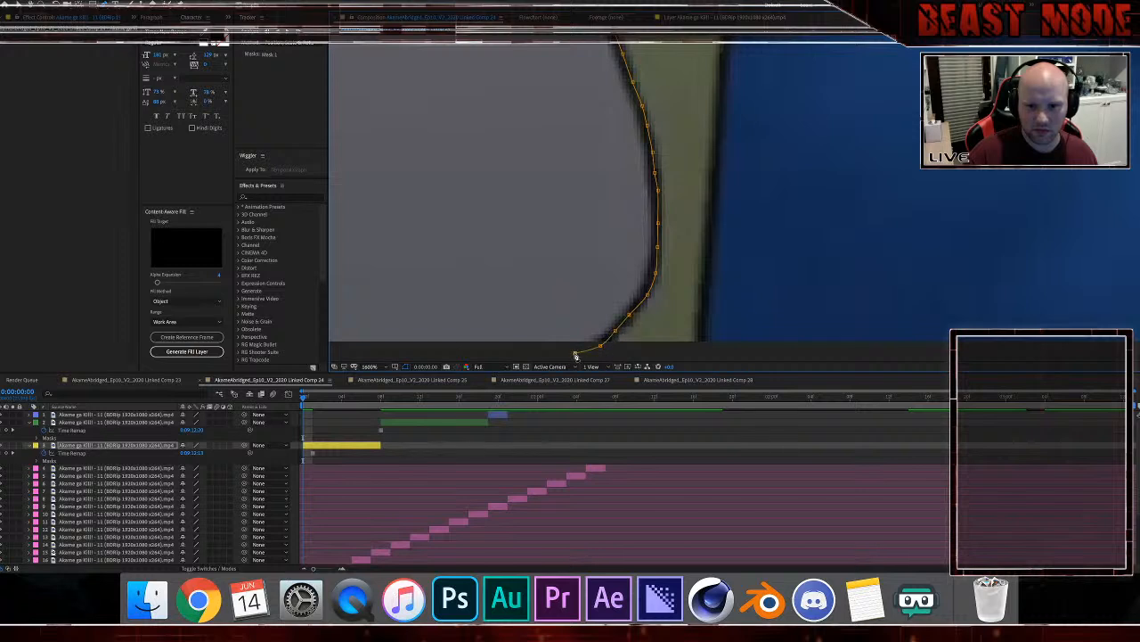
Step: Loop the mask path back across the cheek around the mouth corner, then under the nose, and close it at its first point
click(539, 333)
key(space)
drag(535, 251, 758, 347)
scroll(597, 242, down, 4)
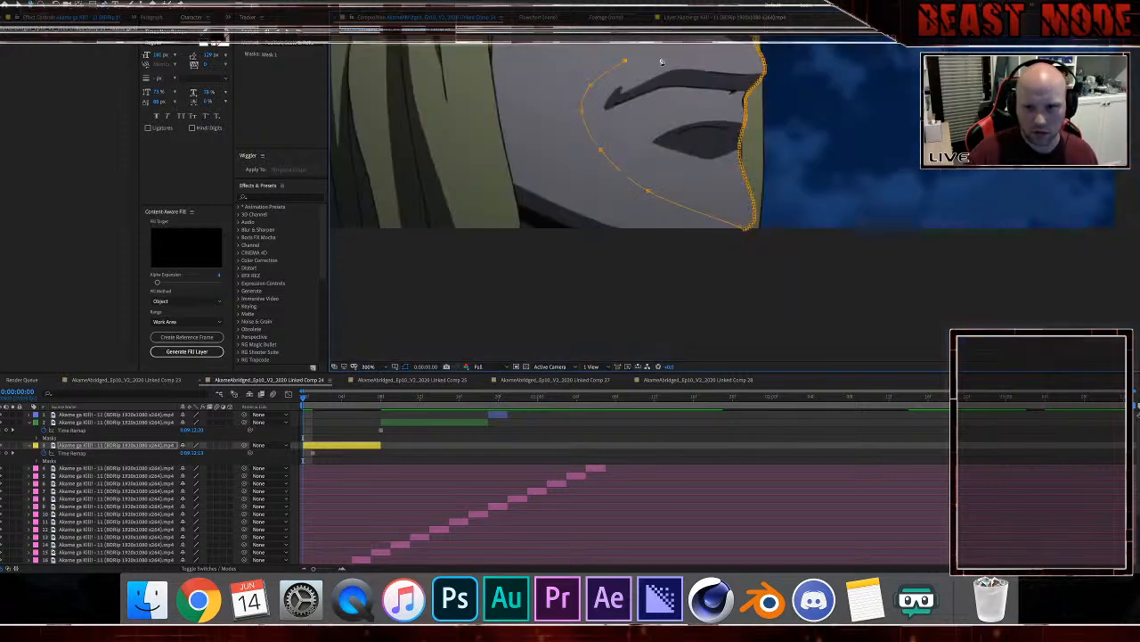
key(space)
drag(664, 62, 645, 221)
scroll(655, 209, up, 1)
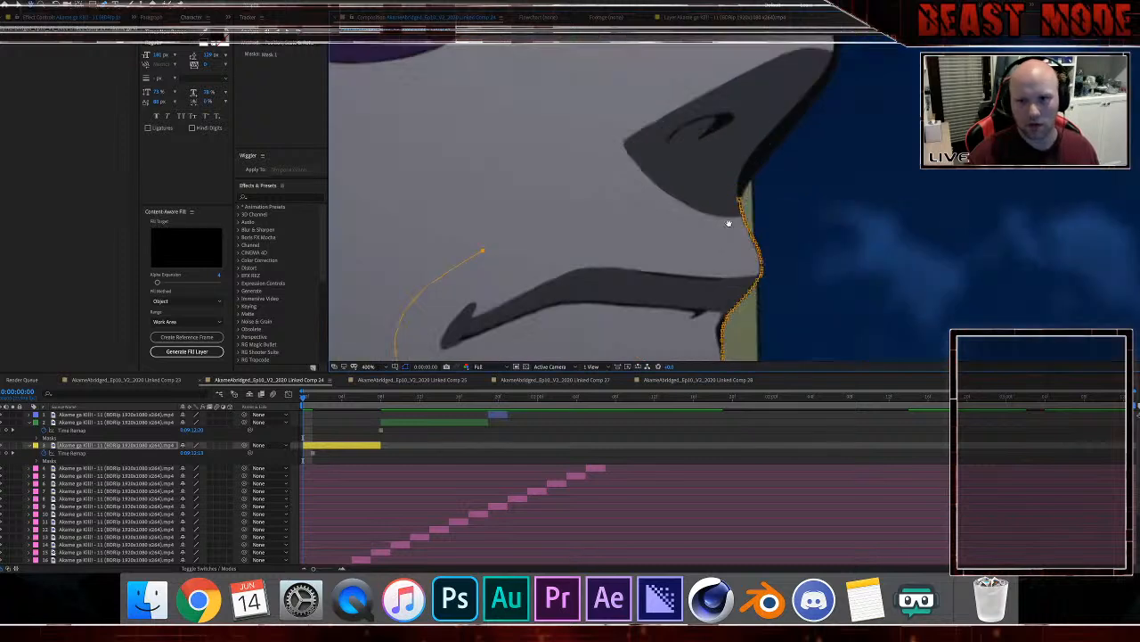
click(656, 210)
click(702, 189)
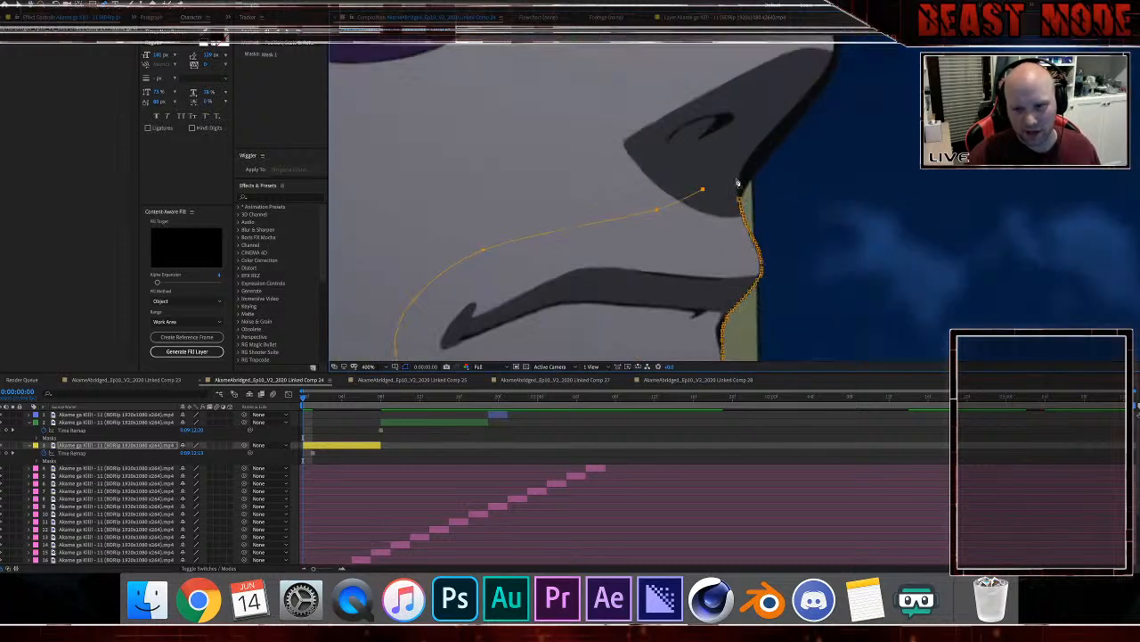
scroll(739, 199, up, 1)
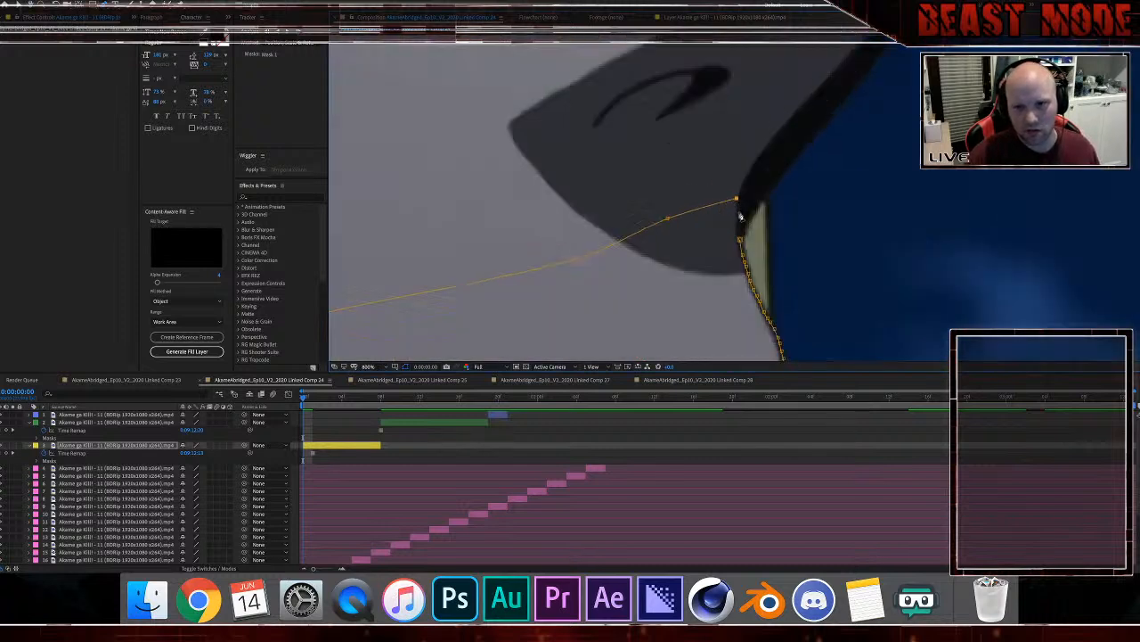
click(740, 241)
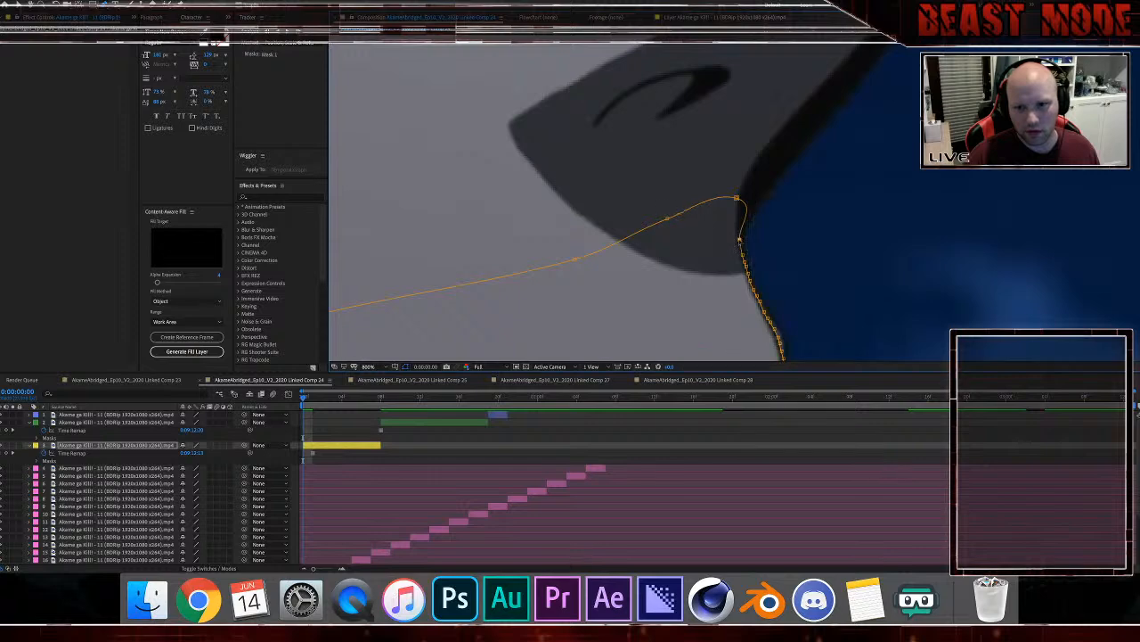
Step: Deselect the yellow layer and examine the masked mouth and chin edge against the nose and sky
scroll(739, 239, down, 8)
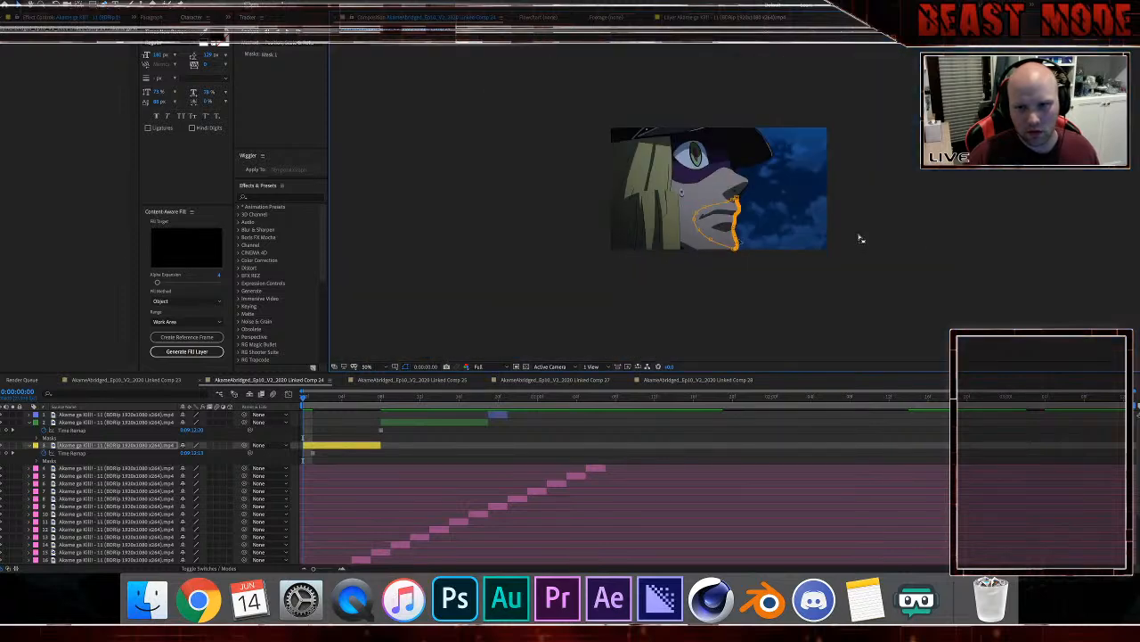
click(936, 237)
click(942, 238)
scroll(889, 212, up, 1)
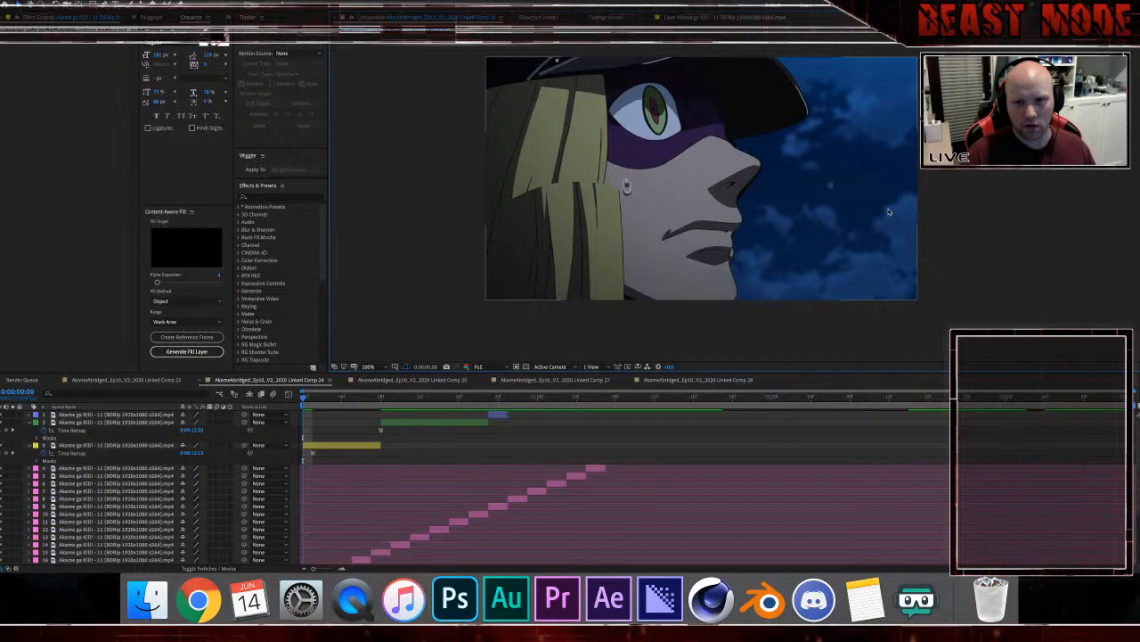
scroll(859, 202, up, 1)
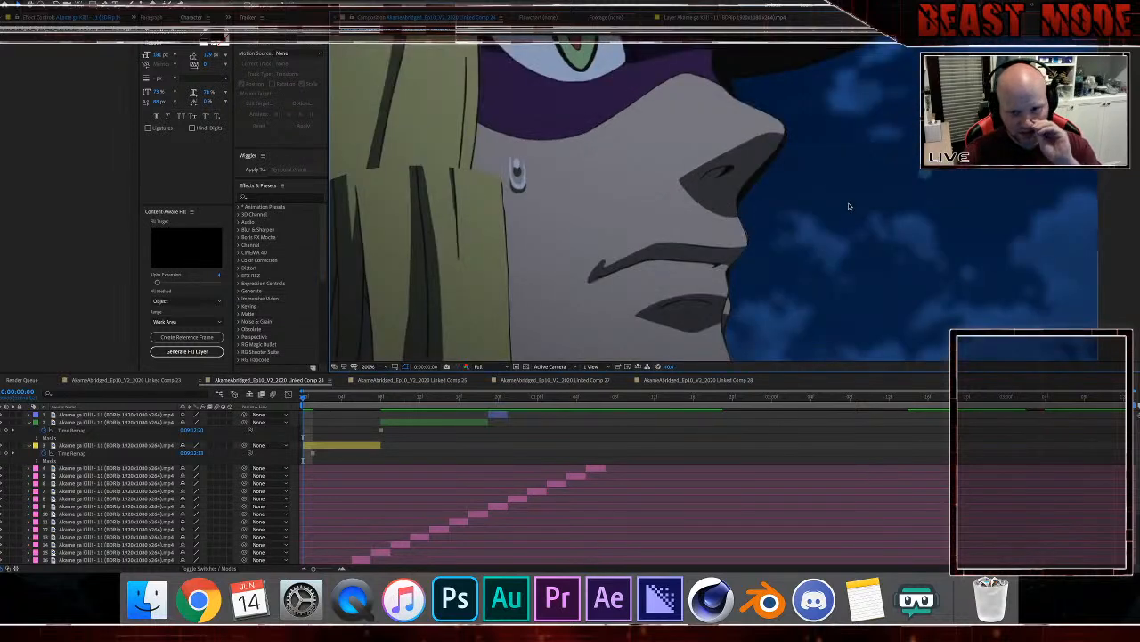
scroll(849, 207, up, 1)
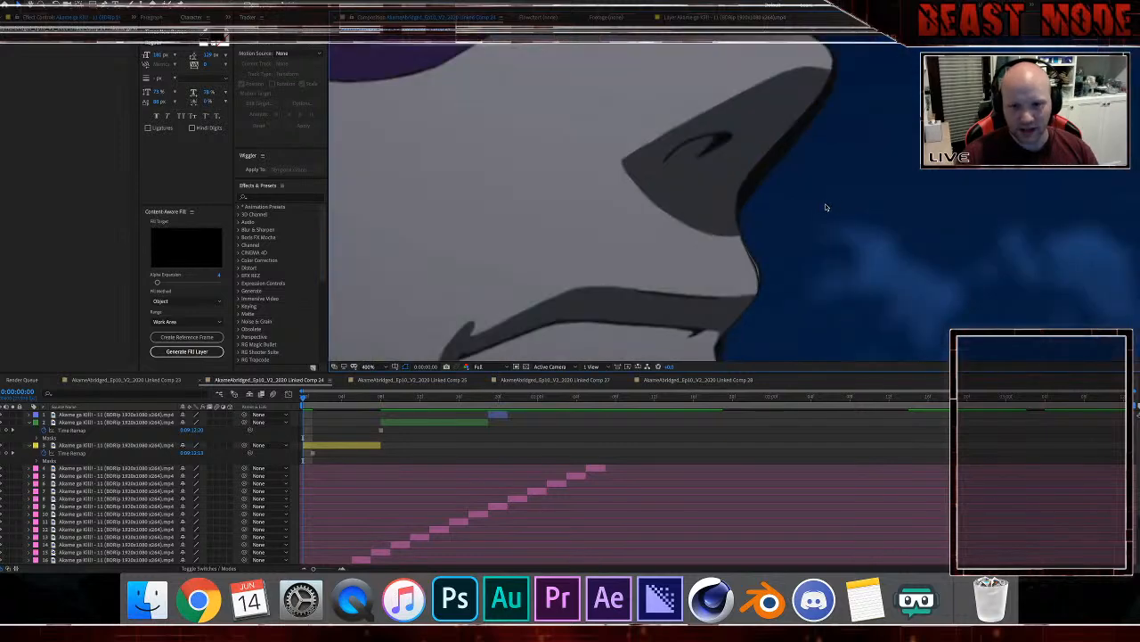
scroll(825, 207, down, 4)
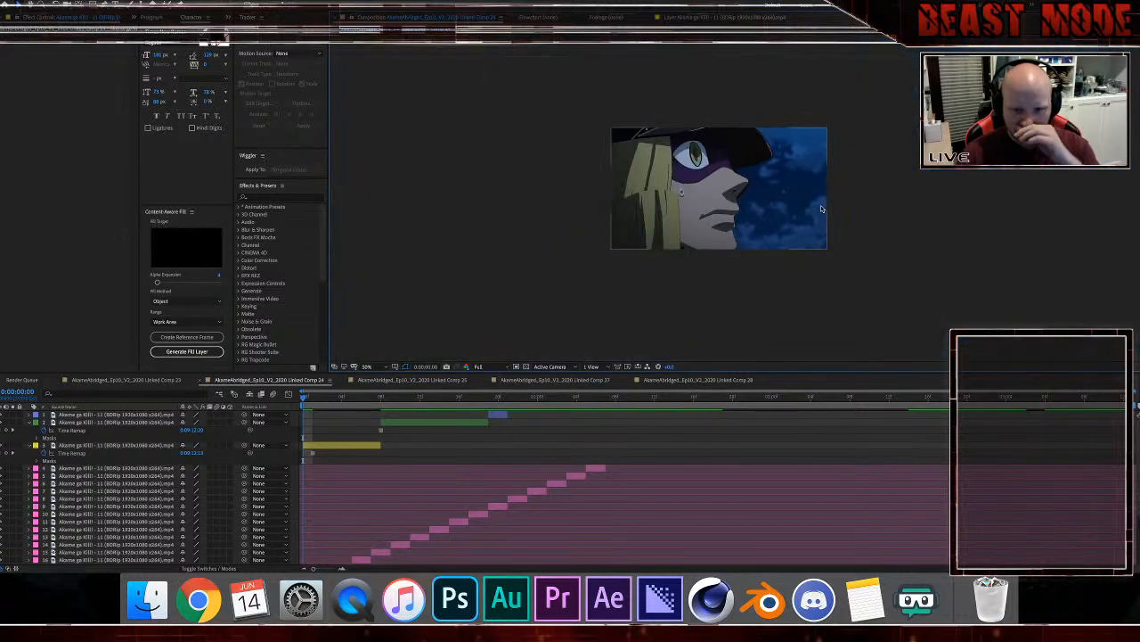
scroll(821, 209, up, 1)
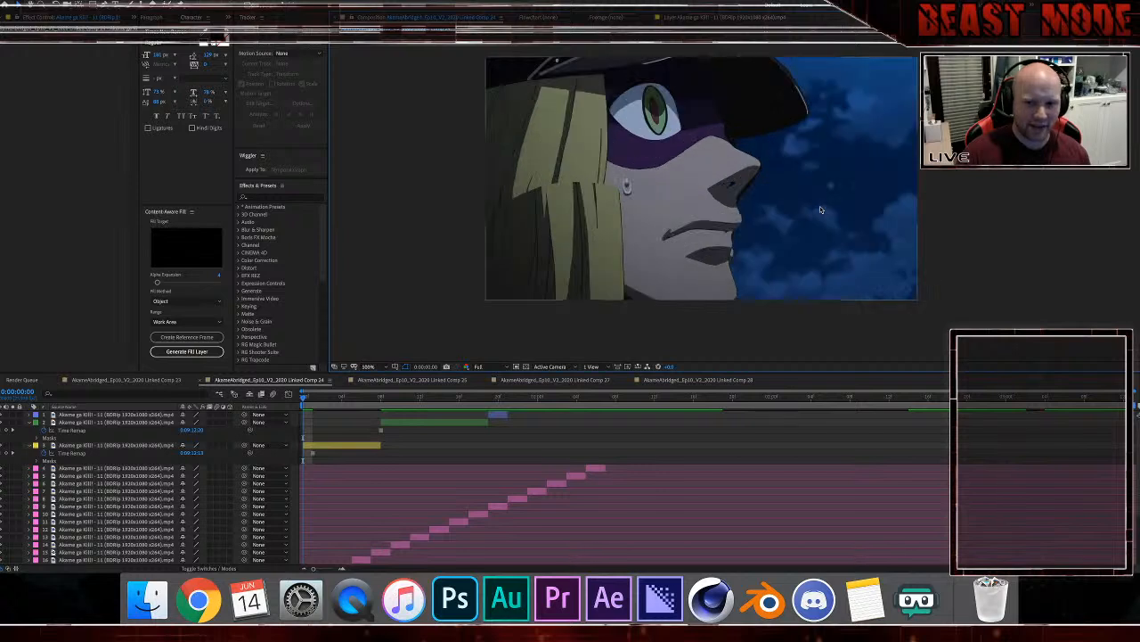
click(314, 446)
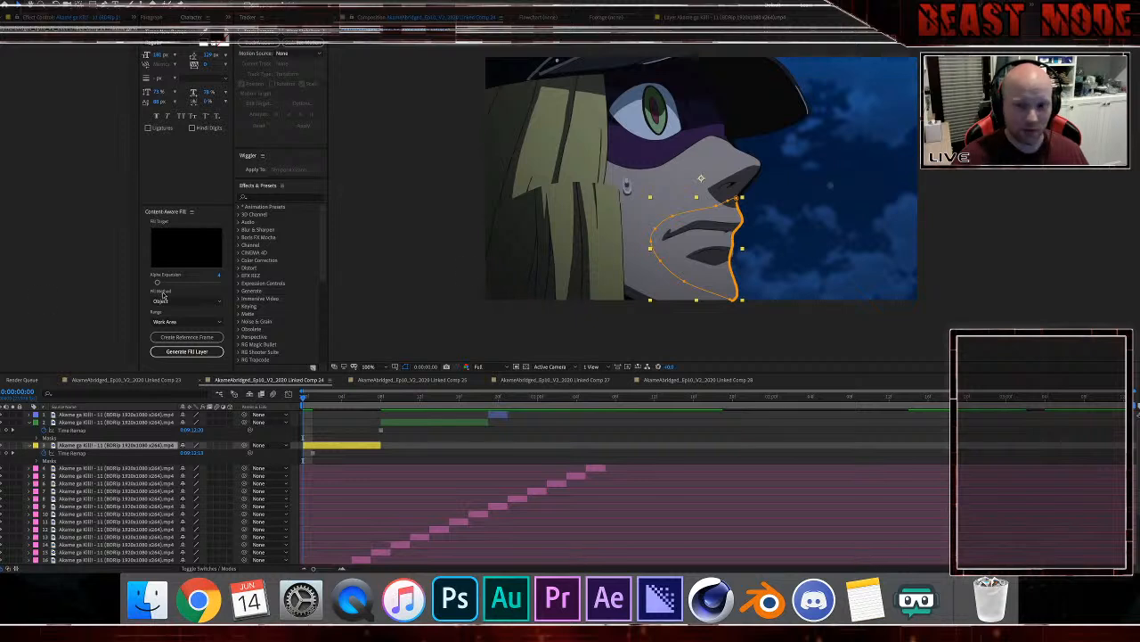
click(675, 348)
scroll(678, 265, up, 1)
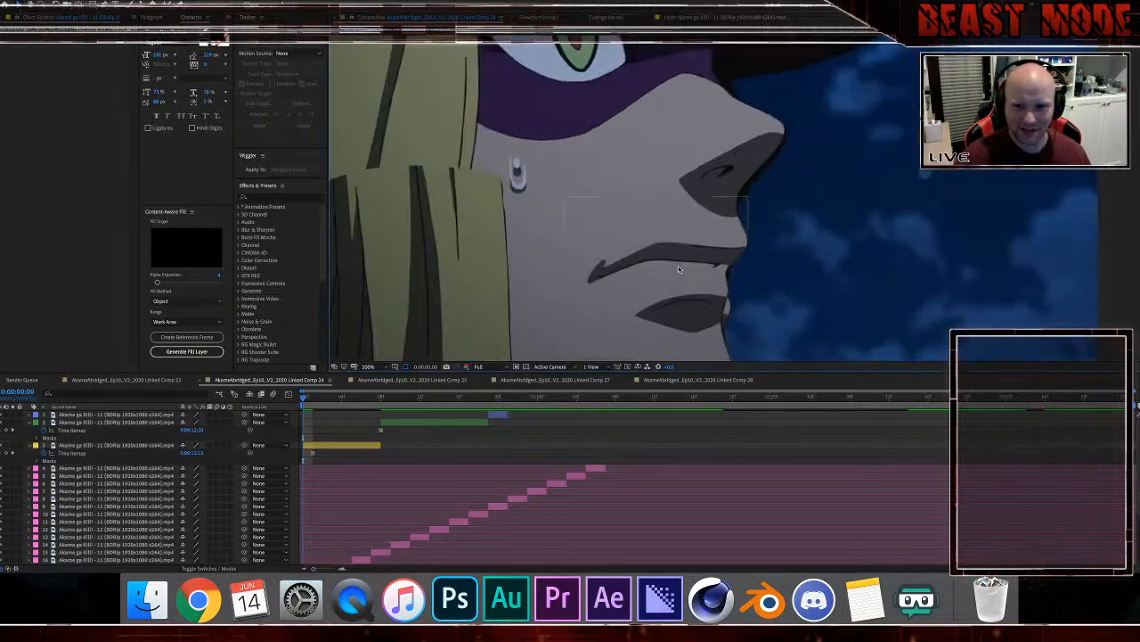
Step: At frame 9, delete the existing mouth mask from the green layer
click(389, 403)
click(490, 263)
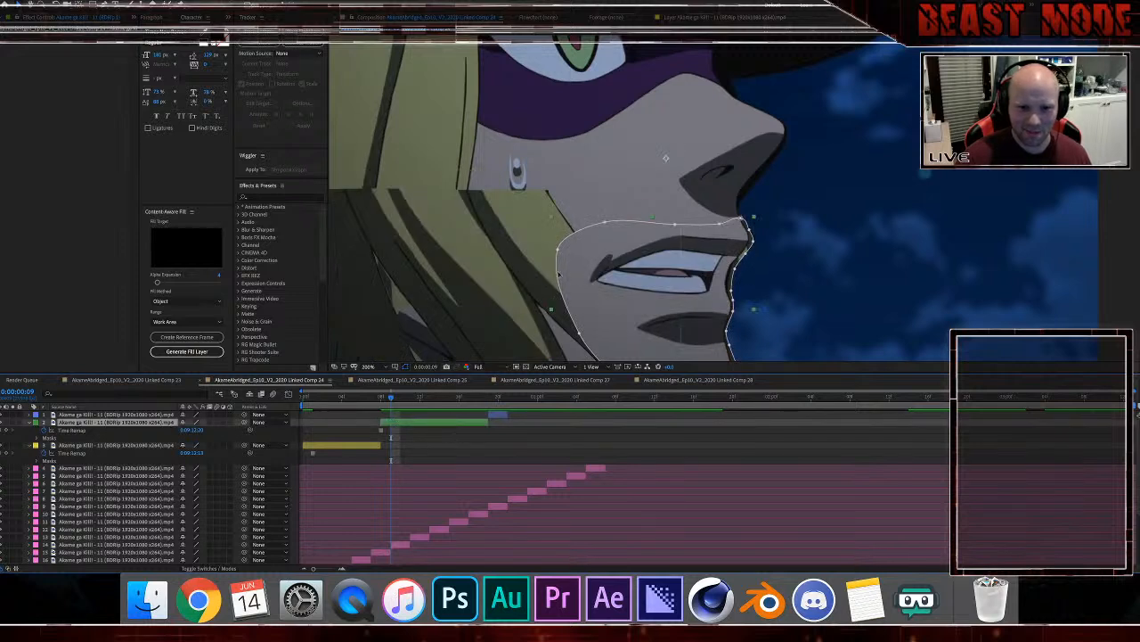
key(Delete)
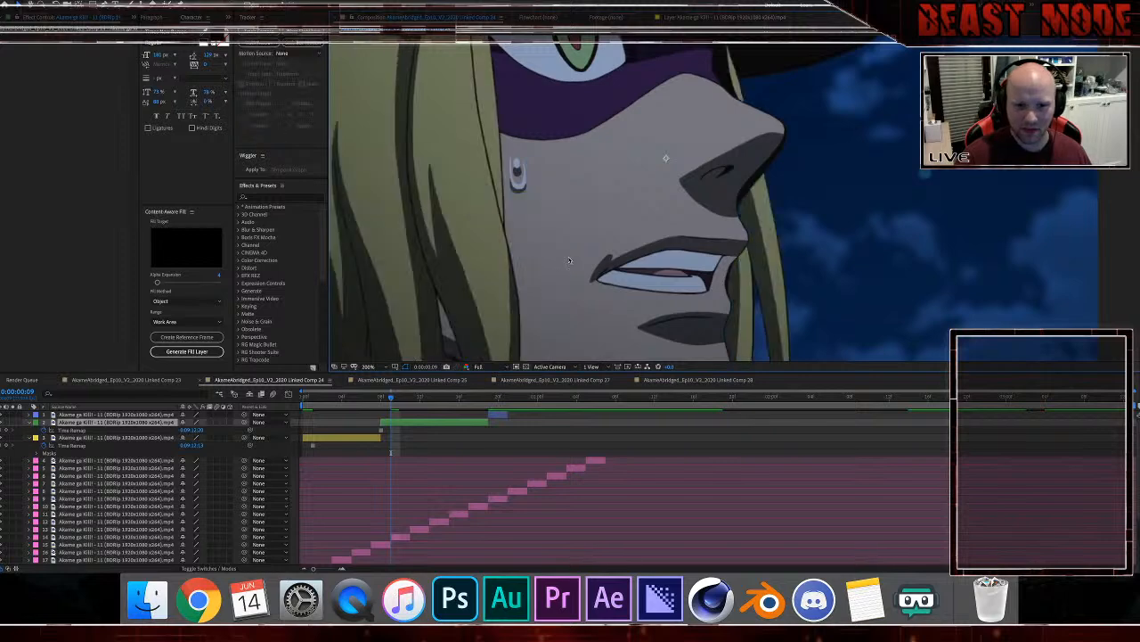
Step: Start a new mask on the green layer below the nostril and bring it to the face outline above the upper lip
drag(589, 224, 608, 241)
scroll(511, 185, up, 1)
scroll(609, 242, up, 1)
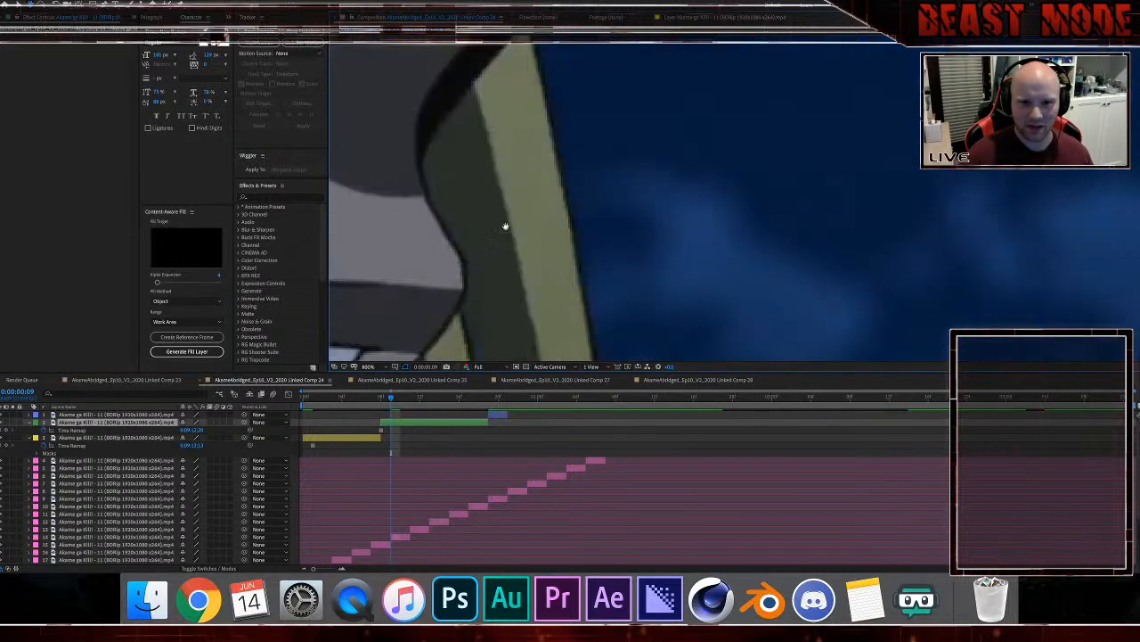
drag(507, 226, 604, 255)
click(458, 231)
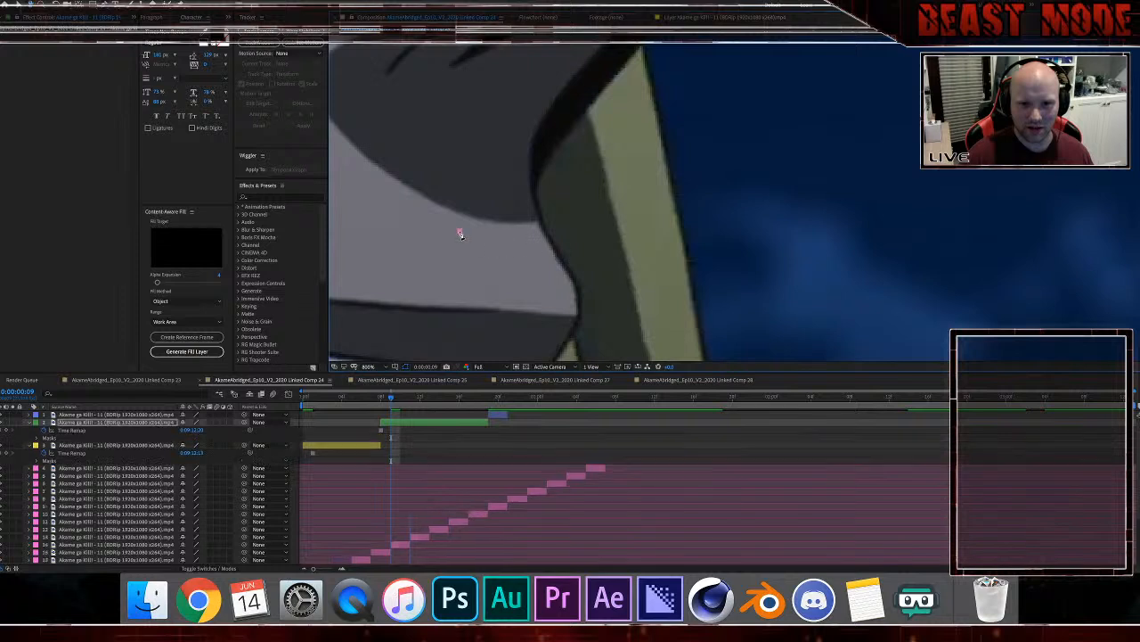
click(541, 223)
click(547, 232)
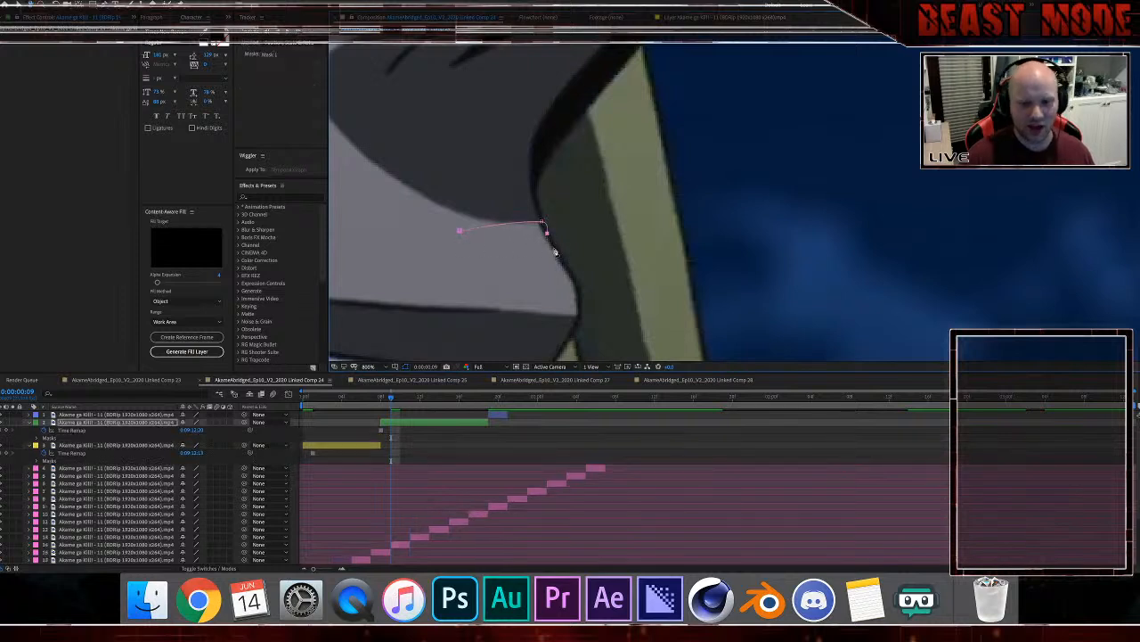
Step: Trace the green layer's mask down the outward slope above the upper lip and around the lip's tip
click(554, 249)
click(559, 255)
click(565, 264)
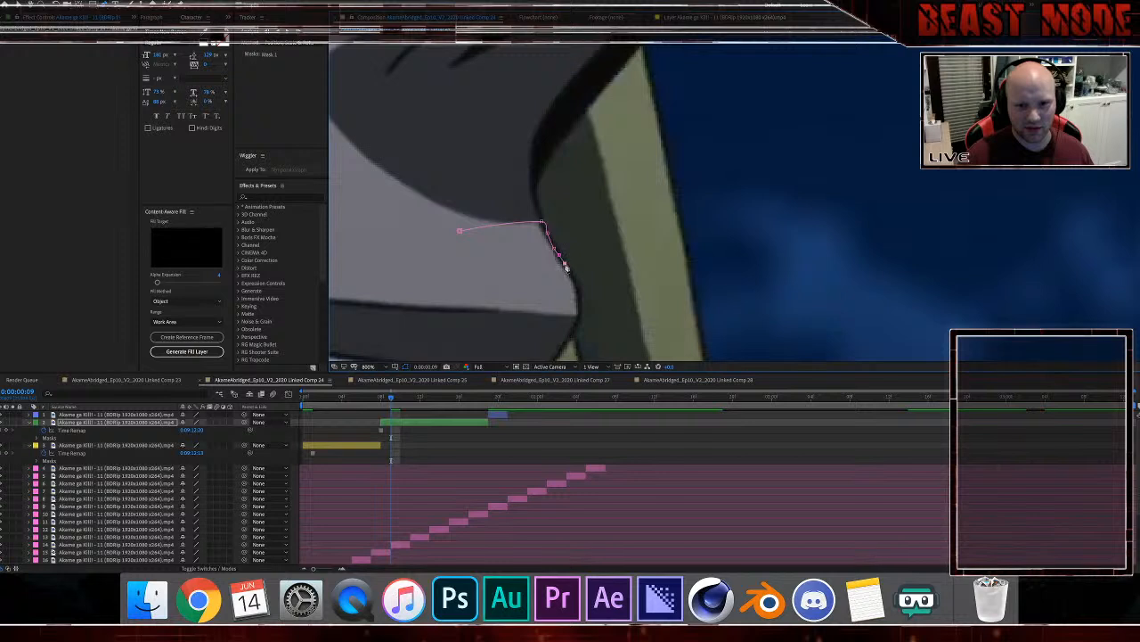
click(572, 278)
click(579, 288)
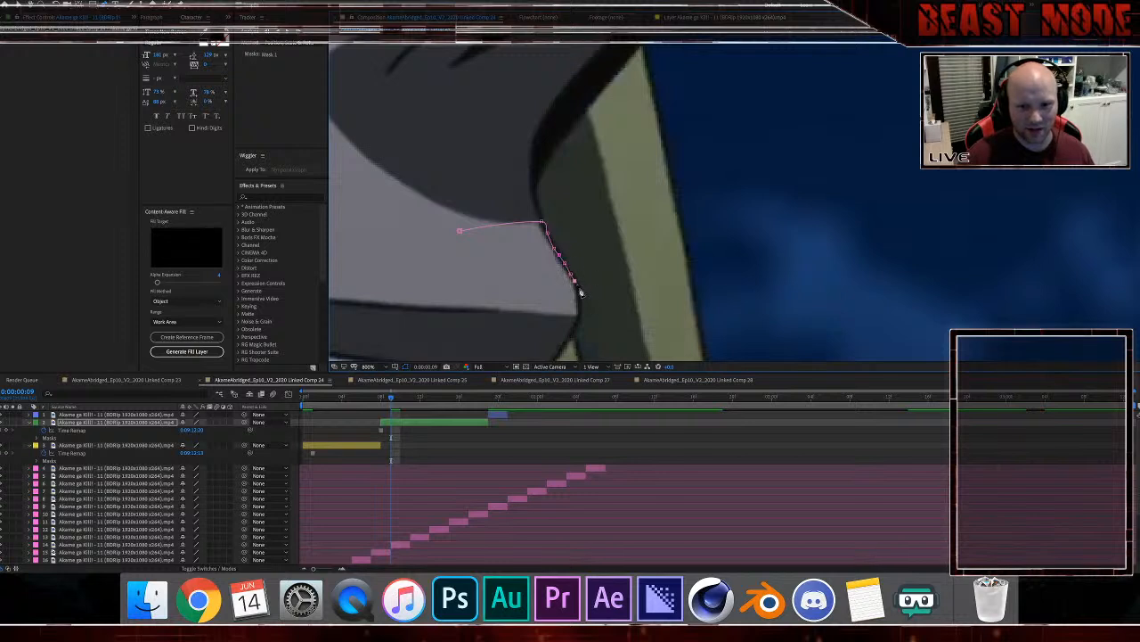
click(580, 309)
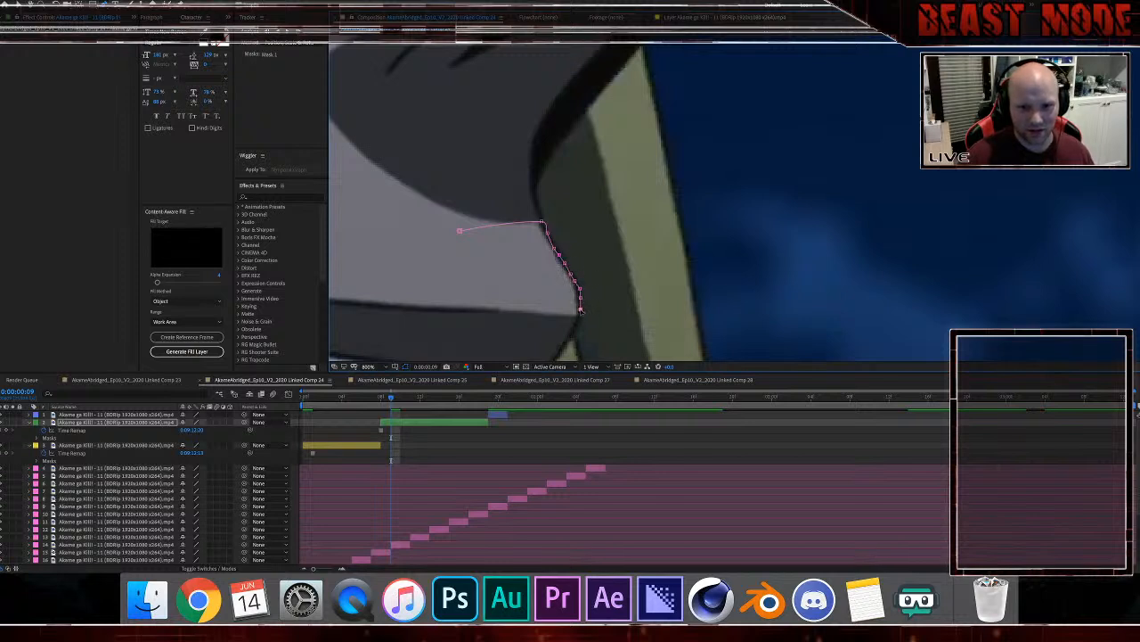
click(580, 318)
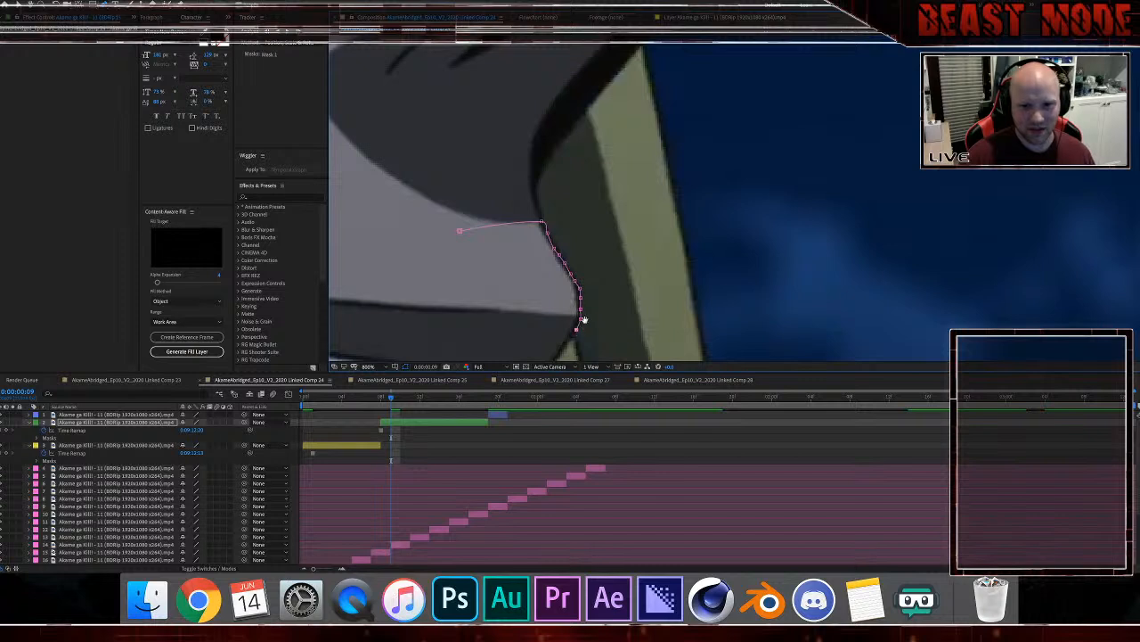
Step: Continue the mask path inward along the underside of the upper lip to the skin beside the open mouth
scroll(584, 319, down, 3)
click(588, 230)
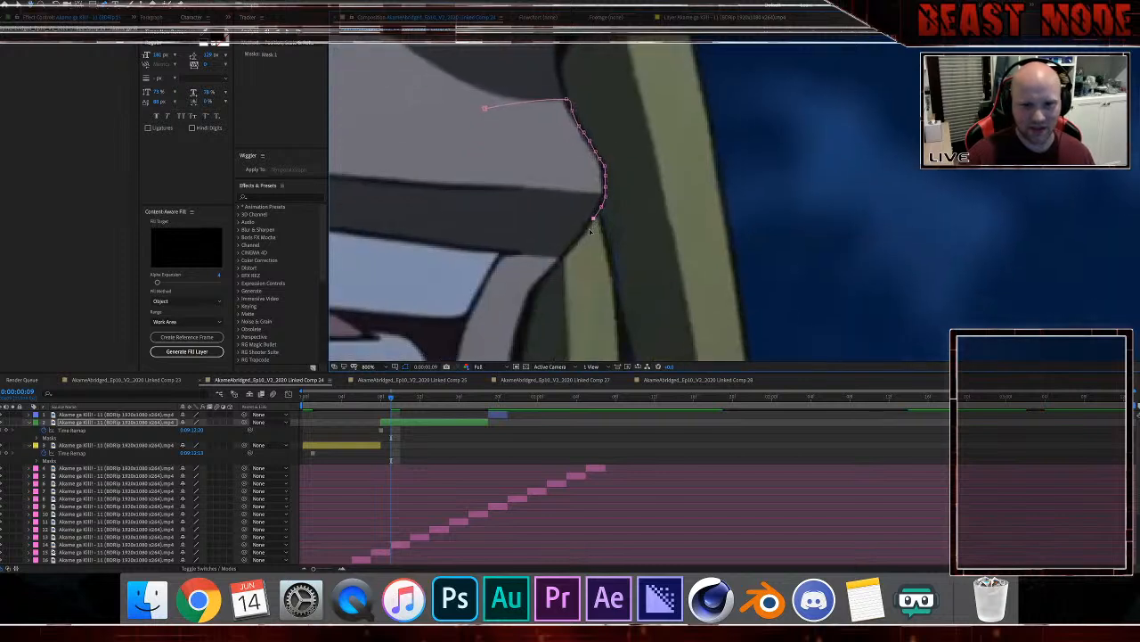
click(577, 240)
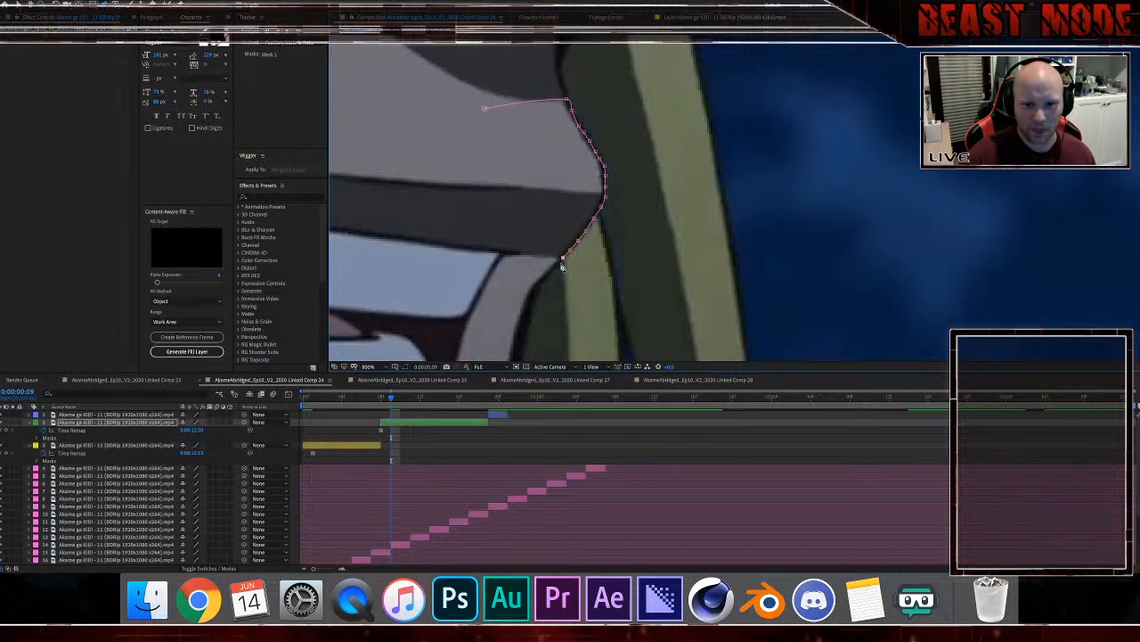
click(560, 262)
click(538, 289)
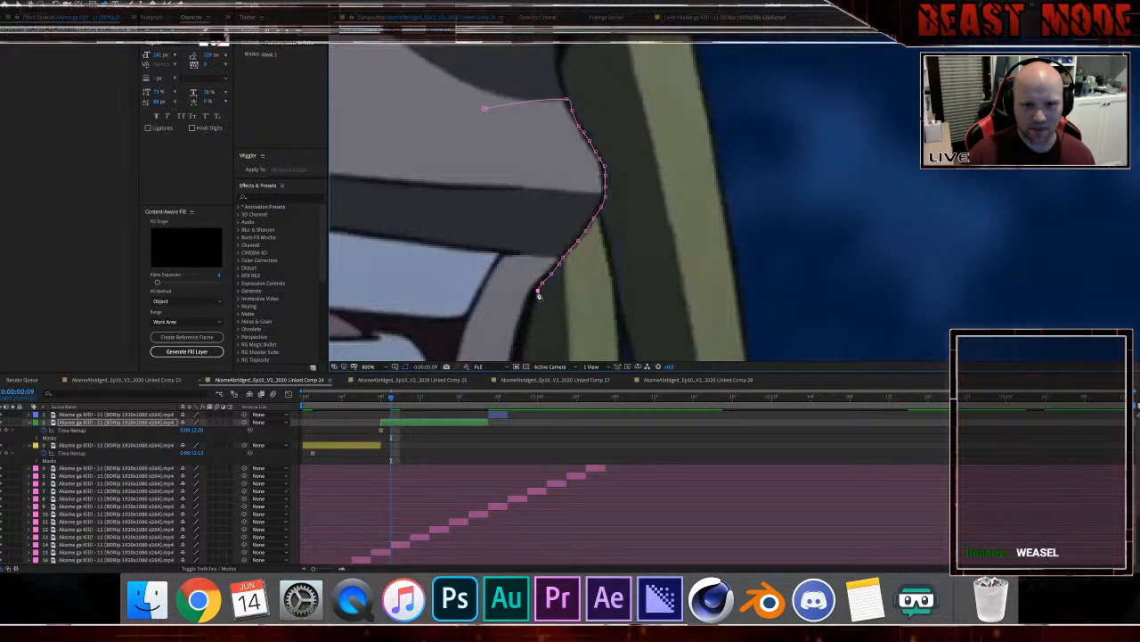
Step: Extend the mask path down the inward-sloping face outline beside the teeth to its innermost point
drag(535, 309, 563, 182)
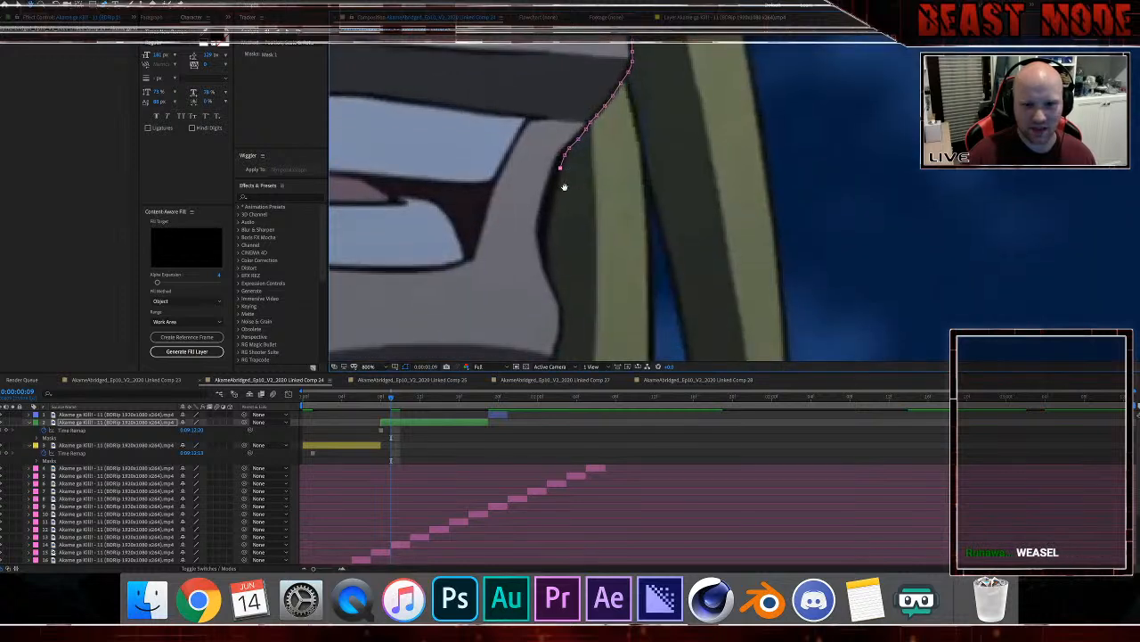
click(557, 187)
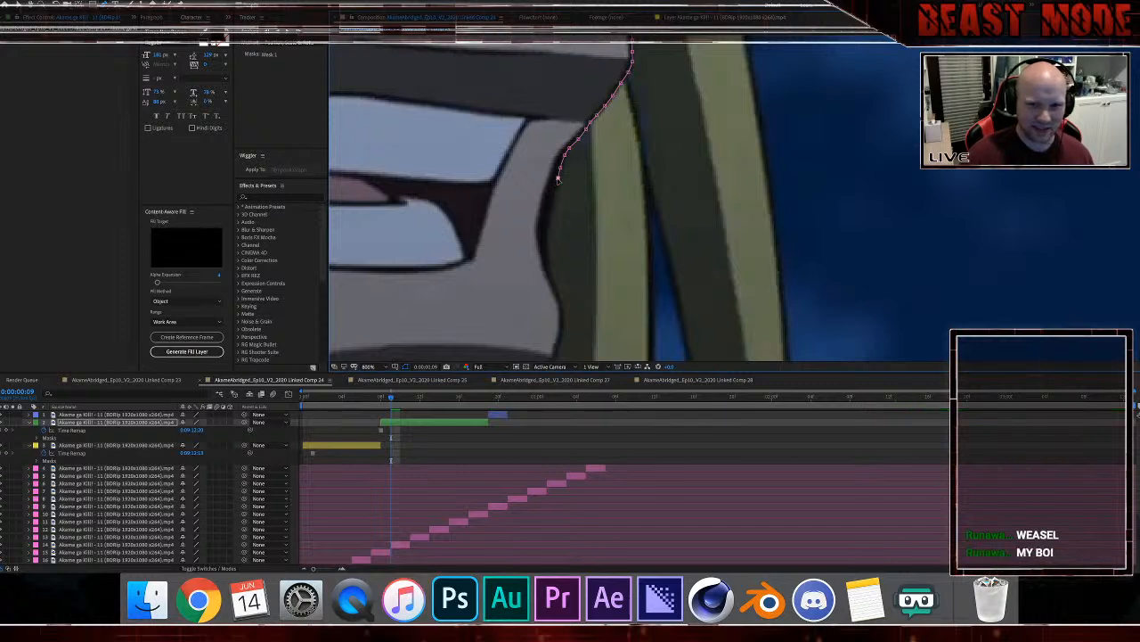
click(552, 203)
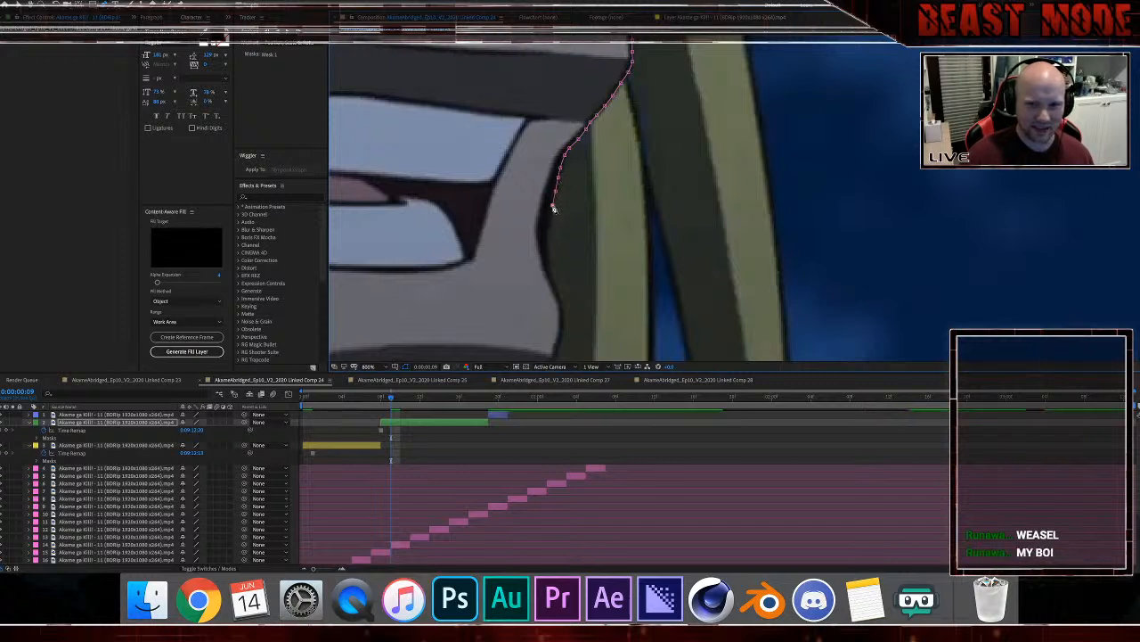
click(550, 221)
click(547, 233)
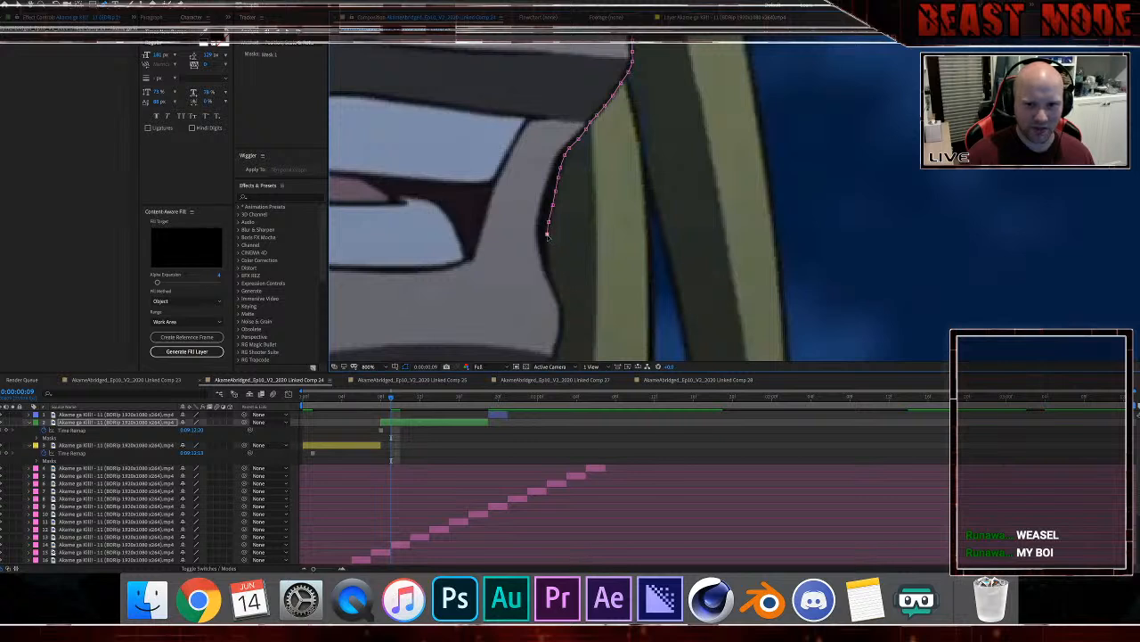
Step: Continue the green layer's mask path from the innermost point down the face outline to the bulge beneath the mouth
click(547, 257)
click(548, 270)
click(554, 291)
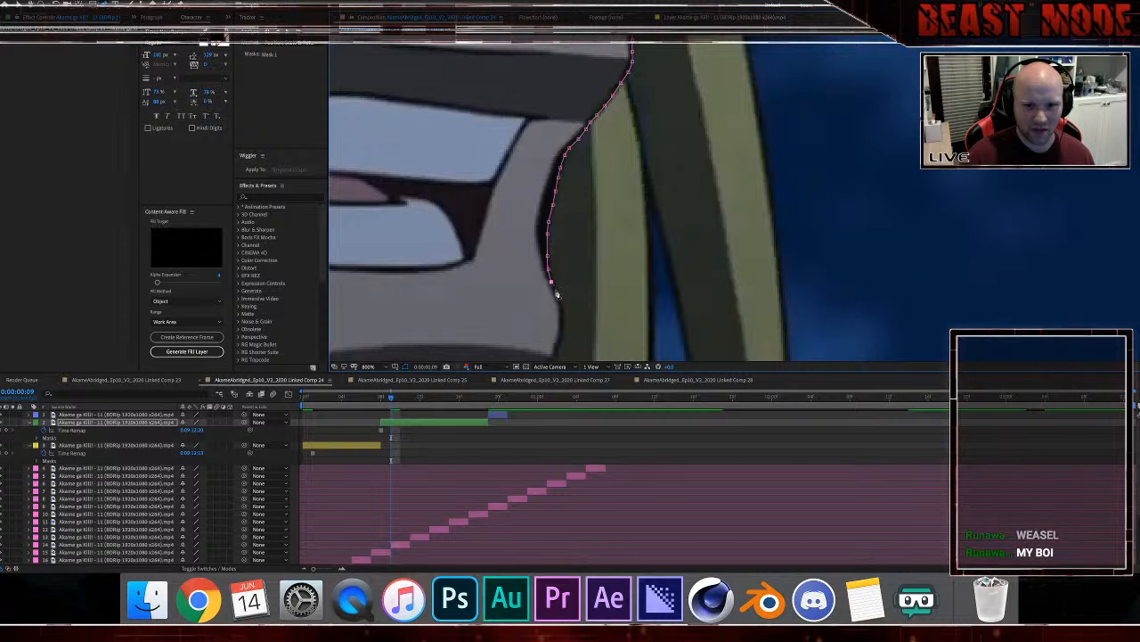
click(561, 302)
click(562, 322)
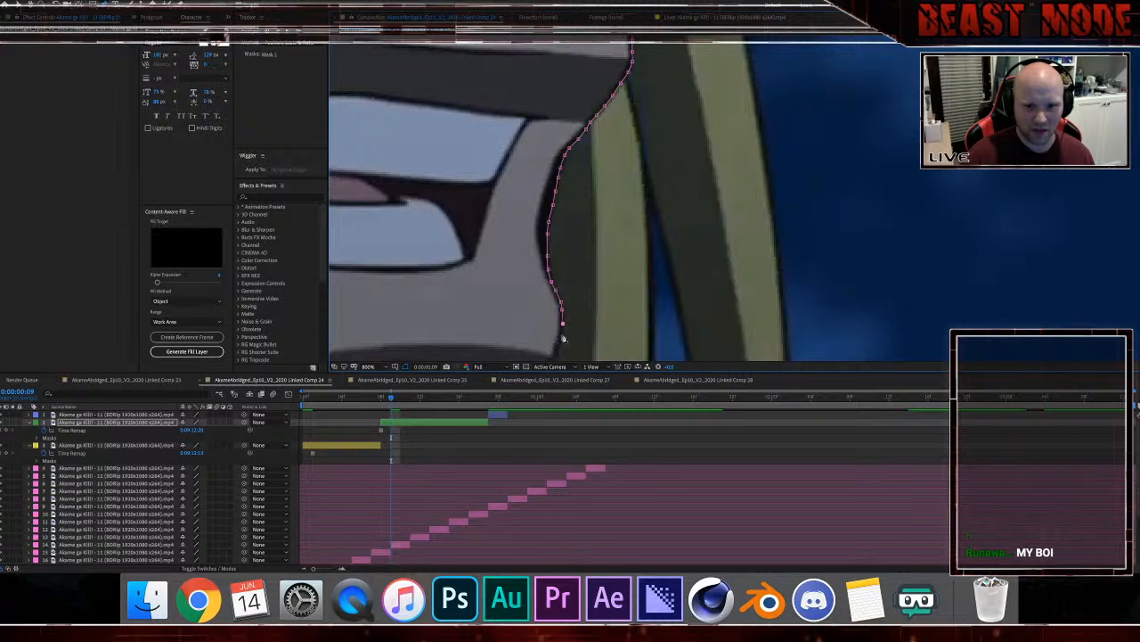
Step: Trace the mask inward along the outline past the lower lip's shadow to the hollow above the chin
drag(586, 309, 593, 218)
click(568, 247)
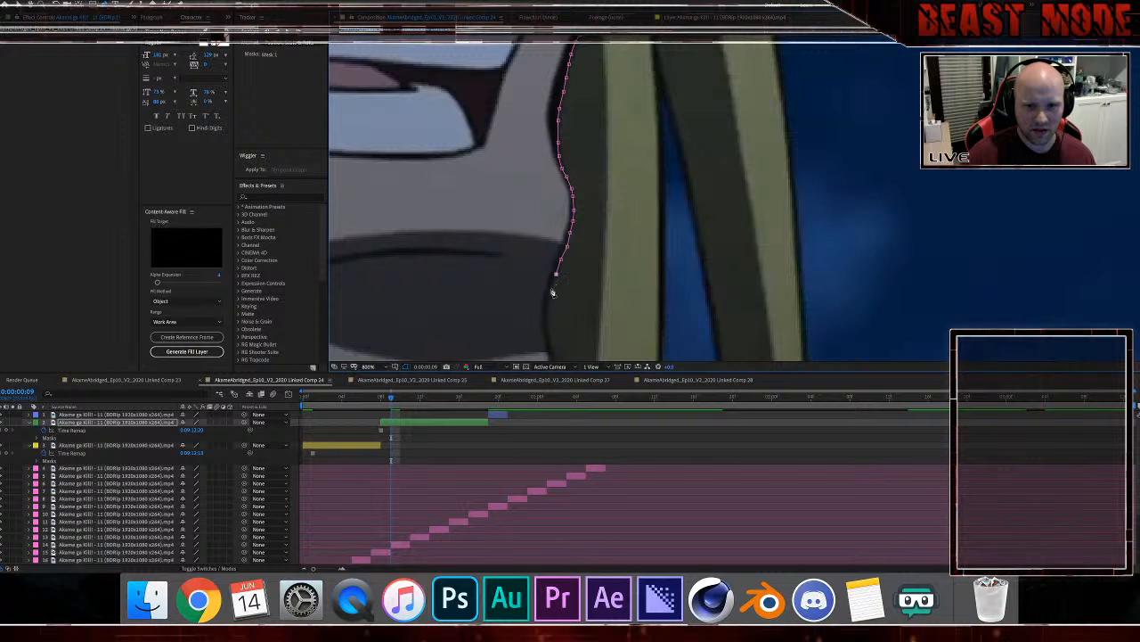
click(551, 288)
click(547, 317)
Step: Extend the mask path down the chin's outward slope, from the bottom of the lower lip's shadow to just above the chin's tip
scroll(570, 277, down, 5)
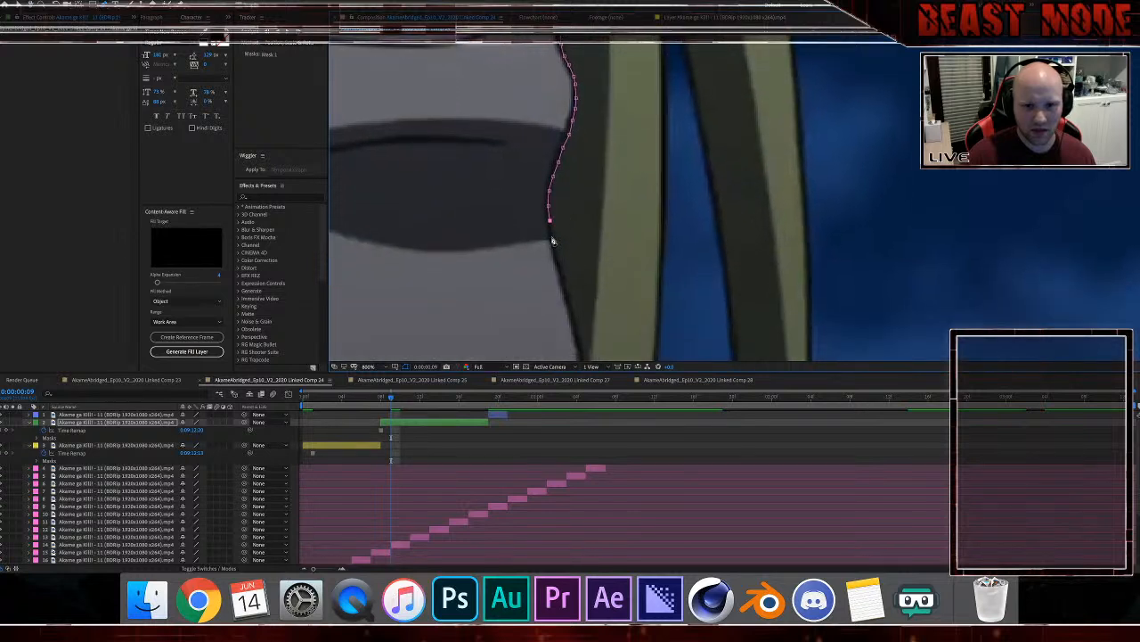
click(553, 239)
click(560, 268)
click(565, 288)
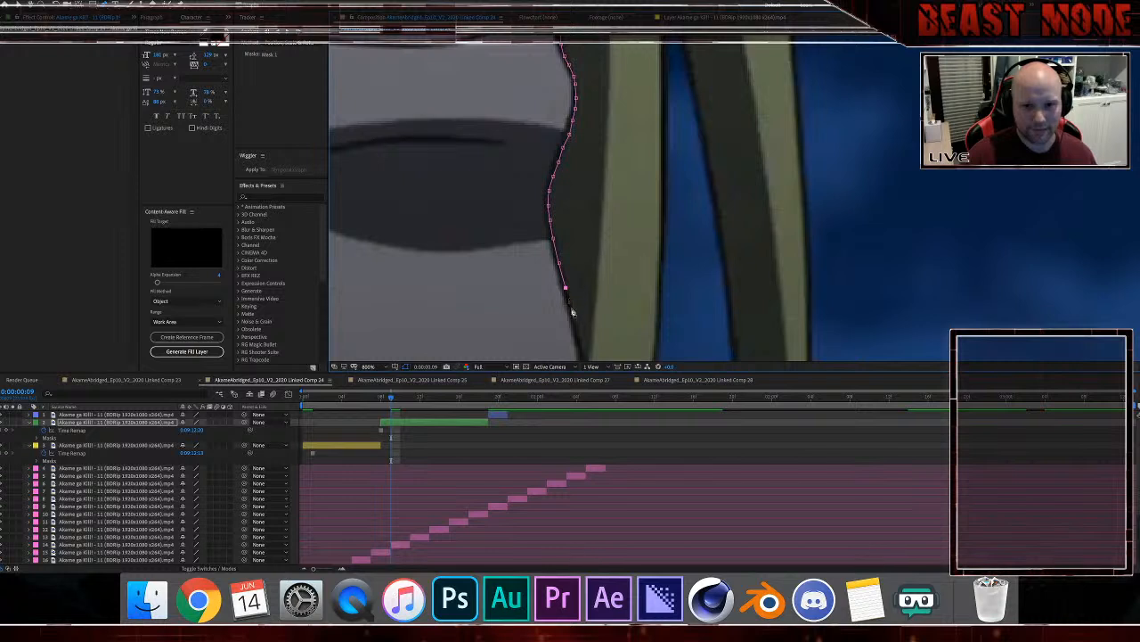
scroll(586, 192, down, 6)
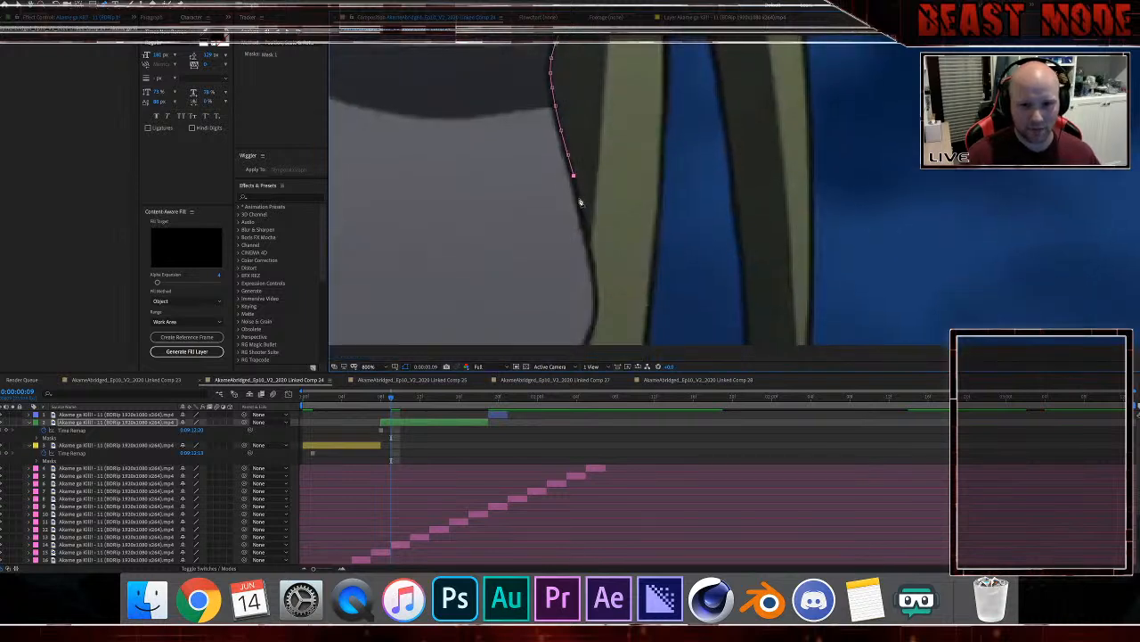
click(577, 198)
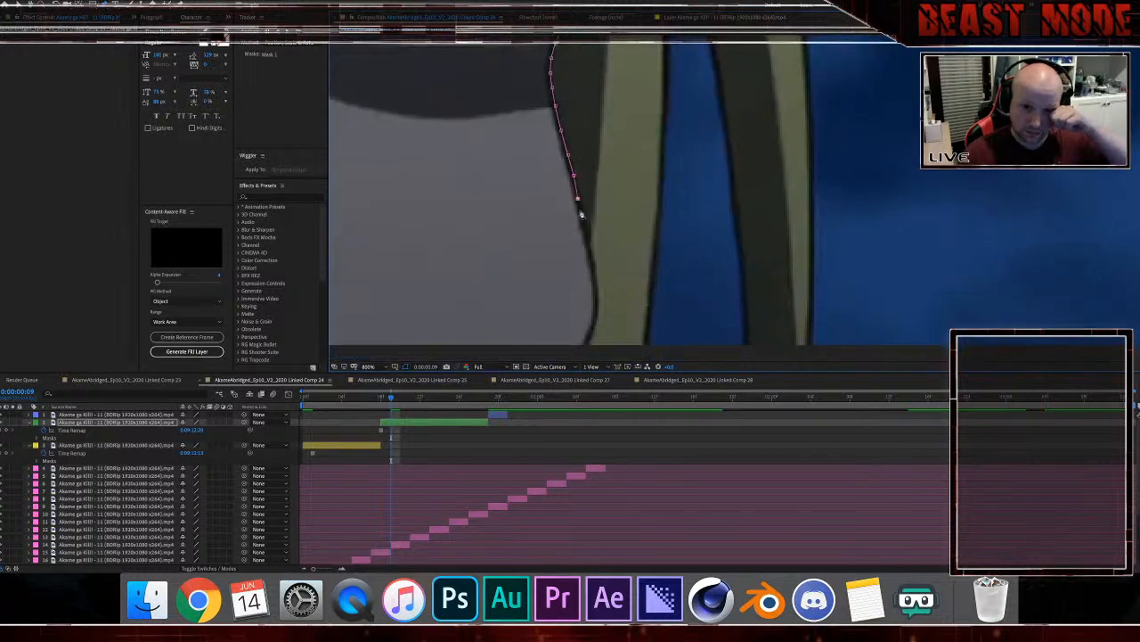
click(582, 215)
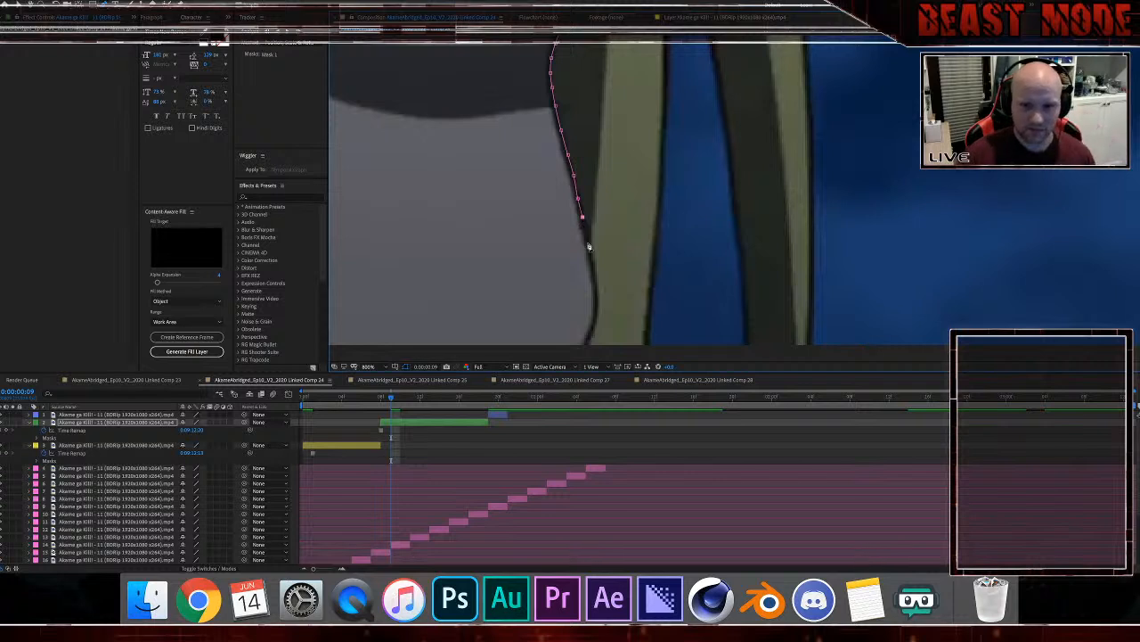
click(588, 239)
click(593, 258)
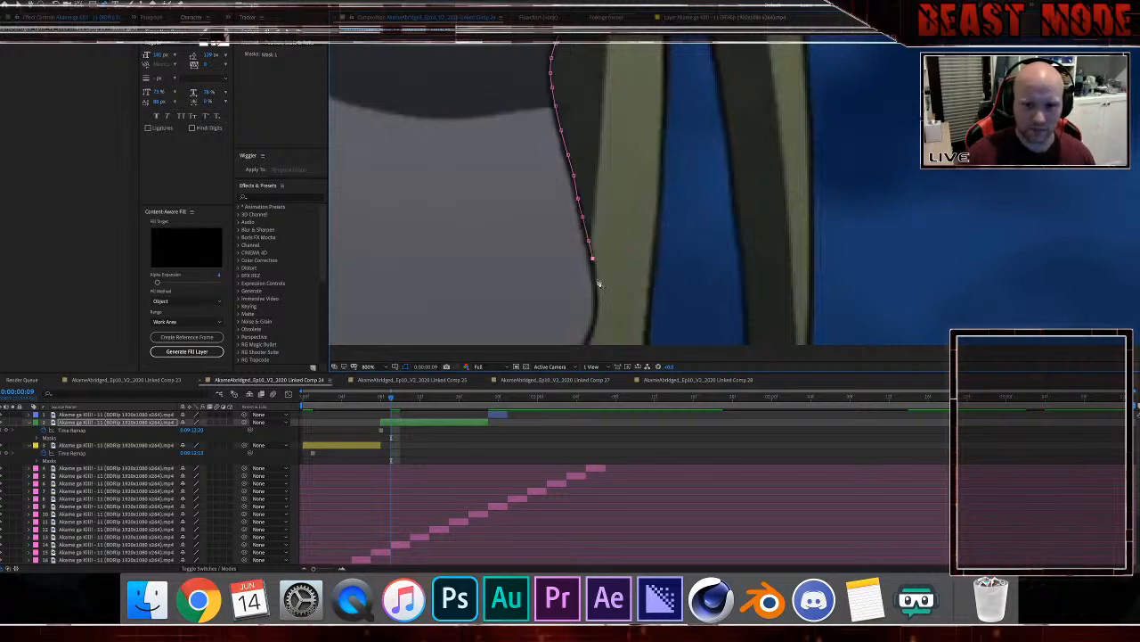
Step: Round the chin's curve with mask points and carry the path slightly inward below the frame's lower edge
click(596, 280)
click(597, 299)
click(597, 317)
click(592, 331)
click(588, 345)
drag(606, 309, 614, 255)
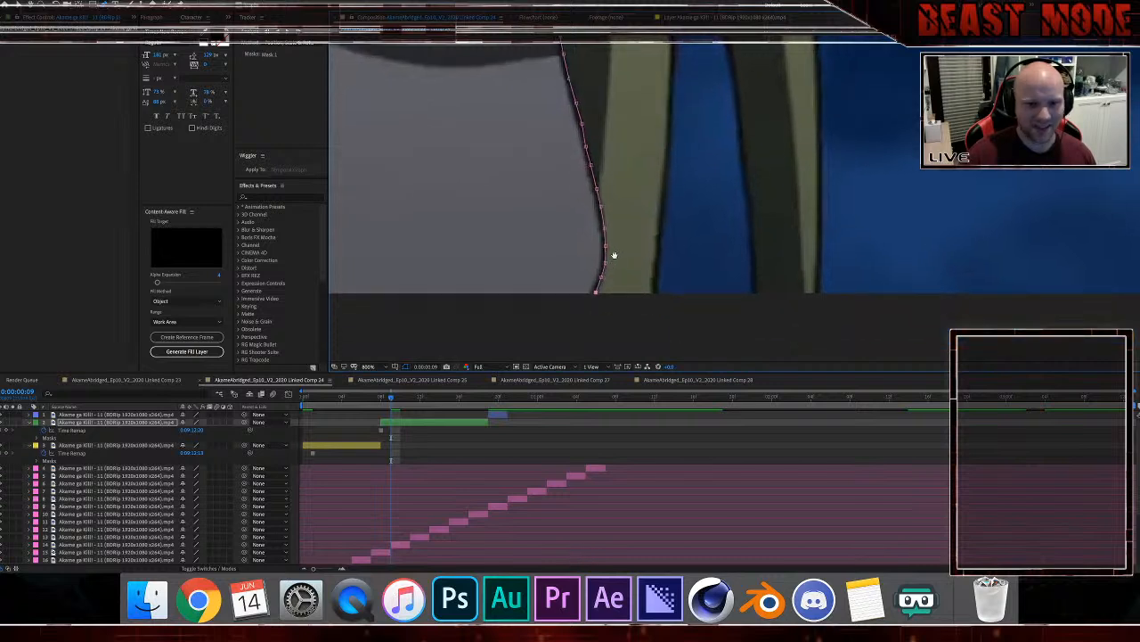
click(543, 311)
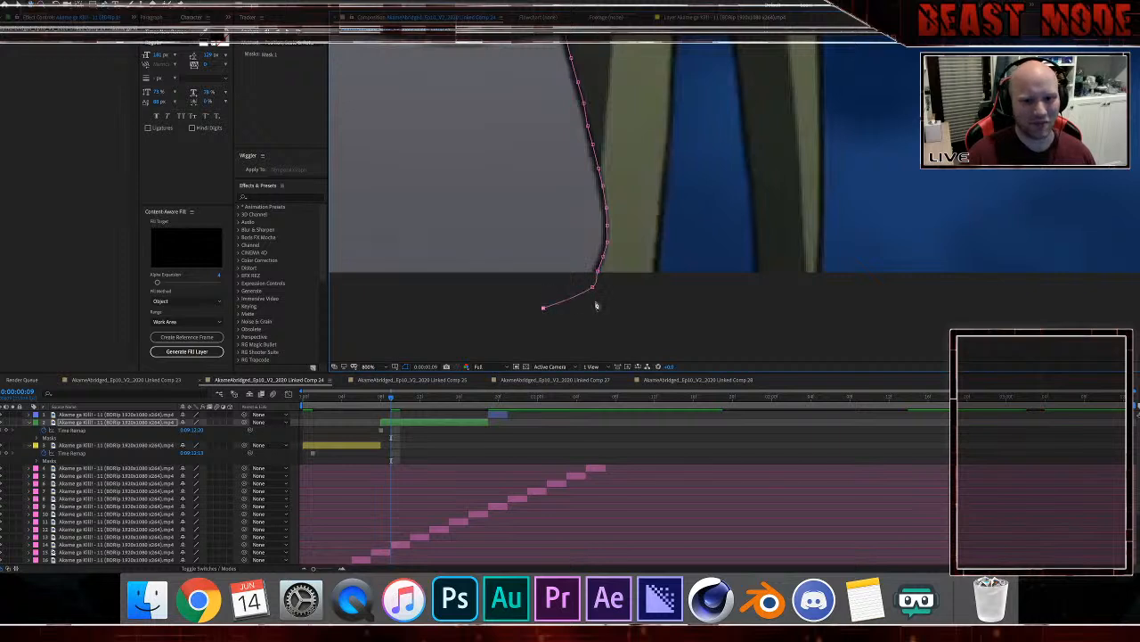
drag(592, 287, 584, 289)
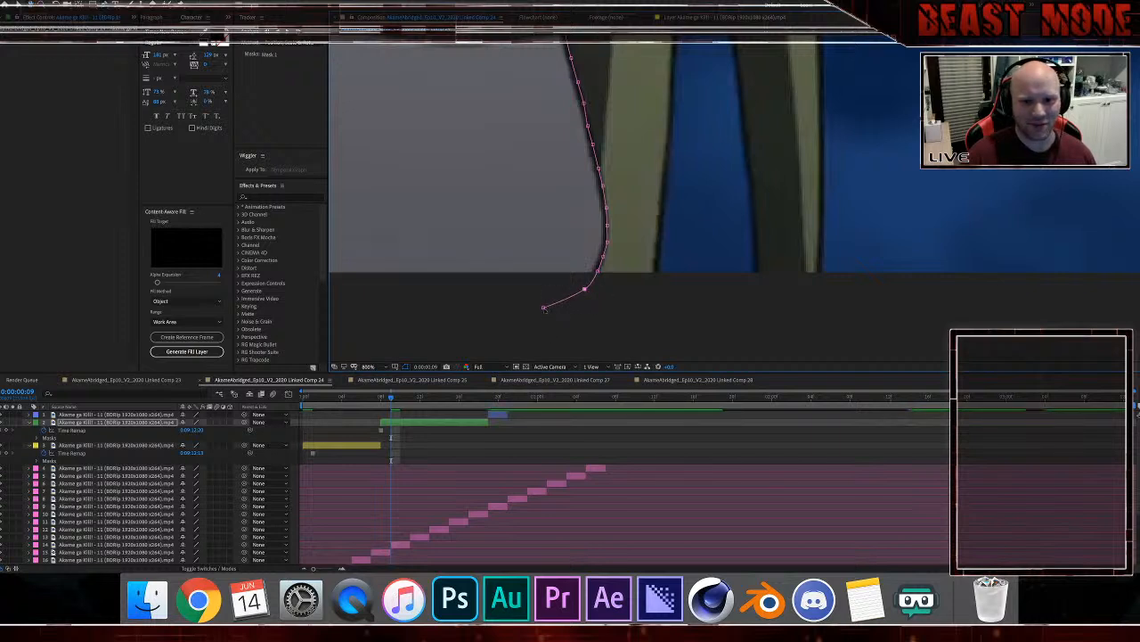
Step: Bring the mask path up across the jaw and cheek, around the mouth corner, and close it at its starting point under the nostril
click(387, 237)
drag(386, 237, 704, 394)
click(504, 291)
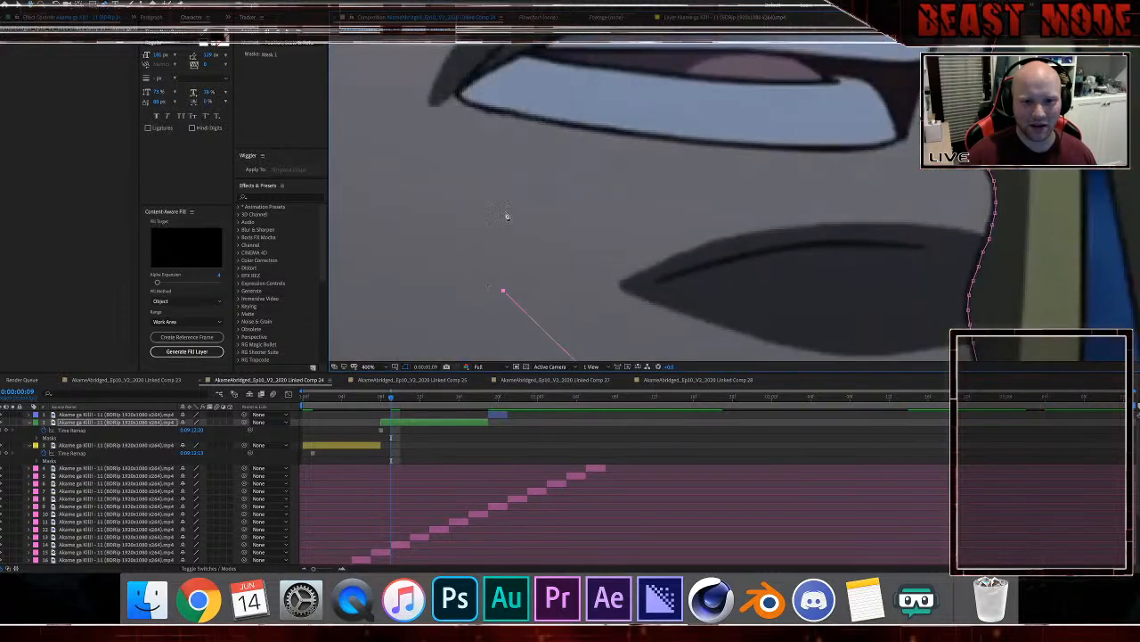
scroll(510, 212, down, 2)
click(650, 185)
click(651, 158)
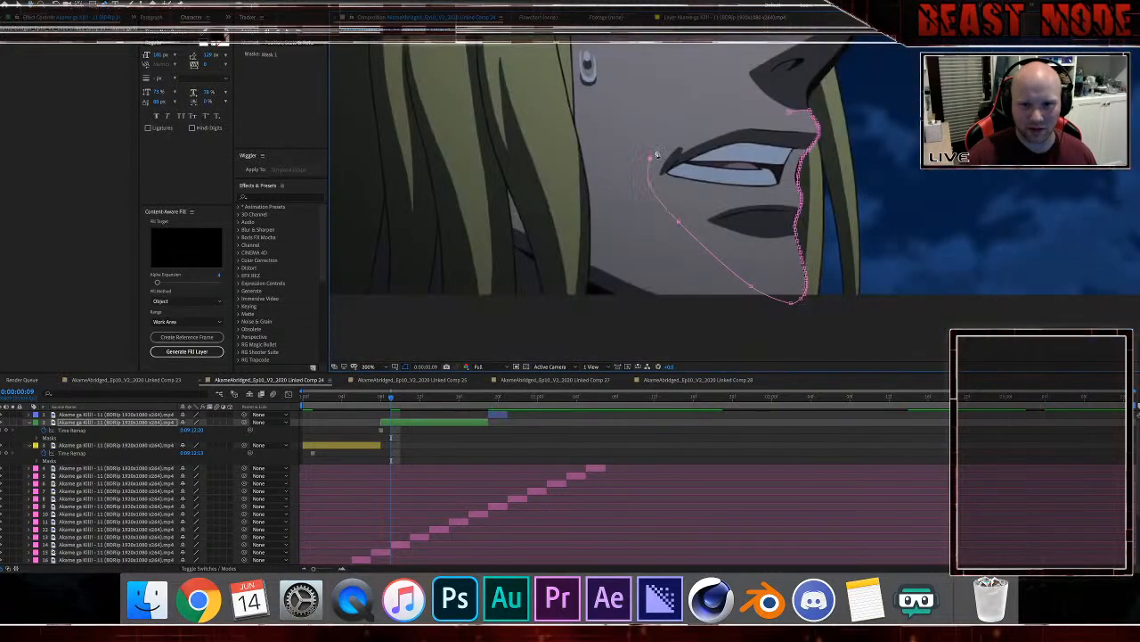
click(672, 125)
click(744, 107)
click(789, 112)
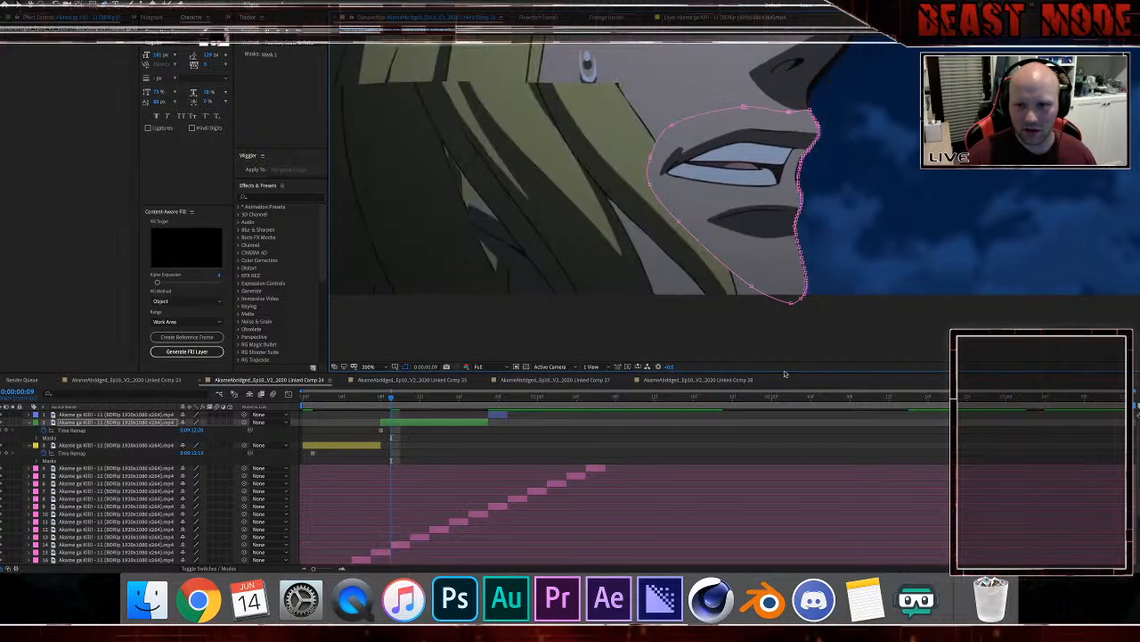
Step: Inspect the composited face edge and refine the green layer's mask outline beneath the tip of the upper lip
click(844, 322)
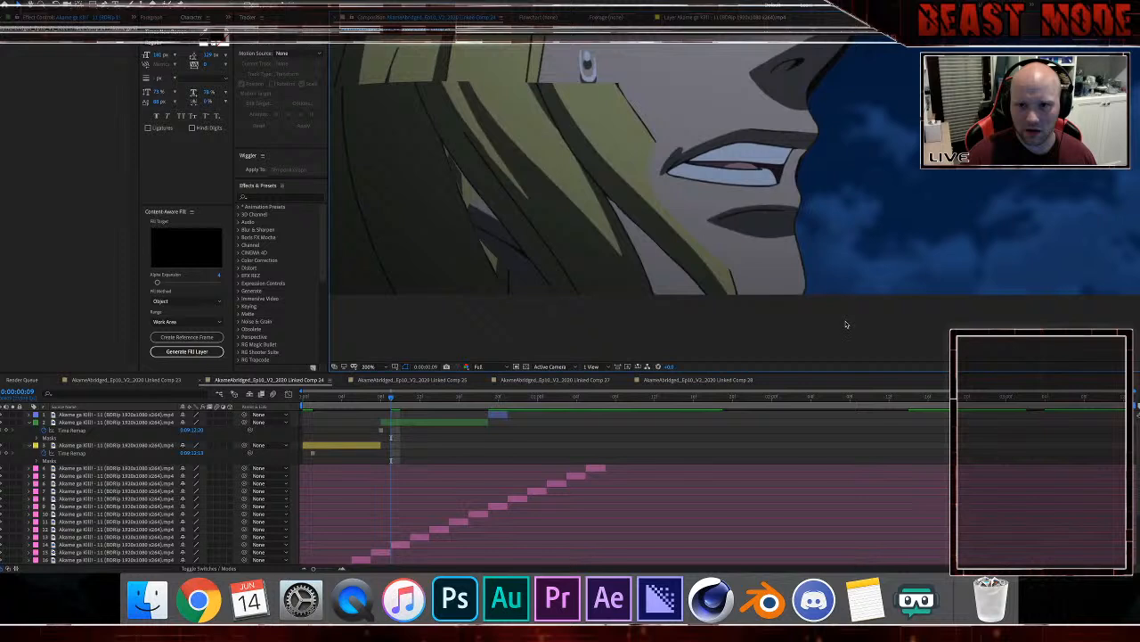
scroll(647, 214, up, 3)
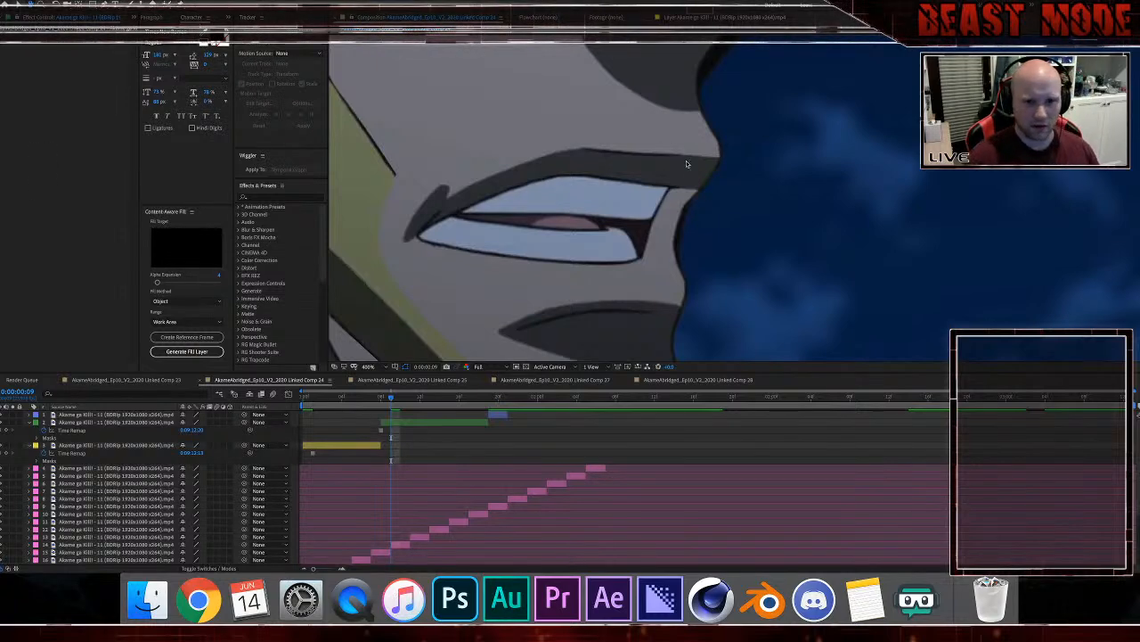
scroll(687, 163, down, 2)
scroll(688, 165, up, 1)
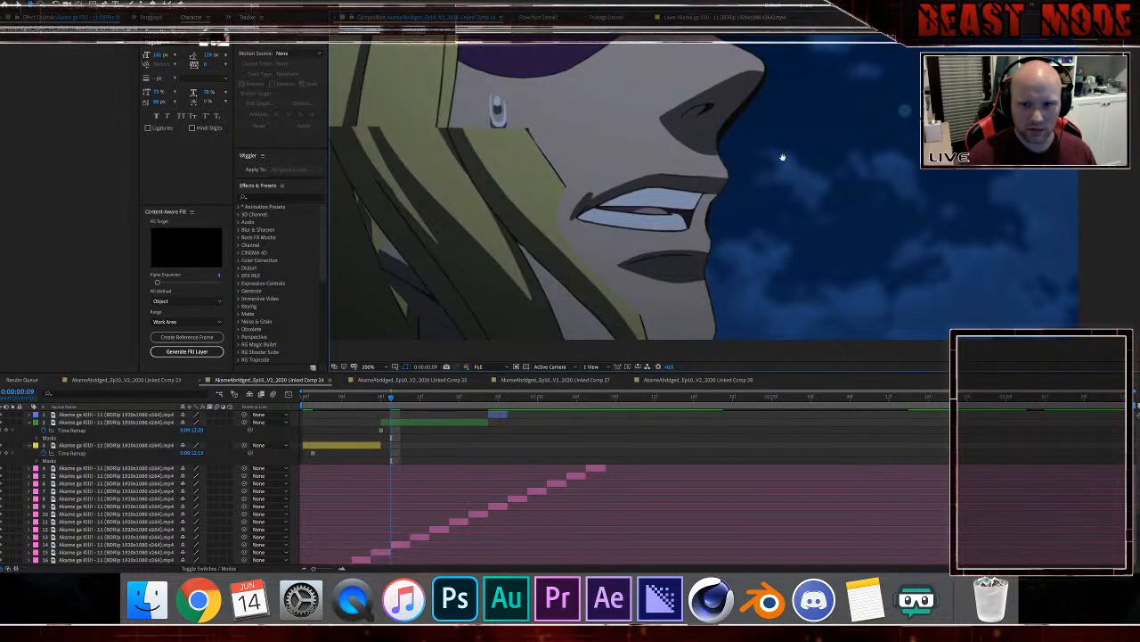
scroll(782, 158, up, 3)
click(629, 146)
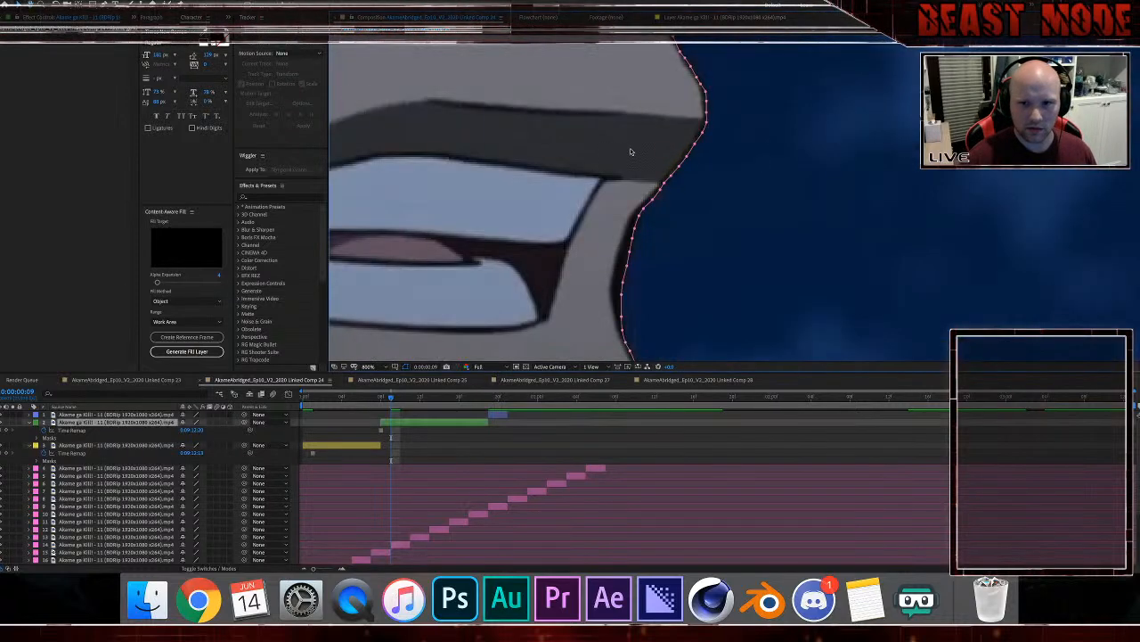
click(679, 164)
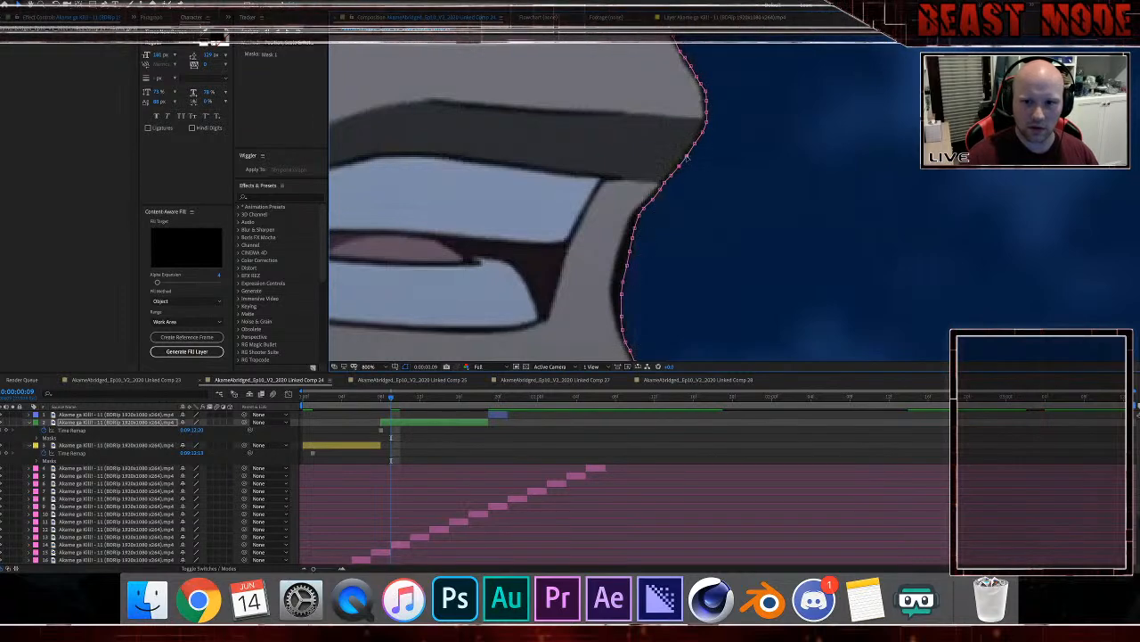
scroll(804, 166, down, 2)
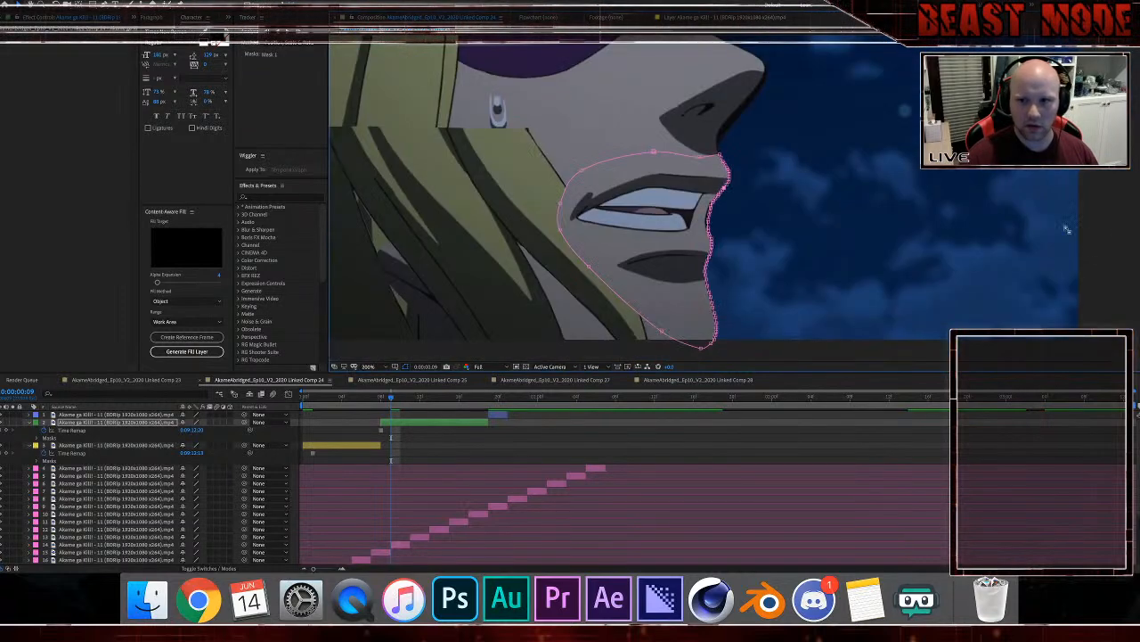
click(1091, 239)
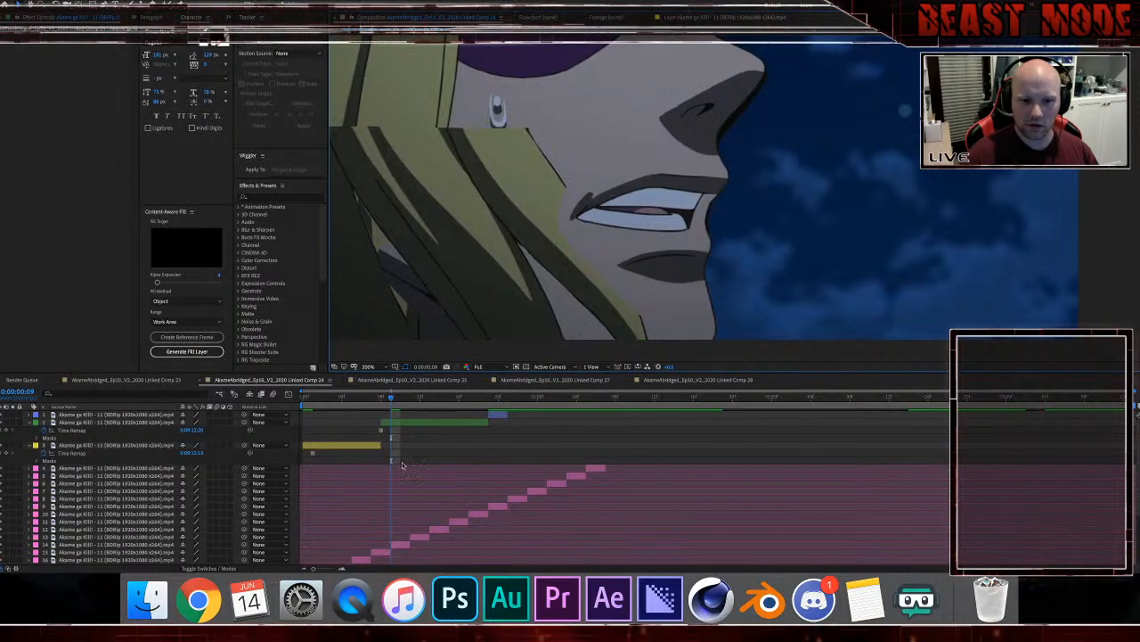
Step: Trim the green layer so that it starts at 0:00:00:17
click(496, 399)
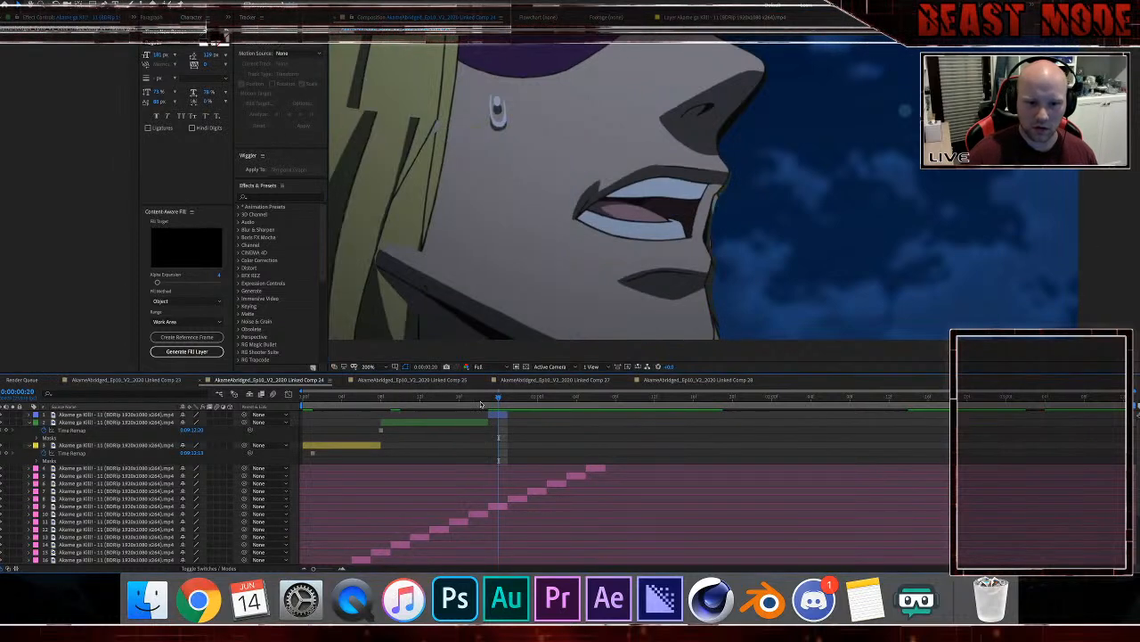
click(481, 401)
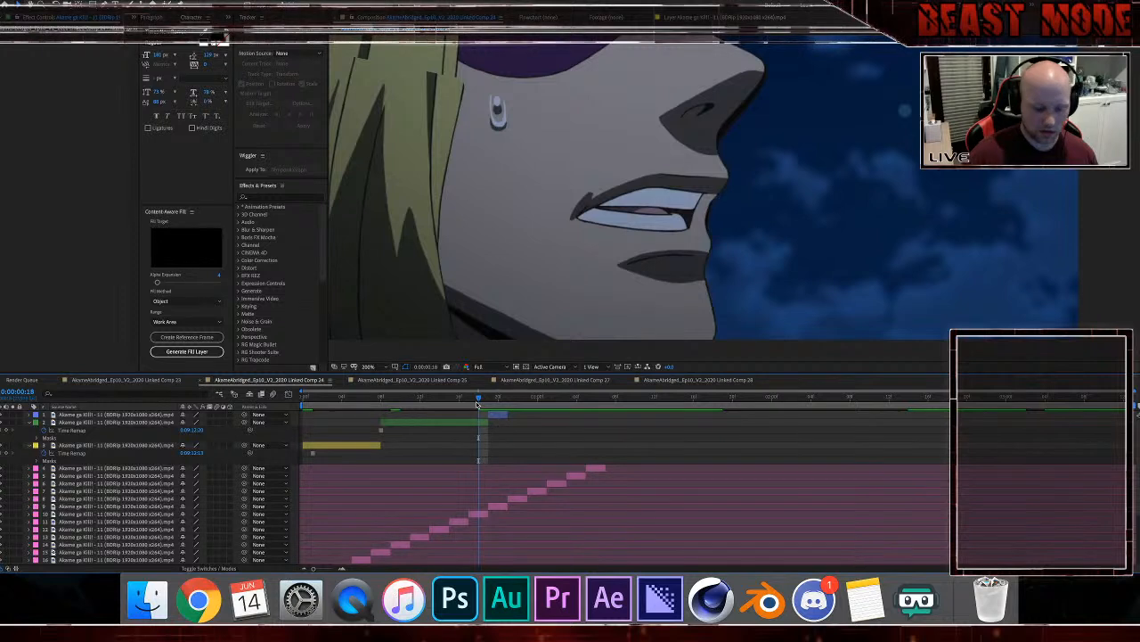
key(Page_Up)
click(475, 422)
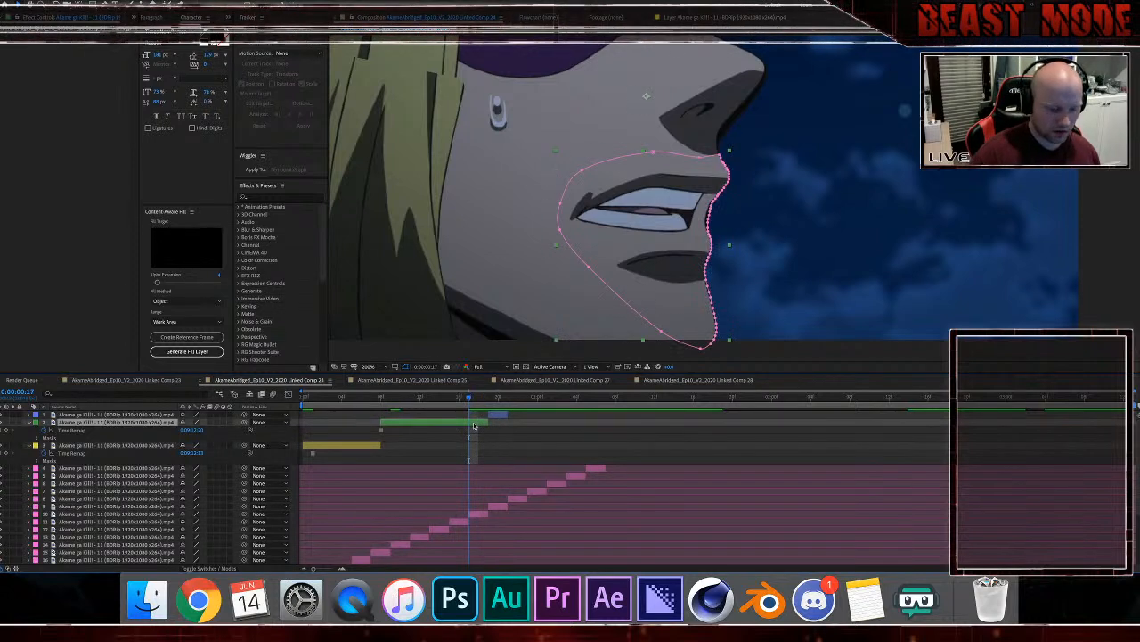
key(alt+bracketleft)
Step: At 0:00:00:19, remove the blue layer's existing mask and start a new one on the face outline at the base of the nose
key(Page_Down)
key(Page_Down)
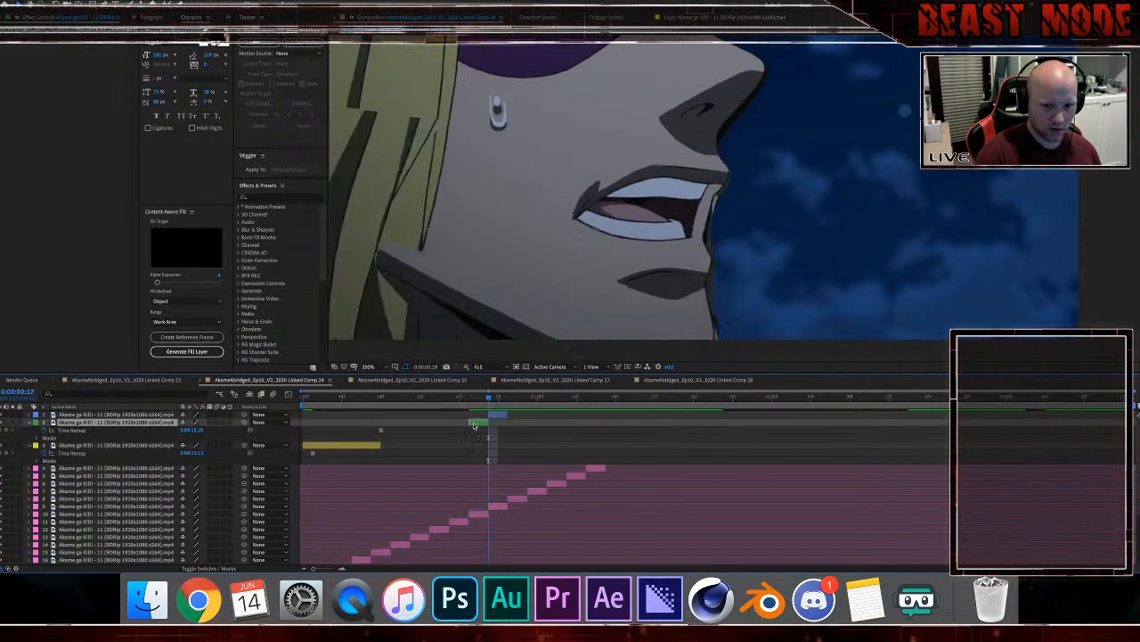
click(500, 415)
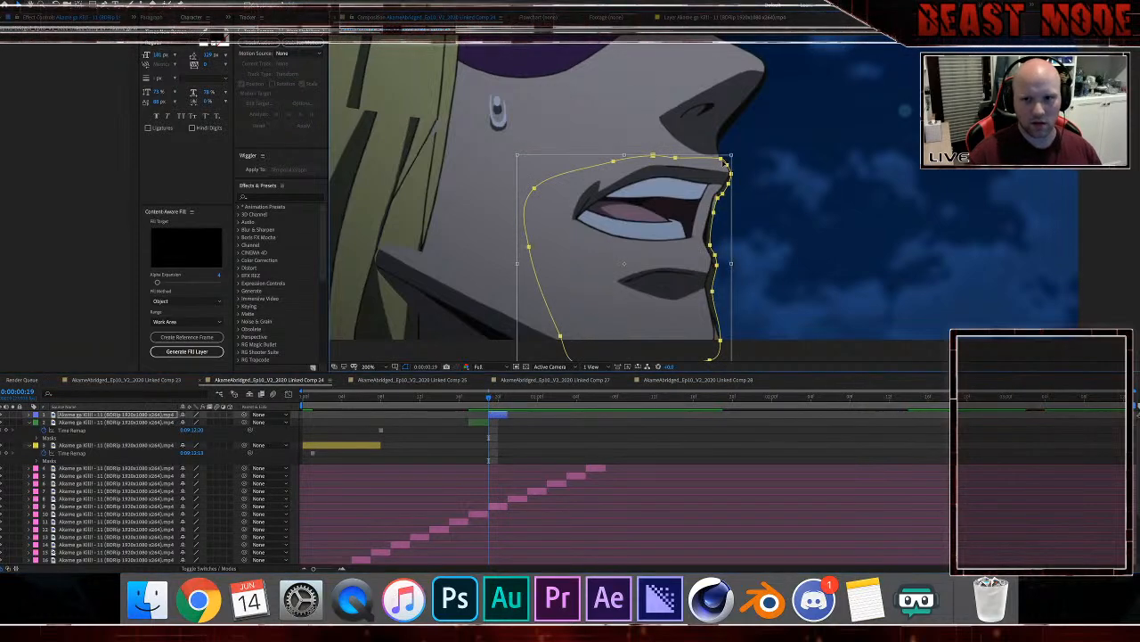
scroll(724, 171, up, 3)
drag(674, 105, 693, 240)
key(g)
click(685, 161)
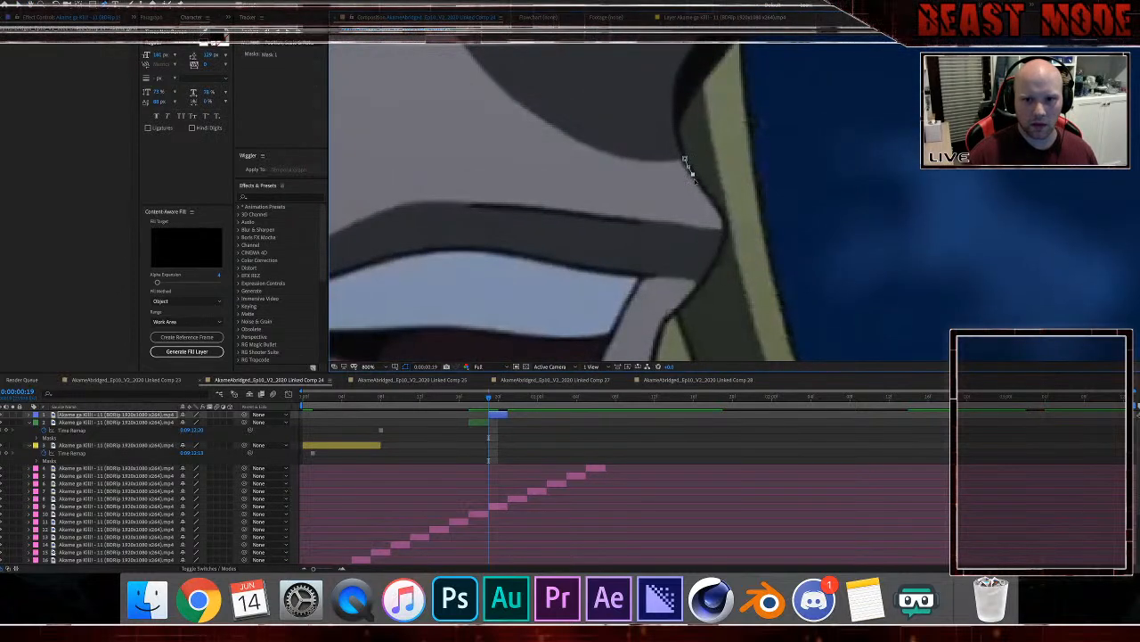
Step: Trace the blue layer's mask down the outward slope above the upper lip to the lip's tip
click(699, 182)
click(704, 188)
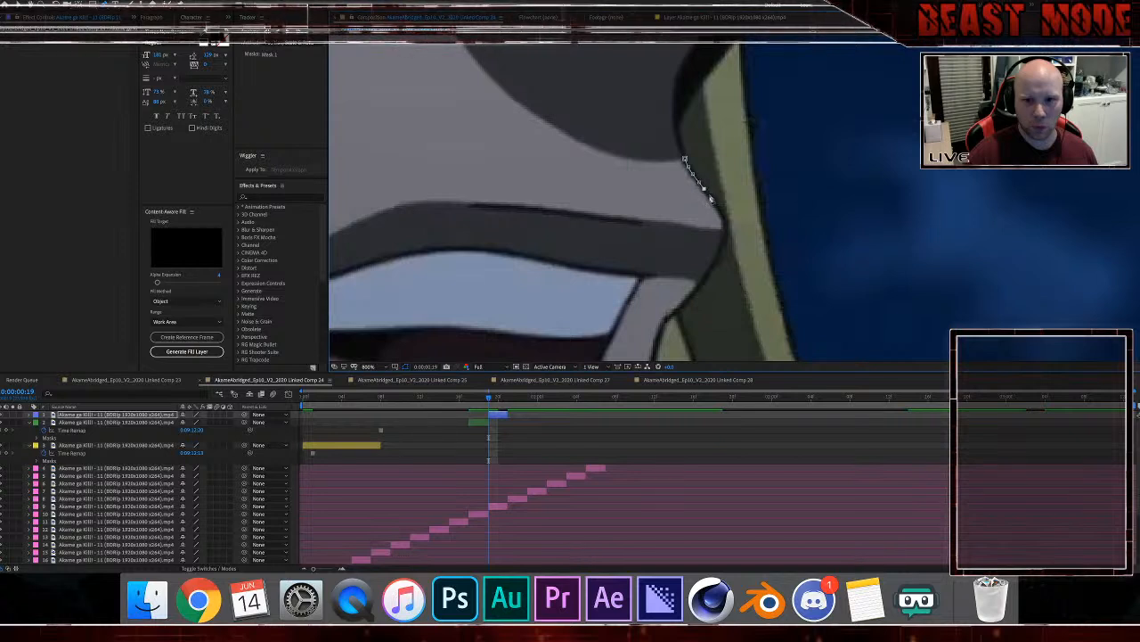
click(709, 194)
click(717, 206)
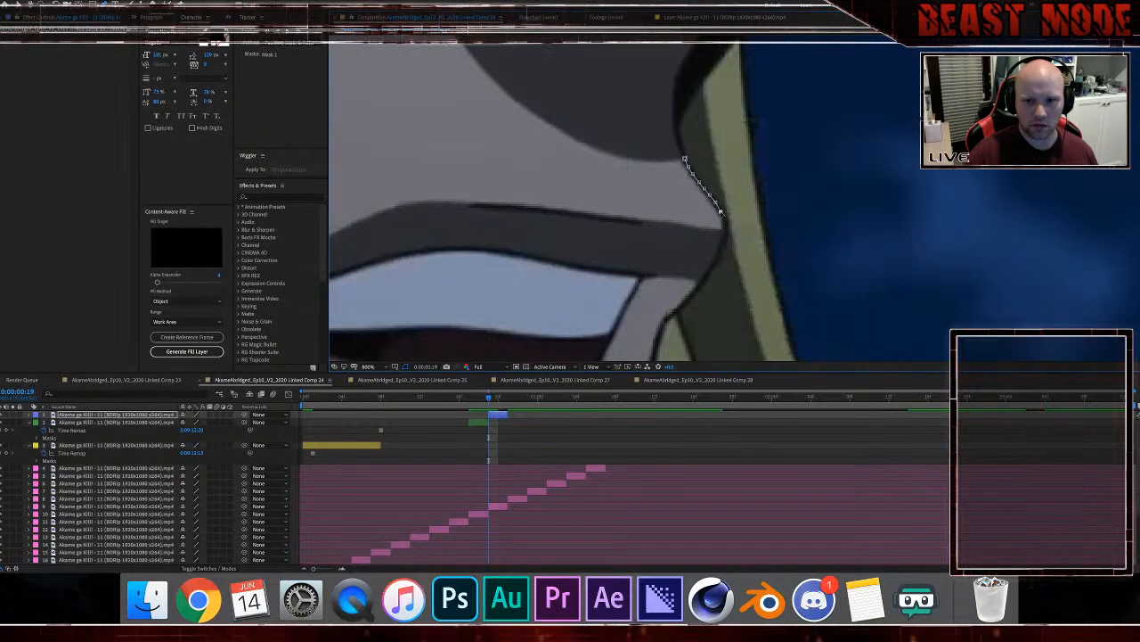
click(726, 220)
click(727, 228)
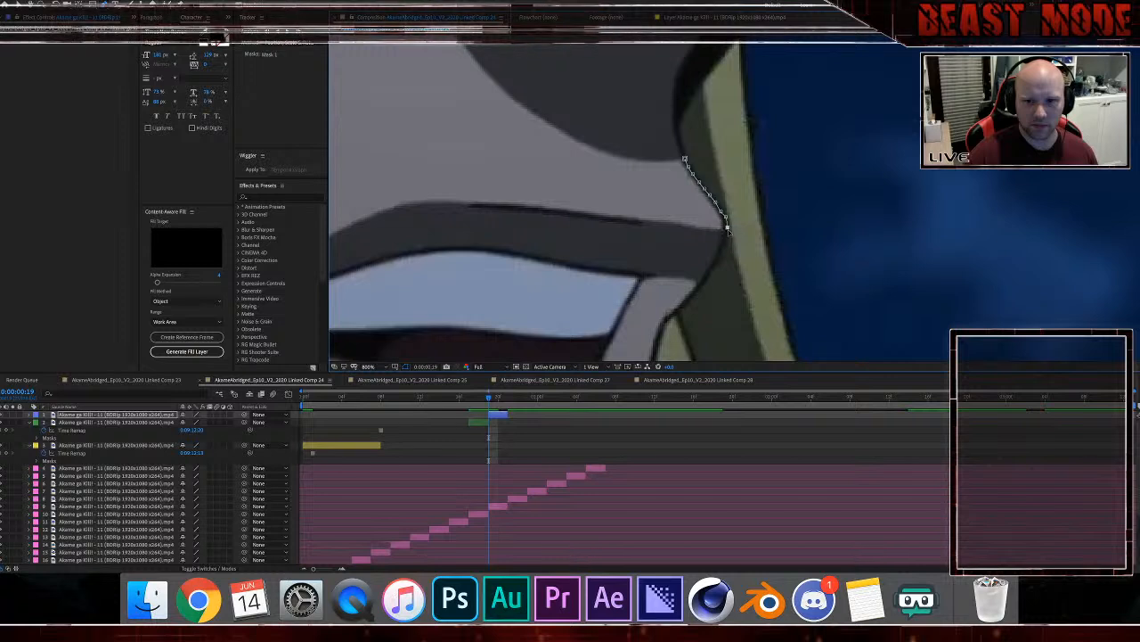
Step: Continue the blue layer's mask inward along the underside of the upper lip to the skin beside the open mouth
click(726, 237)
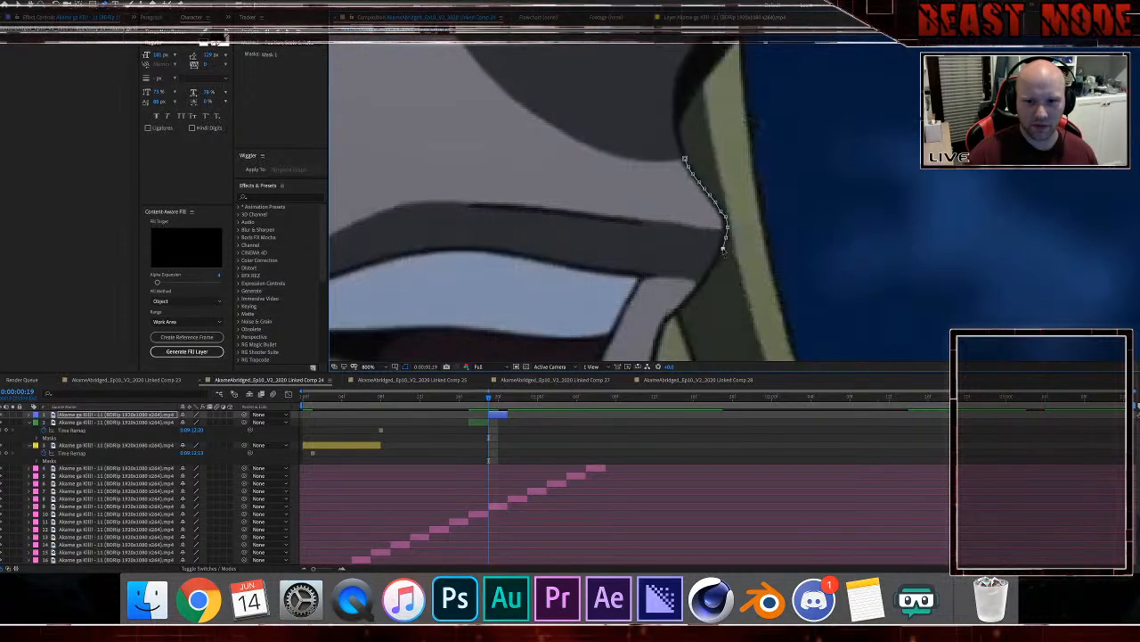
click(719, 259)
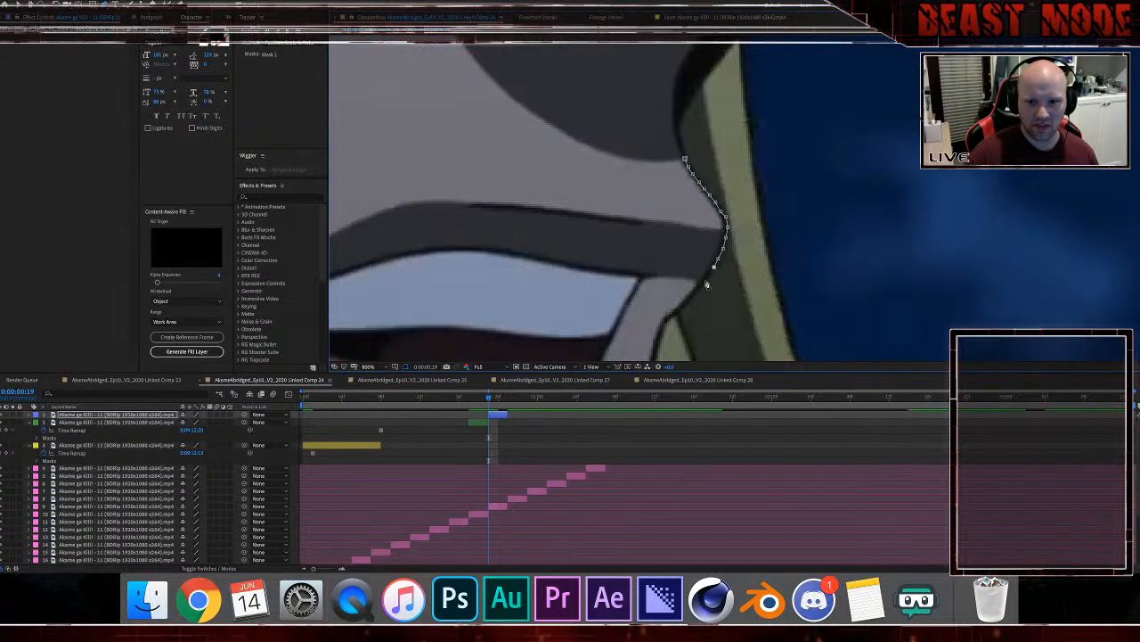
click(708, 281)
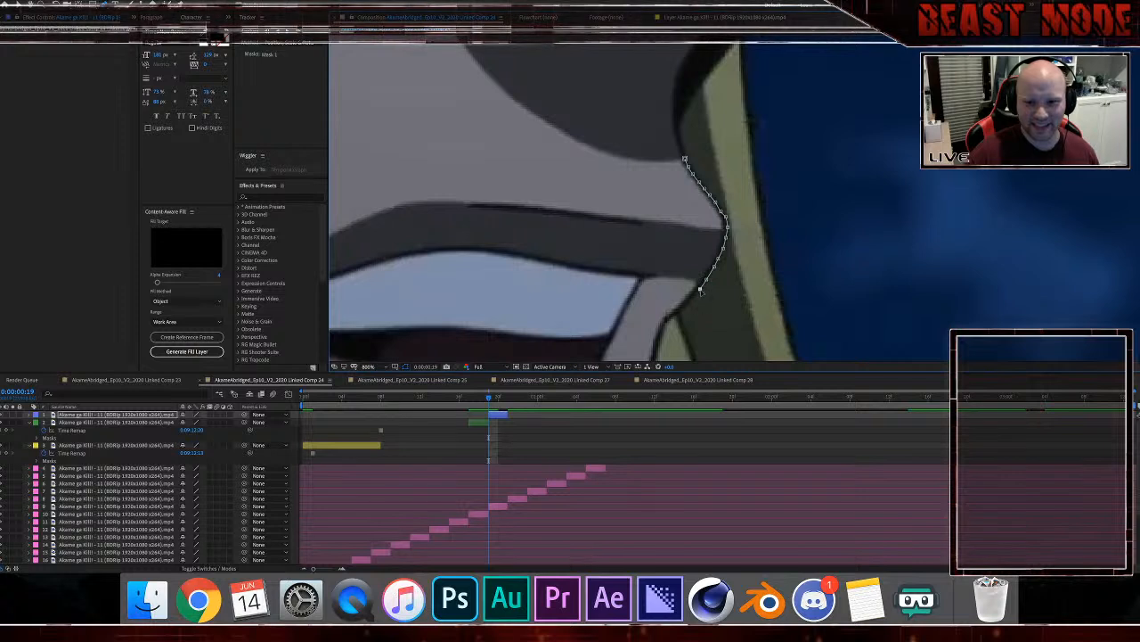
click(684, 305)
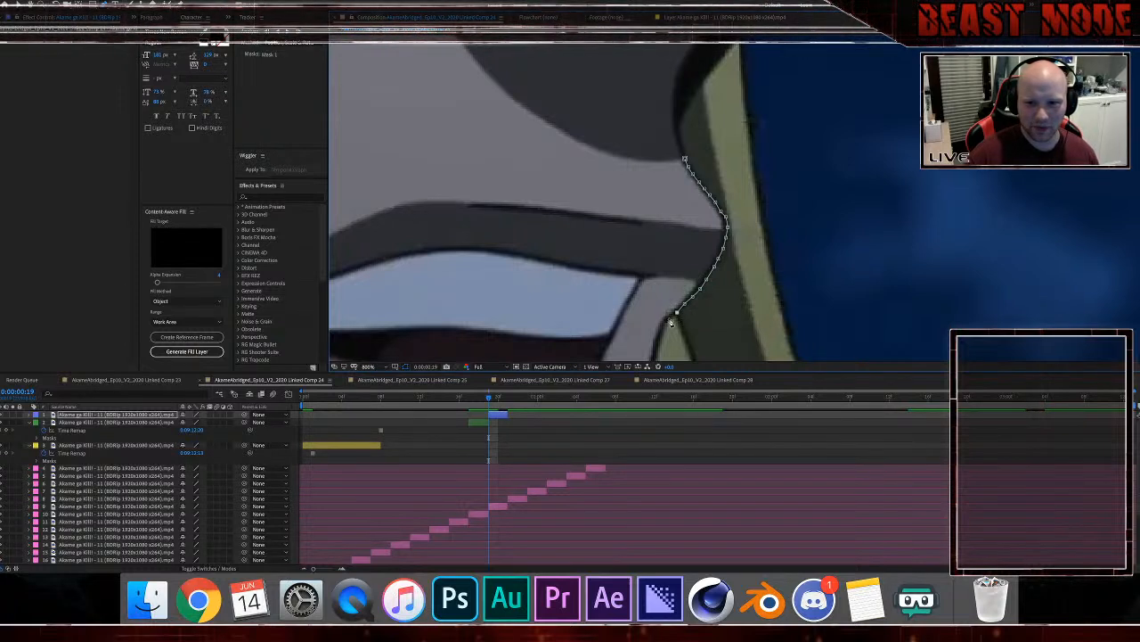
Step: Continue the blue layer's mask around the recess under the upper lip and down the face outline beside the upper teeth
click(669, 319)
click(664, 325)
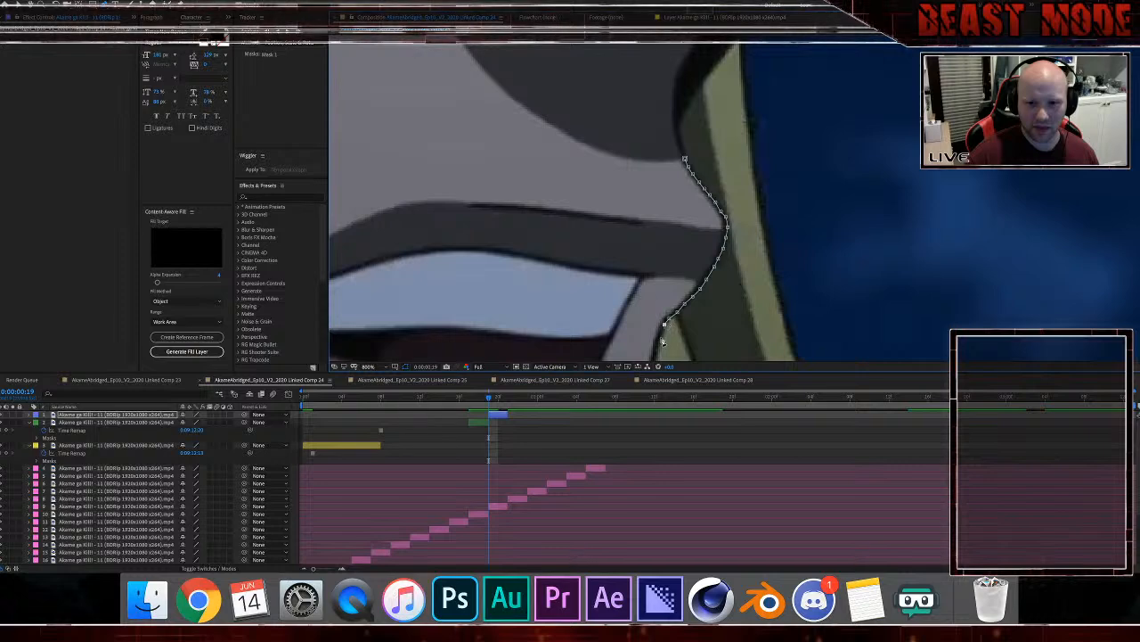
click(661, 338)
drag(672, 328, 699, 165)
click(685, 186)
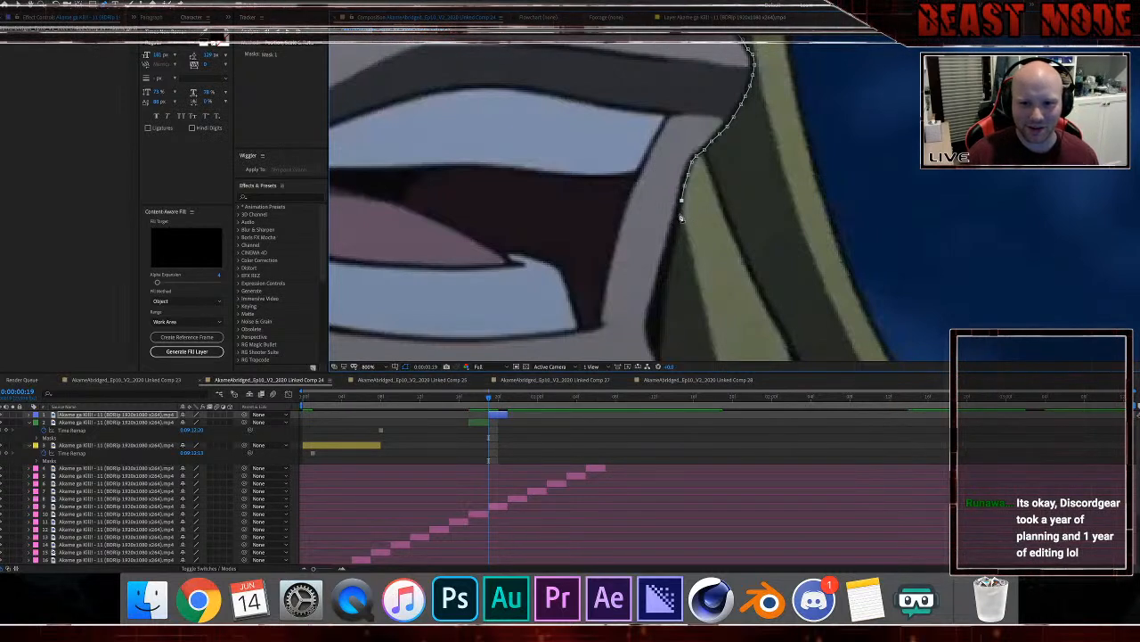
Step: Trace the blue layer's mask down the face outline beside the open mouth, alongside the blond hair
click(679, 214)
click(677, 233)
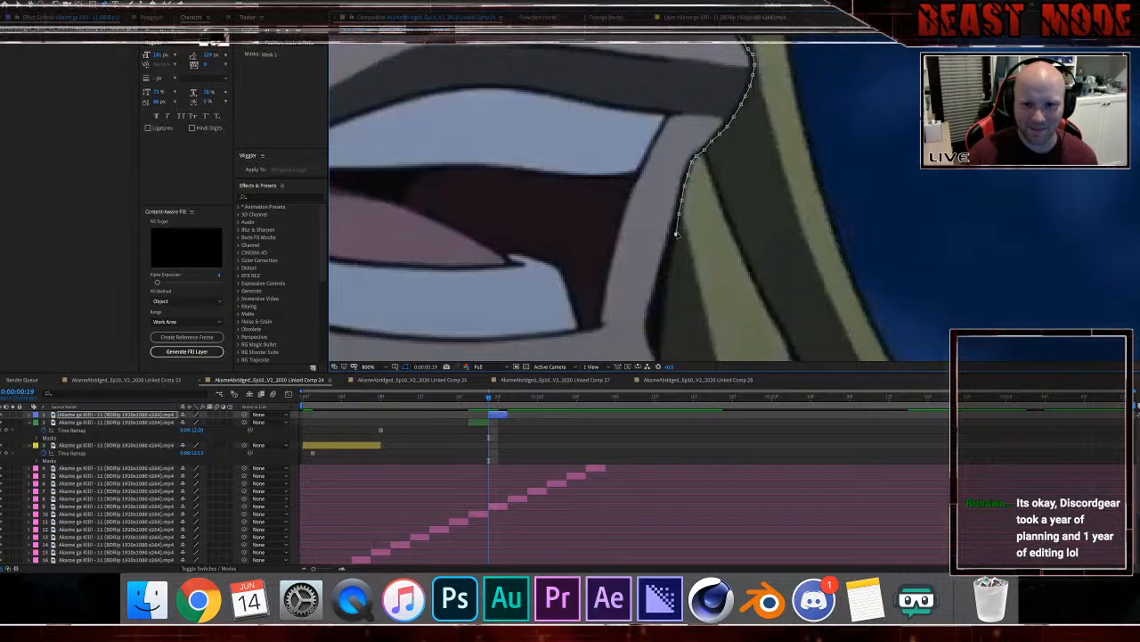
click(675, 250)
click(672, 267)
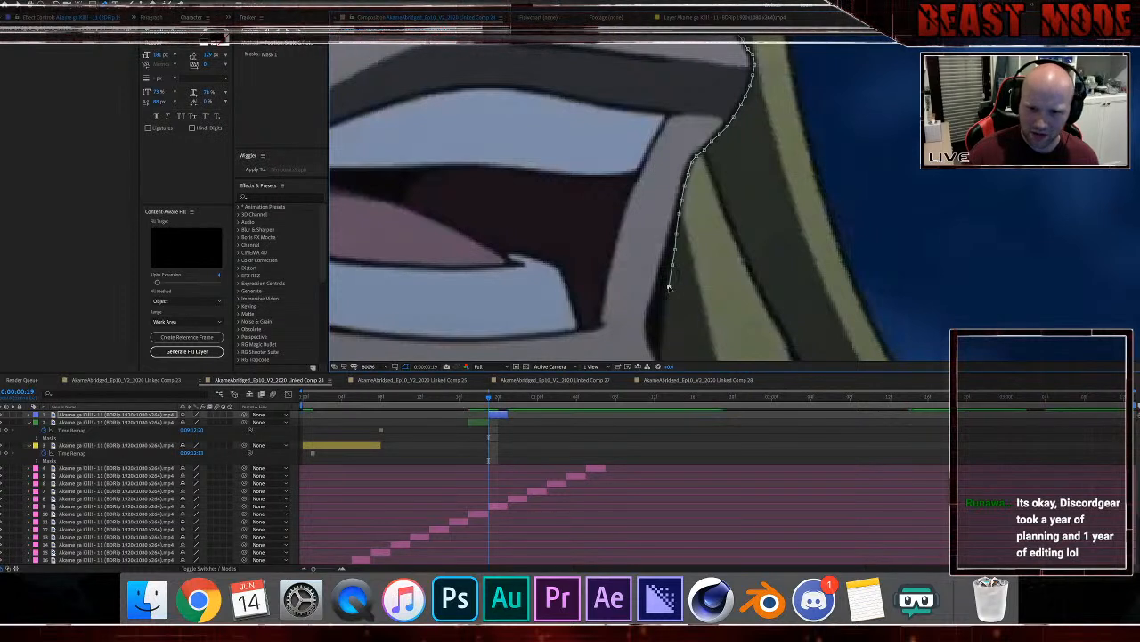
click(669, 286)
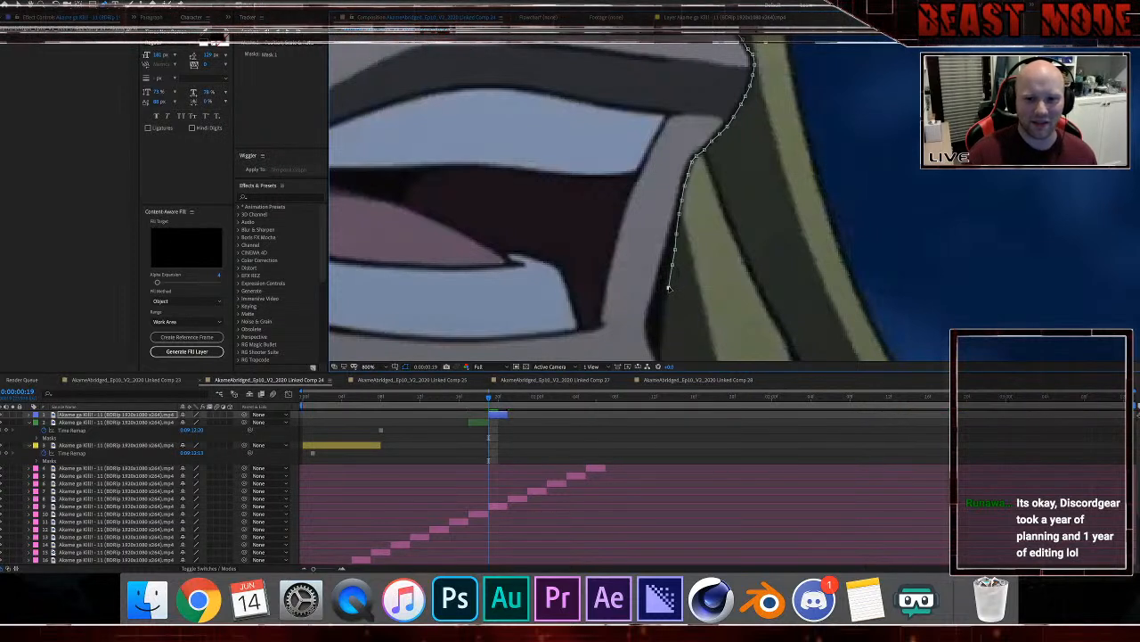
click(665, 309)
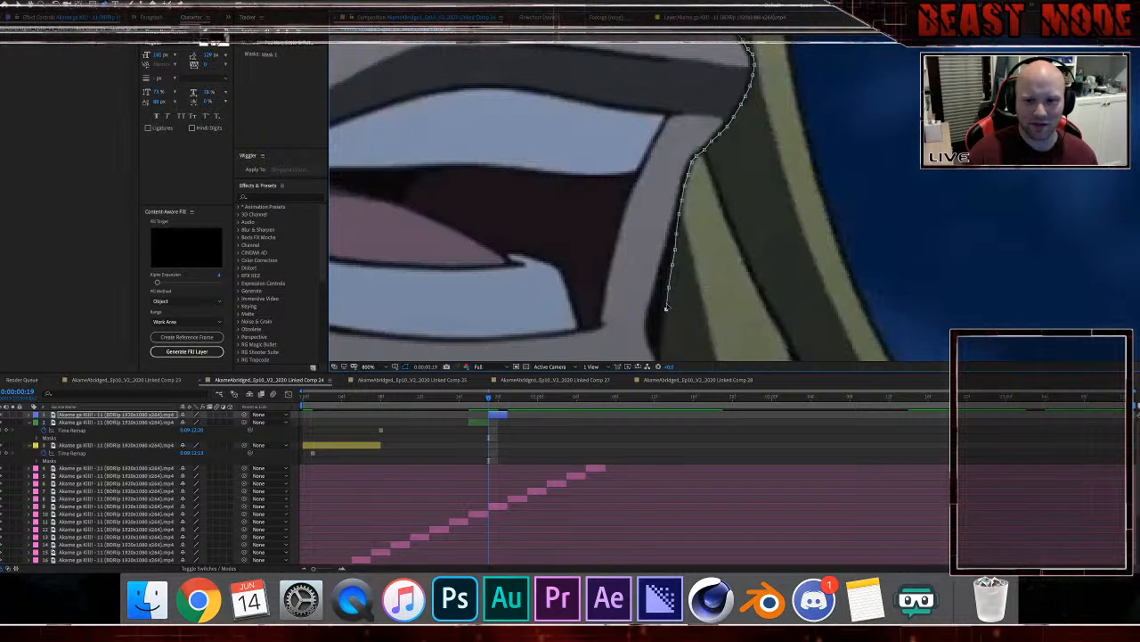
Step: Carry the blue layer's mask around the inward notch at the lower teeth and out over the bulge beneath the mouth
drag(677, 307, 668, 221)
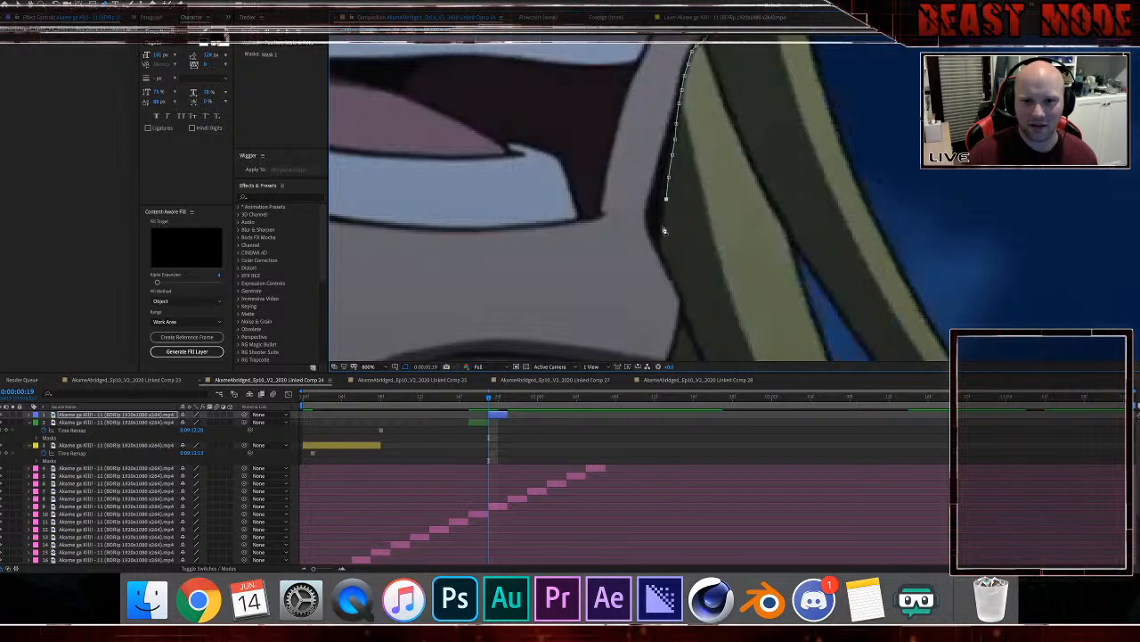
click(664, 230)
click(660, 249)
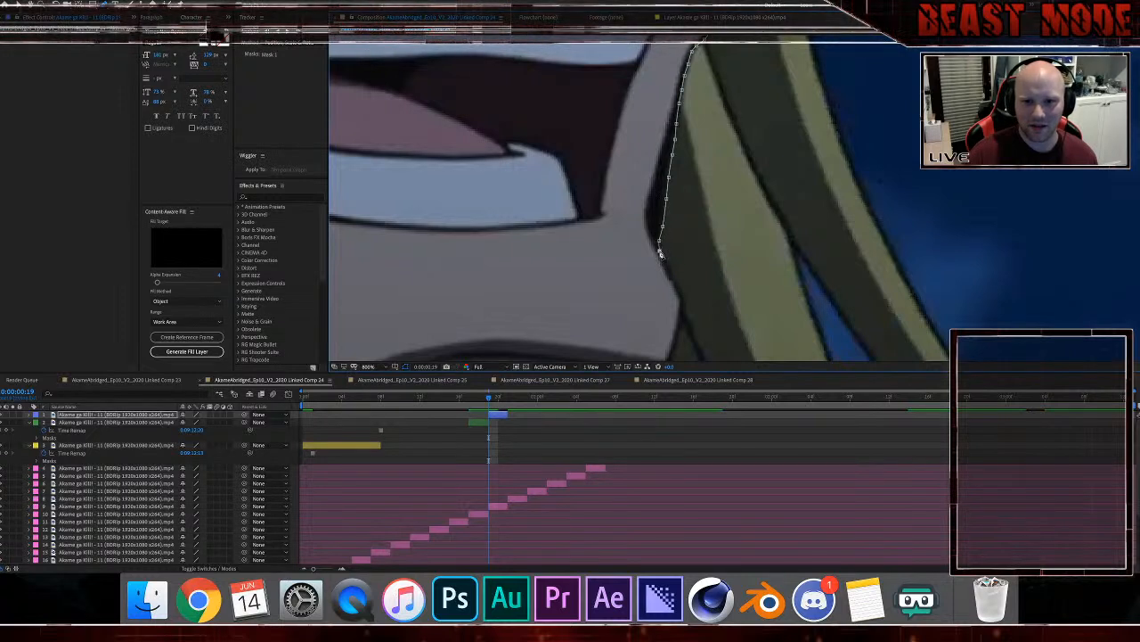
click(664, 262)
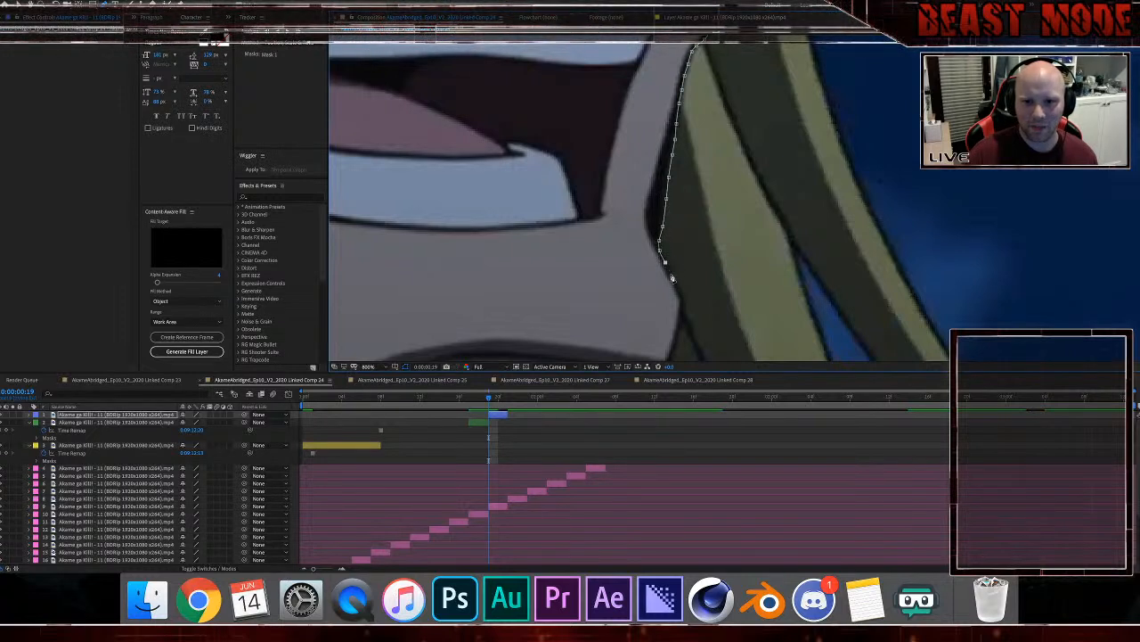
click(672, 277)
click(677, 288)
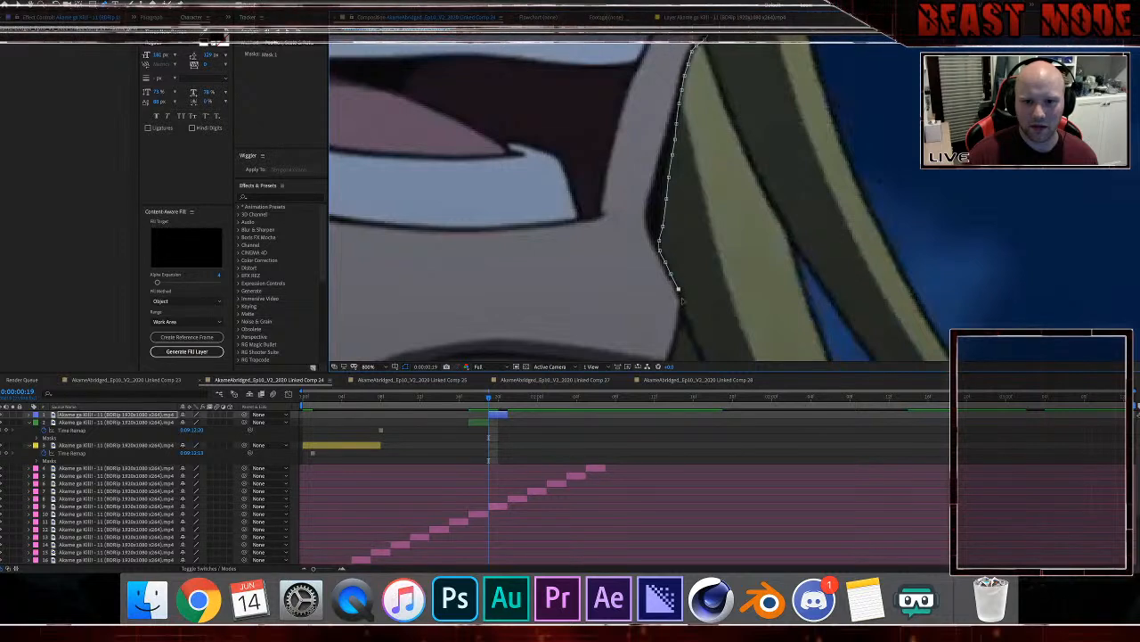
click(682, 299)
click(683, 308)
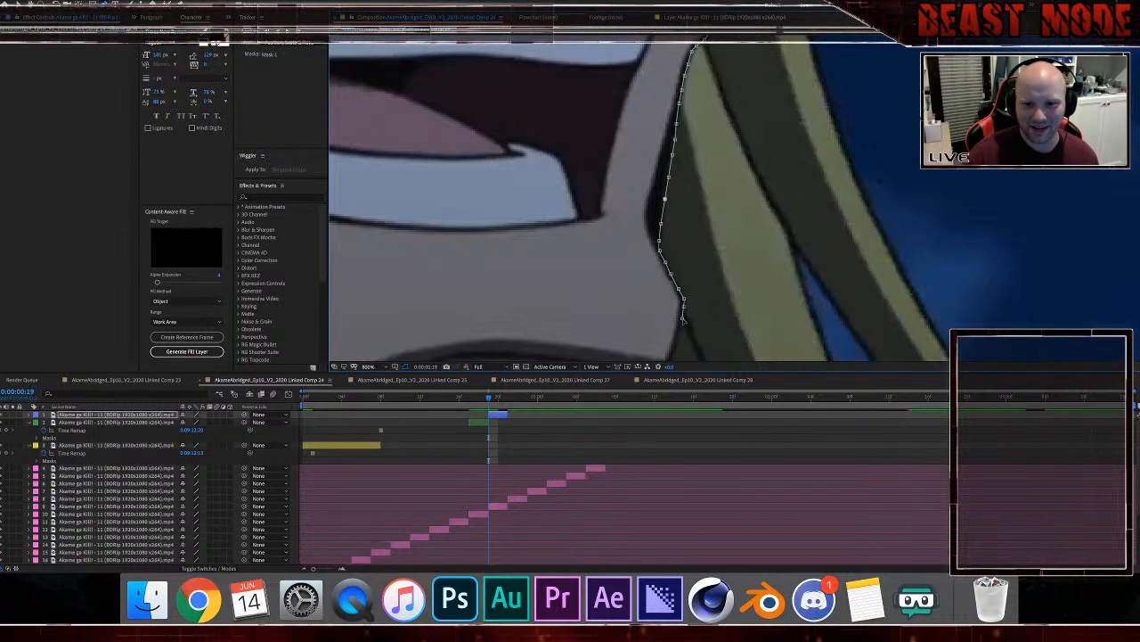
Step: Trace the blue layer's mask inward from the bulge to the outer end of the dark shadow below the mouth
drag(684, 331, 684, 203)
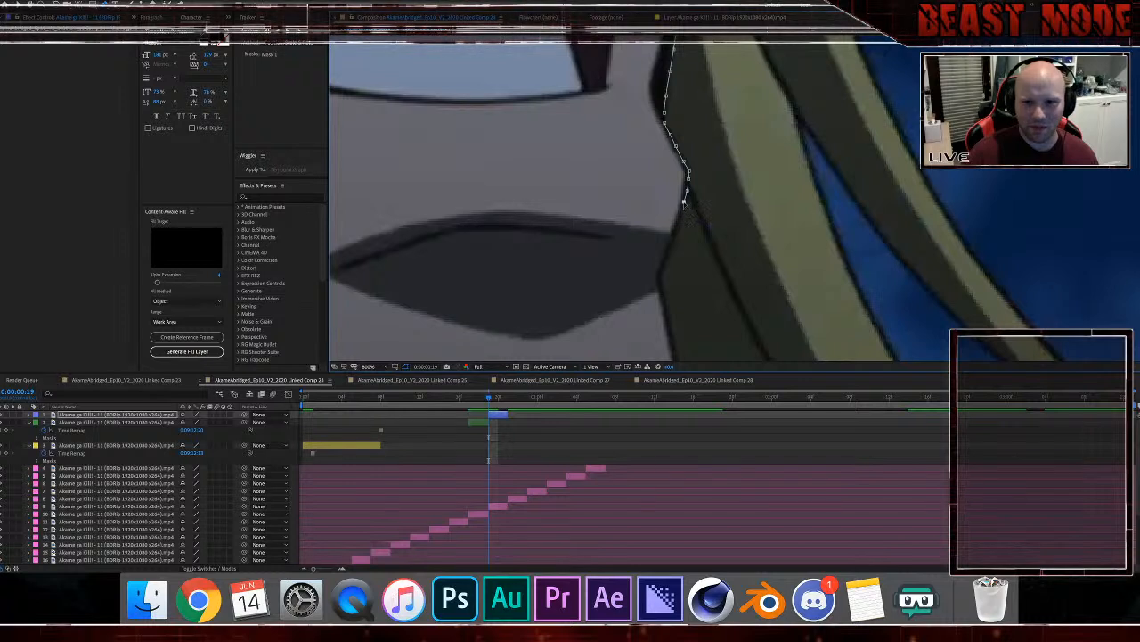
click(679, 220)
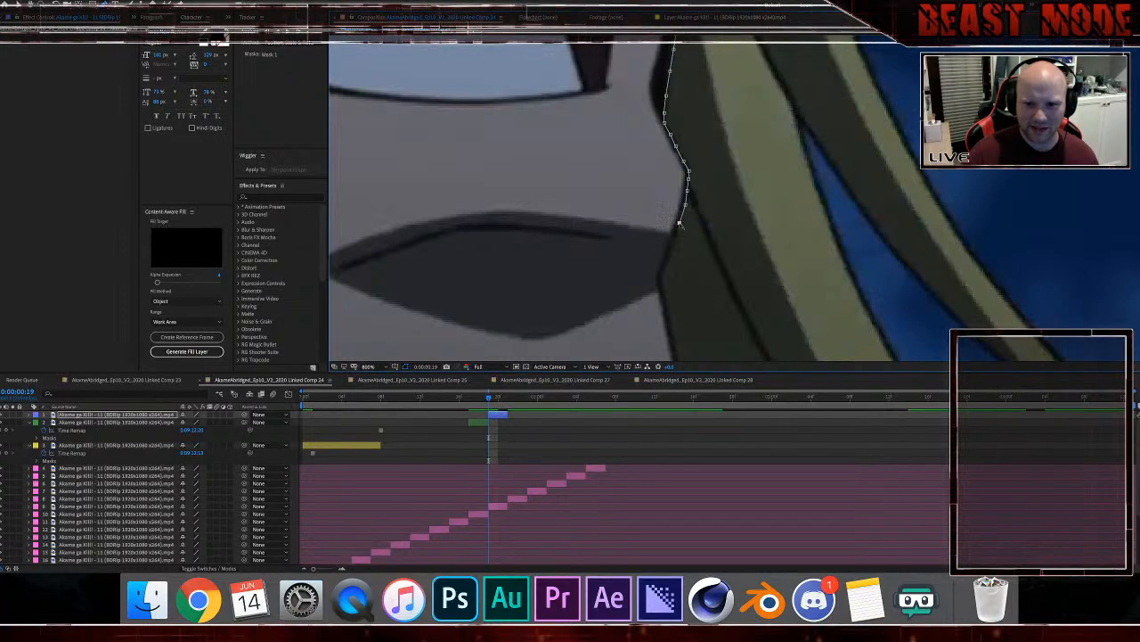
click(676, 241)
click(670, 255)
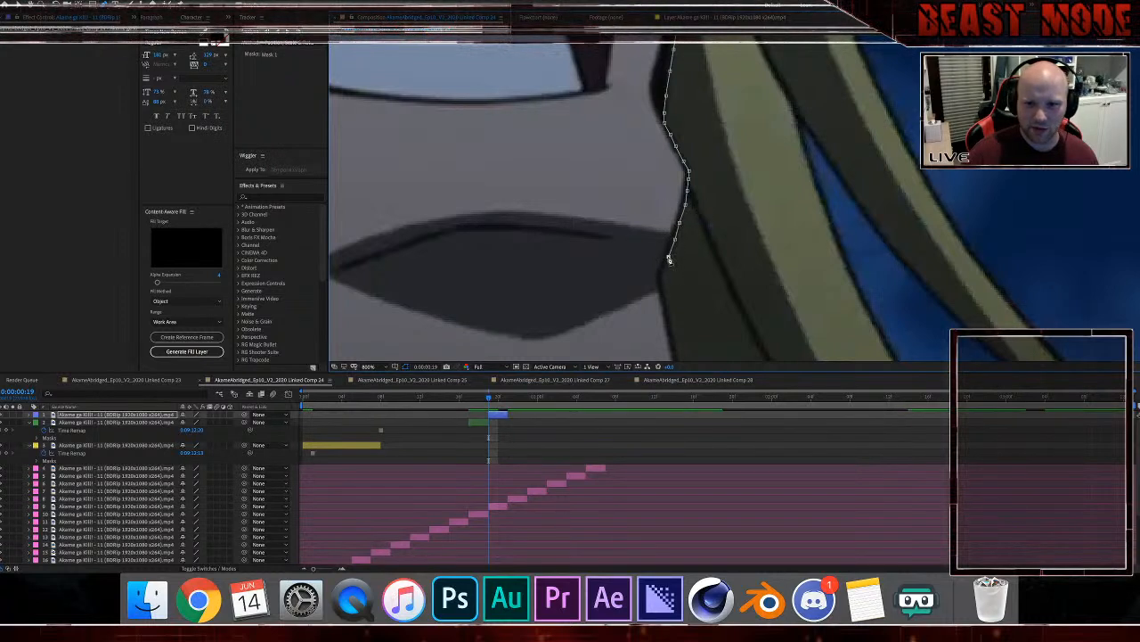
click(664, 271)
click(662, 285)
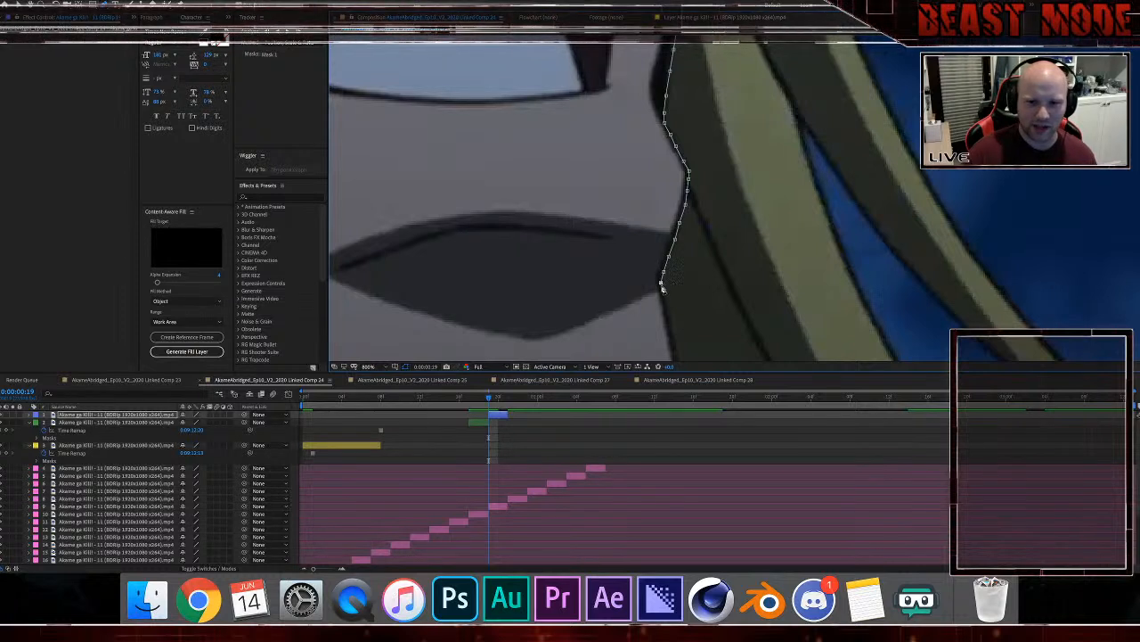
Step: Extend the blue layer's mask down the chin outline from the shadow to just past the frame's lower edge
click(664, 296)
click(669, 317)
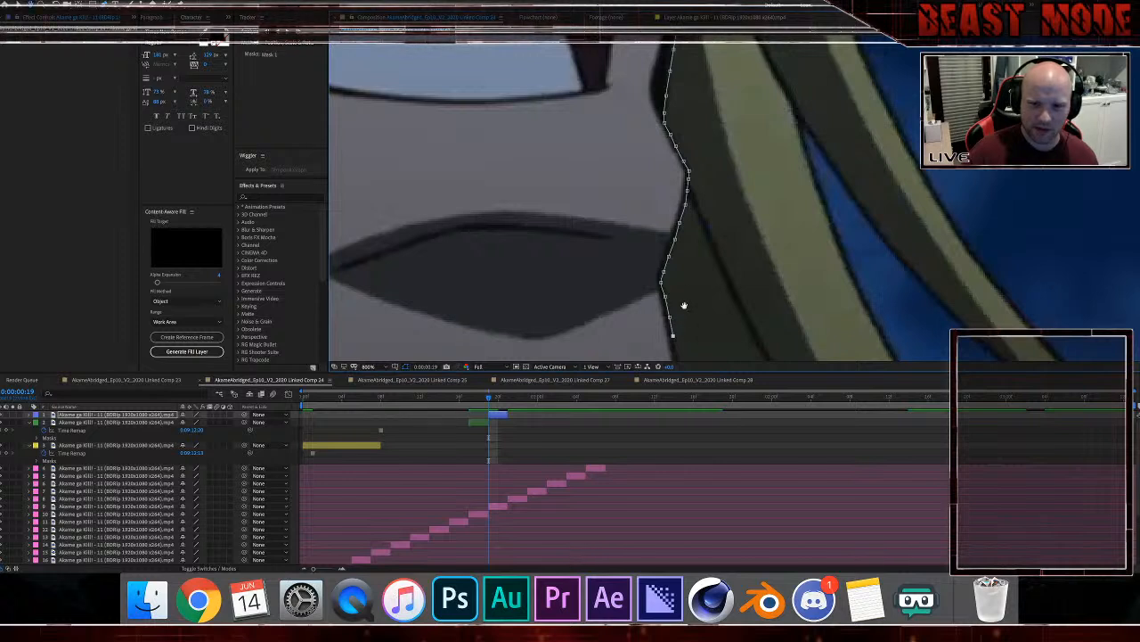
scroll(682, 306, down, 3)
click(670, 279)
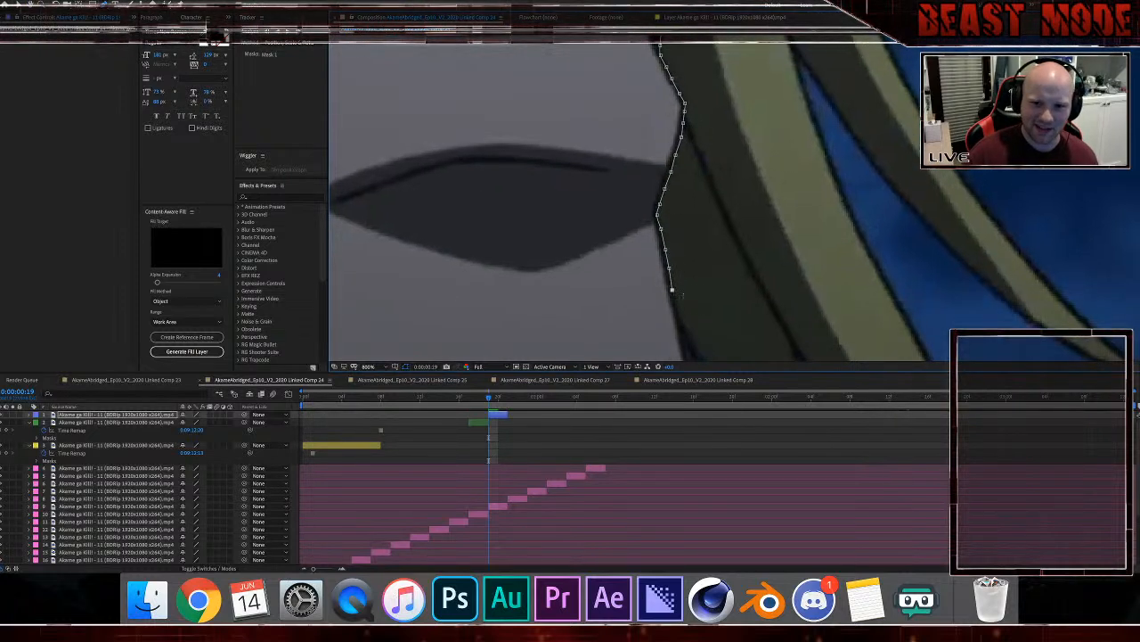
scroll(687, 305, down, 4)
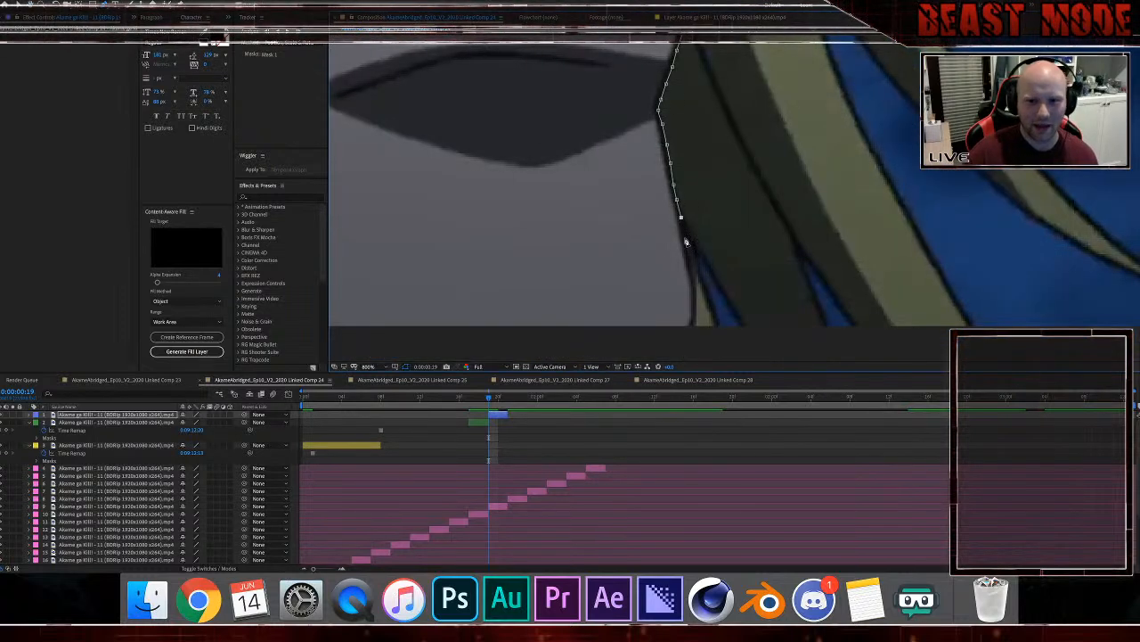
click(684, 237)
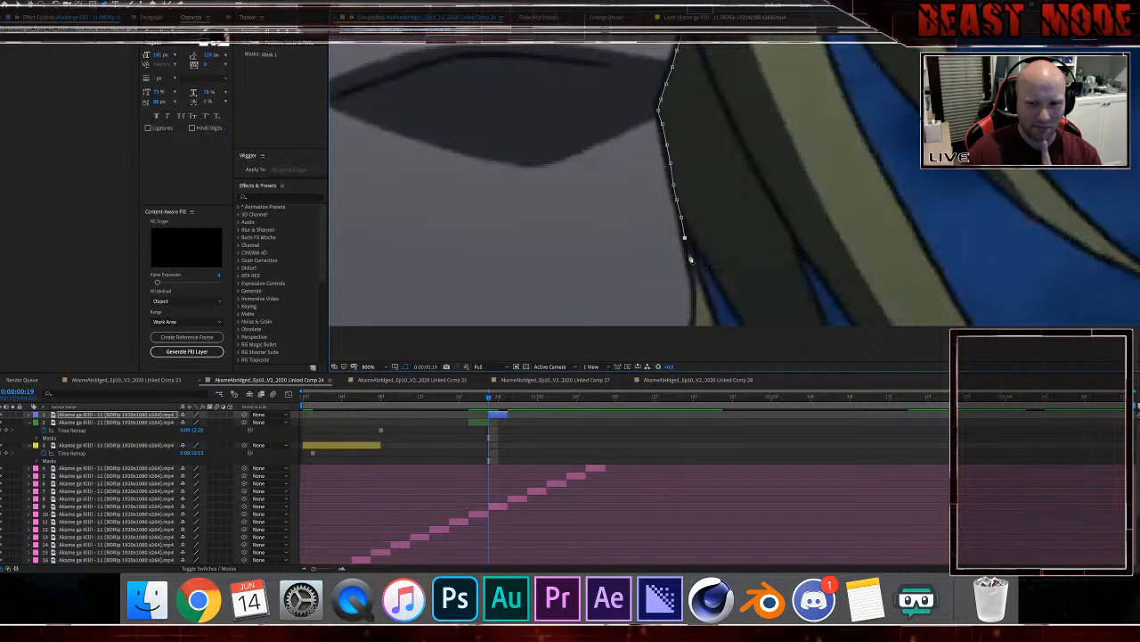
click(689, 258)
click(694, 278)
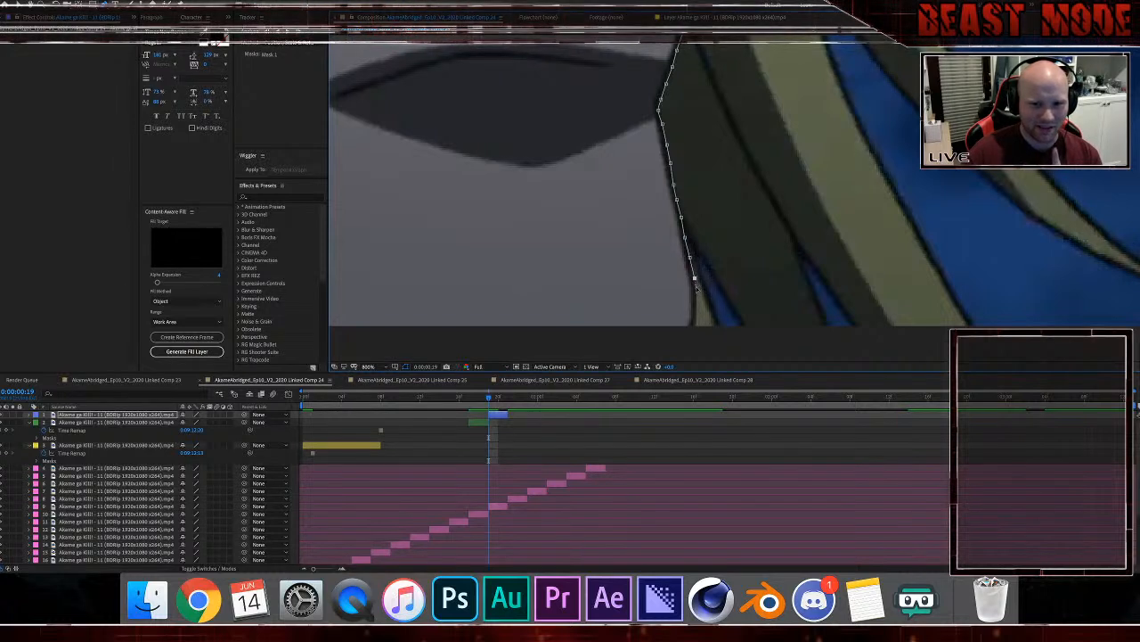
click(696, 300)
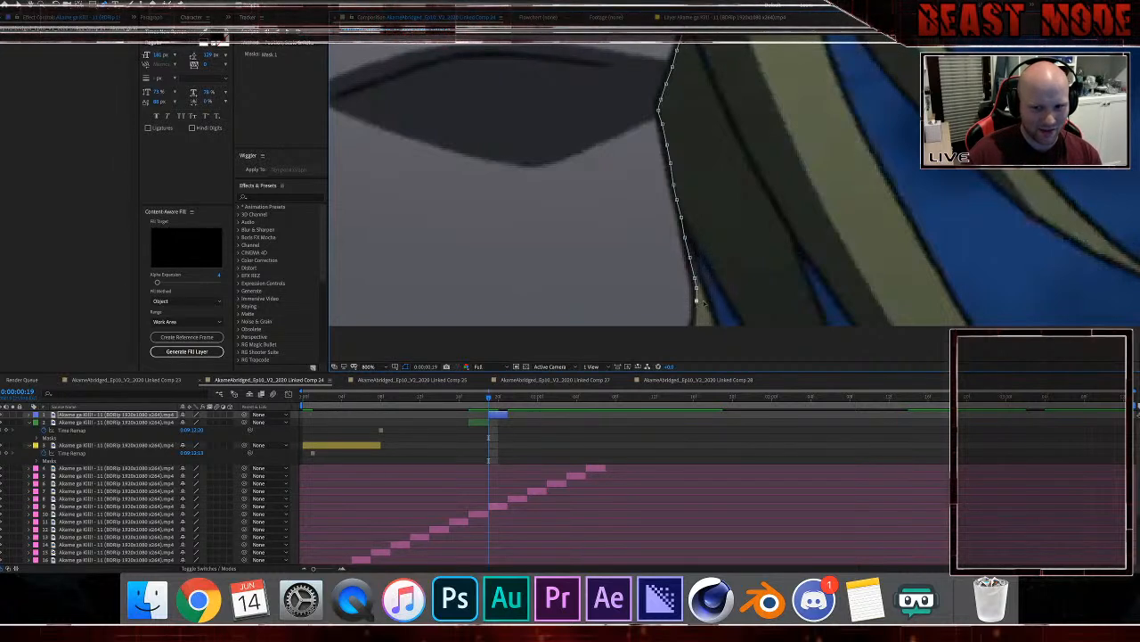
click(692, 327)
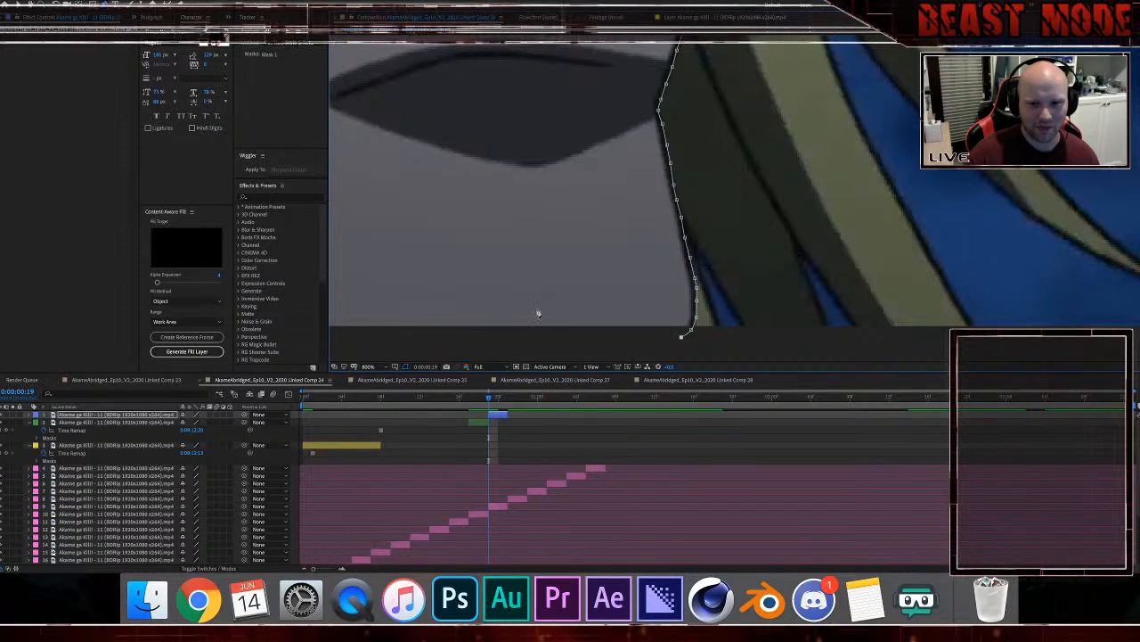
Step: Loop the blue layer's mask back across the chin and cheek, over the upper lip, and close it at its starting point under the nose
drag(434, 217, 706, 324)
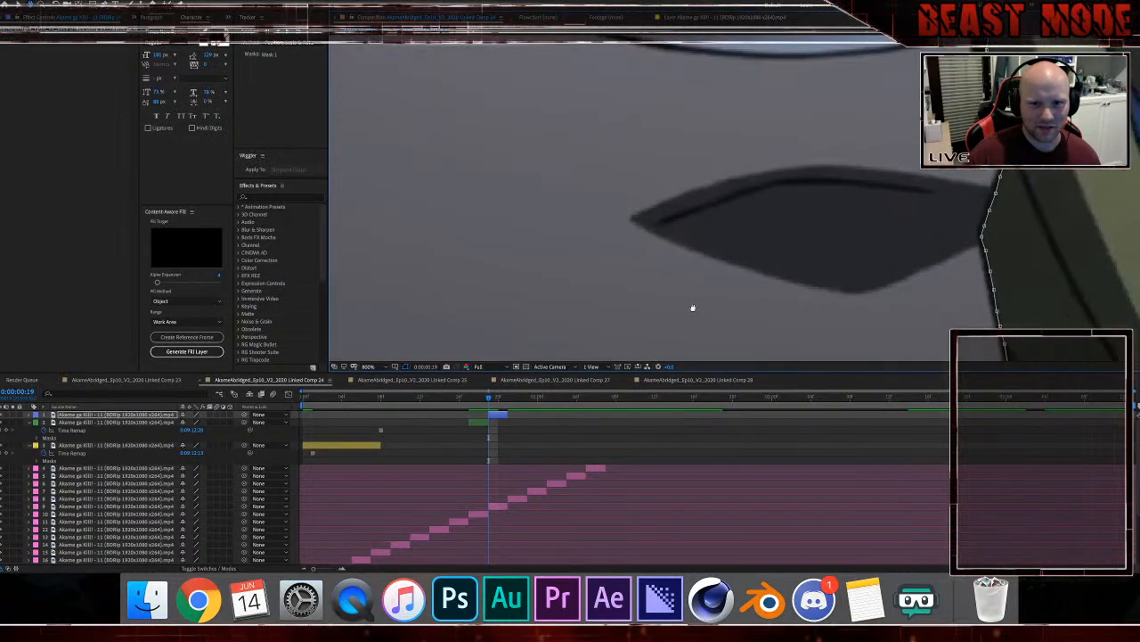
scroll(689, 308, down, 1)
click(604, 210)
click(548, 117)
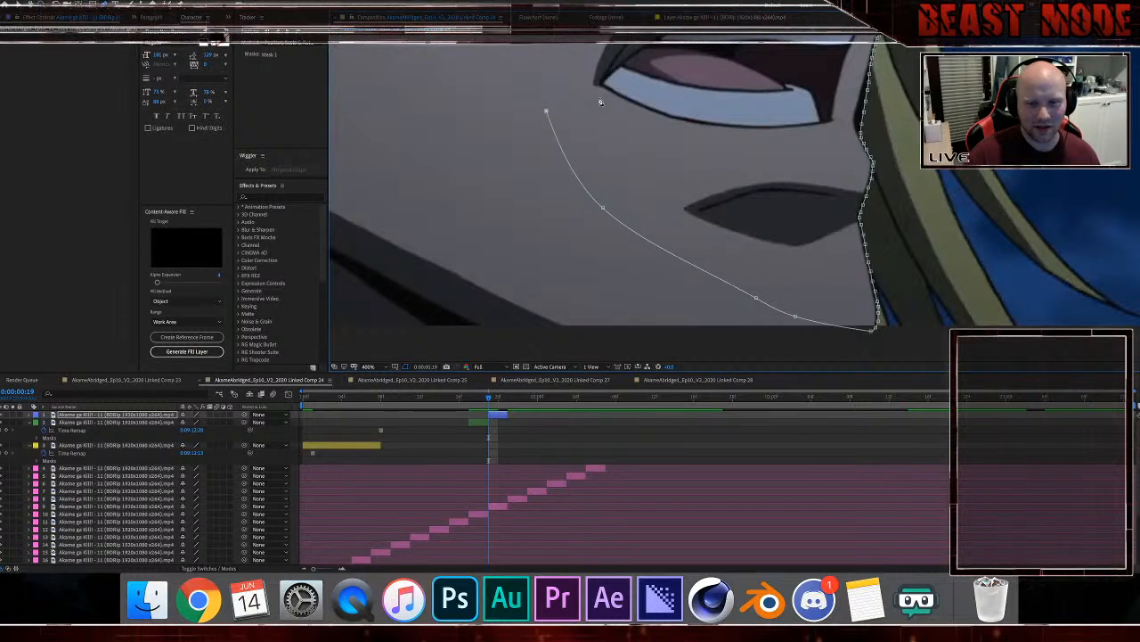
scroll(628, 233, up, 4)
scroll(620, 198, up, 1)
click(622, 199)
click(769, 163)
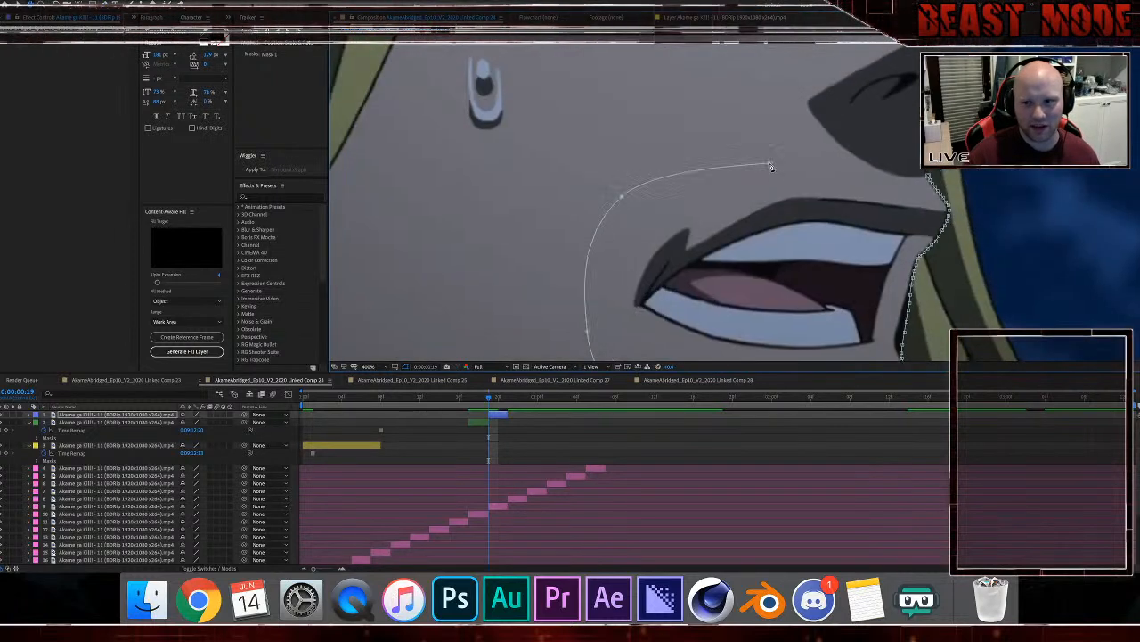
click(904, 180)
click(928, 177)
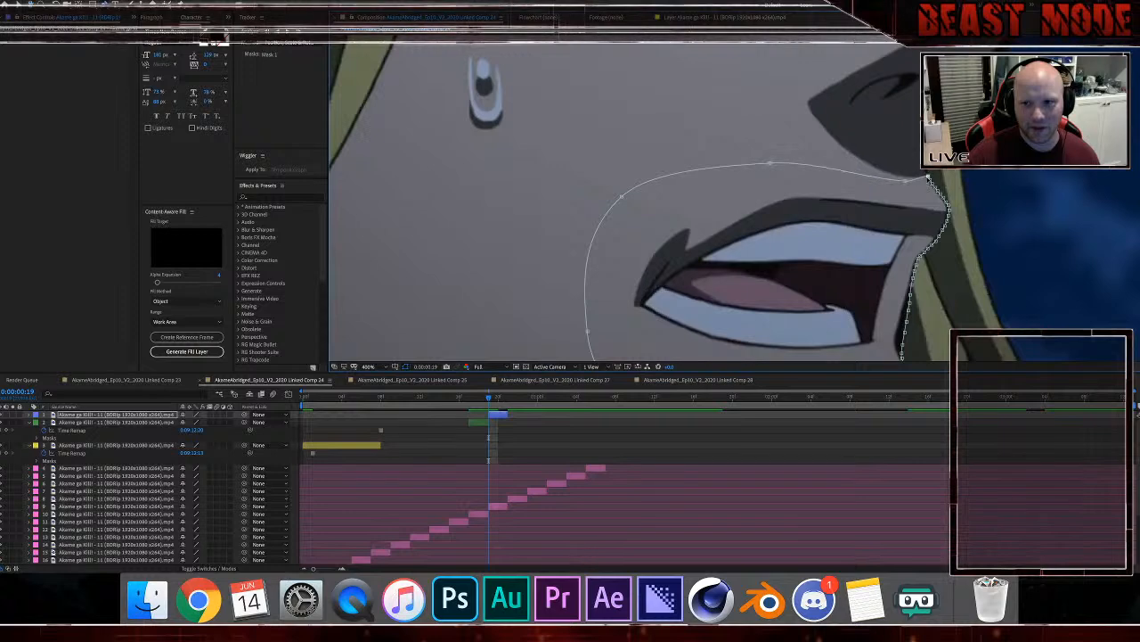
Step: Deselect the blue layer and inspect the masked mouth and chin edge against the base footage at 0:00:00:19
scroll(933, 181, up, 1)
drag(934, 203, 598, 152)
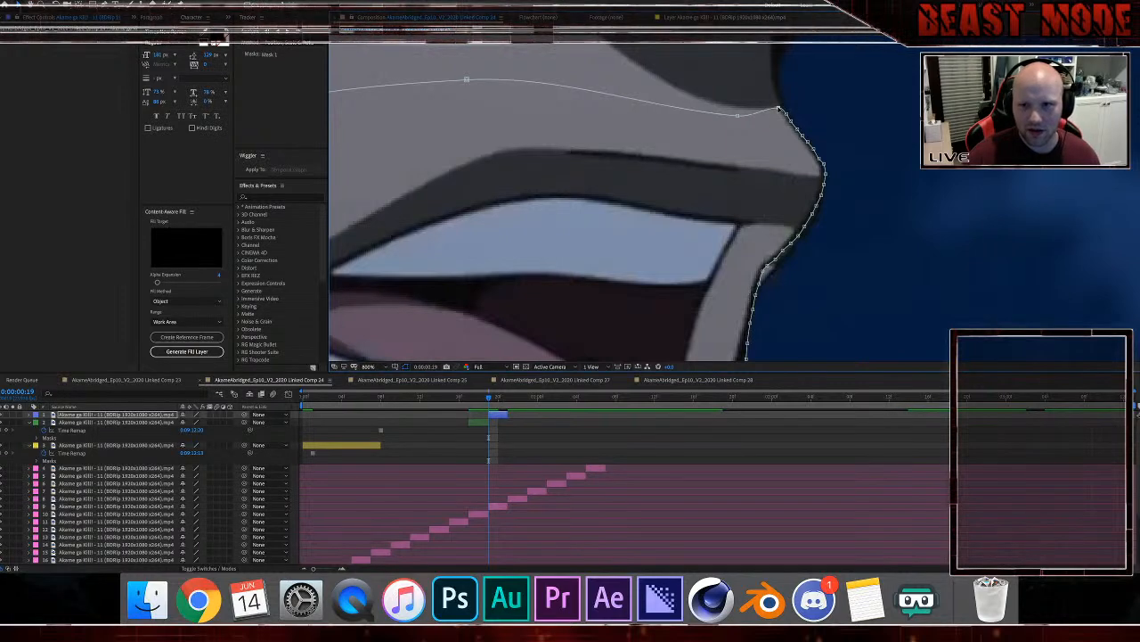
scroll(777, 138, down, 3)
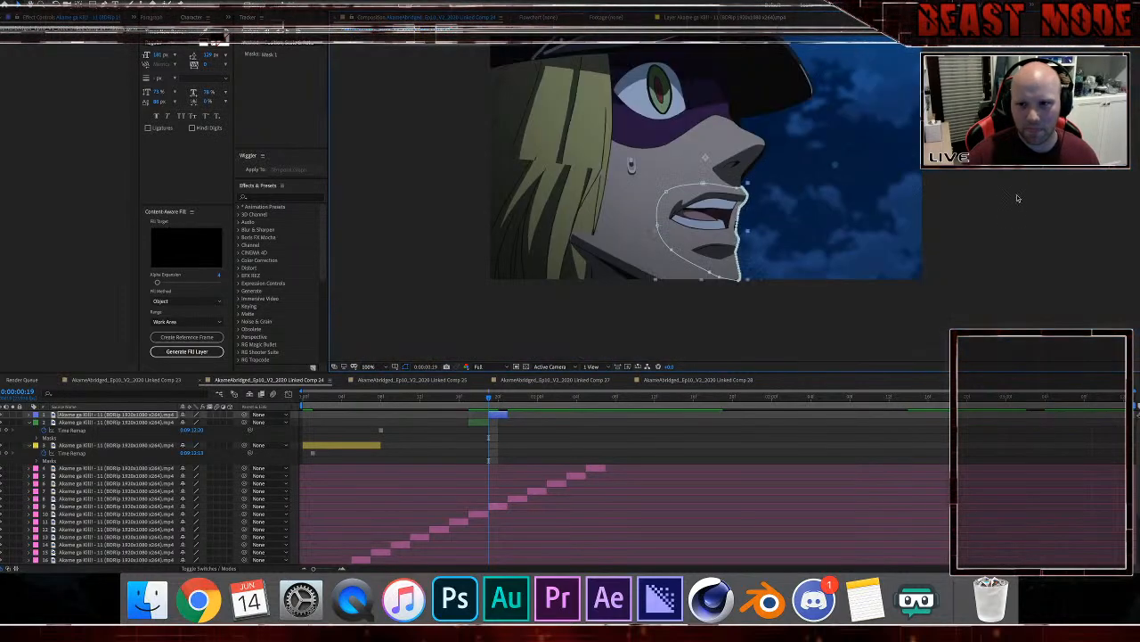
click(1025, 199)
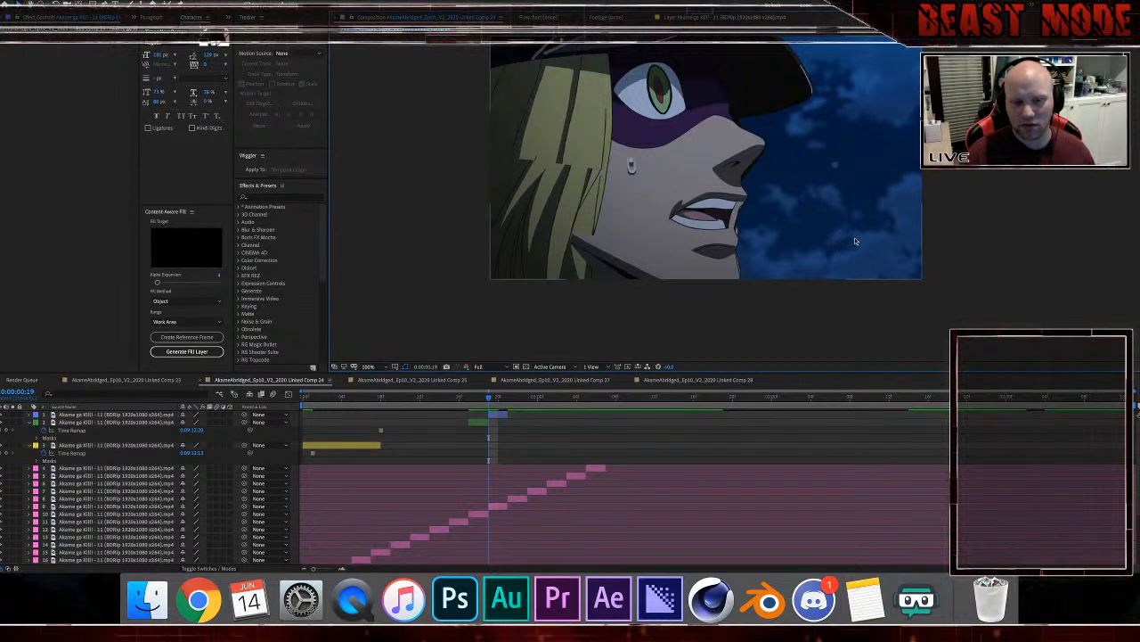
scroll(855, 241, up, 1)
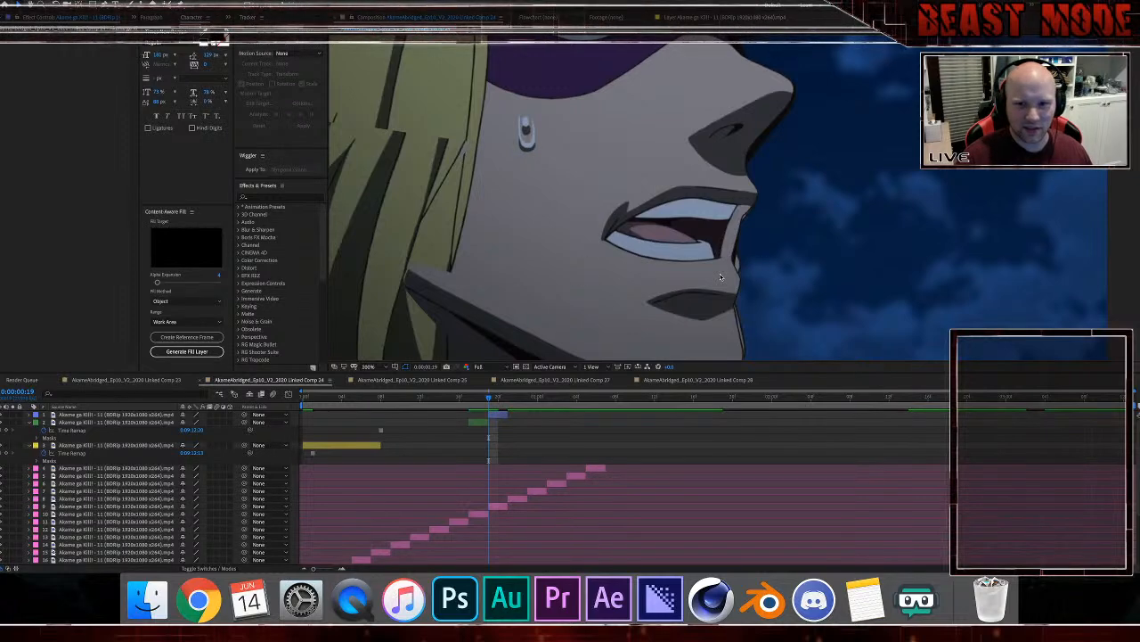
scroll(720, 276, down, 1)
click(1022, 311)
scroll(990, 273, up, 1)
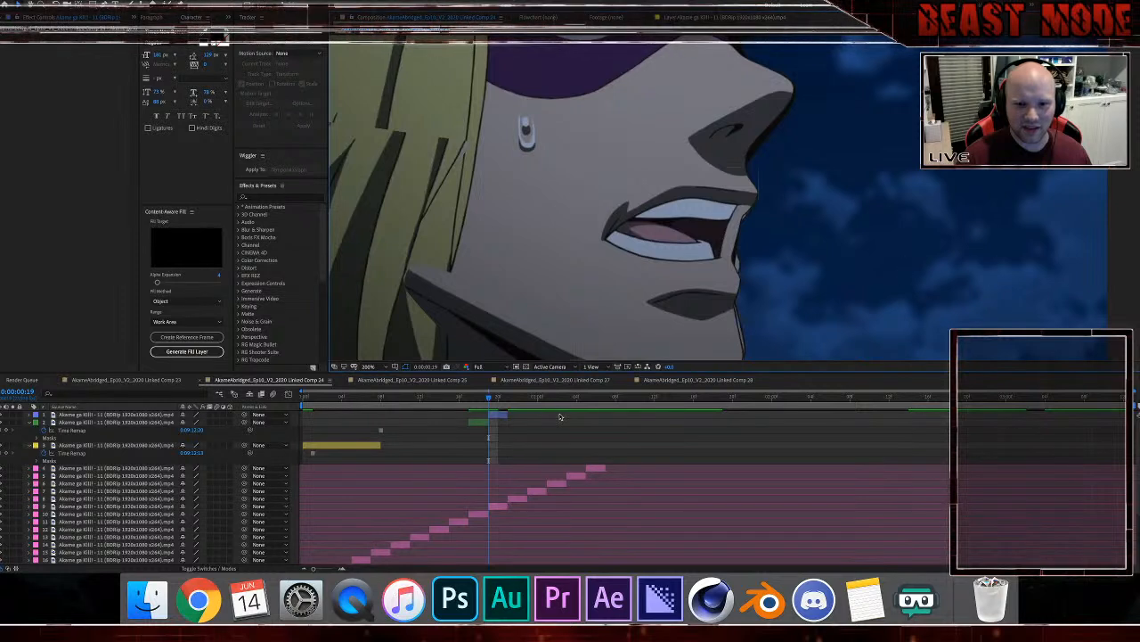
Step: Compare the mouth and face at 0:00:00:20 and 0:00:00:21 with the full frame at 0:00:00:08
click(500, 401)
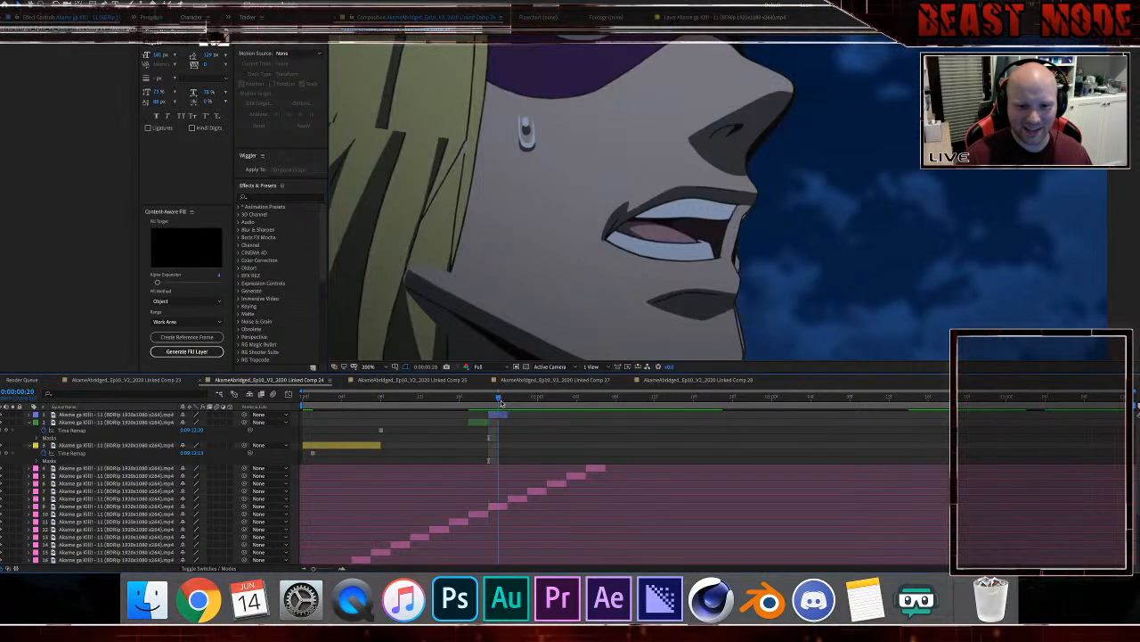
mouse_move(500, 401)
mouse_down()
mouse_move(473, 401)
mouse_move(509, 412)
mouse_up()
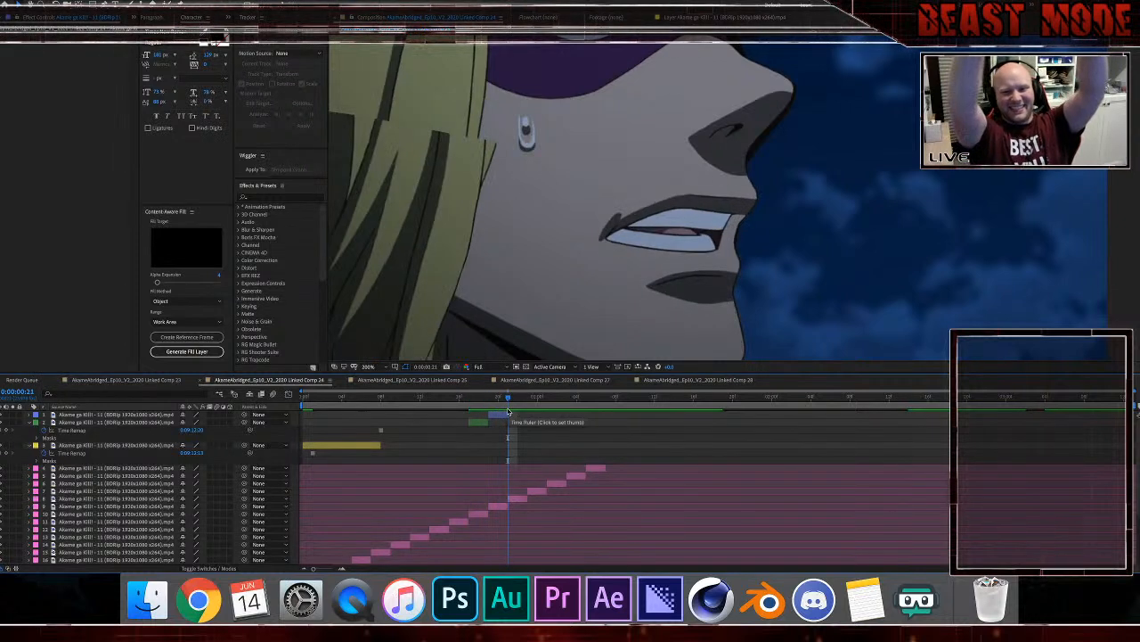
click(377, 402)
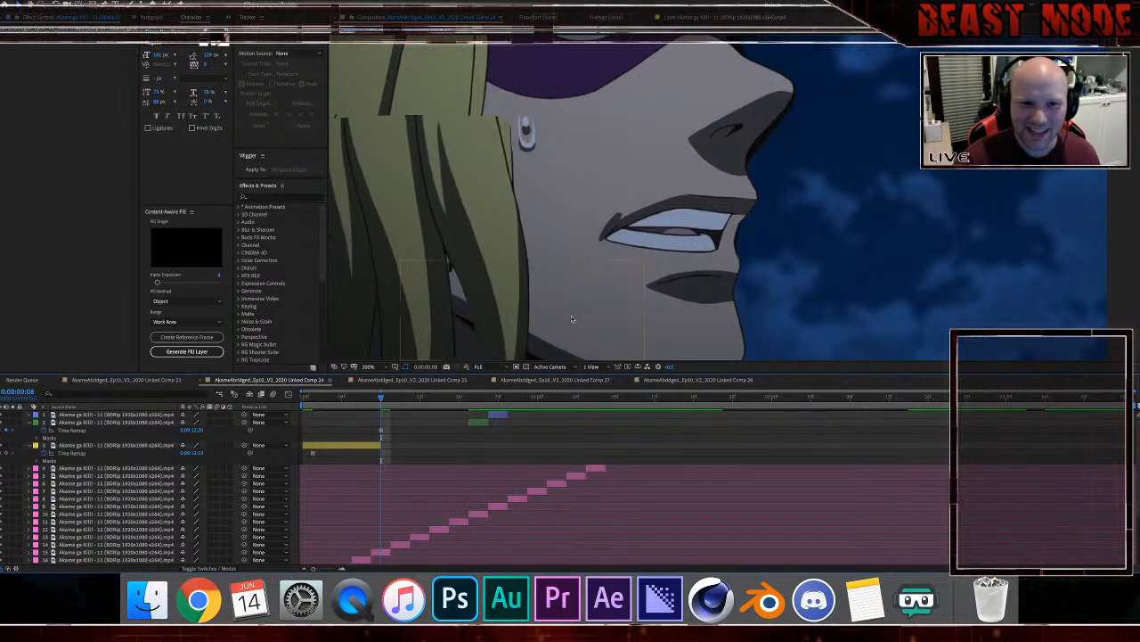
key(comma)
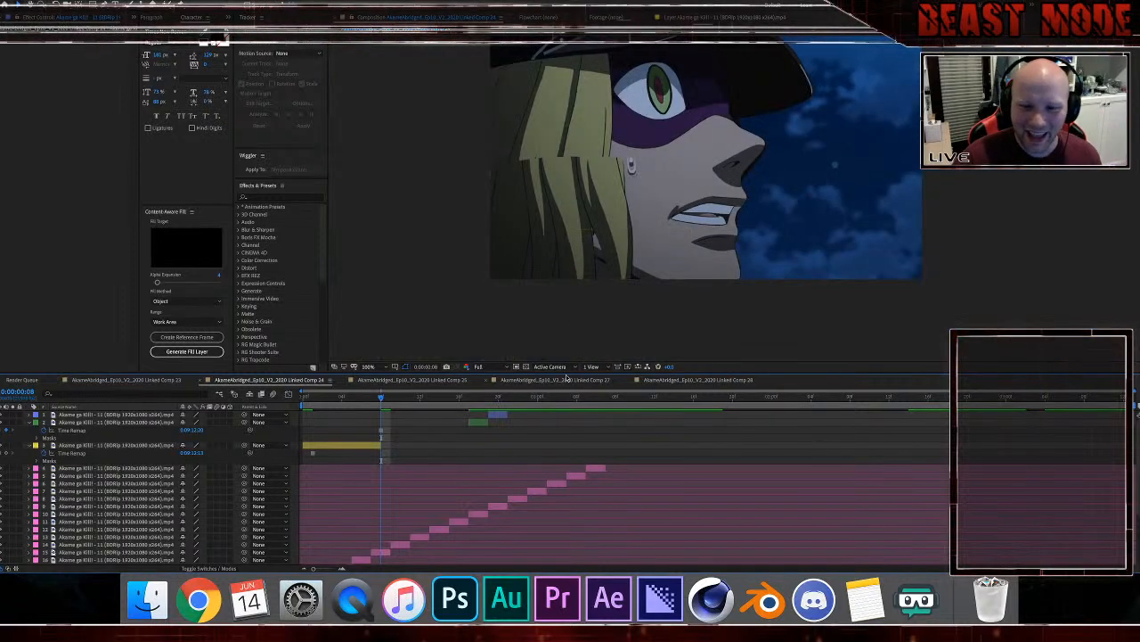
Step: Compare the character's mouth and face at 0:00:00:17, 0:00:00:19 and 0:00:00:07
click(473, 397)
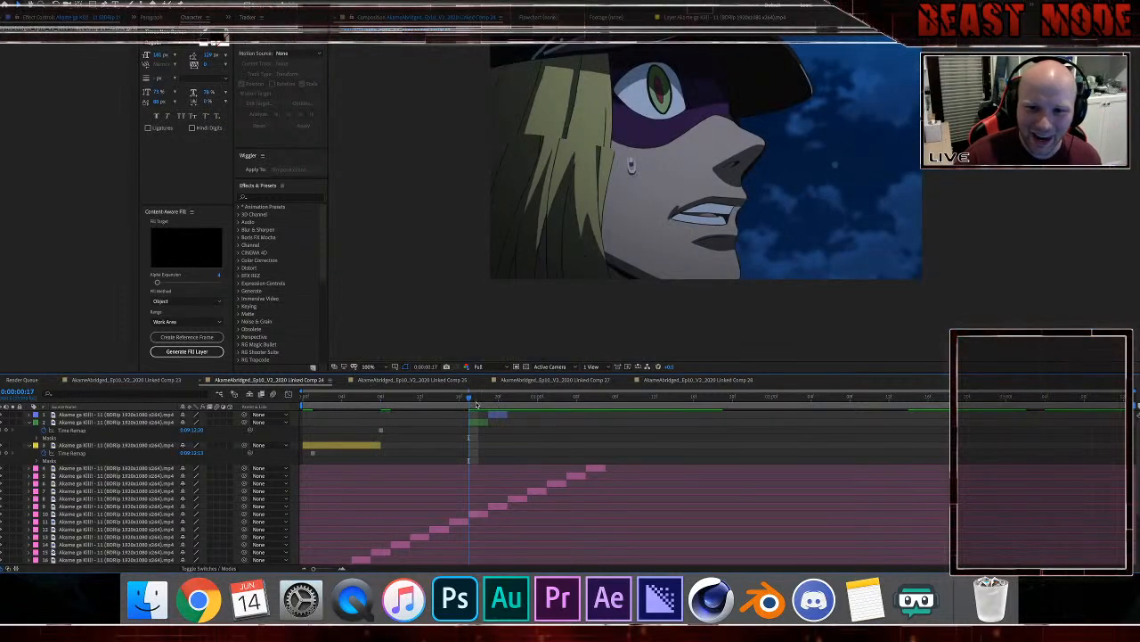
mouse_move(477, 405)
mouse_down()
mouse_move(511, 413)
mouse_move(478, 415)
mouse_move(489, 416)
mouse_up()
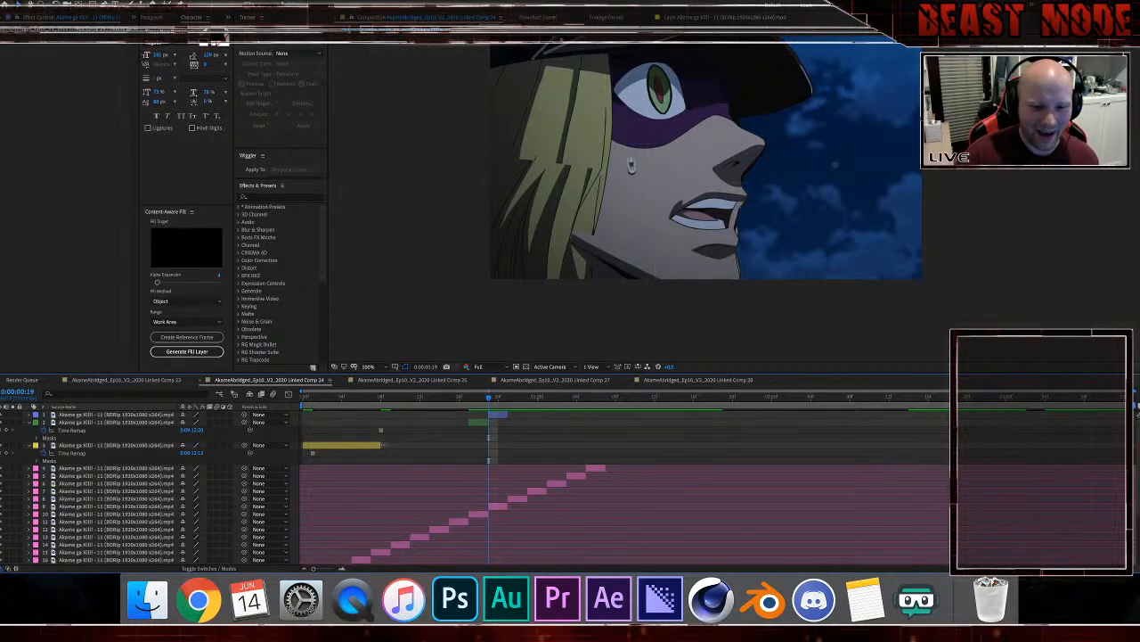
drag(381, 445, 381, 444)
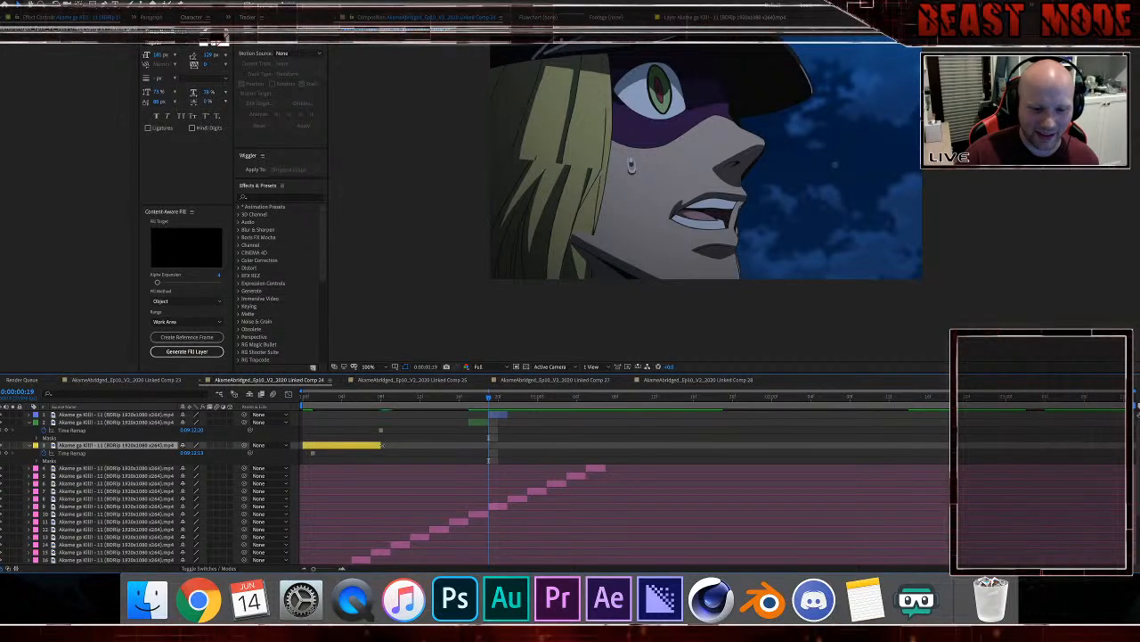
click(372, 396)
click(391, 275)
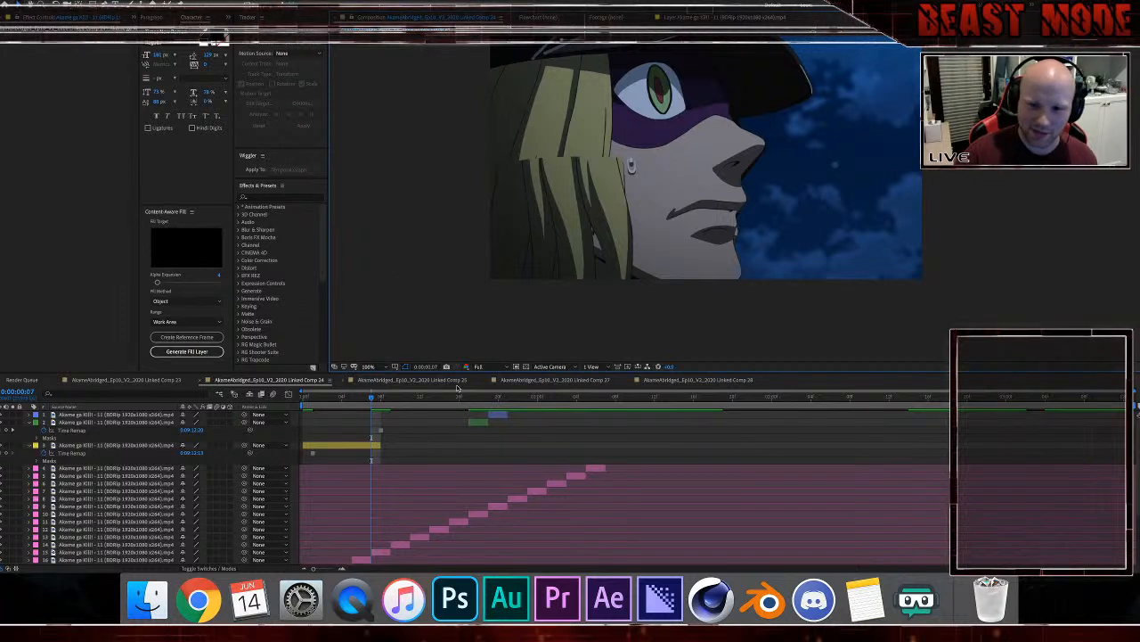
Step: Duplicate the aqua time-remapped base footage layer directly beneath the orange layer
scroll(499, 499, down, 5)
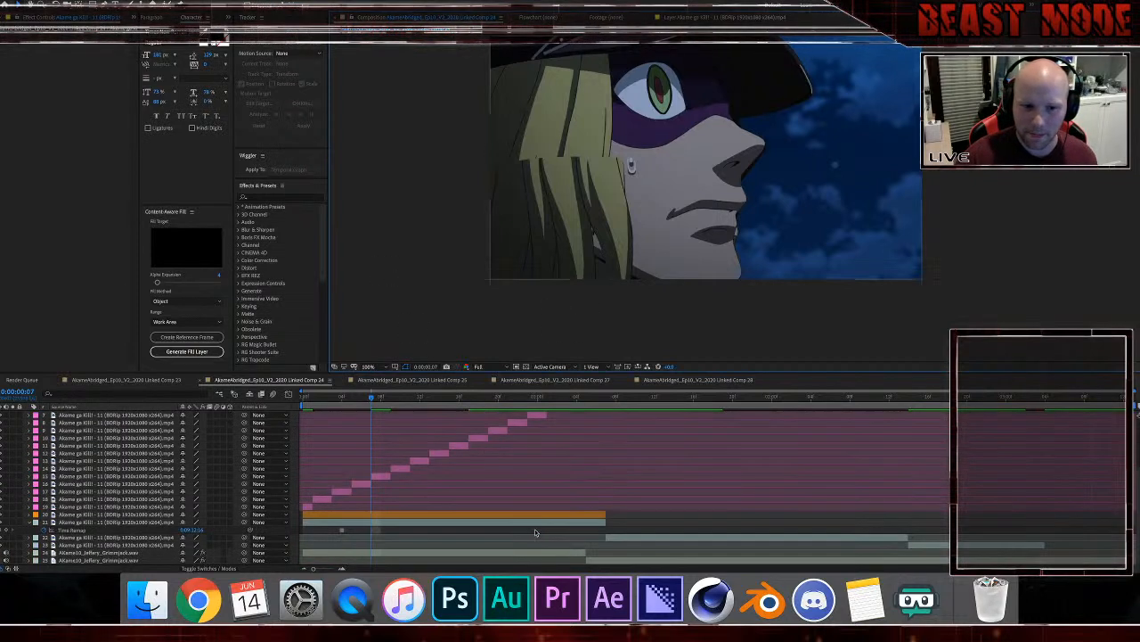
click(488, 516)
click(488, 522)
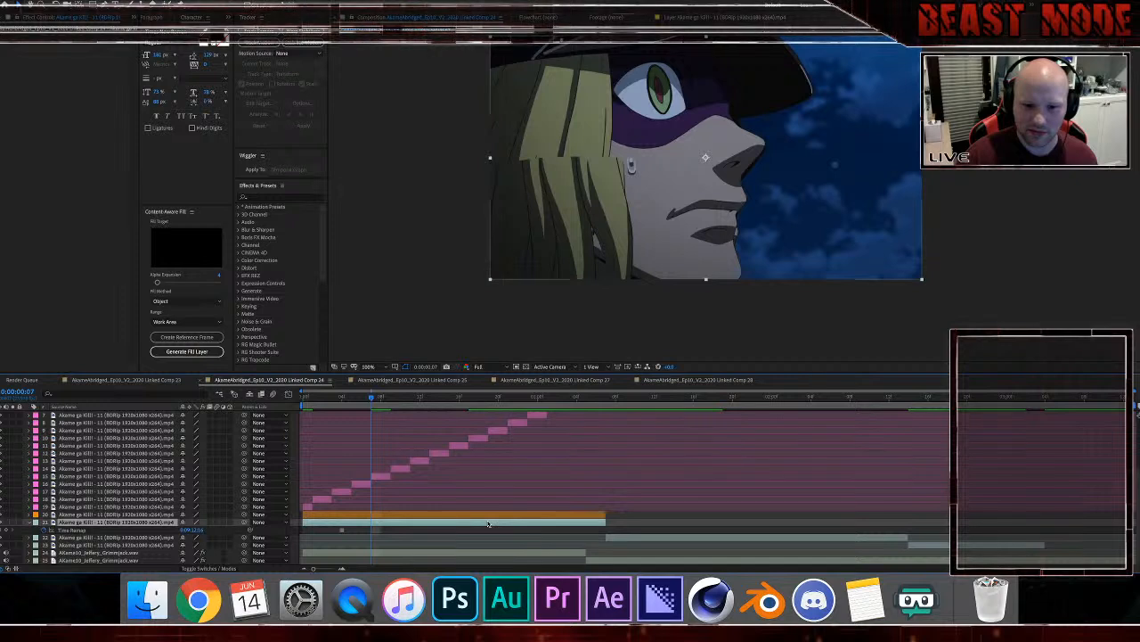
key(super+d)
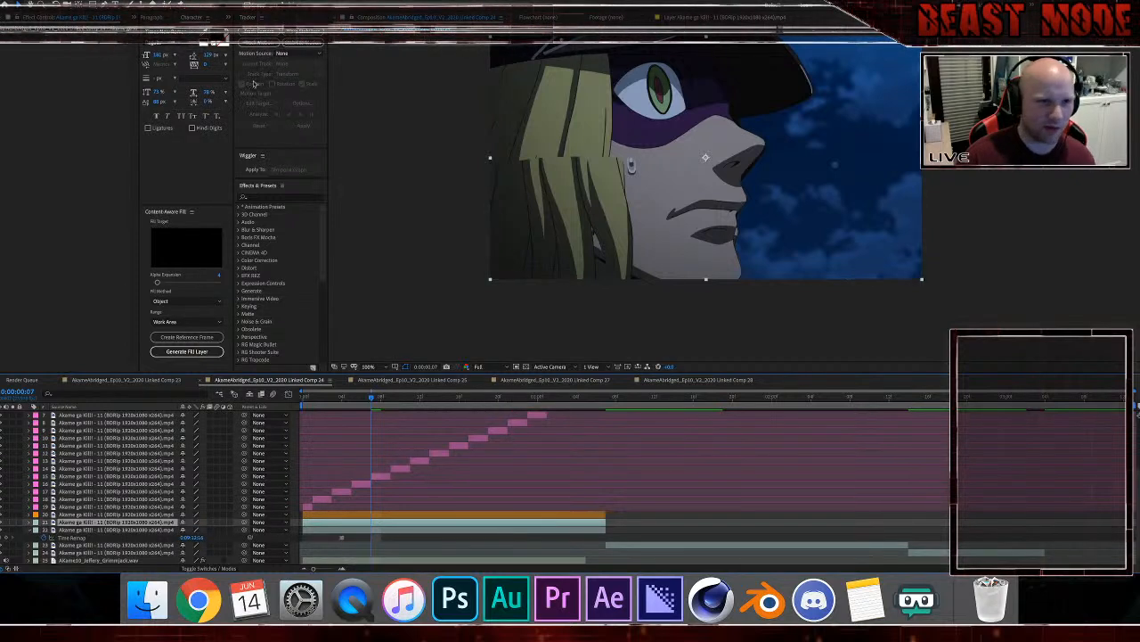
Step: Change the duplicated base layer's label colour to Brown
key(super+b)
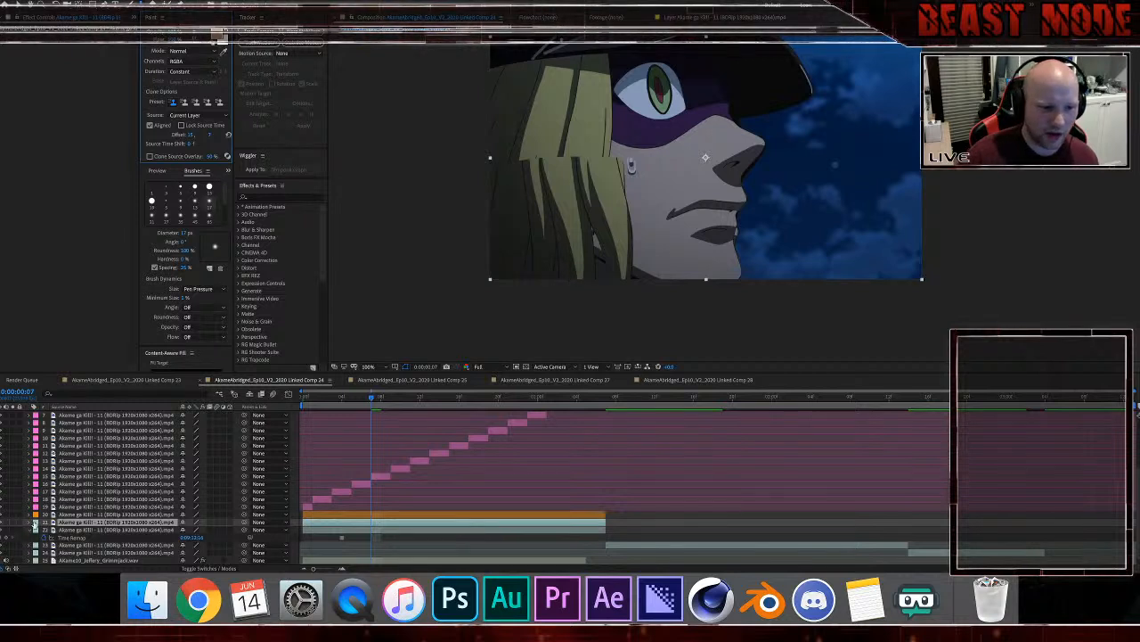
click(36, 523)
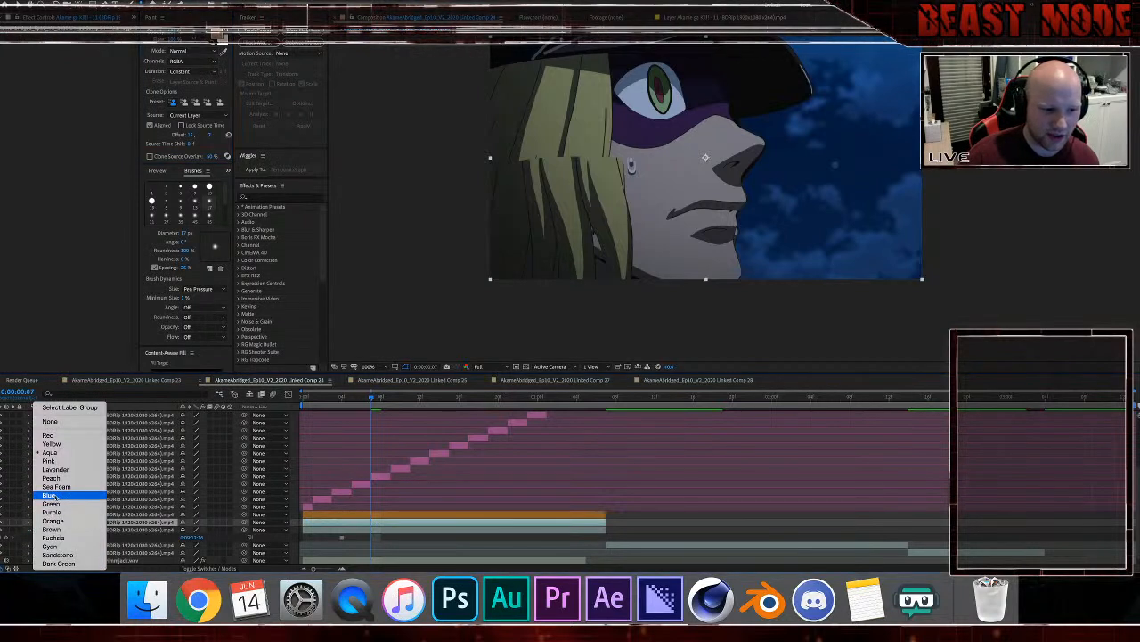
click(53, 491)
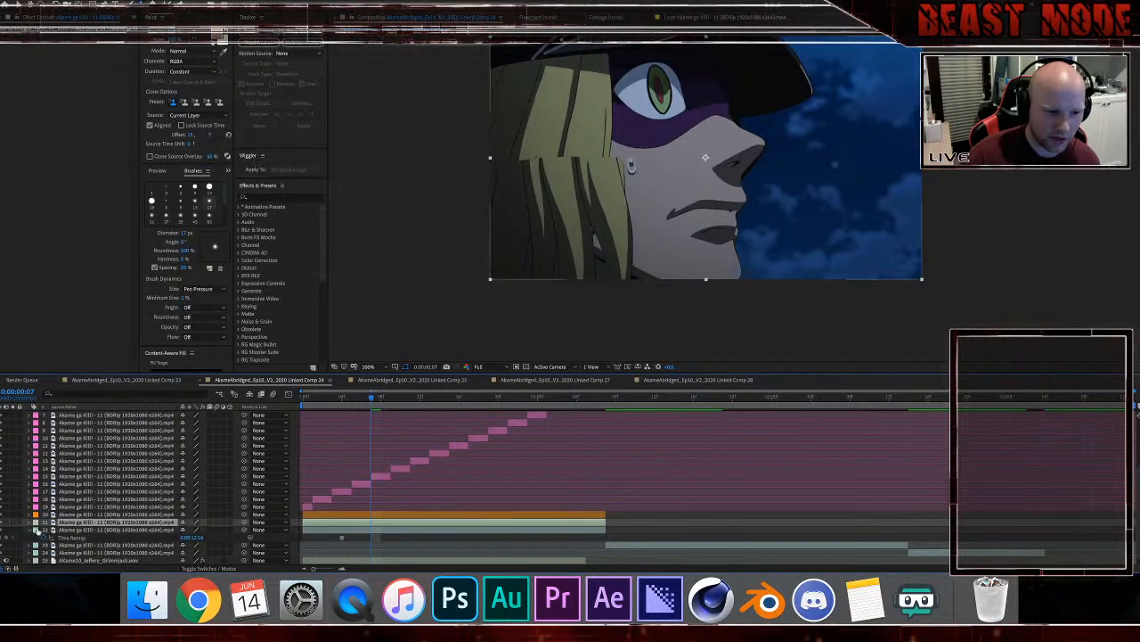
click(36, 523)
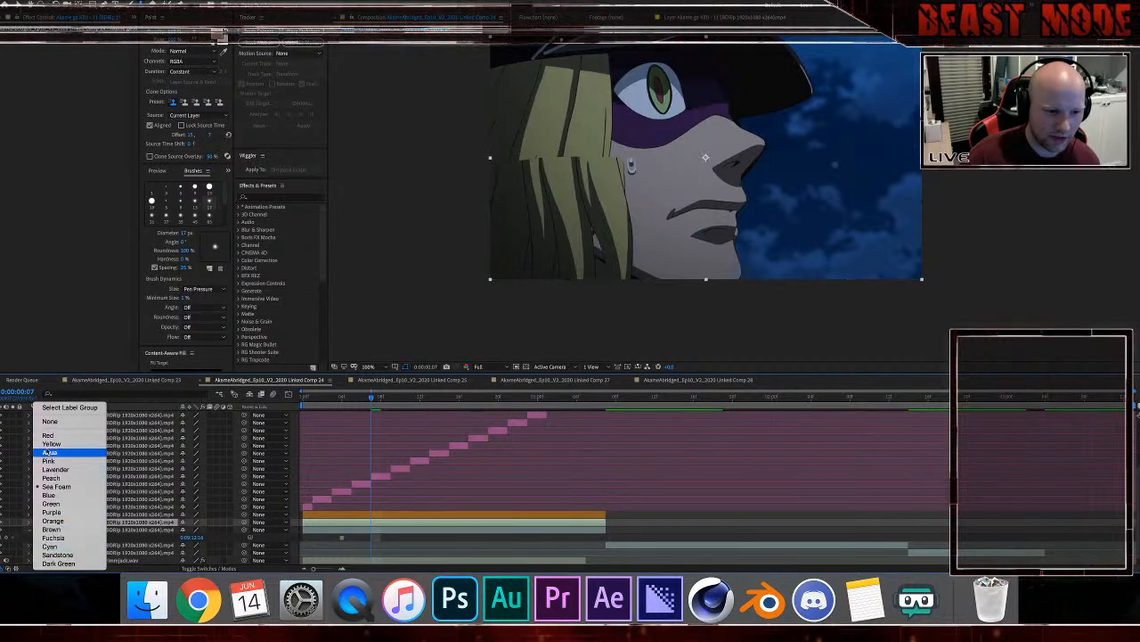
click(78, 522)
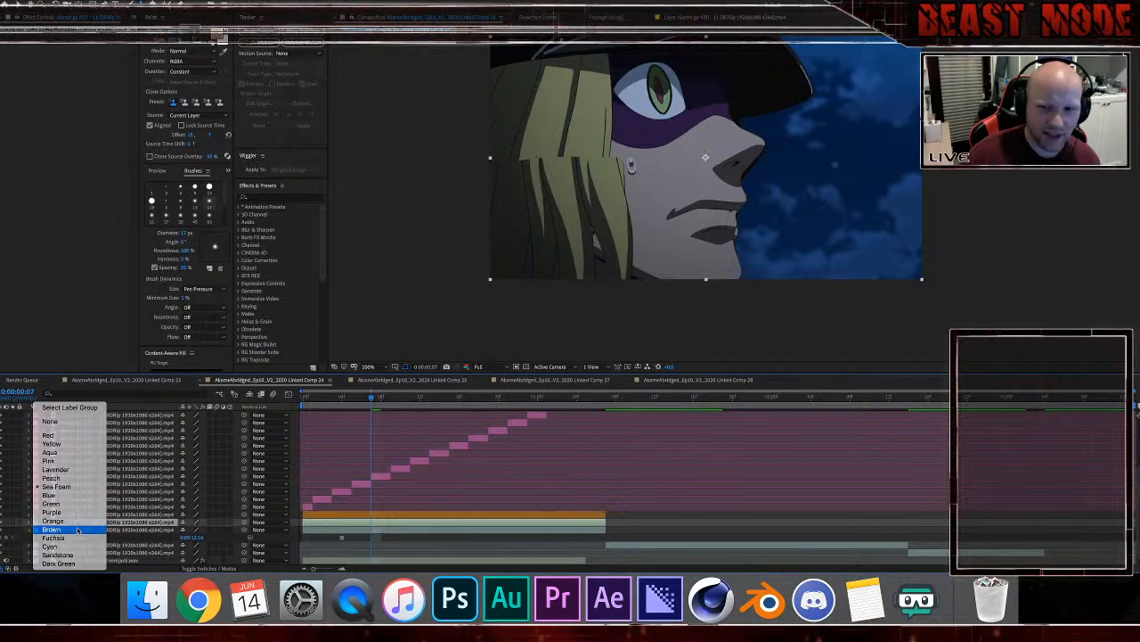
Step: Open the brown layer in its own viewer and sample the night sky beside the lips with the Clone Stamp tool
double_click(552, 521)
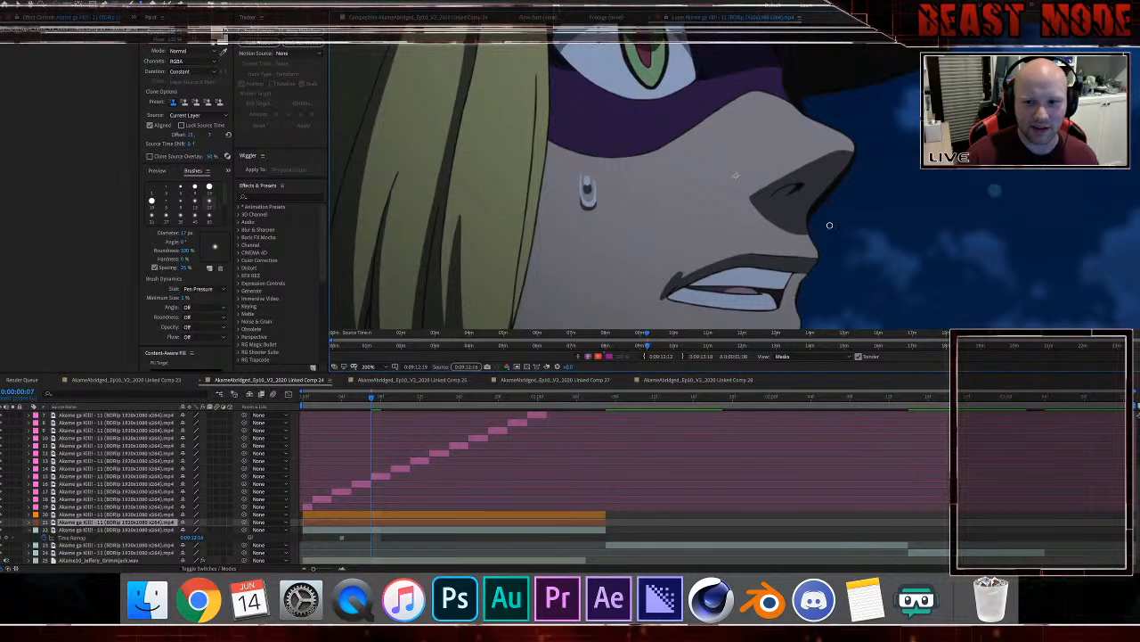
drag(832, 255, 725, 156)
key(s)
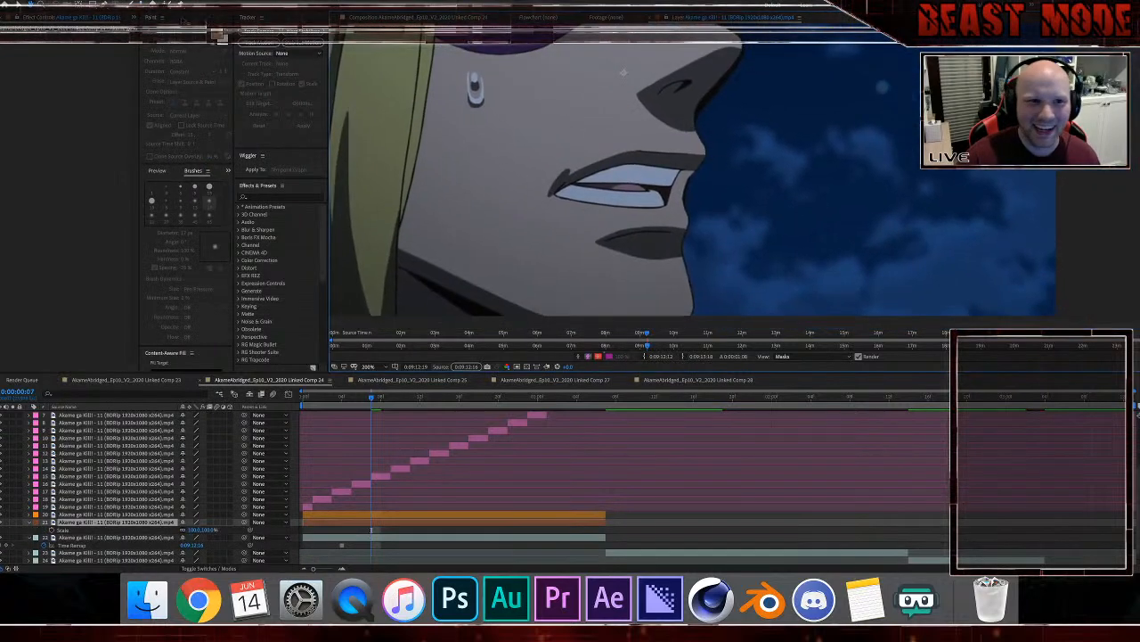
click(141, 5)
alt+click(717, 167)
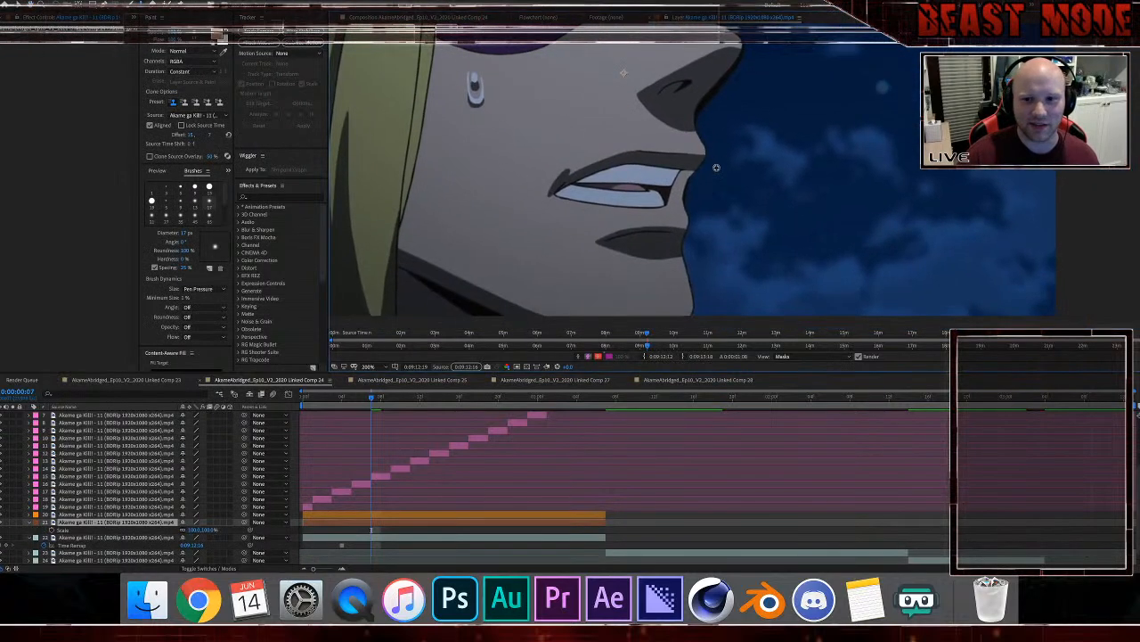
Step: Clone night sky over the edge of the face profile from below the nose down to the chin at the frame's lower edge
click(703, 162)
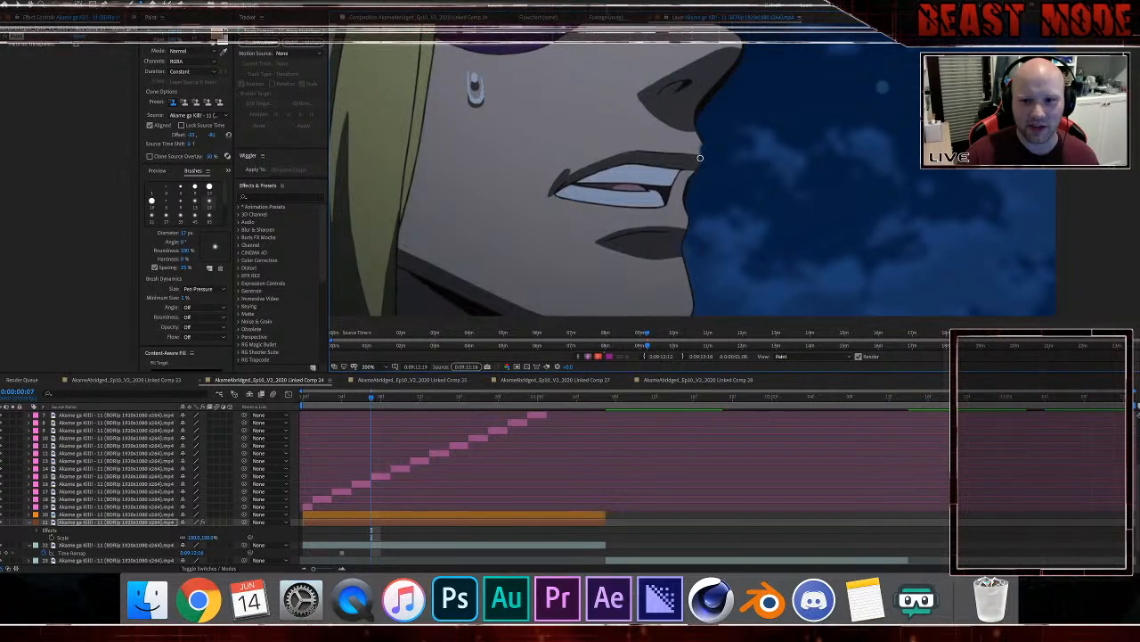
key(super+z)
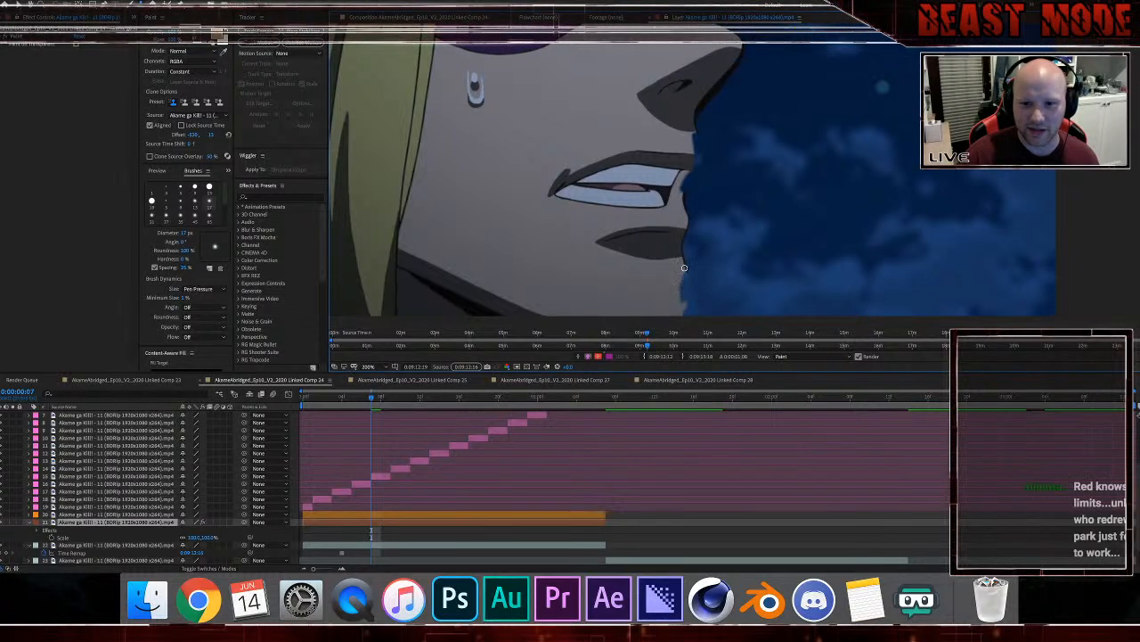
mouse_move(681, 255)
mouse_down()
mouse_move(677, 283)
mouse_move(679, 264)
mouse_move(688, 276)
mouse_move(674, 279)
mouse_move(683, 310)
mouse_up()
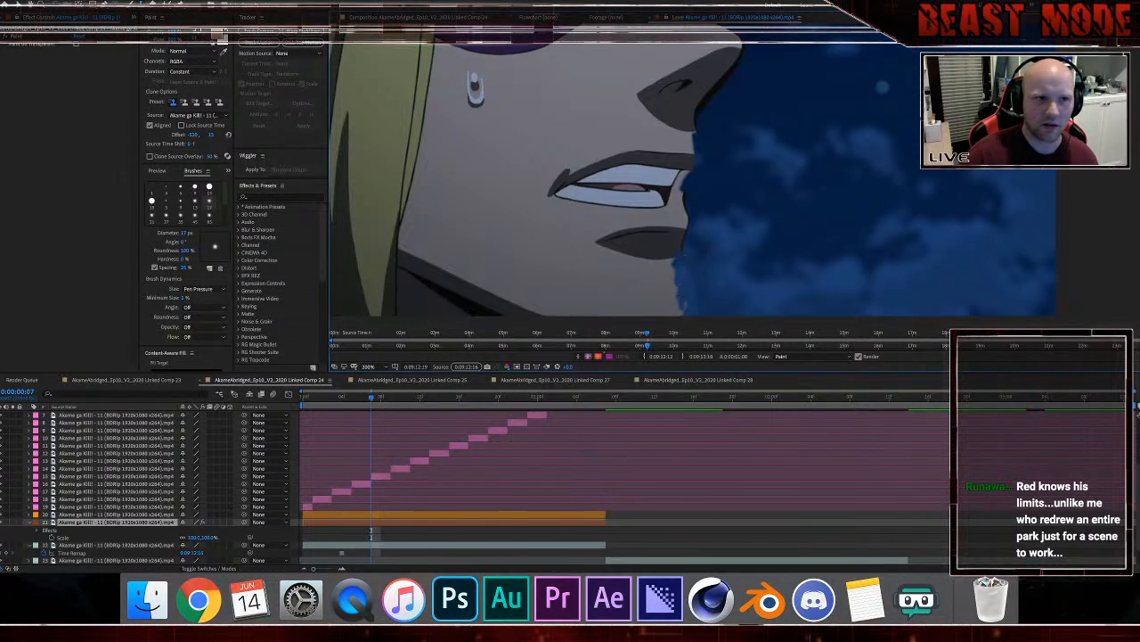
drag(420, 131, 329, 91)
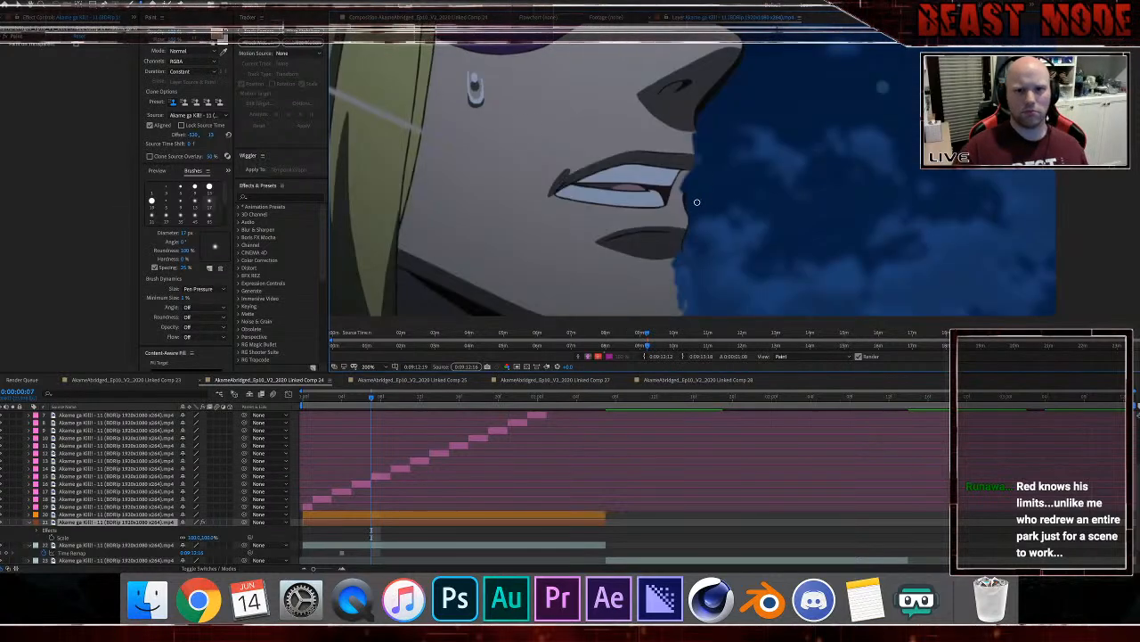
key(p)
key(p)
key(ctrl+z)
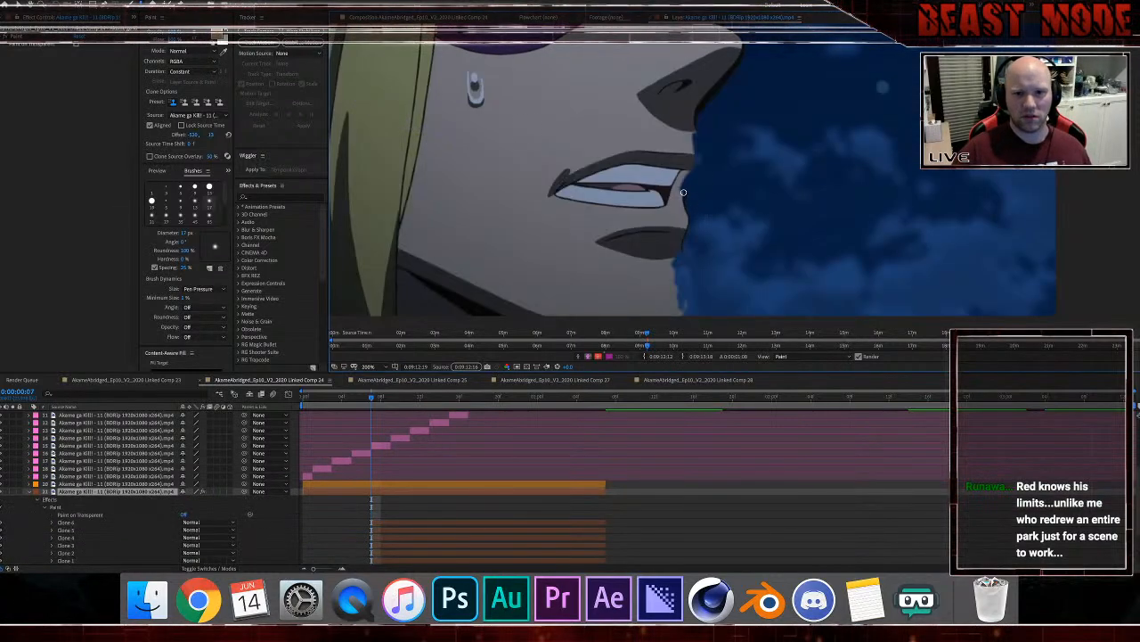
Step: Collapse the properties of the brown and green layers and return to the composition view
key(comma)
key(v)
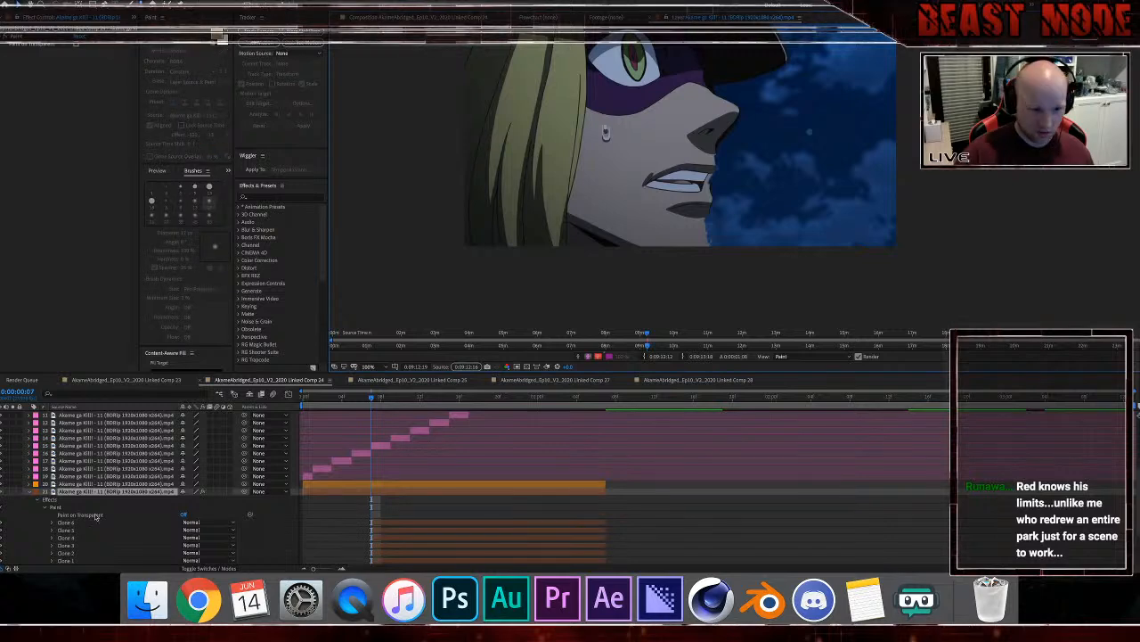
click(29, 492)
scroll(375, 459, up, 5)
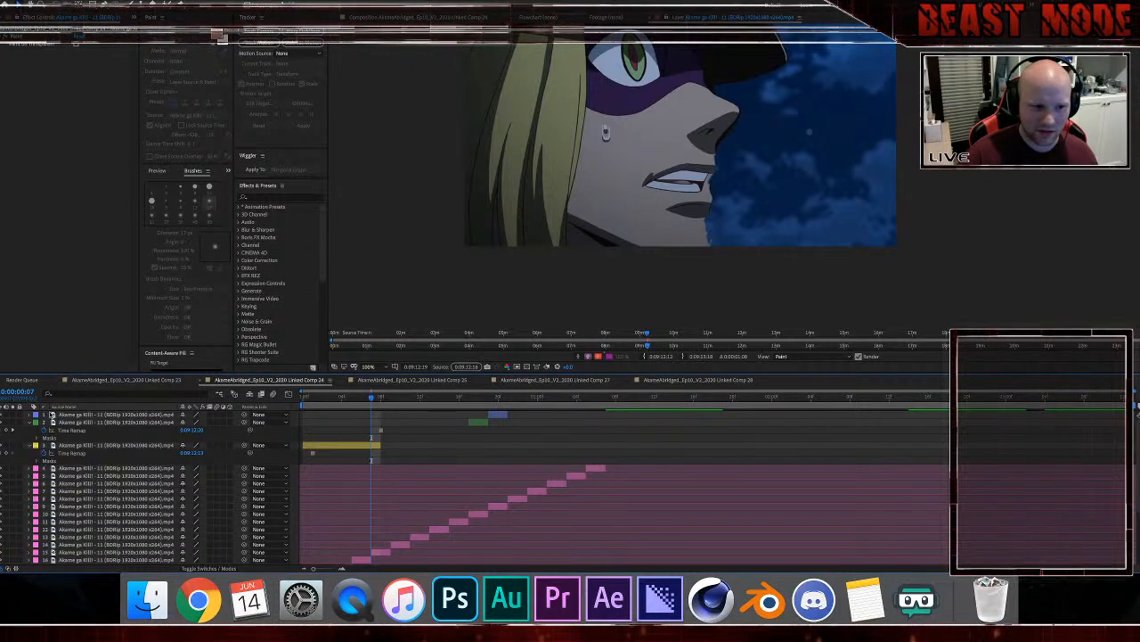
click(28, 421)
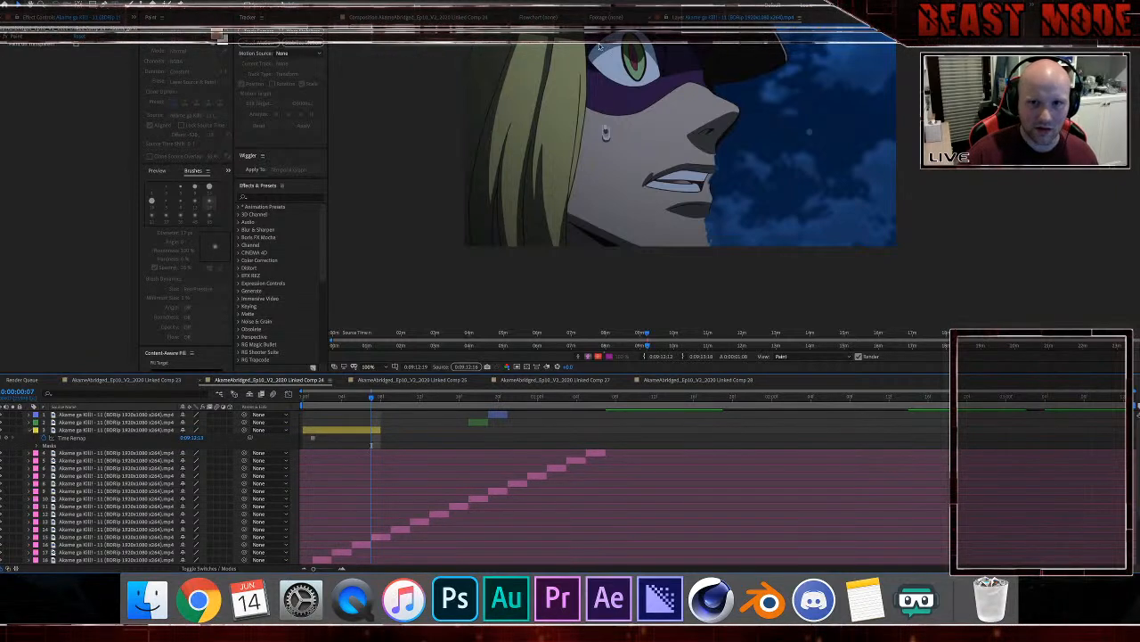
click(419, 17)
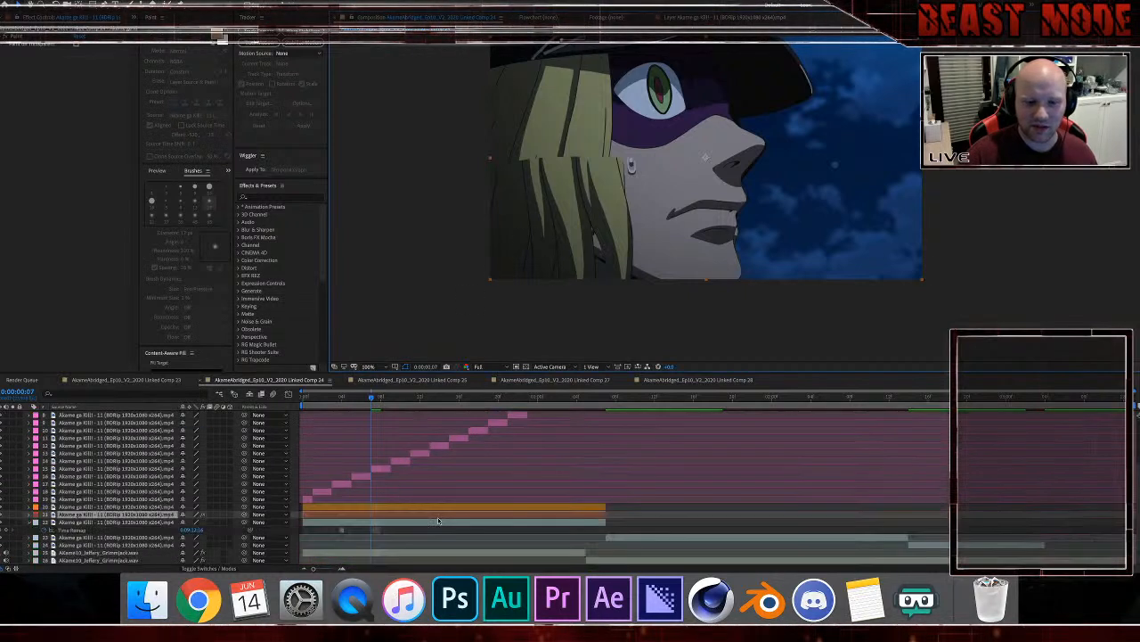
Step: Expand the brown layer's Paint effect to list its individual clone strokes
scroll(439, 517, down, 3)
click(426, 524)
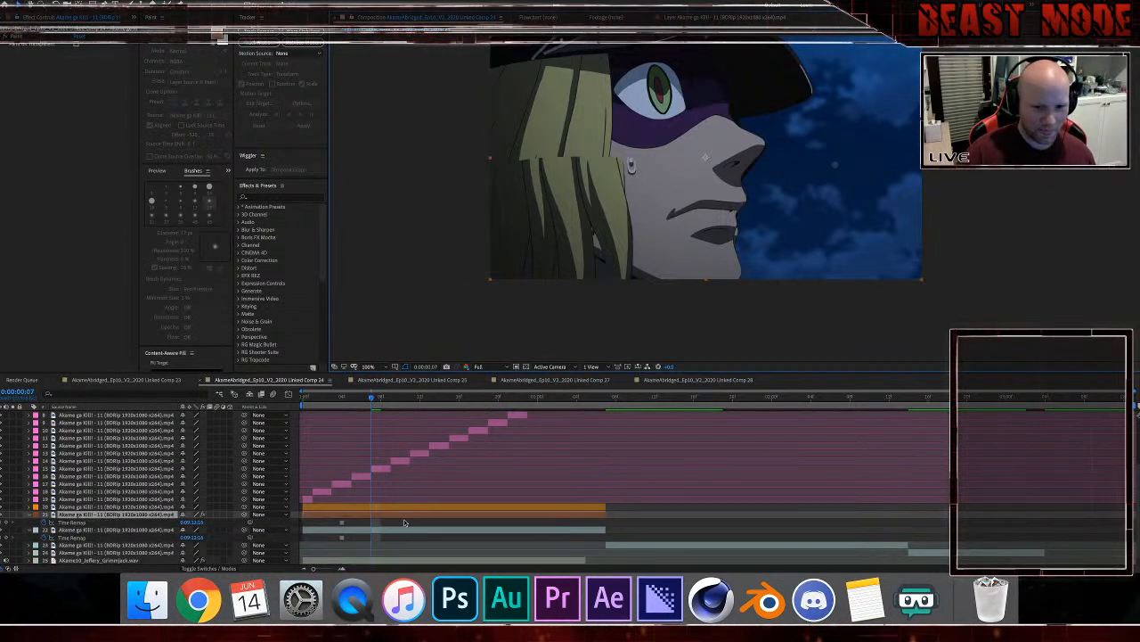
key(u)
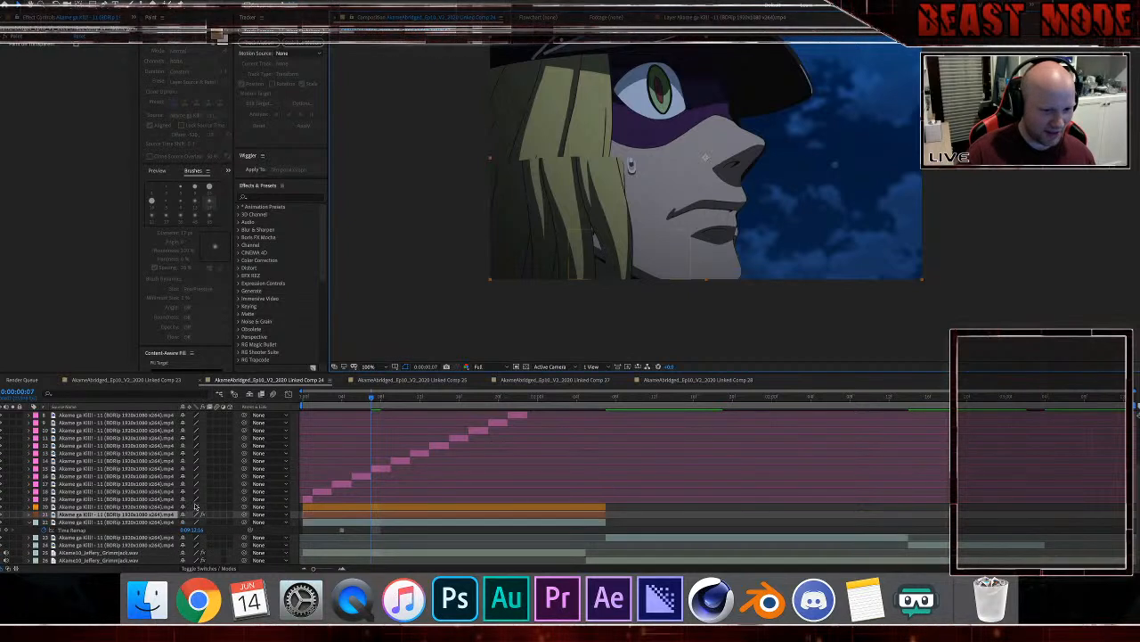
click(27, 515)
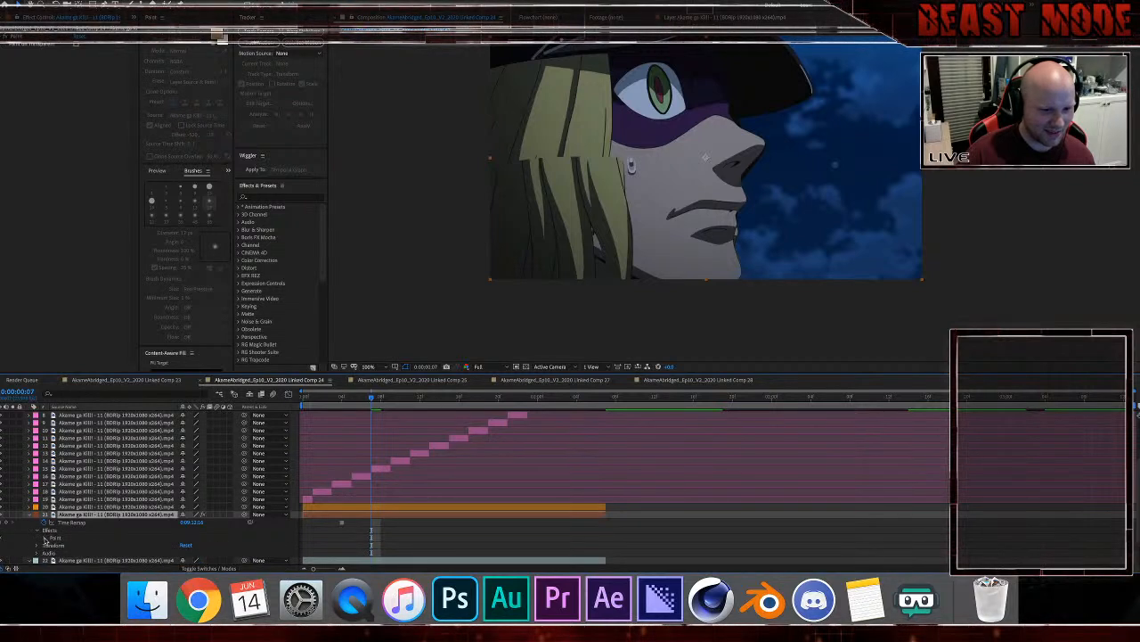
click(37, 530)
Step: Move clone strokes 1 to 6 back to the composition's start and extend their ends to the end of the orange layer
click(400, 516)
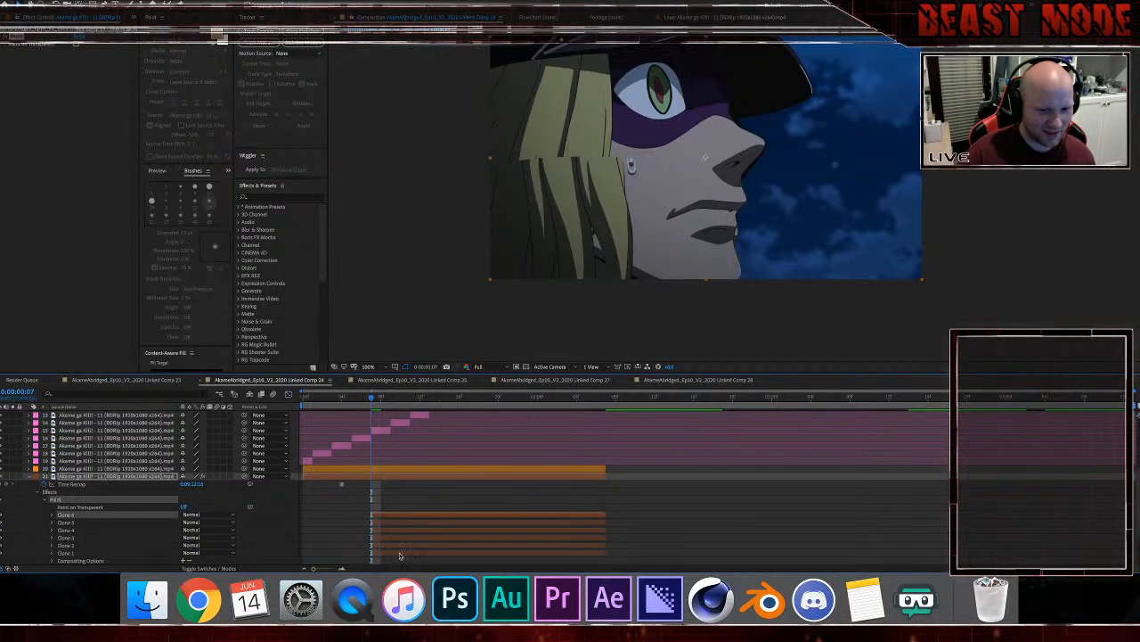
shift+click(398, 551)
drag(398, 550, 311, 549)
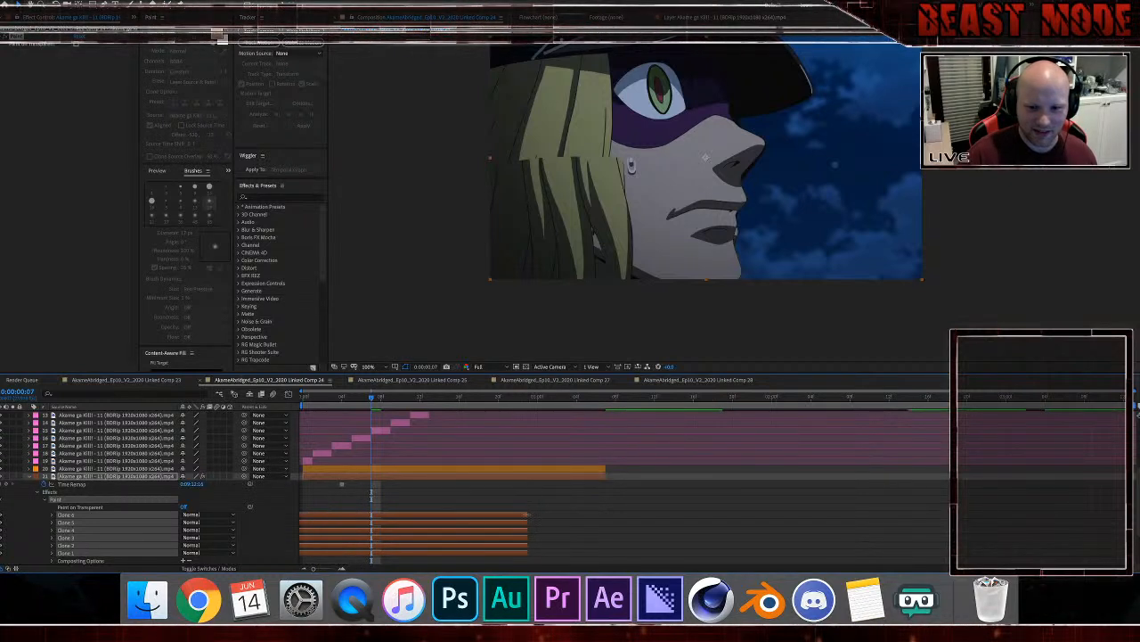
drag(528, 515, 606, 515)
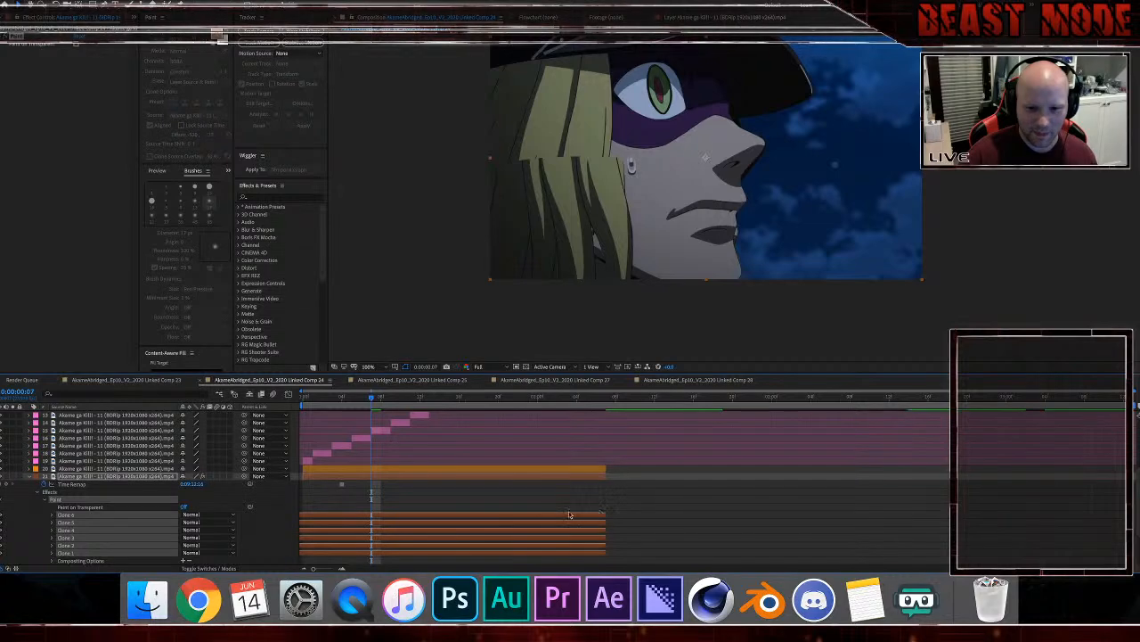
Step: Inspect the cloned profile edge near the lips in the brown layer's viewer, then return to the composition view
double_click(404, 475)
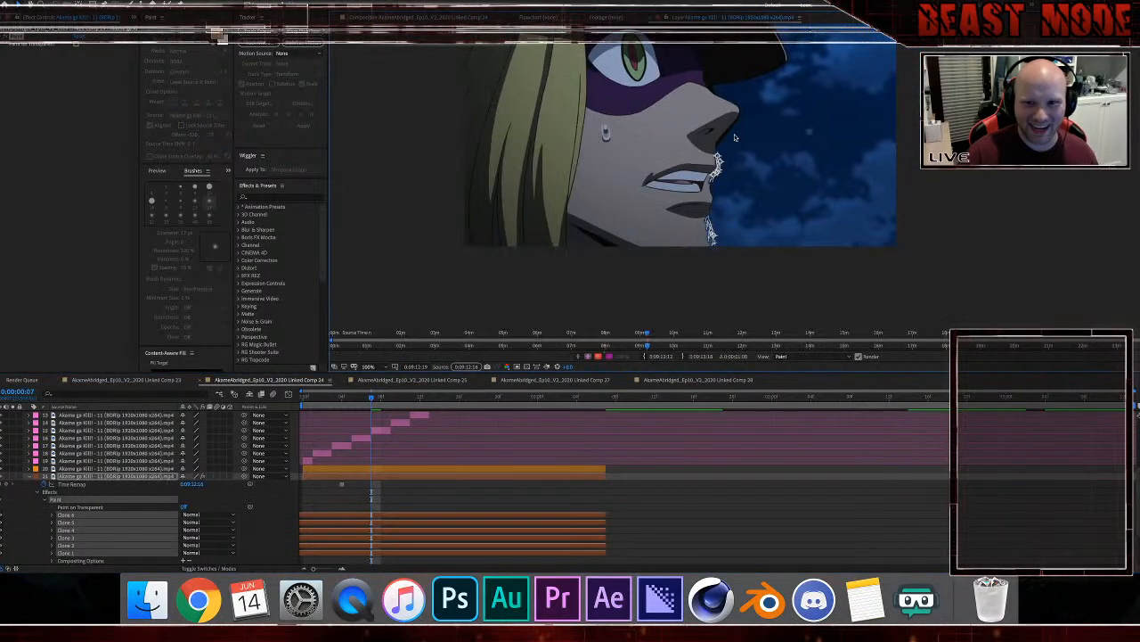
scroll(732, 131, up, 1)
scroll(704, 203, up, 1)
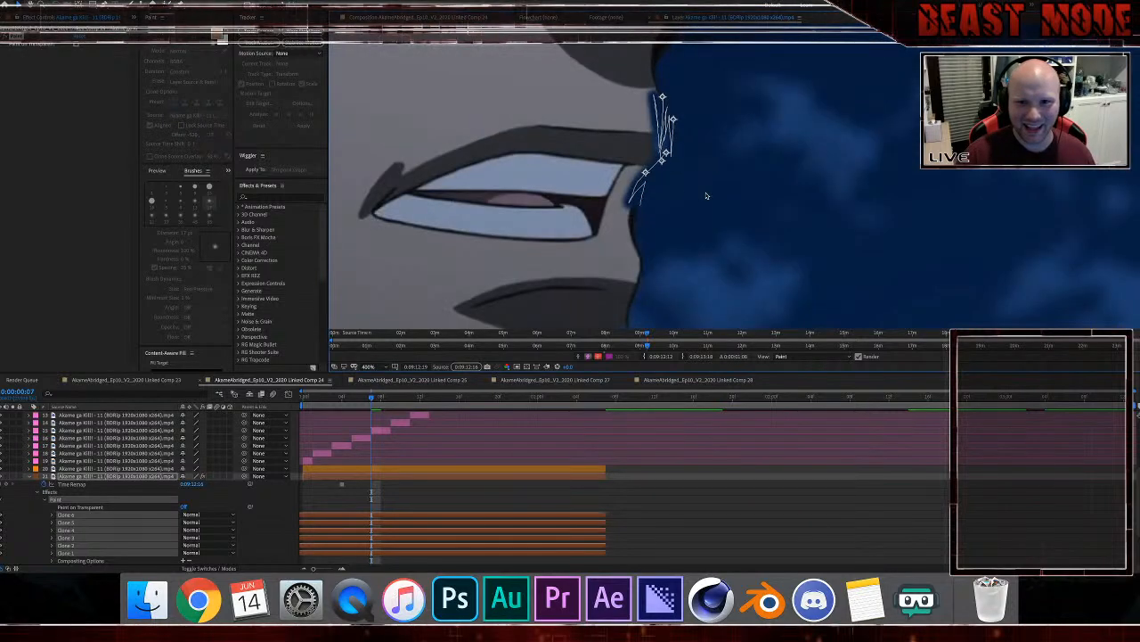
click(488, 17)
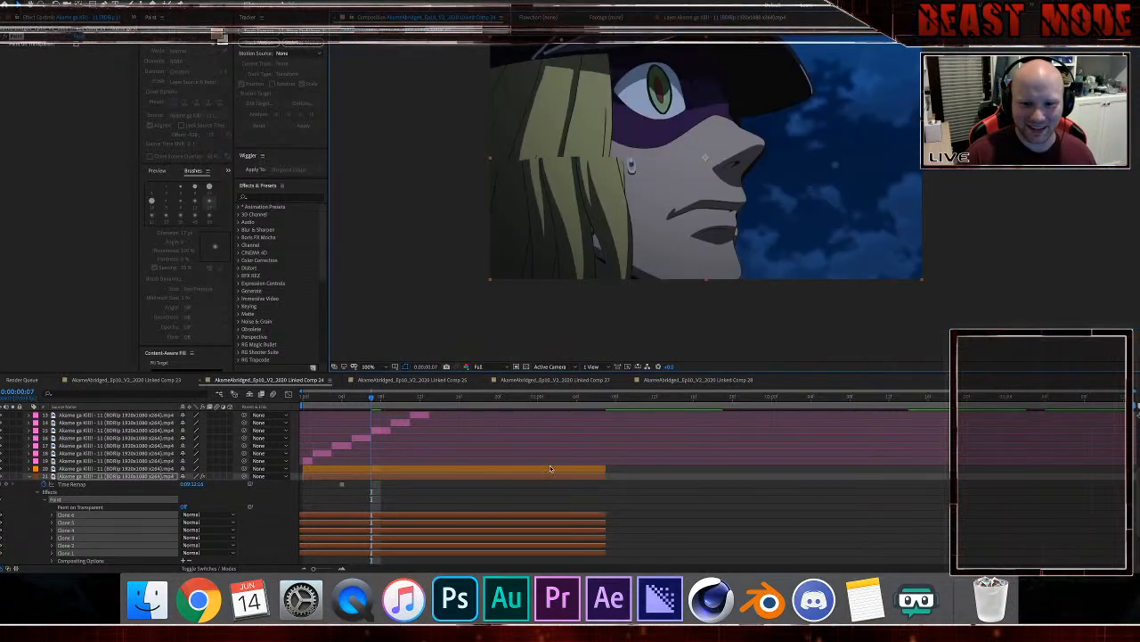
Step: Slide the brown layer earlier so its Time Remap keyframe sits at the composition's start, and check the mouth up close
drag(551, 476, 509, 475)
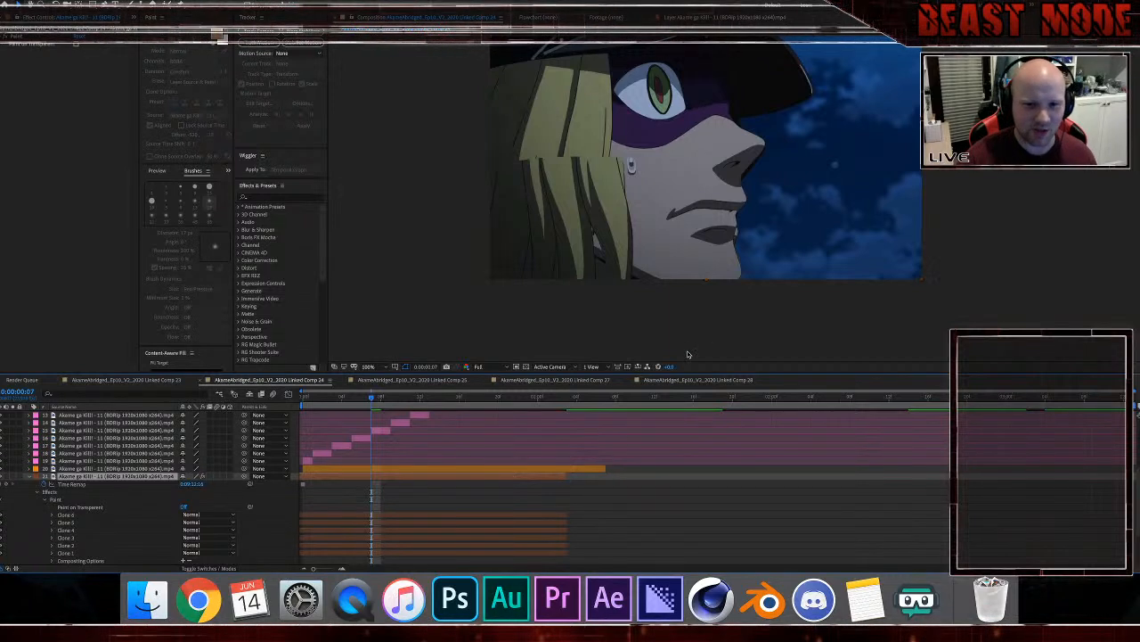
scroll(713, 267, up, 1)
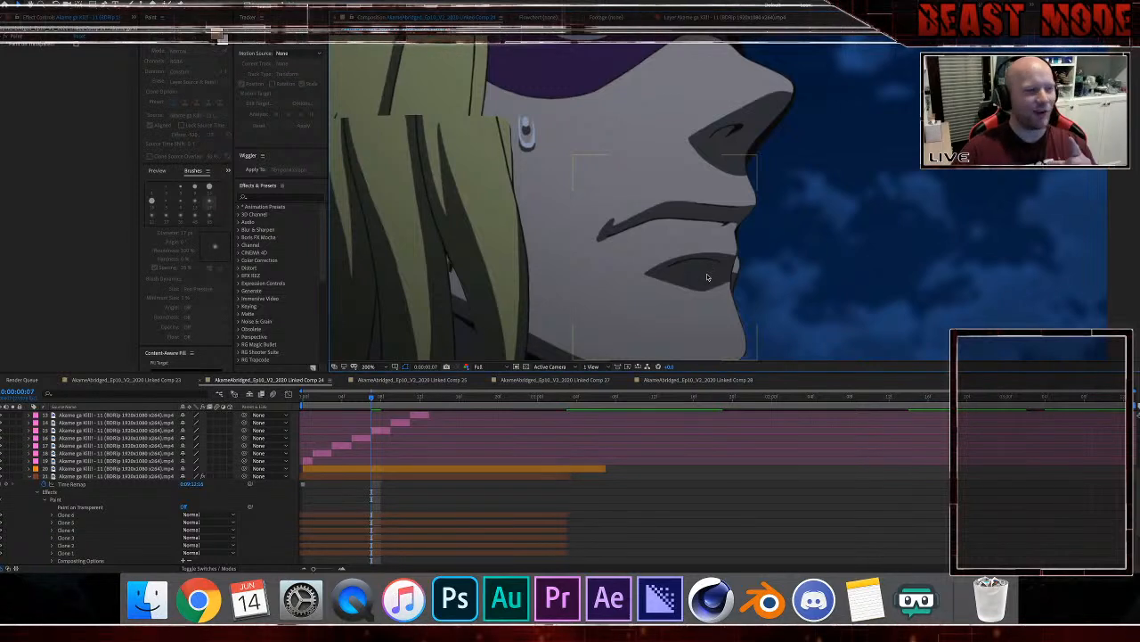
Step: Open the brown layer in its viewer and clone sky over the profile edge at the upper lip
click(398, 479)
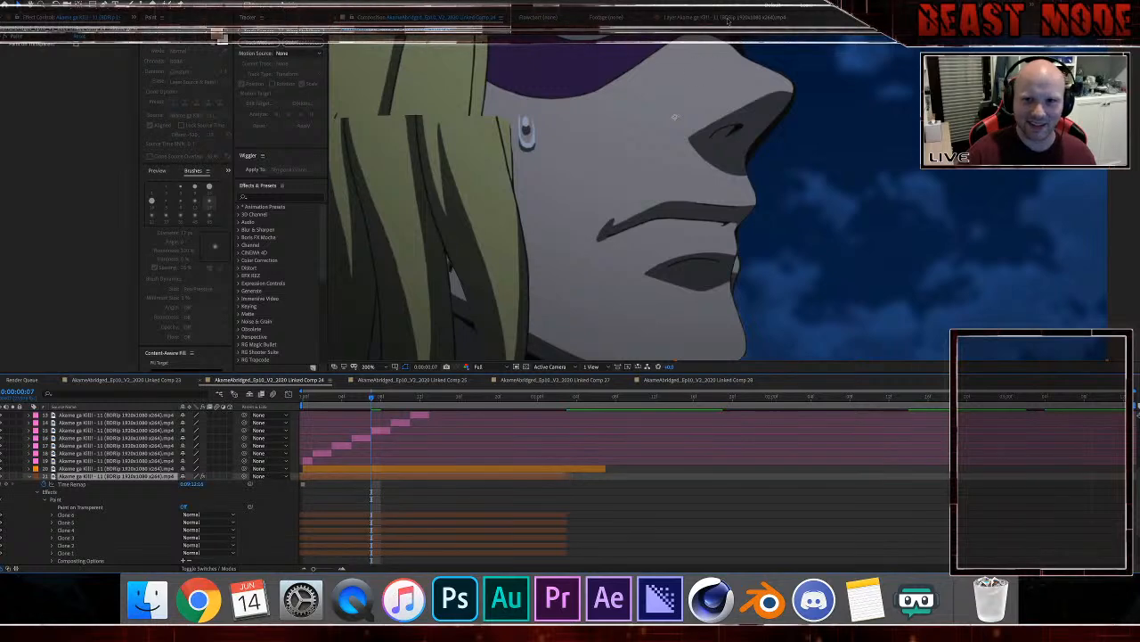
double_click(398, 479)
scroll(618, 187, down, 2)
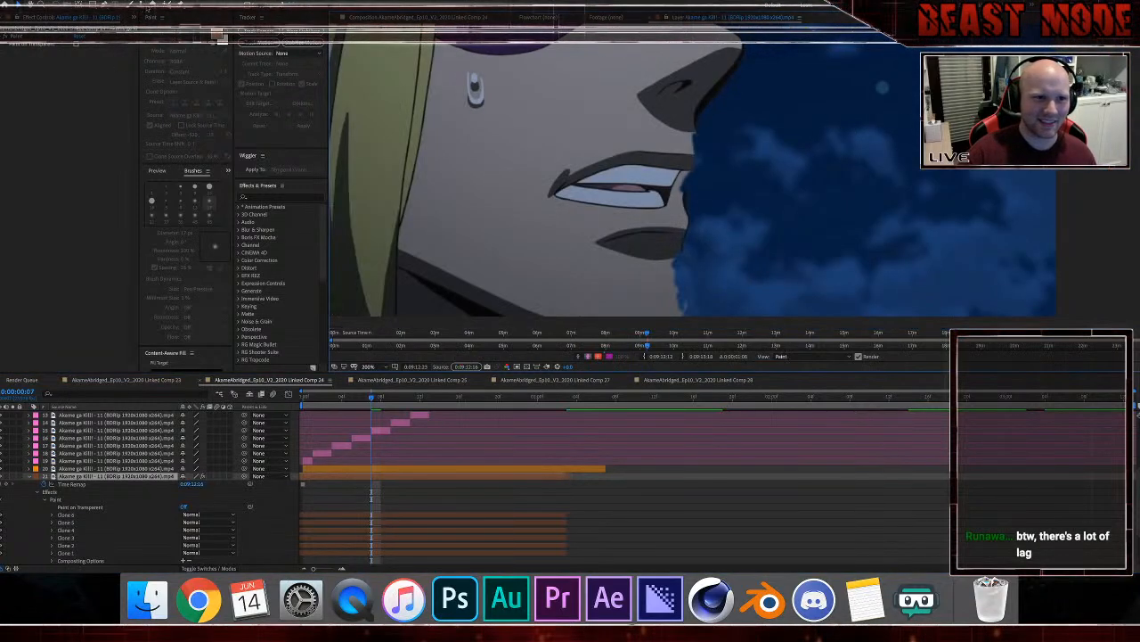
click(141, 4)
alt+click(844, 214)
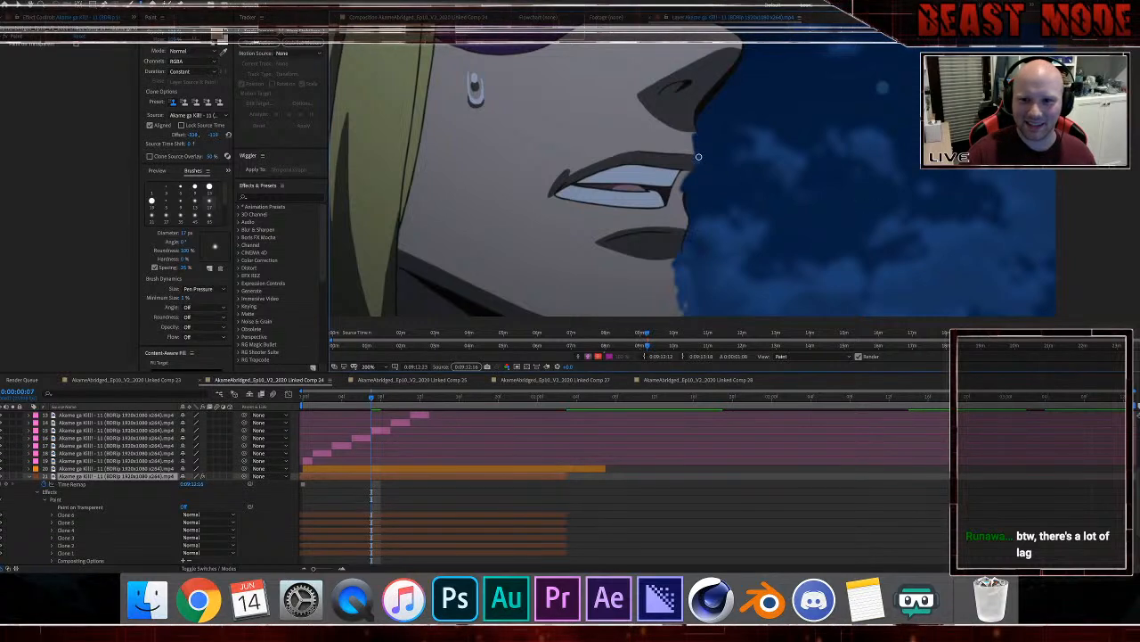
drag(707, 154, 649, 153)
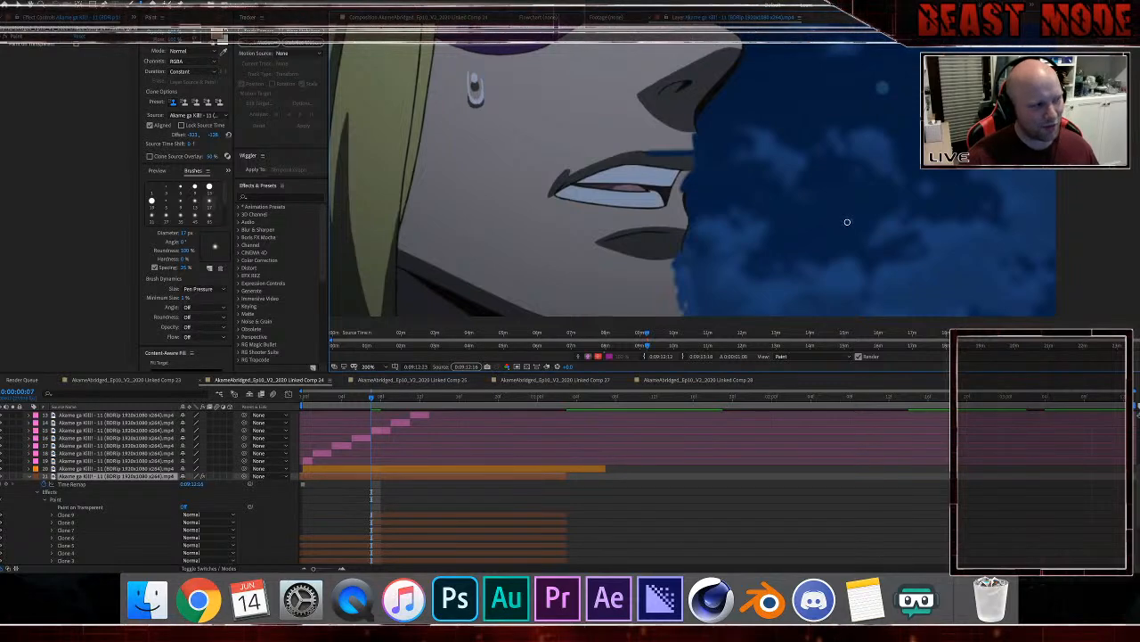
Step: Resample the night sky and clone it over the profile edge beside the open mouth
alt+click(843, 217)
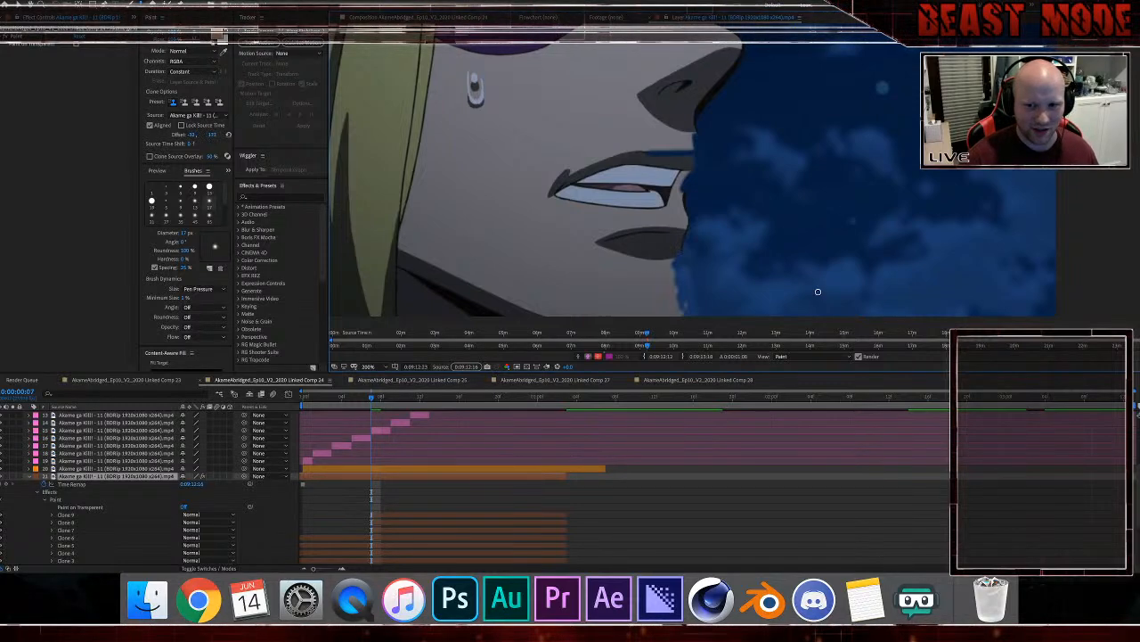
scroll(811, 285, down, 1)
scroll(793, 280, up, 1)
key(space)
drag(746, 265, 745, 247)
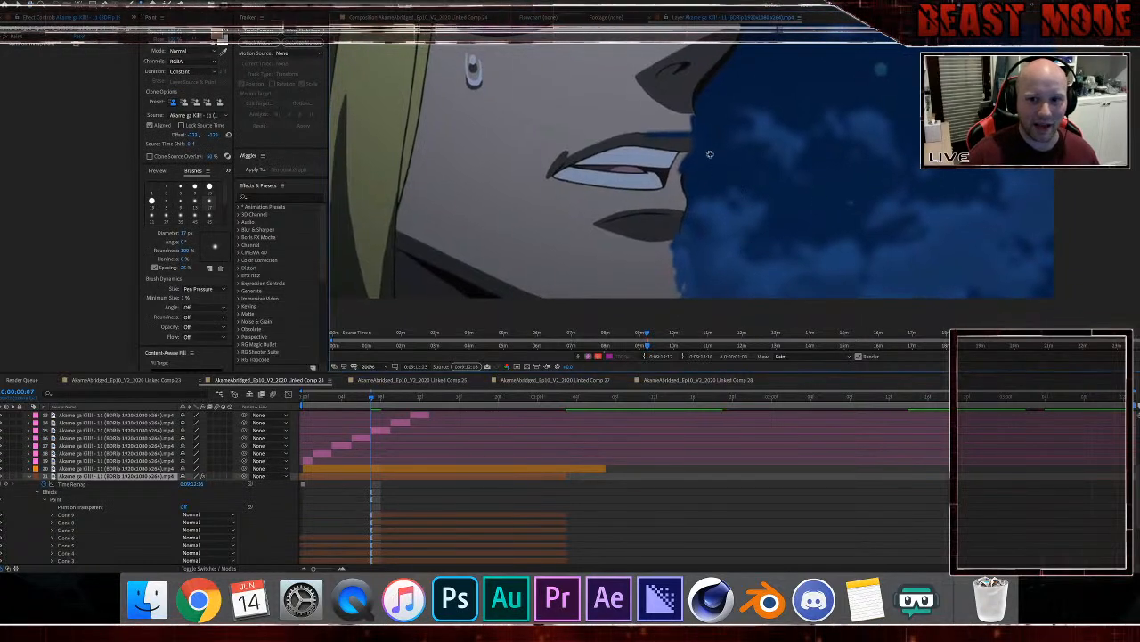
click(698, 129)
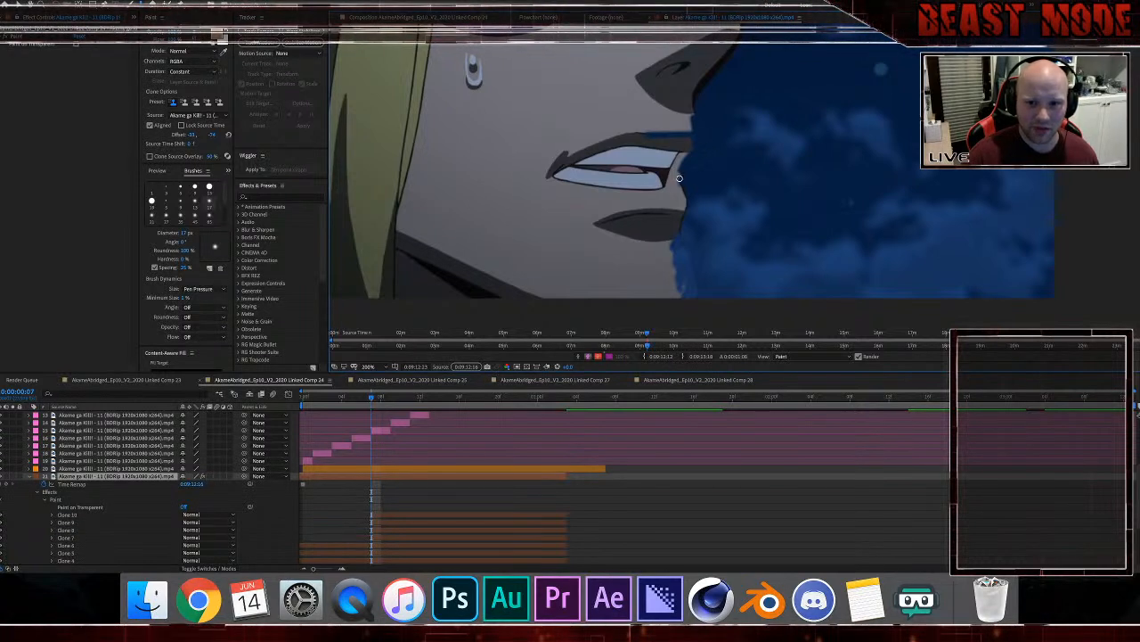
click(682, 172)
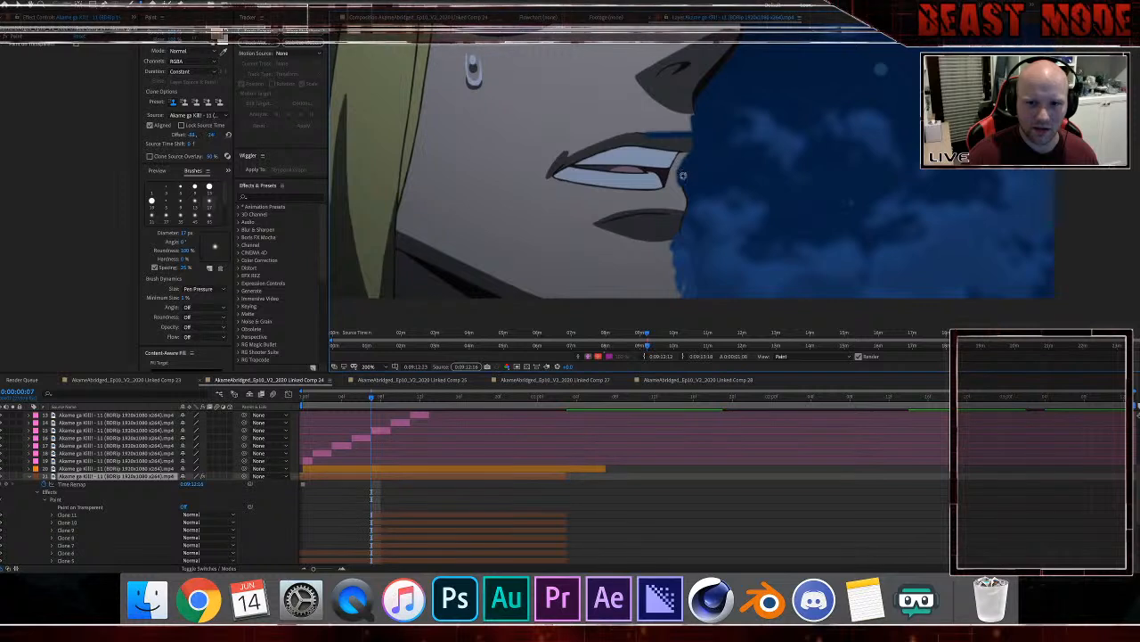
click(690, 161)
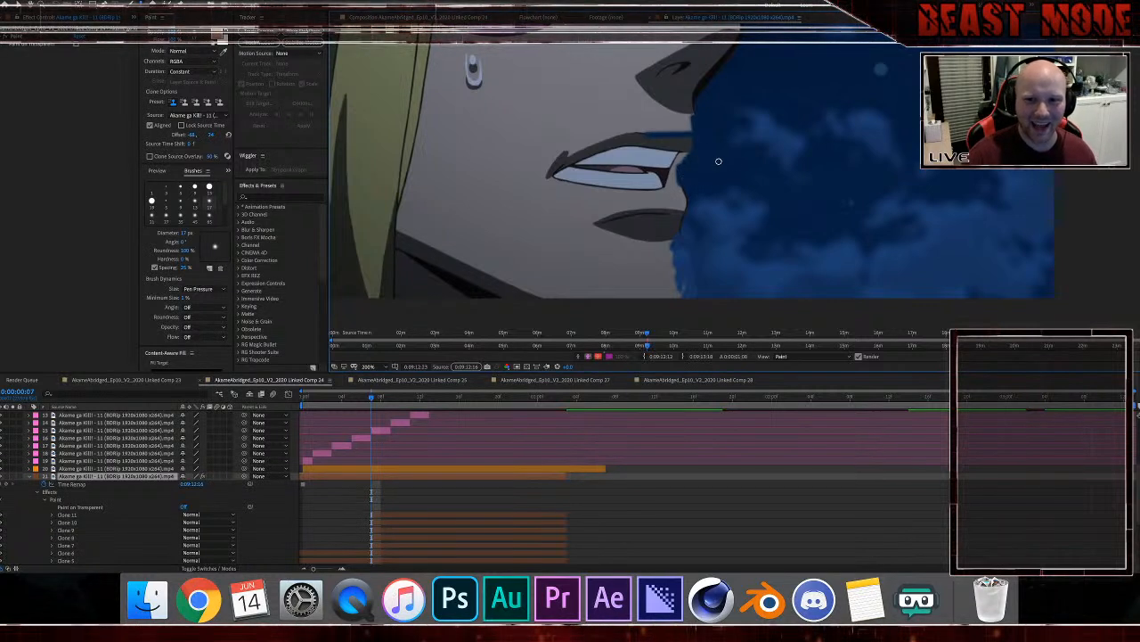
Step: Clone the cloudy sky over the lower lip and chin edge down to the frame's bottom
alt+click(760, 284)
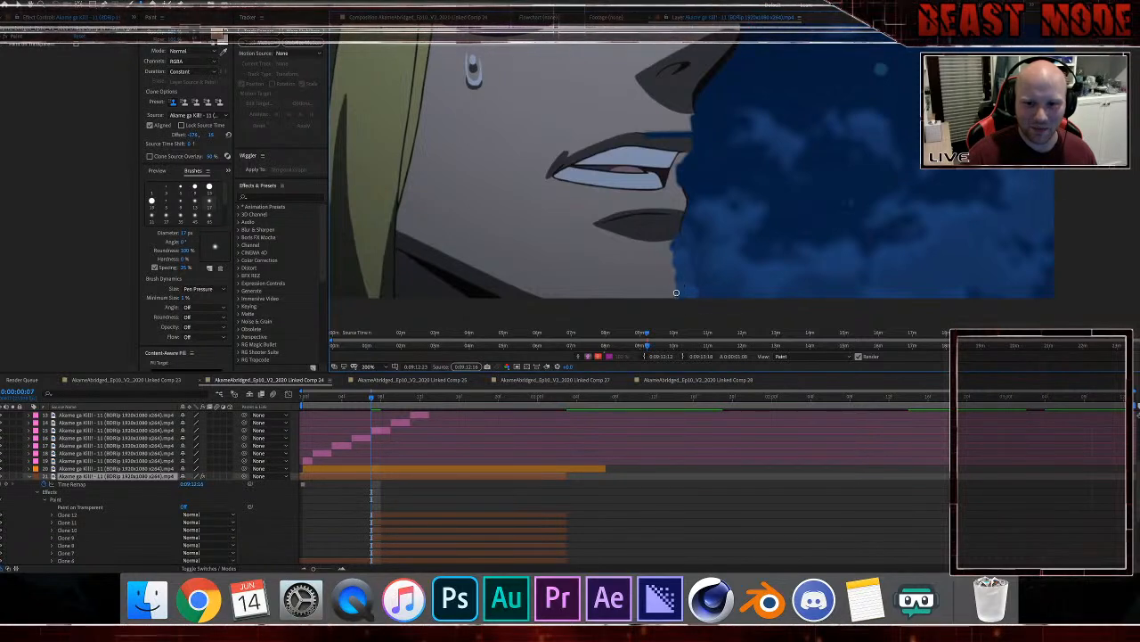
click(676, 293)
alt+click(723, 257)
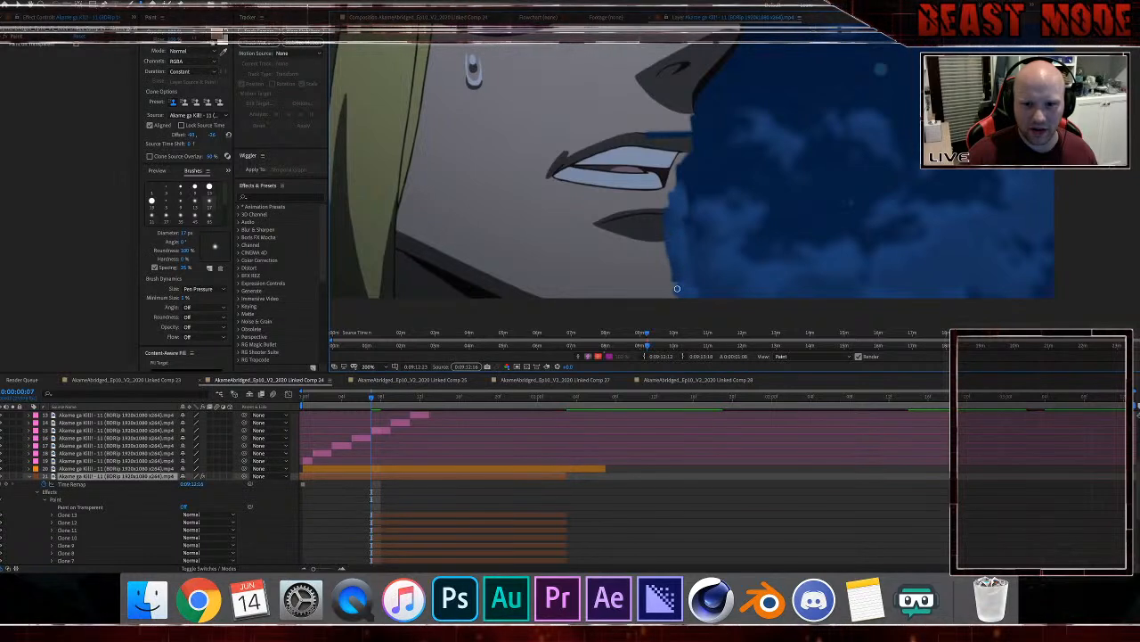
alt+click(841, 292)
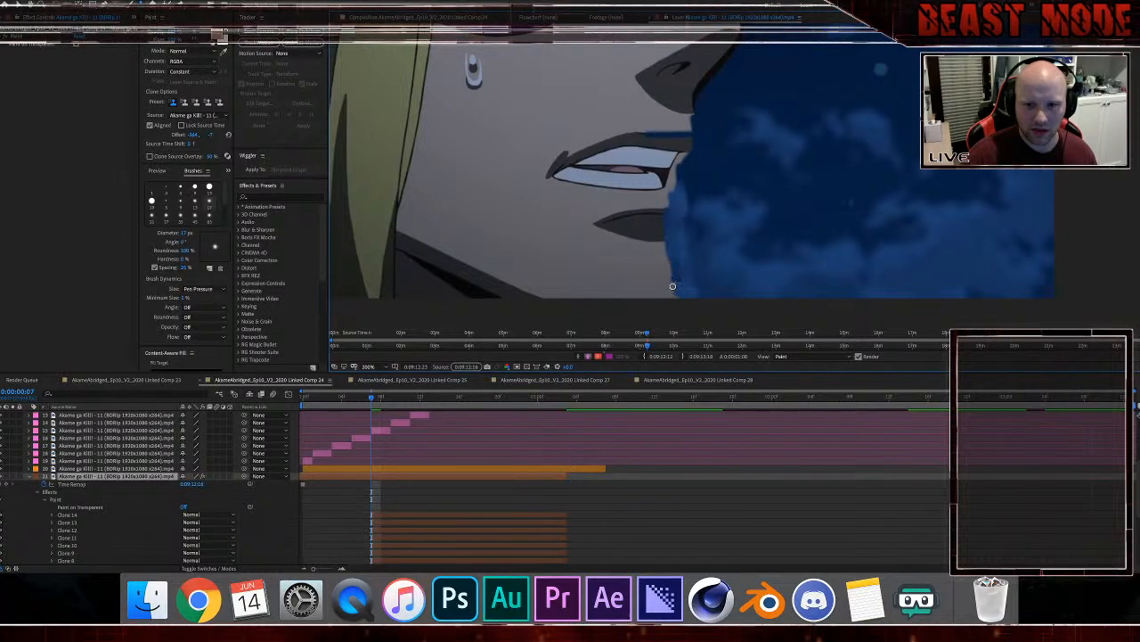
drag(674, 292, 667, 296)
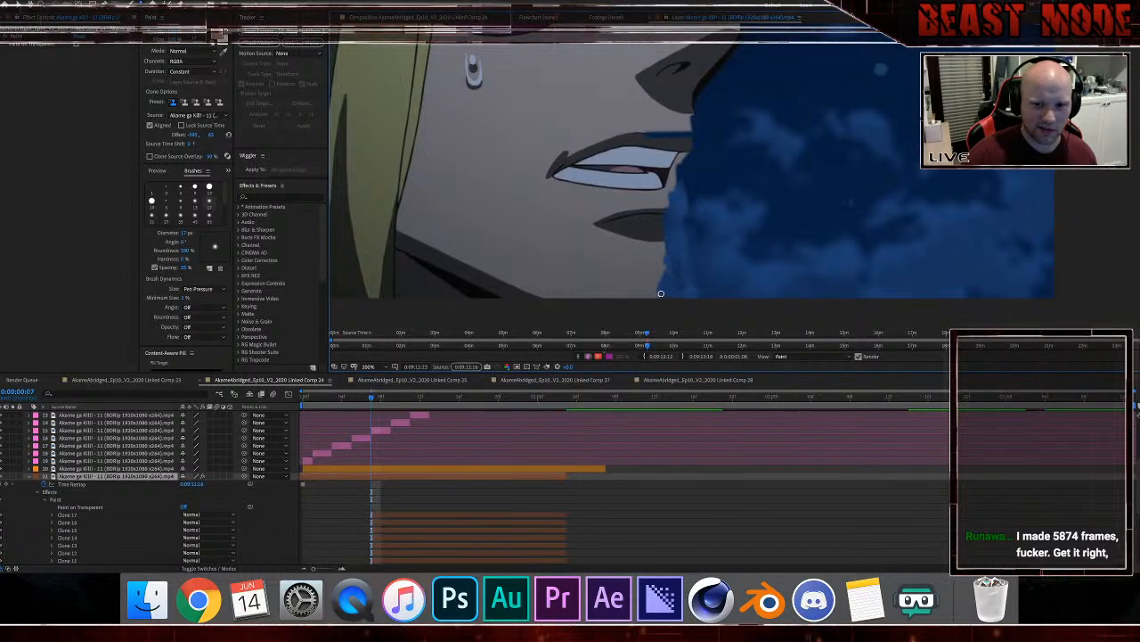
Step: Check the clone result in the composition view, and delete clone strokes 1 to 17 from the brown layer's Paint effect
click(424, 21)
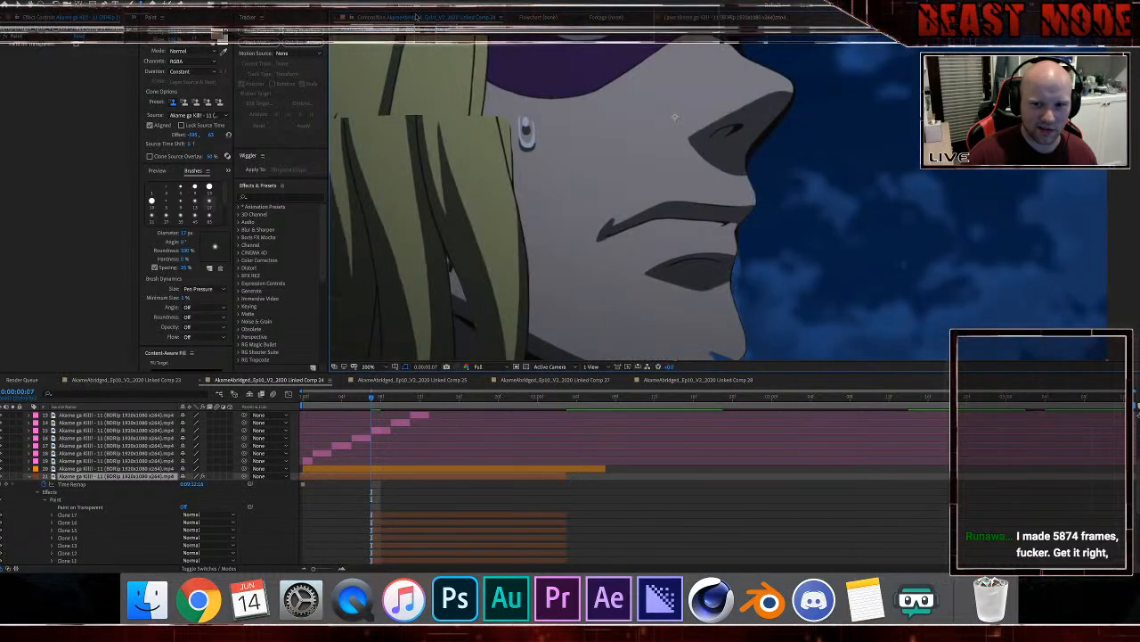
key(comma)
key(period)
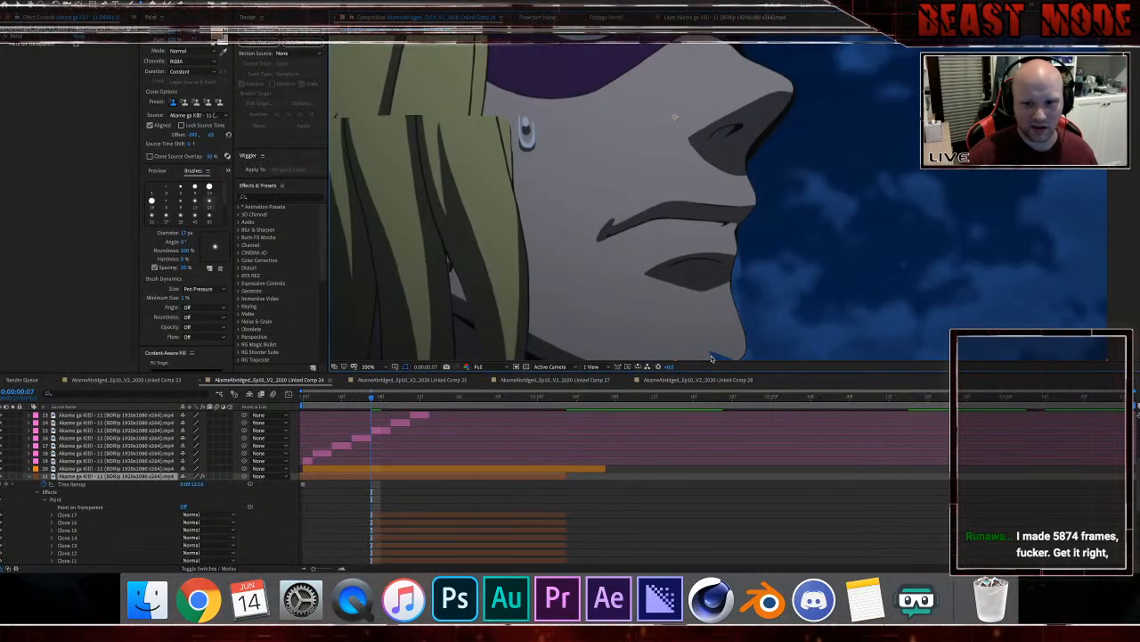
scroll(387, 515, down, 5)
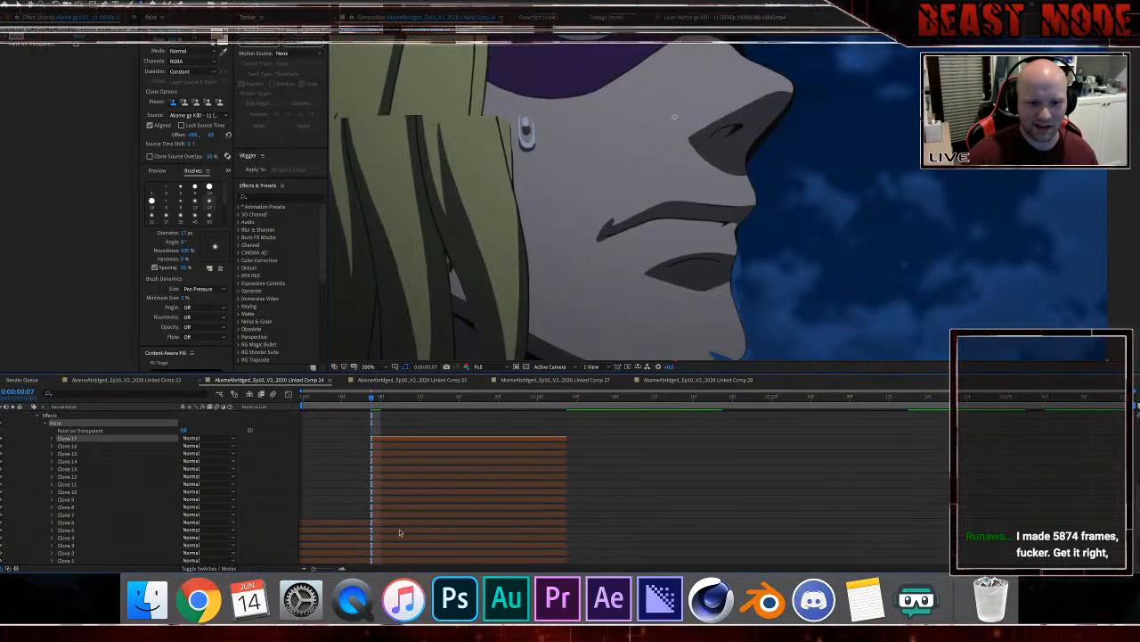
shift+click(386, 493)
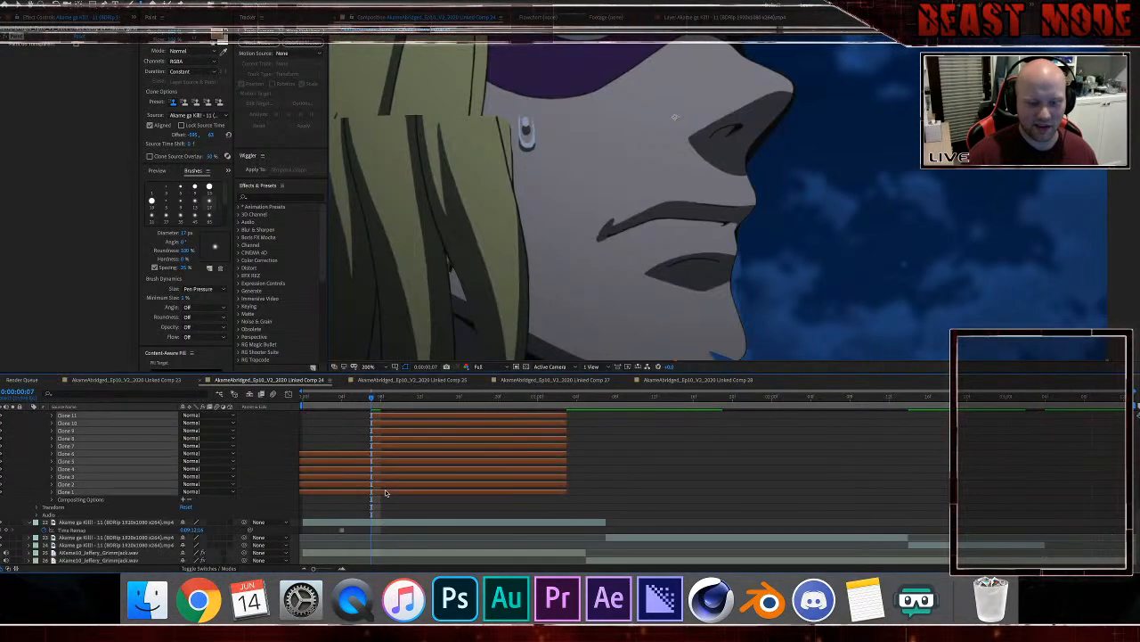
key(Delete)
scroll(406, 450, up, 5)
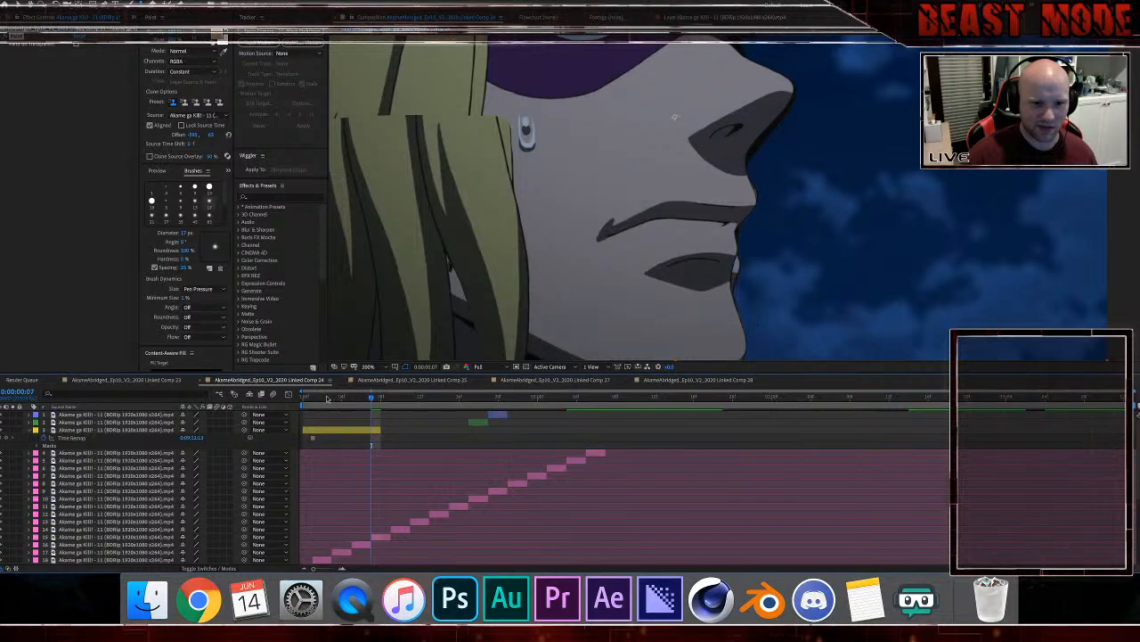
Step: Return to the composition's start and check the unpainted brown layer in its viewer and in the full composition frame
key(Home)
scroll(417, 466, down, 5)
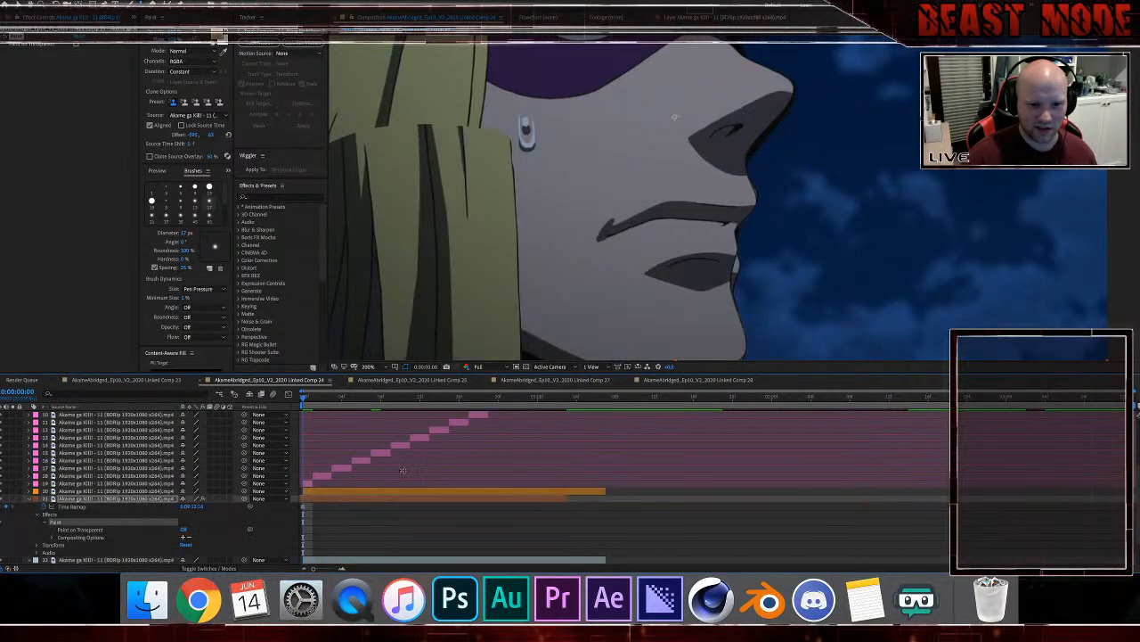
double_click(398, 463)
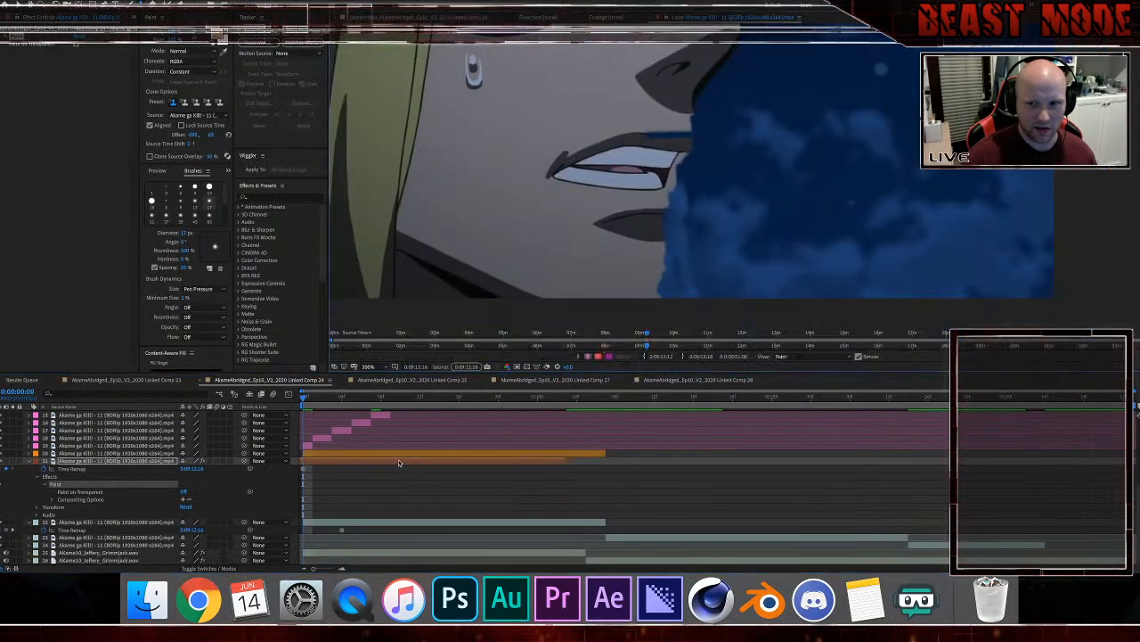
scroll(600, 255, down, 1)
key(h)
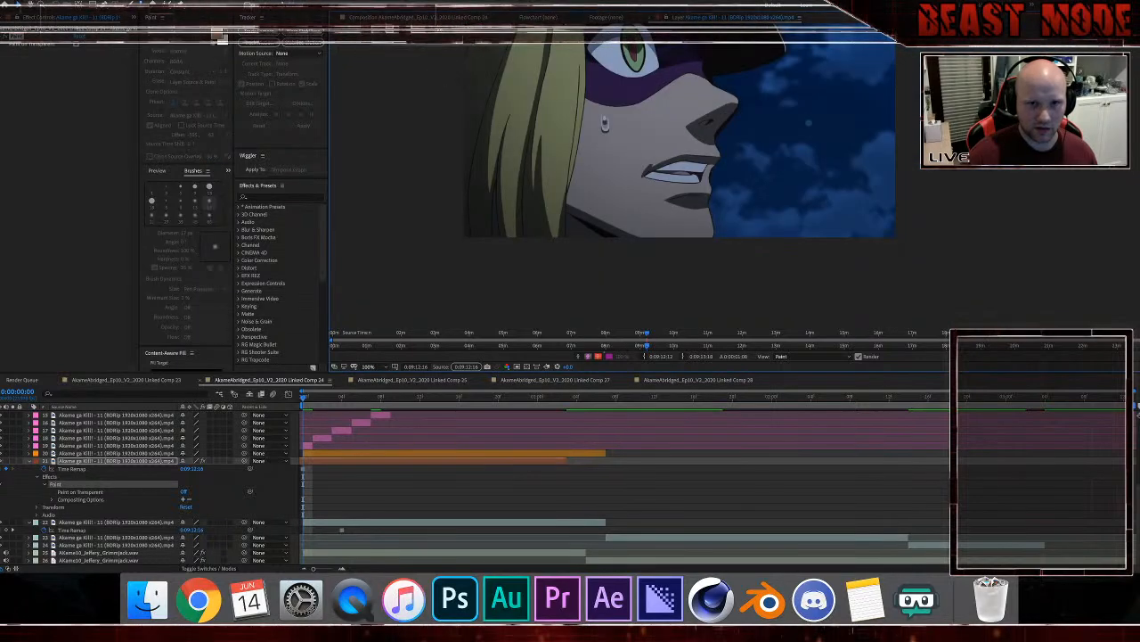
click(417, 17)
mouse_move(610, 157)
mouse_down()
mouse_move(599, 219)
mouse_move(573, 196)
mouse_up()
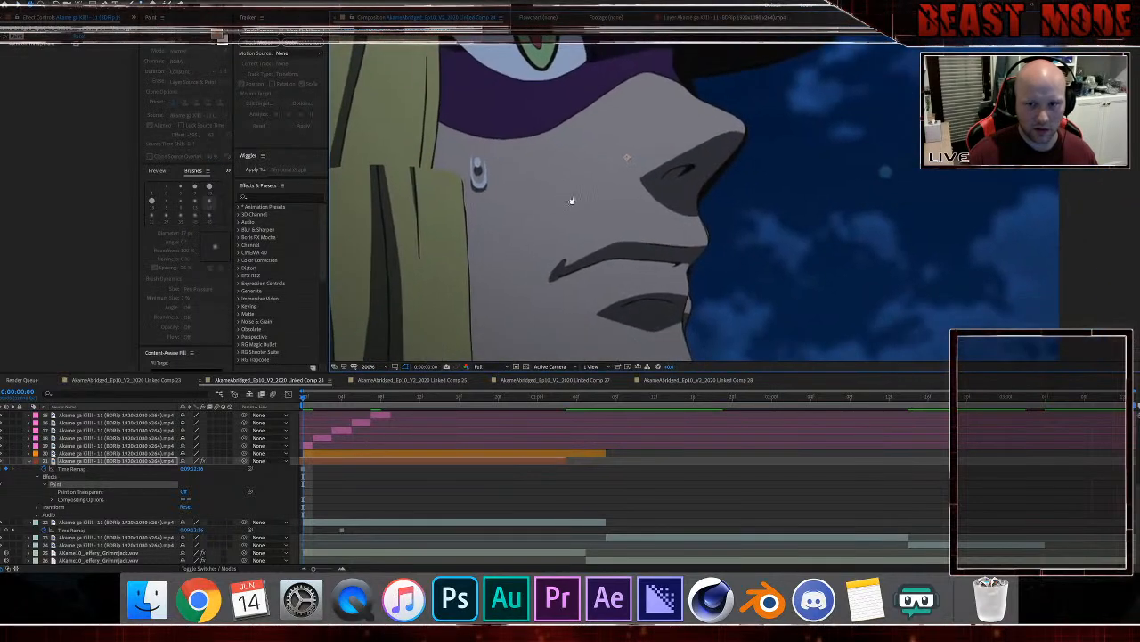
scroll(572, 198, down, 1)
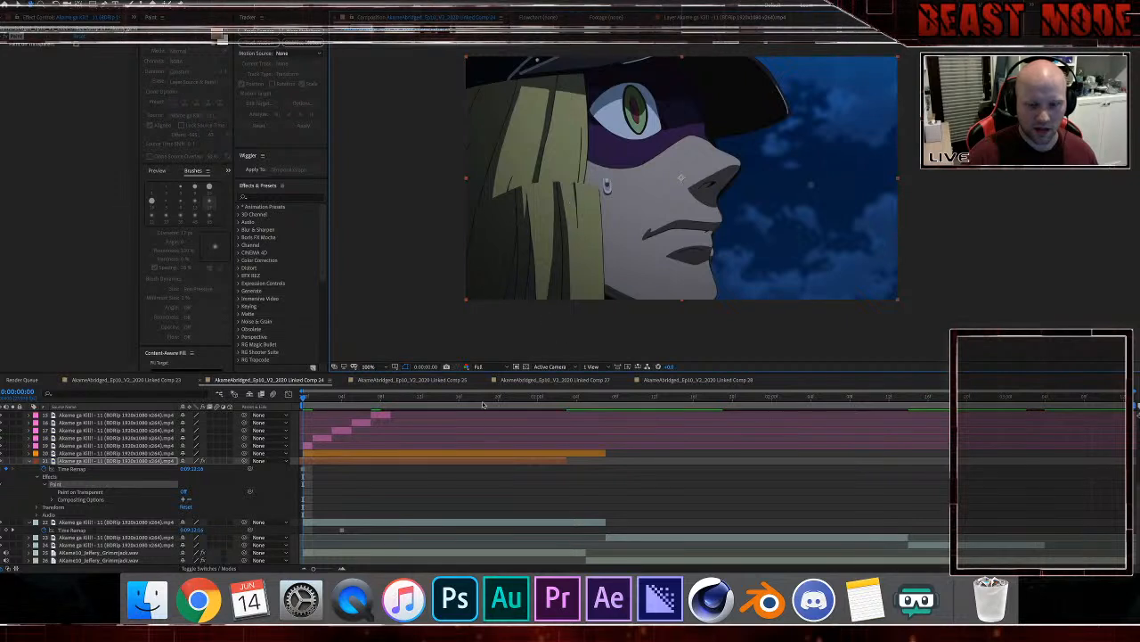
key(g)
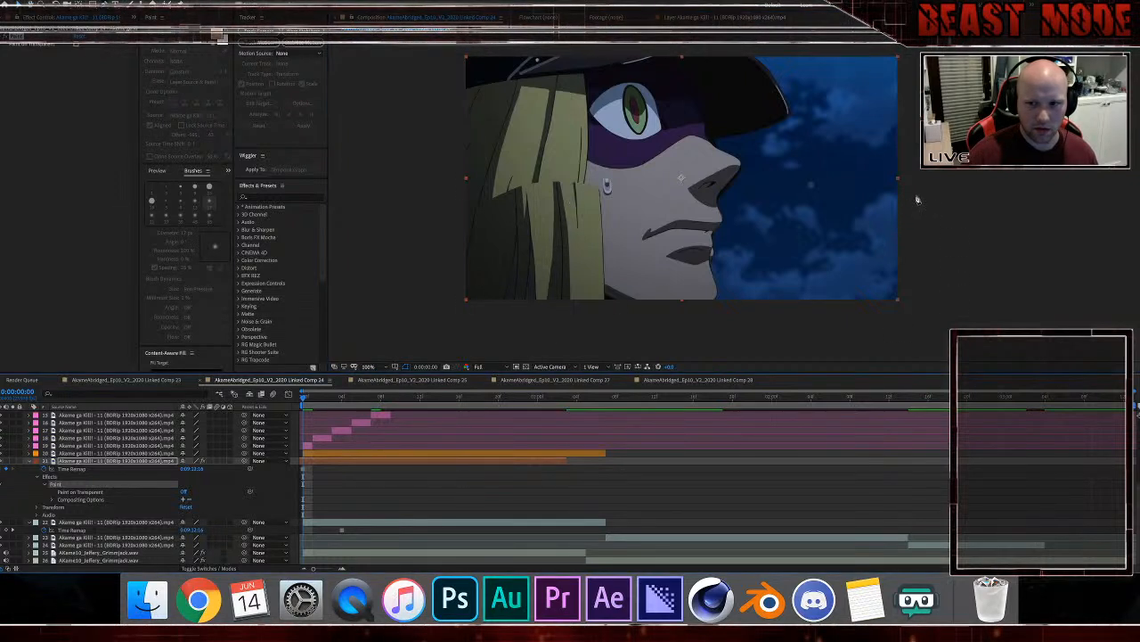
click(916, 195)
click(870, 185)
click(845, 197)
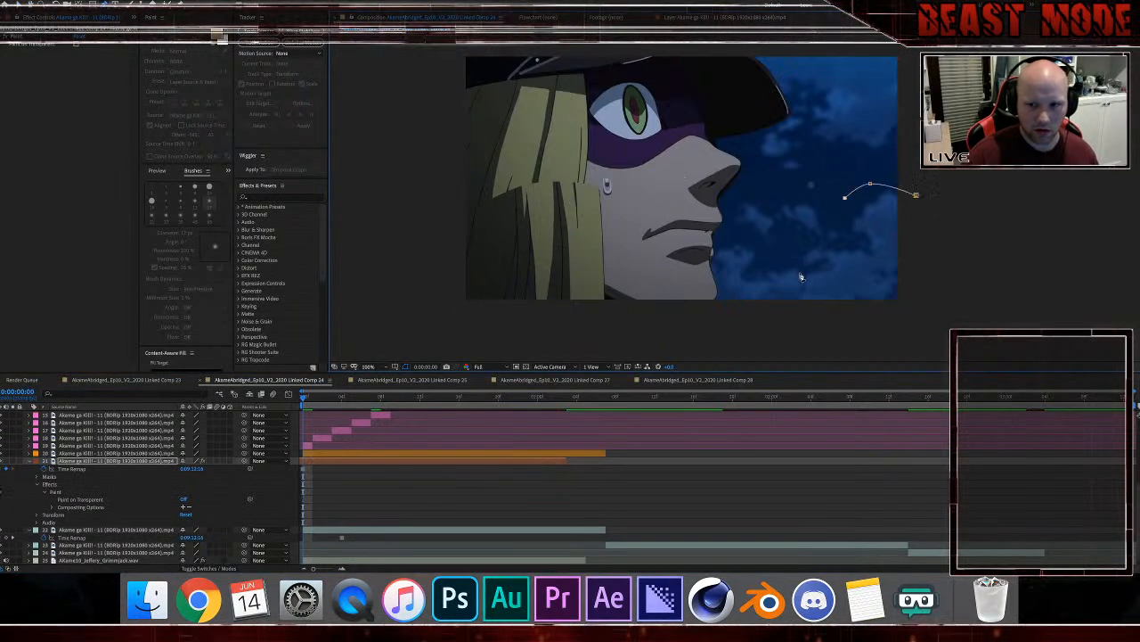
click(816, 245)
click(801, 262)
click(801, 294)
click(828, 323)
click(903, 326)
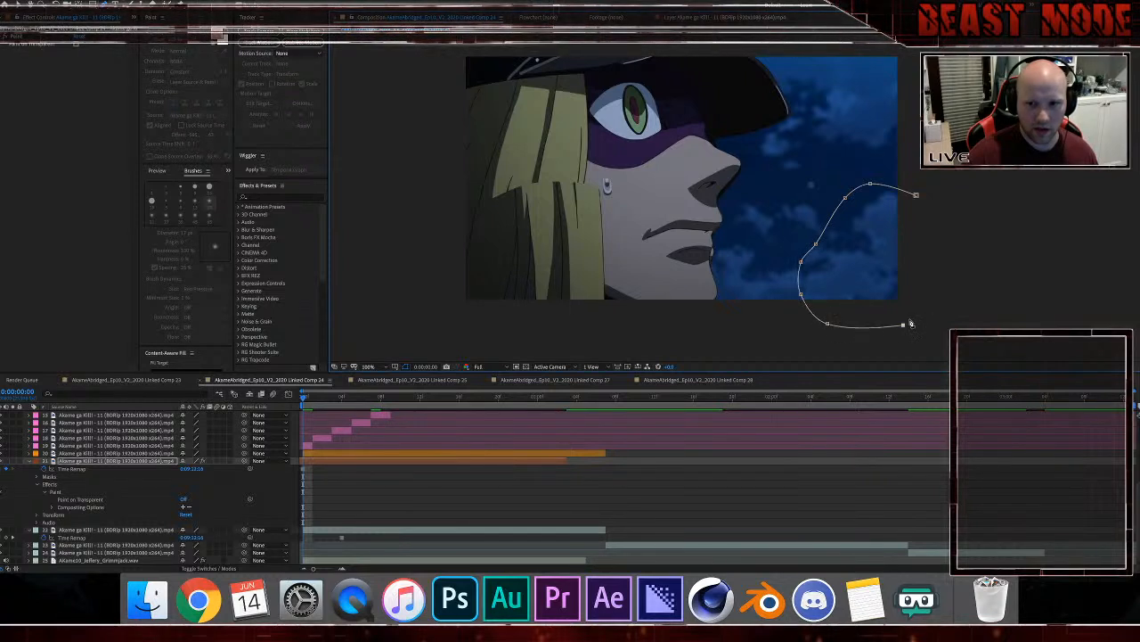
key(v)
double_click(846, 327)
key(Delete)
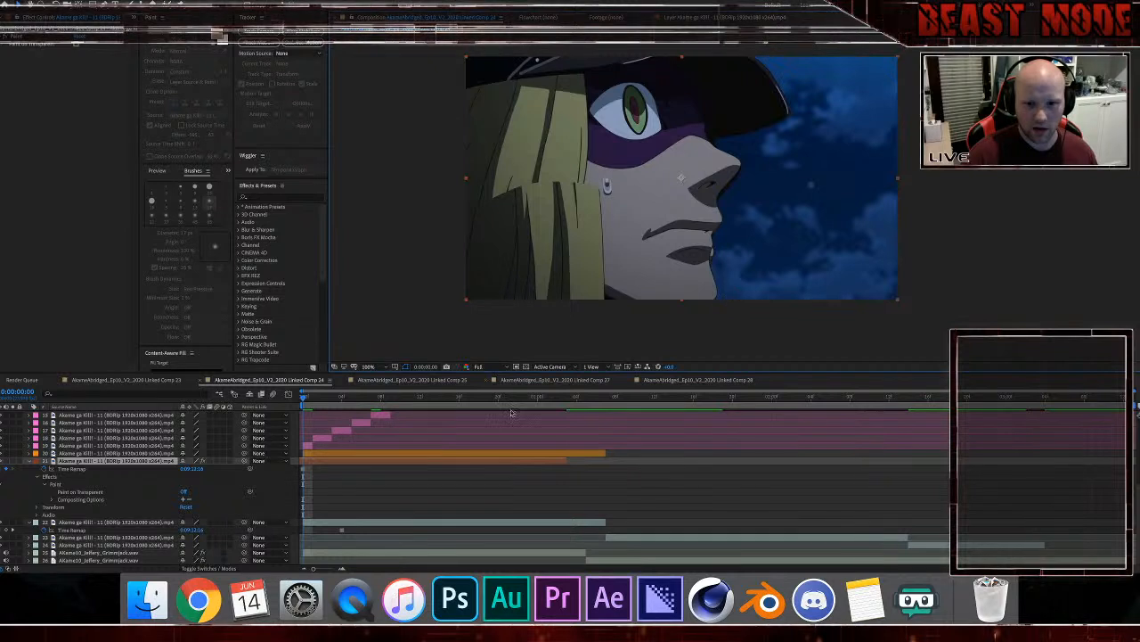
Step: Draw a closed curved mask on the brown layer around the sky patch just in front of the lower lip and chin
key(g)
click(724, 244)
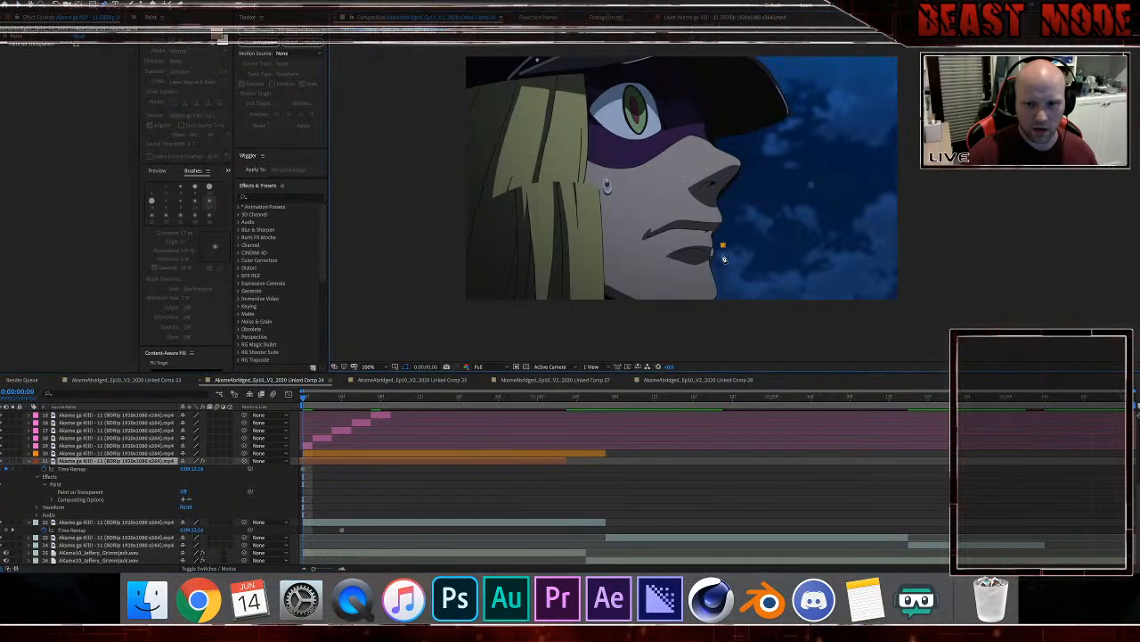
click(723, 267)
click(727, 291)
click(727, 311)
click(780, 313)
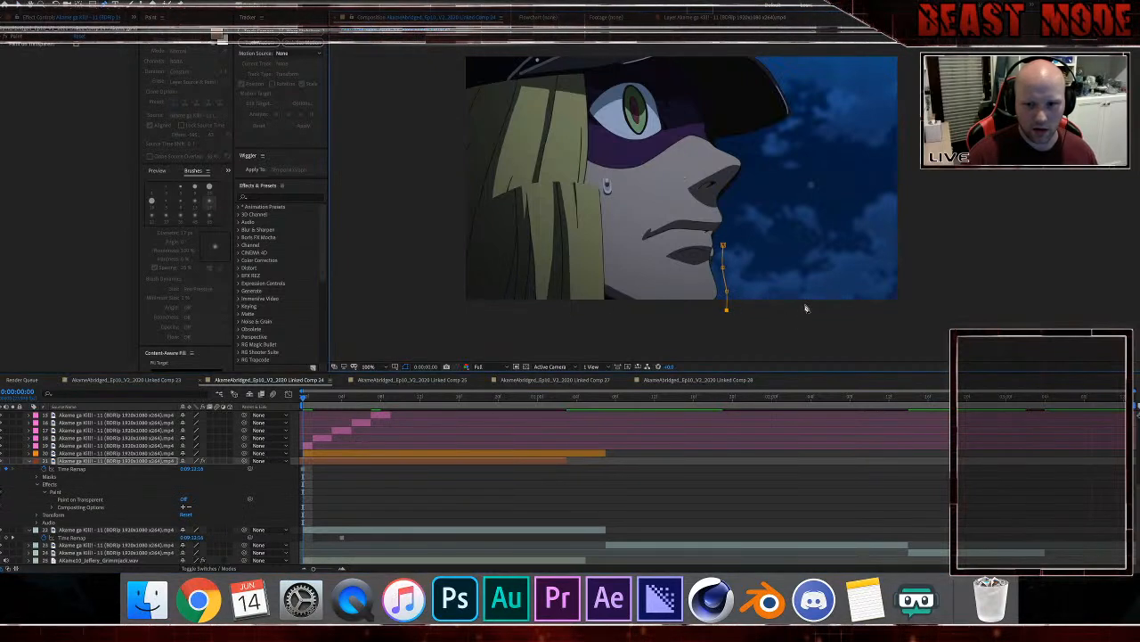
click(805, 304)
click(805, 278)
click(794, 261)
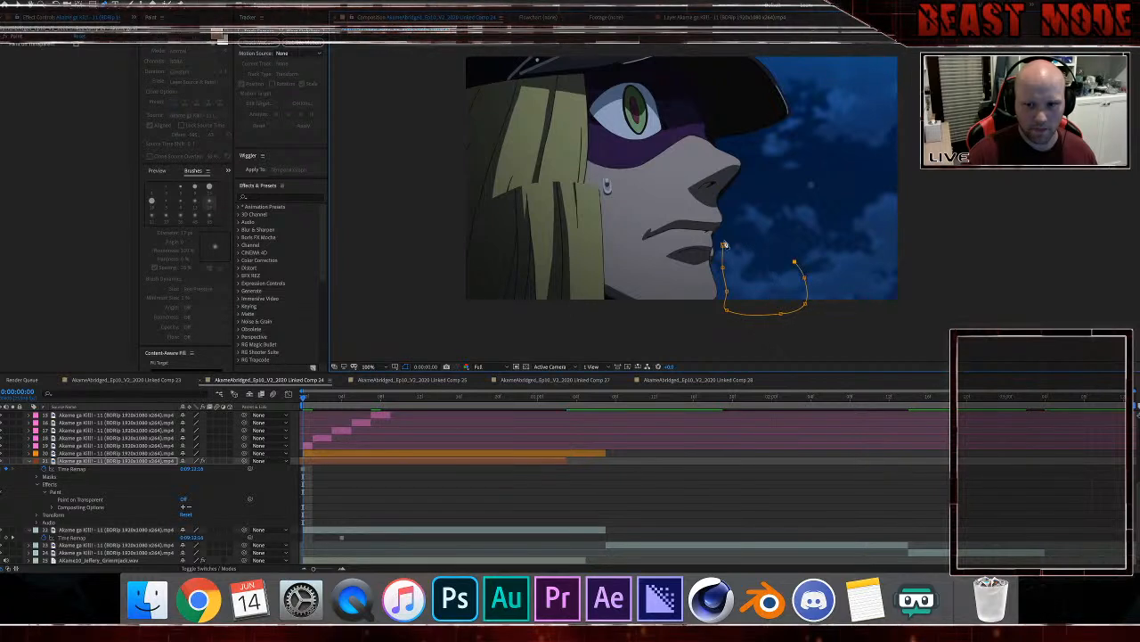
click(770, 253)
click(723, 245)
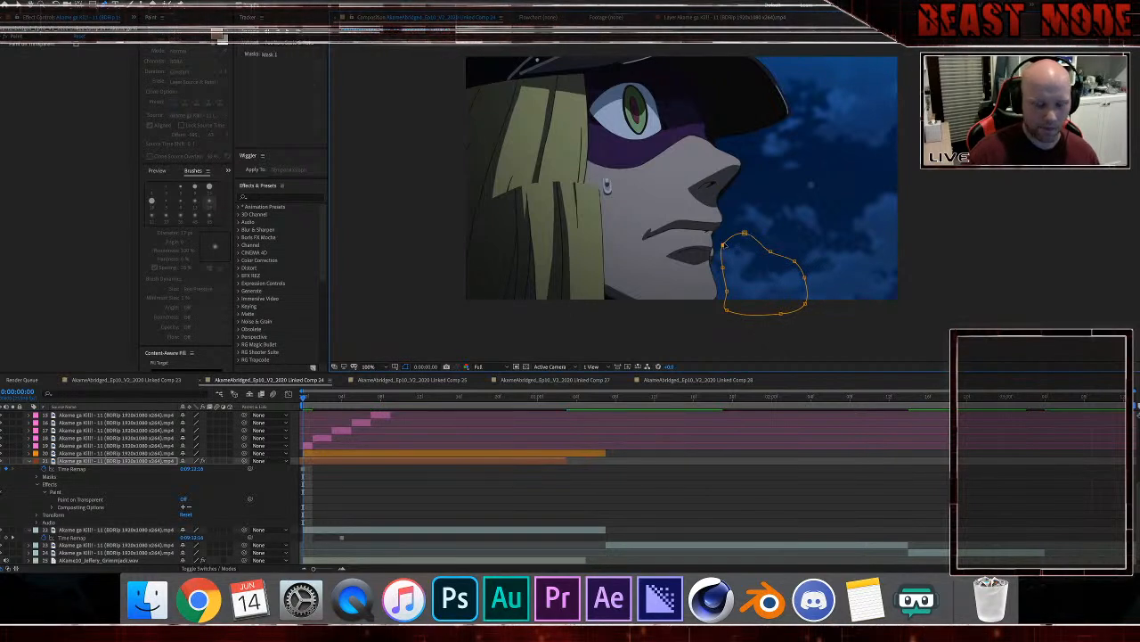
key(v)
click(762, 285)
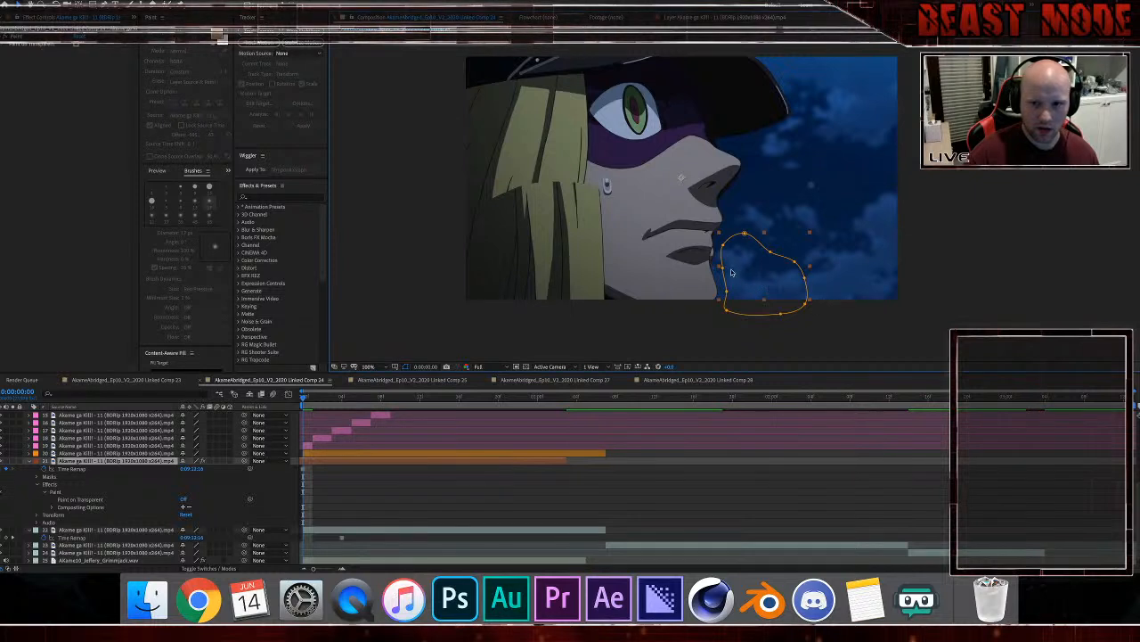
Step: Stretch the brown layer horizontally and shift it toward the face to overlap the lower lip and chin edge, and show its mask feather
drag(722, 267, 720, 268)
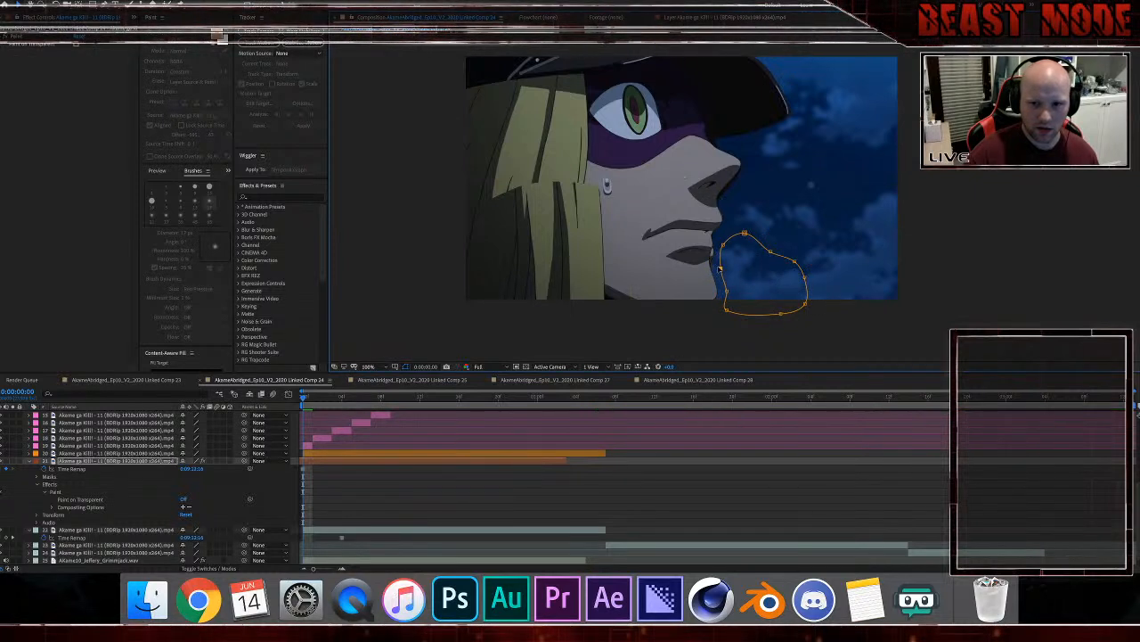
key(super+z)
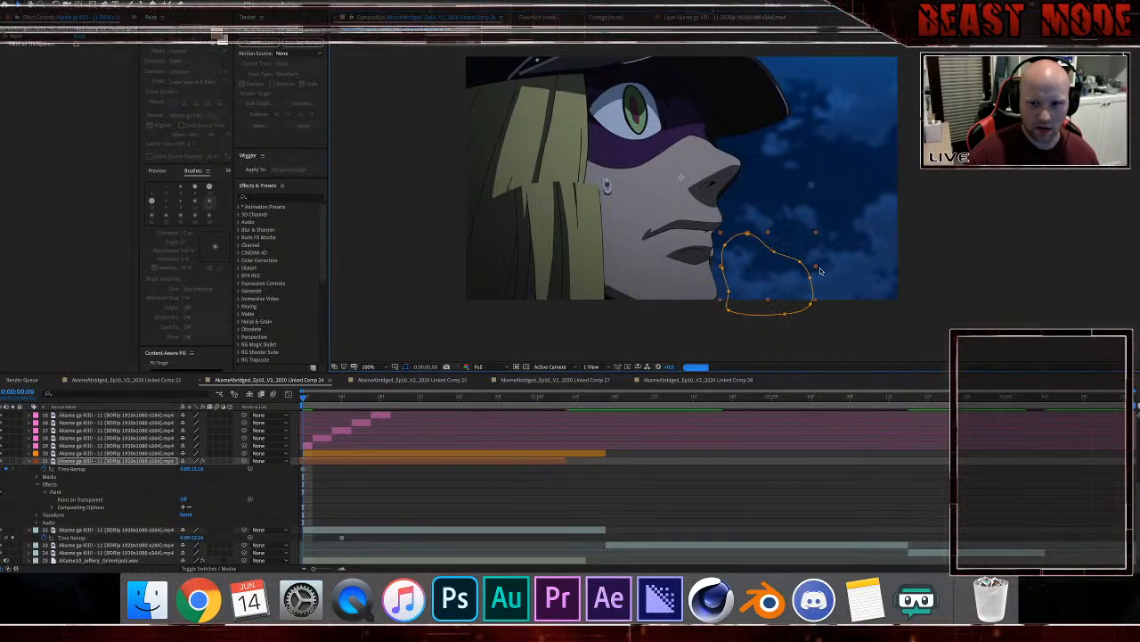
drag(821, 271, 754, 286)
key(f)
double_click(746, 287)
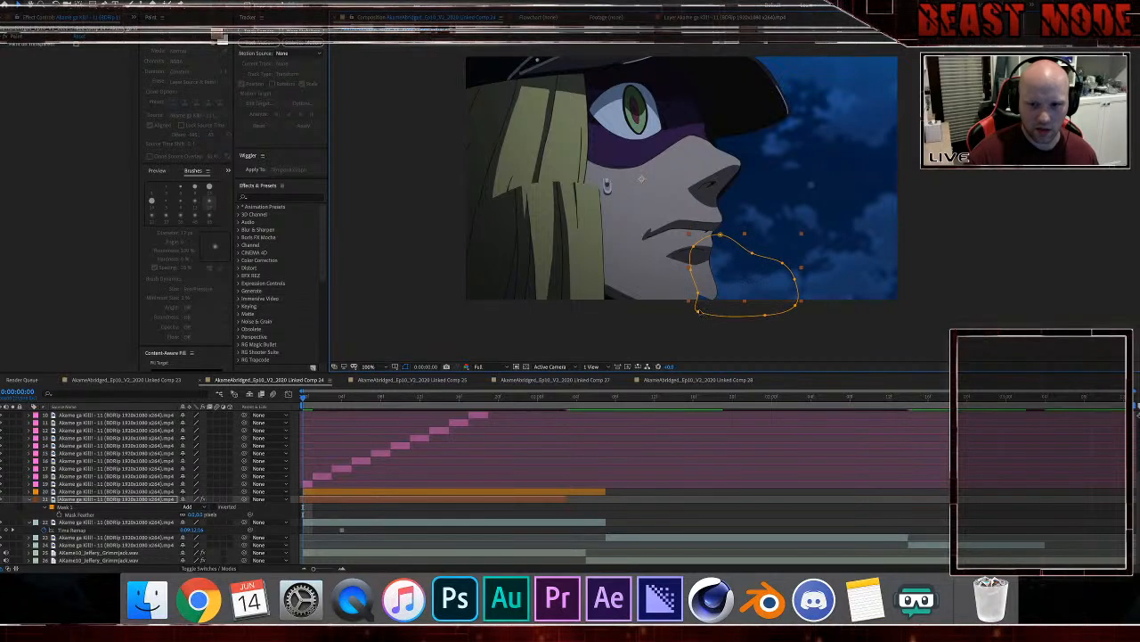
Step: Reshape the brown layer's mask by fitting its inner corner to the chin, raising its peak under the nose, and extending its outer points into the sky
mouse_move(698, 311)
mouse_down()
mouse_move(721, 308)
mouse_move(711, 296)
mouse_up()
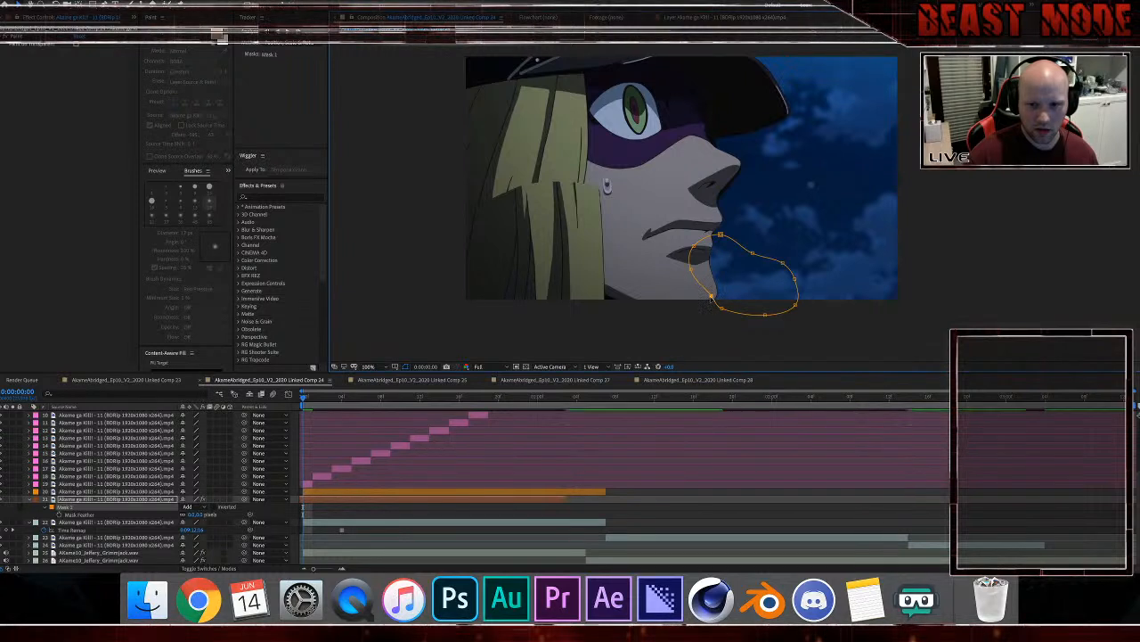
drag(721, 232, 722, 207)
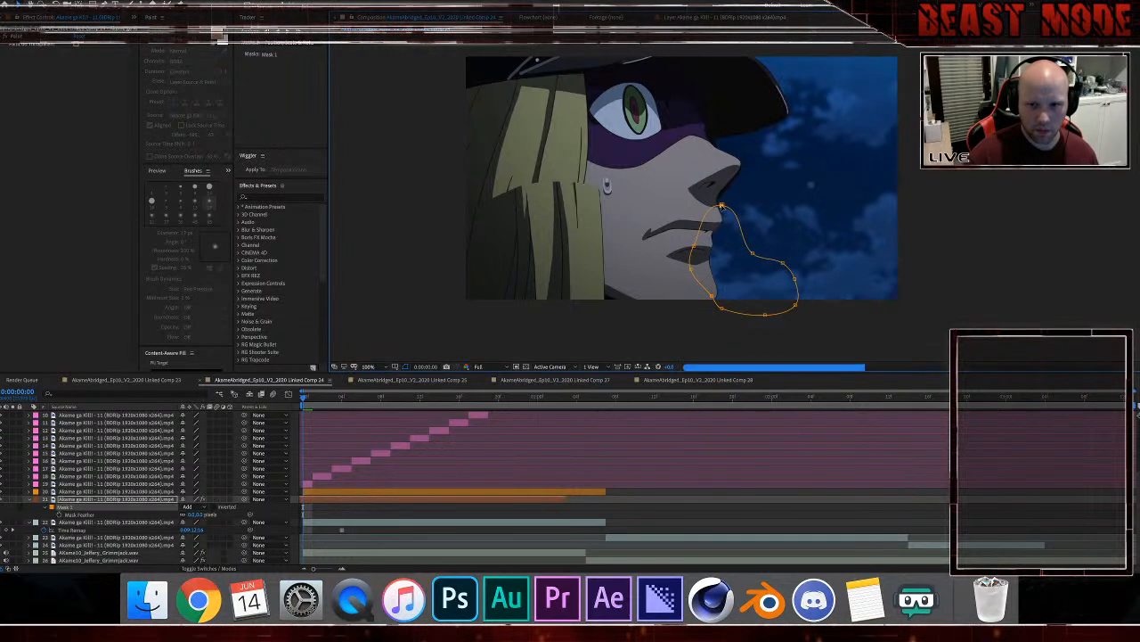
click(743, 222)
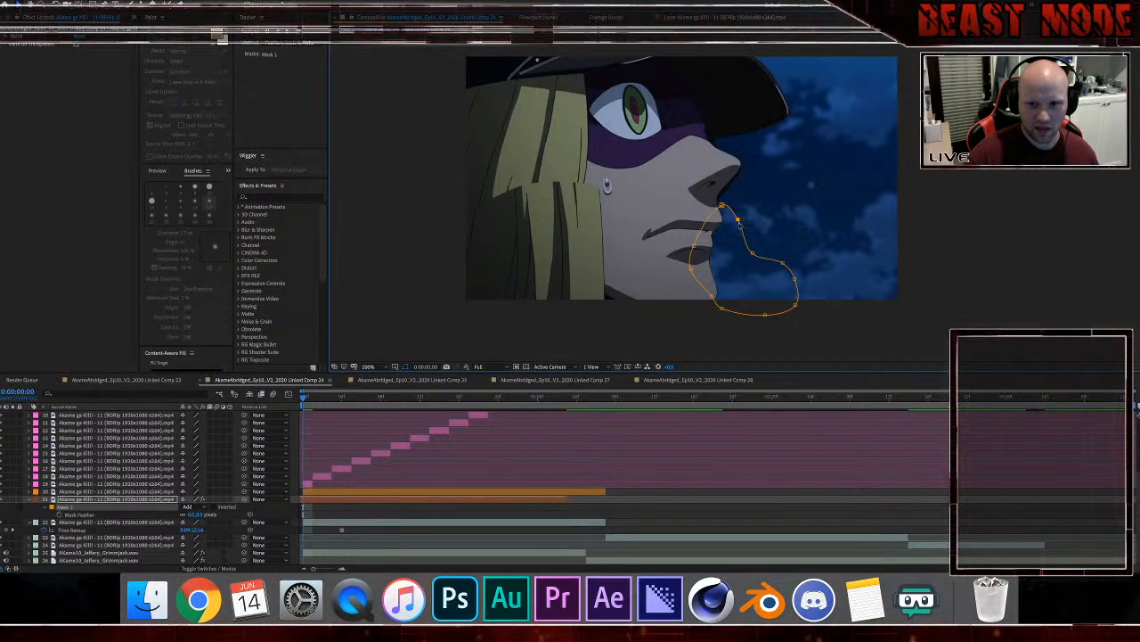
drag(743, 222, 829, 218)
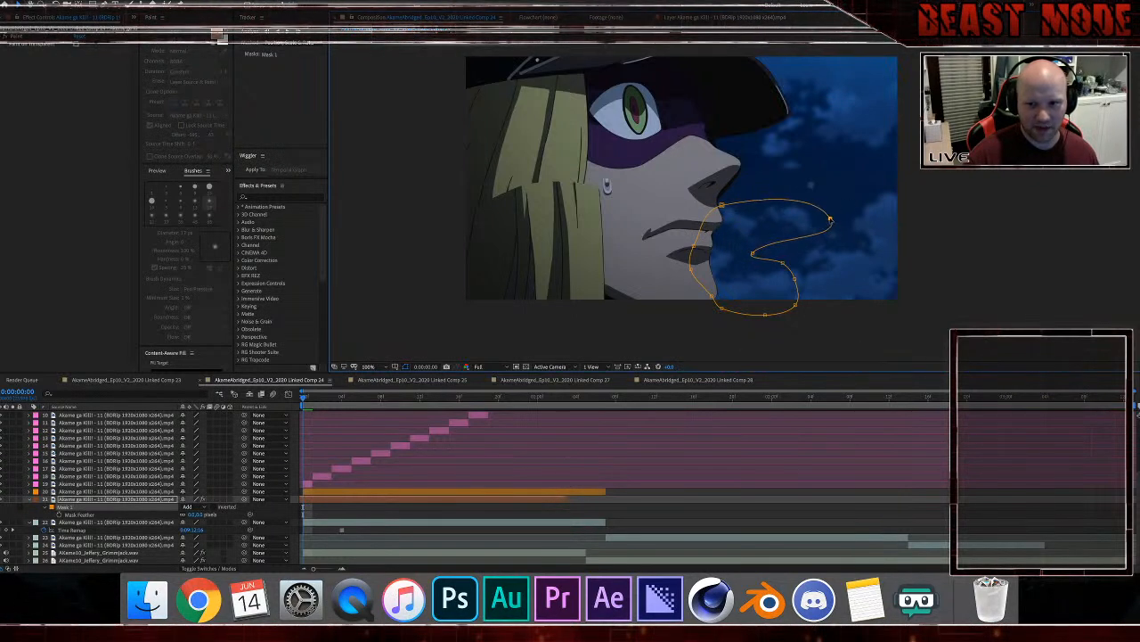
click(753, 255)
drag(753, 255, 797, 253)
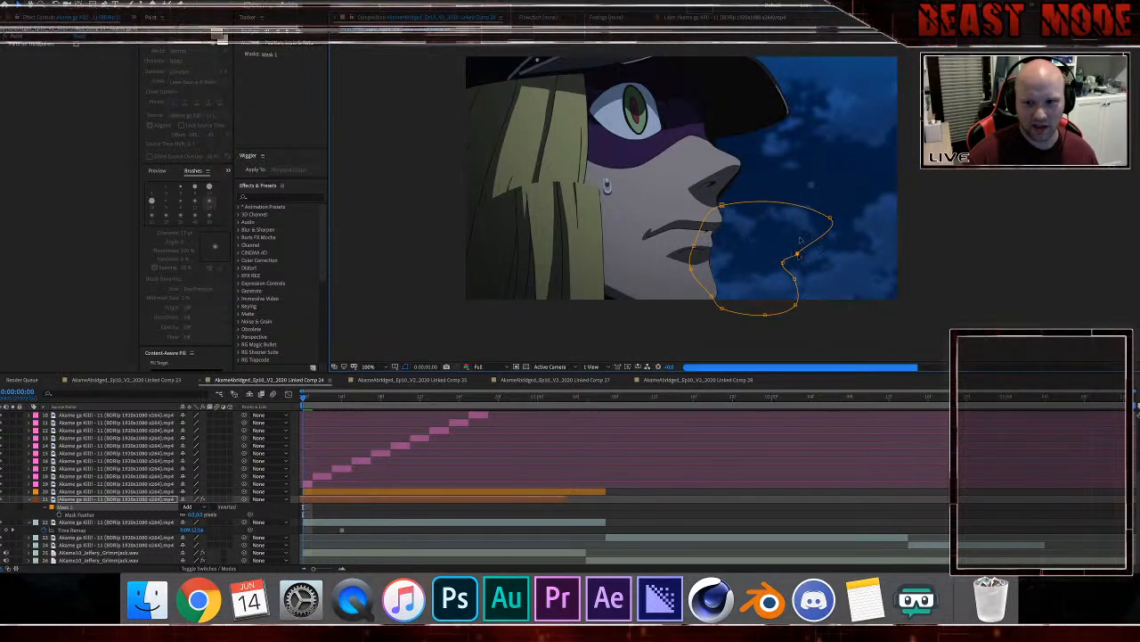
drag(802, 206, 803, 200)
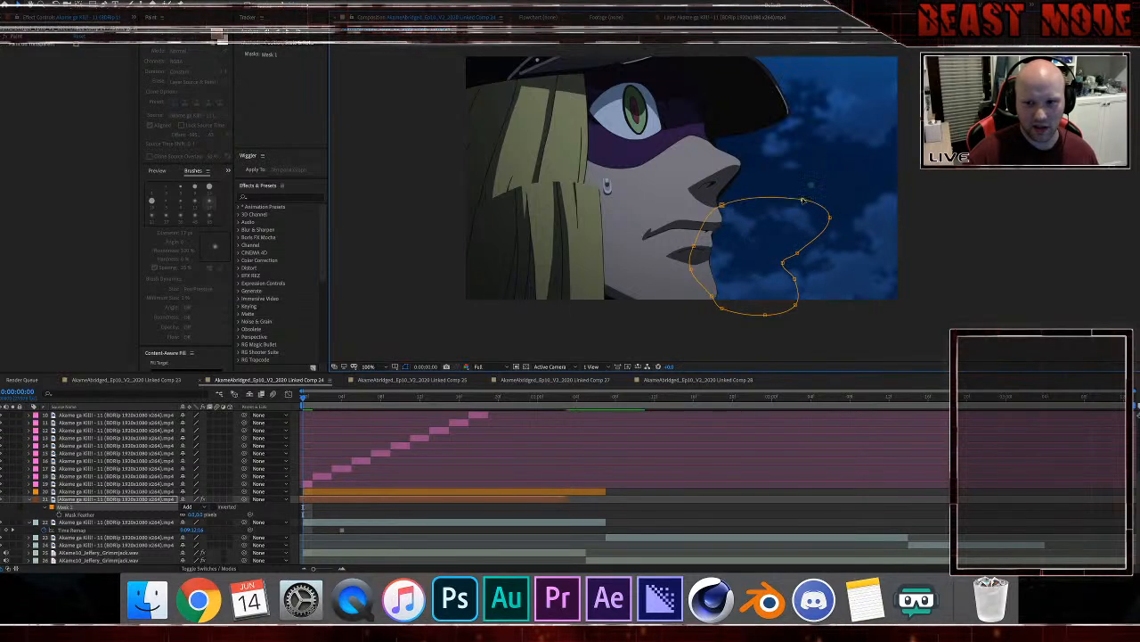
Step: Increase the brown layer's mask feather to soften the sky patch's edges, and view the composition without the mask outline
key(f)
key(f)
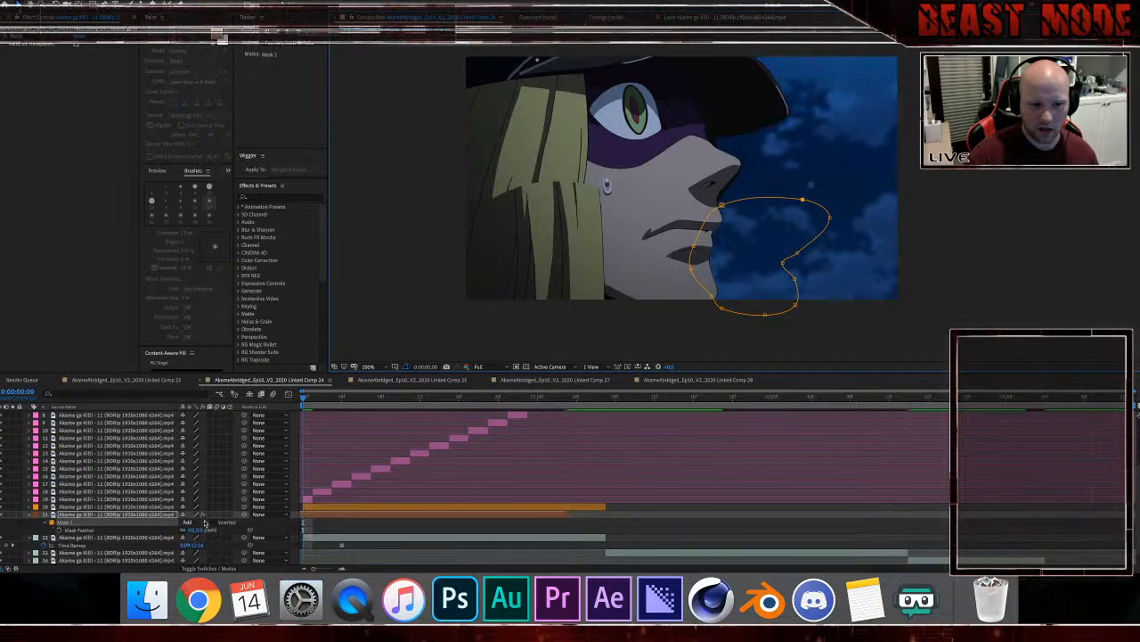
drag(204, 530, 238, 530)
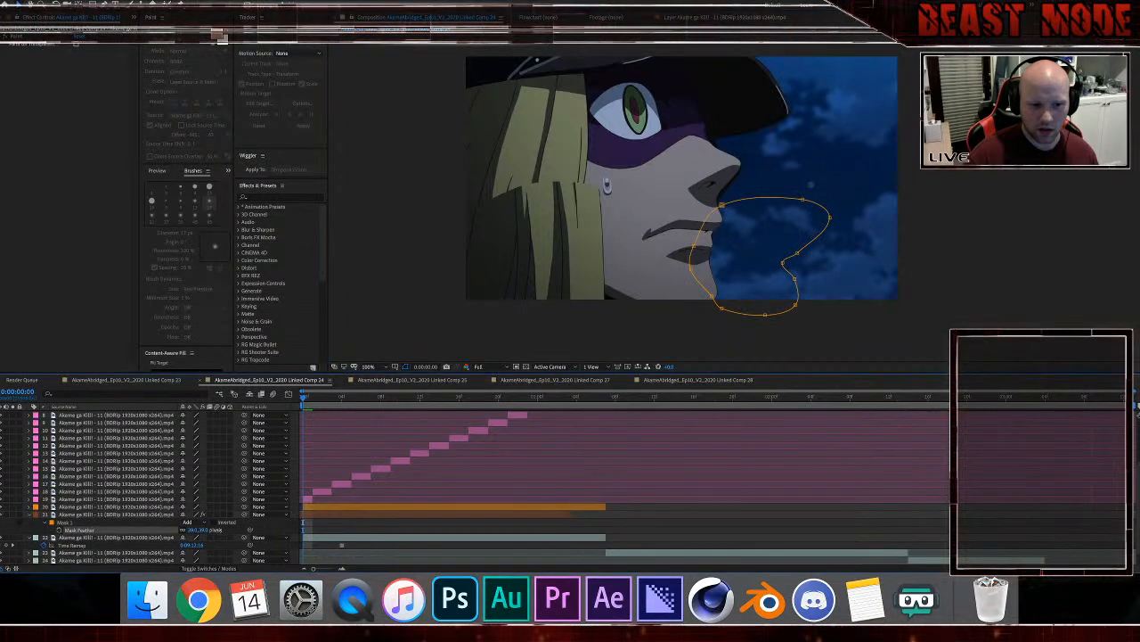
click(944, 316)
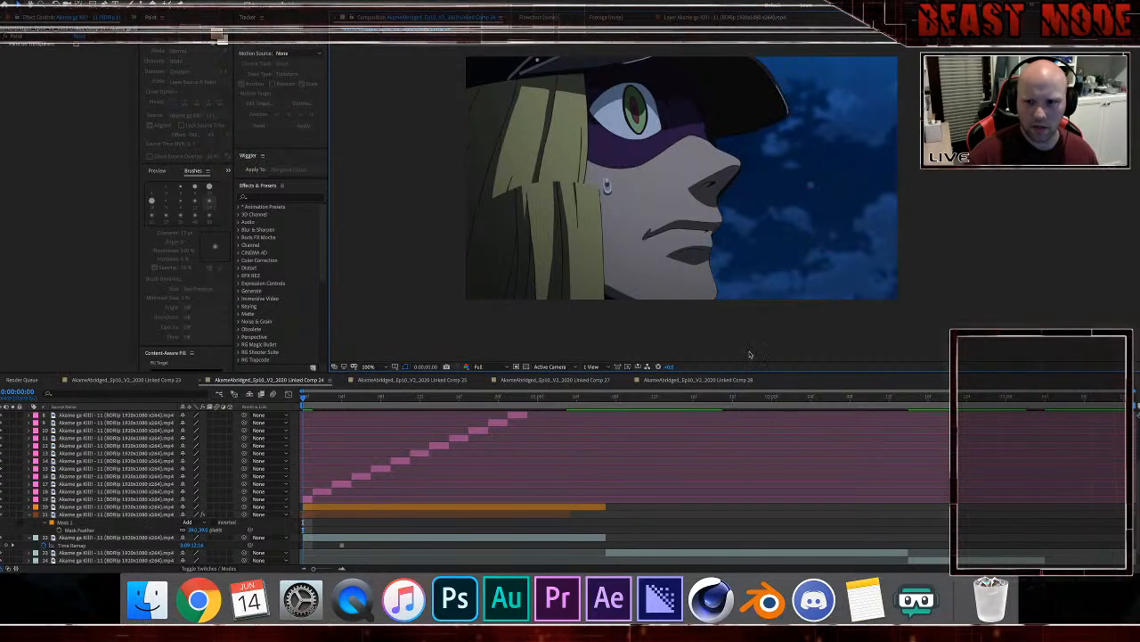
Step: Pull the outer points of the brown layer's mask farther into the clouds to fill out the notch in its outline
click(729, 313)
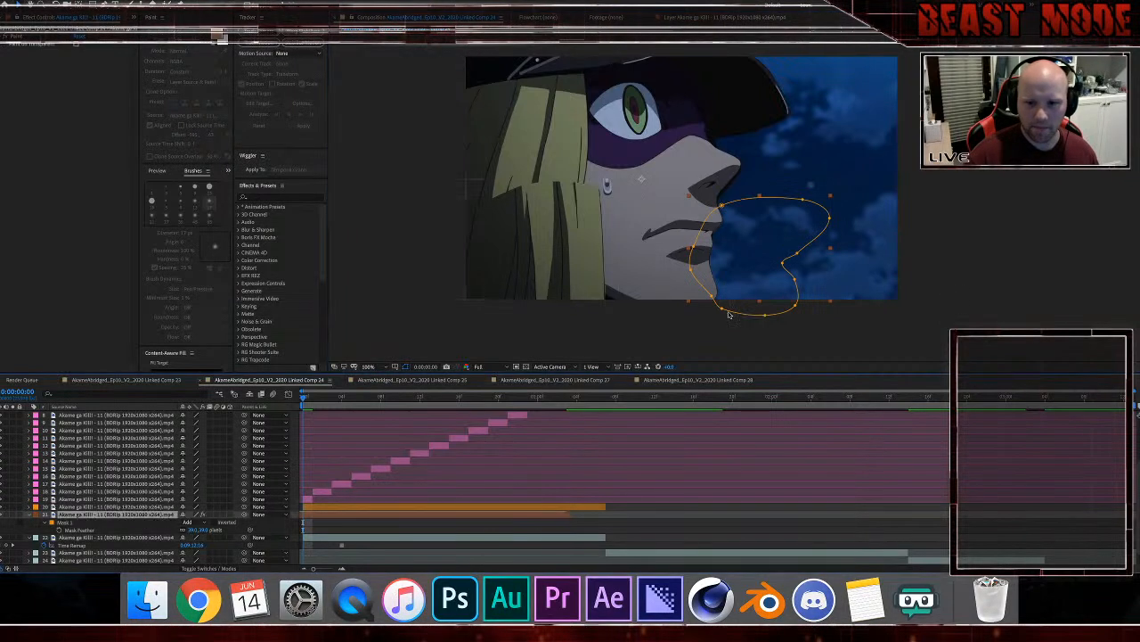
drag(784, 262, 799, 272)
click(796, 279)
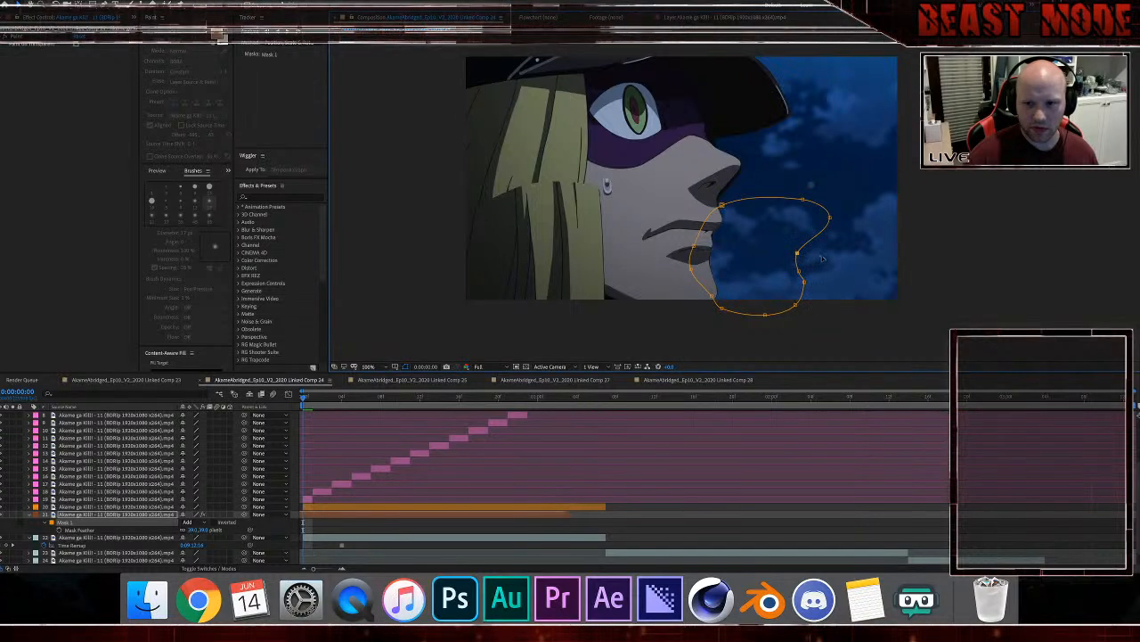
drag(798, 253, 812, 274)
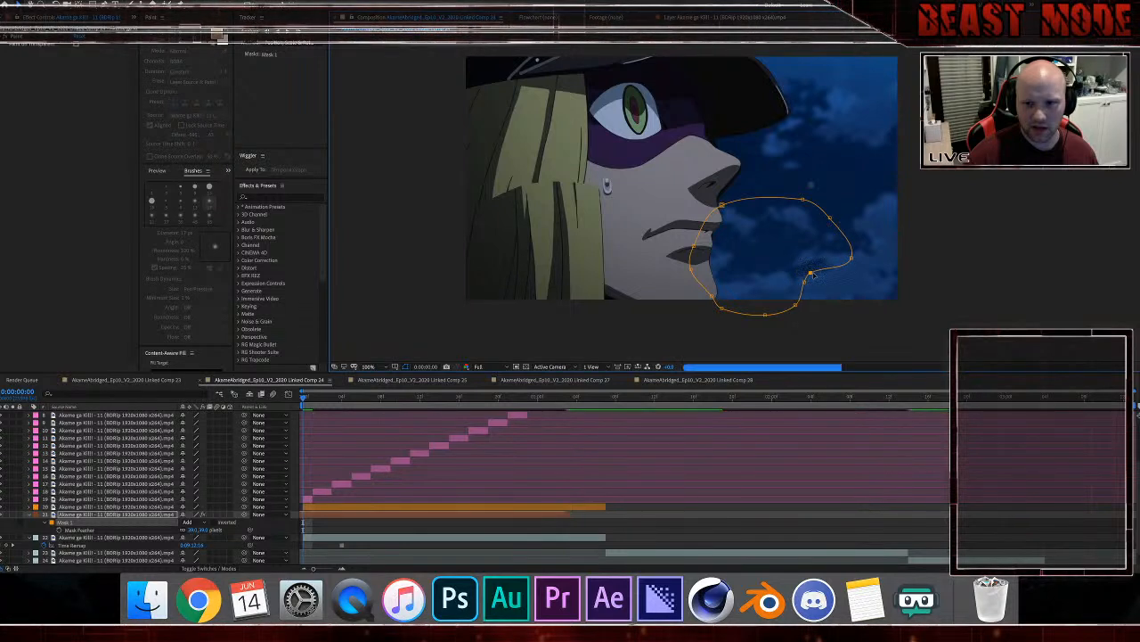
click(964, 243)
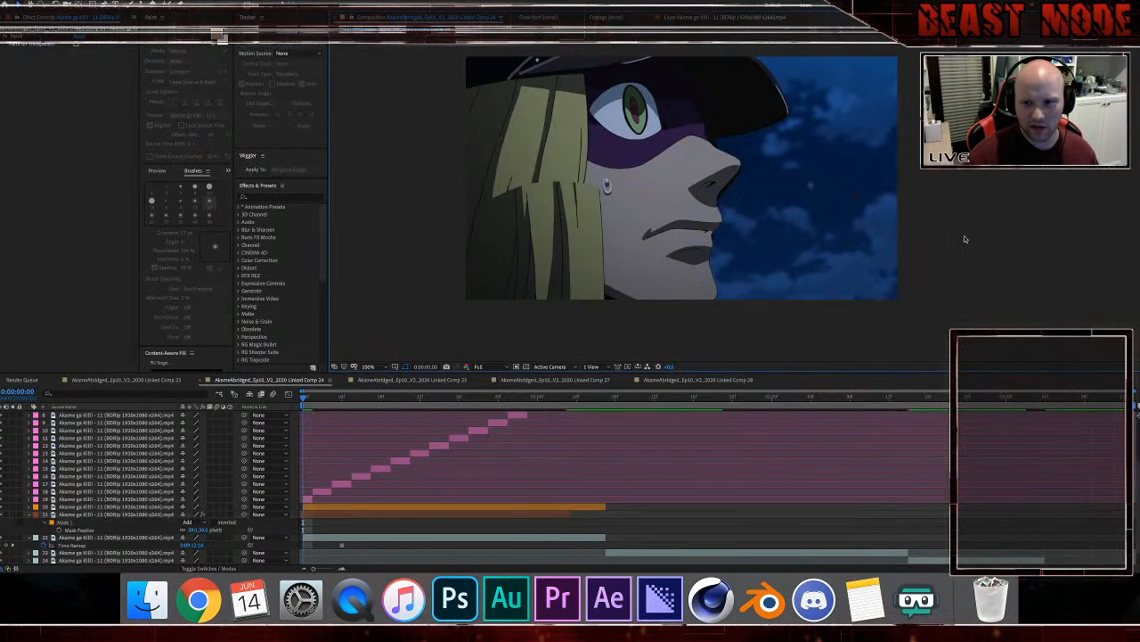
Step: Stretch the brown sky layer slightly wider horizontally and check how its clouds blend in the composition
click(524, 514)
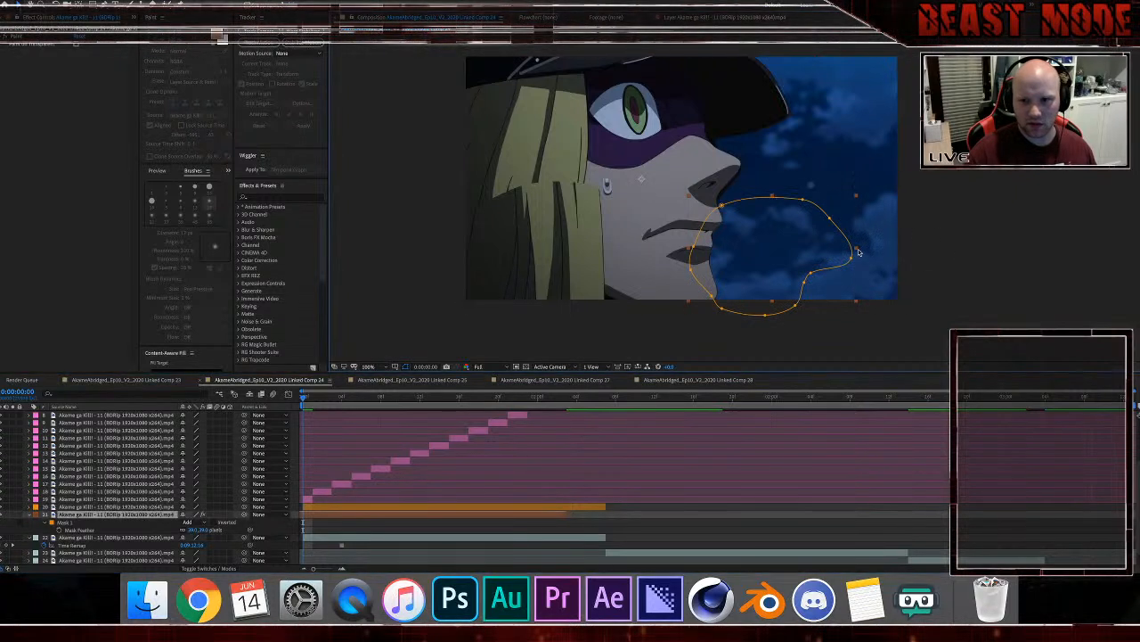
drag(852, 257, 863, 253)
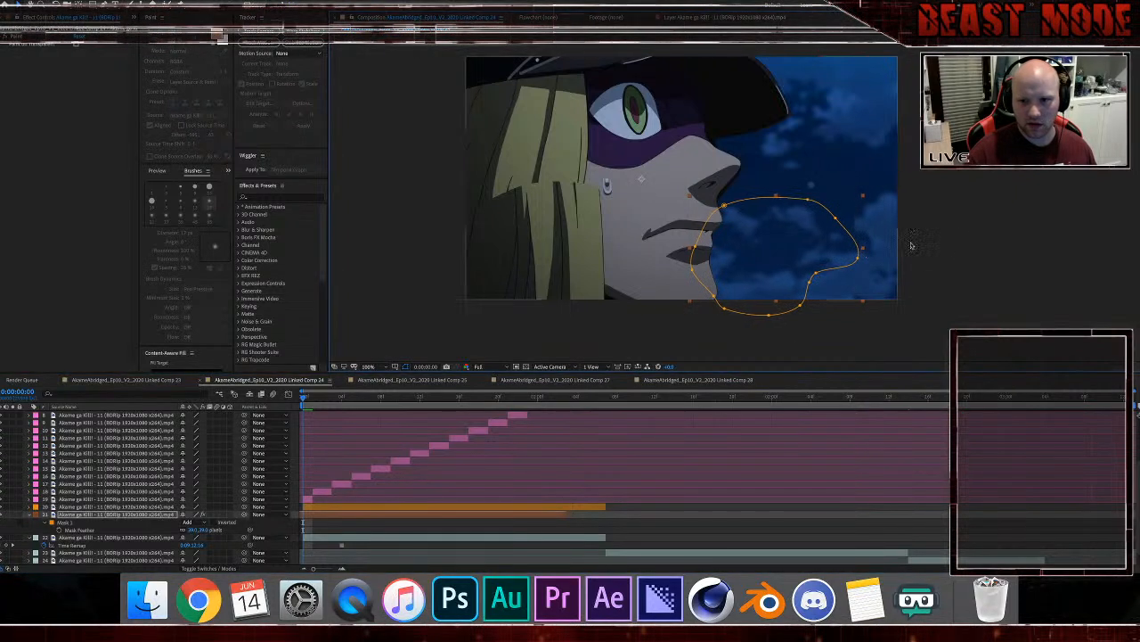
click(1009, 240)
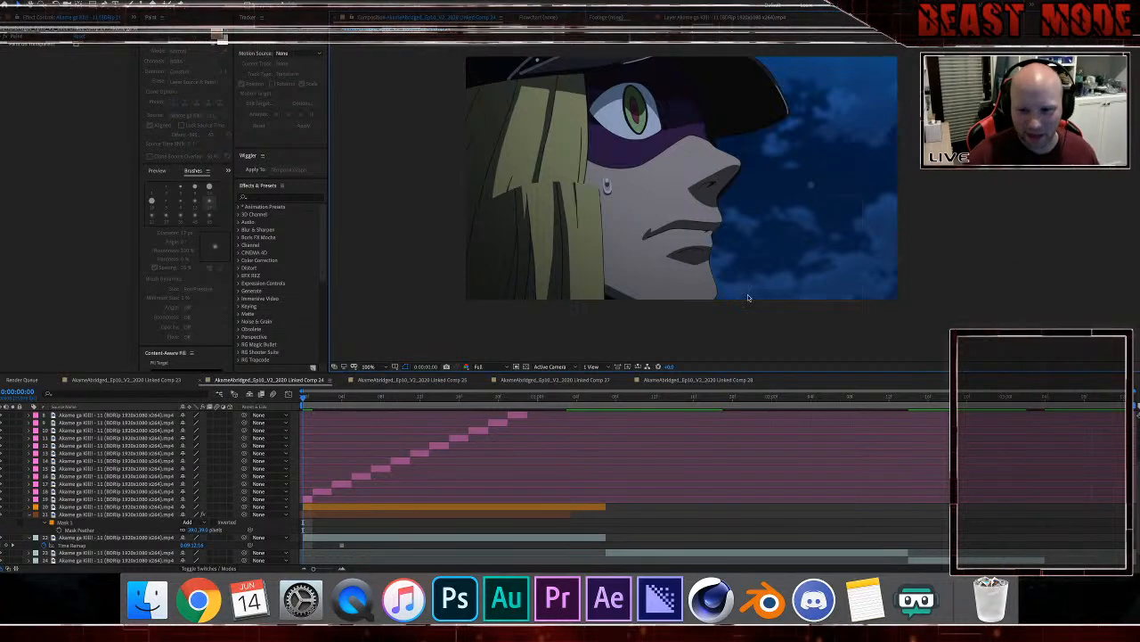
Step: Extend the lower edge of the yellow mouth layer's mask below the bottom of the frame
scroll(323, 429, up, 3)
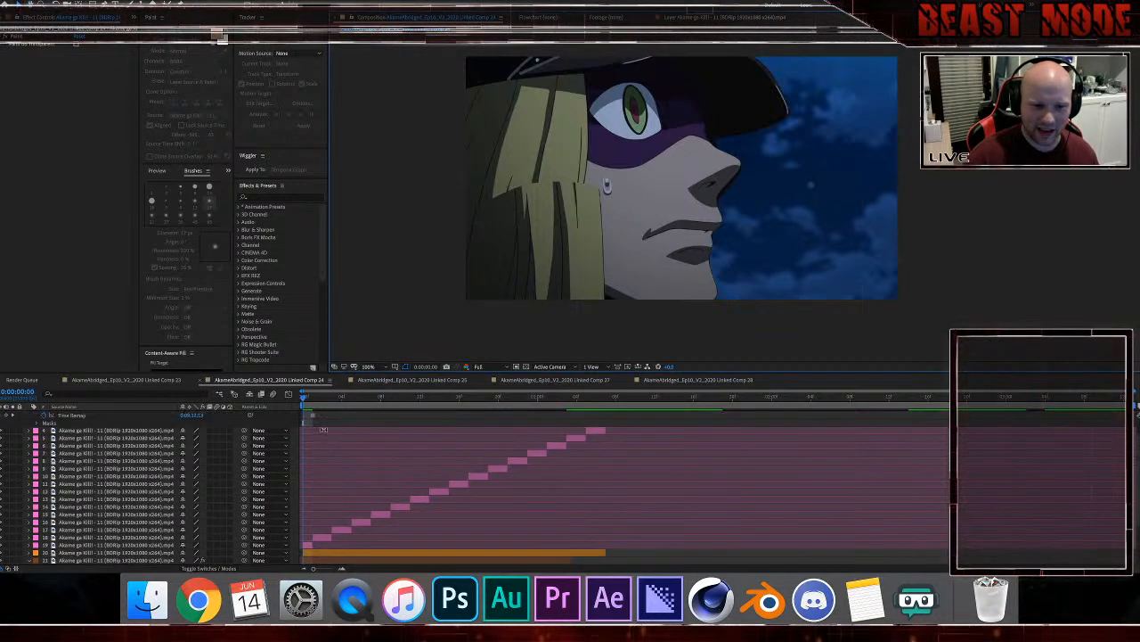
scroll(323, 429, up, 2)
click(323, 431)
scroll(658, 301, up, 2)
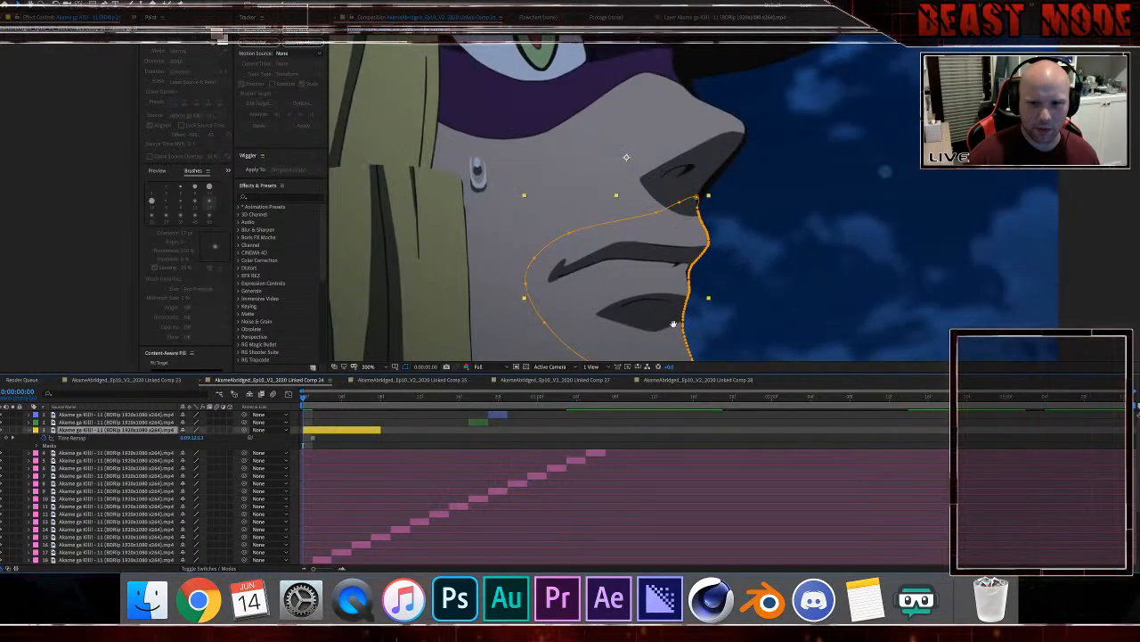
drag(720, 239, 638, 263)
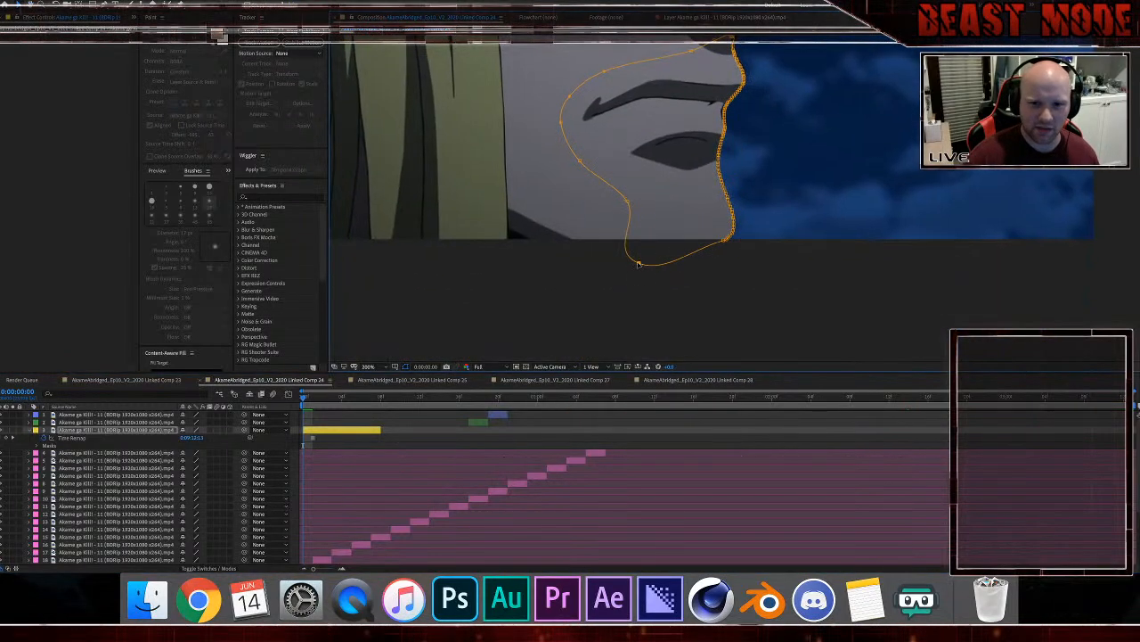
Step: At frame 17, extend the lower edge of the green mouth layer's mask below the bottom of the frame
click(473, 399)
click(483, 423)
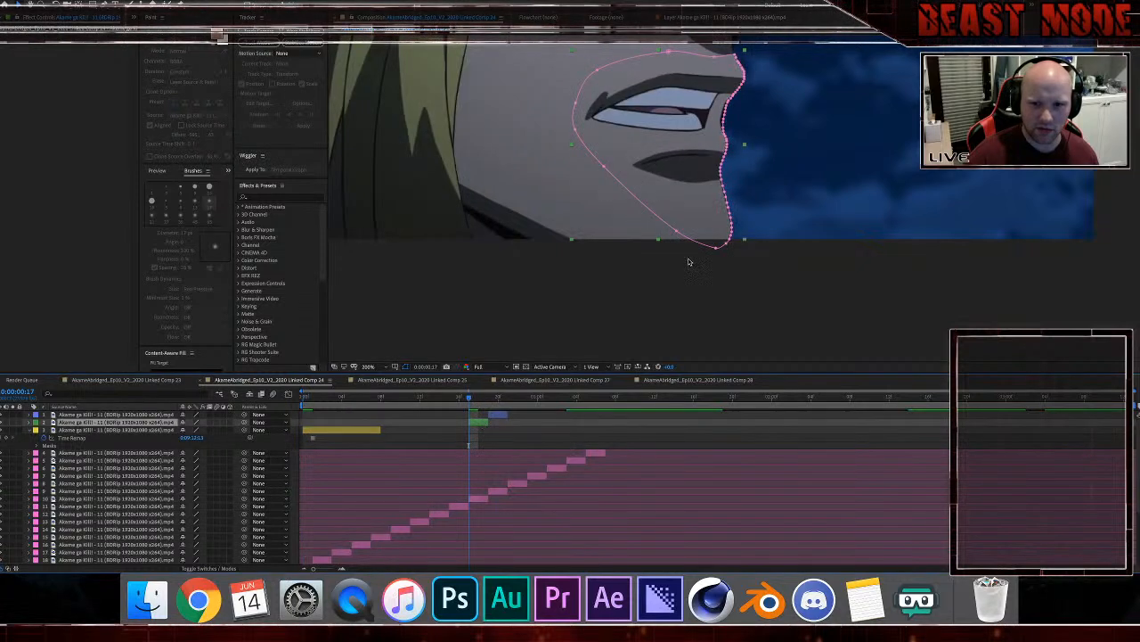
drag(682, 244, 610, 263)
Step: At frame 20, pull the blue mouth layer's lower mask points below the frame and back along the jaw to cover the whole chin
click(495, 416)
click(498, 398)
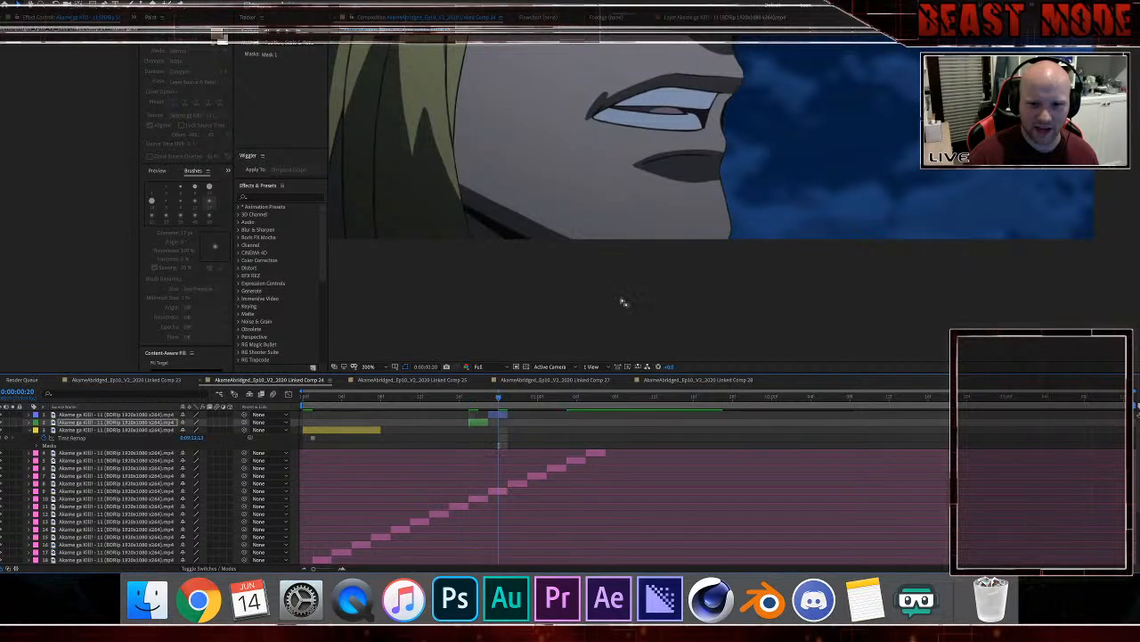
click(689, 237)
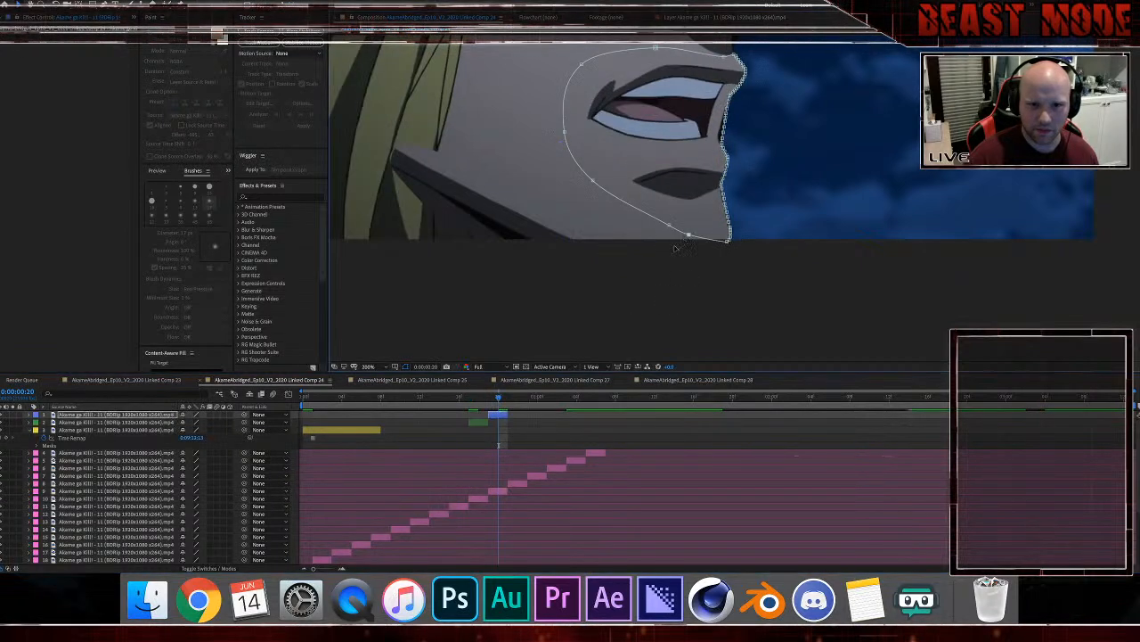
drag(645, 269, 643, 266)
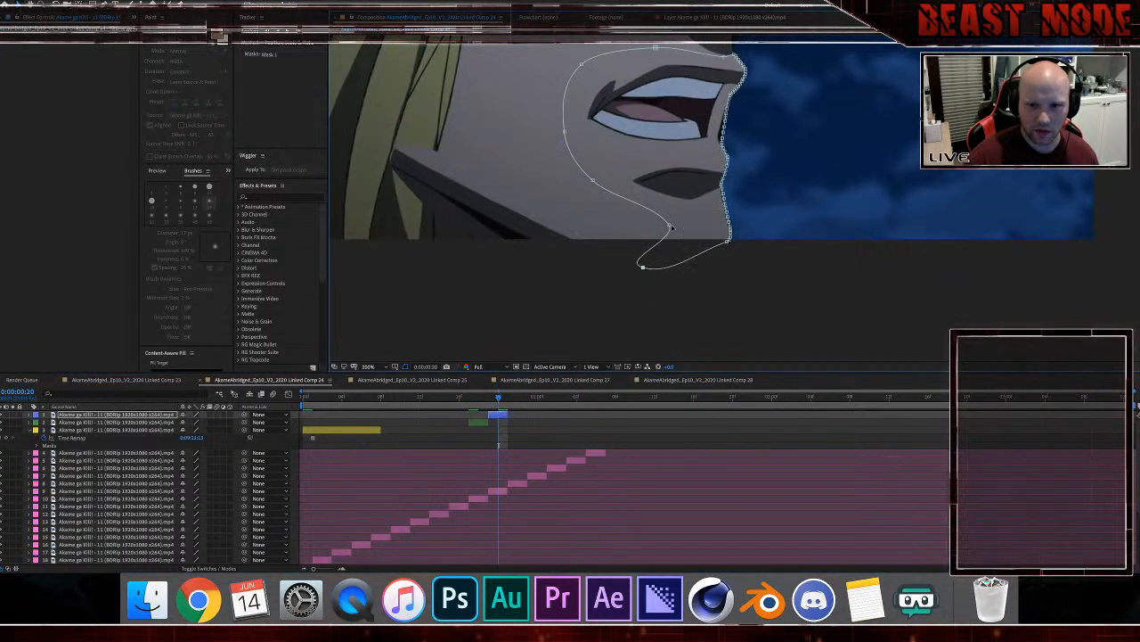
drag(668, 225, 589, 241)
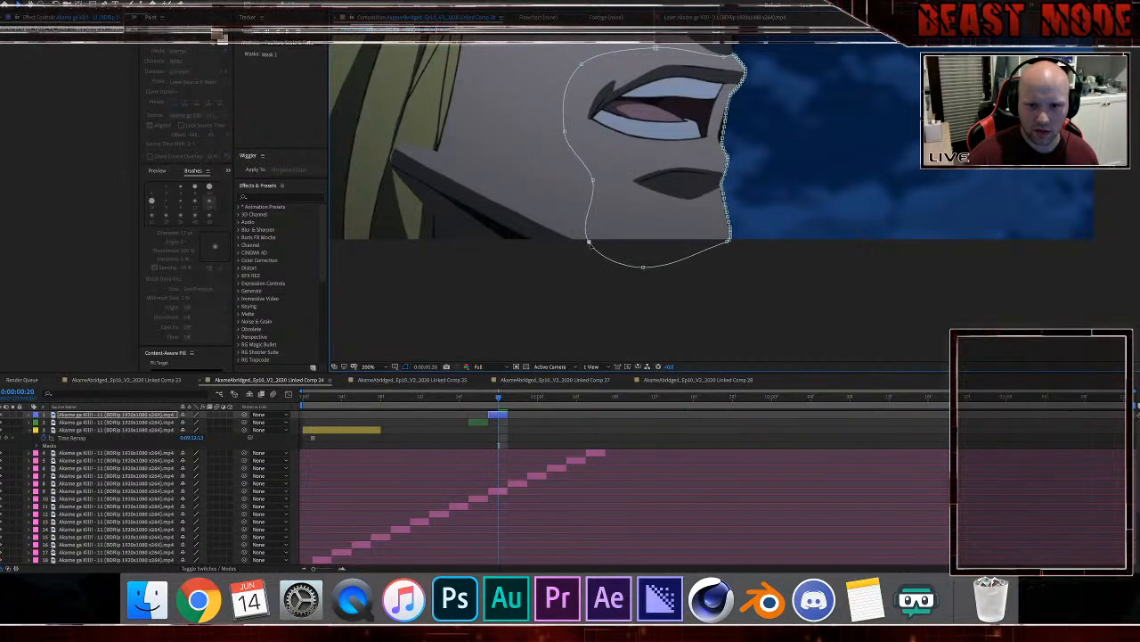
click(502, 280)
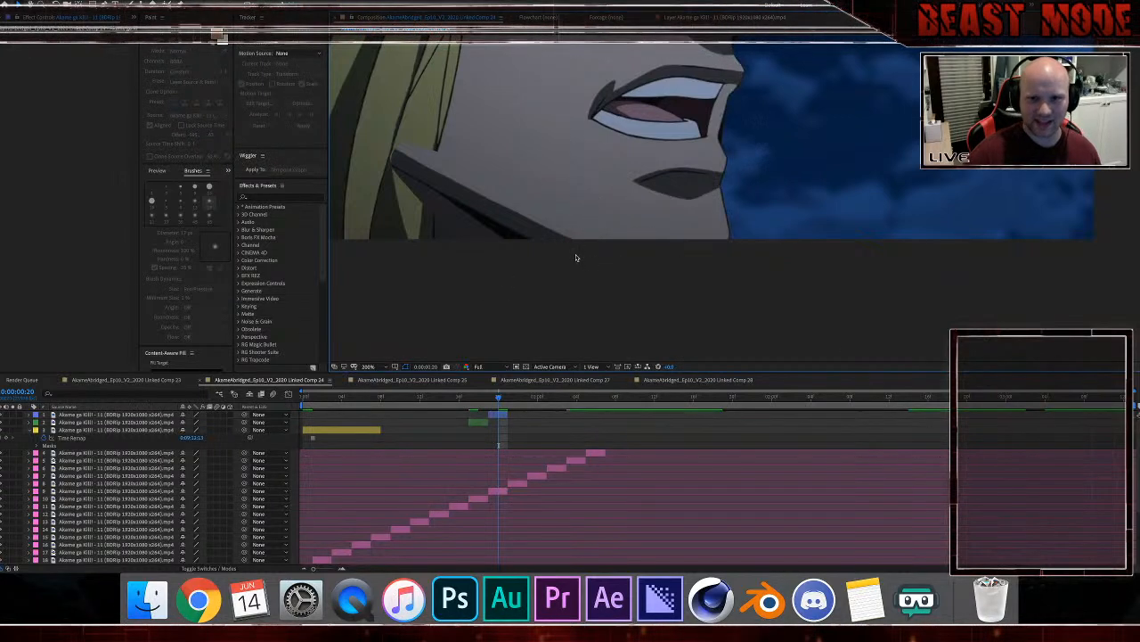
Step: Move the brown layer's lower mask point inward across the chin at frame 20, and check the patch in the full composition
scroll(576, 257, up, 2)
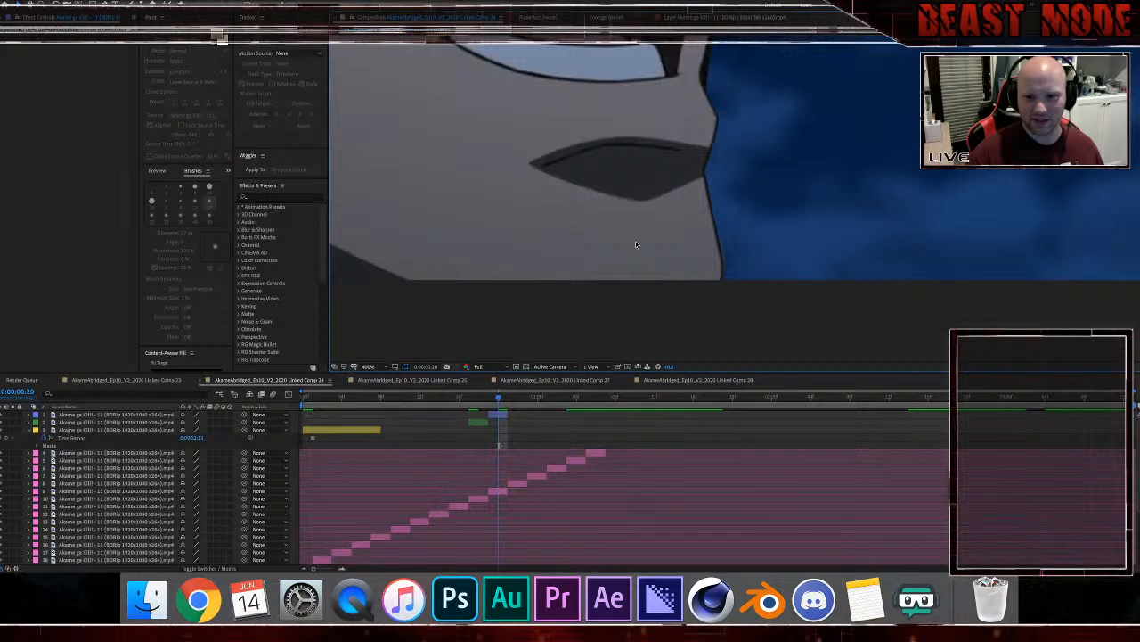
scroll(502, 476, down, 3)
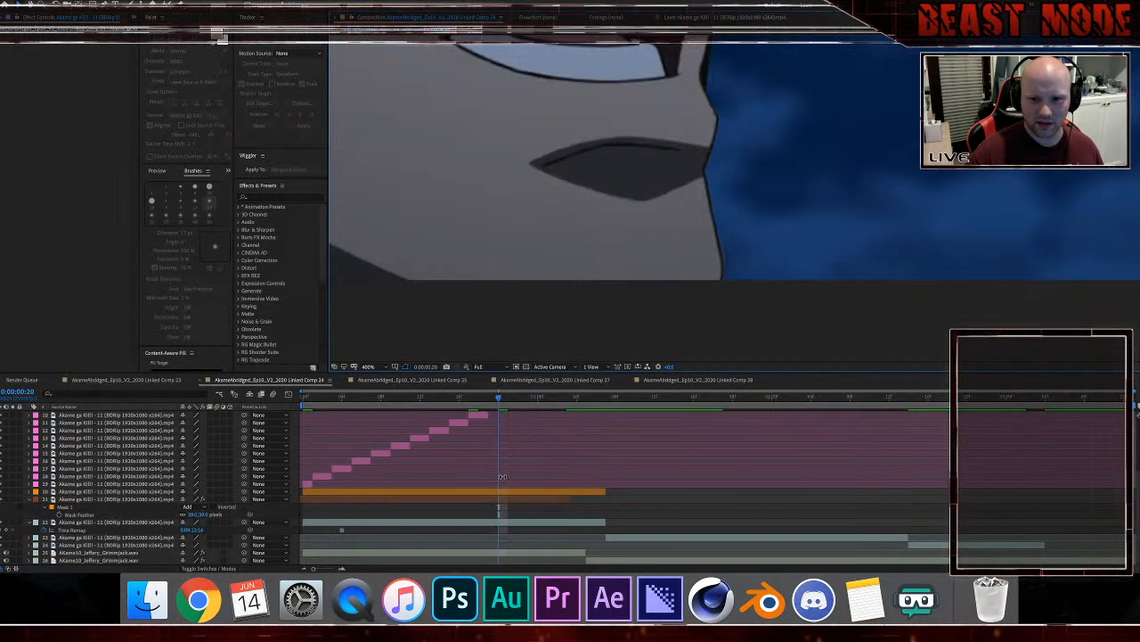
click(521, 499)
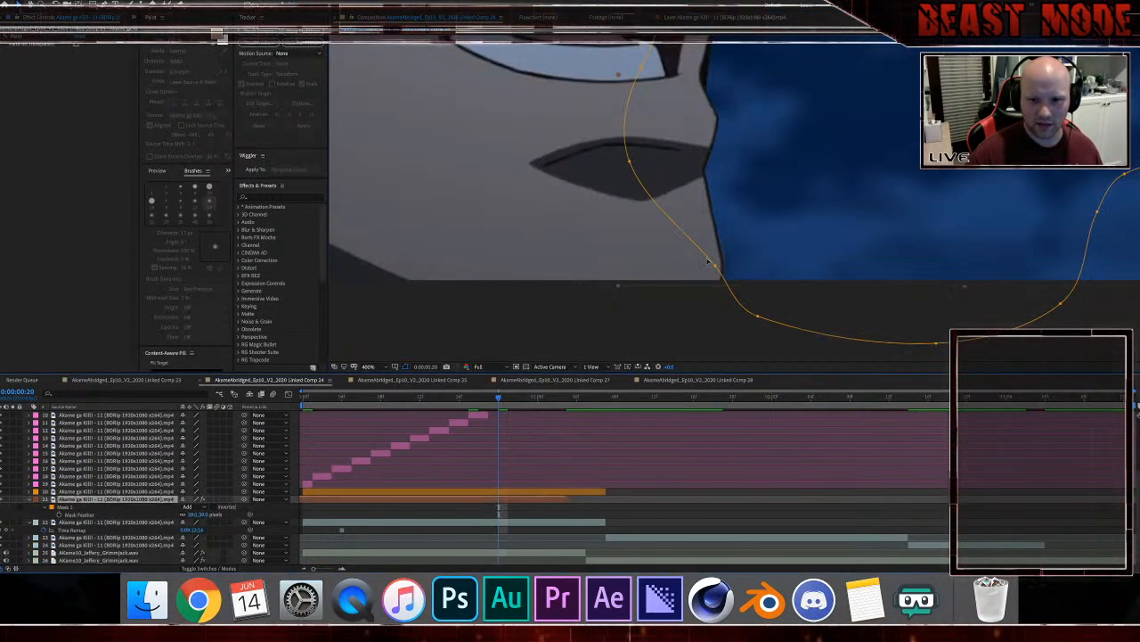
drag(715, 268, 679, 272)
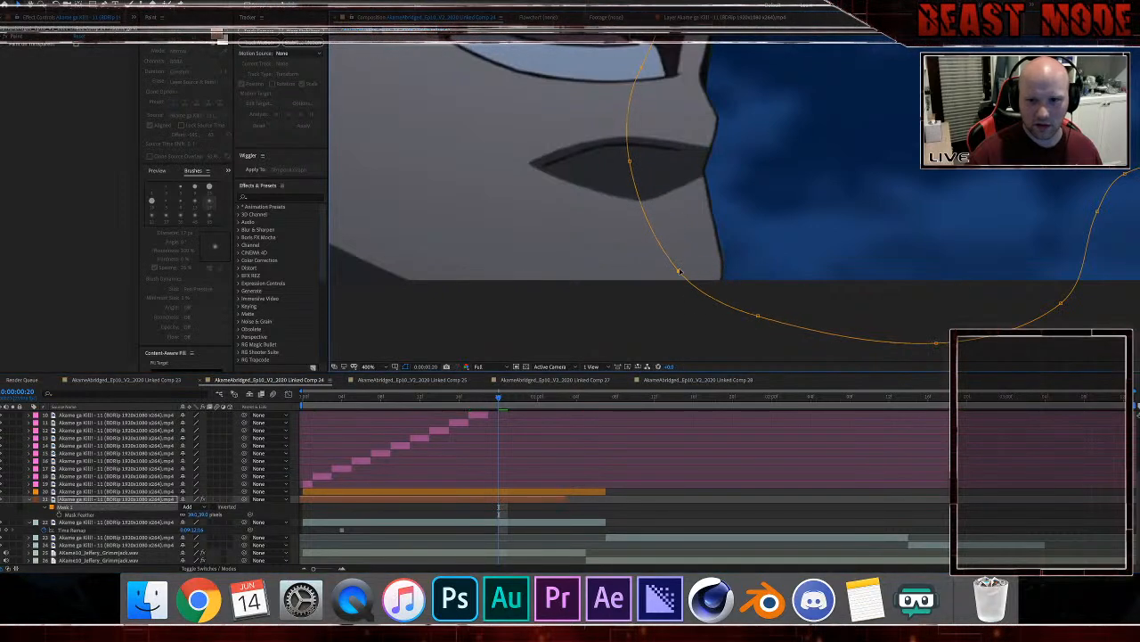
scroll(684, 262, down, 1)
drag(736, 193, 727, 317)
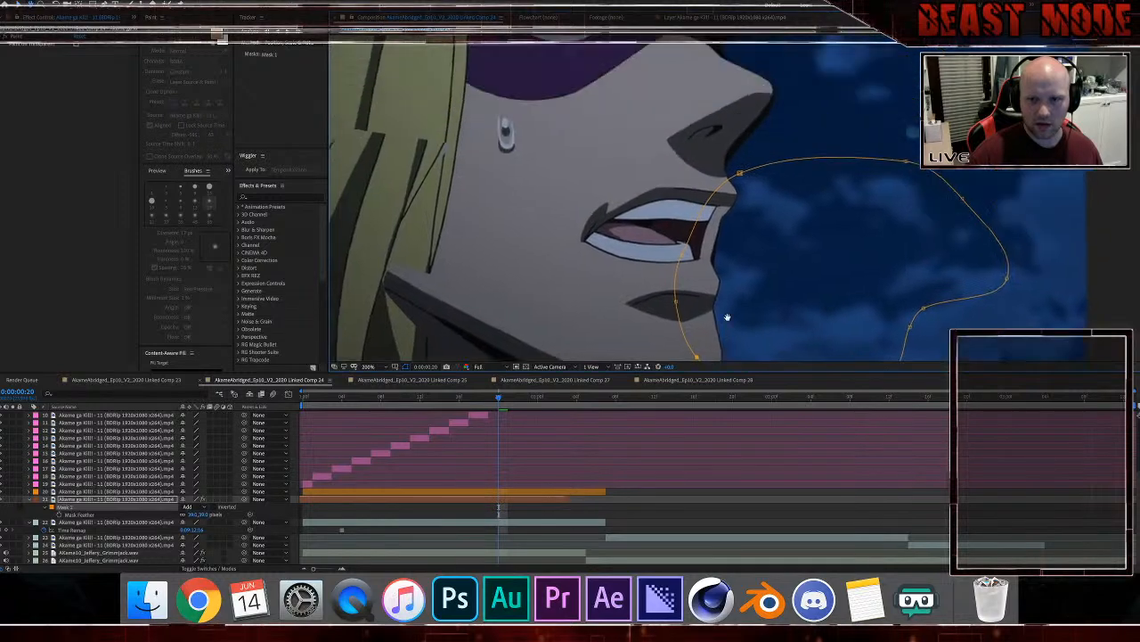
scroll(729, 312, down, 1)
click(1029, 299)
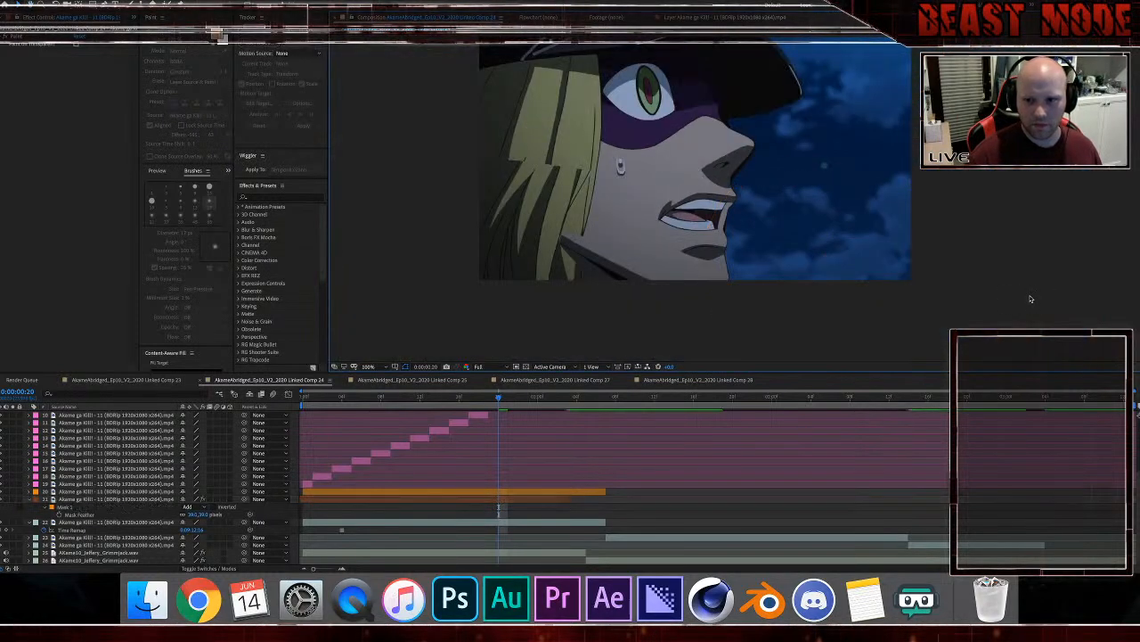
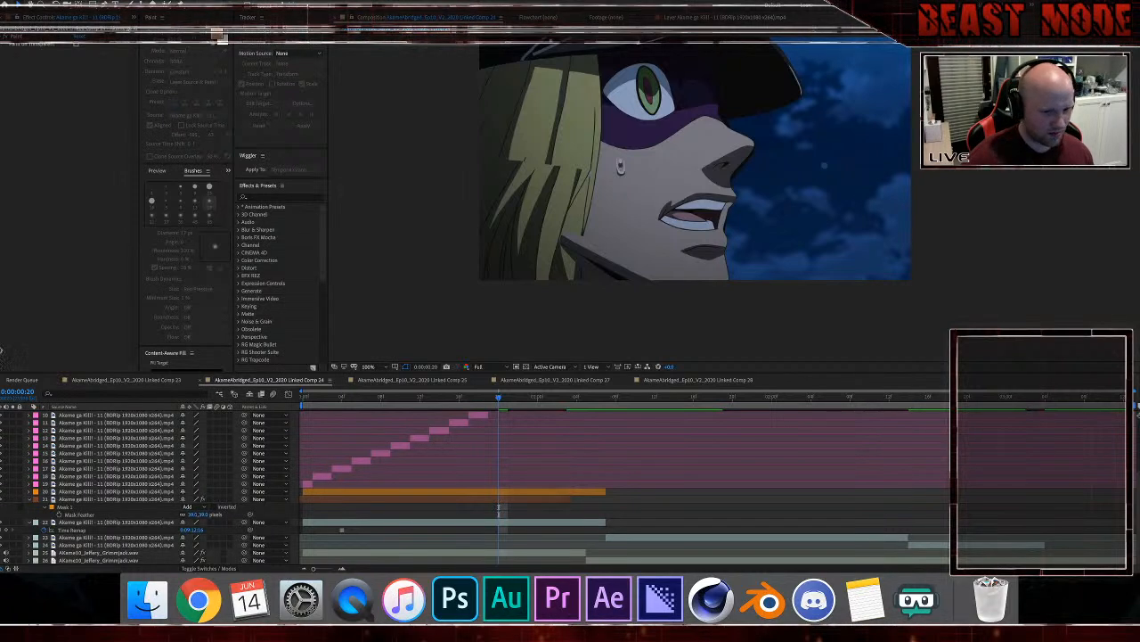
Step: Extend the time-remapped base footage and brown sky patch layers to the composition's end, and delete the two later footage segments
click(541, 509)
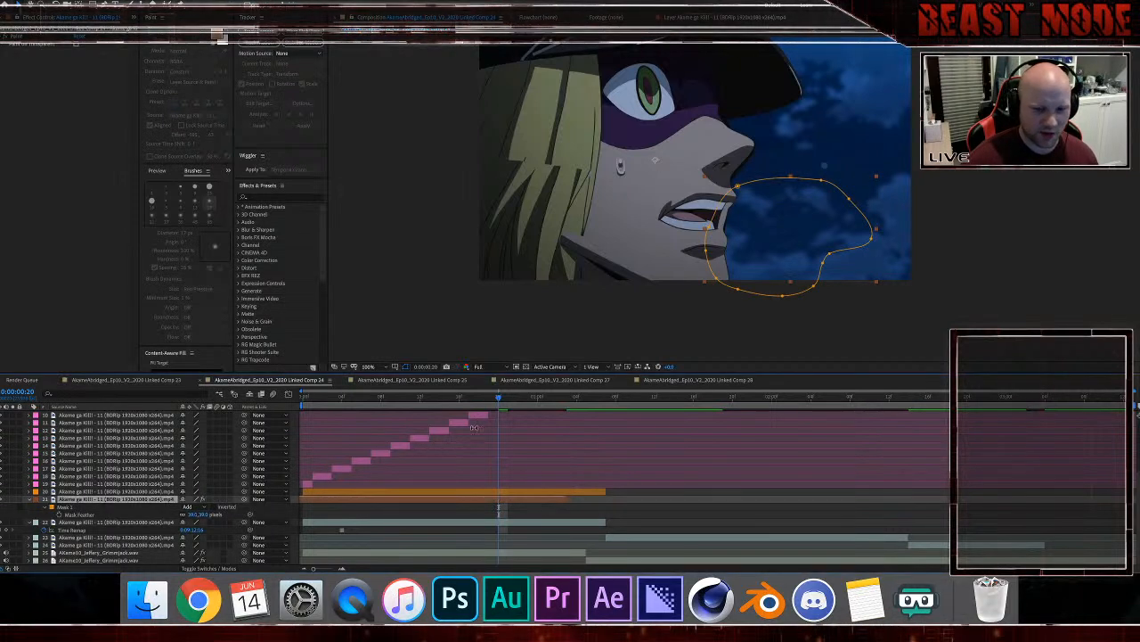
drag(608, 522, 1134, 522)
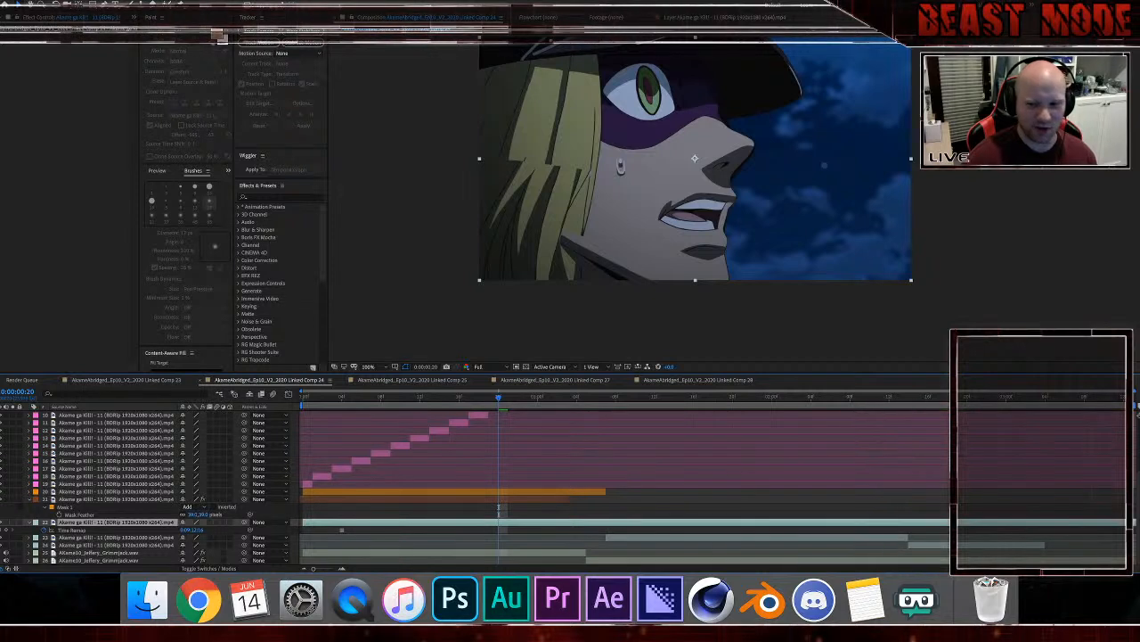
click(567, 499)
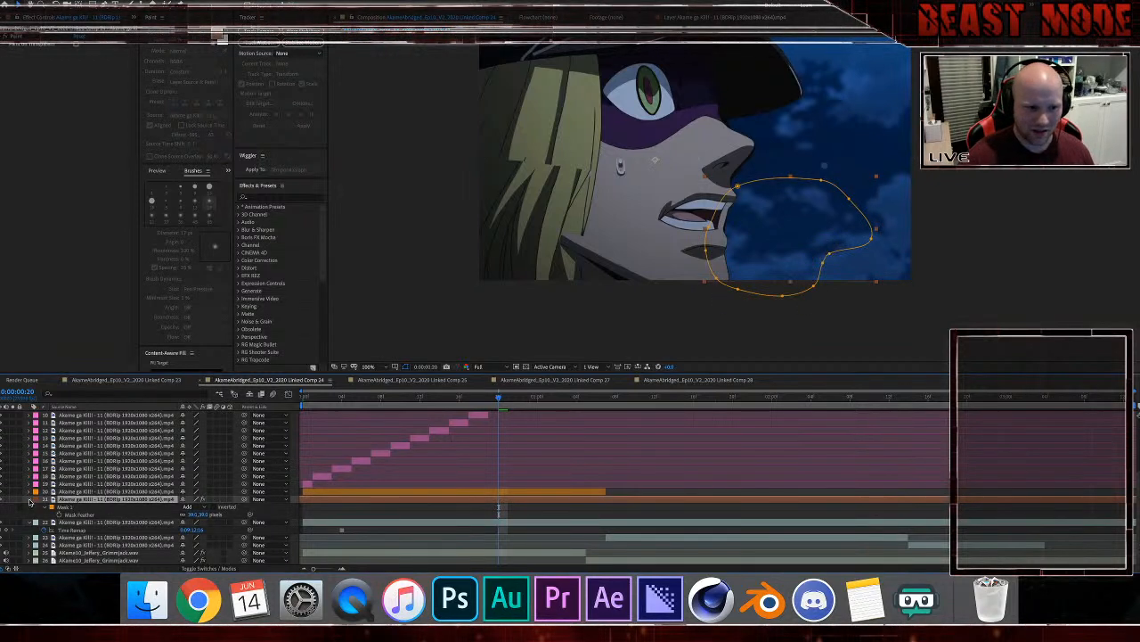
click(29, 500)
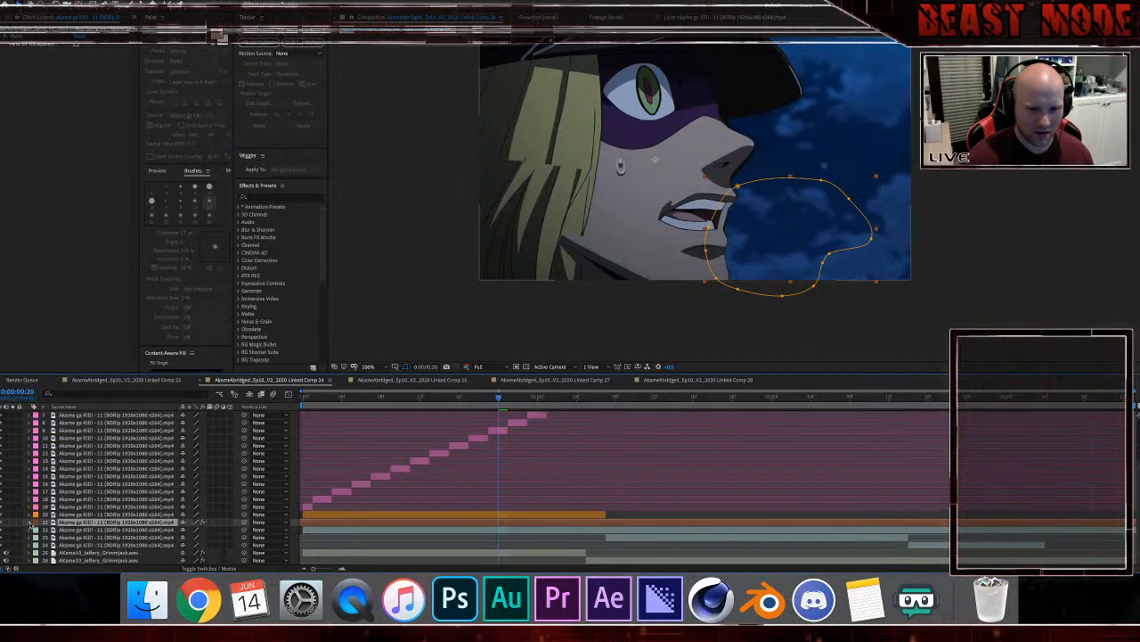
click(794, 539)
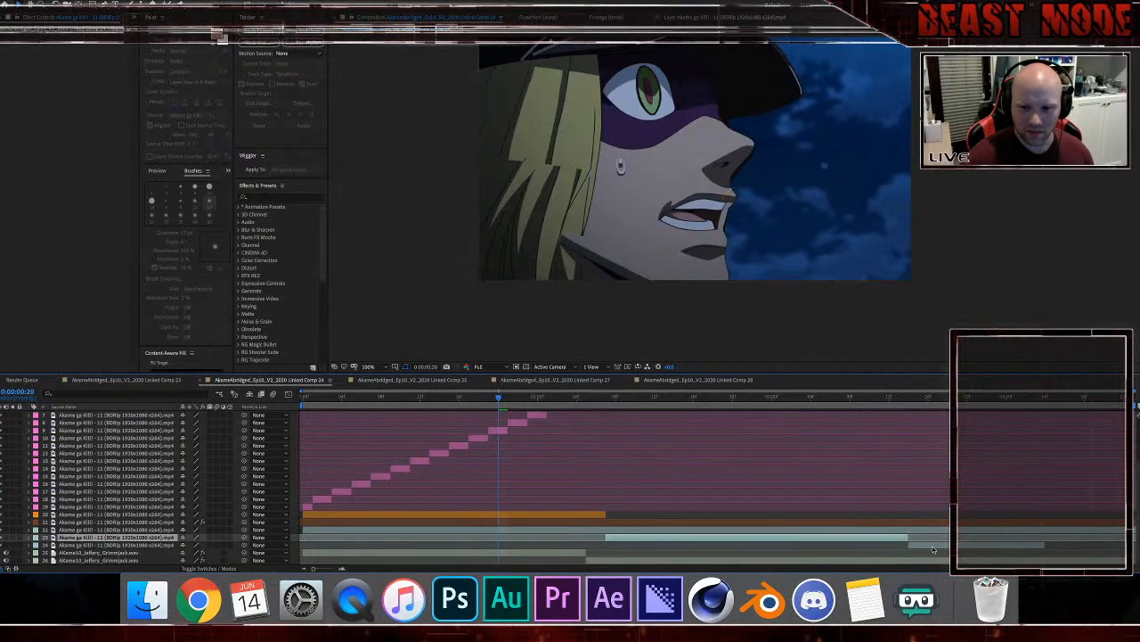
Step: Move the blue, green and yellow mouth layers below the pink hair layers, directly above the orange layer
scroll(509, 503, up, 1)
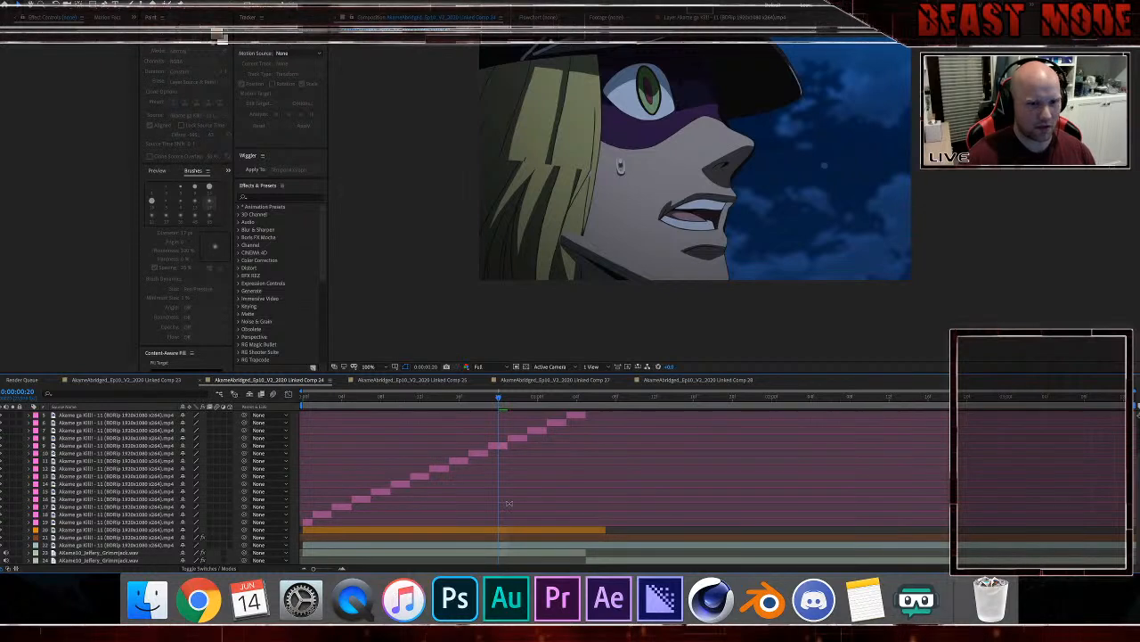
scroll(508, 504, up, 3)
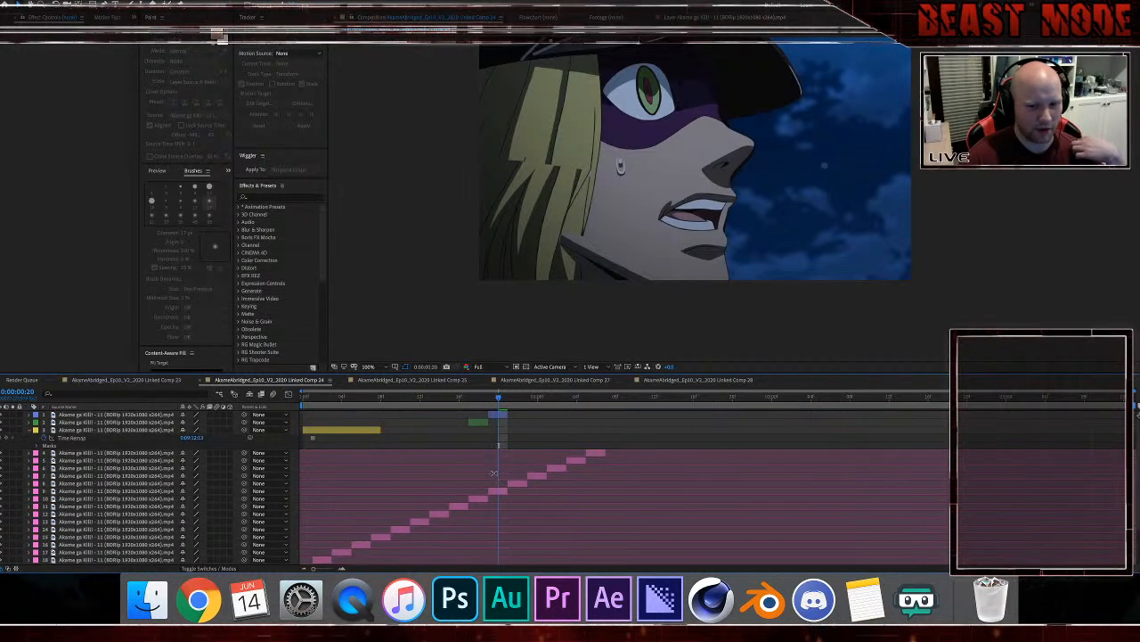
click(495, 418)
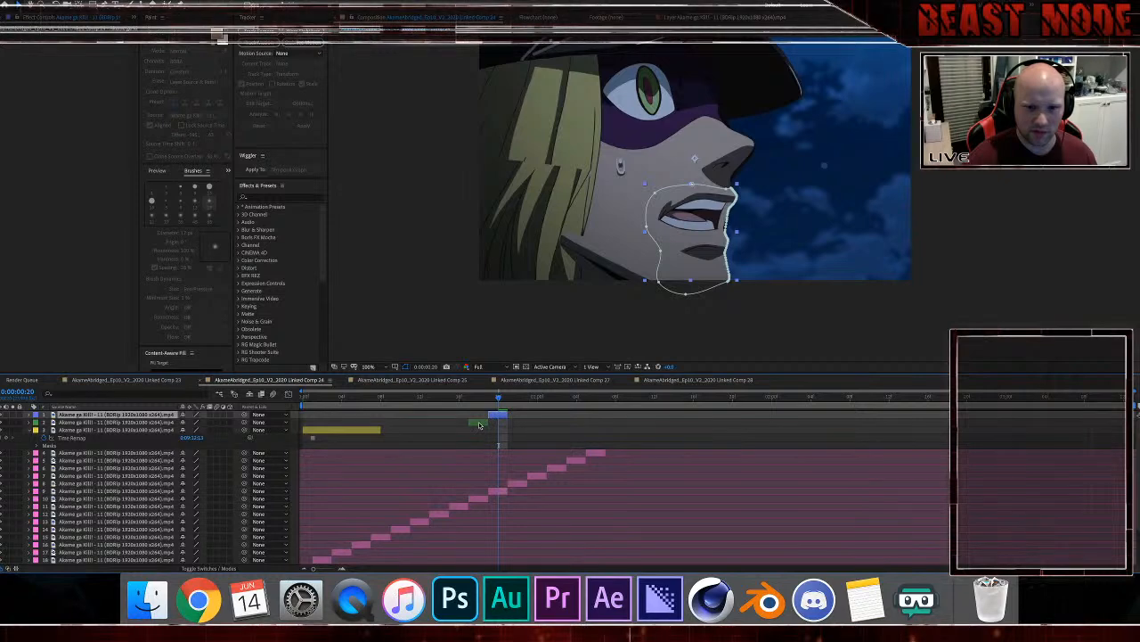
click(339, 431)
scroll(355, 439, down, 3)
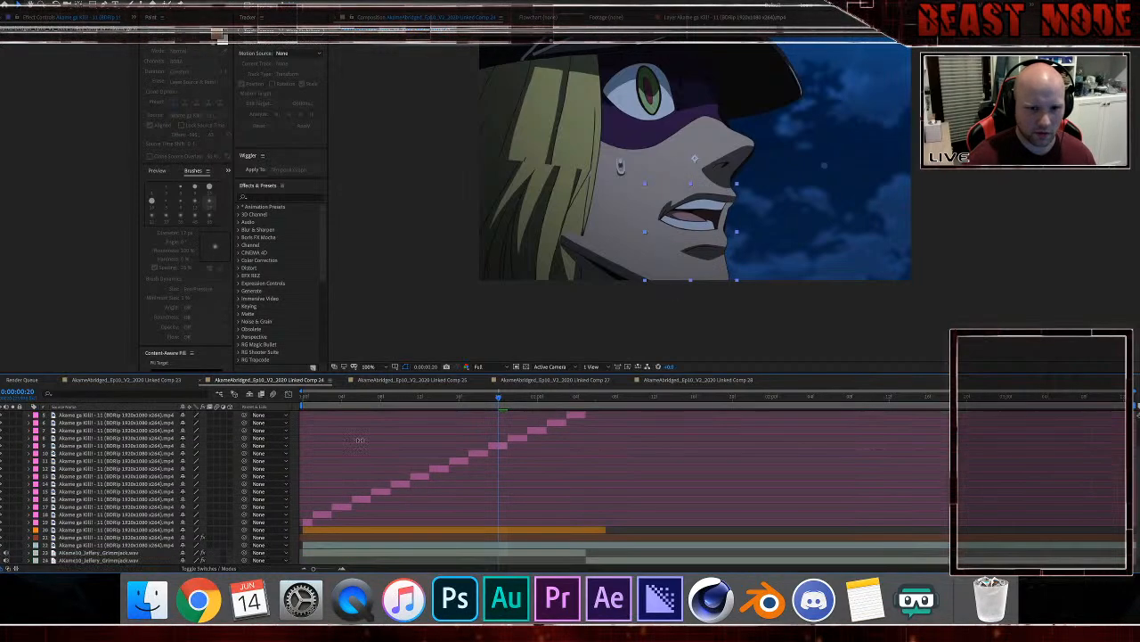
scroll(359, 438, up, 3)
scroll(156, 561, down, 3)
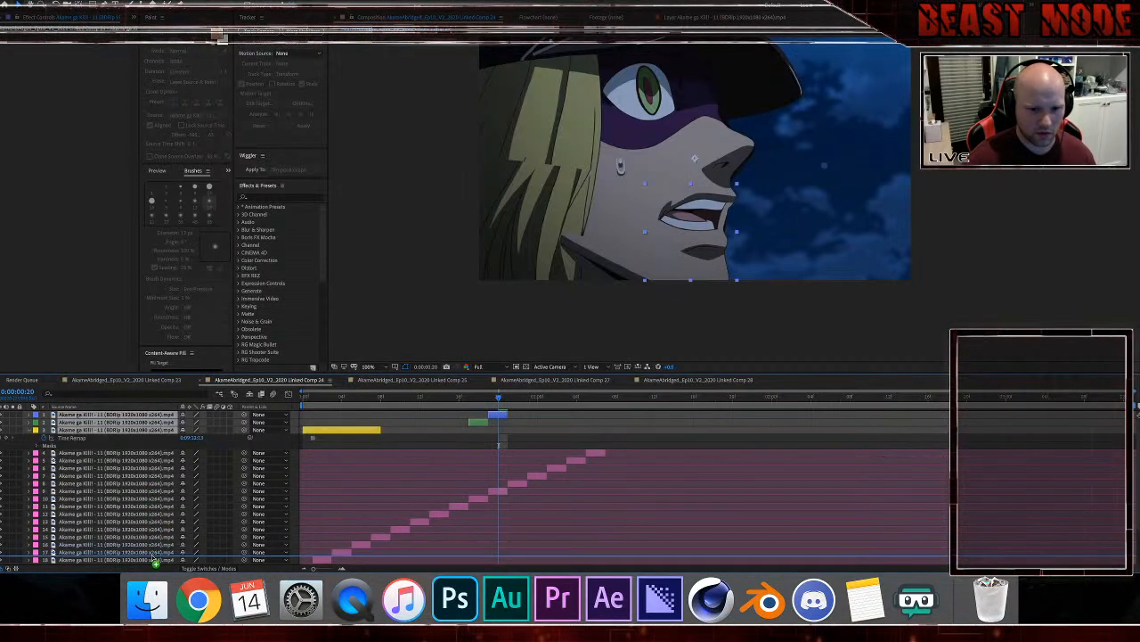
drag(153, 562, 156, 524)
Step: Hide the orange jaw patch layer, and shift the yellow mouth layer so it ends where the green one begins
click(499, 529)
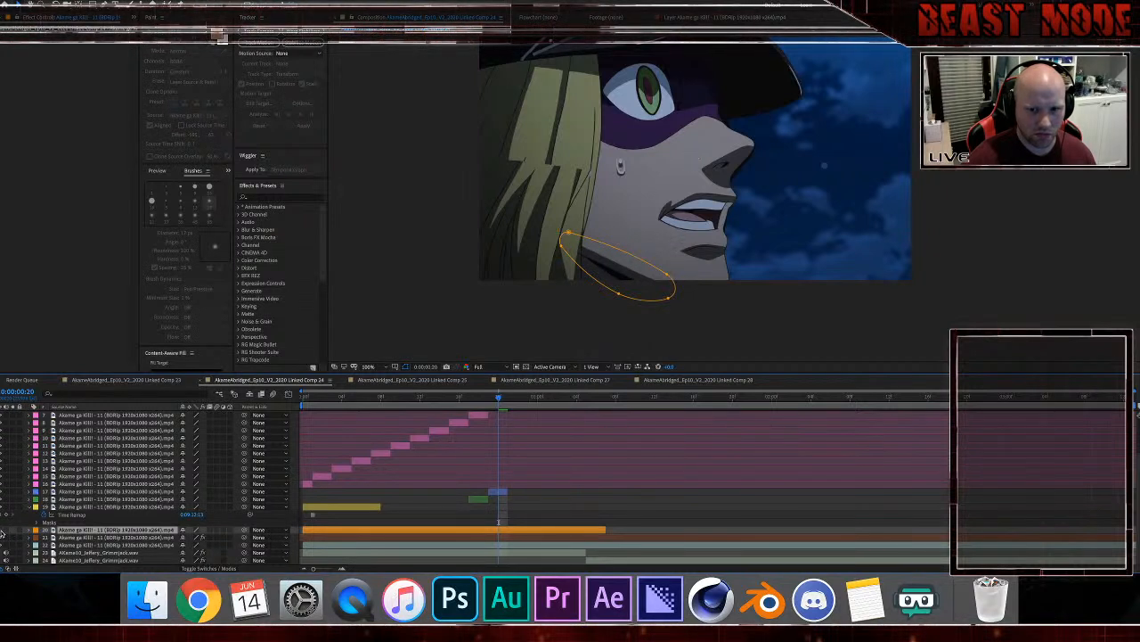
click(586, 517)
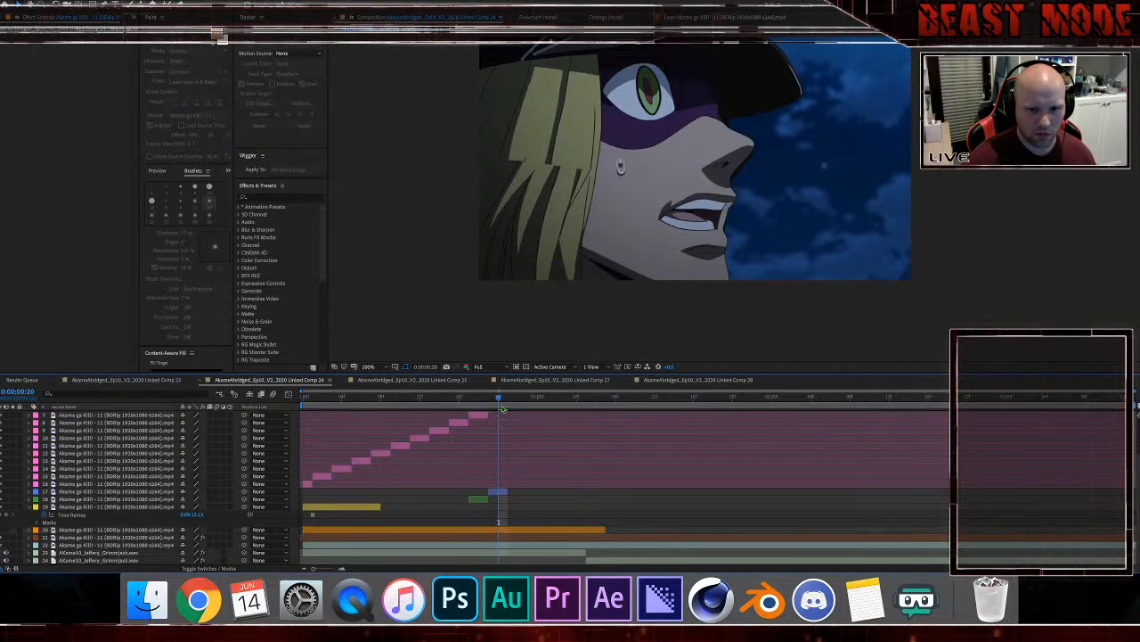
drag(374, 515, 453, 512)
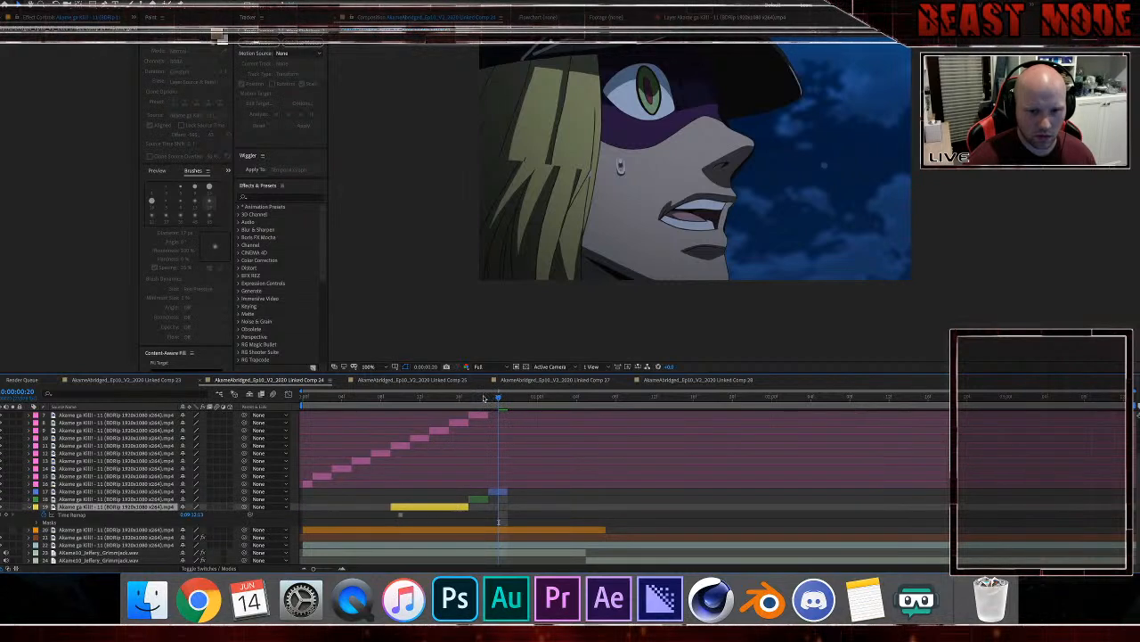
Step: Step through frames 16 to 19 to check the transitions between the mouth layers
click(458, 399)
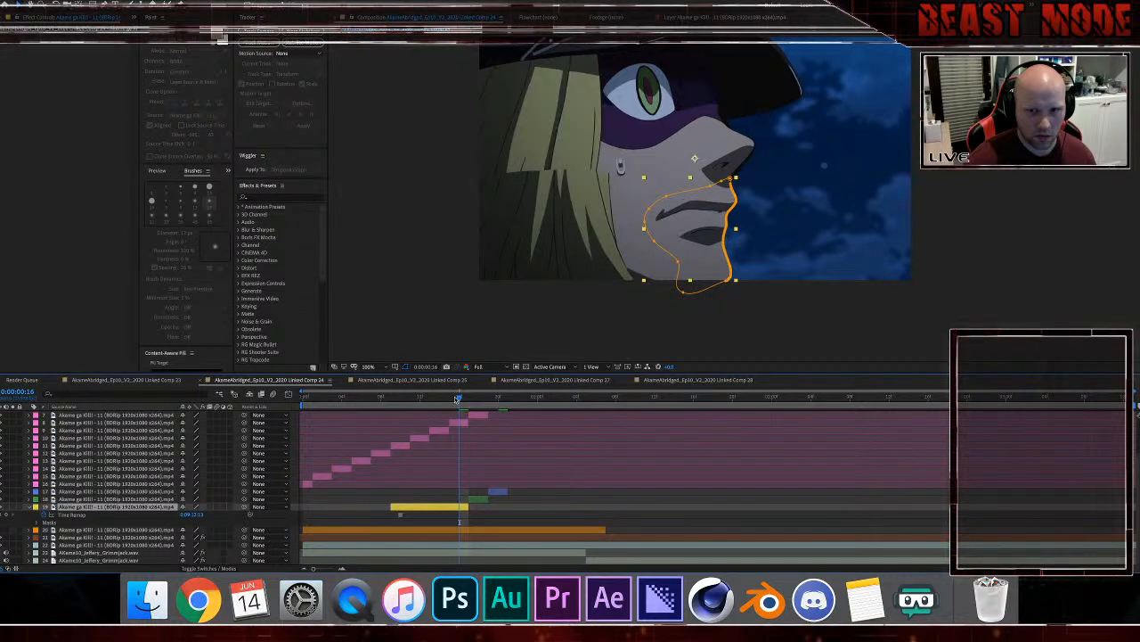
click(432, 331)
key(Page_Down)
key(Page_Down)
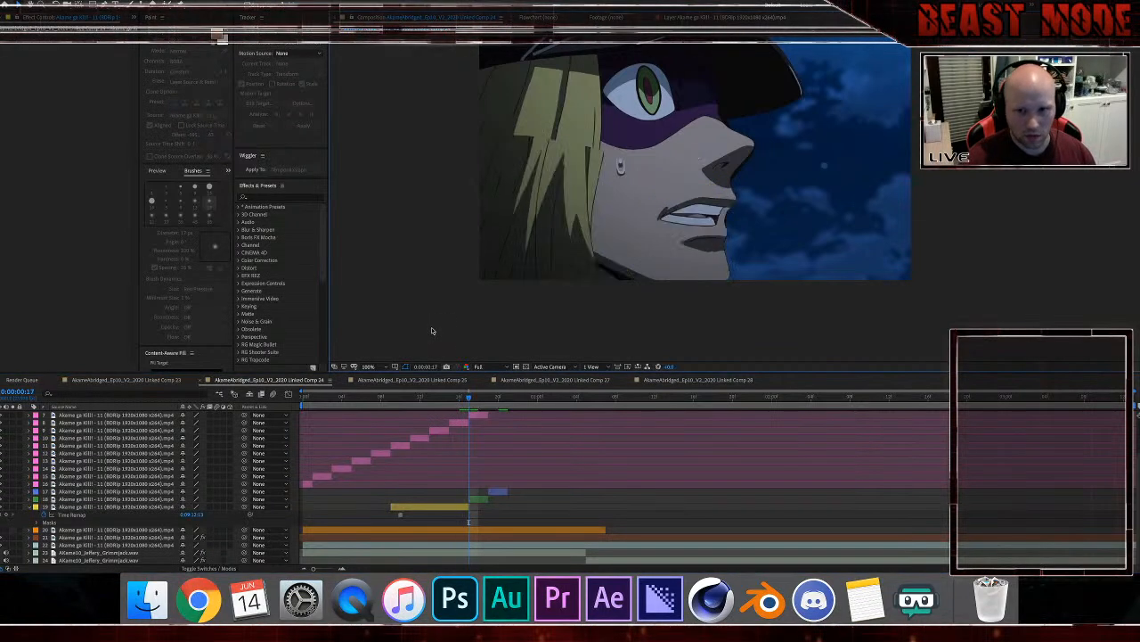
key(Page_Down)
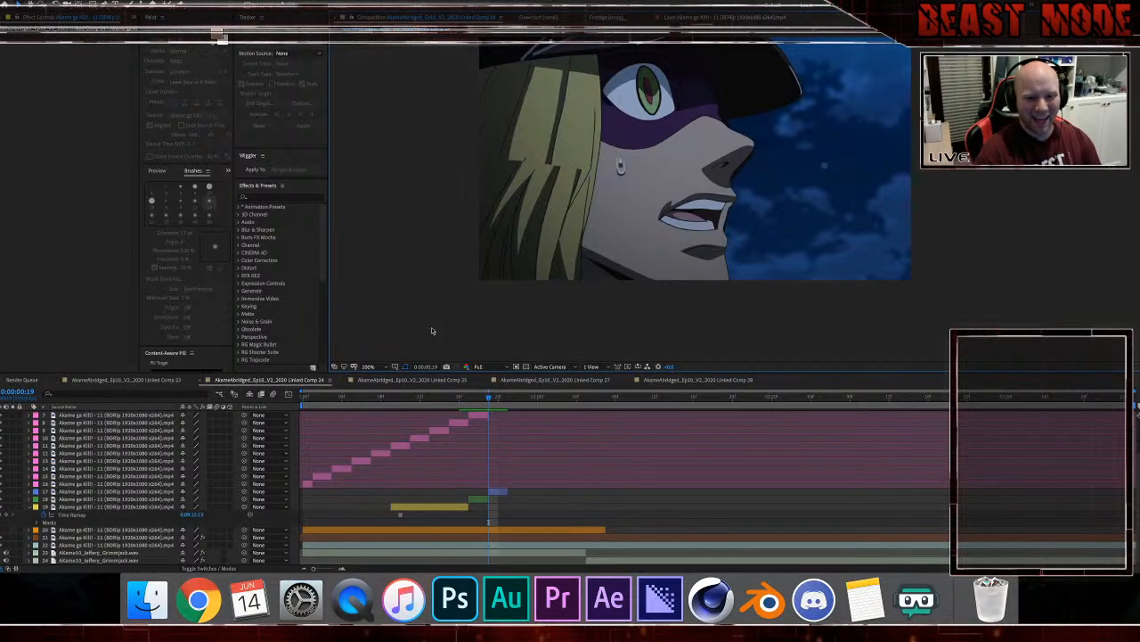
key(Page_Up)
key(Page_Up)
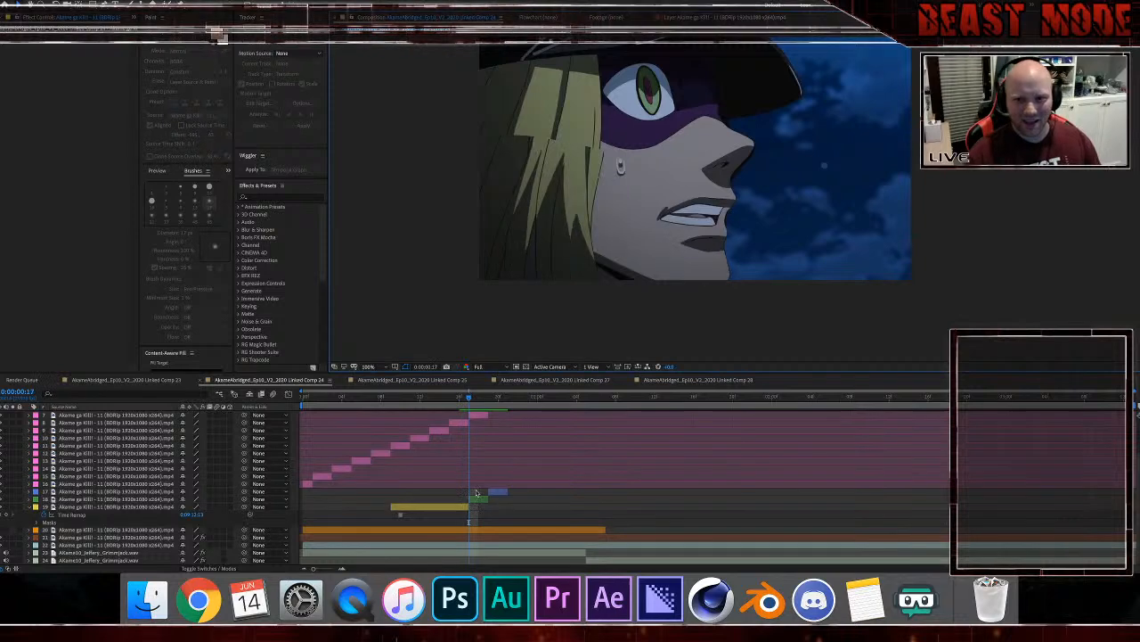
Step: Inspect the green mouth layer's mask edge up close at frame 17, and compare it with the neighbouring frames
click(599, 256)
scroll(599, 256, up, 2)
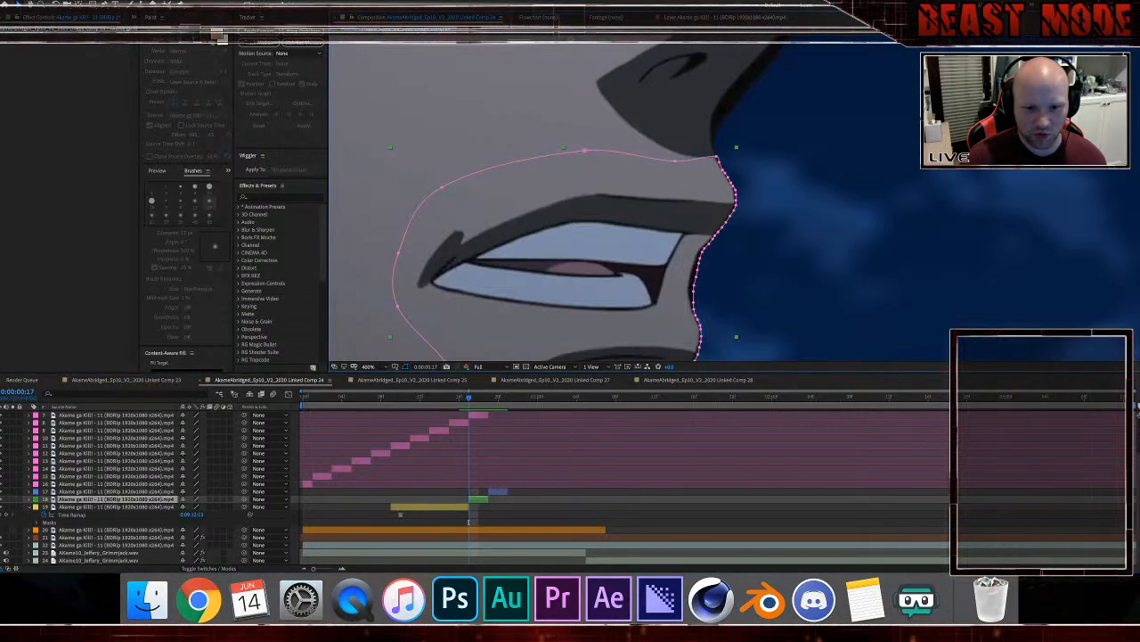
click(529, 498)
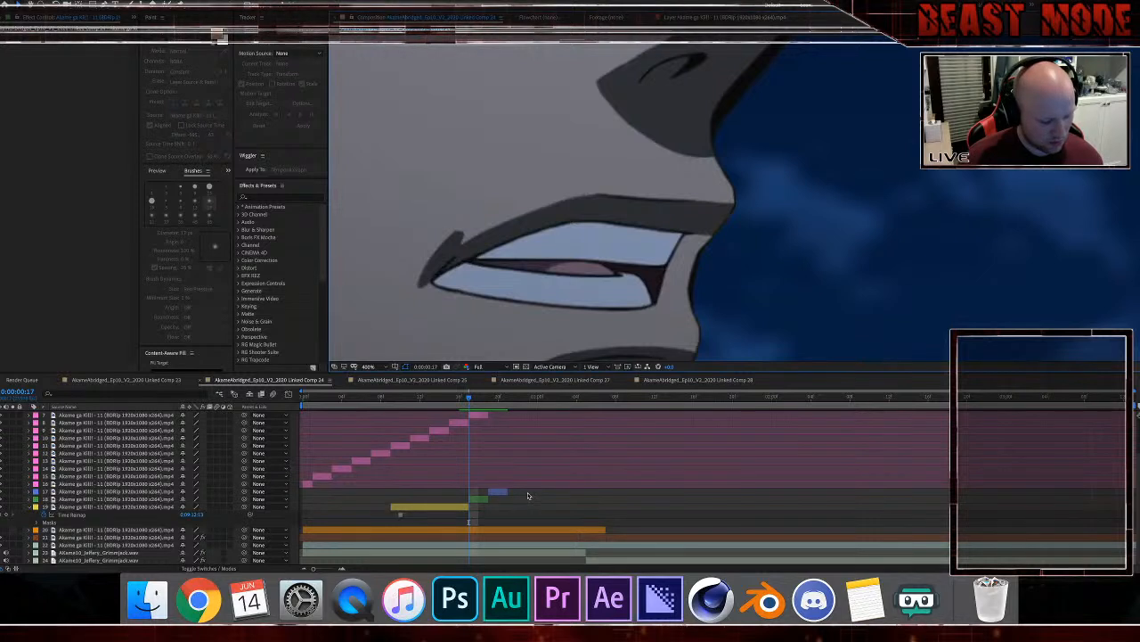
key(Page_Down)
key(Page_Down)
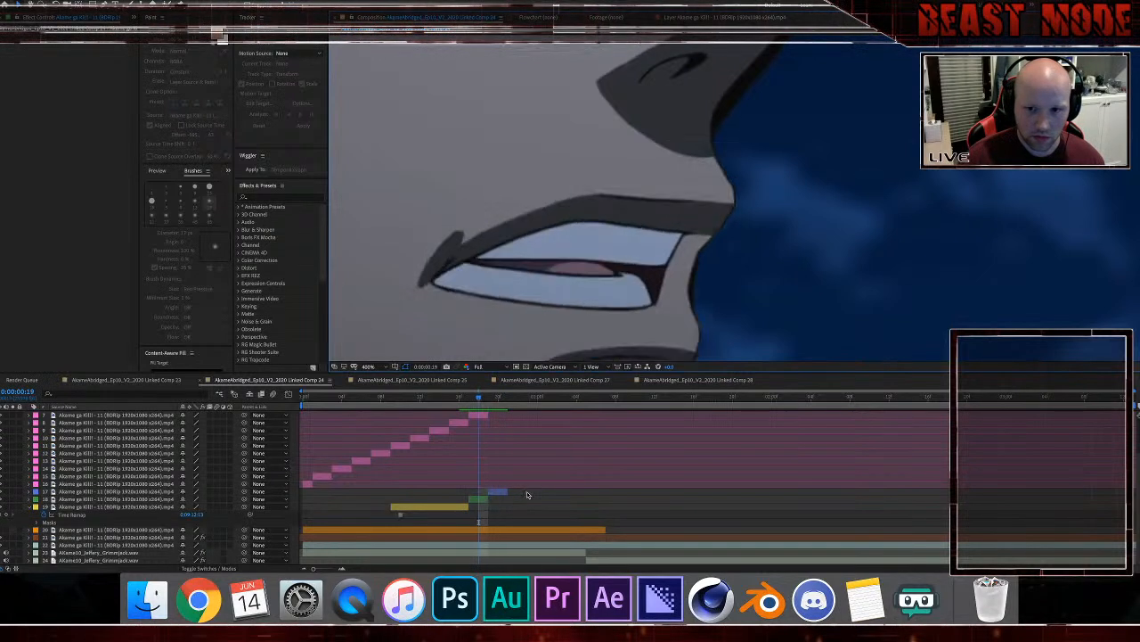
key(Page_Up)
key(Page_Up)
key(Page_Up)
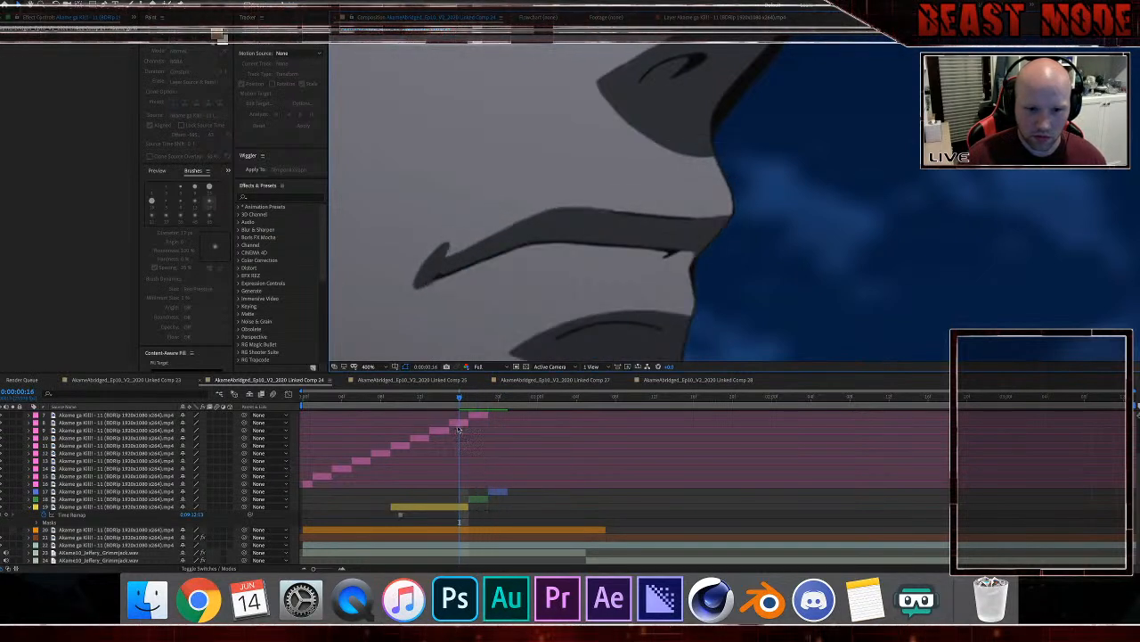
Step: Extend the yellow mouth layer in both directions to span the whole composition, and collapse its properties
key(Home)
click(319, 486)
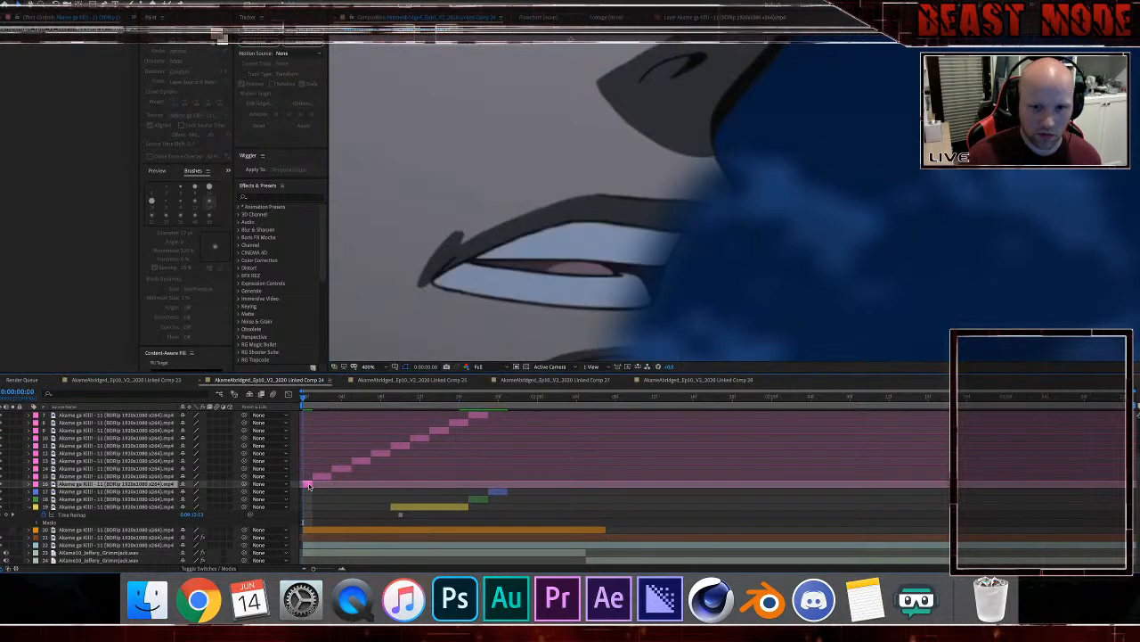
click(388, 506)
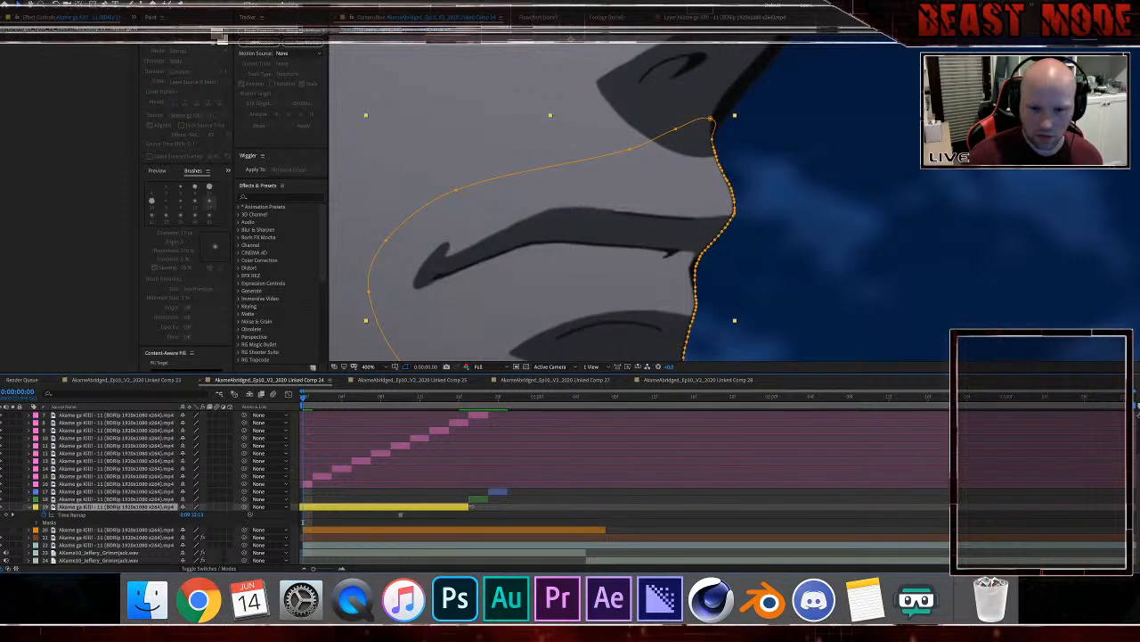
drag(477, 507, 1132, 507)
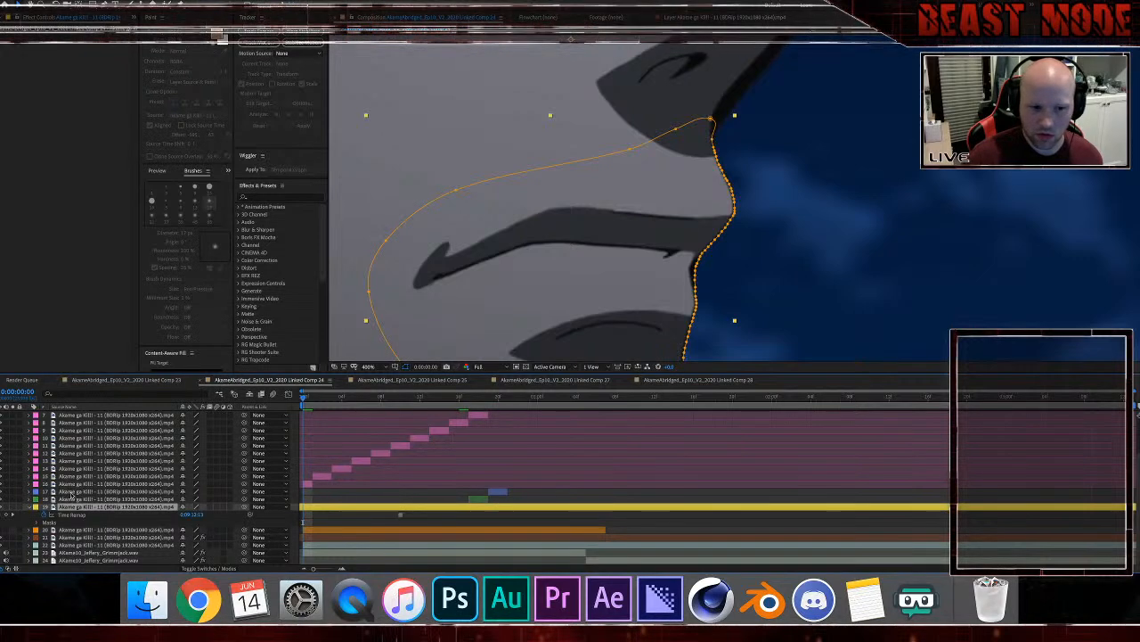
click(30, 507)
scroll(361, 476, up, 1)
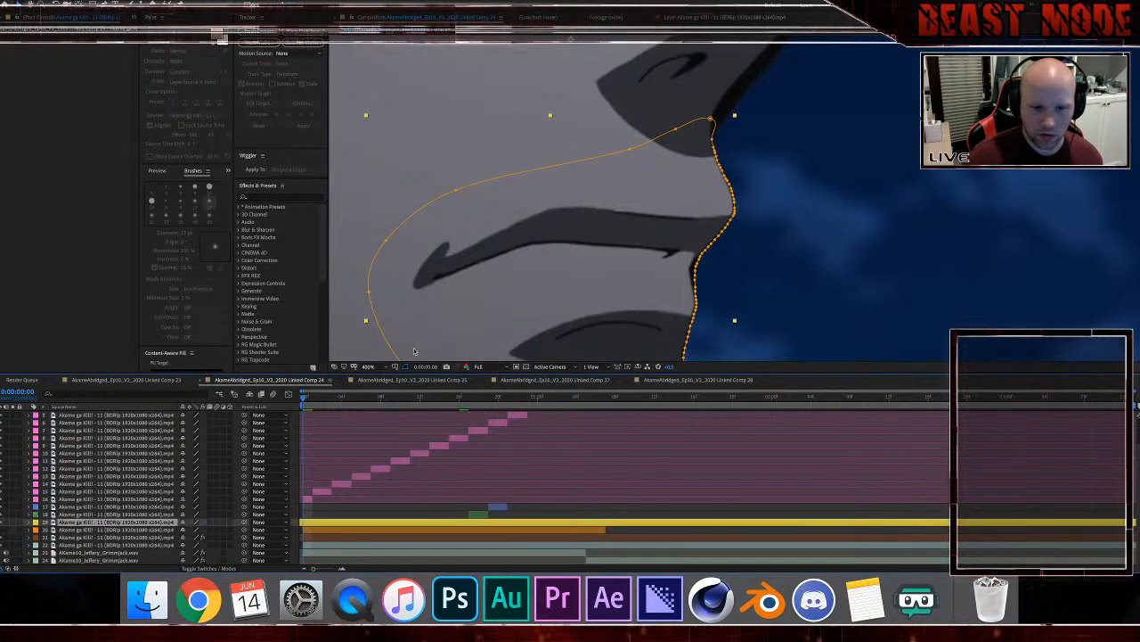
Step: Delete the existing mask from the first pink hair layer at frame 0
scroll(413, 351, down, 4)
click(308, 499)
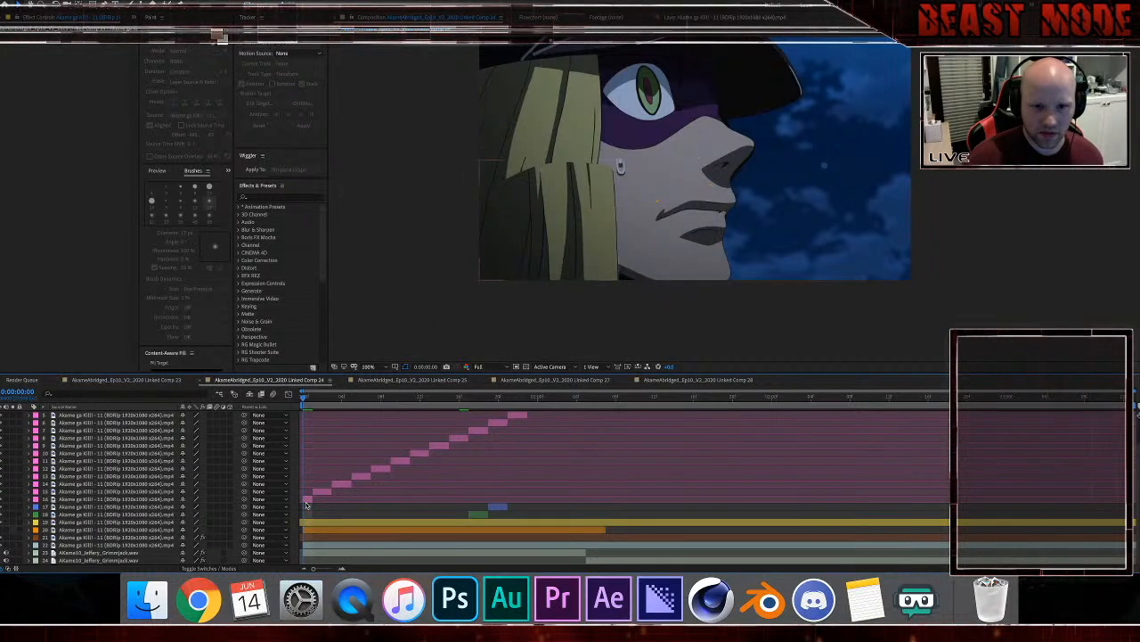
double_click(610, 166)
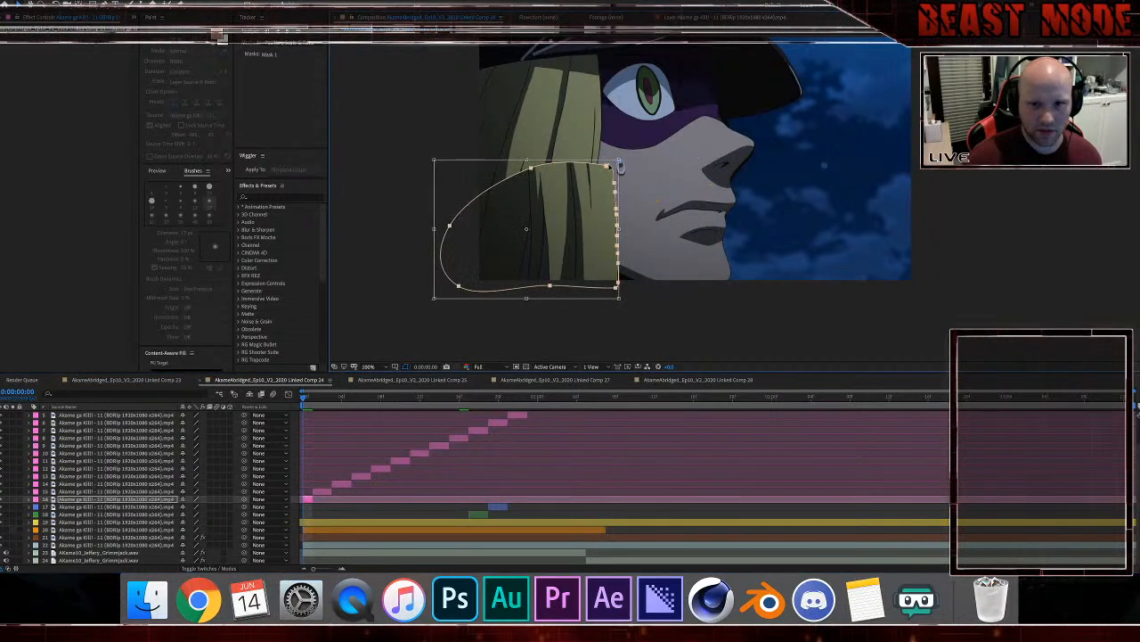
key(Delete)
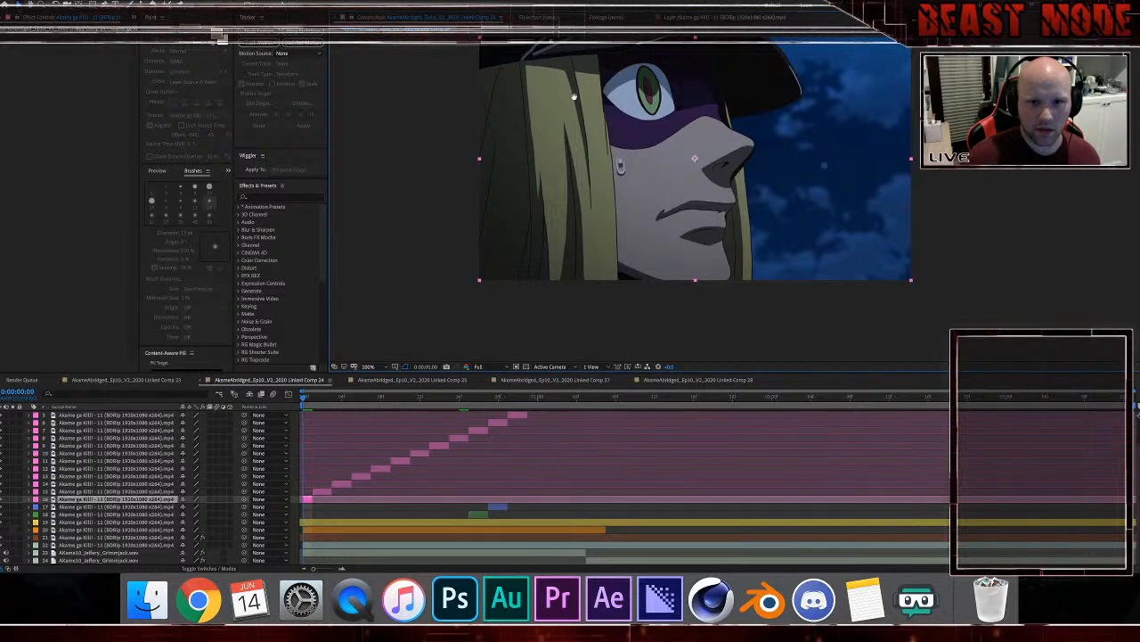
Step: Start a new mask on the first pink hair layer at the hat brim, tracing the front hair edge down to the eye's corner
drag(618, 165, 655, 289)
scroll(632, 177, up, 1)
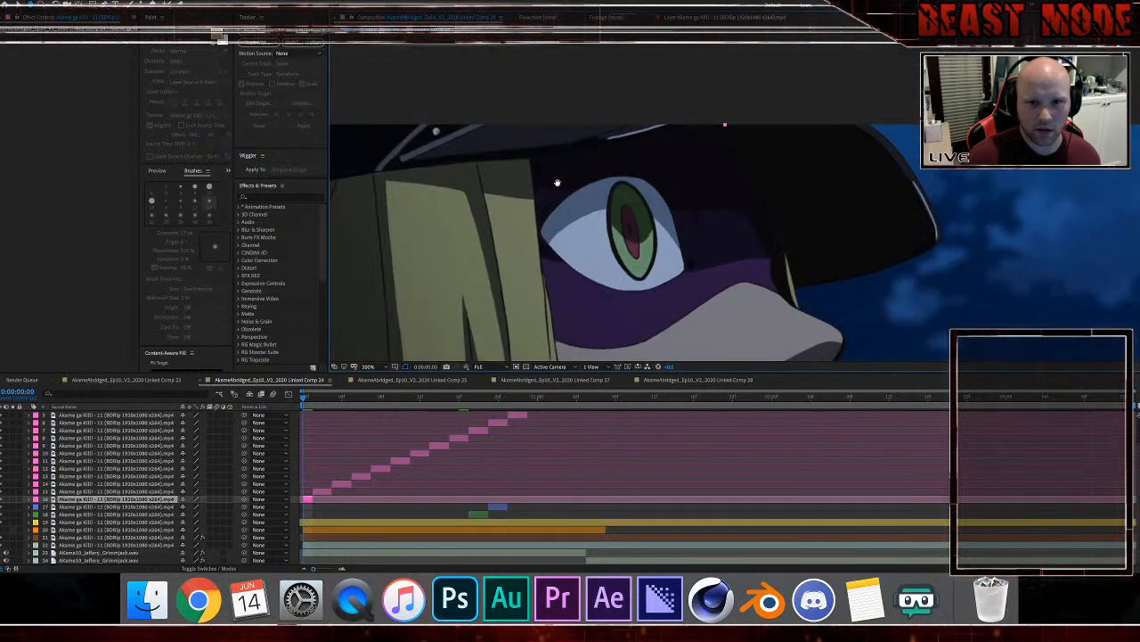
scroll(557, 183, up, 1)
drag(473, 176, 761, 196)
click(604, 141)
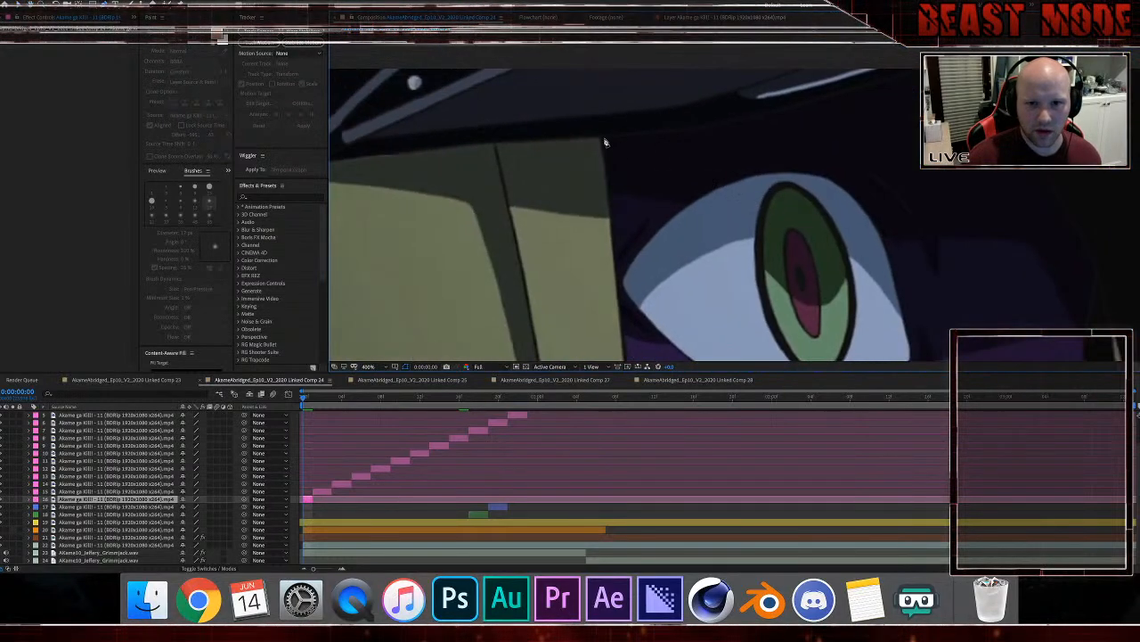
click(606, 156)
click(617, 234)
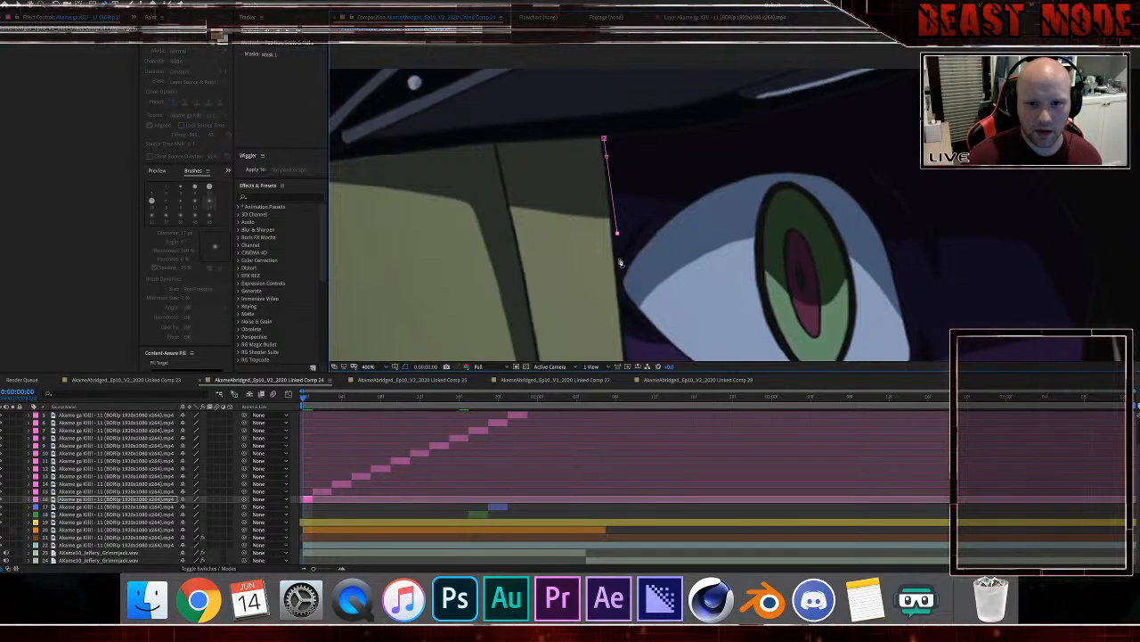
click(624, 304)
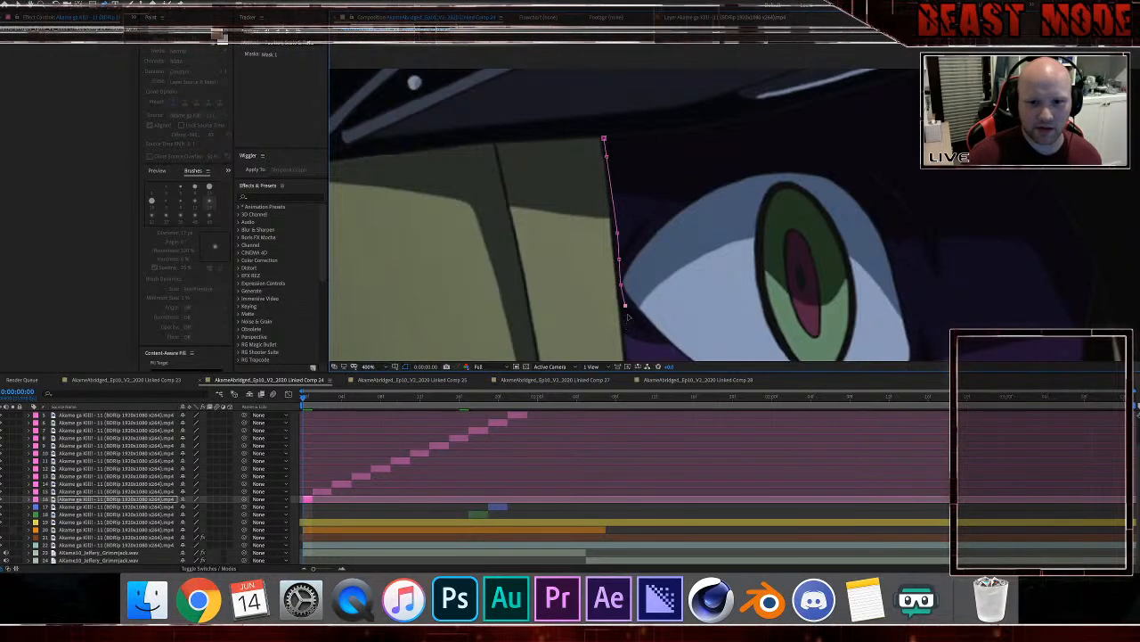
Step: Continue the hair mask down the face side, running loosely over the purple mask and cheek, between the hair and the earring
drag(624, 304, 608, 132)
click(625, 191)
click(660, 260)
click(653, 291)
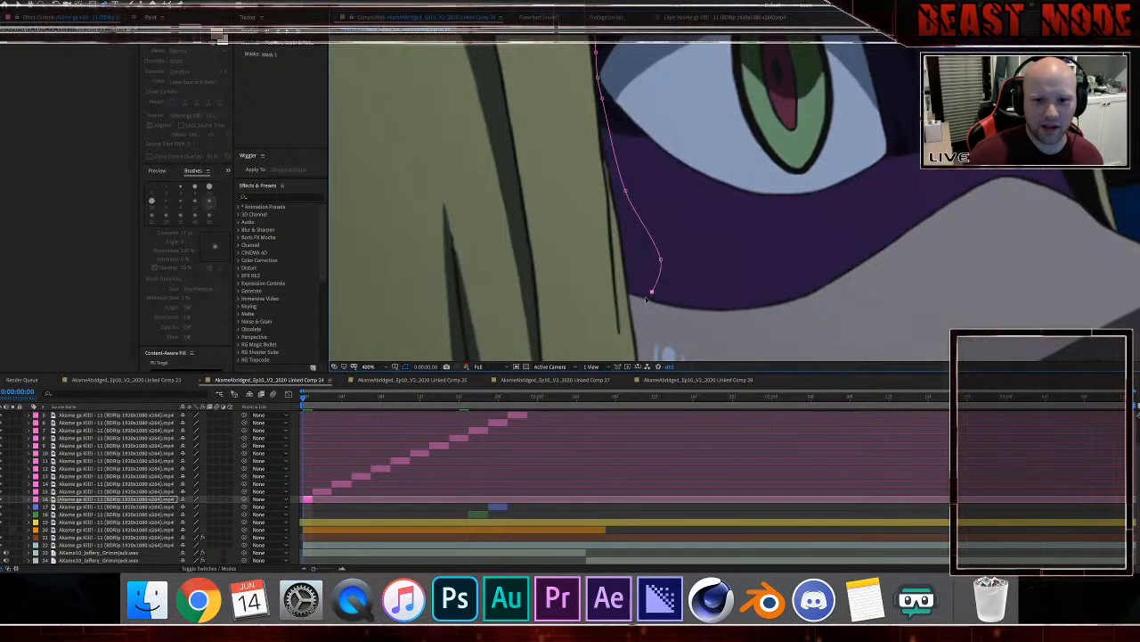
drag(642, 335, 634, 172)
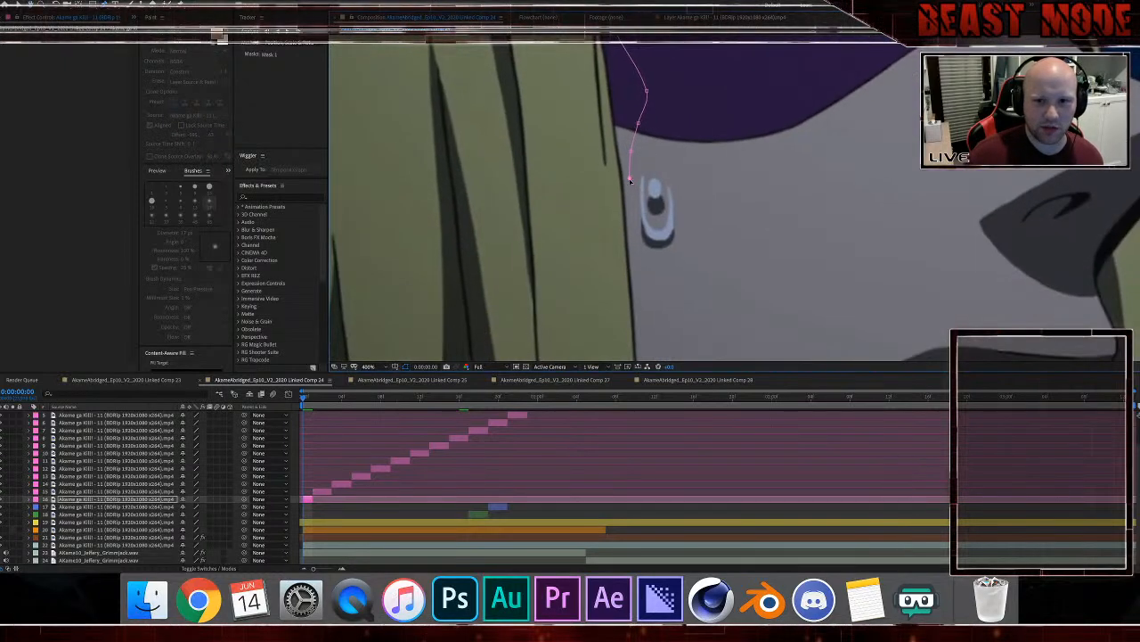
click(637, 241)
drag(646, 257, 648, 168)
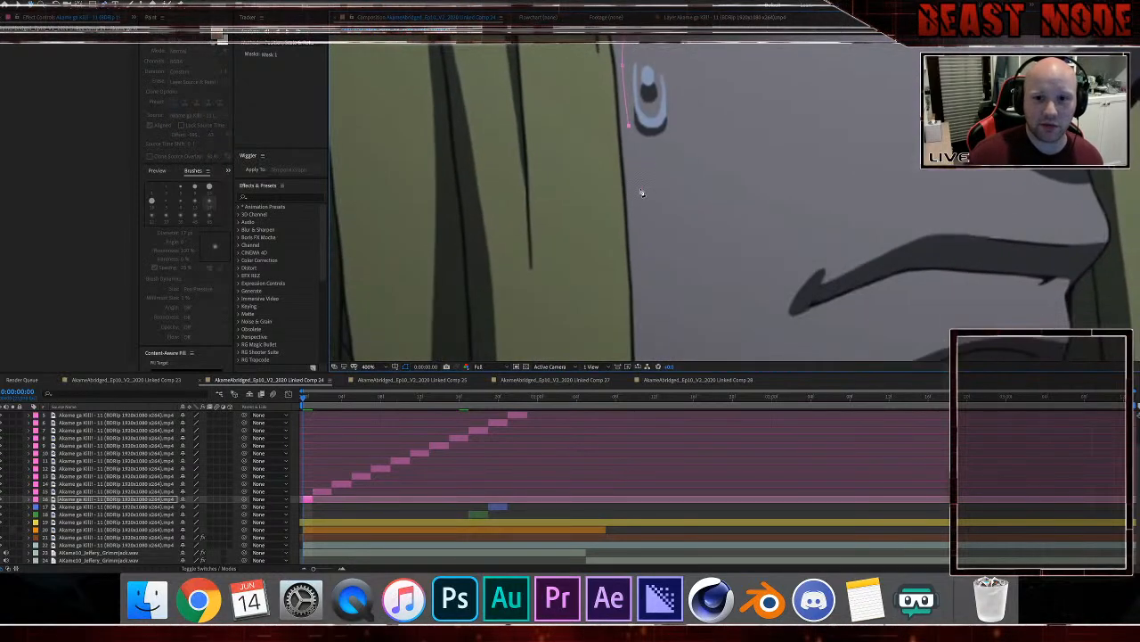
click(646, 247)
drag(647, 253, 645, 99)
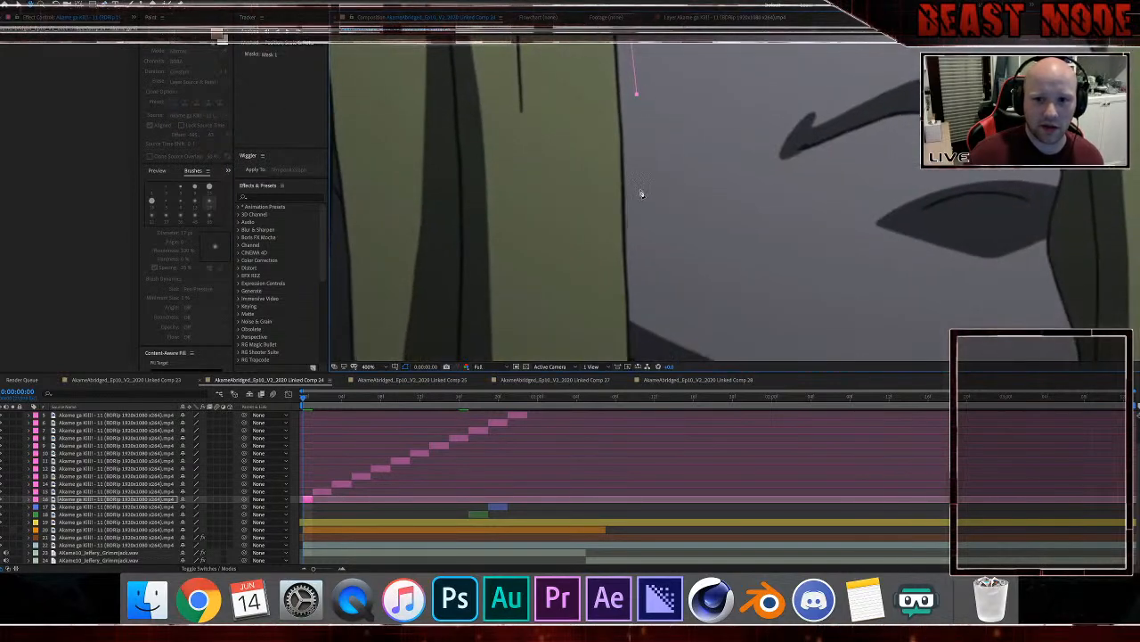
click(645, 196)
Step: Trace the hair mask closely along the front hair edge past the jaw and collar to just below the frame
scroll(642, 220, down, 1)
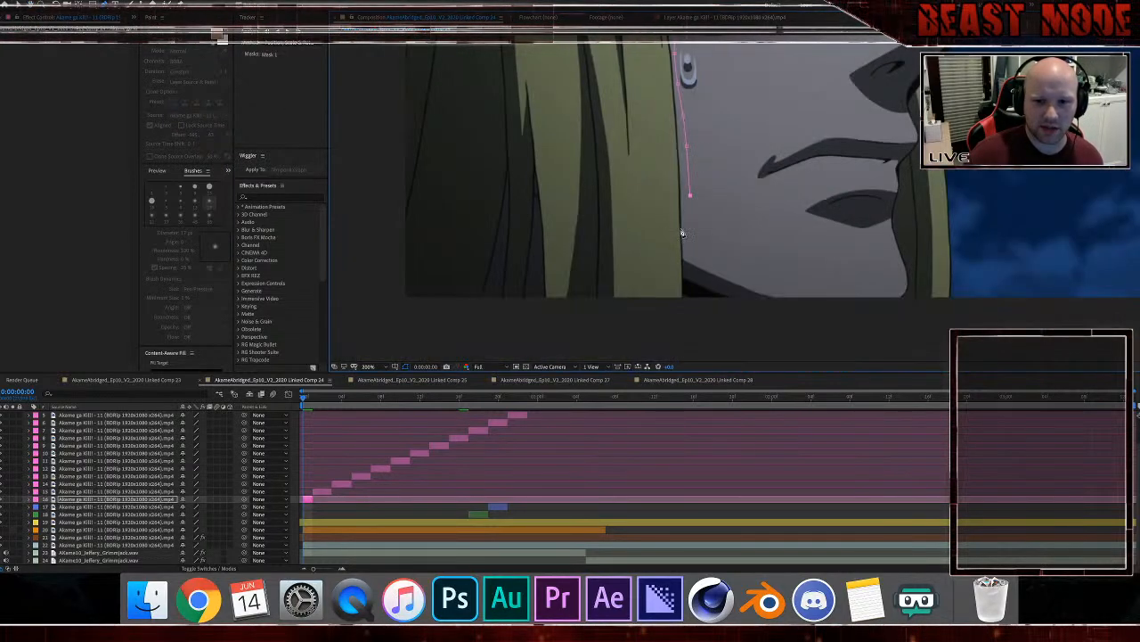
scroll(682, 234, up, 2)
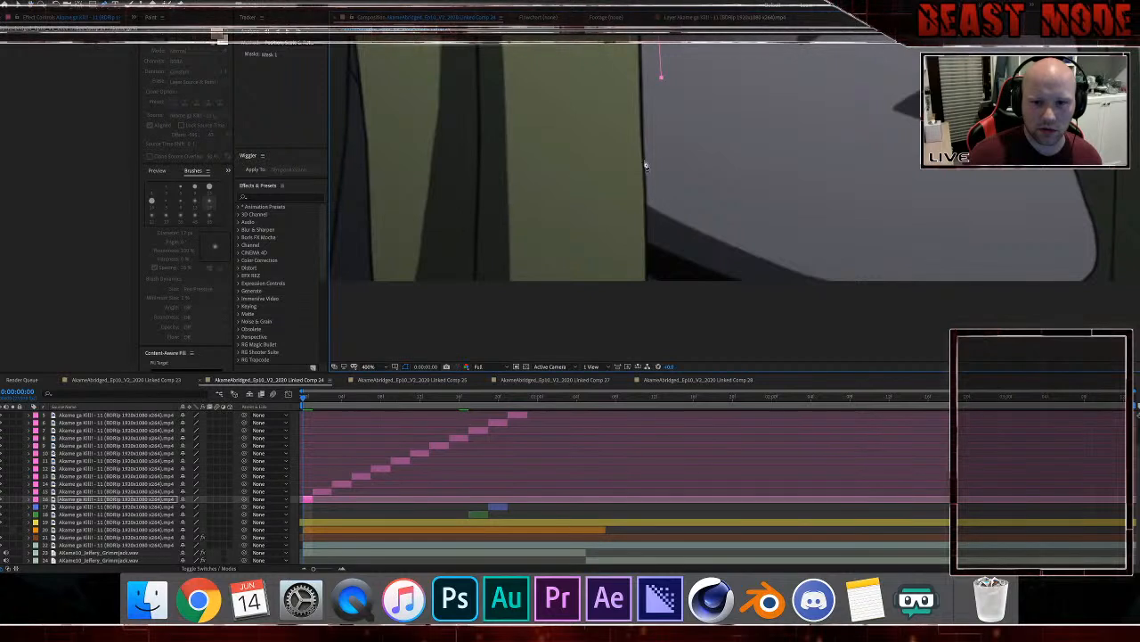
click(644, 169)
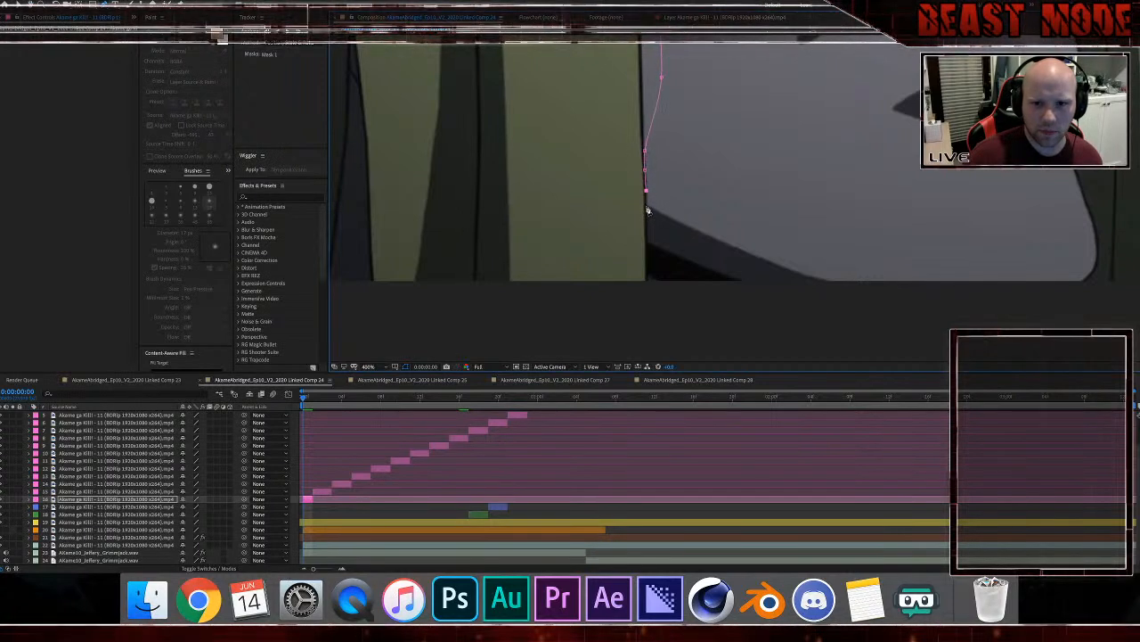
click(647, 207)
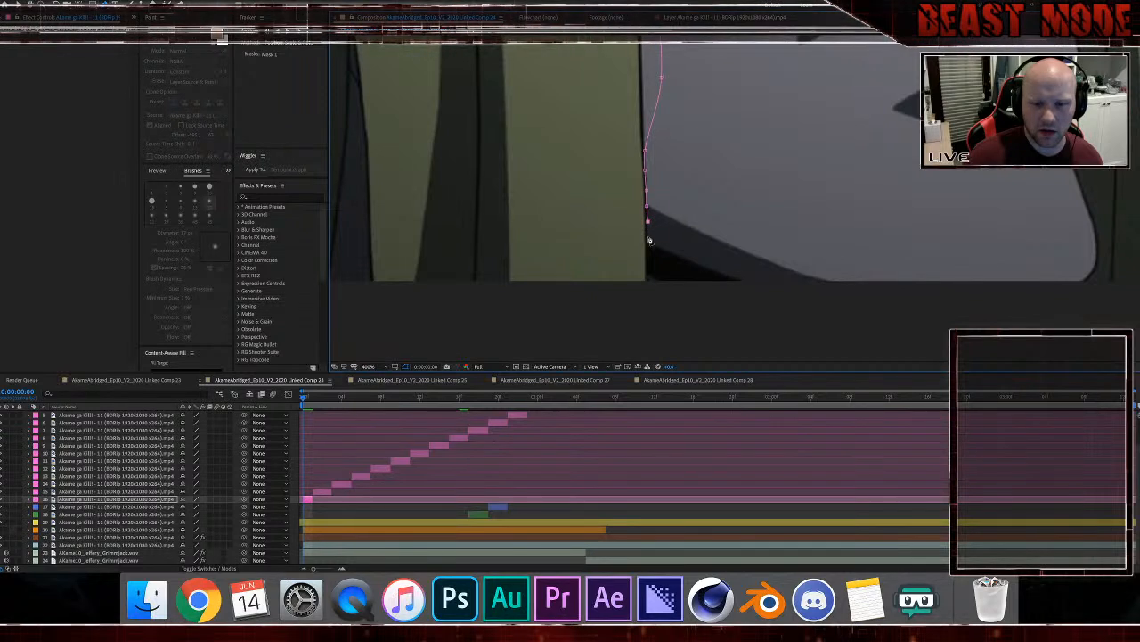
click(649, 237)
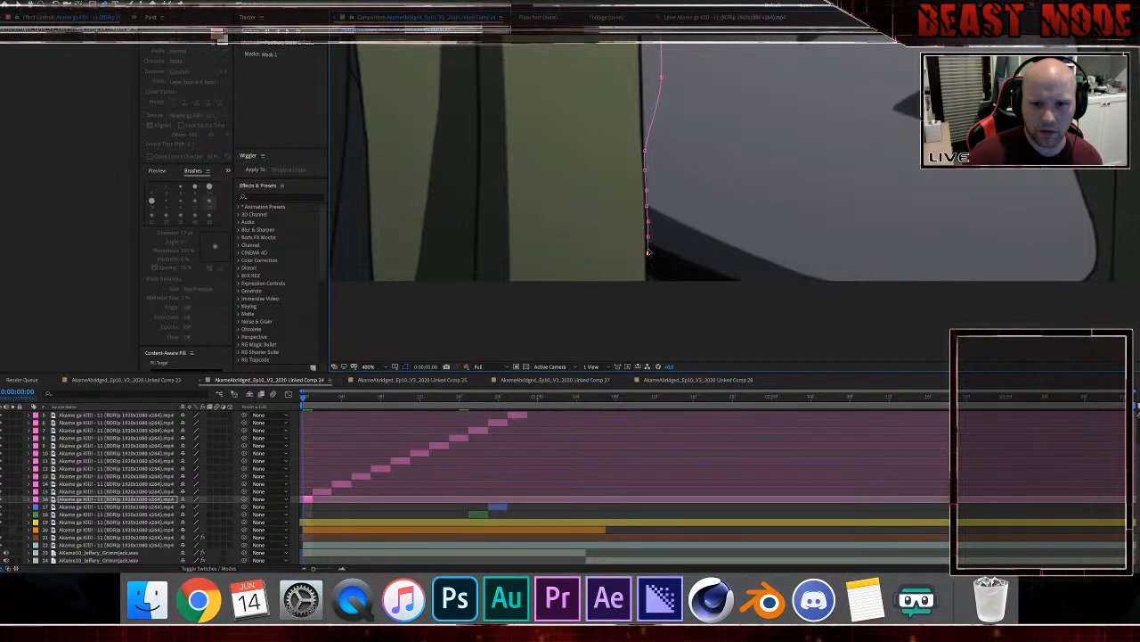
click(648, 288)
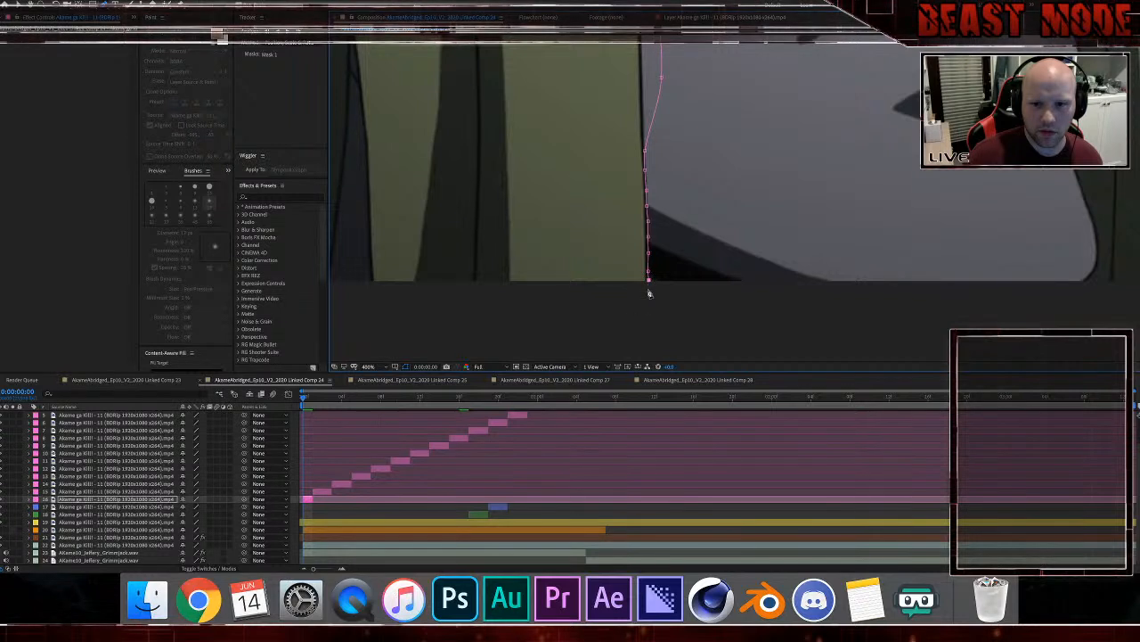
click(648, 301)
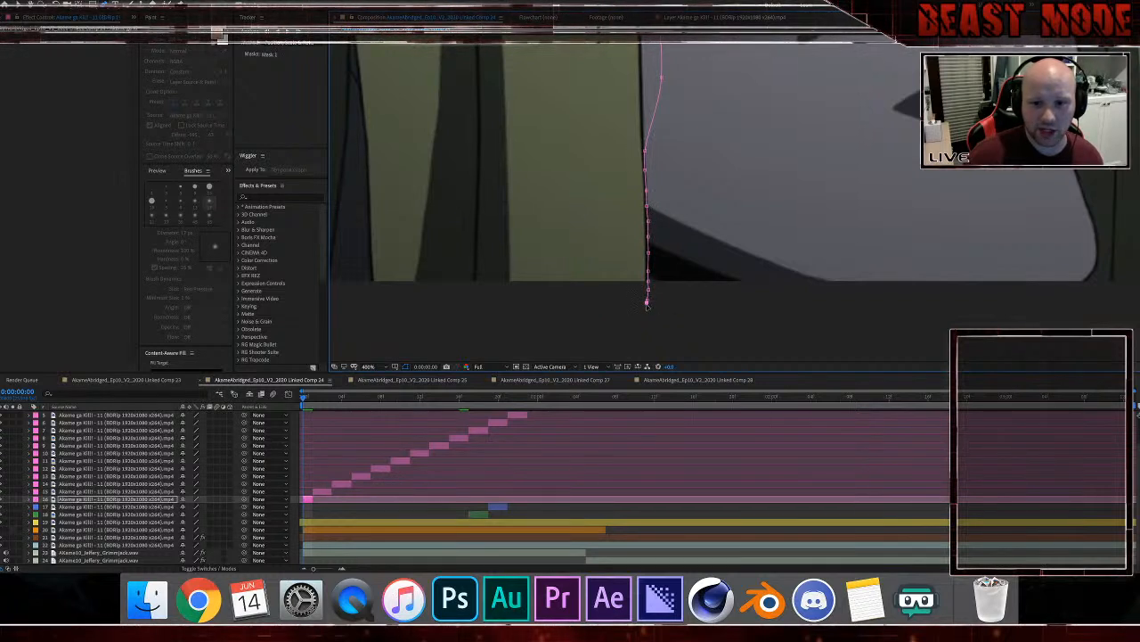
Step: Run the hair mask beneath the frame to the narrow gap between the strands, and trace the gap's face-side edge up to its tip
click(526, 314)
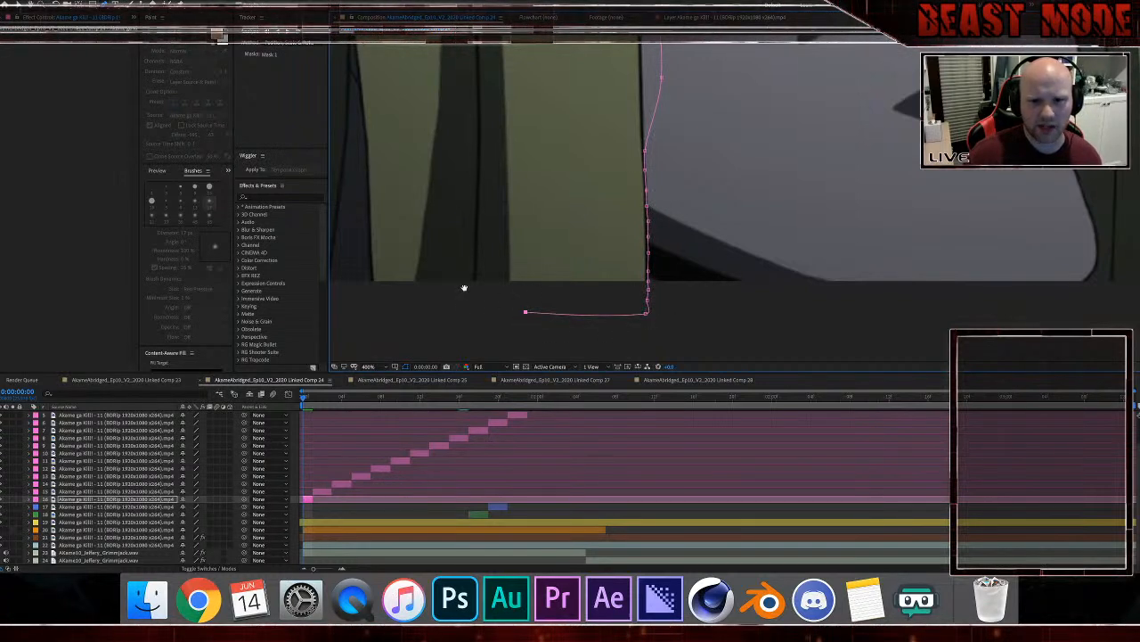
drag(464, 288, 709, 271)
drag(624, 287, 614, 245)
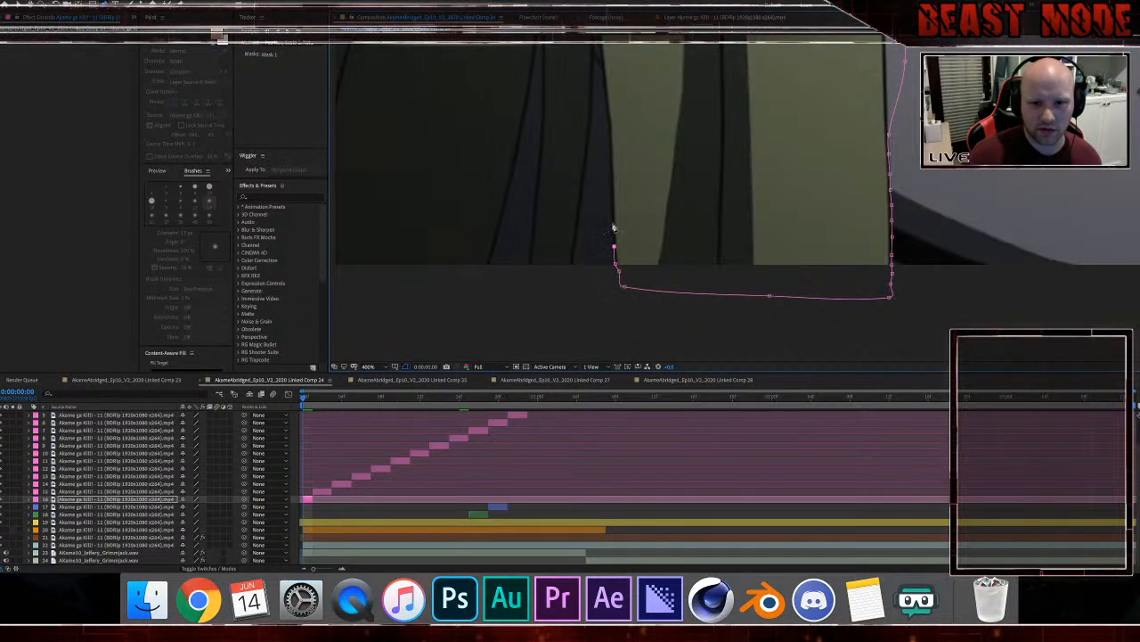
click(612, 203)
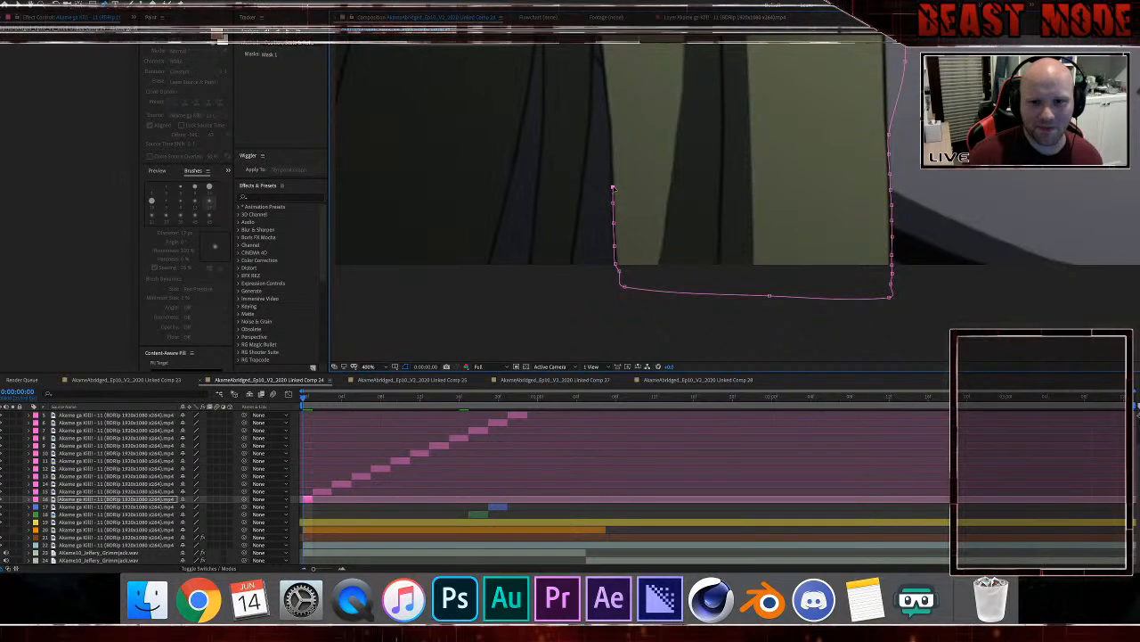
click(612, 187)
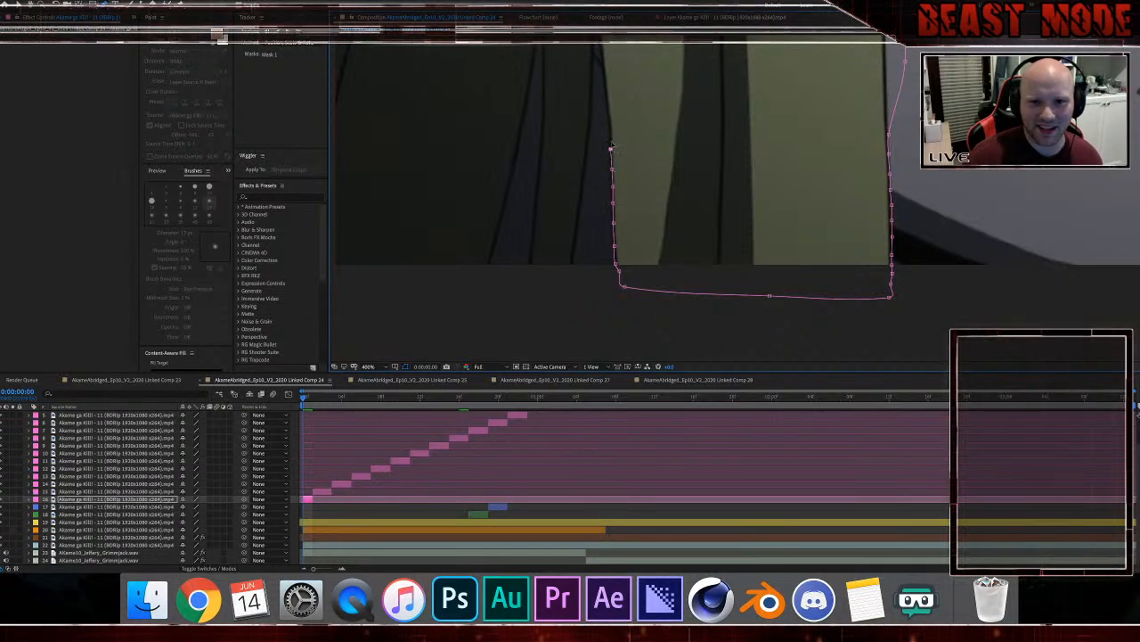
click(611, 134)
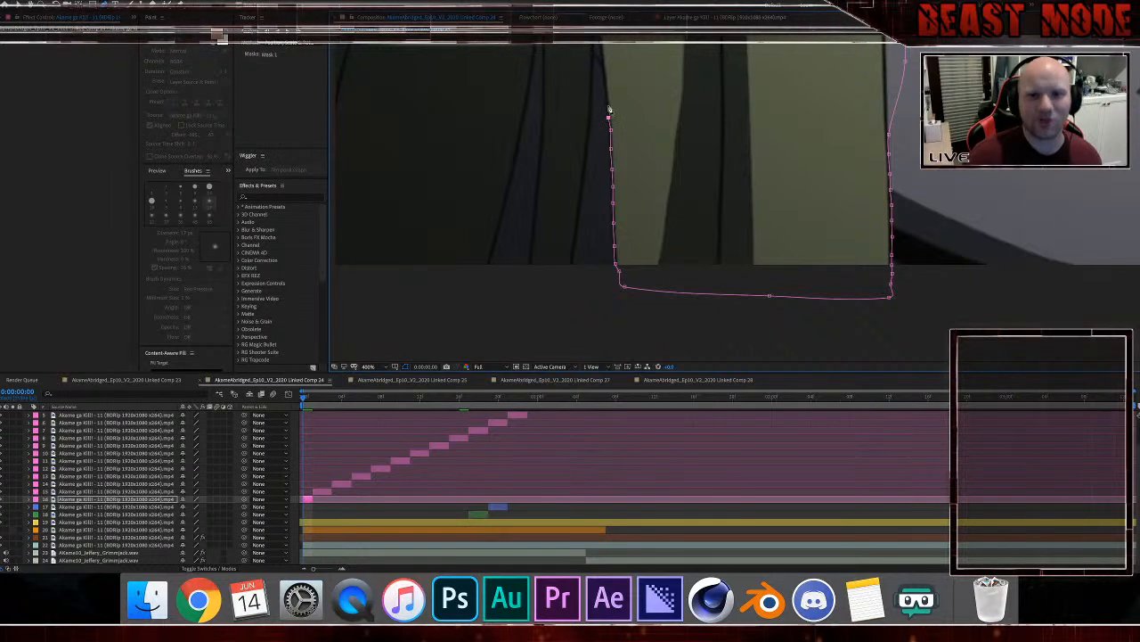
drag(603, 99, 615, 188)
click(617, 176)
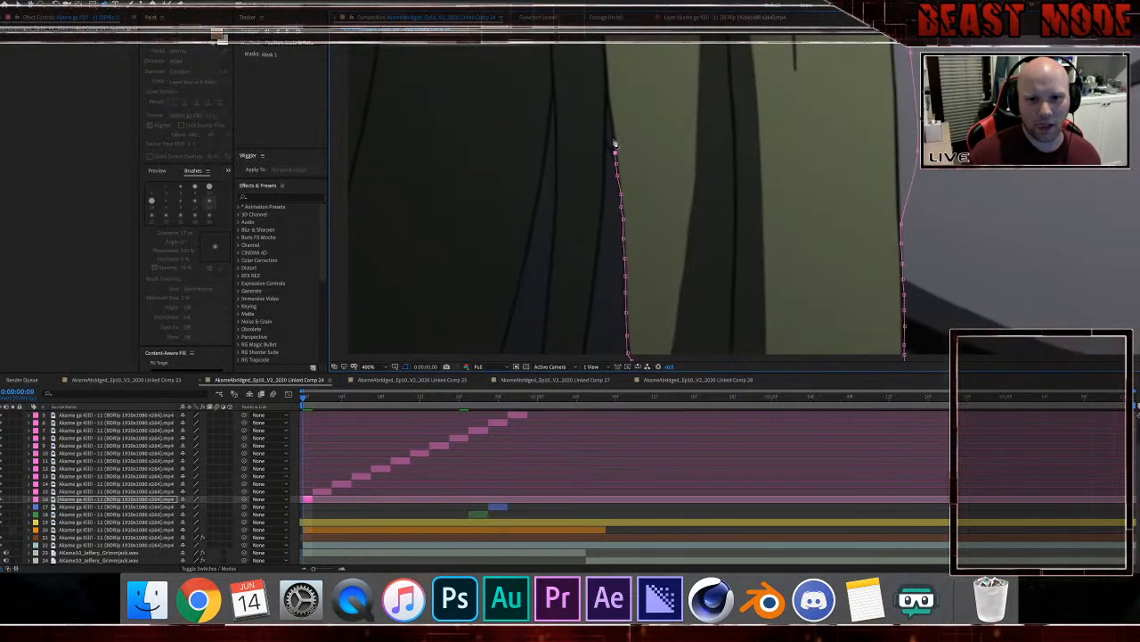
click(613, 138)
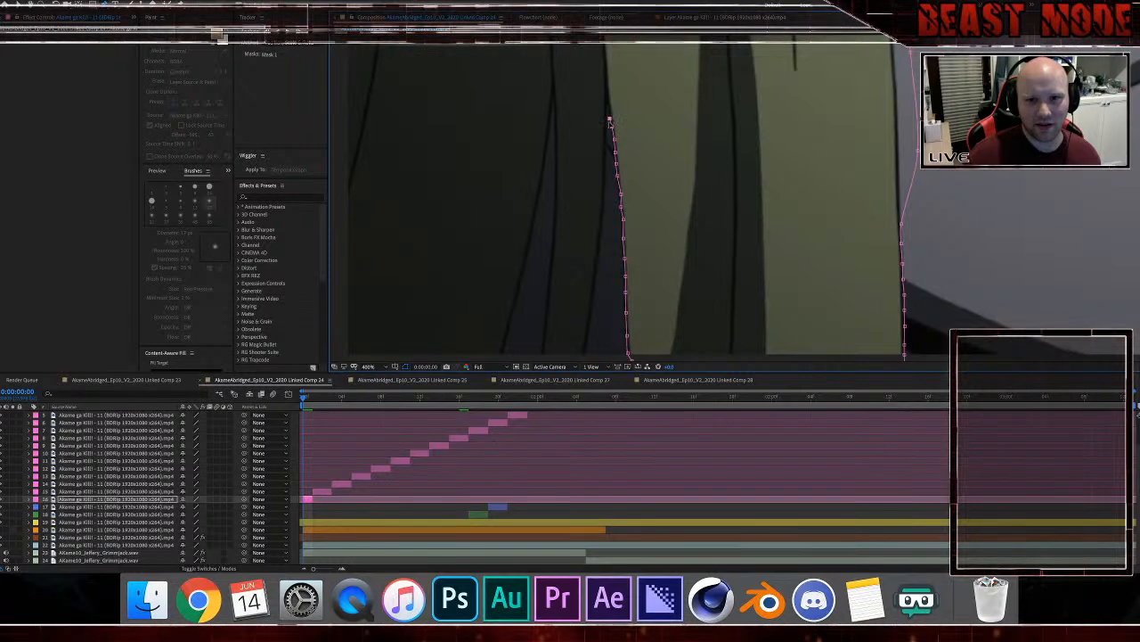
Step: Trace the hair mask from the gap's tip down its back edge to the bottom of the frame
click(608, 132)
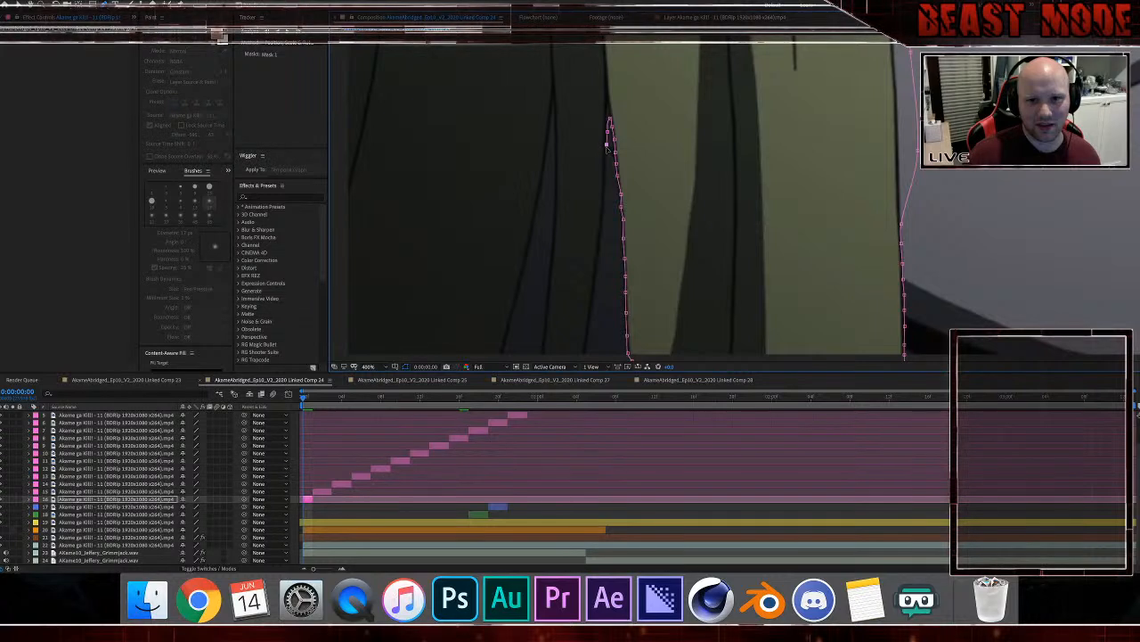
click(606, 156)
click(605, 176)
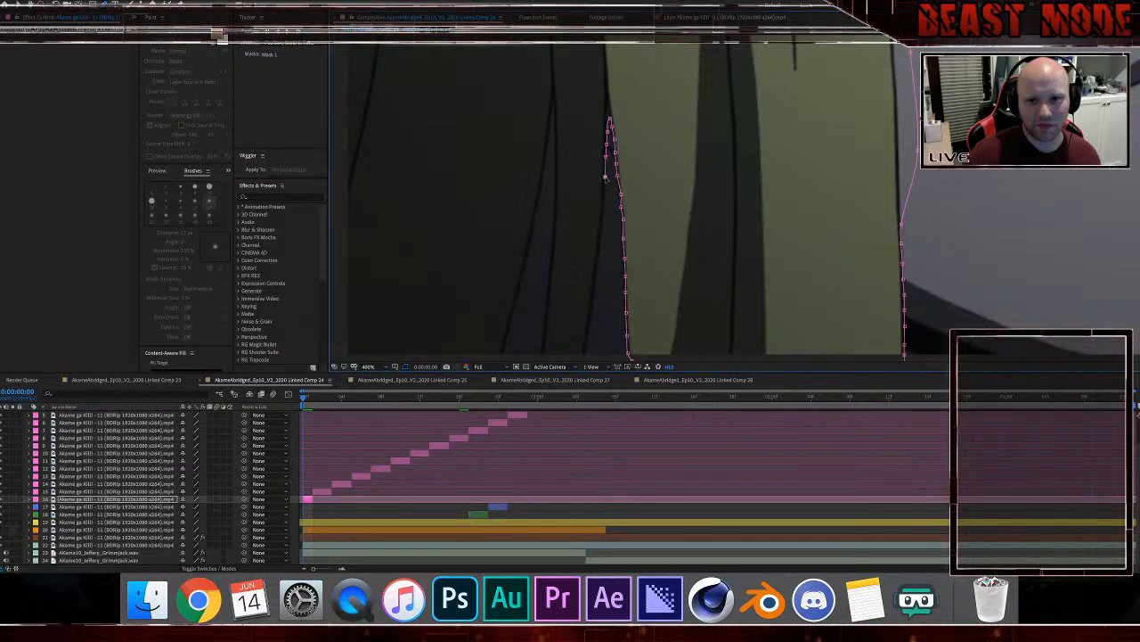
click(605, 198)
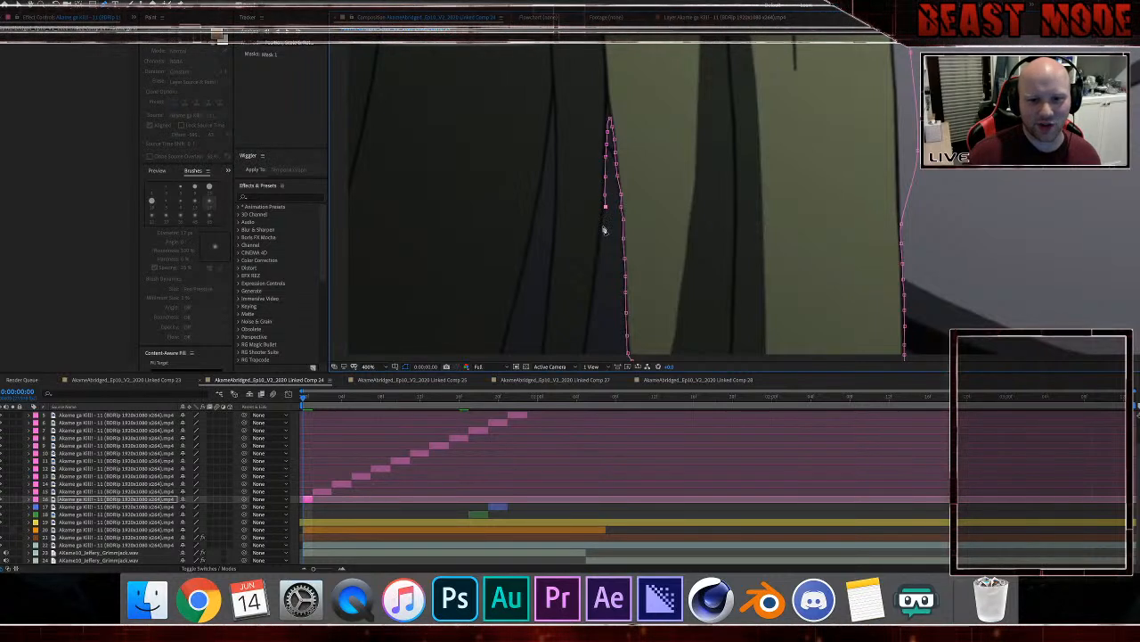
click(601, 225)
drag(600, 248, 600, 184)
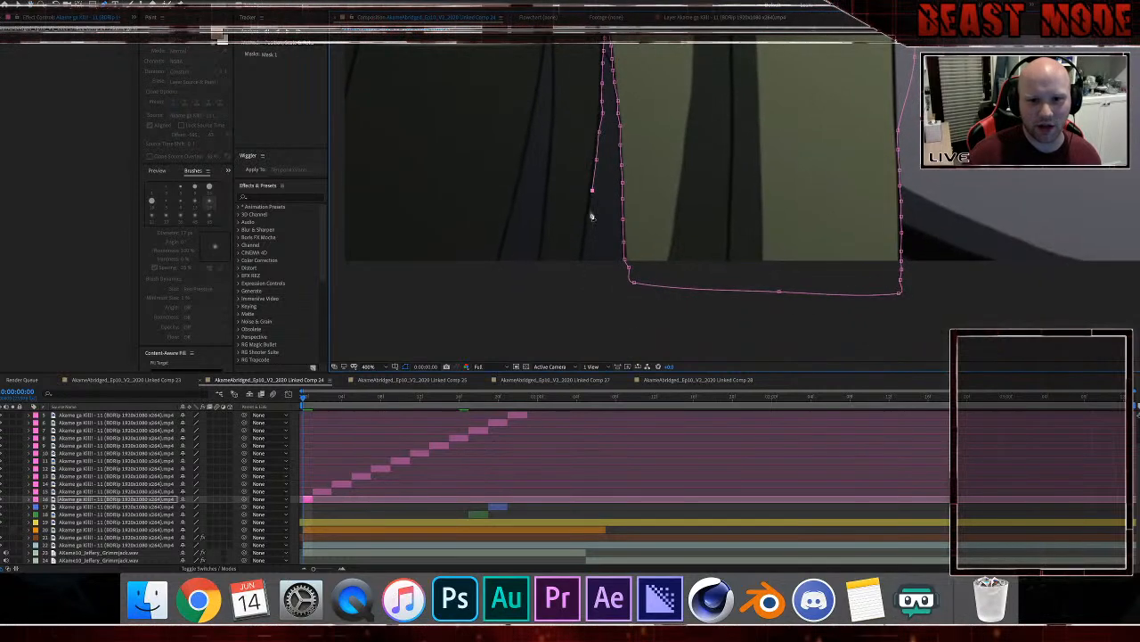
click(582, 252)
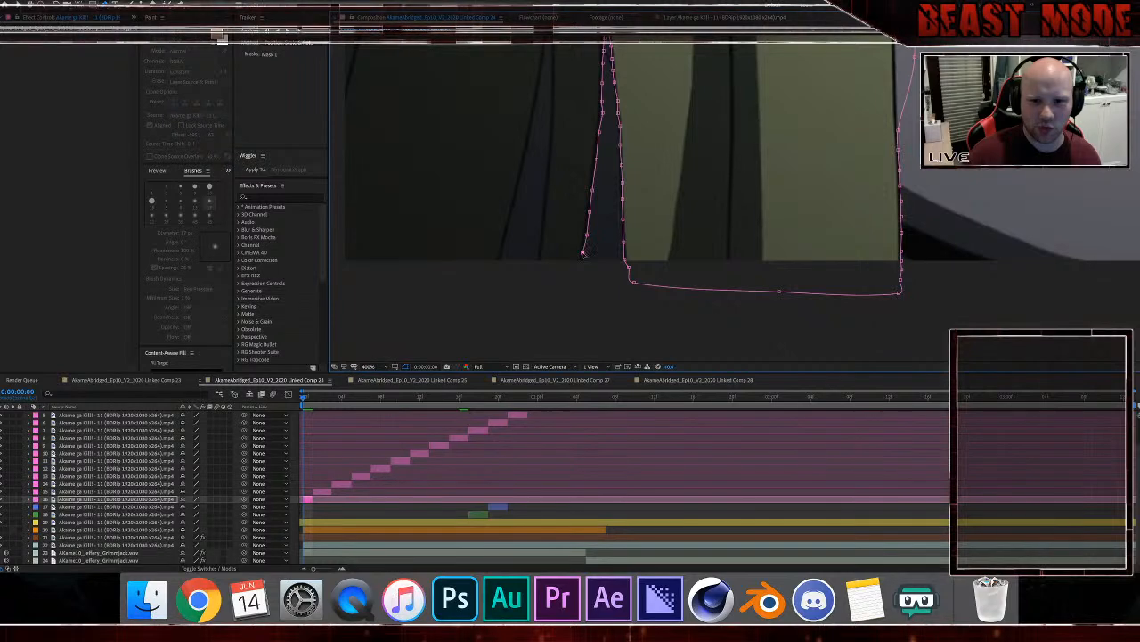
Step: Carry the hair mask beneath the back hair and around the frame's lower corner, outside the image
click(511, 295)
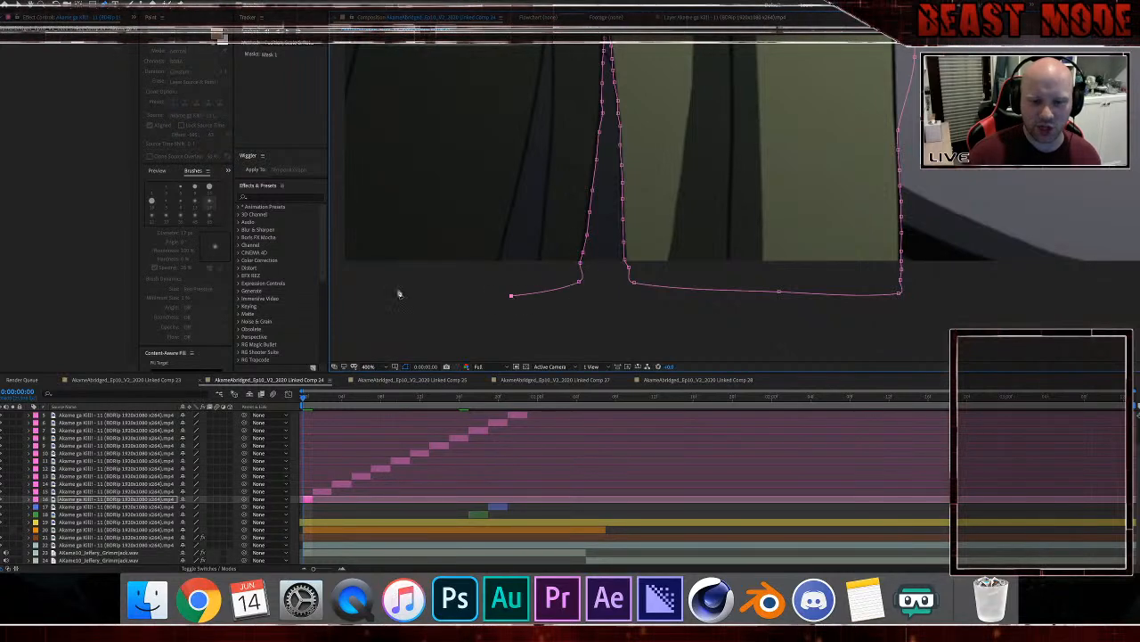
click(380, 291)
drag(378, 276, 475, 319)
click(426, 313)
click(399, 215)
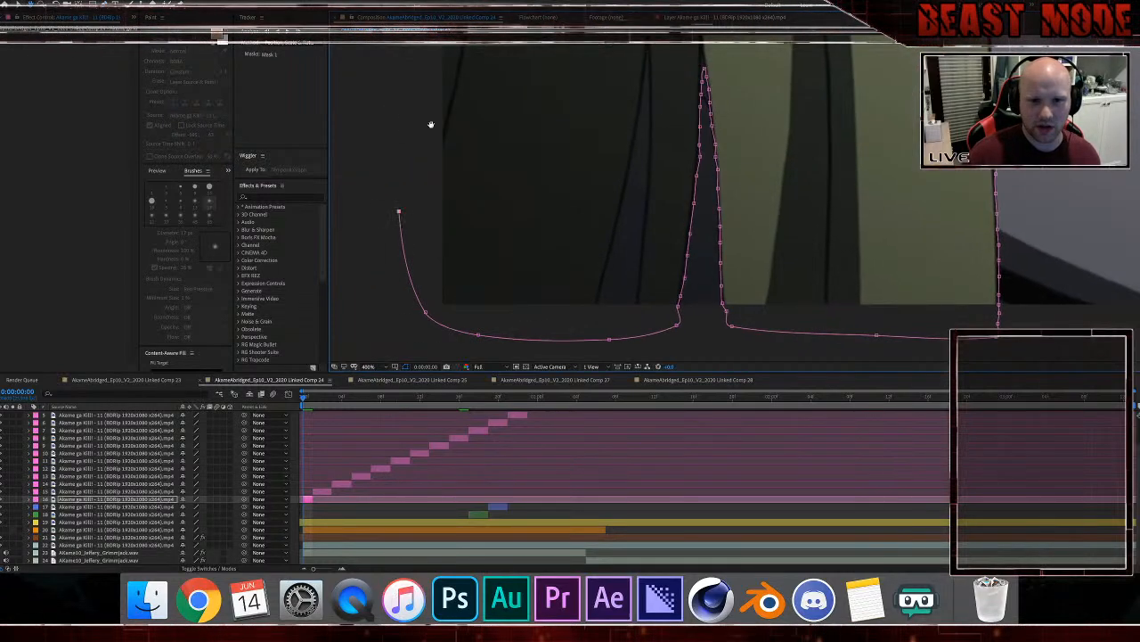
Step: Take the hair mask up outside the image behind the hair, across the hat above the hairline, and close it at its starting point
scroll(433, 122, up, 5)
scroll(437, 128, down, 1)
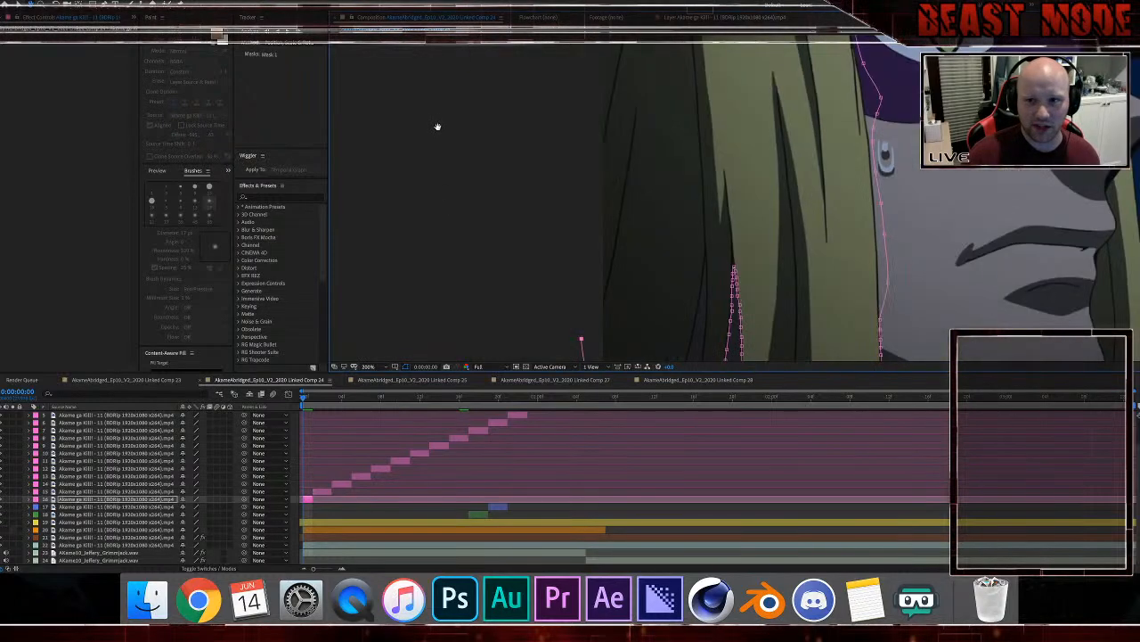
drag(547, 73, 562, 251)
click(579, 180)
click(602, 138)
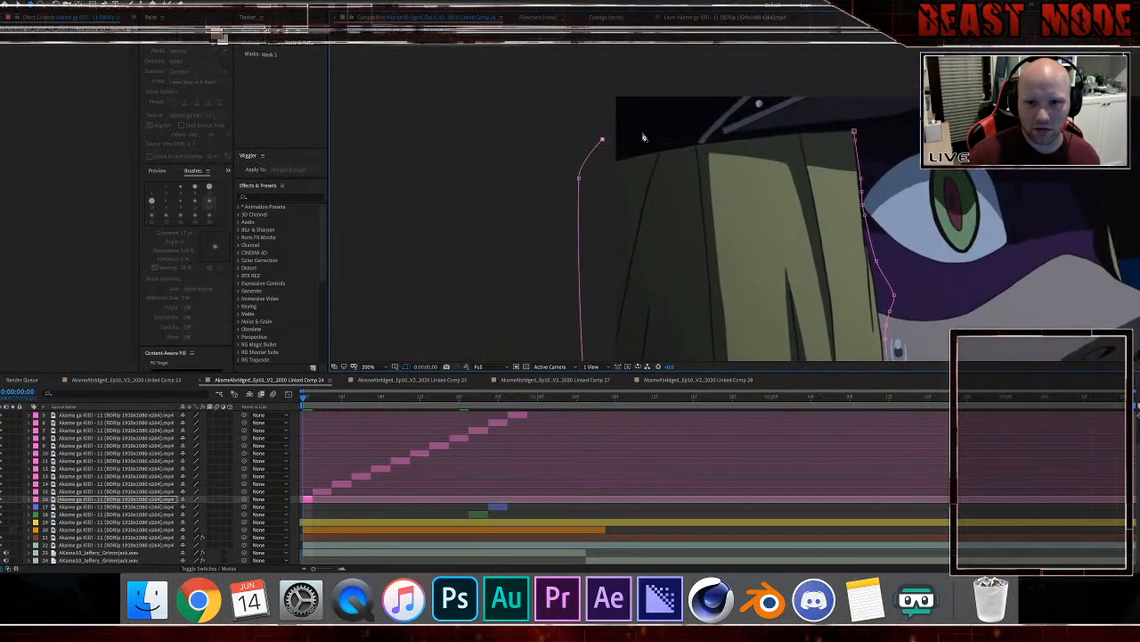
click(821, 117)
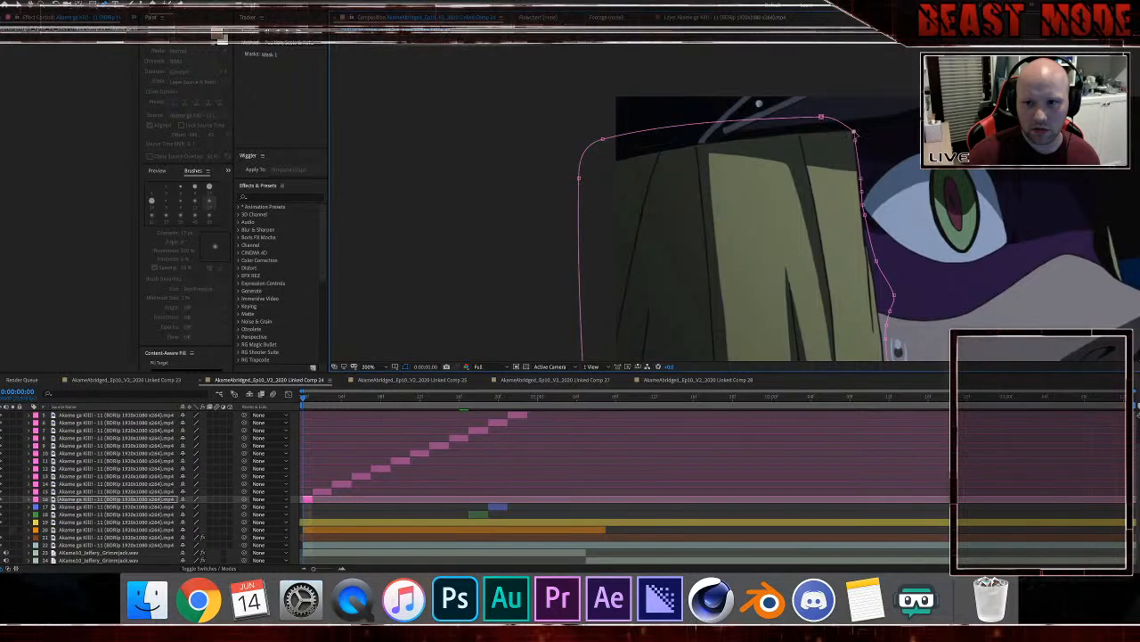
click(855, 131)
Step: Check the closed mask around the hair, deselect the layer, and inspect the hair edge along the face
drag(800, 202, 597, 166)
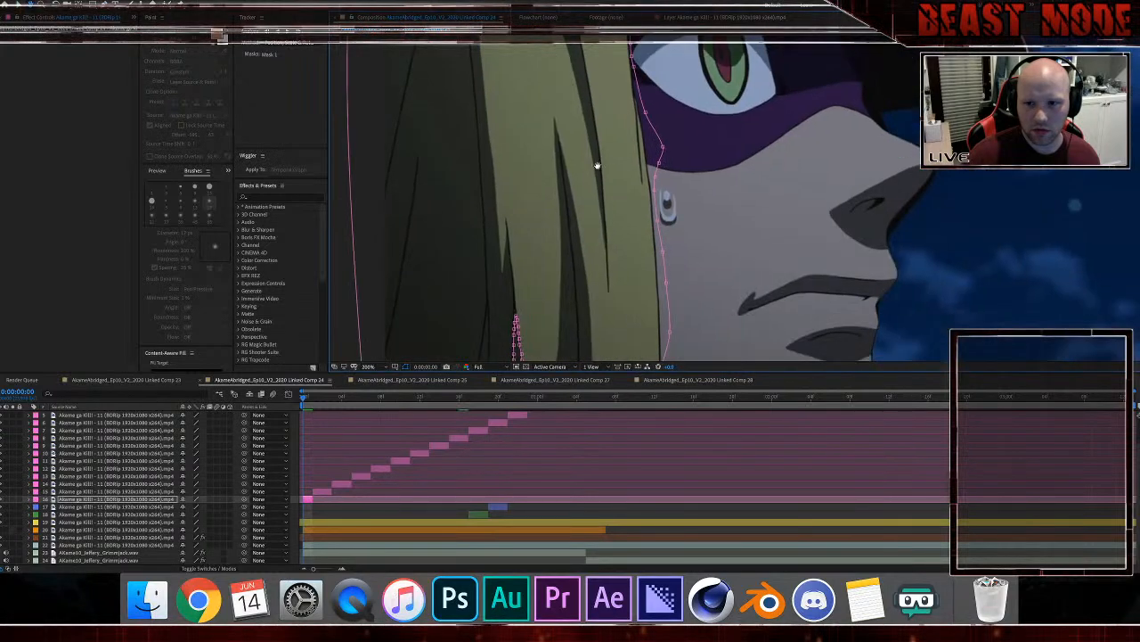
scroll(606, 234, down, 1)
drag(606, 234, 593, 178)
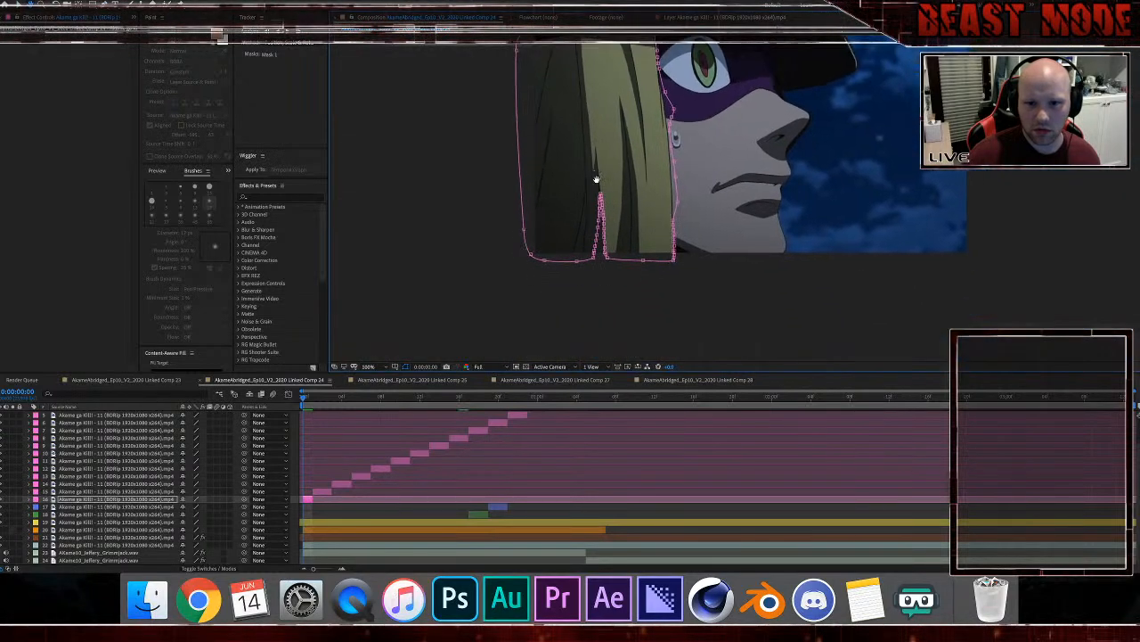
click(733, 287)
scroll(733, 287, up, 1)
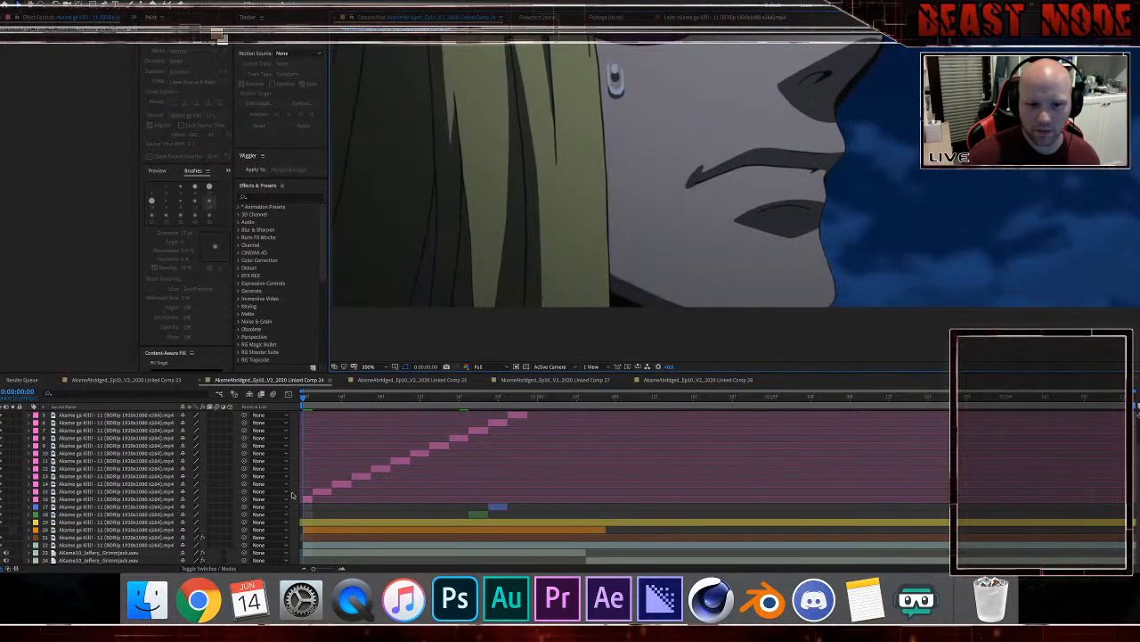
Step: Feather the new hair mask on the first pink layer by 2 pixels and deselect the layer
click(291, 496)
key(f)
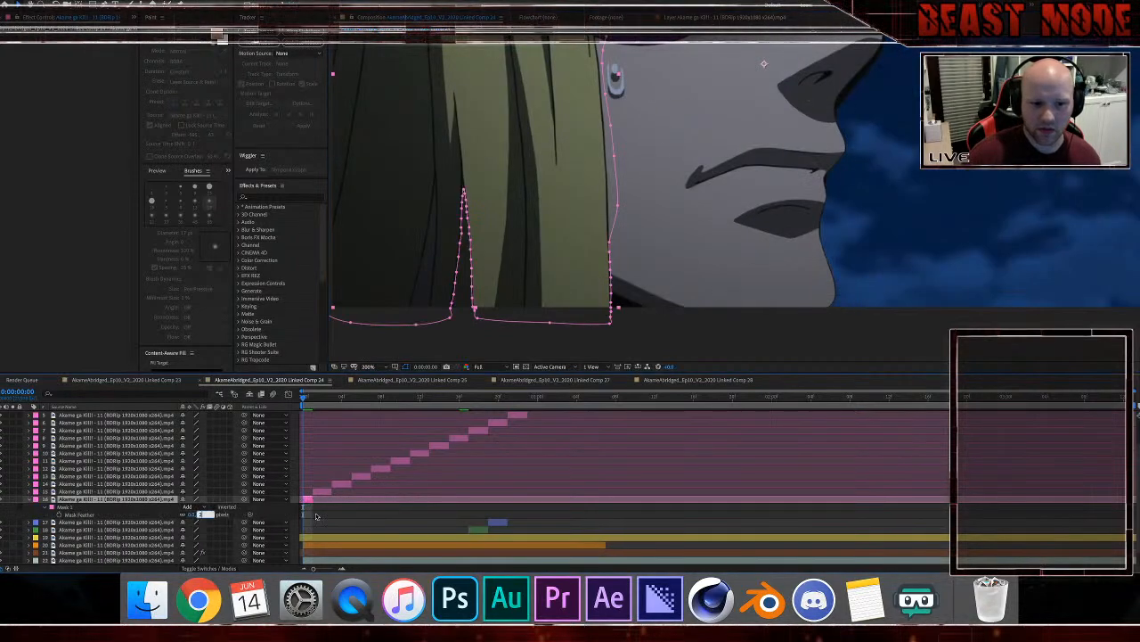
click(361, 512)
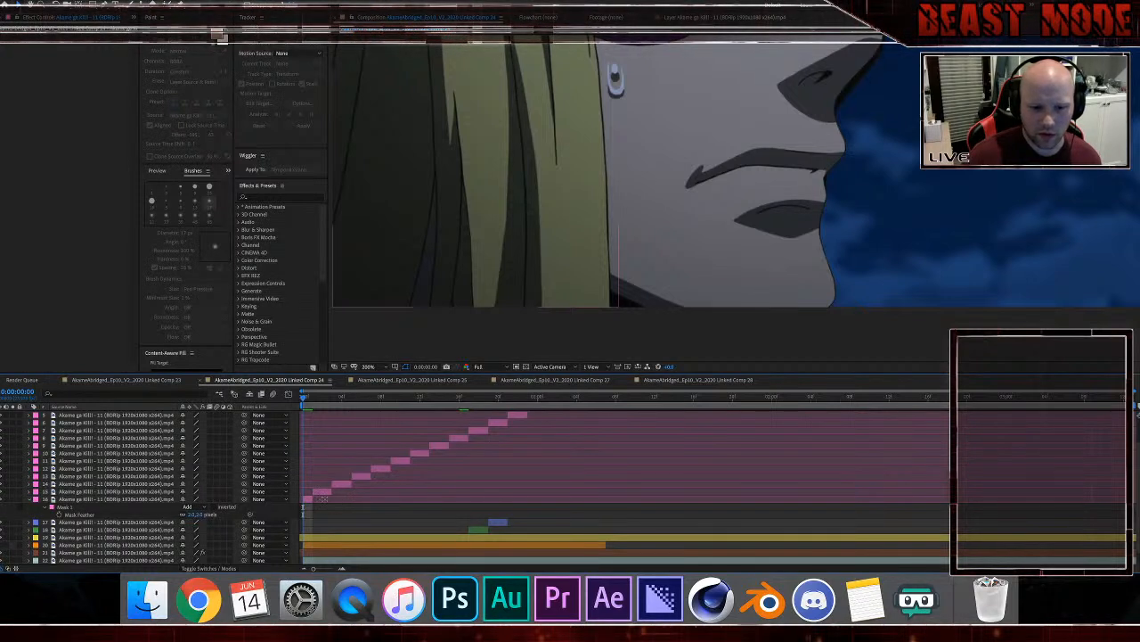
Step: Remove the old mask from the second pink hair layer at frame 1
click(323, 493)
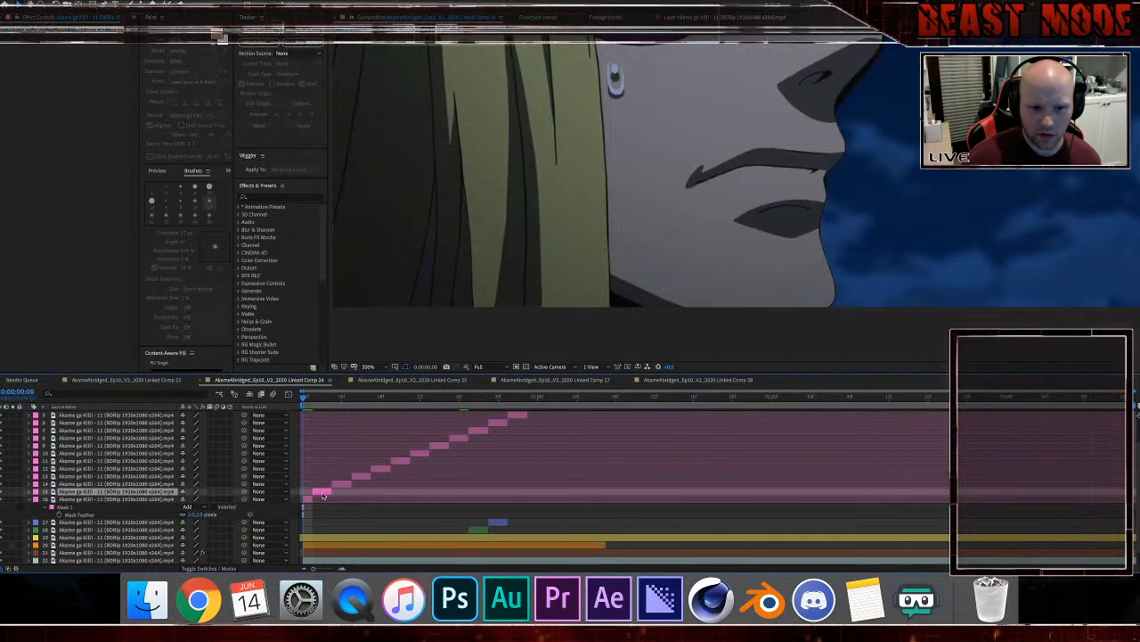
key(Page_Down)
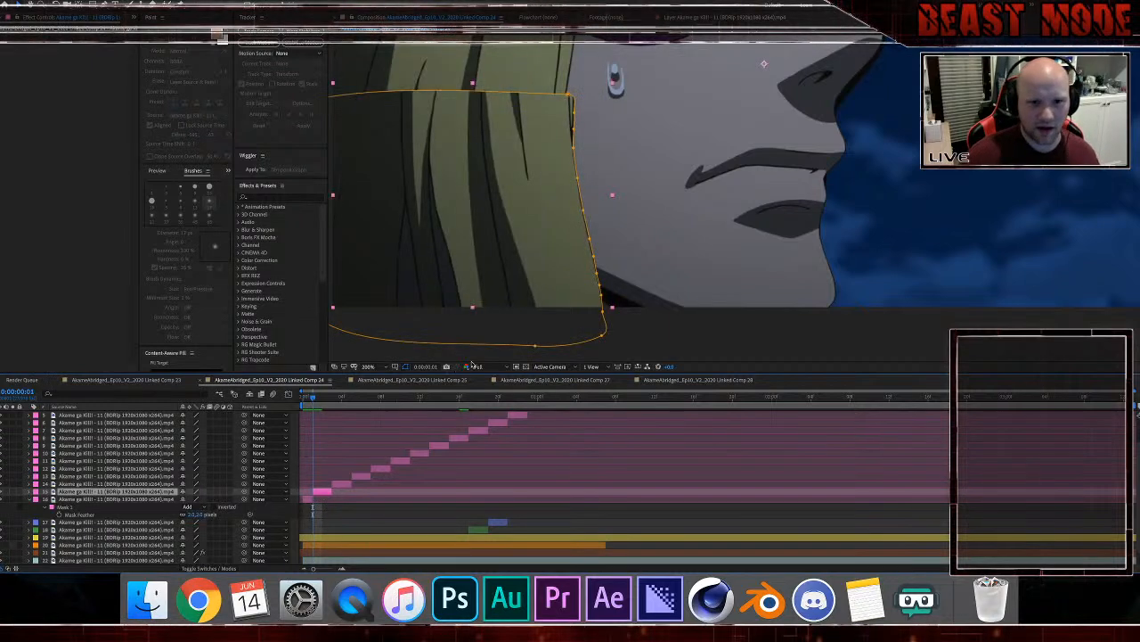
double_click(534, 346)
key(Delete)
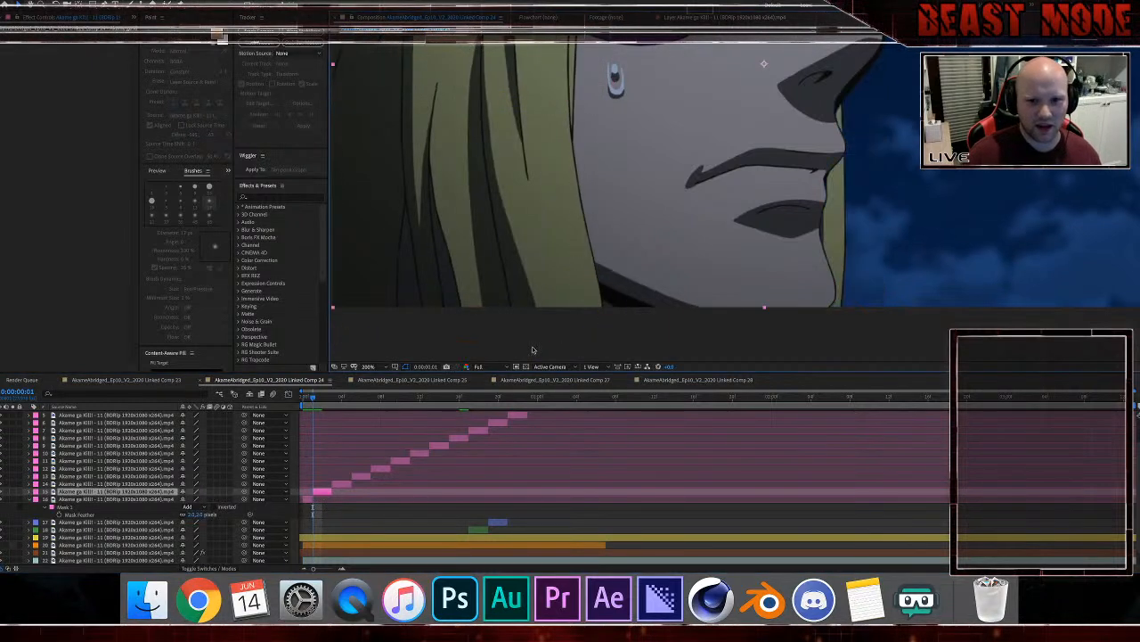
Step: Start a new mask on the second hair layer, tracing the hair's front edge beside the jaw down past the bottom of the frame
scroll(606, 241, up, 2)
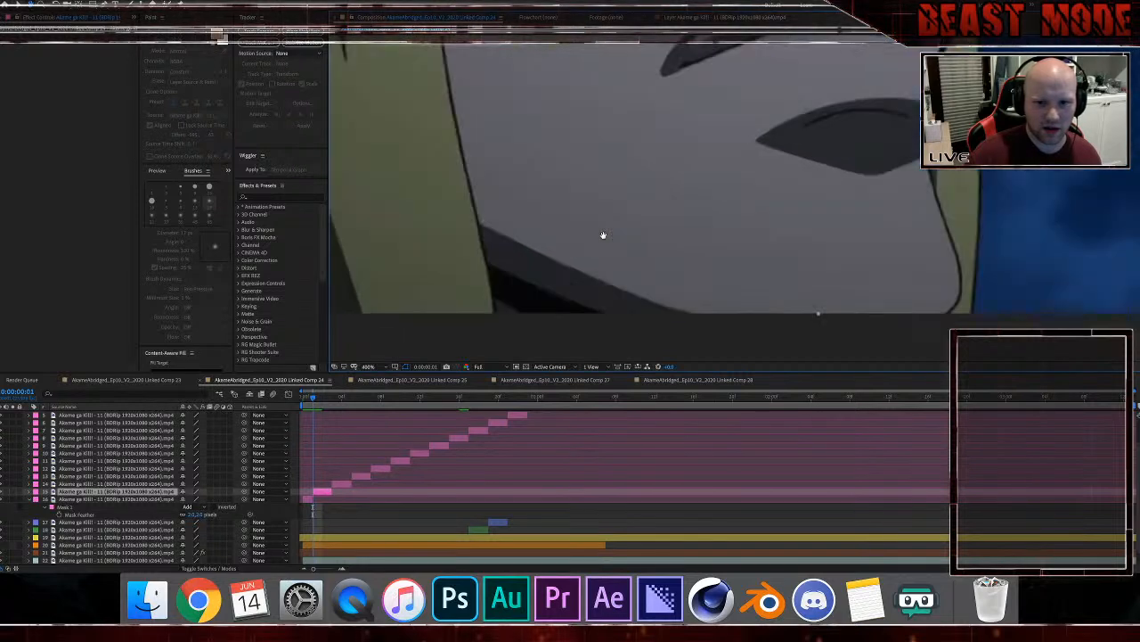
click(471, 181)
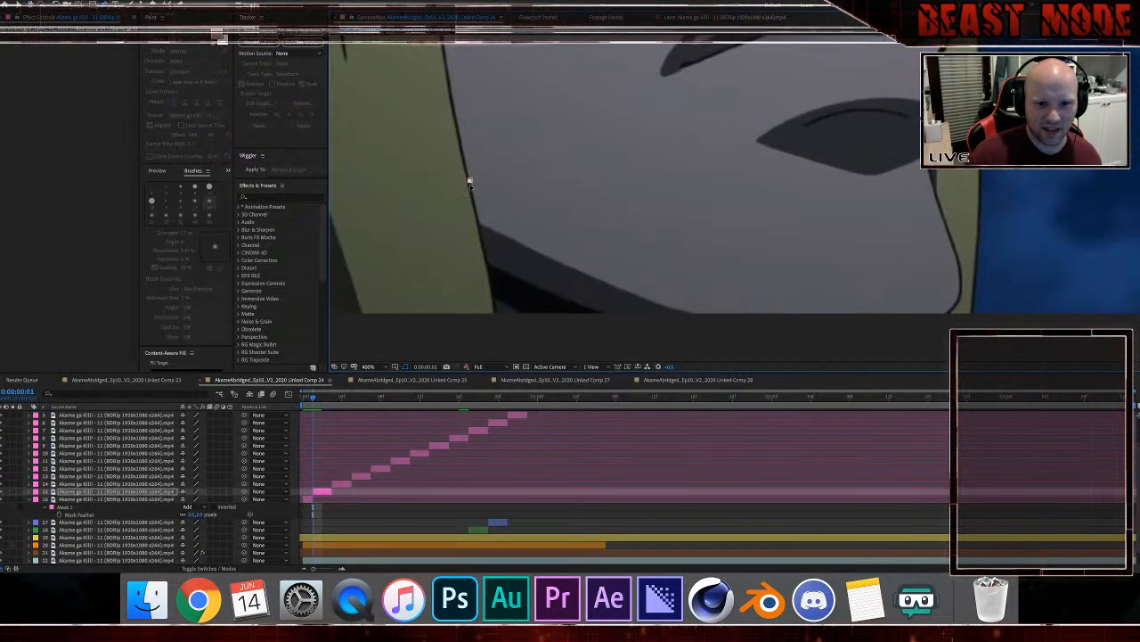
click(472, 192)
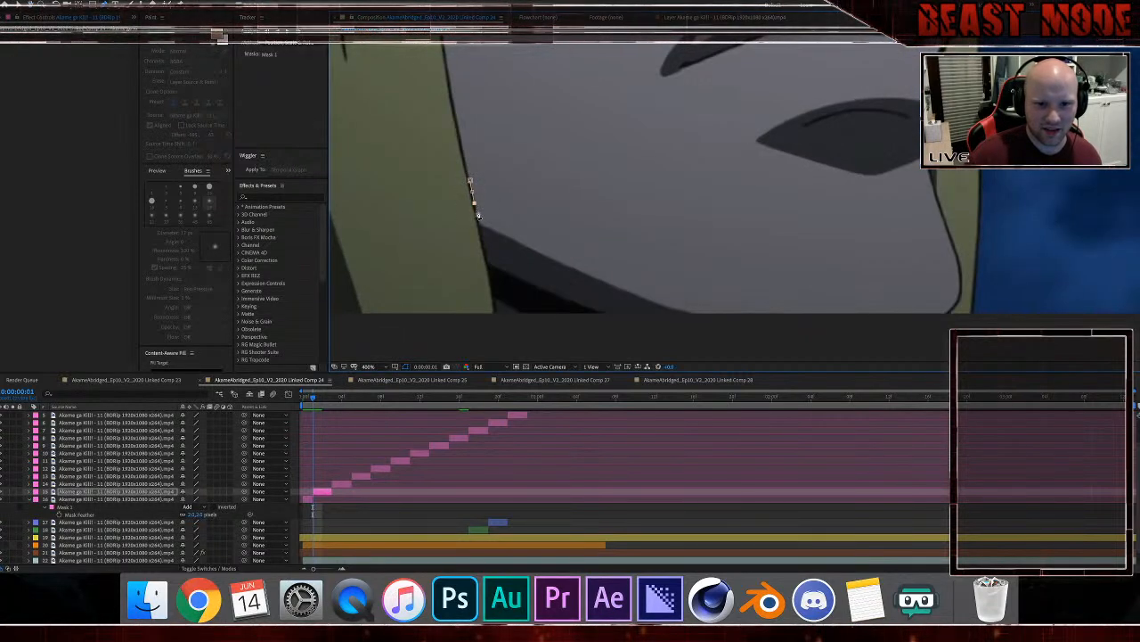
click(482, 230)
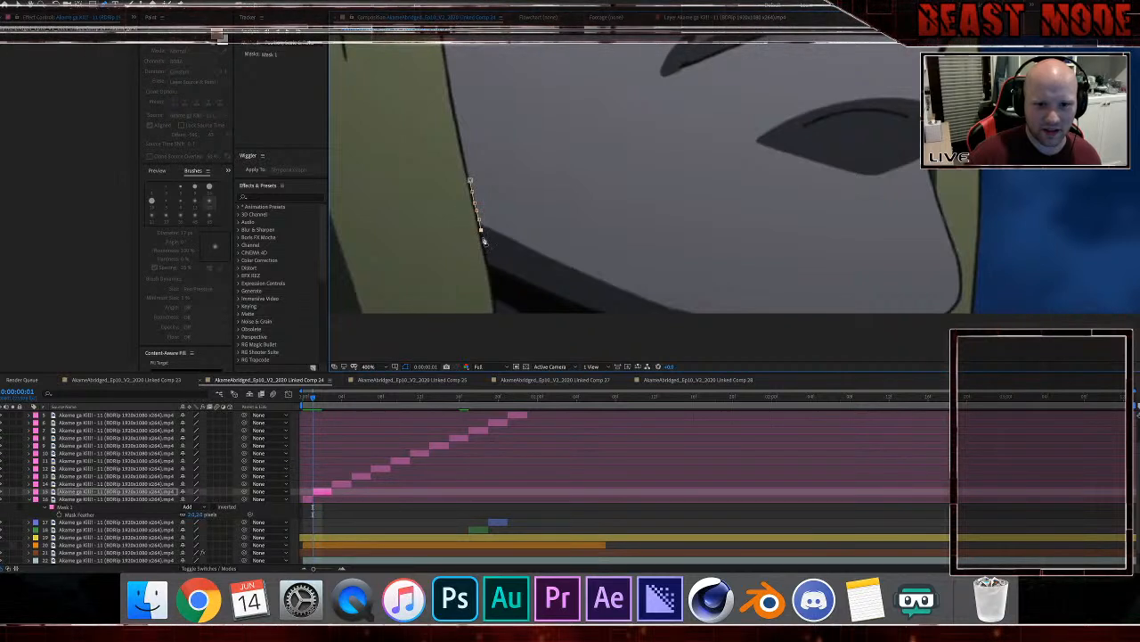
click(486, 246)
click(488, 255)
click(489, 266)
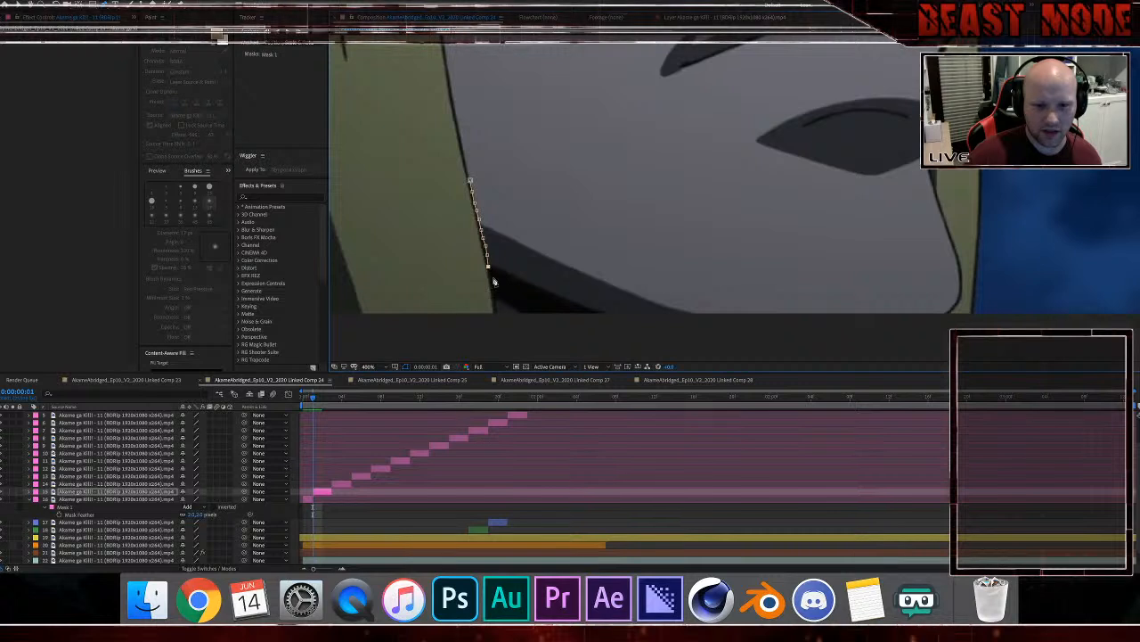
click(495, 291)
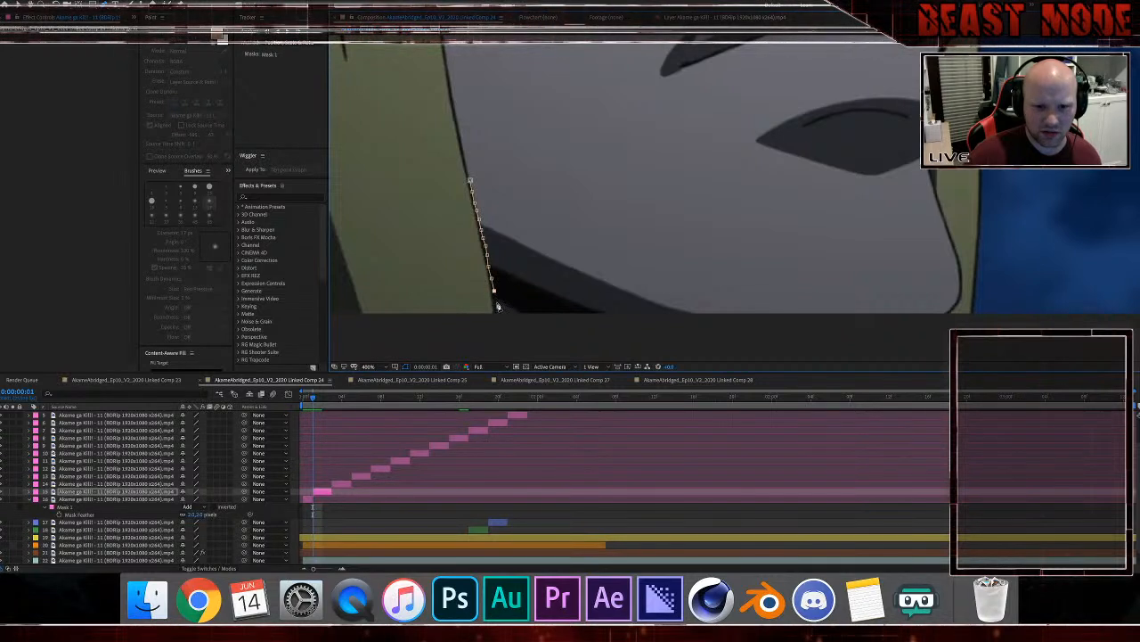
click(497, 314)
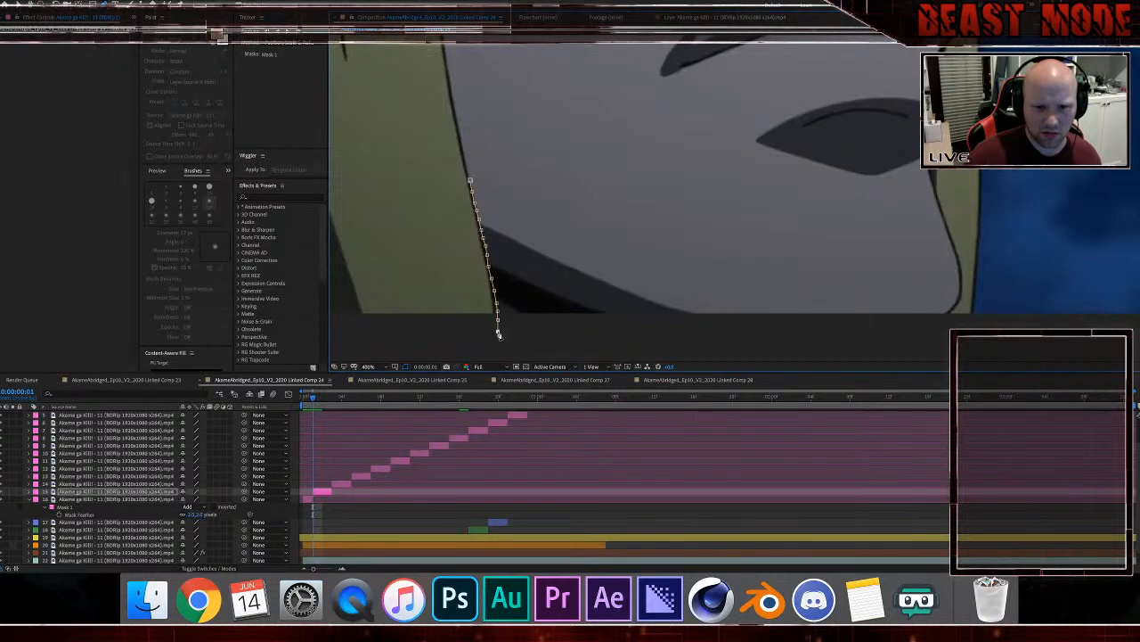
Step: Carry the second layer's hair mask beneath the hair, around the frame's lower corner, and up outside the image to hat height
drag(410, 323, 720, 298)
scroll(721, 297, down, 1)
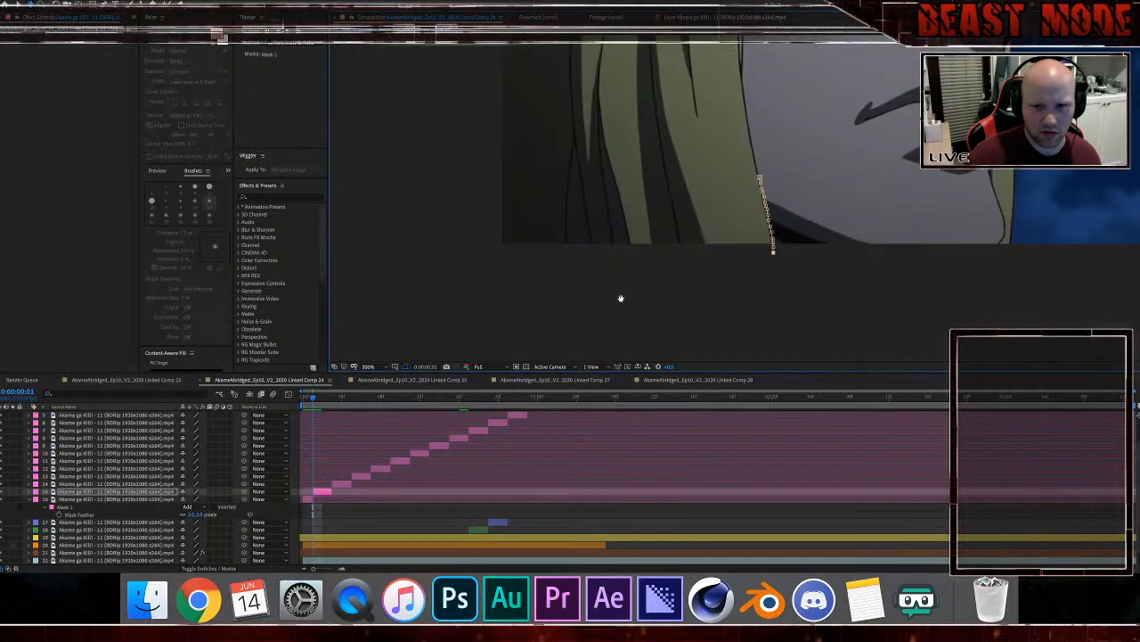
click(496, 258)
click(484, 220)
drag(486, 93, 502, 244)
click(491, 141)
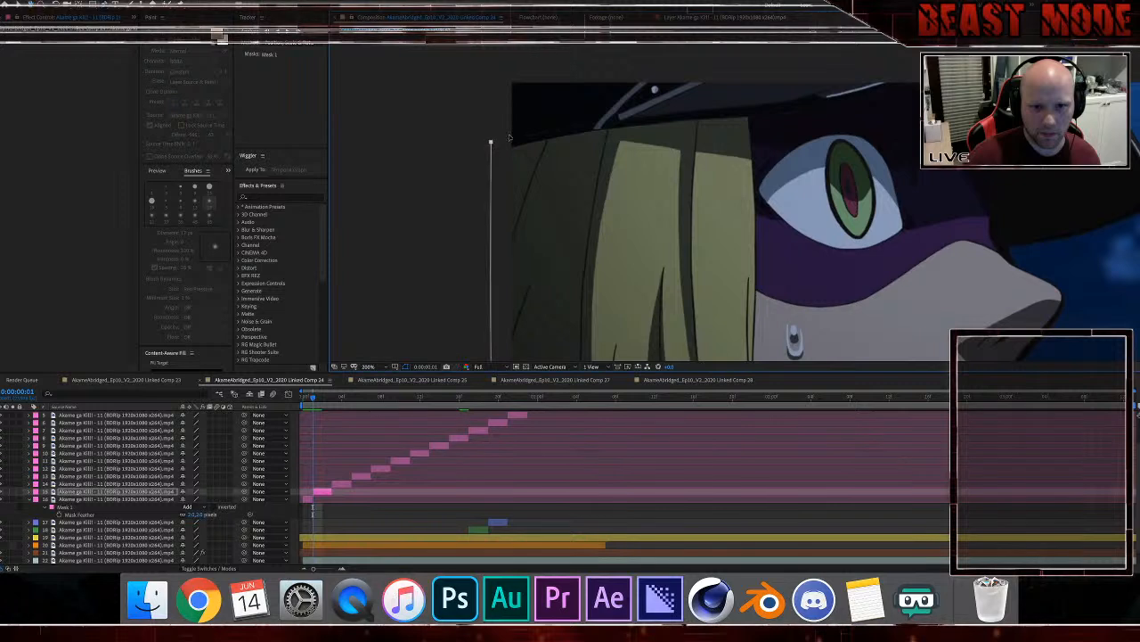
Step: Run the hair mask across the hat just above the hairline to the hair's front corner
click(510, 133)
click(554, 127)
click(701, 108)
click(747, 108)
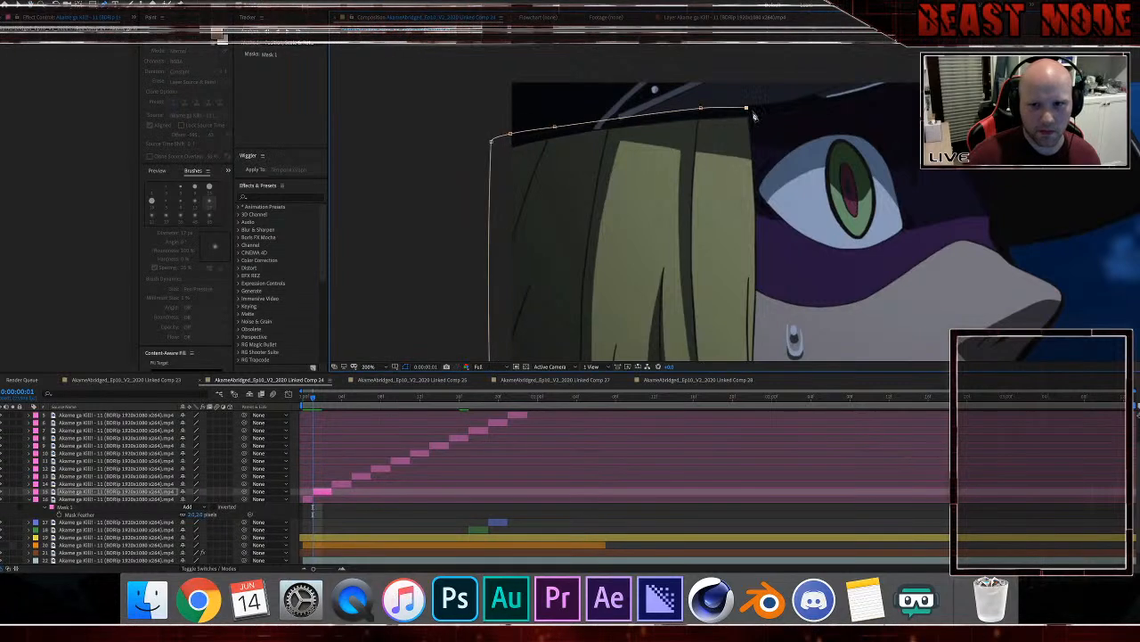
Step: Bring the hair mask around the front corner and down the hair's face-side edge, past the eye to beside the earring
scroll(755, 121, up, 1)
click(750, 234)
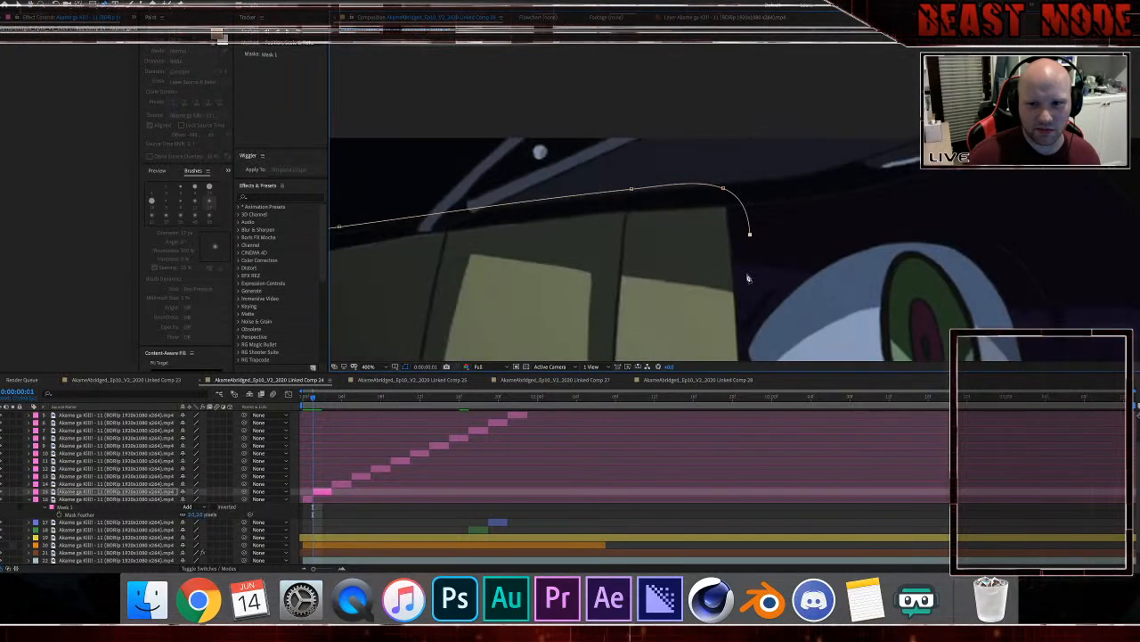
click(745, 283)
drag(747, 292, 693, 158)
click(691, 199)
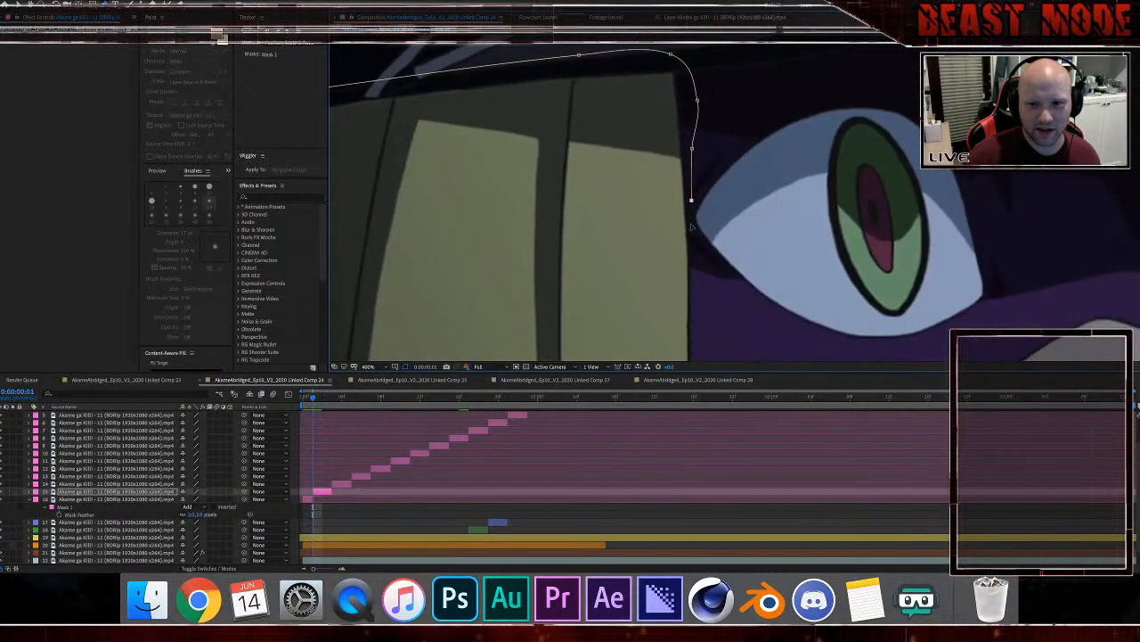
click(692, 232)
drag(697, 276, 683, 115)
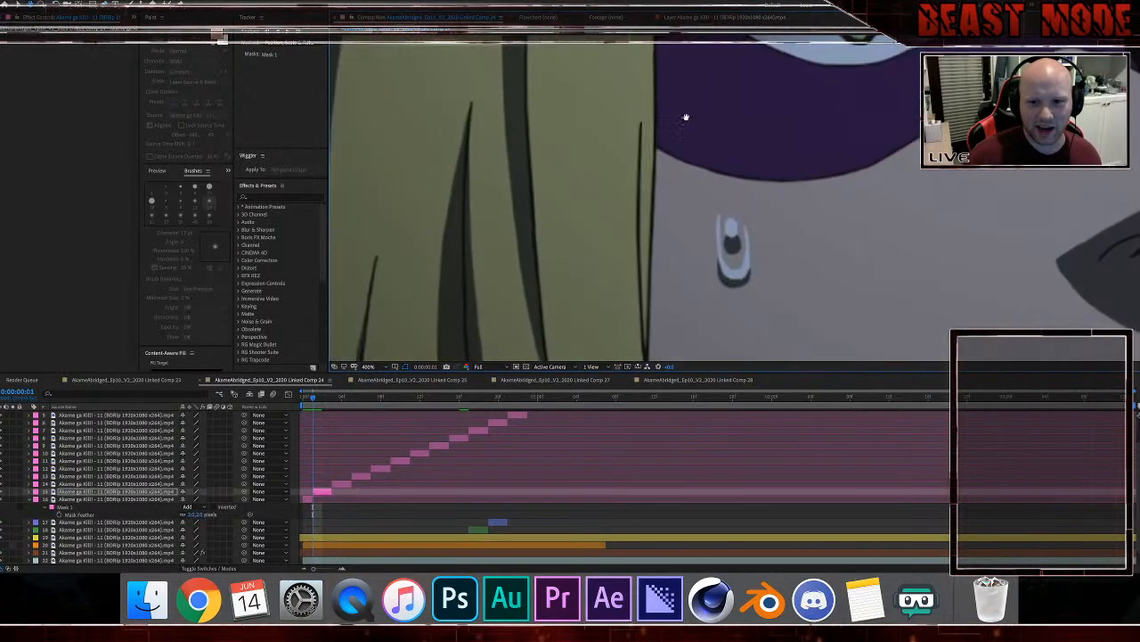
click(657, 304)
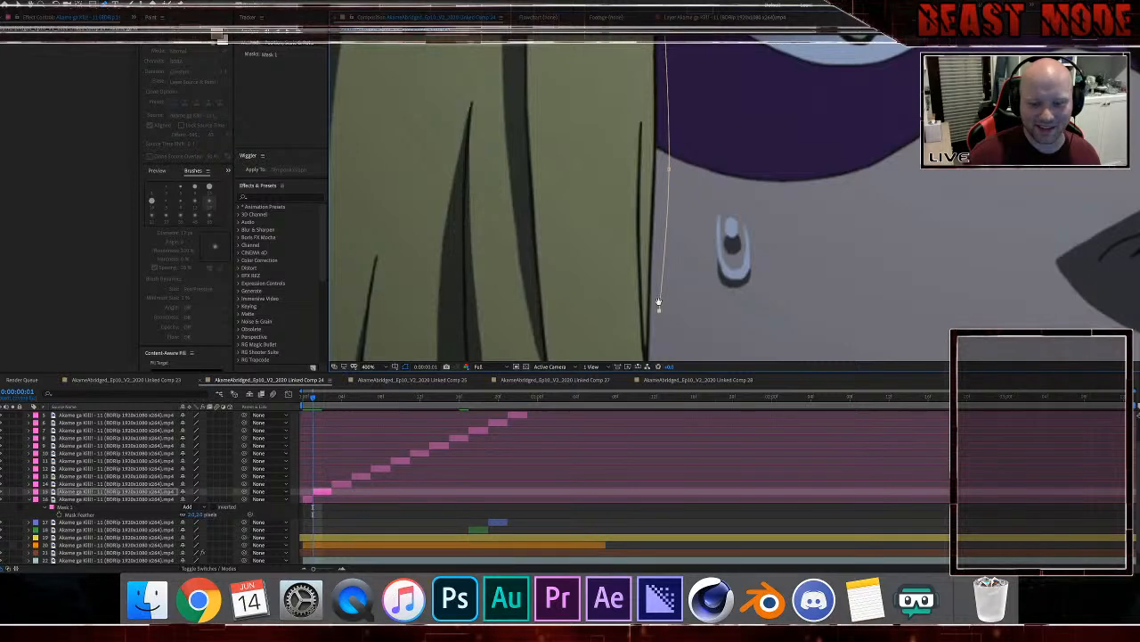
Step: Finish the mask on layer 15 by adding points down the cheek beside the hair and closing it at the hair edge near the jaw
drag(658, 305, 599, 210)
click(592, 229)
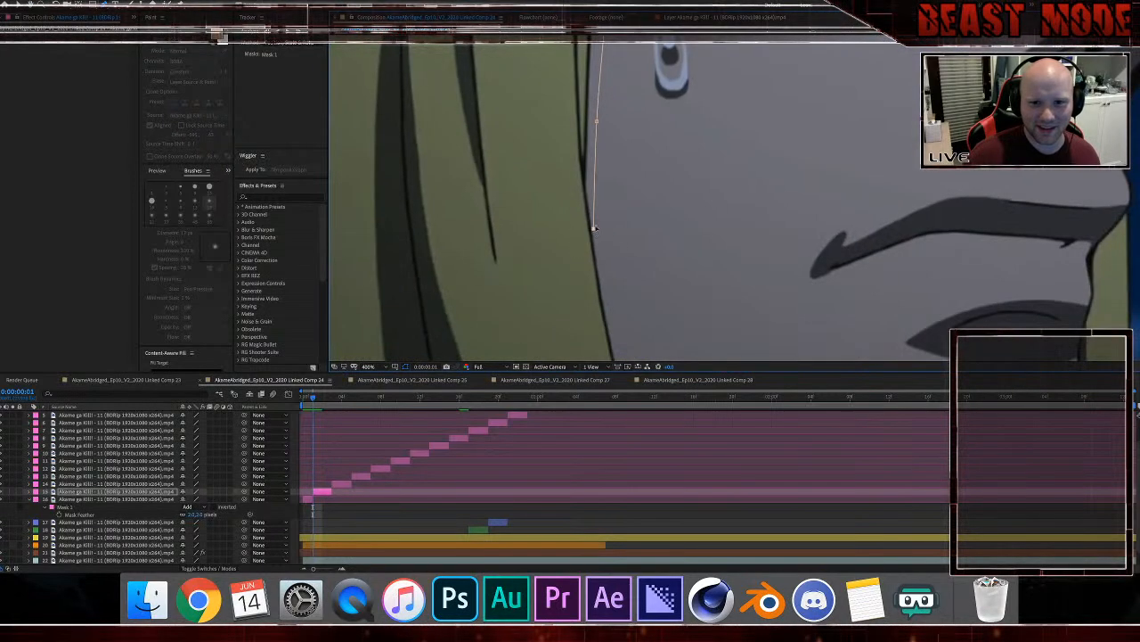
click(613, 276)
drag(613, 275, 585, 99)
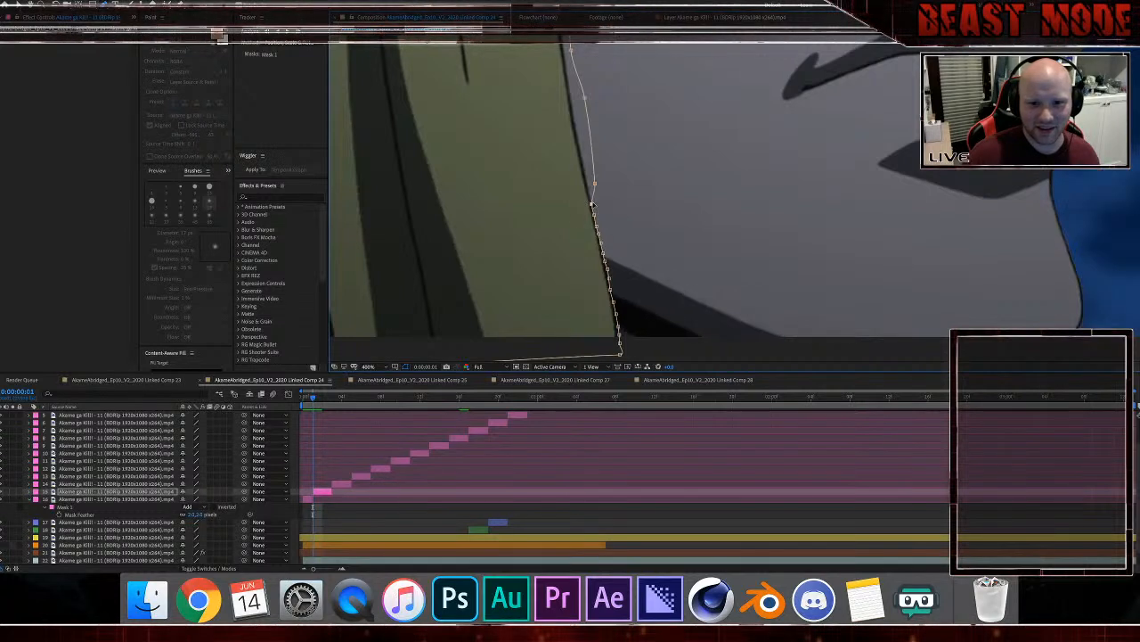
Step: Set layer 15's mask feather to 2 pixels and collapse the expanded mask properties of layers 15 and 16
key(f)
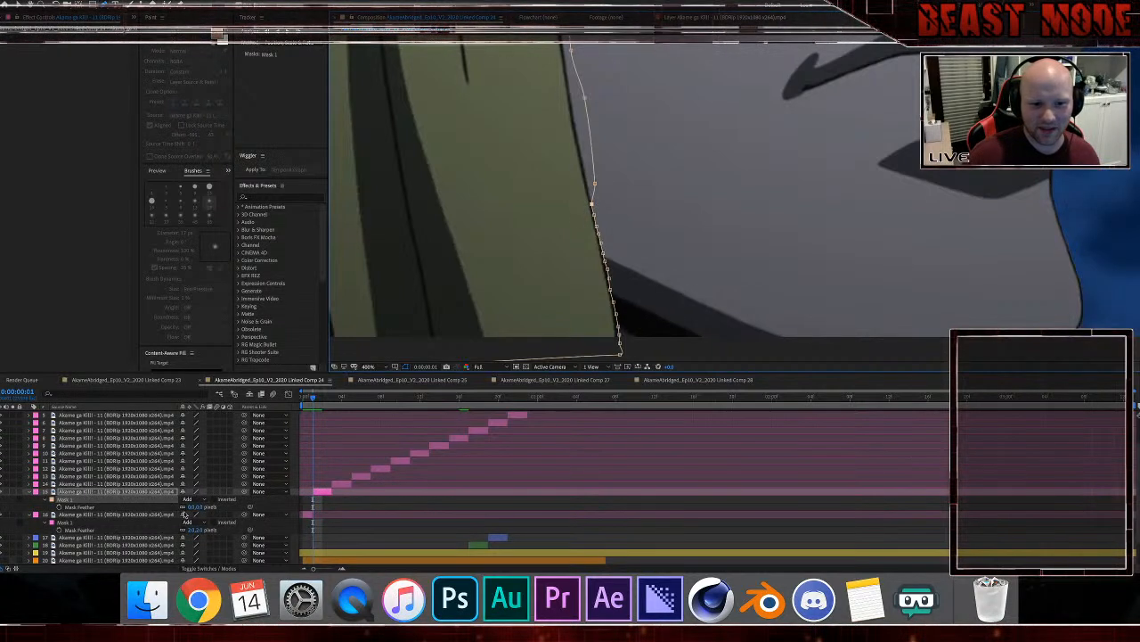
click(199, 507)
text(2)
click(334, 507)
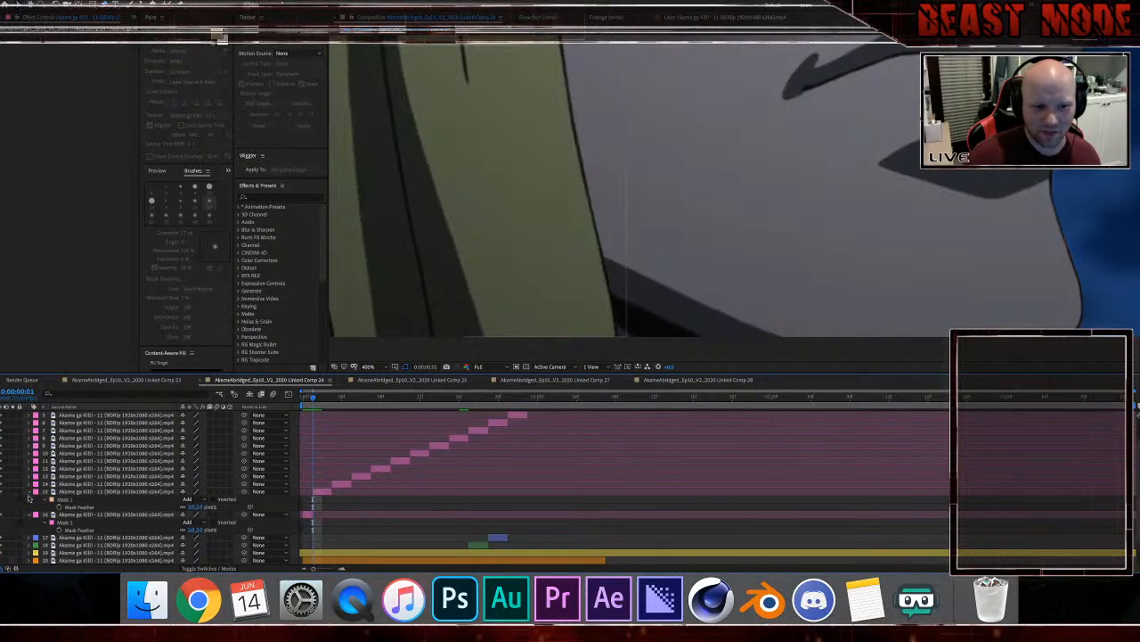
click(29, 492)
click(29, 499)
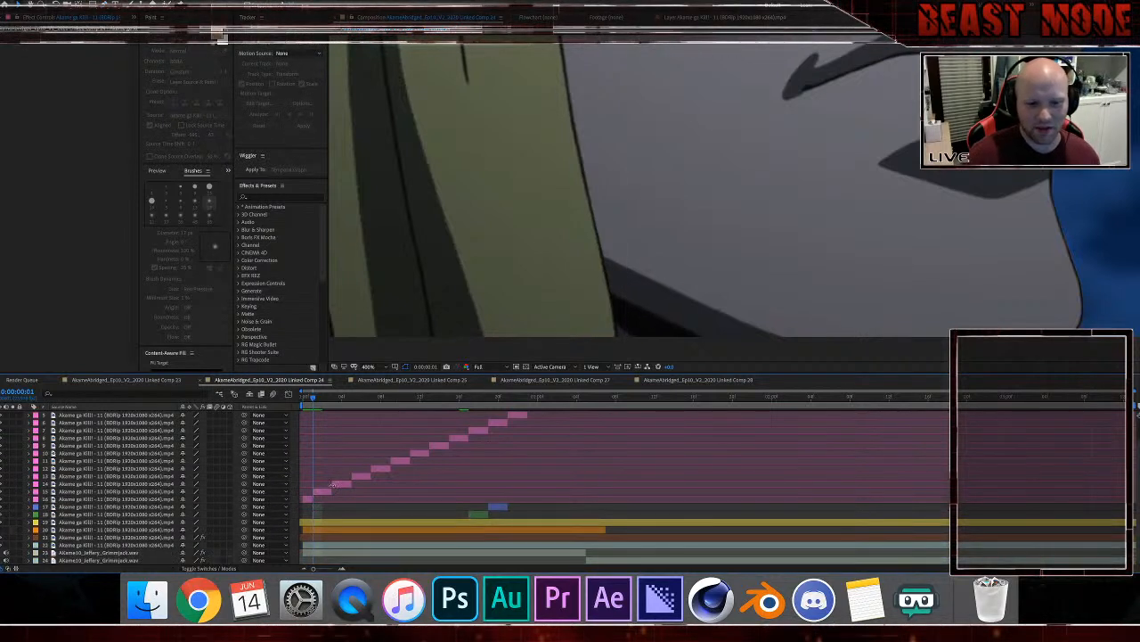
Step: Delete the existing mask from layer 14 and return to frame 0:00:00:03, where that clip begins
click(340, 485)
key(Page_Down)
key(Page_Down)
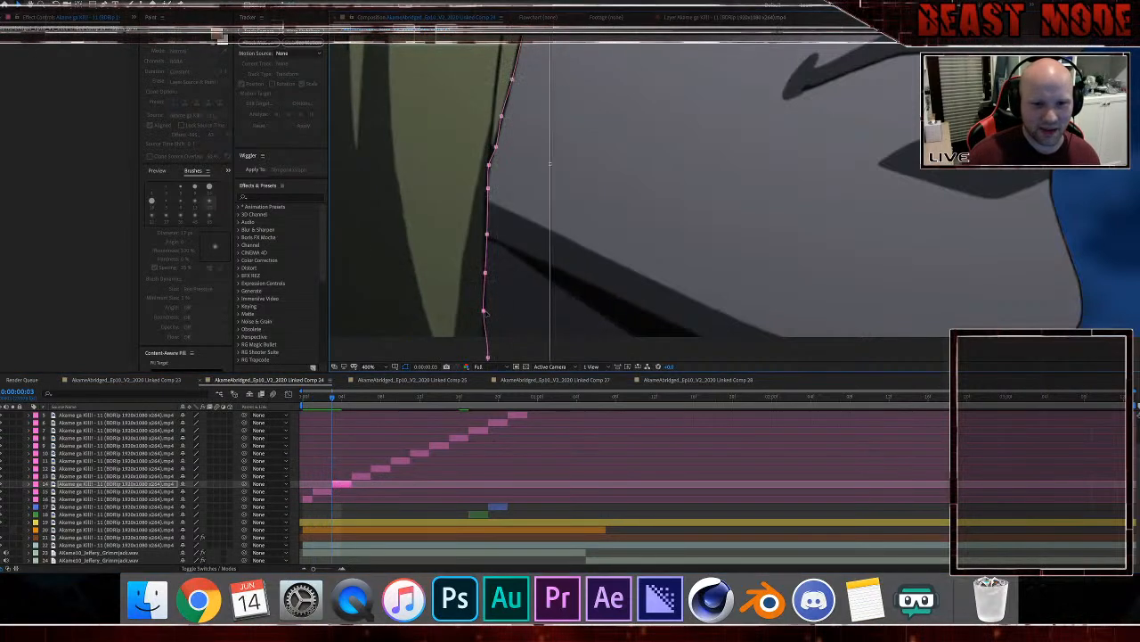
key(Delete)
key(Home)
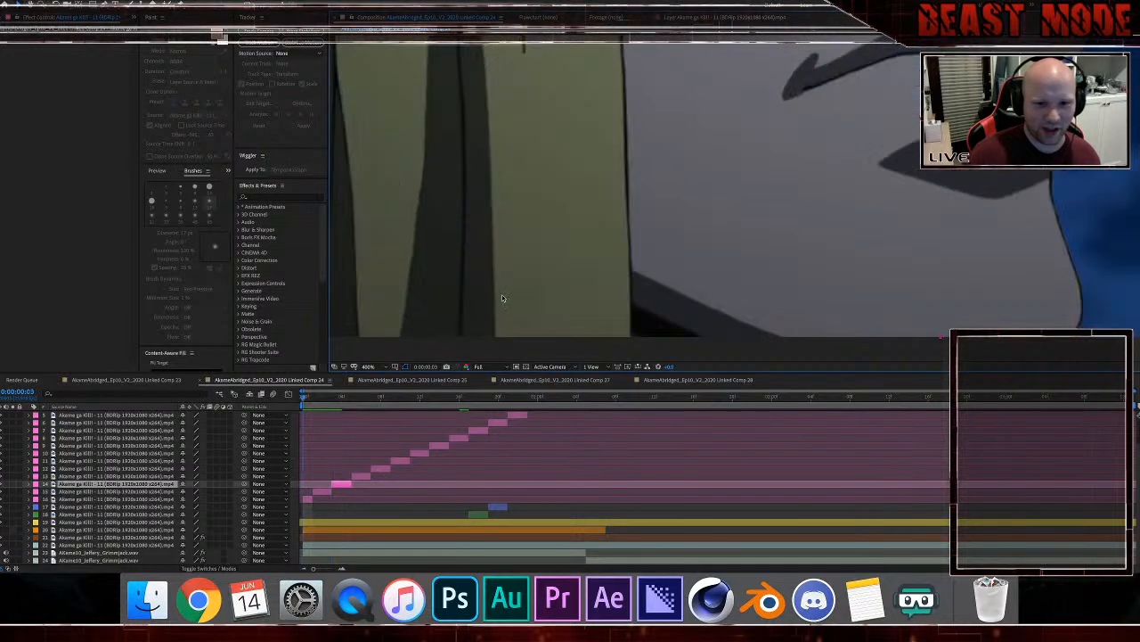
key(Page_Down)
key(Page_Down)
key(Page_Down)
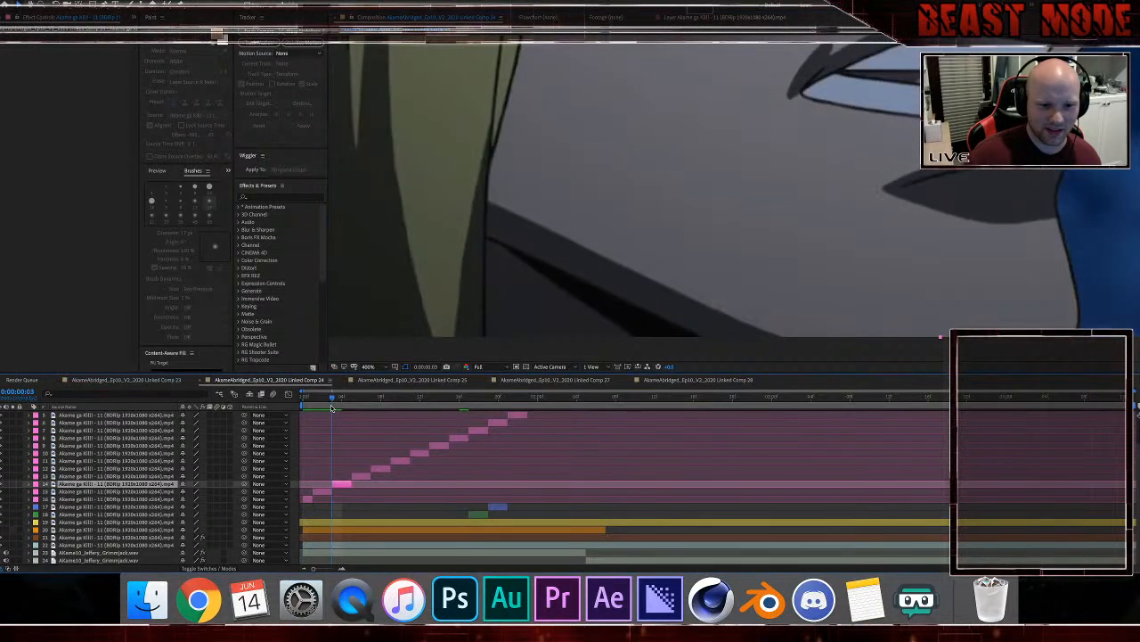
Step: Start a new Pen mask on layer 14, tracing the hair's edge beside the cheek down to the jawline
click(495, 150)
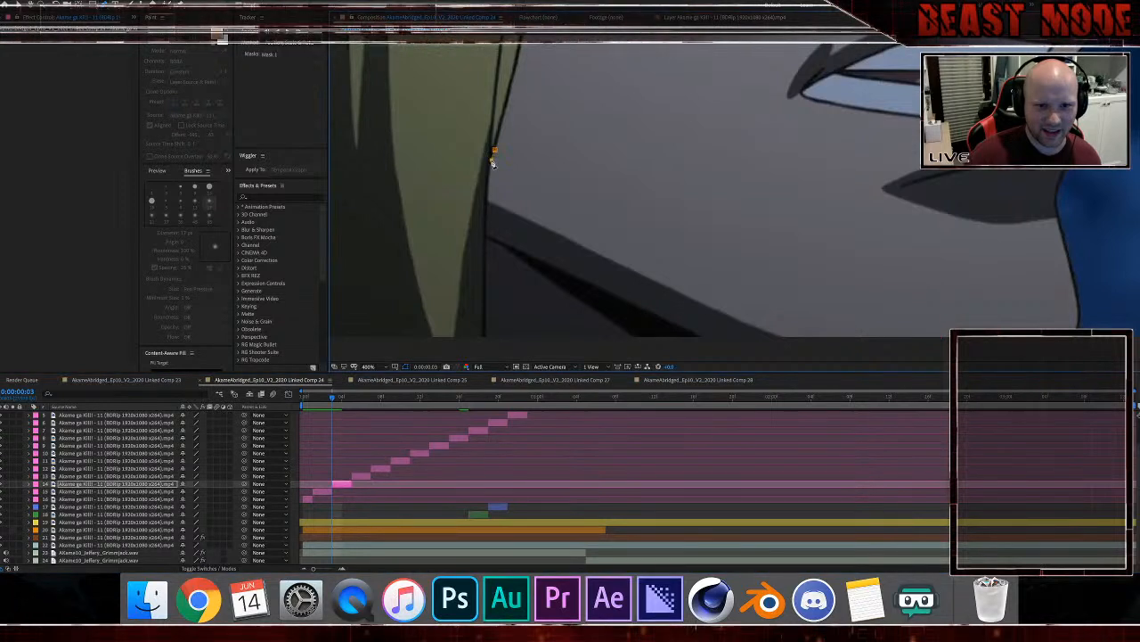
click(490, 167)
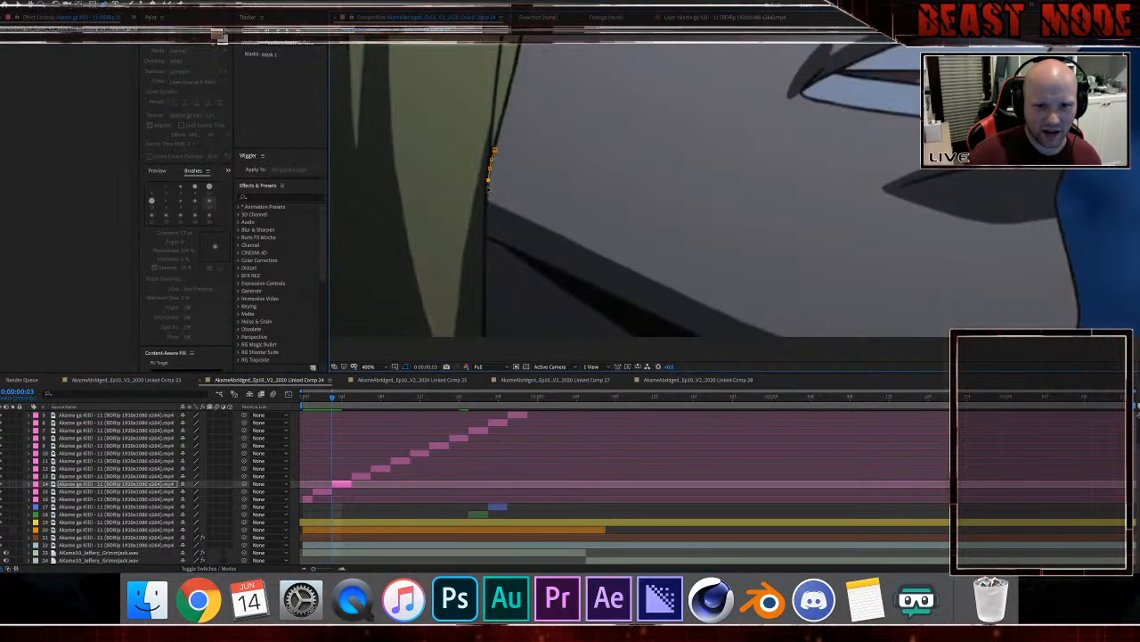
click(489, 189)
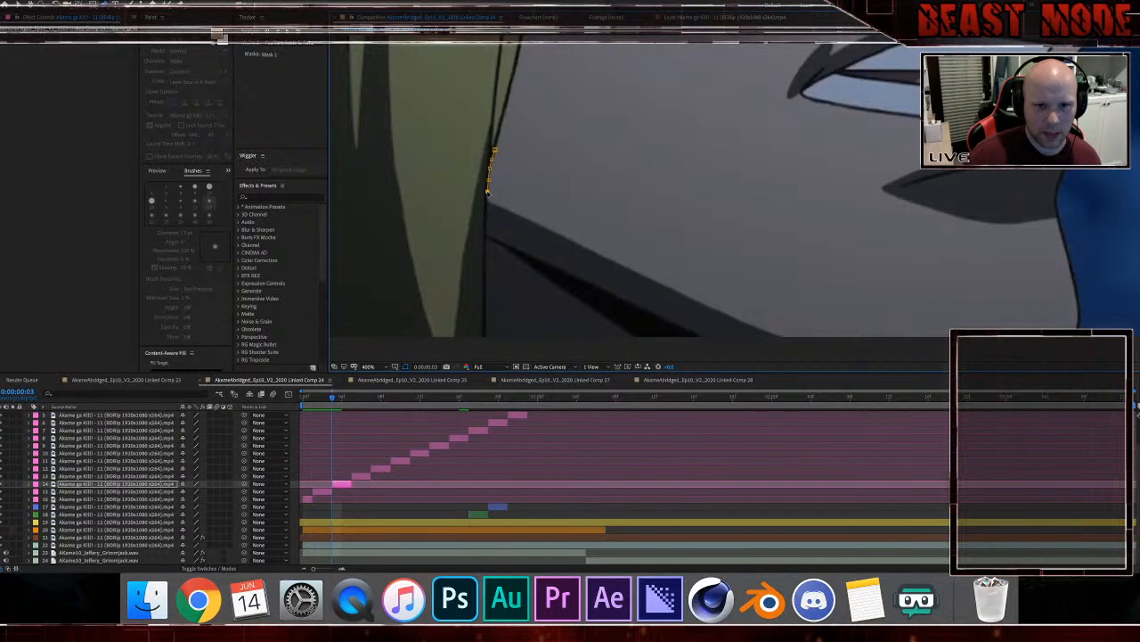
click(486, 204)
key(super+Tab)
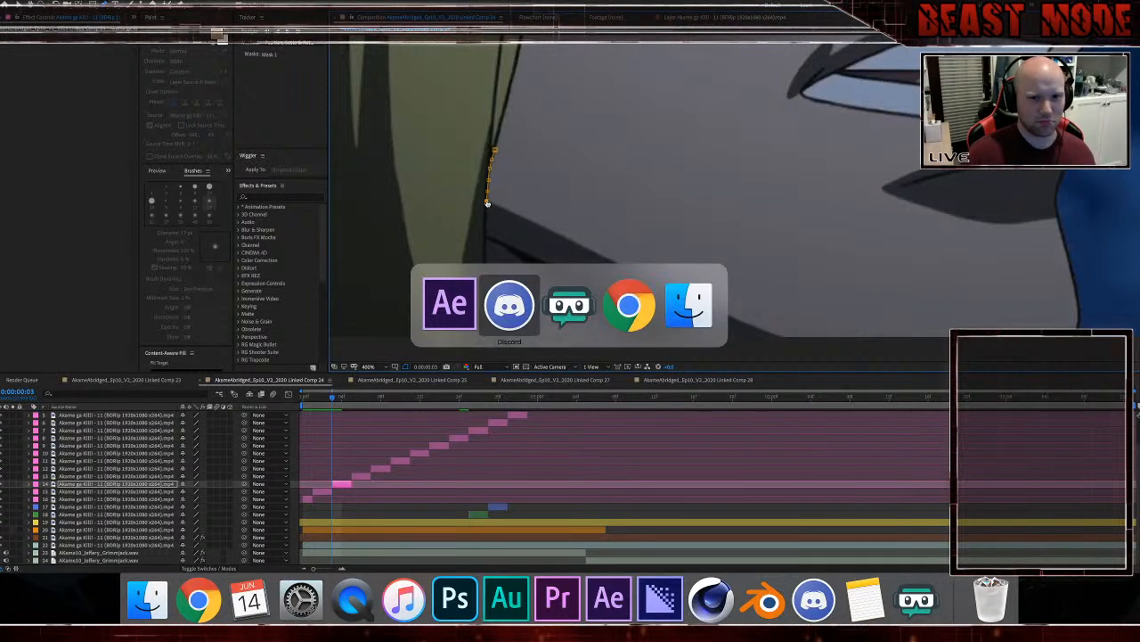
key(Escape)
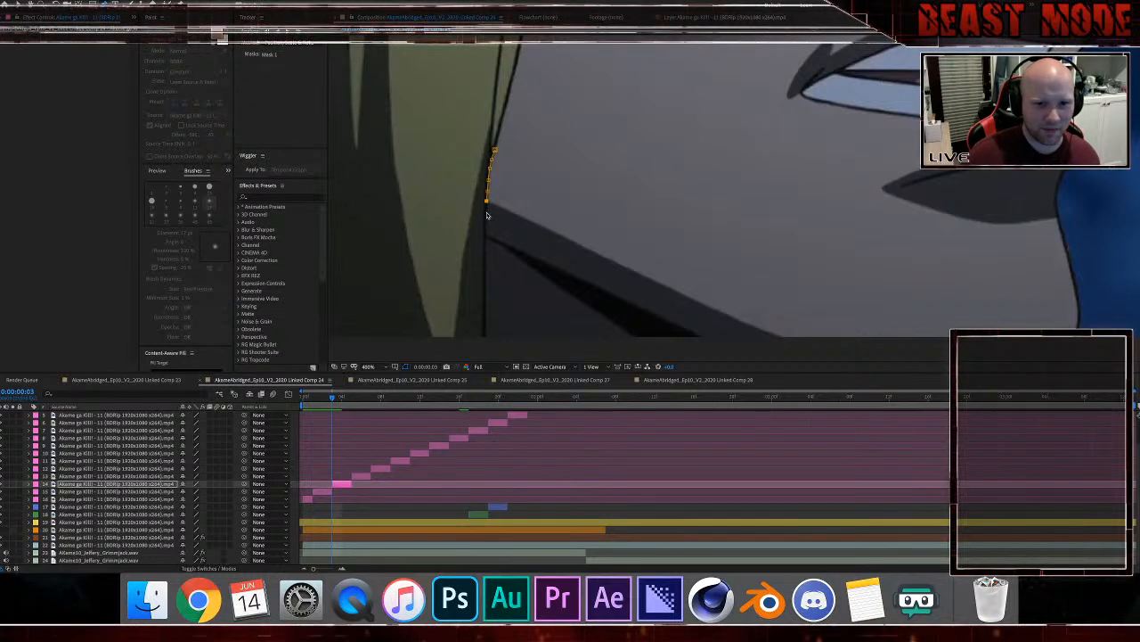
Step: Continue layer 14's mask down the hair edge from the jawline to just below the image's lower border
click(487, 214)
click(488, 236)
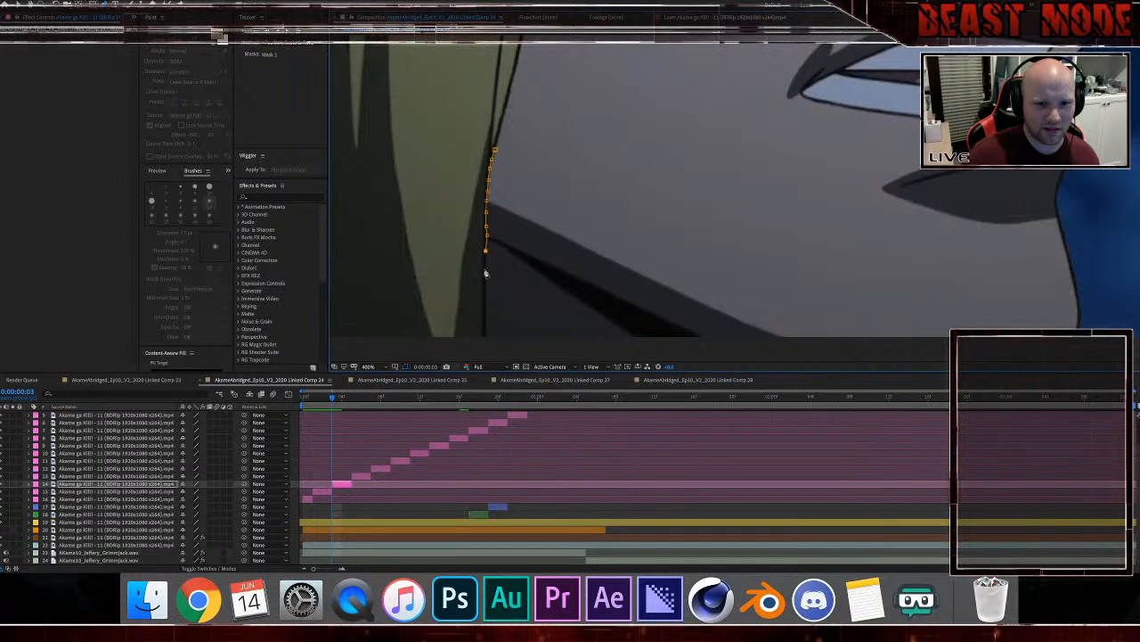
click(486, 274)
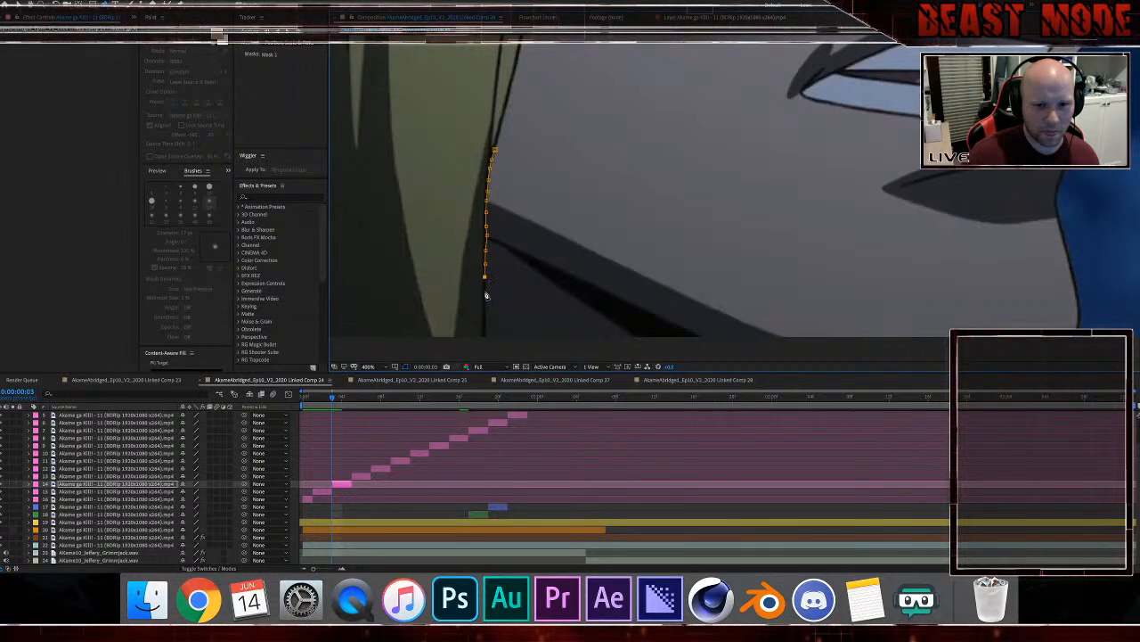
click(484, 291)
key(super+z)
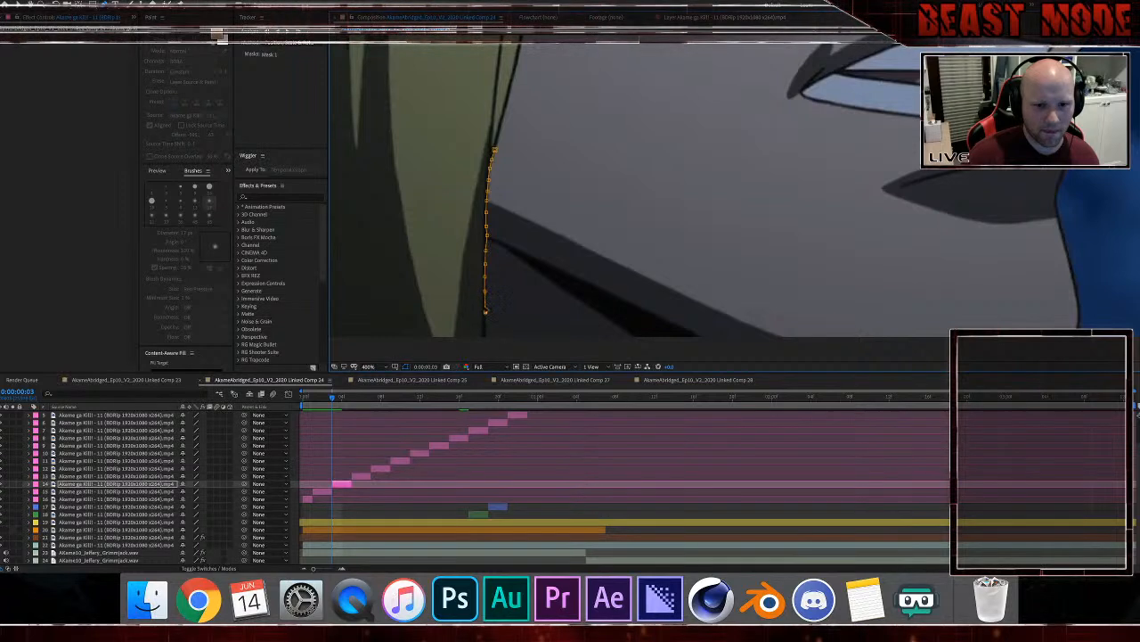
click(486, 318)
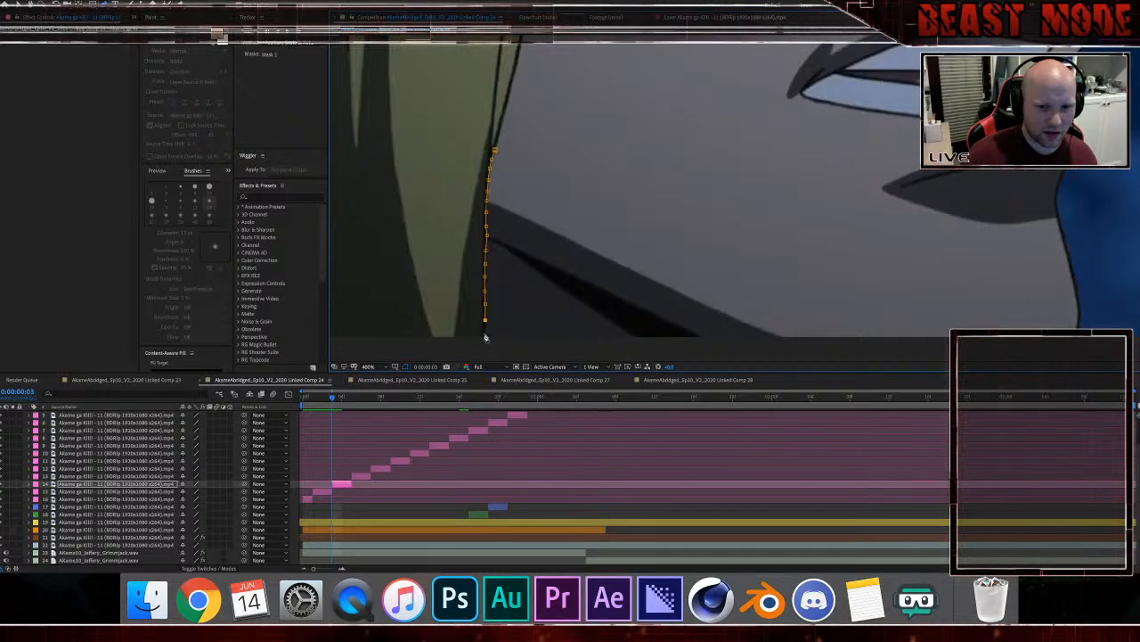
drag(441, 334, 596, 265)
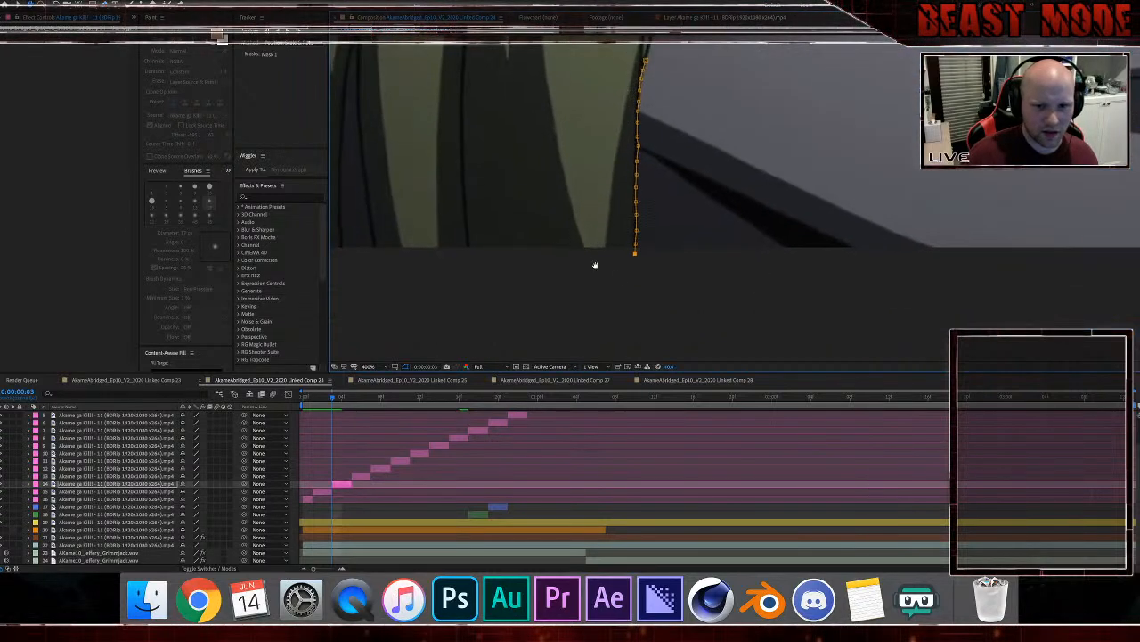
click(631, 272)
Step: Extend layer 14's mask beneath the image, past the hair, to outside its lower-left corner
click(507, 279)
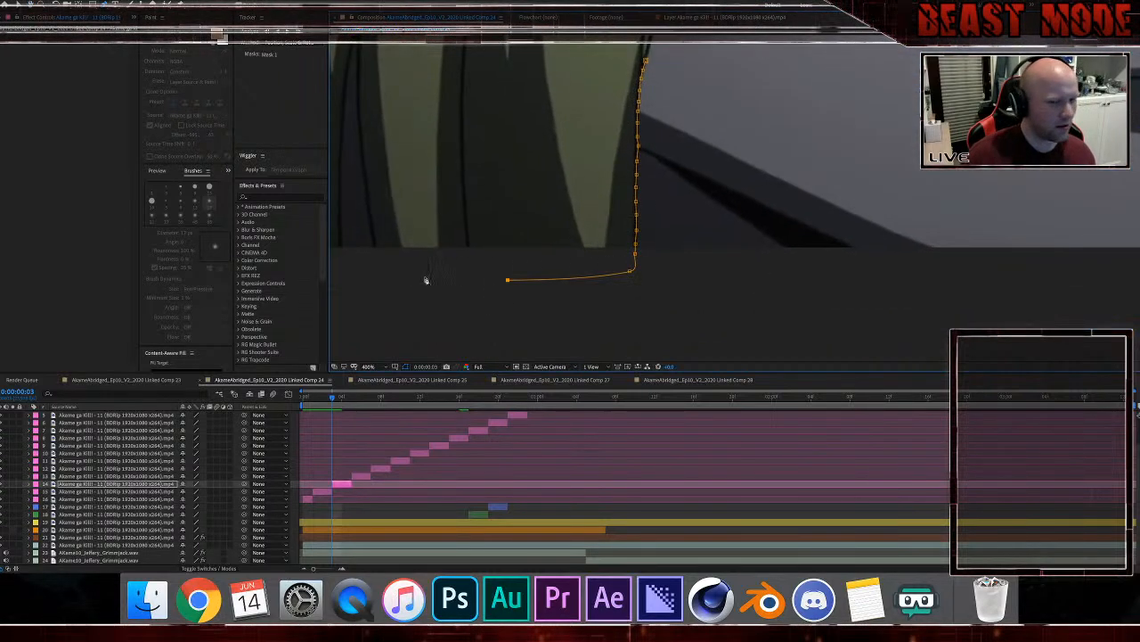
click(394, 278)
drag(391, 276, 677, 288)
drag(481, 274, 521, 280)
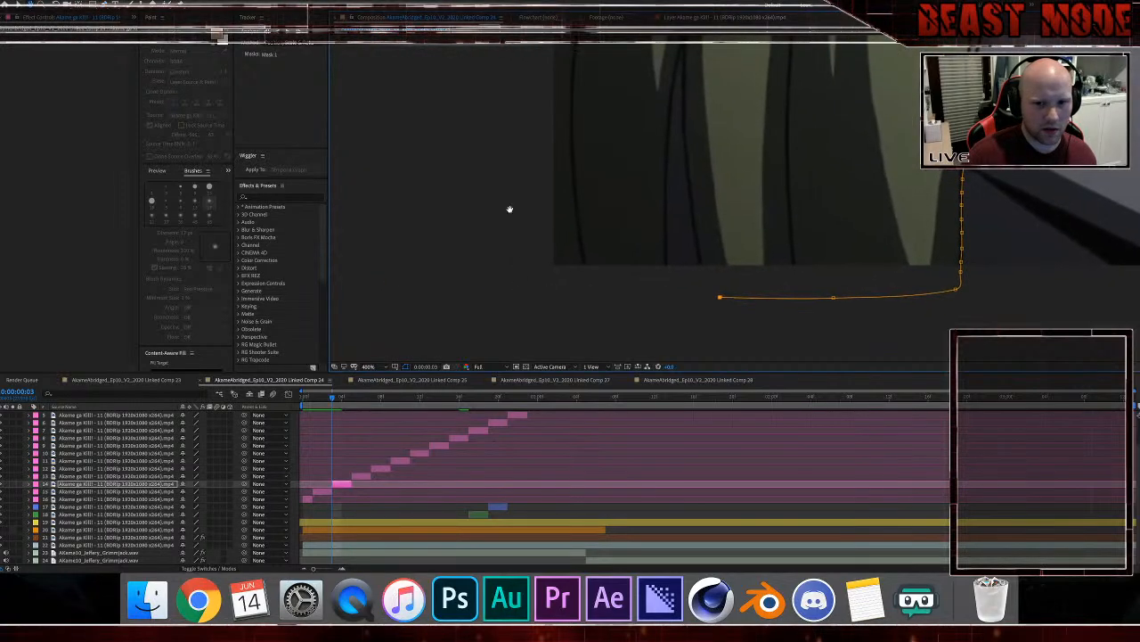
click(543, 288)
Step: Run layer 14's mask up outside the image's left border and across the hair just below the dark headwear
click(517, 234)
drag(548, 191, 506, 177)
click(520, 159)
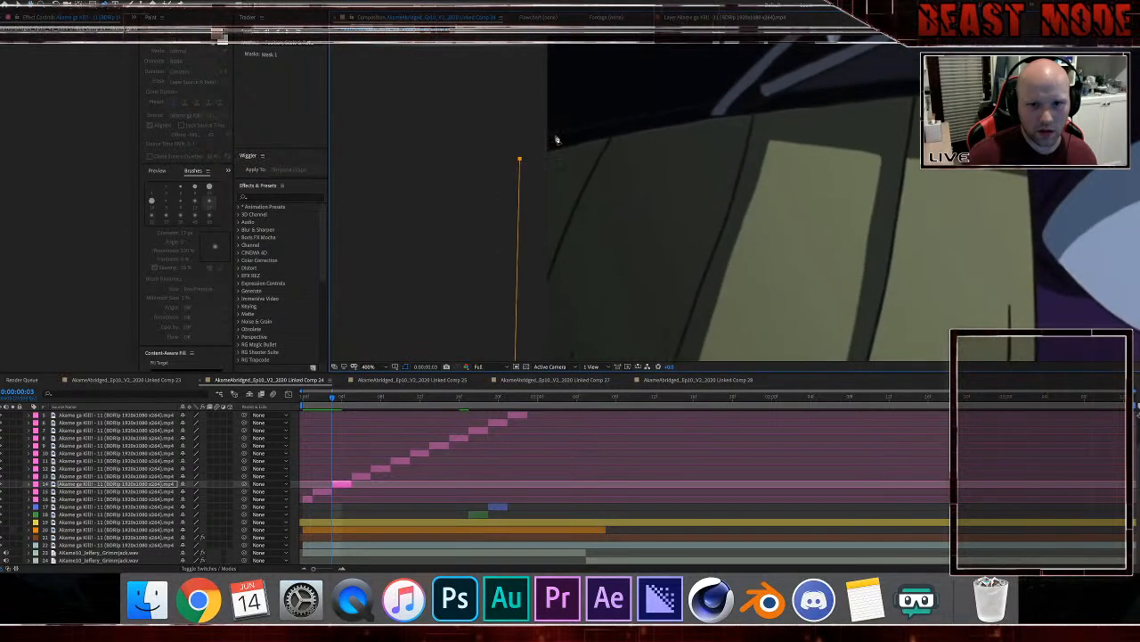
click(557, 136)
click(935, 85)
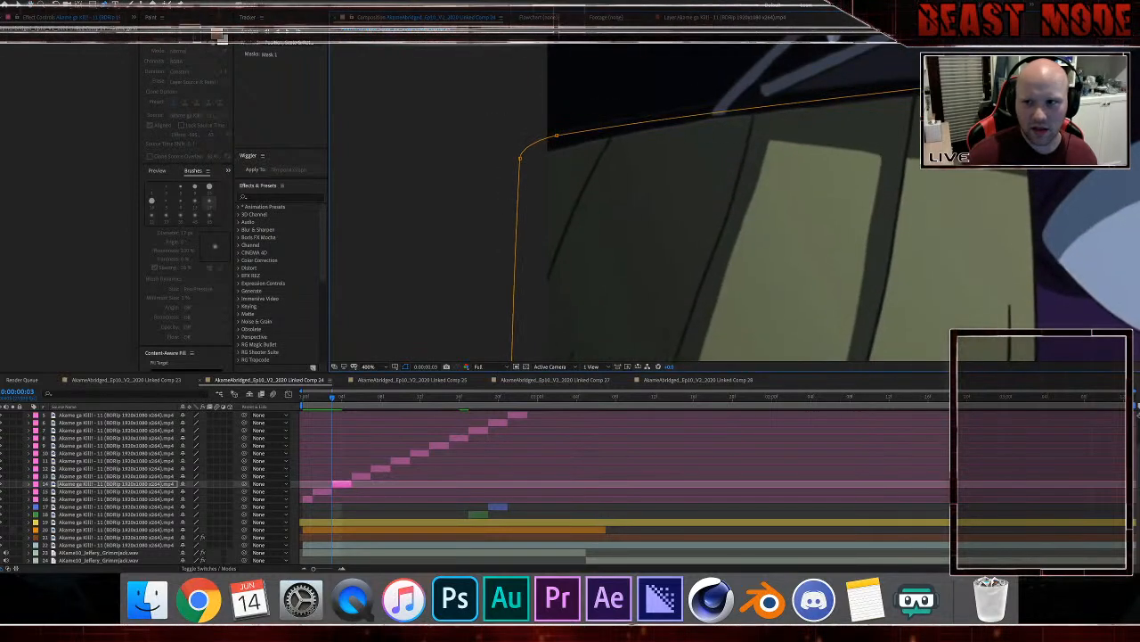
Step: Bring layer 14's mask down the hair edge beside the eye with closely spaced points
click(1038, 215)
click(1037, 238)
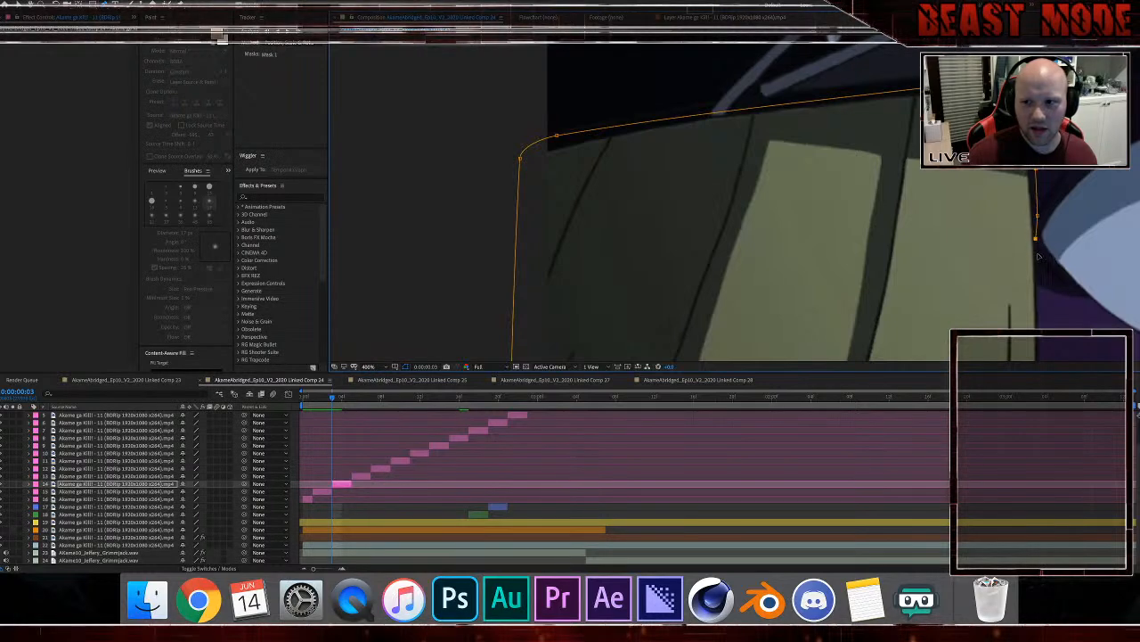
drag(1025, 273, 654, 160)
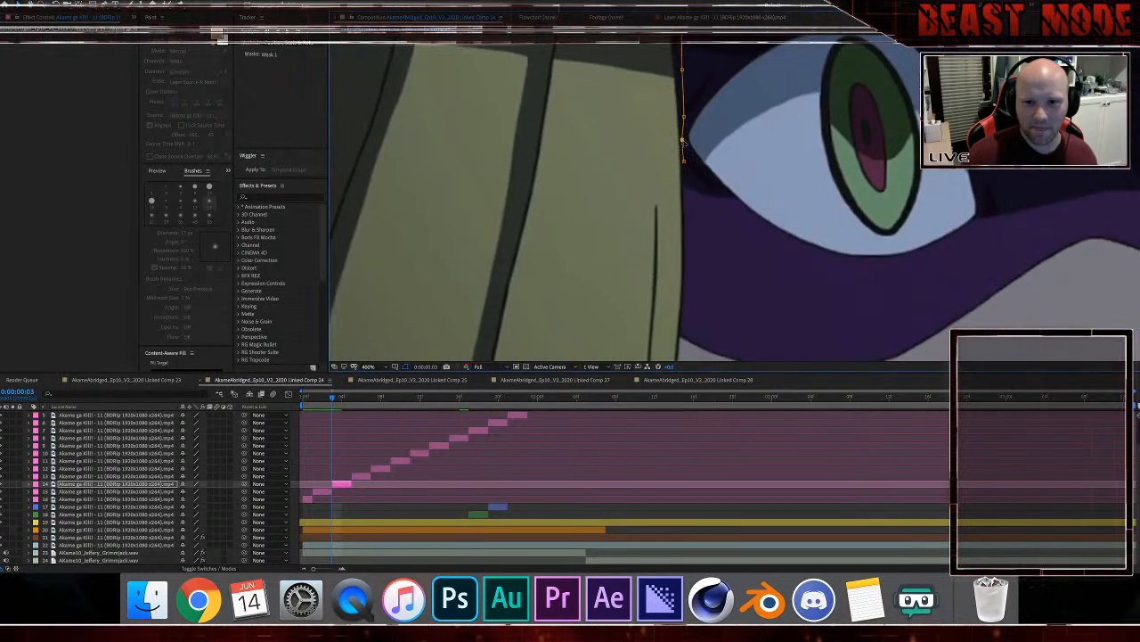
click(685, 162)
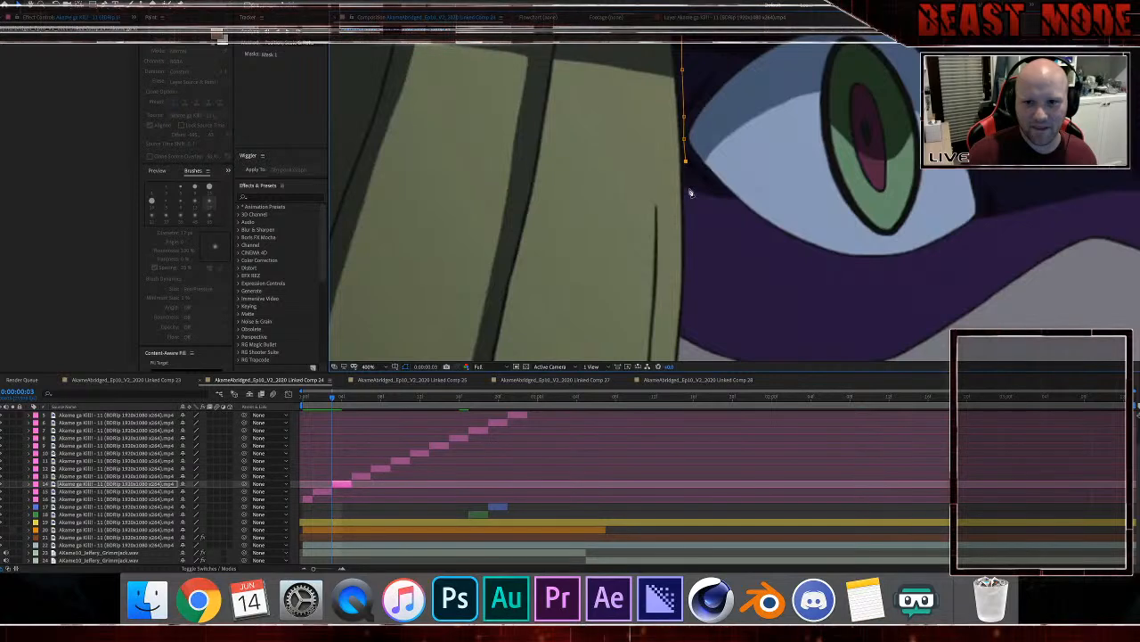
click(689, 190)
drag(696, 237, 675, 135)
Step: Continue layer 14's mask down the cheek beside the hair and close it at its starting point above the jaw
click(674, 213)
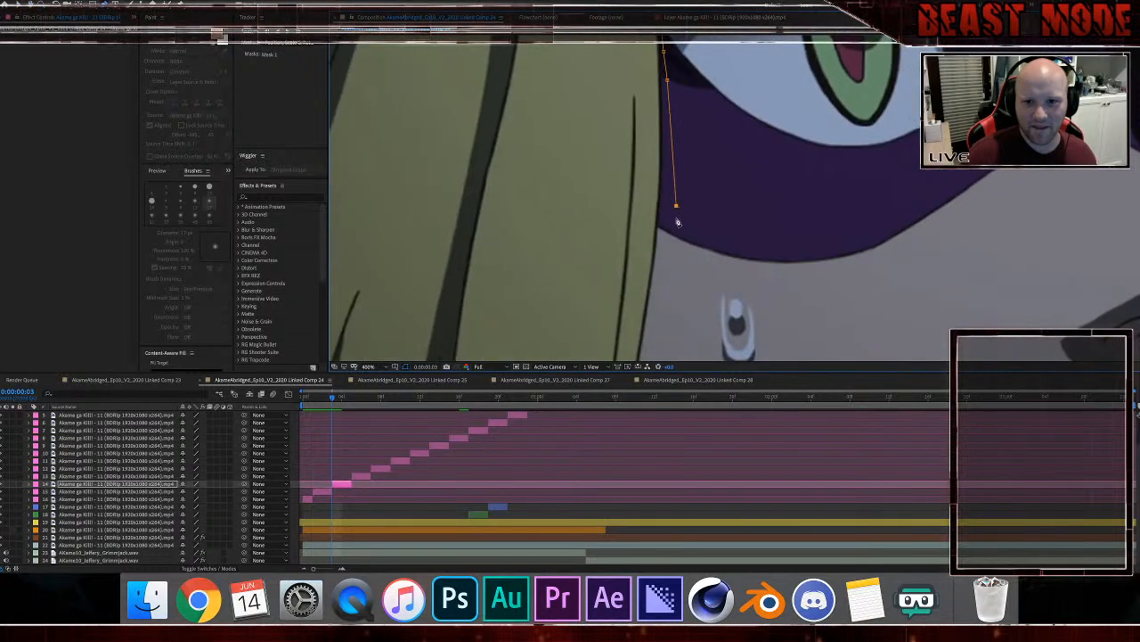
click(662, 266)
drag(662, 226, 654, 64)
click(651, 229)
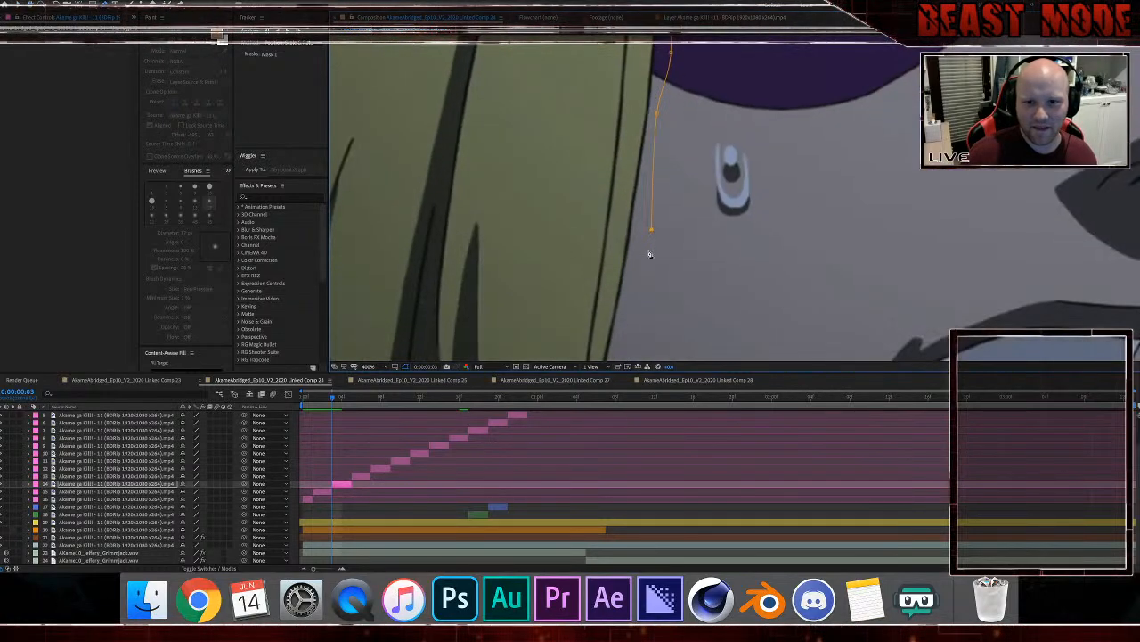
drag(649, 267, 659, 93)
click(632, 222)
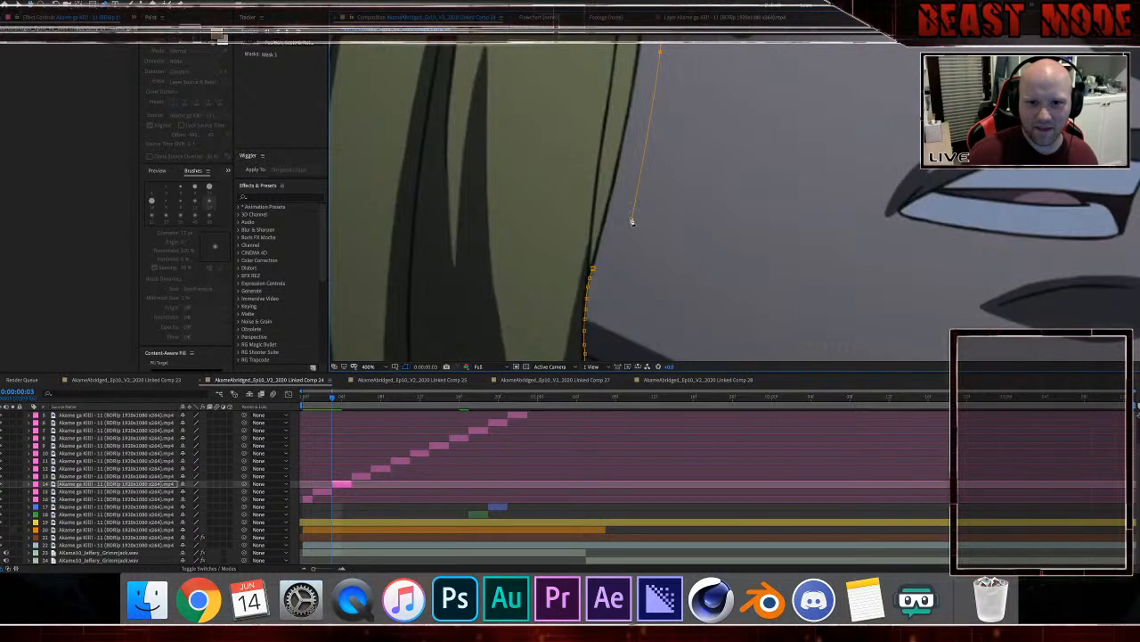
click(592, 268)
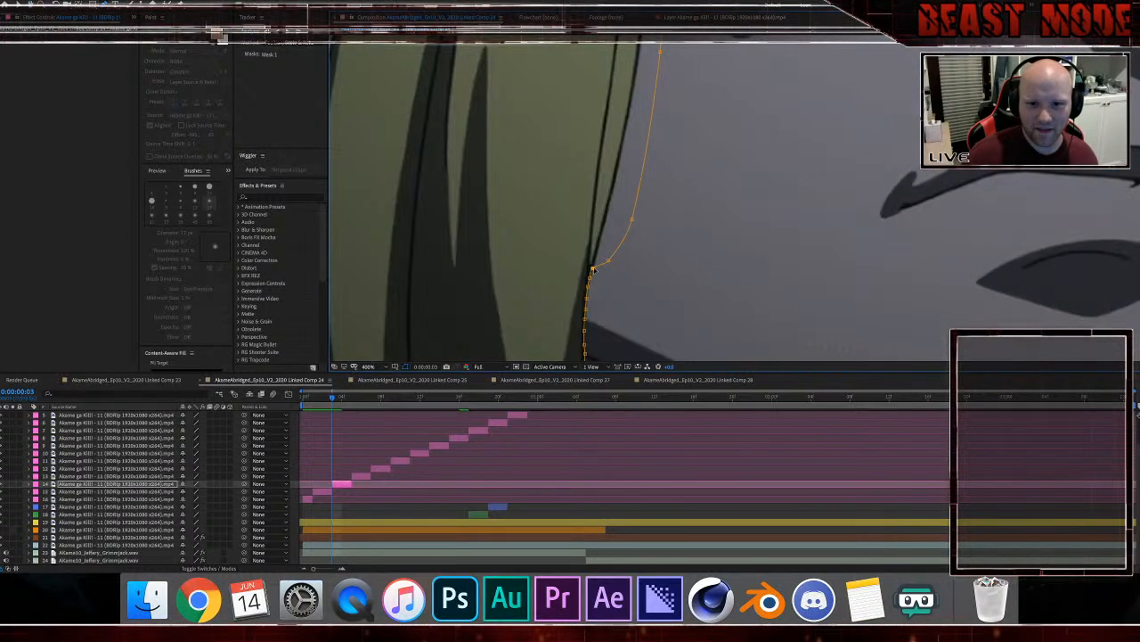
Step: Set the mask feather on layer 14 to 2 pixels and hide its mask properties
key(f)
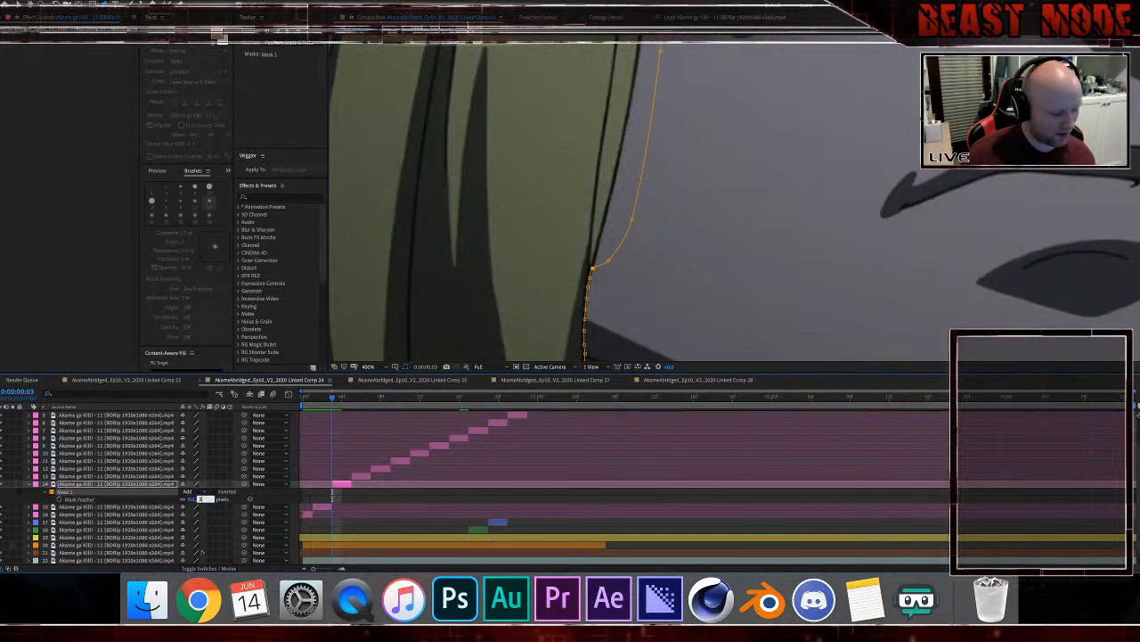
click(200, 502)
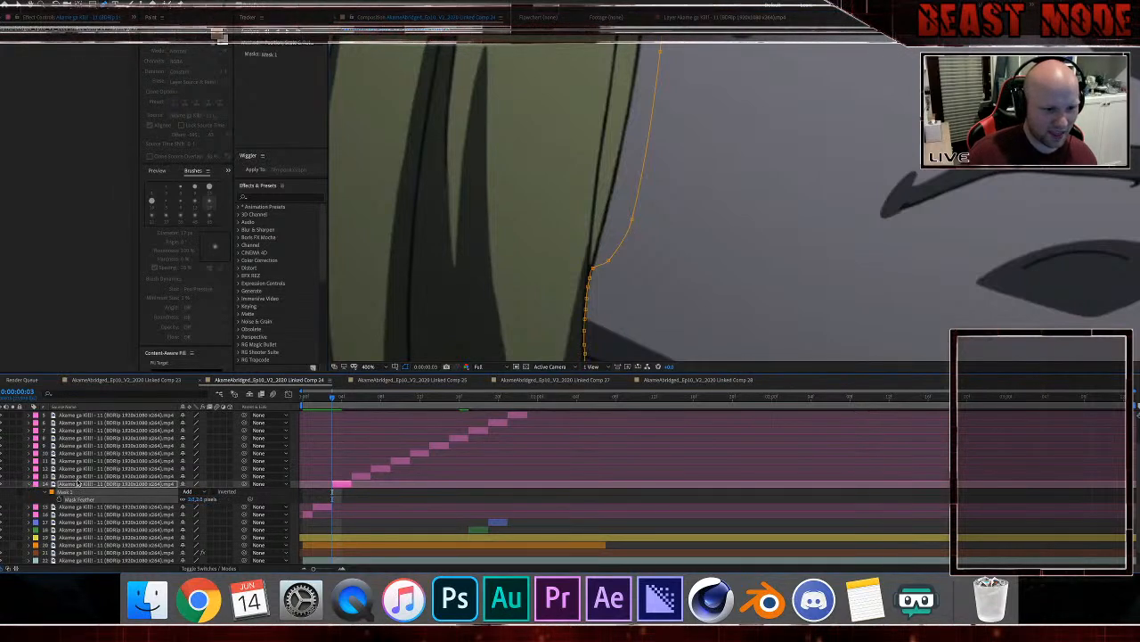
key(f)
Step: Delete the existing mask from layer 13 at frame 0:00:00:05
click(360, 477)
key(Page_Down)
key(Page_Down)
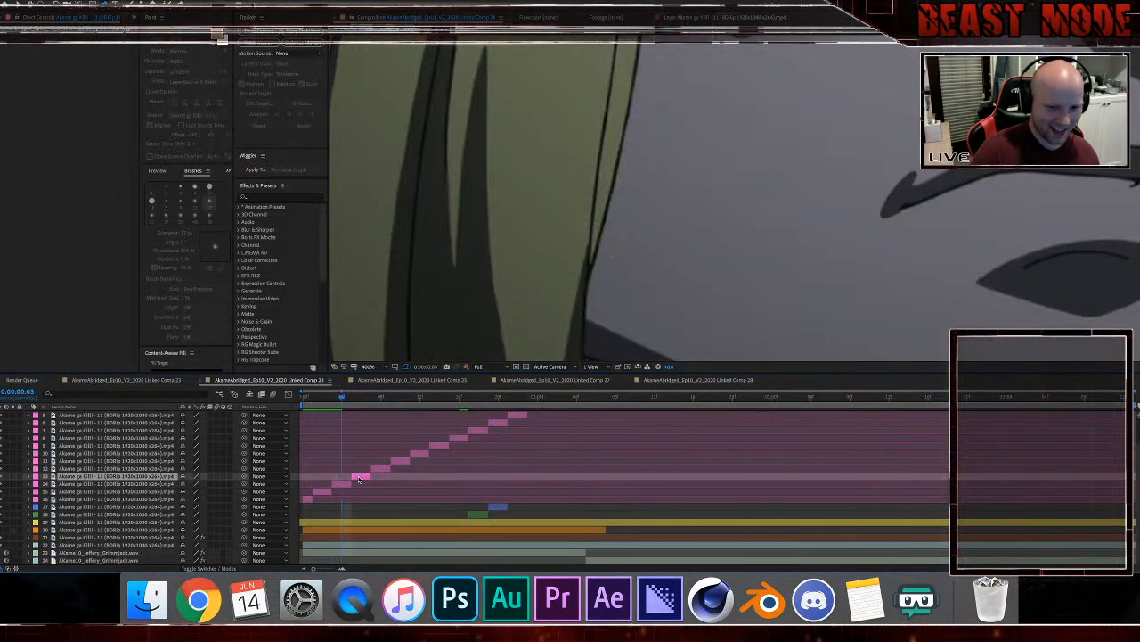
scroll(580, 259, down, 2)
key(ctrl+t)
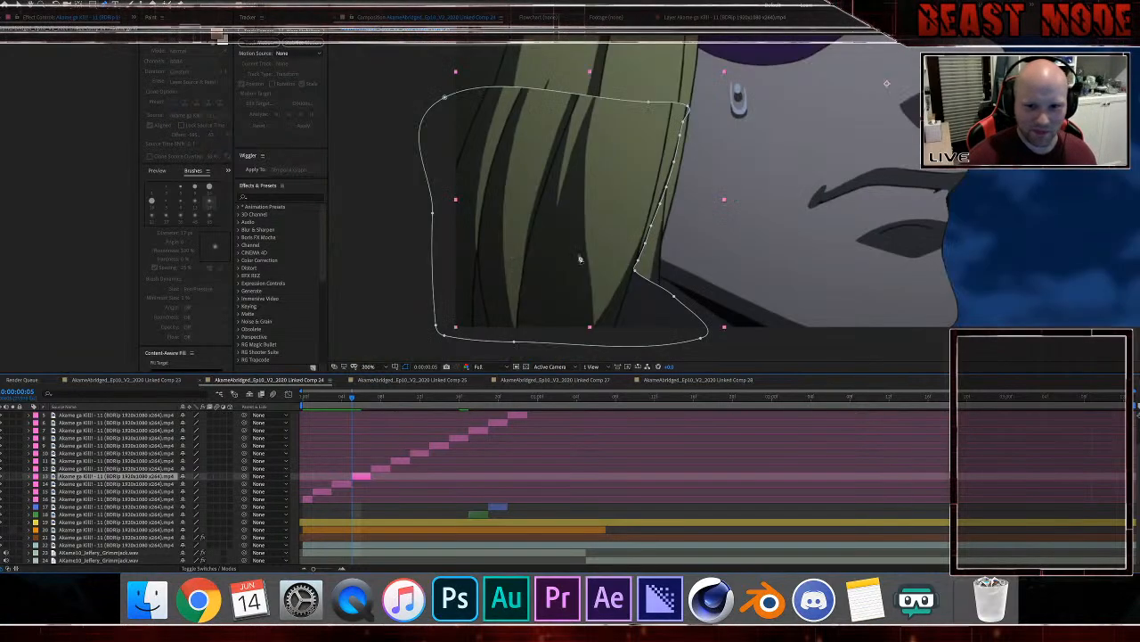
double_click(639, 253)
key(Delete)
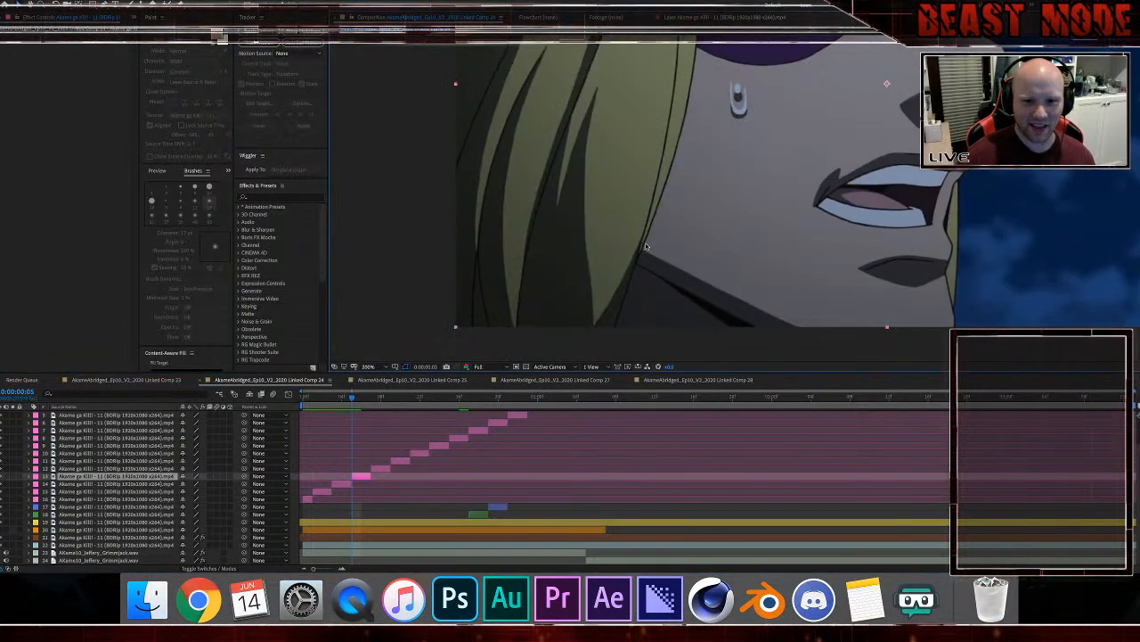
scroll(643, 246, up, 2)
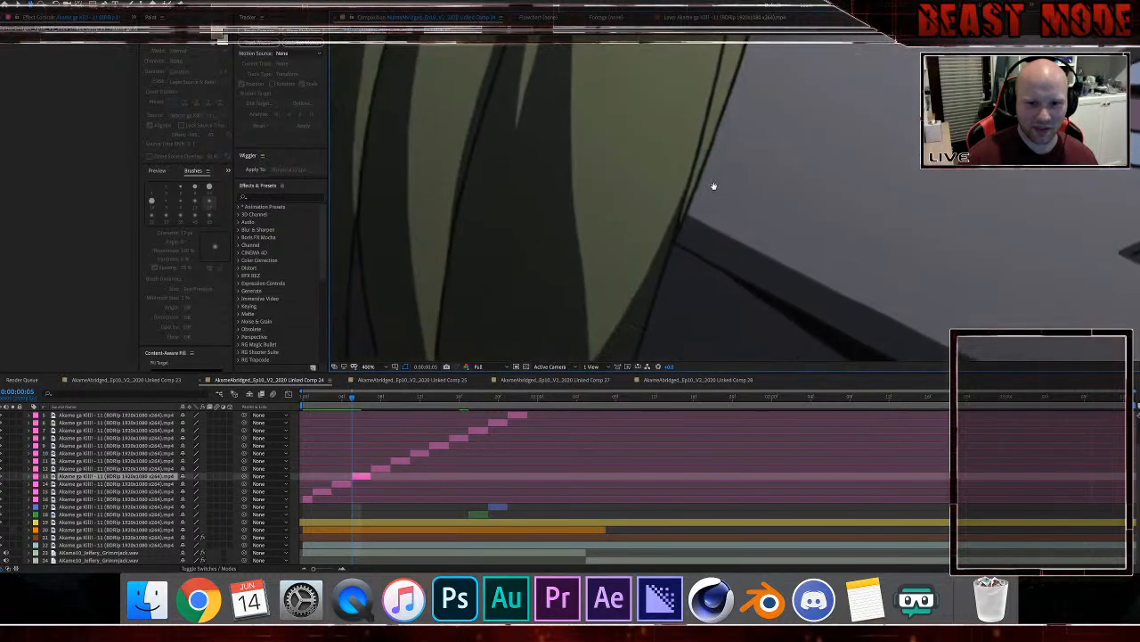
Step: Start a new mask on layer 13 above the jaw and trace closely spaced points down the hair edge past the collar line
click(727, 158)
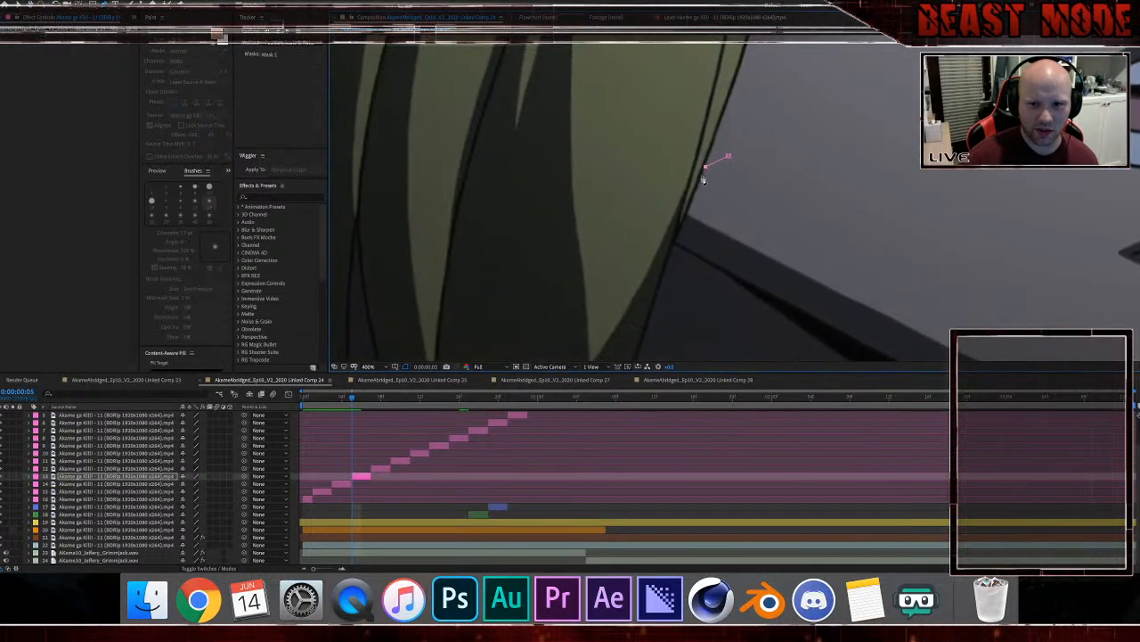
click(701, 175)
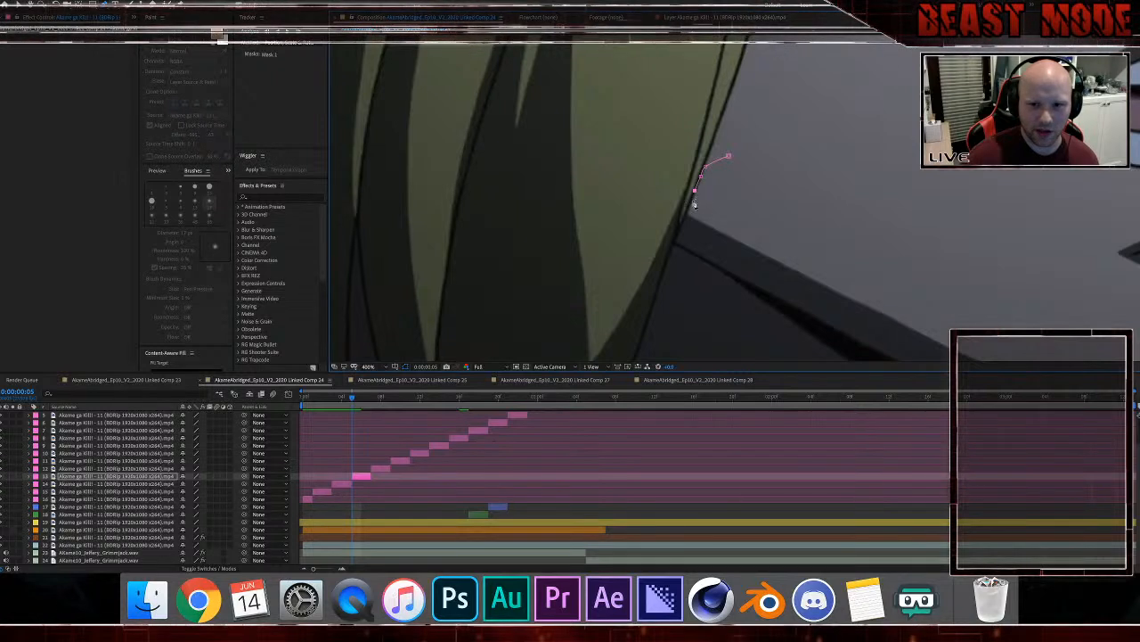
click(687, 215)
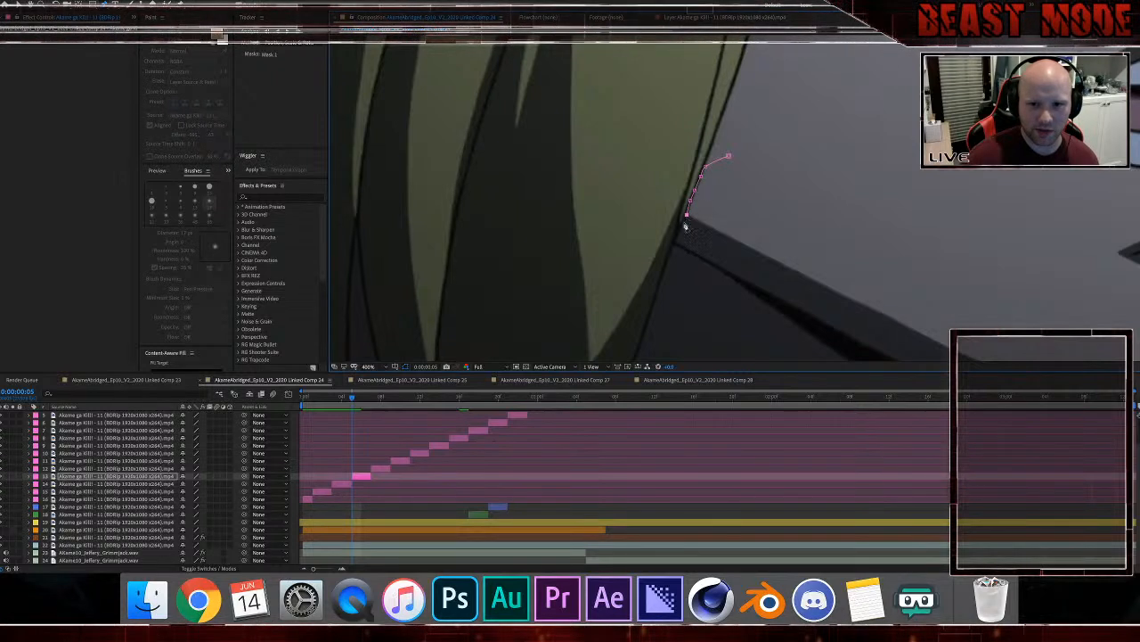
click(683, 225)
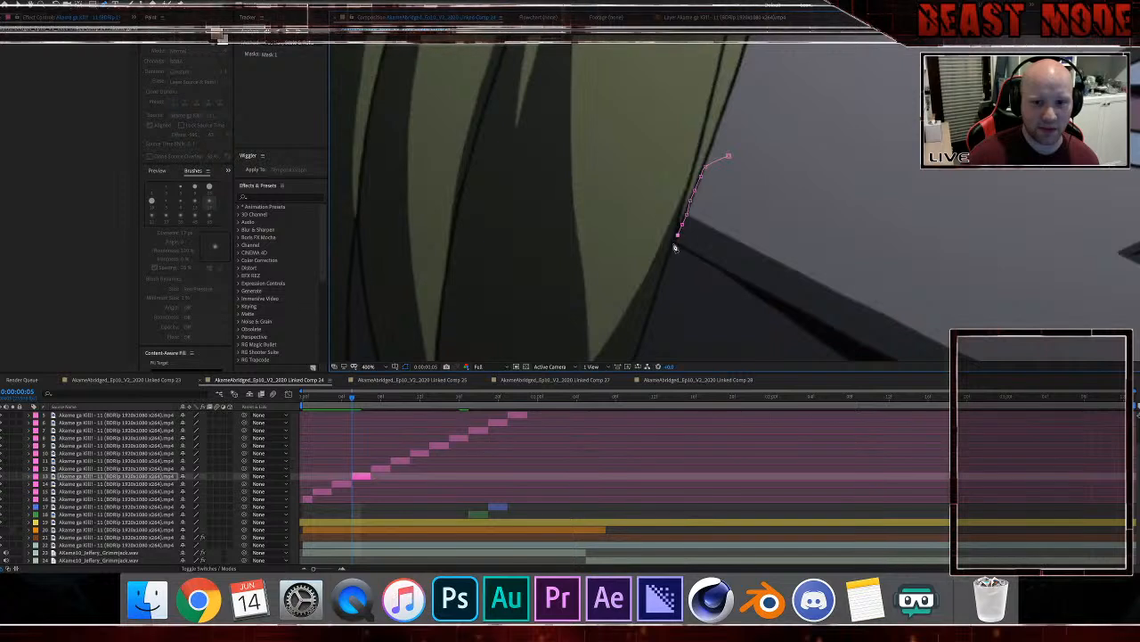
click(674, 246)
click(668, 262)
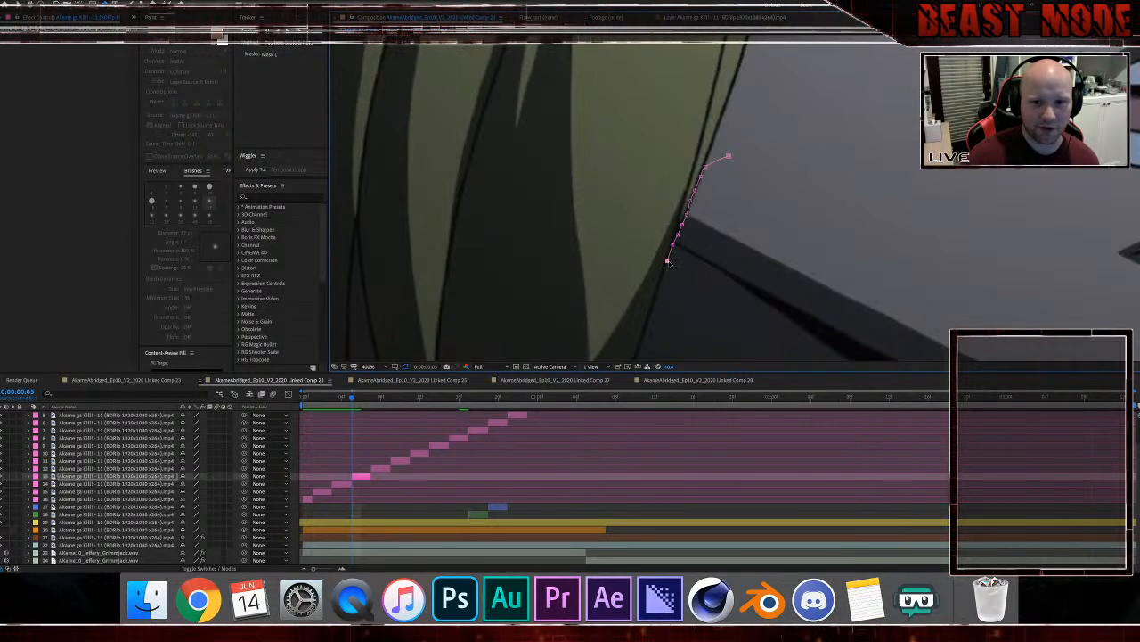
Step: Continue layer 13's mask down the lower hair edge to a point just below the frame's bottom border
click(662, 280)
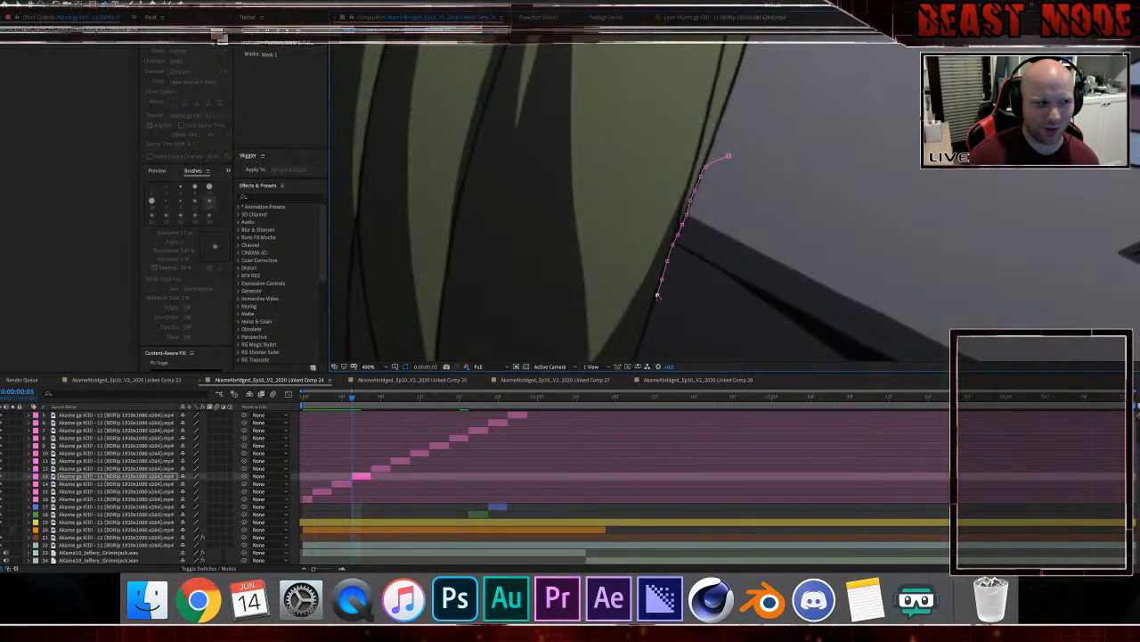
click(652, 313)
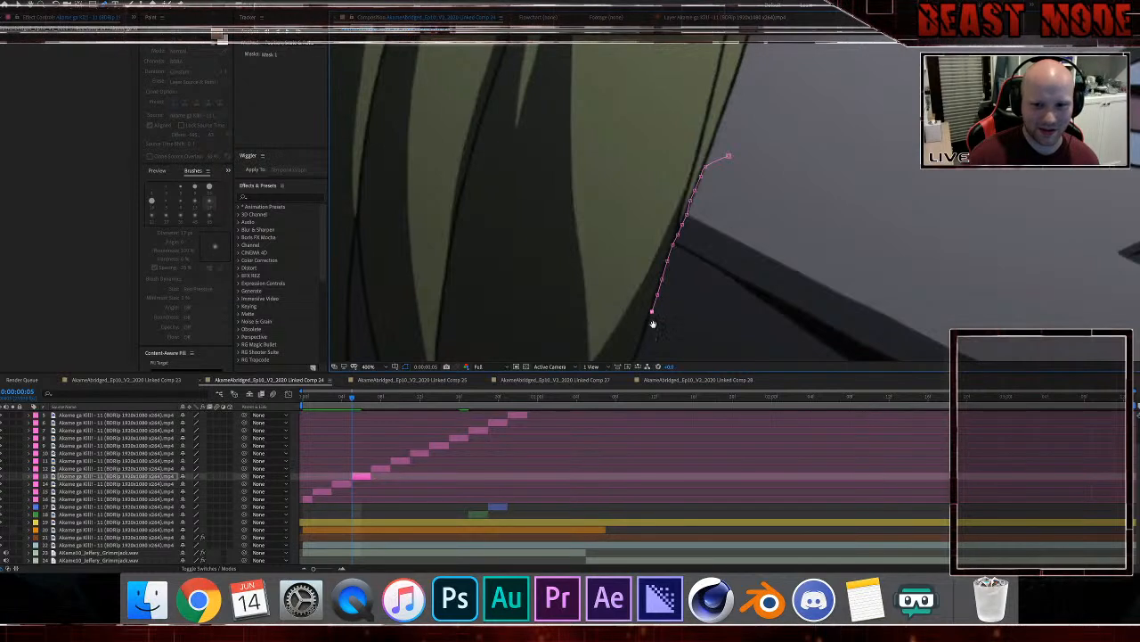
drag(651, 323, 668, 214)
click(659, 231)
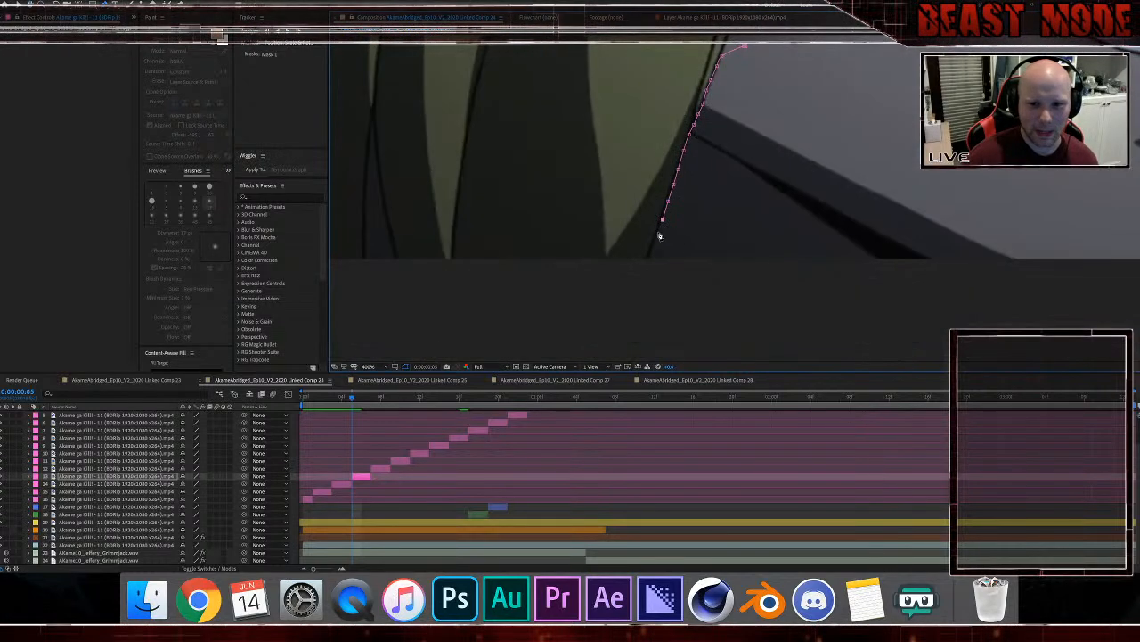
click(646, 268)
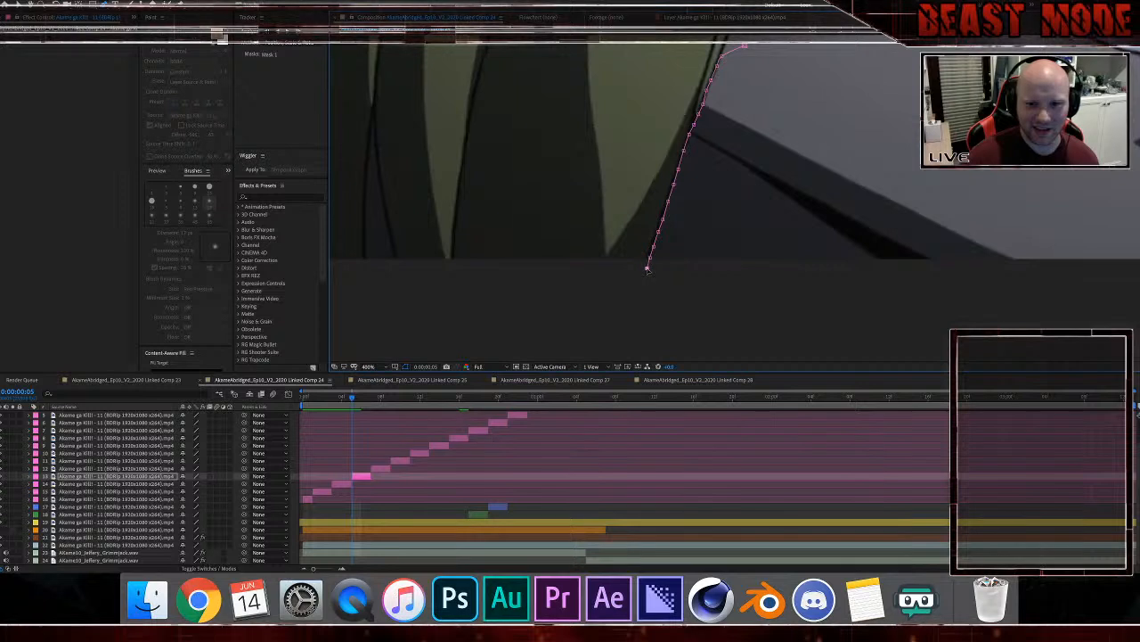
Step: Carry layer 13's mask around the outside of the frame, below the hair and up behind it to the cap's height
click(433, 305)
drag(501, 286, 860, 318)
click(662, 314)
click(648, 239)
drag(670, 105, 636, 209)
drag(629, 76, 647, 178)
click(647, 173)
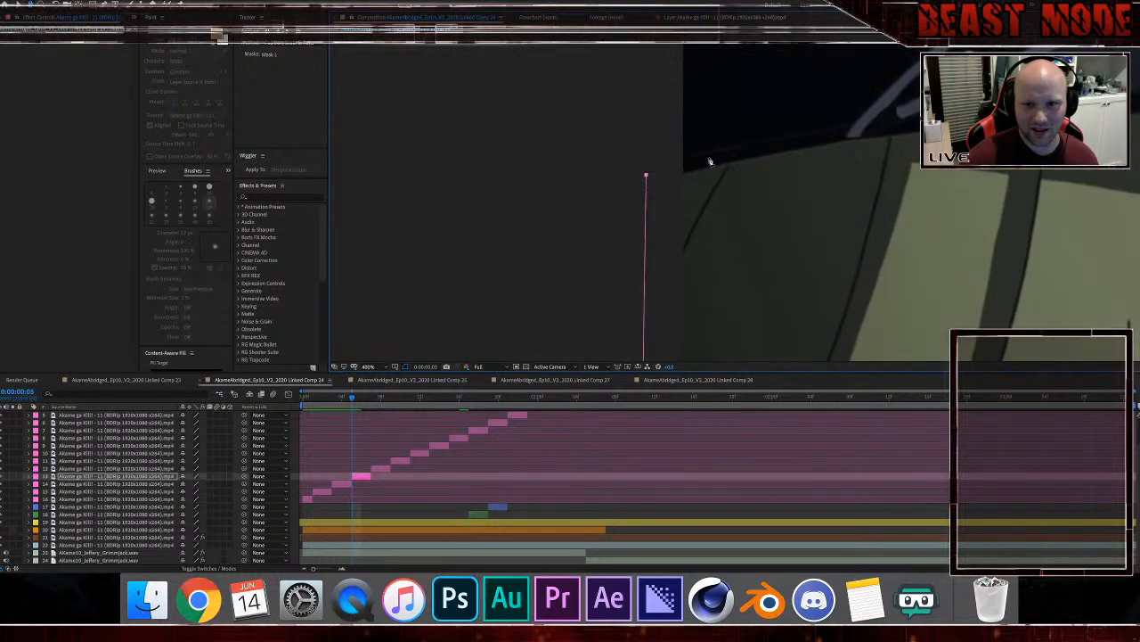
Step: Trace layer 13's mask along the cap's lower edge above the hair to the hair corner near the eye
click(708, 157)
click(855, 132)
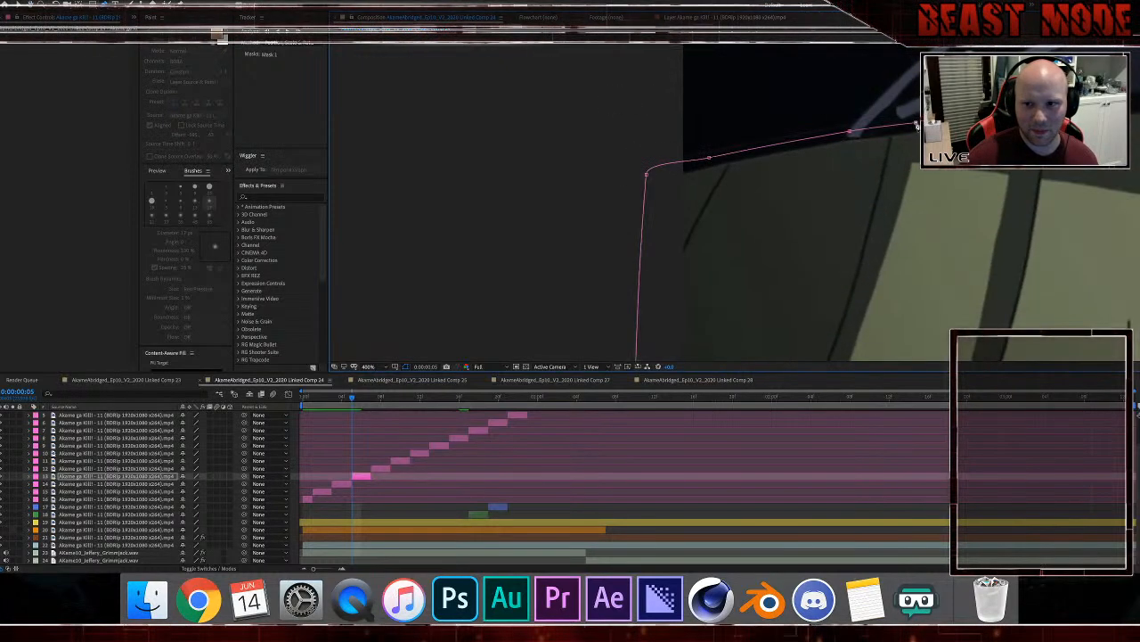
drag(958, 123, 546, 112)
click(679, 108)
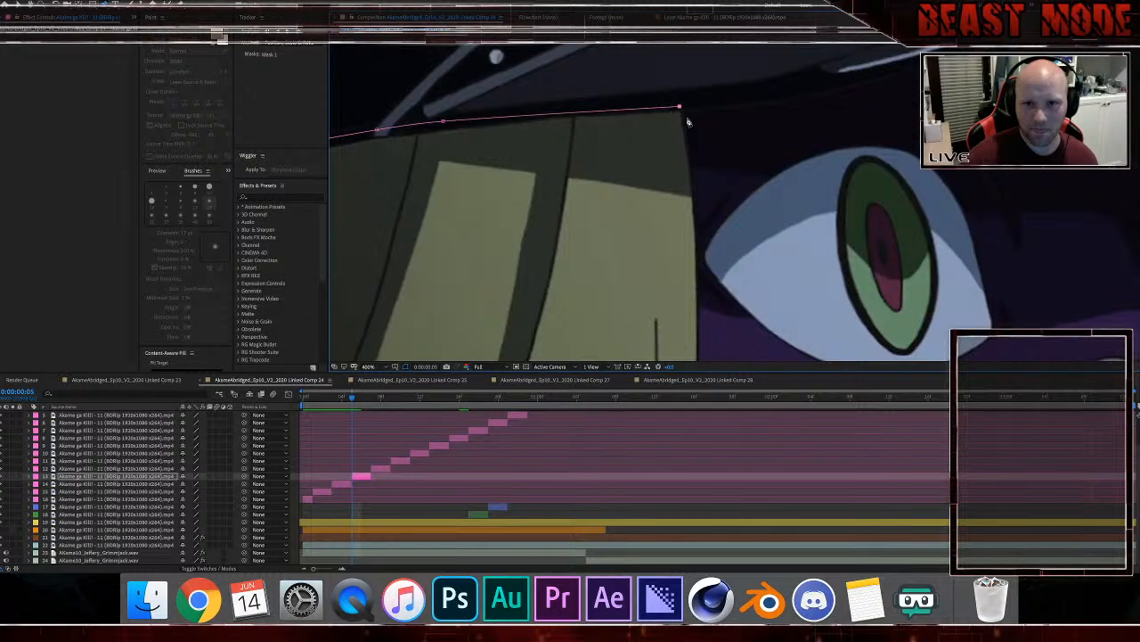
Step: Bring layer 13's mask down the hair edge beside the eye and cheek and close it at its starting point above the jaw
click(696, 160)
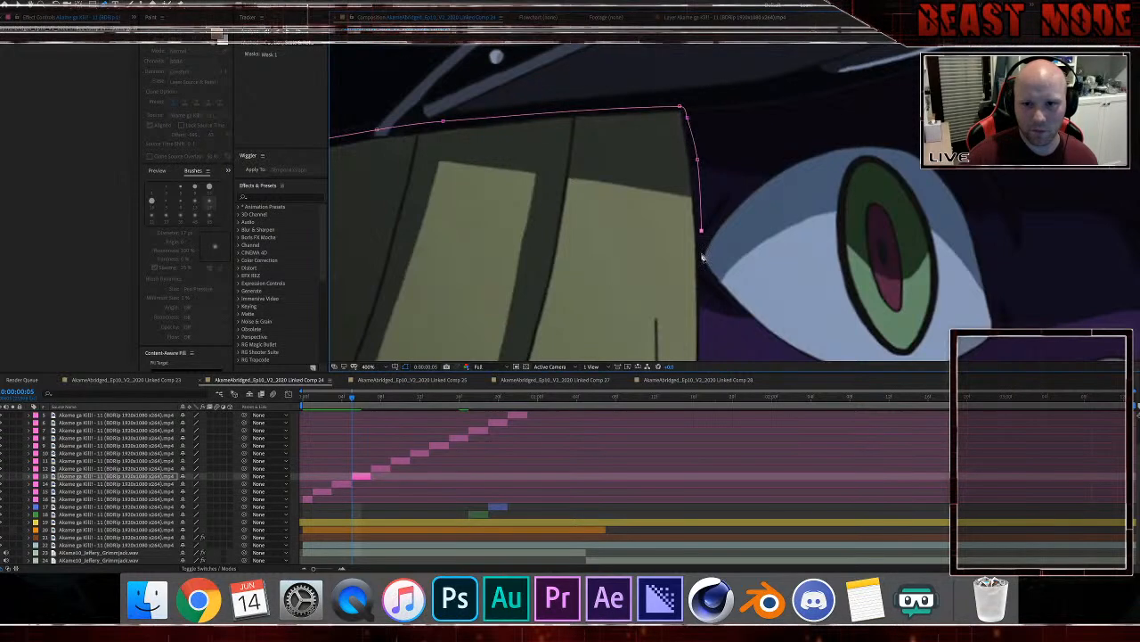
click(701, 253)
drag(702, 269, 676, 175)
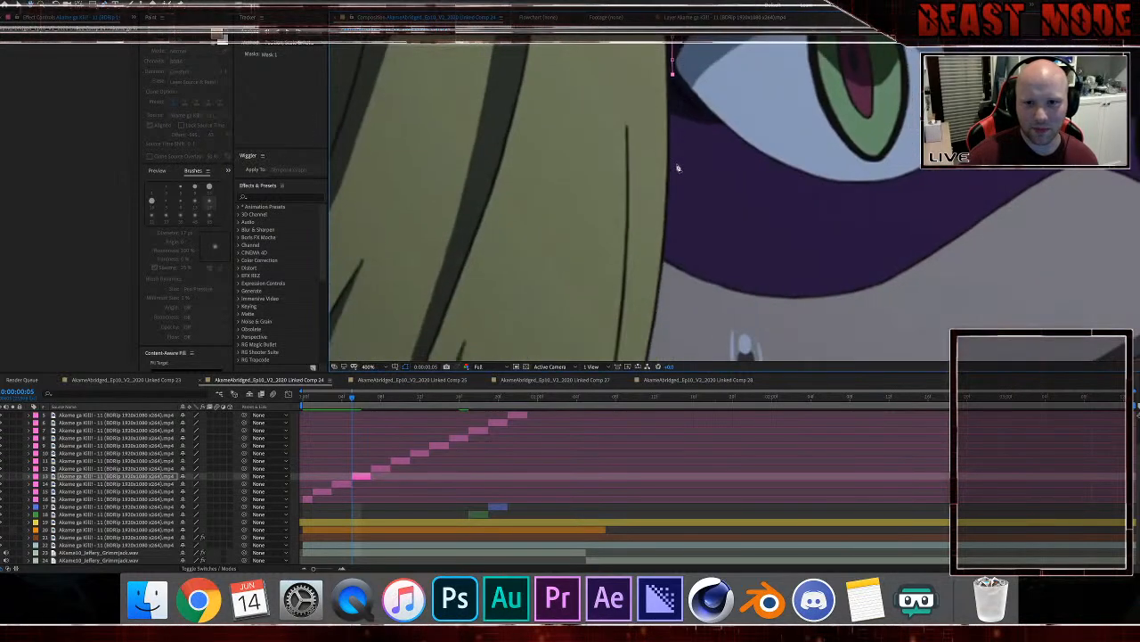
click(686, 247)
drag(678, 295, 652, 161)
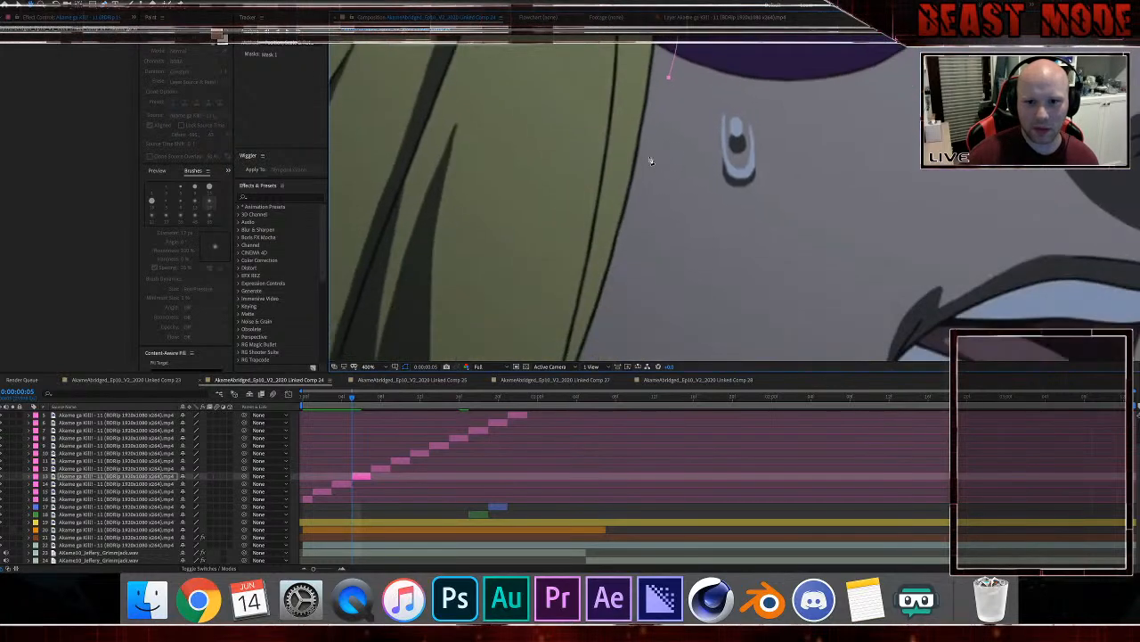
click(629, 261)
drag(616, 329, 621, 153)
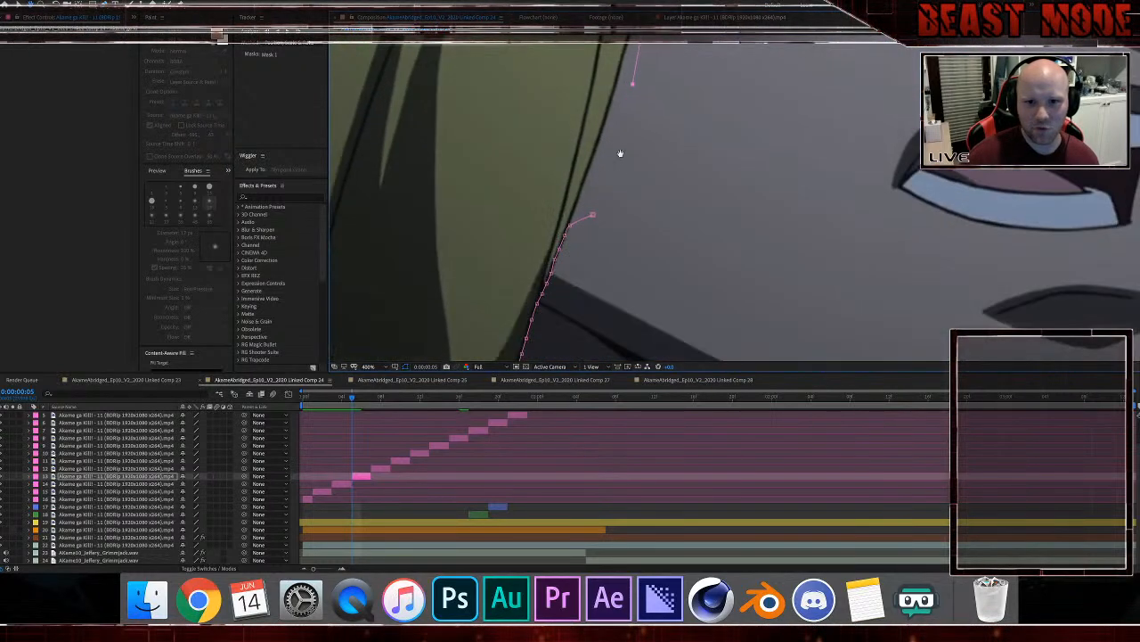
click(597, 215)
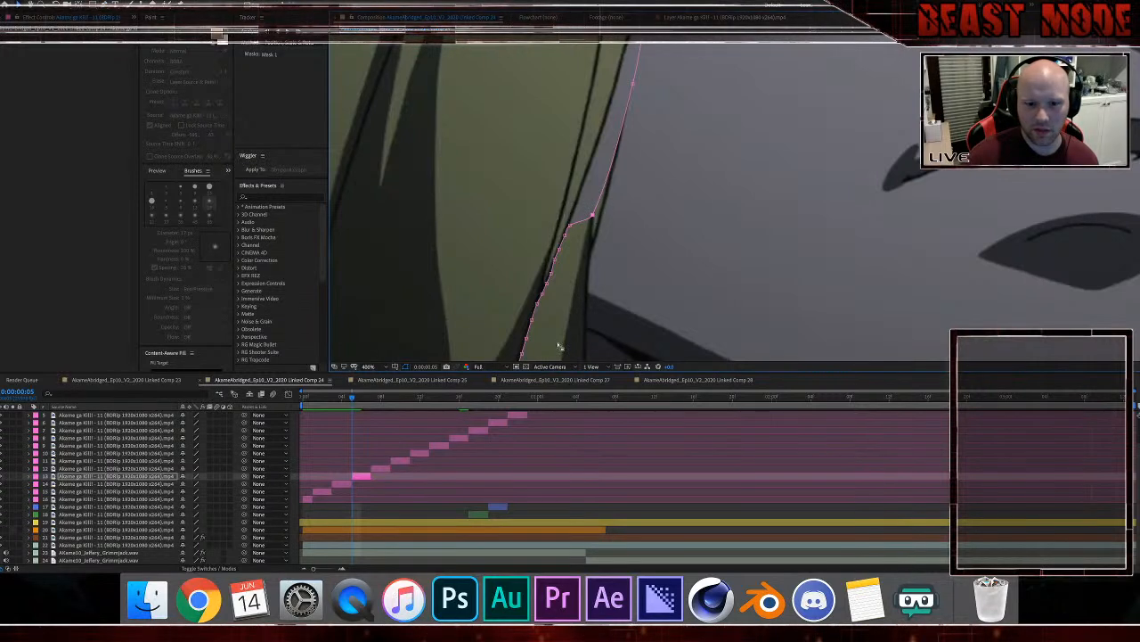
Step: Reshape layer 20's mask around the collar and jaw to cover the leftover hair strands at the frame's bottom
click(70, 537)
click(73, 530)
key(super+shift+a)
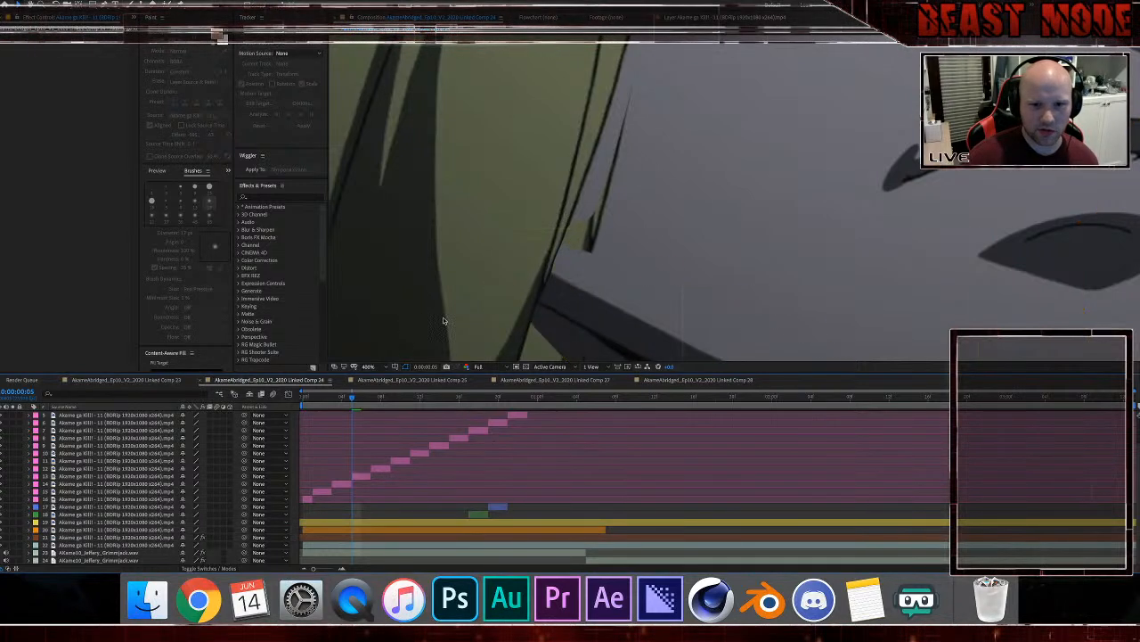
drag(499, 279, 495, 163)
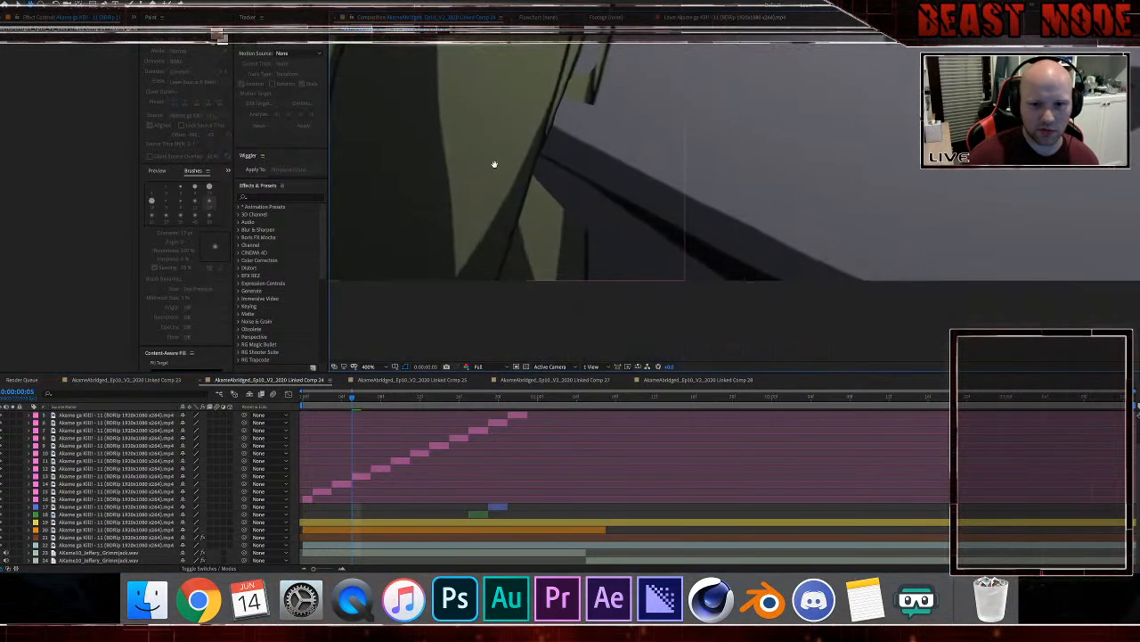
click(473, 531)
drag(507, 144, 418, 262)
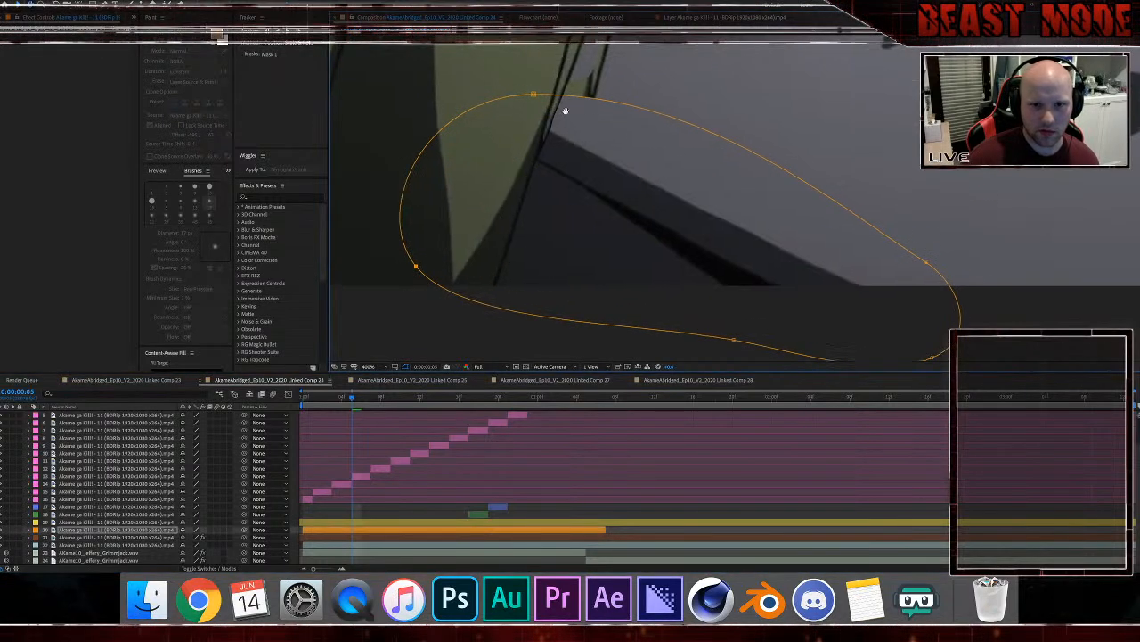
Step: Move layer 13's mask points above the jaw off the stray hair, bulging the lower outline onto the cheek
scroll(534, 169, up, 2)
click(361, 476)
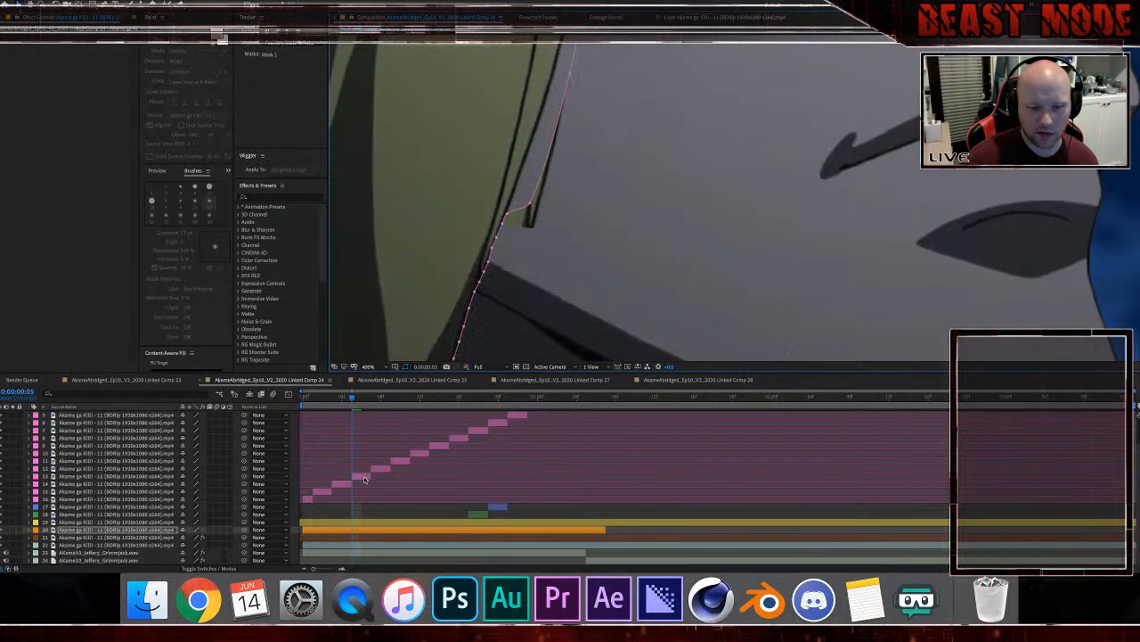
click(504, 219)
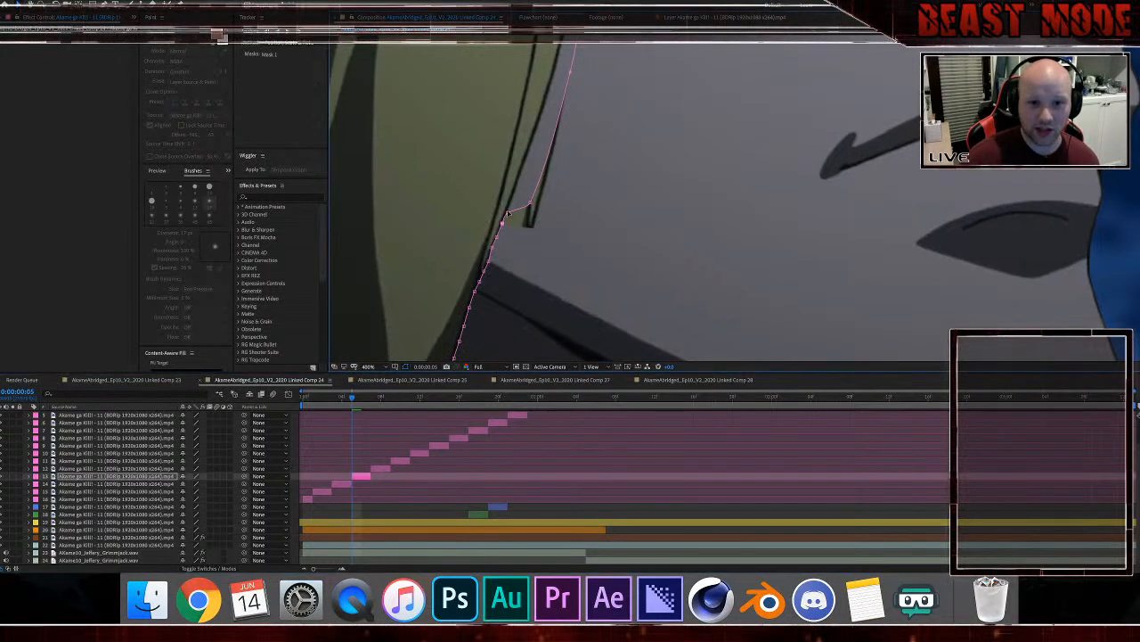
drag(507, 213, 555, 206)
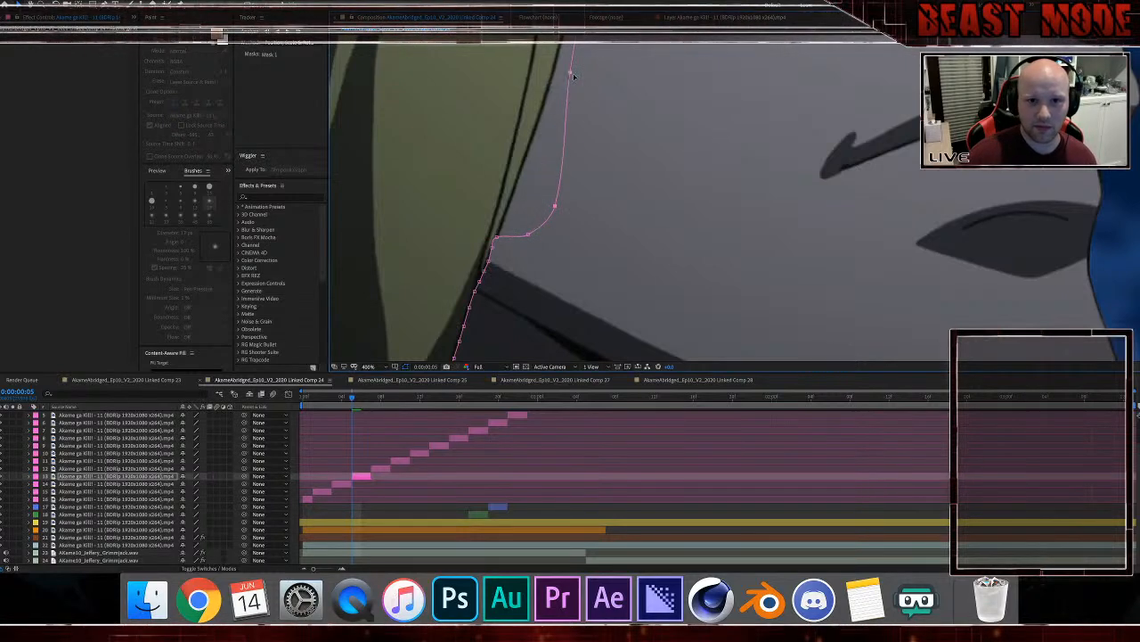
scroll(570, 89, down, 2)
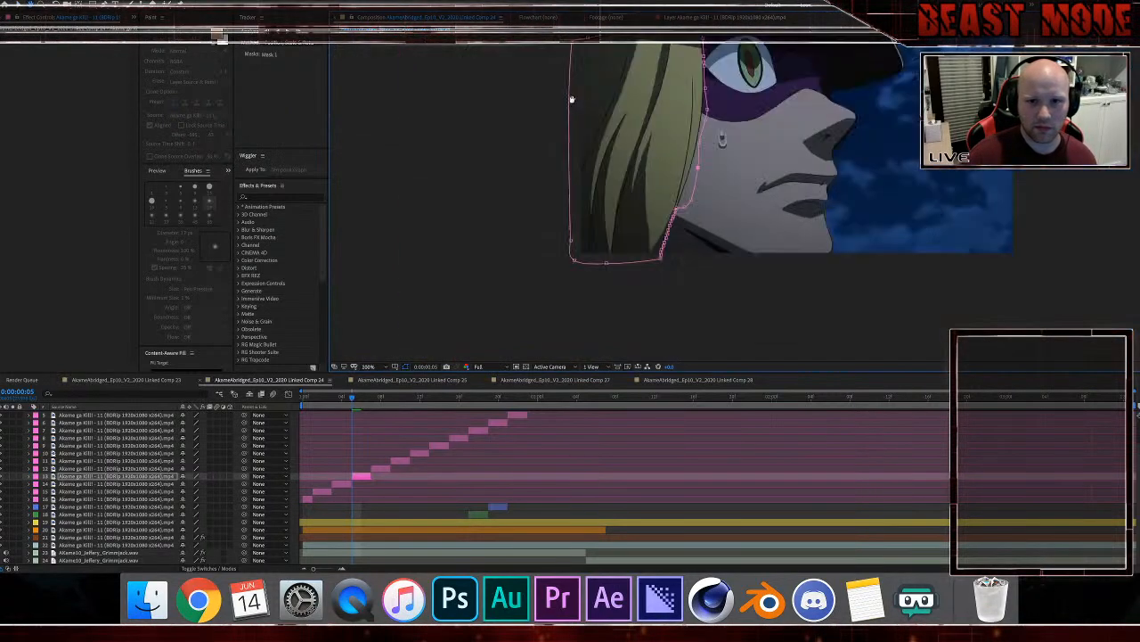
click(483, 155)
click(484, 154)
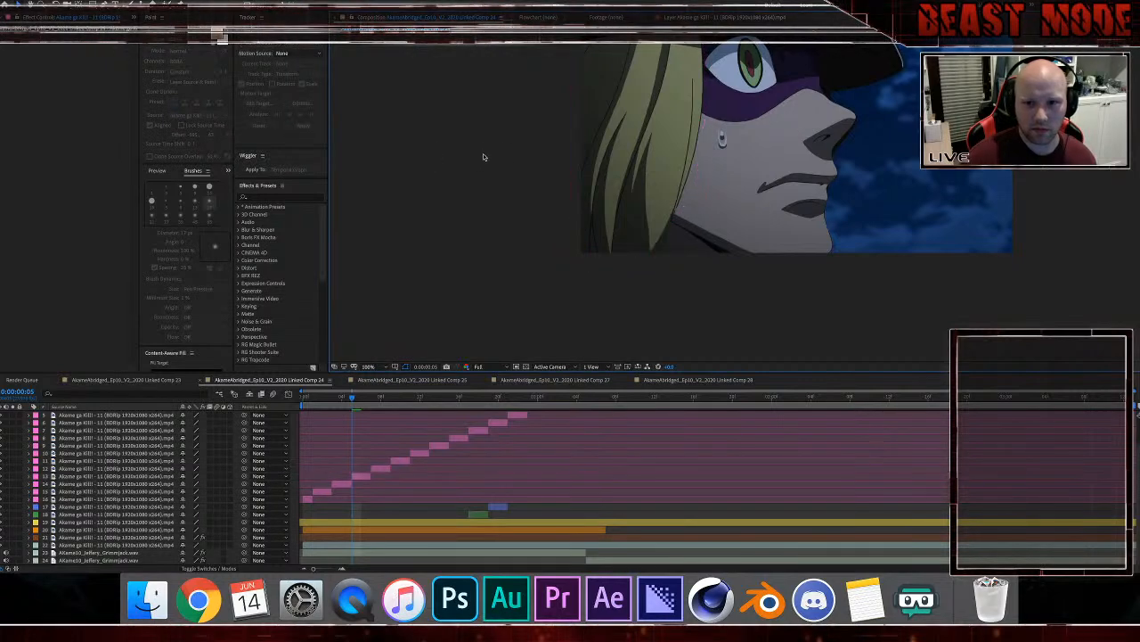
Step: Fine-tune layer 13's mask corner where it meets the hair edge above the jaw and deselect the layer
scroll(640, 185, up, 1)
scroll(597, 191, up, 1)
click(474, 196)
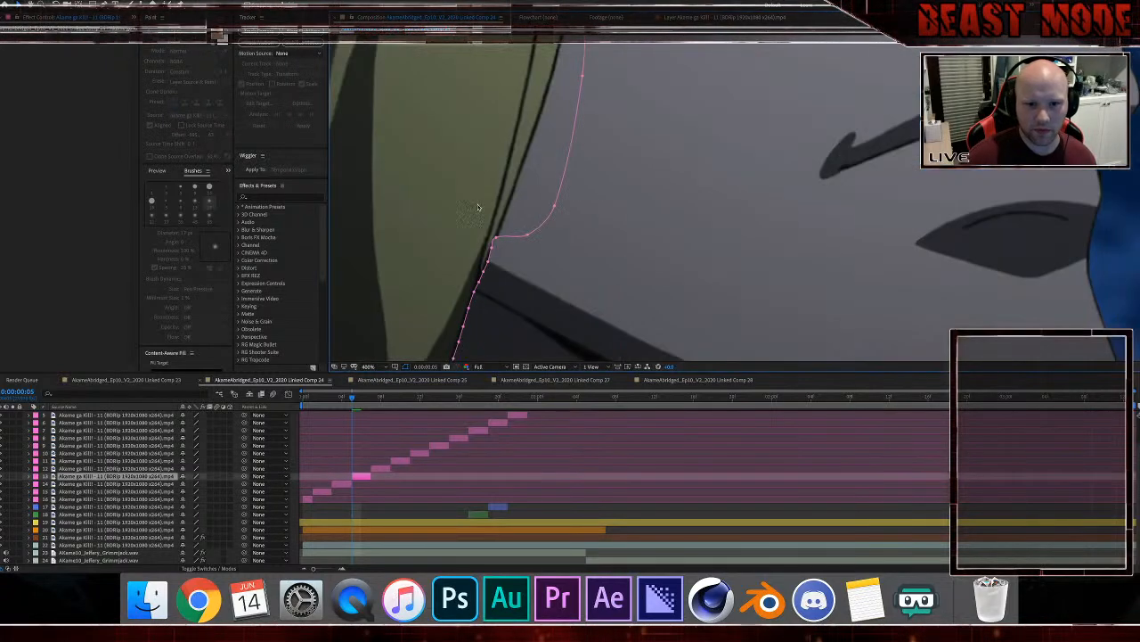
scroll(605, 223, up, 1)
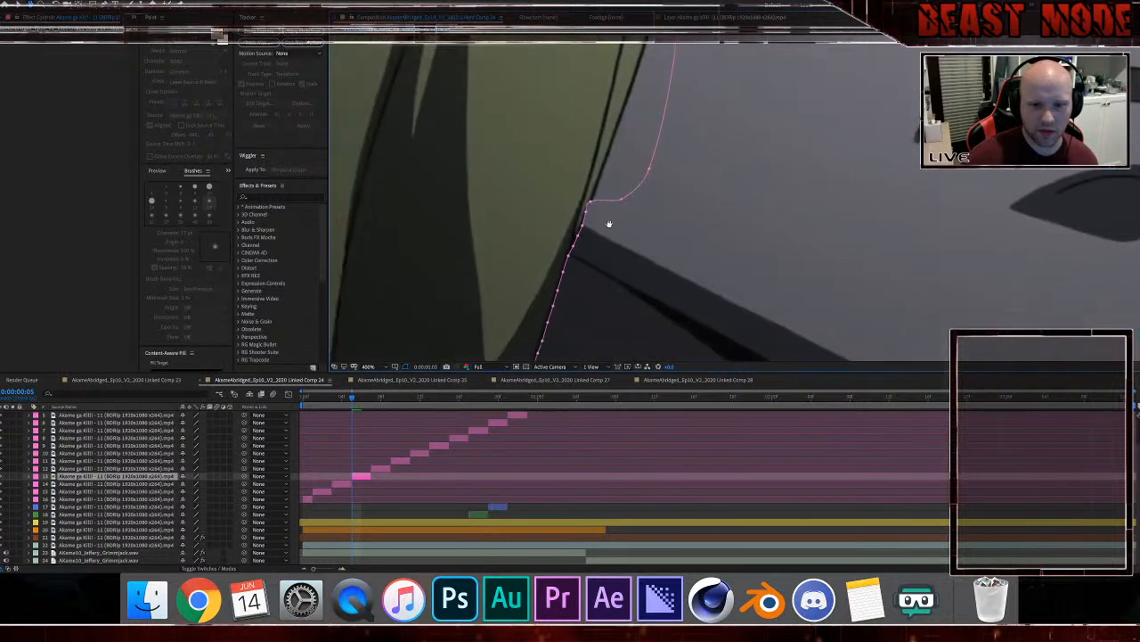
drag(446, 204, 441, 226)
scroll(456, 221, down, 6)
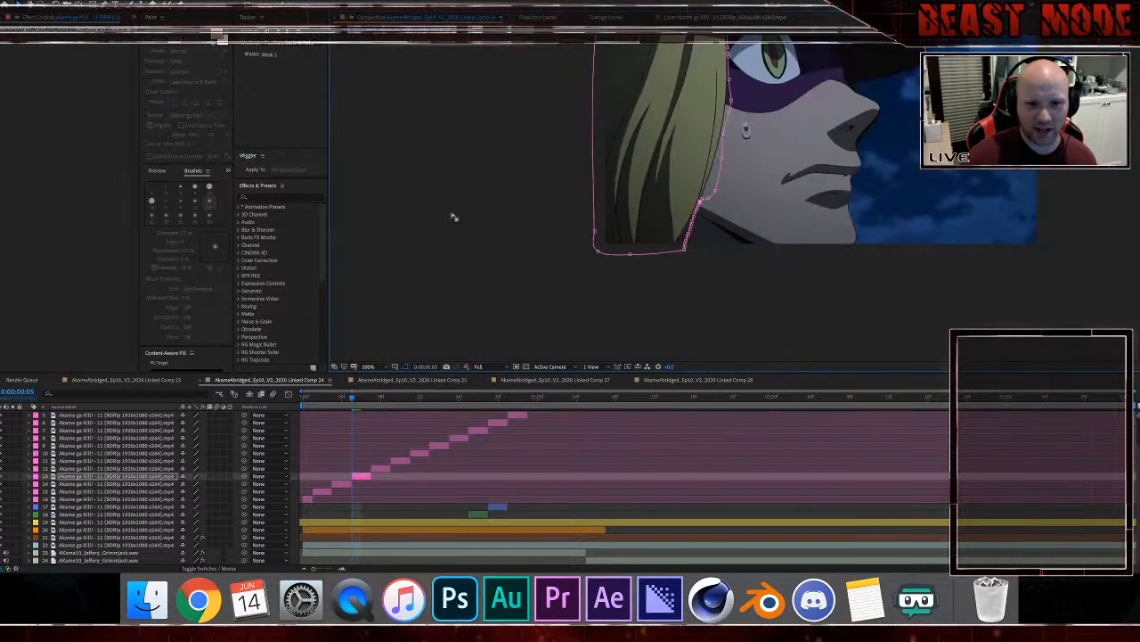
click(504, 200)
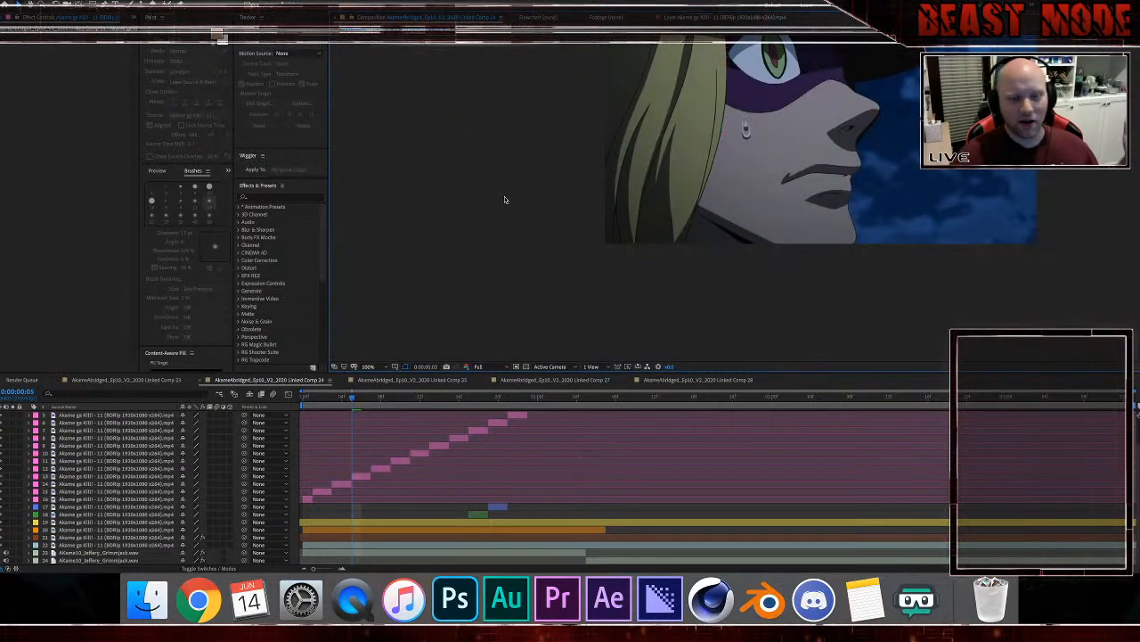
drag(535, 178, 449, 223)
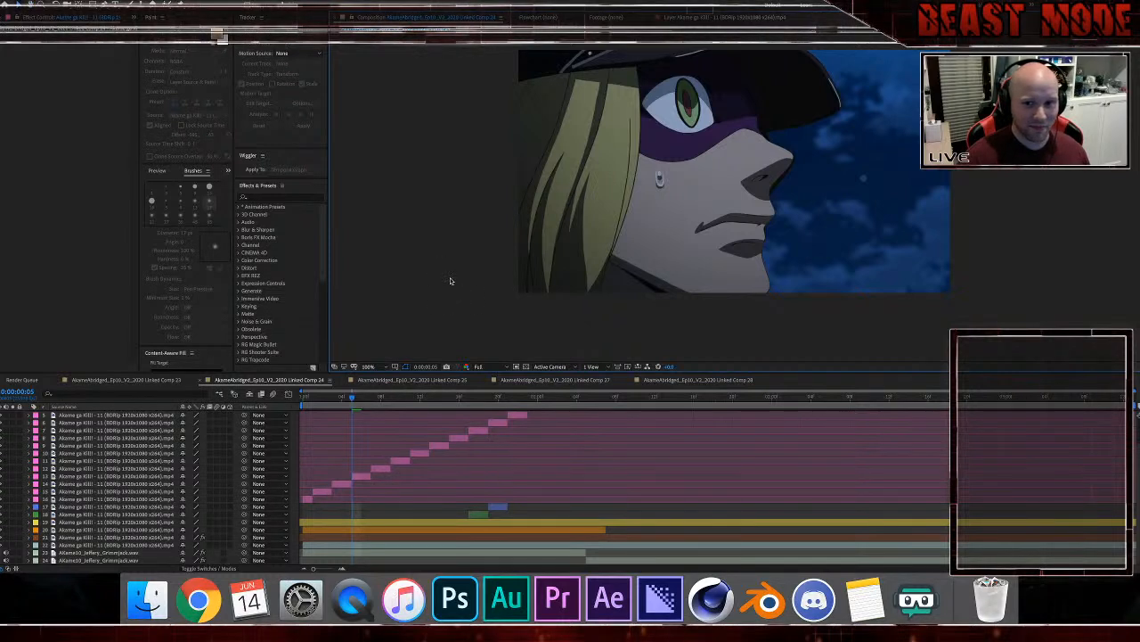
Step: Advance to frame 0:00:00:07 and delete the existing mask from layer 12
key(Page_Down)
key(Page_Down)
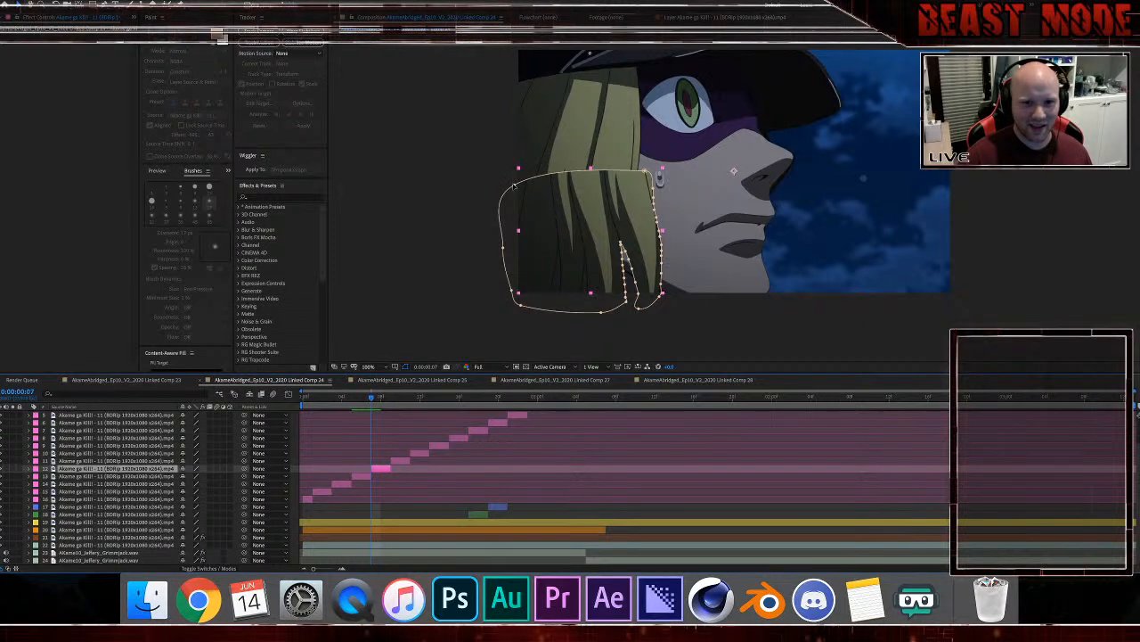
double_click(513, 186)
key(Delete)
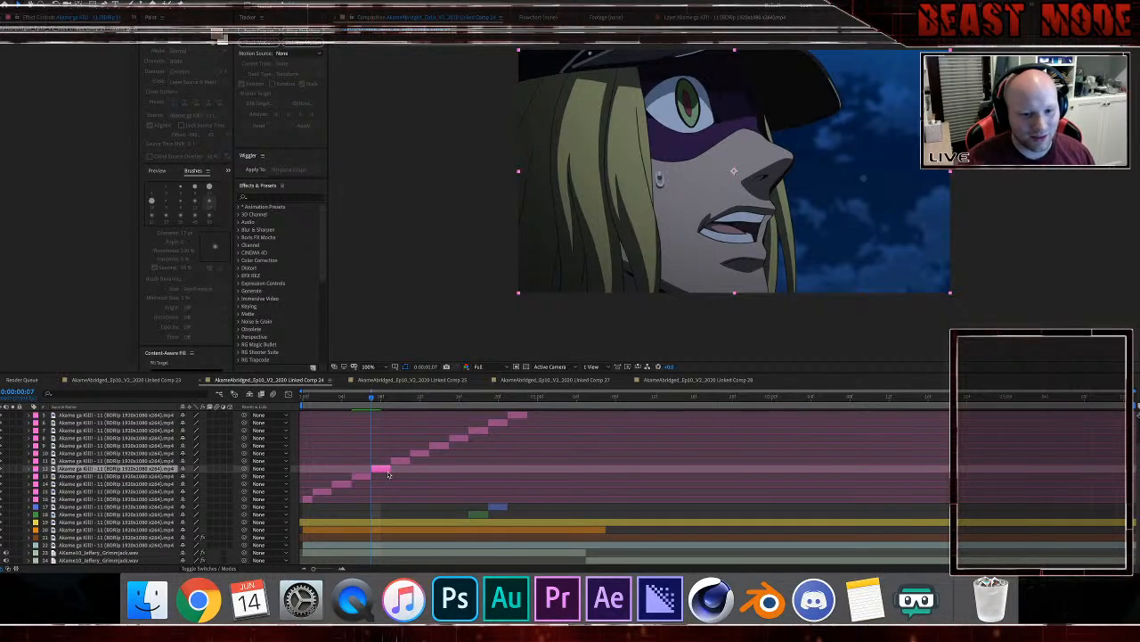
key(period)
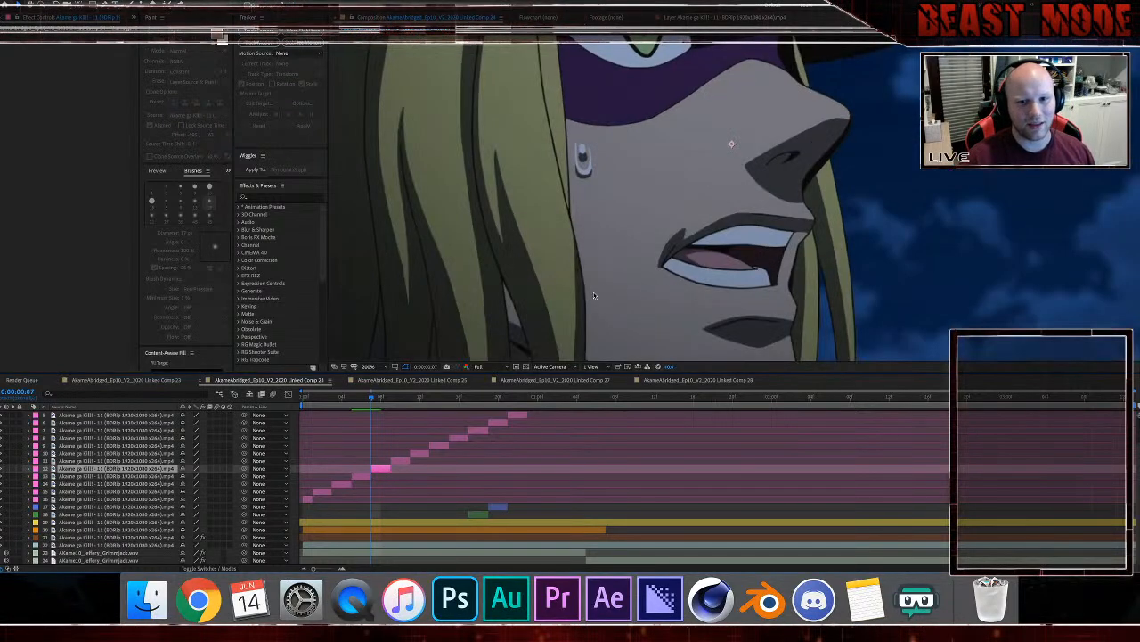
drag(578, 311, 591, 188)
key(period)
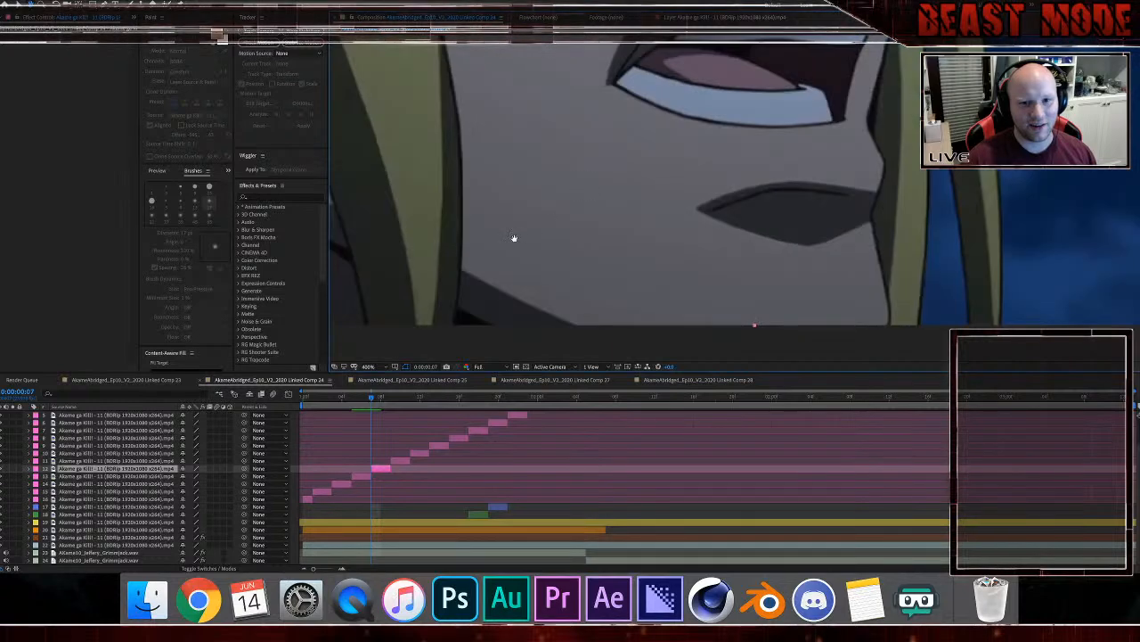
drag(514, 238, 606, 223)
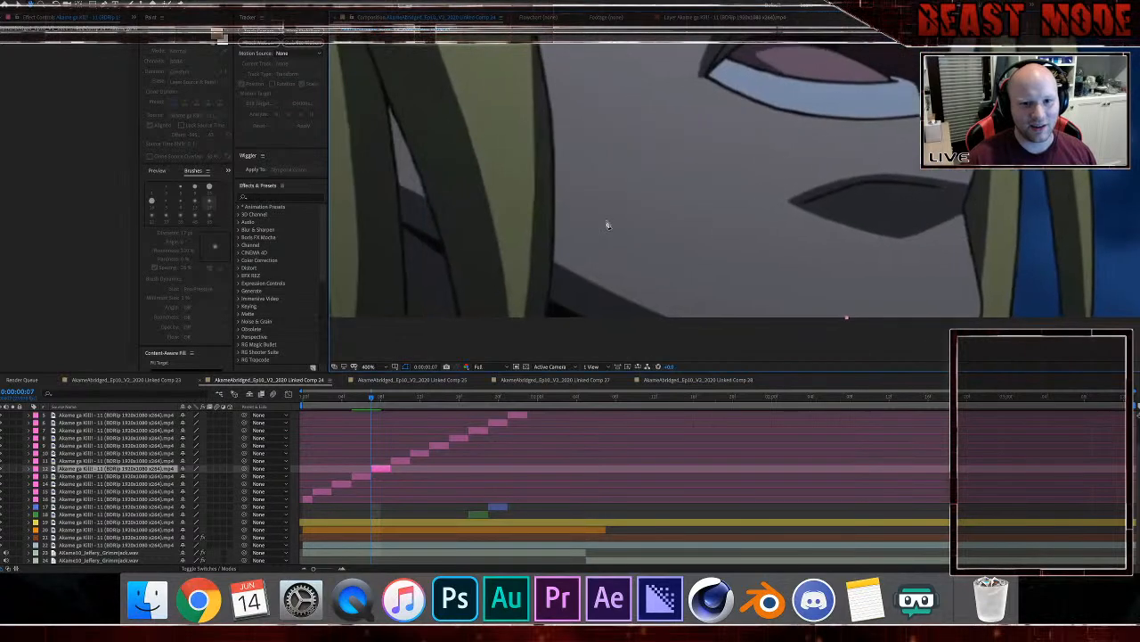
Step: Start a new mask on layer 12, tracing the front hair strand's cheek-side edge down toward the frame's bottom
click(555, 169)
click(555, 184)
key(period)
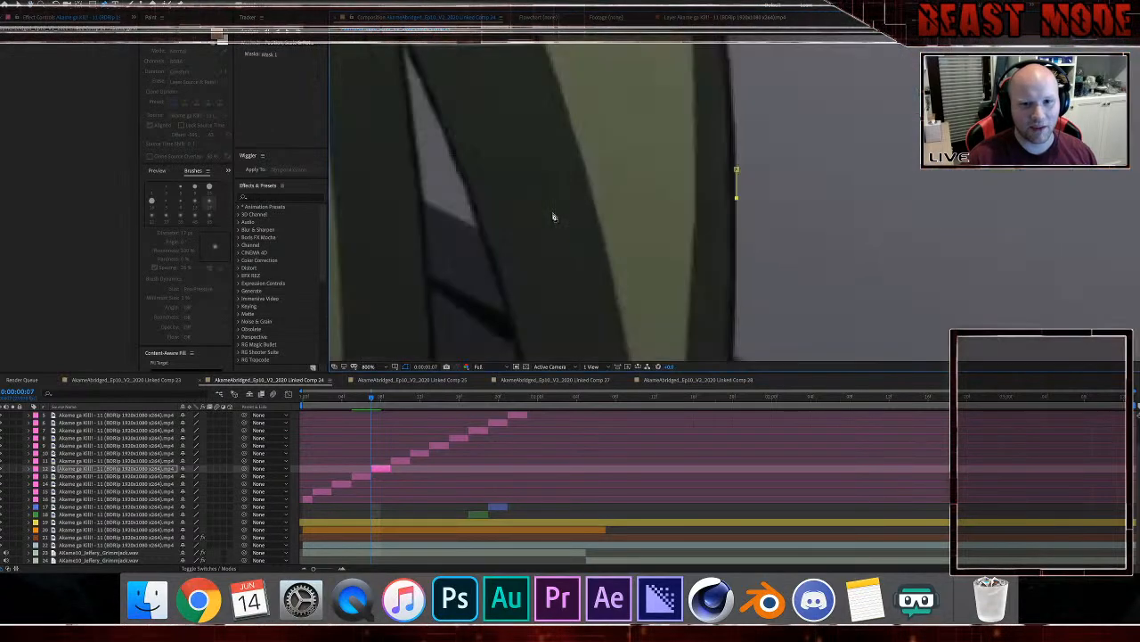
click(736, 223)
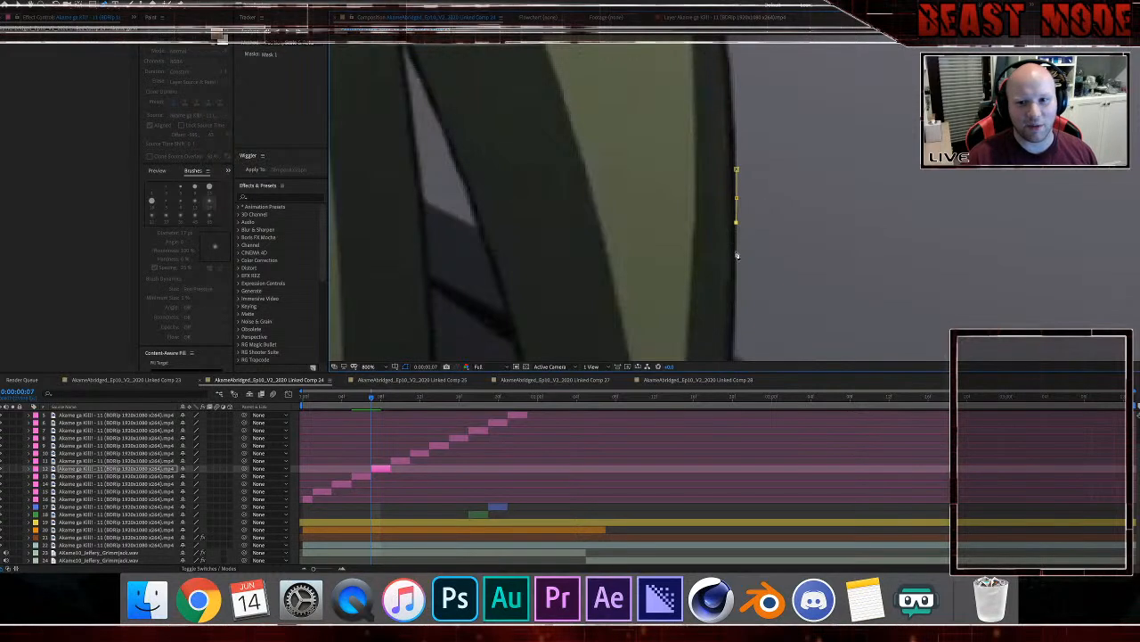
scroll(738, 309, down, 3)
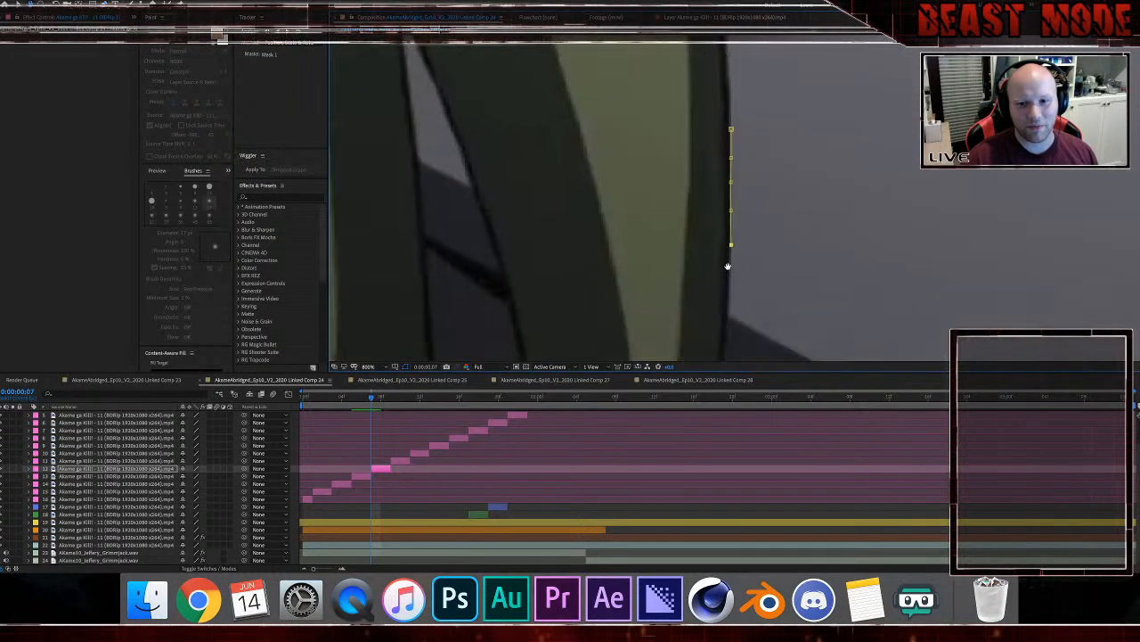
click(730, 224)
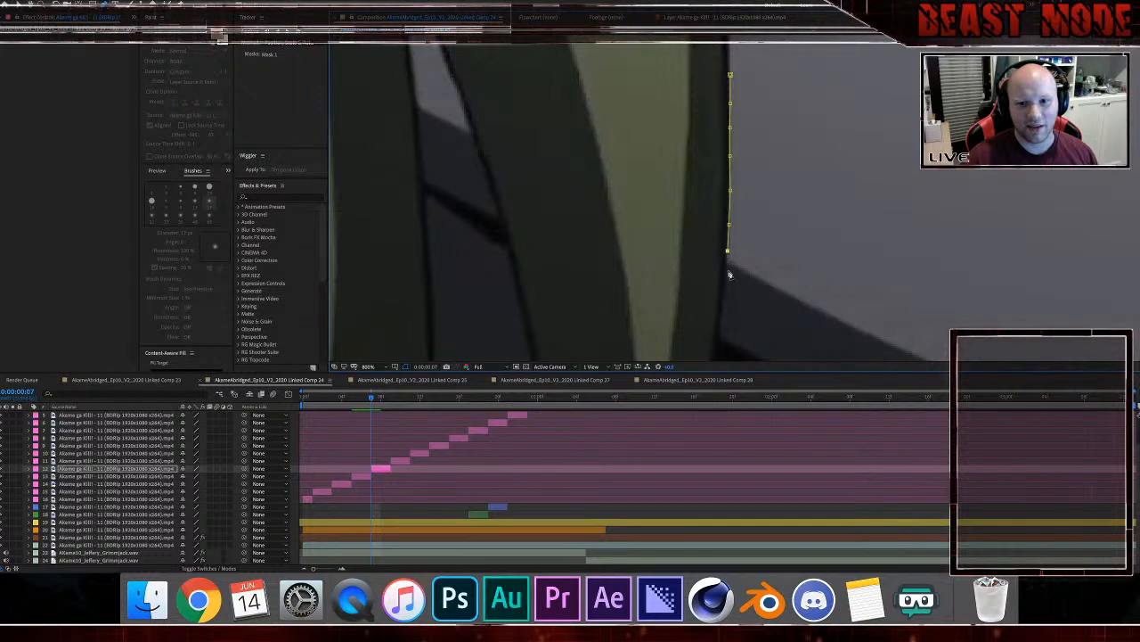
click(726, 301)
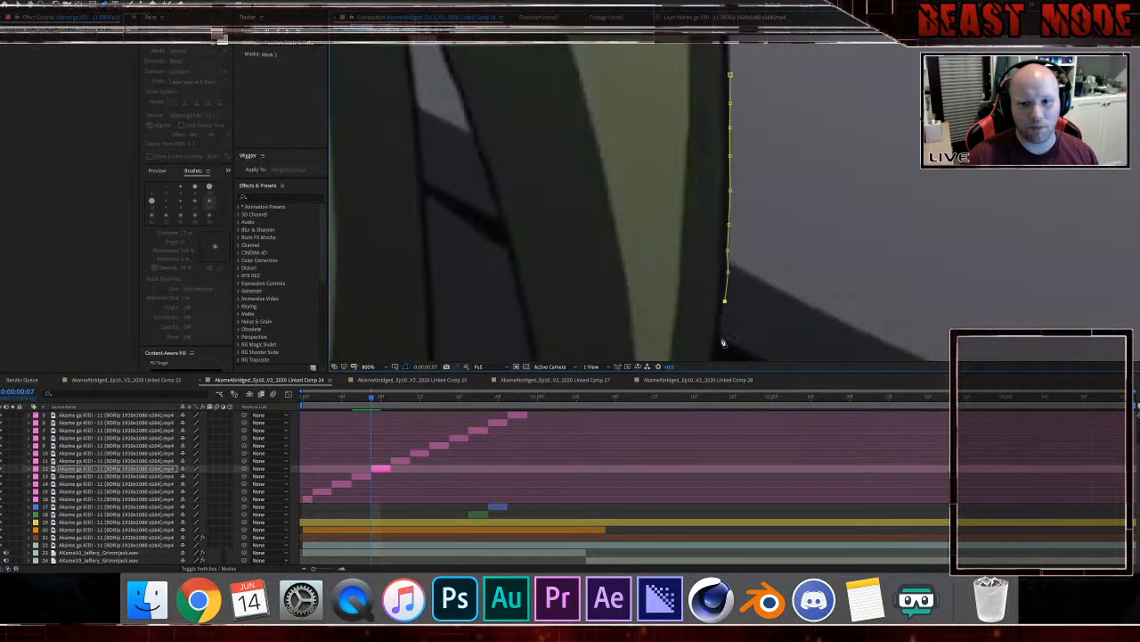
click(722, 339)
scroll(735, 340, down, 3)
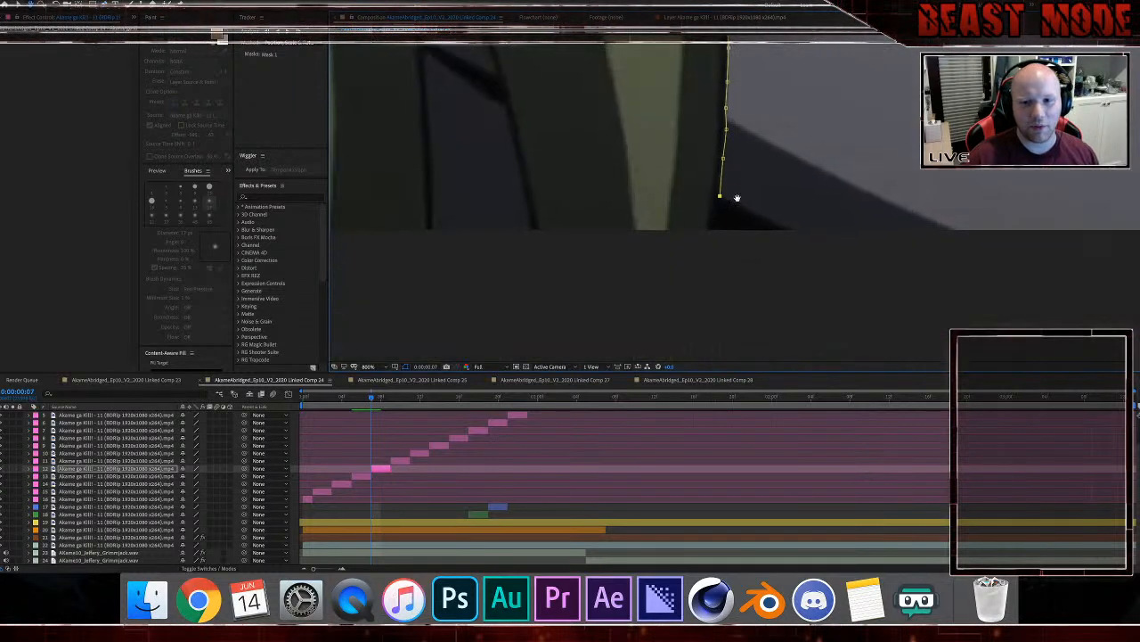
Step: Loop layer 12's mask path below the frame under the front strand and bring it up to the strand's inner edge
click(703, 301)
click(649, 324)
click(580, 295)
click(535, 227)
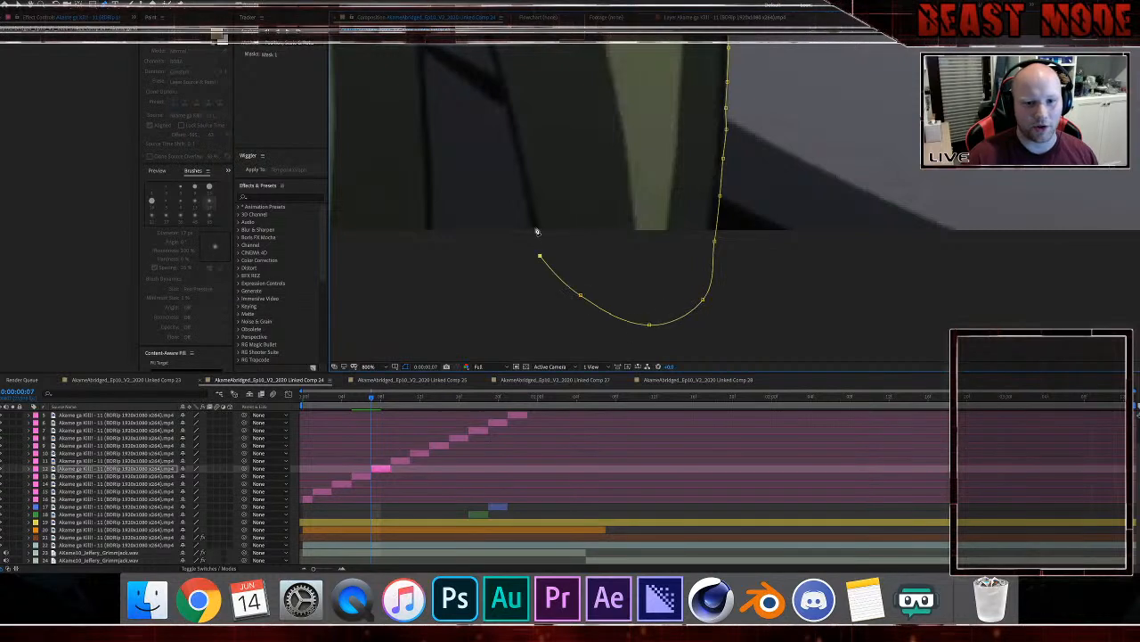
Step: Trace the front strand's inner edge upward from the frame's bottom past the dark band in the first hair gap
drag(526, 190, 532, 206)
click(525, 177)
click(515, 141)
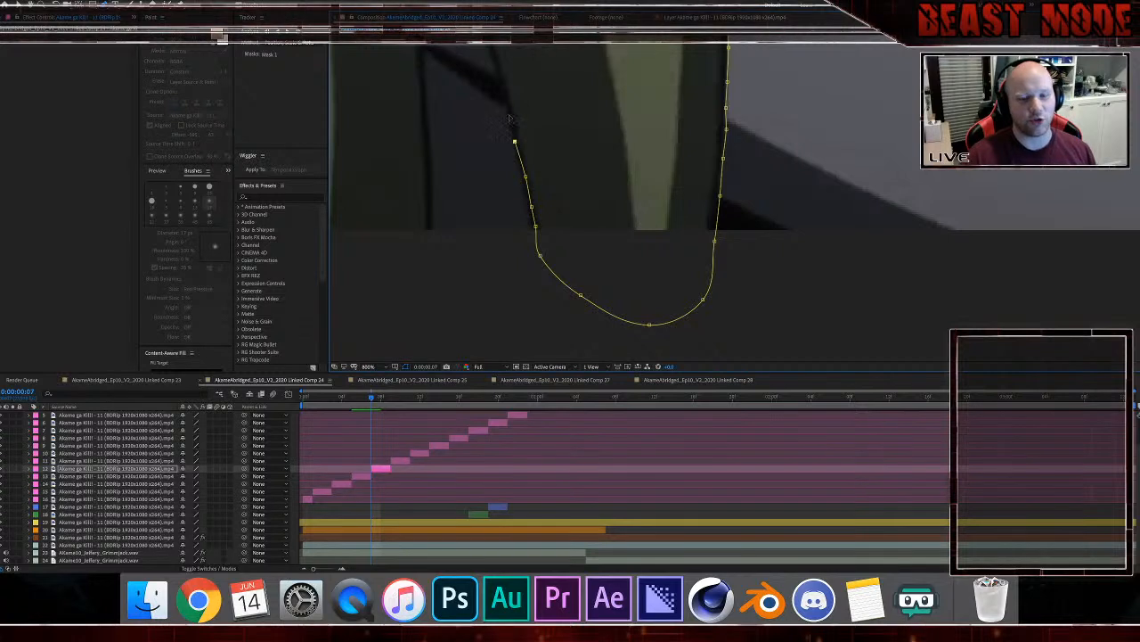
click(508, 108)
drag(508, 109, 556, 262)
click(553, 250)
click(547, 235)
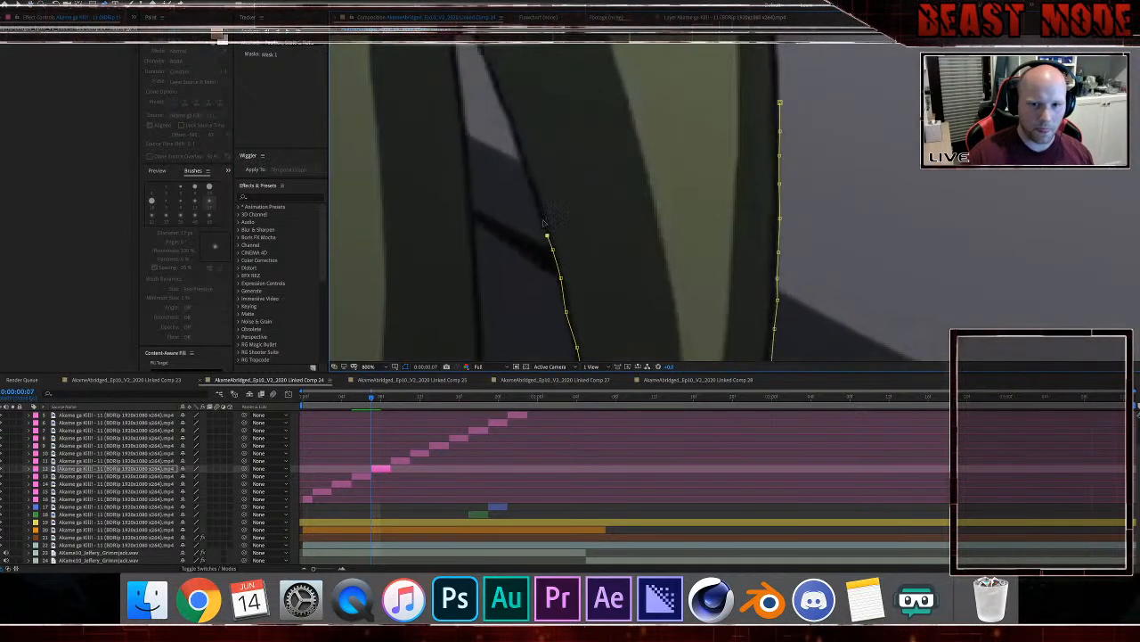
Step: Continue the mask path up the front strand's inner edge to the pointed tip of the first hair gap
click(540, 214)
click(533, 190)
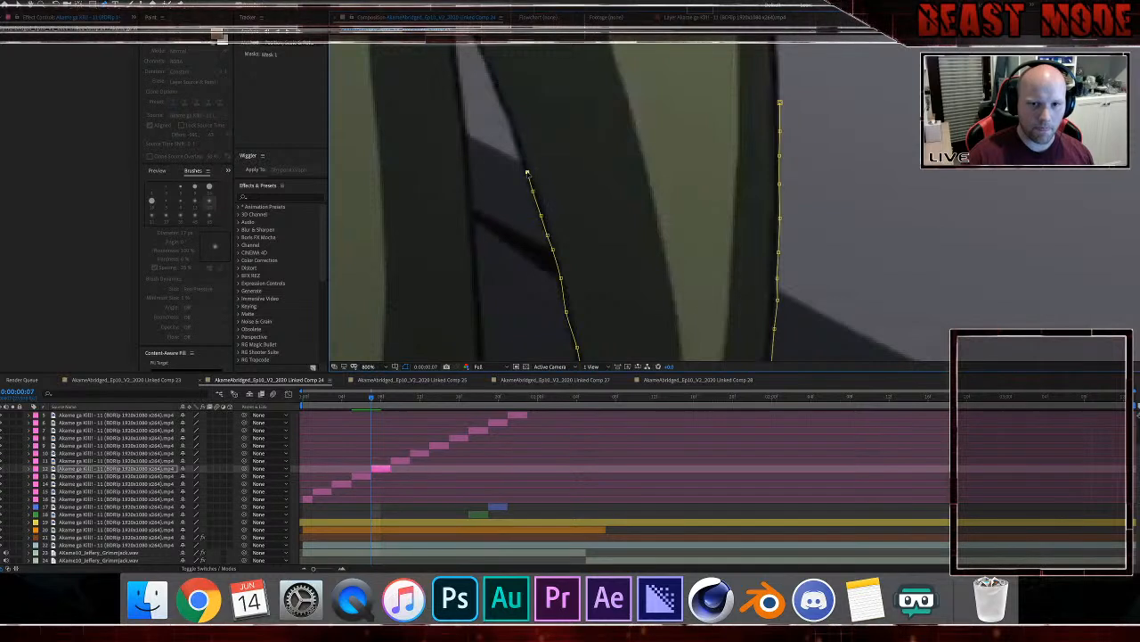
click(521, 155)
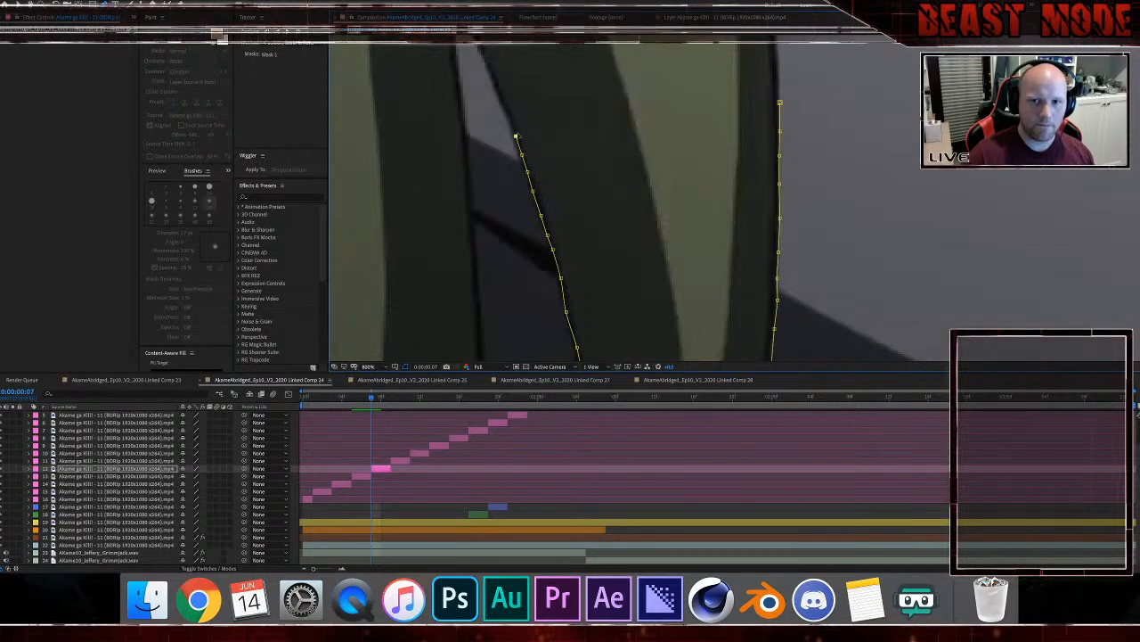
click(498, 96)
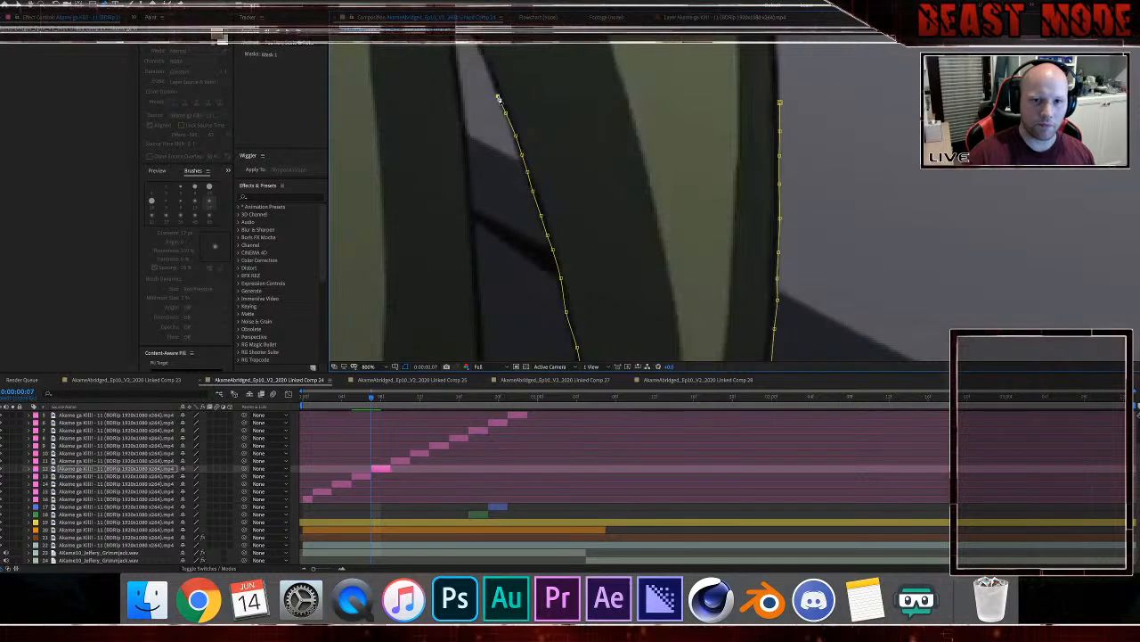
drag(486, 87, 527, 170)
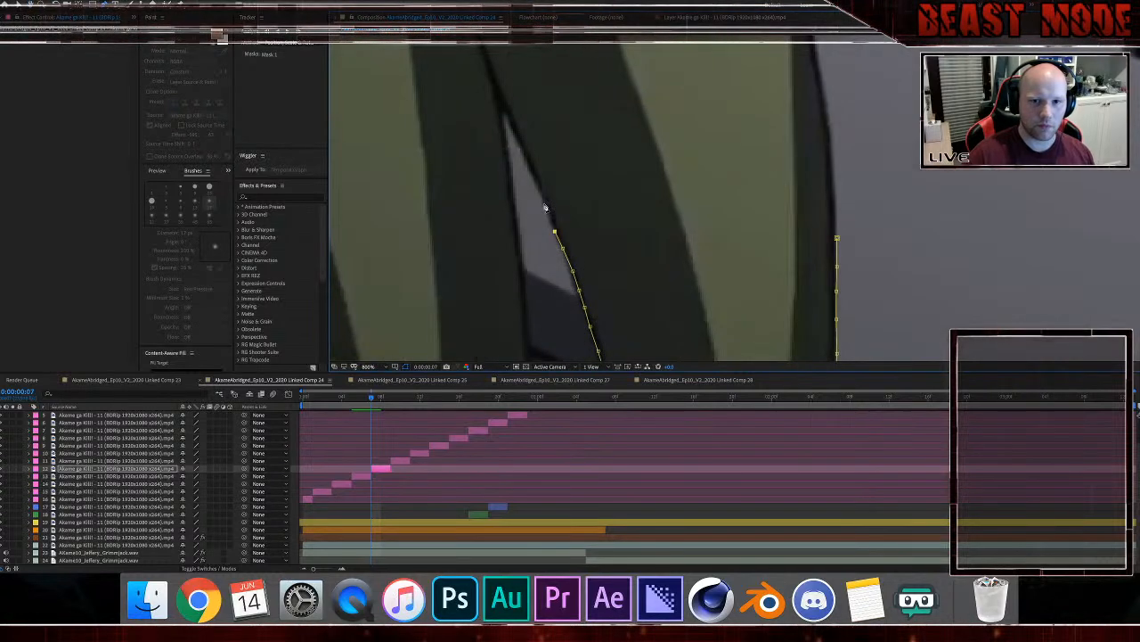
click(527, 170)
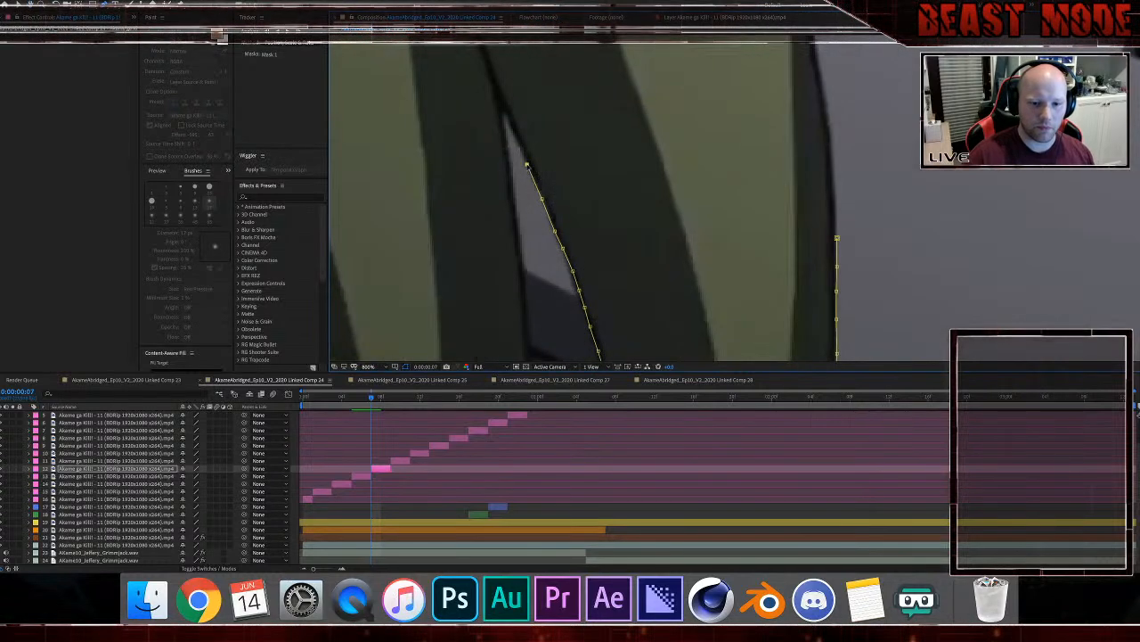
click(506, 118)
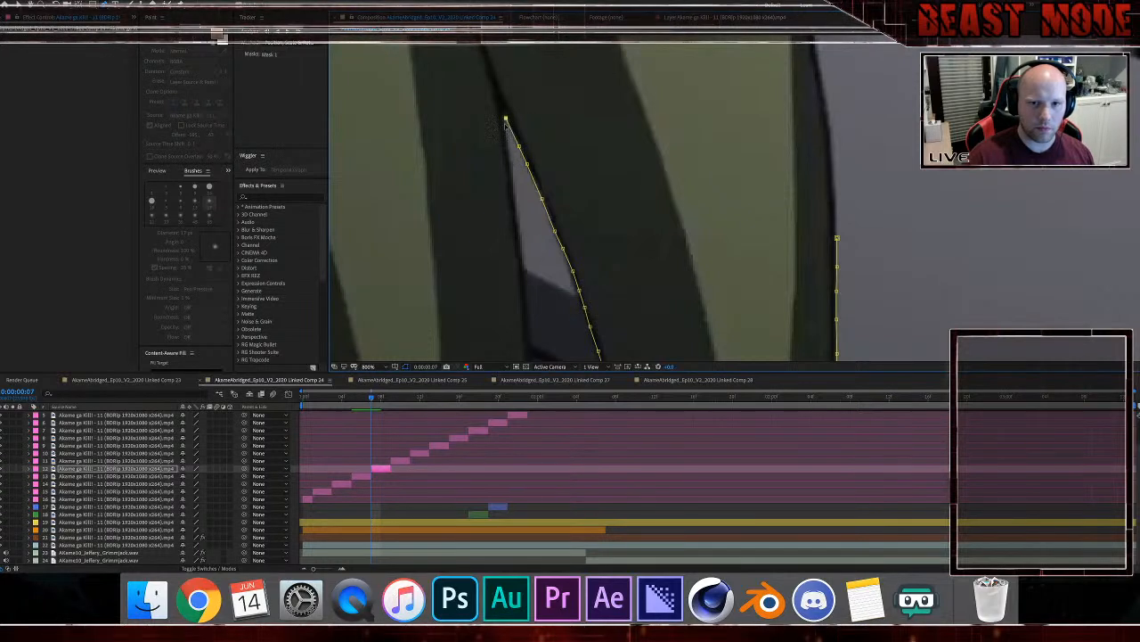
Step: Turn the mask path at the gap's tip and trace the second strand's edge down past the light skin area
click(512, 175)
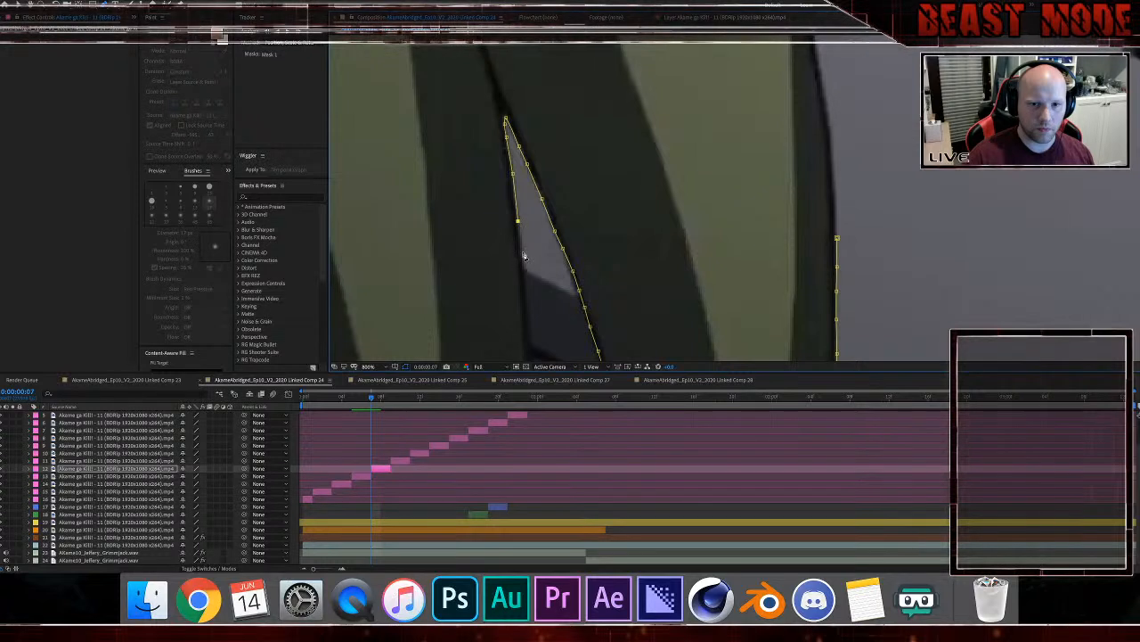
click(523, 253)
click(524, 277)
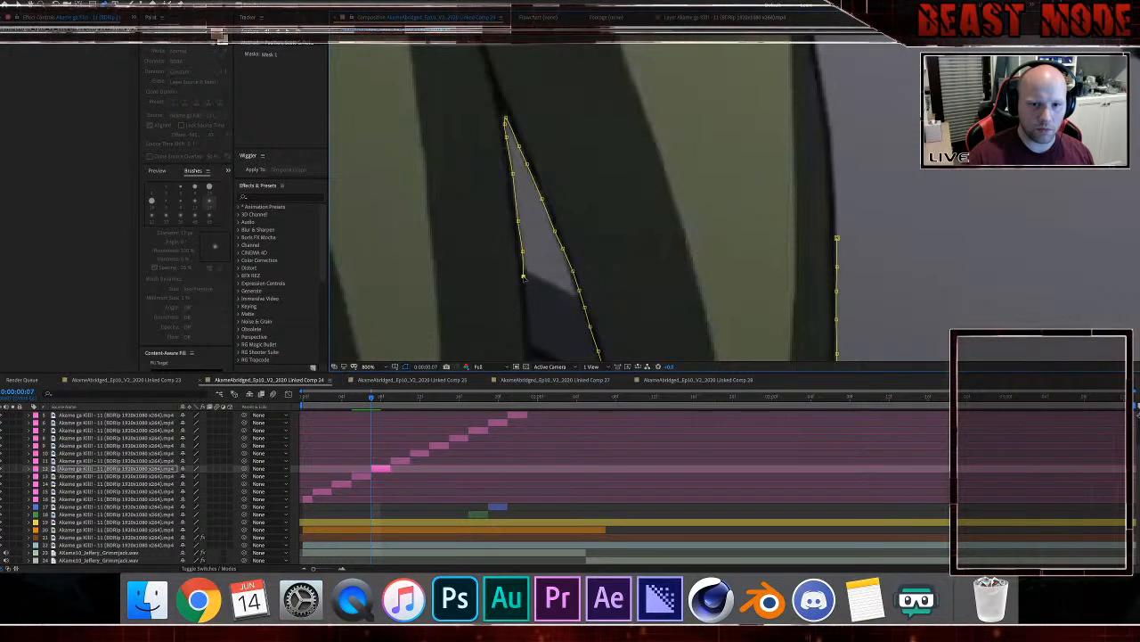
click(528, 310)
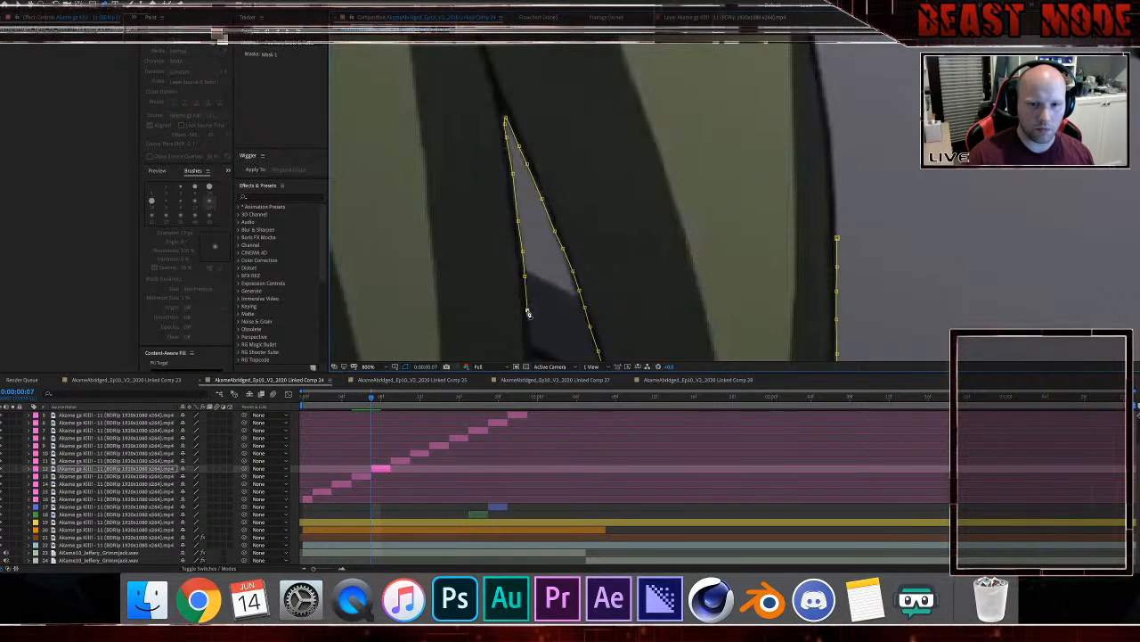
drag(541, 321, 553, 210)
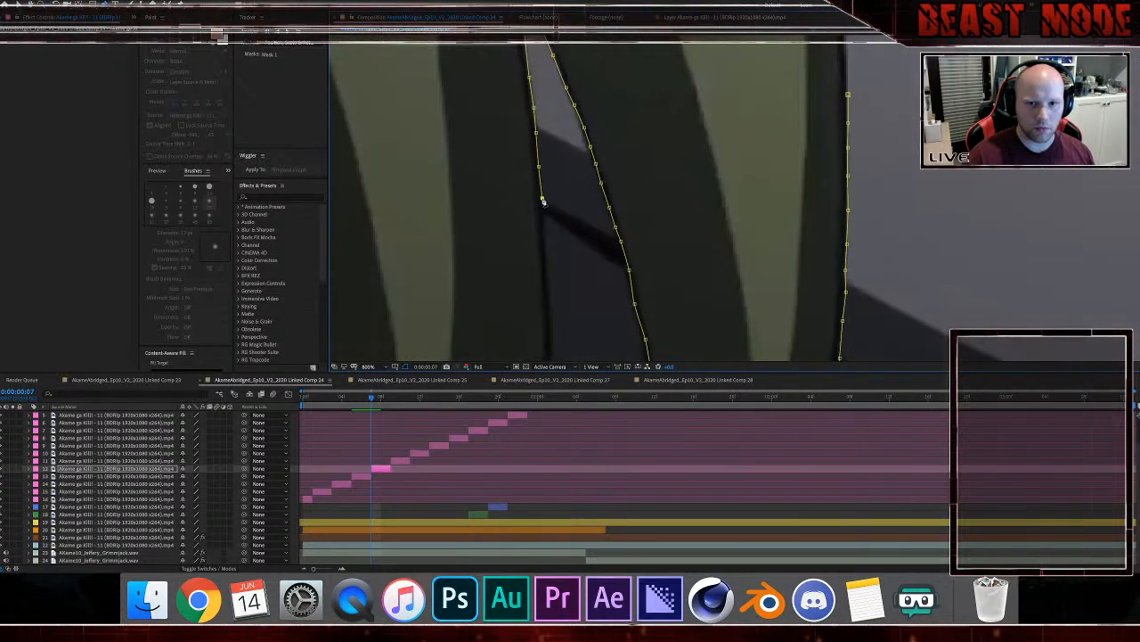
Step: Trace the second strand's edge down to the frame's bottom, nudging one mask point onto the outline
click(545, 229)
click(546, 265)
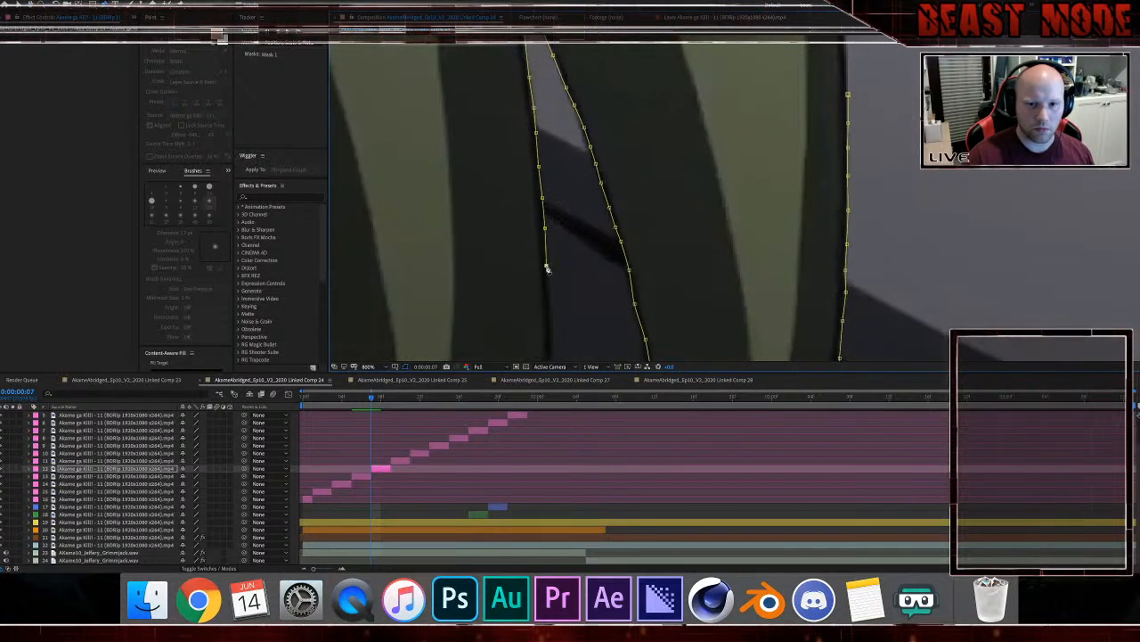
click(549, 301)
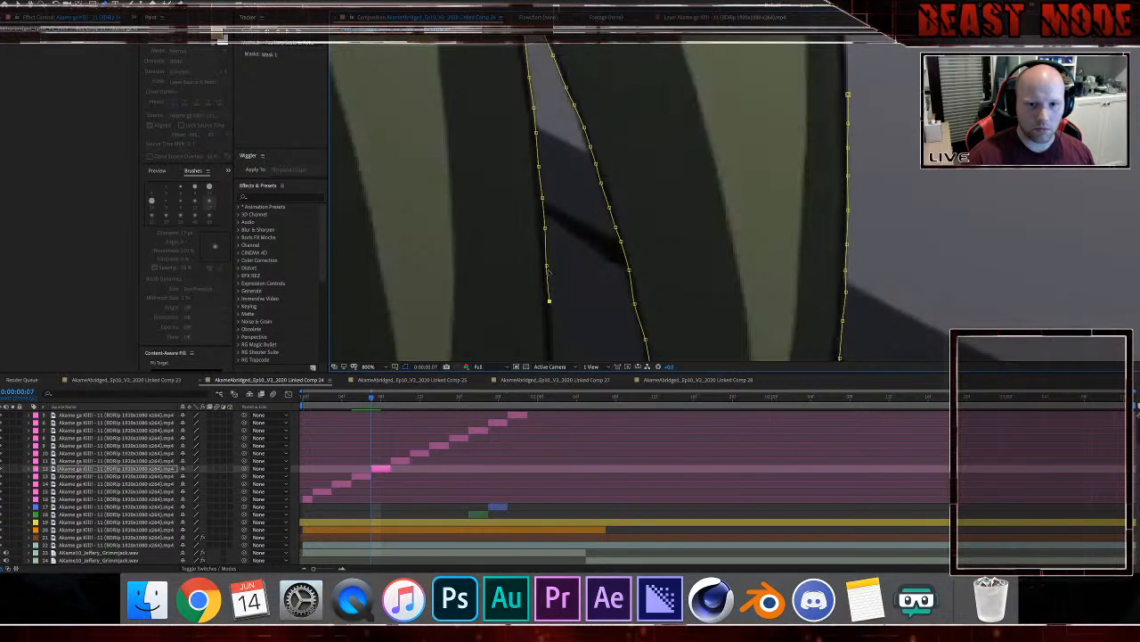
drag(547, 266, 549, 266)
click(550, 301)
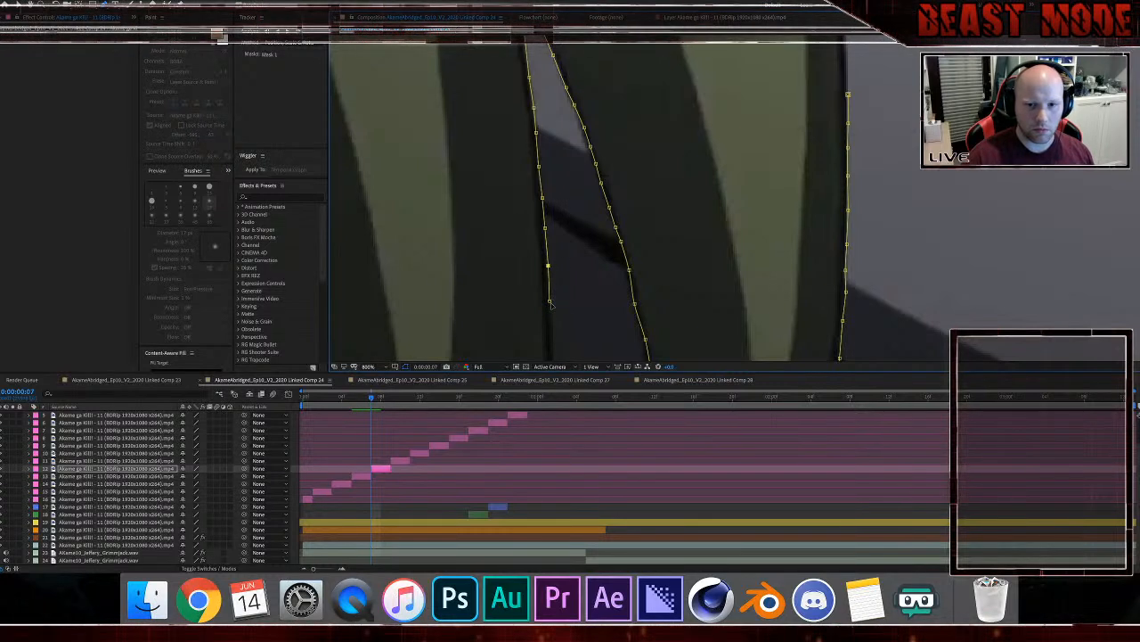
scroll(560, 308, down, 3)
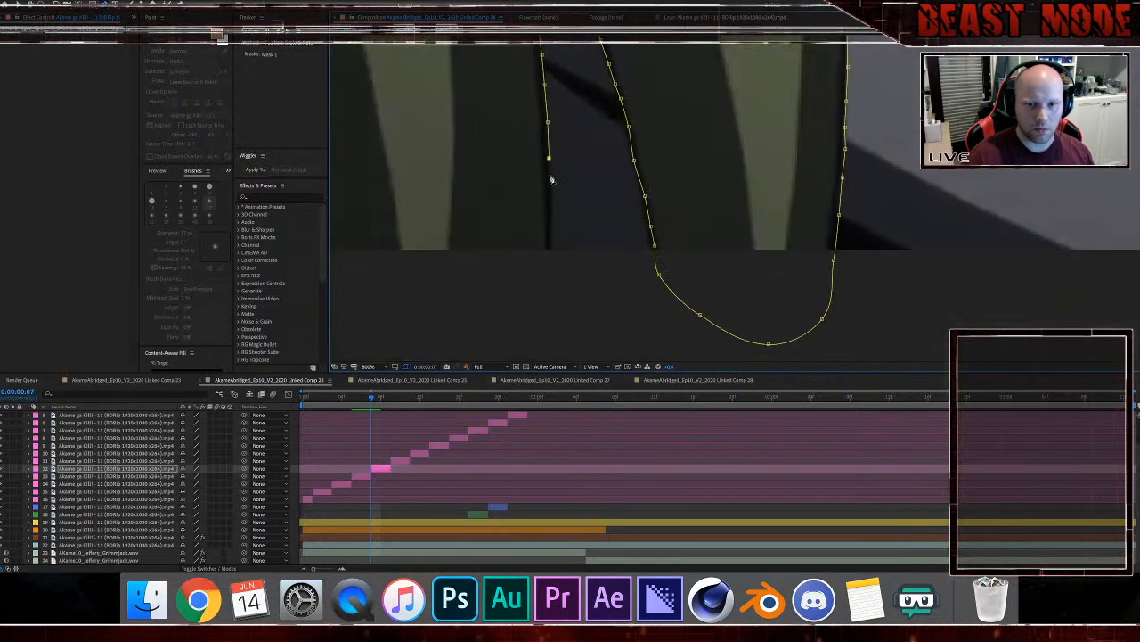
click(551, 206)
click(550, 248)
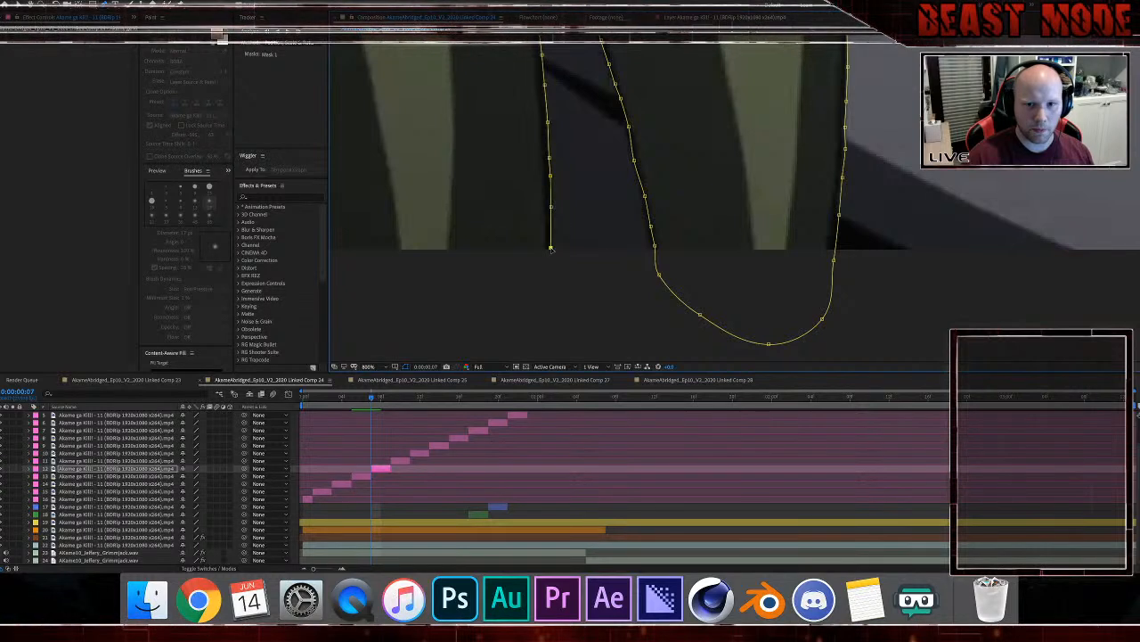
Step: Carry the mask path below the frame beneath the second strand and up to the next narrow hair gap
click(549, 265)
click(547, 289)
drag(484, 302, 773, 254)
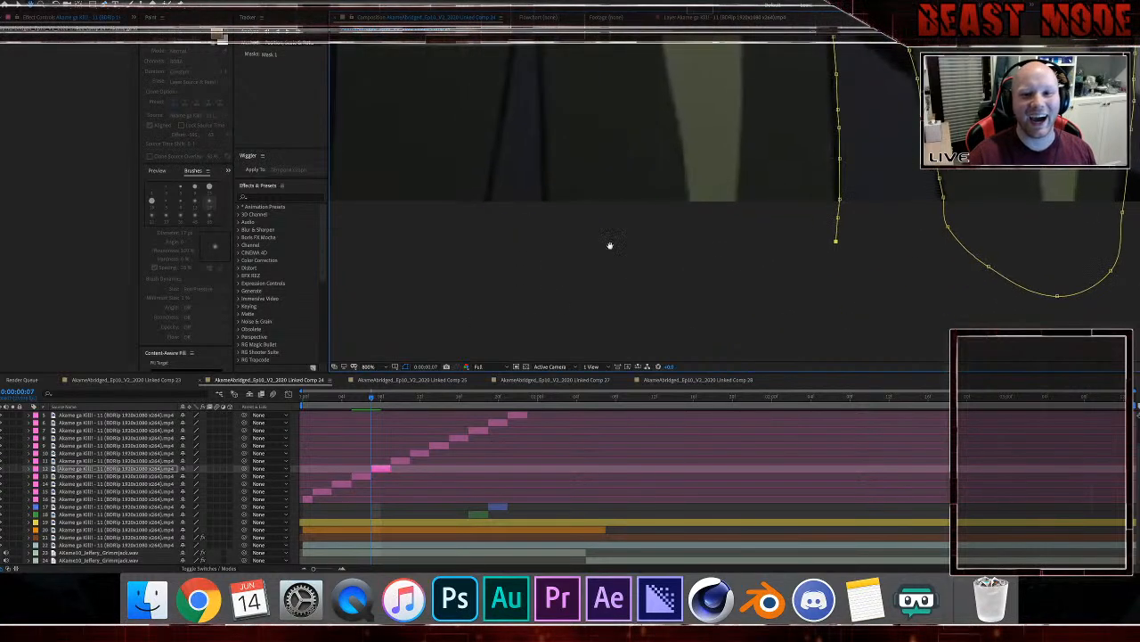
click(557, 259)
click(548, 226)
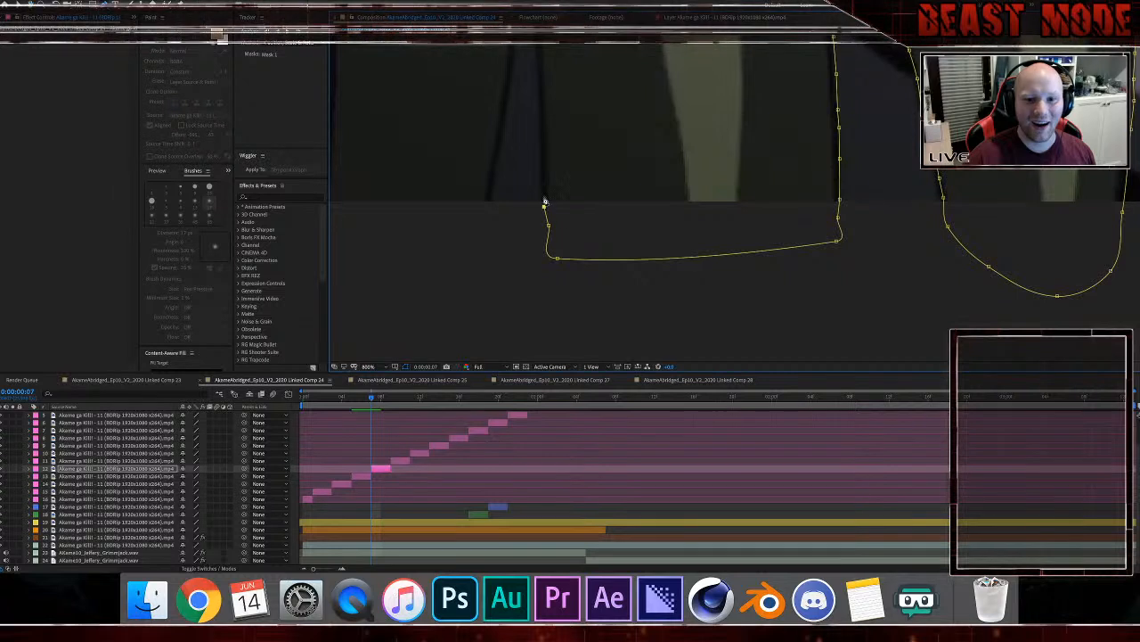
Step: Trace the second strand's far edge upward to the pointed tip of the narrow hair gap
click(543, 152)
drag(556, 114, 576, 304)
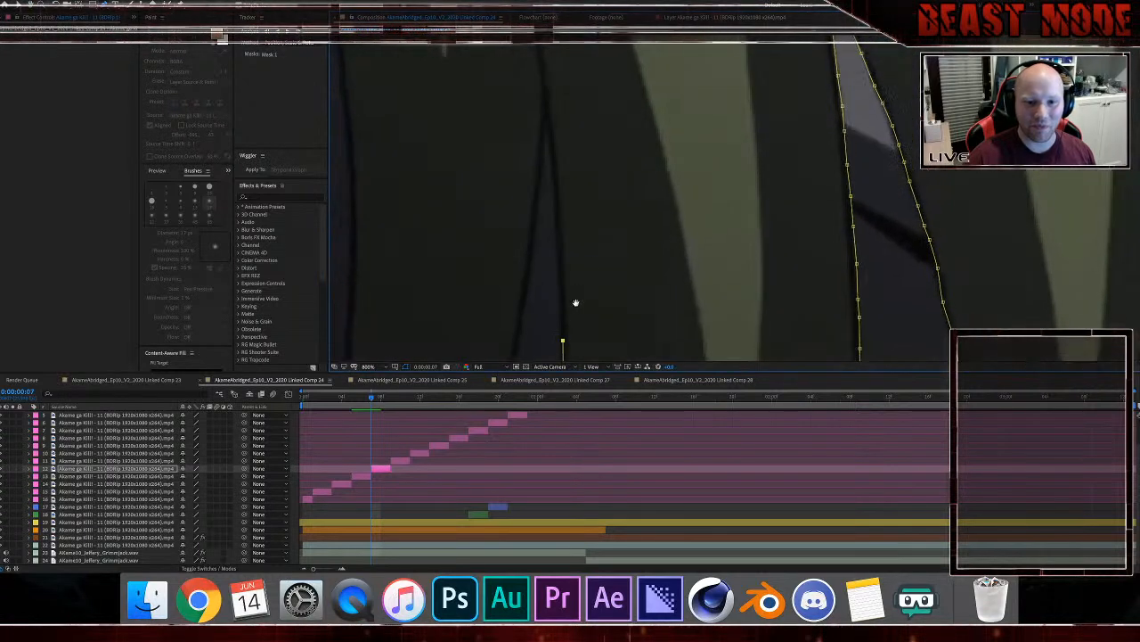
click(555, 206)
click(549, 143)
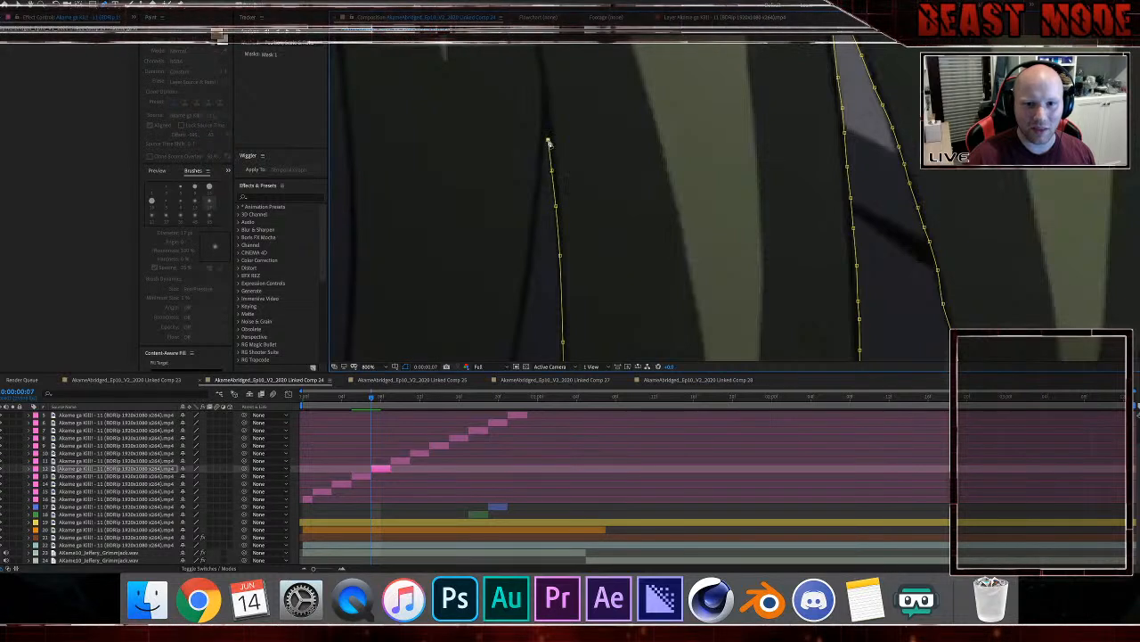
click(547, 133)
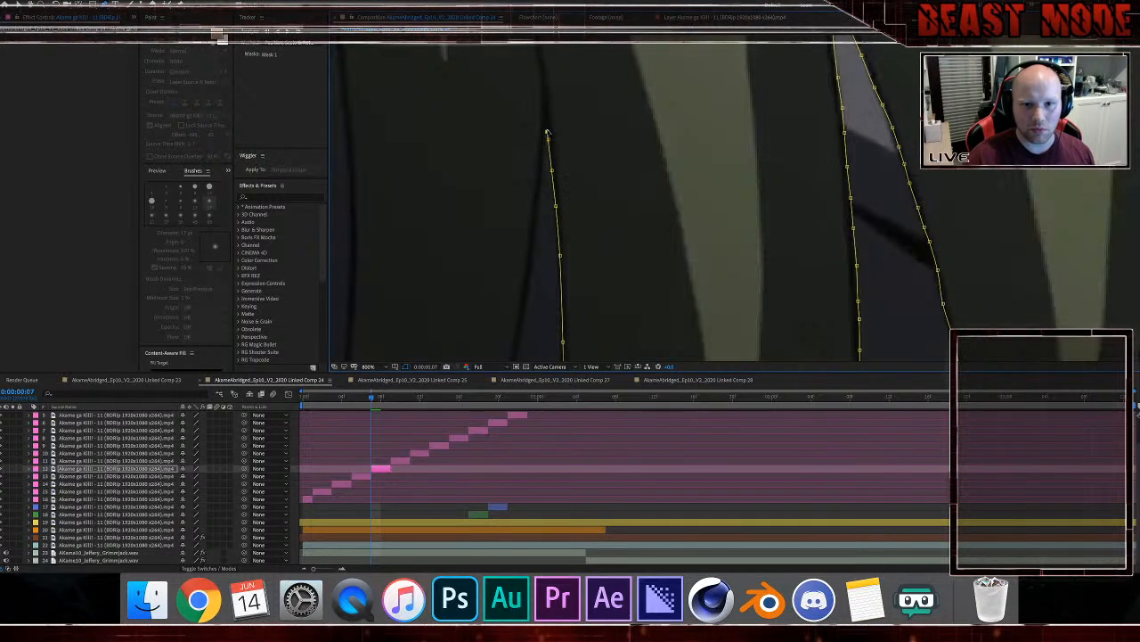
Step: Trace the opposite side of the narrow gap down along the third strand to the frame's bottom
click(541, 164)
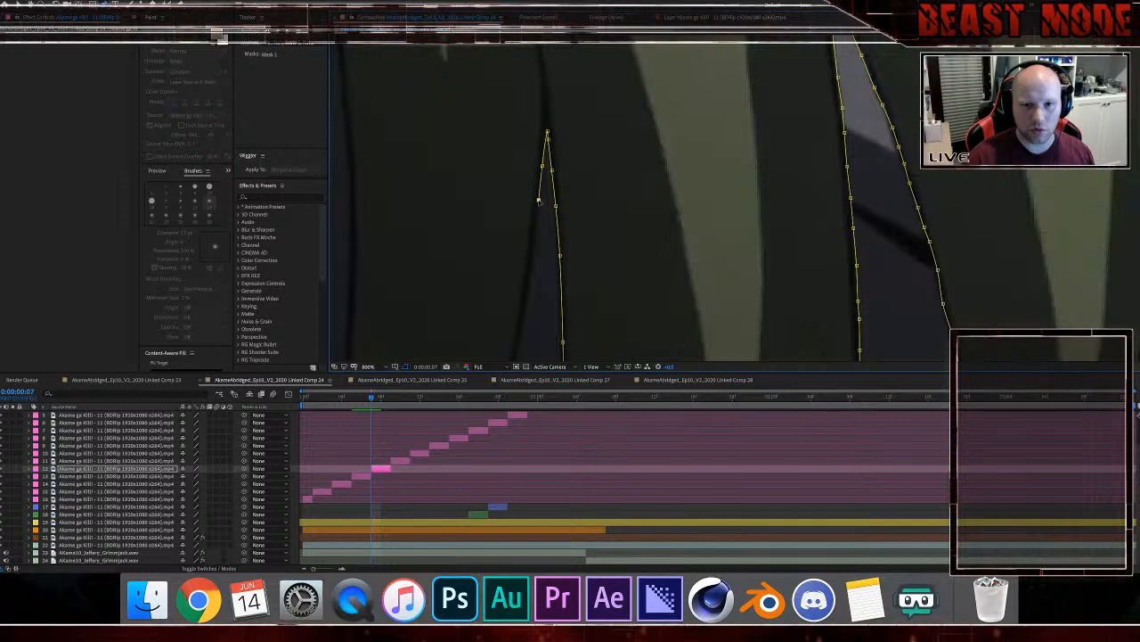
click(533, 249)
click(530, 277)
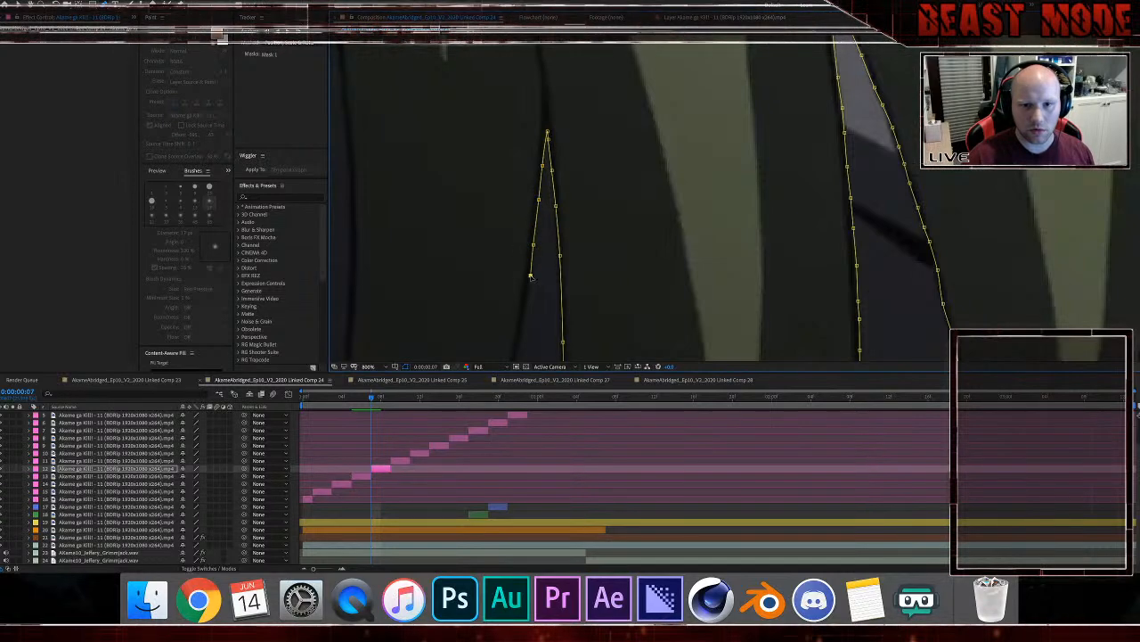
scroll(507, 268, down, 3)
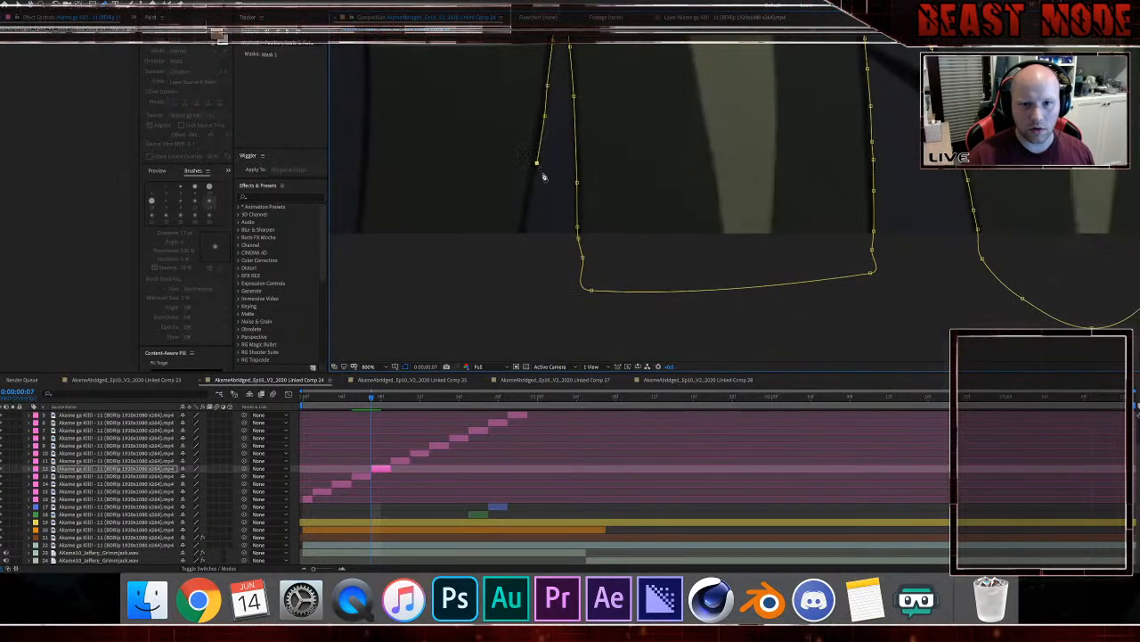
click(531, 198)
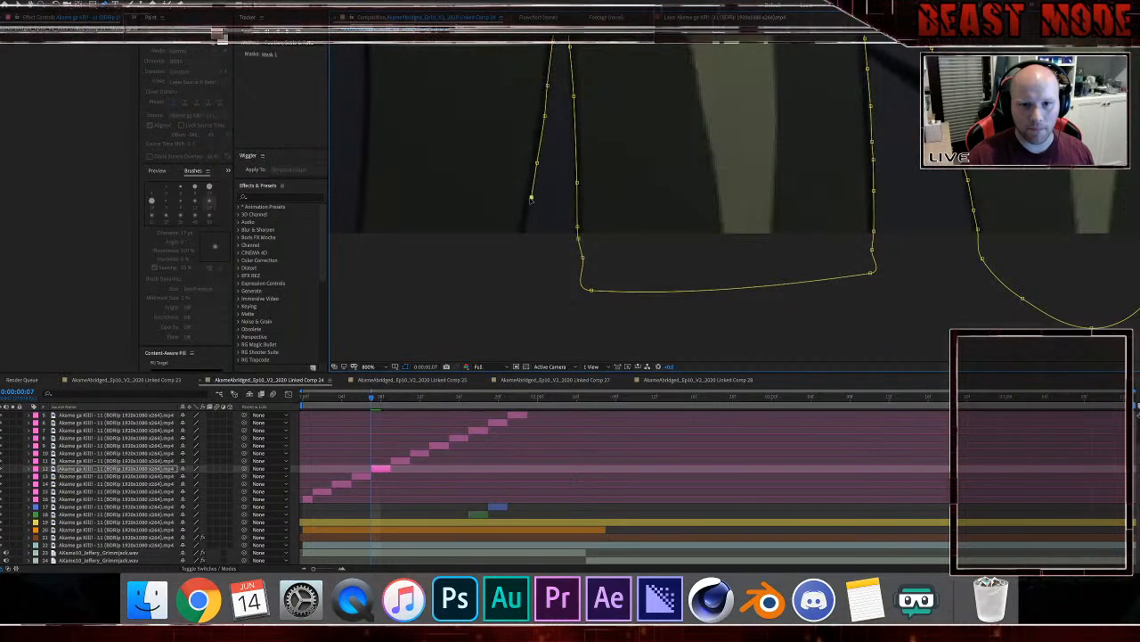
click(526, 219)
click(522, 234)
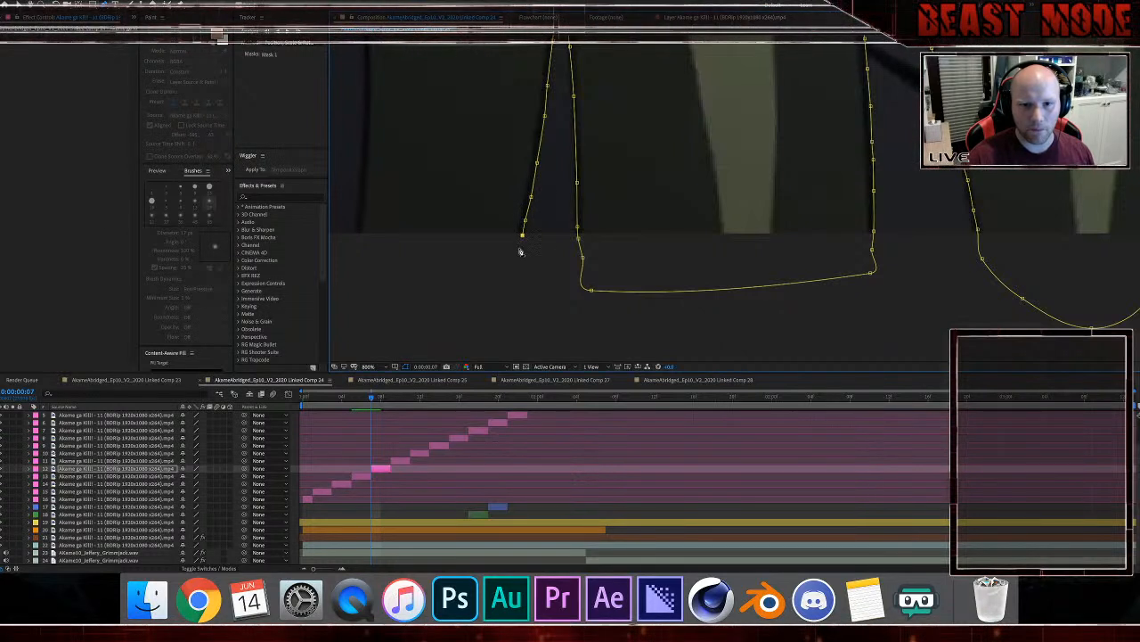
Step: Extend the mask path below the frame beneath the third strand and up to its far edge
click(510, 269)
drag(553, 287, 550, 275)
click(548, 246)
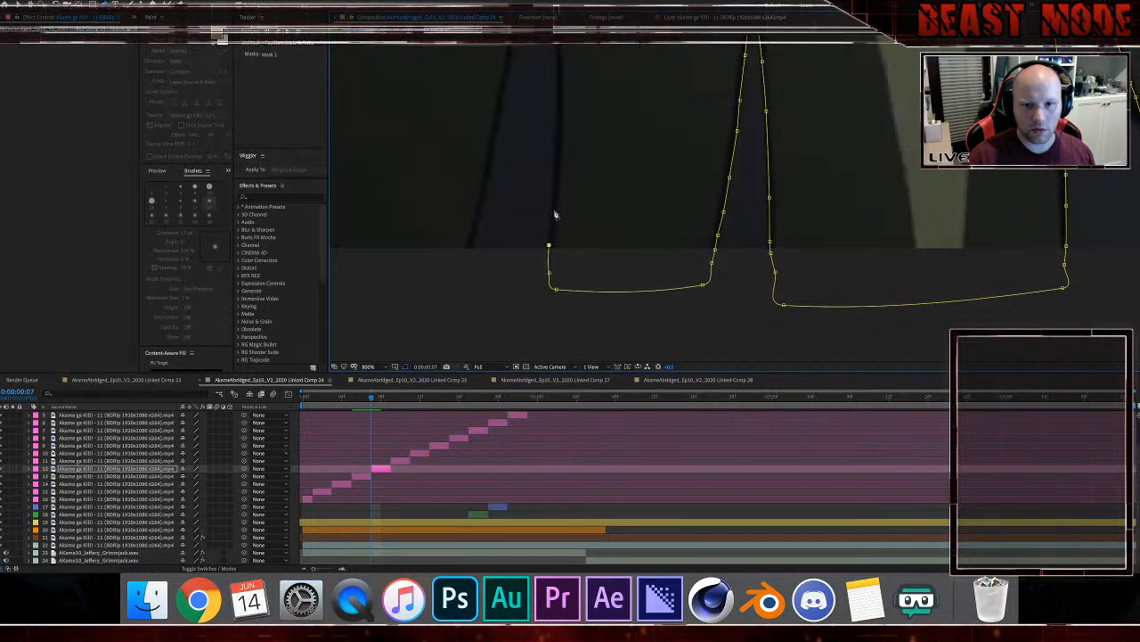
Step: Trace the third strand's far edge upward to the pointed tip of the next hair gap
click(557, 167)
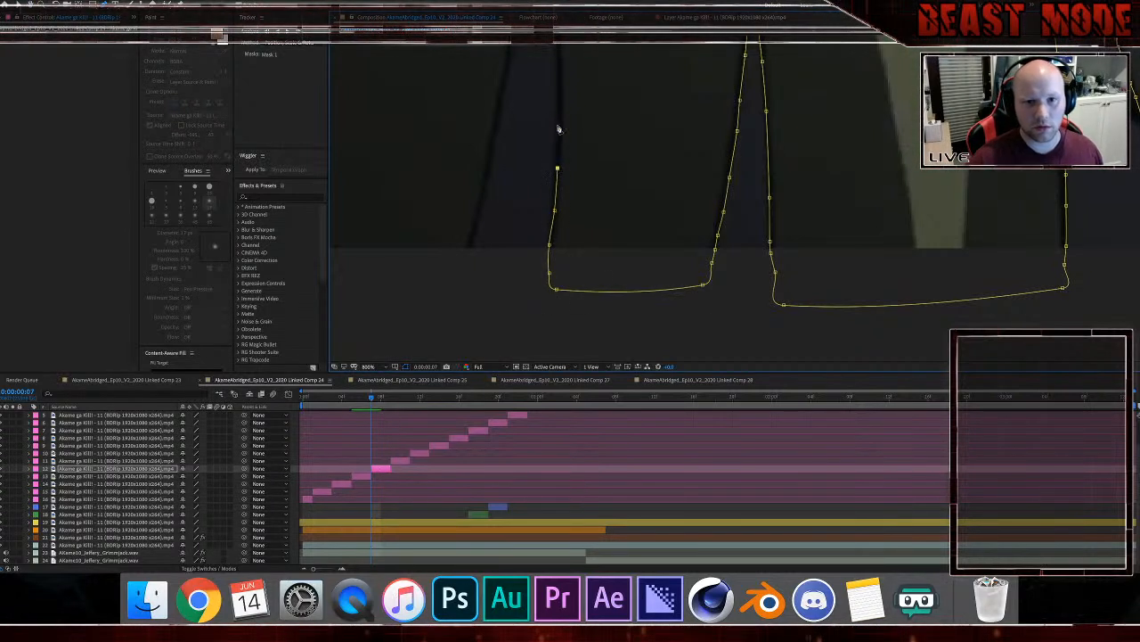
click(558, 125)
drag(562, 84, 563, 201)
click(561, 150)
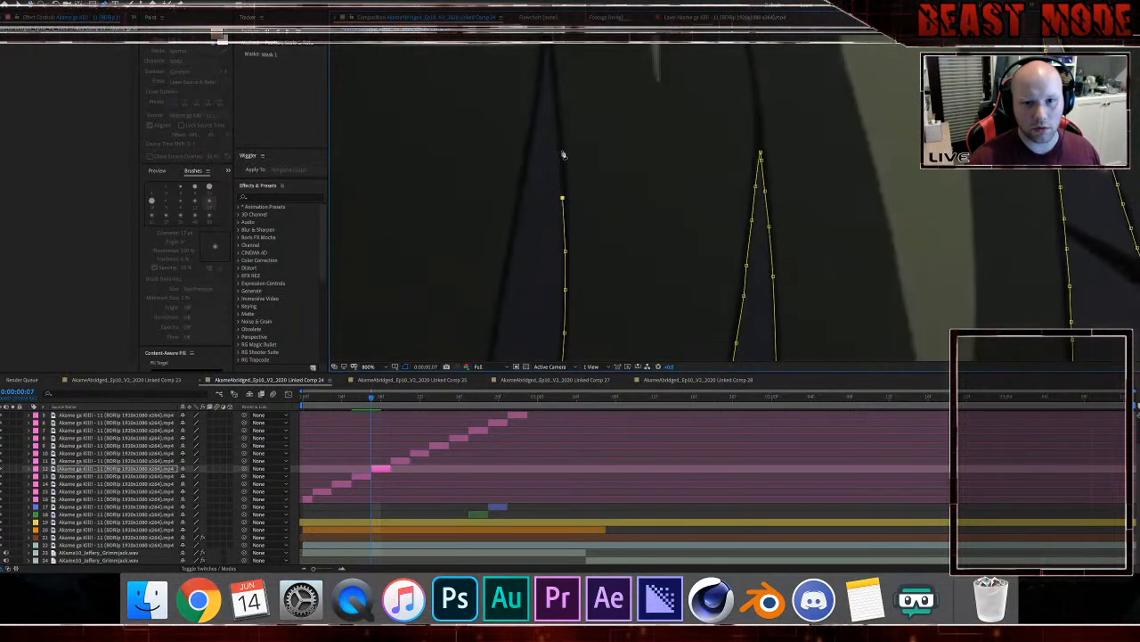
click(553, 74)
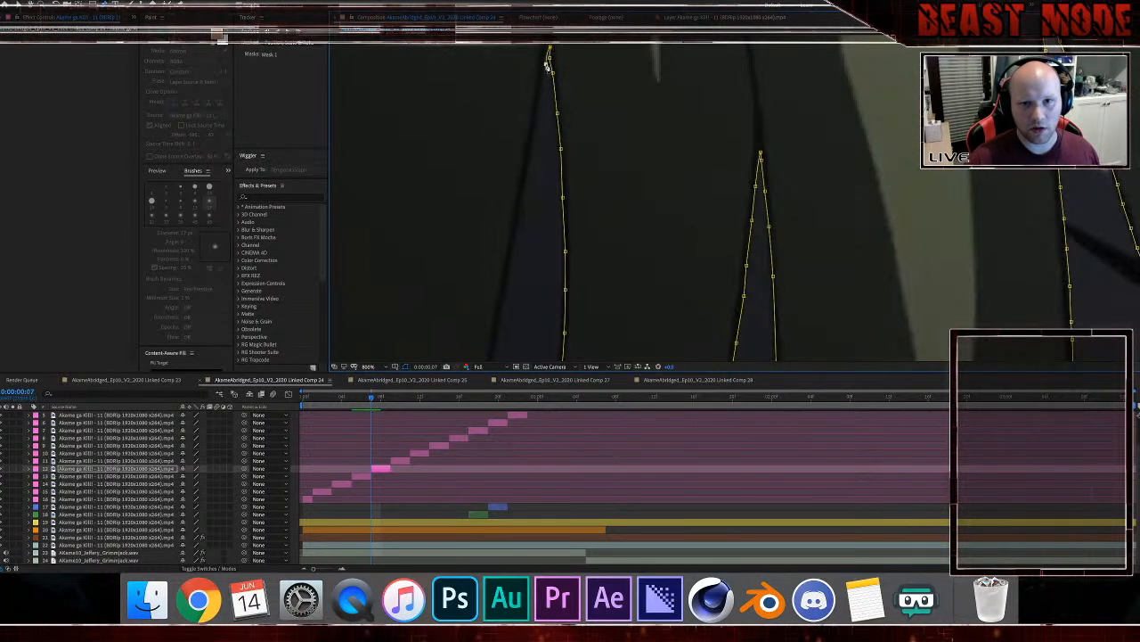
Step: Trace the opposite side of that gap down along the last strand to just below the frame's bottom
click(545, 64)
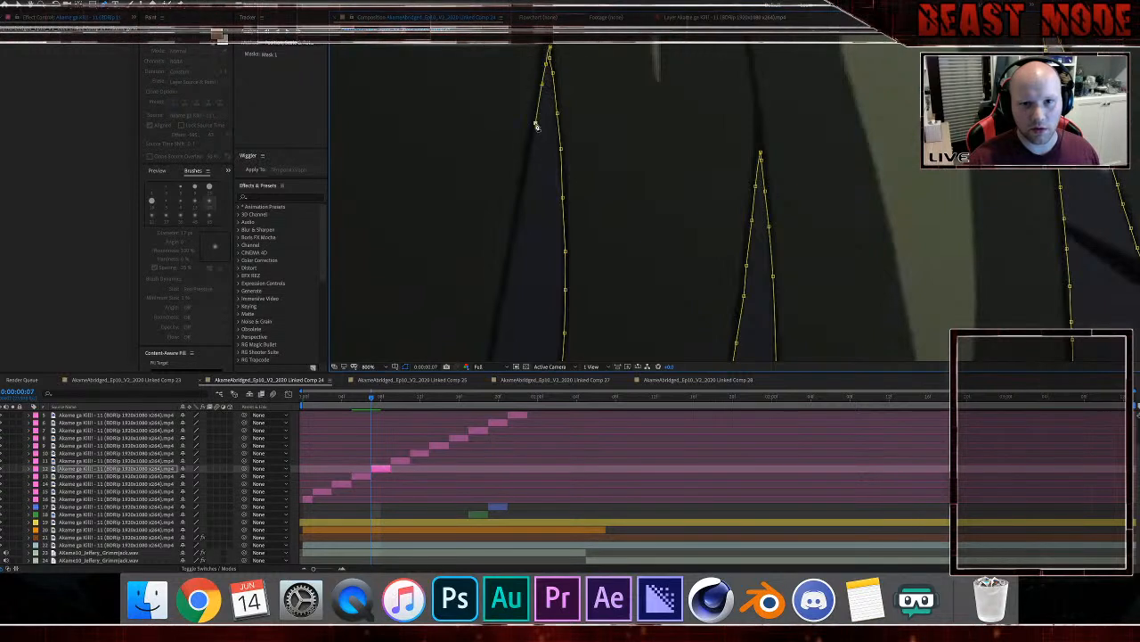
click(526, 174)
click(520, 219)
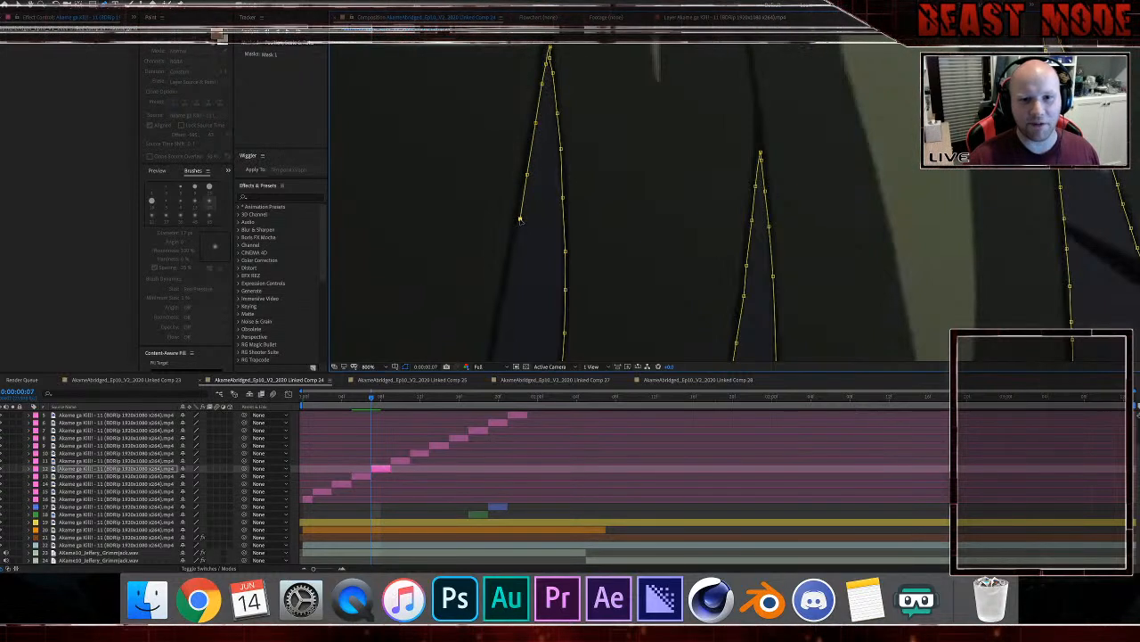
click(510, 259)
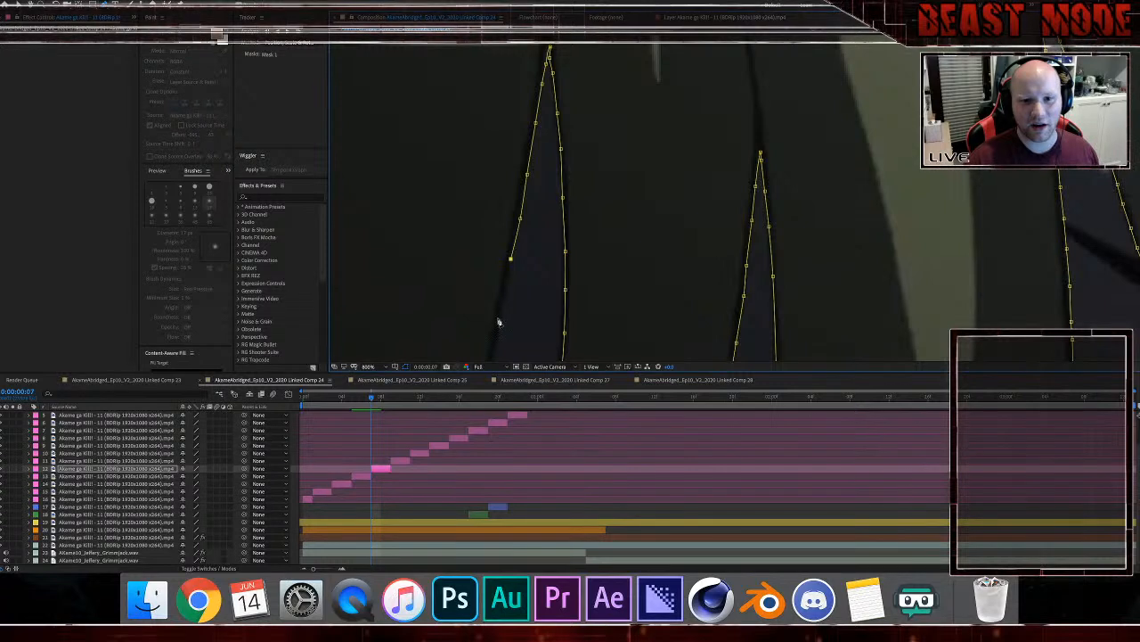
click(498, 318)
drag(512, 324, 539, 168)
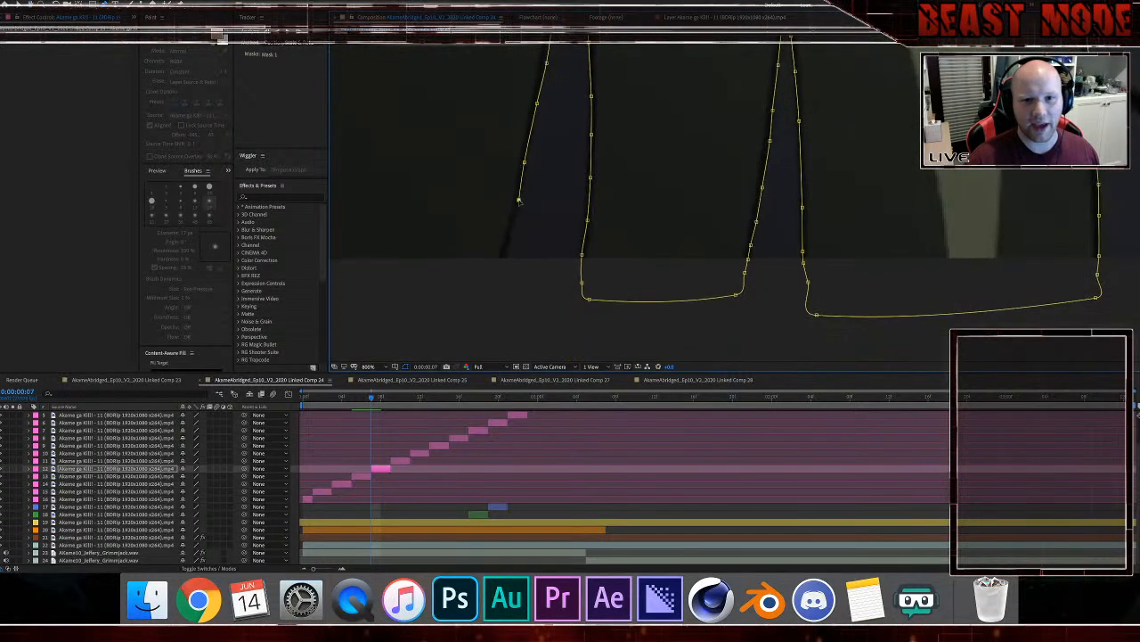
click(513, 239)
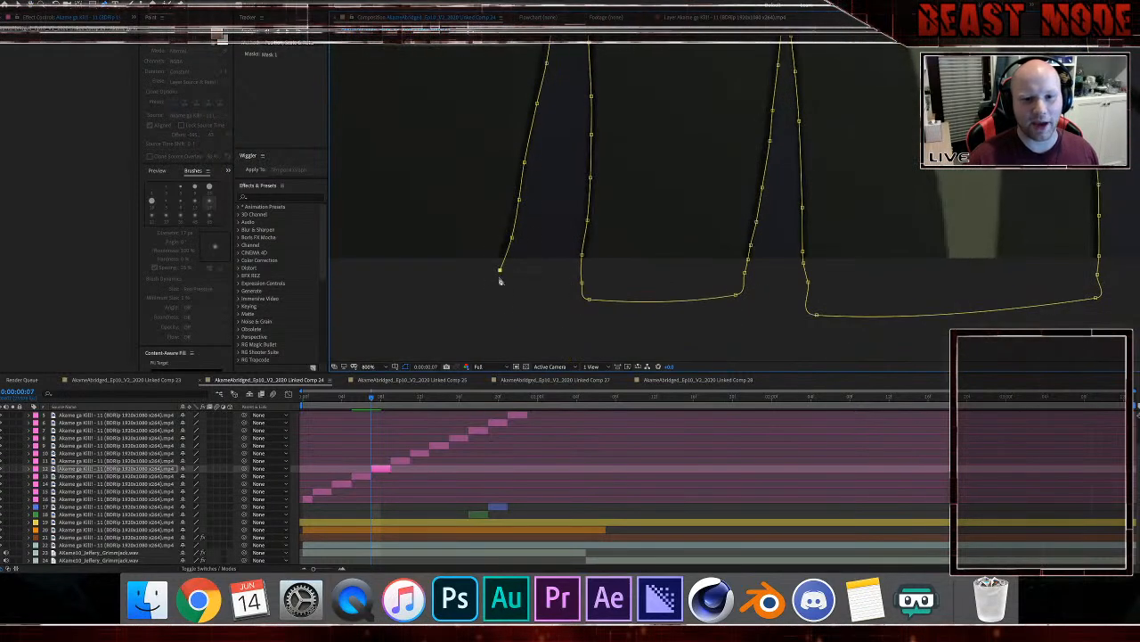
Step: Carry the mask path below the frame, around its lower corner and up outside its side edge toward the top of the hair
click(473, 302)
drag(440, 289, 705, 288)
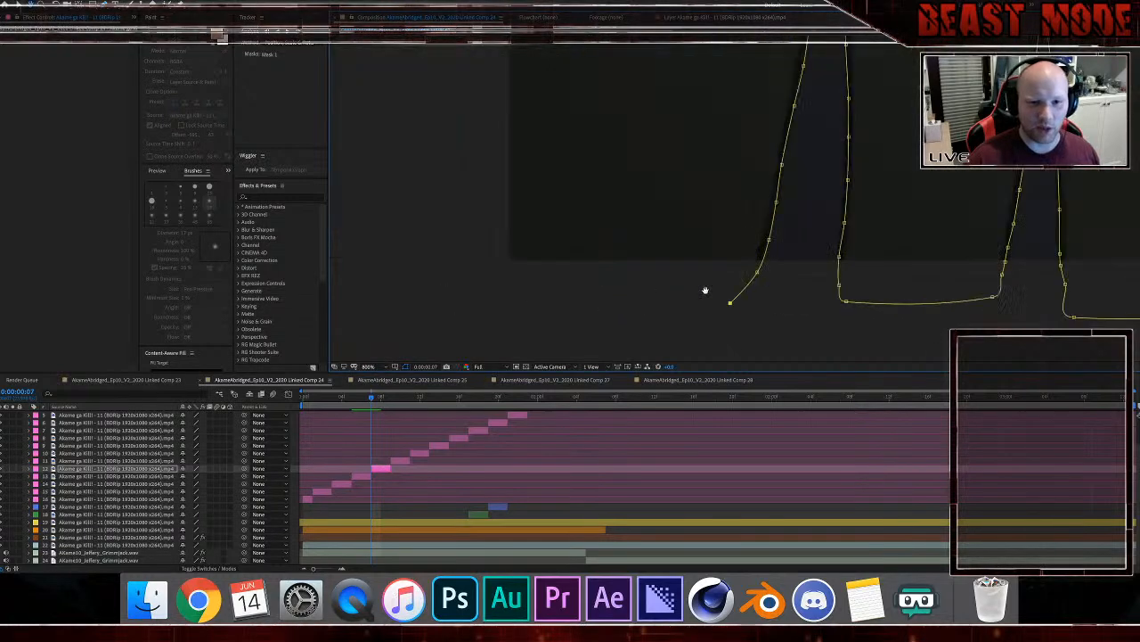
click(499, 288)
click(479, 223)
drag(491, 59, 479, 209)
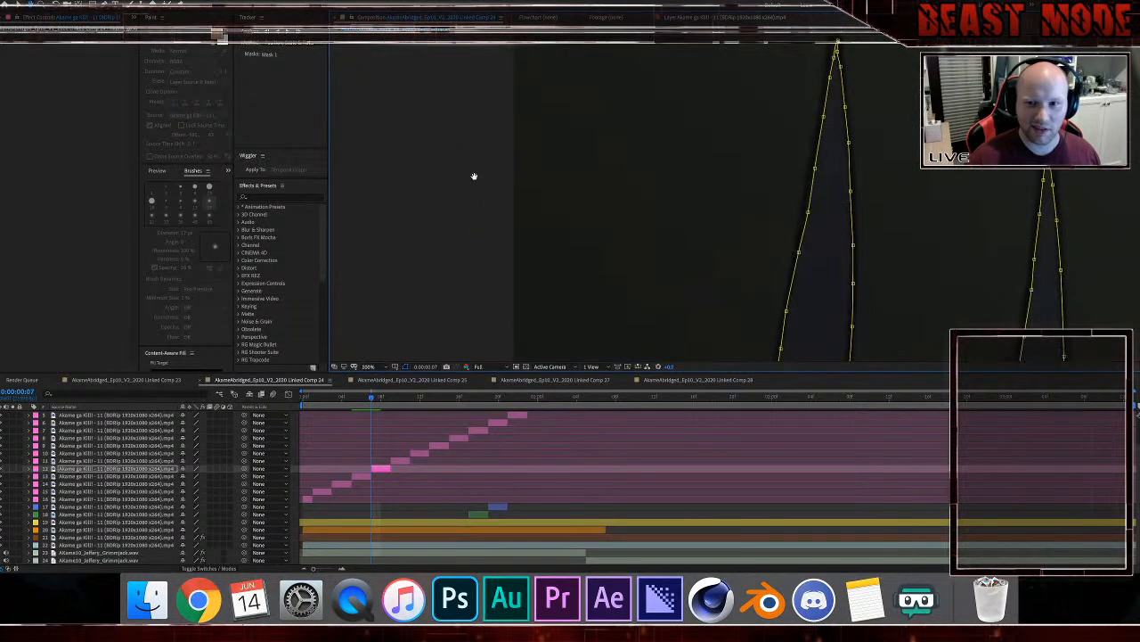
scroll(474, 176, down, 3)
drag(672, 126, 542, 227)
scroll(526, 192, up, 2)
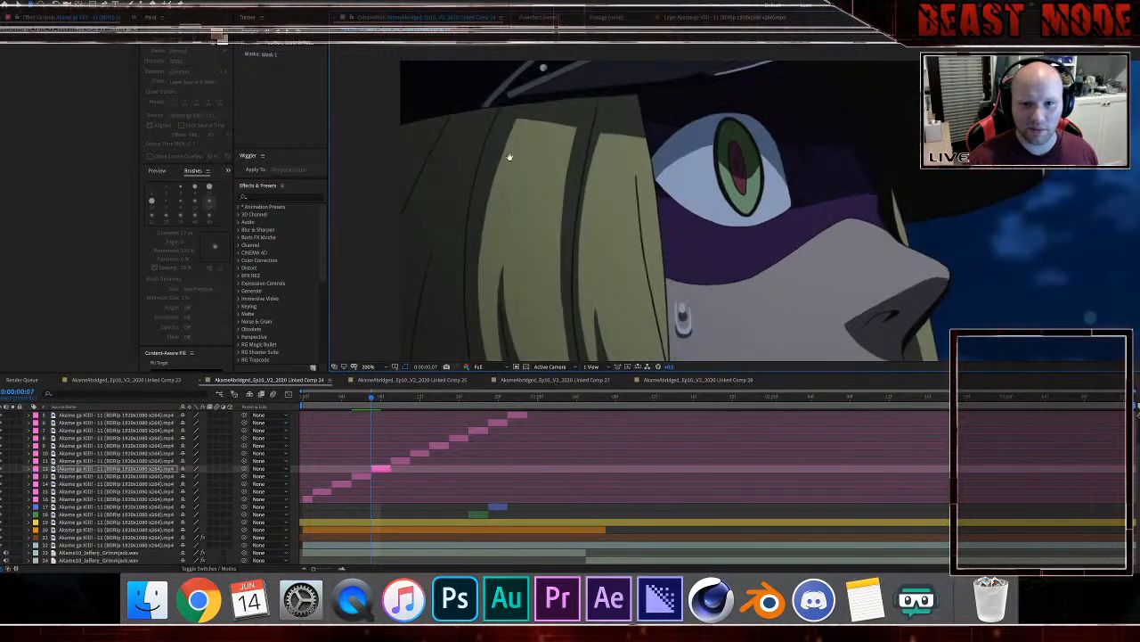
Step: Trace the hair's upper edge along the hat brim to the corner beside the eye
click(399, 123)
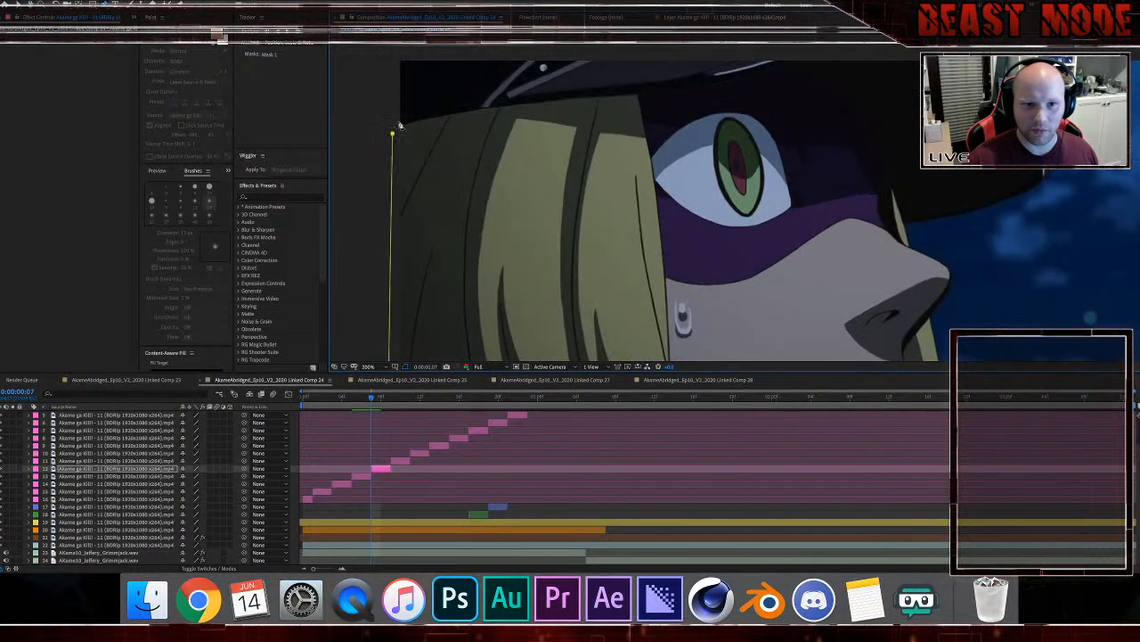
click(461, 109)
click(518, 103)
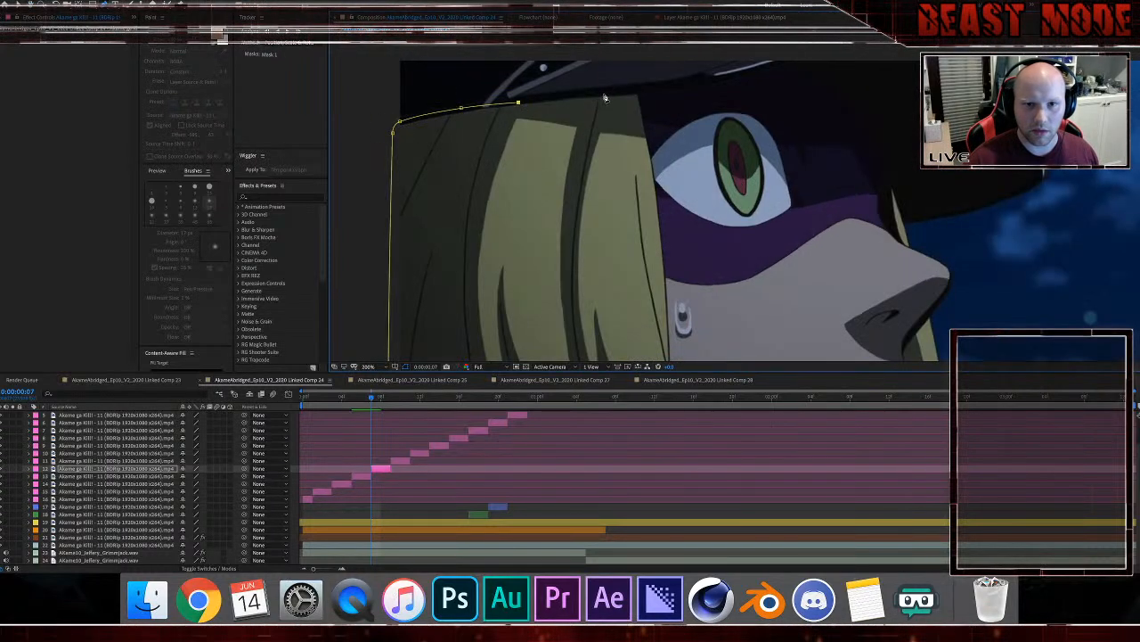
click(644, 93)
Step: Run the mask path down the face just outside the hair's front edge and close it at its starting vertex
click(661, 153)
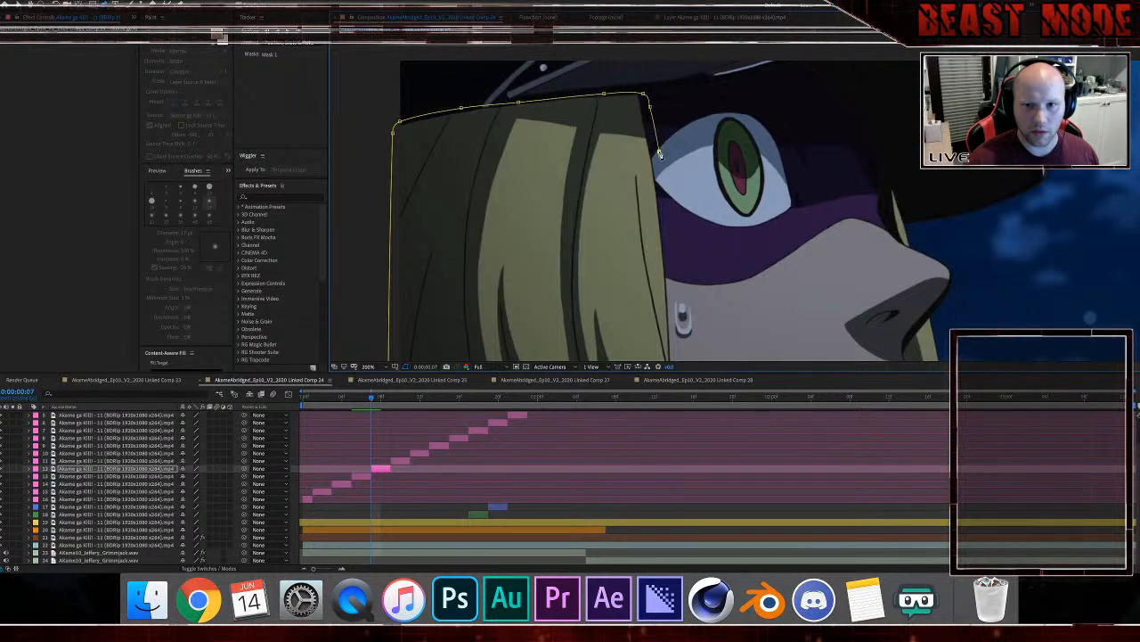
click(671, 296)
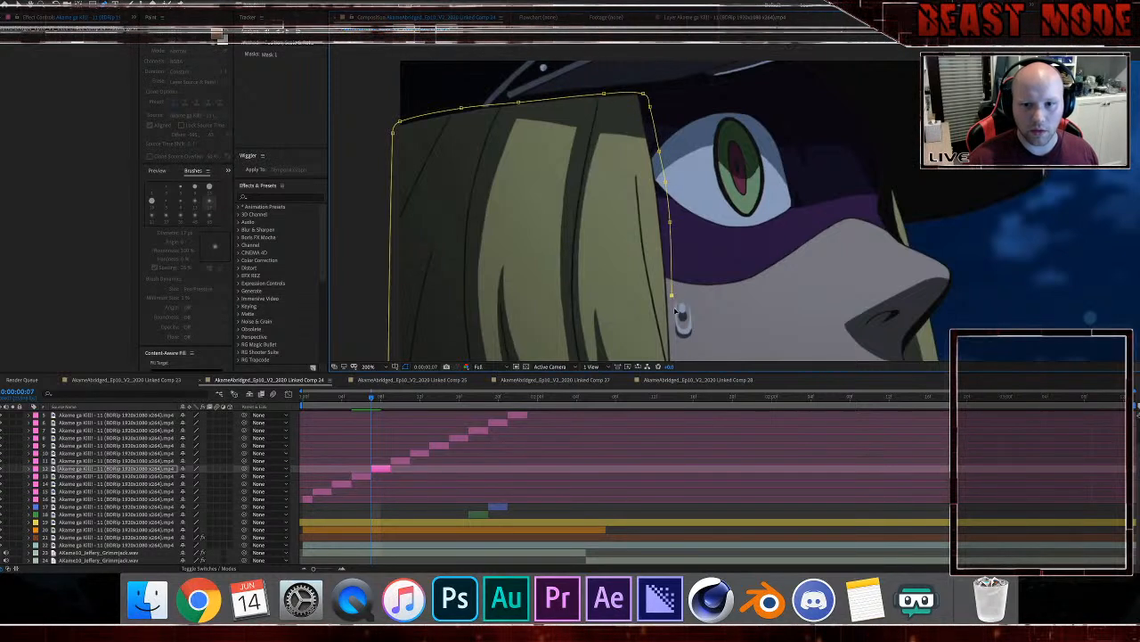
click(678, 346)
scroll(675, 339, down, 5)
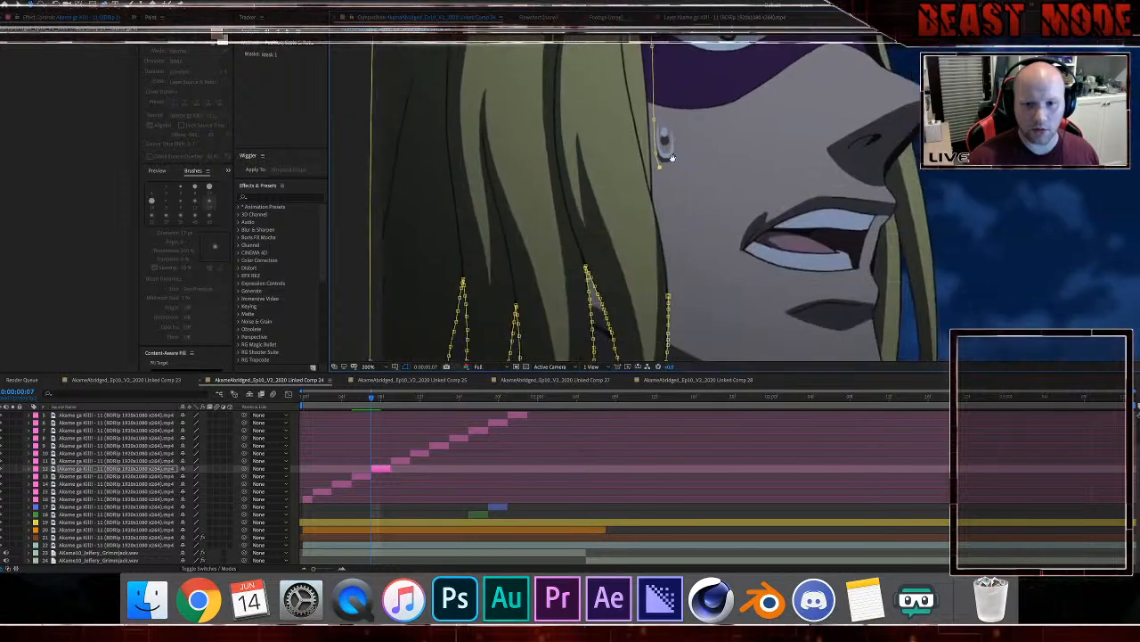
scroll(662, 196, up, 1)
drag(611, 298, 591, 216)
click(588, 212)
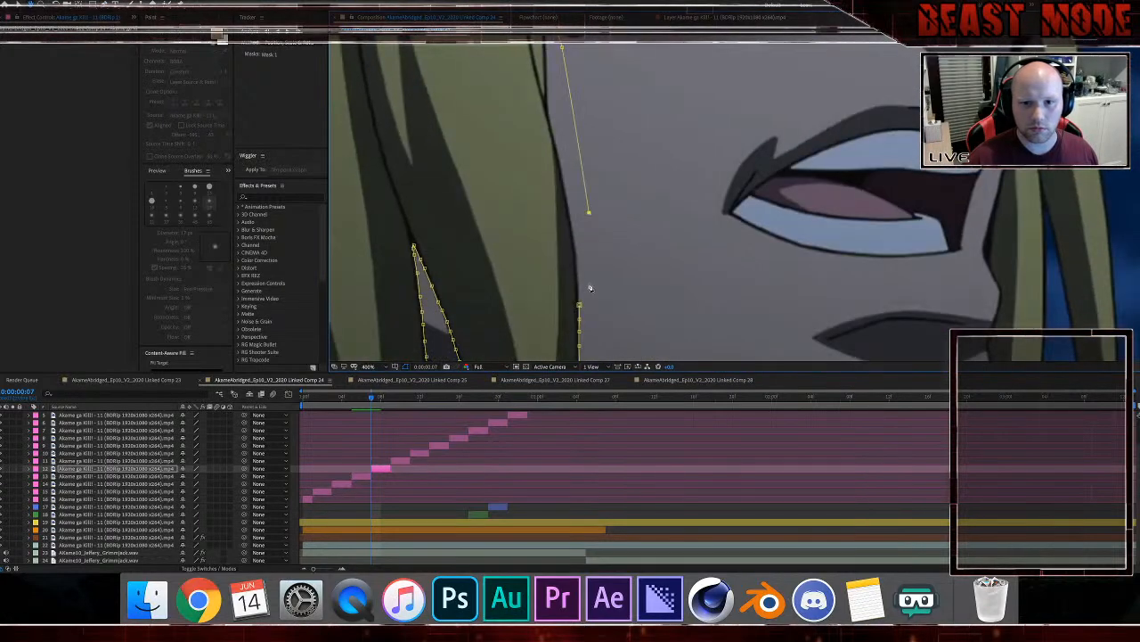
click(589, 283)
click(579, 307)
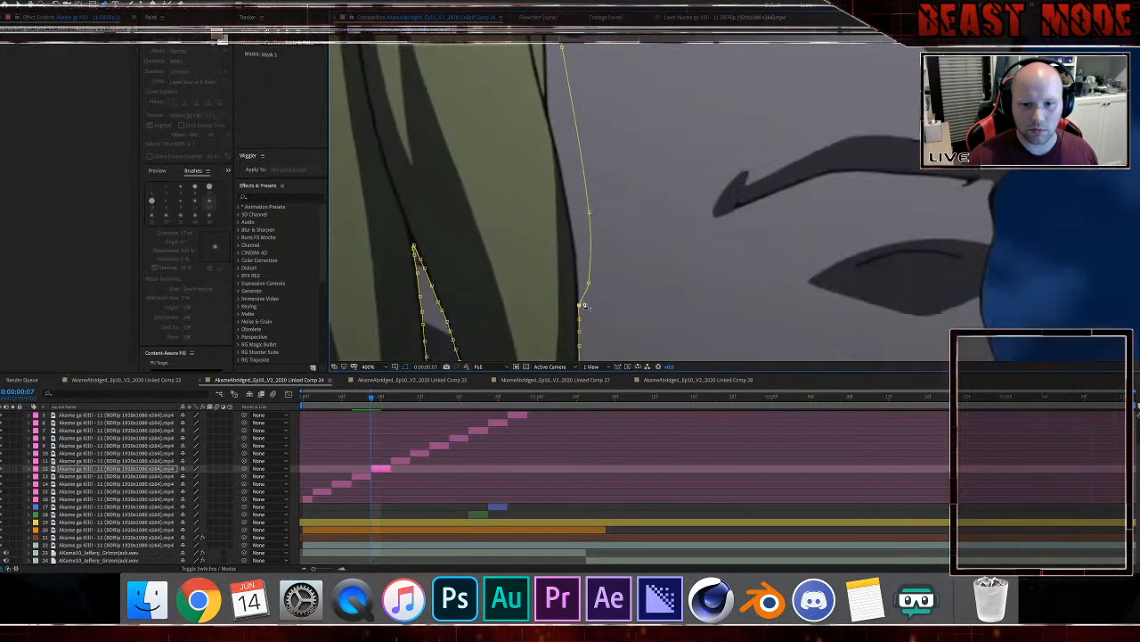
Step: Set the mask feather for layer 12's new hair mask, leaving its properties collapsed
drag(593, 300, 691, 138)
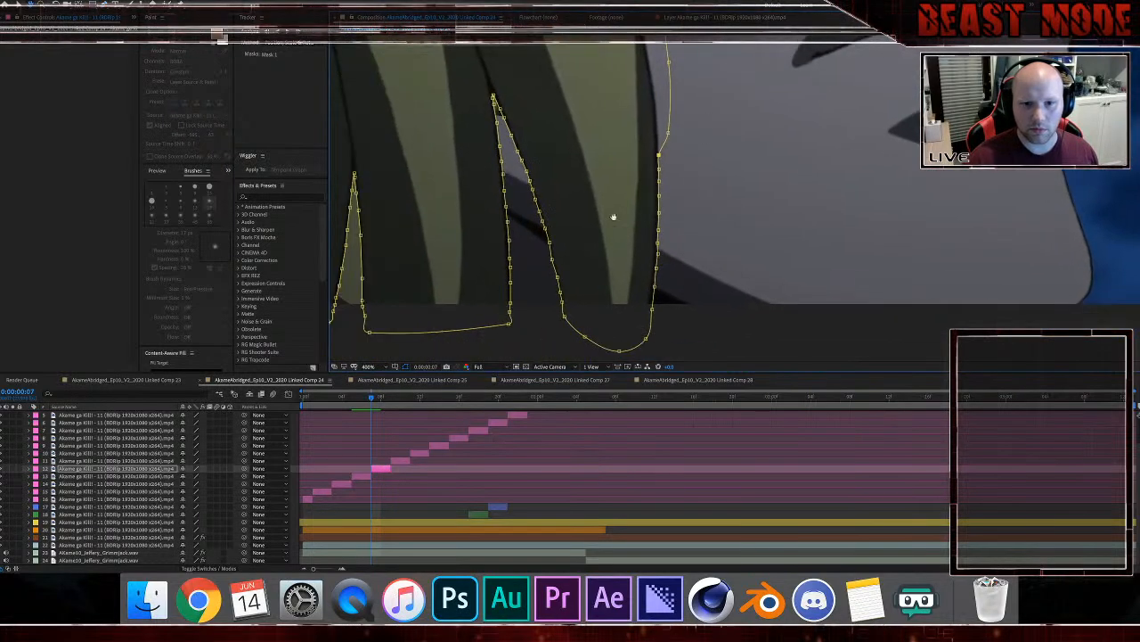
key(m)
click(204, 484)
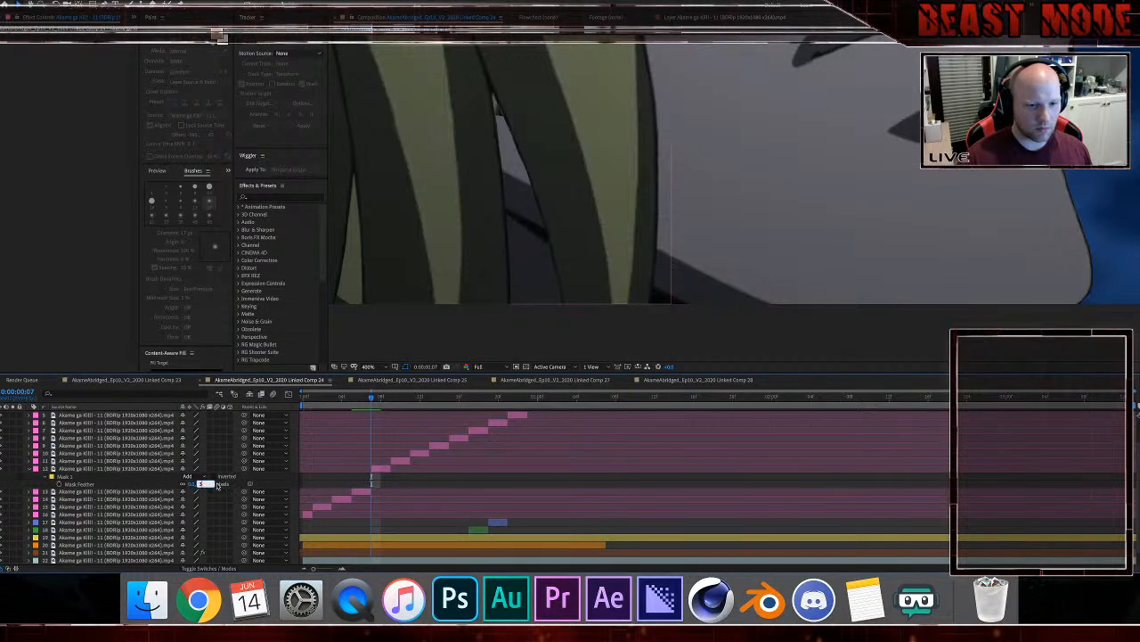
key(Return)
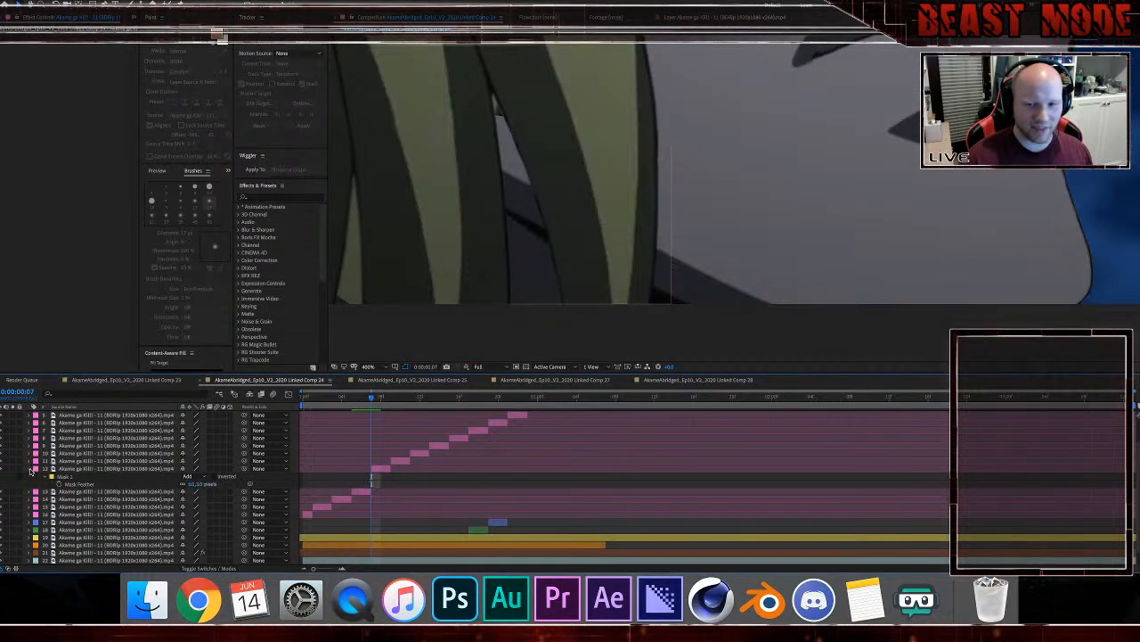
click(31, 468)
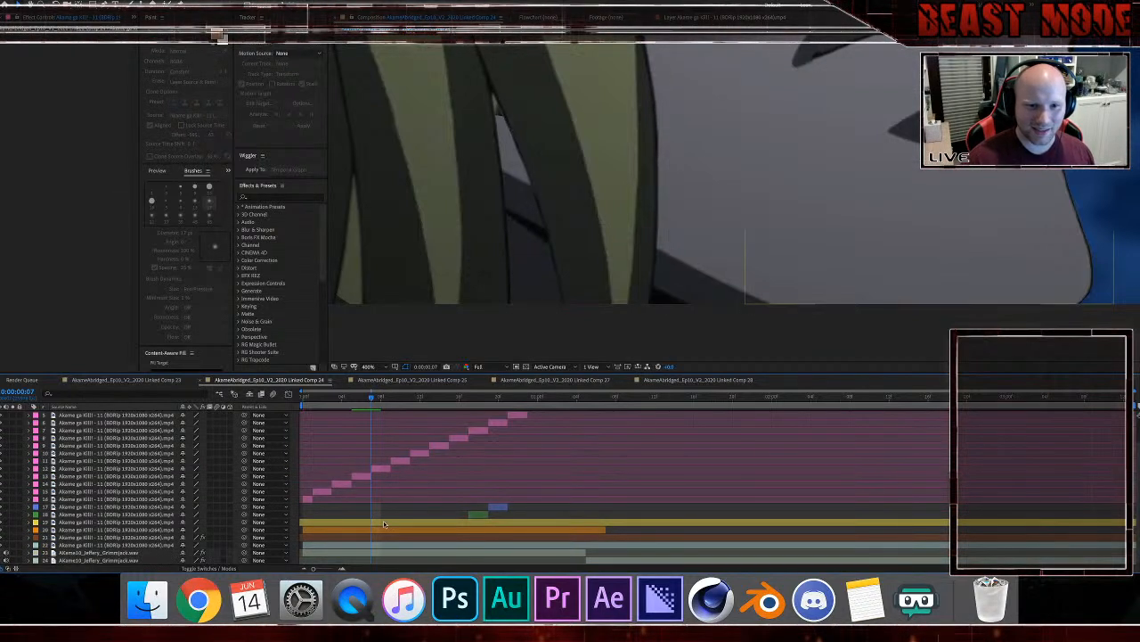
Step: Delete the vertices outlining the three hair gaps from layer 12's mask so its lower edge runs straight across below the frame
scroll(519, 244, down, 1)
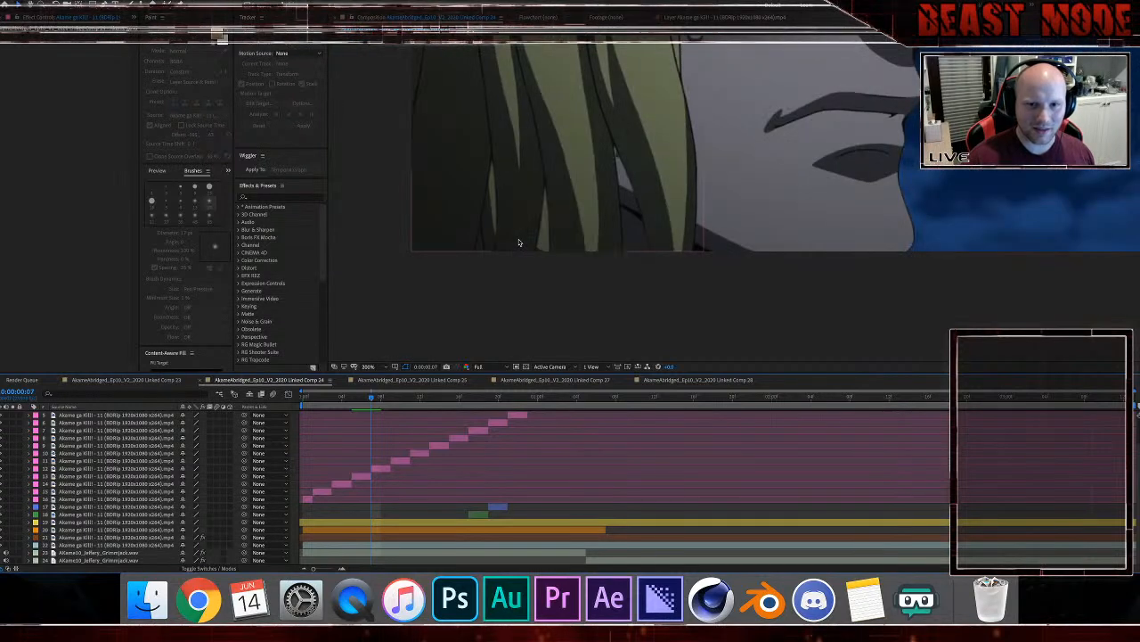
click(414, 525)
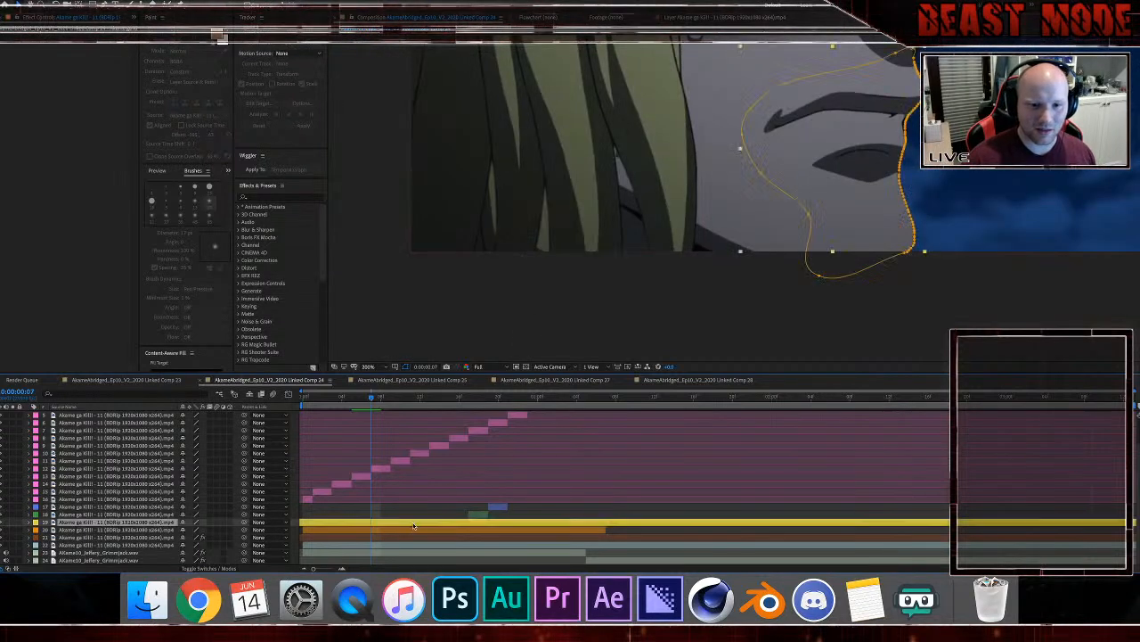
click(381, 465)
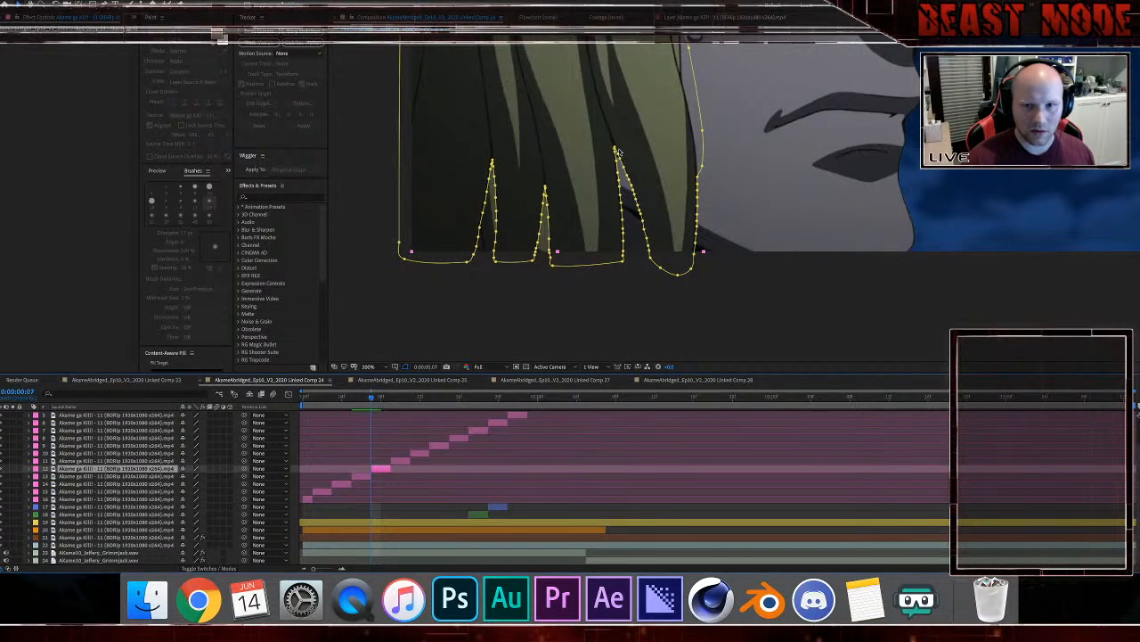
drag(600, 132, 663, 264)
key(Delete)
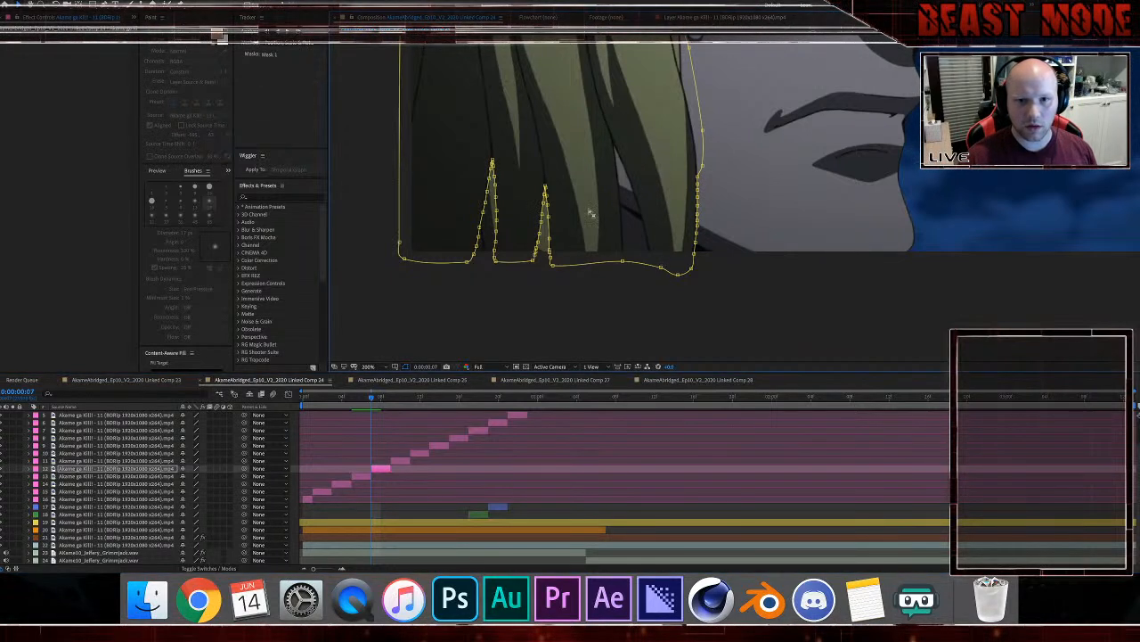
drag(458, 136, 578, 261)
key(Delete)
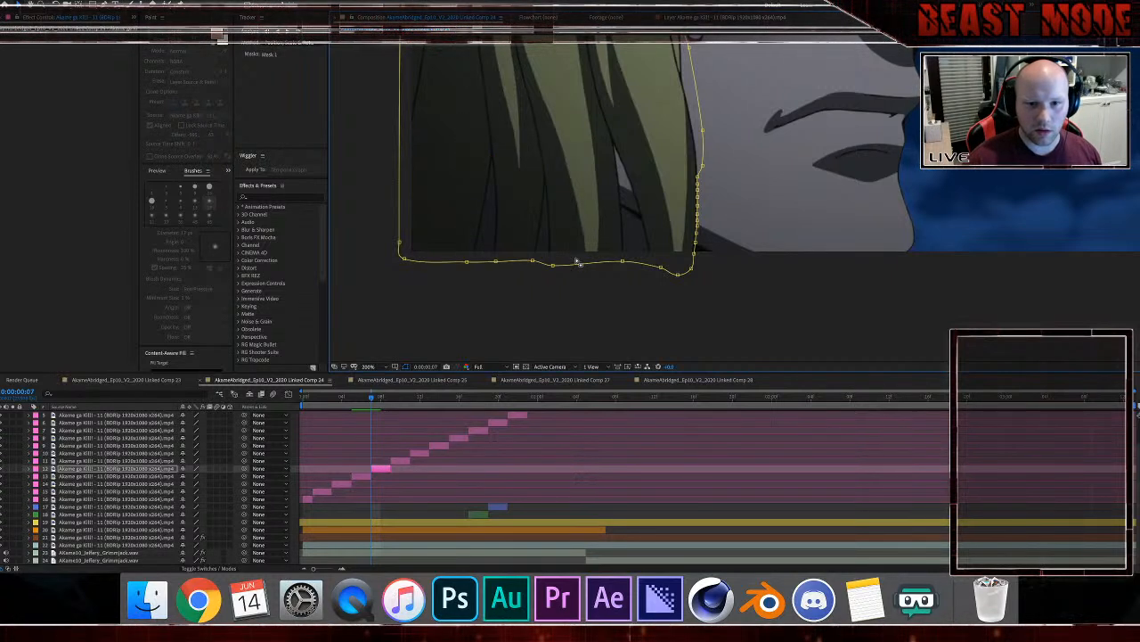
click(772, 319)
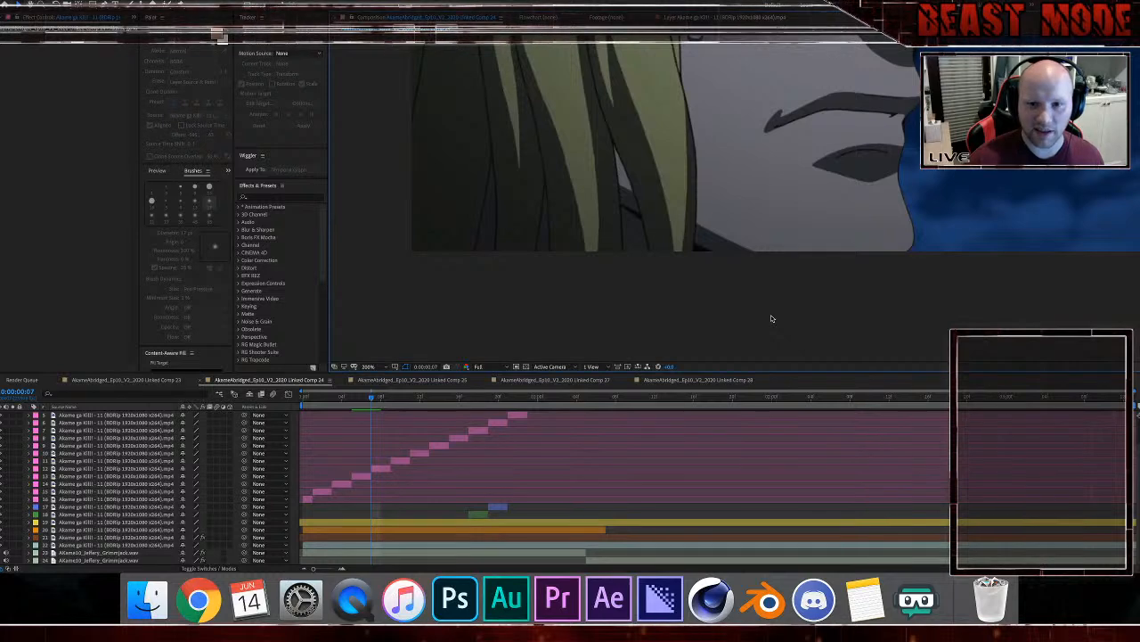
Step: Advance two frames to 0:00:00:09 and remove the existing hair mask from layer 11
drag(666, 148, 547, 234)
scroll(547, 234, down, 1)
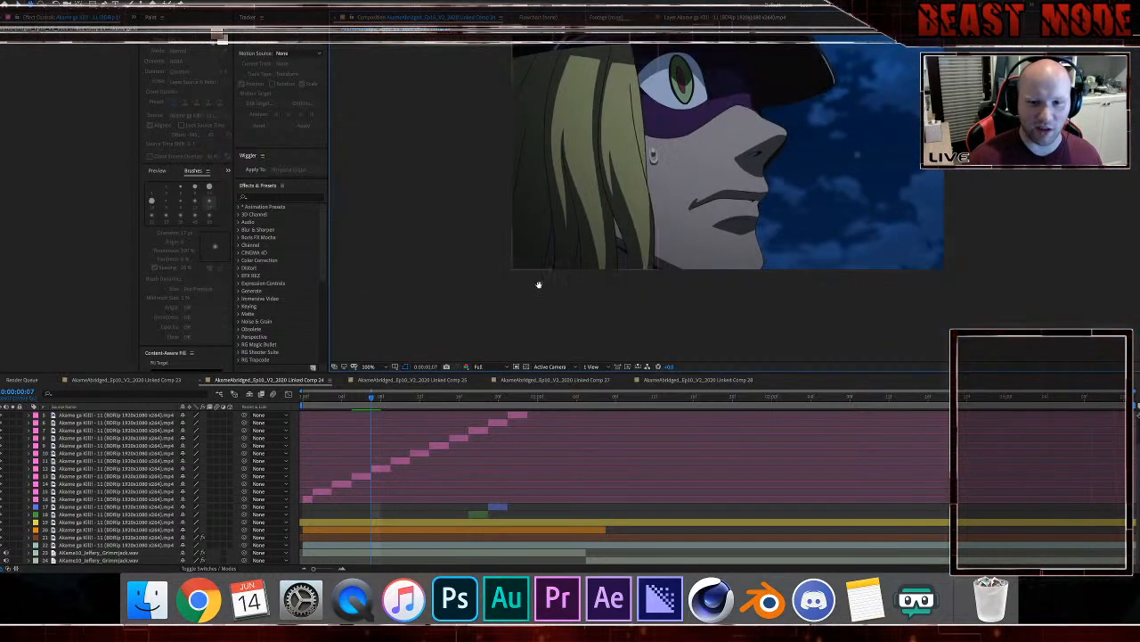
key(Page_Down)
key(Page_Down)
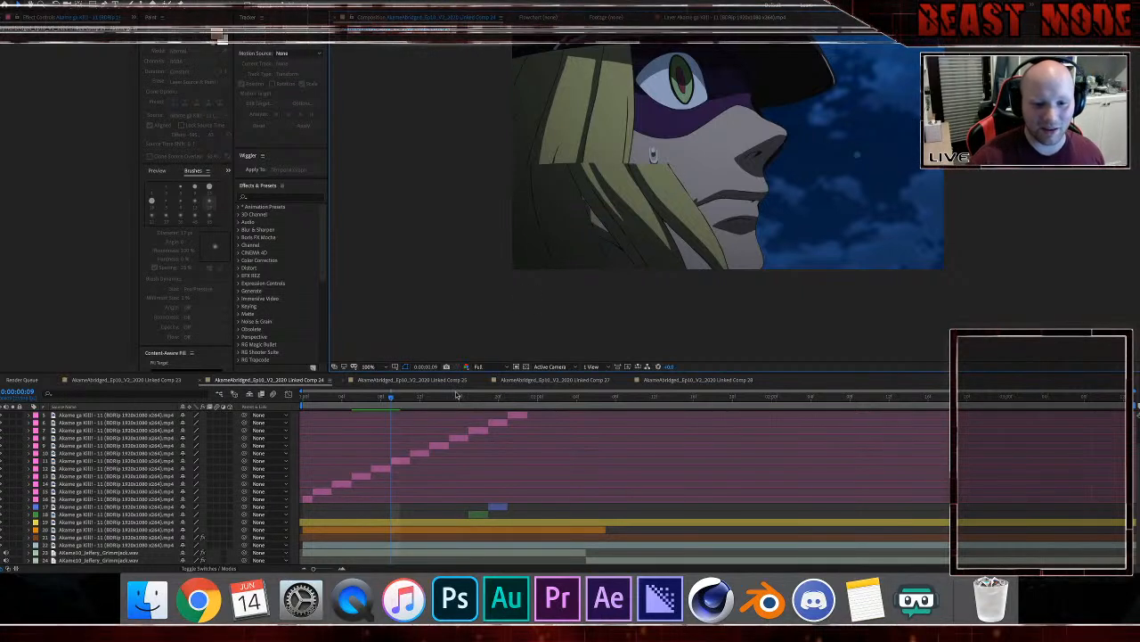
click(402, 460)
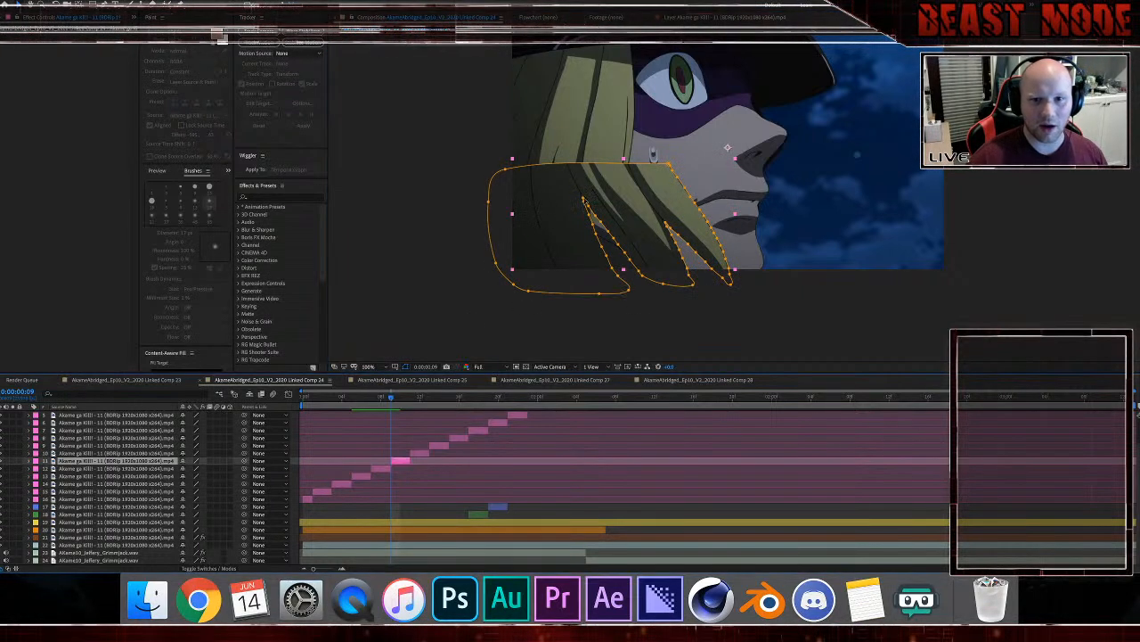
click(584, 197)
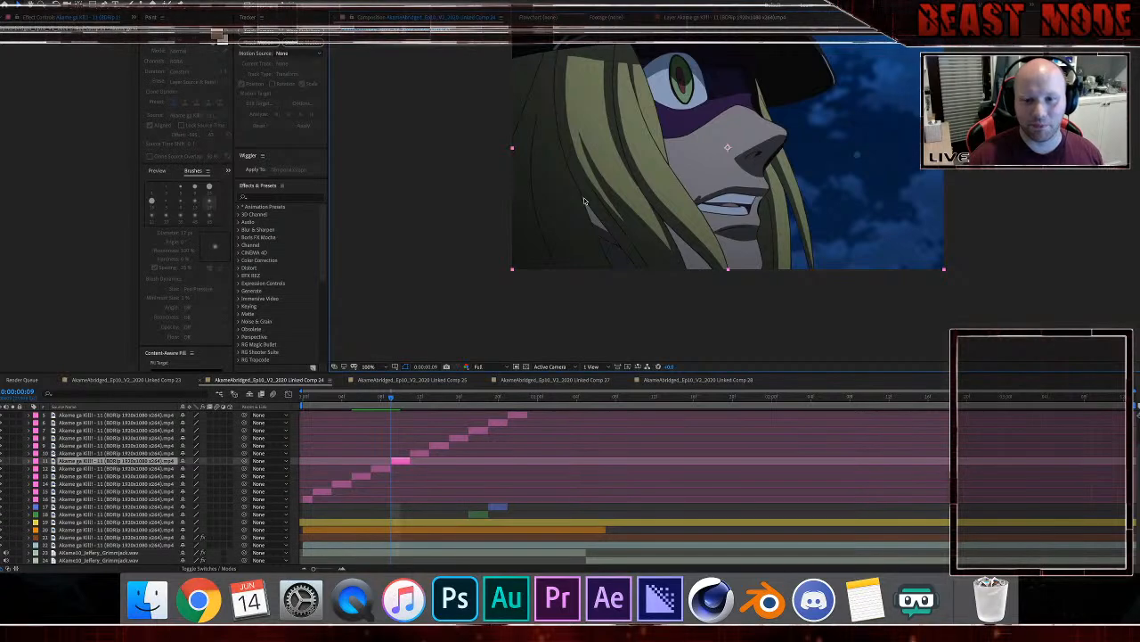
Step: Start a new mask on layer 11 at the cheek and trace the hair's front edge closely down to the corner of the mouth
drag(638, 203, 577, 217)
scroll(578, 217, up, 4)
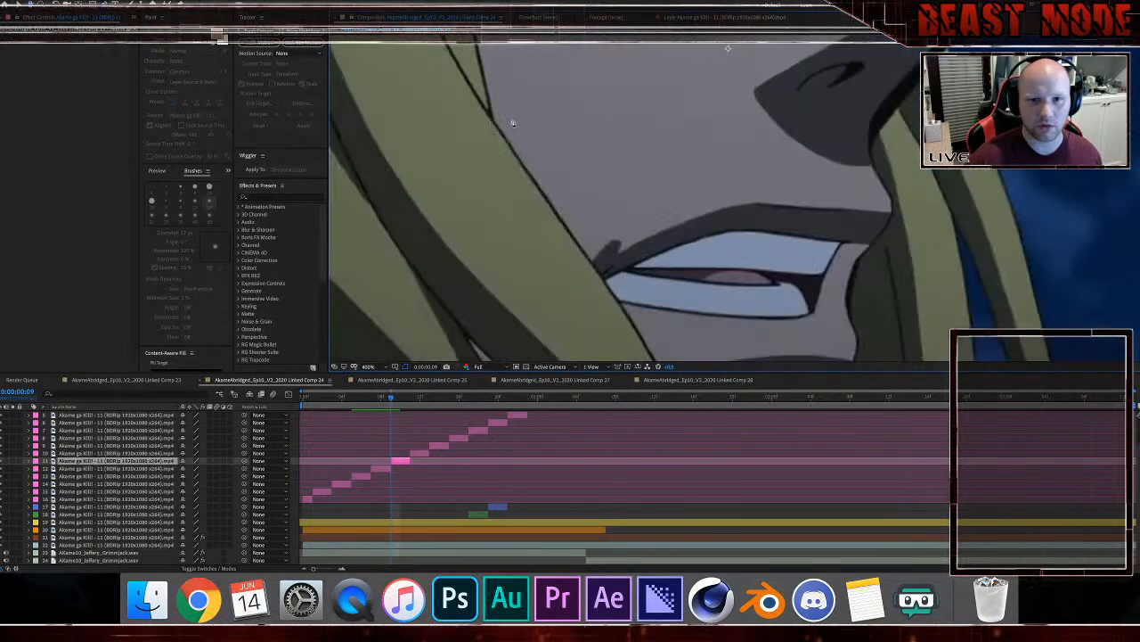
click(511, 116)
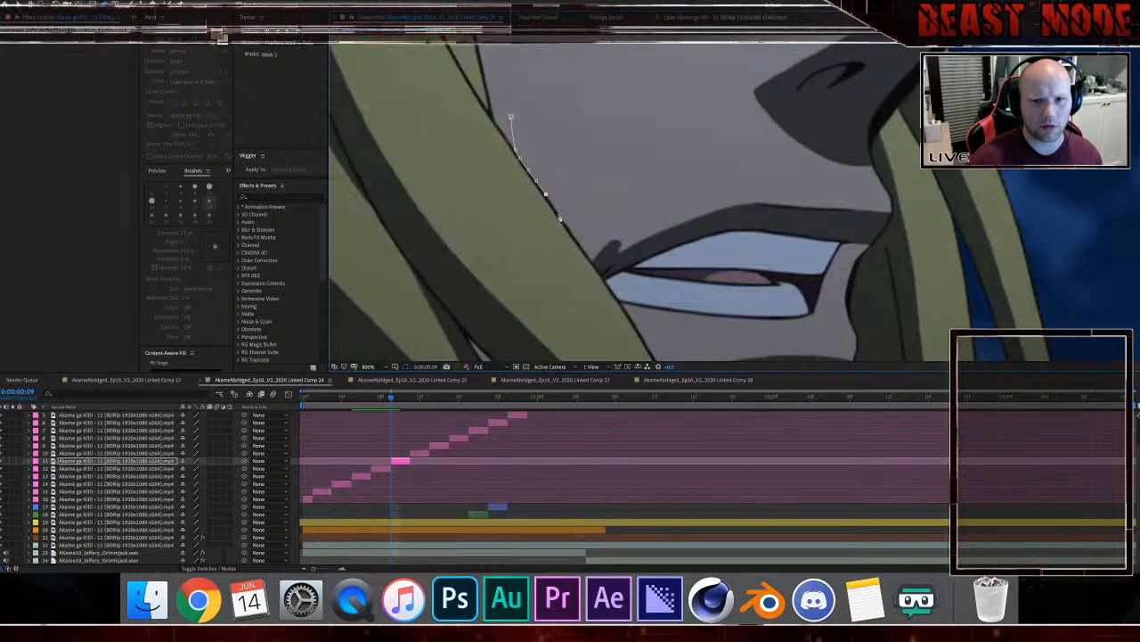
scroll(563, 219, up, 1)
click(721, 189)
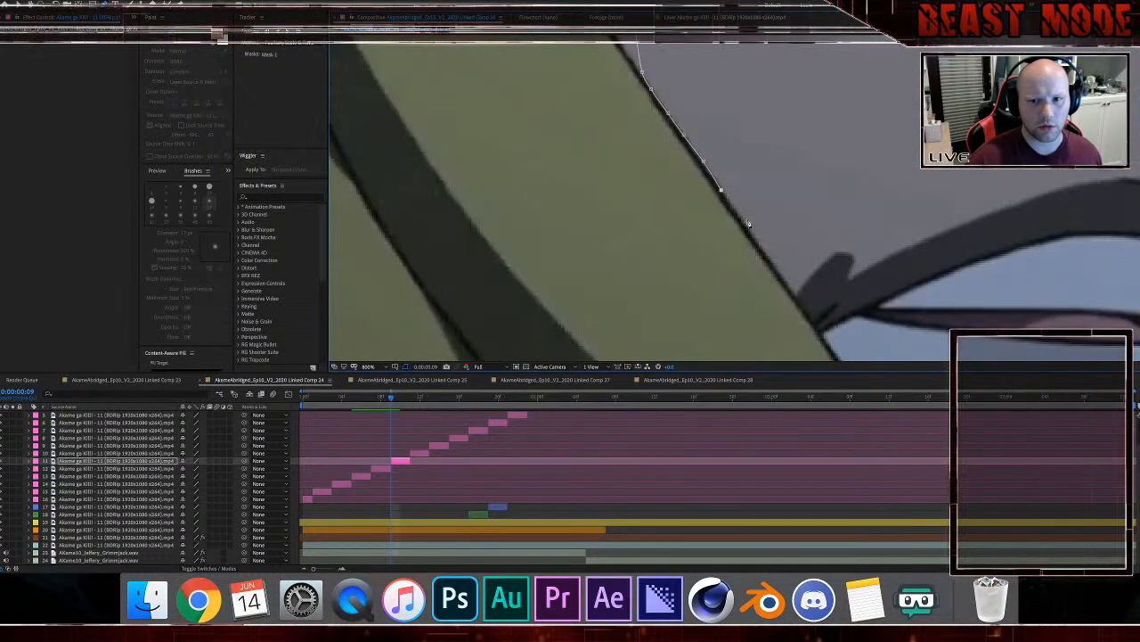
click(743, 224)
click(760, 247)
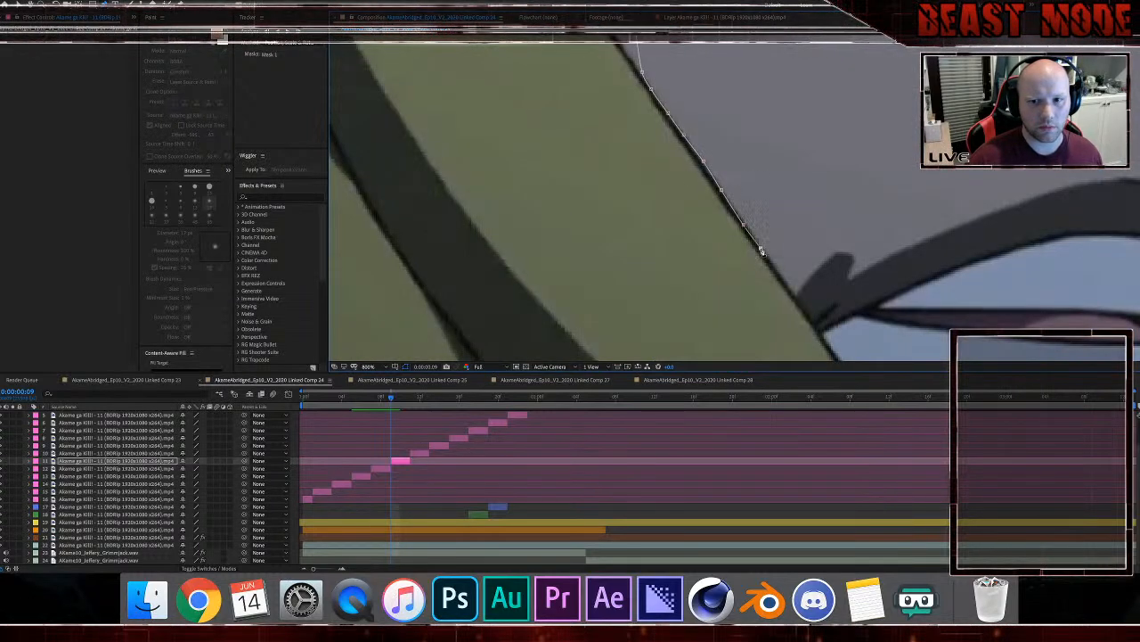
click(793, 292)
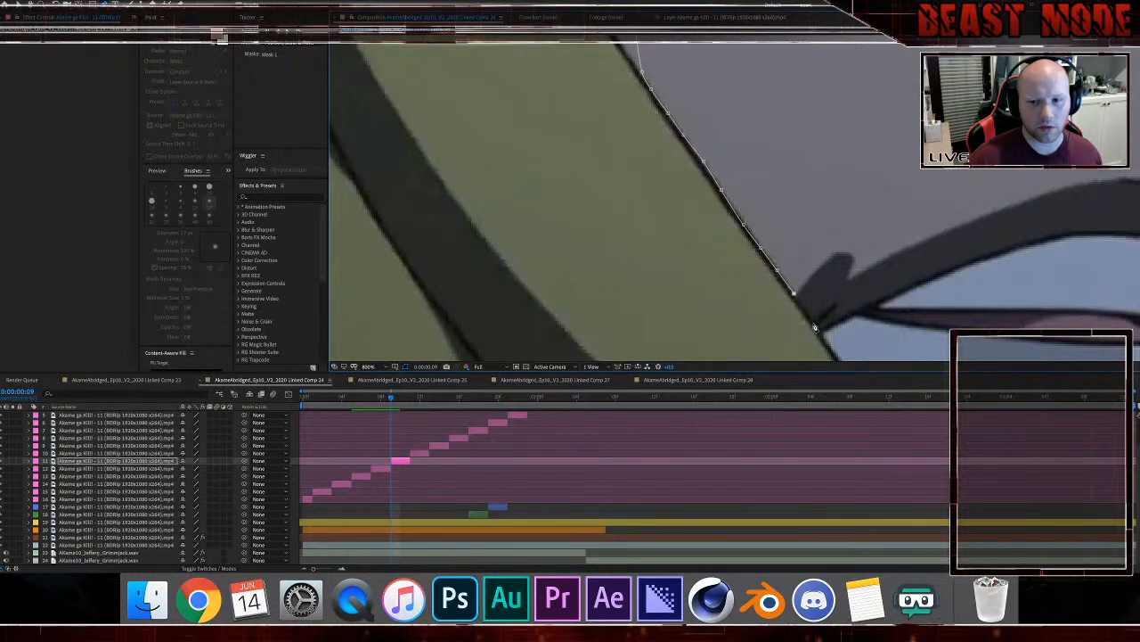
click(810, 319)
drag(823, 339, 597, 182)
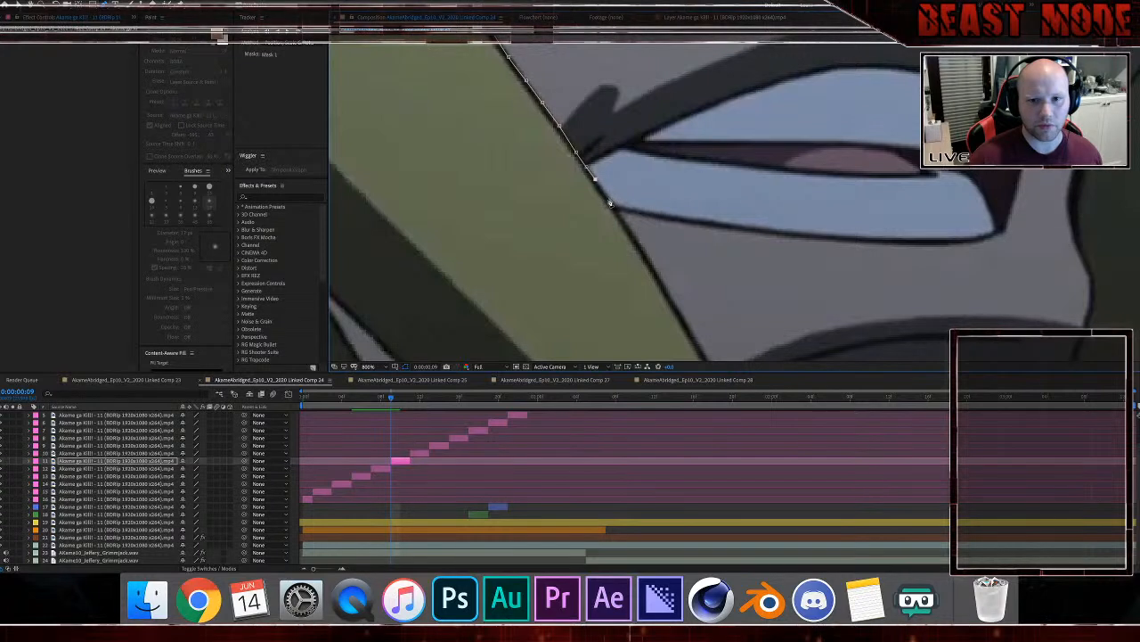
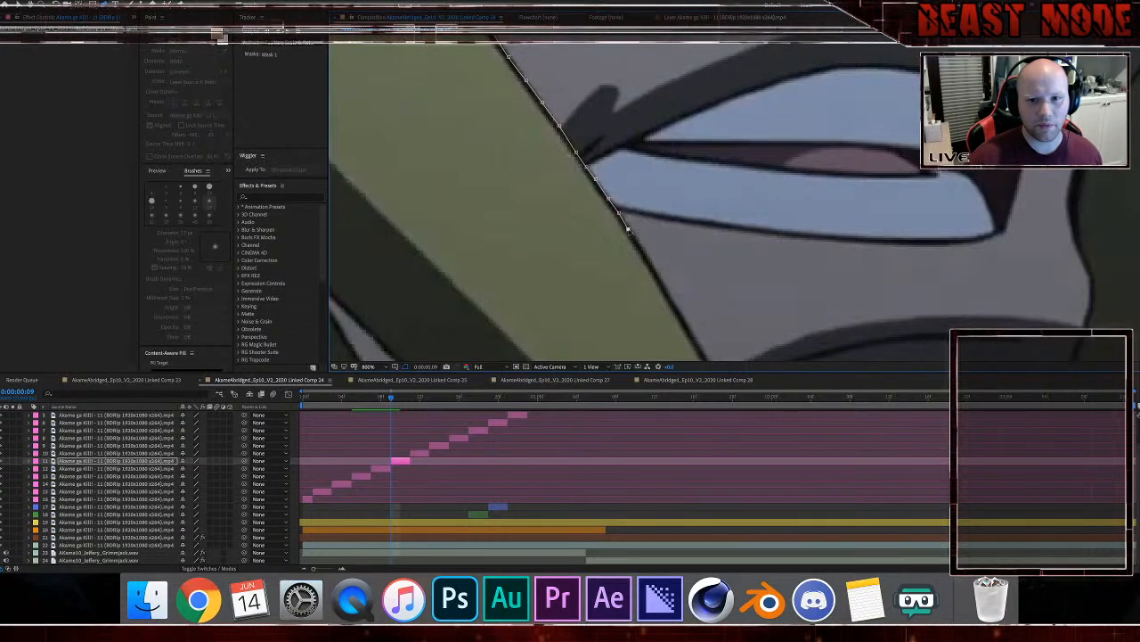
Step: Continue the mask path with closely spaced vertices along the hair edge from the lower teeth to just below the lip shadow's corner
click(628, 229)
click(652, 268)
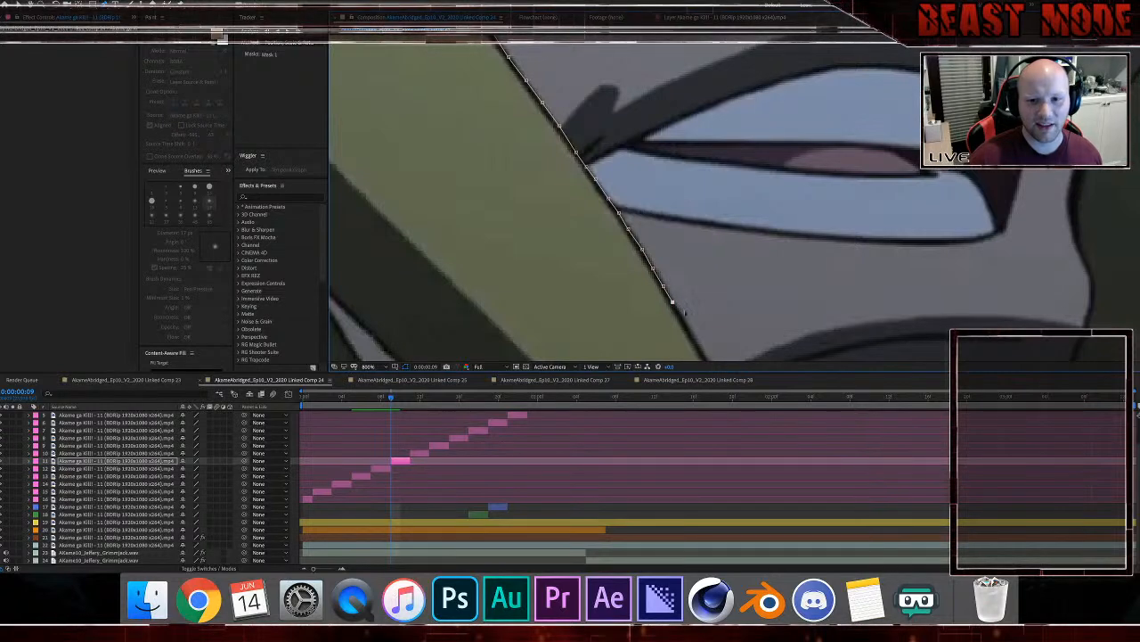
click(675, 306)
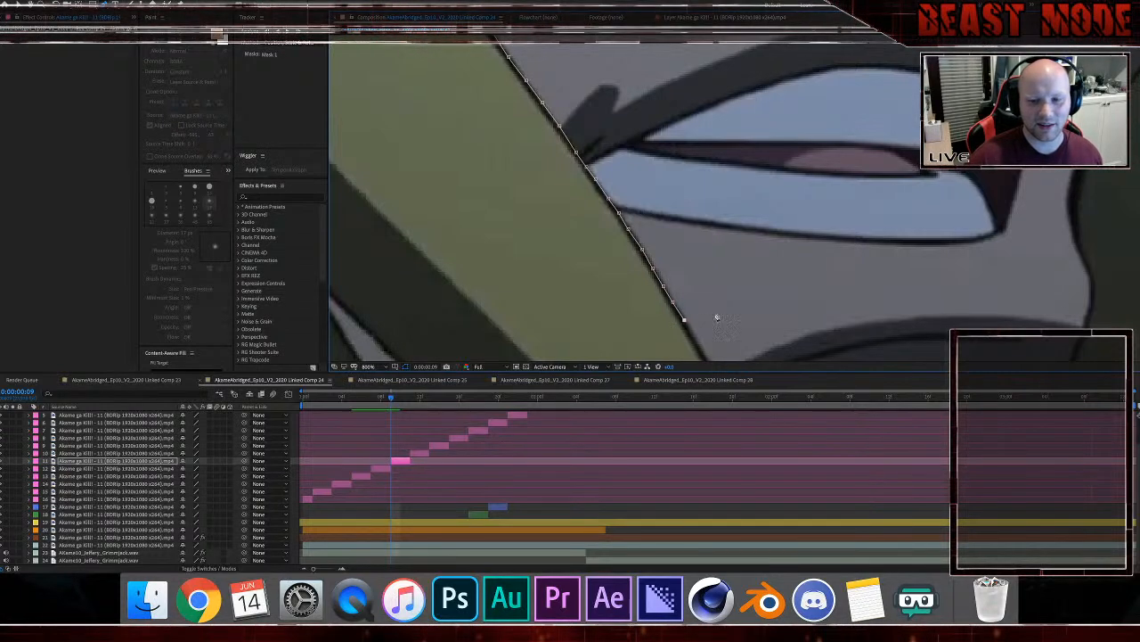
drag(717, 317, 674, 196)
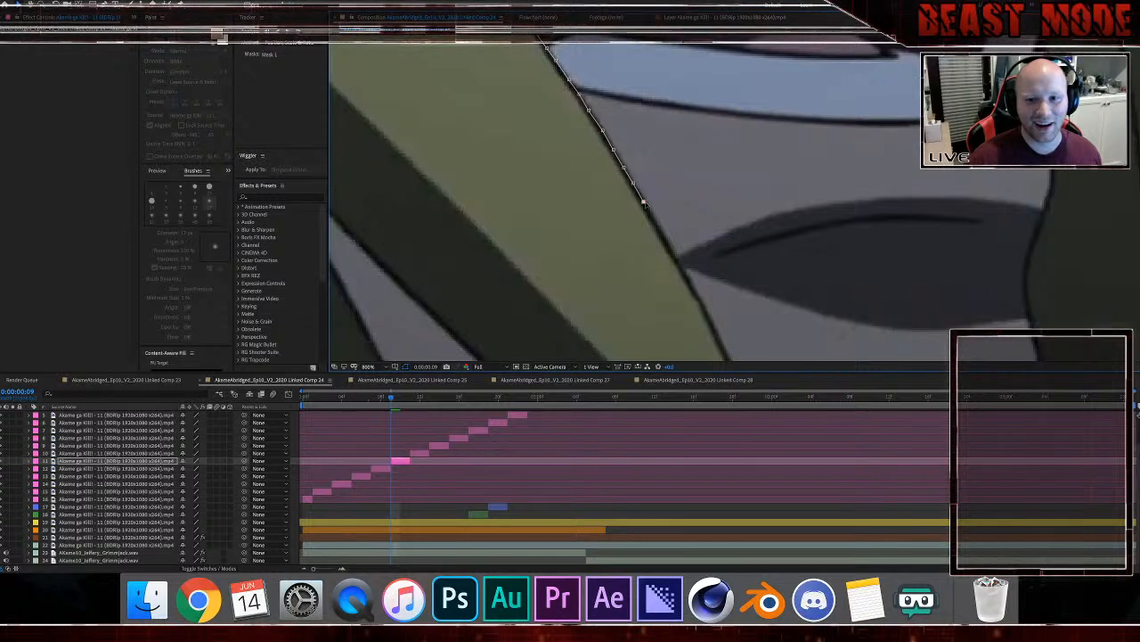
click(654, 219)
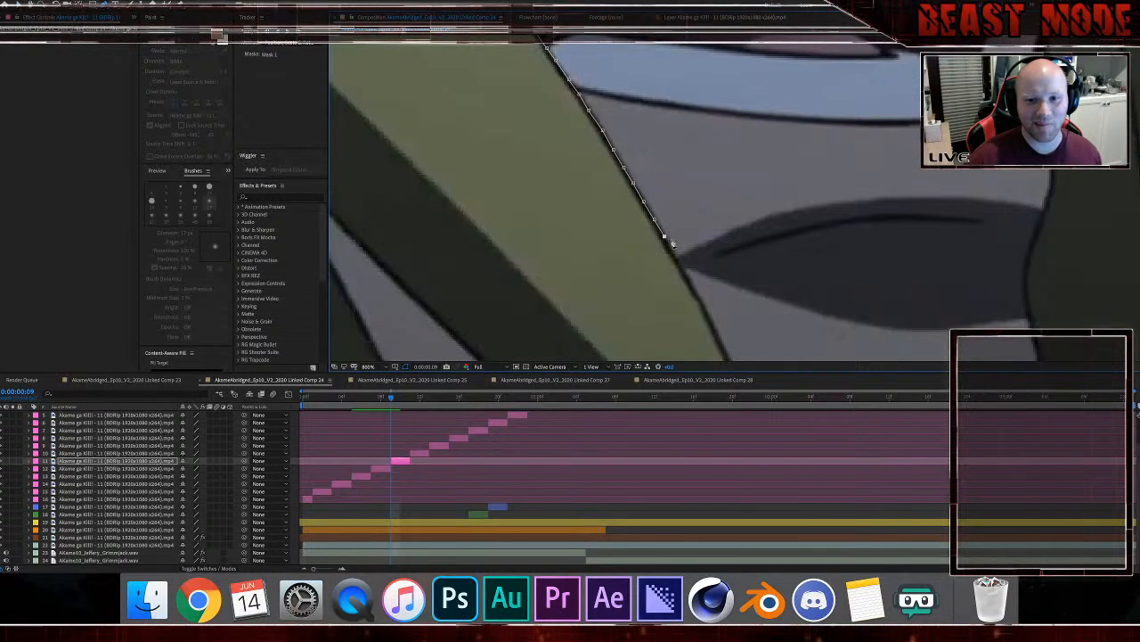
click(674, 255)
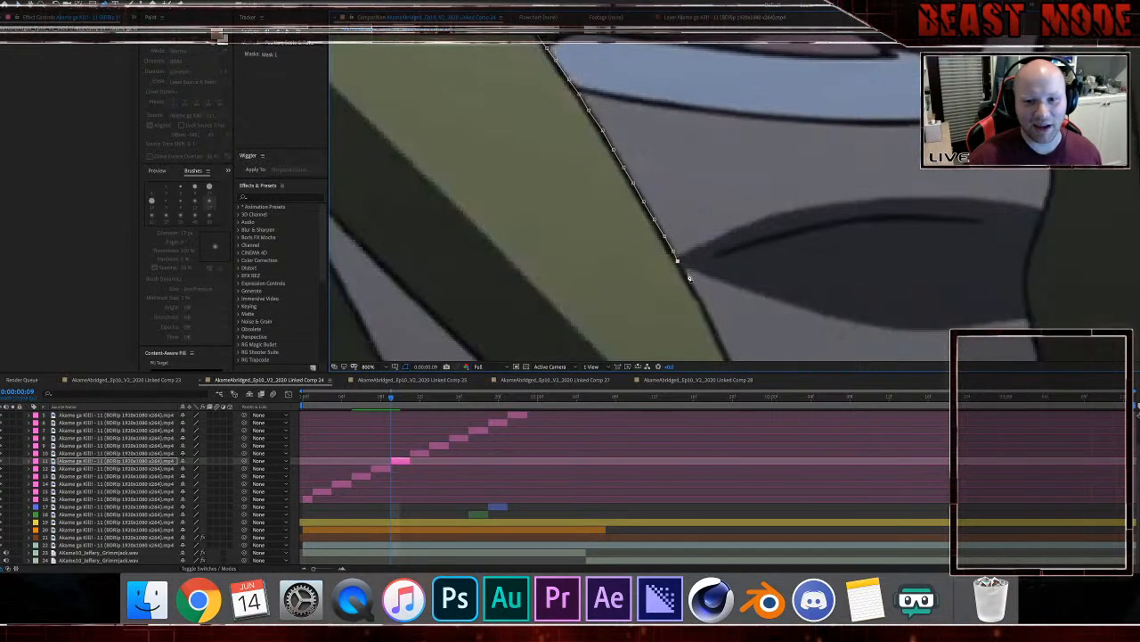
click(692, 285)
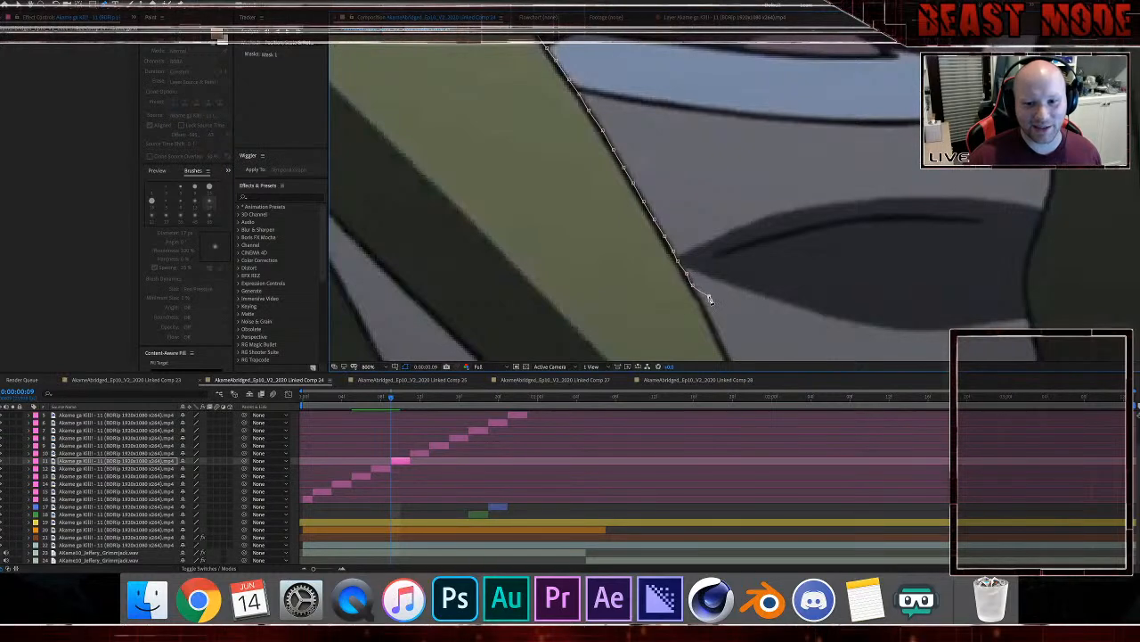
Step: Carry the path loosely down past the chin-side hair, beneath the frame's lower edge and around its lower-left corner
drag(710, 299, 650, 140)
click(687, 187)
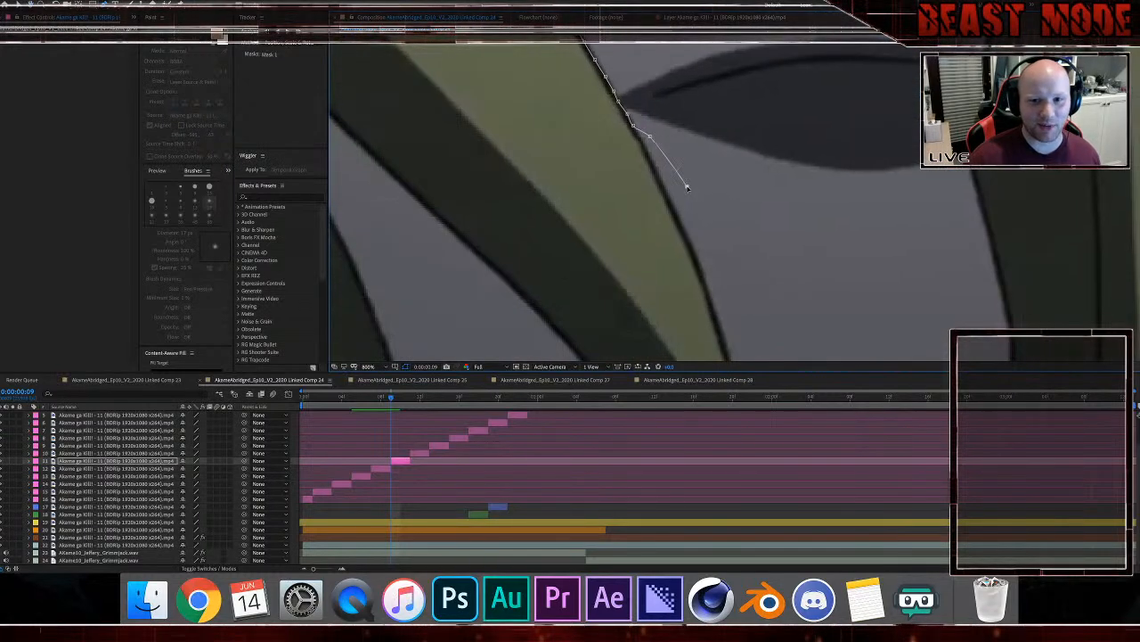
scroll(747, 272, down, 2)
click(745, 270)
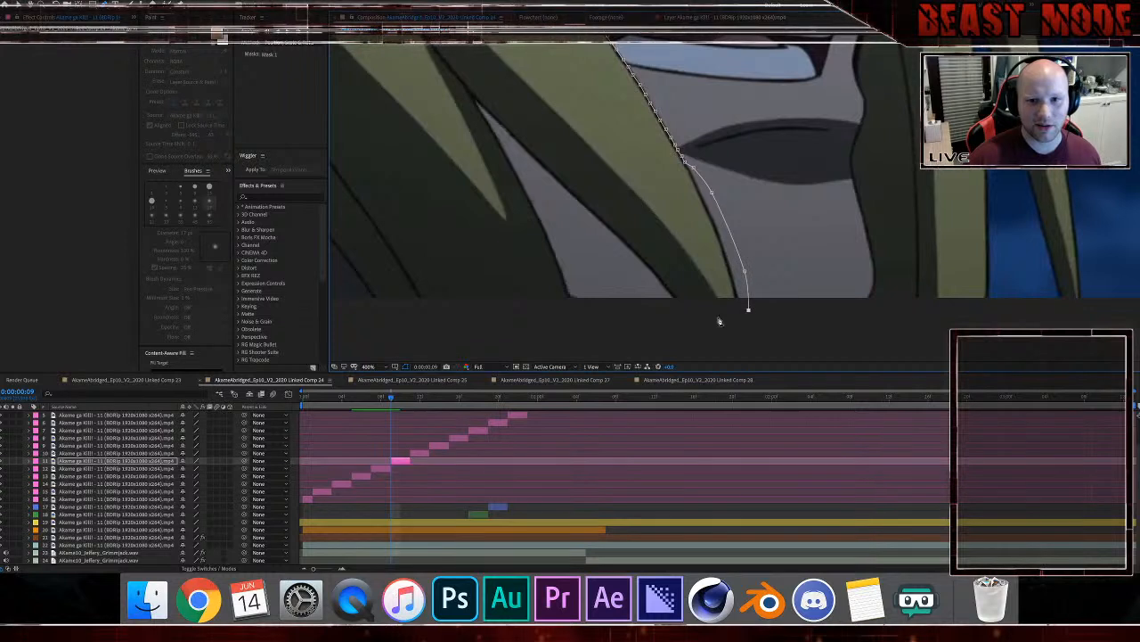
click(716, 317)
drag(631, 309, 878, 259)
click(622, 280)
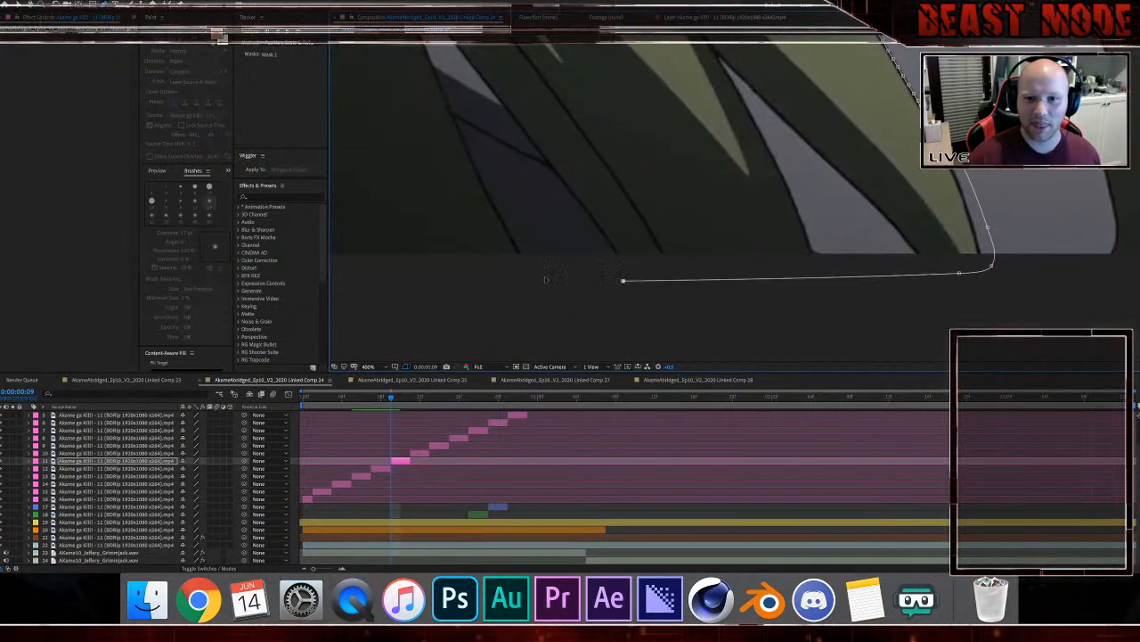
click(476, 271)
drag(451, 270, 825, 272)
click(452, 273)
click(450, 230)
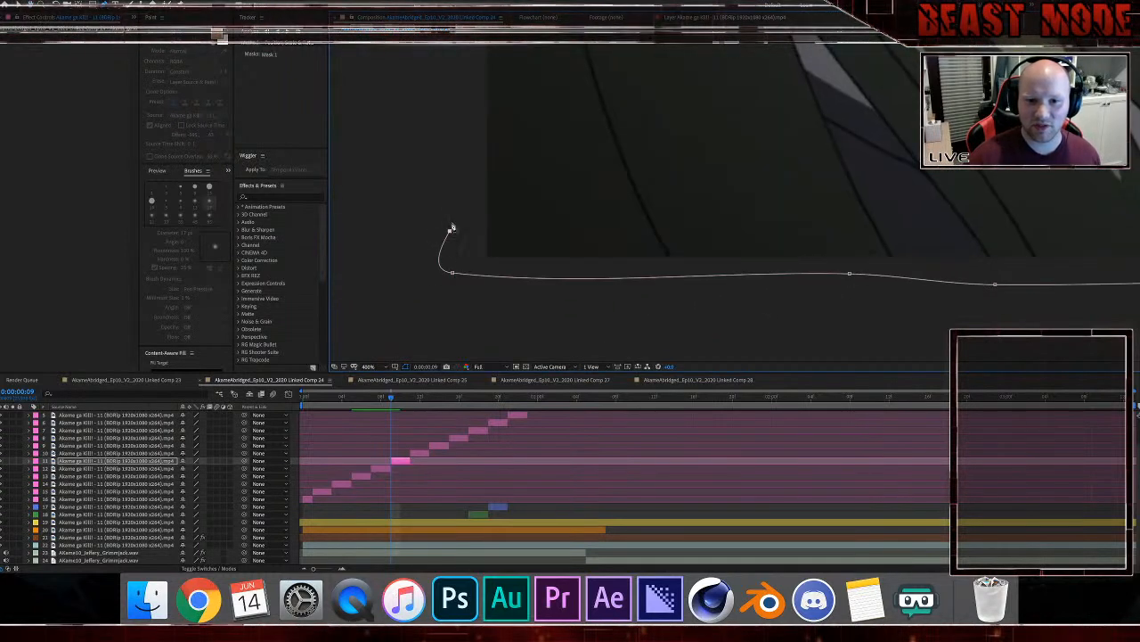
Step: Run layer 11's mask path up outside the frame's left edge and along the hair's top under the hat brim
scroll(478, 116, down, 1)
drag(594, 130, 591, 287)
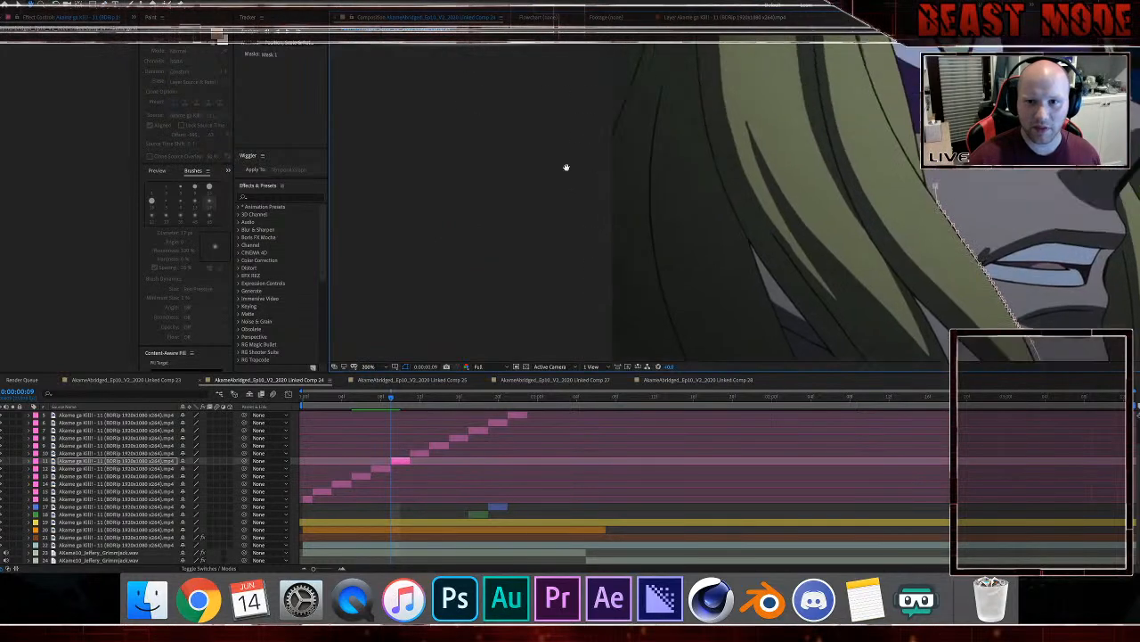
drag(556, 75, 568, 226)
click(595, 124)
click(633, 116)
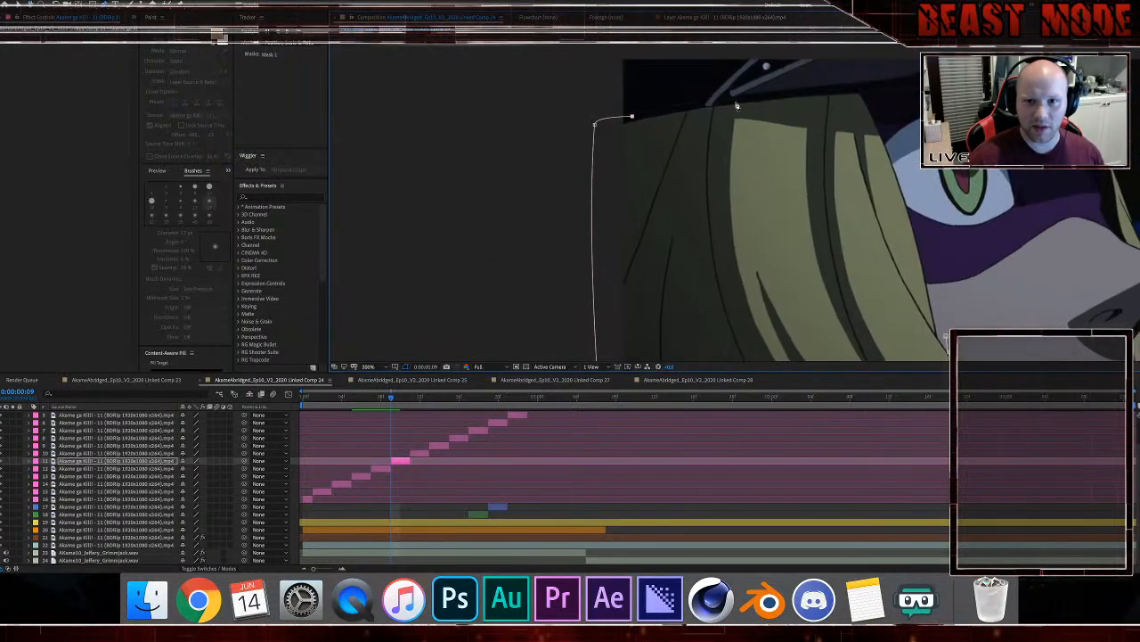
click(739, 102)
click(849, 93)
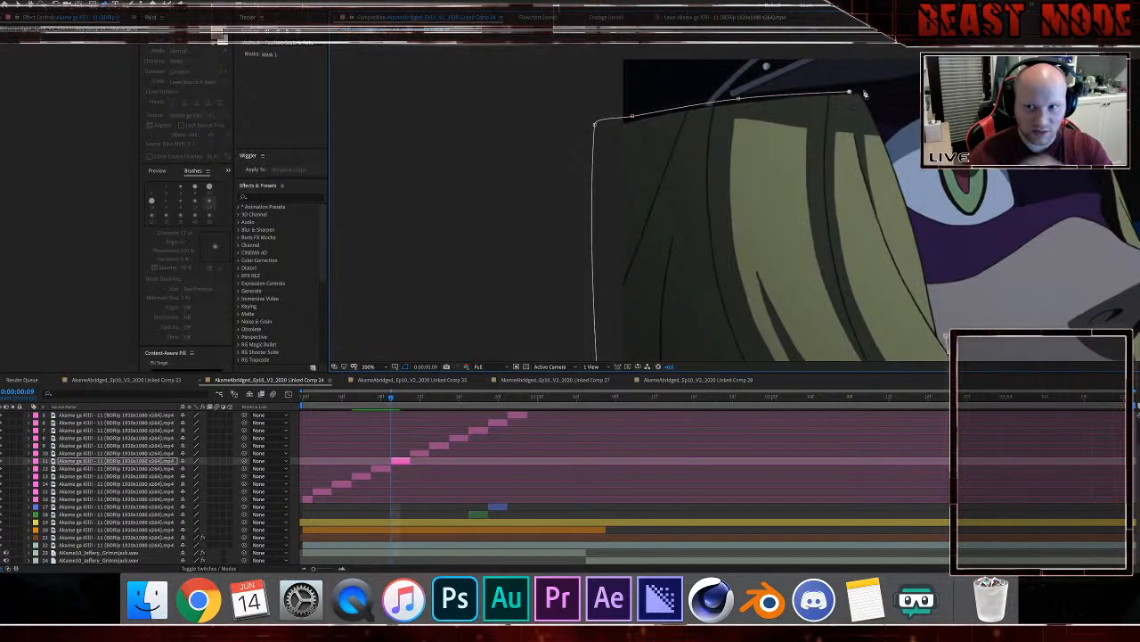
Step: Bring the path down the face outside the front hair strand, past the eye, and close the mask at its starting vertex
click(869, 101)
click(903, 168)
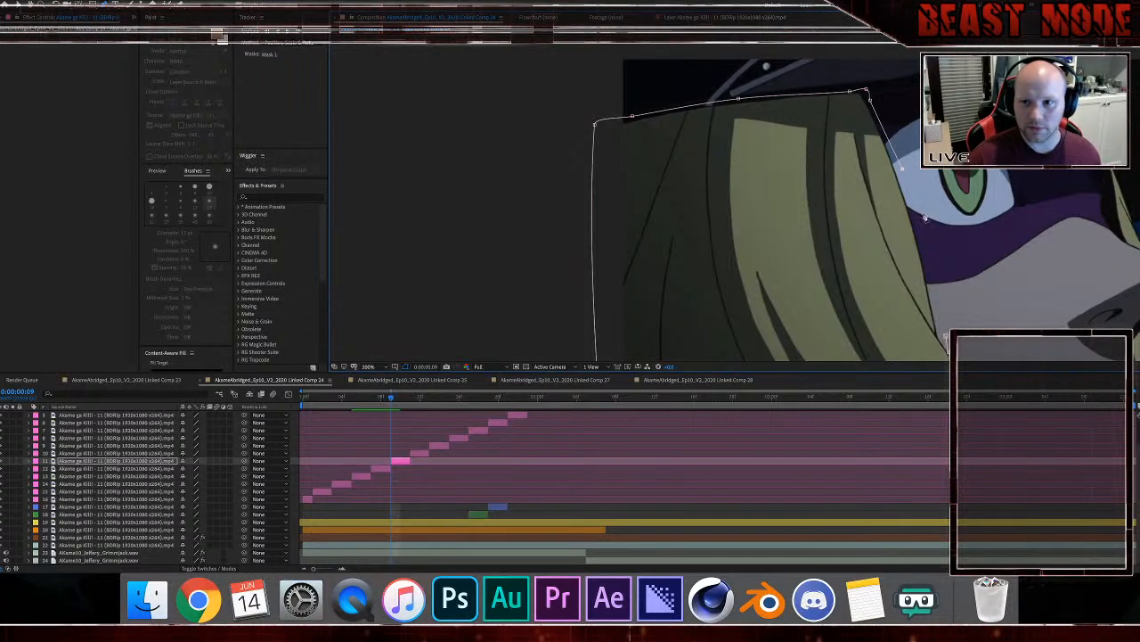
click(924, 215)
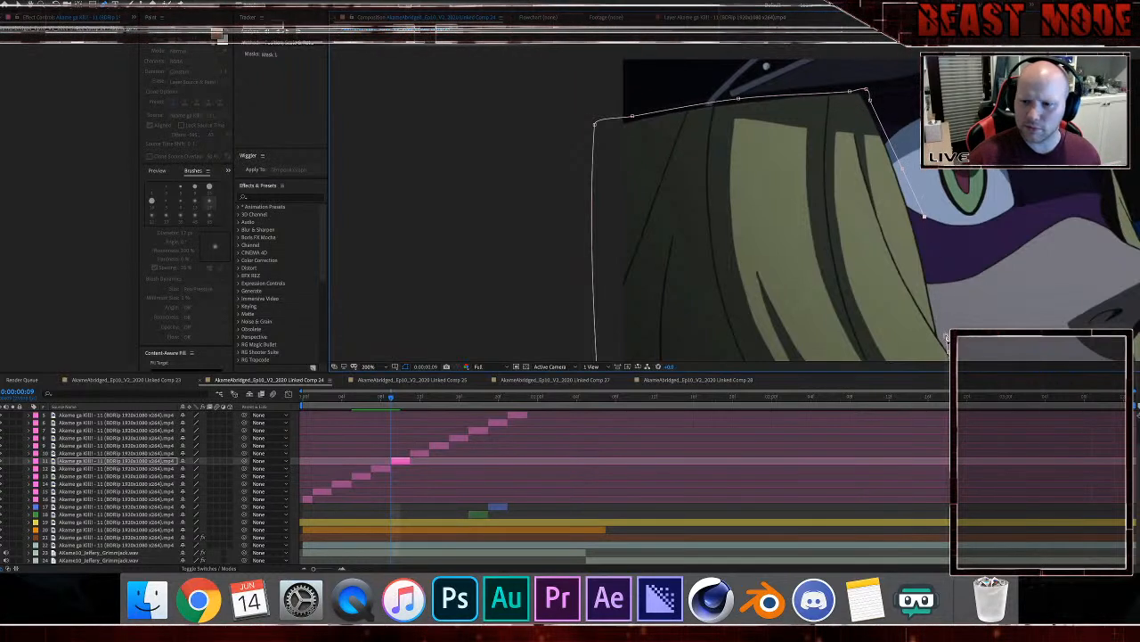
click(948, 337)
drag(936, 323, 672, 134)
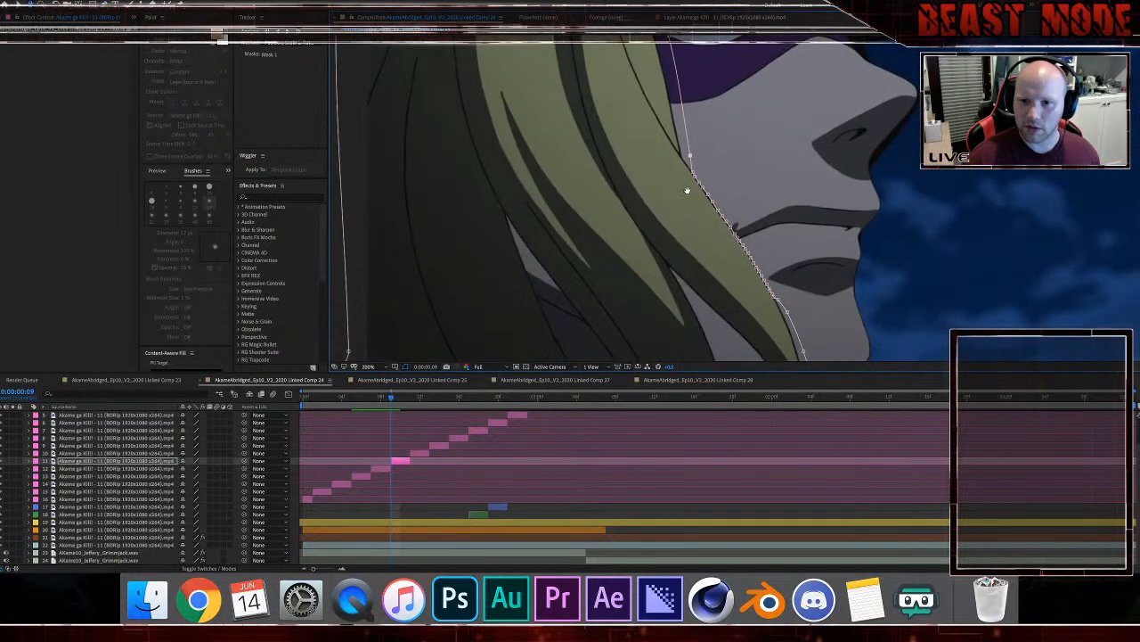
Step: Set layer 11's mask feather to 2 pixels and collapse the layer's properties
key(f)
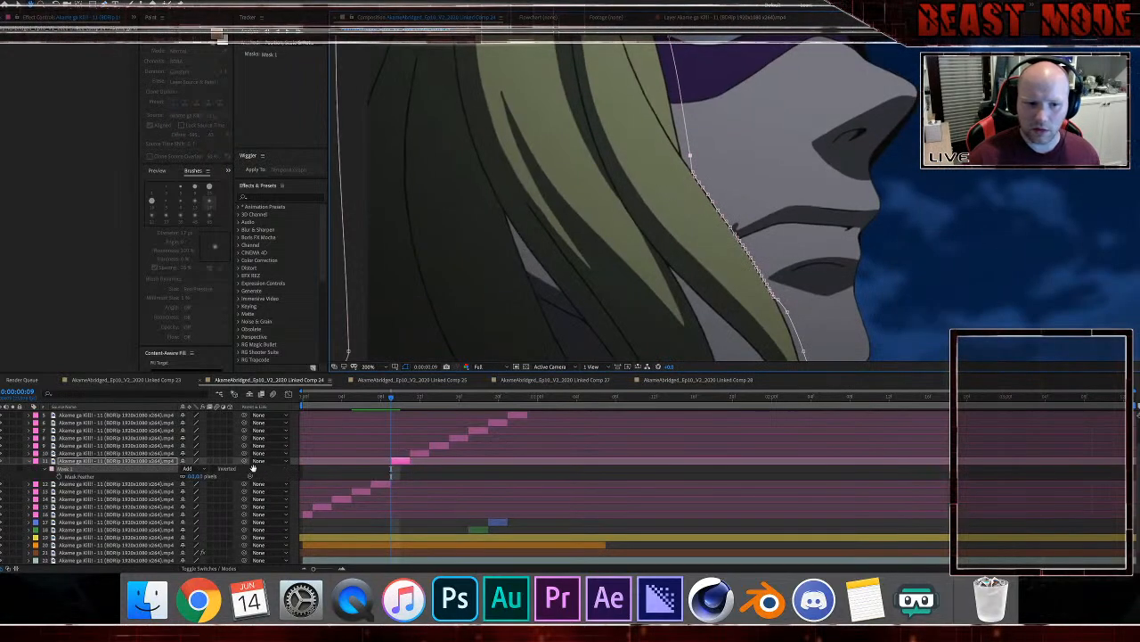
click(201, 478)
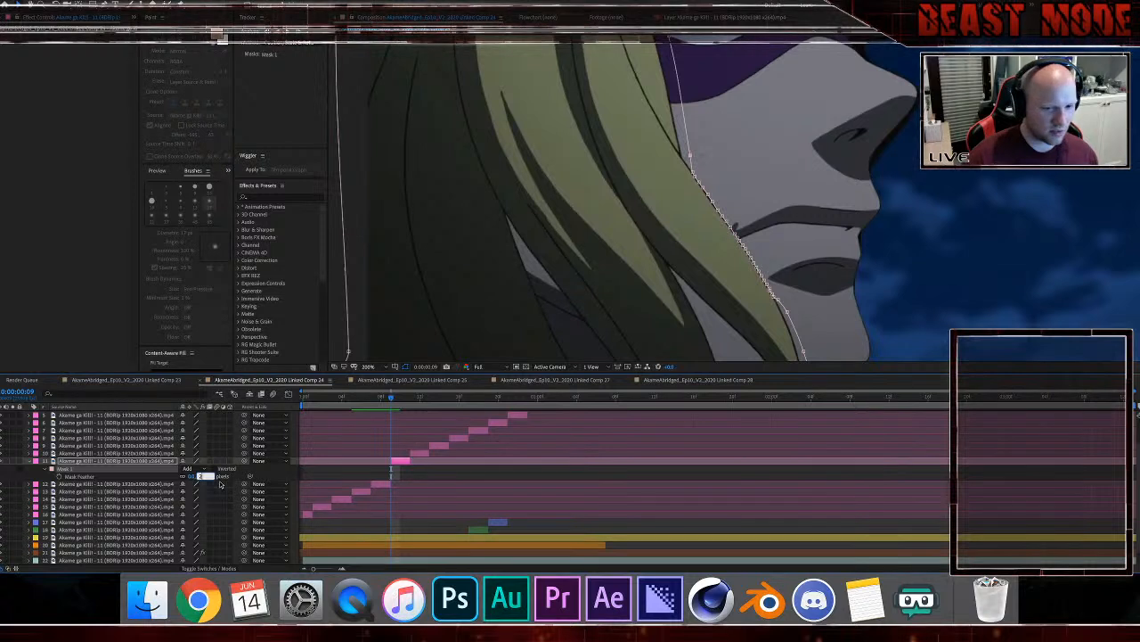
key(Return)
click(326, 478)
click(29, 460)
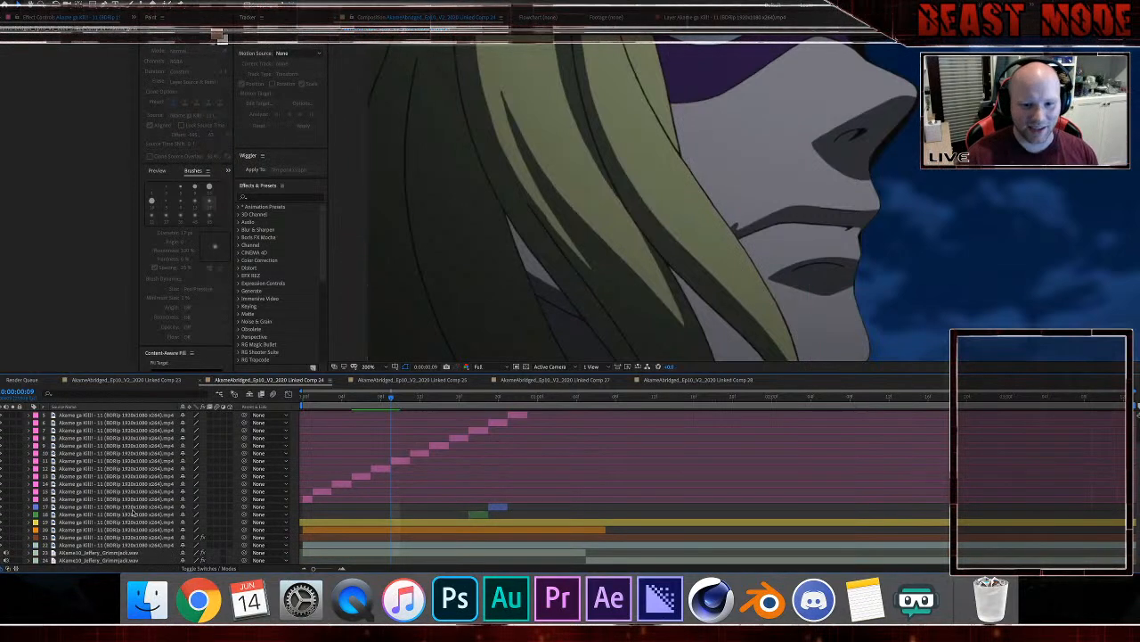
Step: Compare the previous frame, then advance to 0:00:00:11 and select layer 10
key(Page_Up)
key(Page_Down)
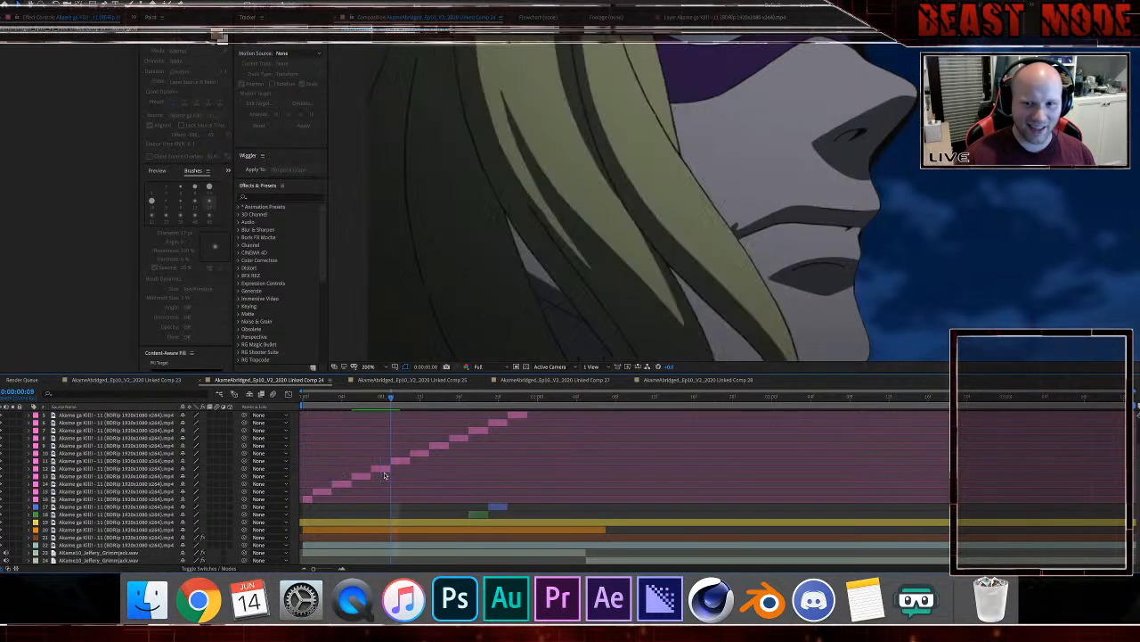
key(Page_Down)
key(Page_Down)
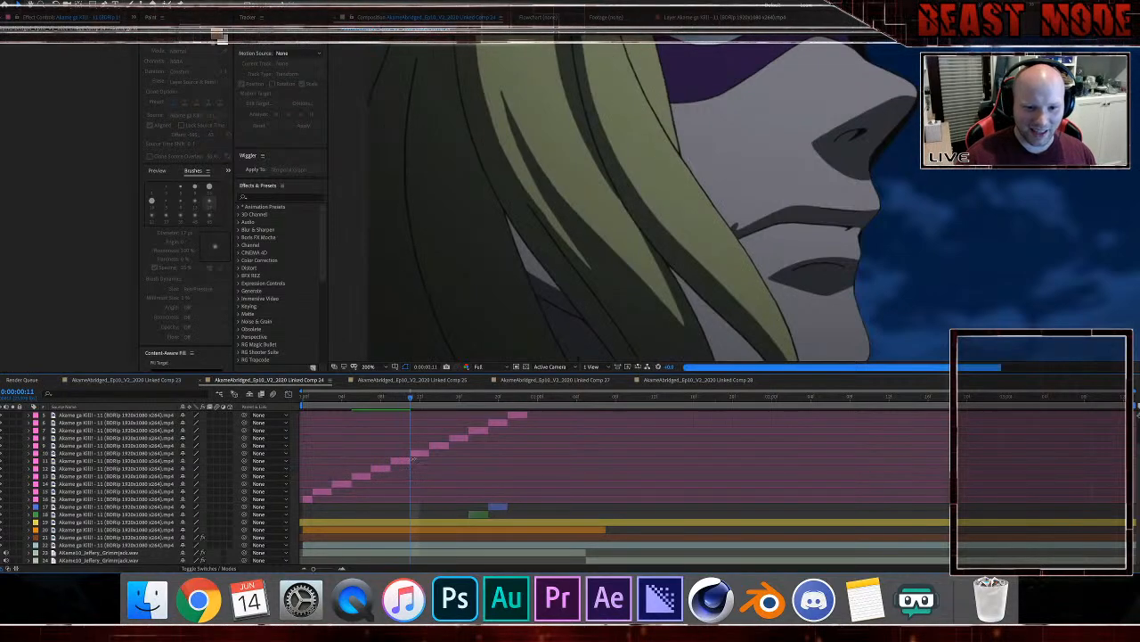
click(417, 456)
click(358, 154)
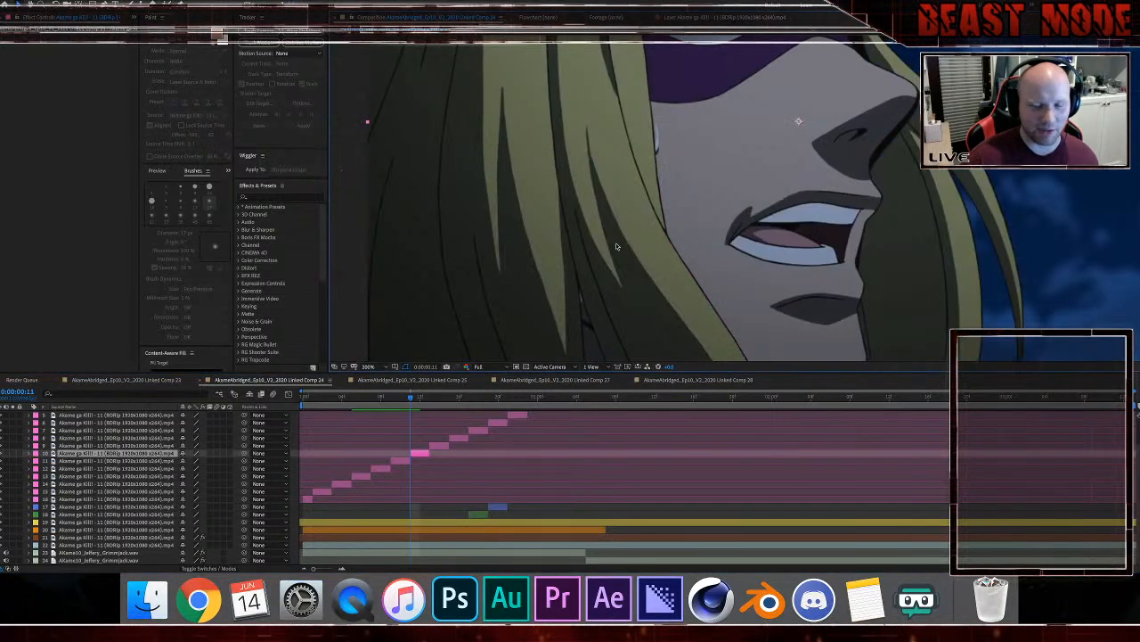
Step: Start a mask on layer 10 at the cheek and run it loosely outside the hair's front edge to below the frame
drag(673, 255, 453, 182)
scroll(453, 182, up, 1)
drag(357, 190, 853, 190)
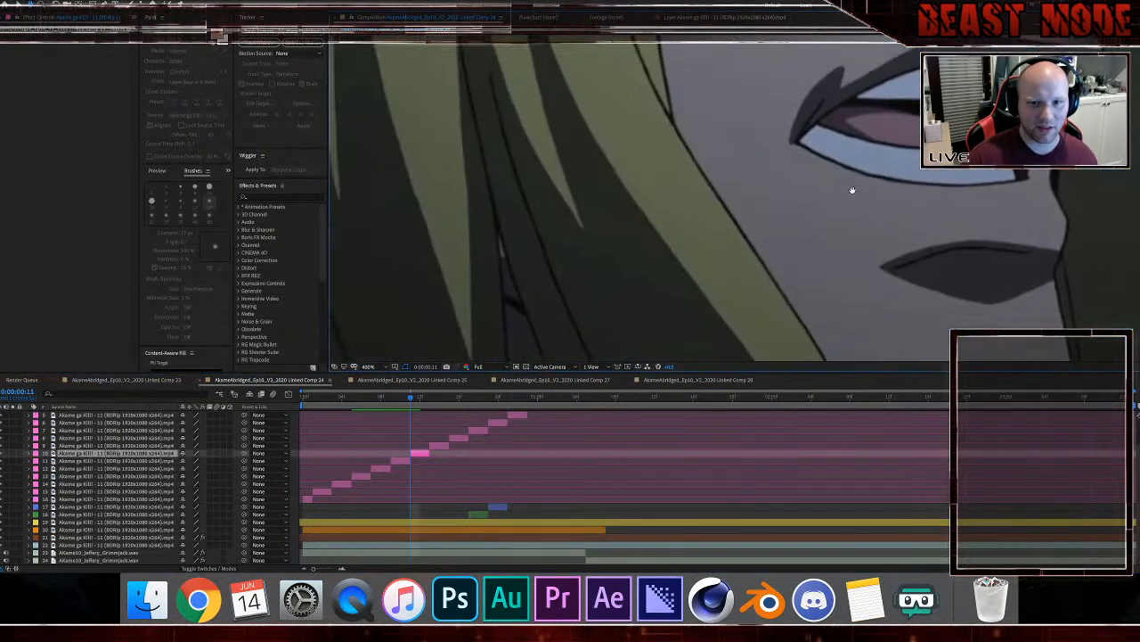
click(682, 131)
click(758, 223)
click(812, 308)
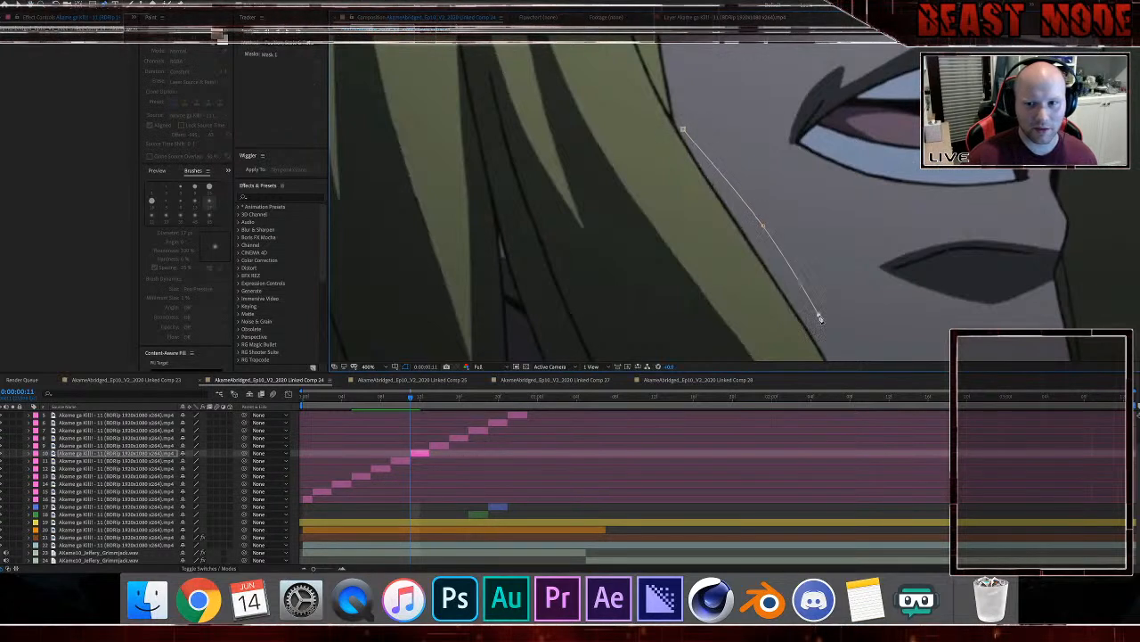
scroll(806, 294, down, 2)
click(813, 292)
click(797, 312)
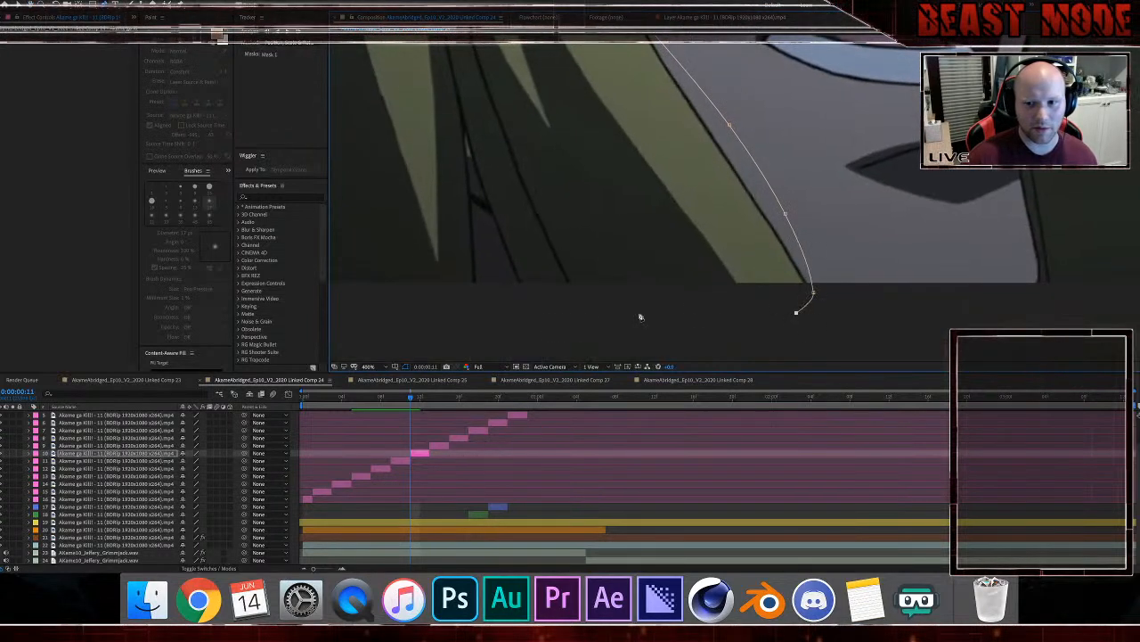
Step: Extend layer 10's mask path beneath the frame's lower edge and around the lower-left corner
click(639, 313)
drag(689, 308, 1087, 299)
drag(649, 308, 755, 308)
click(547, 306)
click(514, 272)
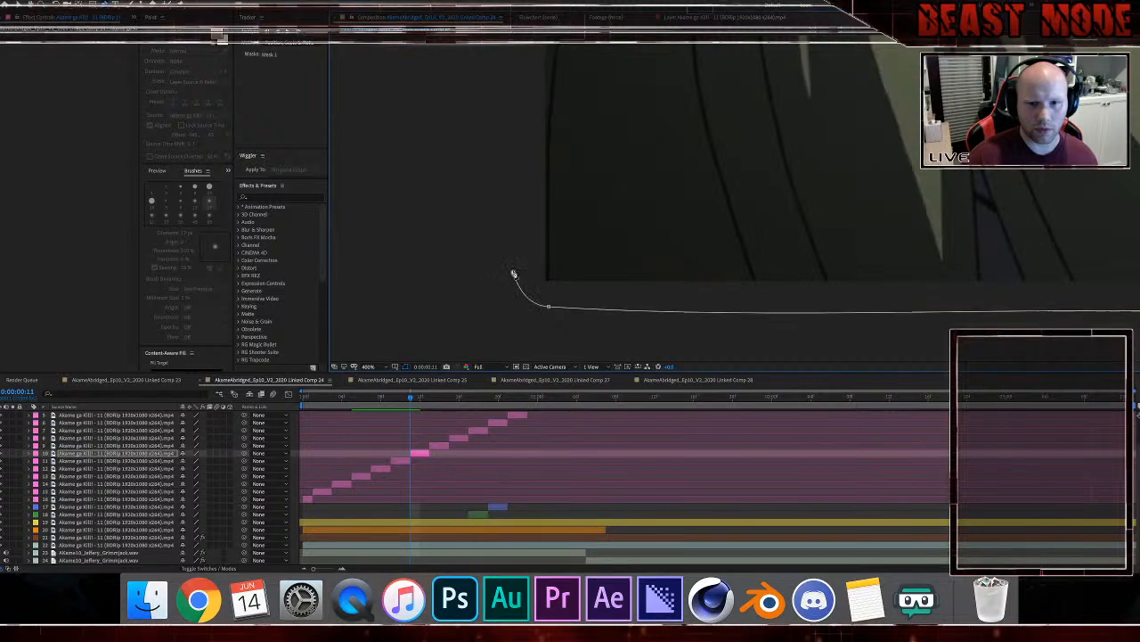
Step: Run layer 10's mask path up outside the frame's left edge and along the hat brim to the front of the hair
drag(526, 250, 512, 372)
scroll(506, 161, down, 1)
drag(537, 119, 545, 348)
click(604, 180)
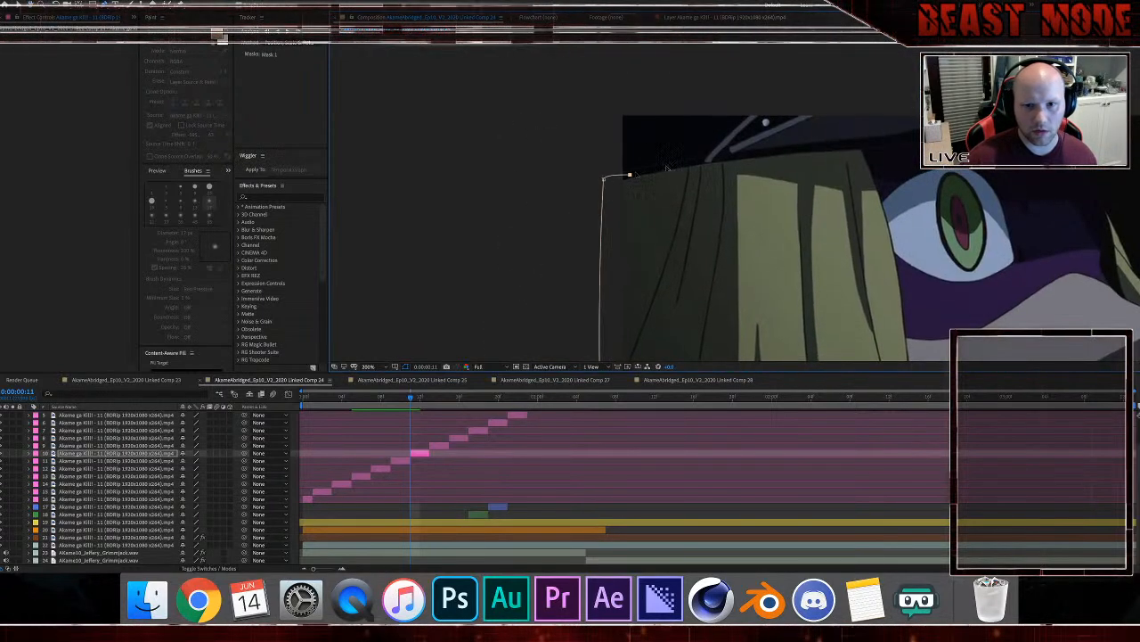
click(709, 164)
click(851, 152)
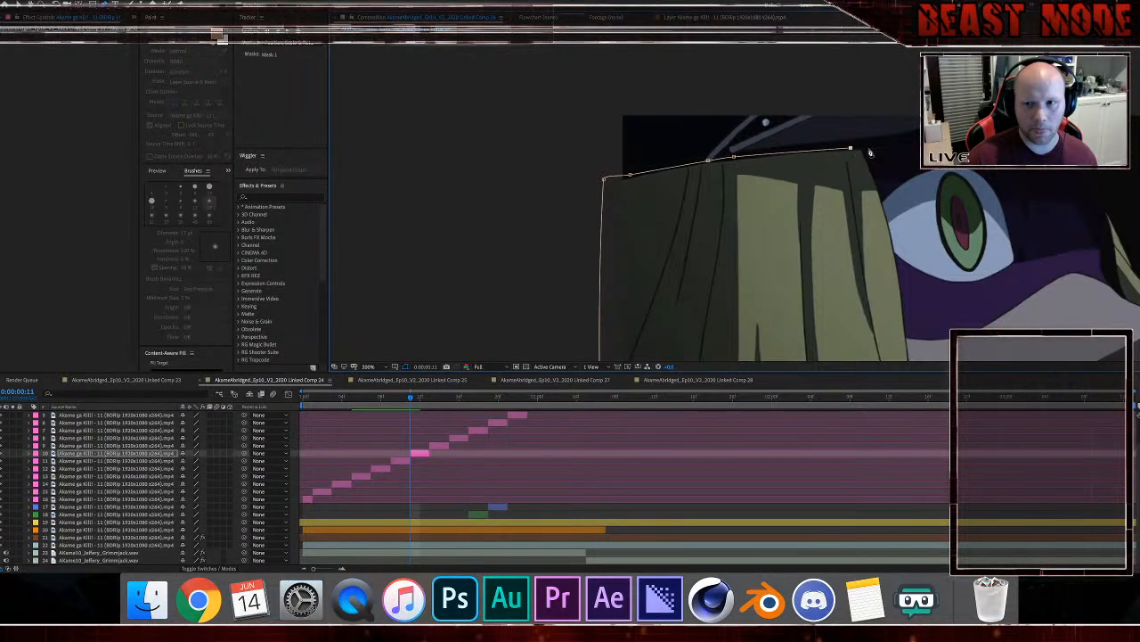
Step: Run layer 10's mask path down the hair's front edge past the eye and cheek and close it at its starting point
click(873, 156)
click(896, 229)
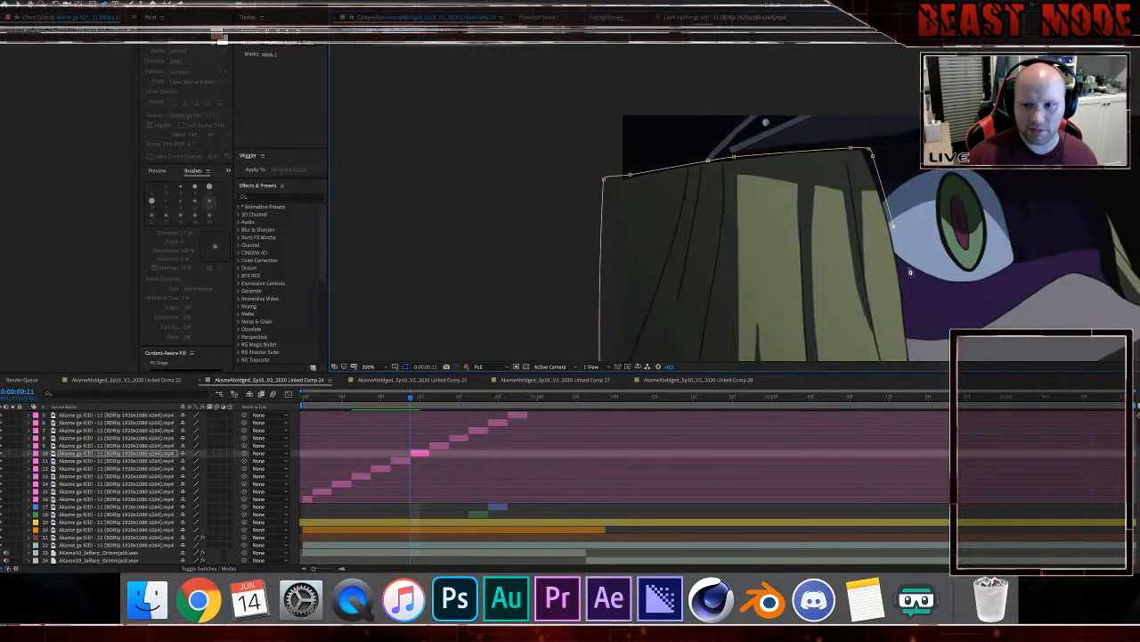
click(910, 269)
drag(910, 269, 809, 151)
click(827, 273)
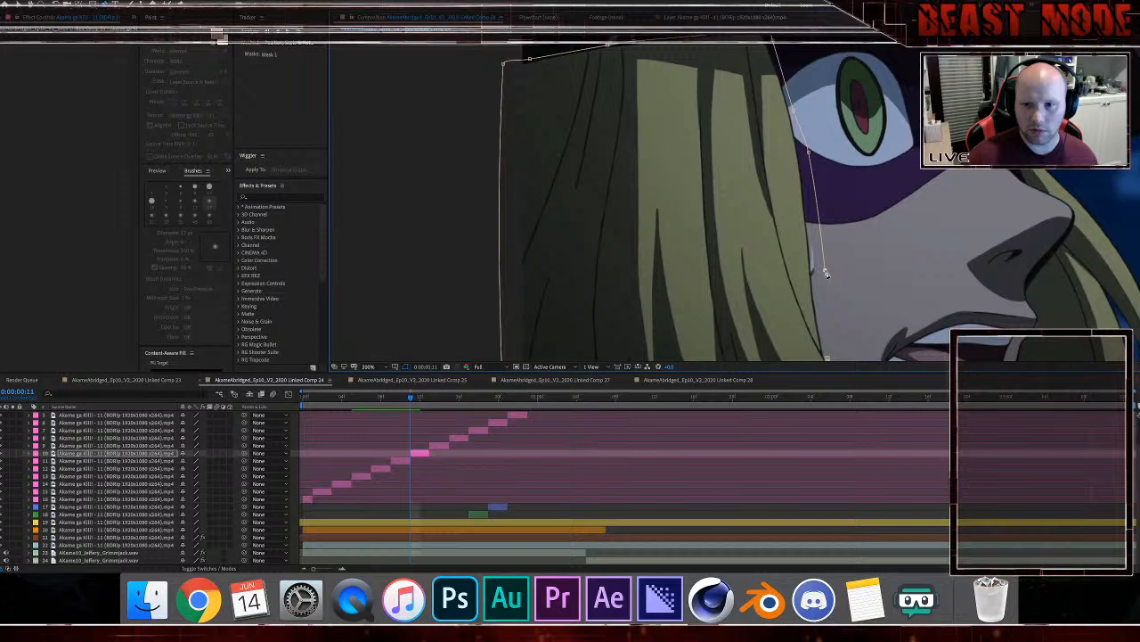
click(829, 359)
drag(838, 328, 755, 158)
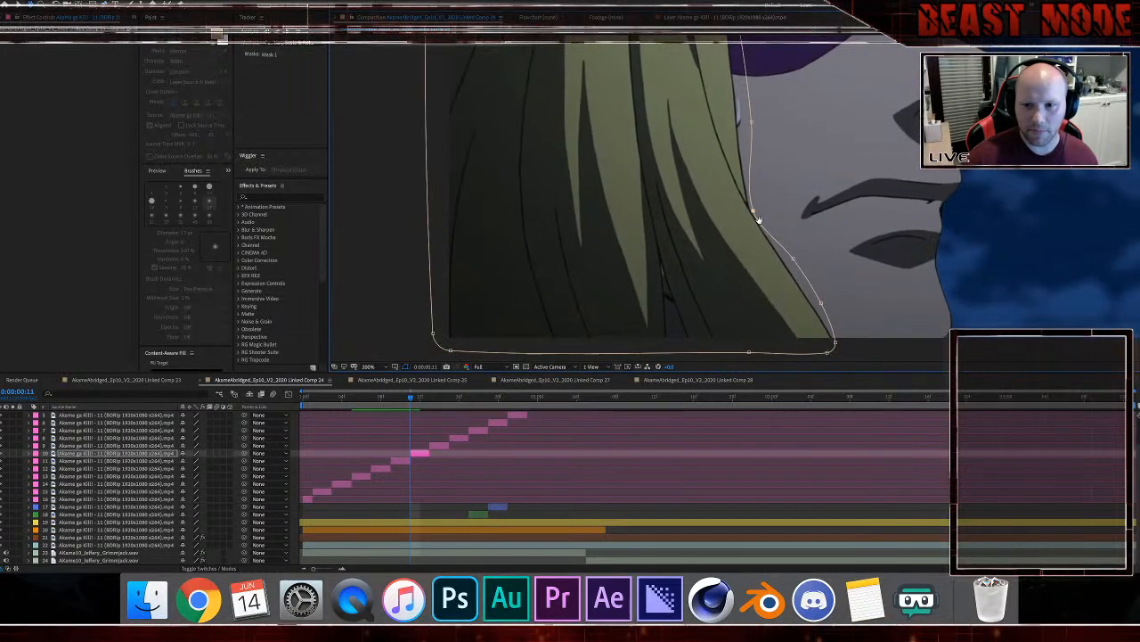
Step: Feather layer 10's new mask and collapse the layer's properties
key(f)
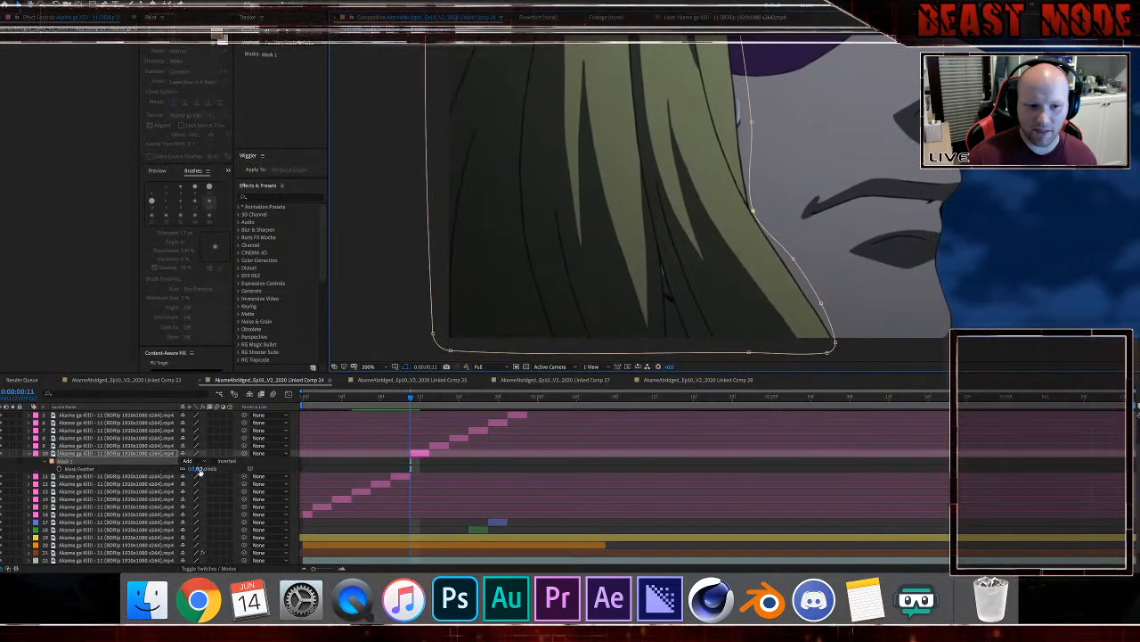
click(346, 467)
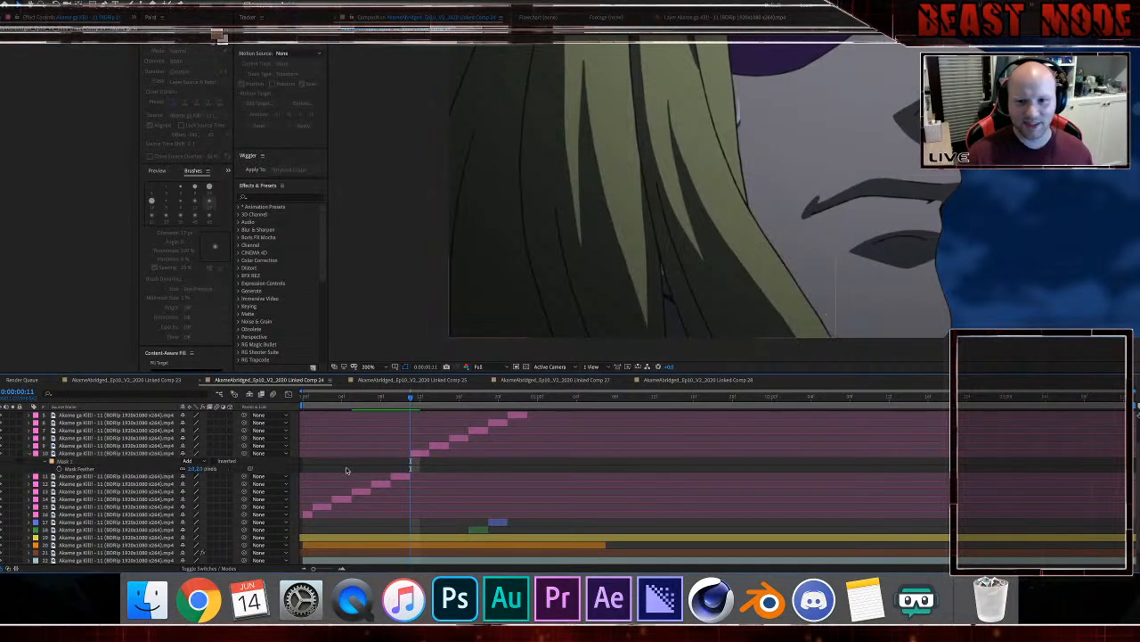
click(30, 454)
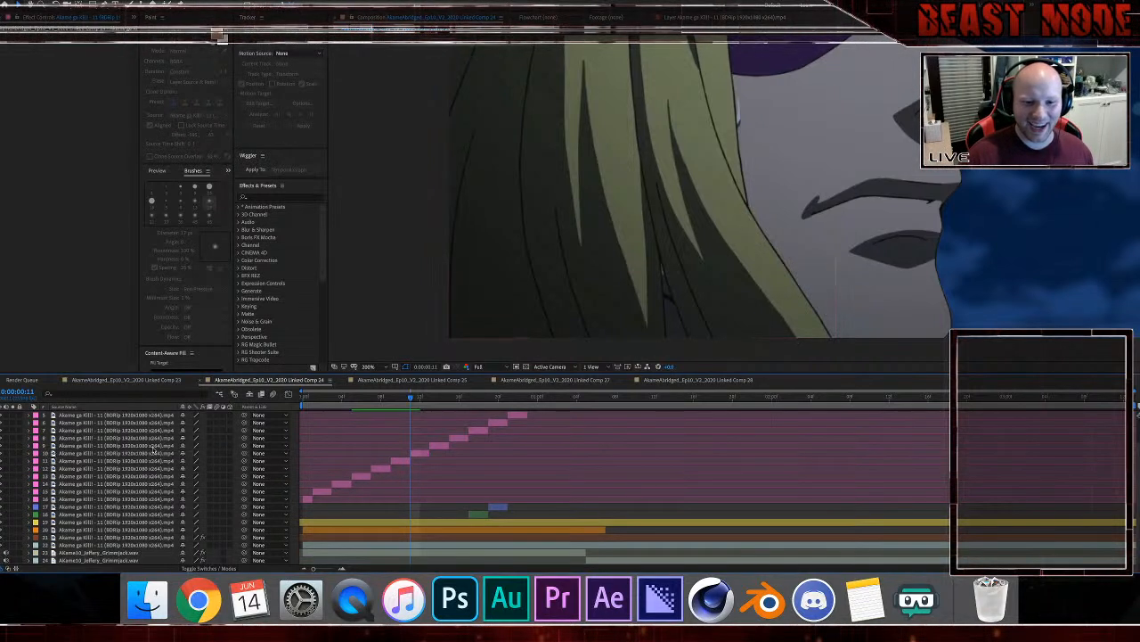
Step: Advance to 0:00:00:13 and delete the old hair mask from layer 9
key(Page_Down)
key(Page_Down)
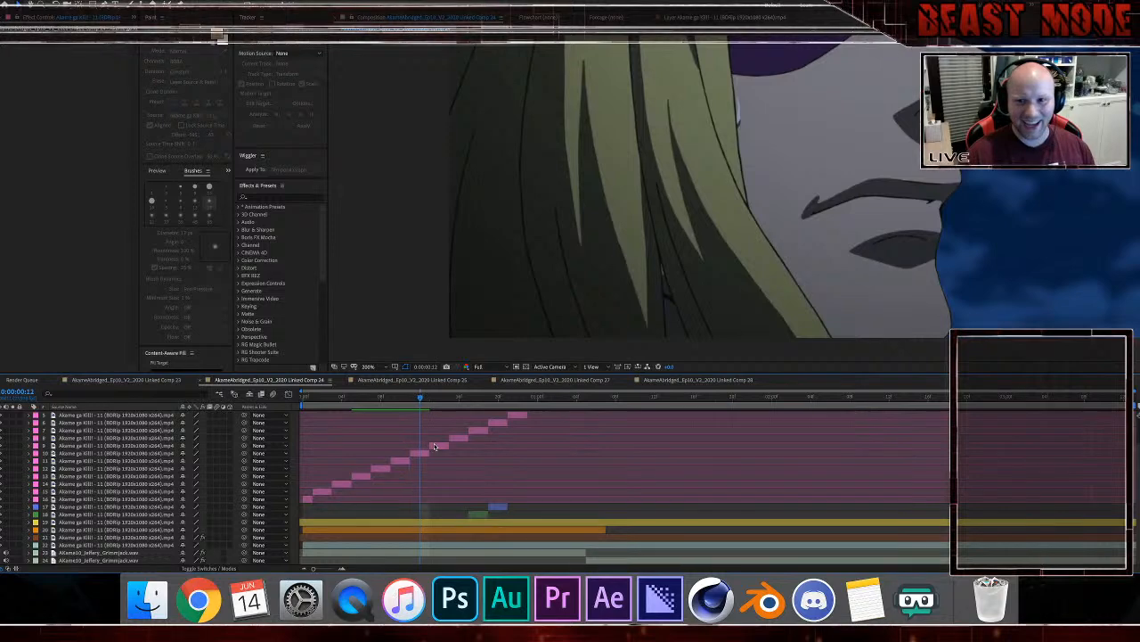
click(442, 446)
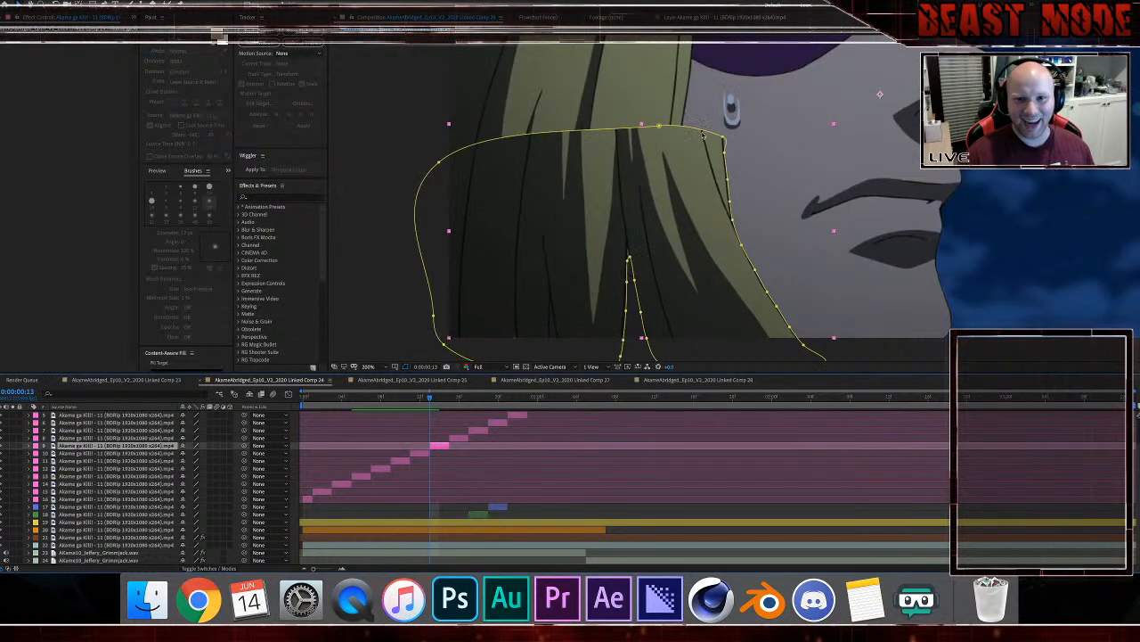
double_click(659, 127)
key(Delete)
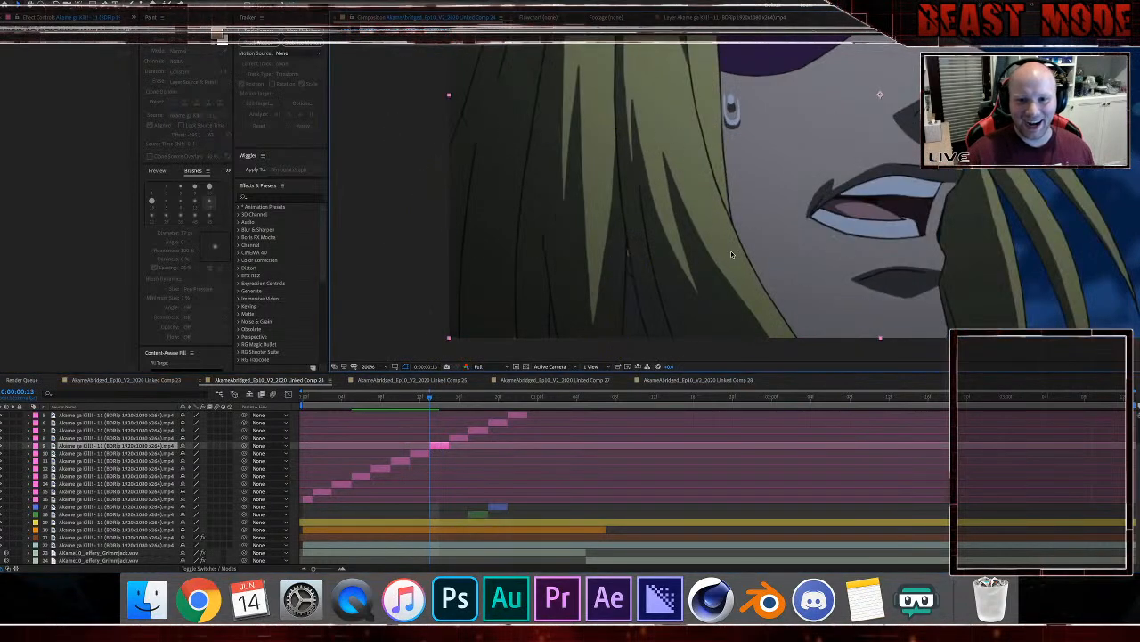
Step: Start a new mask on layer 9 beside the lower hair edge and run it beneath the frame around the lower-left corner
click(767, 276)
click(801, 335)
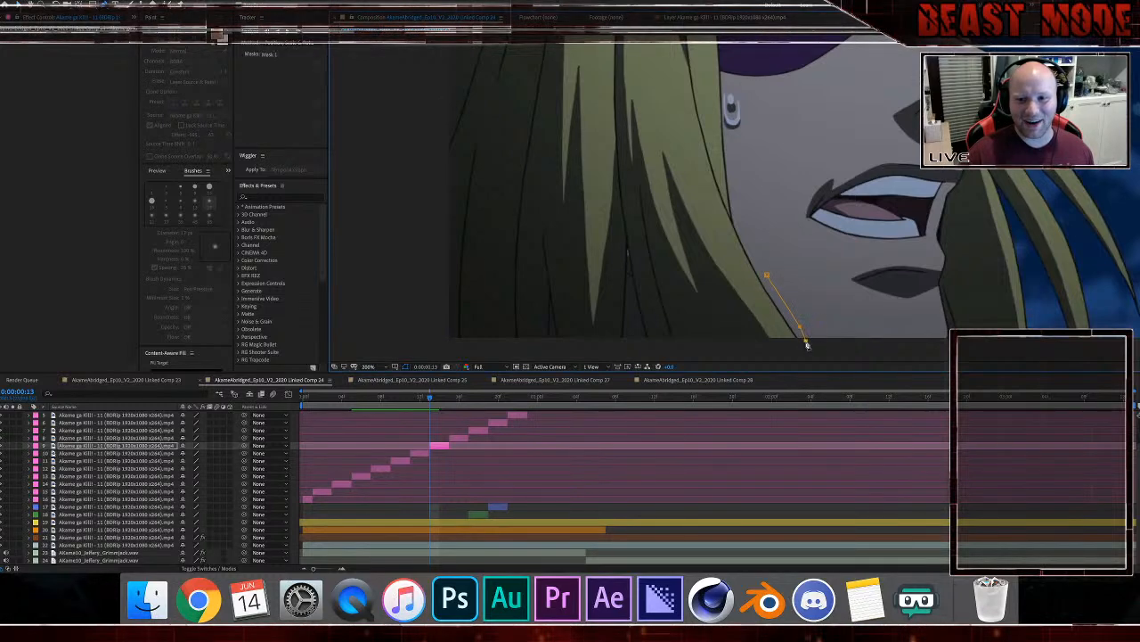
click(780, 348)
click(463, 351)
click(432, 341)
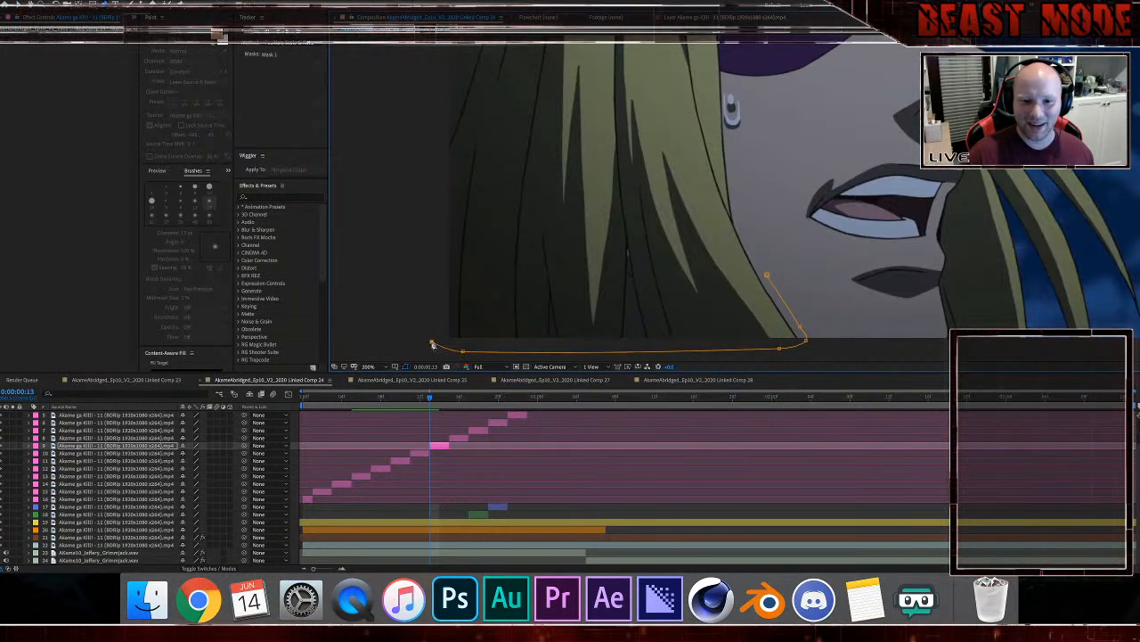
click(414, 309)
Step: Extend layer 9's mask path up outside the frame's left edge and along the hat brim to the front of the hair
scroll(413, 276, up, 5)
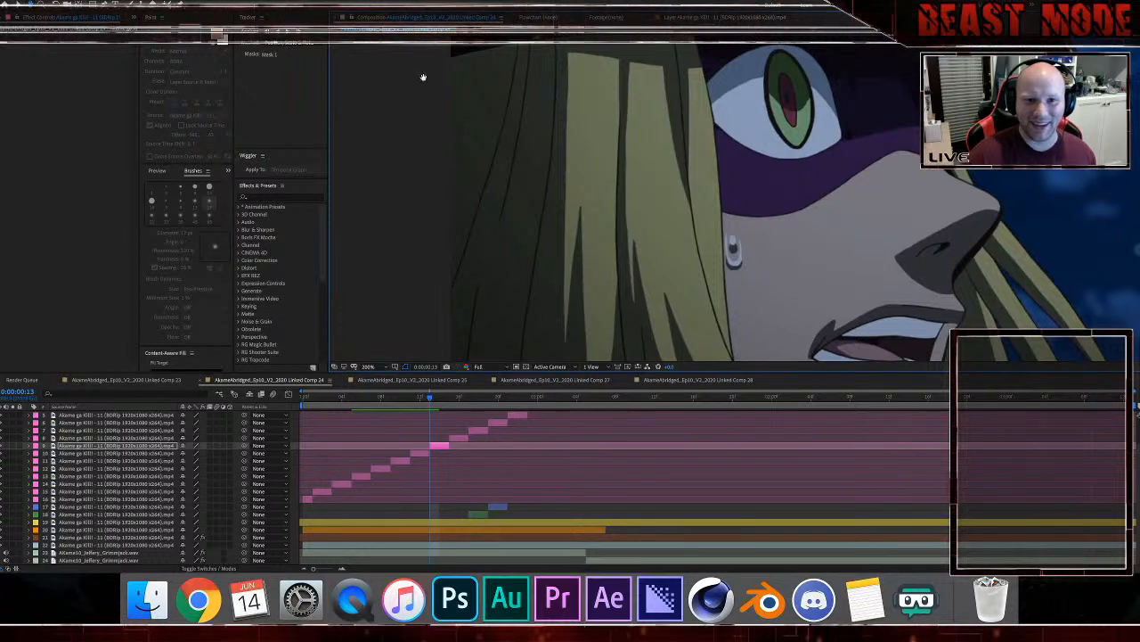
click(426, 60)
click(455, 48)
drag(488, 49, 471, 172)
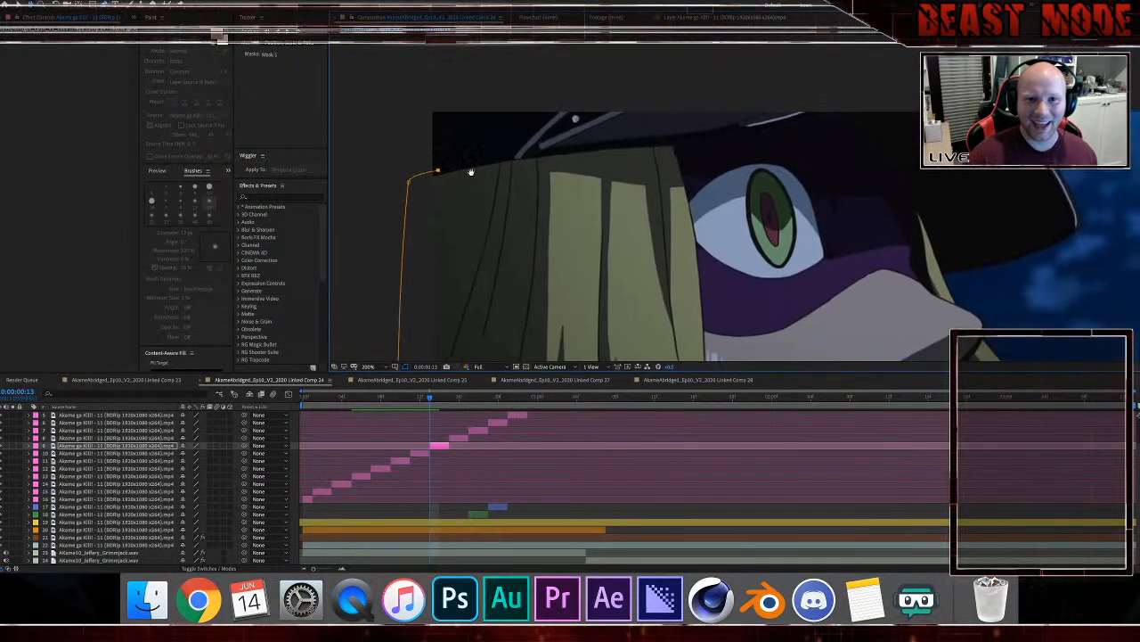
click(517, 156)
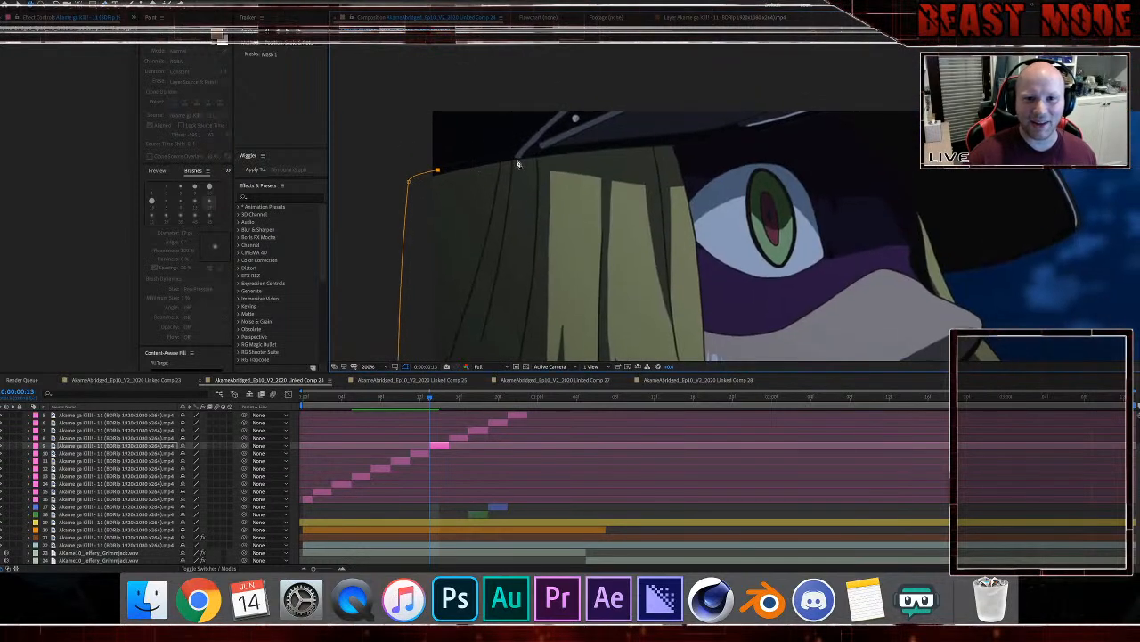
click(660, 143)
Step: Run layer 9's mask path down the hair's front edge, loosely around the earring, and close it at the cheek
click(692, 157)
click(702, 216)
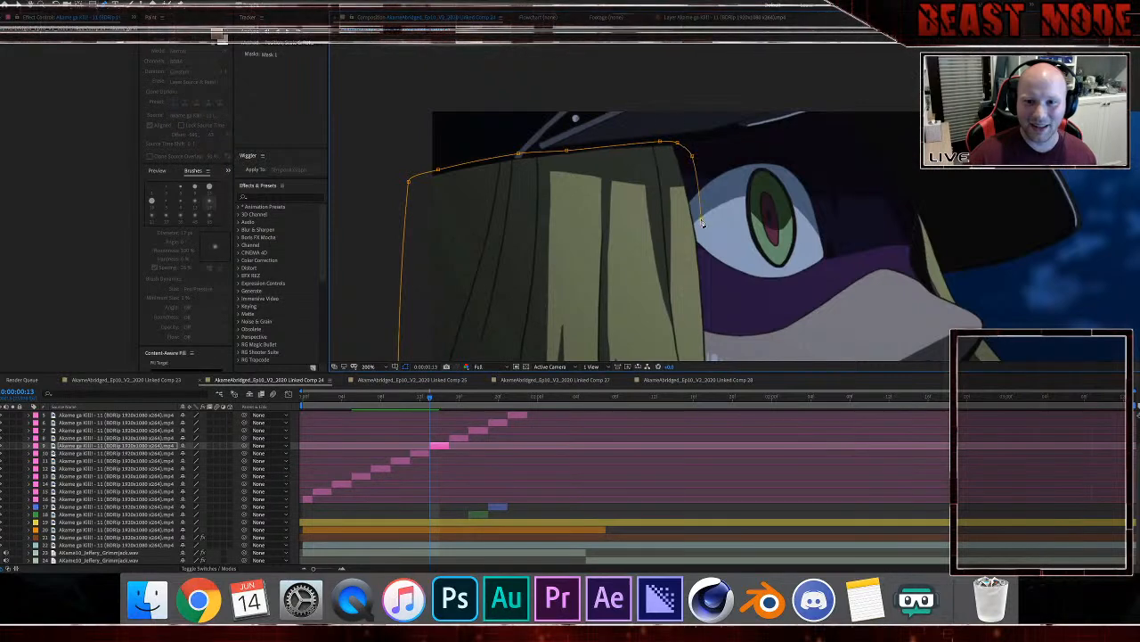
click(710, 289)
drag(716, 314, 713, 187)
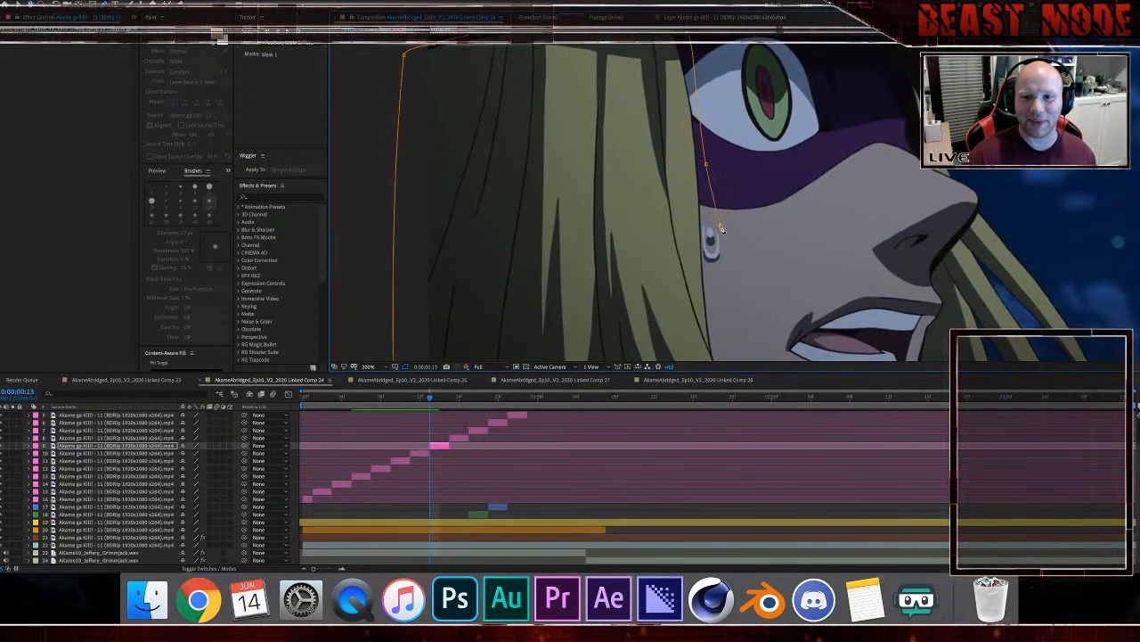
click(736, 277)
drag(726, 317, 673, 198)
click(694, 291)
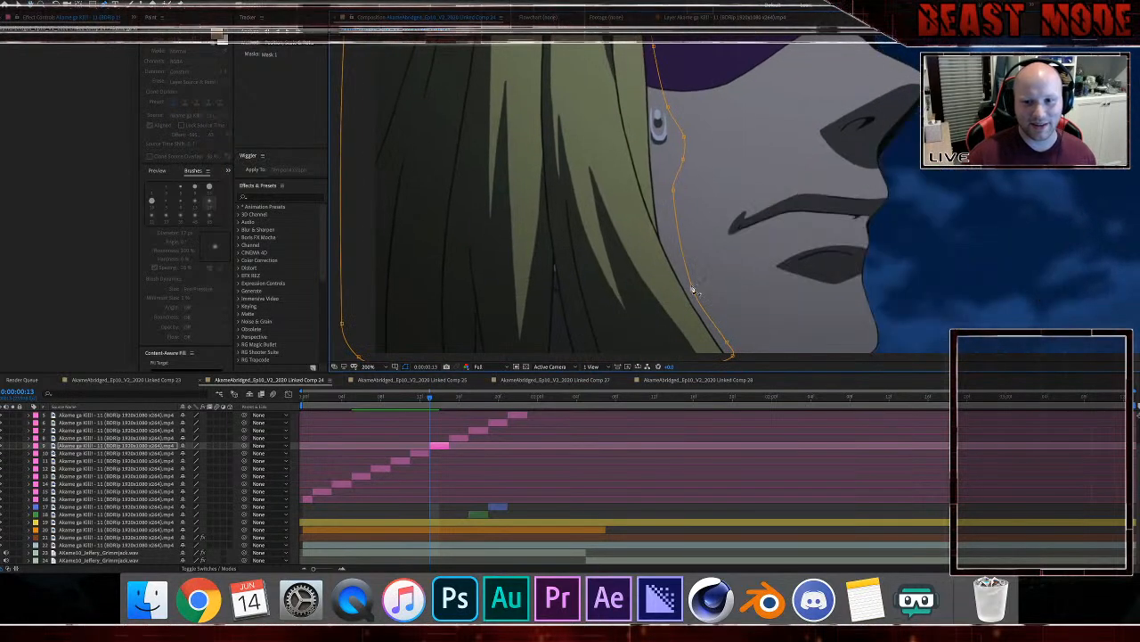
Step: Set layer 9's mask feather to 2 pixels and collapse the layer's properties
drag(618, 315, 598, 258)
scroll(598, 257, down, 1)
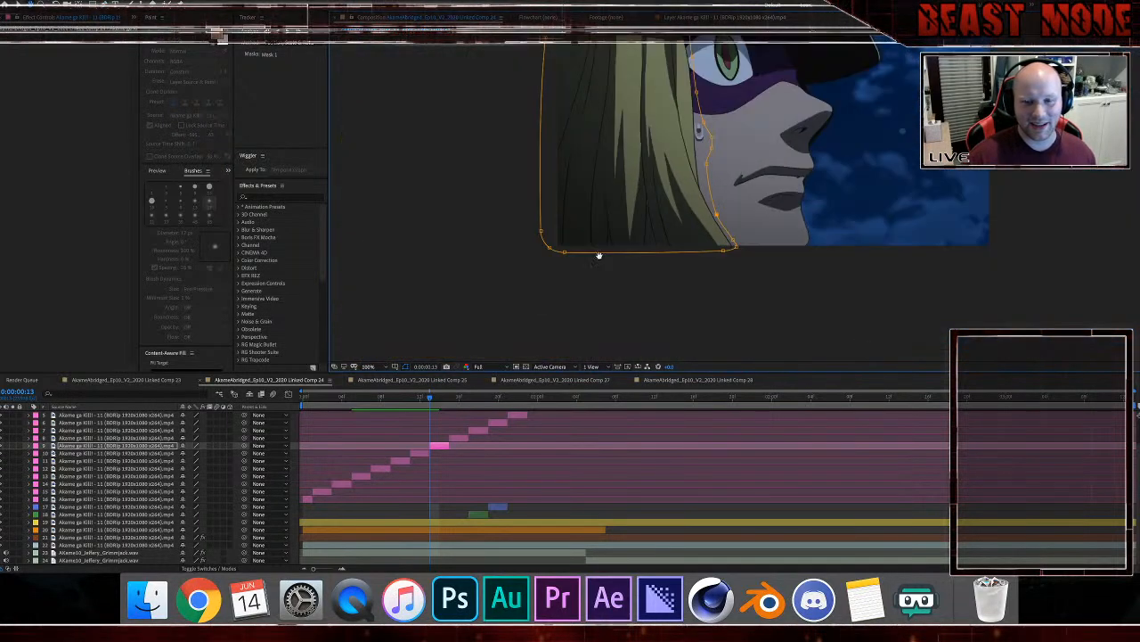
drag(615, 196, 616, 273)
key(f)
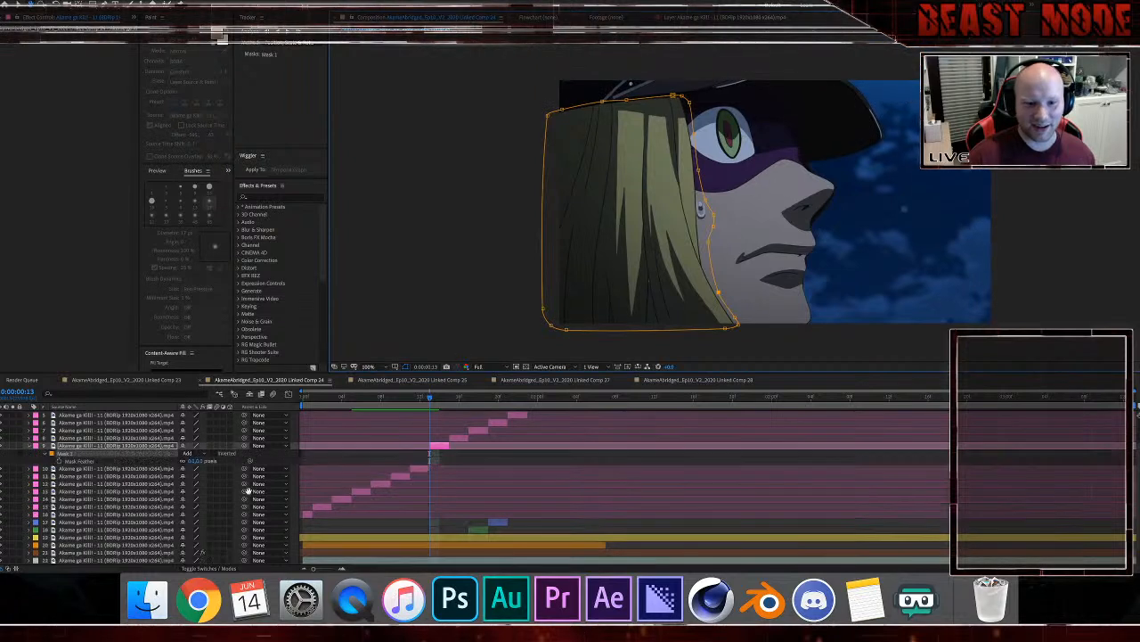
click(199, 461)
text(2)
click(323, 458)
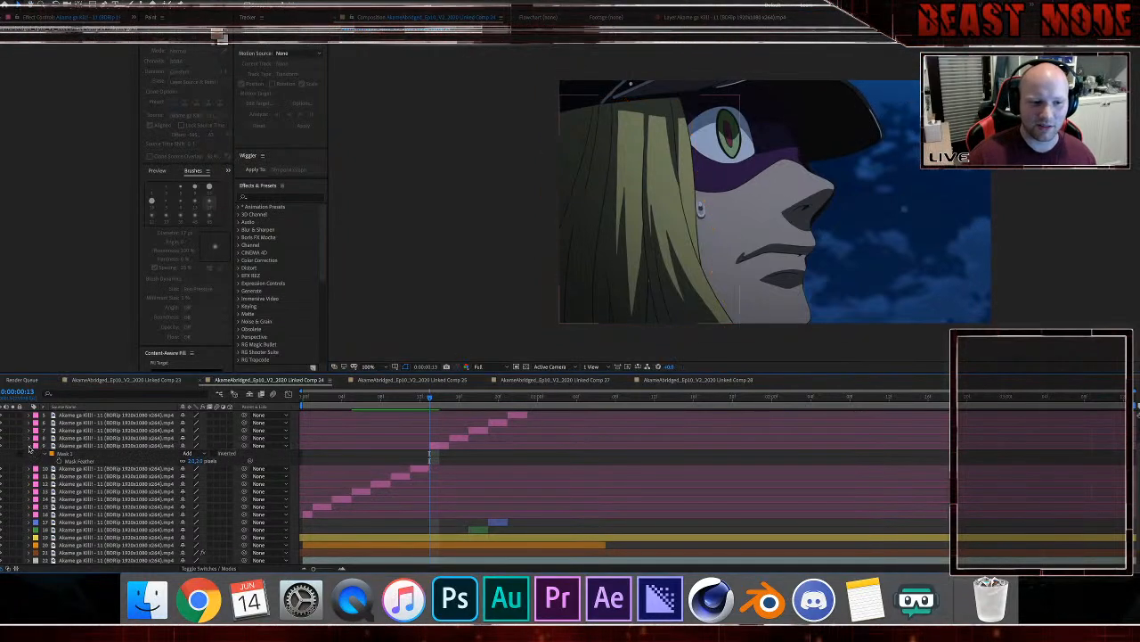
click(29, 445)
Step: Advance to 0:00:00:15 and delete the old hair mask from layer 8
click(446, 401)
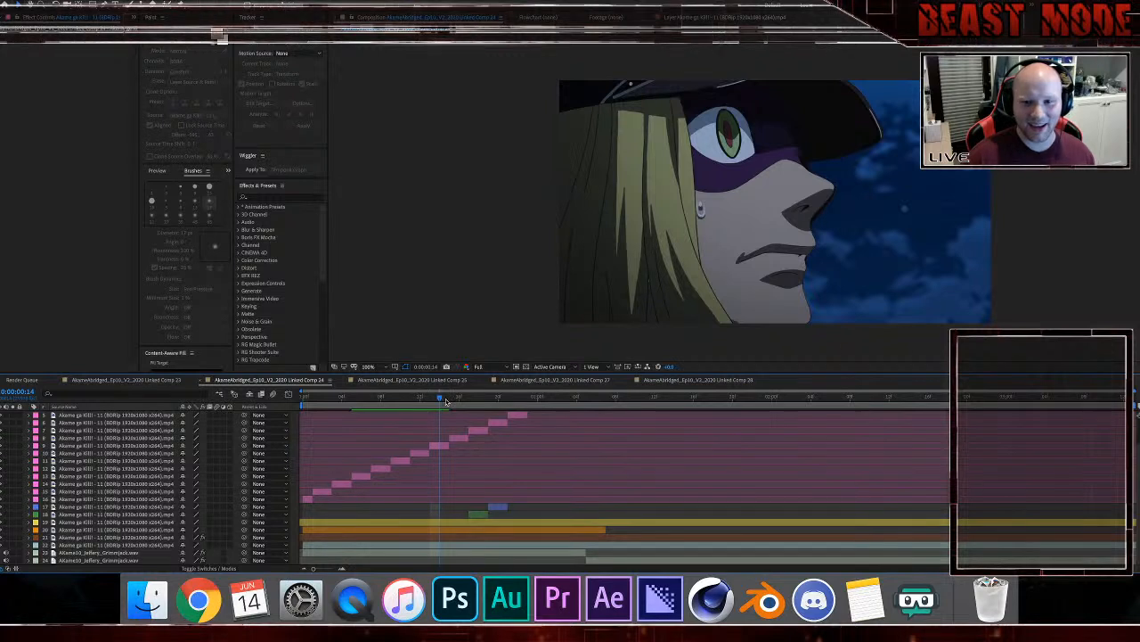
click(450, 399)
click(661, 222)
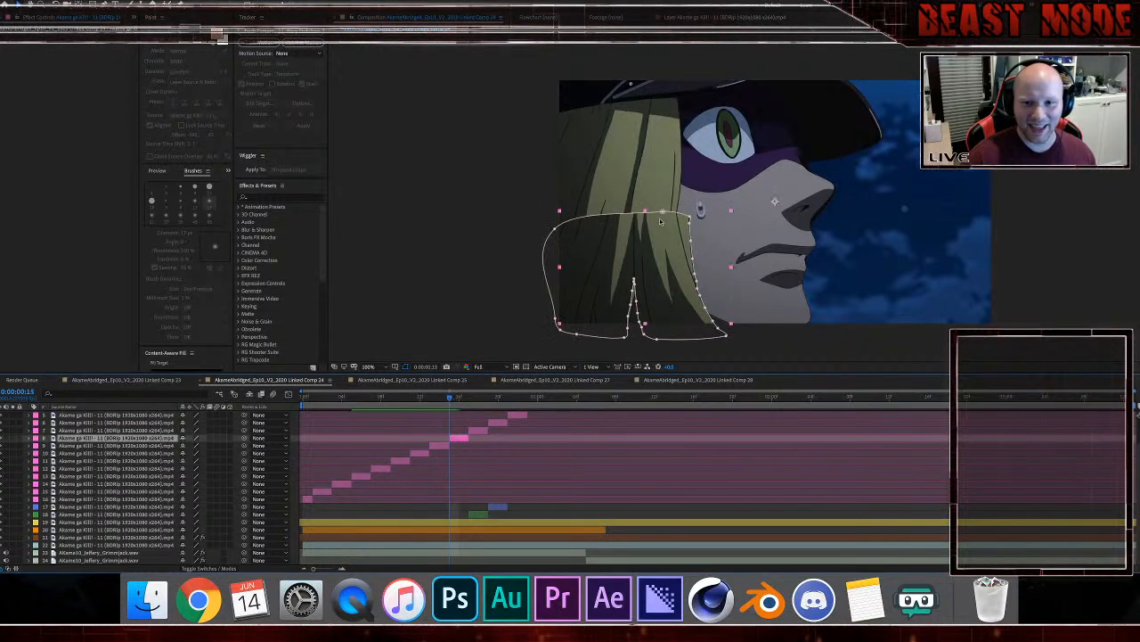
double_click(663, 213)
key(Delete)
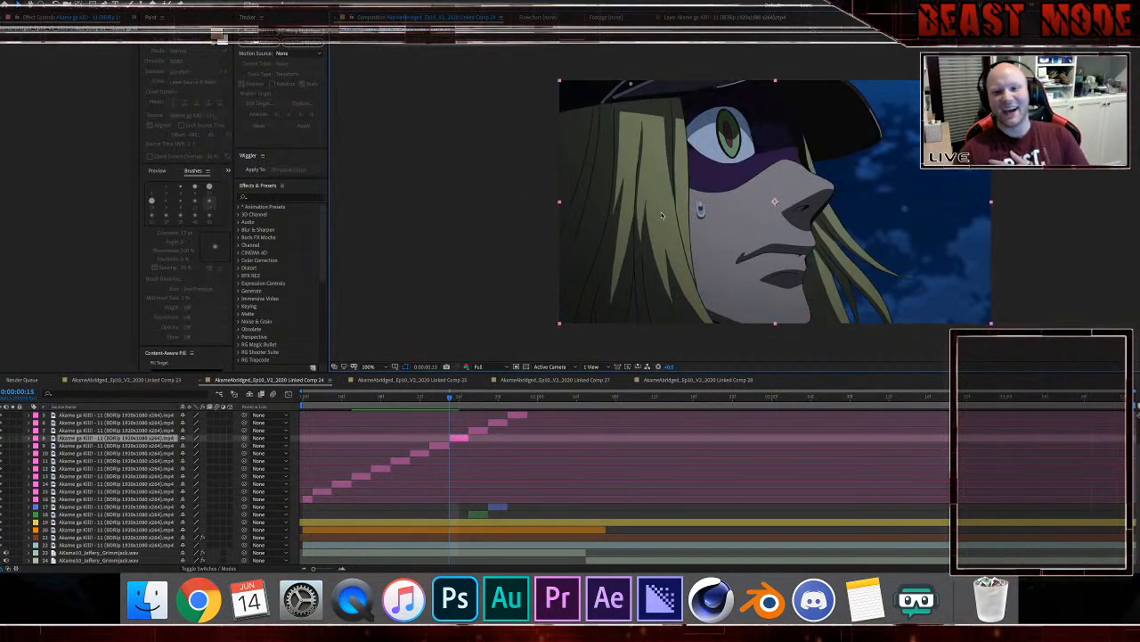
Step: Start a new mask on layer 8 at the hat brim and run it around the frame's left side and beneath its lower edge
click(684, 99)
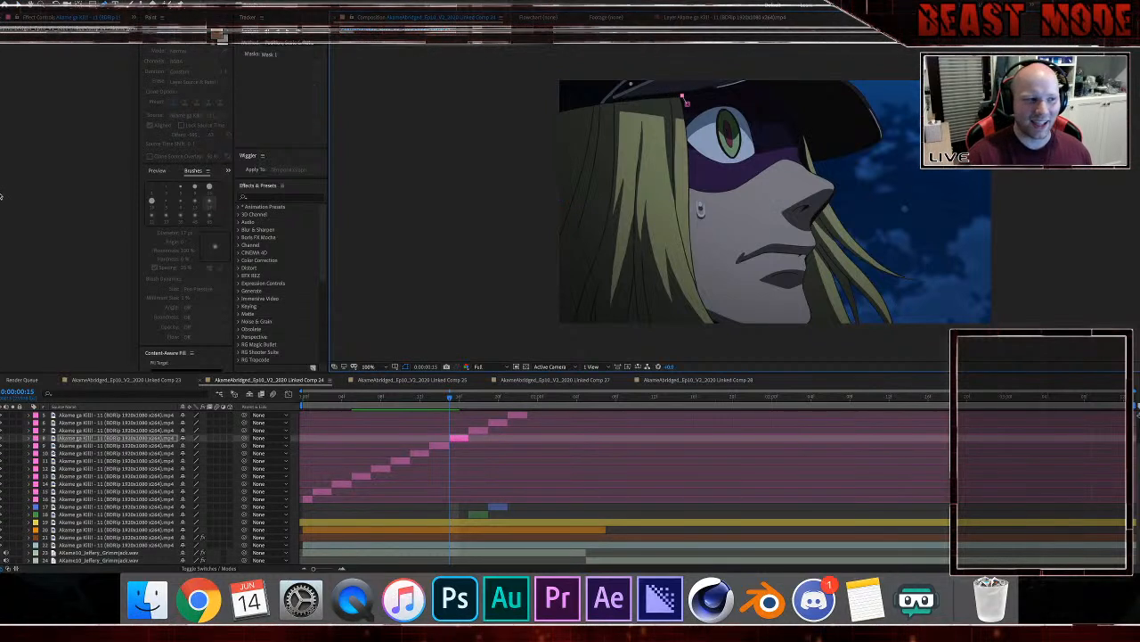
click(660, 95)
click(551, 108)
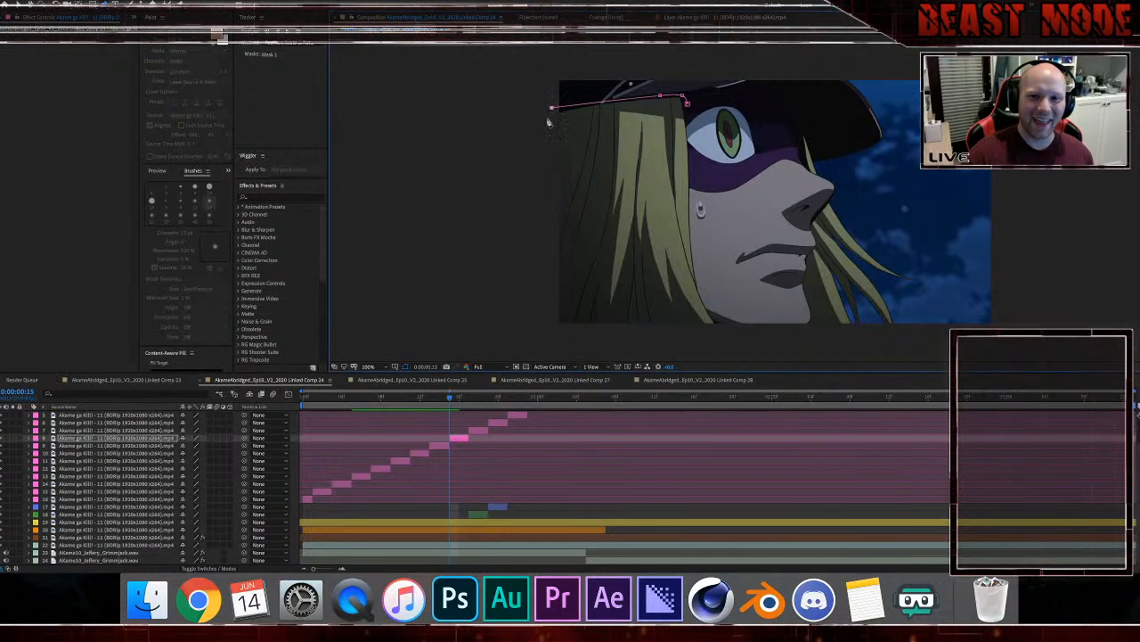
click(546, 118)
click(537, 337)
click(600, 342)
click(727, 338)
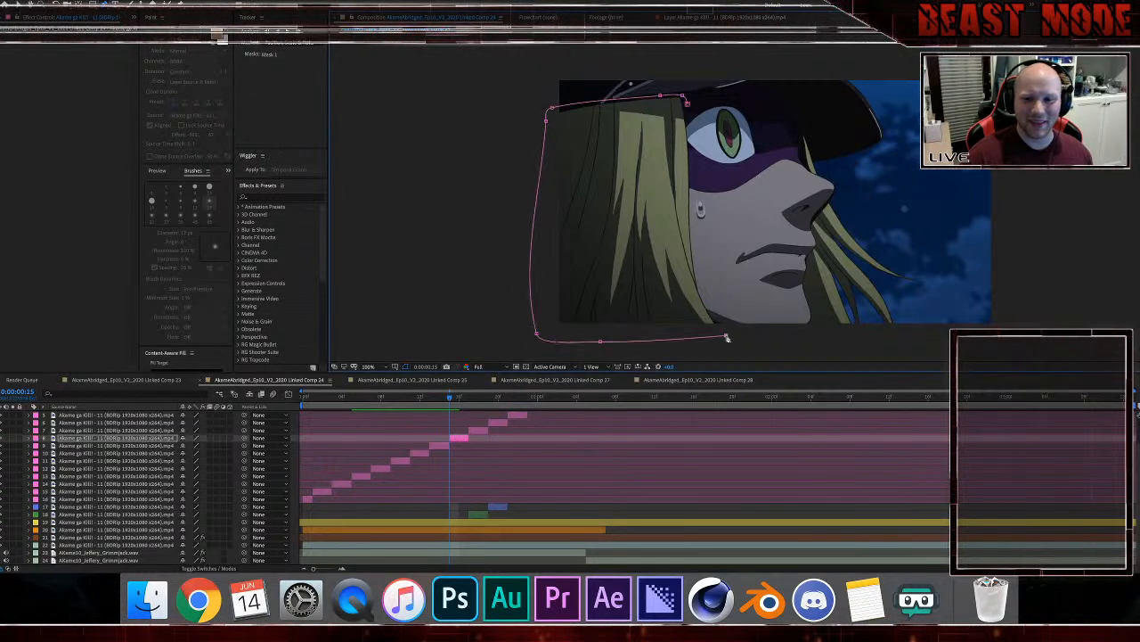
Step: Trace layer 8's mask path up the hair's front edge, between the hair and earring, and close it at the hat brim
scroll(709, 318, up, 2)
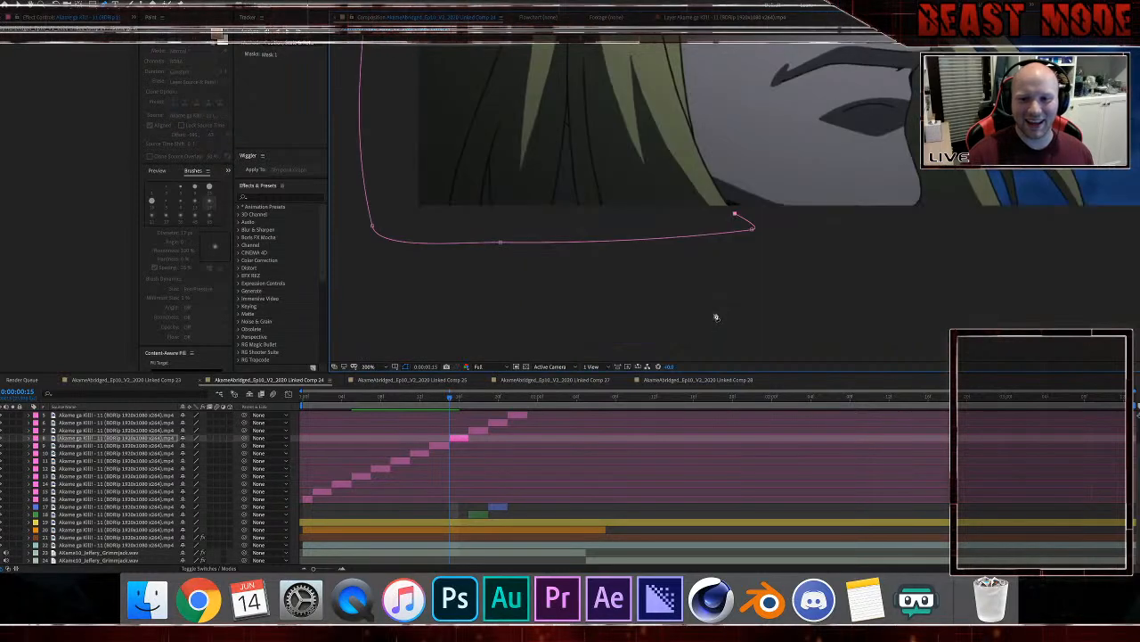
click(718, 237)
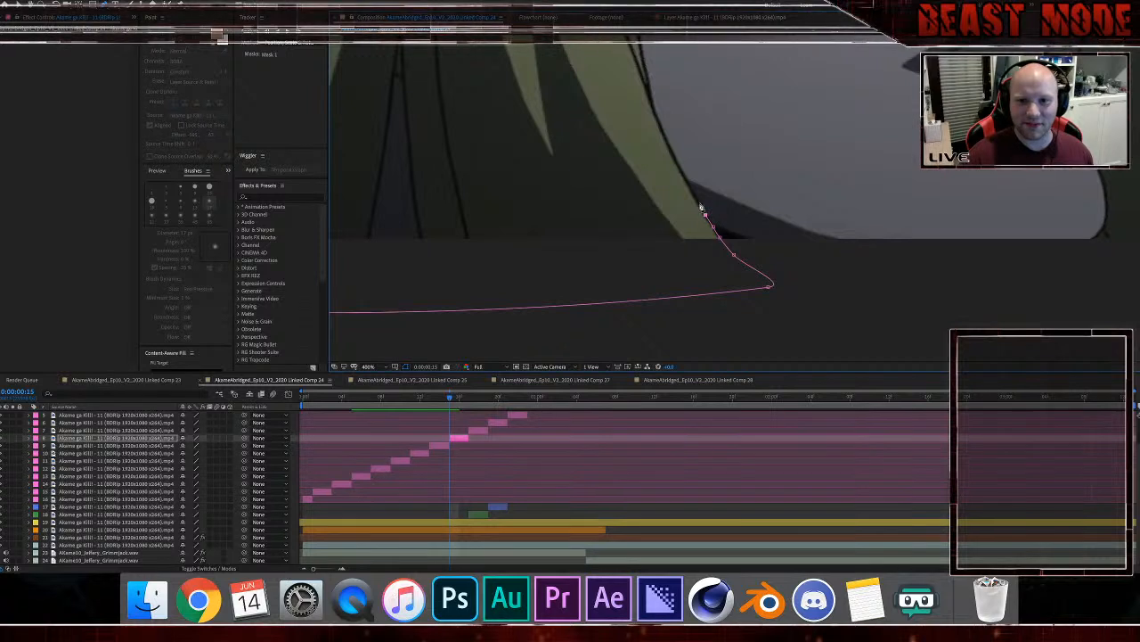
click(694, 195)
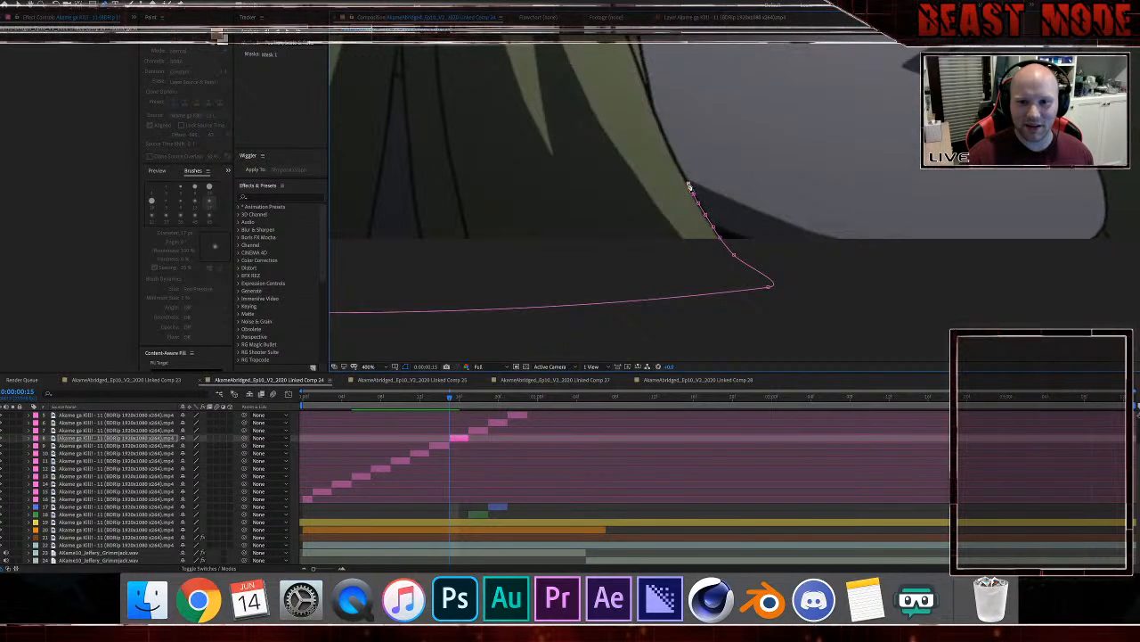
drag(680, 92, 640, 330)
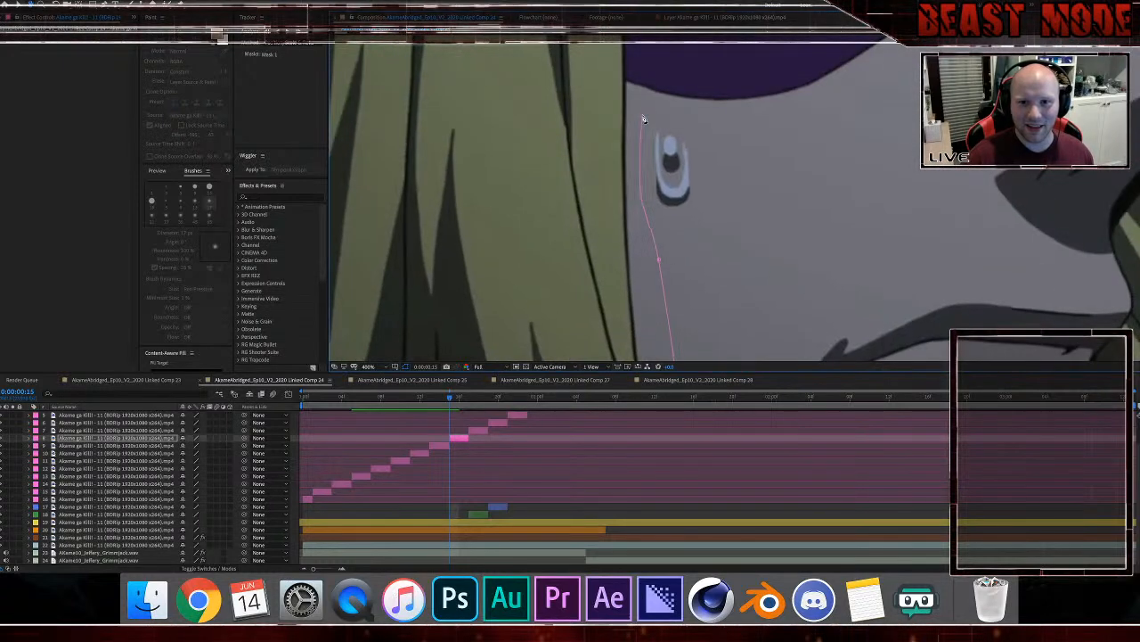
drag(647, 73, 653, 274)
drag(646, 205, 653, 310)
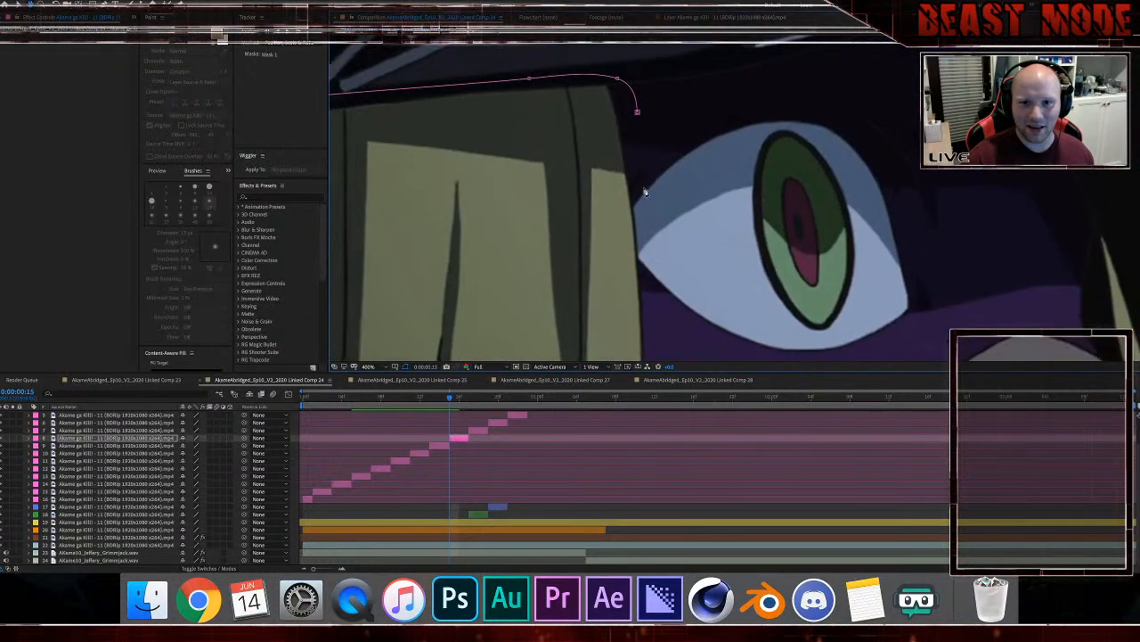
click(641, 167)
click(637, 112)
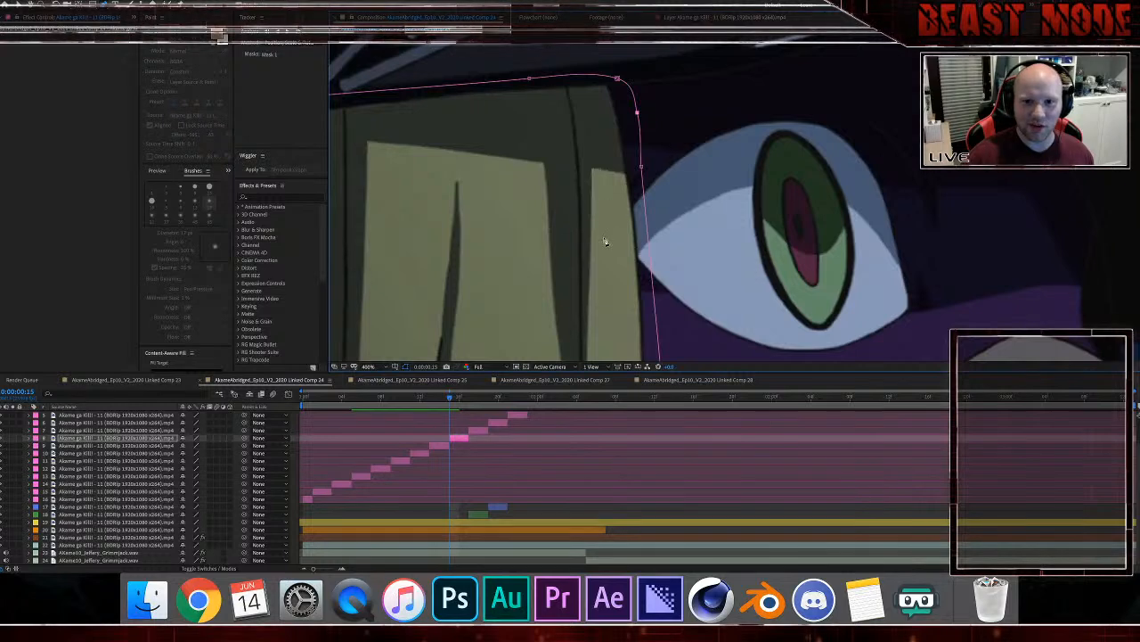
Step: Set layer 8's mask feather to 2 pixels and collapse the layer's properties
key(f)
click(190, 454)
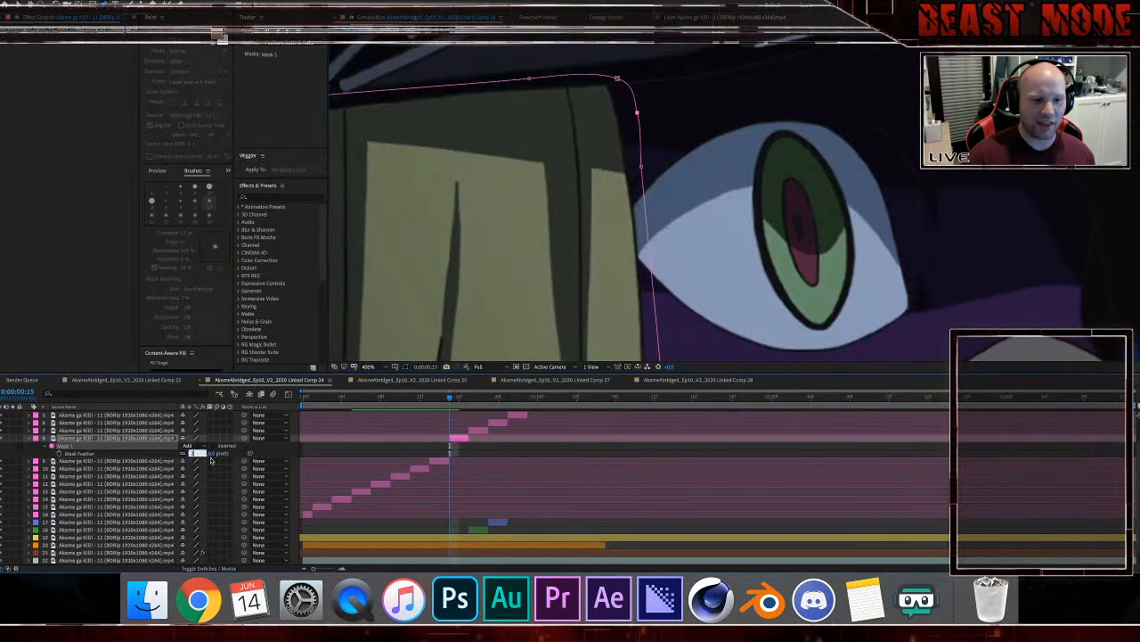
text(2)
click(322, 451)
scroll(631, 271, down, 2)
drag(689, 267, 655, 190)
scroll(655, 189, up, 2)
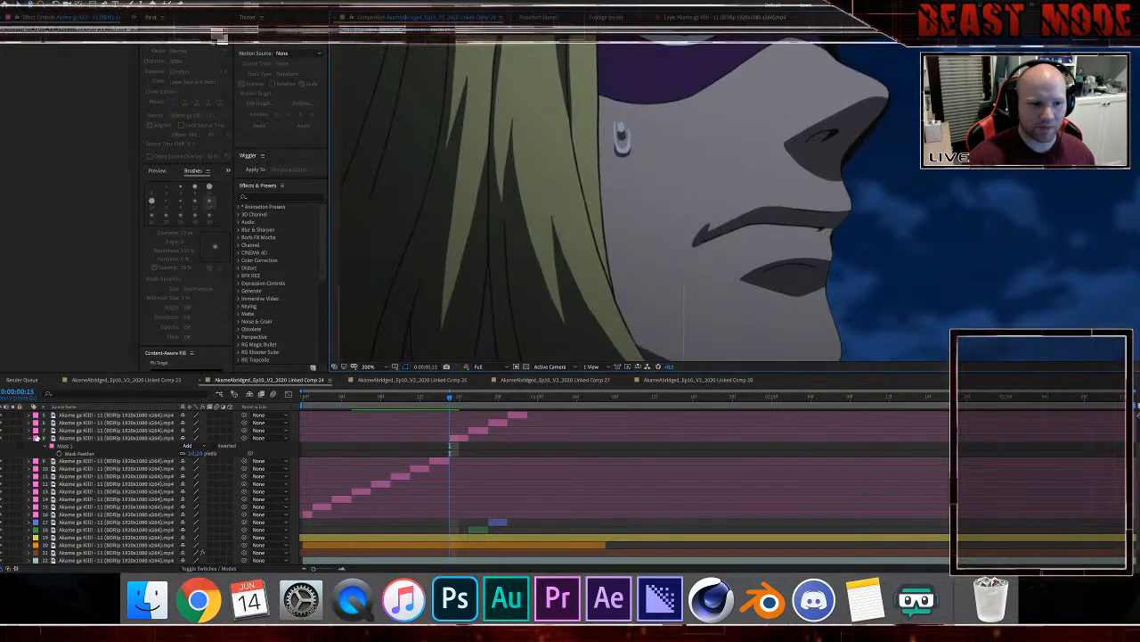
click(30, 438)
Step: Advance to 0:00:00:17, where layer 7's clip begins
key(Page_Down)
key(Page_Down)
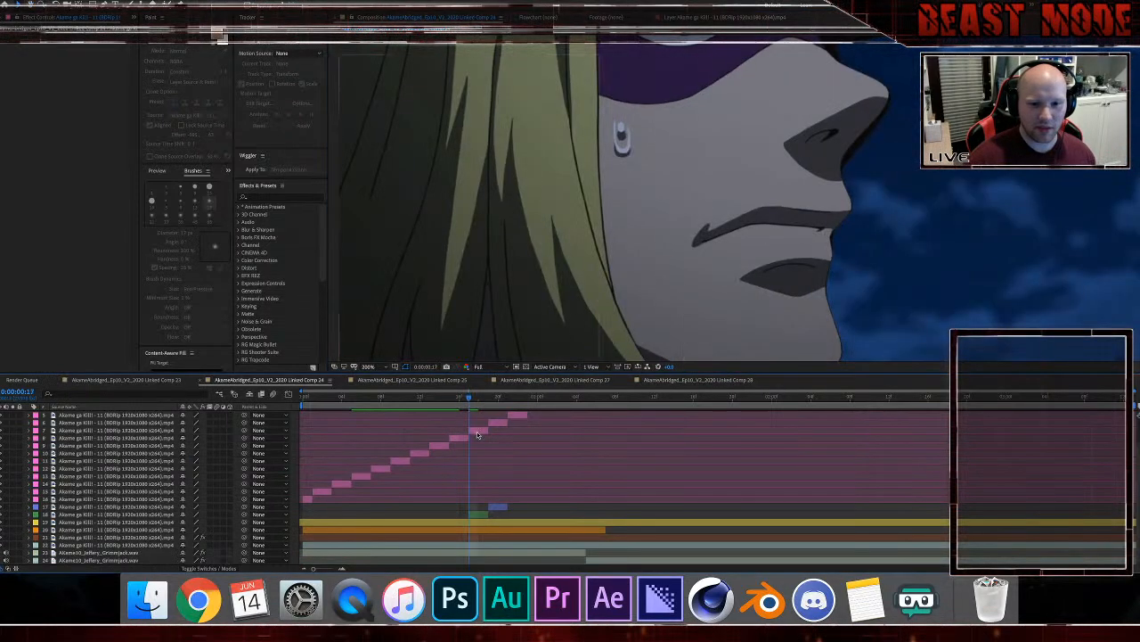
Step: Delete layer 7's existing mask and start a new one along the hair's lower front edge, ending just below the frame
click(479, 435)
key(Delete)
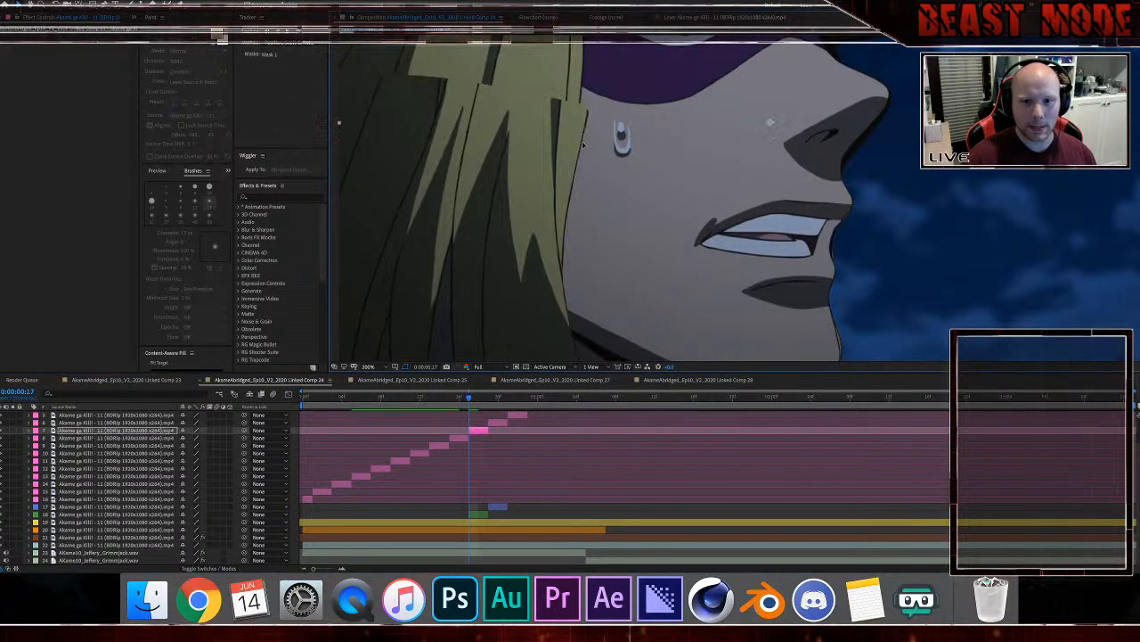
drag(603, 239, 585, 160)
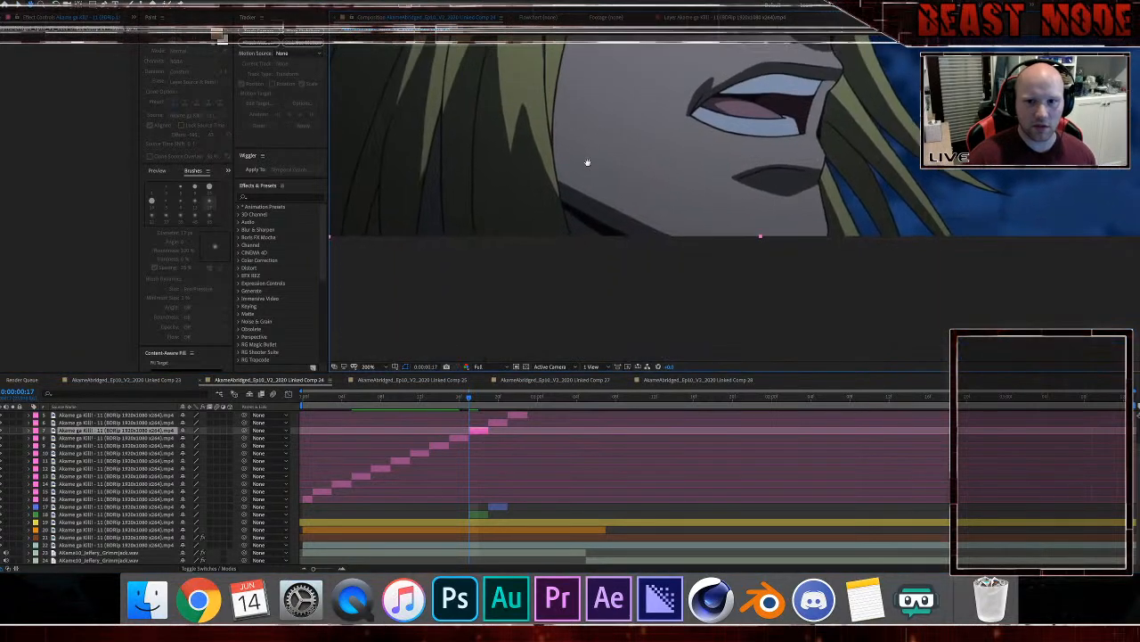
scroll(585, 160, up, 1)
drag(450, 181, 605, 225)
click(538, 203)
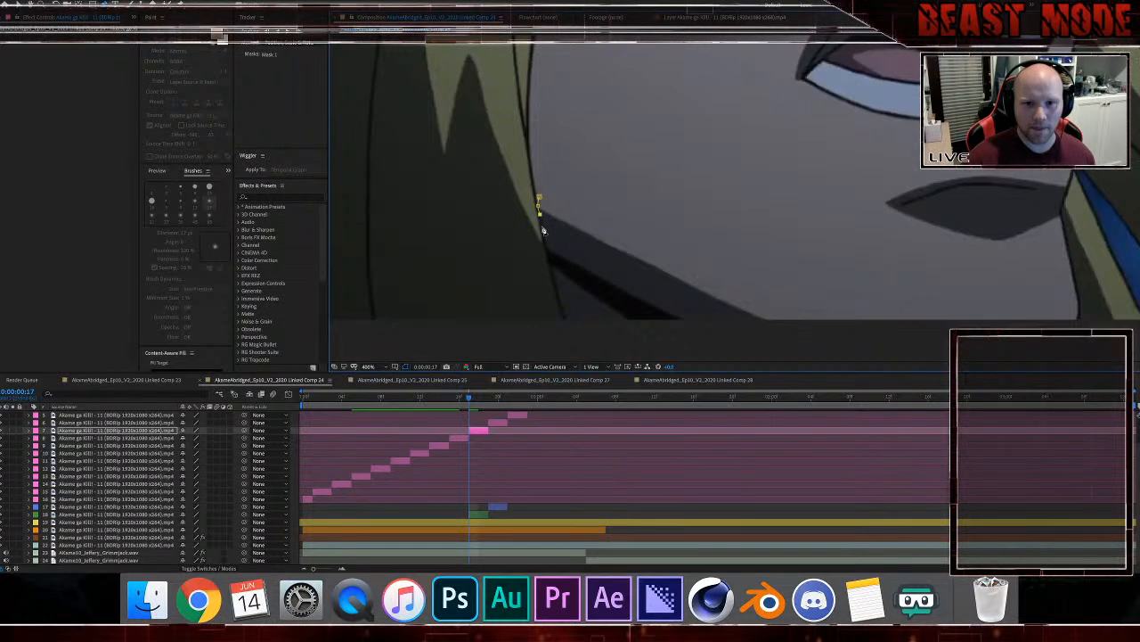
click(545, 236)
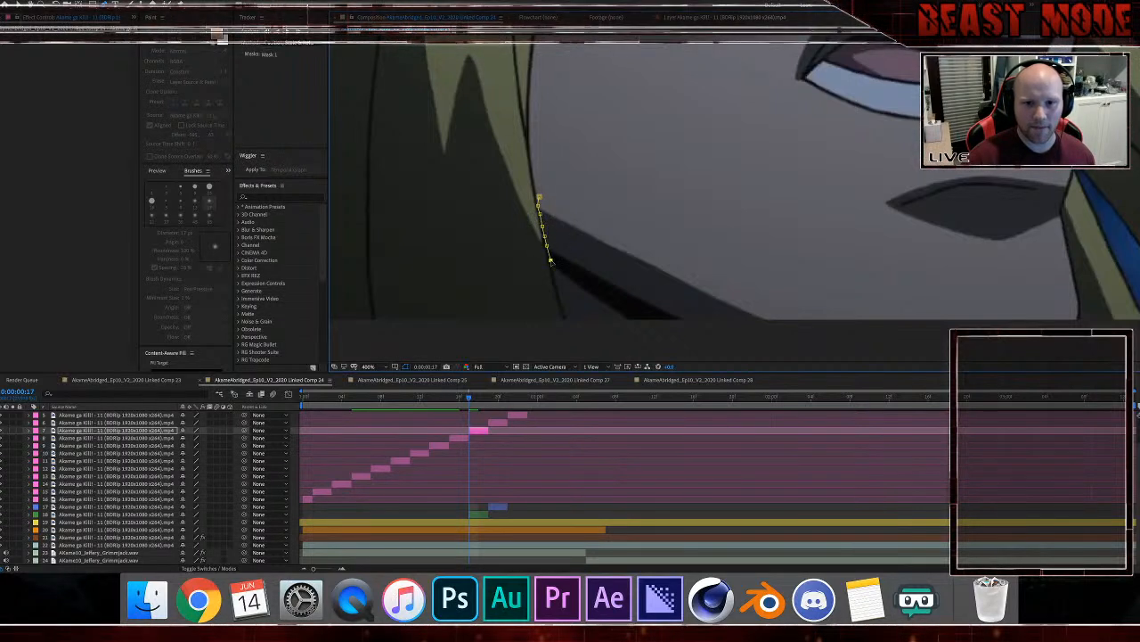
click(563, 304)
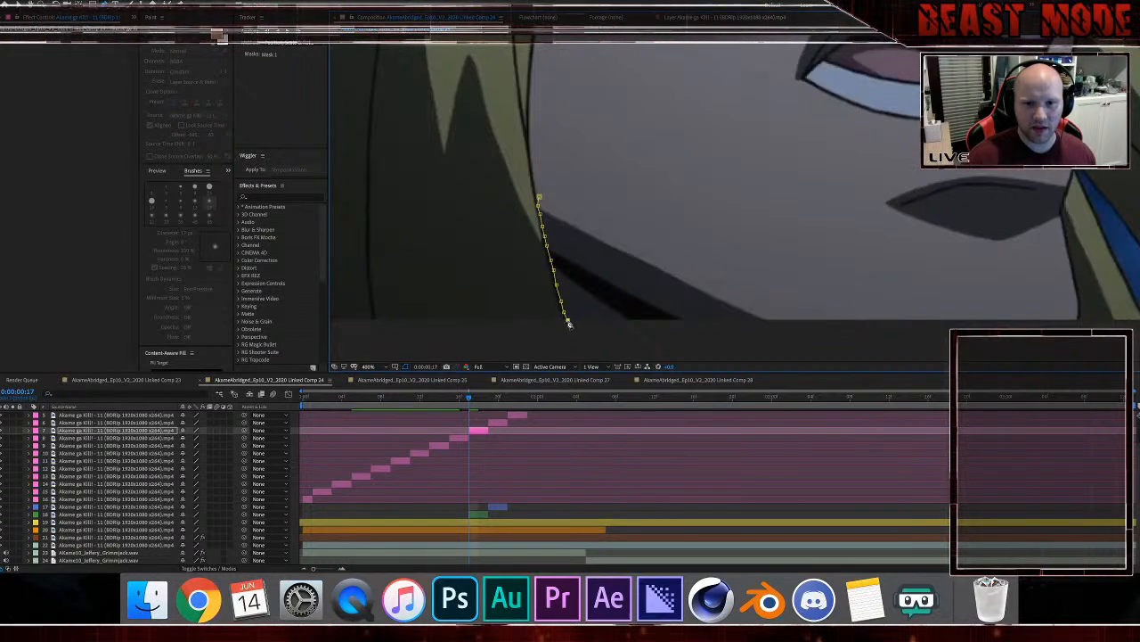
click(575, 337)
Step: Run layer 7's mask path beneath the frame, up outside its left side and along the hat brim above the hair
drag(501, 330, 706, 233)
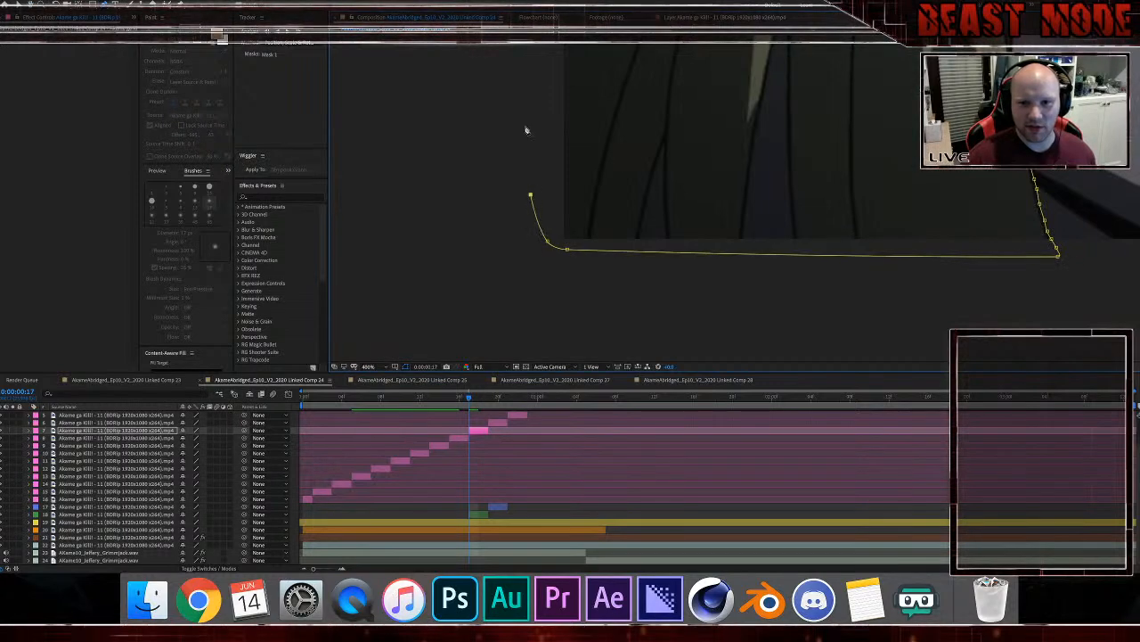
drag(535, 71, 519, 134)
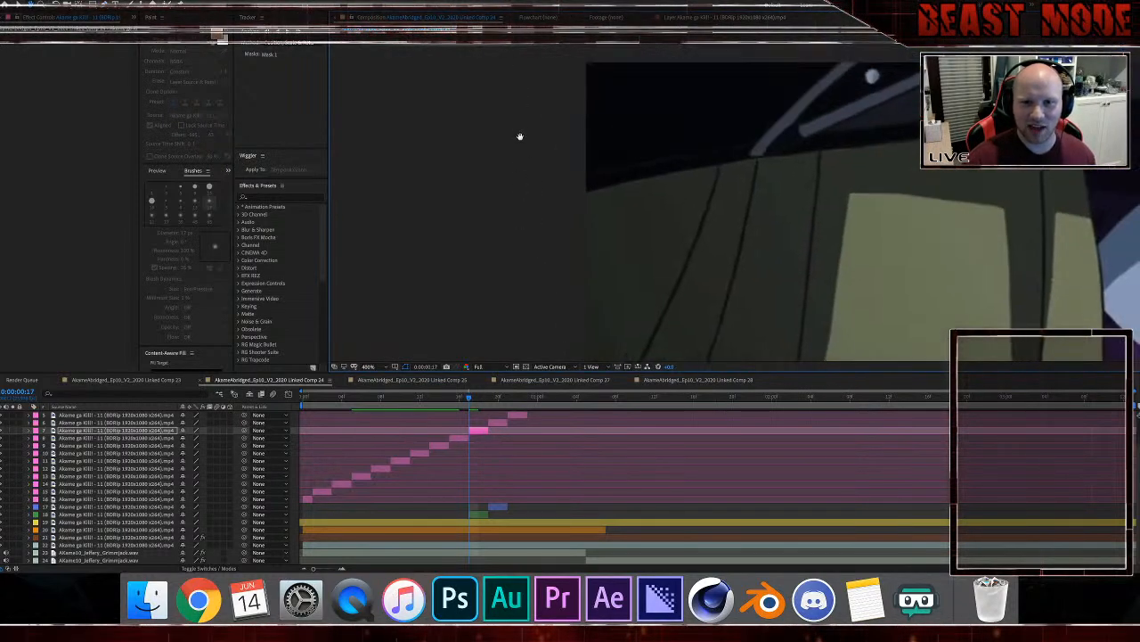
click(584, 184)
click(666, 167)
click(768, 149)
click(865, 140)
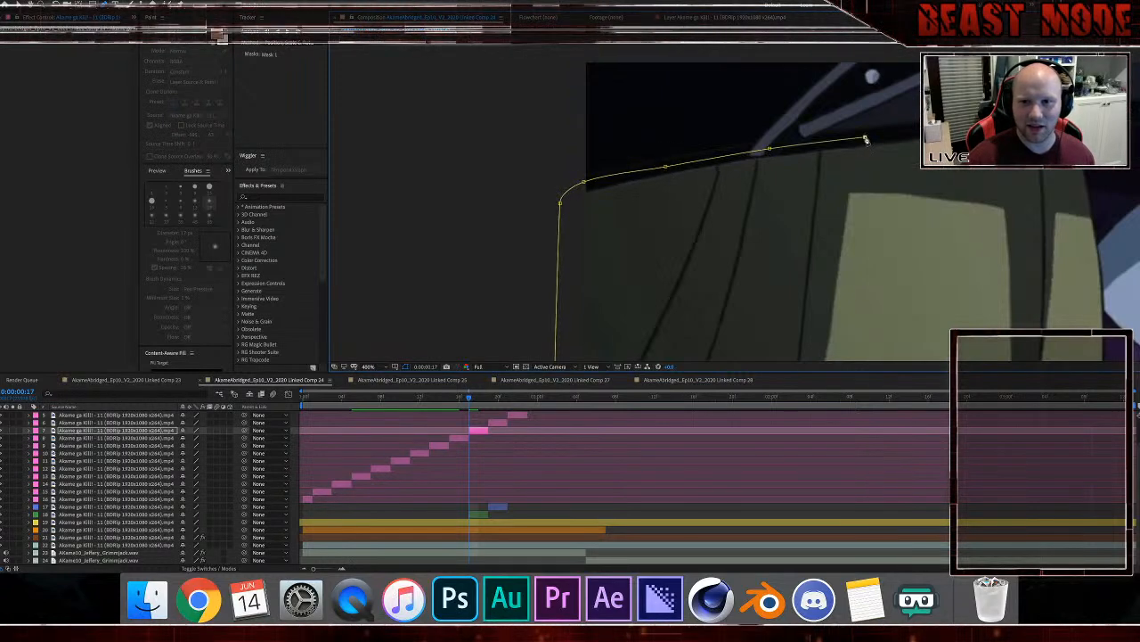
Step: Bring layer 7's mask path down past the eye, between the hair and earring, and close it at its starting point near the jaw
drag(1072, 215, 583, 169)
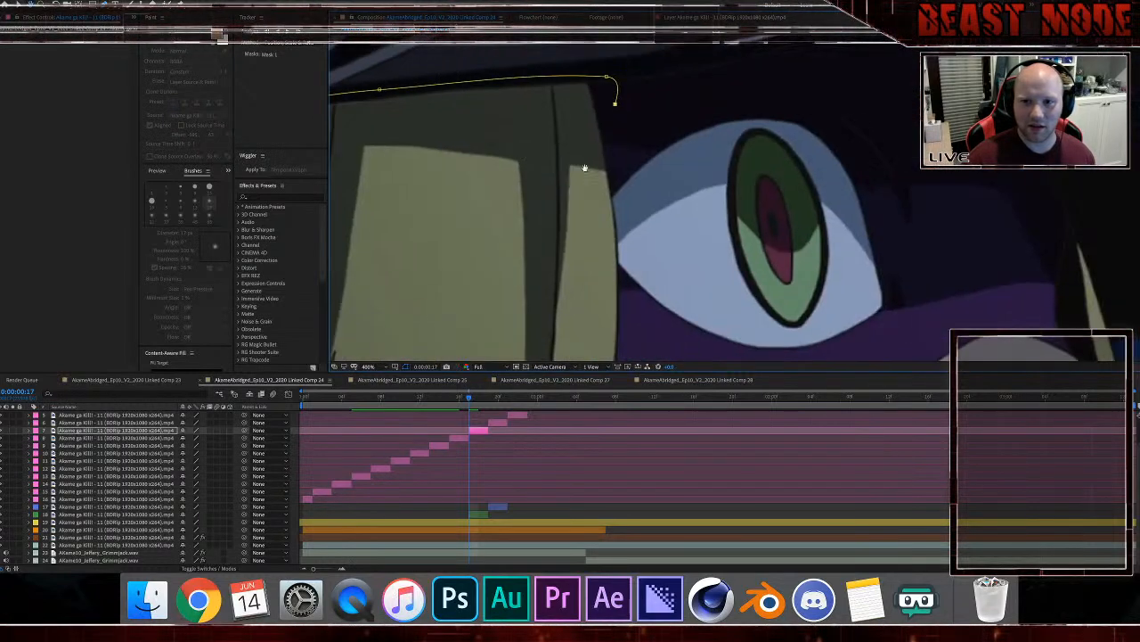
click(622, 216)
click(629, 246)
click(627, 271)
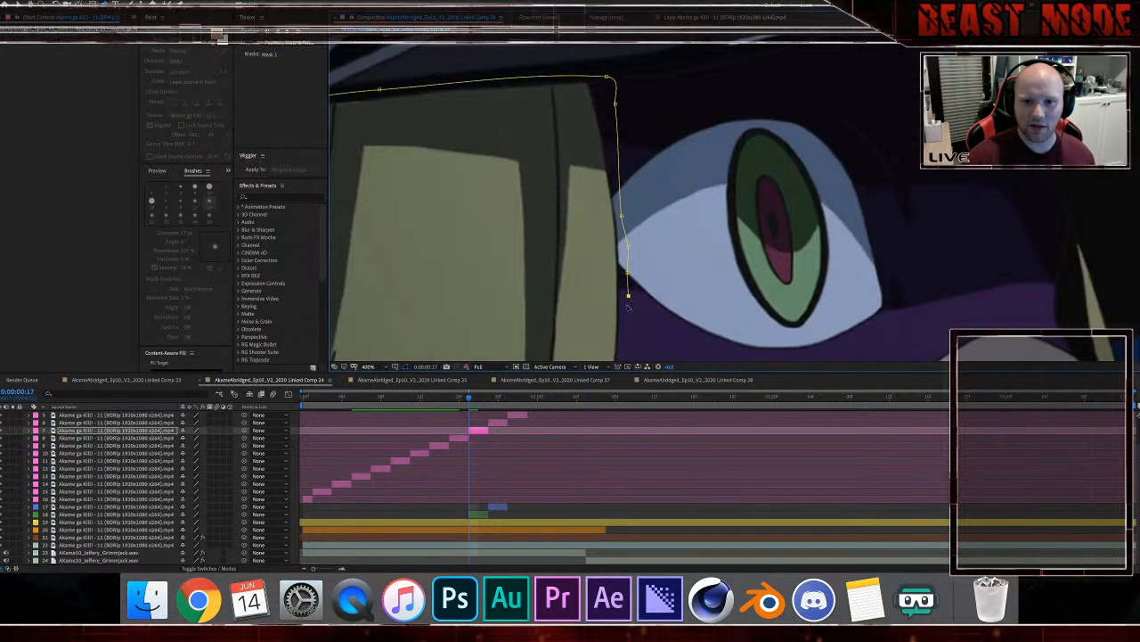
drag(629, 295, 596, 104)
click(591, 227)
click(589, 303)
drag(589, 306, 605, 96)
click(593, 252)
scroll(586, 273, down, 5)
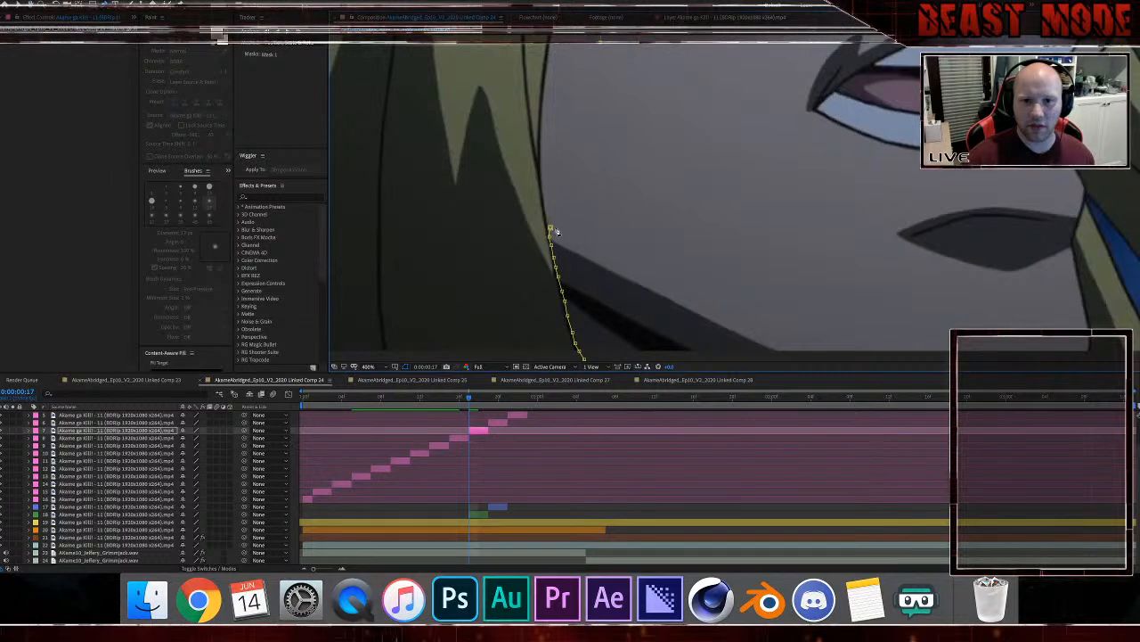
click(551, 228)
Step: Set layer 7's mask feather to 2 pixels and collapse the layer's properties
key(f)
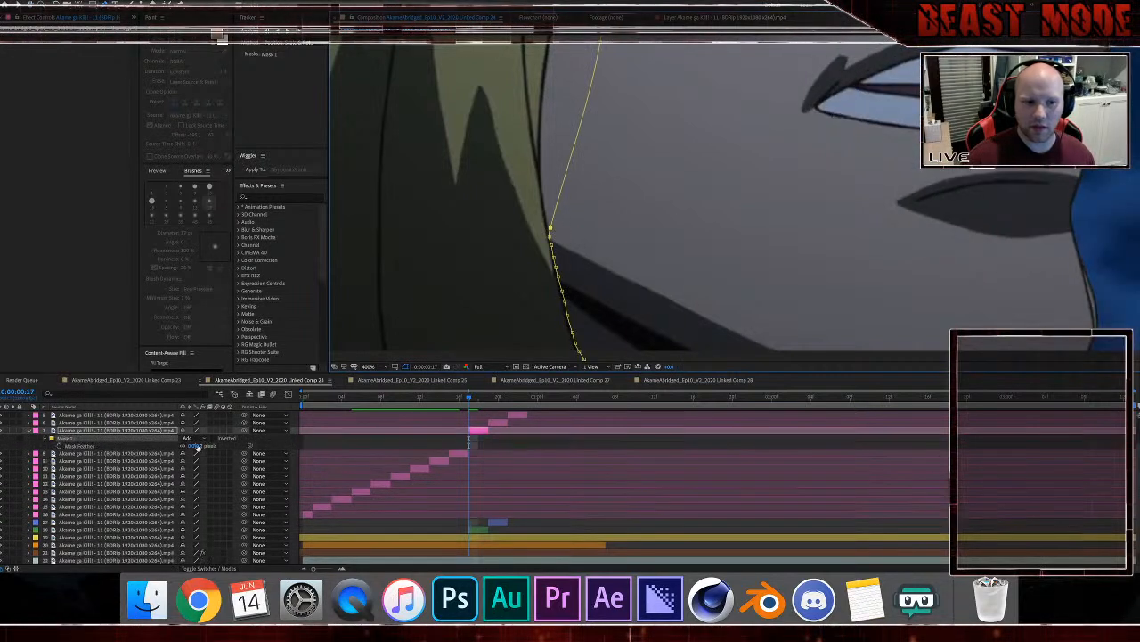
click(292, 448)
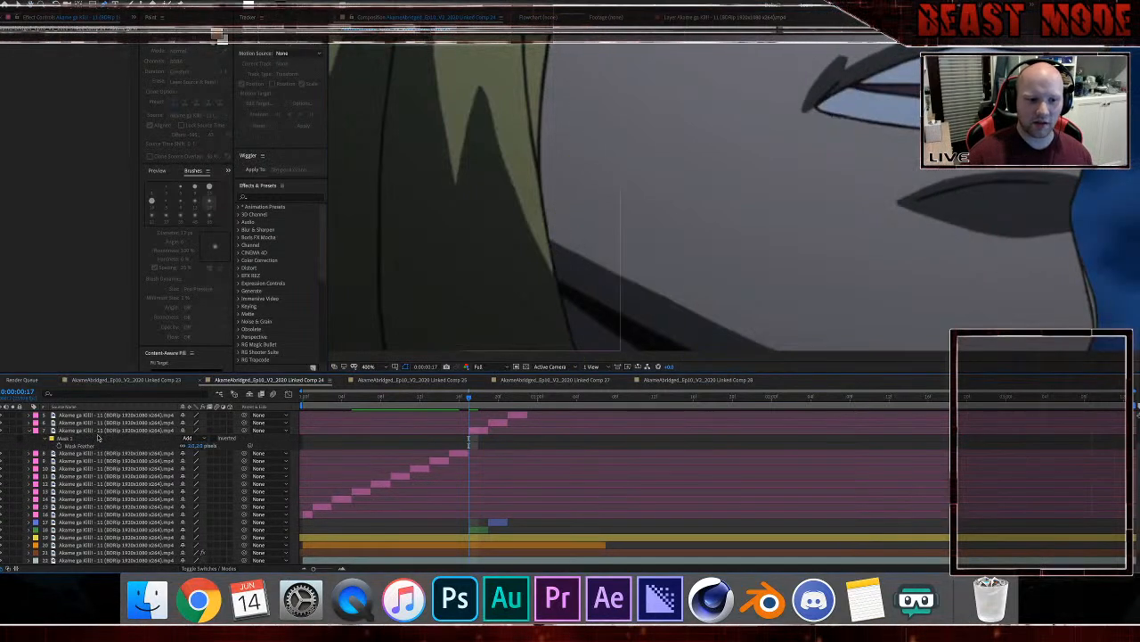
click(29, 431)
Step: Advance to 0:00:00:19, where layer 6's clip begins, and delete layer 6's existing mask
click(489, 397)
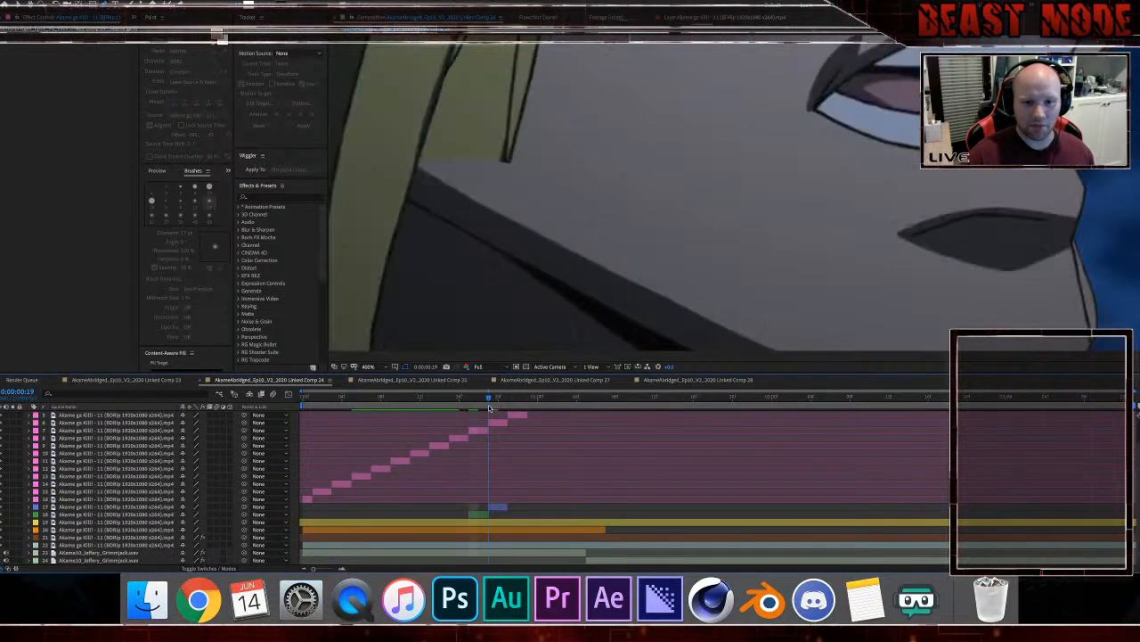
click(497, 423)
key(comma)
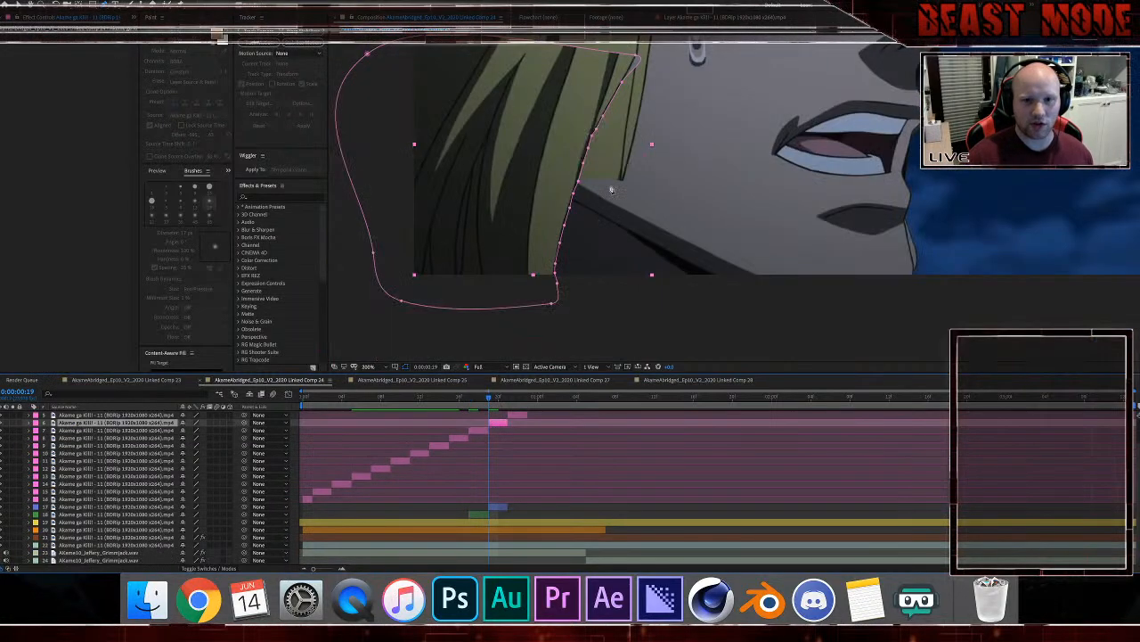
key(Delete)
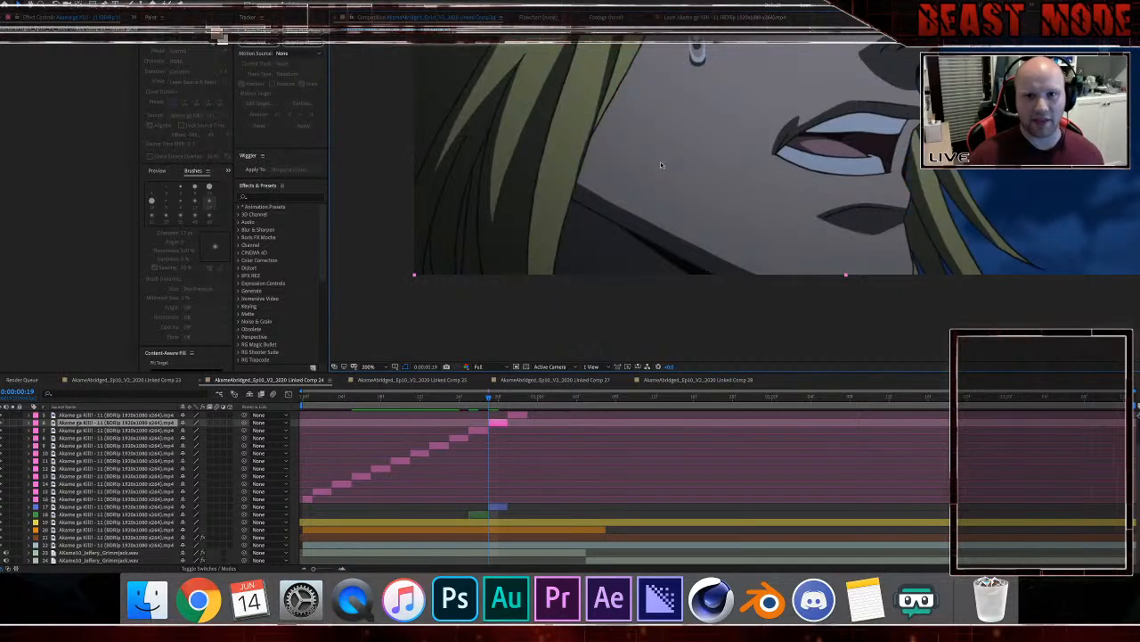
Step: Start a new mask on layer 6, tracing closely down the hair's front edge from the cheek to below the jawline
drag(551, 161, 690, 176)
key(period)
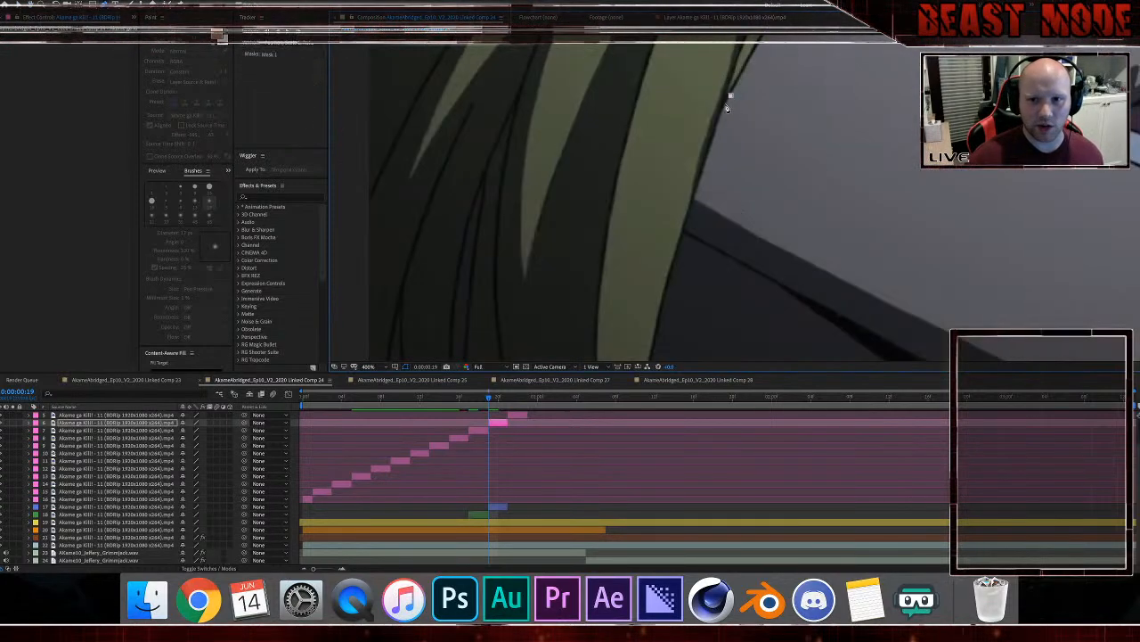
click(716, 127)
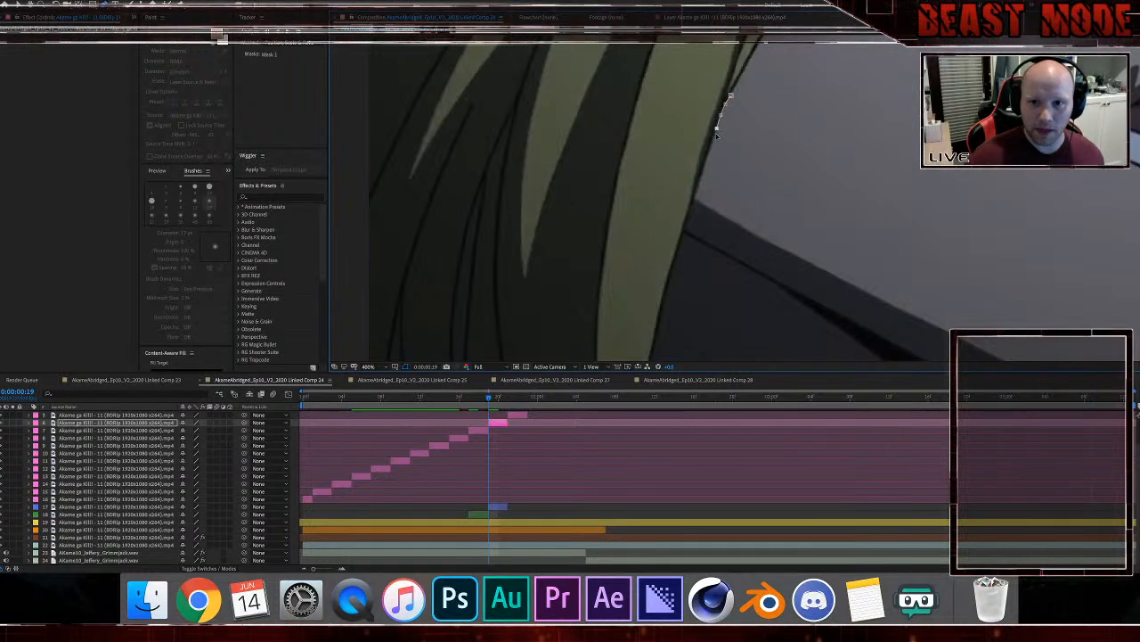
click(713, 144)
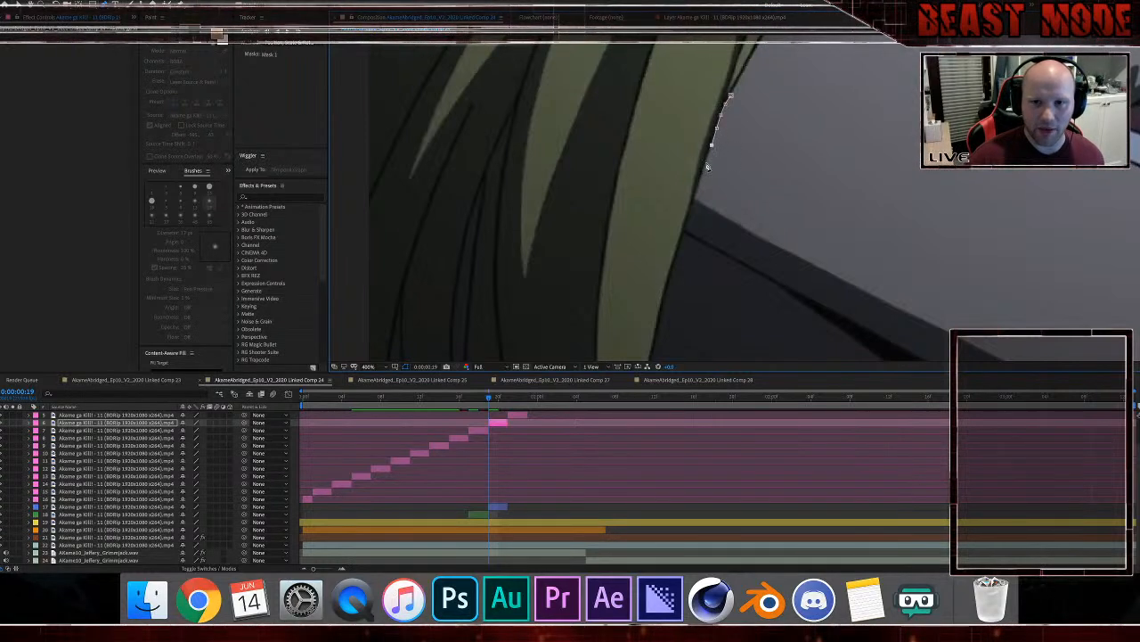
click(704, 168)
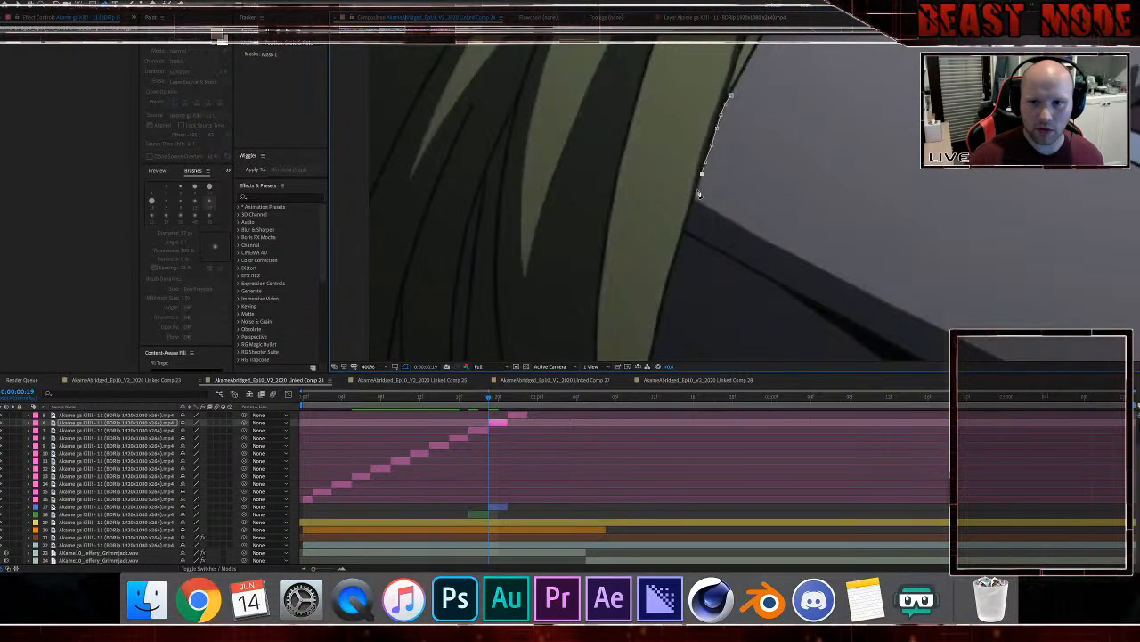
click(693, 201)
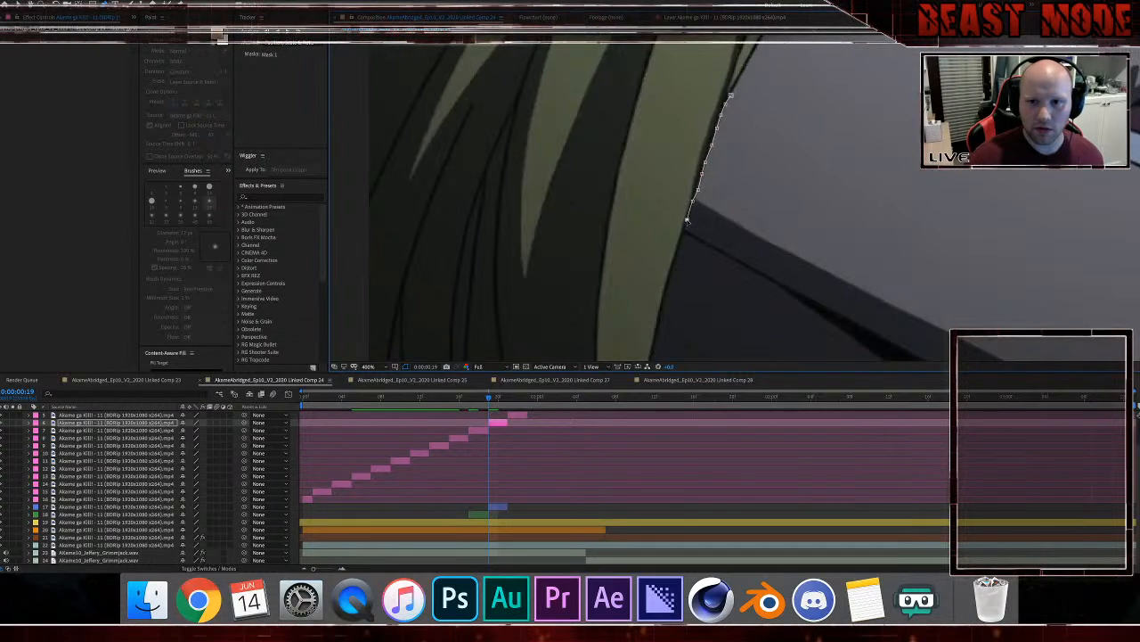
click(685, 233)
click(678, 252)
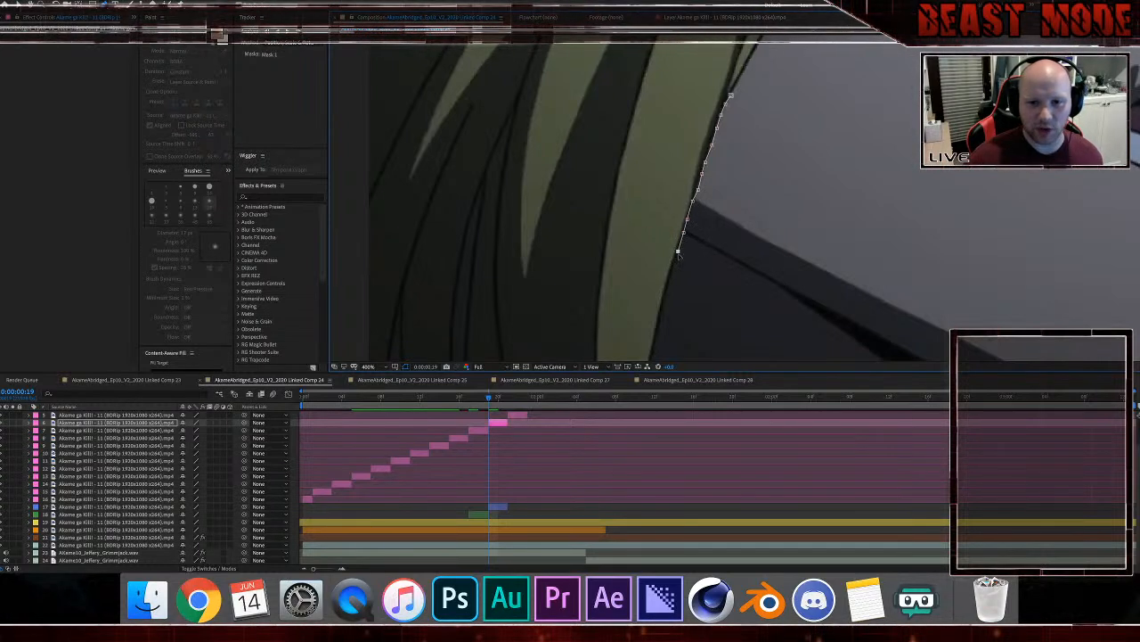
Step: Continue layer 6's mask down the hair edge past the frame's lower edge and around its lower-left corner
scroll(668, 268, down, 3)
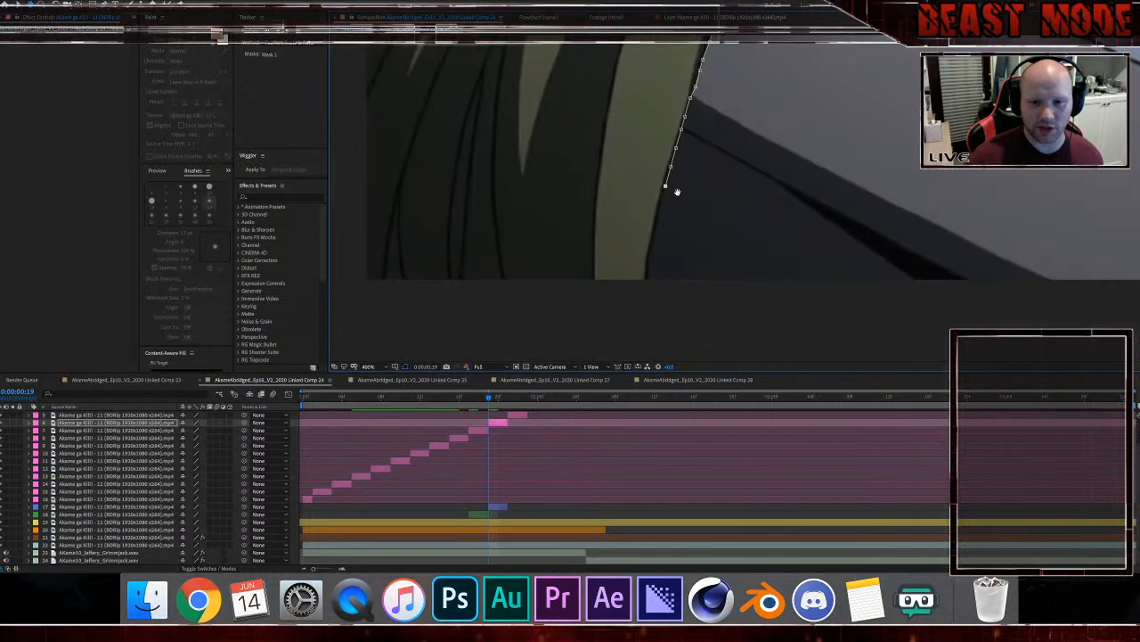
click(659, 189)
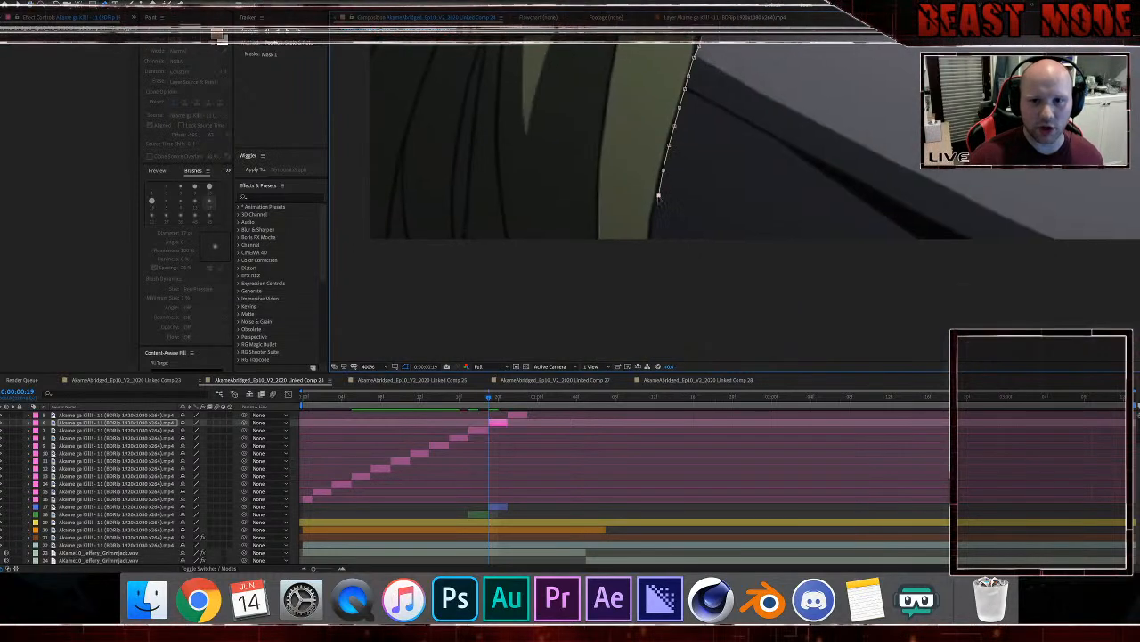
click(655, 207)
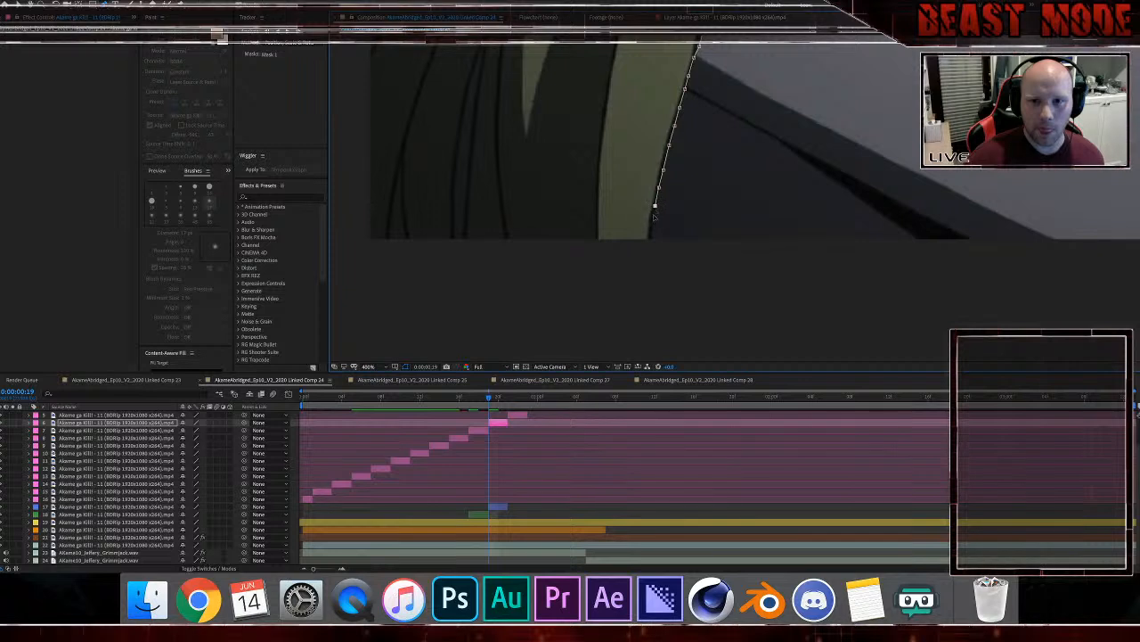
click(651, 245)
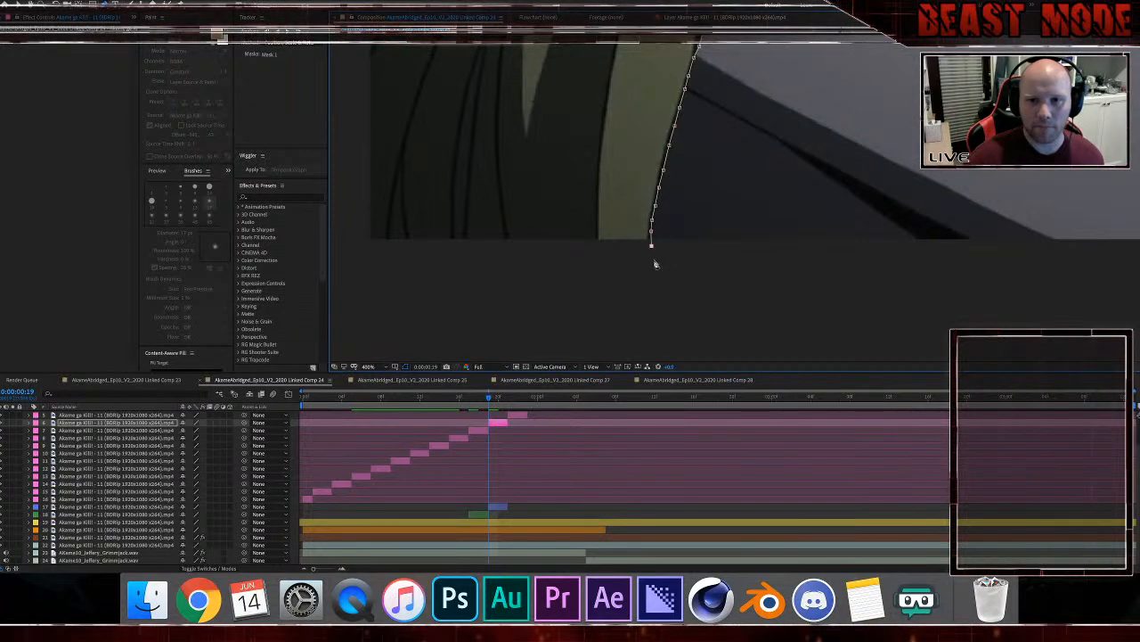
click(654, 260)
click(387, 280)
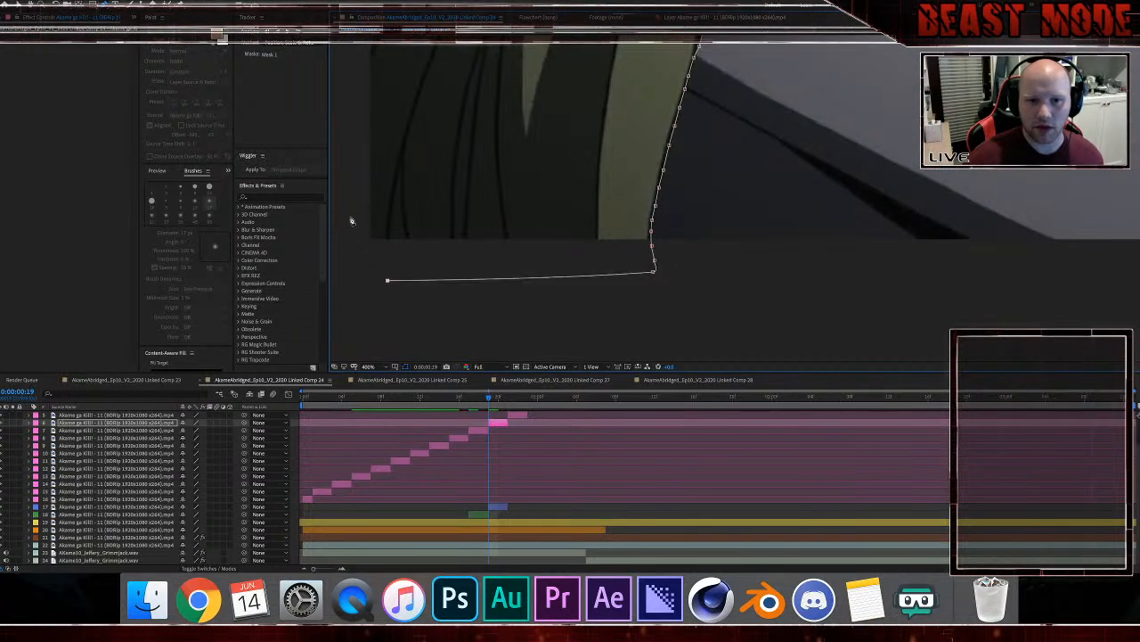
click(364, 252)
click(347, 209)
Step: Carry layer 6's mask path up outside the frame's left side and along the hat brim above the hair
drag(409, 107, 456, 276)
drag(428, 80, 463, 214)
drag(446, 80, 471, 224)
drag(456, 41, 464, 178)
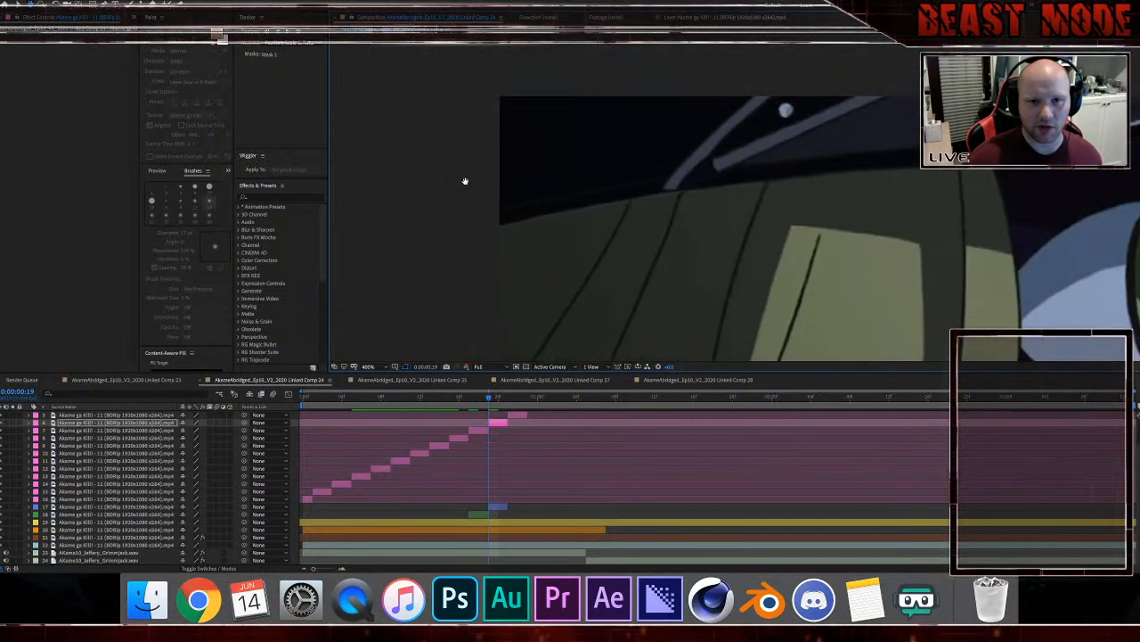
click(470, 223)
click(514, 217)
click(583, 203)
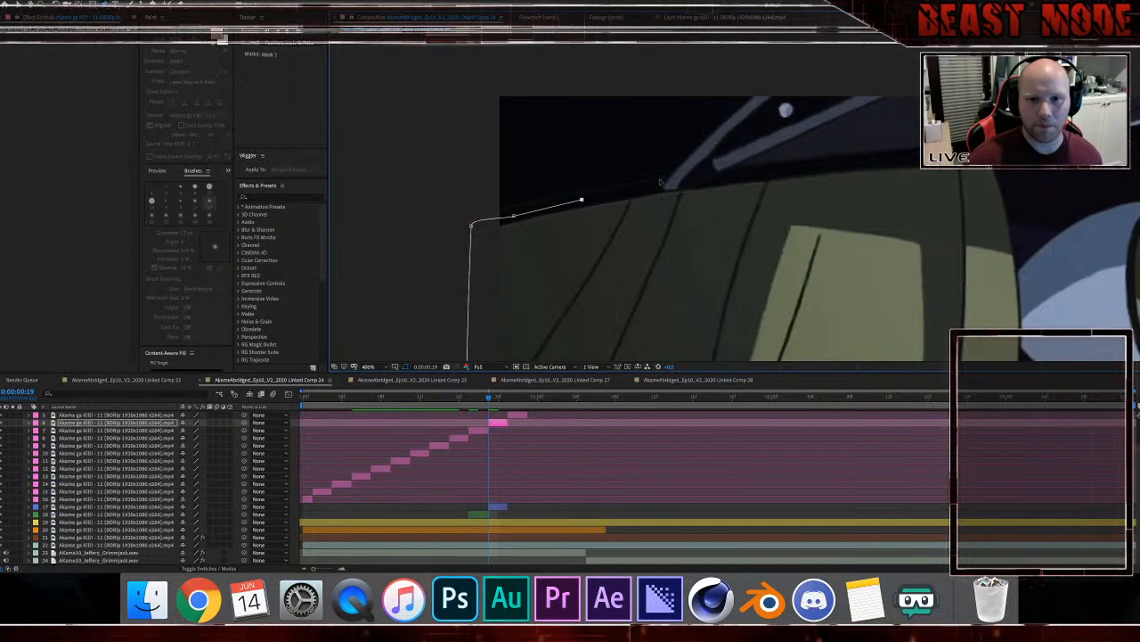
click(698, 184)
click(908, 163)
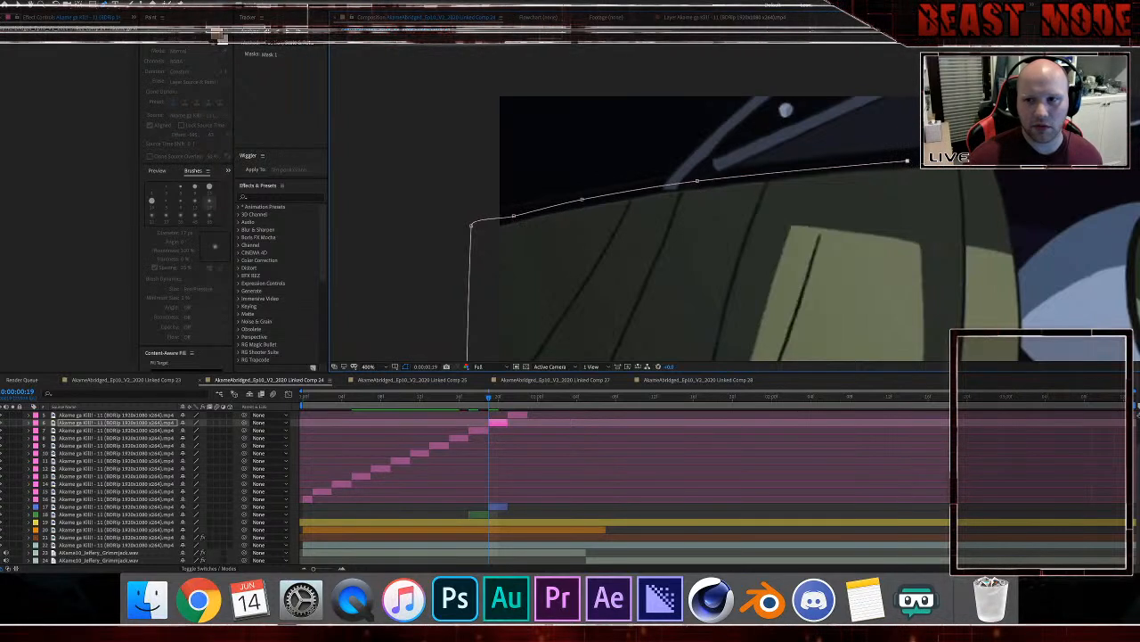
Step: Run layer 6's mask path down past the eye and earring, close it at the starting point, and raise its last corner on the cheek
click(1038, 267)
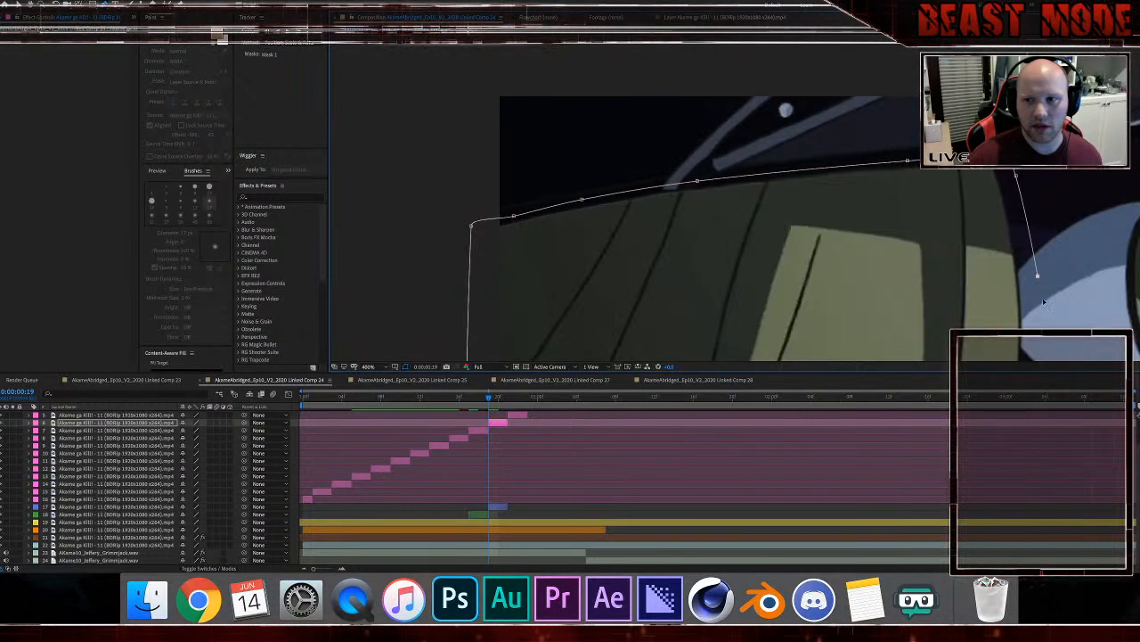
drag(1016, 264, 784, 18)
click(838, 176)
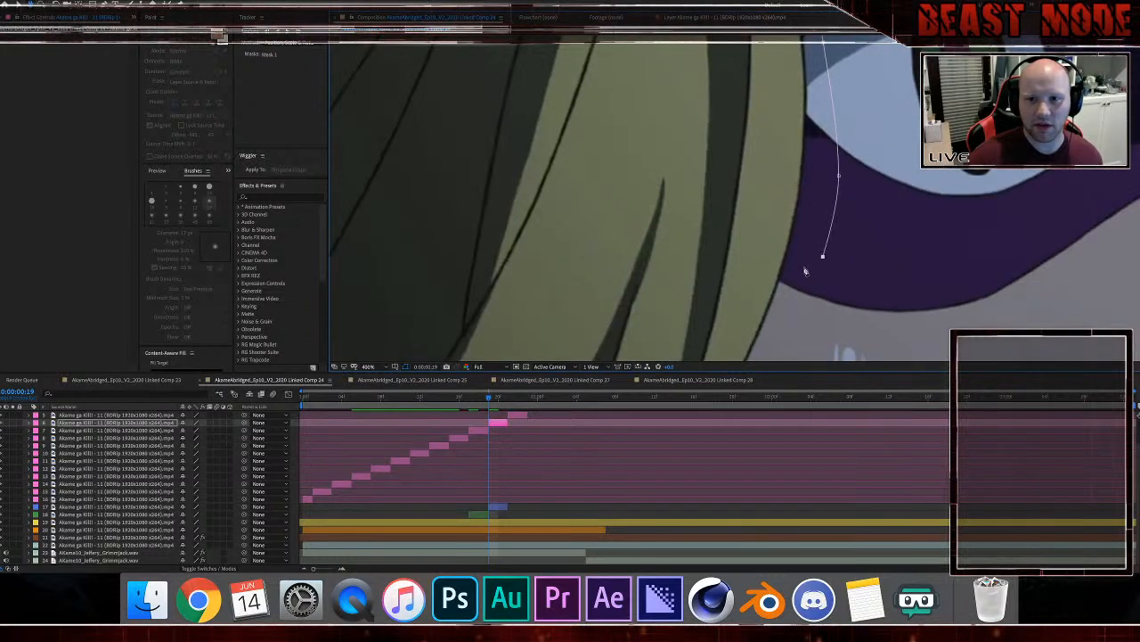
drag(824, 261, 795, 151)
key(comma)
click(723, 303)
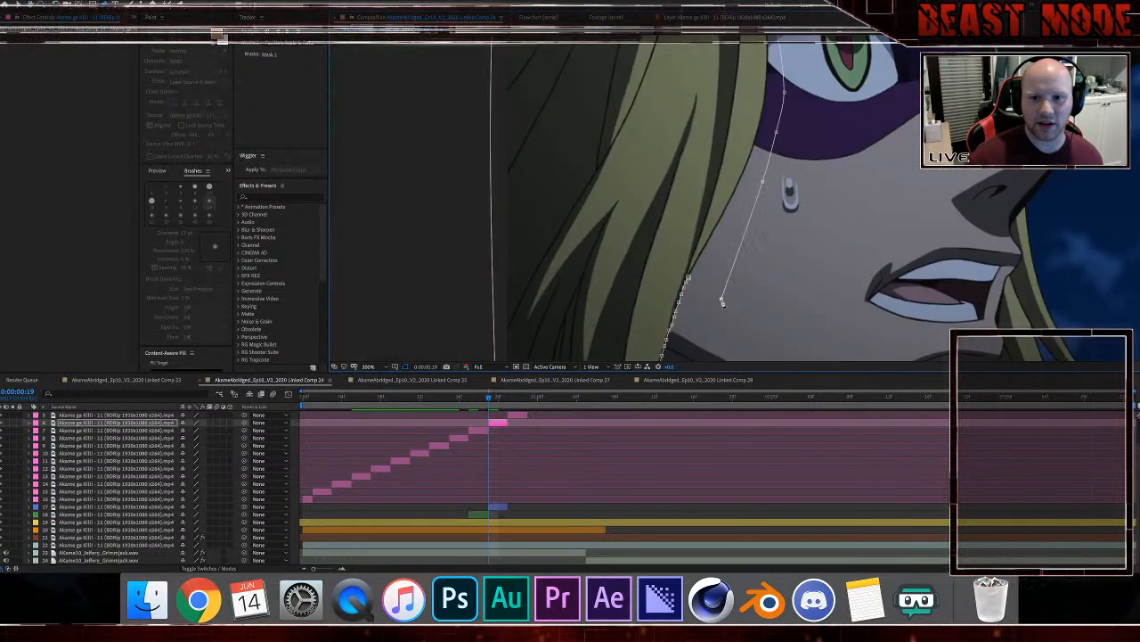
click(688, 278)
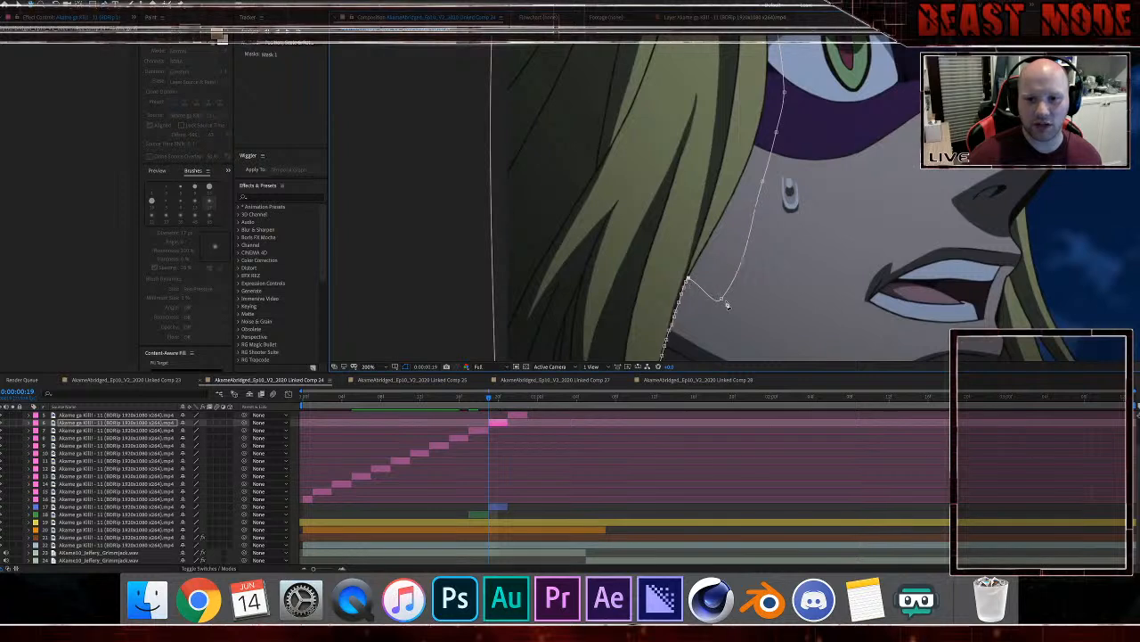
mouse_move(721, 300)
mouse_down()
mouse_move(727, 271)
mouse_move(732, 281)
mouse_up()
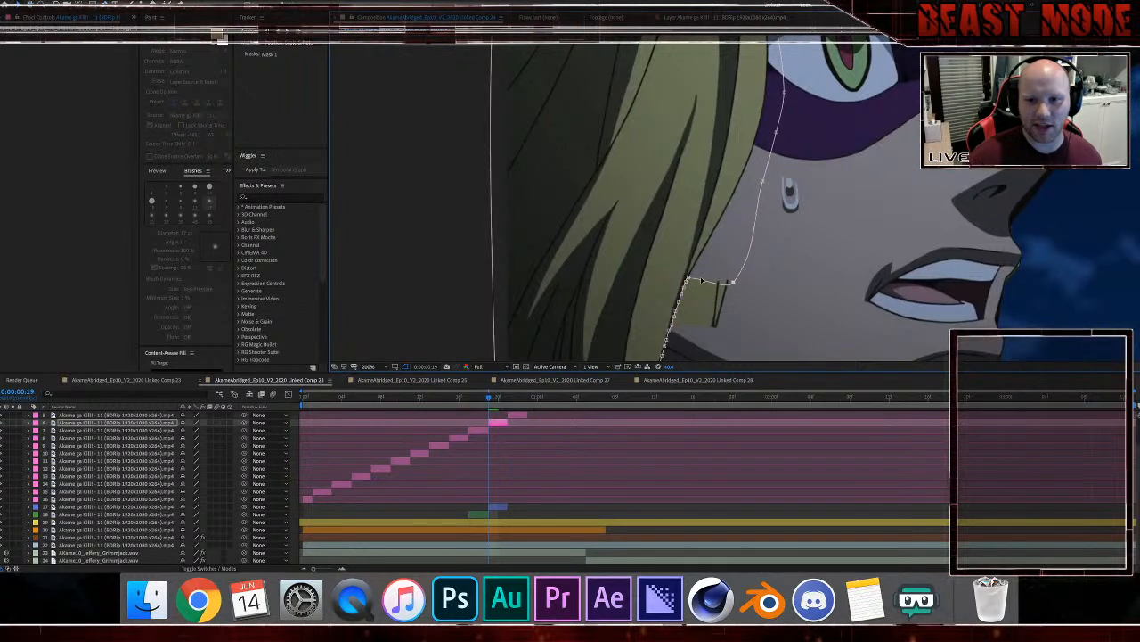
Step: Delete layer 6's mask points above the jawline along the cheek, and nudge the remaining corner slightly outward where hair meets jaw
drag(654, 258, 728, 335)
key(Delete)
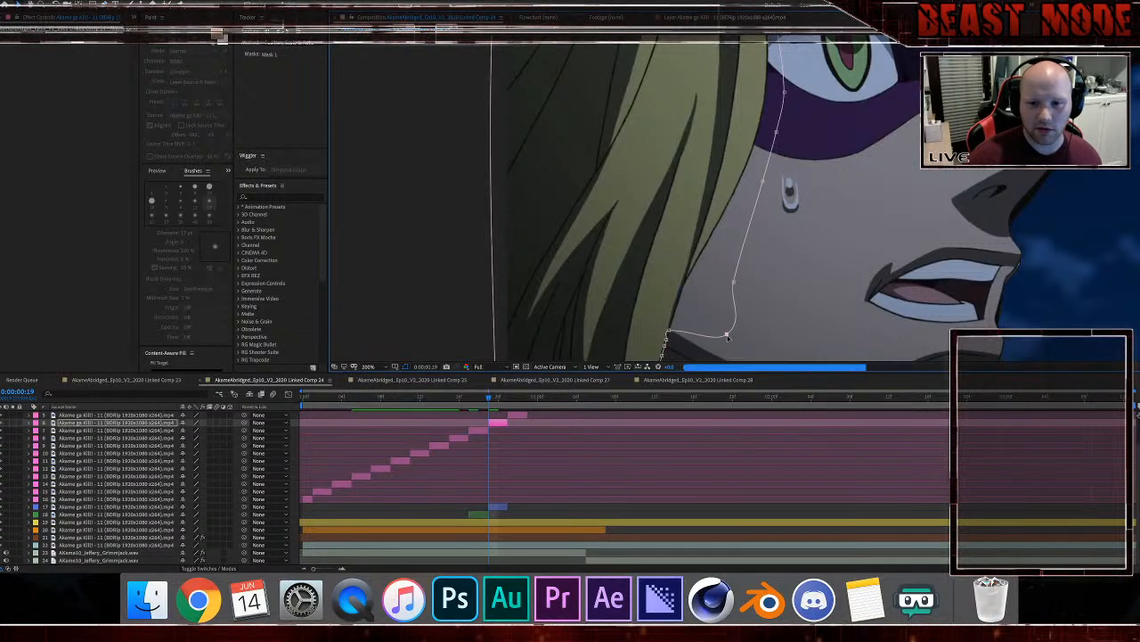
scroll(679, 309, up, 4)
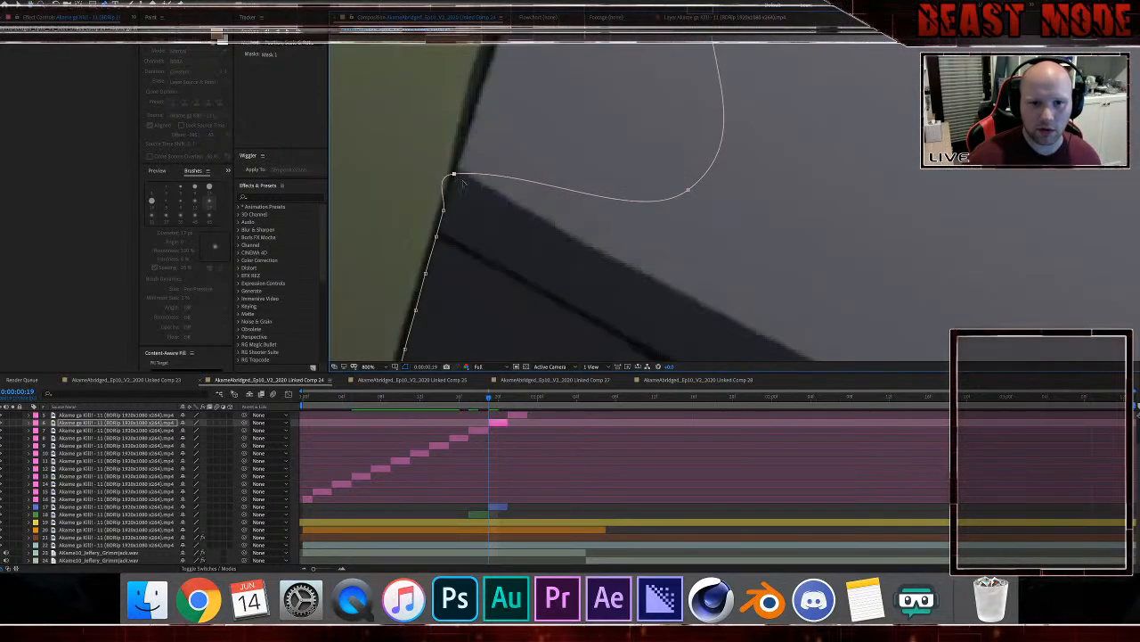
drag(454, 176, 472, 187)
scroll(499, 204, down, 3)
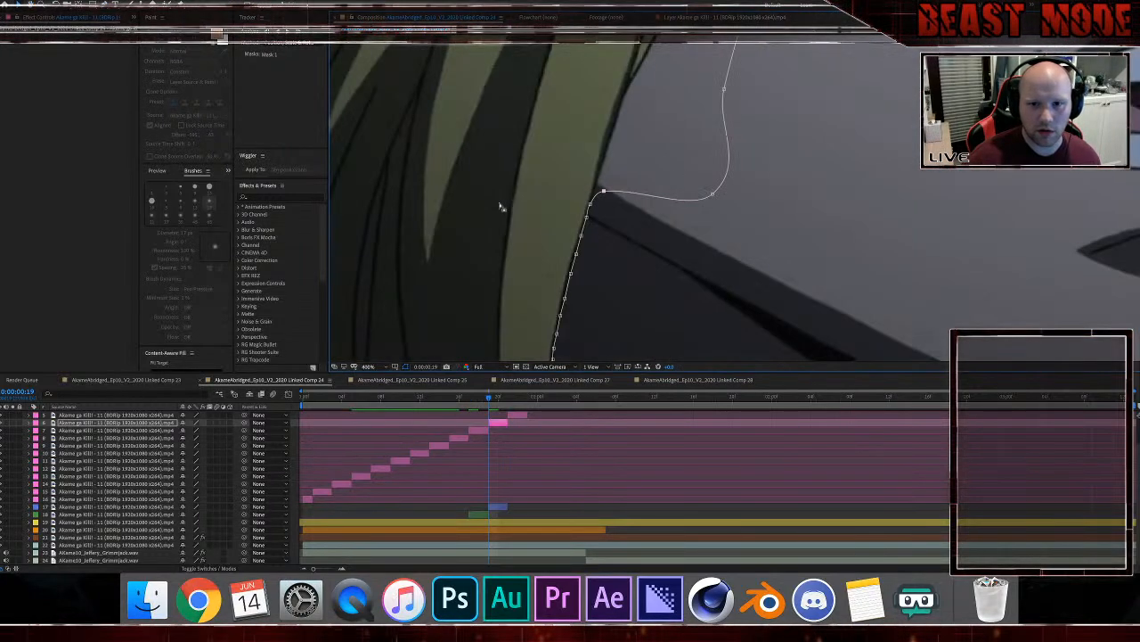
Step: Set the Mask Feather of layer 6's hair mask to 2 pixels and collapse the layer's properties
key(f)
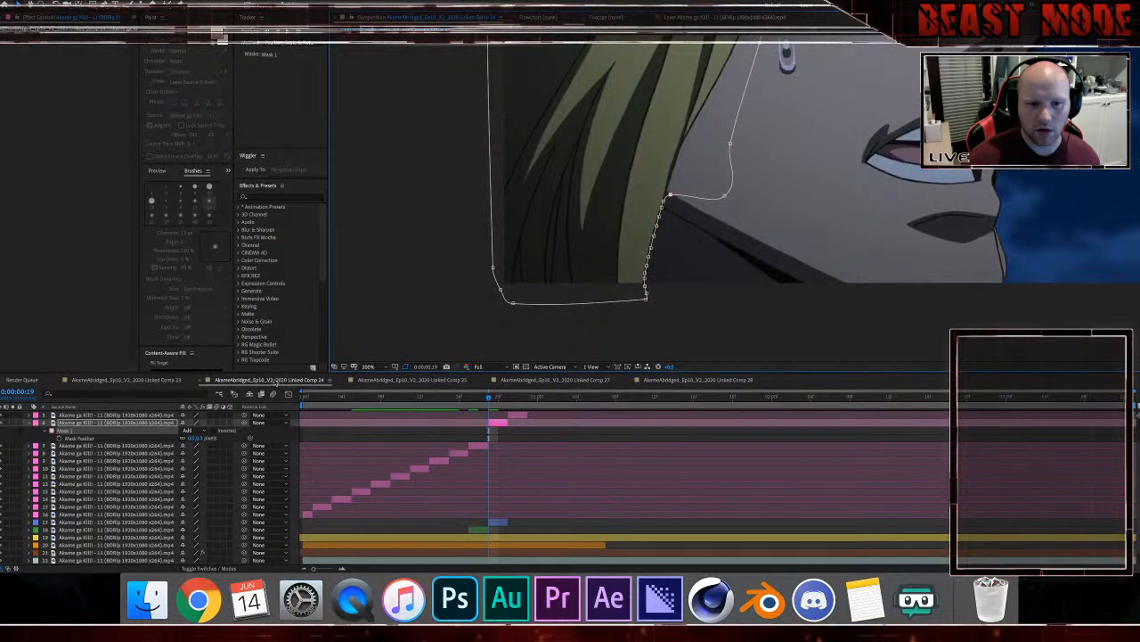
click(202, 438)
click(327, 439)
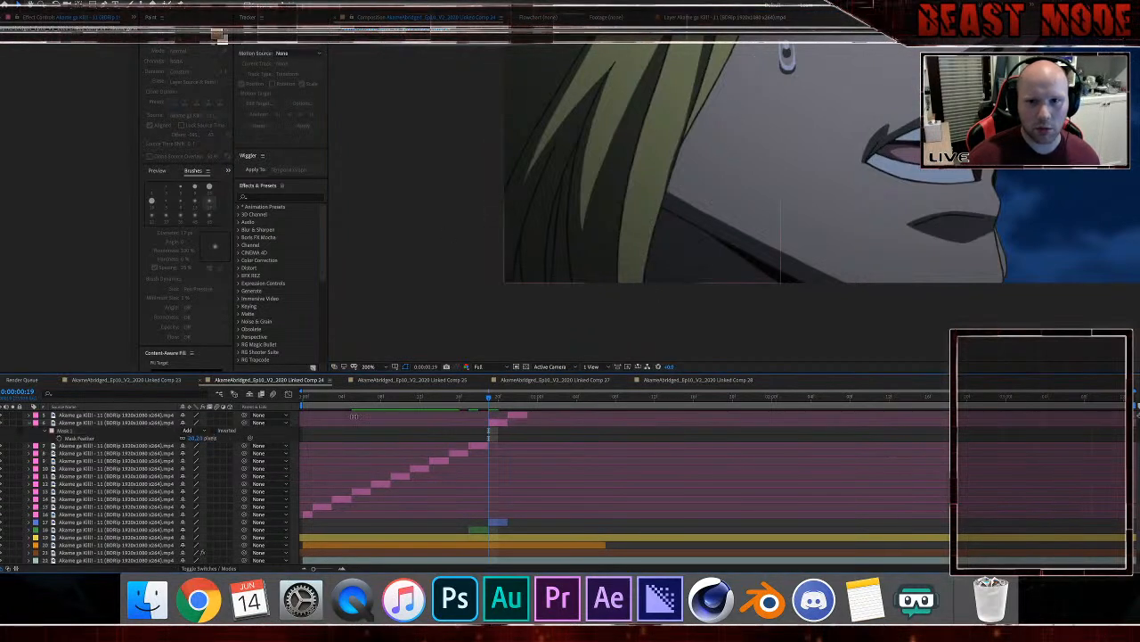
click(30, 424)
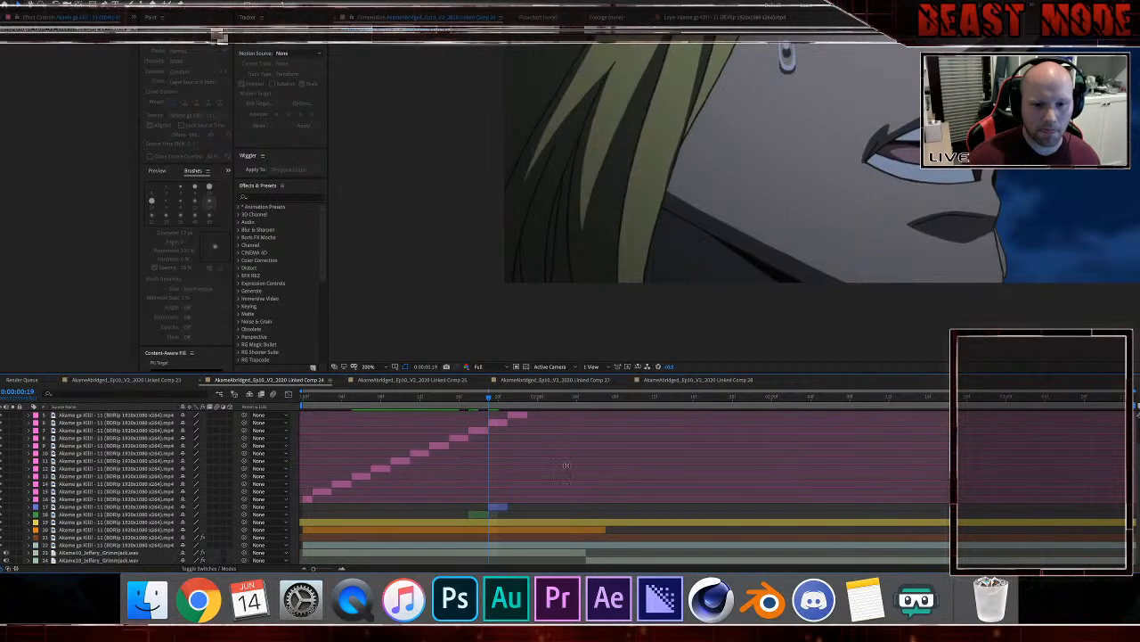
Step: Advance two frames to the start of layer 5's clip and delete the layer's old hair mask
key(Page_Down)
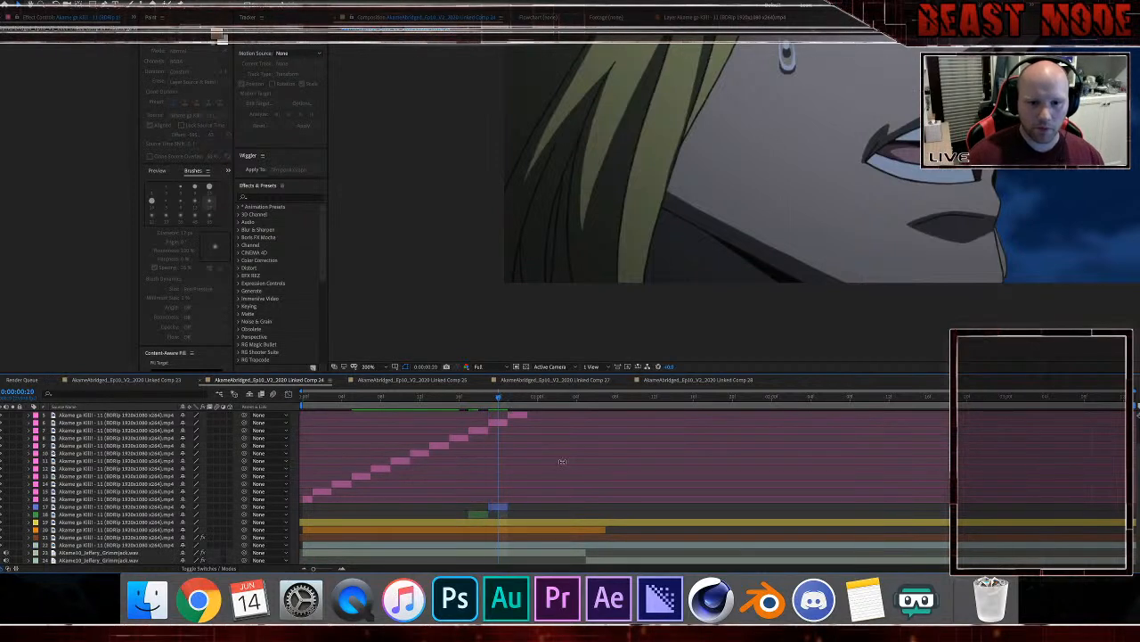
key(Page_Down)
click(518, 416)
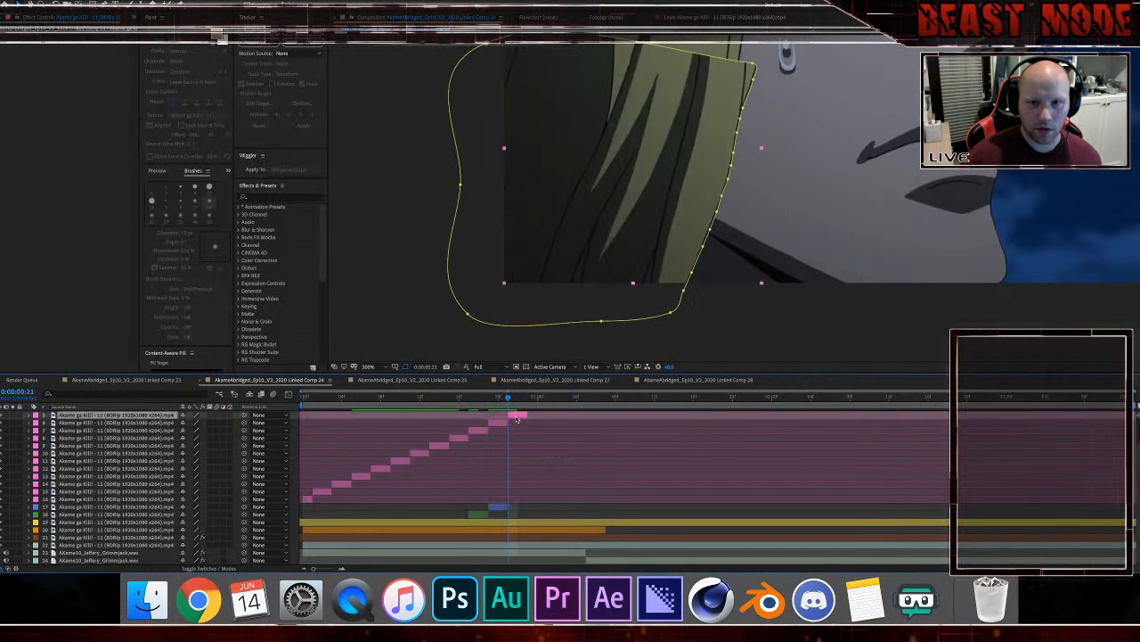
double_click(740, 117)
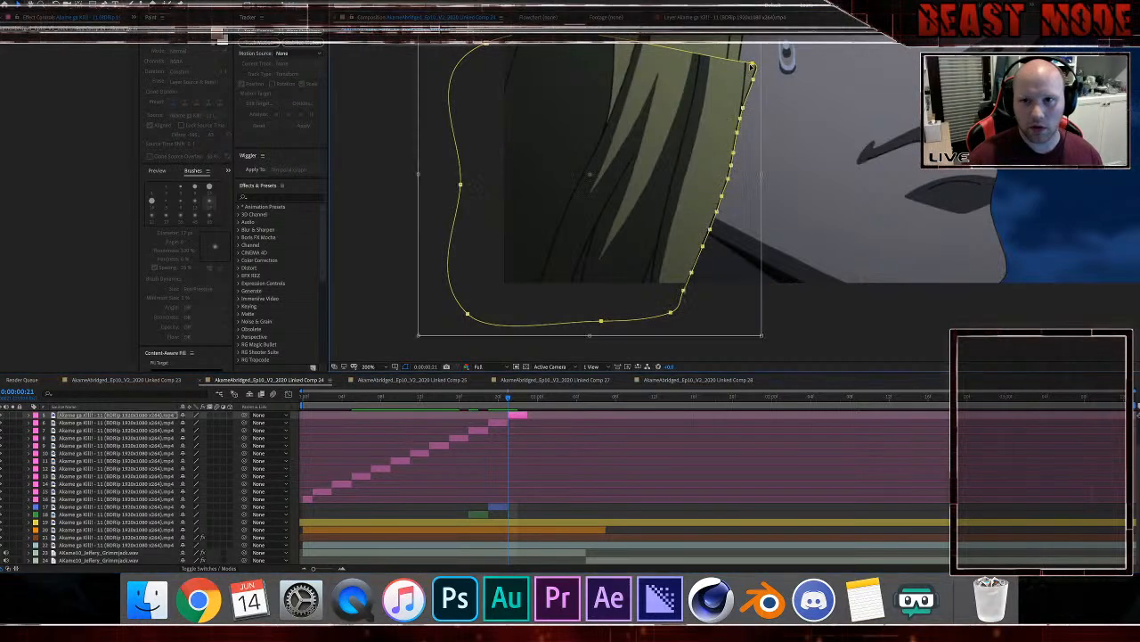
key(Delete)
Step: Start a new mask on layer 5 below the frame's lower edge, tracing closely up the hair's front edge to just above the jawline
scroll(659, 196, up, 4)
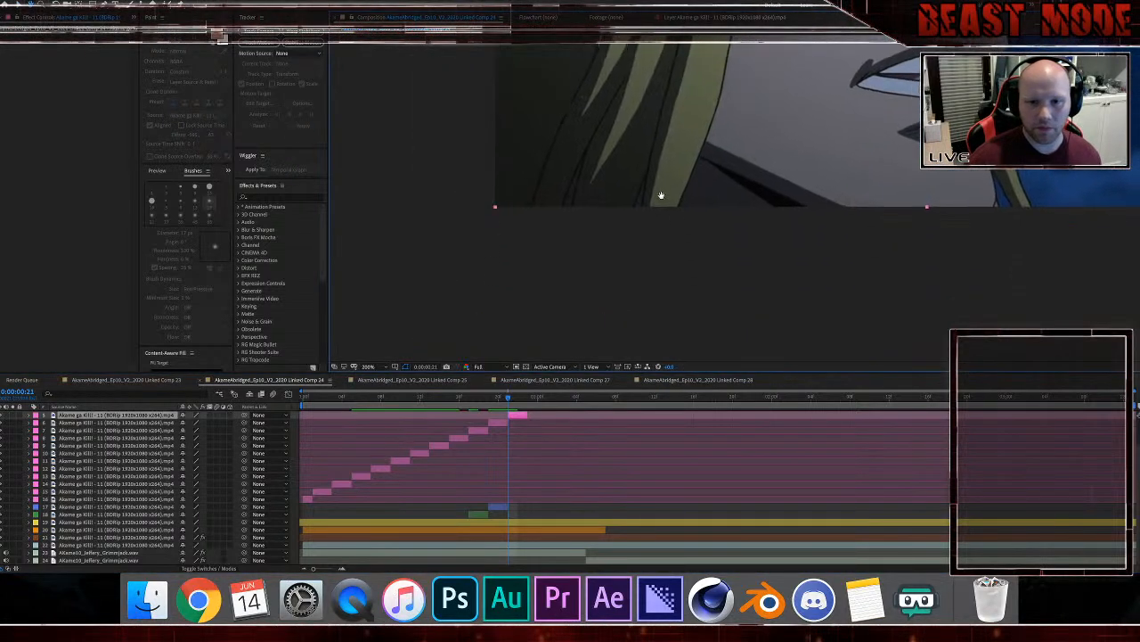
click(482, 276)
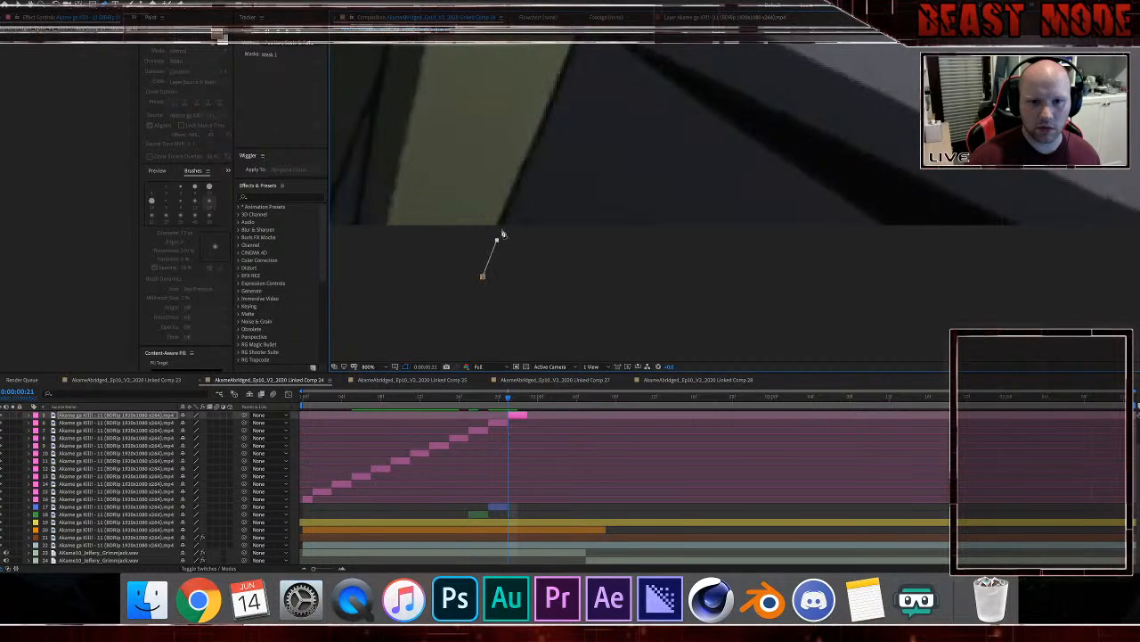
click(514, 201)
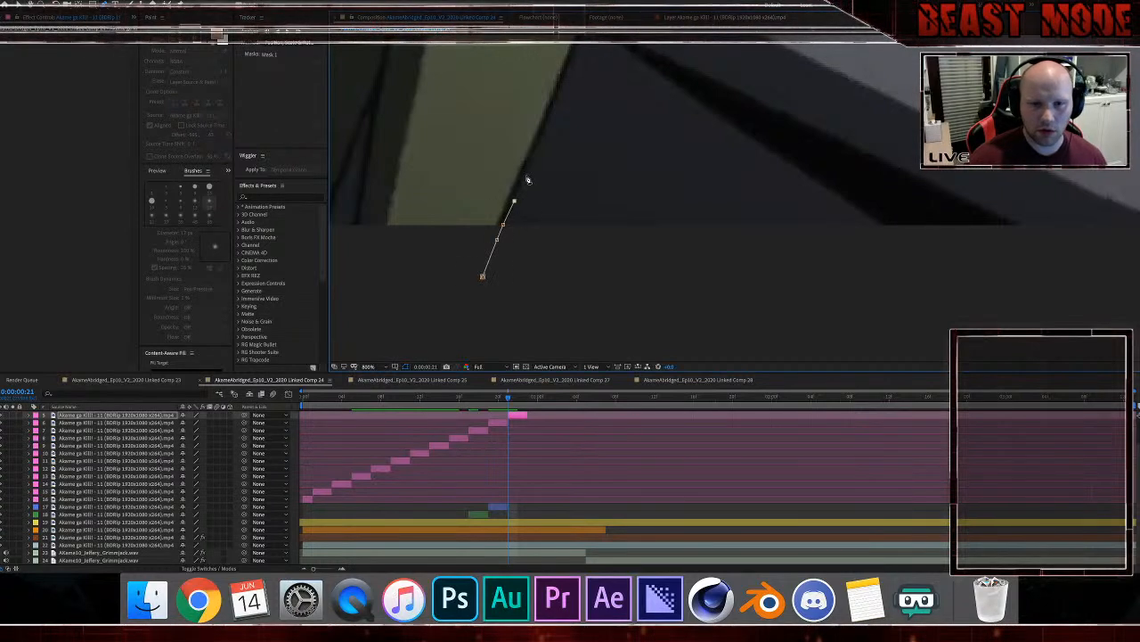
click(526, 175)
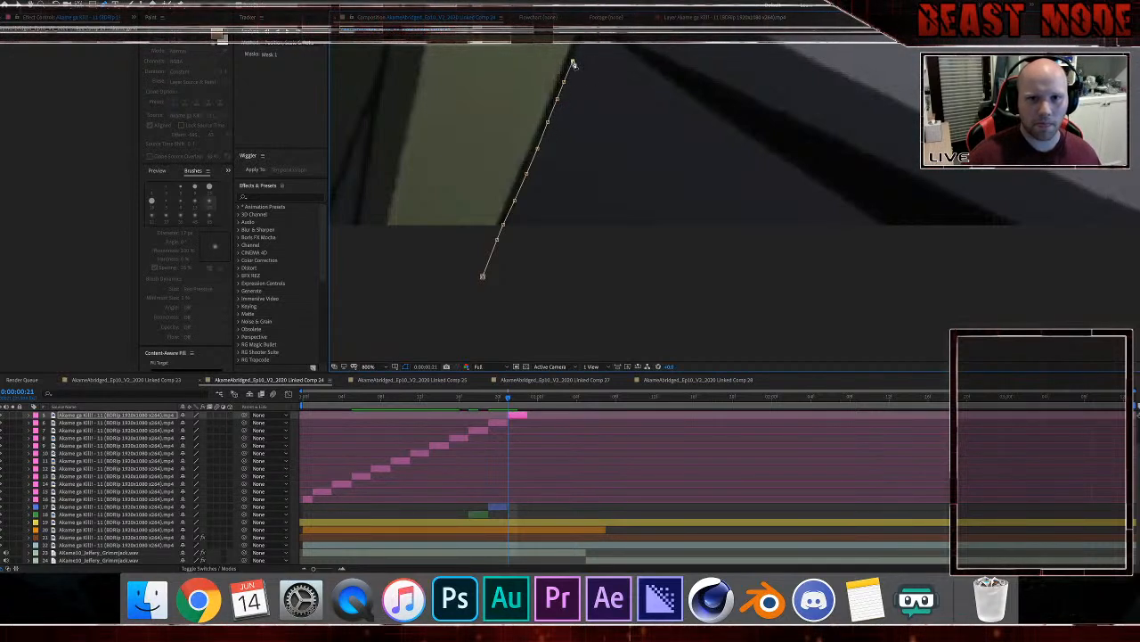
drag(575, 60, 552, 262)
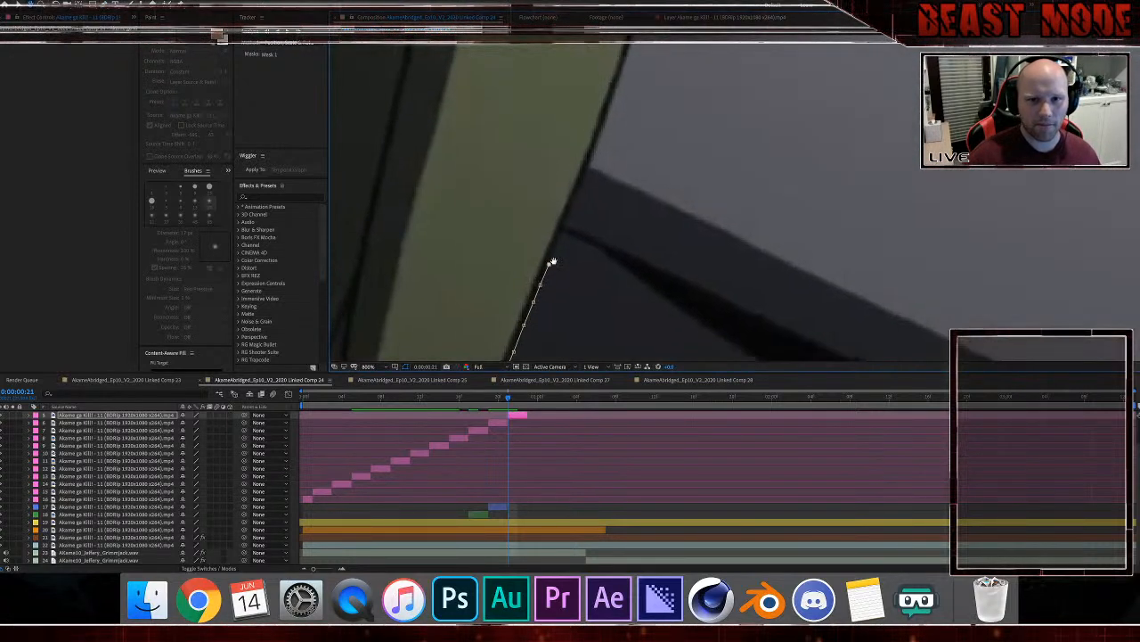
click(570, 212)
click(578, 195)
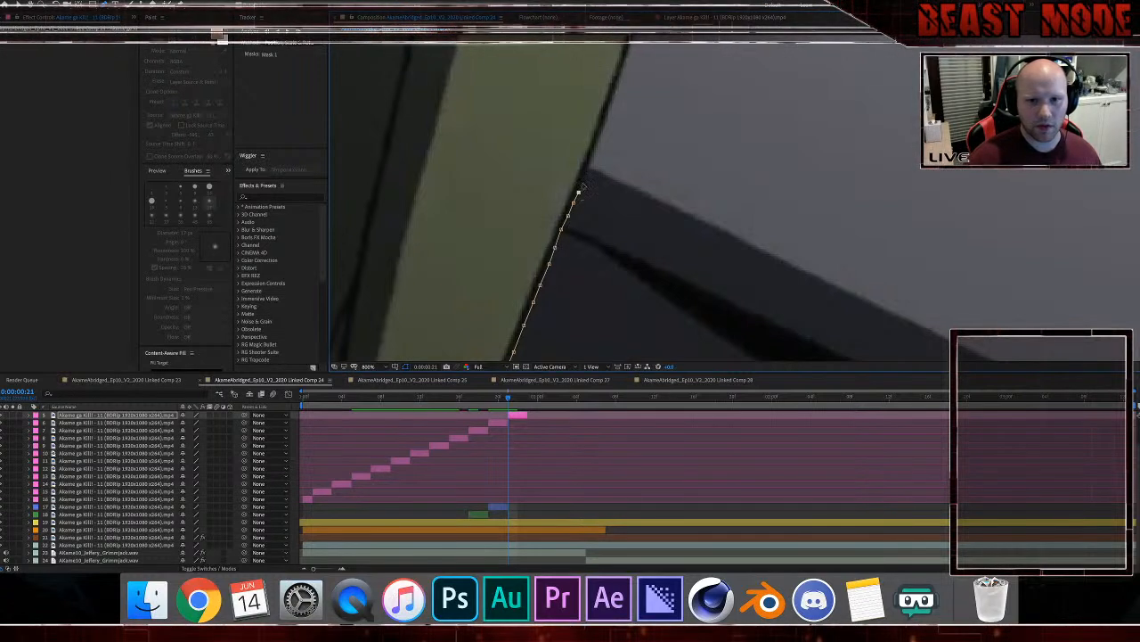
click(584, 181)
click(586, 172)
click(598, 155)
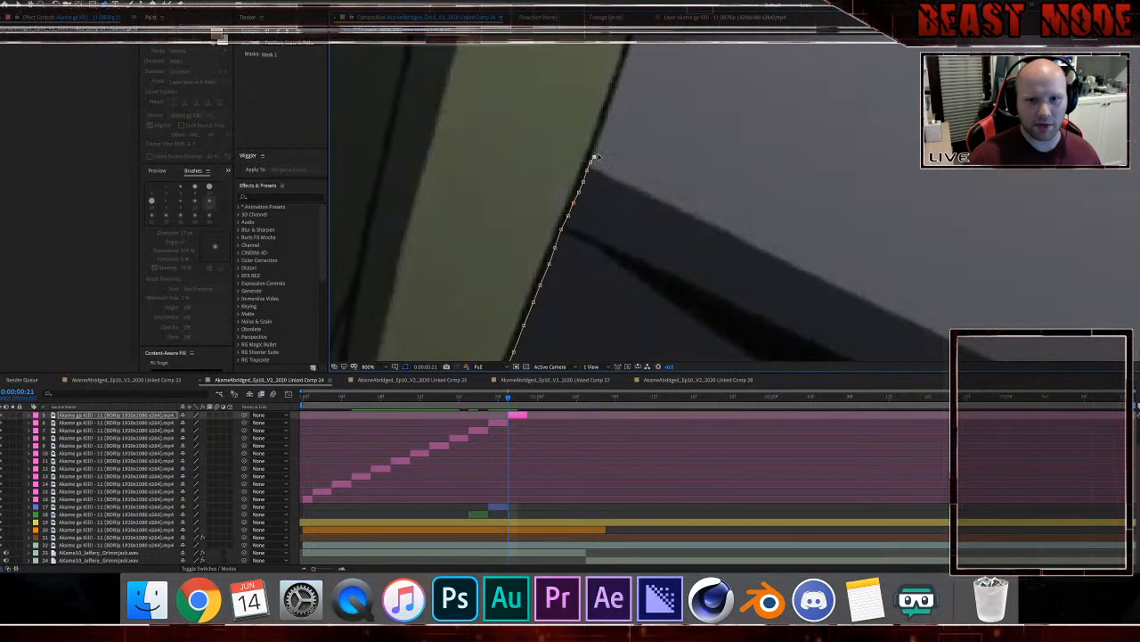
Step: Carry layer 5's mask path out onto the cheek and up past the earring to the edge of the eye
click(622, 152)
click(704, 152)
drag(695, 136, 623, 340)
scroll(624, 341, down, 2)
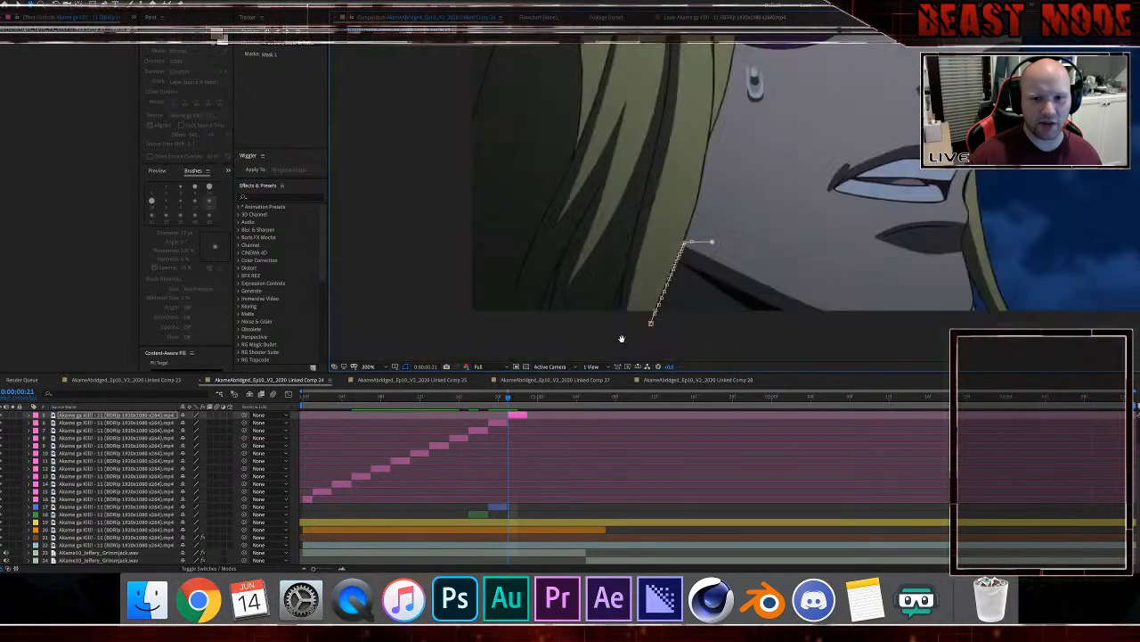
drag(705, 224, 695, 311)
click(721, 275)
click(721, 217)
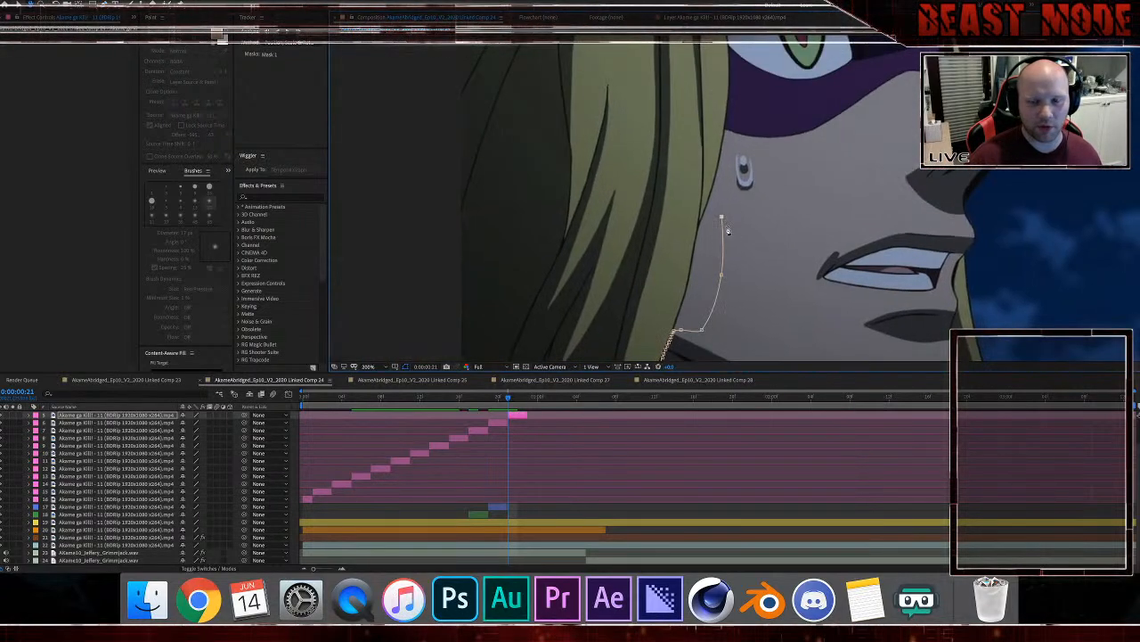
click(743, 108)
click(737, 58)
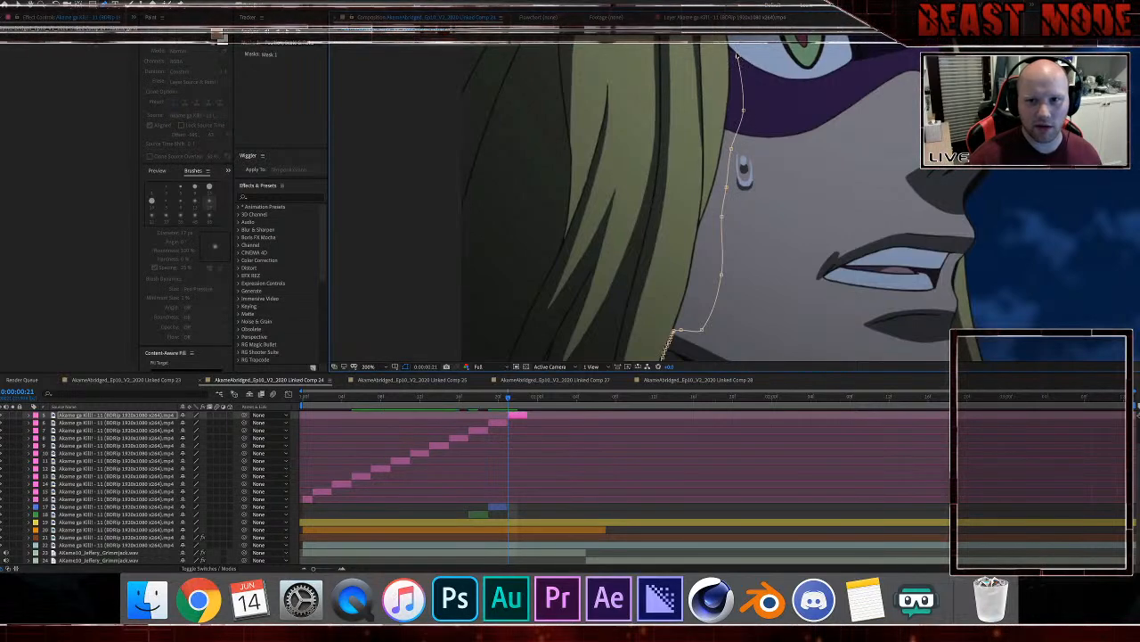
Step: Continue layer 5's mask up to the hat brim and along it above the hair to outside the frame's left side
drag(737, 58, 741, 214)
click(727, 136)
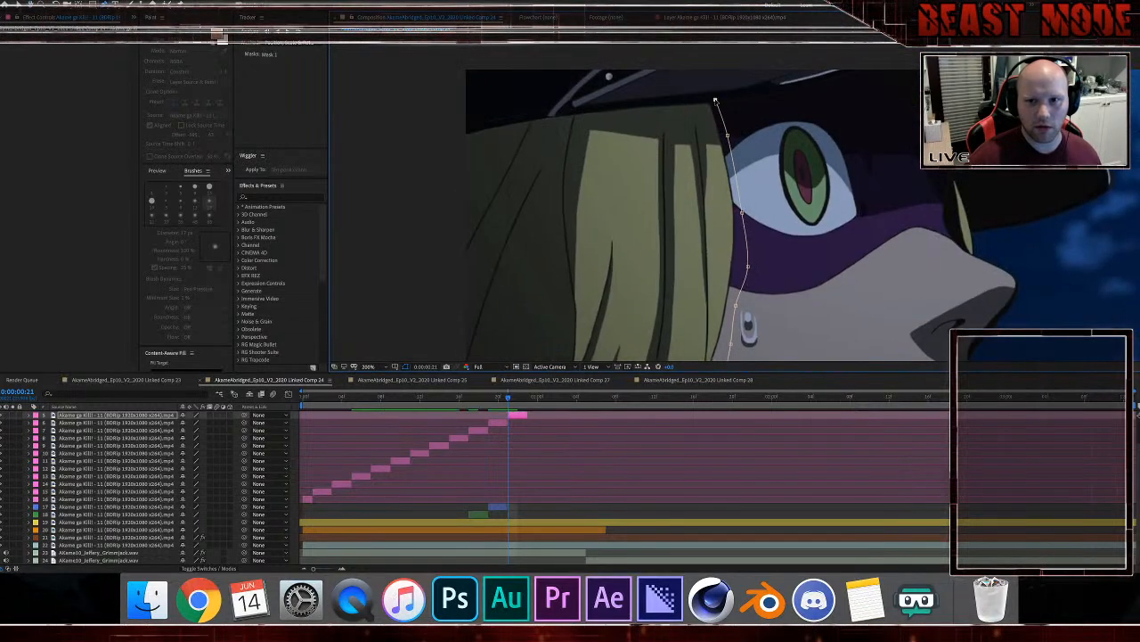
click(703, 97)
click(549, 115)
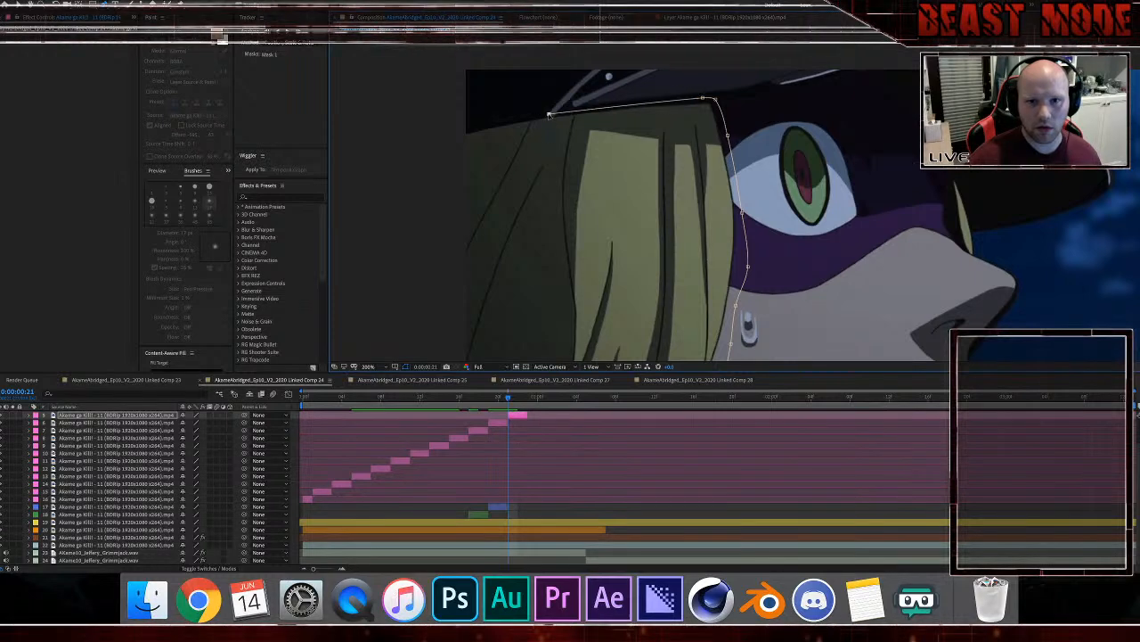
click(460, 129)
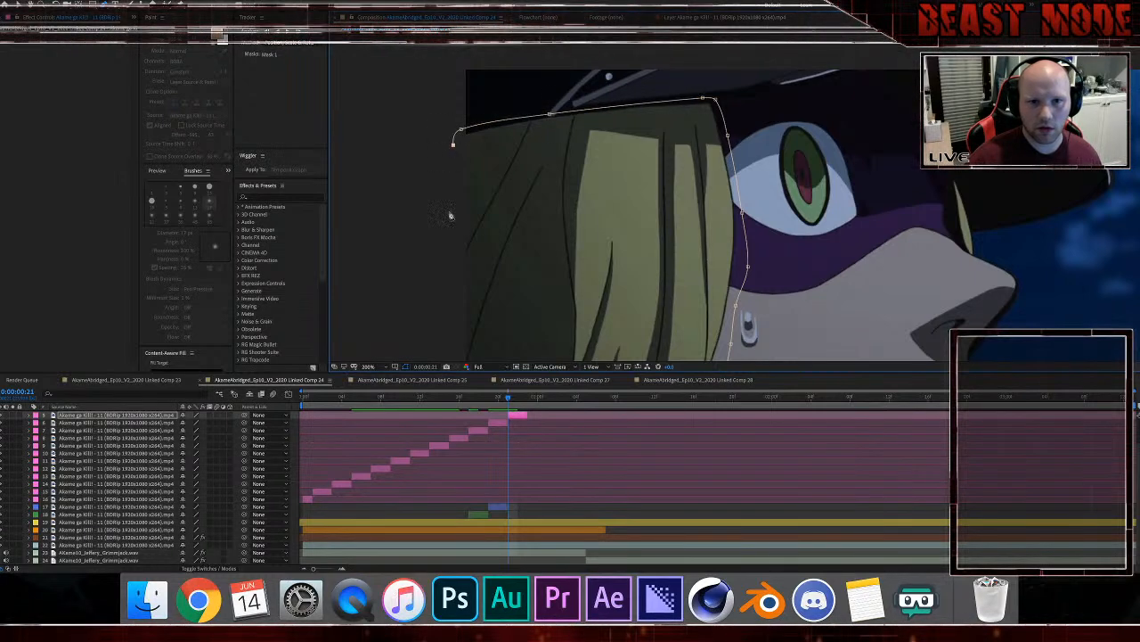
Step: Run layer 5's mask path down outside the frame's left side, beneath its lower edge, and close it at the starting point
scroll(451, 215, down, 10)
click(452, 291)
click(493, 323)
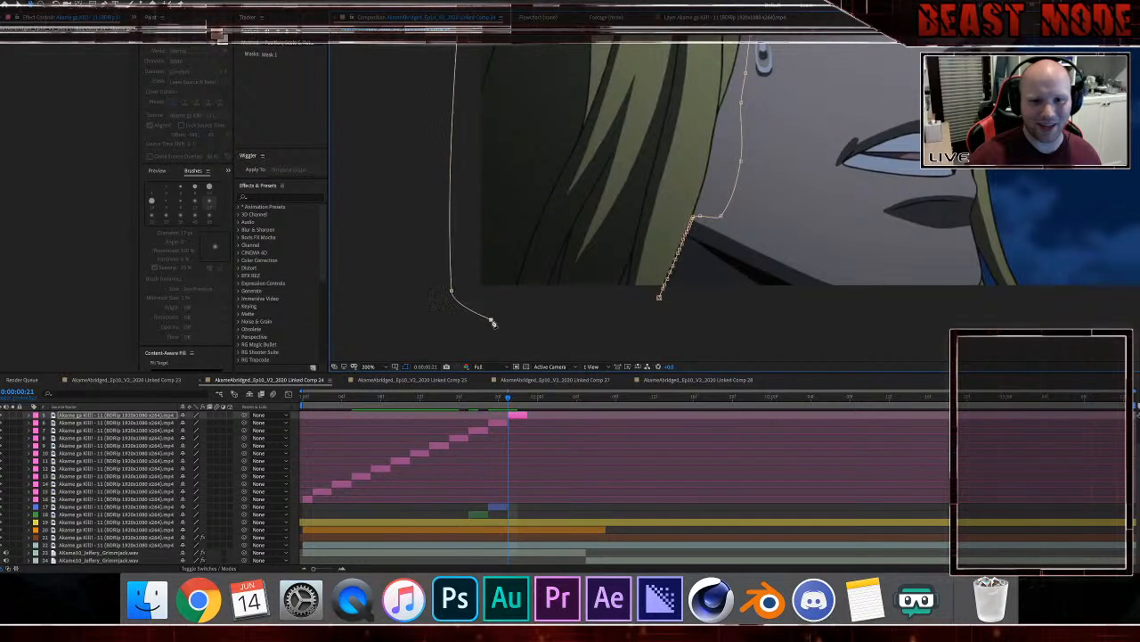
click(669, 335)
click(660, 301)
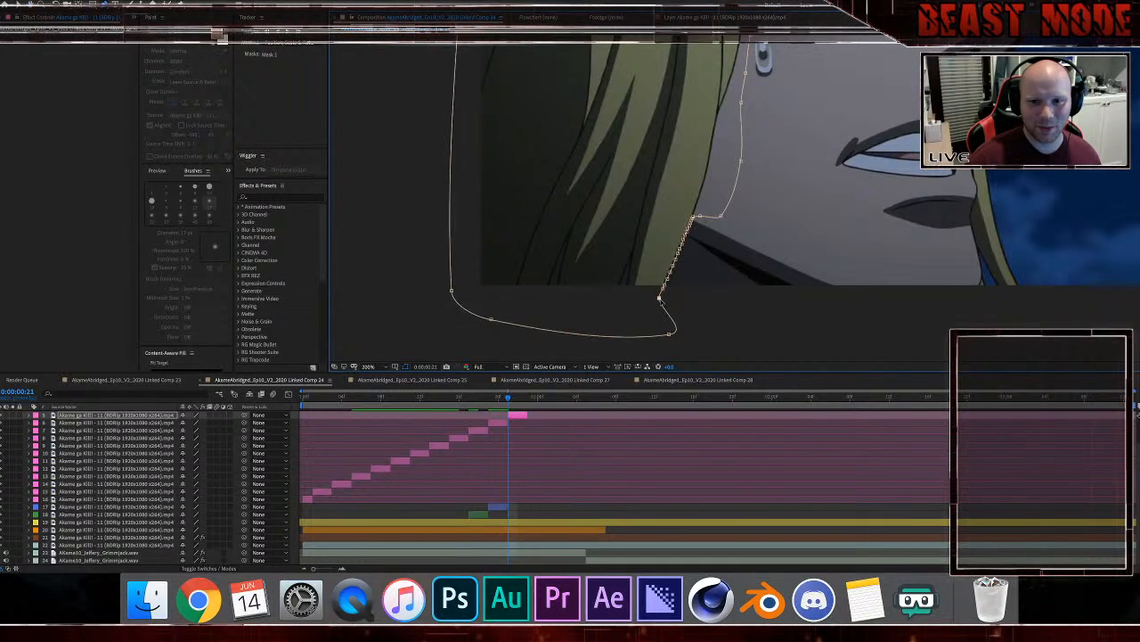
Step: Set the Mask Feather of layer 5's hair mask to 2 pixels, save the project, and collapse the layer's properties
key(f)
click(201, 430)
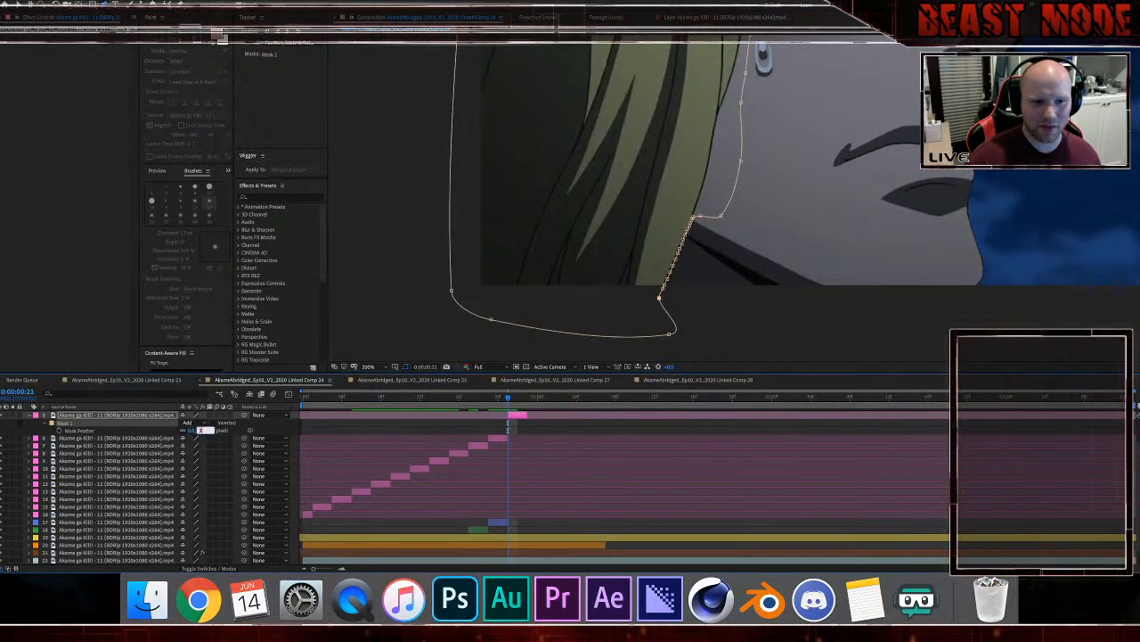
click(320, 429)
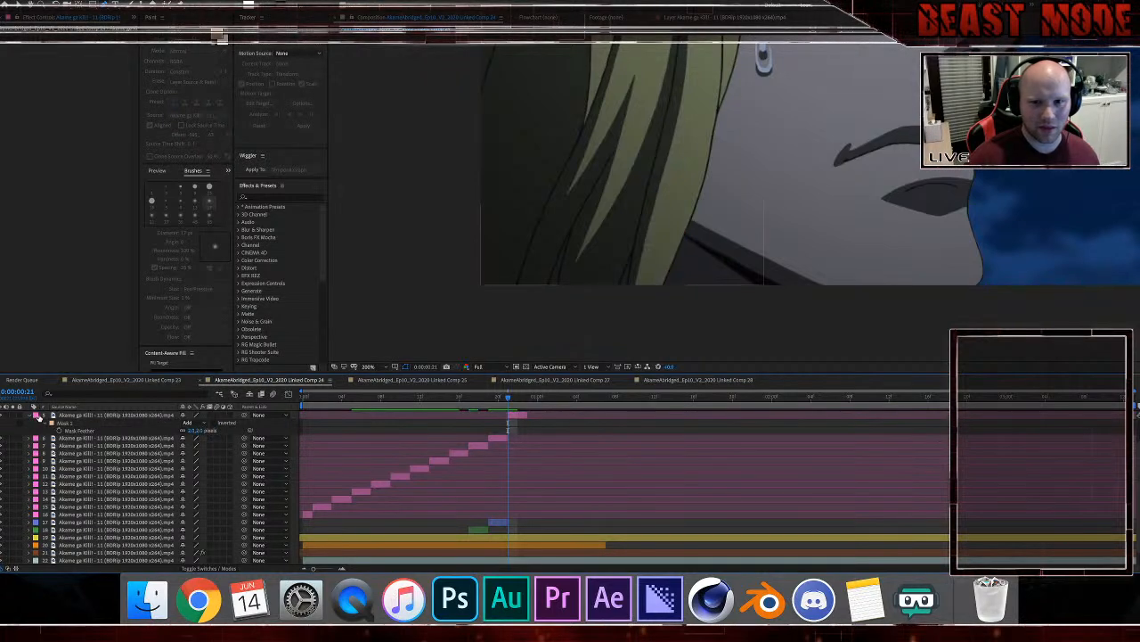
click(409, 316)
key(comma)
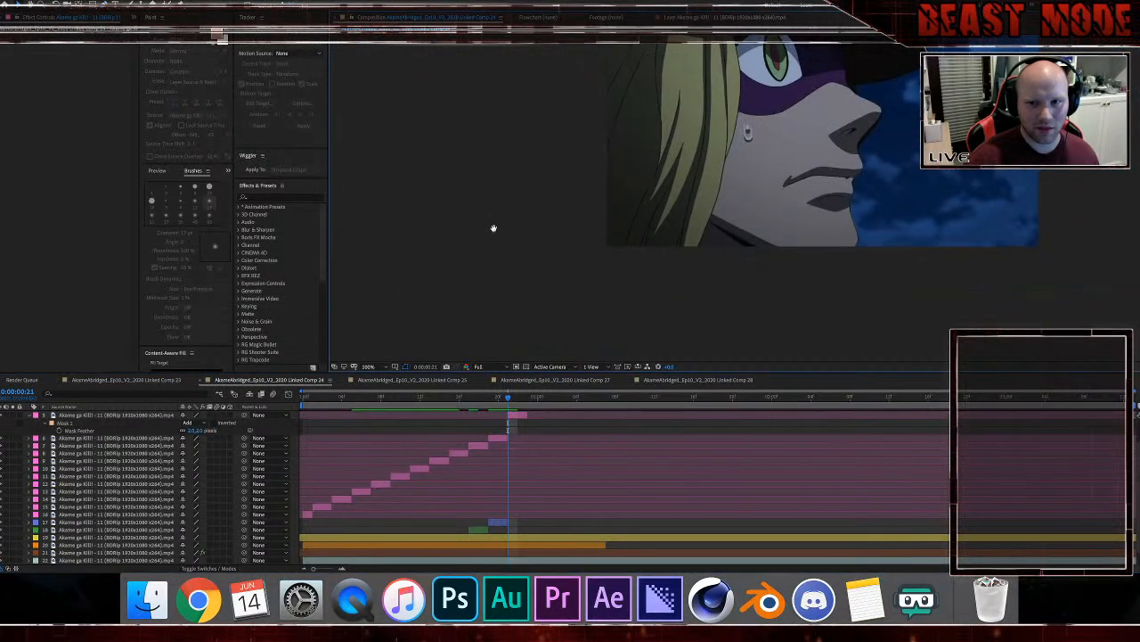
drag(493, 228, 441, 307)
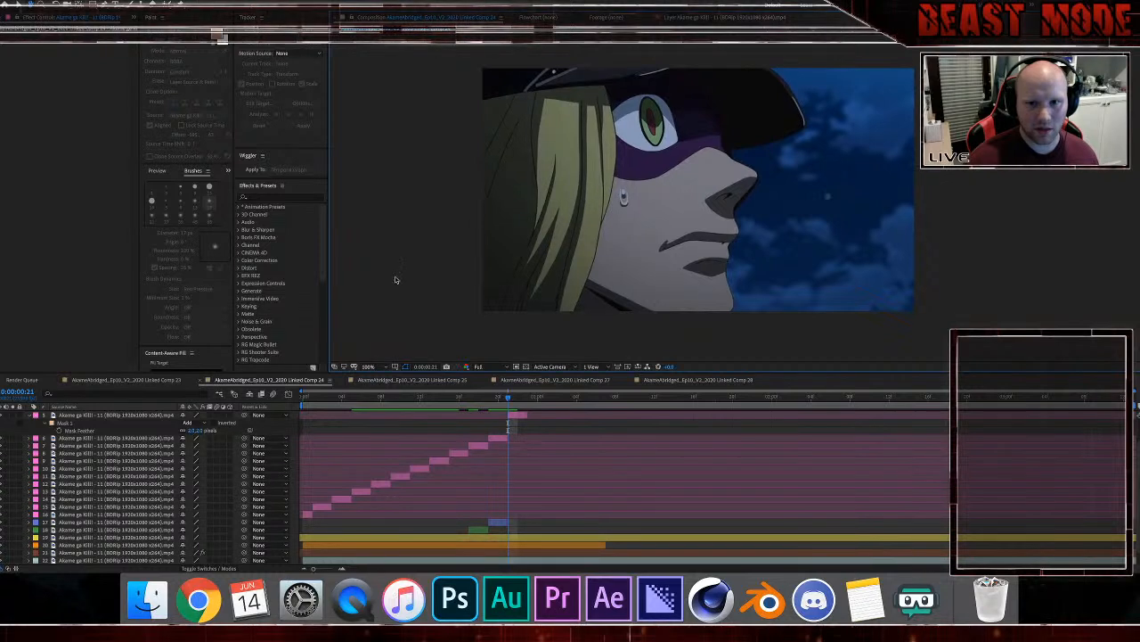
key(super+s)
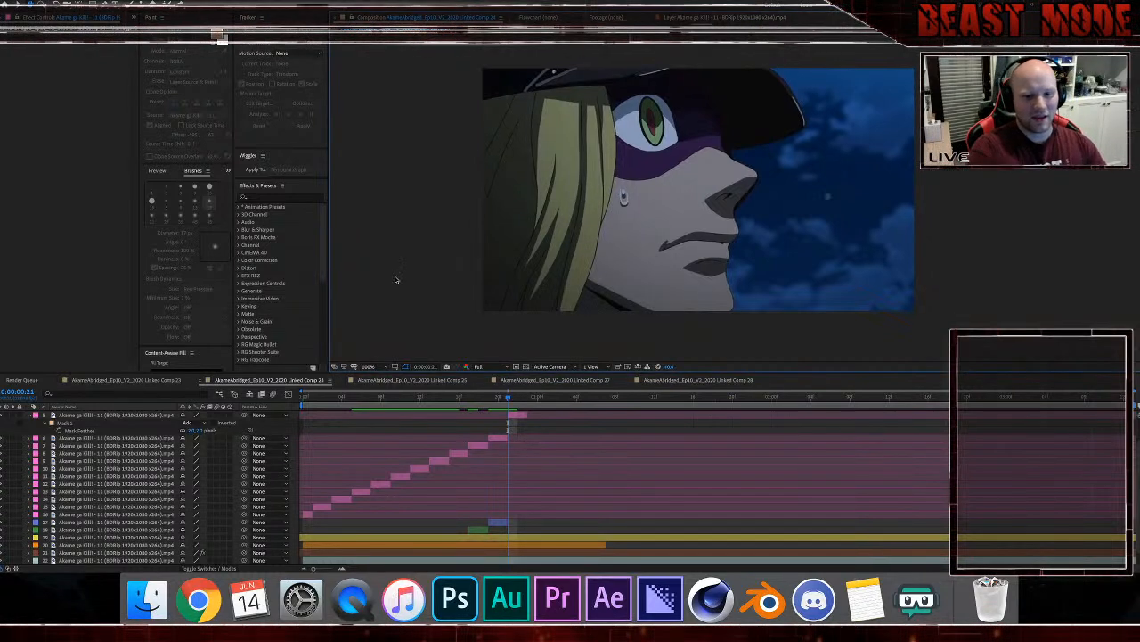
click(32, 416)
Step: Play the composition from its first frame to review the masked hair animation
click(299, 399)
key(space)
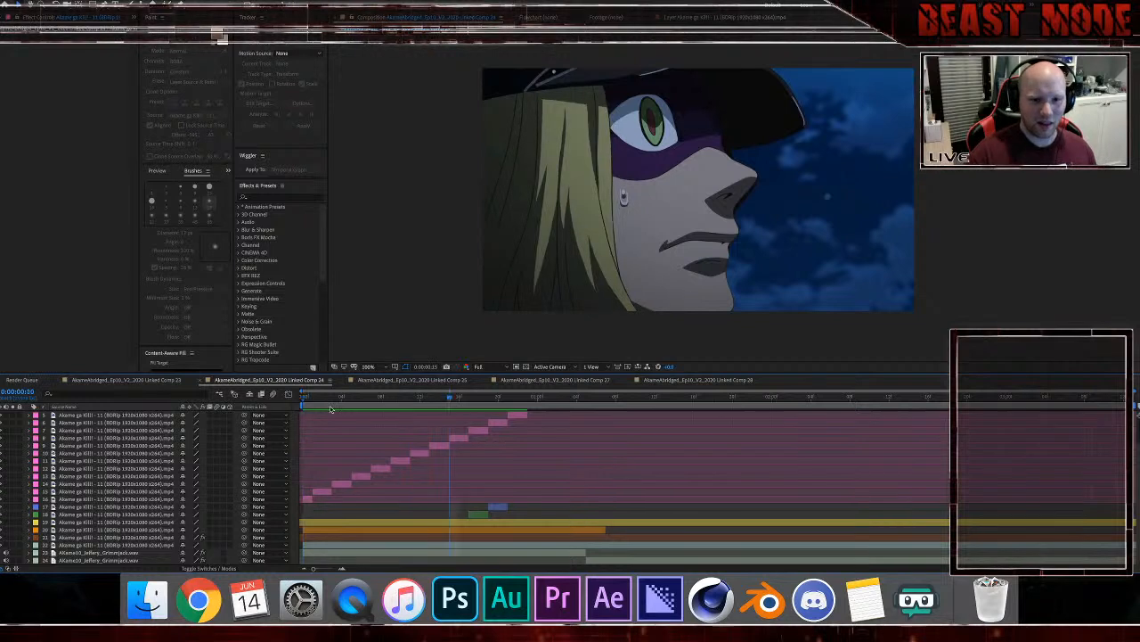
key(space)
Step: Delete the mask points forming the narrow notch in the lower hair on layer 16
click(305, 502)
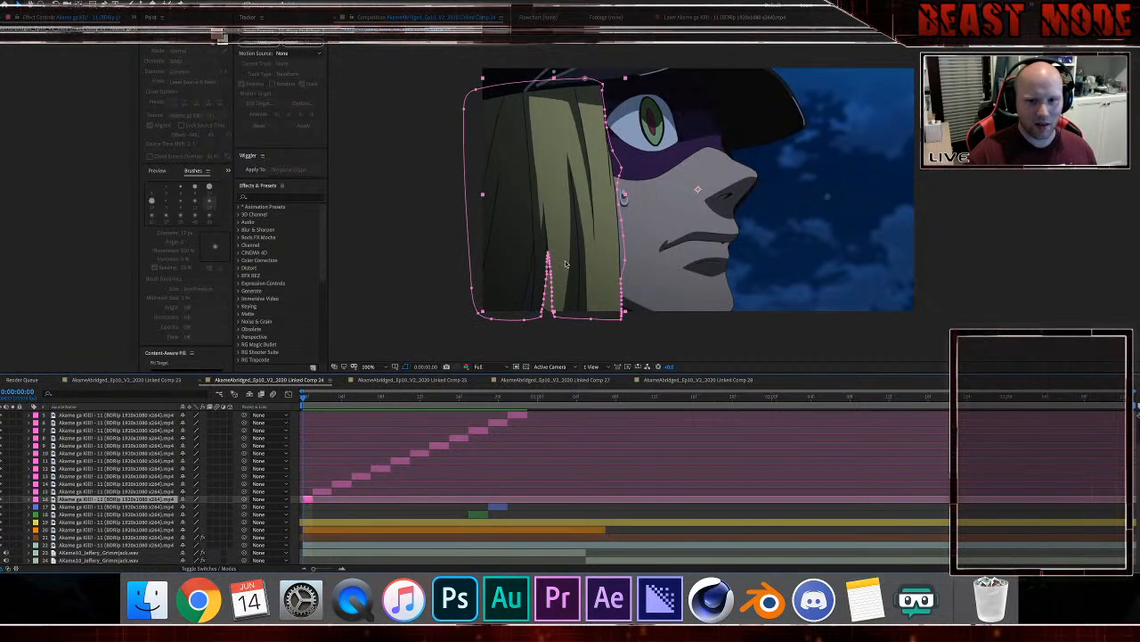
drag(529, 235, 568, 319)
key(Delete)
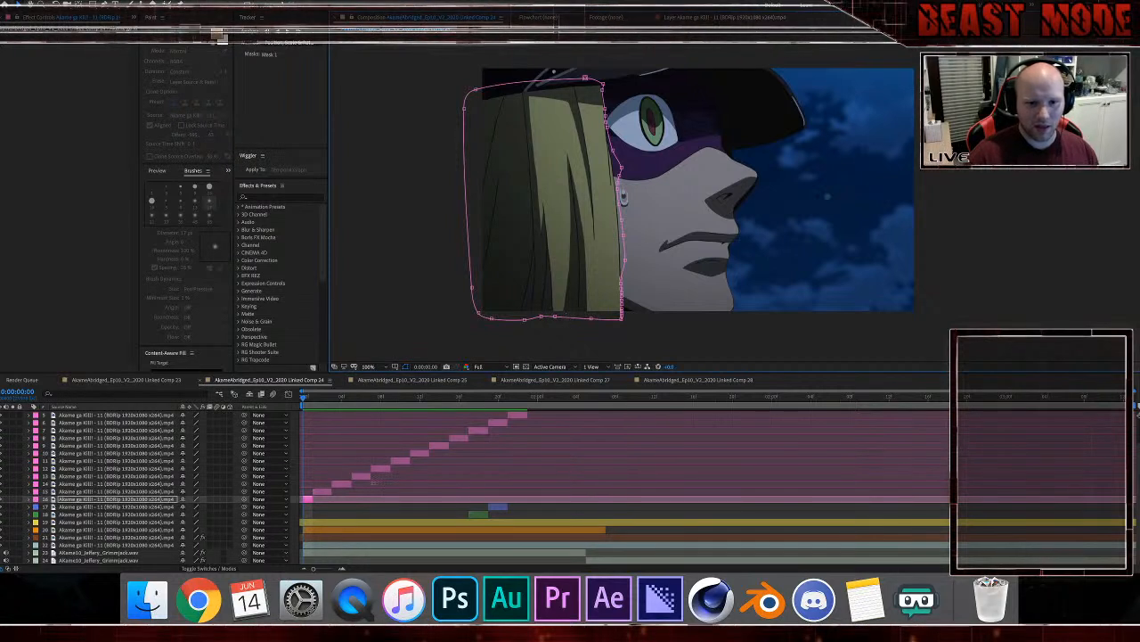
Step: Step forward from the first frame to frame 6, checking layer 15's mask and the hair on the following layers
key(Page_Down)
click(320, 492)
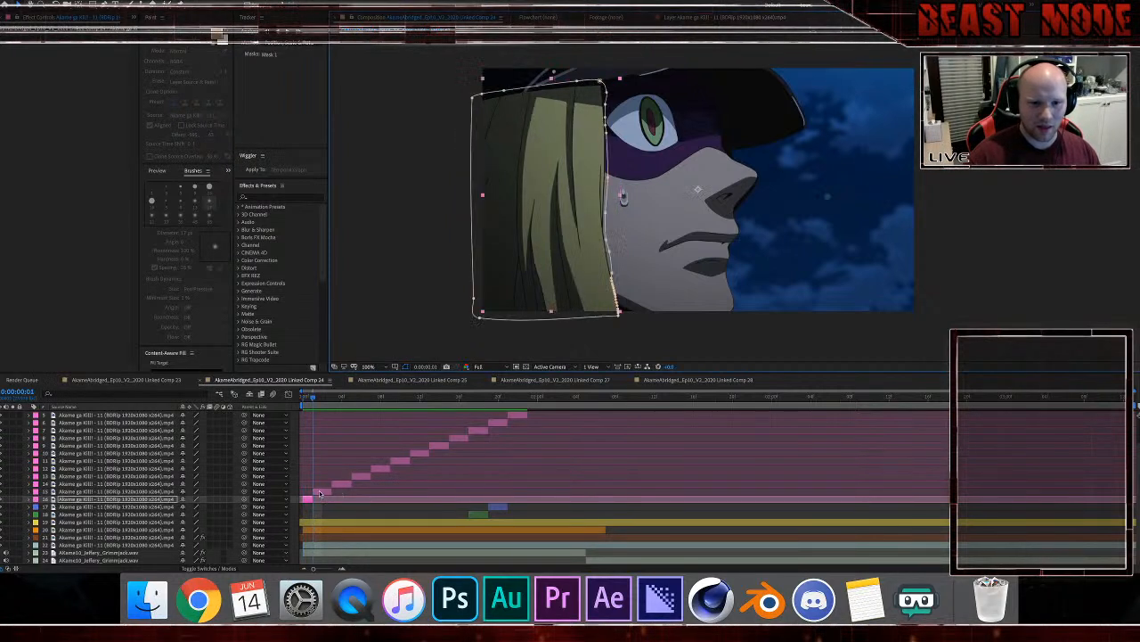
click(320, 492)
key(Page_Down)
key(Page_Down)
key(Page_Down)
key(Page_Down)
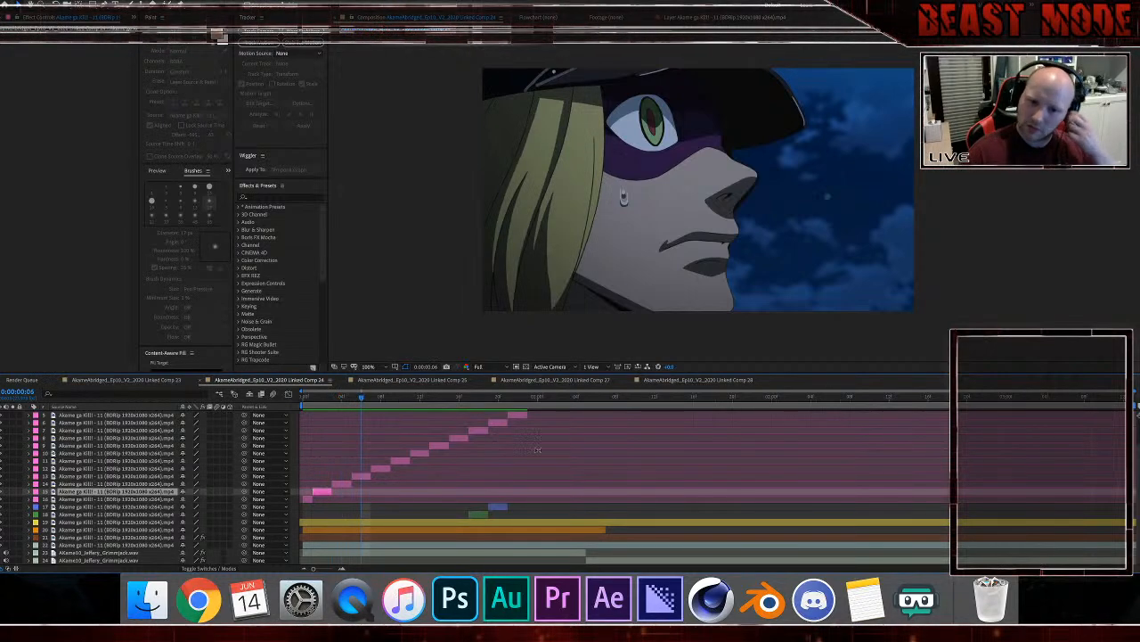
Step: Duplicate clip layers 5 to 16, place the copies directly after the last original hair clip, and label them Lavender
click(519, 416)
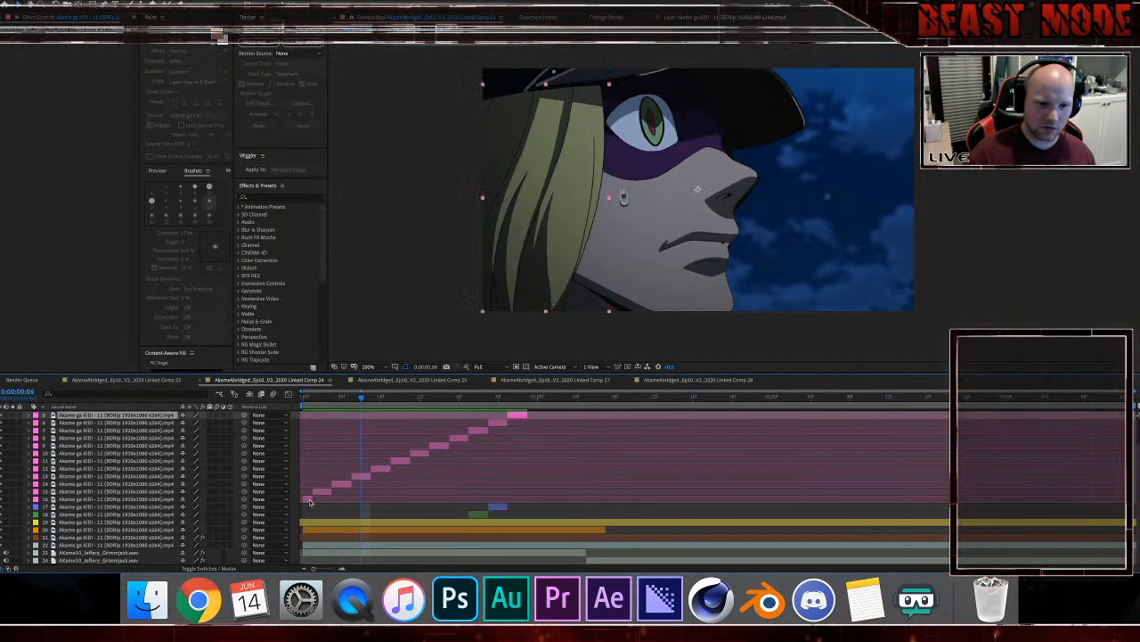
shift+click(306, 500)
click(303, 506)
click(306, 499)
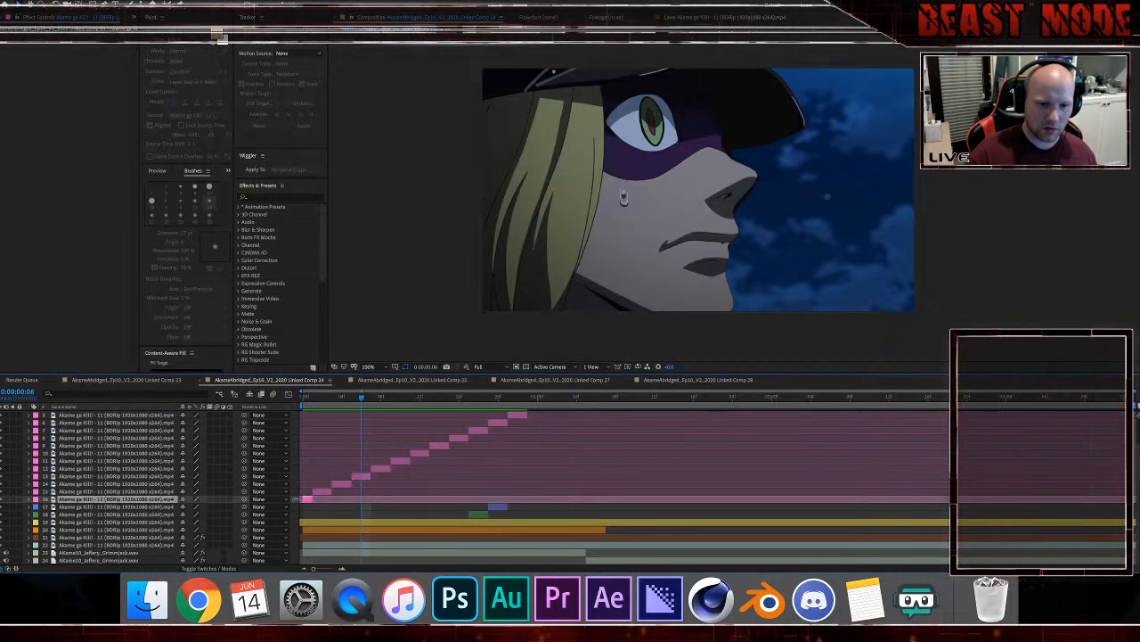
shift+click(513, 416)
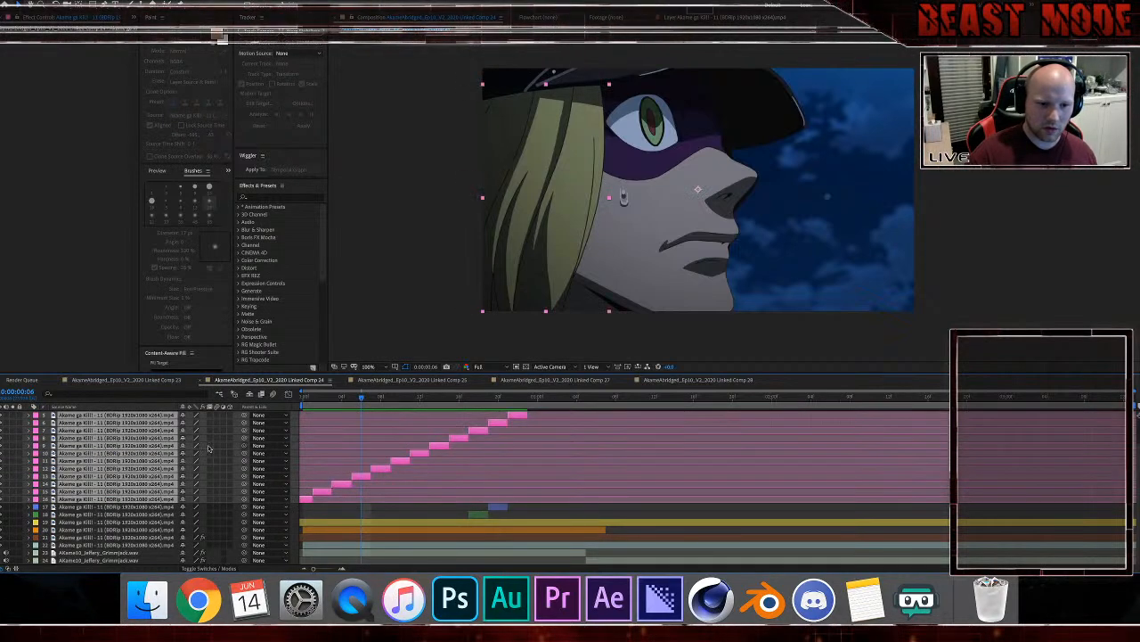
key(super+d)
drag(98, 430, 98, 415)
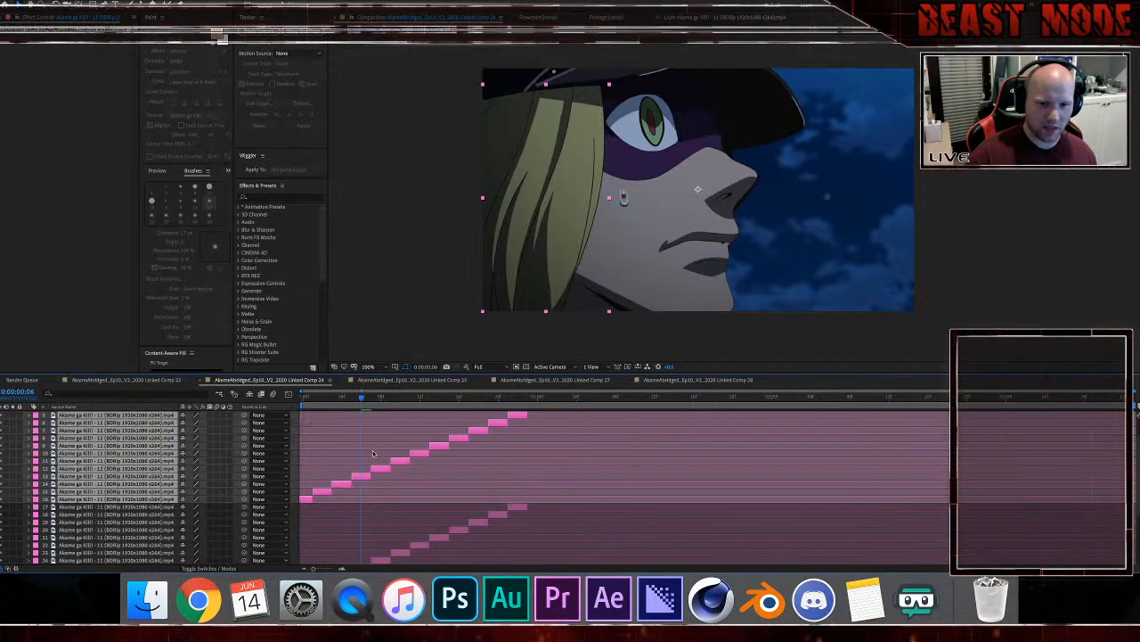
drag(360, 496, 541, 501)
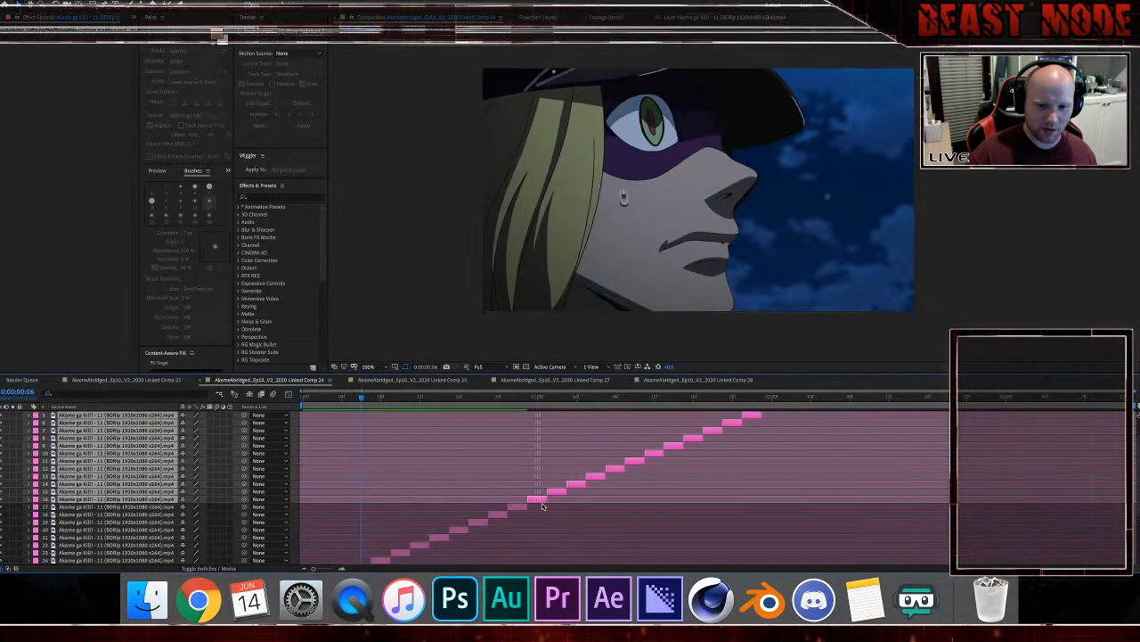
click(35, 467)
click(52, 470)
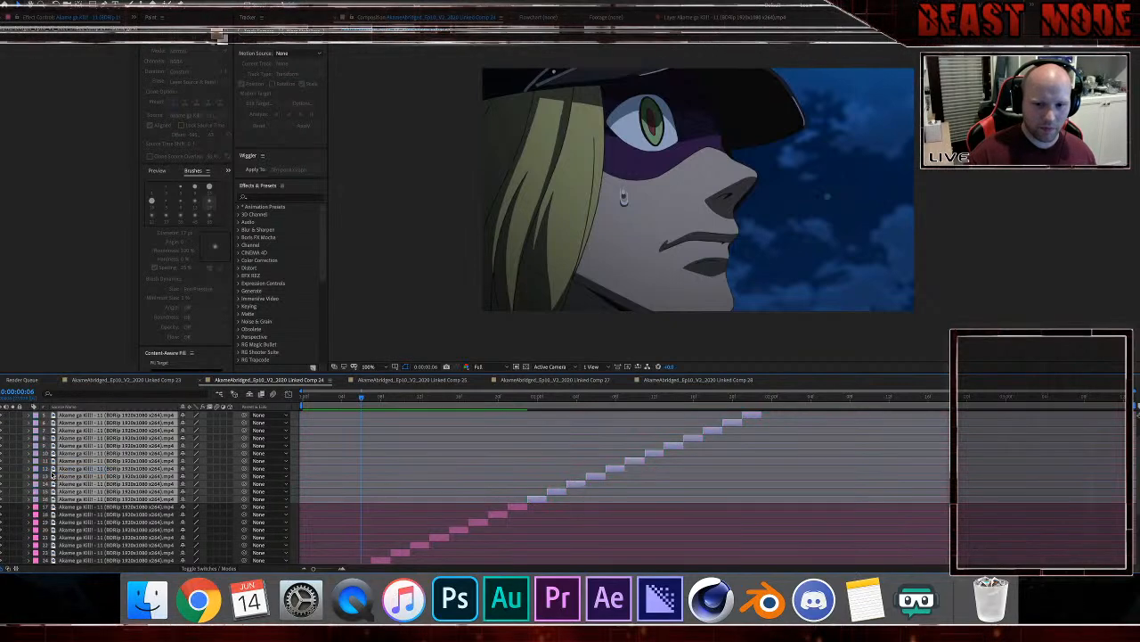
Step: Duplicate the Lavender clip layers, place the new copies directly after that run, and label them Peach
drag(58, 430, 77, 425)
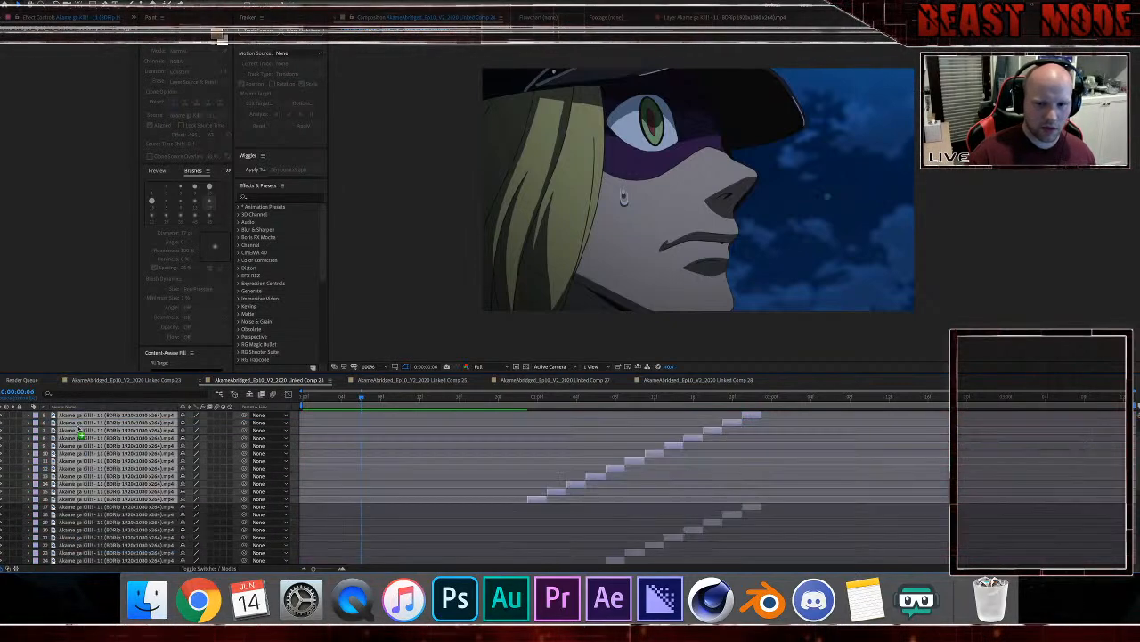
drag(540, 503, 777, 499)
click(37, 446)
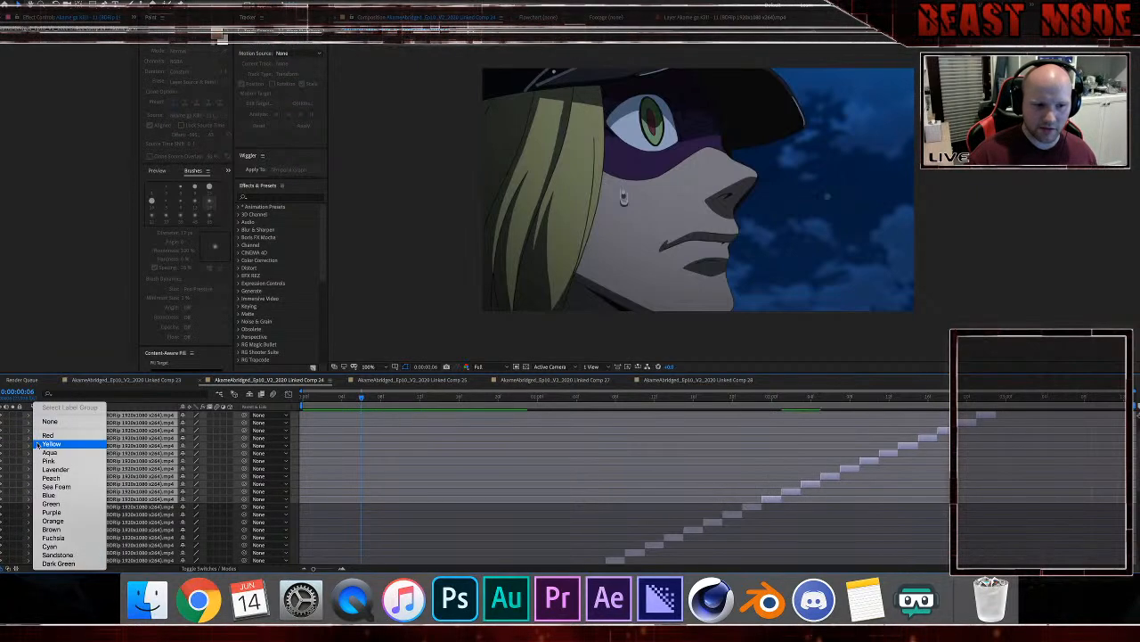
click(61, 480)
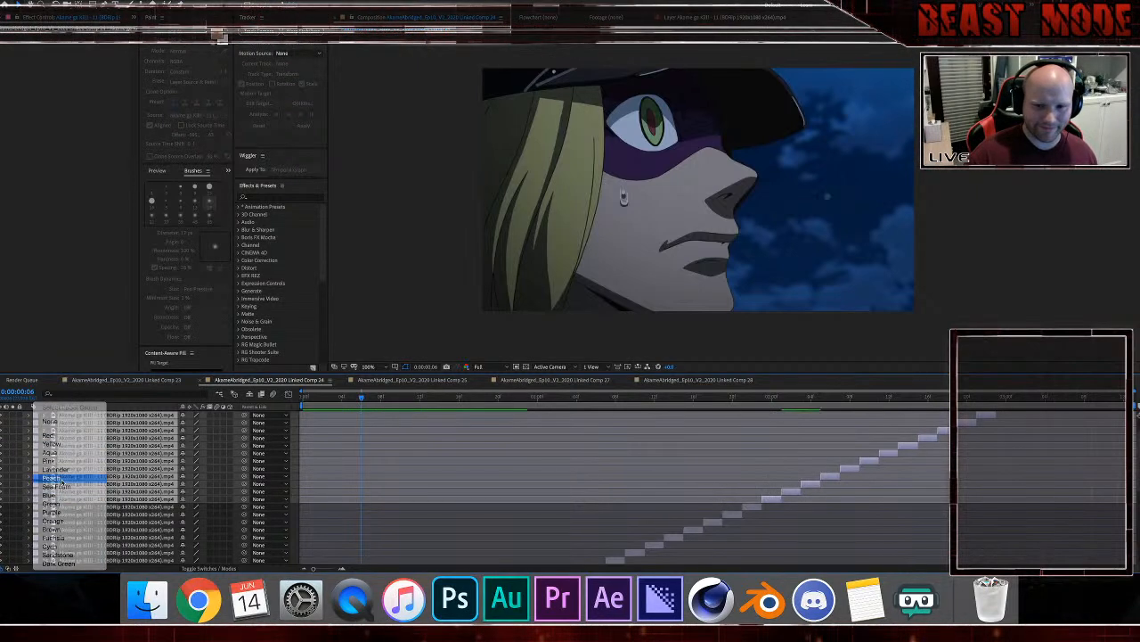
Step: Duplicate the Peach clip layers, move the copies above them and directly after that run in time, and label them Cyan
scroll(62, 451, up, 3)
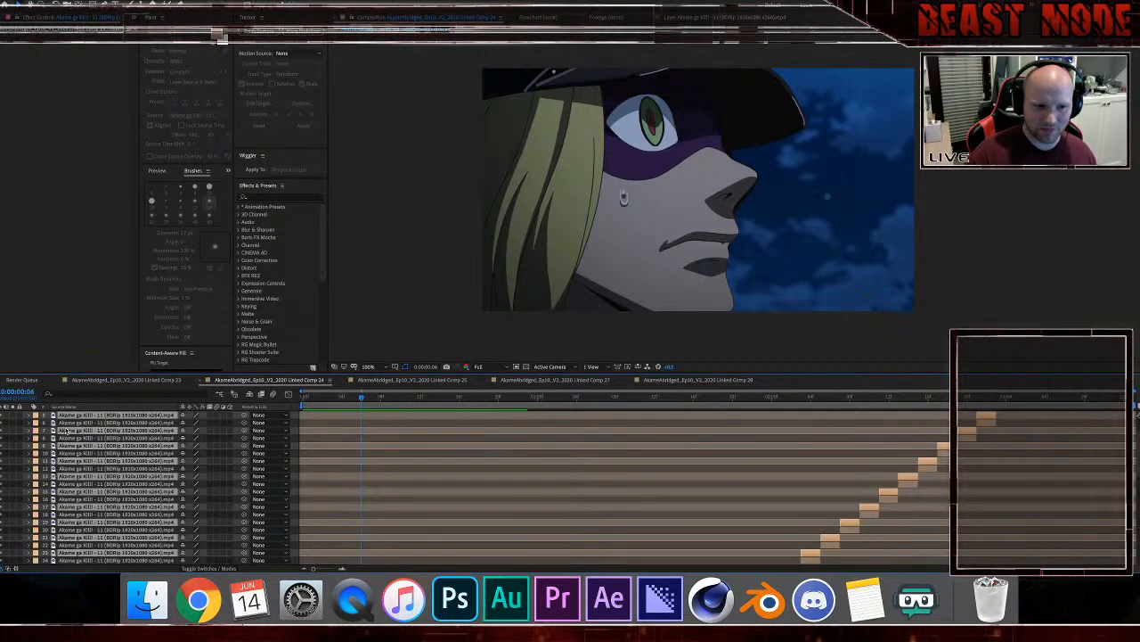
drag(62, 448, 71, 420)
drag(773, 501, 1009, 499)
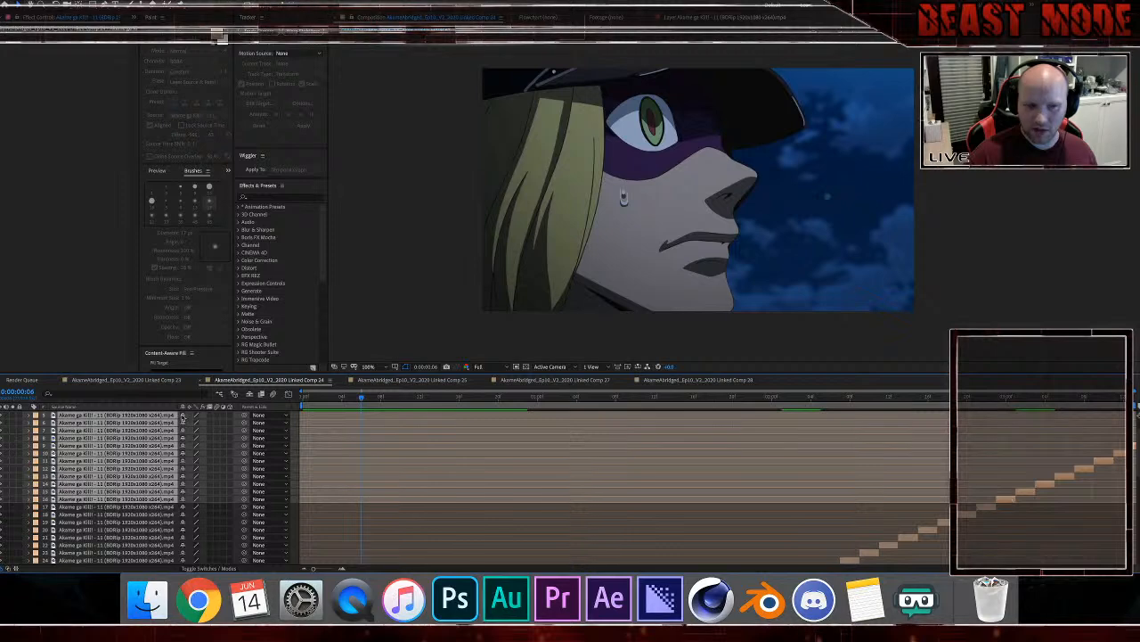
click(36, 431)
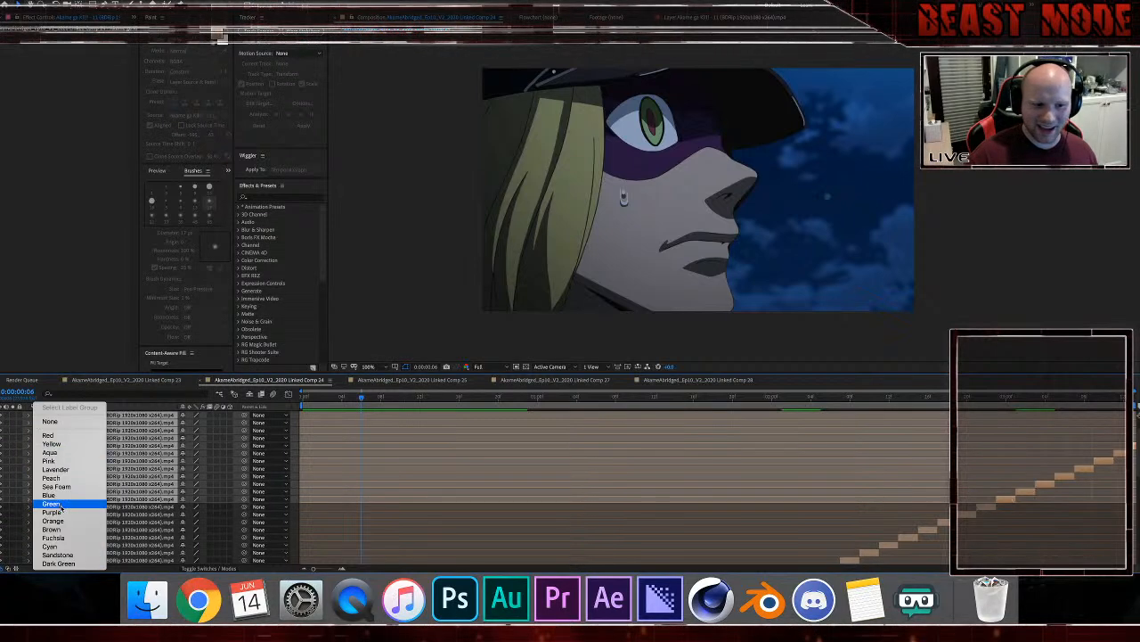
click(49, 546)
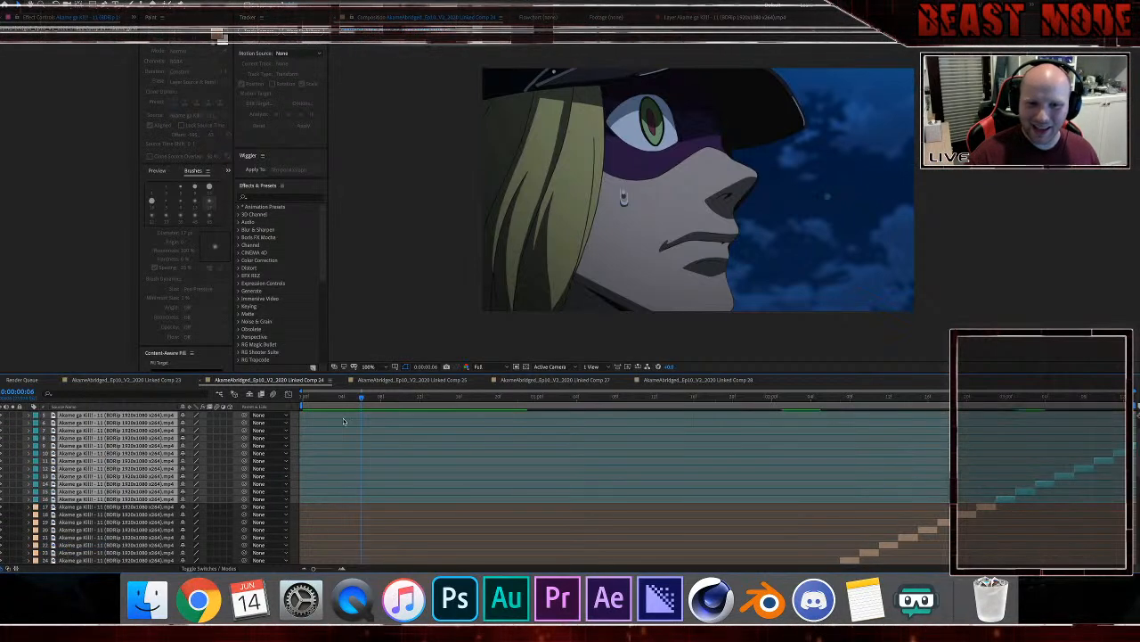
Step: Play the composition from its first frame to review how the repeated hair clips loop
click(406, 313)
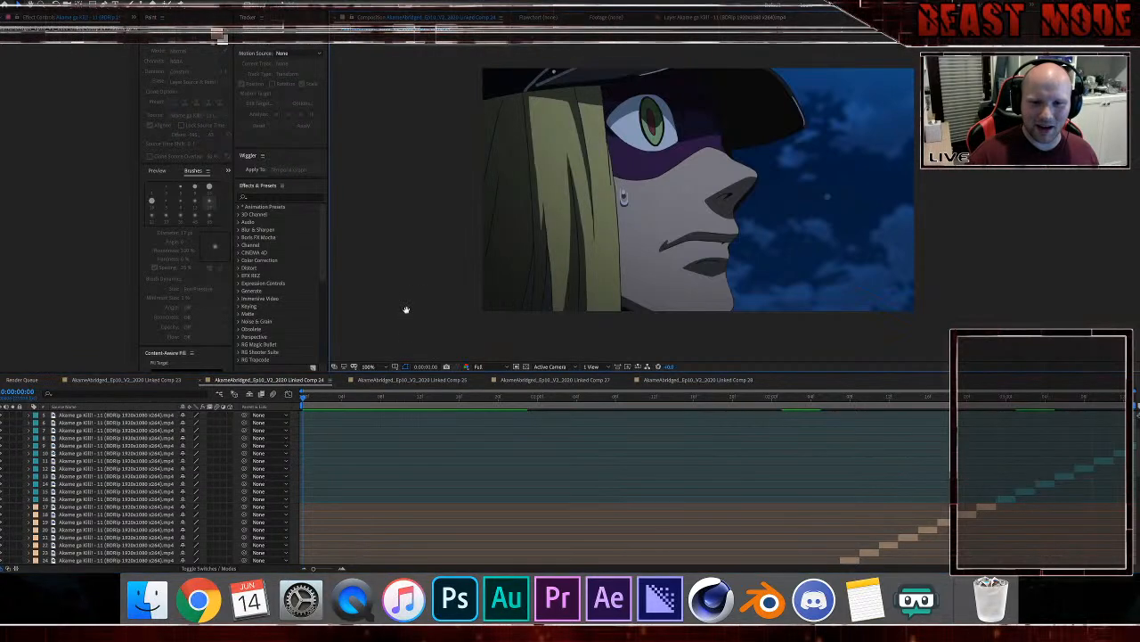
key(space)
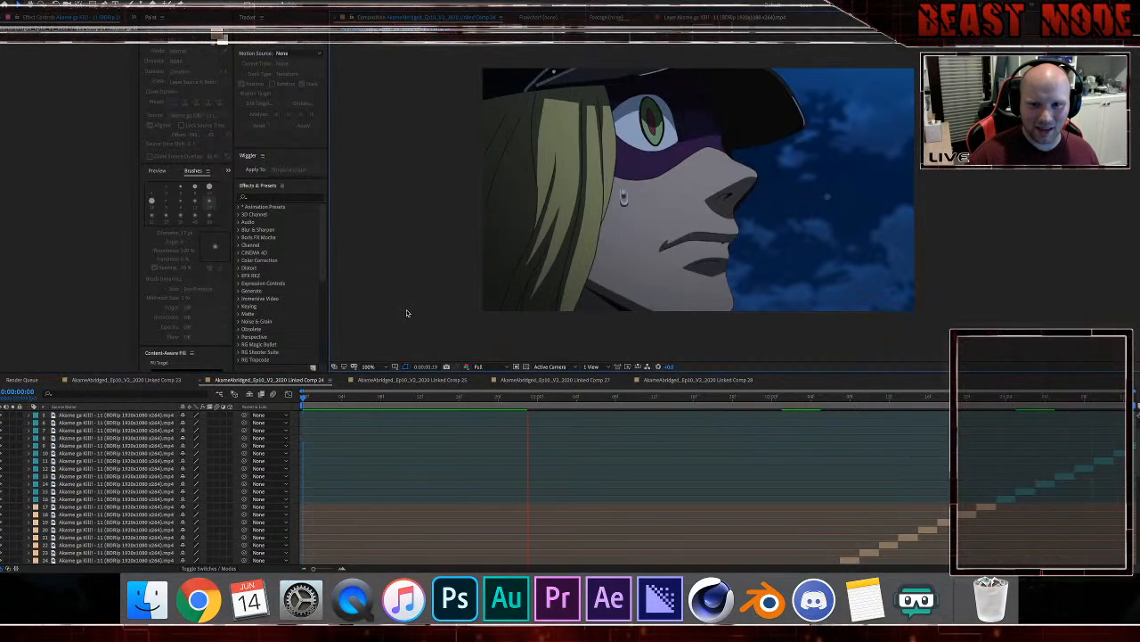
key(space)
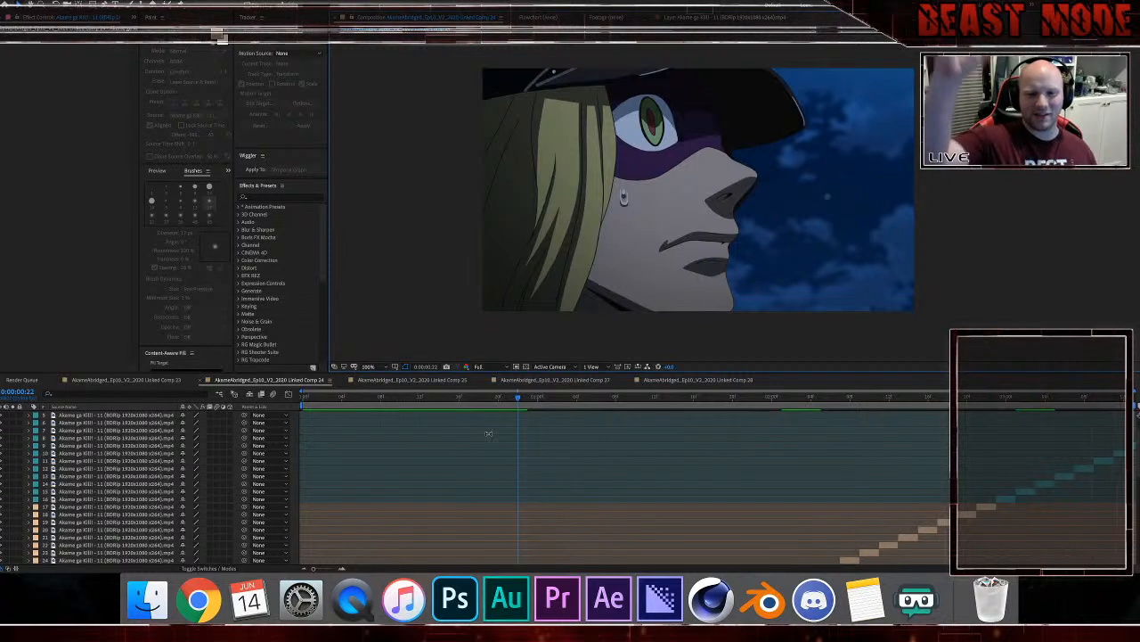
click(303, 399)
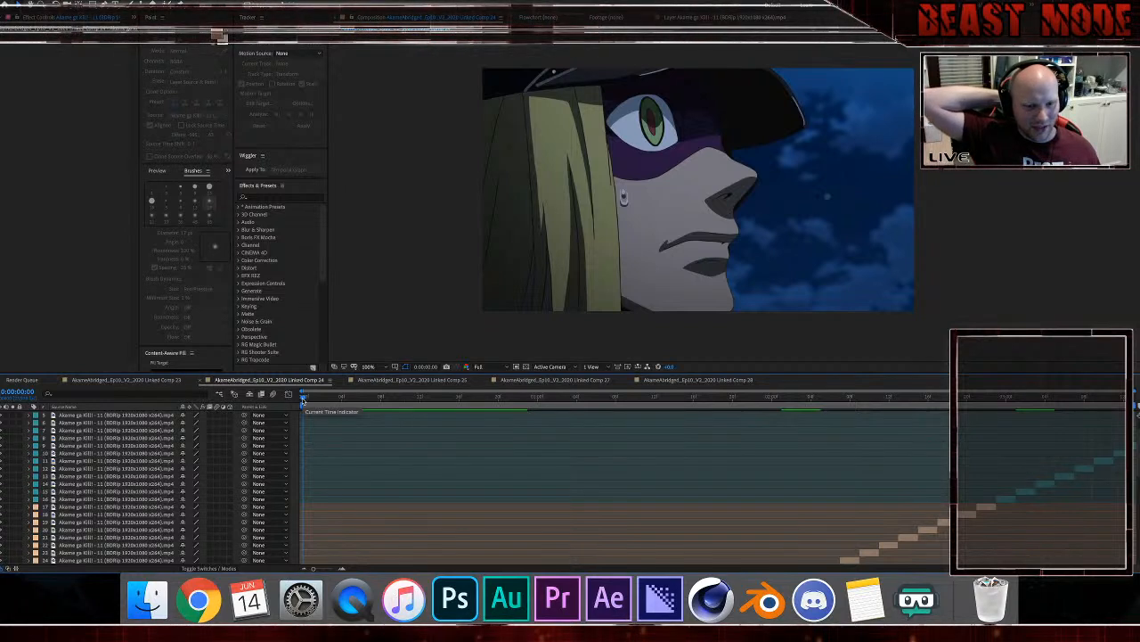
key(space)
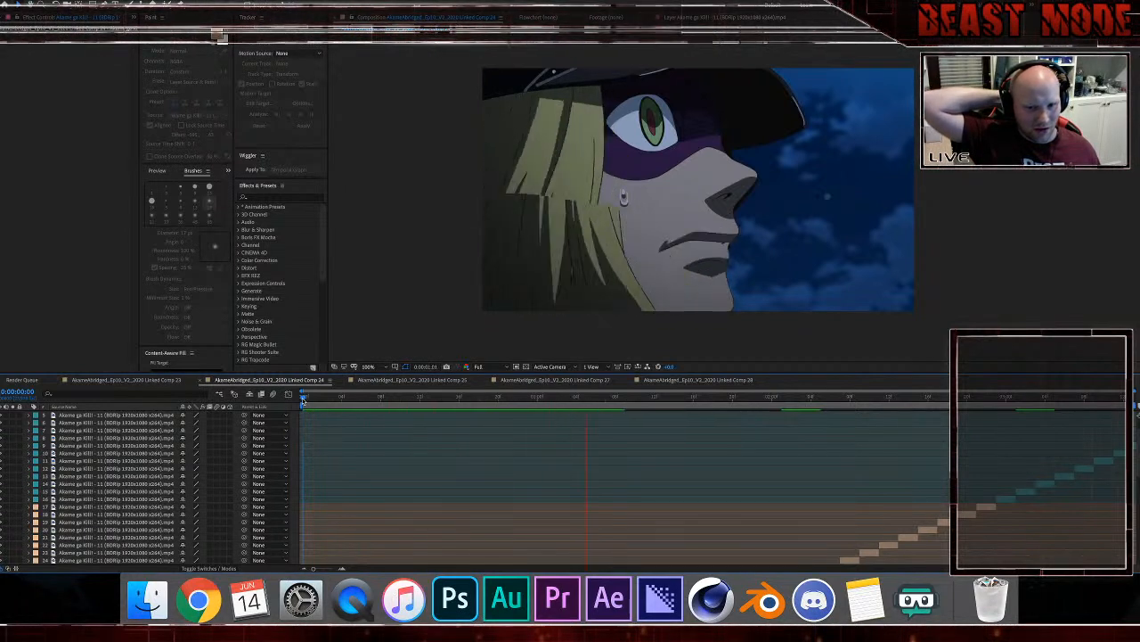
key(space)
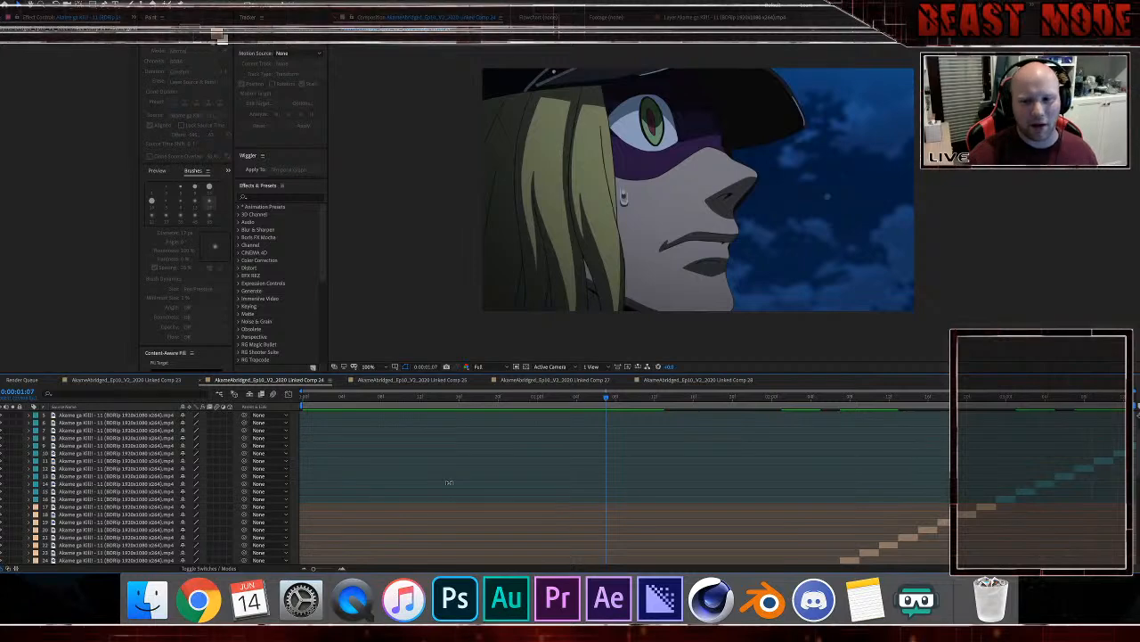
Step: Undo the Cyan and Peach copies and delete the remaining Lavender duplicates, leaving only the original hair clip layers
scroll(449, 482, down, 5)
key(space)
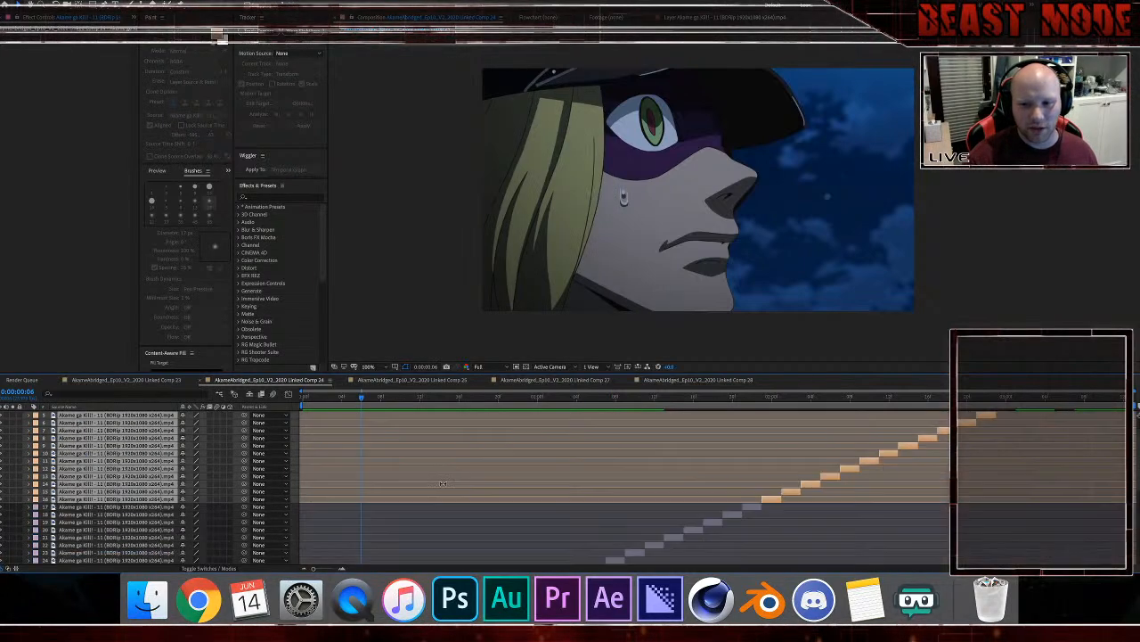
scroll(442, 482, down, 6)
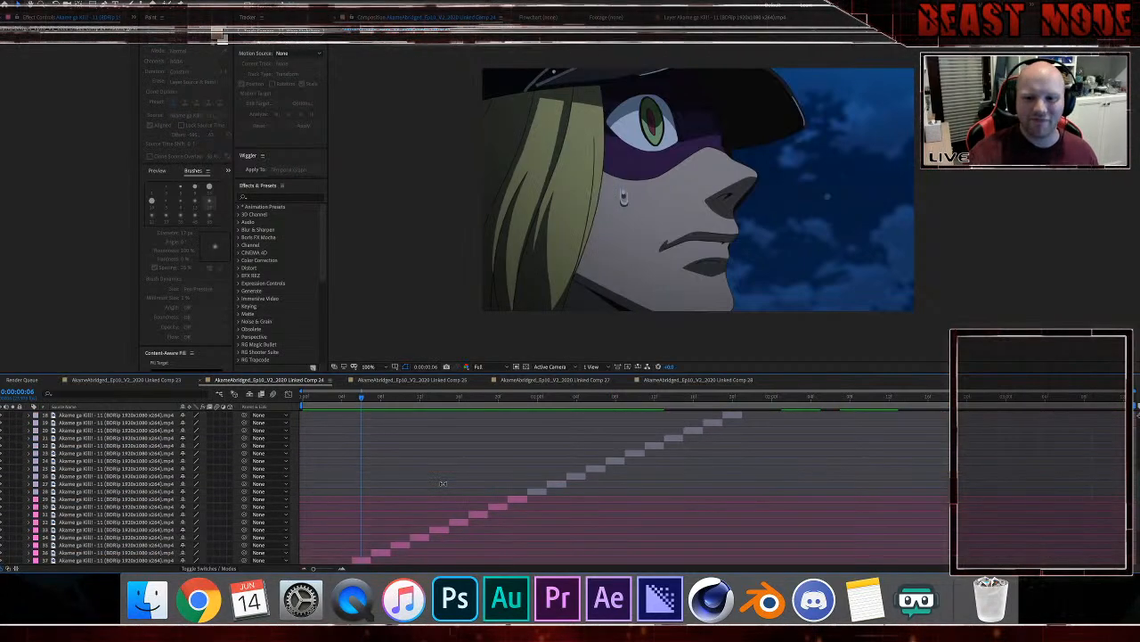
click(522, 499)
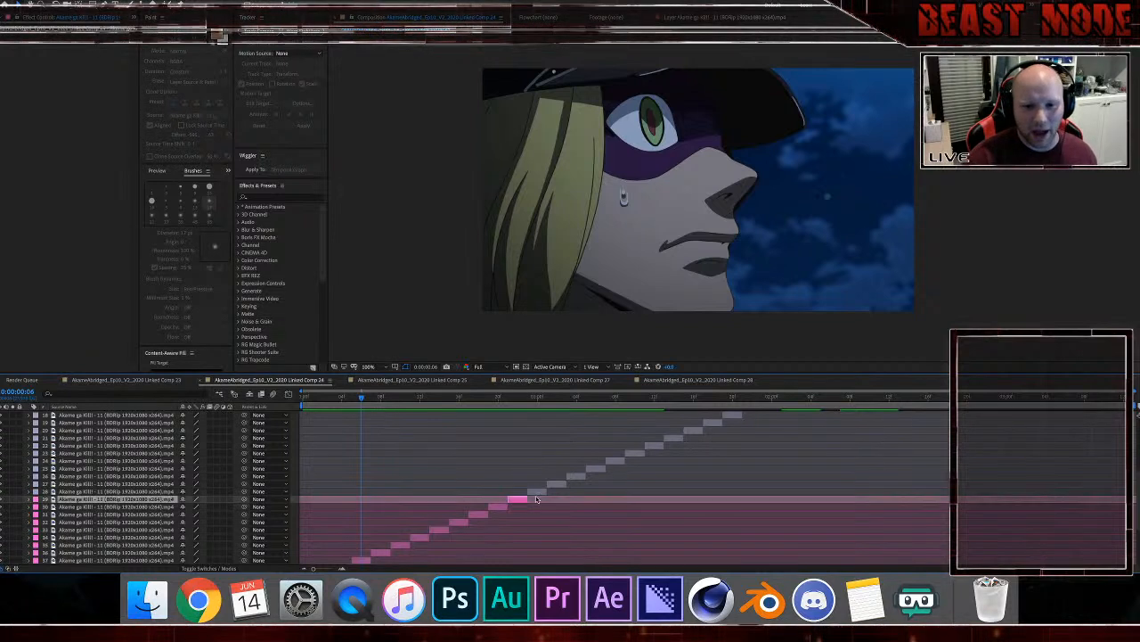
click(537, 491)
scroll(748, 467, up, 1)
scroll(748, 468, up, 7)
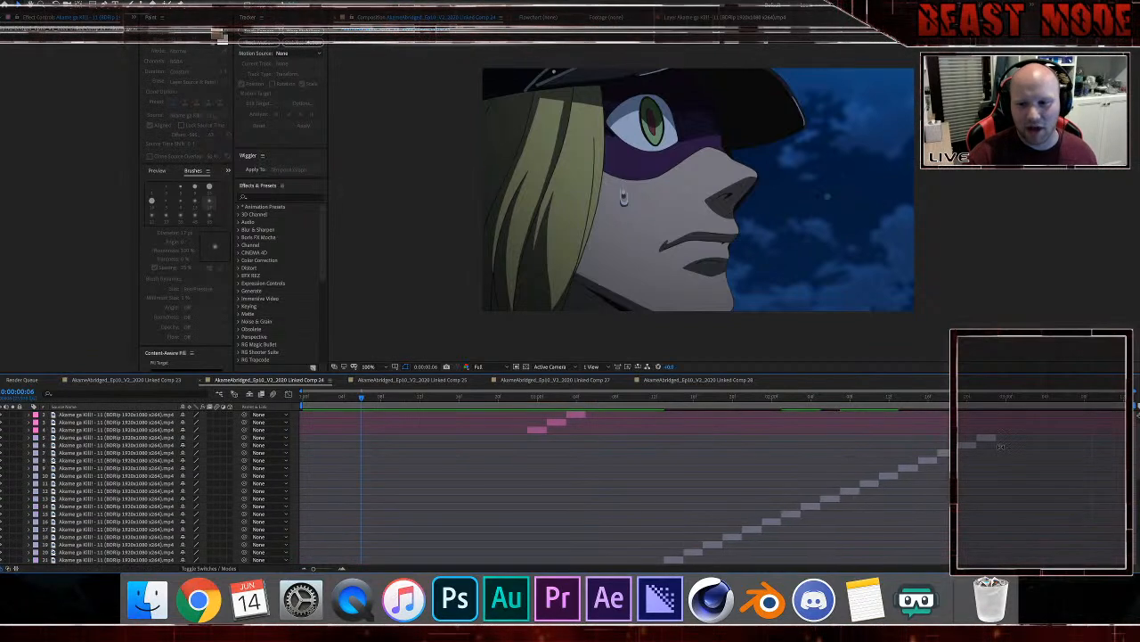
scroll(412, 474, up, 1)
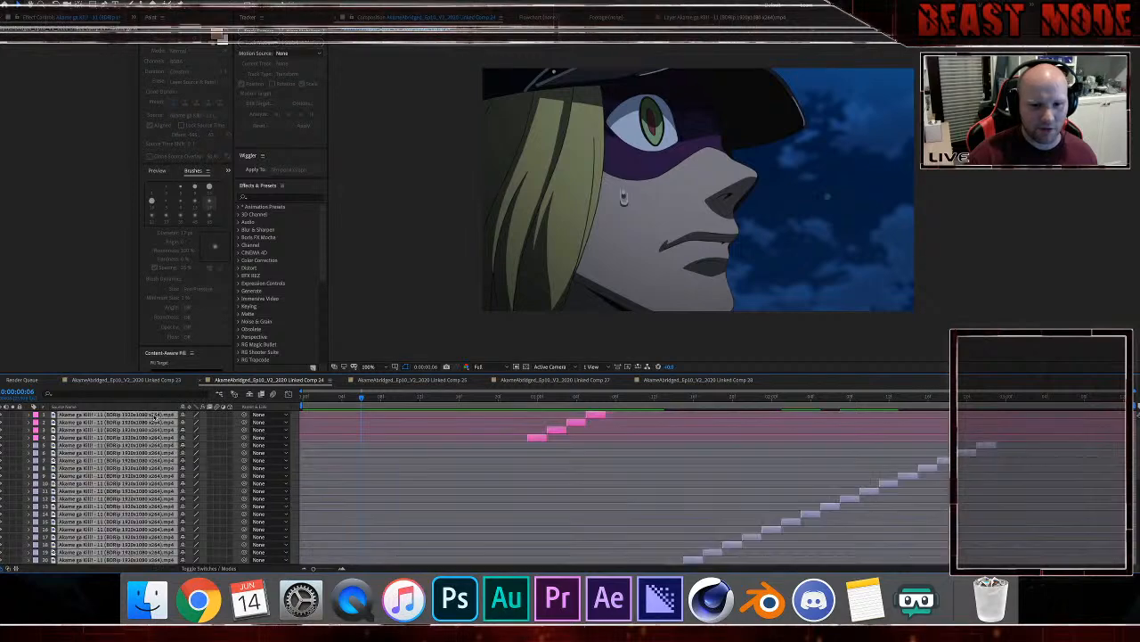
click(980, 450)
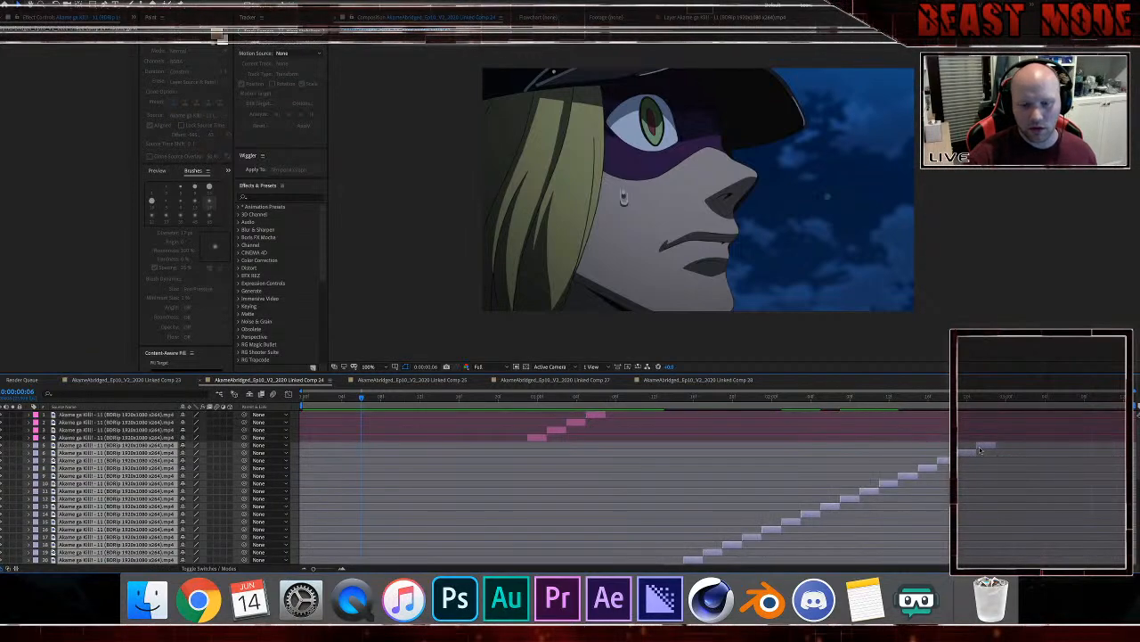
key(Delete)
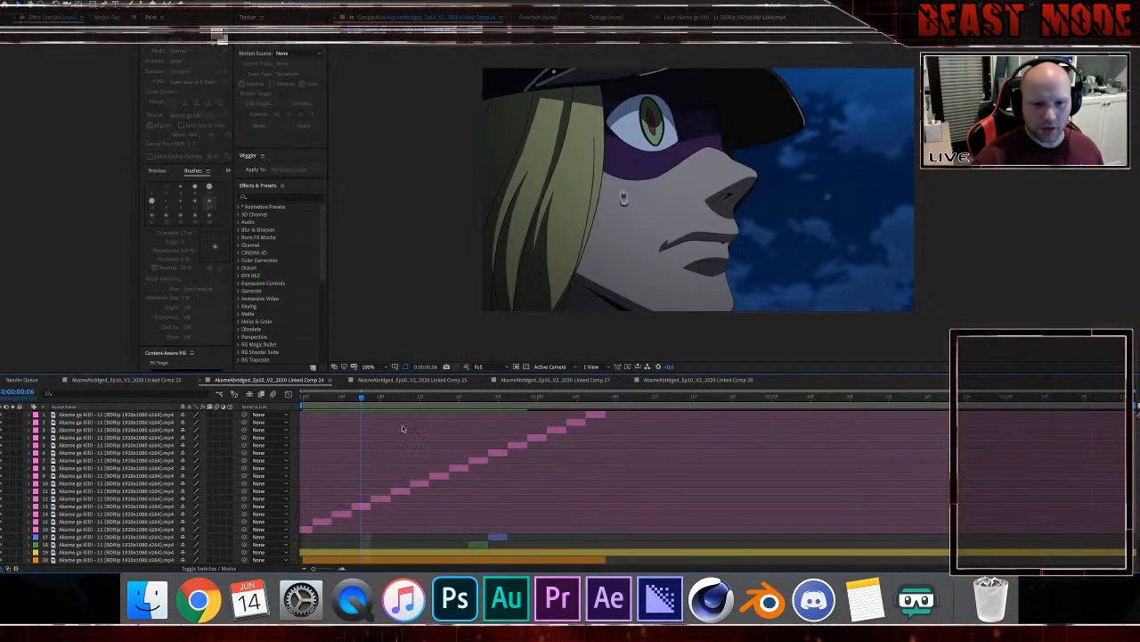
Step: Step back to frame 5 and hide layers 21 and 22 to isolate the masked hair
key(Page_Up)
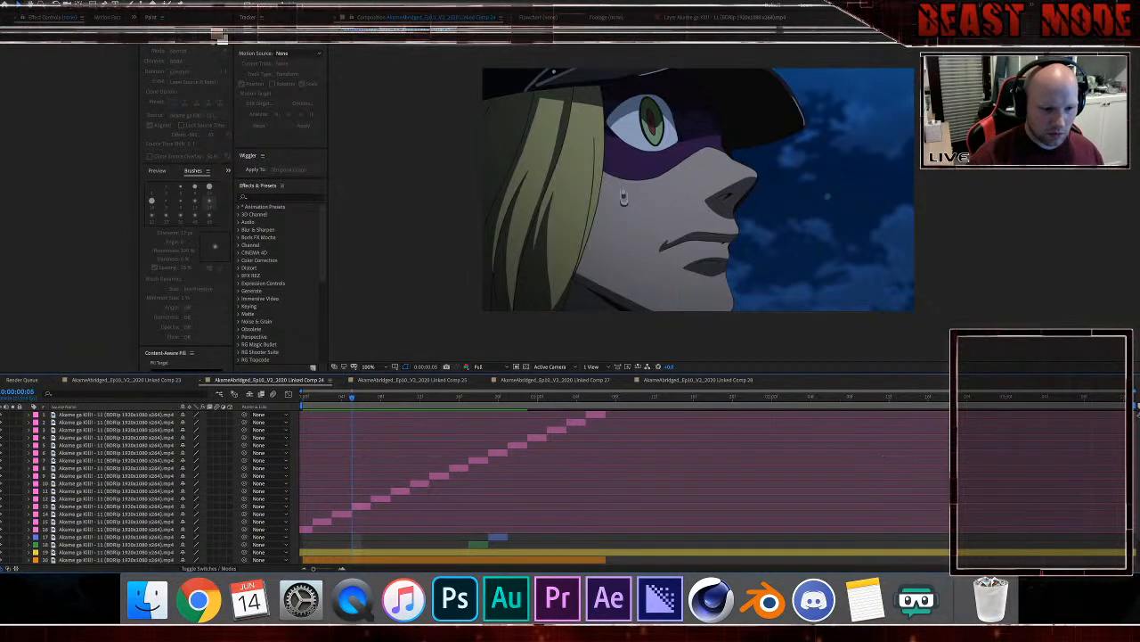
scroll(3, 540, down, 2)
click(1, 538)
click(2, 545)
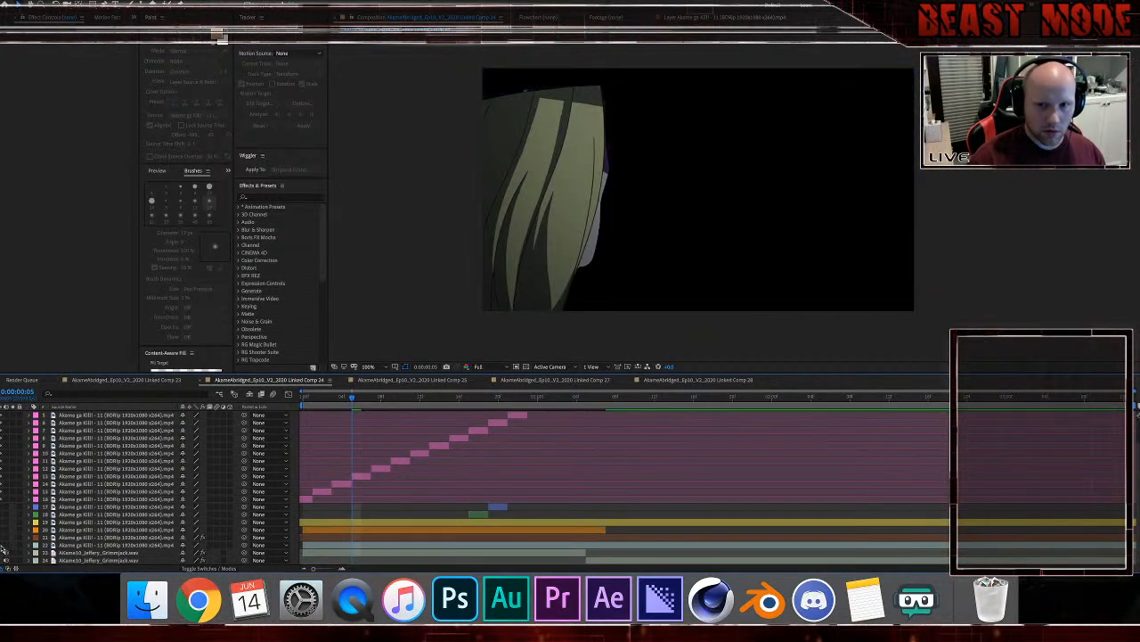
Step: Step through the isolated hair clips from the start of the composition to frame 14, examining the mask edges
key(Page_Down)
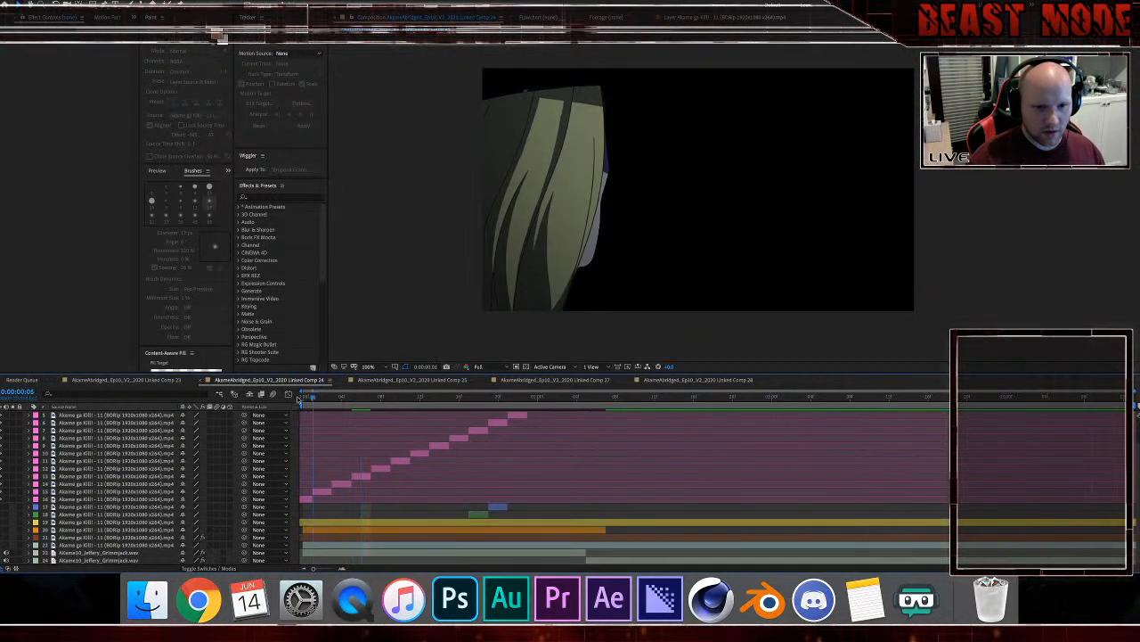
key(Page_Down)
key(Page_Down)
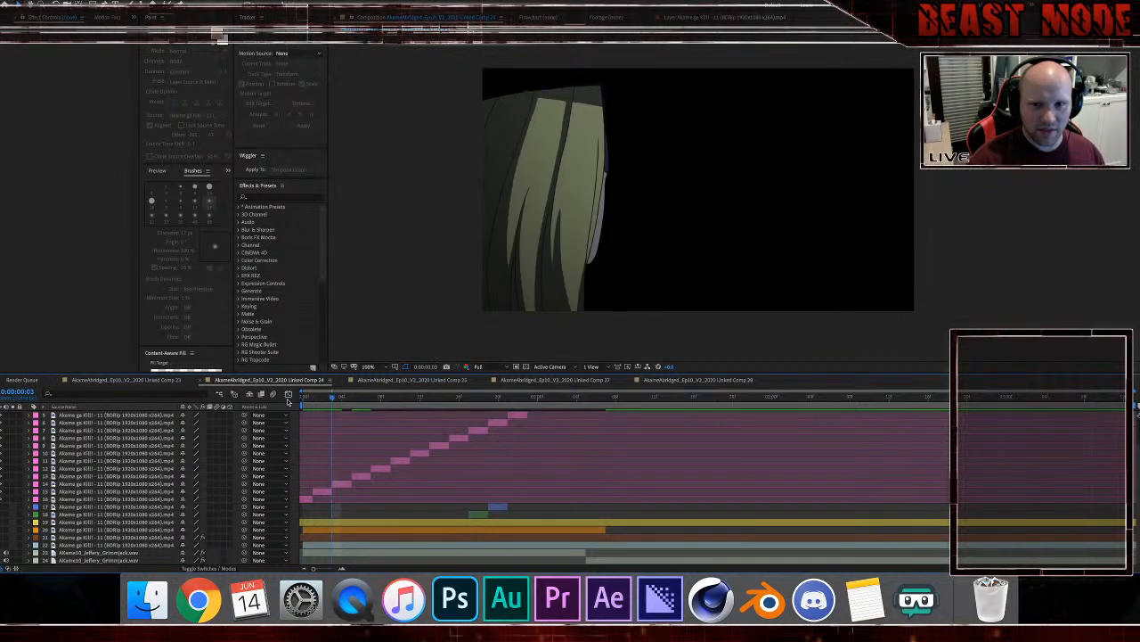
key(Page_Down)
key(Page_Down)
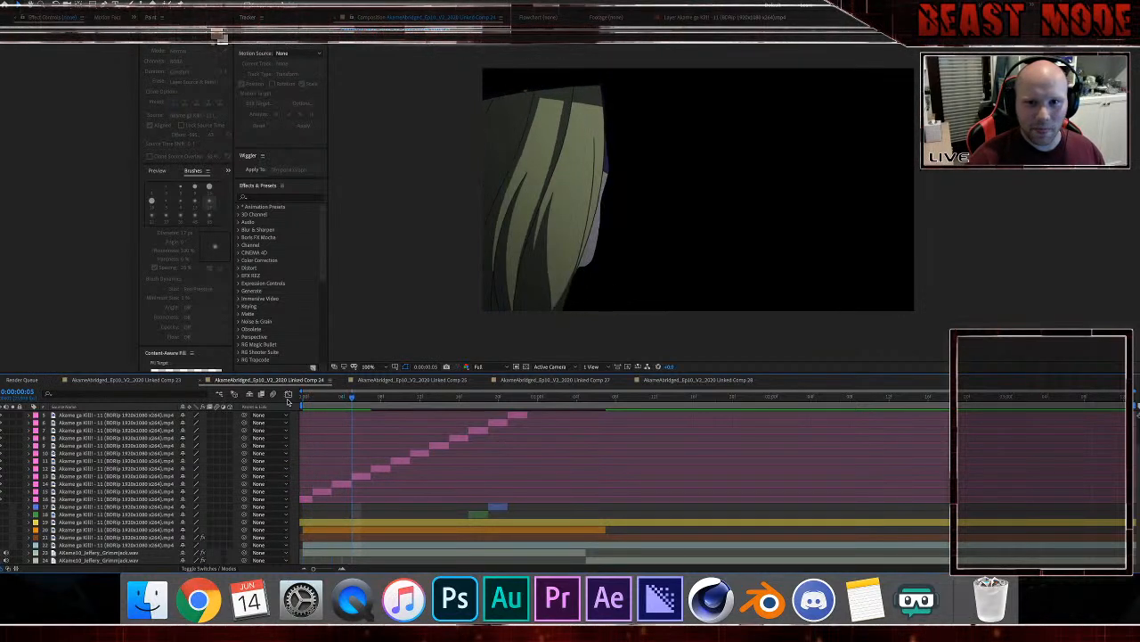
key(Page_Down)
key(Page_Down)
key(Page_Down)
key(Page_Down)
key(Page_Down)
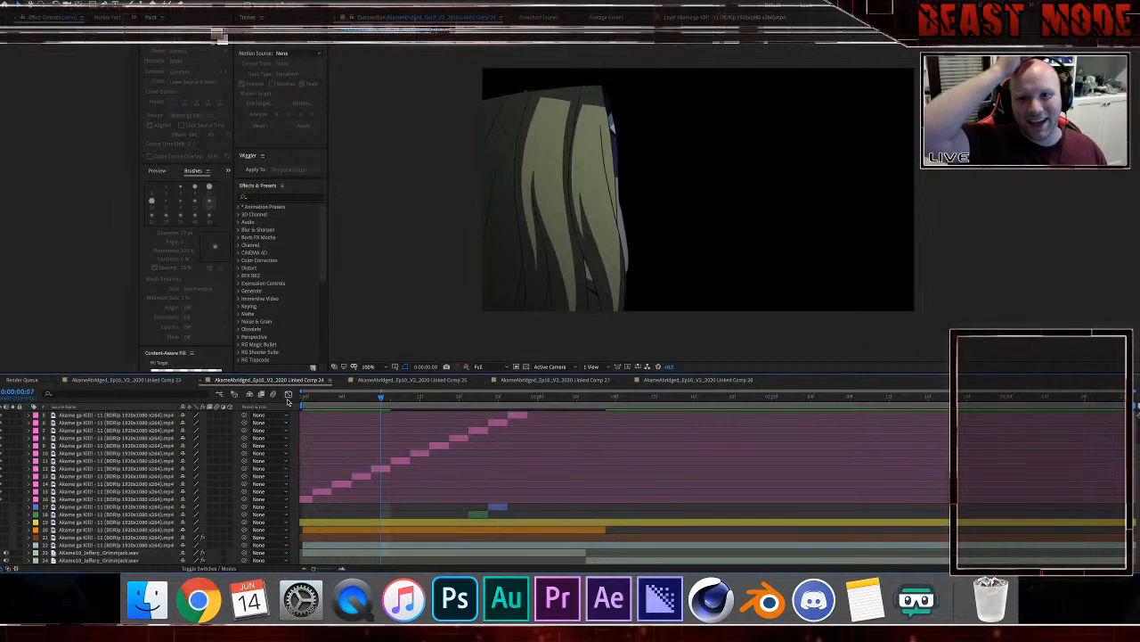
key(Page_Down)
key(Page_Down)
key(Page_Down)
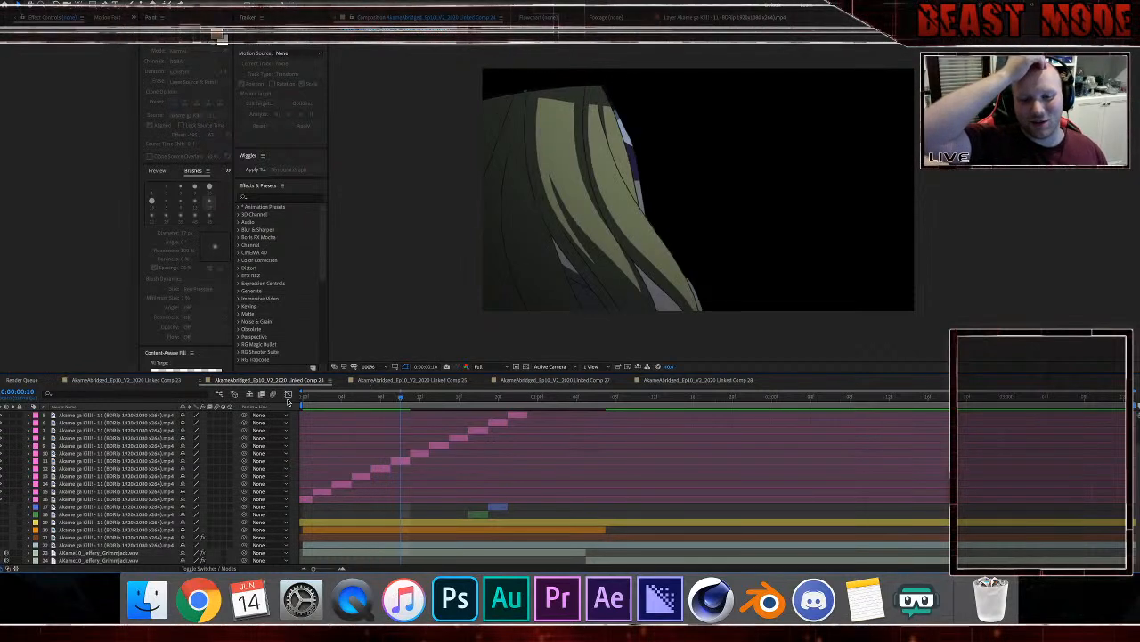
key(Page_Down)
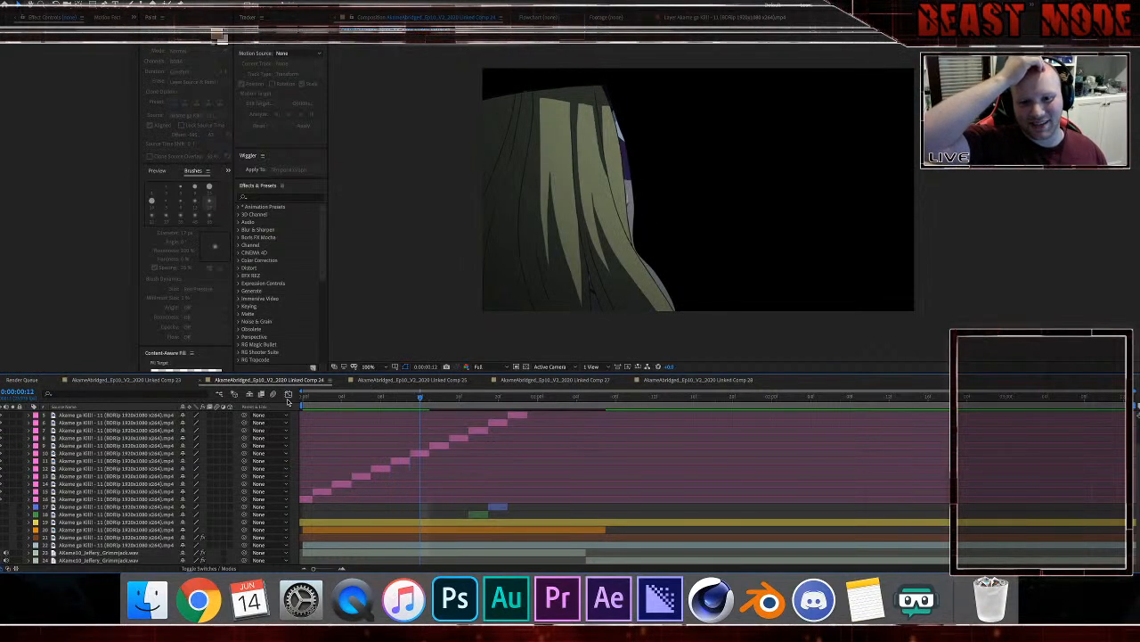
key(Page_Down)
key(Page_Down)
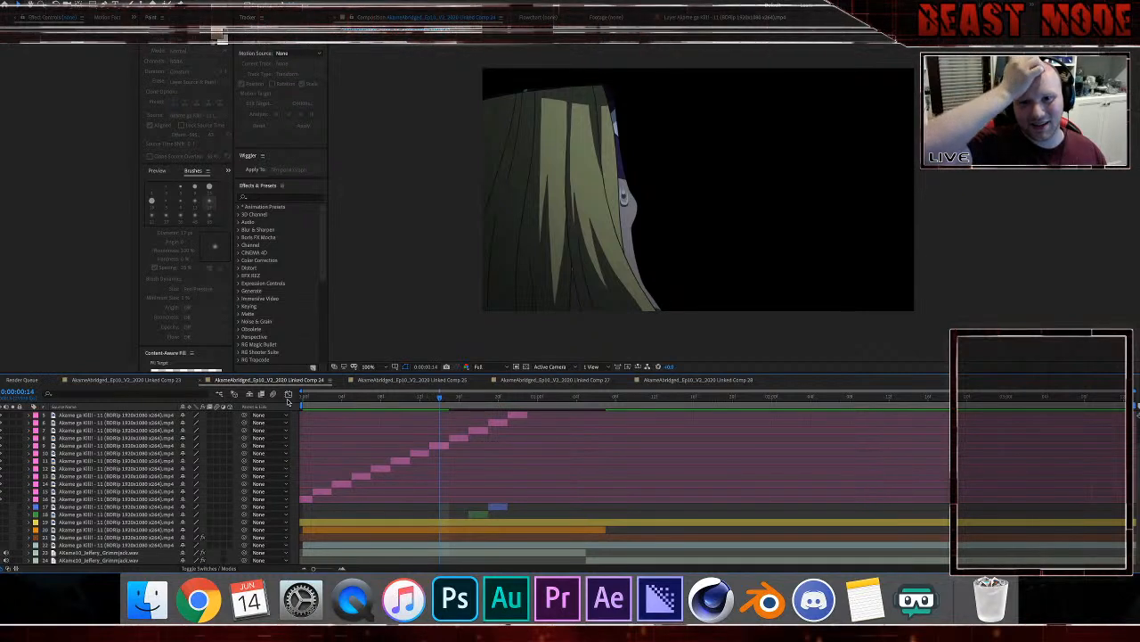
Step: Step through the isolated hair clips from frame 14 to frame 23, examining the mask edges on each clip
key(Page_Down)
key(Page_Down)
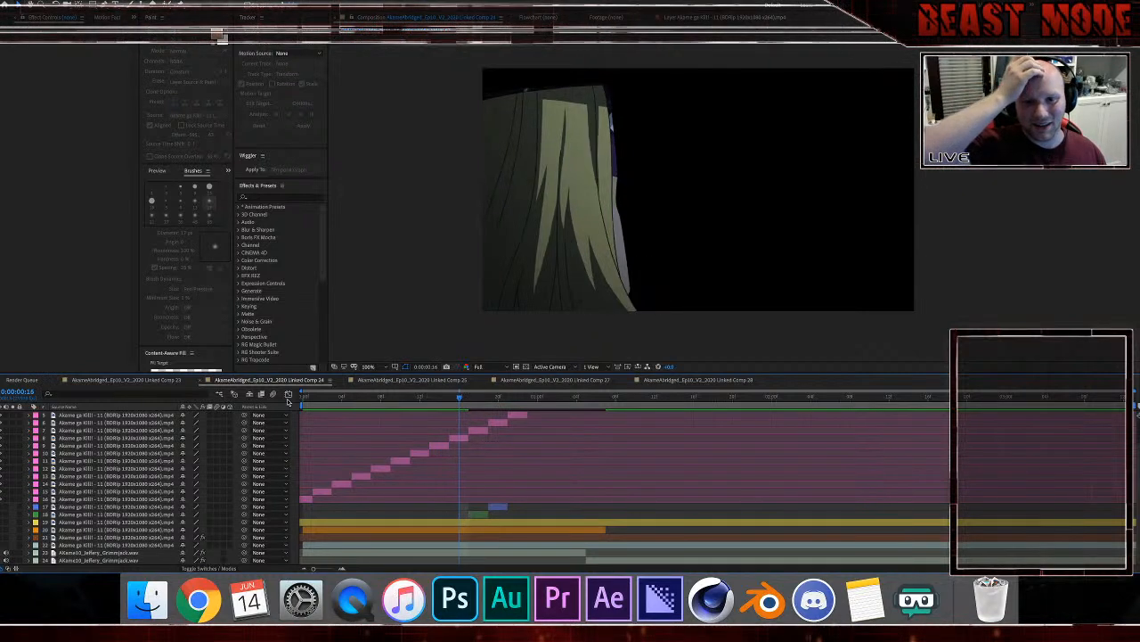
key(Page_Down)
key(Page_Down)
key(Page_Down)
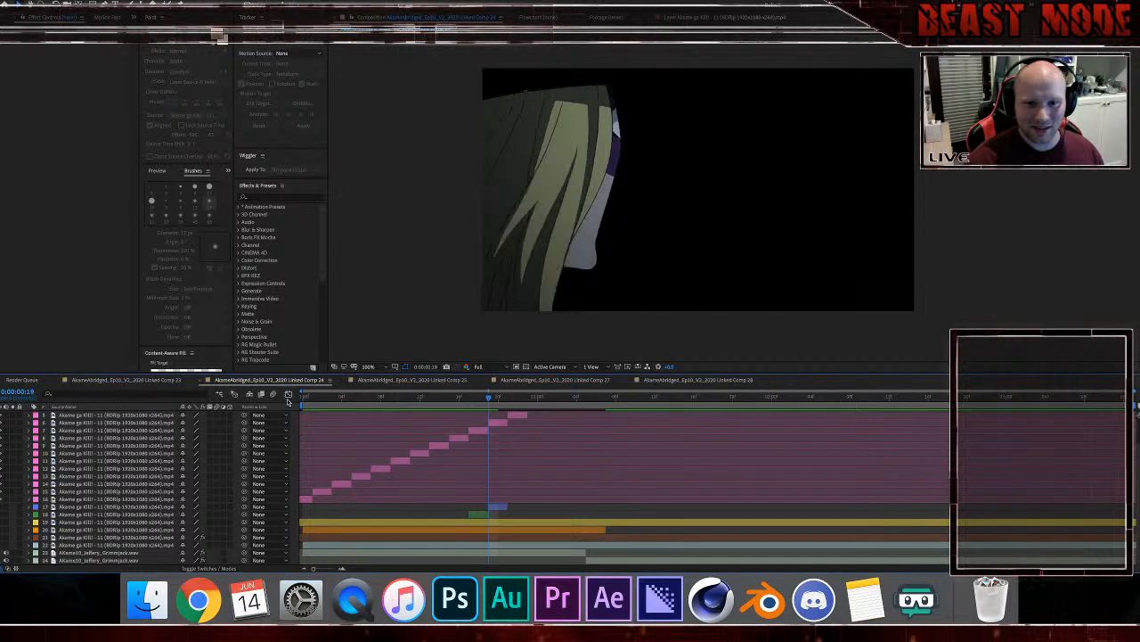
key(Page_Down)
key(Page_Down)
key(Page_Down)
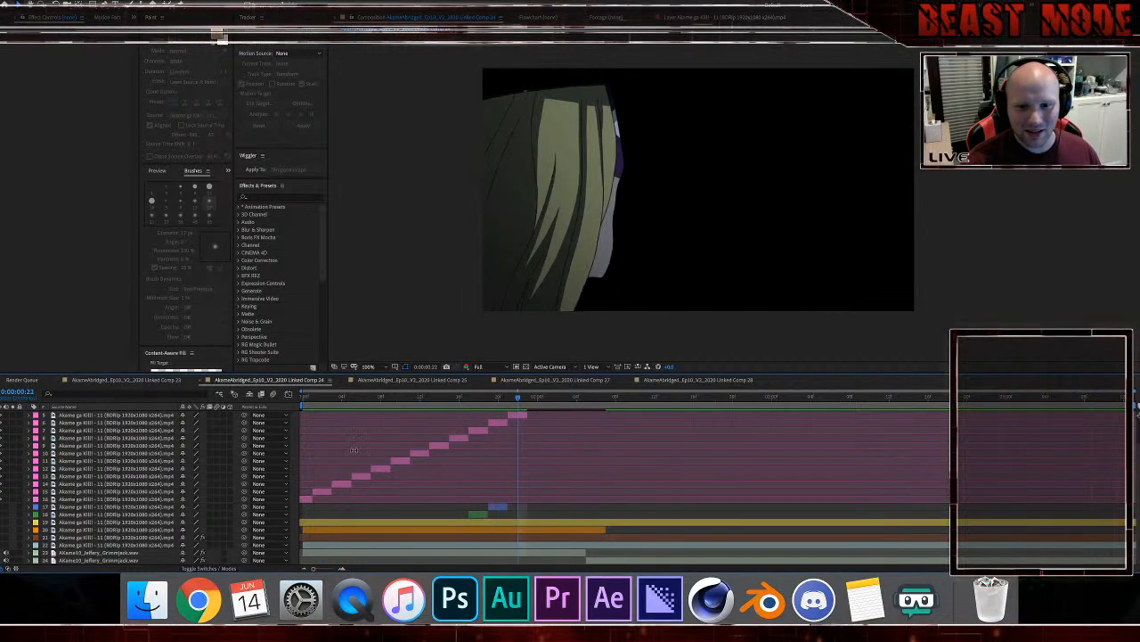
scroll(454, 493, up, 2)
key(Page_Down)
key(Page_Down)
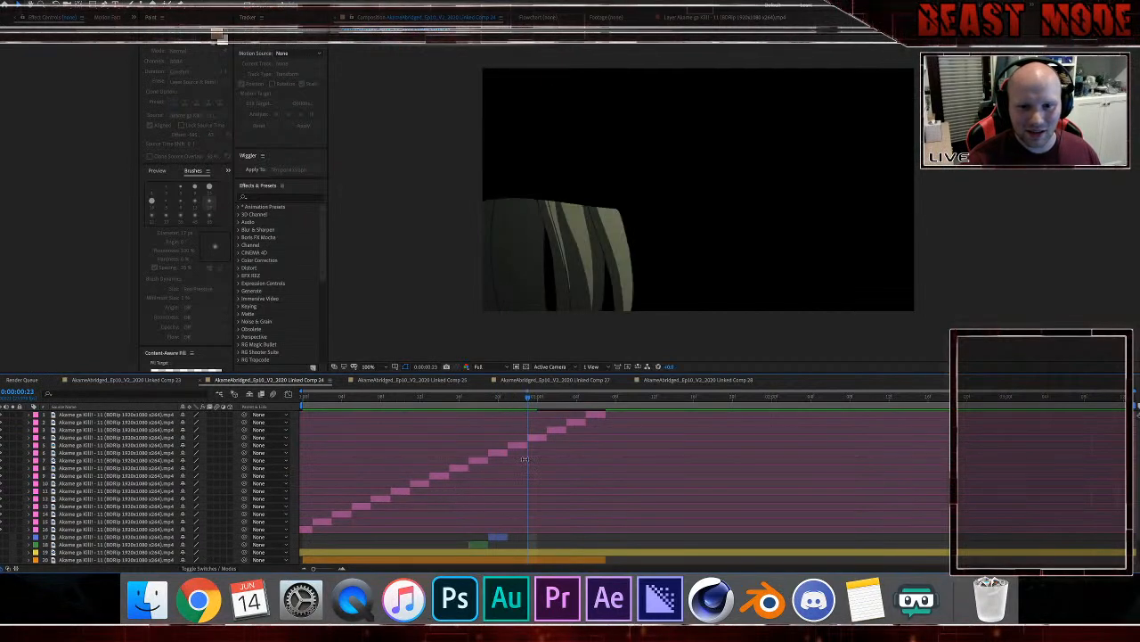
Step: Select layer 4's hair clip, check the remaining clips up to 0:00:01:05, and return to 0:00:01:00
click(533, 438)
key(Page_Down)
key(Page_Down)
key(Page_Down)
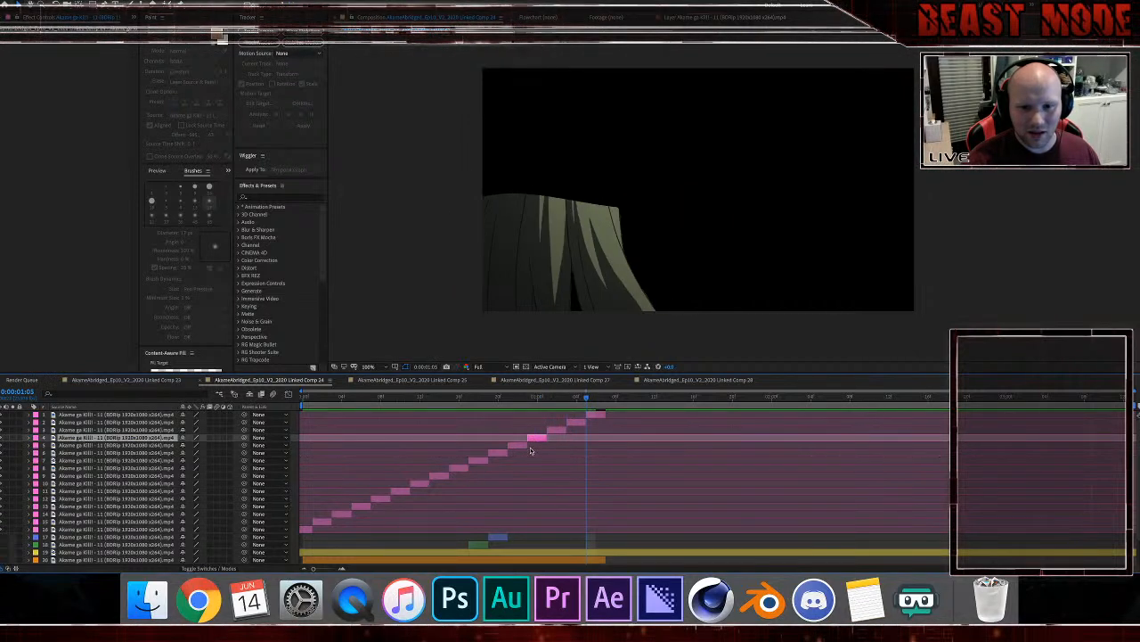
key(Page_Up)
key(Page_Up)
key(Page_Up)
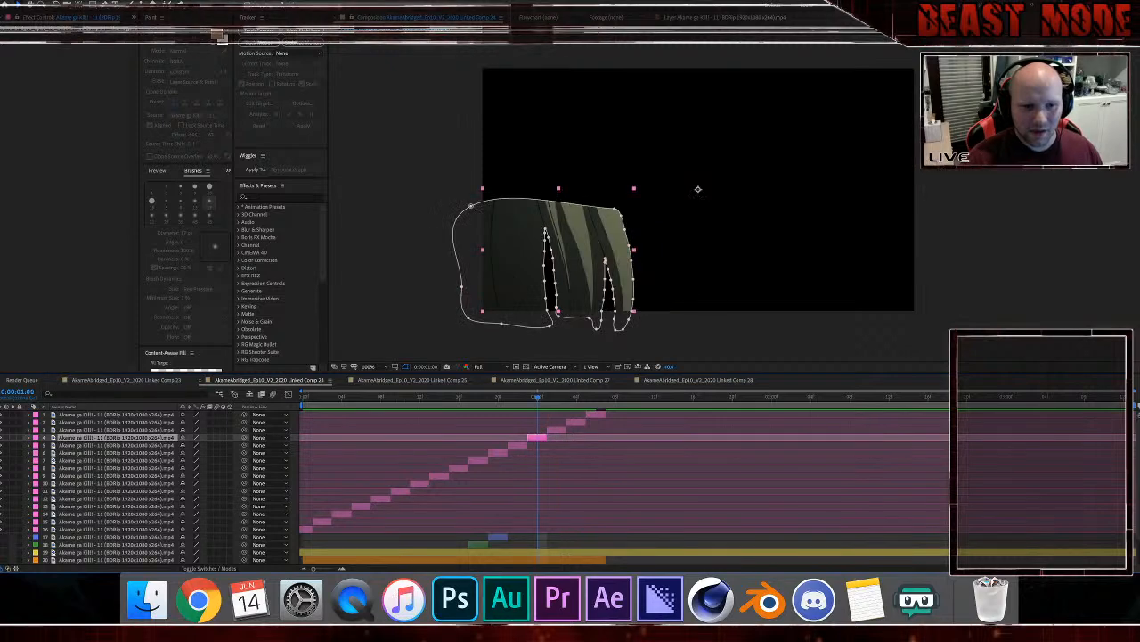
Step: Restore the visibility of the hidden footage layers and delete the existing hair mask from layer 4
click(2, 552)
scroll(5, 550, down, 3)
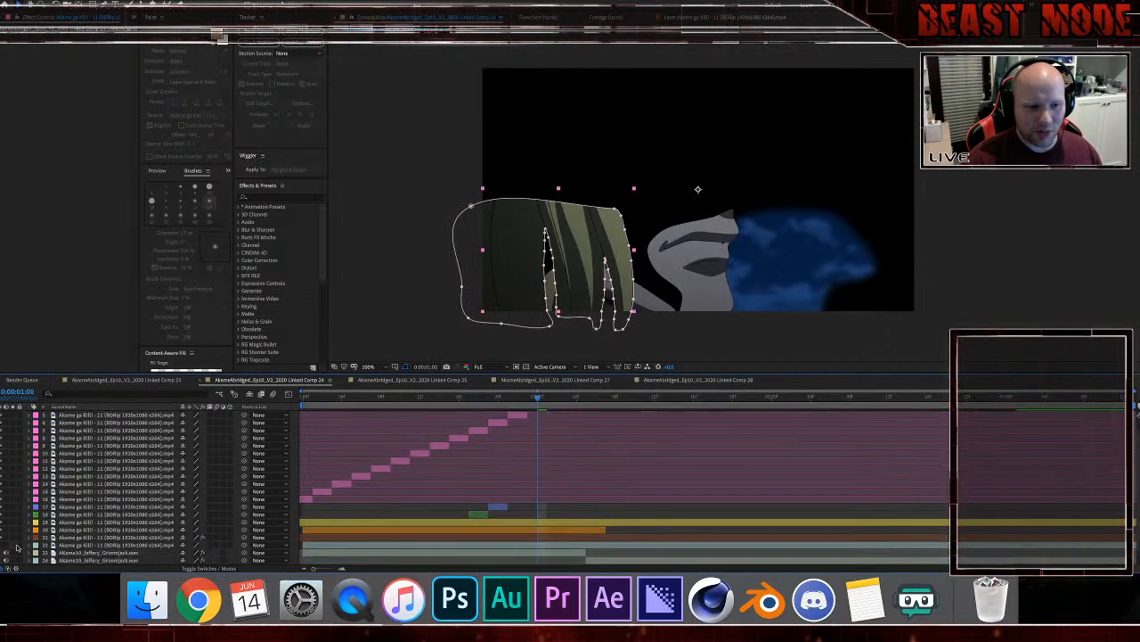
key(space)
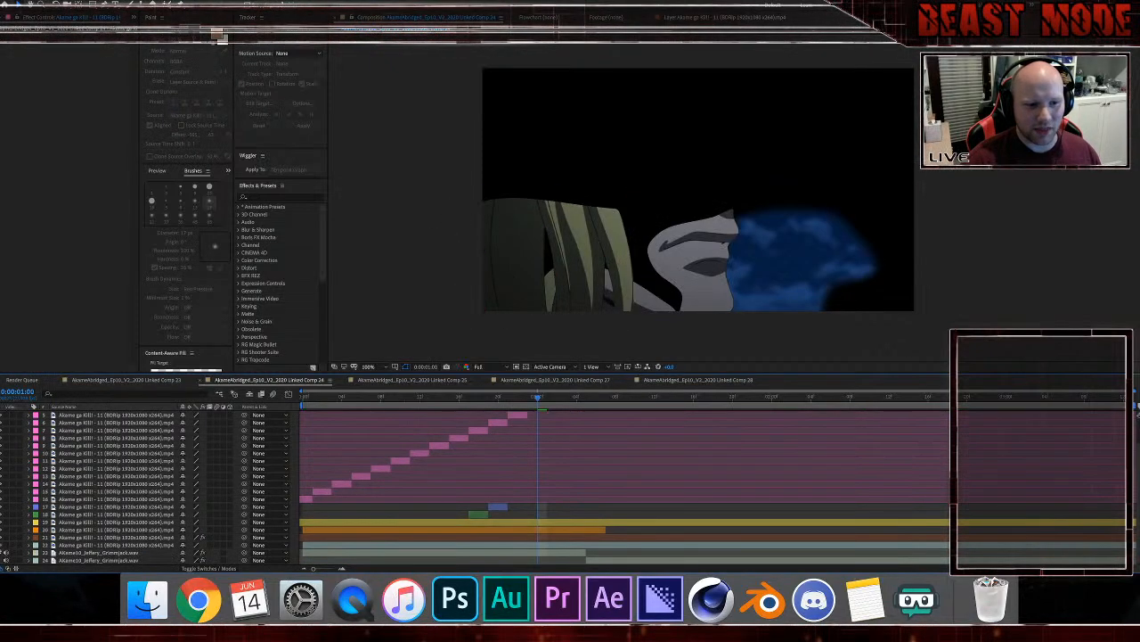
scroll(520, 465, up, 3)
click(539, 443)
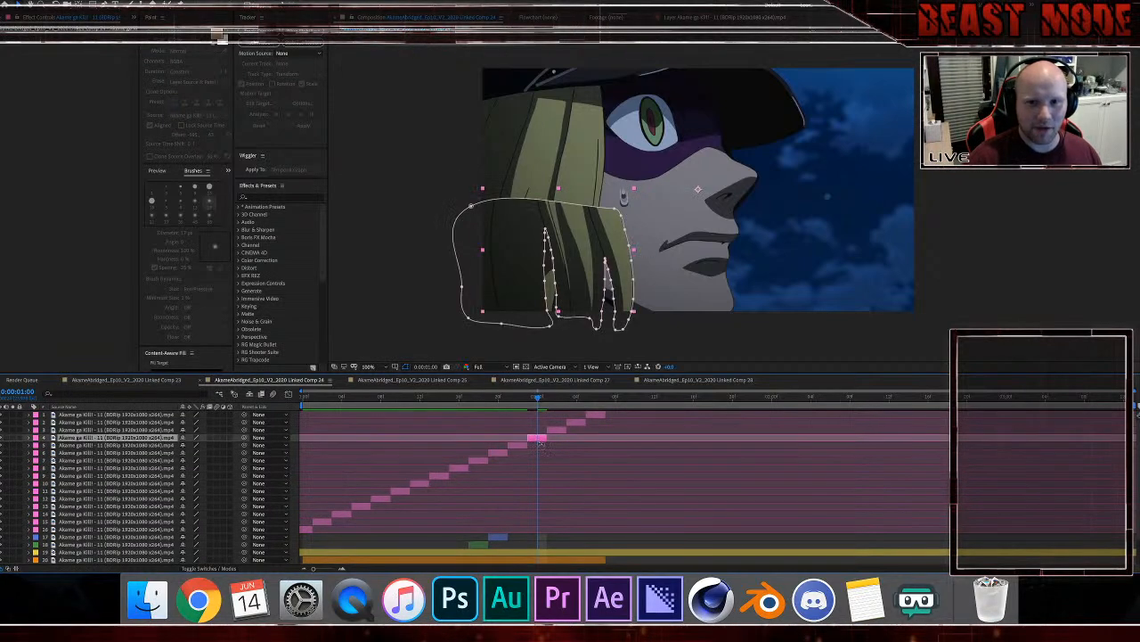
double_click(616, 210)
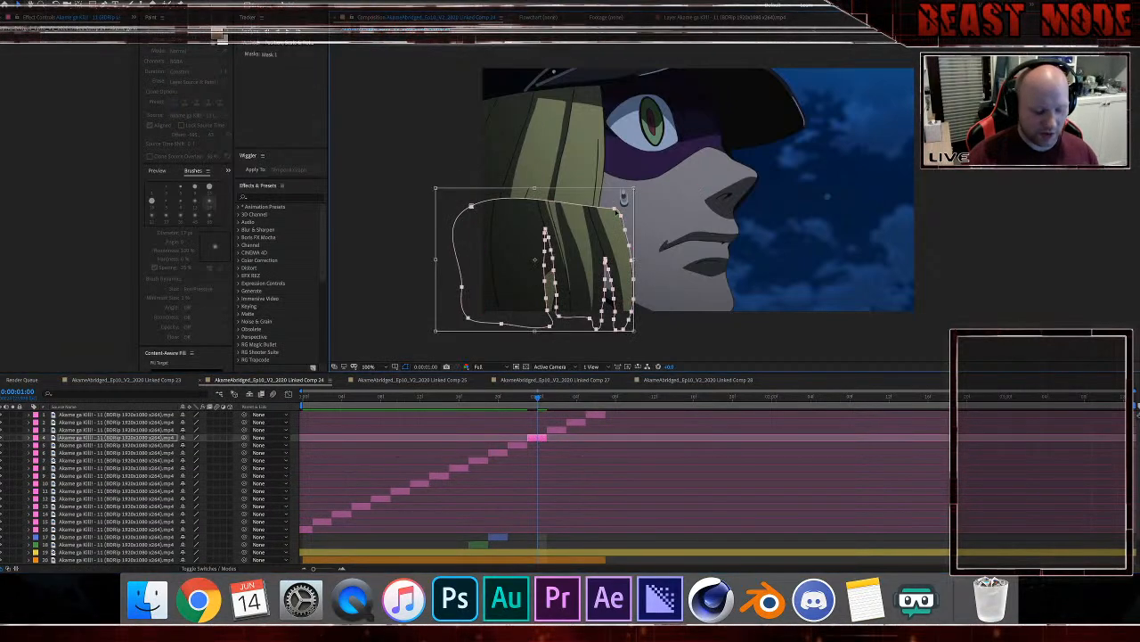
key(Delete)
Step: Start a new Pen mask on layer 4, tracing the hair's front edge from below the ear to just past the image's lower edge
scroll(630, 246, up, 2)
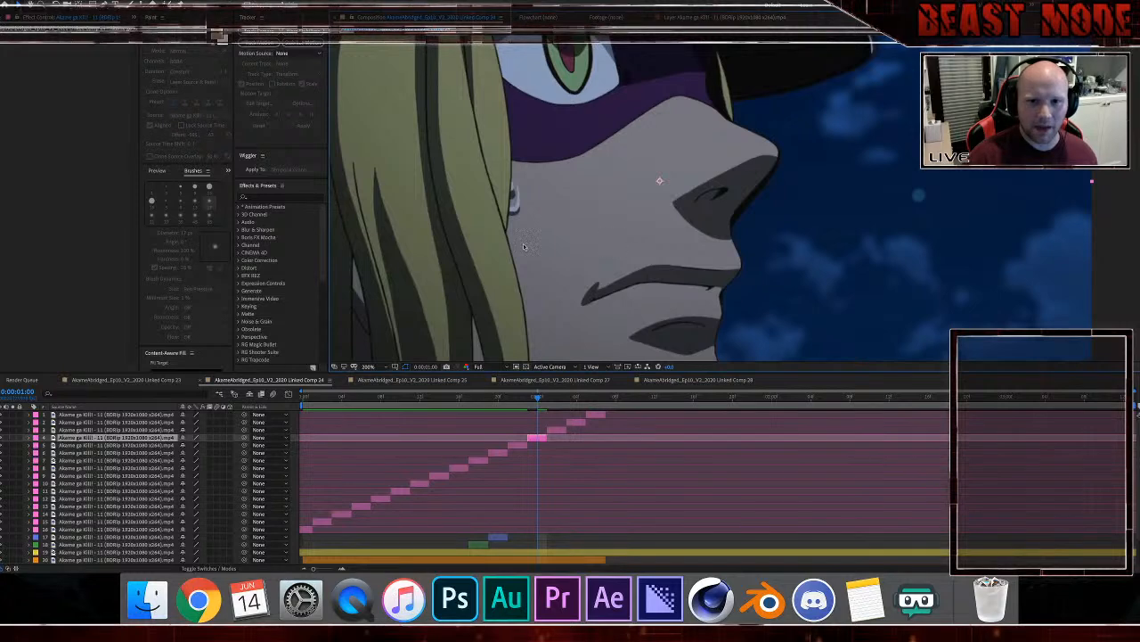
scroll(512, 238, up, 3)
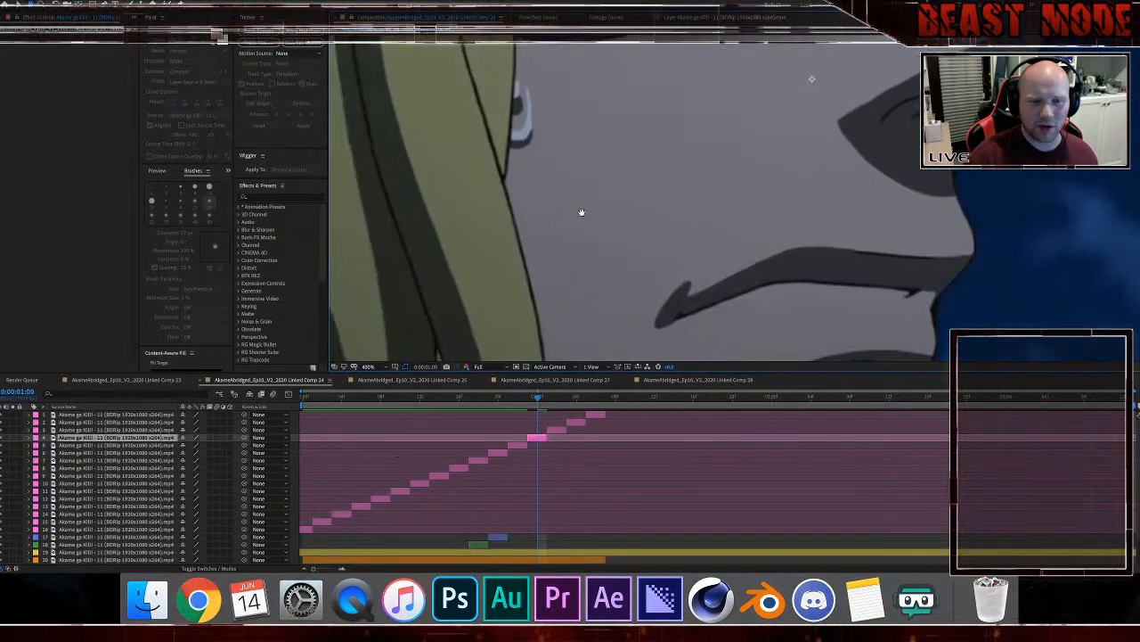
click(521, 181)
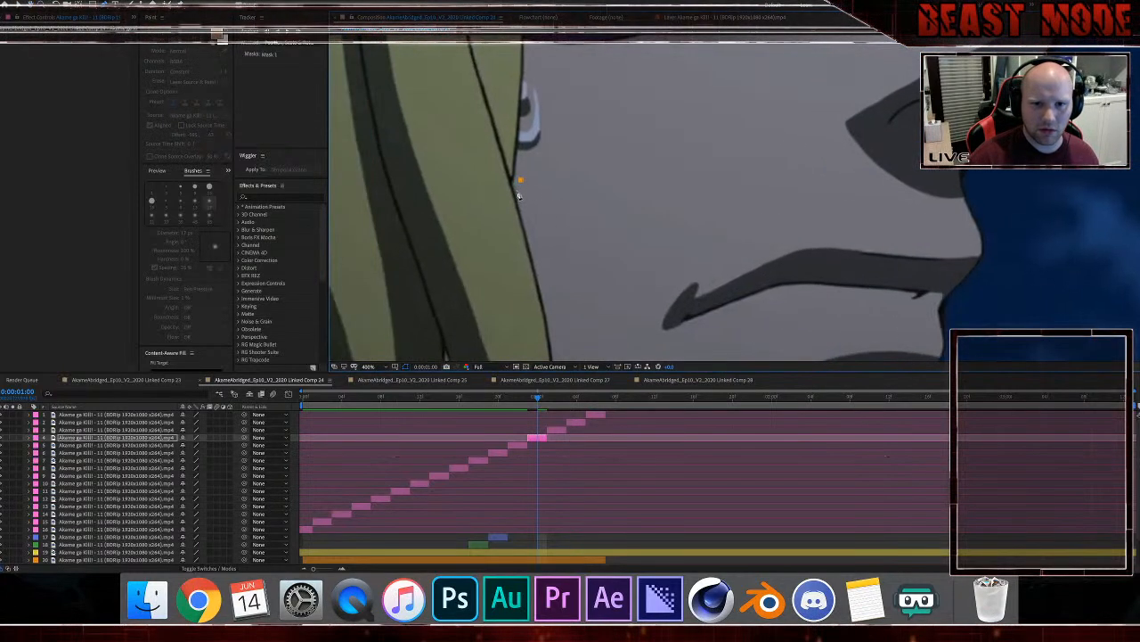
click(534, 200)
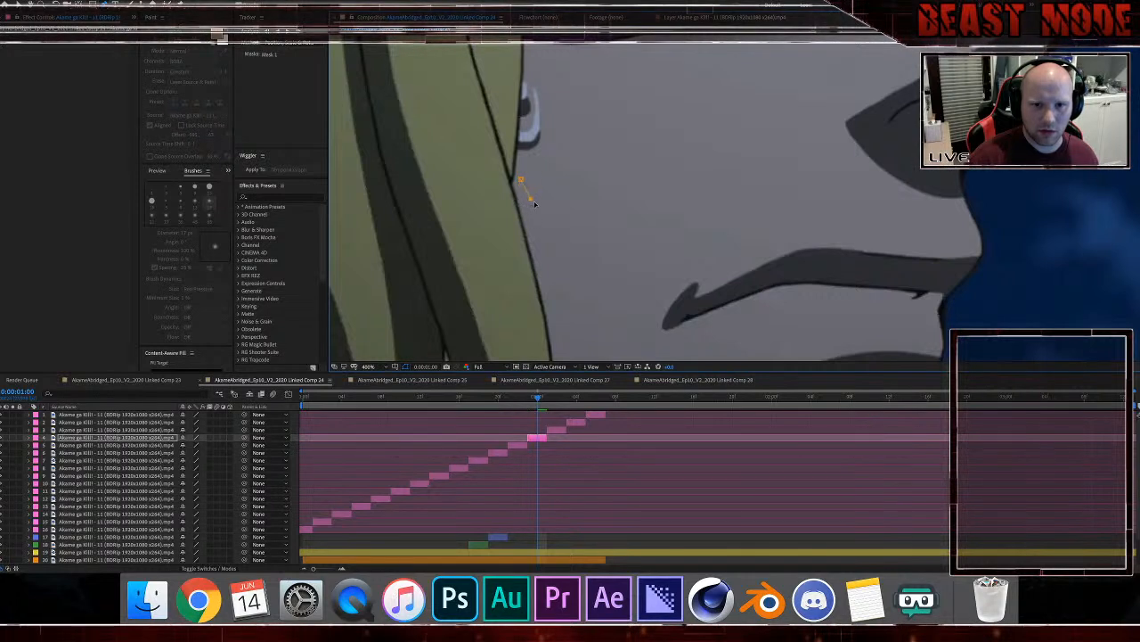
click(531, 210)
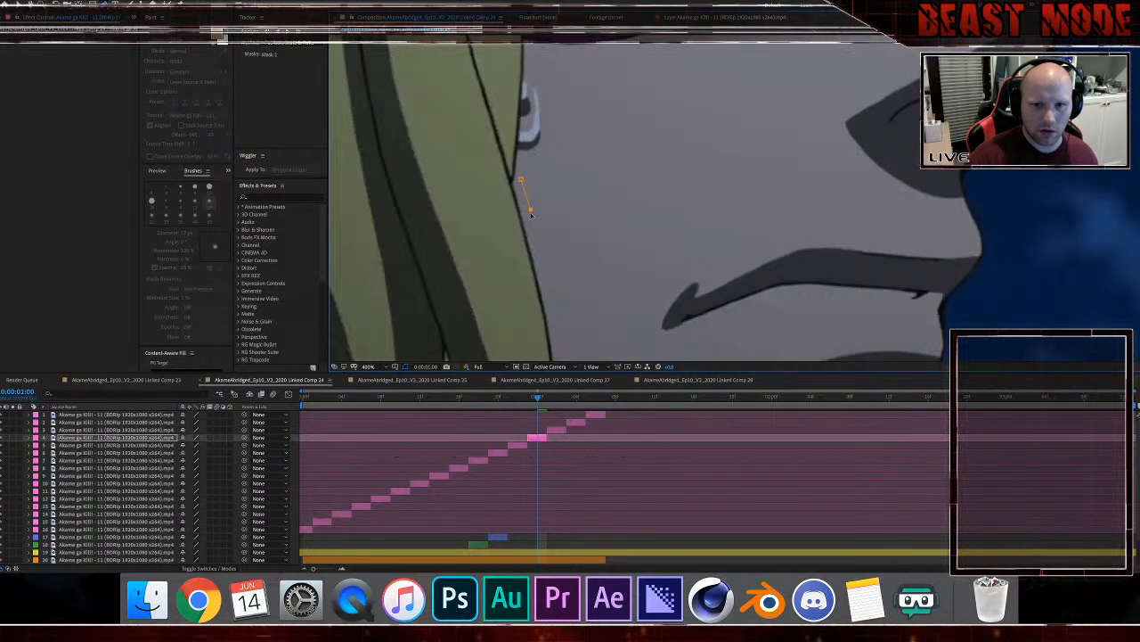
key(space)
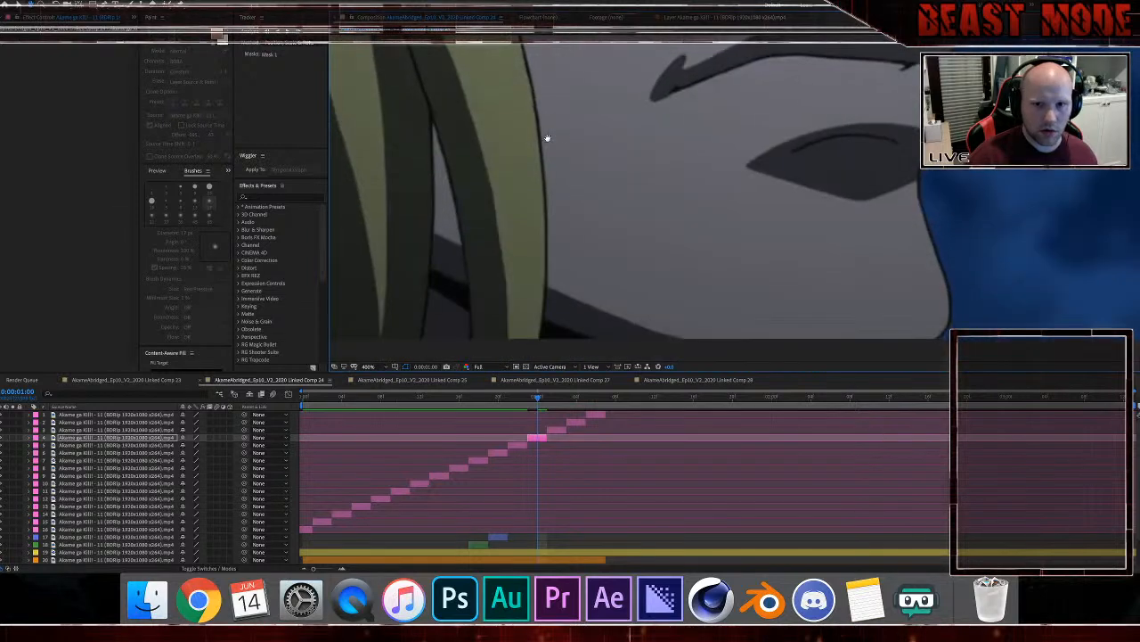
click(548, 285)
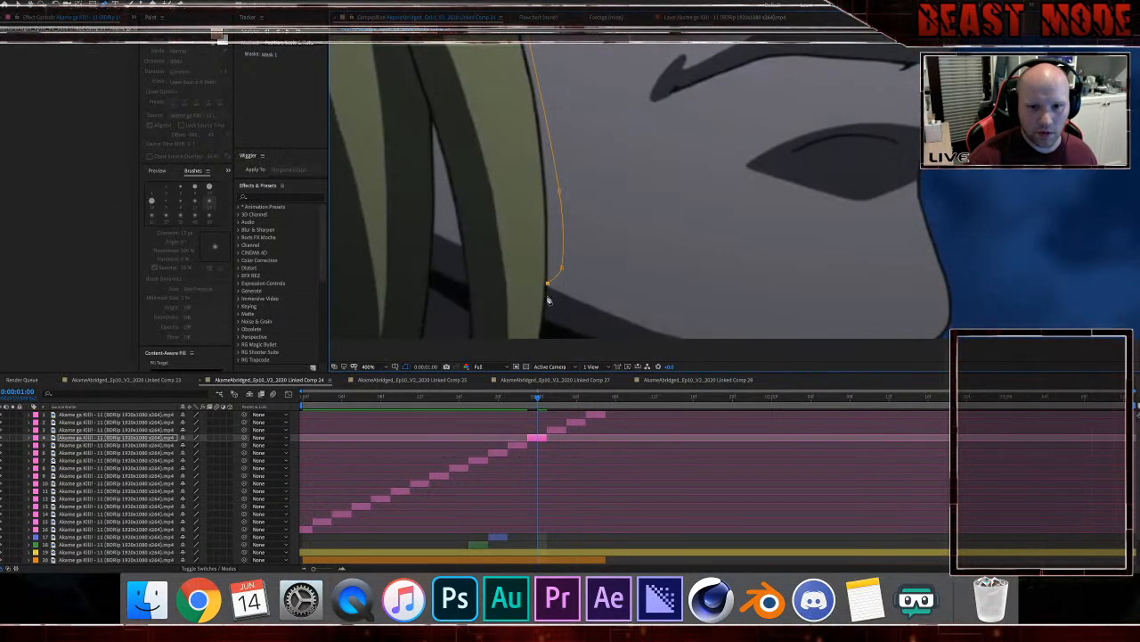
click(546, 297)
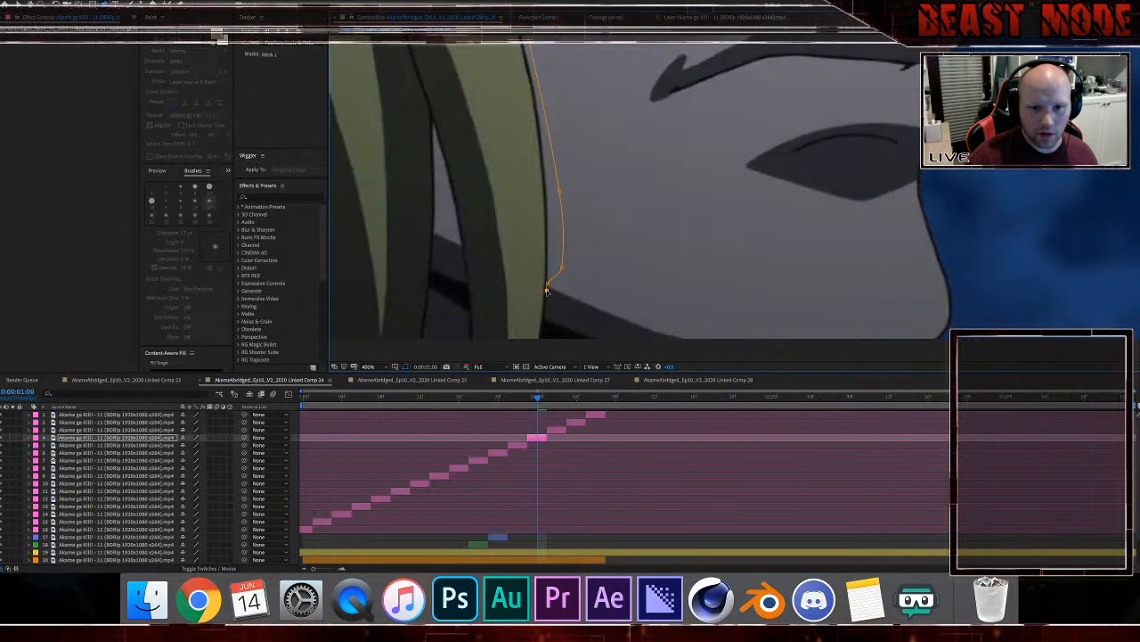
click(546, 301)
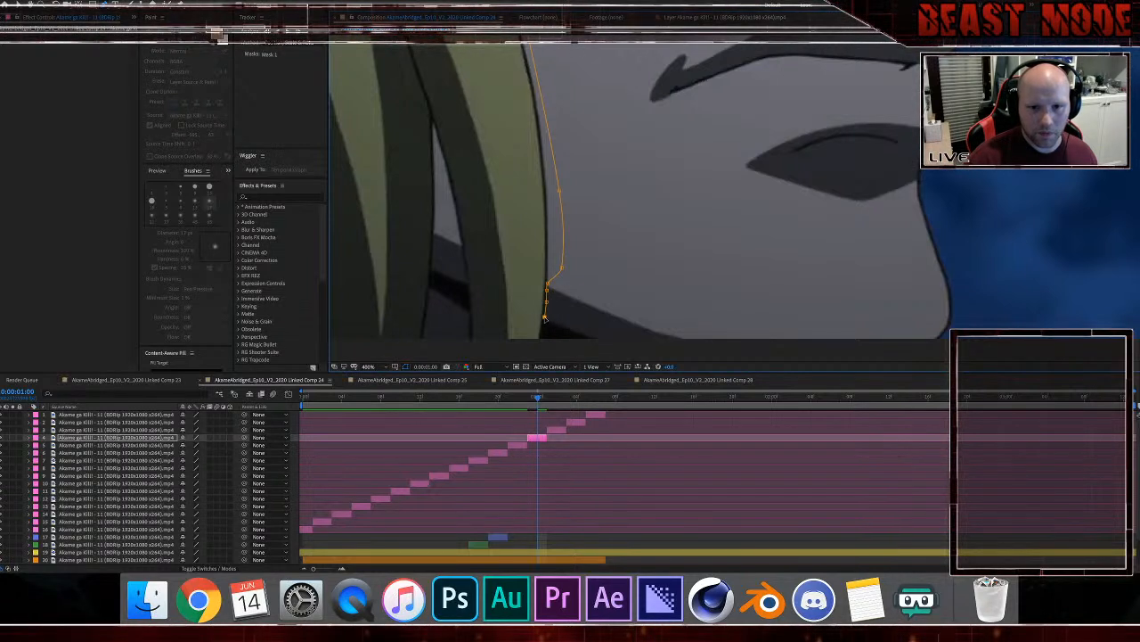
drag(542, 335, 547, 262)
click(544, 279)
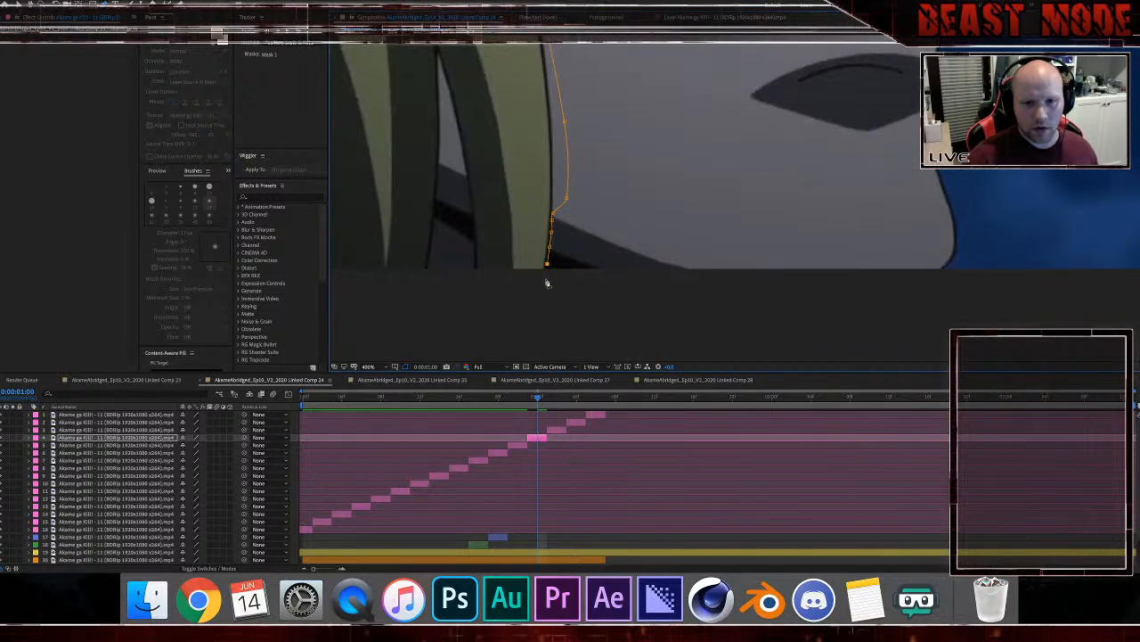
Step: Continue layer 4's mask outside the image behind the hair and along the hat brim, closing it at the starting point beside the ear
click(540, 295)
drag(365, 290, 740, 293)
scroll(737, 294, down, 2)
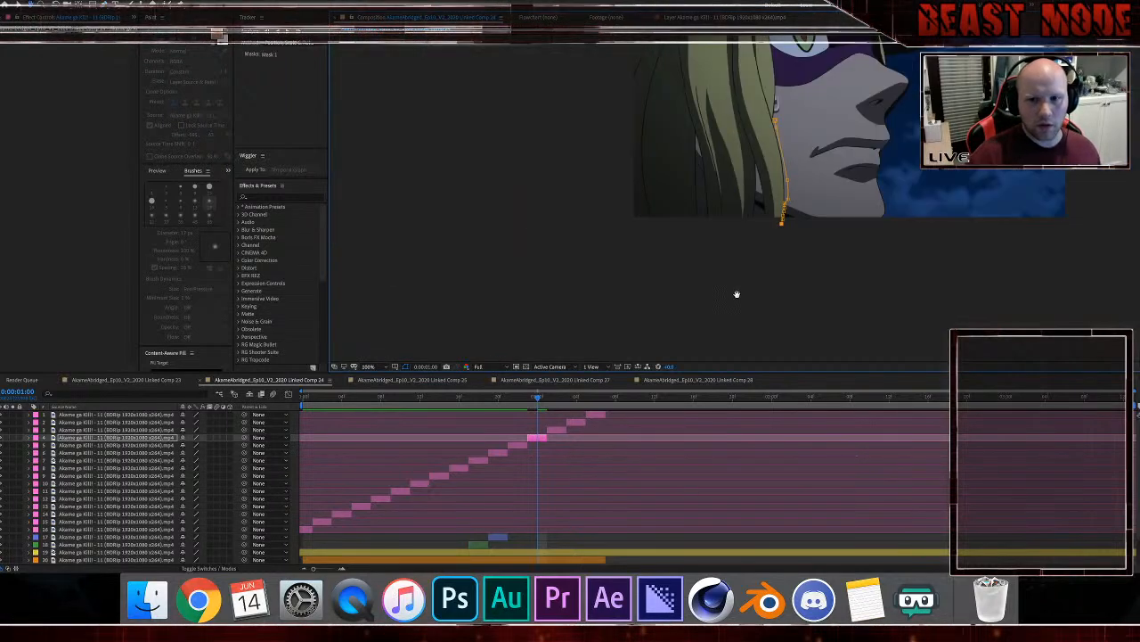
drag(633, 134, 618, 252)
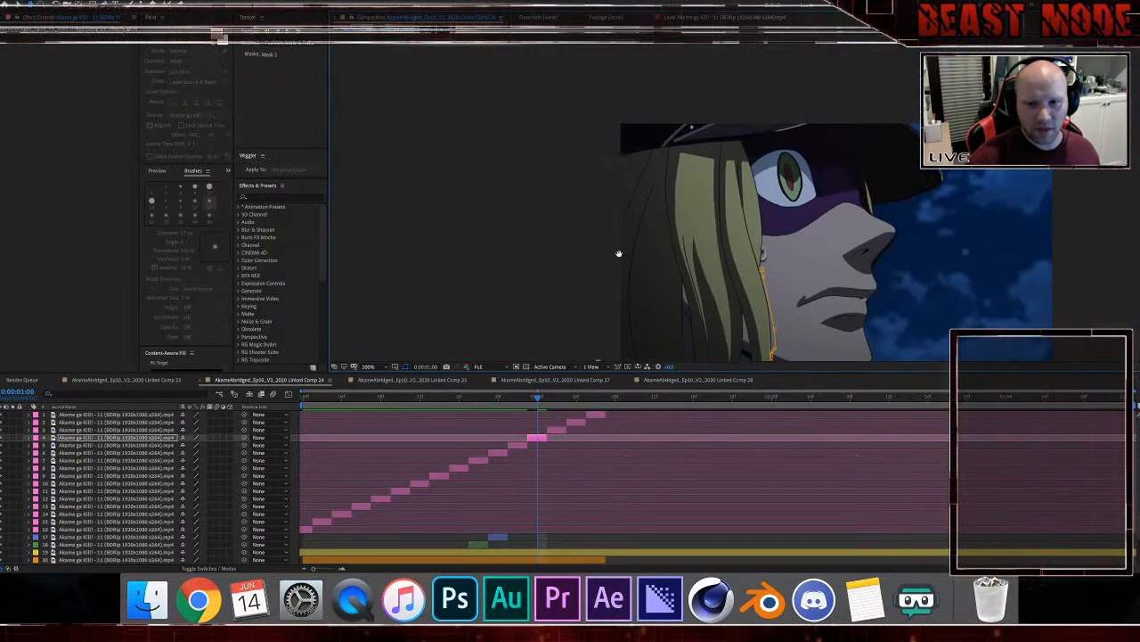
click(606, 163)
click(625, 152)
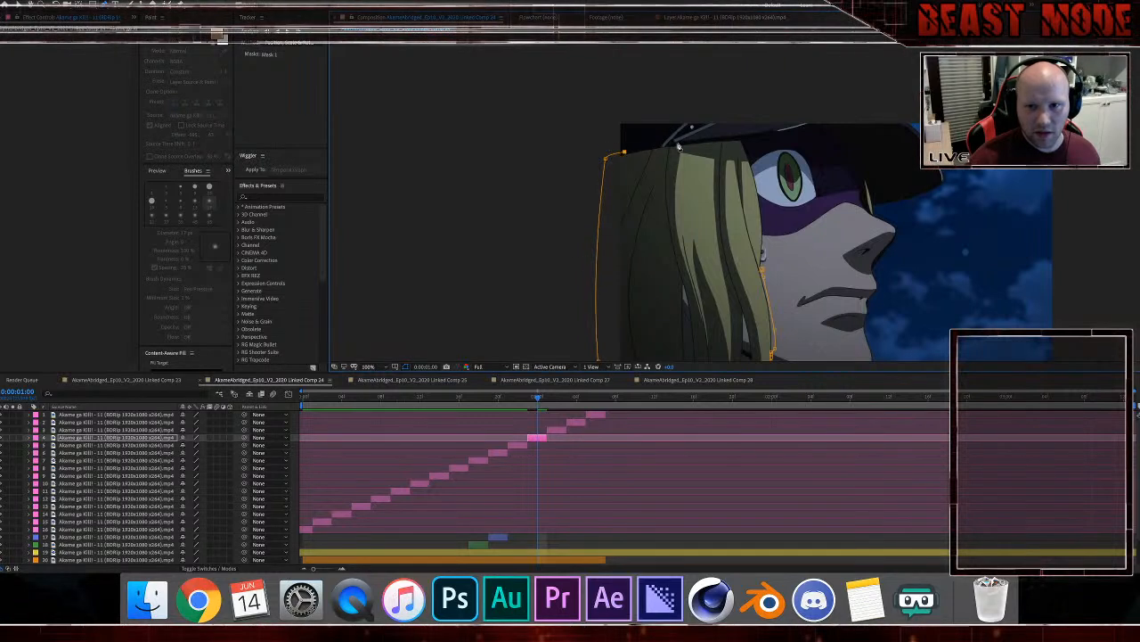
click(668, 143)
click(737, 141)
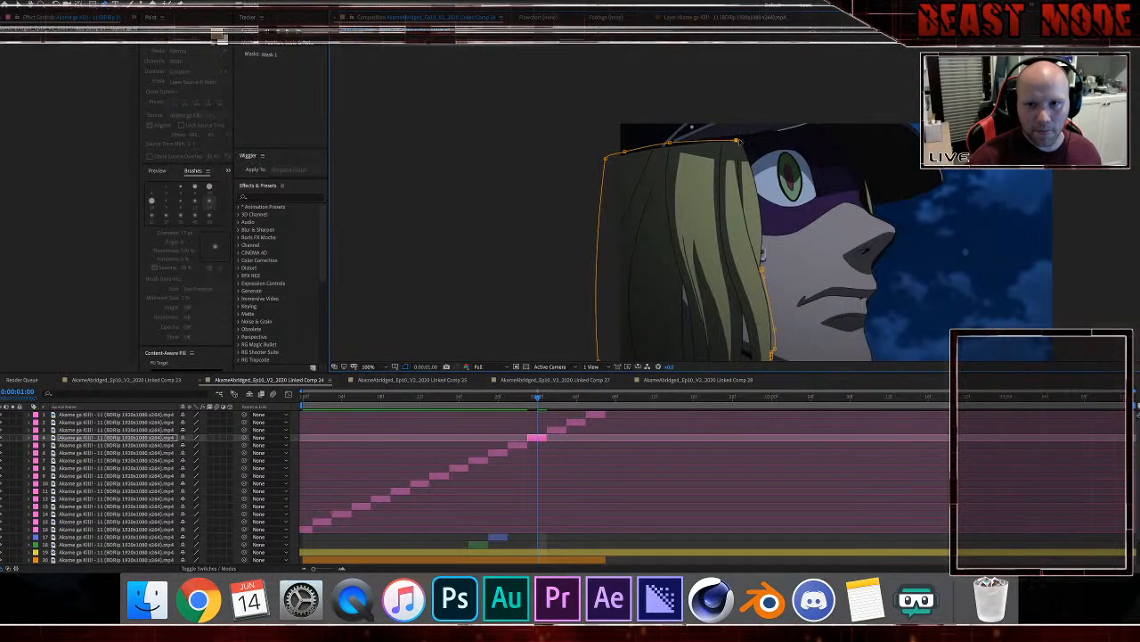
click(749, 142)
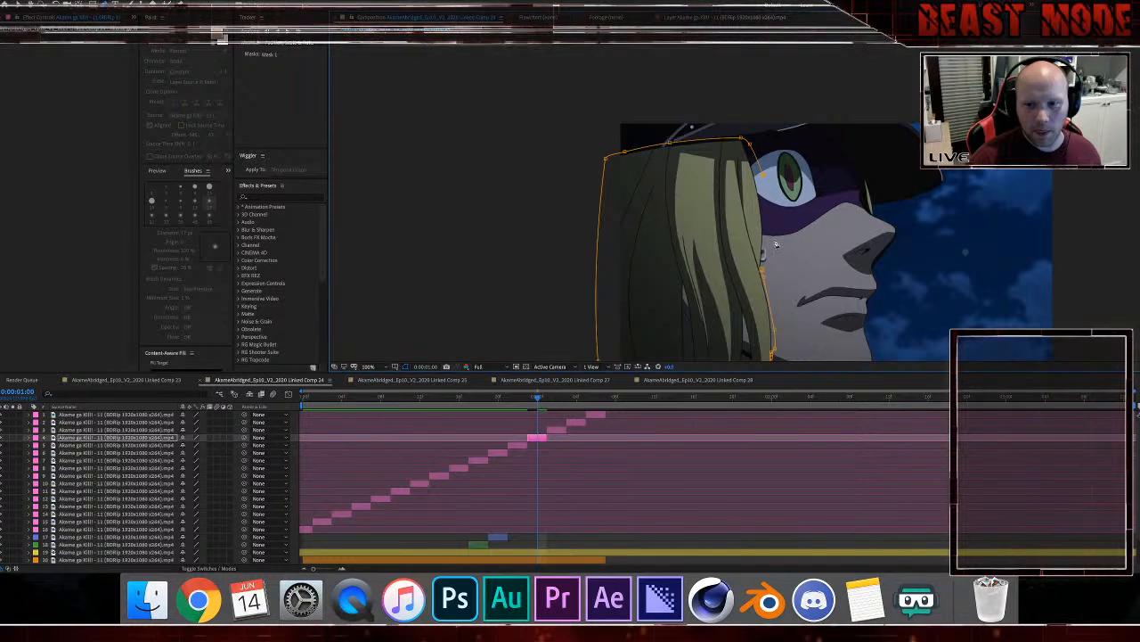
click(762, 269)
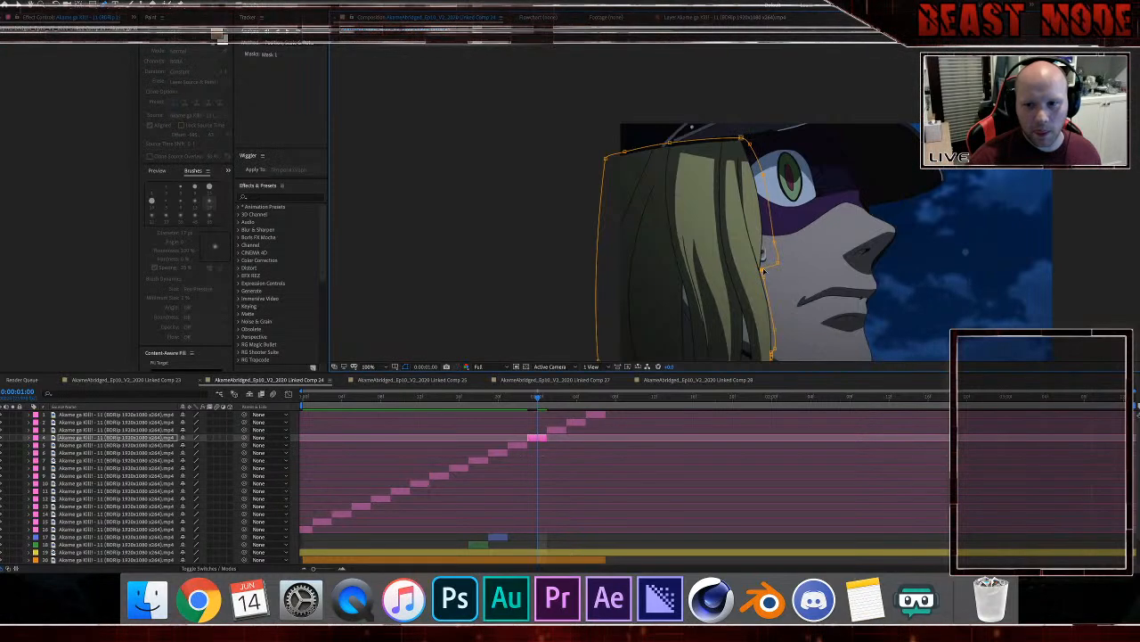
Step: Add points to the mask's lower edge and pull them up into a notch in the gap behind the front hair strand
drag(787, 285, 639, 173)
scroll(638, 172, up, 1)
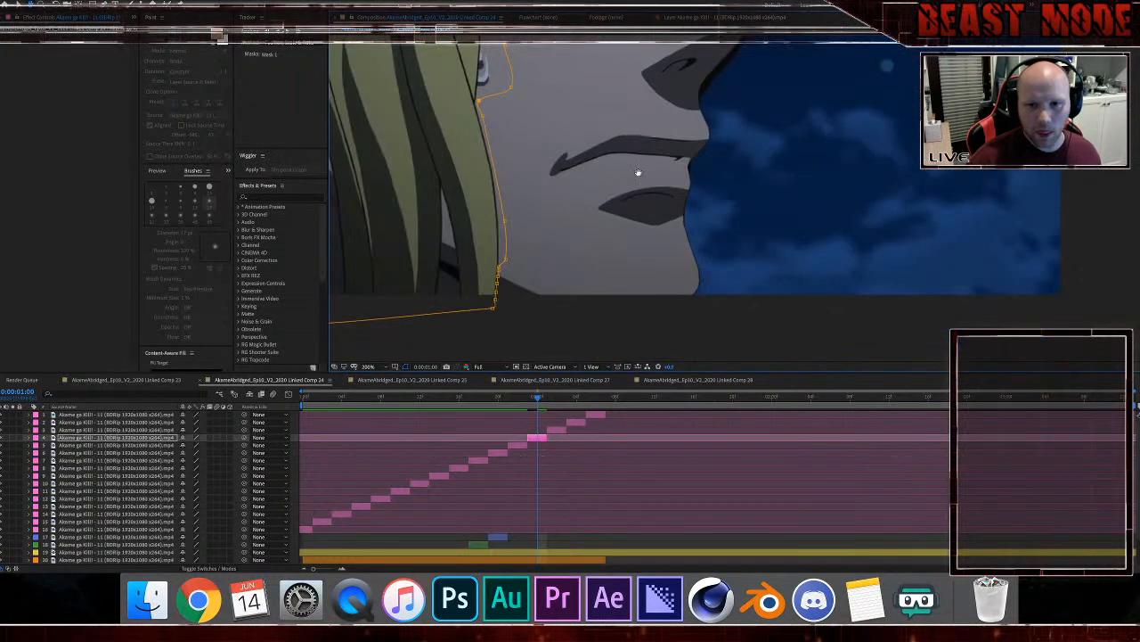
drag(522, 205, 575, 176)
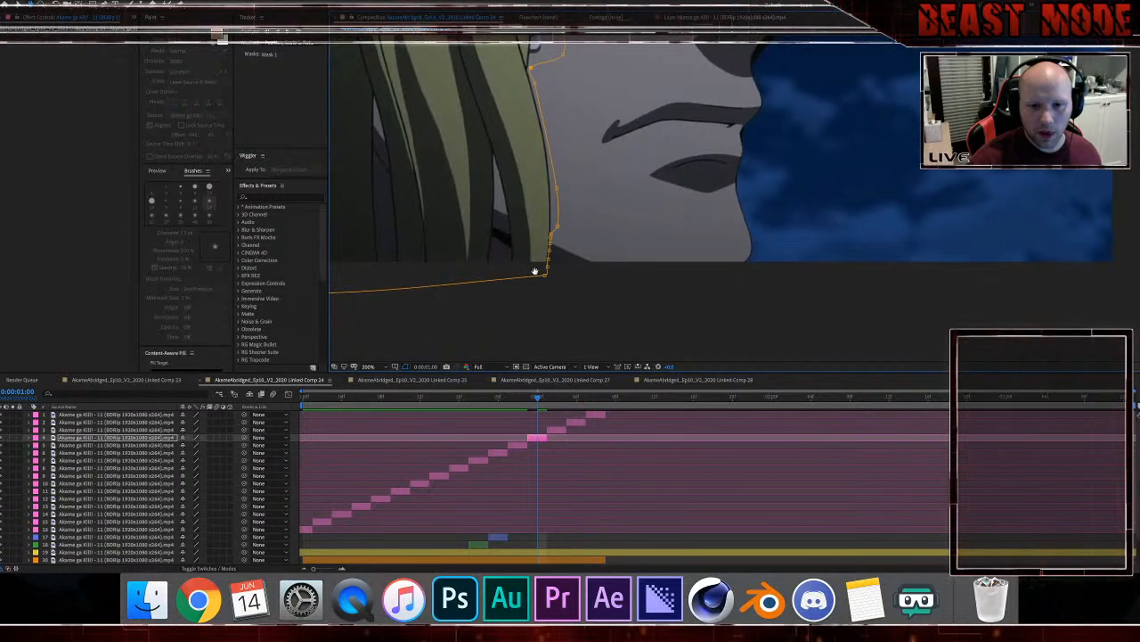
click(475, 281)
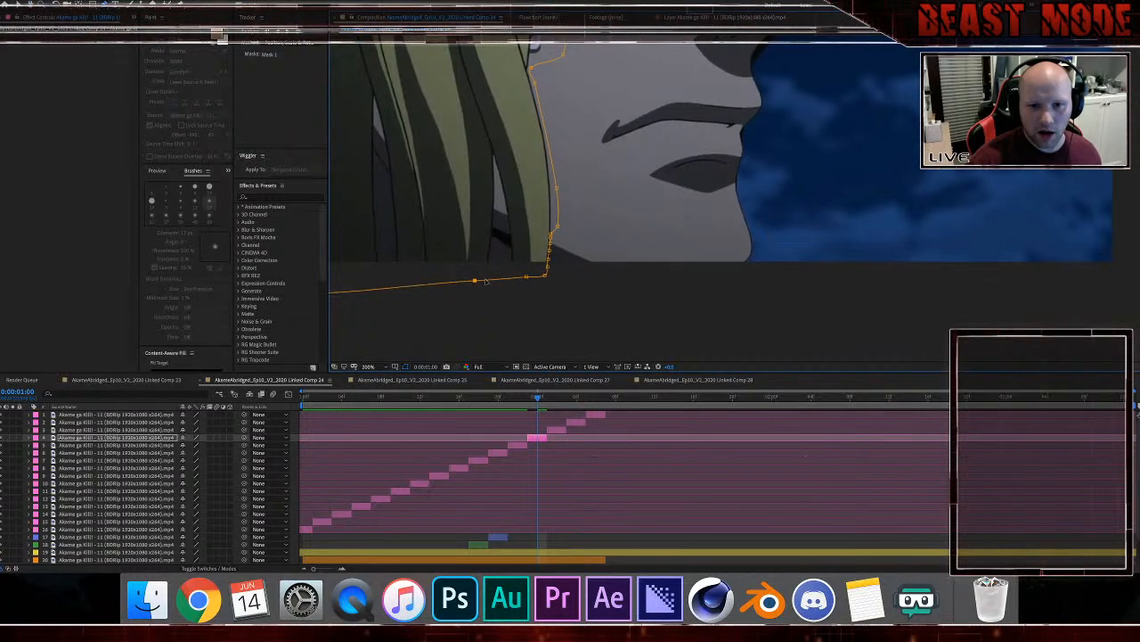
drag(485, 281, 510, 199)
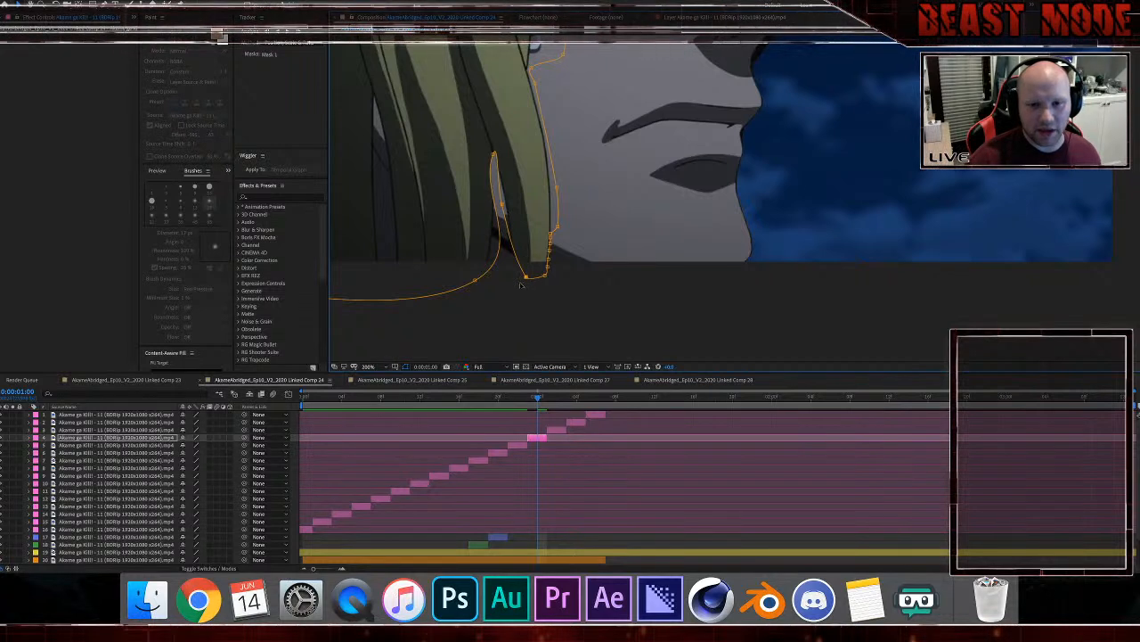
drag(525, 276, 516, 282)
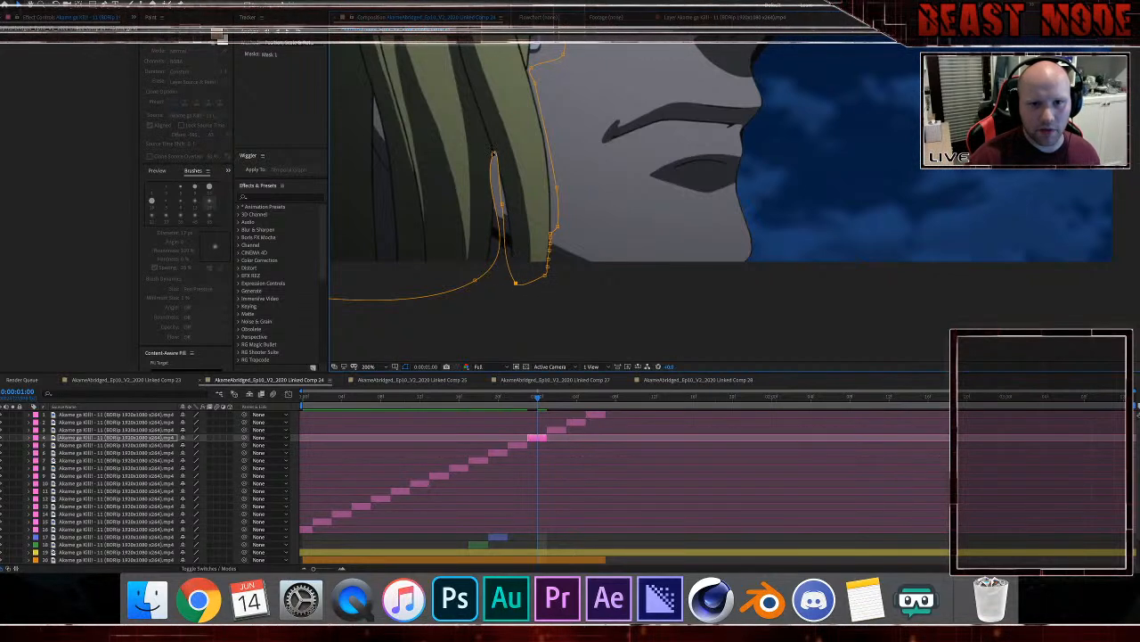
drag(494, 153, 500, 211)
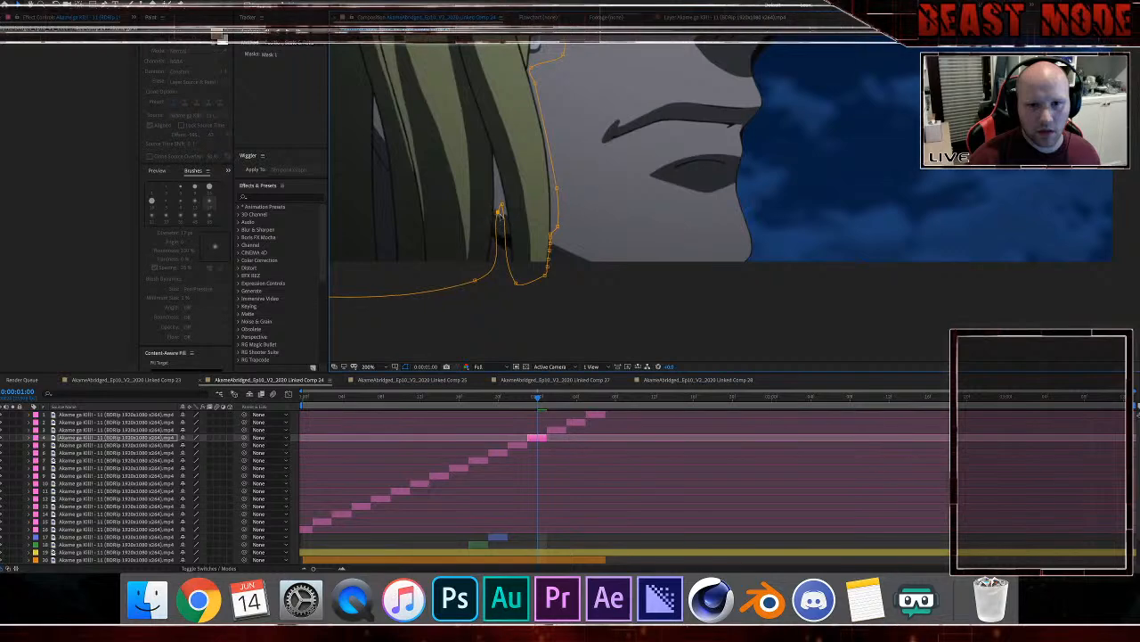
Step: Reshape the notch's points and curves so its narrow tip follows the upper end of the gap behind the front hair strand
key(period)
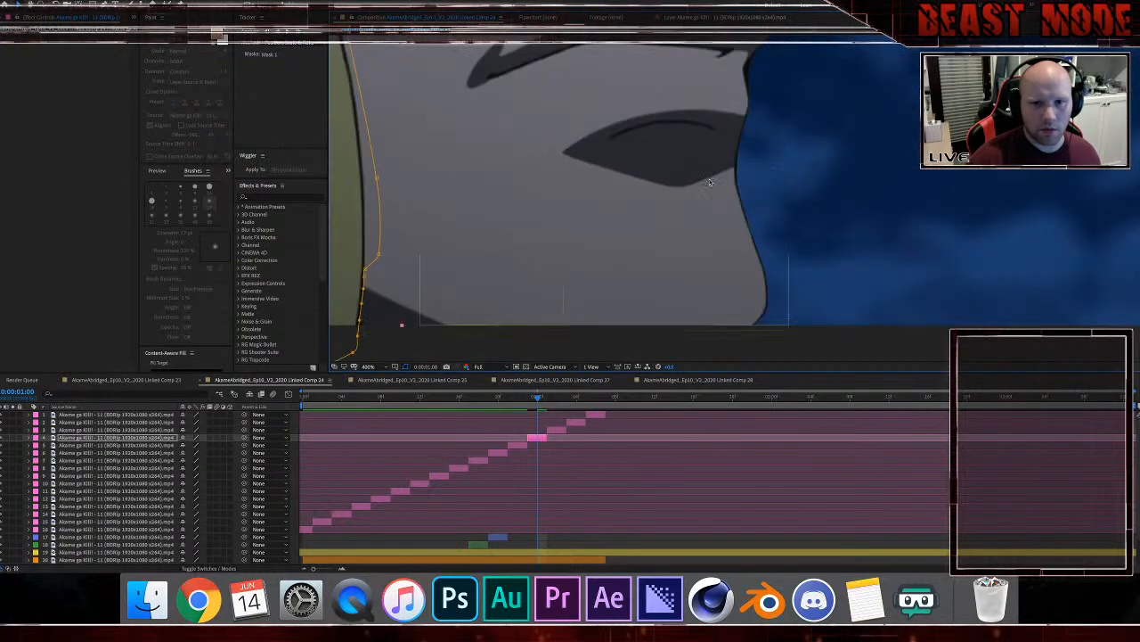
drag(522, 200, 973, 202)
drag(832, 165, 826, 215)
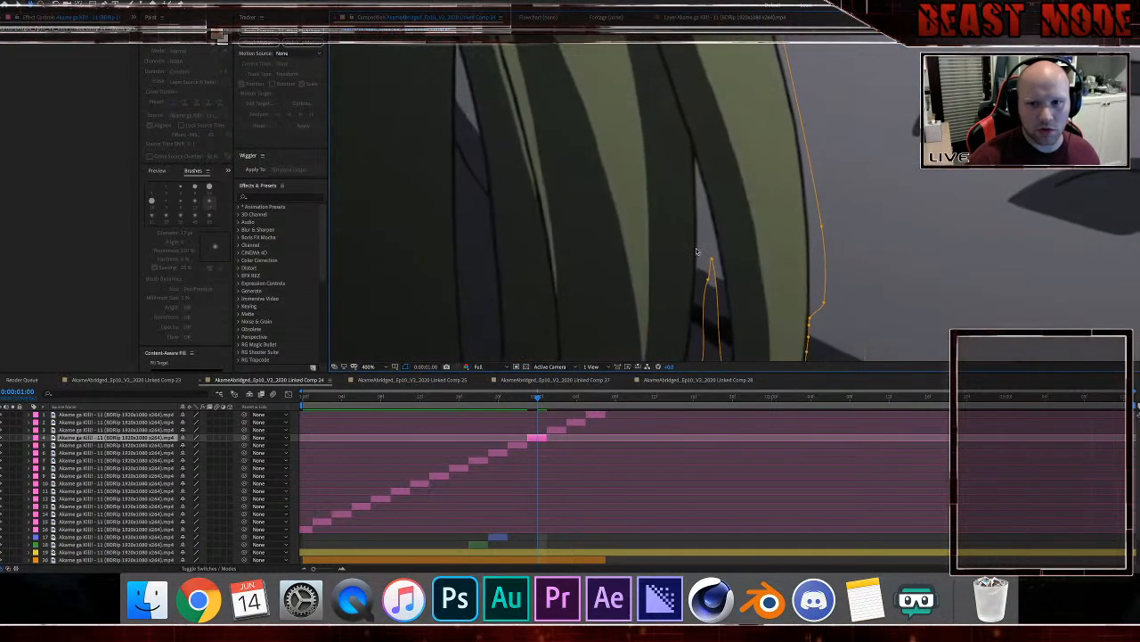
drag(710, 261, 698, 168)
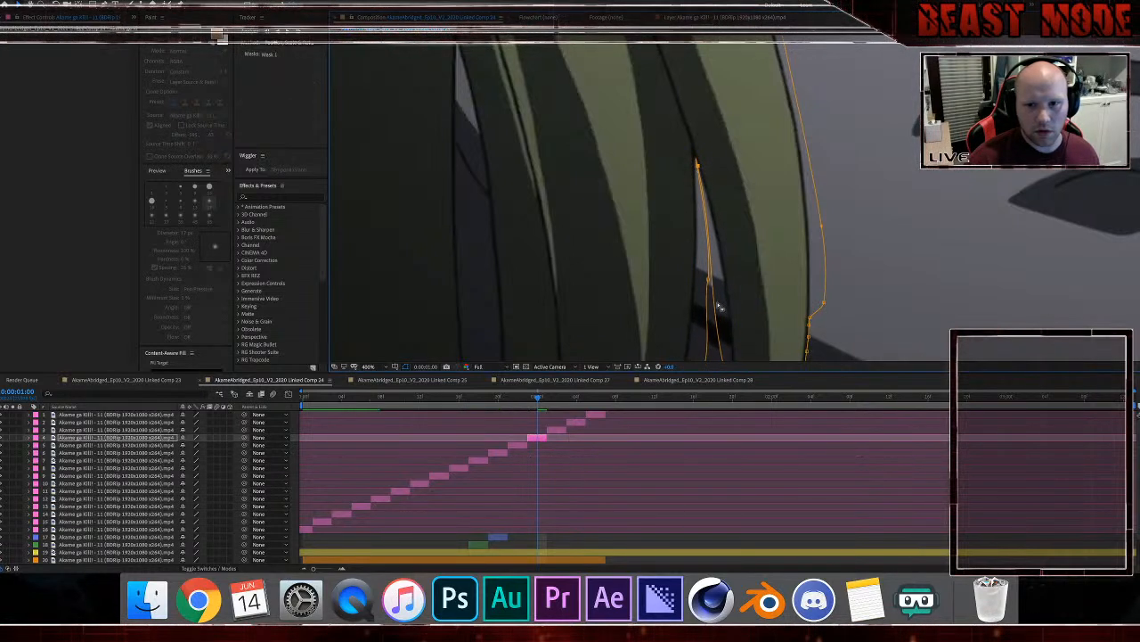
drag(706, 278, 696, 283)
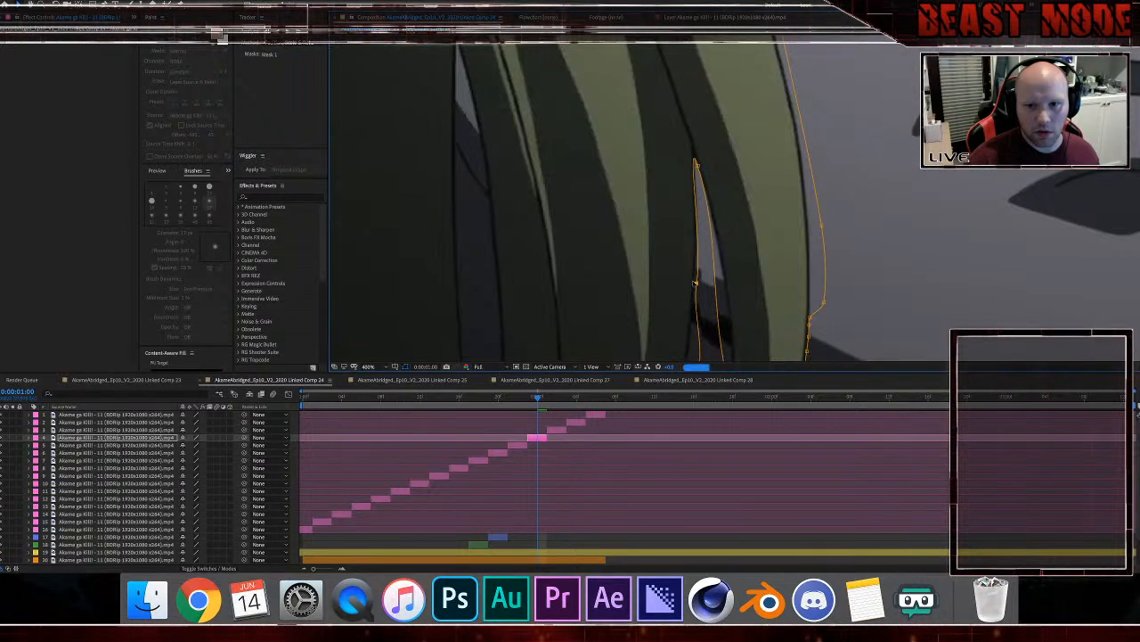
alt+click(694, 162)
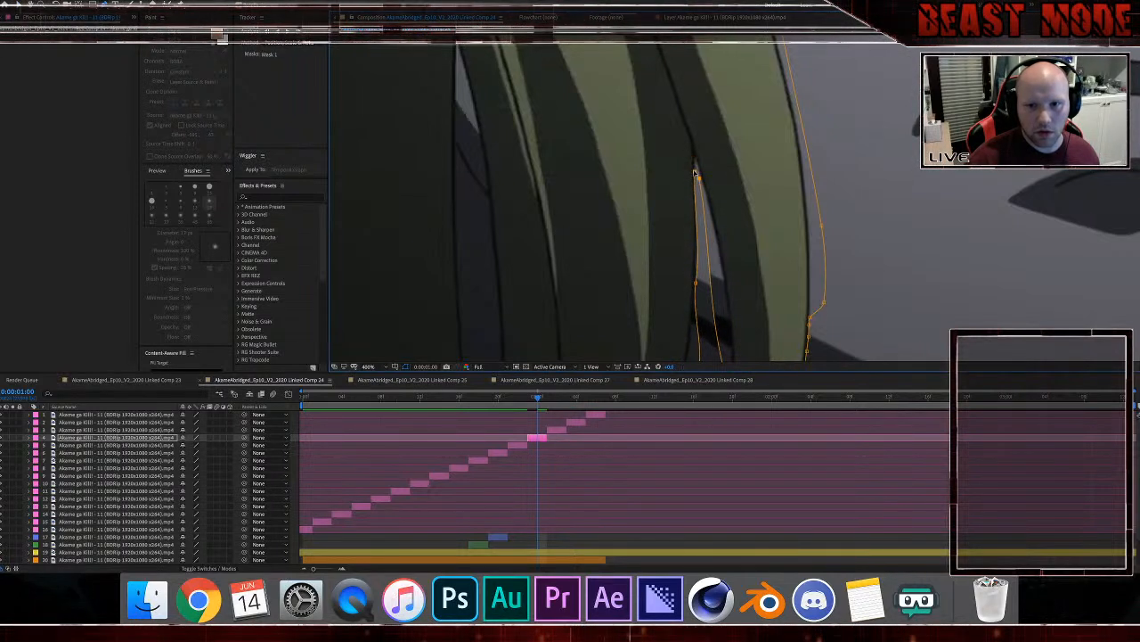
drag(694, 162, 698, 175)
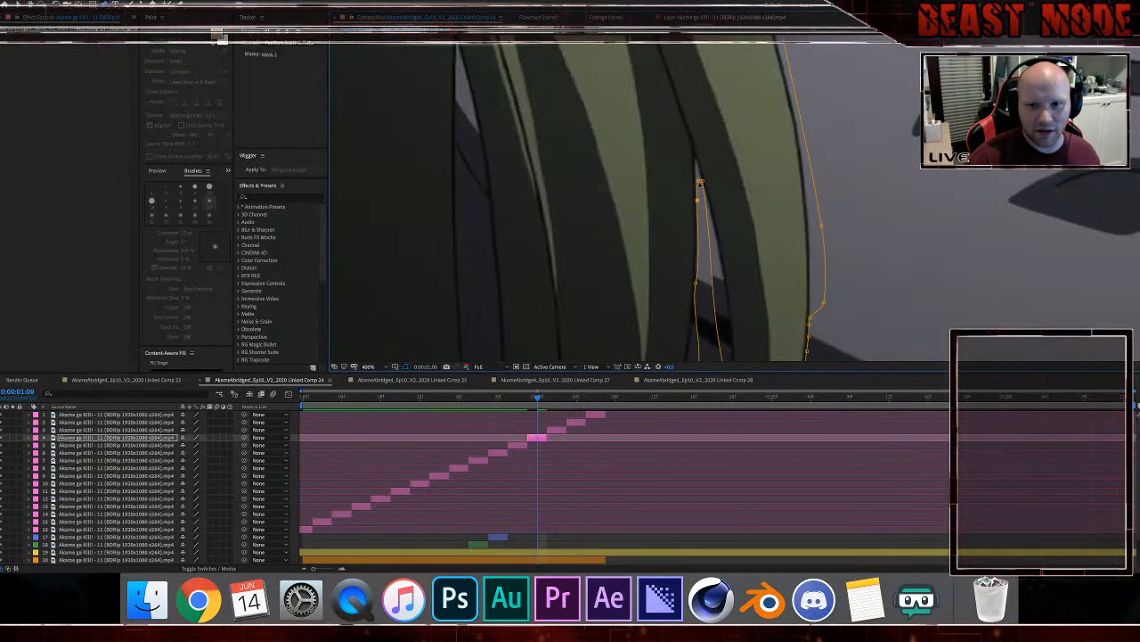
Step: Fit the hair mask to the tip and right edge of the narrow gap between strands, adding points down to the frame's lower border
drag(698, 176, 696, 167)
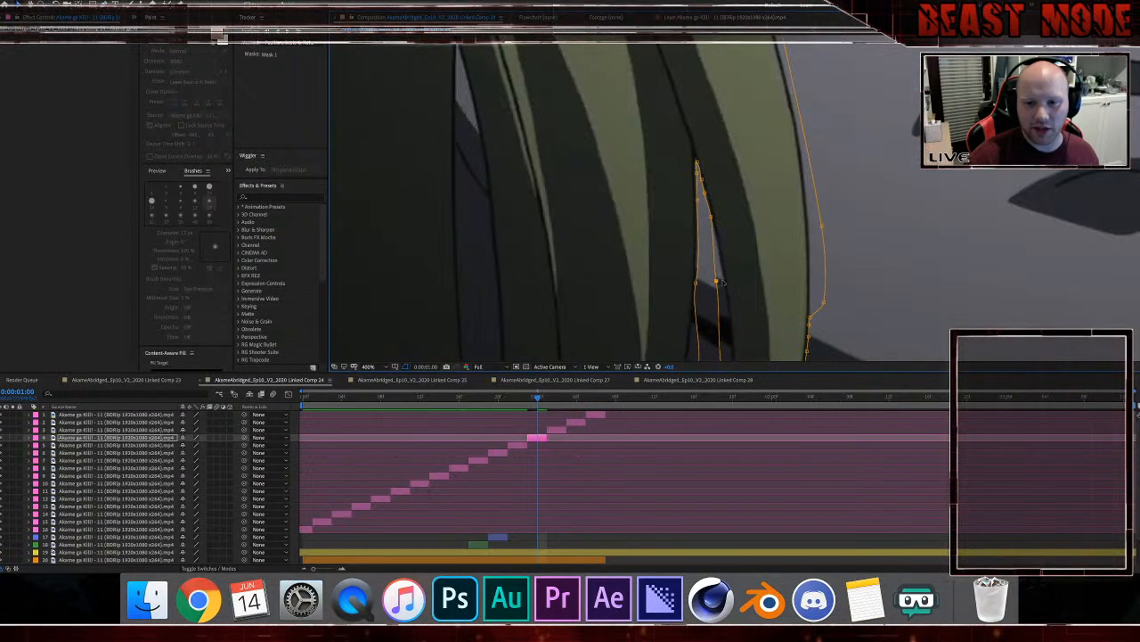
drag(716, 282, 724, 282)
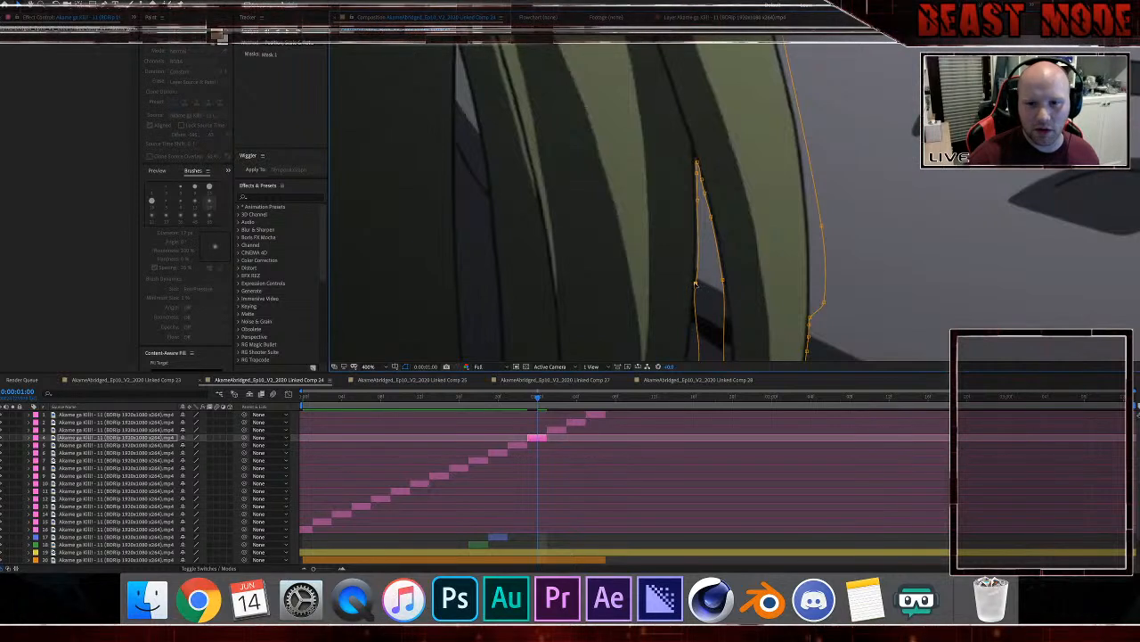
scroll(713, 231, down, 4)
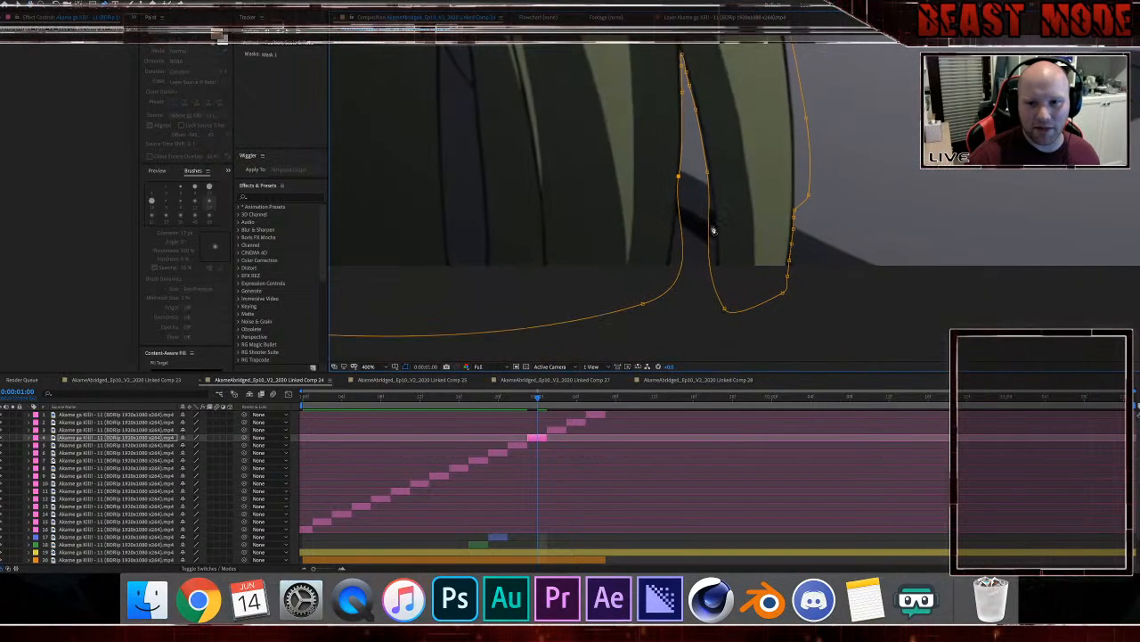
click(709, 226)
drag(709, 226, 716, 226)
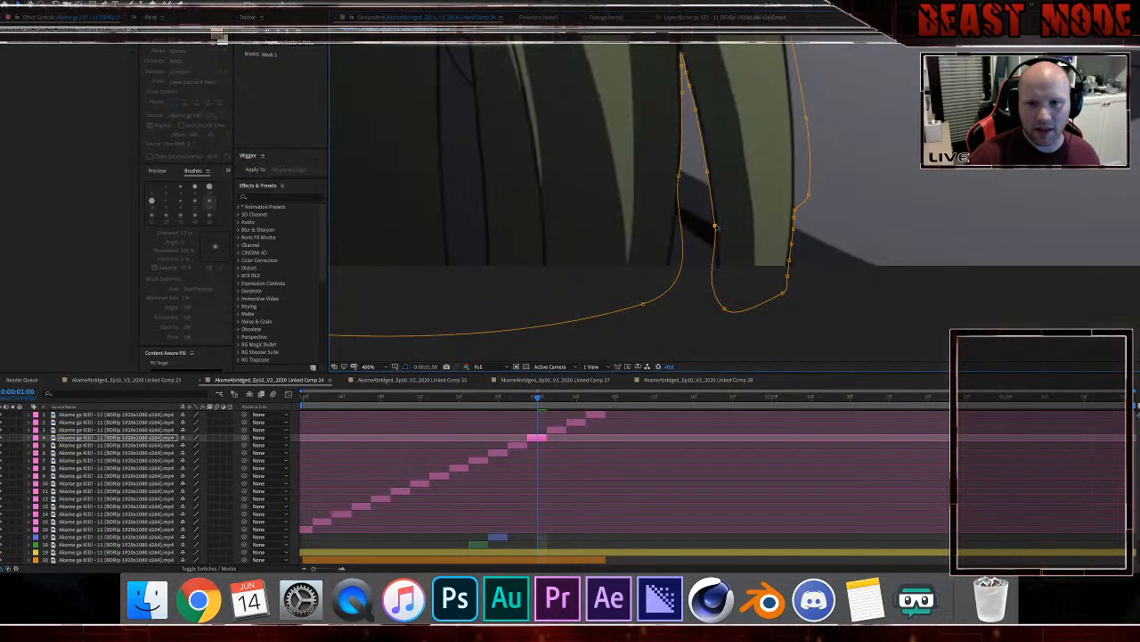
click(712, 268)
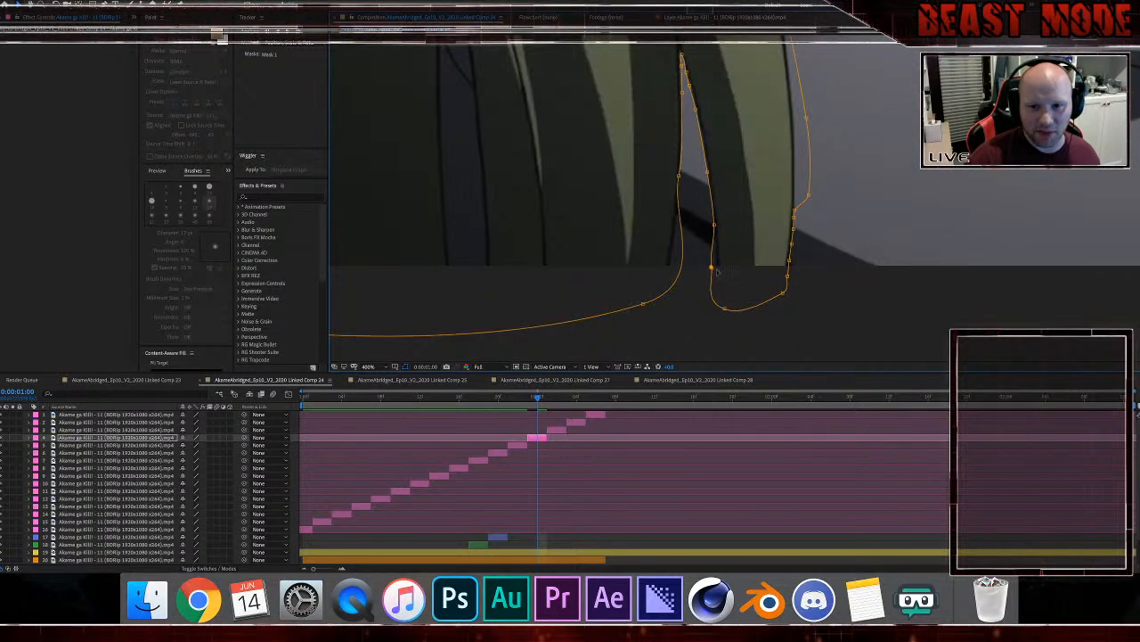
drag(716, 272, 719, 273)
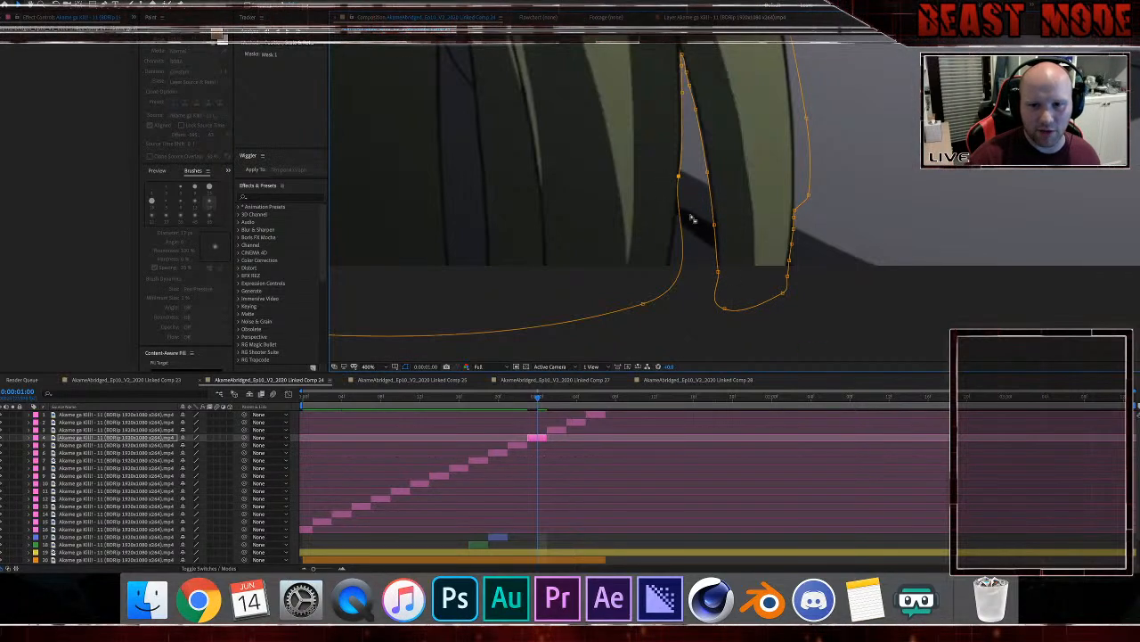
Step: Align the mask with the left edge of the hair gap, adding a point at the frame's lower border and adjusting the tip
click(683, 241)
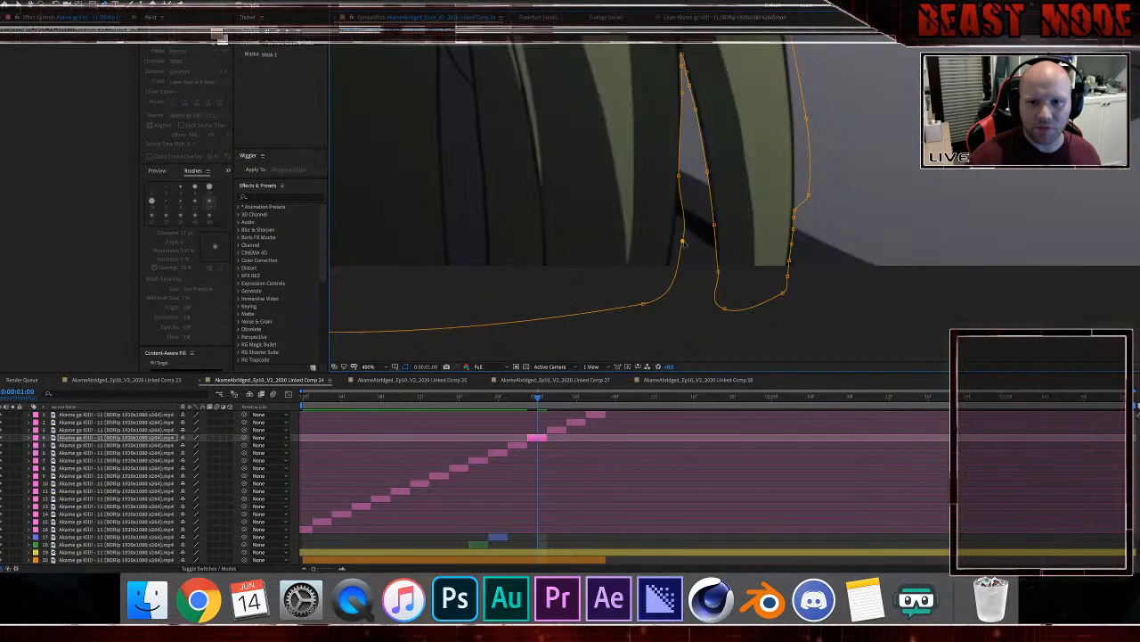
drag(683, 242, 671, 270)
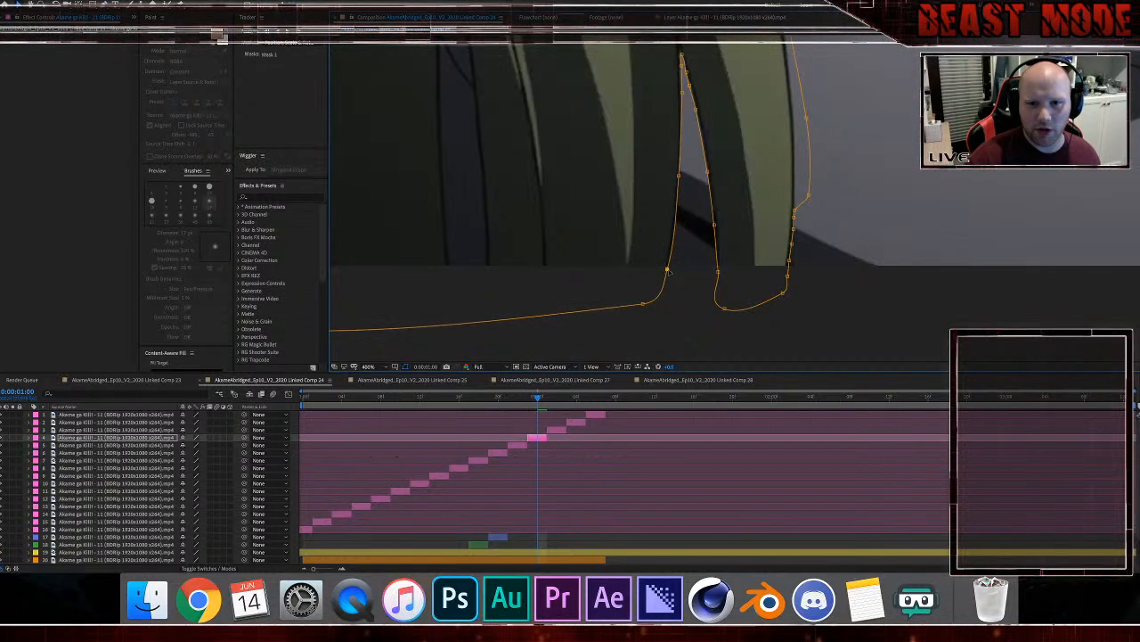
drag(678, 175, 680, 177)
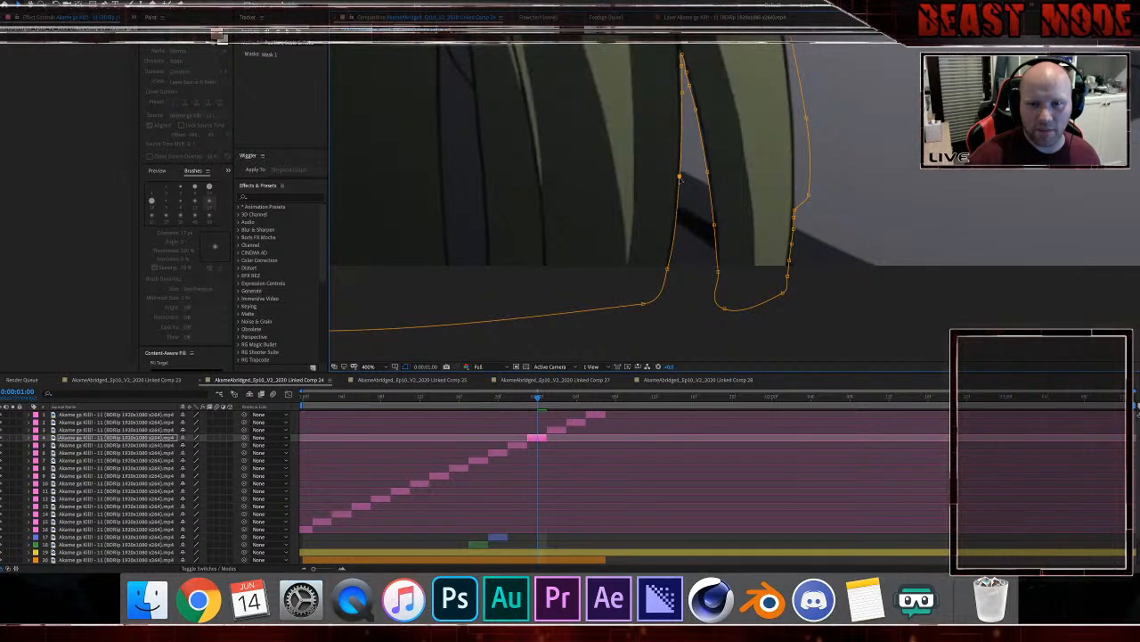
drag(683, 56, 681, 53)
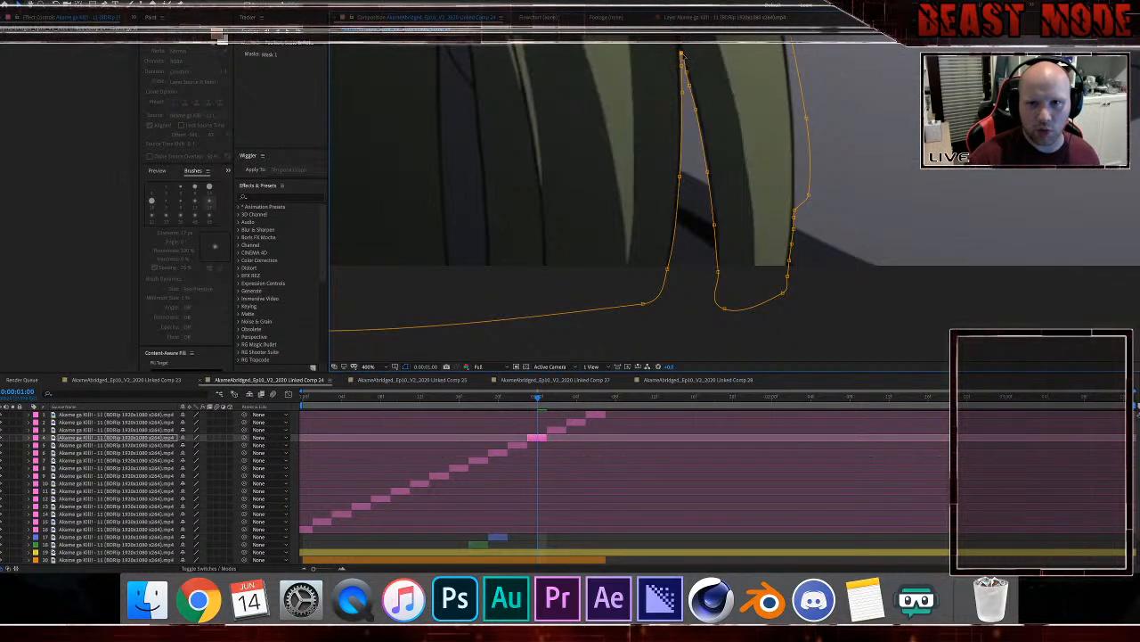
click(684, 60)
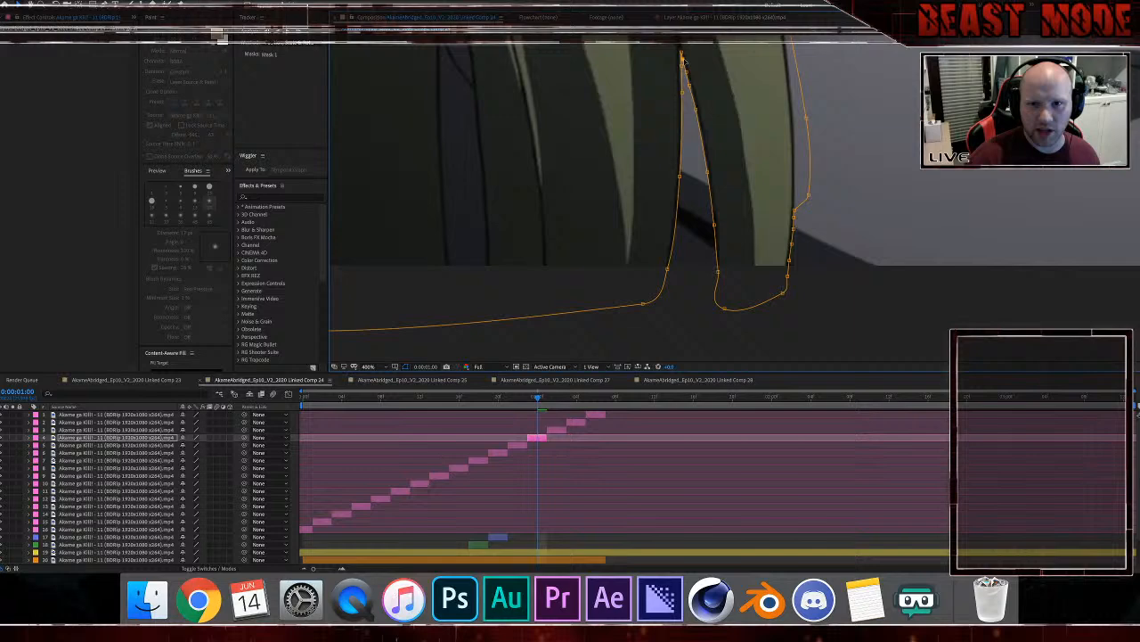
Step: Set the Mask Feather of Mask 1 on the layer at 0:00:01:00 to 2 pixels
click(883, 321)
drag(606, 153, 657, 266)
key(comma)
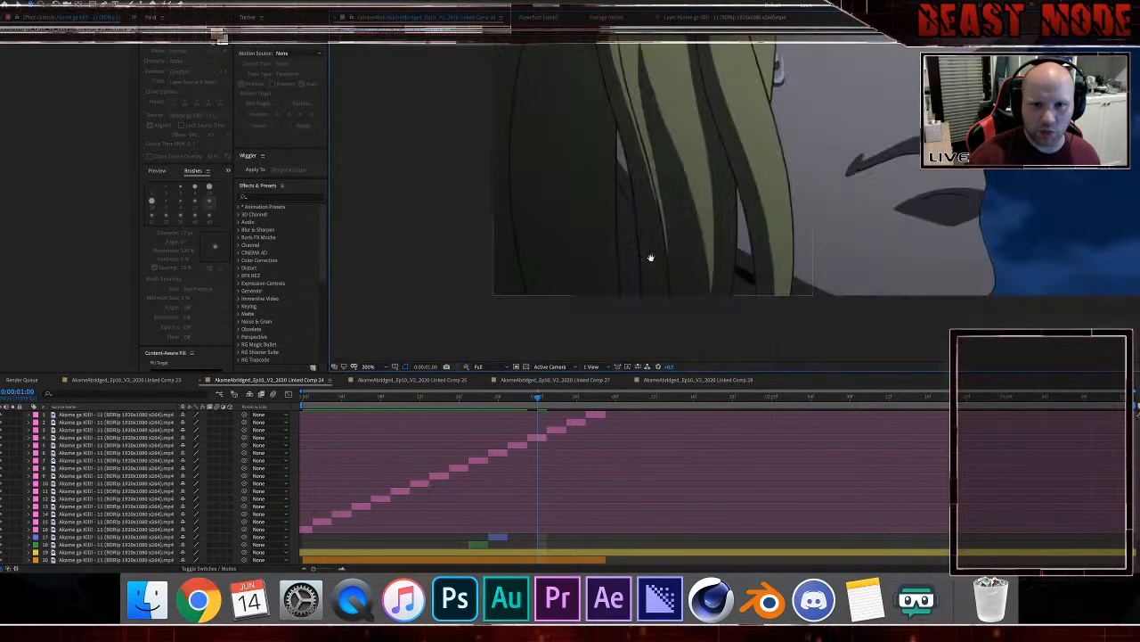
click(542, 435)
key(f)
click(202, 453)
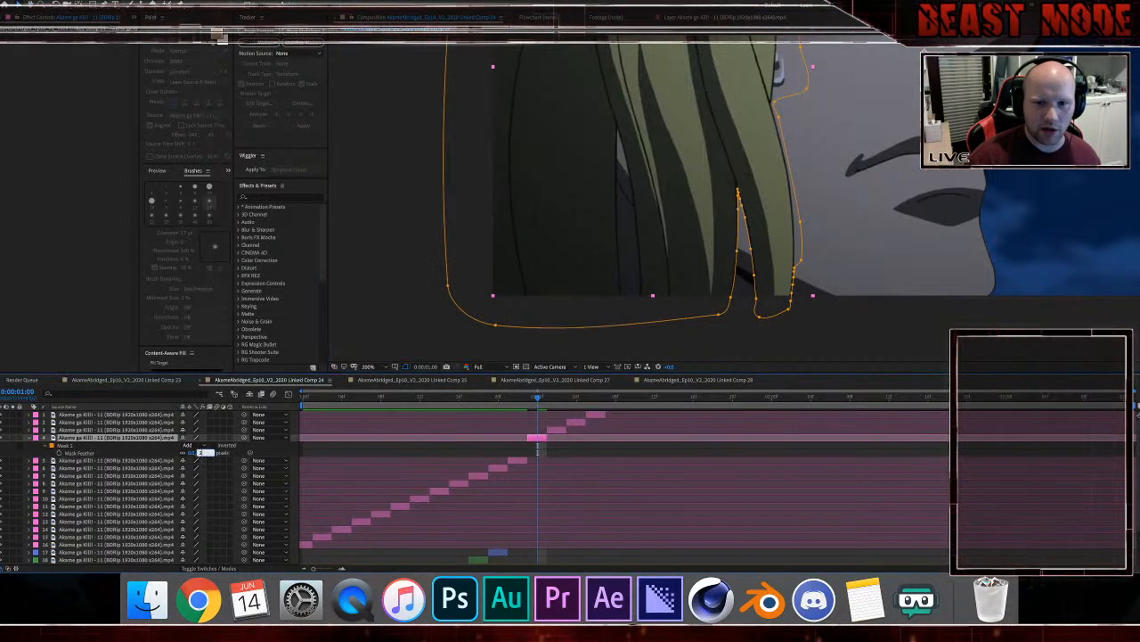
click(328, 450)
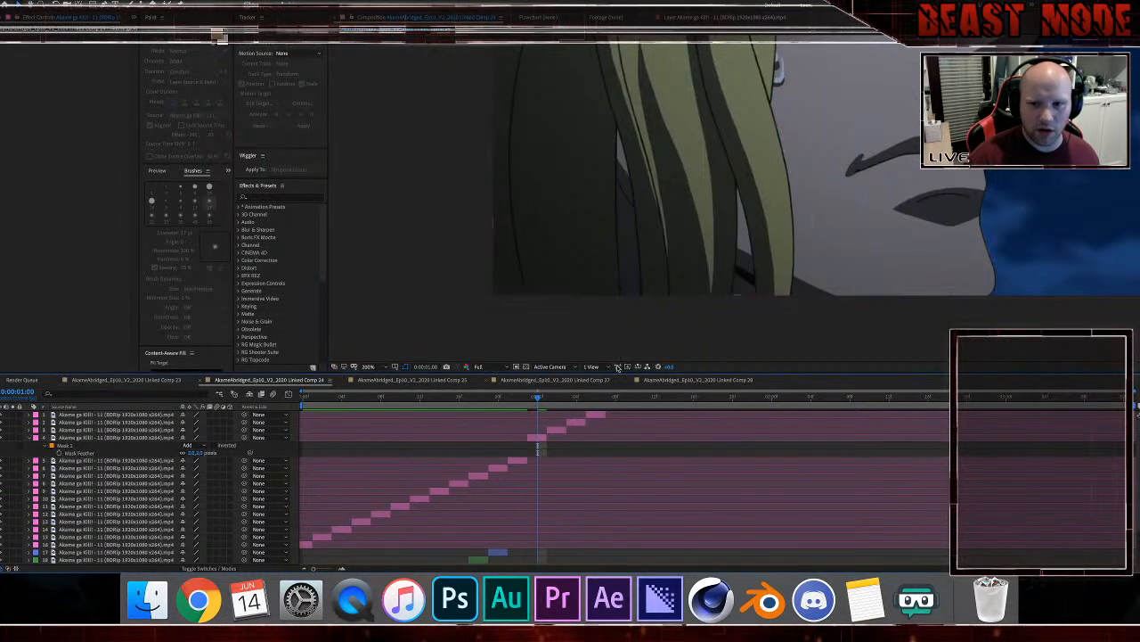
Step: Nudge the mask point on the right edge of the hair gap outward, then deselect and collapse the layer's mask properties
scroll(642, 223, up, 2)
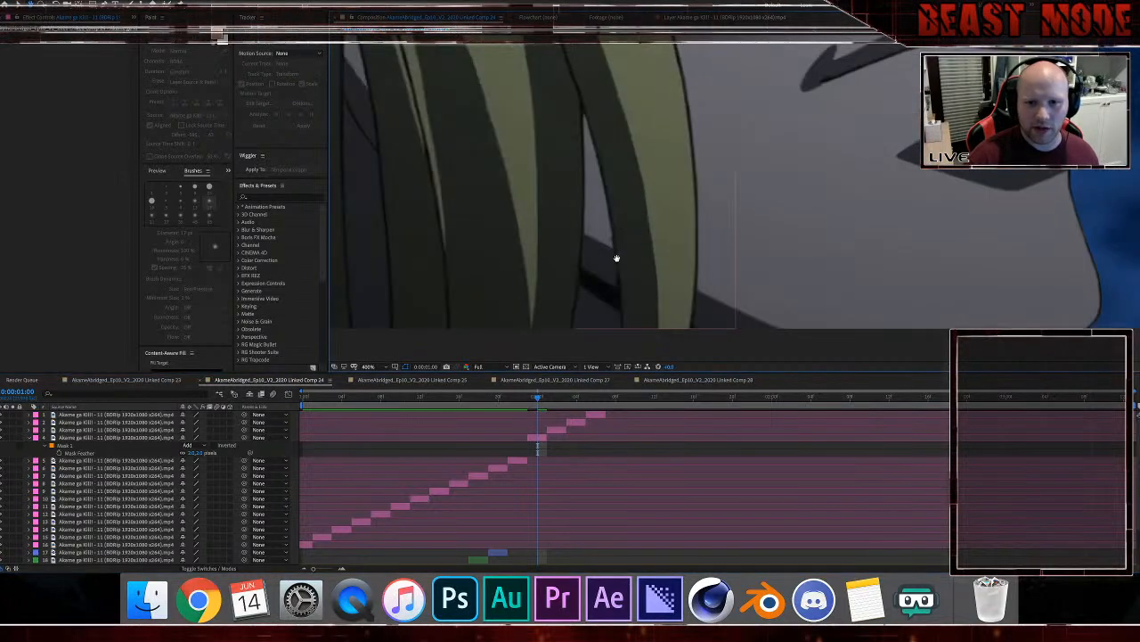
click(619, 257)
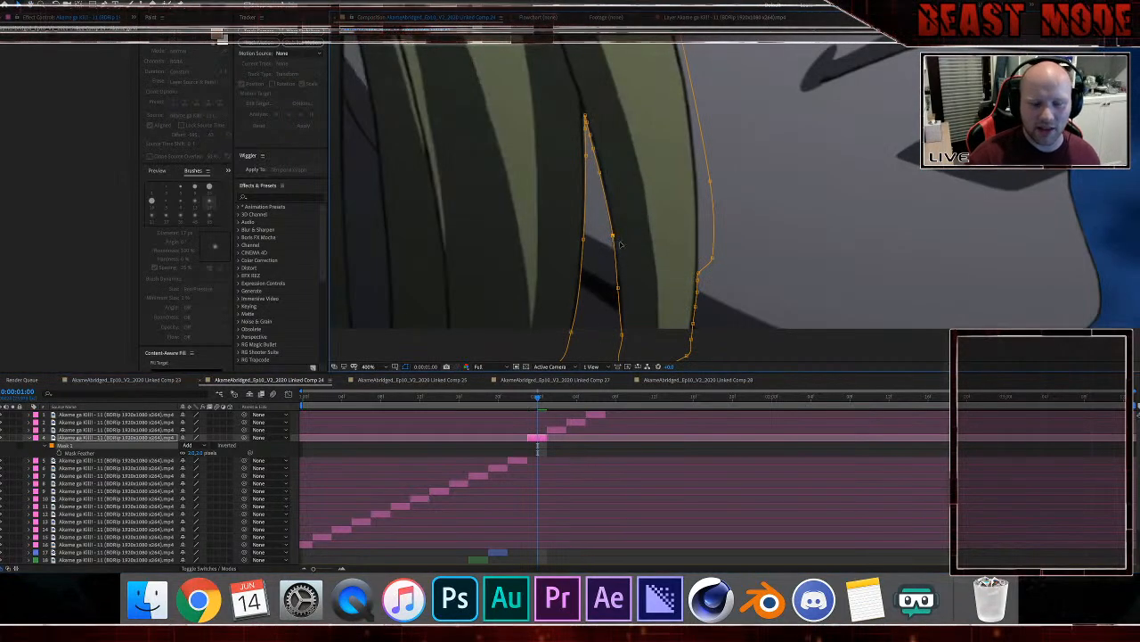
scroll(766, 314, down, 2)
click(805, 322)
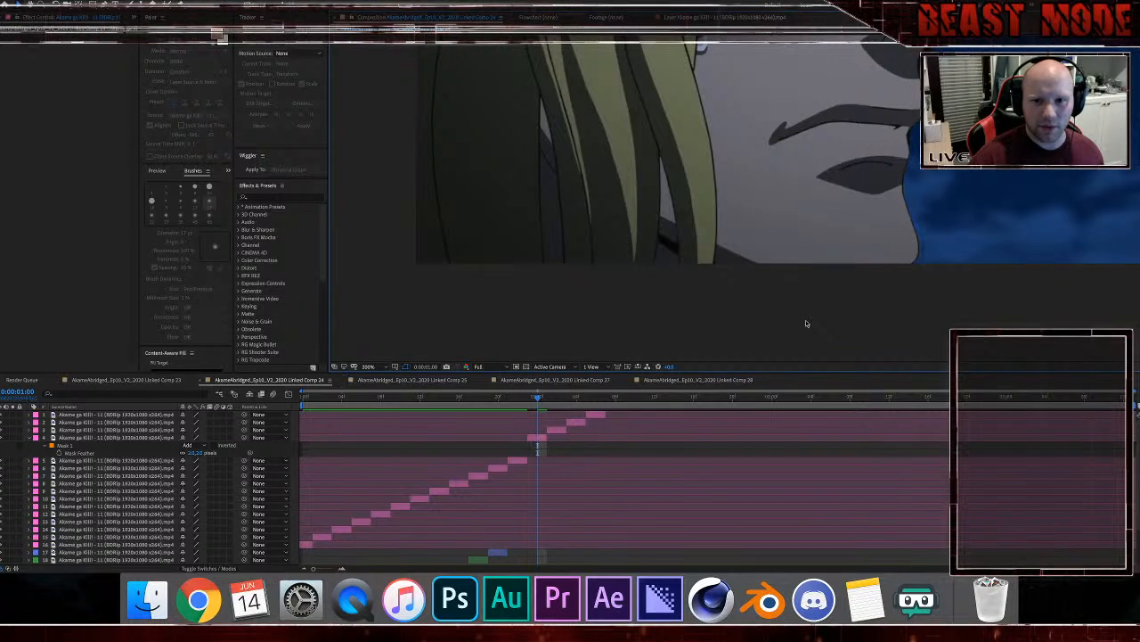
click(32, 438)
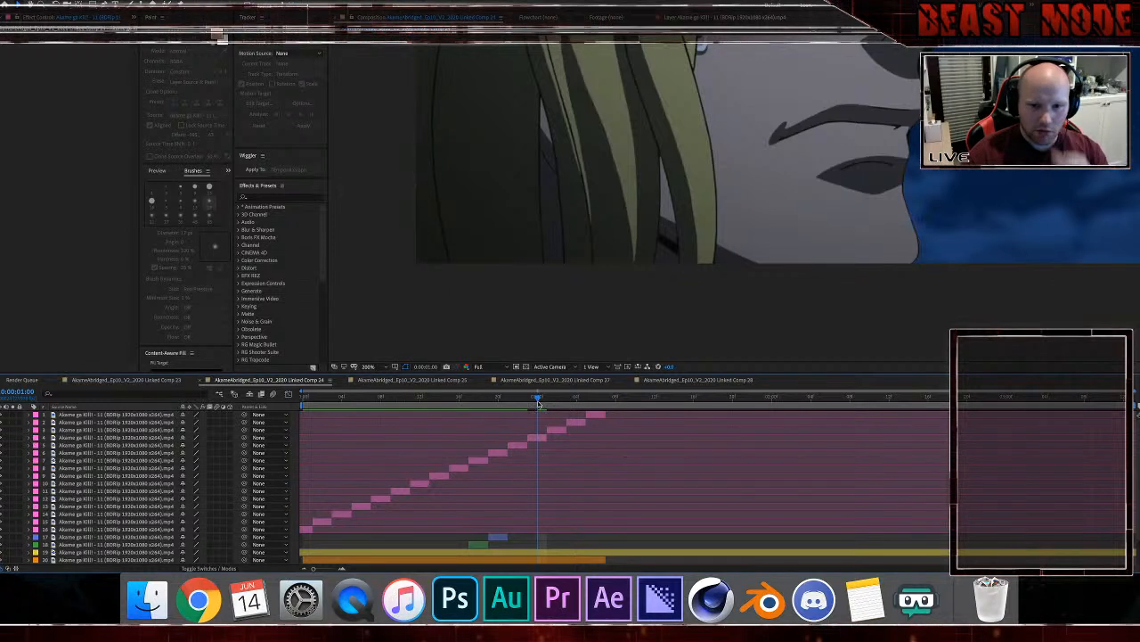
Step: Go to frame 0:00:01:01 and delete the existing mask from the layer that starts there
mouse_move(538, 403)
mouse_down()
mouse_move(529, 402)
mouse_move(547, 406)
mouse_up()
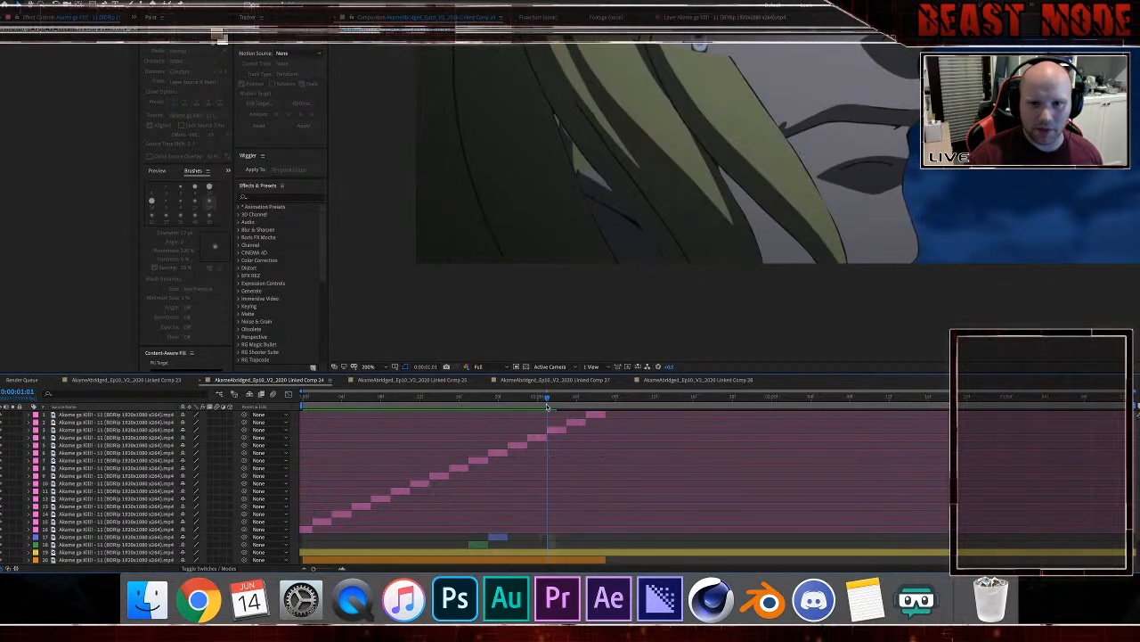
click(556, 432)
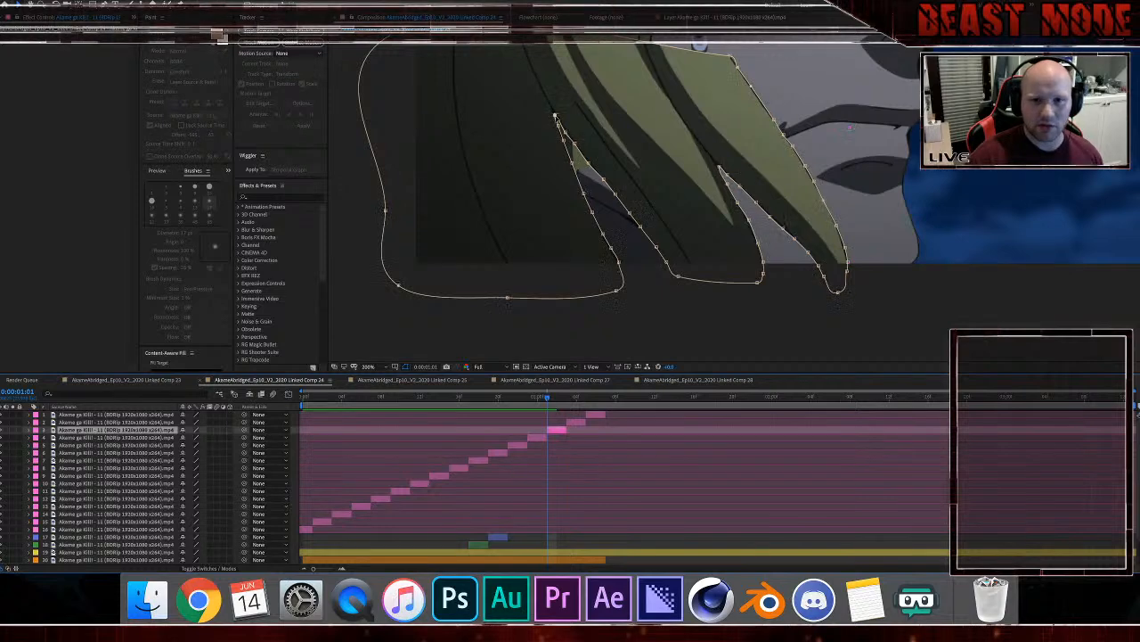
key(Delete)
Step: Start a new Pen tool mask on this layer, tracing the hair's face-side edge down the cheek to the corner of the mouth
drag(606, 136, 535, 269)
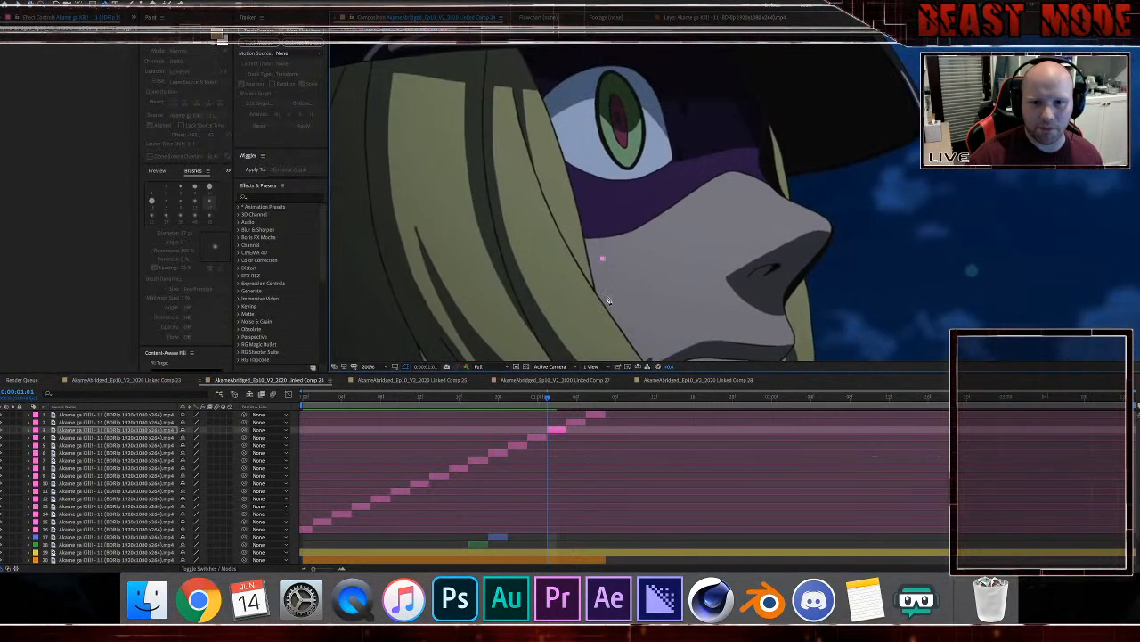
scroll(618, 319, up, 1)
scroll(535, 219, up, 1)
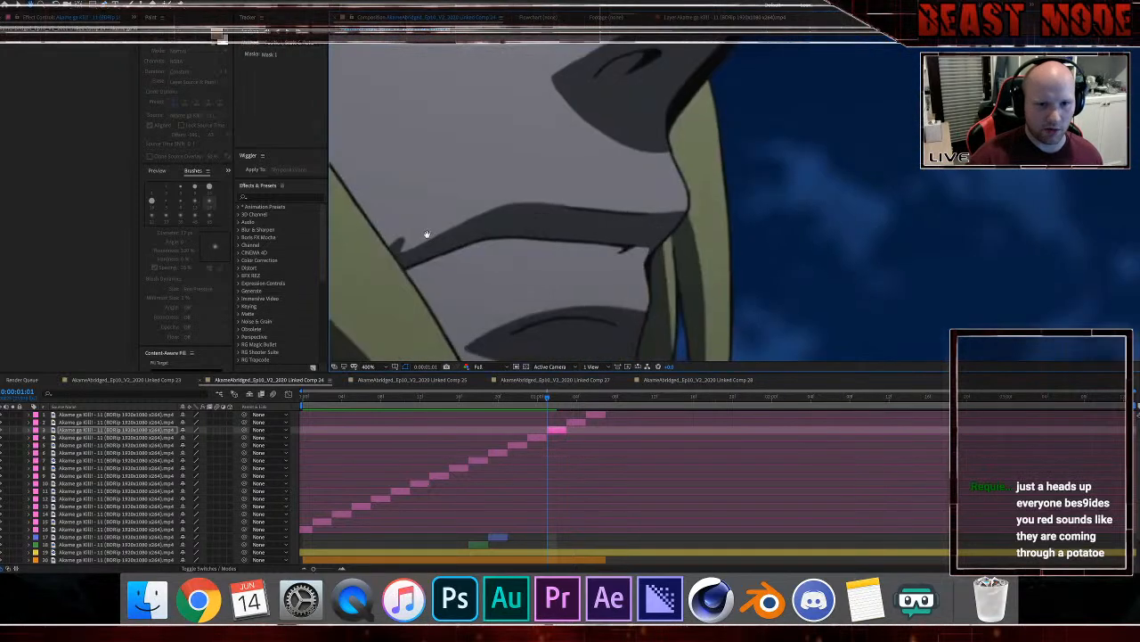
drag(427, 234, 634, 224)
click(584, 178)
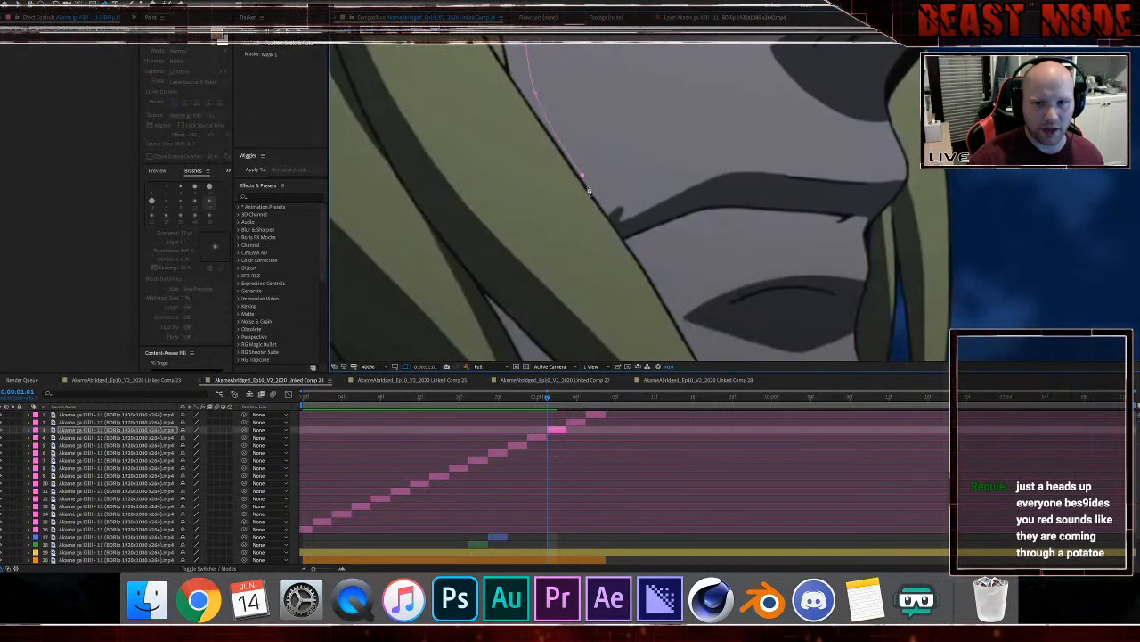
drag(588, 189, 596, 202)
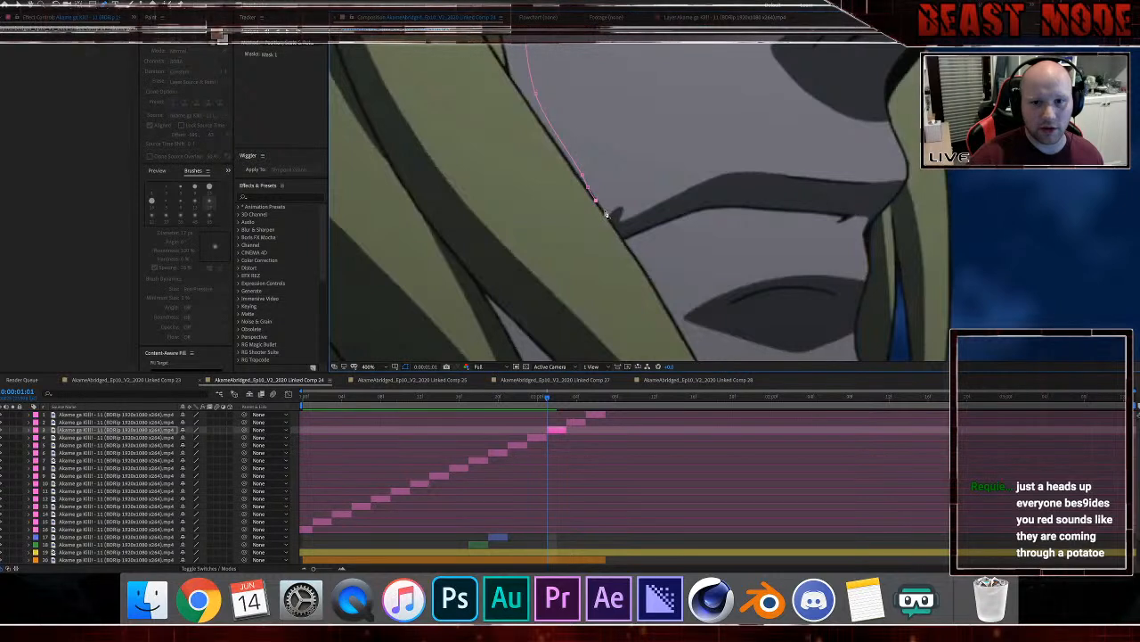
click(613, 224)
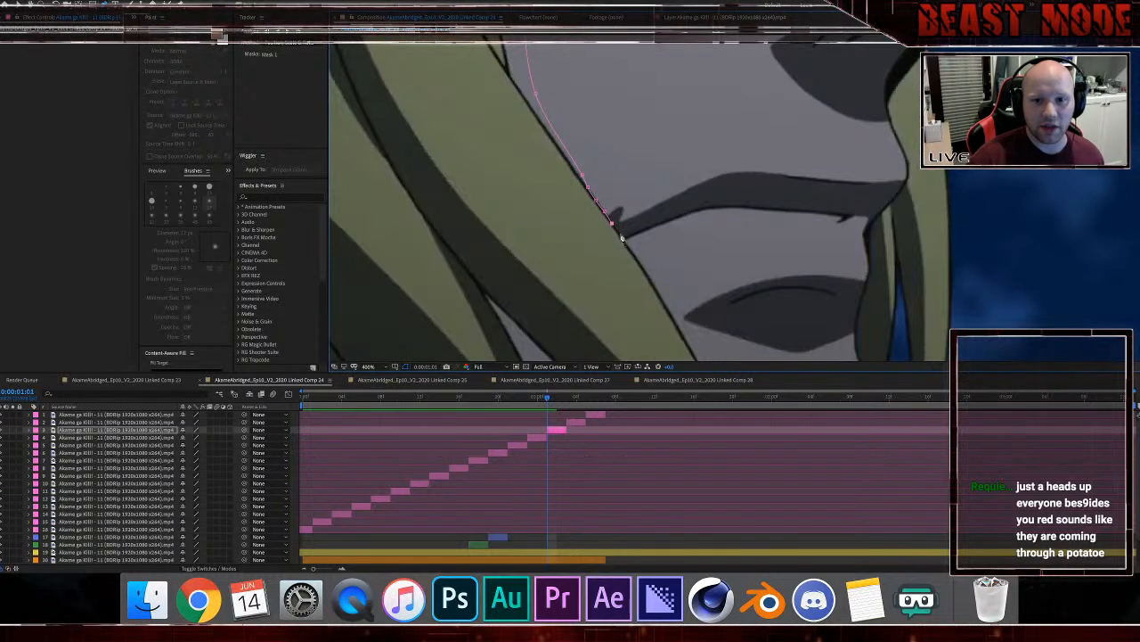
click(620, 235)
click(628, 245)
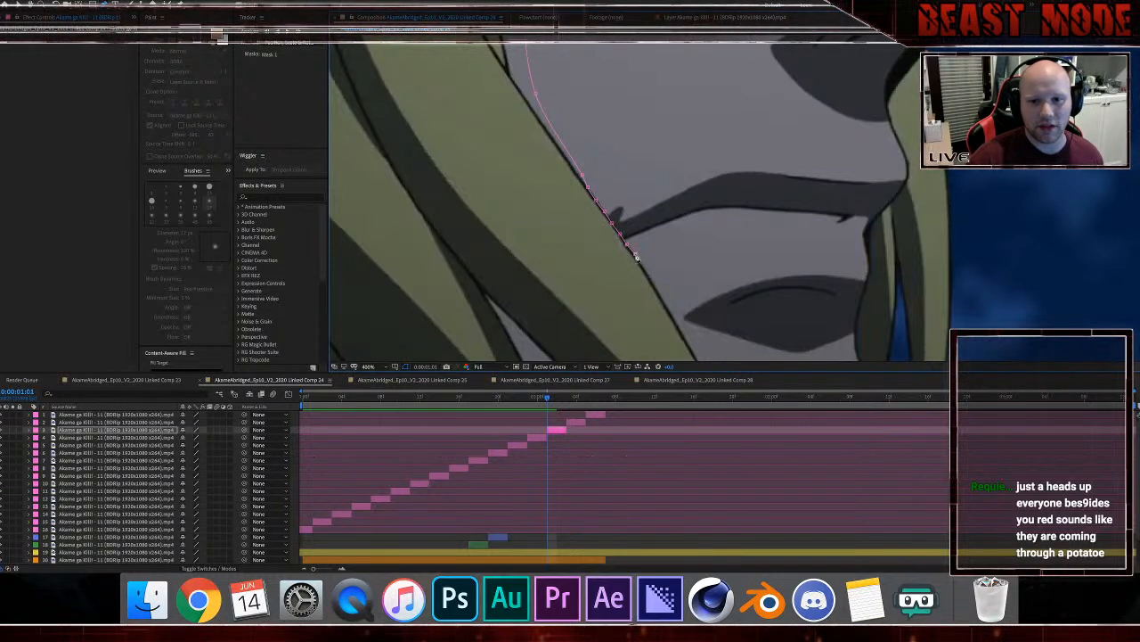
Step: Continue the mask along the hair's face-side edge from the mouth corner past the lower lip to the chin area
click(648, 270)
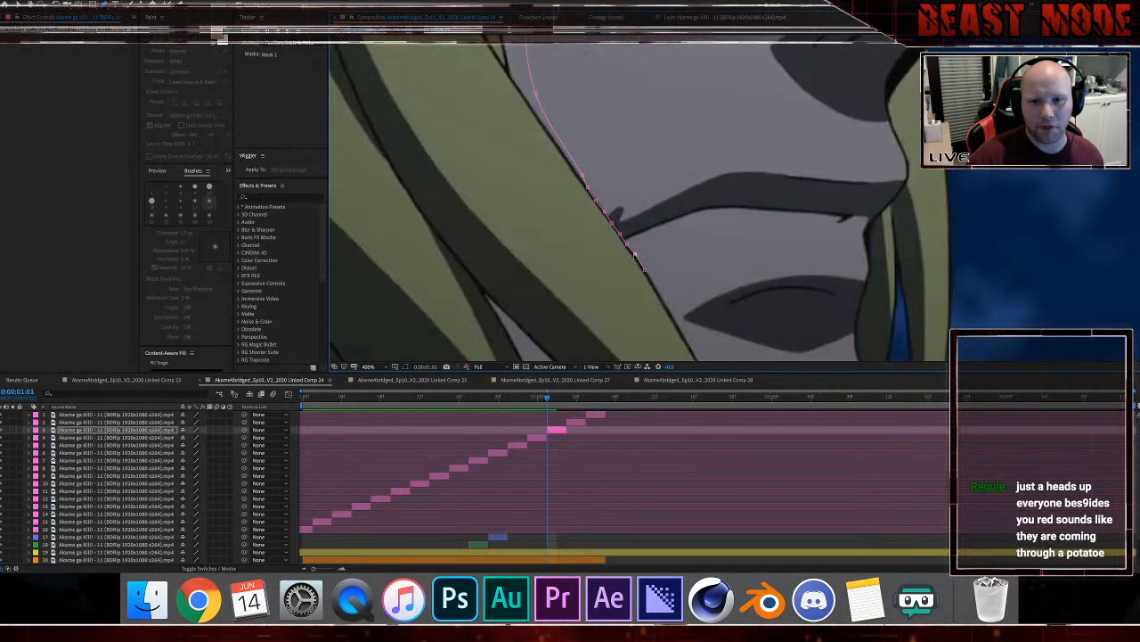
click(668, 311)
click(676, 324)
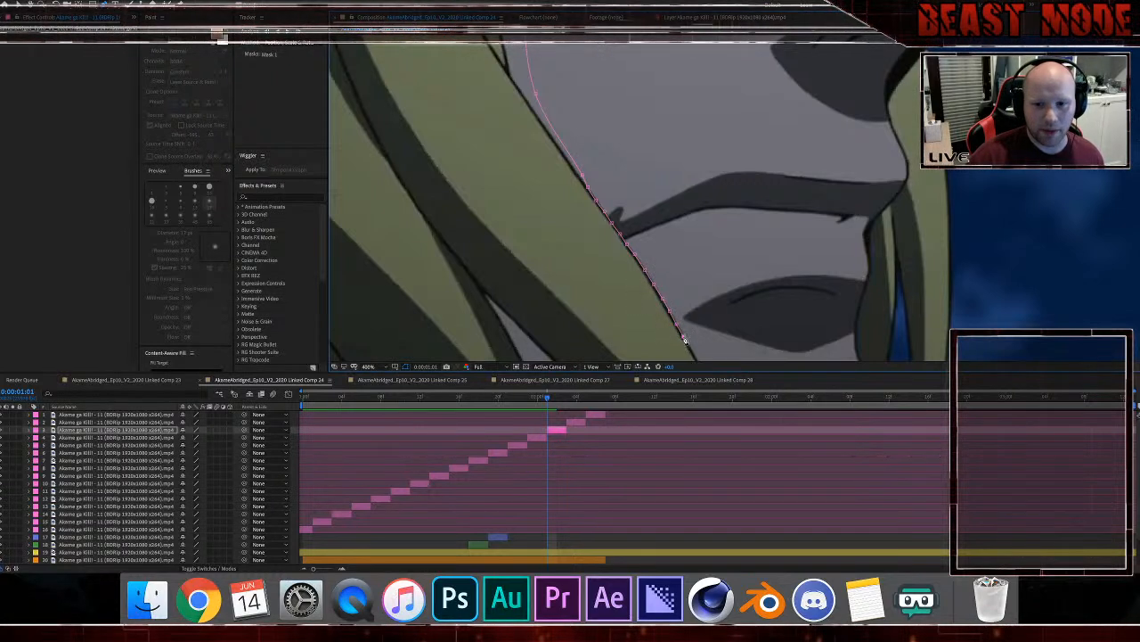
drag(684, 339, 576, 221)
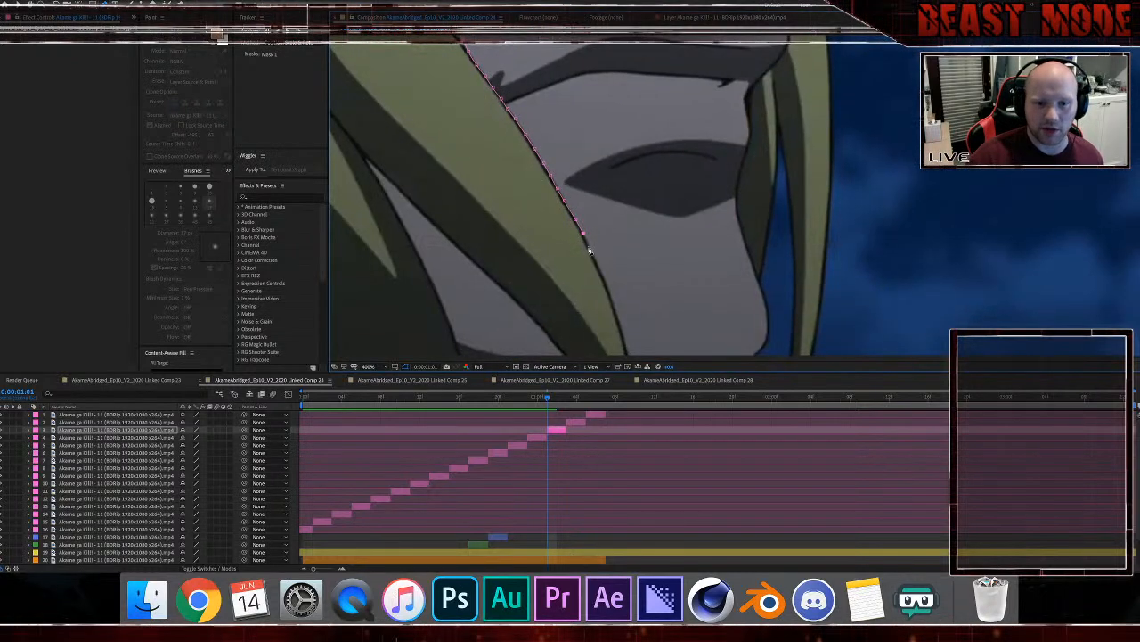
click(588, 245)
click(611, 267)
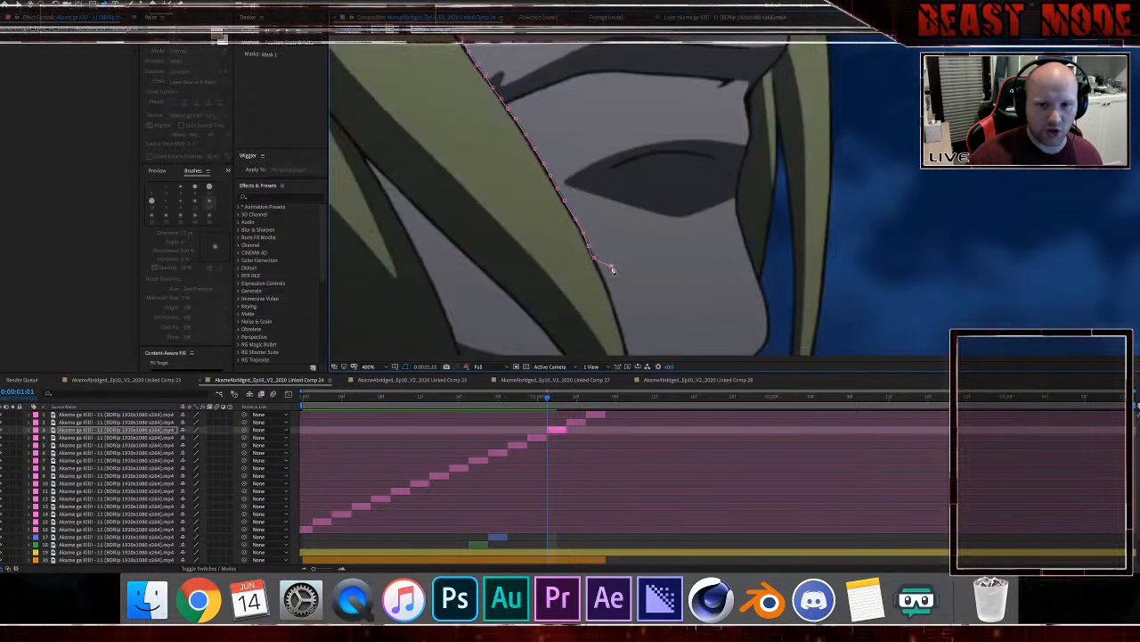
Step: Loop the mask path loosely around the lower end of the front hair strand, passing below the frame border to its inner side
scroll(646, 299, down, 3)
click(622, 173)
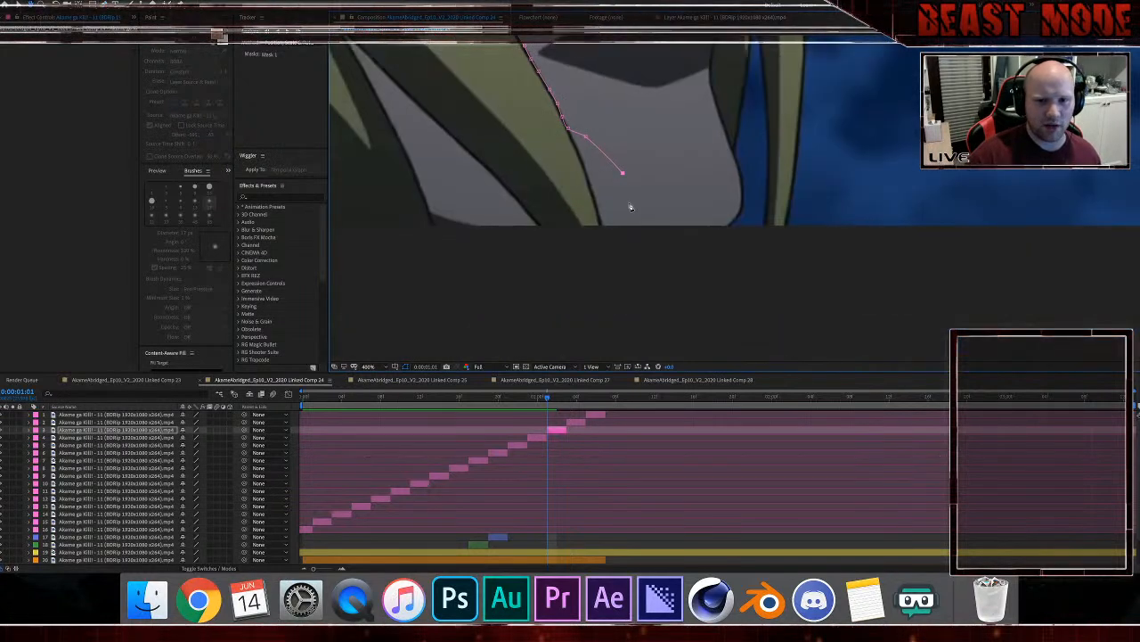
click(629, 203)
click(634, 265)
click(564, 259)
click(541, 234)
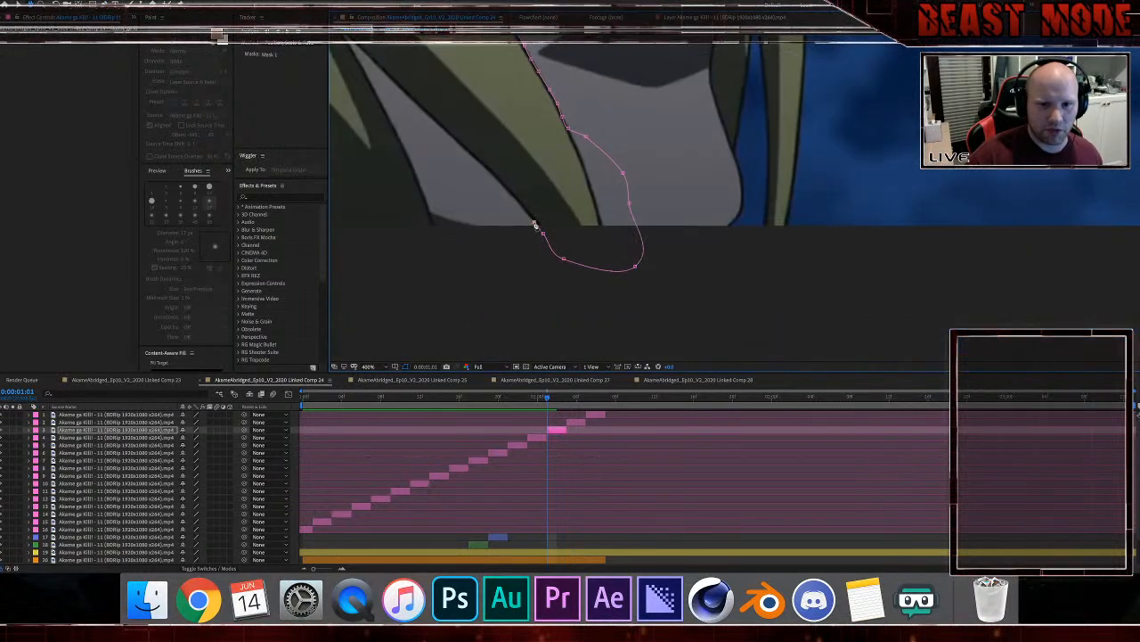
Step: Continue the mask up the inner edge of the front hair strand to the tip of the gap where the neck shows
click(503, 187)
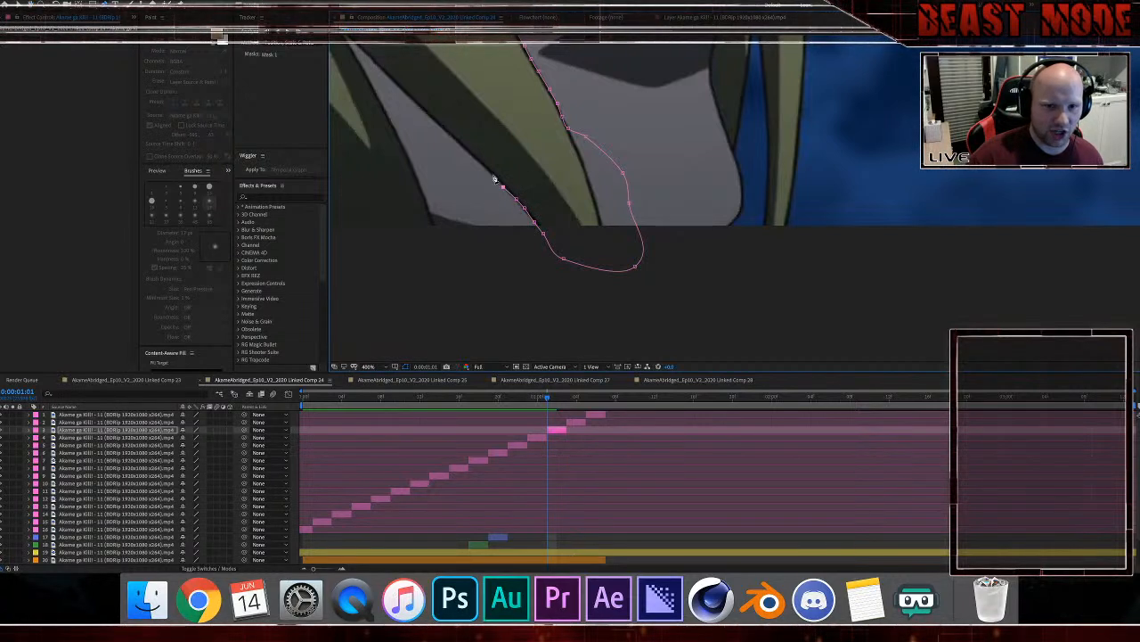
click(492, 175)
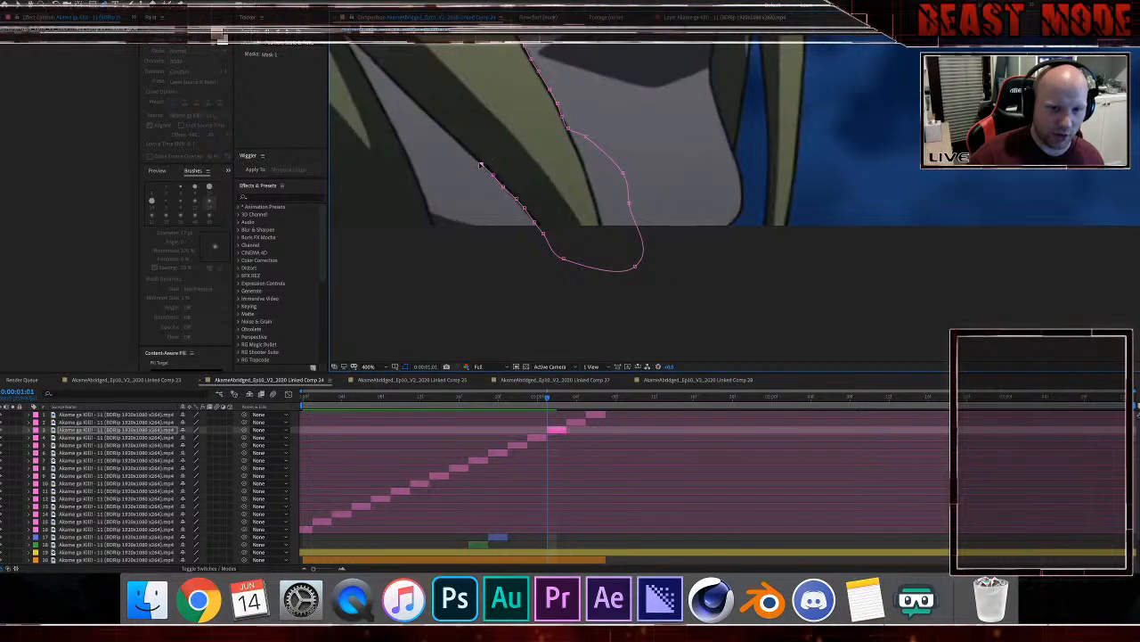
click(466, 149)
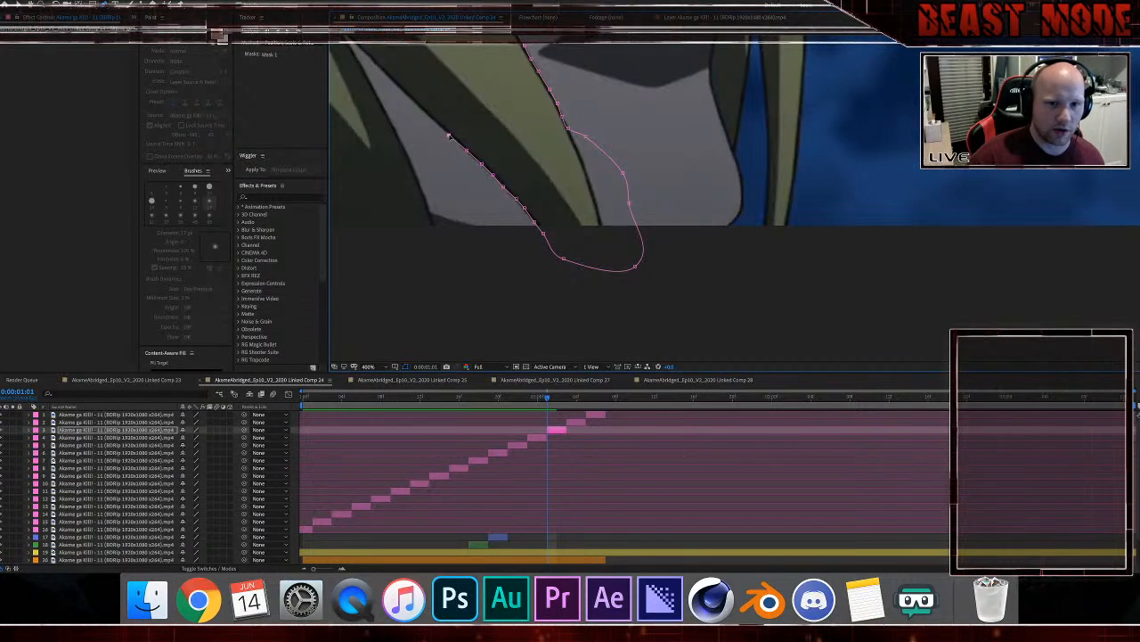
drag(449, 135, 570, 288)
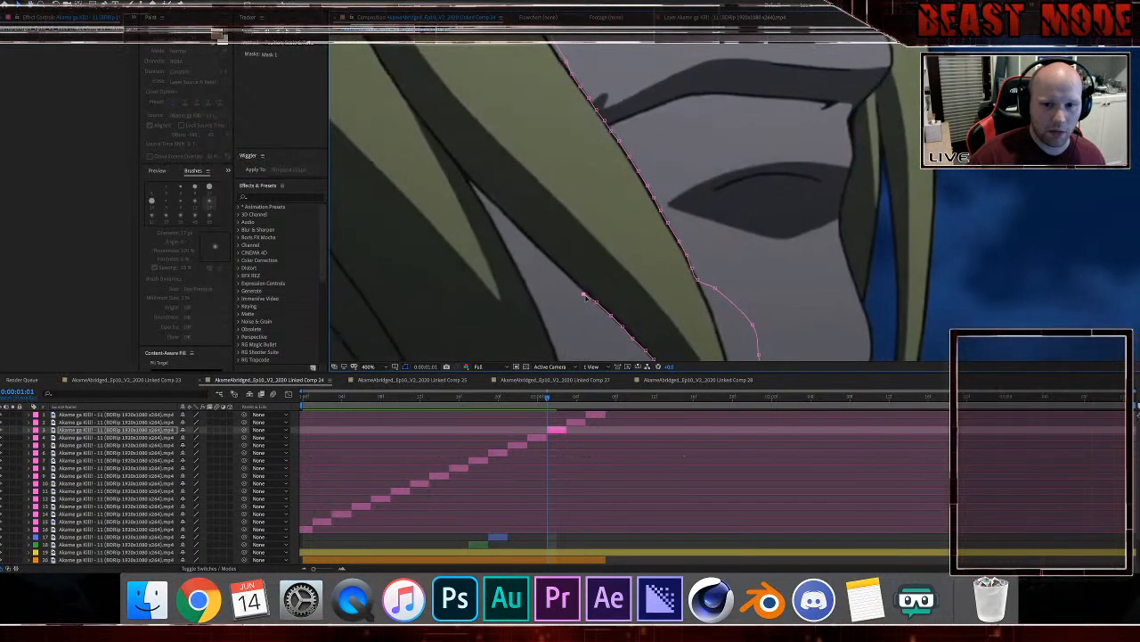
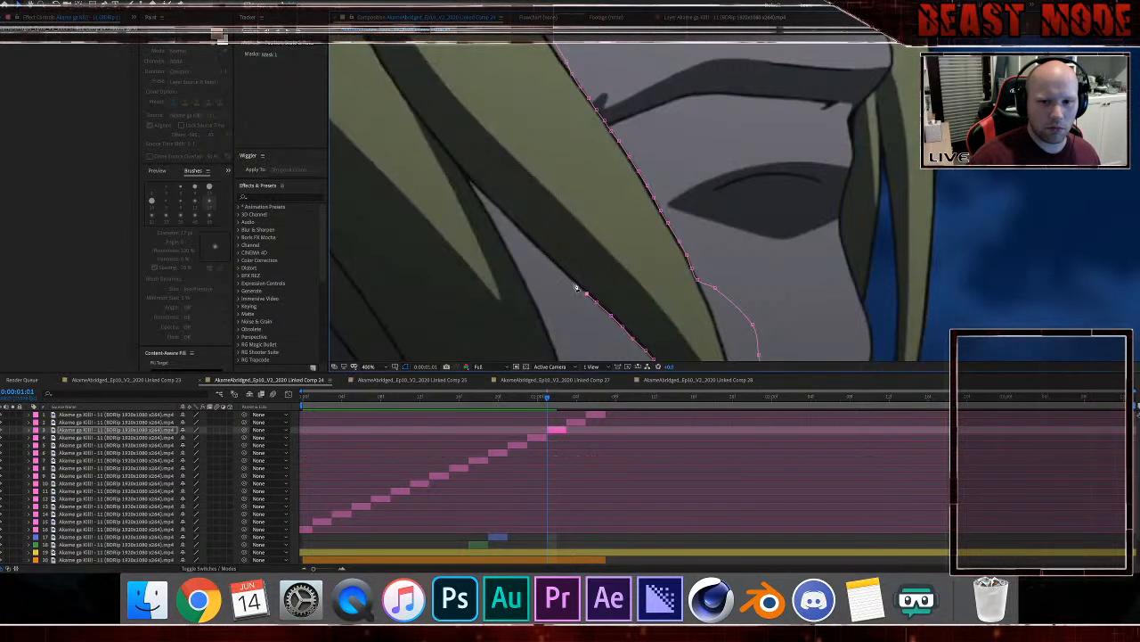
click(543, 253)
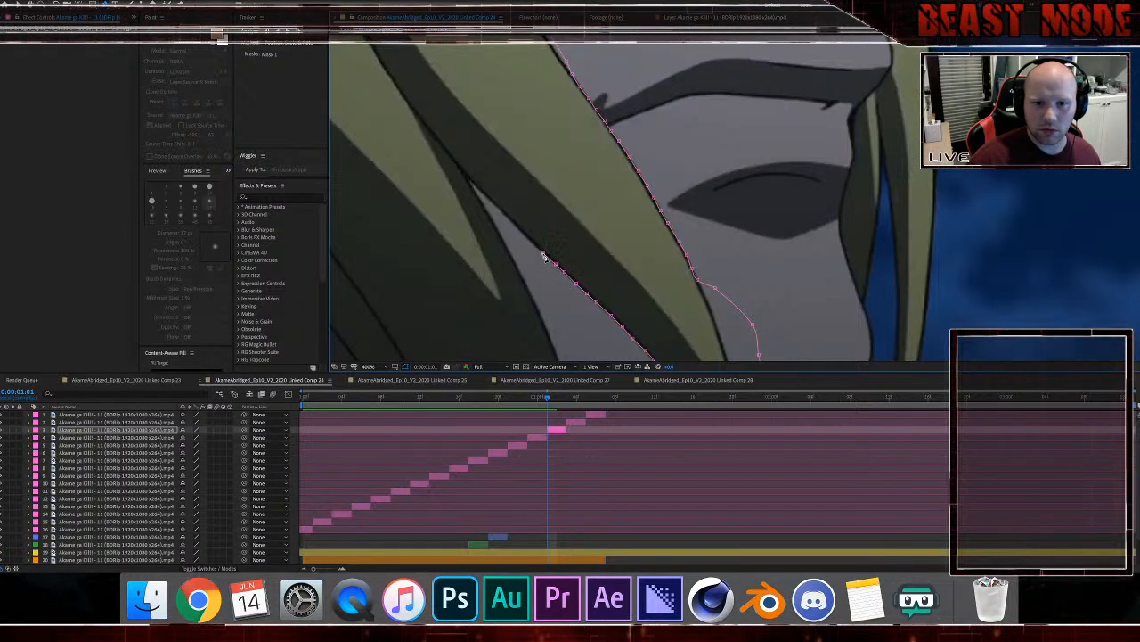
click(531, 241)
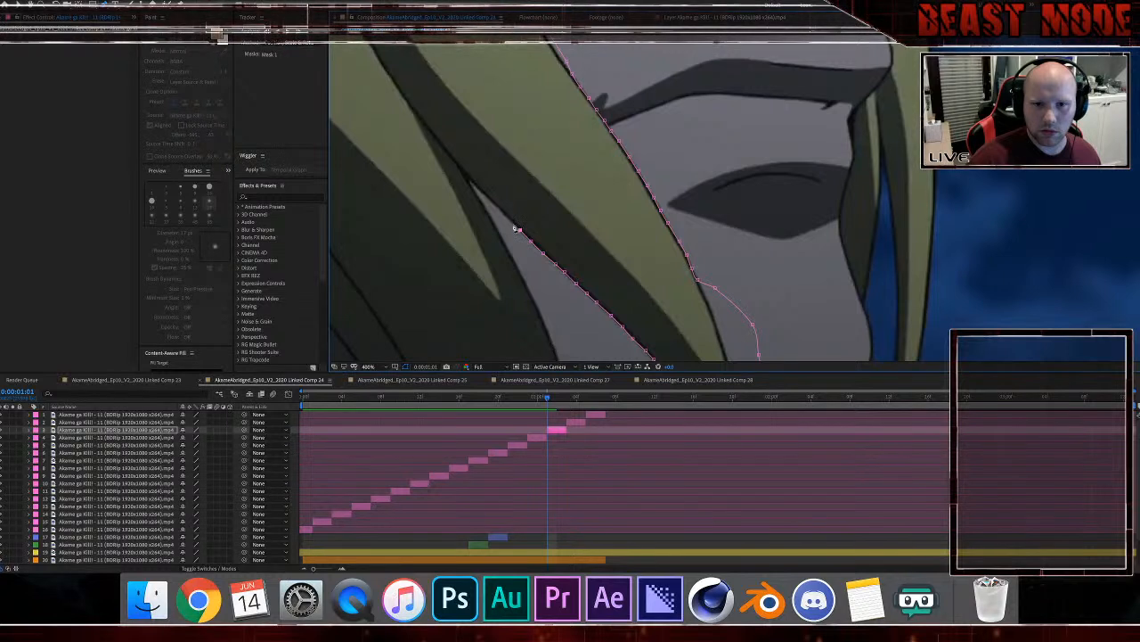
click(505, 217)
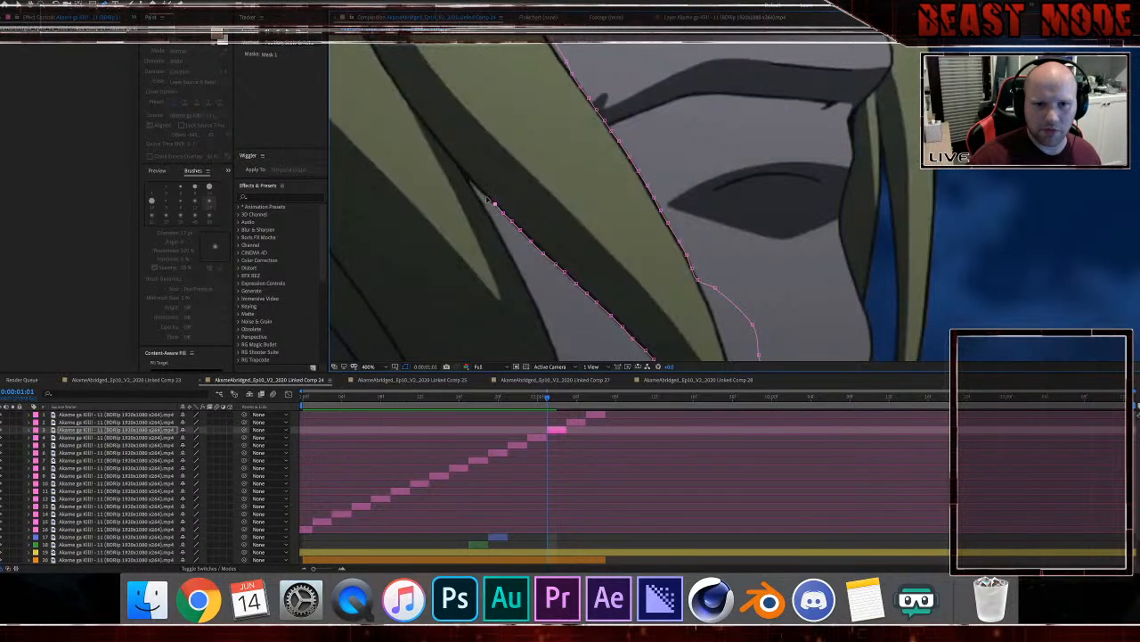
click(486, 195)
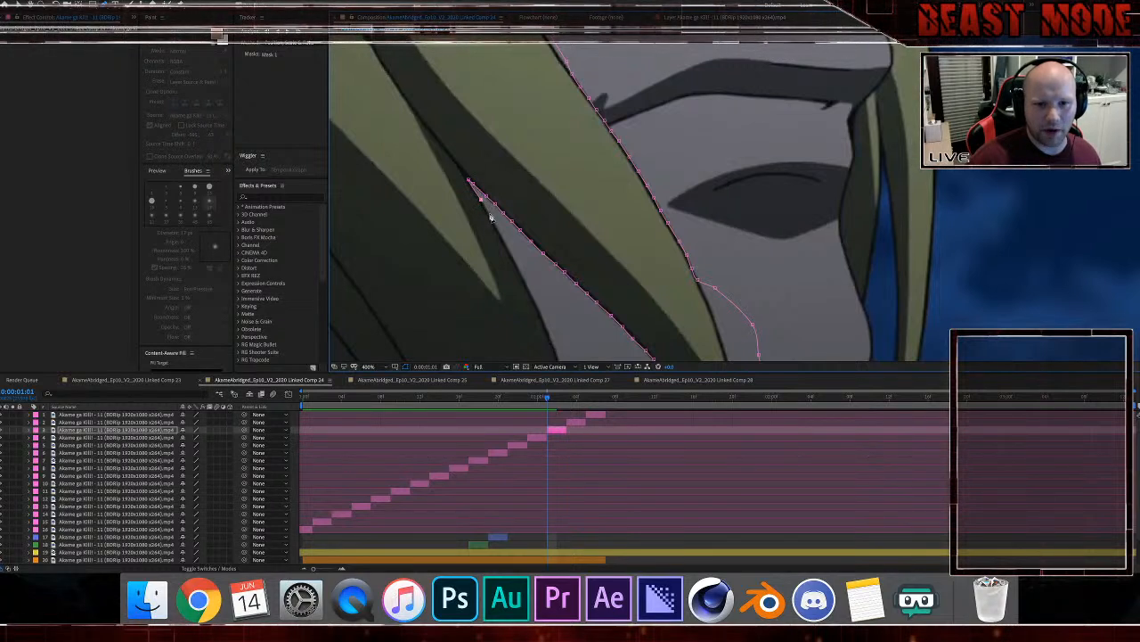
Step: Trace the mask down the opposite edge of the neck gap until it passes just below the frame border
click(517, 266)
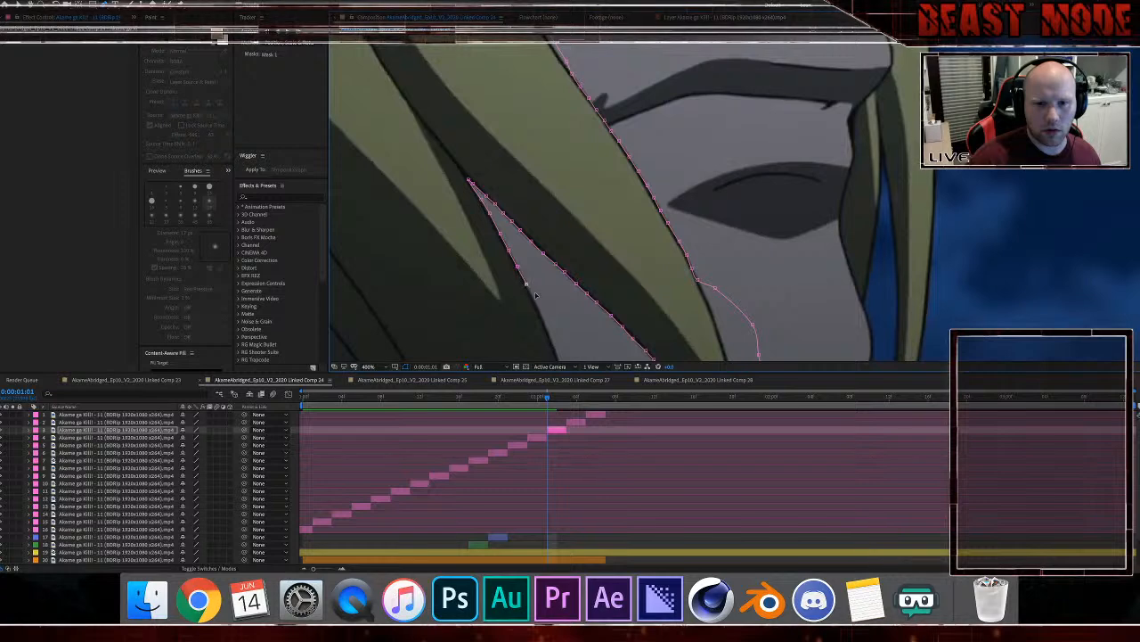
click(534, 300)
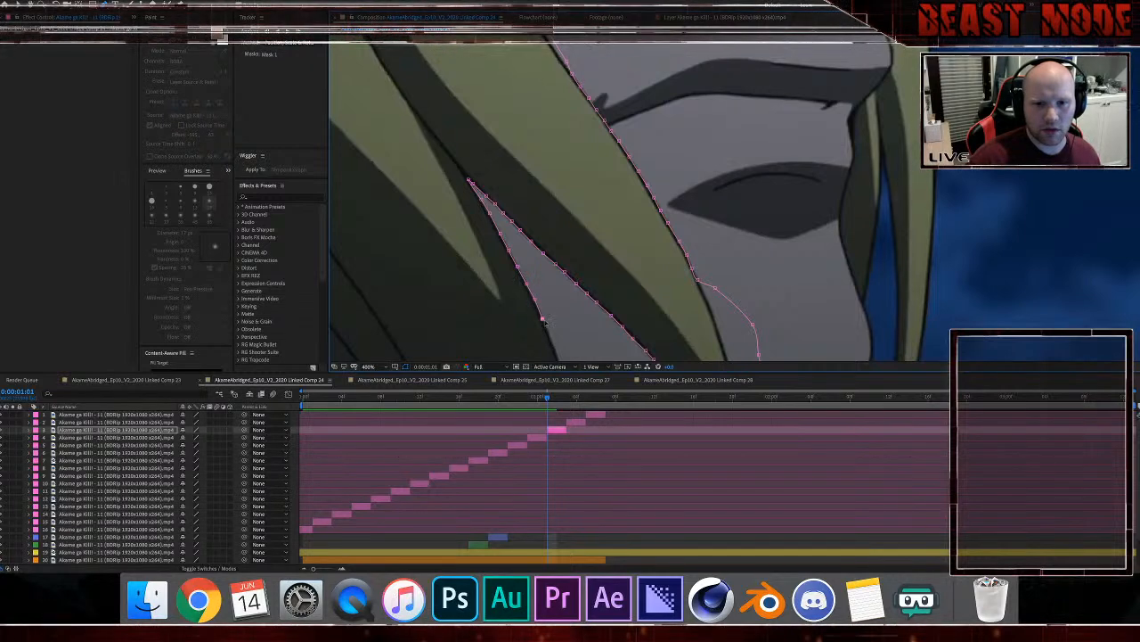
drag(544, 319, 487, 184)
click(482, 194)
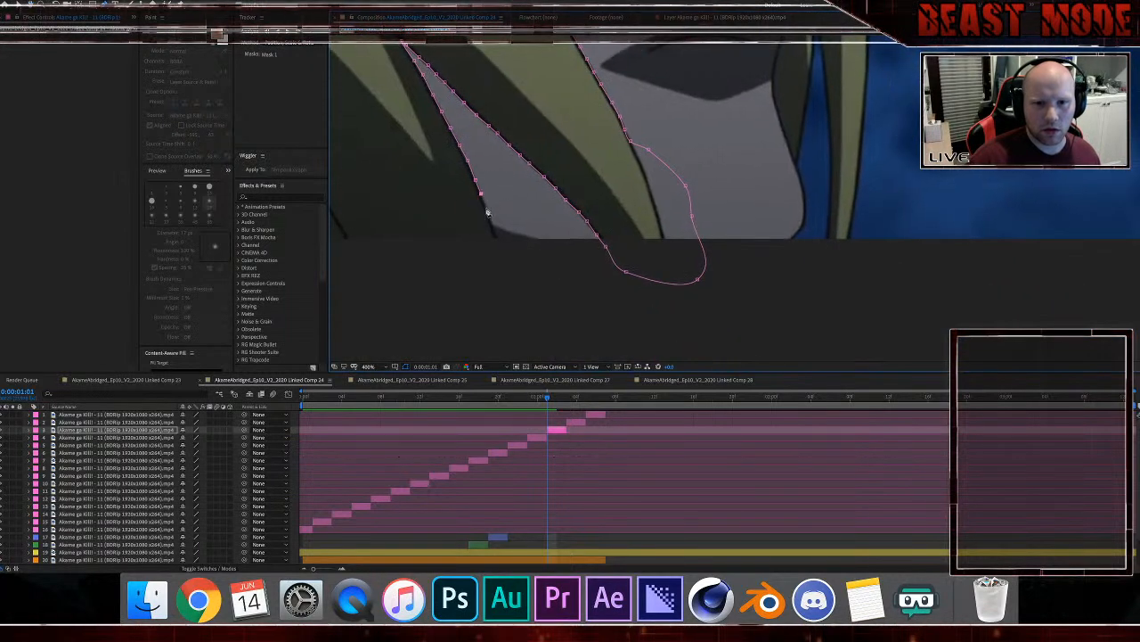
click(503, 248)
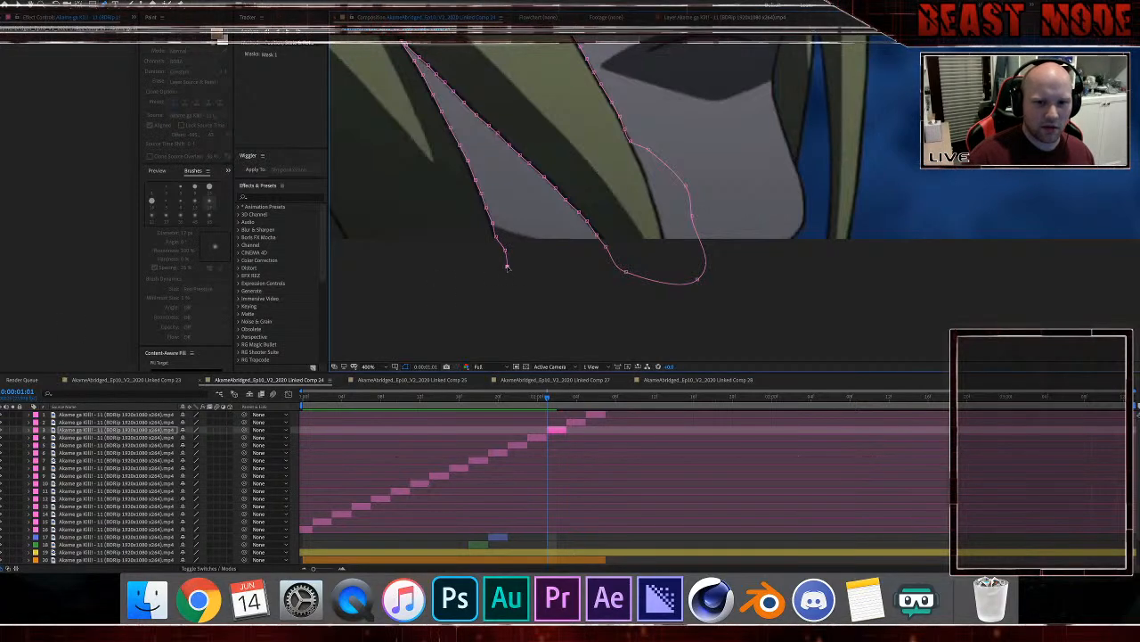
Step: Carry the mask below the frame to the next hair gap and trace up its face-side edge past the dark collar line
scroll(508, 267, left, 10)
click(593, 284)
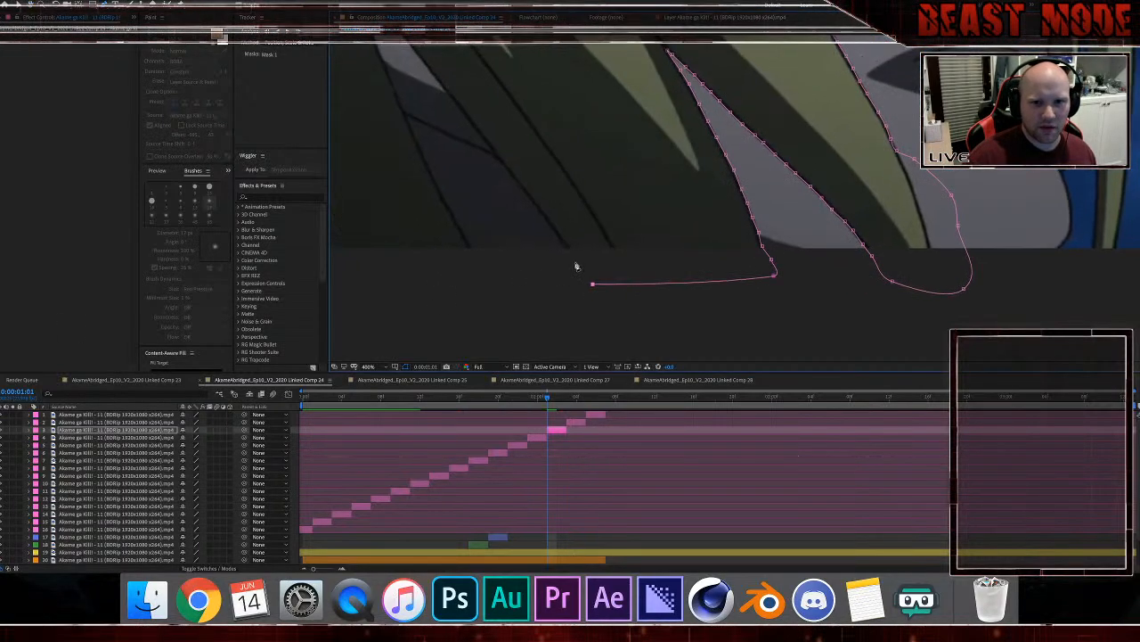
click(575, 262)
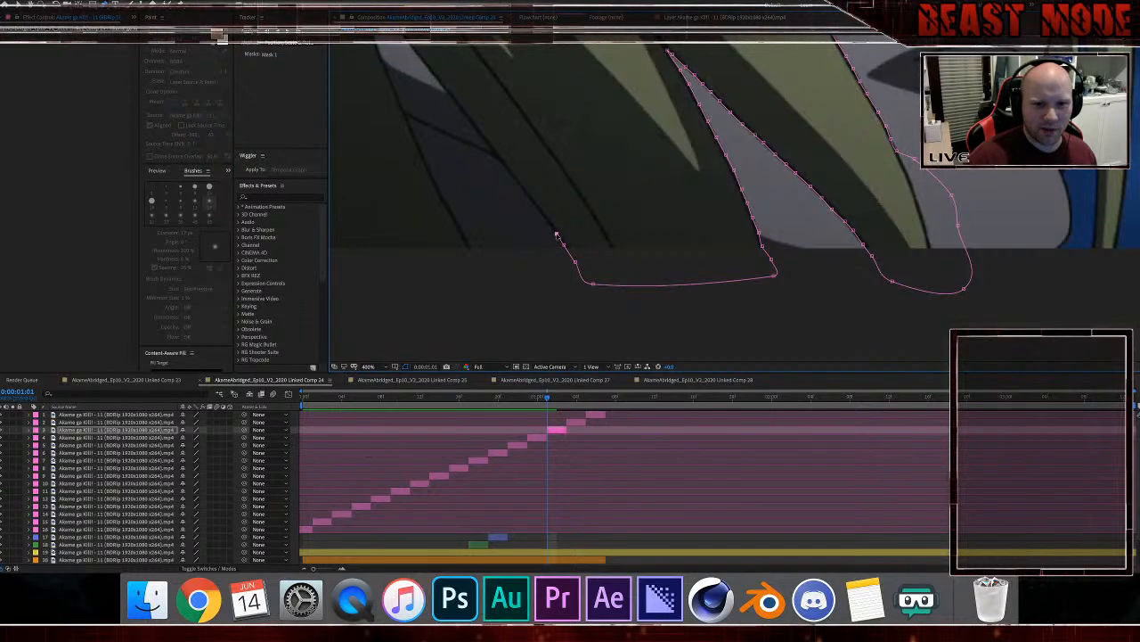
click(549, 222)
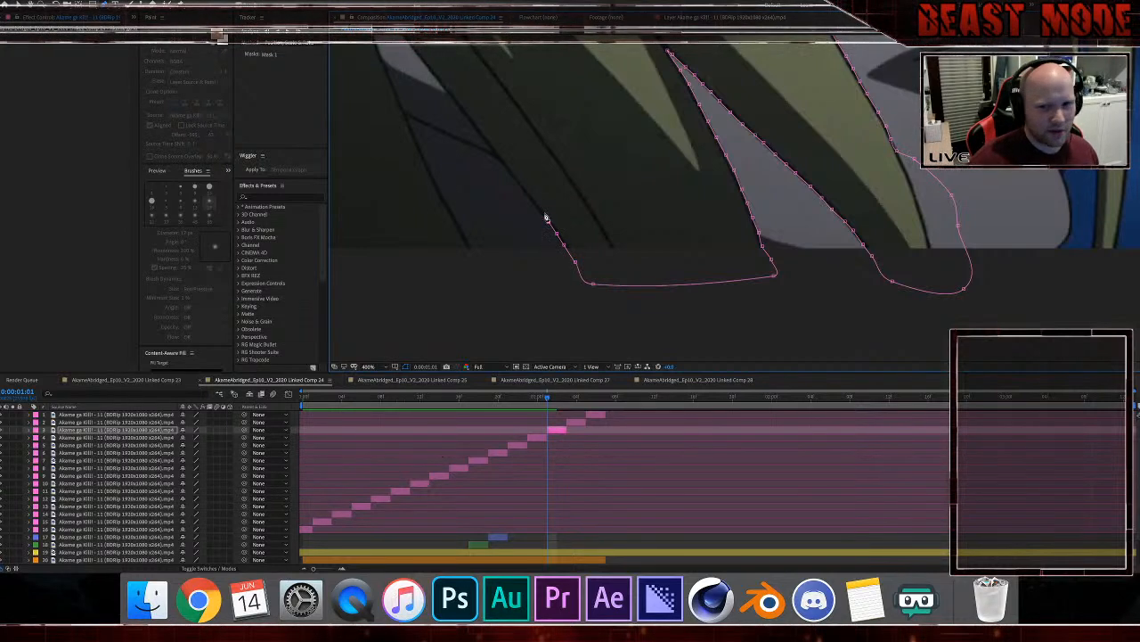
click(535, 206)
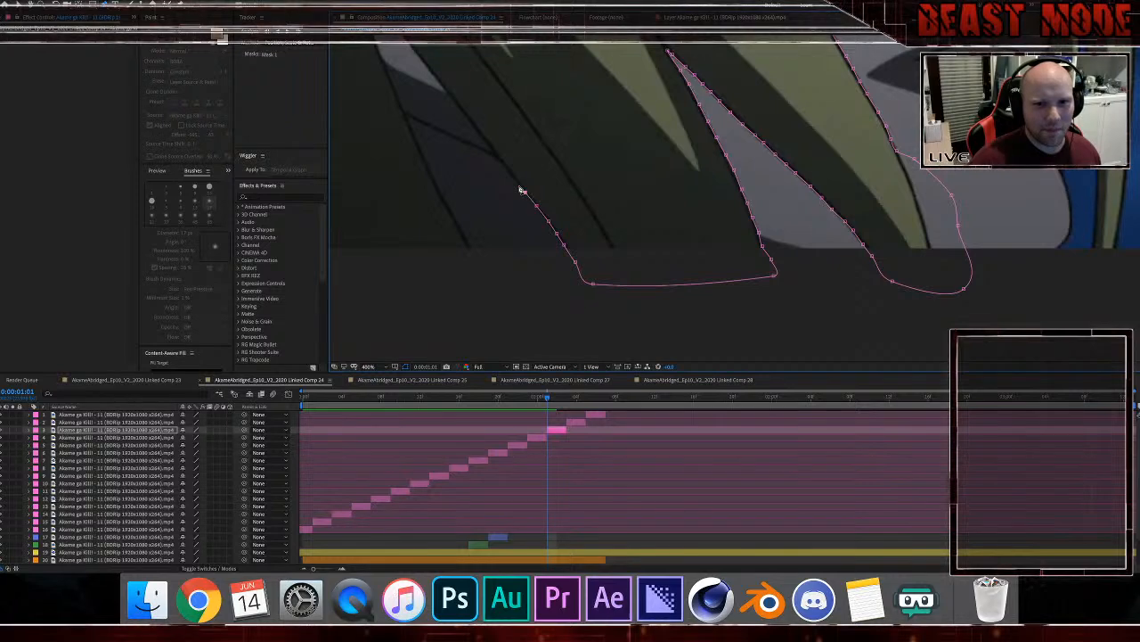
click(515, 181)
click(505, 168)
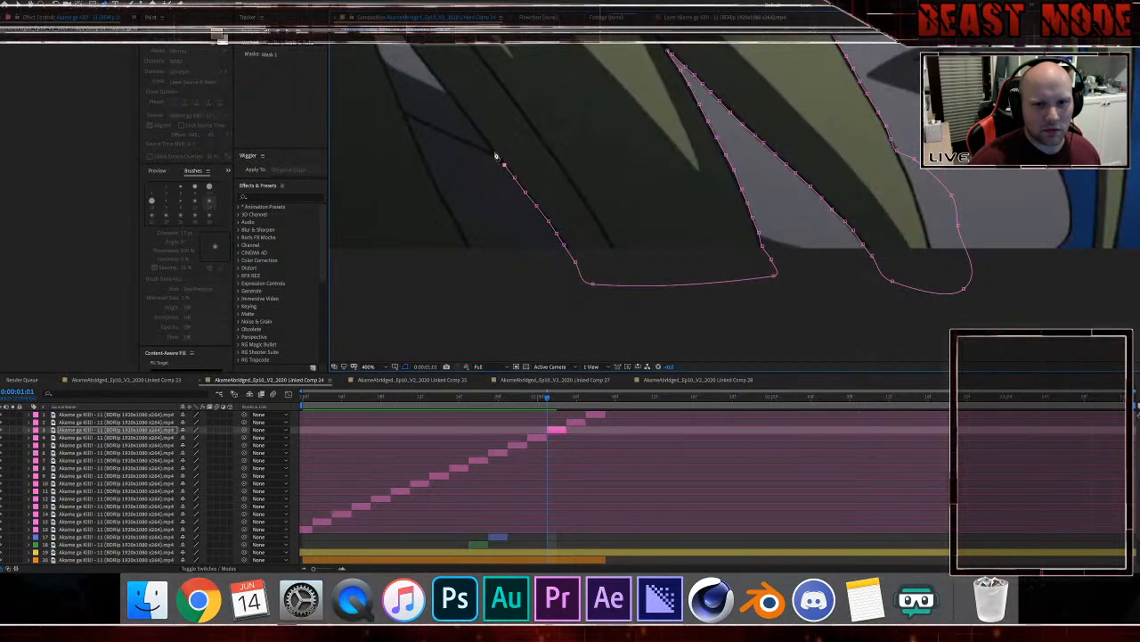
drag(469, 143, 525, 247)
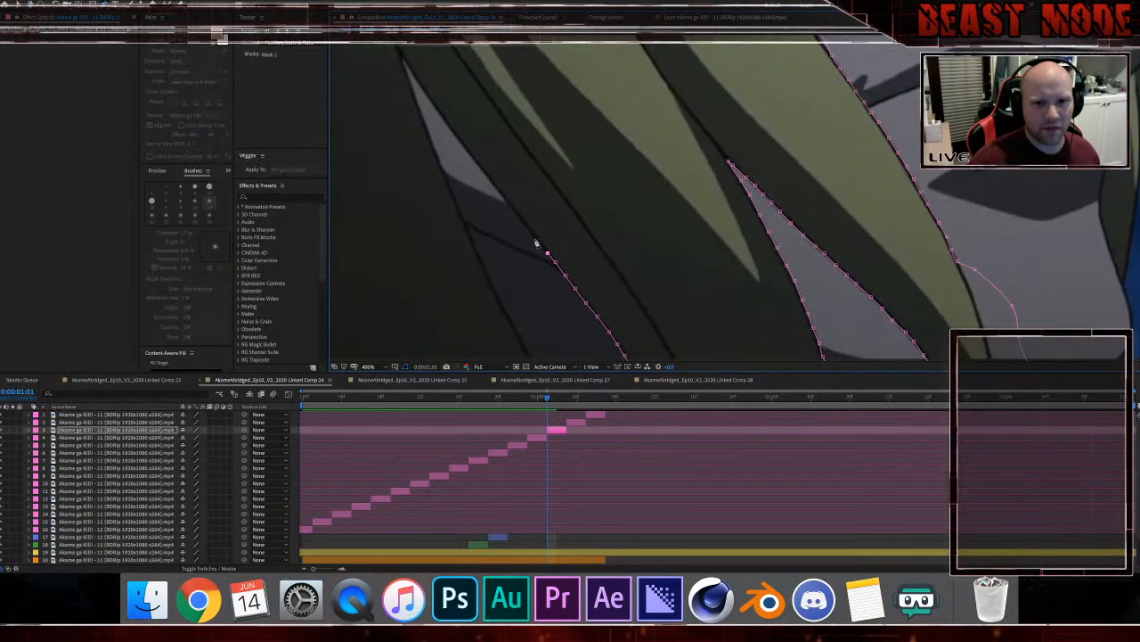
Step: Extend the mask up to the shadow boundary on the neck and cross the second gap there to its far edge
click(514, 214)
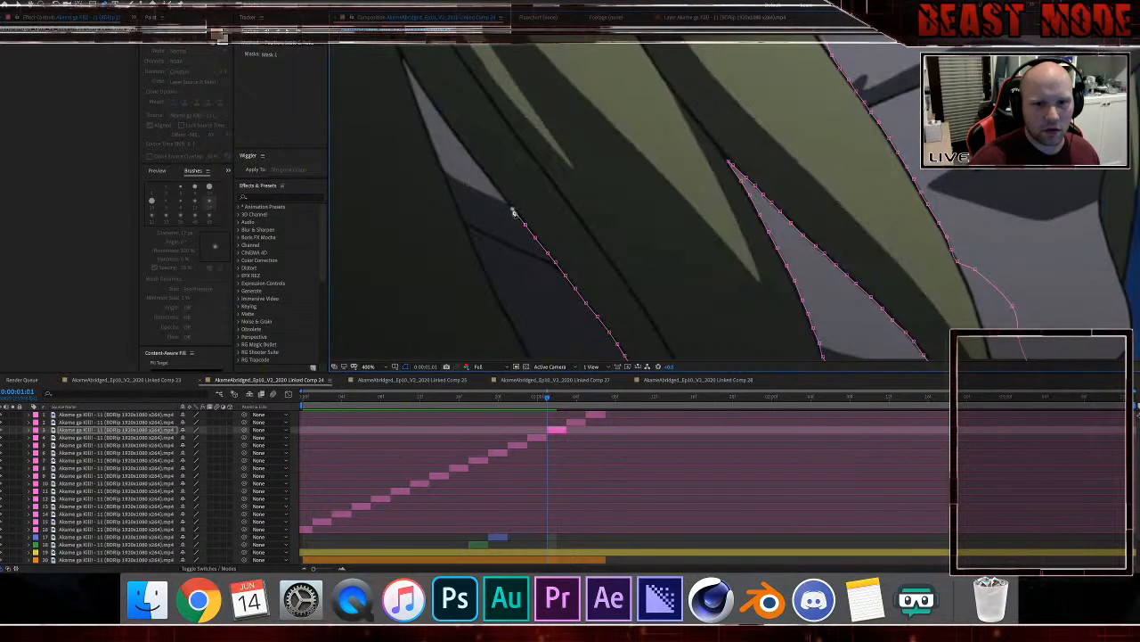
click(492, 186)
click(466, 172)
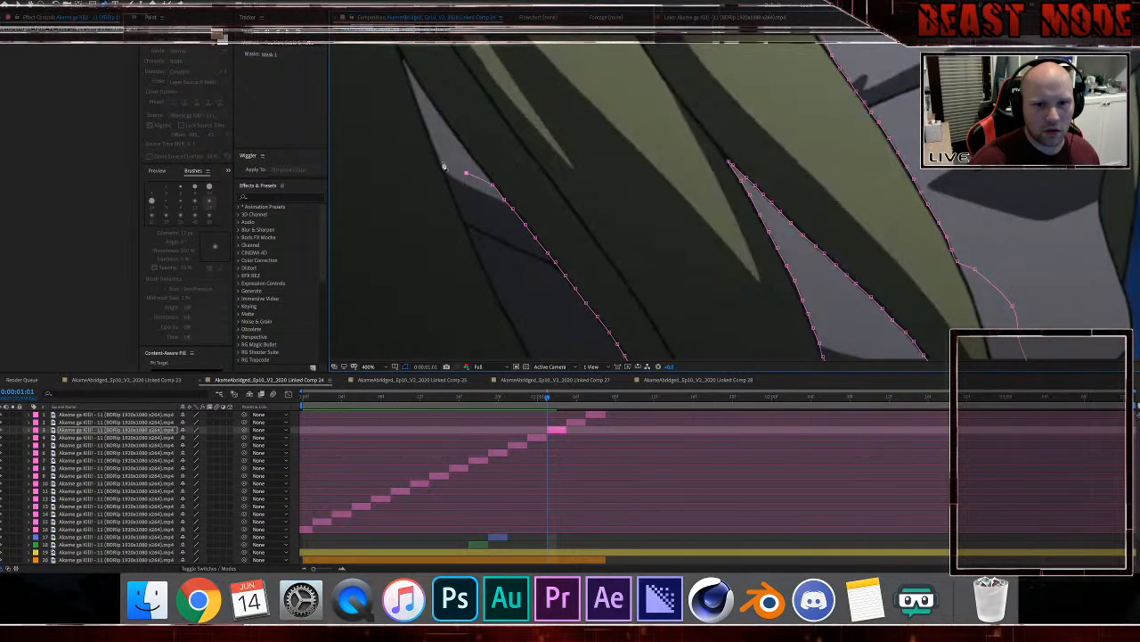
click(441, 166)
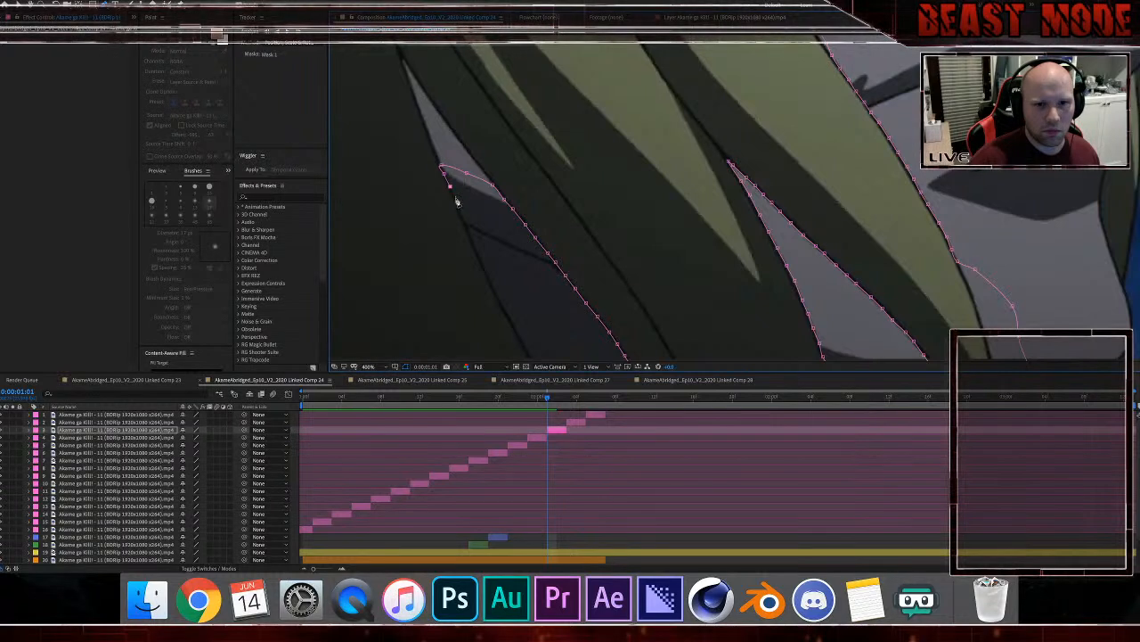
Step: Trace the mask down the far edge of the second gap along the dark collar until it passes below the frame border
click(455, 200)
click(460, 217)
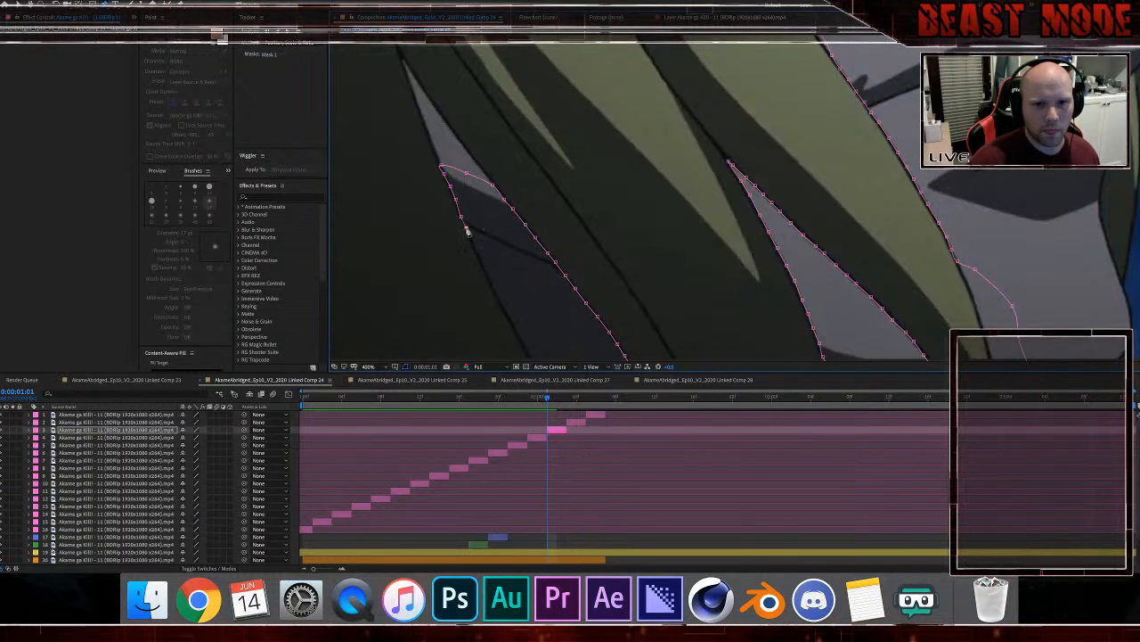
click(473, 243)
click(482, 264)
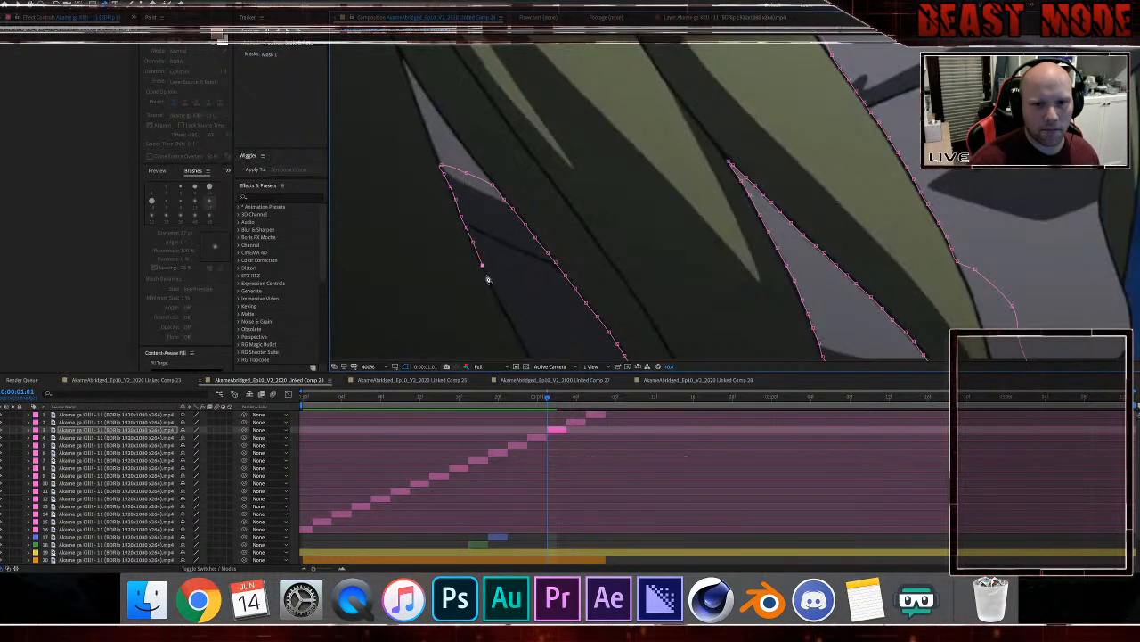
click(496, 297)
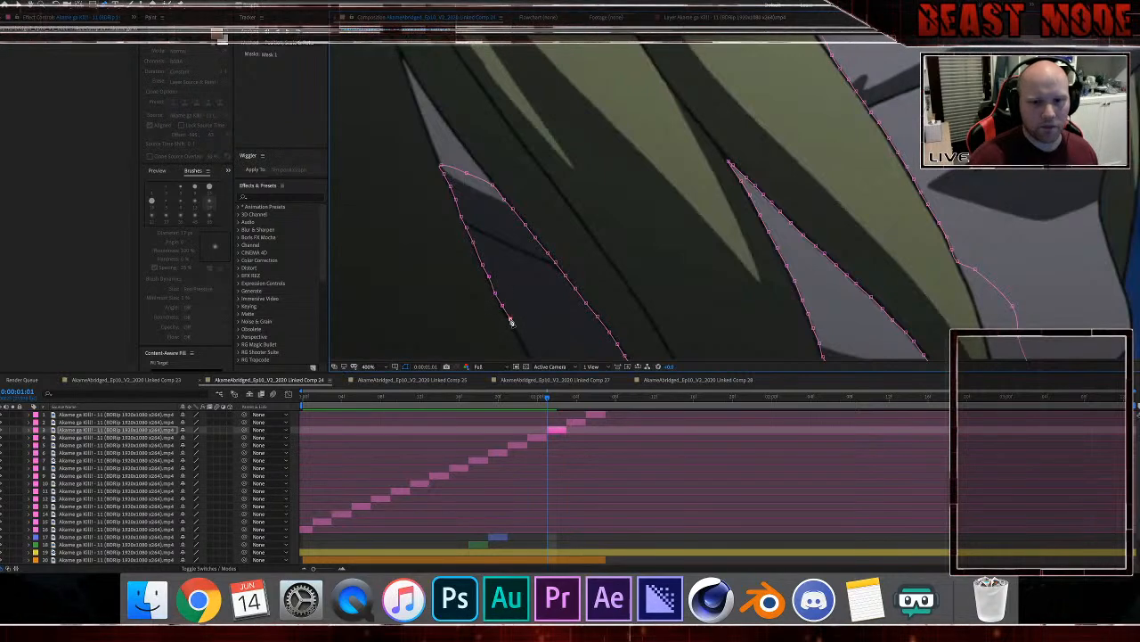
drag(525, 339, 504, 242)
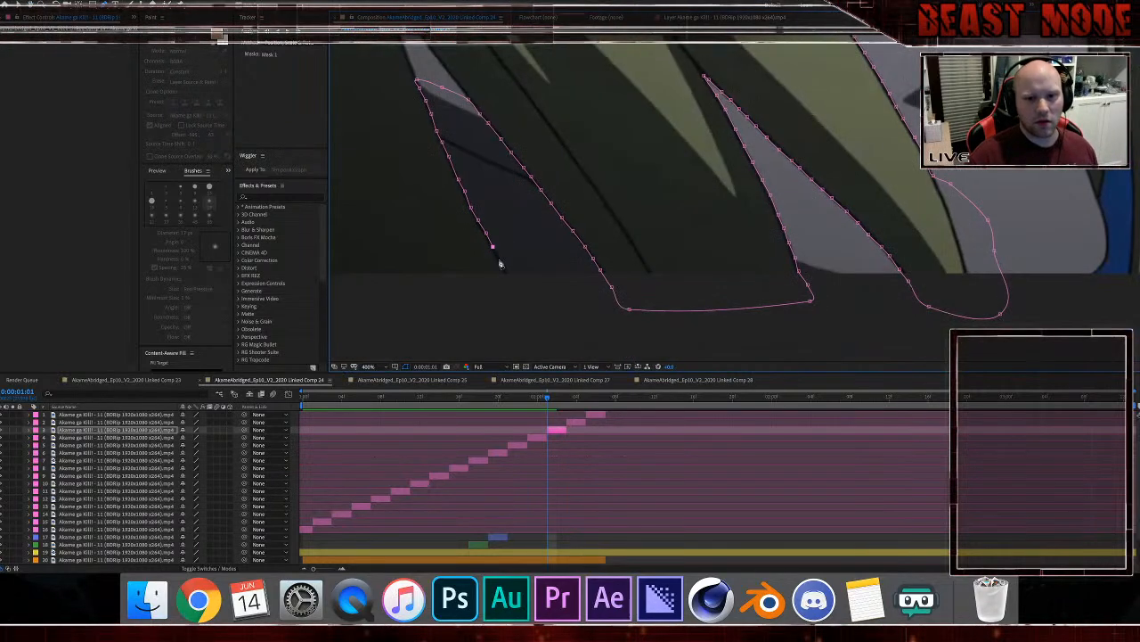
click(500, 259)
click(506, 269)
click(513, 277)
click(517, 287)
click(521, 300)
Step: Run the mask loosely outside the frame, below its lower border, around the lower-left image corner and up to the top of the hair
click(479, 308)
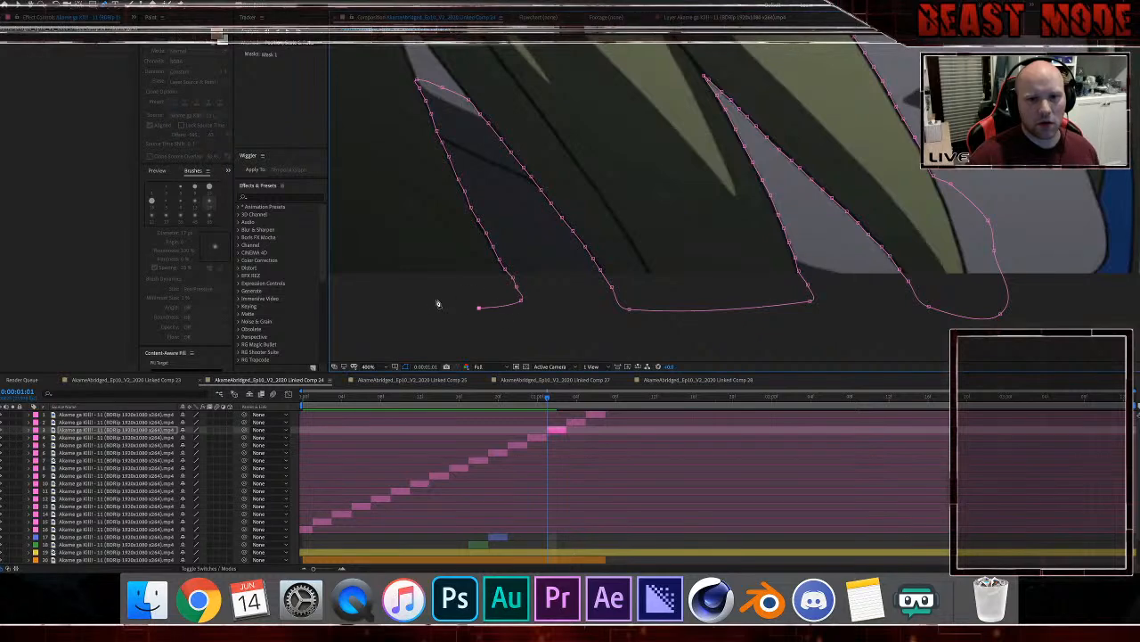
drag(393, 294, 633, 291)
drag(498, 285, 614, 303)
drag(453, 309, 431, 297)
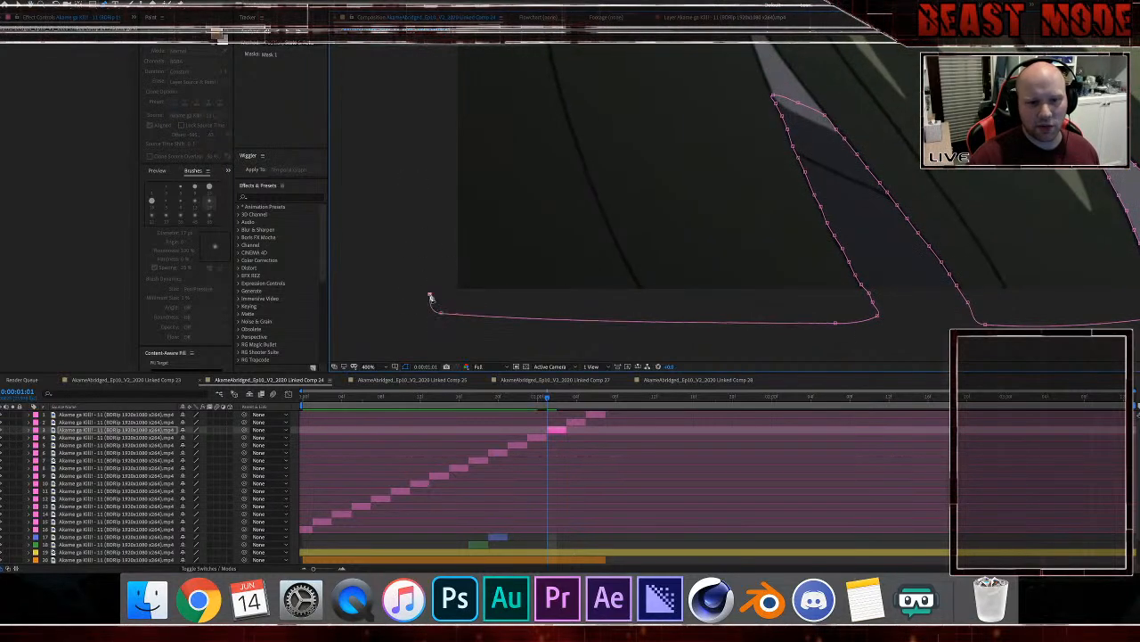
click(413, 239)
click(414, 173)
drag(445, 160, 462, 339)
scroll(453, 112, down, 1)
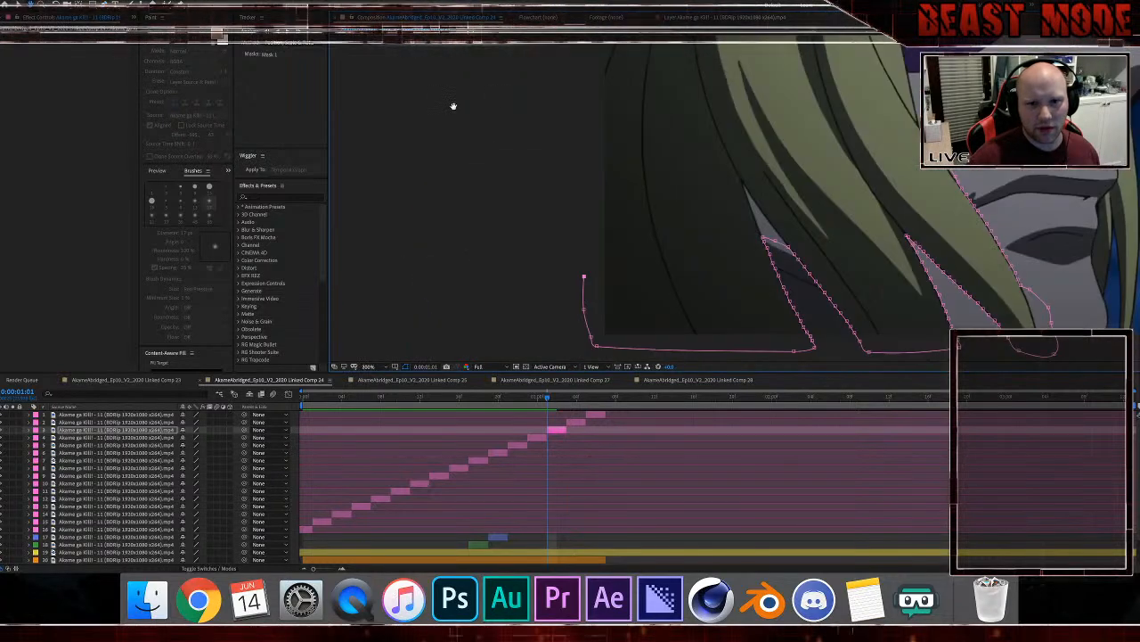
drag(452, 106, 561, 157)
click(561, 158)
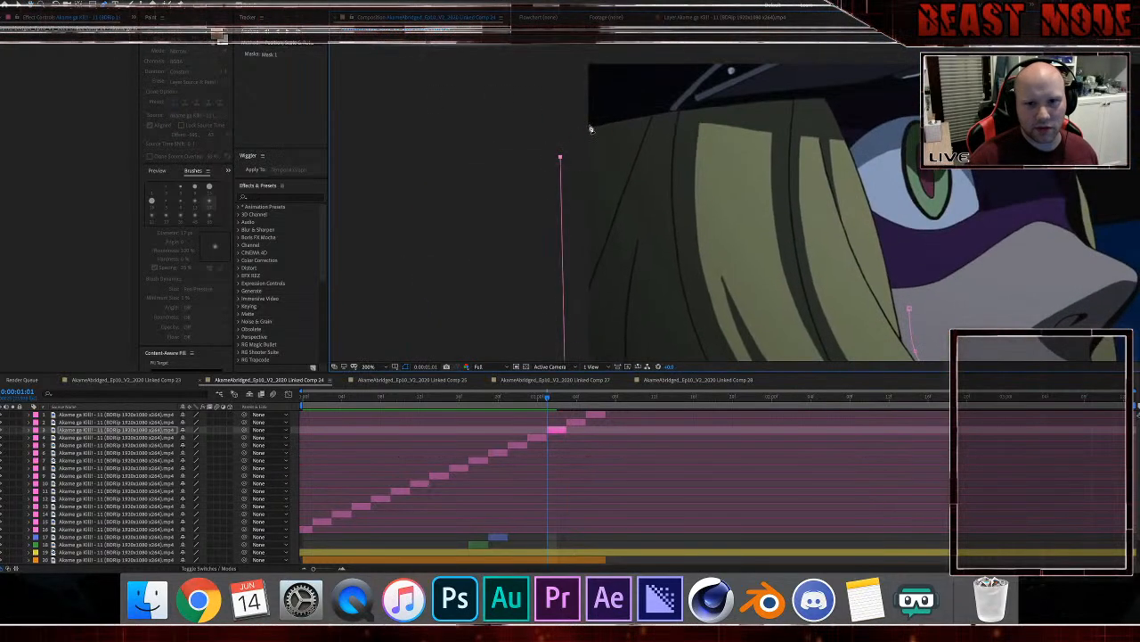
Step: Trace the mask along the top of the hair under the hat brim to the hair's upper corner above the eye
click(589, 125)
click(629, 116)
click(681, 108)
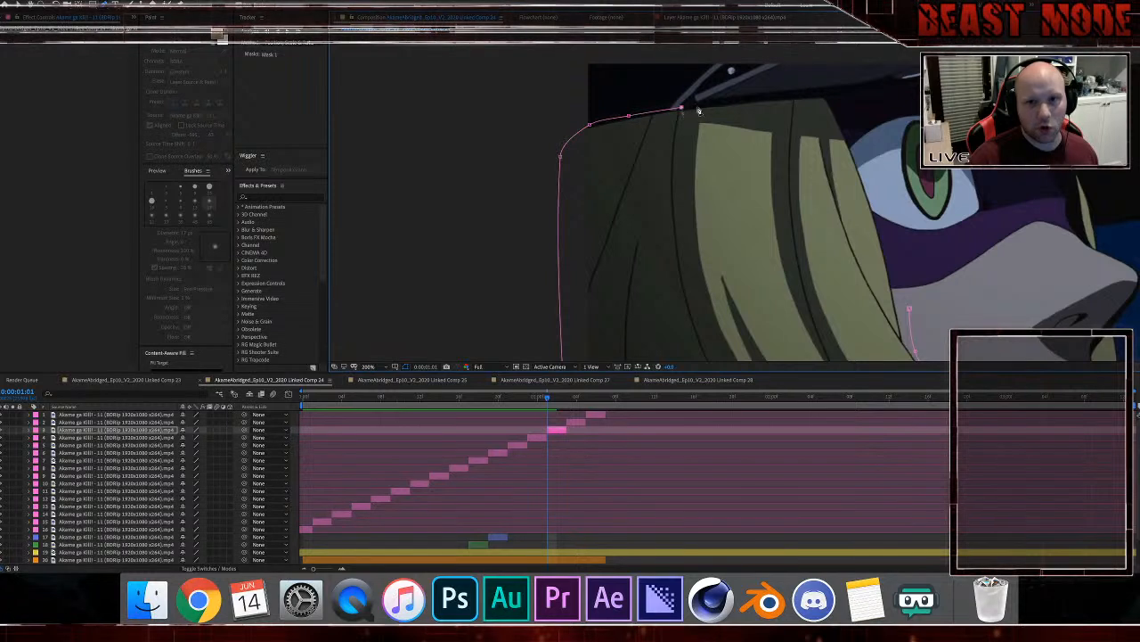
click(708, 104)
click(809, 94)
click(827, 95)
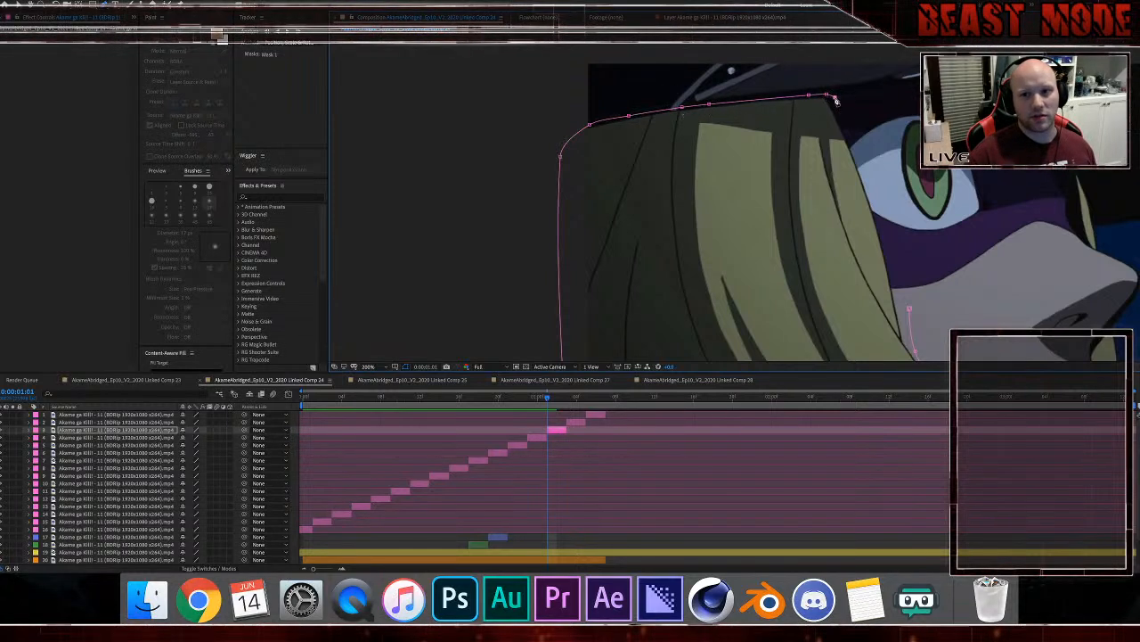
Step: Bring the mask down beside the hair's face-side edge past the eye and close it at its starting point
click(846, 118)
click(872, 177)
click(899, 262)
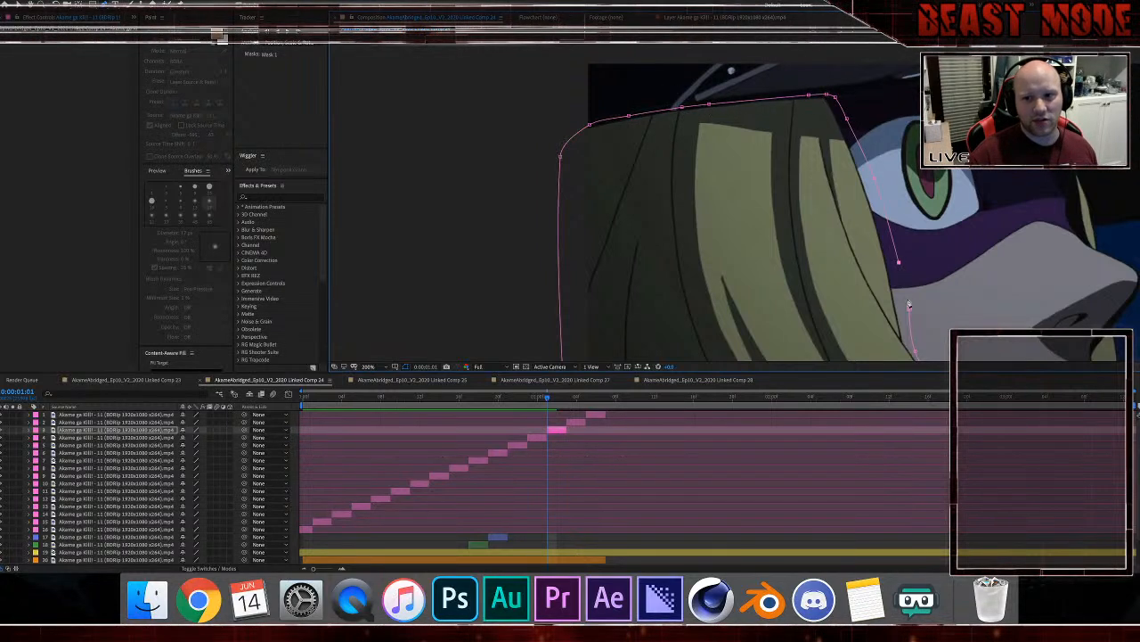
click(909, 308)
Step: Set the newly closed hair mask's feather to 2 pixels
drag(821, 280, 662, 104)
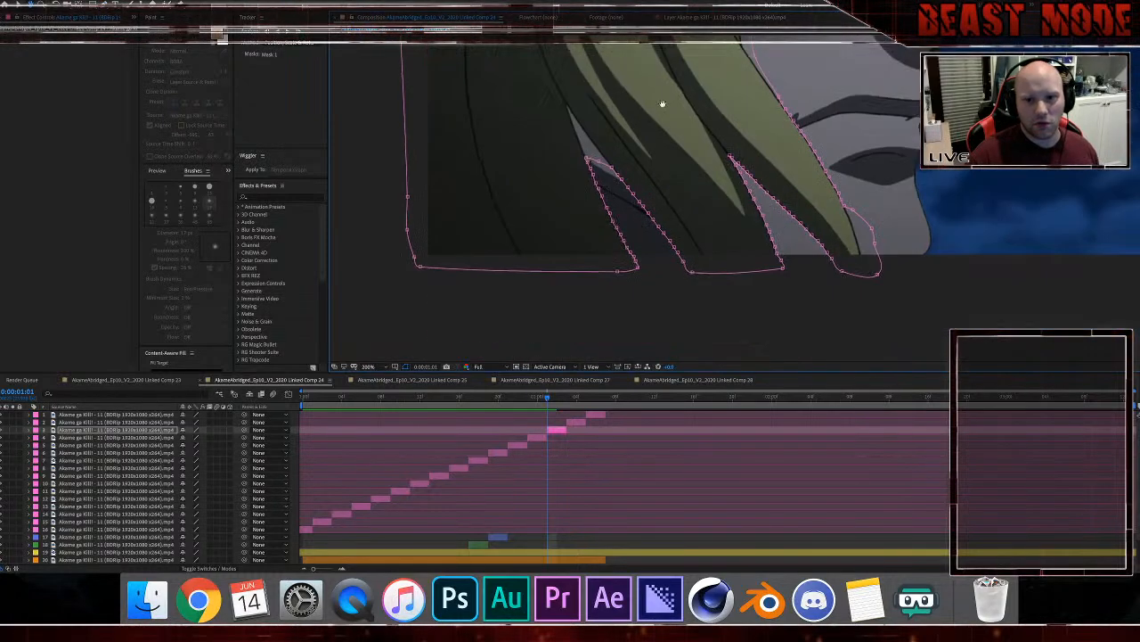
key(f)
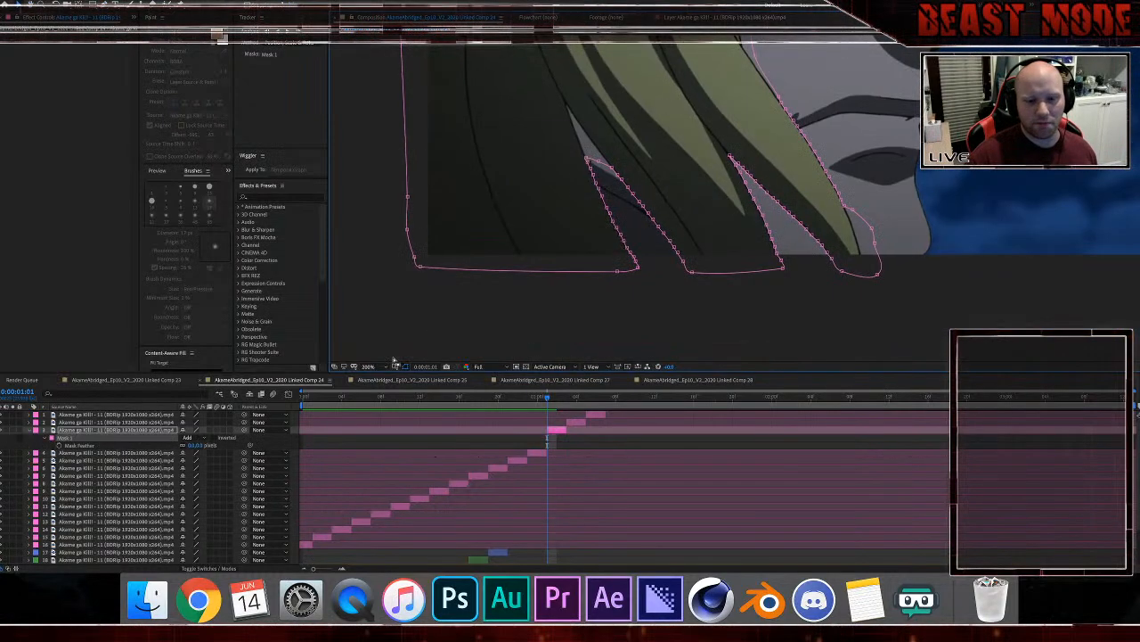
click(360, 439)
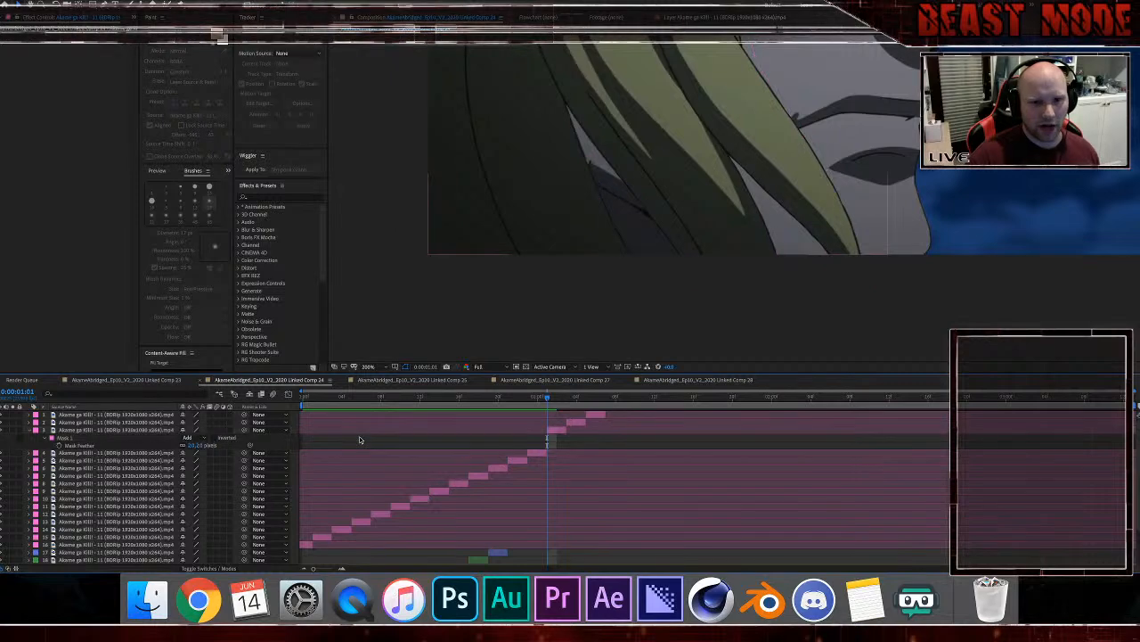
Step: Reshape the mask's upper vertices around the dark collar gap so they follow the hair edges more closely
click(548, 437)
key(period)
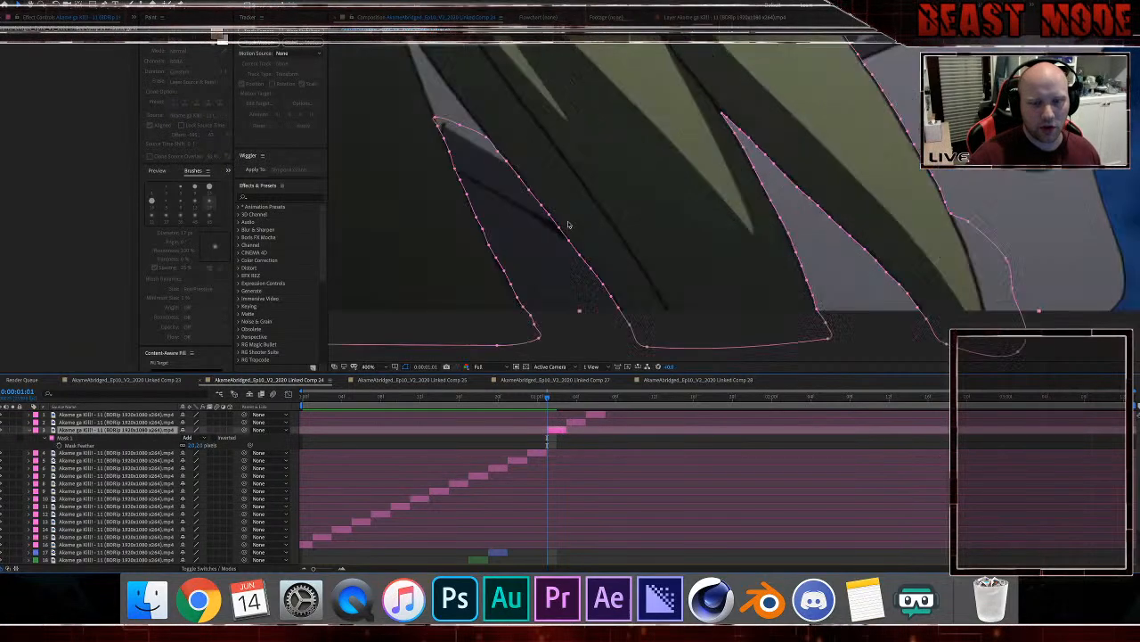
drag(434, 117, 447, 124)
super+click(447, 124)
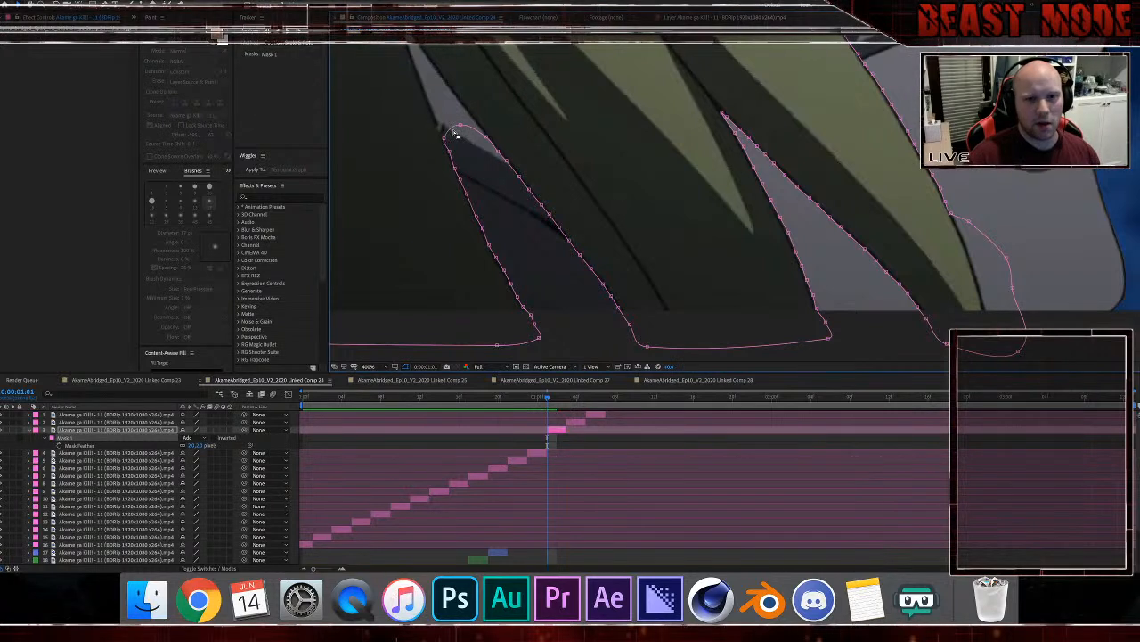
super+click(440, 126)
drag(445, 139, 450, 139)
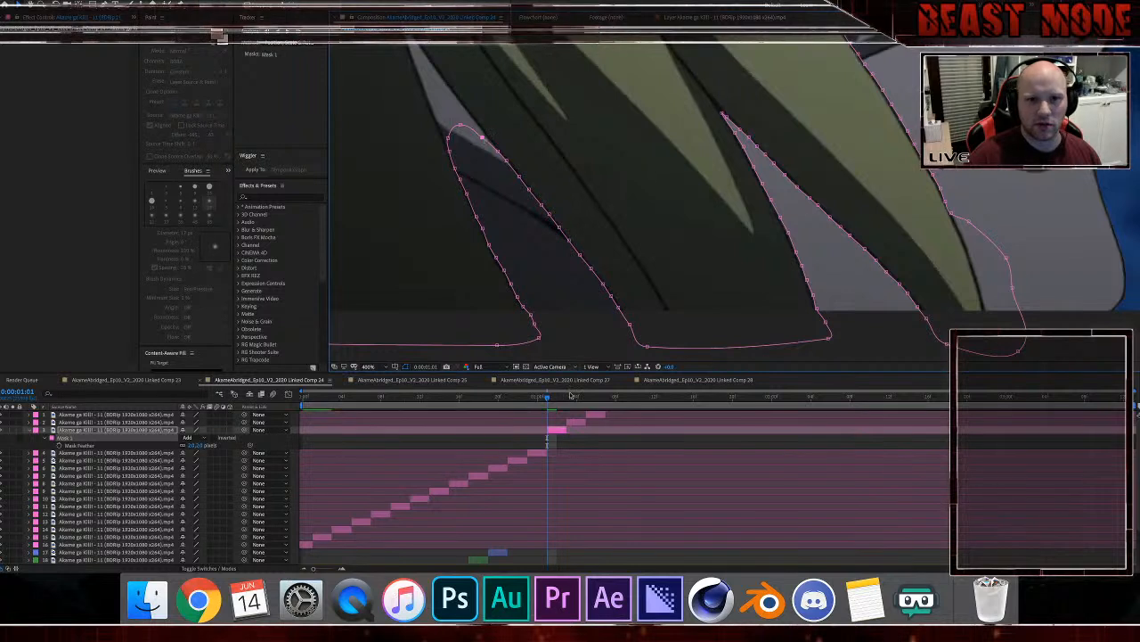
click(504, 434)
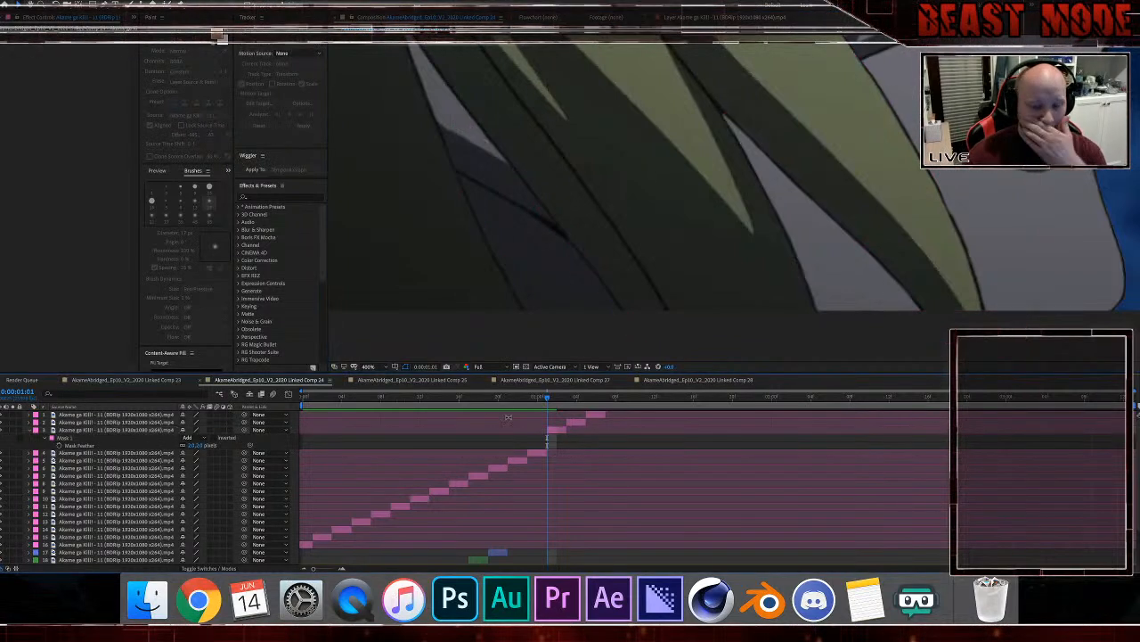
Step: Add a mask vertex on the hair's face-side edge below the lips, where the outline bulges away from the strand
scroll(510, 267, down, 2)
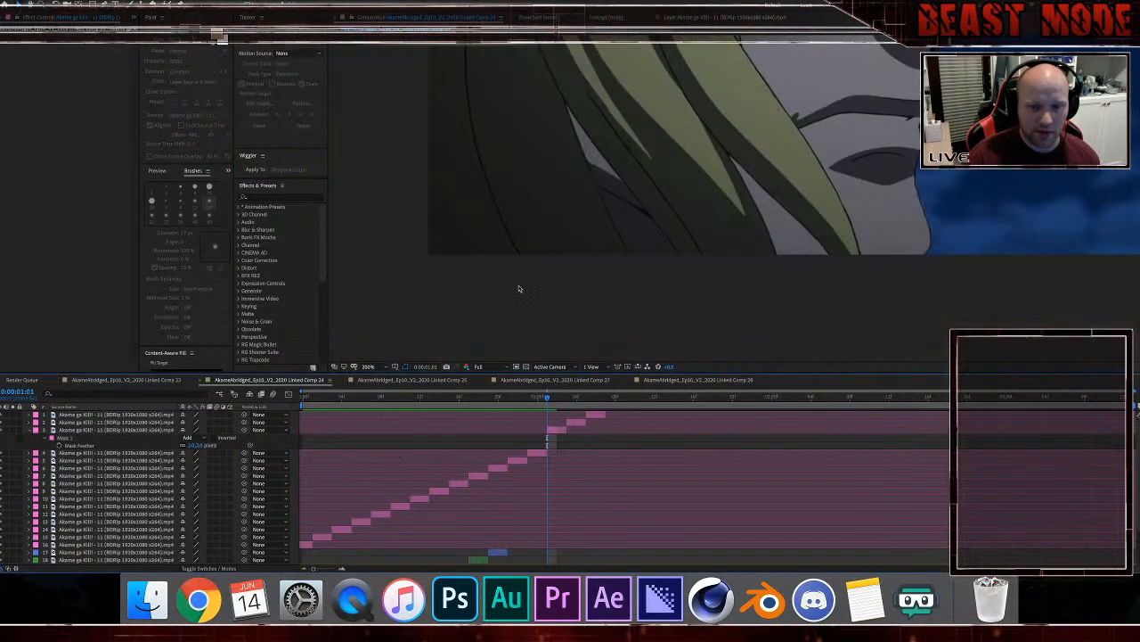
drag(524, 246, 506, 292)
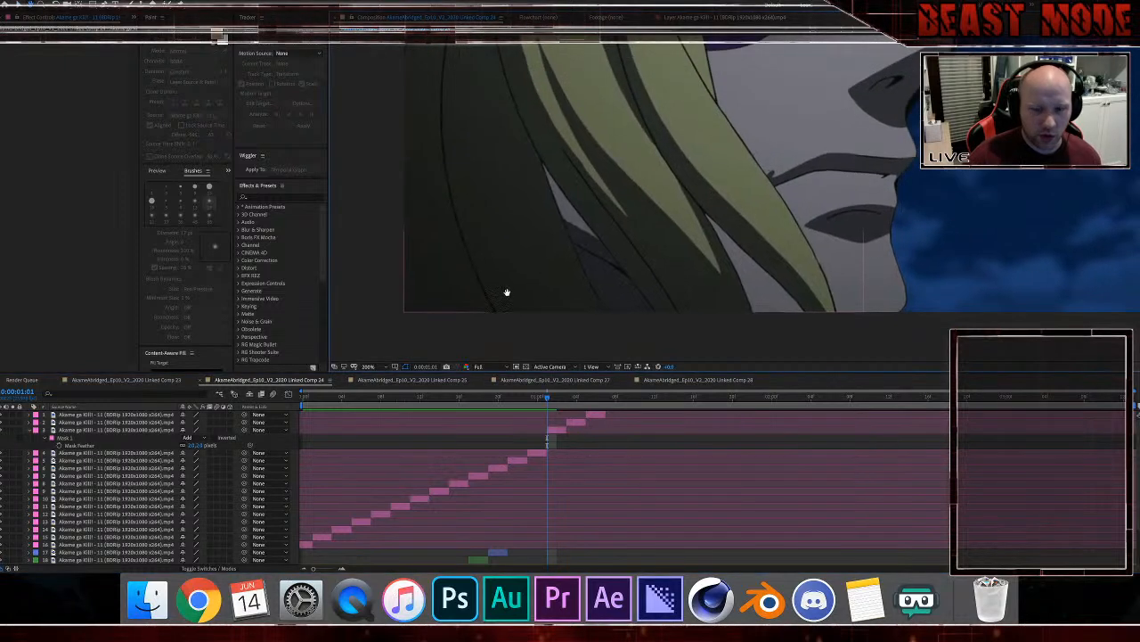
click(559, 429)
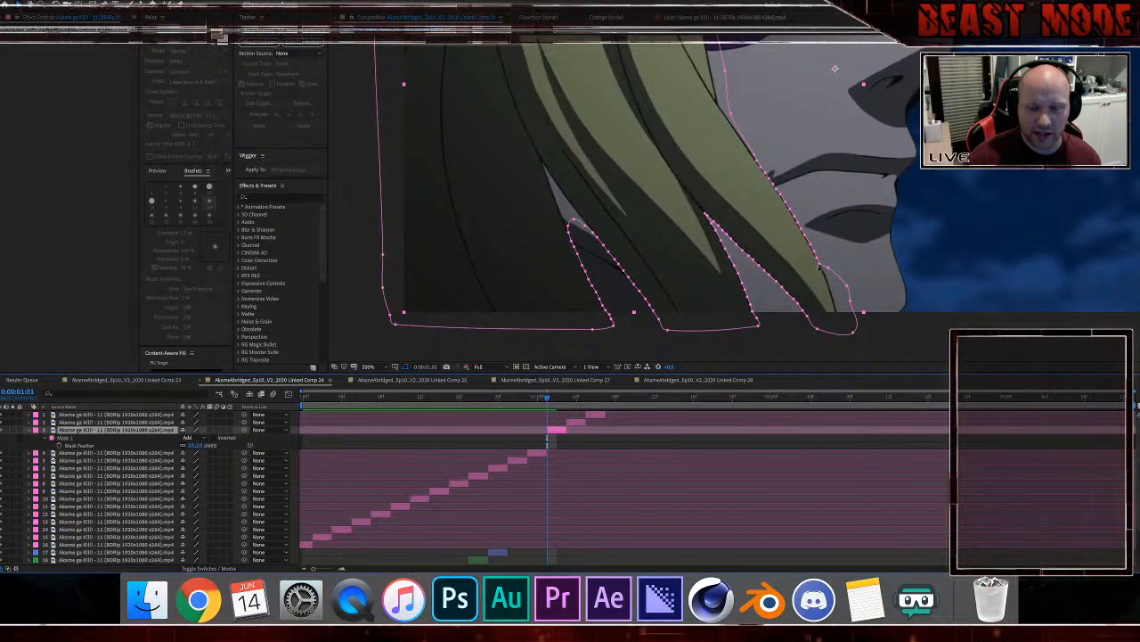
scroll(819, 266, up, 2)
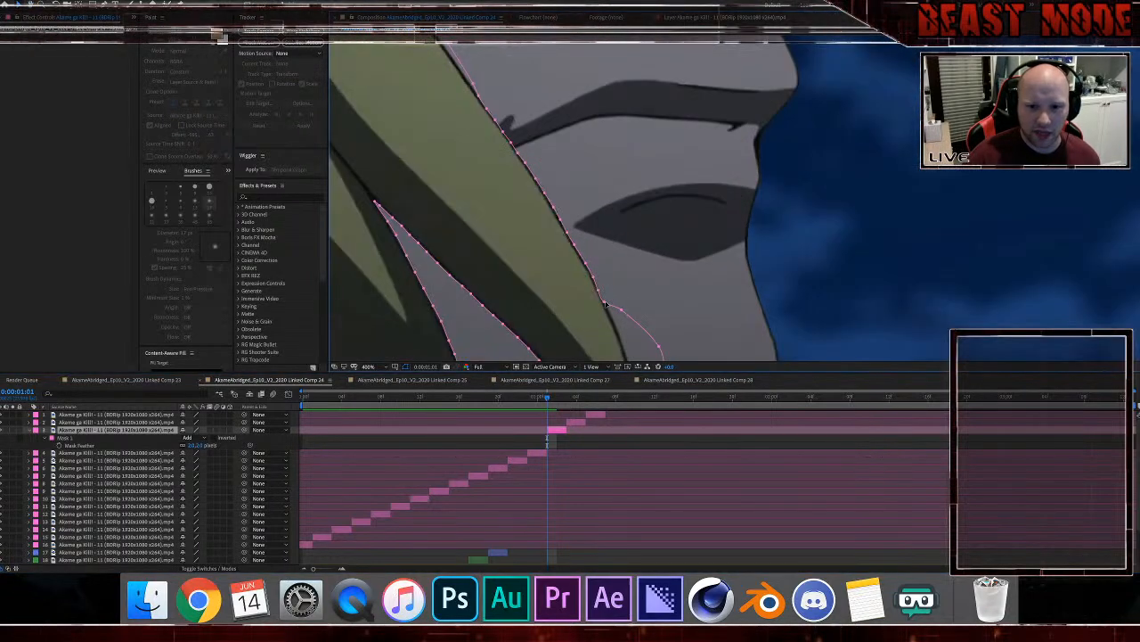
click(605, 305)
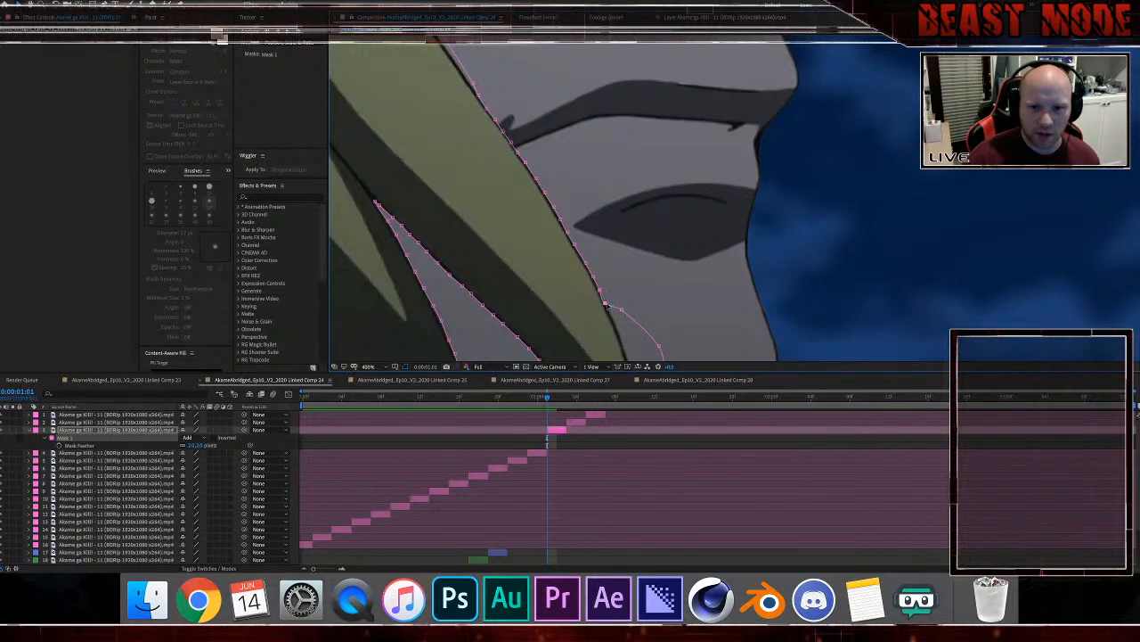
scroll(606, 305, down, 4)
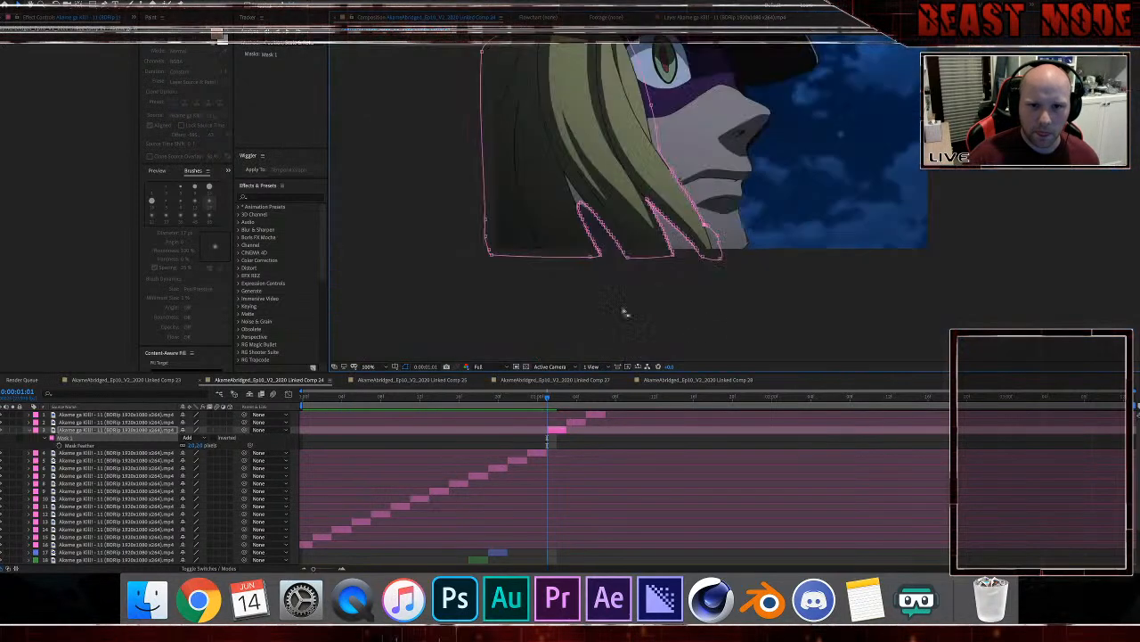
click(807, 297)
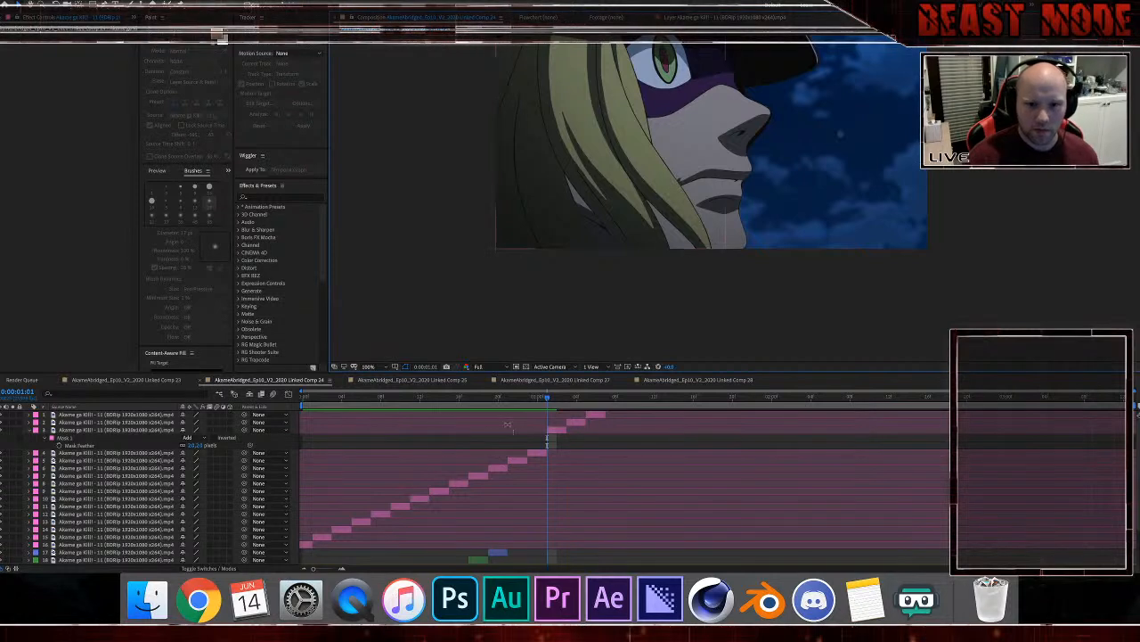
Step: Collapse the finished layer, go to frame 0:00:01:03 and delete the old mask from the layer that starts there
click(31, 430)
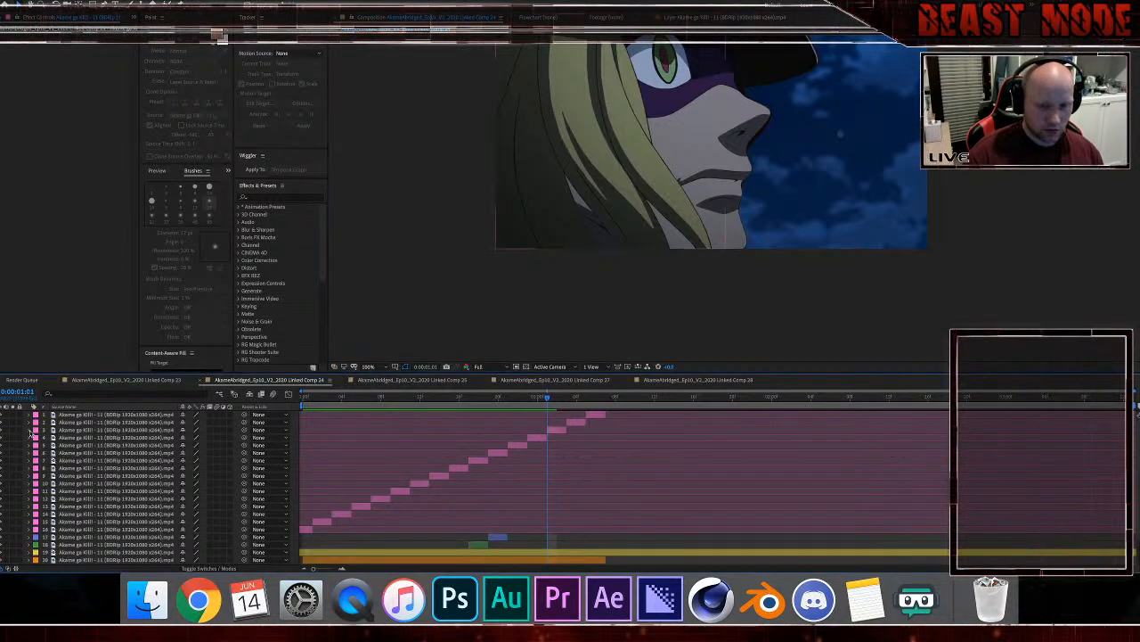
key(Page_Down)
key(Page_Down)
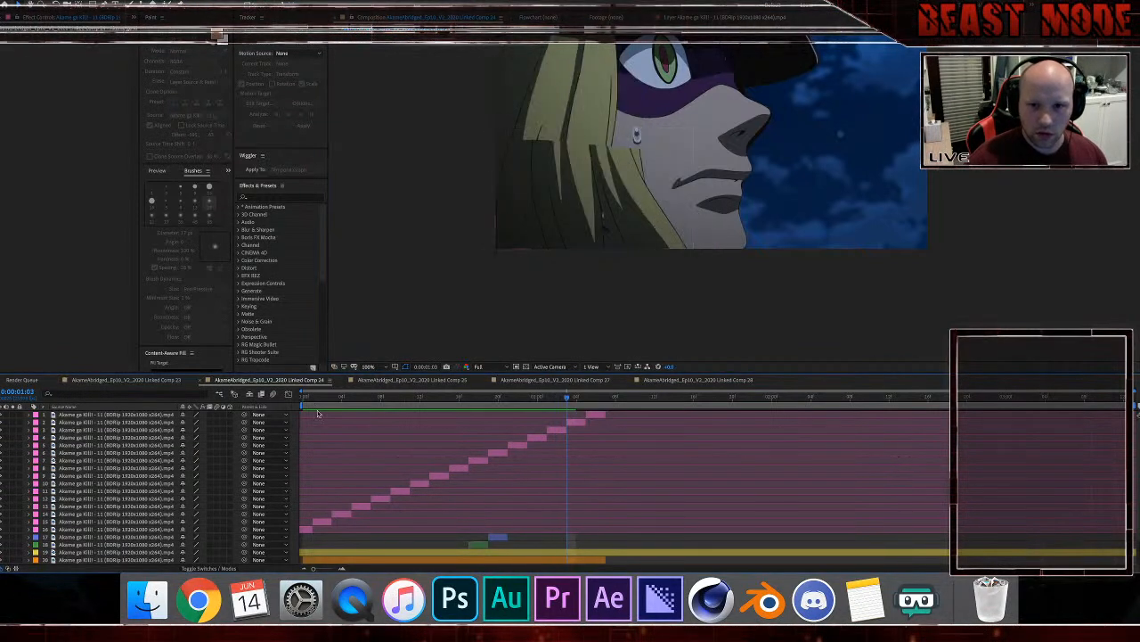
click(574, 423)
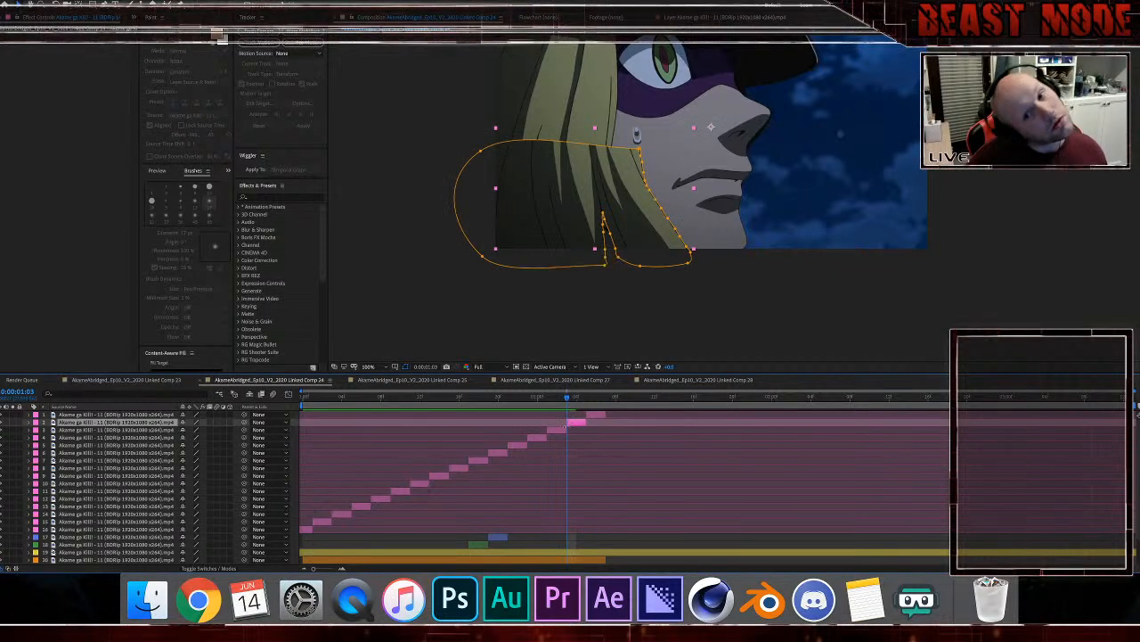
key(Delete)
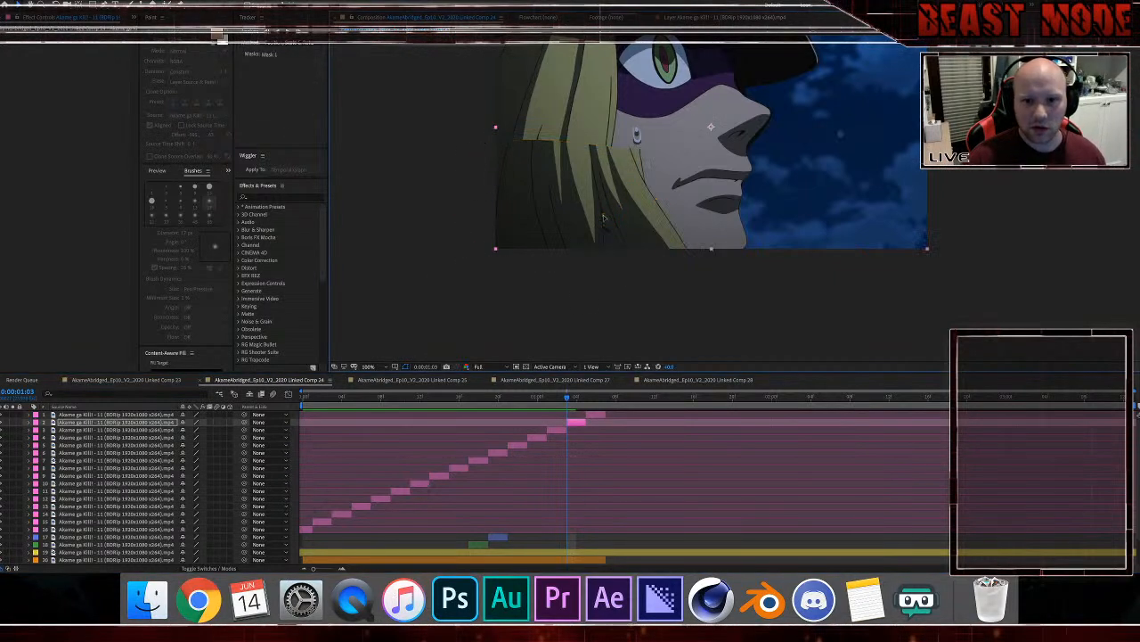
Step: Start a new mask with the Pen tool beside the mouth and trace the hair's face-side edge down to the lower frame border
drag(638, 213, 611, 229)
scroll(605, 275, up, 1)
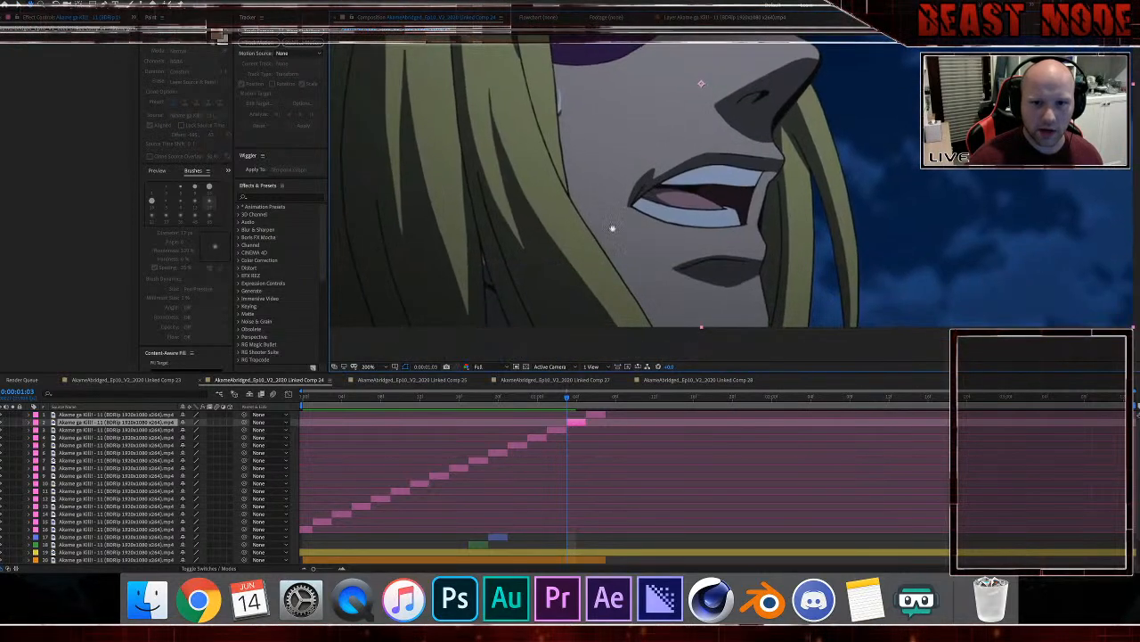
scroll(611, 229, up, 1)
drag(540, 265, 567, 207)
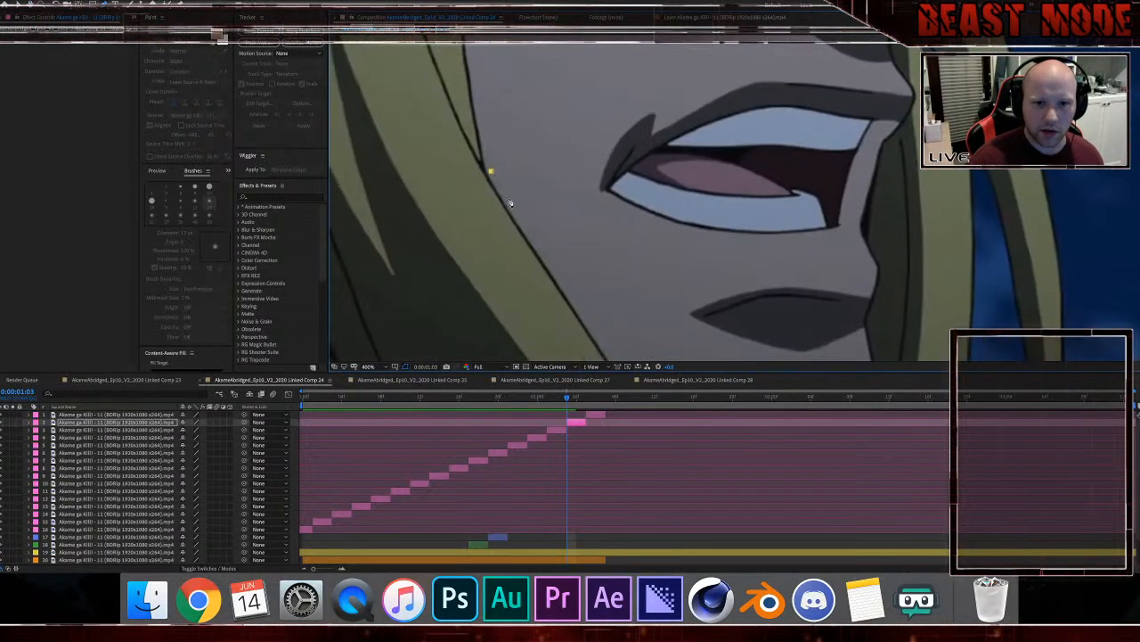
click(490, 170)
click(549, 250)
drag(573, 286, 549, 192)
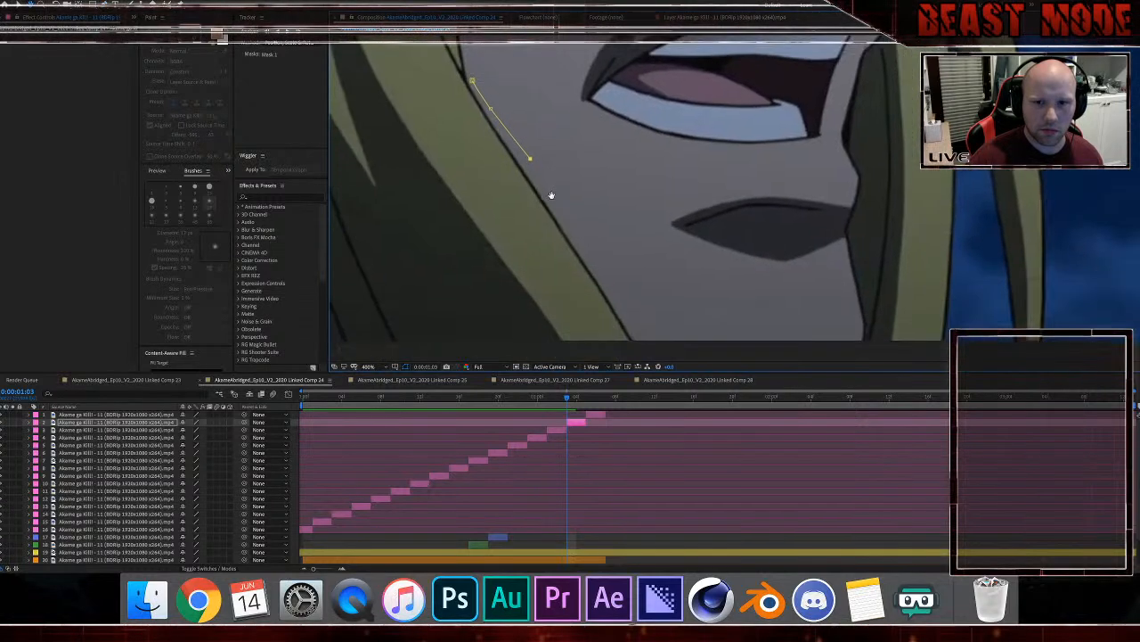
click(565, 224)
click(597, 259)
click(617, 289)
click(644, 328)
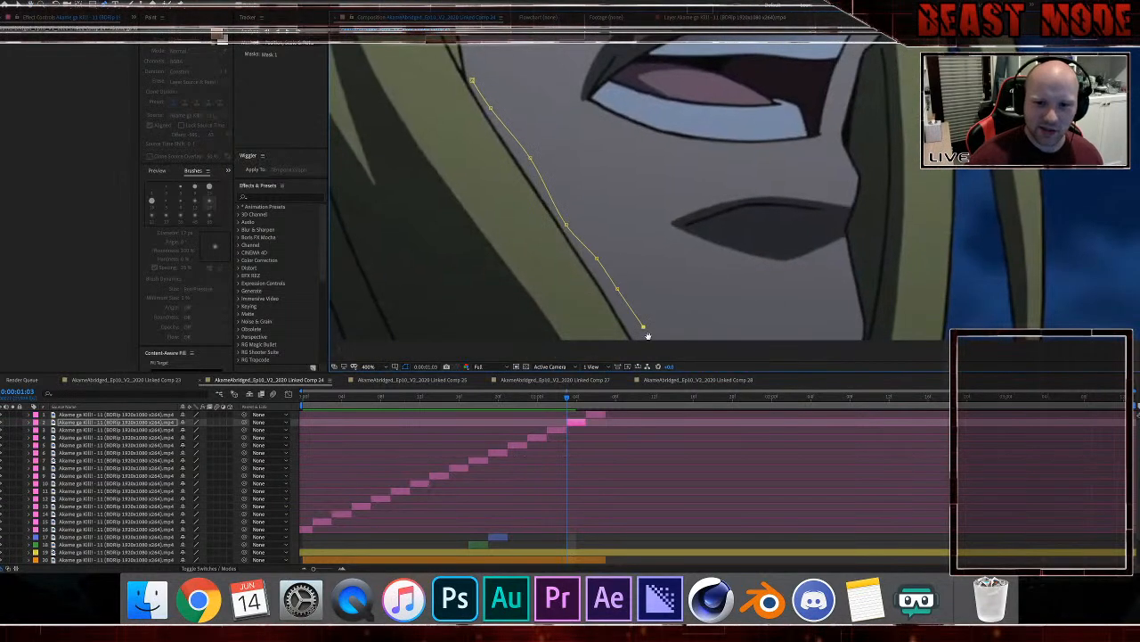
Step: Run the mask loosely below the lower frame border, around the lower-left image corner and up outside the image to the hair's top
scroll(645, 332, down, 2)
click(560, 291)
drag(469, 290, 685, 314)
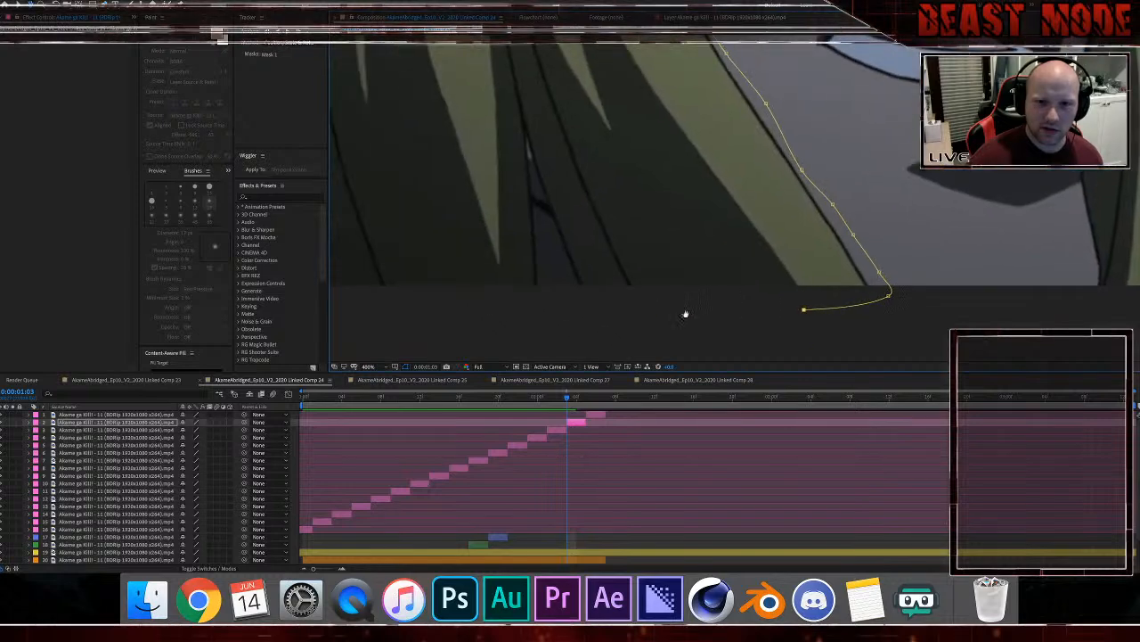
click(576, 316)
click(484, 300)
drag(338, 294, 628, 306)
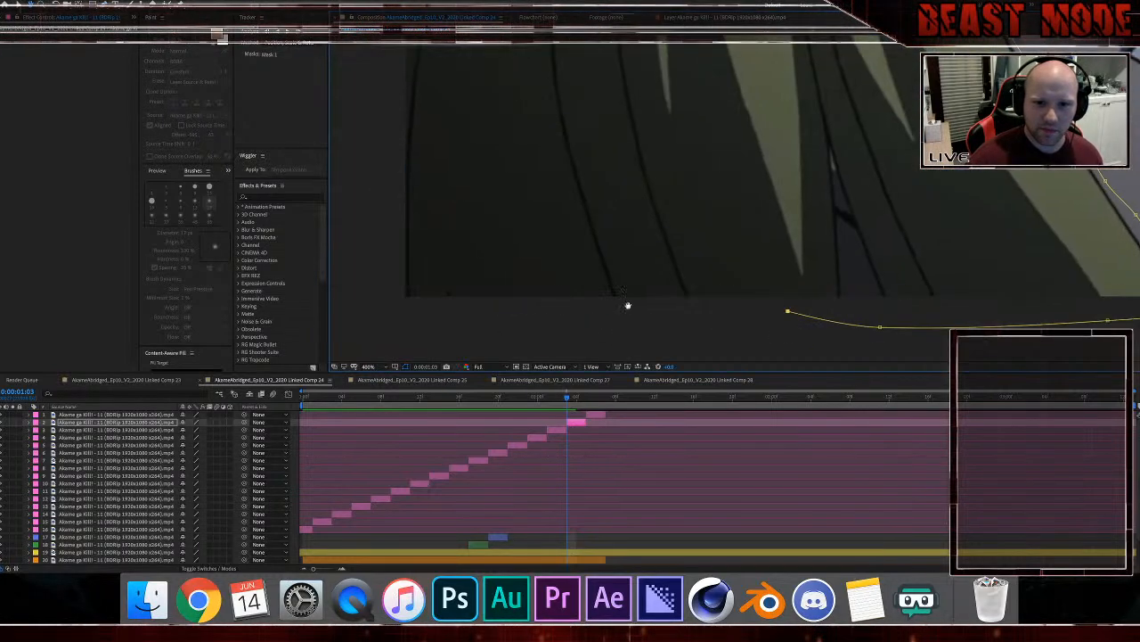
click(385, 308)
click(361, 254)
drag(380, 103, 445, 316)
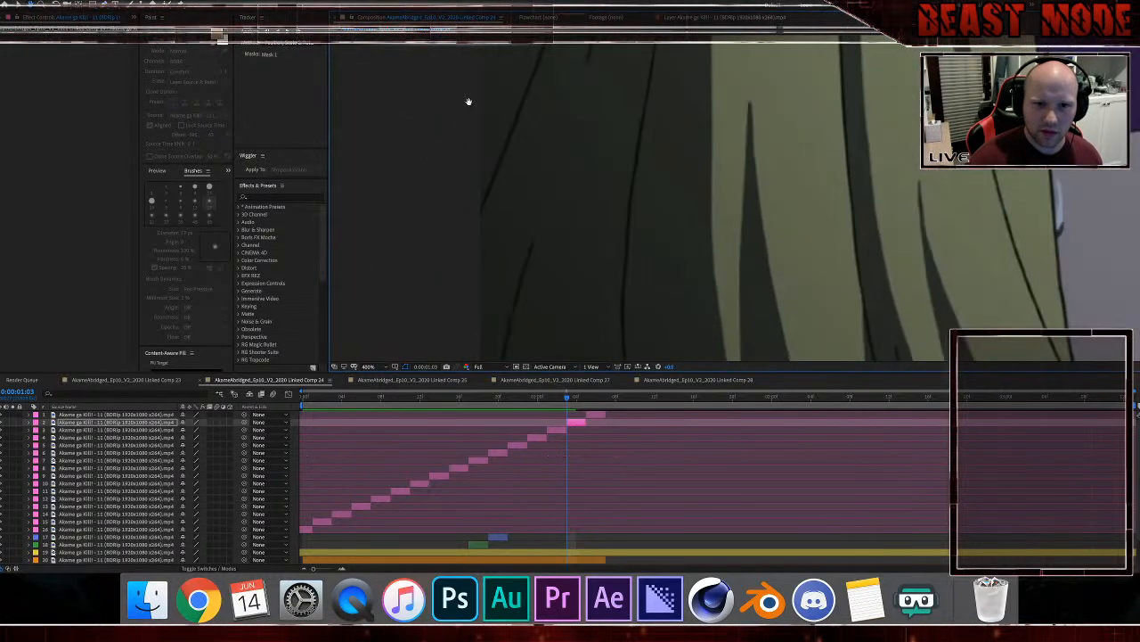
drag(467, 102, 536, 341)
click(522, 184)
Step: Trace the mask along the top of the hair directly under the hat brim toward the eye
click(547, 174)
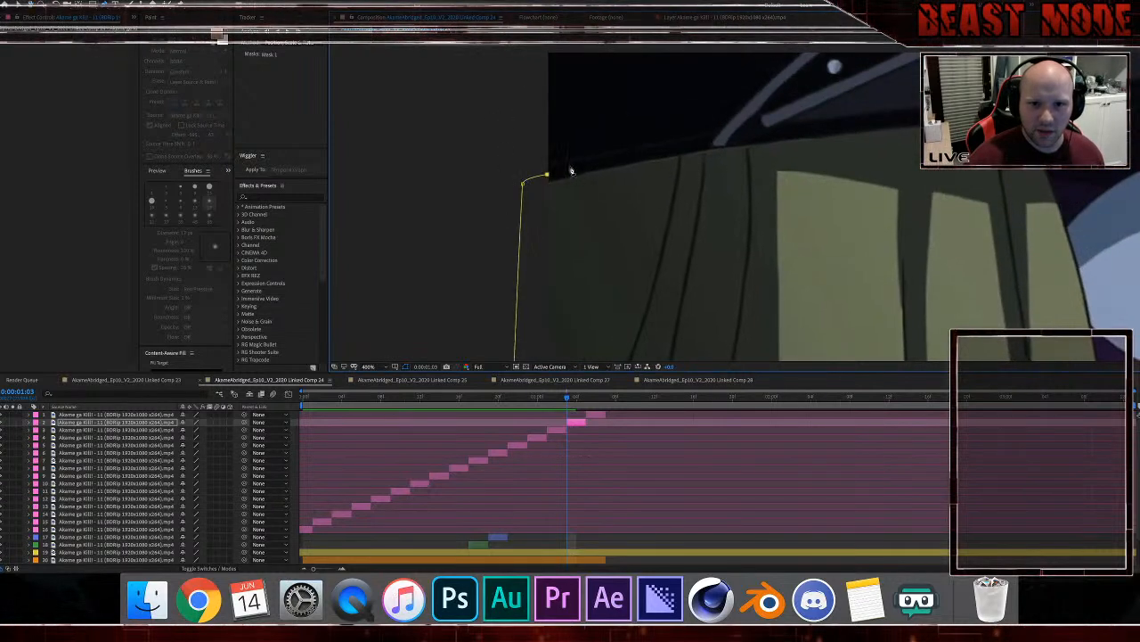
click(756, 139)
click(822, 132)
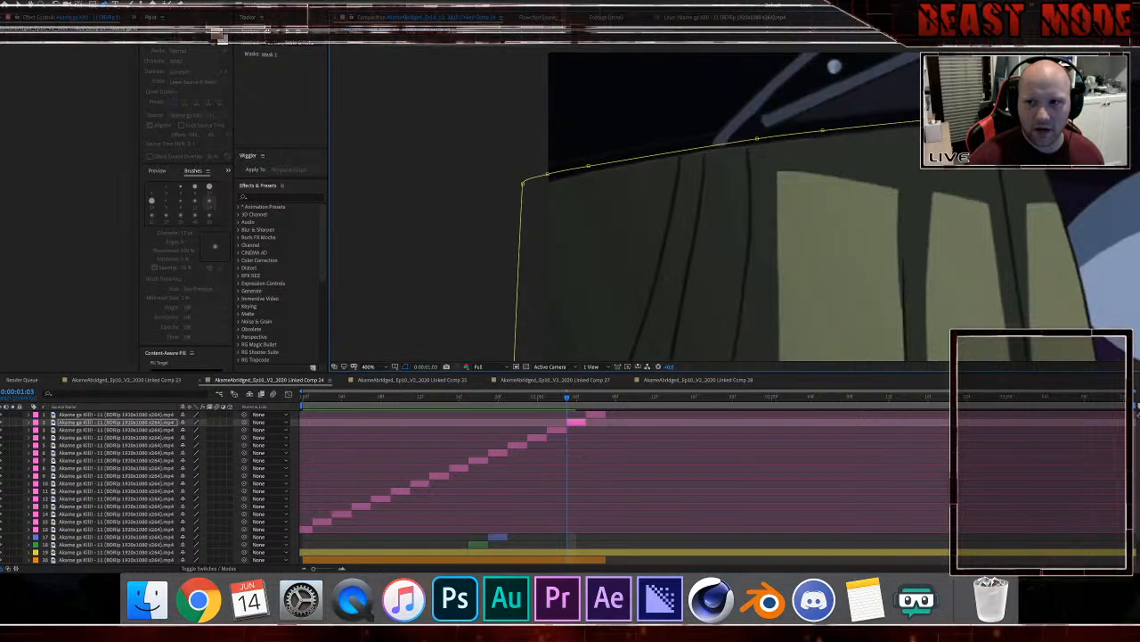
Step: Bring the mask down the face-side edge past the eye and cheek and close it at its first vertex beside the mouth
drag(1089, 325, 698, 165)
click(722, 227)
click(724, 260)
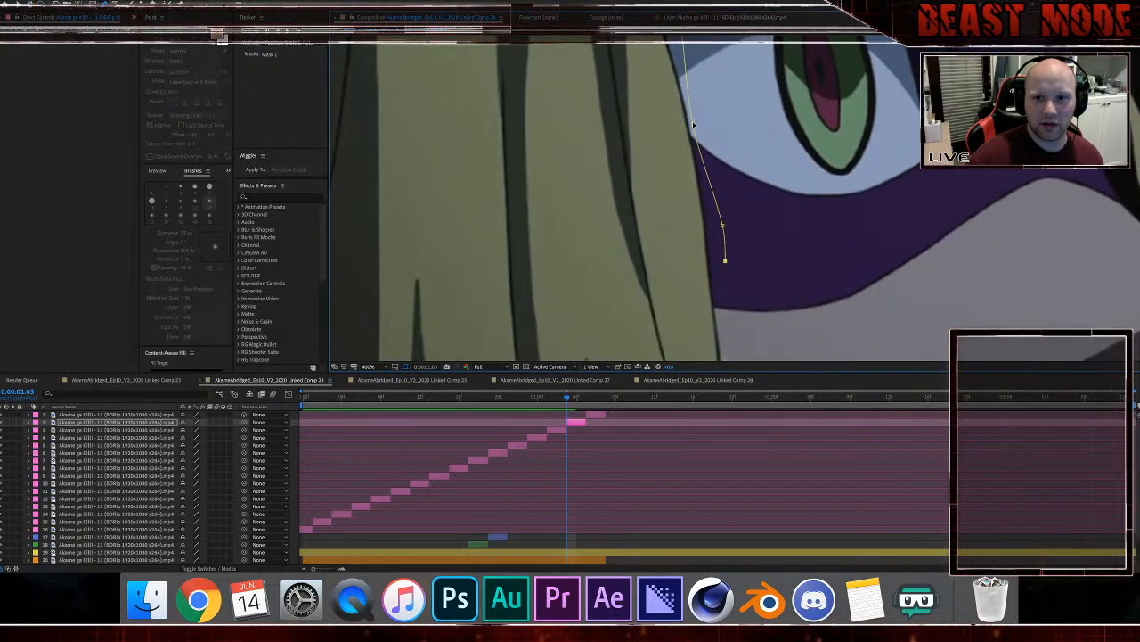
scroll(713, 240, down, 5)
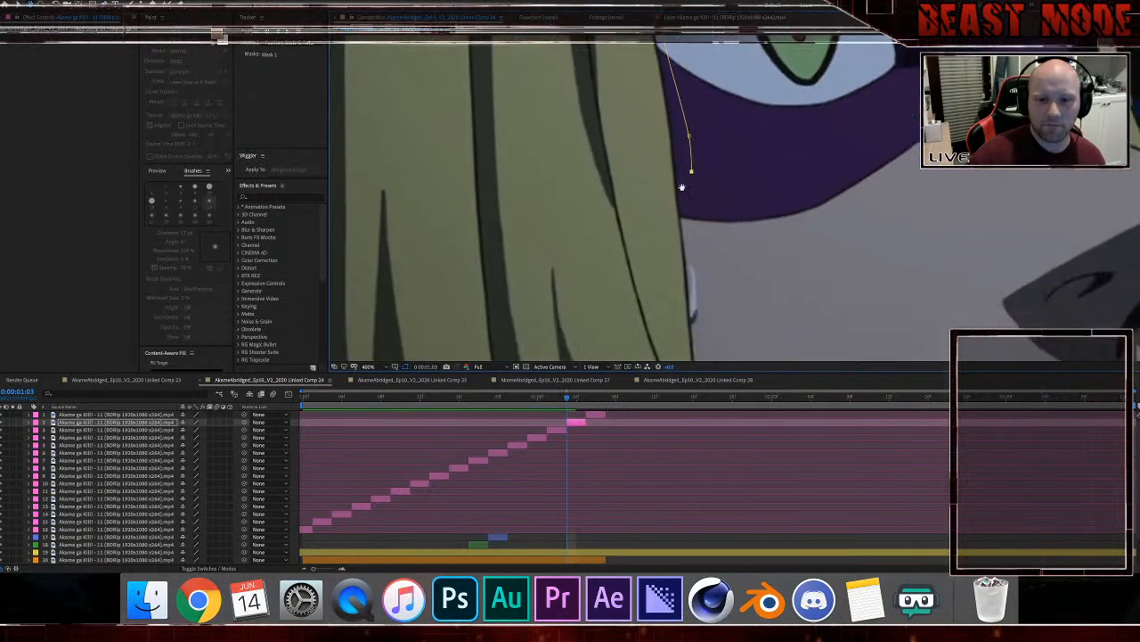
scroll(695, 294, down, 5)
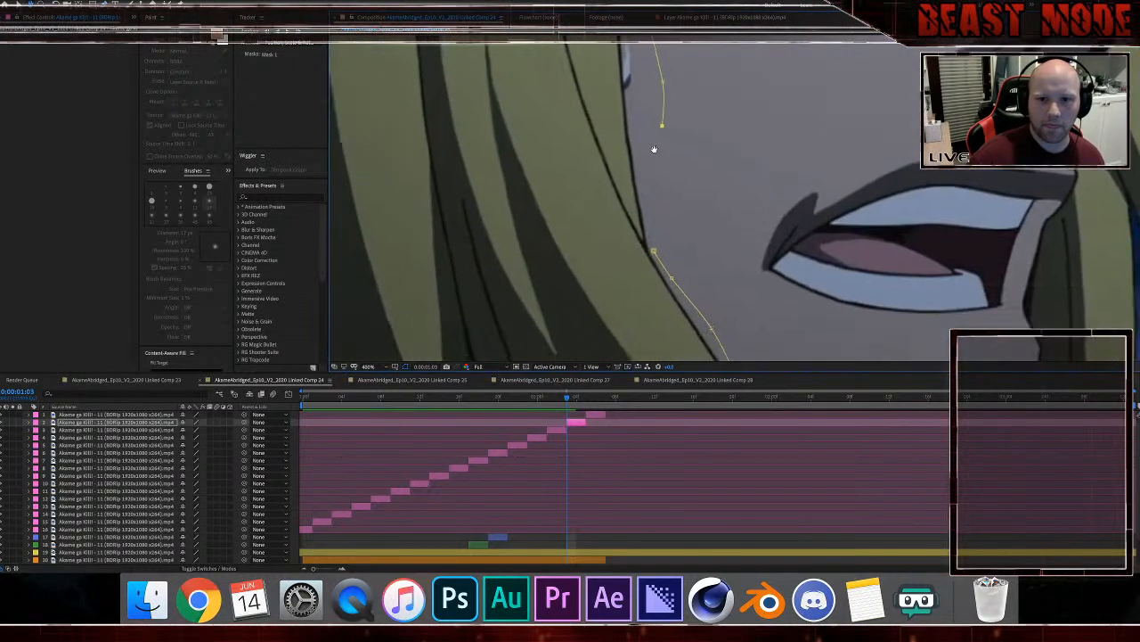
click(647, 233)
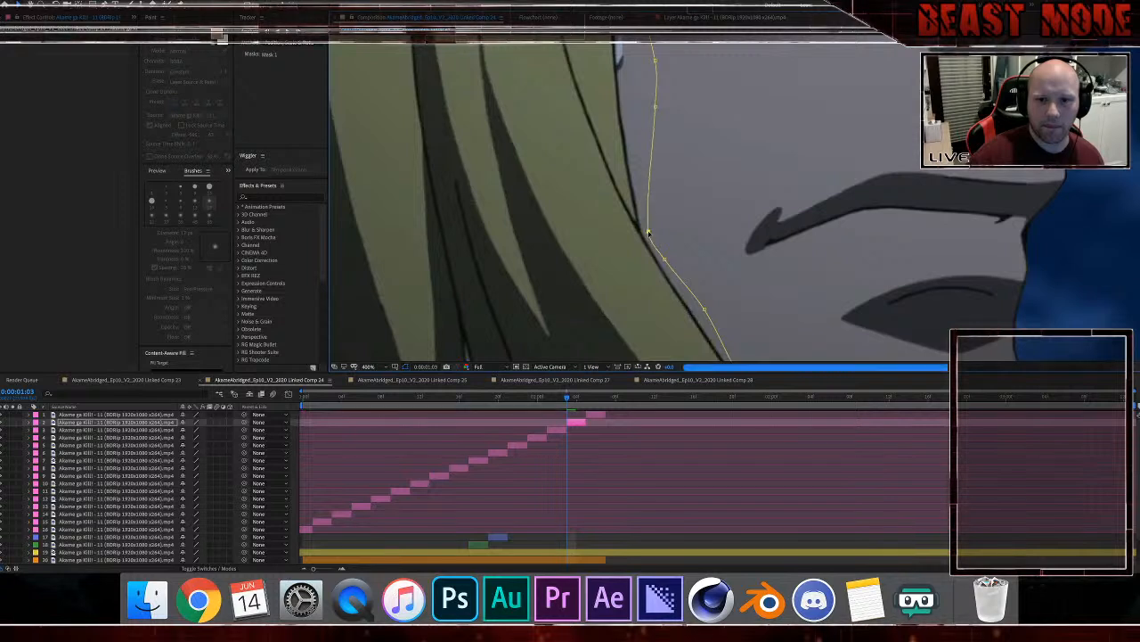
Step: Feather the mask at 0:00:01:03 by 2 pixels and collapse its layer
key(f)
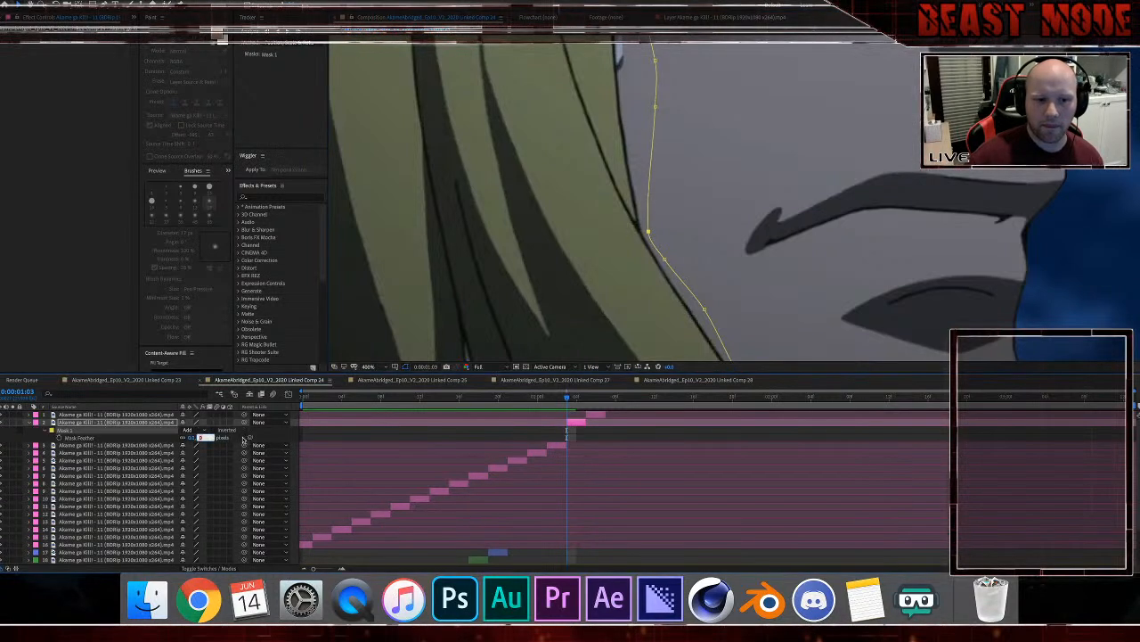
click(314, 435)
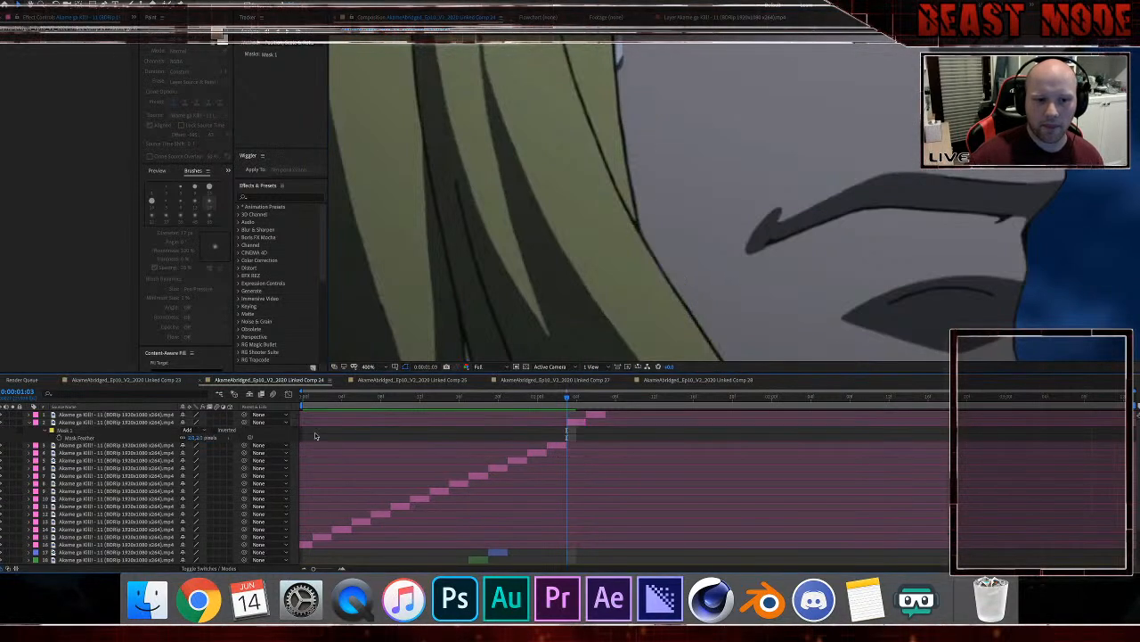
click(28, 422)
Step: Select the topmost clip layer and move the playhead to its start at 0:00:01:05
click(55, 416)
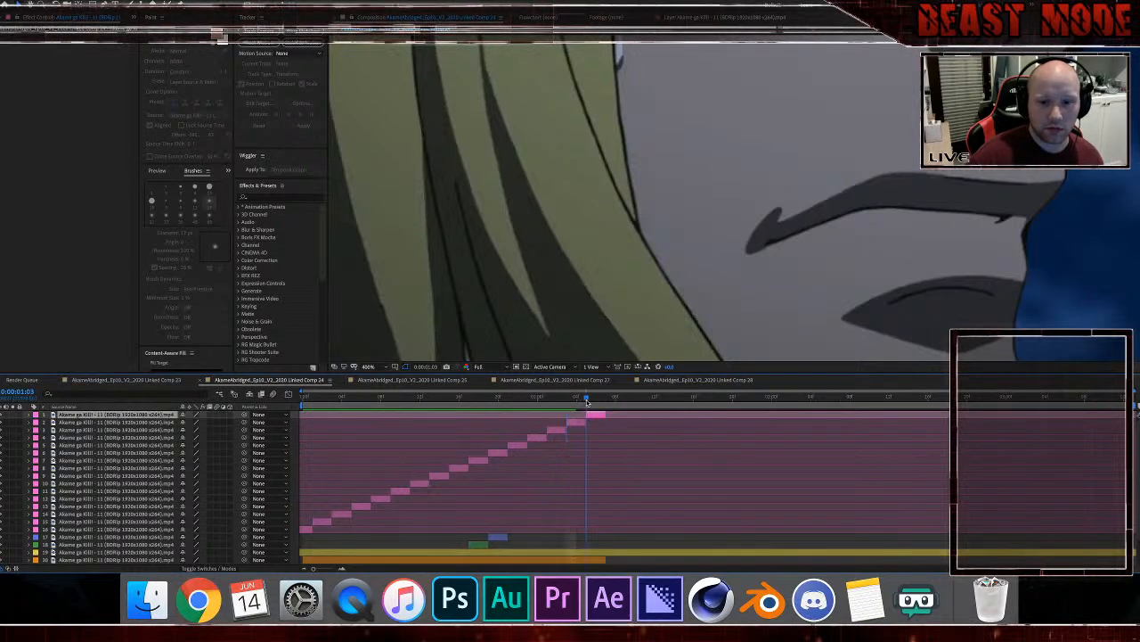
key(i)
scroll(447, 247, down, 2)
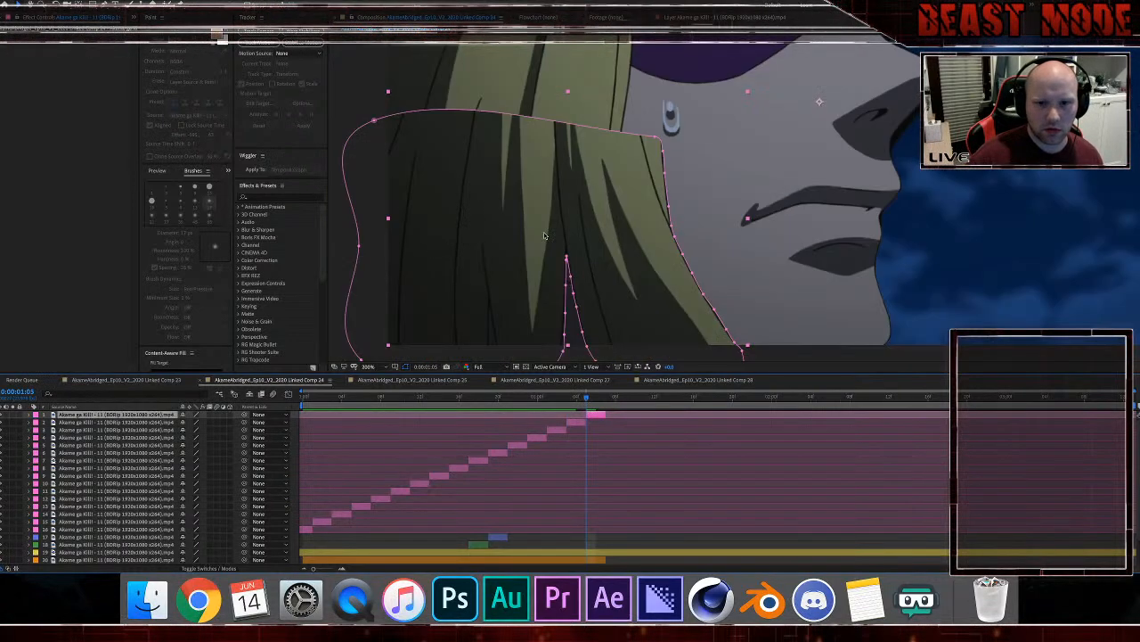
Step: Delete the old hair mask at 0:00:01:05 and start a new Pen tool mask beside the mouth, running beneath the frame's lower edge
click(567, 257)
key(Delete)
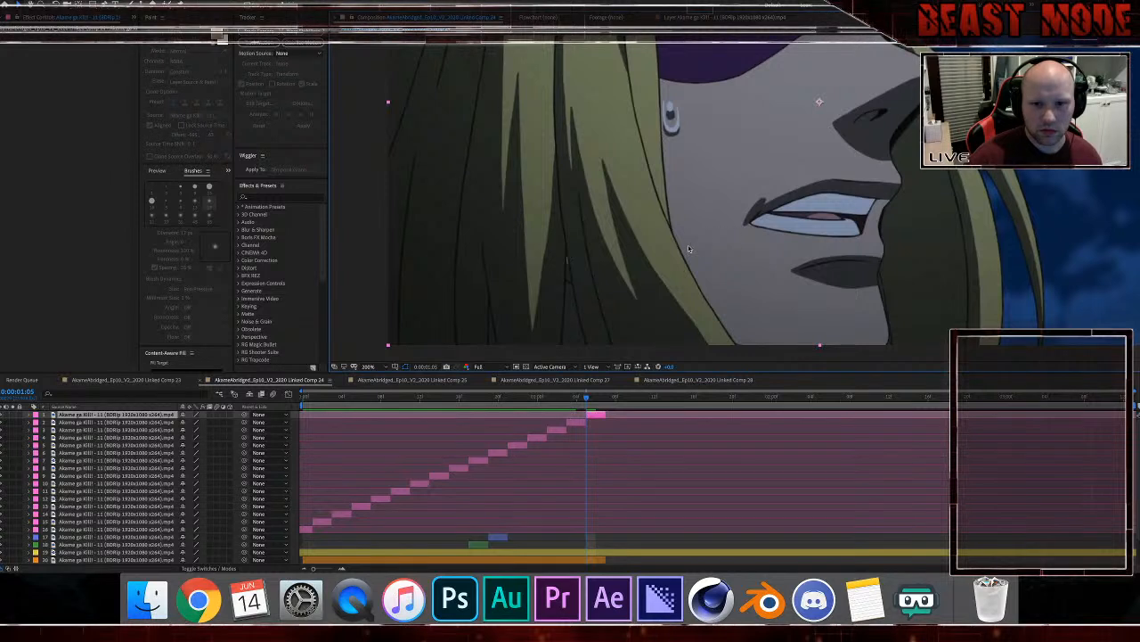
click(688, 246)
drag(738, 314, 715, 298)
click(731, 288)
drag(377, 298, 356, 275)
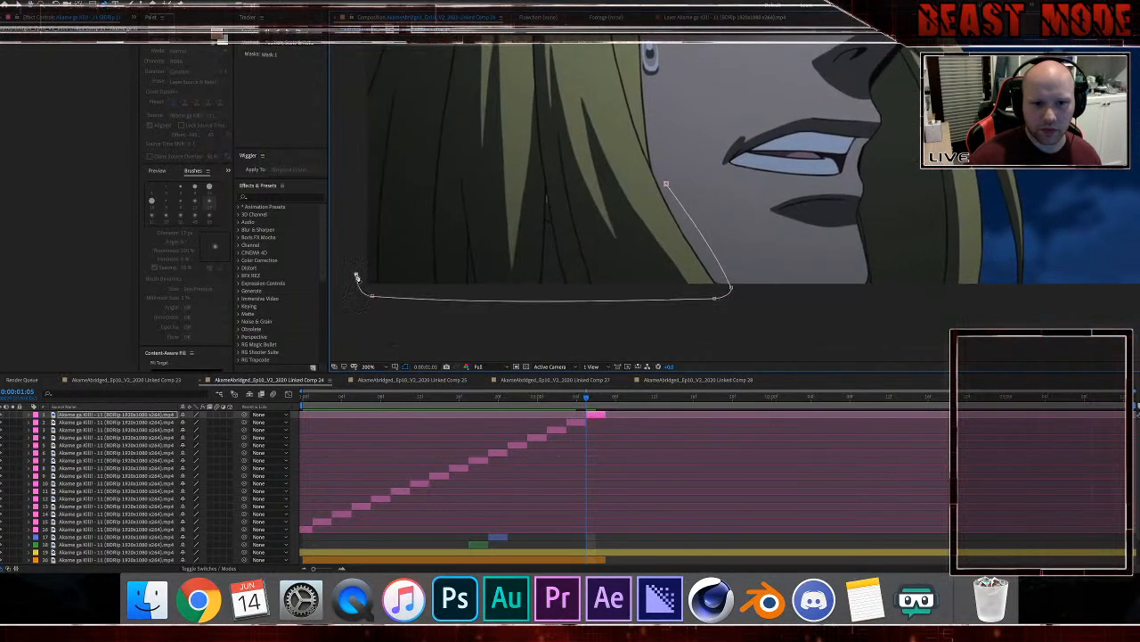
Step: Carry the mask up just outside the frame's left side and curve it in to the hair directly under the hat brim
click(351, 129)
drag(370, 95, 415, 313)
drag(406, 185, 412, 237)
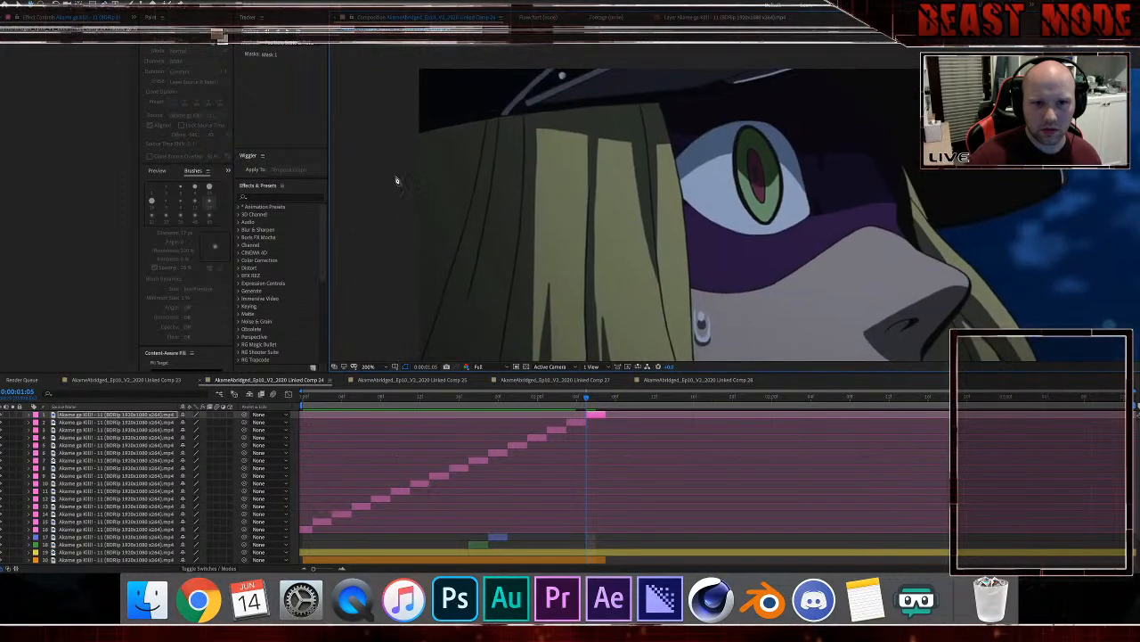
click(395, 176)
click(417, 132)
click(427, 128)
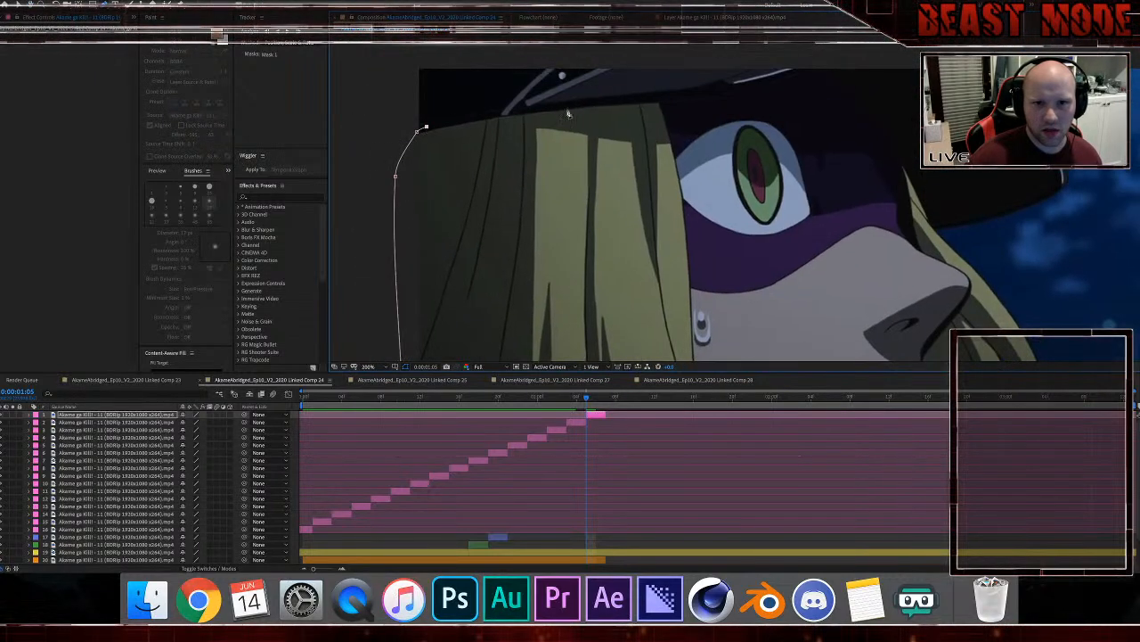
Step: Trace the mask along the hat brim, bring it down past the eye and cheek, and close it at its first vertex
click(505, 114)
click(606, 101)
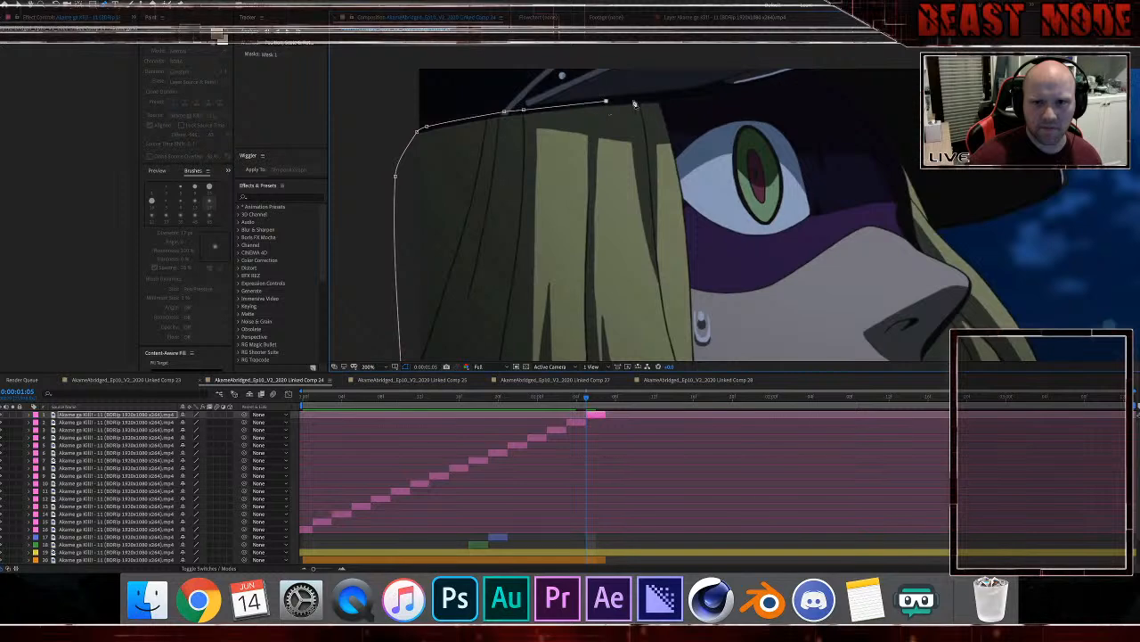
click(663, 99)
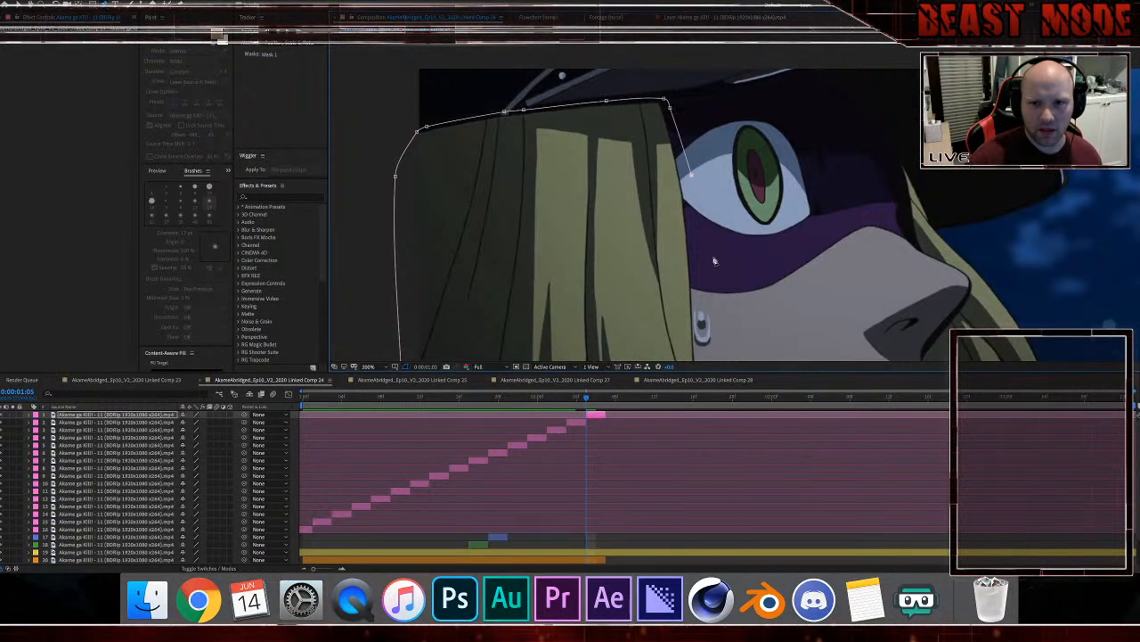
click(734, 330)
scroll(734, 331, down, 5)
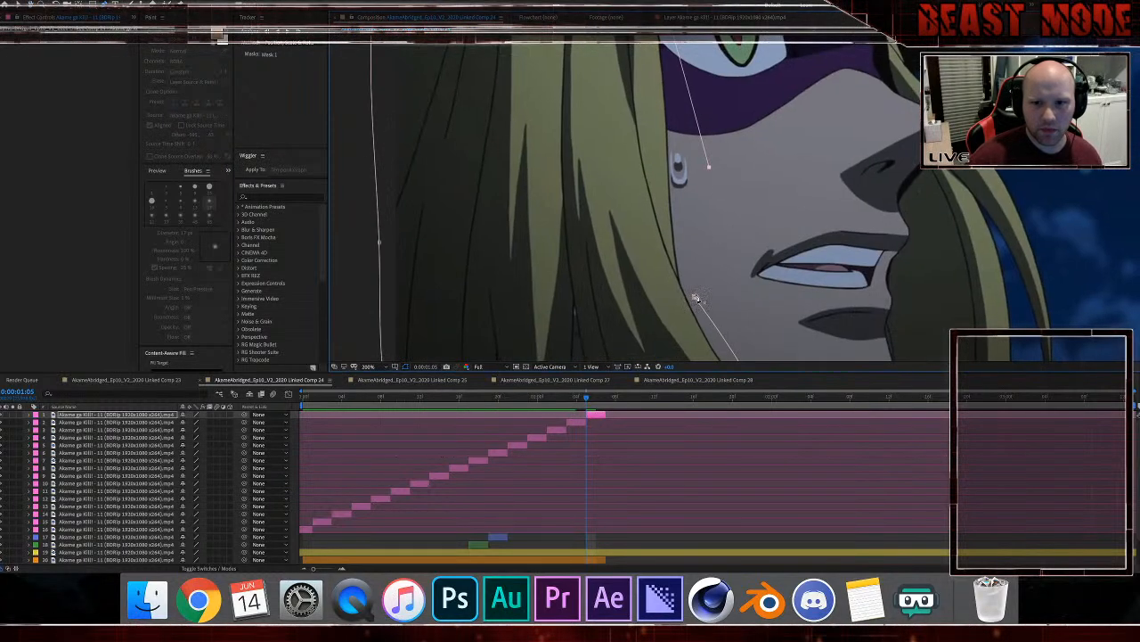
drag(696, 298, 695, 287)
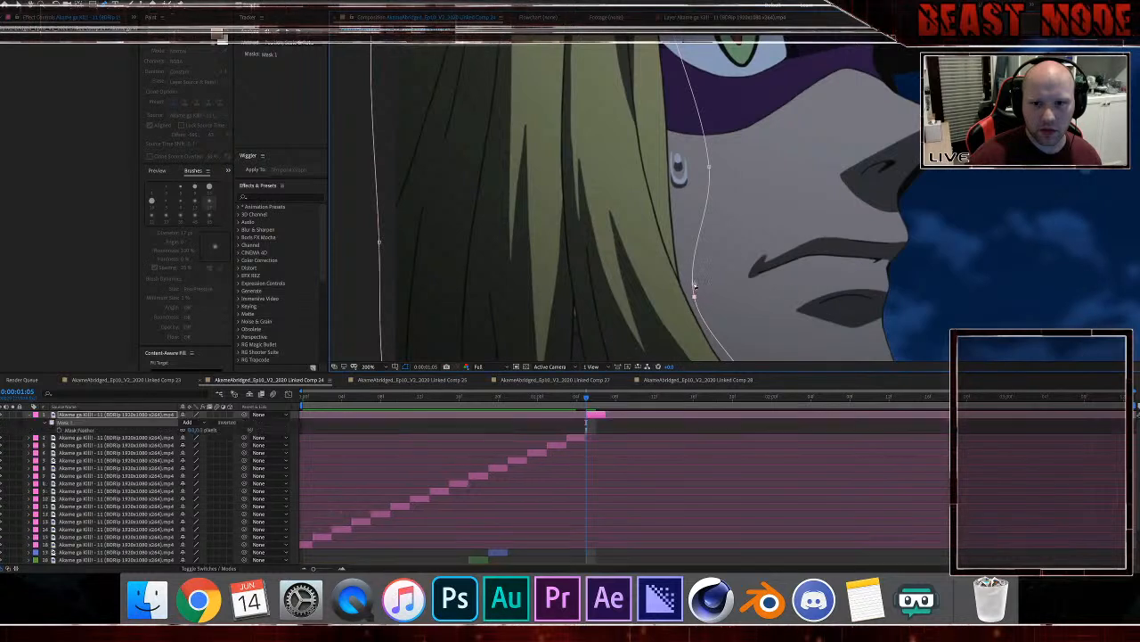
Step: Feather the mask at 0:00:01:05 by 2 pixels and collapse its layer
click(198, 431)
click(311, 421)
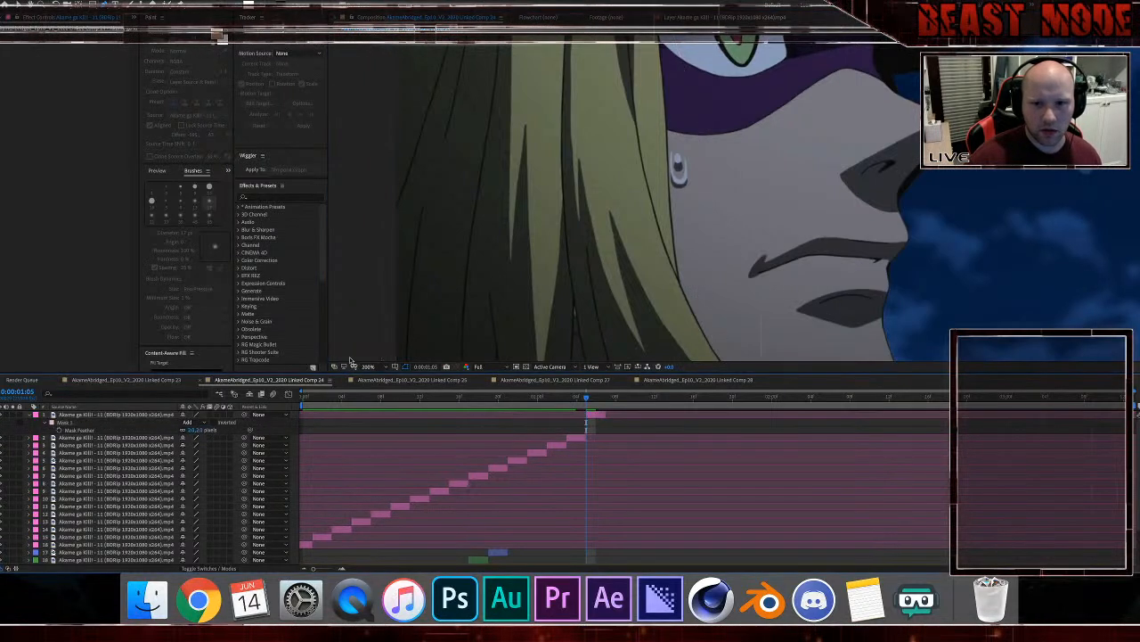
click(29, 416)
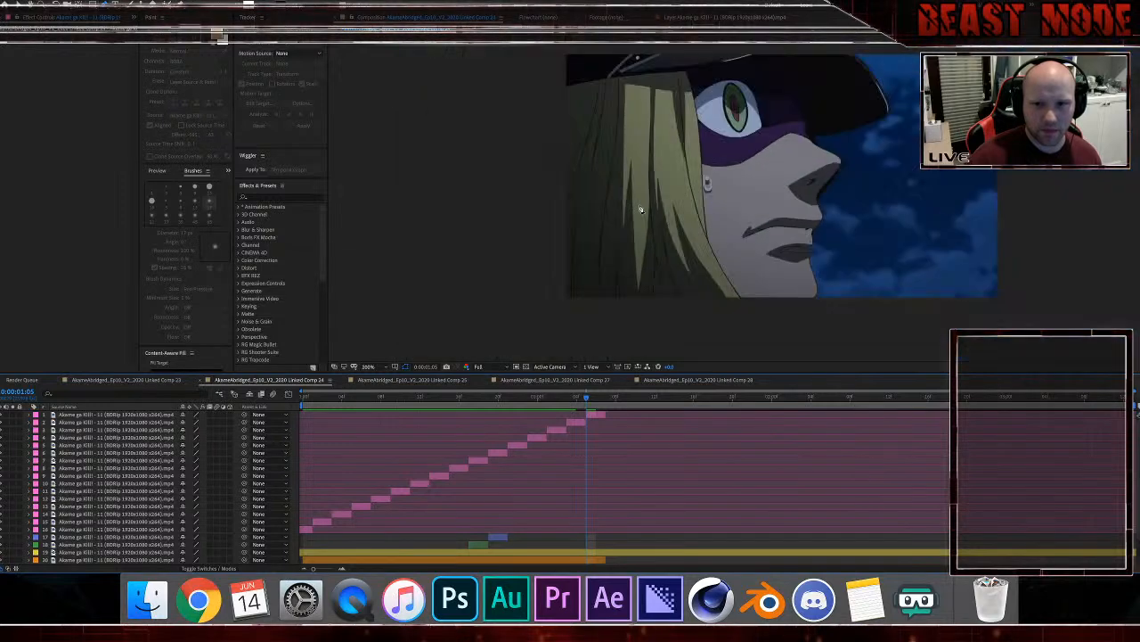
Step: Play the composition from its start to check the hair masks in motion
key(h)
drag(656, 215, 558, 233)
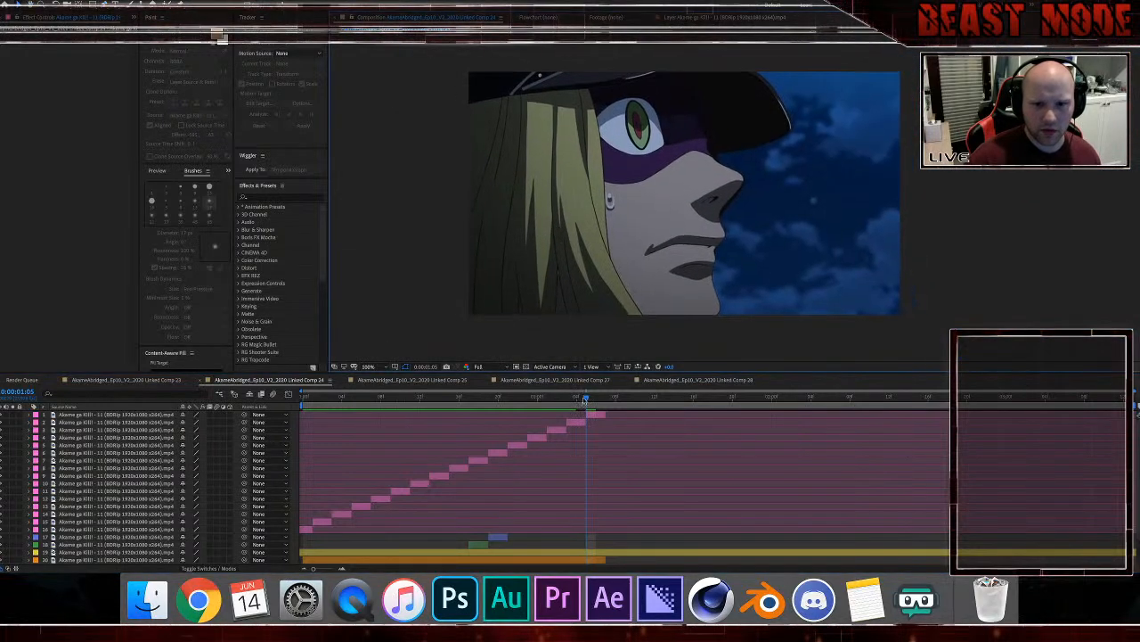
drag(585, 400, 209, 402)
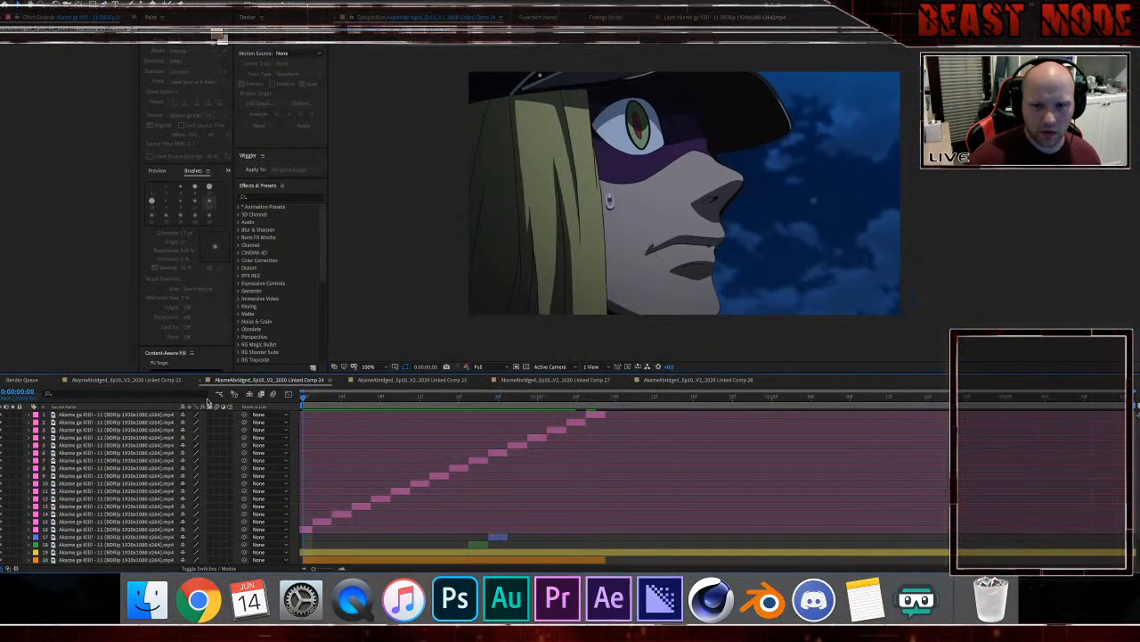
key(space)
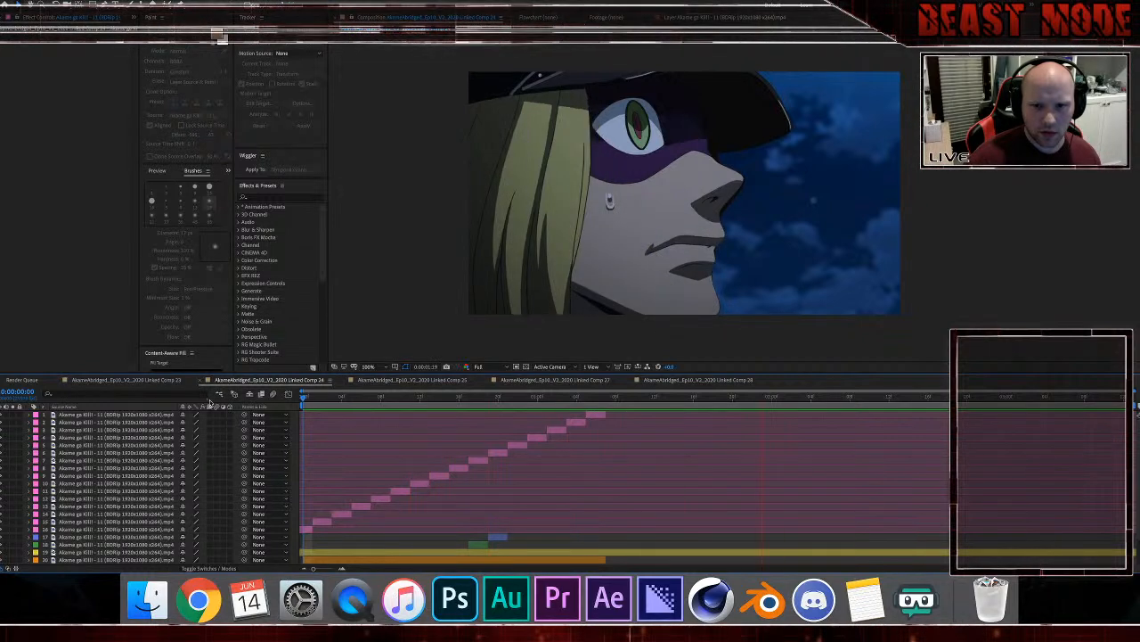
Step: Select all sixteen pink hair layers, duplicate them and stack the copies together above the originals
click(596, 417)
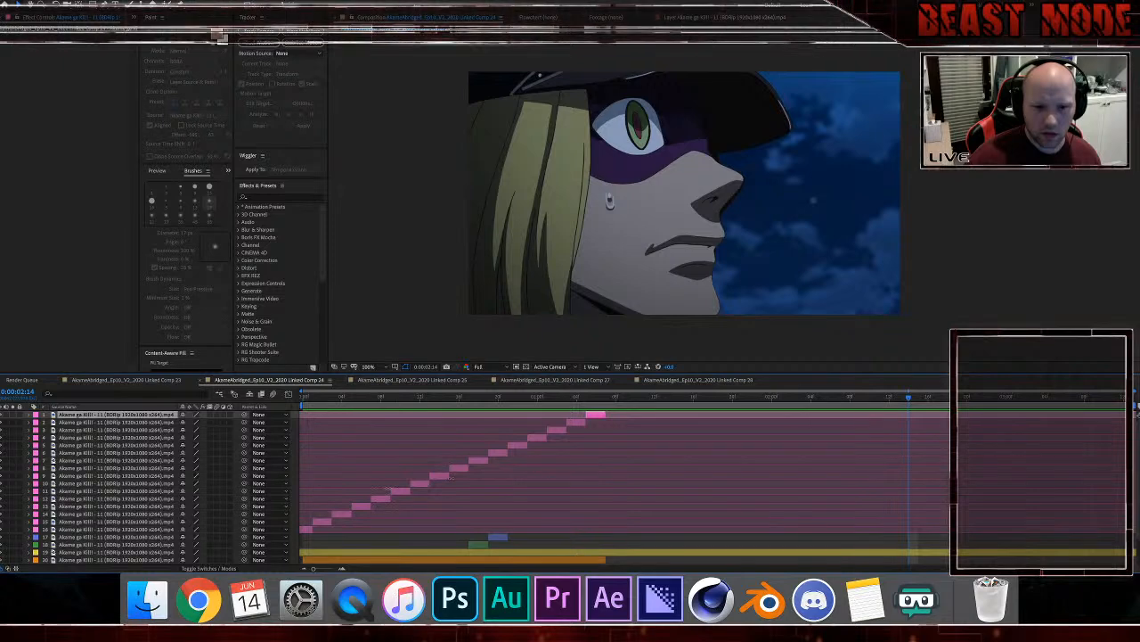
scroll(451, 476, down, 3)
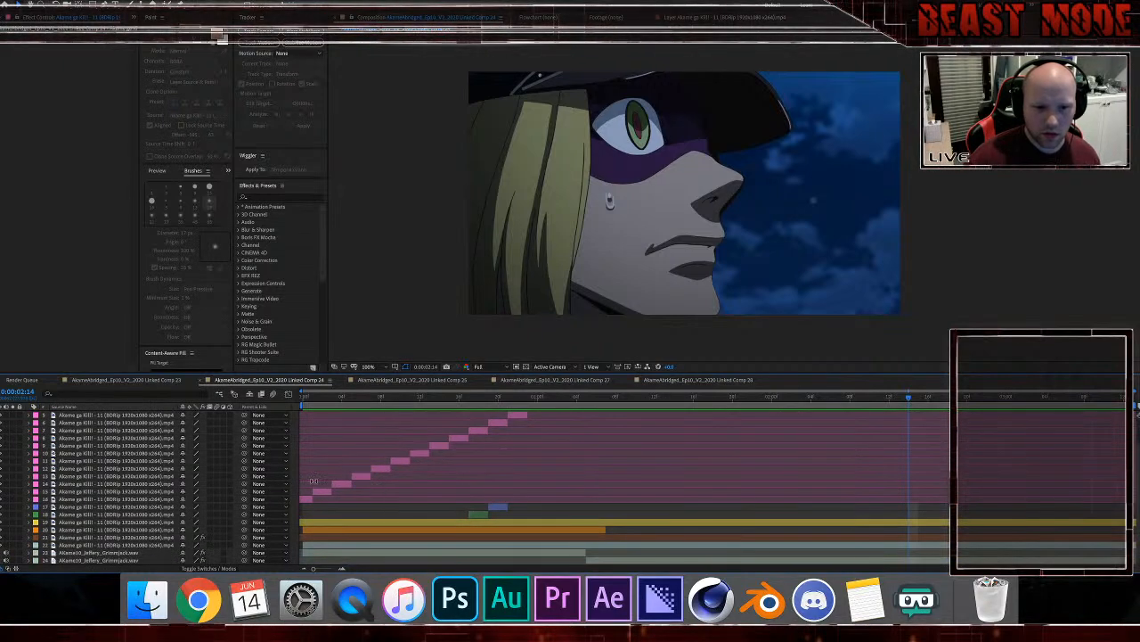
shift+click(309, 500)
scroll(325, 495, up, 3)
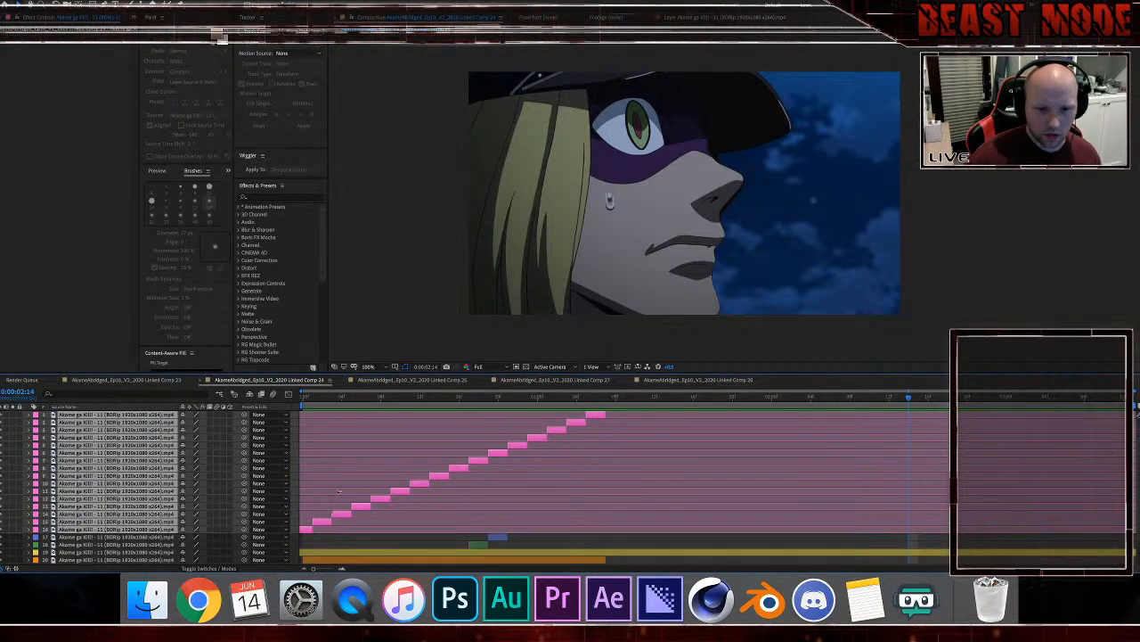
key(ctrl+d)
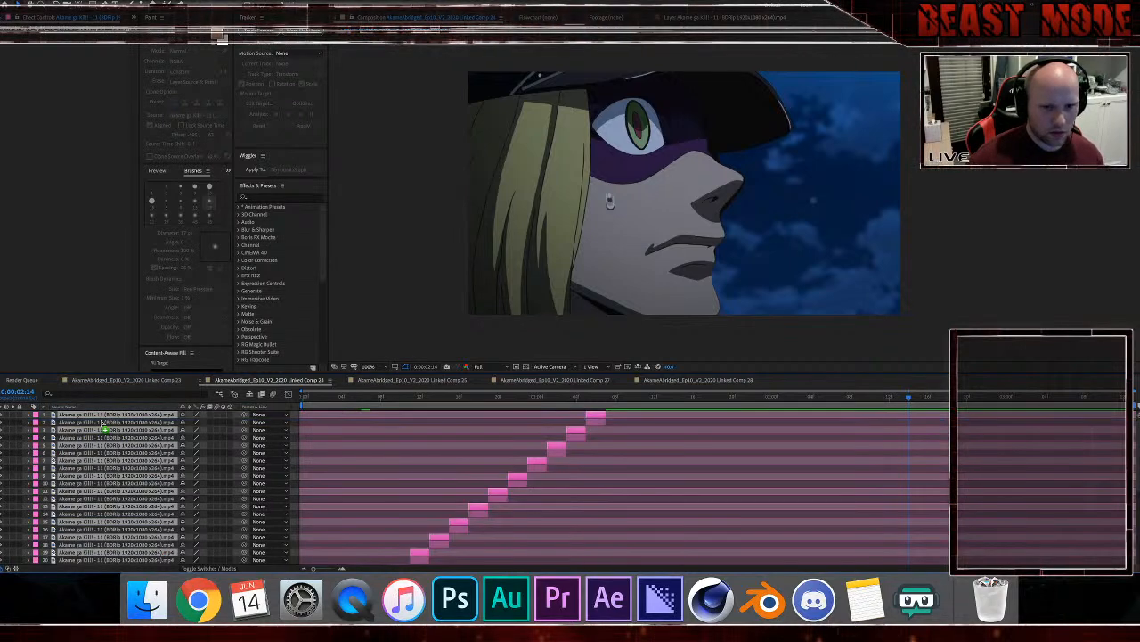
Step: Shift the copied layers to start at 0:00:01:07, right after the original set, and label them Brown
click(607, 402)
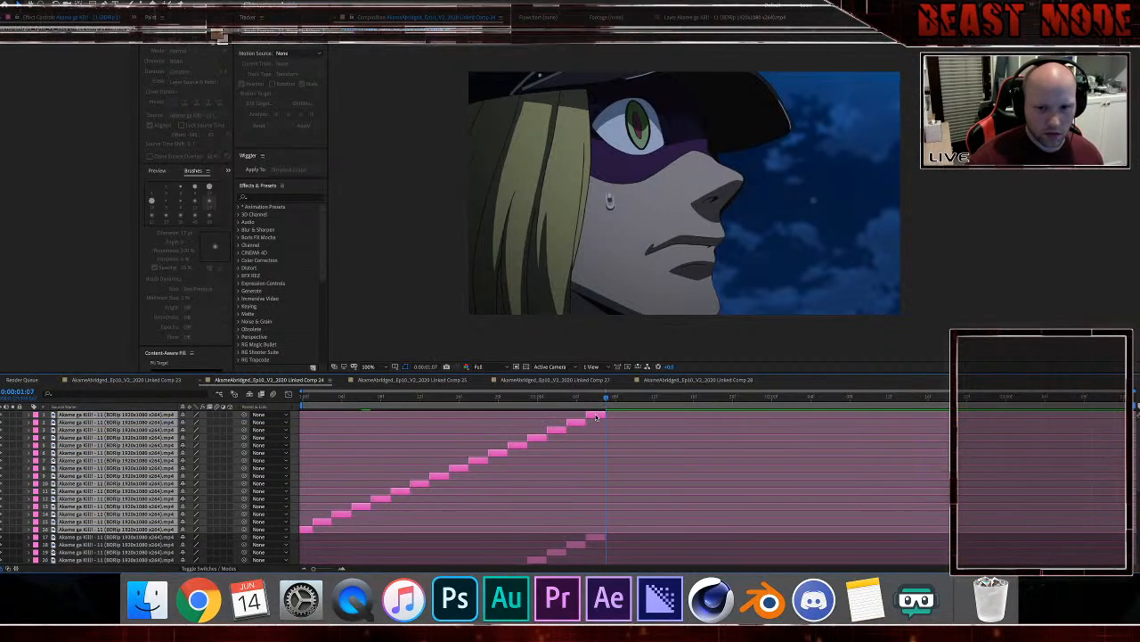
drag(597, 417, 901, 444)
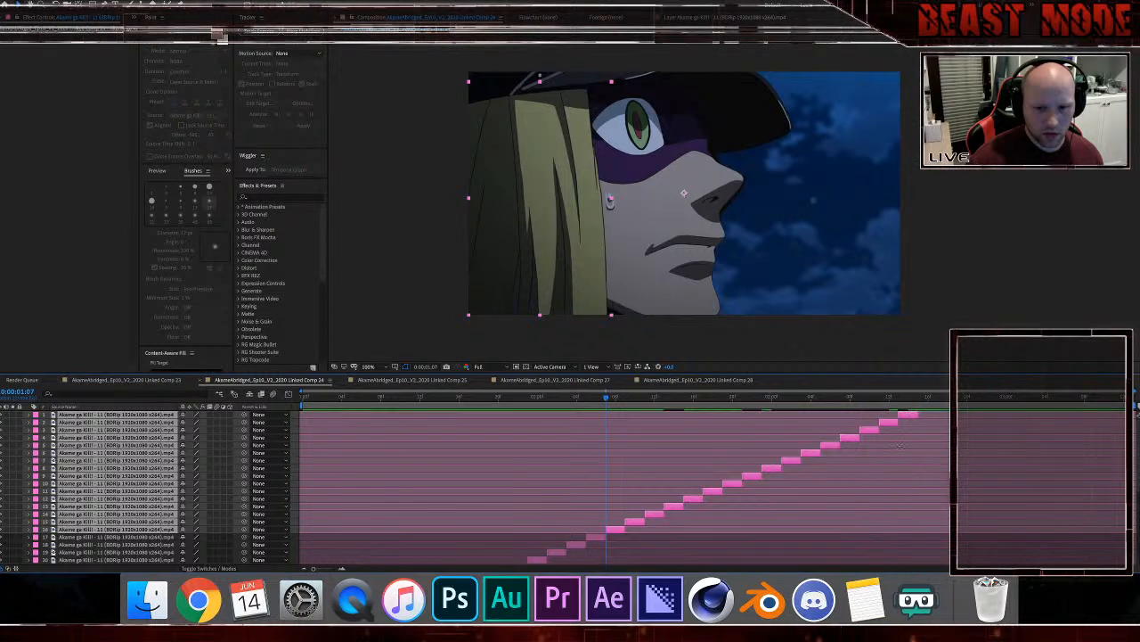
click(35, 453)
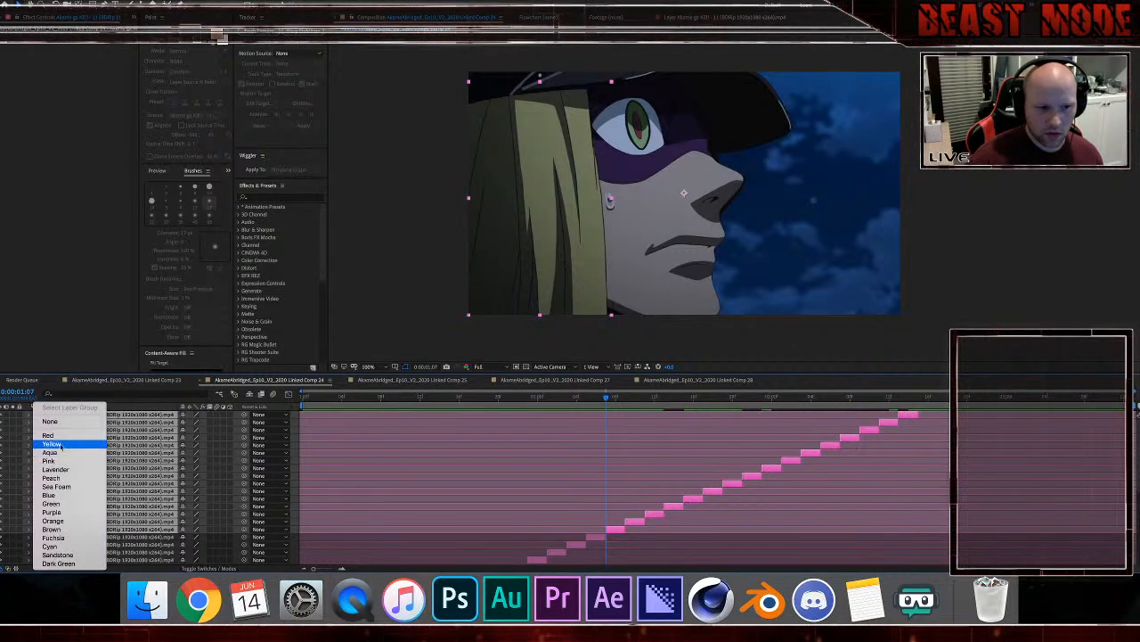
click(70, 529)
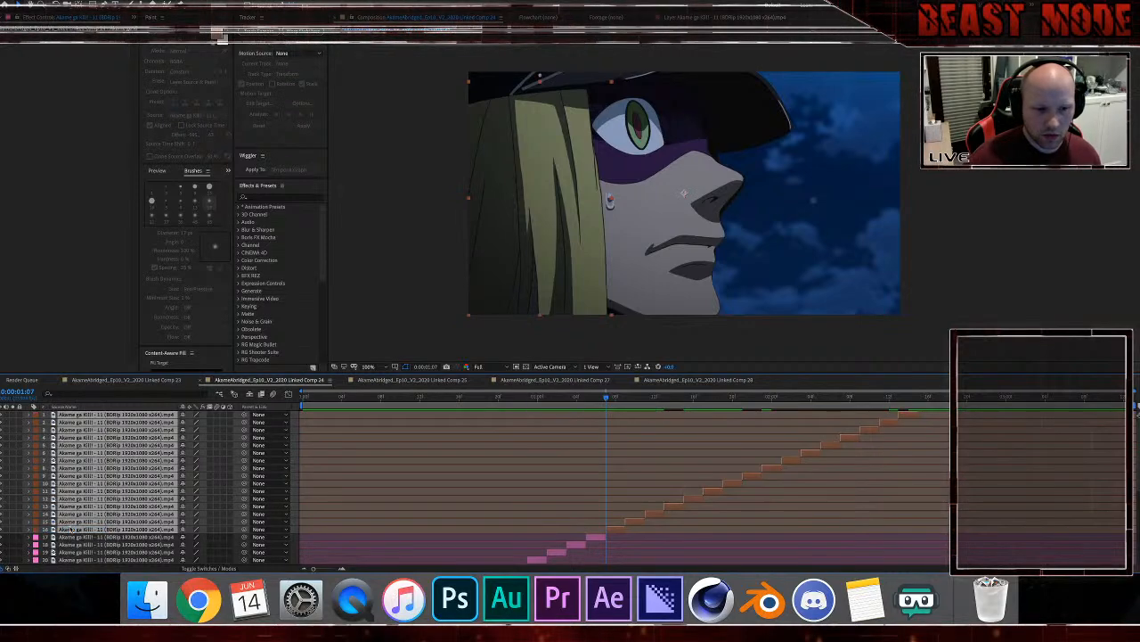
Step: Duplicate the brown hair layers as a block on top, shift the copies to follow the brown set, and label them Orange
drag(63, 429, 76, 418)
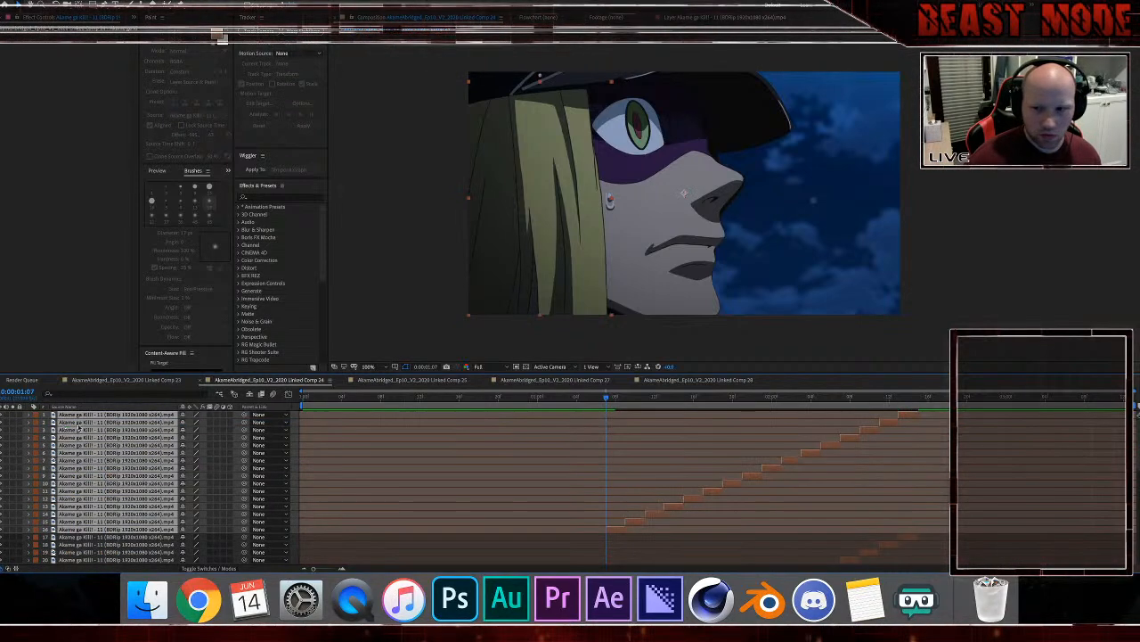
drag(615, 534, 931, 531)
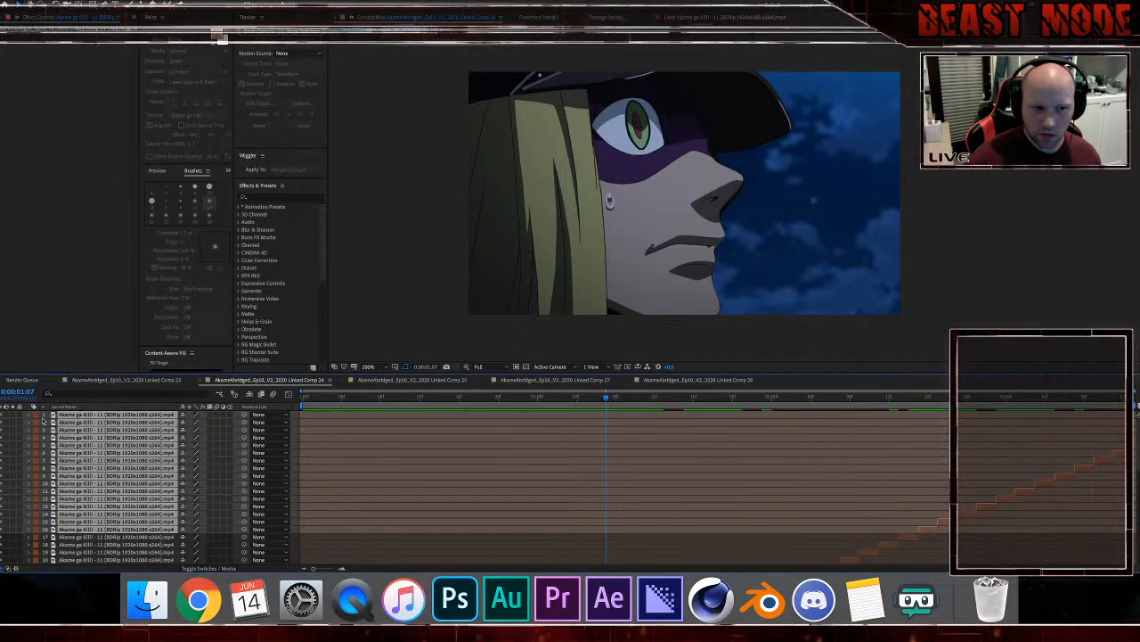
click(42, 419)
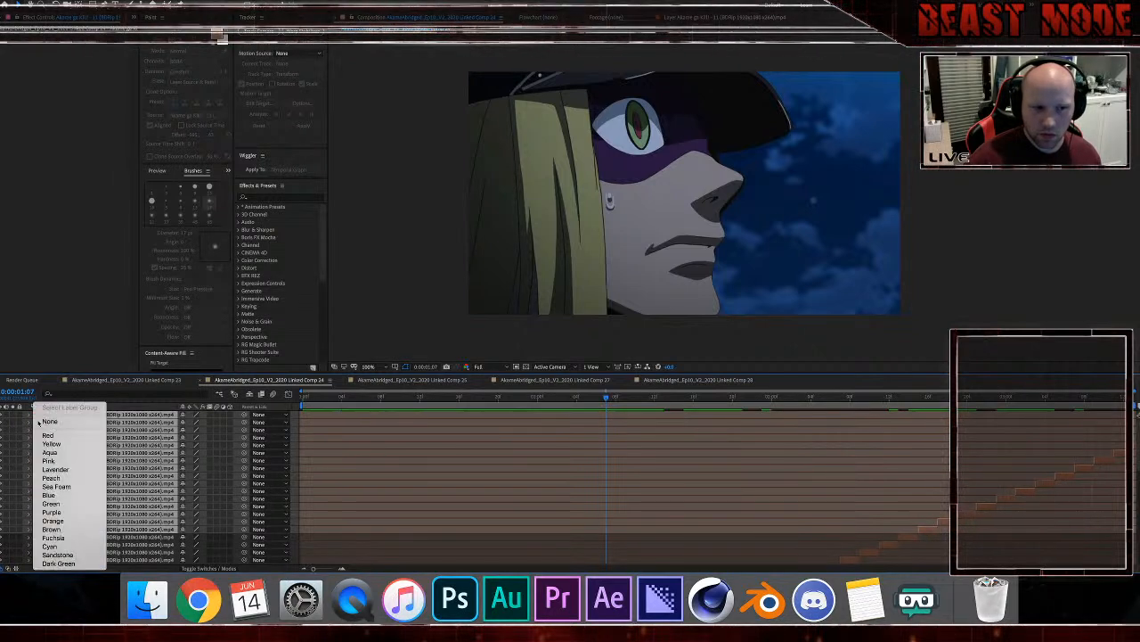
click(69, 520)
Step: Play the composition from its start and inspect the frames around 0:00:01:12 to check the repeated hair movement
scroll(589, 483, down, 5)
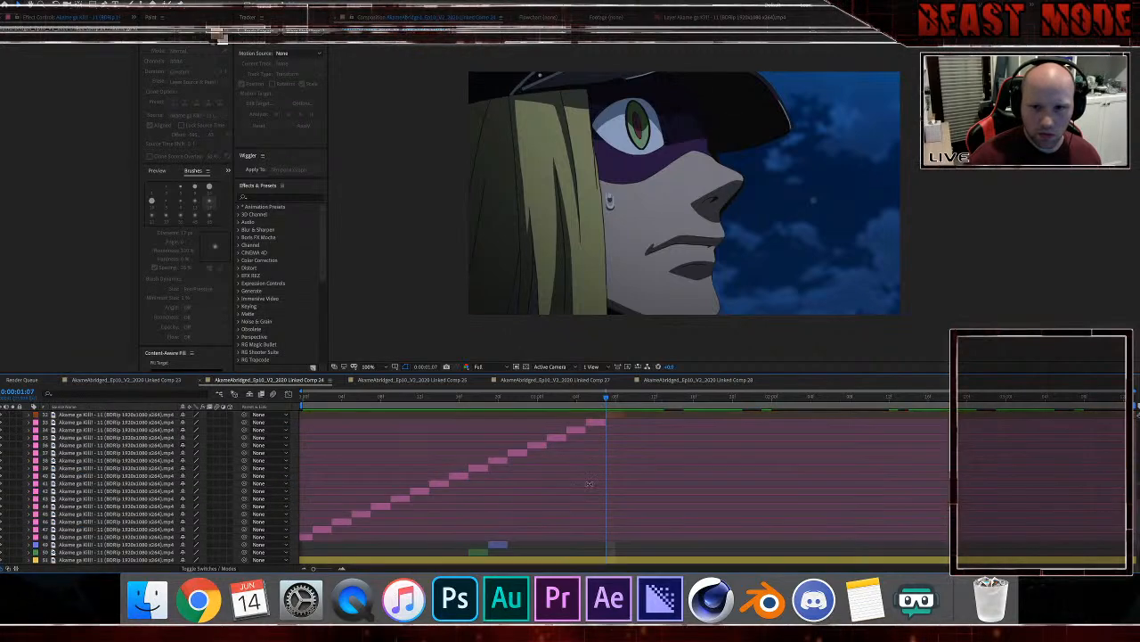
scroll(589, 483, down, 3)
click(314, 403)
key(space)
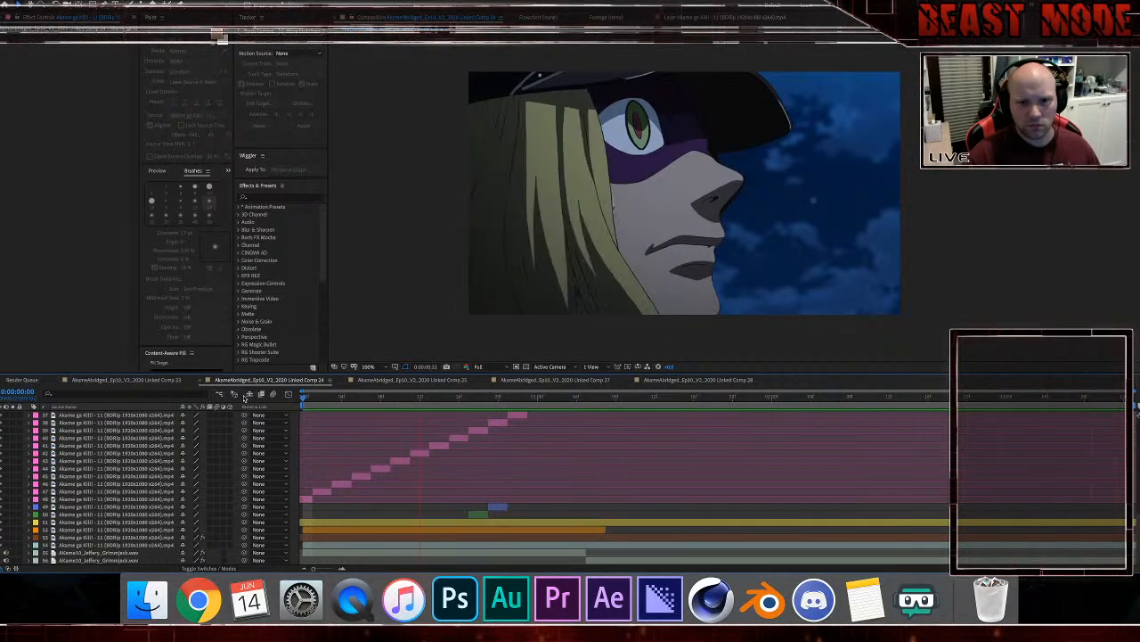
key(space)
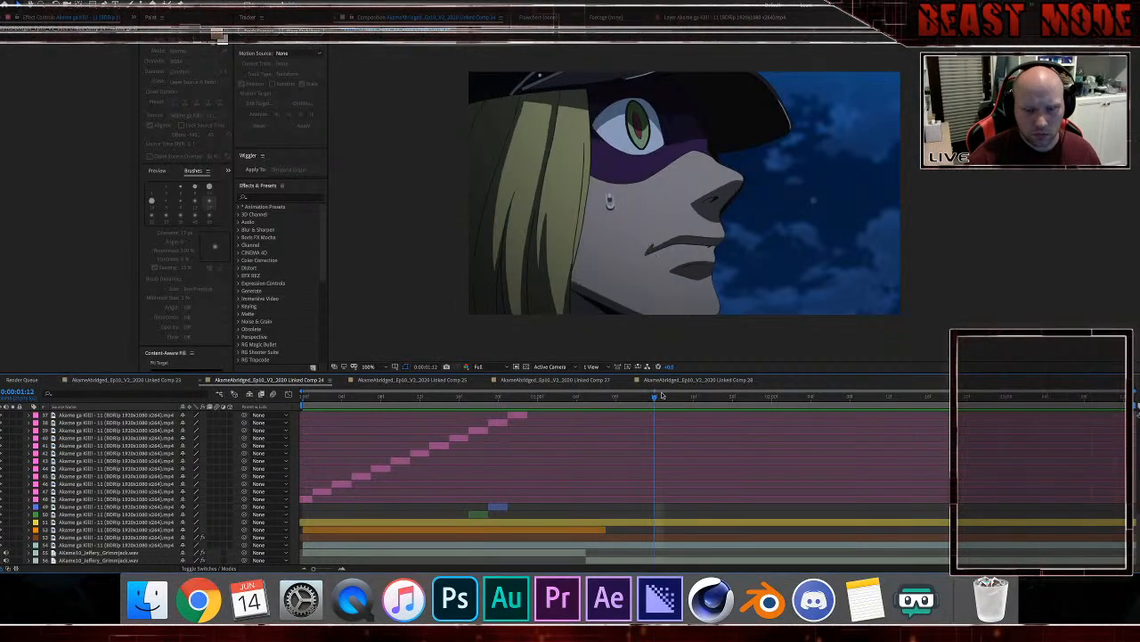
click(687, 399)
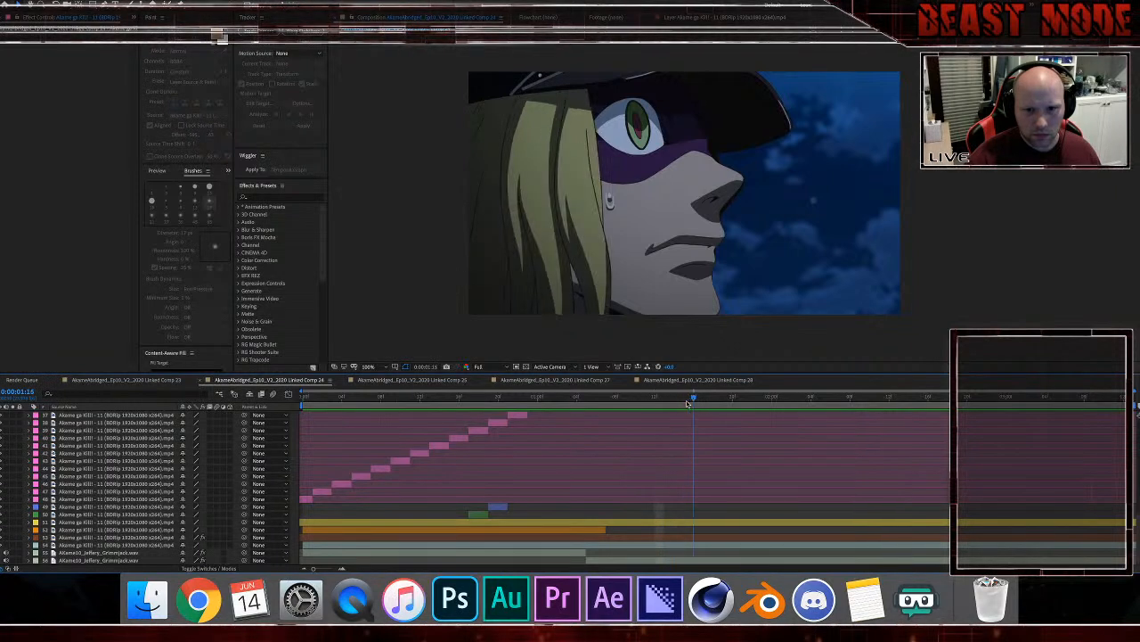
click(664, 401)
Step: Return to the composition's start and step through the first five original pink hair layers, examining each layer's mask and frames
drag(666, 407, 303, 396)
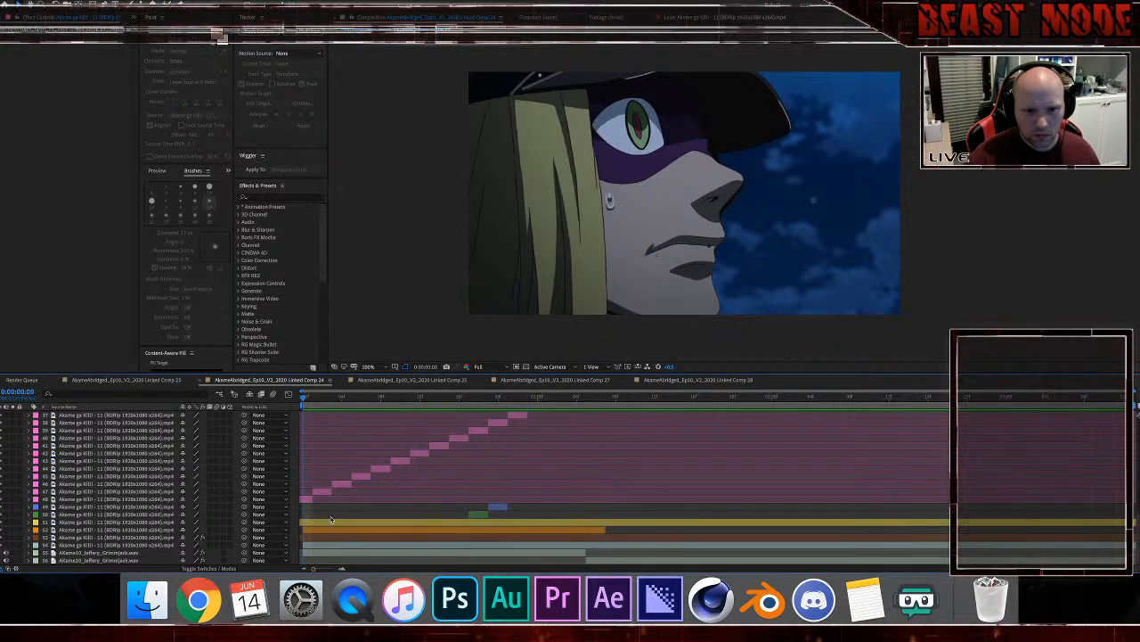
click(307, 500)
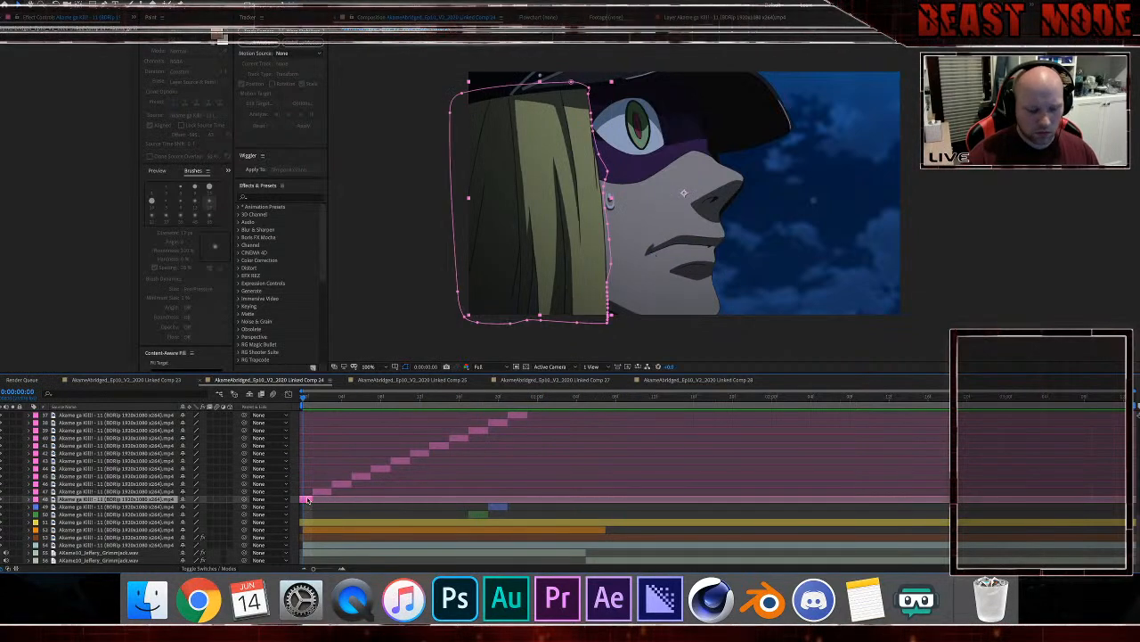
key(Page_Down)
click(323, 492)
key(Page_Down)
key(Page_Down)
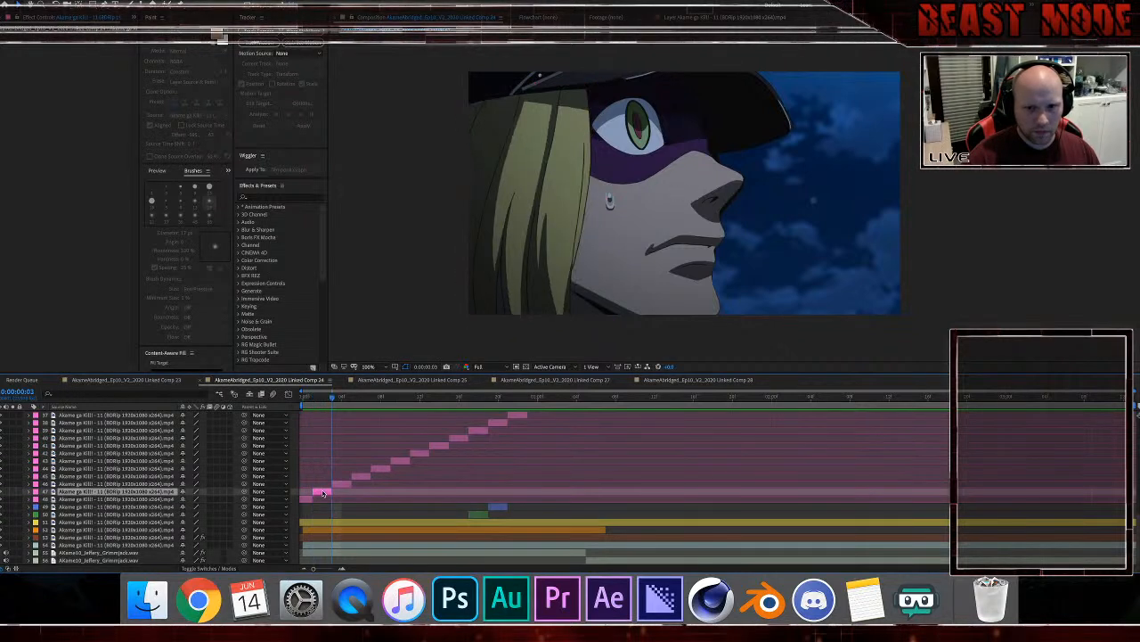
click(344, 484)
key(Page_Down)
key(Page_Down)
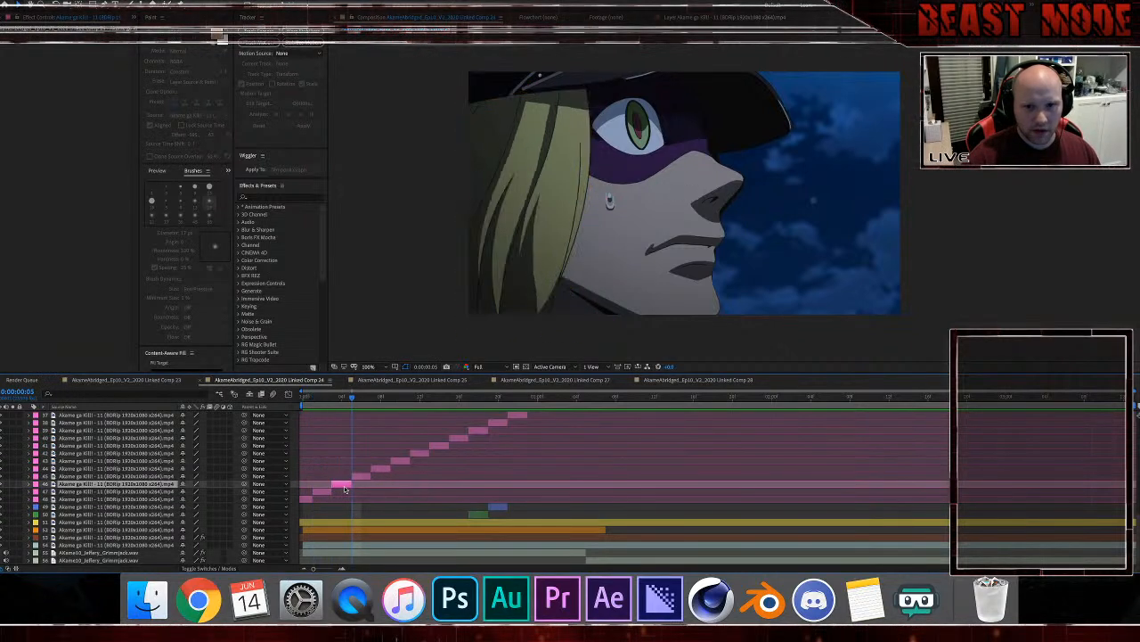
key(Page_Down)
click(361, 476)
key(Page_Down)
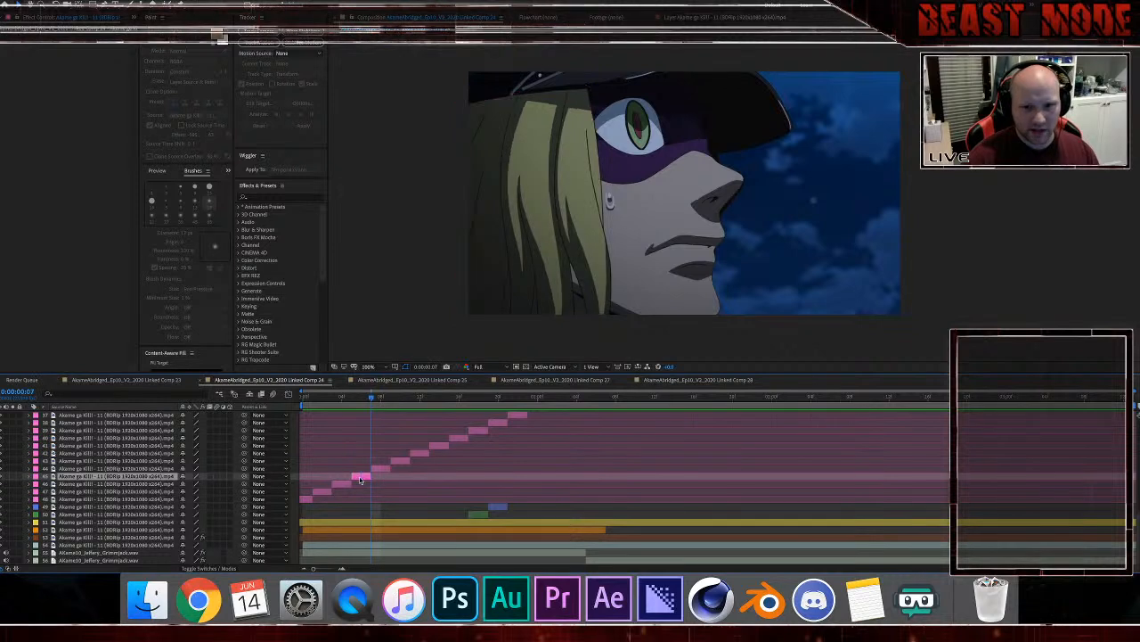
click(383, 469)
key(Page_Down)
key(Page_Down)
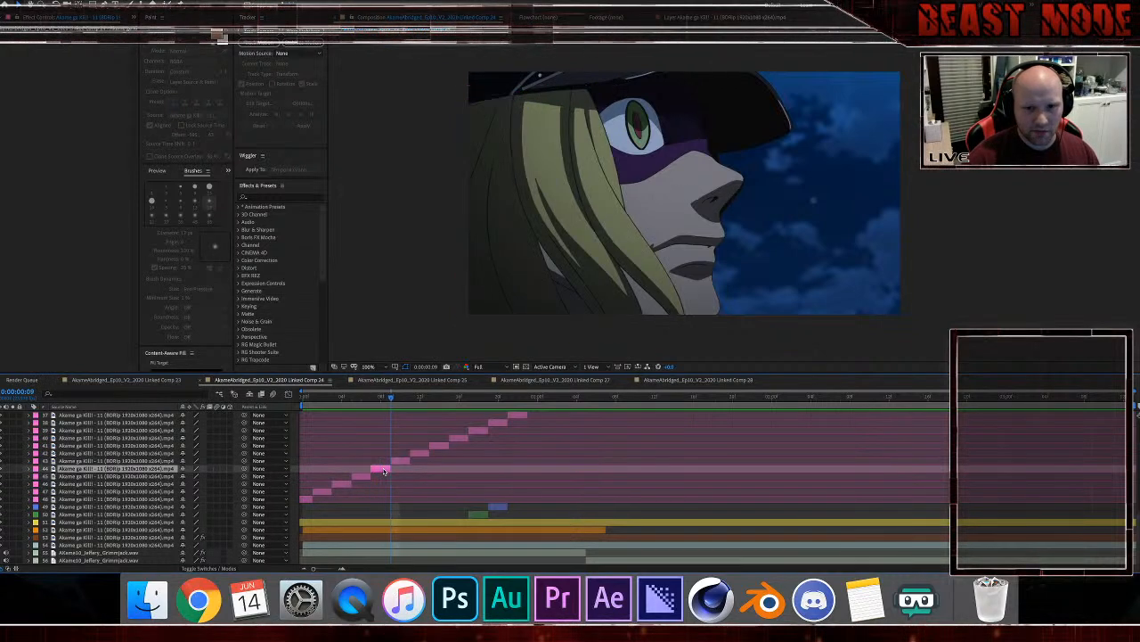
key(Page_Up)
key(Page_Up)
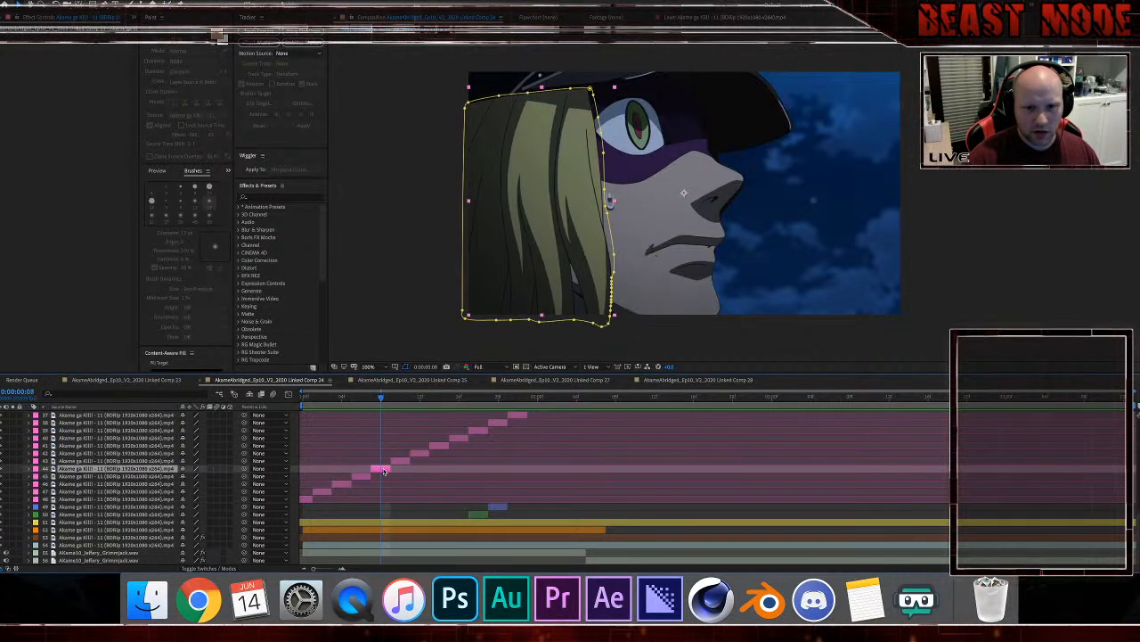
Step: Apply Freeze Frame to the pink hair layer starting at 0:00:00:07 and collapse its properties
right_click(384, 471)
mouse_move(403, 380)
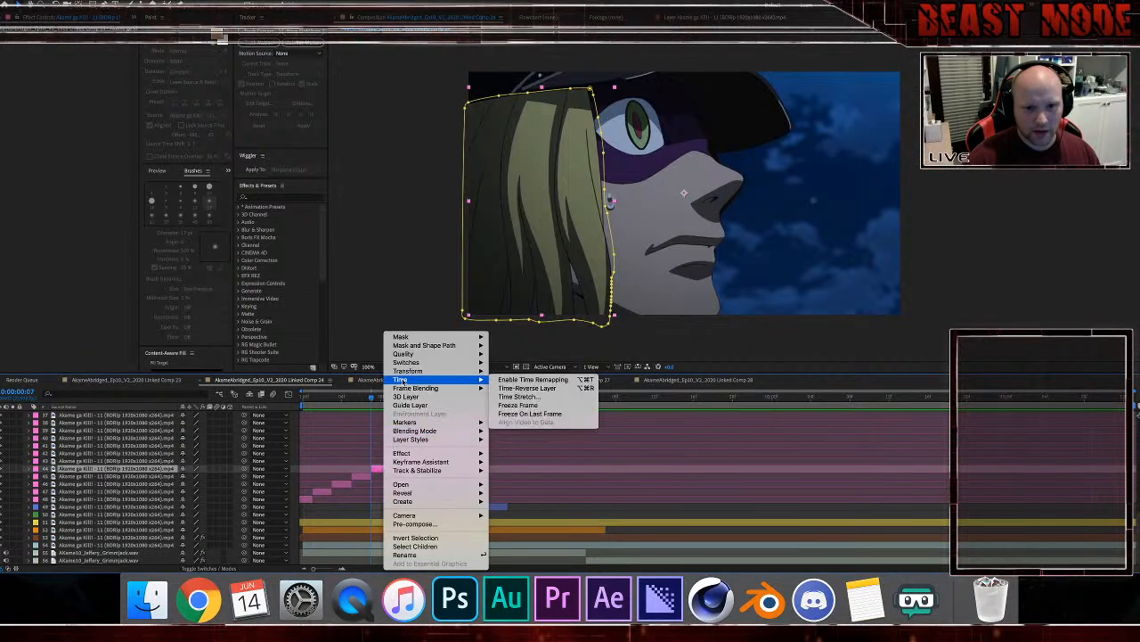
click(527, 400)
key(Page_Down)
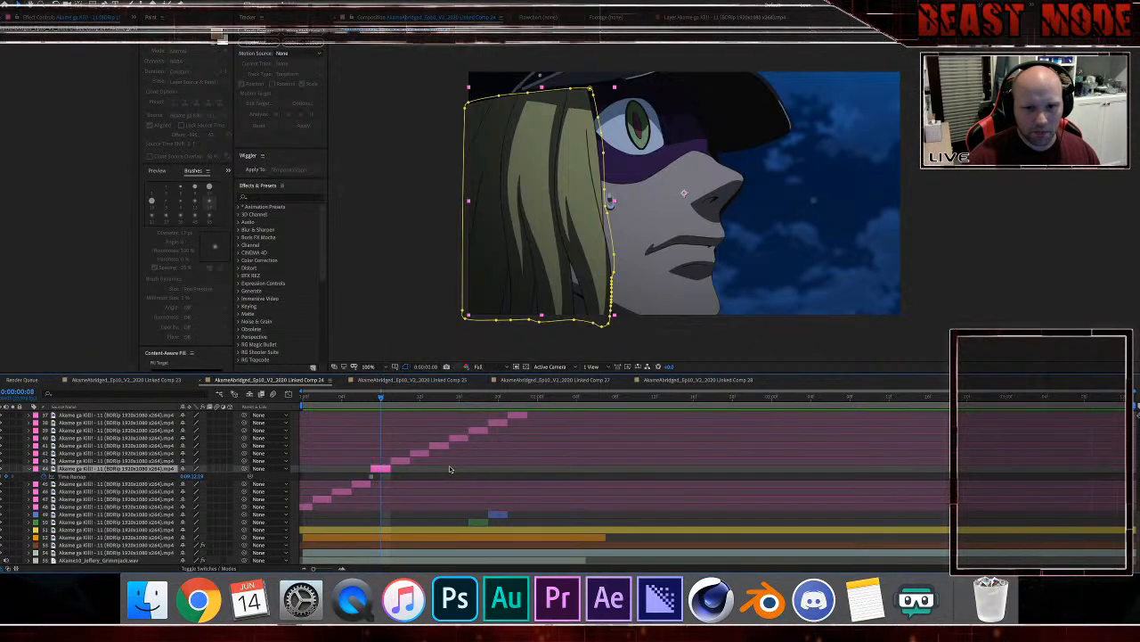
click(29, 468)
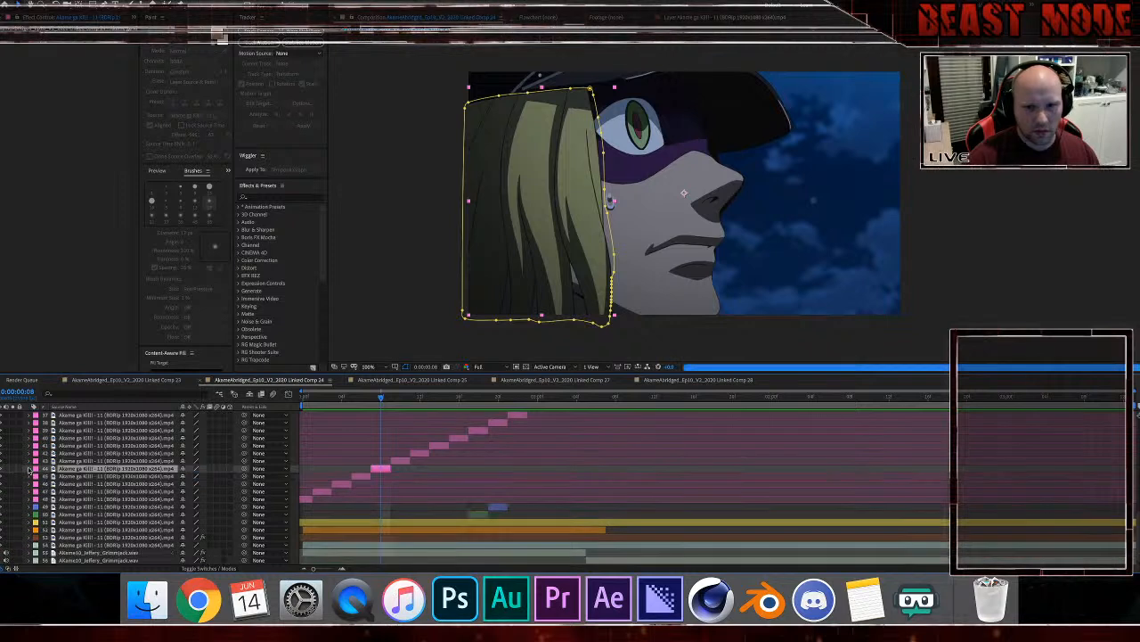
Step: Check the frames and masks of the two pink hair layers spanning 0:00:00:09 to 0:00:00:12
key(Page_Down)
click(398, 461)
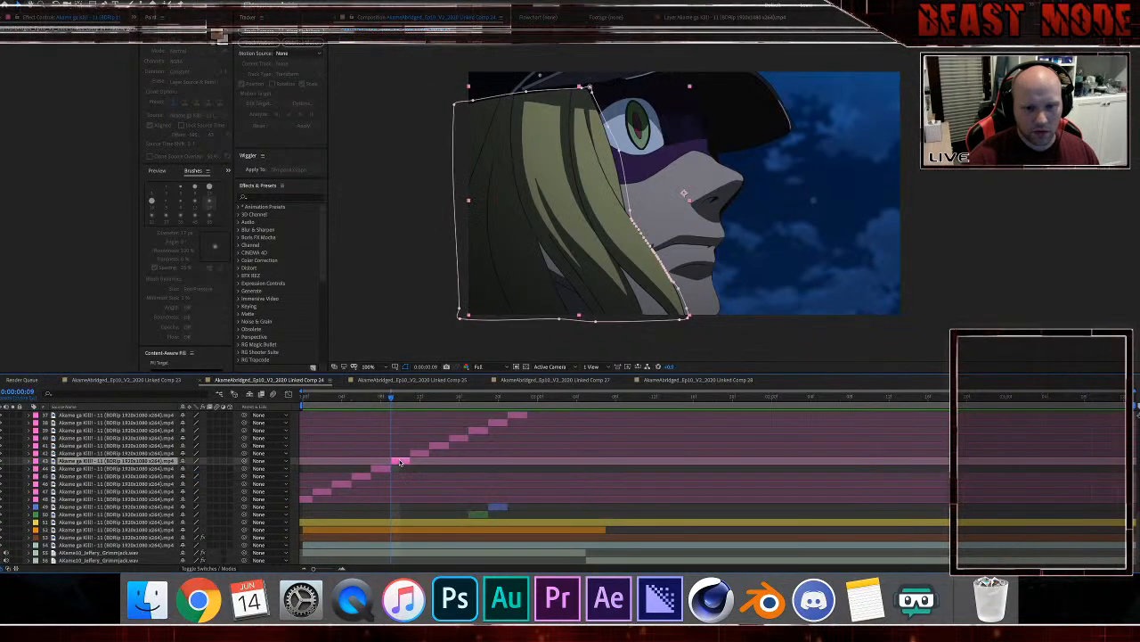
key(Page_Down)
key(Page_Down)
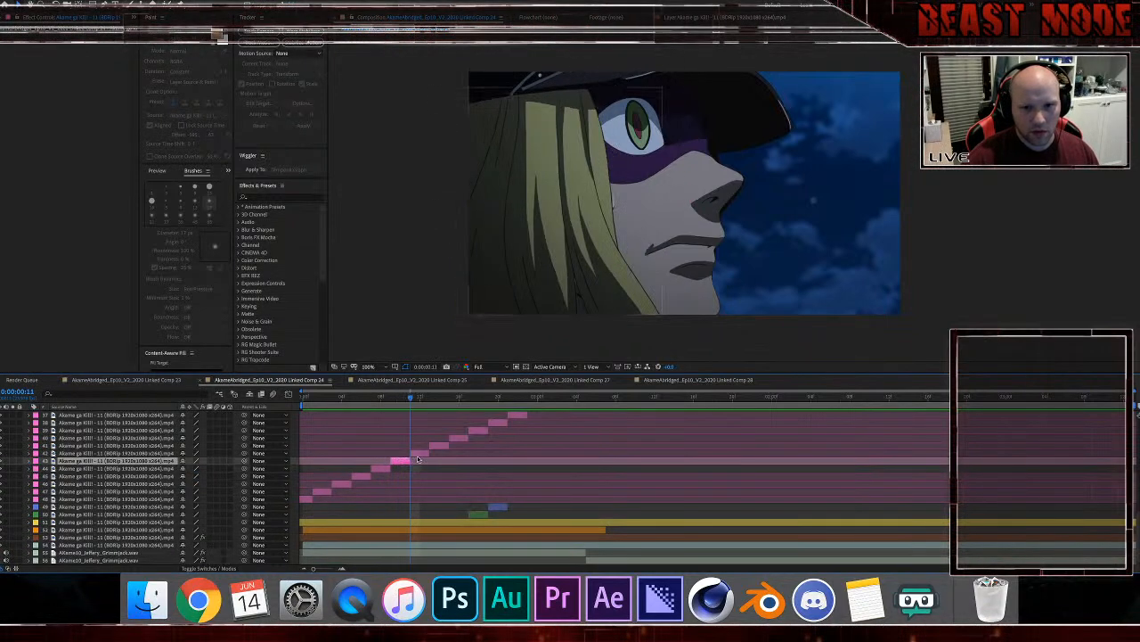
click(420, 454)
key(Page_Down)
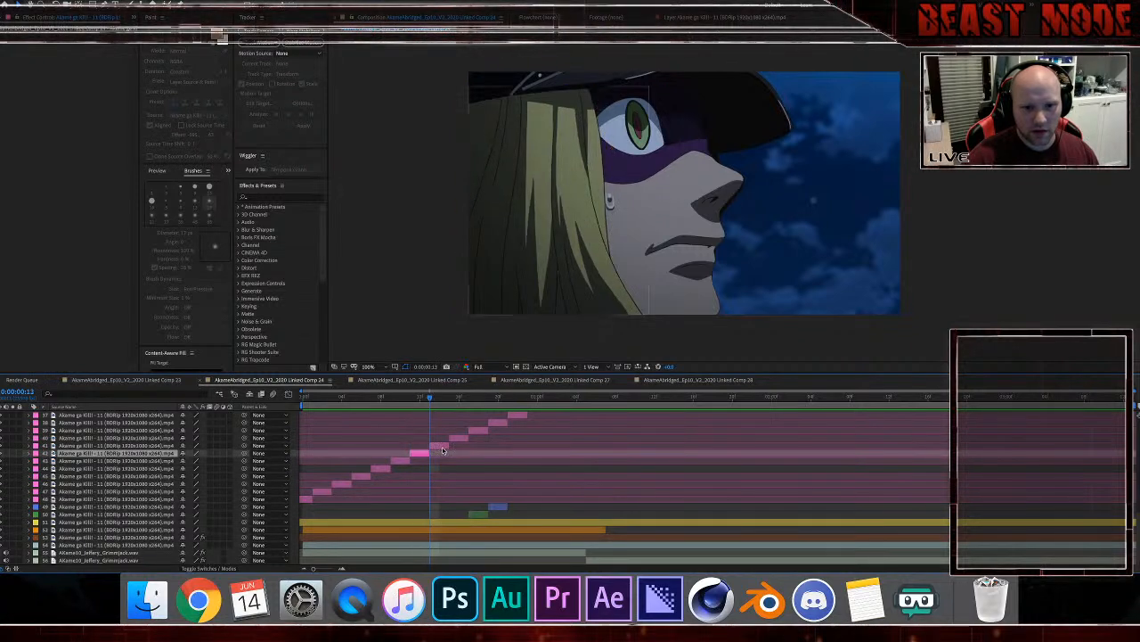
Step: Compare the frames of the pink hair layer starting at 0:00:00:13 and apply Freeze Frame at its first frame
click(442, 446)
key(Page_Up)
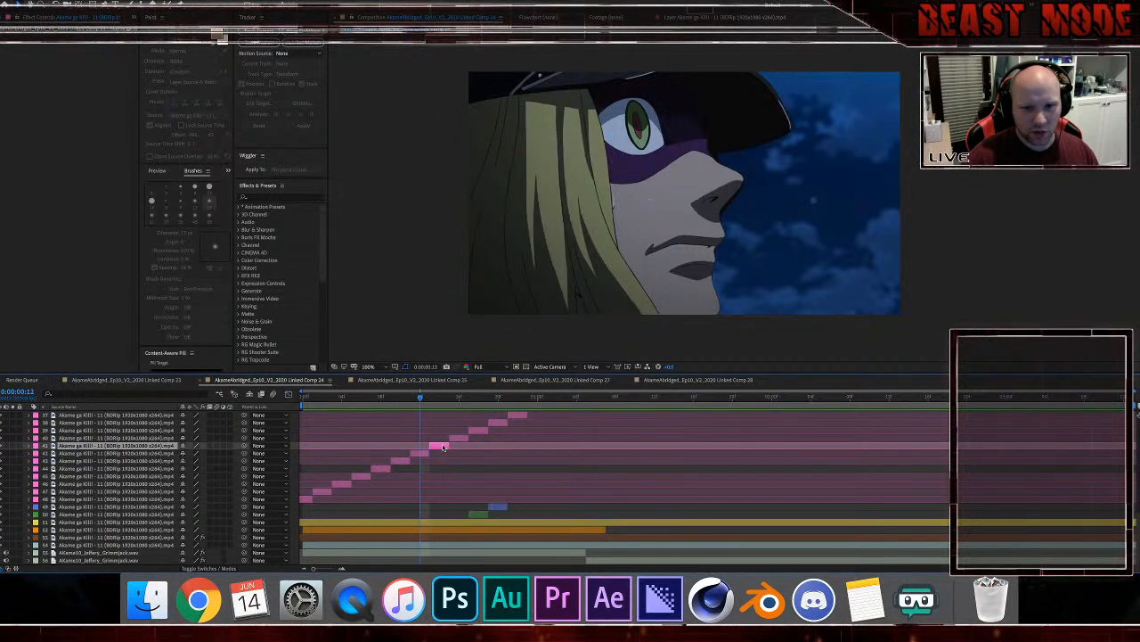
key(Page_Down)
key(Page_Down)
key(Page_Up)
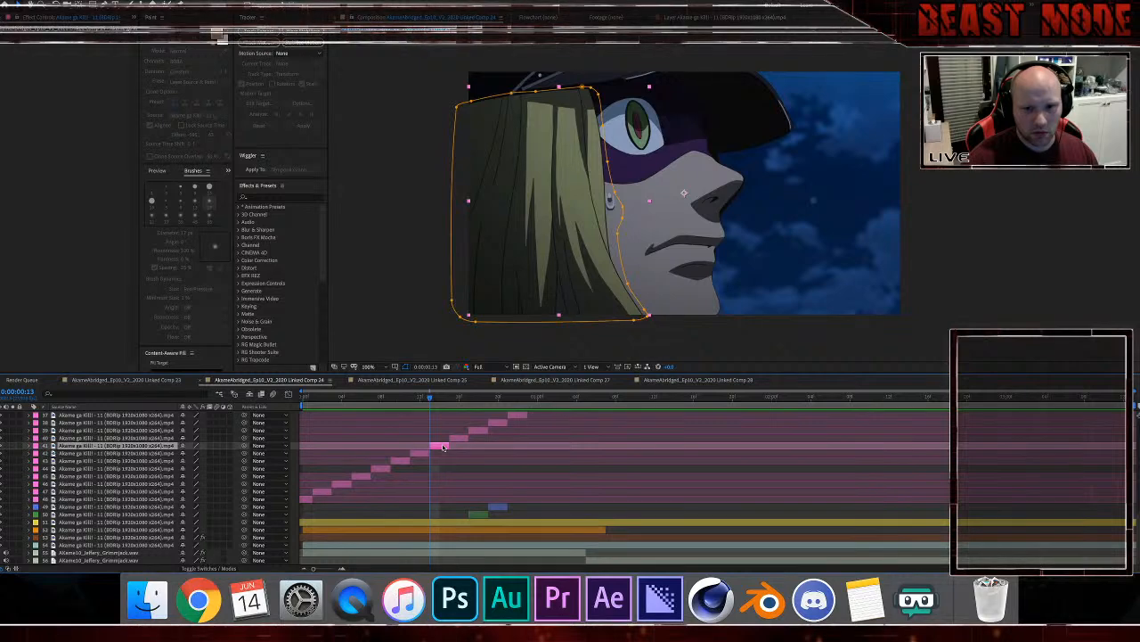
right_click(443, 447)
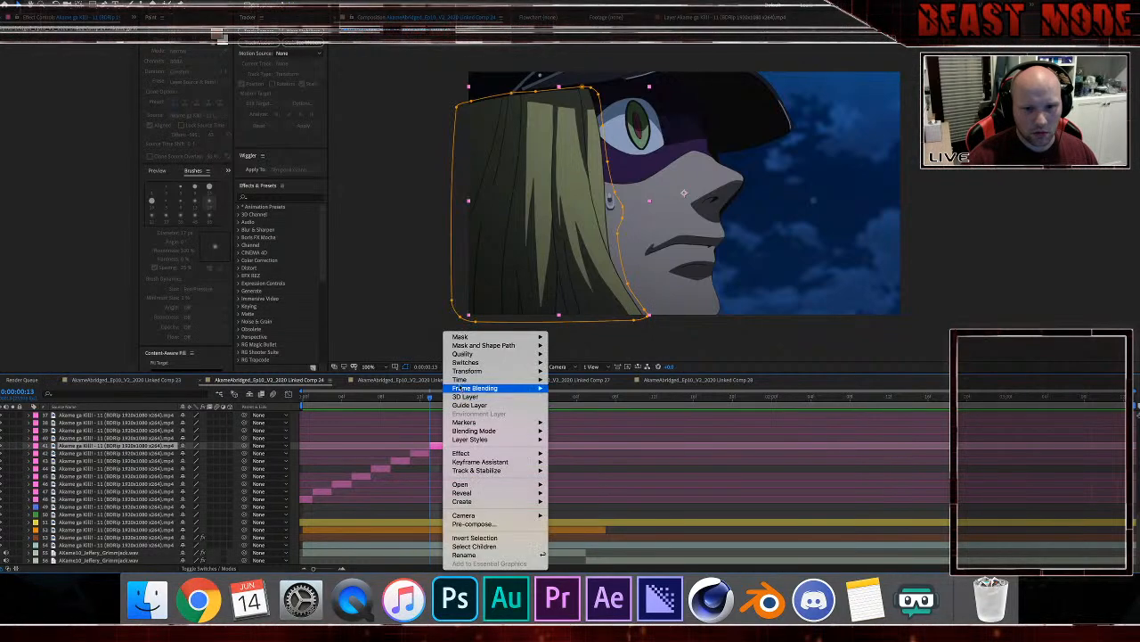
click(588, 405)
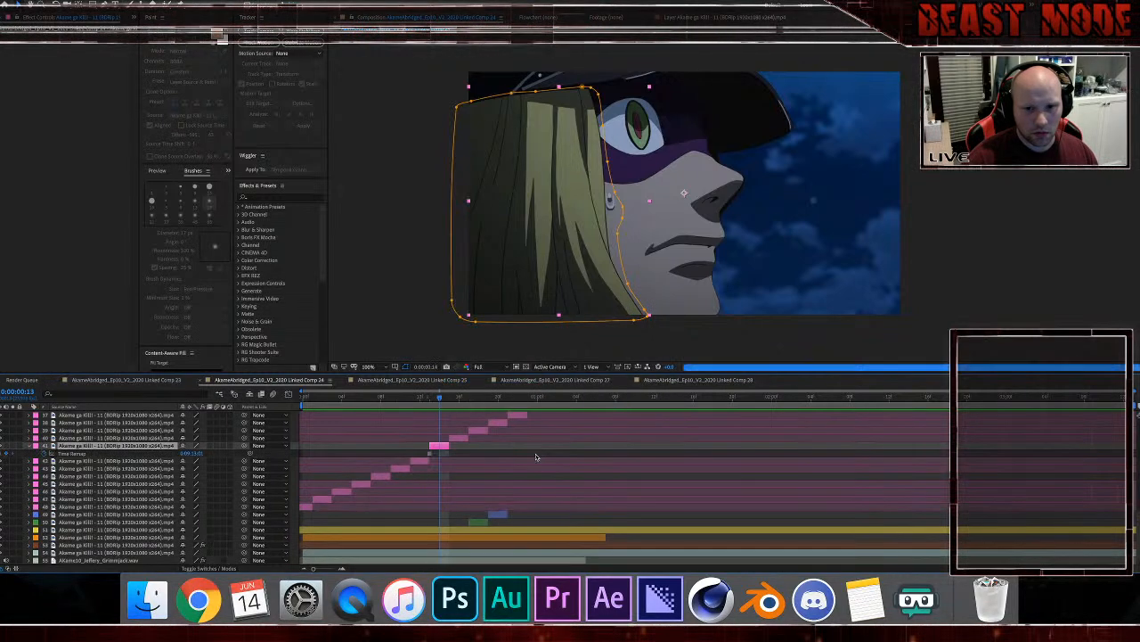
Step: Step through the pink hair layers from 0:00:00:15 to 0:00:00:22, examining each layer's mask and frames
click(459, 439)
key(Page_Down)
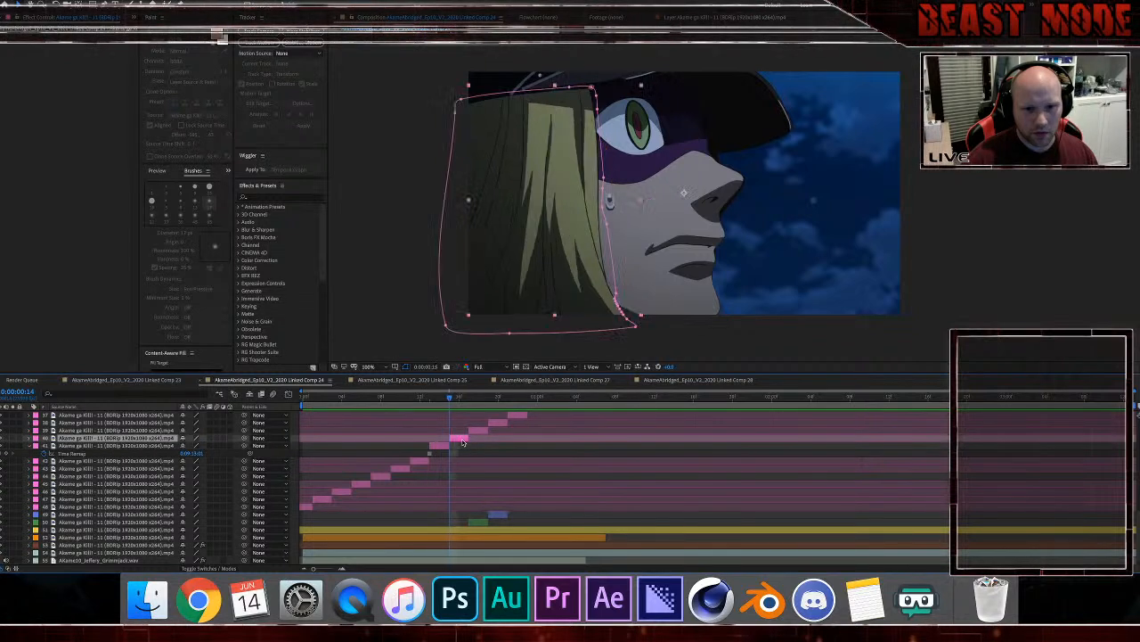
key(Page_Down)
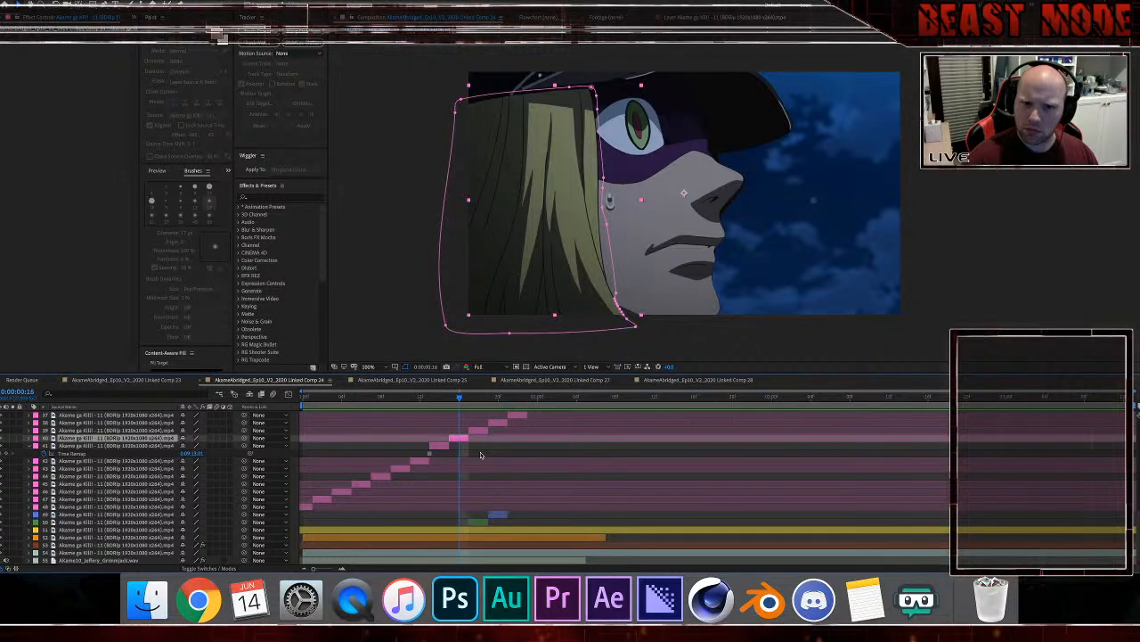
key(Page_Down)
click(479, 431)
key(Page_Down)
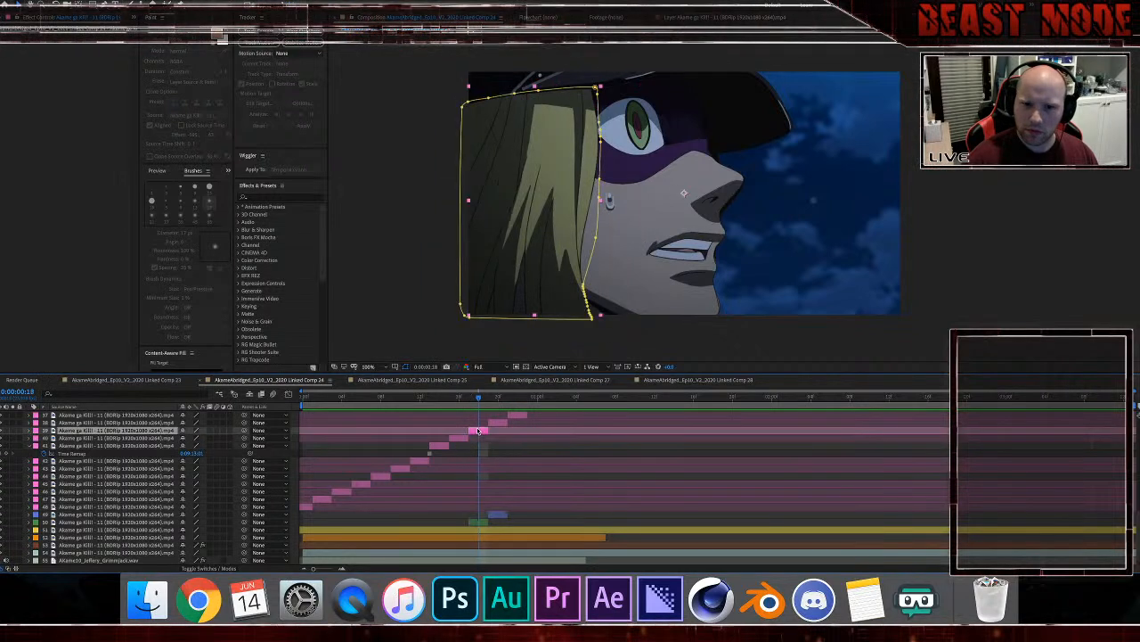
key(Page_Down)
click(498, 425)
key(Page_Down)
key(Page_Down)
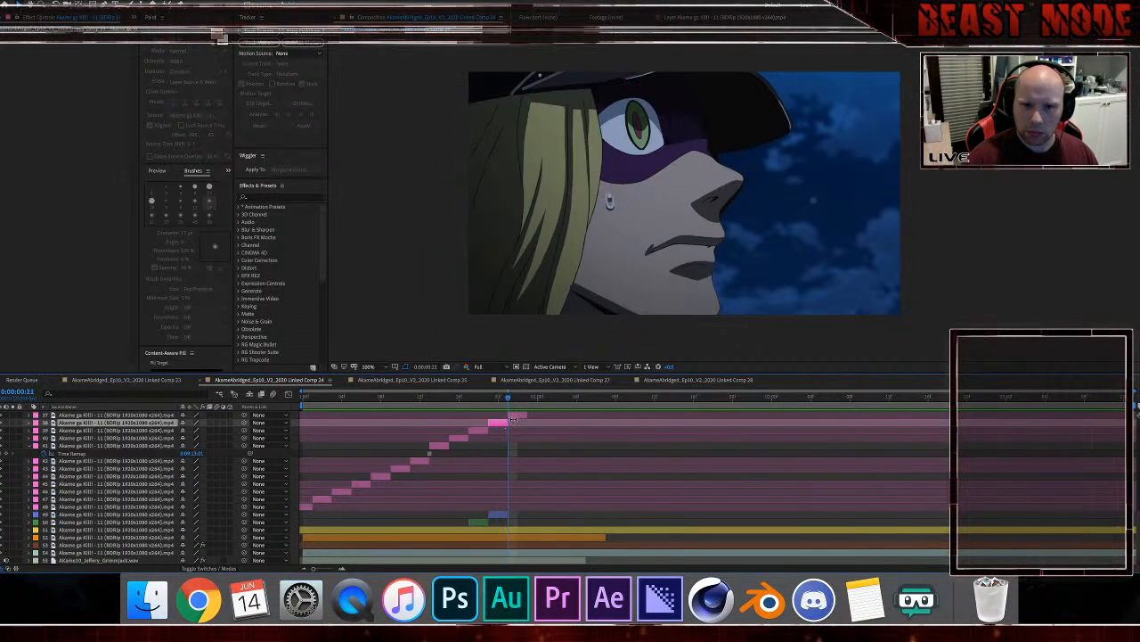
click(517, 416)
key(Page_Down)
Step: Examine the masks and frames of the remaining pink hair layers from 0:00:00:23 to 0:00:01:06
scroll(539, 434, up, 2)
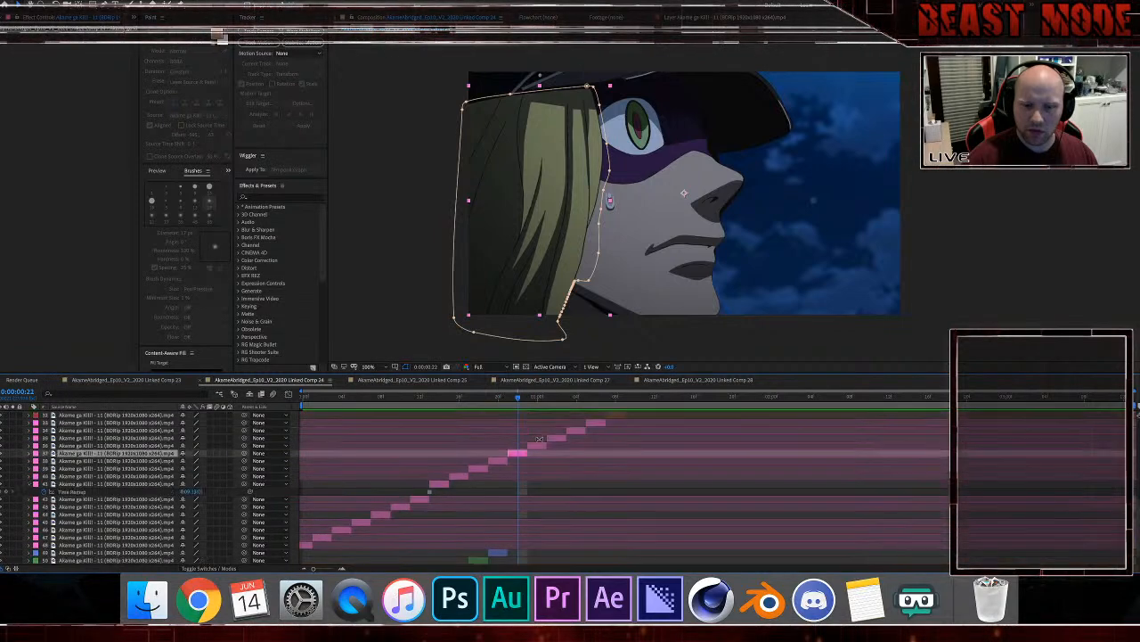
scroll(538, 445, up, 2)
key(Page_Down)
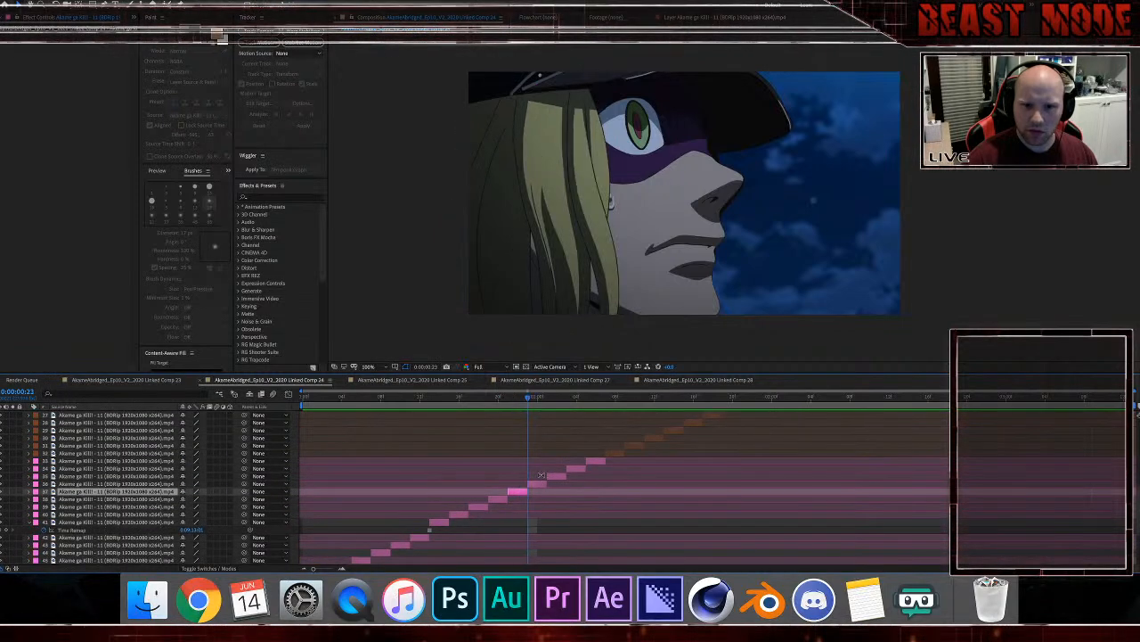
key(Page_Down)
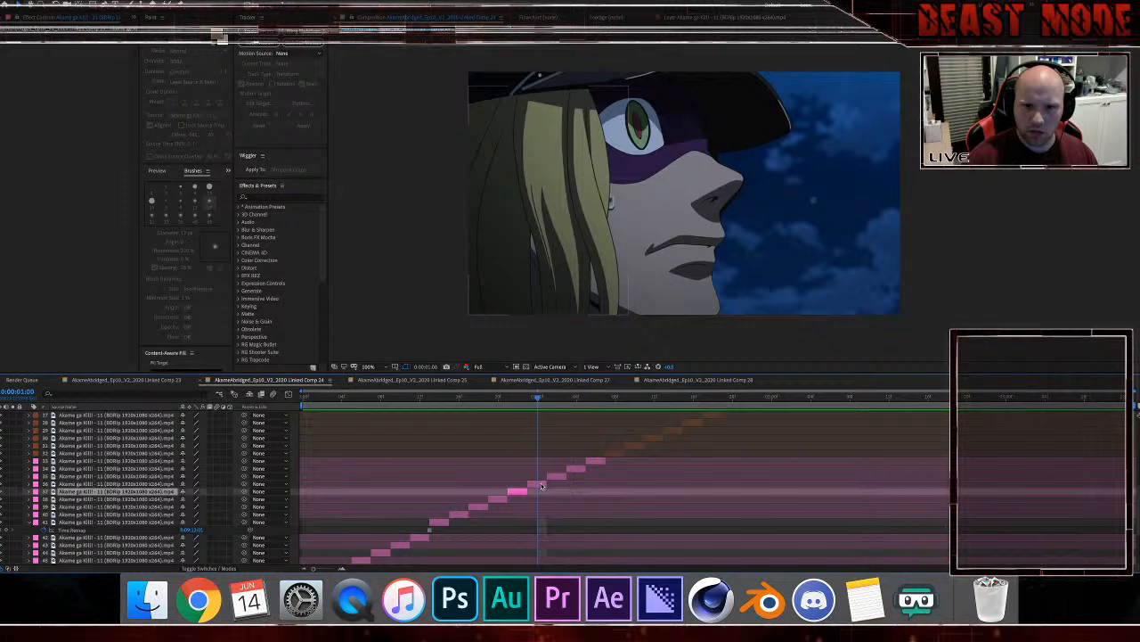
key(Page_Down)
click(556, 479)
key(Page_Down)
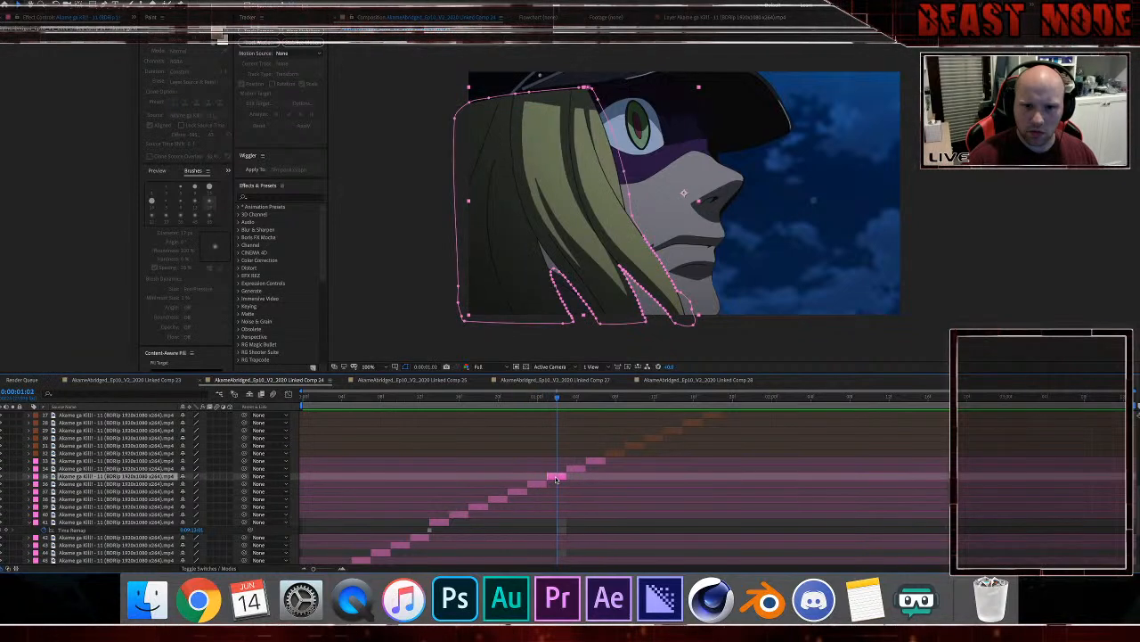
click(577, 470)
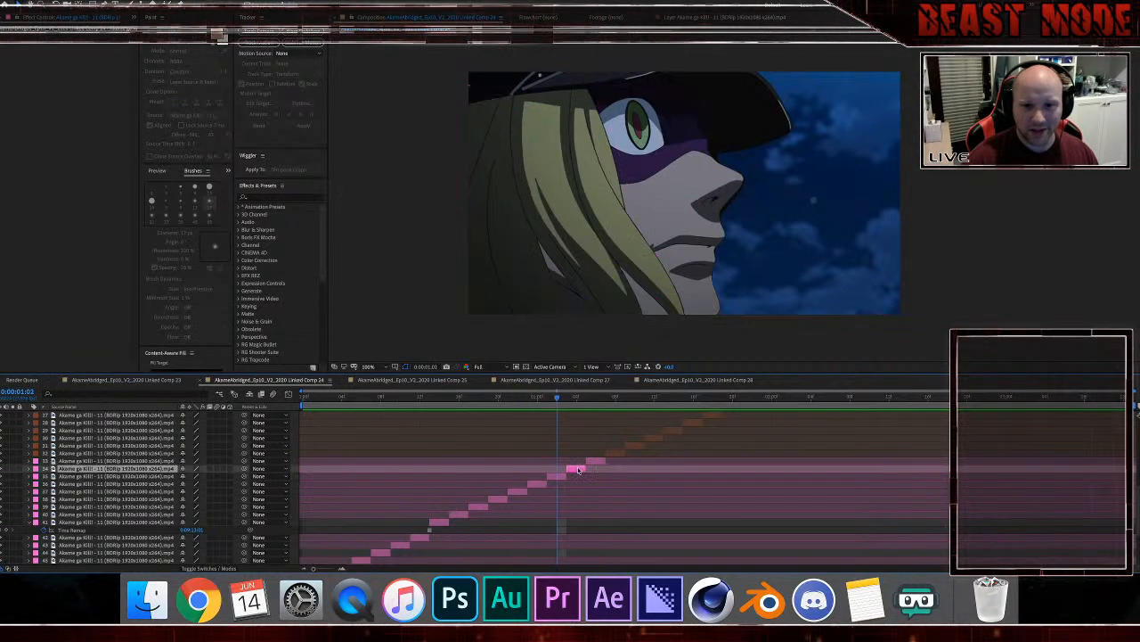
key(Page_Down)
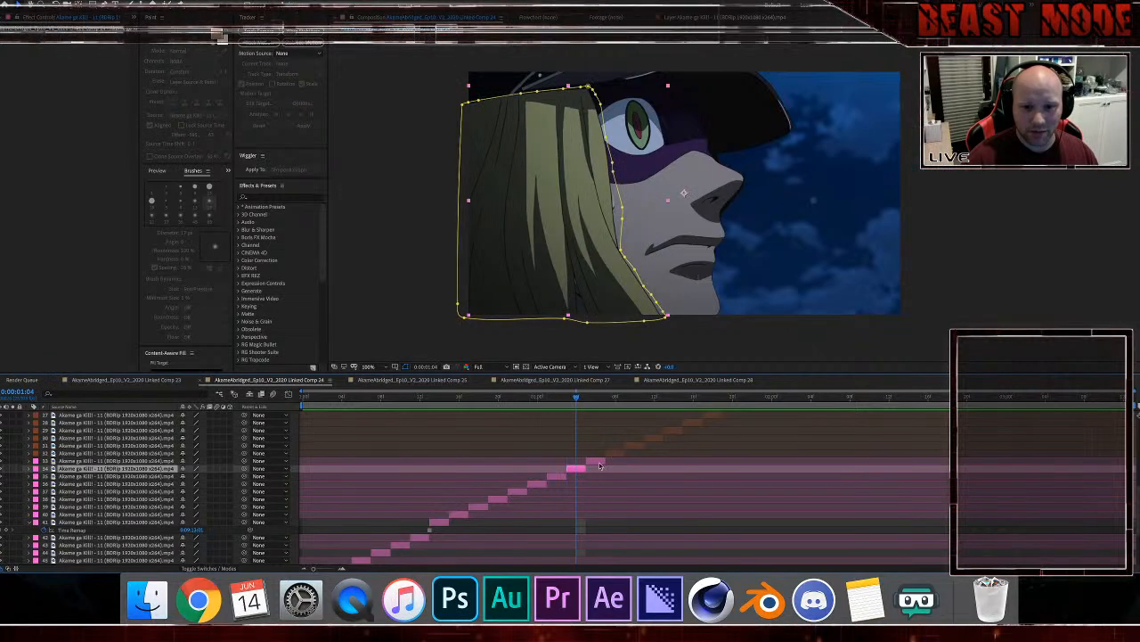
key(Page_Down)
click(601, 462)
key(Page_Down)
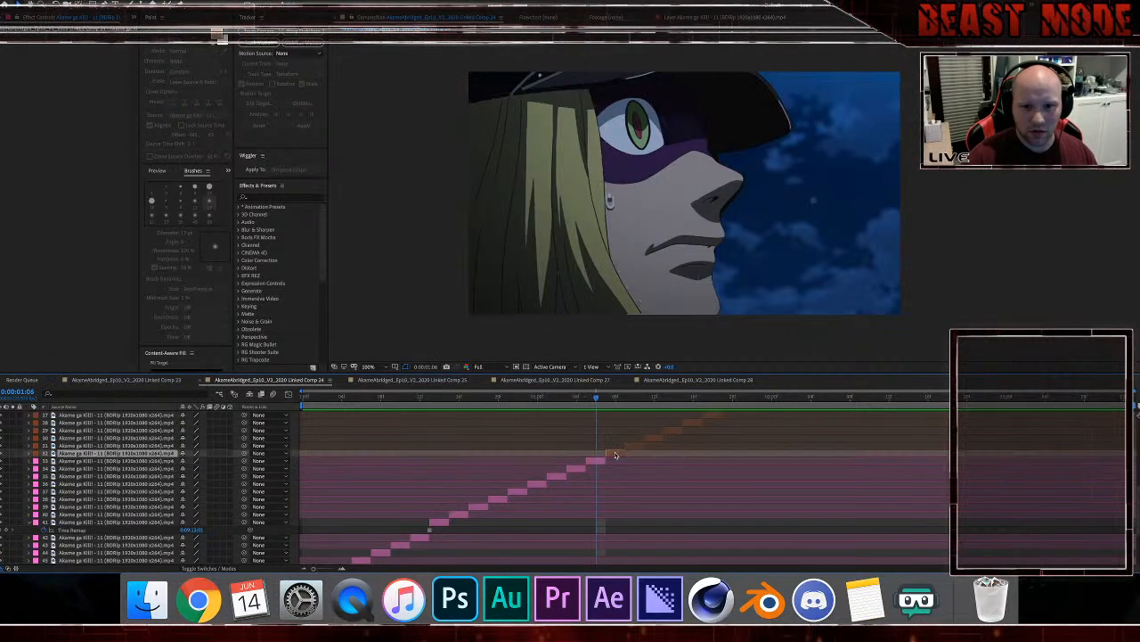
Step: Delete all the brown and orange copies of the hair layers
scroll(403, 454, up, 5)
shift+click(120, 416)
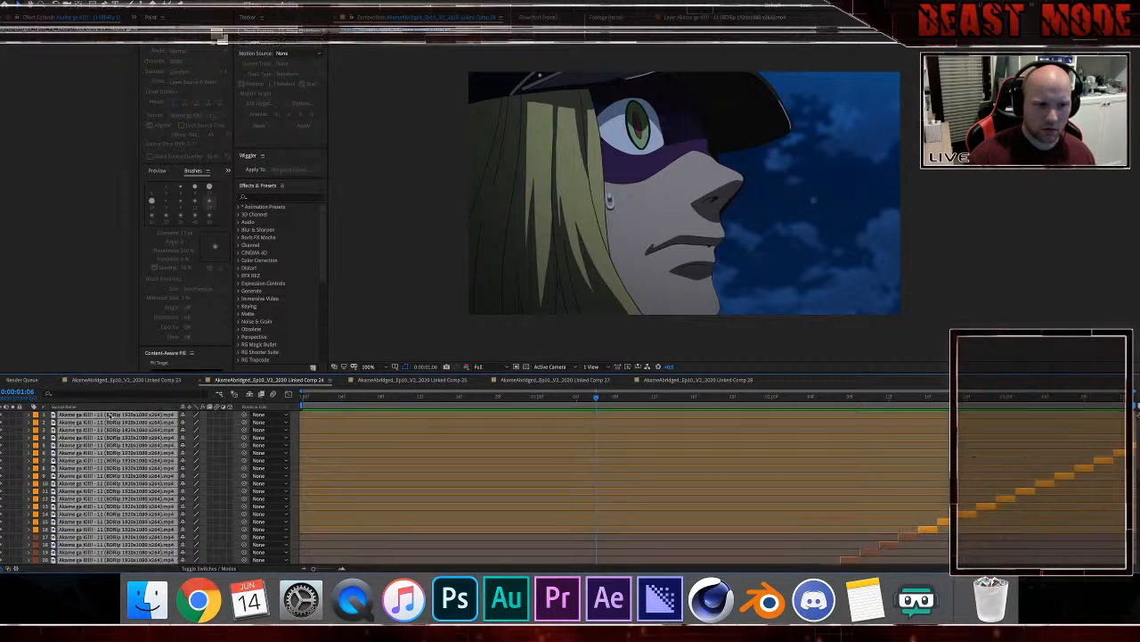
key(Delete)
Step: Duplicate the complete pink hair layer set and move the copies as one block to the top of the layer stack
click(599, 419)
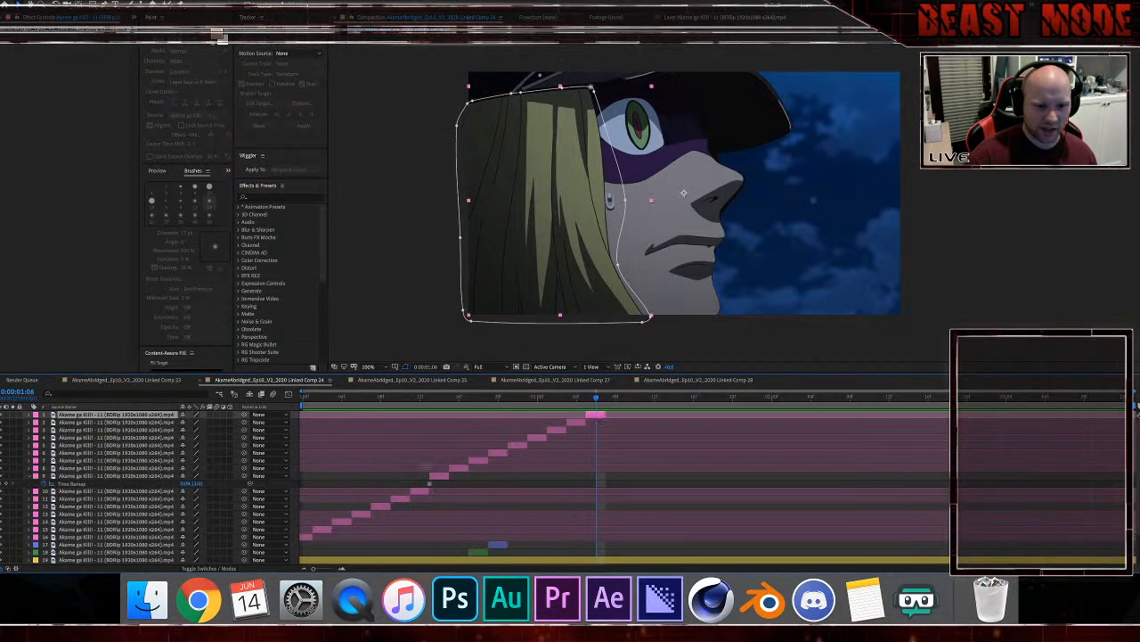
shift+click(302, 539)
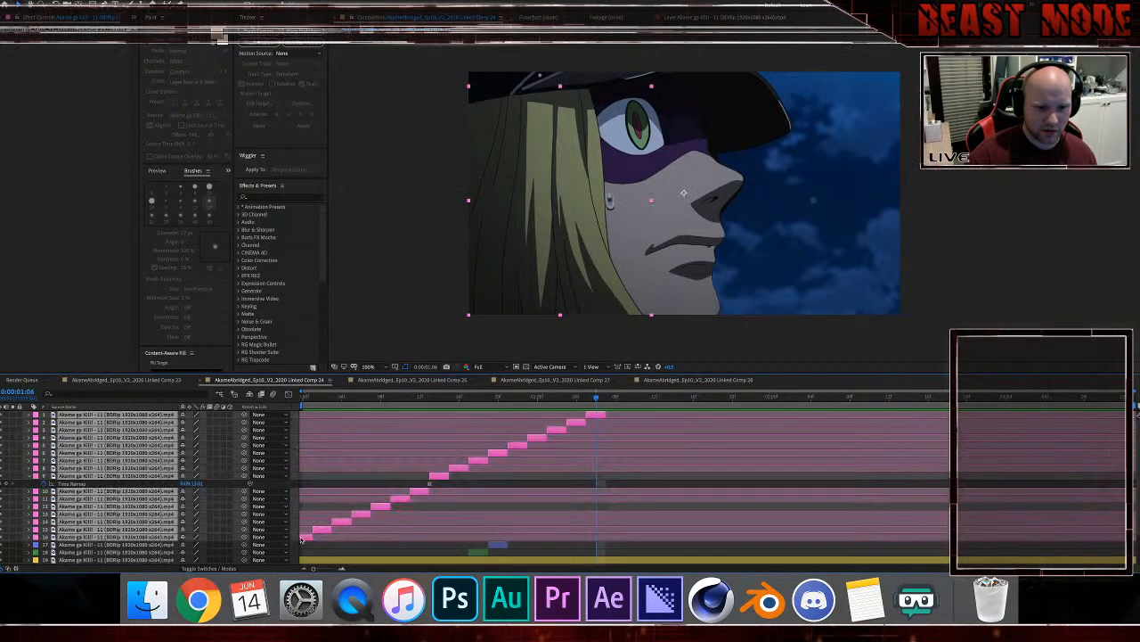
click(26, 477)
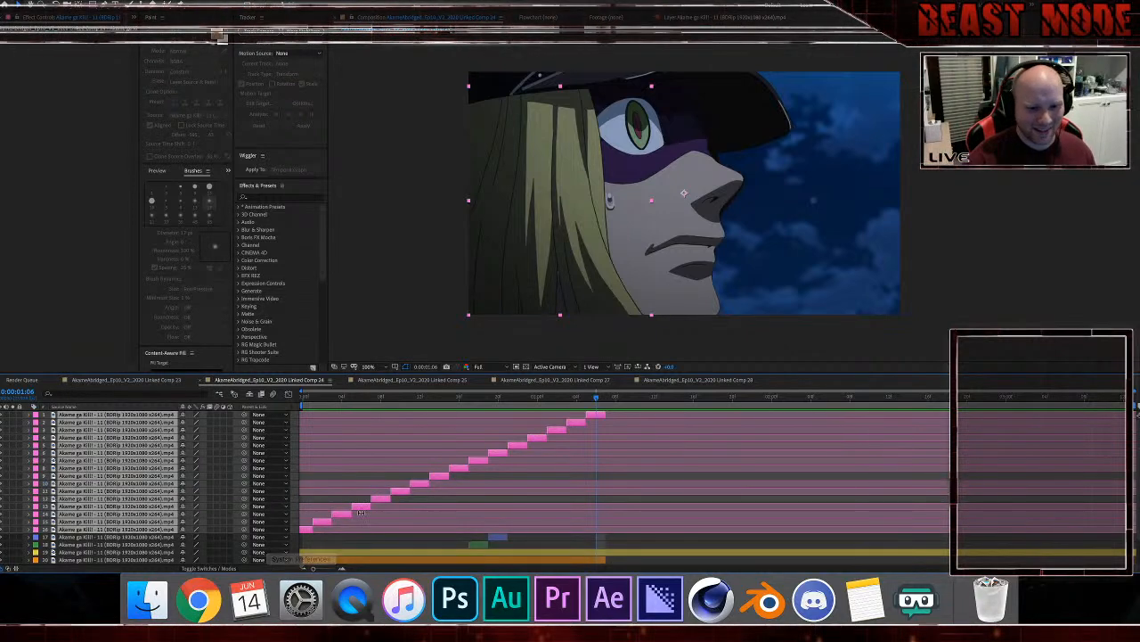
key(ctrl+d)
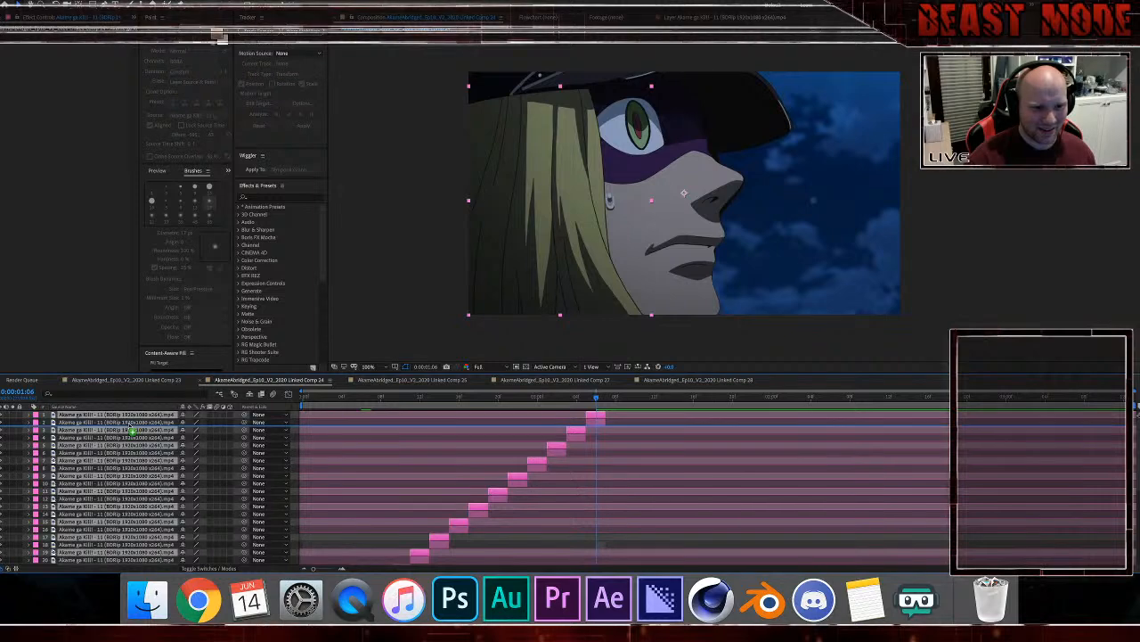
drag(129, 424, 135, 419)
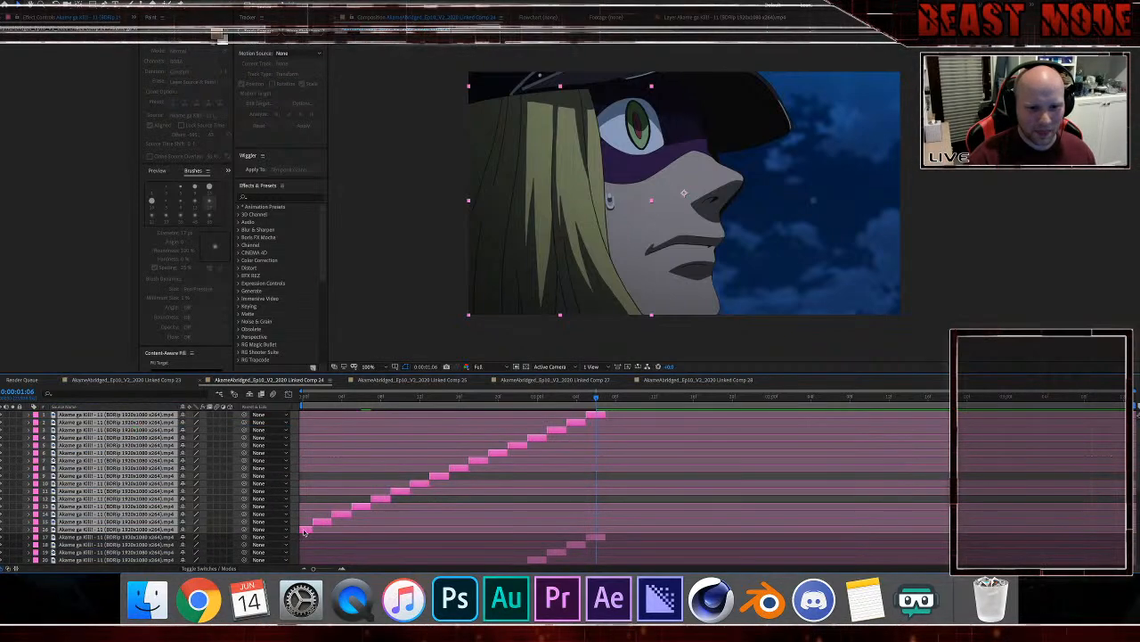
Step: Shift the copied hair layers to start at 0:00:01:07, directly after the original set, and label them Cyan
drag(304, 531, 615, 520)
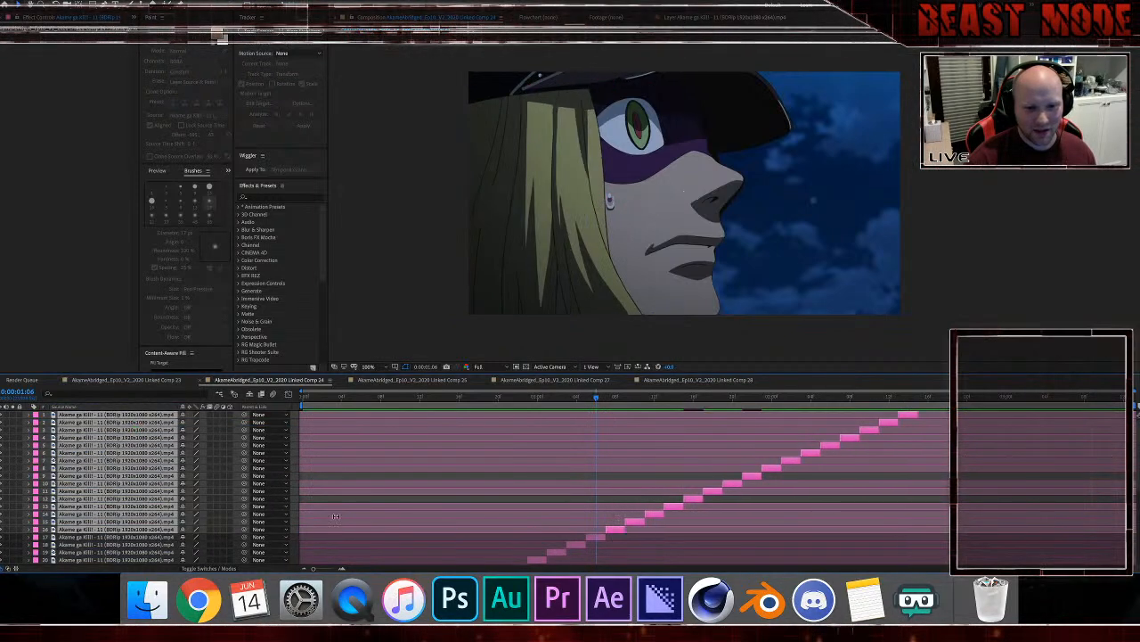
click(36, 532)
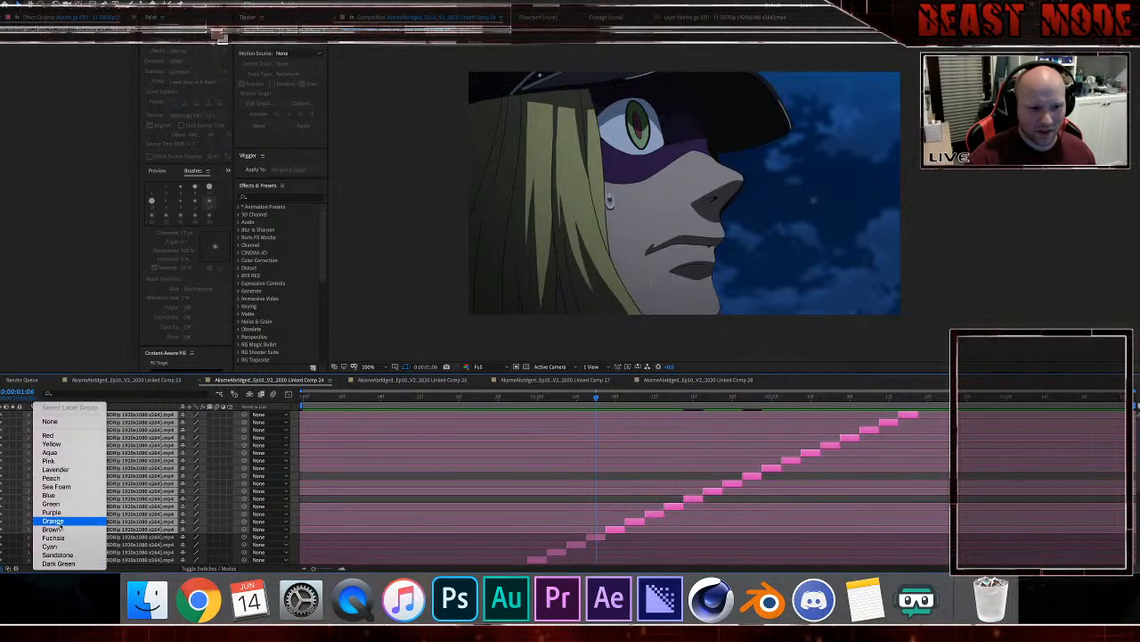
click(71, 544)
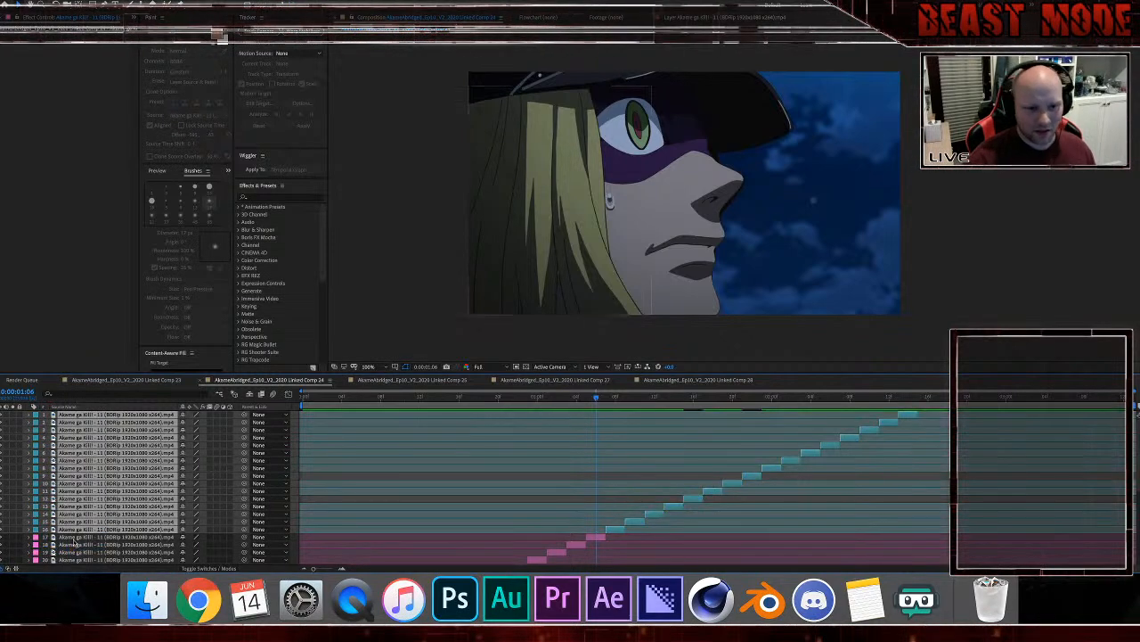
Step: Duplicate the cyan hair layers as a block on top, shift the copies to follow the cyan set, and label them Pink
key(super+d)
drag(86, 432, 86, 414)
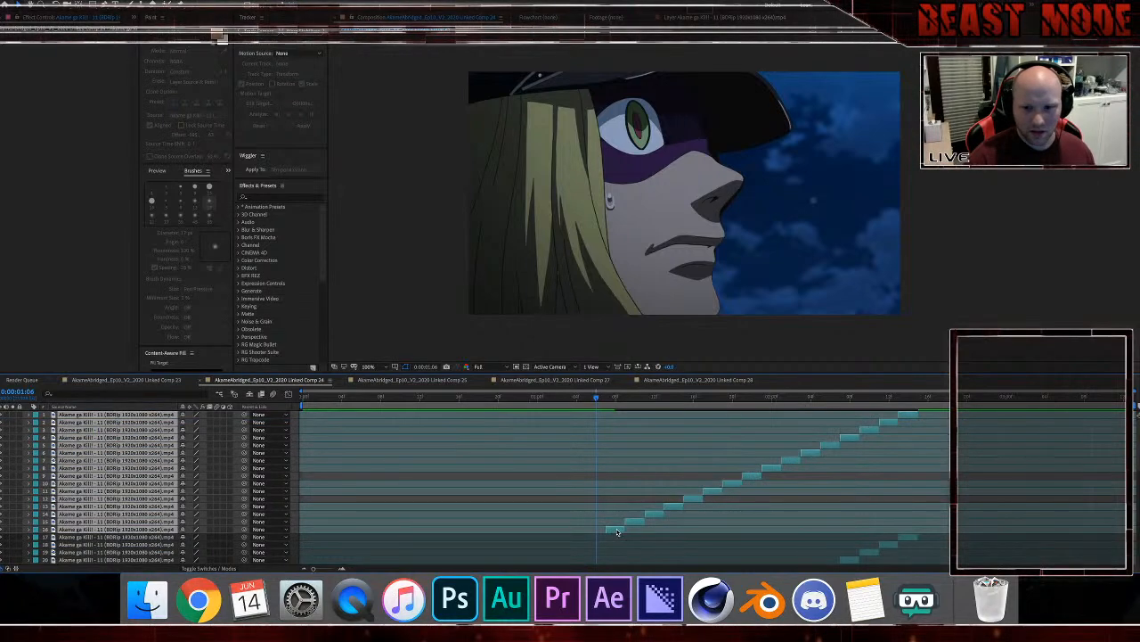
drag(616, 532, 924, 532)
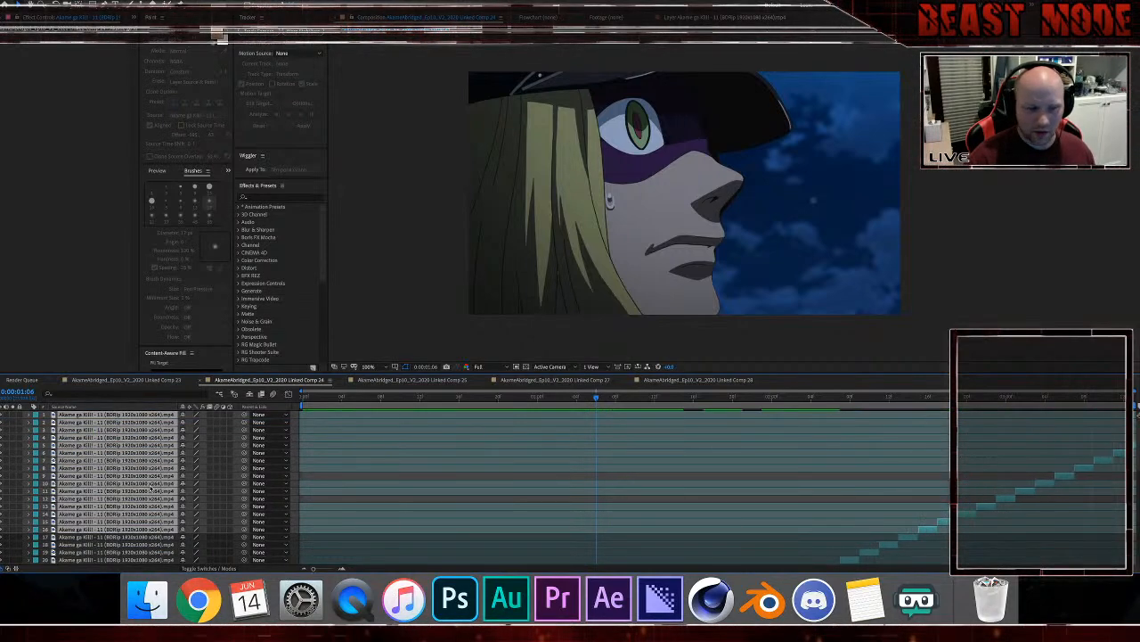
click(37, 520)
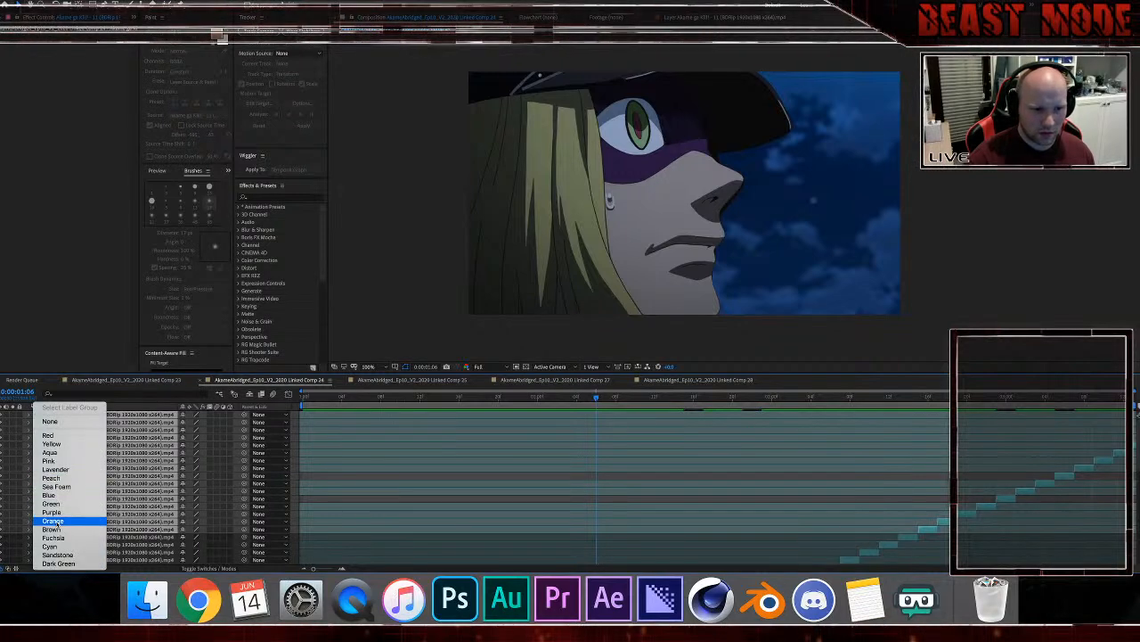
click(59, 460)
Step: Play the composition from its start to review the rebuilt hair repetition
scroll(460, 512, down, 10)
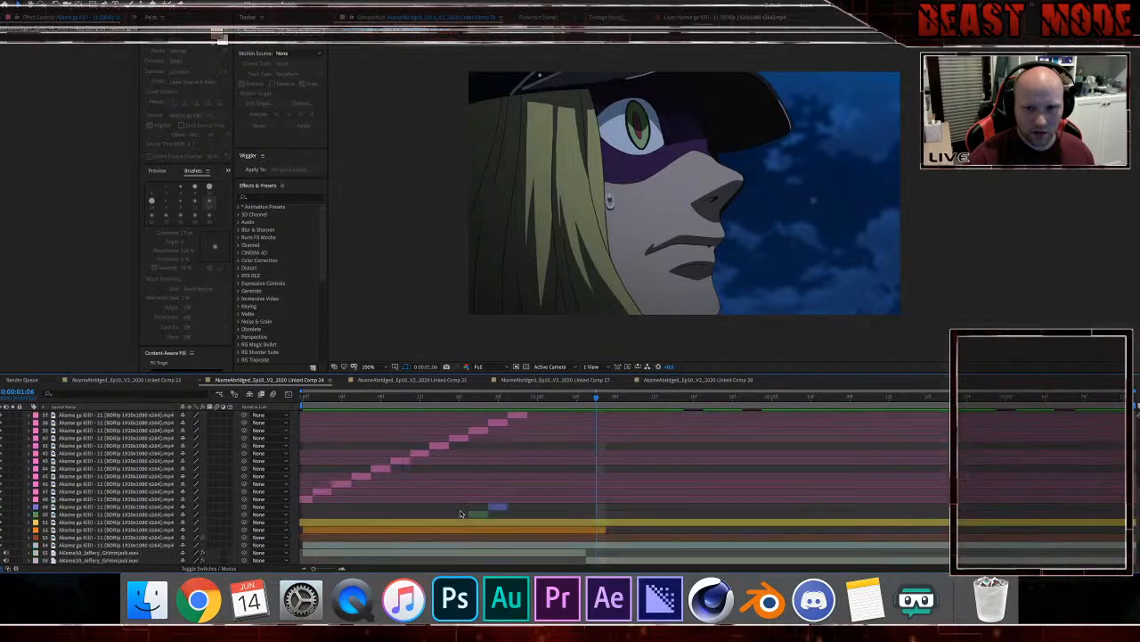
key(space)
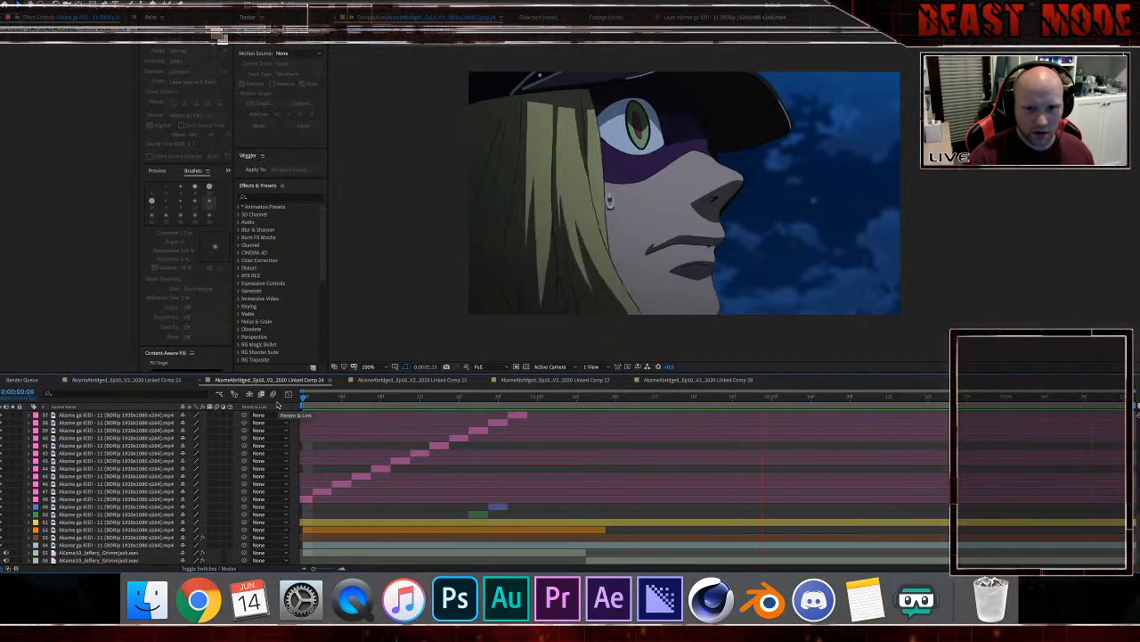
Step: Extend the end of the orange layer beneath the hair layers so it covers the rest of the timeline
click(378, 458)
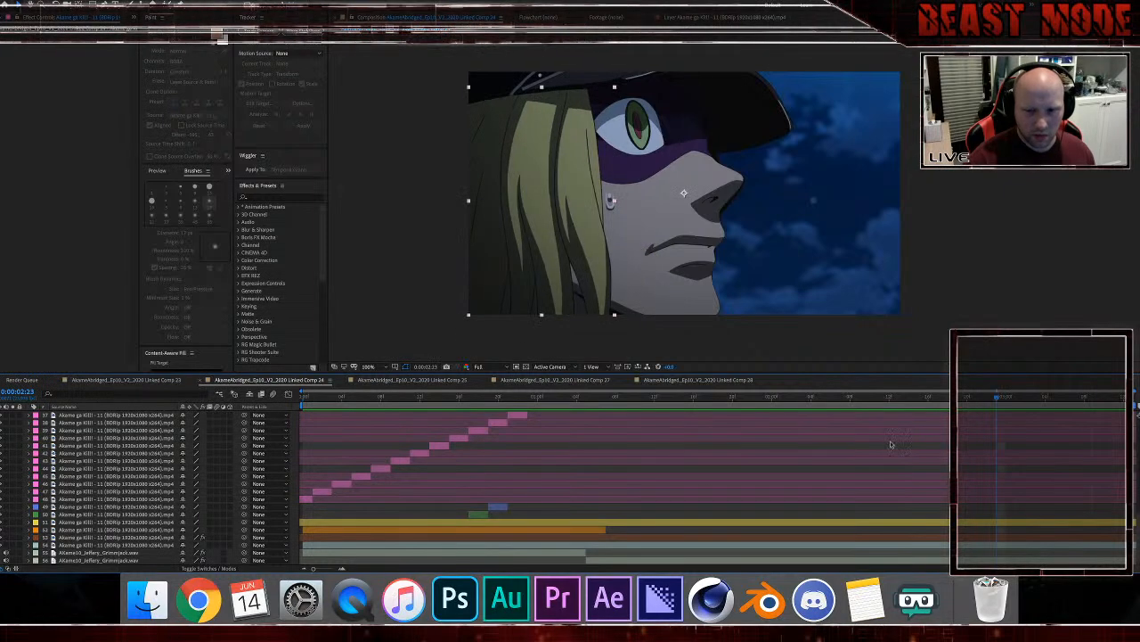
drag(851, 398, 809, 409)
scroll(814, 499, up, 6)
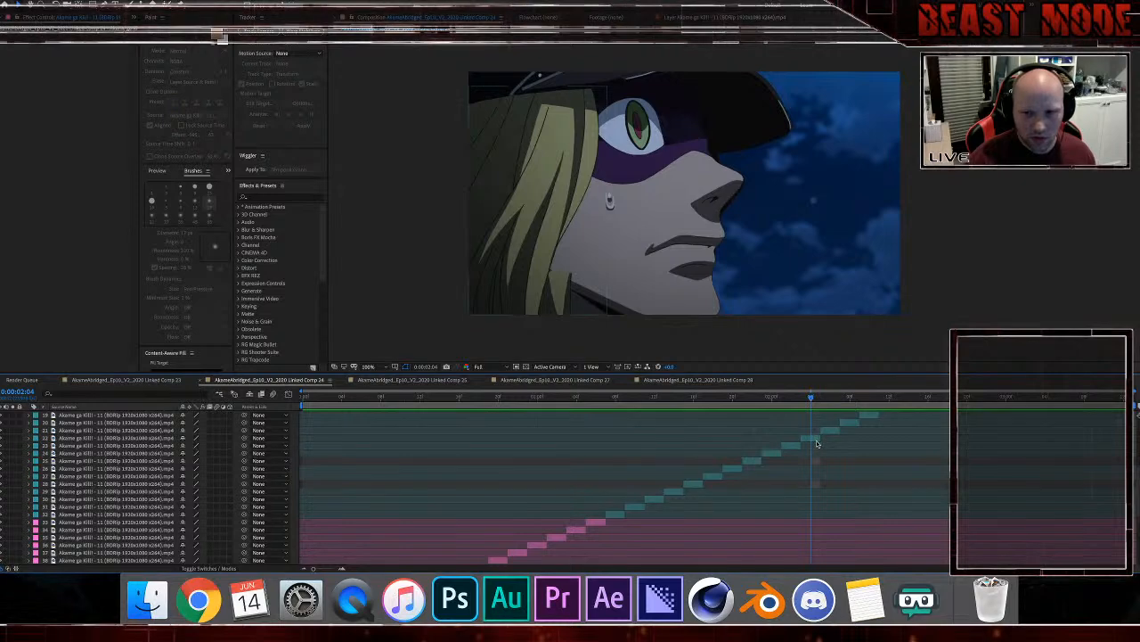
click(815, 439)
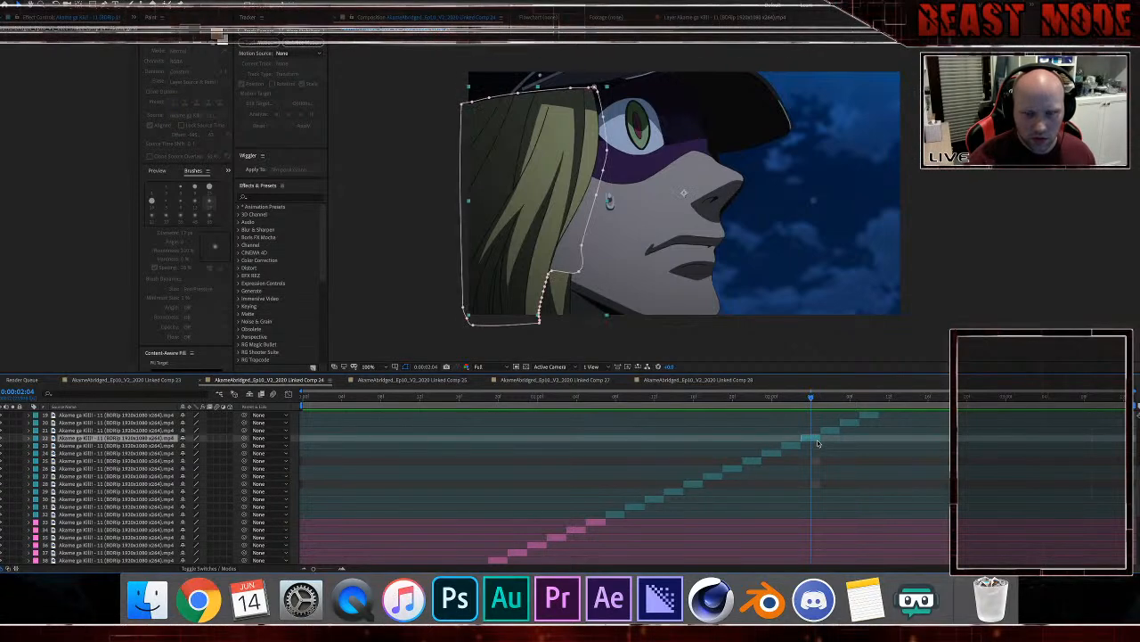
scroll(679, 474, down, 6)
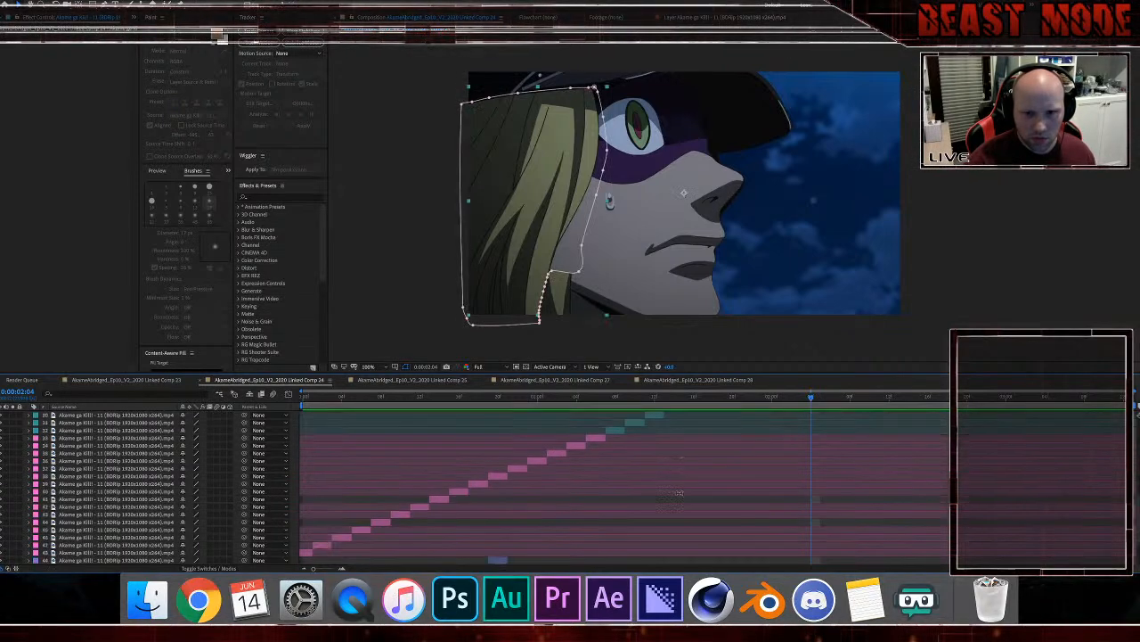
click(574, 532)
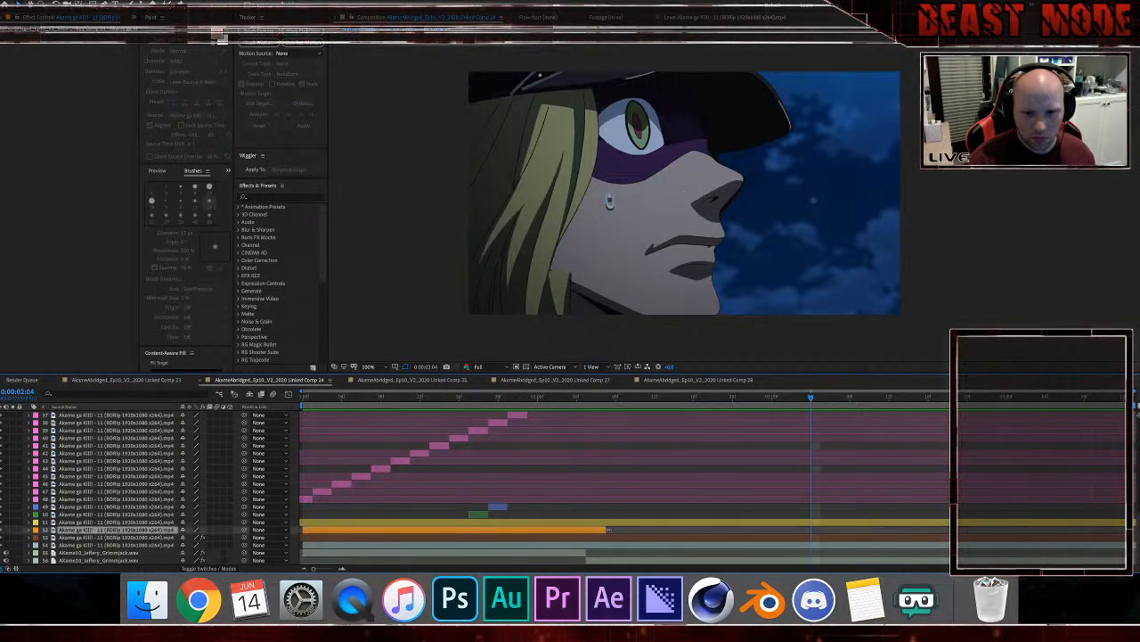
drag(607, 530, 945, 530)
click(737, 517)
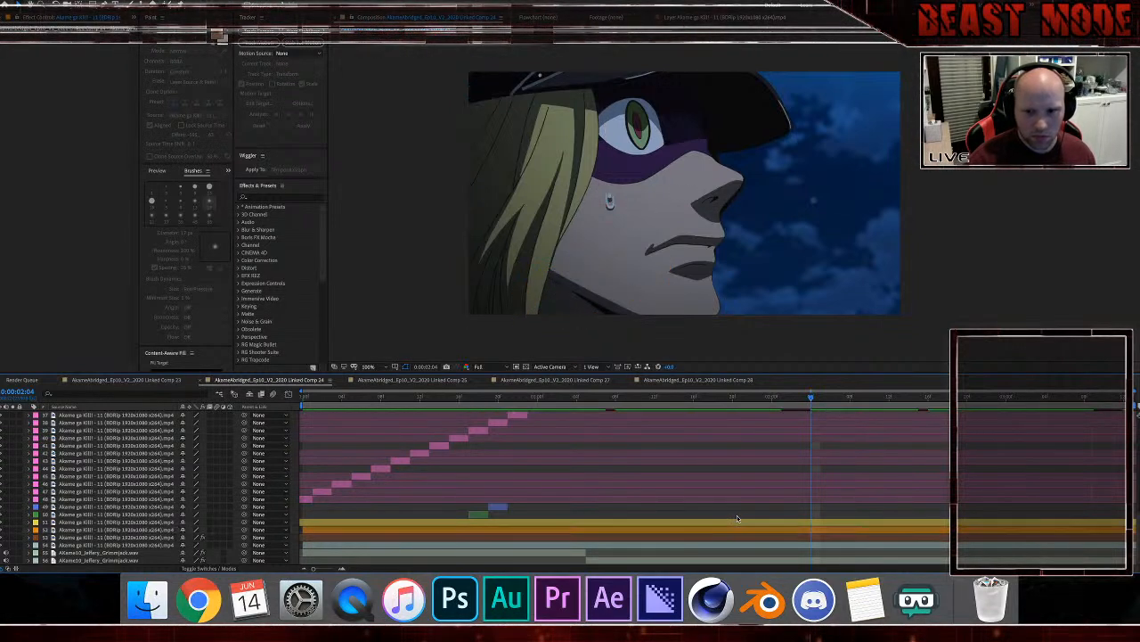
Step: Play the composition from its start to check the extended orange layer, and save the project
key(Home)
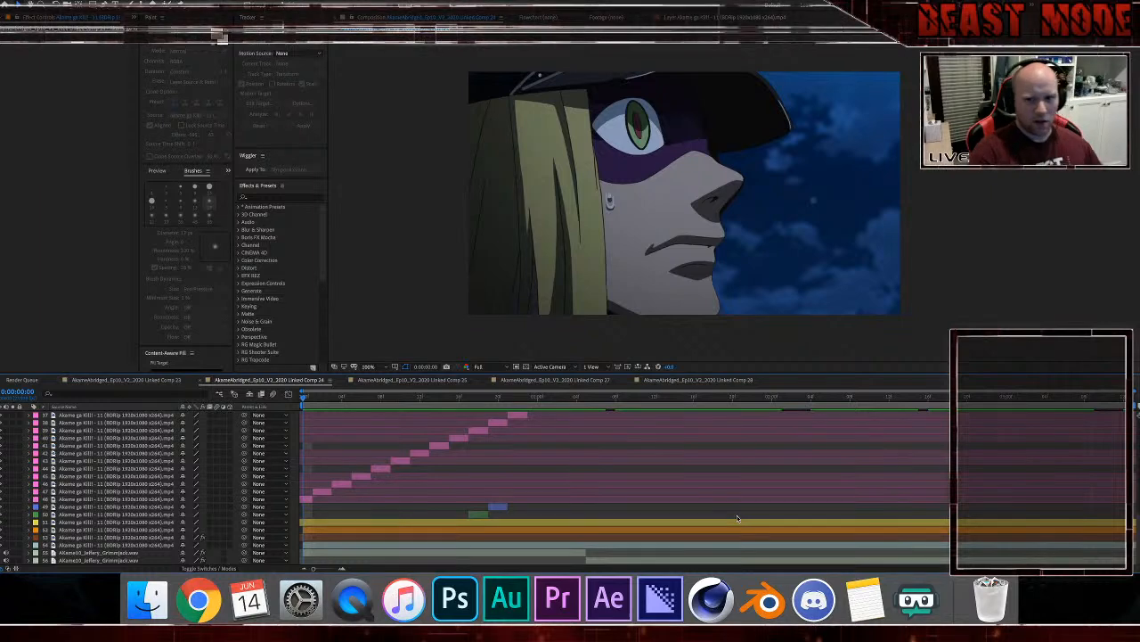
key(space)
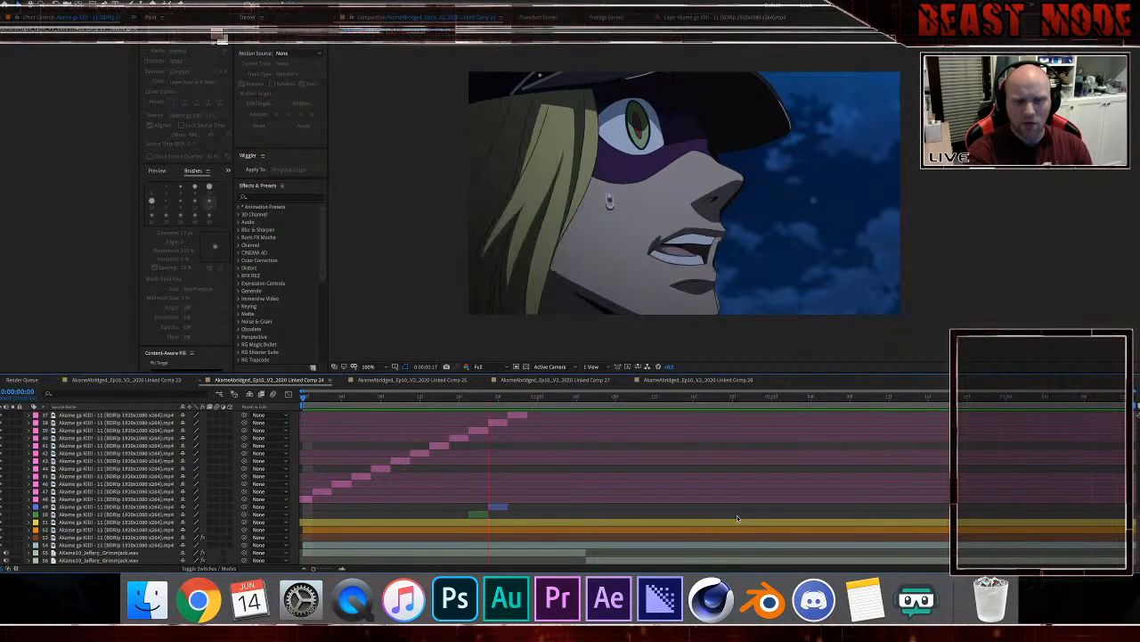
key(space)
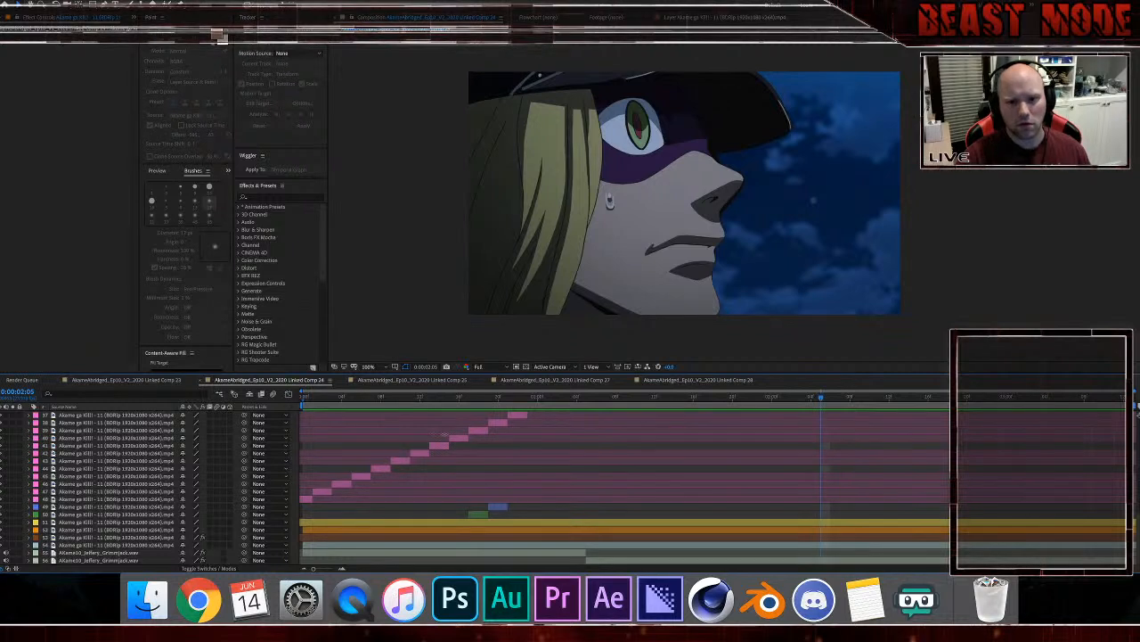
key(super+s)
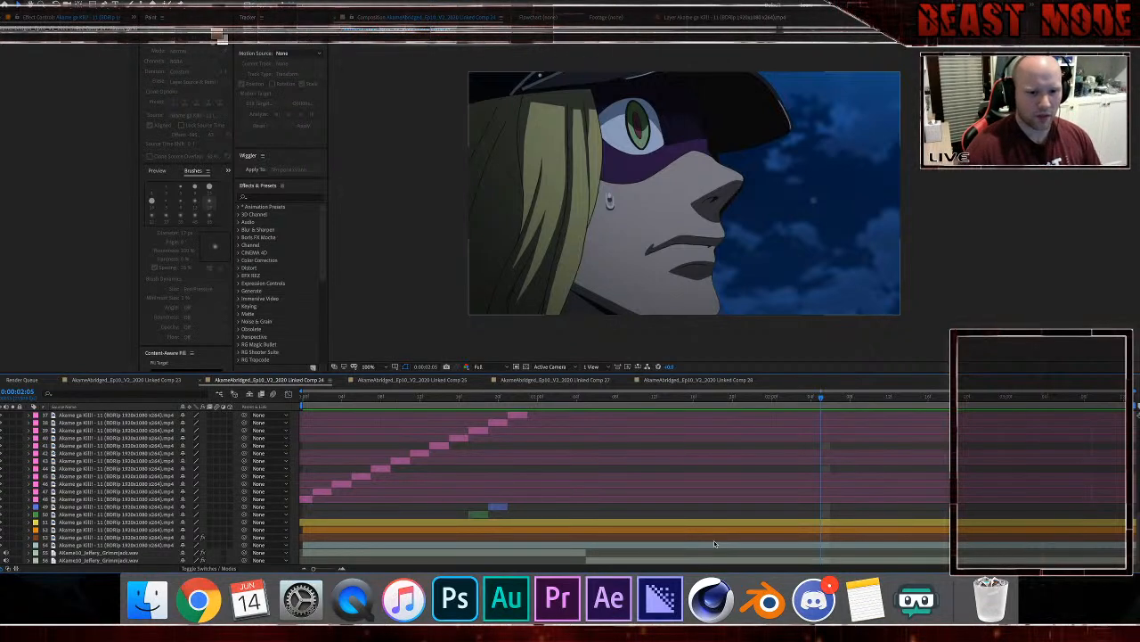
Step: Reveal the audio waveform of the first dialogue layer below the video layers
click(357, 555)
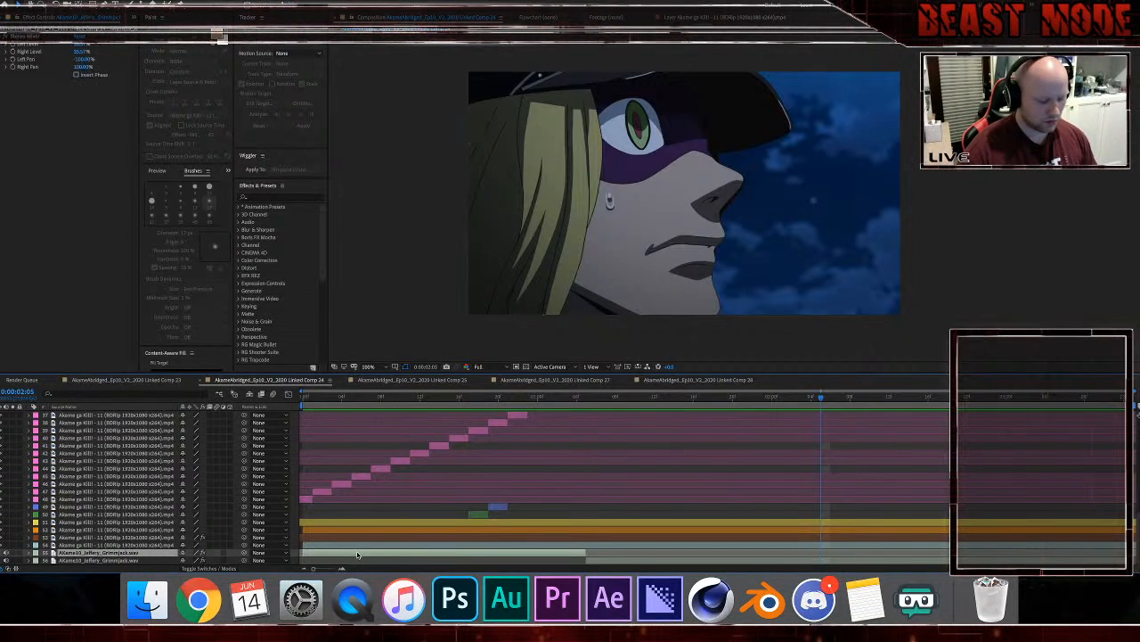
key(l)
key(l)
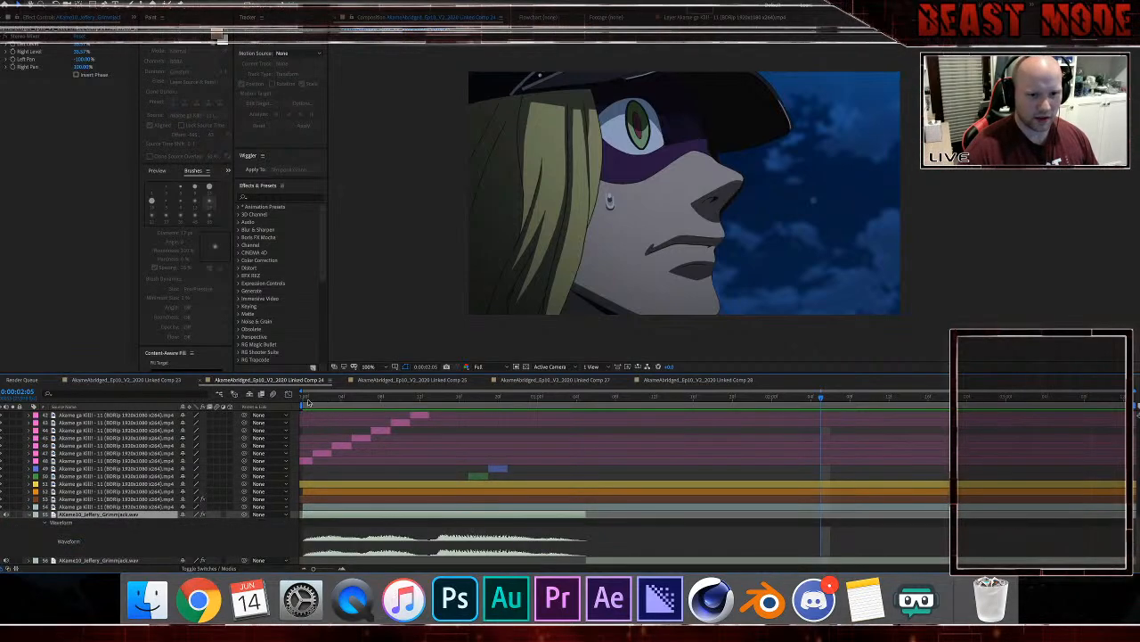
Step: Move the green mouth layer to the composition start and the blue open-mouth layer to start at 0:00:00:01
click(308, 402)
drag(476, 477, 304, 486)
drag(506, 464, 317, 468)
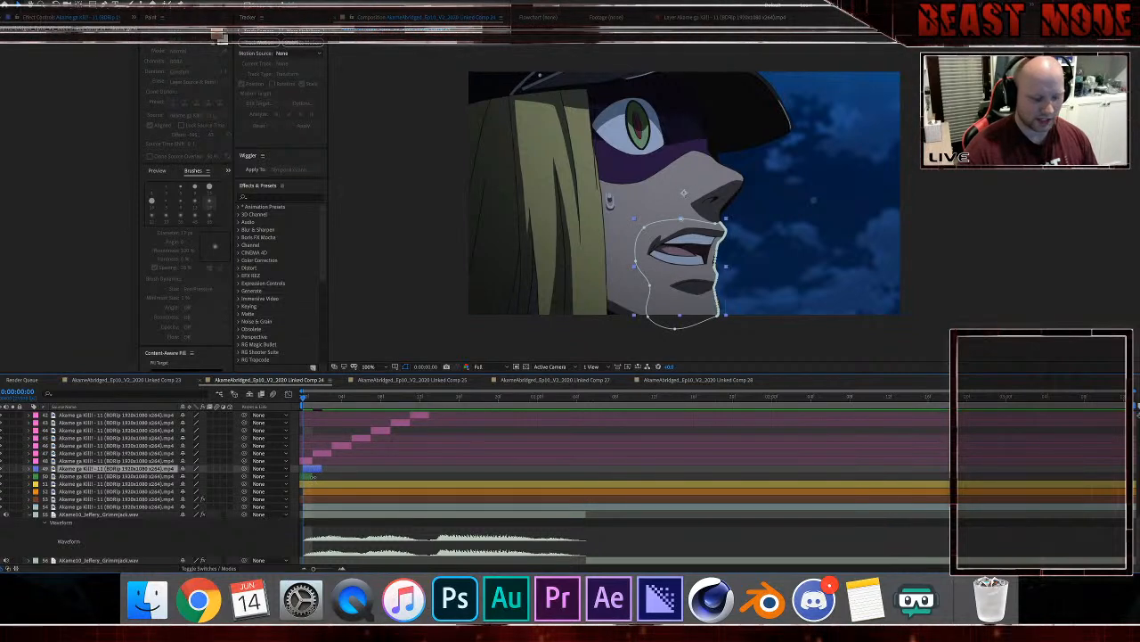
key(Page_Down)
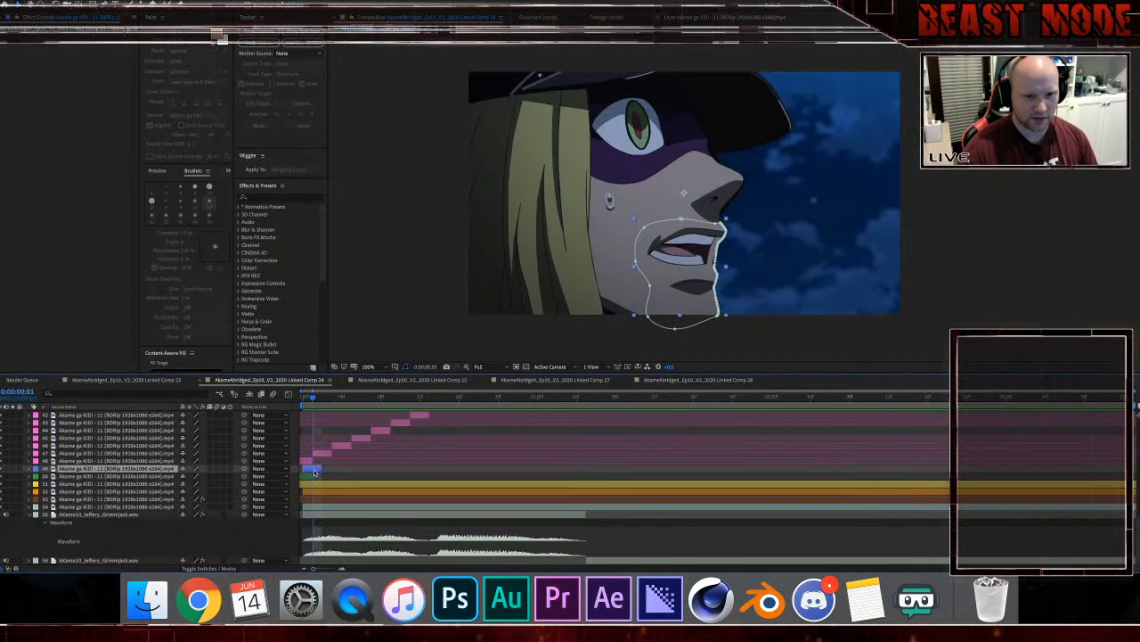
drag(313, 472, 323, 474)
Step: Step through the opening frames against the waveform and extend the blue open-mouth layer to end at frame 4
key(Page_Down)
key(Page_Down)
key(Page_Down)
key(Page_Down)
key(Page_Down)
key(Page_Down)
key(Page_Down)
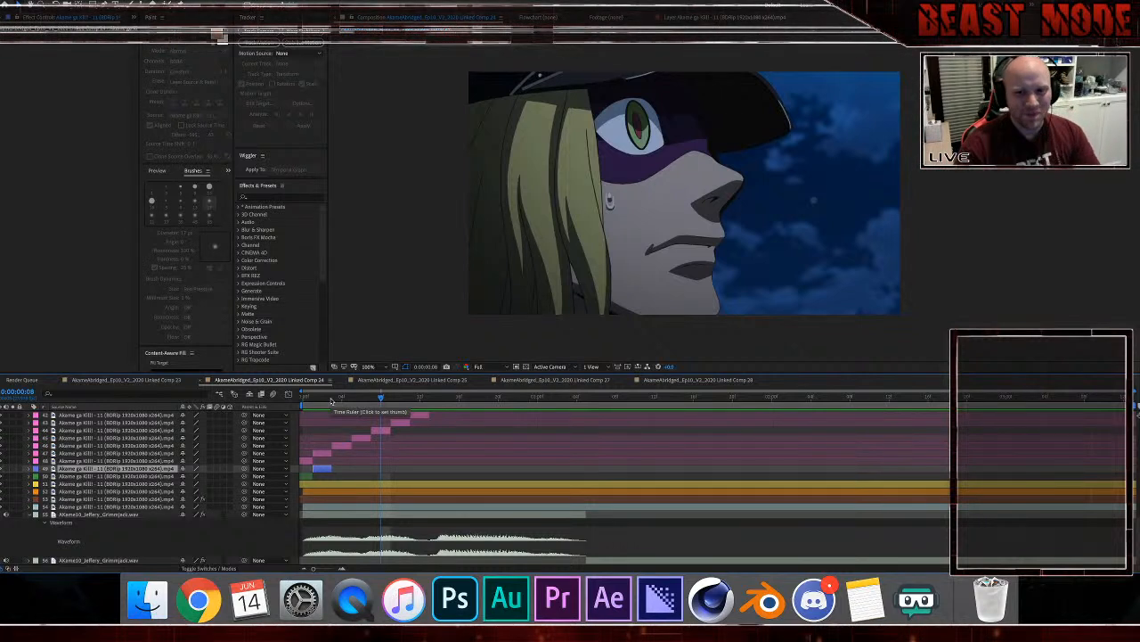
mouse_move(325, 402)
mouse_down()
mouse_move(308, 402)
mouse_move(332, 402)
mouse_up()
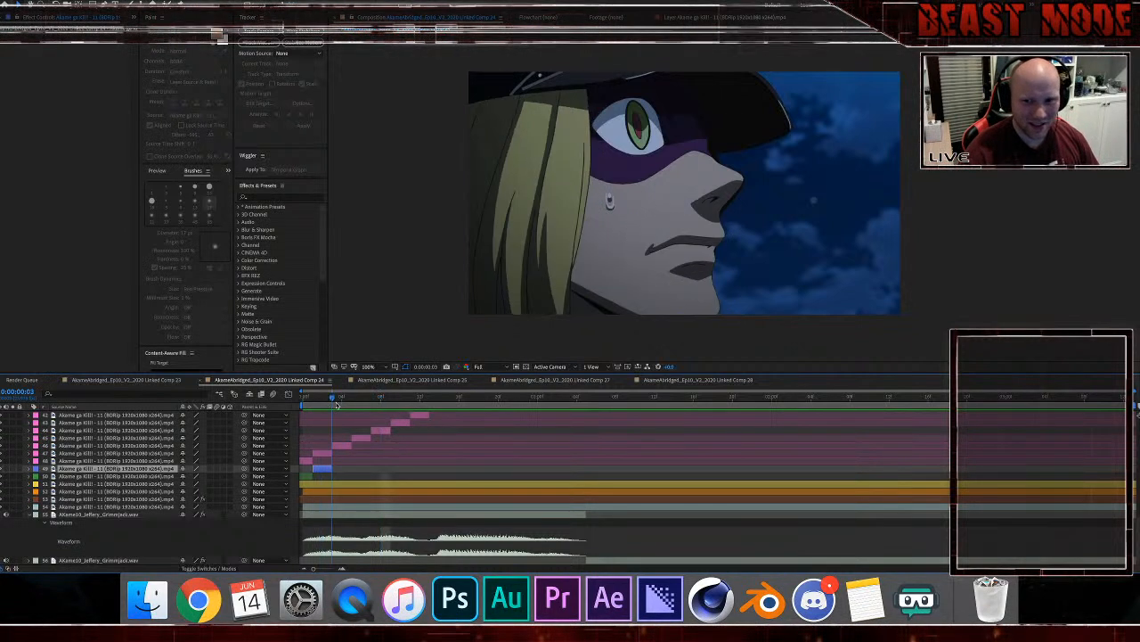
drag(332, 468, 376, 472)
Step: Duplicate the green and blue mouth layers and place the copies back to back, directly after the first blue layer
click(306, 476)
key(super+d)
key(Page_Down)
key(Page_Down)
key(Page_Down)
key(Page_Down)
click(327, 469)
key(super+d)
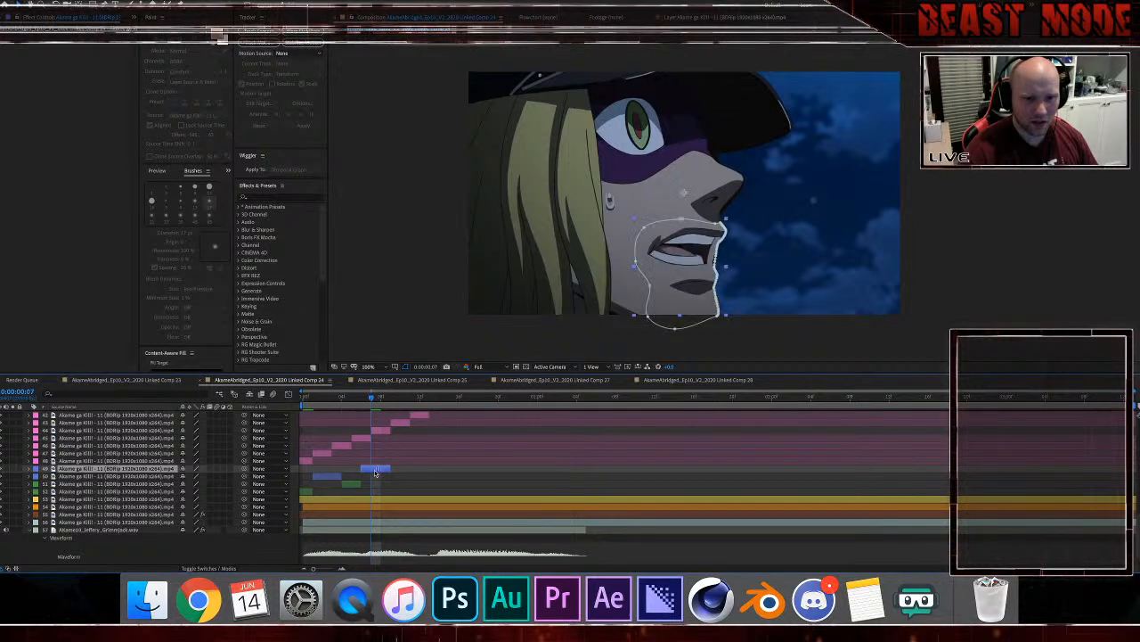
Step: Play the next stretch of dialogue and extend the second blue open-mouth layer to end at 0:00:00:11
key(space)
key(space)
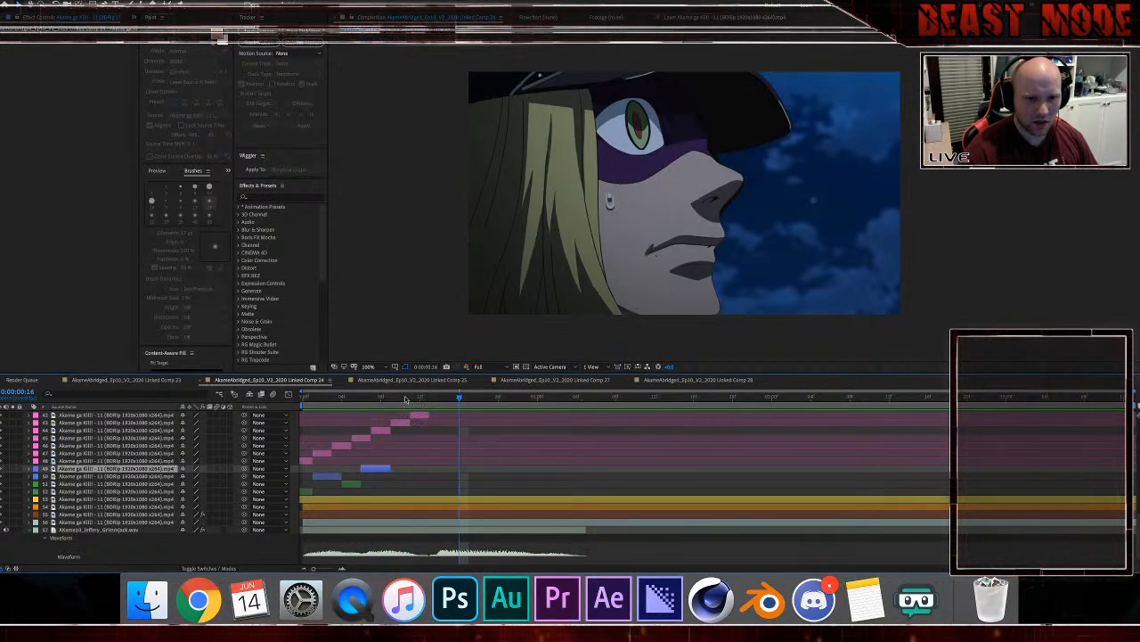
click(408, 397)
drag(403, 469, 455, 475)
Step: Duplicate the green and blue mouth layers again, with the green copy starting at 0:00:00:11 and the blue copy following it
click(354, 484)
key(super+d)
click(391, 468)
key(super+d)
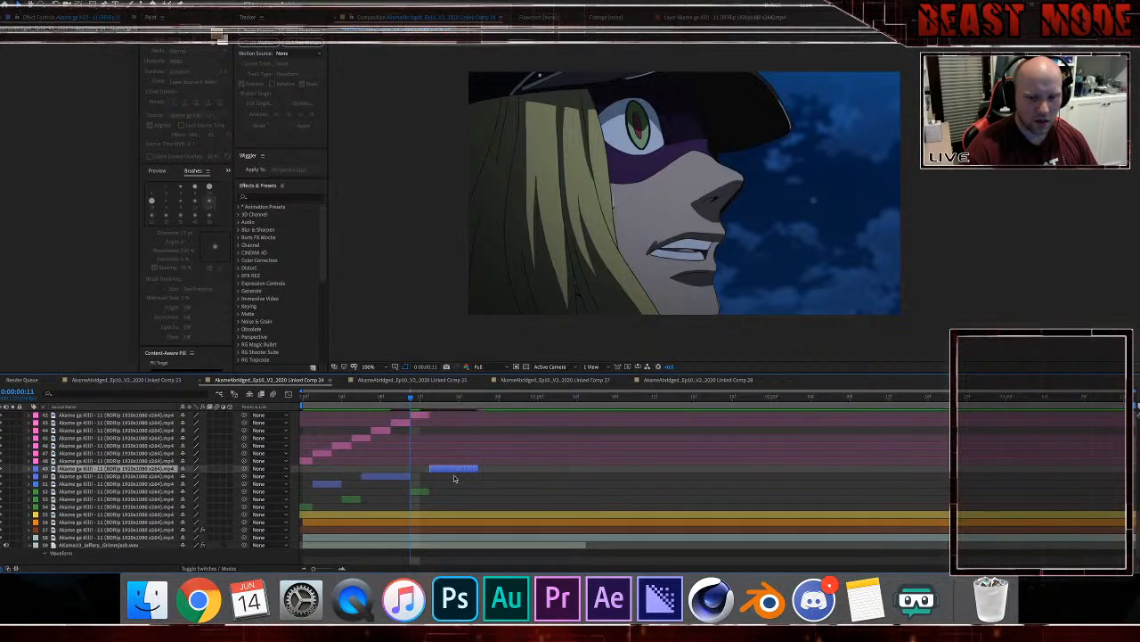
Step: Extend the third blue open-mouth layer to 0:00:01:00 and place a duplicate green mouth layer directly after it
key(space)
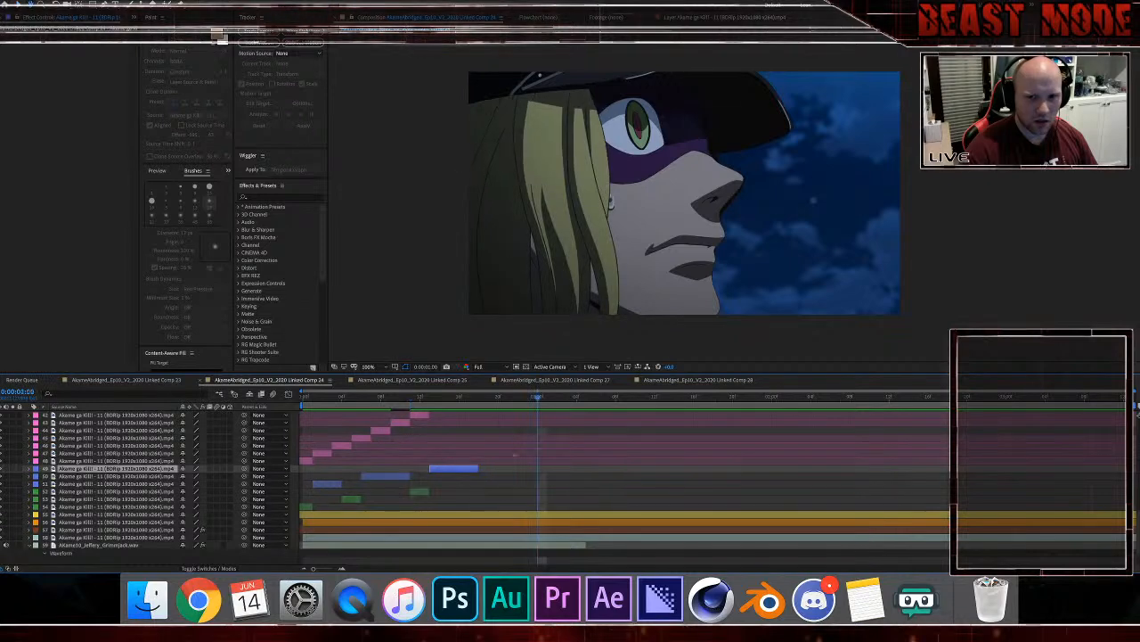
scroll(473, 459, down, 2)
drag(529, 444, 538, 444)
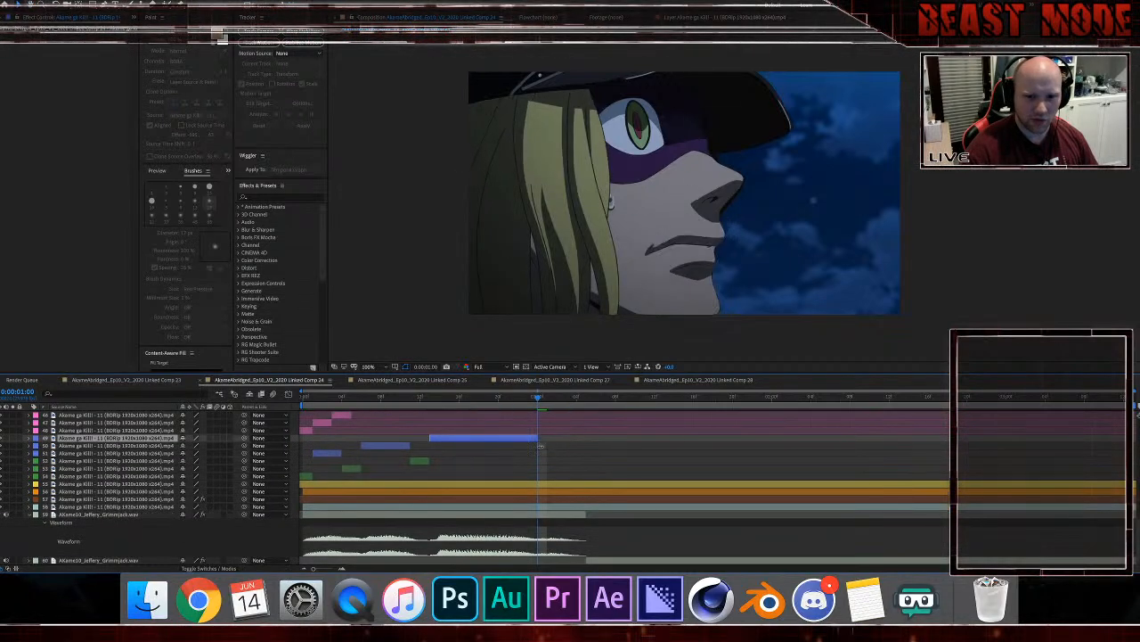
click(418, 462)
key(super+d)
drag(418, 464, 547, 470)
key(space)
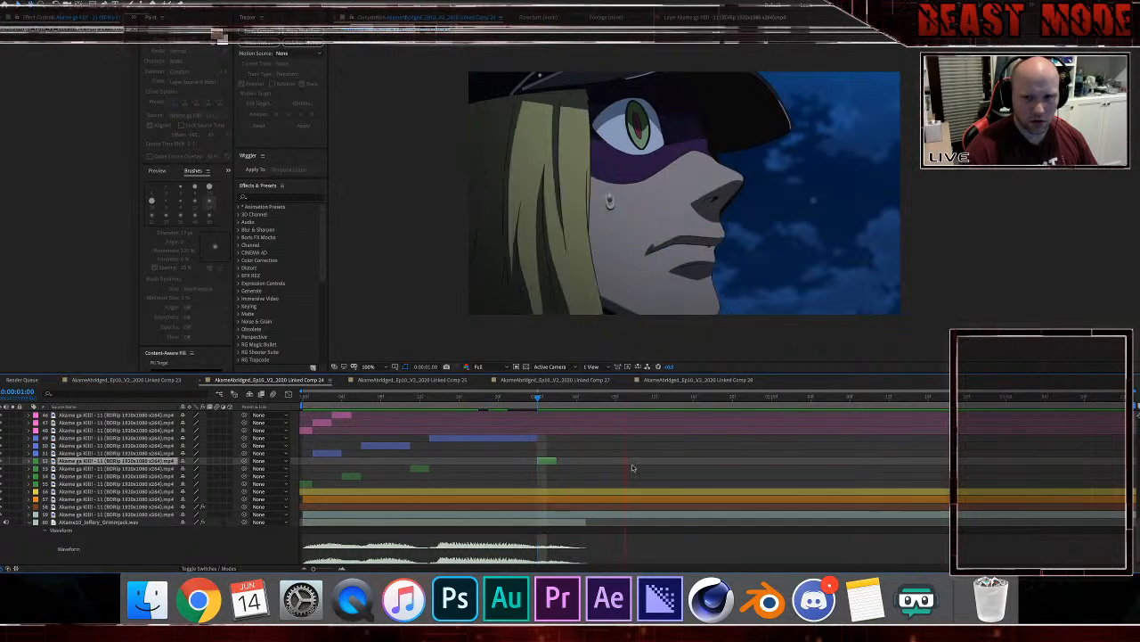
key(space)
Step: Collapse the first dialogue layer's waveform and reveal the waveform of the second dialogue layer
scroll(623, 463, down, 1)
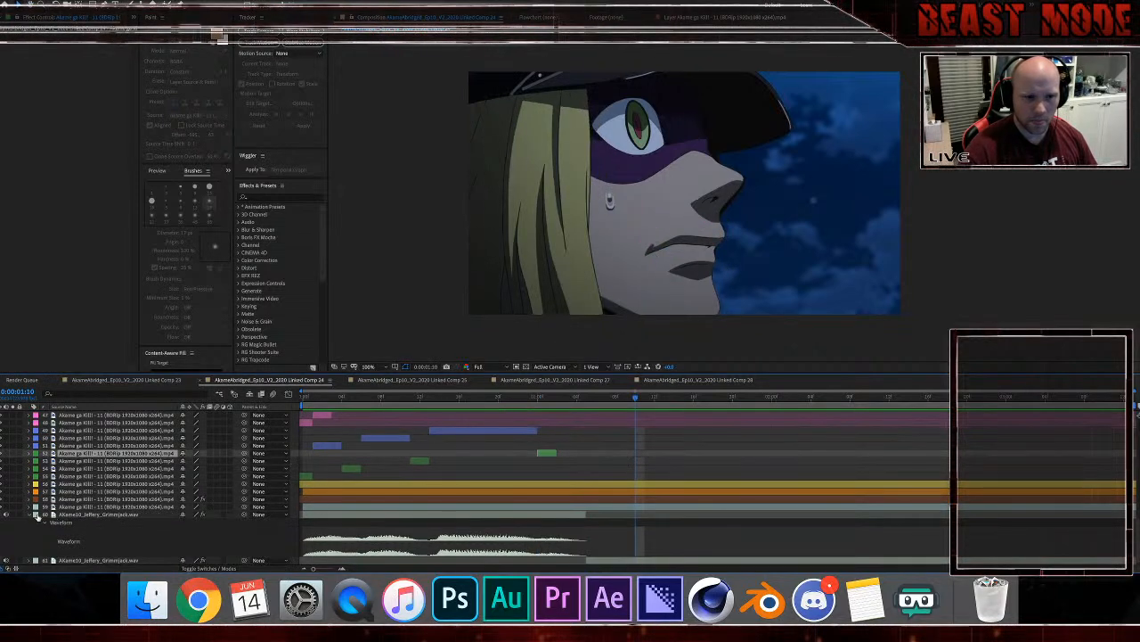
scroll(602, 548, up, 5)
click(612, 561)
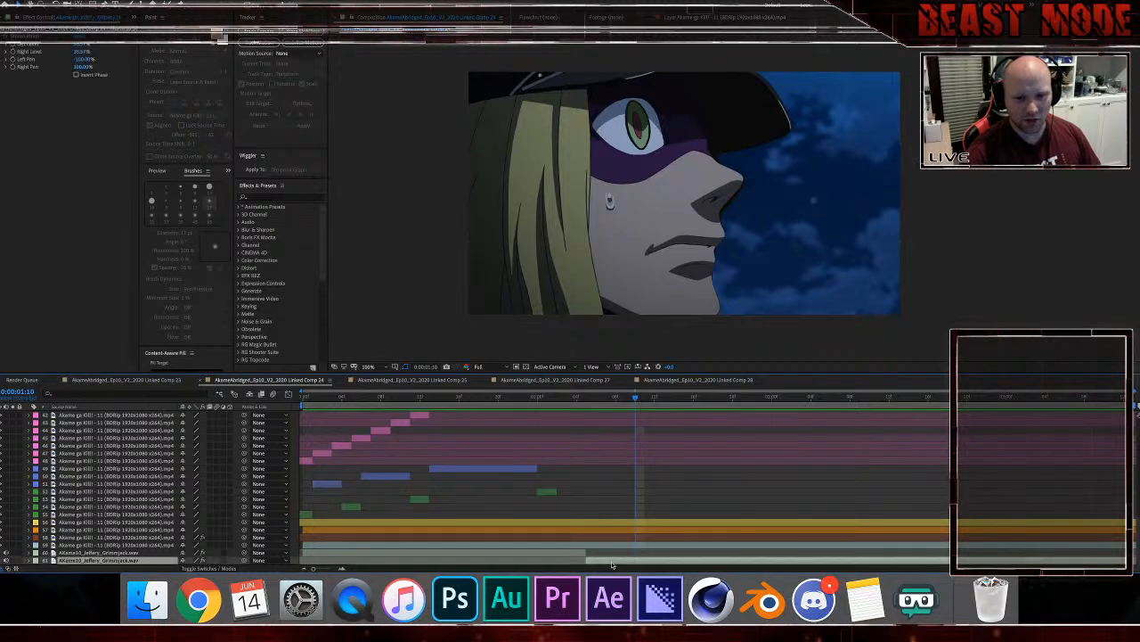
scroll(612, 564, down, 1)
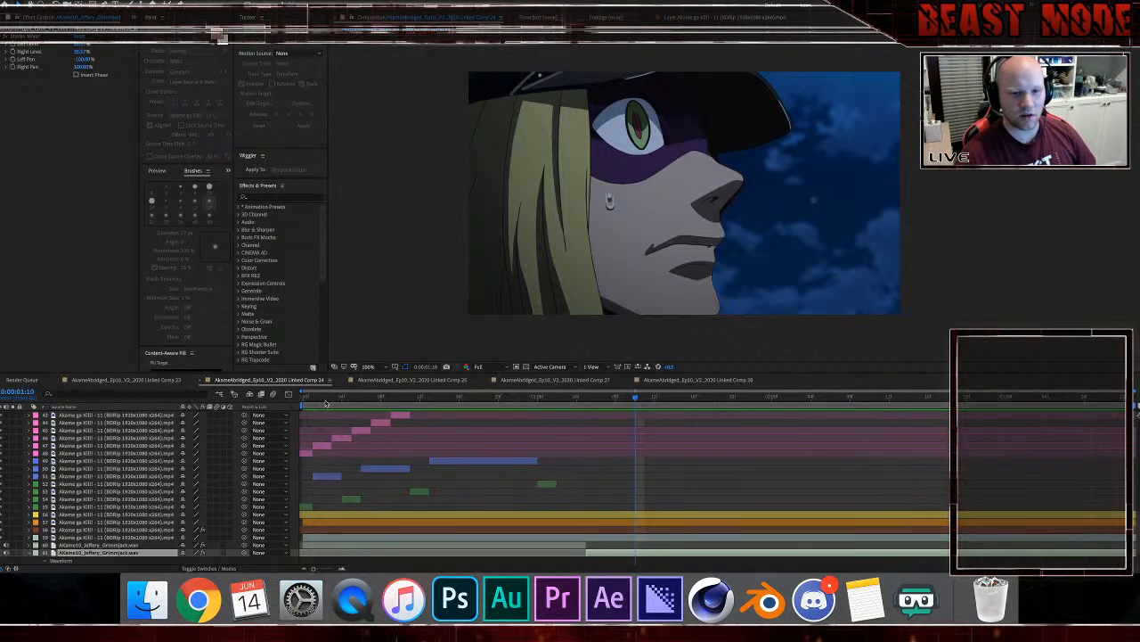
Step: Play the composition from its start to review how the mouth layers match the dialogue
key(Home)
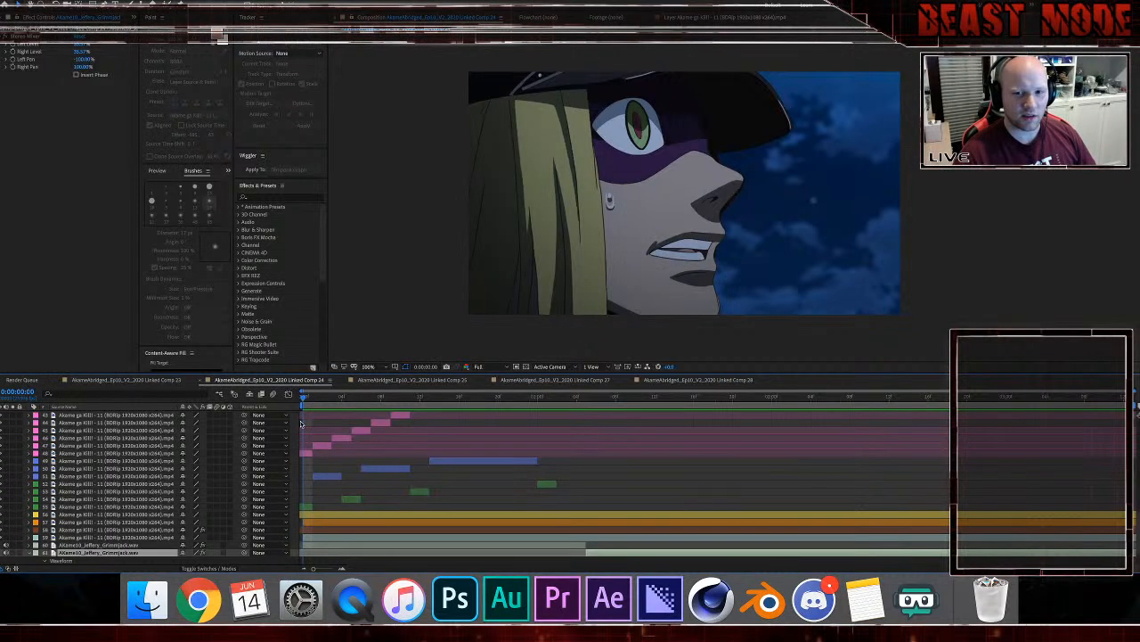
click(308, 508)
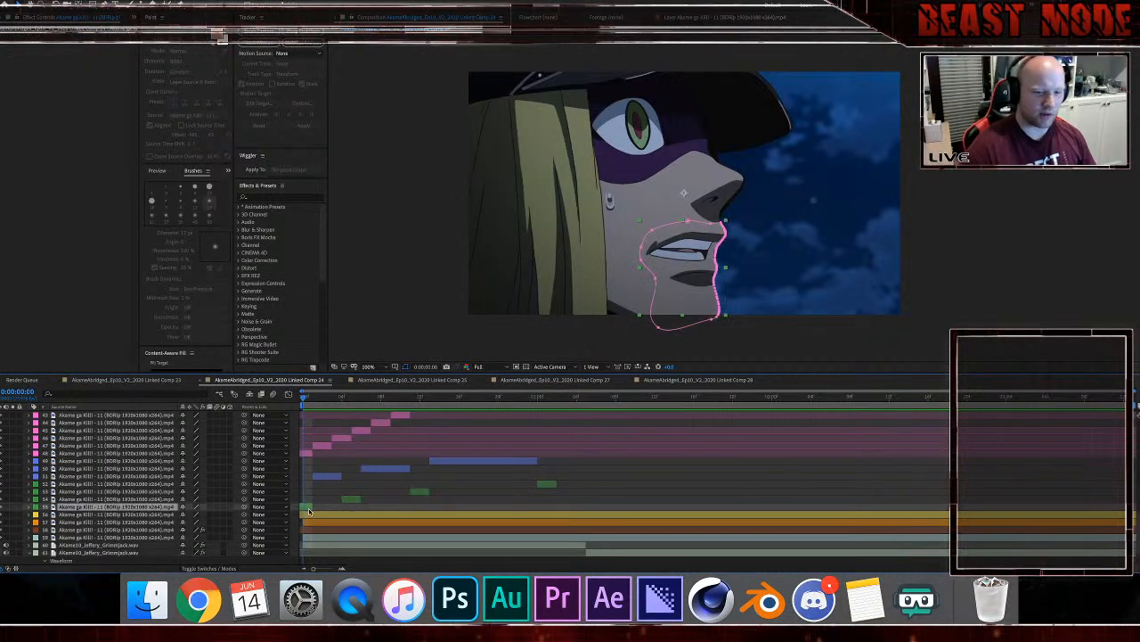
key(space)
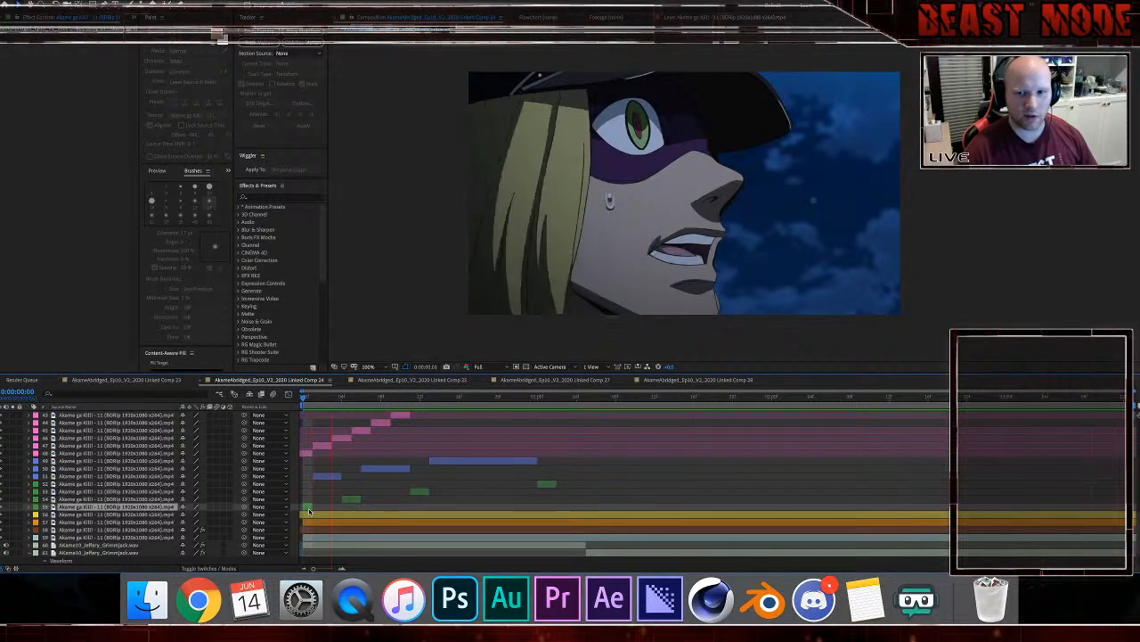
key(space)
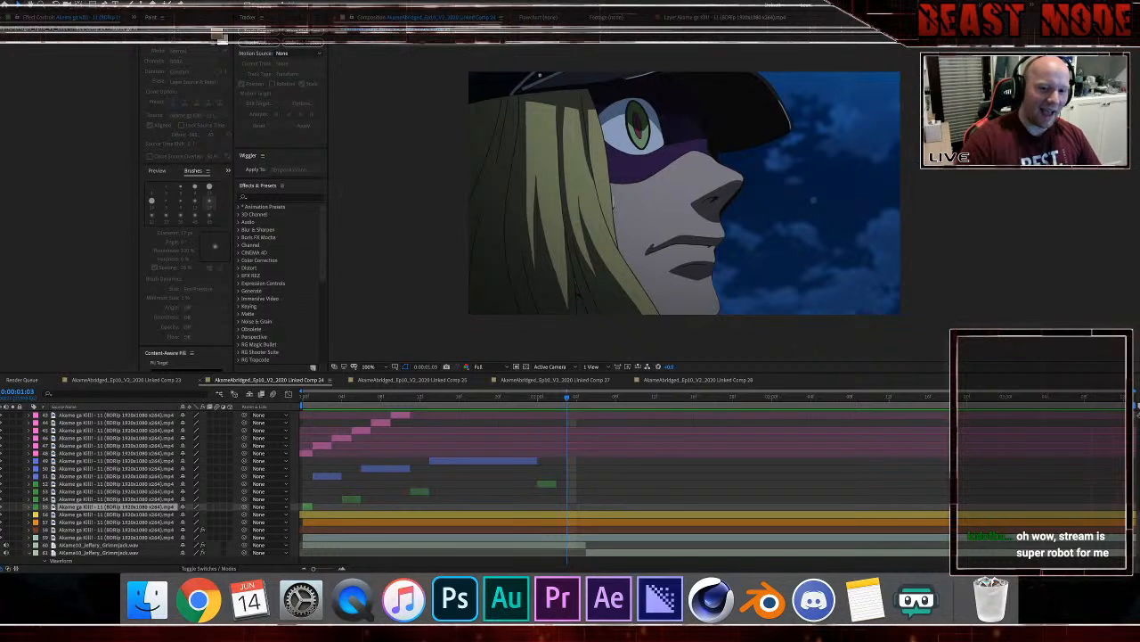
click(311, 397)
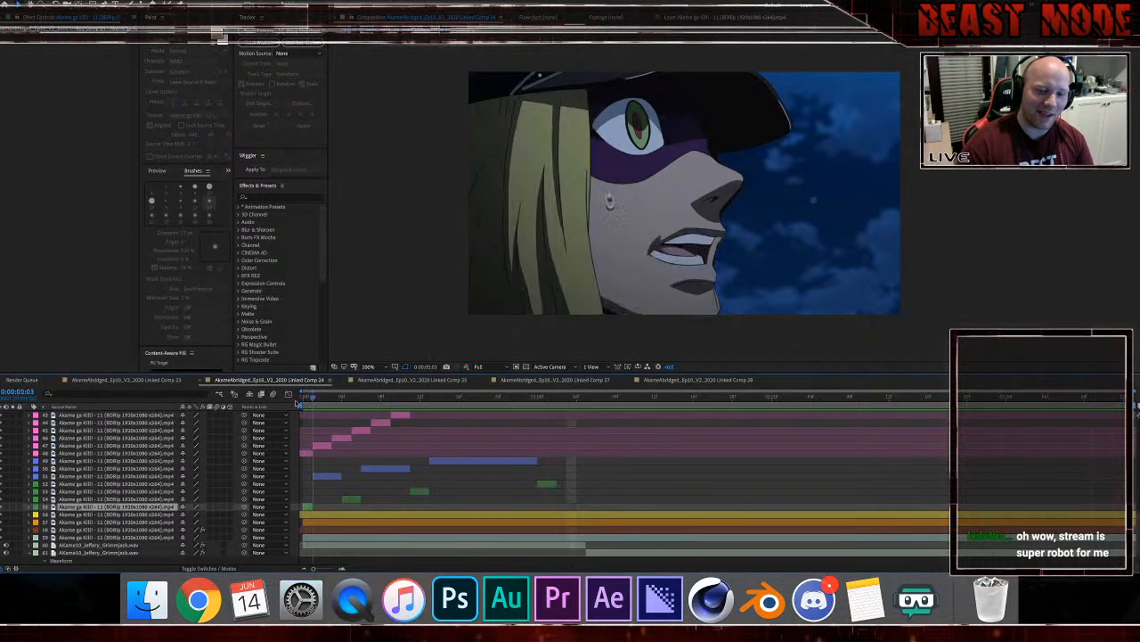
drag(296, 401, 289, 399)
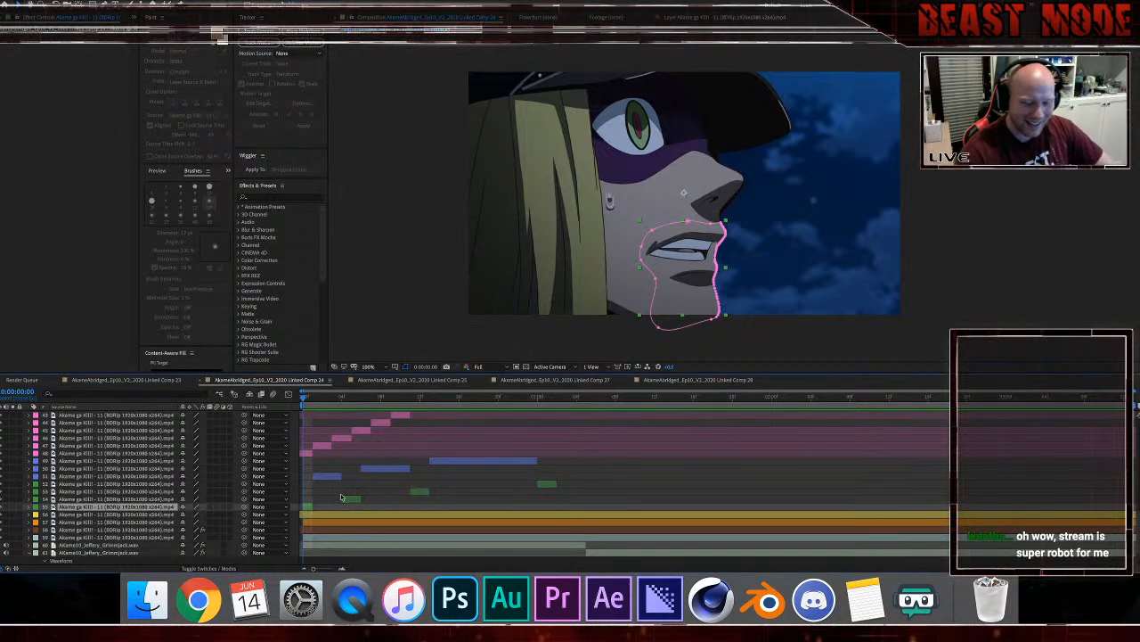
key(space)
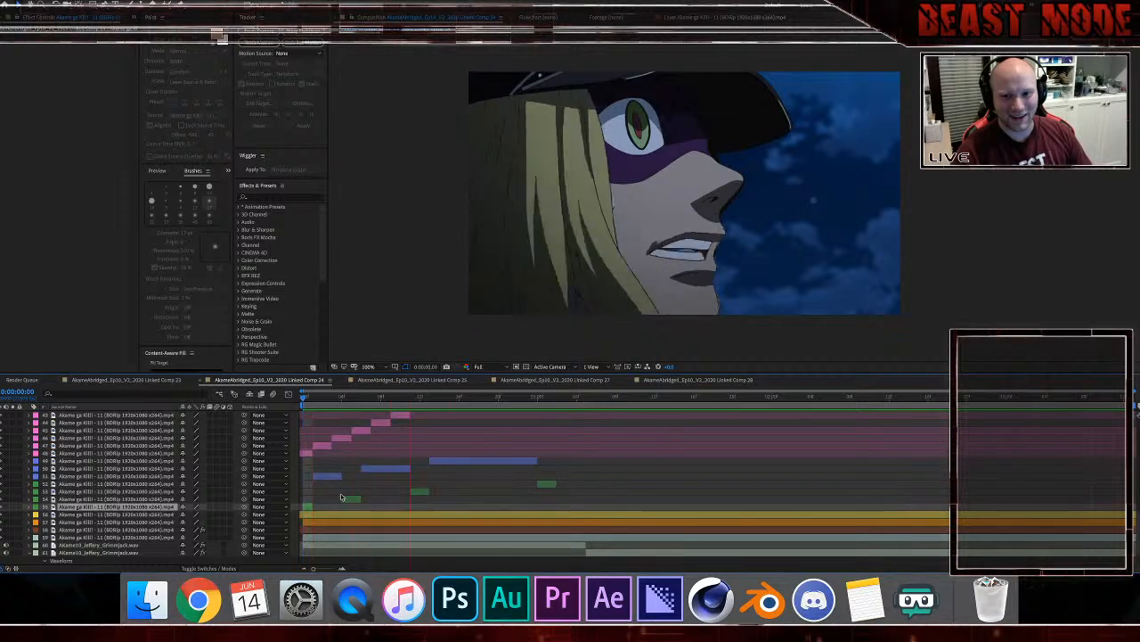
key(space)
Step: Duplicate the last green mouth layer and move the copy to start at 0:00:01:06, where the second dialogue begins
scroll(527, 473, down, 3)
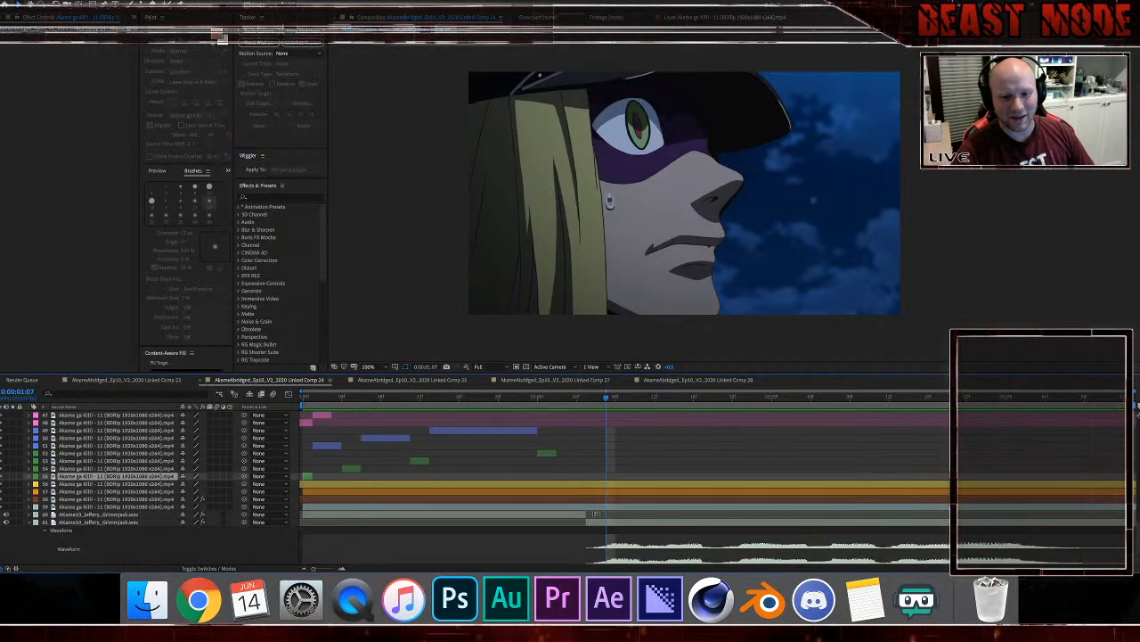
key(Page_Up)
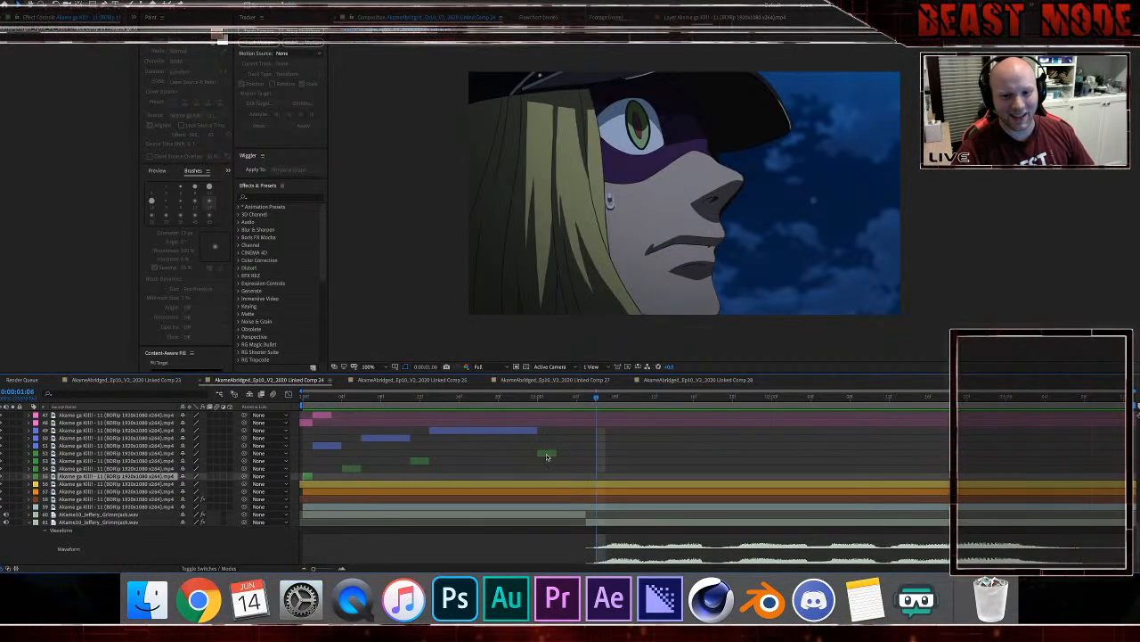
click(546, 453)
drag(548, 456, 605, 454)
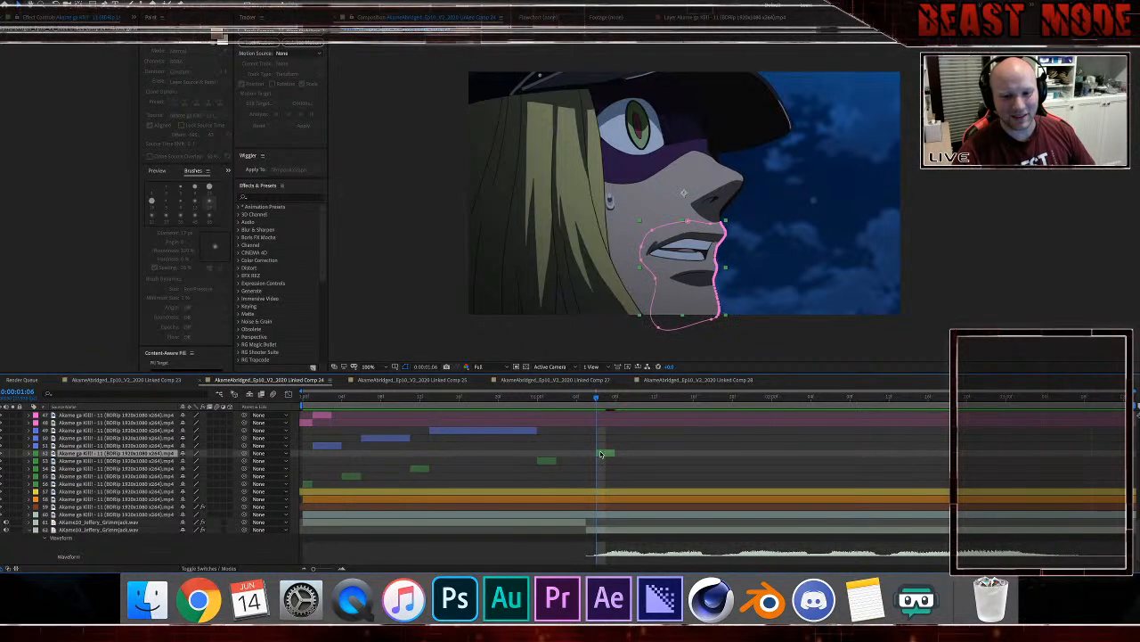
Step: Duplicate the longest blue open-mouth layer and place the copy directly after the green mouth layer that starts at 0:00:01:06
click(495, 431)
key(super+d)
drag(489, 432, 661, 437)
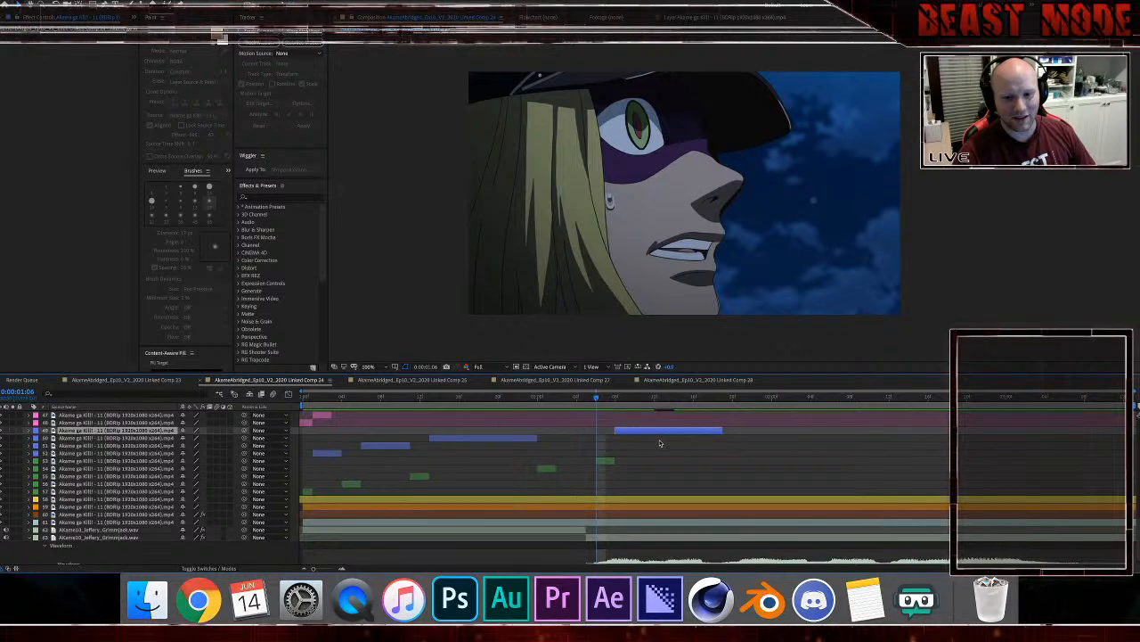
key(space)
key(space)
Step: Shorten the green mouth layer at 0:00:01:06 to one frame and move the new blue copy to start at 0:00:01:07
click(607, 397)
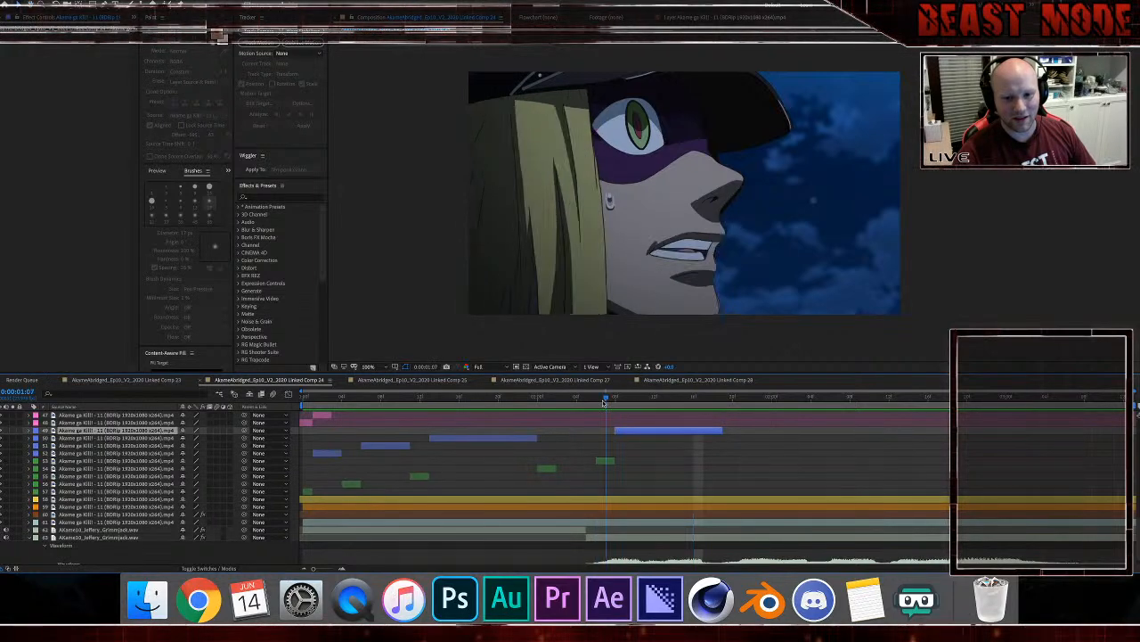
click(605, 460)
double_click(597, 460)
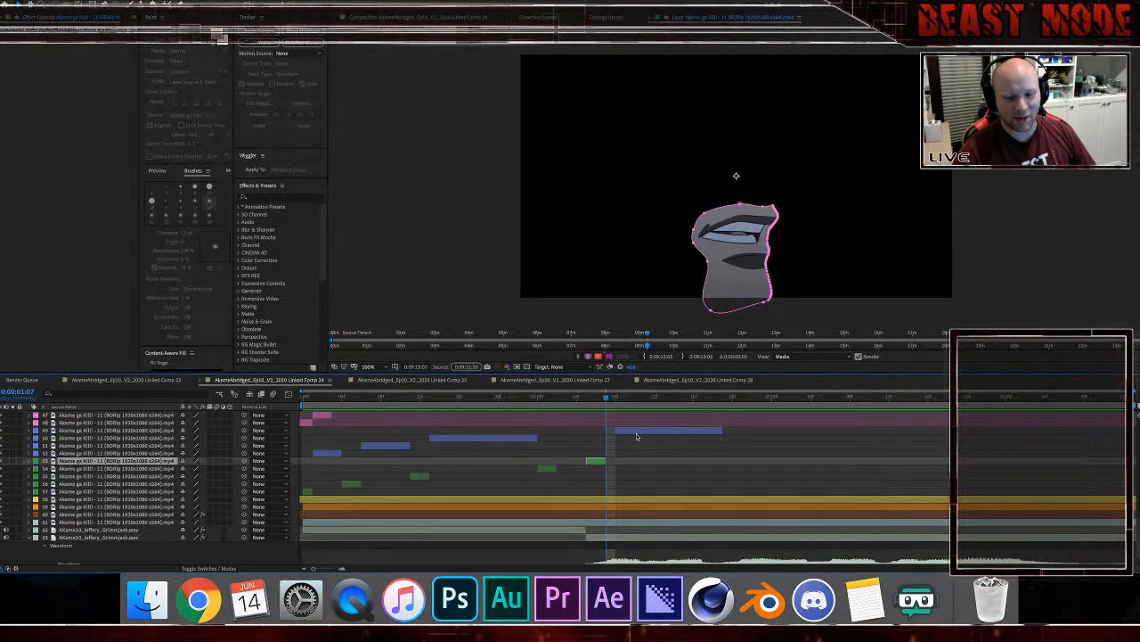
drag(637, 435, 624, 430)
click(597, 404)
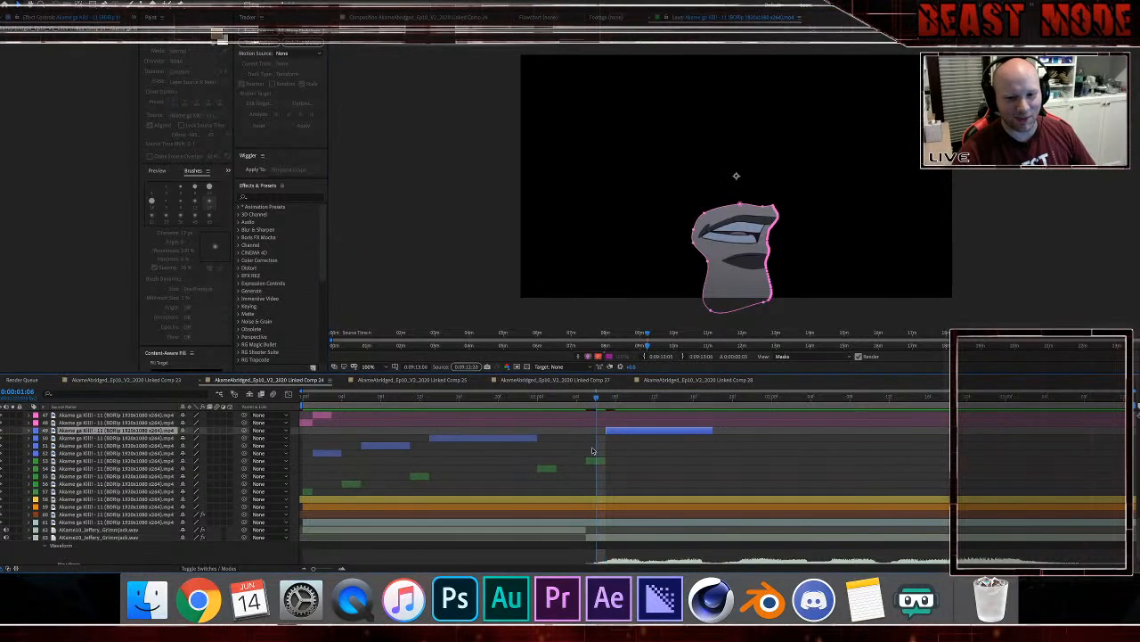
click(593, 460)
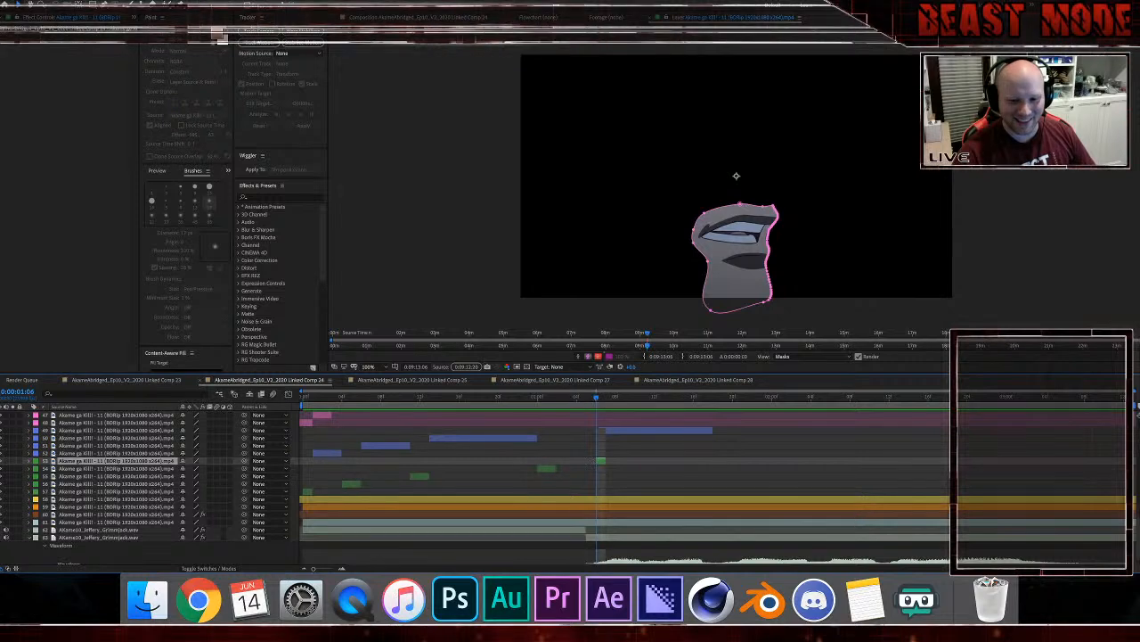
key(Return)
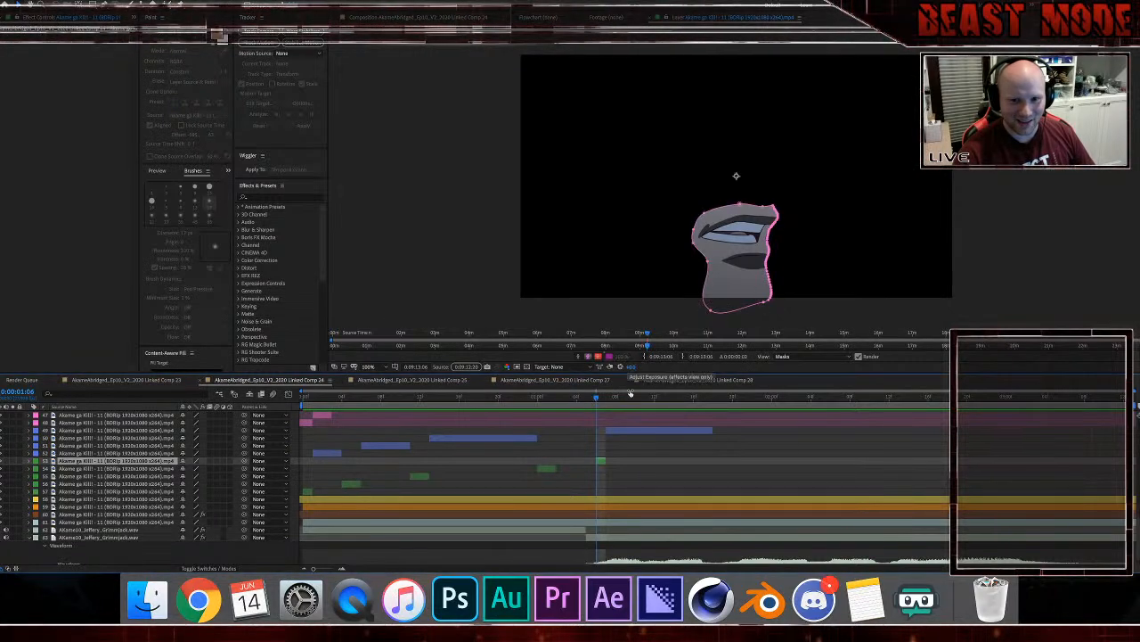
click(417, 17)
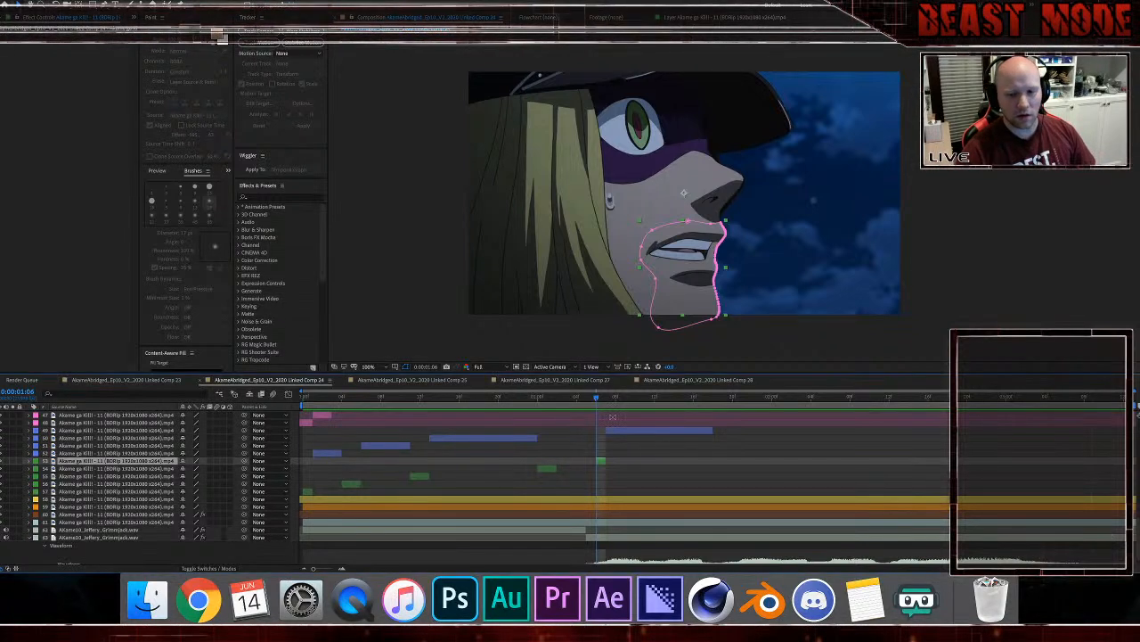
Step: Split the last blue mouth layer at 0:00:01:11 and fit a two-frame duplicate of the green mouth layer between its halves
drag(596, 398, 644, 407)
click(652, 431)
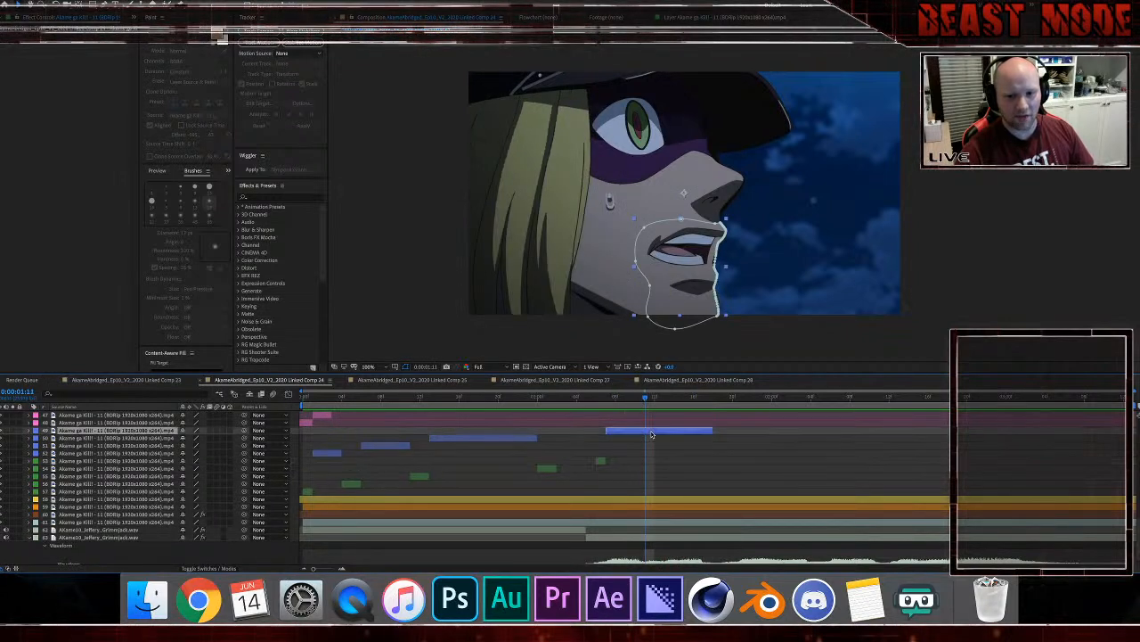
key(super+shift+d)
click(601, 470)
key(super+shift+d)
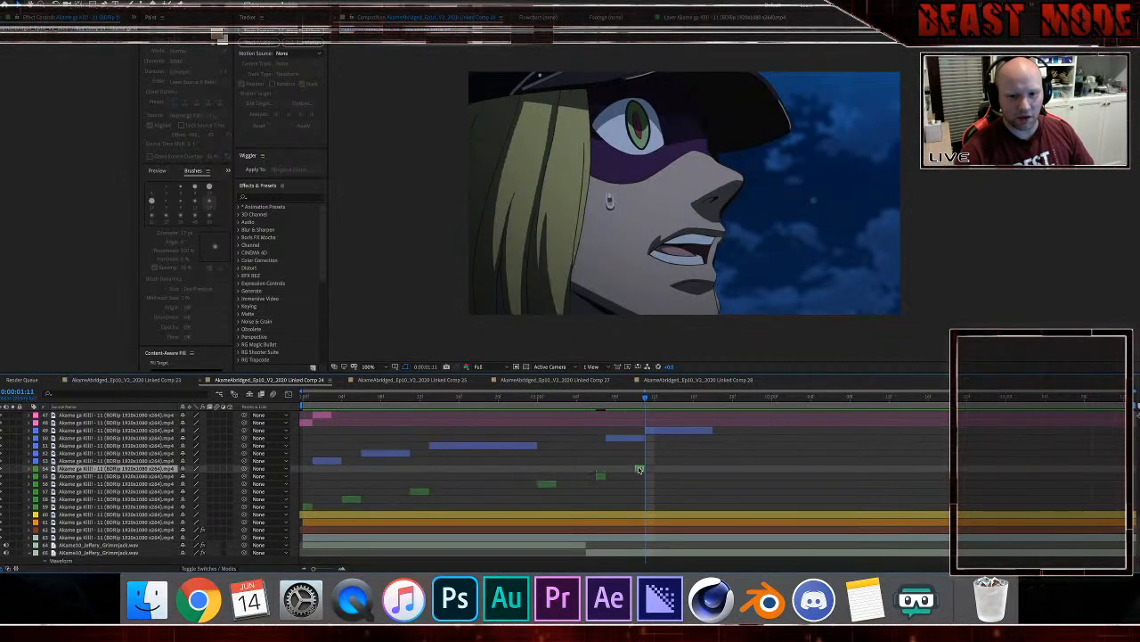
click(655, 469)
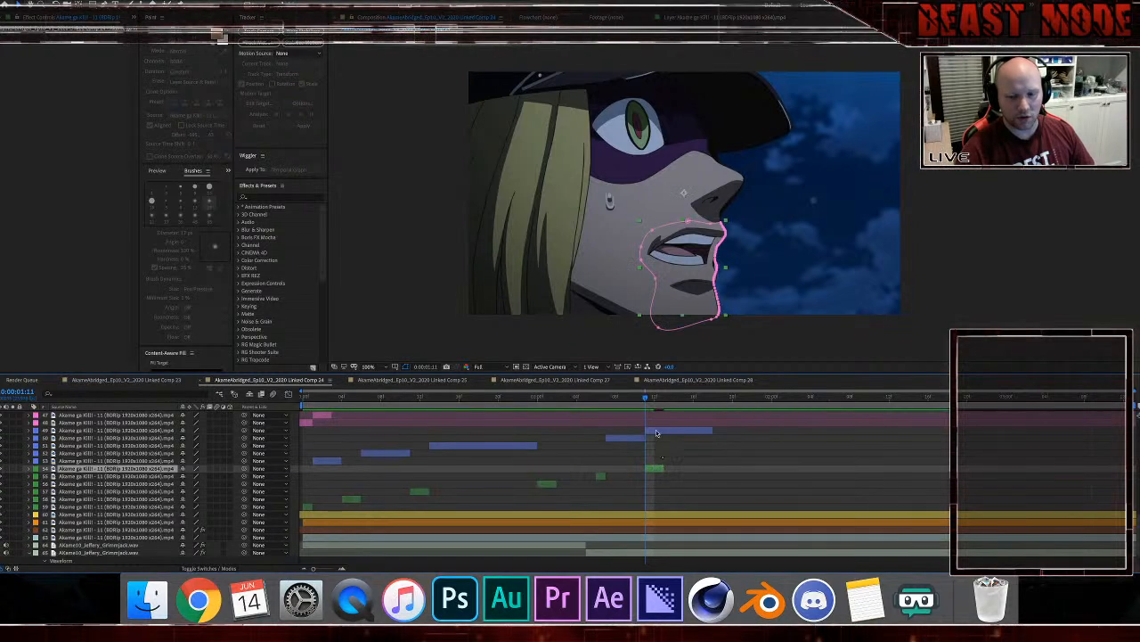
drag(657, 432, 675, 432)
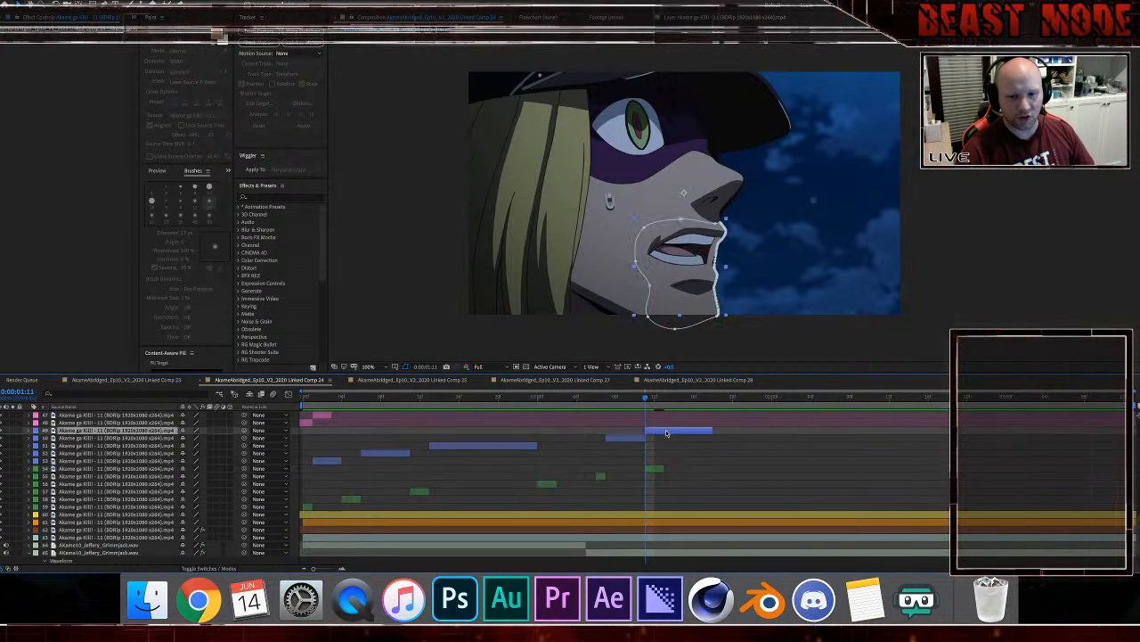
Step: Play the composition from its start and again from 0:00:01:13 to check the mouth movement against the second dialogue
click(577, 399)
key(space)
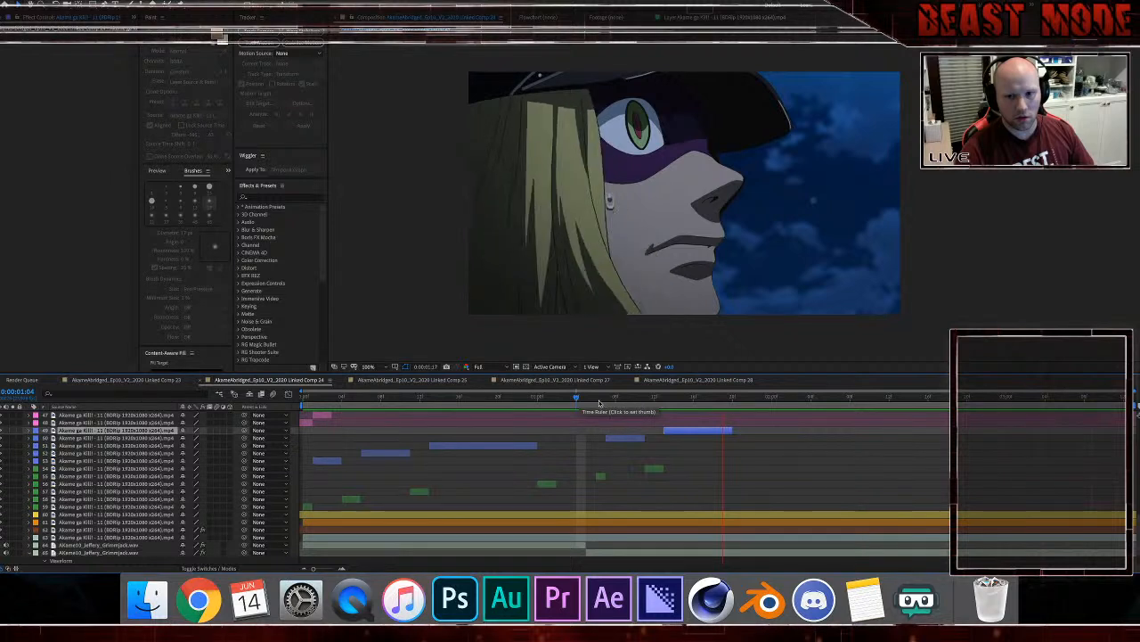
drag(385, 402, 306, 405)
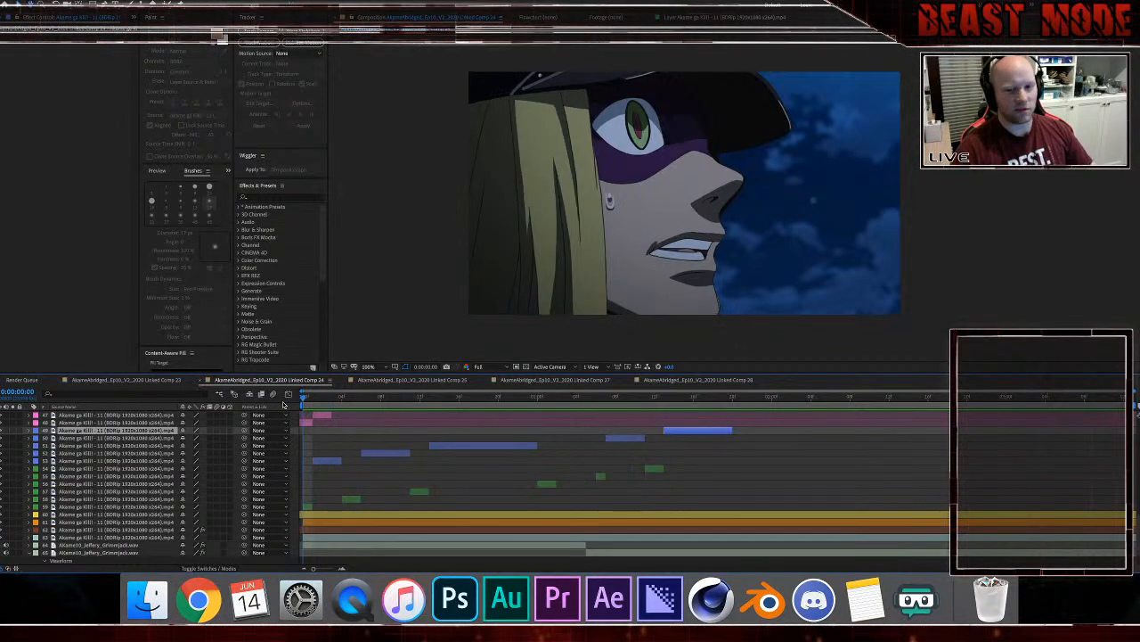
key(space)
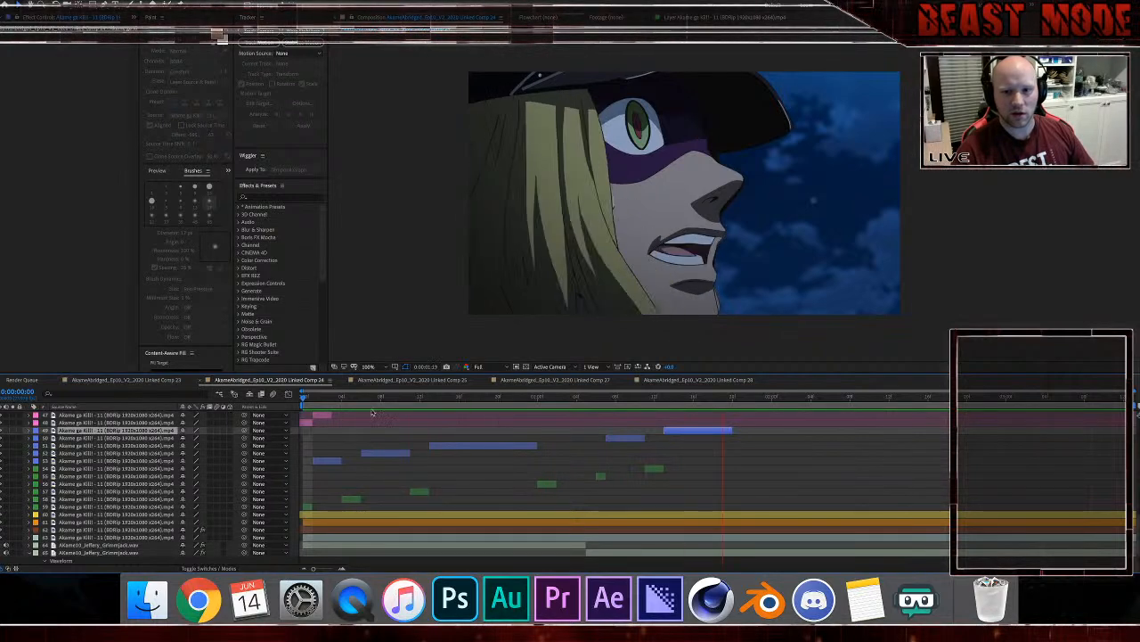
key(space)
scroll(691, 462, down, 2)
scroll(685, 443, up, 3)
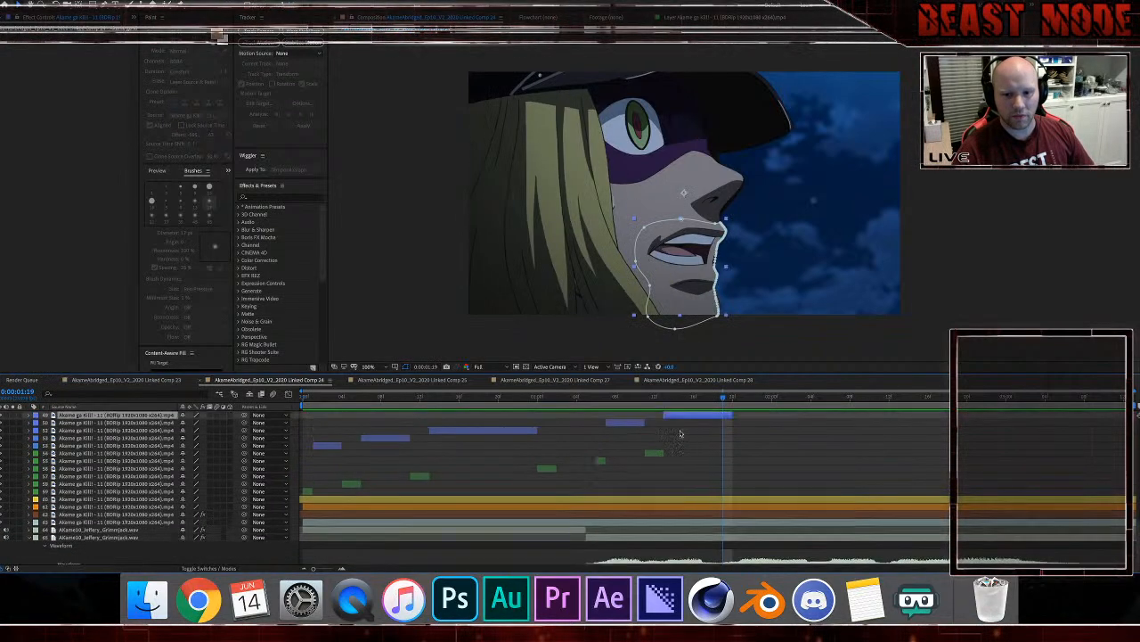
click(691, 472)
key(i)
scroll(693, 467, down, 3)
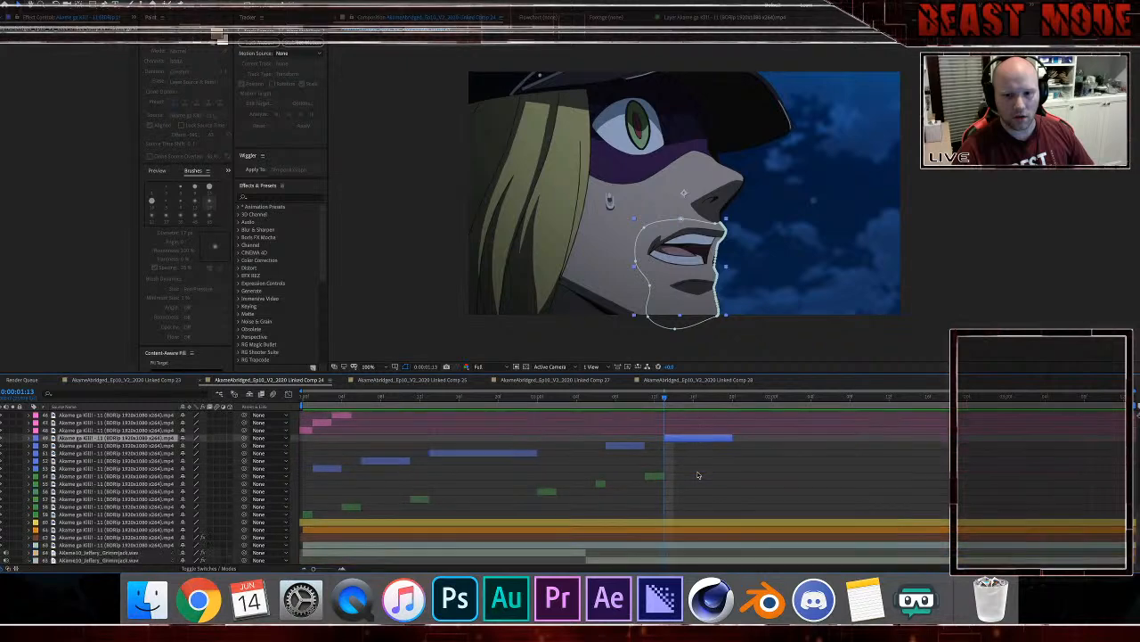
key(space)
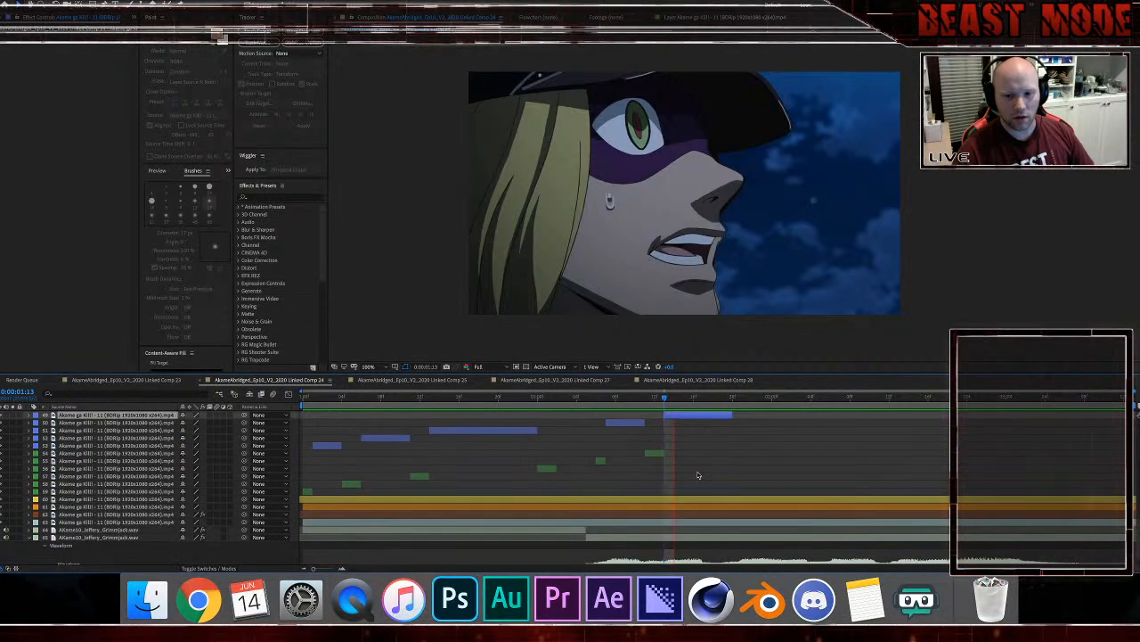
Step: Split the last blue mouth layer at 0:00:01:16 and place a duplicate green mouth layer at that frame
click(675, 401)
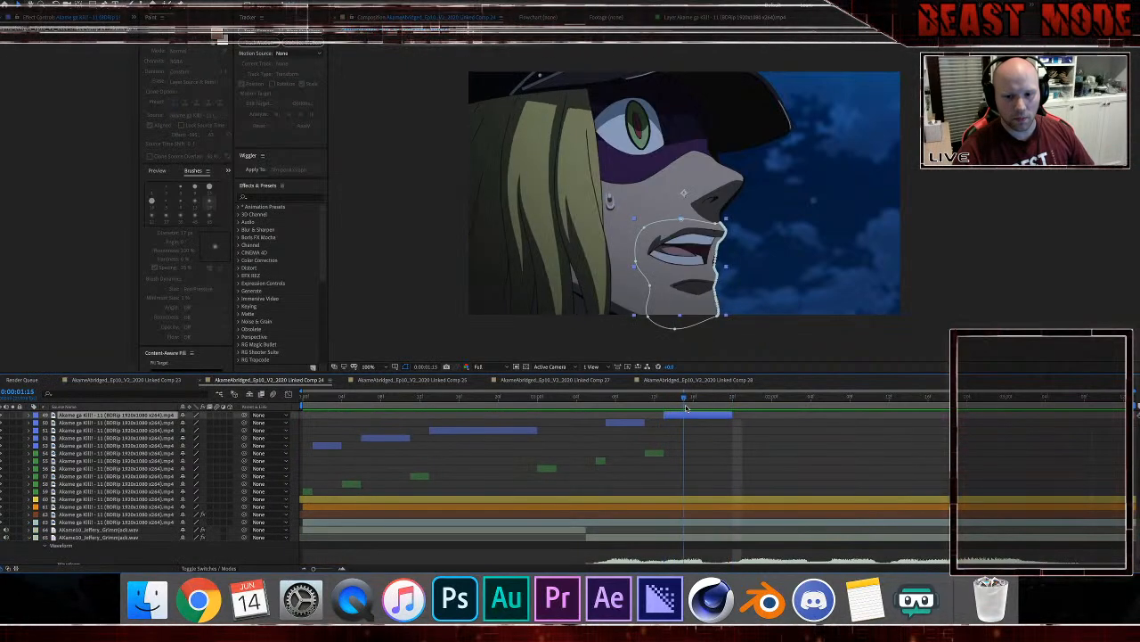
click(694, 402)
key(ctrl+shift+d)
click(661, 462)
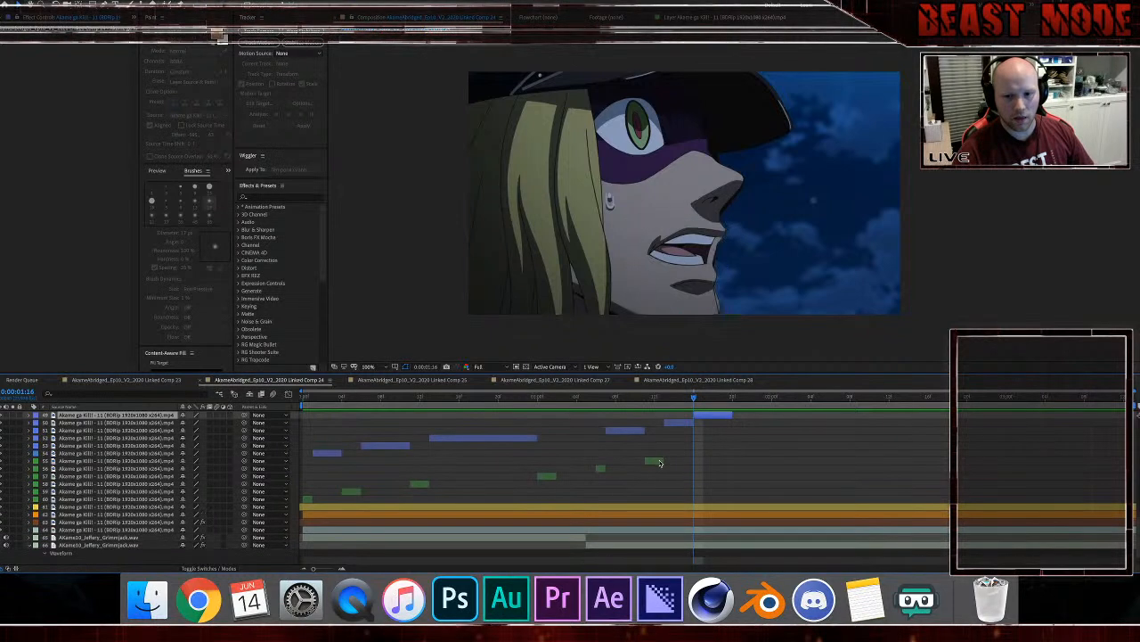
key(super+d)
drag(661, 461, 704, 463)
key(space)
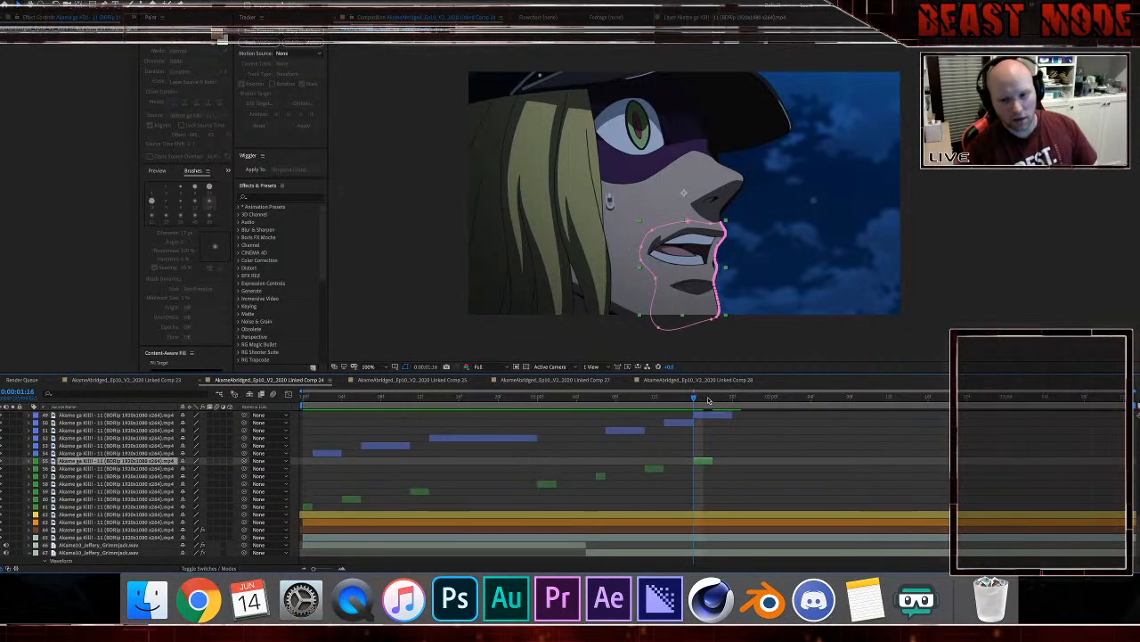
Step: Place another green mouth duplicate at 0:00:01:20 and move the remaining blue mouth layer to start at 0:00:01:21
scroll(747, 449, down, 2)
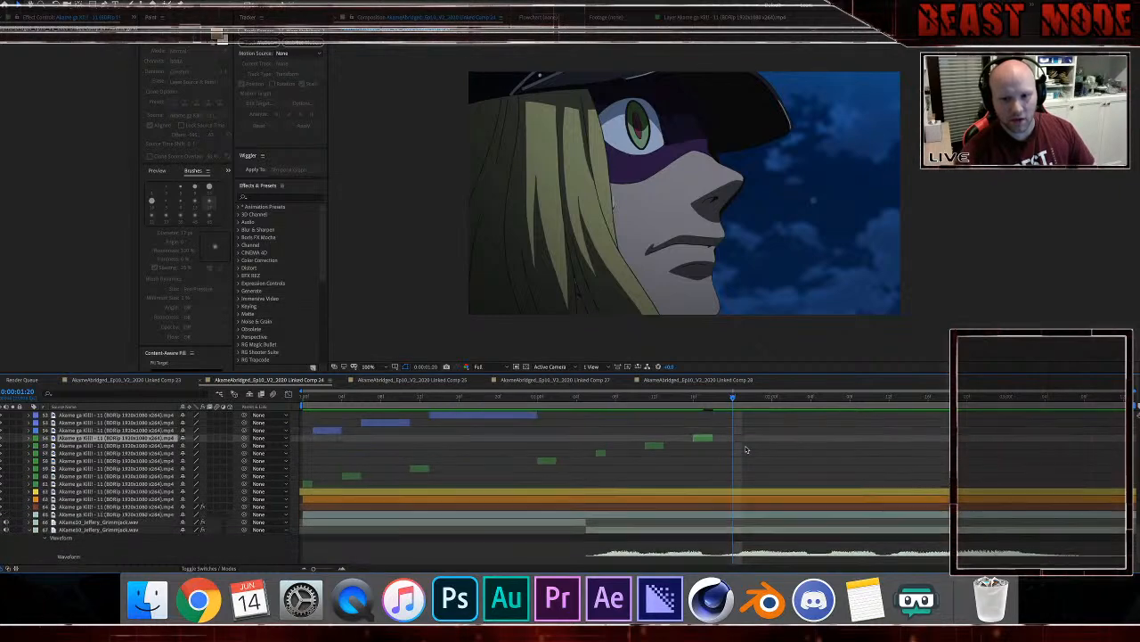
key(super+d)
drag(708, 438, 747, 440)
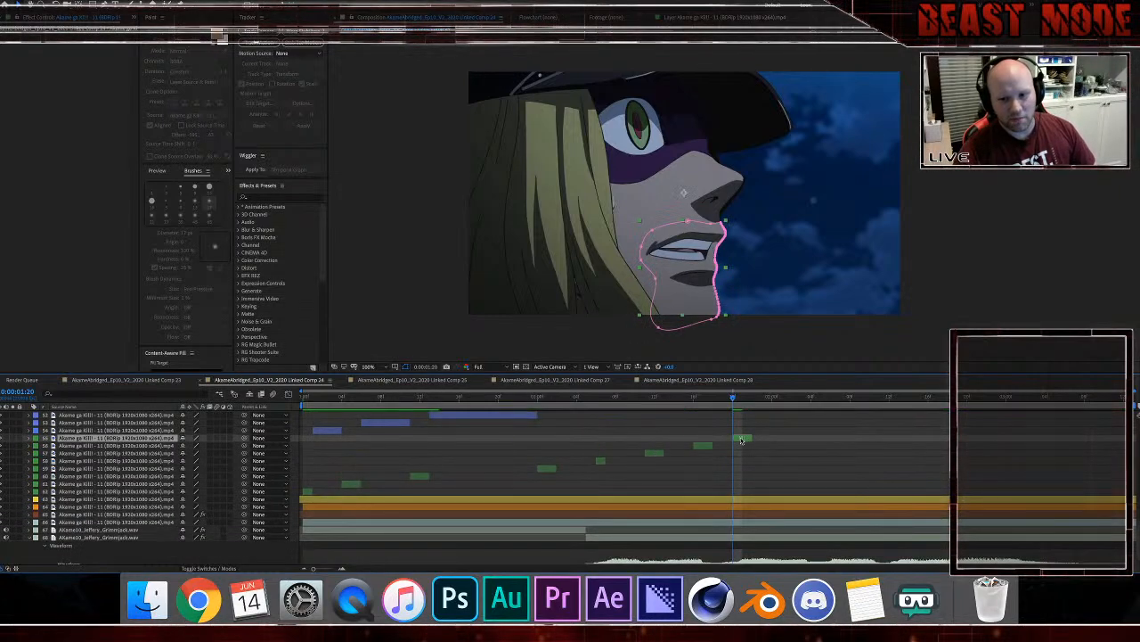
drag(734, 398, 743, 397)
scroll(740, 422, up, 3)
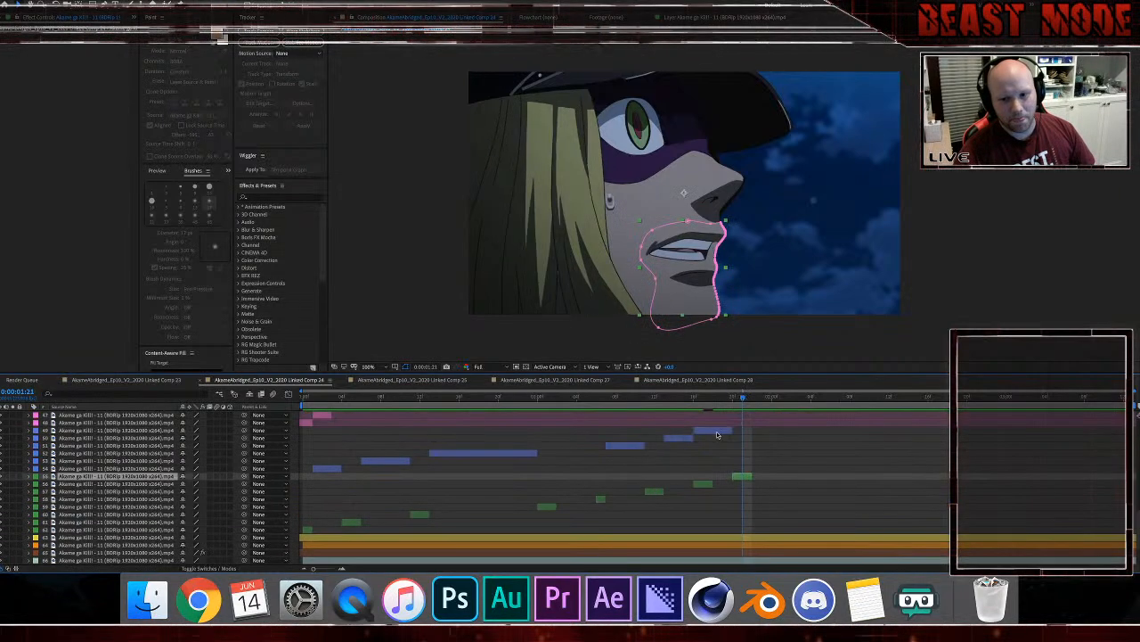
drag(718, 434, 766, 434)
Step: Place a one-frame green mouth duplicate at 0:00:02:00 and trim the last blue mouth layer to end where it begins
click(747, 479)
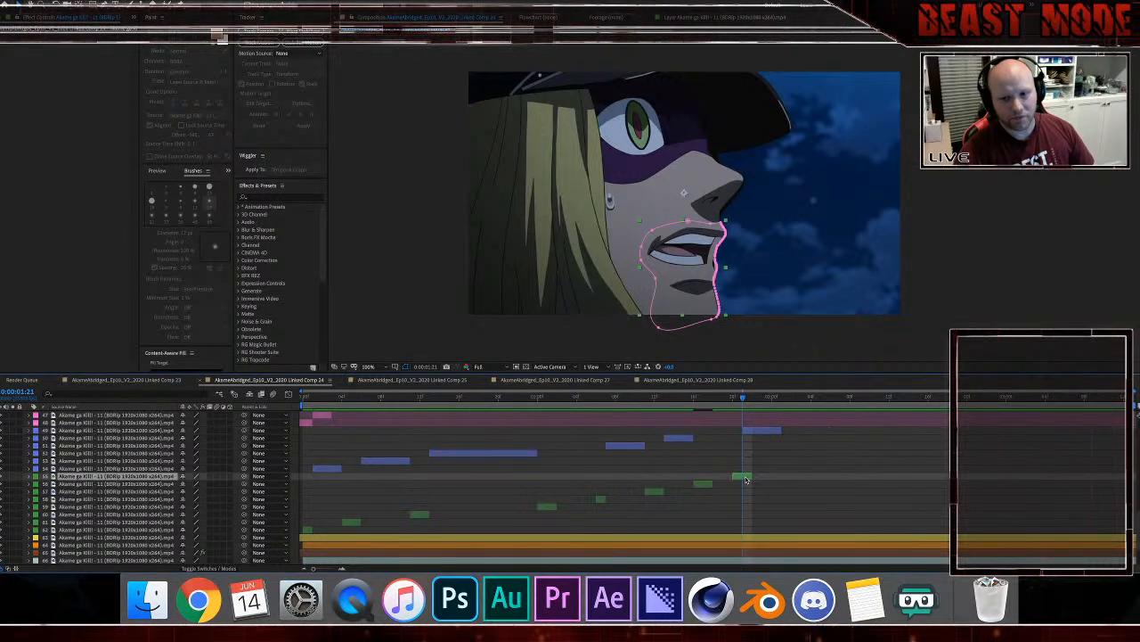
key(super+d)
drag(747, 480, 777, 478)
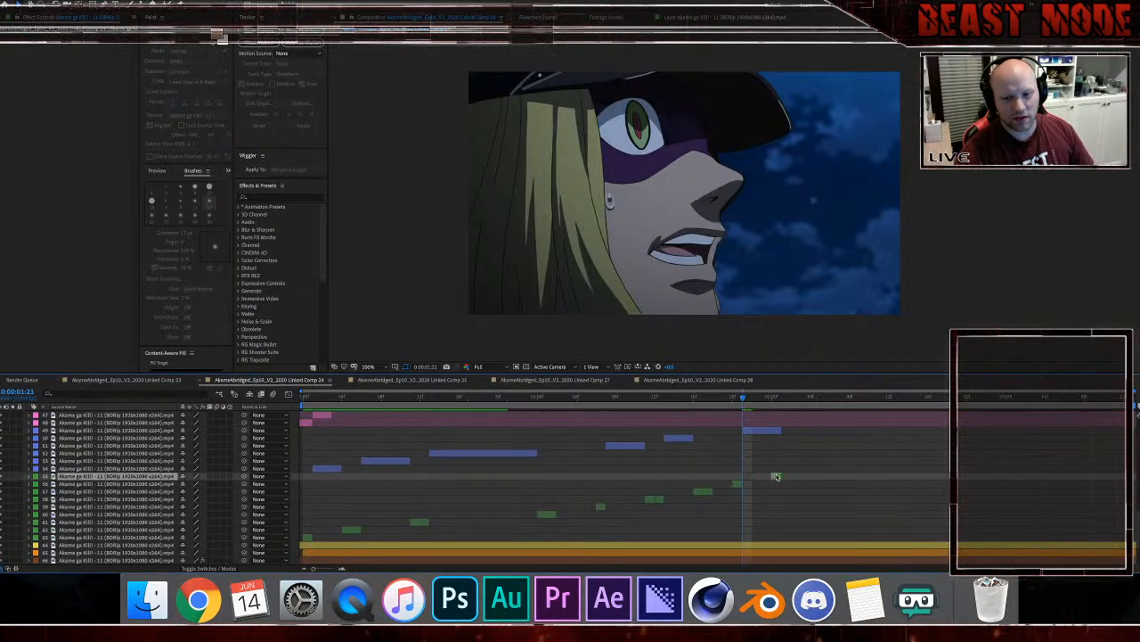
click(781, 430)
key(space)
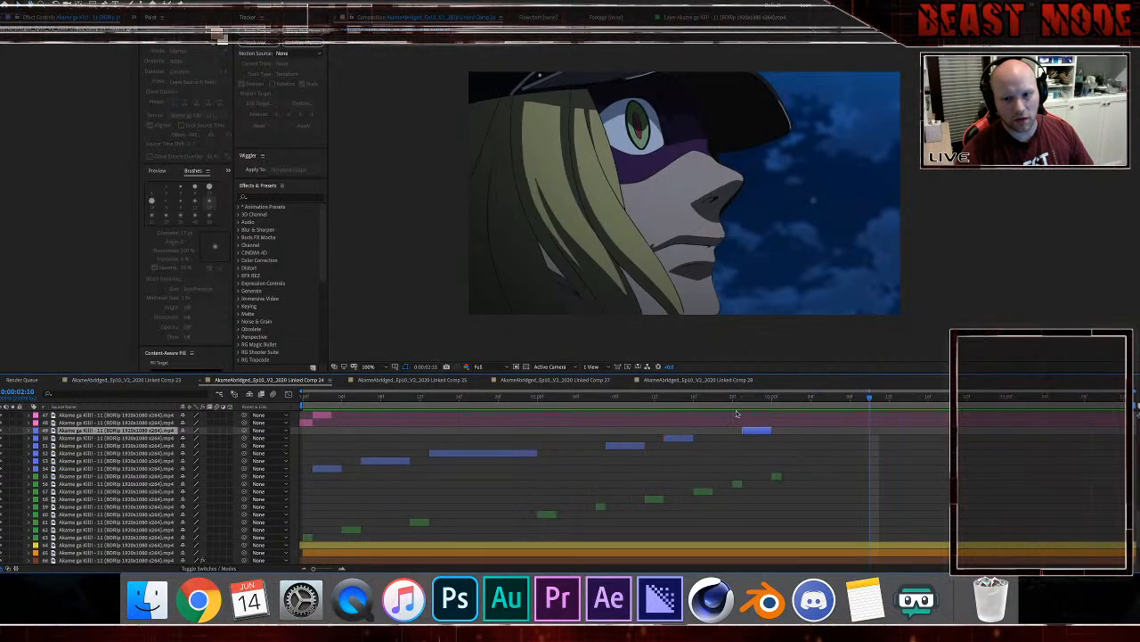
Step: Duplicate the last blue mouth layer and place the copy directly after the last green one, up to 0:00:02:04
key(space)
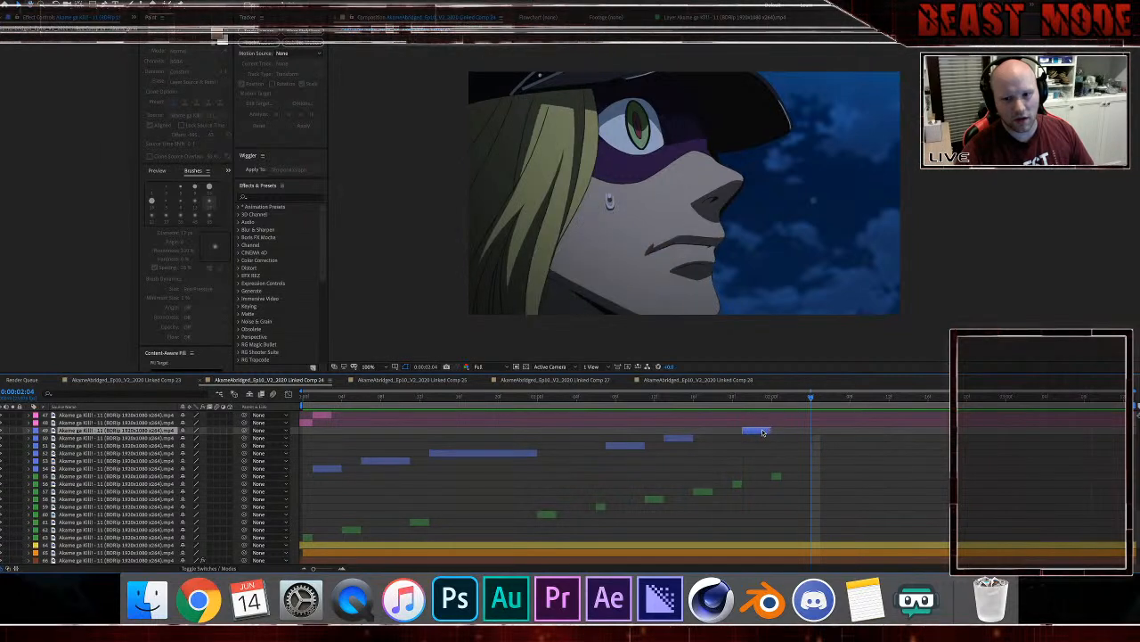
key(super+d)
drag(764, 432, 804, 434)
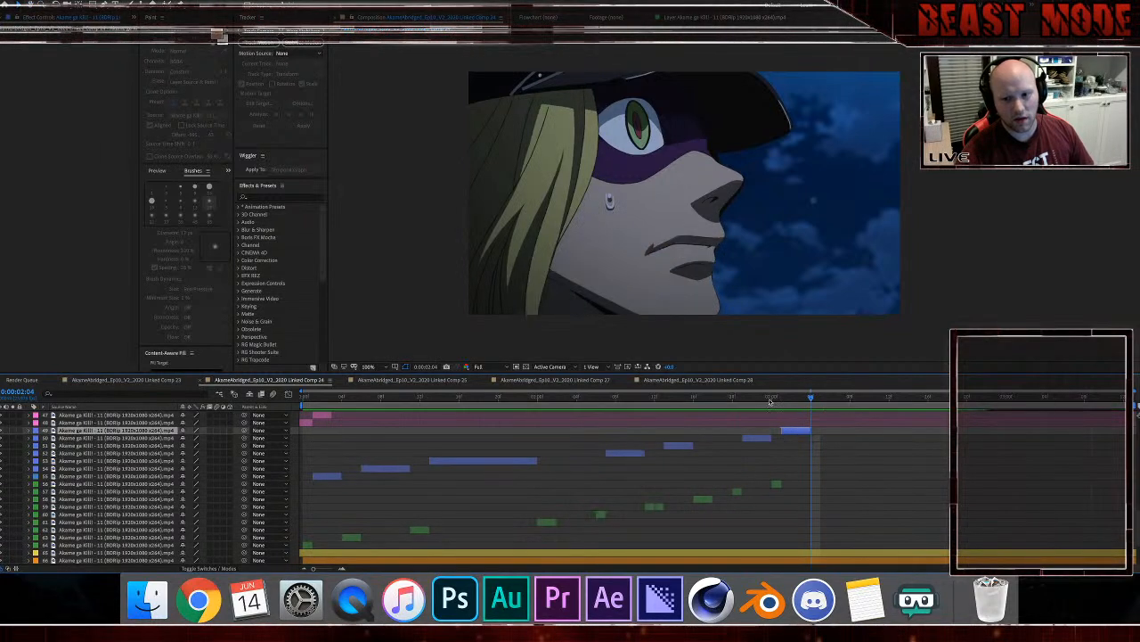
click(771, 398)
key(space)
key(space)
Step: Duplicate the last green mouth layer and place the copy from 0:00:02:04 to 0:00:02:06, directly after the last blue layer
click(777, 484)
key(super+d)
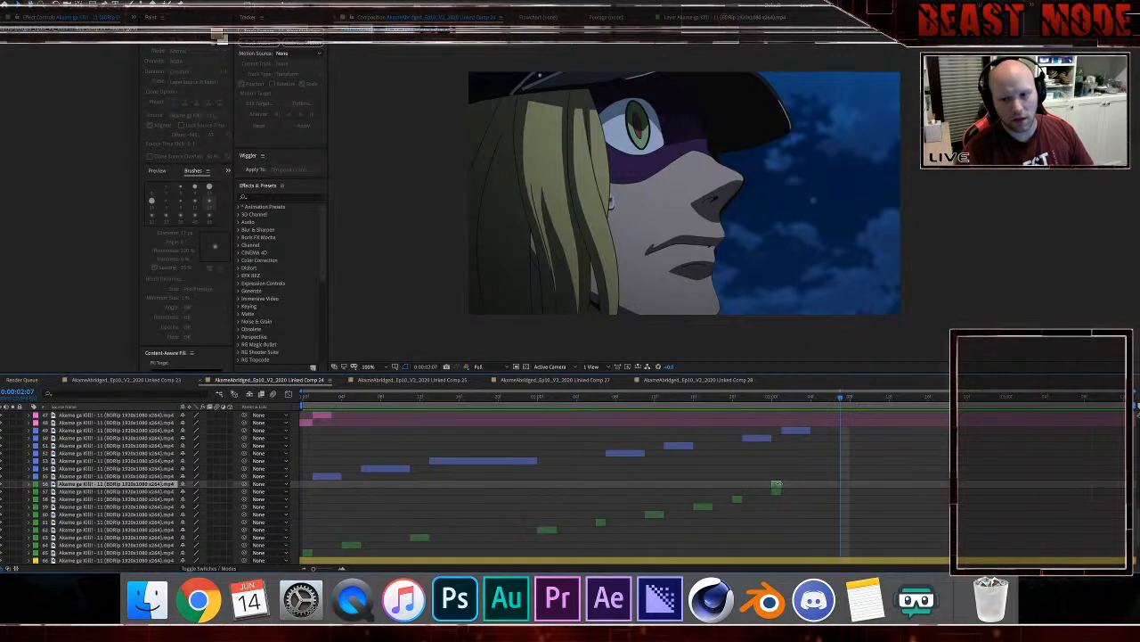
drag(776, 484, 831, 484)
click(810, 399)
click(802, 490)
key(Page_Down)
key(Page_Down)
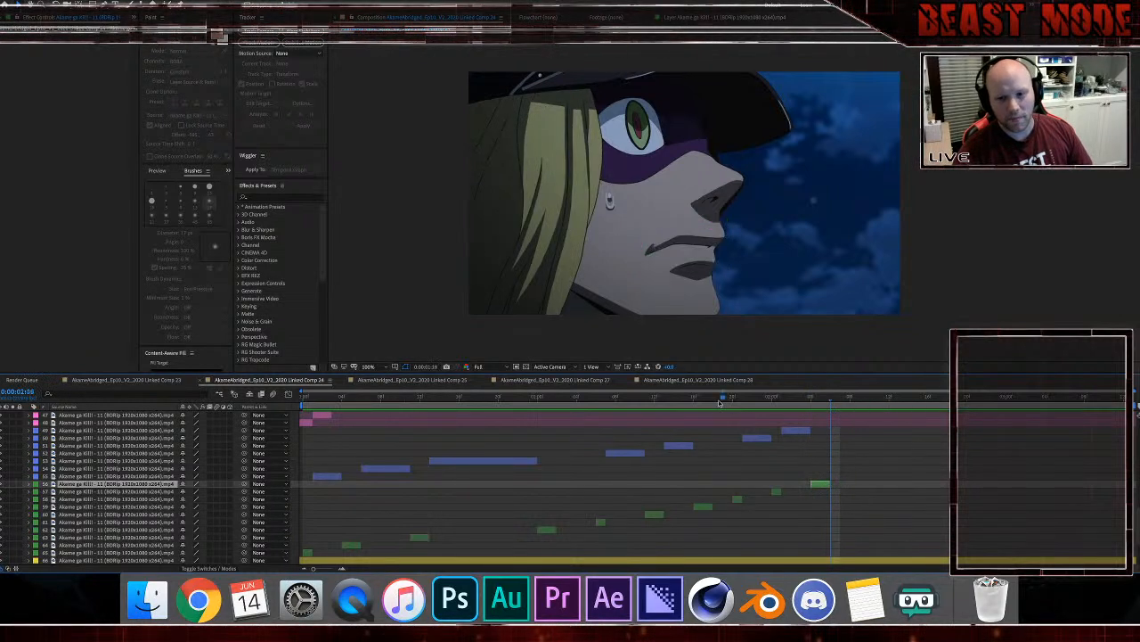
Step: Save the project and play the composition from its start and from the second dialogue to review the lip-sync
click(721, 398)
key(ctrl+s)
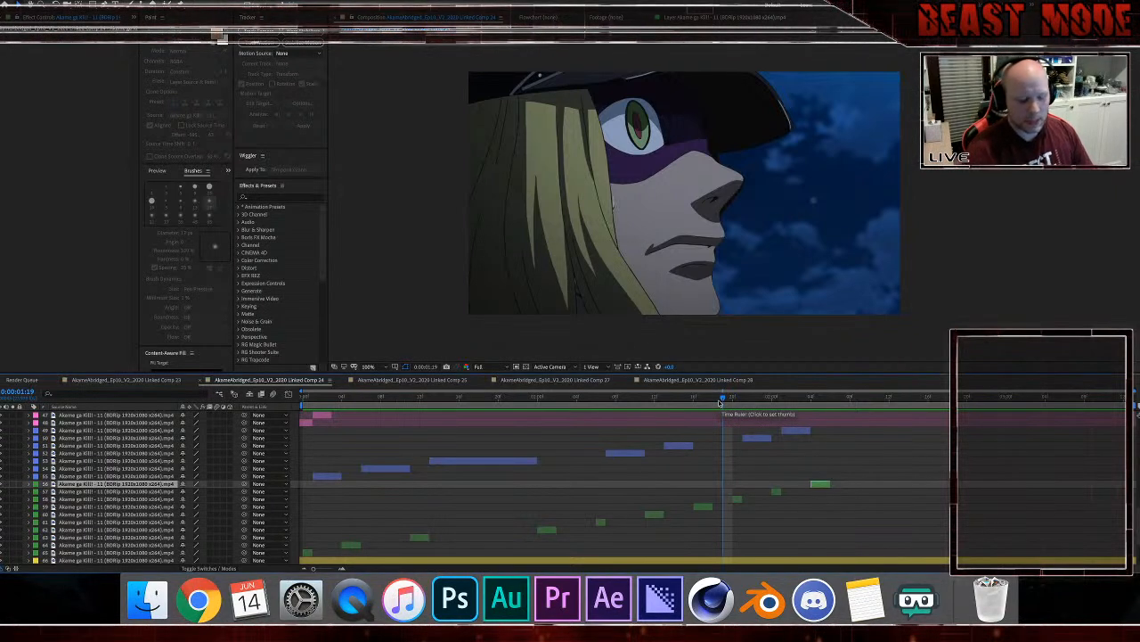
key(Home)
key(space)
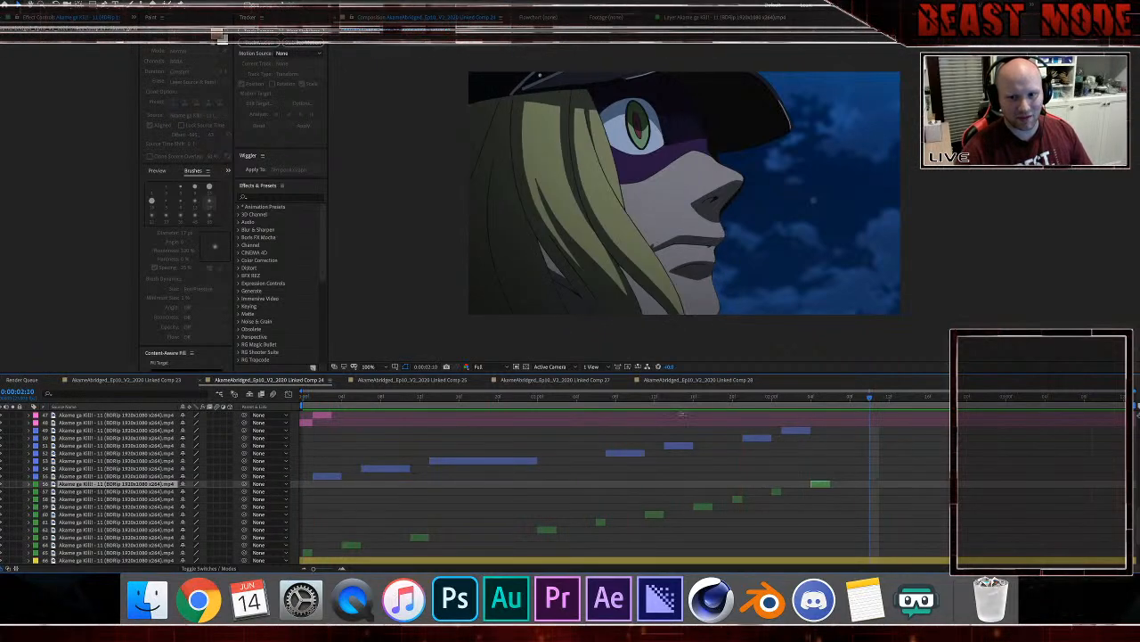
key(space)
click(584, 397)
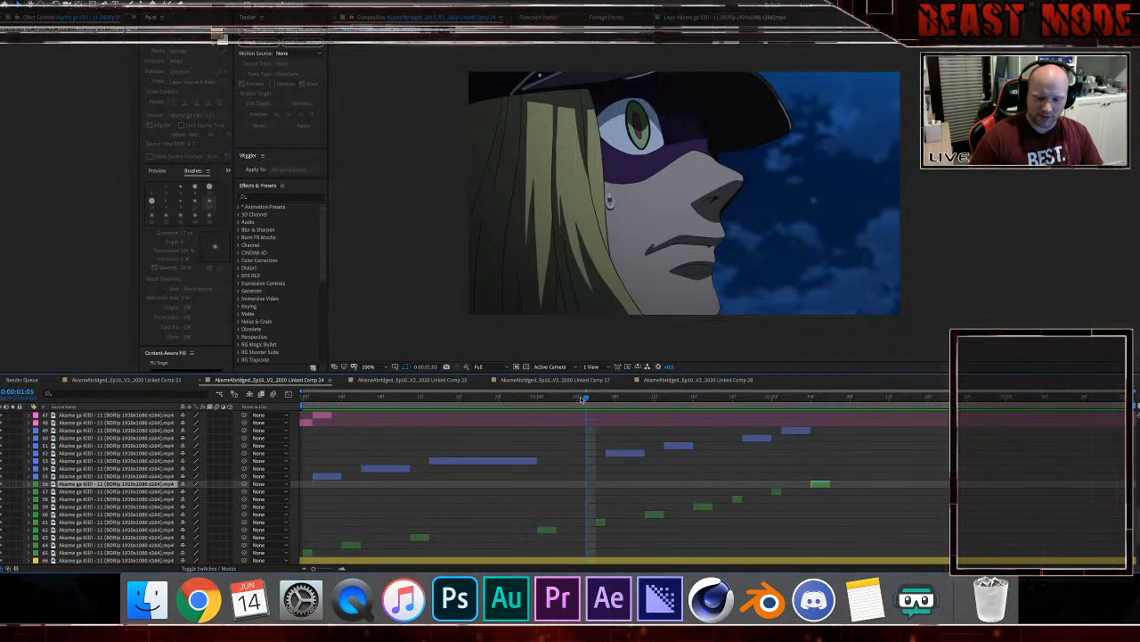
key(space)
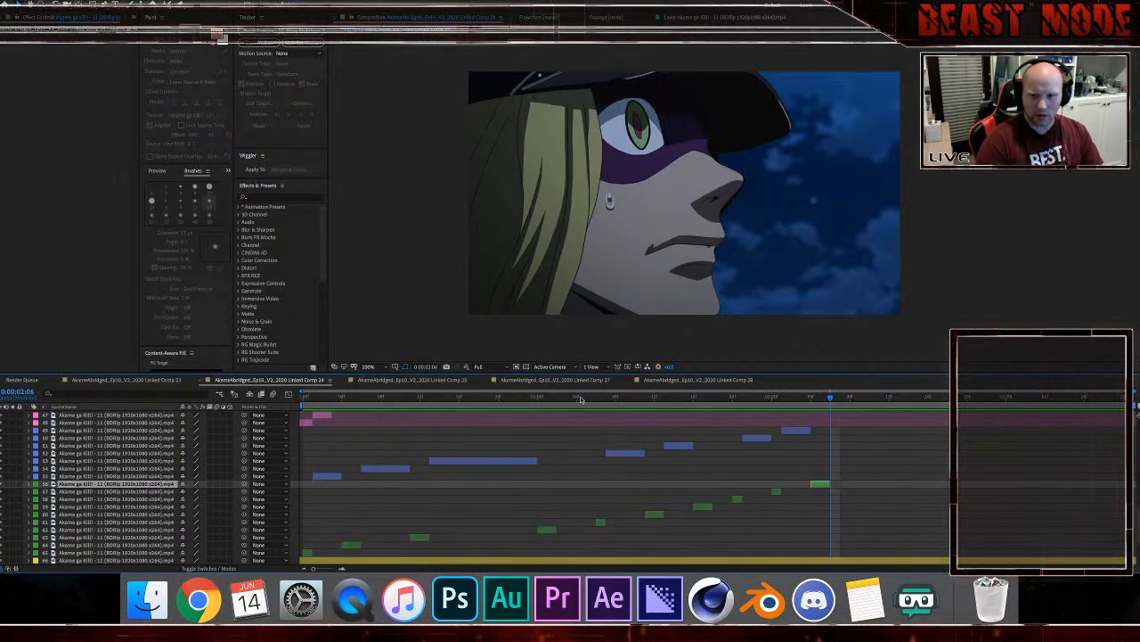
Step: Duplicate the last blue mouth layer and place the copy from 0:00:02:06 to 0:00:02:10, after the last green layer
click(798, 432)
key(super+d)
drag(799, 431, 842, 435)
key(space)
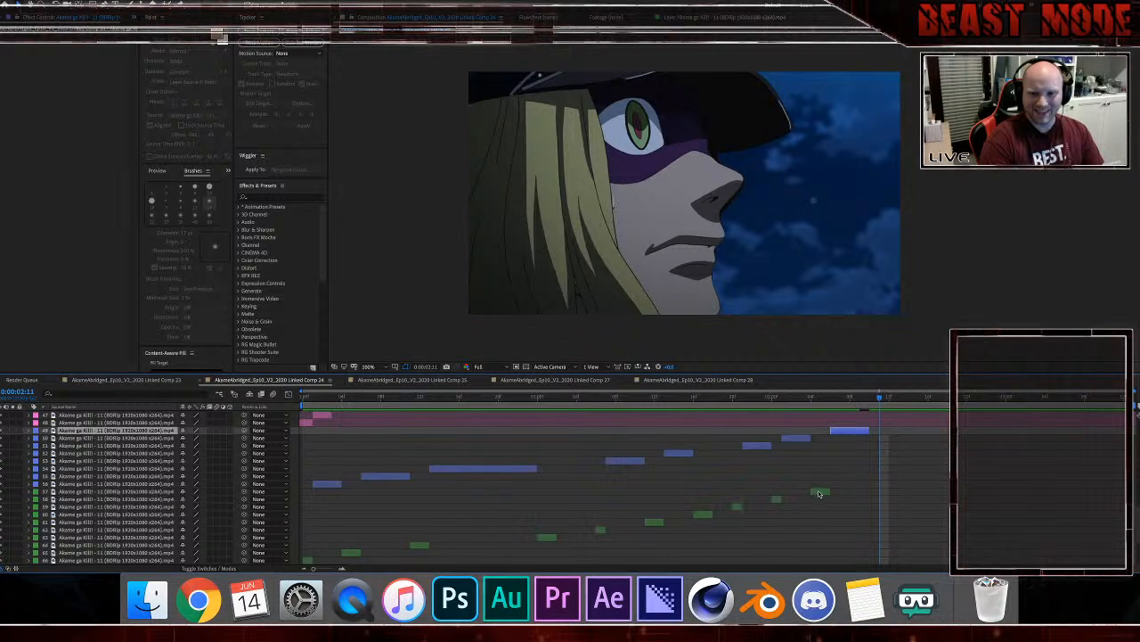
Step: Place copies of the last green and blue mouth layers at 0:00:02:10 and 0:00:02:12, trimming the blue one to end at 0:00:02:15
drag(820, 494, 878, 493)
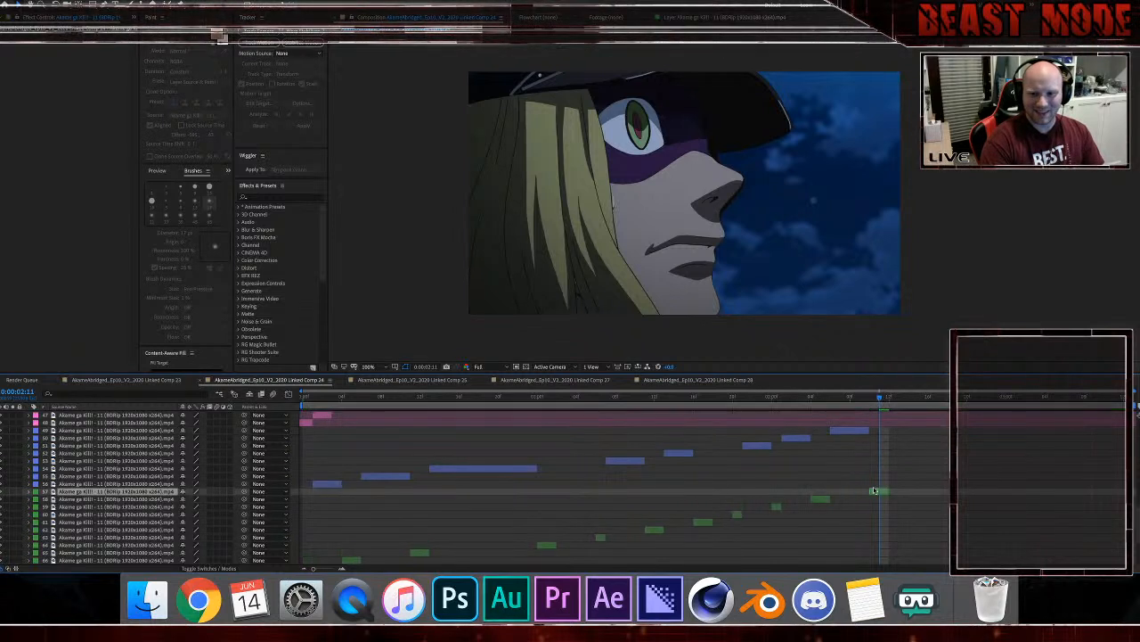
click(846, 430)
key(ctrl+d)
drag(845, 430, 903, 429)
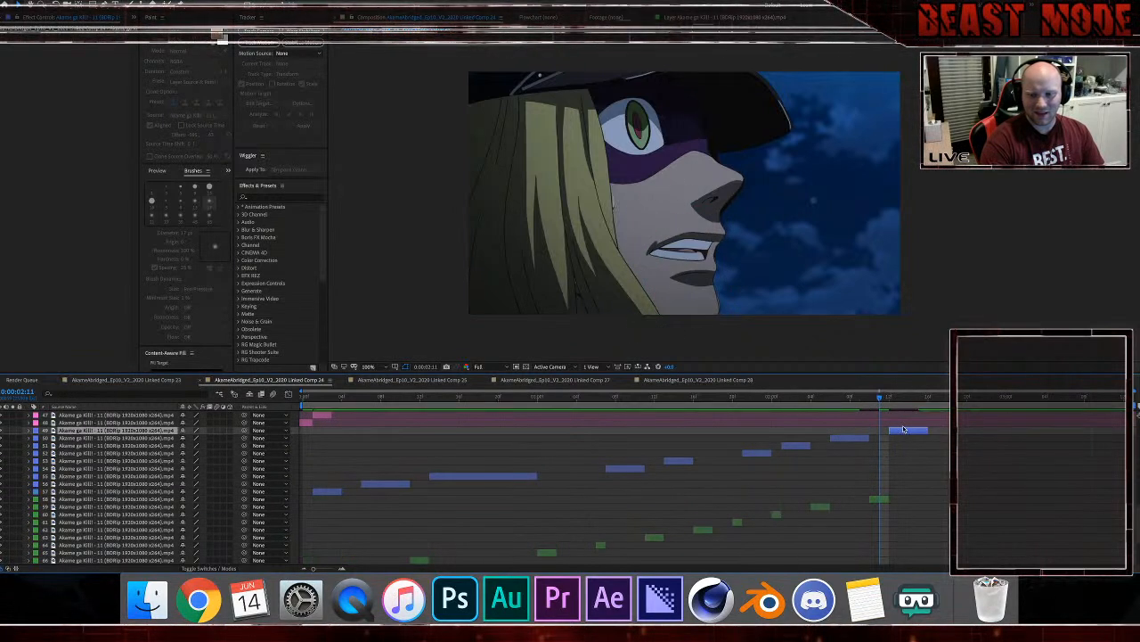
key(Page_Down)
key(Page_Down)
click(909, 399)
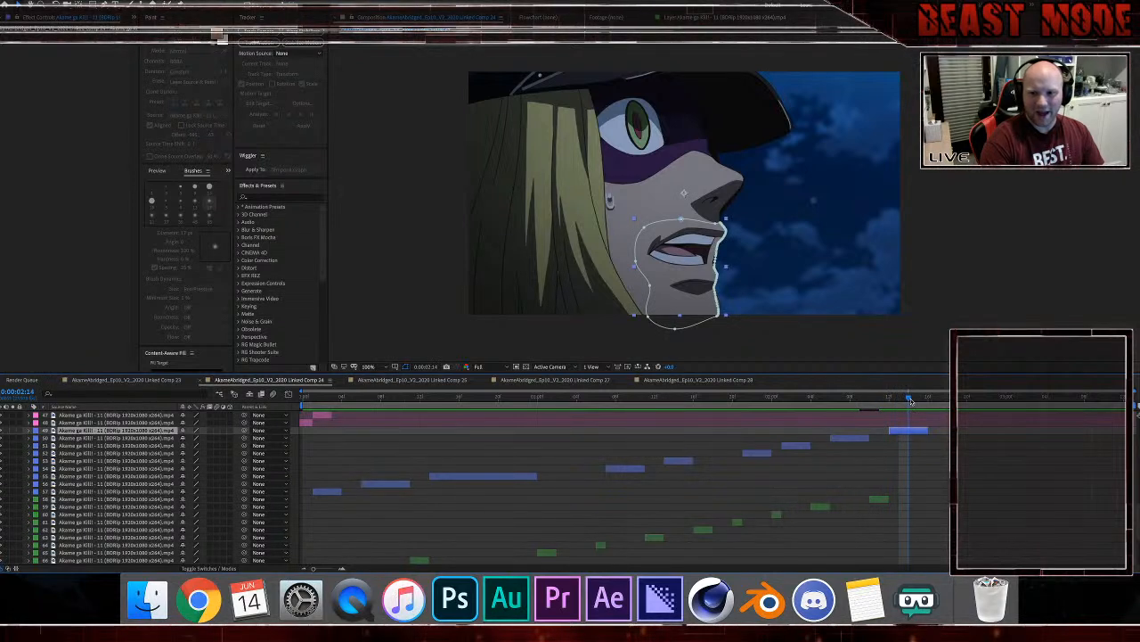
drag(911, 401, 919, 401)
key(alt+bracketright)
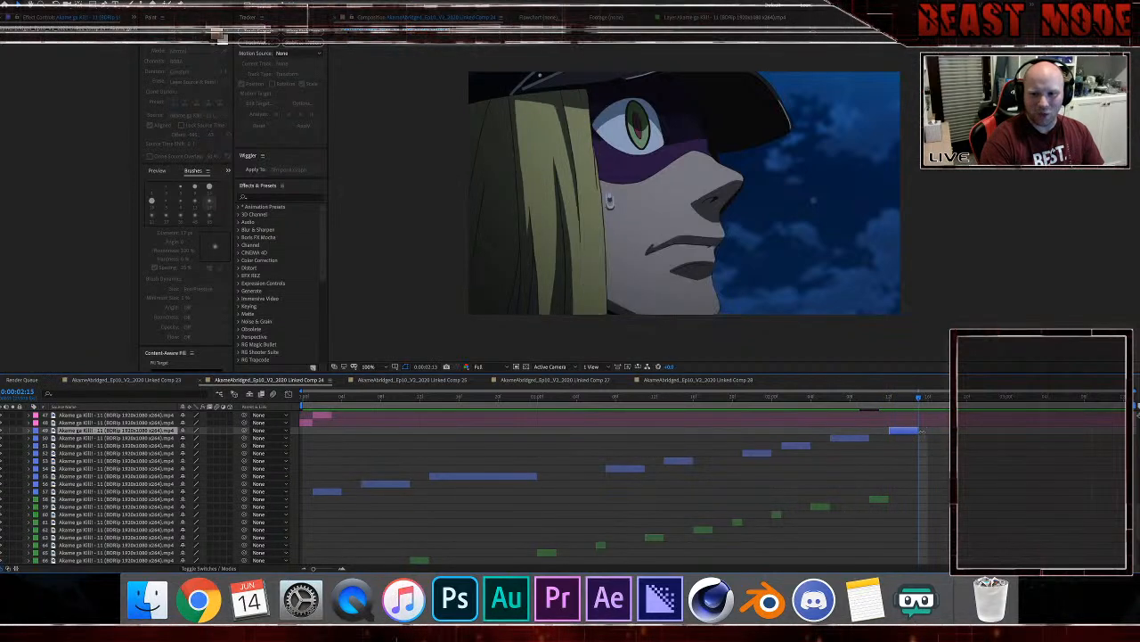
Step: Duplicate the last green mouth layer to 0:00:02:15 and the last blue one directly after it, from 0:00:02:17 to 0:00:02:20
click(873, 503)
key(ctrl+d)
drag(873, 501, 925, 501)
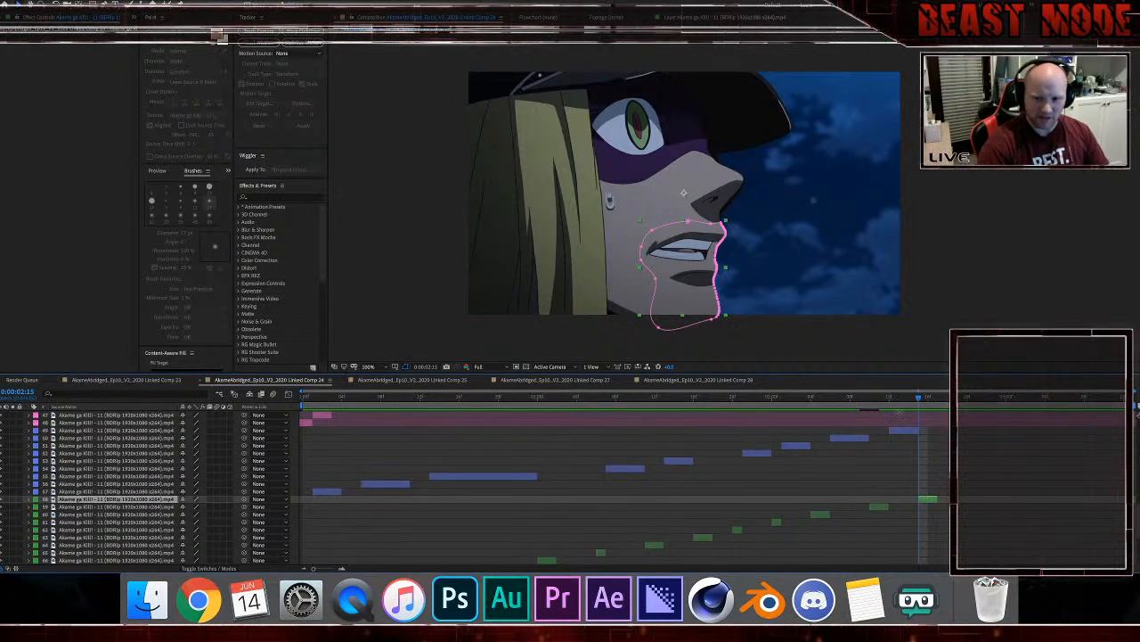
click(896, 433)
key(ctrl+d)
drag(897, 433, 946, 433)
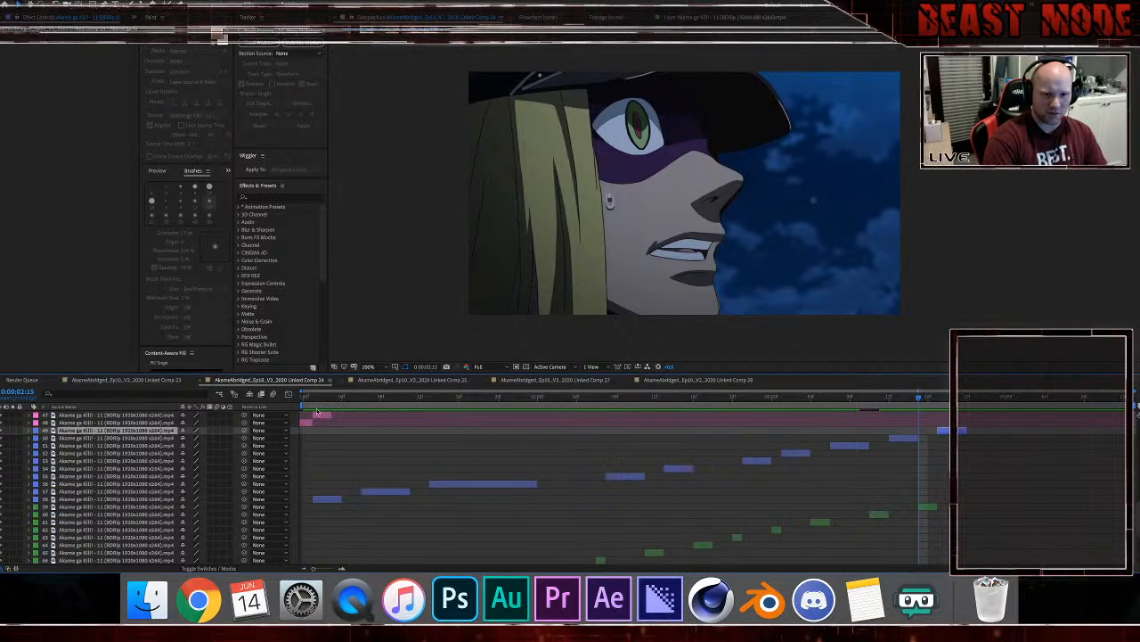
Step: Play the composition from its start and again from 0:00:02:11 to check the lip-sync against the audio waveform
click(299, 406)
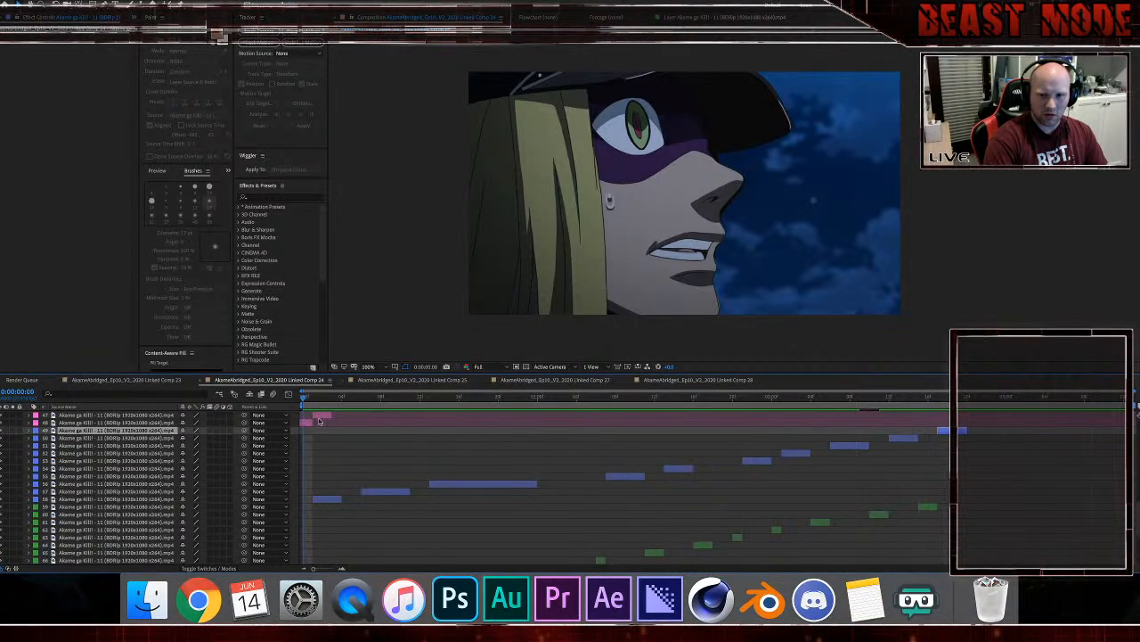
click(411, 449)
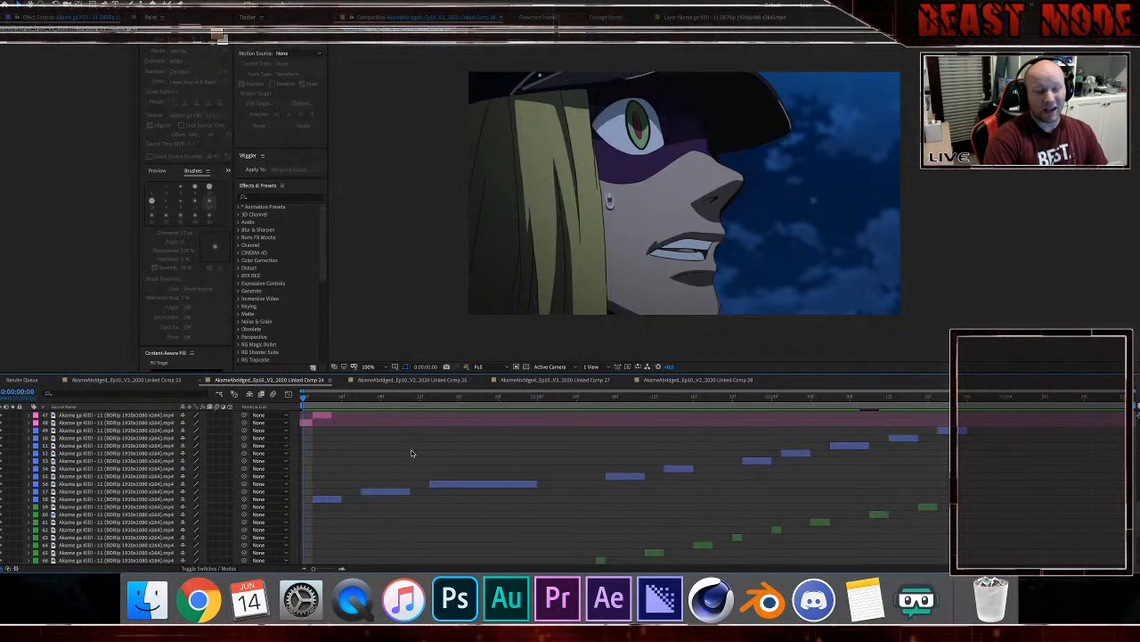
key(space)
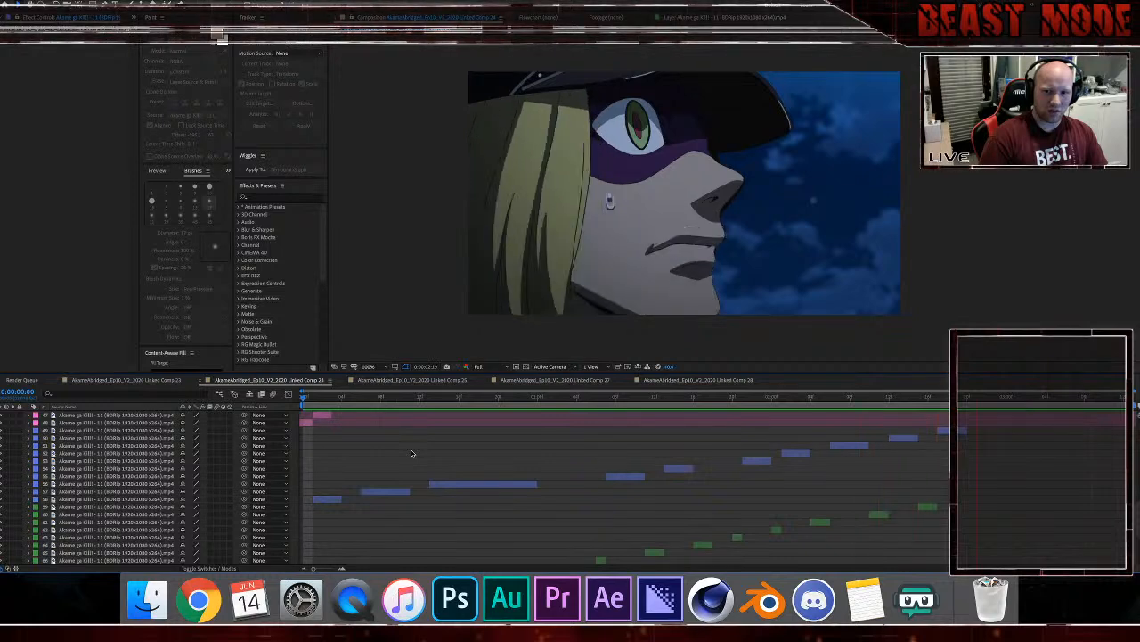
scroll(657, 433, down, 5)
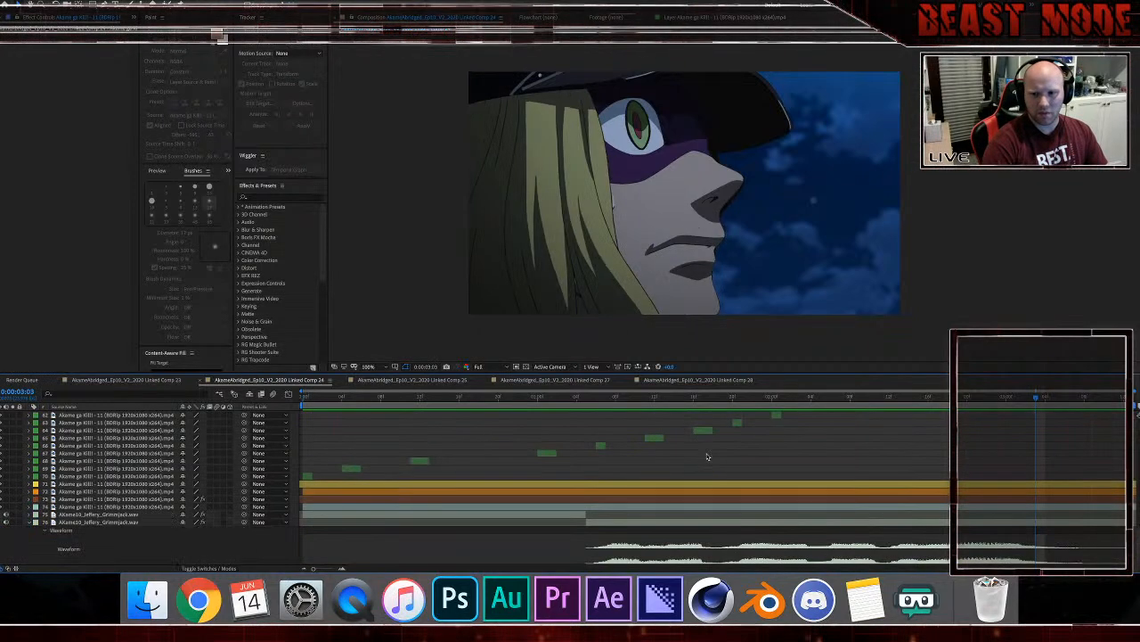
click(878, 404)
scroll(879, 416, up, 6)
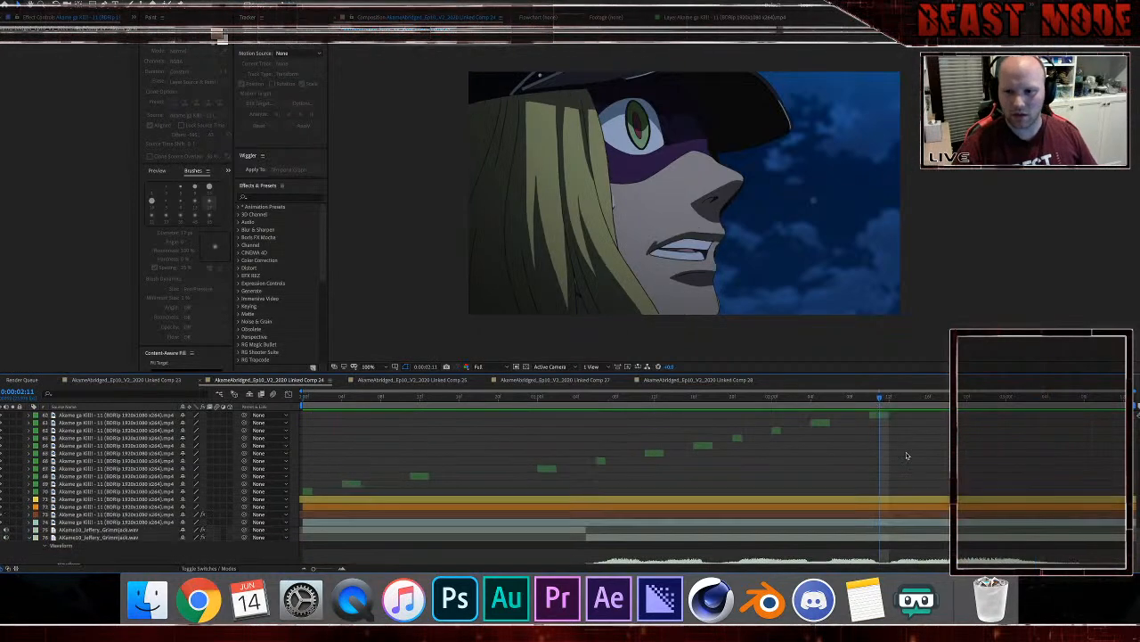
key(space)
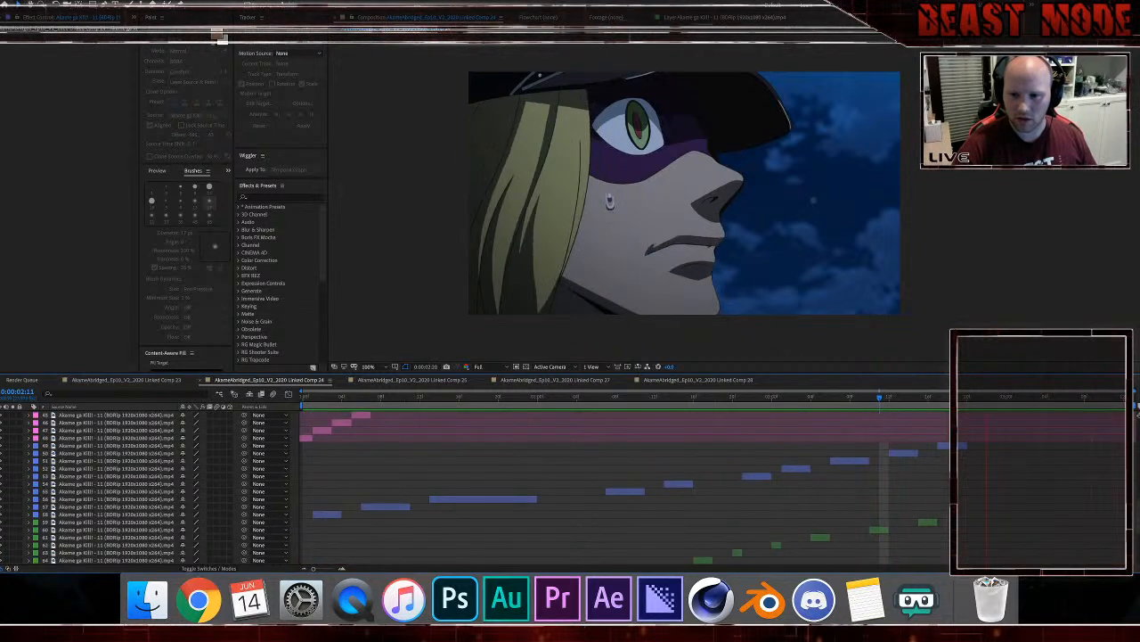
Step: Duplicate the last green mouth layer to 0:00:02:20 and the last blue one to 0:00:02:22, extending the blue copy to 0:00:03:02
click(931, 523)
key(super+d)
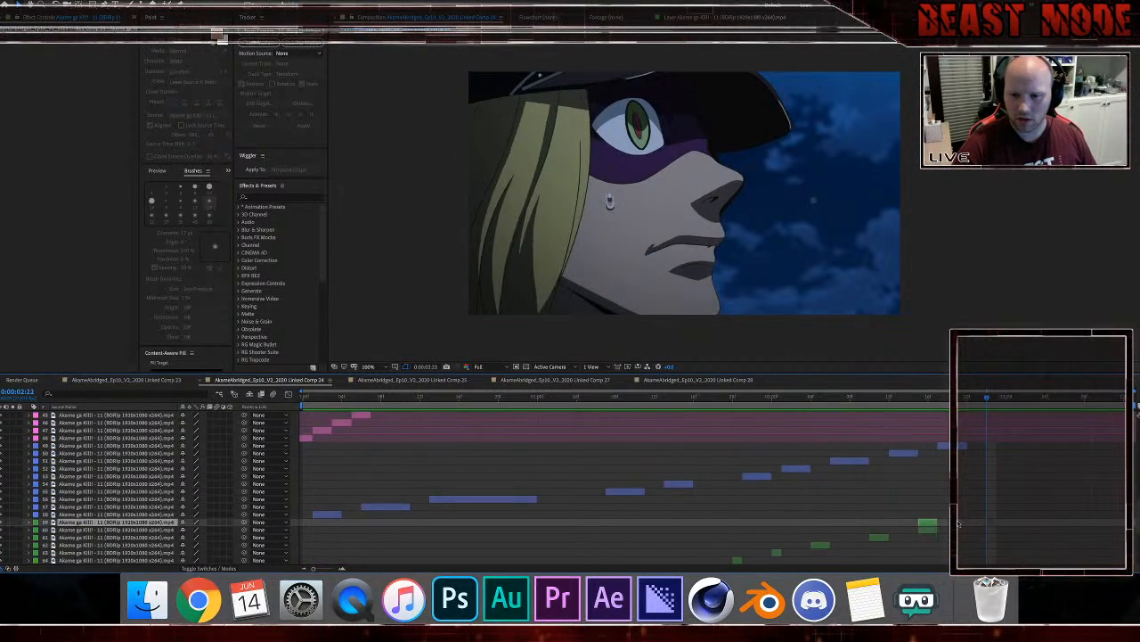
drag(931, 524, 980, 523)
drag(959, 447, 1007, 447)
scroll(1013, 486, down, 6)
scroll(1013, 486, down, 2)
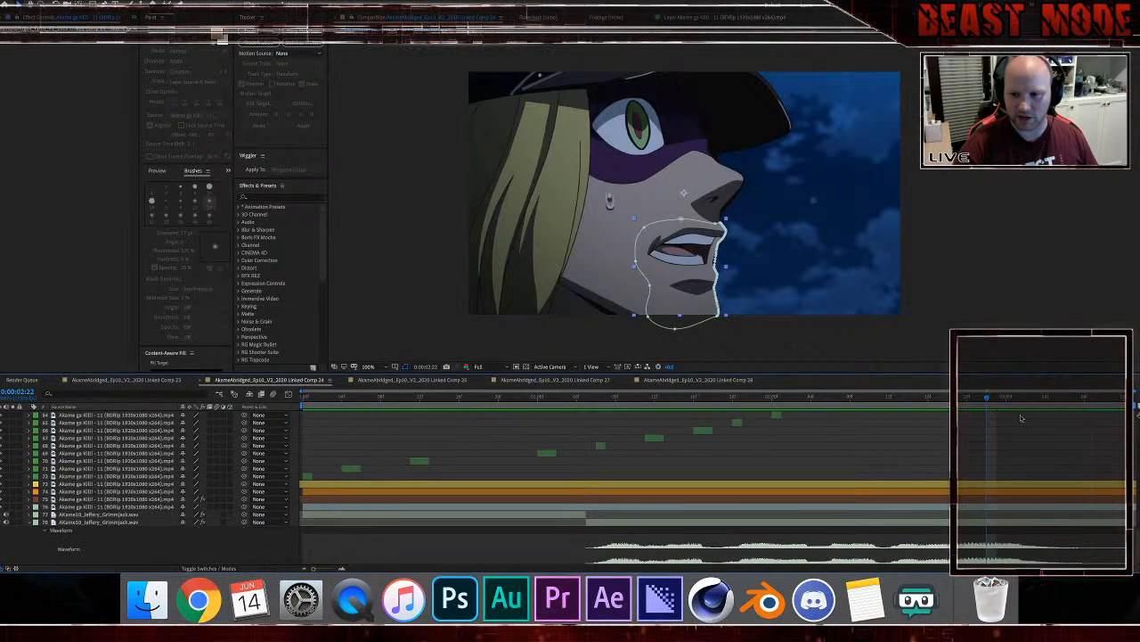
click(1025, 400)
key(Page_Down)
scroll(1013, 467, up, 2)
scroll(1013, 467, up, 5)
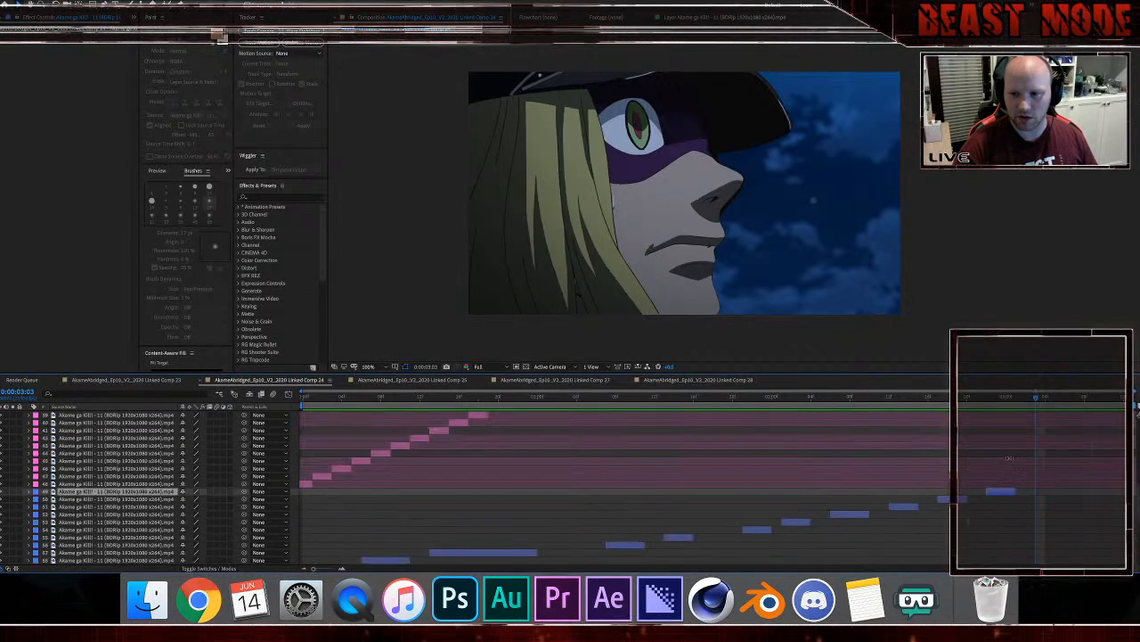
scroll(1015, 498, down, 3)
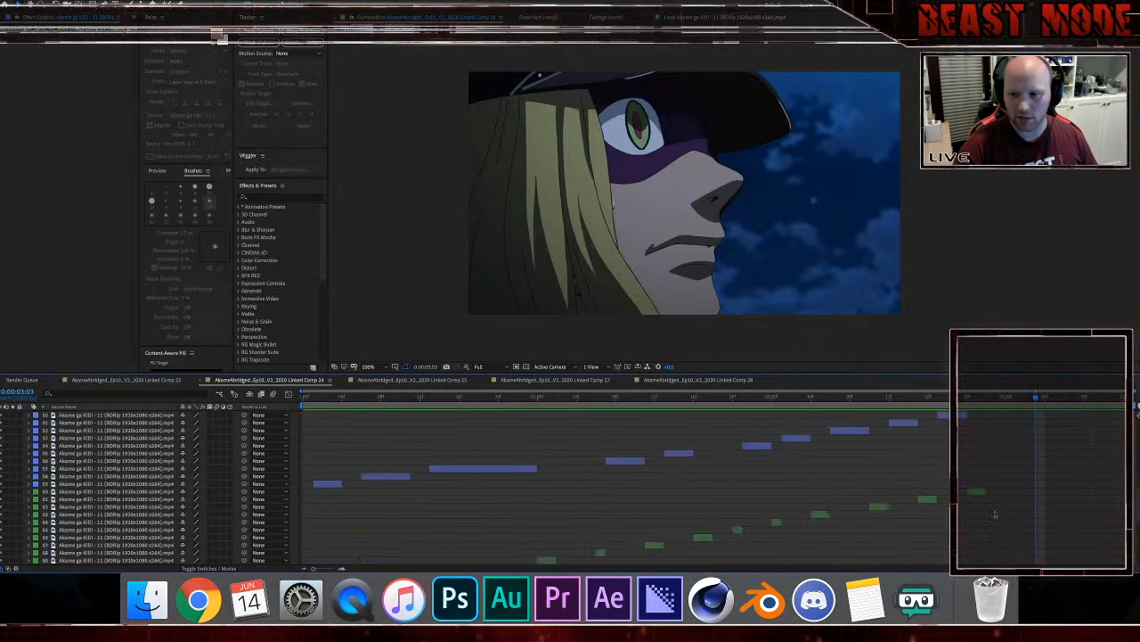
Step: Duplicate the last green mouth layer and place the copy from 0:00:03:02 to 0:00:03:04, after the last blue layer
click(981, 494)
key(super+d)
drag(982, 495, 1039, 493)
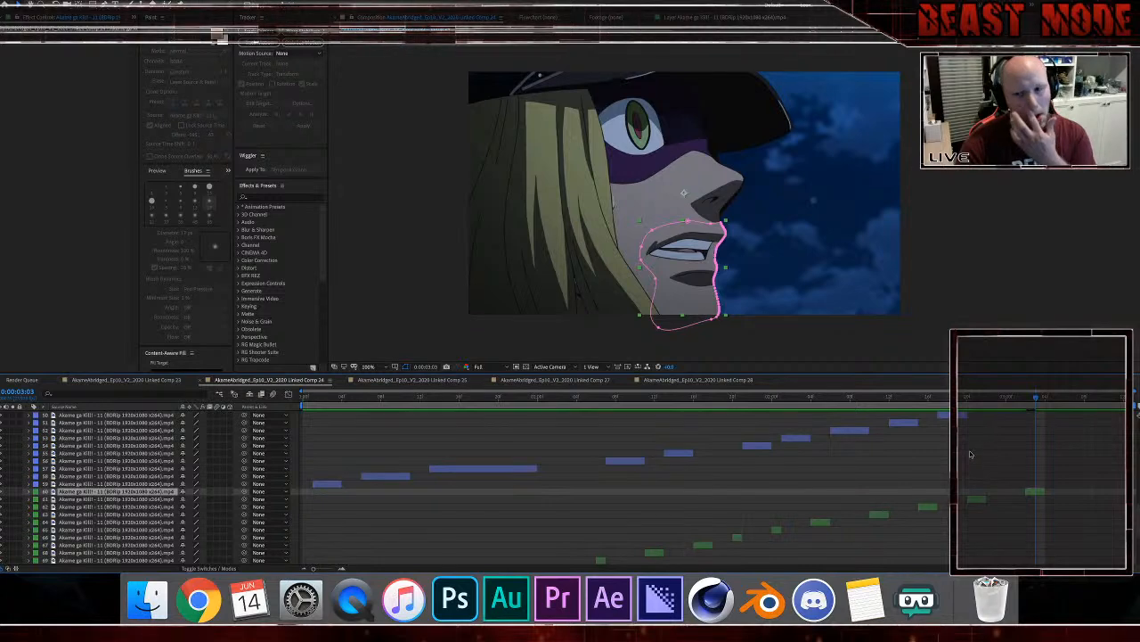
Step: Play the composition from the beginning to review the extended lip-sync
key(Home)
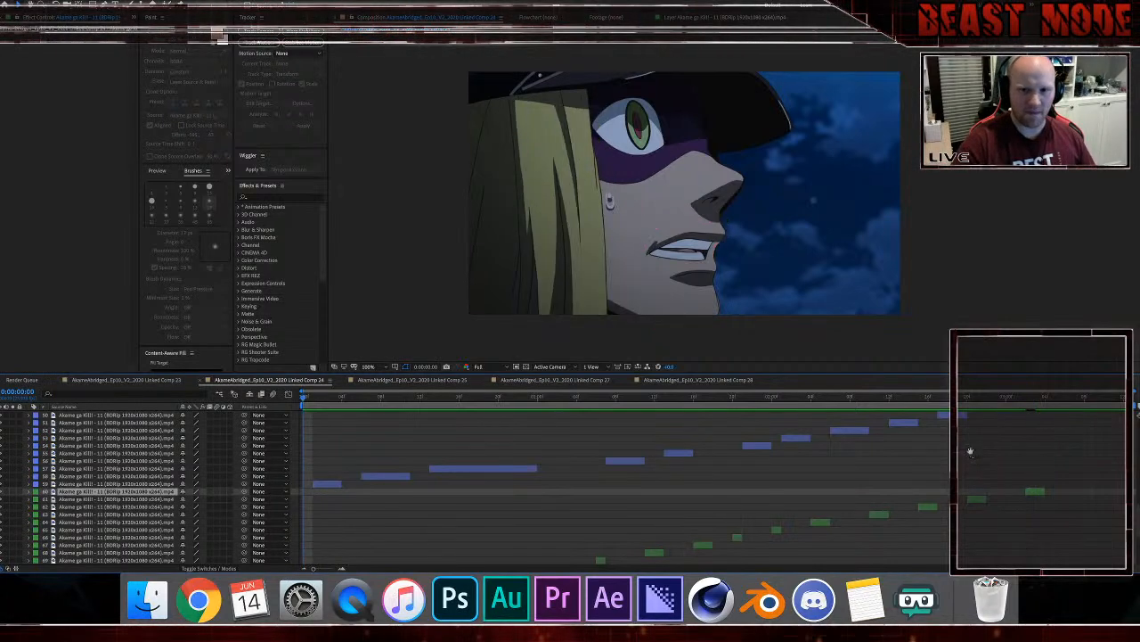
key(space)
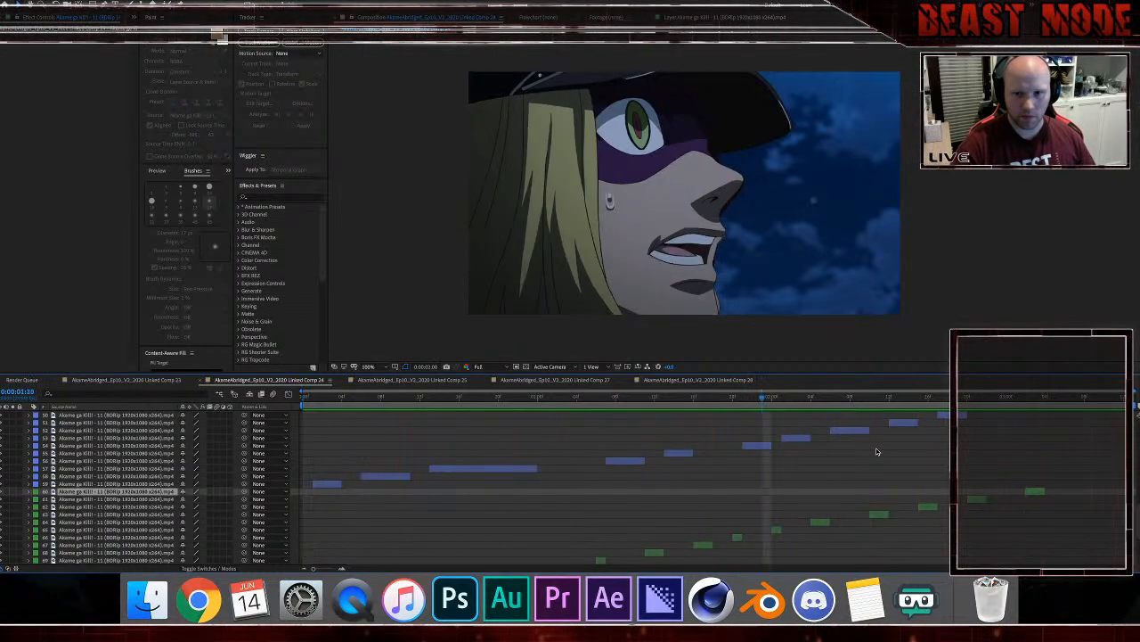
key(space)
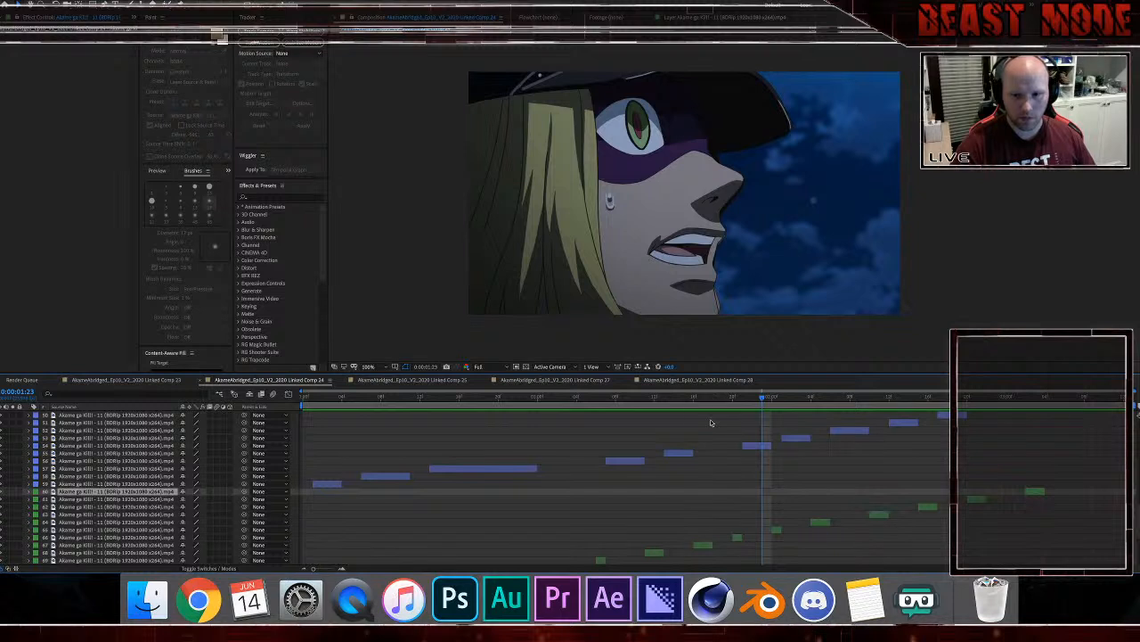
Step: Trim the green mouth layer ending at 0:00:01:18 by one frame and shift all later green layers one frame earlier
click(713, 546)
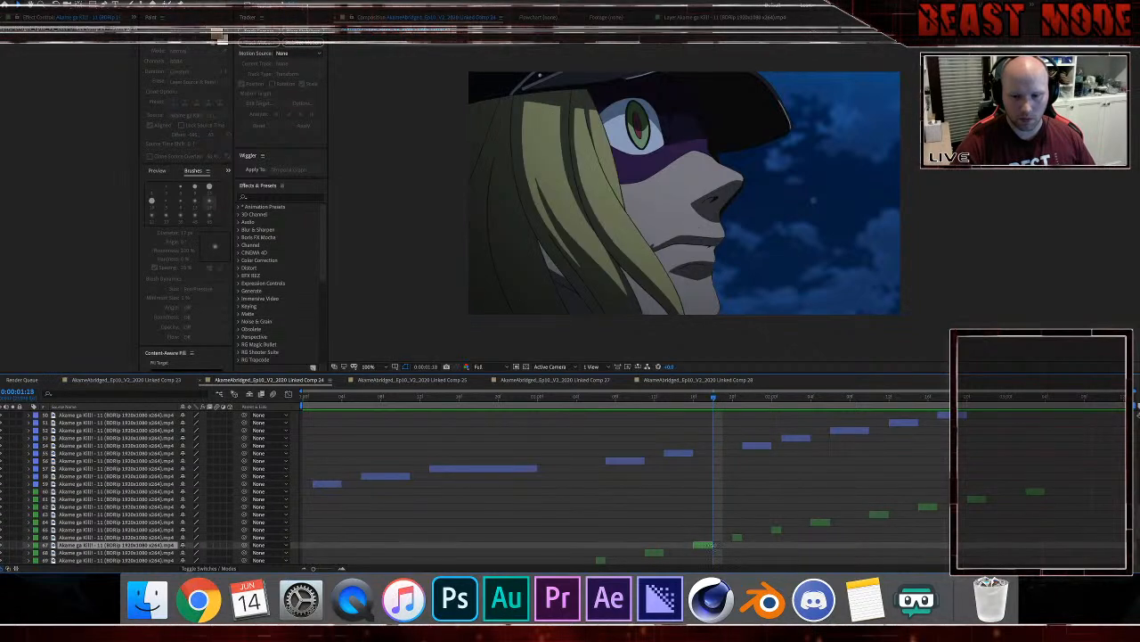
click(738, 538)
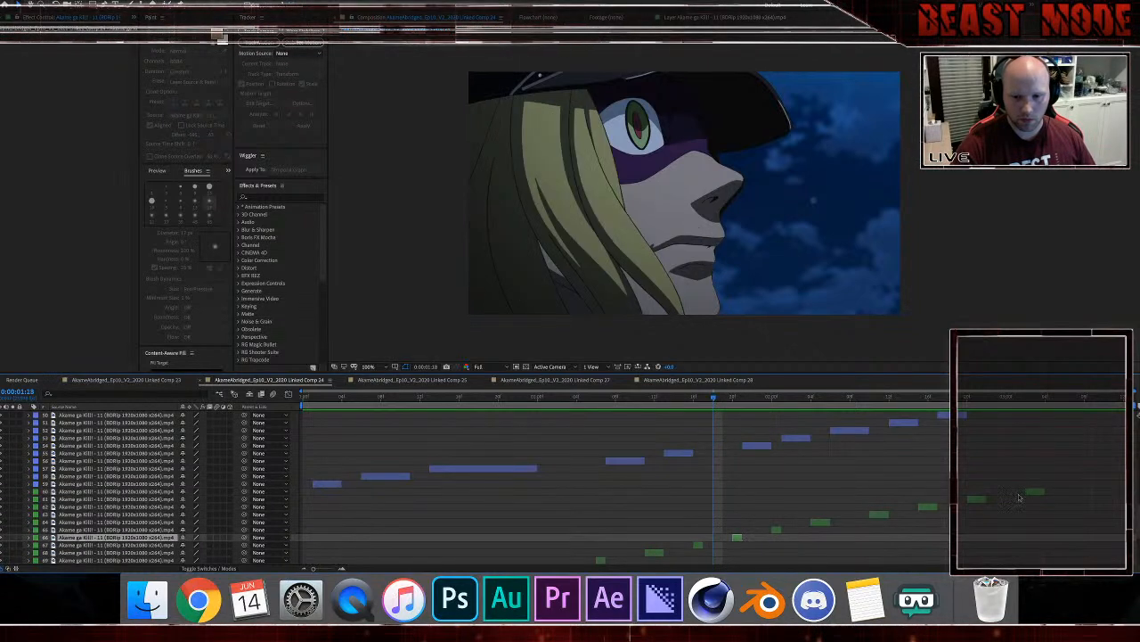
shift+click(1036, 493)
drag(1035, 493, 1026, 492)
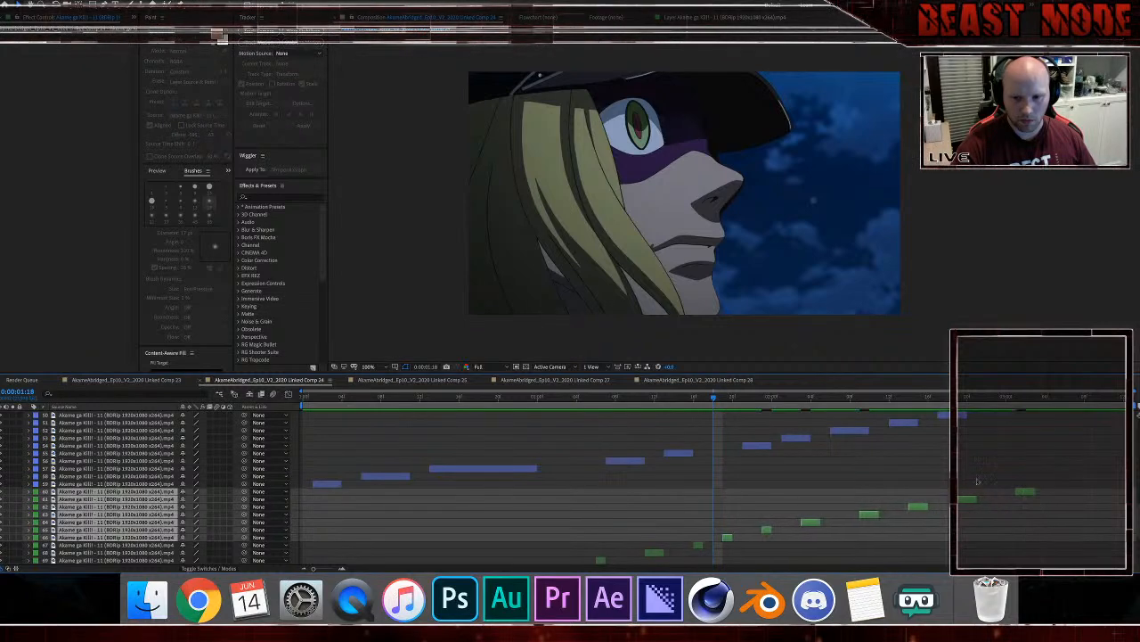
Step: Shift the blue mouth layers that follow the trimmed green layer one frame earlier to match the green ones
click(756, 446)
scroll(959, 453, up, 4)
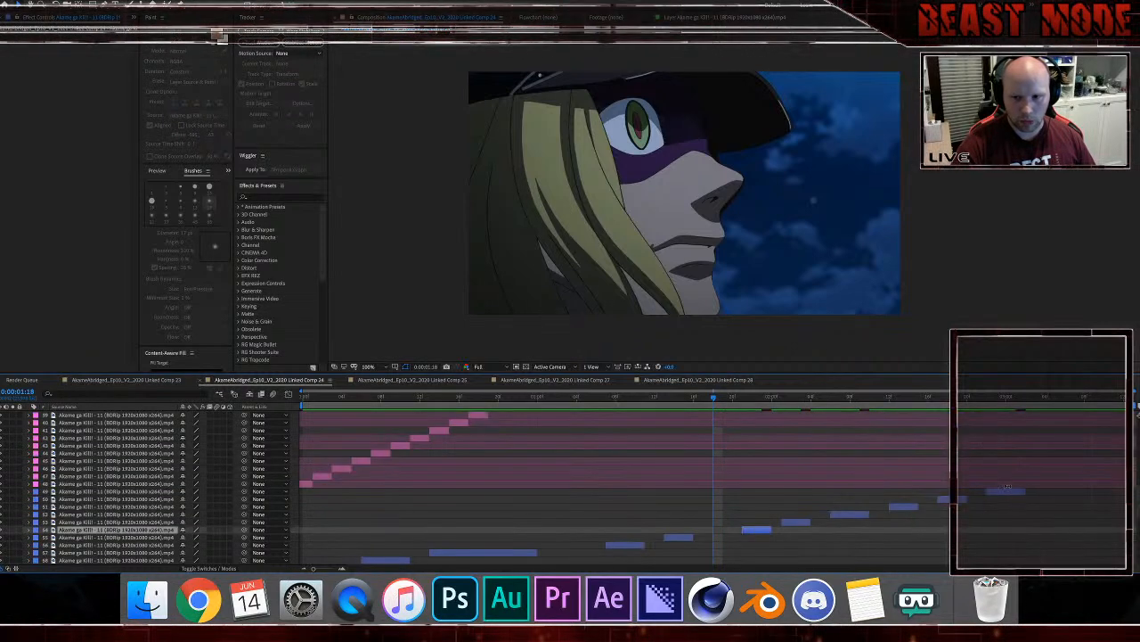
shift+click(1009, 492)
drag(1008, 493, 999, 494)
scroll(1003, 496, down, 4)
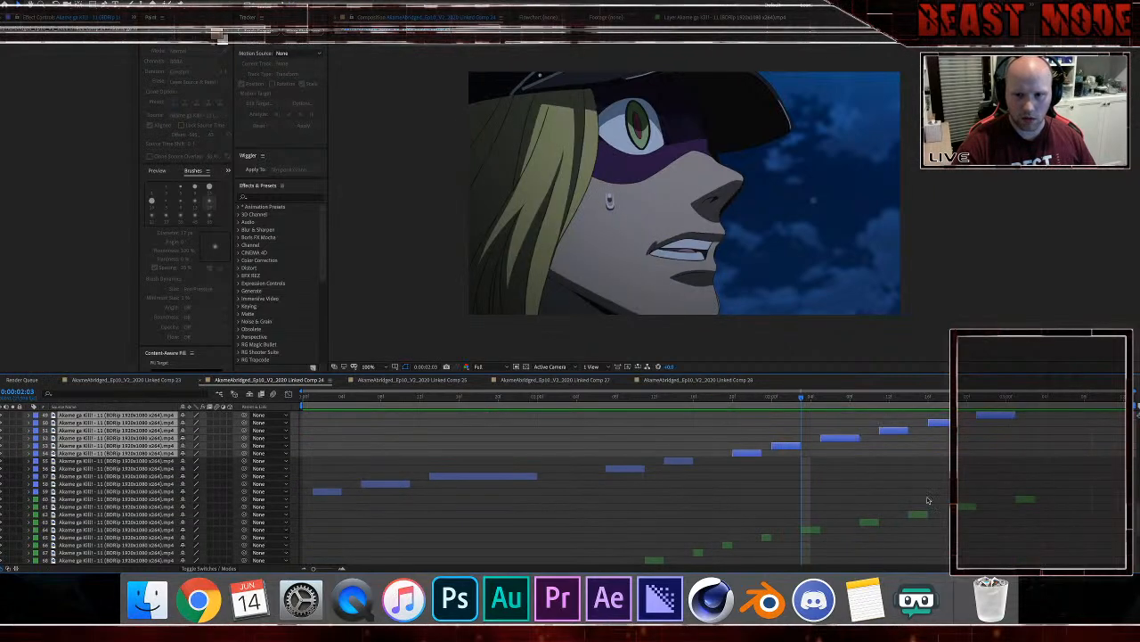
Step: Move the green mouth layer at 0:00:02:09 to start at 0:00:02:07, and move the blue layer preceding it to 0:00:02:09
click(848, 491)
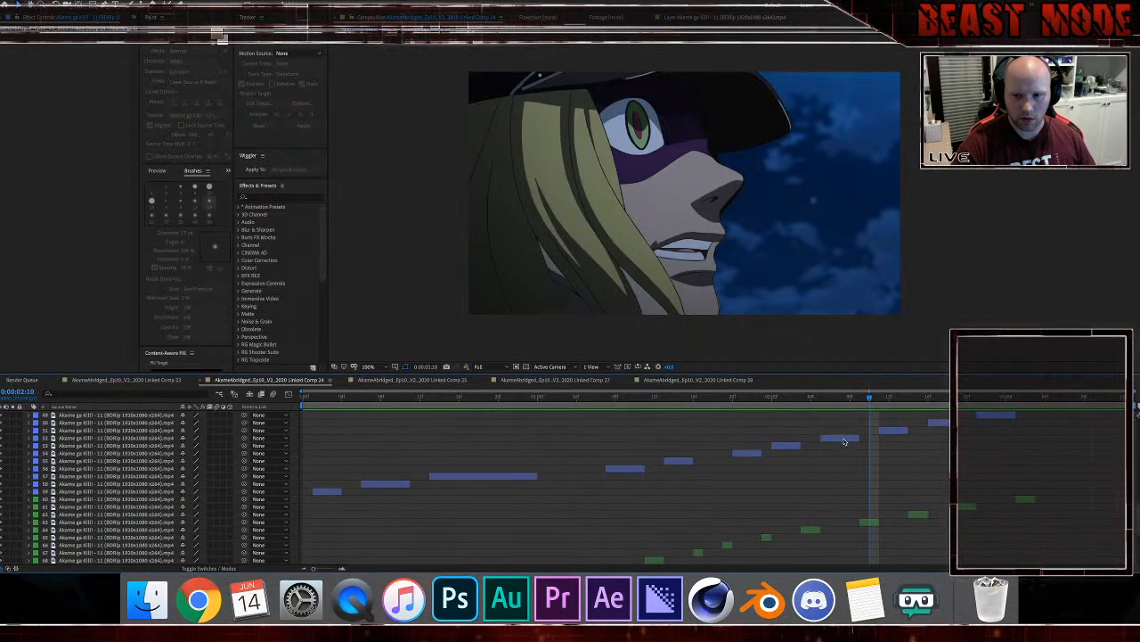
mouse_move(836, 408)
mouse_down()
mouse_move(824, 401)
mouse_move(839, 410)
mouse_up()
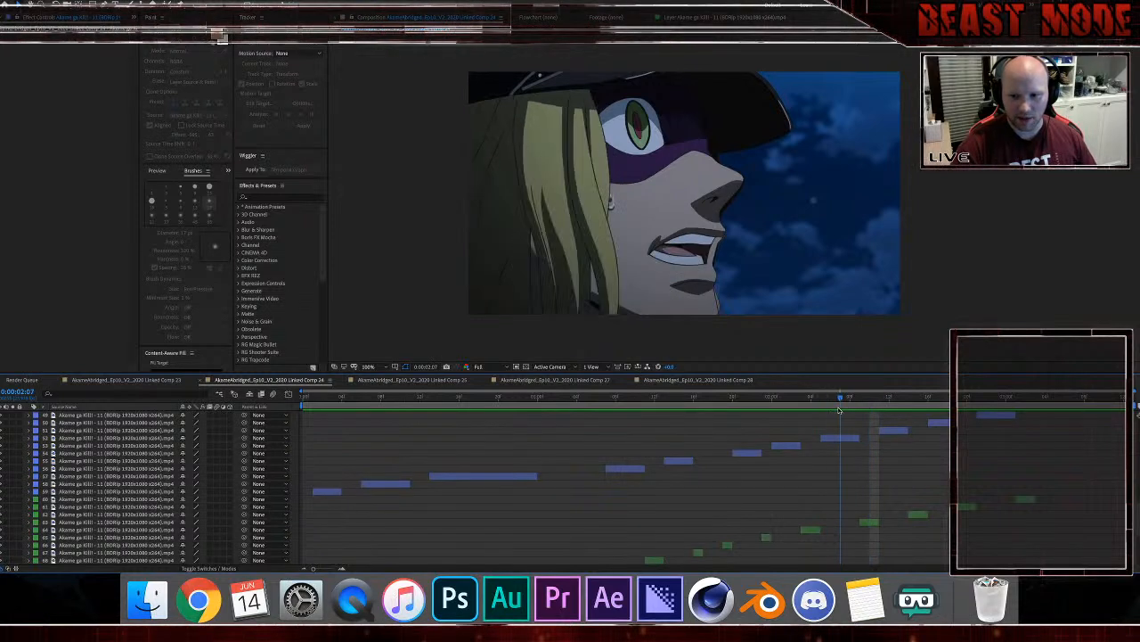
click(854, 522)
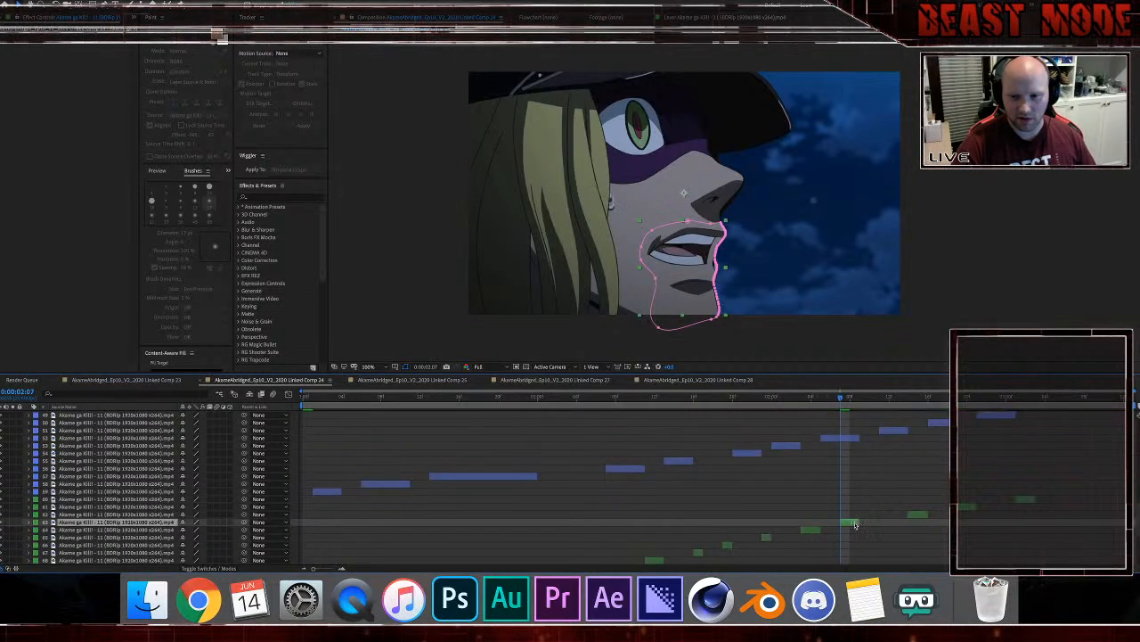
drag(843, 440, 880, 441)
key(space)
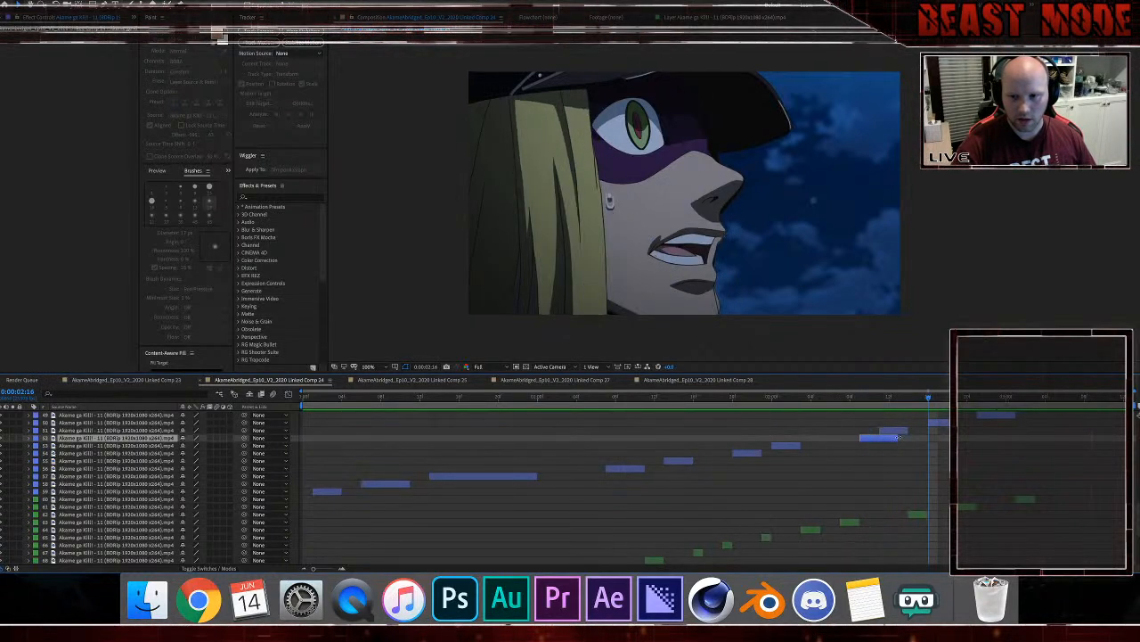
Step: Trim the moved blue mouth layer to end at 0:00:02:12, and place the next green and blue layers at 0:00:02:12 and 0:00:02:14
click(904, 514)
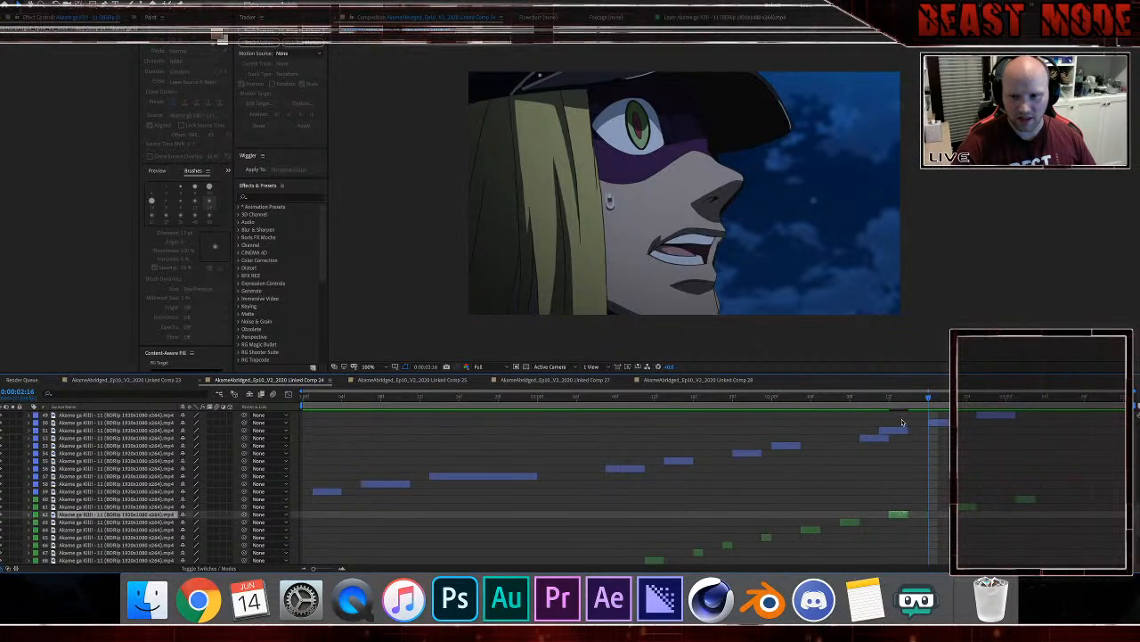
click(924, 431)
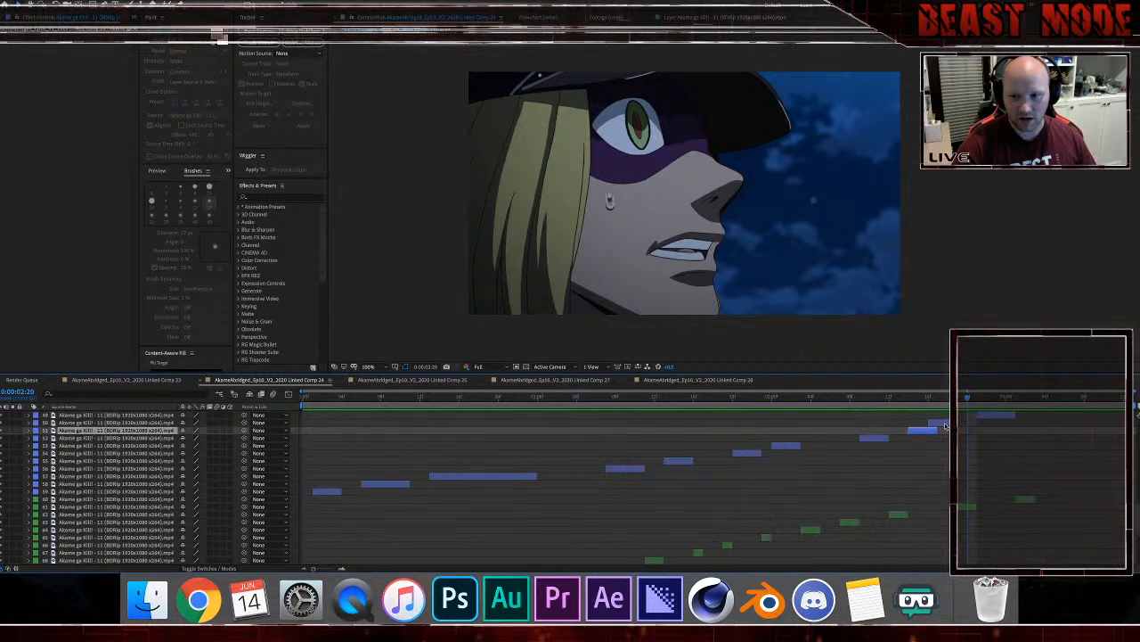
Step: Delete the overlapping blue mouth layer starting at 0:00:02:16 and extend the blue layer before it to end at 0:00:02:18
click(938, 423)
key(Delete)
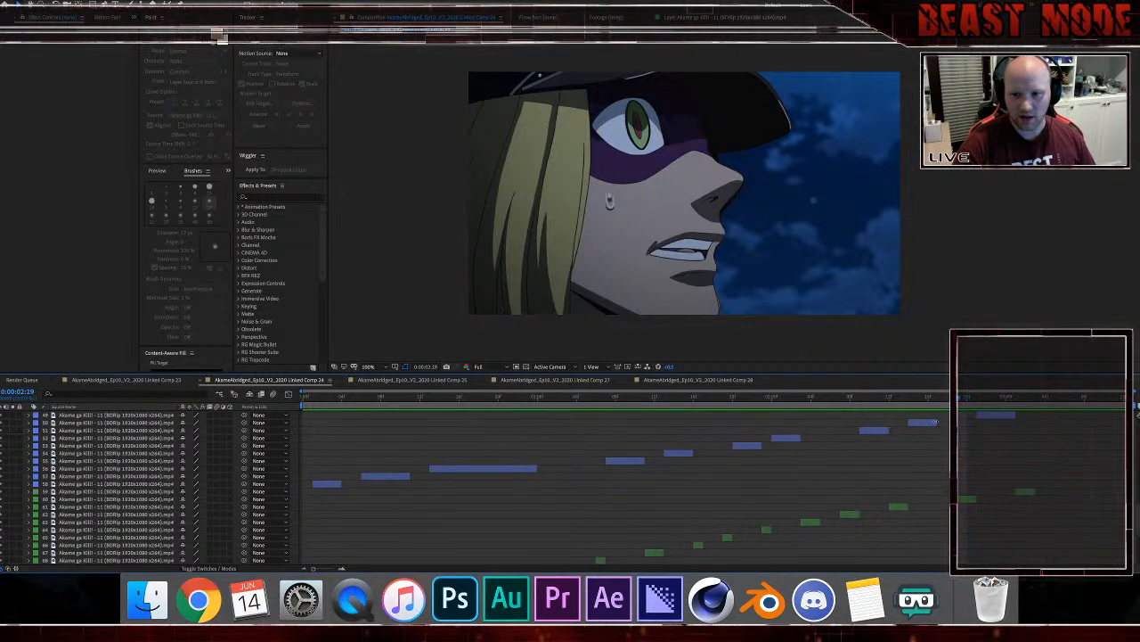
click(927, 422)
Step: Play the composition from 0:00:00:17 and again from about 0:00:02:07 to review the retimed mouth layers
click(471, 406)
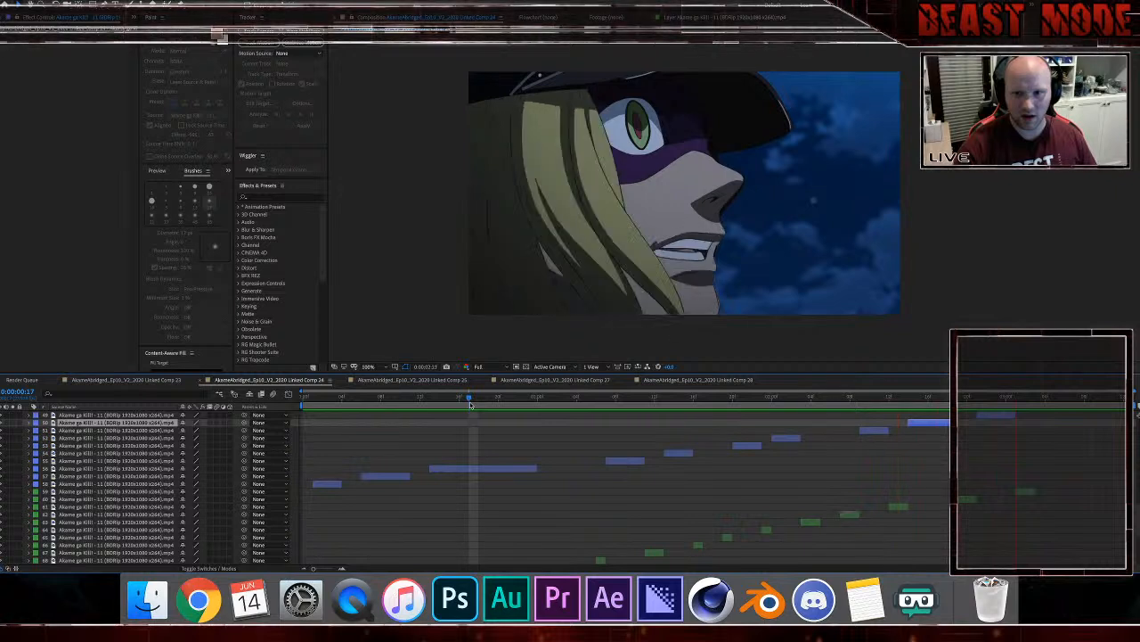
click(837, 403)
key(space)
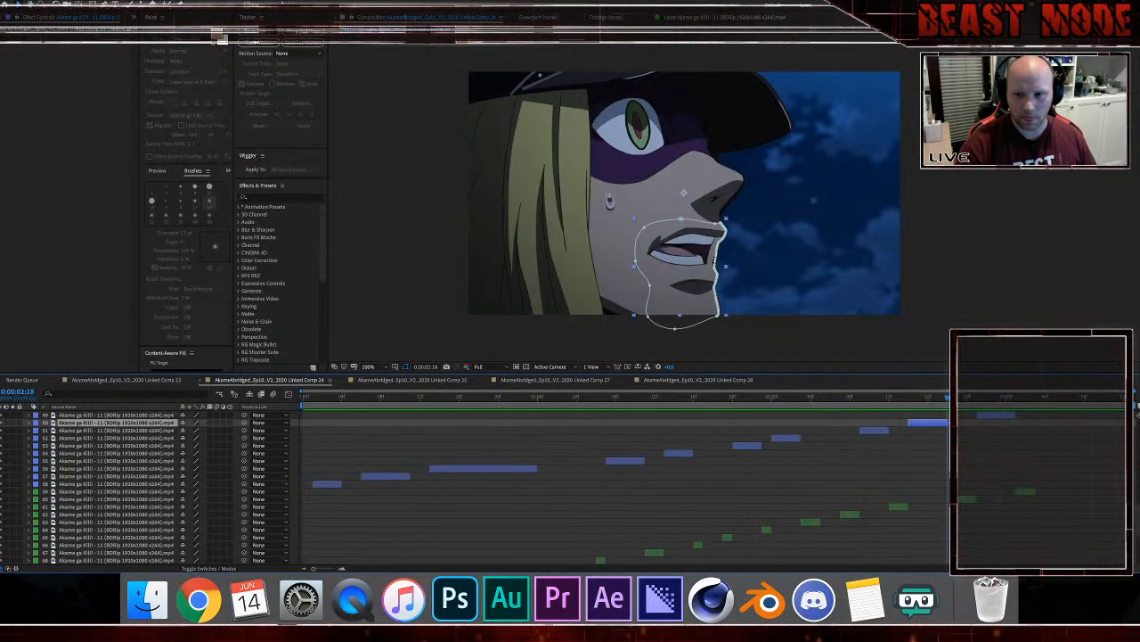
Step: Move the second-to-last green mouth layer one frame earlier so it starts at 0:00:02:18, directly after the extended blue layer
click(969, 500)
drag(968, 502, 961, 500)
key(Page_Down)
key(Page_Down)
key(Page_Down)
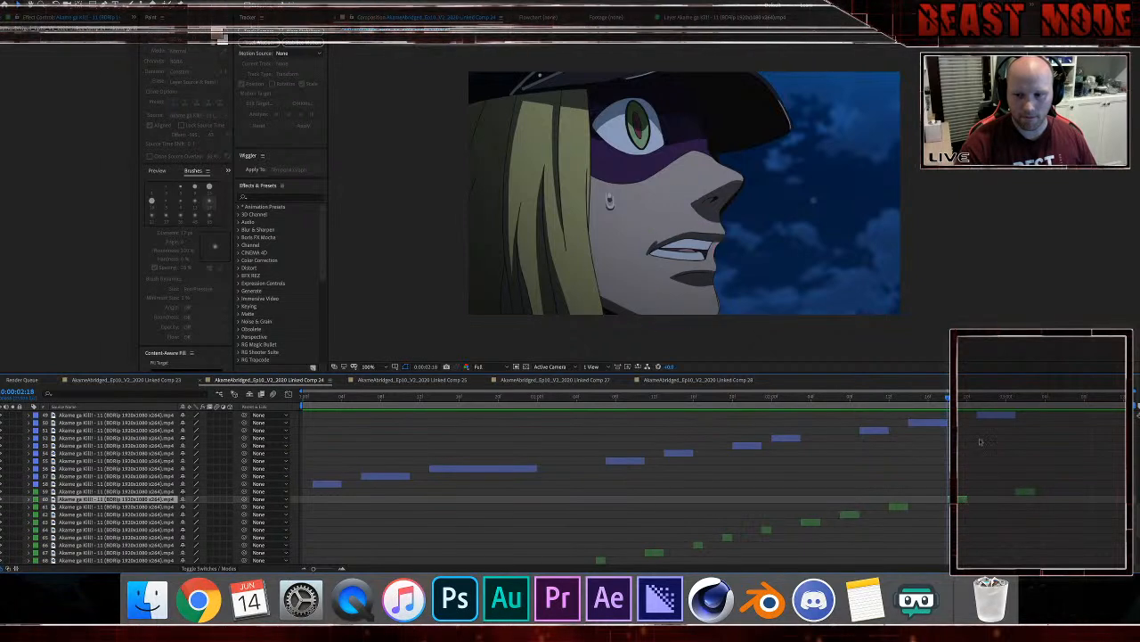
Step: Extend the last blue mouth layer's start back to 0:00:02:20 and play the composition from 0:00:02:06 to check it
click(979, 415)
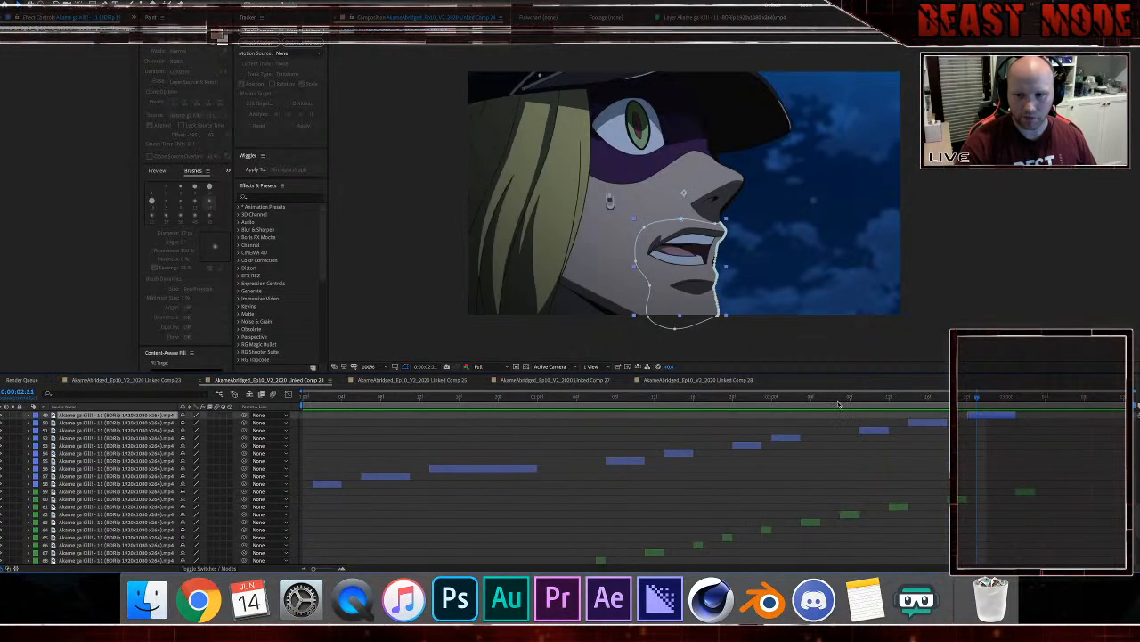
drag(838, 404, 828, 404)
key(space)
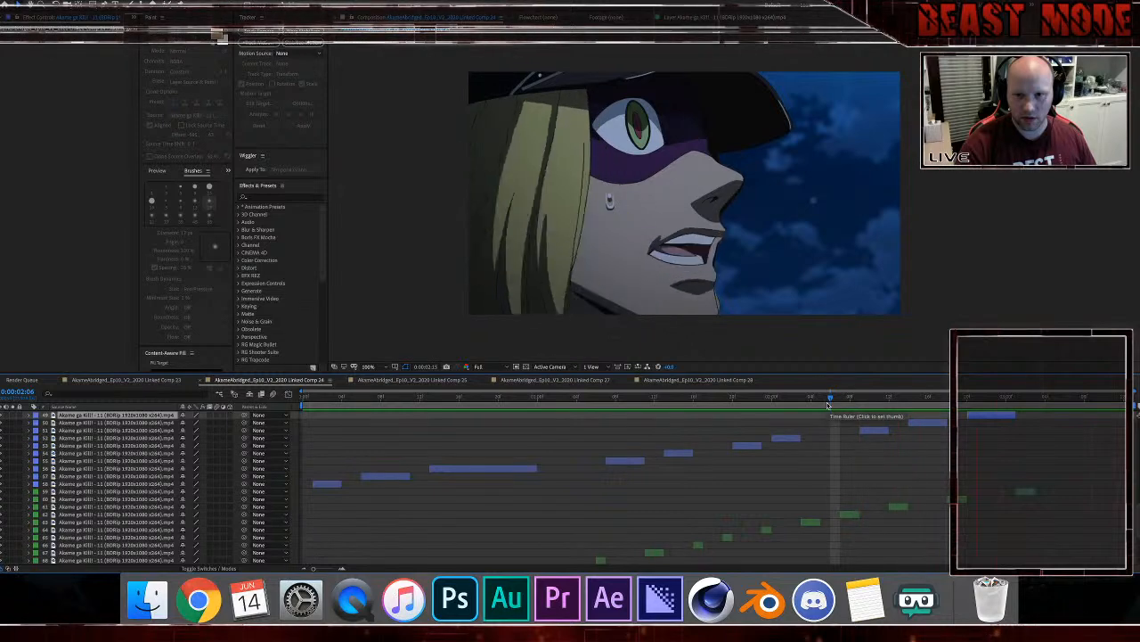
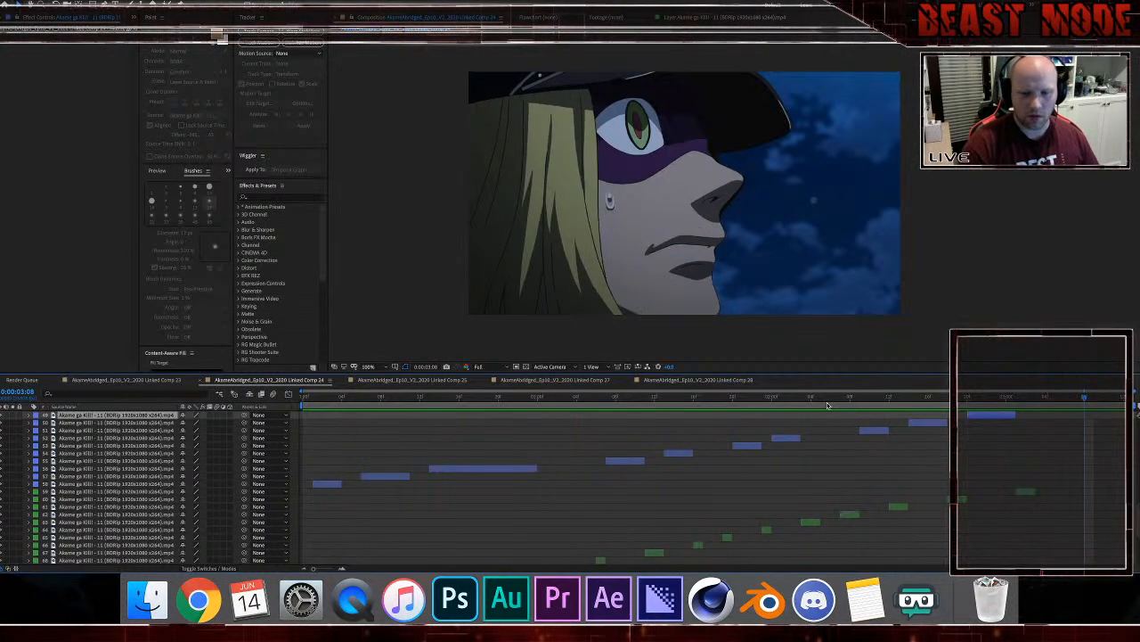
Step: Save the project and replay the composition from 0:00:01:04 and from the beginning to review the lip sync
click(575, 407)
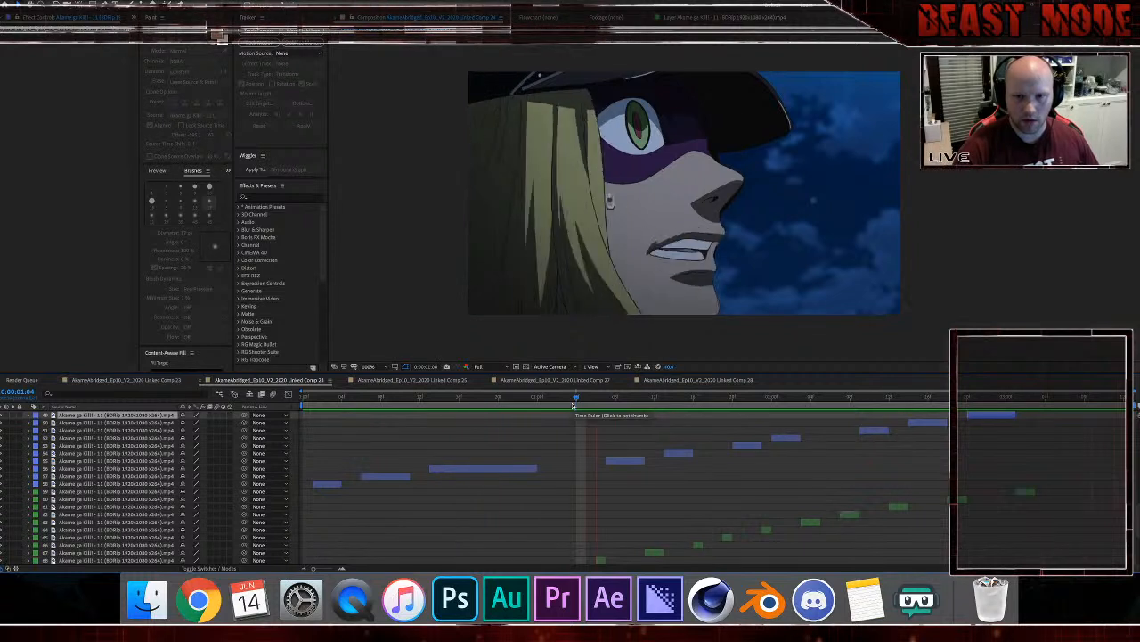
key(super+s)
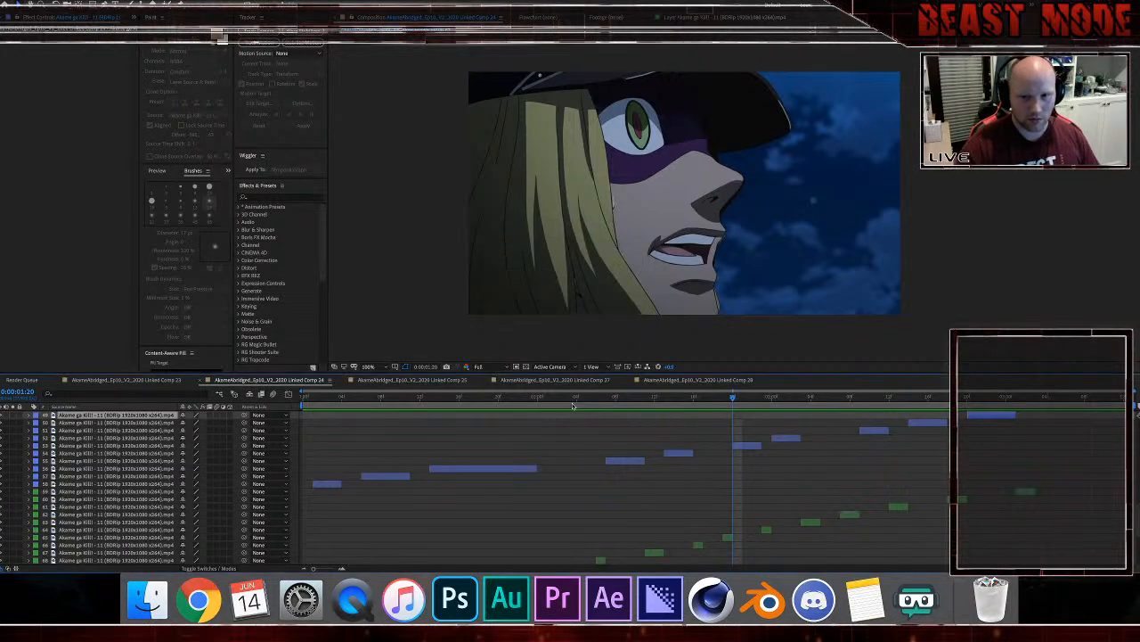
drag(567, 406, 241, 428)
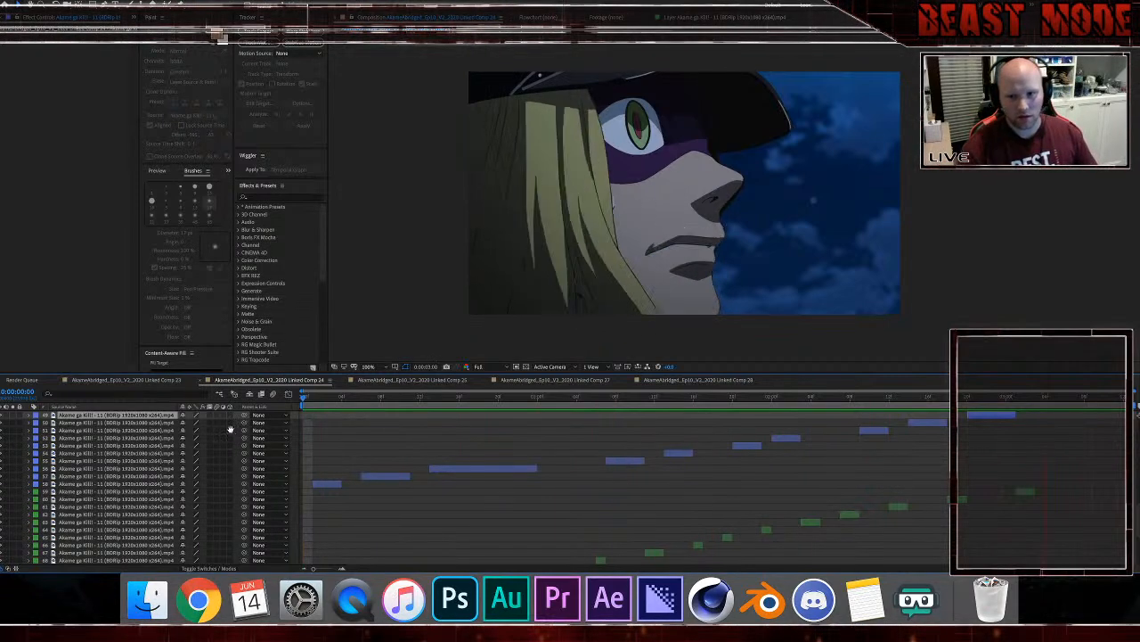
click(576, 398)
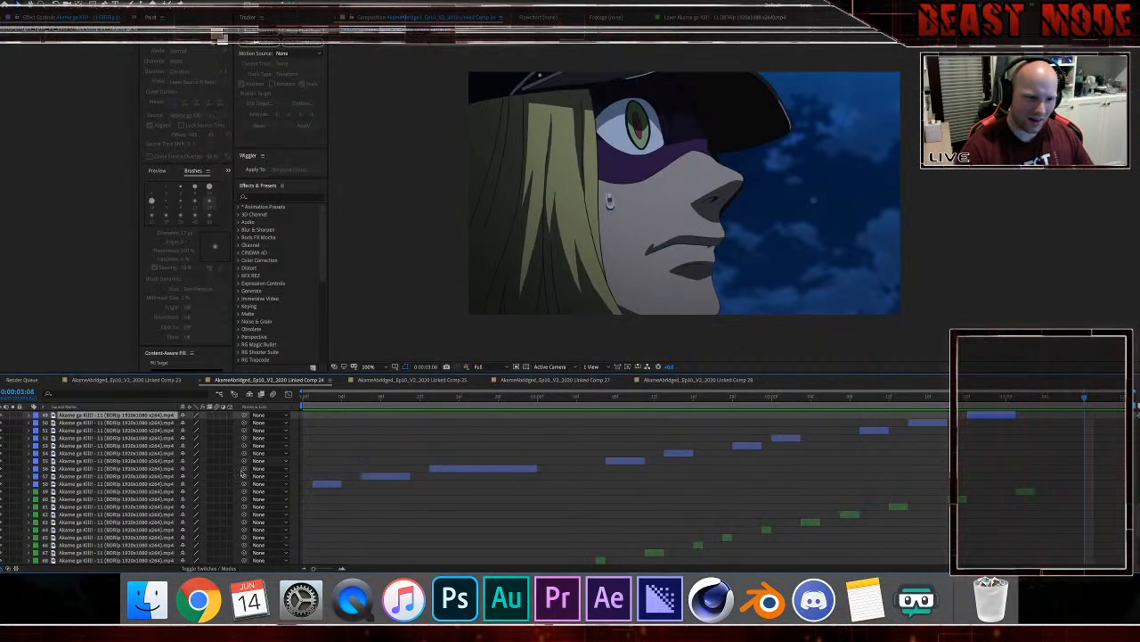
Step: Inspect the full-length patch layers below the green mouth layers at 0:00:00:06, soloing the dark orange sky patch and turning solo off again
scroll(143, 476, down, 3)
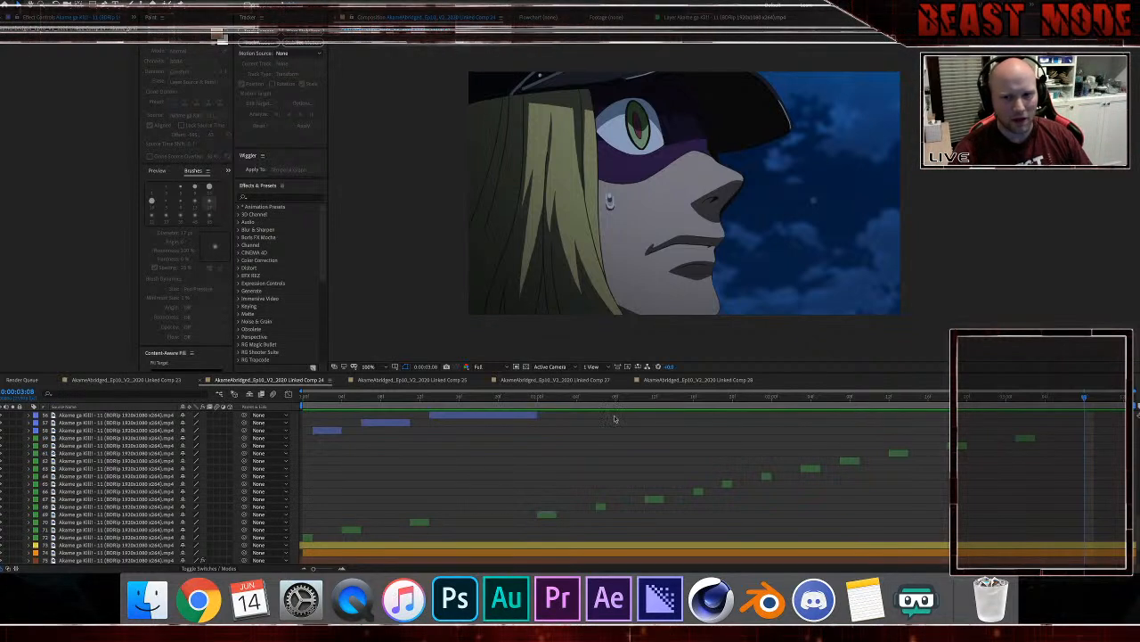
drag(748, 399, 370, 448)
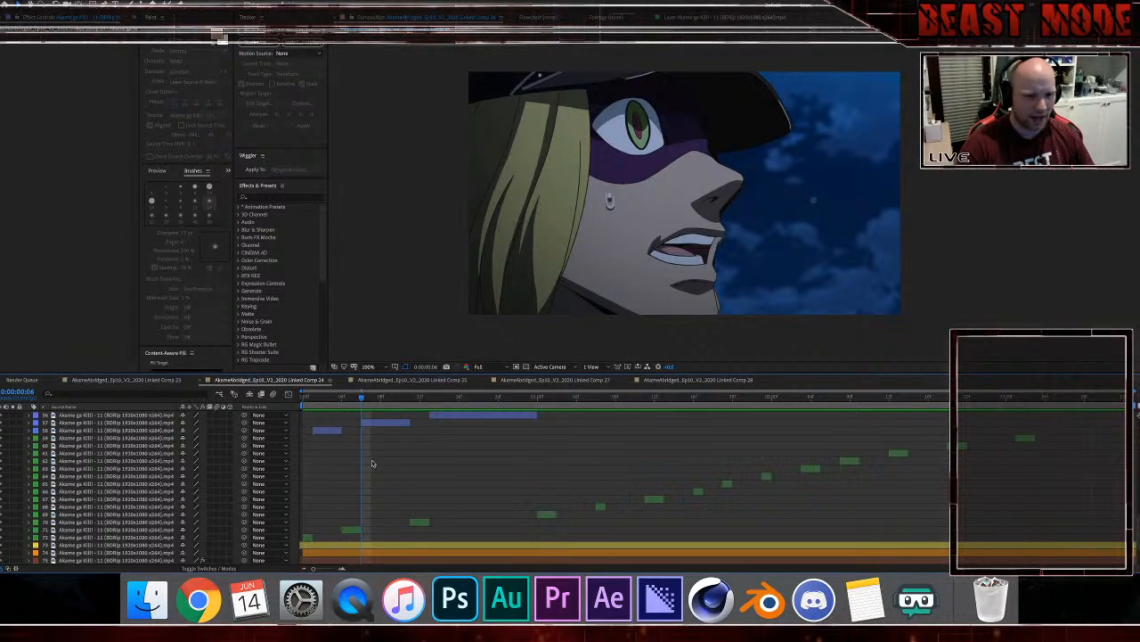
click(409, 544)
click(408, 553)
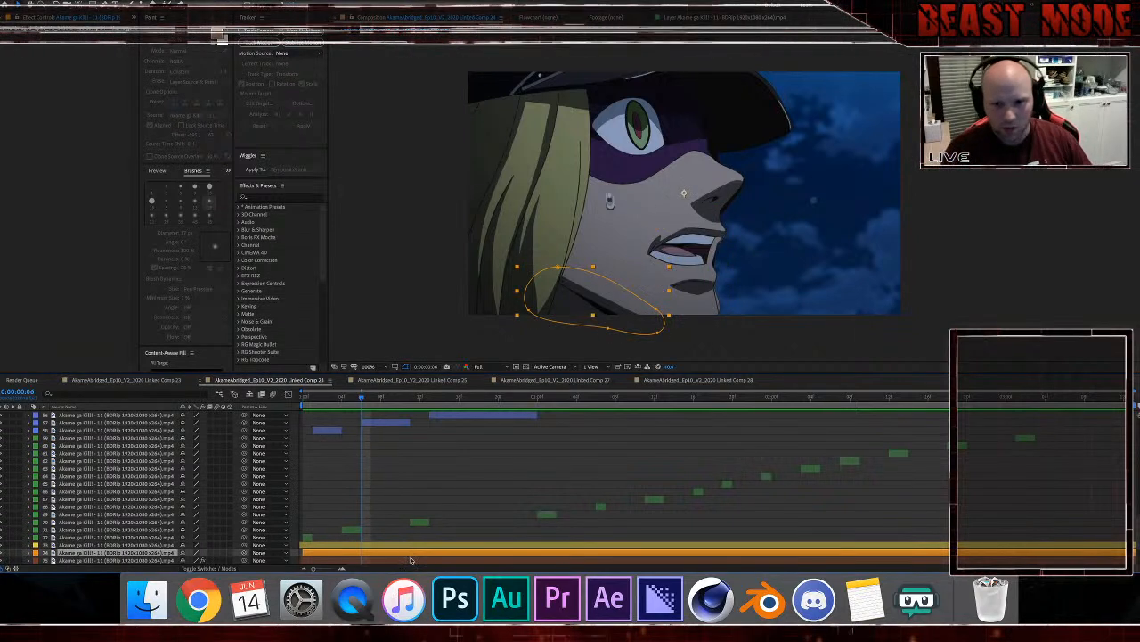
click(410, 559)
scroll(402, 497, down, 1)
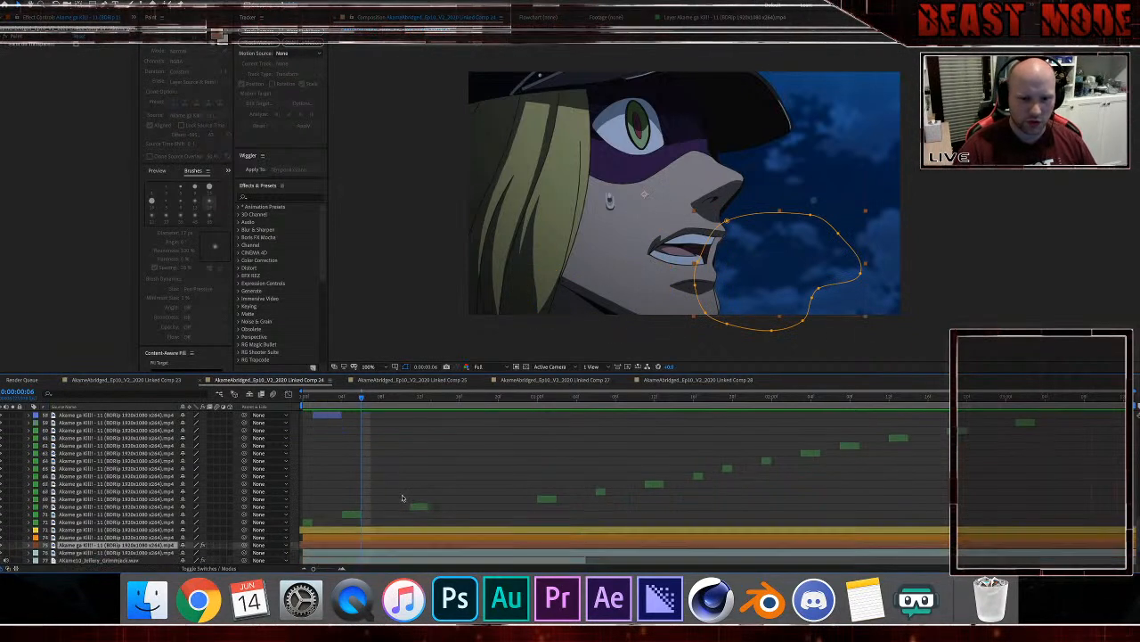
scroll(402, 497, down, 1)
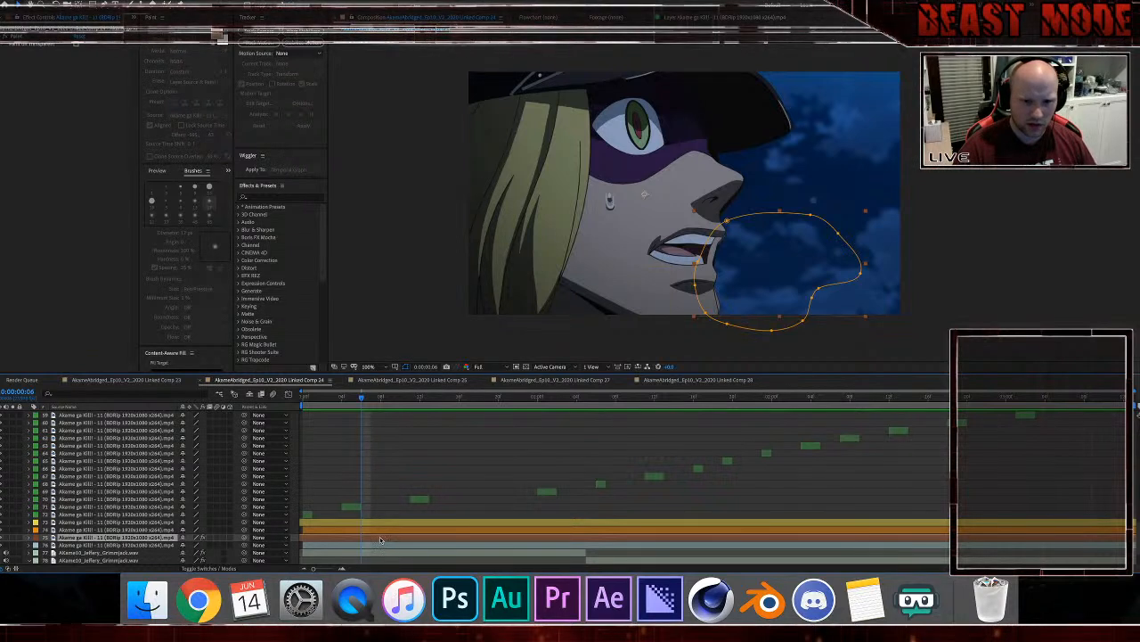
click(378, 530)
click(374, 538)
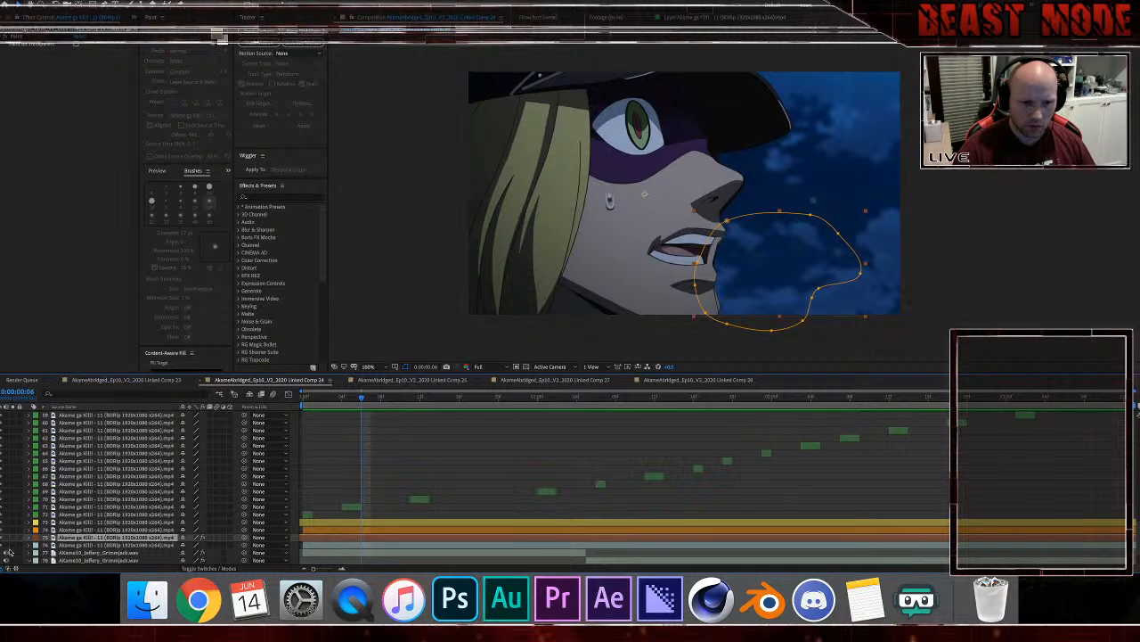
click(11, 538)
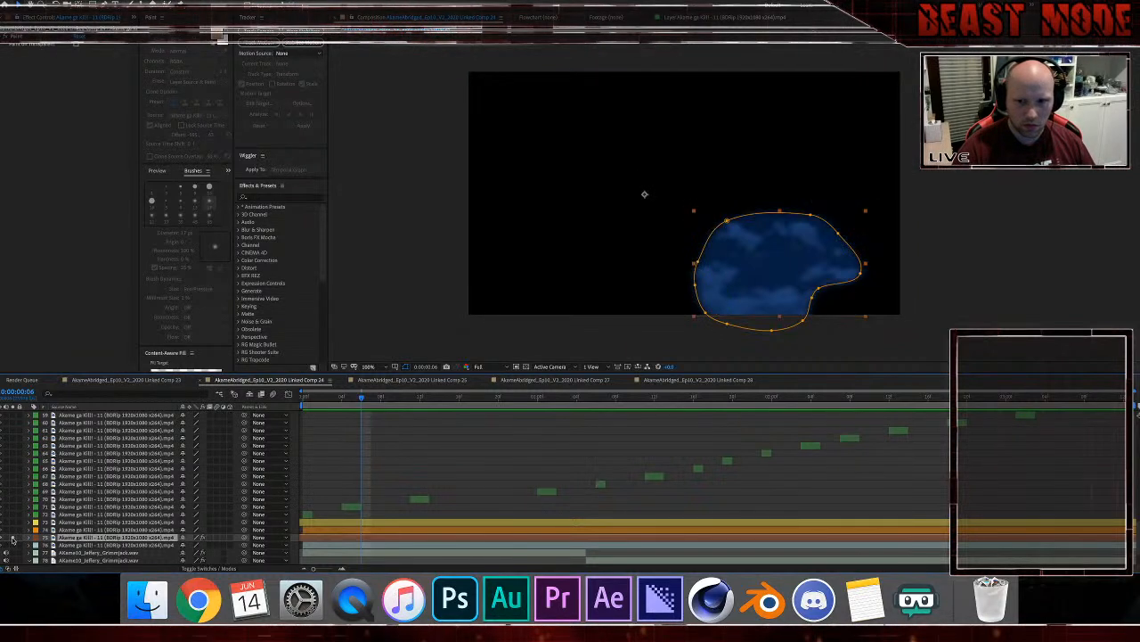
click(11, 539)
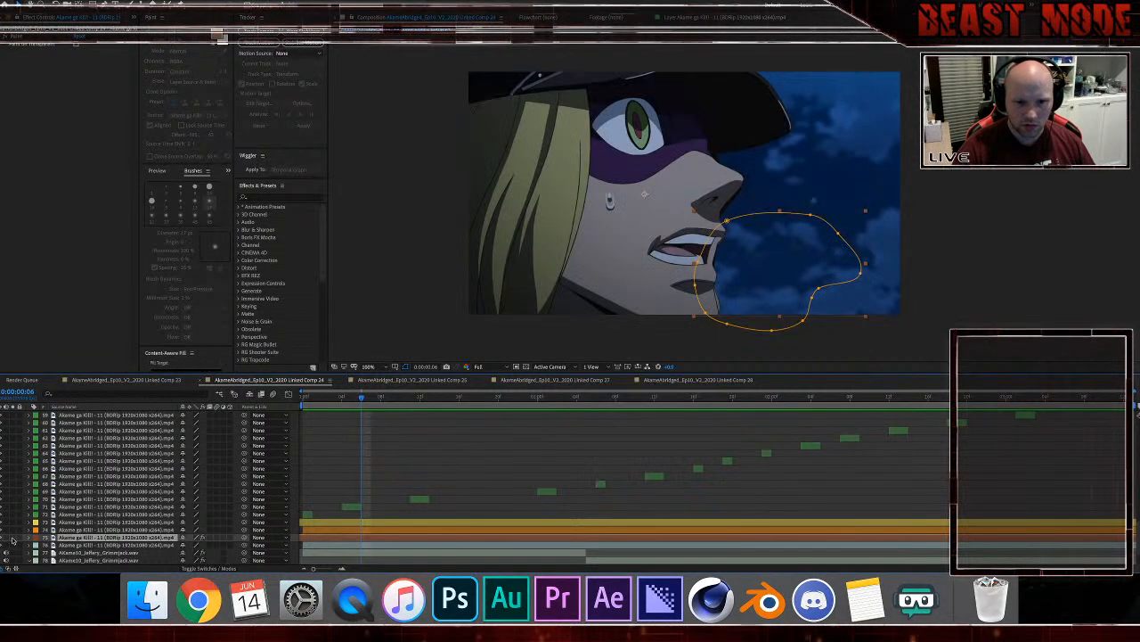
Step: Try to move the dark orange sky patch layer above the yellow mouth layer and further up among the green layers
click(76, 539)
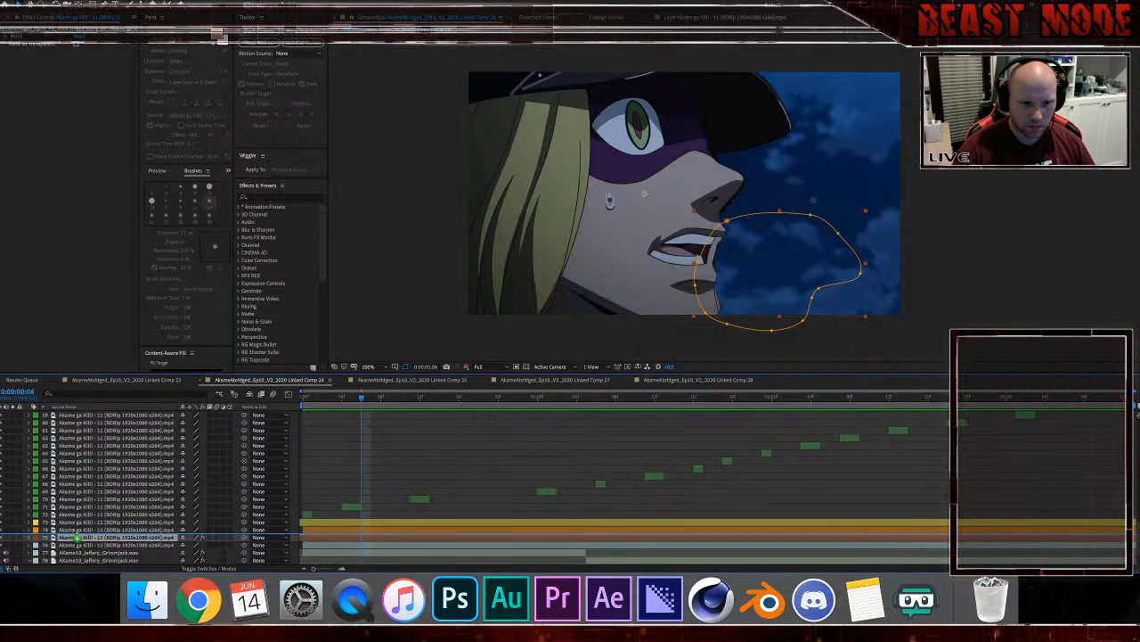
drag(77, 538, 73, 522)
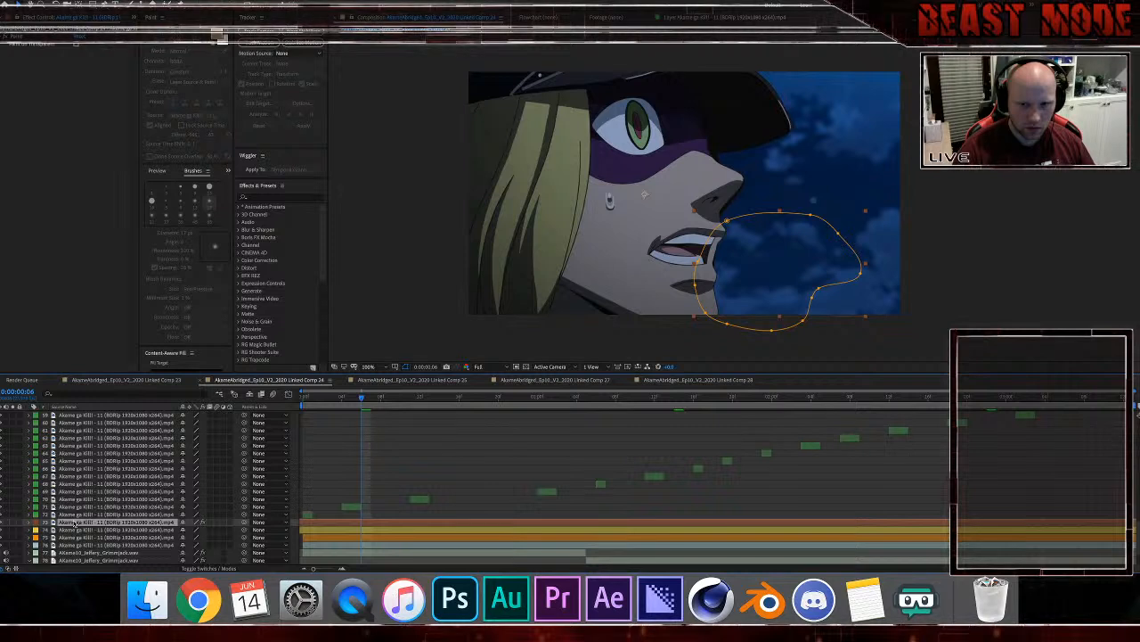
drag(356, 400, 296, 410)
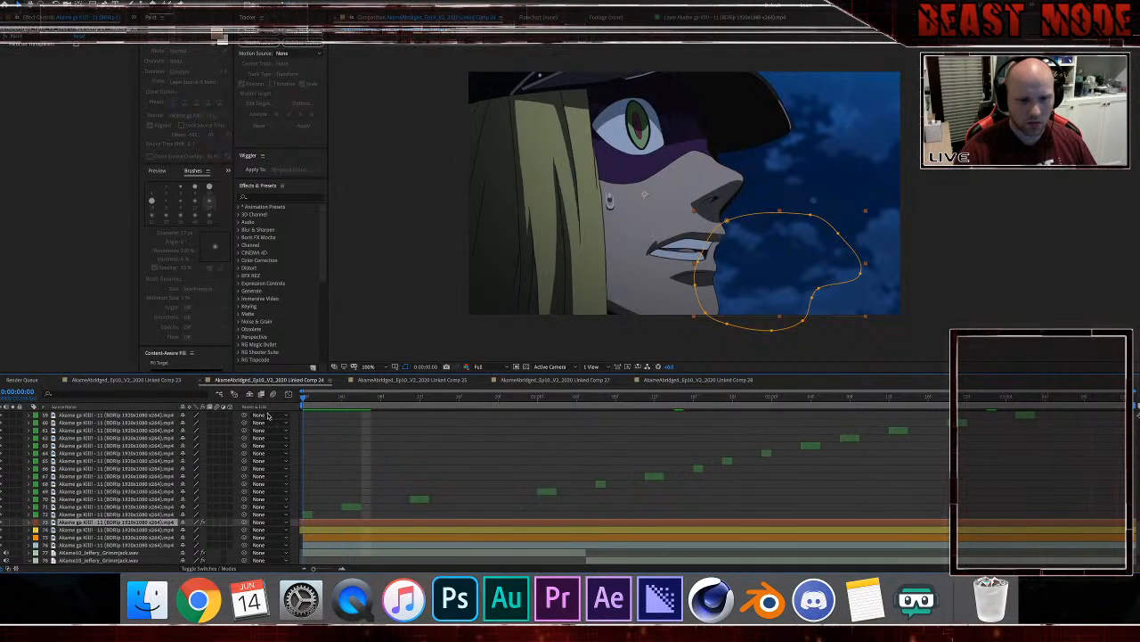
click(113, 531)
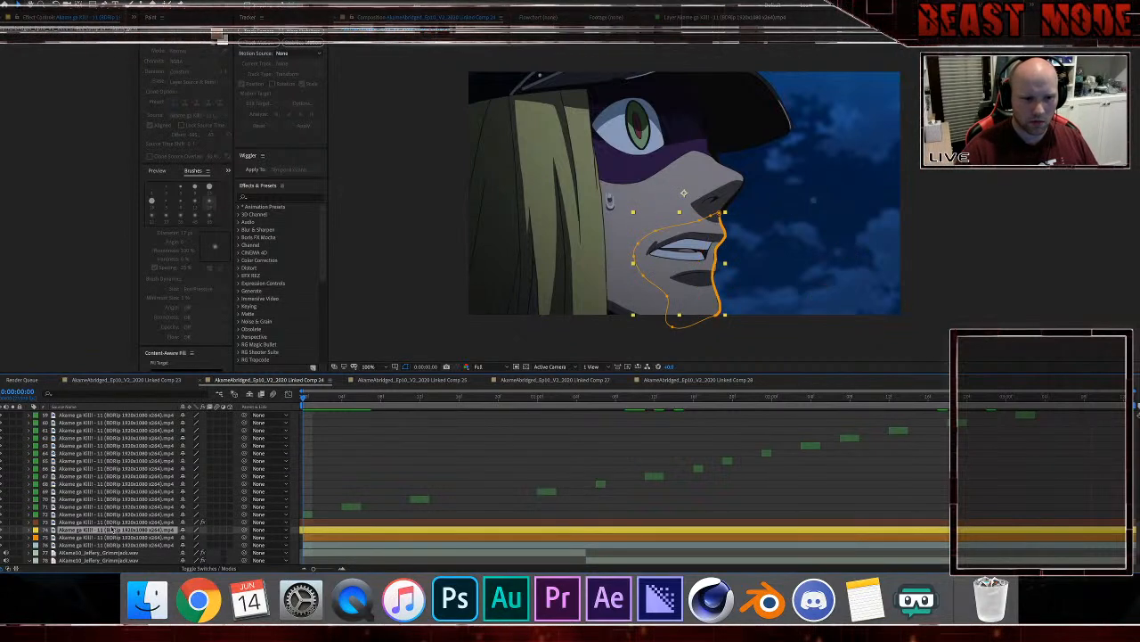
click(108, 522)
drag(109, 522, 114, 486)
key(super+z)
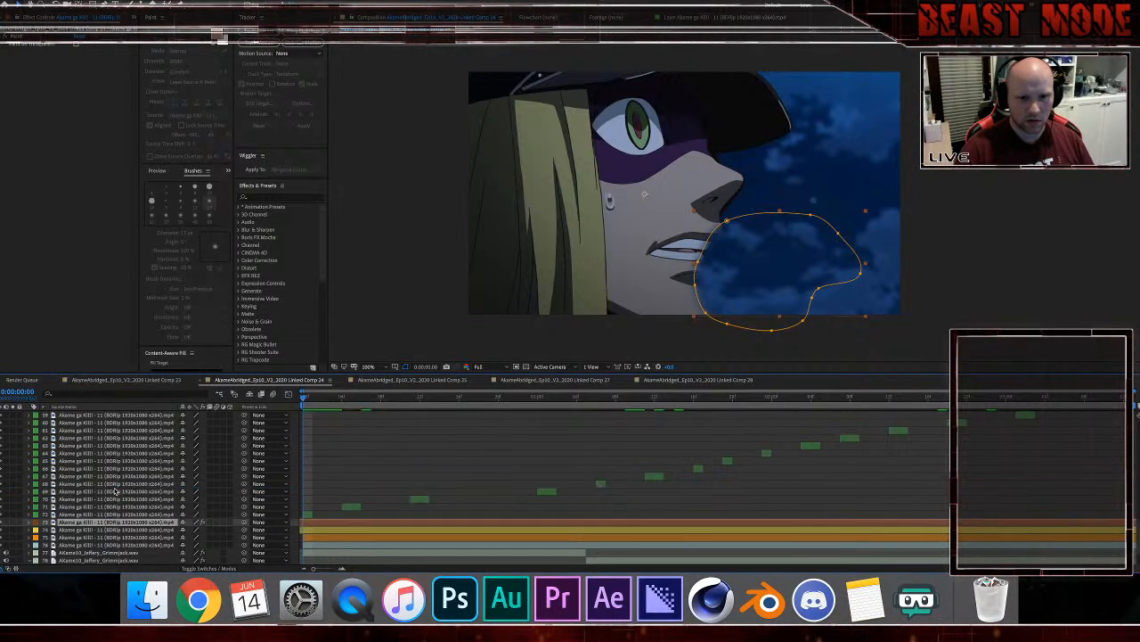
Step: Play the composition with the reordered sky patch, then restore the patch layer to its original place below the yellow and orange layers
key(space)
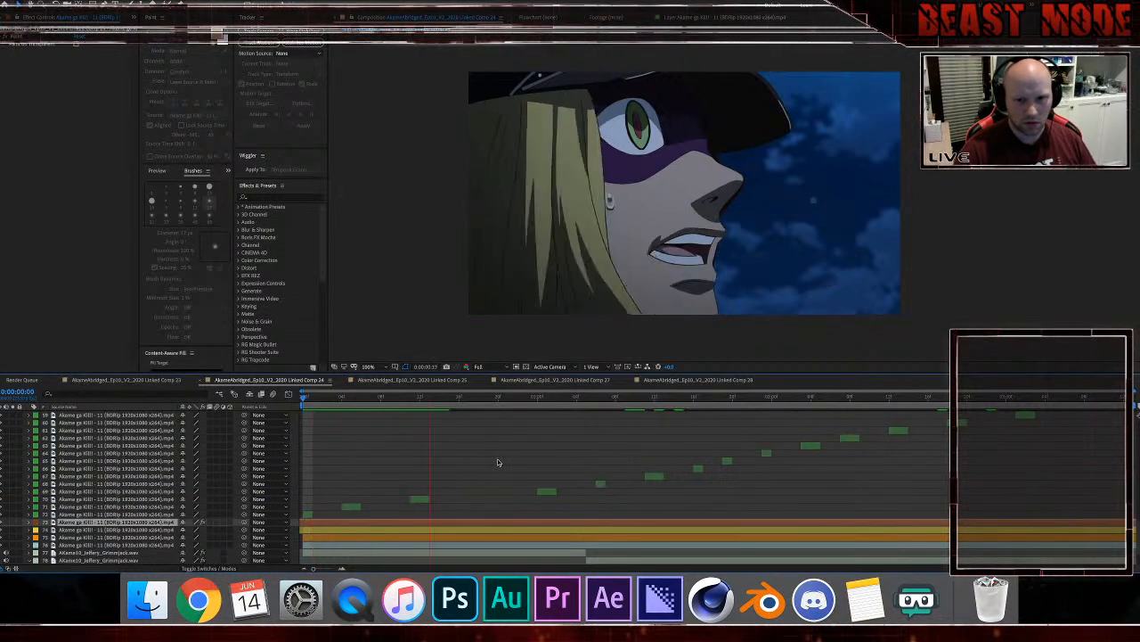
key(space)
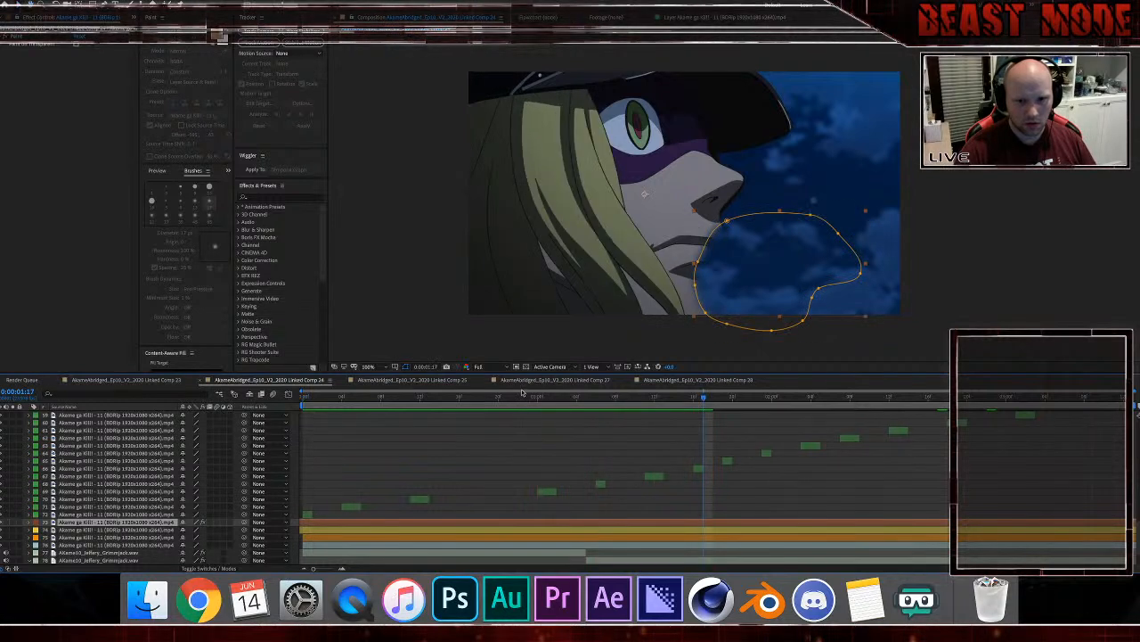
drag(518, 397, 538, 403)
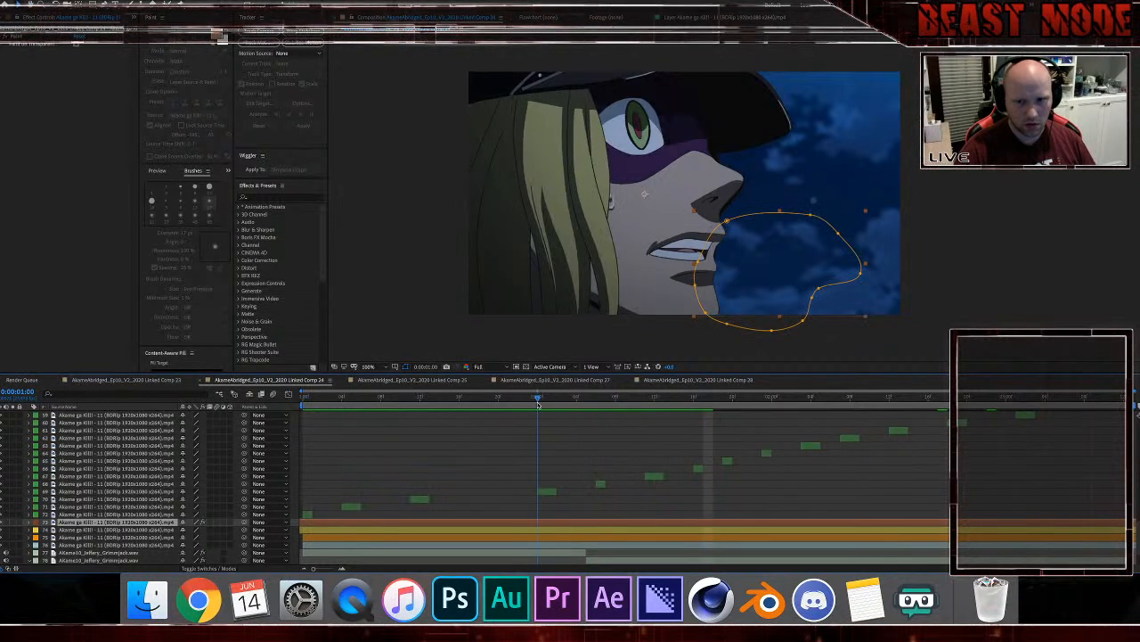
key(Home)
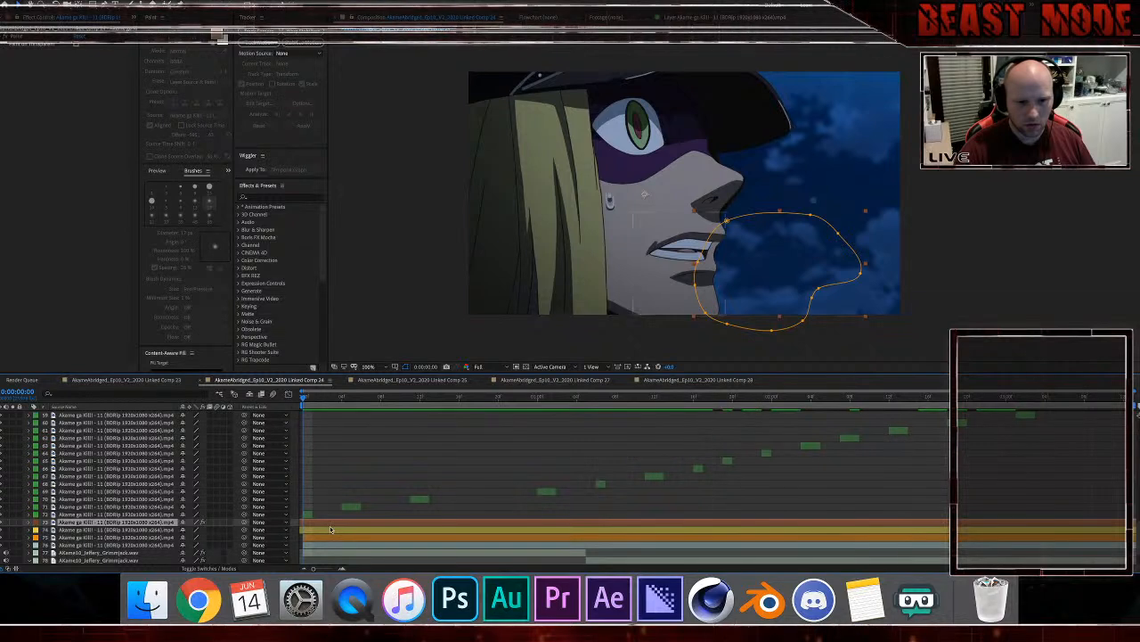
drag(330, 530, 331, 539)
click(363, 398)
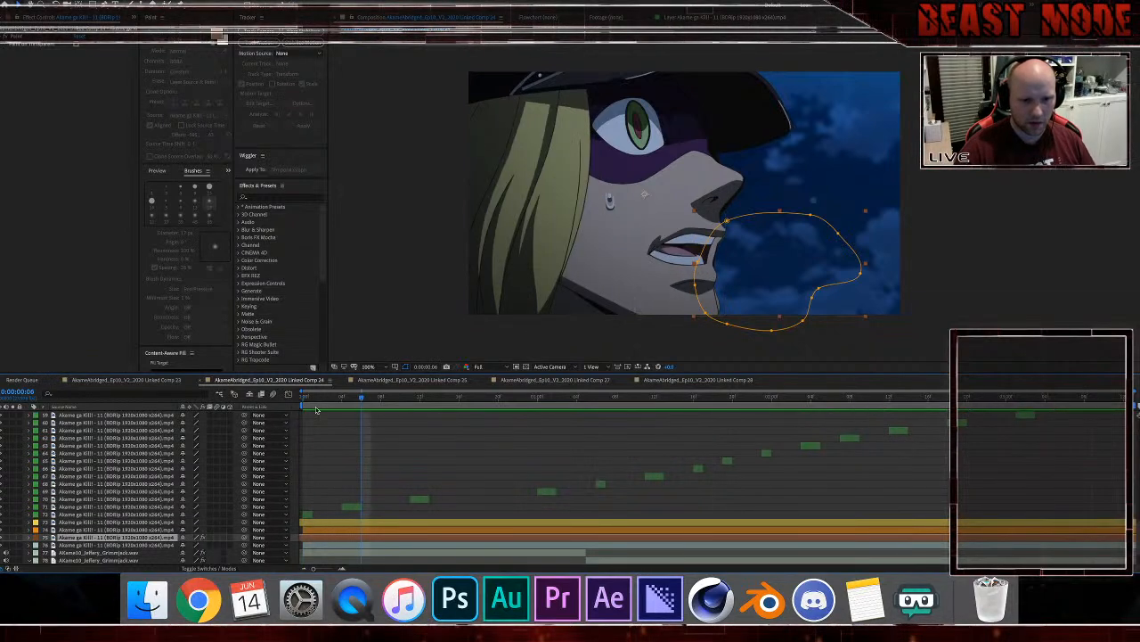
Step: Trim the full-length yellow mouth layer to start at 0:00:01:02, where the fourth green mouth layer ends
click(302, 401)
key(Page_Down)
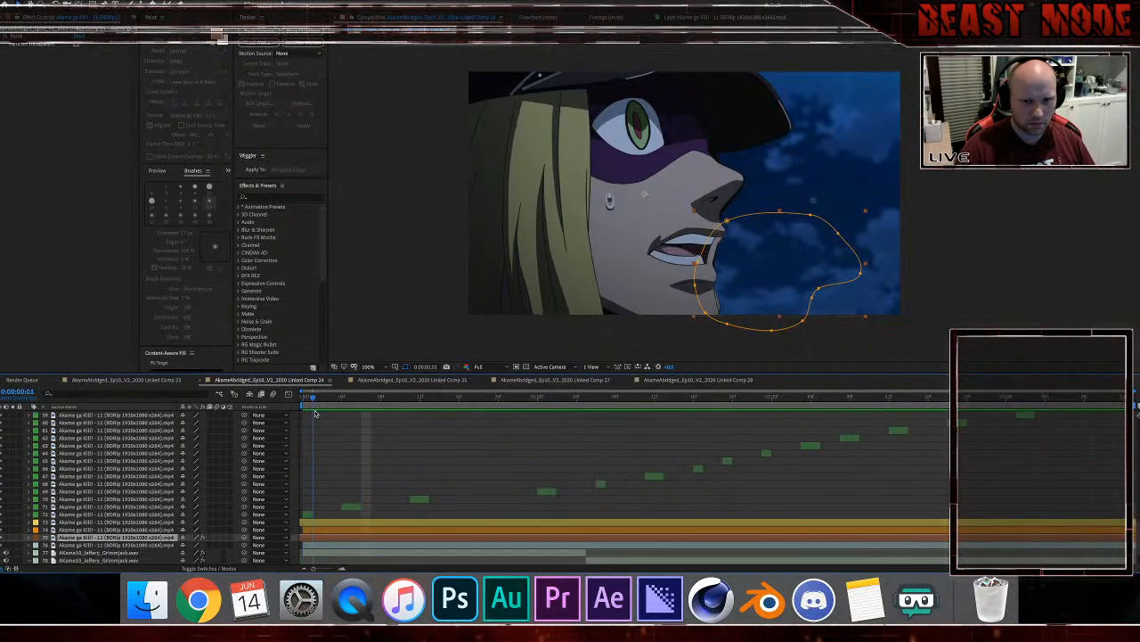
click(328, 517)
scroll(334, 506, up, 5)
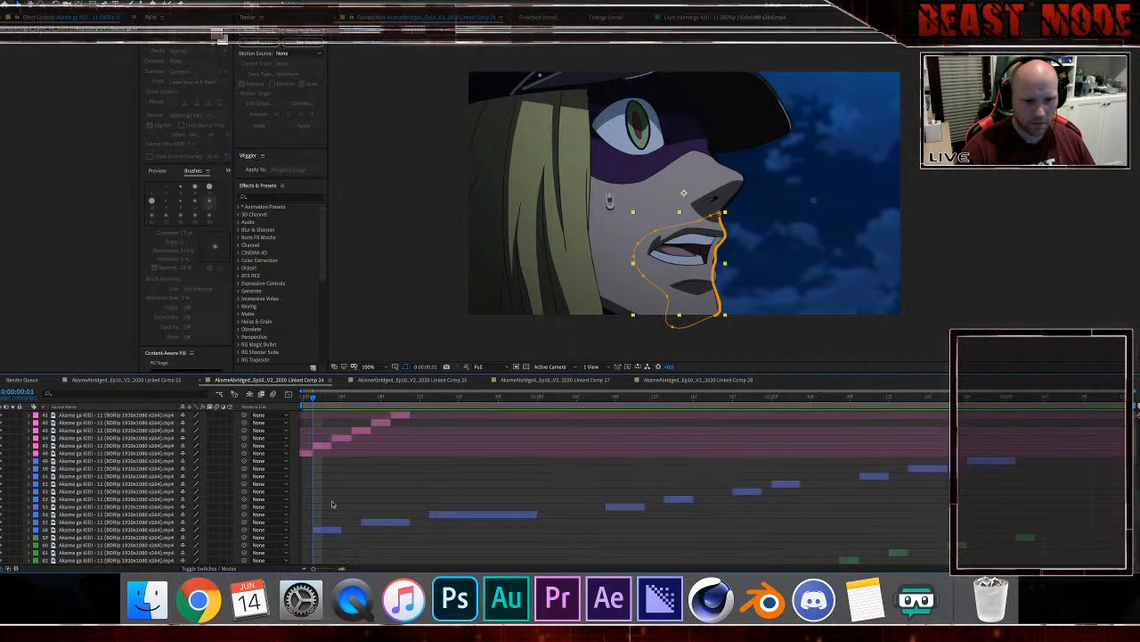
scroll(333, 503, down, 3)
drag(540, 406, 556, 406)
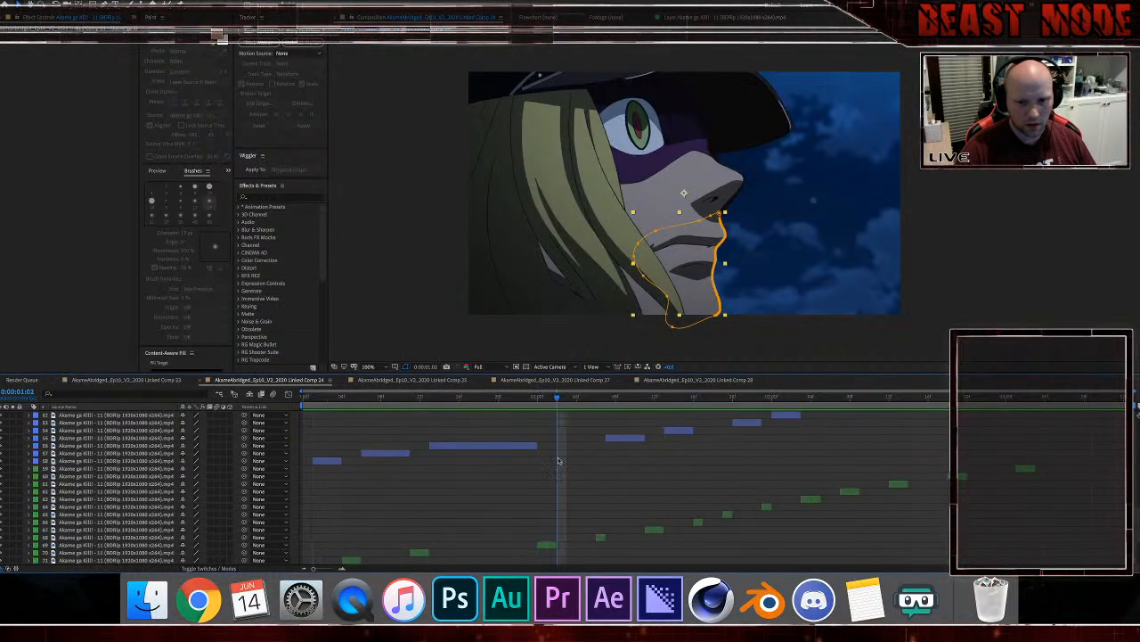
scroll(557, 486, down, 5)
key(alt+bracketleft)
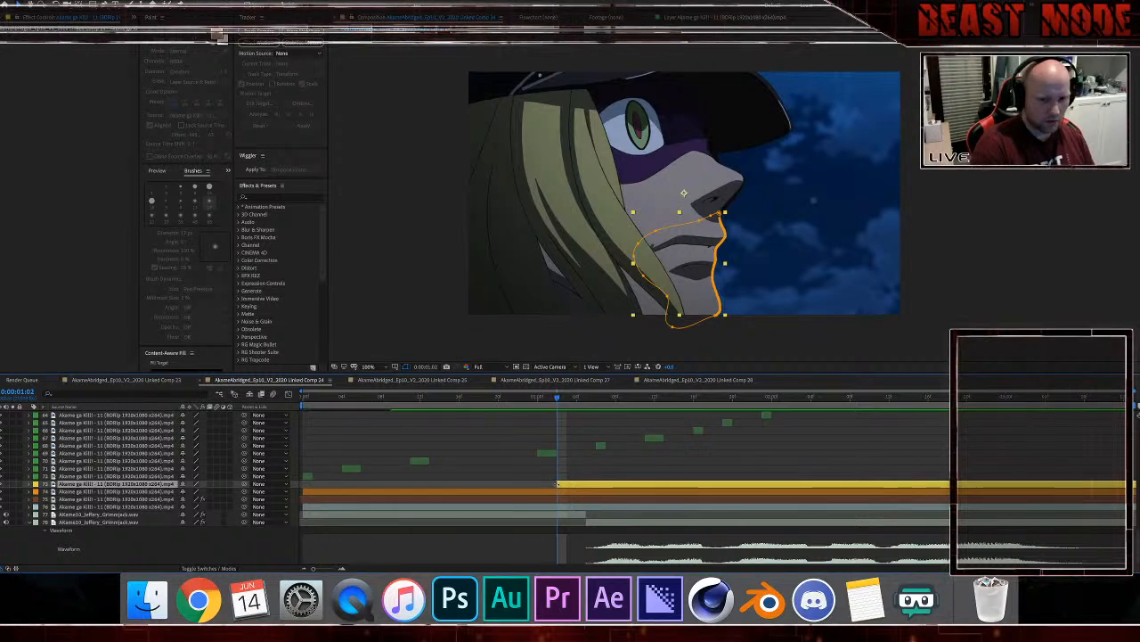
Step: Split the yellow mouth layer at 0:00:01:06 and trim the second part to start at 0:00:03:03, after the last green layer
click(594, 398)
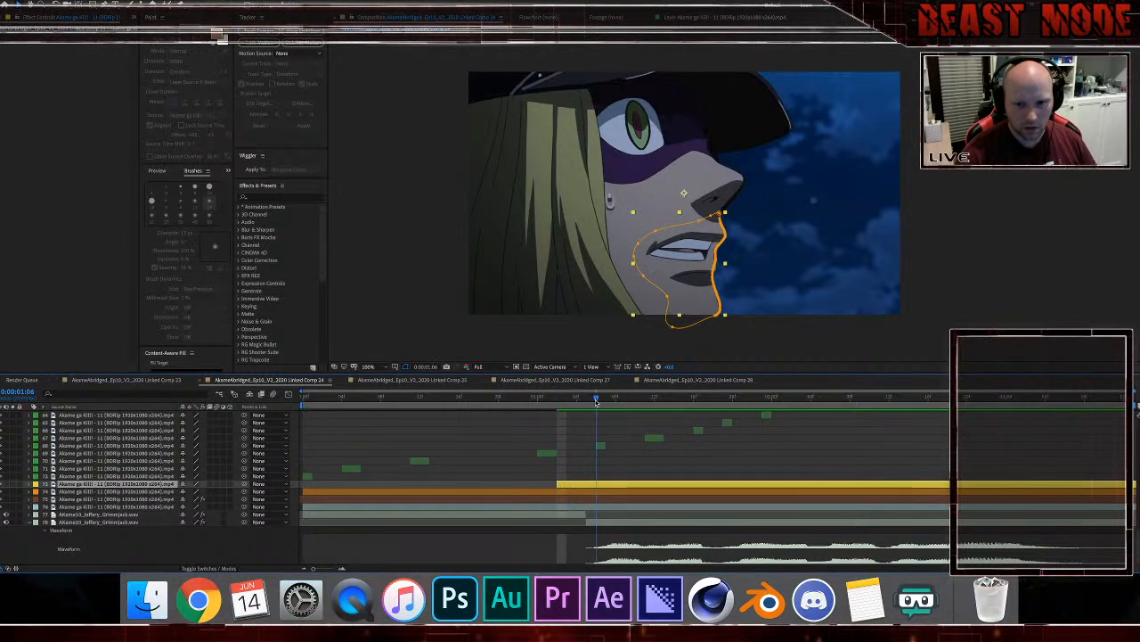
scroll(618, 450, up, 8)
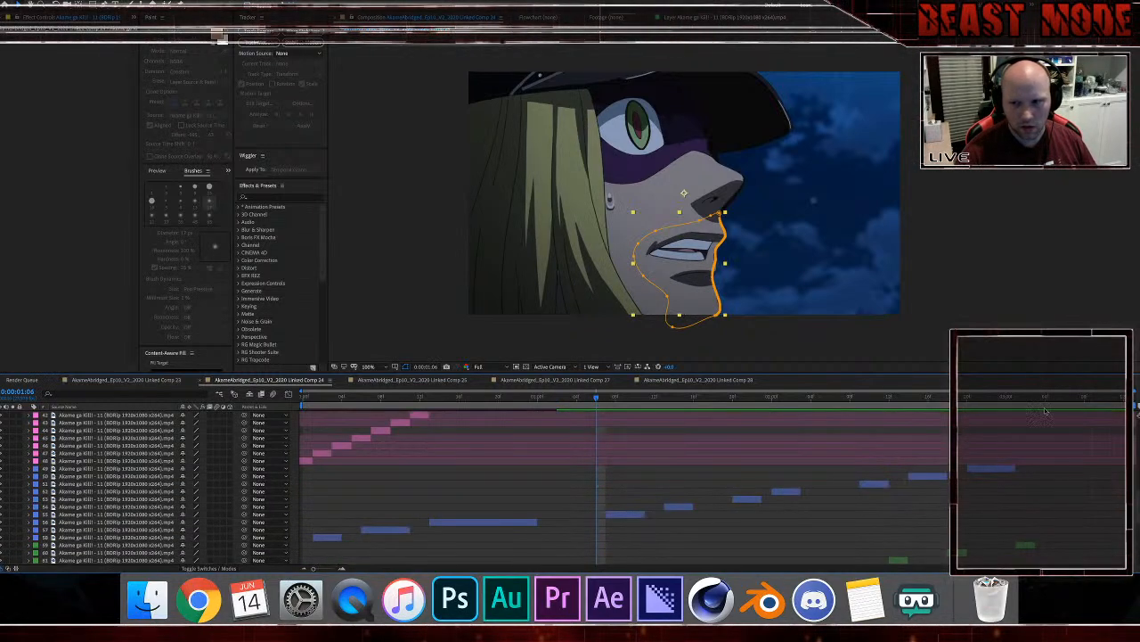
click(1035, 398)
scroll(959, 484, down, 4)
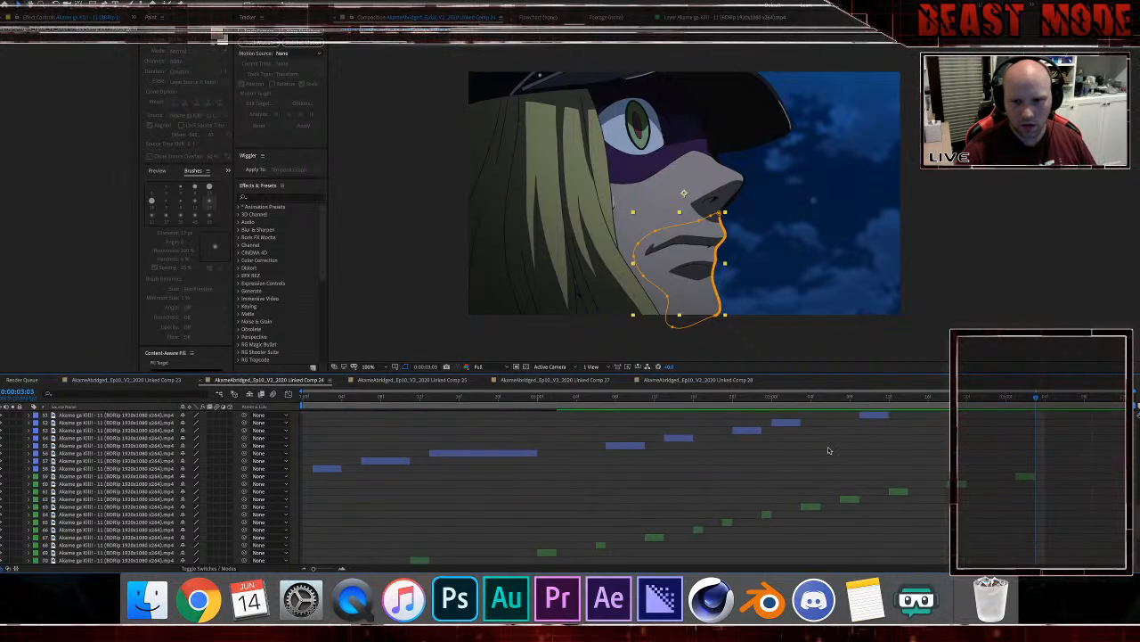
scroll(828, 450, down, 2)
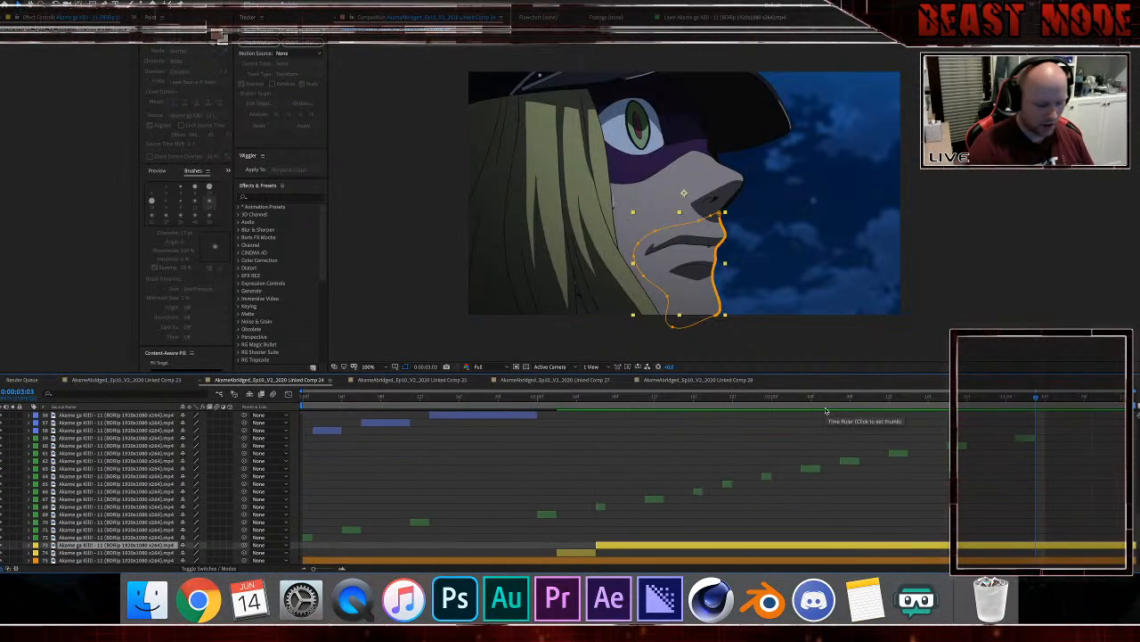
key(alt+bracketleft)
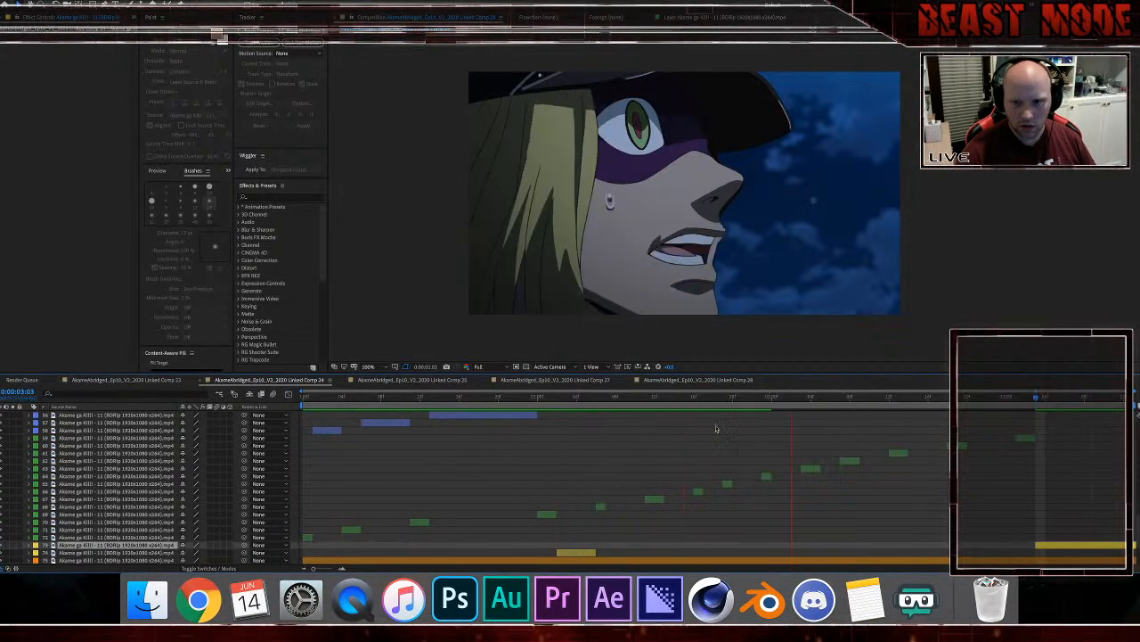
Step: Duplicate the short yellow mouth layer into the gap at 0:00:01:17, then split it at 0:00:01:19 and delete the remainder
key(space)
drag(777, 401, 706, 419)
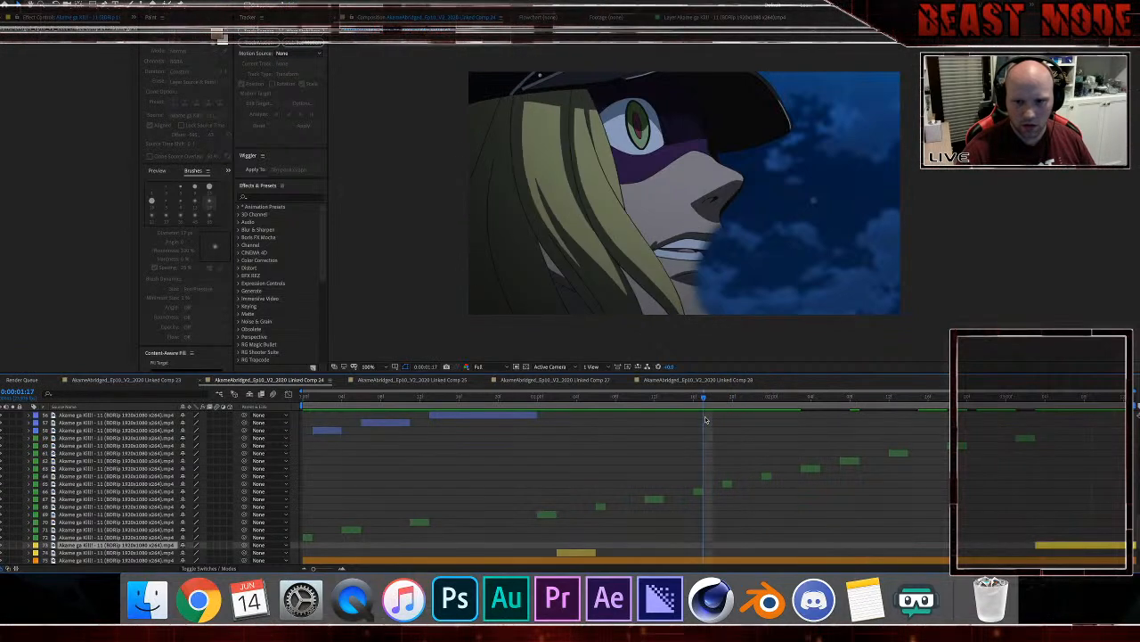
click(586, 551)
key(super+d)
drag(585, 552, 729, 555)
key(Page_Down)
key(Page_Down)
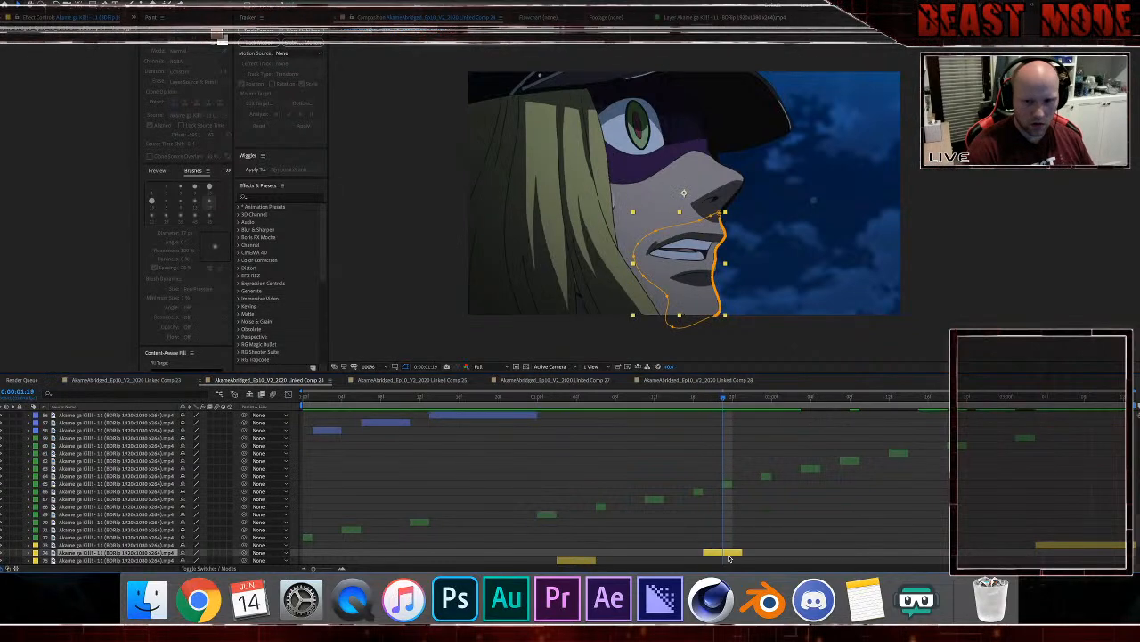
key(super+shift+d)
key(Delete)
Step: Duplicate the trimmed yellow mouth layer into the gap starting at 0:00:02:05 and play the composition
key(space)
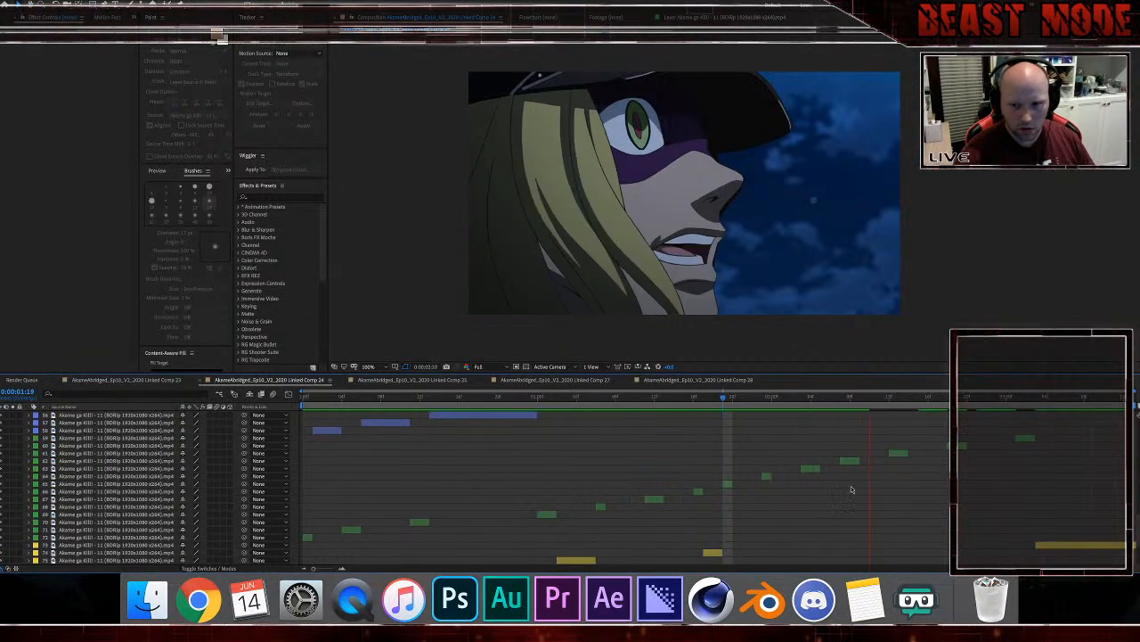
key(space)
click(822, 403)
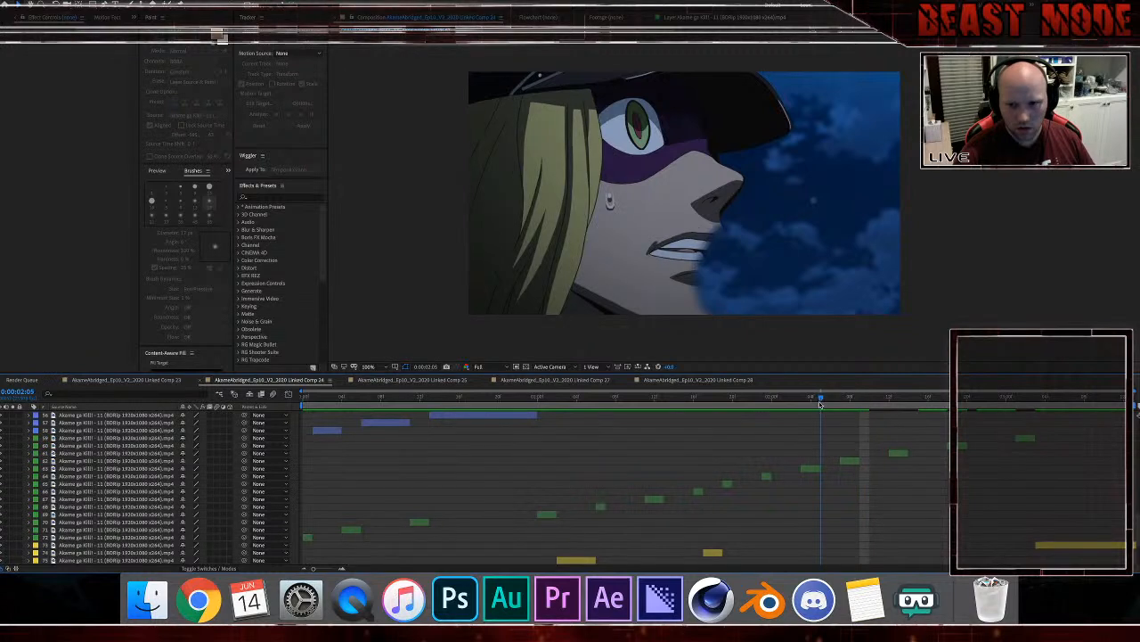
click(715, 555)
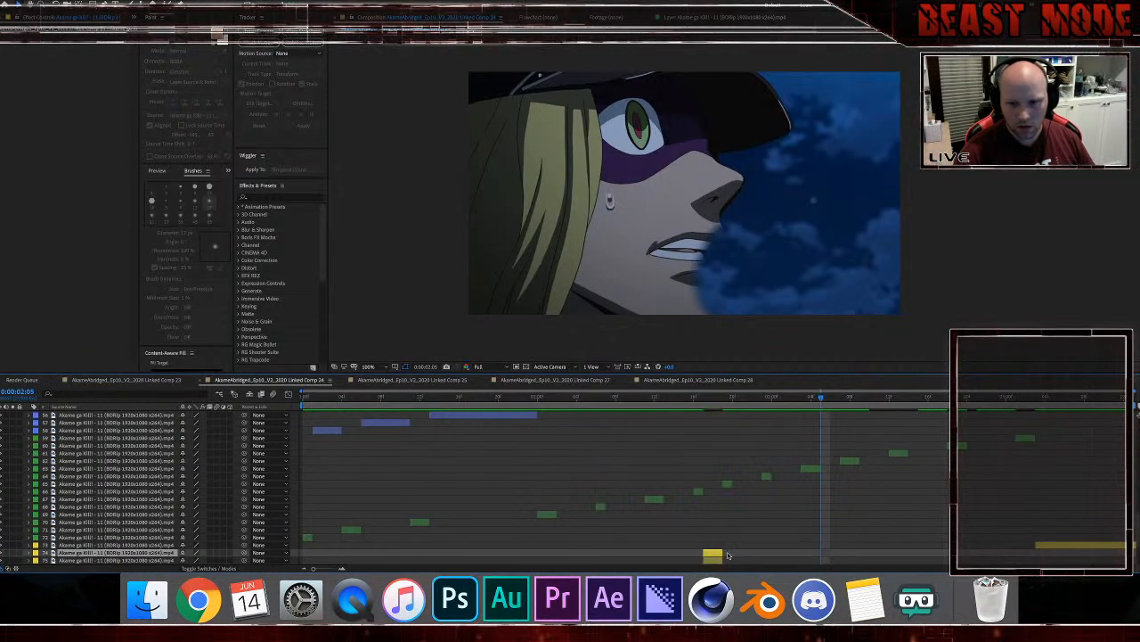
drag(714, 552, 742, 552)
mouse_move(840, 550)
mouse_down()
mouse_move(715, 556)
mouse_move(830, 556)
mouse_up()
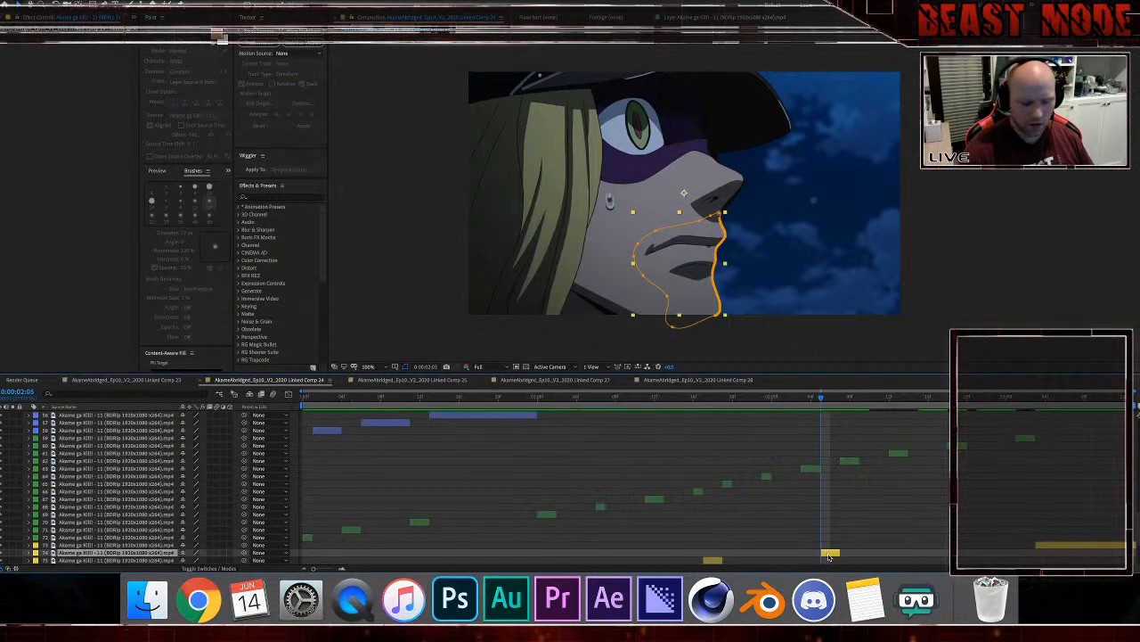
key(Page_Down)
key(Page_Down)
key(space)
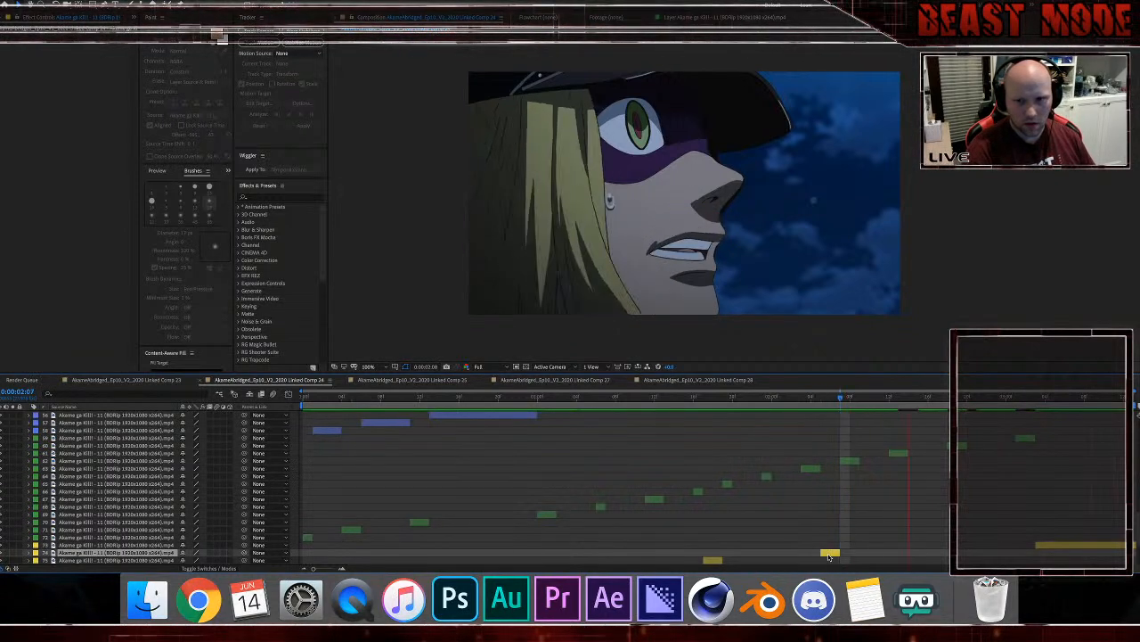
key(space)
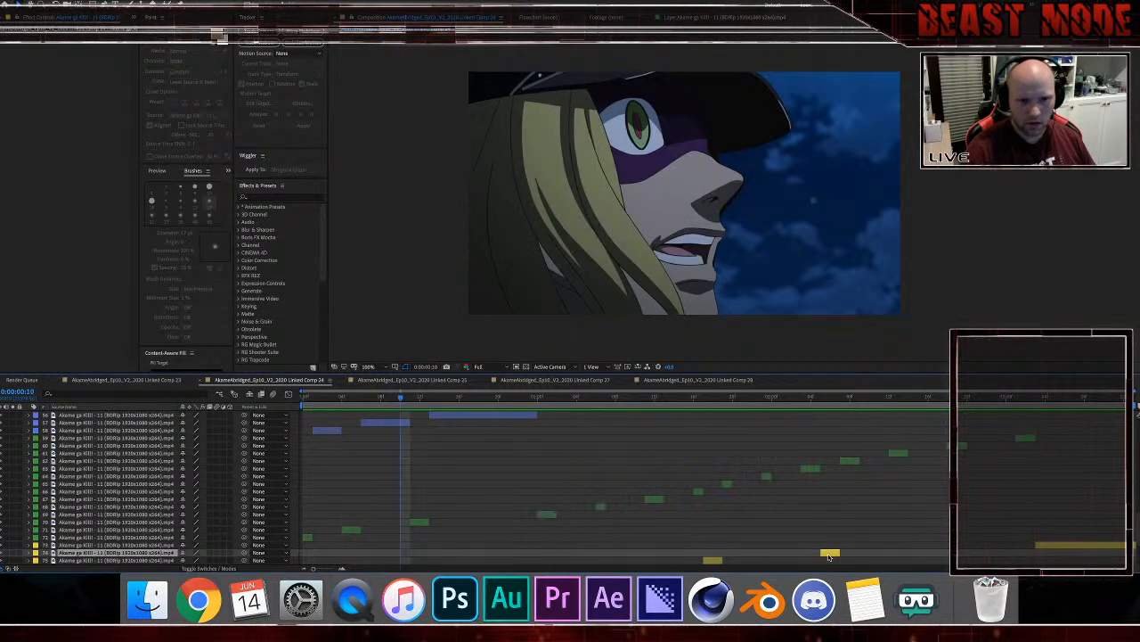
Step: Mute both dialogue audio layers, save the project and play the composition from the start
scroll(499, 486, down, 5)
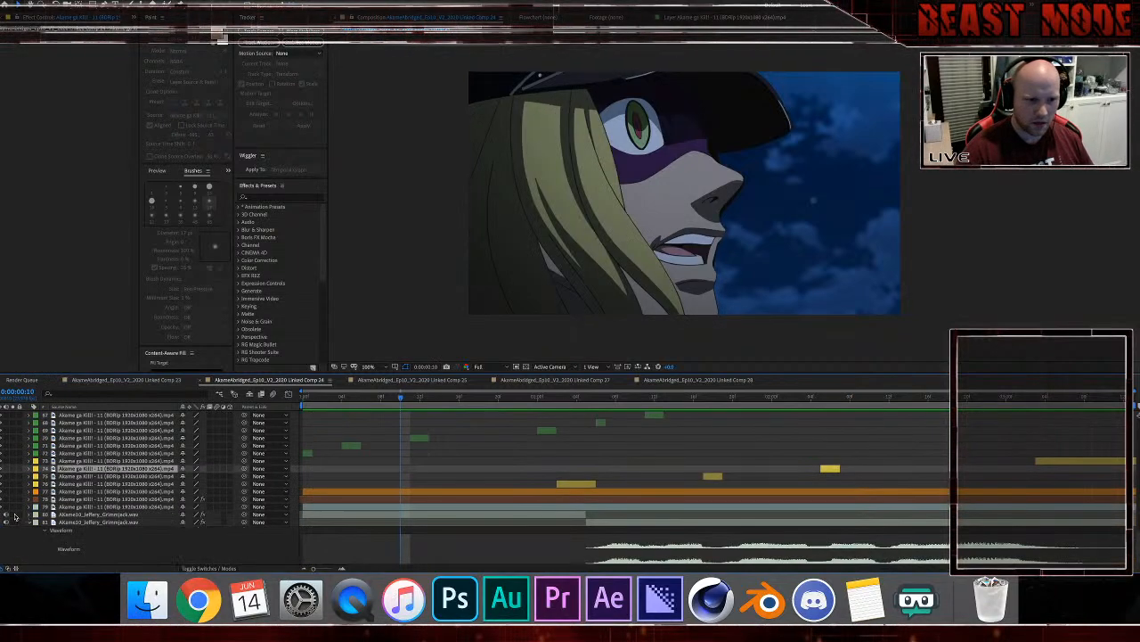
scroll(12, 526, up, 5)
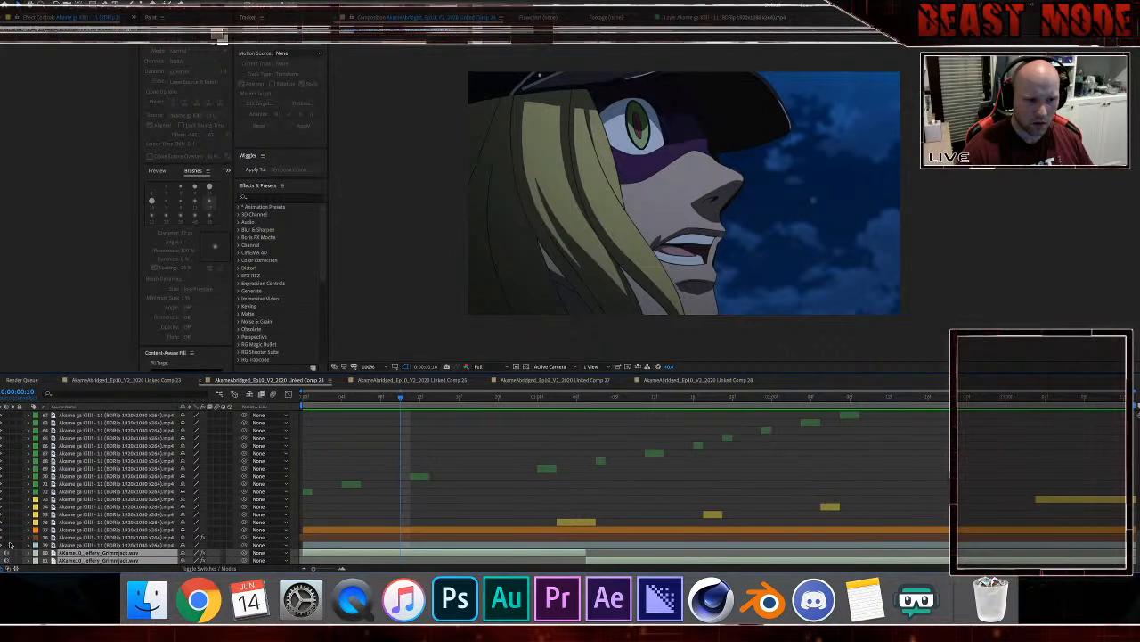
click(410, 496)
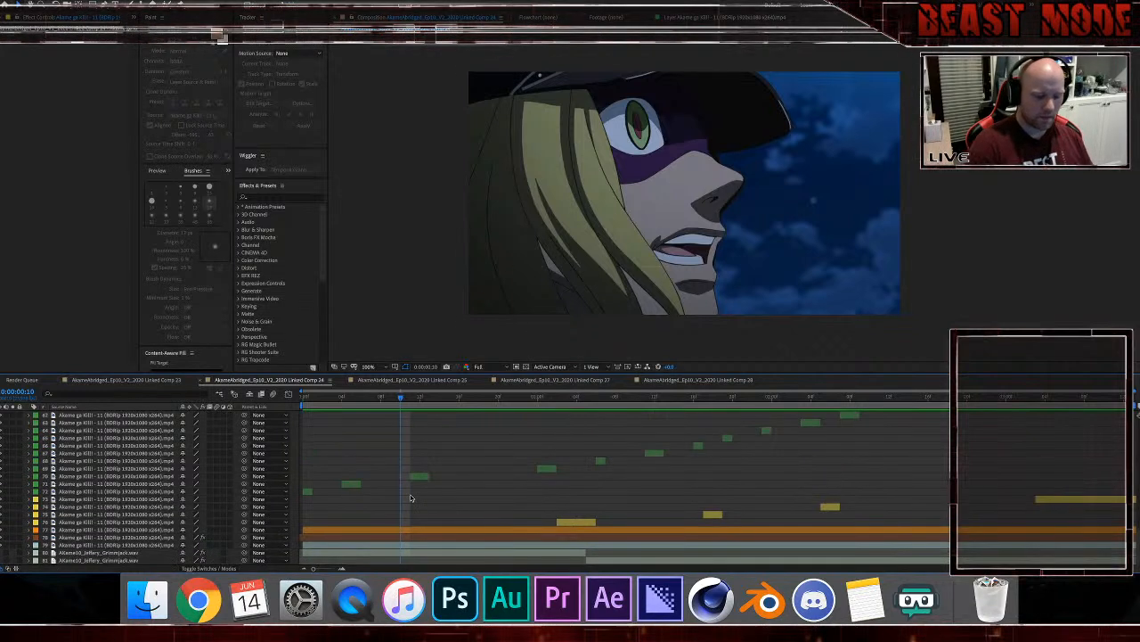
key(Home)
key(super+s)
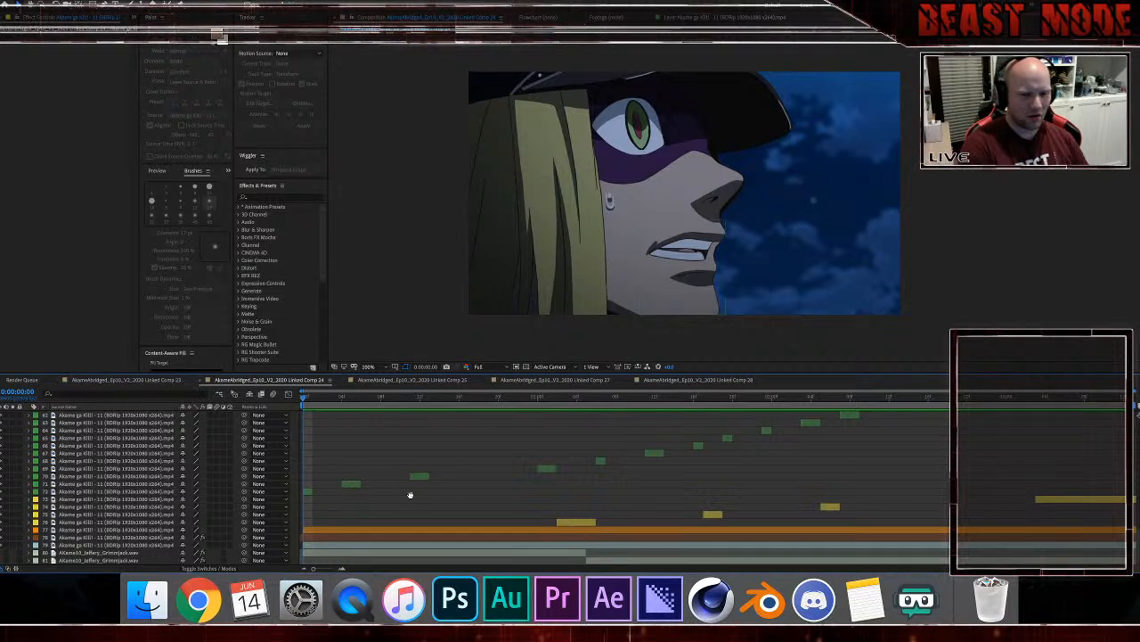
key(space)
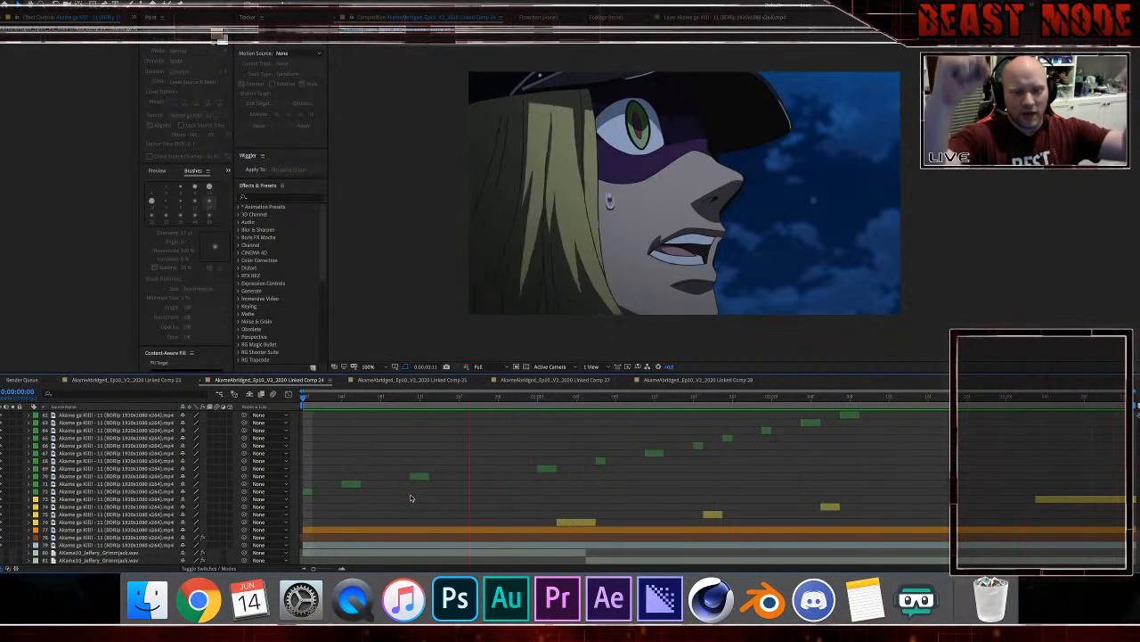
Step: Pre-compose all the video layers, leaving out the two audio layers, into a new composition named Jeffery
scroll(437, 493, up, 6)
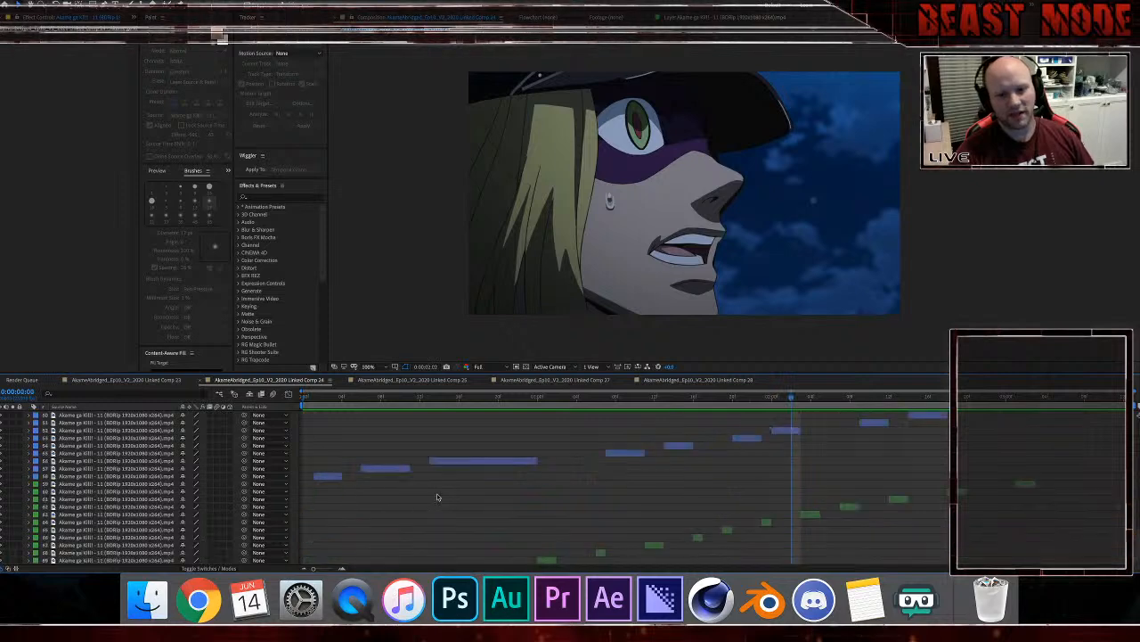
scroll(437, 496, up, 10)
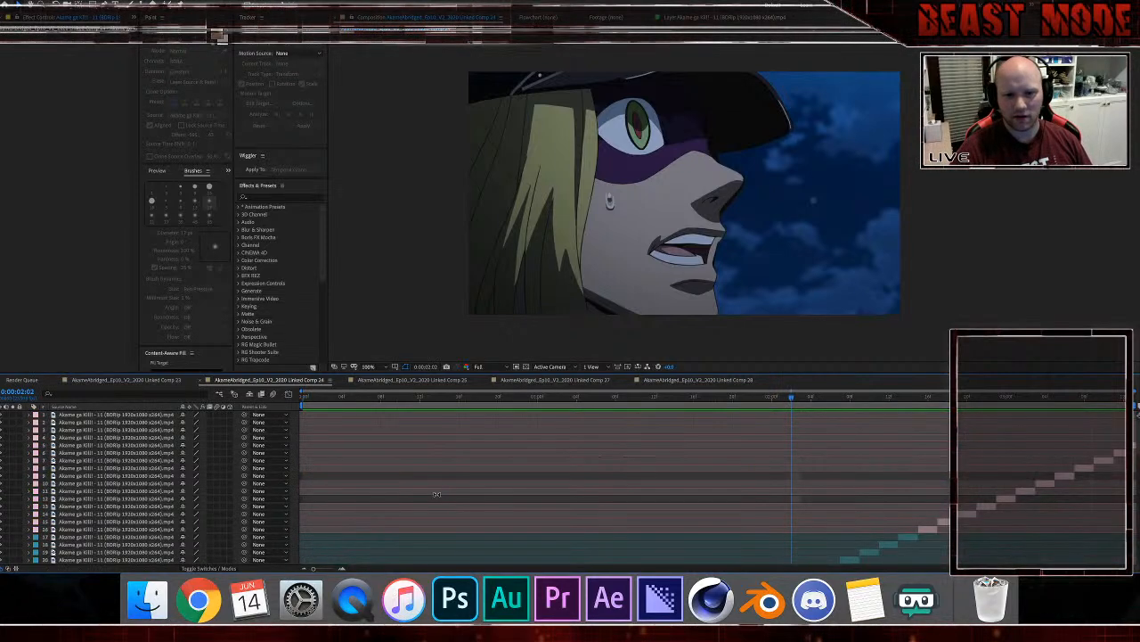
scroll(93, 468, down, 14)
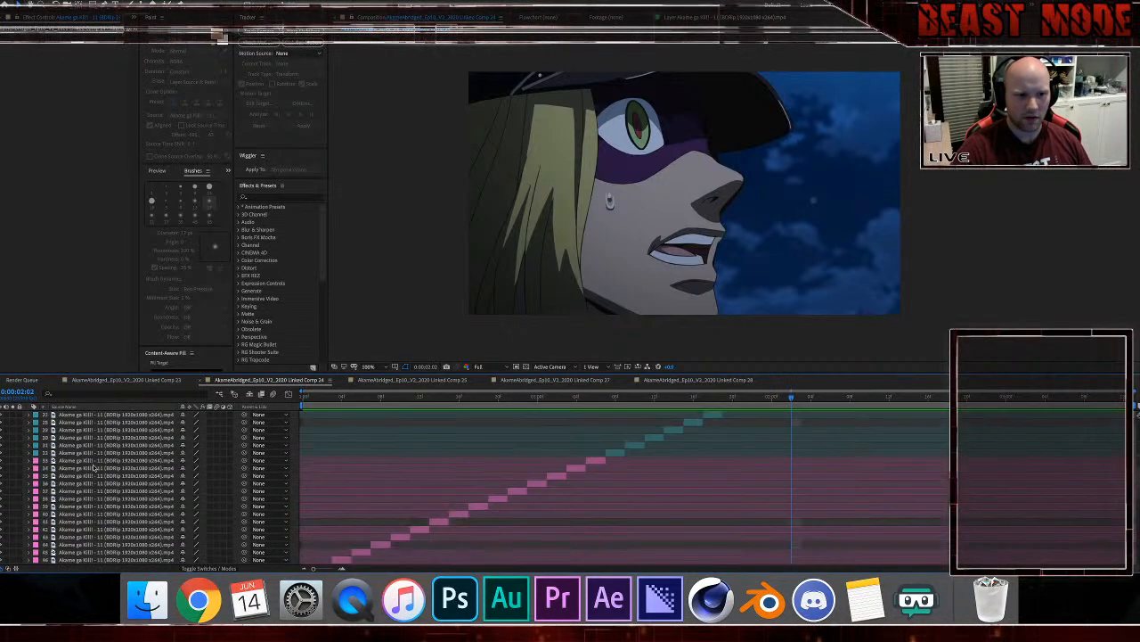
scroll(94, 468, down, 4)
shift+click(79, 538)
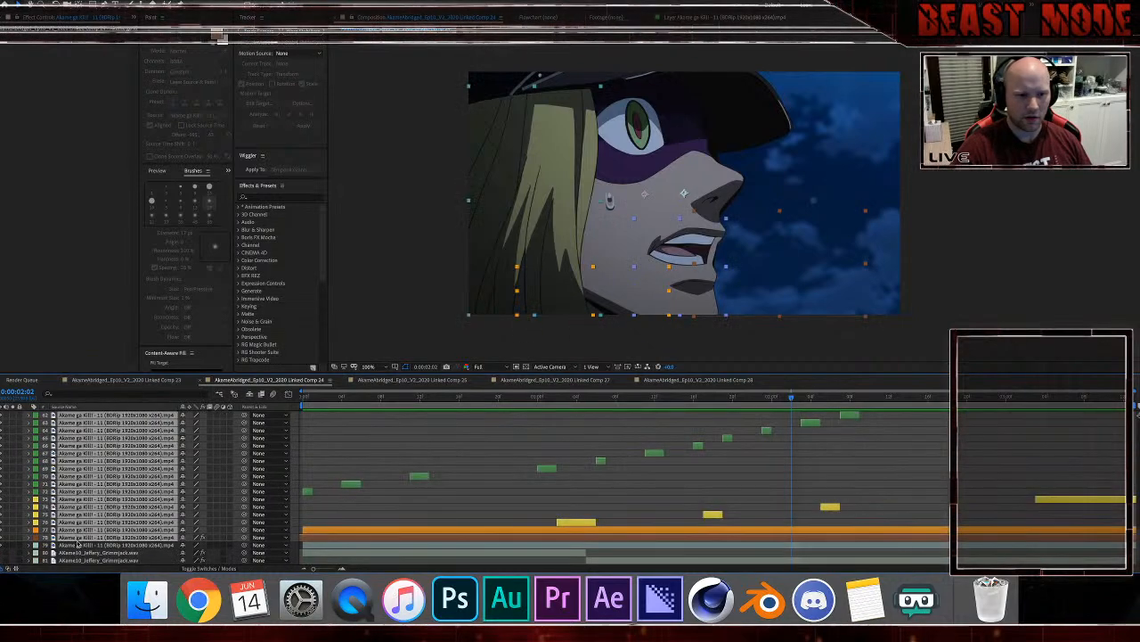
shift+click(78, 546)
key(ctrl+shift+c)
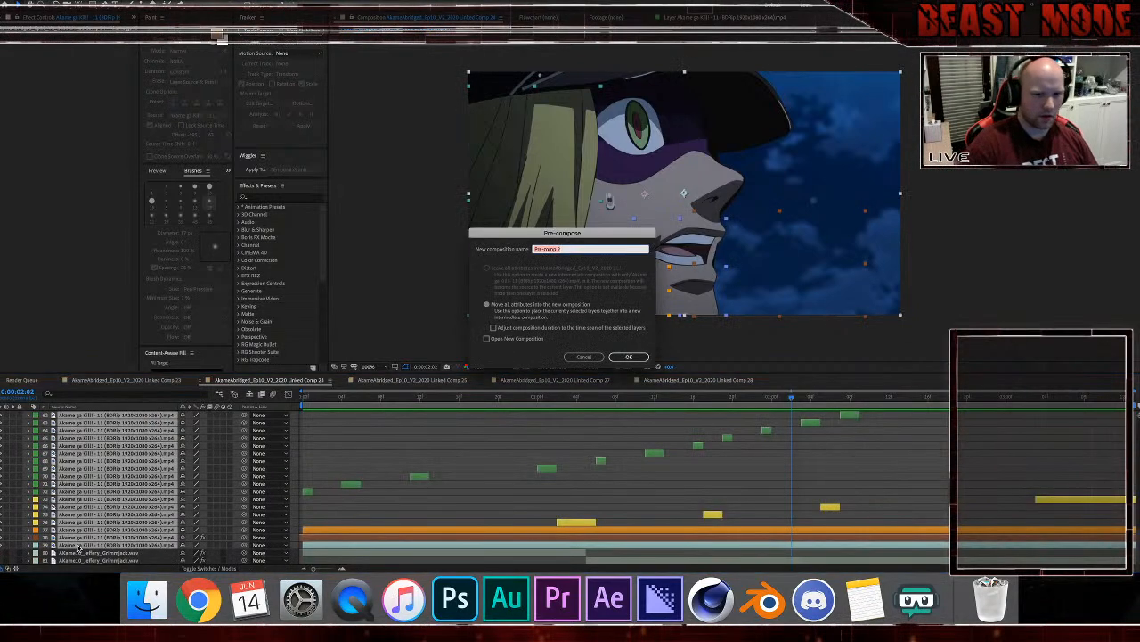
text(Jeffery)
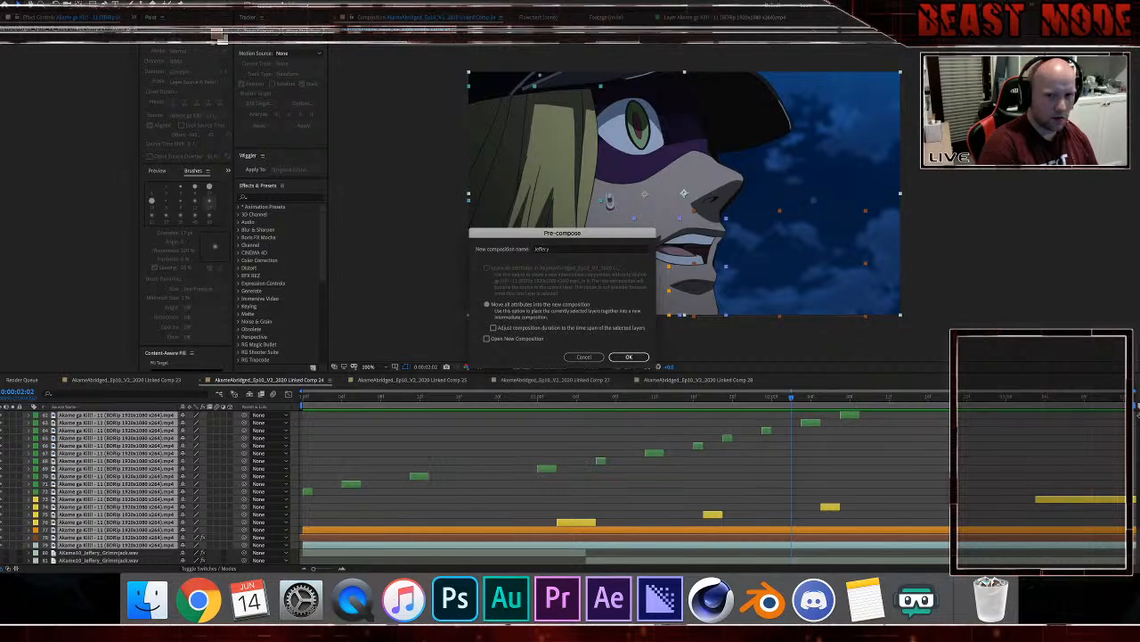
key(Return)
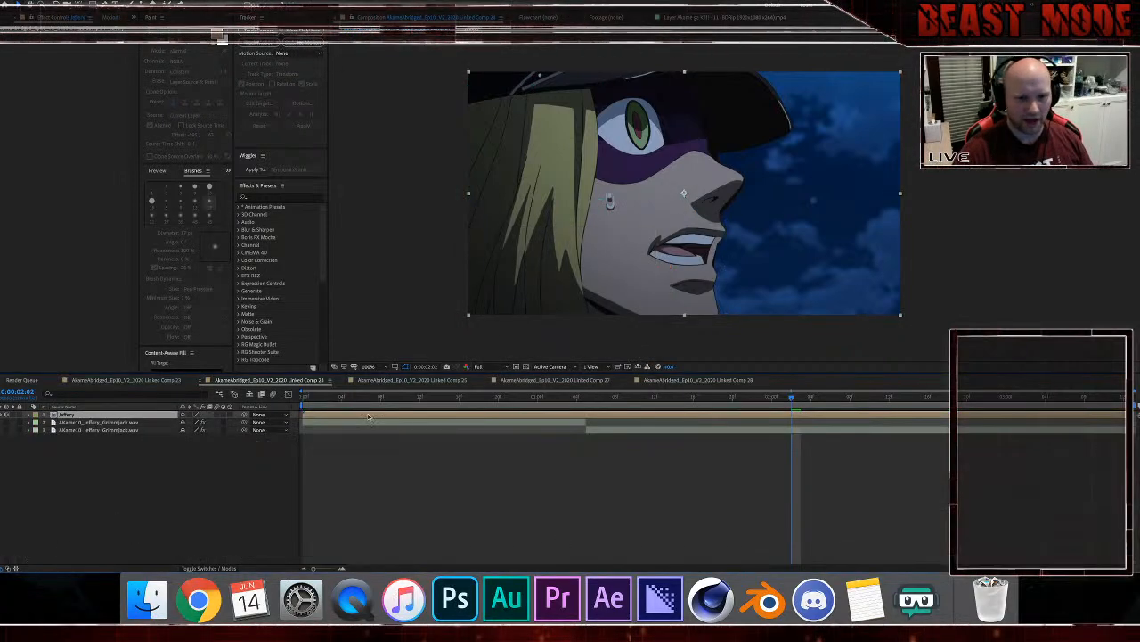
Step: Play the composition with the Jeffery pre-comp and look through Linked Comps 23, 25, 27 and 28
key(space)
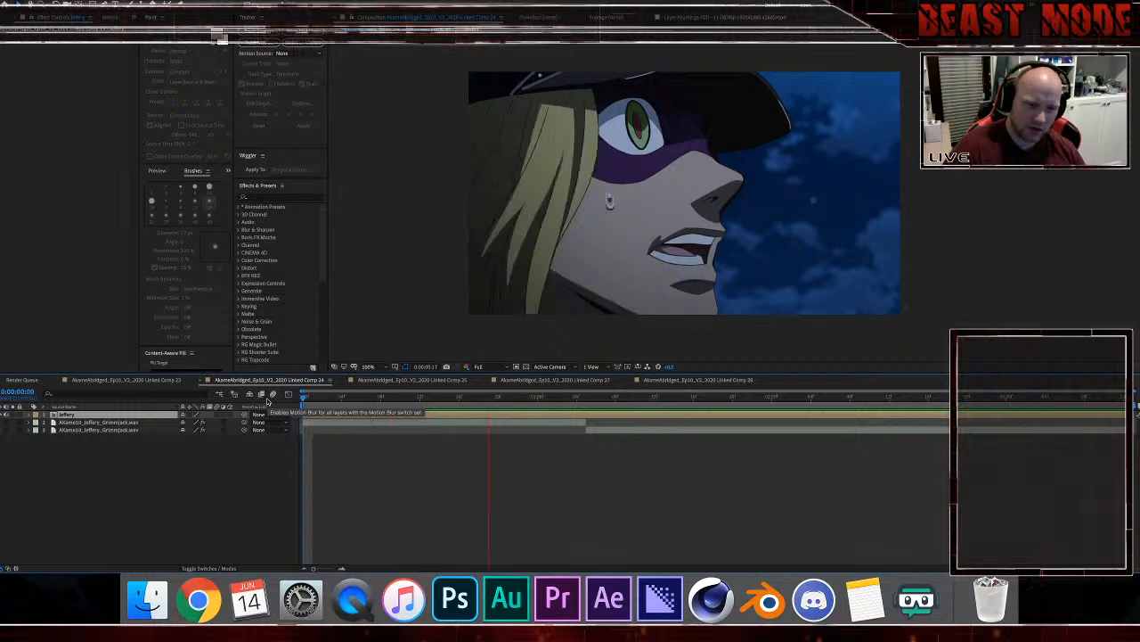
key(space)
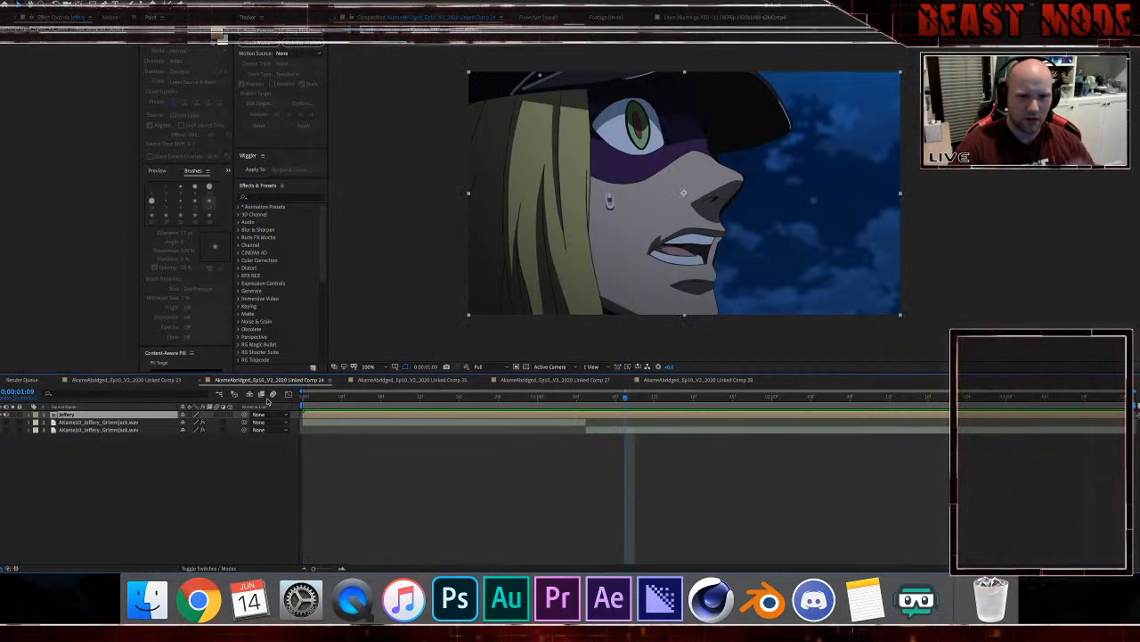
click(165, 380)
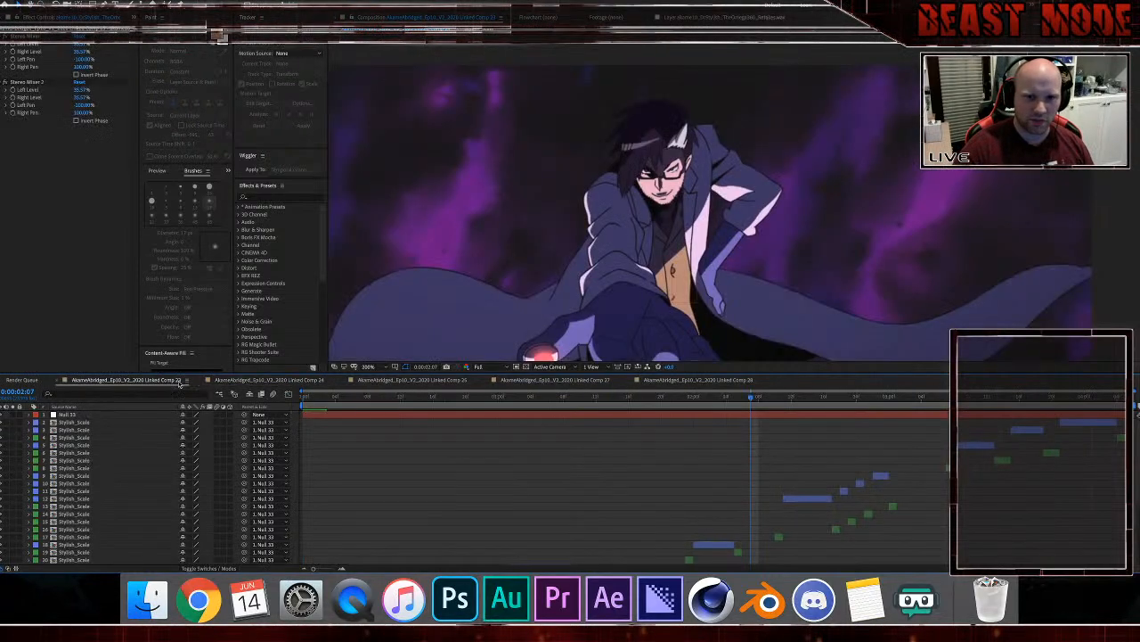
click(303, 380)
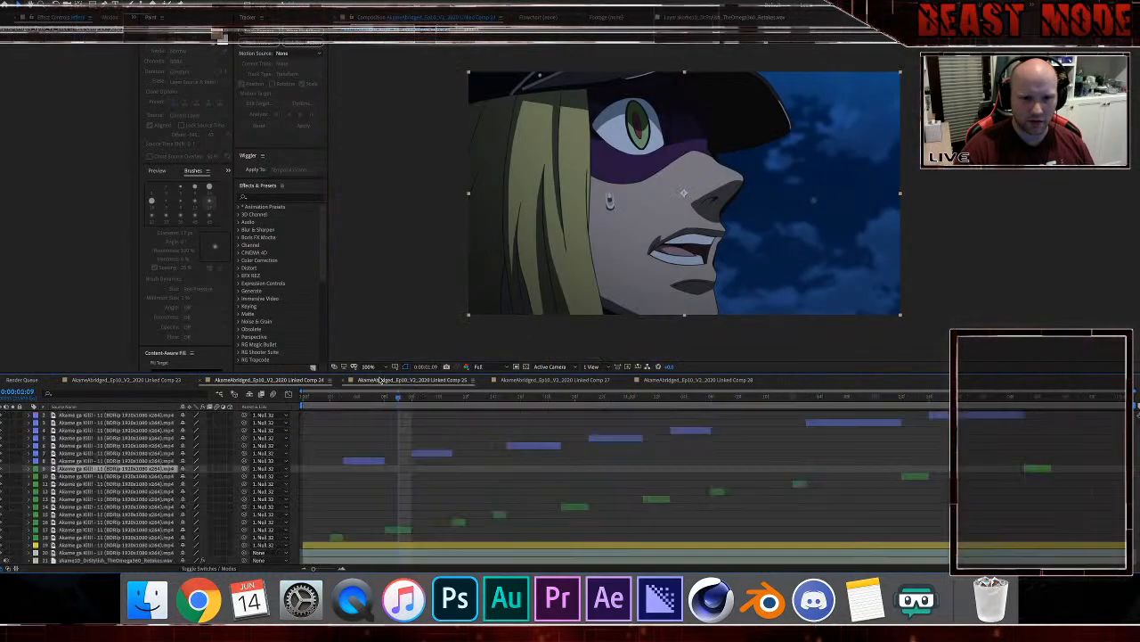
click(419, 380)
click(516, 382)
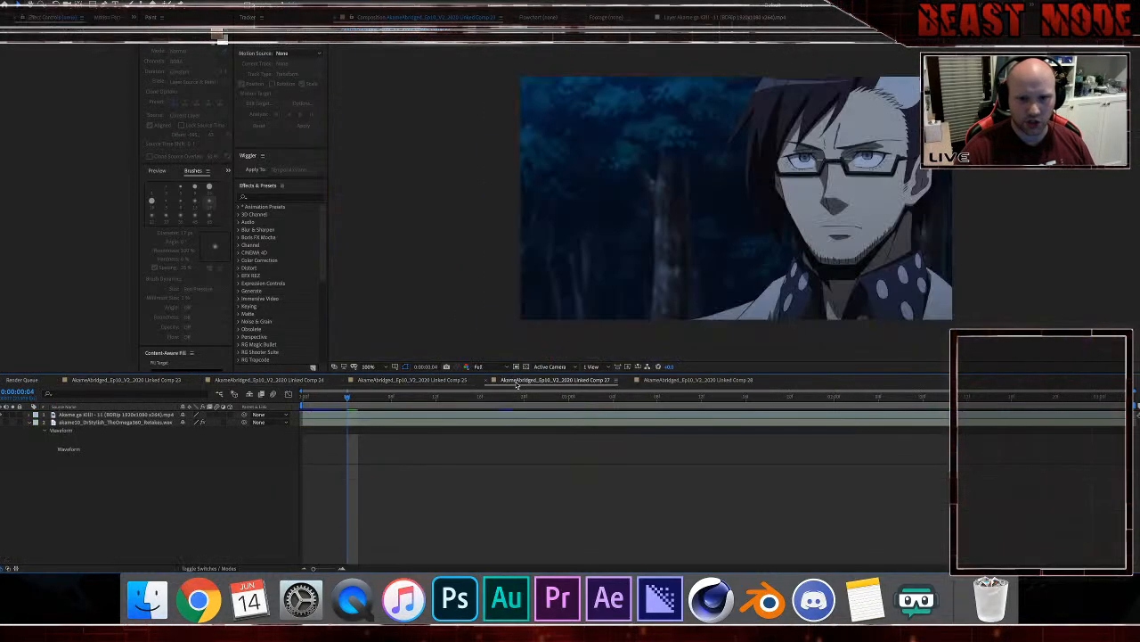
click(661, 381)
Step: Add Linked Comp 23, Linked Comp 24 and Linked Comp 25 to the render queue
click(131, 380)
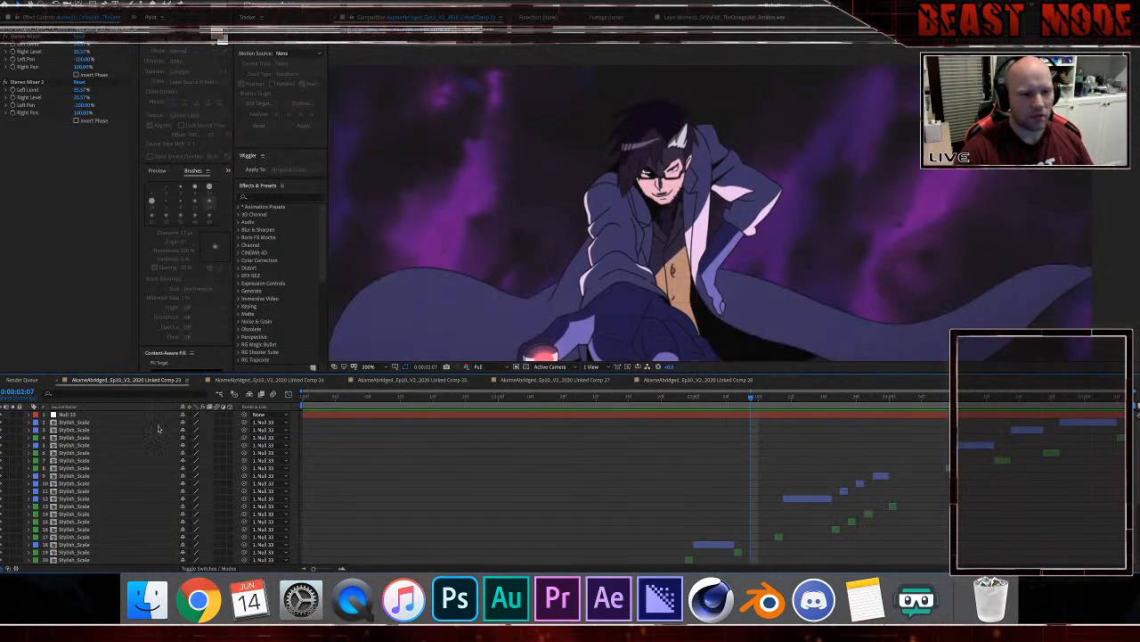
scroll(504, 309, down, 1)
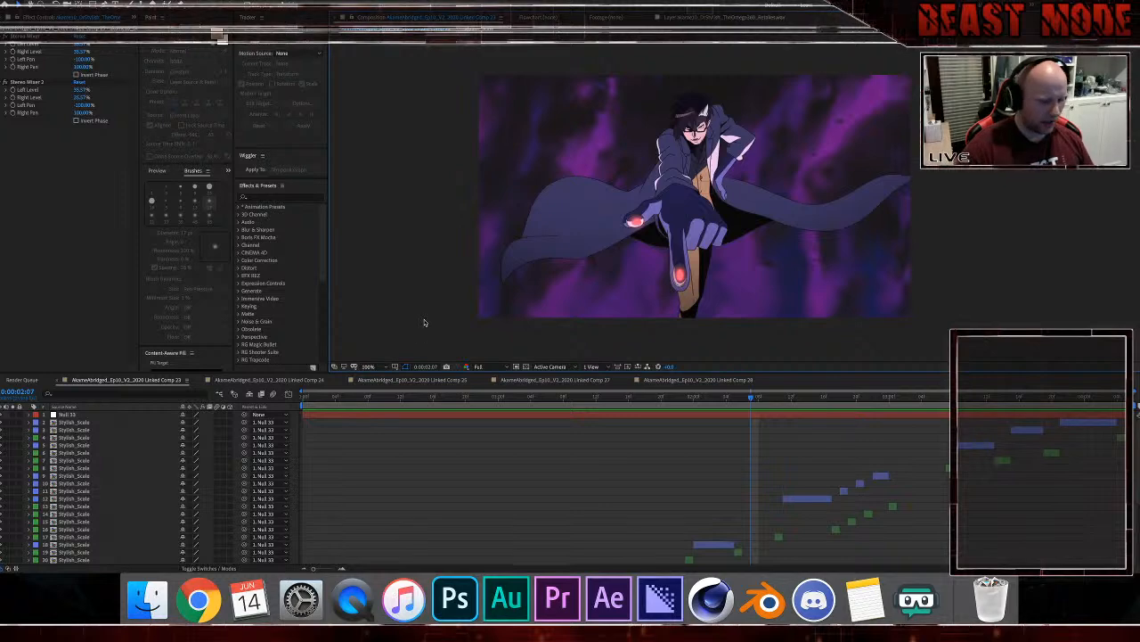
key(ctrl+super+m)
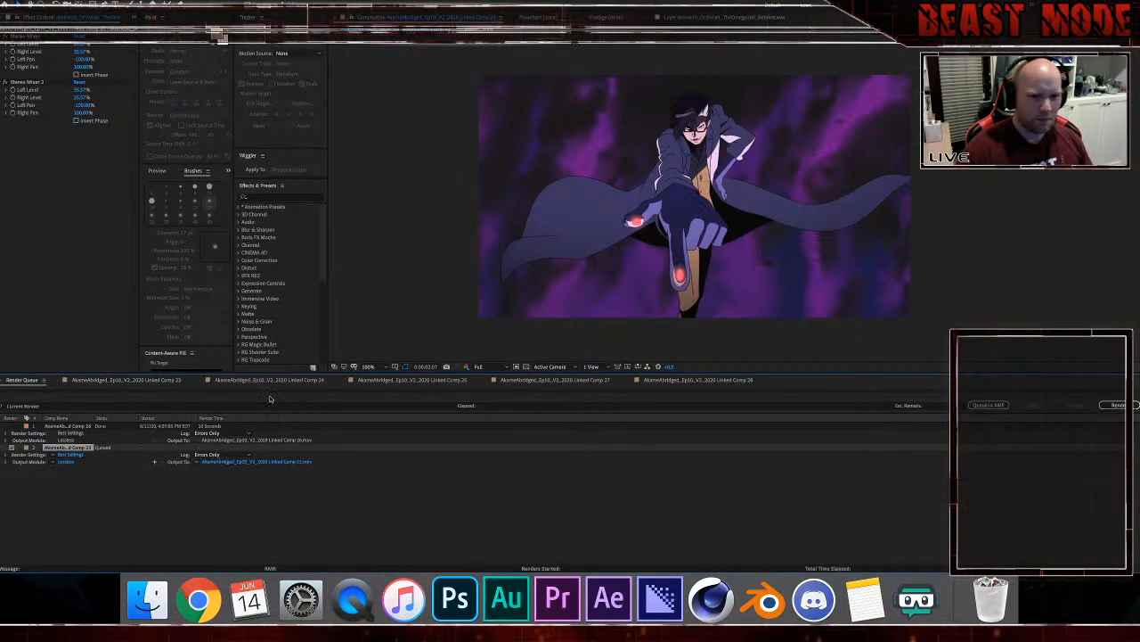
click(257, 382)
click(376, 327)
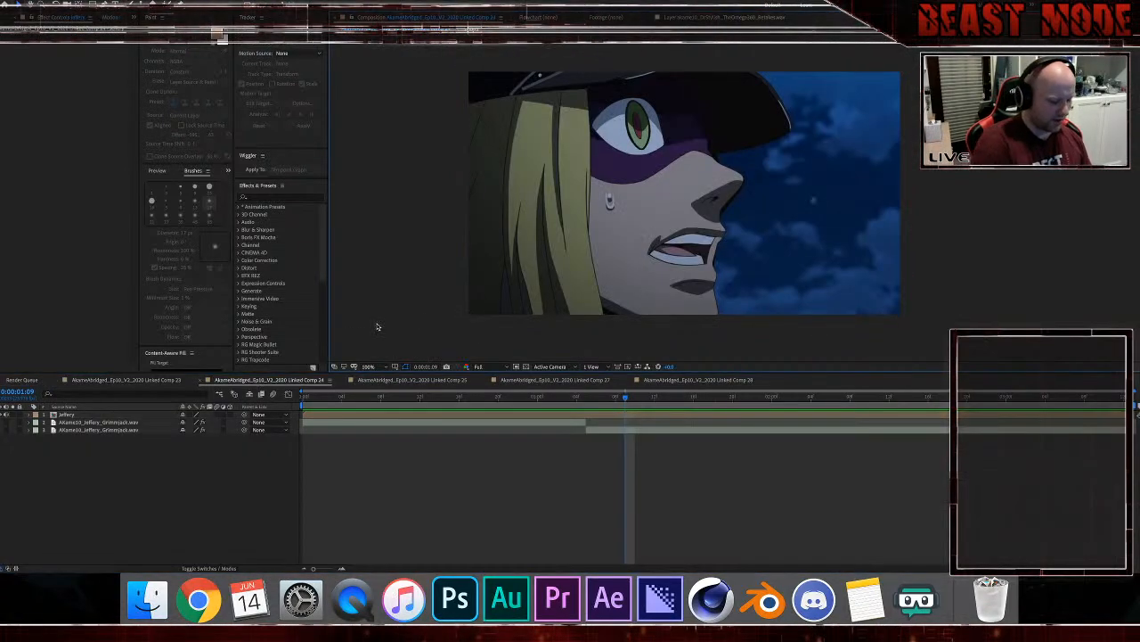
key(ctrl+super+m)
click(385, 383)
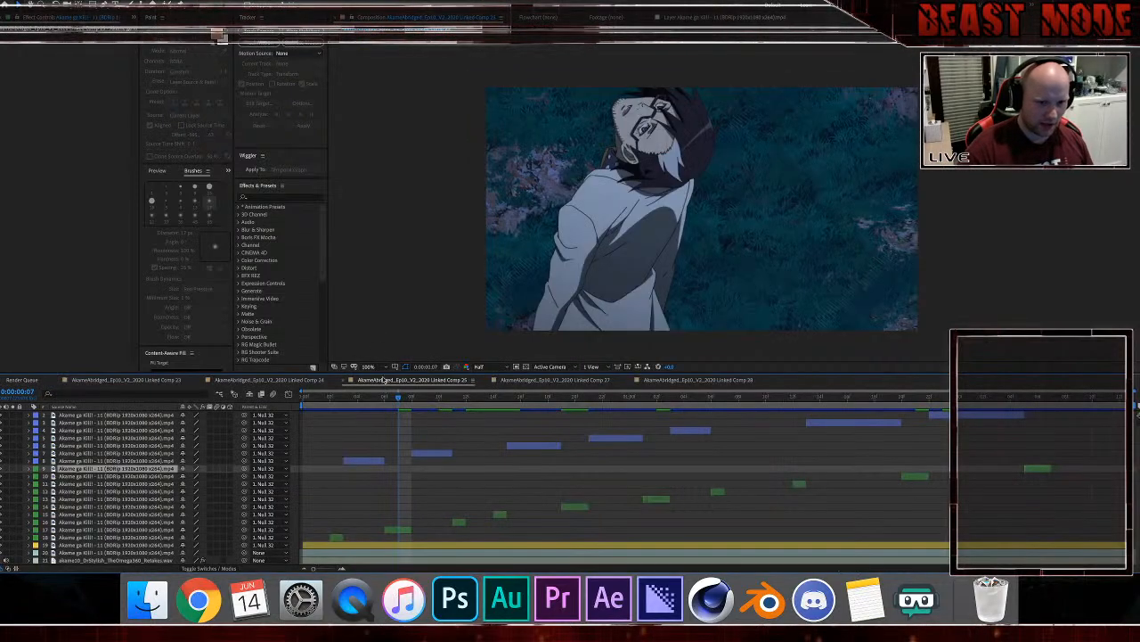
click(377, 324)
key(ctrl+super+m)
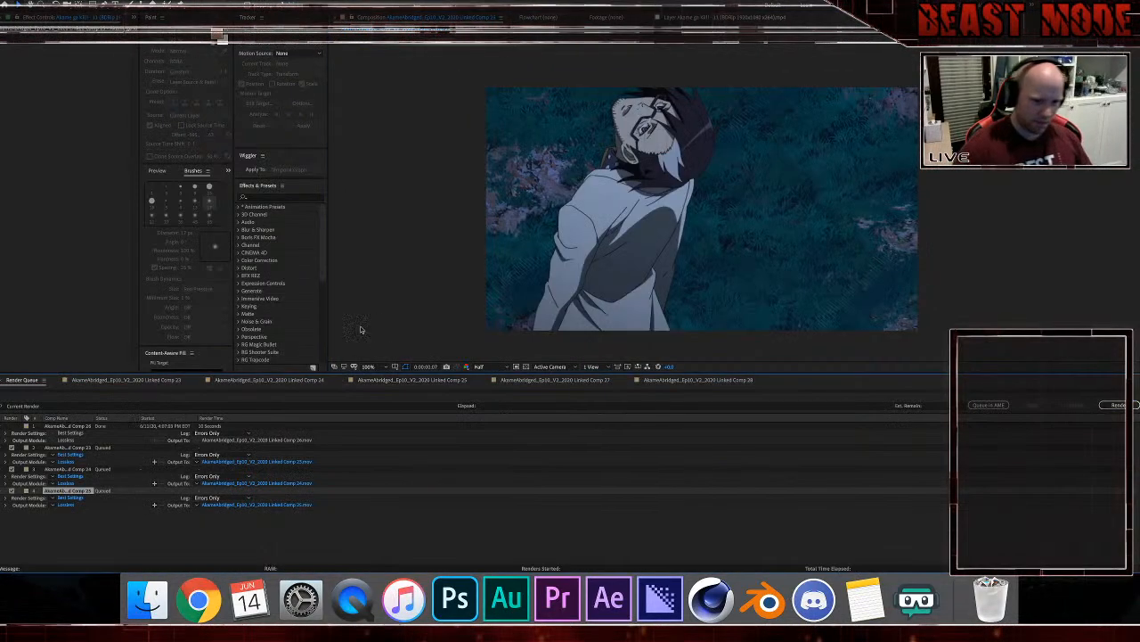
Step: Remove the already finished render item from the render queue
click(93, 426)
key(Delete)
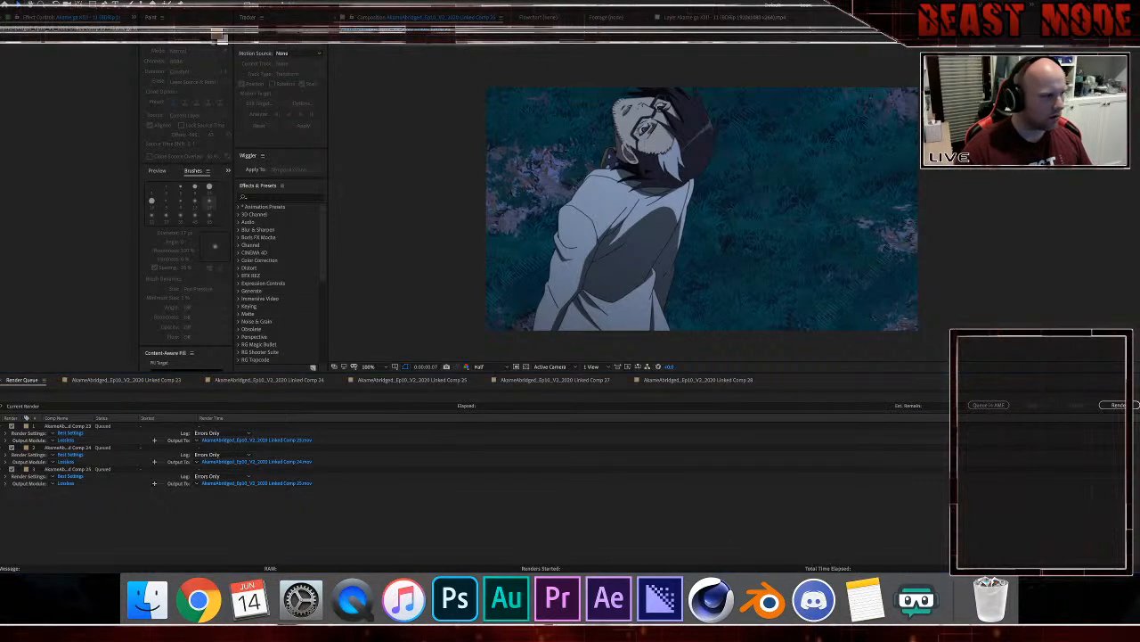
click(223, 526)
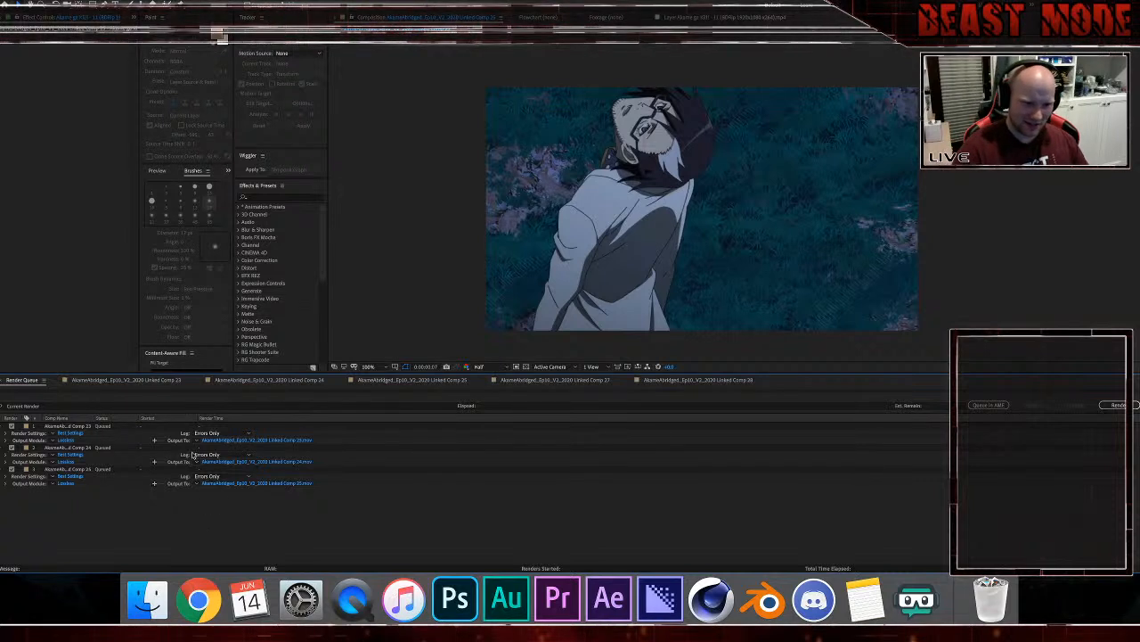
Step: Confirm the Akame folder as the QuickTime output location for the queued Linked Comp 23 and Linked Comp 24
click(279, 440)
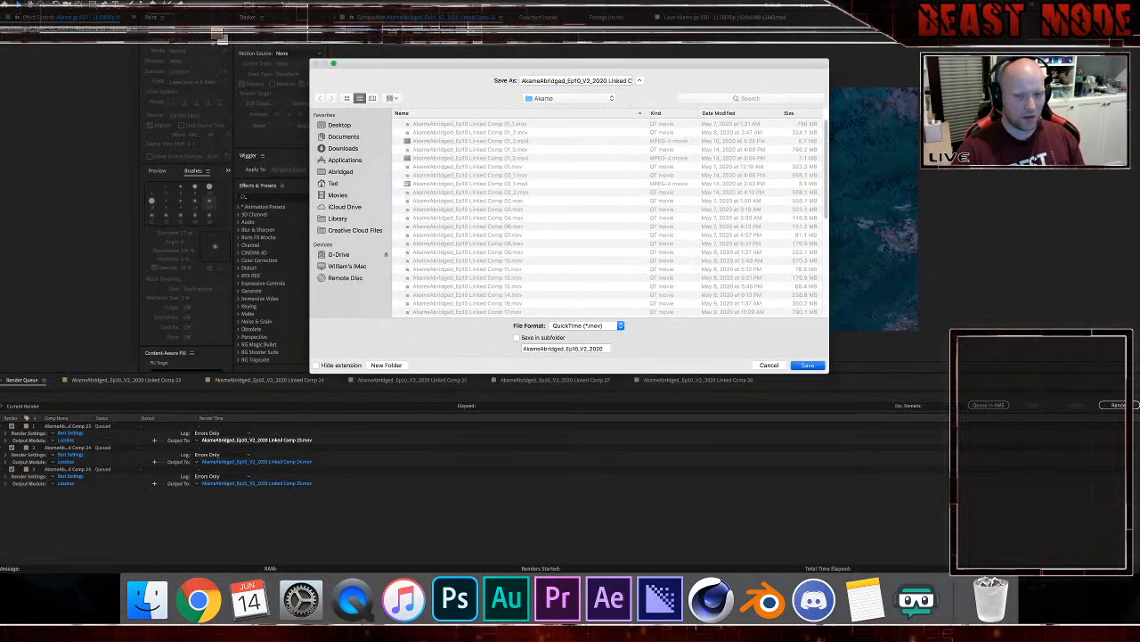
key(Return)
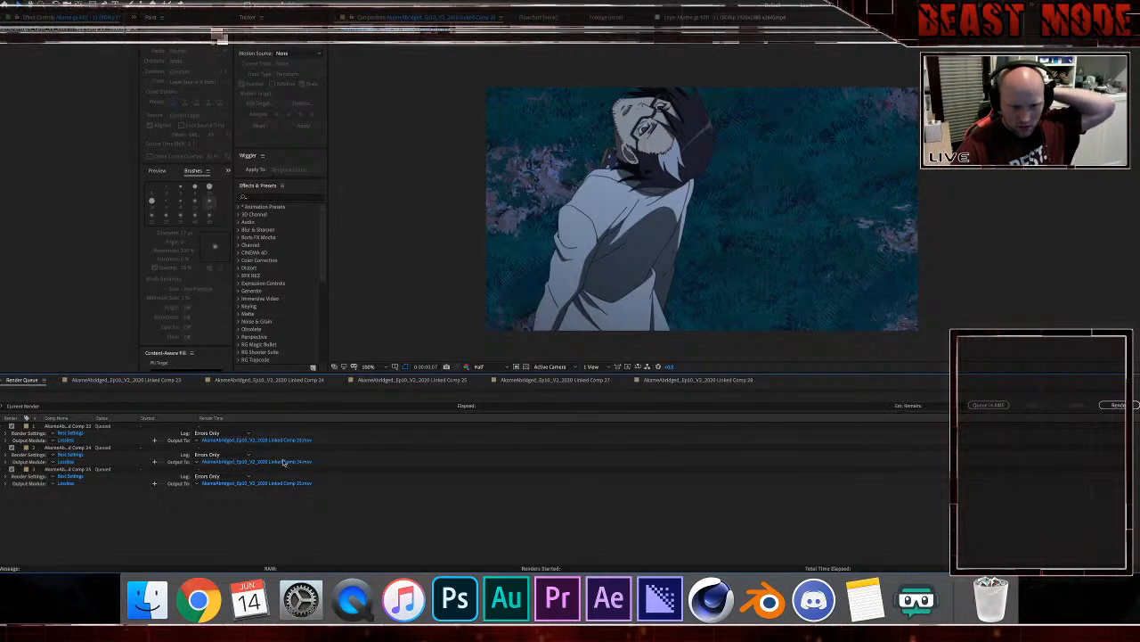
click(283, 462)
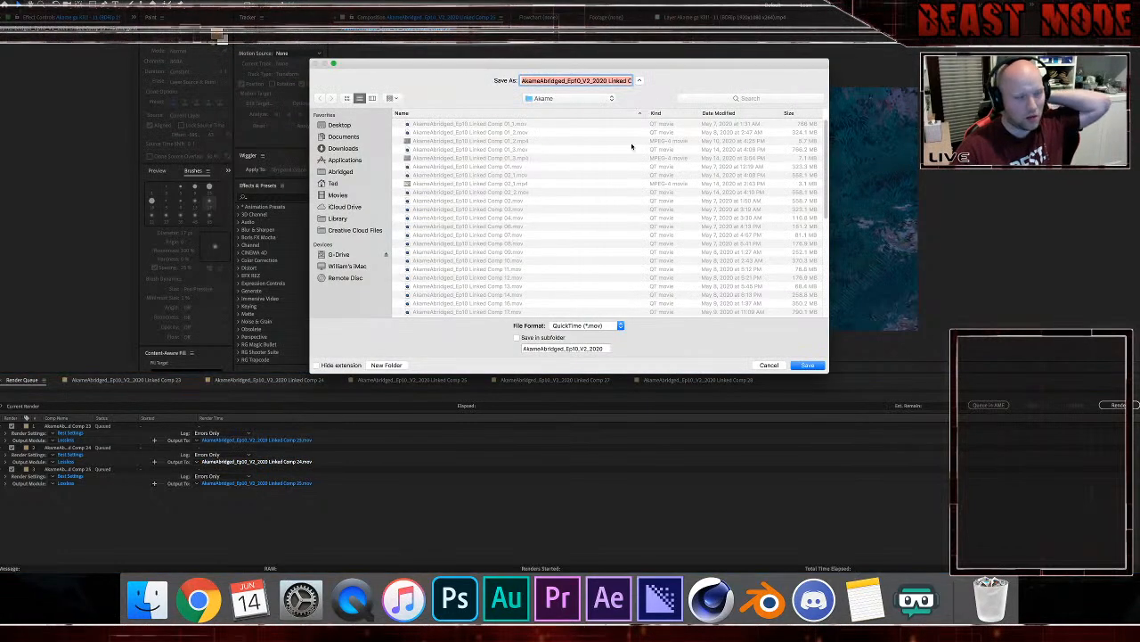
click(541, 98)
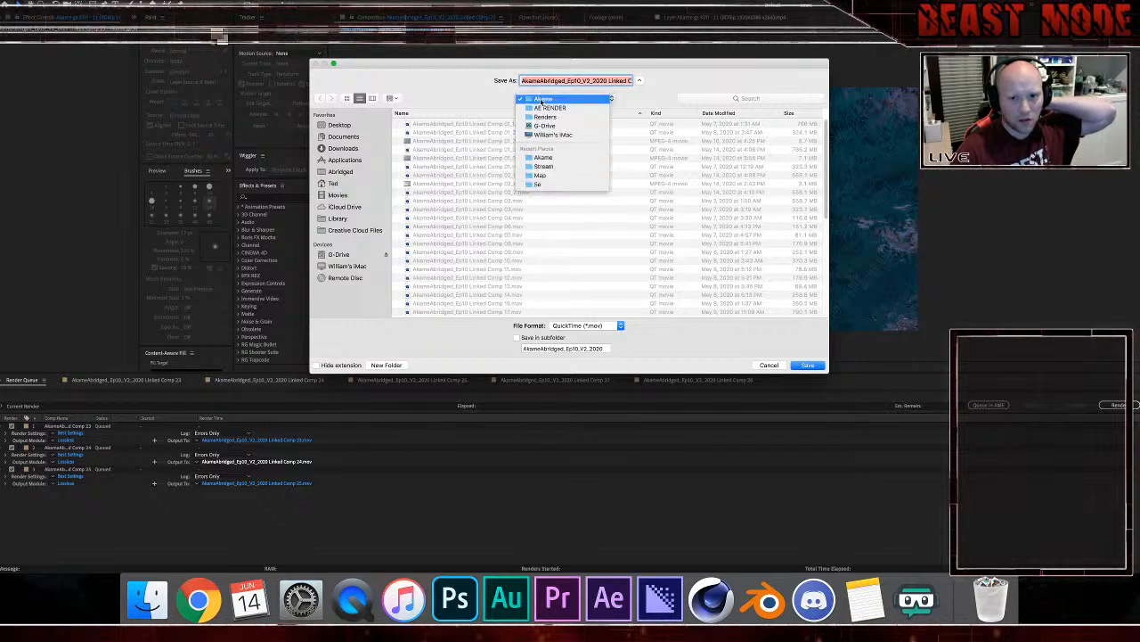
click(541, 102)
key(Return)
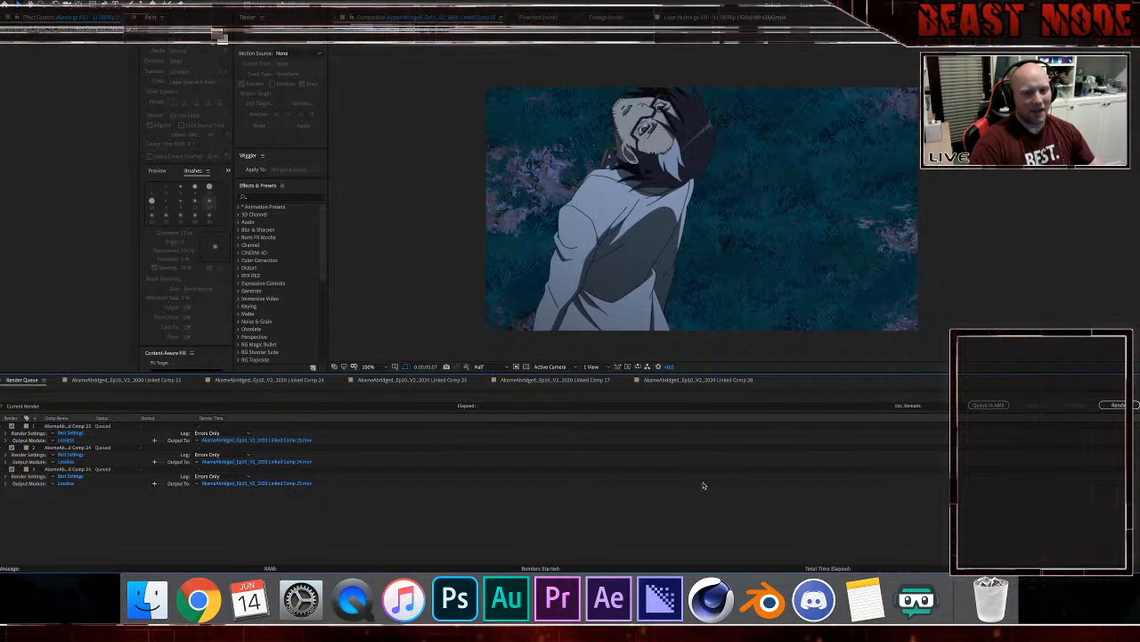
click(671, 191)
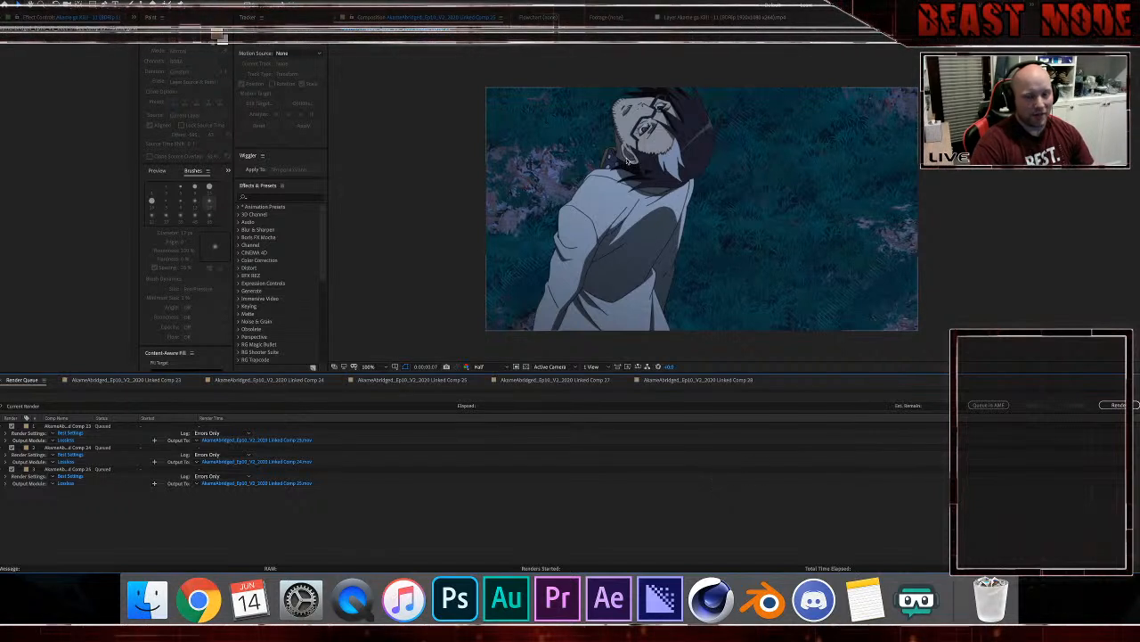